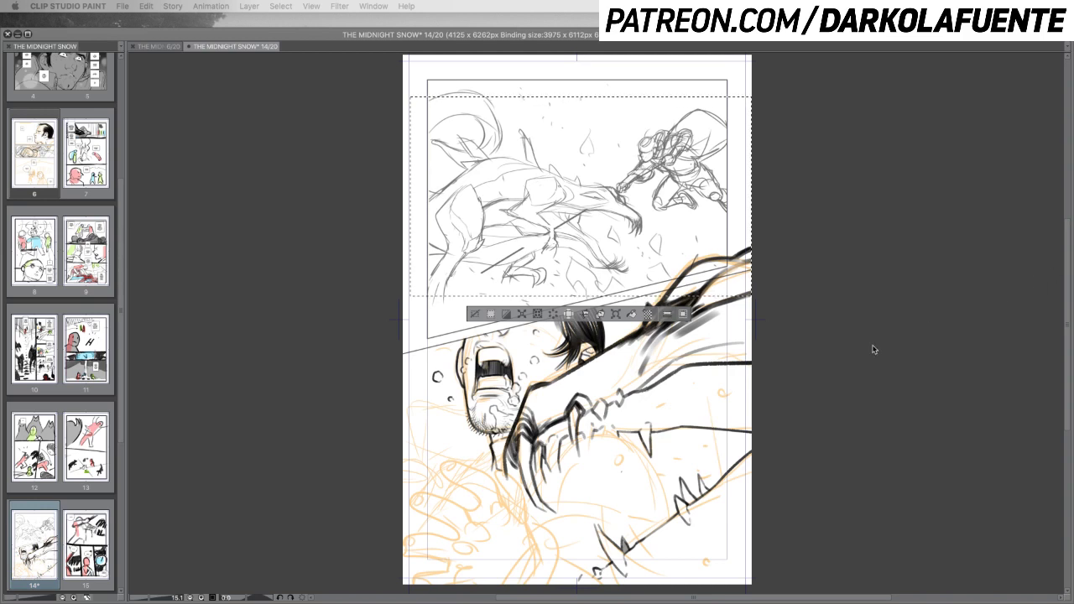
{"action": "key", "text": "Tab"}
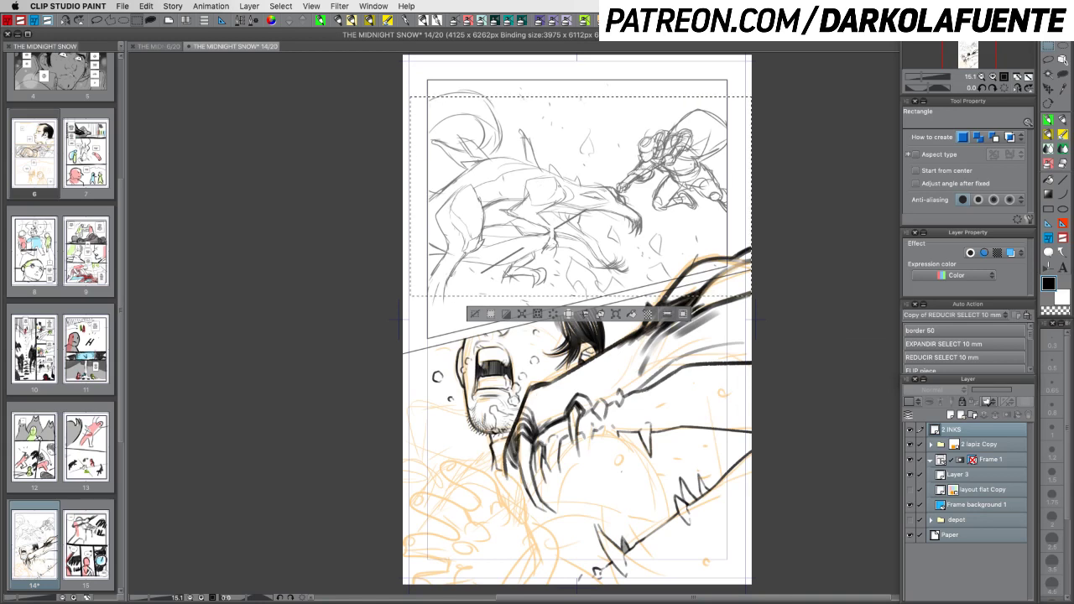
{"action": "key", "text": "Tab"}
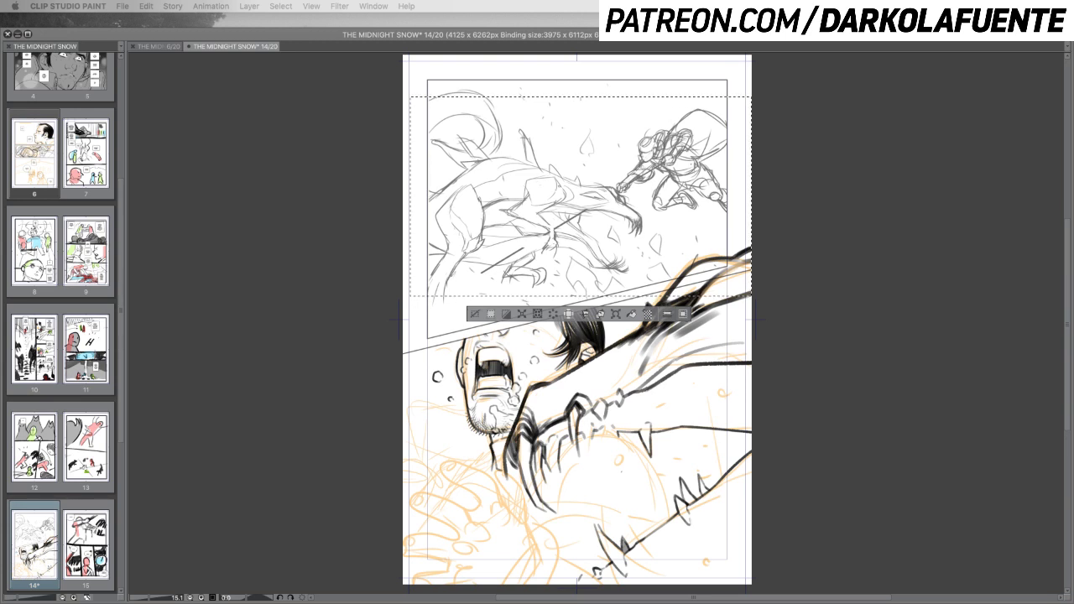
{"action": "key", "text": "Tab"}
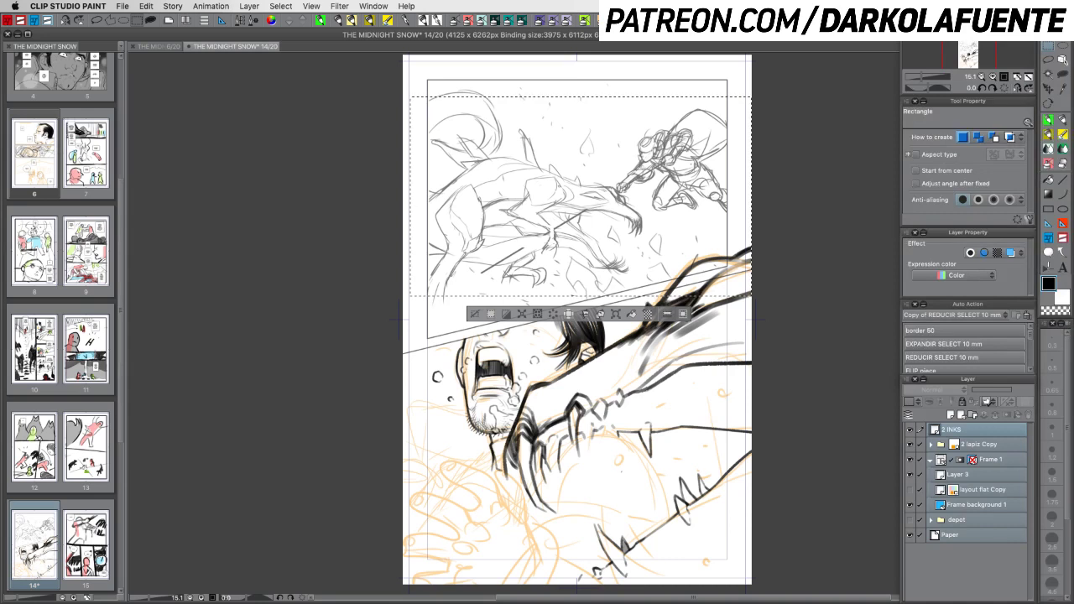
{"action": "key", "text": "Tab"}
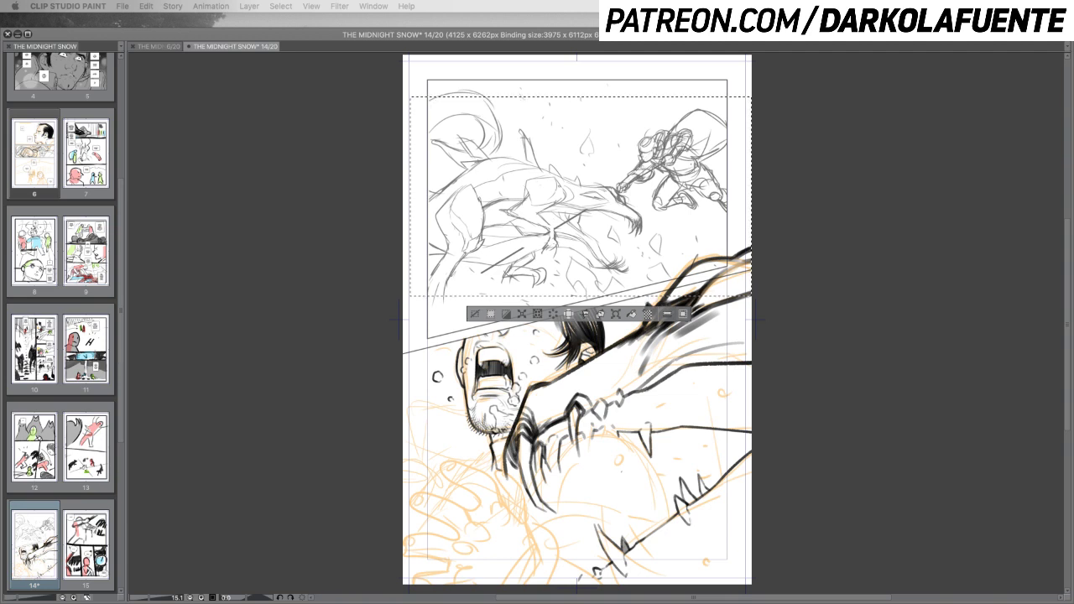
Show the hidden palettes and switch to the 1st TOOL DAVID inking brush
{"action": "key", "text": "Tab"}
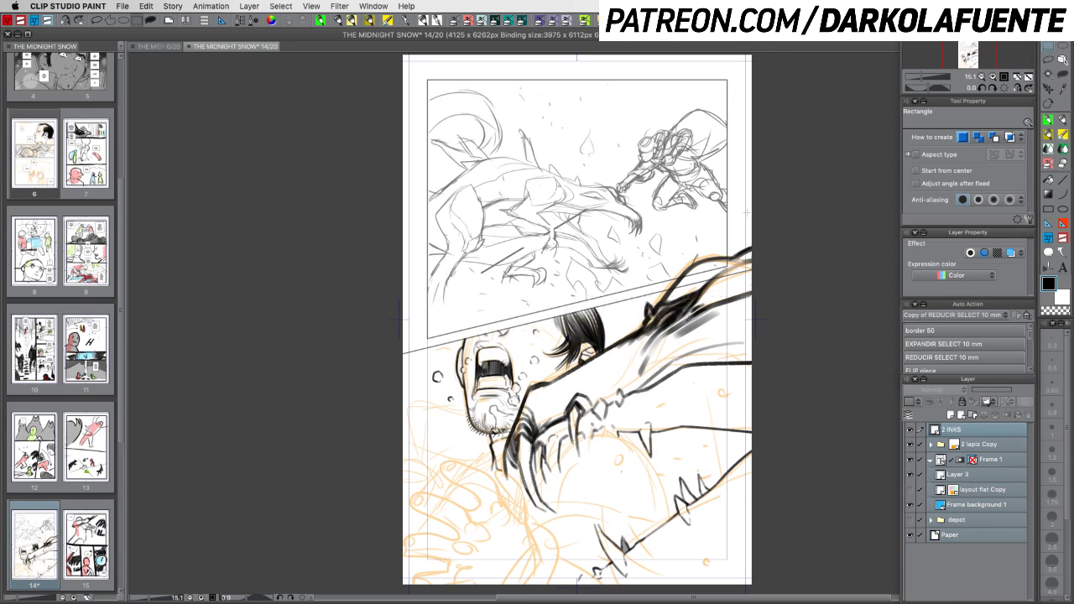
{"action": "left_click", "coordinate": [1051, 121]}
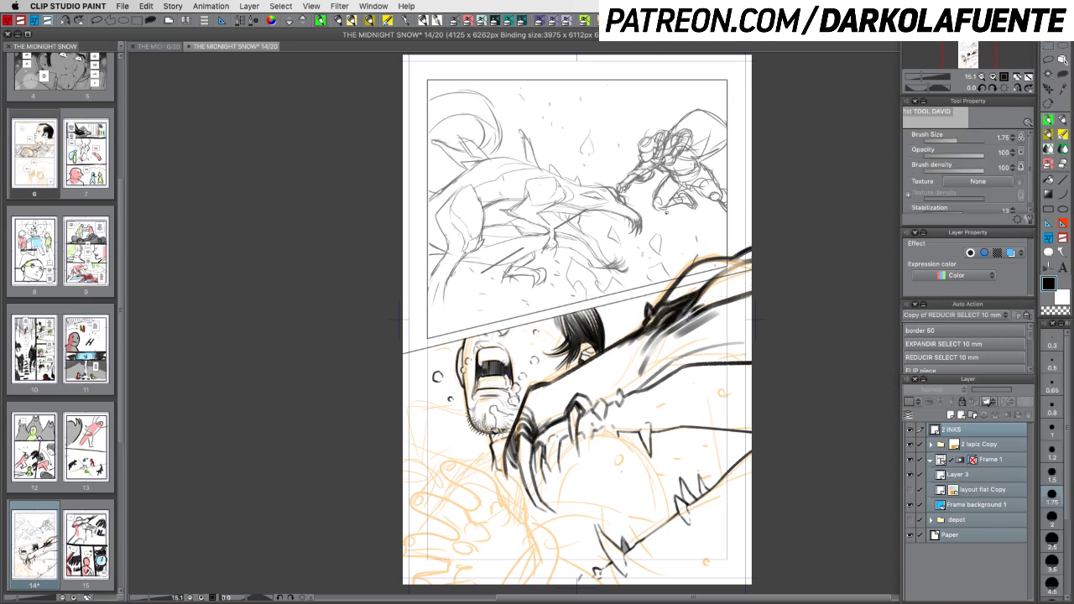
{"action": "left_click_drag", "start_coordinate": [666, 213], "coordinate": [727, 214]}
{"action": "key", "text": "super+z"}
{"action": "mouse_move", "coordinate": [681, 213]}
{"action": "left_mouse_down"}
{"action": "mouse_move", "coordinate": [689, 228]}
{"action": "mouse_move", "coordinate": [729, 221]}
{"action": "left_mouse_up"}
{"action": "key", "text": "super+z"}
Ink additional hair strokes along the back of the screaming man's head in the lower panel
{"action": "left_click_drag", "start_coordinate": [688, 375], "coordinate": [693, 284]}
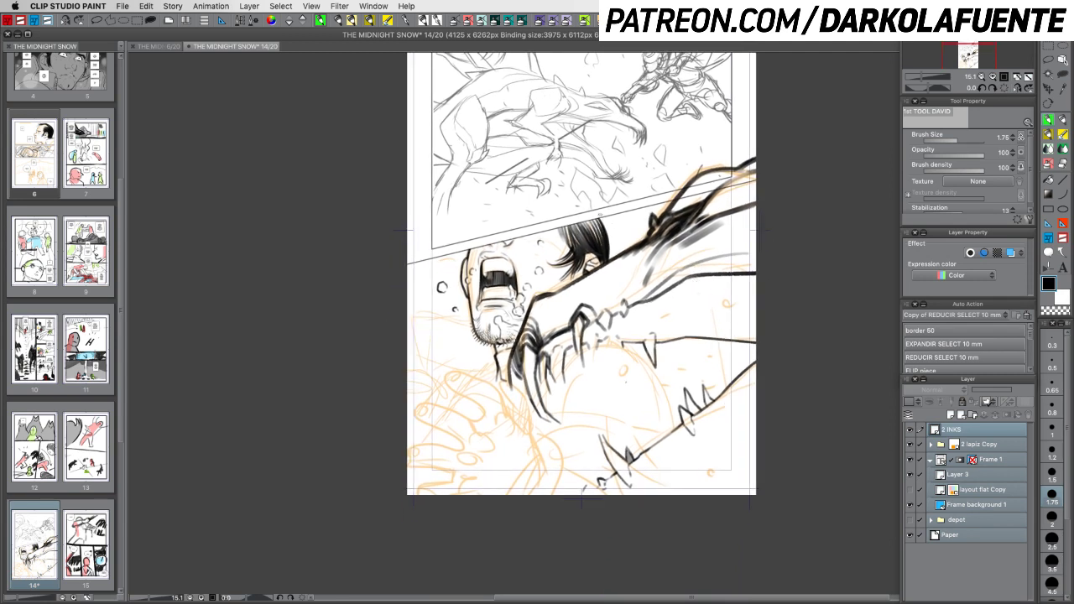
{"action": "left_click_drag", "start_coordinate": [599, 215], "coordinate": [607, 256]}
{"action": "key", "text": "super+z"}
{"action": "mouse_move", "coordinate": [603, 216]}
{"action": "left_mouse_down"}
{"action": "mouse_move", "coordinate": [609, 255]}
{"action": "mouse_move", "coordinate": [610, 241]}
{"action": "mouse_move", "coordinate": [596, 265]}
{"action": "left_mouse_up"}
{"action": "key", "text": "super+z"}
Make 2 INKS the only selected layer and compare inks with pencils by toggling the 2 INKS and 2 lapiz Copy visibility
{"action": "key", "text": "c"}
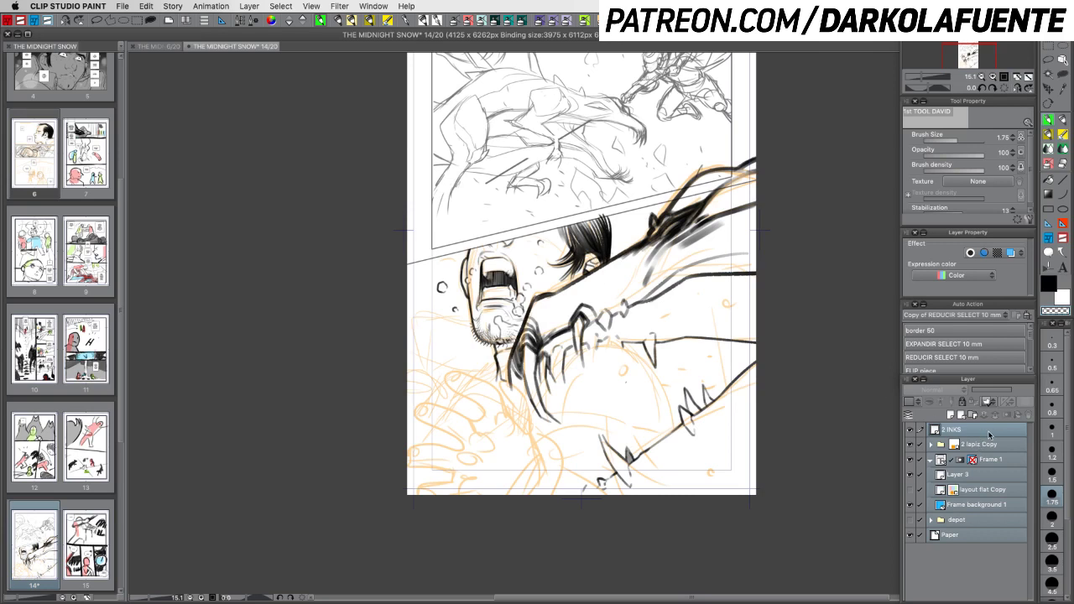
{"action": "left_click", "coordinate": [910, 429]}
{"action": "left_click", "coordinate": [910, 430]}
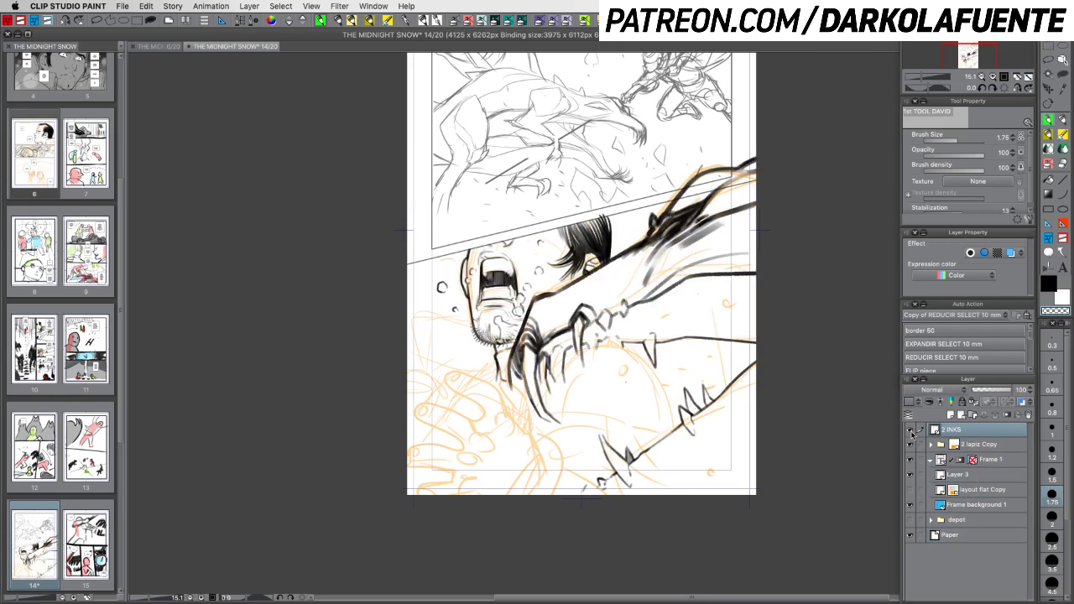
{"action": "left_click", "coordinate": [910, 444]}
{"action": "left_click", "coordinate": [910, 445]}
{"action": "left_click", "coordinate": [911, 429]}
{"action": "left_click", "coordinate": [911, 429]}
Save the current comic page
{"action": "scroll", "coordinate": [640, 328], "scroll_direction": "up", "scroll_amount": 3}
{"action": "left_click_drag", "start_coordinate": [639, 328], "coordinate": [645, 374]}
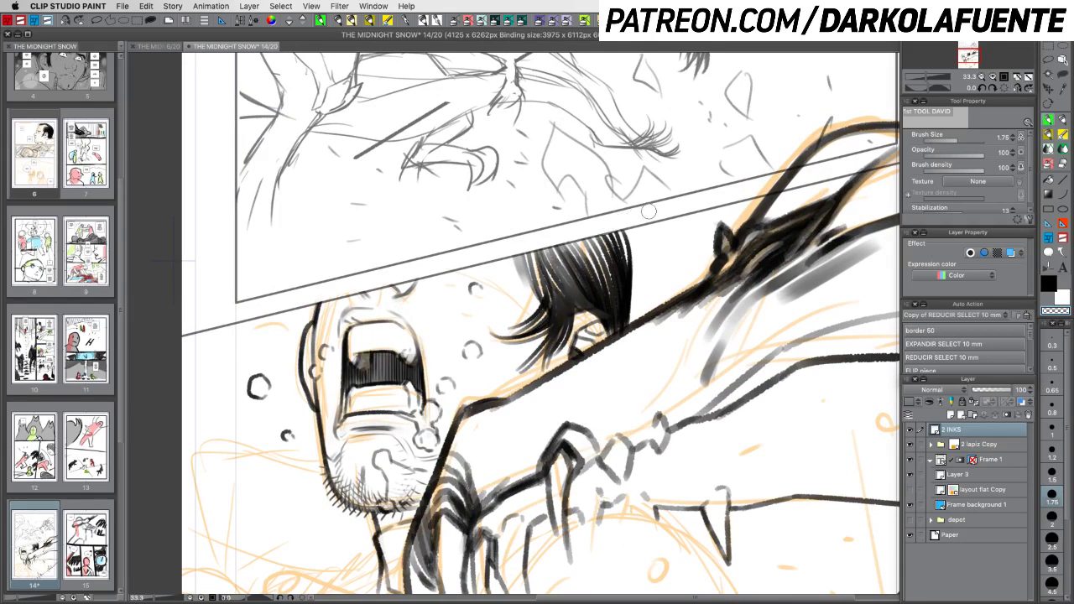
{"action": "key", "text": "super+s"}
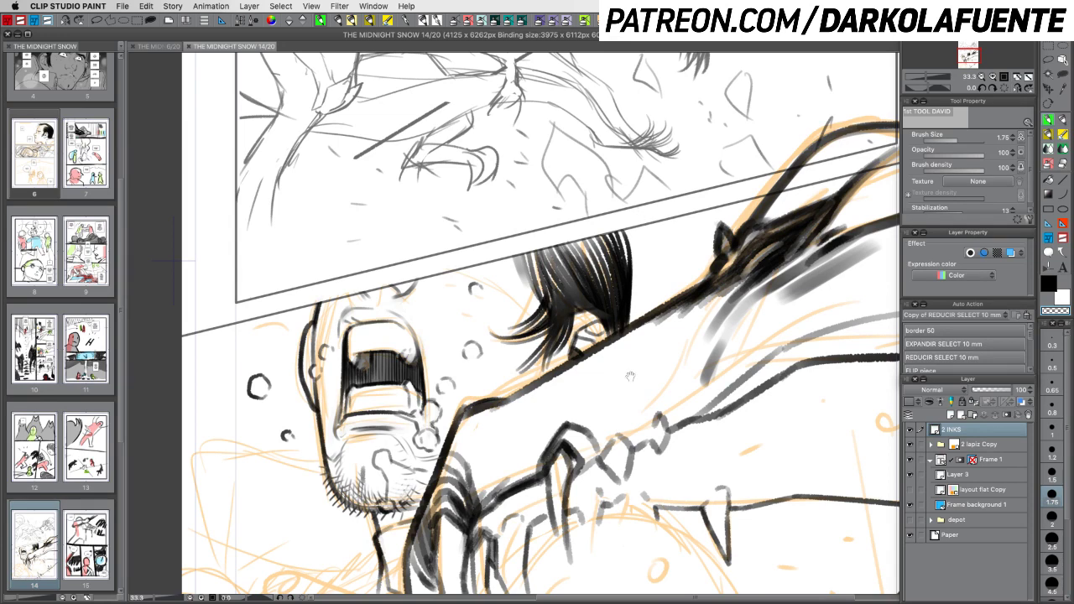
Erase the overlapping rough lines between the creature's front fangs, below the snout tip, using the transparent color
{"action": "scroll", "coordinate": [638, 369], "scroll_direction": "down", "scroll_amount": 5}
{"action": "left_click_drag", "start_coordinate": [665, 354], "coordinate": [689, 327]}
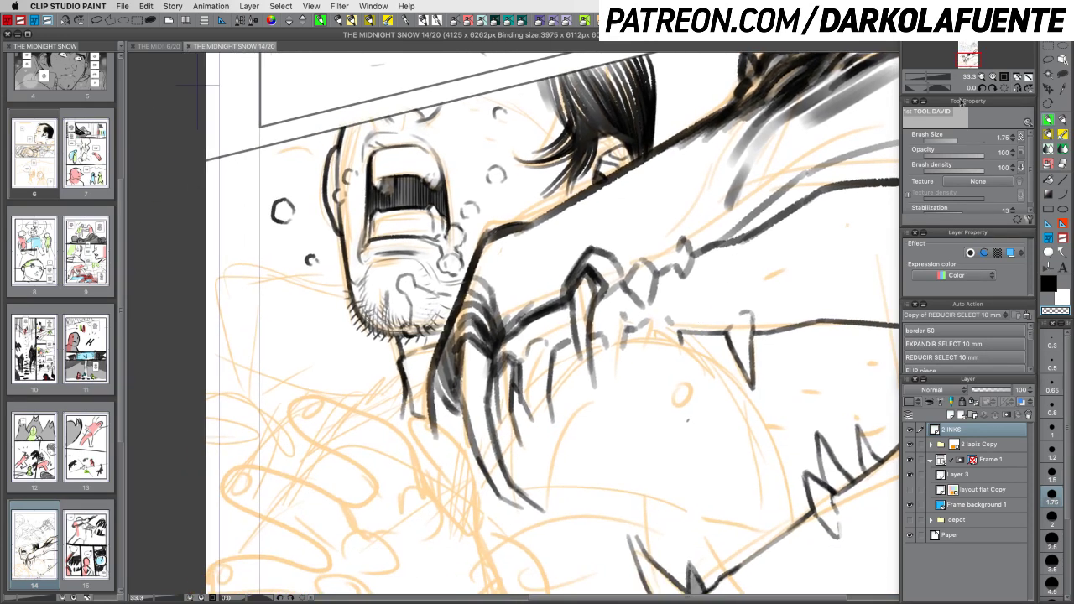
{"action": "left_click", "coordinate": [983, 77]}
{"action": "left_click", "coordinate": [982, 79]}
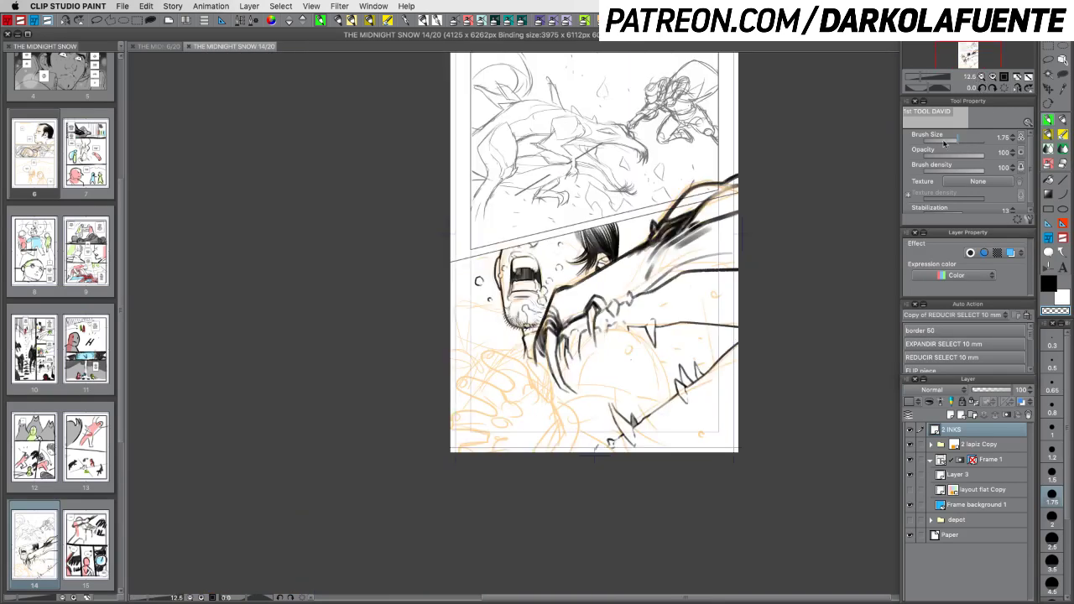
{"action": "scroll", "coordinate": [741, 330], "scroll_direction": "right", "scroll_amount": 1}
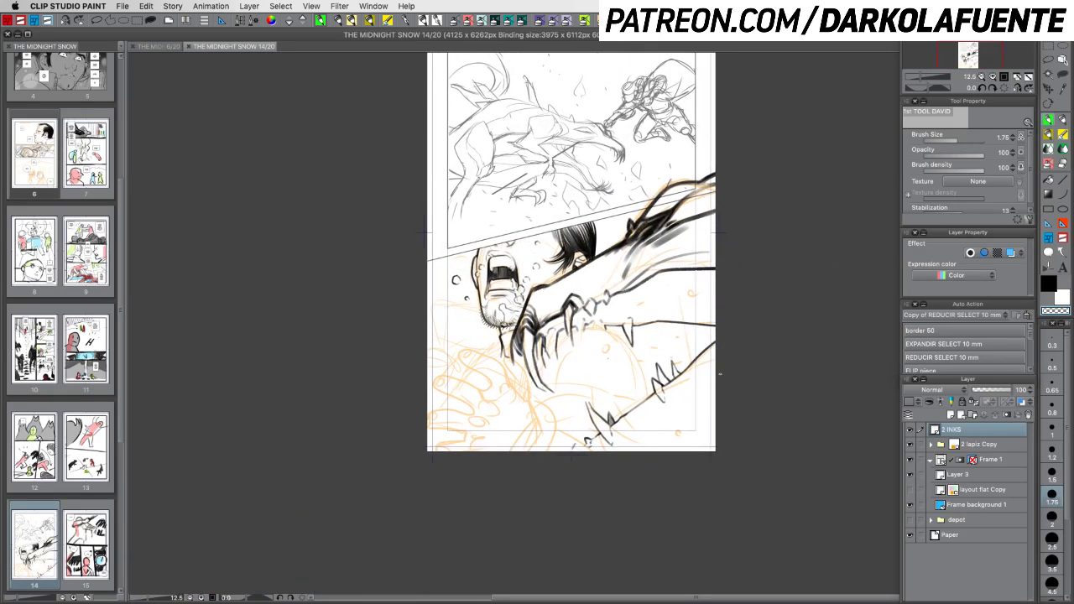
{"action": "key", "text": "c"}
{"action": "key", "text": "c"}
{"action": "left_click_drag", "start_coordinate": [539, 329], "coordinate": [536, 342]}
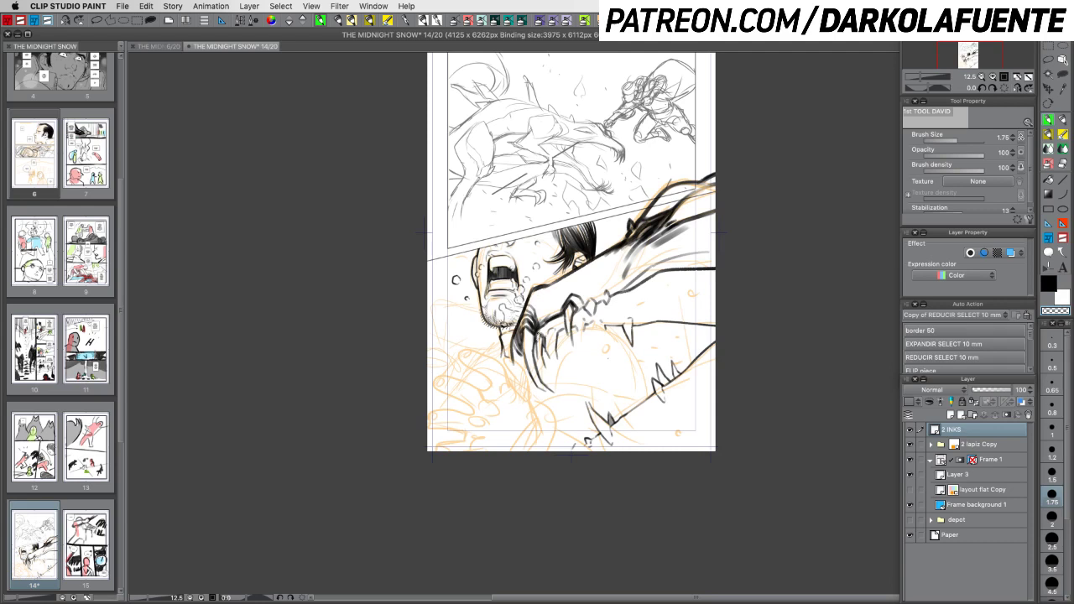
Ink a tall pointed tooth between the existing ones on the creature's lower jaw with a 2.50 brush
{"action": "left_click", "coordinate": [1055, 541]}
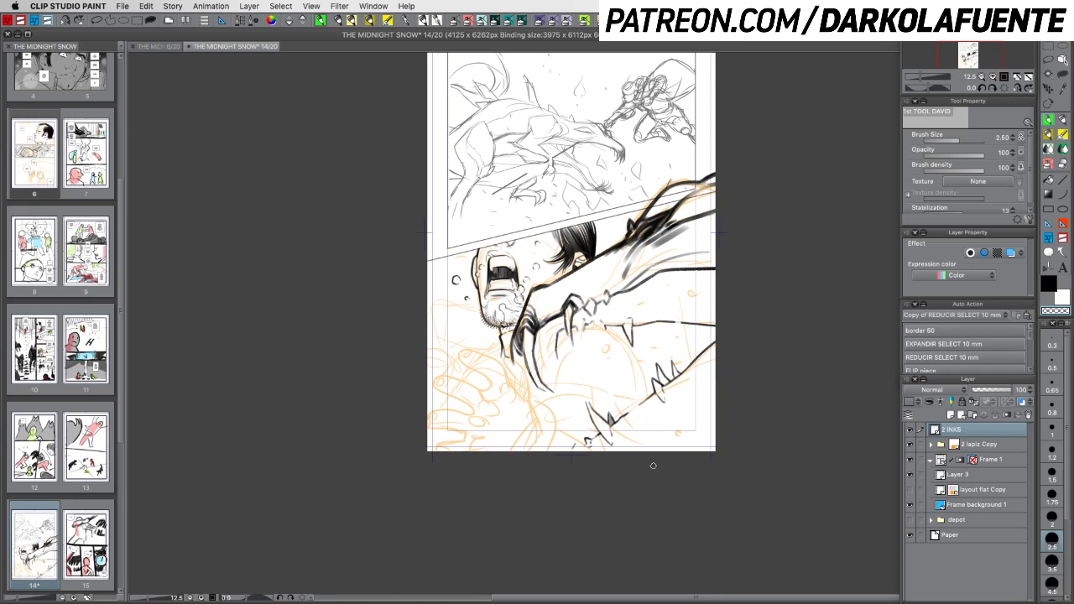
{"action": "key", "text": "r"}
{"action": "left_click_drag", "start_coordinate": [678, 400], "coordinate": [619, 432]}
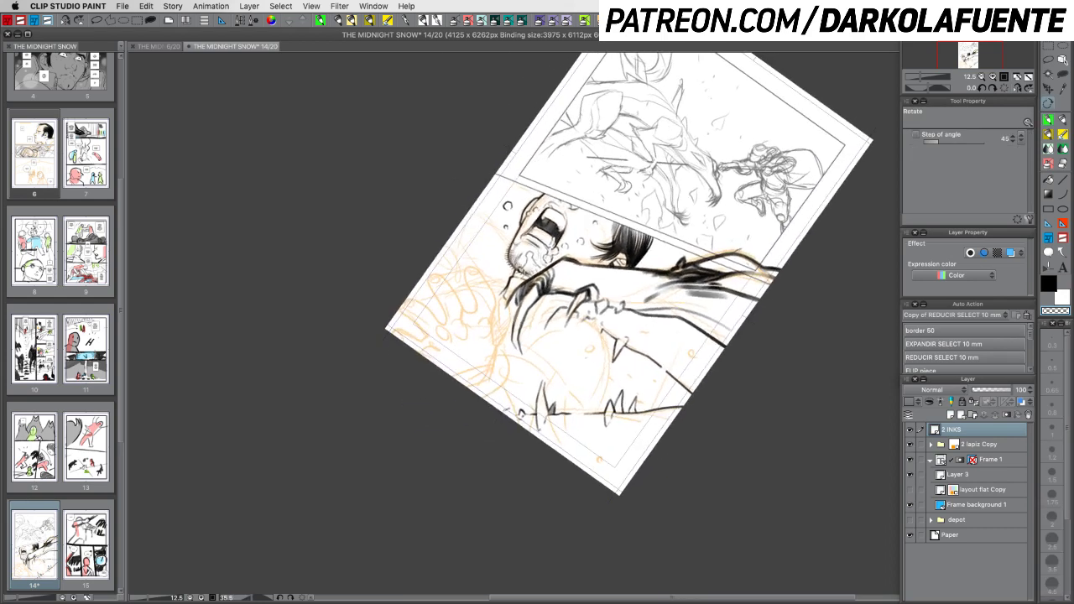
{"action": "key", "text": "c"}
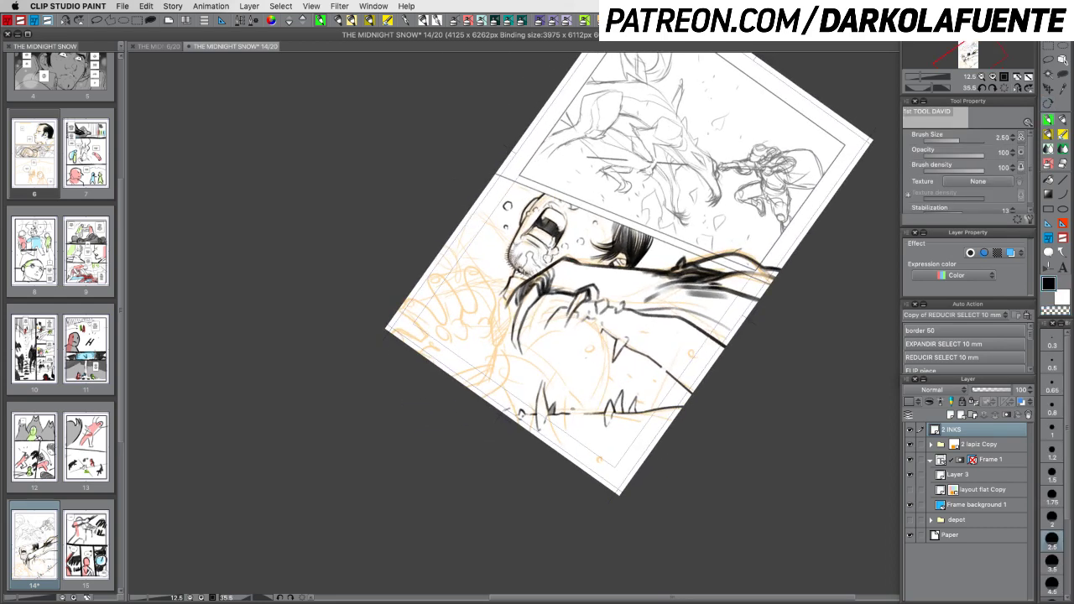
{"action": "left_click_drag", "start_coordinate": [572, 403], "coordinate": [577, 389]}
{"action": "key", "text": "super+z"}
{"action": "key", "text": "super+z"}
{"action": "key", "text": "super+z"}
{"action": "key", "text": "super+z"}
{"action": "key", "text": "c"}
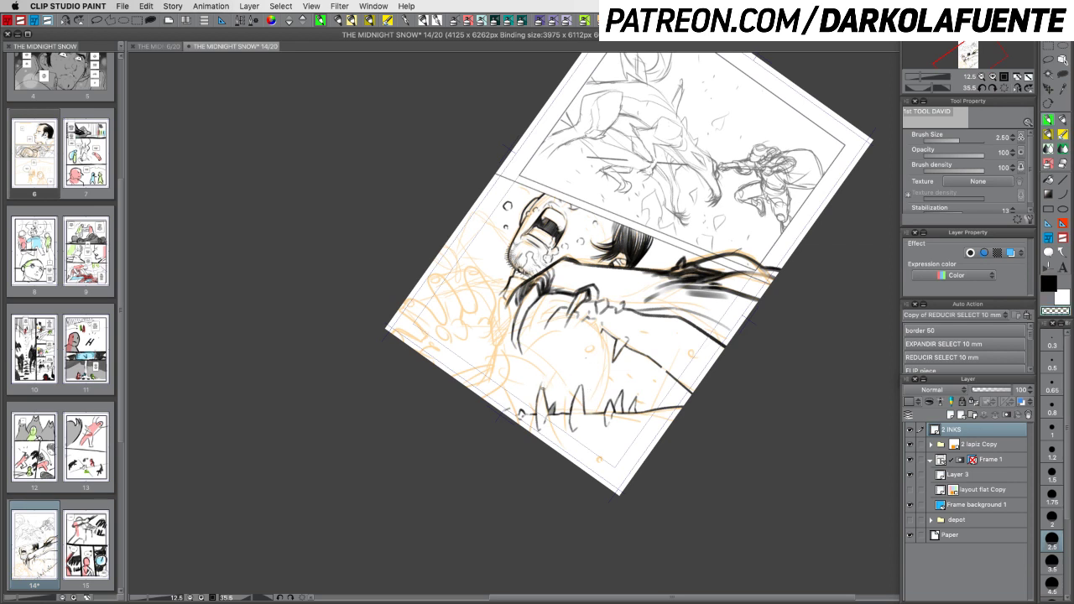
Erase the small rearmost tooth on the lower jaw, then restore the canvas to its unrotated orientation
{"action": "key", "text": "shift+space"}
{"action": "left_click_drag", "start_coordinate": [719, 407], "coordinate": [733, 379]}
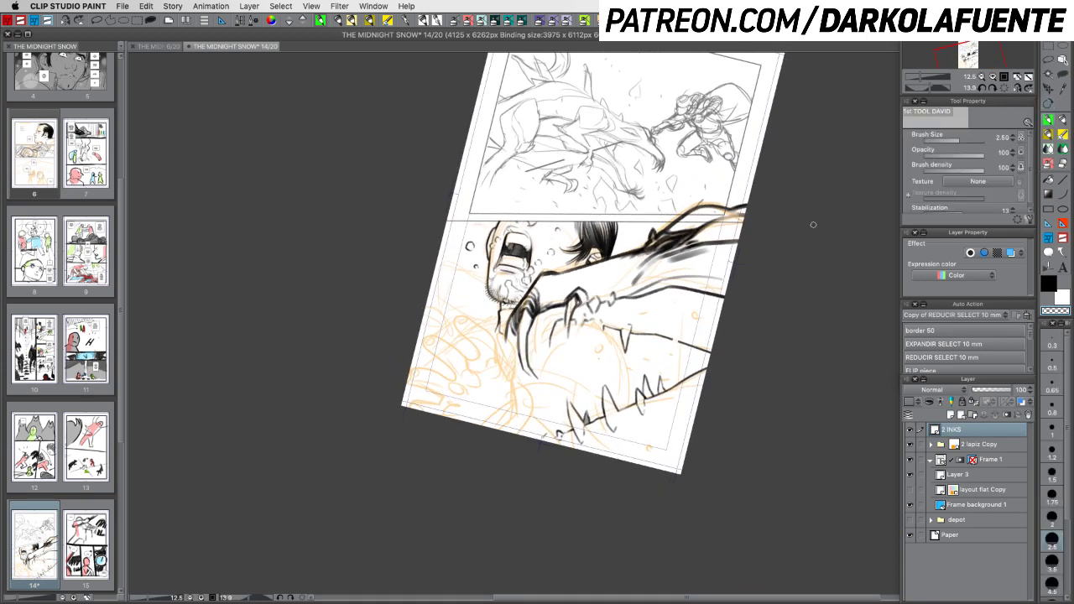
{"action": "scroll", "coordinate": [666, 302], "scroll_direction": "up", "scroll_amount": 4}
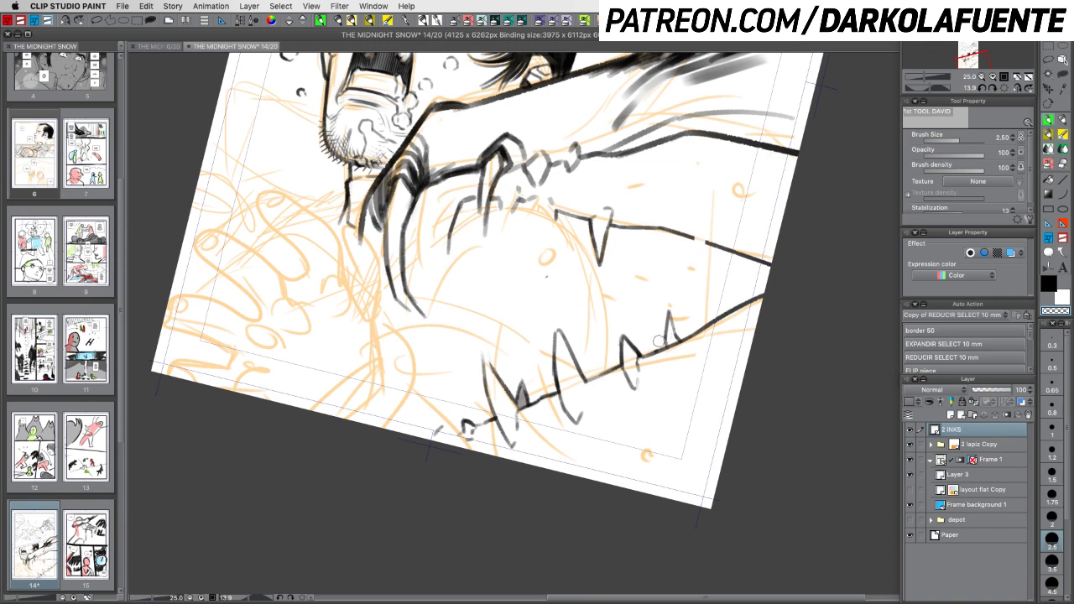
{"action": "left_click_drag", "start_coordinate": [669, 315], "coordinate": [672, 336]}
{"action": "left_click", "coordinate": [1004, 87]}
{"action": "left_click", "coordinate": [981, 77]}
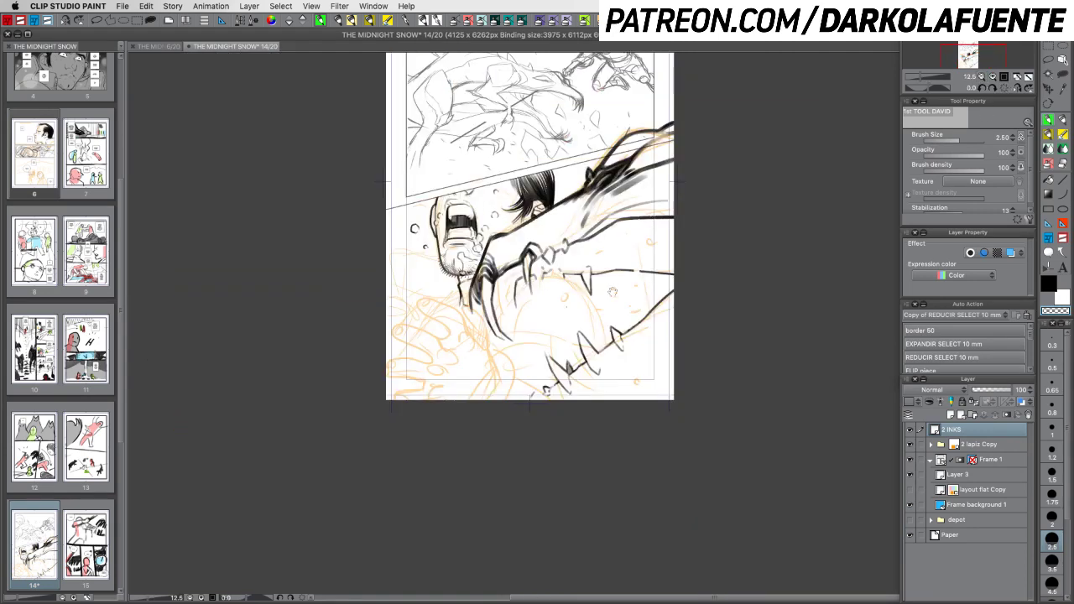
Ink a large downward fang on the upper jaw line near the right page edge, redoing strokes until it fits
{"action": "left_click_drag", "start_coordinate": [612, 292], "coordinate": [616, 331]}
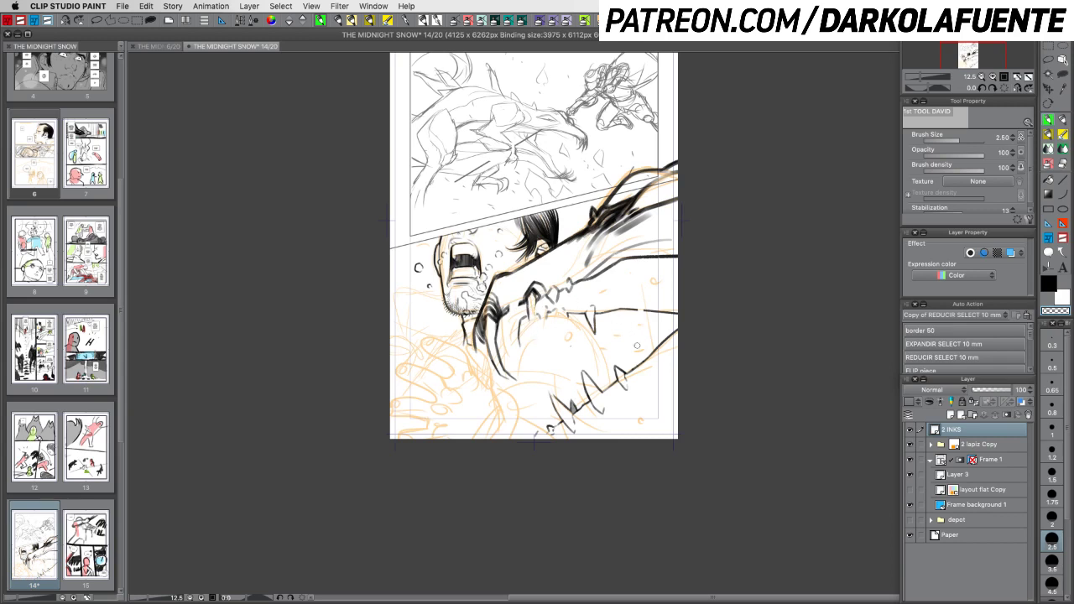
{"action": "left_click_drag", "start_coordinate": [650, 234], "coordinate": [643, 278]}
{"action": "key", "text": "c"}
{"action": "key", "text": "super+z"}
{"action": "left_click_drag", "start_coordinate": [643, 253], "coordinate": [641, 270]}
{"action": "key", "text": "ctrl+z"}
{"action": "mouse_move", "coordinate": [641, 257]}
{"action": "left_mouse_down"}
{"action": "mouse_move", "coordinate": [649, 278]}
{"action": "mouse_move", "coordinate": [654, 257]}
{"action": "mouse_move", "coordinate": [651, 279]}
{"action": "left_mouse_up"}
{"action": "key", "text": "super+z"}
{"action": "key", "text": "super+z"}
{"action": "key", "text": "super+z"}
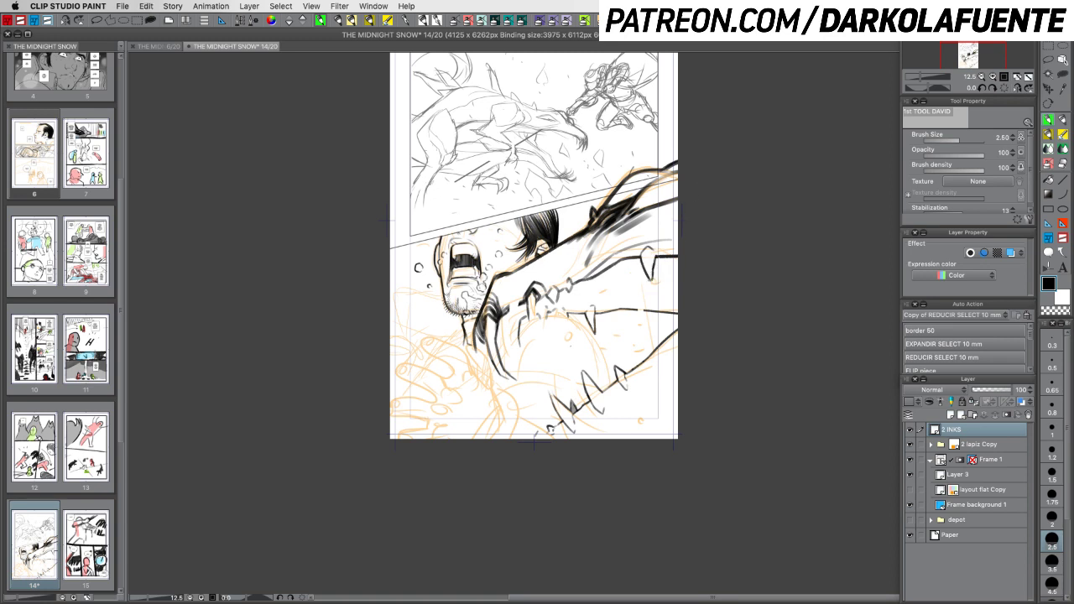
Ink a long, thick fang near the front of the upper jaw with the brush size set to 3.50
{"action": "mouse_move", "coordinate": [528, 308]}
{"action": "left_mouse_down"}
{"action": "mouse_move", "coordinate": [532, 331]}
{"action": "mouse_move", "coordinate": [542, 285]}
{"action": "left_mouse_up"}
{"action": "key", "text": "c"}
{"action": "key", "text": "c"}
{"action": "left_click", "coordinate": [1052, 560]}
{"action": "mouse_move", "coordinate": [531, 291]}
{"action": "left_mouse_down"}
{"action": "mouse_move", "coordinate": [543, 293]}
{"action": "mouse_move", "coordinate": [533, 339]}
{"action": "left_mouse_up"}
{"action": "key", "text": "c"}
{"action": "key", "text": "c"}
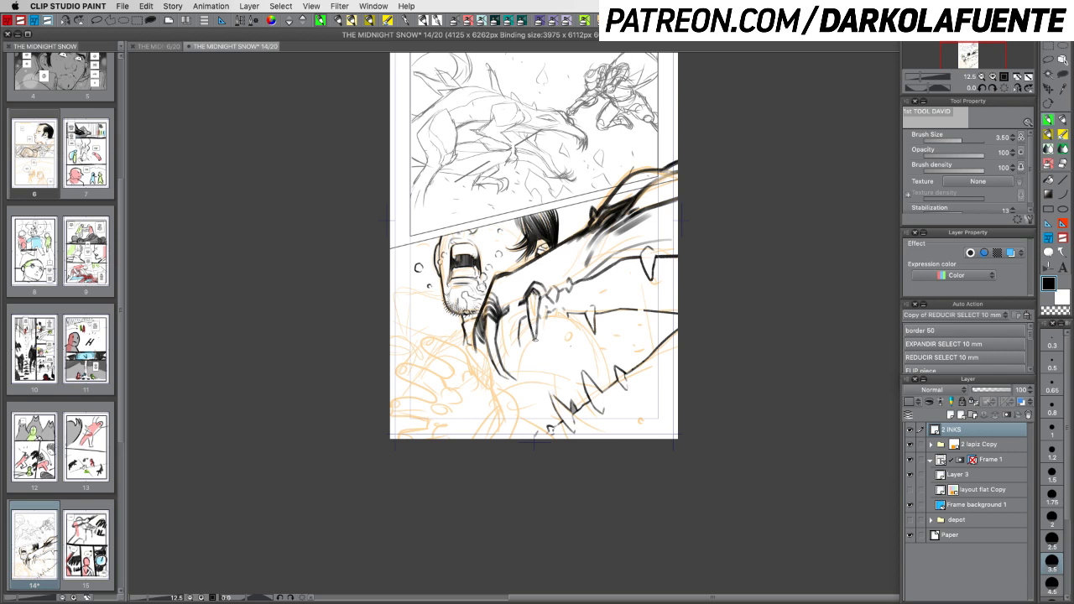
Ink a narrower fang just in front of the thick one, alternating black and transparent color to shape its edges
{"action": "key", "text": "c"}
{"action": "key", "text": "c"}
{"action": "key", "text": "c"}
{"action": "key", "text": "c"}
{"action": "key", "text": "c"}
{"action": "key", "text": "c"}
{"action": "left_click_drag", "start_coordinate": [511, 307], "coordinate": [507, 326]}
{"action": "key", "text": "c"}
{"action": "key", "text": "c"}
{"action": "key", "text": "c"}
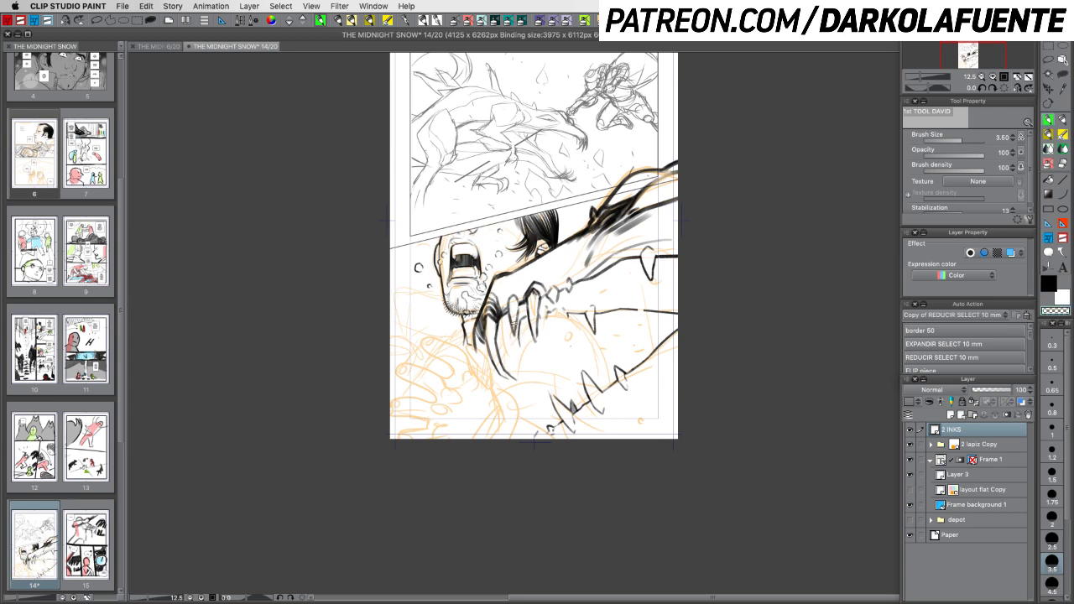
Fill the gap between the front fangs with thin tooth strokes and trim their tips with transparent color
{"action": "key", "text": "c"}
{"action": "mouse_move", "coordinate": [515, 334]}
{"action": "left_mouse_down"}
{"action": "mouse_move", "coordinate": [508, 350]}
{"action": "mouse_move", "coordinate": [517, 335]}
{"action": "left_mouse_up"}
{"action": "key", "text": "c"}
{"action": "key", "text": "c"}
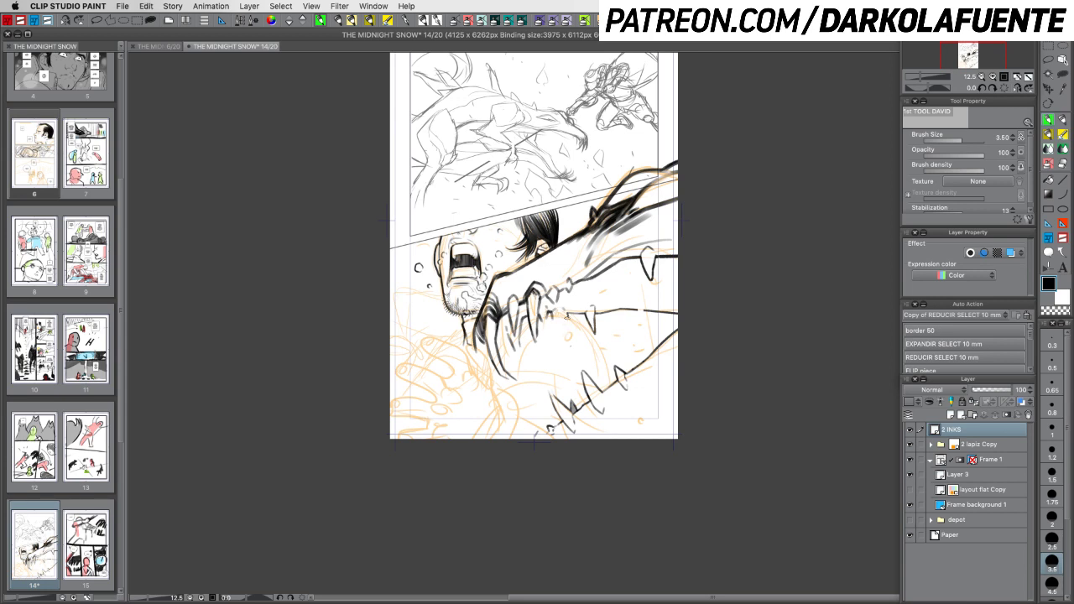
{"action": "key", "text": "c"}
{"action": "key", "text": "c"}
Ink a small tooth on the middle jaw line, between the existing fang and the page edge
{"action": "key", "text": "shift+space"}
{"action": "left_click_drag", "start_coordinate": [715, 329], "coordinate": [702, 266]}
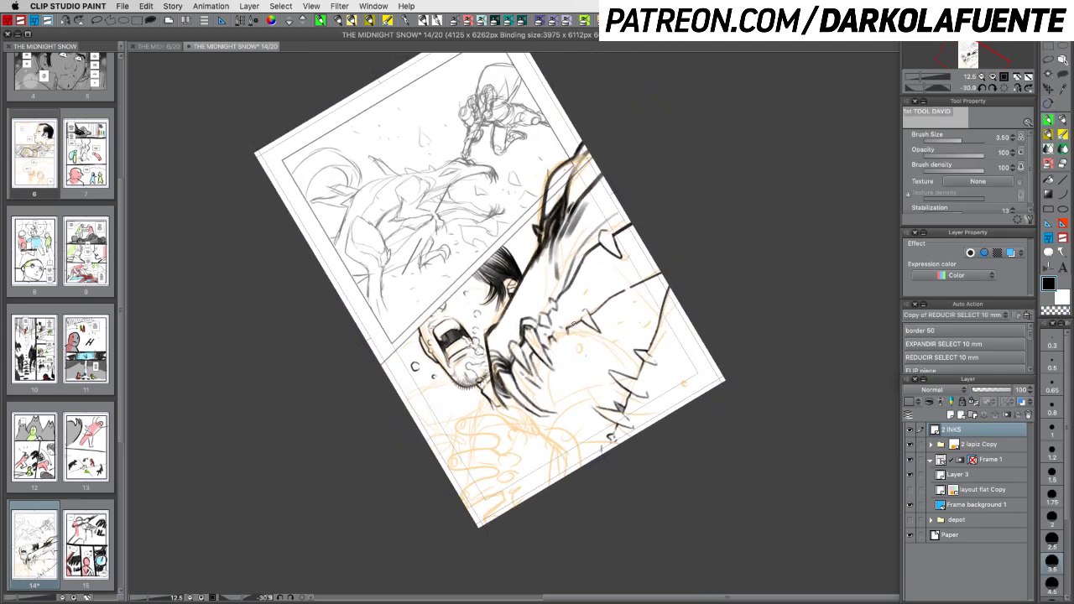
{"action": "left_click_drag", "start_coordinate": [662, 325], "coordinate": [636, 291]}
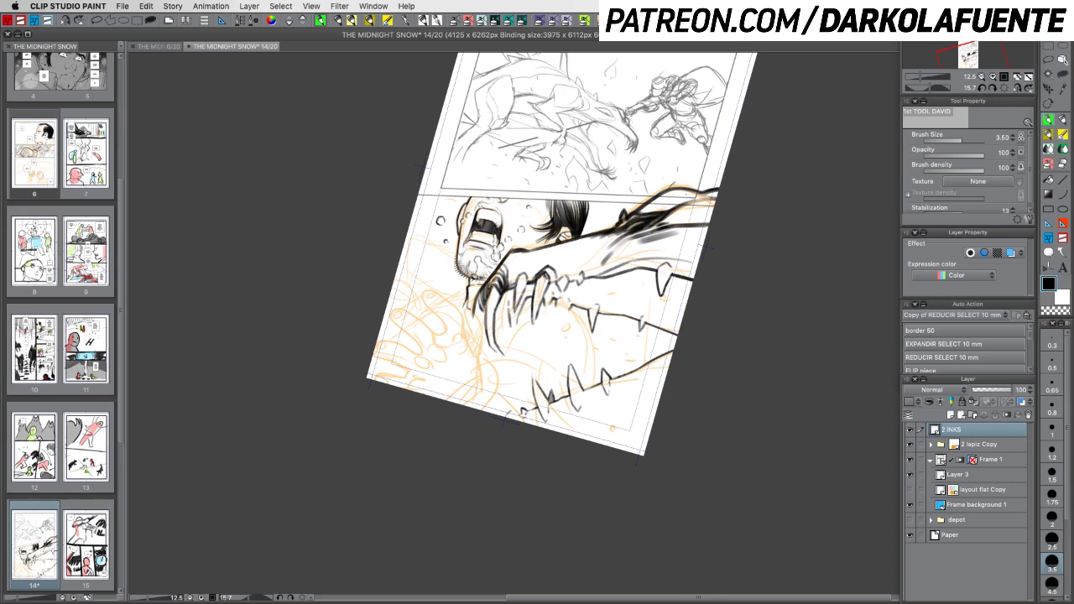
Redraw the long hooked tooth at the snout tip as straight, tapering fangs
{"action": "left_click_drag", "start_coordinate": [496, 308], "coordinate": [501, 352]}
{"action": "key", "text": "super+z"}
{"action": "left_click_drag", "start_coordinate": [560, 292], "coordinate": [632, 318]}
{"action": "mouse_move", "coordinate": [560, 297]}
{"action": "left_mouse_down"}
{"action": "mouse_move", "coordinate": [552, 344]}
{"action": "mouse_move", "coordinate": [564, 314]}
{"action": "left_mouse_up"}
{"action": "mouse_move", "coordinate": [569, 312]}
{"action": "left_mouse_down"}
{"action": "mouse_move", "coordinate": [556, 349]}
{"action": "mouse_move", "coordinate": [543, 317]}
{"action": "mouse_move", "coordinate": [541, 345]}
{"action": "left_mouse_up"}
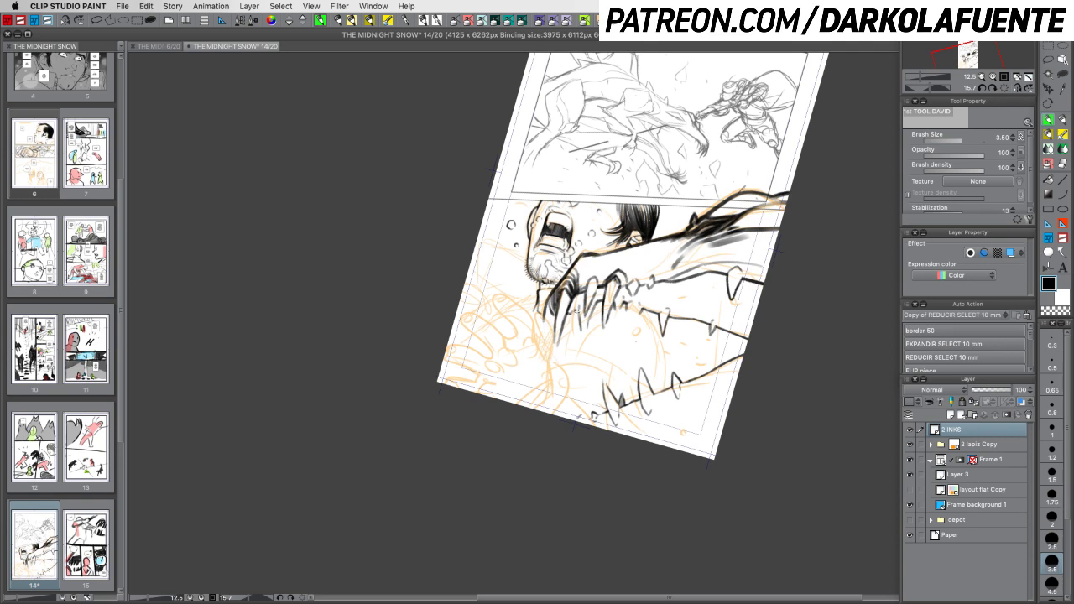
Add another long pointed fang beside the foremost ones and clean its edges
{"action": "left_click_drag", "start_coordinate": [583, 316], "coordinate": [580, 330]}
{"action": "key", "text": "super+z"}
{"action": "key", "text": "c"}
{"action": "key", "text": "c"}
Review the inked fangs and jaw up close and set the brush size to 2.50
{"action": "key", "text": "r"}
{"action": "mouse_move", "coordinate": [691, 357]}
{"action": "left_mouse_down"}
{"action": "mouse_move", "coordinate": [751, 326]}
{"action": "mouse_move", "coordinate": [742, 331]}
{"action": "left_mouse_up"}
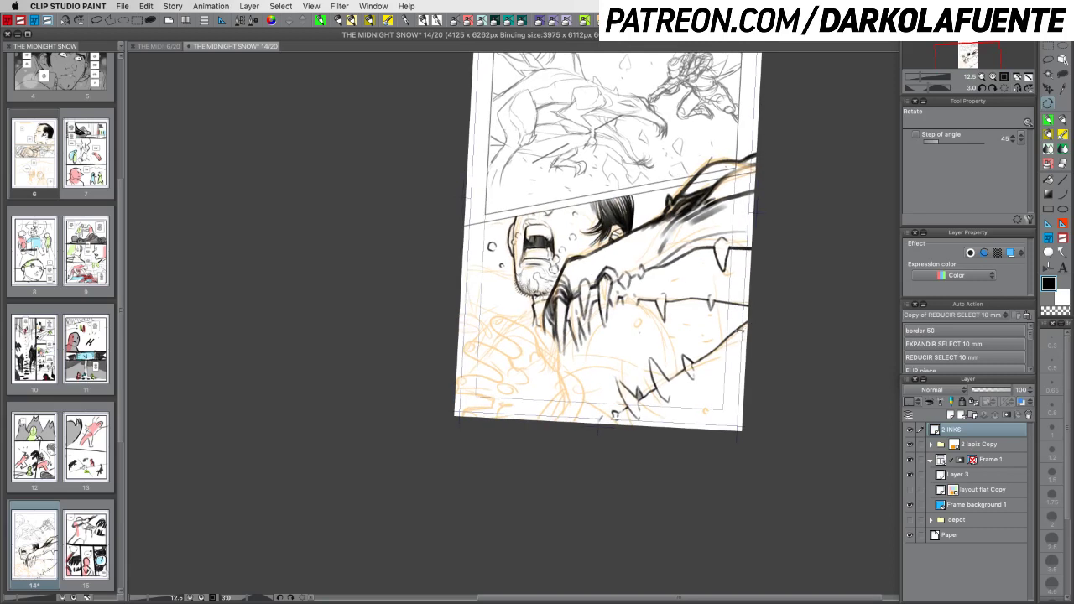
{"action": "key", "text": "space"}
{"action": "left_click_drag", "start_coordinate": [672, 322], "coordinate": [680, 354]}
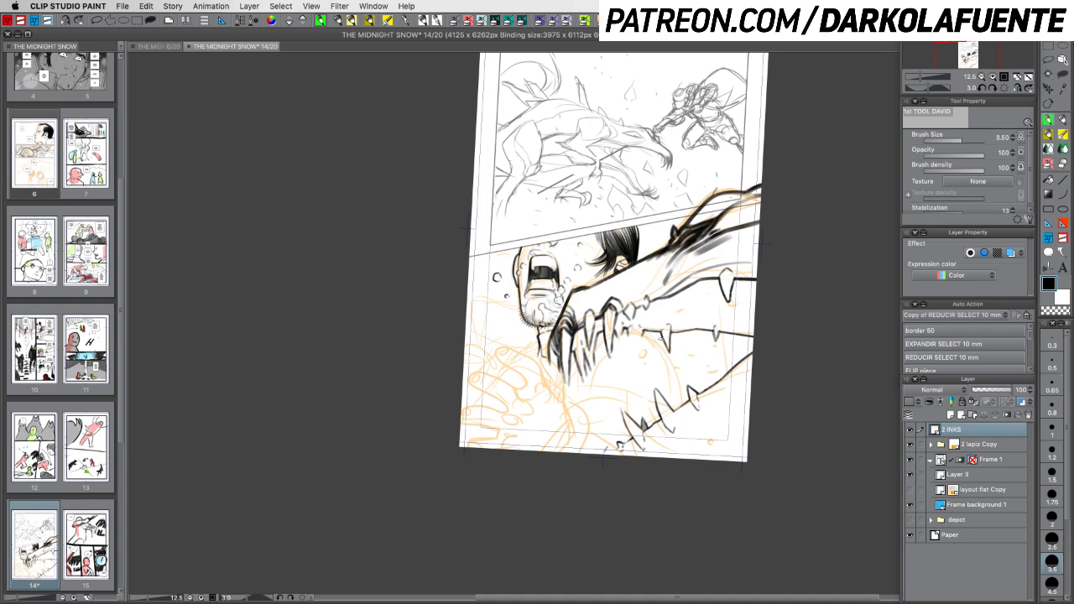
{"action": "left_click", "coordinate": [991, 77]}
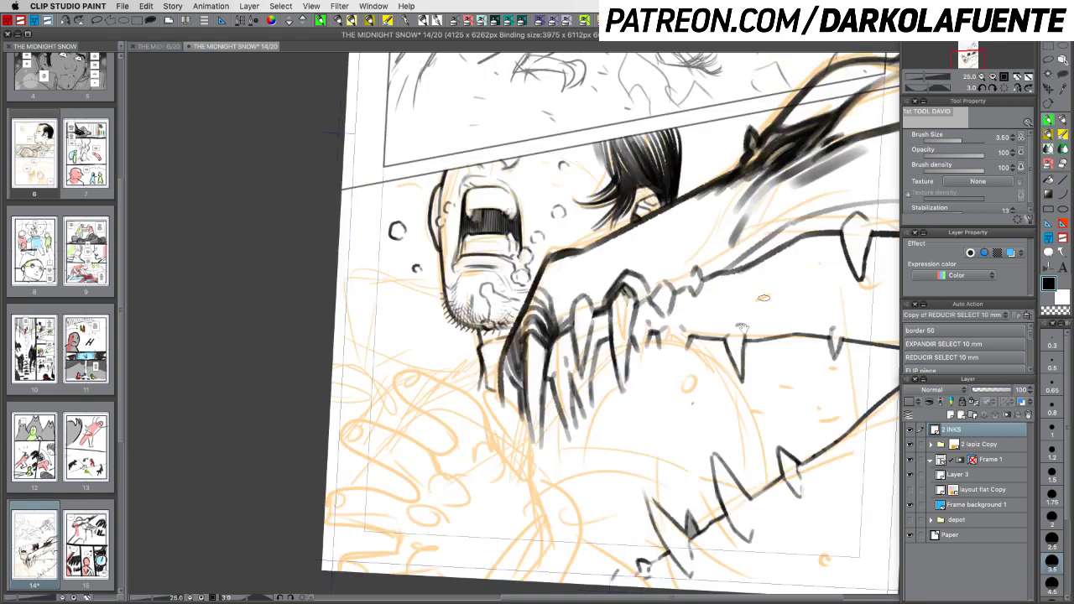
{"action": "left_click_drag", "start_coordinate": [717, 384], "coordinate": [706, 290]}
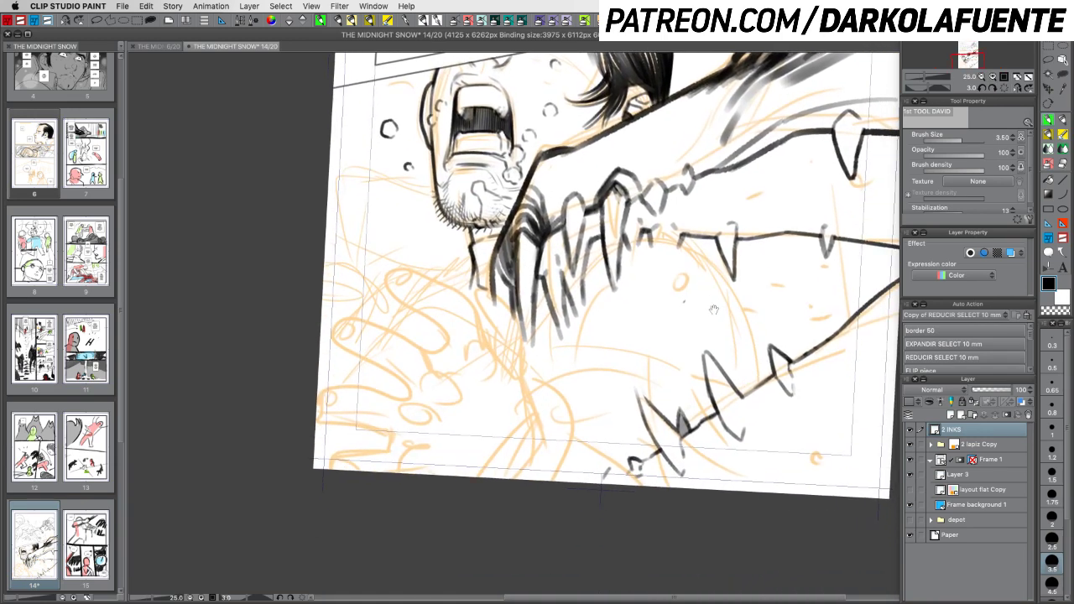
{"action": "left_click", "coordinate": [981, 77]}
{"action": "key", "text": "bracketleft"}
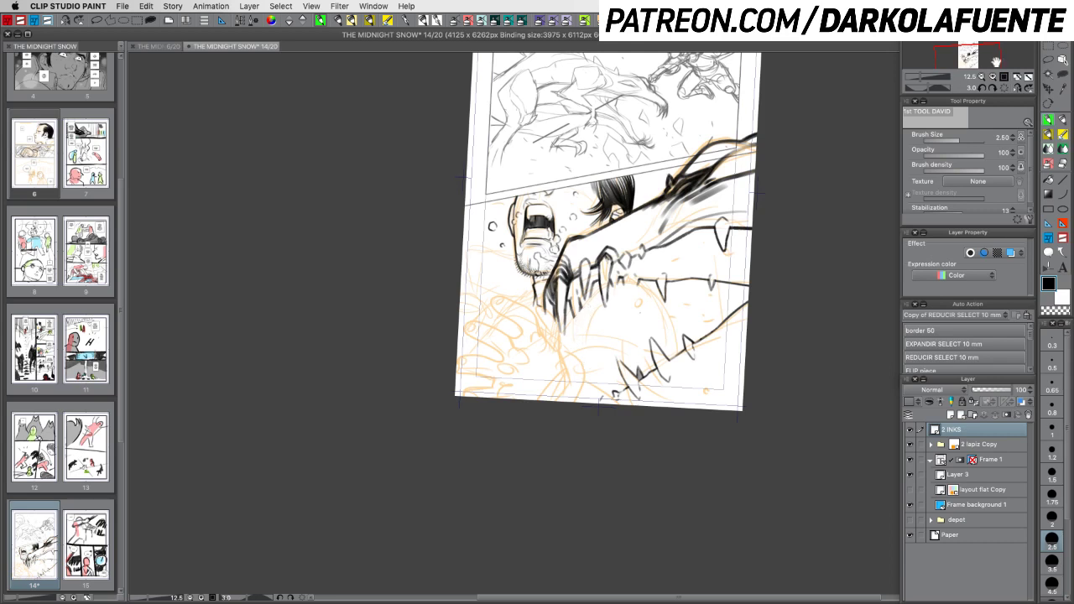
Examine the inked jaws and fangs across the whole page, including in mirrored view
{"action": "key", "text": "r"}
{"action": "left_click_drag", "start_coordinate": [736, 325], "coordinate": [743, 305]}
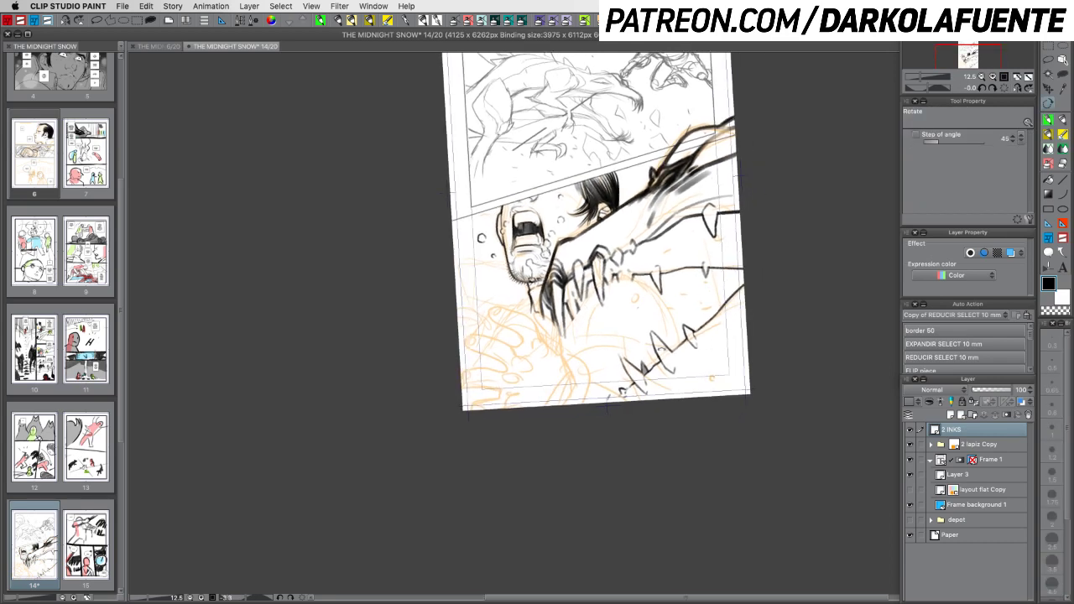
{"action": "left_click_drag", "start_coordinate": [625, 350], "coordinate": [673, 383]}
{"action": "key", "text": "r"}
{"action": "key", "text": "p"}
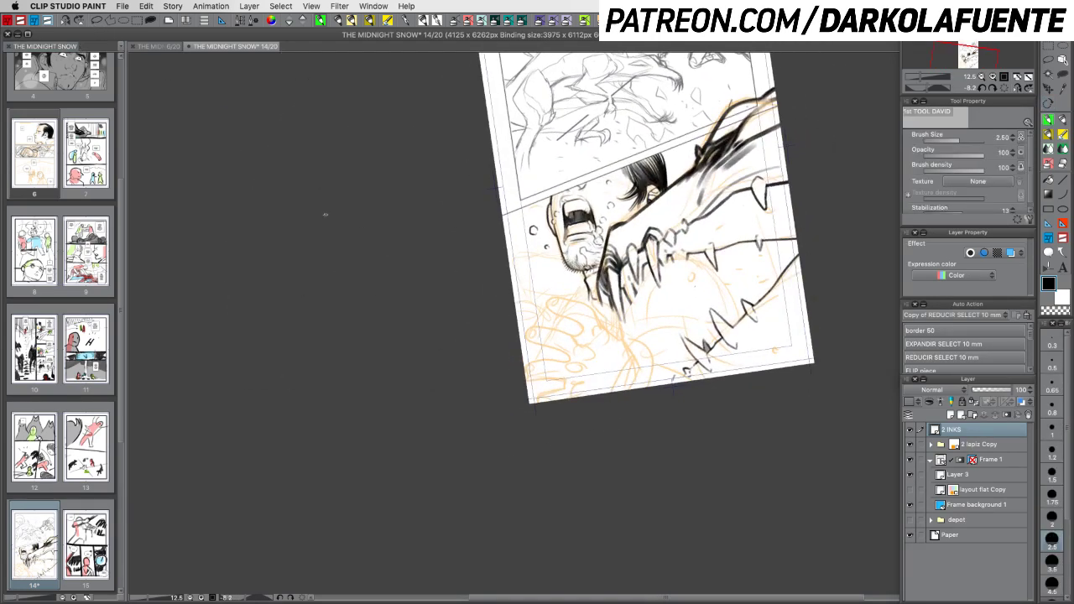
{"action": "left_click", "coordinate": [62, 20]}
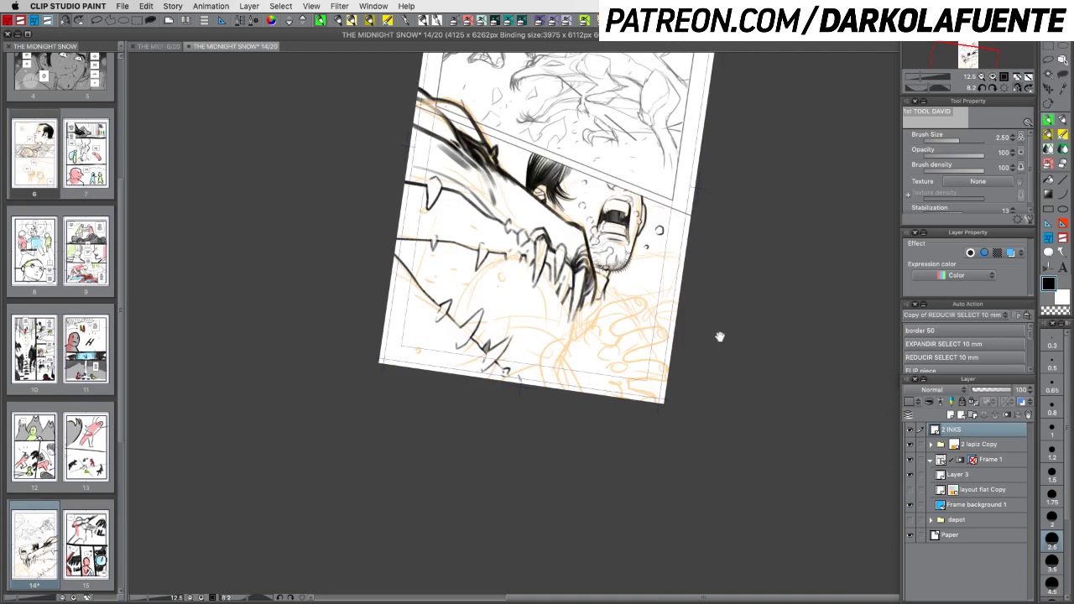
{"action": "left_click_drag", "start_coordinate": [719, 337], "coordinate": [737, 333]}
{"action": "left_click", "coordinate": [982, 76]}
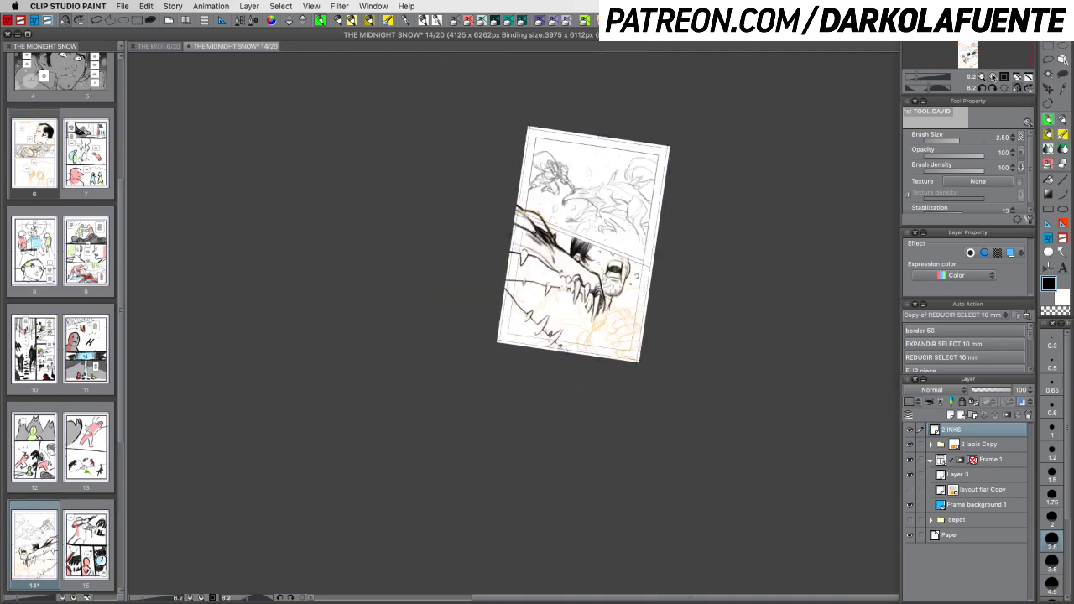
{"action": "left_click", "coordinate": [992, 76]}
{"action": "left_click", "coordinate": [992, 76]}
Ink the hand's edge running down from the snout tip, beside the foremost fangs
{"action": "left_click_drag", "start_coordinate": [626, 357], "coordinate": [621, 395]}
{"action": "key", "text": "r"}
{"action": "left_click_drag", "start_coordinate": [790, 398], "coordinate": [800, 364]}
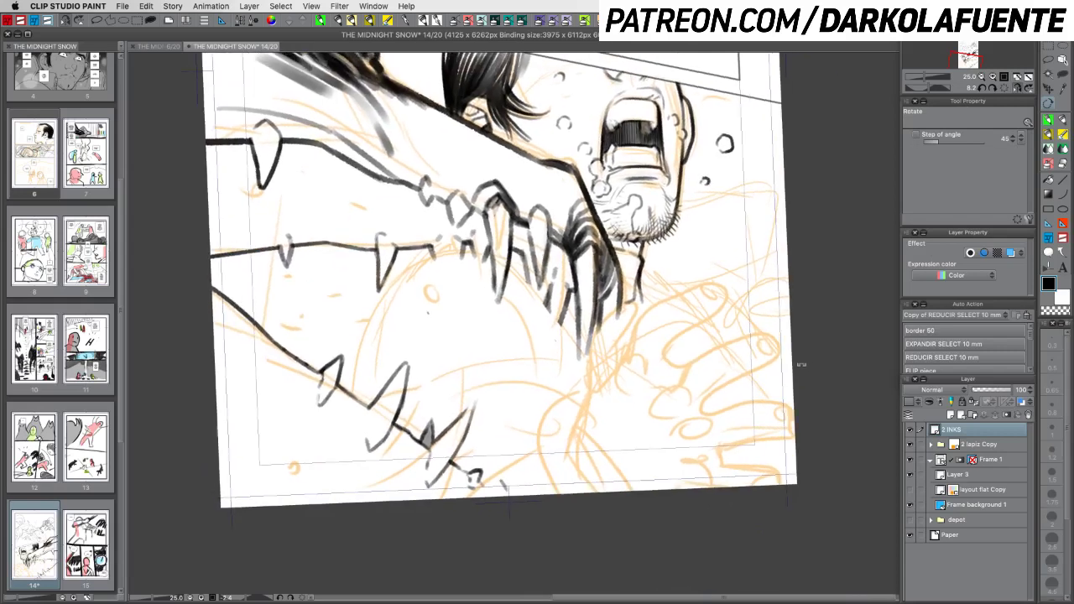
{"action": "key", "text": "p"}
{"action": "left_click_drag", "start_coordinate": [698, 399], "coordinate": [725, 371]}
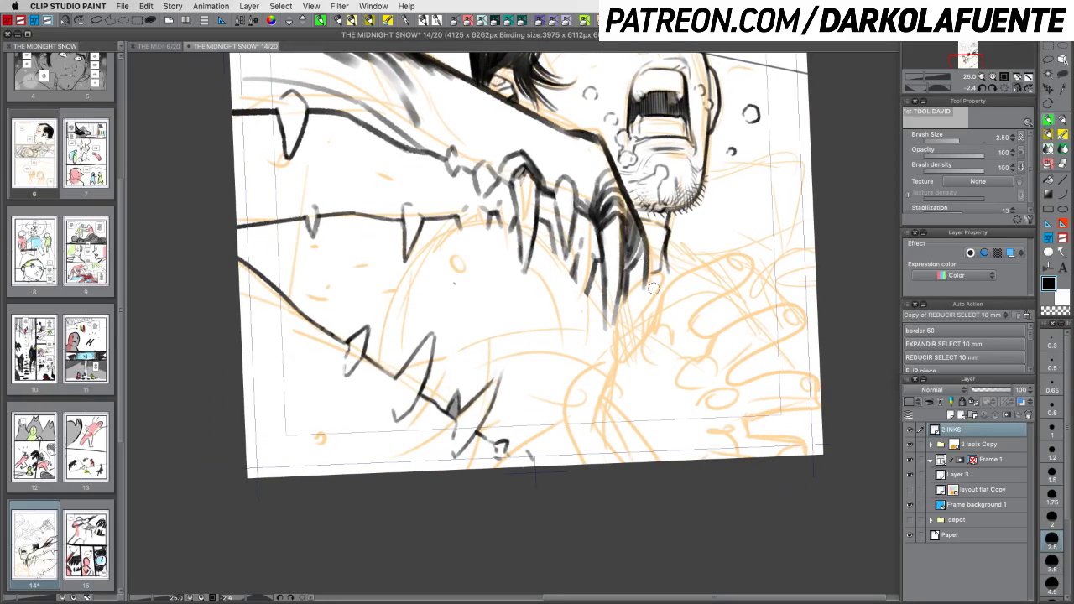
{"action": "left_click_drag", "start_coordinate": [655, 288], "coordinate": [618, 330]}
{"action": "mouse_move", "coordinate": [622, 299]}
{"action": "left_mouse_down"}
{"action": "mouse_move", "coordinate": [611, 378]}
{"action": "mouse_move", "coordinate": [616, 348]}
{"action": "mouse_move", "coordinate": [617, 377]}
{"action": "left_mouse_up"}
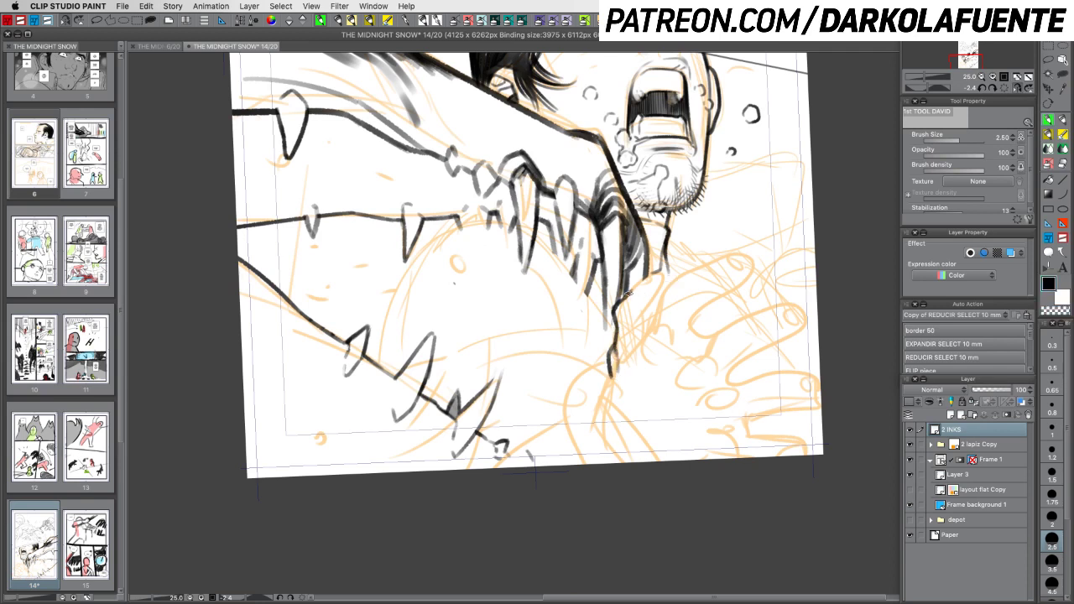
{"action": "mouse_move", "coordinate": [627, 293]}
{"action": "left_mouse_down"}
{"action": "mouse_move", "coordinate": [658, 273]}
{"action": "mouse_move", "coordinate": [637, 290]}
{"action": "mouse_move", "coordinate": [650, 280]}
{"action": "left_mouse_up"}
{"action": "key", "text": "c"}
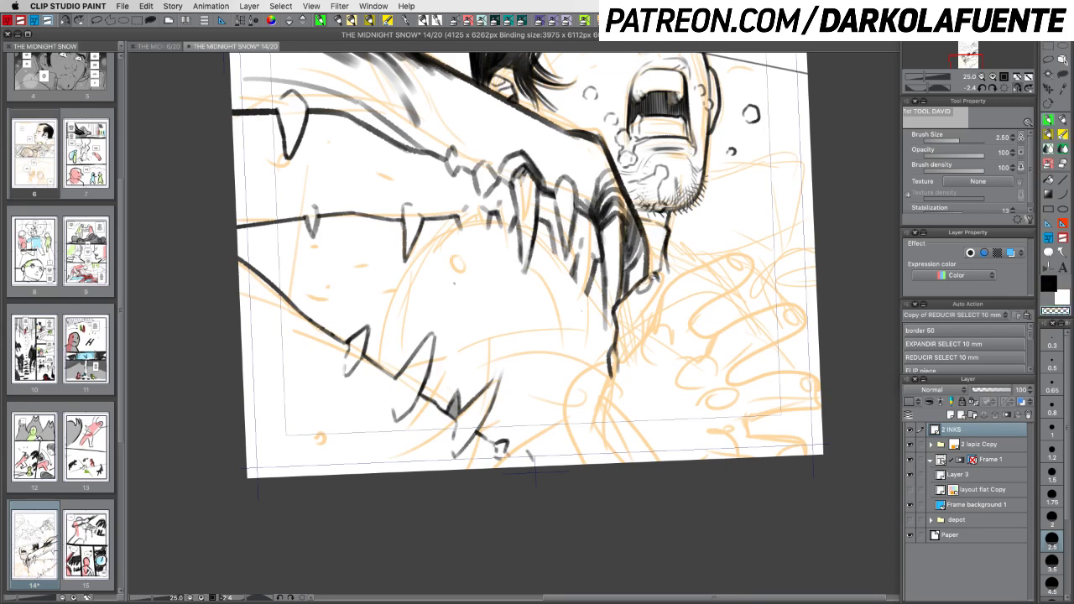
Ink the first finger gripping the snout tip, with its outer side and a small rounded shape at its lower end
{"action": "key", "text": "c"}
{"action": "key", "text": "c"}
{"action": "key", "text": "c"}
{"action": "left_click_drag", "start_coordinate": [657, 279], "coordinate": [642, 317]}
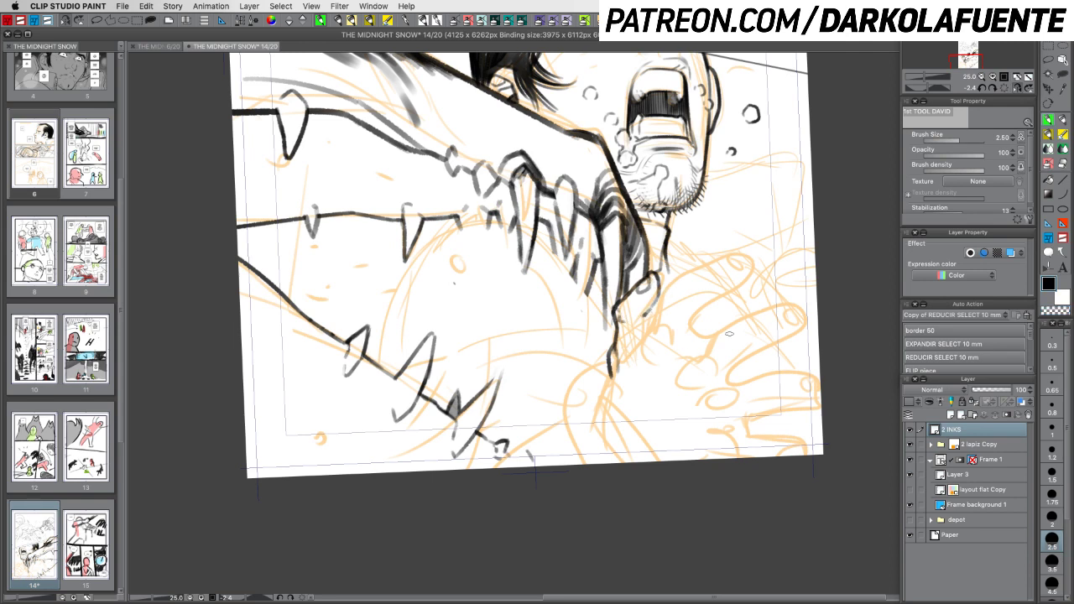
{"action": "mouse_move", "coordinate": [645, 315]}
{"action": "left_mouse_down"}
{"action": "mouse_move", "coordinate": [646, 334]}
{"action": "mouse_move", "coordinate": [672, 259]}
{"action": "left_mouse_up"}
{"action": "key", "text": "shift+space"}
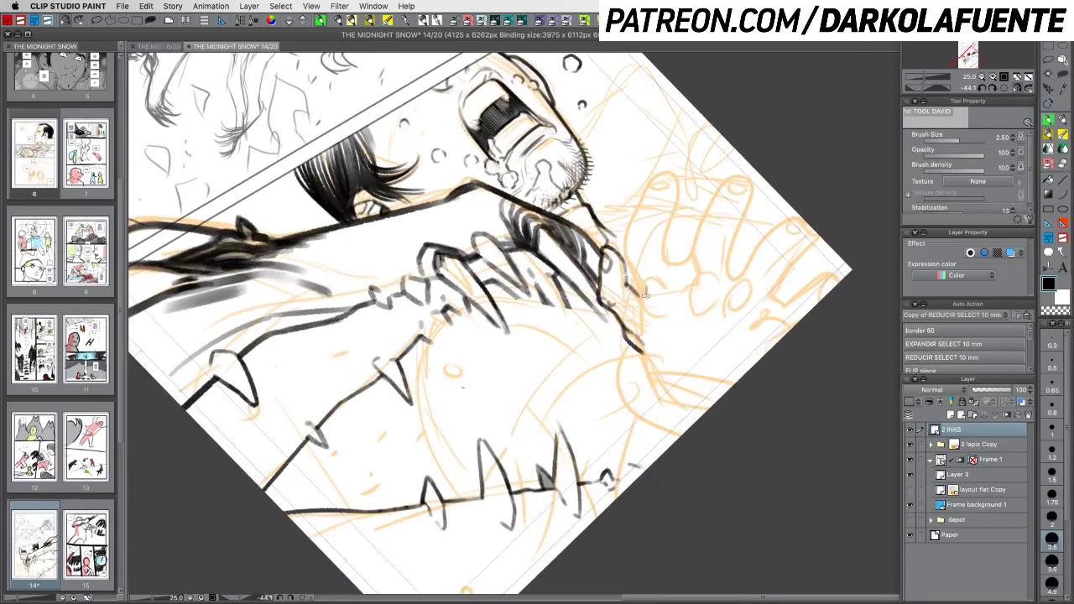
{"action": "mouse_move", "coordinate": [644, 294]}
{"action": "left_mouse_down"}
{"action": "mouse_move", "coordinate": [660, 287]}
{"action": "mouse_move", "coordinate": [667, 309]}
{"action": "mouse_move", "coordinate": [655, 322]}
{"action": "left_mouse_up"}
{"action": "left_click_drag", "start_coordinate": [639, 284], "coordinate": [644, 332]}
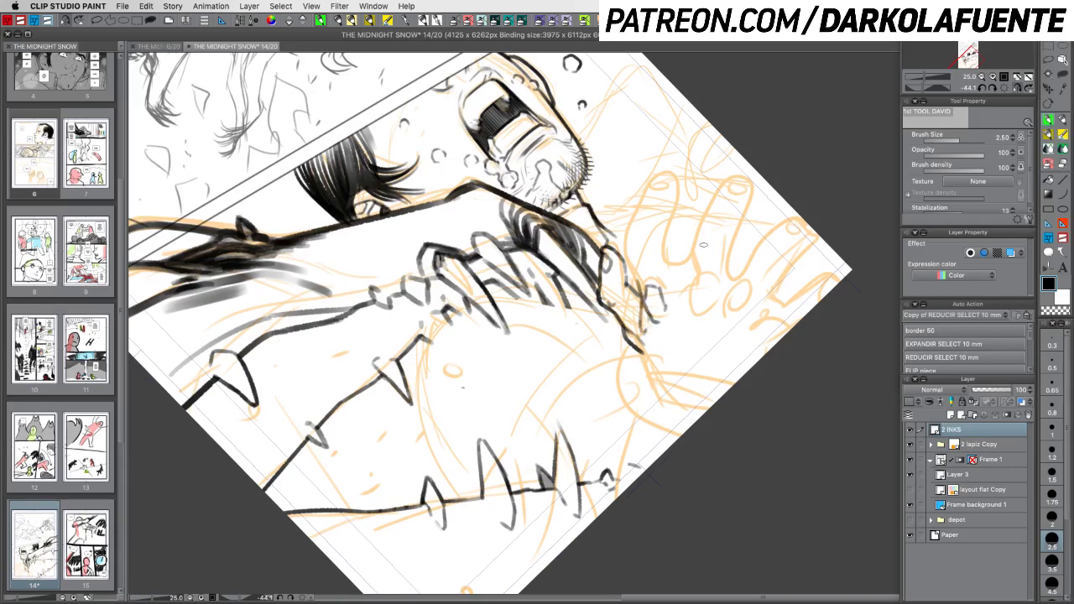
{"action": "left_click_drag", "start_coordinate": [760, 204], "coordinate": [782, 269]}
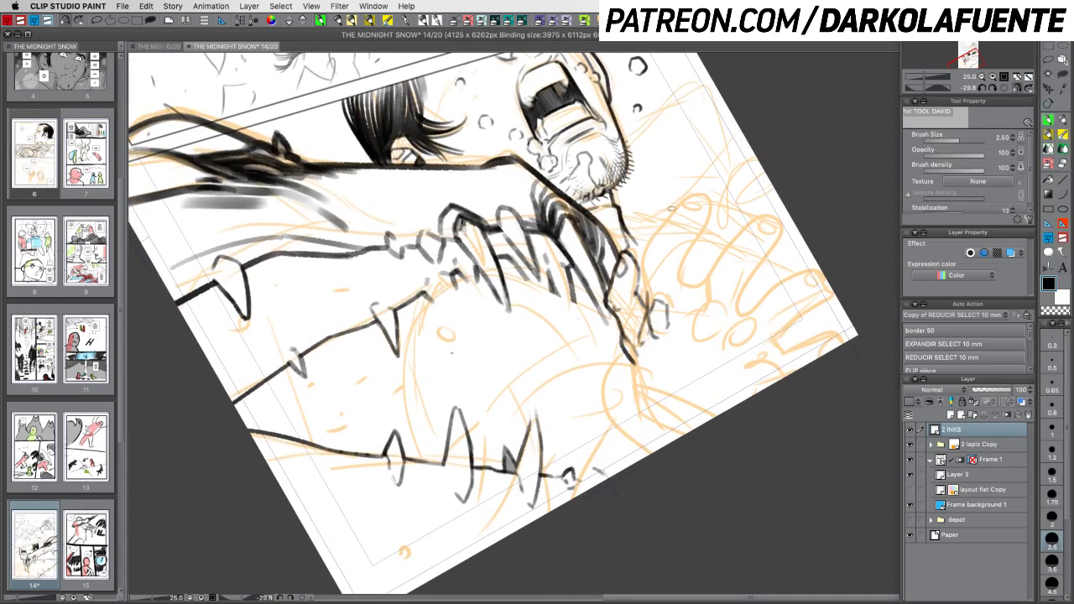
{"action": "mouse_move", "coordinate": [815, 216]}
{"action": "left_mouse_down"}
{"action": "mouse_move", "coordinate": [801, 311]}
{"action": "mouse_move", "coordinate": [761, 391]}
{"action": "mouse_move", "coordinate": [780, 335]}
{"action": "left_mouse_up"}
Add a new layer above the 2 lapiz Copy folder with a blue layer color, and set the brush size to 1.00
{"action": "left_click", "coordinate": [990, 444]}
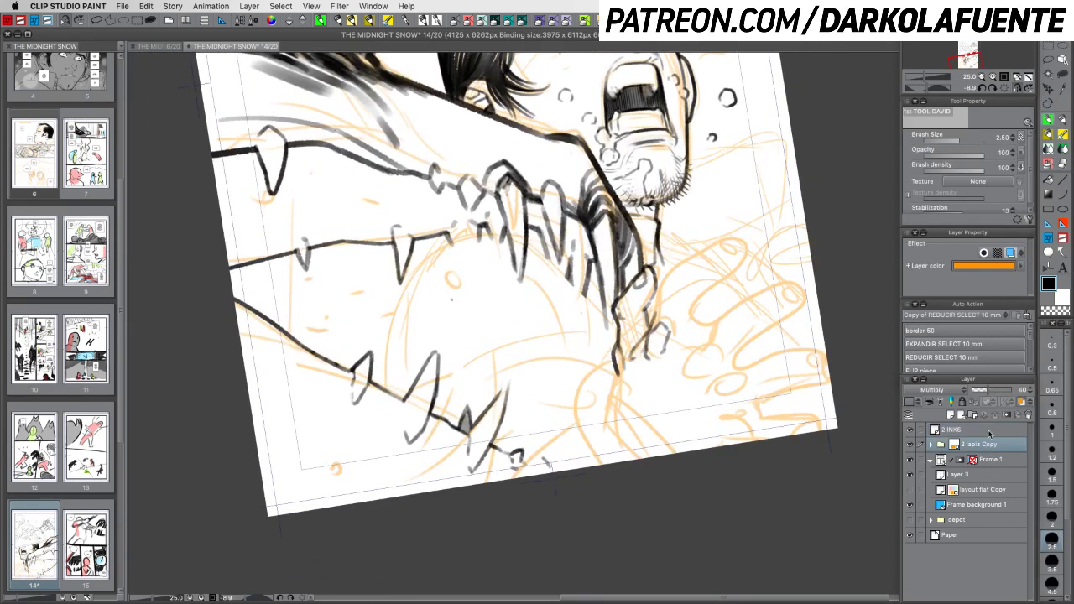
{"action": "left_click", "coordinate": [951, 415]}
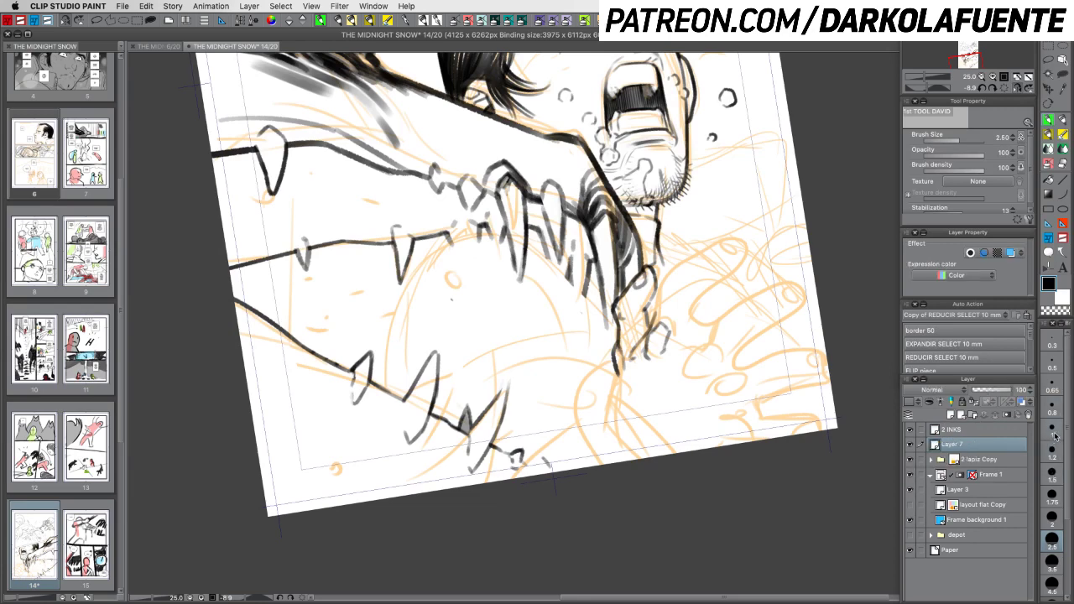
{"action": "left_click", "coordinate": [1053, 434]}
{"action": "mouse_move", "coordinate": [823, 311]}
{"action": "left_mouse_down"}
{"action": "mouse_move", "coordinate": [810, 412]}
{"action": "mouse_move", "coordinate": [820, 365]}
{"action": "left_mouse_up"}
{"action": "left_click", "coordinate": [980, 77]}
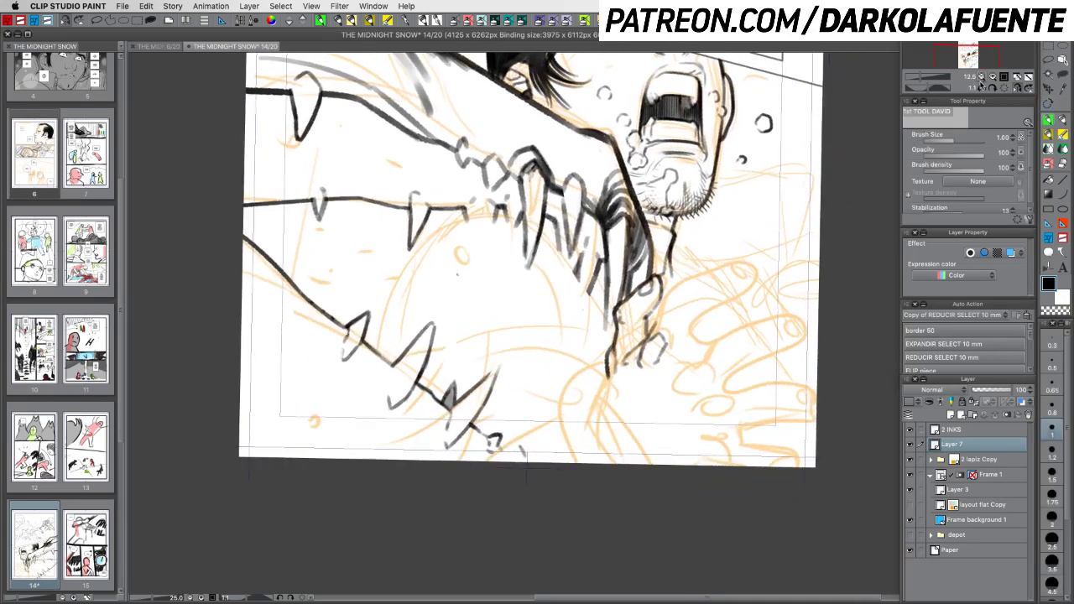
{"action": "left_click_drag", "start_coordinate": [768, 292], "coordinate": [753, 335]}
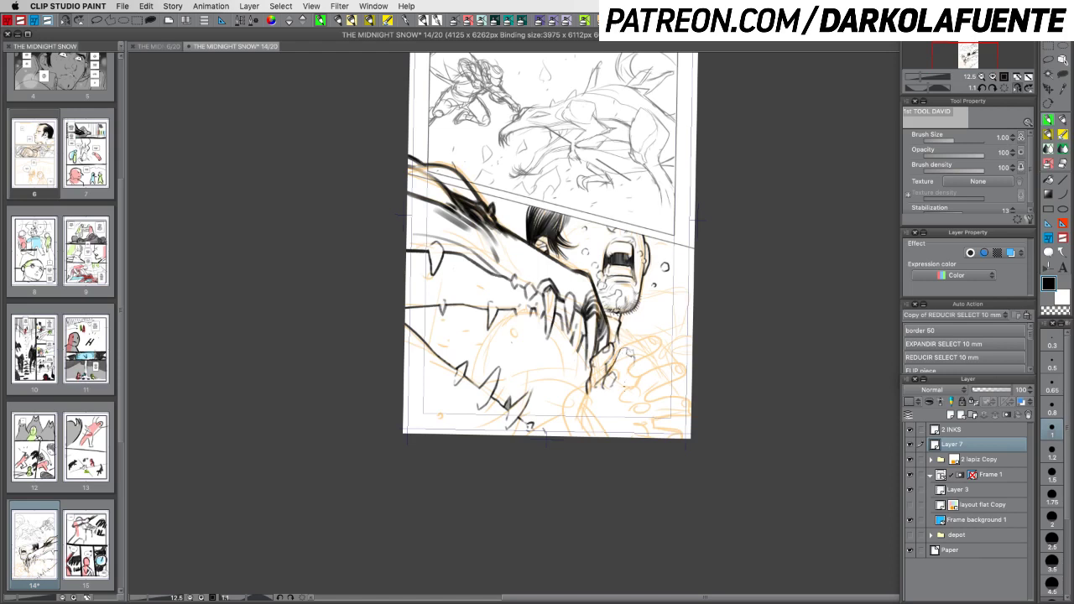
{"action": "left_click", "coordinate": [1022, 402]}
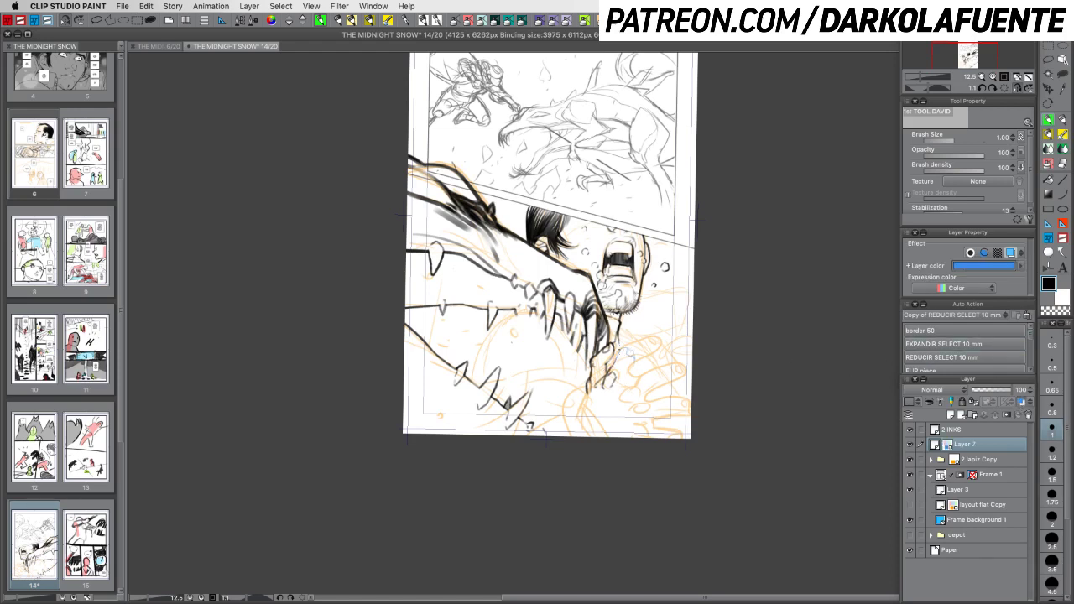
Sketch two bent fingers and their rounded ends in blue over the orange pencils of the man's raised hand
{"action": "mouse_move", "coordinate": [635, 364]}
{"action": "left_mouse_down"}
{"action": "mouse_move", "coordinate": [630, 375]}
{"action": "mouse_move", "coordinate": [635, 214]}
{"action": "mouse_move", "coordinate": [529, 158]}
{"action": "left_mouse_up"}
{"action": "left_click", "coordinate": [64, 22]}
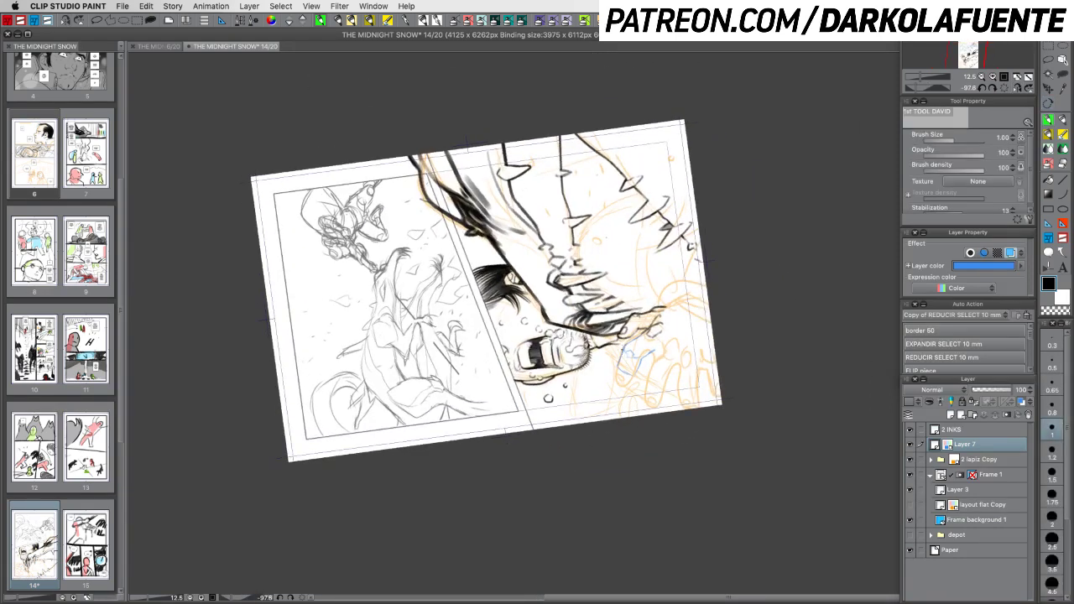
{"action": "left_click_drag", "start_coordinate": [617, 350], "coordinate": [622, 363]}
{"action": "left_click_drag", "start_coordinate": [634, 365], "coordinate": [637, 380]}
{"action": "mouse_move", "coordinate": [726, 347]}
{"action": "left_mouse_down"}
{"action": "mouse_move", "coordinate": [717, 299]}
{"action": "mouse_move", "coordinate": [686, 306]}
{"action": "mouse_move", "coordinate": [661, 343]}
{"action": "mouse_move", "coordinate": [684, 321]}
{"action": "mouse_move", "coordinate": [631, 348]}
{"action": "mouse_move", "coordinate": [646, 377]}
{"action": "left_mouse_up"}
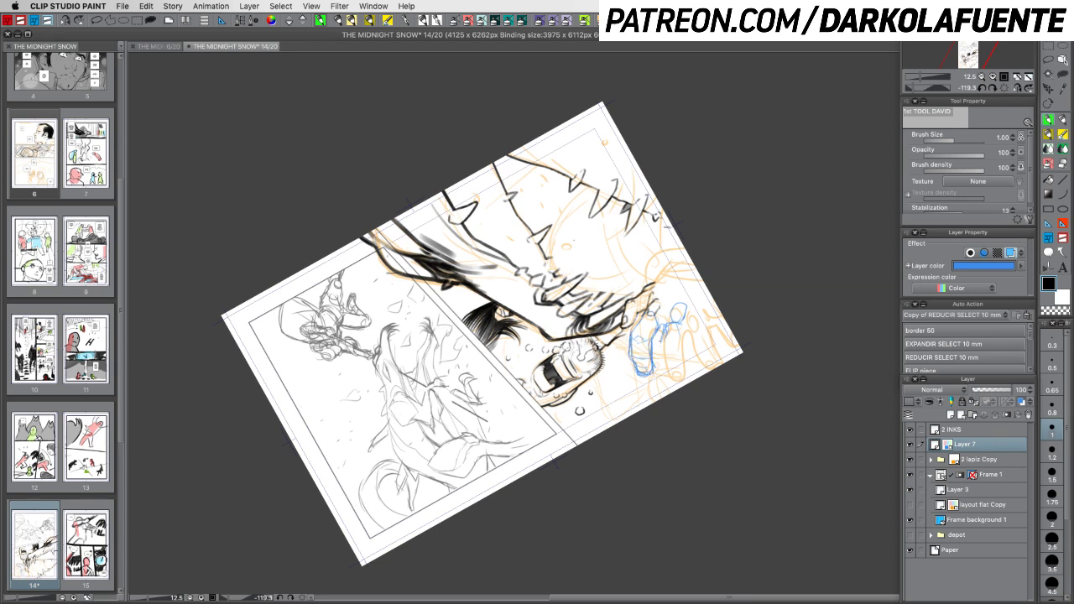
{"action": "left_click_drag", "start_coordinate": [664, 331], "coordinate": [663, 382]}
{"action": "key", "text": "r"}
{"action": "left_click_drag", "start_coordinate": [774, 349], "coordinate": [495, 432]}
{"action": "left_click_drag", "start_coordinate": [744, 432], "coordinate": [788, 356]}
{"action": "key", "text": "p"}
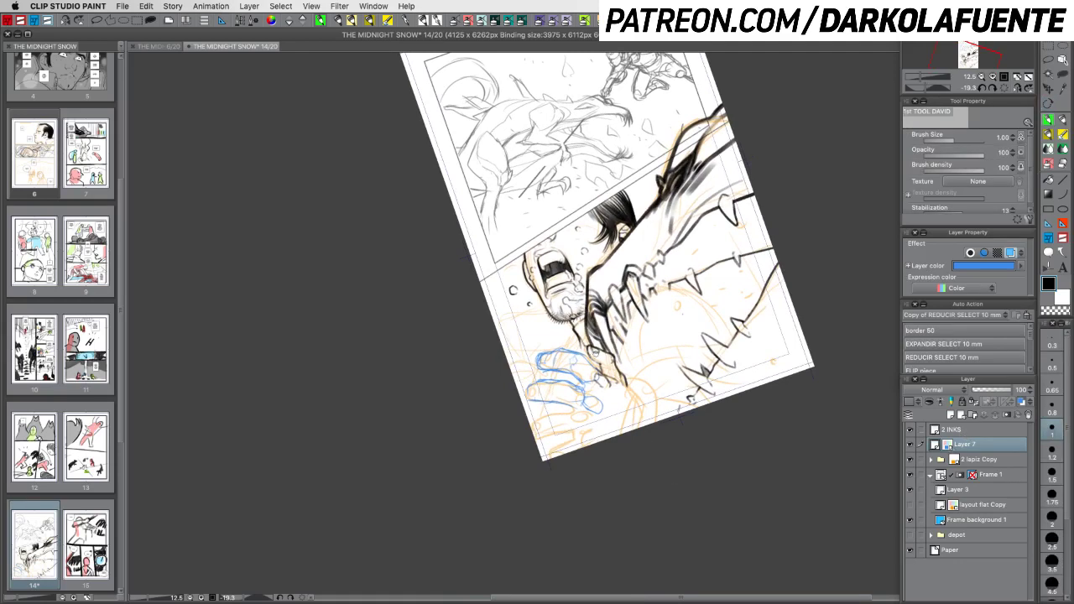
Make 2 INKS the active layer and set the brush size to 2.50
{"action": "left_click", "coordinate": [969, 430]}
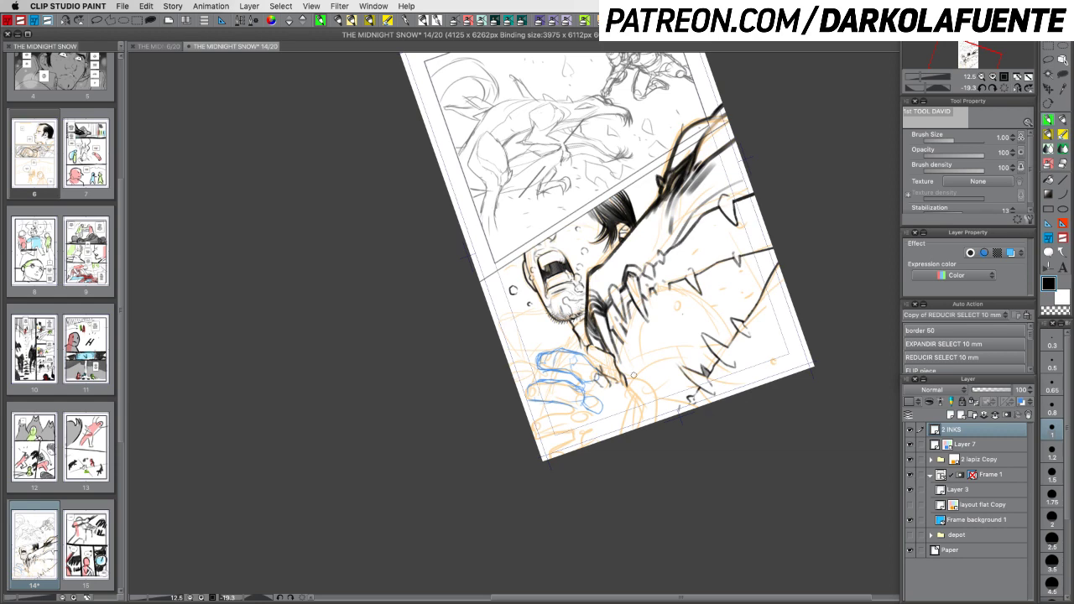
{"action": "key", "text": "r"}
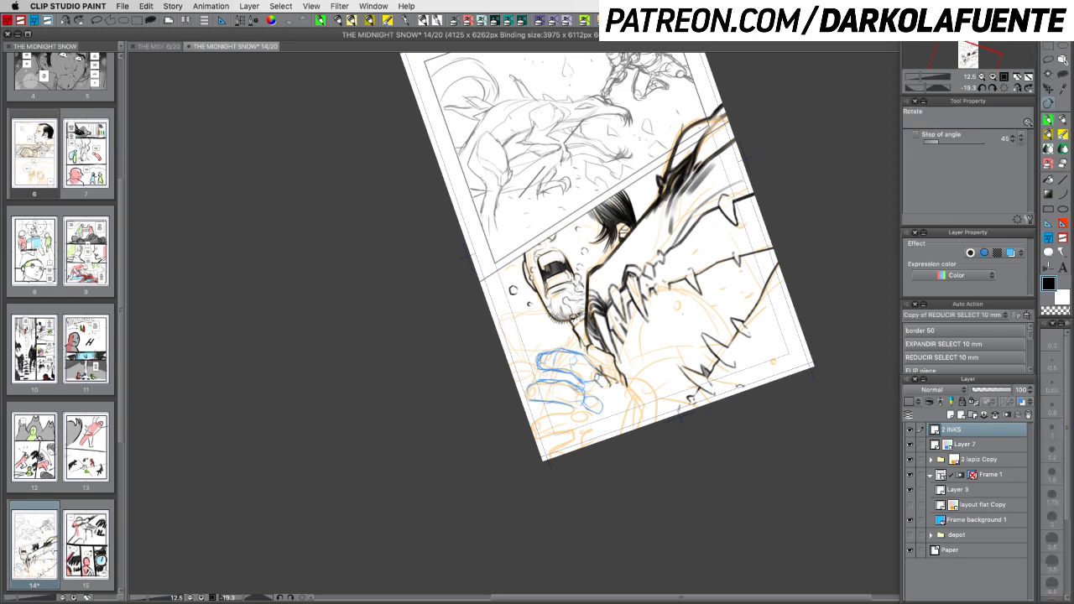
{"action": "mouse_move", "coordinate": [644, 356]}
{"action": "left_mouse_down"}
{"action": "mouse_move", "coordinate": [668, 272]}
{"action": "mouse_move", "coordinate": [629, 248]}
{"action": "left_mouse_up"}
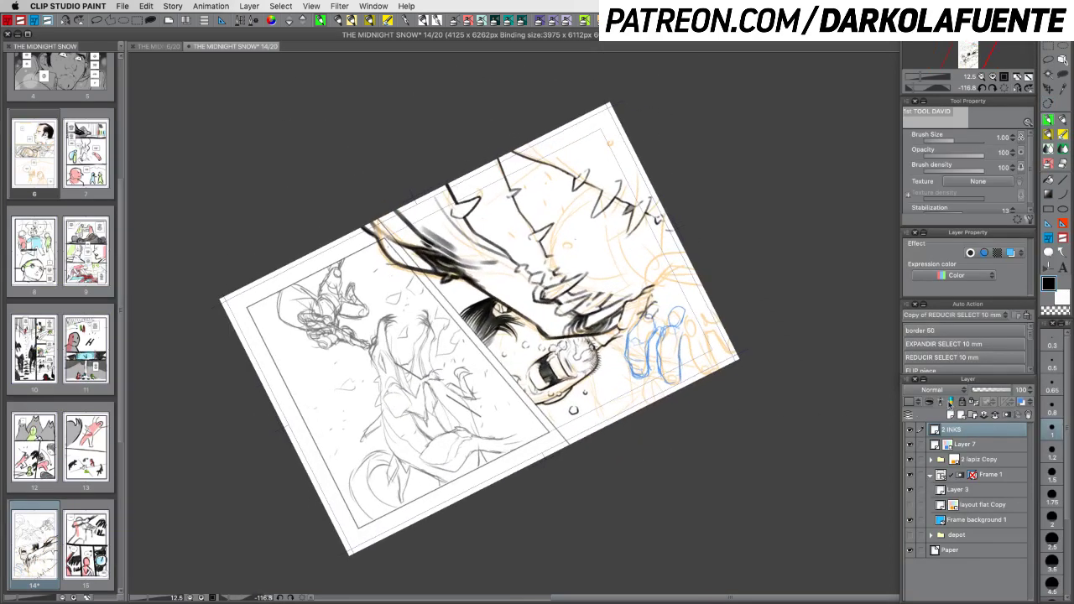
{"action": "left_click", "coordinate": [1052, 515]}
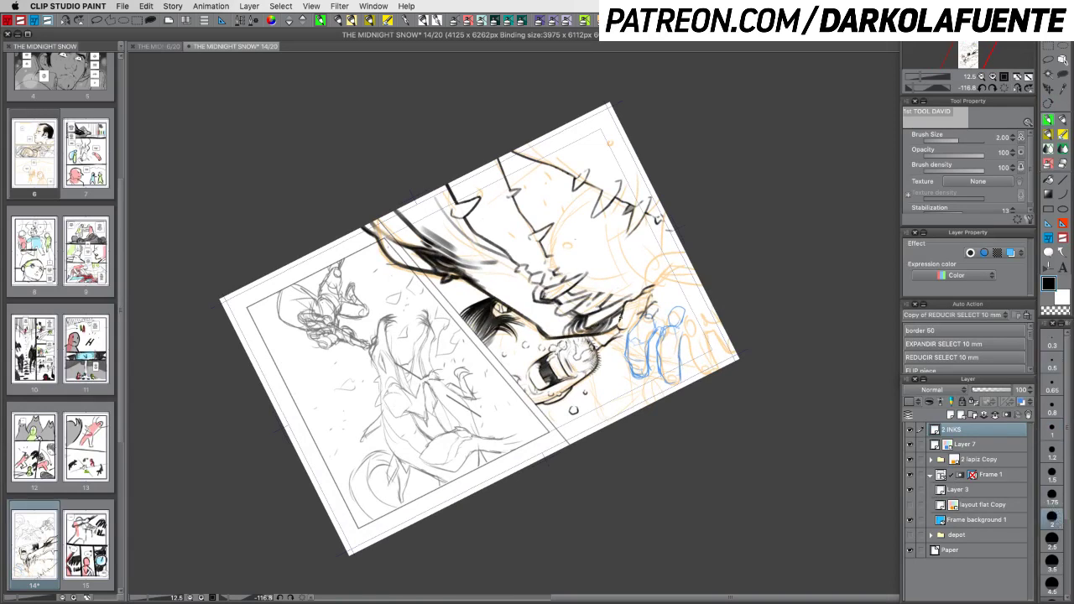
{"action": "left_click", "coordinate": [1055, 541]}
Strengthen and clean the outline of the inked finger beside the snout tip
{"action": "key", "text": "r"}
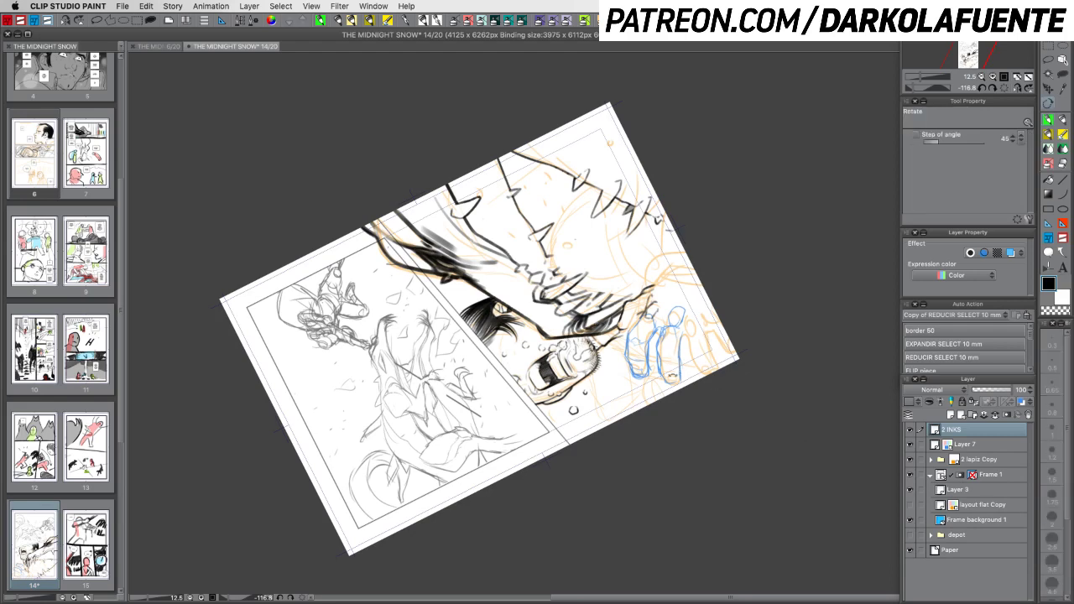
{"action": "mouse_move", "coordinate": [617, 296]}
{"action": "left_mouse_down"}
{"action": "mouse_move", "coordinate": [595, 392]}
{"action": "mouse_move", "coordinate": [632, 384]}
{"action": "left_mouse_up"}
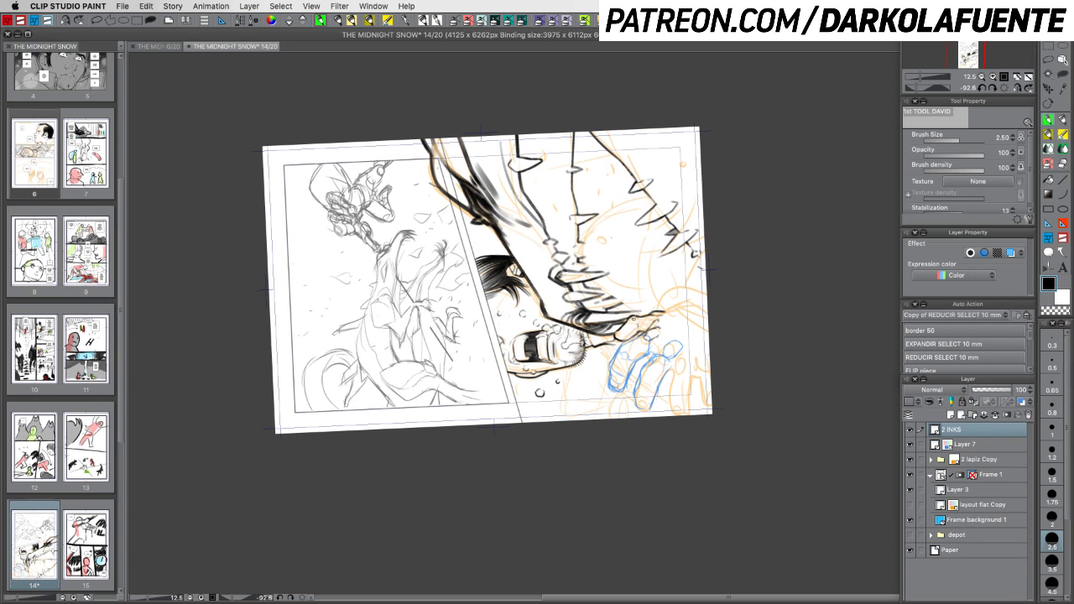
{"action": "key", "text": "c"}
{"action": "key", "text": "c"}
{"action": "key", "text": "c"}
{"action": "key", "text": "c"}
{"action": "left_click_drag", "start_coordinate": [620, 341], "coordinate": [630, 335]}
{"action": "left_click_drag", "start_coordinate": [729, 337], "coordinate": [393, 502]}
{"action": "left_click", "coordinate": [992, 76]}
{"action": "left_click_drag", "start_coordinate": [693, 361], "coordinate": [690, 343]}
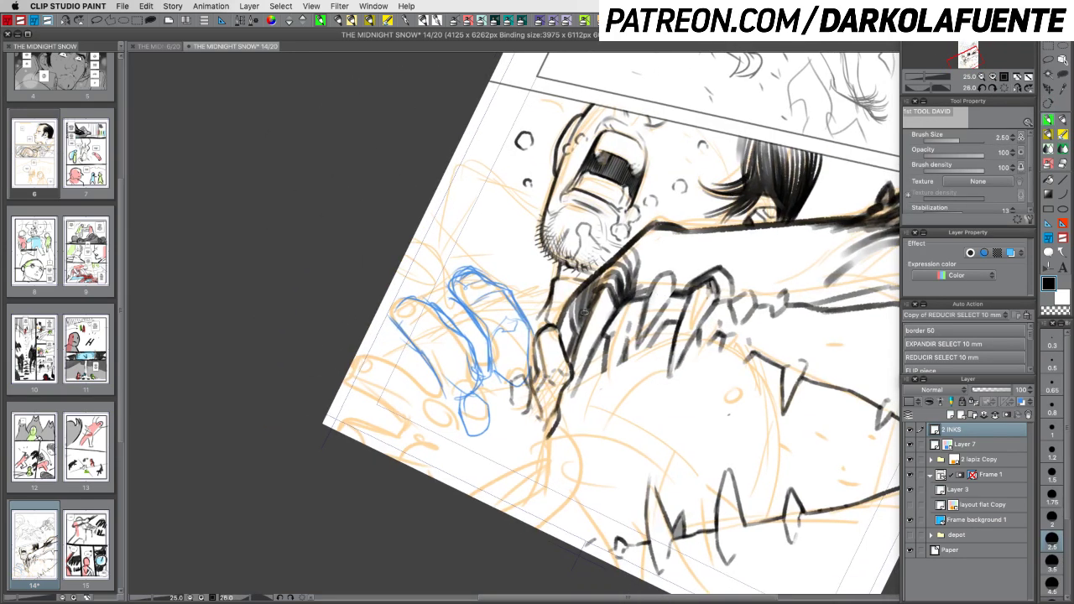
{"action": "key", "text": "c"}
{"action": "left_click_drag", "start_coordinate": [544, 333], "coordinate": [540, 350]}
Set the brush size to 2.00 and refine the finger beside the snout tip with a cleaner contour and crease lines
{"action": "left_click", "coordinate": [1052, 515]}
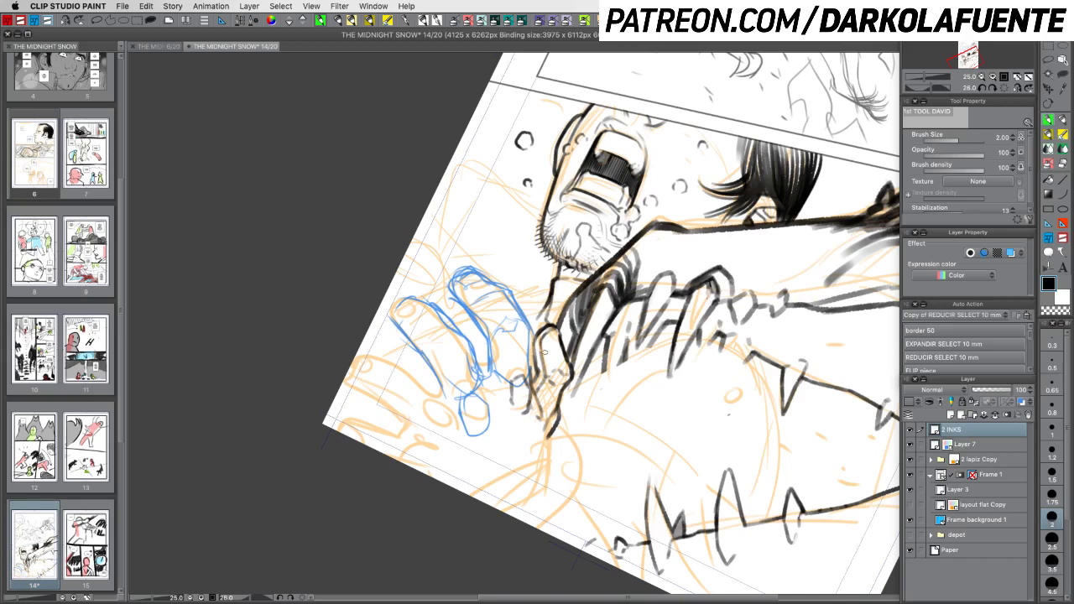
{"action": "key", "text": "c"}
{"action": "key", "text": "c"}
{"action": "key", "text": "shift+space"}
{"action": "left_click_drag", "start_coordinate": [676, 382], "coordinate": [710, 213]}
{"action": "left_click_drag", "start_coordinate": [793, 336], "coordinate": [738, 156]}
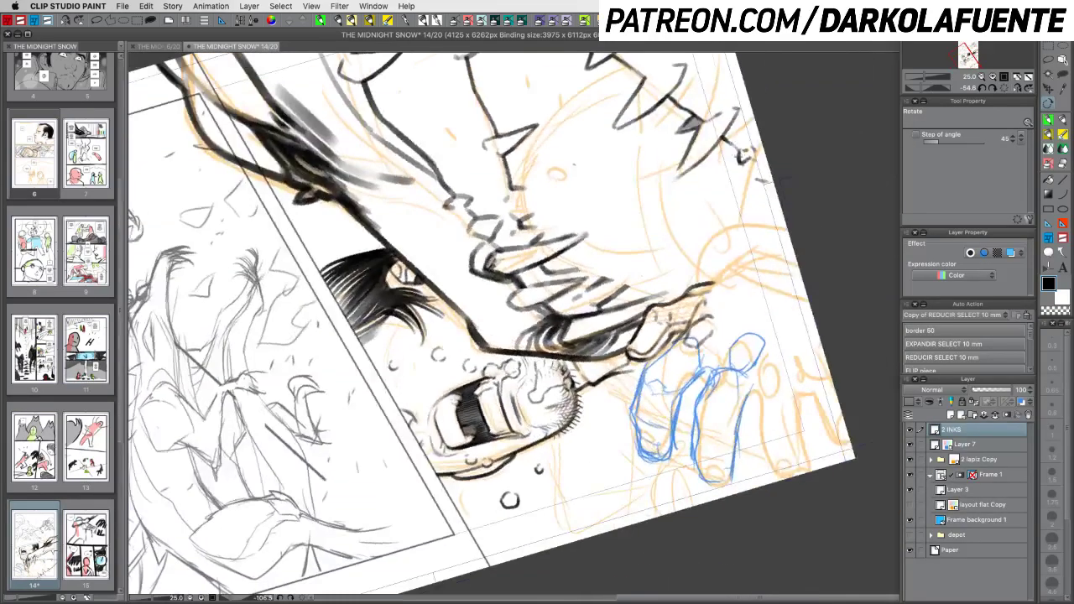
{"action": "mouse_move", "coordinate": [797, 338]}
{"action": "left_mouse_down"}
{"action": "mouse_move", "coordinate": [795, 351]}
{"action": "mouse_move", "coordinate": [552, 488]}
{"action": "mouse_move", "coordinate": [686, 447]}
{"action": "mouse_move", "coordinate": [646, 488]}
{"action": "mouse_move", "coordinate": [671, 468]}
{"action": "left_mouse_up"}
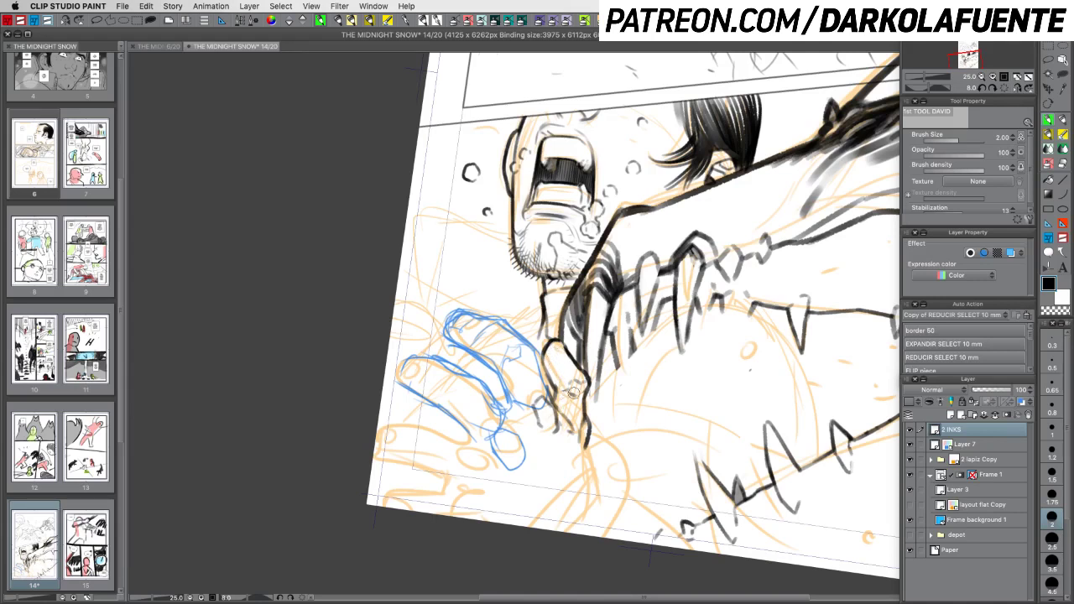
{"action": "left_click_drag", "start_coordinate": [545, 349], "coordinate": [559, 353]}
{"action": "mouse_move", "coordinate": [557, 343]}
{"action": "left_mouse_down"}
{"action": "mouse_move", "coordinate": [573, 389]}
{"action": "mouse_move", "coordinate": [560, 409]}
{"action": "mouse_move", "coordinate": [592, 428]}
{"action": "mouse_move", "coordinate": [583, 420]}
{"action": "left_mouse_up"}
{"action": "key", "text": "super+z"}
Ink the side and tip of the blue-sketched finger nearest the jaws
{"action": "key", "text": "shift+space"}
{"action": "left_click_drag", "start_coordinate": [616, 462], "coordinate": [568, 461]}
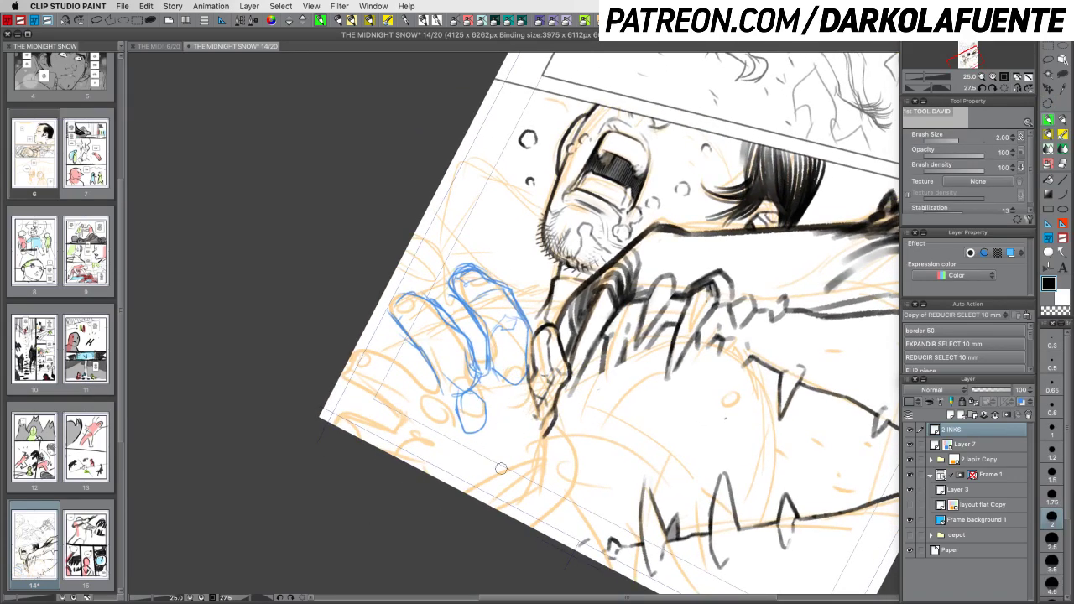
{"action": "mouse_move", "coordinate": [457, 273]}
{"action": "left_mouse_down"}
{"action": "mouse_move", "coordinate": [488, 219]}
{"action": "mouse_move", "coordinate": [477, 235]}
{"action": "mouse_move", "coordinate": [491, 298]}
{"action": "left_mouse_up"}
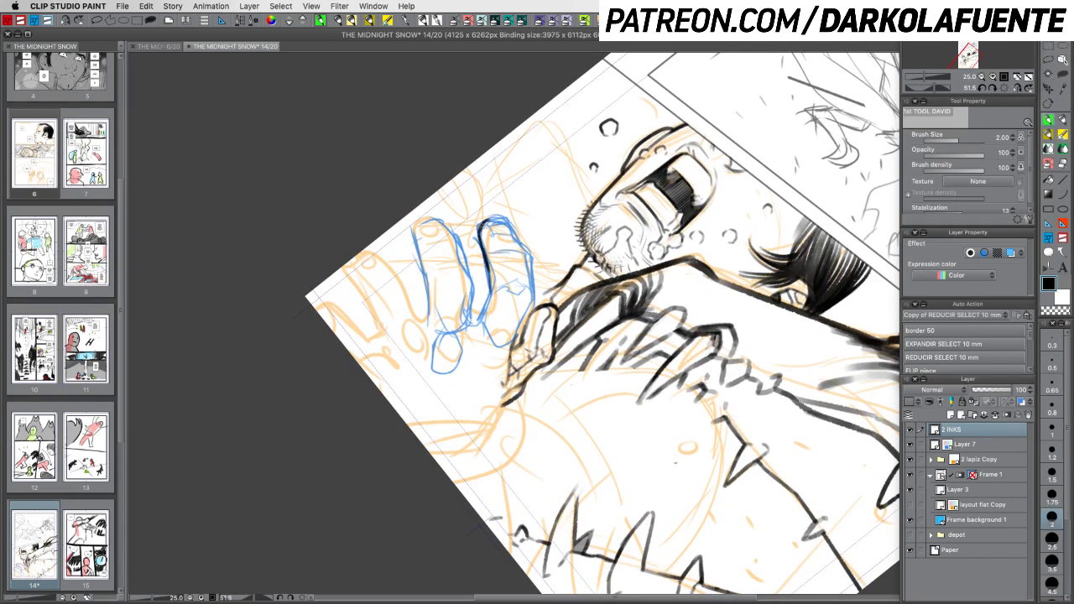
{"action": "mouse_move", "coordinate": [478, 226]}
{"action": "left_mouse_down"}
{"action": "mouse_move", "coordinate": [507, 220]}
{"action": "mouse_move", "coordinate": [535, 268]}
{"action": "left_mouse_up"}
Lower the opacity of the blue sketch layer and the orange 2 lapiz Copy folder, and return to the 2 INKS layer
{"action": "left_click", "coordinate": [1003, 444]}
{"action": "left_click_drag", "start_coordinate": [1011, 391], "coordinate": [977, 392]}
{"action": "left_click", "coordinate": [983, 459]}
{"action": "left_click", "coordinate": [994, 431]}
Complete the contour of the finger nearest the jaws and ink the rounded shape at its lower end
{"action": "key", "text": "r"}
{"action": "left_click_drag", "start_coordinate": [661, 429], "coordinate": [684, 412]}
{"action": "mouse_move", "coordinate": [510, 269]}
{"action": "left_mouse_down"}
{"action": "mouse_move", "coordinate": [533, 313]}
{"action": "mouse_move", "coordinate": [514, 386]}
{"action": "mouse_move", "coordinate": [511, 357]}
{"action": "mouse_move", "coordinate": [493, 363]}
{"action": "mouse_move", "coordinate": [520, 354]}
{"action": "mouse_move", "coordinate": [509, 391]}
{"action": "mouse_move", "coordinate": [492, 362]}
{"action": "mouse_move", "coordinate": [501, 398]}
{"action": "mouse_move", "coordinate": [524, 360]}
{"action": "mouse_move", "coordinate": [512, 391]}
{"action": "left_mouse_up"}
{"action": "key", "text": "c"}
{"action": "key", "text": "c"}
{"action": "key", "text": "c"}
{"action": "key", "text": "c"}
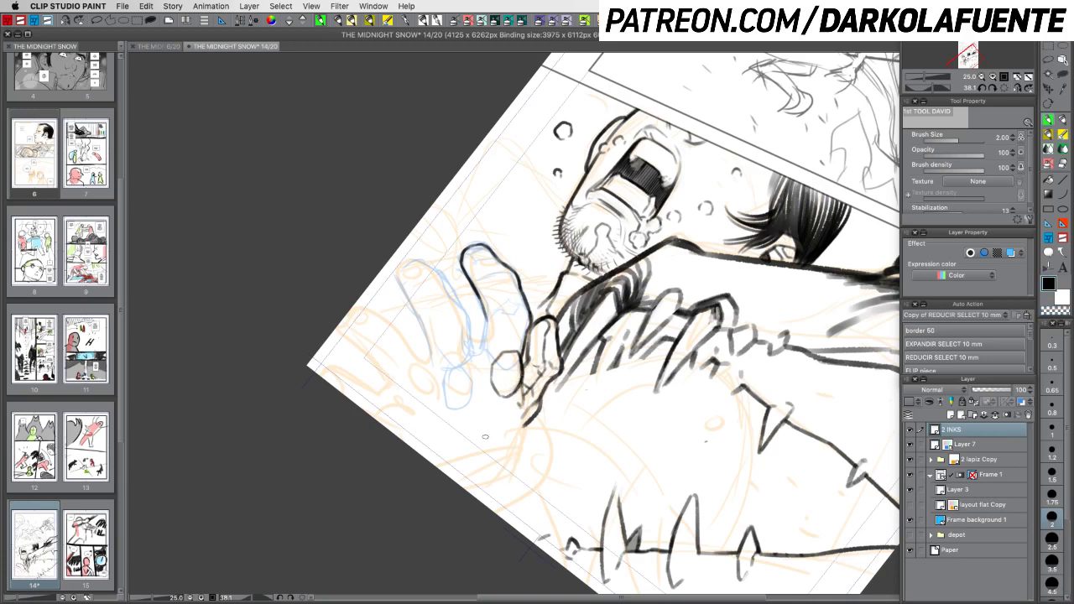
Save the comic page and switch to another application
{"action": "key", "text": "super+s"}
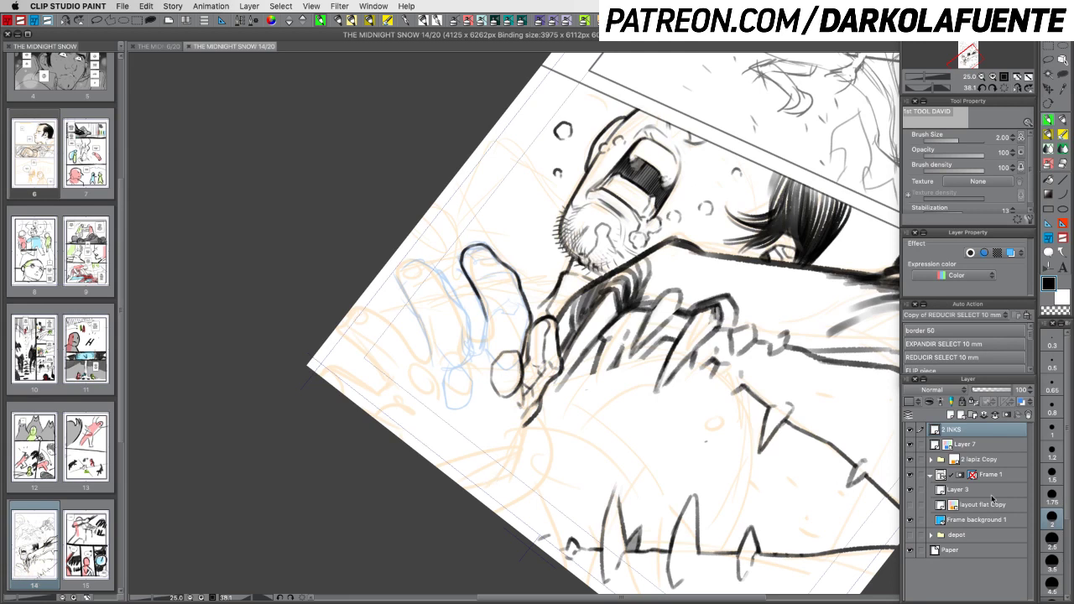
{"action": "key", "text": "super+Tab"}
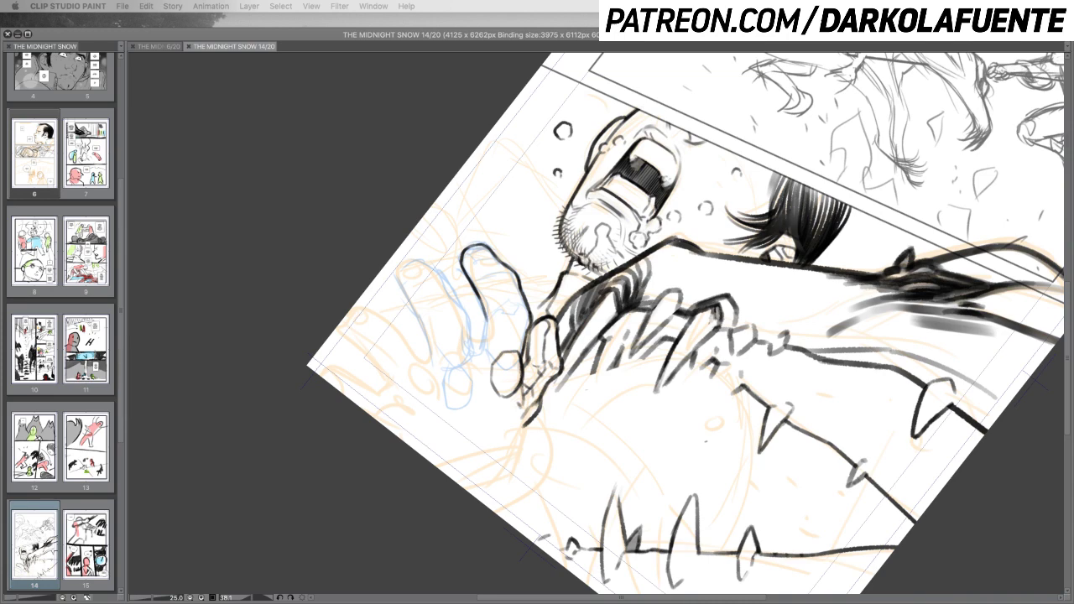
Ink the inner side of the raised hand's finger nearest the jaws and save the comic page
{"action": "key", "text": "Tab"}
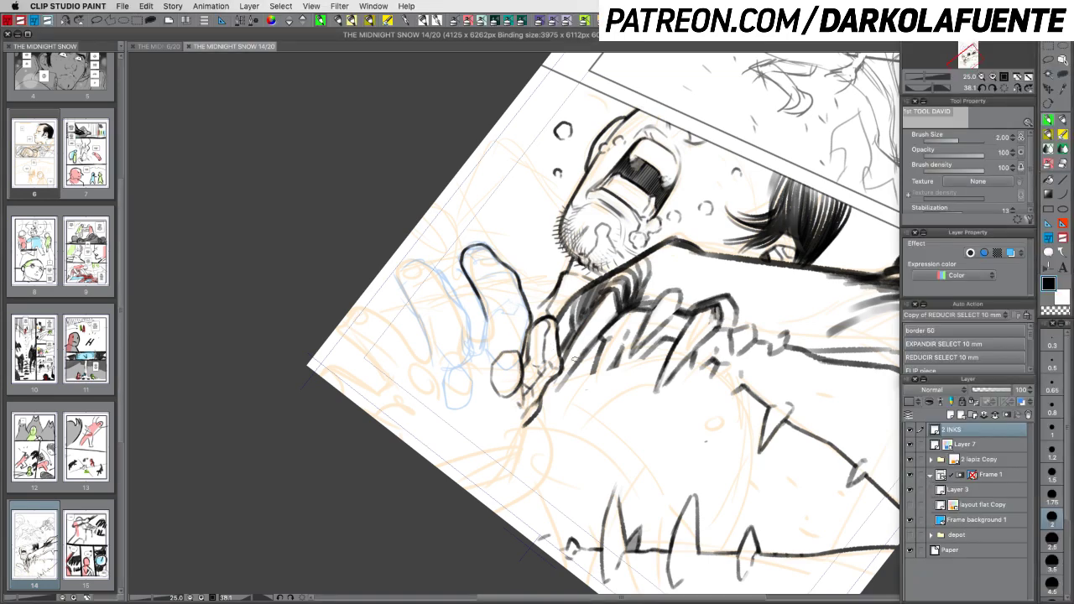
{"action": "left_click_drag", "start_coordinate": [658, 386], "coordinate": [681, 339]}
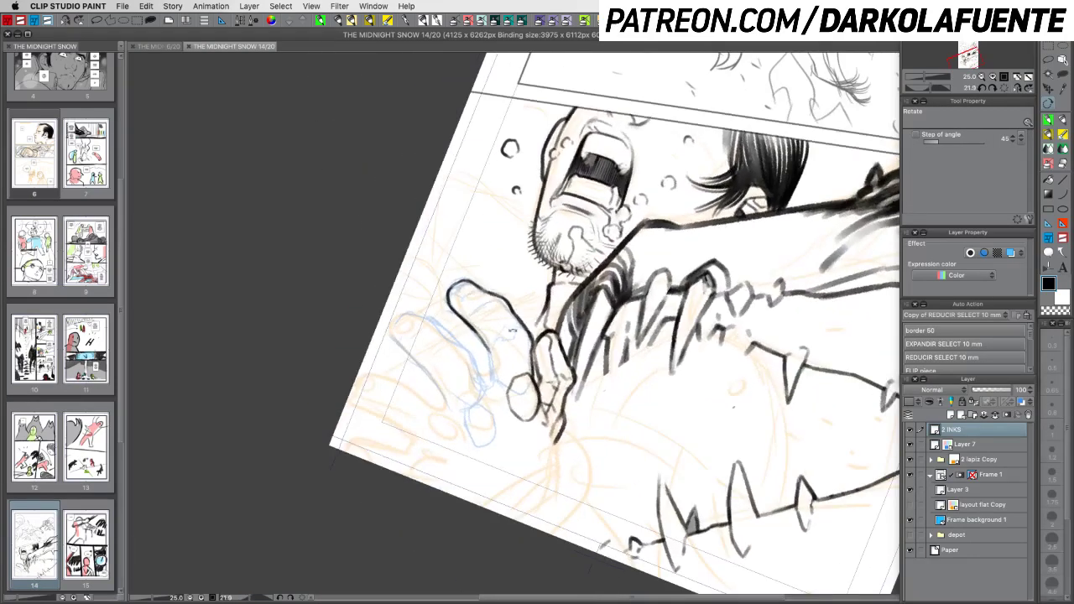
{"action": "left_click_drag", "start_coordinate": [486, 347], "coordinate": [484, 386]}
{"action": "key", "text": "c"}
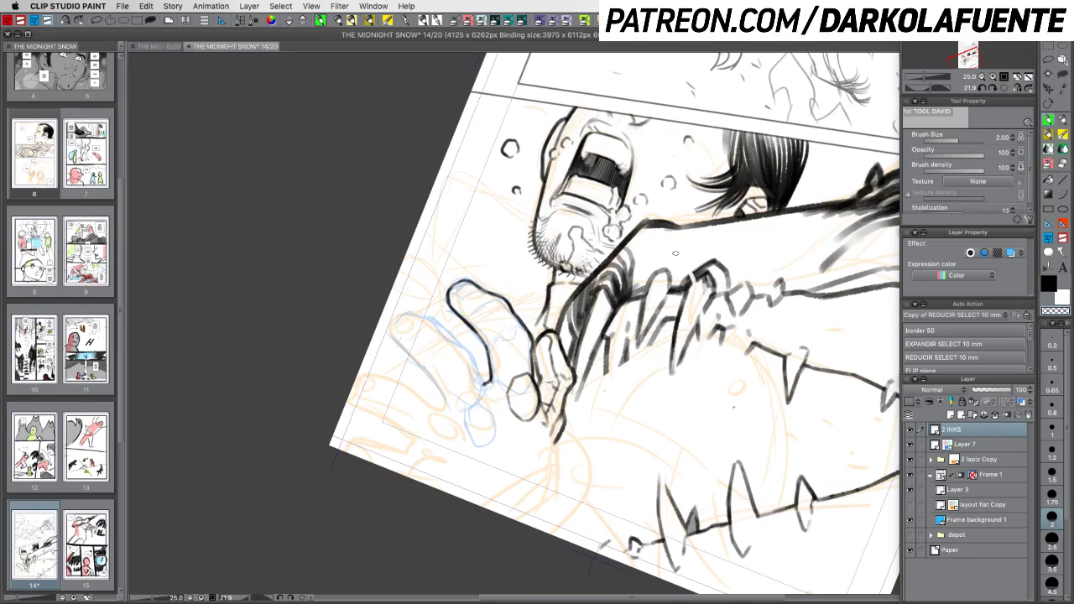
{"action": "key", "text": "r"}
{"action": "mouse_move", "coordinate": [715, 383]}
{"action": "left_mouse_down"}
{"action": "mouse_move", "coordinate": [722, 280]}
{"action": "mouse_move", "coordinate": [644, 213]}
{"action": "mouse_move", "coordinate": [573, 204]}
{"action": "left_mouse_up"}
{"action": "key", "text": "p"}
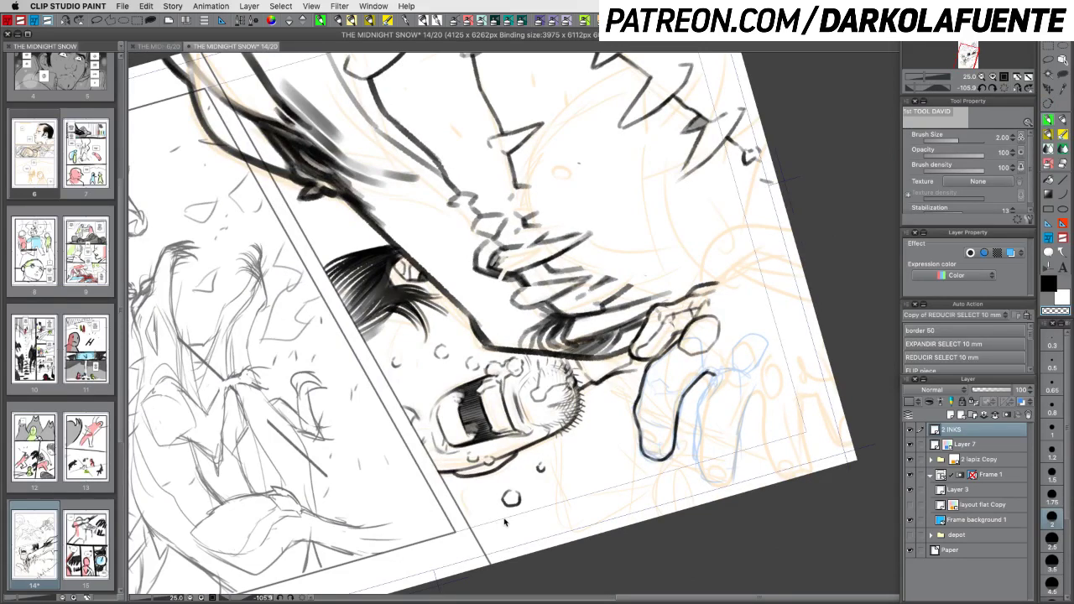
{"action": "key", "text": "super+s"}
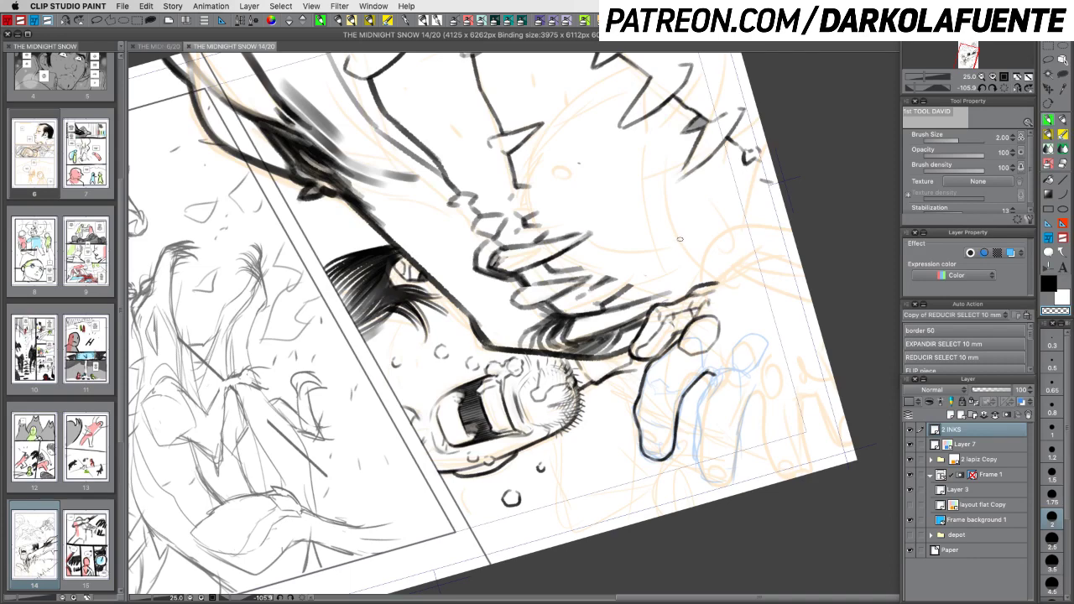
Ink the skin crease lines inside the finger nearest the jaws, cleaning up its contour
{"action": "key", "text": "r"}
{"action": "left_click_drag", "start_coordinate": [682, 241], "coordinate": [676, 406]}
{"action": "mouse_move", "coordinate": [496, 485]}
{"action": "left_mouse_down"}
{"action": "mouse_move", "coordinate": [665, 499]}
{"action": "mouse_move", "coordinate": [776, 372]}
{"action": "mouse_move", "coordinate": [773, 385]}
{"action": "mouse_move", "coordinate": [585, 295]}
{"action": "left_mouse_up"}
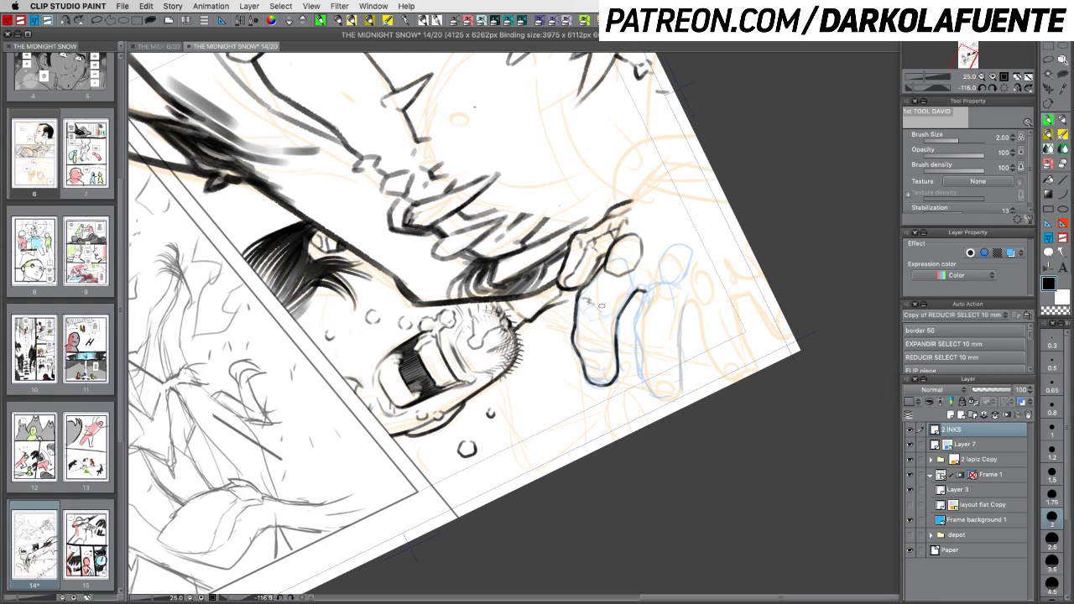
{"action": "key", "text": "c"}
{"action": "key", "text": "c"}
{"action": "left_click_drag", "start_coordinate": [584, 304], "coordinate": [587, 303]}
{"action": "key", "text": "c"}
{"action": "key", "text": "c"}
{"action": "key", "text": "c"}
{"action": "key", "text": "c"}
{"action": "left_click_drag", "start_coordinate": [576, 346], "coordinate": [598, 352]}
{"action": "key", "text": "super+z"}
{"action": "key", "text": "r"}
{"action": "mouse_move", "coordinate": [701, 376]}
{"action": "left_mouse_down"}
{"action": "mouse_move", "coordinate": [618, 401]}
{"action": "mouse_move", "coordinate": [547, 379]}
{"action": "mouse_move", "coordinate": [567, 391]}
{"action": "mouse_move", "coordinate": [662, 372]}
{"action": "mouse_move", "coordinate": [681, 338]}
{"action": "mouse_move", "coordinate": [632, 271]}
{"action": "mouse_move", "coordinate": [612, 307]}
{"action": "left_mouse_up"}
{"action": "key", "text": "p"}
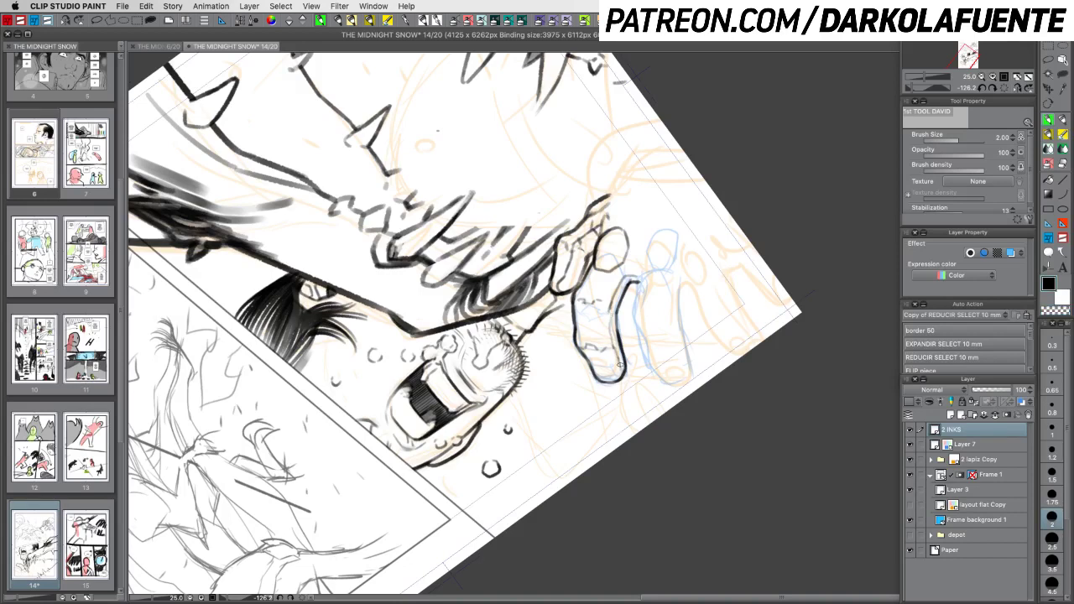
Ink the curve joining the first finger to its neighbour and detail the rounded shape beside the thumb
{"action": "key", "text": "r"}
{"action": "mouse_move", "coordinate": [637, 302]}
{"action": "left_mouse_down"}
{"action": "mouse_move", "coordinate": [570, 441]}
{"action": "mouse_move", "coordinate": [627, 383]}
{"action": "left_mouse_up"}
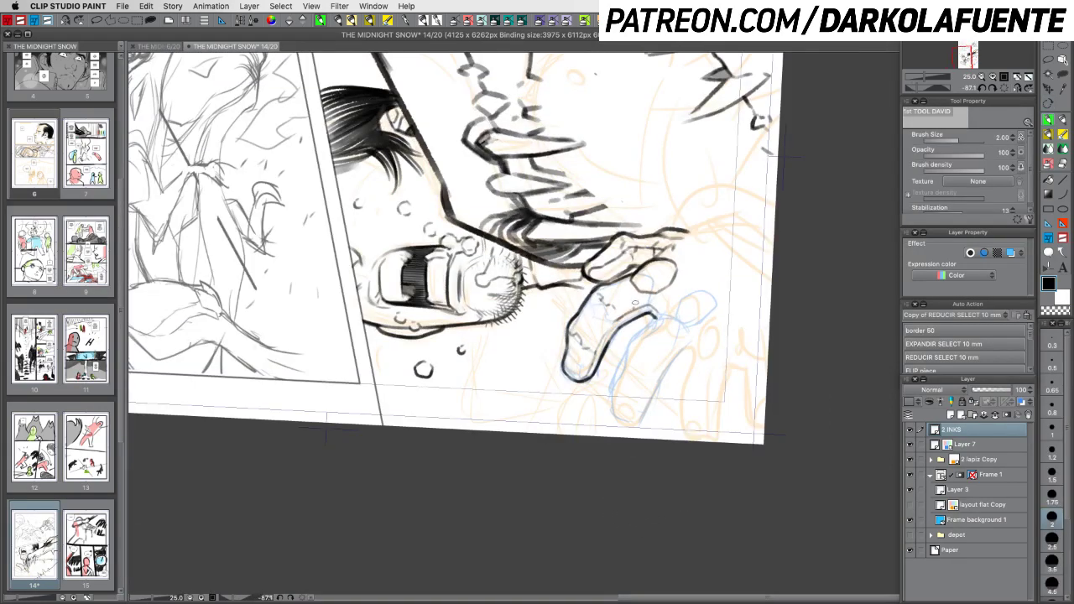
{"action": "left_click_drag", "start_coordinate": [634, 305], "coordinate": [658, 291]}
{"action": "key", "text": "super+z"}
{"action": "left_click_drag", "start_coordinate": [637, 302], "coordinate": [657, 293]}
{"action": "left_click_drag", "start_coordinate": [722, 323], "coordinate": [745, 228]}
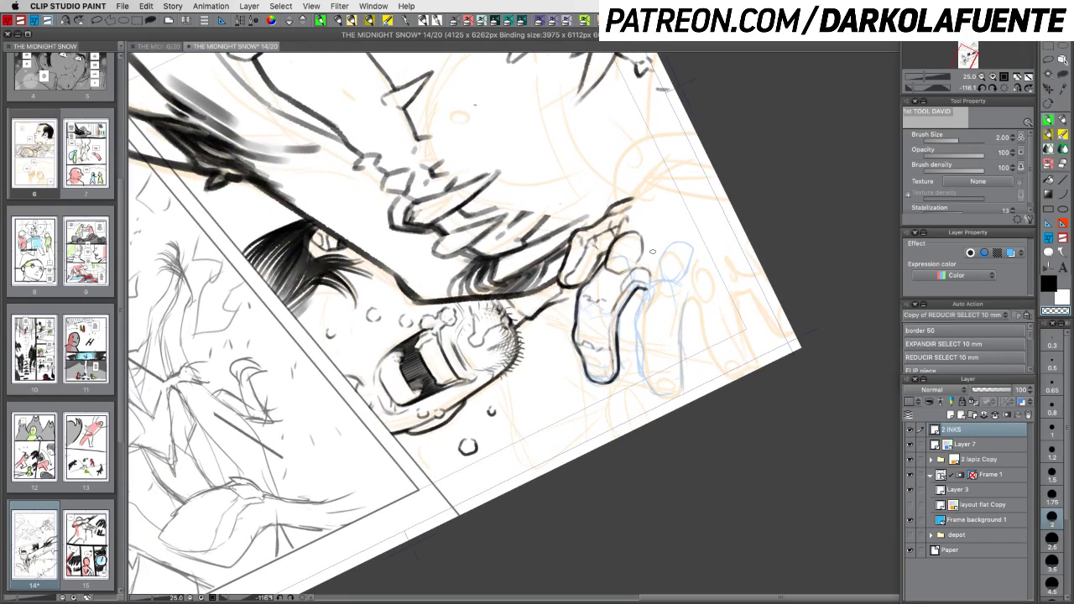
{"action": "key", "text": "c"}
{"action": "key", "text": "super+z"}
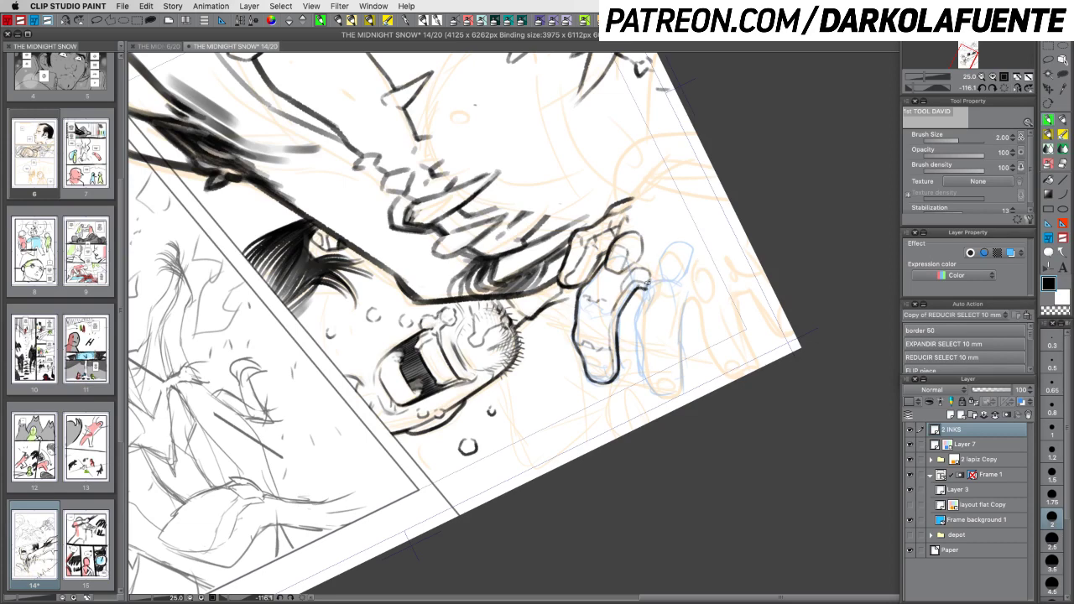
Ink the contour of the raised hand's second finger, with both long sides and the rounded tip
{"action": "left_click_drag", "start_coordinate": [644, 286], "coordinate": [635, 398]}
{"action": "key", "text": "super+z"}
{"action": "left_click_drag", "start_coordinate": [685, 300], "coordinate": [674, 333]}
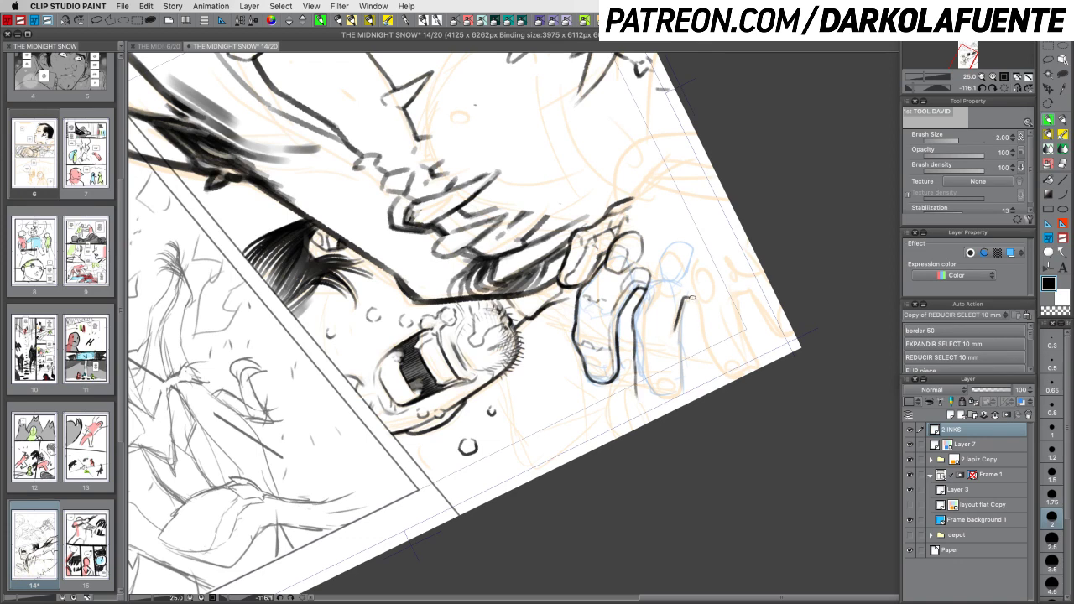
{"action": "mouse_move", "coordinate": [688, 278]}
{"action": "left_mouse_down"}
{"action": "mouse_move", "coordinate": [679, 293]}
{"action": "mouse_move", "coordinate": [696, 304]}
{"action": "mouse_move", "coordinate": [692, 334]}
{"action": "mouse_move", "coordinate": [675, 329]}
{"action": "mouse_move", "coordinate": [672, 383]}
{"action": "mouse_move", "coordinate": [636, 394]}
{"action": "mouse_move", "coordinate": [637, 404]}
{"action": "left_mouse_up"}
{"action": "key", "text": "super+z"}
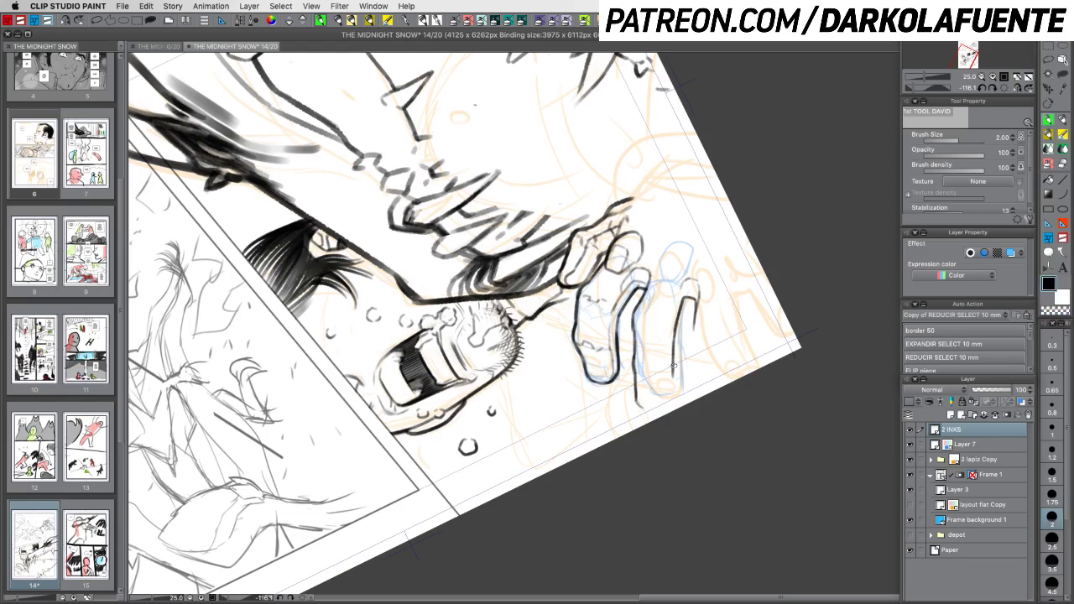
{"action": "mouse_move", "coordinate": [673, 367]}
{"action": "left_mouse_down"}
{"action": "mouse_move", "coordinate": [670, 393]}
{"action": "mouse_move", "coordinate": [671, 380]}
{"action": "mouse_move", "coordinate": [638, 401]}
{"action": "left_mouse_up"}
Ink the third finger's sides out to the page edge and the rounded gap before the outermost finger
{"action": "mouse_move", "coordinate": [736, 297]}
{"action": "left_mouse_down"}
{"action": "mouse_move", "coordinate": [733, 330]}
{"action": "mouse_move", "coordinate": [690, 339]}
{"action": "mouse_move", "coordinate": [694, 363]}
{"action": "mouse_move", "coordinate": [731, 361]}
{"action": "mouse_move", "coordinate": [728, 378]}
{"action": "mouse_move", "coordinate": [692, 374]}
{"action": "mouse_move", "coordinate": [691, 395]}
{"action": "left_mouse_up"}
{"action": "left_click_drag", "start_coordinate": [734, 322], "coordinate": [729, 384]}
{"action": "key", "text": "c"}
{"action": "left_click_drag", "start_coordinate": [736, 326], "coordinate": [735, 344]}
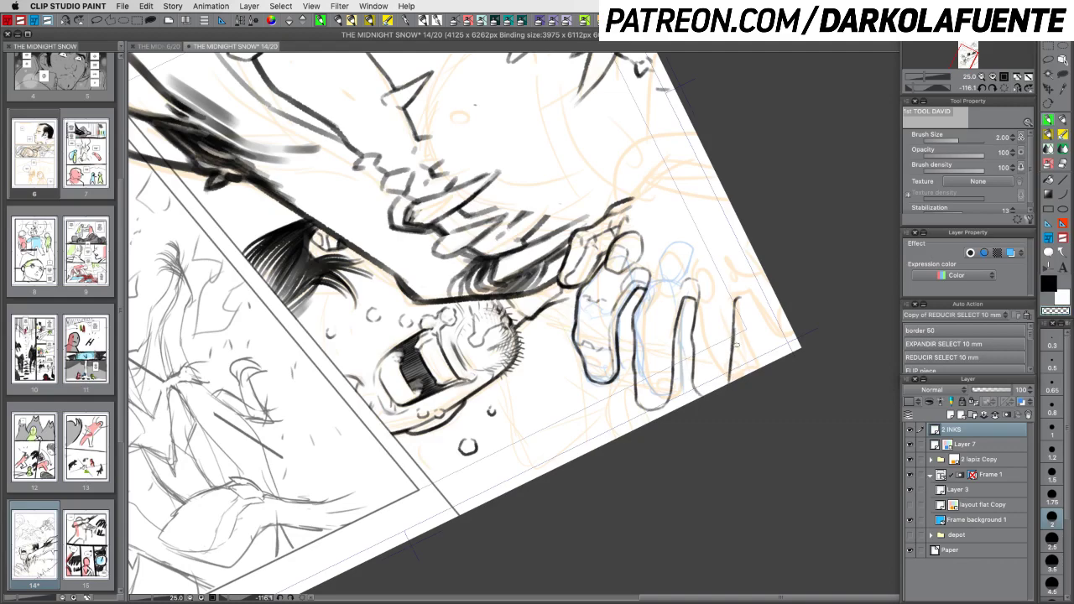
{"action": "key", "text": "r"}
{"action": "mouse_move", "coordinate": [766, 303]}
{"action": "left_mouse_down"}
{"action": "mouse_move", "coordinate": [741, 410]}
{"action": "mouse_move", "coordinate": [585, 465]}
{"action": "mouse_move", "coordinate": [653, 441]}
{"action": "mouse_move", "coordinate": [728, 460]}
{"action": "mouse_move", "coordinate": [677, 467]}
{"action": "mouse_move", "coordinate": [697, 463]}
{"action": "mouse_move", "coordinate": [762, 400]}
{"action": "mouse_move", "coordinate": [787, 318]}
{"action": "mouse_move", "coordinate": [795, 256]}
{"action": "mouse_move", "coordinate": [785, 233]}
{"action": "left_mouse_up"}
{"action": "key", "text": "p"}
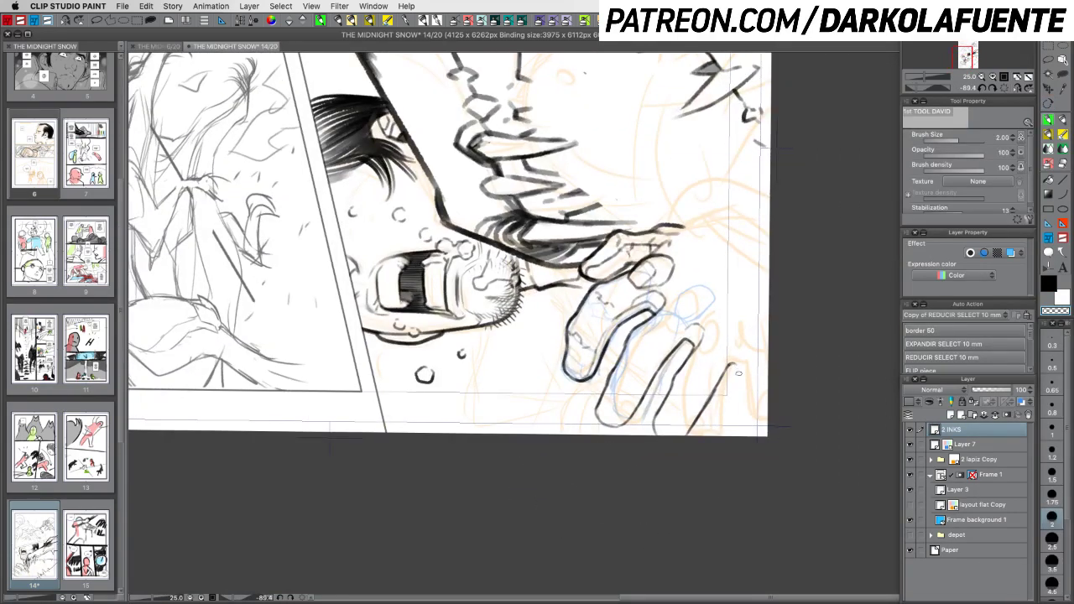
{"action": "key", "text": "c"}
{"action": "mouse_move", "coordinate": [729, 367]}
{"action": "left_mouse_down"}
{"action": "mouse_move", "coordinate": [737, 370]}
{"action": "mouse_move", "coordinate": [728, 434]}
{"action": "left_mouse_up"}
{"action": "key", "text": "r"}
{"action": "mouse_move", "coordinate": [776, 391]}
{"action": "left_mouse_down"}
{"action": "mouse_move", "coordinate": [808, 384]}
{"action": "mouse_move", "coordinate": [791, 240]}
{"action": "left_mouse_up"}
{"action": "key", "text": "p"}
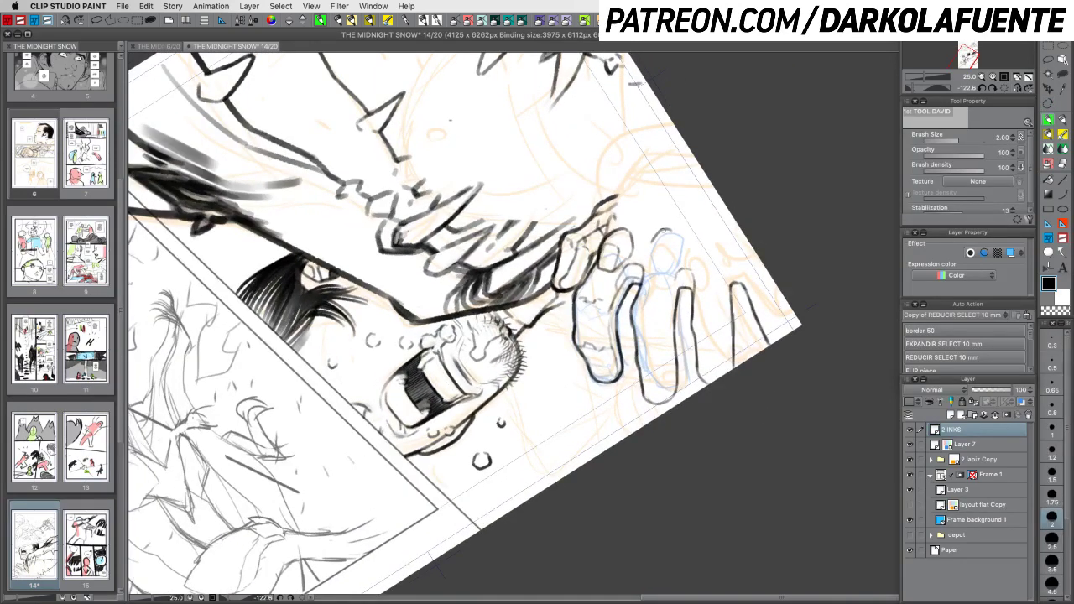
Ink the rounded shapes with inner detail at the base of the second and third fingers
{"action": "mouse_move", "coordinate": [674, 234]}
{"action": "left_mouse_down"}
{"action": "mouse_move", "coordinate": [658, 270]}
{"action": "mouse_move", "coordinate": [671, 250]}
{"action": "mouse_move", "coordinate": [652, 269]}
{"action": "mouse_move", "coordinate": [673, 272]}
{"action": "mouse_move", "coordinate": [678, 237]}
{"action": "mouse_move", "coordinate": [671, 269]}
{"action": "left_mouse_up"}
{"action": "key", "text": "super+z"}
{"action": "left_click_drag", "start_coordinate": [706, 229], "coordinate": [701, 269]}
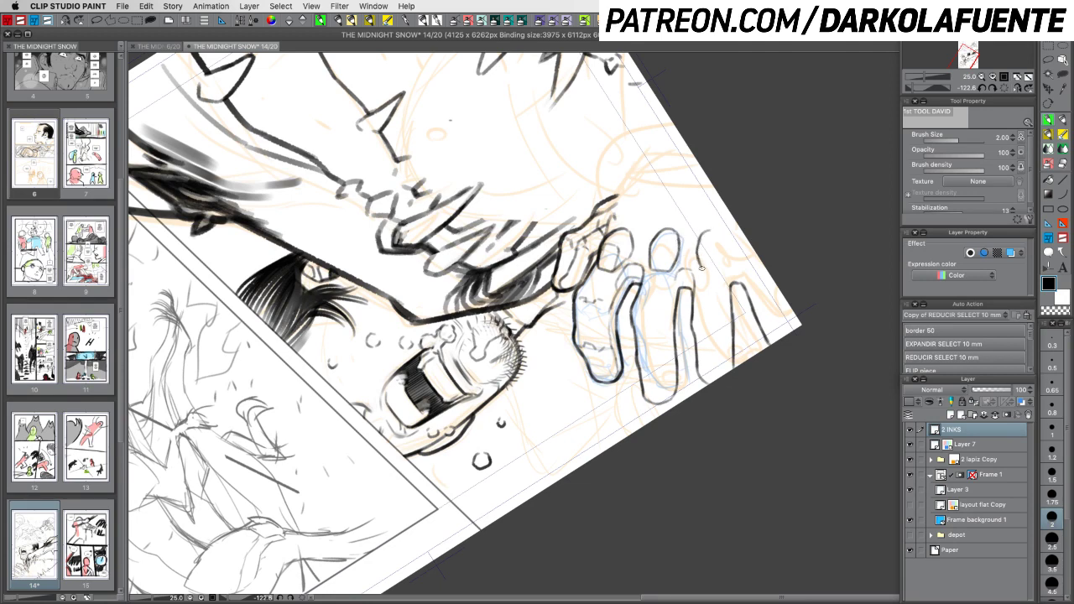
{"action": "mouse_move", "coordinate": [707, 231]}
{"action": "left_mouse_down"}
{"action": "mouse_move", "coordinate": [722, 243]}
{"action": "mouse_move", "coordinate": [718, 271]}
{"action": "mouse_move", "coordinate": [723, 264]}
{"action": "left_mouse_up"}
{"action": "key", "text": "c"}
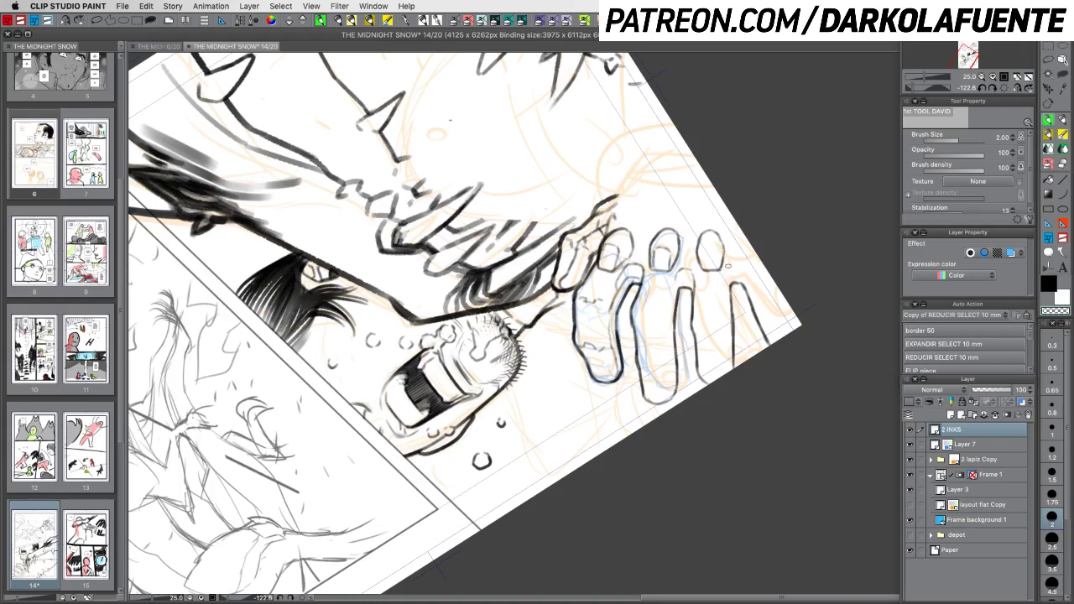
{"action": "key", "text": "c"}
{"action": "mouse_move", "coordinate": [703, 252]}
{"action": "left_mouse_down"}
{"action": "mouse_move", "coordinate": [704, 267]}
{"action": "mouse_move", "coordinate": [715, 249]}
{"action": "mouse_move", "coordinate": [720, 261]}
{"action": "left_mouse_up"}
Extend the ink lines from the thumb down toward the wrist and ink the last rounded shape at the page's lower edge
{"action": "mouse_move", "coordinate": [731, 288]}
{"action": "left_mouse_down"}
{"action": "mouse_move", "coordinate": [742, 287]}
{"action": "mouse_move", "coordinate": [510, 578]}
{"action": "mouse_move", "coordinate": [432, 562]}
{"action": "left_mouse_up"}
{"action": "key", "text": "shift+space"}
{"action": "mouse_move", "coordinate": [764, 425]}
{"action": "left_mouse_down"}
{"action": "mouse_move", "coordinate": [741, 472]}
{"action": "mouse_move", "coordinate": [754, 457]}
{"action": "left_mouse_up"}
{"action": "left_click", "coordinate": [981, 77]}
{"action": "key", "text": "space"}
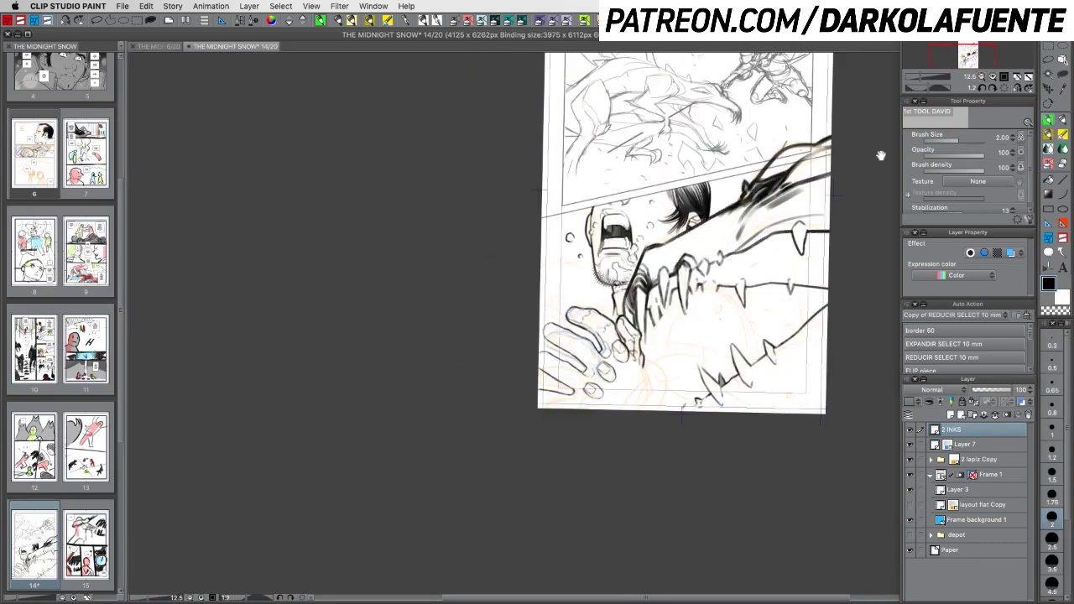
{"action": "left_click_drag", "start_coordinate": [761, 315], "coordinate": [686, 323]}
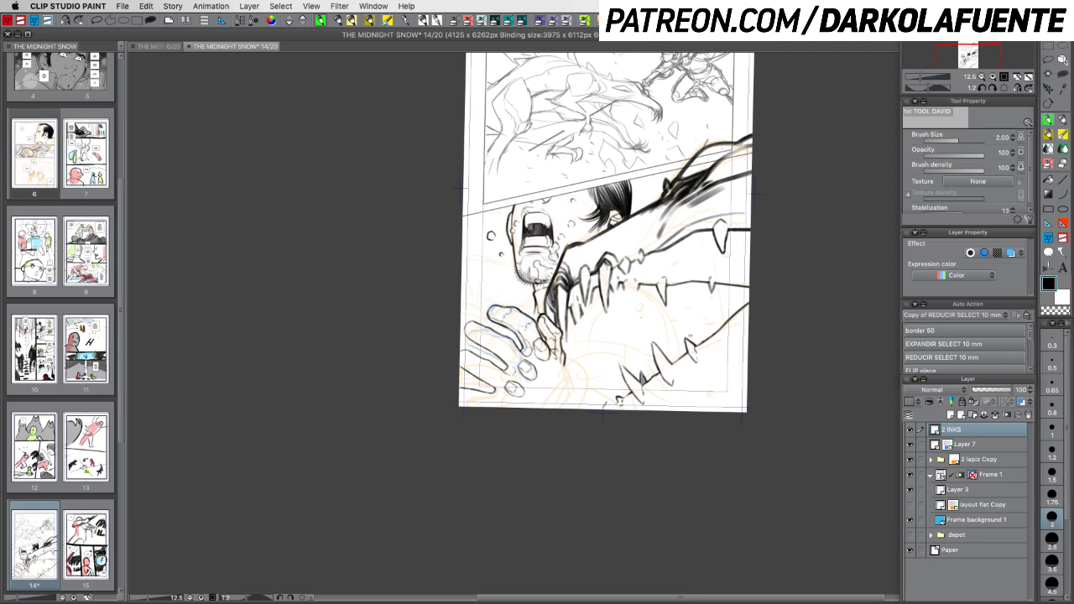
{"action": "left_click", "coordinate": [992, 77]}
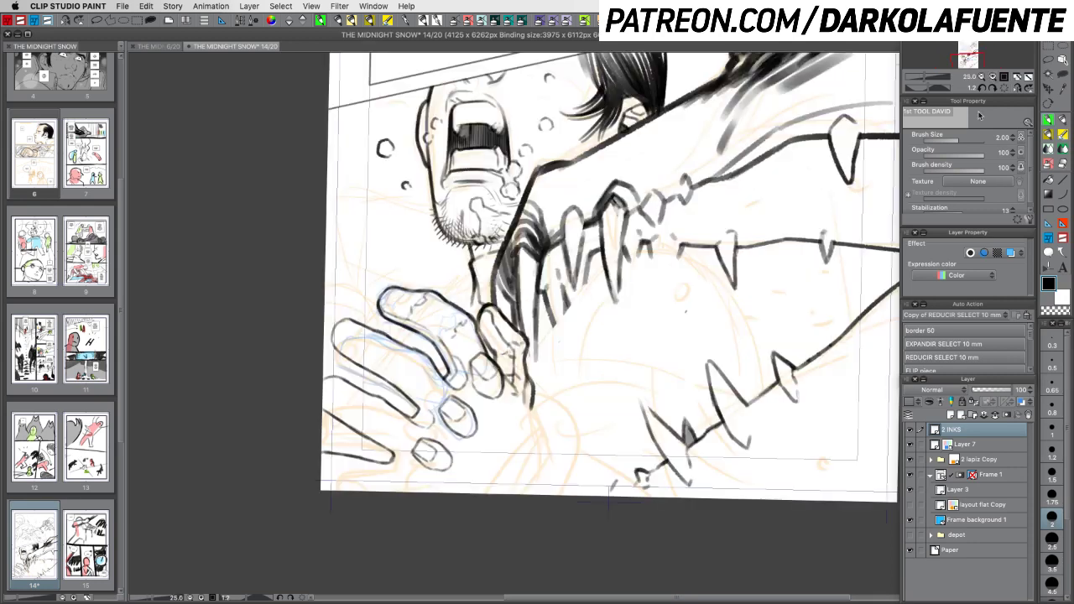
{"action": "left_click_drag", "start_coordinate": [601, 400], "coordinate": [616, 322]}
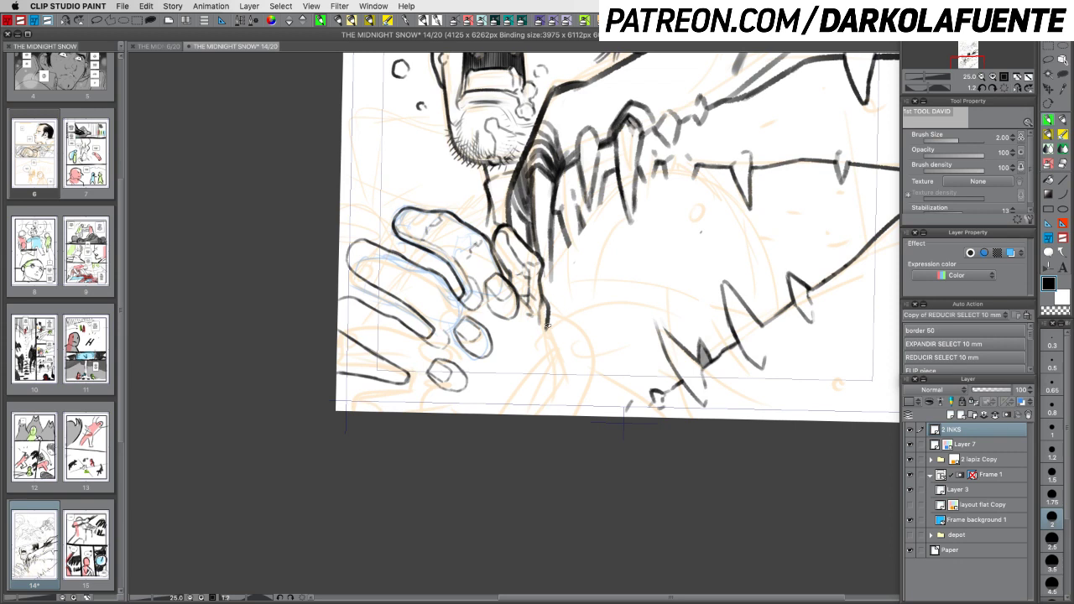
{"action": "left_click_drag", "start_coordinate": [546, 325], "coordinate": [554, 355]}
{"action": "mouse_move", "coordinate": [539, 319]}
{"action": "left_mouse_down"}
{"action": "mouse_move", "coordinate": [553, 347]}
{"action": "mouse_move", "coordinate": [550, 373]}
{"action": "left_mouse_up"}
{"action": "left_click_drag", "start_coordinate": [534, 310], "coordinate": [520, 350]}
{"action": "left_click_drag", "start_coordinate": [428, 399], "coordinate": [437, 401]}
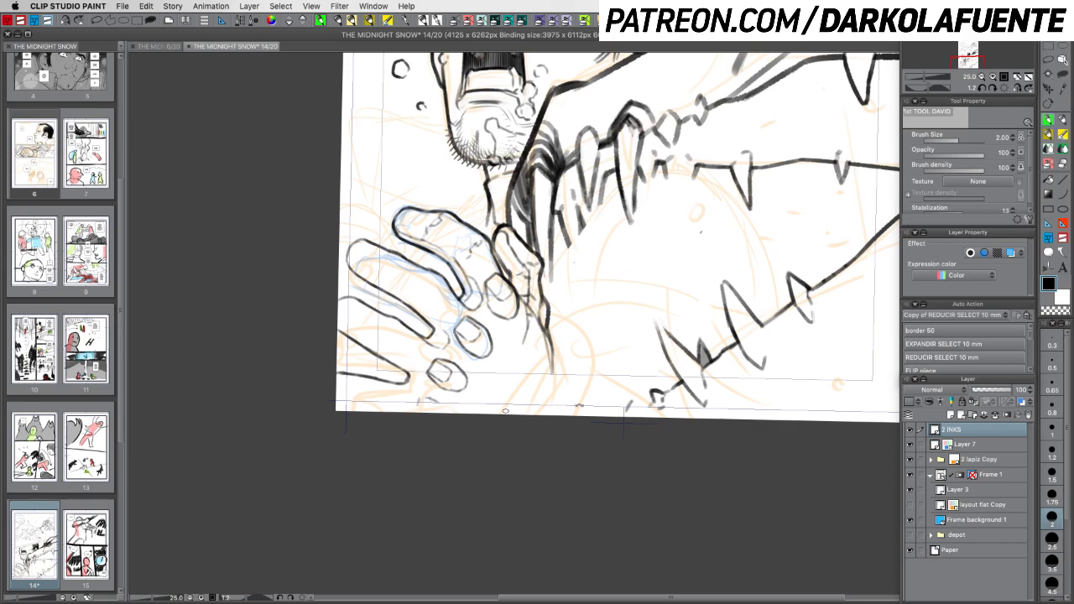
{"action": "mouse_move", "coordinate": [722, 426]}
{"action": "left_mouse_down"}
{"action": "mouse_move", "coordinate": [647, 167]}
{"action": "mouse_move", "coordinate": [620, 161]}
{"action": "mouse_move", "coordinate": [708, 371]}
{"action": "mouse_move", "coordinate": [656, 331]}
{"action": "mouse_move", "coordinate": [673, 359]}
{"action": "left_mouse_up"}
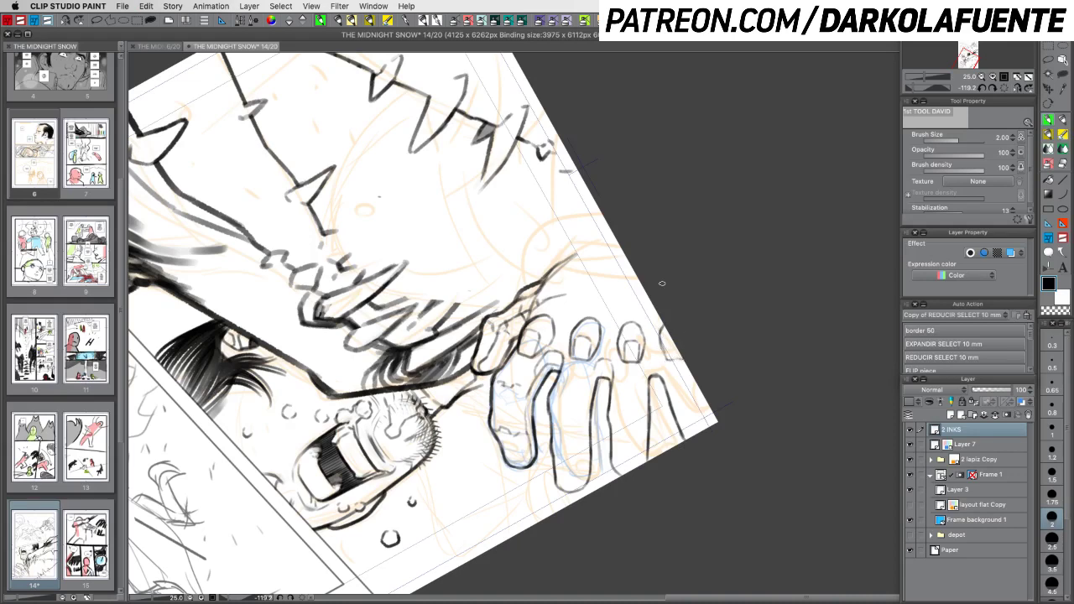
{"action": "mouse_move", "coordinate": [592, 222]}
{"action": "left_mouse_down"}
{"action": "mouse_move", "coordinate": [711, 425]}
{"action": "mouse_move", "coordinate": [542, 516]}
{"action": "left_mouse_up"}
{"action": "key", "text": "r"}
{"action": "mouse_move", "coordinate": [720, 381]}
{"action": "left_mouse_down"}
{"action": "mouse_move", "coordinate": [584, 558]}
{"action": "mouse_move", "coordinate": [460, 484]}
{"action": "mouse_move", "coordinate": [585, 506]}
{"action": "left_mouse_up"}
{"action": "key", "text": "p"}
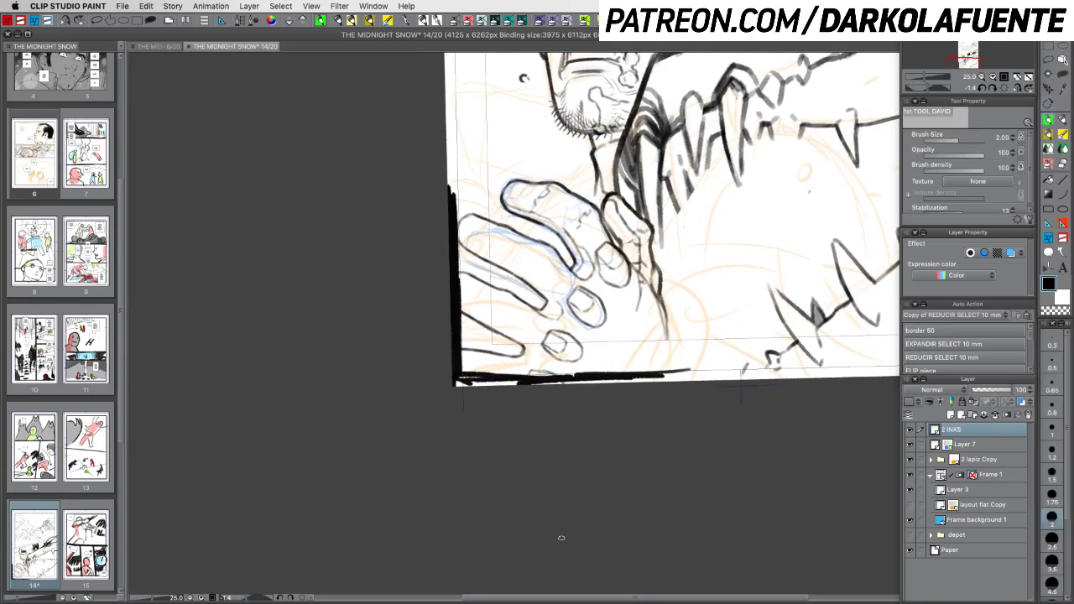
{"action": "key", "text": "ctrl+z"}
{"action": "key", "text": "ctrl+z"}
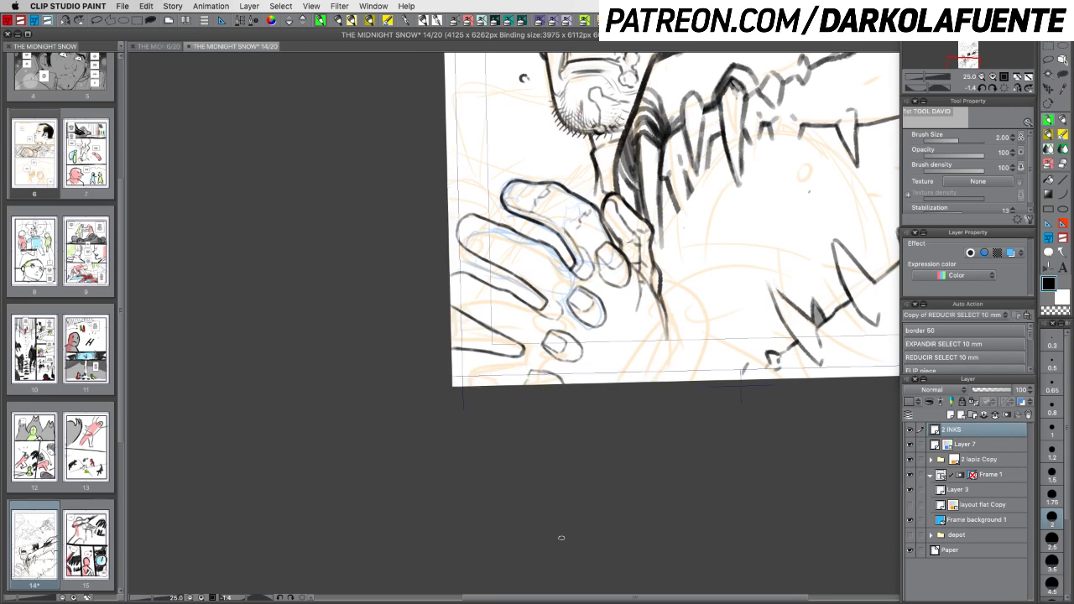
Ink the curved edge of the back of the hand and the parallel wrist lines down to the page edge
{"action": "mouse_move", "coordinate": [636, 307]}
{"action": "left_mouse_down"}
{"action": "mouse_move", "coordinate": [600, 365]}
{"action": "mouse_move", "coordinate": [581, 375]}
{"action": "mouse_move", "coordinate": [655, 297]}
{"action": "mouse_move", "coordinate": [653, 323]}
{"action": "mouse_move", "coordinate": [600, 370]}
{"action": "left_mouse_up"}
{"action": "left_click_drag", "start_coordinate": [654, 292], "coordinate": [646, 340]}
{"action": "key", "text": "c"}
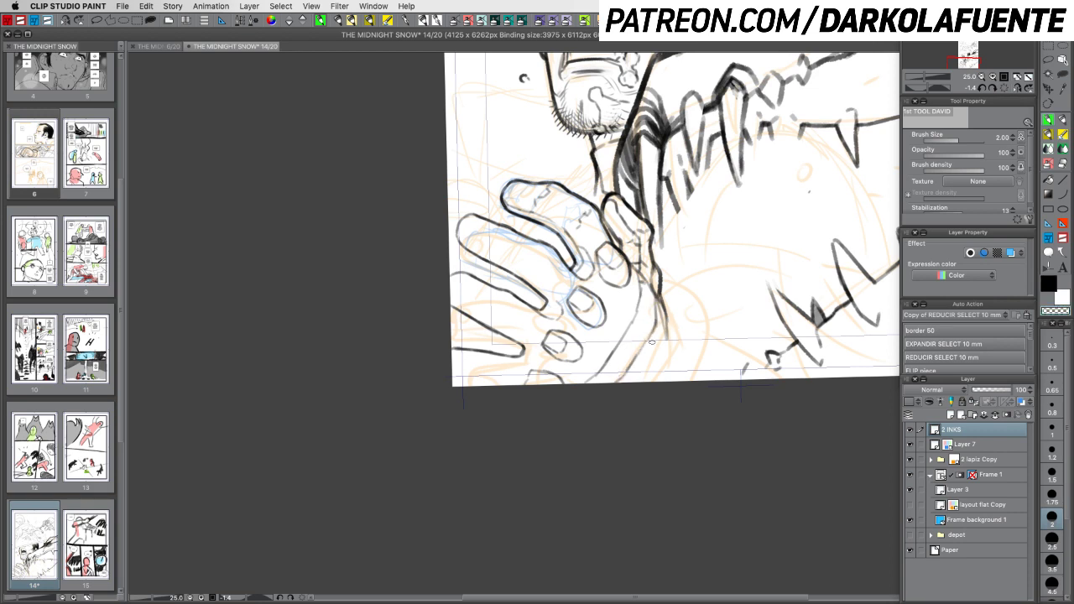
{"action": "mouse_move", "coordinate": [660, 322]}
{"action": "left_mouse_down"}
{"action": "mouse_move", "coordinate": [637, 364]}
{"action": "mouse_move", "coordinate": [669, 337]}
{"action": "mouse_move", "coordinate": [662, 321]}
{"action": "mouse_move", "coordinate": [629, 385]}
{"action": "left_mouse_up"}
{"action": "key", "text": "c"}
{"action": "key", "text": "c"}
{"action": "key", "text": "c"}
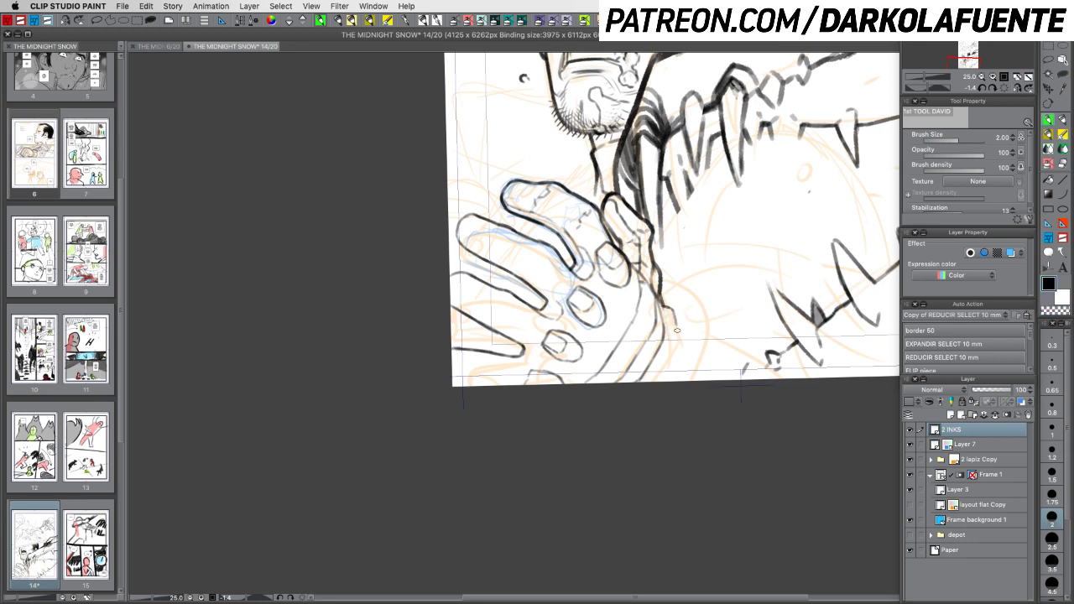
Ink curved fold lines along the outer side of the wrist, cleaning up overlapping strokes
{"action": "mouse_move", "coordinate": [663, 303]}
{"action": "left_mouse_down"}
{"action": "mouse_move", "coordinate": [667, 313]}
{"action": "mouse_move", "coordinate": [641, 385]}
{"action": "left_mouse_up"}
{"action": "key", "text": "c"}
{"action": "key", "text": "c"}
{"action": "key", "text": "c"}
{"action": "key", "text": "c"}
{"action": "mouse_move", "coordinate": [676, 320]}
{"action": "left_mouse_down"}
{"action": "mouse_move", "coordinate": [677, 364]}
{"action": "mouse_move", "coordinate": [664, 383]}
{"action": "left_mouse_up"}
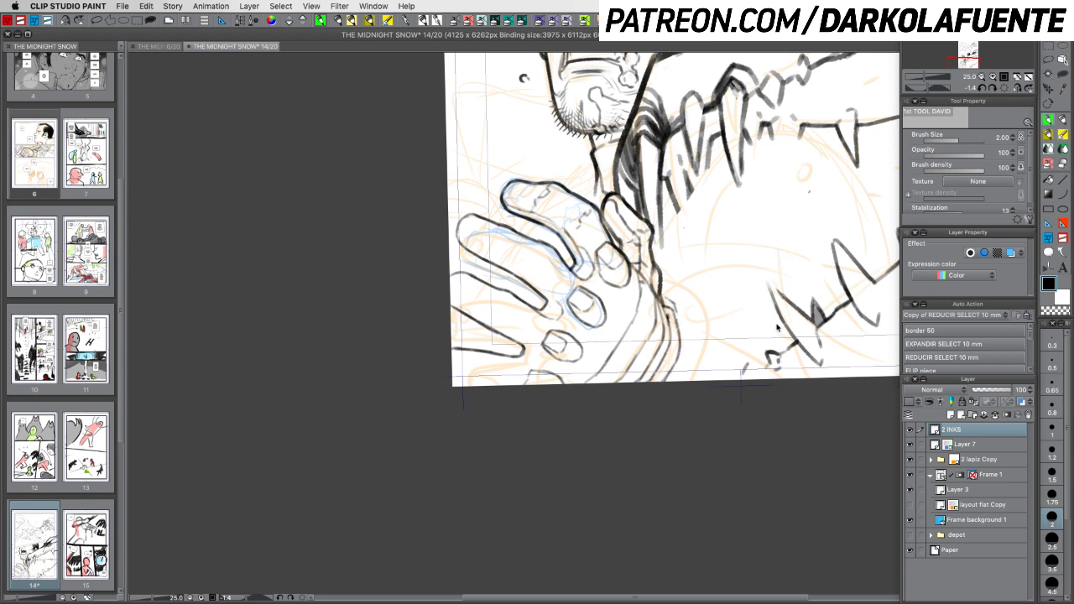
{"action": "key", "text": "super+z"}
Ink the small rounded knob and the outer curves of the cuff around the wrist
{"action": "mouse_move", "coordinate": [676, 314]}
{"action": "left_mouse_down"}
{"action": "mouse_move", "coordinate": [686, 360]}
{"action": "mouse_move", "coordinate": [683, 328]}
{"action": "mouse_move", "coordinate": [686, 349]}
{"action": "left_mouse_up"}
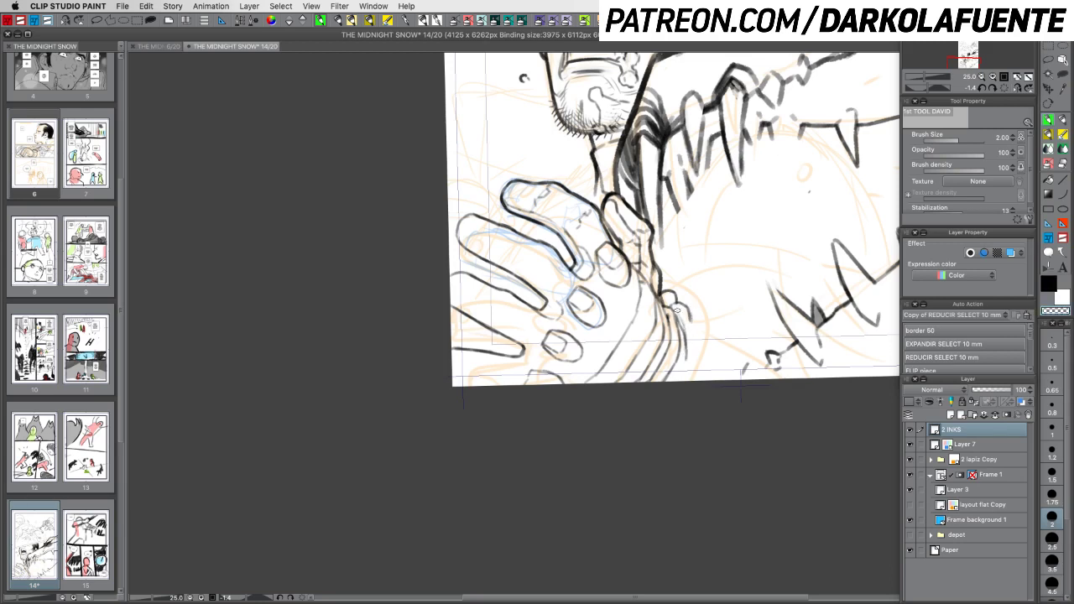
{"action": "mouse_move", "coordinate": [685, 308]}
{"action": "left_mouse_down"}
{"action": "mouse_move", "coordinate": [702, 376]}
{"action": "mouse_move", "coordinate": [704, 349]}
{"action": "mouse_move", "coordinate": [699, 380]}
{"action": "mouse_move", "coordinate": [704, 350]}
{"action": "mouse_move", "coordinate": [695, 381]}
{"action": "left_mouse_up"}
{"action": "key", "text": "c"}
{"action": "key", "text": "c"}
{"action": "key", "text": "c"}
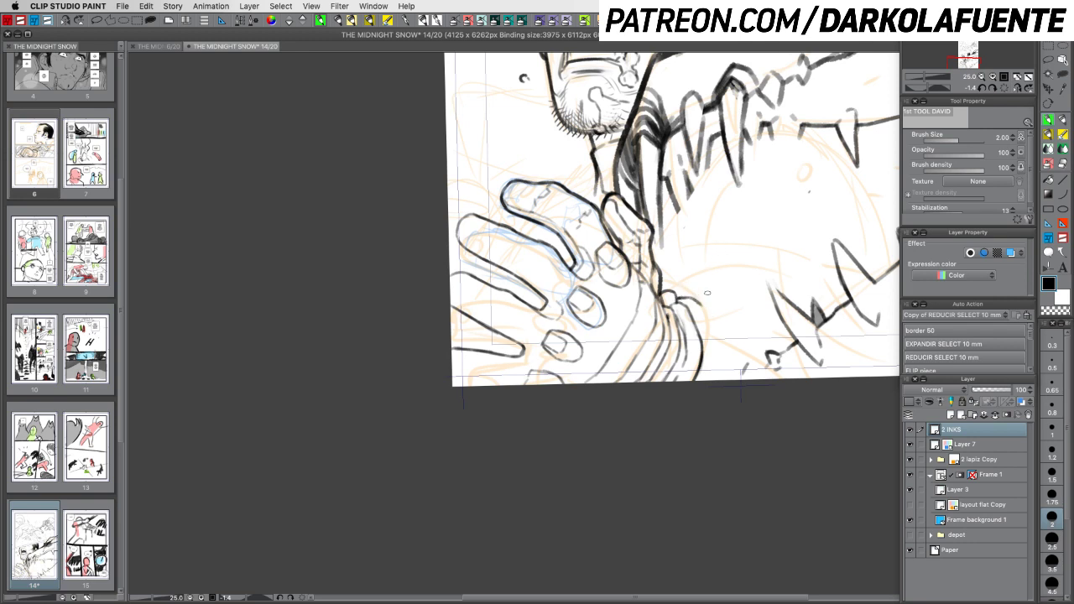
Ink the concentric round detail on the wrist cuff at the page edge
{"action": "mouse_move", "coordinate": [691, 299]}
{"action": "left_mouse_down"}
{"action": "mouse_move", "coordinate": [719, 350]}
{"action": "mouse_move", "coordinate": [679, 422]}
{"action": "mouse_move", "coordinate": [638, 447]}
{"action": "mouse_move", "coordinate": [732, 248]}
{"action": "mouse_move", "coordinate": [715, 223]}
{"action": "left_mouse_up"}
{"action": "key", "text": "space"}
{"action": "key", "text": "shift+space"}
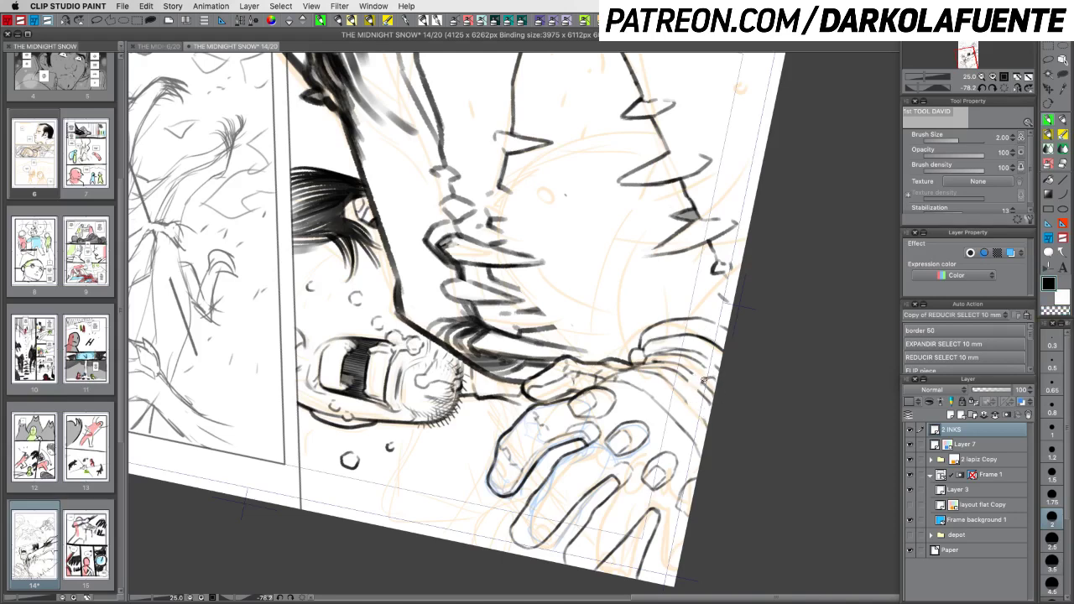
{"action": "mouse_move", "coordinate": [704, 380]}
{"action": "left_mouse_down"}
{"action": "mouse_move", "coordinate": [703, 400]}
{"action": "mouse_move", "coordinate": [710, 375]}
{"action": "mouse_move", "coordinate": [687, 376]}
{"action": "mouse_move", "coordinate": [718, 369]}
{"action": "left_mouse_up"}
{"action": "left_click_drag", "start_coordinate": [687, 381], "coordinate": [685, 395]}
Lasso the inked outline of the hand's second finger and transform it to reach further toward the page edge
{"action": "key", "text": "r"}
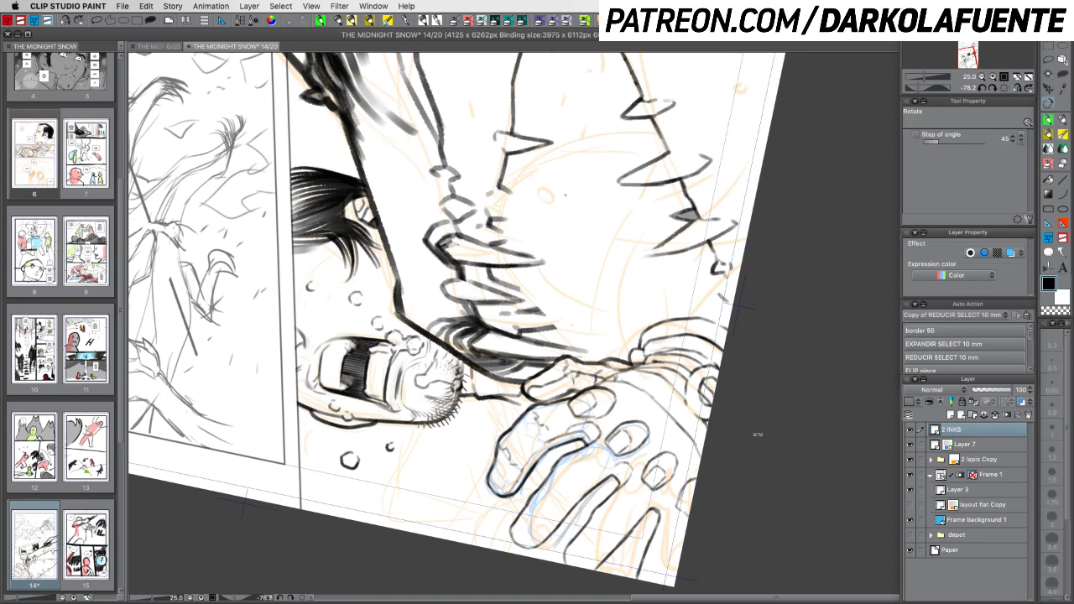
{"action": "mouse_move", "coordinate": [706, 424]}
{"action": "left_mouse_down"}
{"action": "mouse_move", "coordinate": [682, 437]}
{"action": "mouse_move", "coordinate": [591, 379]}
{"action": "left_mouse_up"}
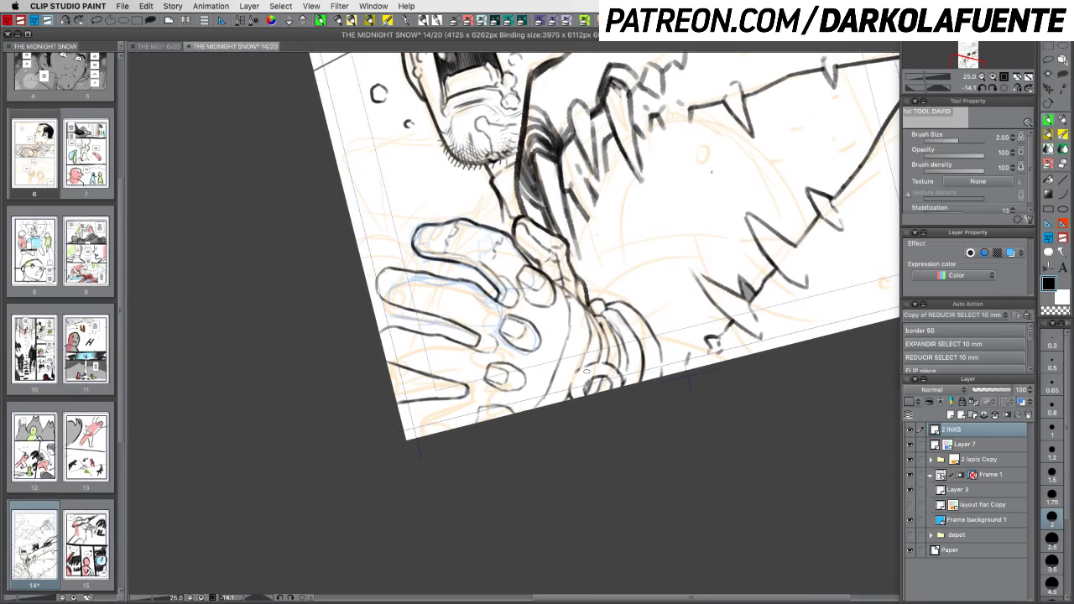
{"action": "mouse_move", "coordinate": [715, 326]}
{"action": "left_mouse_down"}
{"action": "mouse_move", "coordinate": [701, 364]}
{"action": "mouse_move", "coordinate": [719, 437]}
{"action": "mouse_move", "coordinate": [690, 464]}
{"action": "mouse_move", "coordinate": [753, 226]}
{"action": "mouse_move", "coordinate": [660, 124]}
{"action": "left_mouse_up"}
{"action": "key", "text": "r"}
{"action": "scroll", "coordinate": [723, 347], "scroll_direction": "down", "scroll_amount": 3}
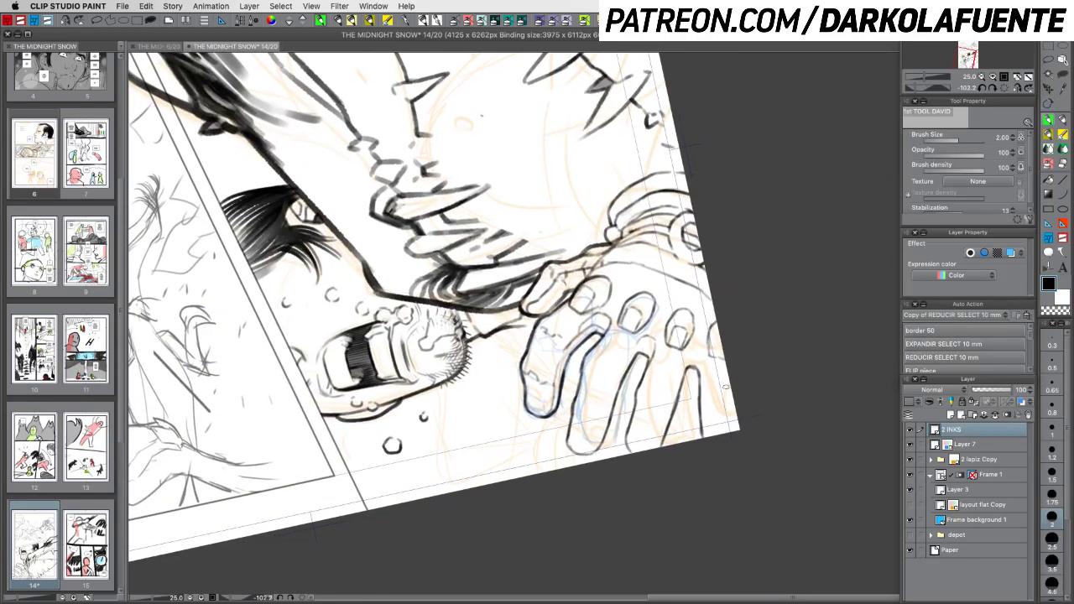
{"action": "key", "text": "m"}
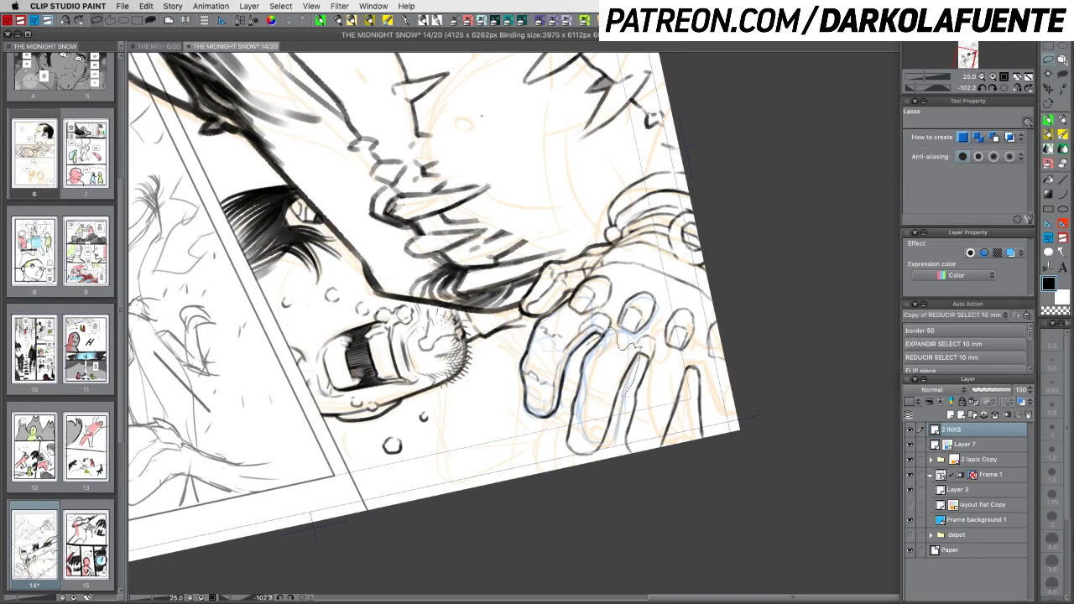
{"action": "left_click_drag", "start_coordinate": [641, 347], "coordinate": [643, 346]}
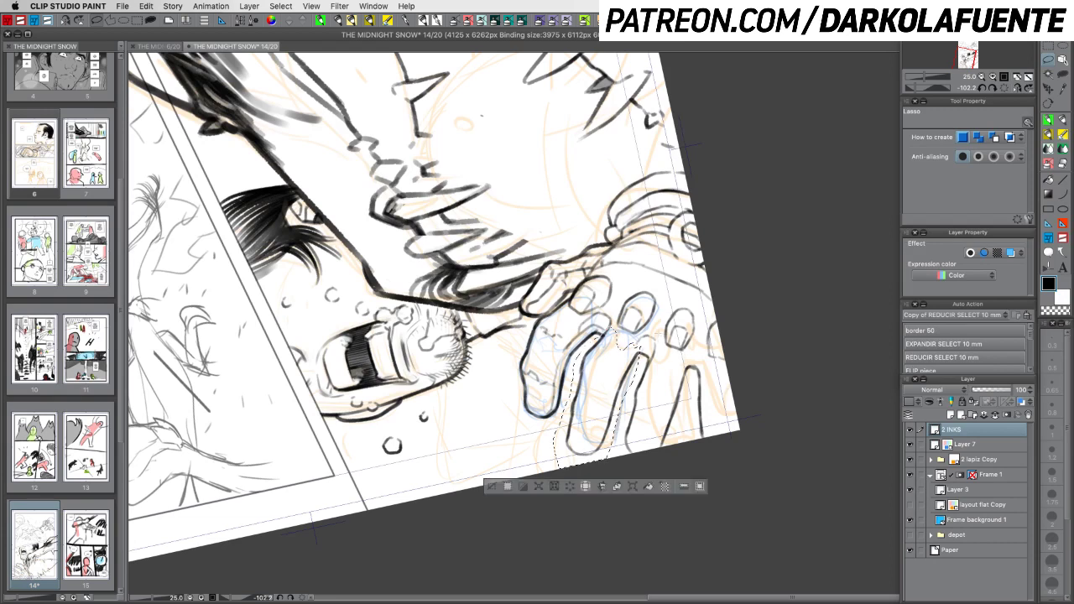
{"action": "left_click", "coordinate": [700, 486]}
{"action": "left_click", "coordinate": [700, 487]}
{"action": "key", "text": "super+t"}
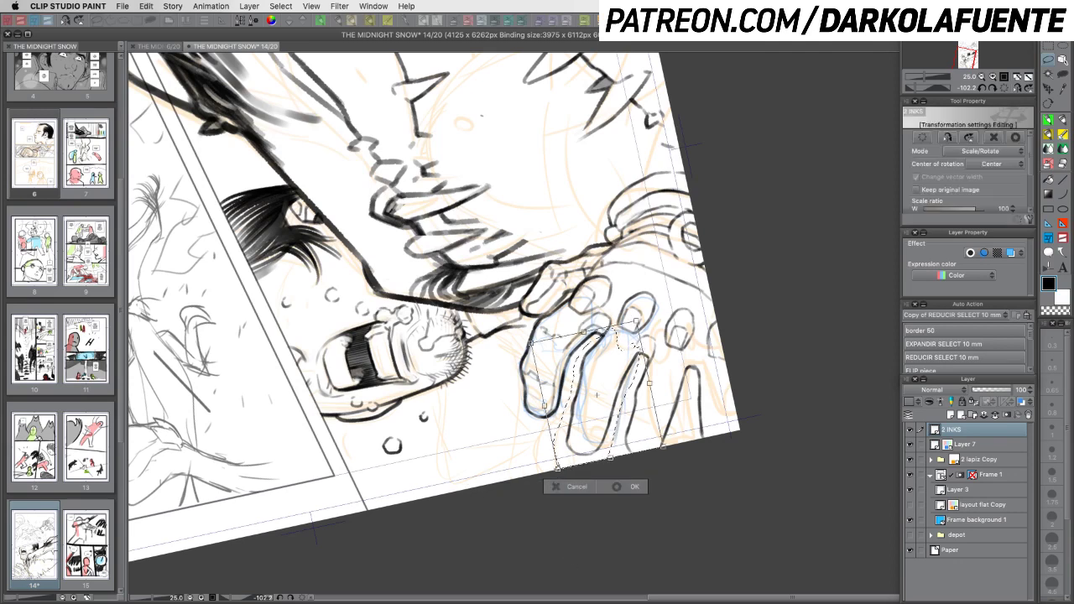
{"action": "left_click_drag", "start_coordinate": [557, 469], "coordinate": [548, 478]}
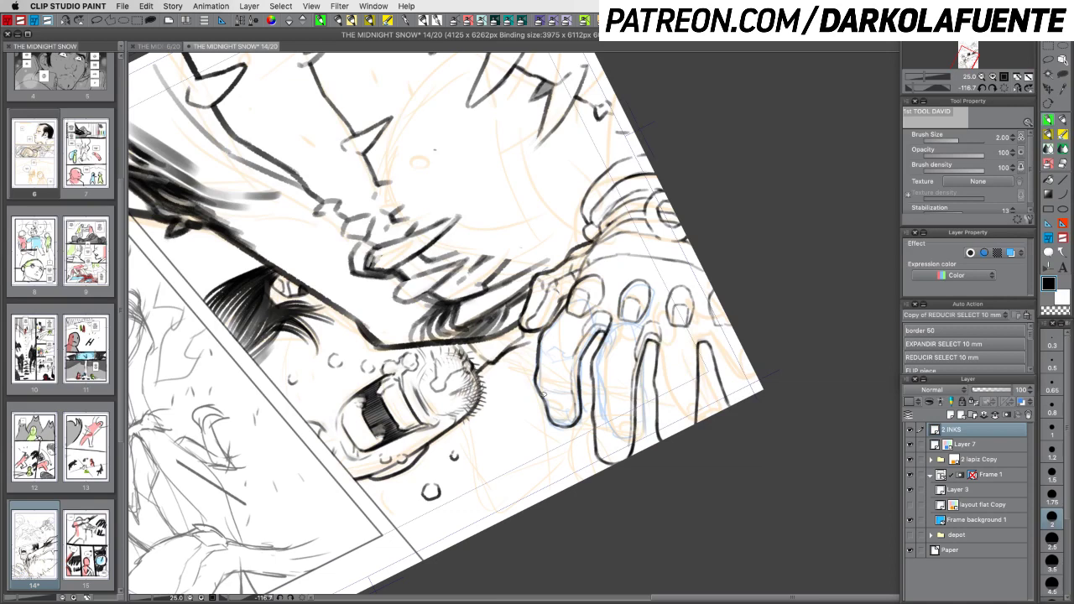
Rework the outer contour of the hand's first finger with ink and erasing strokes, and save the page
{"action": "key", "text": "c"}
{"action": "key", "text": "c"}
{"action": "left_click_drag", "start_coordinate": [537, 385], "coordinate": [557, 426]}
{"action": "key", "text": "c"}
{"action": "key", "text": "c"}
{"action": "mouse_move", "coordinate": [536, 374]}
{"action": "left_mouse_down"}
{"action": "mouse_move", "coordinate": [542, 343]}
{"action": "mouse_move", "coordinate": [537, 377]}
{"action": "mouse_move", "coordinate": [579, 372]}
{"action": "mouse_move", "coordinate": [536, 377]}
{"action": "left_mouse_up"}
{"action": "key", "text": "c"}
{"action": "left_click_drag", "start_coordinate": [541, 339], "coordinate": [538, 365]}
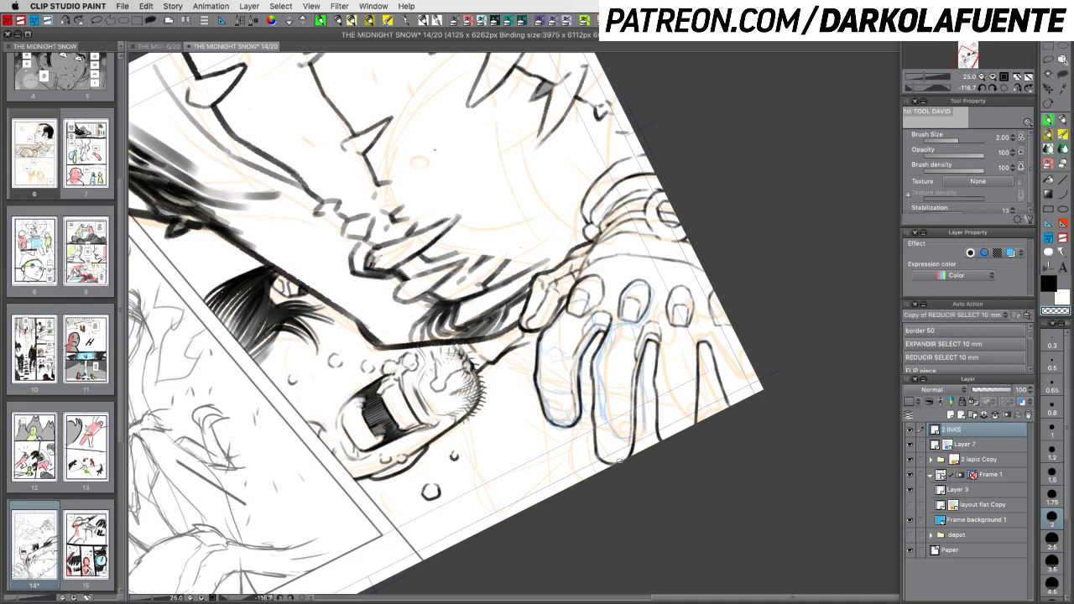
{"action": "key", "text": "shift+space"}
{"action": "mouse_move", "coordinate": [747, 390]}
{"action": "left_mouse_down"}
{"action": "mouse_move", "coordinate": [453, 487]}
{"action": "mouse_move", "coordinate": [389, 444]}
{"action": "mouse_move", "coordinate": [725, 428]}
{"action": "mouse_move", "coordinate": [713, 277]}
{"action": "mouse_move", "coordinate": [690, 373]}
{"action": "mouse_move", "coordinate": [709, 342]}
{"action": "mouse_move", "coordinate": [710, 356]}
{"action": "left_mouse_up"}
{"action": "key", "text": "c"}
{"action": "key", "text": "super+z"}
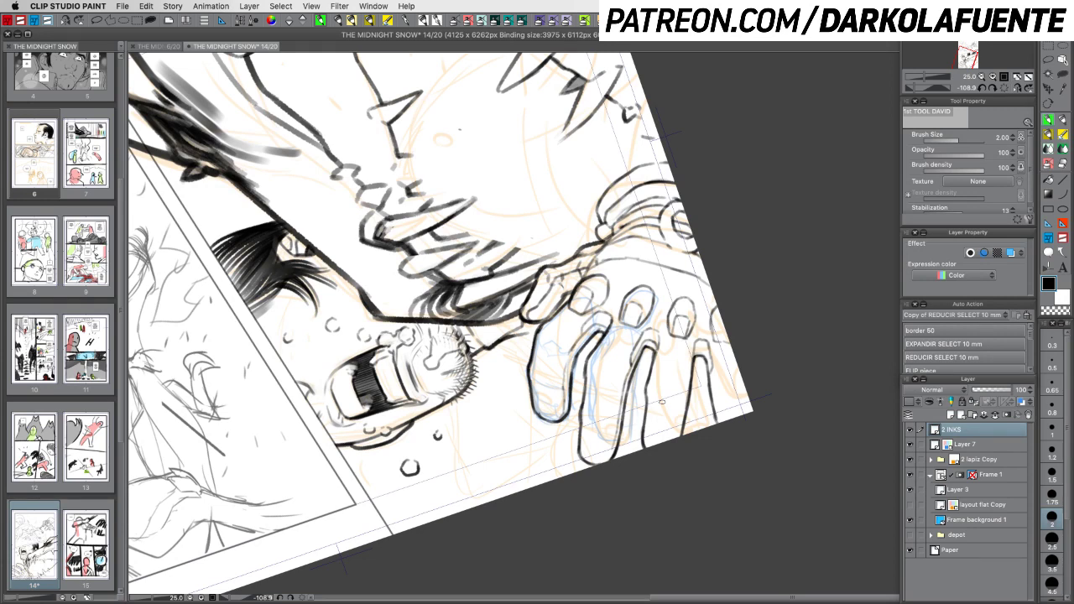
{"action": "key", "text": "super+s"}
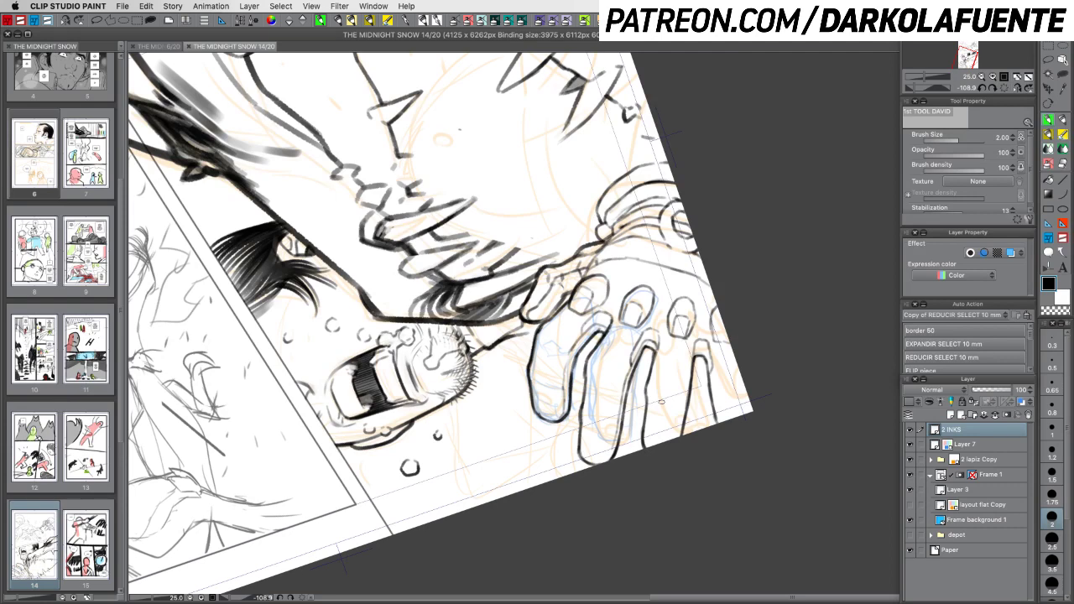
Hide the 2 INKS layer and toggle Layer 7 and 2 lapiz Copy to examine the sketches on the whole page
{"action": "left_click", "coordinate": [1004, 88]}
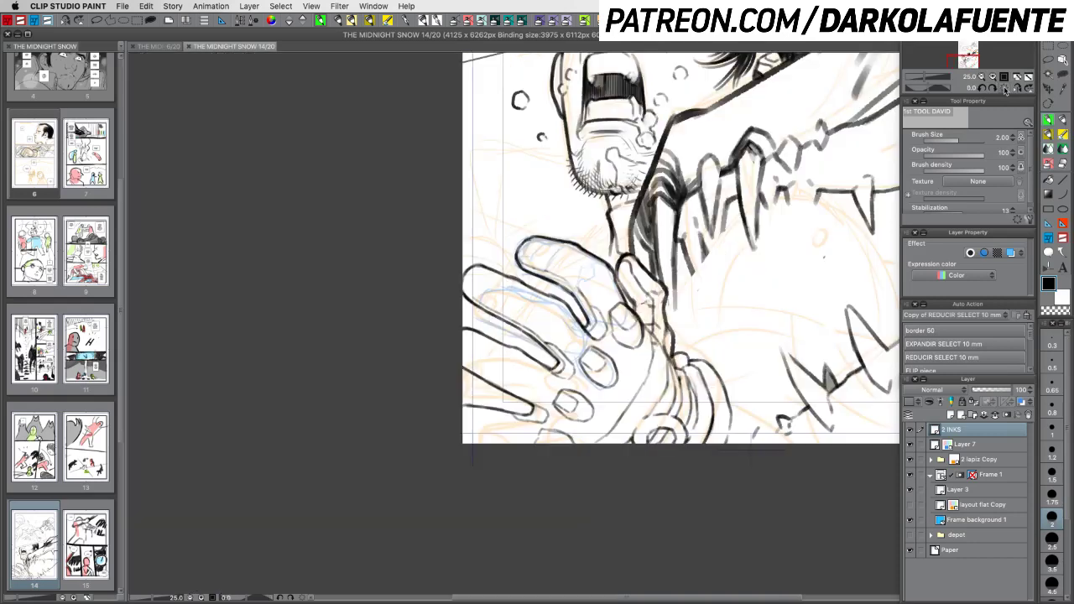
{"action": "left_click", "coordinate": [982, 77]}
{"action": "left_click_drag", "start_coordinate": [798, 271], "coordinate": [685, 375]}
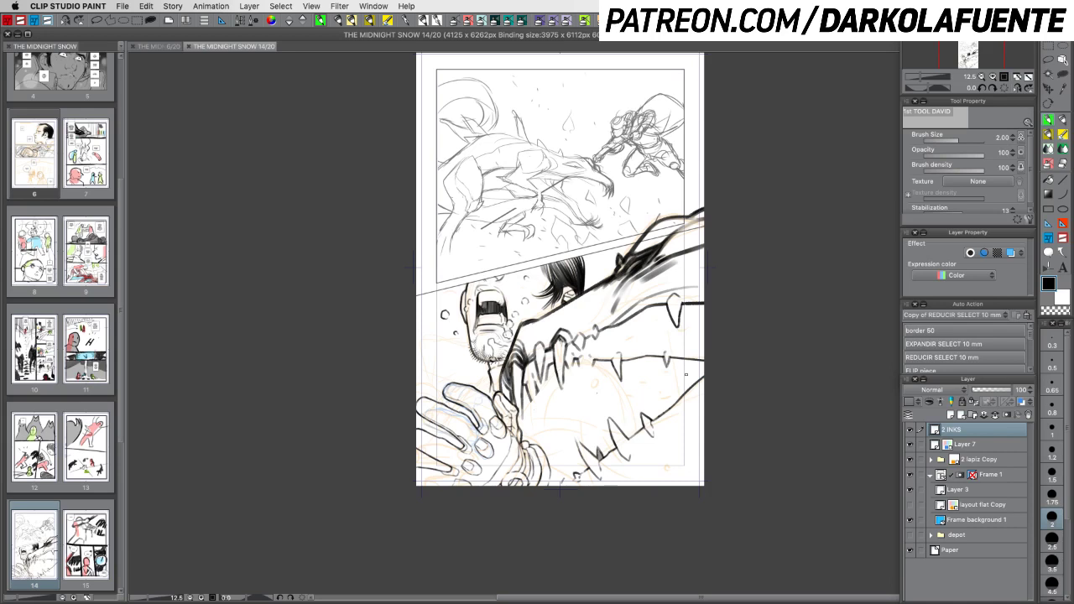
{"action": "left_click", "coordinate": [909, 430]}
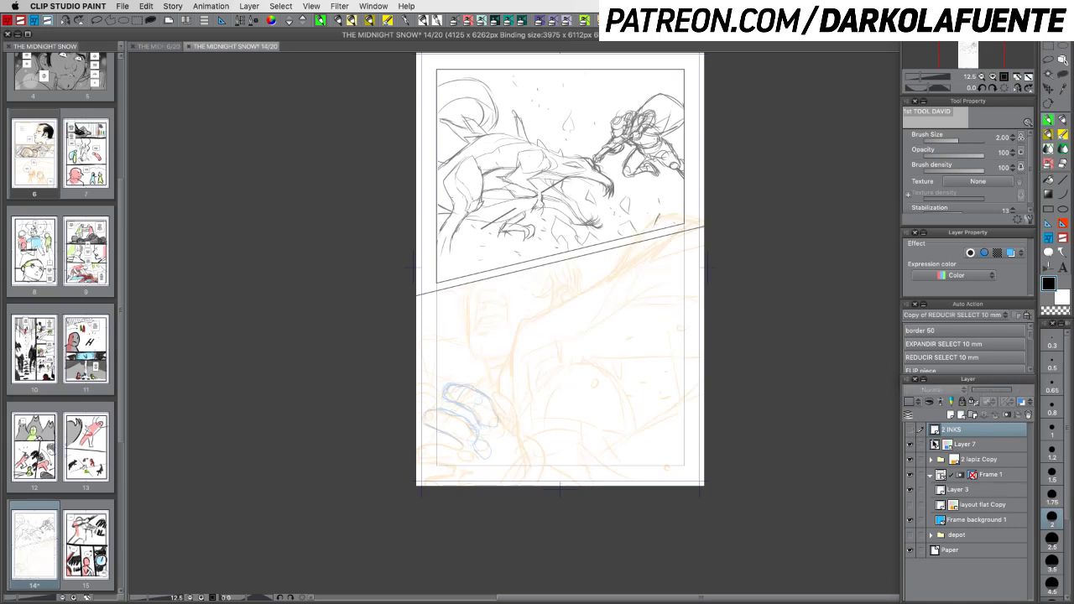
{"action": "left_click", "coordinate": [912, 445]}
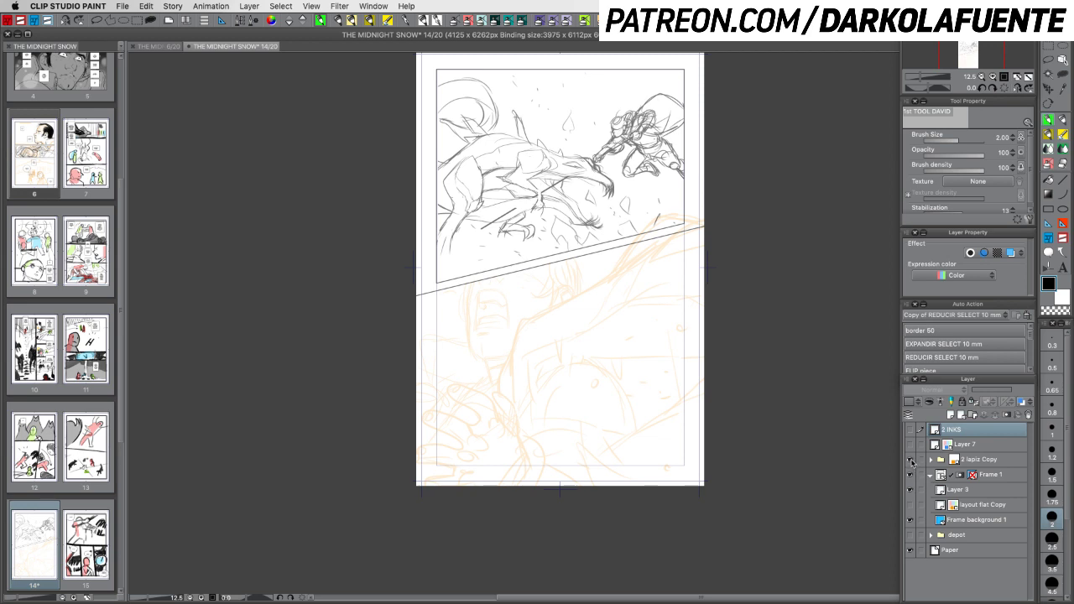
{"action": "left_click", "coordinate": [911, 460]}
{"action": "left_click", "coordinate": [912, 461]}
{"action": "left_click", "coordinate": [910, 446]}
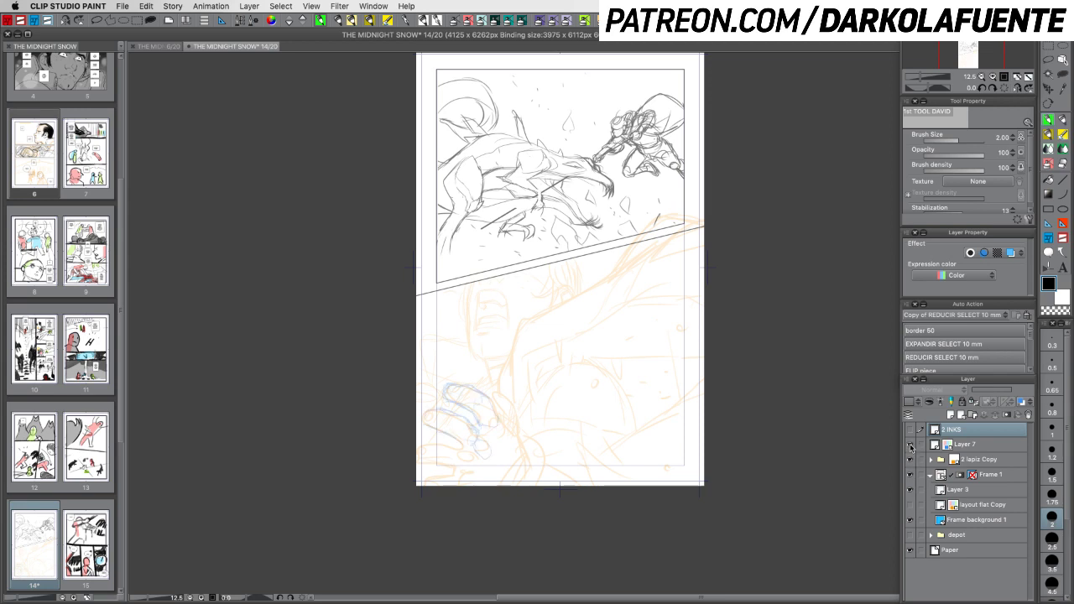
{"action": "left_click", "coordinate": [910, 459]}
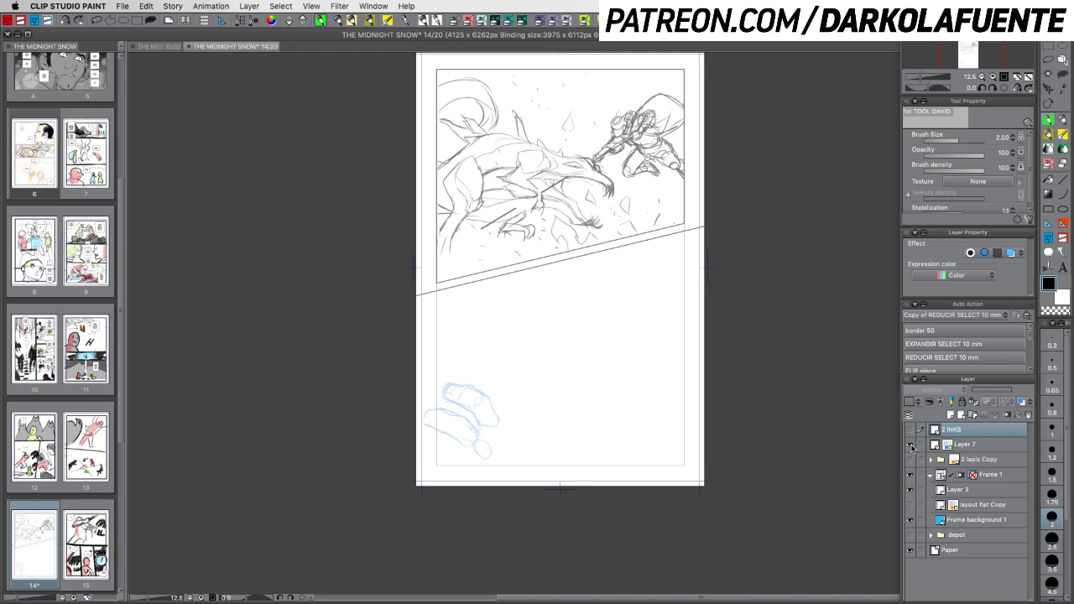
Hide Layer 7 and show the 2 INKS and 2 lapiz Copy layers
{"action": "left_click", "coordinate": [910, 445]}
{"action": "left_click", "coordinate": [911, 431]}
{"action": "left_click", "coordinate": [911, 432]}
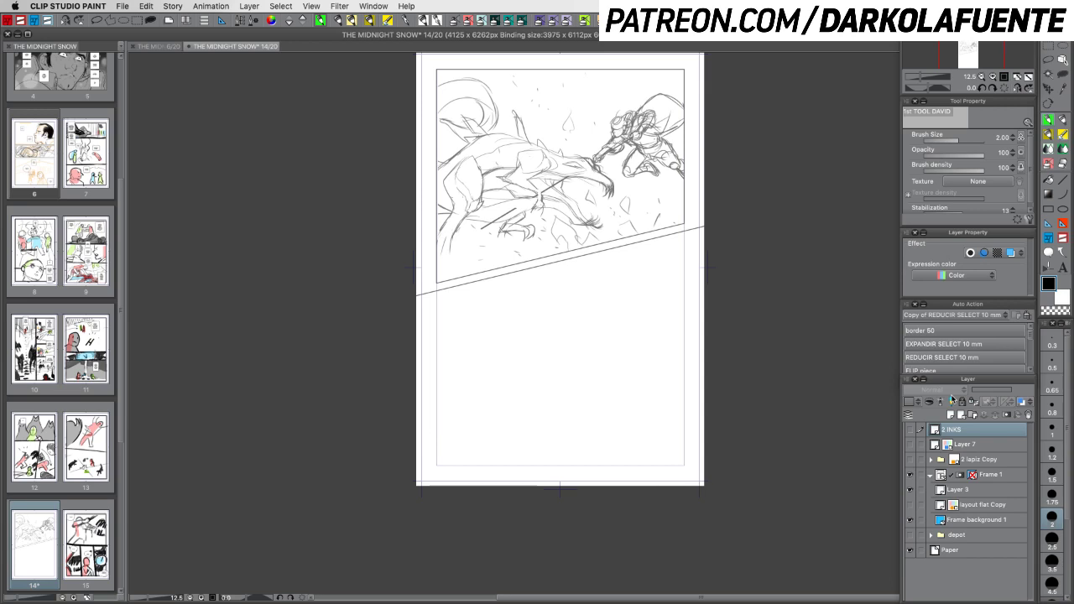
{"action": "left_click", "coordinate": [911, 433]}
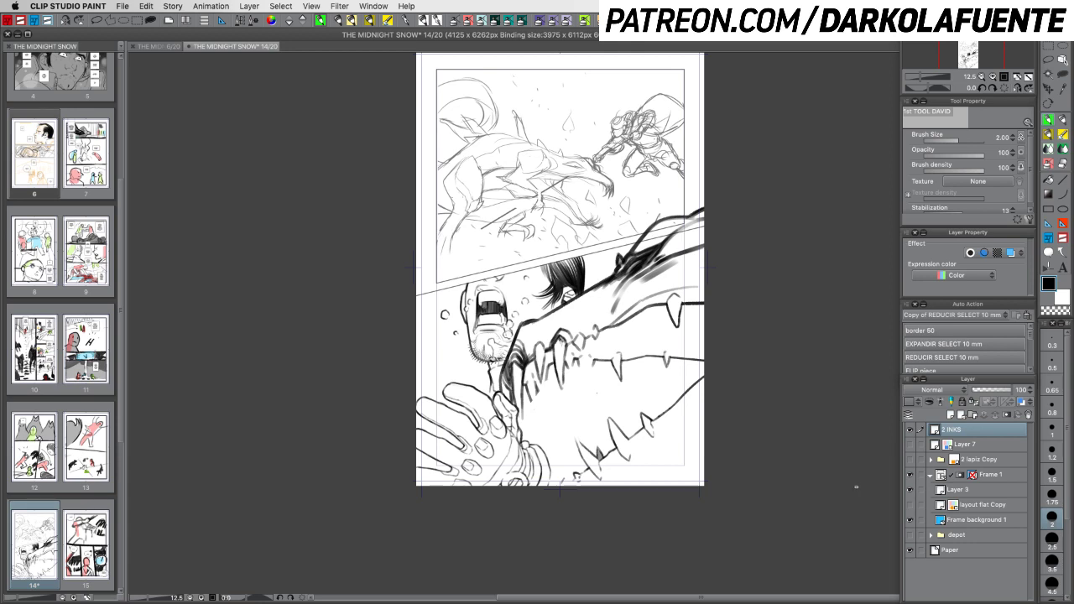
{"action": "left_click", "coordinate": [909, 459]}
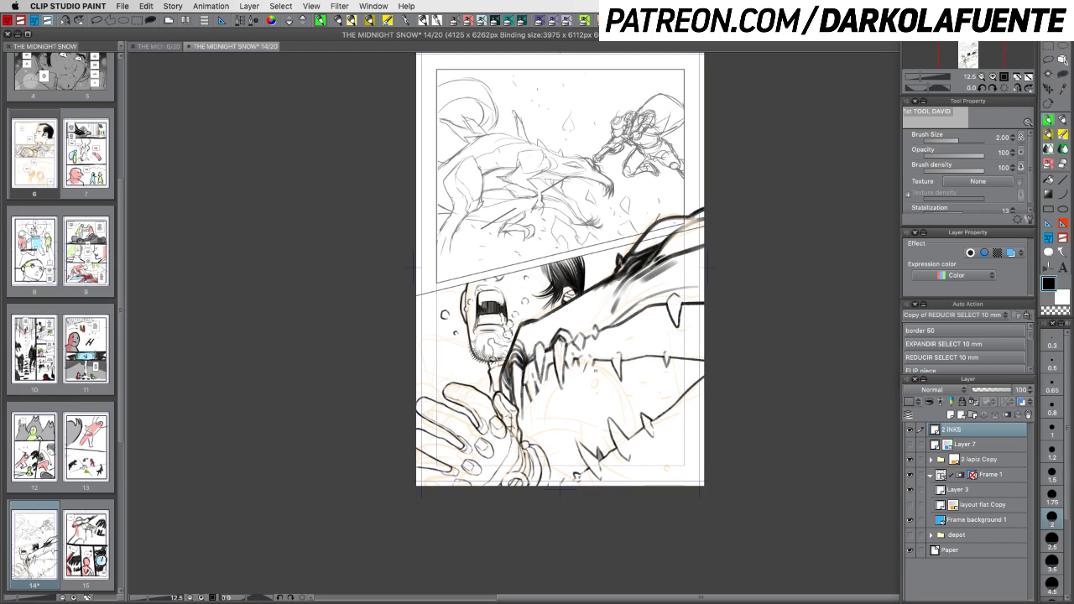
{"action": "left_click", "coordinate": [1052, 535]}
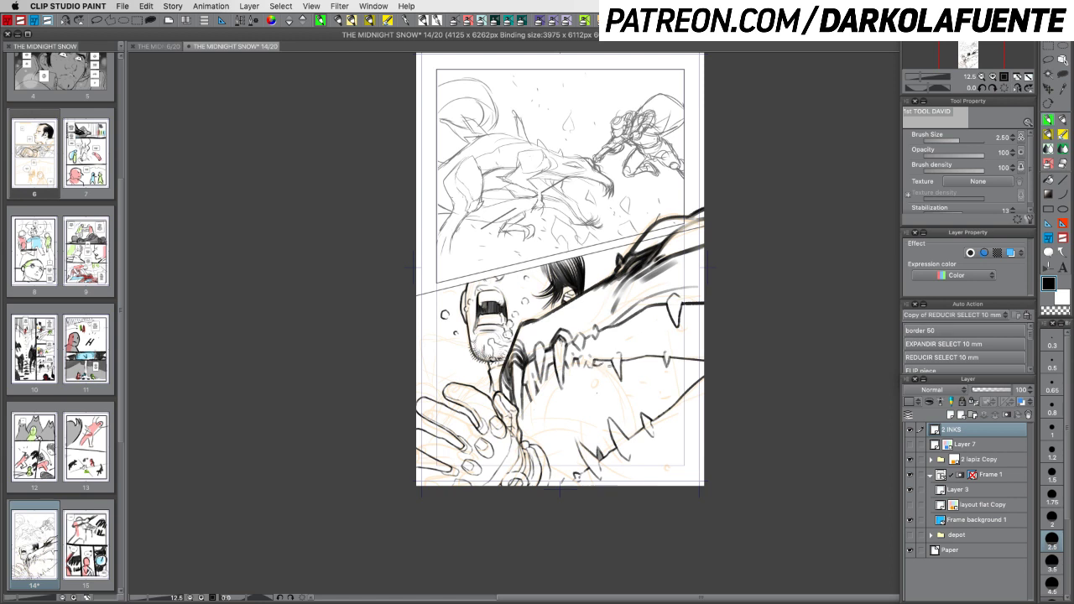
{"action": "left_click_drag", "start_coordinate": [607, 362], "coordinate": [616, 380]}
{"action": "key", "text": "super+z"}
Set the brush size to 3.5 and thicken the ink outlines of the hand's first finger and the second finger's outer edge
{"action": "left_click", "coordinate": [1052, 560]}
{"action": "scroll", "coordinate": [596, 325], "scroll_direction": "up", "scroll_amount": 2}
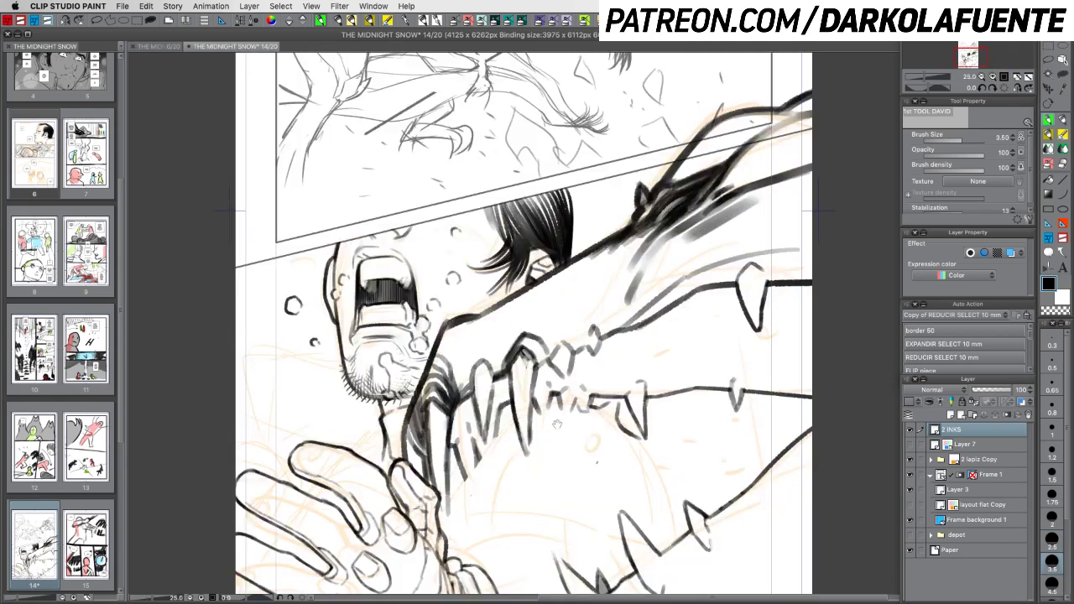
{"action": "left_click_drag", "start_coordinate": [557, 425], "coordinate": [769, 253]}
{"action": "left_click_drag", "start_coordinate": [516, 266], "coordinate": [506, 301]}
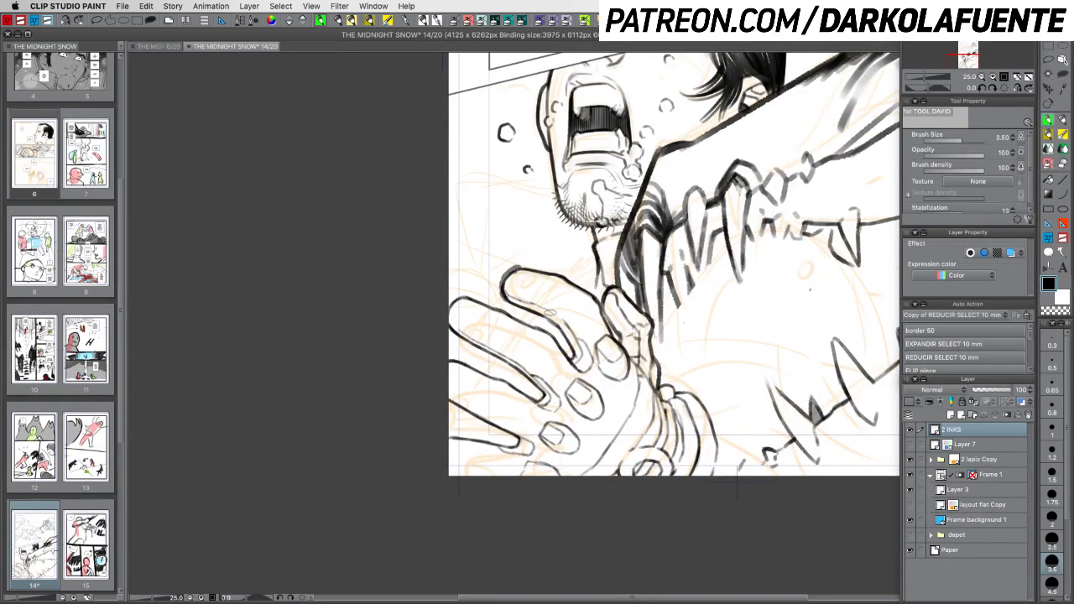
{"action": "key", "text": "shift+space"}
{"action": "mouse_move", "coordinate": [671, 336]}
{"action": "left_mouse_down"}
{"action": "mouse_move", "coordinate": [670, 307]}
{"action": "mouse_move", "coordinate": [609, 250]}
{"action": "left_mouse_up"}
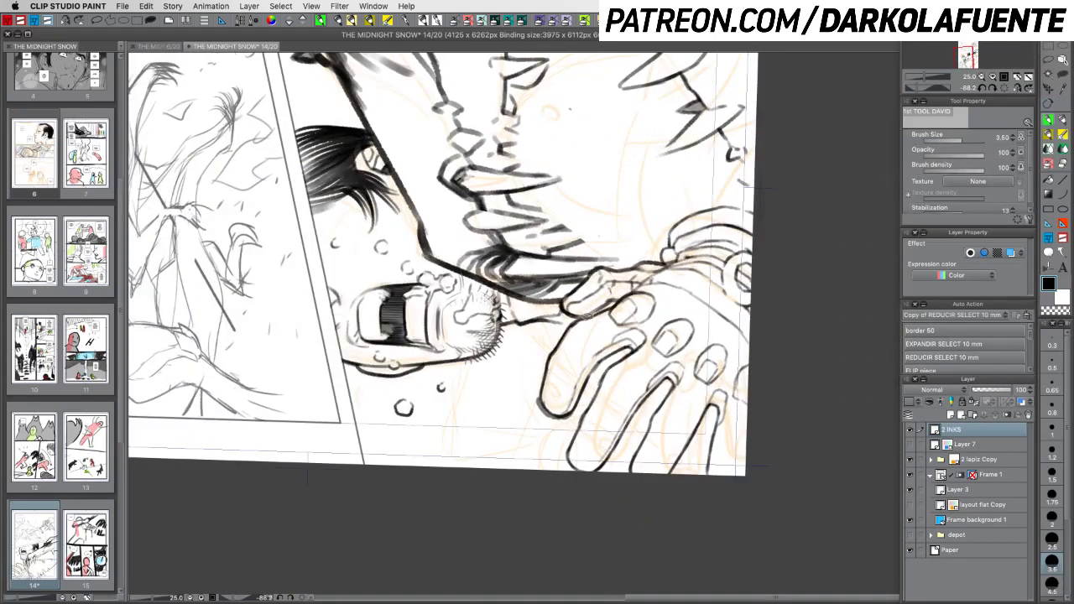
{"action": "mouse_move", "coordinate": [603, 309]}
{"action": "left_mouse_down"}
{"action": "mouse_move", "coordinate": [549, 353]}
{"action": "mouse_move", "coordinate": [539, 388]}
{"action": "mouse_move", "coordinate": [561, 417]}
{"action": "mouse_move", "coordinate": [584, 385]}
{"action": "mouse_move", "coordinate": [570, 413]}
{"action": "mouse_move", "coordinate": [597, 360]}
{"action": "mouse_move", "coordinate": [559, 420]}
{"action": "left_mouse_up"}
{"action": "mouse_move", "coordinate": [604, 363]}
{"action": "left_mouse_down"}
{"action": "mouse_move", "coordinate": [636, 348]}
{"action": "mouse_move", "coordinate": [612, 364]}
{"action": "mouse_move", "coordinate": [621, 356]}
{"action": "mouse_move", "coordinate": [584, 416]}
{"action": "mouse_move", "coordinate": [597, 386]}
{"action": "mouse_move", "coordinate": [571, 443]}
{"action": "mouse_move", "coordinate": [571, 469]}
{"action": "left_mouse_up"}
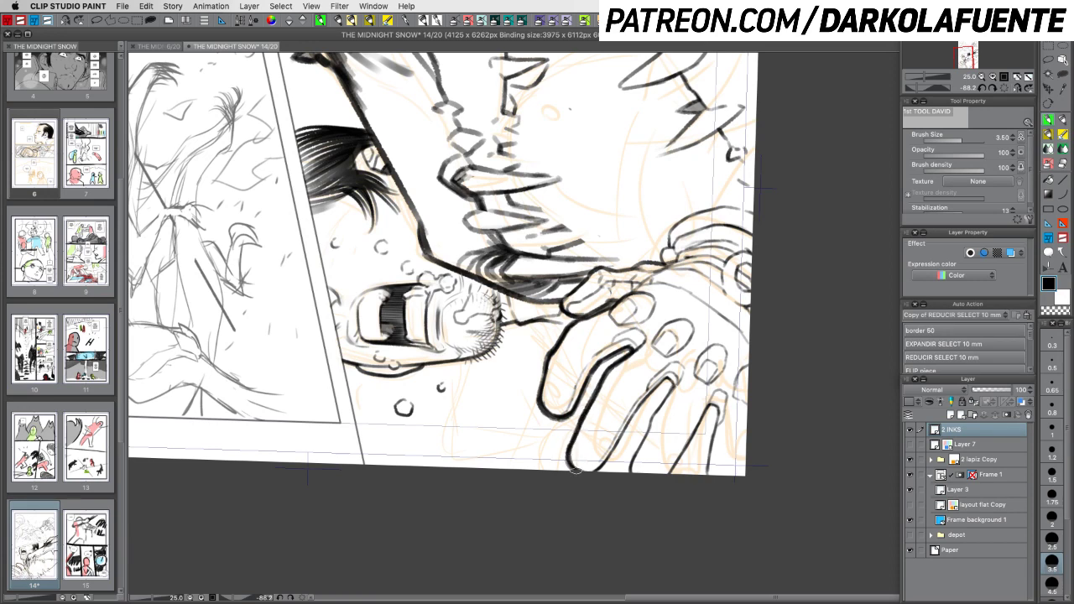
Thicken the facing ink edges between the hand's second and third fingers
{"action": "left_click_drag", "start_coordinate": [665, 379], "coordinate": [632, 412]}
{"action": "key", "text": "super+z"}
{"action": "left_click_drag", "start_coordinate": [667, 378], "coordinate": [615, 443]}
{"action": "left_click_drag", "start_coordinate": [641, 408], "coordinate": [592, 474]}
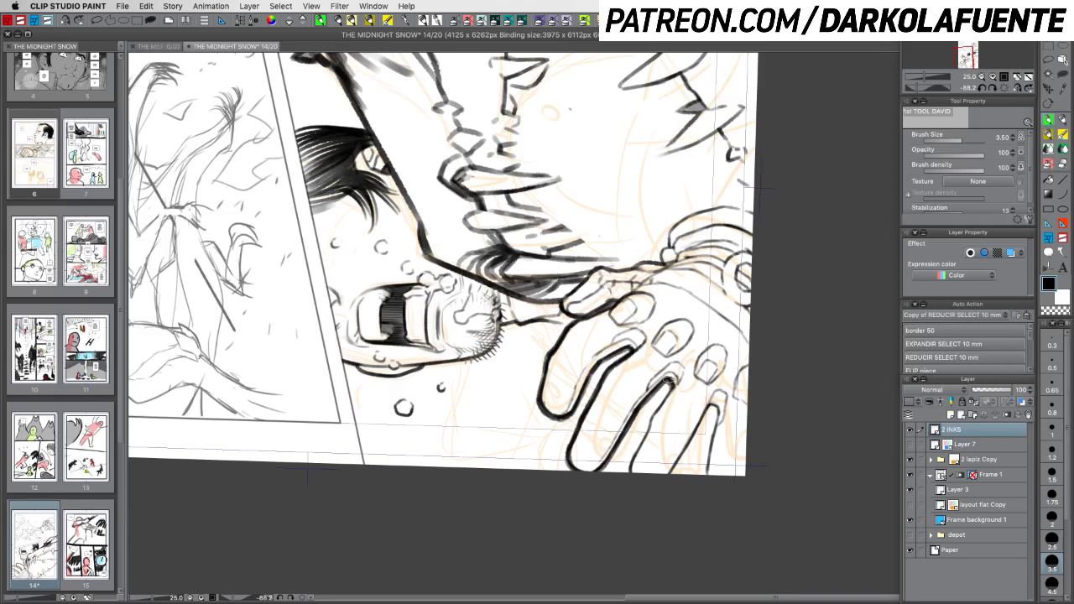
{"action": "left_click_drag", "start_coordinate": [664, 397], "coordinate": [628, 472]}
{"action": "key", "text": "c"}
Add a new layer above 2 INKS and choose a light red drawing color
{"action": "mouse_move", "coordinate": [654, 422]}
{"action": "left_mouse_down"}
{"action": "mouse_move", "coordinate": [644, 453]}
{"action": "mouse_move", "coordinate": [393, 260]}
{"action": "mouse_move", "coordinate": [381, 333]}
{"action": "mouse_move", "coordinate": [390, 387]}
{"action": "left_mouse_up"}
{"action": "key", "text": "r"}
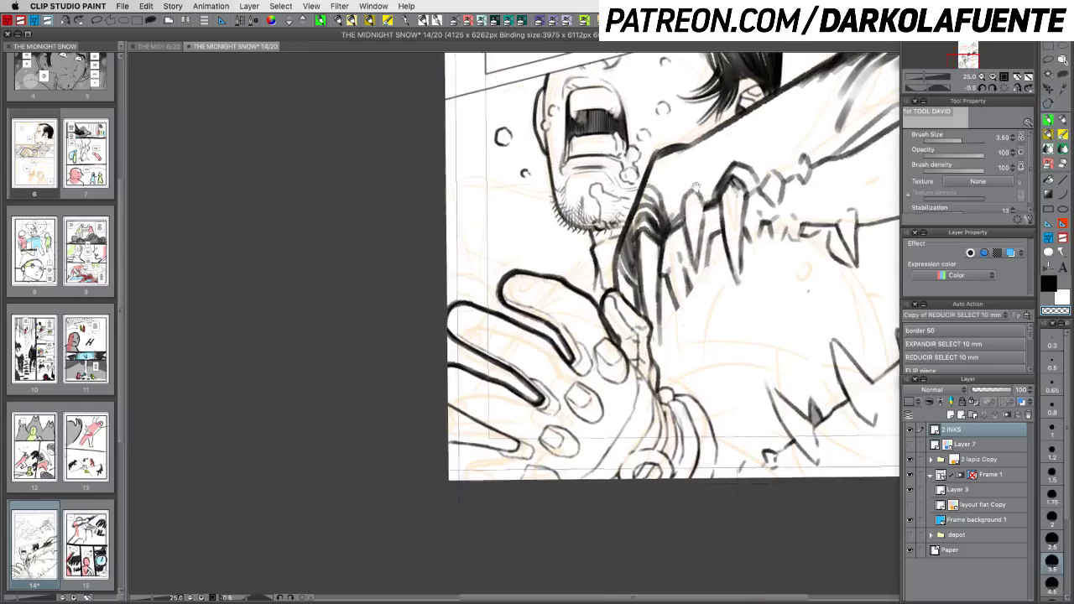
{"action": "left_click_drag", "start_coordinate": [746, 66], "coordinate": [598, 385]}
{"action": "left_click_drag", "start_coordinate": [629, 323], "coordinate": [624, 377]}
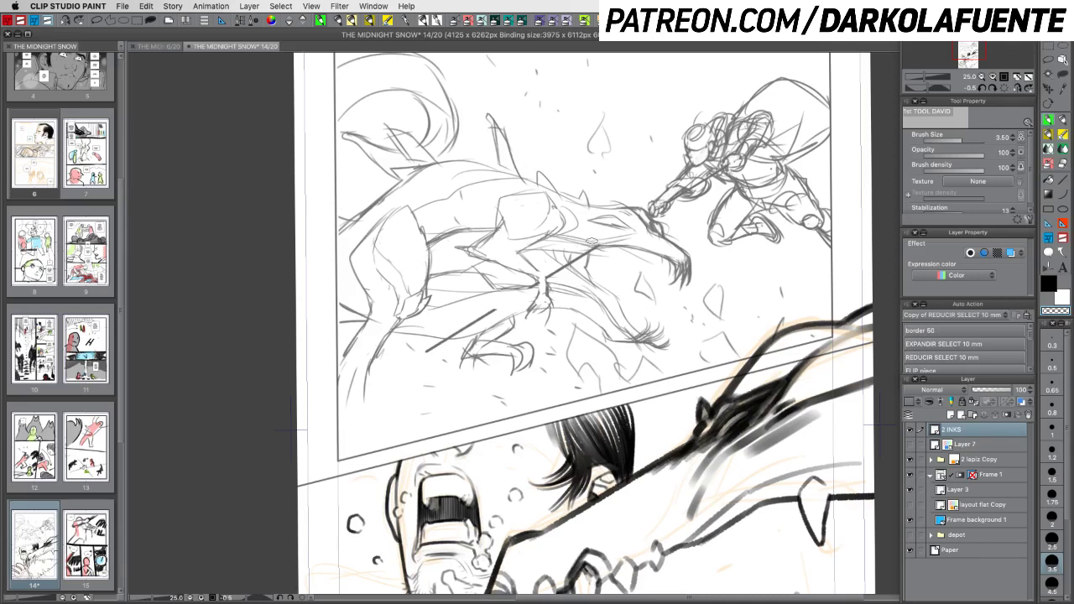
{"action": "left_click", "coordinate": [948, 417]}
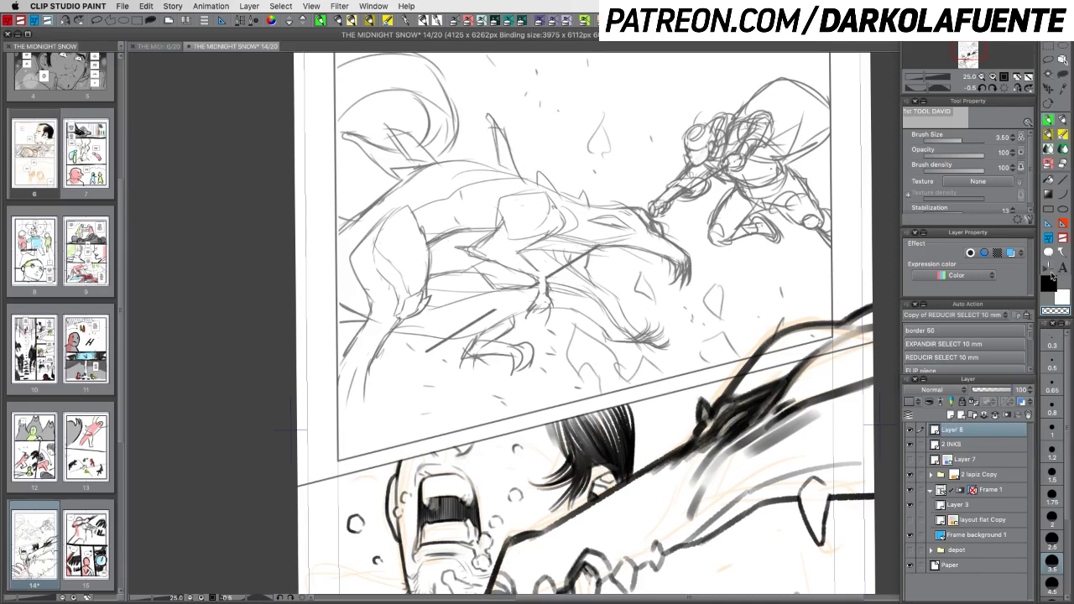
{"action": "left_click", "coordinate": [1050, 285]}
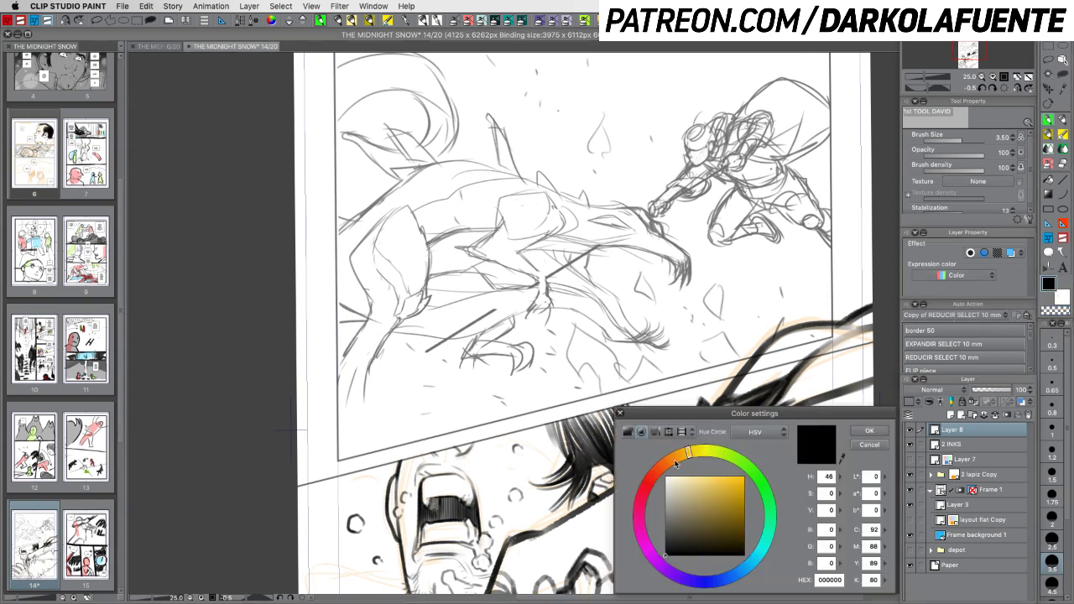
{"action": "left_click_drag", "start_coordinate": [676, 464], "coordinate": [697, 479]}
{"action": "left_click", "coordinate": [869, 430]}
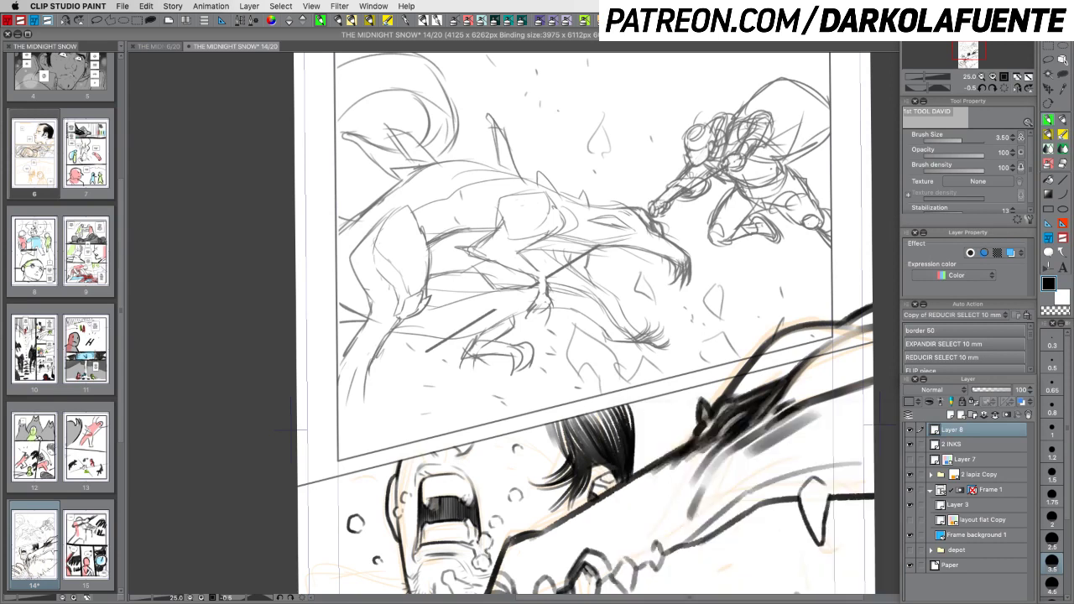
Fill two angular areas along the creature's underside and foreleg in the upper panel using Lasso fill
{"action": "left_click", "coordinate": [1063, 73]}
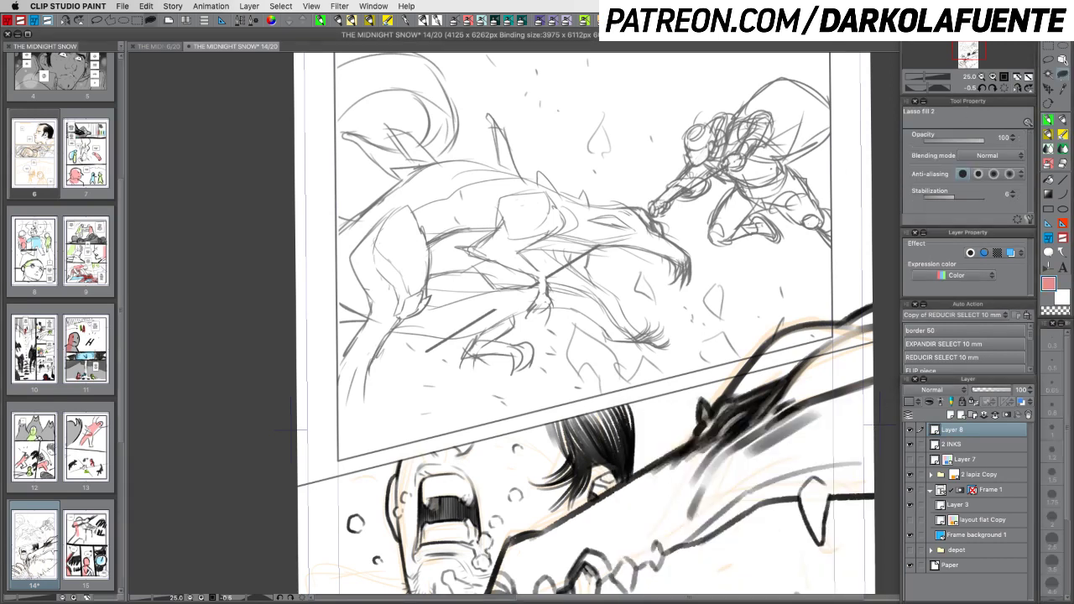
{"action": "mouse_move", "coordinate": [422, 250]}
{"action": "left_mouse_down"}
{"action": "mouse_move", "coordinate": [474, 229]}
{"action": "mouse_move", "coordinate": [455, 246]}
{"action": "mouse_move", "coordinate": [537, 284]}
{"action": "mouse_move", "coordinate": [550, 233]}
{"action": "left_mouse_up"}
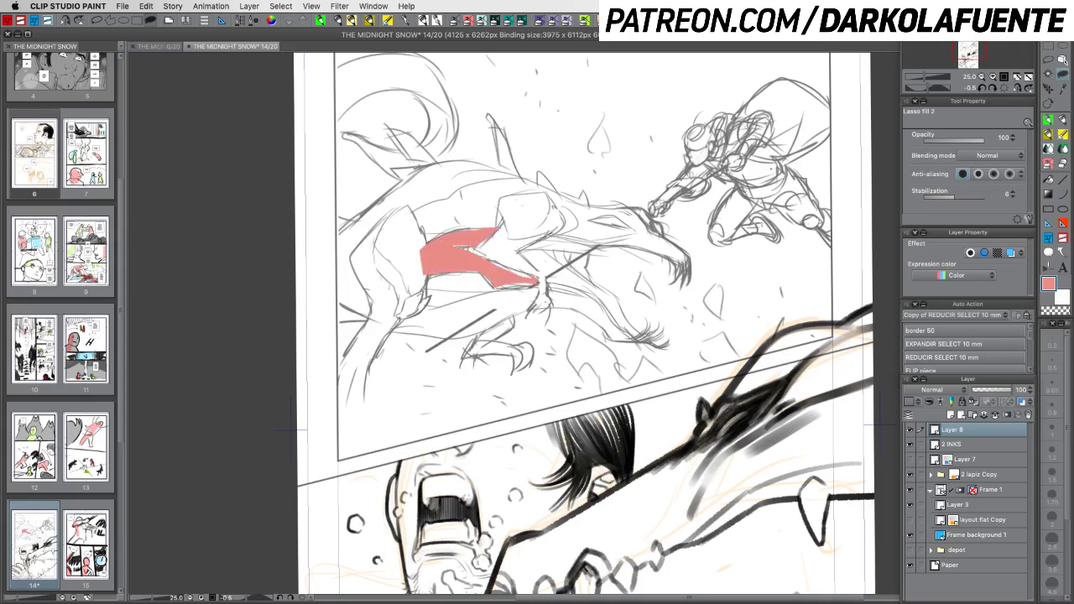
{"action": "mouse_move", "coordinate": [565, 282]}
{"action": "left_mouse_down"}
{"action": "mouse_move", "coordinate": [635, 333]}
{"action": "mouse_move", "coordinate": [602, 285]}
{"action": "mouse_move", "coordinate": [564, 259]}
{"action": "mouse_move", "coordinate": [614, 245]}
{"action": "mouse_move", "coordinate": [520, 248]}
{"action": "left_mouse_up"}
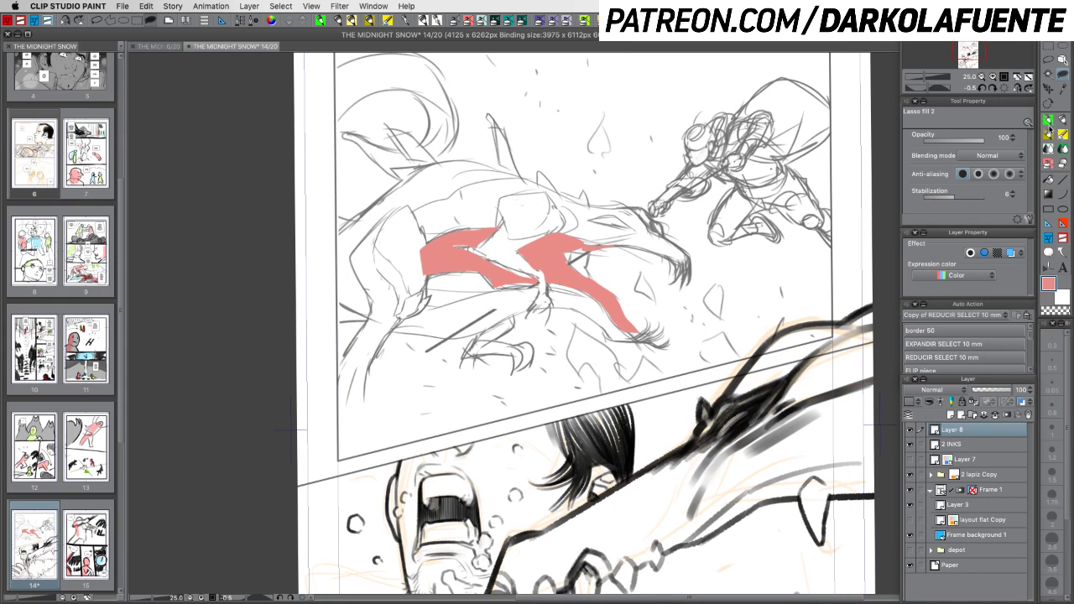
Brush light strokes at size 3.5 over the red-filled area along the creature's foreleg
{"action": "key", "text": "p"}
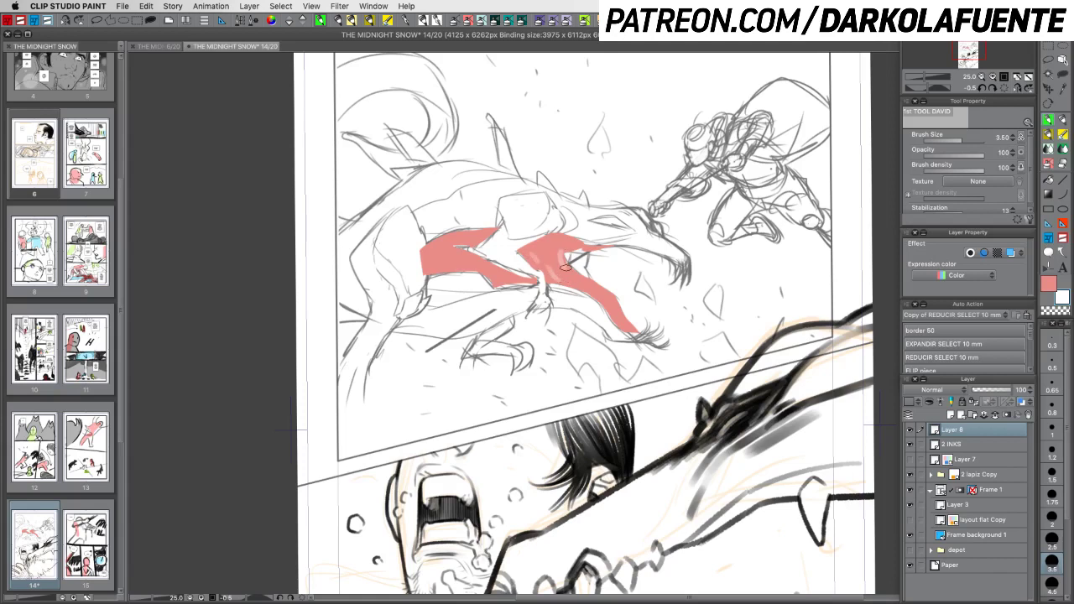
{"action": "mouse_move", "coordinate": [566, 267]}
{"action": "left_mouse_down"}
{"action": "mouse_move", "coordinate": [590, 291]}
{"action": "mouse_move", "coordinate": [565, 279]}
{"action": "mouse_move", "coordinate": [608, 293]}
{"action": "mouse_move", "coordinate": [612, 306]}
{"action": "mouse_move", "coordinate": [596, 289]}
{"action": "mouse_move", "coordinate": [629, 326]}
{"action": "left_mouse_up"}
{"action": "key", "text": "c"}
{"action": "key", "text": "c"}
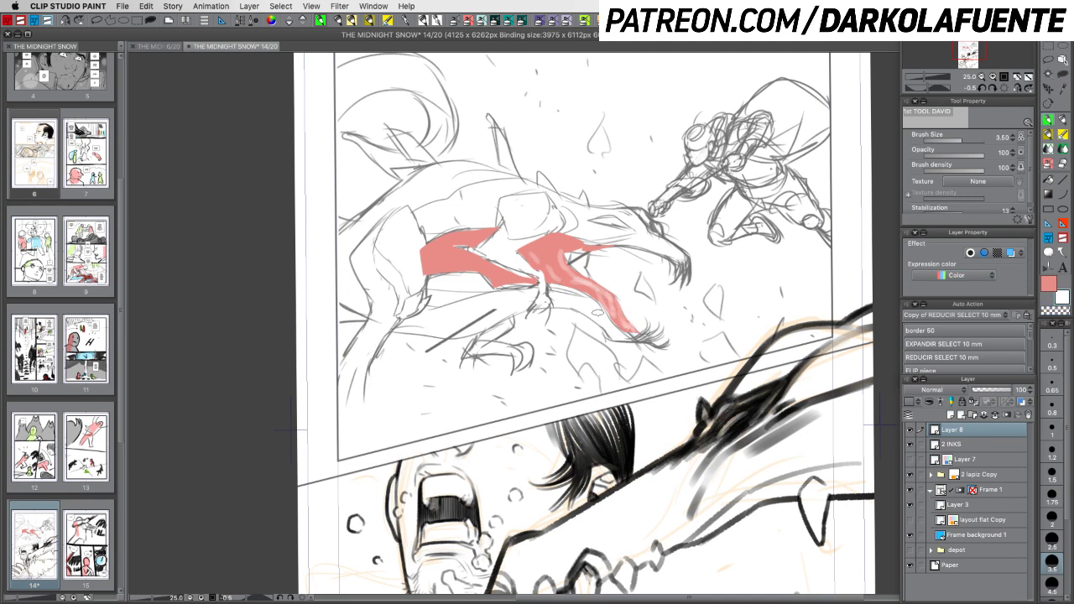
Brush a light stroke on the creature's red underside, rename the layer "boceto color", and hide it
{"action": "left_click_drag", "start_coordinate": [438, 252], "coordinate": [467, 267]}
{"action": "left_click", "coordinate": [909, 430]}
{"action": "left_click", "coordinate": [910, 429]}
{"action": "double_click", "coordinate": [951, 430]}
{"action": "type", "text": "ceto color"}
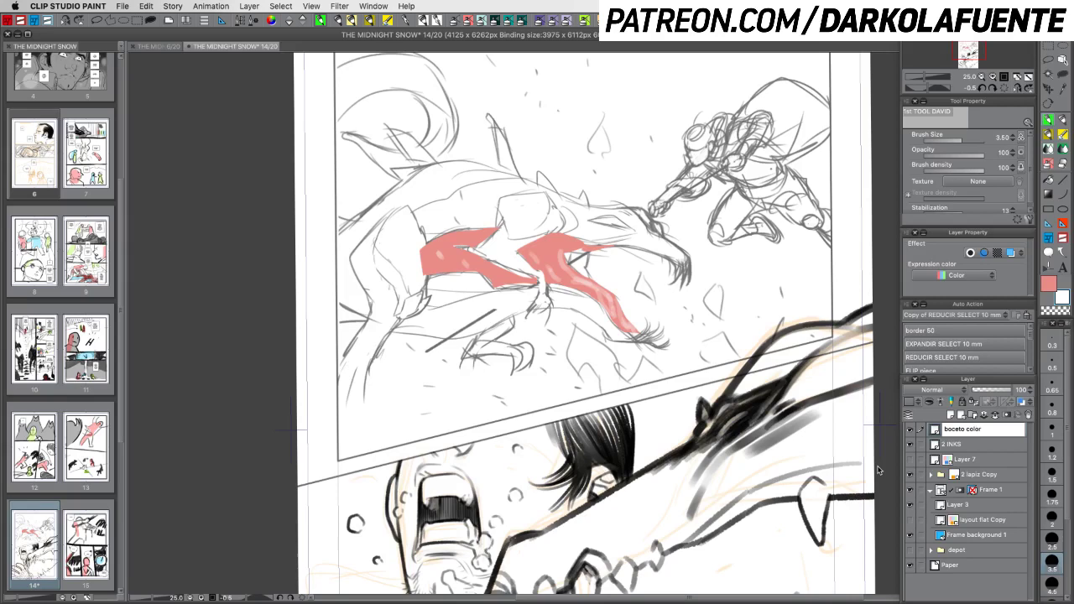
{"action": "key", "text": "Return"}
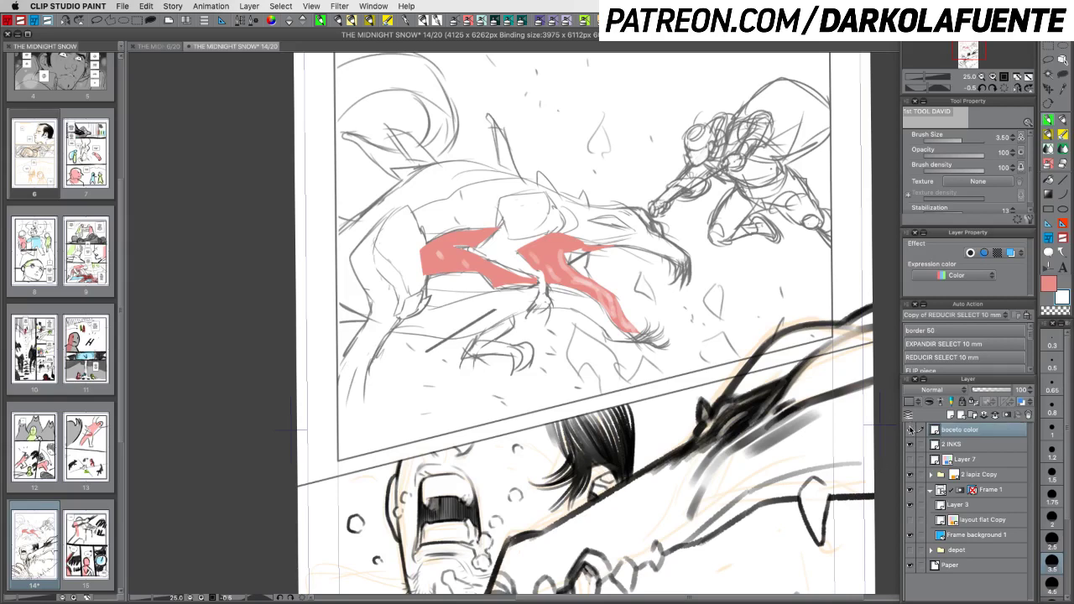
{"action": "key", "text": "Delete"}
Thicken the facing ink edges between the raised hand's next two fingers in black on the 2 INKS layer
{"action": "left_click_drag", "start_coordinate": [611, 495], "coordinate": [697, 202]}
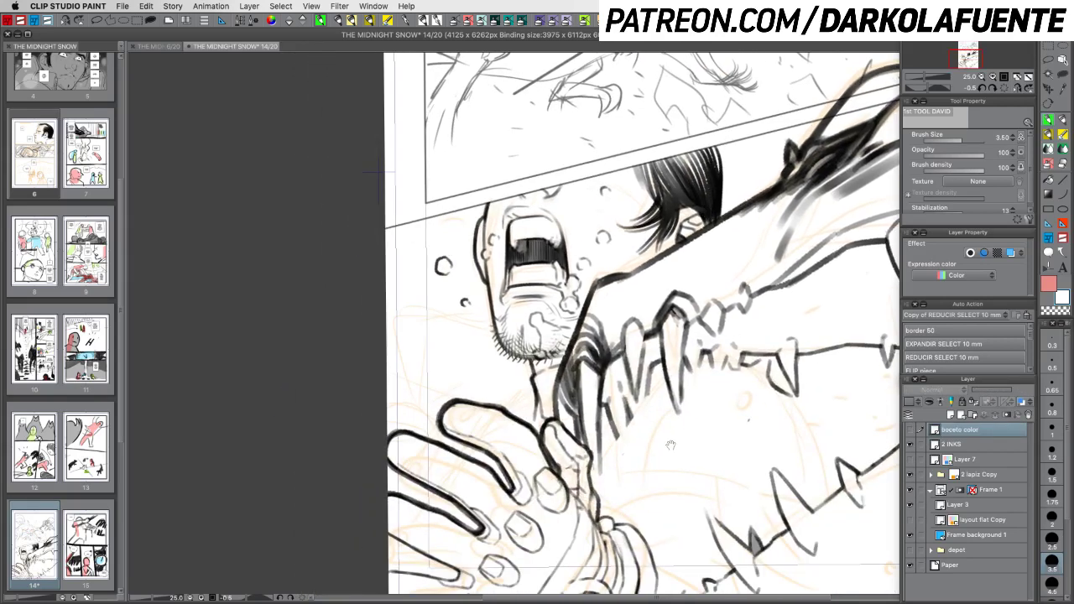
{"action": "left_click_drag", "start_coordinate": [669, 444], "coordinate": [675, 356]}
{"action": "left_click", "coordinate": [1048, 284]}
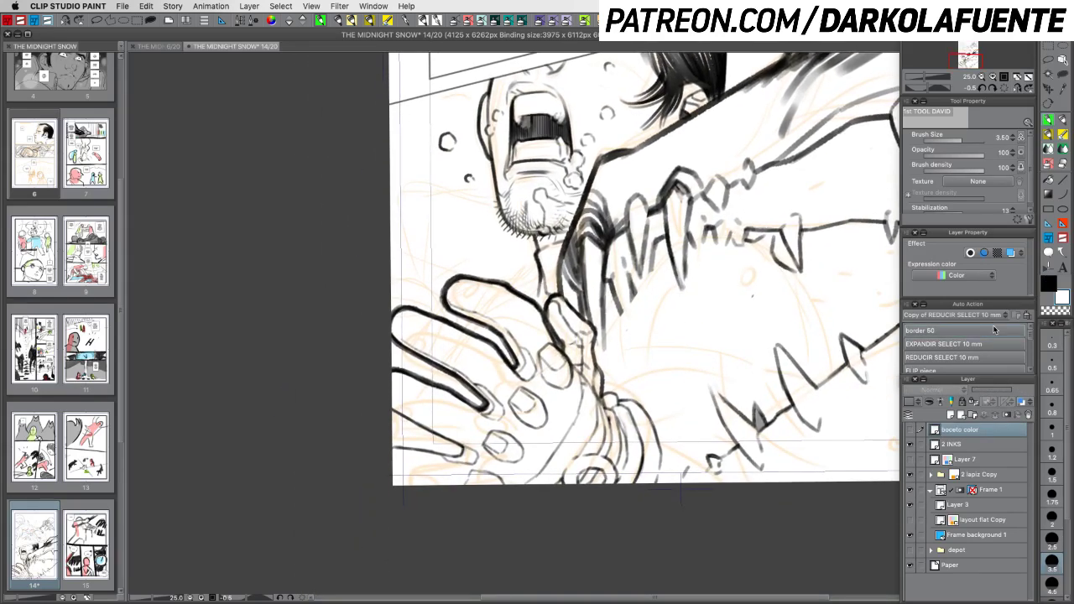
{"action": "key", "text": "shift+space"}
{"action": "mouse_move", "coordinate": [520, 399]}
{"action": "left_mouse_down"}
{"action": "mouse_move", "coordinate": [705, 453]}
{"action": "mouse_move", "coordinate": [731, 450]}
{"action": "mouse_move", "coordinate": [748, 429]}
{"action": "mouse_move", "coordinate": [693, 394]}
{"action": "left_mouse_up"}
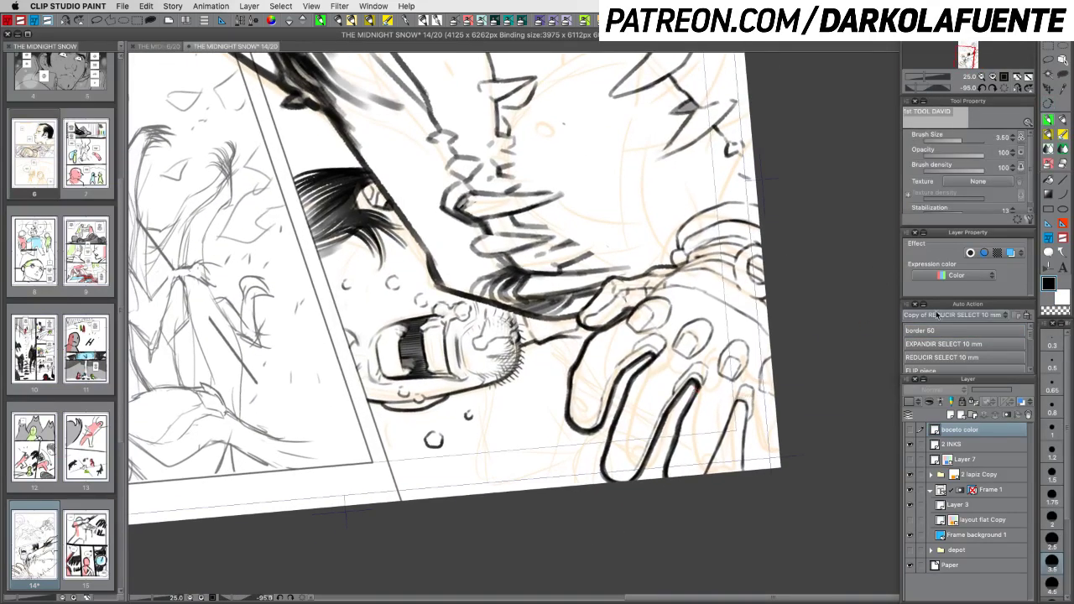
{"action": "left_click", "coordinate": [983, 443]}
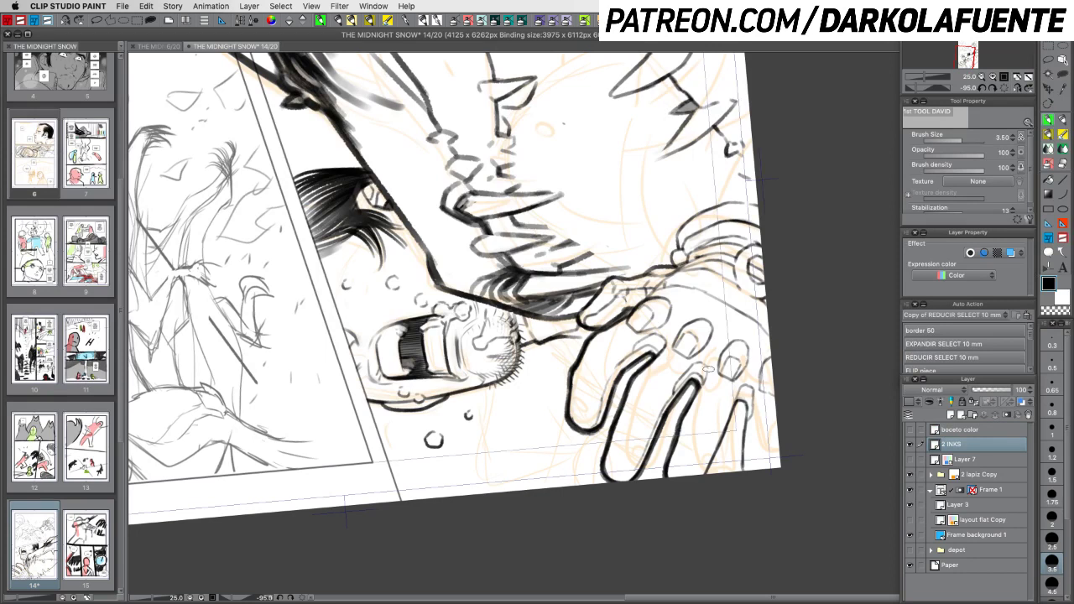
{"action": "left_click_drag", "start_coordinate": [737, 404], "coordinate": [709, 474]}
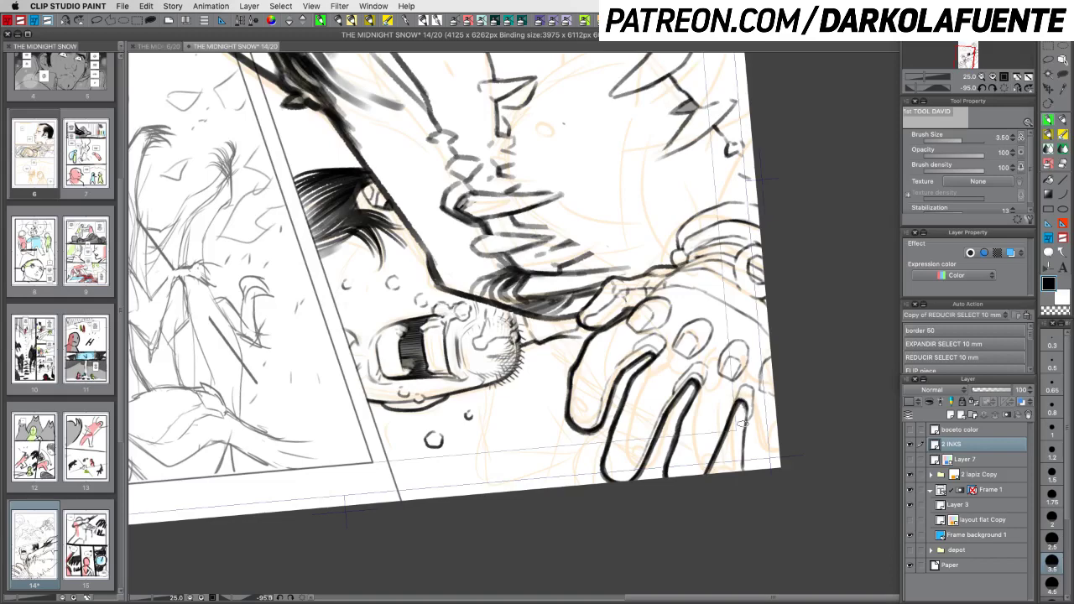
{"action": "mouse_move", "coordinate": [743, 413]}
{"action": "left_mouse_down"}
{"action": "mouse_move", "coordinate": [739, 483]}
{"action": "mouse_move", "coordinate": [632, 488]}
{"action": "mouse_move", "coordinate": [490, 453]}
{"action": "mouse_move", "coordinate": [461, 424]}
{"action": "left_mouse_up"}
Touch up the ink around the teeth along the creature's jaw, alternating between black and transparent color
{"action": "key", "text": "shift+space"}
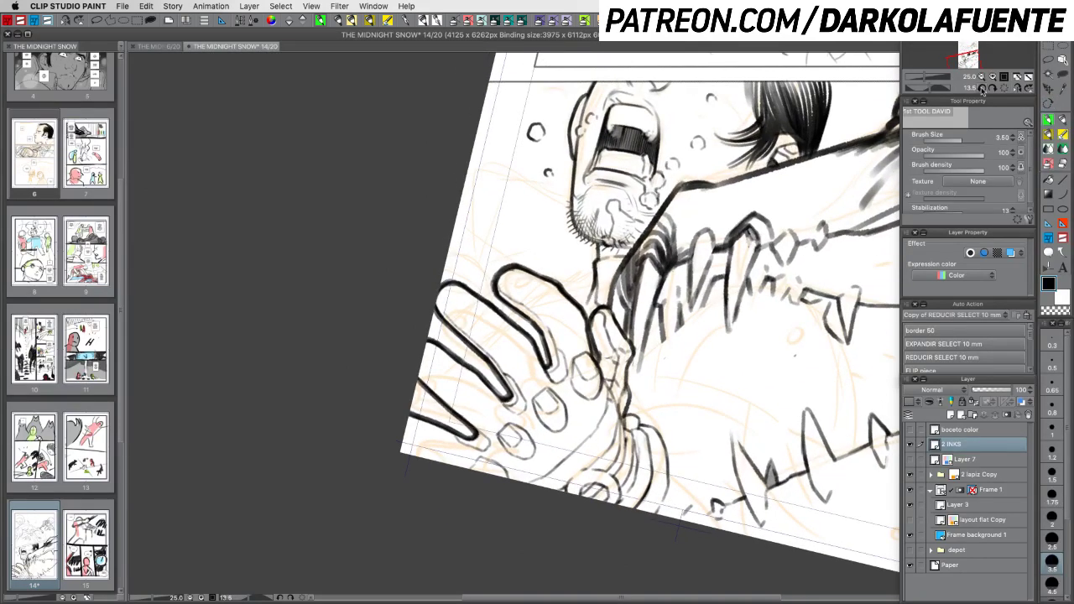
{"action": "left_click", "coordinate": [981, 77]}
{"action": "key", "text": "space"}
{"action": "left_click_drag", "start_coordinate": [761, 327], "coordinate": [695, 420]}
{"action": "key", "text": "shift+space"}
{"action": "left_click_drag", "start_coordinate": [777, 400], "coordinate": [786, 343]}
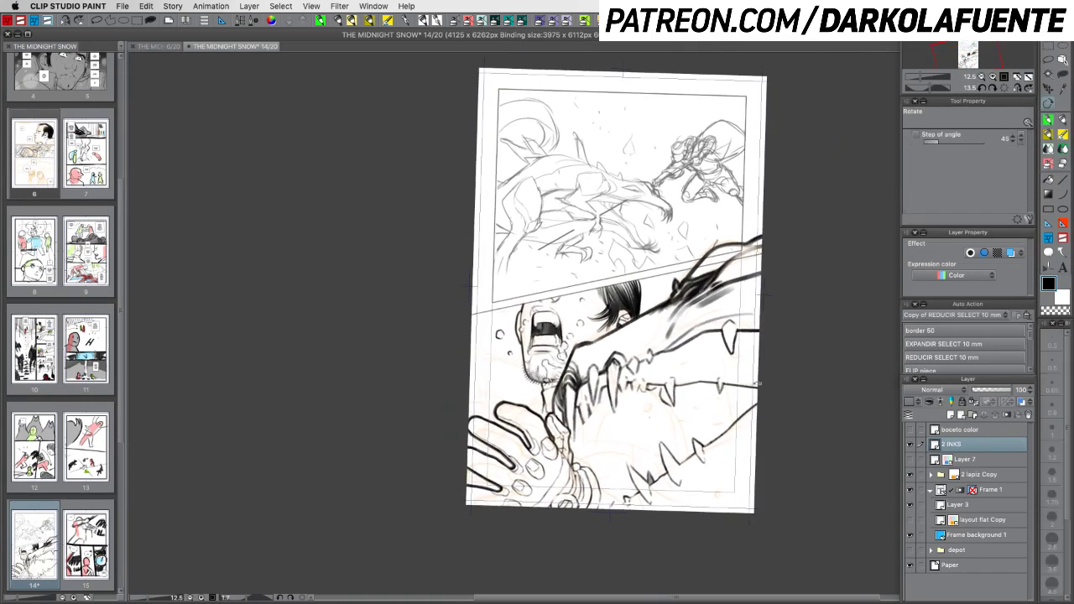
{"action": "key", "text": "space"}
{"action": "left_click_drag", "start_coordinate": [579, 404], "coordinate": [640, 386]}
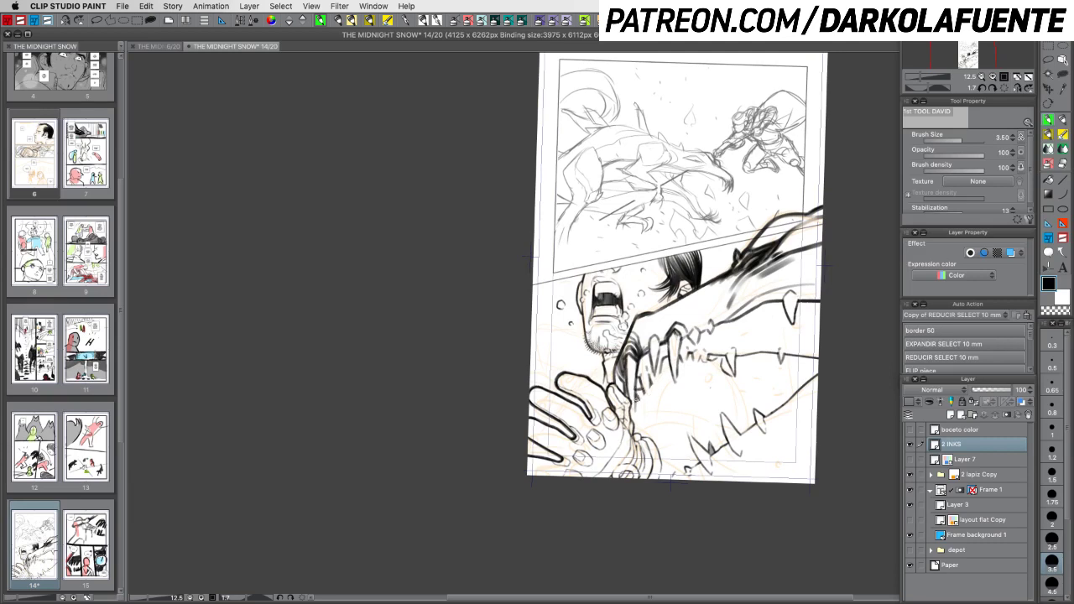
{"action": "key", "text": "c"}
{"action": "key", "text": "c"}
{"action": "key", "text": "c"}
{"action": "key", "text": "c"}
{"action": "left_click_drag", "start_coordinate": [728, 365], "coordinate": [780, 353]}
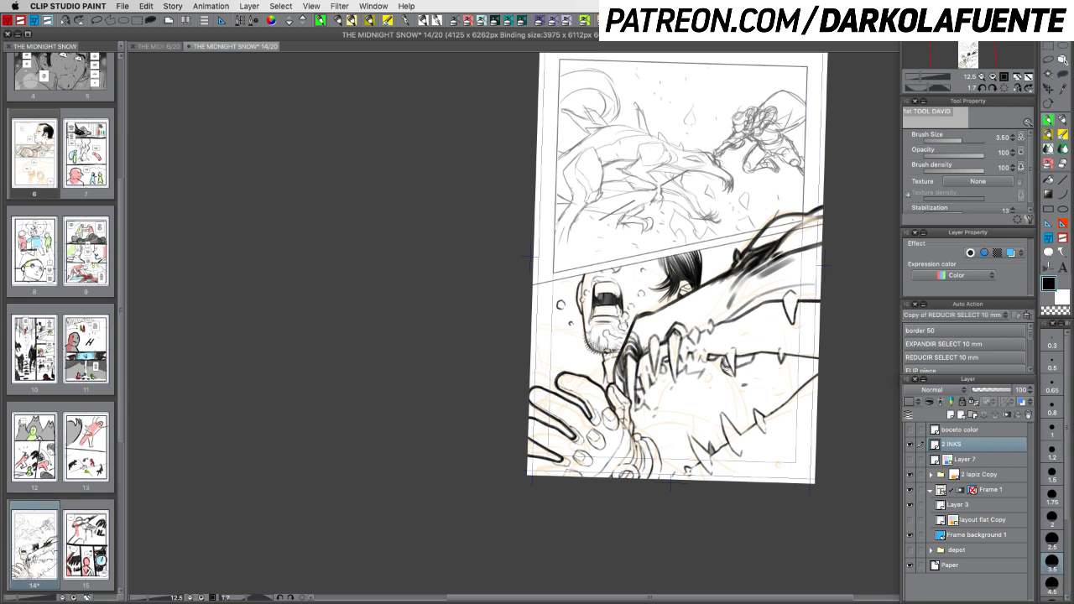
Ink short jagged crease marks beside the small tooth, just below the creature's jaw line
{"action": "left_click_drag", "start_coordinate": [756, 353], "coordinate": [773, 376]}
{"action": "key", "text": "c"}
{"action": "key", "text": "c"}
{"action": "left_click_drag", "start_coordinate": [763, 374], "coordinate": [753, 390]}
{"action": "key", "text": "c"}
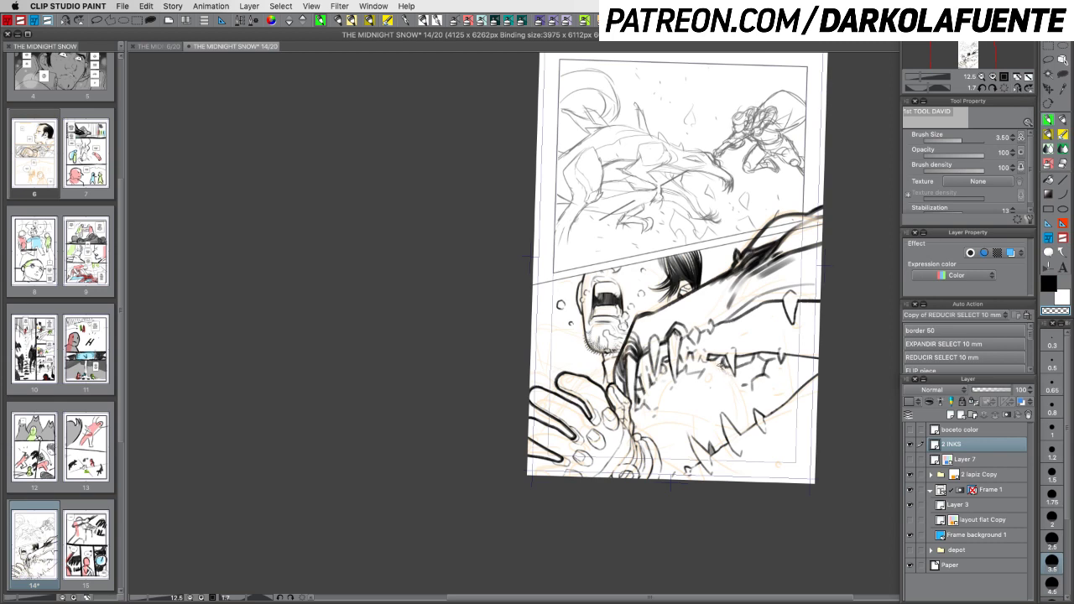
{"action": "key", "text": "c"}
{"action": "key", "text": "c"}
Save the page, add a new blank page after page 14, and open it
{"action": "key", "text": "super+s"}
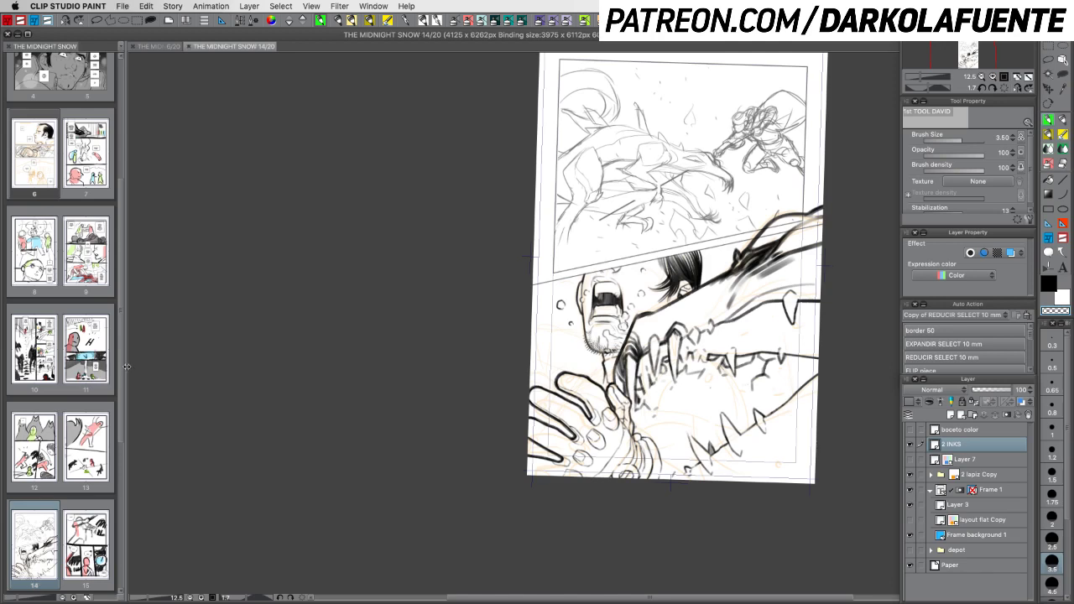
{"action": "left_click_drag", "start_coordinate": [121, 374], "coordinate": [121, 445]}
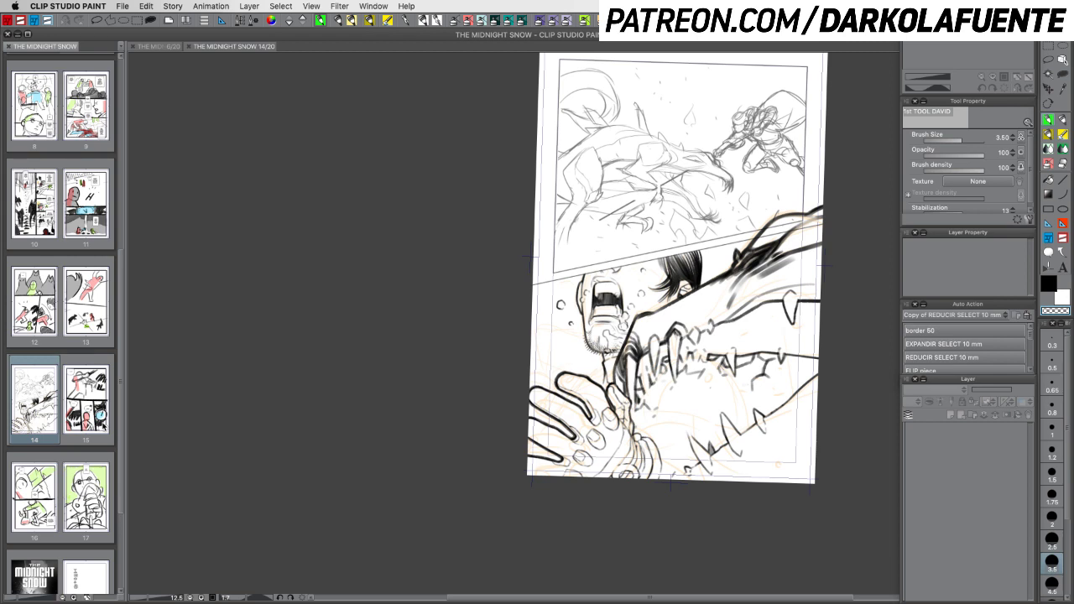
{"action": "left_click", "coordinate": [213, 13]}
{"action": "mouse_move", "coordinate": [172, 13]}
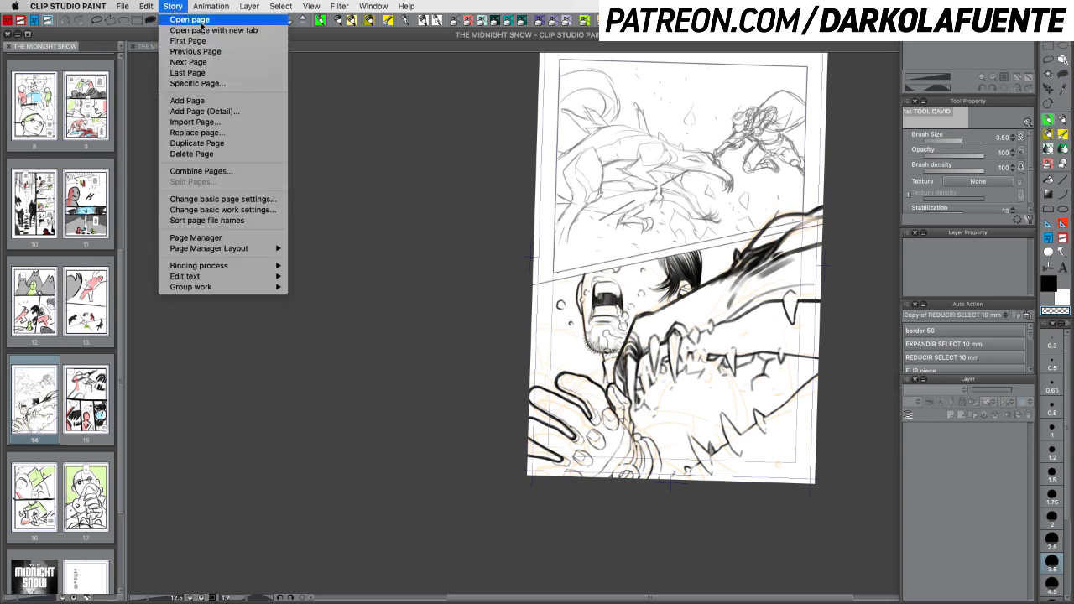
{"action": "left_click", "coordinate": [207, 100]}
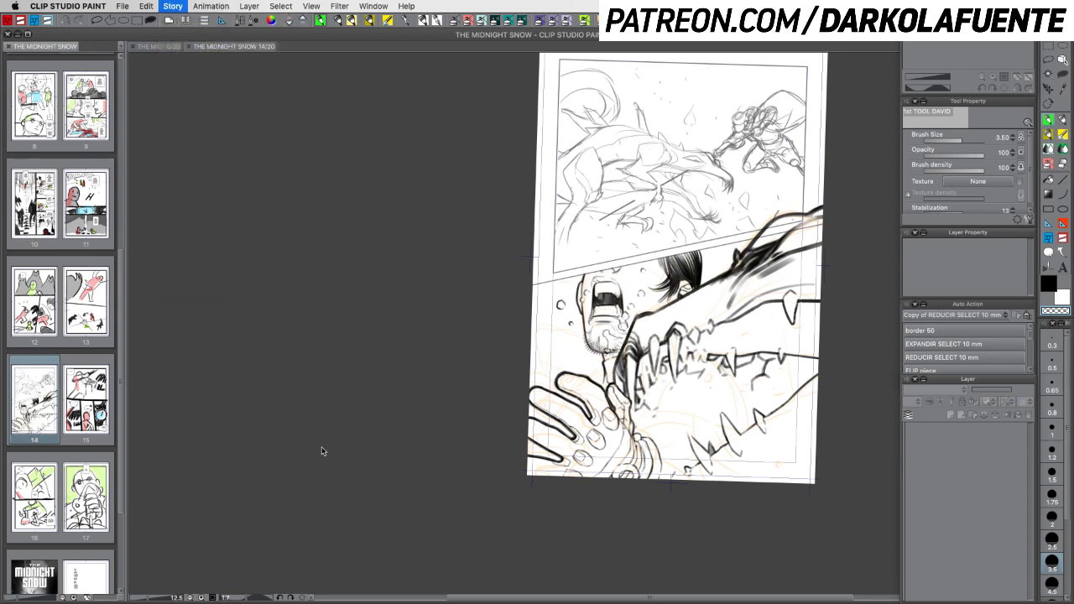
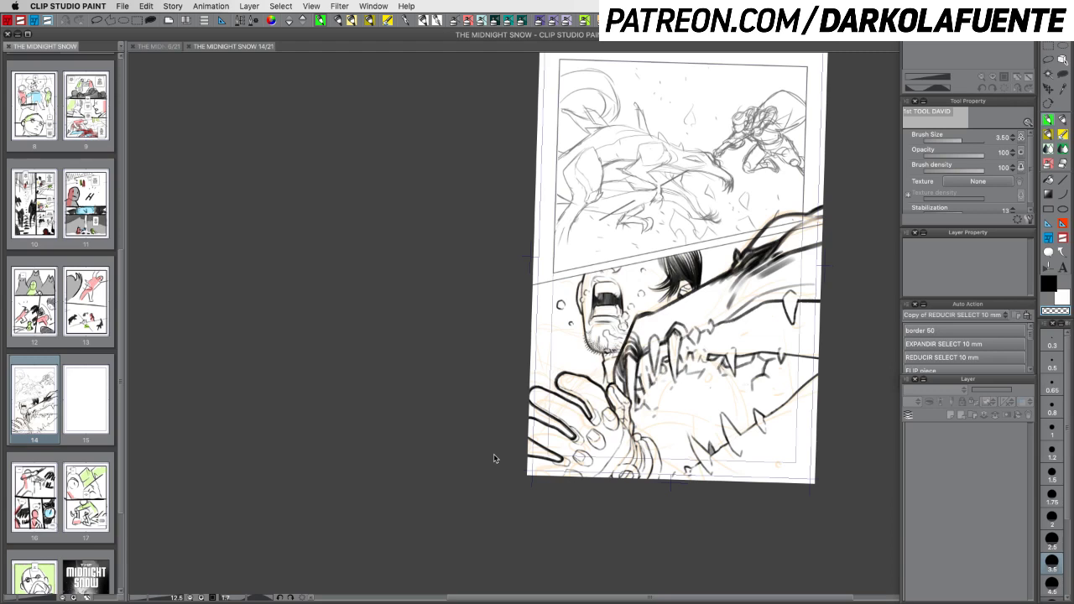
{"action": "double_click", "coordinate": [87, 403]}
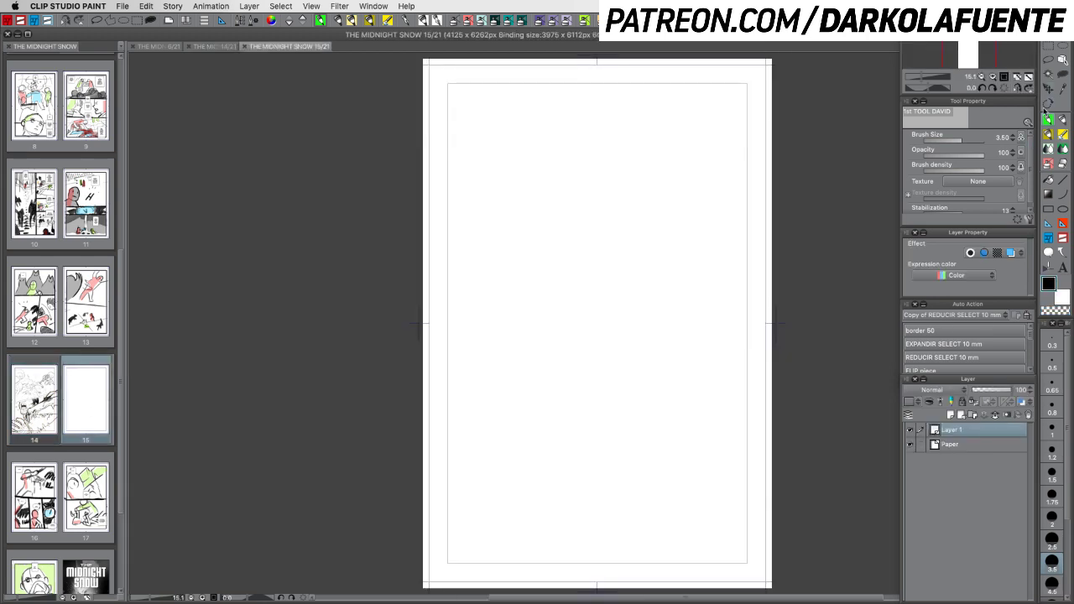
Sketch a rectangular page layout divided into two columns and three rows on the blank page
{"action": "mouse_move", "coordinate": [477, 128]}
{"action": "left_mouse_down"}
{"action": "mouse_move", "coordinate": [480, 335]}
{"action": "mouse_move", "coordinate": [642, 123]}
{"action": "mouse_move", "coordinate": [635, 321]}
{"action": "left_mouse_up"}
{"action": "left_click_drag", "start_coordinate": [475, 333], "coordinate": [656, 331]}
{"action": "left_click_drag", "start_coordinate": [554, 102], "coordinate": [560, 342]}
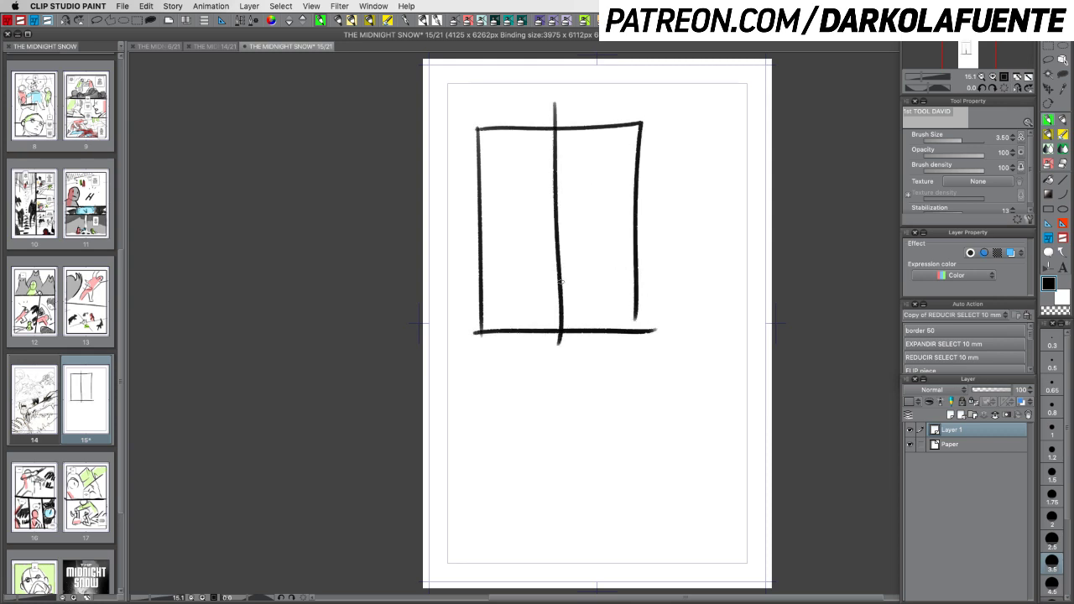
{"action": "left_click_drag", "start_coordinate": [466, 193], "coordinate": [669, 195]}
{"action": "left_click_drag", "start_coordinate": [458, 265], "coordinate": [659, 265]}
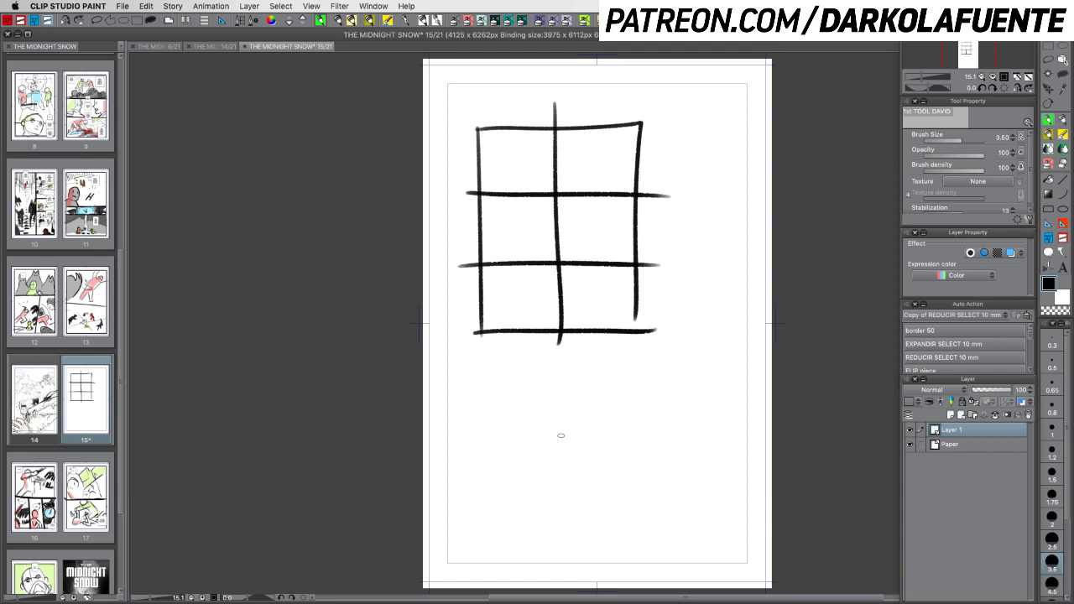
{"action": "left_click_drag", "start_coordinate": [635, 310], "coordinate": [637, 339]}
Handwrite the calculation "5 p. x 3 c. = 15" beside the grid, and hide Layer 1
{"action": "left_click_drag", "start_coordinate": [686, 285], "coordinate": [678, 307]}
{"action": "mouse_move", "coordinate": [696, 293]}
{"action": "left_mouse_down"}
{"action": "mouse_move", "coordinate": [698, 307]}
{"action": "mouse_move", "coordinate": [714, 303]}
{"action": "mouse_move", "coordinate": [679, 340]}
{"action": "left_mouse_up"}
{"action": "left_click", "coordinate": [713, 303]}
{"action": "mouse_move", "coordinate": [681, 320]}
{"action": "left_mouse_down"}
{"action": "mouse_move", "coordinate": [694, 340]}
{"action": "mouse_move", "coordinate": [672, 377]}
{"action": "mouse_move", "coordinate": [723, 371]}
{"action": "left_mouse_up"}
{"action": "left_click", "coordinate": [727, 372]}
{"action": "left_click_drag", "start_coordinate": [637, 396], "coordinate": [738, 393]}
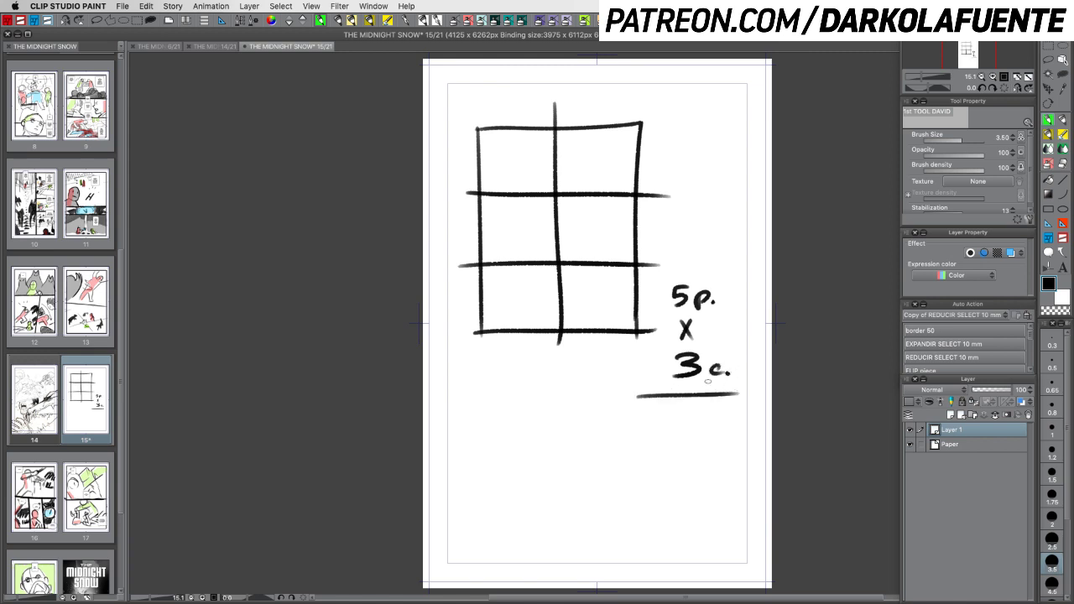
{"action": "mouse_move", "coordinate": [657, 428]}
{"action": "left_mouse_down"}
{"action": "mouse_move", "coordinate": [668, 415]}
{"action": "mouse_move", "coordinate": [664, 451]}
{"action": "left_mouse_up"}
{"action": "left_click_drag", "start_coordinate": [704, 417], "coordinate": [676, 448]}
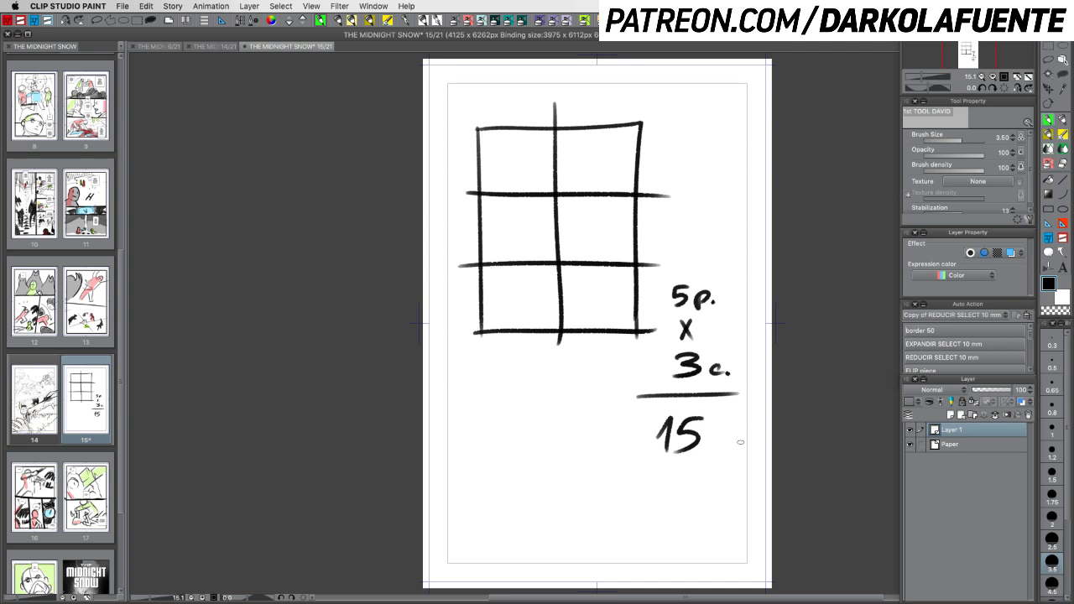
{"action": "left_click", "coordinate": [911, 431]}
Try drawing the page's left panel border with the brush on a new layer, freehand and straight, and discard that layer
{"action": "left_click", "coordinate": [950, 414]}
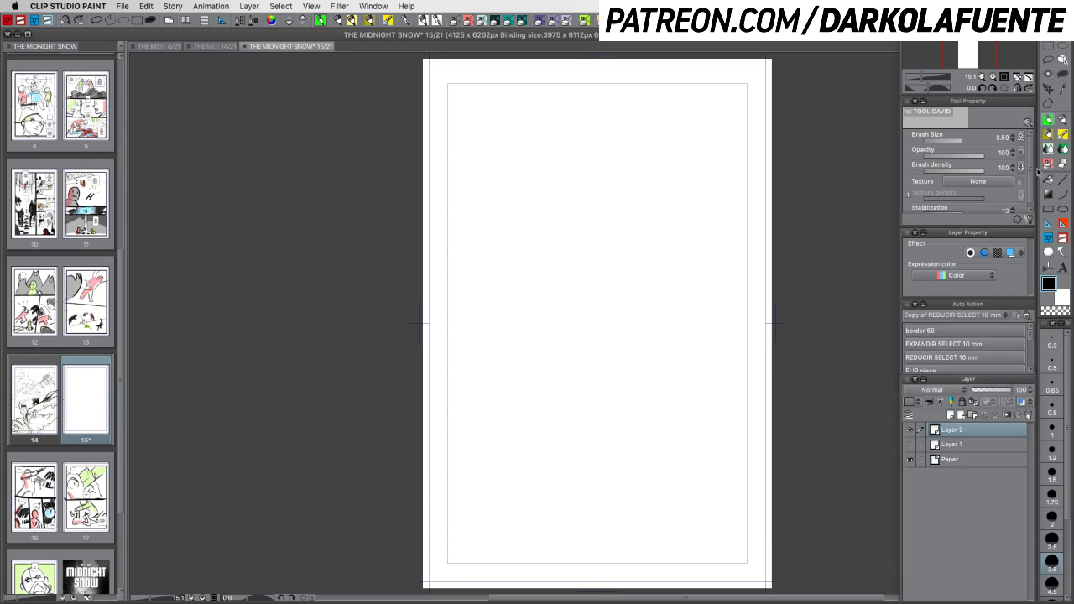
{"action": "left_click_drag", "start_coordinate": [448, 79], "coordinate": [438, 568]}
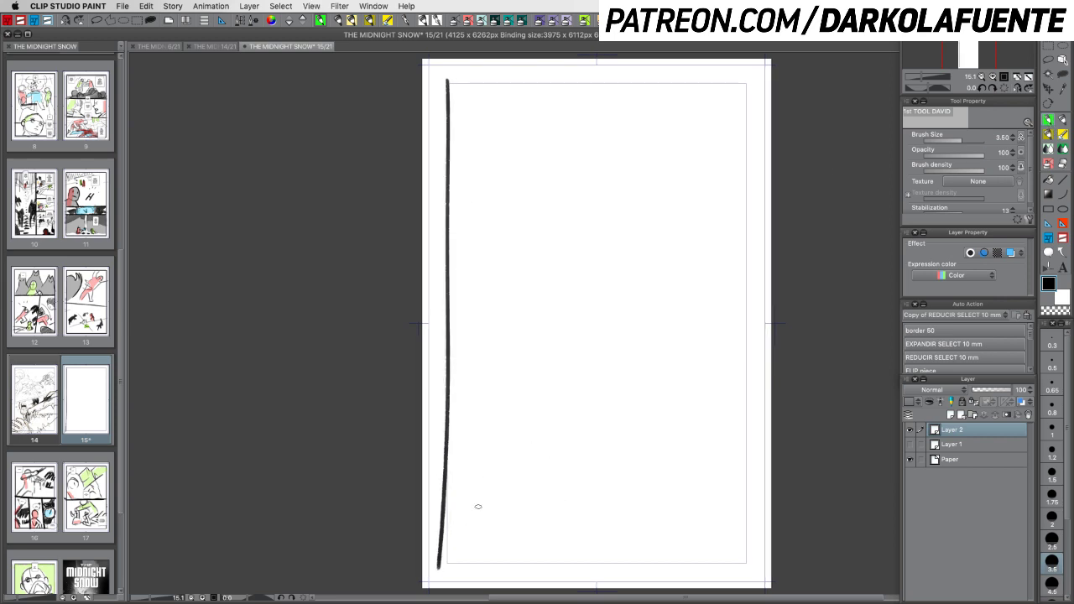
{"action": "key", "text": "super+z"}
{"action": "left_click_drag", "start_coordinate": [446, 560], "coordinate": [461, 164]}
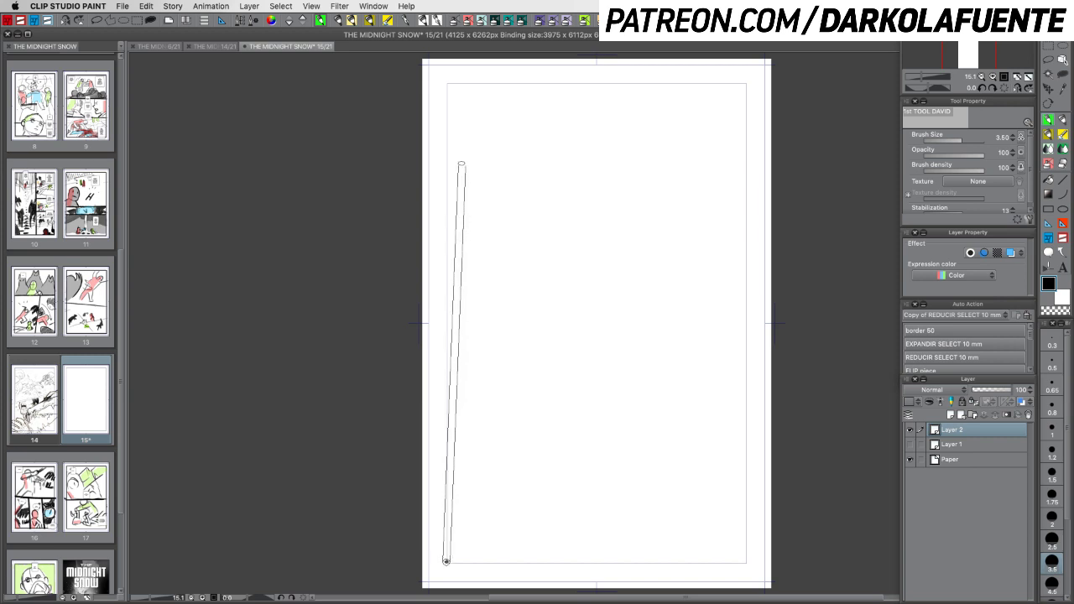
{"action": "left_click", "coordinate": [446, 82], "text": "shift"}
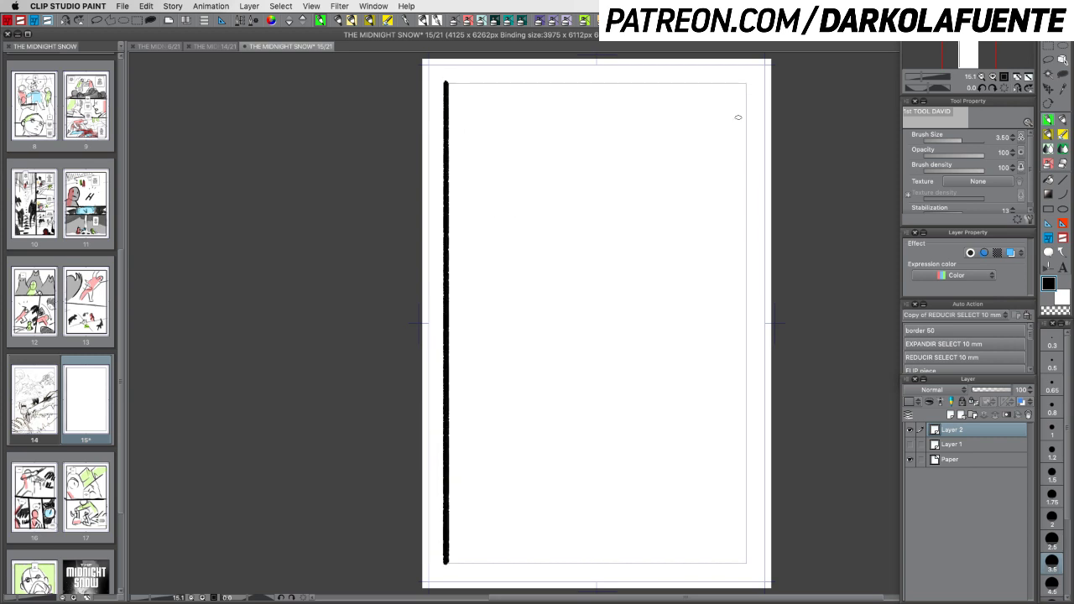
{"action": "key", "text": "super+z"}
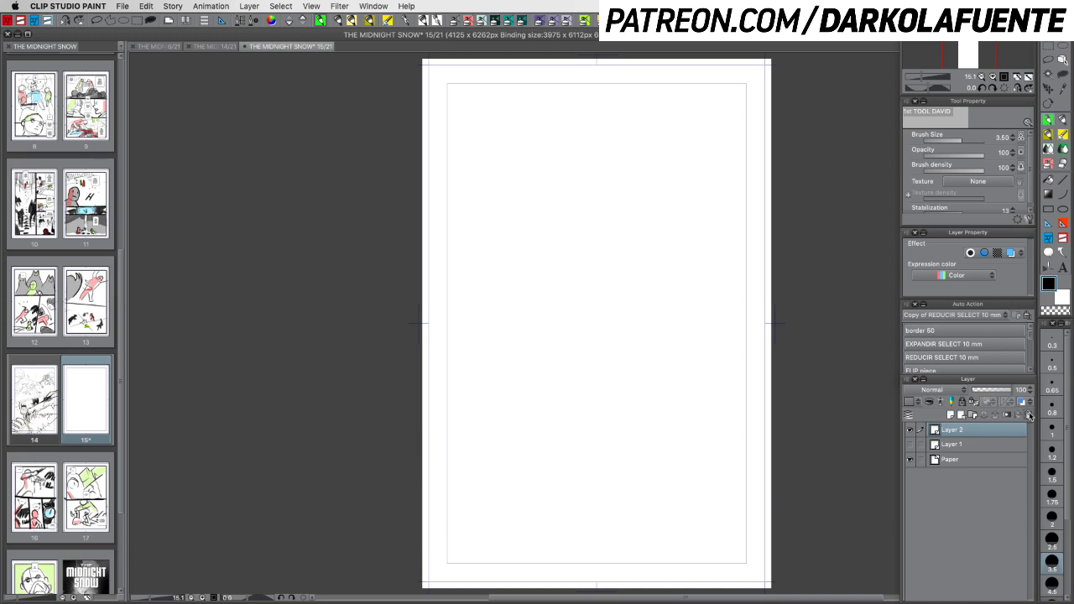
{"action": "left_click", "coordinate": [1028, 414]}
Draw a rectangular panel along the page's inner margin guide using Polyline frame with brush size 0.50
{"action": "left_click", "coordinate": [1049, 237]}
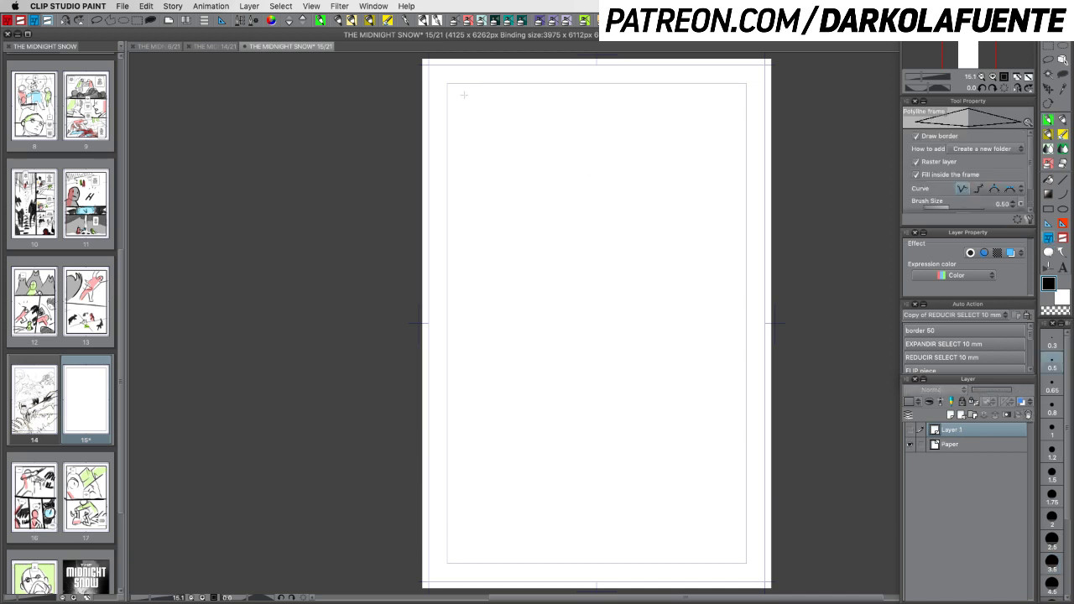
{"action": "left_click", "coordinate": [447, 83]}
{"action": "left_click", "coordinate": [747, 84]}
{"action": "left_click", "coordinate": [746, 562]}
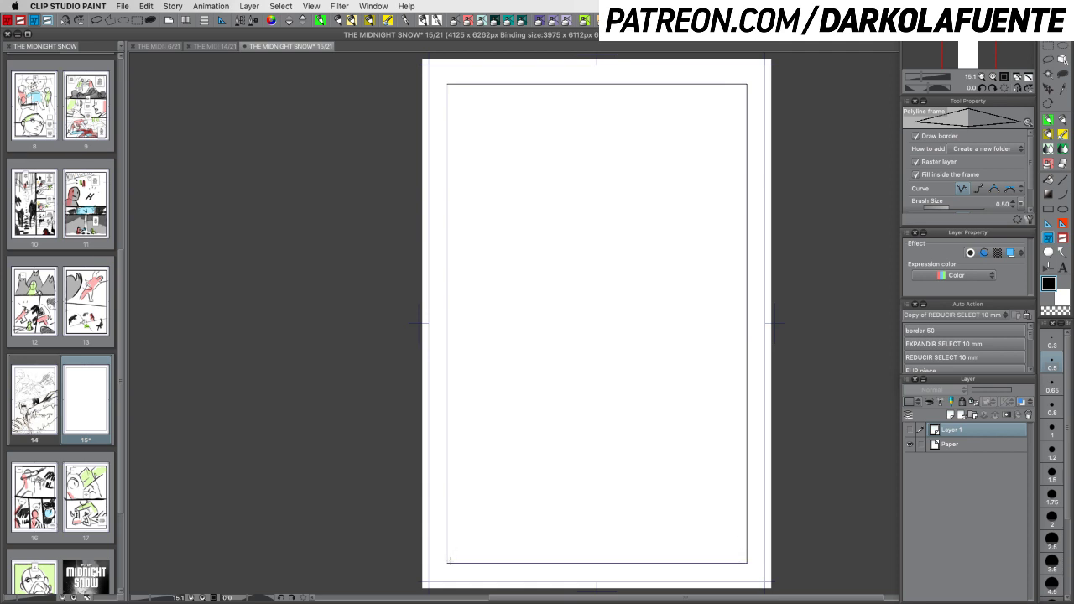
{"action": "left_click", "coordinate": [447, 562]}
{"action": "left_click", "coordinate": [448, 84]}
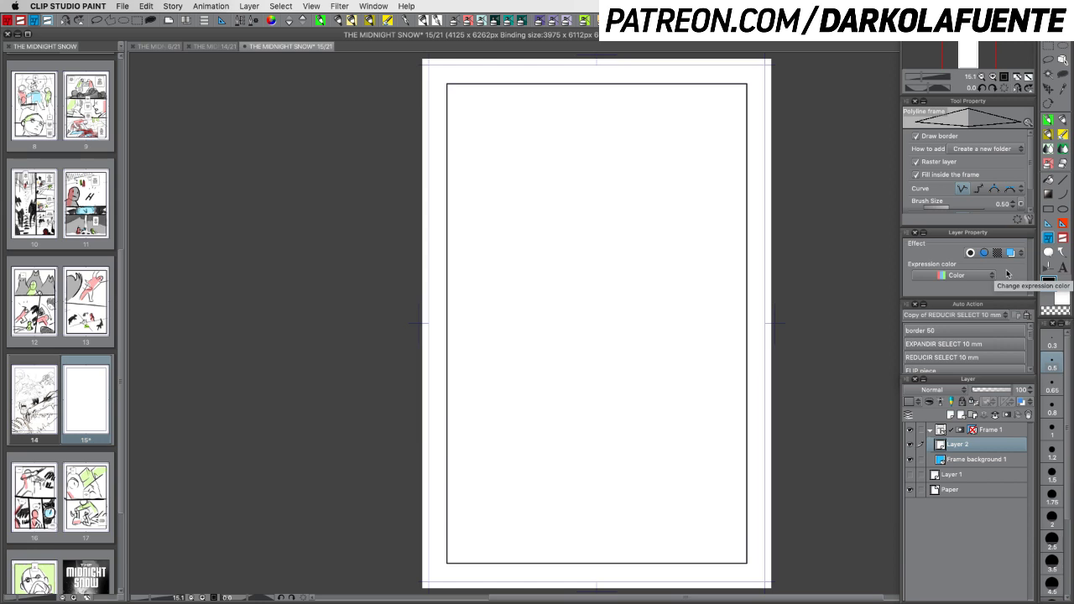
Divide the panel horizontally at mid-height into two stacked panels using Divide frame border with a 4.5 horizontal gutter
{"action": "left_click", "coordinate": [1049, 123]}
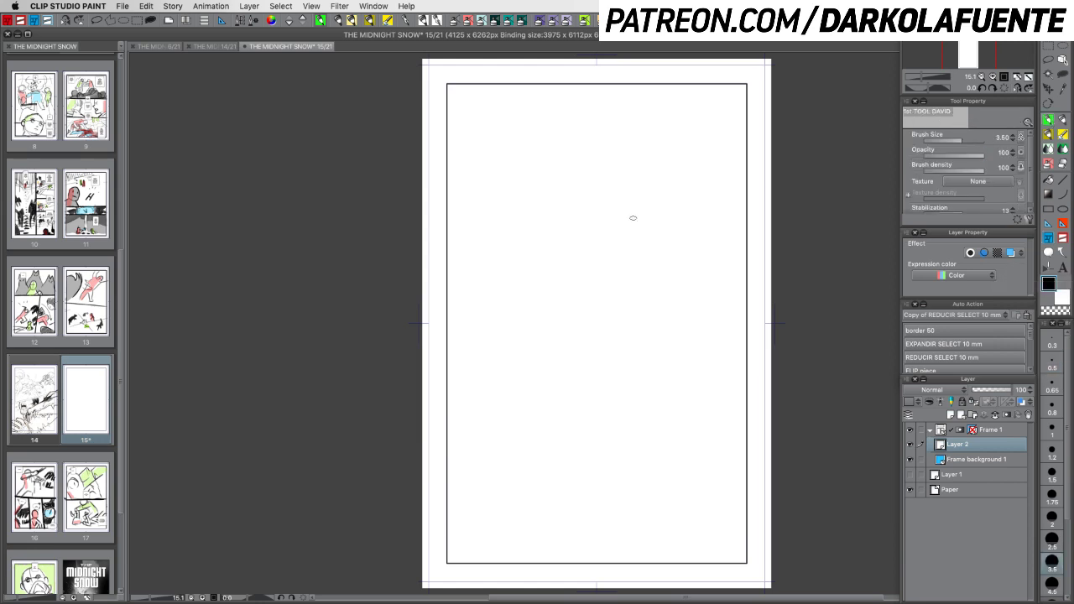
{"action": "left_click", "coordinate": [1062, 225]}
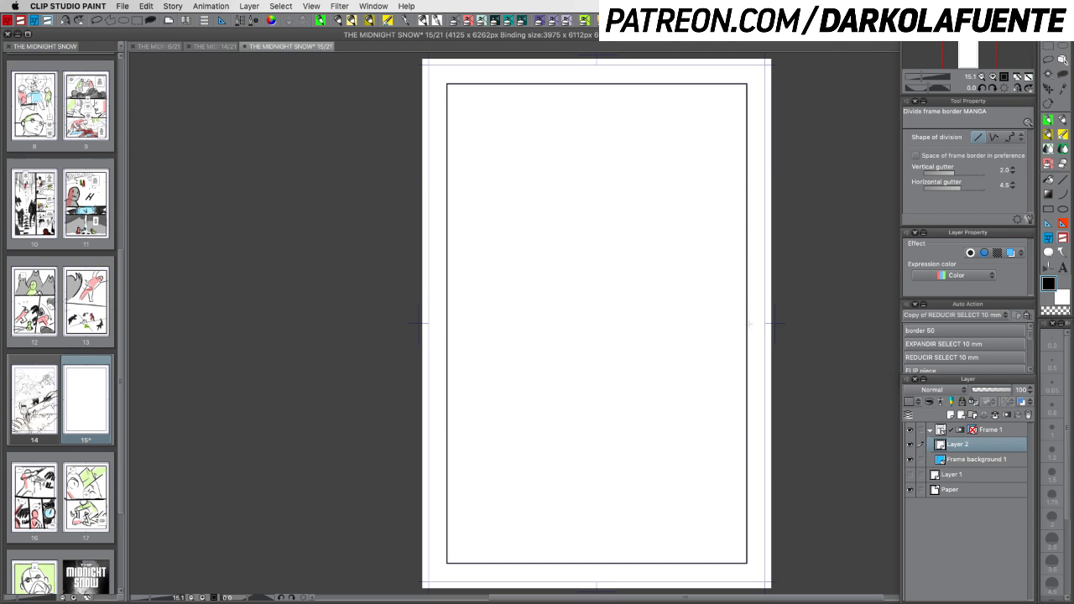
{"action": "left_click_drag", "start_coordinate": [749, 323], "coordinate": [711, 328]}
{"action": "key", "text": "super"}
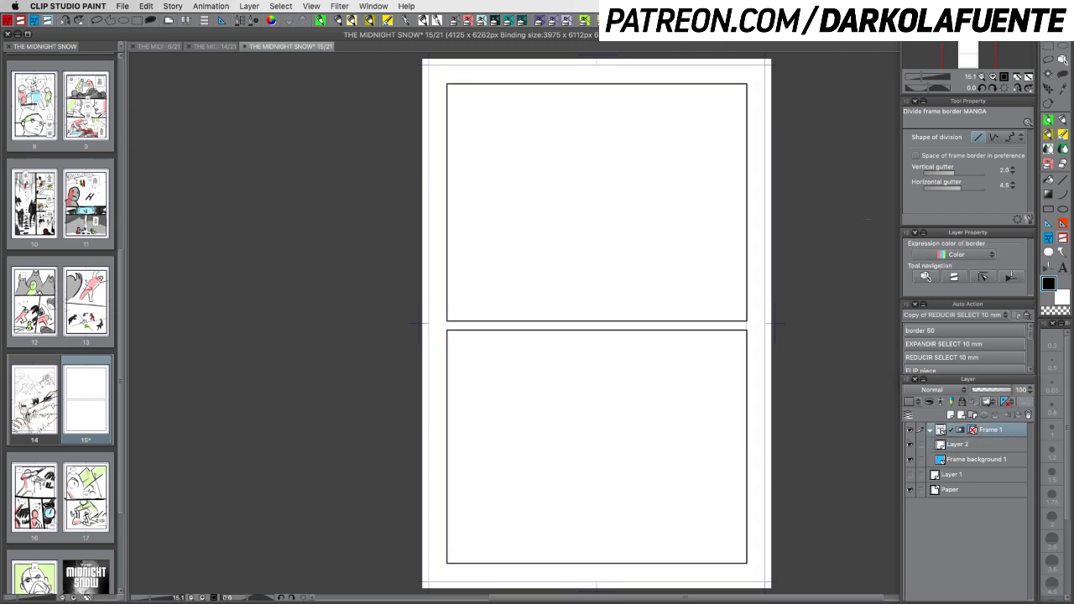
Switch back to the drawing brush, make Layer 2 inside the frame folder active, and open page 16
{"action": "left_click", "coordinate": [1050, 122]}
{"action": "left_click", "coordinate": [964, 444]}
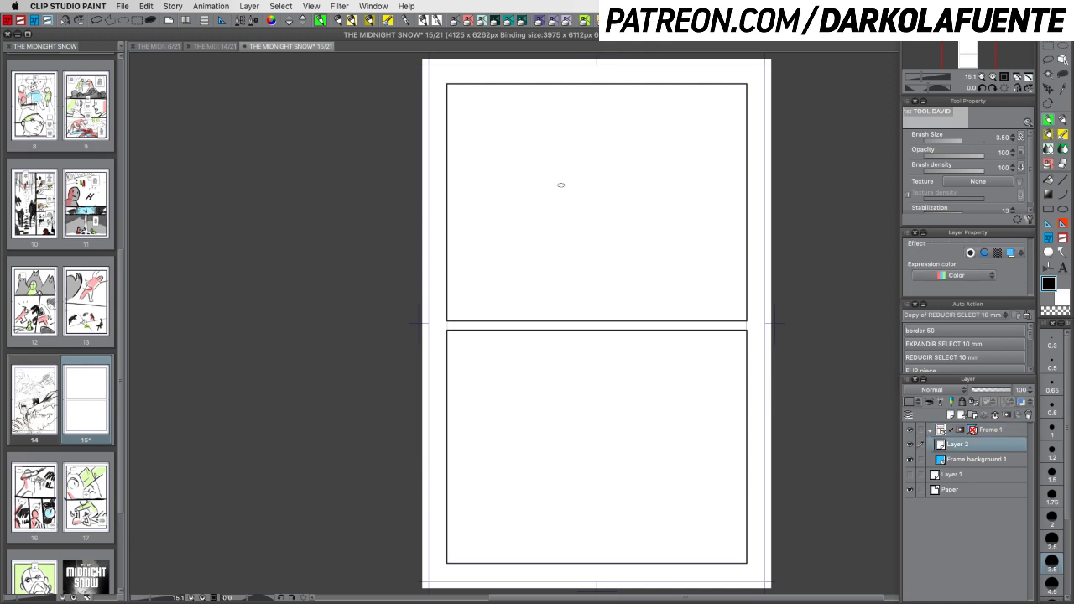
{"action": "double_click", "coordinate": [39, 494]}
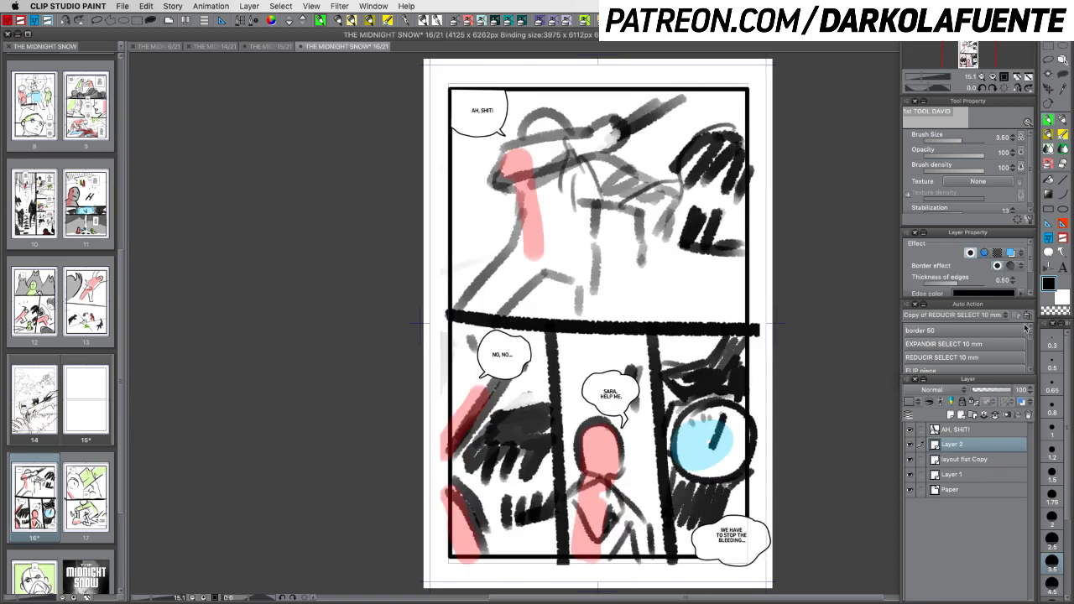
Hide the "AH, SHIT!" text layer on page 16 and rename the speech-balloon layer "bocatas"
{"action": "left_click", "coordinate": [910, 445]}
{"action": "left_click", "coordinate": [910, 445]}
{"action": "left_click", "coordinate": [910, 429]}
{"action": "left_click", "coordinate": [909, 445]}
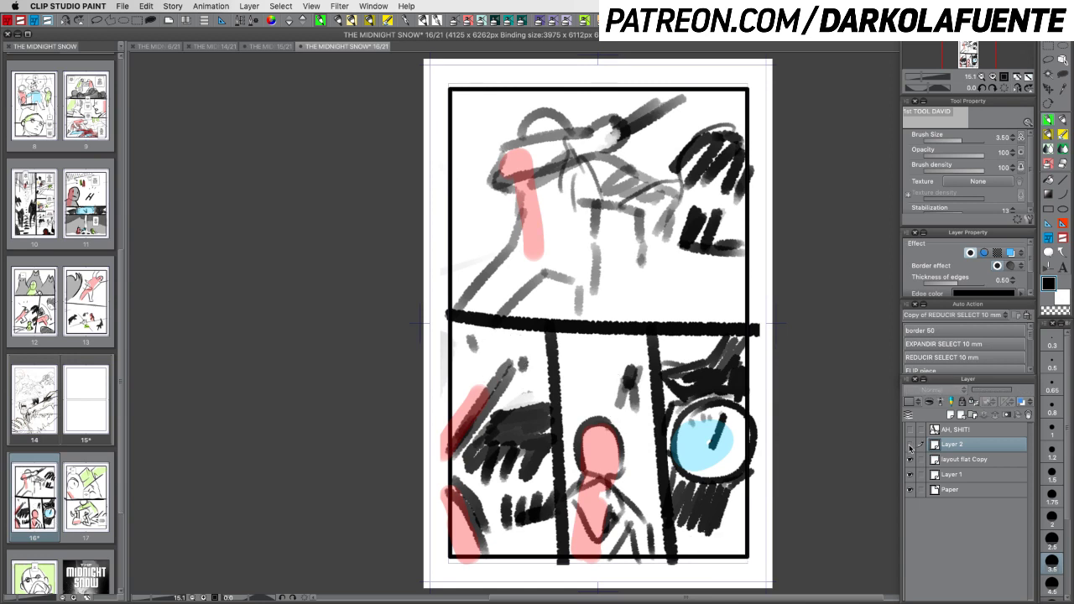
{"action": "left_click", "coordinate": [910, 445]}
{"action": "double_click", "coordinate": [952, 445]}
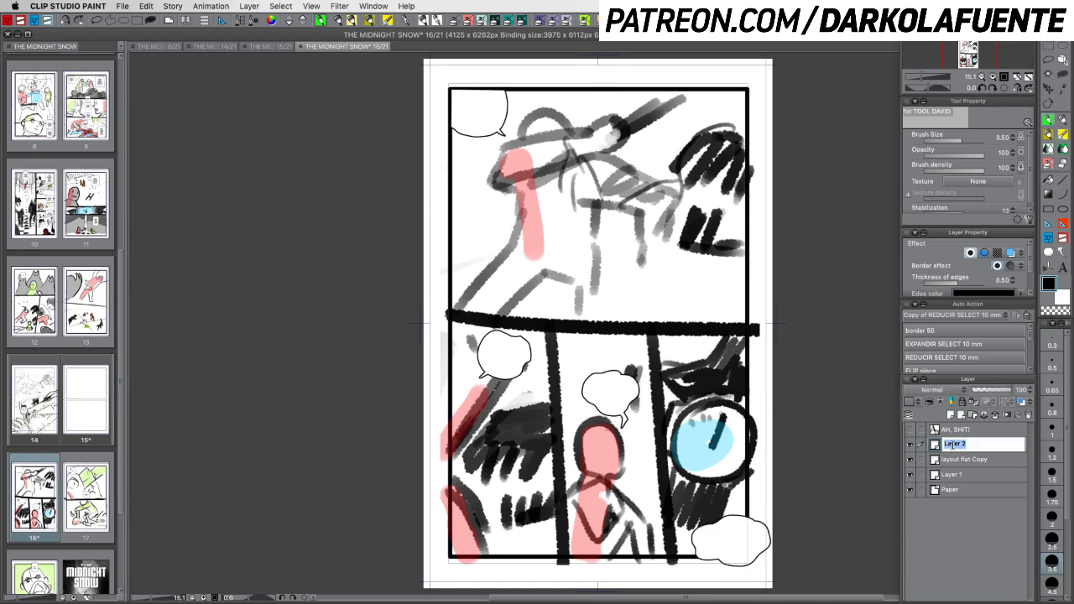
{"action": "type", "text": "bocatas"}
{"action": "key", "text": "Return"}
Lasso the upper panel's rough on the "layout flat Copy" layer, copy it to page 15, and place it beneath Layer 2
{"action": "left_click", "coordinate": [909, 460]}
{"action": "left_click", "coordinate": [909, 460]}
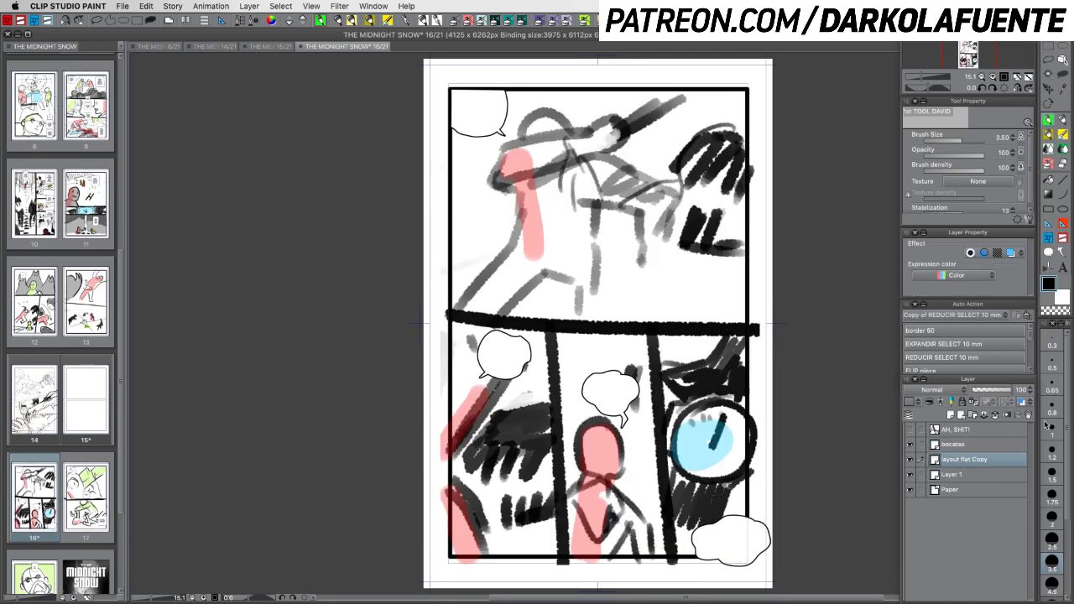
{"action": "left_click", "coordinate": [956, 459]}
{"action": "left_click", "coordinate": [1048, 61]}
{"action": "mouse_move", "coordinate": [751, 126]}
{"action": "left_mouse_down"}
{"action": "mouse_move", "coordinate": [701, 89]}
{"action": "mouse_move", "coordinate": [582, 77]}
{"action": "mouse_move", "coordinate": [466, 172]}
{"action": "mouse_move", "coordinate": [441, 285]}
{"action": "mouse_move", "coordinate": [464, 314]}
{"action": "mouse_move", "coordinate": [602, 317]}
{"action": "mouse_move", "coordinate": [755, 289]}
{"action": "mouse_move", "coordinate": [762, 180]}
{"action": "mouse_move", "coordinate": [763, 210]}
{"action": "left_mouse_up"}
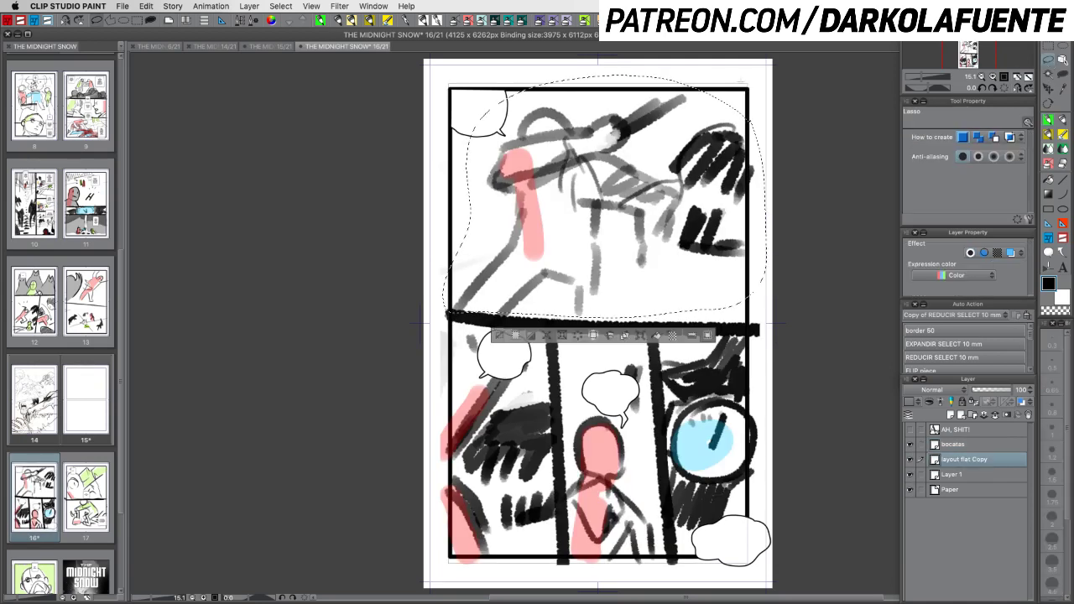
{"action": "double_click", "coordinate": [82, 396]}
{"action": "key", "text": "super+v"}
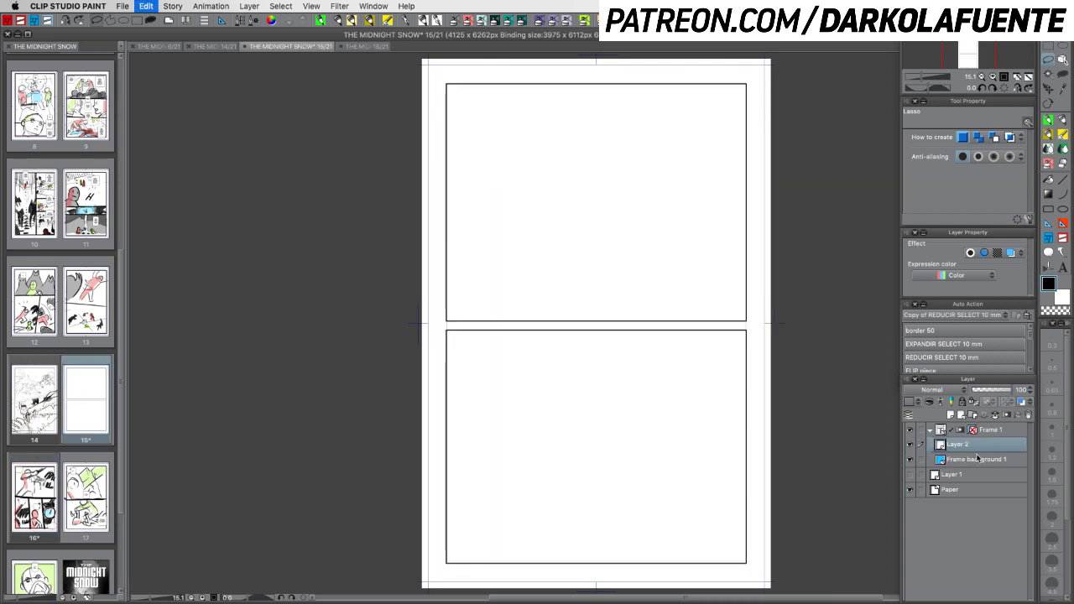
{"action": "left_click_drag", "start_coordinate": [978, 456], "coordinate": [980, 449]}
{"action": "left_click", "coordinate": [981, 446]}
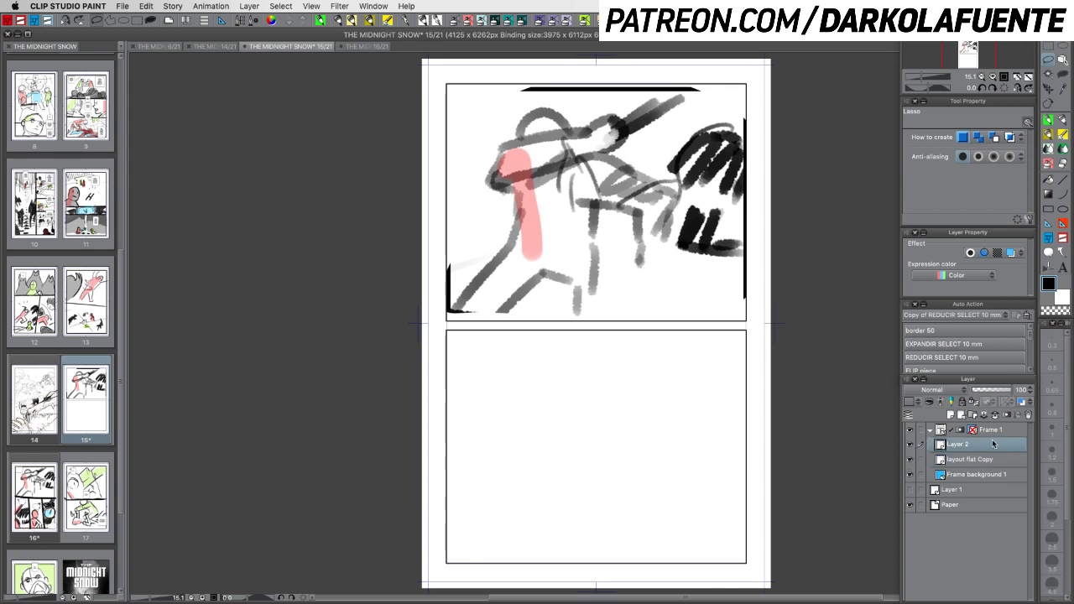
Tint the pasted "layout flat Copy" rough blue with Layer color, and make Layer 2 active for the 3.50 brush
{"action": "left_click", "coordinate": [1049, 122]}
{"action": "left_click", "coordinate": [986, 459]}
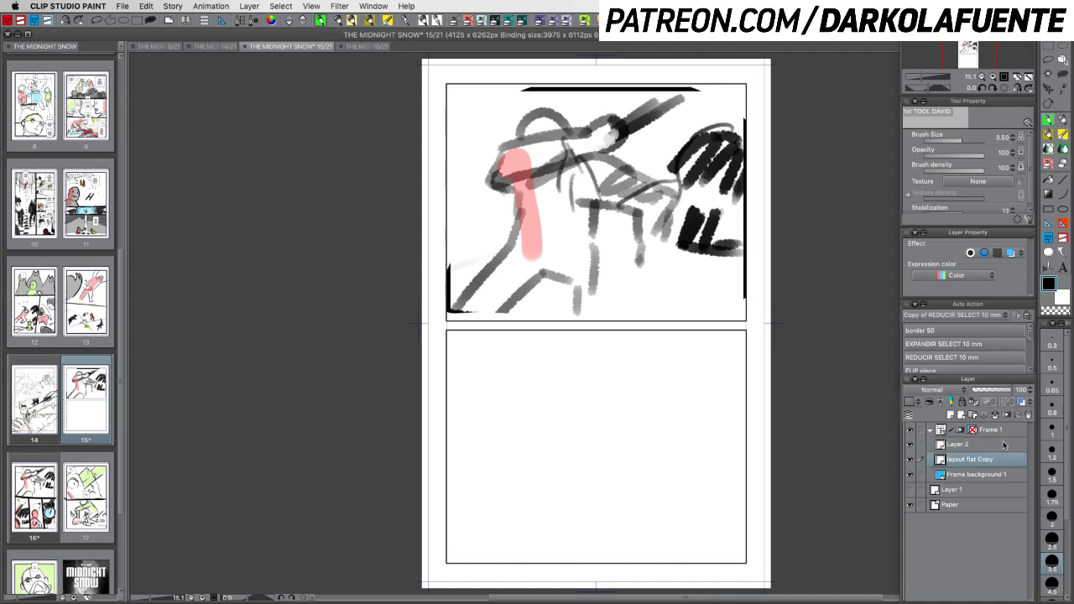
{"action": "left_click", "coordinate": [1020, 402]}
{"action": "left_click", "coordinate": [981, 446]}
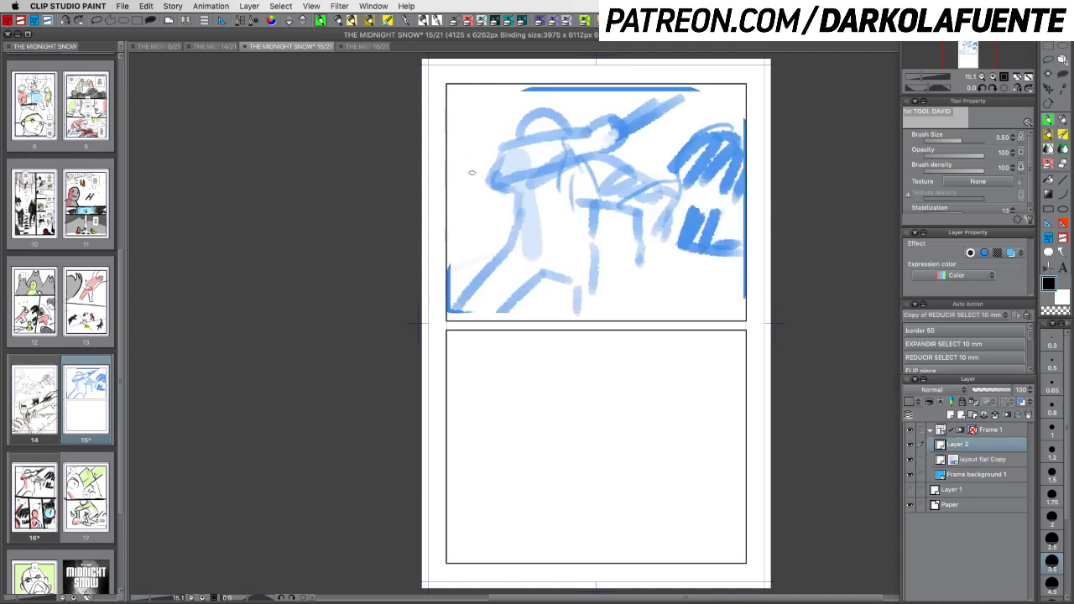
Sketch the arm and shoulder lines over the upper panel's blue rough, with scattered impact marks around the middle
{"action": "mouse_move", "coordinate": [547, 152]}
{"action": "left_mouse_down"}
{"action": "mouse_move", "coordinate": [575, 169]}
{"action": "mouse_move", "coordinate": [492, 181]}
{"action": "mouse_move", "coordinate": [480, 205]}
{"action": "left_mouse_up"}
{"action": "mouse_move", "coordinate": [554, 153]}
{"action": "left_mouse_down"}
{"action": "mouse_move", "coordinate": [581, 181]}
{"action": "mouse_move", "coordinate": [597, 149]}
{"action": "mouse_move", "coordinate": [595, 172]}
{"action": "left_mouse_up"}
{"action": "left_click", "coordinate": [606, 155]}
{"action": "left_click_drag", "start_coordinate": [606, 114], "coordinate": [597, 162]}
{"action": "mouse_move", "coordinate": [613, 99]}
{"action": "left_mouse_down"}
{"action": "mouse_move", "coordinate": [609, 114]}
{"action": "mouse_move", "coordinate": [624, 122]}
{"action": "left_mouse_up"}
{"action": "left_click_drag", "start_coordinate": [614, 136], "coordinate": [610, 159]}
{"action": "left_click_drag", "start_coordinate": [664, 130], "coordinate": [623, 159]}
{"action": "left_click_drag", "start_coordinate": [642, 104], "coordinate": [658, 143]}
{"action": "mouse_move", "coordinate": [696, 101]}
{"action": "left_mouse_down"}
{"action": "mouse_move", "coordinate": [682, 109]}
{"action": "mouse_move", "coordinate": [687, 132]}
{"action": "left_mouse_up"}
{"action": "left_click_drag", "start_coordinate": [647, 166], "coordinate": [671, 158]}
{"action": "left_click_drag", "start_coordinate": [651, 187], "coordinate": [666, 179]}
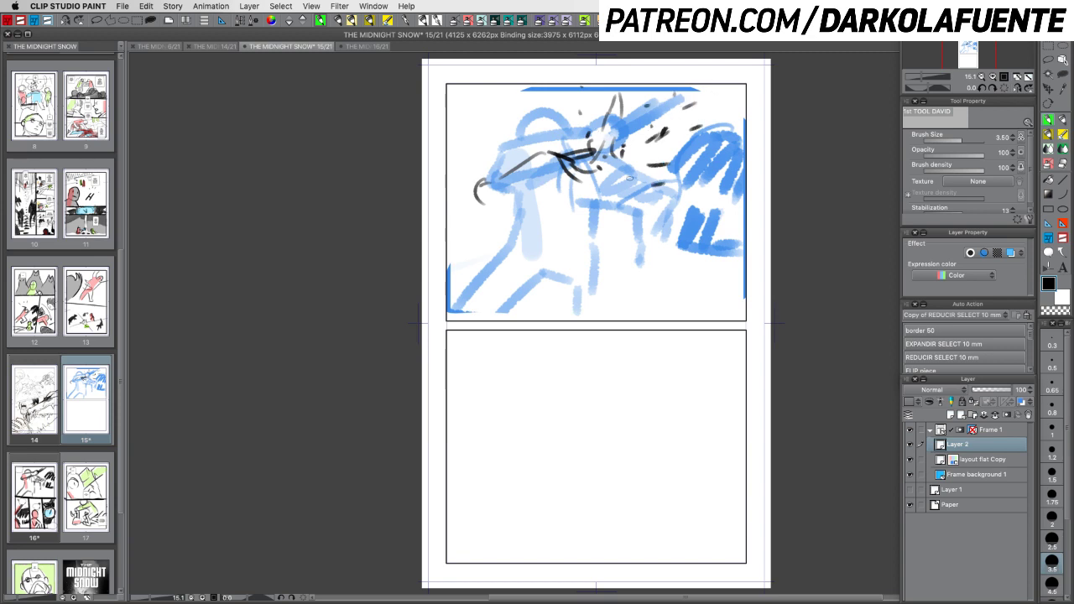
Sketch the torn strands, the second figure's hair and shoulder, and the clawed hand in the upper panel's right half
{"action": "left_click_drag", "start_coordinate": [571, 172], "coordinate": [584, 179]}
{"action": "mouse_move", "coordinate": [576, 173]}
{"action": "left_mouse_down"}
{"action": "mouse_move", "coordinate": [600, 191]}
{"action": "mouse_move", "coordinate": [639, 180]}
{"action": "mouse_move", "coordinate": [623, 182]}
{"action": "mouse_move", "coordinate": [630, 195]}
{"action": "left_mouse_up"}
{"action": "mouse_move", "coordinate": [570, 162]}
{"action": "left_mouse_down"}
{"action": "mouse_move", "coordinate": [554, 181]}
{"action": "mouse_move", "coordinate": [585, 188]}
{"action": "mouse_move", "coordinate": [574, 217]}
{"action": "left_mouse_up"}
{"action": "mouse_move", "coordinate": [599, 202]}
{"action": "left_mouse_down"}
{"action": "mouse_move", "coordinate": [573, 220]}
{"action": "mouse_move", "coordinate": [626, 201]}
{"action": "left_mouse_up"}
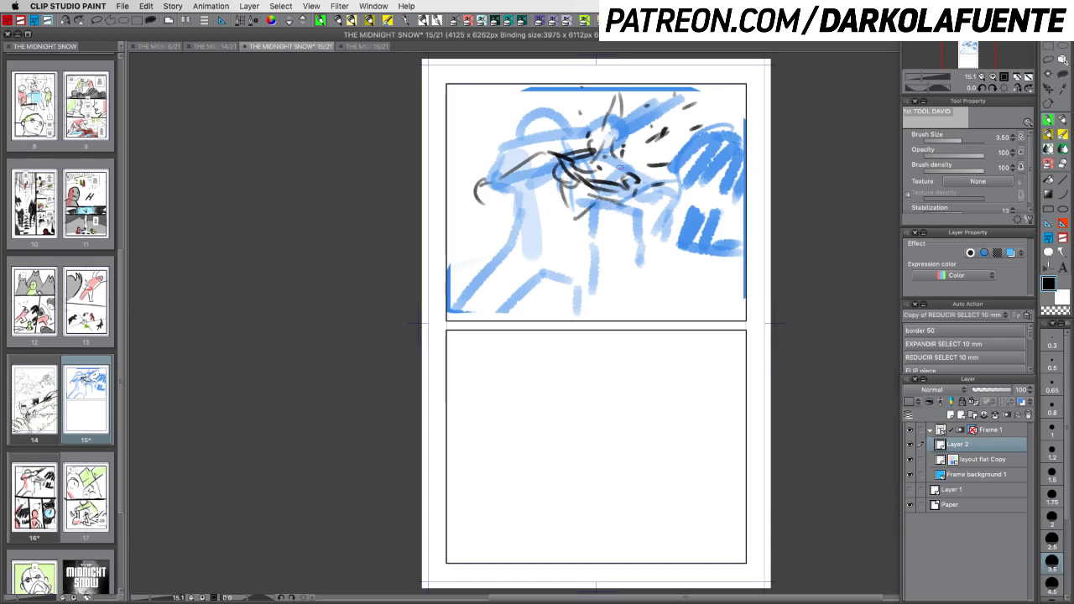
{"action": "mouse_move", "coordinate": [714, 128]}
{"action": "left_mouse_down"}
{"action": "mouse_move", "coordinate": [663, 168]}
{"action": "mouse_move", "coordinate": [700, 154]}
{"action": "mouse_move", "coordinate": [676, 183]}
{"action": "left_mouse_up"}
{"action": "mouse_move", "coordinate": [681, 138]}
{"action": "left_mouse_down"}
{"action": "mouse_move", "coordinate": [655, 173]}
{"action": "mouse_move", "coordinate": [744, 131]}
{"action": "mouse_move", "coordinate": [654, 161]}
{"action": "mouse_move", "coordinate": [651, 177]}
{"action": "mouse_move", "coordinate": [711, 186]}
{"action": "mouse_move", "coordinate": [745, 209]}
{"action": "left_mouse_up"}
{"action": "mouse_move", "coordinate": [696, 163]}
{"action": "left_mouse_down"}
{"action": "mouse_move", "coordinate": [656, 168]}
{"action": "mouse_move", "coordinate": [624, 199]}
{"action": "mouse_move", "coordinate": [634, 186]}
{"action": "mouse_move", "coordinate": [599, 181]}
{"action": "mouse_move", "coordinate": [641, 210]}
{"action": "mouse_move", "coordinate": [661, 196]}
{"action": "left_mouse_up"}
{"action": "left_click_drag", "start_coordinate": [591, 205], "coordinate": [633, 230]}
{"action": "mouse_move", "coordinate": [671, 181]}
{"action": "left_mouse_down"}
{"action": "mouse_move", "coordinate": [659, 216]}
{"action": "mouse_move", "coordinate": [638, 206]}
{"action": "mouse_move", "coordinate": [637, 235]}
{"action": "left_mouse_up"}
{"action": "mouse_move", "coordinate": [565, 180]}
{"action": "left_mouse_down"}
{"action": "mouse_move", "coordinate": [657, 262]}
{"action": "mouse_move", "coordinate": [645, 249]}
{"action": "mouse_move", "coordinate": [657, 236]}
{"action": "mouse_move", "coordinate": [642, 264]}
{"action": "mouse_move", "coordinate": [656, 274]}
{"action": "mouse_move", "coordinate": [676, 239]}
{"action": "left_mouse_up"}
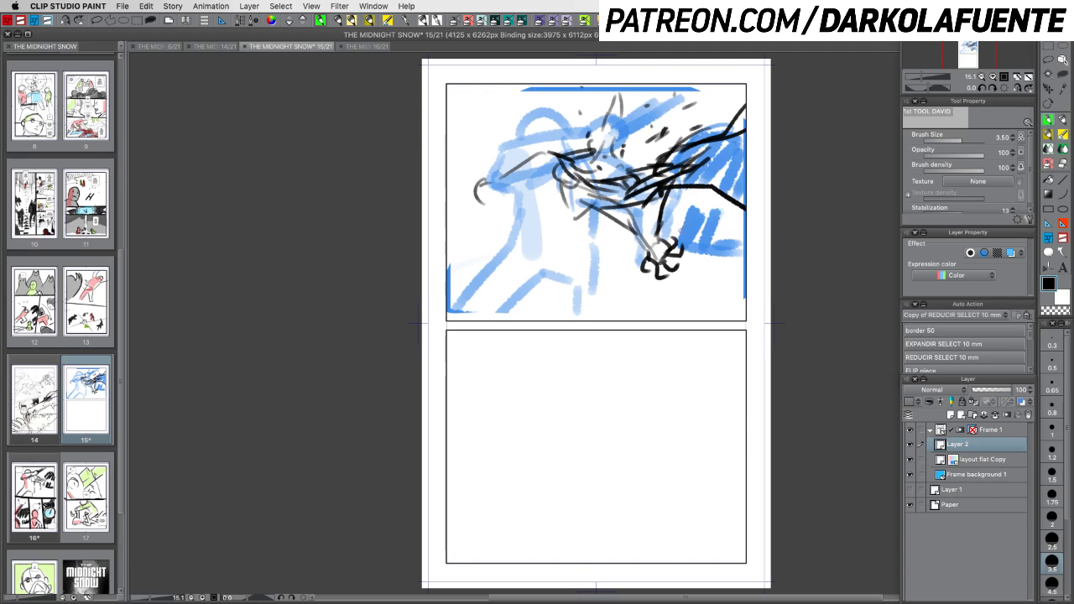
Sketch the left figure's bent arm and elbow in the upper panel, undoing strokes and redrawing them
{"action": "mouse_move", "coordinate": [518, 178]}
{"action": "left_mouse_down"}
{"action": "mouse_move", "coordinate": [510, 205]}
{"action": "mouse_move", "coordinate": [474, 192]}
{"action": "mouse_move", "coordinate": [503, 201]}
{"action": "left_mouse_up"}
{"action": "left_click_drag", "start_coordinate": [483, 176], "coordinate": [516, 165]}
{"action": "mouse_move", "coordinate": [488, 200]}
{"action": "left_mouse_down"}
{"action": "mouse_move", "coordinate": [539, 163]}
{"action": "mouse_move", "coordinate": [529, 152]}
{"action": "left_mouse_up"}
{"action": "left_click_drag", "start_coordinate": [536, 137], "coordinate": [533, 156]}
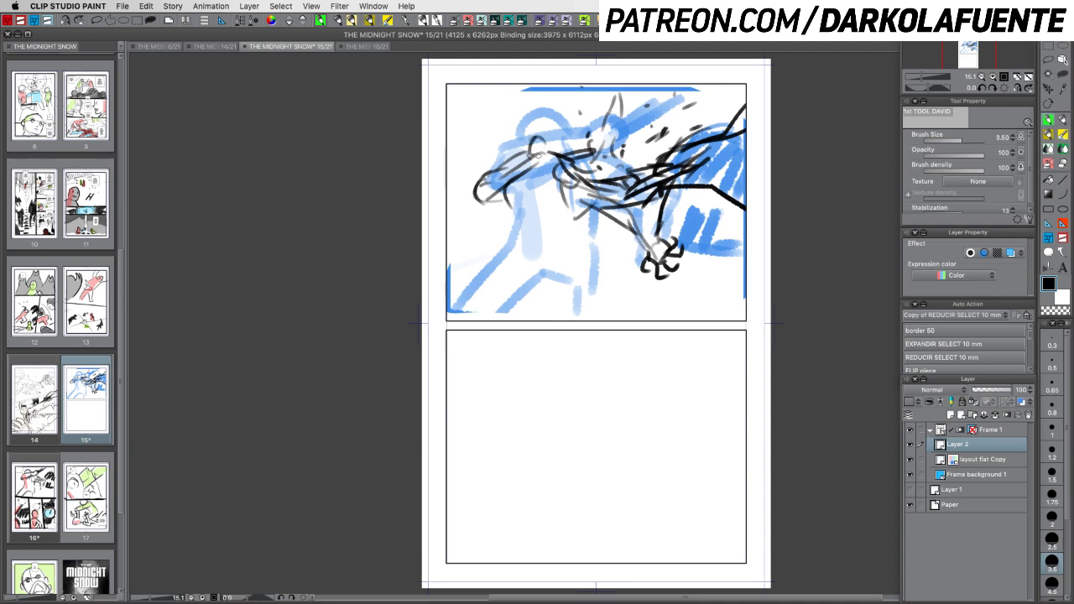
{"action": "key", "text": "super+z"}
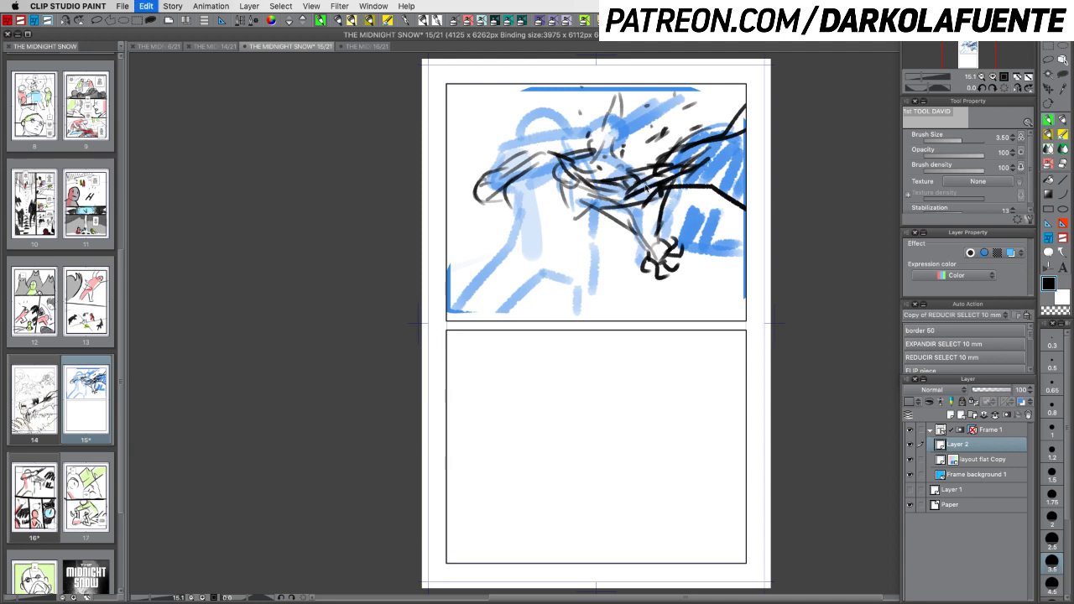
{"action": "key", "text": "super+z"}
{"action": "key", "text": "super+z"}
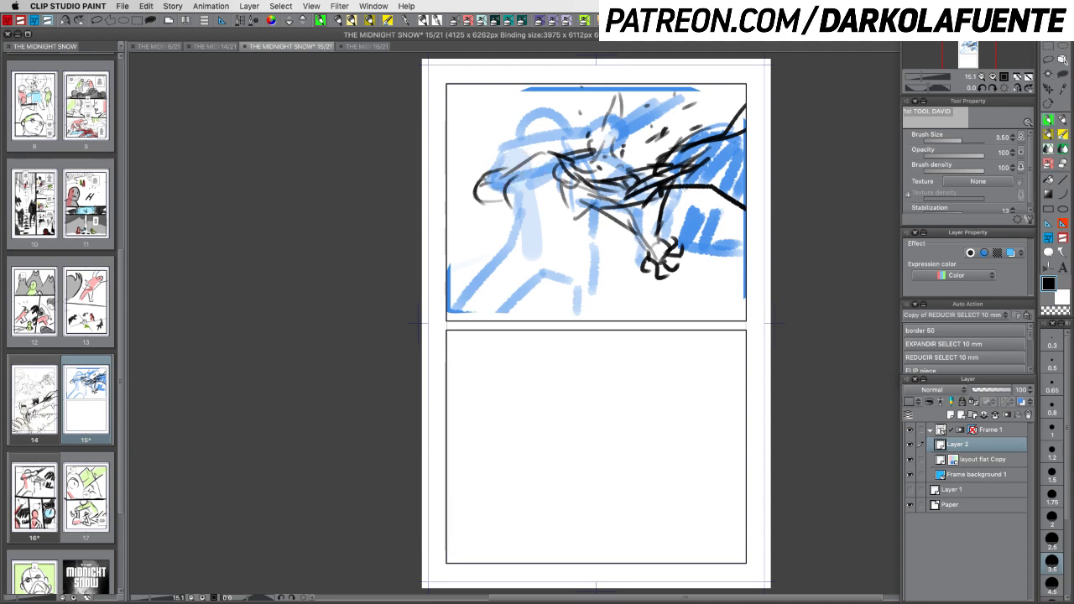
{"action": "left_click_drag", "start_coordinate": [473, 191], "coordinate": [464, 202]}
{"action": "left_click_drag", "start_coordinate": [490, 159], "coordinate": [461, 199]}
{"action": "mouse_move", "coordinate": [479, 154]}
{"action": "left_mouse_down"}
{"action": "mouse_move", "coordinate": [482, 163]}
{"action": "mouse_move", "coordinate": [492, 156]}
{"action": "mouse_move", "coordinate": [481, 165]}
{"action": "mouse_move", "coordinate": [503, 156]}
{"action": "mouse_move", "coordinate": [458, 204]}
{"action": "mouse_move", "coordinate": [505, 200]}
{"action": "left_mouse_up"}
{"action": "key", "text": "super+z"}
{"action": "key", "text": "super+z"}
{"action": "key", "text": "super+z"}
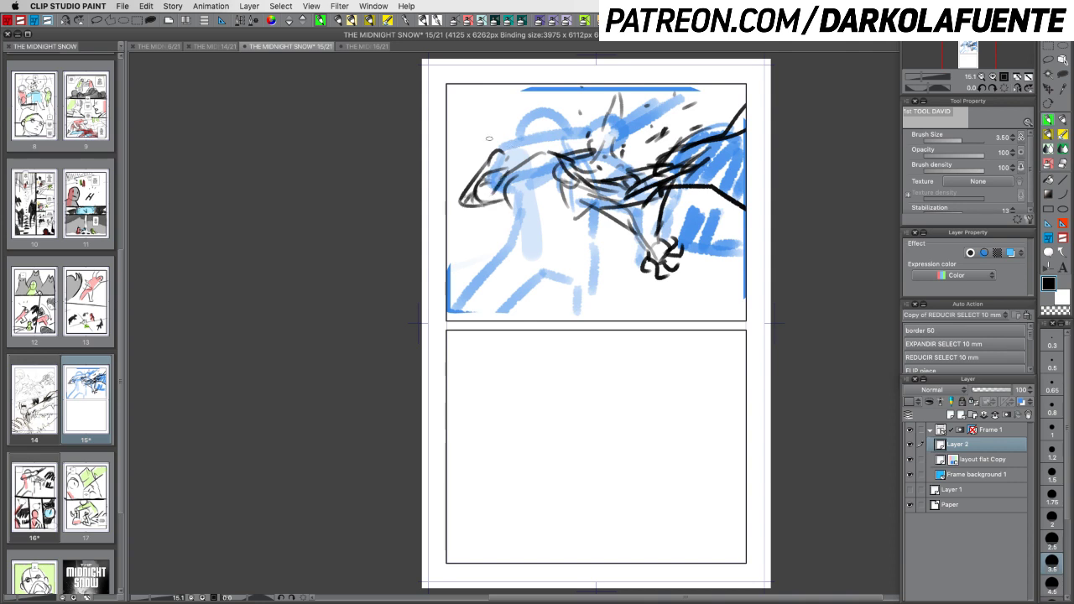
Sketch the left figure's diagonal strap line, torso and spread legs in the upper panel
{"action": "left_click_drag", "start_coordinate": [484, 119], "coordinate": [547, 249]}
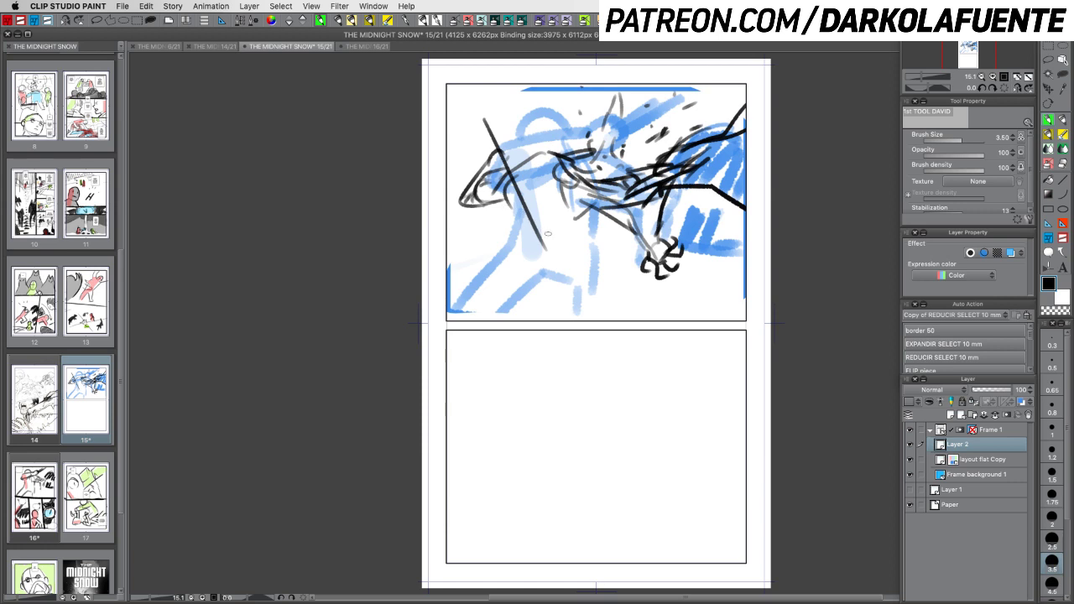
{"action": "left_click_drag", "start_coordinate": [507, 195], "coordinate": [525, 245]}
{"action": "left_click_drag", "start_coordinate": [597, 211], "coordinate": [612, 254]}
{"action": "left_click_drag", "start_coordinate": [519, 216], "coordinate": [504, 256]}
{"action": "mouse_move", "coordinate": [519, 226]}
{"action": "left_mouse_down"}
{"action": "mouse_move", "coordinate": [491, 244]}
{"action": "mouse_move", "coordinate": [550, 262]}
{"action": "mouse_move", "coordinate": [486, 317]}
{"action": "left_mouse_up"}
{"action": "left_click", "coordinate": [513, 255]}
{"action": "left_click_drag", "start_coordinate": [547, 275], "coordinate": [504, 314]}
{"action": "mouse_move", "coordinate": [544, 271]}
{"action": "left_mouse_down"}
{"action": "mouse_move", "coordinate": [601, 260]}
{"action": "mouse_move", "coordinate": [584, 265]}
{"action": "mouse_move", "coordinate": [637, 295]}
{"action": "left_mouse_up"}
{"action": "mouse_move", "coordinate": [604, 244]}
{"action": "left_mouse_down"}
{"action": "mouse_move", "coordinate": [644, 280]}
{"action": "mouse_move", "coordinate": [644, 294]}
{"action": "mouse_move", "coordinate": [627, 298]}
{"action": "mouse_move", "coordinate": [634, 322]}
{"action": "left_mouse_up"}
{"action": "left_click_drag", "start_coordinate": [643, 295], "coordinate": [655, 317]}
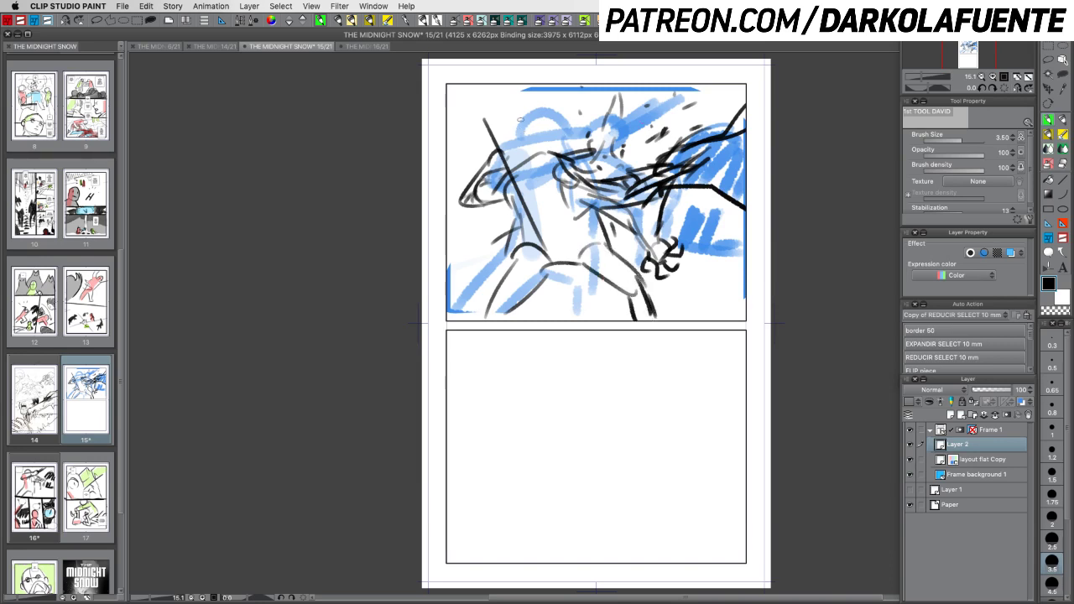
Sketch the left figure's hooded head and simple facial marks above the torso
{"action": "mouse_move", "coordinate": [526, 115]}
{"action": "left_mouse_down"}
{"action": "mouse_move", "coordinate": [510, 140]}
{"action": "mouse_move", "coordinate": [513, 156]}
{"action": "left_mouse_up"}
{"action": "mouse_move", "coordinate": [512, 119]}
{"action": "left_mouse_down"}
{"action": "mouse_move", "coordinate": [543, 143]}
{"action": "mouse_move", "coordinate": [519, 153]}
{"action": "mouse_move", "coordinate": [545, 145]}
{"action": "left_mouse_up"}
{"action": "left_click_drag", "start_coordinate": [508, 132], "coordinate": [519, 147]}
{"action": "left_click_drag", "start_coordinate": [520, 134], "coordinate": [528, 140]}
{"action": "left_click_drag", "start_coordinate": [527, 136], "coordinate": [518, 139]}
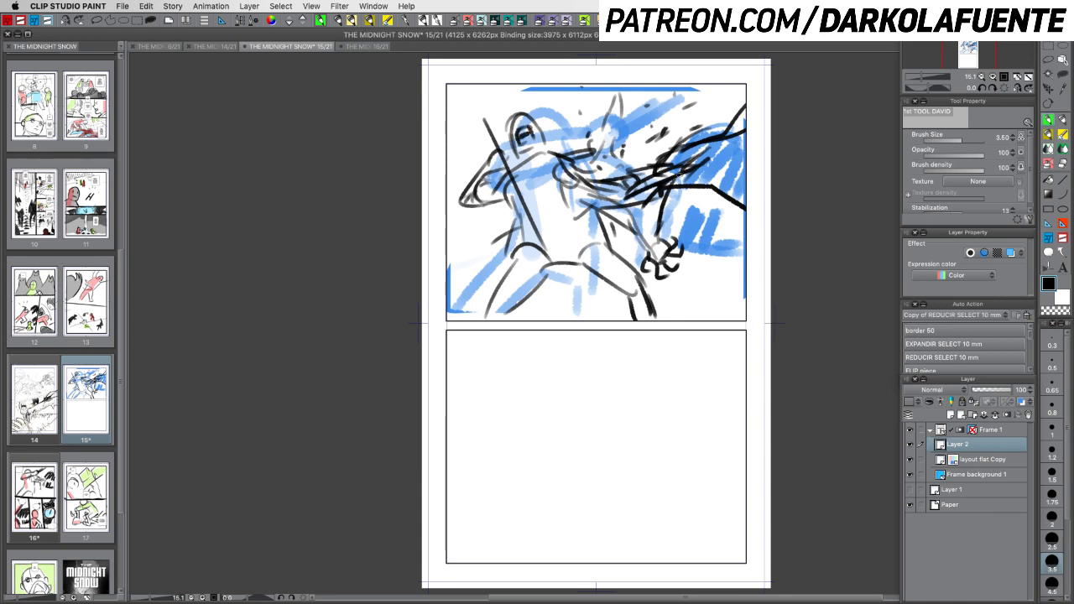
Hide the blue rough layer, fill the right figure's hair in black, and draw its back contour down to the panel border
{"action": "left_click", "coordinate": [909, 459]}
{"action": "mouse_move", "coordinate": [665, 159]}
{"action": "left_mouse_down"}
{"action": "mouse_move", "coordinate": [721, 142]}
{"action": "mouse_move", "coordinate": [711, 167]}
{"action": "mouse_move", "coordinate": [758, 146]}
{"action": "left_mouse_up"}
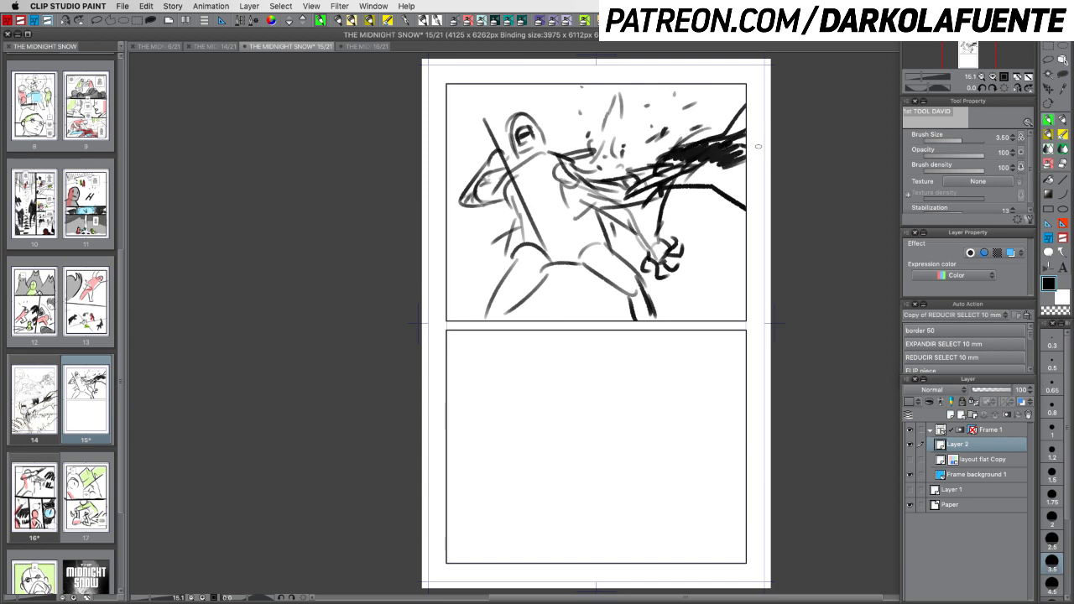
{"action": "left_click_drag", "start_coordinate": [714, 189], "coordinate": [687, 291]}
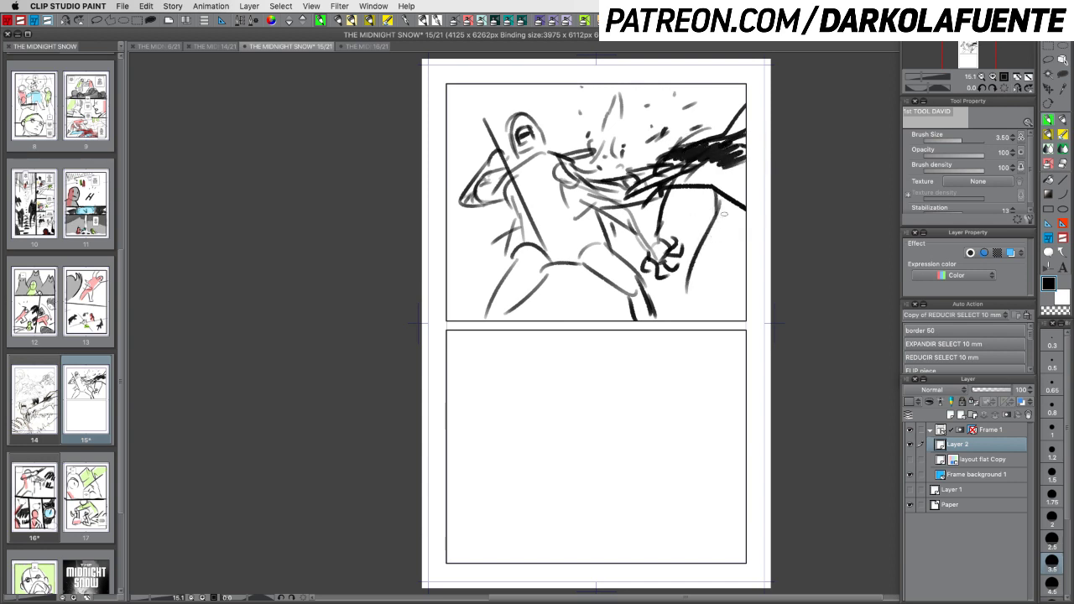
{"action": "key", "text": "ctrl+z"}
{"action": "mouse_move", "coordinate": [713, 187]}
{"action": "left_mouse_down"}
{"action": "mouse_move", "coordinate": [716, 211]}
{"action": "mouse_move", "coordinate": [677, 319]}
{"action": "left_mouse_up"}
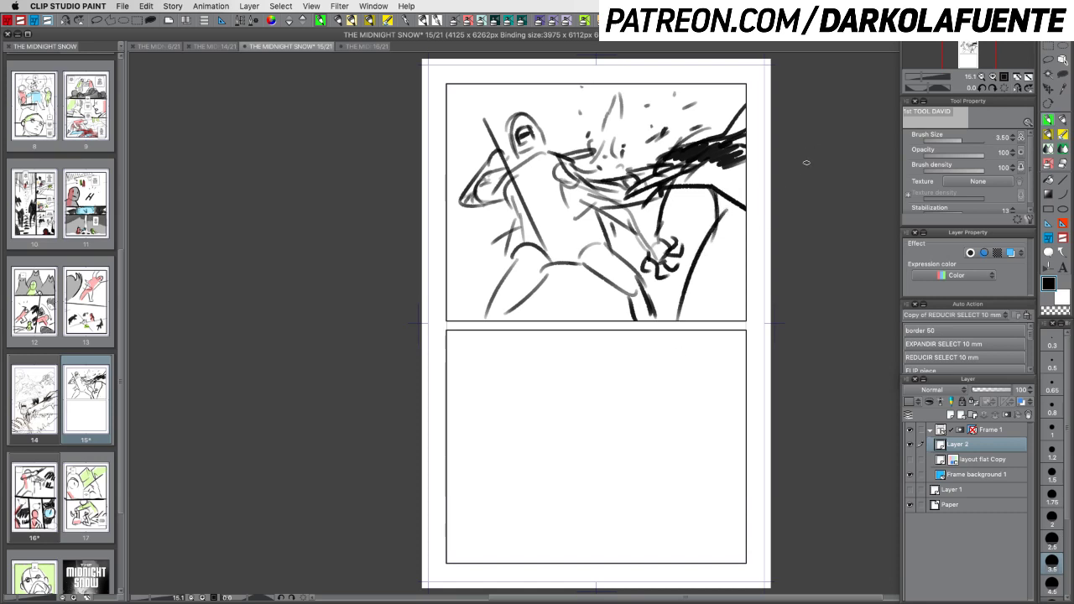
Rotate the upper panel's sketch slightly counterclockwise and scale it to about 104 to fill the frame
{"action": "key", "text": "ctrl+t"}
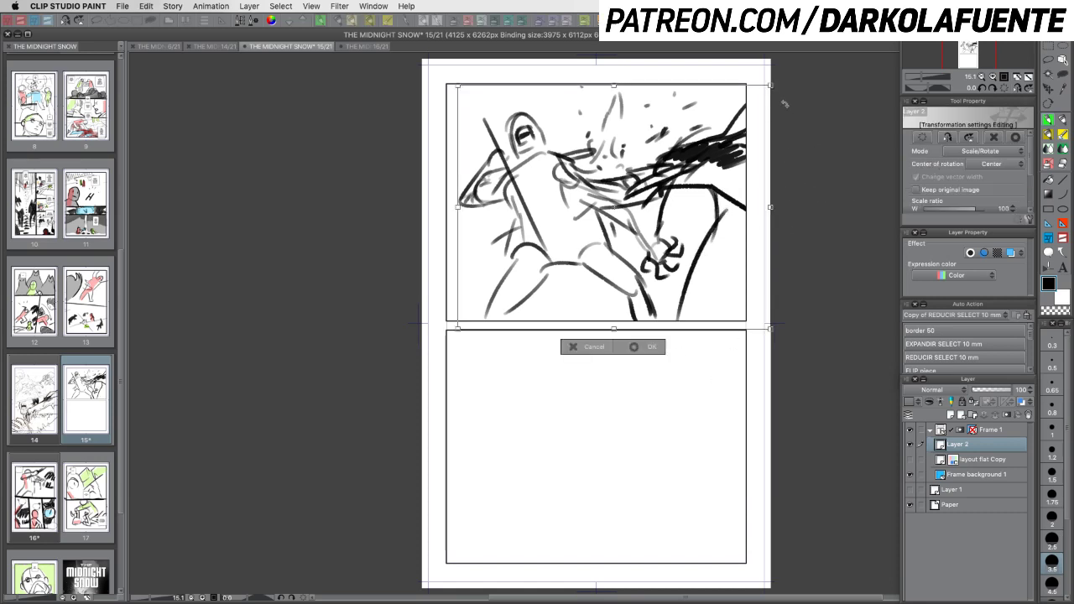
{"action": "mouse_move", "coordinate": [784, 105]}
{"action": "left_mouse_down"}
{"action": "mouse_move", "coordinate": [760, 73]}
{"action": "mouse_move", "coordinate": [714, 94]}
{"action": "mouse_move", "coordinate": [732, 79]}
{"action": "mouse_move", "coordinate": [739, 87]}
{"action": "left_mouse_up"}
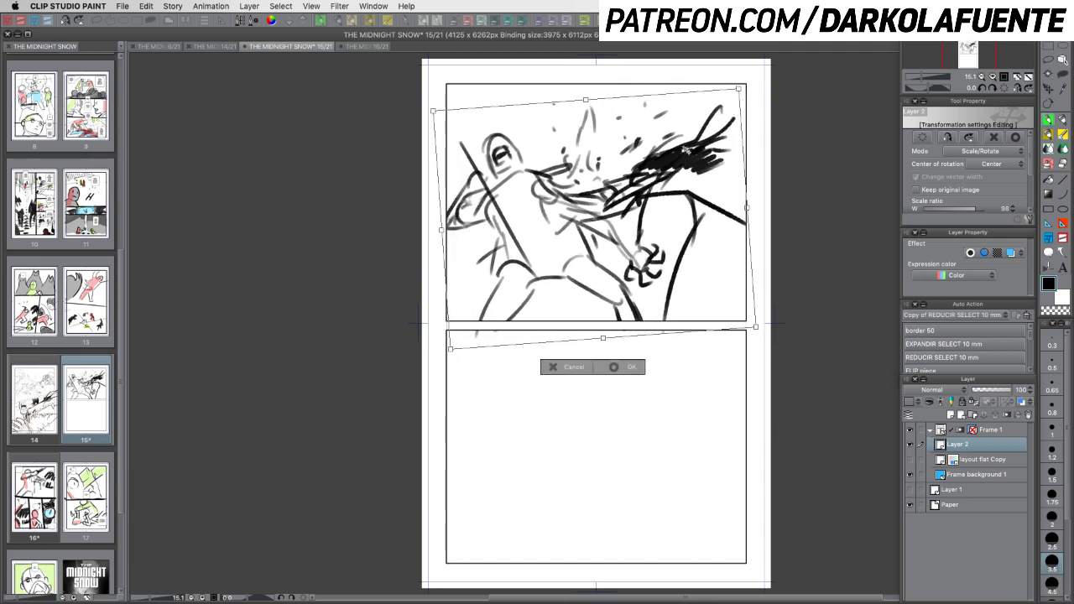
{"action": "left_click_drag", "start_coordinate": [686, 150], "coordinate": [686, 146]}
{"action": "mouse_move", "coordinate": [738, 85]}
{"action": "left_mouse_down"}
{"action": "mouse_move", "coordinate": [752, 72]}
{"action": "mouse_move", "coordinate": [747, 81]}
{"action": "left_mouse_up"}
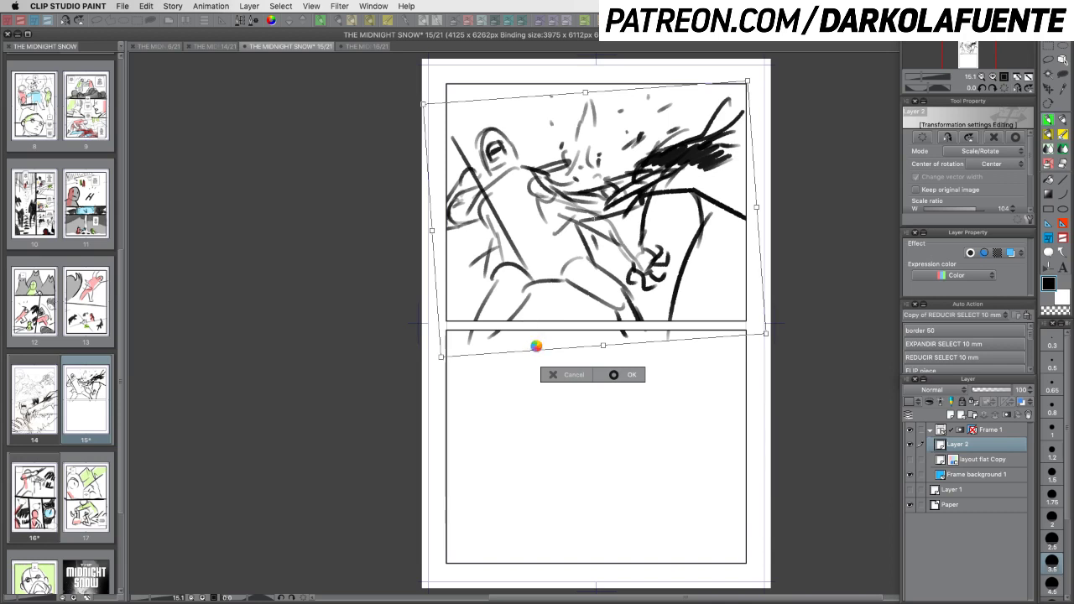
{"action": "key", "text": "Return"}
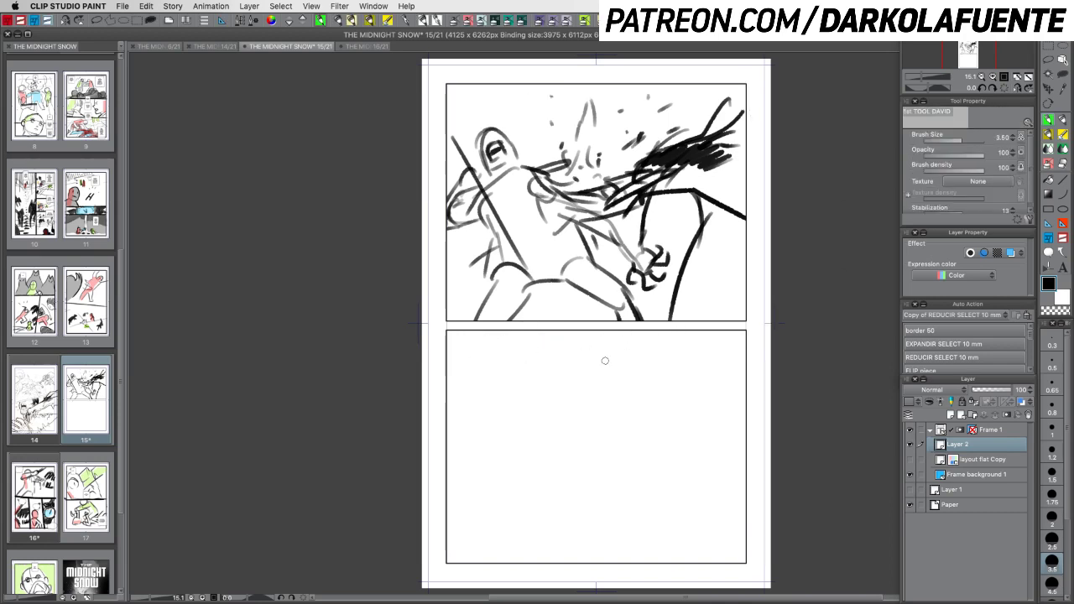
Add scattered debris marks around the impact and across the upper panel's background, and save the page
{"action": "left_click_drag", "start_coordinate": [562, 100], "coordinate": [566, 109]}
{"action": "left_click_drag", "start_coordinate": [606, 154], "coordinate": [603, 162]}
{"action": "left_click_drag", "start_coordinate": [586, 177], "coordinate": [595, 177]}
{"action": "left_click_drag", "start_coordinate": [616, 150], "coordinate": [614, 157]}
{"action": "left_click_drag", "start_coordinate": [516, 98], "coordinate": [521, 103]}
{"action": "mouse_move", "coordinate": [539, 110]}
{"action": "left_mouse_down"}
{"action": "mouse_move", "coordinate": [570, 145]}
{"action": "mouse_move", "coordinate": [545, 137]}
{"action": "left_mouse_up"}
{"action": "left_click_drag", "start_coordinate": [493, 99], "coordinate": [465, 85]}
{"action": "left_click_drag", "start_coordinate": [636, 111], "coordinate": [632, 117]}
{"action": "left_click_drag", "start_coordinate": [660, 89], "coordinate": [685, 90]}
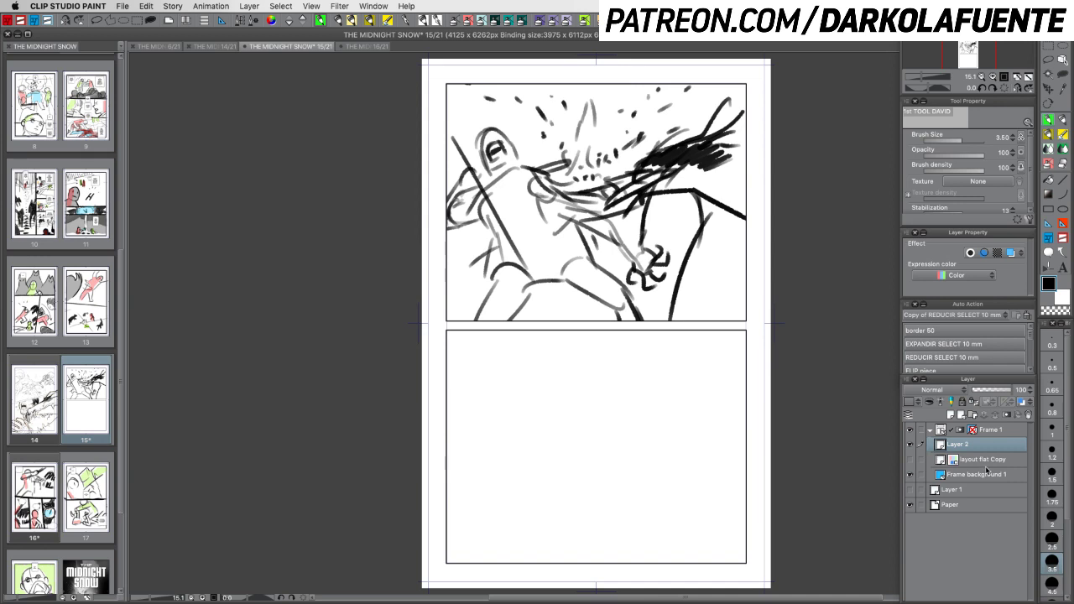
{"action": "key", "text": "super+s"}
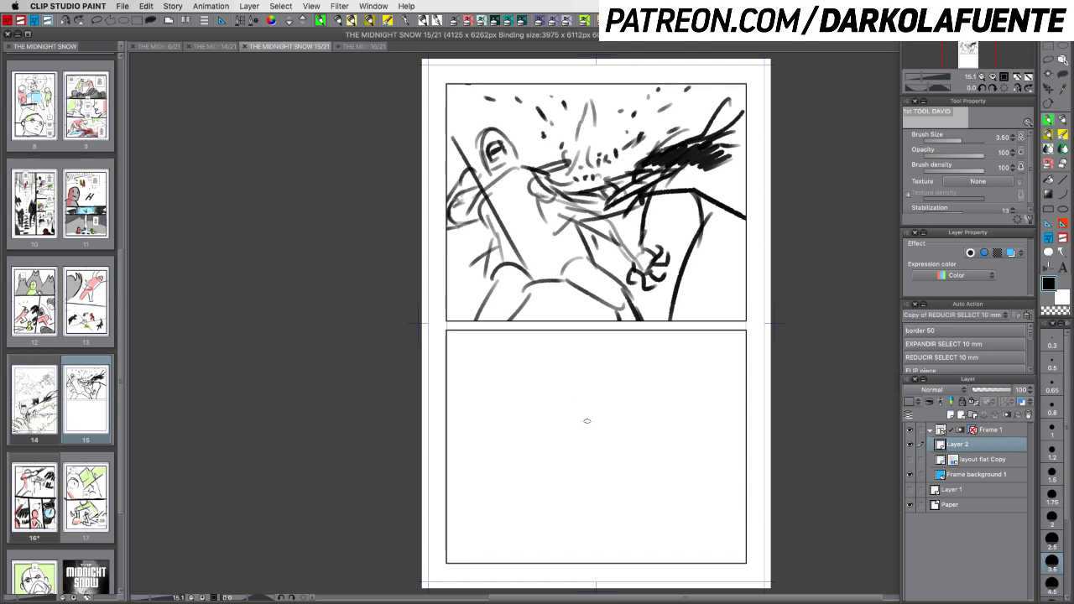
Sketch a long blade pointing right across the lower panel, with the first contours of the arm and hand below it
{"action": "mouse_move", "coordinate": [660, 409]}
{"action": "left_mouse_down"}
{"action": "mouse_move", "coordinate": [635, 413]}
{"action": "mouse_move", "coordinate": [618, 432]}
{"action": "mouse_move", "coordinate": [619, 494]}
{"action": "left_mouse_up"}
{"action": "left_click_drag", "start_coordinate": [665, 473], "coordinate": [703, 472]}
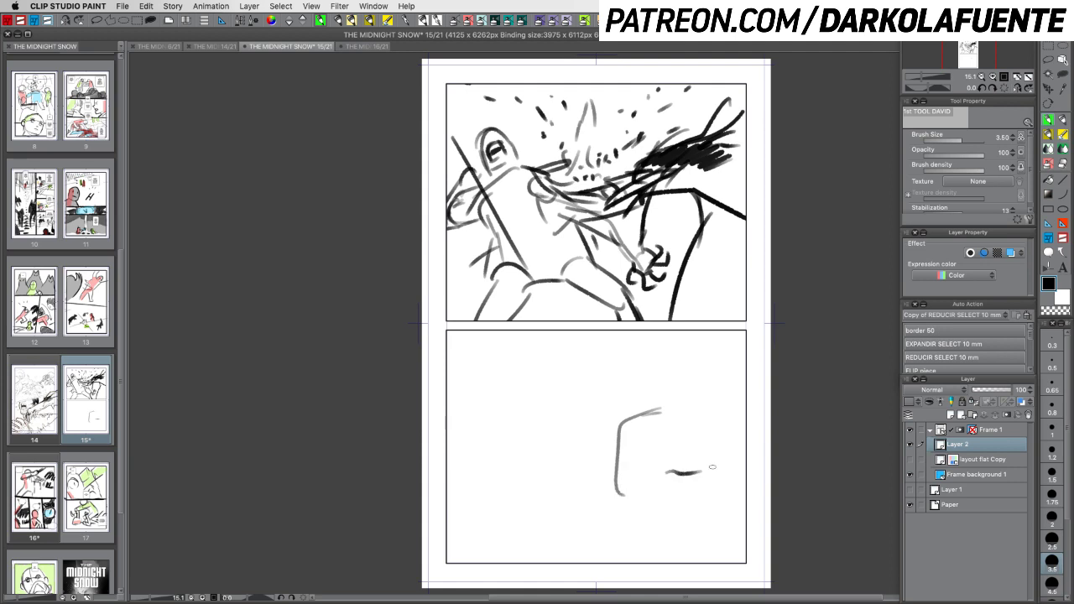
{"action": "left_click_drag", "start_coordinate": [450, 367], "coordinate": [606, 365]}
{"action": "left_click_drag", "start_coordinate": [449, 396], "coordinate": [689, 387]}
{"action": "left_click_drag", "start_coordinate": [611, 362], "coordinate": [701, 358]}
{"action": "mouse_move", "coordinate": [681, 350]}
{"action": "left_mouse_down"}
{"action": "mouse_move", "coordinate": [688, 362]}
{"action": "mouse_move", "coordinate": [745, 369]}
{"action": "mouse_move", "coordinate": [699, 401]}
{"action": "mouse_move", "coordinate": [696, 478]}
{"action": "mouse_move", "coordinate": [713, 506]}
{"action": "left_mouse_up"}
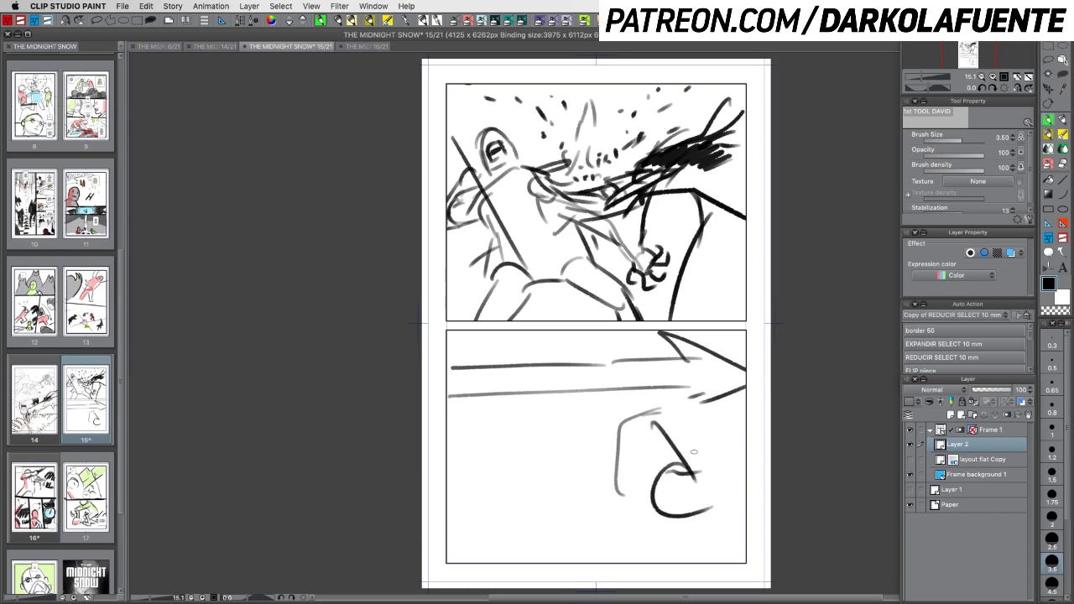
Sketch the lower panel's foreground hand outline, the figure's shoulder lines, and the face with eyes and mouth around the blade
{"action": "left_click_drag", "start_coordinate": [679, 457], "coordinate": [746, 438]}
{"action": "left_click_drag", "start_coordinate": [649, 512], "coordinate": [745, 522]}
{"action": "left_click_drag", "start_coordinate": [649, 431], "coordinate": [580, 480]}
{"action": "left_click_drag", "start_coordinate": [586, 454], "coordinate": [560, 467]}
{"action": "mouse_move", "coordinate": [448, 417]}
{"action": "left_mouse_down"}
{"action": "mouse_move", "coordinate": [448, 453]}
{"action": "mouse_move", "coordinate": [460, 459]}
{"action": "left_mouse_up"}
{"action": "mouse_move", "coordinate": [488, 355]}
{"action": "left_mouse_down"}
{"action": "mouse_move", "coordinate": [455, 401]}
{"action": "mouse_move", "coordinate": [475, 406]}
{"action": "mouse_move", "coordinate": [496, 382]}
{"action": "left_mouse_up"}
{"action": "mouse_move", "coordinate": [518, 342]}
{"action": "left_mouse_down"}
{"action": "mouse_move", "coordinate": [595, 349]}
{"action": "mouse_move", "coordinate": [586, 353]}
{"action": "mouse_move", "coordinate": [618, 340]}
{"action": "left_mouse_up"}
{"action": "mouse_move", "coordinate": [550, 352]}
{"action": "left_mouse_down"}
{"action": "mouse_move", "coordinate": [538, 359]}
{"action": "mouse_move", "coordinate": [604, 362]}
{"action": "mouse_move", "coordinate": [614, 348]}
{"action": "left_mouse_up"}
{"action": "mouse_move", "coordinate": [531, 393]}
{"action": "left_mouse_down"}
{"action": "mouse_move", "coordinate": [538, 434]}
{"action": "mouse_move", "coordinate": [599, 391]}
{"action": "mouse_move", "coordinate": [578, 438]}
{"action": "left_mouse_up"}
{"action": "left_click_drag", "start_coordinate": [619, 327], "coordinate": [621, 355]}
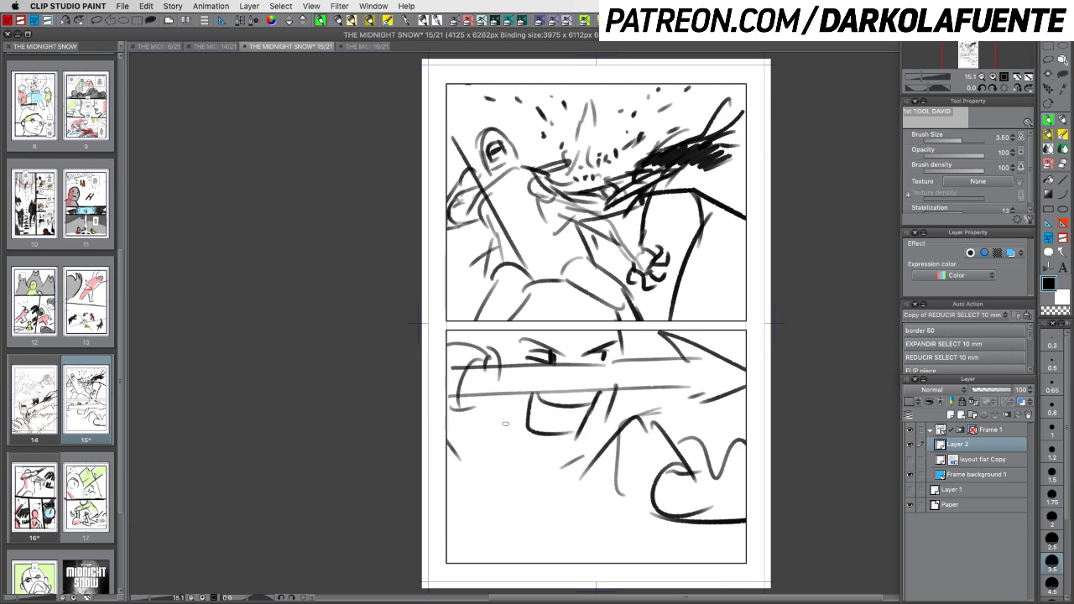
Add the foreground hand's fingers and wrist plus the figure's body lines in the lower panel, and save the page
{"action": "left_click_drag", "start_coordinate": [466, 438], "coordinate": [484, 451]}
{"action": "left_click_drag", "start_coordinate": [686, 461], "coordinate": [698, 423]}
{"action": "mouse_move", "coordinate": [691, 457]}
{"action": "left_mouse_down"}
{"action": "mouse_move", "coordinate": [726, 418]}
{"action": "mouse_move", "coordinate": [736, 484]}
{"action": "left_mouse_up"}
{"action": "mouse_move", "coordinate": [693, 496]}
{"action": "left_mouse_down"}
{"action": "mouse_move", "coordinate": [730, 490]}
{"action": "mouse_move", "coordinate": [723, 517]}
{"action": "left_mouse_up"}
{"action": "left_click_drag", "start_coordinate": [741, 535], "coordinate": [741, 562]}
{"action": "left_click_drag", "start_coordinate": [678, 512], "coordinate": [703, 545]}
{"action": "left_click_drag", "start_coordinate": [579, 492], "coordinate": [551, 514]}
{"action": "mouse_move", "coordinate": [466, 472]}
{"action": "left_mouse_down"}
{"action": "mouse_move", "coordinate": [589, 446]}
{"action": "mouse_move", "coordinate": [486, 528]}
{"action": "left_mouse_up"}
{"action": "left_click_drag", "start_coordinate": [483, 500], "coordinate": [475, 541]}
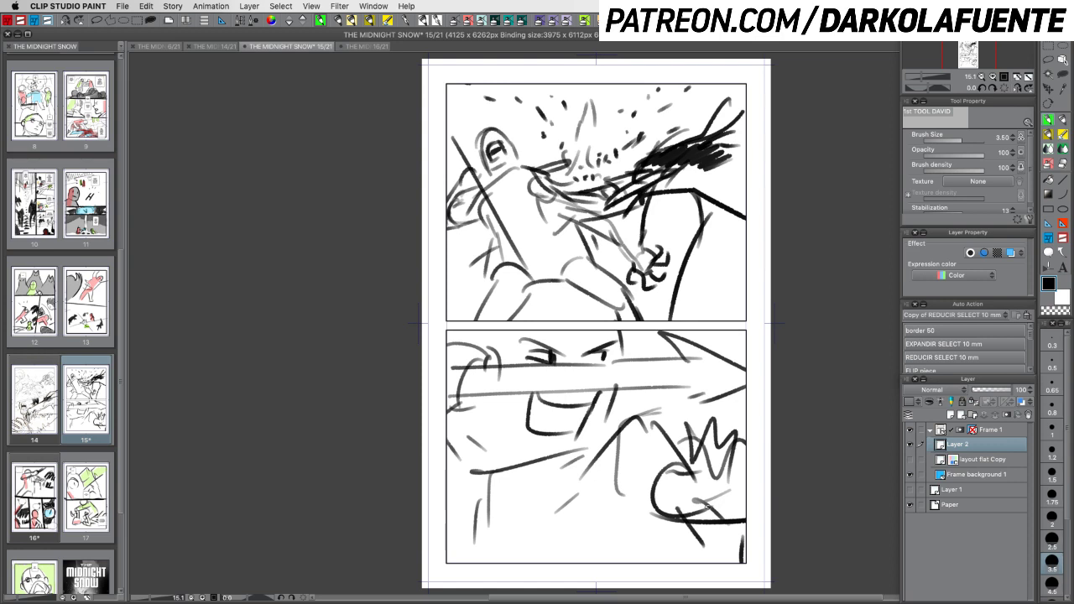
{"action": "key", "text": "ctrl+s"}
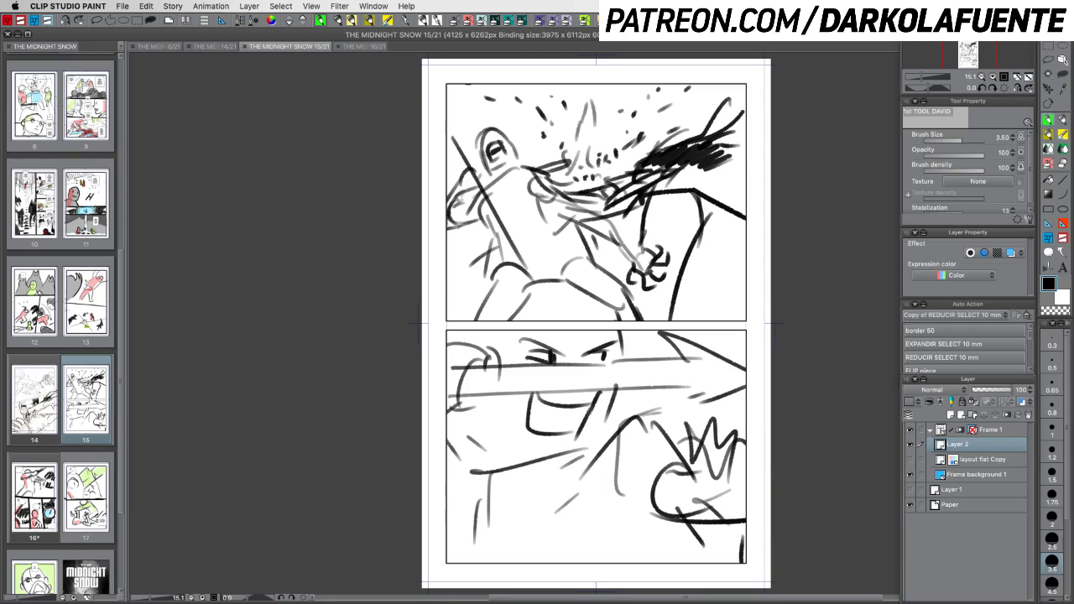
Switch back to Clip Studio Paint, restore the palettes, and hide the rough sketch on Layer 2
{"action": "key", "text": "super+Tab"}
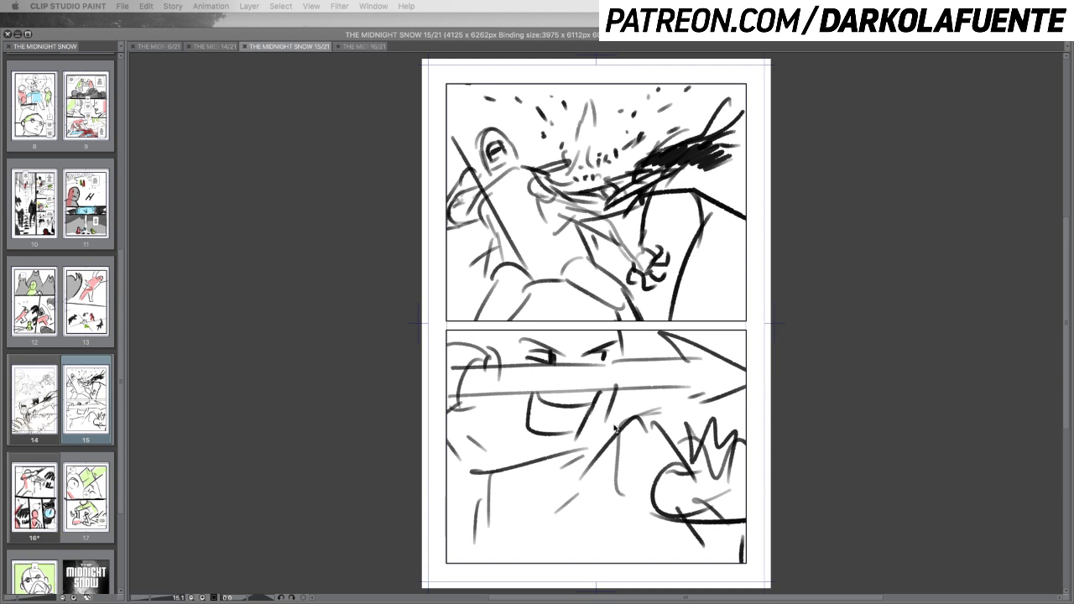
{"action": "key", "text": "Tab"}
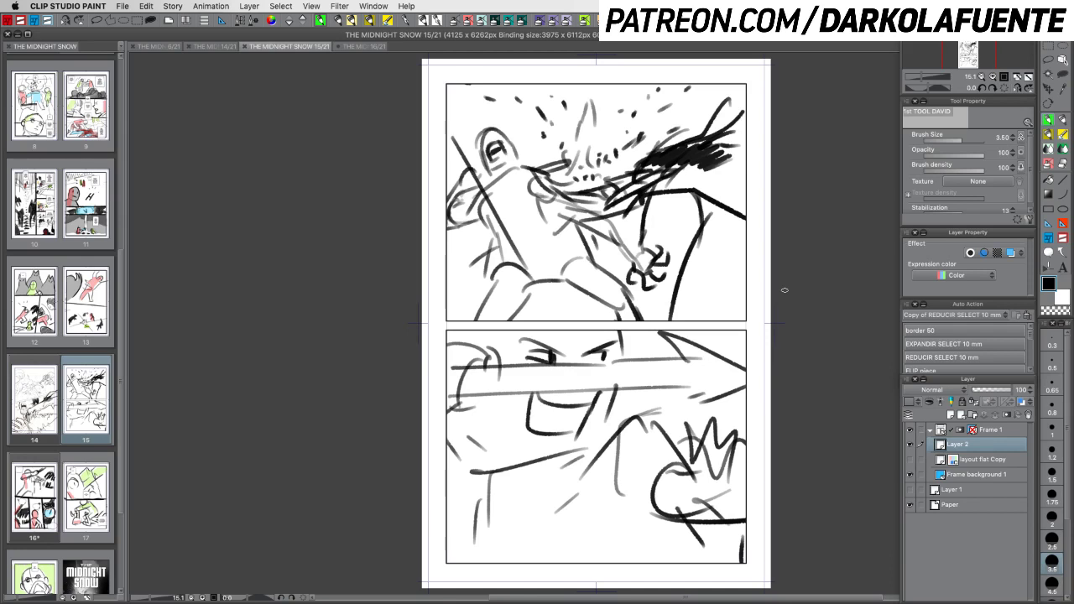
{"action": "left_click", "coordinate": [910, 445]}
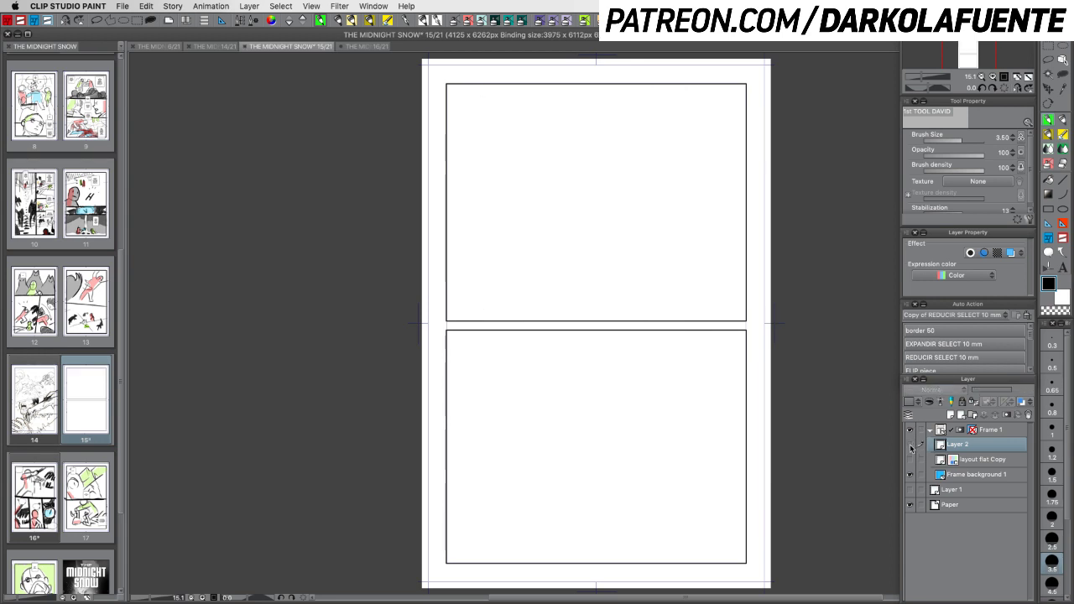
Show the rough sketch on Layer 2 again and save page 15
{"action": "left_click", "coordinate": [910, 444]}
{"action": "key", "text": "super+s"}
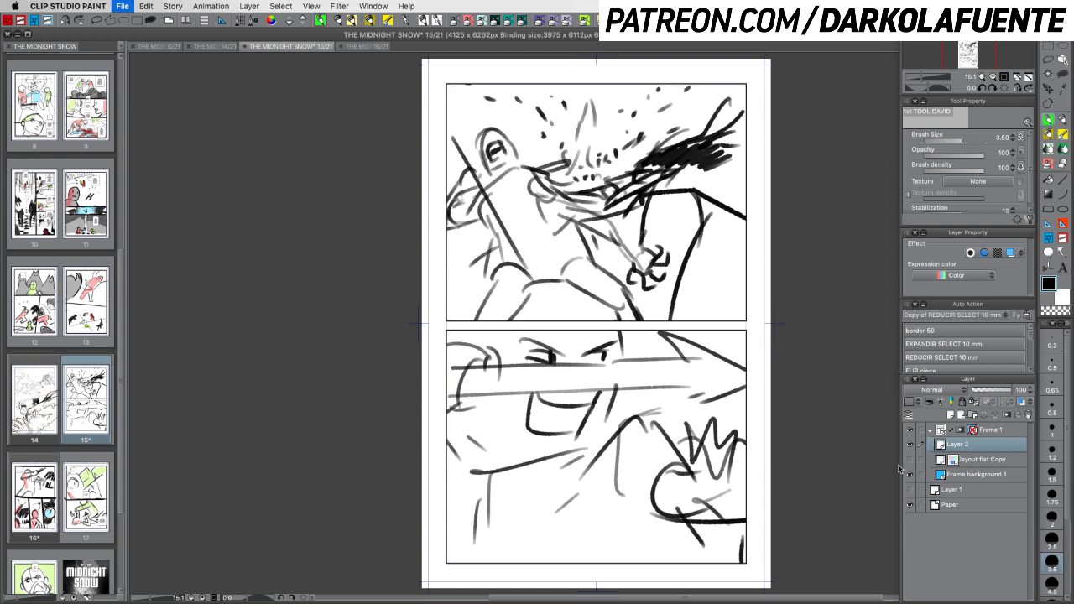
{"action": "key", "text": "super+s"}
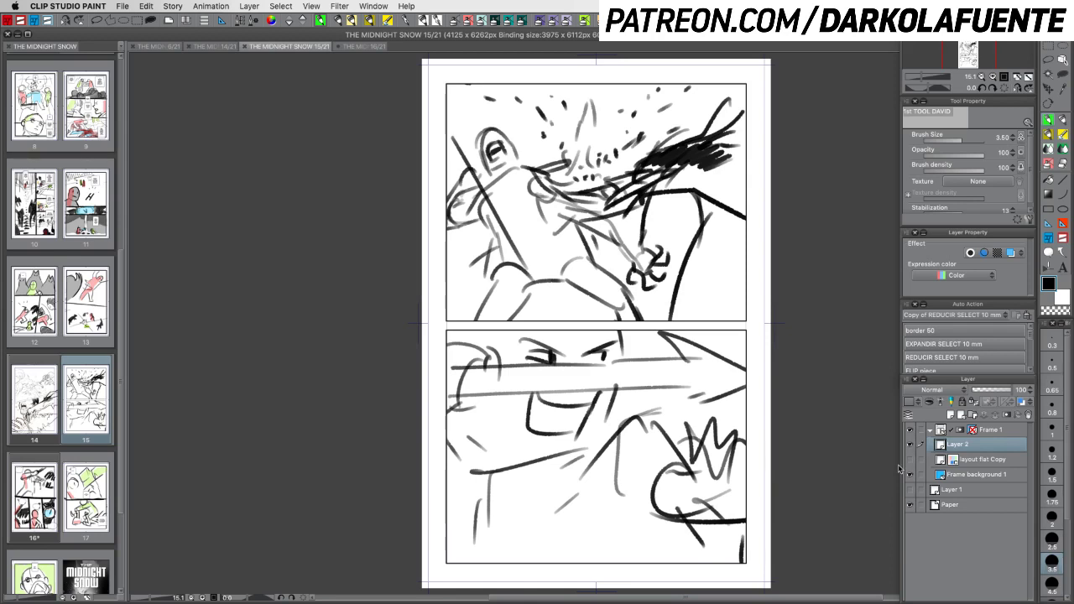
Close page 15, and close page 16 with its changes saved
{"action": "key", "text": "super+w"}
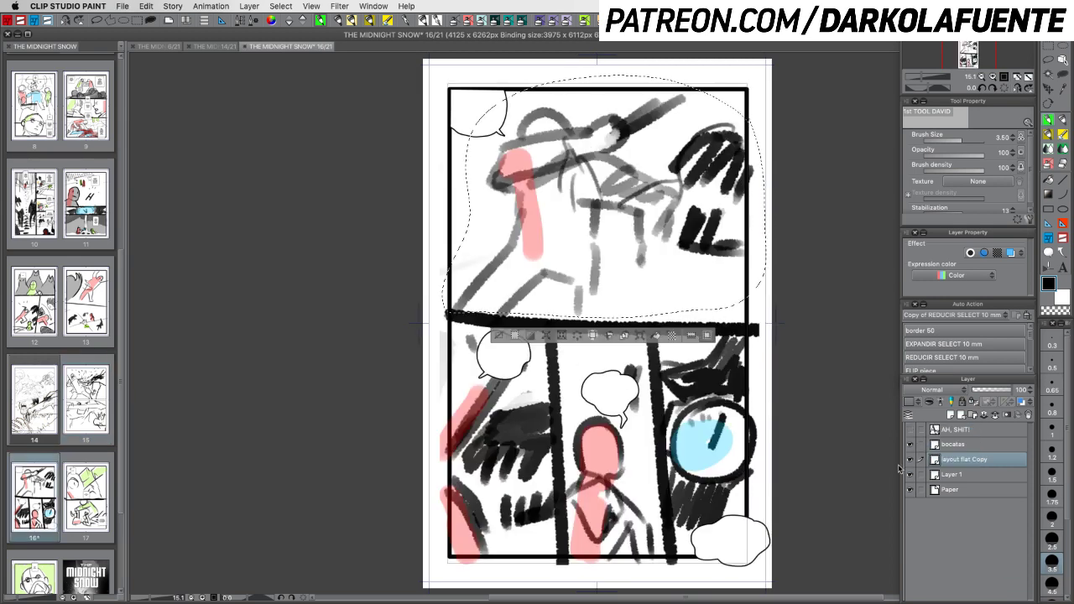
{"action": "key", "text": "super+w"}
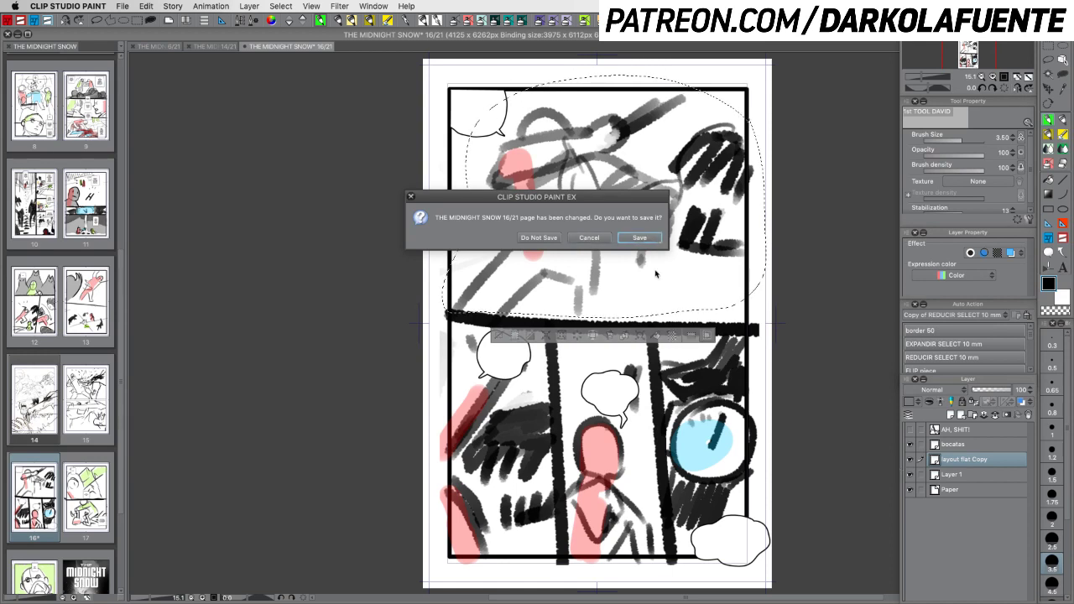
{"action": "key", "text": "Escape"}
{"action": "key", "text": "super+w"}
{"action": "key", "text": "Return"}
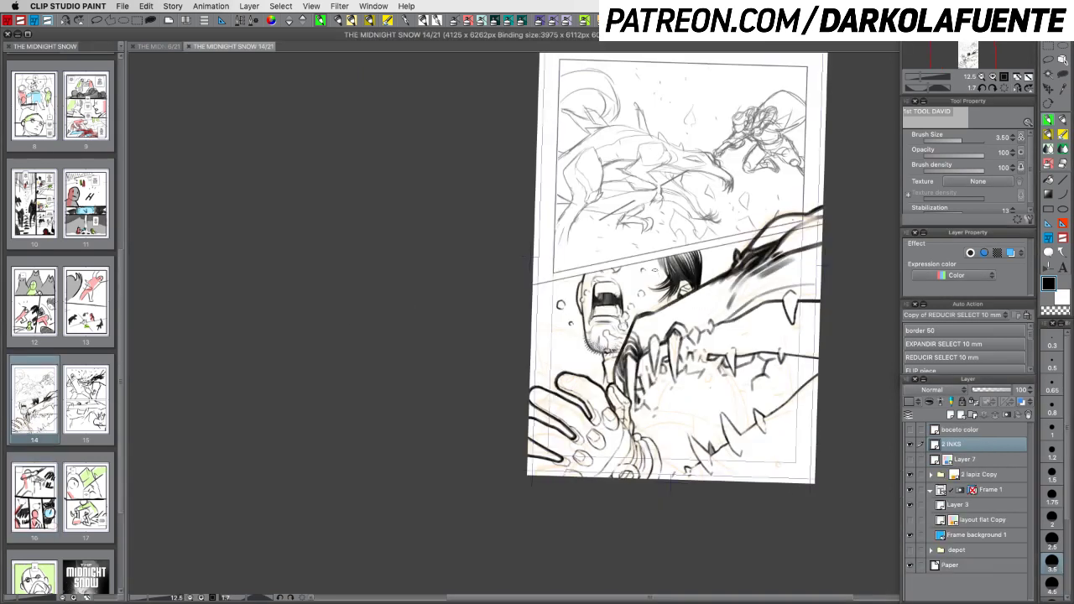
{"action": "left_click_drag", "start_coordinate": [736, 319], "coordinate": [663, 358]}
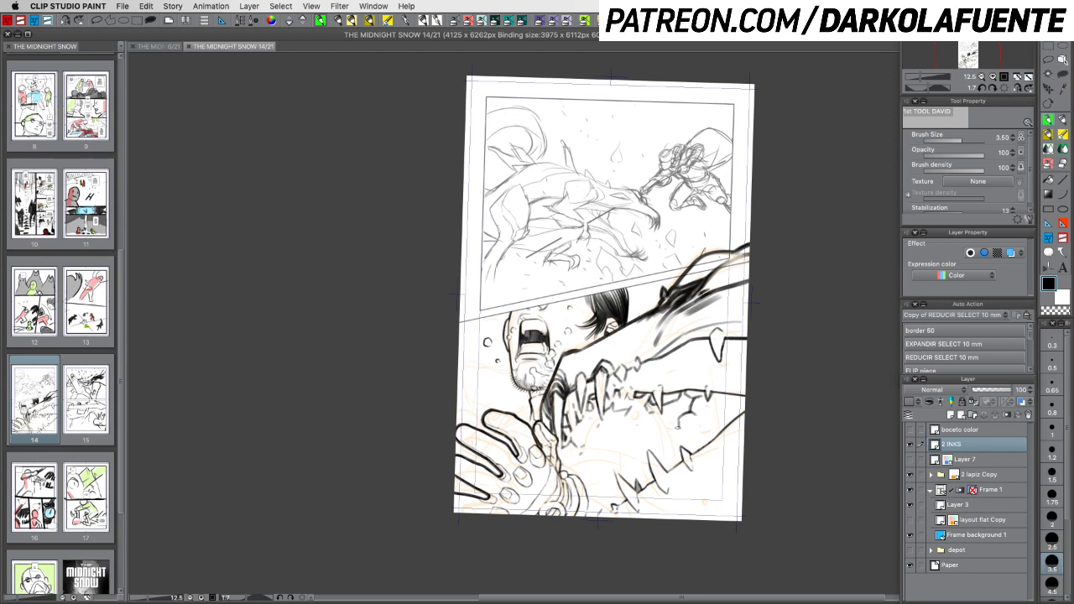
{"action": "left_click_drag", "start_coordinate": [670, 402], "coordinate": [657, 413]}
{"action": "key", "text": "shift+space"}
{"action": "left_click_drag", "start_coordinate": [722, 442], "coordinate": [725, 435]}
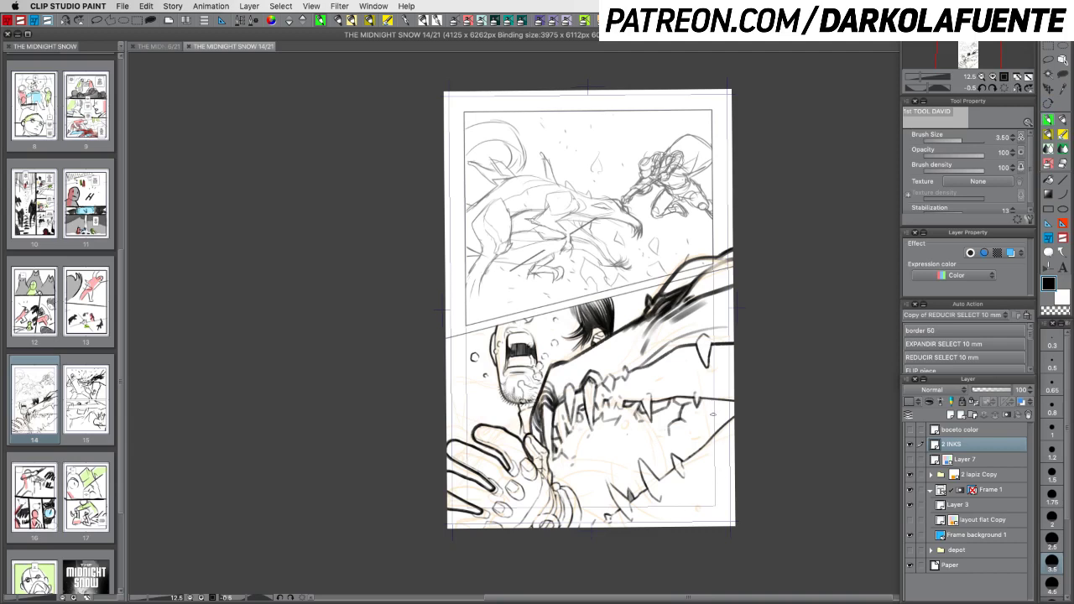
{"action": "key", "text": "r"}
{"action": "left_click_drag", "start_coordinate": [713, 421], "coordinate": [723, 438]}
{"action": "key", "text": "b"}
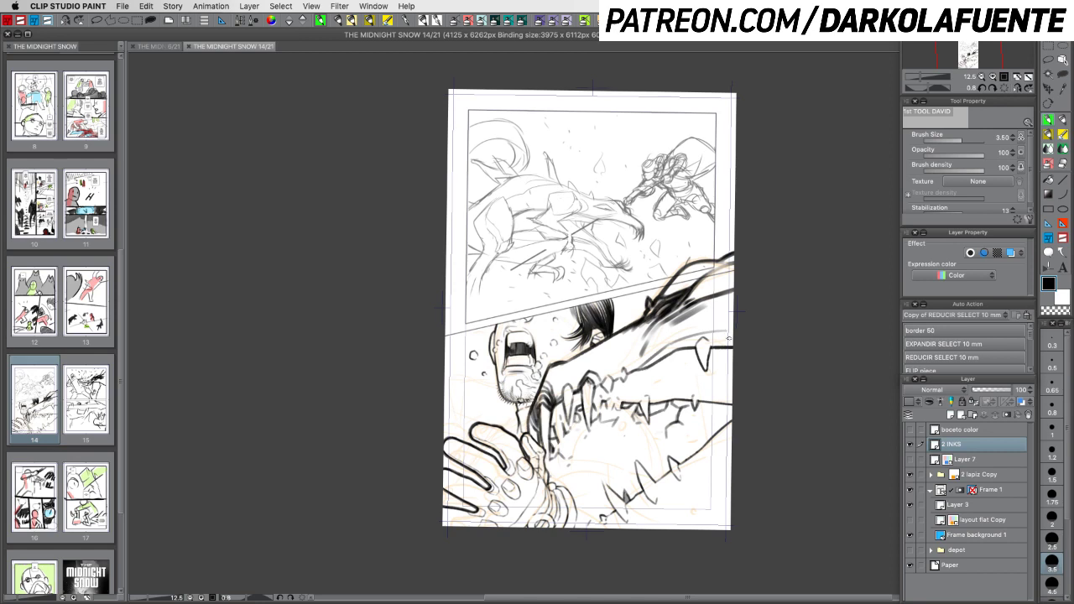
{"action": "left_click_drag", "start_coordinate": [692, 455], "coordinate": [681, 461]}
Widen the page overview to show several spreads per row, and enlarge its page thumbnails
{"action": "left_click_drag", "start_coordinate": [122, 267], "coordinate": [124, 67]}
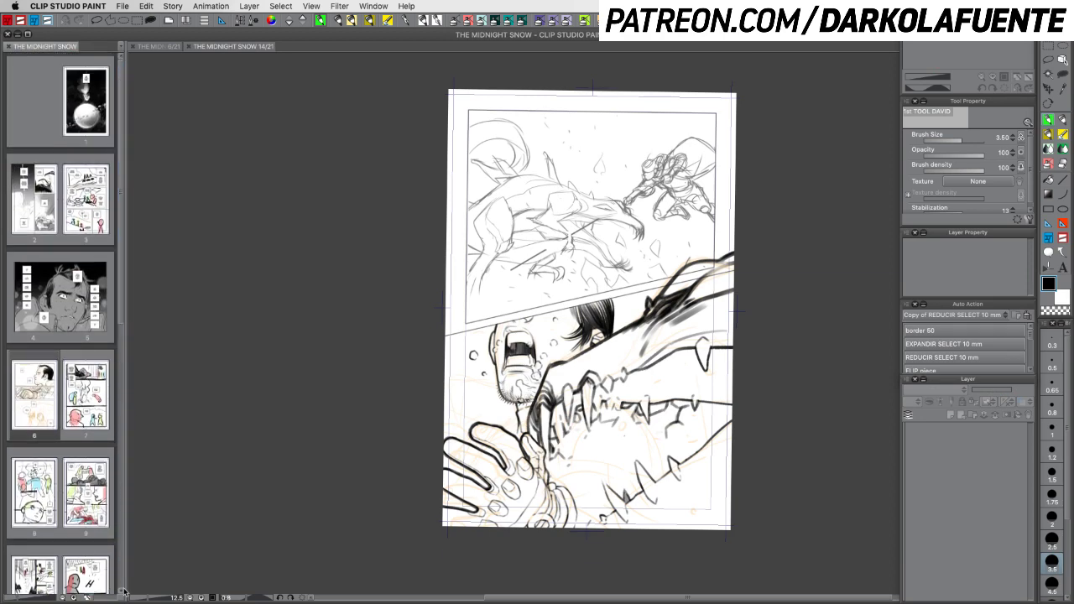
{"action": "left_click_drag", "start_coordinate": [124, 575], "coordinate": [389, 575]}
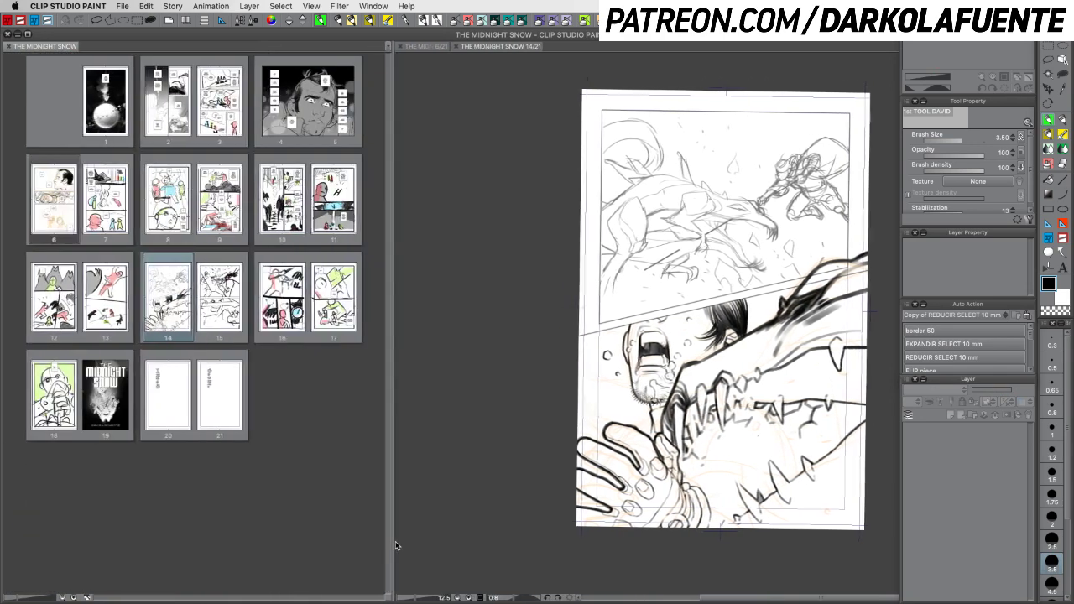
{"action": "left_click", "coordinate": [74, 597]}
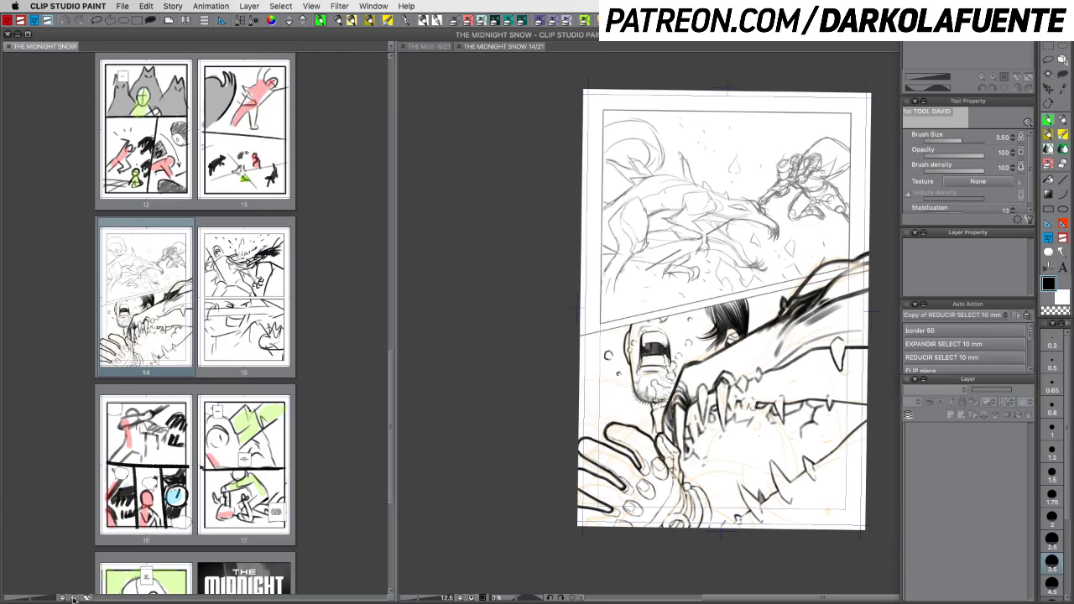
{"action": "left_click", "coordinate": [73, 597]}
Review the story's opening pages 1 to 5 in the enlarged page overview
{"action": "left_click_drag", "start_coordinate": [389, 355], "coordinate": [401, 64]}
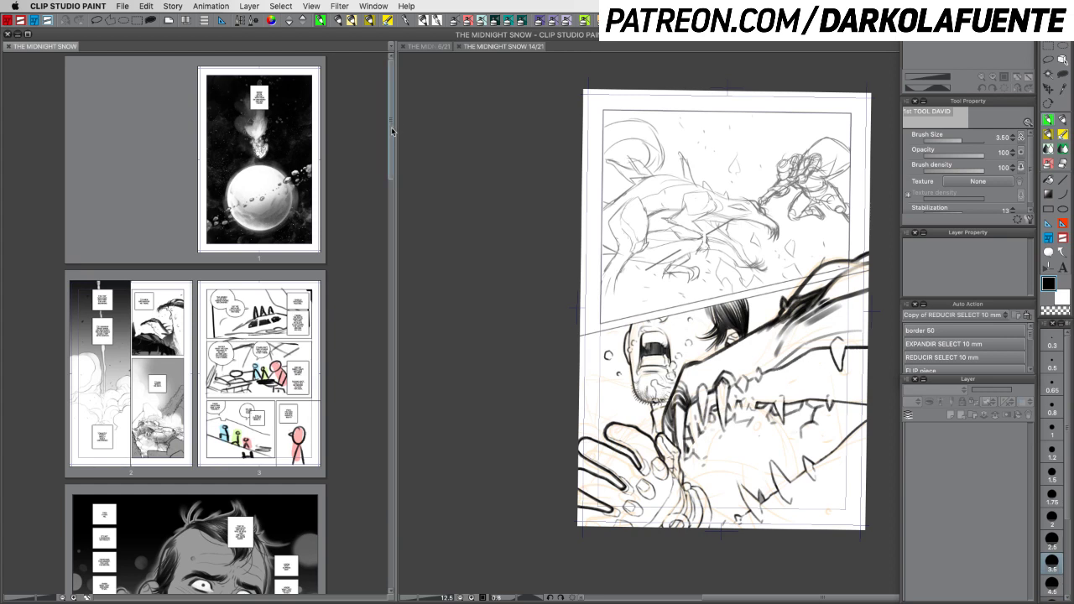
{"action": "mouse_move", "coordinate": [391, 131]}
{"action": "left_mouse_down"}
{"action": "mouse_move", "coordinate": [391, 147]}
{"action": "mouse_move", "coordinate": [391, 131]}
{"action": "left_mouse_up"}
{"action": "left_click_drag", "start_coordinate": [391, 94], "coordinate": [390, 97]}
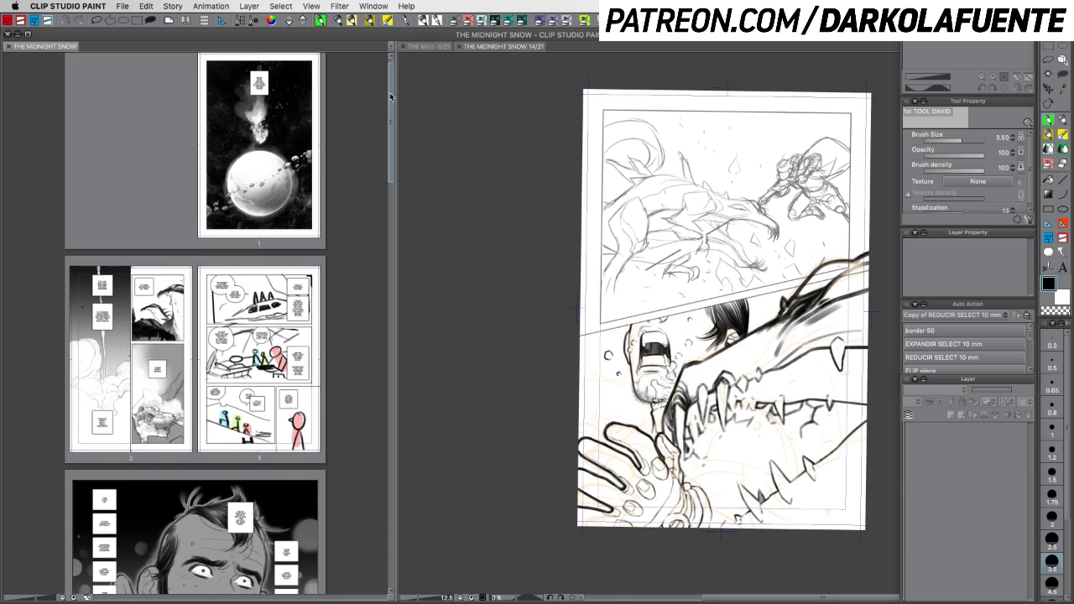
{"action": "scroll", "coordinate": [390, 97], "scroll_direction": "down", "scroll_amount": 1}
{"action": "scroll", "coordinate": [390, 97], "scroll_direction": "up", "scroll_amount": 2}
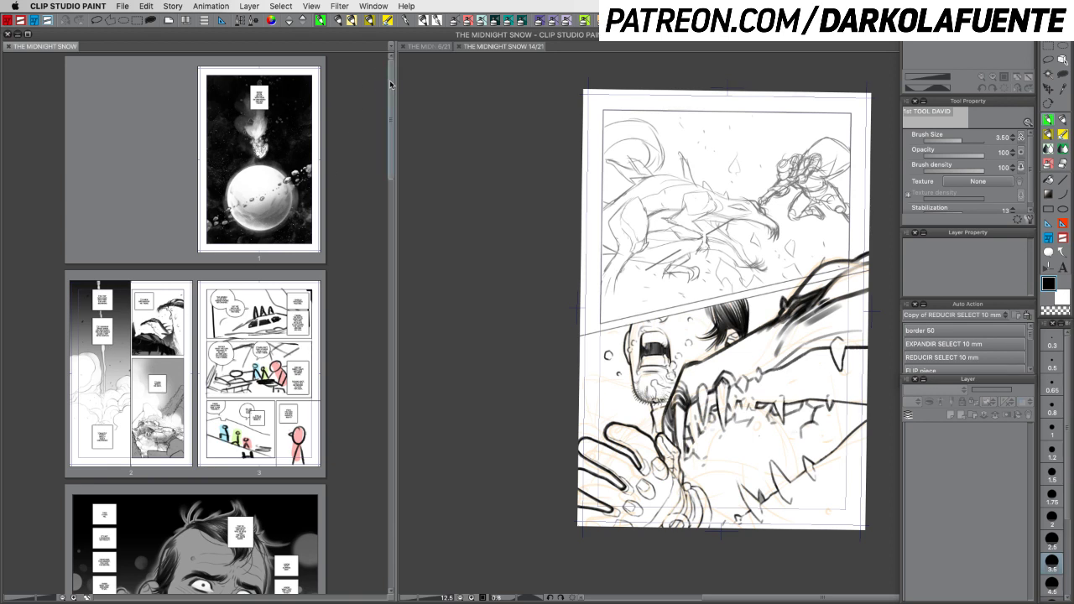
{"action": "left_click_drag", "start_coordinate": [390, 85], "coordinate": [390, 128]}
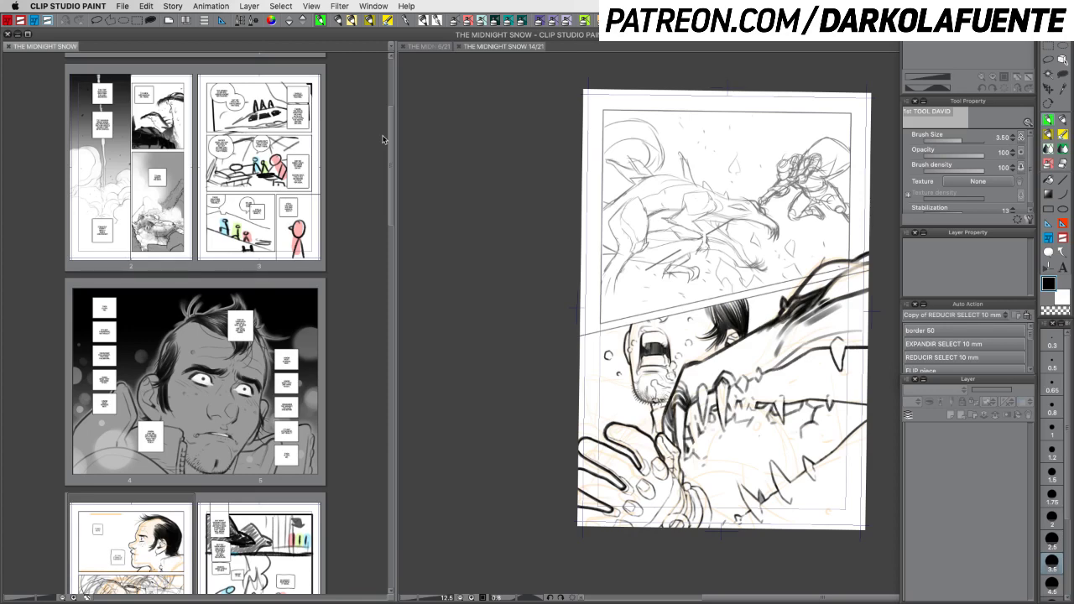
{"action": "left_click_drag", "start_coordinate": [391, 147], "coordinate": [394, 61]}
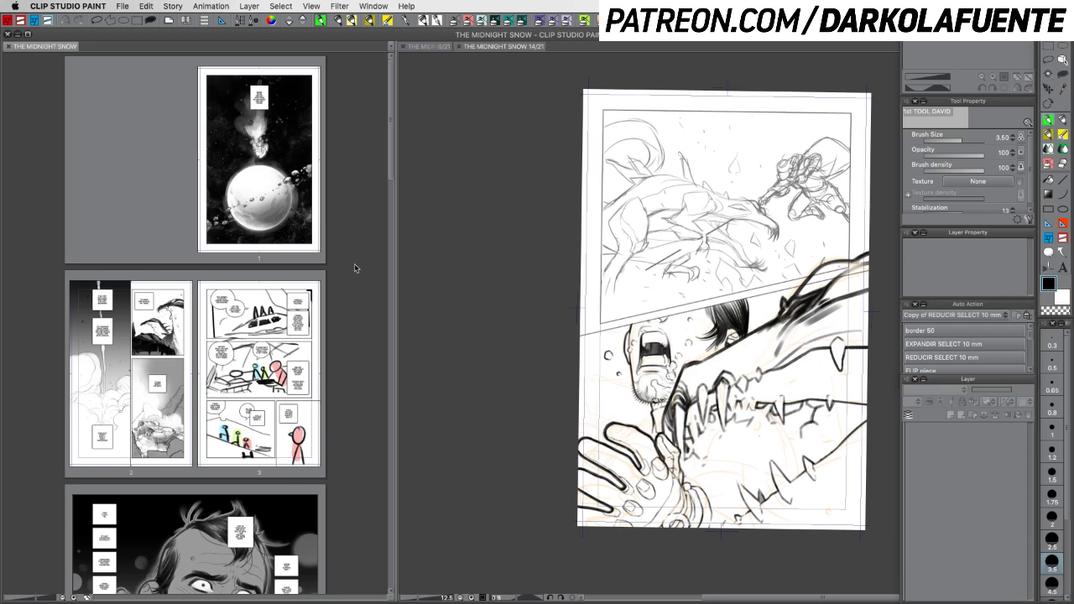
{"action": "left_click_drag", "start_coordinate": [391, 135], "coordinate": [390, 166]}
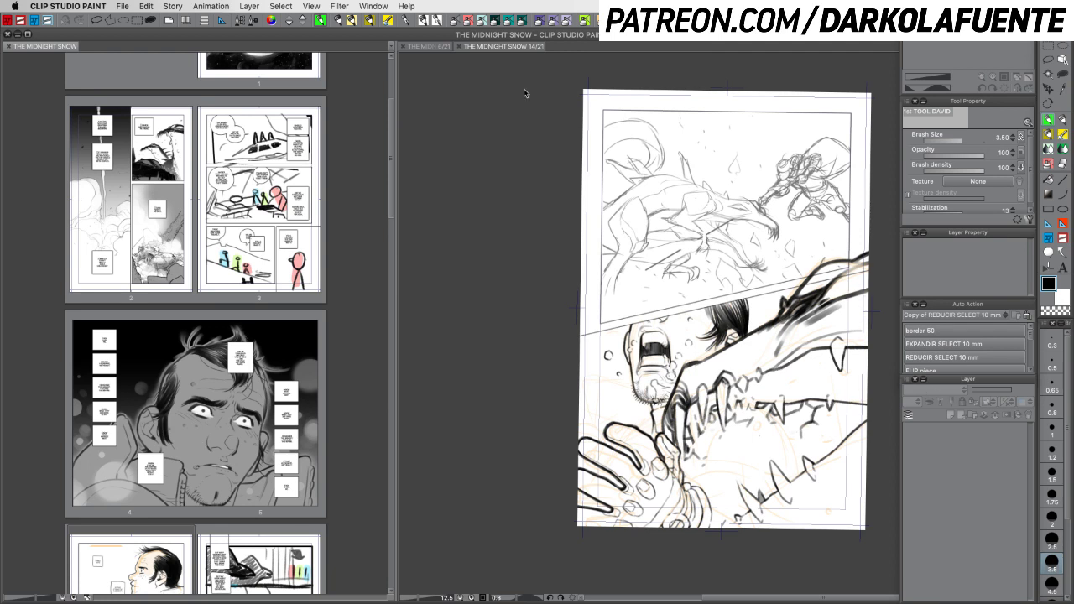
On page 14, hide the 2 INKS and 2 lapiz Copy layers and add a new layer above boceto color
{"action": "left_click", "coordinate": [503, 47]}
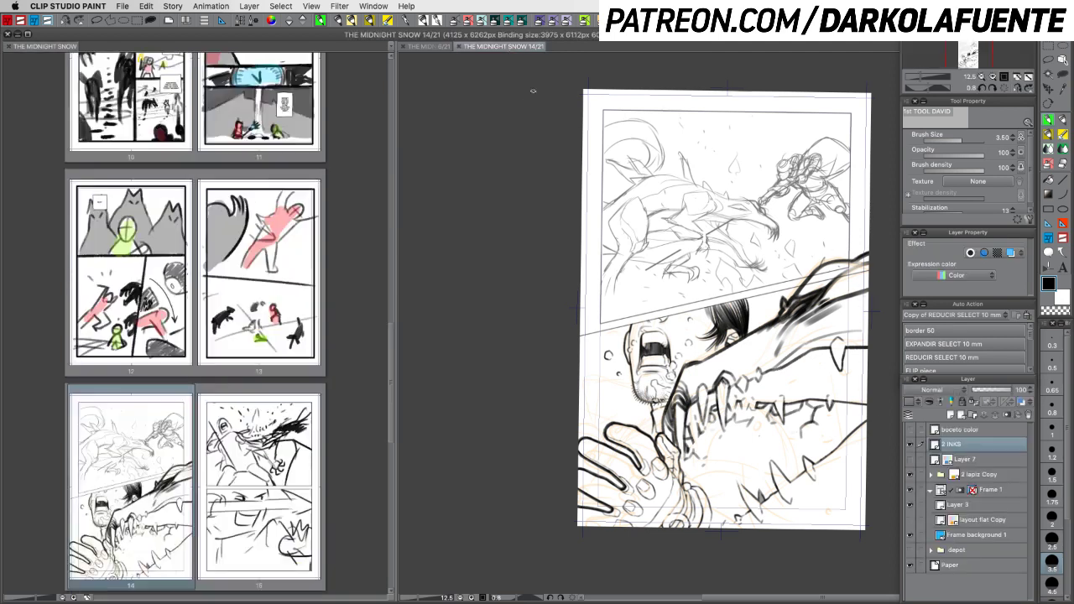
{"action": "left_click", "coordinate": [956, 429]}
{"action": "left_click", "coordinate": [911, 445]}
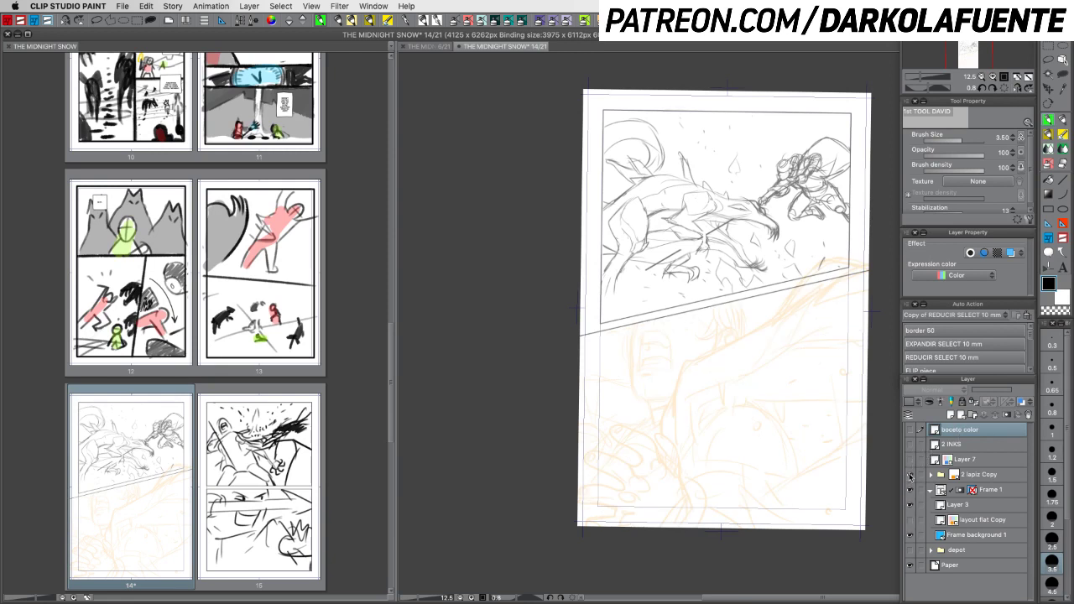
{"action": "left_click", "coordinate": [910, 474]}
{"action": "left_click", "coordinate": [951, 416]}
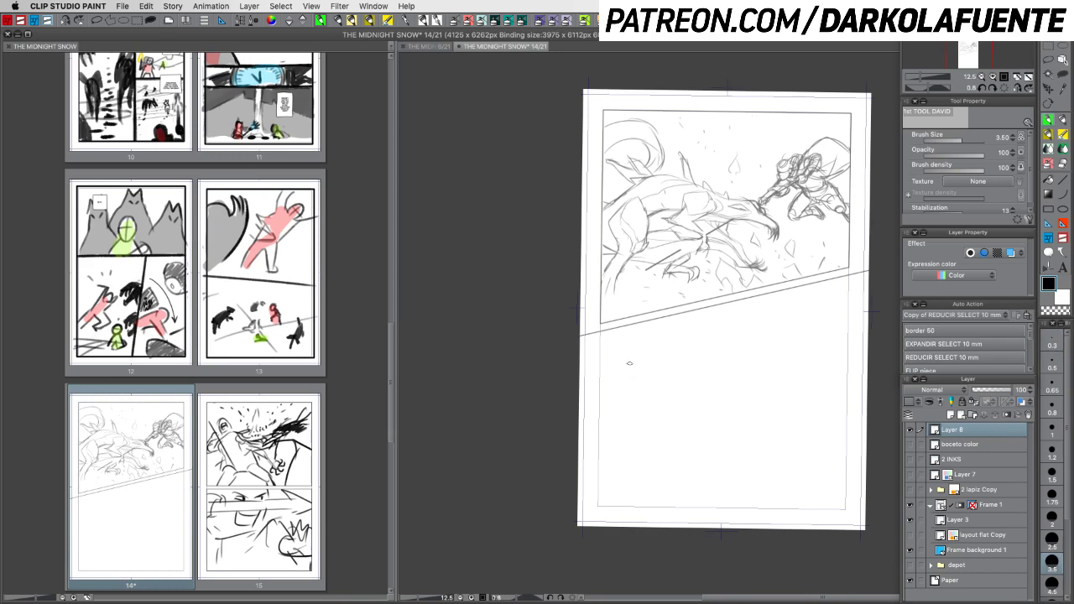
With brush size 1.2, draw a small box in page 14's empty lower panel and mark its vertical centre division
{"action": "left_click", "coordinate": [1051, 449]}
{"action": "left_click_drag", "start_coordinate": [625, 338], "coordinate": [623, 388]}
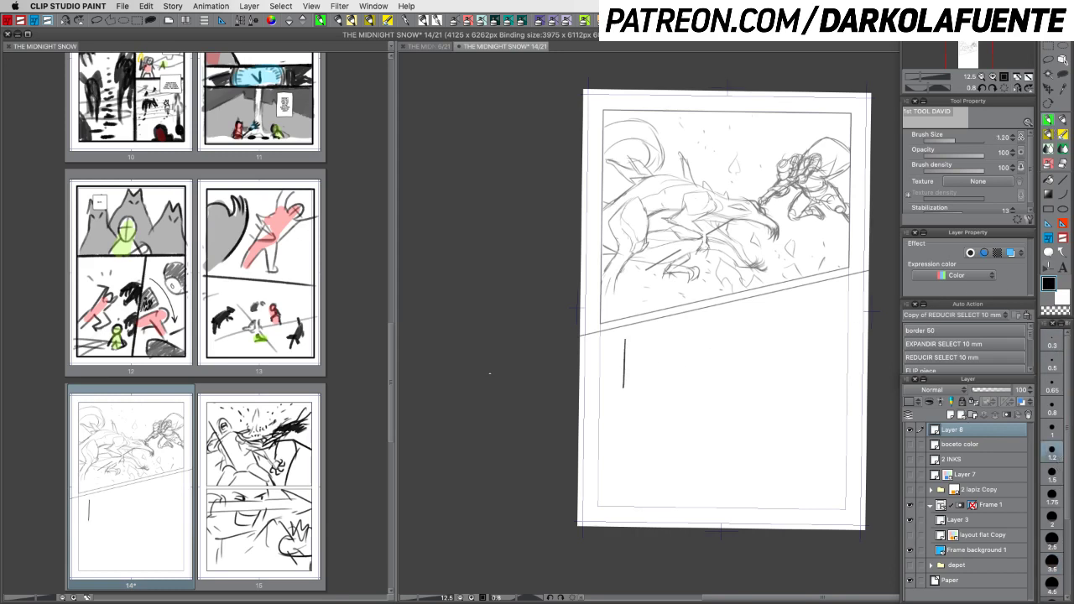
{"action": "mouse_move", "coordinate": [622, 336]}
{"action": "left_mouse_down"}
{"action": "mouse_move", "coordinate": [691, 333]}
{"action": "mouse_move", "coordinate": [692, 390]}
{"action": "left_mouse_up"}
{"action": "left_click_drag", "start_coordinate": [624, 388], "coordinate": [693, 390]}
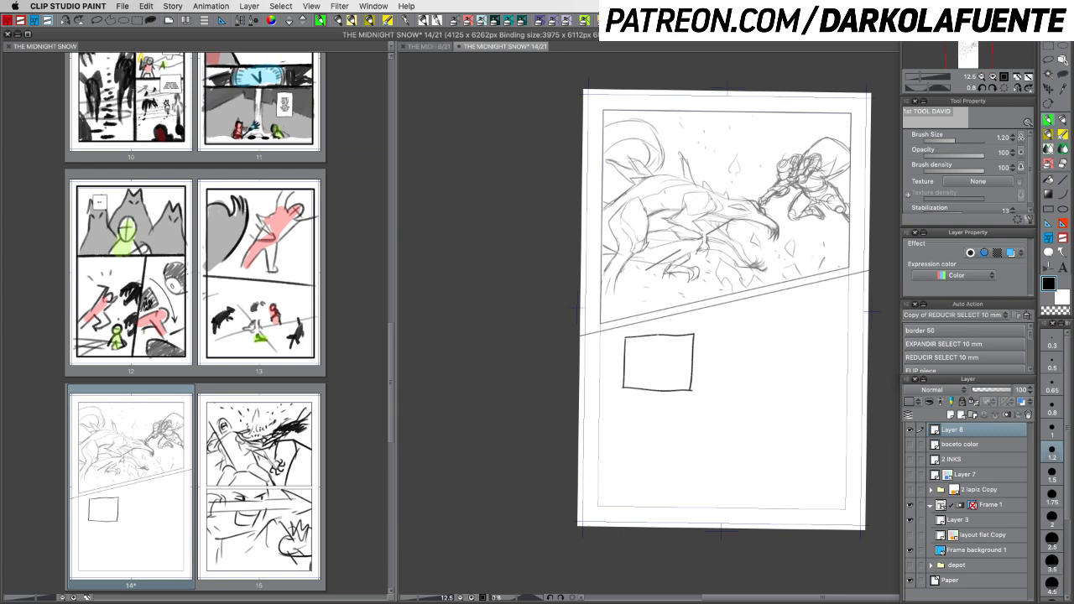
{"action": "left_click_drag", "start_coordinate": [657, 331], "coordinate": [658, 342]}
{"action": "left_click_drag", "start_coordinate": [655, 381], "coordinate": [655, 399]}
Hatch both halves of the small box and sketch marks in its right half to represent a full double-page spread
{"action": "left_click_drag", "start_coordinate": [623, 365], "coordinate": [642, 383]}
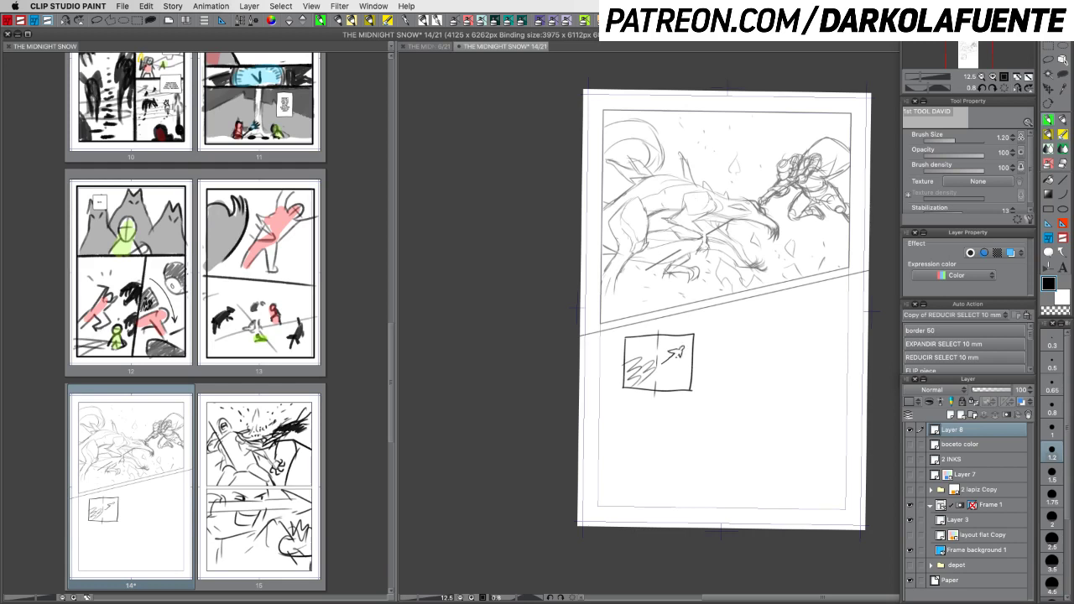
{"action": "mouse_move", "coordinate": [664, 367]}
{"action": "left_mouse_down"}
{"action": "mouse_move", "coordinate": [679, 354]}
{"action": "mouse_move", "coordinate": [667, 363]}
{"action": "mouse_move", "coordinate": [646, 346]}
{"action": "left_mouse_up"}
{"action": "left_click_drag", "start_coordinate": [636, 345], "coordinate": [655, 351]}
{"action": "mouse_move", "coordinate": [636, 387]}
{"action": "left_mouse_down"}
{"action": "mouse_move", "coordinate": [655, 367]}
{"action": "mouse_move", "coordinate": [670, 376]}
{"action": "mouse_move", "coordinate": [690, 359]}
{"action": "mouse_move", "coordinate": [669, 353]}
{"action": "mouse_move", "coordinate": [680, 339]}
{"action": "left_mouse_up"}
{"action": "left_click_drag", "start_coordinate": [674, 349], "coordinate": [690, 339]}
{"action": "left_click_drag", "start_coordinate": [680, 352], "coordinate": [693, 349]}
{"action": "left_click_drag", "start_coordinate": [682, 364], "coordinate": [691, 354]}
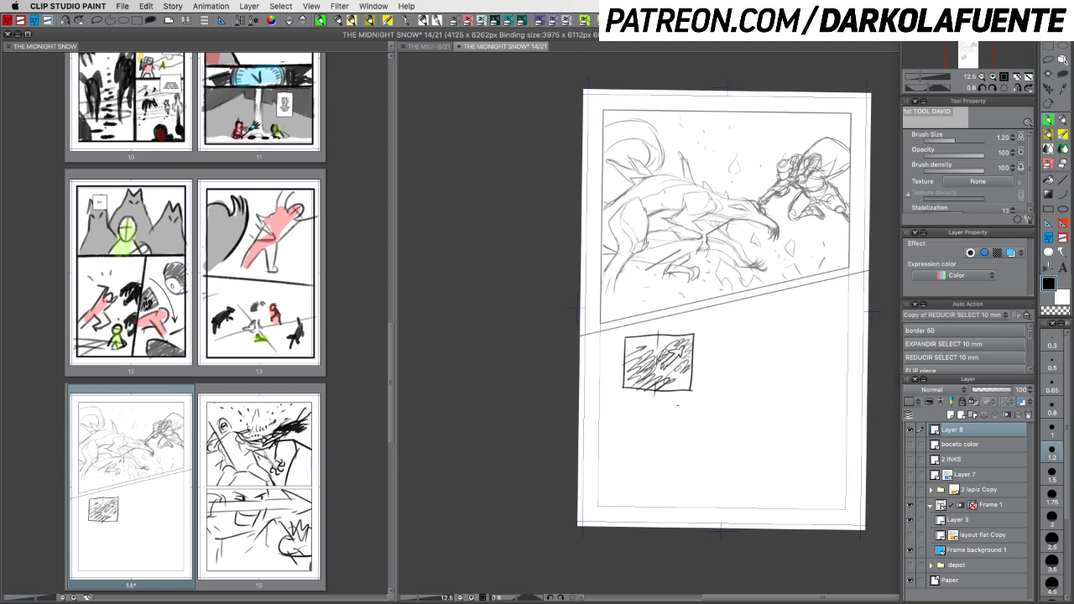
Draw two more boxes below the first, divide the middle one in half, and hatch its right half with an arrow
{"action": "left_click_drag", "start_coordinate": [654, 406], "coordinate": [652, 452]}
{"action": "mouse_move", "coordinate": [621, 403]}
{"action": "left_mouse_down"}
{"action": "mouse_move", "coordinate": [693, 403]}
{"action": "mouse_move", "coordinate": [689, 445]}
{"action": "mouse_move", "coordinate": [622, 451]}
{"action": "mouse_move", "coordinate": [693, 454]}
{"action": "mouse_move", "coordinate": [625, 462]}
{"action": "mouse_move", "coordinate": [622, 510]}
{"action": "mouse_move", "coordinate": [686, 512]}
{"action": "left_mouse_up"}
{"action": "left_click_drag", "start_coordinate": [688, 466], "coordinate": [684, 514]}
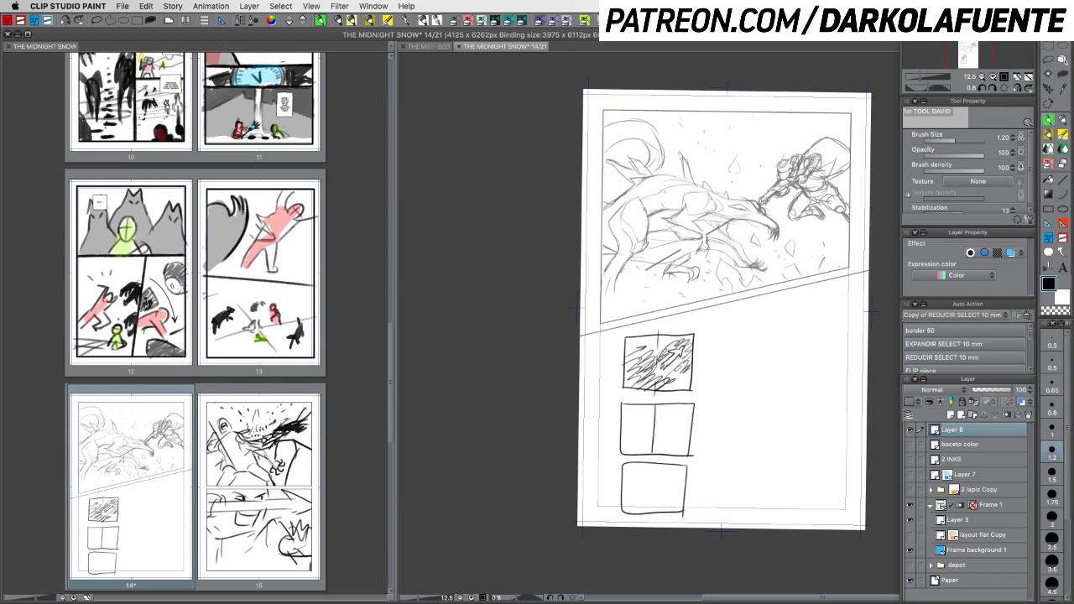
{"action": "mouse_move", "coordinate": [653, 426]}
{"action": "left_mouse_down"}
{"action": "mouse_move", "coordinate": [673, 457]}
{"action": "mouse_move", "coordinate": [677, 437]}
{"action": "mouse_move", "coordinate": [684, 453]}
{"action": "mouse_move", "coordinate": [688, 425]}
{"action": "mouse_move", "coordinate": [691, 435]}
{"action": "mouse_move", "coordinate": [675, 411]}
{"action": "left_mouse_up"}
{"action": "left_click_drag", "start_coordinate": [666, 416], "coordinate": [678, 411]}
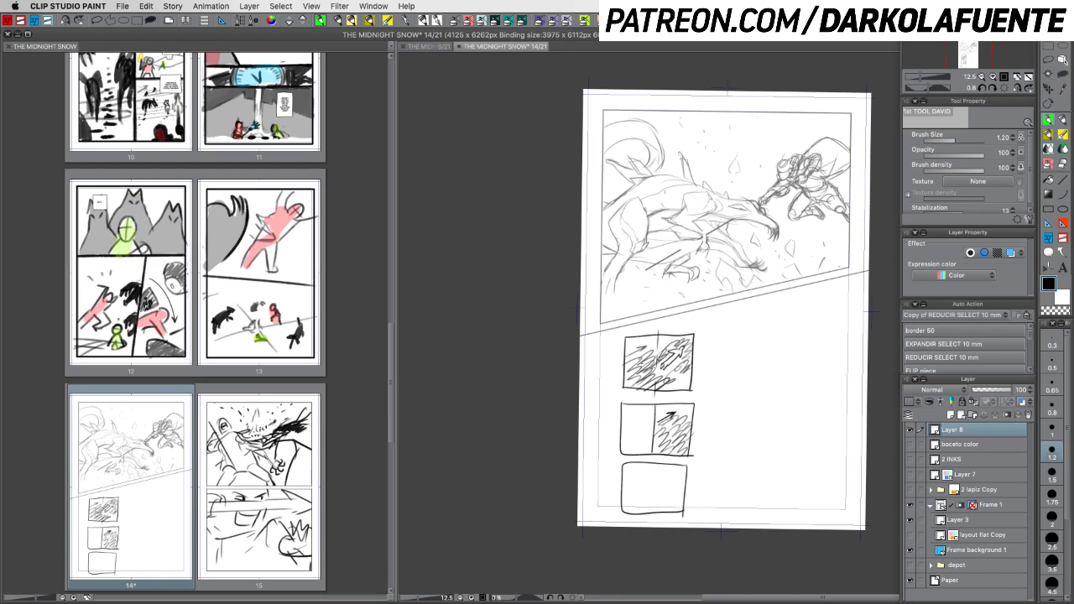
Add an arrow to the first box's left half, then divide the third box into a hatched left half and a panelled right half
{"action": "left_click_drag", "start_coordinate": [625, 356], "coordinate": [644, 352]}
{"action": "left_click_drag", "start_coordinate": [652, 466], "coordinate": [653, 515]}
{"action": "mouse_move", "coordinate": [625, 480]}
{"action": "left_mouse_down"}
{"action": "mouse_move", "coordinate": [635, 511]}
{"action": "mouse_move", "coordinate": [630, 488]}
{"action": "mouse_move", "coordinate": [646, 489]}
{"action": "mouse_move", "coordinate": [636, 470]}
{"action": "mouse_move", "coordinate": [649, 465]}
{"action": "mouse_move", "coordinate": [642, 478]}
{"action": "mouse_move", "coordinate": [686, 486]}
{"action": "mouse_move", "coordinate": [672, 483]}
{"action": "mouse_move", "coordinate": [662, 512]}
{"action": "mouse_move", "coordinate": [682, 484]}
{"action": "mouse_move", "coordinate": [675, 514]}
{"action": "left_mouse_up"}
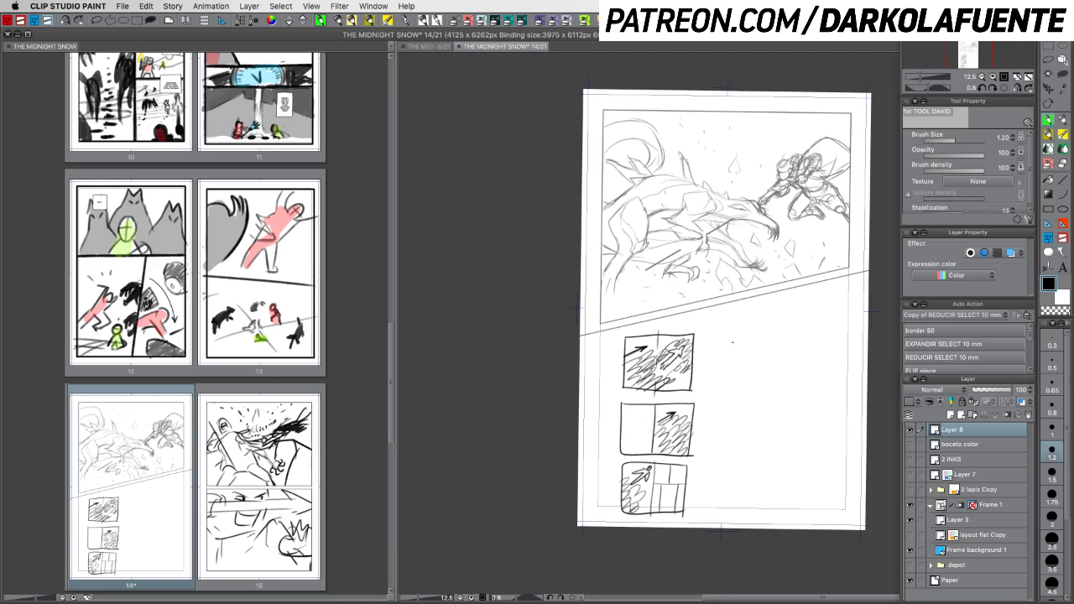
Delete the layer with the box diagrams and show the 2 INKS and 2 lapiz Copy layers again, leaving Layer 7 hidden
{"action": "left_click", "coordinate": [1029, 415]}
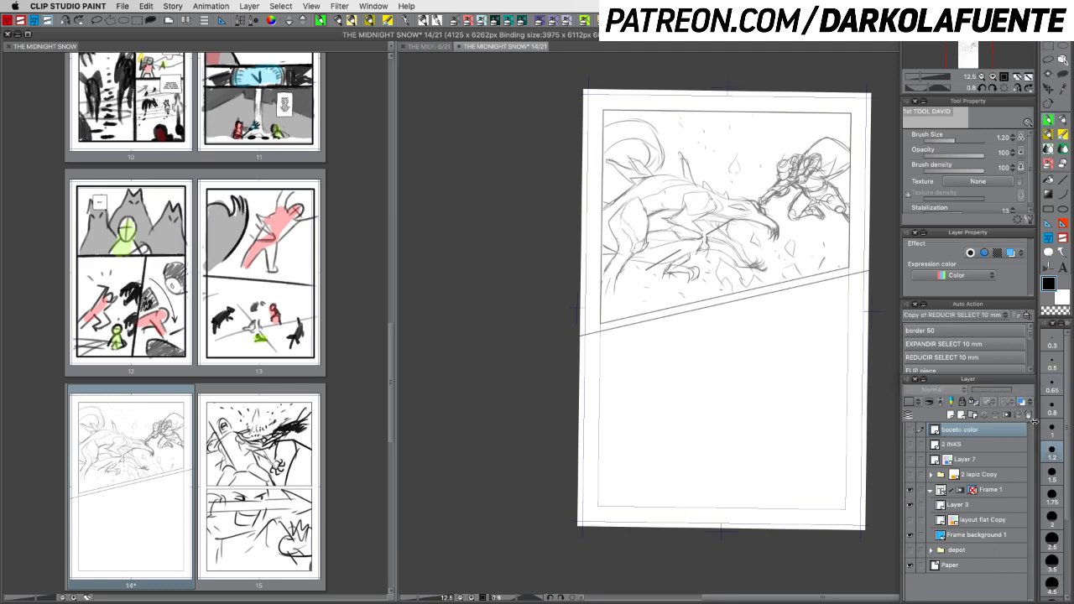
{"action": "left_click", "coordinate": [911, 444]}
{"action": "left_click", "coordinate": [910, 459]}
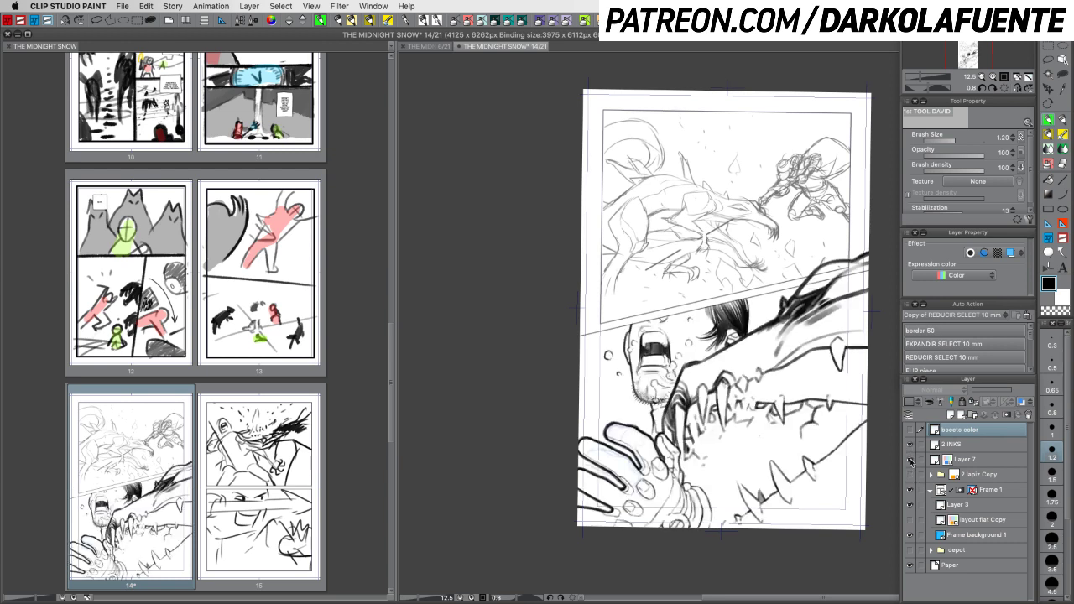
{"action": "left_click", "coordinate": [910, 459]}
{"action": "left_click", "coordinate": [910, 474]}
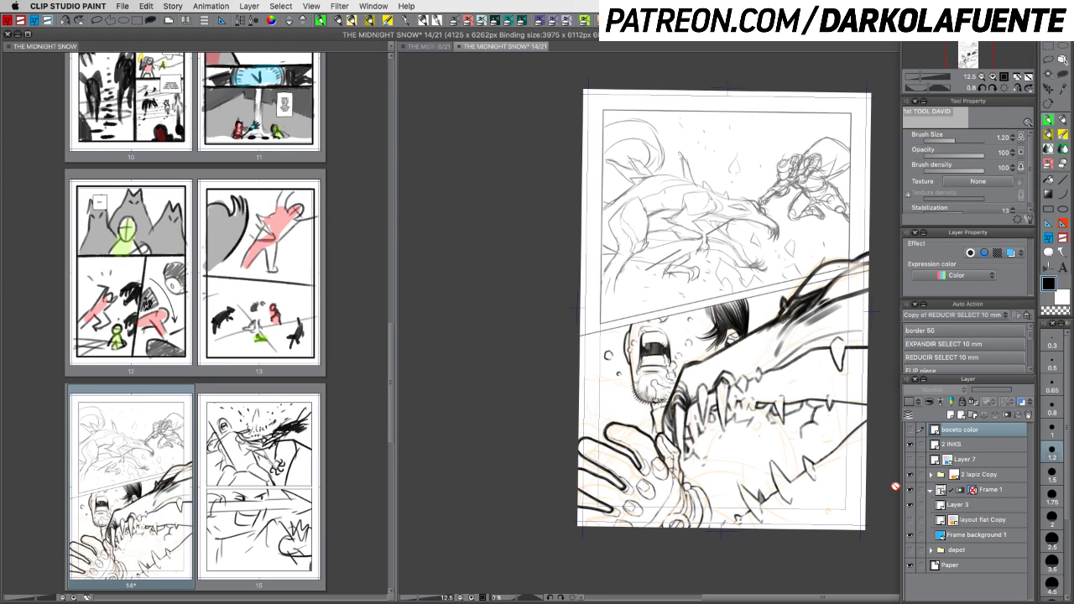
Shrink the page thumbnails and narrow the page overview to a single column of spreads
{"action": "left_click", "coordinate": [65, 597]}
{"action": "left_click", "coordinate": [65, 597]}
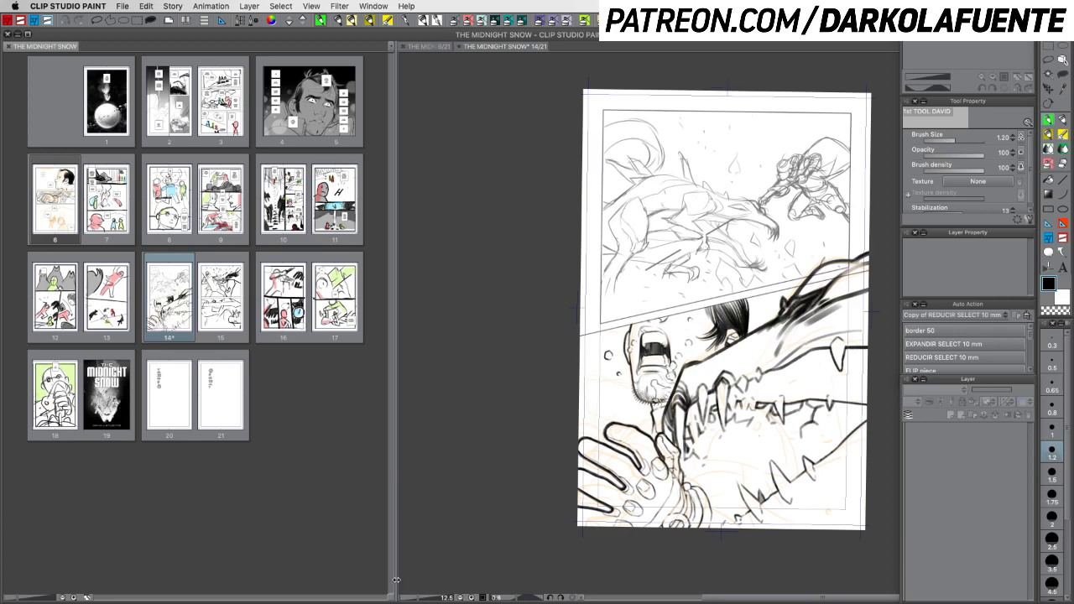
{"action": "left_click_drag", "start_coordinate": [395, 581], "coordinate": [220, 561]}
{"action": "left_click_drag", "start_coordinate": [187, 552], "coordinate": [140, 541]}
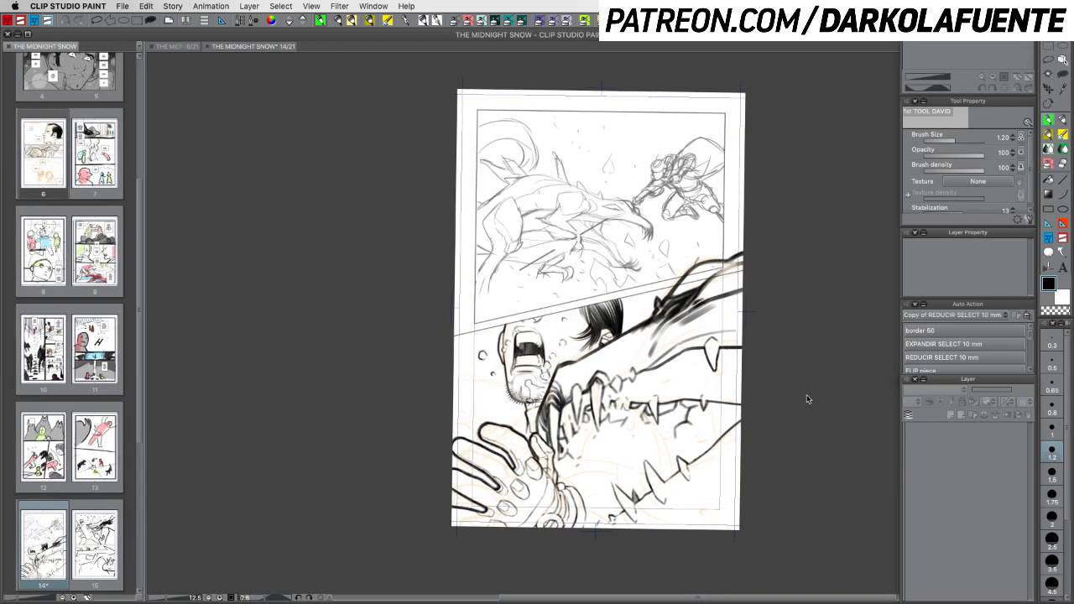
Make 2 INKS the active layer, set the brush size to 2.5, and save page 14
{"action": "left_click", "coordinate": [973, 445]}
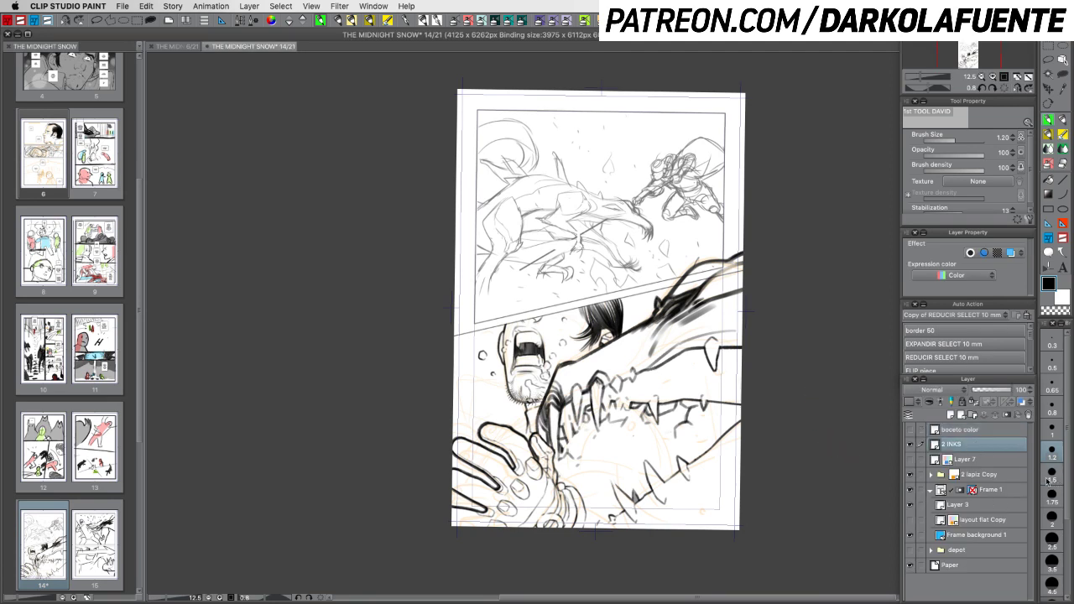
{"action": "left_click", "coordinate": [1053, 540]}
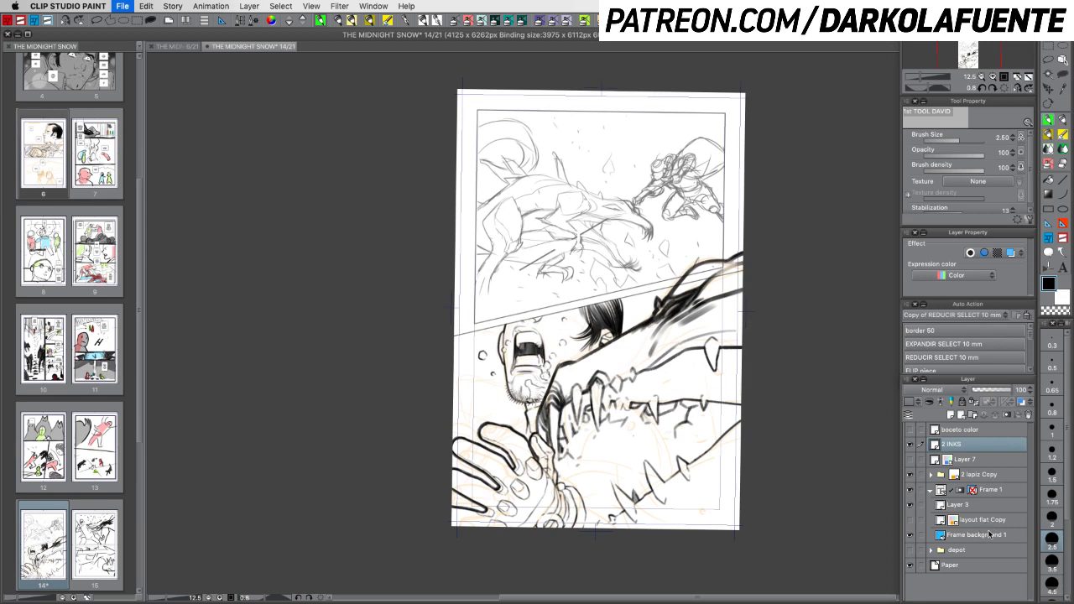
{"action": "key", "text": "super+s"}
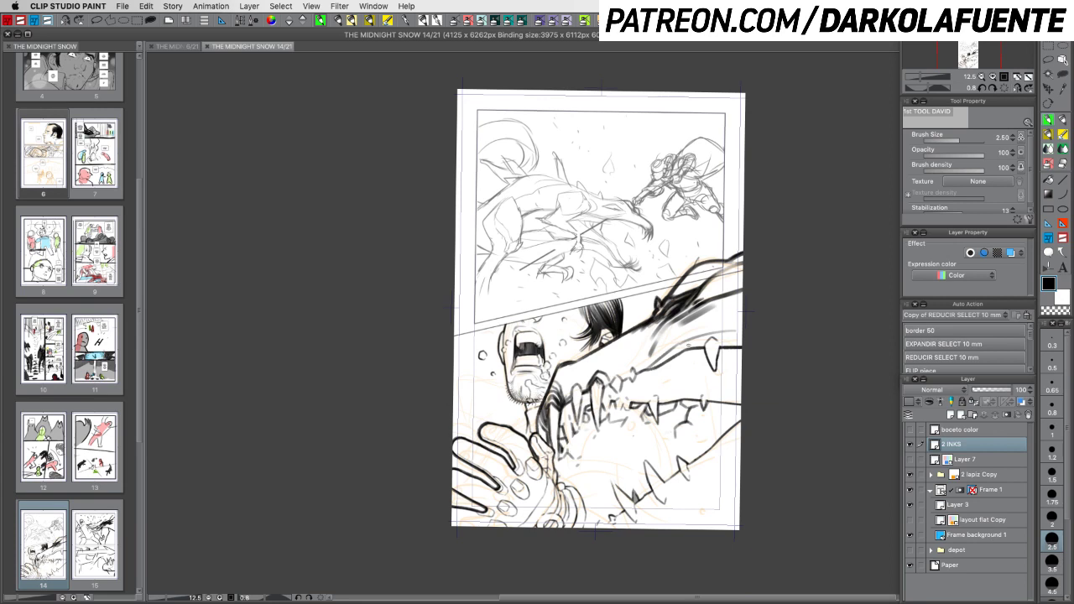
Try to ink the curved upper line of the tongue inside the beast's open jaws
{"action": "left_click", "coordinate": [713, 325]}
{"action": "key", "text": "super+z"}
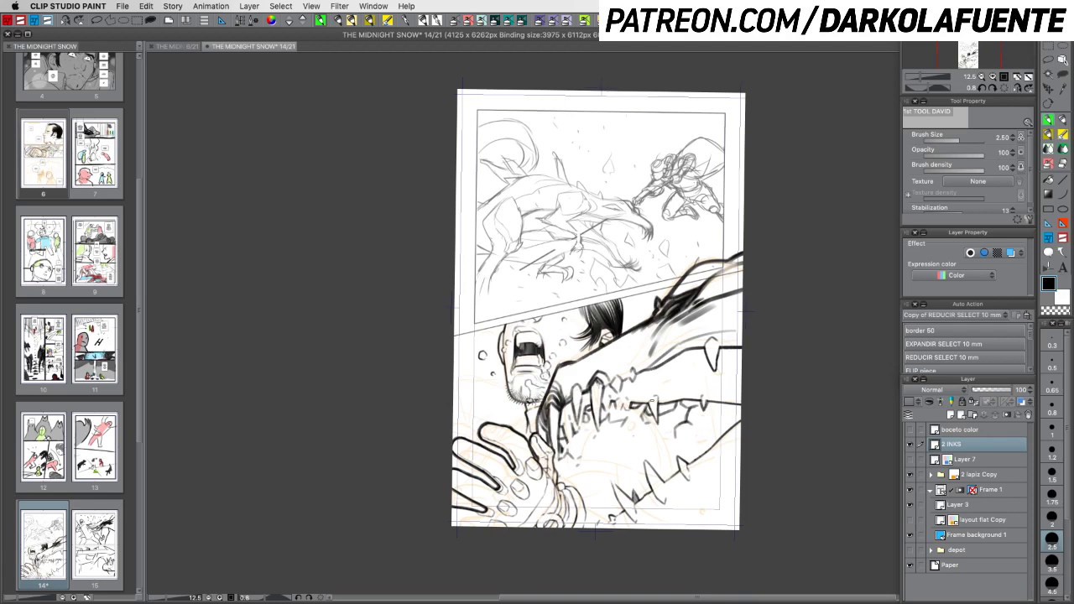
{"action": "left_click_drag", "start_coordinate": [560, 483], "coordinate": [638, 442]}
{"action": "left_click", "coordinate": [993, 77]}
{"action": "left_click_drag", "start_coordinate": [739, 458], "coordinate": [702, 191]}
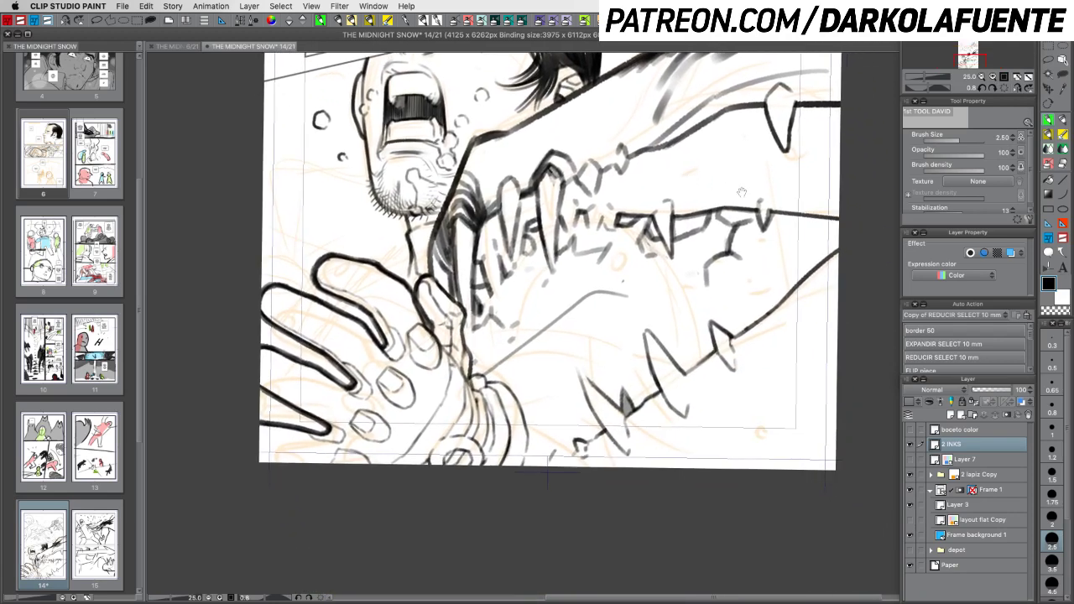
{"action": "key", "text": "super+z"}
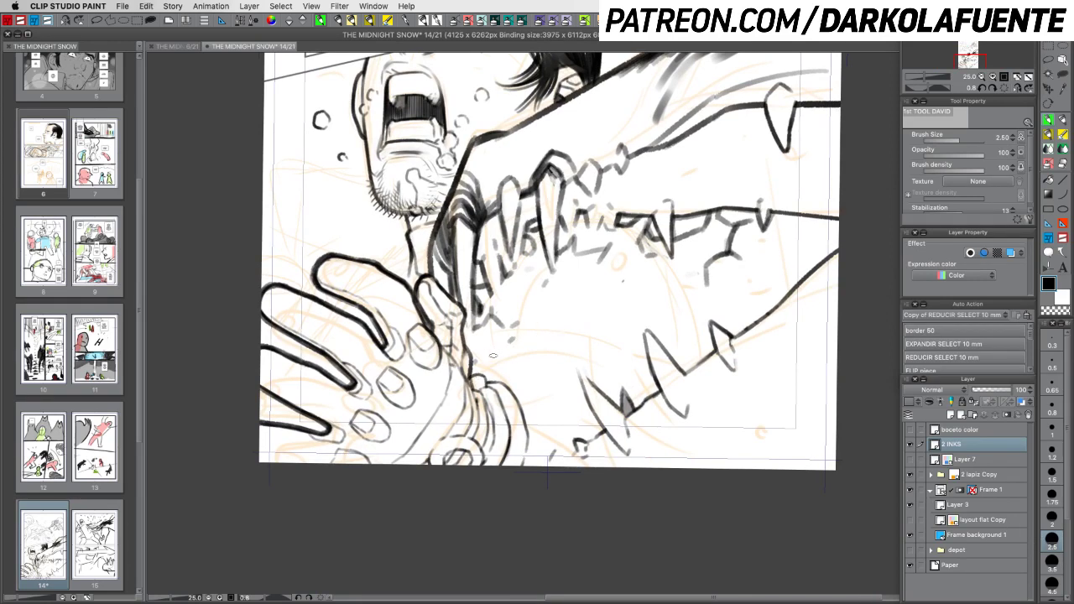
{"action": "mouse_move", "coordinate": [480, 371]}
{"action": "left_mouse_down"}
{"action": "mouse_move", "coordinate": [569, 317]}
{"action": "mouse_move", "coordinate": [692, 317]}
{"action": "left_mouse_up"}
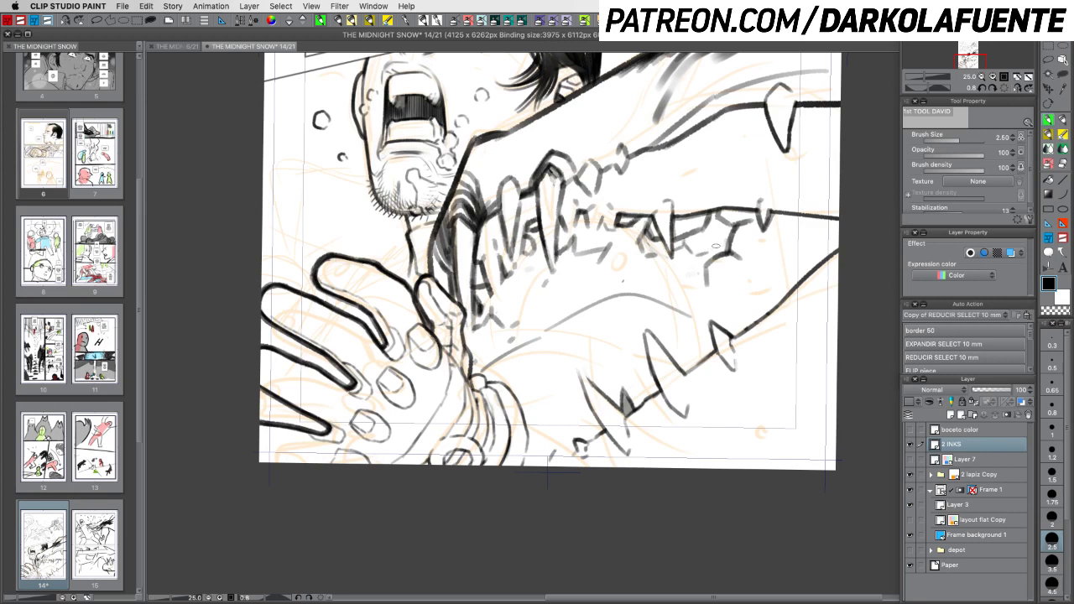
Ink the jagged gum folds joining the upper and lower jaws at the corner of the beast's mouth
{"action": "left_click", "coordinate": [990, 77]}
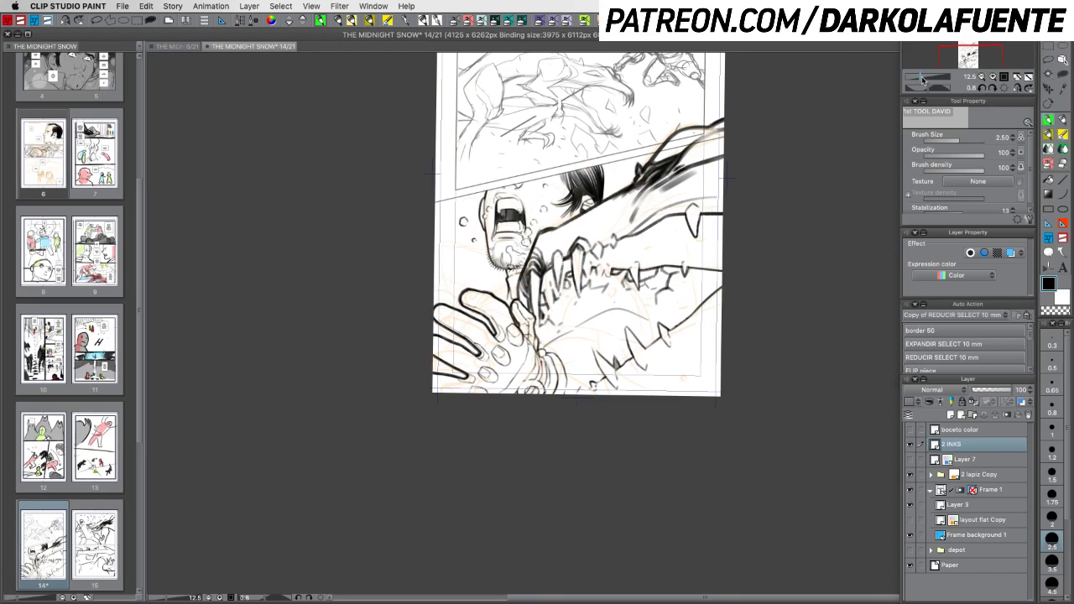
{"action": "left_click_drag", "start_coordinate": [920, 76], "coordinate": [921, 76]}
{"action": "left_click_drag", "start_coordinate": [742, 289], "coordinate": [716, 369]}
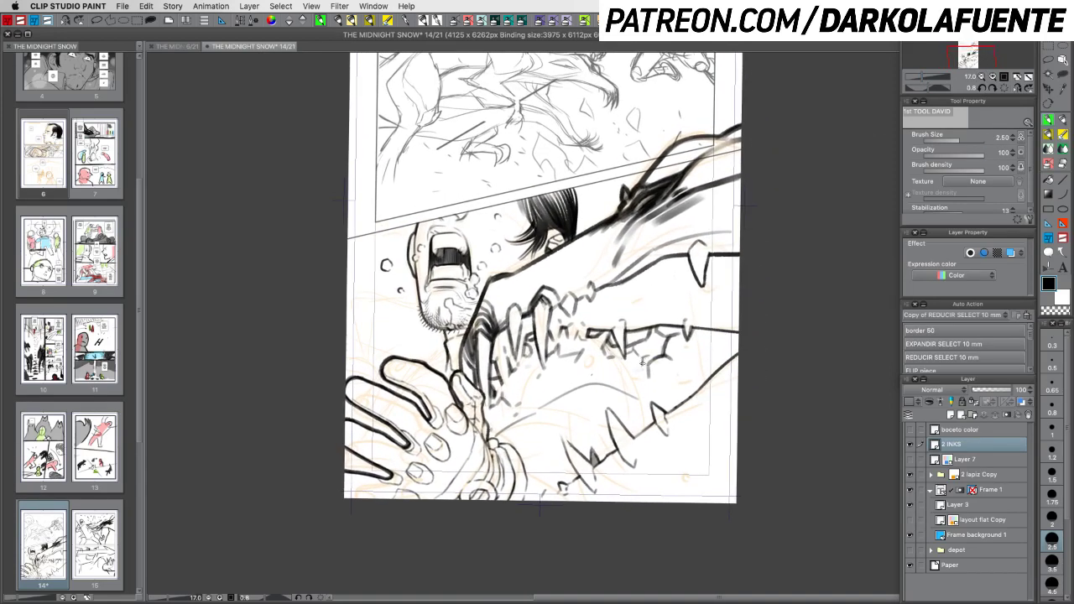
{"action": "left_click_drag", "start_coordinate": [641, 366], "coordinate": [646, 379]}
{"action": "key", "text": "super+z"}
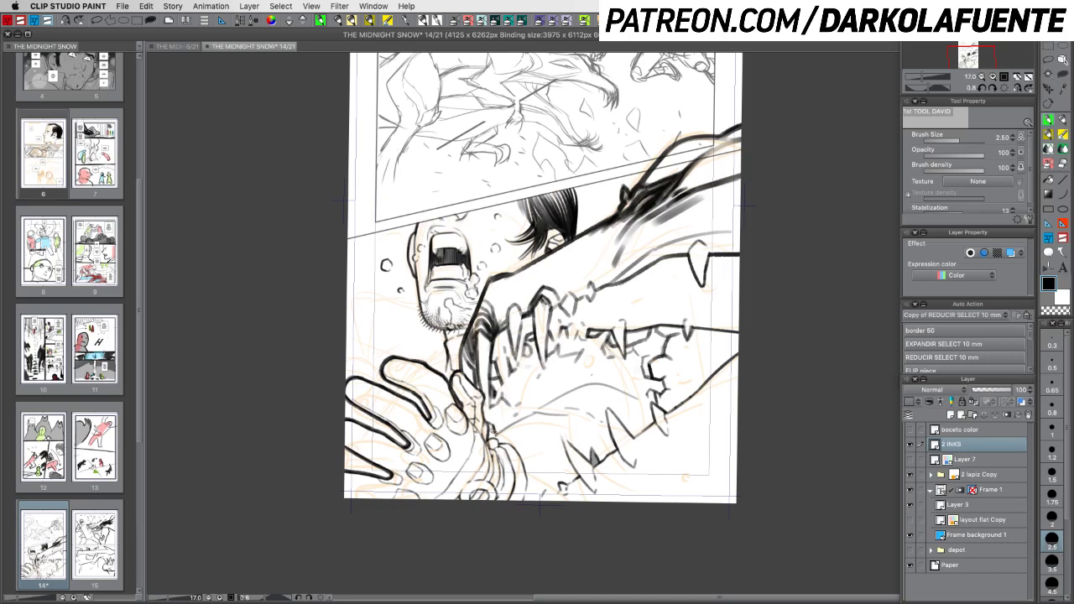
Erase the tongue curve and ink the front teeth at the lower tip of the beast's jaw
{"action": "key", "text": "c"}
{"action": "key", "text": "c"}
{"action": "key", "text": "c"}
{"action": "key", "text": "c"}
{"action": "mouse_move", "coordinate": [498, 443]}
{"action": "left_mouse_down"}
{"action": "mouse_move", "coordinate": [515, 446]}
{"action": "mouse_move", "coordinate": [536, 484]}
{"action": "left_mouse_up"}
{"action": "left_click_drag", "start_coordinate": [556, 467], "coordinate": [563, 483]}
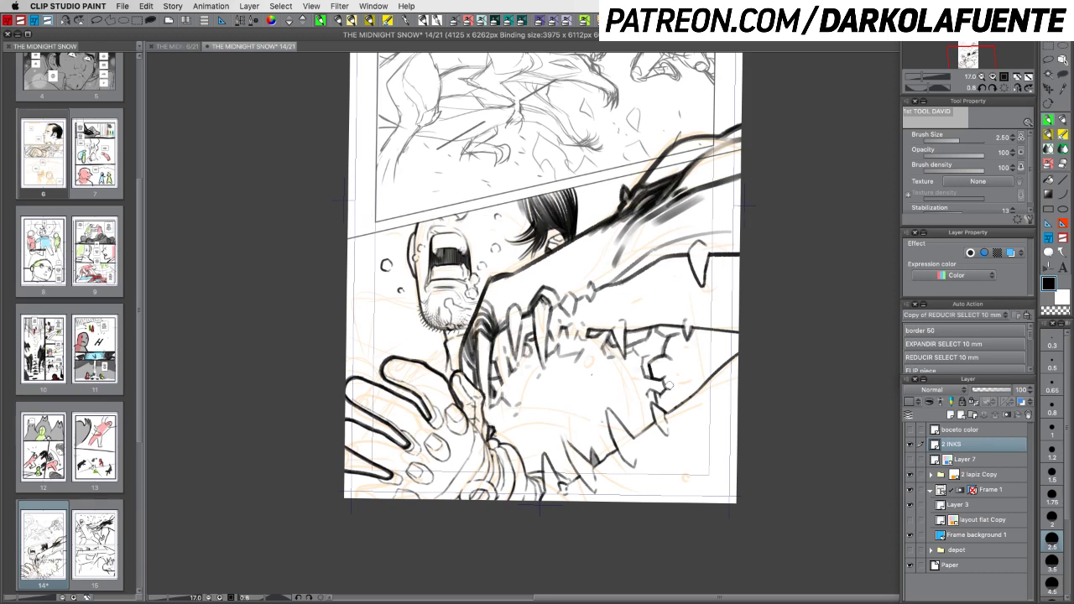
Ink a new curved tongue outline above the lower row of teeth
{"action": "key", "text": "shift+space"}
{"action": "left_click_drag", "start_coordinate": [703, 420], "coordinate": [671, 444]}
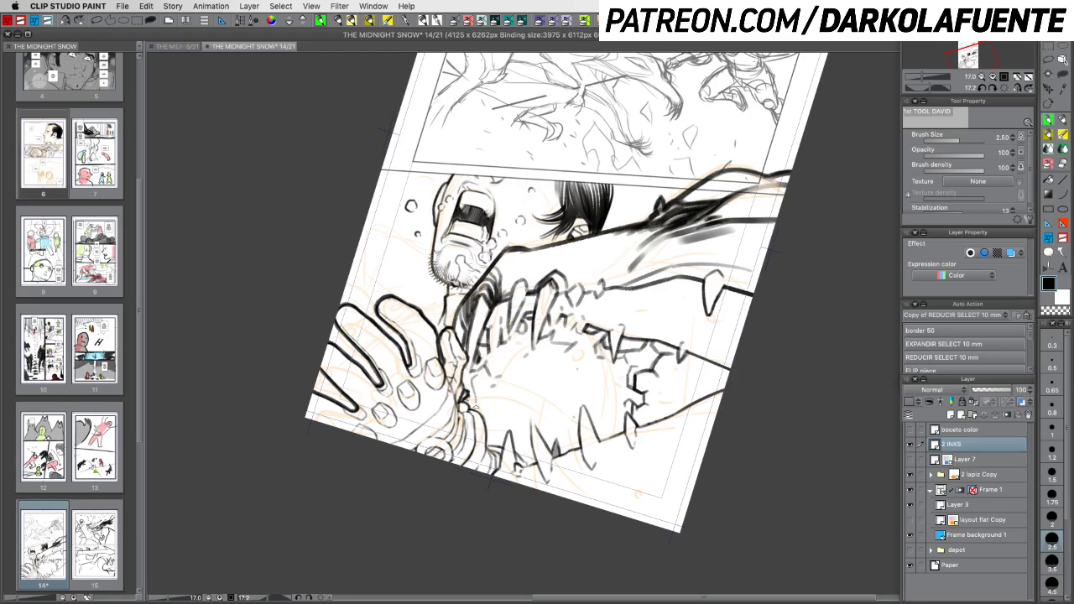
{"action": "left_click_drag", "start_coordinate": [473, 376], "coordinate": [486, 368]}
{"action": "mouse_move", "coordinate": [496, 443]}
{"action": "left_mouse_down"}
{"action": "mouse_move", "coordinate": [518, 410]}
{"action": "mouse_move", "coordinate": [622, 396]}
{"action": "left_mouse_up"}
{"action": "key", "text": "c"}
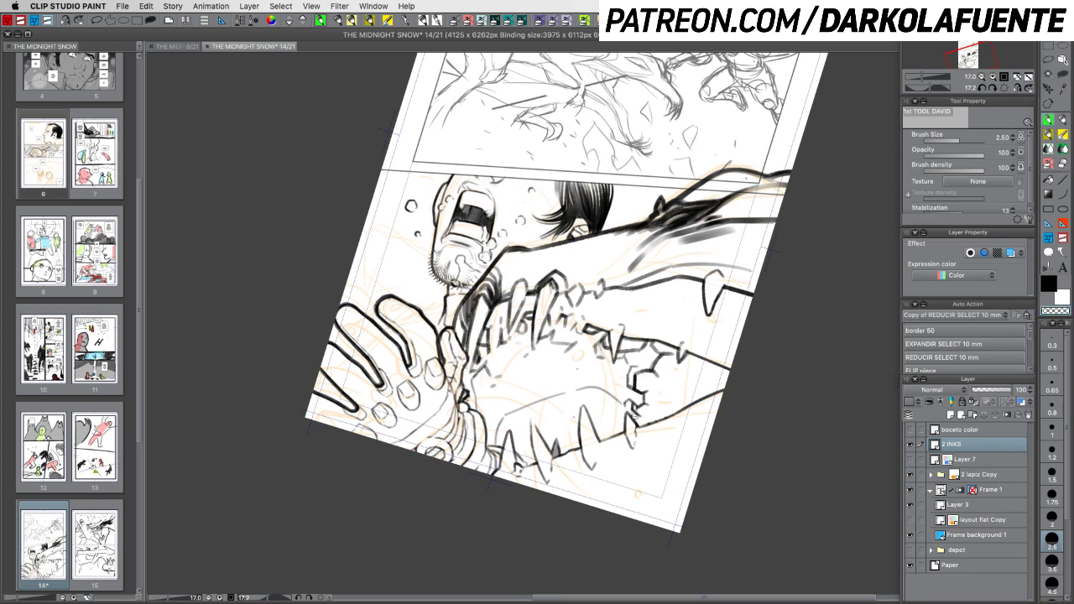
{"action": "key", "text": "c"}
{"action": "key", "text": "super+z"}
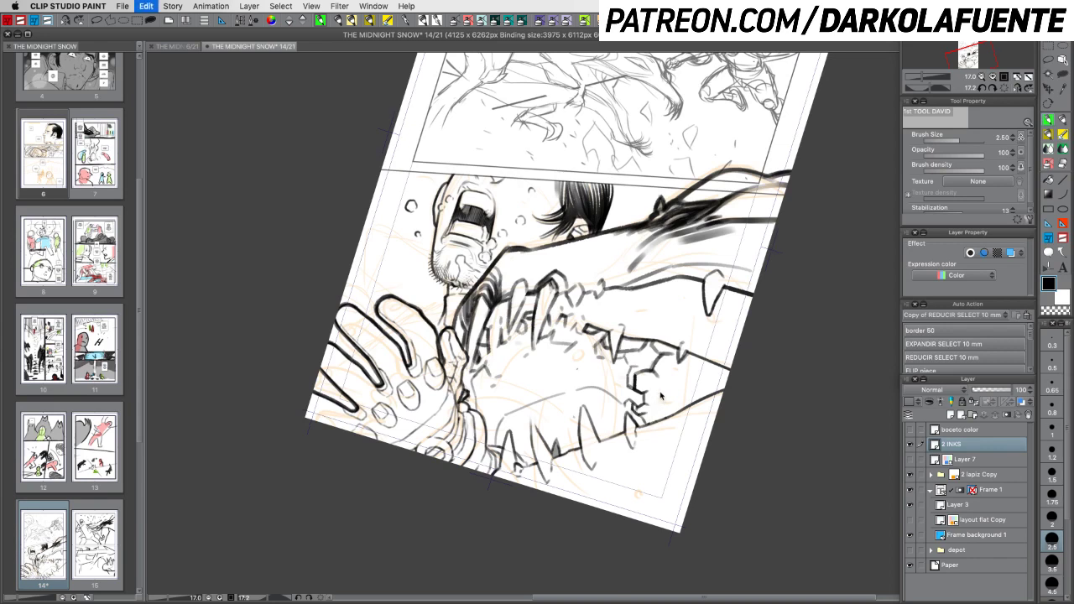
Add rounded gum shapes at the corner of the beast's mouth and touch up the tongue line
{"action": "mouse_move", "coordinate": [658, 389]}
{"action": "left_mouse_down"}
{"action": "mouse_move", "coordinate": [645, 412]}
{"action": "mouse_move", "coordinate": [685, 405]}
{"action": "mouse_move", "coordinate": [651, 413]}
{"action": "left_mouse_up"}
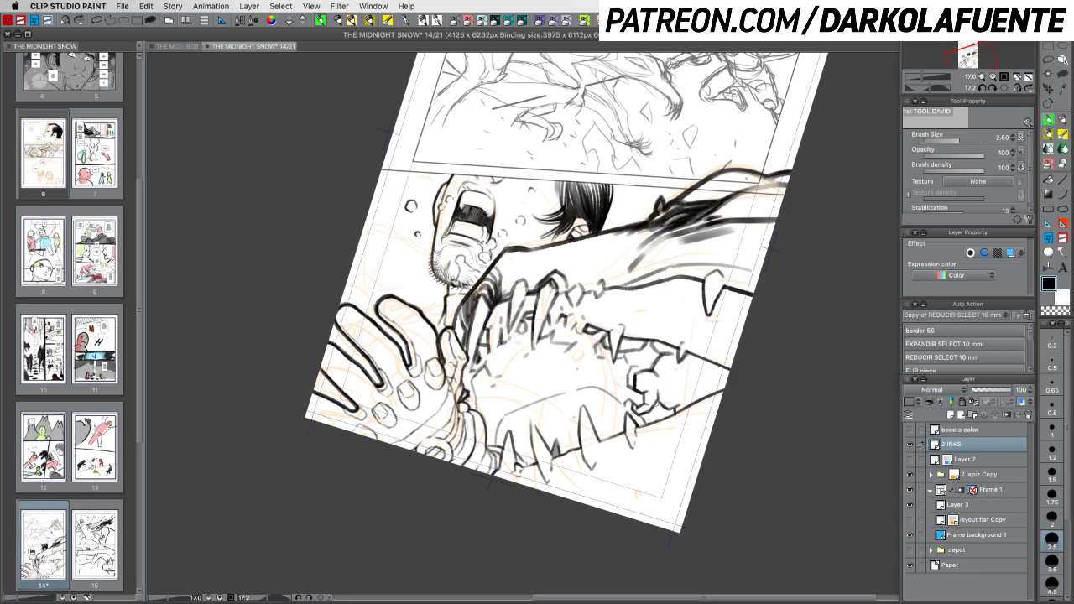
{"action": "mouse_move", "coordinate": [550, 413]}
{"action": "left_mouse_down"}
{"action": "mouse_move", "coordinate": [591, 383]}
{"action": "mouse_move", "coordinate": [580, 394]}
{"action": "left_mouse_up"}
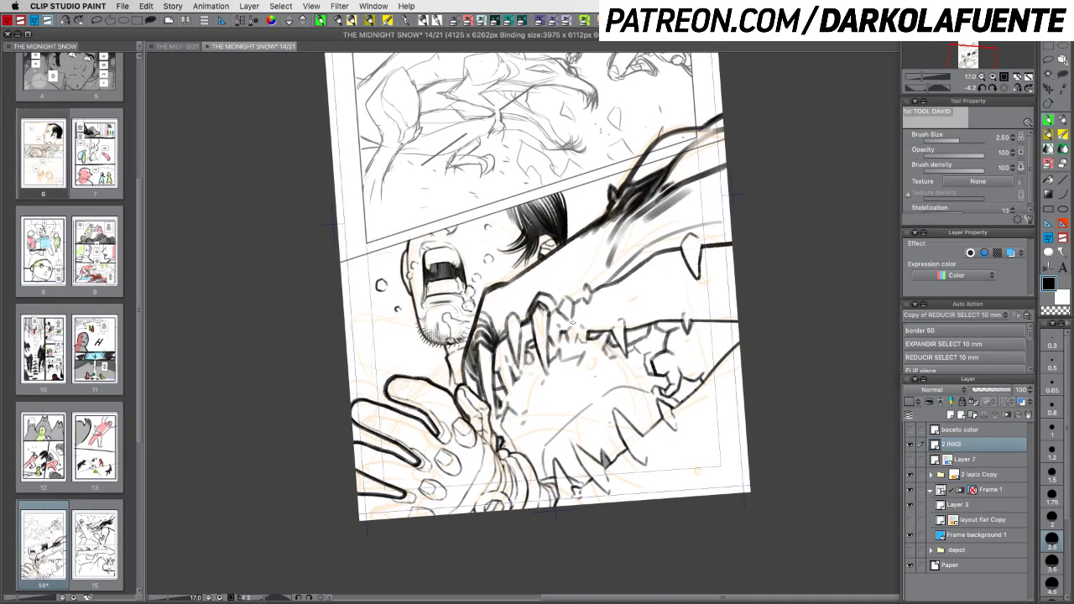
{"action": "key", "text": "c"}
{"action": "key", "text": "c"}
Refine the front teeth of the lower jaw and clean up the line art around the tongue
{"action": "key", "text": "r"}
{"action": "mouse_move", "coordinate": [758, 435]}
{"action": "left_mouse_down"}
{"action": "mouse_move", "coordinate": [732, 481]}
{"action": "mouse_move", "coordinate": [762, 467]}
{"action": "mouse_move", "coordinate": [801, 315]}
{"action": "left_mouse_up"}
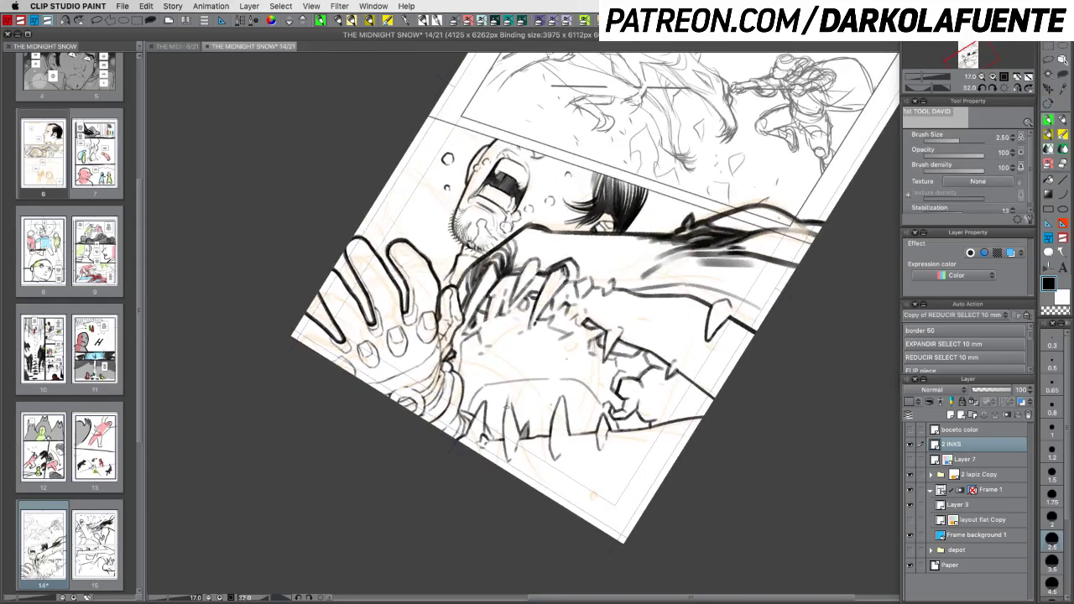
{"action": "key", "text": "c"}
{"action": "key", "text": "c"}
{"action": "left_click_drag", "start_coordinate": [505, 416], "coordinate": [508, 396]}
{"action": "key", "text": "c"}
{"action": "key", "text": "r"}
{"action": "left_click_drag", "start_coordinate": [635, 420], "coordinate": [787, 353]}
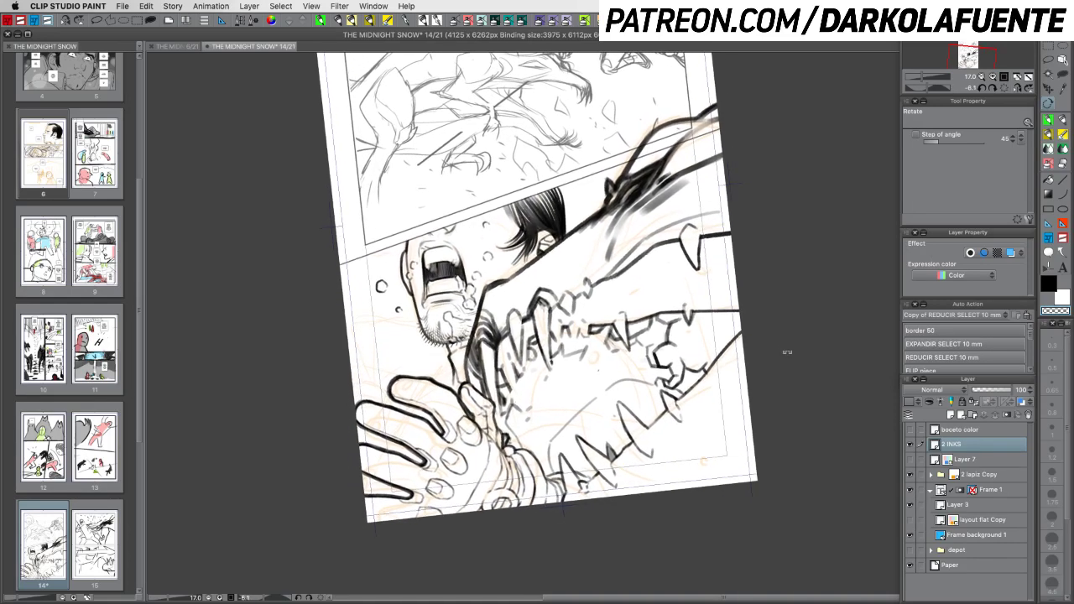
{"action": "left_click_drag", "start_coordinate": [635, 407], "coordinate": [683, 333]}
{"action": "mouse_move", "coordinate": [633, 359]}
{"action": "left_mouse_down"}
{"action": "mouse_move", "coordinate": [646, 343]}
{"action": "mouse_move", "coordinate": [639, 355]}
{"action": "left_mouse_up"}
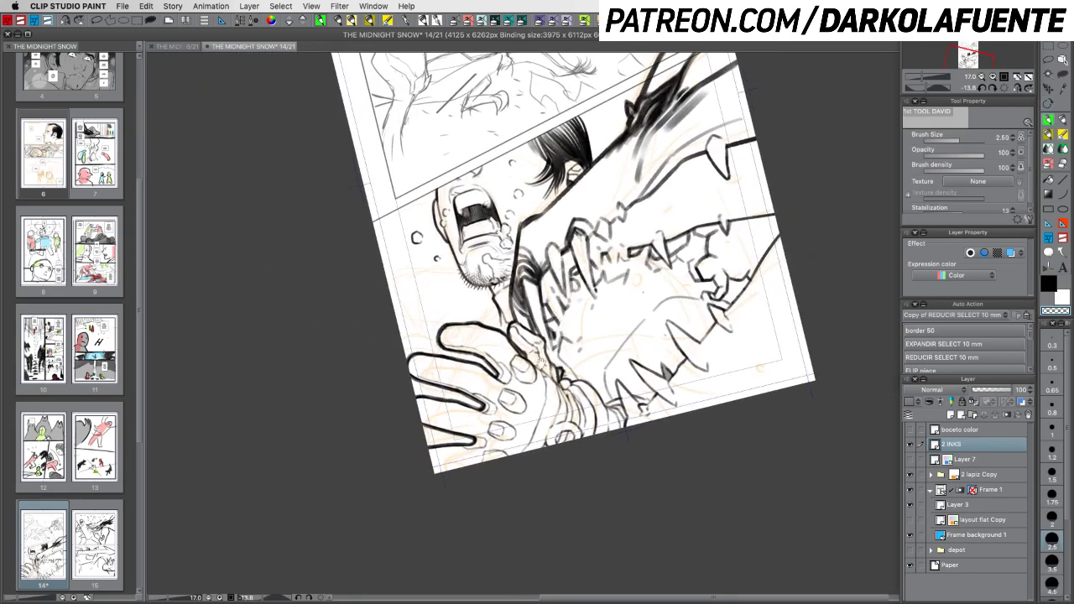
{"action": "left_click_drag", "start_coordinate": [525, 361], "coordinate": [629, 382]}
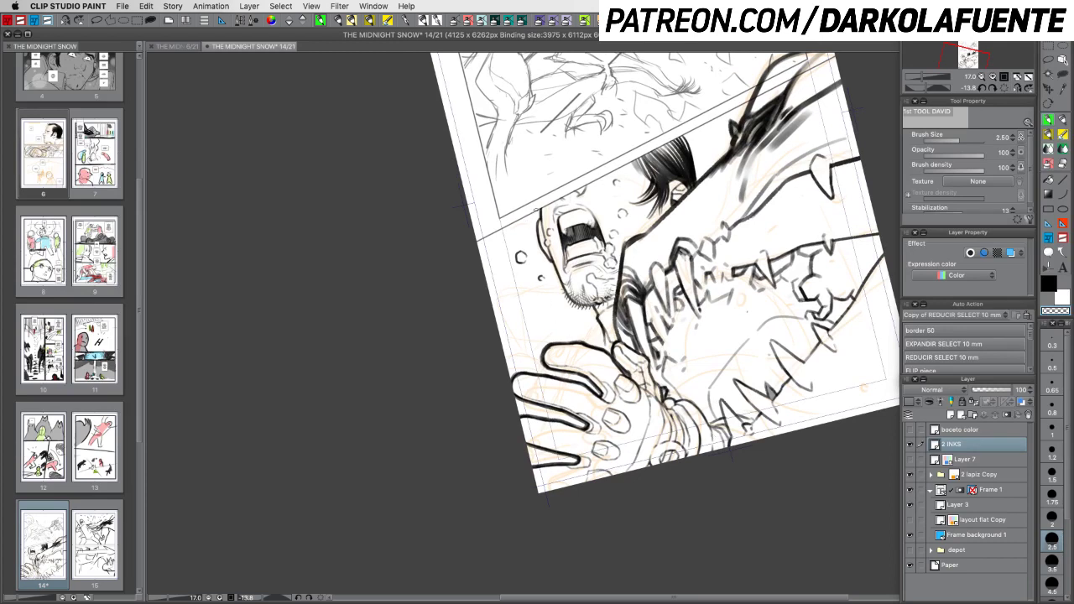
{"action": "key", "text": "c"}
{"action": "mouse_move", "coordinate": [537, 209]}
{"action": "left_mouse_down"}
{"action": "mouse_move", "coordinate": [517, 225]}
{"action": "mouse_move", "coordinate": [535, 219]}
{"action": "mouse_move", "coordinate": [527, 231]}
{"action": "left_mouse_up"}
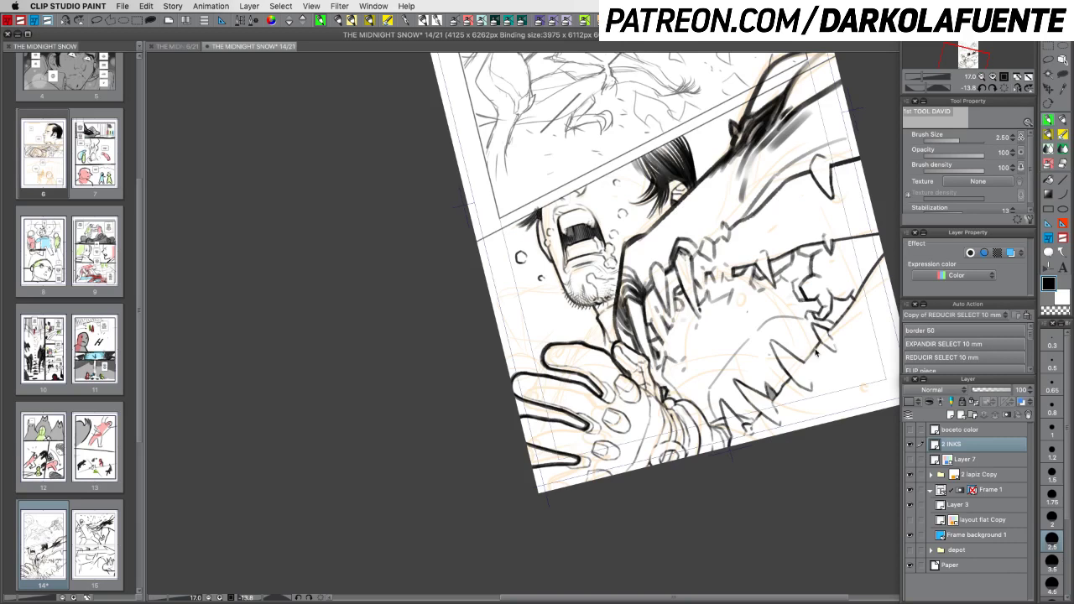
{"action": "key", "text": "super+z"}
{"action": "key", "text": "super+z"}
{"action": "key", "text": "super+z"}
{"action": "key", "text": "super+z"}
Touch up the hair near the man's ear and hide the 2 lapiz Copy folder
{"action": "mouse_move", "coordinate": [692, 171]}
{"action": "left_mouse_down"}
{"action": "mouse_move", "coordinate": [698, 182]}
{"action": "mouse_move", "coordinate": [706, 172]}
{"action": "left_mouse_up"}
{"action": "key", "text": "c"}
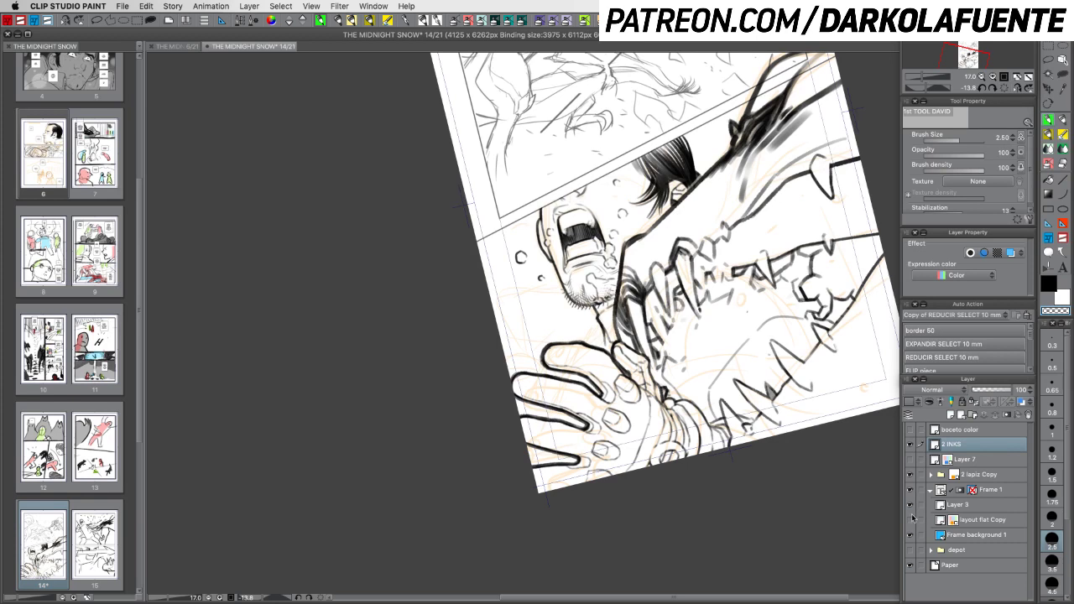
{"action": "left_click", "coordinate": [913, 474]}
{"action": "left_click_drag", "start_coordinate": [742, 400], "coordinate": [658, 393]}
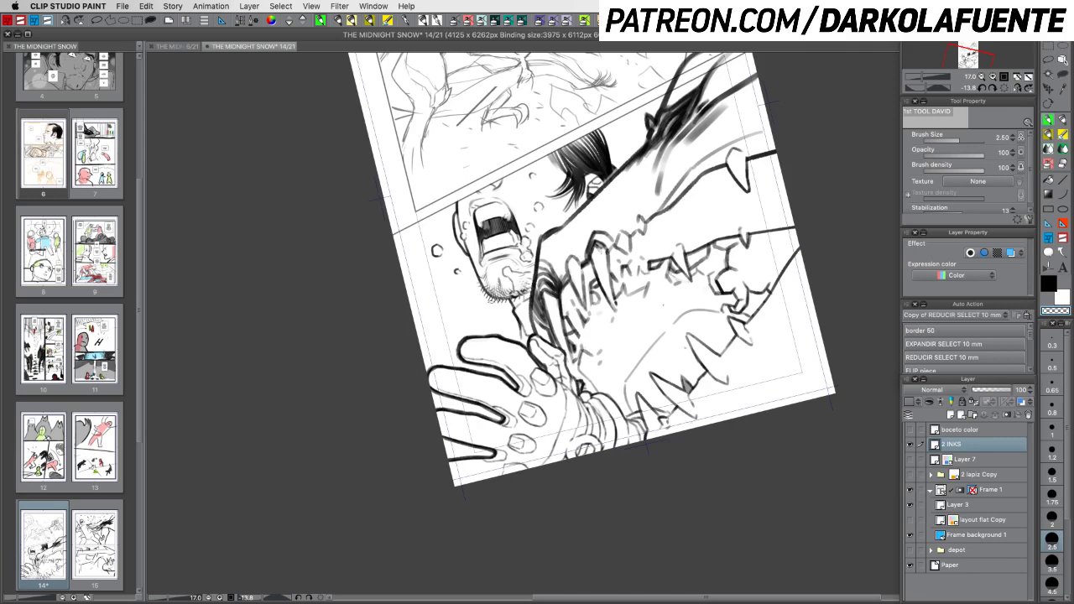
Ink the man's shoulder line behind his raised hand and save page 14
{"action": "key", "text": "c"}
{"action": "mouse_move", "coordinate": [451, 327]}
{"action": "left_mouse_down"}
{"action": "mouse_move", "coordinate": [441, 357]}
{"action": "mouse_move", "coordinate": [514, 302]}
{"action": "left_mouse_up"}
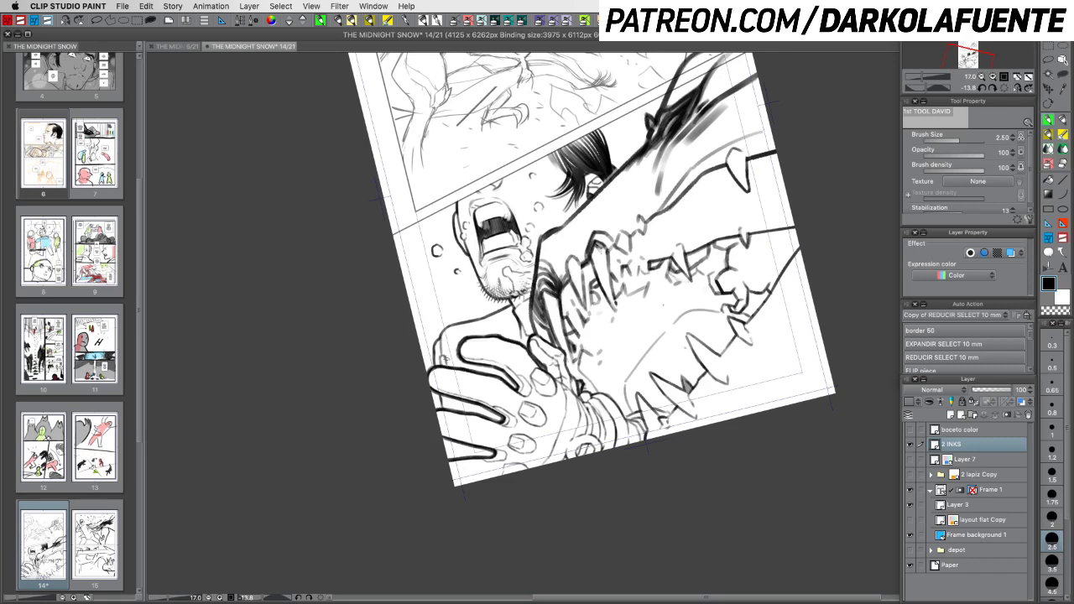
{"action": "key", "text": "c"}
{"action": "key", "text": "c"}
{"action": "key", "text": "super+s"}
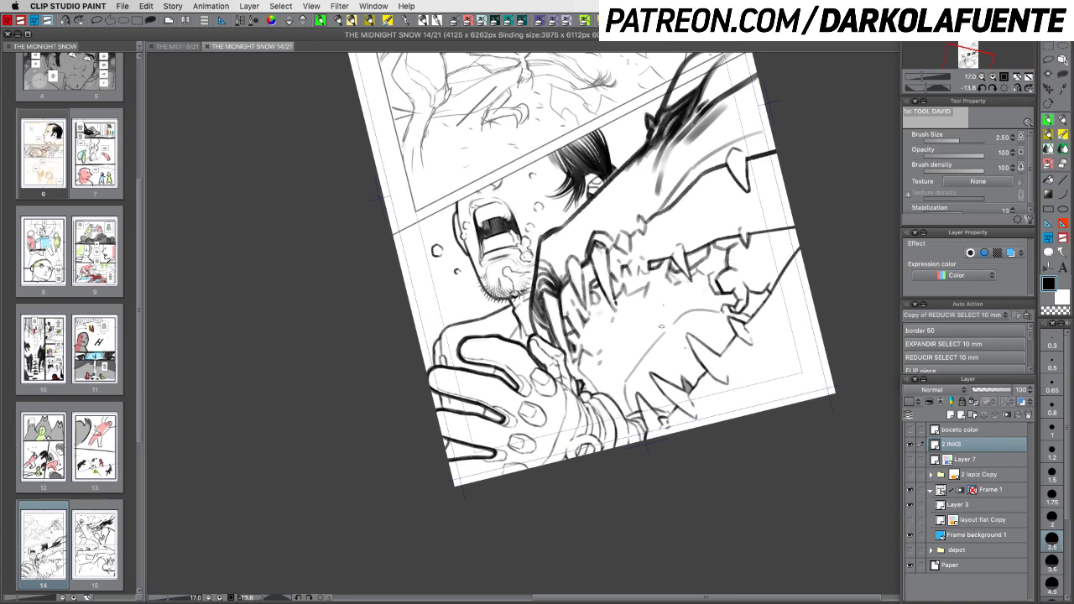
Erase the small drops beside the corner of the screaming man's mouth
{"action": "left_click_drag", "start_coordinate": [661, 330], "coordinate": [602, 375]}
{"action": "key", "text": "r"}
{"action": "mouse_move", "coordinate": [721, 382]}
{"action": "left_mouse_down"}
{"action": "mouse_move", "coordinate": [698, 422]}
{"action": "mouse_move", "coordinate": [745, 447]}
{"action": "mouse_move", "coordinate": [759, 428]}
{"action": "left_mouse_up"}
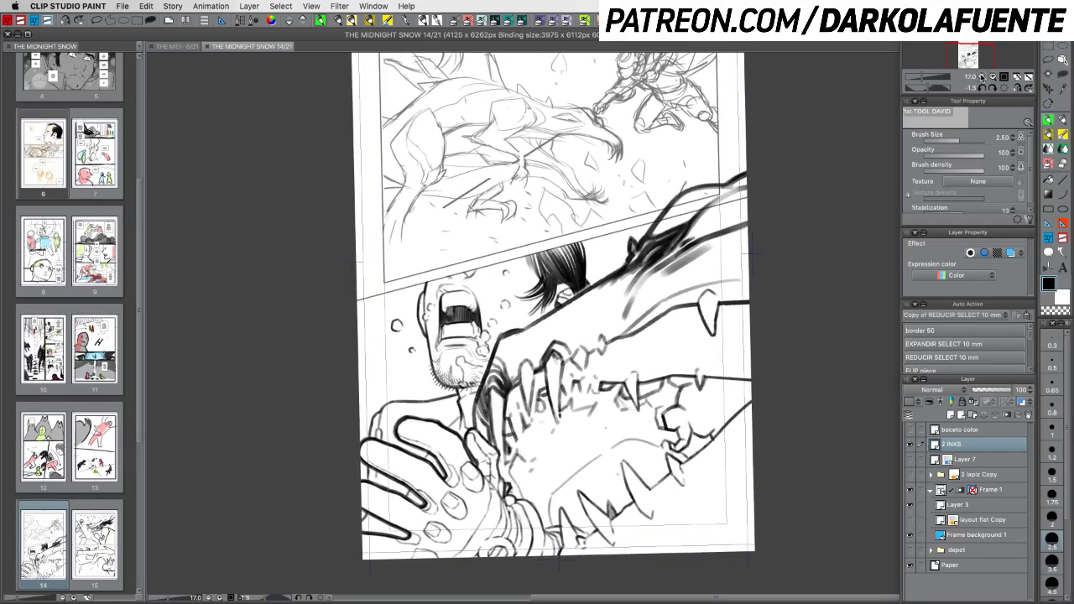
{"action": "left_click", "coordinate": [982, 77]}
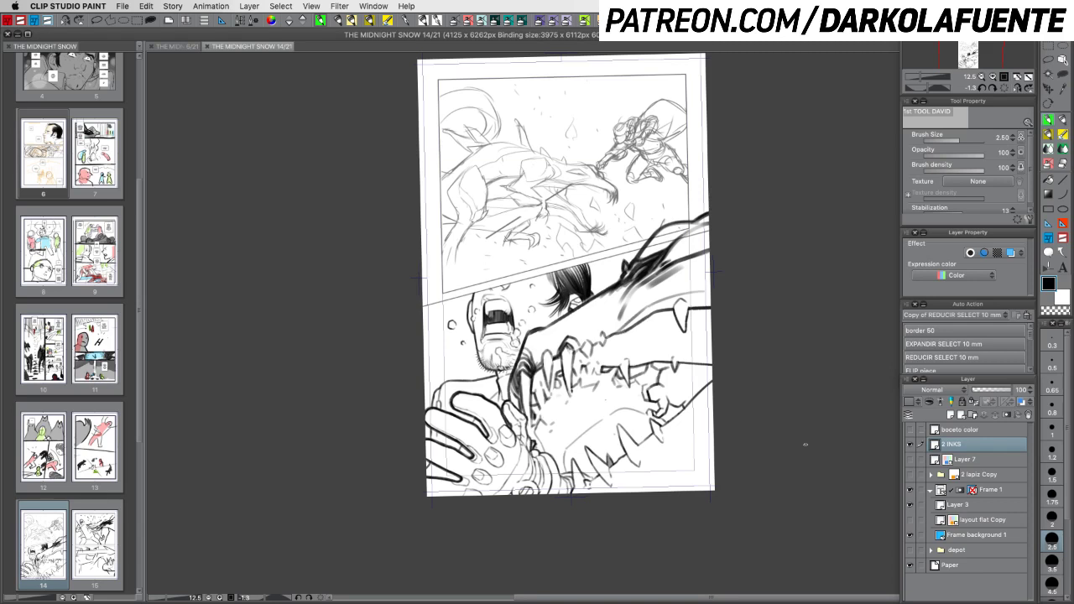
{"action": "key", "text": "super+plus"}
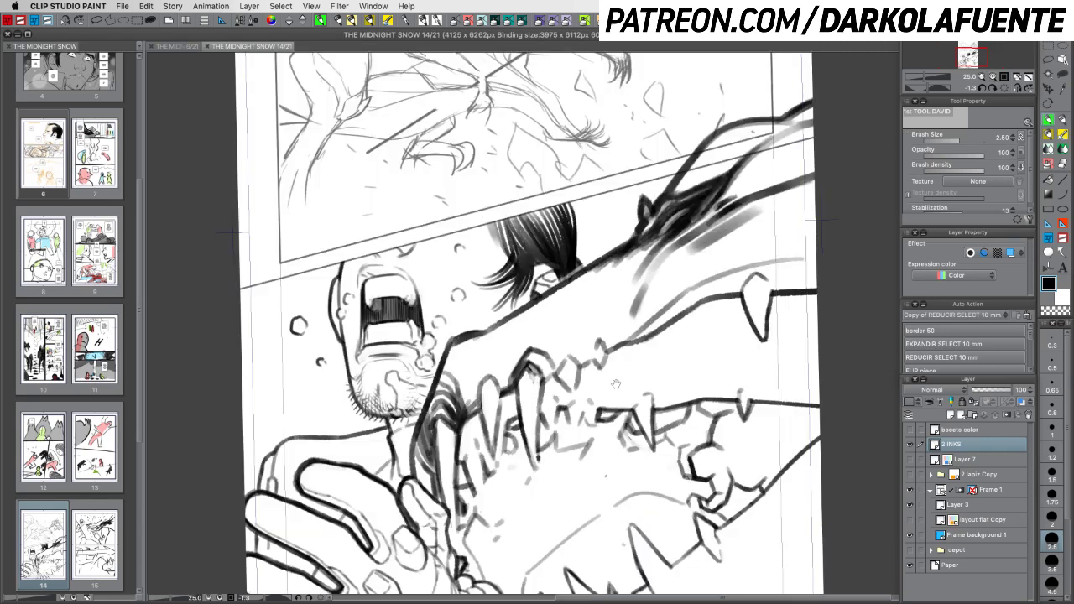
{"action": "left_click_drag", "start_coordinate": [611, 390], "coordinate": [732, 366]}
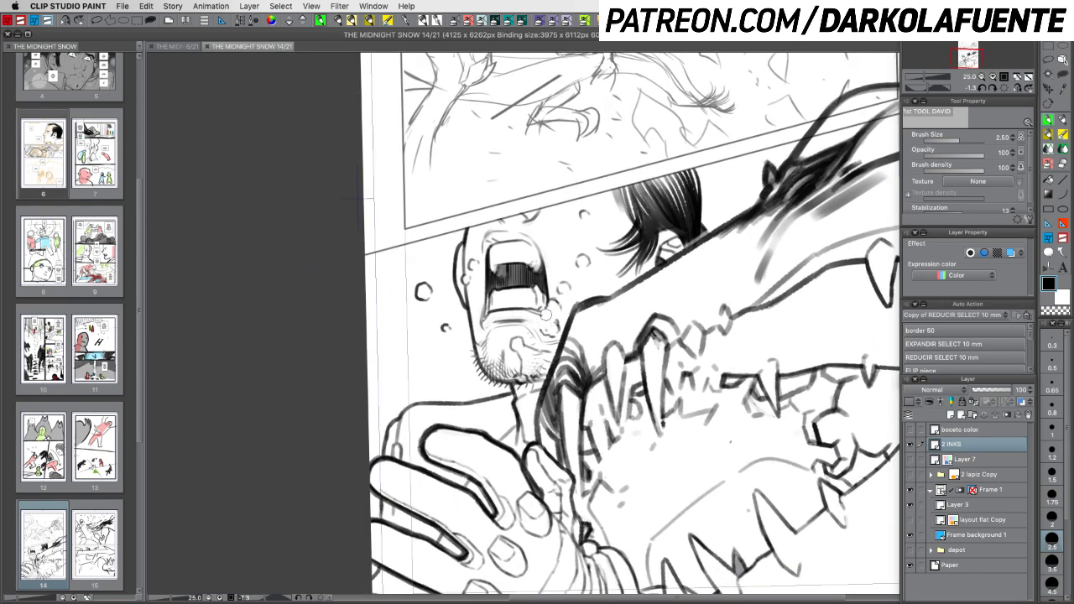
{"action": "mouse_move", "coordinate": [560, 294]}
{"action": "left_mouse_down"}
{"action": "mouse_move", "coordinate": [570, 277]}
{"action": "mouse_move", "coordinate": [543, 306]}
{"action": "left_mouse_up"}
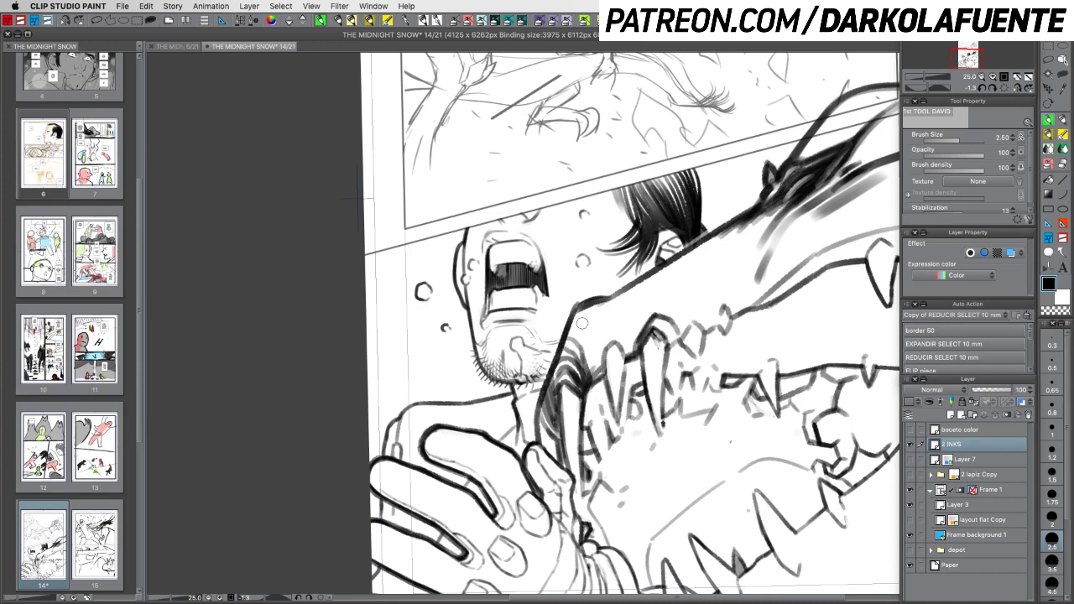
Set the brush size to 2 and ink new spit drops beside the man's mouth and left of his jaw
{"action": "key", "text": "c"}
{"action": "key", "text": "c"}
{"action": "key", "text": "c"}
{"action": "left_click", "coordinate": [1052, 517]}
{"action": "key", "text": "c"}
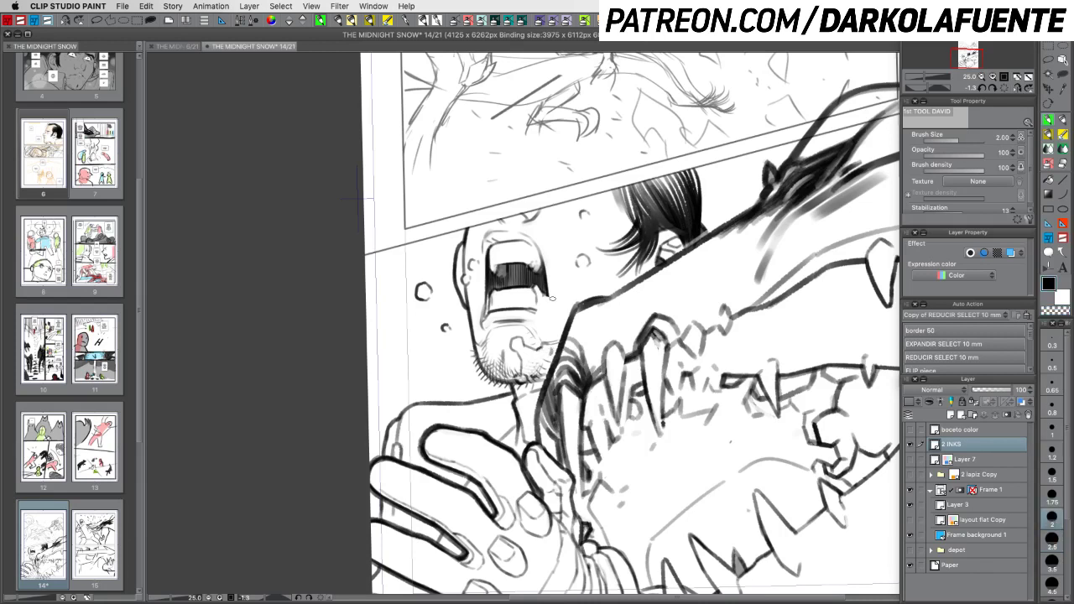
{"action": "mouse_move", "coordinate": [538, 299]}
{"action": "left_mouse_down"}
{"action": "mouse_move", "coordinate": [551, 308]}
{"action": "mouse_move", "coordinate": [535, 313]}
{"action": "mouse_move", "coordinate": [540, 323]}
{"action": "mouse_move", "coordinate": [552, 321]}
{"action": "mouse_move", "coordinate": [541, 325]}
{"action": "mouse_move", "coordinate": [567, 282]}
{"action": "mouse_move", "coordinate": [567, 297]}
{"action": "mouse_move", "coordinate": [585, 293]}
{"action": "mouse_move", "coordinate": [571, 297]}
{"action": "left_mouse_up"}
{"action": "key", "text": "c"}
{"action": "key", "text": "c"}
{"action": "mouse_move", "coordinate": [442, 359]}
{"action": "left_mouse_down"}
{"action": "mouse_move", "coordinate": [437, 367]}
{"action": "mouse_move", "coordinate": [451, 370]}
{"action": "left_mouse_up"}
{"action": "key", "text": "c"}
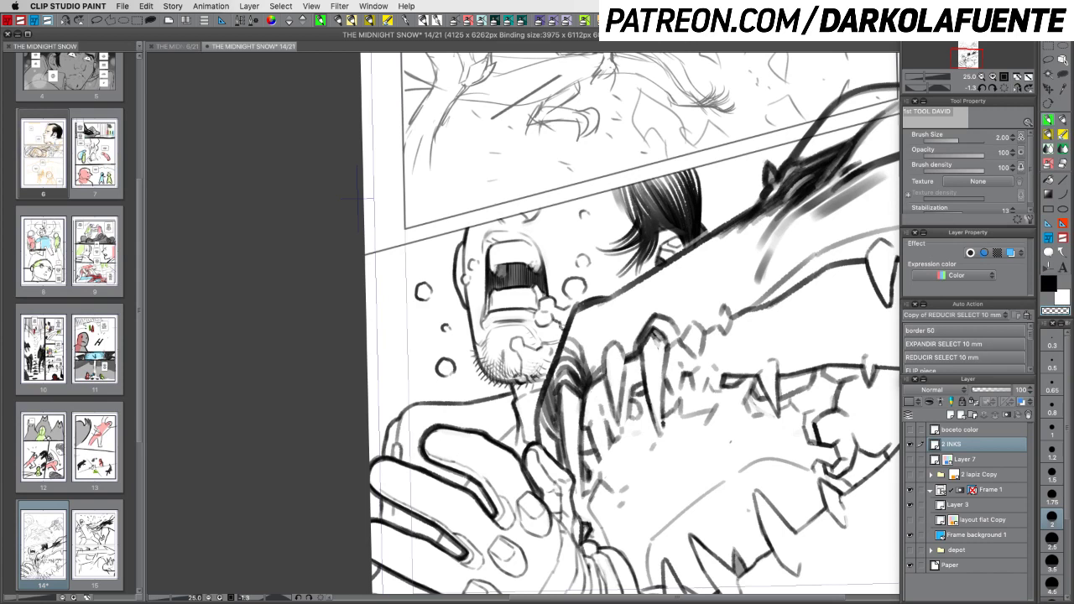
{"action": "key", "text": "super+z"}
Examine the inked man and beast in the lower panel, both up close and within the whole page
{"action": "left_click", "coordinate": [982, 77]}
{"action": "left_click_drag", "start_coordinate": [725, 388], "coordinate": [681, 410]}
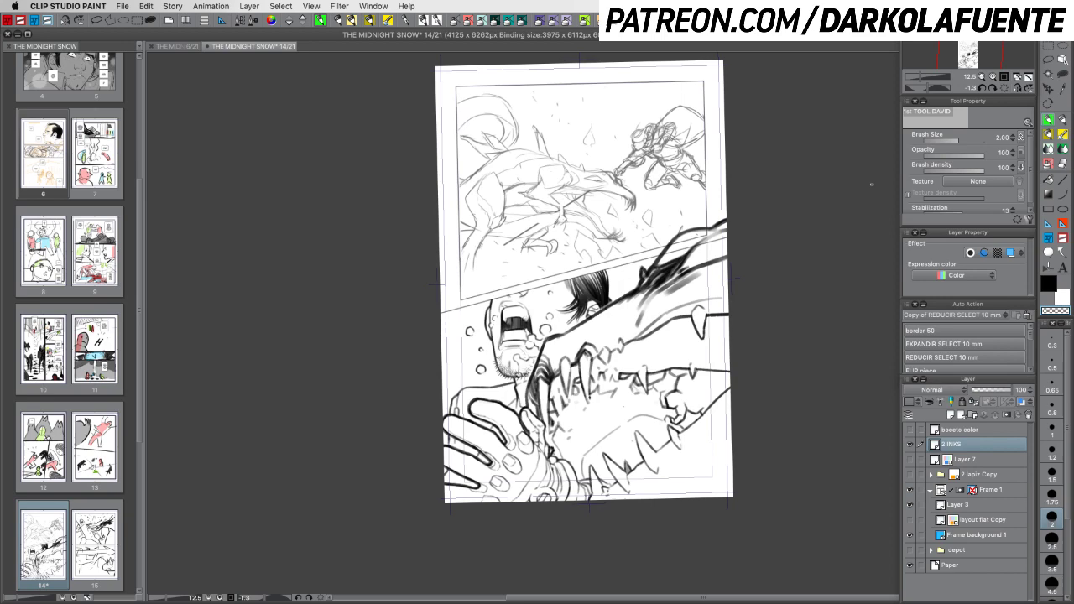
{"action": "left_click", "coordinate": [992, 78]}
{"action": "left_click_drag", "start_coordinate": [524, 450], "coordinate": [684, 296]}
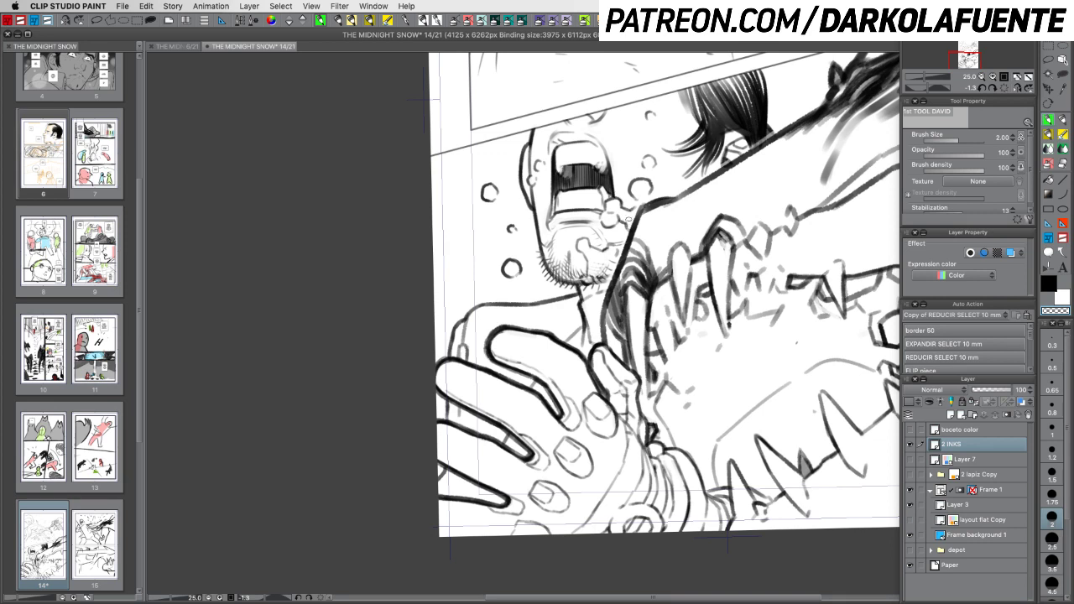
{"action": "key", "text": "c"}
{"action": "left_click_drag", "start_coordinate": [760, 379], "coordinate": [608, 335]}
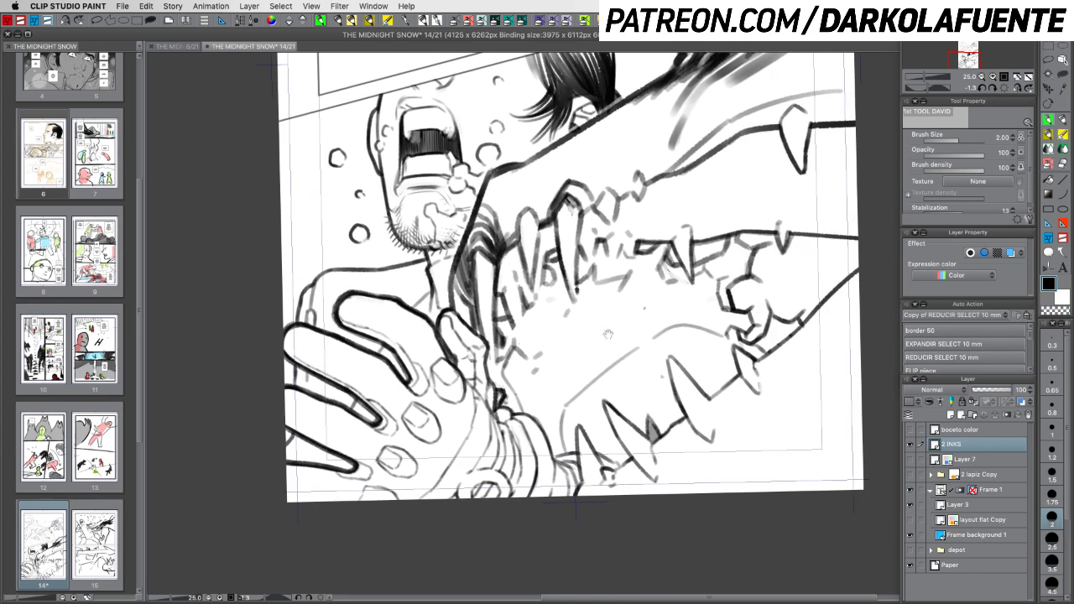
{"action": "left_click_drag", "start_coordinate": [733, 334], "coordinate": [724, 392]}
{"action": "left_click", "coordinate": [981, 76]}
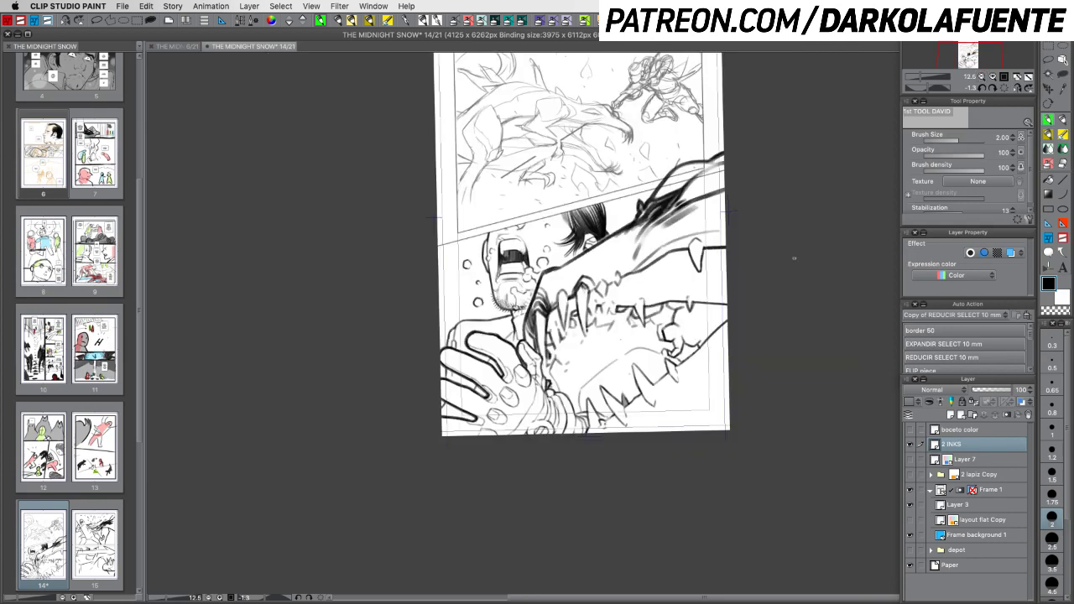
{"action": "left_click_drag", "start_coordinate": [684, 331], "coordinate": [677, 384]}
{"action": "left_click_drag", "start_coordinate": [743, 395], "coordinate": [736, 431]}
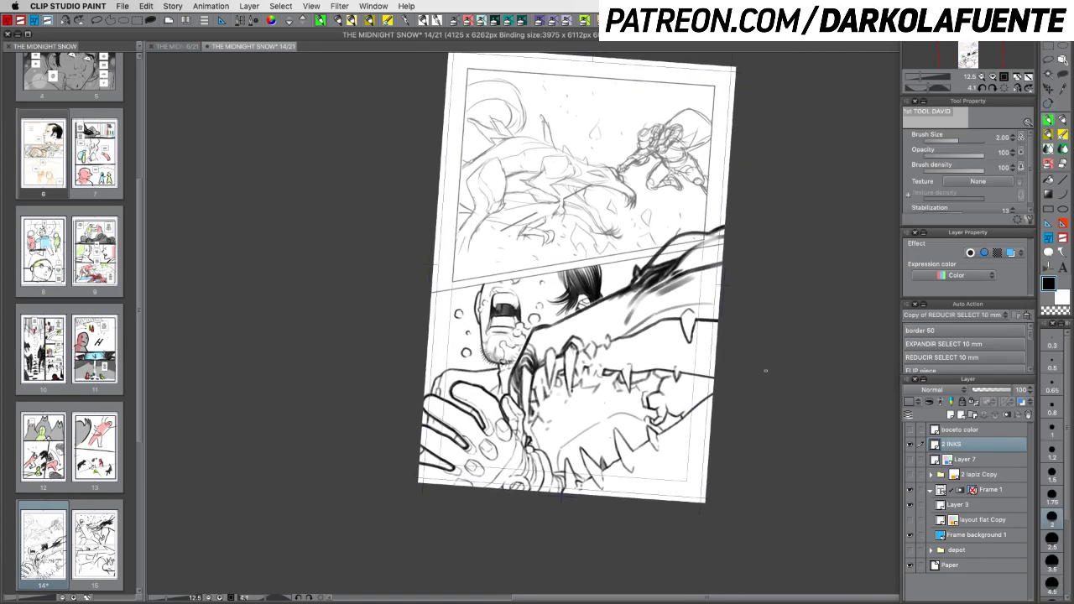
Add a new layer above 2 INKS
{"action": "left_click", "coordinate": [952, 415]}
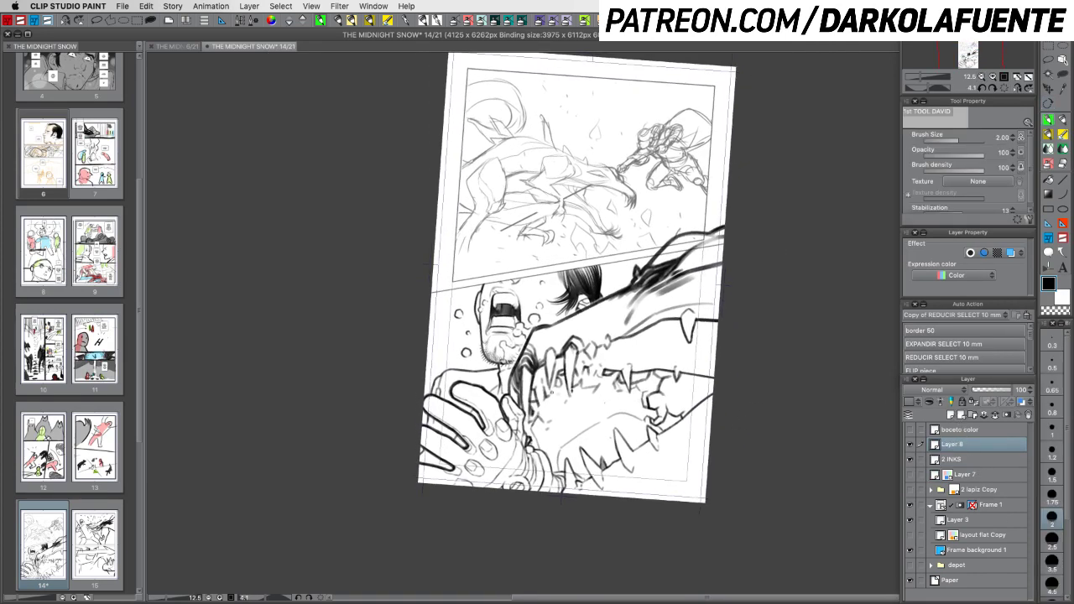
Set the brush size to 2.5 and ink round spit drops over the beast's open mouth
{"action": "key", "text": "bracketright"}
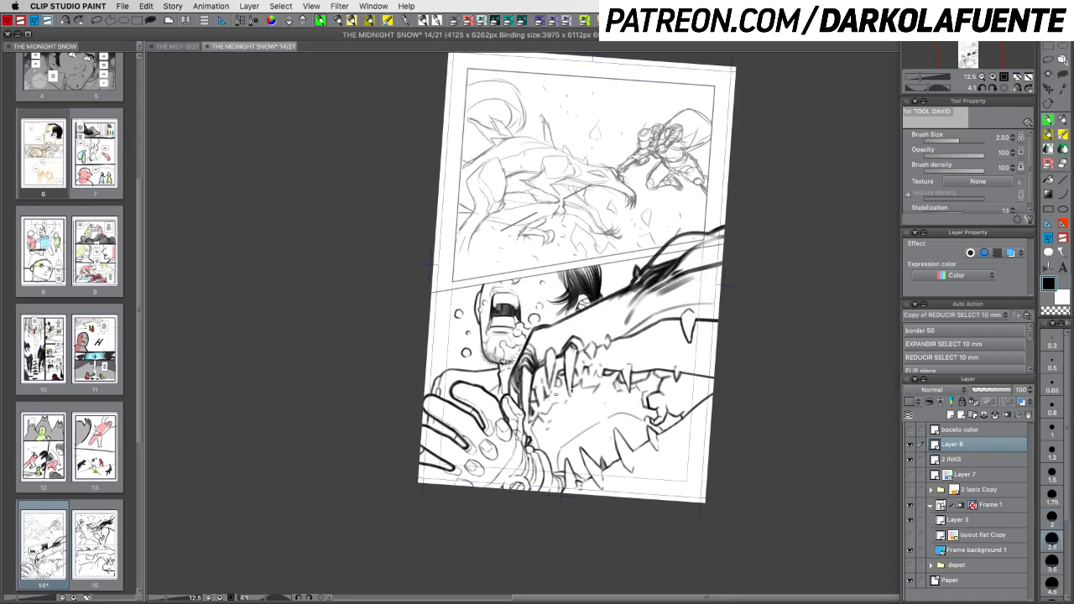
{"action": "left_click_drag", "start_coordinate": [555, 392], "coordinate": [566, 390]}
{"action": "left_click_drag", "start_coordinate": [622, 350], "coordinate": [622, 358]}
{"action": "mouse_move", "coordinate": [590, 316]}
{"action": "left_mouse_down"}
{"action": "mouse_move", "coordinate": [586, 325]}
{"action": "mouse_move", "coordinate": [594, 325]}
{"action": "left_mouse_up"}
{"action": "key", "text": "super+z"}
{"action": "key", "text": "super+z"}
{"action": "mouse_move", "coordinate": [593, 316]}
{"action": "left_mouse_down"}
{"action": "mouse_move", "coordinate": [584, 323]}
{"action": "mouse_move", "coordinate": [600, 330]}
{"action": "left_mouse_up"}
{"action": "key", "text": "super+z"}
{"action": "key", "text": "c"}
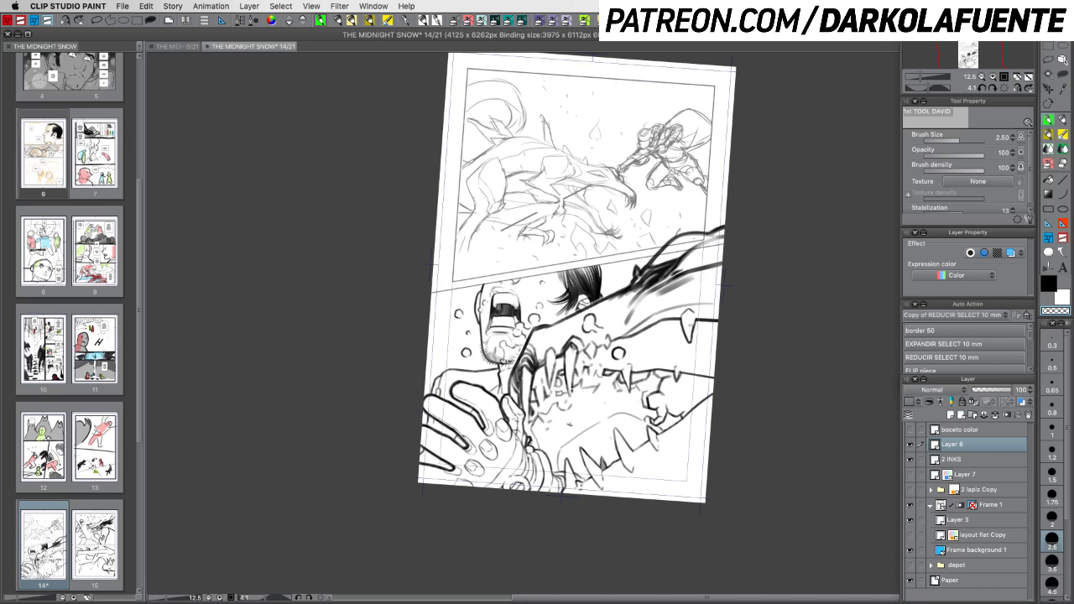
{"action": "mouse_move", "coordinate": [597, 320]}
{"action": "left_mouse_down"}
{"action": "mouse_move", "coordinate": [583, 327]}
{"action": "mouse_move", "coordinate": [599, 331]}
{"action": "left_mouse_up"}
{"action": "key", "text": "c"}
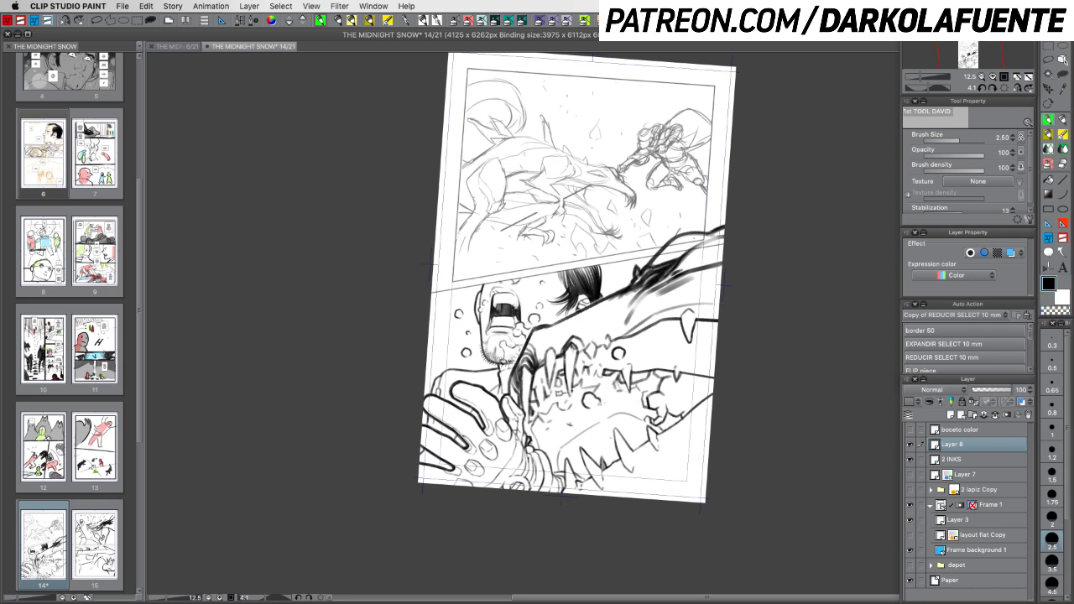
Ink more drops between the beast's jaws and a white-filled one on the edge of its snout, and save the page
{"action": "left_click", "coordinate": [593, 400]}
{"action": "left_click_drag", "start_coordinate": [598, 400], "coordinate": [572, 425]}
{"action": "left_click_drag", "start_coordinate": [557, 318], "coordinate": [552, 324]}
{"action": "key", "text": "x"}
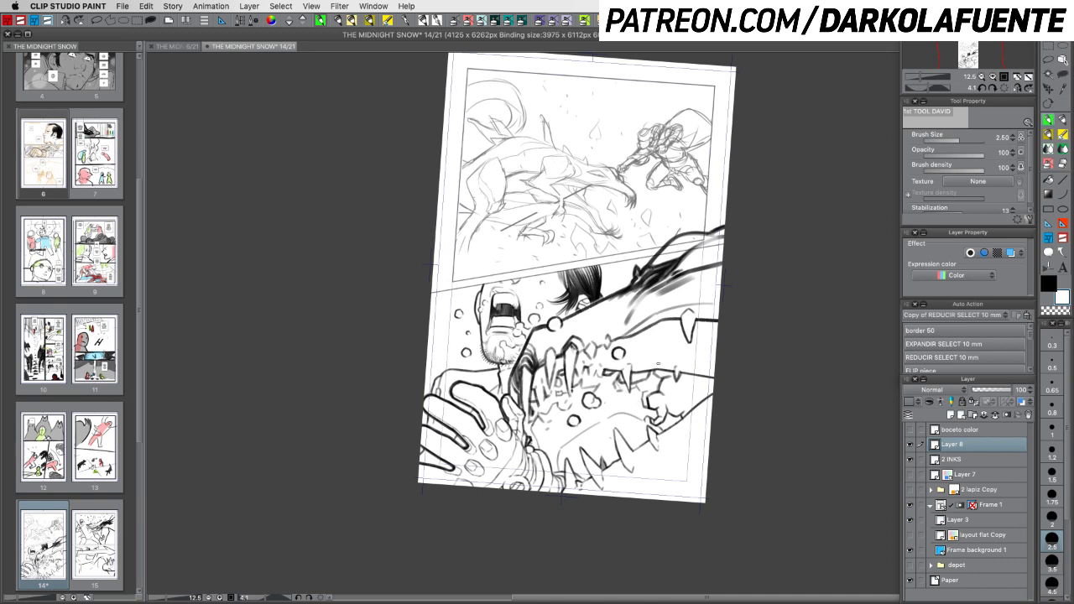
{"action": "key", "text": "c"}
{"action": "key", "text": "c"}
{"action": "key", "text": "super+s"}
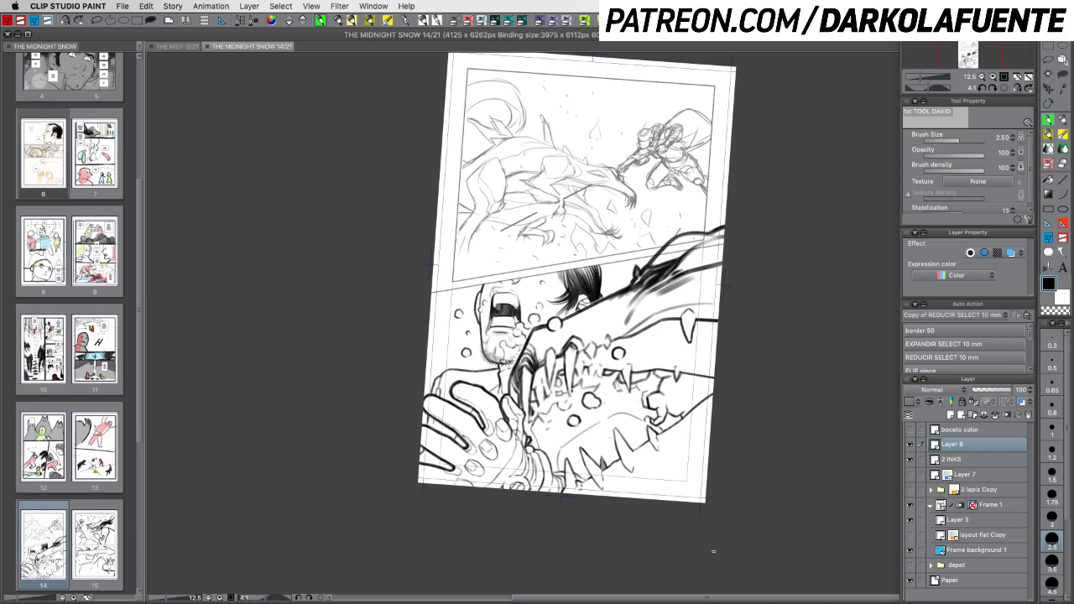
{"action": "left_click_drag", "start_coordinate": [750, 369], "coordinate": [796, 327]}
{"action": "mouse_move", "coordinate": [657, 329]}
{"action": "left_mouse_down"}
{"action": "mouse_move", "coordinate": [723, 303]}
{"action": "mouse_move", "coordinate": [705, 303]}
{"action": "mouse_move", "coordinate": [776, 296]}
{"action": "left_mouse_up"}
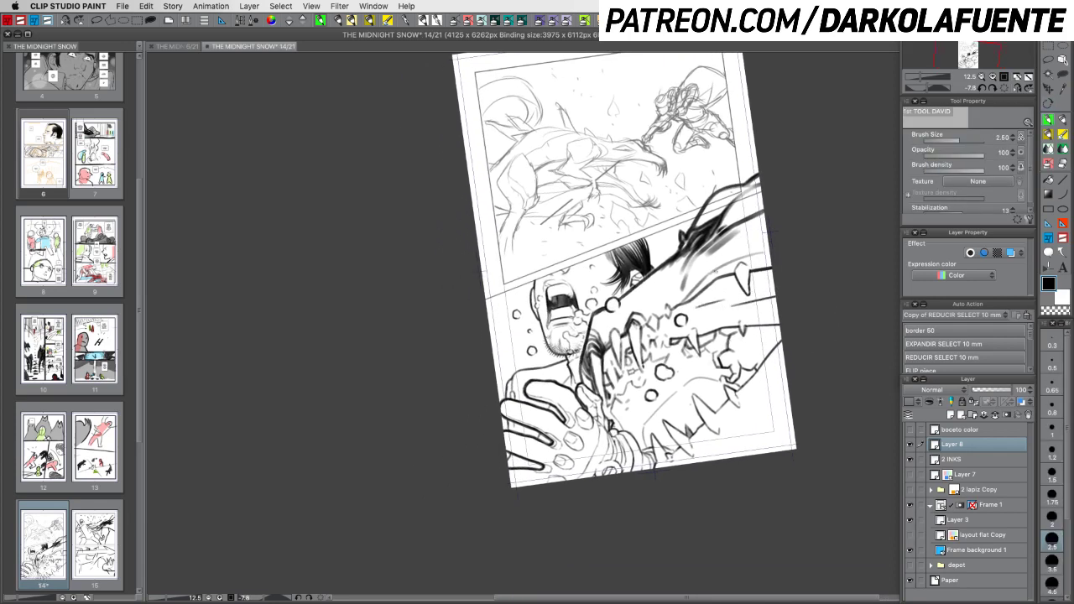
{"action": "left_click_drag", "start_coordinate": [639, 299], "coordinate": [662, 287]}
{"action": "left_click_drag", "start_coordinate": [507, 351], "coordinate": [515, 349]}
{"action": "left_click_drag", "start_coordinate": [767, 410], "coordinate": [790, 407]}
{"action": "key", "text": "super+z"}
{"action": "key", "text": "super+z"}
{"action": "key", "text": "super+z"}
{"action": "key", "text": "super+z"}
{"action": "key", "text": "r"}
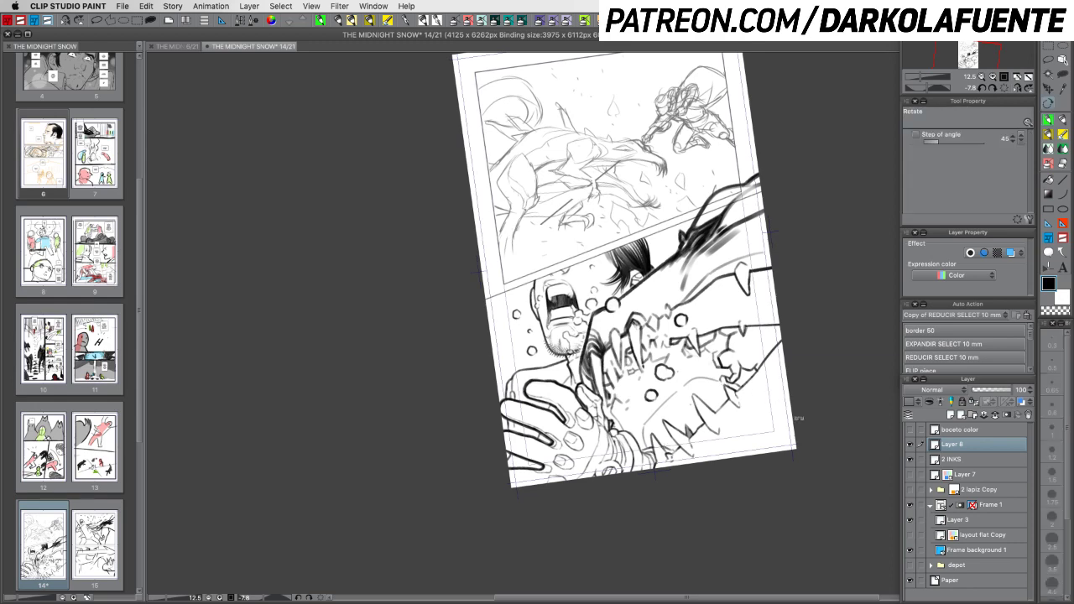
{"action": "mouse_move", "coordinate": [796, 417]}
{"action": "left_mouse_down"}
{"action": "mouse_move", "coordinate": [770, 458]}
{"action": "mouse_move", "coordinate": [788, 436]}
{"action": "left_mouse_up"}
{"action": "key", "text": "b"}
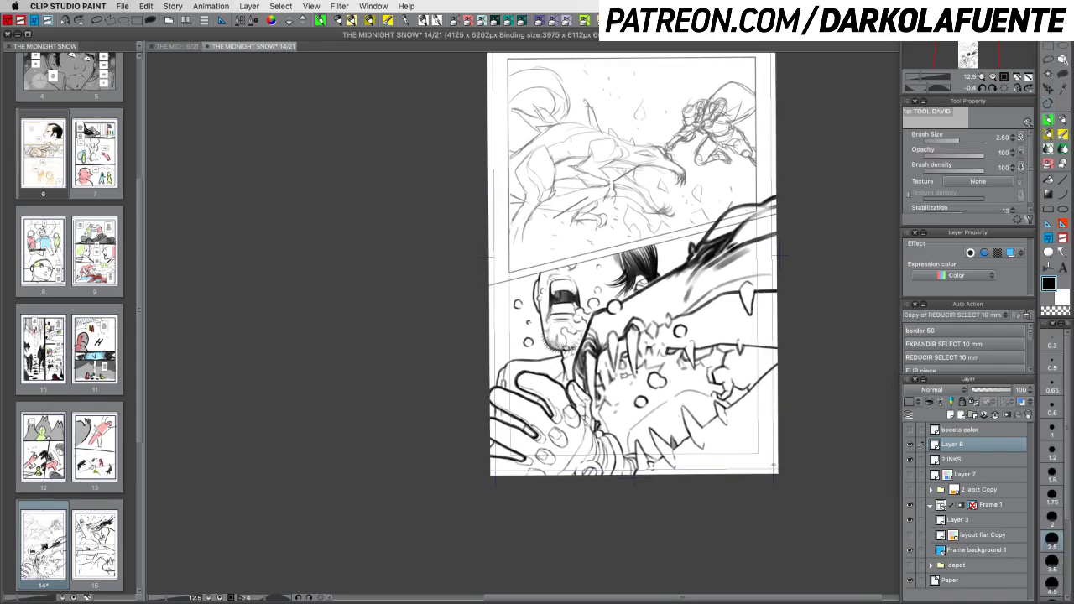
Toggle the visibility of Layer 8 to compare the panel with and without the drops over the beast
{"action": "left_click", "coordinate": [910, 445]}
{"action": "left_click", "coordinate": [910, 445]}
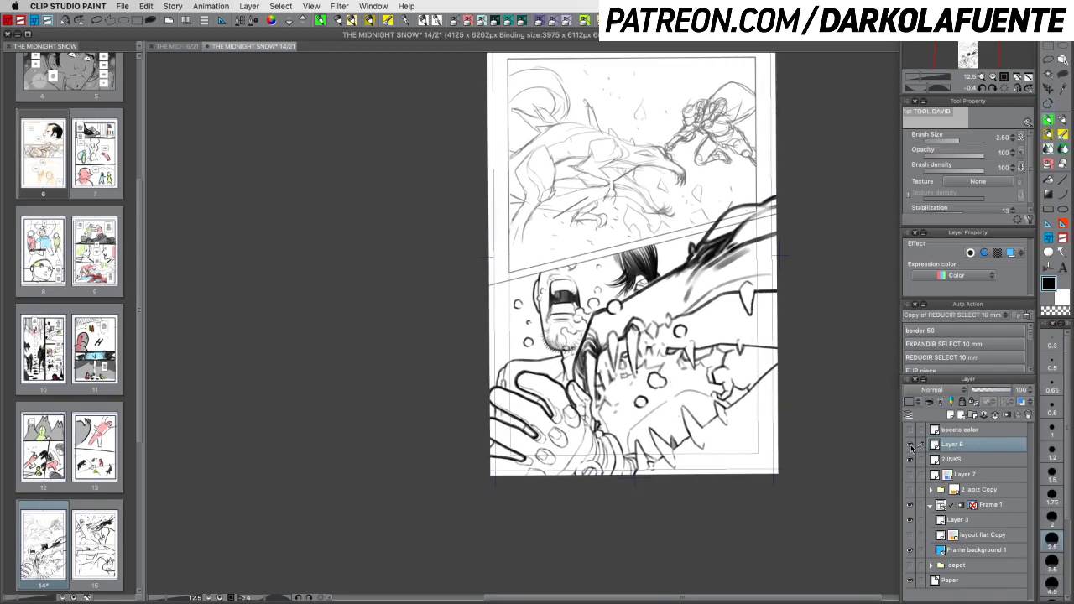
{"action": "left_click", "coordinate": [911, 447]}
{"action": "left_click", "coordinate": [911, 447]}
{"action": "left_click", "coordinate": [912, 447]}
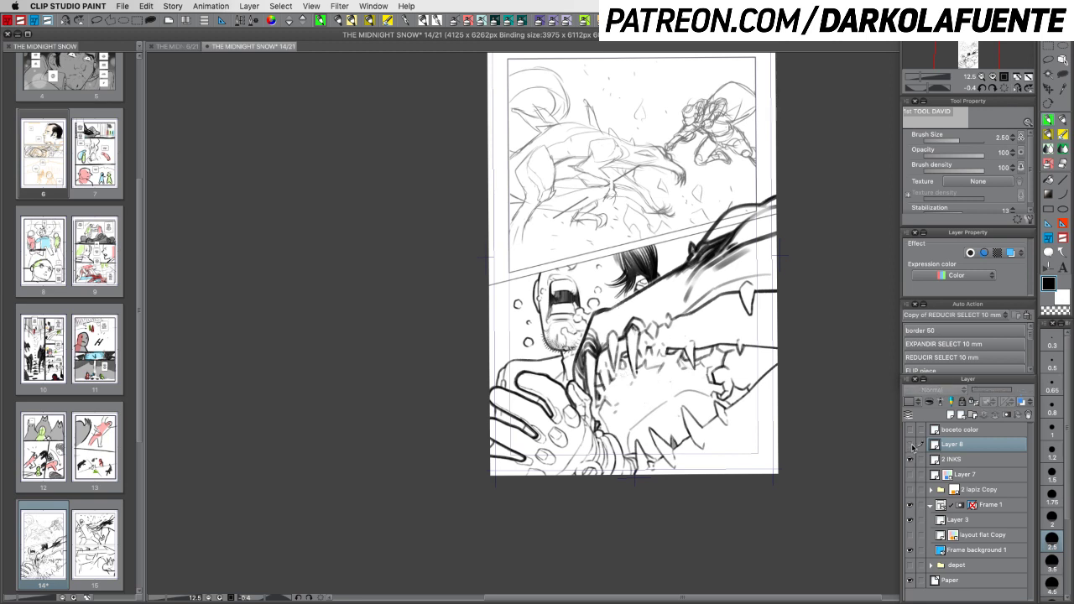
{"action": "left_click", "coordinate": [913, 448]}
{"action": "left_click", "coordinate": [914, 450]}
{"action": "left_click", "coordinate": [913, 447]}
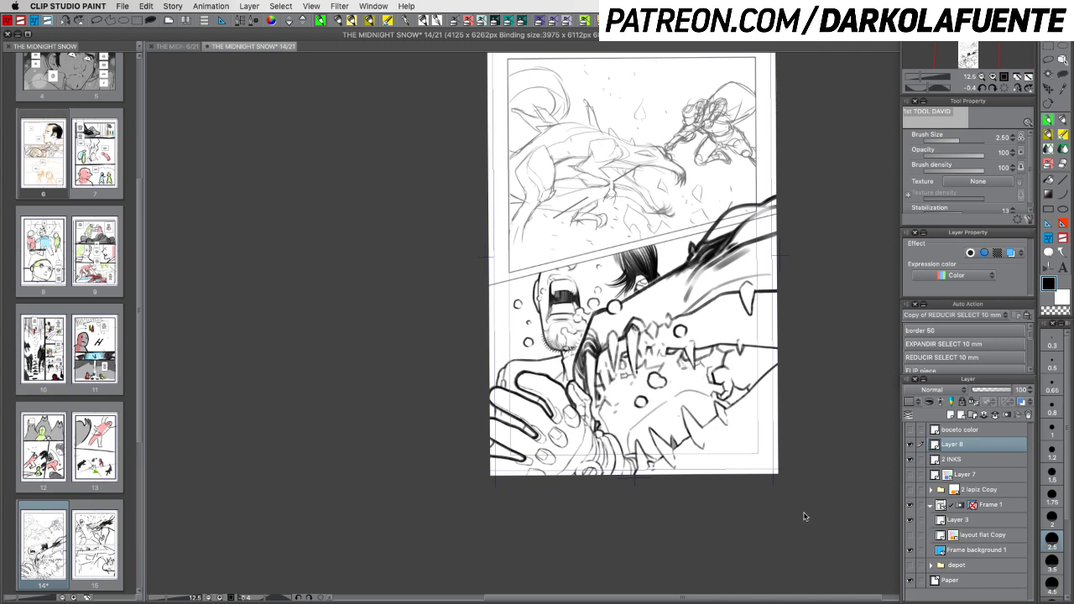
Merge Layer 8 down into 2 INKS and add a new layer above it
{"action": "key", "text": "super+e"}
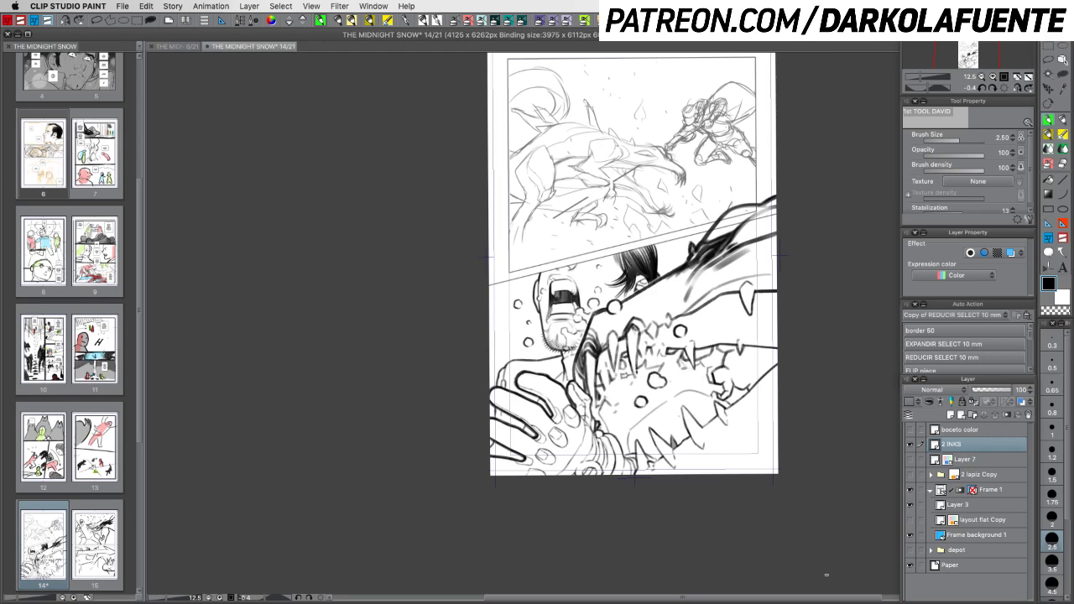
{"action": "left_click", "coordinate": [951, 416]}
Paint the first dark fur strokes across the beast's head on the new layer with the Transparent watercolor brush at size 1.75
{"action": "left_click", "coordinate": [1060, 143]}
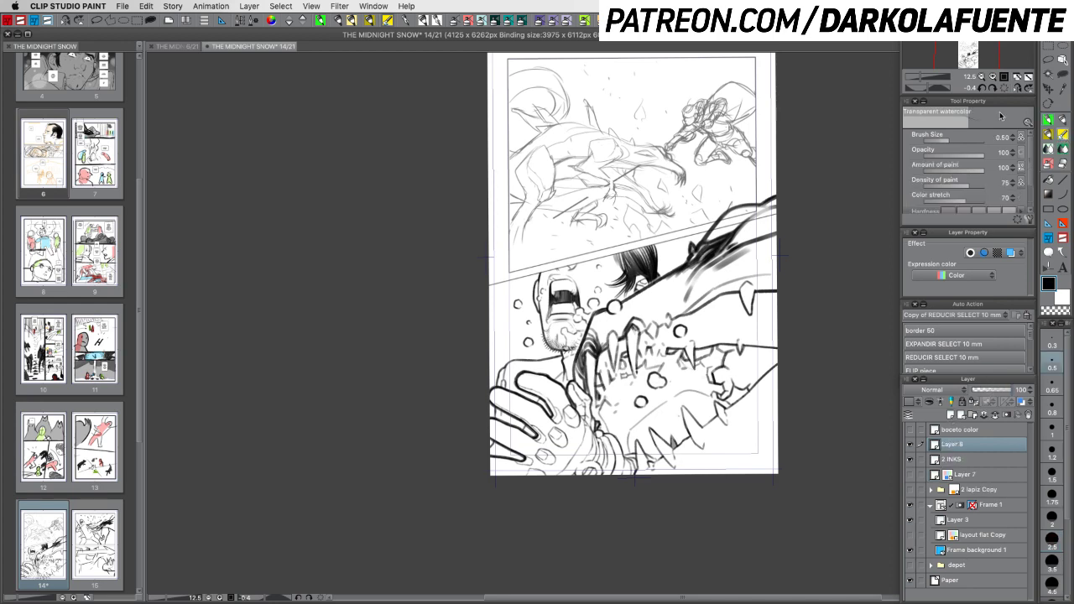
{"action": "left_click", "coordinate": [992, 76]}
{"action": "left_click", "coordinate": [992, 76]}
{"action": "left_click", "coordinate": [993, 76]}
{"action": "left_click_drag", "start_coordinate": [967, 58], "coordinate": [972, 56]}
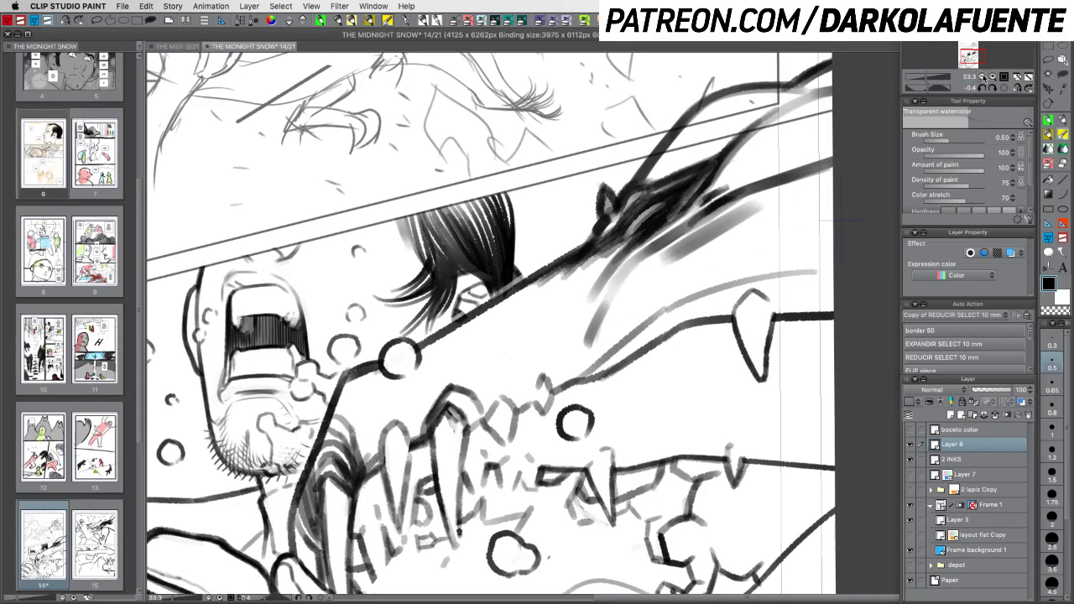
{"action": "left_click", "coordinate": [983, 77]}
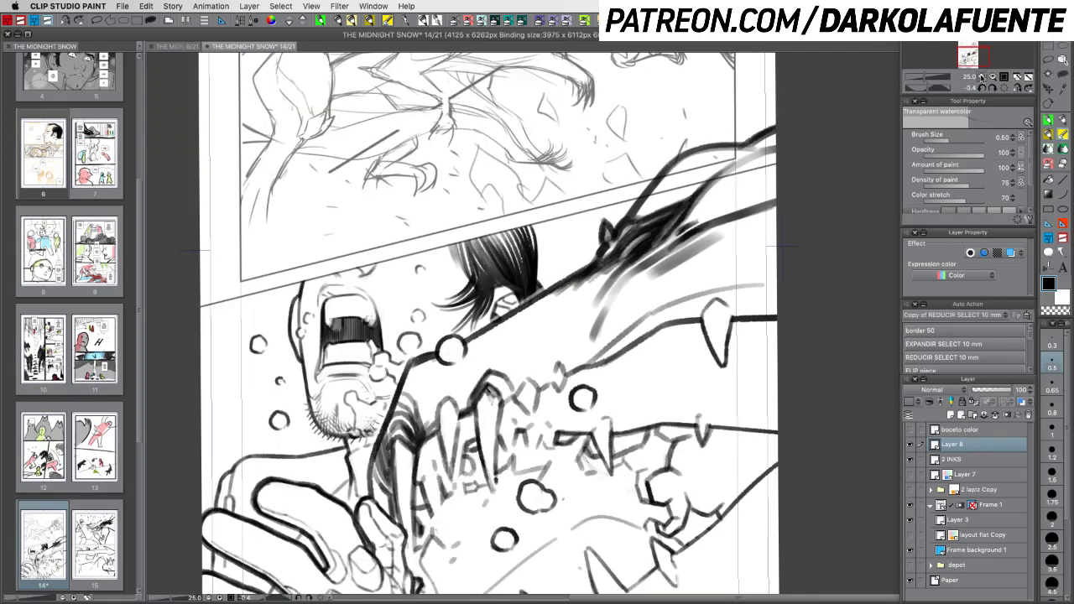
{"action": "left_click", "coordinate": [980, 76]}
{"action": "left_click", "coordinate": [980, 76]}
{"action": "left_click_drag", "start_coordinate": [919, 78], "coordinate": [920, 78]}
{"action": "left_click_drag", "start_coordinate": [641, 341], "coordinate": [639, 376]}
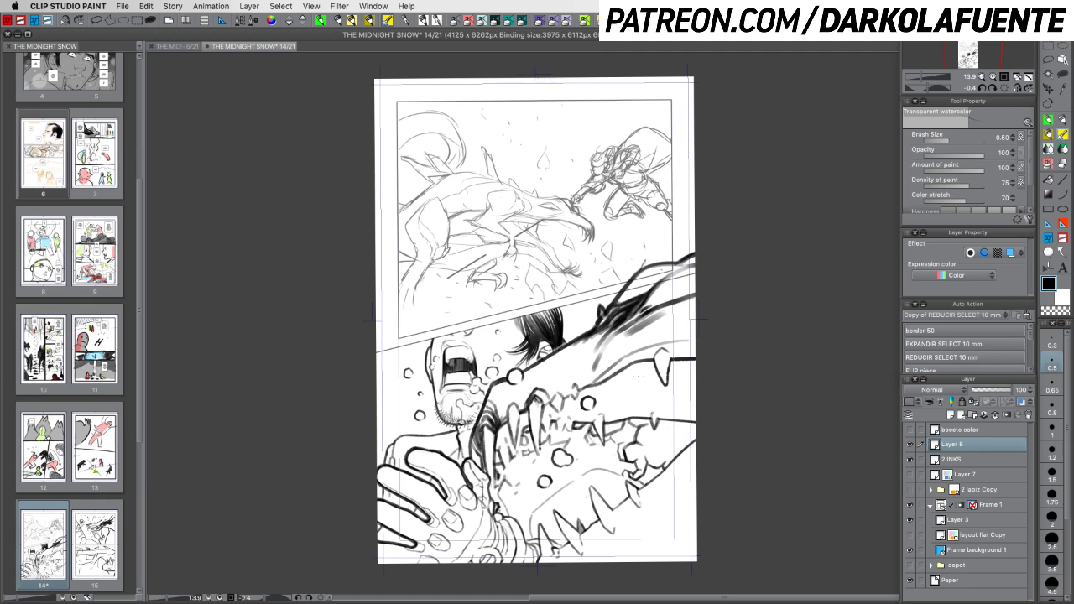
{"action": "left_click", "coordinate": [1052, 493]}
{"action": "mouse_move", "coordinate": [556, 380]}
{"action": "left_mouse_down"}
{"action": "mouse_move", "coordinate": [605, 340]}
{"action": "mouse_move", "coordinate": [606, 355]}
{"action": "mouse_move", "coordinate": [656, 322]}
{"action": "mouse_move", "coordinate": [614, 354]}
{"action": "mouse_move", "coordinate": [663, 319]}
{"action": "left_mouse_up"}
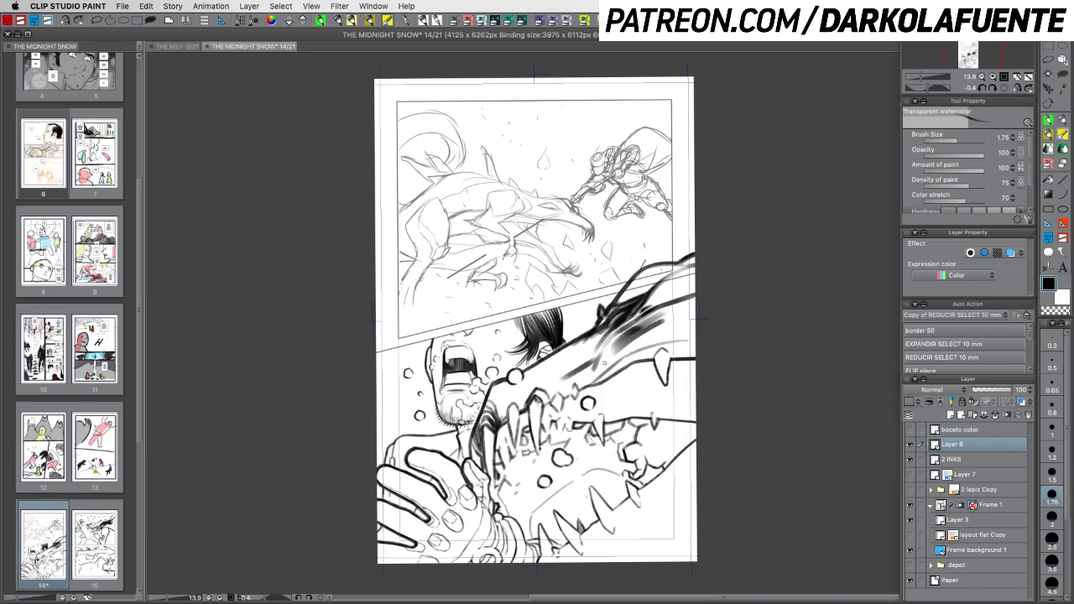
{"action": "mouse_move", "coordinate": [606, 357]}
{"action": "left_mouse_down"}
{"action": "mouse_move", "coordinate": [631, 330]}
{"action": "mouse_move", "coordinate": [662, 321]}
{"action": "left_mouse_up"}
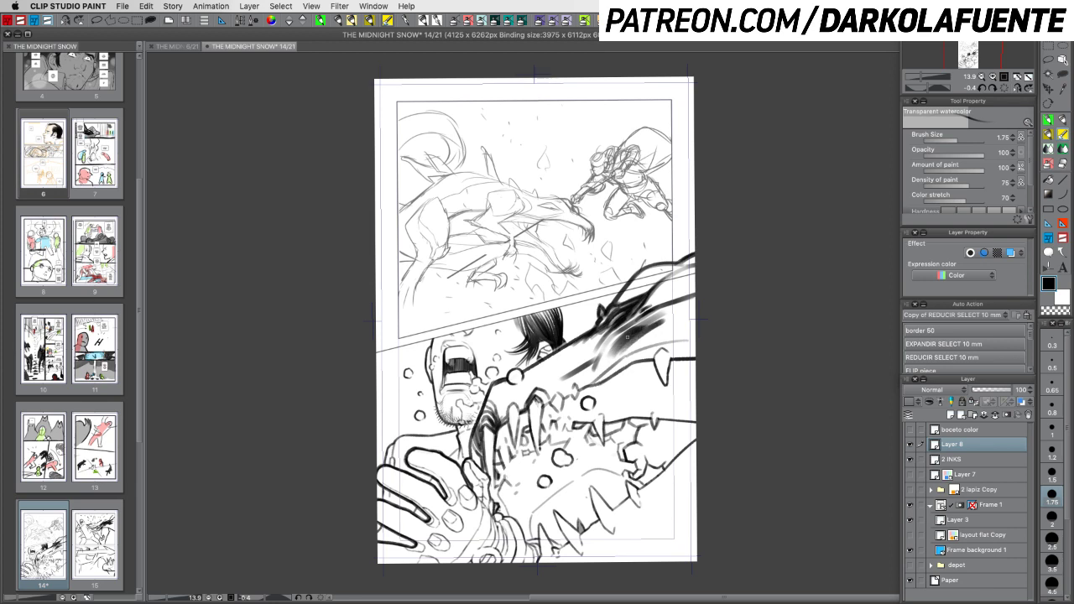
{"action": "key", "text": "c"}
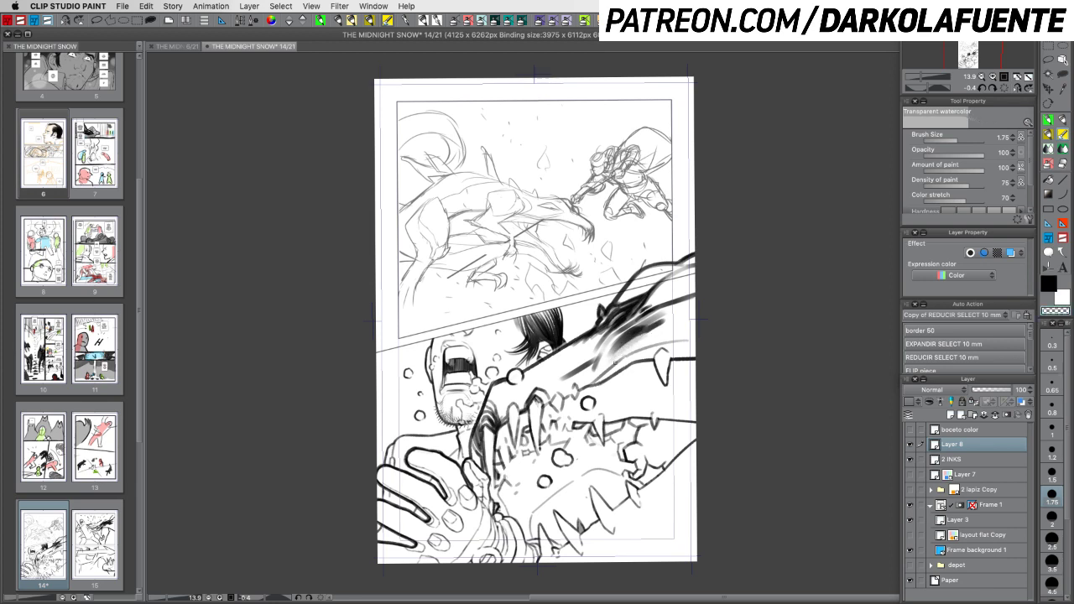
{"action": "key", "text": "c"}
Build up a black fur band from the middle of the beast's head to the page edge, erasing light streaks into it
{"action": "mouse_move", "coordinate": [602, 365]}
{"action": "left_mouse_down"}
{"action": "mouse_move", "coordinate": [625, 339]}
{"action": "mouse_move", "coordinate": [608, 367]}
{"action": "mouse_move", "coordinate": [626, 338]}
{"action": "mouse_move", "coordinate": [619, 347]}
{"action": "mouse_move", "coordinate": [645, 330]}
{"action": "mouse_move", "coordinate": [626, 356]}
{"action": "mouse_move", "coordinate": [672, 333]}
{"action": "mouse_move", "coordinate": [645, 333]}
{"action": "mouse_move", "coordinate": [682, 318]}
{"action": "left_mouse_up"}
{"action": "left_click_drag", "start_coordinate": [646, 329], "coordinate": [693, 309]}
{"action": "left_click_drag", "start_coordinate": [645, 328], "coordinate": [681, 311]}
{"action": "left_click_drag", "start_coordinate": [644, 327], "coordinate": [694, 302]}
{"action": "mouse_move", "coordinate": [634, 329]}
{"action": "left_mouse_down"}
{"action": "mouse_move", "coordinate": [696, 297]}
{"action": "mouse_move", "coordinate": [696, 316]}
{"action": "left_mouse_up"}
{"action": "mouse_move", "coordinate": [646, 334]}
{"action": "left_mouse_down"}
{"action": "mouse_move", "coordinate": [693, 319]}
{"action": "mouse_move", "coordinate": [697, 333]}
{"action": "left_mouse_up"}
{"action": "mouse_move", "coordinate": [656, 331]}
{"action": "left_mouse_down"}
{"action": "mouse_move", "coordinate": [694, 320]}
{"action": "mouse_move", "coordinate": [697, 300]}
{"action": "mouse_move", "coordinate": [677, 307]}
{"action": "left_mouse_up"}
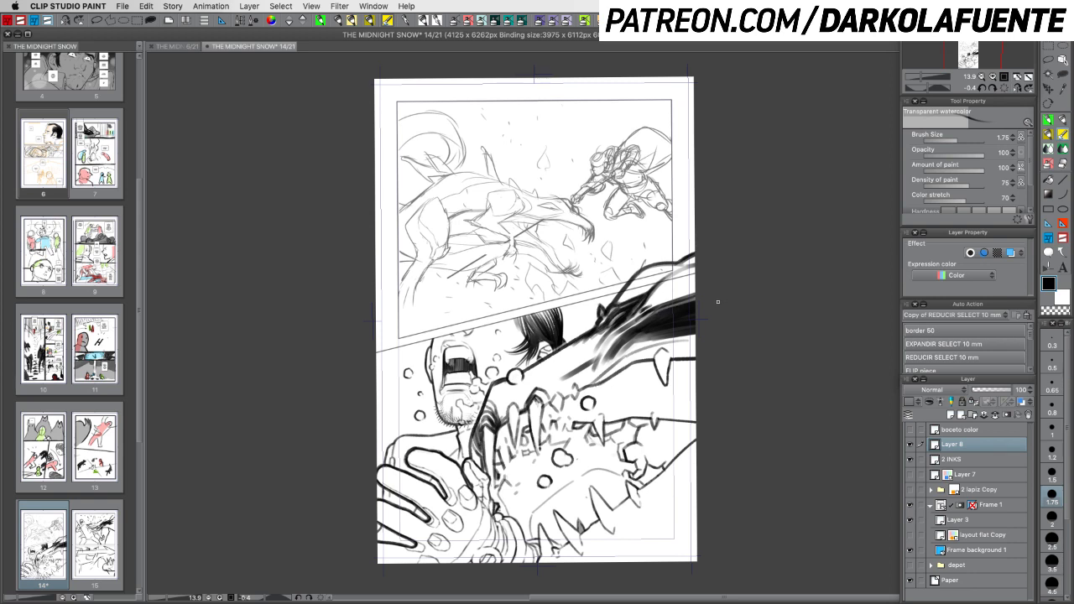
{"action": "key", "text": "c"}
{"action": "left_click_drag", "start_coordinate": [659, 318], "coordinate": [696, 313]}
{"action": "key", "text": "c"}
Fill the upper side of the beast's muzzle with long black strokes running down towards its nose
{"action": "mouse_move", "coordinate": [581, 351]}
{"action": "left_mouse_down"}
{"action": "mouse_move", "coordinate": [546, 388]}
{"action": "mouse_move", "coordinate": [715, 394]}
{"action": "mouse_move", "coordinate": [617, 366]}
{"action": "mouse_move", "coordinate": [599, 402]}
{"action": "mouse_move", "coordinate": [607, 377]}
{"action": "mouse_move", "coordinate": [602, 394]}
{"action": "mouse_move", "coordinate": [567, 434]}
{"action": "left_mouse_up"}
{"action": "left_click_drag", "start_coordinate": [604, 332], "coordinate": [562, 415]}
{"action": "mouse_move", "coordinate": [609, 350]}
{"action": "left_mouse_down"}
{"action": "mouse_move", "coordinate": [569, 419]}
{"action": "mouse_move", "coordinate": [577, 411]}
{"action": "left_mouse_up"}
{"action": "mouse_move", "coordinate": [612, 323]}
{"action": "left_mouse_down"}
{"action": "mouse_move", "coordinate": [603, 369]}
{"action": "mouse_move", "coordinate": [615, 363]}
{"action": "left_mouse_up"}
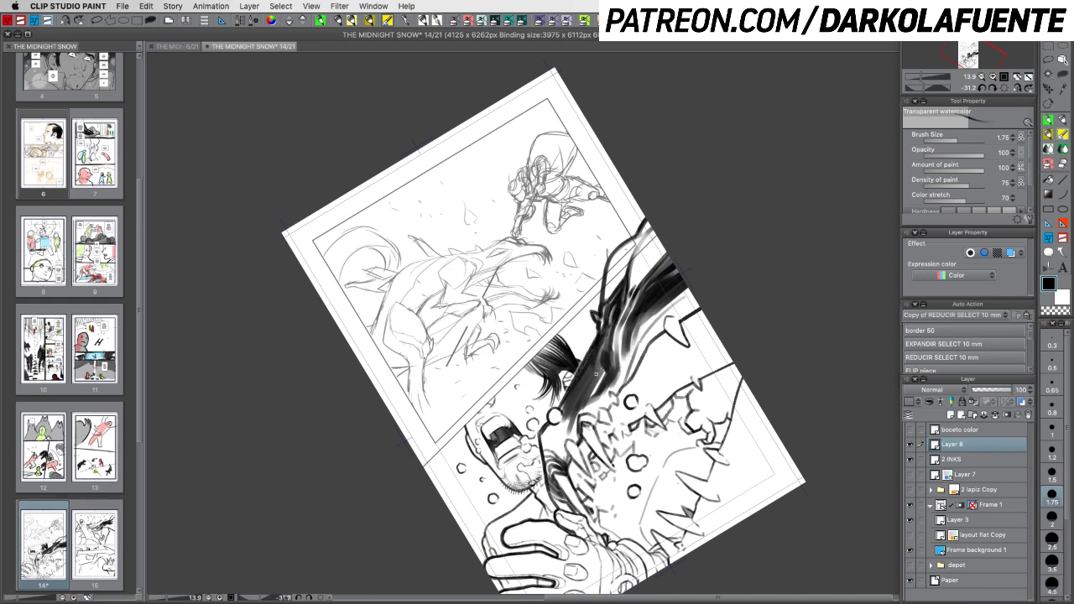
{"action": "left_click_drag", "start_coordinate": [593, 360], "coordinate": [591, 391]}
{"action": "mouse_move", "coordinate": [597, 374]}
{"action": "left_mouse_down"}
{"action": "mouse_move", "coordinate": [594, 396]}
{"action": "mouse_move", "coordinate": [567, 425]}
{"action": "mouse_move", "coordinate": [562, 411]}
{"action": "mouse_move", "coordinate": [555, 438]}
{"action": "left_mouse_up"}
Deepen the black around the white drop on the beast's snout and along the adjoining muzzle
{"action": "key", "text": "c"}
{"action": "key", "text": "c"}
{"action": "left_click_drag", "start_coordinate": [574, 412], "coordinate": [556, 442]}
{"action": "left_click_drag", "start_coordinate": [574, 414], "coordinate": [560, 439]}
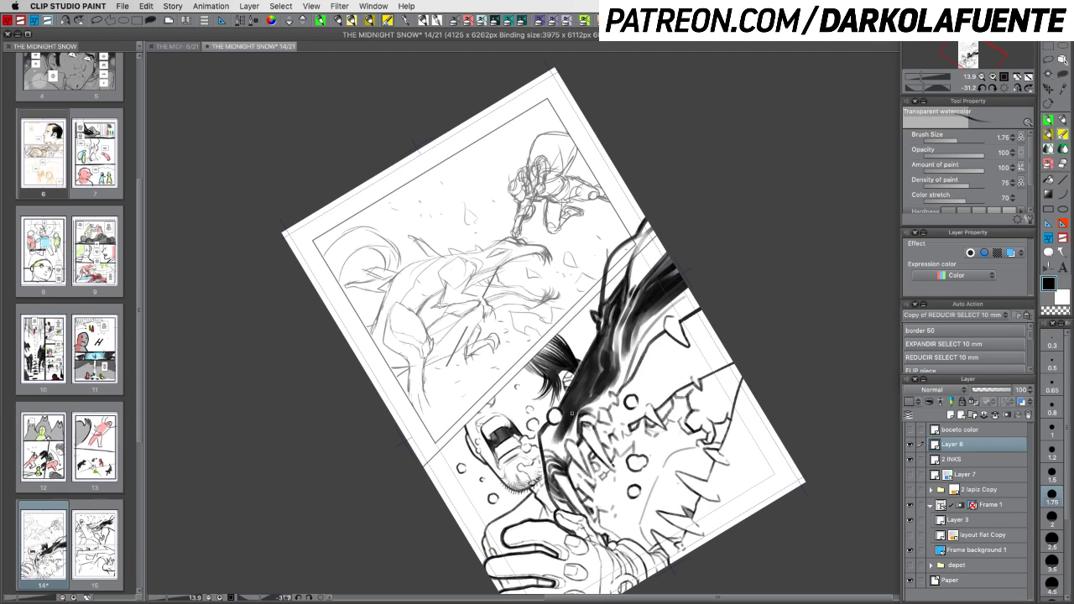
{"action": "left_click_drag", "start_coordinate": [586, 374], "coordinate": [570, 410]}
Darken the tip of the beast's snout down to its front lip and erase small highlights above the fangs
{"action": "left_click", "coordinate": [992, 77]}
{"action": "mouse_move", "coordinate": [689, 389]}
{"action": "left_mouse_down"}
{"action": "mouse_move", "coordinate": [626, 468]}
{"action": "mouse_move", "coordinate": [627, 454]}
{"action": "mouse_move", "coordinate": [759, 345]}
{"action": "left_mouse_up"}
{"action": "mouse_move", "coordinate": [557, 336]}
{"action": "left_mouse_down"}
{"action": "mouse_move", "coordinate": [538, 317]}
{"action": "mouse_move", "coordinate": [528, 335]}
{"action": "mouse_move", "coordinate": [540, 314]}
{"action": "mouse_move", "coordinate": [526, 343]}
{"action": "mouse_move", "coordinate": [593, 305]}
{"action": "mouse_move", "coordinate": [546, 333]}
{"action": "mouse_move", "coordinate": [537, 322]}
{"action": "mouse_move", "coordinate": [539, 345]}
{"action": "mouse_move", "coordinate": [551, 323]}
{"action": "mouse_move", "coordinate": [527, 337]}
{"action": "mouse_move", "coordinate": [542, 361]}
{"action": "mouse_move", "coordinate": [534, 331]}
{"action": "mouse_move", "coordinate": [546, 344]}
{"action": "mouse_move", "coordinate": [552, 333]}
{"action": "mouse_move", "coordinate": [549, 370]}
{"action": "left_mouse_up"}
{"action": "mouse_move", "coordinate": [577, 337]}
{"action": "left_mouse_down"}
{"action": "mouse_move", "coordinate": [547, 374]}
{"action": "mouse_move", "coordinate": [544, 353]}
{"action": "mouse_move", "coordinate": [564, 377]}
{"action": "mouse_move", "coordinate": [550, 349]}
{"action": "mouse_move", "coordinate": [548, 363]}
{"action": "mouse_move", "coordinate": [524, 347]}
{"action": "mouse_move", "coordinate": [546, 381]}
{"action": "mouse_move", "coordinate": [551, 343]}
{"action": "mouse_move", "coordinate": [534, 336]}
{"action": "mouse_move", "coordinate": [546, 374]}
{"action": "mouse_move", "coordinate": [610, 395]}
{"action": "mouse_move", "coordinate": [653, 354]}
{"action": "mouse_move", "coordinate": [514, 366]}
{"action": "mouse_move", "coordinate": [603, 321]}
{"action": "mouse_move", "coordinate": [516, 366]}
{"action": "mouse_move", "coordinate": [541, 373]}
{"action": "mouse_move", "coordinate": [533, 368]}
{"action": "mouse_move", "coordinate": [527, 397]}
{"action": "left_mouse_up"}
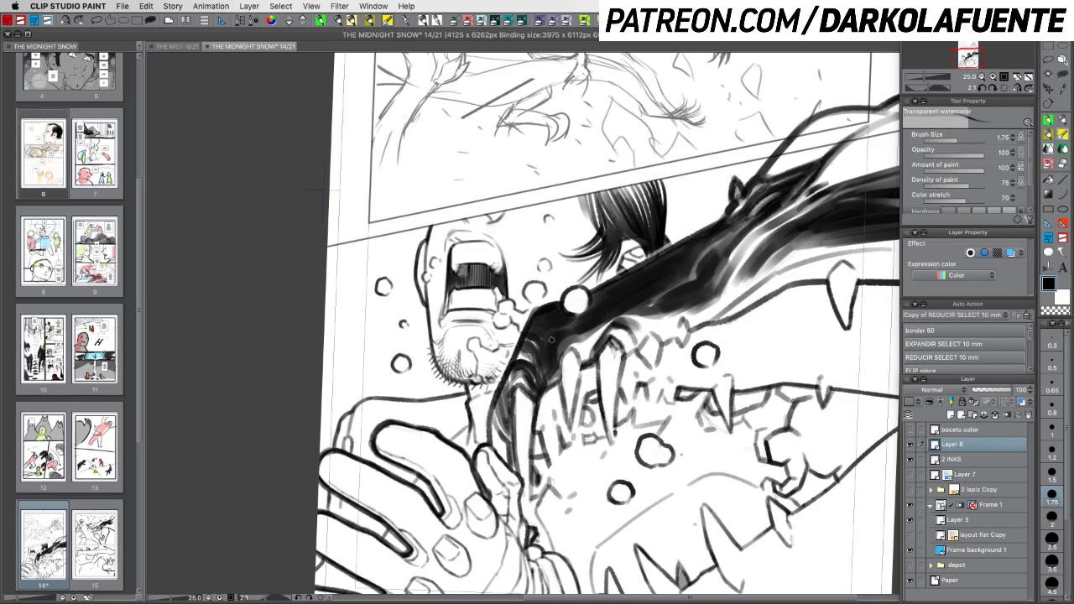
{"action": "left_click_drag", "start_coordinate": [505, 390], "coordinate": [508, 418]}
{"action": "key", "text": "c"}
{"action": "mouse_move", "coordinate": [564, 352]}
{"action": "left_mouse_down"}
{"action": "mouse_move", "coordinate": [555, 374]}
{"action": "mouse_move", "coordinate": [564, 360]}
{"action": "mouse_move", "coordinate": [567, 371]}
{"action": "left_mouse_up"}
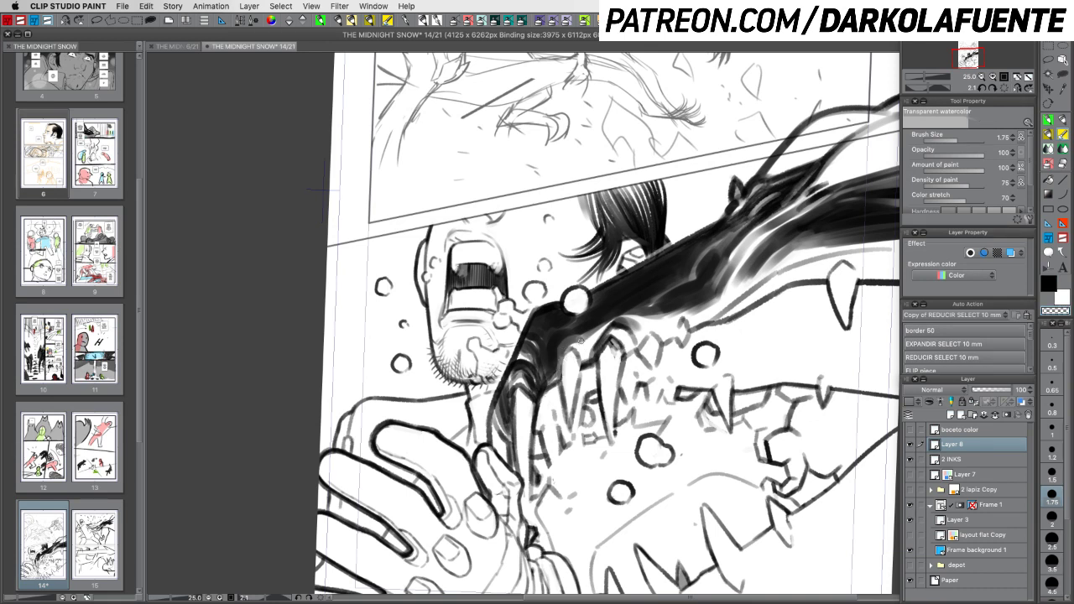
Set the brush size to 1.2 and ink dark creases around the gums above the beast's front fangs
{"action": "left_click", "coordinate": [1051, 454]}
{"action": "key", "text": "c"}
{"action": "mouse_move", "coordinate": [582, 344]}
{"action": "left_mouse_down"}
{"action": "mouse_move", "coordinate": [605, 324]}
{"action": "mouse_move", "coordinate": [584, 354]}
{"action": "mouse_move", "coordinate": [577, 344]}
{"action": "mouse_move", "coordinate": [562, 357]}
{"action": "mouse_move", "coordinate": [578, 351]}
{"action": "mouse_move", "coordinate": [564, 344]}
{"action": "left_mouse_up"}
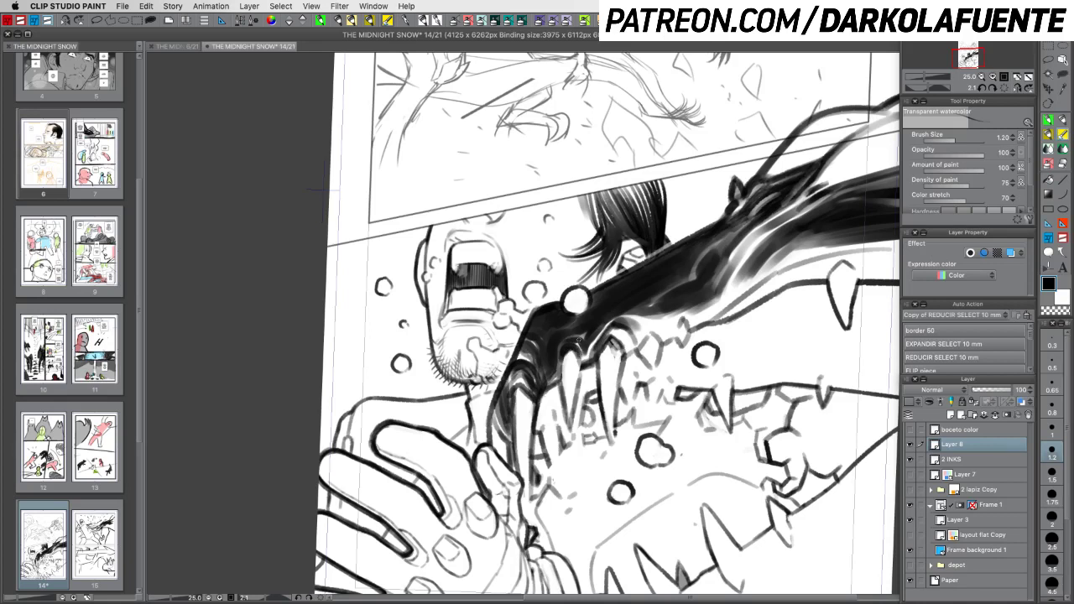
{"action": "mouse_move", "coordinate": [620, 317]}
{"action": "left_mouse_down"}
{"action": "mouse_move", "coordinate": [598, 342]}
{"action": "mouse_move", "coordinate": [627, 335]}
{"action": "left_mouse_up"}
{"action": "key", "text": "shift+space"}
{"action": "left_click_drag", "start_coordinate": [695, 408], "coordinate": [614, 447]}
{"action": "left_click_drag", "start_coordinate": [609, 332], "coordinate": [614, 359]}
Refine the folds where the black muzzle meets the upper gums, using brush size 0.8
{"action": "key", "text": "shift+space"}
{"action": "mouse_move", "coordinate": [729, 435]}
{"action": "left_mouse_down"}
{"action": "mouse_move", "coordinate": [769, 355]}
{"action": "mouse_move", "coordinate": [764, 268]}
{"action": "left_mouse_up"}
{"action": "key", "text": "c"}
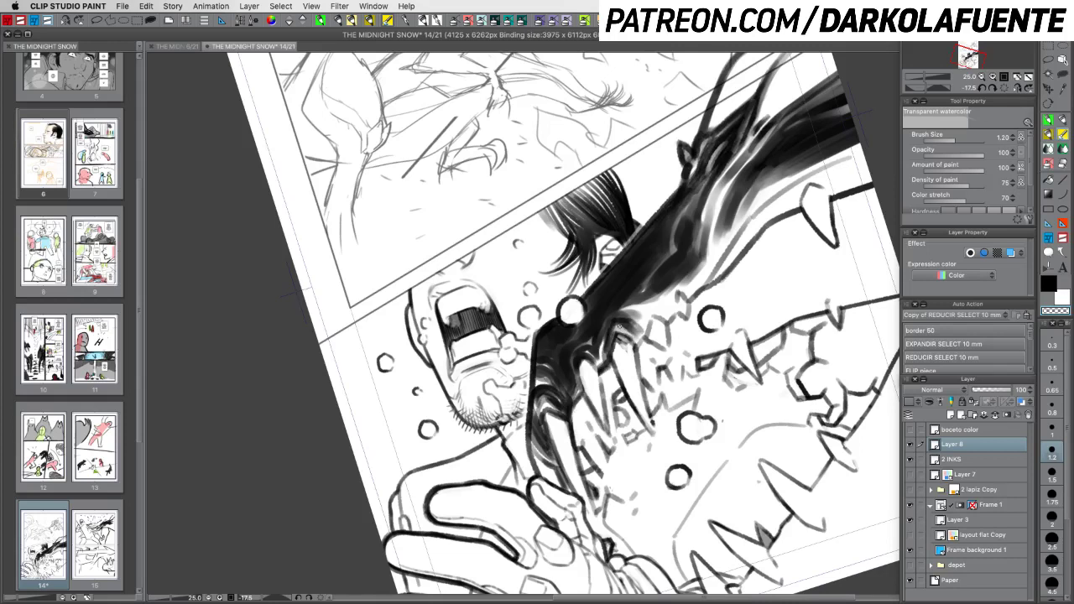
{"action": "key", "text": "c"}
{"action": "left_click", "coordinate": [1052, 412]}
{"action": "left_click_drag", "start_coordinate": [628, 311], "coordinate": [640, 315]}
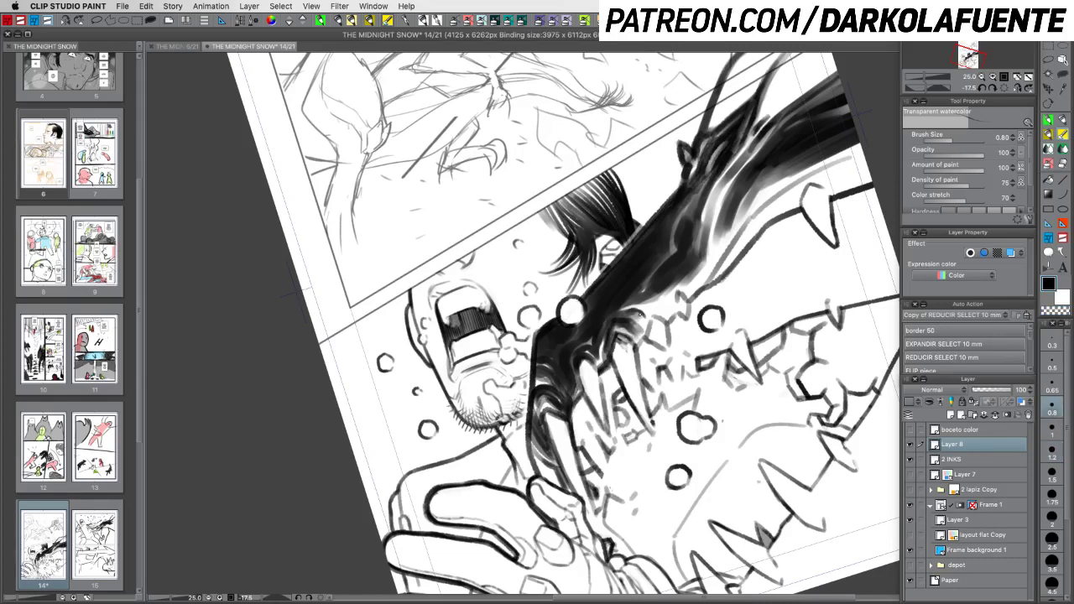
{"action": "key", "text": "c"}
{"action": "key", "text": "c"}
Set the brush size to 1 and extend the dark wrinkles along the beast's upper lip behind the front fangs
{"action": "left_click", "coordinate": [1052, 427]}
{"action": "mouse_move", "coordinate": [851, 494]}
{"action": "left_mouse_down"}
{"action": "mouse_move", "coordinate": [797, 558]}
{"action": "mouse_move", "coordinate": [545, 591]}
{"action": "left_mouse_up"}
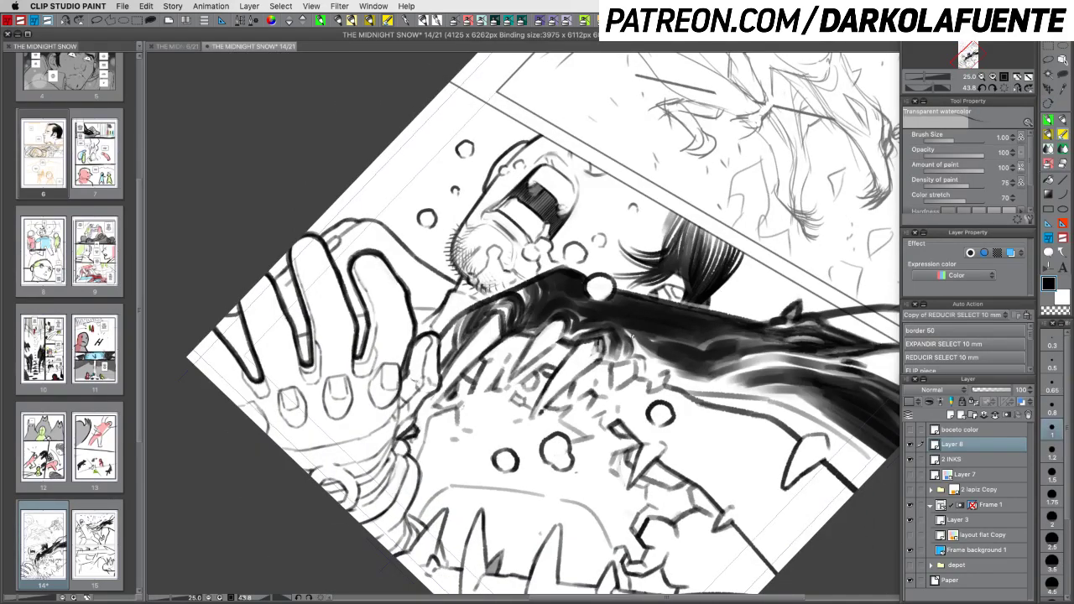
{"action": "left_click_drag", "start_coordinate": [627, 328], "coordinate": [619, 337]}
{"action": "mouse_move", "coordinate": [634, 337]}
{"action": "left_mouse_down"}
{"action": "mouse_move", "coordinate": [655, 361]}
{"action": "mouse_move", "coordinate": [642, 371]}
{"action": "mouse_move", "coordinate": [657, 372]}
{"action": "left_mouse_up"}
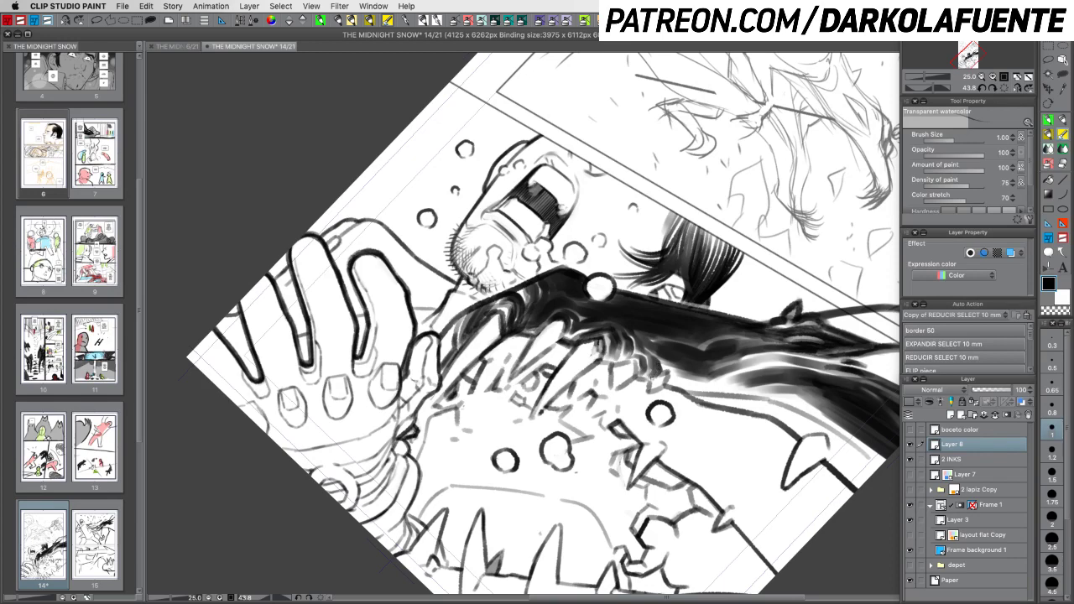
{"action": "left_click_drag", "start_coordinate": [737, 367], "coordinate": [602, 407]}
{"action": "mouse_move", "coordinate": [659, 388]}
{"action": "left_mouse_down"}
{"action": "mouse_move", "coordinate": [686, 309]}
{"action": "mouse_move", "coordinate": [715, 293]}
{"action": "mouse_move", "coordinate": [692, 312]}
{"action": "left_mouse_up"}
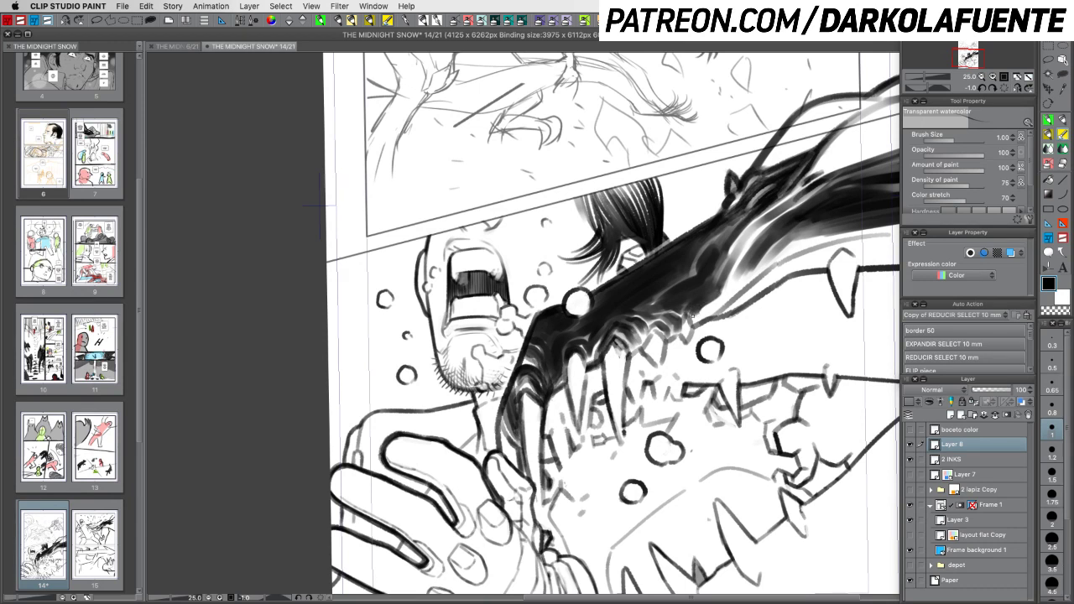
{"action": "key", "text": "c"}
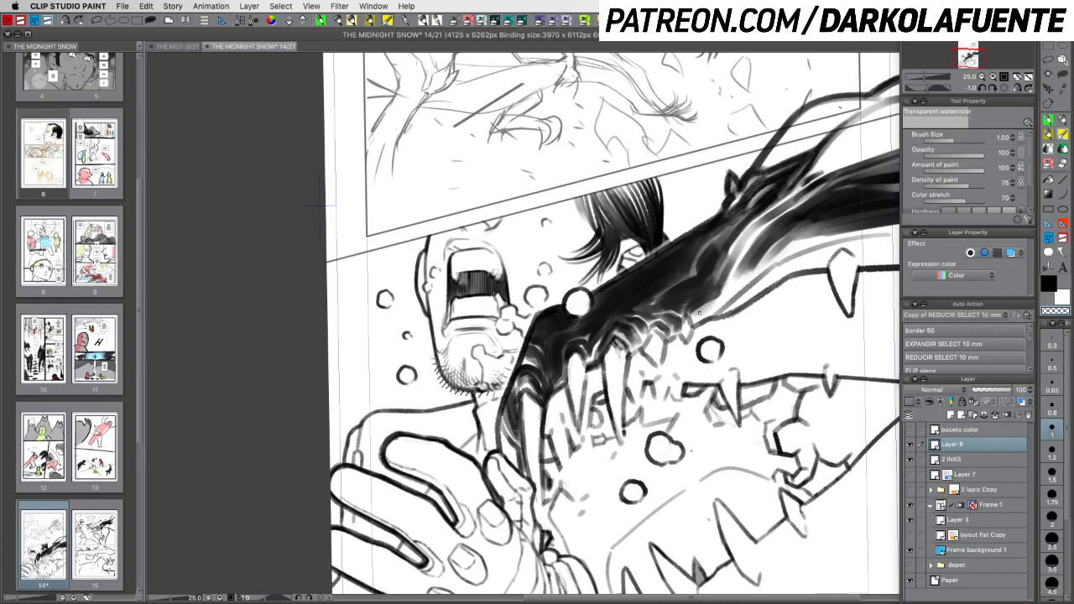
{"action": "key", "text": "c"}
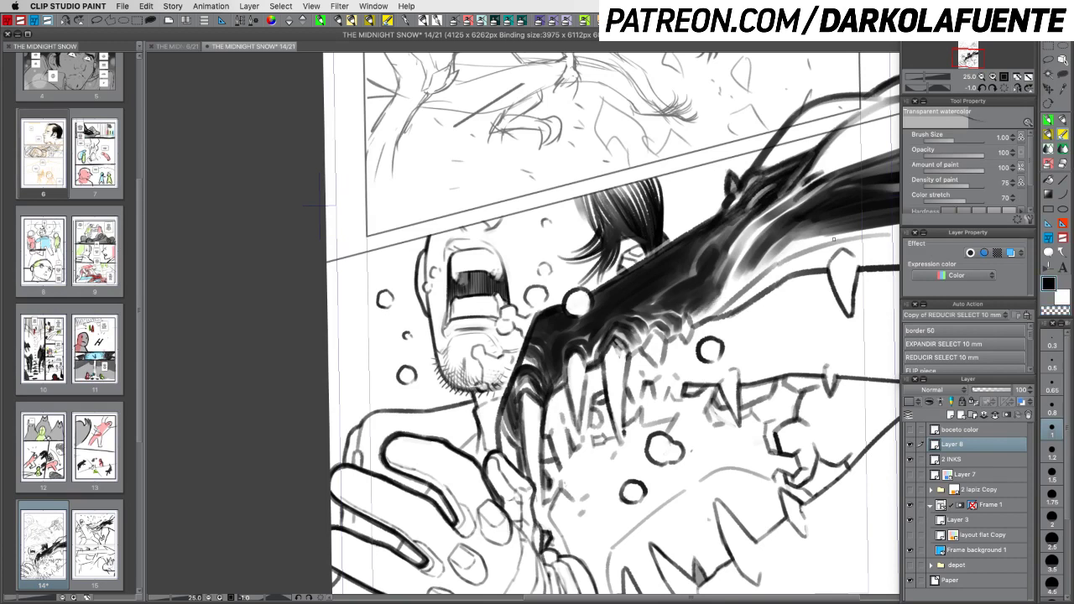
Shade a soft grey transition along the lower edge of the beast's black fur with the soft airbrush at size 3.5
{"action": "left_click", "coordinate": [1054, 167]}
{"action": "left_click", "coordinate": [1054, 557]}
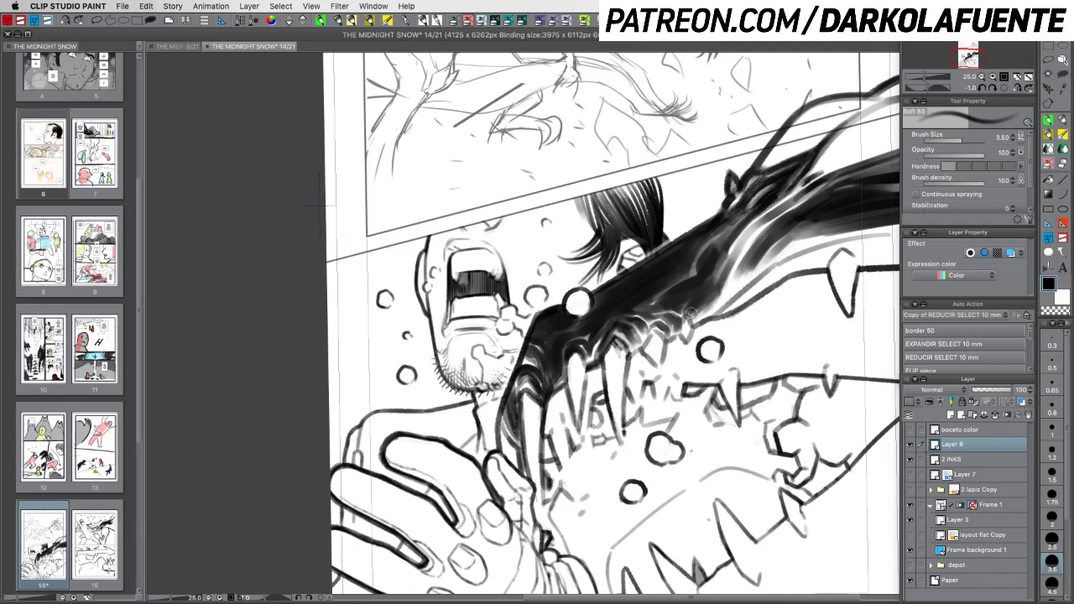
{"action": "left_click_drag", "start_coordinate": [692, 316], "coordinate": [758, 250]}
{"action": "key", "text": "super+z"}
{"action": "mouse_move", "coordinate": [689, 321]}
{"action": "left_mouse_down"}
{"action": "mouse_move", "coordinate": [781, 234]}
{"action": "mouse_move", "coordinate": [848, 212]}
{"action": "mouse_move", "coordinate": [699, 318]}
{"action": "mouse_move", "coordinate": [777, 249]}
{"action": "mouse_move", "coordinate": [813, 234]}
{"action": "left_mouse_up"}
Lighten the grey transition along the lower edge of the beast's black fur with transparent colour and the Transparent watercolor brush at size 1.75
{"action": "key", "text": "c"}
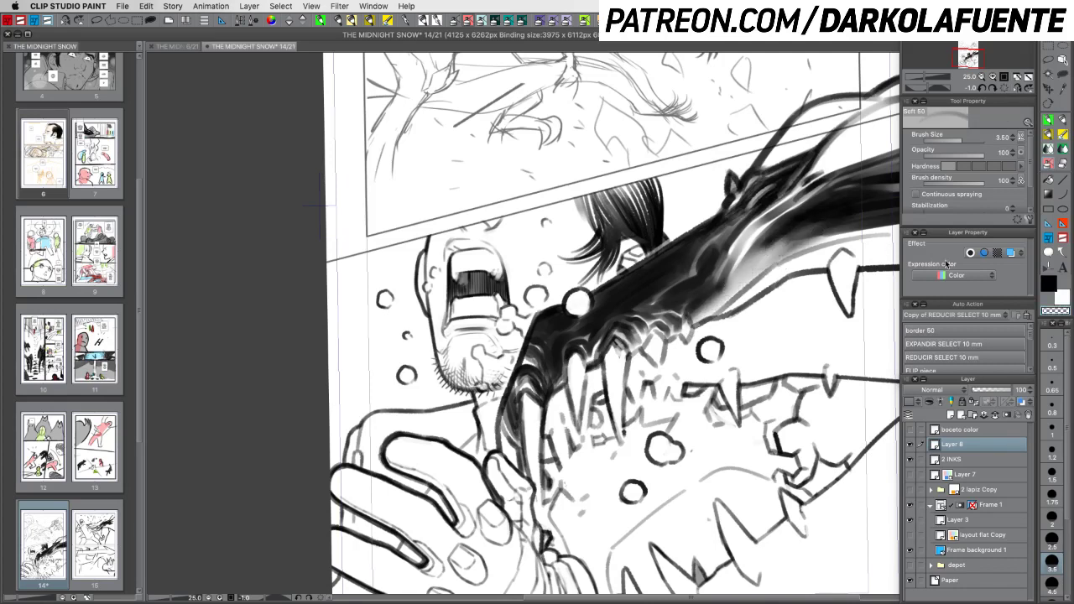
{"action": "left_click", "coordinate": [1063, 146]}
{"action": "left_click", "coordinate": [1053, 501]}
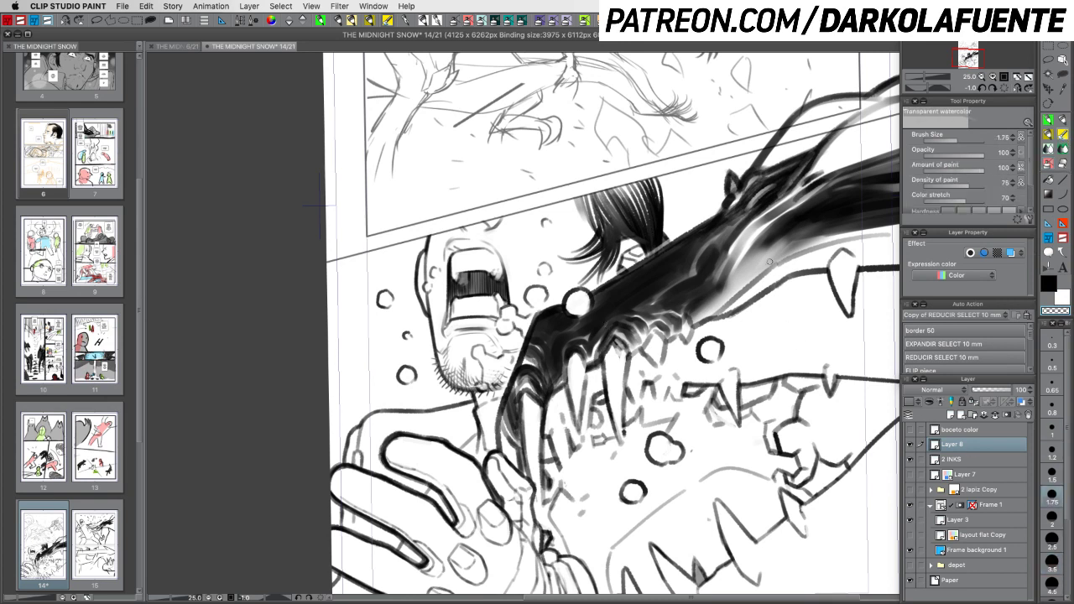
{"action": "mouse_move", "coordinate": [778, 233]}
{"action": "left_mouse_down"}
{"action": "mouse_move", "coordinate": [753, 265]}
{"action": "mouse_move", "coordinate": [785, 231]}
{"action": "mouse_move", "coordinate": [724, 302]}
{"action": "mouse_move", "coordinate": [754, 268]}
{"action": "mouse_move", "coordinate": [720, 288]}
{"action": "mouse_move", "coordinate": [710, 302]}
{"action": "mouse_move", "coordinate": [749, 279]}
{"action": "mouse_move", "coordinate": [714, 311]}
{"action": "mouse_move", "coordinate": [751, 282]}
{"action": "mouse_move", "coordinate": [704, 317]}
{"action": "left_mouse_up"}
Add a small dark spot beside the fur's pale streak at brush size 1.2, and pick the TOOL DAVID brush at size 4.5
{"action": "key", "text": "c"}
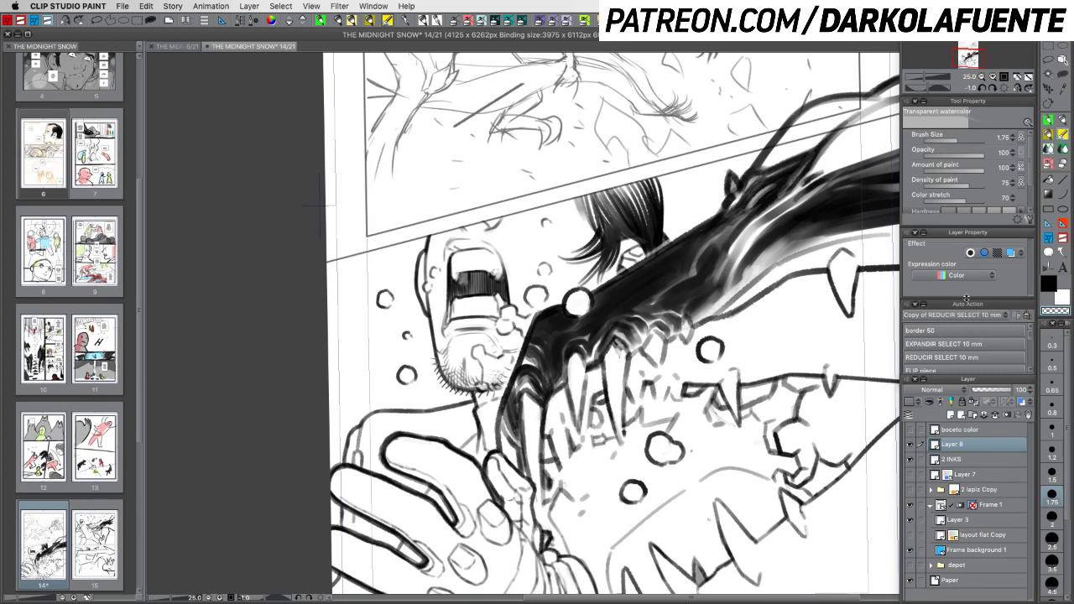
{"action": "left_click", "coordinate": [1052, 452]}
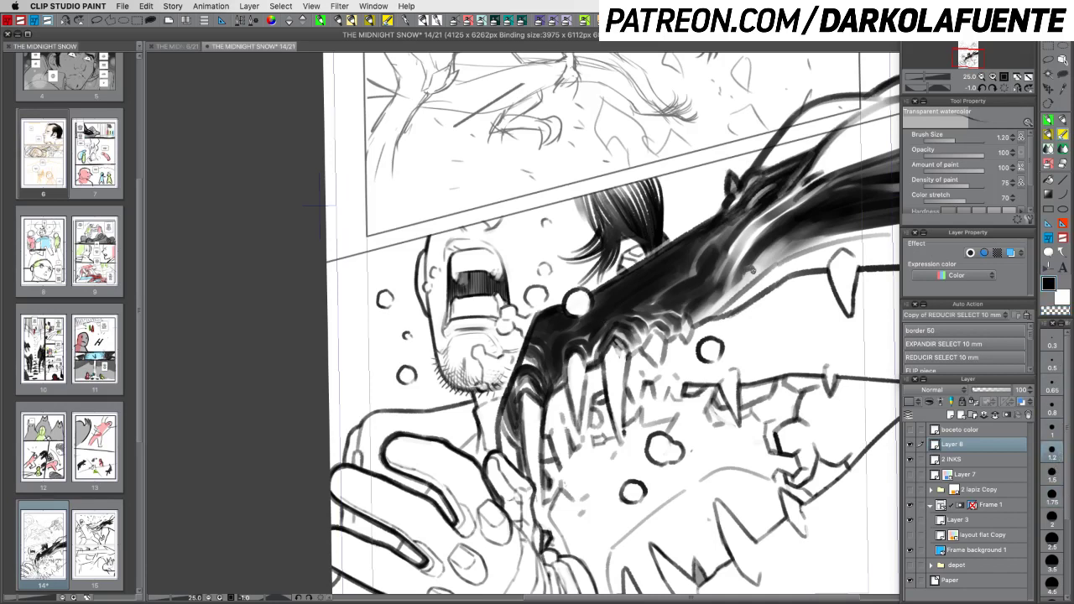
{"action": "key", "text": "c"}
{"action": "left_click", "coordinate": [1048, 122]}
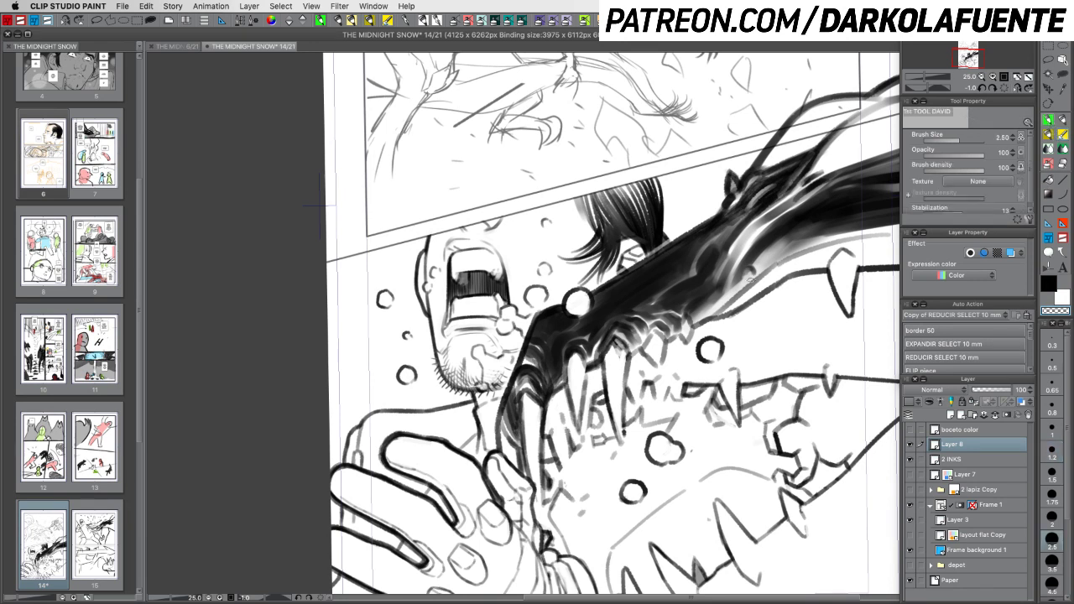
{"action": "left_click", "coordinate": [1054, 582]}
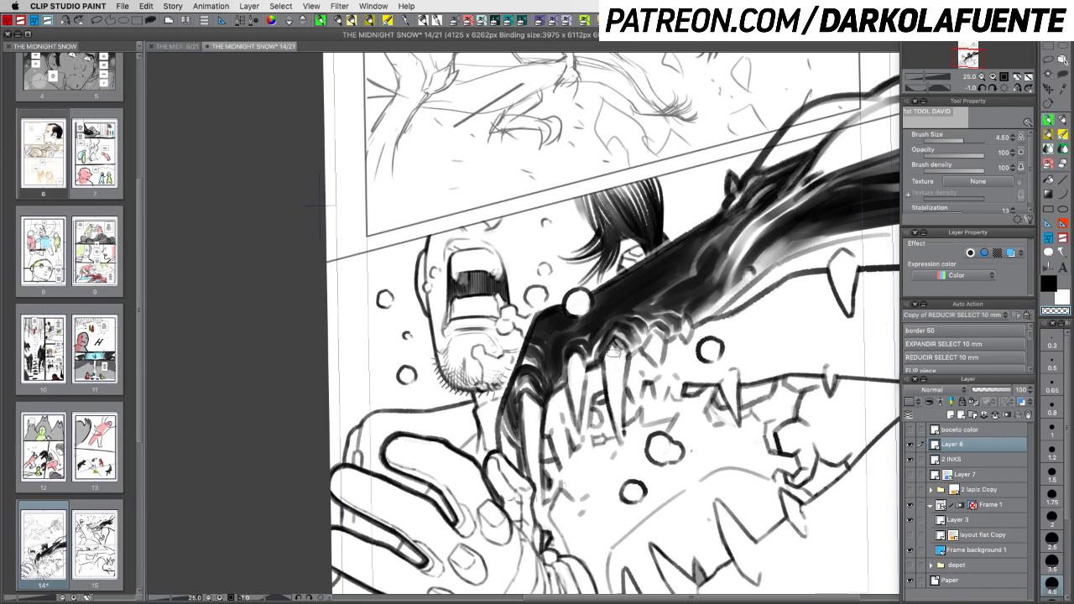
Compare the beast's fur with Layer 8 hidden and shown, and save page 14
{"action": "left_click", "coordinate": [909, 445]}
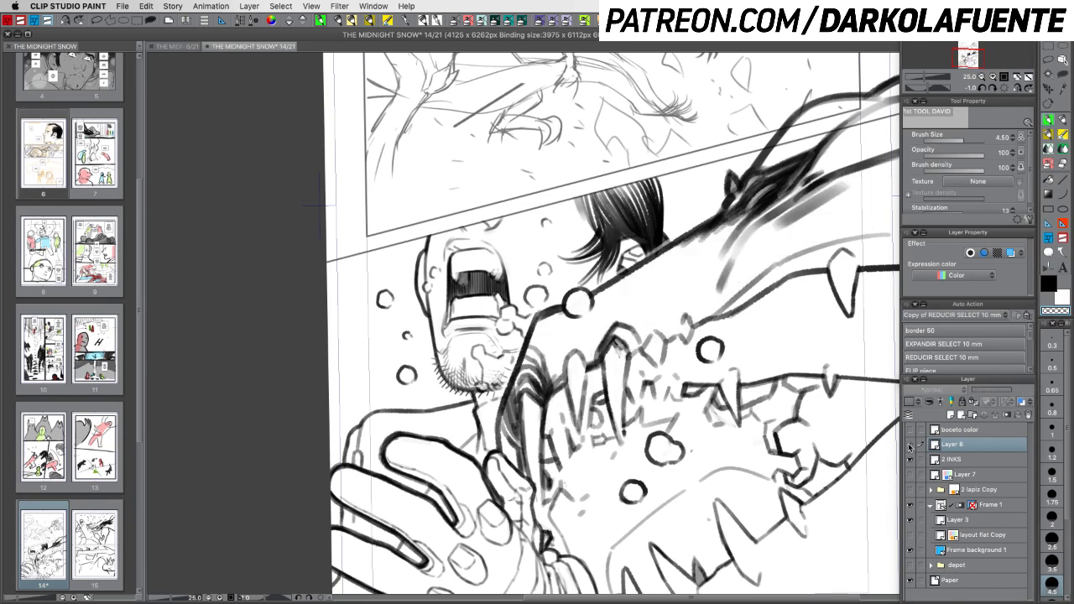
{"action": "left_click", "coordinate": [909, 445]}
{"action": "left_click_drag", "start_coordinate": [770, 345], "coordinate": [624, 401]}
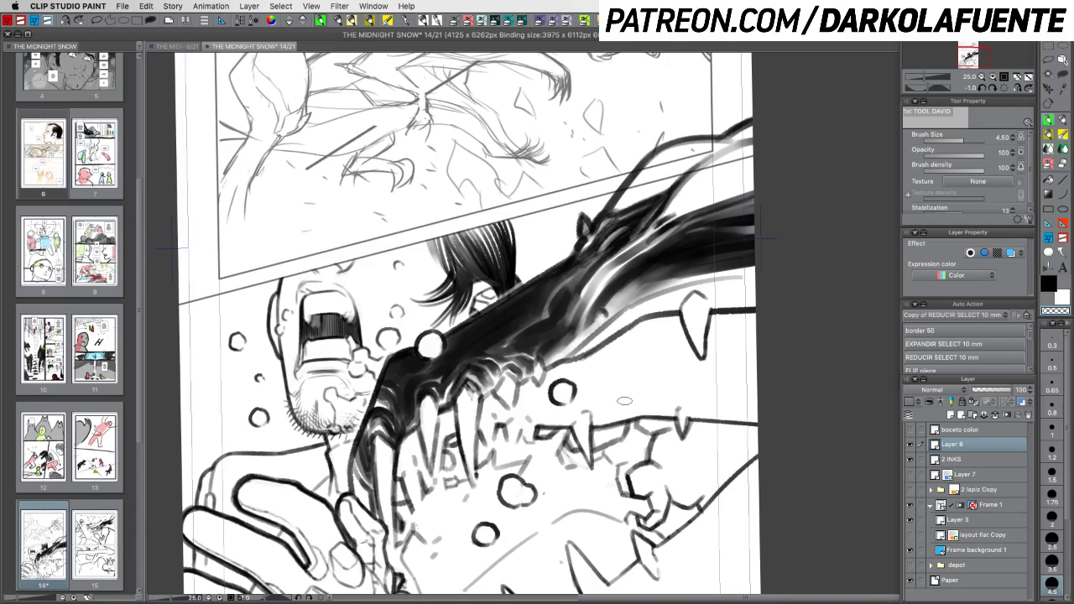
{"action": "key", "text": "super+s"}
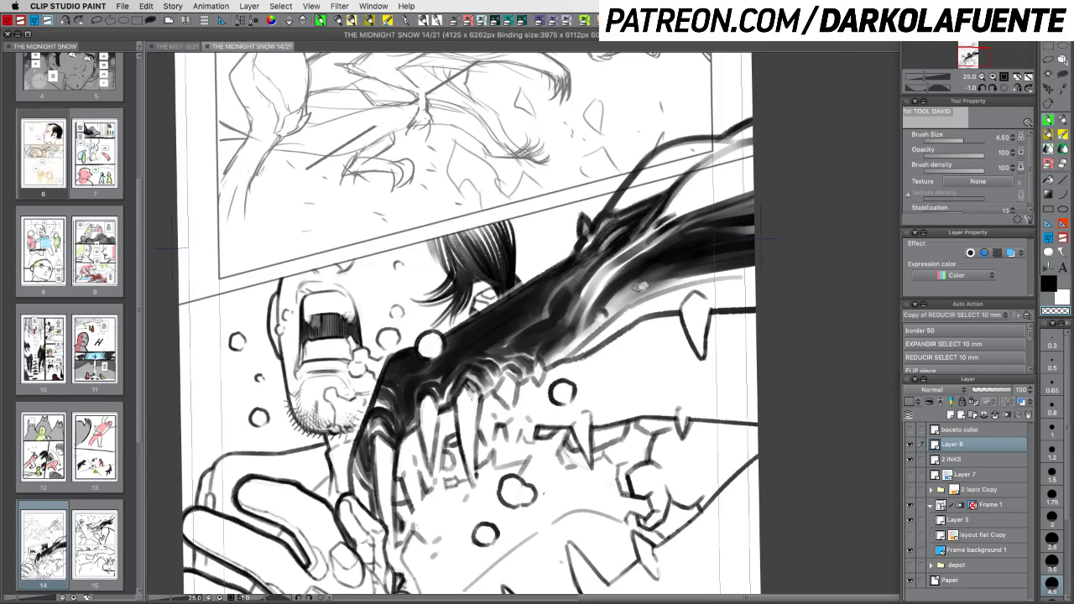
Dab small rounded bumps along the pale streaks of the beast's muzzle, alternating black and transparent colour with the TOOL DAVID brush at size 4.5
{"action": "left_click_drag", "start_coordinate": [639, 287], "coordinate": [645, 285]}
{"action": "key", "text": "c"}
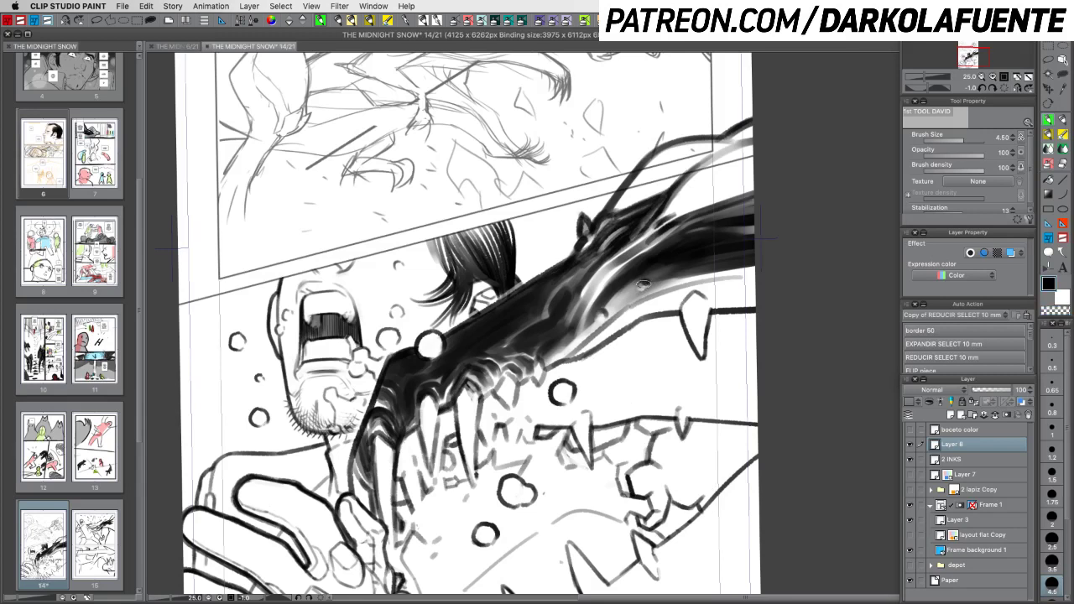
{"action": "left_click_drag", "start_coordinate": [643, 284], "coordinate": [641, 288]}
{"action": "key", "text": "c"}
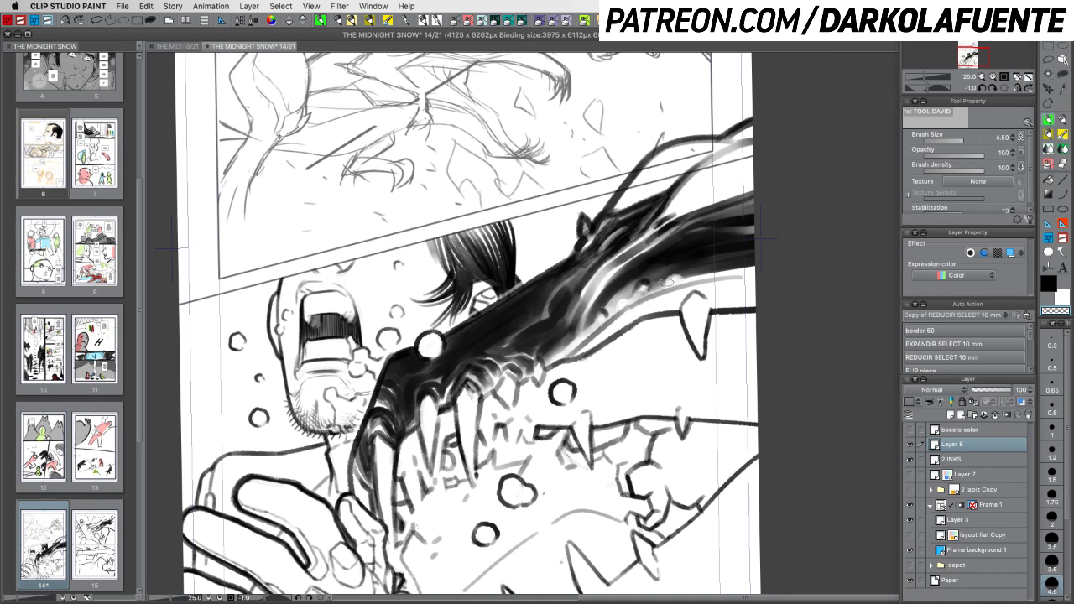
{"action": "key", "text": "c"}
{"action": "key", "text": "c"}
{"action": "key", "text": "c"}
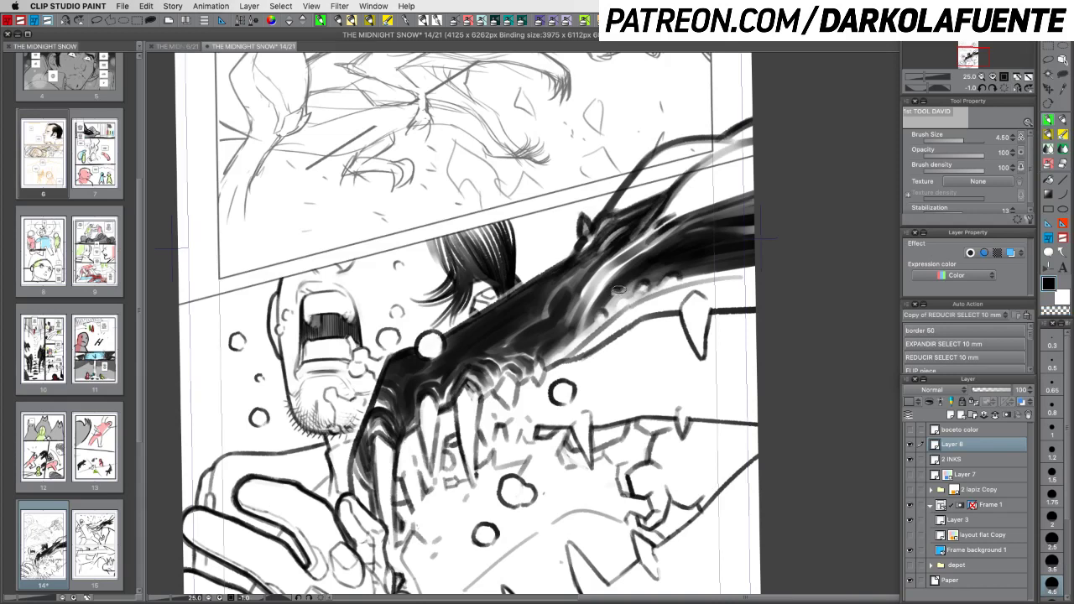
{"action": "key", "text": "c"}
{"action": "key", "text": "c"}
{"action": "key", "text": "c"}
{"action": "key", "text": "c"}
{"action": "key", "text": "c"}
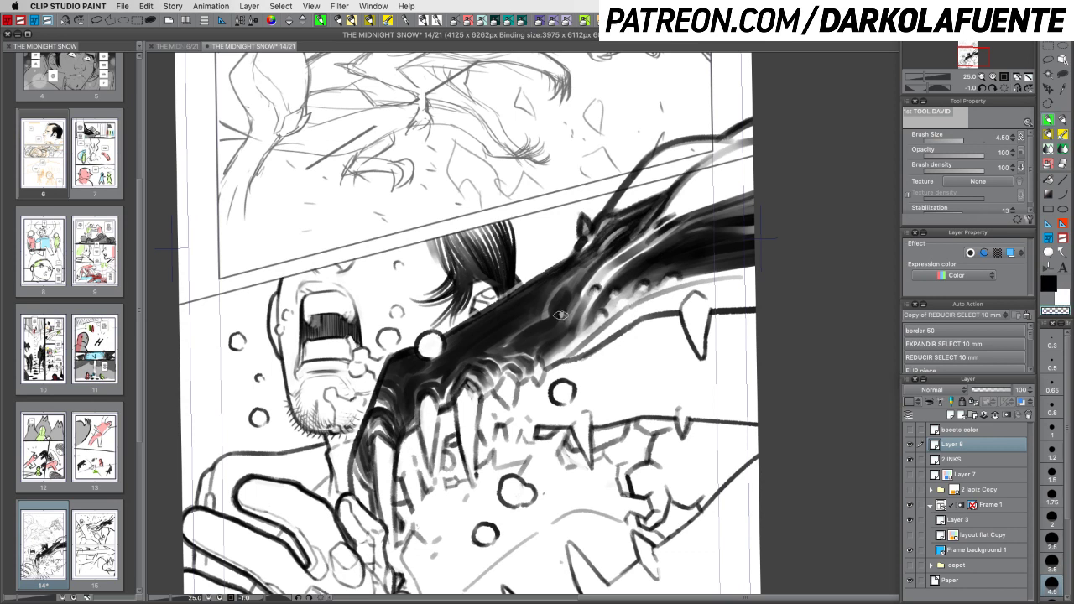
{"action": "key", "text": "c"}
Blend grey strokes along the fur's lower edge above the rear fang with the Transparent watercolor brush at size 2
{"action": "key", "text": "r"}
{"action": "left_click", "coordinate": [1052, 150]}
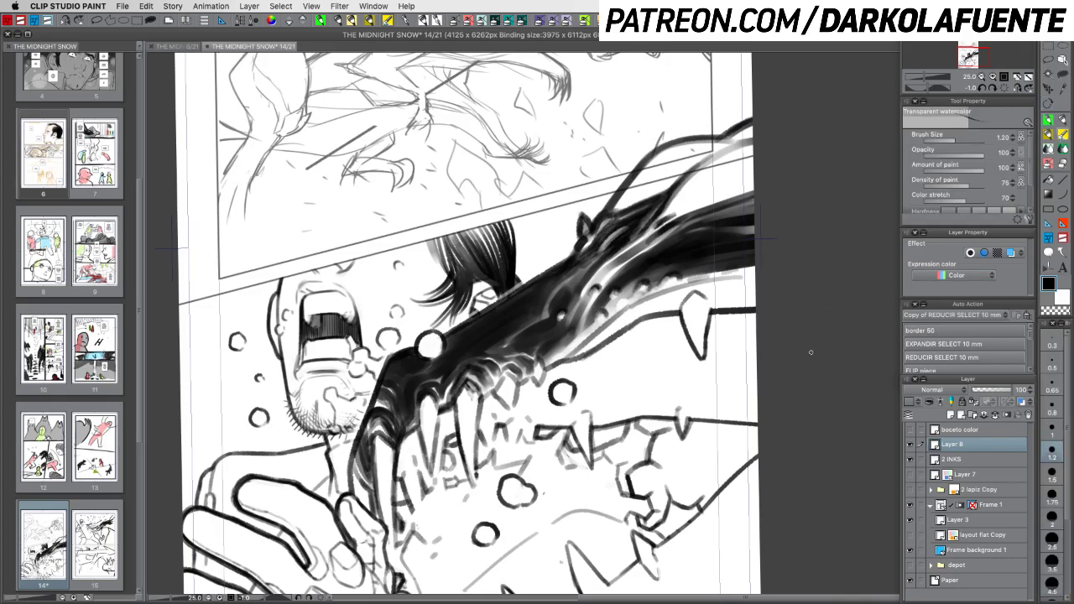
{"action": "key", "text": "r"}
{"action": "mouse_move", "coordinate": [735, 376]}
{"action": "left_mouse_down"}
{"action": "mouse_move", "coordinate": [766, 355]}
{"action": "mouse_move", "coordinate": [765, 323]}
{"action": "left_mouse_up"}
{"action": "left_click", "coordinate": [1052, 518]}
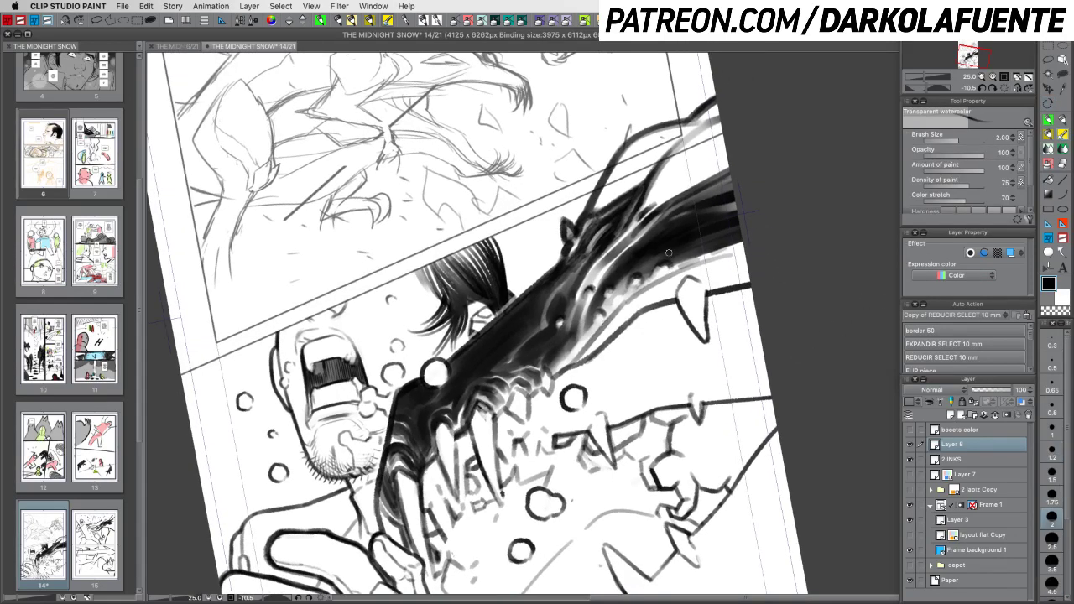
{"action": "left_click_drag", "start_coordinate": [677, 265], "coordinate": [768, 248]}
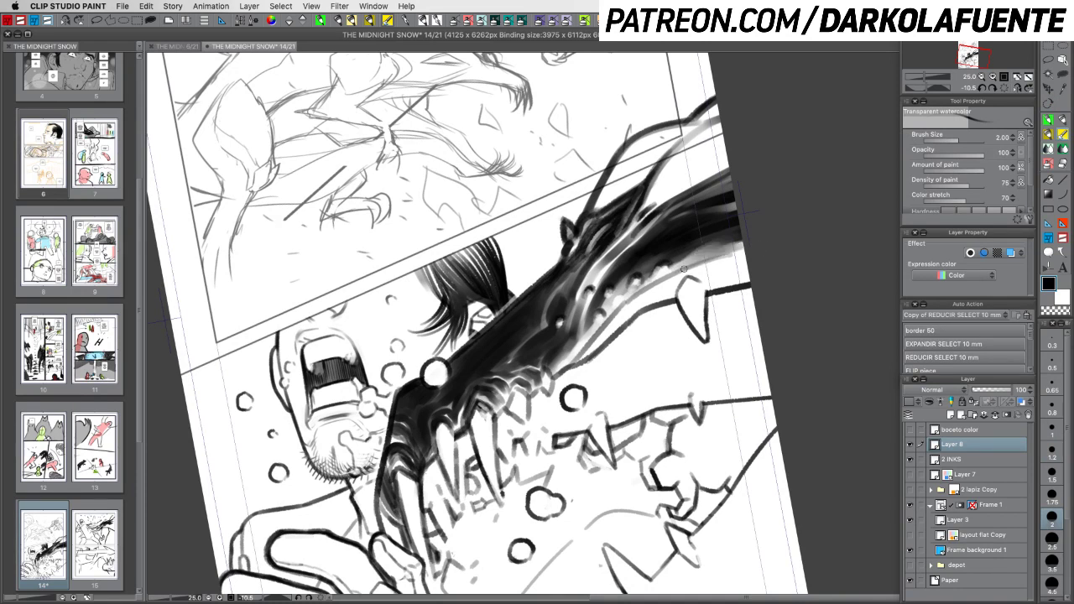
{"action": "left_click_drag", "start_coordinate": [683, 268], "coordinate": [732, 256]}
{"action": "left_click_drag", "start_coordinate": [667, 277], "coordinate": [705, 252]}
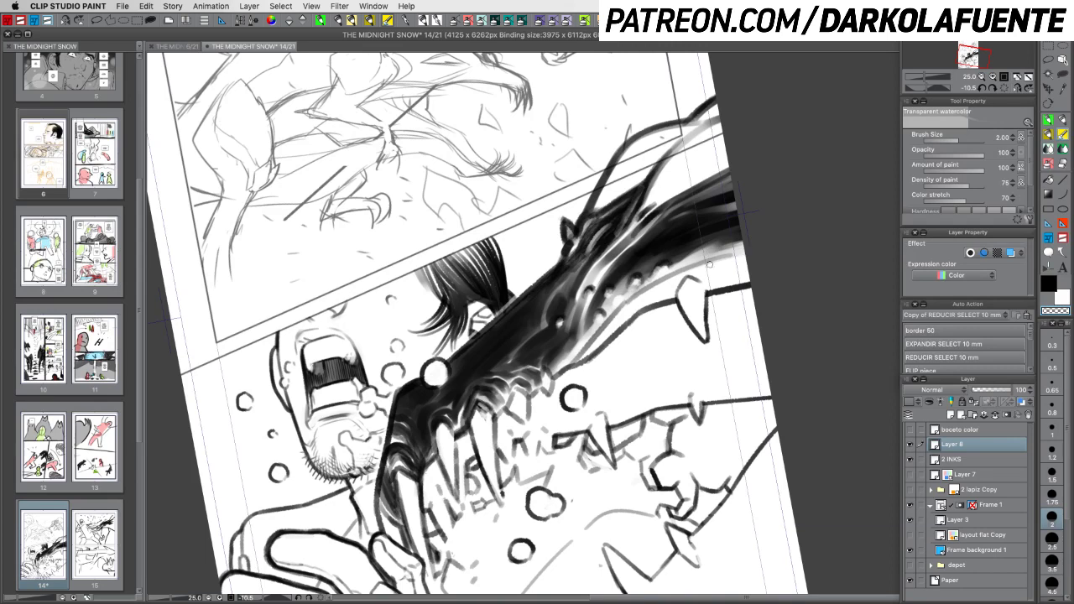
Dab small light droplets on the black muzzle beside the white circle, using black and transparent colour at brush sizes from 1.75 down to 1
{"action": "key", "text": "shift+space"}
{"action": "left_click_drag", "start_coordinate": [811, 307], "coordinate": [801, 391]}
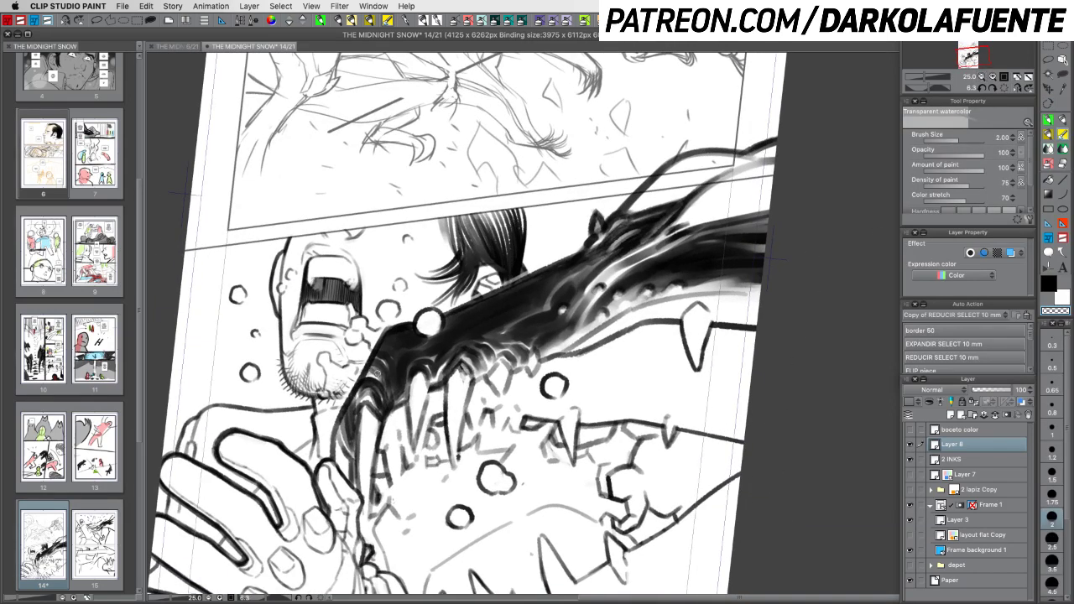
{"action": "key", "text": "c"}
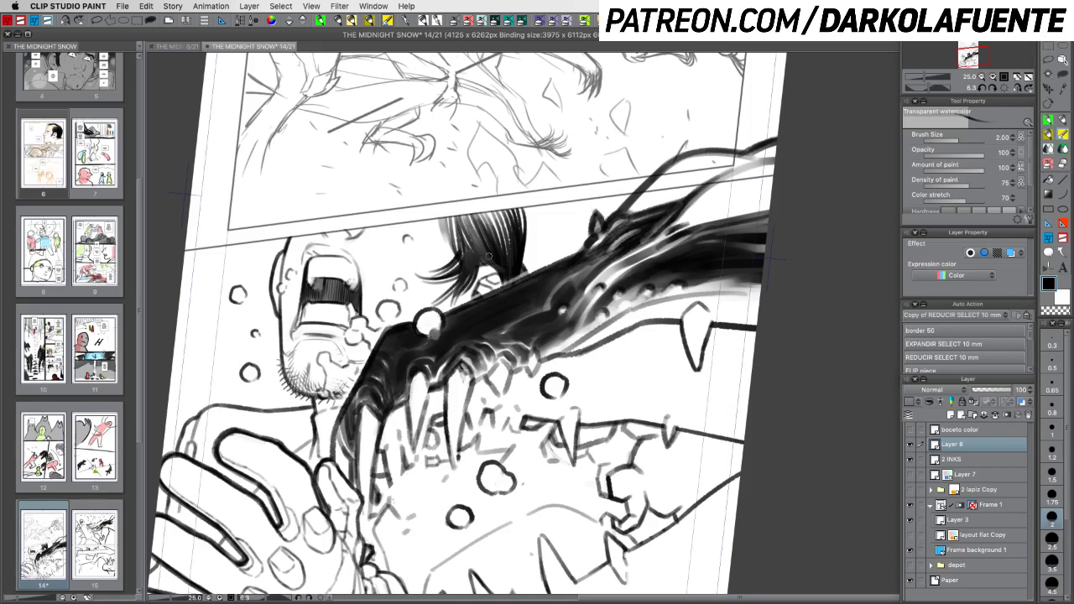
{"action": "left_click", "coordinate": [1053, 496]}
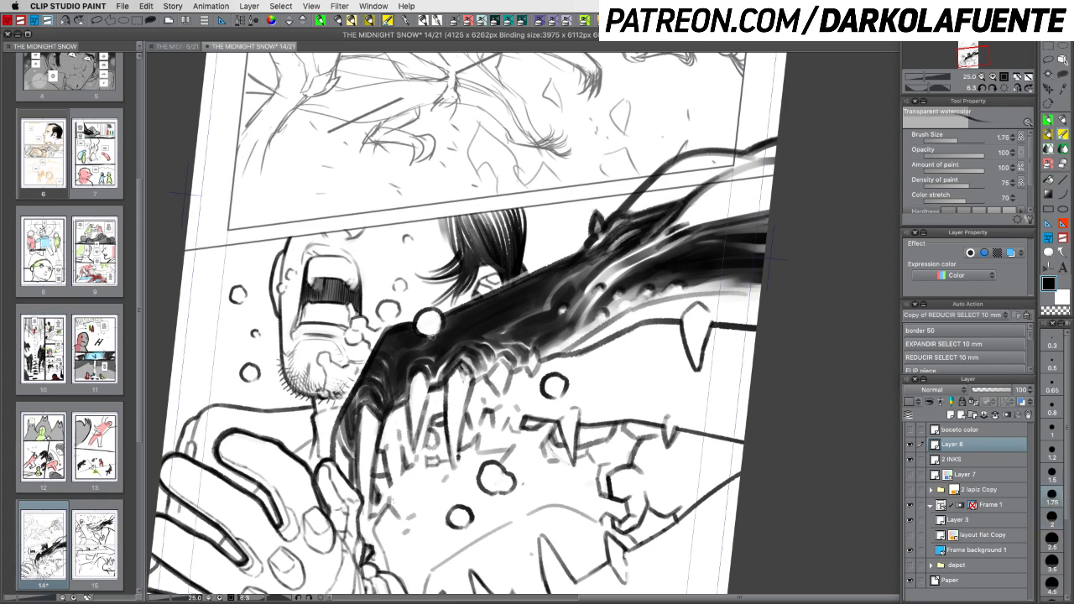
{"action": "key", "text": "c"}
{"action": "key", "text": "c"}
{"action": "key", "text": "c"}
{"action": "key", "text": "bracketleft"}
{"action": "key", "text": "bracketleft"}
{"action": "key", "text": "bracketleft"}
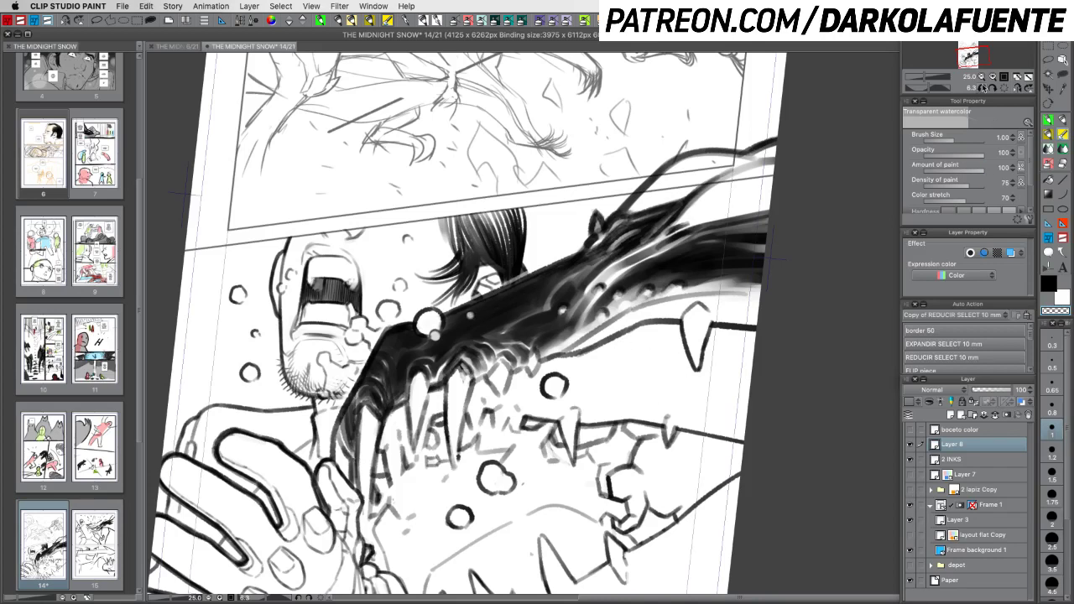
Set up the Transparent watercolor brush with black as the drawing colour and a brush size of 4.50
{"action": "left_click", "coordinate": [982, 77]}
{"action": "key", "text": "shift+space"}
{"action": "left_click_drag", "start_coordinate": [738, 456], "coordinate": [760, 425]}
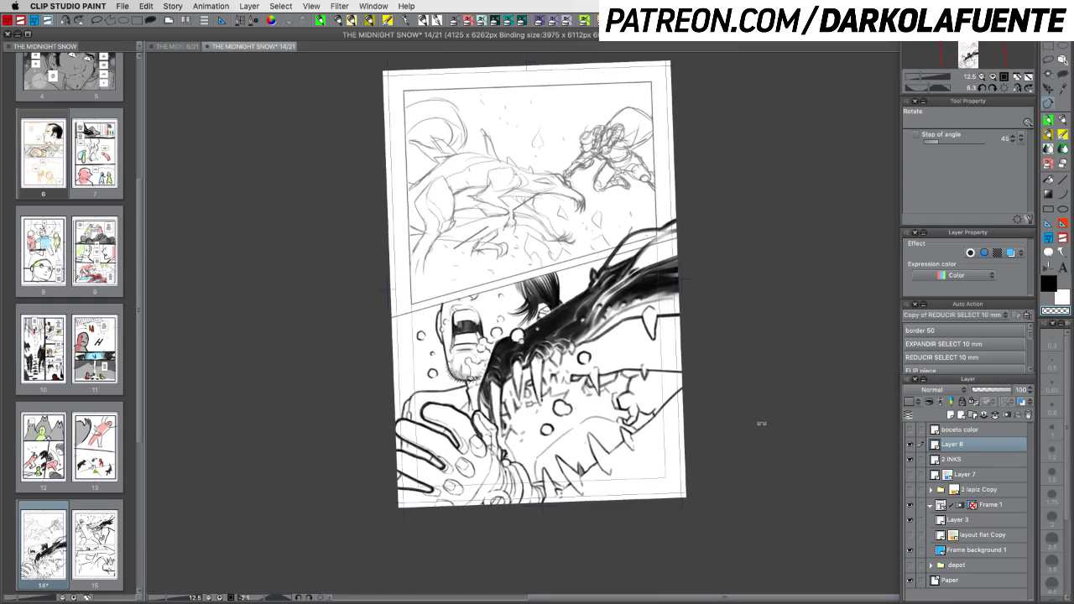
{"action": "key", "text": "space"}
{"action": "left_click_drag", "start_coordinate": [743, 462], "coordinate": [779, 454]}
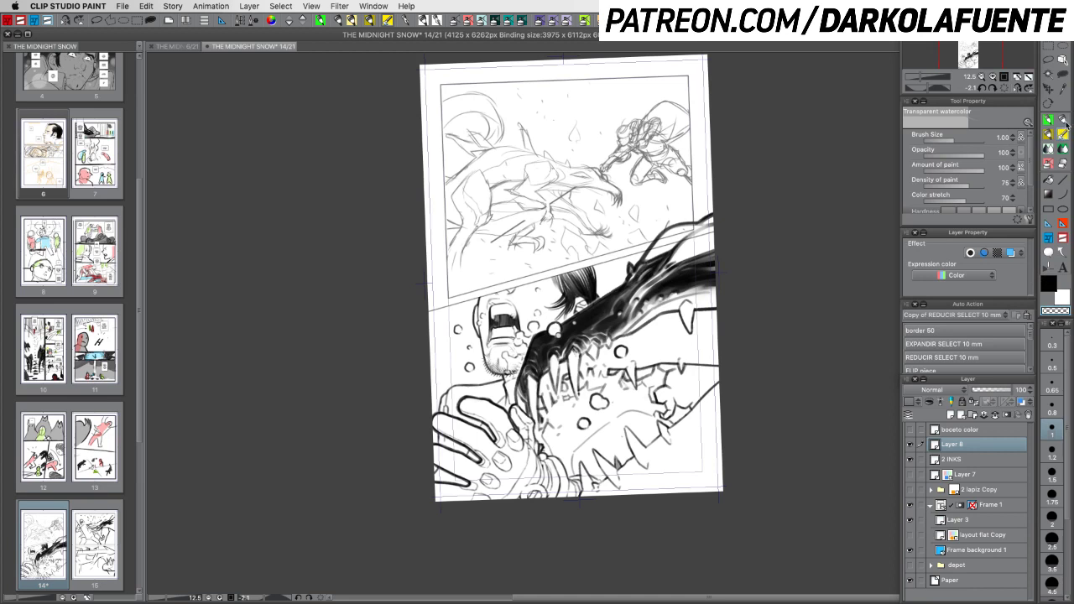
{"action": "left_click", "coordinate": [1052, 289]}
{"action": "left_click", "coordinate": [1058, 543]}
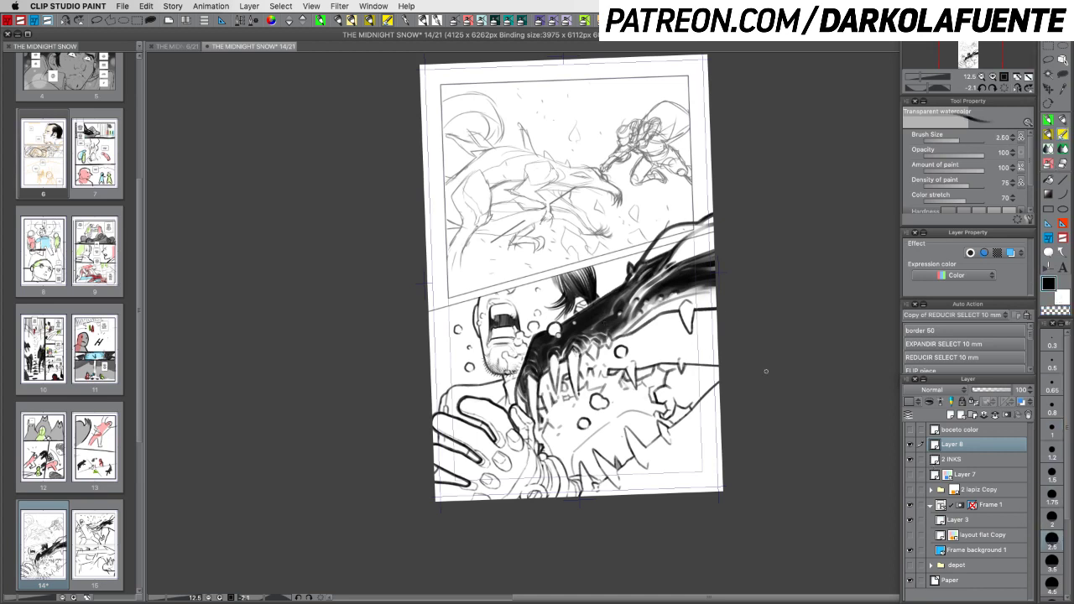
{"action": "left_click", "coordinate": [1055, 584]}
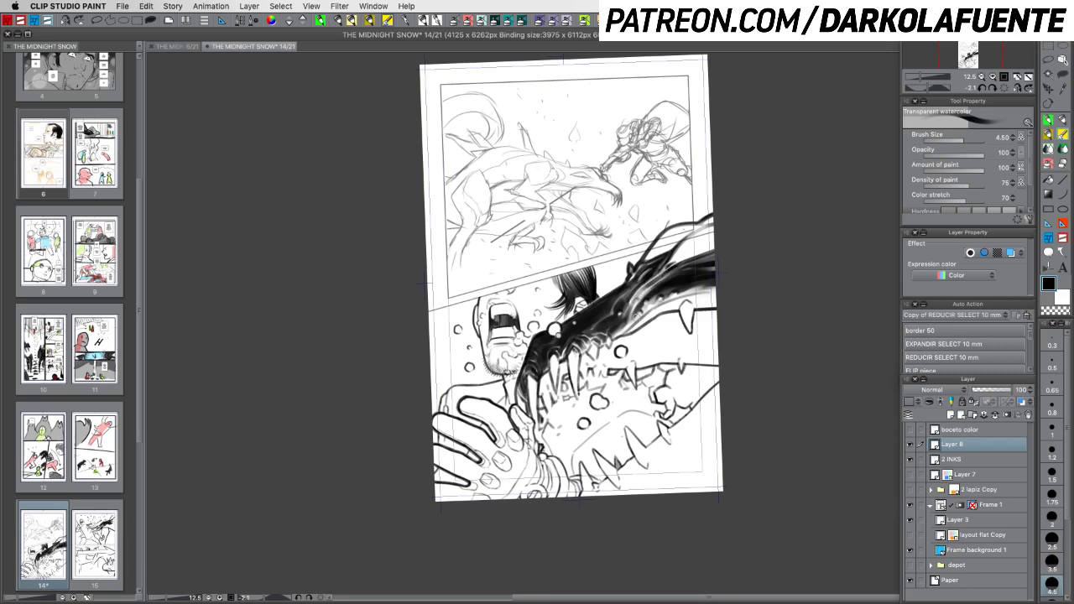
{"action": "key", "text": "c"}
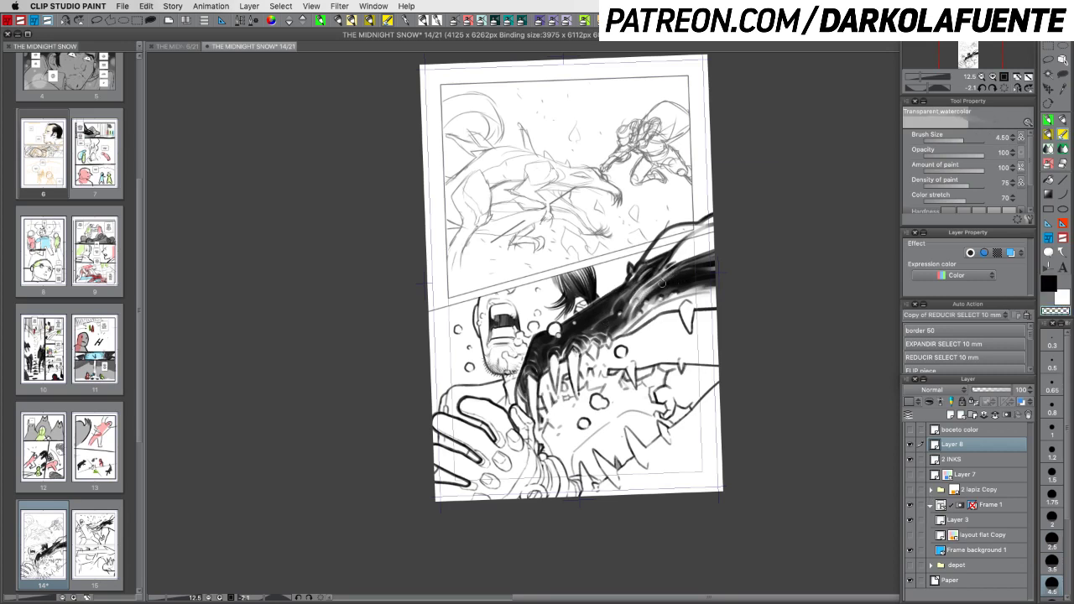
{"action": "key", "text": "c"}
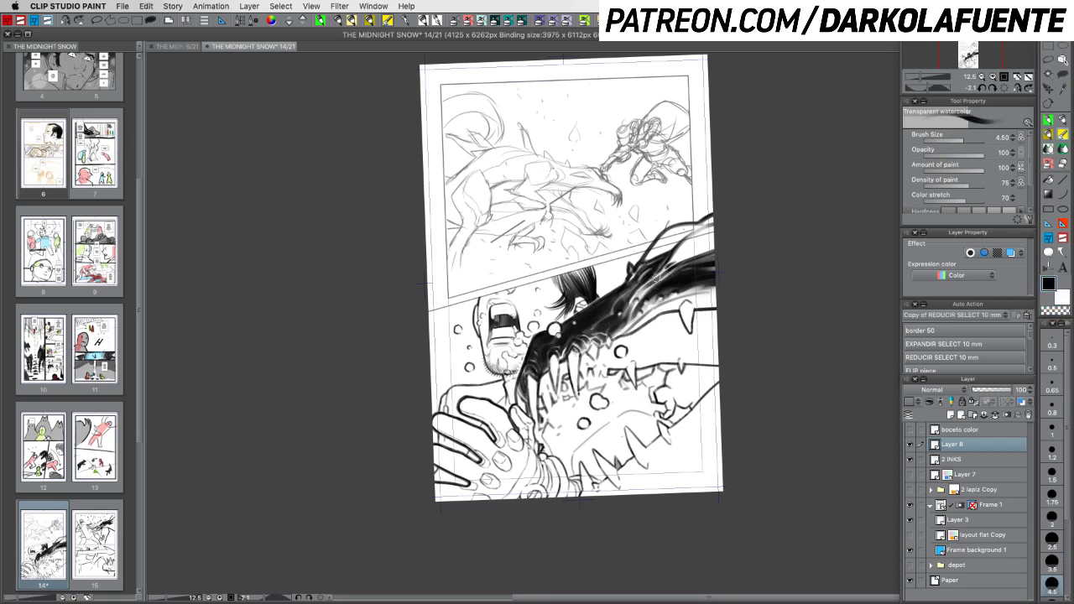
{"action": "key", "text": "super+z"}
{"action": "mouse_move", "coordinate": [670, 270]}
{"action": "left_mouse_down"}
{"action": "mouse_move", "coordinate": [631, 303]}
{"action": "mouse_move", "coordinate": [668, 271]}
{"action": "left_mouse_up"}
{"action": "key", "text": "super+z"}
Compare the inked page with and without Layer 8 by repeatedly toggling that layer's visibility
{"action": "left_click", "coordinate": [910, 444]}
{"action": "left_click", "coordinate": [910, 445]}
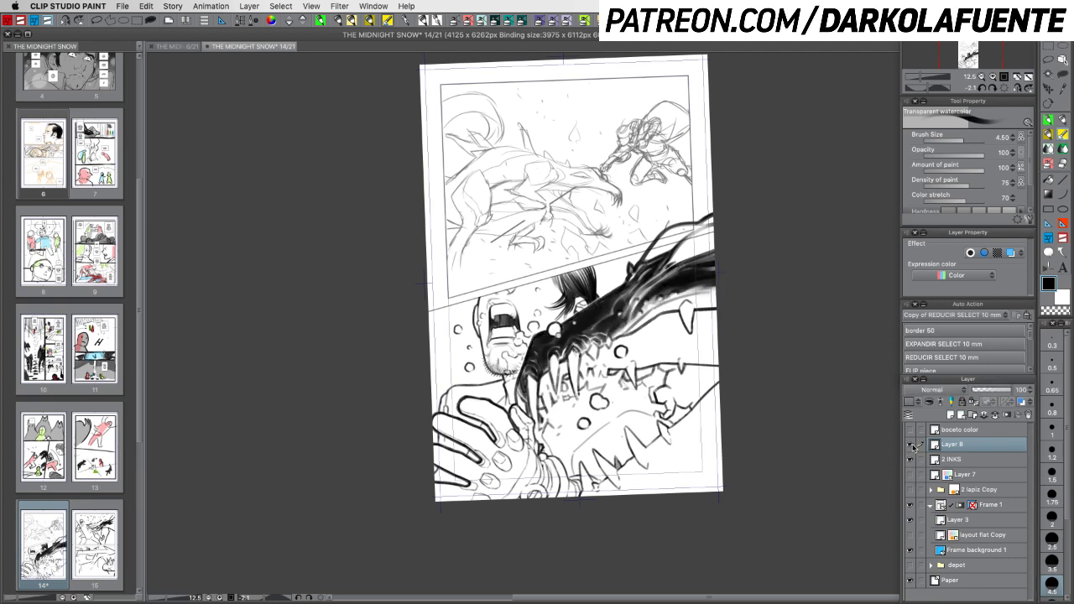
{"action": "left_click", "coordinate": [910, 444]}
{"action": "left_click", "coordinate": [910, 444]}
{"action": "left_click", "coordinate": [910, 445]}
{"action": "left_click", "coordinate": [910, 445]}
{"action": "left_click", "coordinate": [911, 445]}
{"action": "left_click", "coordinate": [911, 445]}
{"action": "left_click", "coordinate": [911, 445]}
{"action": "left_click", "coordinate": [911, 445]}
{"action": "left_click", "coordinate": [911, 445]}
{"action": "left_click", "coordinate": [911, 445]}
{"action": "left_click", "coordinate": [911, 444]}
{"action": "left_click", "coordinate": [911, 445]}
Try shading the lower-right corner of the page with black Transparent watercolor strokes, and undo them
{"action": "key", "text": "shift+space"}
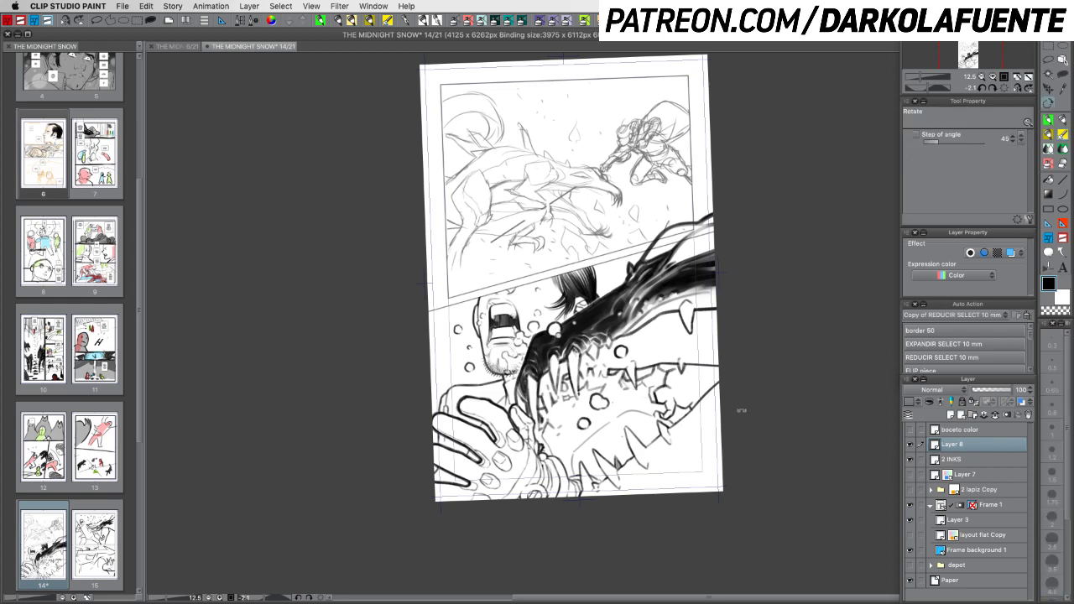
{"action": "left_click_drag", "start_coordinate": [740, 410], "coordinate": [760, 319]}
{"action": "mouse_move", "coordinate": [776, 381]}
{"action": "left_mouse_down"}
{"action": "mouse_move", "coordinate": [720, 371]}
{"action": "mouse_move", "coordinate": [688, 408]}
{"action": "left_mouse_up"}
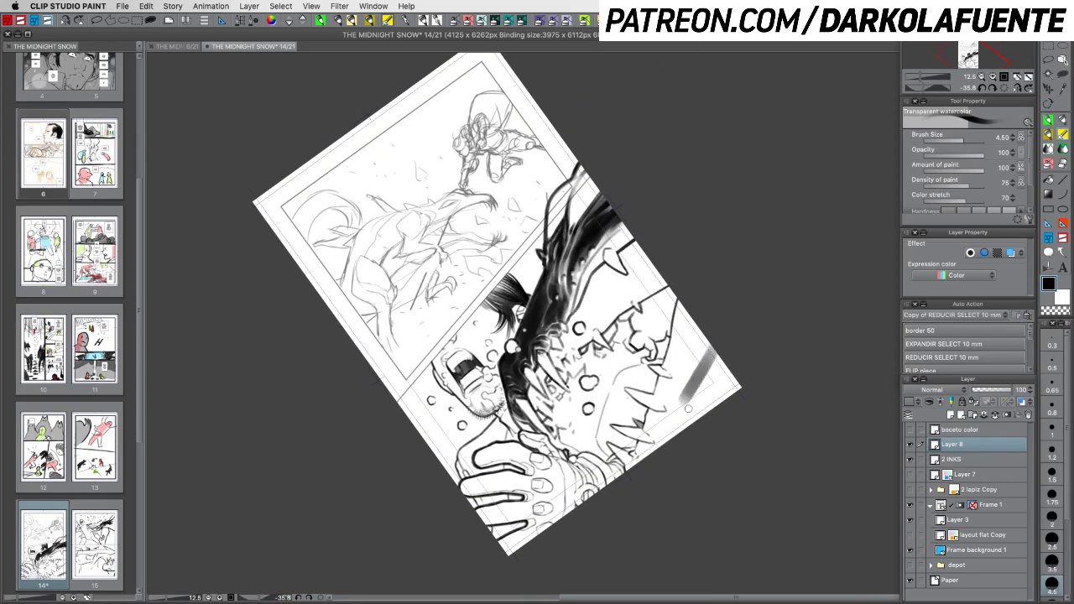
{"action": "key", "text": "super+z"}
{"action": "left_click_drag", "start_coordinate": [720, 348], "coordinate": [682, 413]}
{"action": "left_click_drag", "start_coordinate": [727, 365], "coordinate": [685, 426]}
{"action": "left_click_drag", "start_coordinate": [734, 375], "coordinate": [666, 466]}
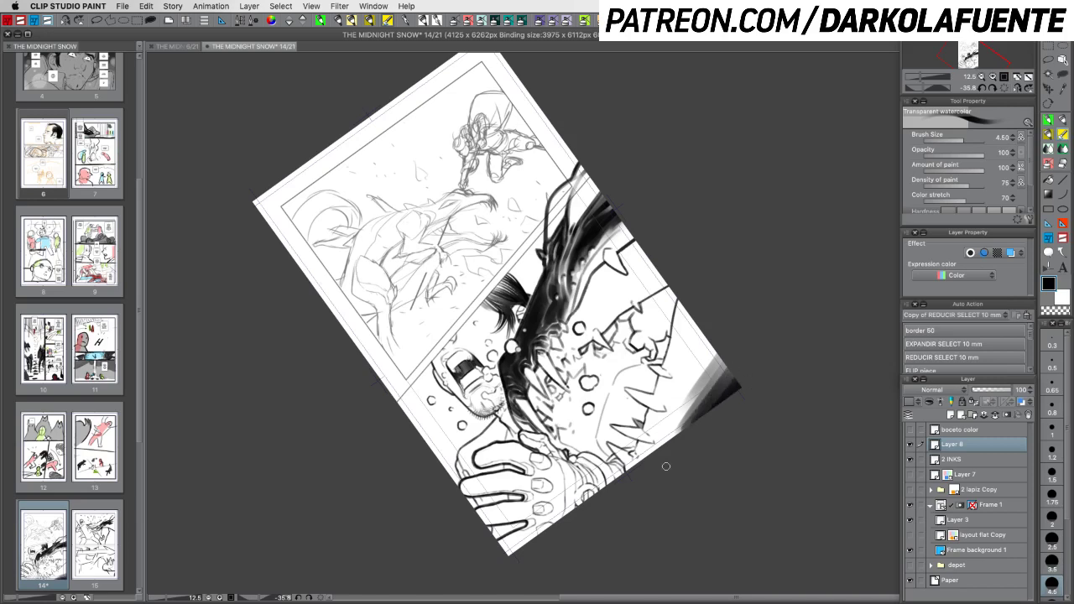
{"action": "key", "text": "shift+space"}
{"action": "mouse_move", "coordinate": [755, 423]}
{"action": "left_mouse_down"}
{"action": "mouse_move", "coordinate": [732, 477]}
{"action": "mouse_move", "coordinate": [714, 489]}
{"action": "mouse_move", "coordinate": [757, 448]}
{"action": "left_mouse_up"}
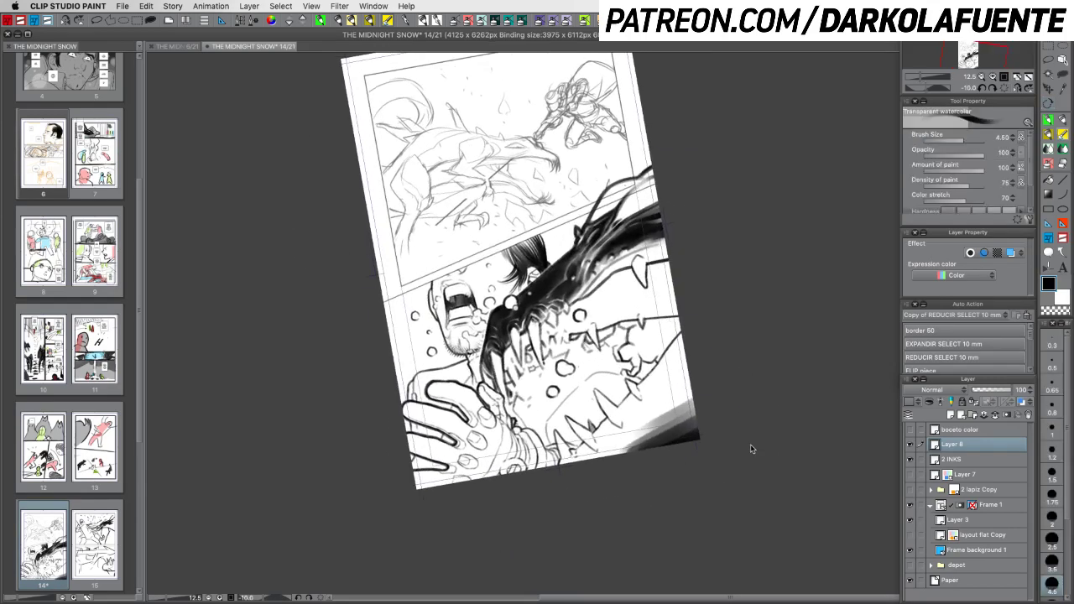
{"action": "key", "text": "super+z"}
{"action": "key", "text": "super+z"}
{"action": "key", "text": "super+z"}
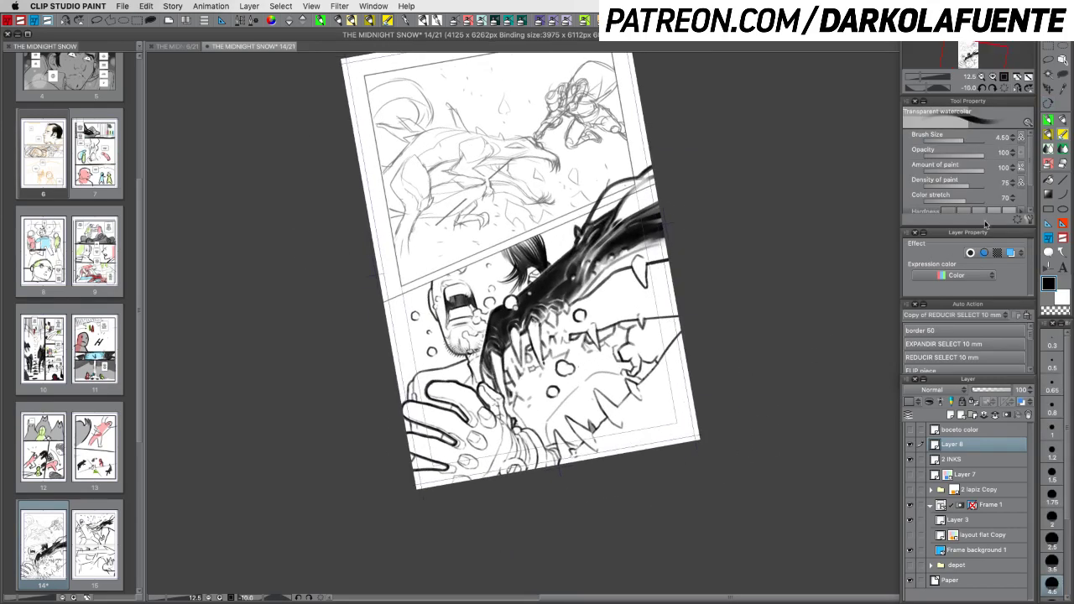
Fill the page's lower-right corner with solid black on Layer 8 using Lasso fill 2
{"action": "left_click", "coordinate": [1061, 77]}
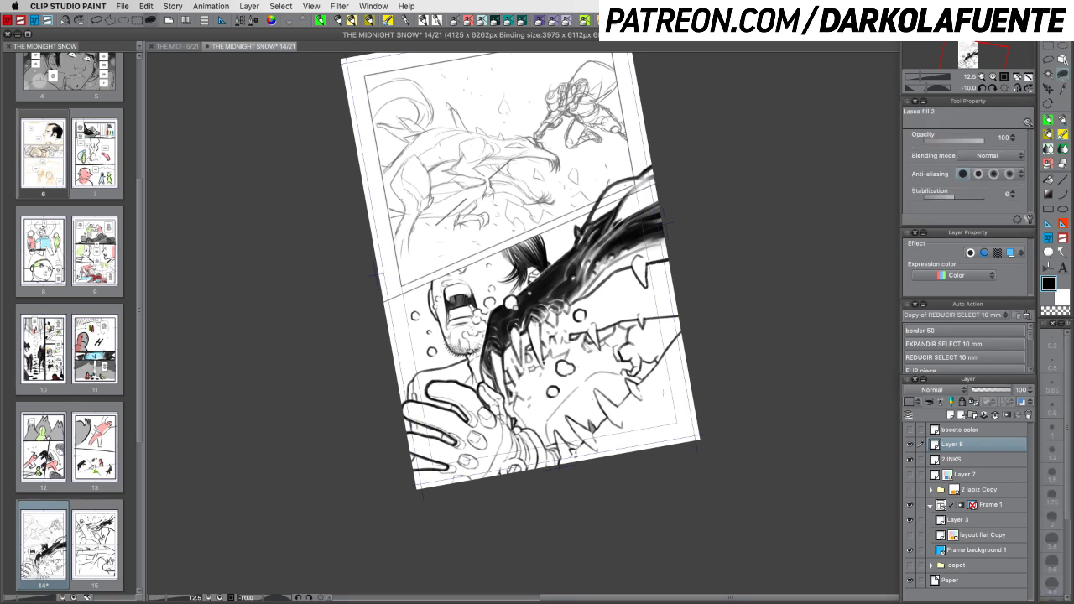
{"action": "mouse_move", "coordinate": [700, 376]}
{"action": "left_mouse_down"}
{"action": "mouse_move", "coordinate": [621, 461]}
{"action": "mouse_move", "coordinate": [778, 385]}
{"action": "left_mouse_up"}
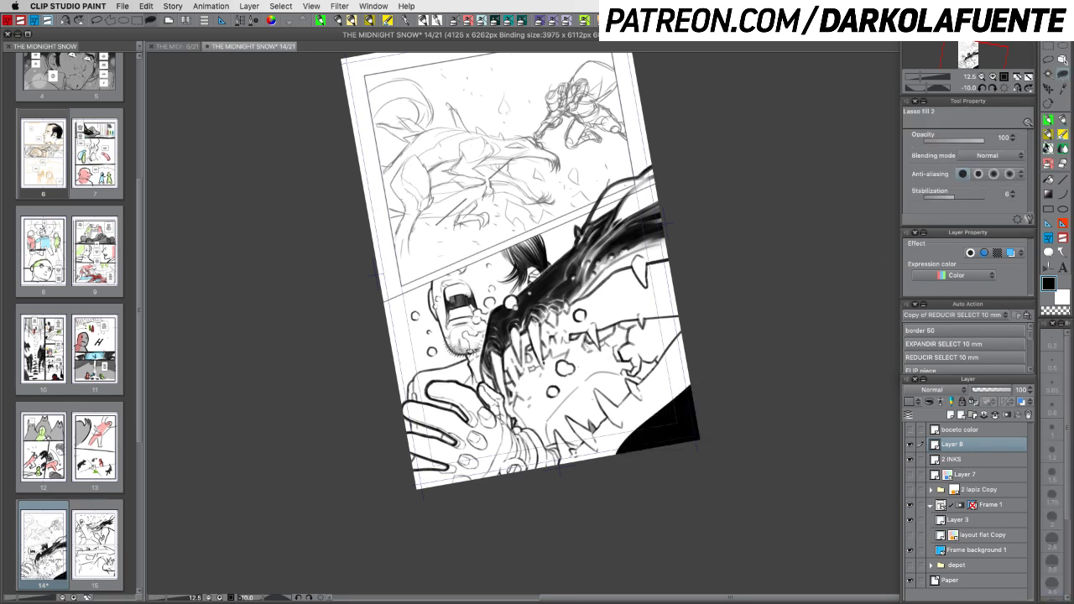
Try erasing the edge of the black corner fill with the Soft 50 airbrush in transparent colour
{"action": "left_click", "coordinate": [1060, 122]}
{"action": "key", "text": "c"}
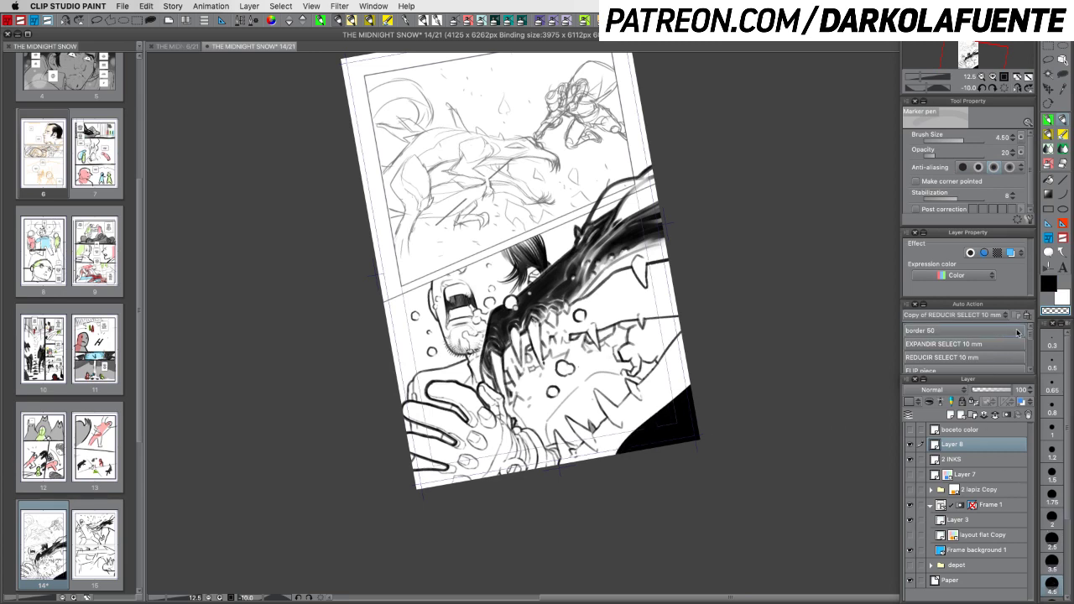
{"action": "left_click", "coordinate": [1049, 150]}
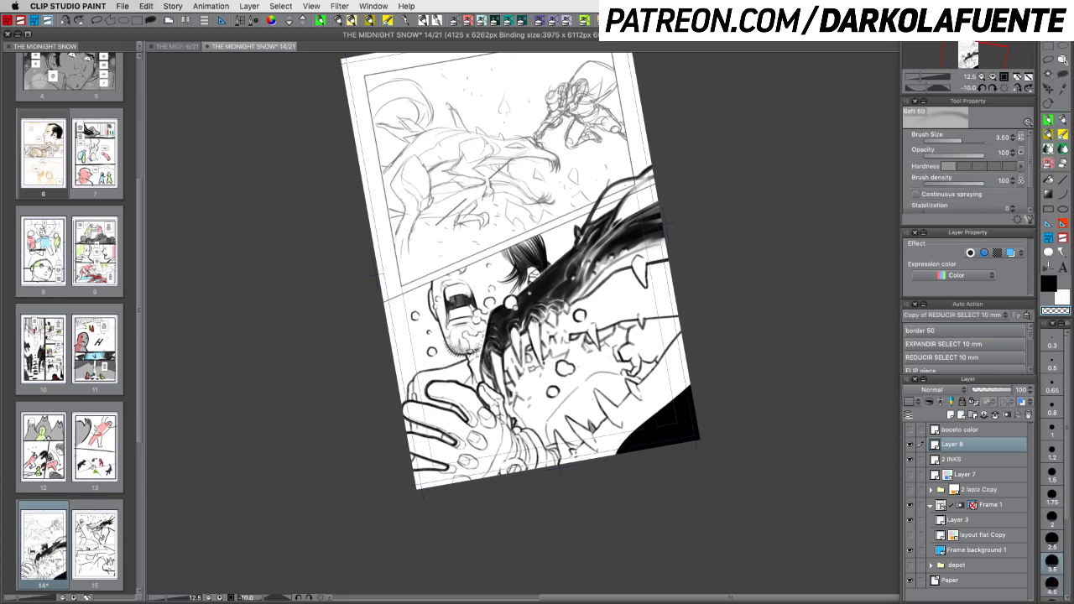
{"action": "left_click_drag", "start_coordinate": [619, 450], "coordinate": [711, 362]}
{"action": "key", "text": "ctrl+z"}
{"action": "key", "text": "bracketright"}
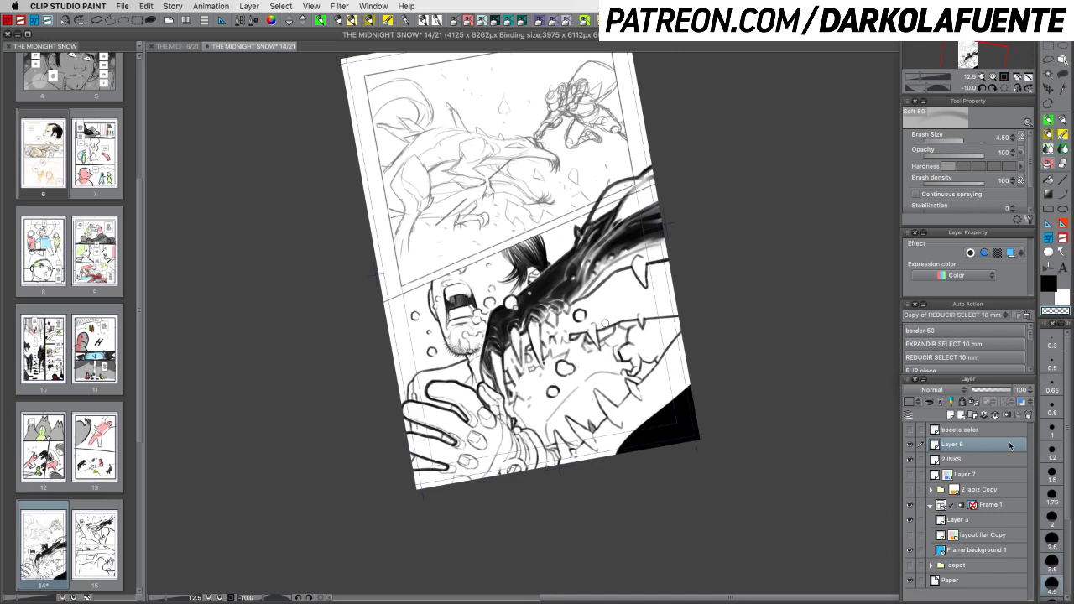
{"action": "left_click", "coordinate": [981, 427]}
{"action": "left_click", "coordinate": [981, 443]}
{"action": "left_click", "coordinate": [910, 444]}
{"action": "left_click", "coordinate": [910, 444]}
Enlarge the Soft 50 airbrush to 13.16 and fade the upper edge of the black corner fill with transparent colour
{"action": "key", "text": "bracketright"}
{"action": "key", "text": "bracketright"}
{"action": "key", "text": "bracketright"}
{"action": "key", "text": "bracketright"}
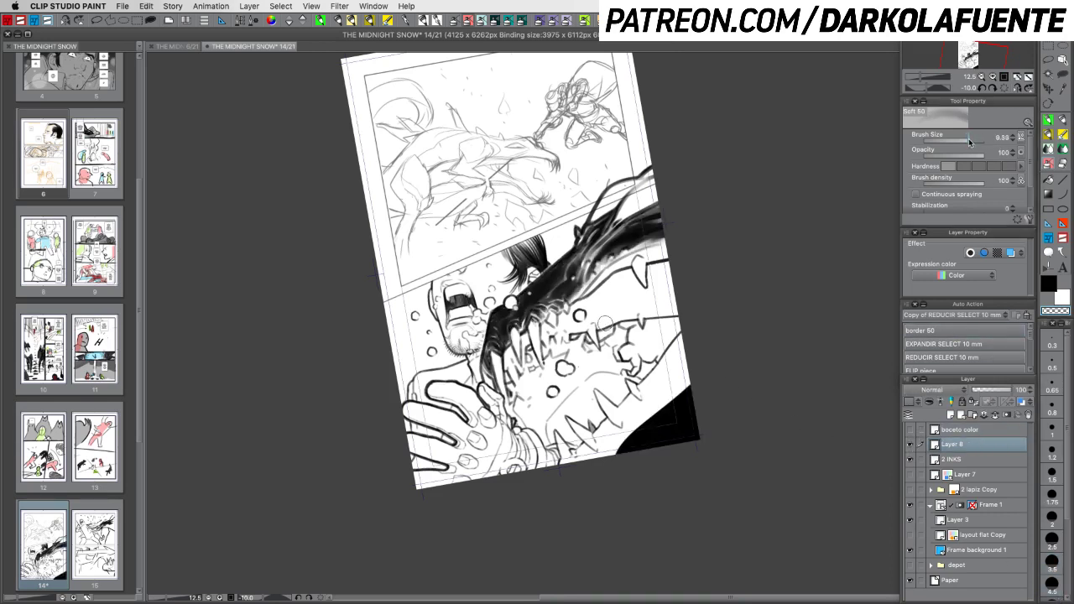
{"action": "mouse_move", "coordinate": [675, 389]}
{"action": "left_mouse_down"}
{"action": "mouse_move", "coordinate": [600, 473]}
{"action": "mouse_move", "coordinate": [705, 375]}
{"action": "mouse_move", "coordinate": [606, 459]}
{"action": "mouse_move", "coordinate": [750, 354]}
{"action": "mouse_move", "coordinate": [754, 365]}
{"action": "mouse_move", "coordinate": [655, 441]}
{"action": "mouse_move", "coordinate": [611, 508]}
{"action": "left_mouse_up"}
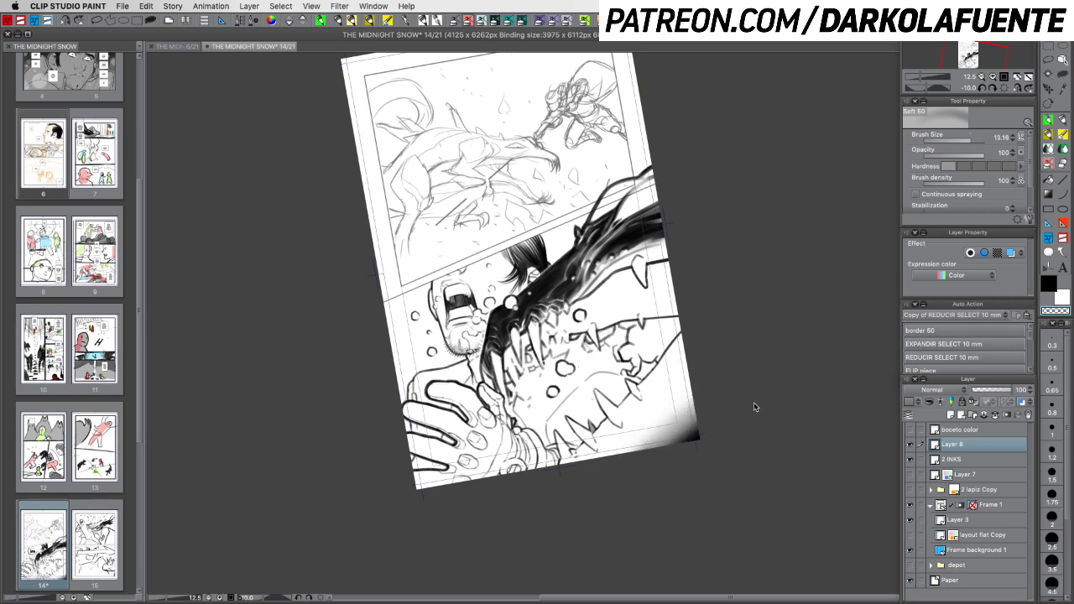
{"action": "key", "text": "ctrl+z"}
{"action": "key", "text": "ctrl+y"}
{"action": "key", "text": "ctrl+z"}
{"action": "key", "text": "ctrl+y"}
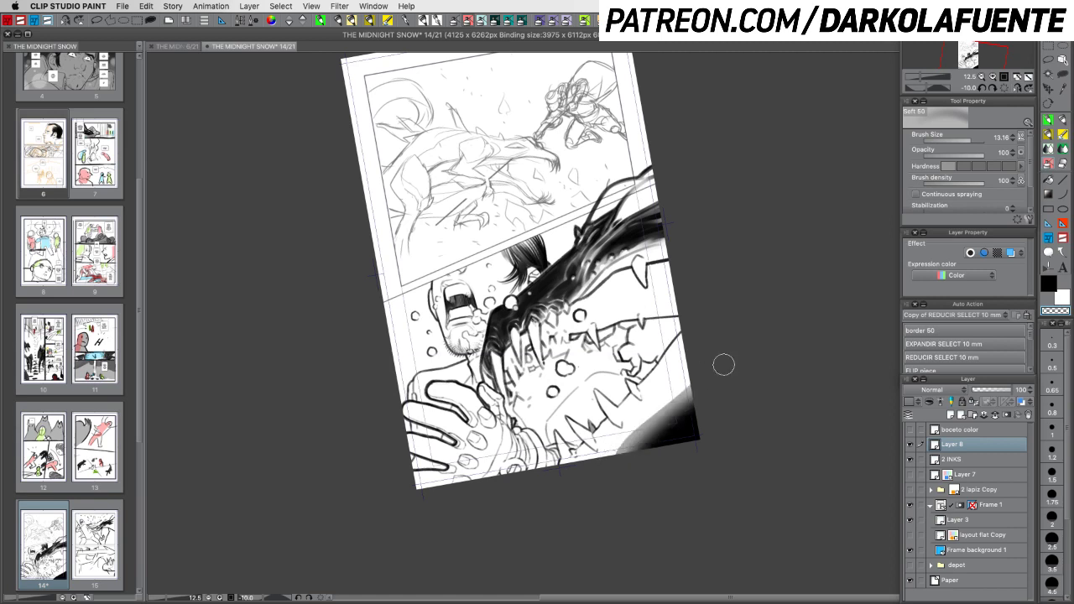
Trim the faded edge of the black corner with the Transparent watercolor brush in transparent colour at size 4.50
{"action": "left_click", "coordinate": [1061, 136]}
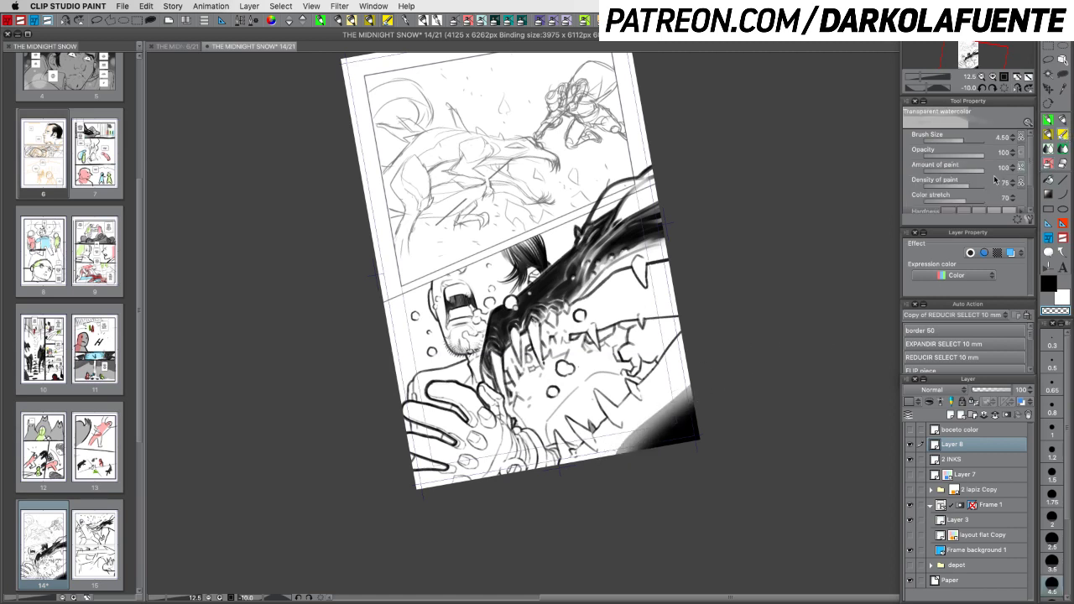
{"action": "left_click_drag", "start_coordinate": [667, 399], "coordinate": [628, 439]}
{"action": "key", "text": "super+z"}
{"action": "left_click_drag", "start_coordinate": [692, 378], "coordinate": [616, 465]}
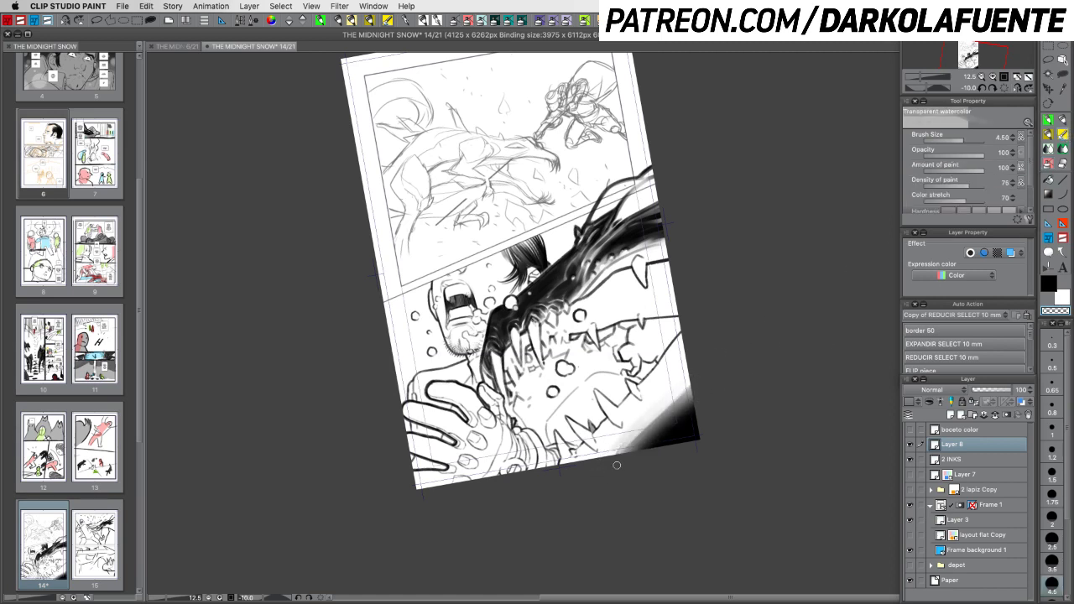
{"action": "key", "text": "super+z"}
{"action": "mouse_move", "coordinate": [697, 372]}
{"action": "left_mouse_down"}
{"action": "mouse_move", "coordinate": [601, 465]}
{"action": "mouse_move", "coordinate": [681, 391]}
{"action": "mouse_move", "coordinate": [611, 452]}
{"action": "left_mouse_up"}
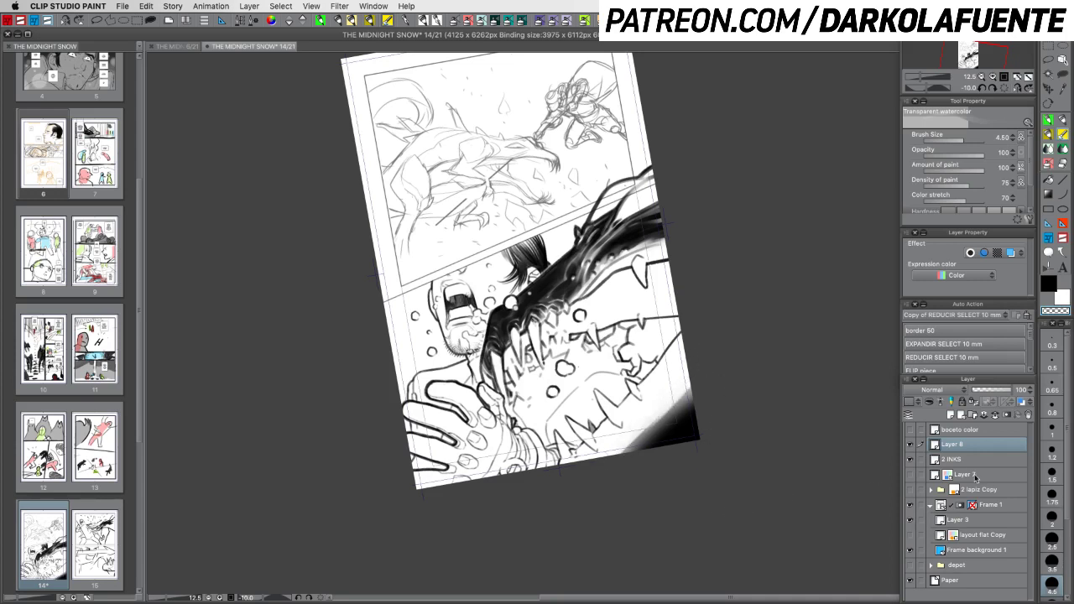
Lighten the black corner shading using Marker pen 50% in transparent colour at size 4.50
{"action": "left_click", "coordinate": [1062, 120]}
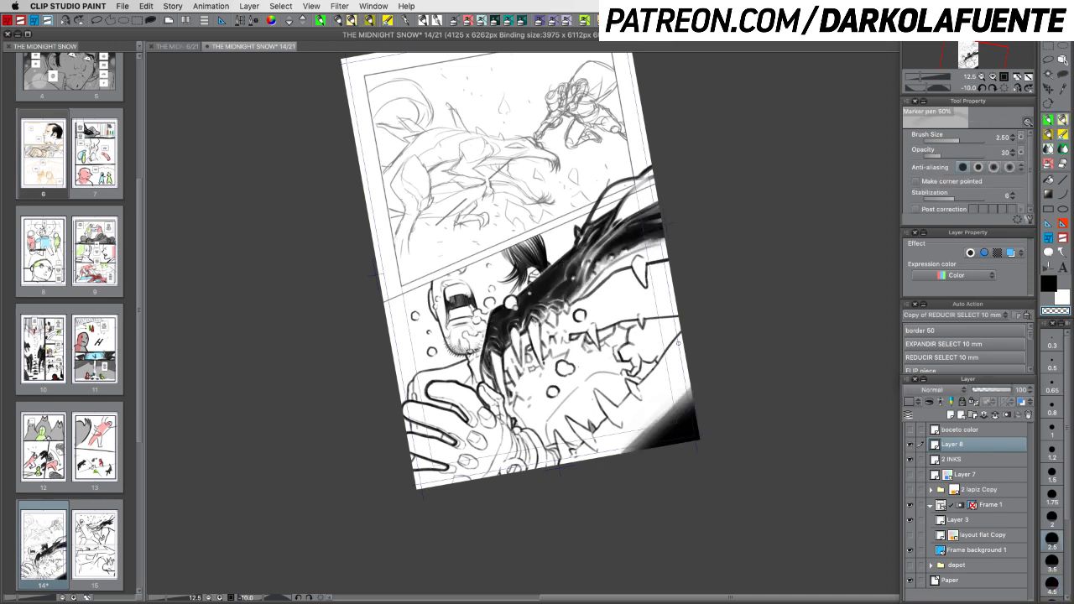
{"action": "left_click", "coordinate": [1052, 580]}
{"action": "mouse_move", "coordinate": [688, 409]}
{"action": "left_mouse_down"}
{"action": "mouse_move", "coordinate": [614, 460]}
{"action": "mouse_move", "coordinate": [691, 401]}
{"action": "mouse_move", "coordinate": [630, 463]}
{"action": "mouse_move", "coordinate": [724, 417]}
{"action": "mouse_move", "coordinate": [605, 462]}
{"action": "mouse_move", "coordinate": [721, 399]}
{"action": "mouse_move", "coordinate": [633, 477]}
{"action": "mouse_move", "coordinate": [666, 484]}
{"action": "left_mouse_up"}
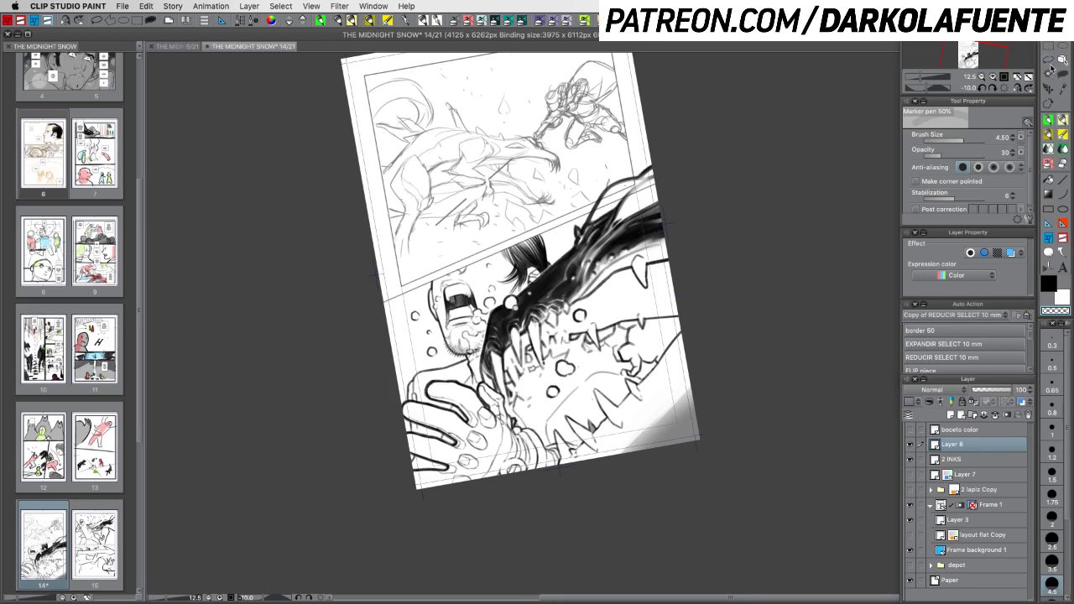
Lasso the shaded lower-right corner on Layer 8, clear its contents, and deselect
{"action": "key", "text": "m"}
{"action": "mouse_move", "coordinate": [738, 335]}
{"action": "left_mouse_down"}
{"action": "mouse_move", "coordinate": [587, 499]}
{"action": "mouse_move", "coordinate": [746, 361]}
{"action": "left_mouse_up"}
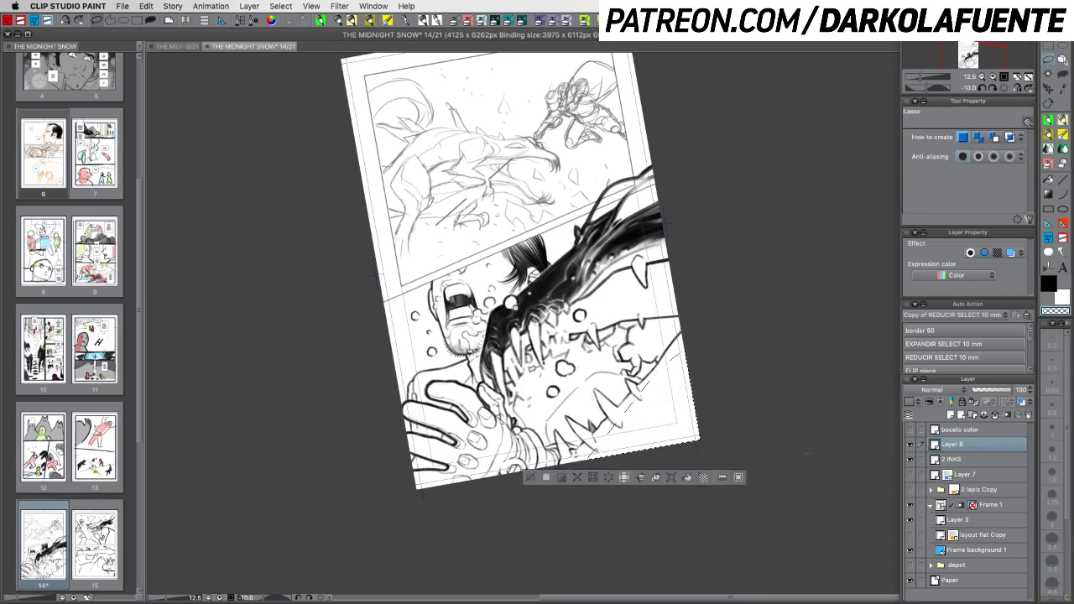
{"action": "key", "text": "ctrl+d"}
Shade the page's lower-right corner in light grey with the Transparent watercolor brush in black at size 7.93
{"action": "left_click", "coordinate": [1063, 136]}
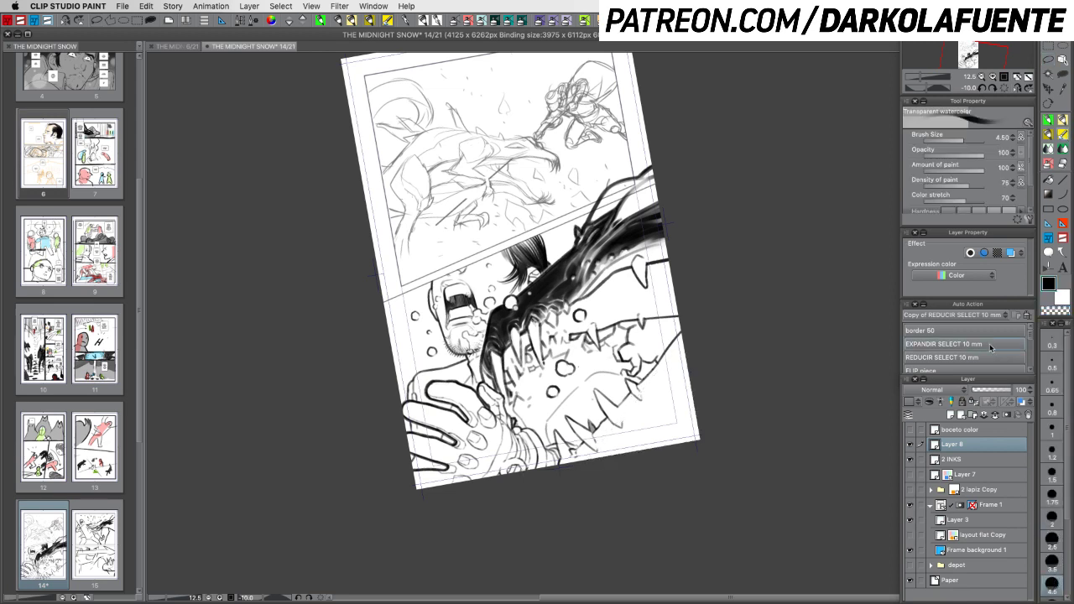
{"action": "left_click", "coordinate": [966, 140]}
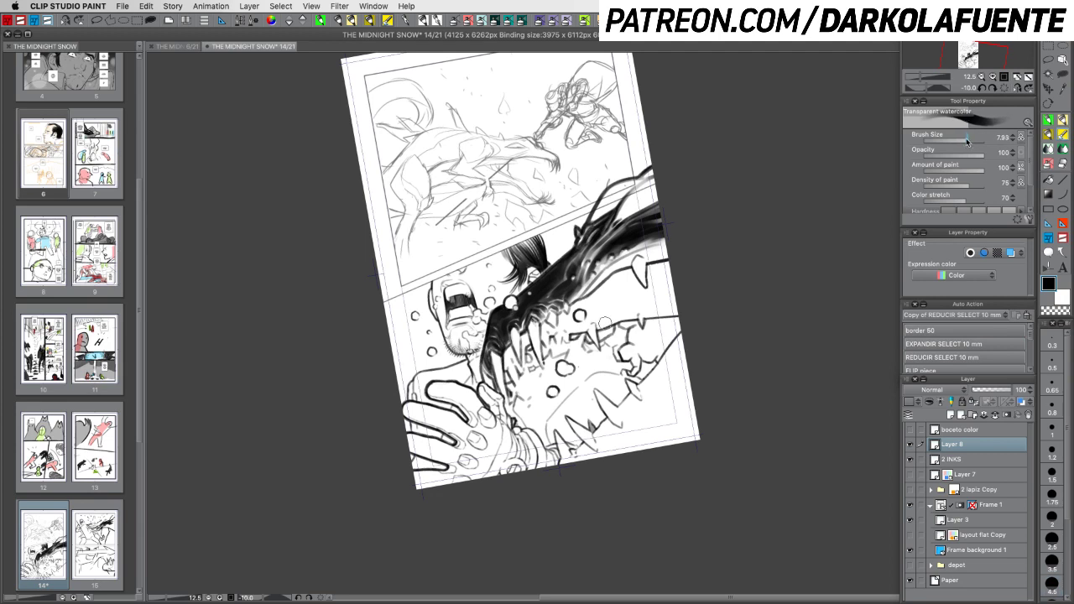
{"action": "mouse_move", "coordinate": [693, 408]}
{"action": "left_mouse_down"}
{"action": "mouse_move", "coordinate": [665, 431]}
{"action": "mouse_move", "coordinate": [659, 457]}
{"action": "left_mouse_up"}
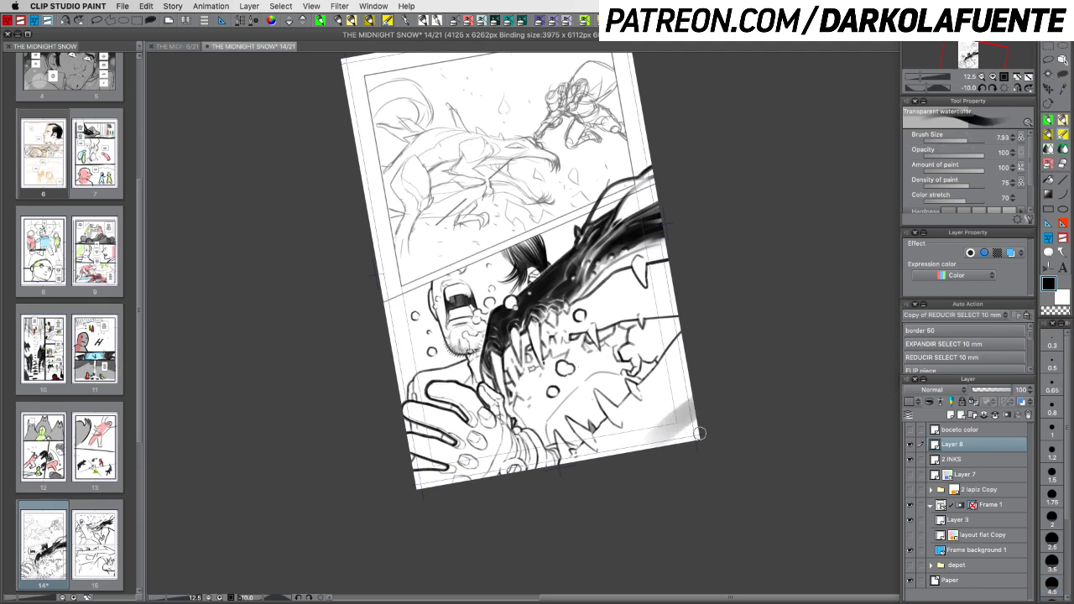
{"action": "left_click_drag", "start_coordinate": [710, 424], "coordinate": [664, 441]}
{"action": "key", "text": "super+z"}
{"action": "left_click_drag", "start_coordinate": [703, 427], "coordinate": [676, 447]}
{"action": "left_click_drag", "start_coordinate": [681, 440], "coordinate": [654, 477]}
{"action": "key", "text": "super+z"}
Try softening the grey corner shading with the Blur tool at size 21.85, and undo it
{"action": "left_click", "coordinate": [1057, 152]}
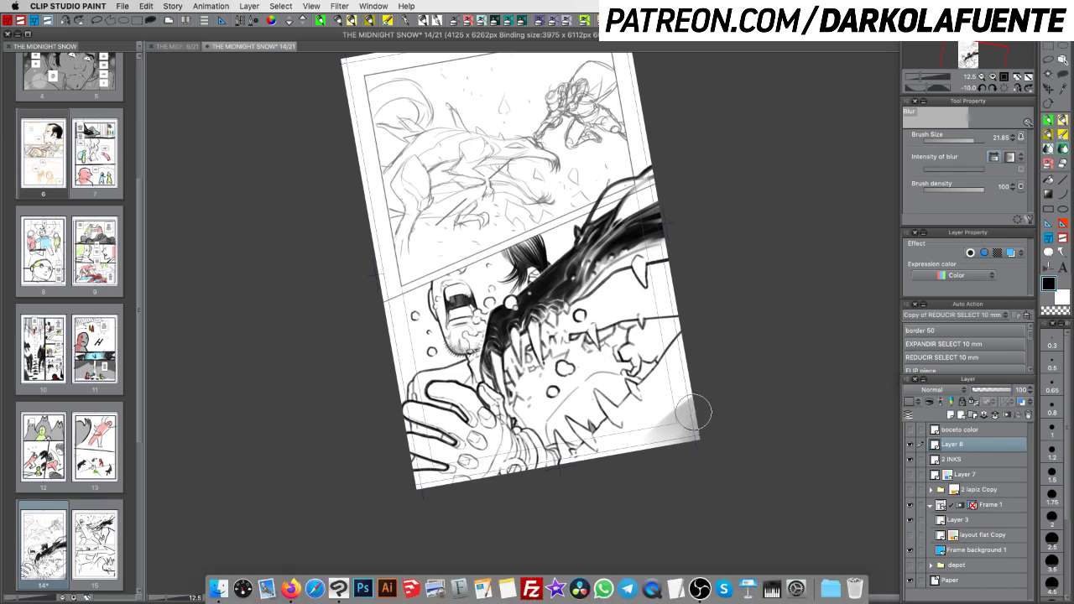
{"action": "left_click_drag", "start_coordinate": [705, 378], "coordinate": [679, 387]}
{"action": "key", "text": "super+z"}
{"action": "key", "text": "super+z"}
Save the current page with its new corner shading
{"action": "key", "text": "Tab"}
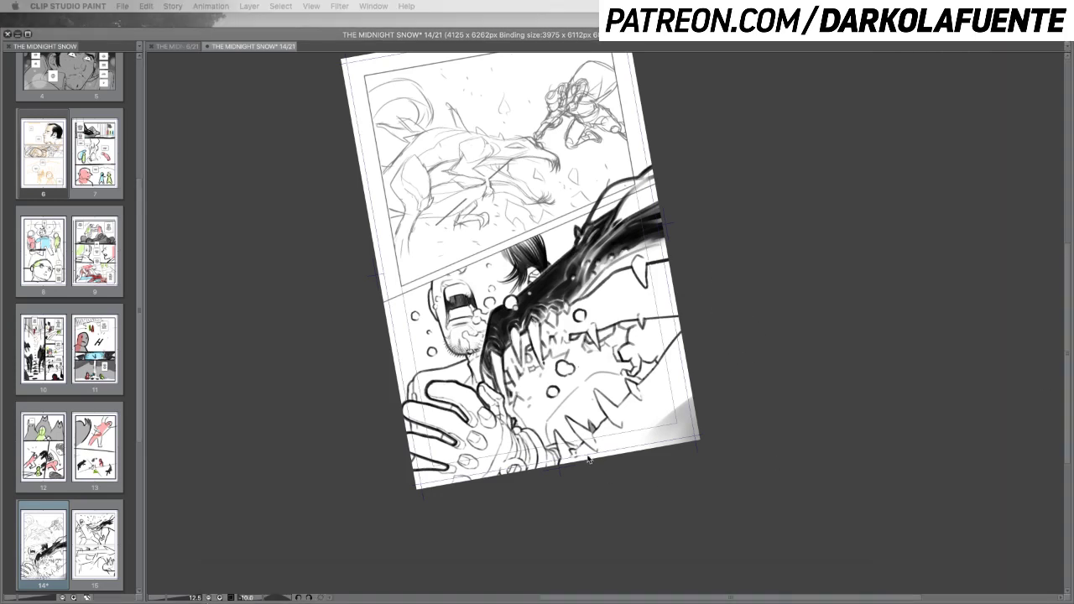
{"action": "key", "text": "Tab"}
{"action": "key", "text": "super+s"}
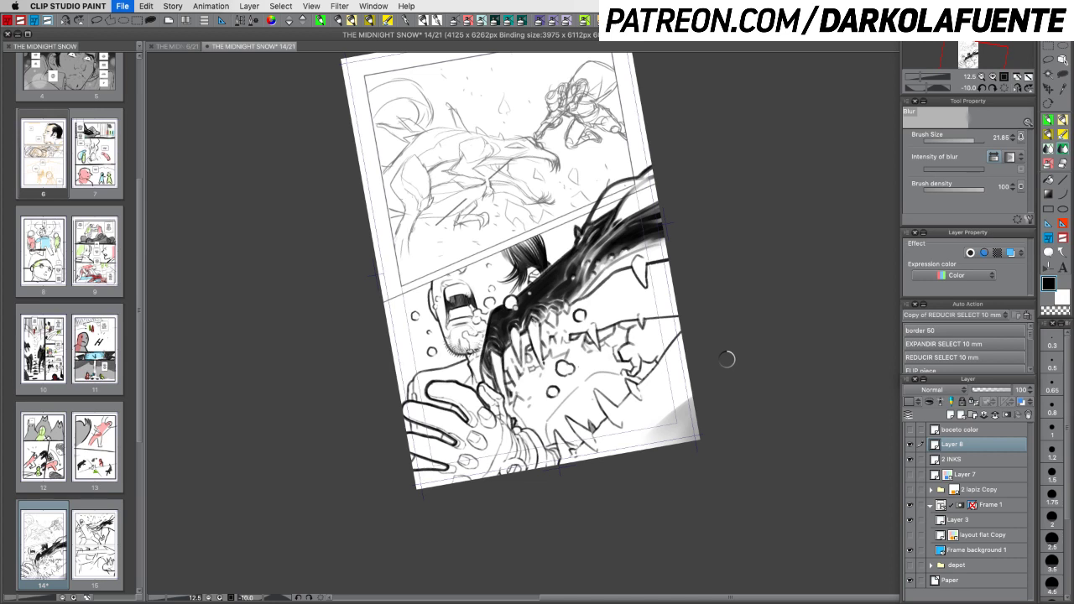
Straighten the page view and try blurring the edge of the grey corner shading, undoing the stroke
{"action": "key", "text": "r"}
{"action": "left_click_drag", "start_coordinate": [783, 431], "coordinate": [759, 472]}
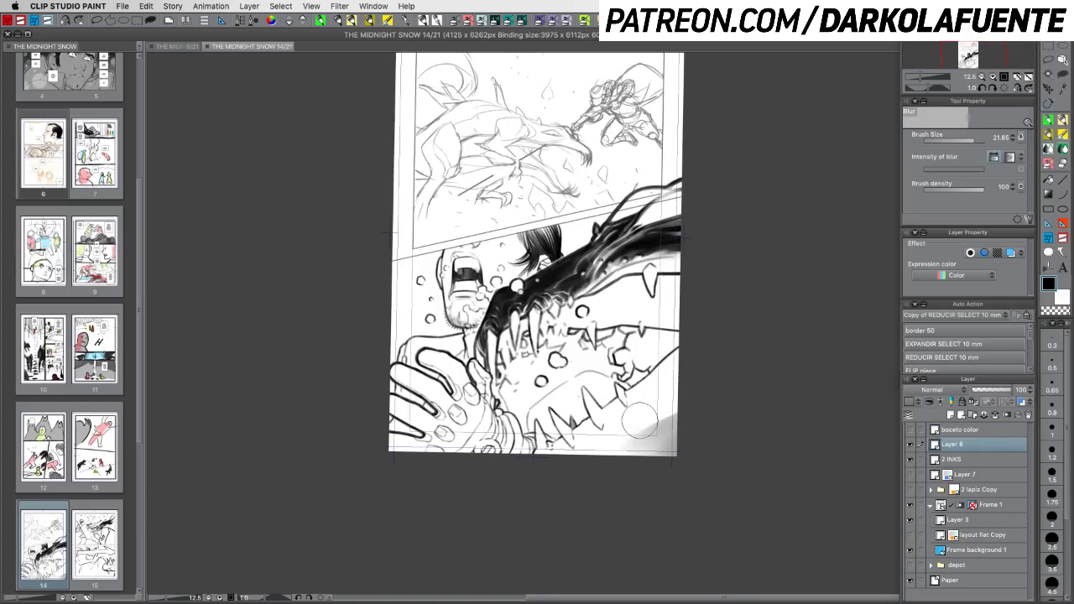
{"action": "left_click_drag", "start_coordinate": [640, 421], "coordinate": [681, 391]}
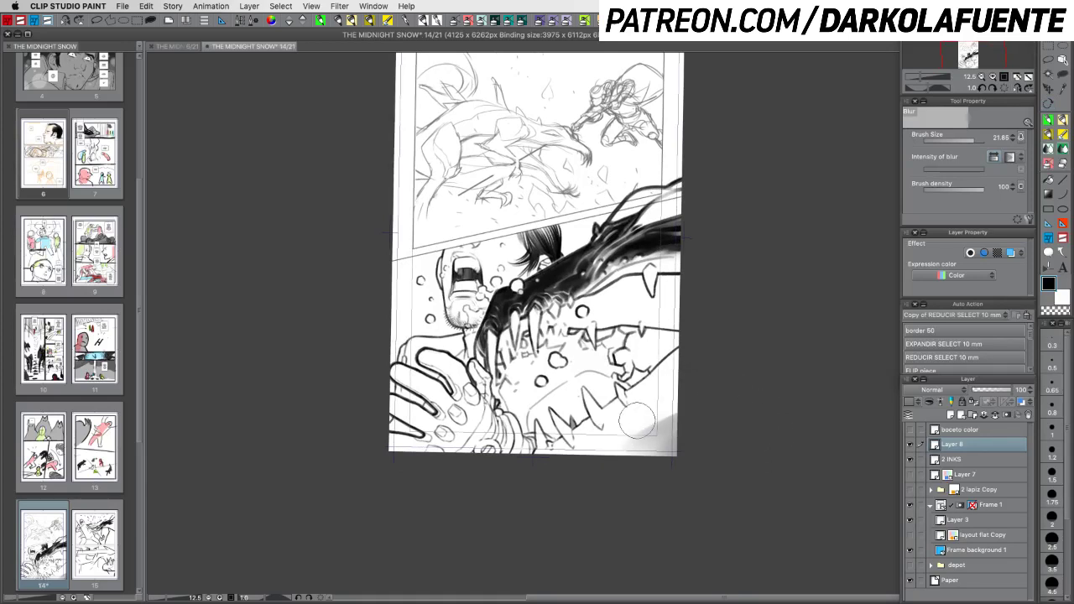
{"action": "key", "text": "super+z"}
Lasso the page's lower-right corner on Layer 8 and clear the grey shading inside it
{"action": "key", "text": "m"}
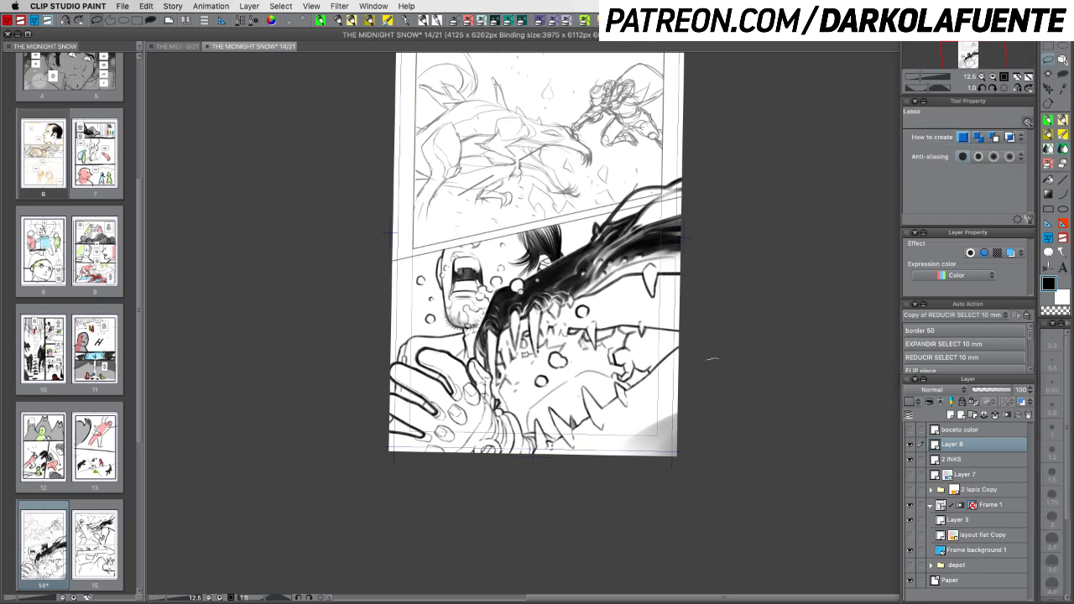
{"action": "left_click_drag", "start_coordinate": [712, 359], "coordinate": [704, 369]}
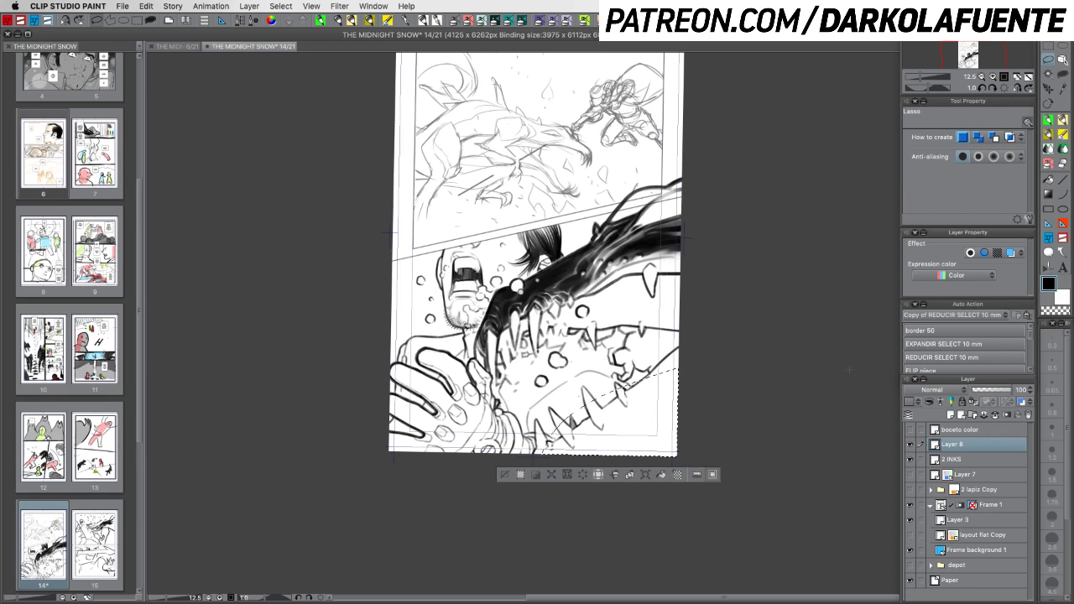
{"action": "key", "text": "super+d"}
Hide the crop marks and default border on the page
{"action": "key", "text": "r"}
{"action": "left_click_drag", "start_coordinate": [769, 379], "coordinate": [691, 325]}
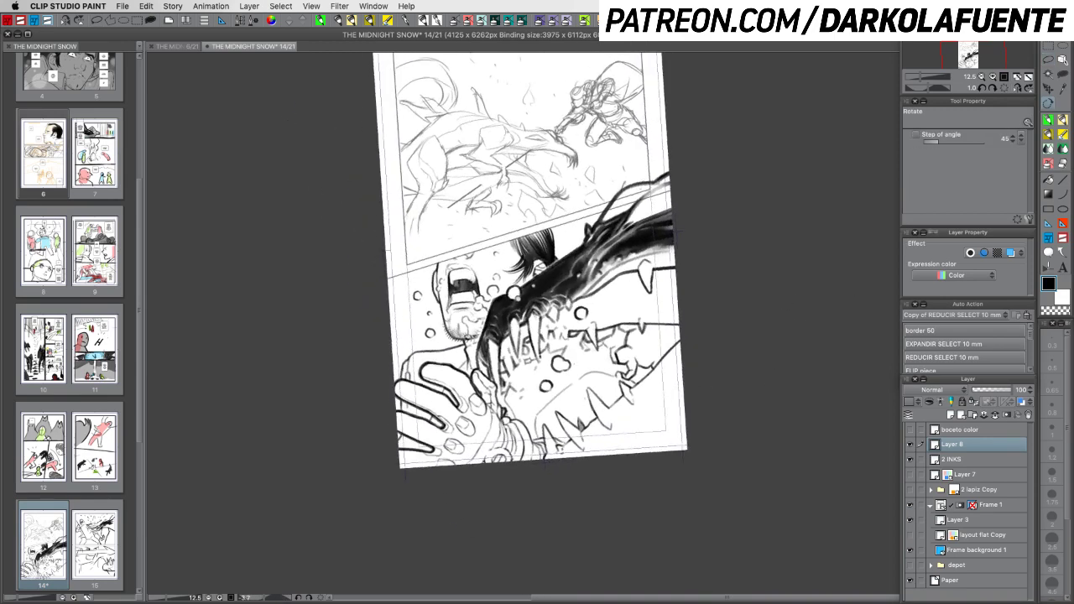
{"action": "key", "text": "b"}
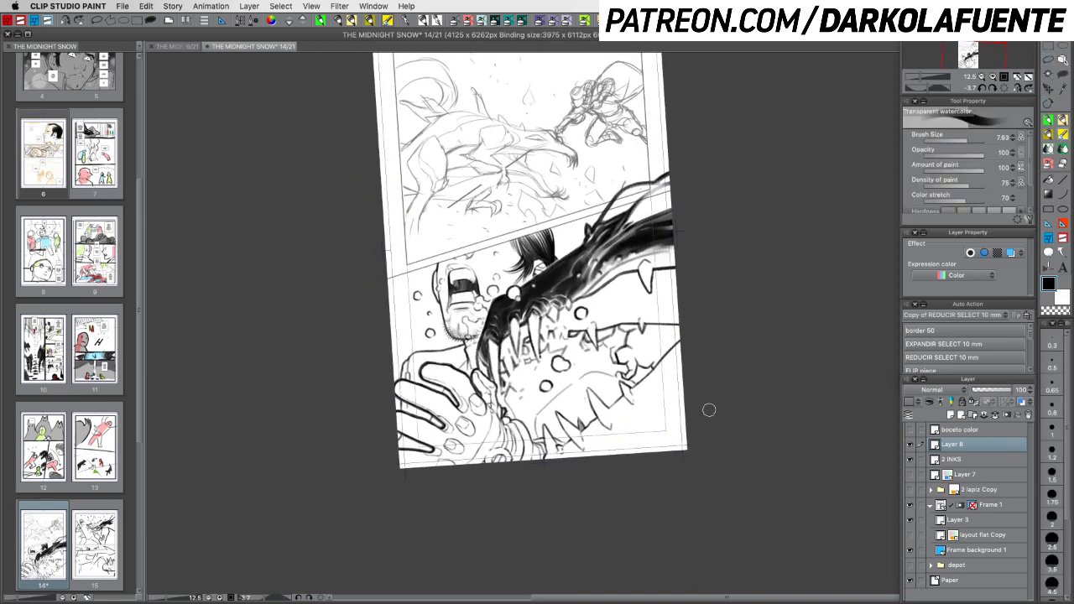
{"action": "left_click", "coordinate": [342, 9]}
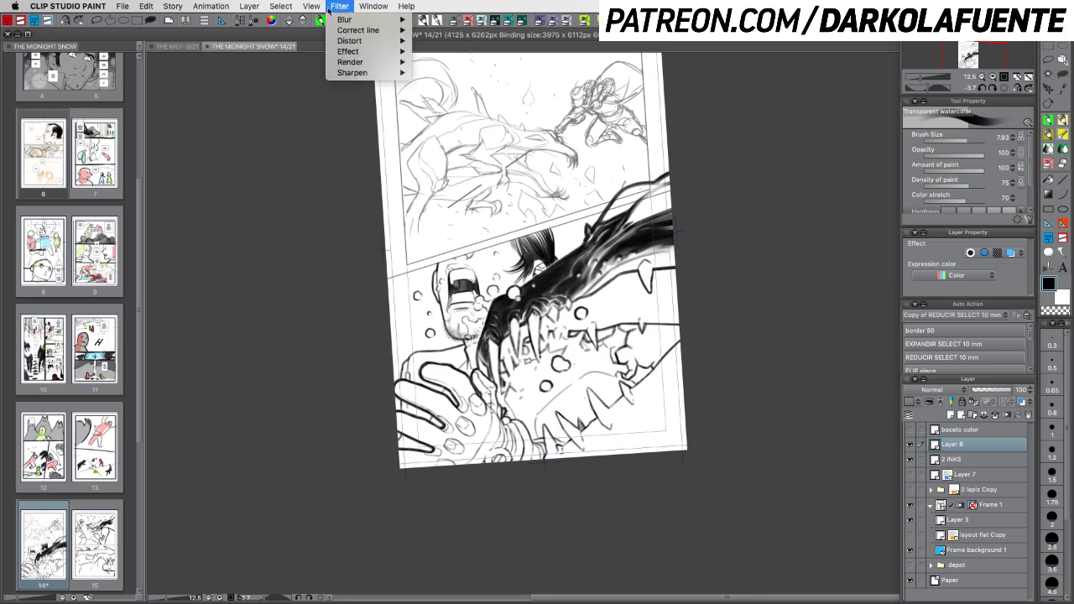
{"action": "left_click", "coordinate": [312, 7]}
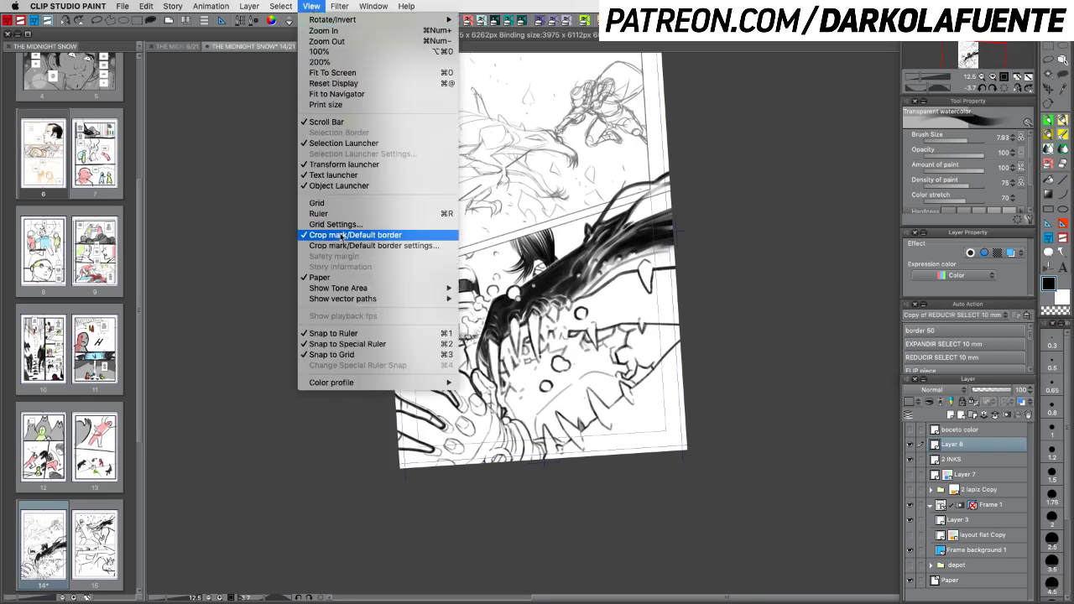
{"action": "left_click", "coordinate": [341, 236]}
{"action": "key", "text": "r"}
{"action": "mouse_move", "coordinate": [739, 366]}
{"action": "left_mouse_down"}
{"action": "mouse_move", "coordinate": [719, 407]}
{"action": "mouse_move", "coordinate": [732, 384]}
{"action": "mouse_move", "coordinate": [697, 379]}
{"action": "mouse_move", "coordinate": [743, 364]}
{"action": "mouse_move", "coordinate": [750, 444]}
{"action": "mouse_move", "coordinate": [758, 428]}
{"action": "left_mouse_up"}
{"action": "left_click_drag", "start_coordinate": [689, 461], "coordinate": [733, 391]}
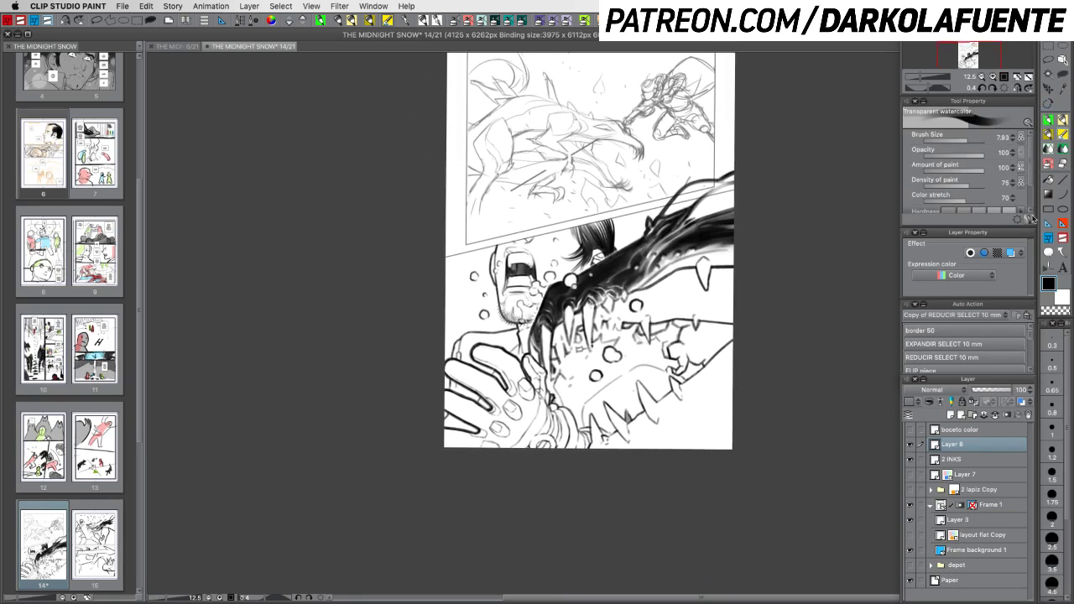
Switch to the 2 INKS layer and try inking a curve across the lower-right corner with 1st TOOL DAVID at size 4.5, undoing it
{"action": "left_click", "coordinate": [1050, 127]}
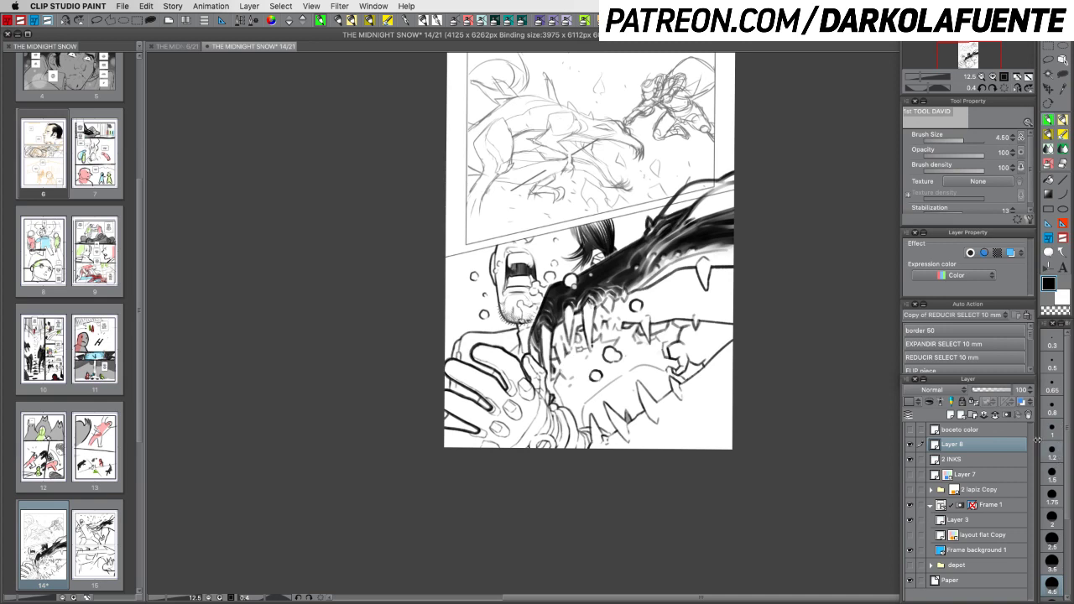
{"action": "left_click", "coordinate": [973, 458]}
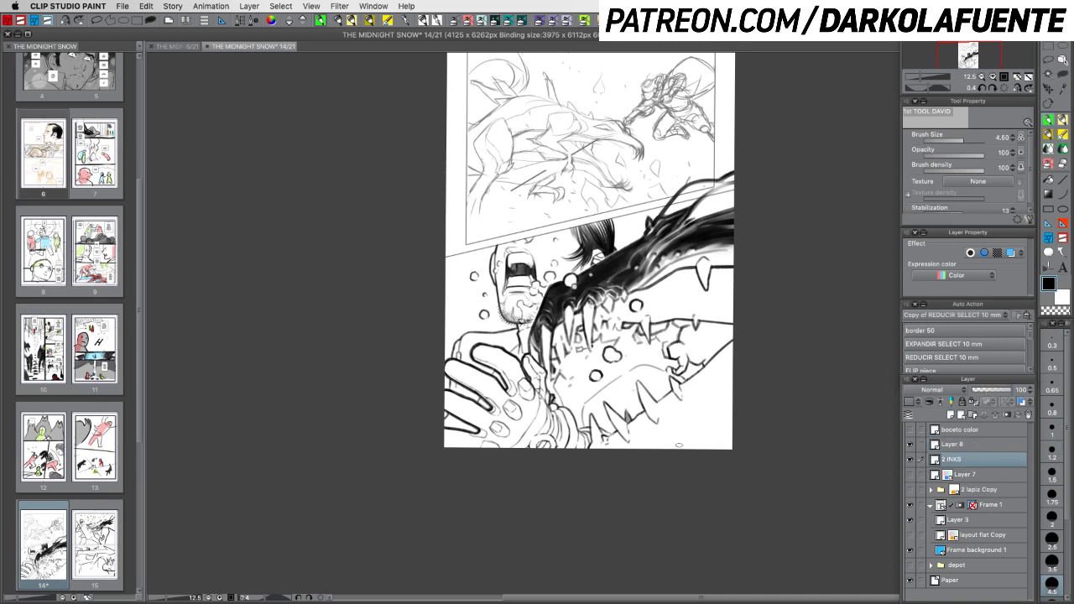
{"action": "mouse_move", "coordinate": [675, 449]}
{"action": "left_mouse_down"}
{"action": "mouse_move", "coordinate": [721, 437]}
{"action": "mouse_move", "coordinate": [671, 448]}
{"action": "left_mouse_up"}
{"action": "key", "text": "super+z"}
{"action": "key", "text": "r"}
{"action": "left_click_drag", "start_coordinate": [774, 470], "coordinate": [788, 453]}
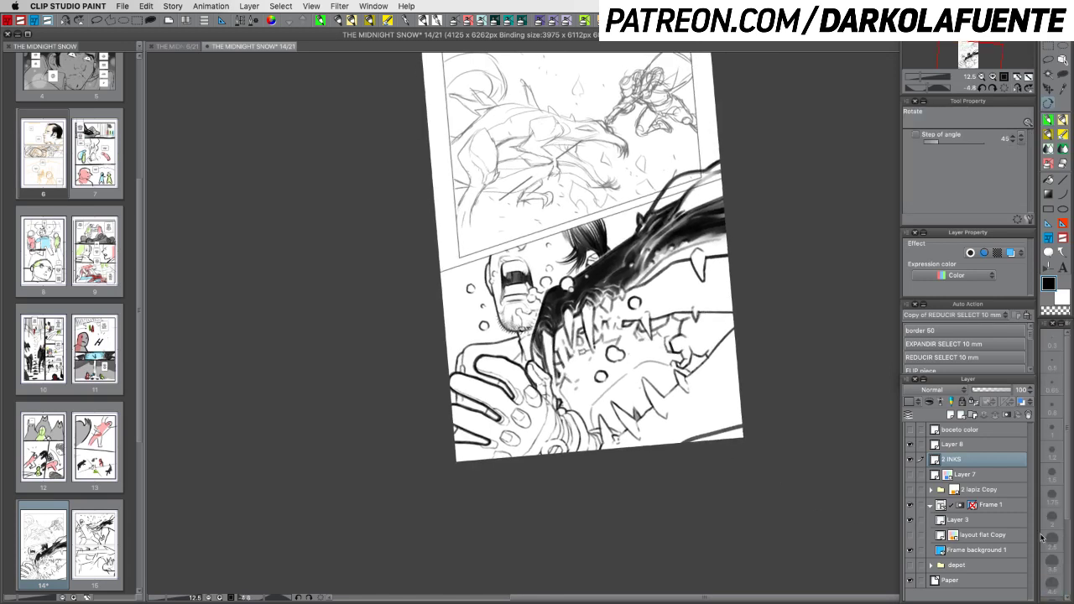
{"action": "key", "text": "super+z"}
Ink a curved line across the page's lower-right corner with 1st TOOL DAVID at size 2.5
{"action": "left_click", "coordinate": [1051, 122]}
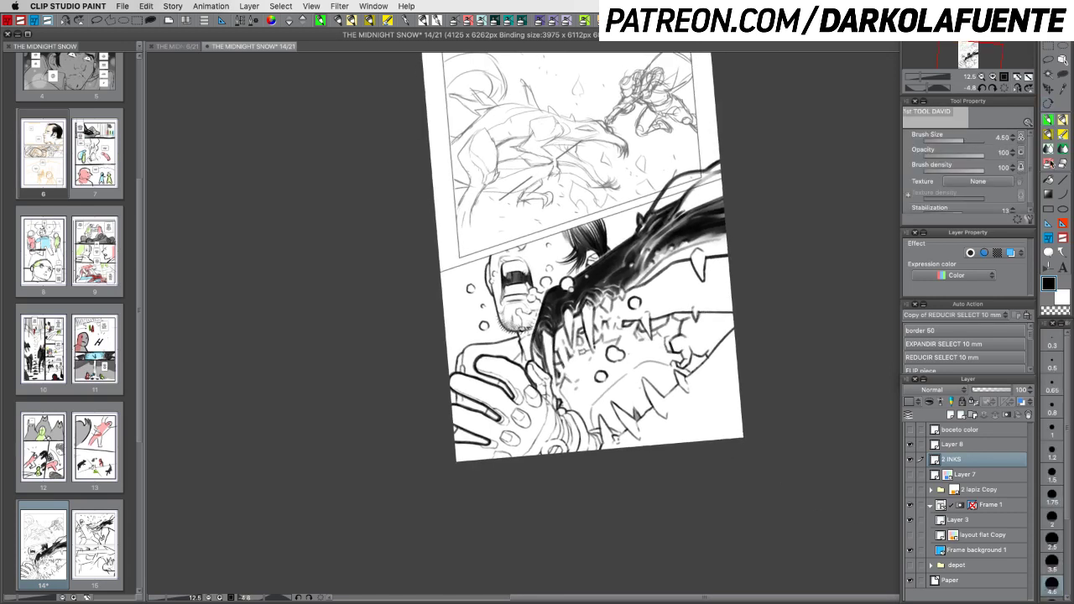
{"action": "left_click", "coordinate": [1059, 556]}
{"action": "mouse_move", "coordinate": [742, 419]}
{"action": "left_mouse_down"}
{"action": "mouse_move", "coordinate": [682, 440]}
{"action": "mouse_move", "coordinate": [716, 431]}
{"action": "left_mouse_up"}
{"action": "key", "text": "super+z"}
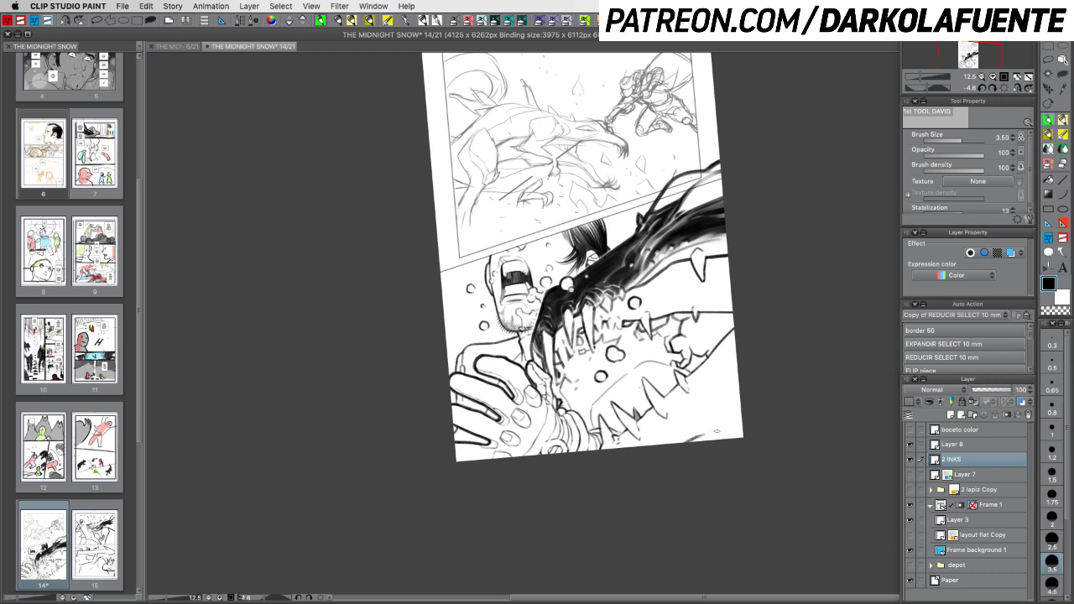
{"action": "left_click", "coordinate": [1051, 546]}
{"action": "key", "text": "super+z"}
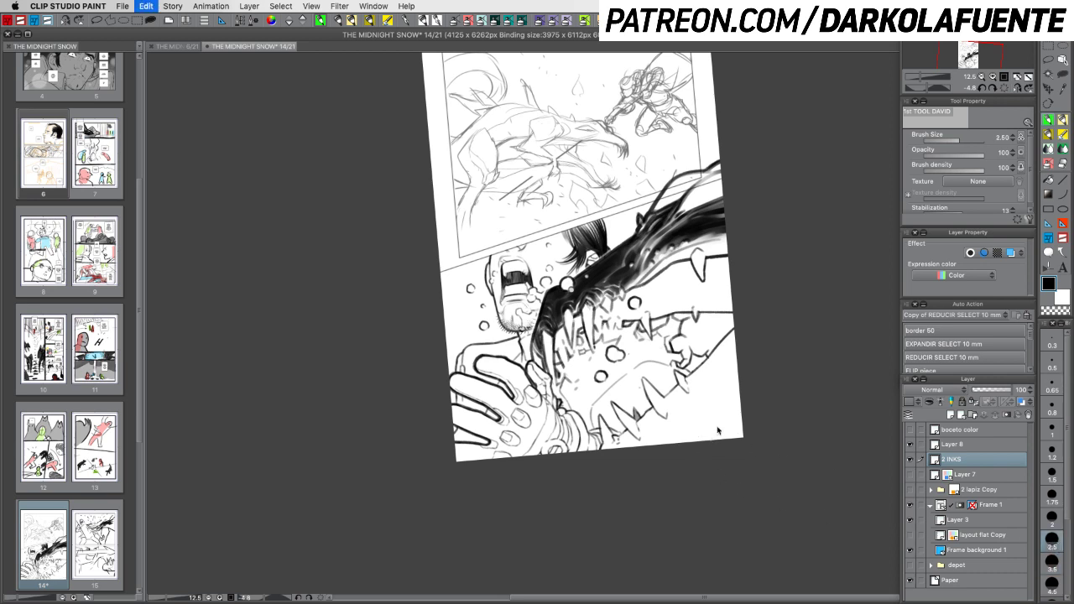
{"action": "mouse_move", "coordinate": [713, 431]}
{"action": "left_mouse_down"}
{"action": "mouse_move", "coordinate": [686, 442]}
{"action": "mouse_move", "coordinate": [744, 426]}
{"action": "left_mouse_up"}
Draw fine hatching strokes above the inked corner curve with the Transparent watercolor brush at size 0.5
{"action": "left_click", "coordinate": [1062, 164]}
{"action": "left_click", "coordinate": [1052, 427]}
{"action": "key", "text": "shift+space"}
{"action": "left_click_drag", "start_coordinate": [671, 426], "coordinate": [591, 446]}
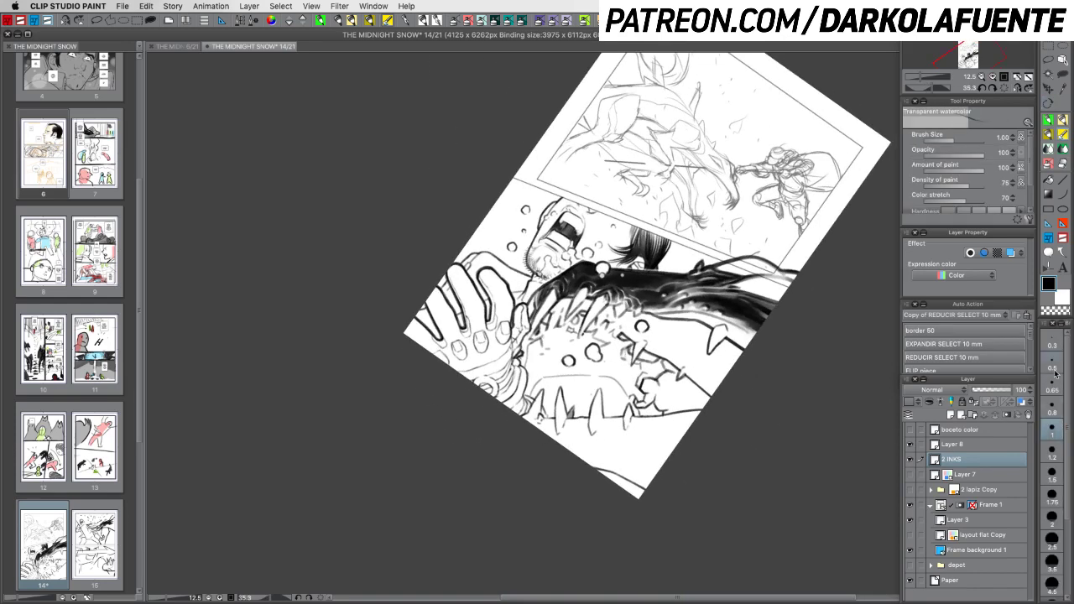
{"action": "key", "text": "r"}
{"action": "left_click_drag", "start_coordinate": [694, 521], "coordinate": [546, 444]}
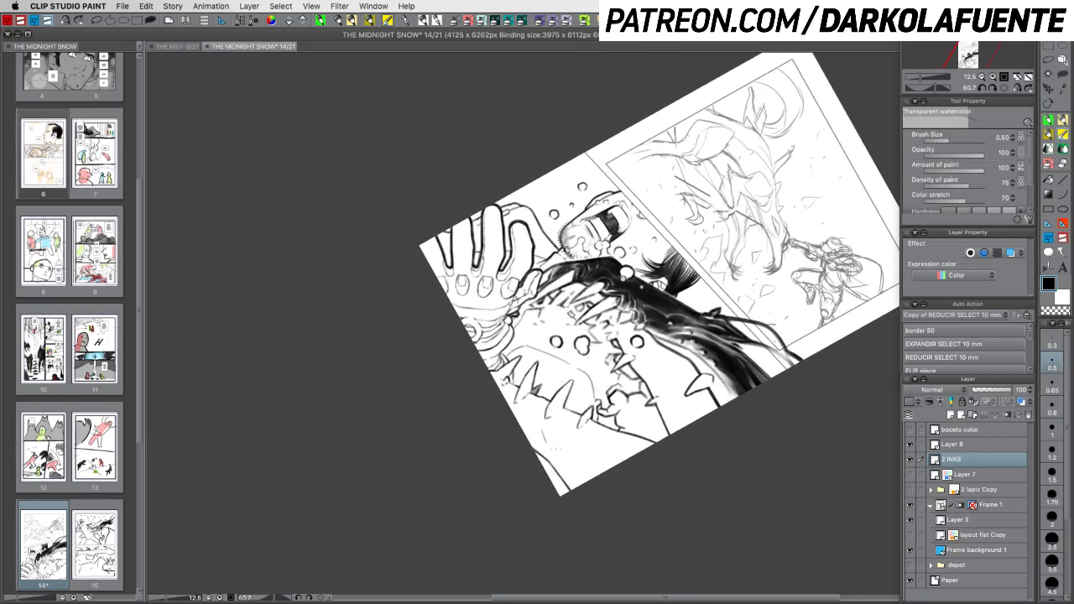
Undo the unwanted hatching strokes and finish the hatching above the corner curve at brush size 0.3
{"action": "key", "text": "bracketleft"}
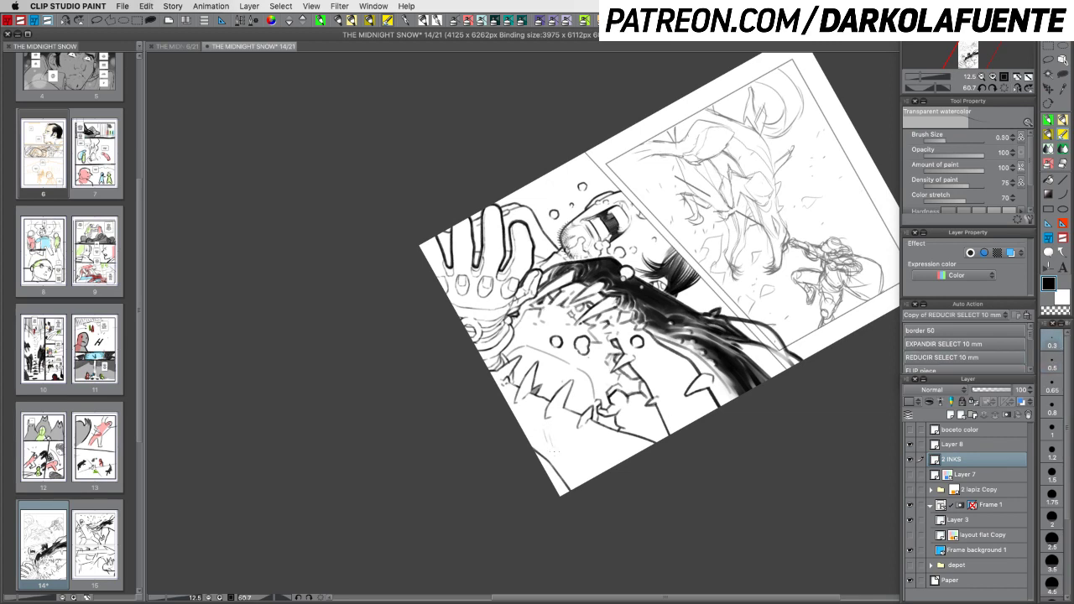
{"action": "key", "text": "super+z"}
{"action": "key", "text": "super+z"}
{"action": "key", "text": "super+z"}
{"action": "key", "text": "super+z"}
{"action": "key", "text": "super+z"}
{"action": "key", "text": "r"}
{"action": "left_click_drag", "start_coordinate": [736, 444], "coordinate": [800, 269]}
{"action": "left_click_drag", "start_coordinate": [788, 432], "coordinate": [663, 294]}
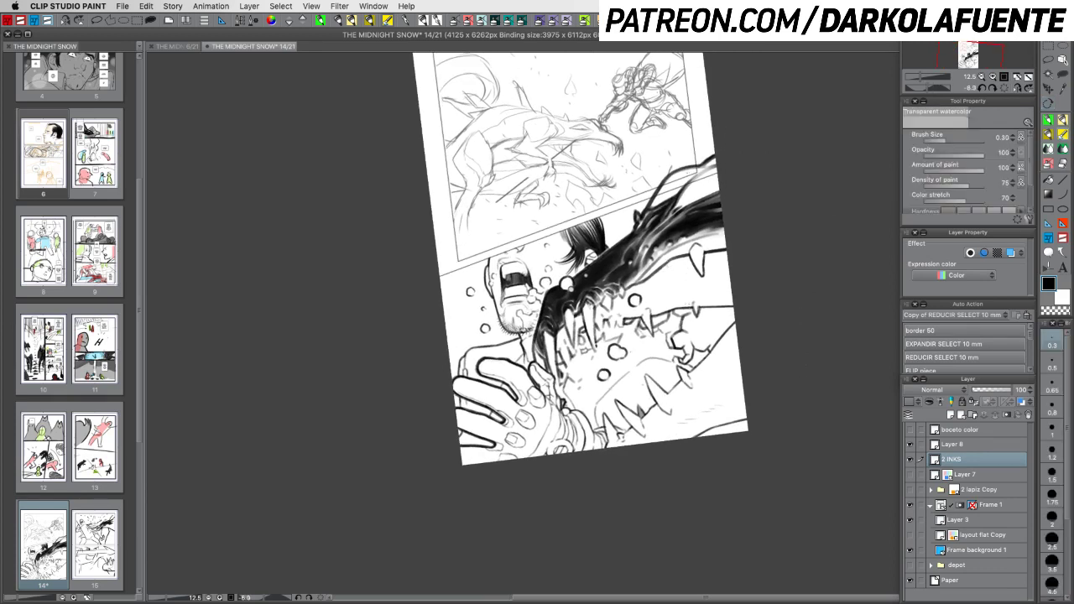
Add short skin marks to the creature's snout and small bubbles around its lower jaw with Transparent watercolor at size 1
{"action": "left_click", "coordinate": [1052, 428]}
{"action": "left_click_drag", "start_coordinate": [667, 264], "coordinate": [676, 274]}
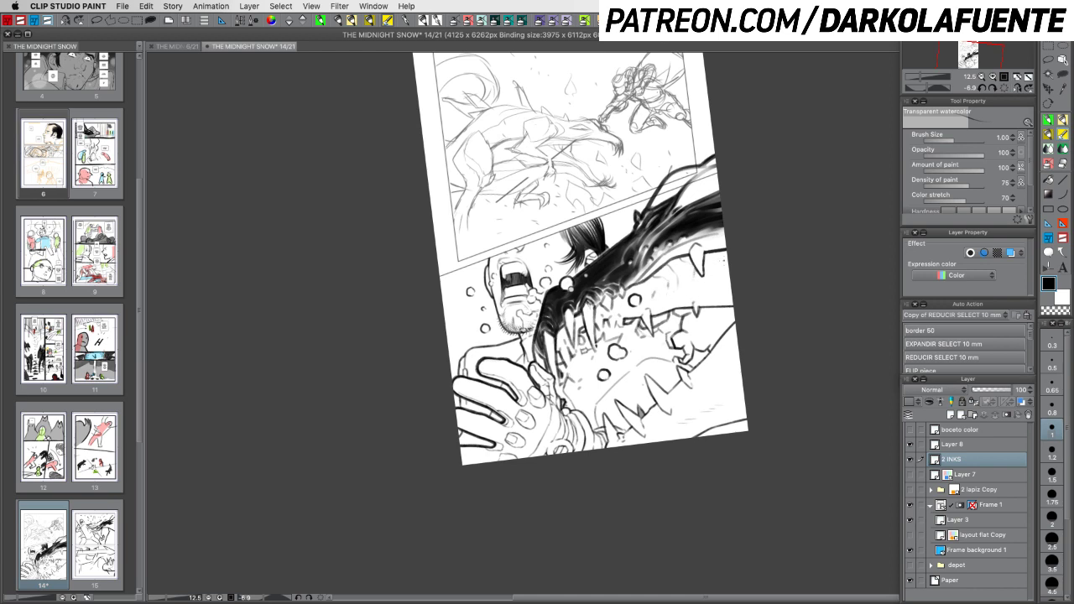
{"action": "key", "text": "super+z"}
{"action": "left_click_drag", "start_coordinate": [641, 383], "coordinate": [636, 390]}
{"action": "left_click_drag", "start_coordinate": [728, 364], "coordinate": [725, 379]}
{"action": "left_click", "coordinate": [1052, 450]}
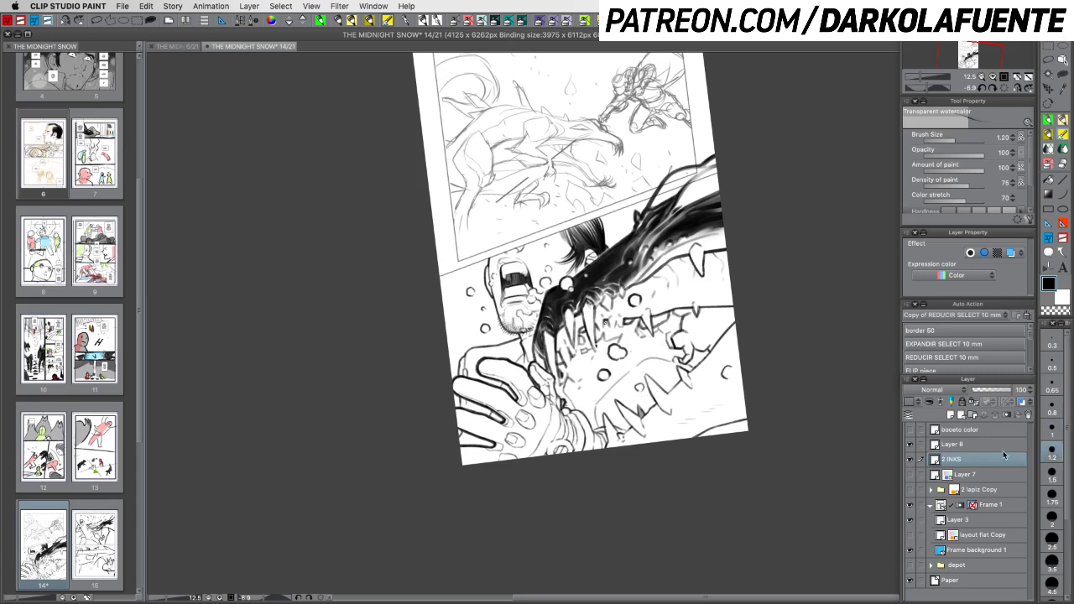
Replace the small bubble near the page's right edge with a larger one using 1st TOOL DAVID at size 2.5
{"action": "left_click", "coordinate": [1049, 125]}
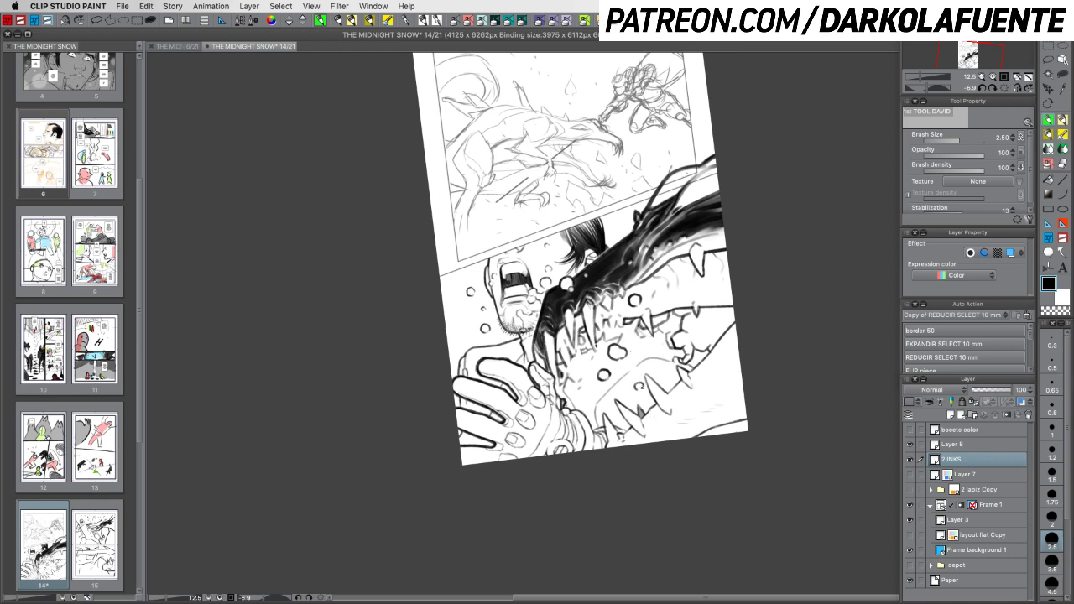
{"action": "mouse_move", "coordinate": [737, 369]}
{"action": "left_mouse_down"}
{"action": "mouse_move", "coordinate": [726, 378]}
{"action": "mouse_move", "coordinate": [738, 385]}
{"action": "mouse_move", "coordinate": [723, 382]}
{"action": "mouse_move", "coordinate": [738, 384]}
{"action": "mouse_move", "coordinate": [743, 365]}
{"action": "left_mouse_up"}
{"action": "key", "text": "super+z"}
{"action": "key", "text": "c"}
{"action": "key", "text": "c"}
{"action": "left_click_drag", "start_coordinate": [767, 436], "coordinate": [771, 471]}
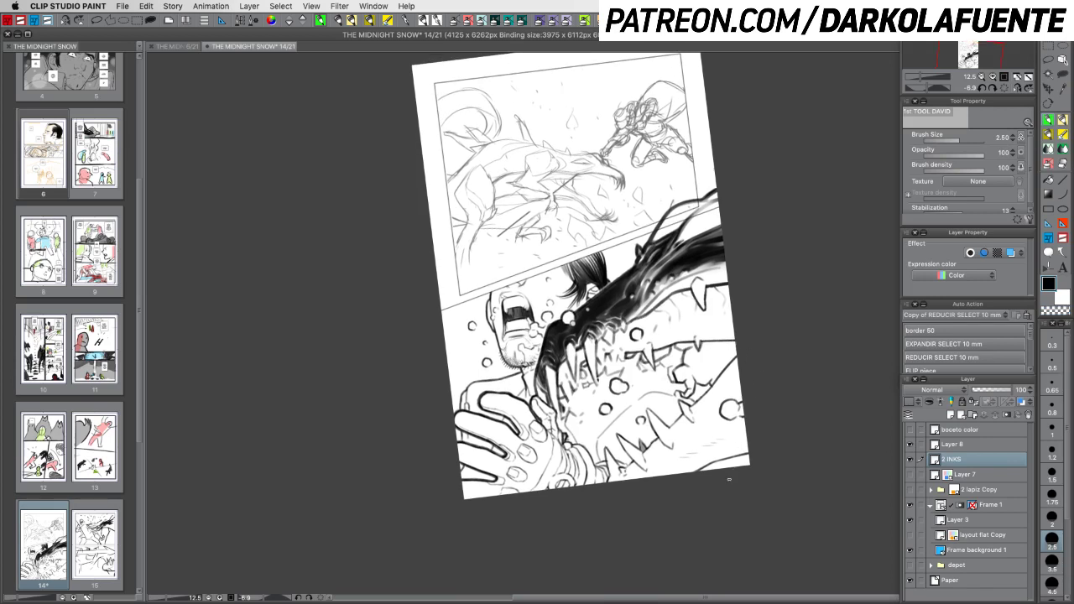
Lasso the inked wrist folds between the man's hand and the creature's jaw, plus the stray lines beside the lower teeth
{"action": "key", "text": "r"}
{"action": "left_click_drag", "start_coordinate": [789, 407], "coordinate": [809, 447]}
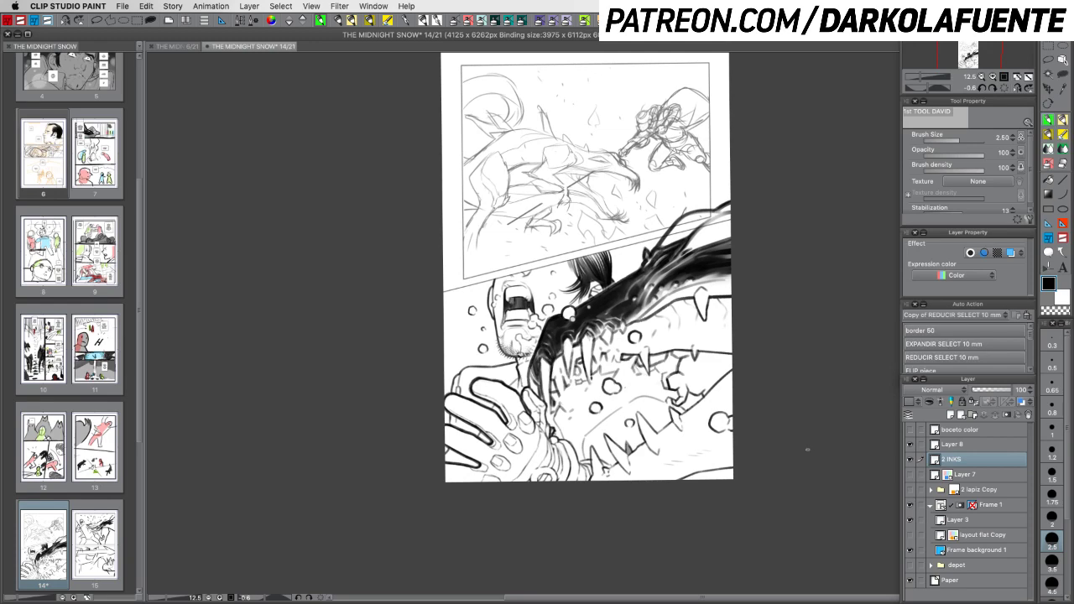
{"action": "left_click", "coordinate": [992, 77]}
{"action": "left_click_drag", "start_coordinate": [679, 466], "coordinate": [722, 220]}
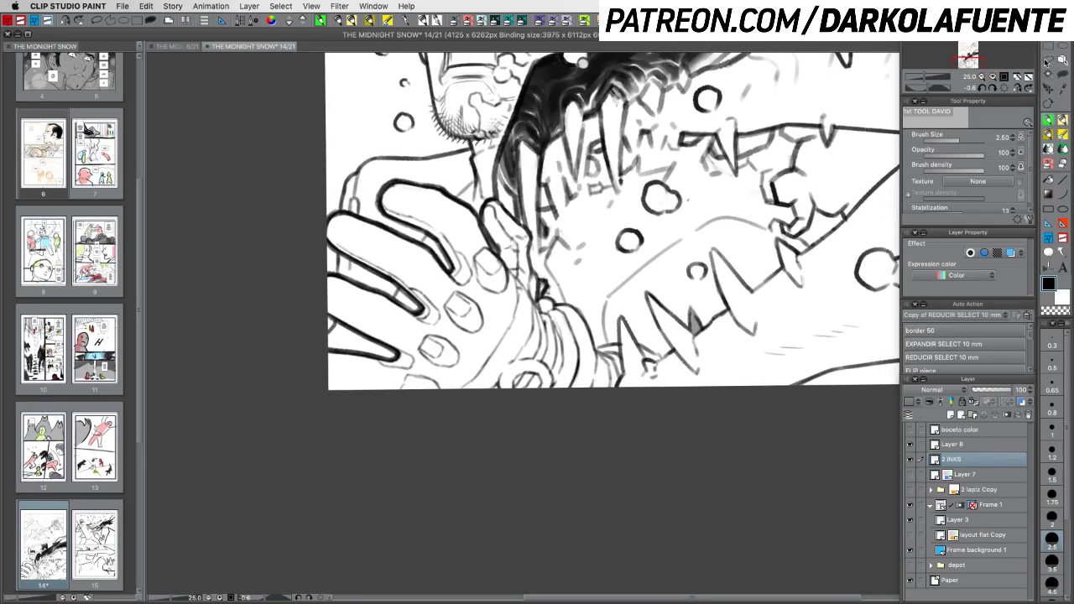
{"action": "key", "text": "m"}
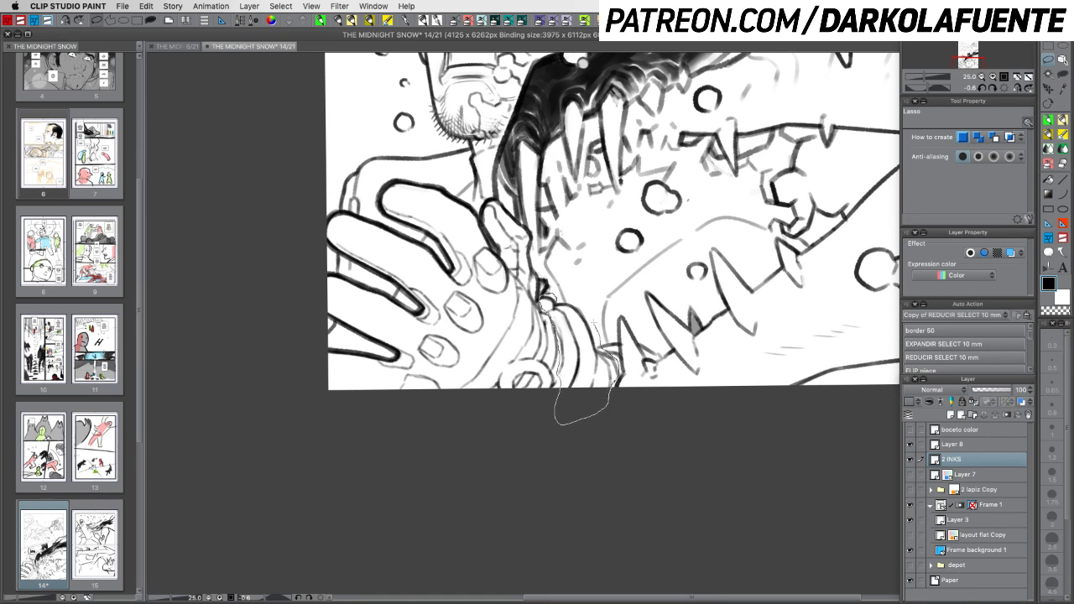
{"action": "left_click_drag", "start_coordinate": [594, 323], "coordinate": [577, 296]}
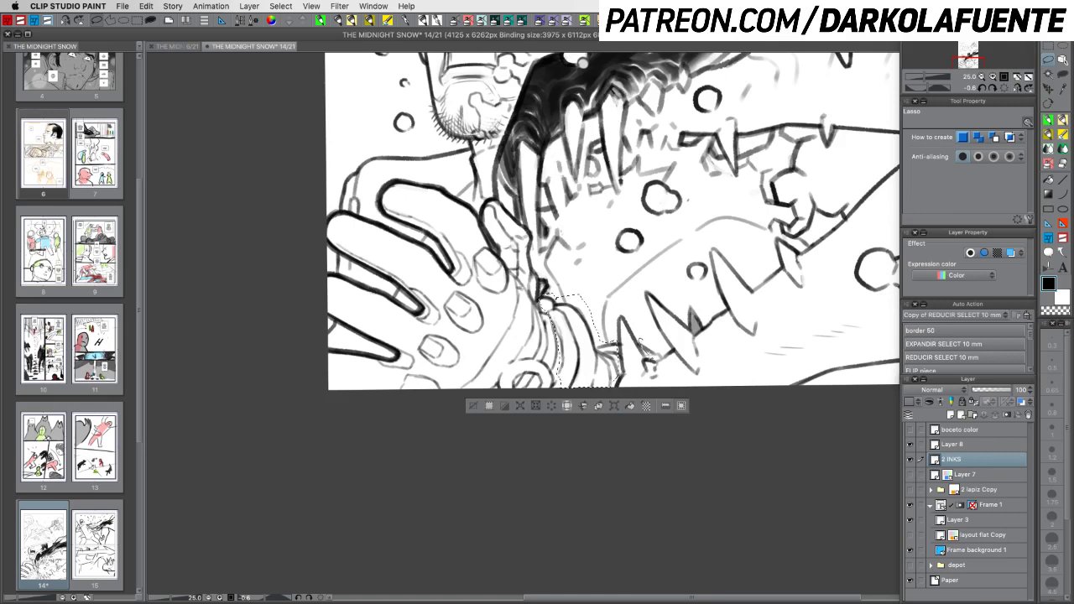
{"action": "left_click_drag", "start_coordinate": [646, 339], "coordinate": [663, 349]}
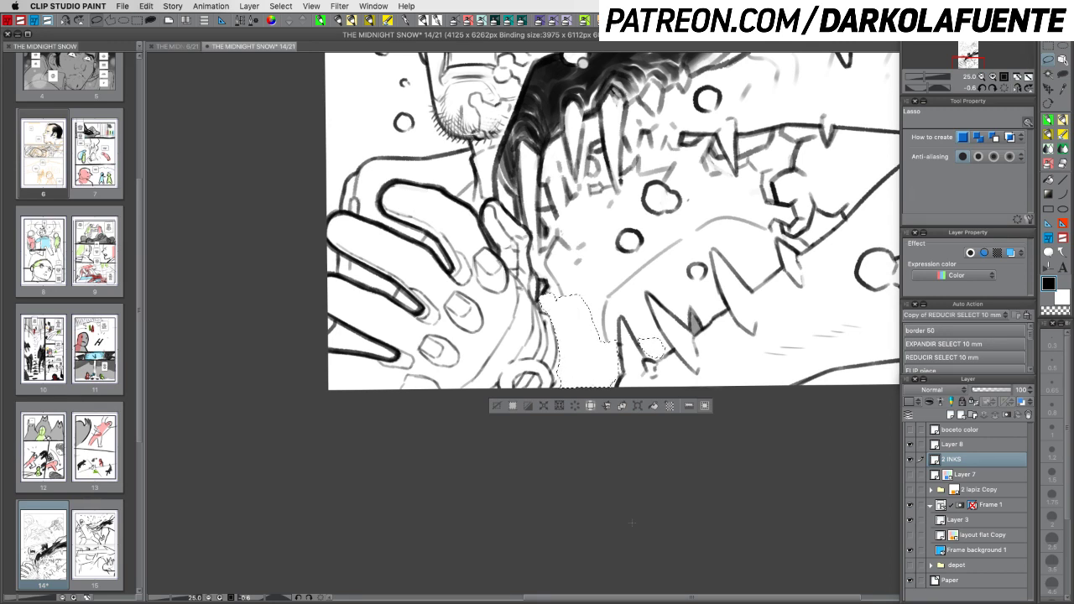
Cut the selected wrist lines out of 2 INKS onto their own layer, hide that layer and clear the selection
{"action": "key", "text": "super+c"}
{"action": "key", "text": "super+v"}
{"action": "left_click", "coordinate": [910, 459]}
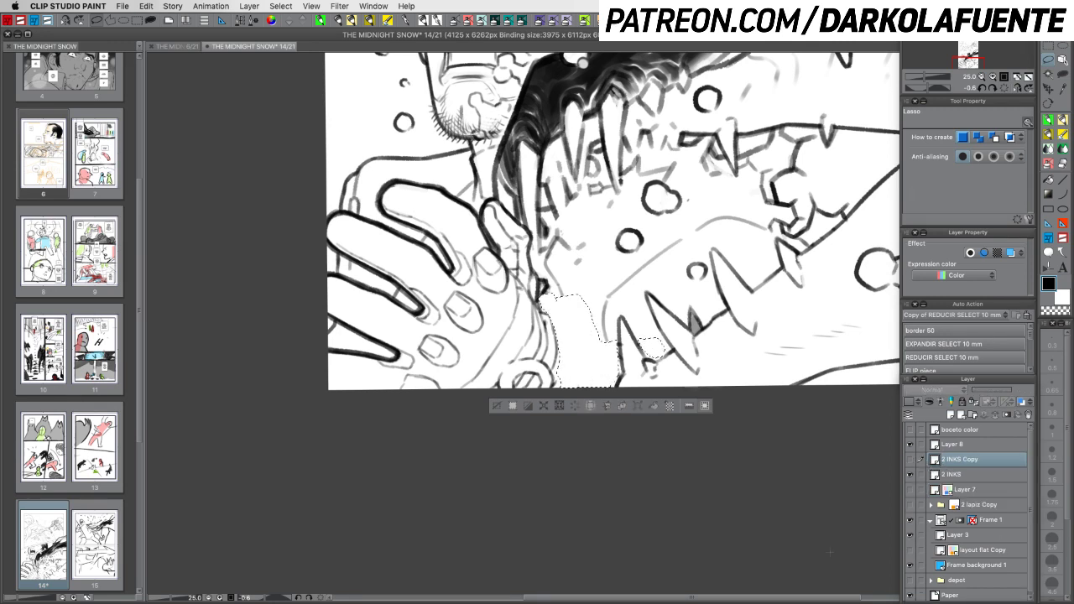
{"action": "key", "text": "ctrl+d"}
Add a new raster layer directly above 2 INKS and activate the 1st TOOL DAVID brush at size 2.5
{"action": "left_click", "coordinate": [973, 475]}
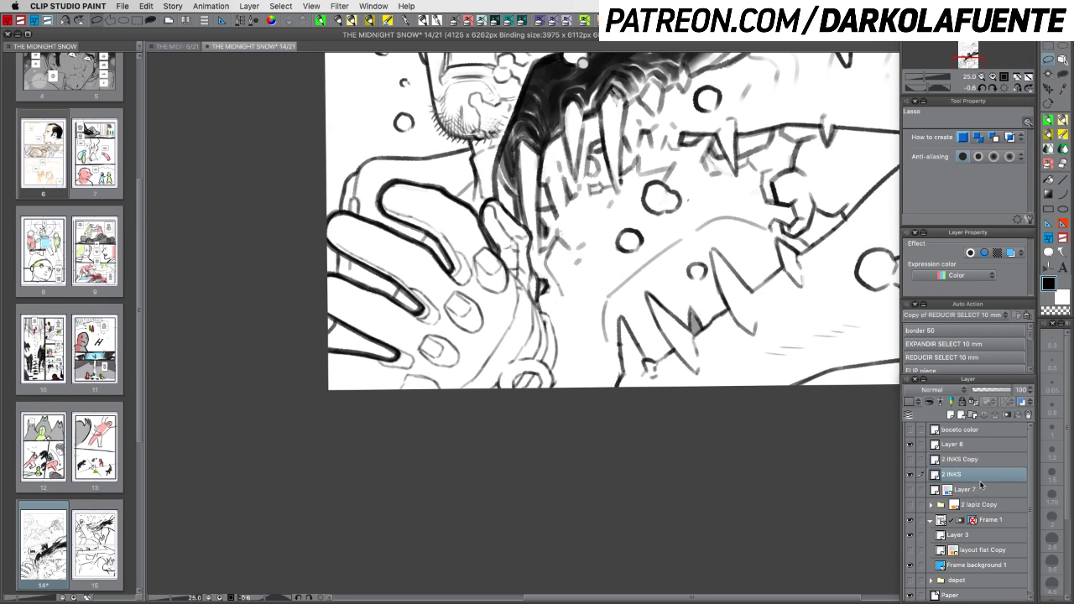
{"action": "left_click", "coordinate": [957, 415]}
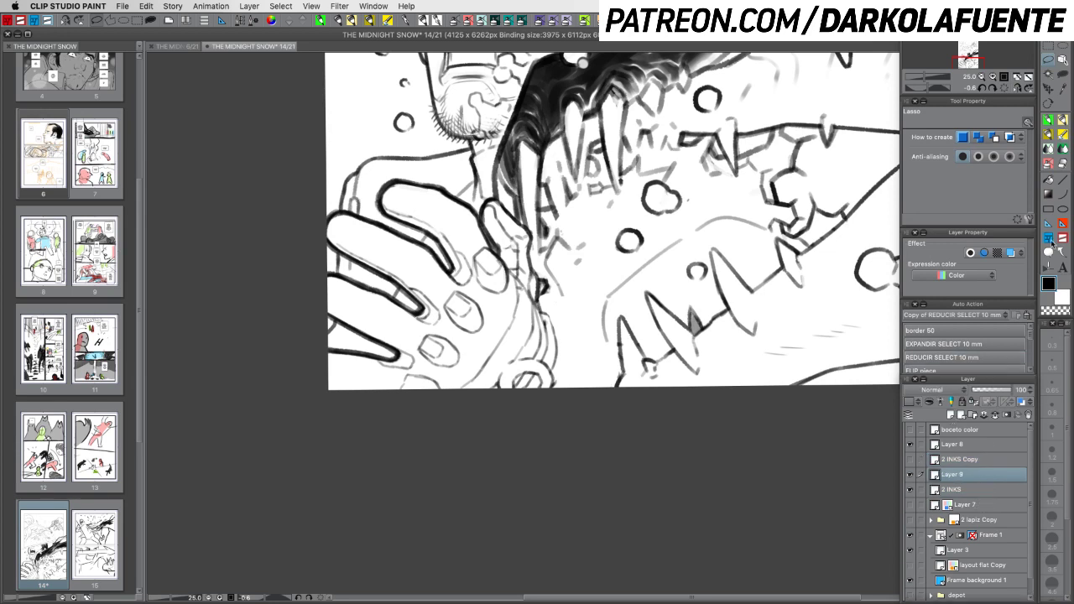
{"action": "left_click", "coordinate": [1049, 124]}
{"action": "left_click", "coordinate": [982, 76]}
{"action": "left_click_drag", "start_coordinate": [787, 265], "coordinate": [728, 382]}
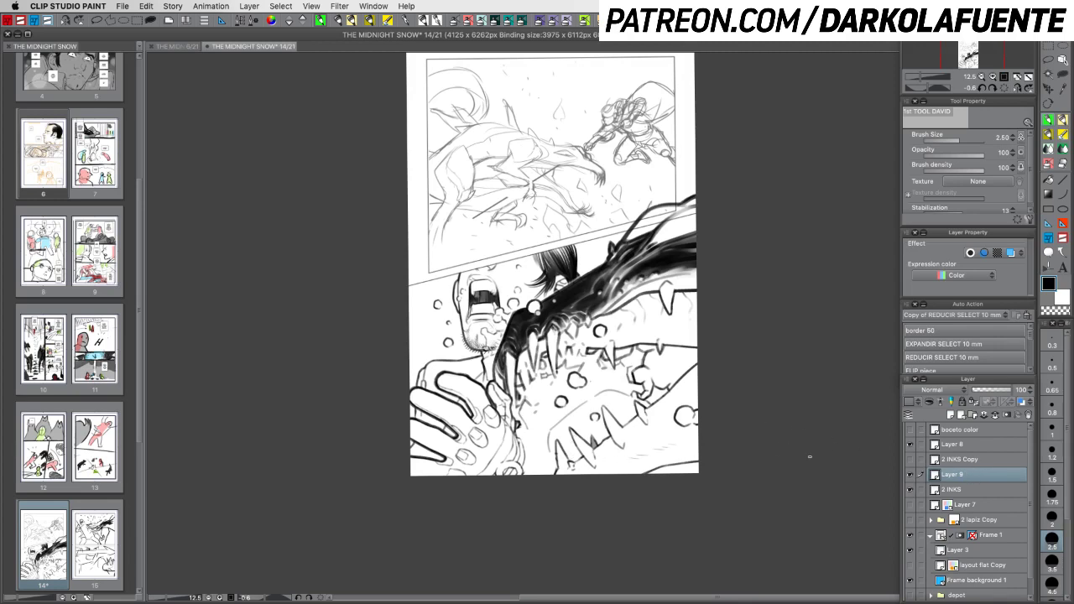
Toggle 2 INKS and Layer 8 off and on to check their contents, and rename Layer 8 to "2 inks black"
{"action": "left_click", "coordinate": [910, 489]}
{"action": "left_click", "coordinate": [910, 490]}
{"action": "left_click", "coordinate": [910, 444]}
{"action": "left_click", "coordinate": [910, 445]}
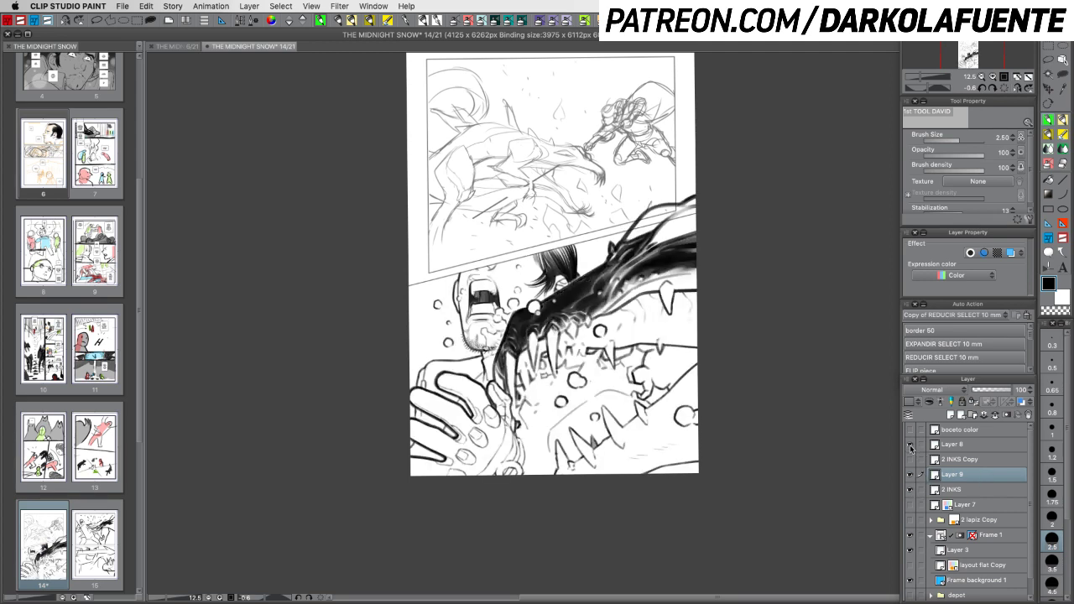
{"action": "double_click", "coordinate": [956, 444]}
{"action": "type", "text": "2"}
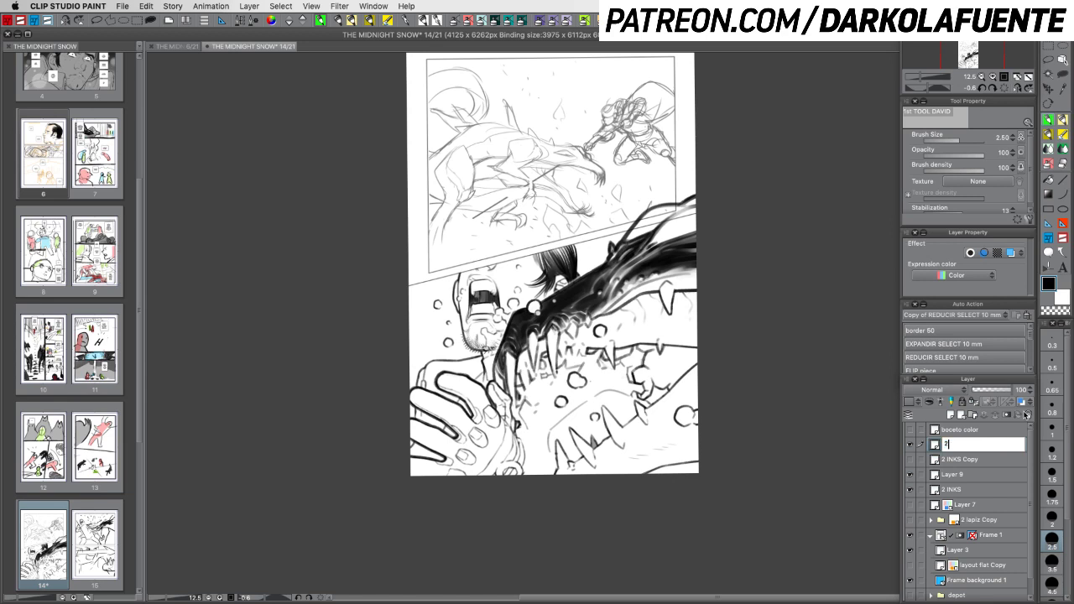
{"action": "type", "text": " Inks black"}
{"action": "key", "text": "Return"}
Create a layer folder named "2 inks" above the 2 inks black layer, and select that layer
{"action": "left_click", "coordinate": [969, 415]}
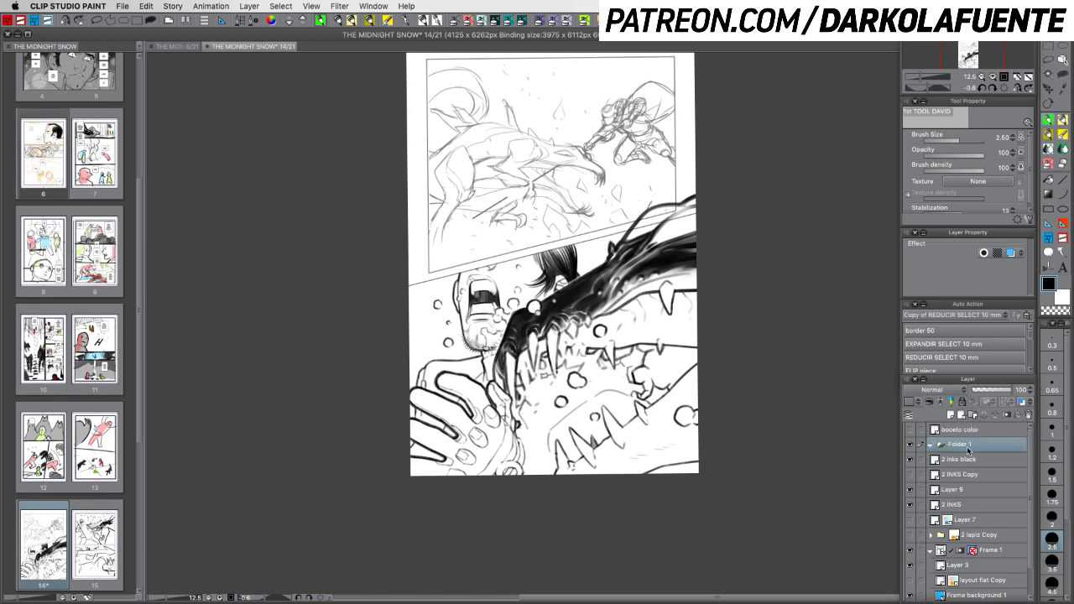
{"action": "double_click", "coordinate": [961, 446]}
{"action": "type", "text": "2"}
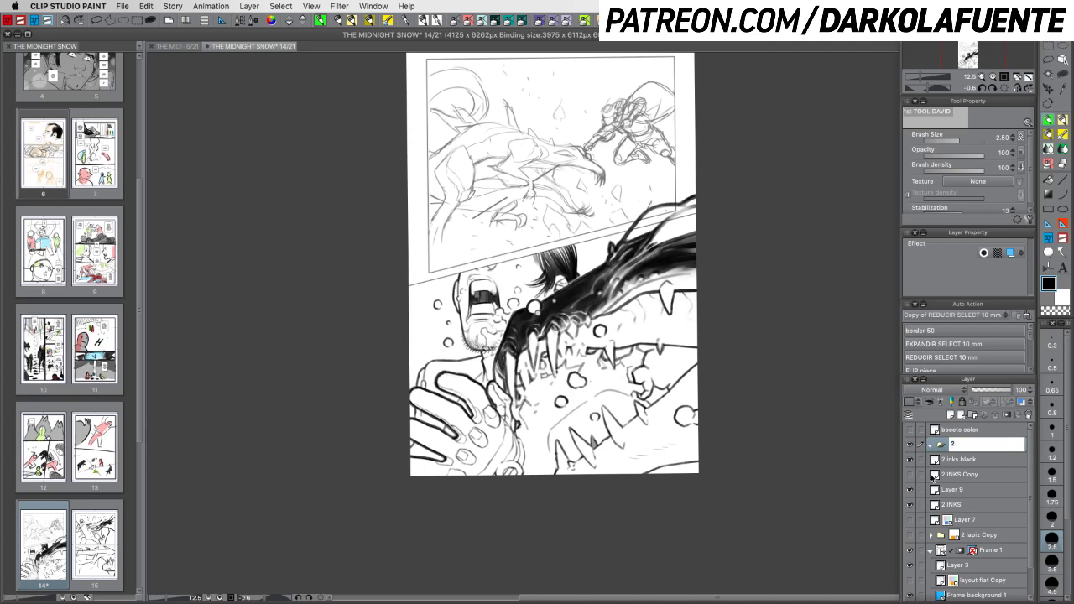
{"action": "type", "text": " inks"}
{"action": "key", "text": "Return"}
{"action": "left_click", "coordinate": [975, 463]}
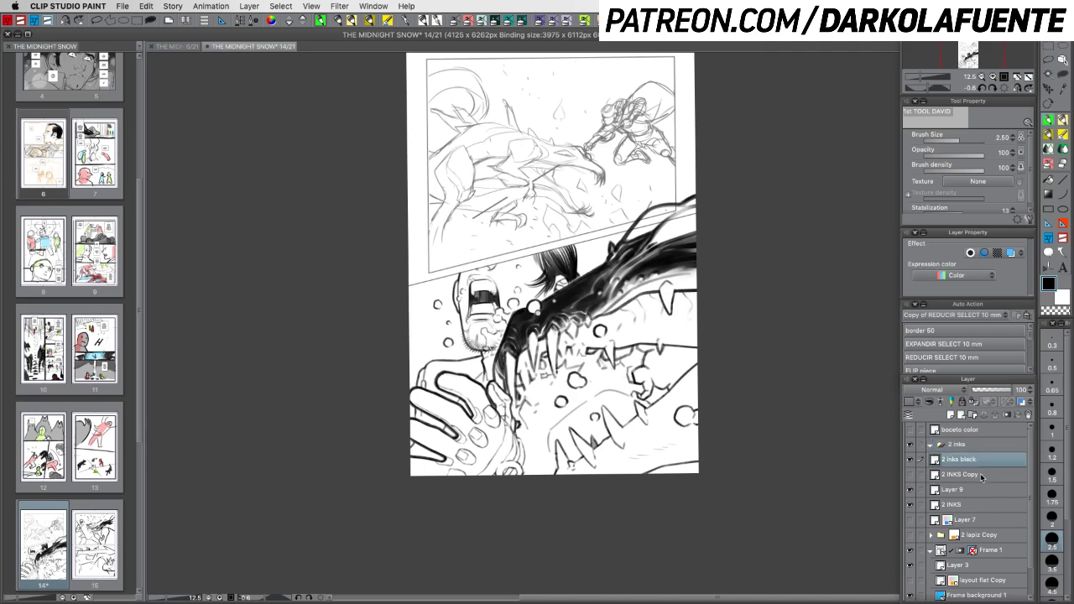
Check Layer 9's contents and move 2 inks black, Layer 9 and 2 INKS into the 2 inks folder, clearing 2 INKS Copy from the main stack
{"action": "left_click", "coordinate": [990, 476]}
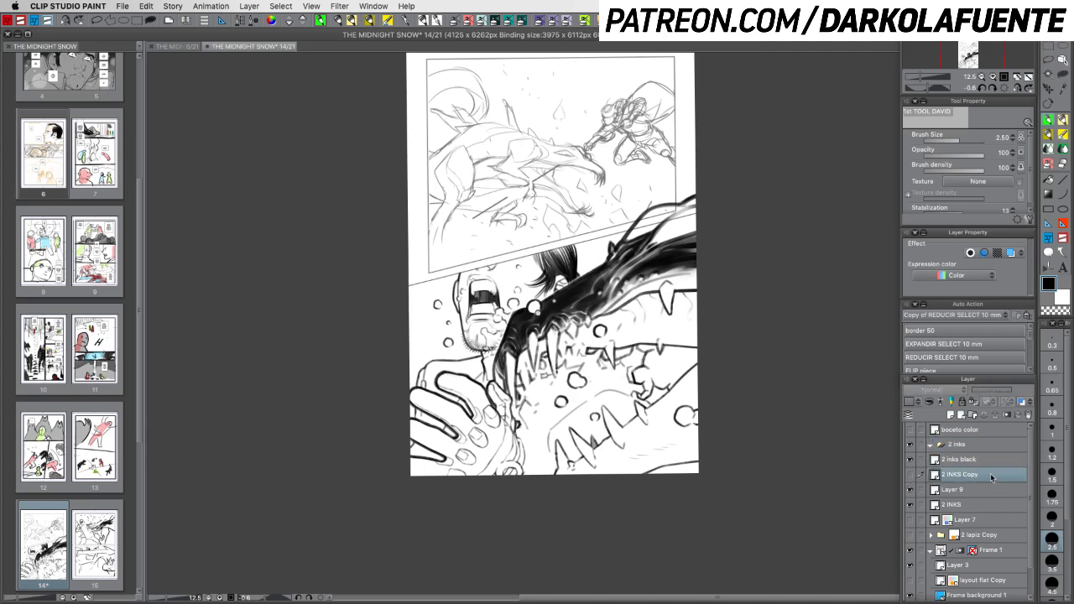
{"action": "left_click", "coordinate": [976, 492]}
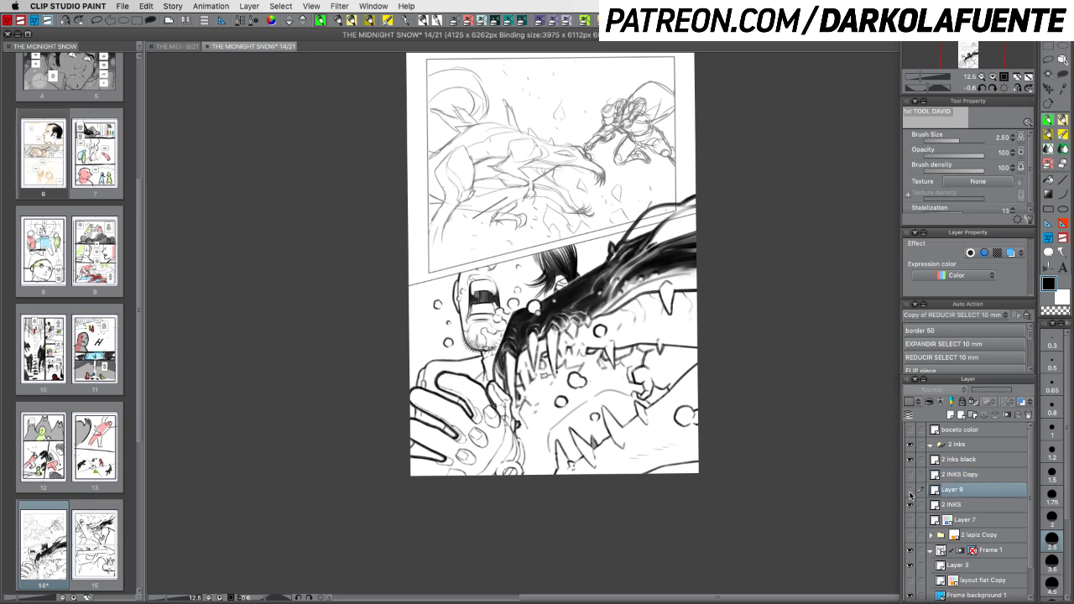
{"action": "left_click", "coordinate": [910, 494]}
{"action": "left_click", "coordinate": [910, 493]}
{"action": "left_click", "coordinate": [910, 494]}
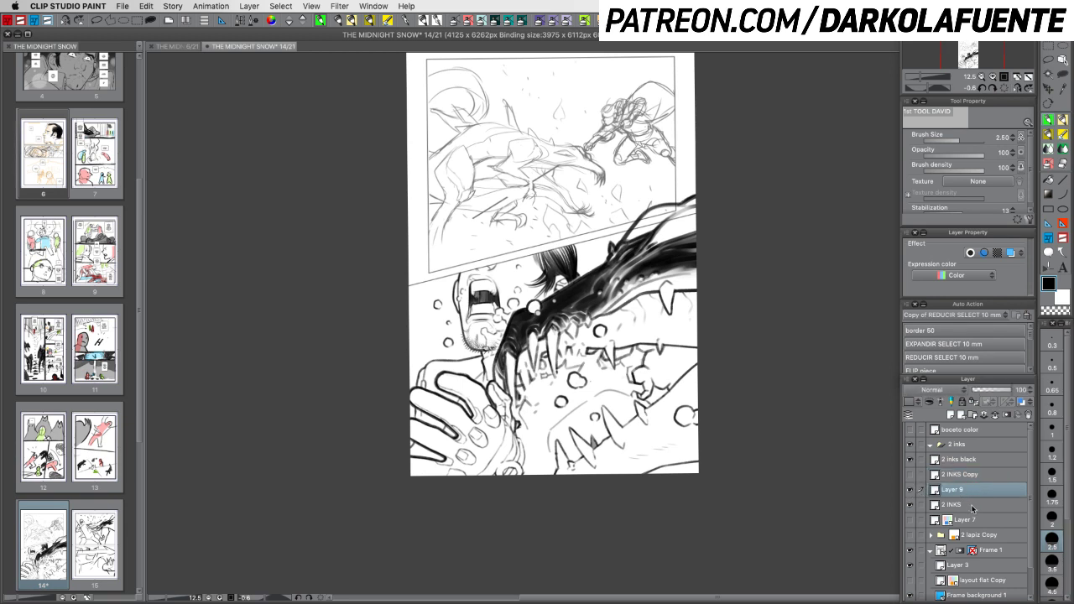
{"action": "left_click", "coordinate": [978, 505], "text": "super"}
{"action": "left_click", "coordinate": [975, 459], "text": "super"}
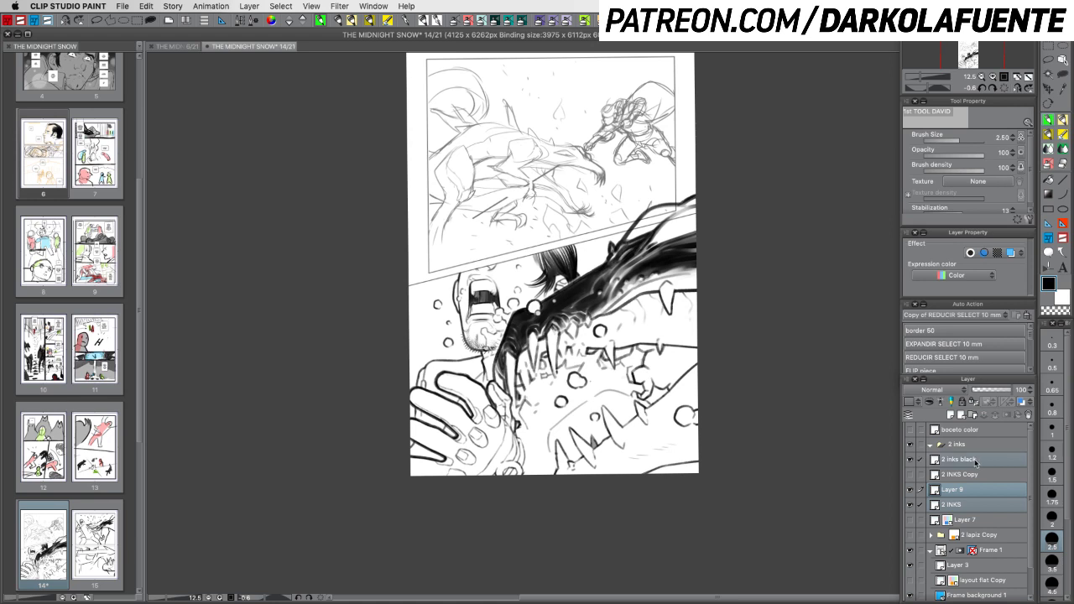
{"action": "mouse_move", "coordinate": [975, 460]}
{"action": "left_mouse_down"}
{"action": "mouse_move", "coordinate": [963, 448]}
{"action": "mouse_move", "coordinate": [977, 500]}
{"action": "mouse_move", "coordinate": [970, 563]}
{"action": "left_mouse_up"}
Toggle Layer 7 on and off to check it, and move it into the depot folder
{"action": "left_click", "coordinate": [961, 462]}
{"action": "left_click", "coordinate": [910, 461]}
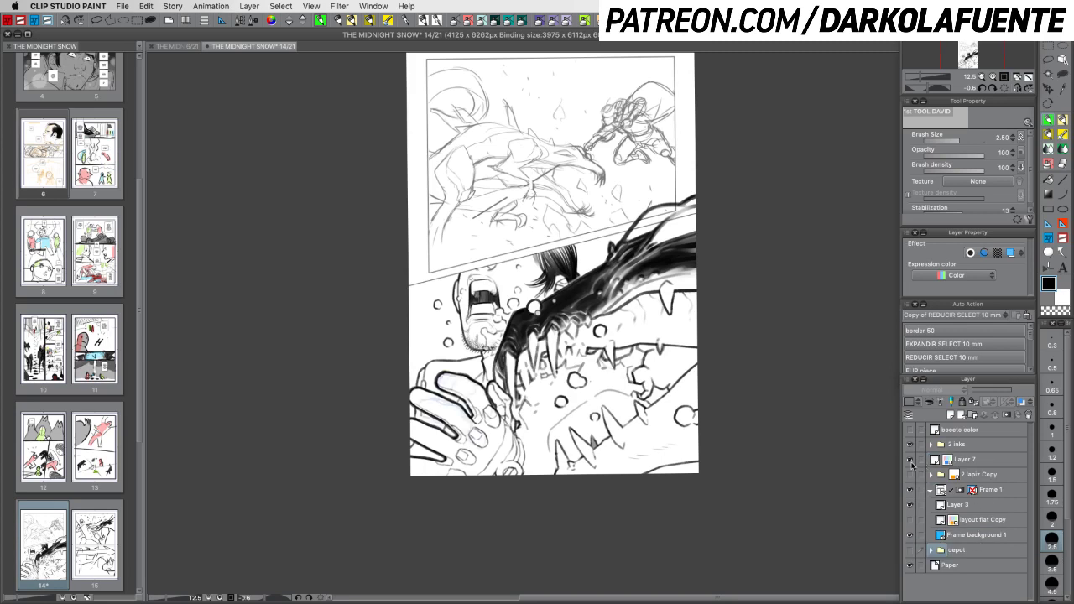
{"action": "left_click", "coordinate": [910, 461]}
{"action": "left_click_drag", "start_coordinate": [966, 463], "coordinate": [963, 550]}
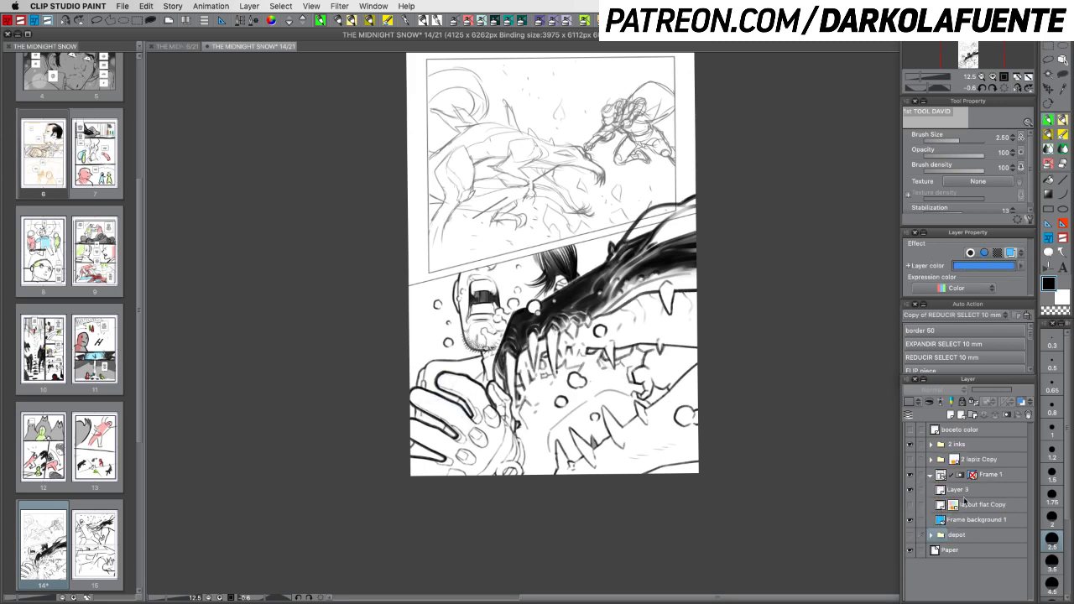
Toggle 2 lapiz Copy and 2 inks to check their contents, duplicate the 2 inks folder and hide the original
{"action": "left_click", "coordinate": [910, 459]}
{"action": "left_click", "coordinate": [910, 460]}
{"action": "left_click", "coordinate": [911, 444]}
{"action": "left_click", "coordinate": [910, 444]}
{"action": "left_click", "coordinate": [981, 448]}
{"action": "right_click", "coordinate": [982, 452]}
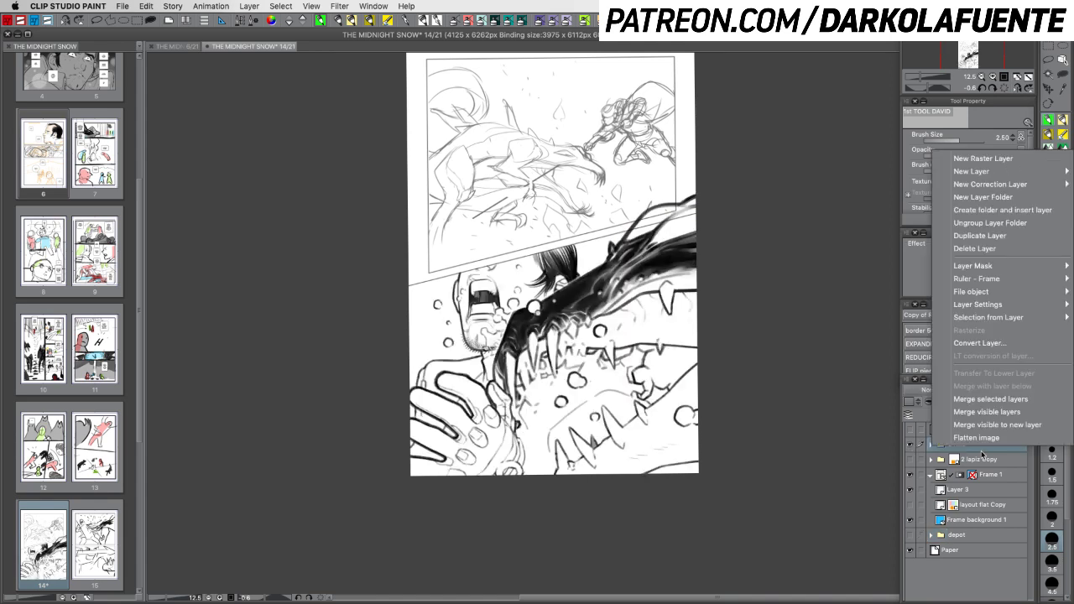
{"action": "mouse_move", "coordinate": [981, 257]}
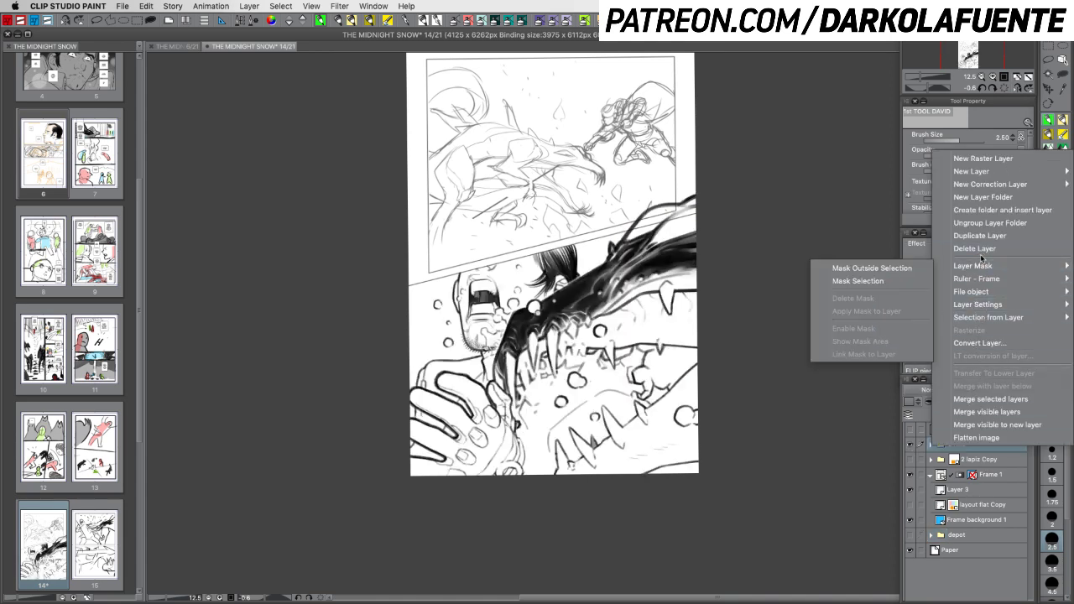
{"action": "left_click", "coordinate": [980, 236]}
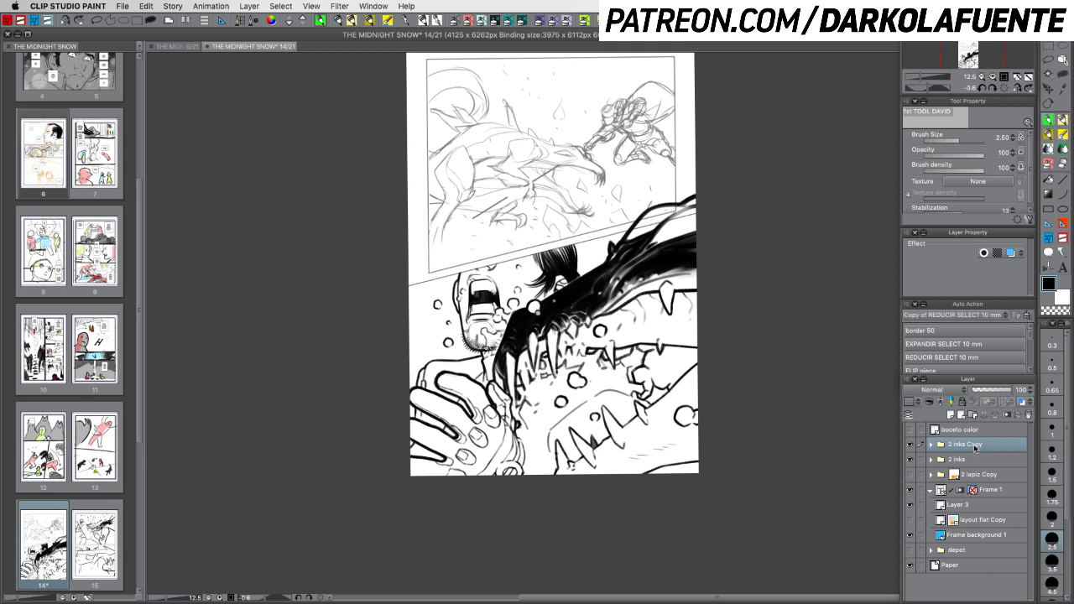
{"action": "left_click", "coordinate": [911, 460]}
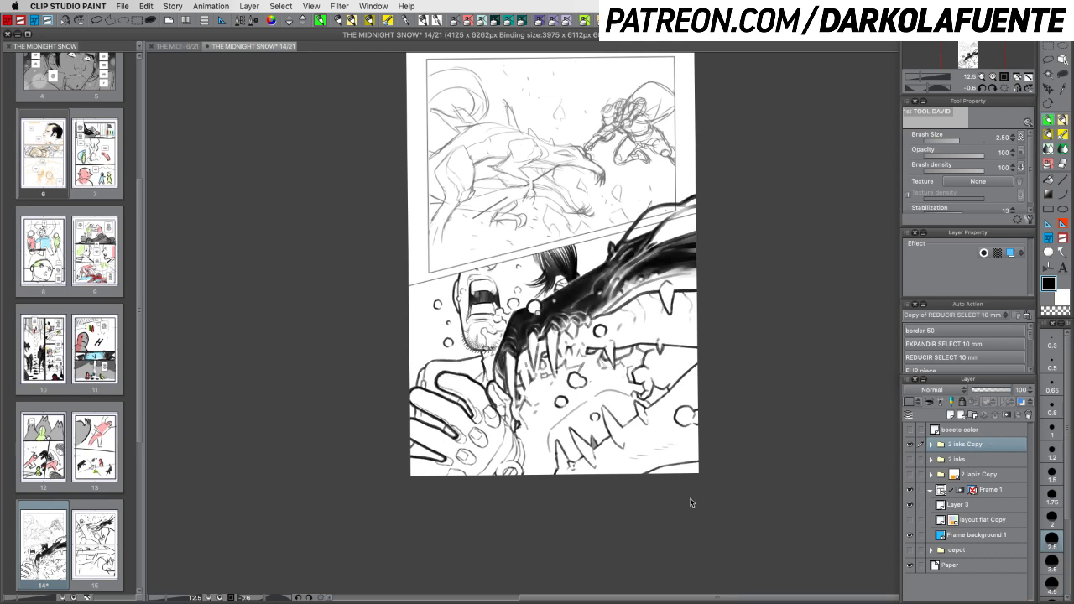
Scale the artwork of the duplicated inks folder down to about 58% inside the lower panel
{"action": "key", "text": "super+t"}
{"action": "left_click_drag", "start_coordinate": [696, 195], "coordinate": [636, 251]}
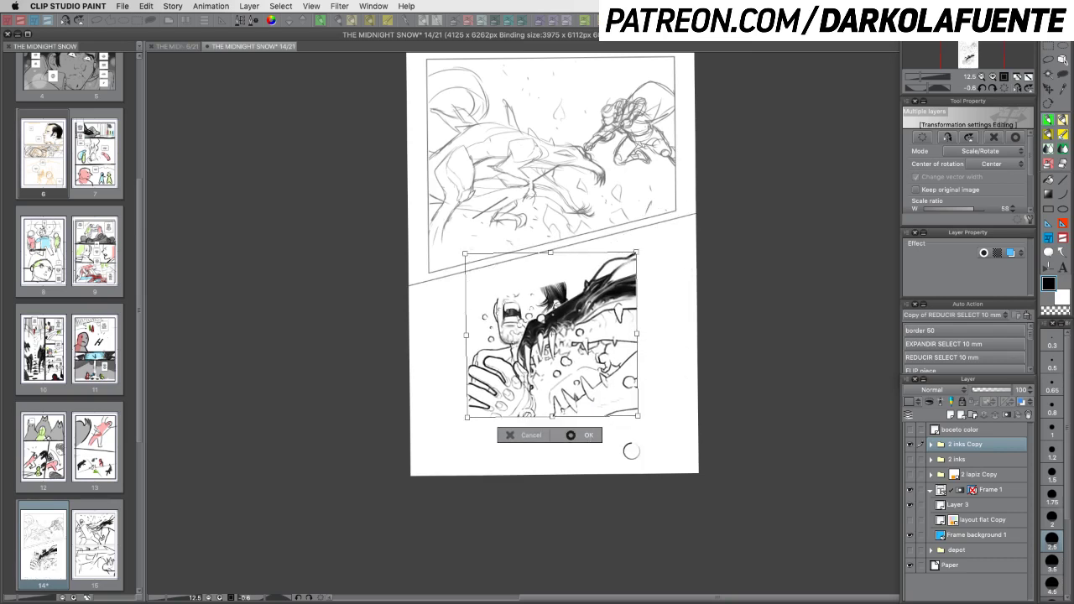
{"action": "key", "text": "Return"}
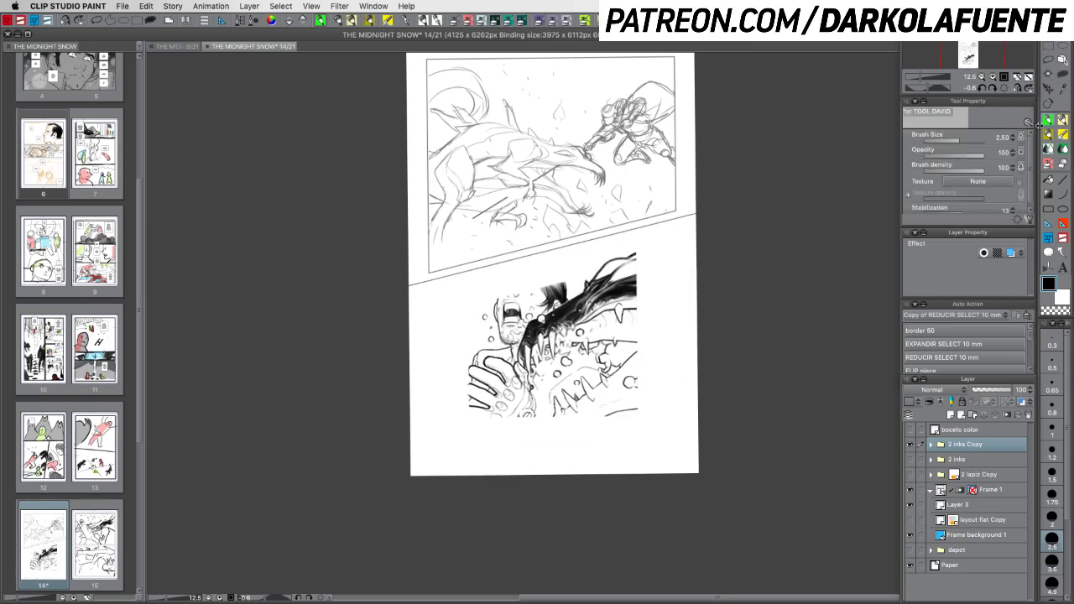
Add a raster layer at the top of the 2 inks Copy folder and give it a blue layer color
{"action": "left_click", "coordinate": [930, 443]}
{"action": "left_click", "coordinate": [958, 459]}
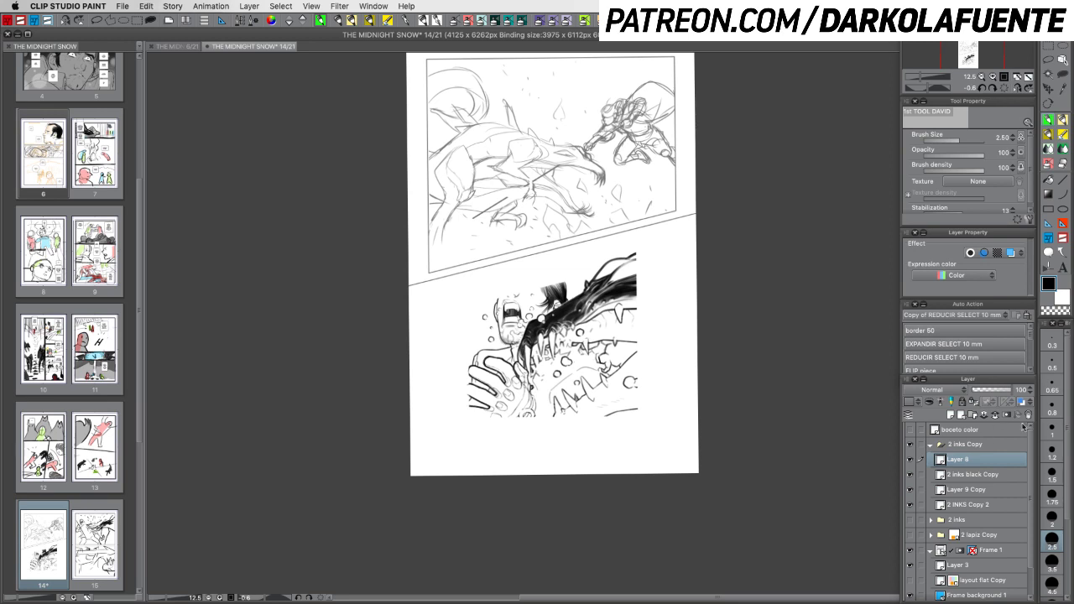
{"action": "left_click", "coordinate": [1021, 402]}
Sketch in blue the hand's lower edge, the wrist and forearm below it, and a second arm shape over the creature's teeth
{"action": "mouse_move", "coordinate": [465, 406]}
{"action": "left_mouse_down"}
{"action": "mouse_move", "coordinate": [523, 426]}
{"action": "mouse_move", "coordinate": [535, 371]}
{"action": "mouse_move", "coordinate": [563, 429]}
{"action": "mouse_move", "coordinate": [535, 408]}
{"action": "mouse_move", "coordinate": [560, 422]}
{"action": "mouse_move", "coordinate": [552, 444]}
{"action": "mouse_move", "coordinate": [518, 433]}
{"action": "mouse_move", "coordinate": [578, 465]}
{"action": "mouse_move", "coordinate": [612, 442]}
{"action": "mouse_move", "coordinate": [579, 367]}
{"action": "left_mouse_up"}
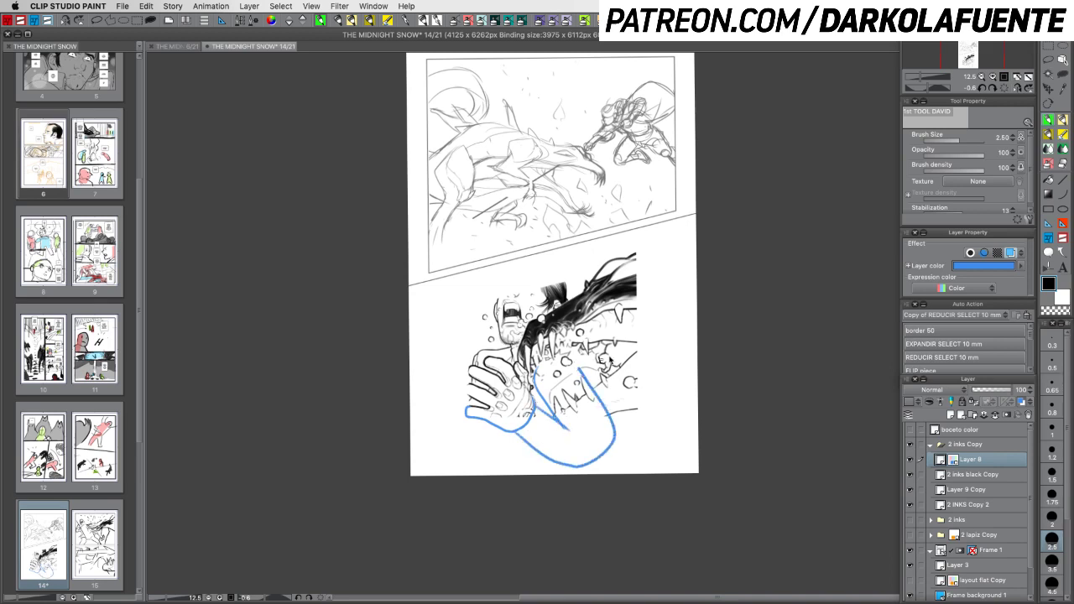
{"action": "key", "text": "ctrl+z"}
{"action": "left_click_drag", "start_coordinate": [518, 430], "coordinate": [564, 472]}
{"action": "left_click_drag", "start_coordinate": [572, 431], "coordinate": [601, 455]}
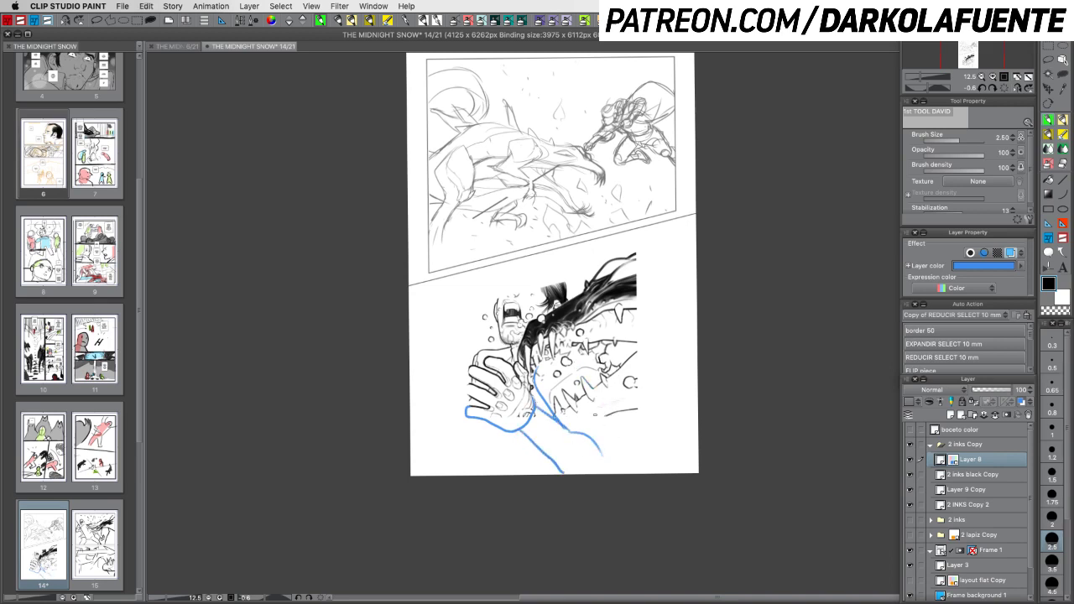
{"action": "mouse_move", "coordinate": [561, 348]}
{"action": "left_mouse_down"}
{"action": "mouse_move", "coordinate": [578, 347]}
{"action": "mouse_move", "coordinate": [622, 430]}
{"action": "mouse_move", "coordinate": [618, 470]}
{"action": "left_mouse_up"}
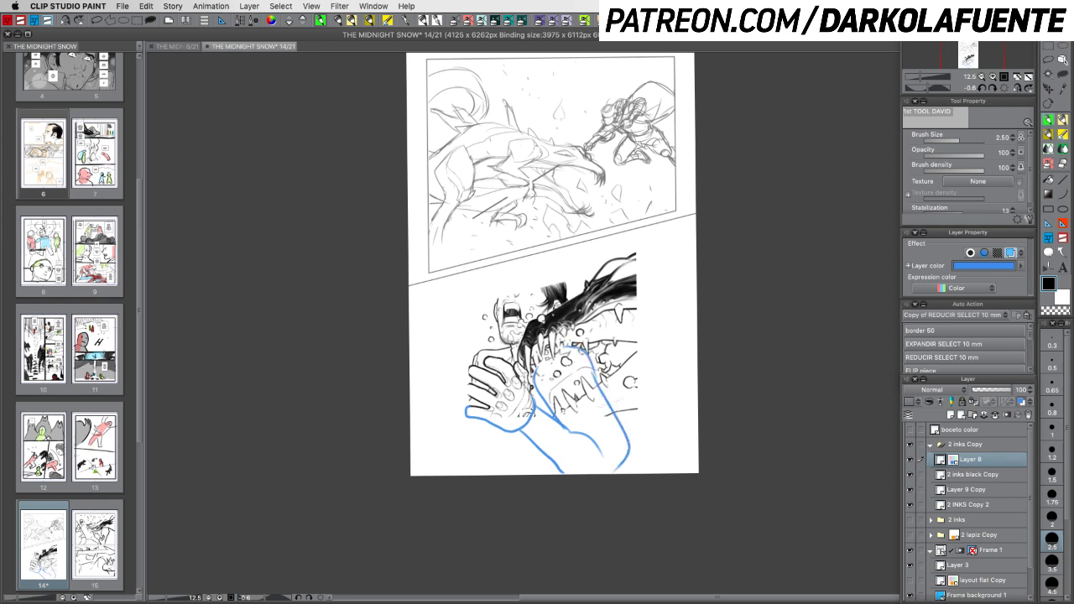
{"action": "left_click_drag", "start_coordinate": [504, 434], "coordinate": [513, 475]}
{"action": "key", "text": "super+z"}
{"action": "mouse_move", "coordinate": [495, 427]}
{"action": "left_mouse_down"}
{"action": "mouse_move", "coordinate": [514, 474]}
{"action": "mouse_move", "coordinate": [536, 447]}
{"action": "mouse_move", "coordinate": [550, 472]}
{"action": "left_mouse_up"}
{"action": "left_click_drag", "start_coordinate": [506, 432], "coordinate": [525, 476]}
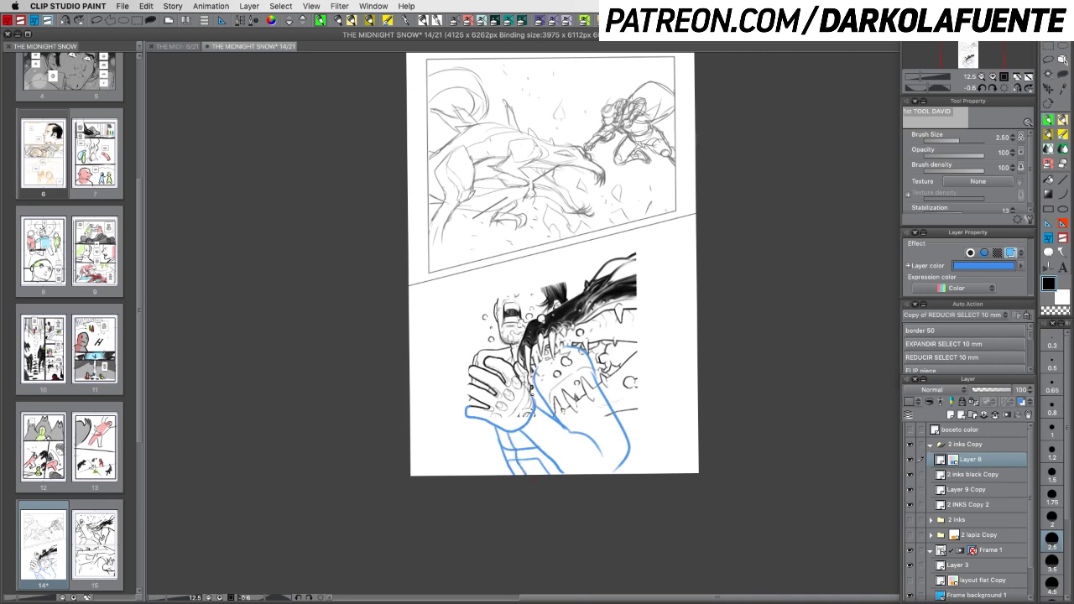
Add blue construction marks over the sketched arms: two downward arrows, a shaded patch between them and a circle around the upper end
{"action": "mouse_move", "coordinate": [527, 388]}
{"action": "left_mouse_down"}
{"action": "mouse_move", "coordinate": [545, 391]}
{"action": "mouse_move", "coordinate": [542, 423]}
{"action": "mouse_move", "coordinate": [513, 435]}
{"action": "left_mouse_up"}
{"action": "mouse_move", "coordinate": [530, 396]}
{"action": "left_mouse_down"}
{"action": "mouse_move", "coordinate": [564, 409]}
{"action": "mouse_move", "coordinate": [579, 441]}
{"action": "mouse_move", "coordinate": [602, 402]}
{"action": "left_mouse_up"}
{"action": "key", "text": "super+z"}
{"action": "key", "text": "super+z"}
{"action": "key", "text": "super+z"}
{"action": "mouse_move", "coordinate": [537, 408]}
{"action": "left_mouse_down"}
{"action": "mouse_move", "coordinate": [575, 440]}
{"action": "mouse_move", "coordinate": [556, 450]}
{"action": "mouse_move", "coordinate": [556, 428]}
{"action": "left_mouse_up"}
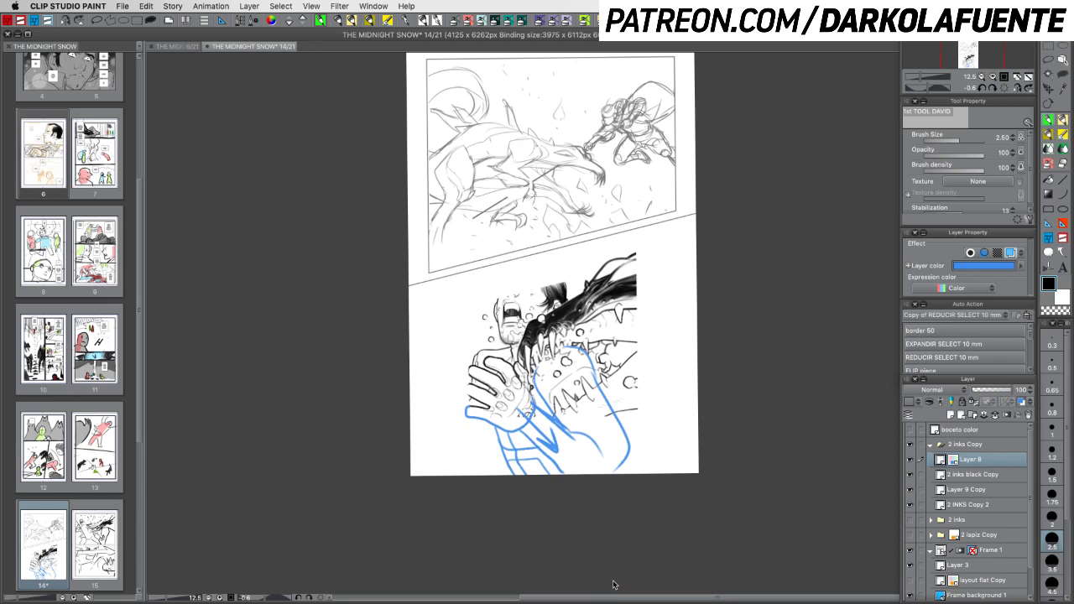
{"action": "left_click_drag", "start_coordinate": [534, 393], "coordinate": [556, 417]}
{"action": "mouse_move", "coordinate": [537, 406]}
{"action": "left_mouse_down"}
{"action": "mouse_move", "coordinate": [595, 394]}
{"action": "mouse_move", "coordinate": [605, 437]}
{"action": "left_mouse_up"}
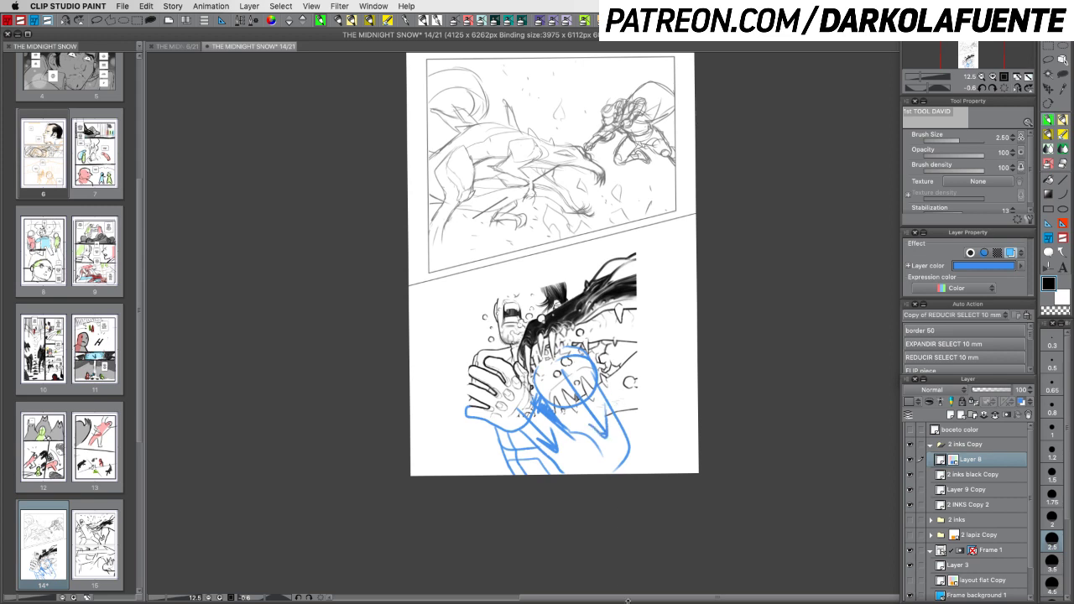
Hide Layer 8 and move it out of the 2 inks Copy folder, directly above it
{"action": "left_click", "coordinate": [909, 459]}
{"action": "left_click", "coordinate": [930, 446]}
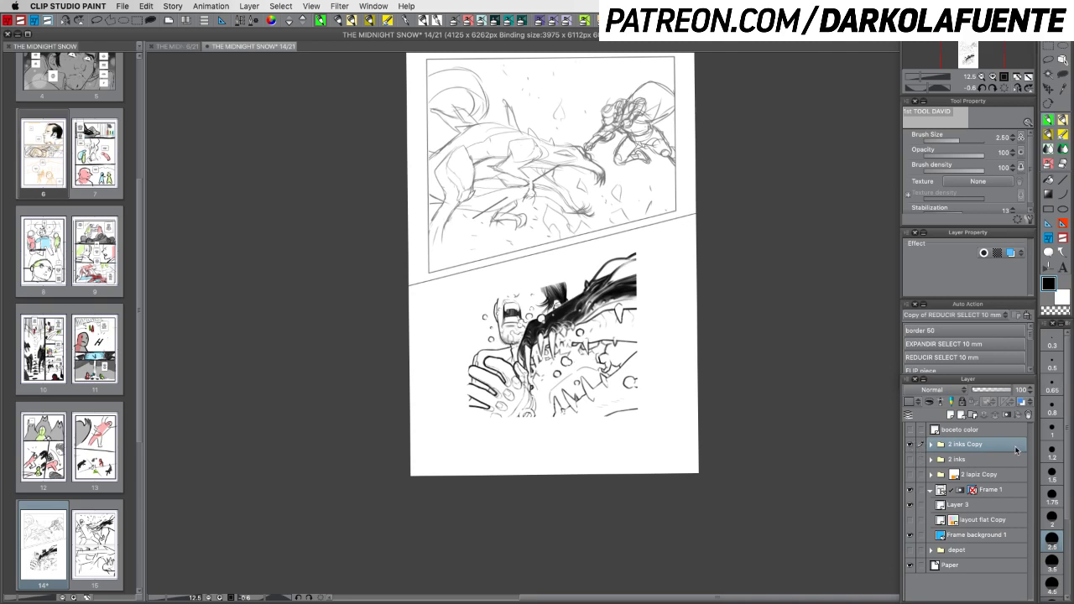
{"action": "left_click", "coordinate": [930, 445]}
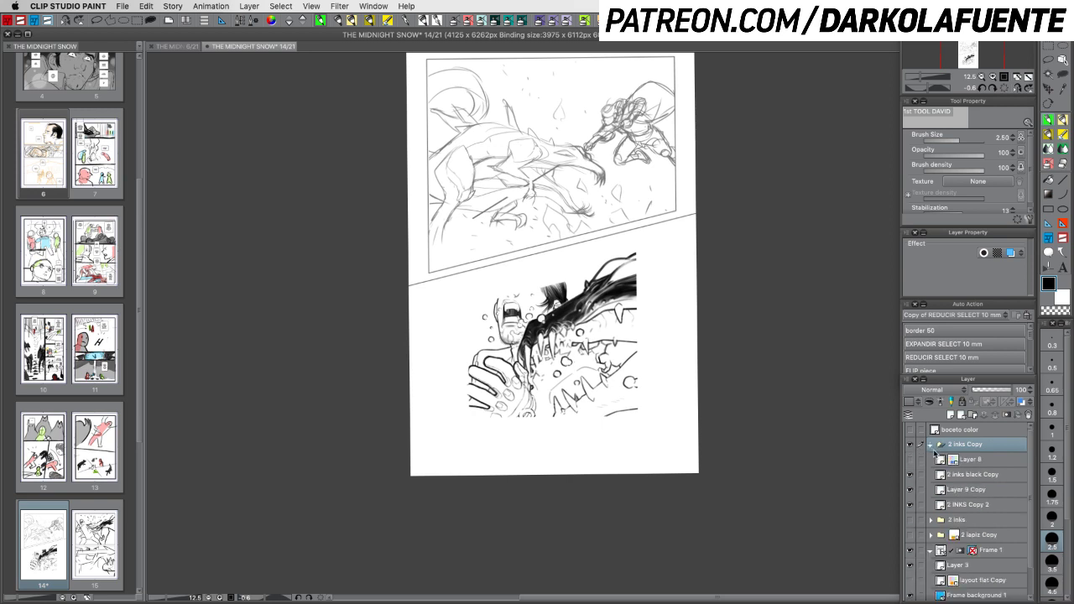
{"action": "left_click_drag", "start_coordinate": [976, 459], "coordinate": [978, 439]}
{"action": "left_click", "coordinate": [930, 459]}
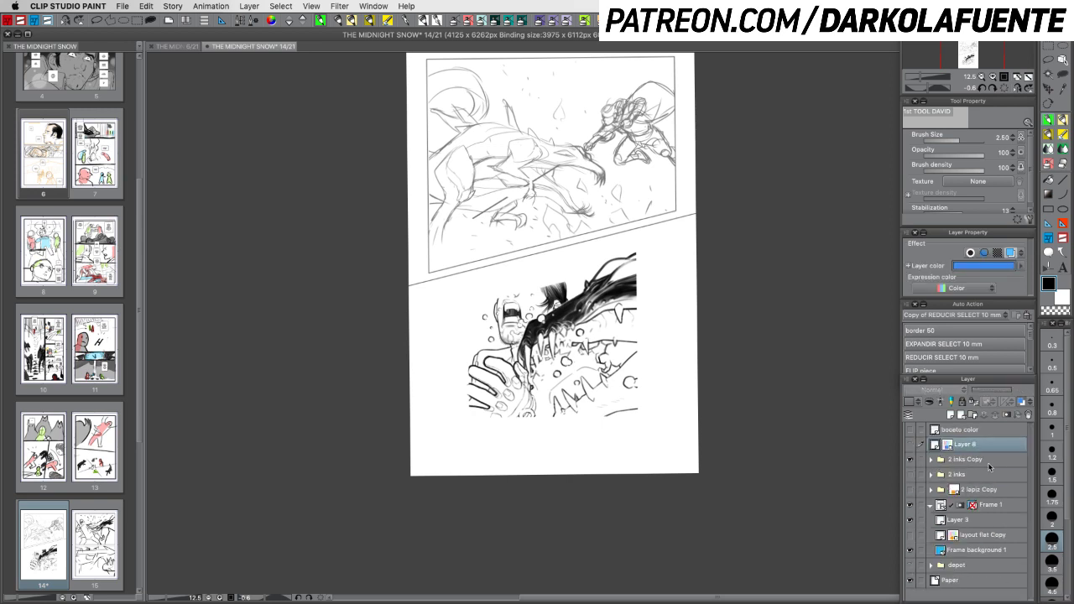
Delete the 2 inks Copy folder and show the original 2 inks folder and Layer 8
{"action": "left_click", "coordinate": [1014, 459]}
{"action": "left_click", "coordinate": [1029, 415]}
{"action": "left_click", "coordinate": [910, 459]}
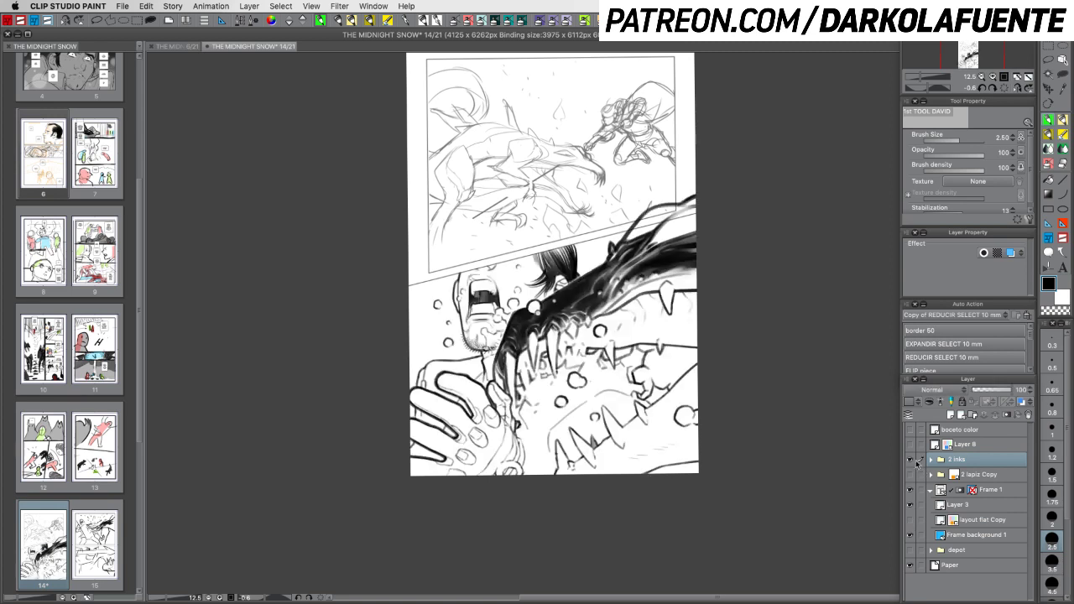
{"action": "left_click", "coordinate": [910, 444]}
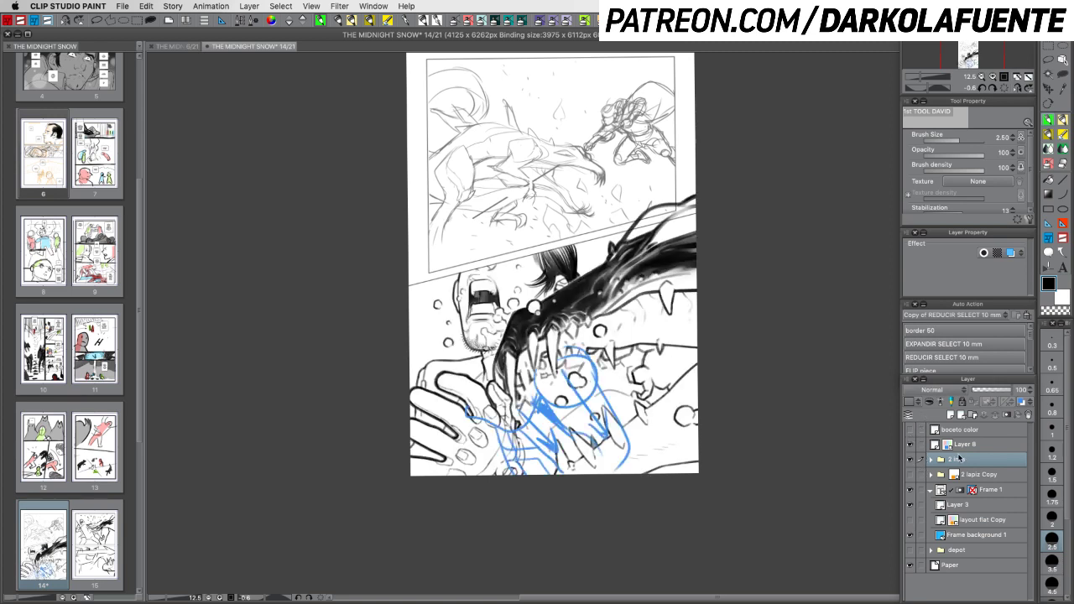
Lower the 2 inks folder's opacity so the inks turn light grey, and select Layer 8
{"action": "left_click", "coordinate": [977, 445]}
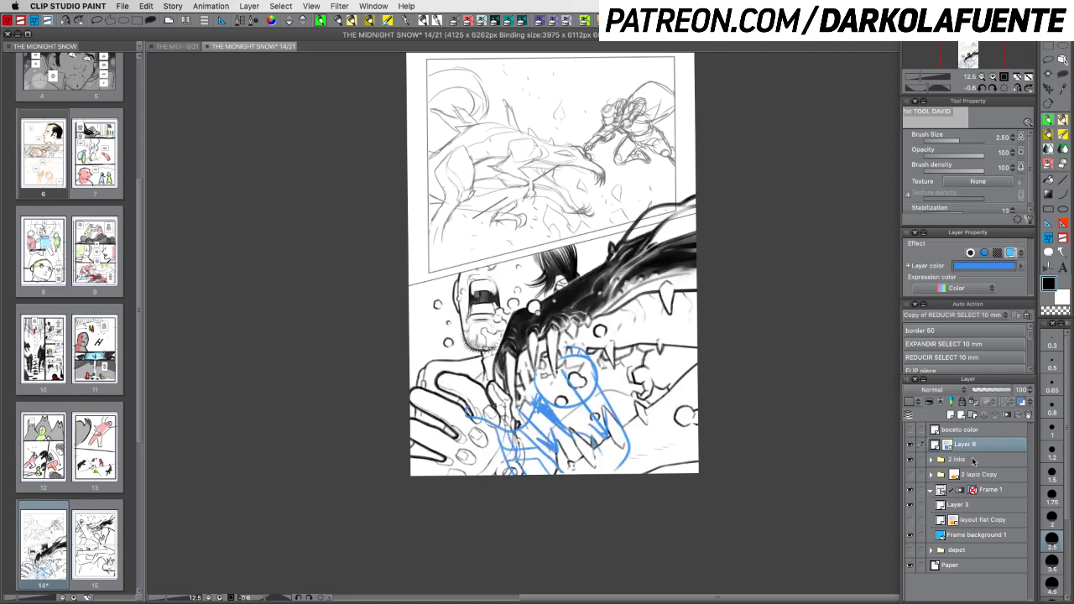
{"action": "left_click", "coordinate": [975, 460]}
{"action": "left_click_drag", "start_coordinate": [998, 391], "coordinate": [981, 391]}
{"action": "left_click", "coordinate": [974, 445]}
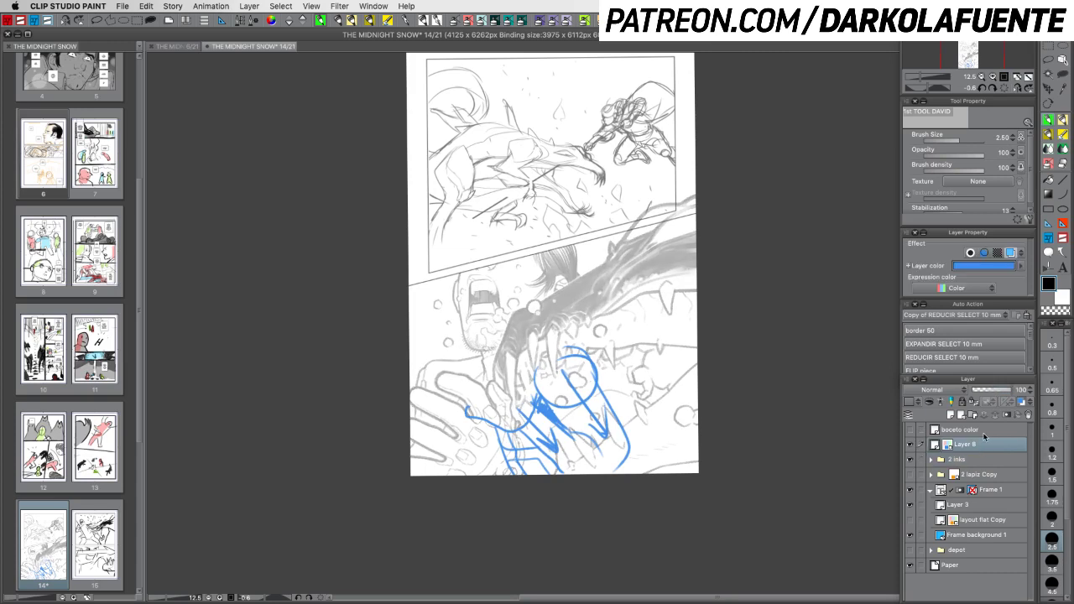
Enlarge the blue Layer 8 sketch to nearly the page's width, shift it down over the full-size artwork, and save the page
{"action": "left_click", "coordinate": [981, 76]}
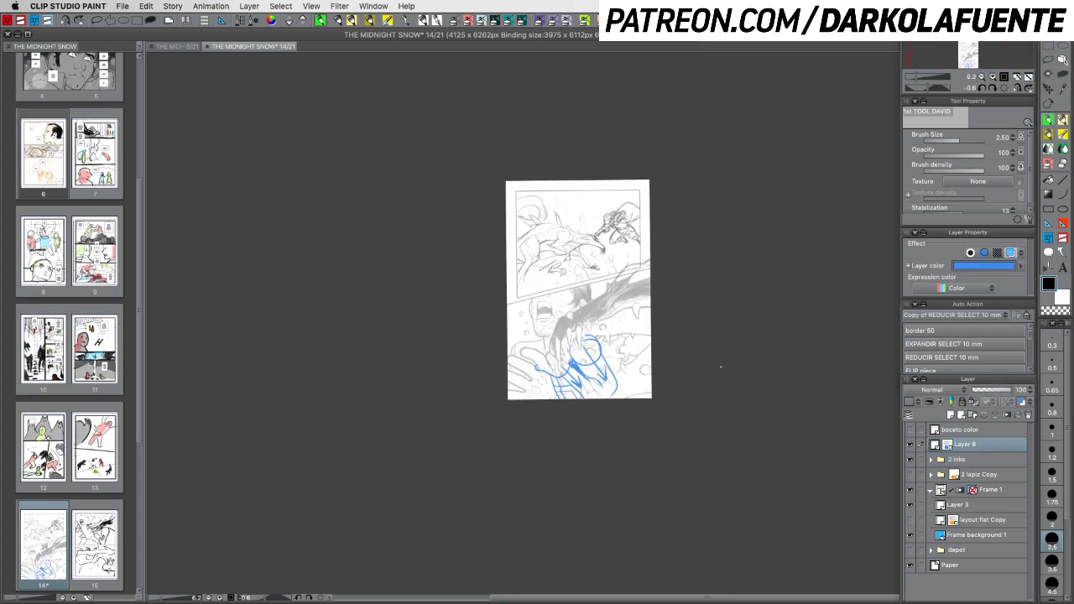
{"action": "left_click_drag", "start_coordinate": [674, 377], "coordinate": [626, 410]}
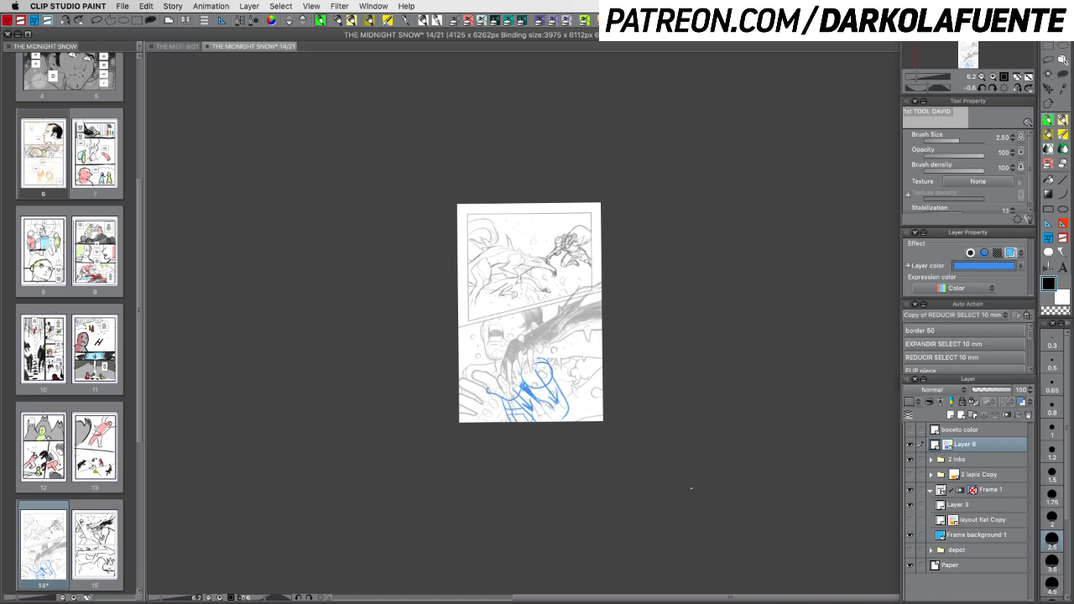
{"action": "key", "text": "super+t"}
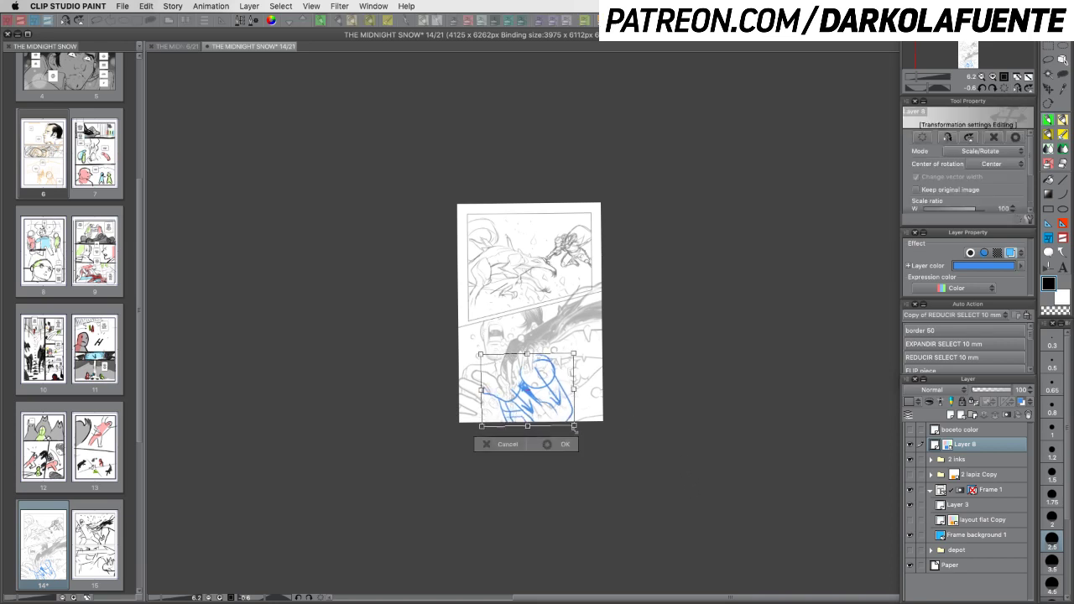
{"action": "mouse_move", "coordinate": [575, 429]}
{"action": "left_mouse_down"}
{"action": "mouse_move", "coordinate": [604, 452]}
{"action": "mouse_move", "coordinate": [594, 448]}
{"action": "left_mouse_up"}
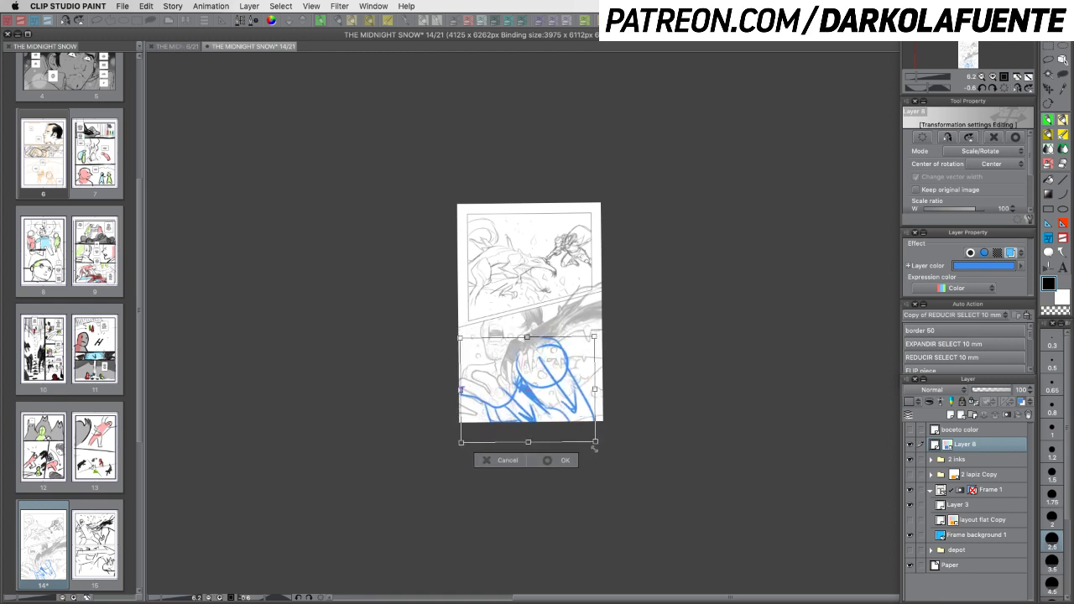
{"action": "left_click_drag", "start_coordinate": [557, 399], "coordinate": [555, 426]}
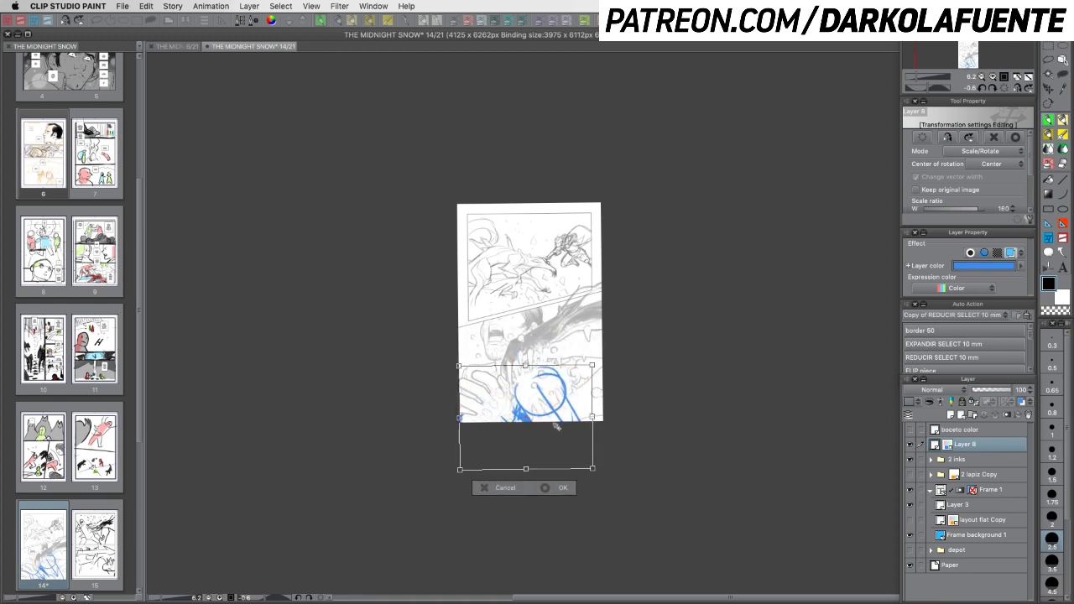
{"action": "left_click_drag", "start_coordinate": [589, 387], "coordinate": [589, 385]}
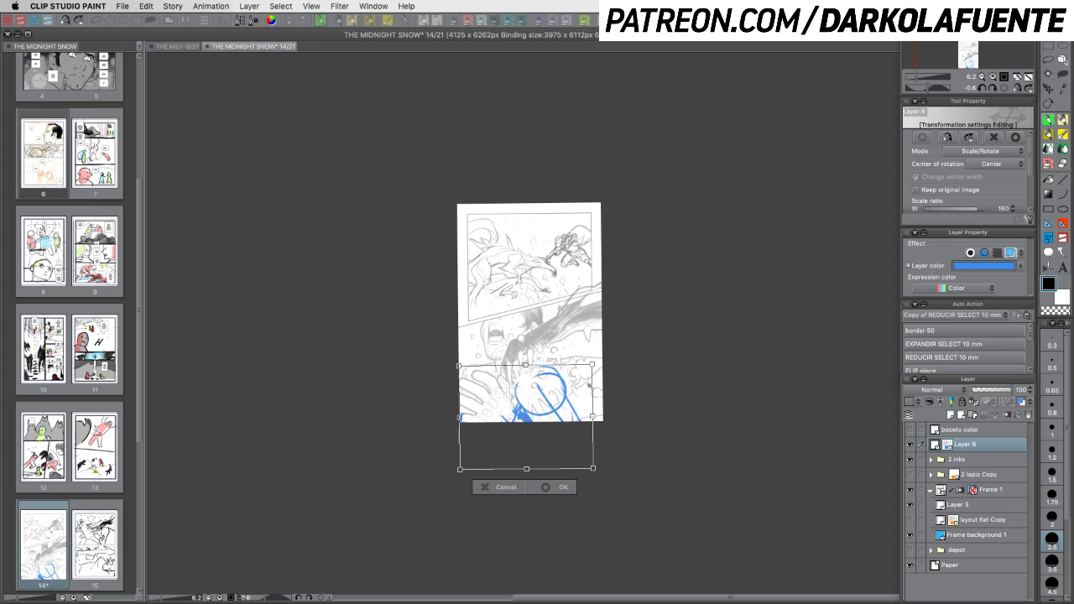
{"action": "left_click", "coordinate": [560, 488]}
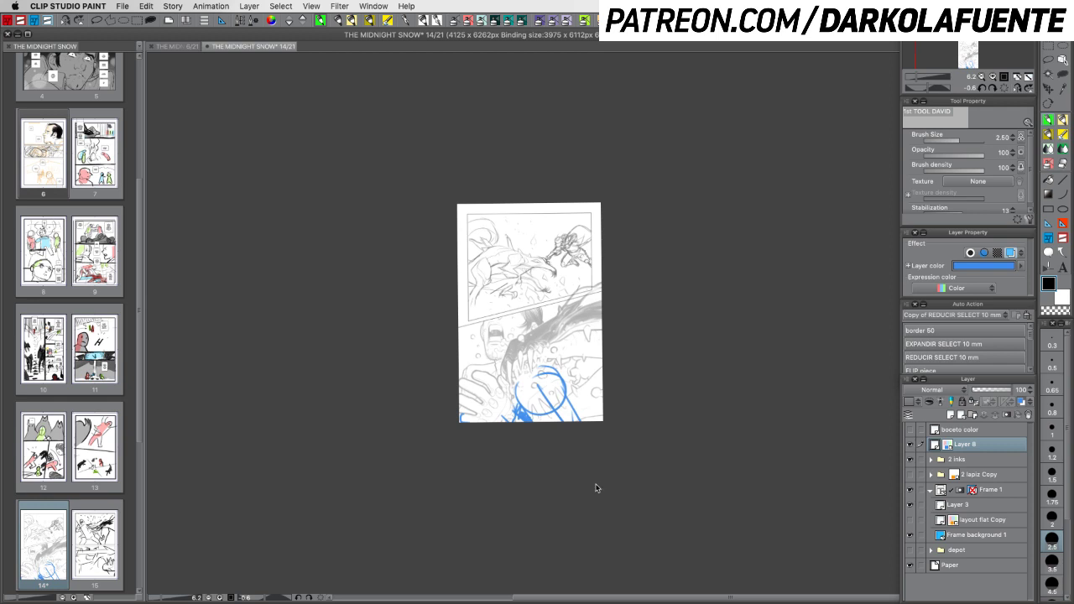
{"action": "key", "text": "super+s"}
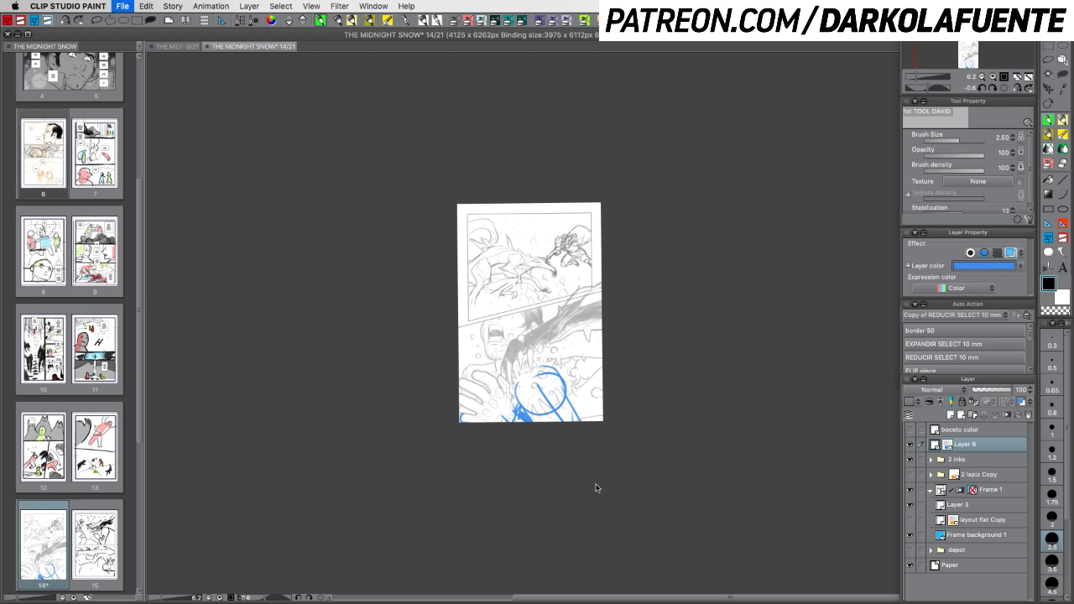
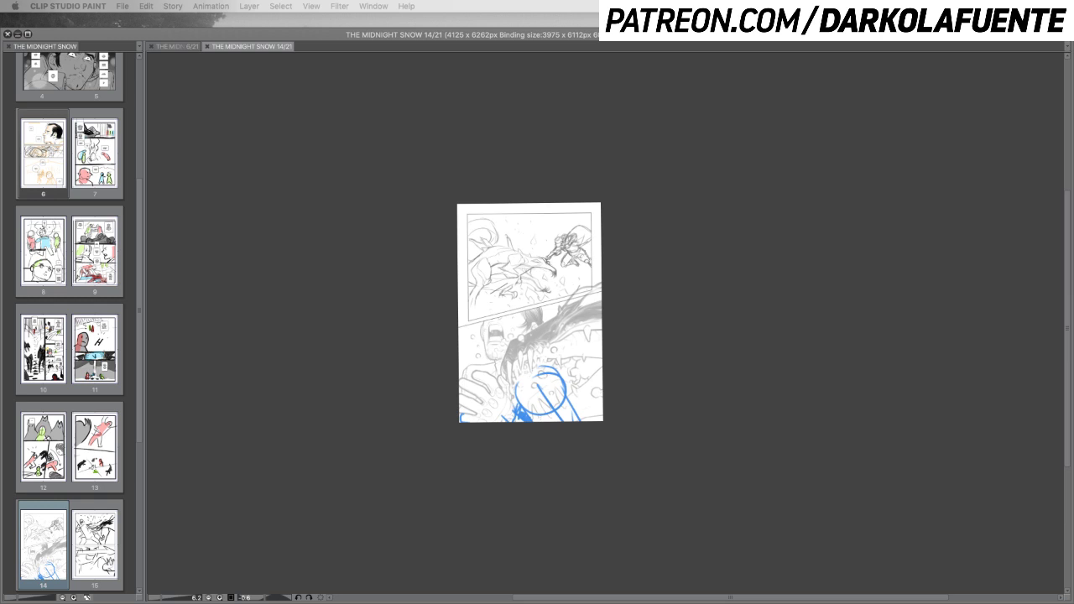
Show the hidden palettes again and check the page with the blue Layer 8 sketch off and on
{"action": "key", "text": "Tab"}
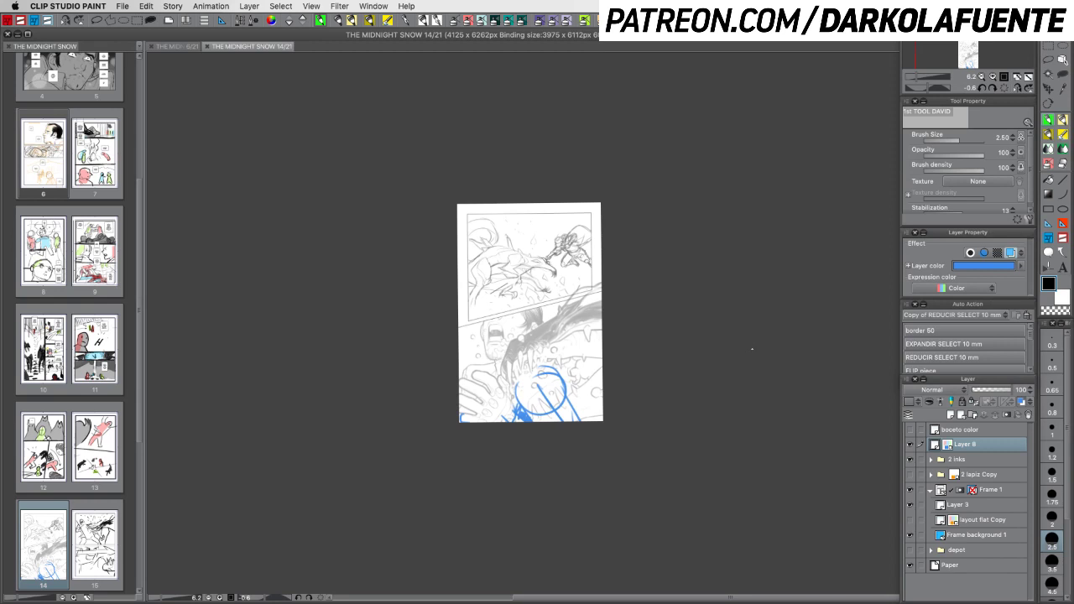
{"action": "left_click", "coordinate": [910, 444]}
{"action": "left_click", "coordinate": [910, 445]}
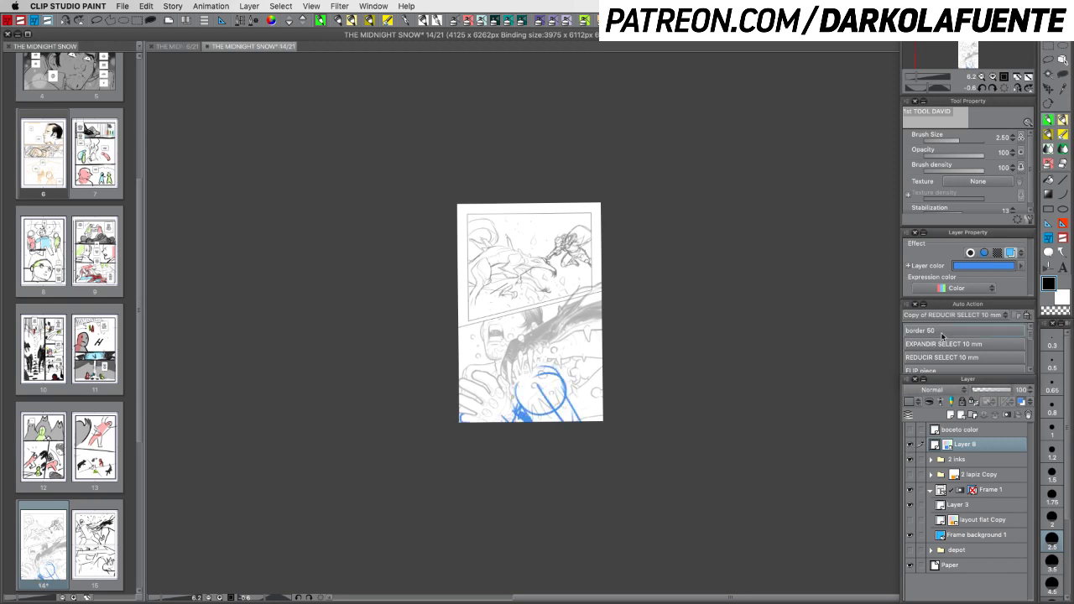
{"action": "left_click", "coordinate": [991, 76]}
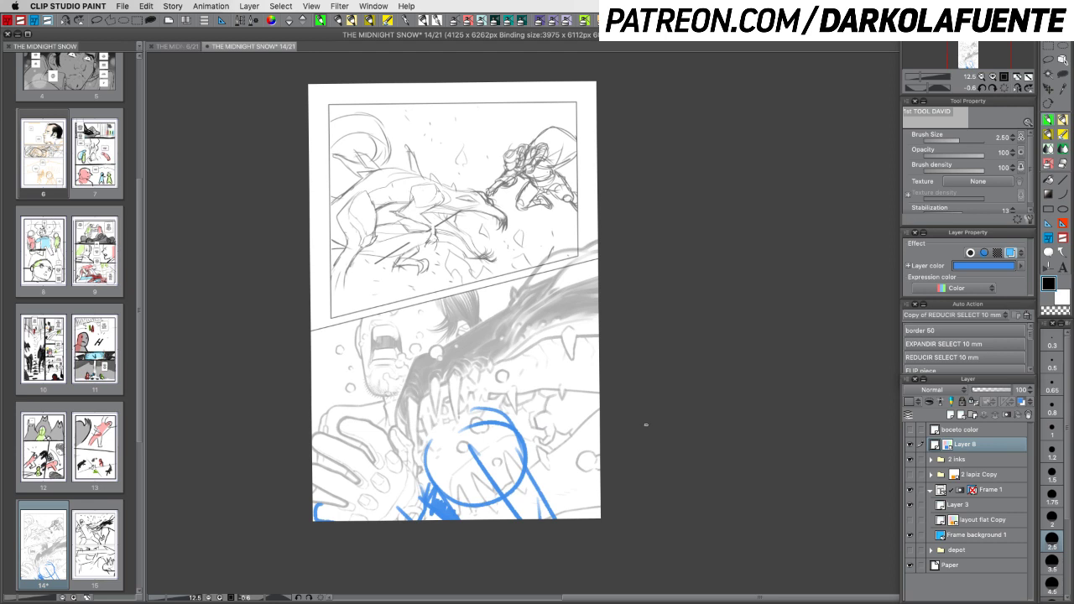
{"action": "left_click_drag", "start_coordinate": [505, 425], "coordinate": [546, 392]}
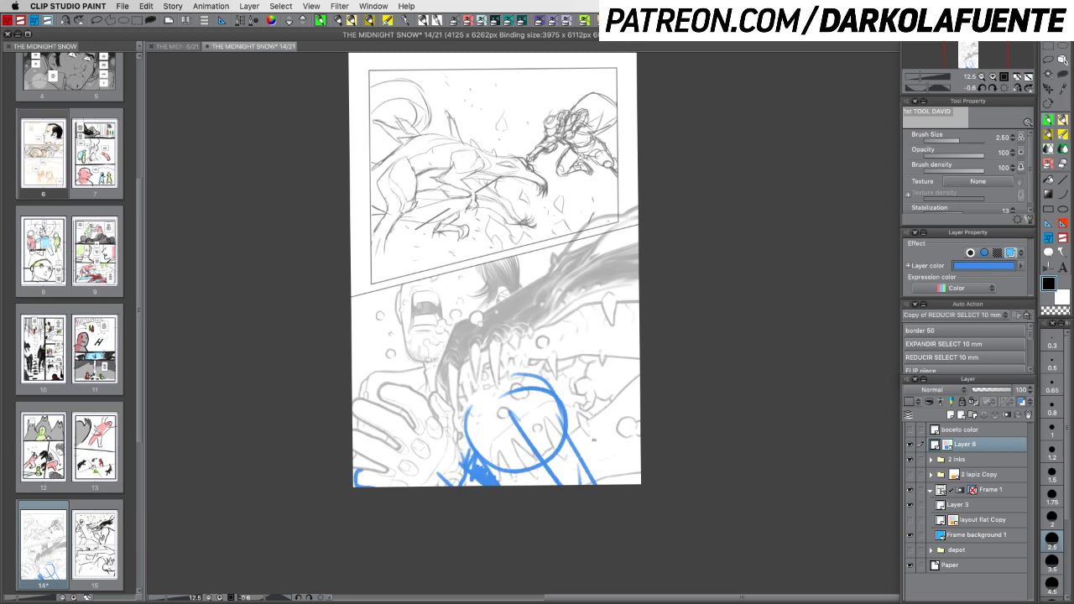
Compare the inks with and without Layer 8, hide it, and move it directly below the 2 inks folder
{"action": "left_click", "coordinate": [911, 446]}
{"action": "left_click", "coordinate": [911, 445]}
{"action": "left_click", "coordinate": [911, 447]}
{"action": "left_click", "coordinate": [911, 448]}
{"action": "left_click", "coordinate": [910, 447]}
{"action": "left_click_drag", "start_coordinate": [995, 449], "coordinate": [992, 467]}
Restore the 2 inks folder to 100 opacity, then show Layer 8 and lower its opacity to 39
{"action": "left_click", "coordinate": [983, 444]}
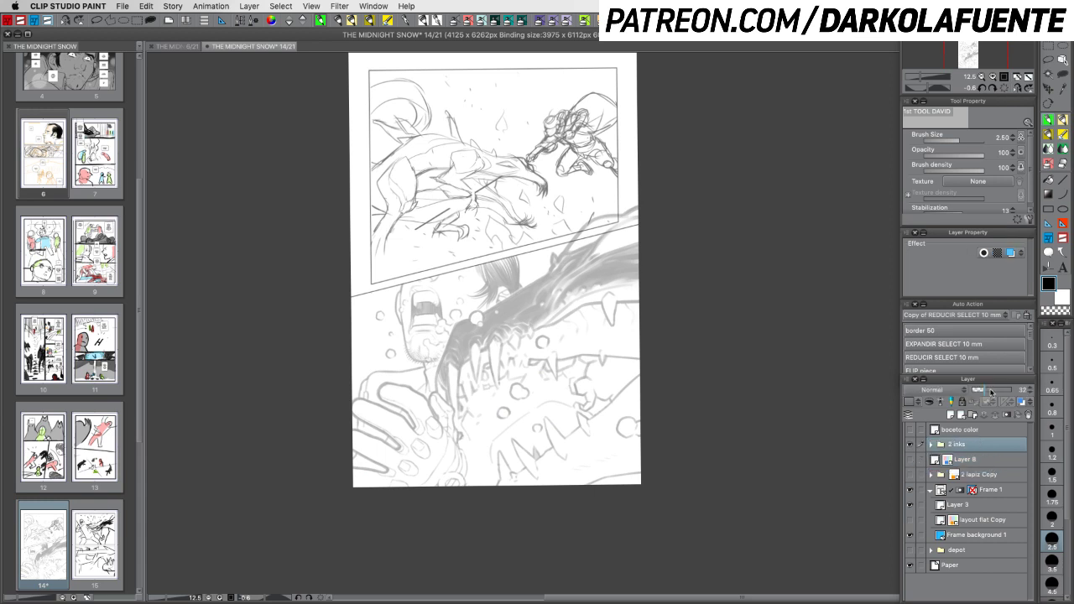
{"action": "left_click_drag", "start_coordinate": [990, 391], "coordinate": [1016, 390]}
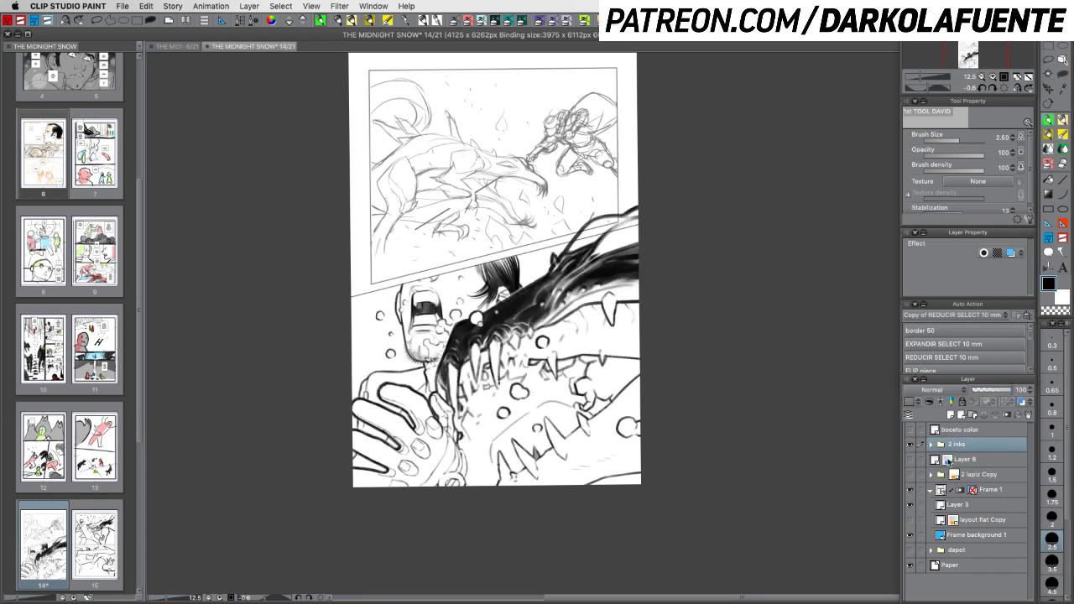
{"action": "left_click", "coordinate": [911, 460]}
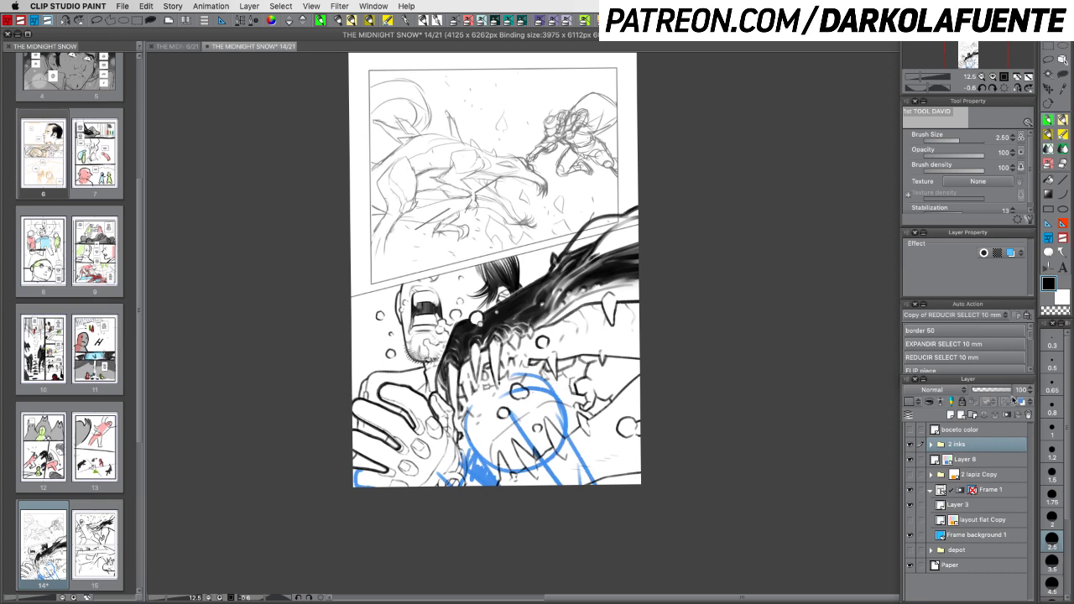
{"action": "left_click_drag", "start_coordinate": [1009, 390], "coordinate": [986, 393]}
{"action": "left_click", "coordinate": [985, 459]}
On the 2 INKS layer inside the 2 inks folder, ink the fold lines between the man's wrist and the creature's jaw
{"action": "left_click", "coordinate": [930, 444]}
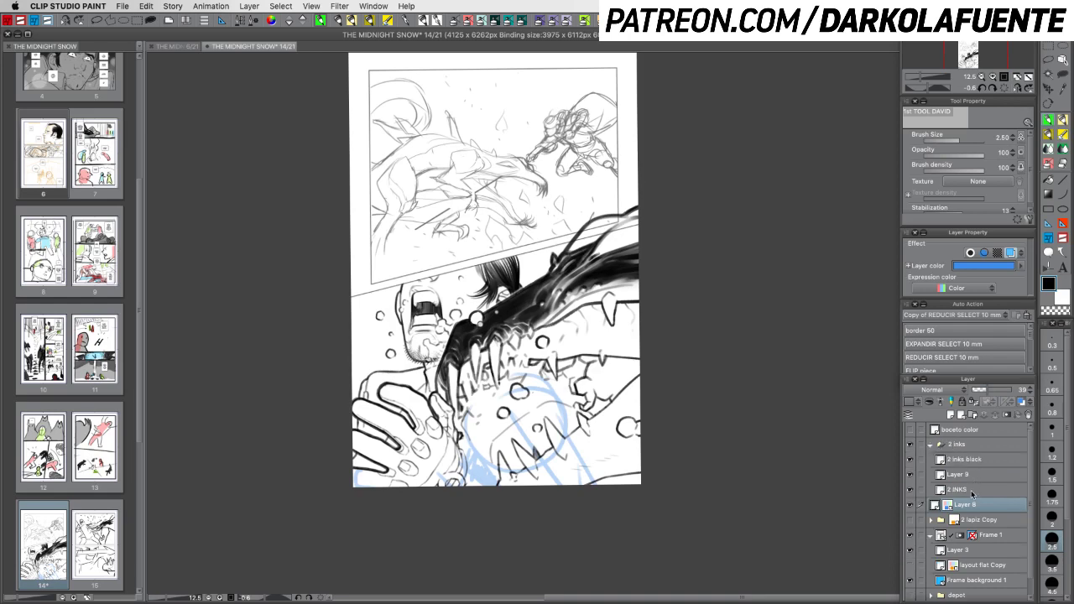
{"action": "left_click", "coordinate": [975, 489]}
{"action": "left_click", "coordinate": [910, 490]}
{"action": "left_click", "coordinate": [909, 490]}
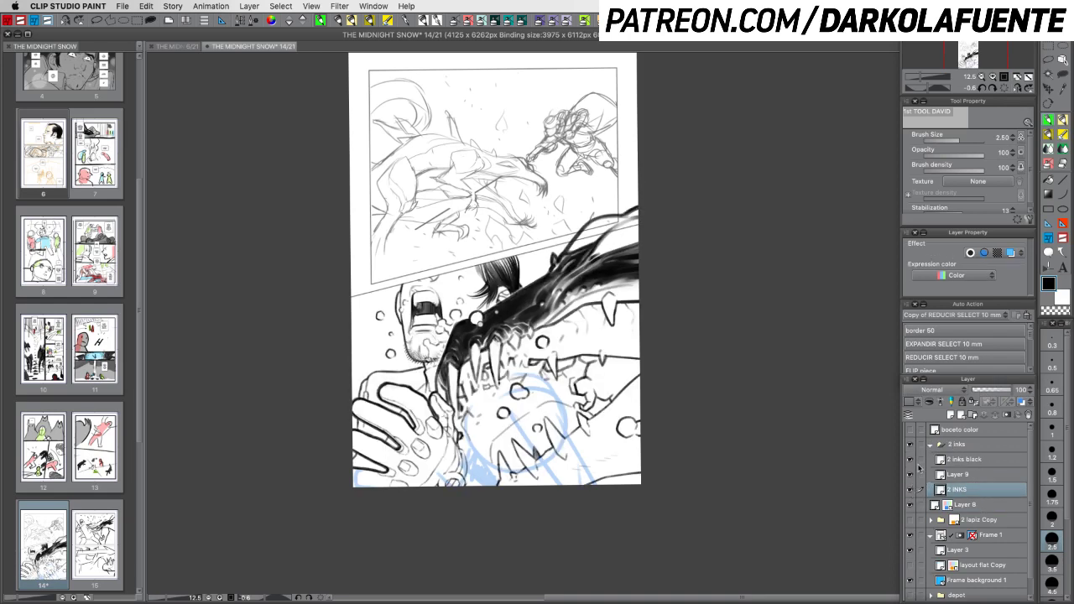
{"action": "scroll", "coordinate": [682, 383], "scroll_direction": "up", "scroll_amount": 3}
{"action": "mouse_move", "coordinate": [566, 465]}
{"action": "left_mouse_down"}
{"action": "mouse_move", "coordinate": [669, 272]}
{"action": "mouse_move", "coordinate": [697, 261]}
{"action": "left_mouse_up"}
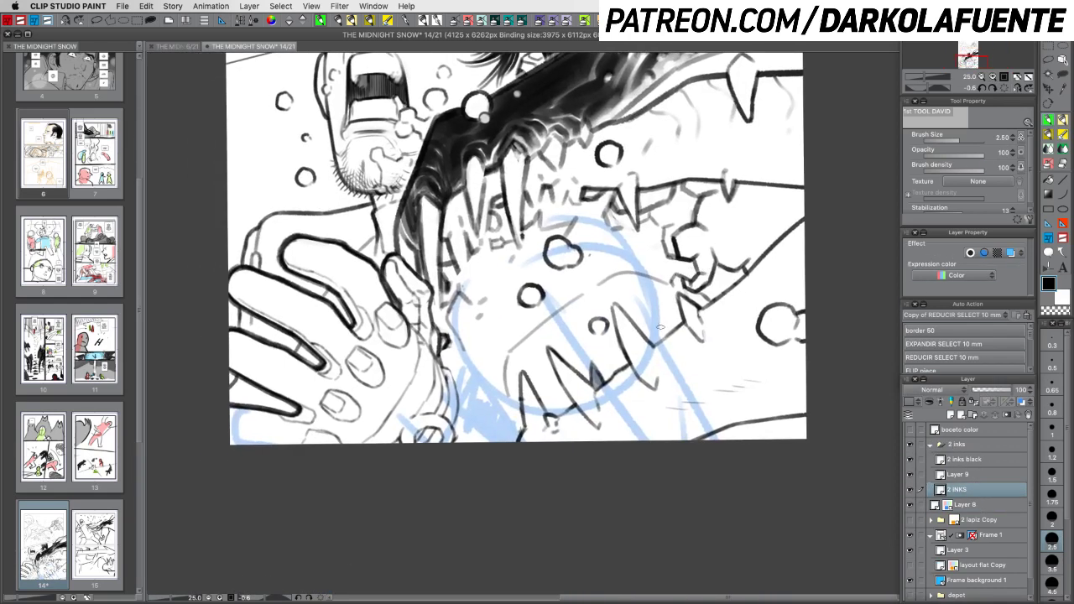
{"action": "mouse_move", "coordinate": [700, 434]}
{"action": "left_mouse_down"}
{"action": "mouse_move", "coordinate": [661, 472]}
{"action": "mouse_move", "coordinate": [630, 479]}
{"action": "left_mouse_up"}
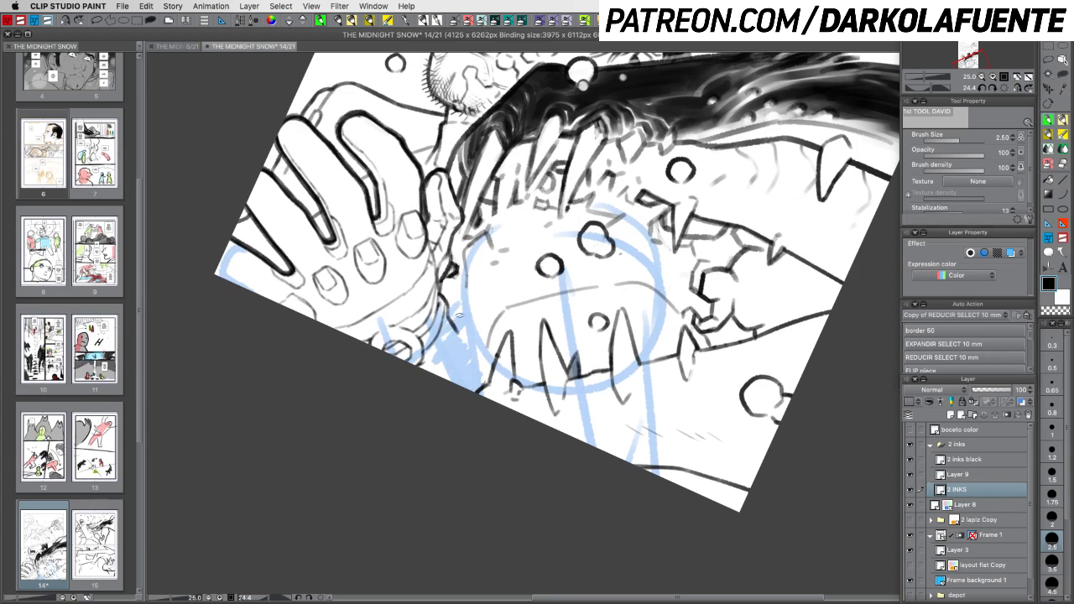
{"action": "mouse_move", "coordinate": [452, 313]}
{"action": "left_mouse_down"}
{"action": "mouse_move", "coordinate": [460, 337]}
{"action": "mouse_move", "coordinate": [413, 383]}
{"action": "left_mouse_up"}
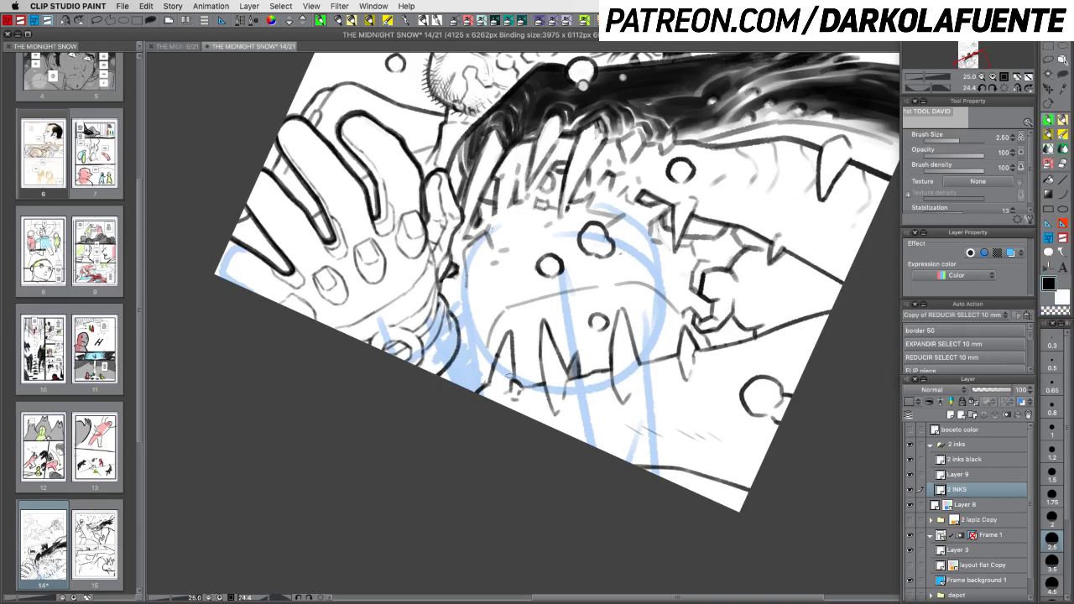
{"action": "key", "text": "super+z"}
{"action": "mouse_move", "coordinate": [452, 361]}
{"action": "left_mouse_down"}
{"action": "mouse_move", "coordinate": [472, 383]}
{"action": "mouse_move", "coordinate": [445, 377]}
{"action": "mouse_move", "coordinate": [453, 389]}
{"action": "mouse_move", "coordinate": [478, 395]}
{"action": "left_mouse_up"}
Ink the creature's lower jaw contour down to the page edge and shade the small gap beside the wrist
{"action": "key", "text": "shift+space"}
{"action": "left_click_drag", "start_coordinate": [644, 395], "coordinate": [686, 393]}
{"action": "key", "text": "b"}
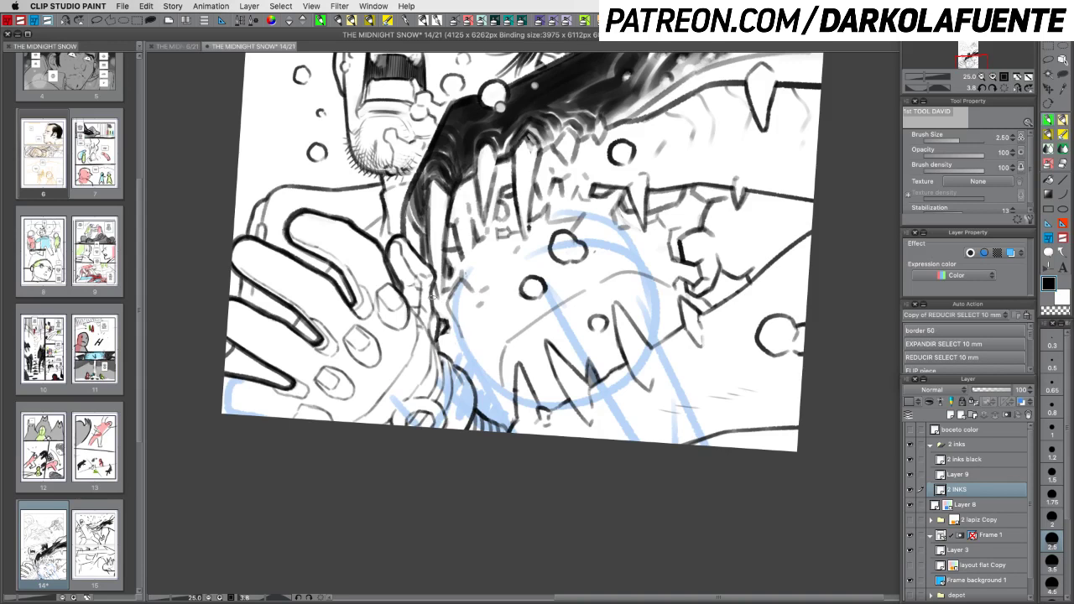
{"action": "key", "text": "super+z"}
{"action": "key", "text": "c"}
{"action": "key", "text": "c"}
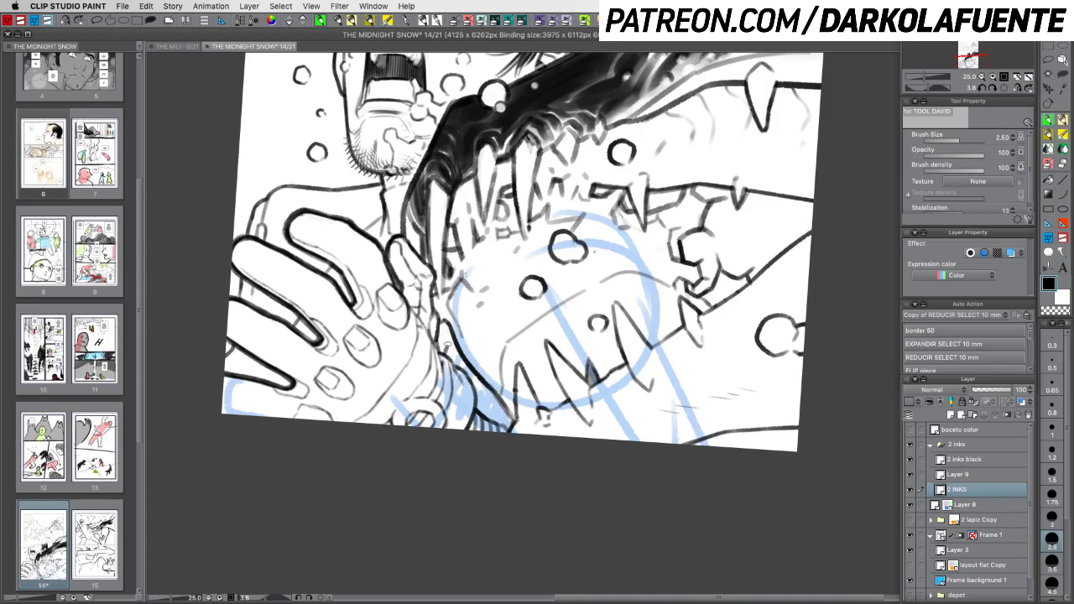
{"action": "mouse_move", "coordinate": [443, 325]}
{"action": "left_mouse_down"}
{"action": "mouse_move", "coordinate": [442, 349]}
{"action": "mouse_move", "coordinate": [449, 336]}
{"action": "left_mouse_up"}
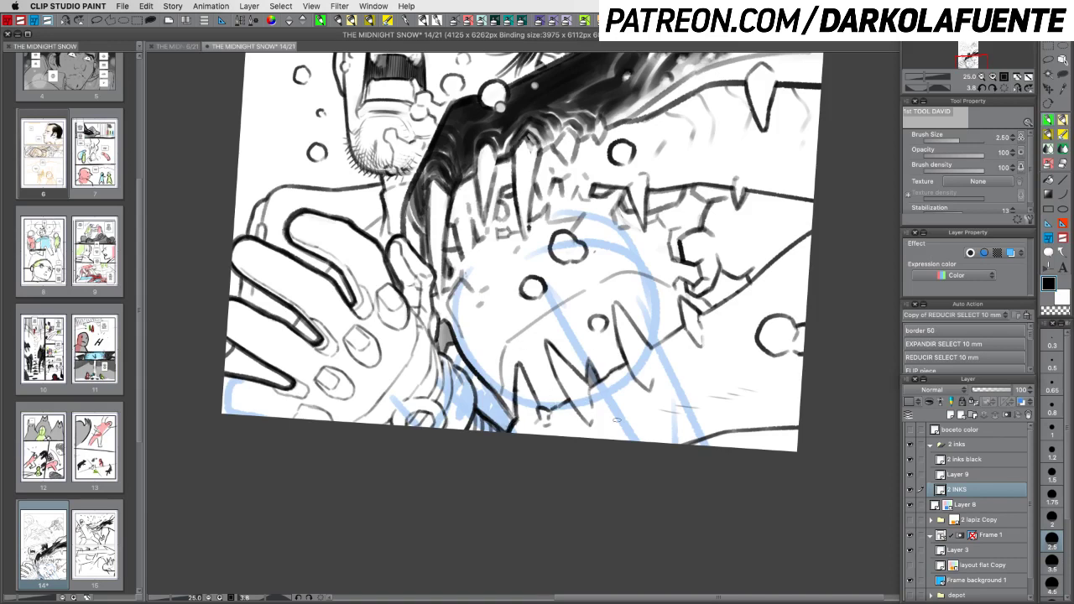
Hide the blue Layer 8 guide and view the whole page without it
{"action": "left_click", "coordinate": [910, 504]}
{"action": "left_click", "coordinate": [982, 77]}
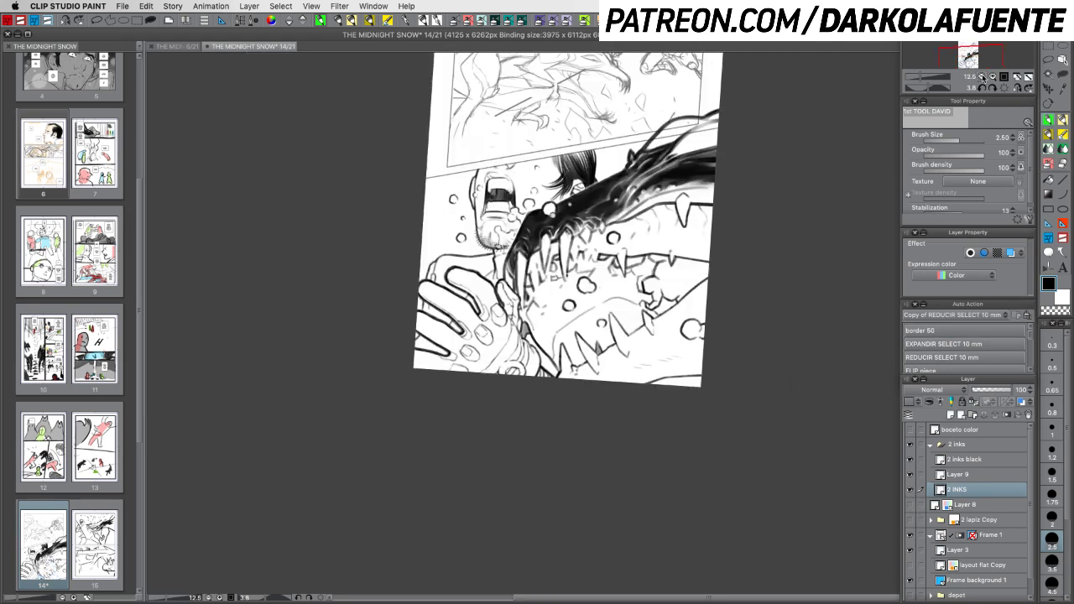
{"action": "left_click", "coordinate": [983, 76]}
{"action": "key", "text": "r"}
{"action": "left_click_drag", "start_coordinate": [737, 444], "coordinate": [773, 413]}
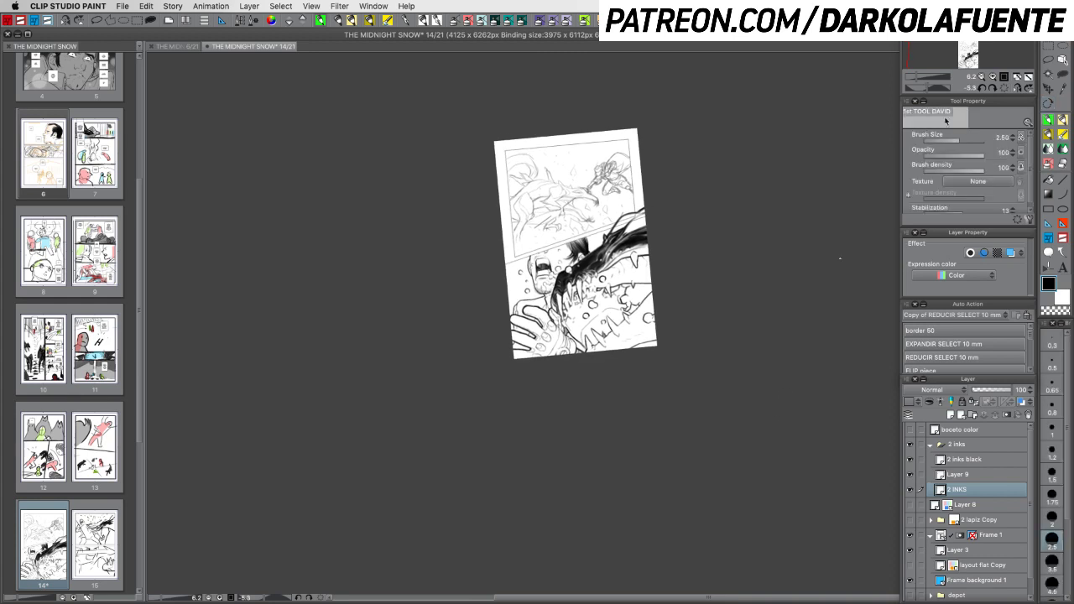
Inspect the inked lower panel at several rotations, then compare the page with the 2 INKS layer off and on
{"action": "left_click", "coordinate": [992, 76]}
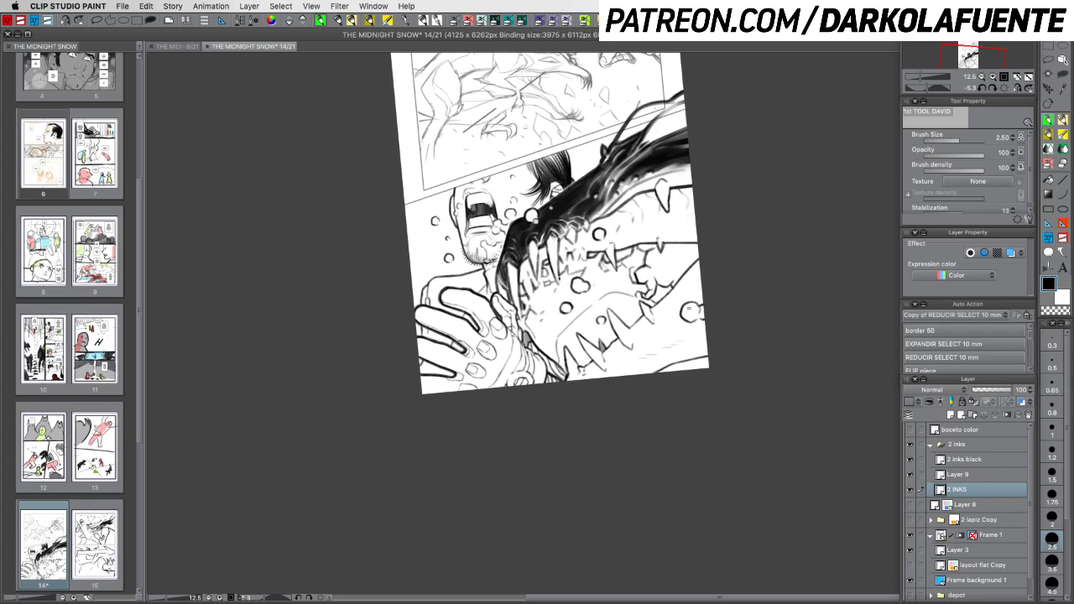
{"action": "key", "text": "r"}
{"action": "left_click_drag", "start_coordinate": [763, 413], "coordinate": [729, 453]}
{"action": "left_click_drag", "start_coordinate": [671, 337], "coordinate": [663, 401]}
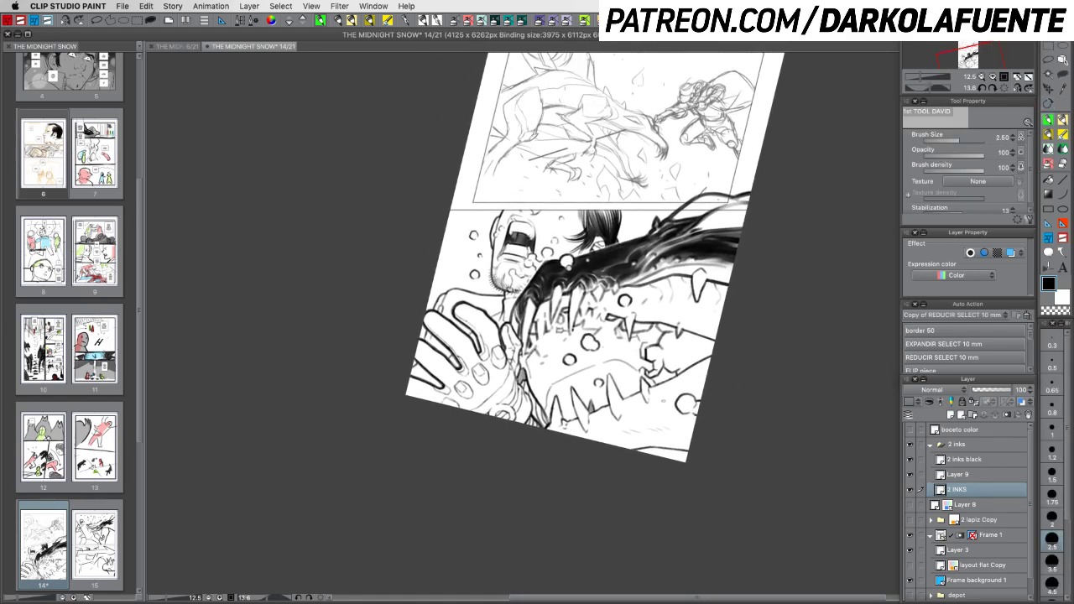
{"action": "key", "text": "r"}
{"action": "mouse_move", "coordinate": [753, 430]}
{"action": "left_mouse_down"}
{"action": "mouse_move", "coordinate": [760, 398]}
{"action": "mouse_move", "coordinate": [769, 402]}
{"action": "mouse_move", "coordinate": [758, 403]}
{"action": "mouse_move", "coordinate": [761, 389]}
{"action": "mouse_move", "coordinate": [797, 428]}
{"action": "left_mouse_up"}
{"action": "scroll", "coordinate": [747, 394], "scroll_direction": "up", "scroll_amount": 2}
{"action": "key", "text": "r"}
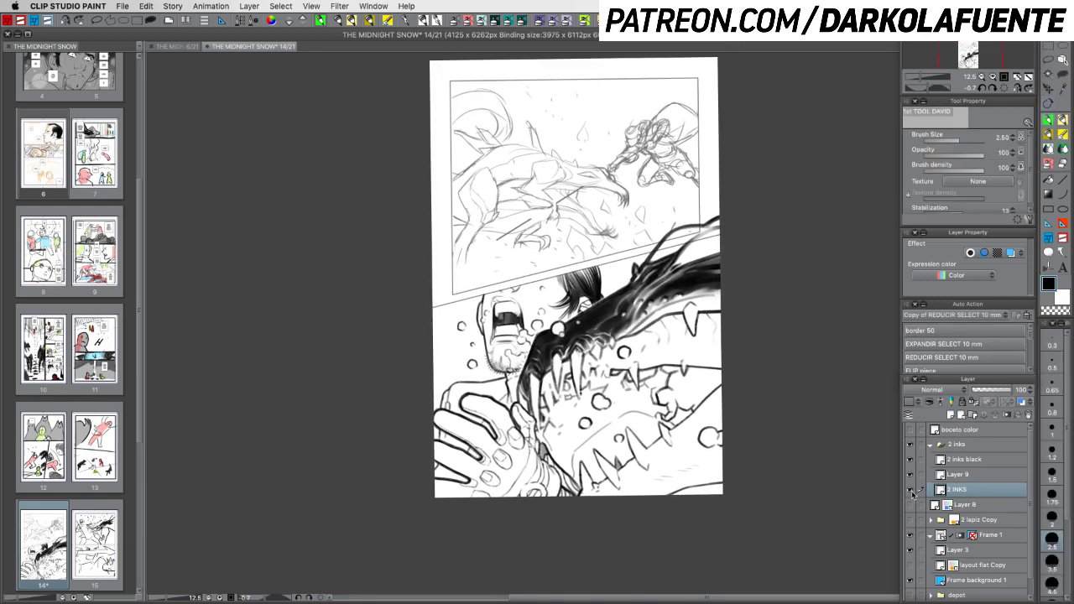
{"action": "left_click", "coordinate": [909, 489]}
{"action": "left_click", "coordinate": [910, 489]}
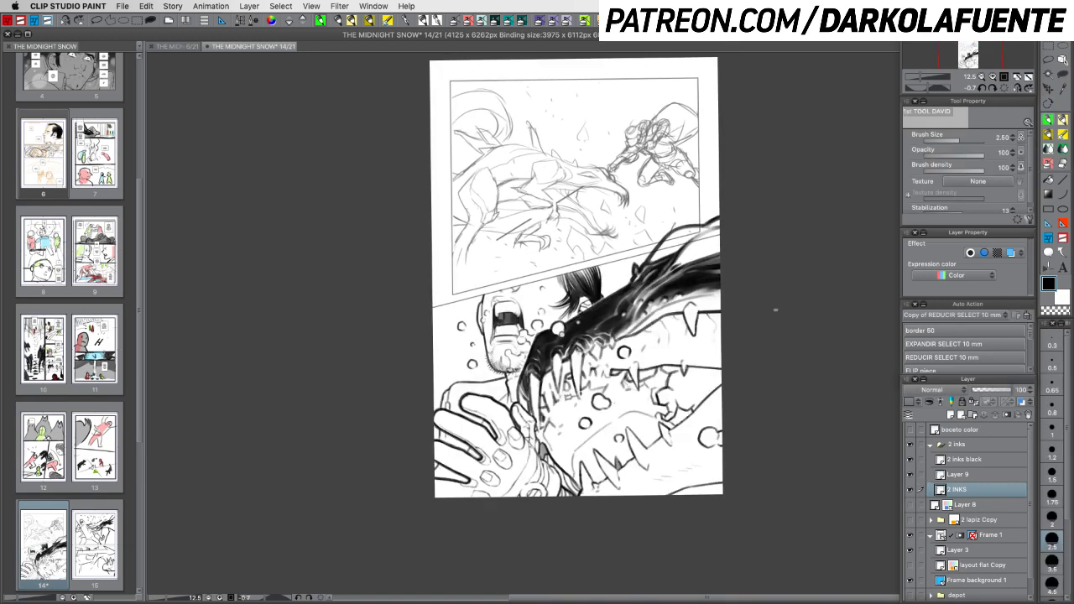
{"action": "left_click", "coordinate": [1051, 580]}
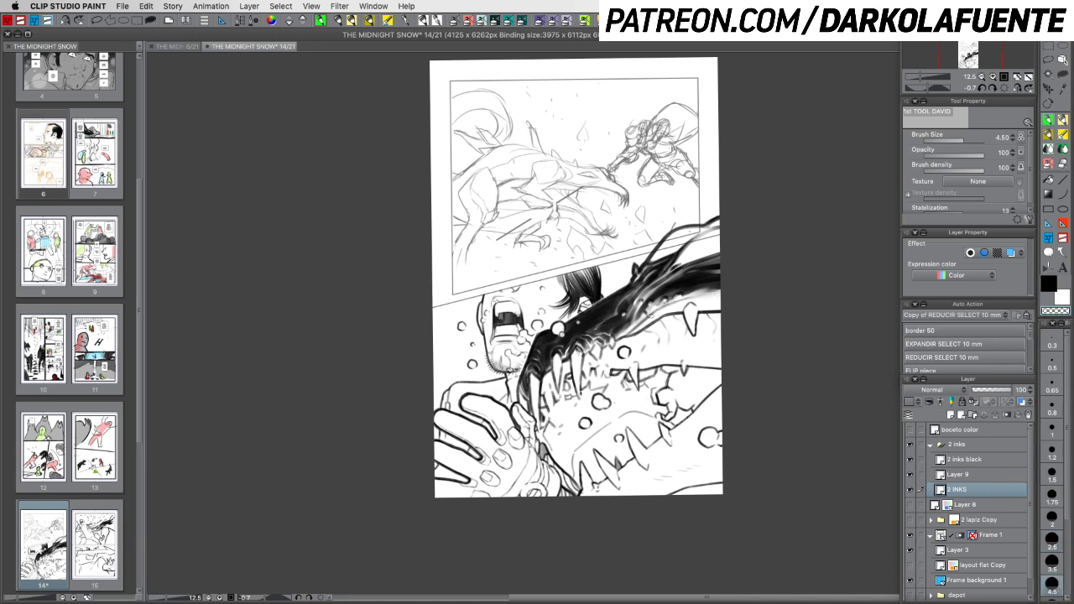
{"action": "key", "text": "c"}
{"action": "left_click", "coordinate": [1052, 538]}
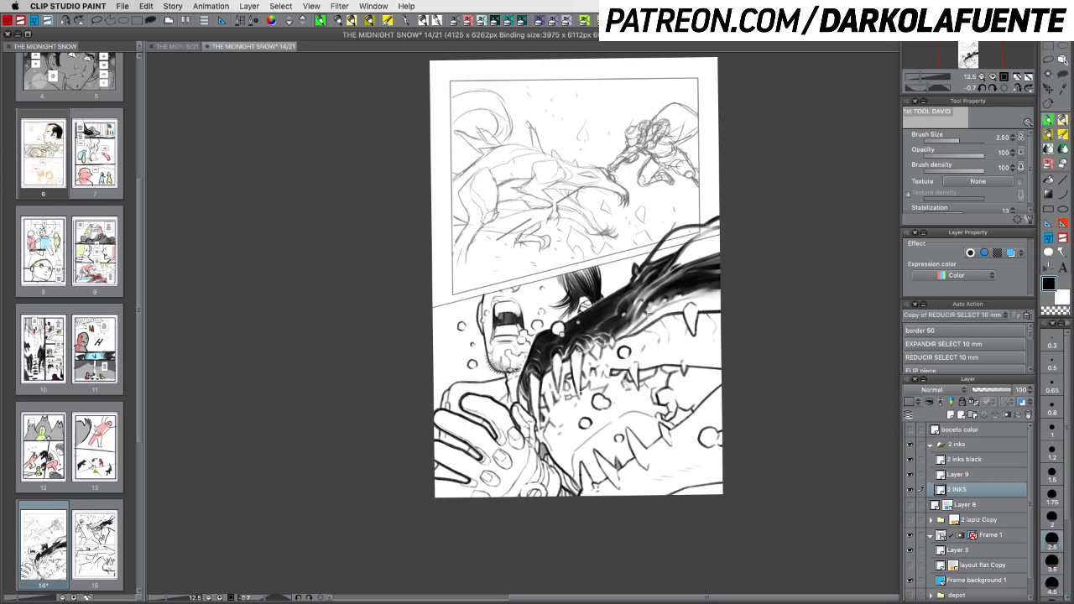
{"action": "key", "text": "c"}
{"action": "key", "text": "c"}
{"action": "key", "text": "c"}
{"action": "key", "text": "c"}
{"action": "key", "text": "c"}
{"action": "key", "text": "c"}
Move the 2 inks black layer directly above 2 INKS and delete Layer 9 from the 2 inks folder
{"action": "left_click_drag", "start_coordinate": [991, 462], "coordinate": [983, 481]}
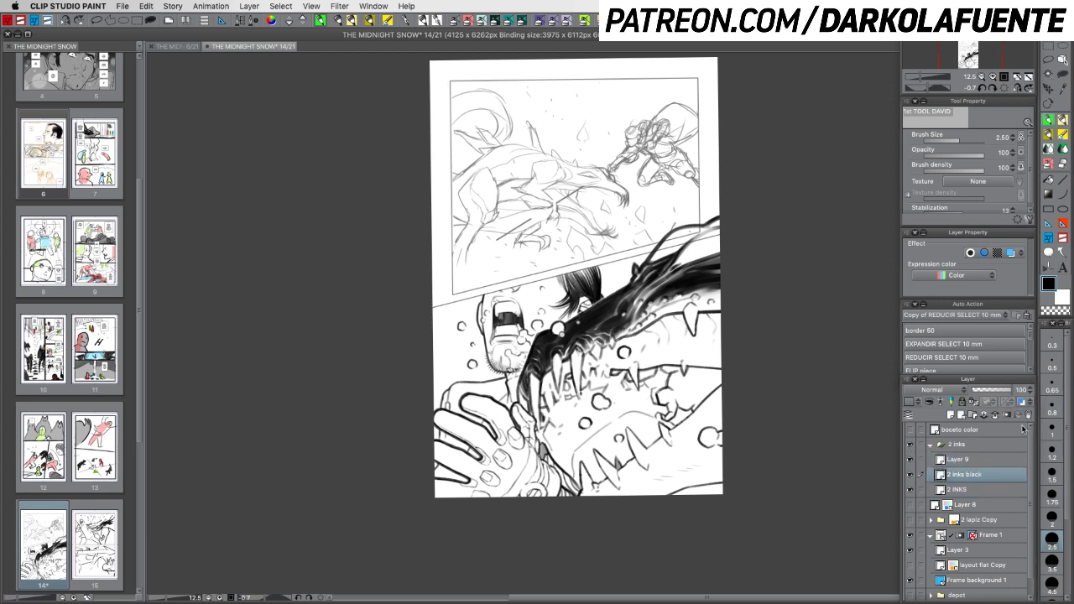
{"action": "left_click", "coordinate": [992, 460]}
{"action": "left_click", "coordinate": [1027, 414]}
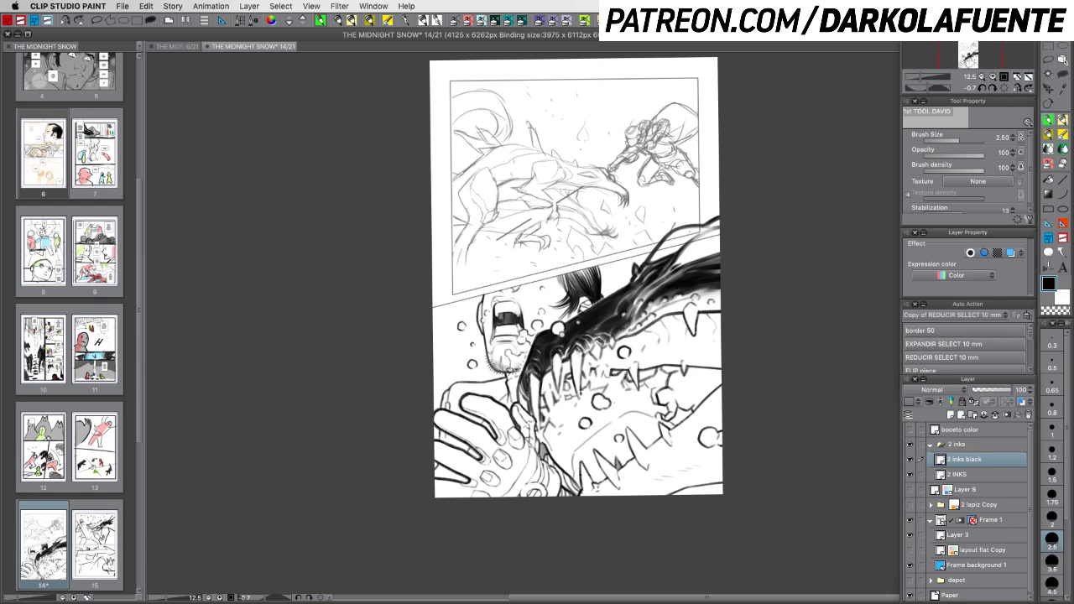
Save the page with the cleaned-up ink layers
{"action": "key", "text": "c"}
{"action": "scroll", "coordinate": [735, 404], "scroll_direction": "down", "scroll_amount": 3}
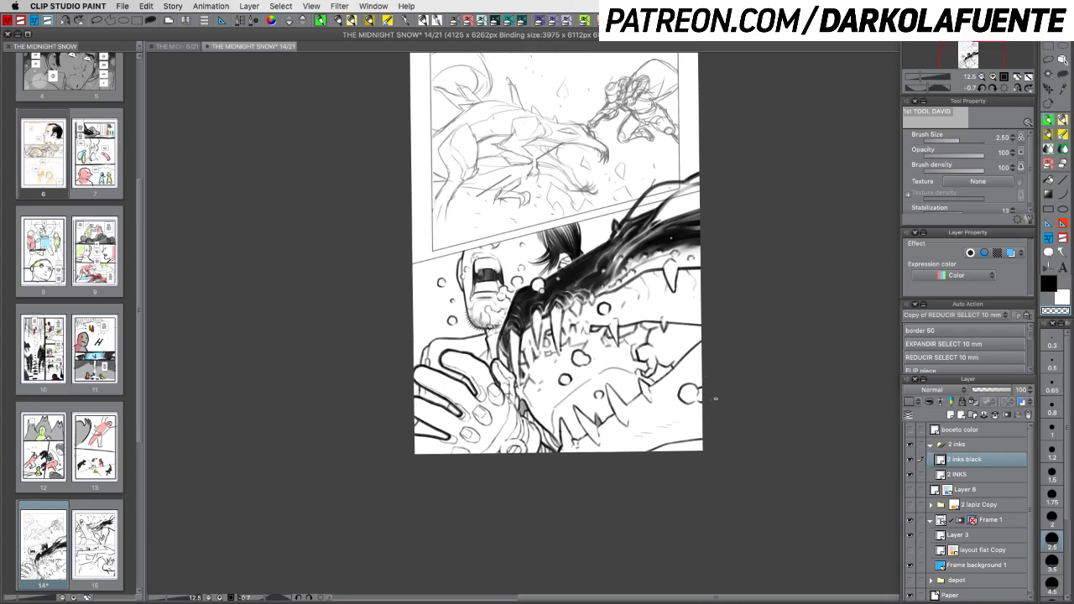
{"action": "key", "text": "super+s"}
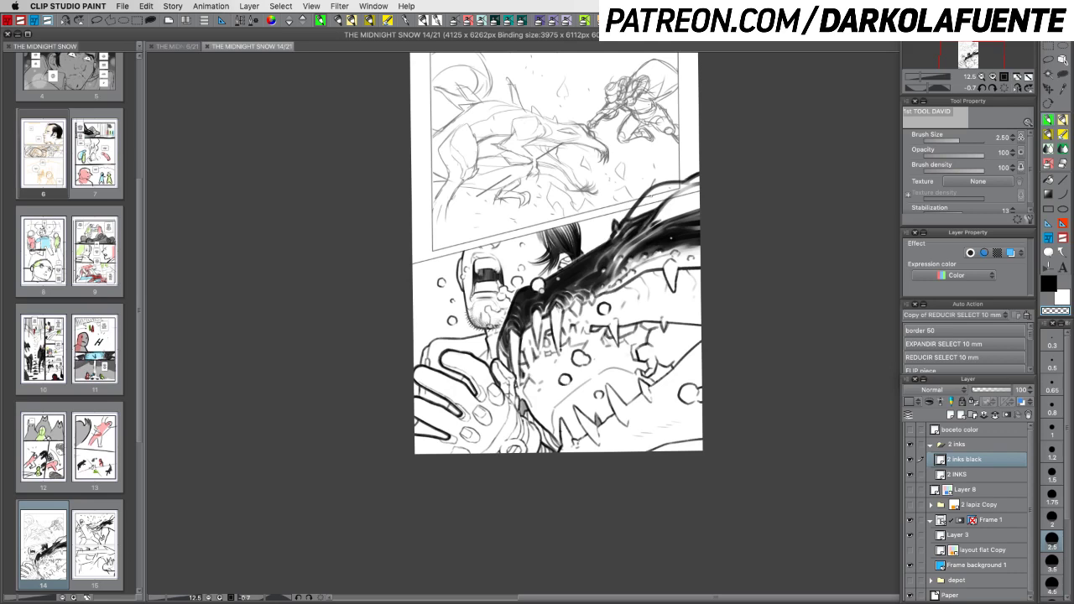
Move Layer 8 and the 2 lapiz Copy folder into the depot folder
{"action": "left_click", "coordinate": [983, 476]}
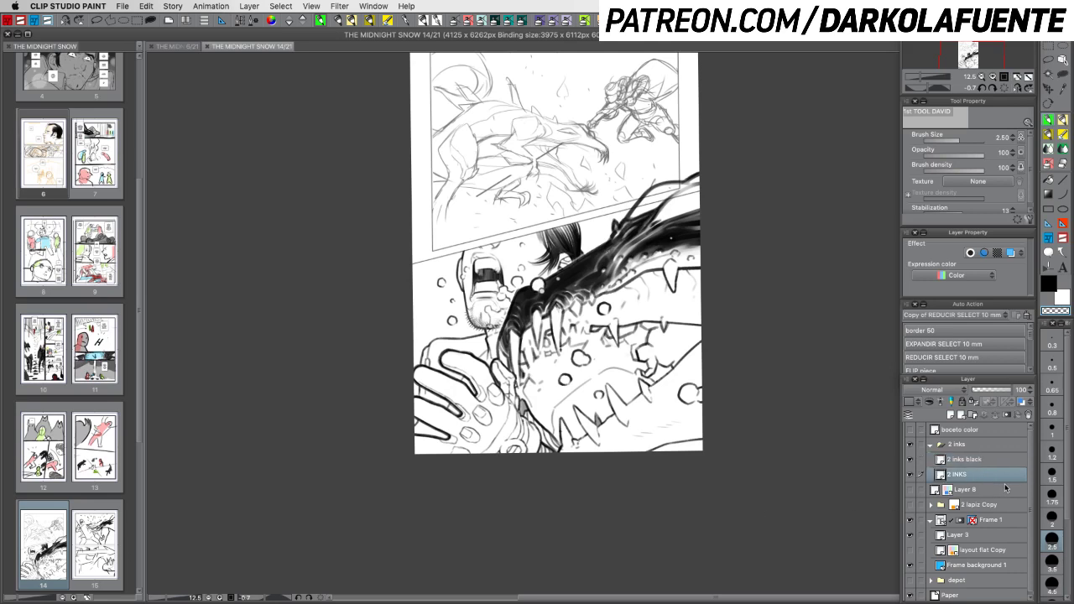
{"action": "left_click_drag", "start_coordinate": [994, 492], "coordinate": [988, 581]}
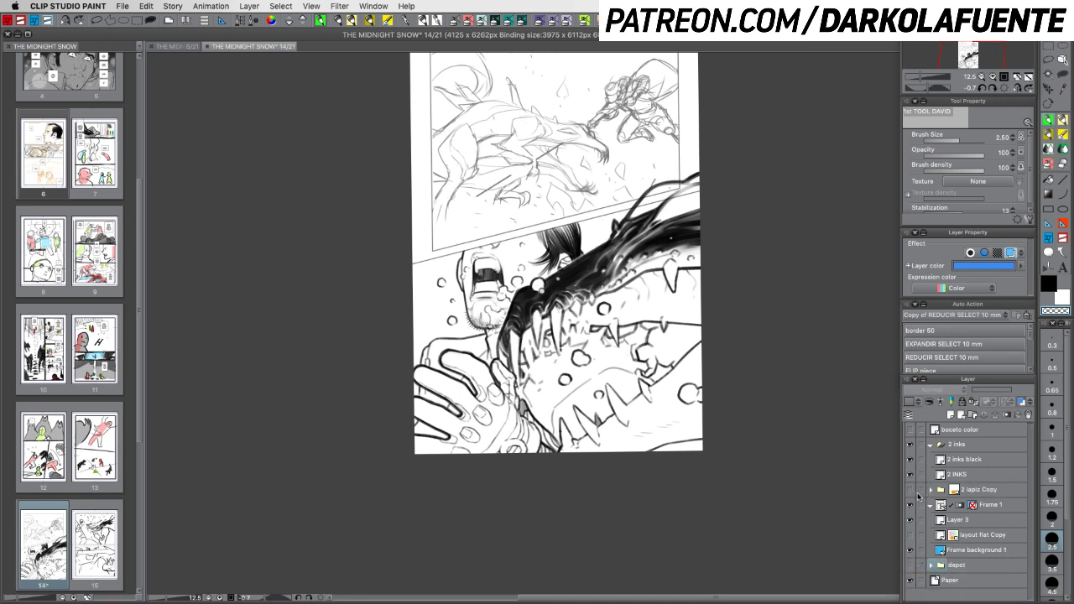
{"action": "left_click", "coordinate": [910, 490]}
{"action": "left_click_drag", "start_coordinate": [999, 492], "coordinate": [993, 567]}
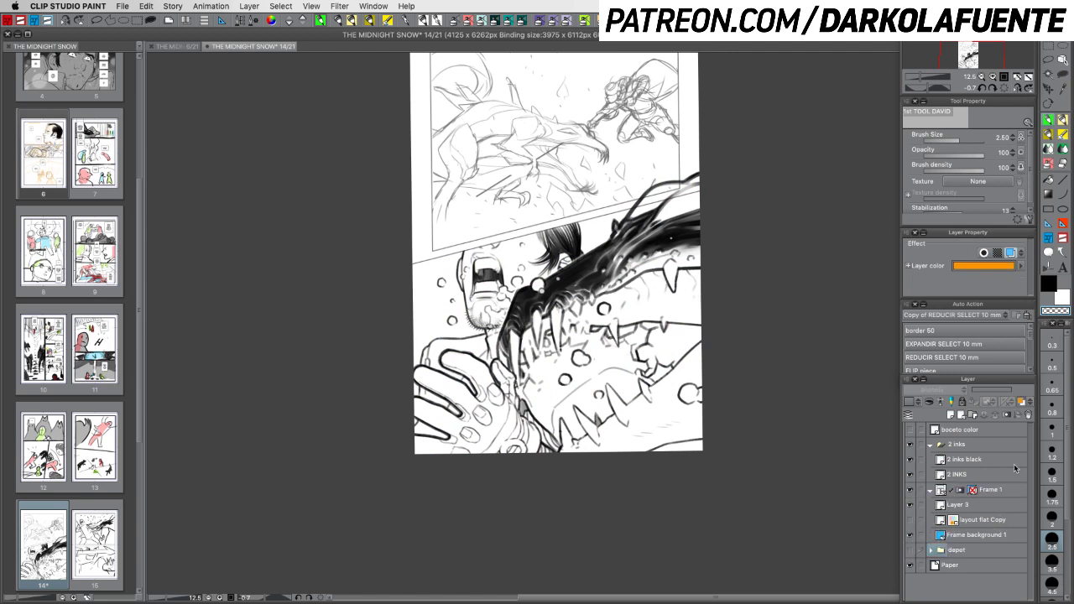
Add a new raster layer directly below 2 INKS in the 2 inks folder and name it 2 blanco
{"action": "left_click", "coordinate": [975, 478]}
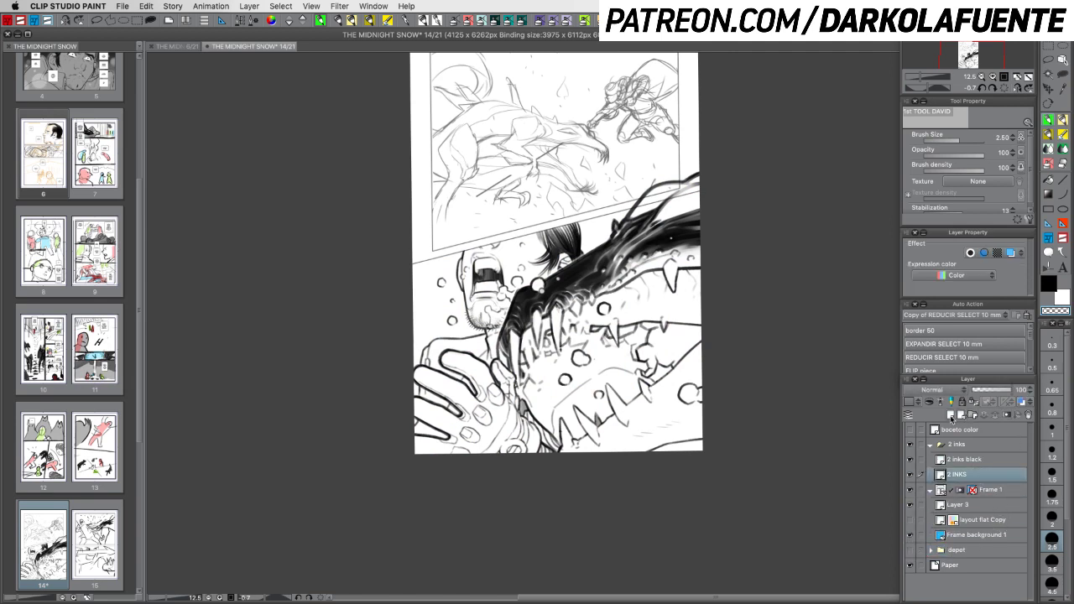
{"action": "left_click", "coordinate": [950, 416]}
{"action": "left_click_drag", "start_coordinate": [986, 481], "coordinate": [986, 496]}
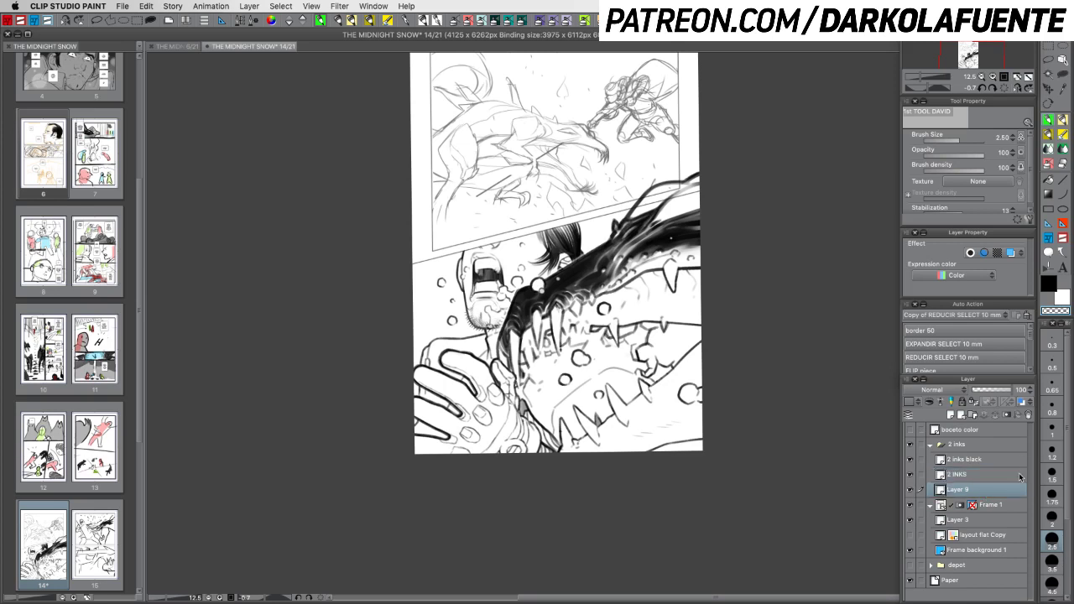
{"action": "double_click", "coordinate": [963, 491]}
{"action": "type", "text": "2"}
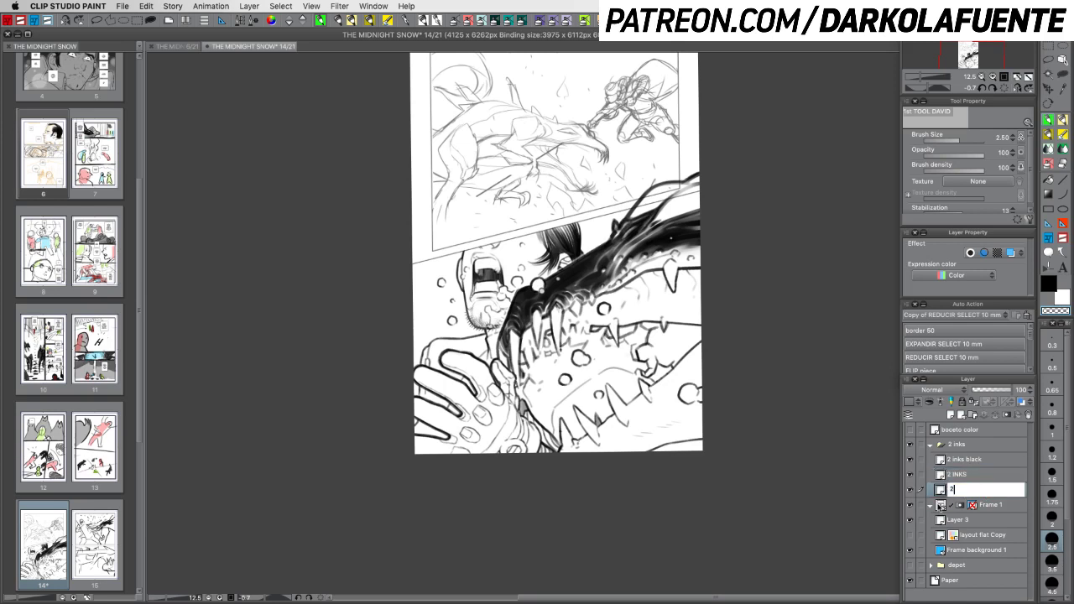
{"action": "type", "text": " blanco"}
{"action": "key", "text": "Return"}
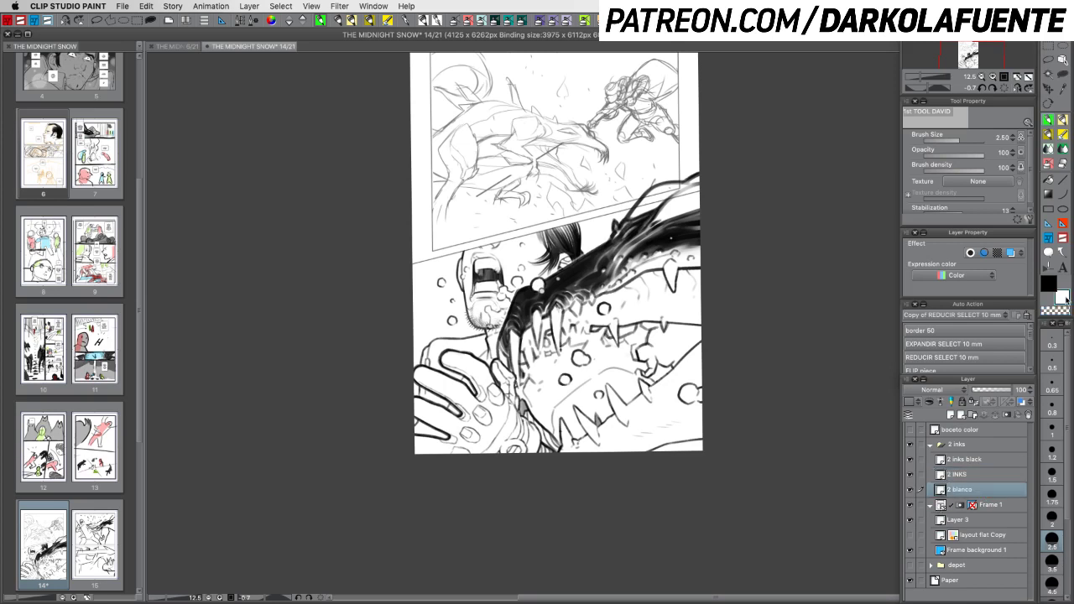
Lasso-fill white on the 2 blanco layer behind the creature's back where it overlaps the upper panel's lower corner
{"action": "left_click", "coordinate": [1061, 76]}
{"action": "left_click", "coordinate": [993, 76]}
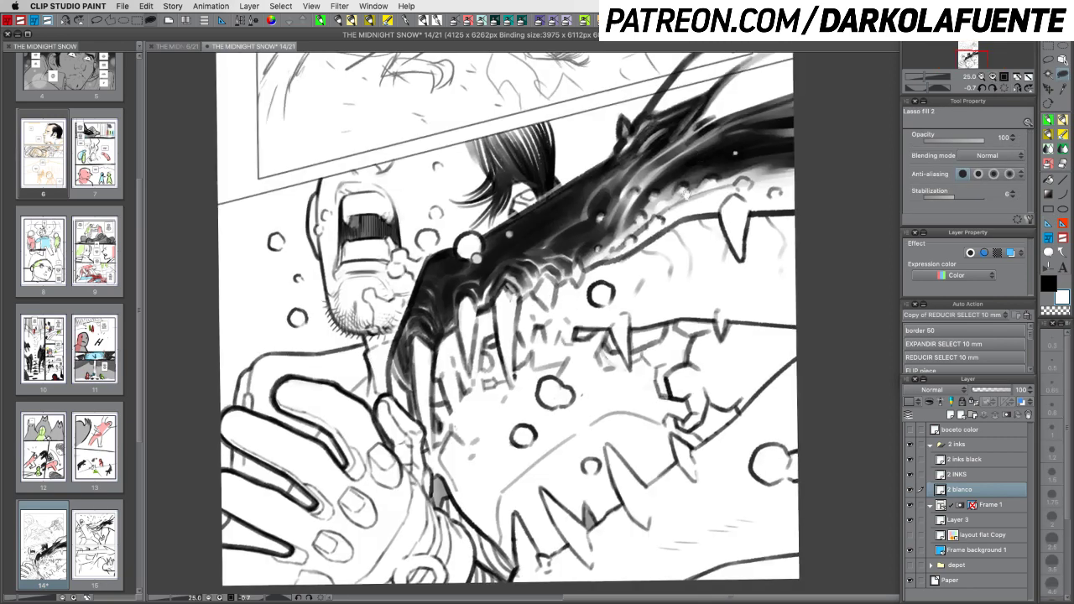
{"action": "left_click_drag", "start_coordinate": [710, 117], "coordinate": [646, 384]}
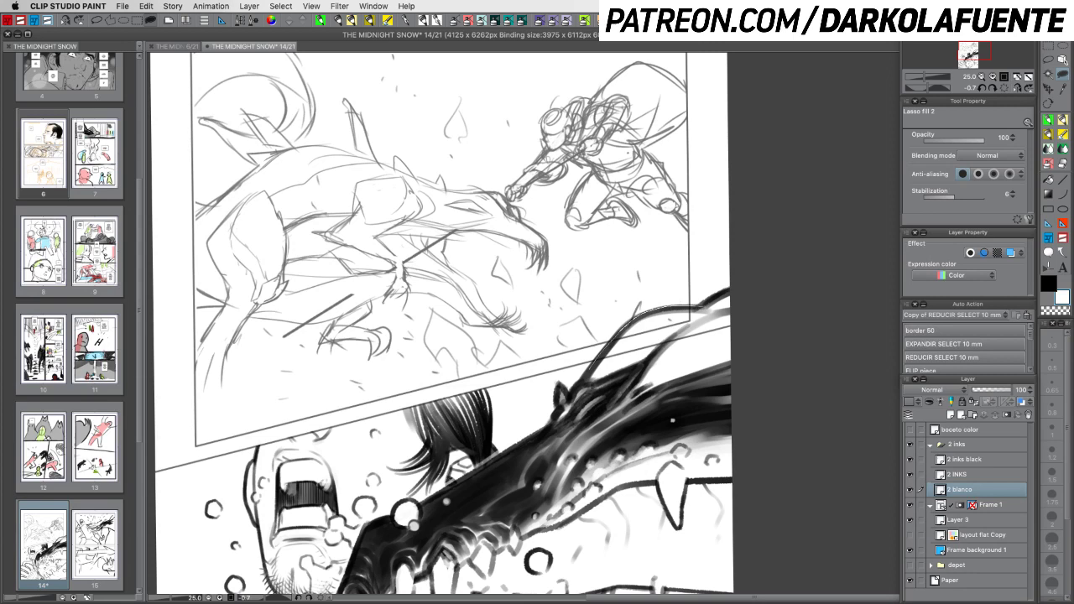
{"action": "mouse_move", "coordinate": [709, 289]}
{"action": "left_mouse_down"}
{"action": "mouse_move", "coordinate": [759, 336]}
{"action": "mouse_move", "coordinate": [655, 394]}
{"action": "mouse_move", "coordinate": [595, 361]}
{"action": "left_mouse_up"}
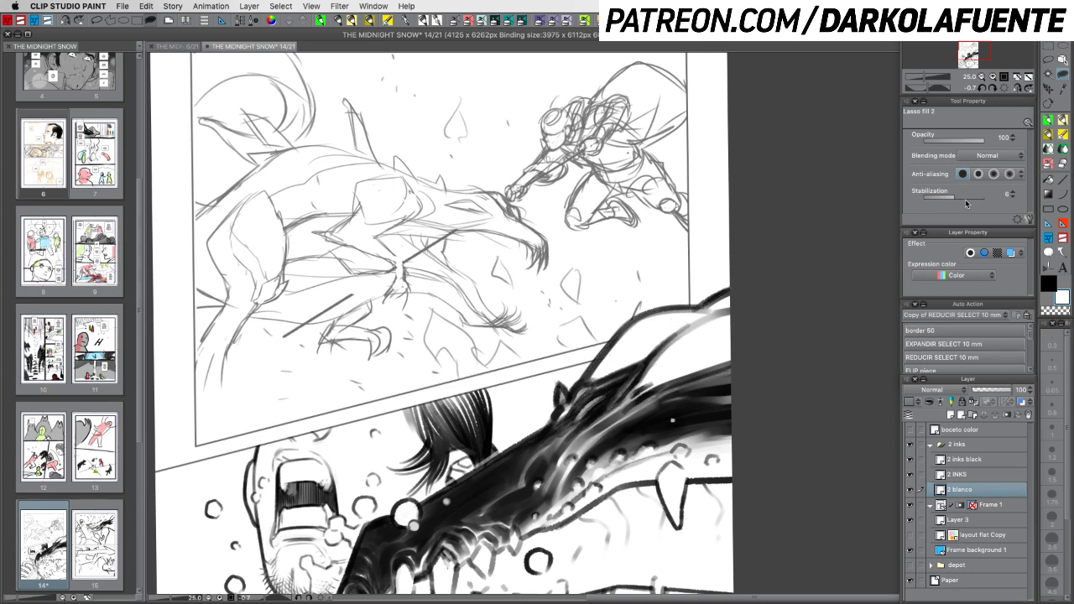
{"action": "left_click", "coordinate": [981, 77]}
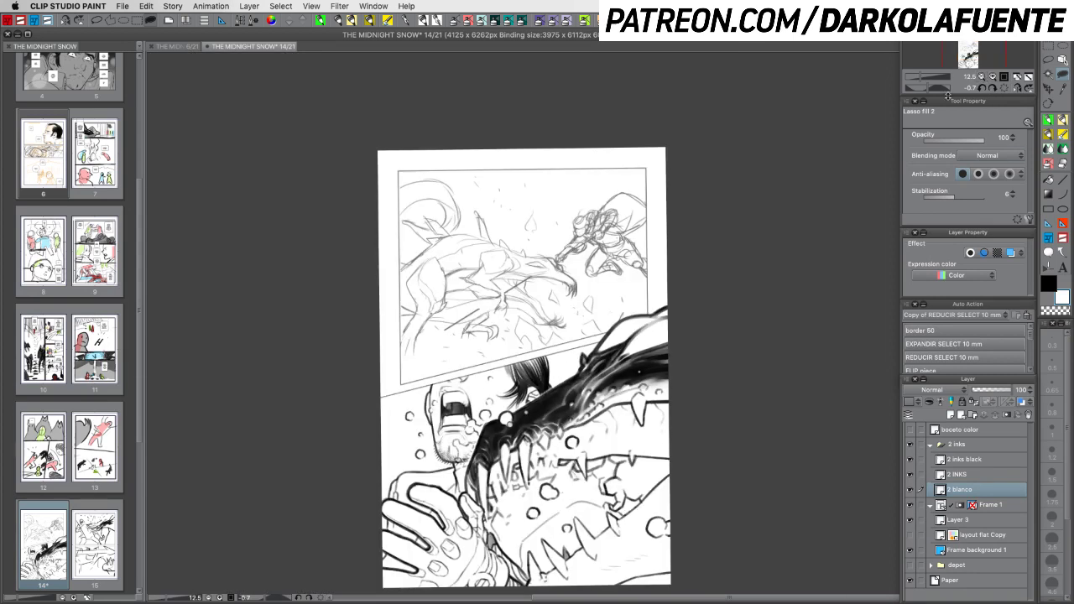
{"action": "left_click_drag", "start_coordinate": [621, 457], "coordinate": [667, 374]}
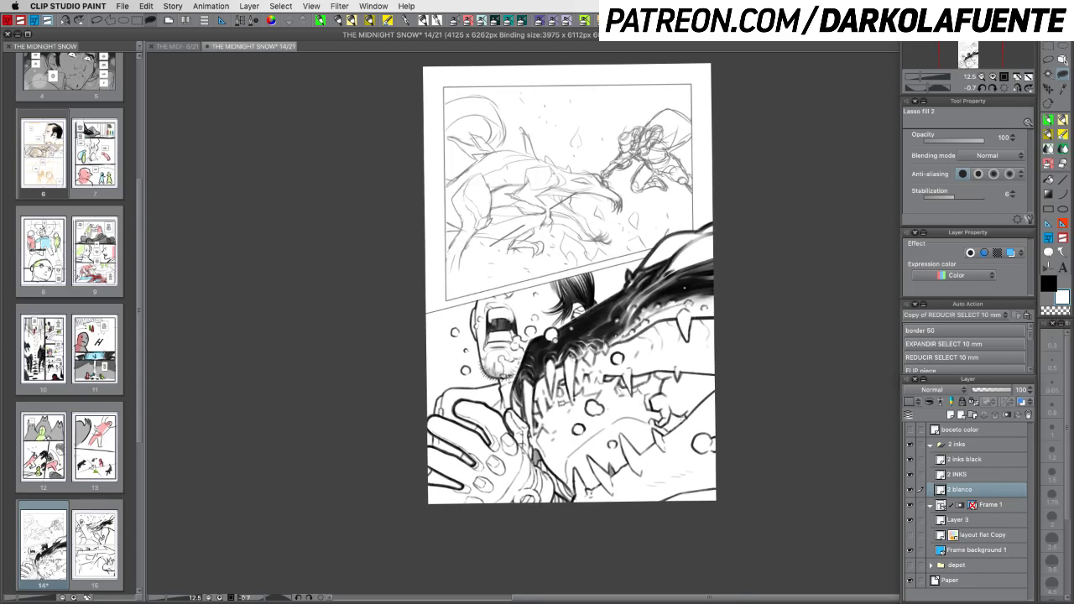
Collapse the Frame 1 folder and raise its opacity to 100
{"action": "left_click", "coordinate": [930, 505]}
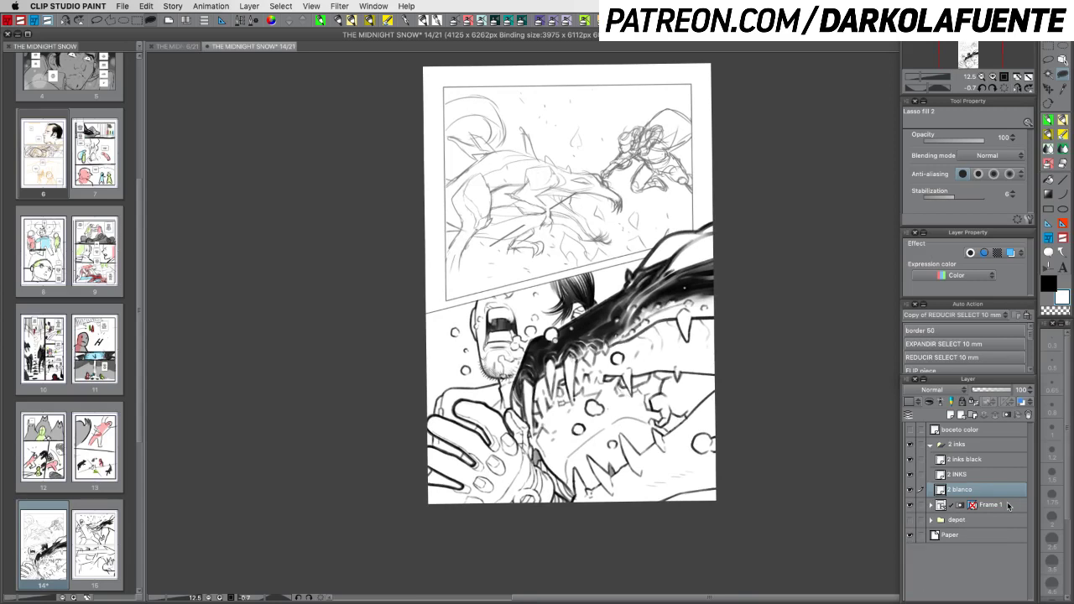
{"action": "left_click", "coordinate": [1007, 504]}
{"action": "left_click", "coordinate": [997, 390]}
{"action": "left_click_drag", "start_coordinate": [996, 390], "coordinate": [1012, 390]}
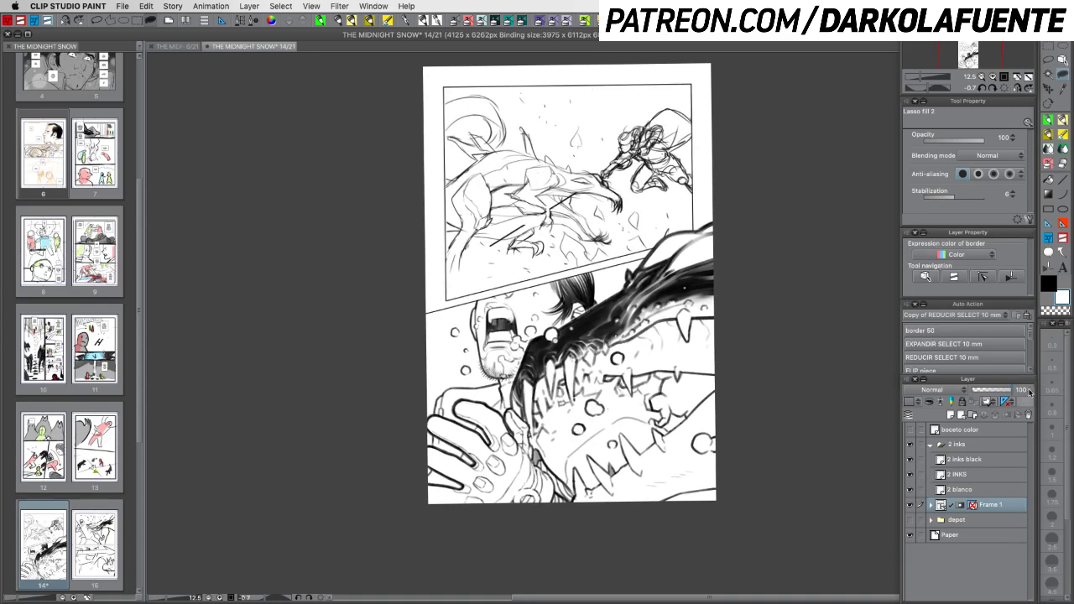
Rename Layer 3 inside the Frame 1 folder as 1 pencils
{"action": "left_click", "coordinate": [930, 505]}
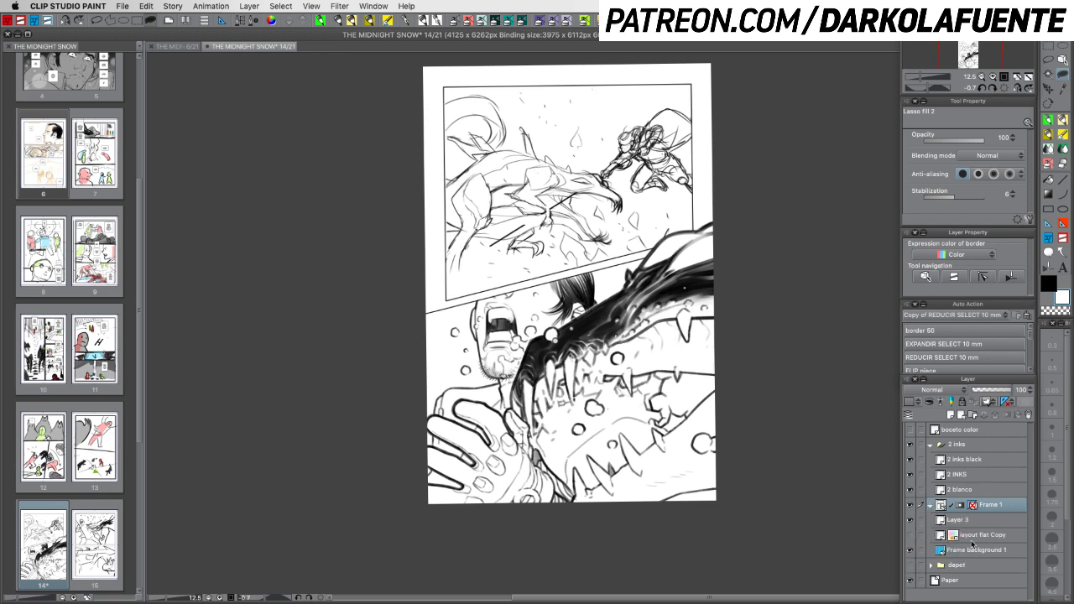
{"action": "left_click", "coordinate": [910, 520]}
{"action": "left_click", "coordinate": [909, 520]}
{"action": "double_click", "coordinate": [958, 520]}
{"action": "type", "text": "1 pencils"}
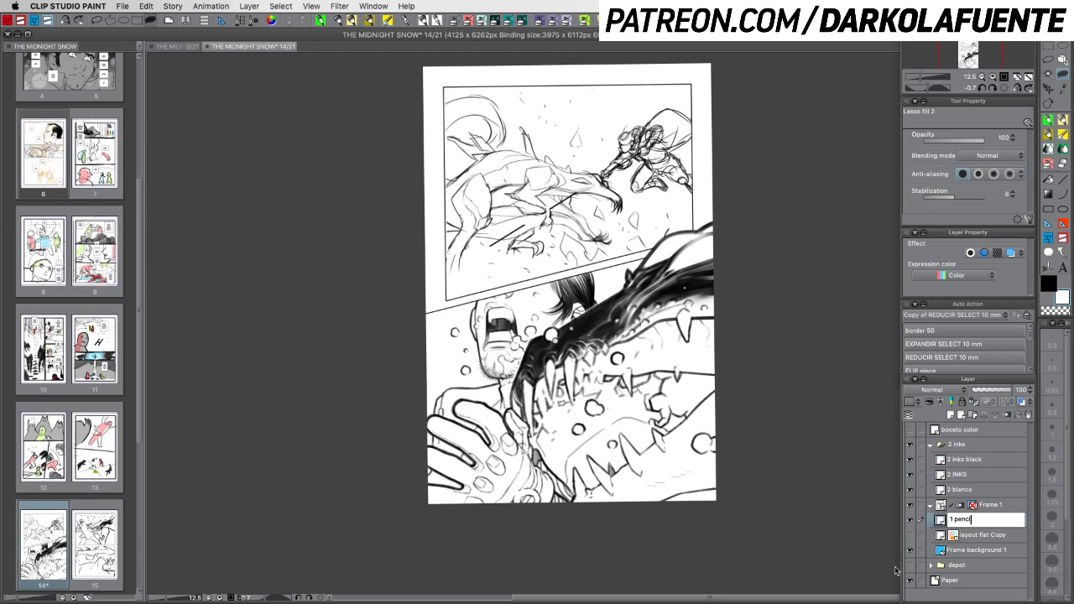
{"action": "key", "text": "Return"}
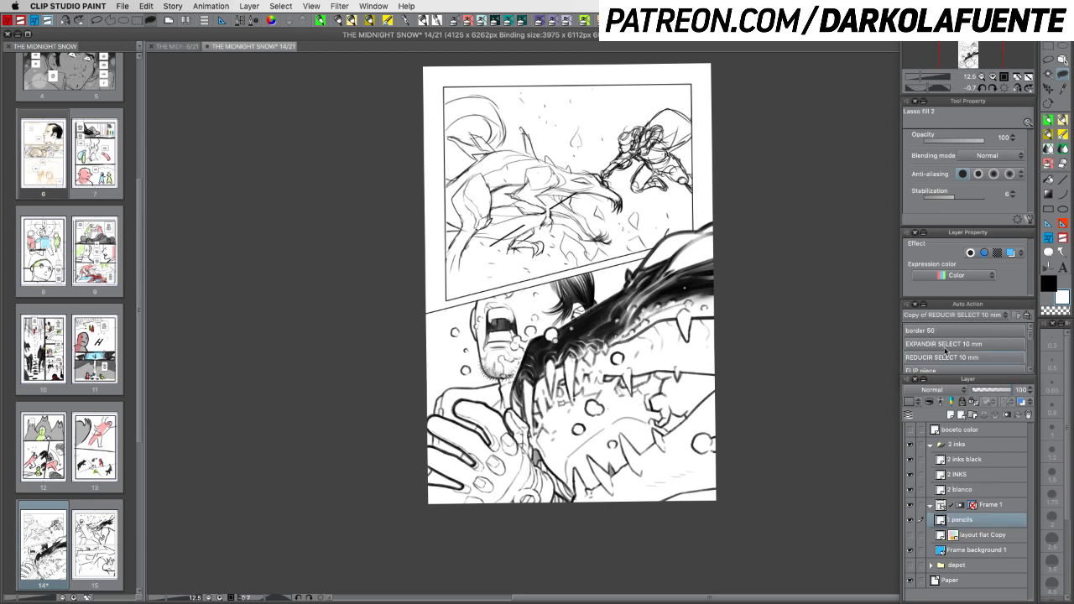
Turn the 1 pencils layer light orange with the quick-access action, delete the new empty Layer 3 and collapse Frame 1
{"action": "left_click", "coordinate": [671, 20]}
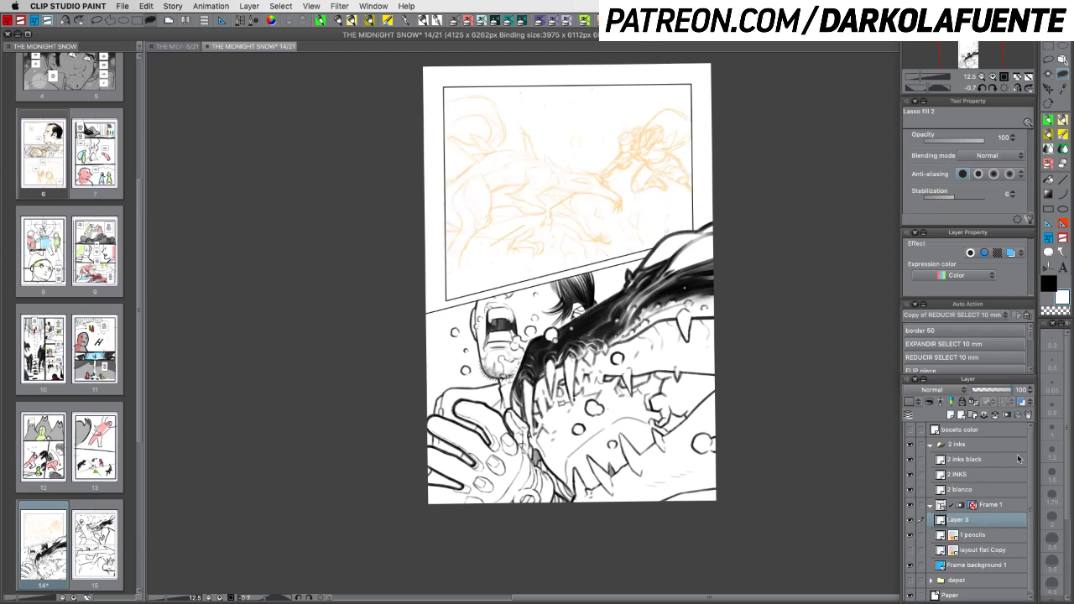
{"action": "left_click", "coordinate": [1028, 415]}
{"action": "left_click", "coordinate": [929, 505]}
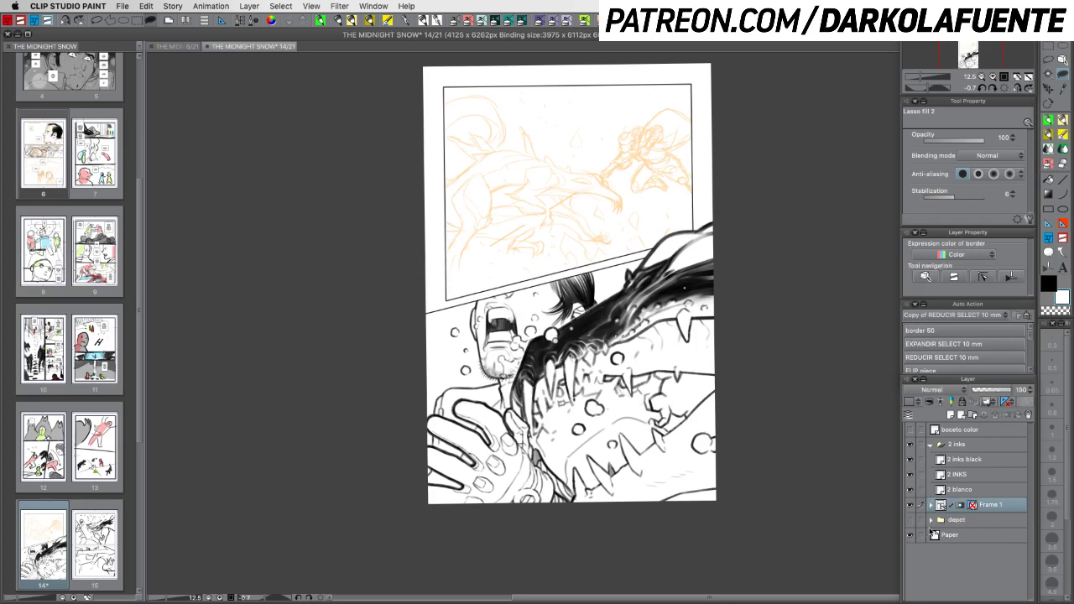
Check the boceto color layer briefly, hide it again and save the page
{"action": "left_click", "coordinate": [910, 429]}
{"action": "left_click", "coordinate": [910, 430]}
{"action": "key", "text": "super+t"}
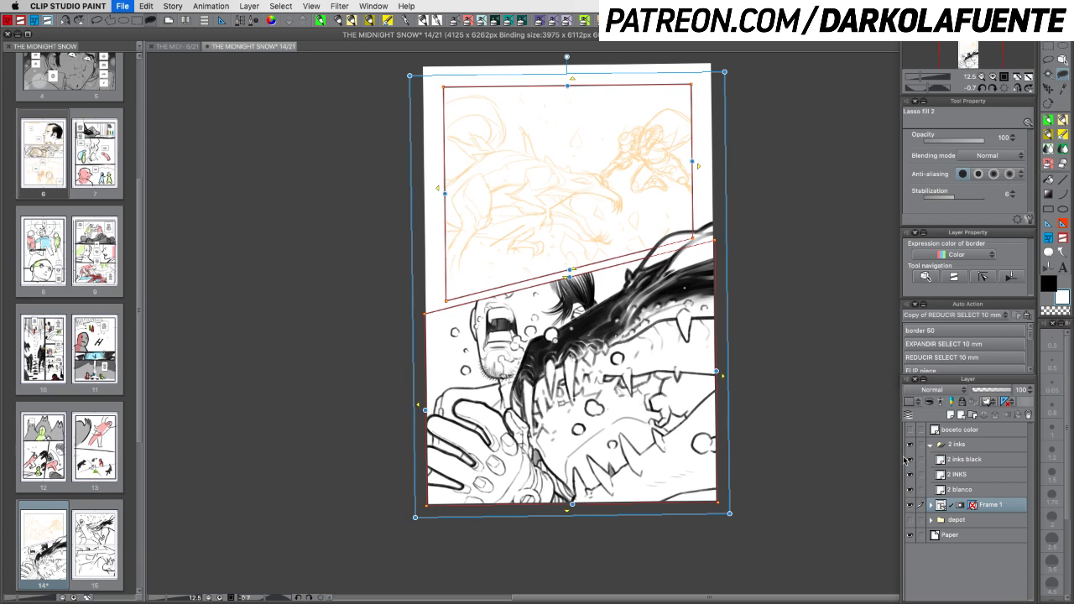
{"action": "key", "text": "super+s"}
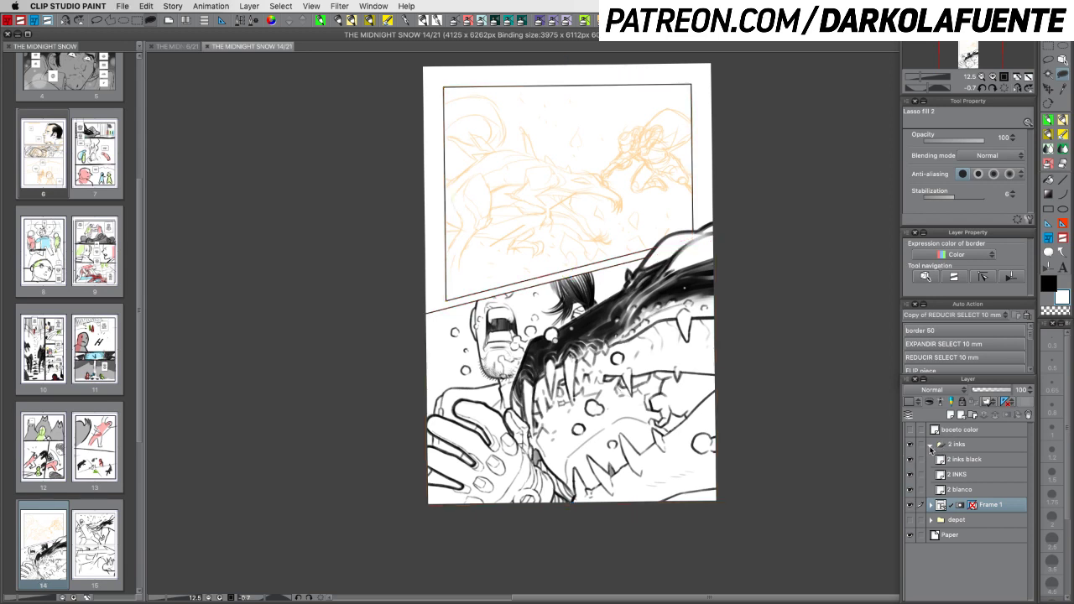
Collapse the 2 inks folder, add a new raster layer directly above it and name it 2 GRAY
{"action": "left_click", "coordinate": [929, 444]}
{"action": "left_click", "coordinate": [978, 446]}
{"action": "left_click", "coordinate": [950, 414]}
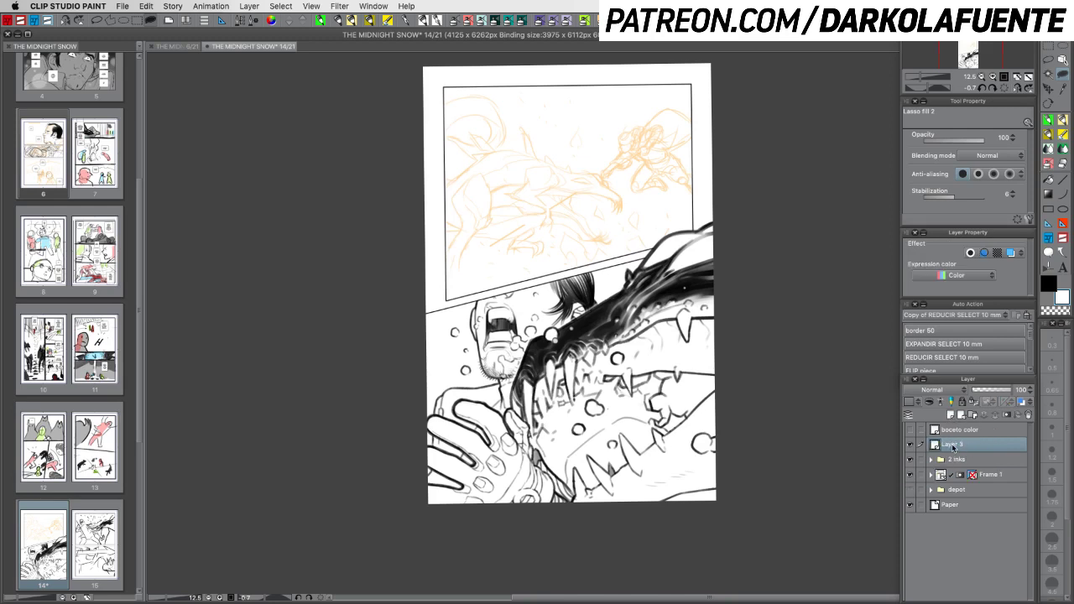
{"action": "double_click", "coordinate": [951, 446]}
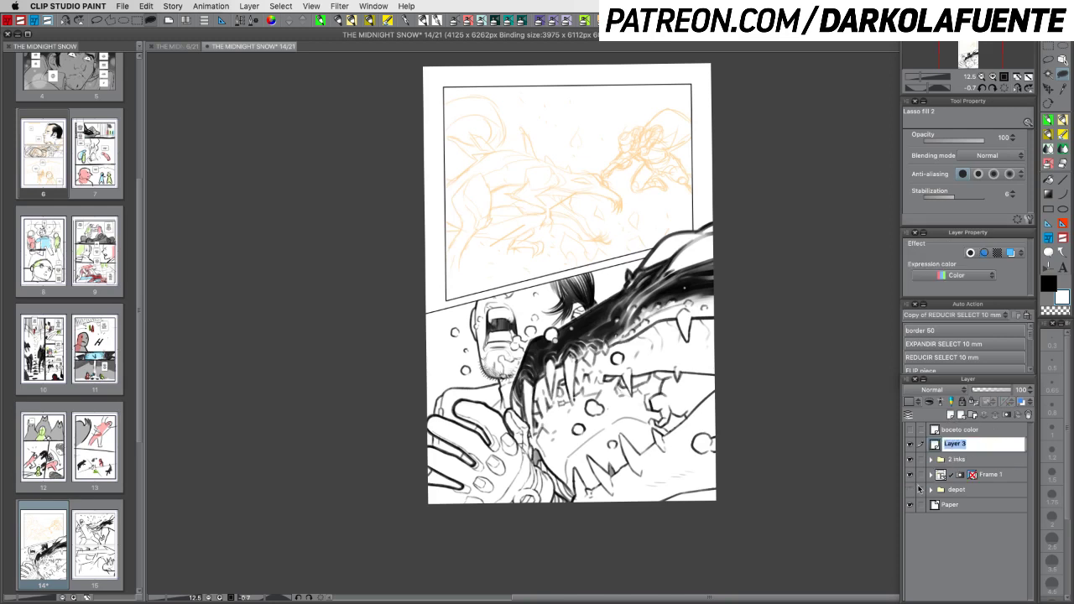
{"action": "type", "text": "2 GRAY"}
{"action": "key", "text": "Return"}
{"action": "key", "text": "x"}
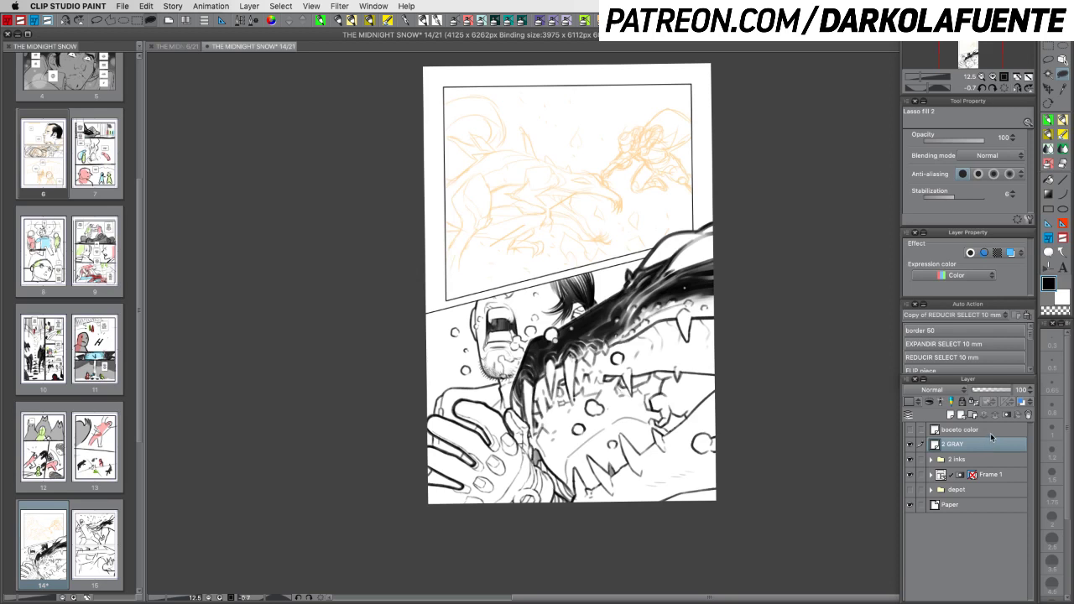
{"action": "left_click", "coordinate": [1061, 73]}
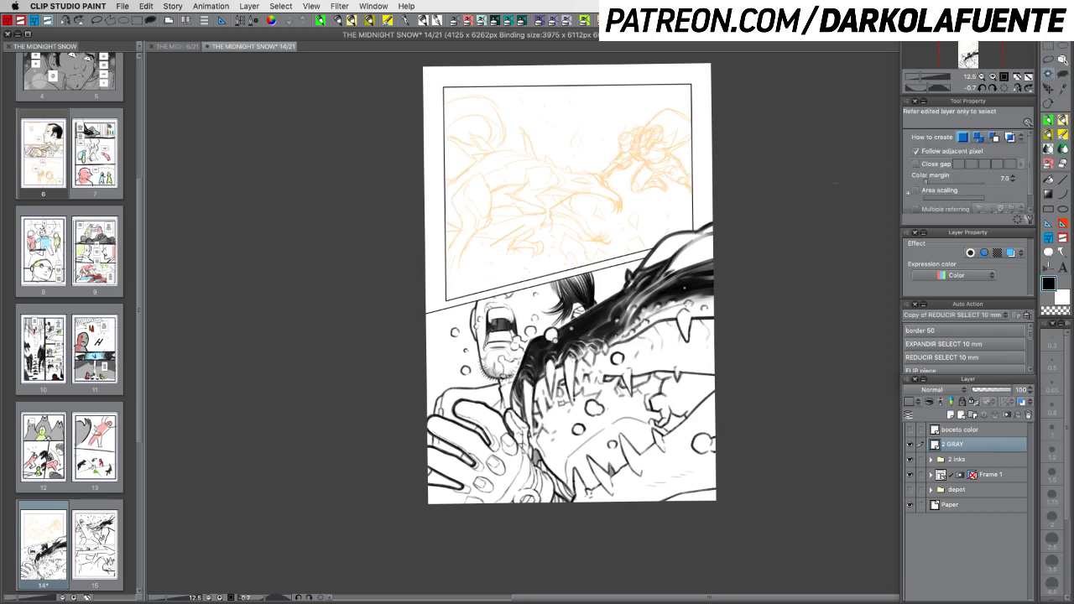
{"action": "left_click", "coordinate": [612, 280]}
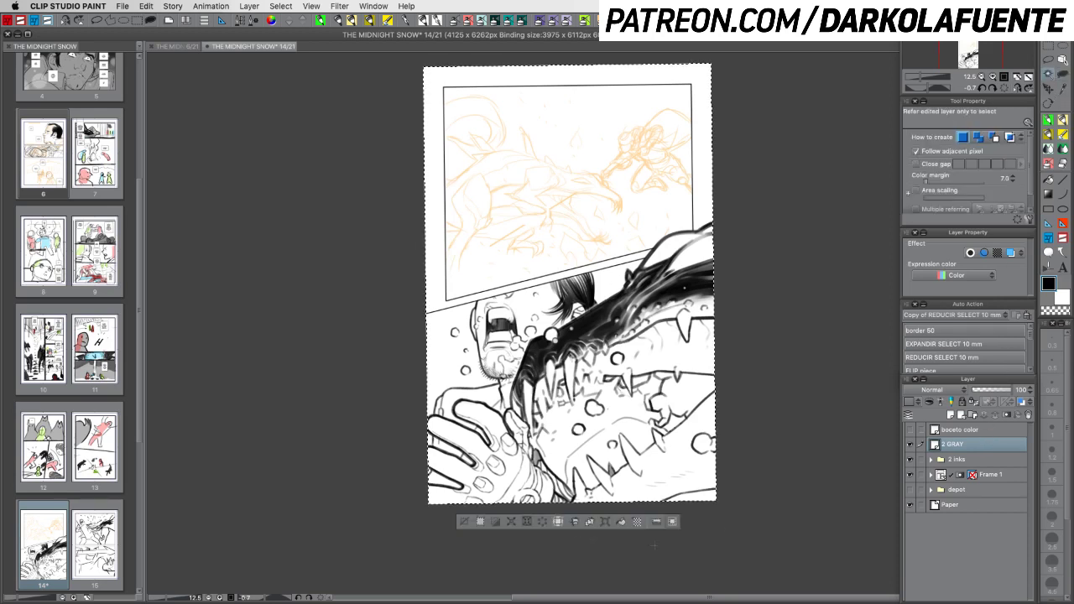
{"action": "left_click", "coordinate": [981, 459]}
{"action": "key", "text": "super+d"}
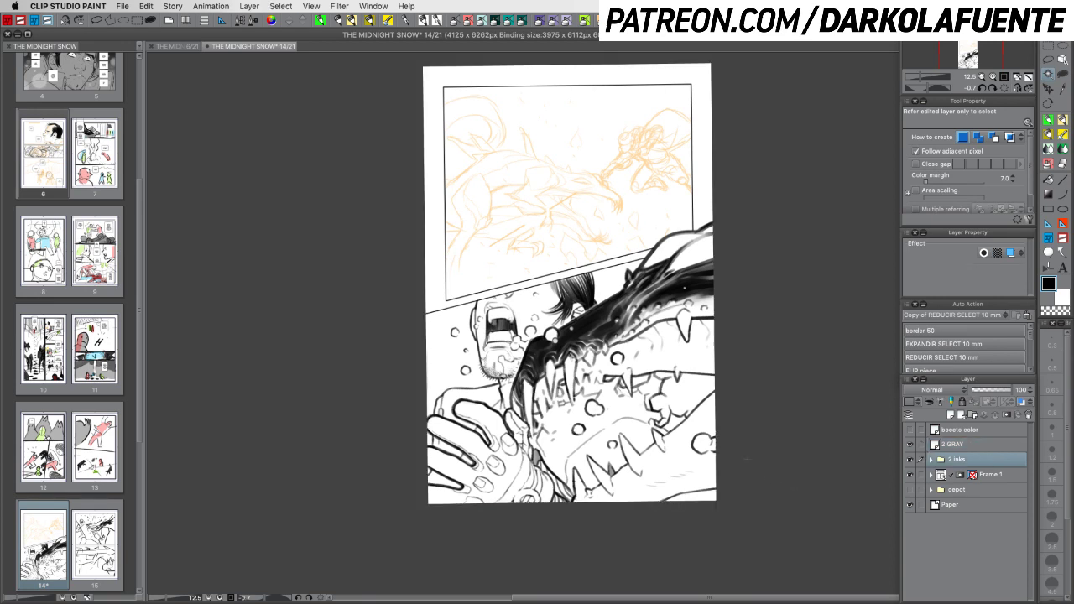
{"action": "left_click", "coordinate": [607, 285]}
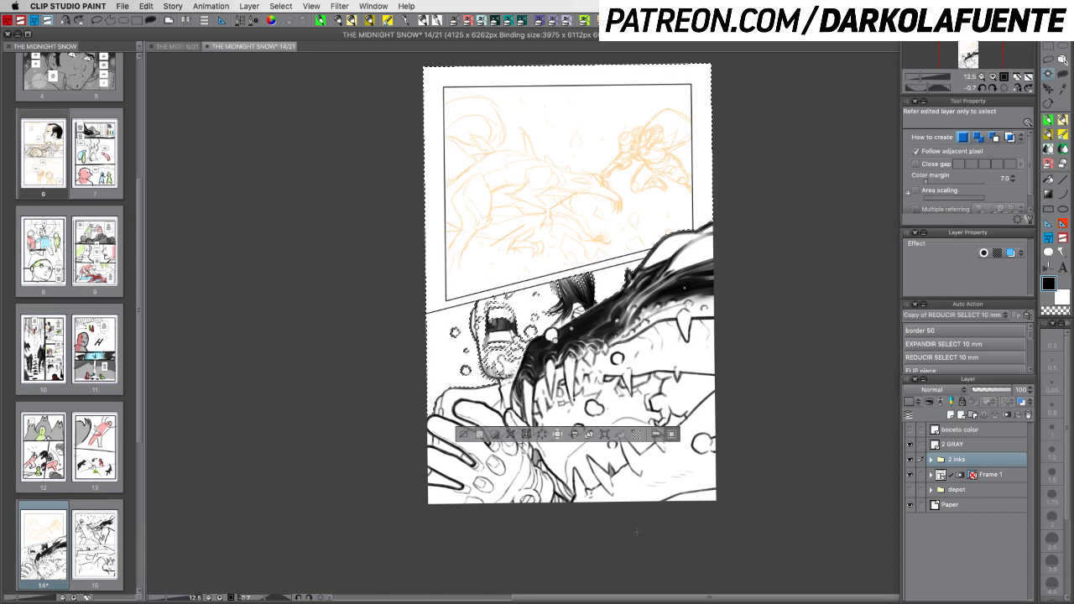
{"action": "key", "text": "super+d"}
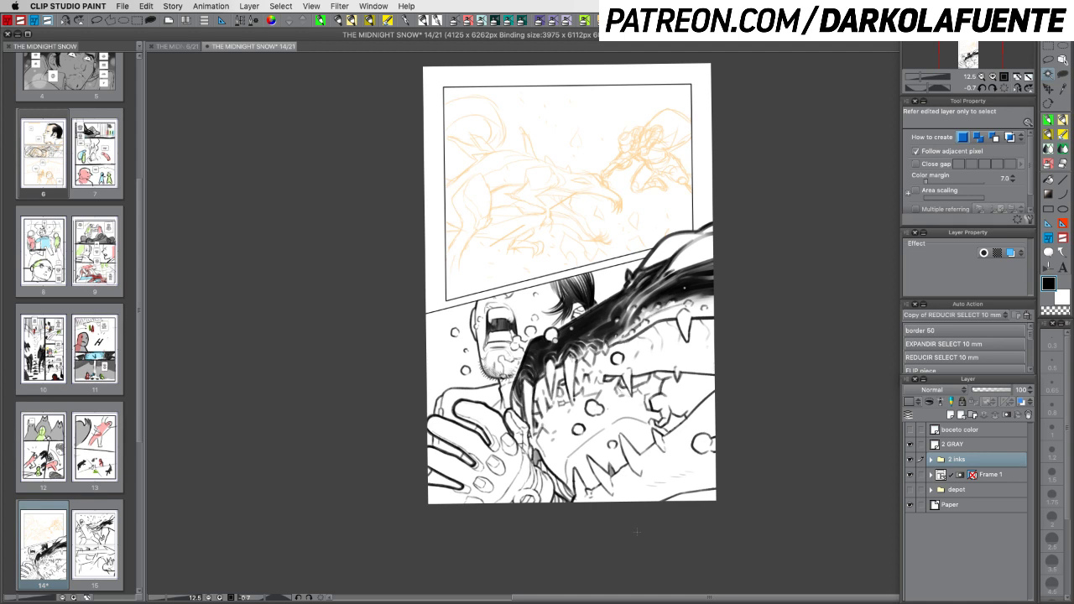
Move the 2 inks folder into the Frame 1 folder, directly above 1 pencils
{"action": "mouse_move", "coordinate": [977, 456]}
{"action": "left_mouse_down"}
{"action": "mouse_move", "coordinate": [992, 464]}
{"action": "mouse_move", "coordinate": [991, 482]}
{"action": "left_mouse_up"}
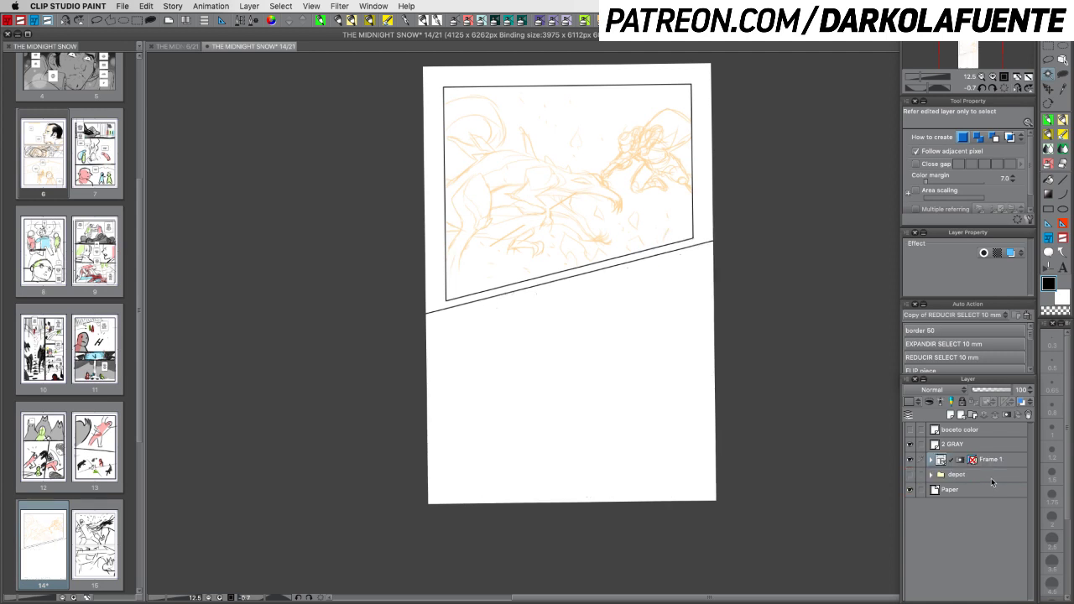
{"action": "left_click", "coordinate": [930, 459]}
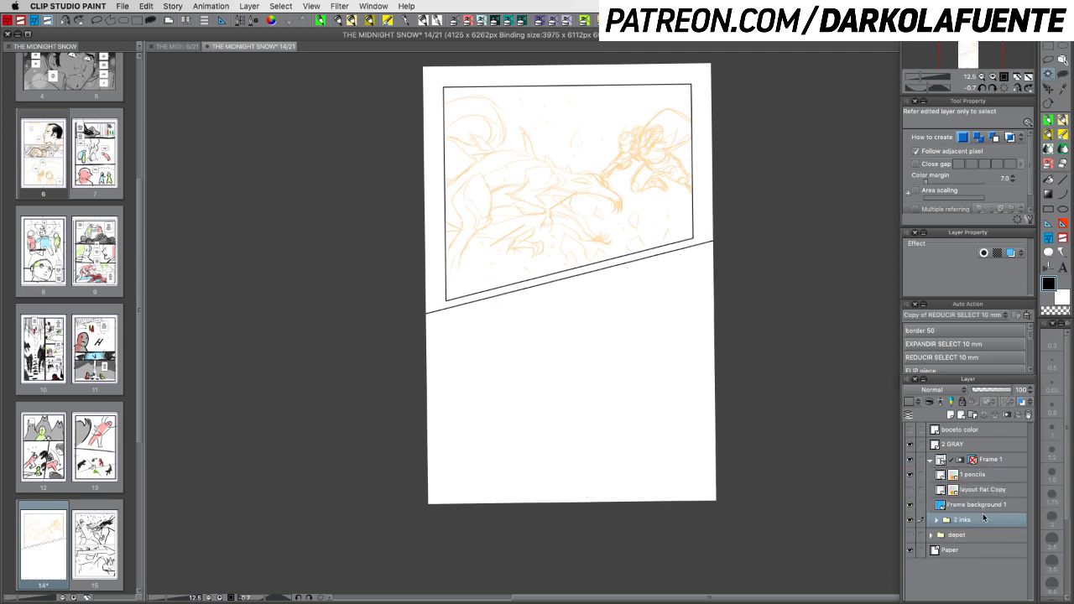
{"action": "mouse_move", "coordinate": [976, 521]}
{"action": "left_mouse_down"}
{"action": "mouse_move", "coordinate": [989, 479]}
{"action": "mouse_move", "coordinate": [980, 480]}
{"action": "left_mouse_up"}
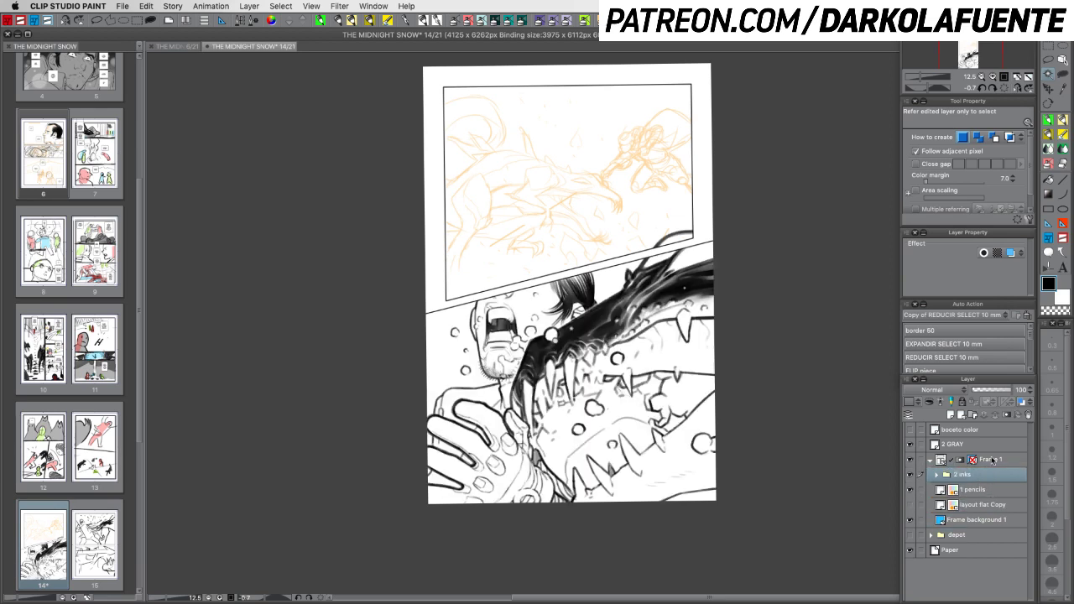
With Frame 1 active, auto-select the lower panel's background beside the hair, around the head, right of the jaws and between the fingers
{"action": "left_click", "coordinate": [1006, 460]}
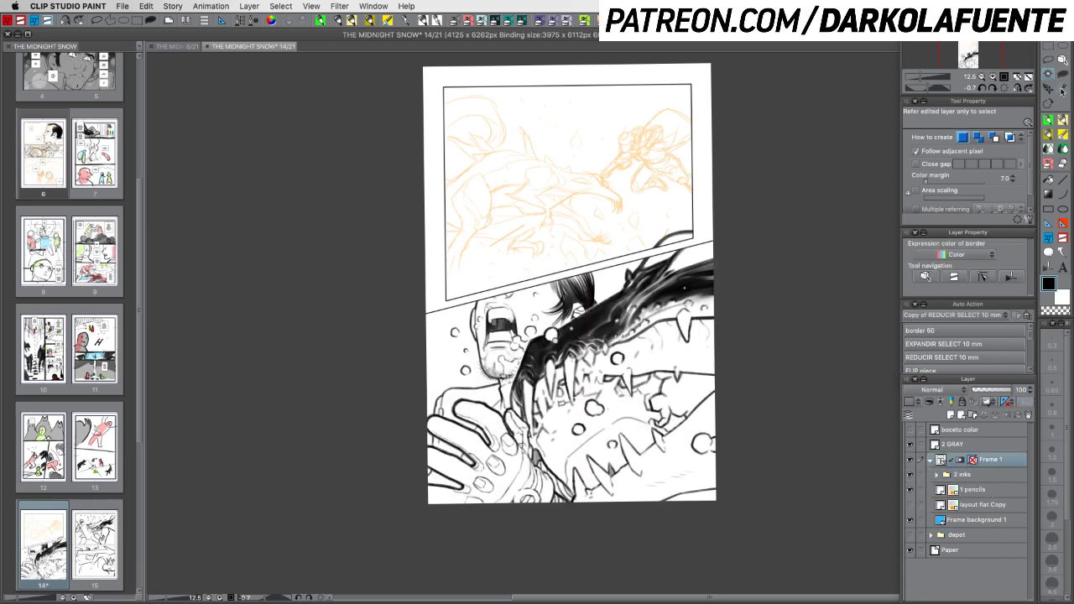
{"action": "left_click", "coordinate": [609, 279]}
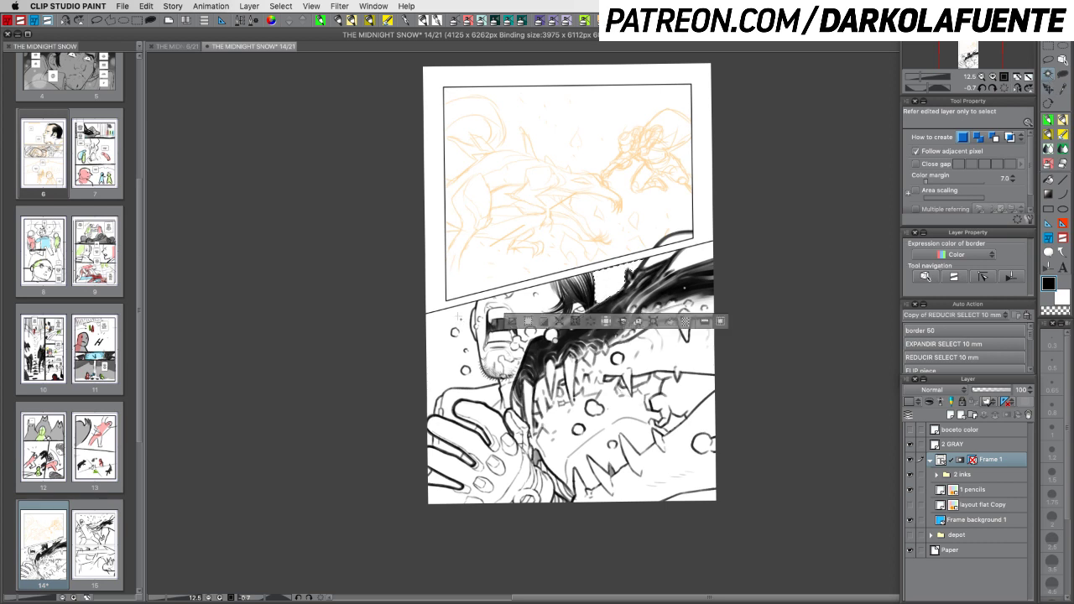
{"action": "left_click", "coordinate": [458, 386], "text": "shift"}
{"action": "left_click", "coordinate": [697, 388], "text": "shift"}
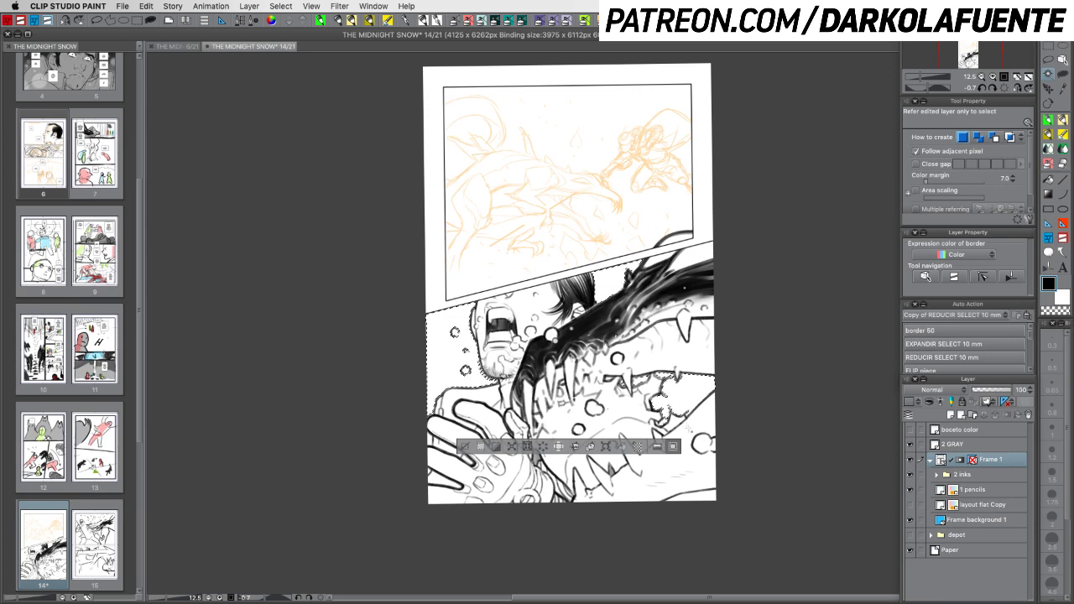
{"action": "left_click", "coordinate": [427, 448], "text": "shift"}
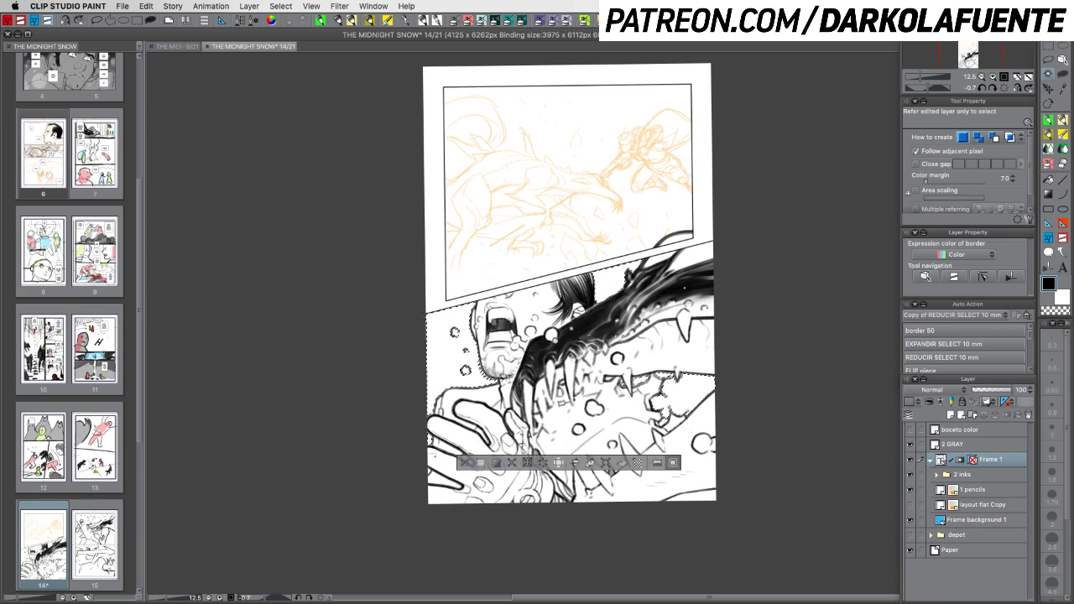
{"action": "left_click", "coordinate": [428, 472], "text": "shift"}
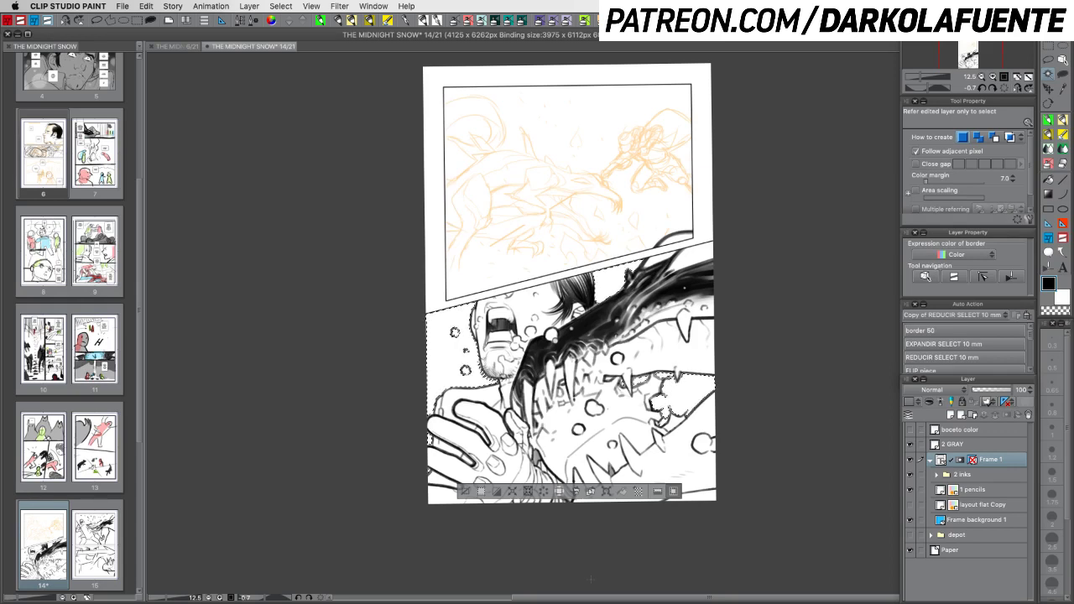
Move the 2 inks folder back above Frame 1, make 2 GRAY the active layer and invert the selection
{"action": "left_click_drag", "start_coordinate": [981, 478], "coordinate": [980, 453]}
{"action": "left_click", "coordinate": [980, 446]}
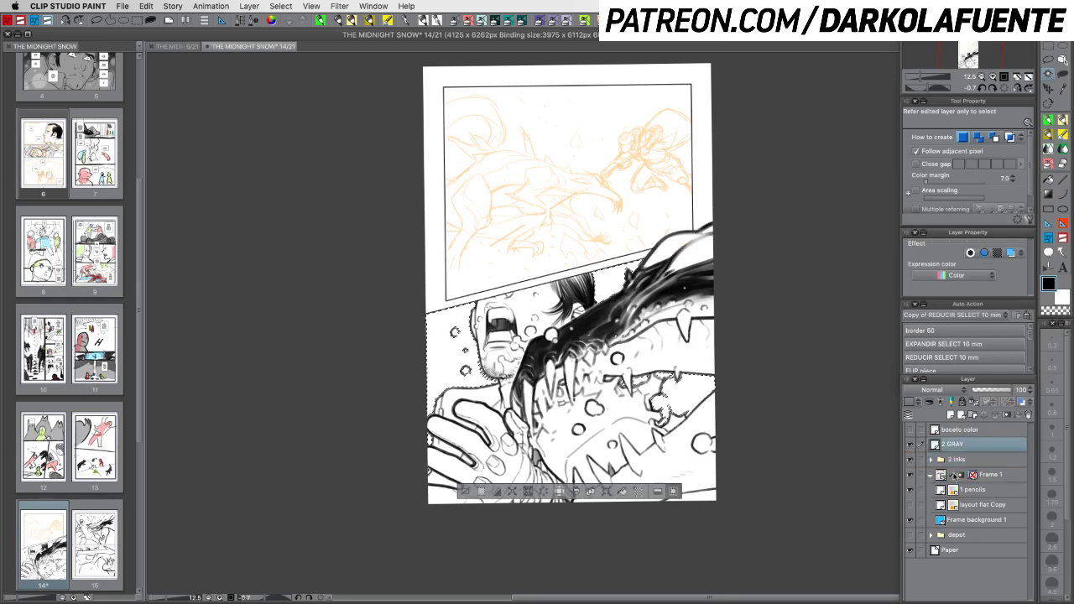
{"action": "key", "text": "super+shift+i"}
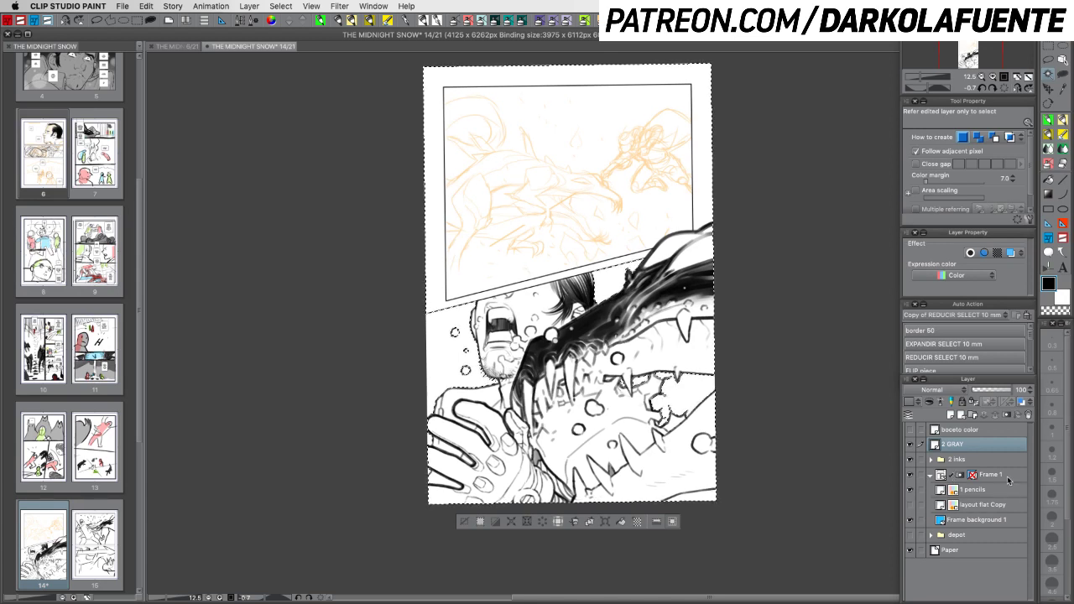
With Frame 1 active, remove the page margin from the selection and lasso the upper panel out of it
{"action": "left_click", "coordinate": [953, 474]}
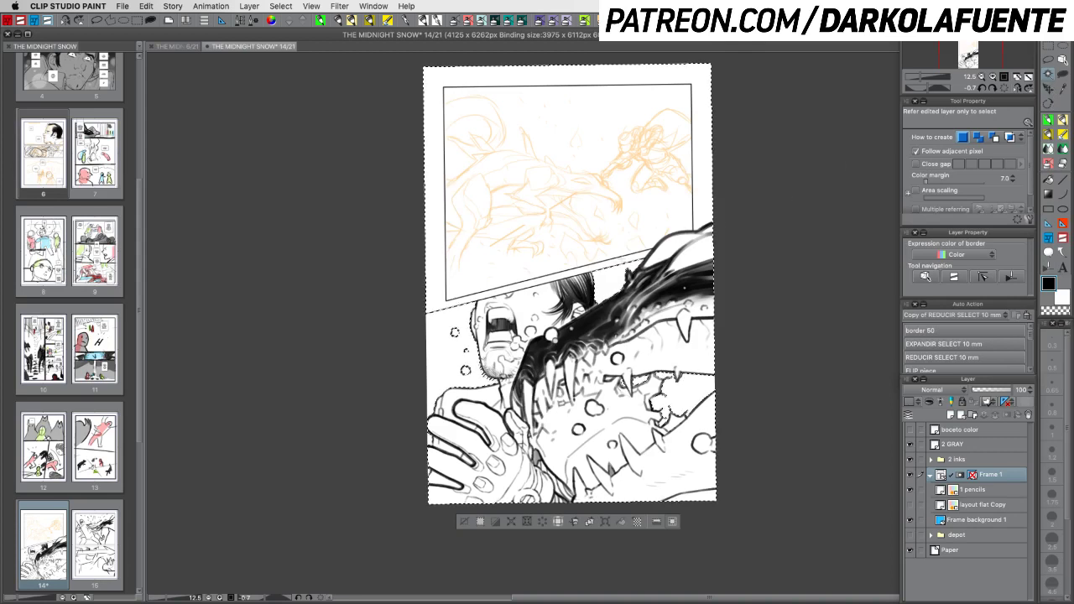
{"action": "left_click", "coordinate": [627, 260], "text": "alt"}
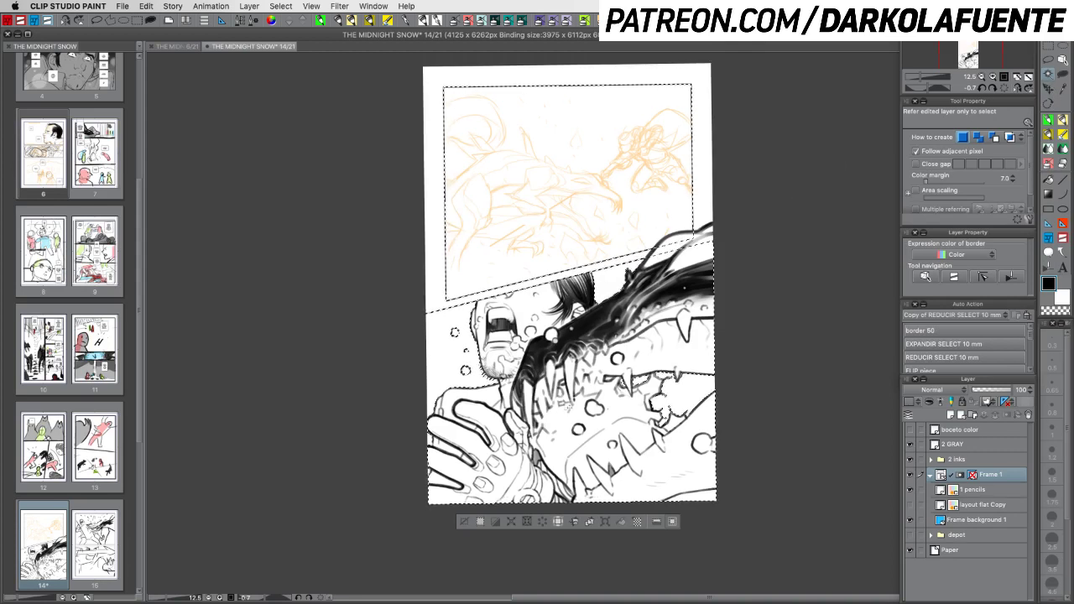
{"action": "left_click", "coordinate": [1048, 61]}
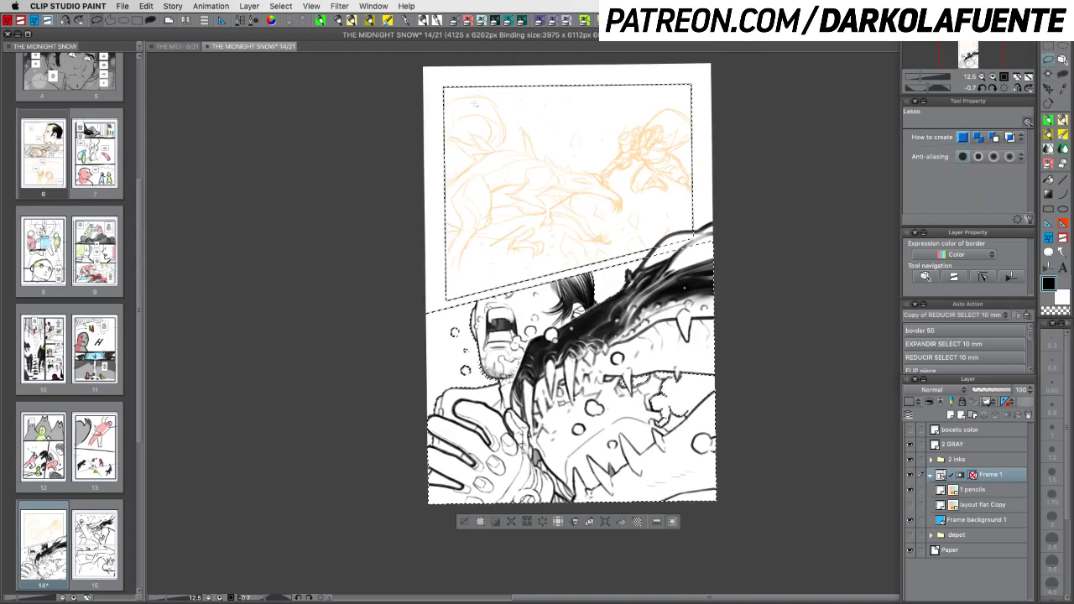
{"action": "mouse_move", "coordinate": [417, 86]}
{"action": "left_mouse_down"}
{"action": "mouse_move", "coordinate": [649, 69]}
{"action": "mouse_move", "coordinate": [707, 98]}
{"action": "mouse_move", "coordinate": [709, 227]}
{"action": "left_mouse_up"}
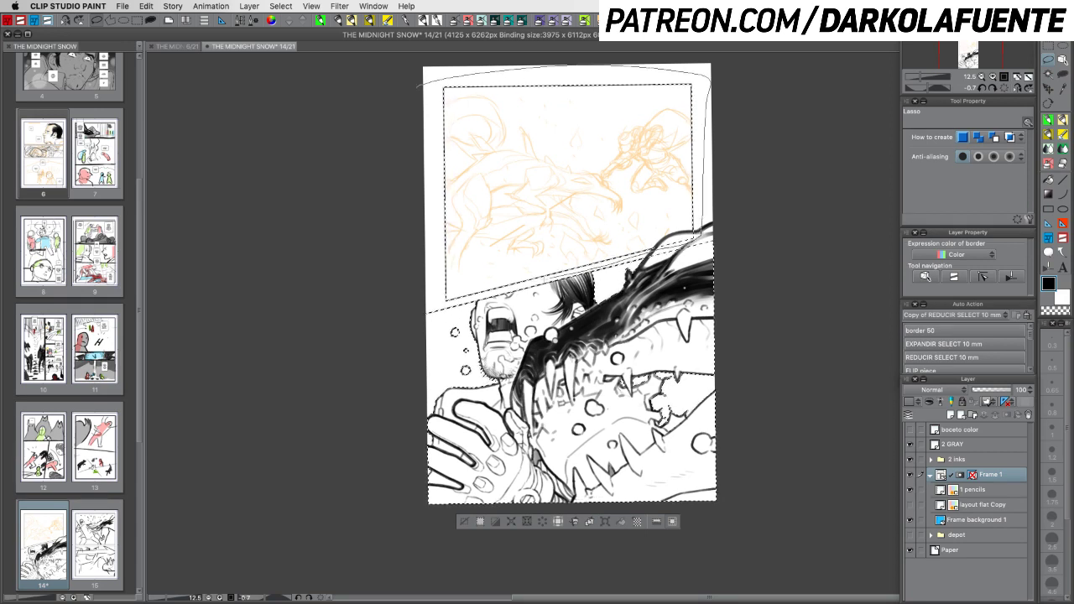
Lasso the leftover gutter strip between the man's hair and the creature's back out of the selection
{"action": "left_click", "coordinate": [992, 77]}
{"action": "left_click_drag", "start_coordinate": [349, 270], "coordinate": [459, 257]}
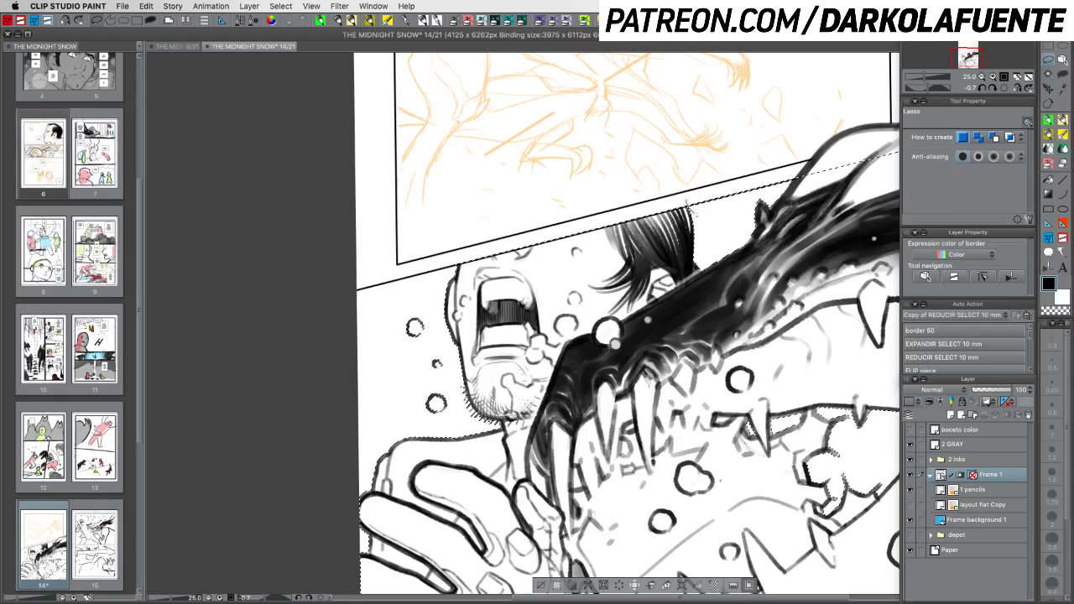
{"action": "mouse_move", "coordinate": [686, 202]}
{"action": "left_mouse_down"}
{"action": "mouse_move", "coordinate": [787, 184]}
{"action": "mouse_move", "coordinate": [780, 174]}
{"action": "mouse_move", "coordinate": [760, 183]}
{"action": "left_mouse_up"}
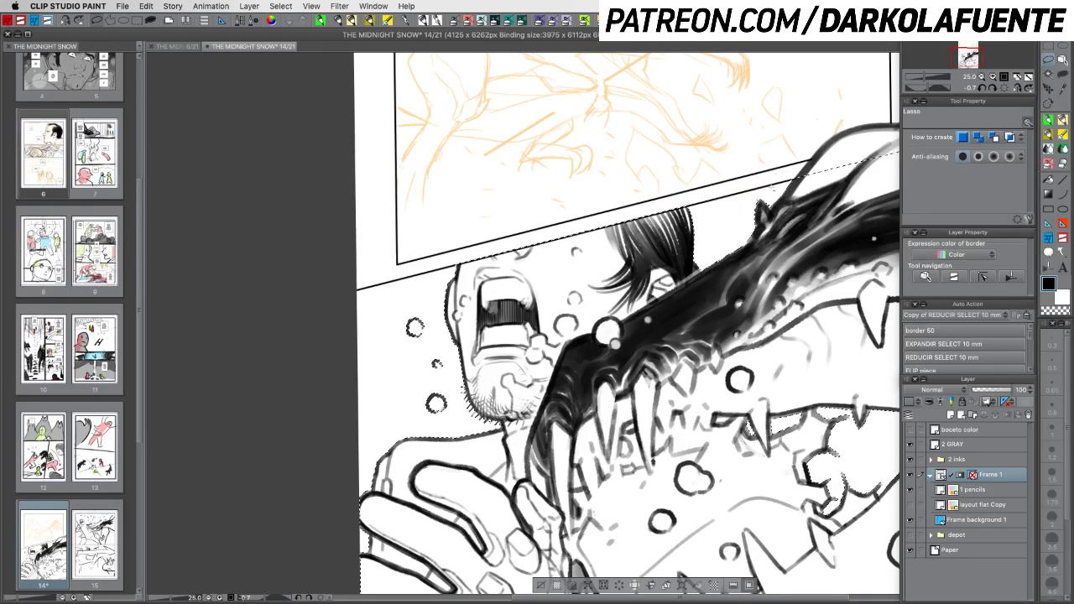
{"action": "mouse_move", "coordinate": [842, 190]}
{"action": "left_mouse_down"}
{"action": "mouse_move", "coordinate": [718, 286]}
{"action": "mouse_move", "coordinate": [706, 278]}
{"action": "mouse_move", "coordinate": [684, 243]}
{"action": "mouse_move", "coordinate": [713, 220]}
{"action": "mouse_move", "coordinate": [792, 198]}
{"action": "left_mouse_up"}
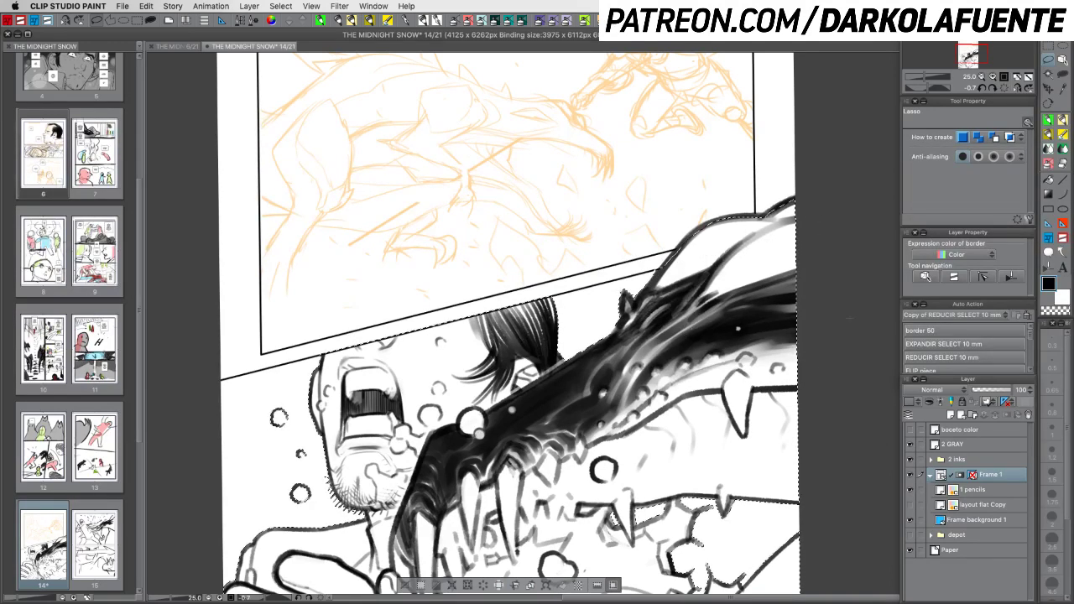
{"action": "left_click", "coordinate": [980, 77]}
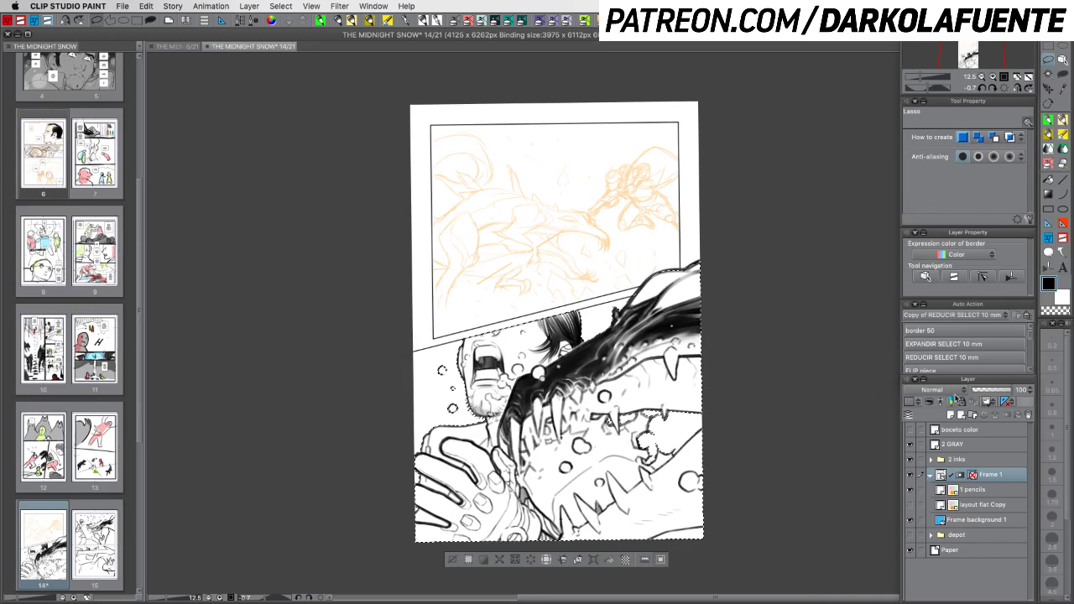
Fill the selected figures with black on the 2 GRAY layer and clear the selection
{"action": "left_click", "coordinate": [982, 445]}
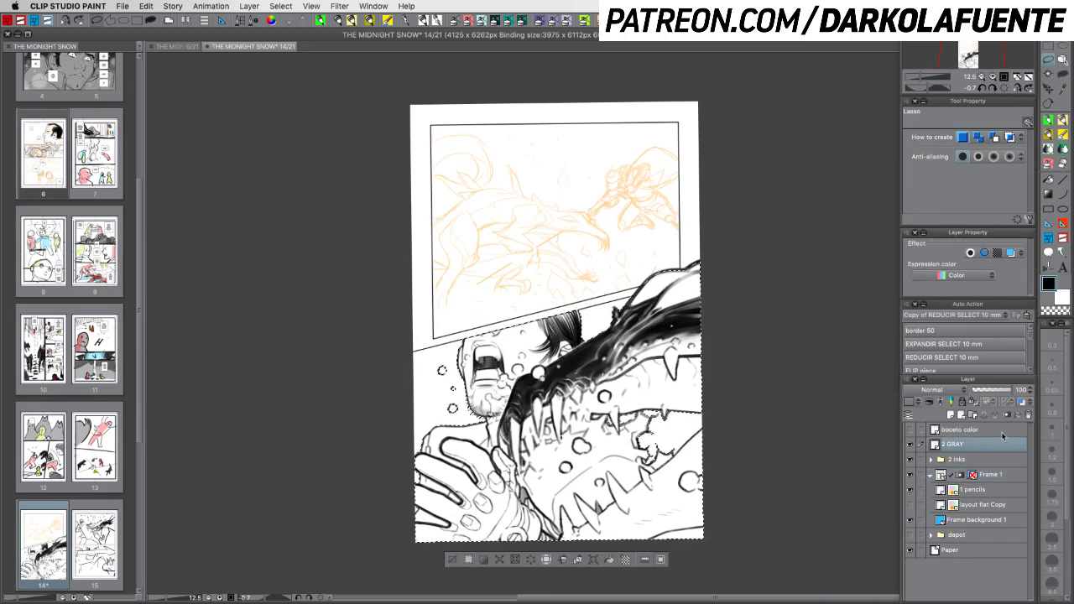
{"action": "key", "text": "alt+Delete"}
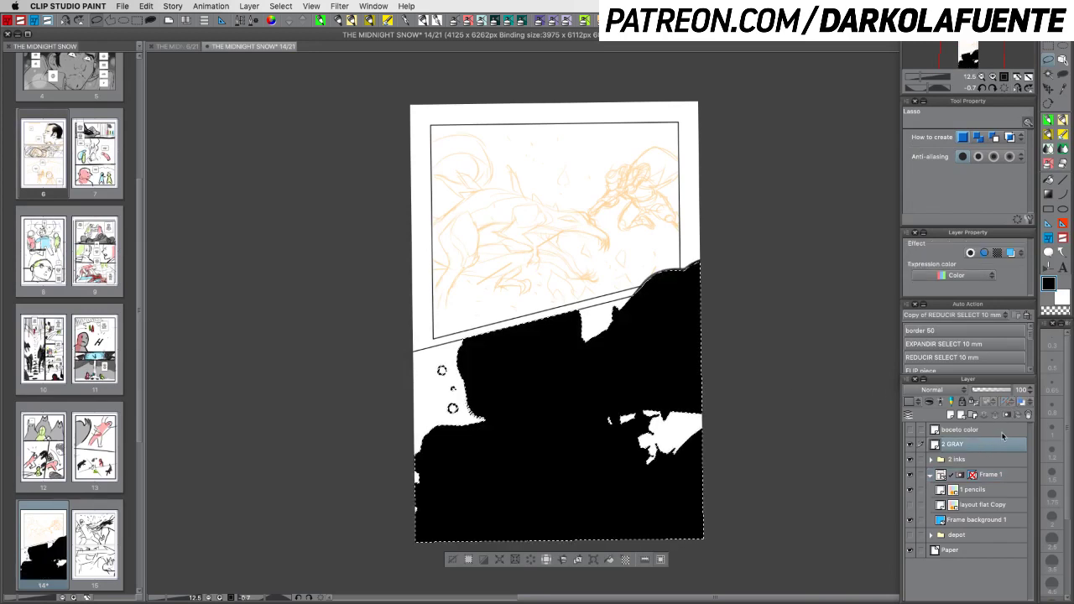
{"action": "key", "text": "super+d"}
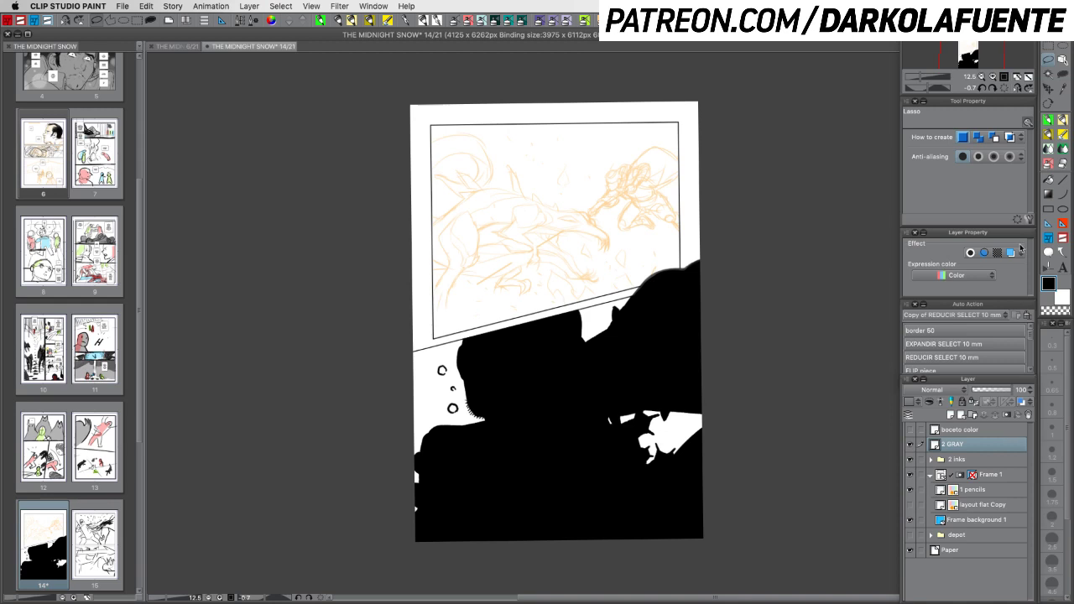
Set the 2 GRAY layer's opacity to 30 and save page 14
{"action": "left_click", "coordinate": [985, 390]}
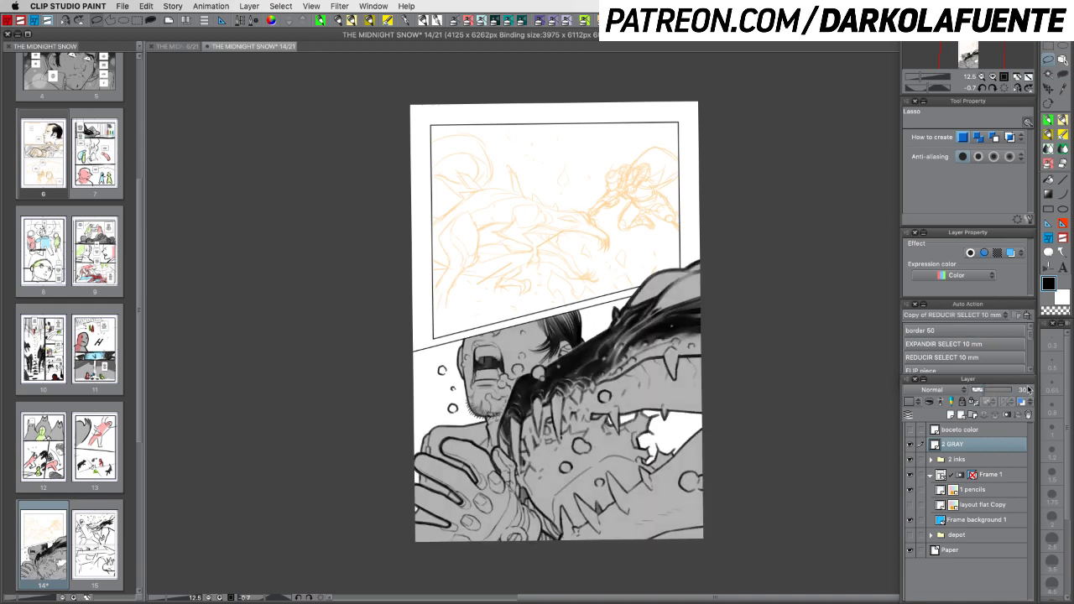
{"action": "left_click", "coordinate": [1030, 393]}
{"action": "key", "text": "super+s"}
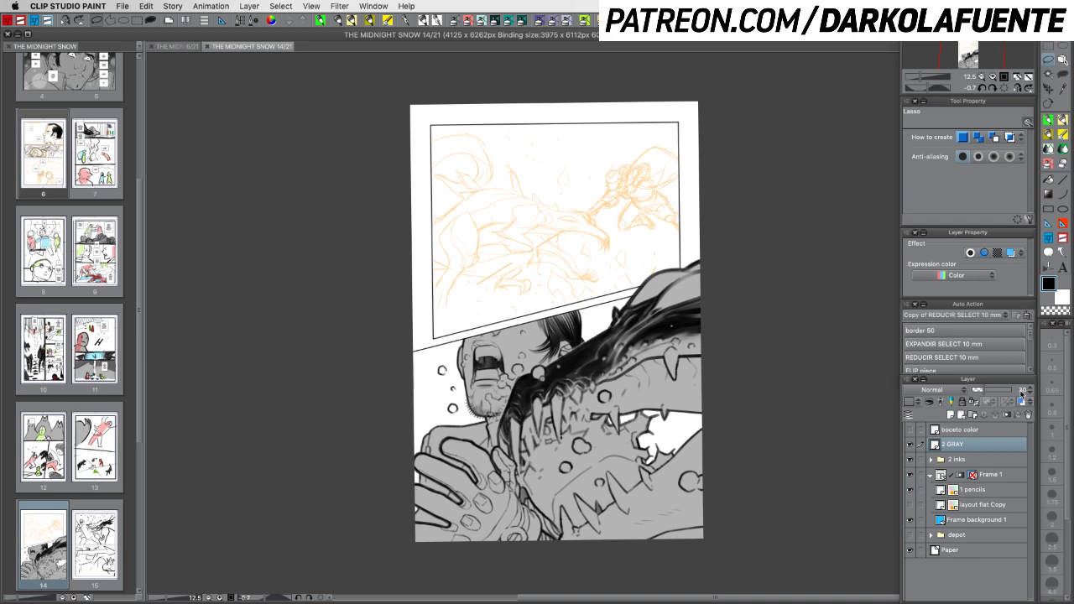
With the ink brush at size 3.5, gray in the upper bubble beside the man and extend the gray along his head's outer contour
{"action": "left_click", "coordinate": [993, 78]}
{"action": "left_click_drag", "start_coordinate": [627, 415], "coordinate": [710, 290]}
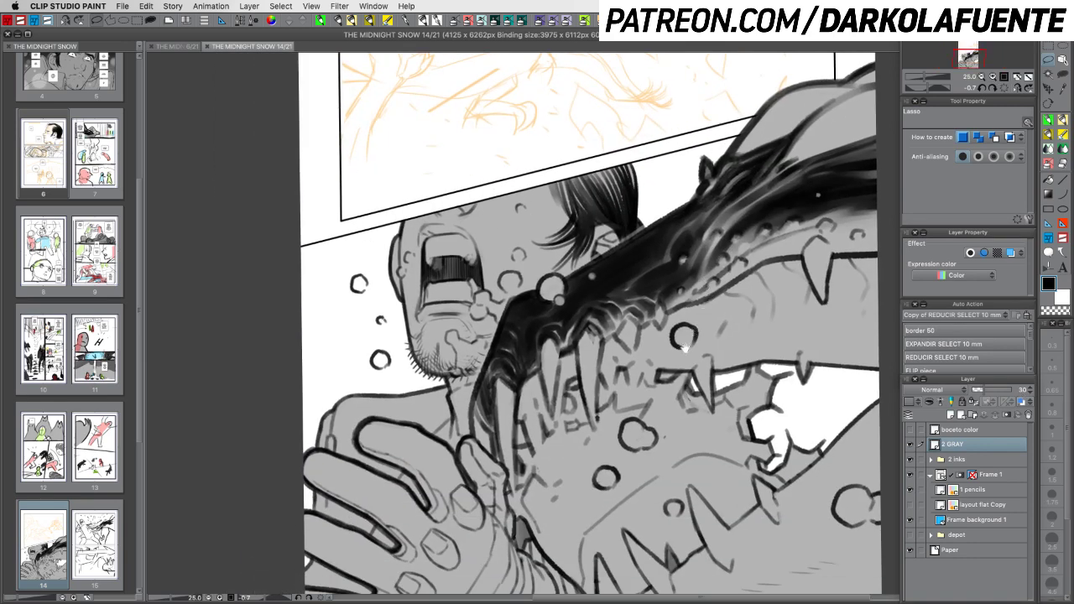
{"action": "left_click_drag", "start_coordinate": [593, 424], "coordinate": [628, 375]}
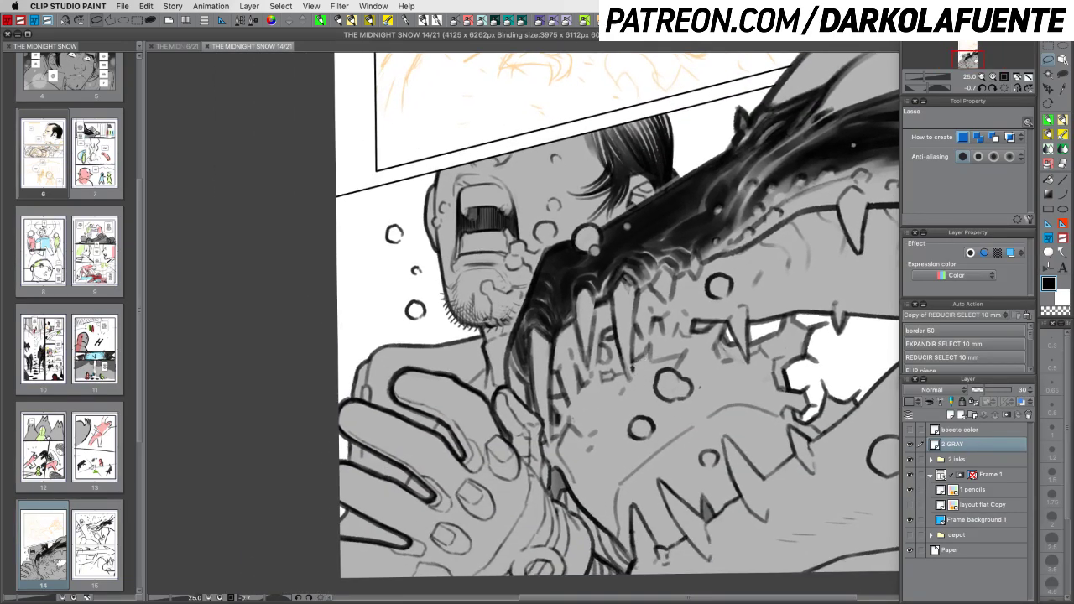
{"action": "left_click", "coordinate": [1048, 120]}
{"action": "left_click", "coordinate": [1055, 563]}
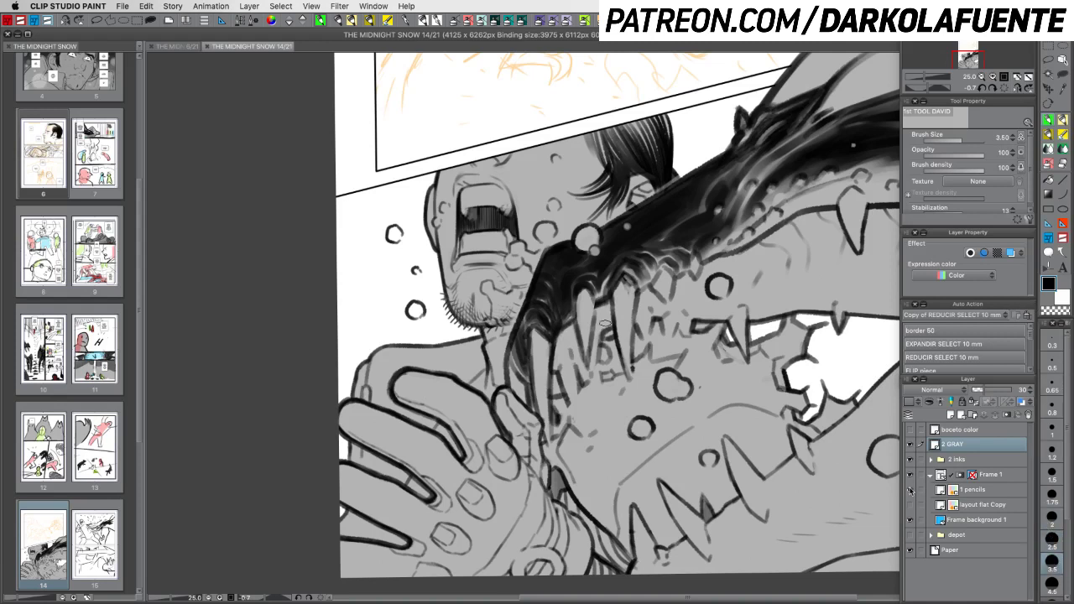
{"action": "mouse_move", "coordinate": [397, 237]}
{"action": "left_mouse_down"}
{"action": "mouse_move", "coordinate": [386, 227]}
{"action": "mouse_move", "coordinate": [400, 227]}
{"action": "mouse_move", "coordinate": [391, 245]}
{"action": "mouse_move", "coordinate": [384, 230]}
{"action": "mouse_move", "coordinate": [396, 240]}
{"action": "left_mouse_up"}
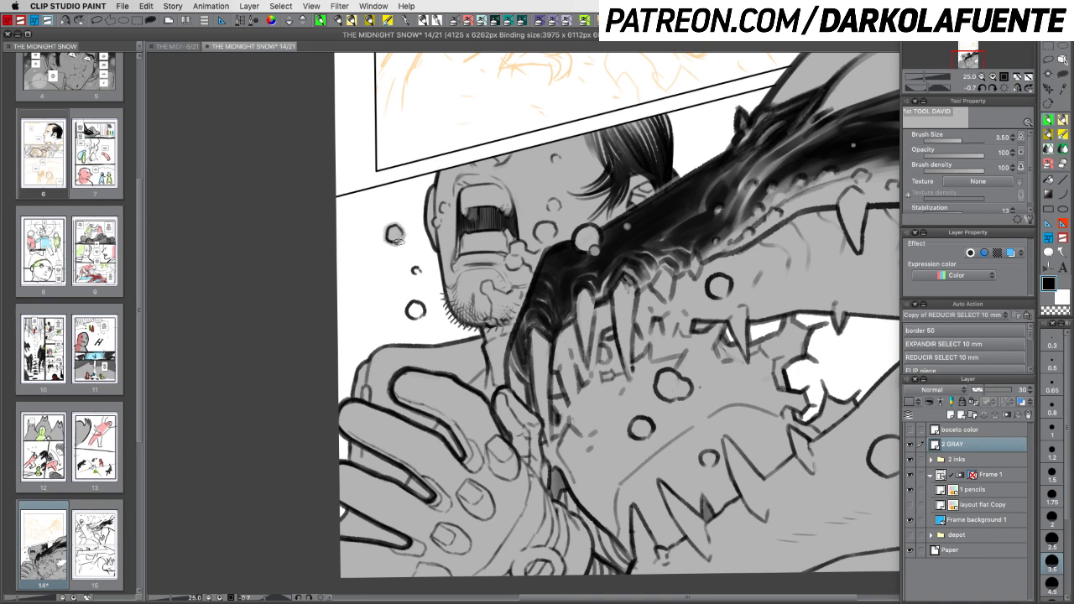
{"action": "mouse_move", "coordinate": [432, 187]}
{"action": "left_mouse_down"}
{"action": "mouse_move", "coordinate": [434, 170]}
{"action": "mouse_move", "coordinate": [423, 225]}
{"action": "mouse_move", "coordinate": [456, 327]}
{"action": "left_mouse_up"}
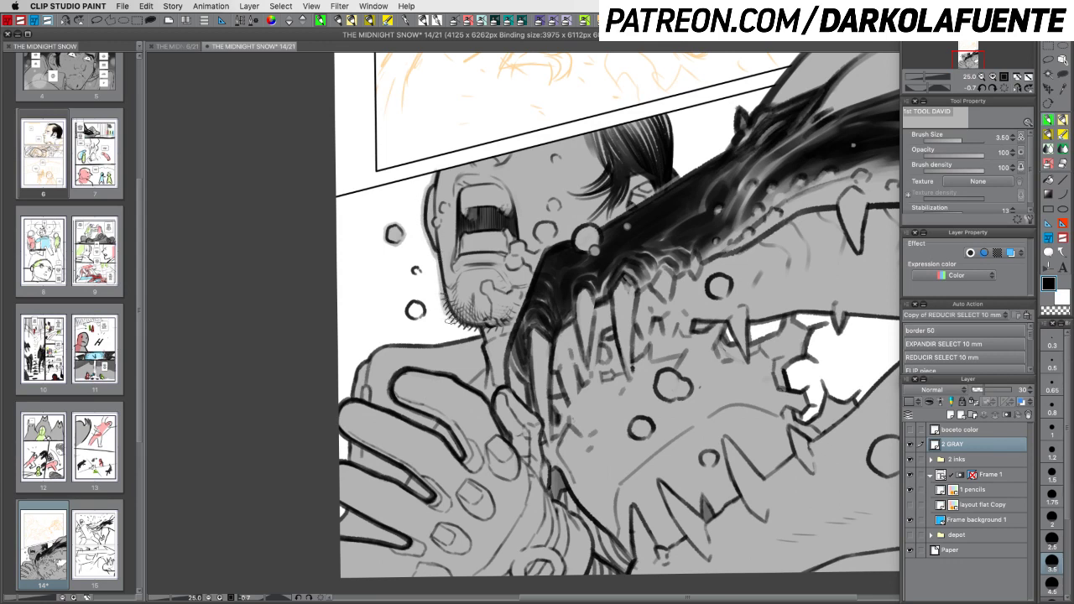
Rotate the canvas and extend the gray past the ink line along the man's shoulder
{"action": "key", "text": "c"}
{"action": "key", "text": "c"}
{"action": "key", "text": "r"}
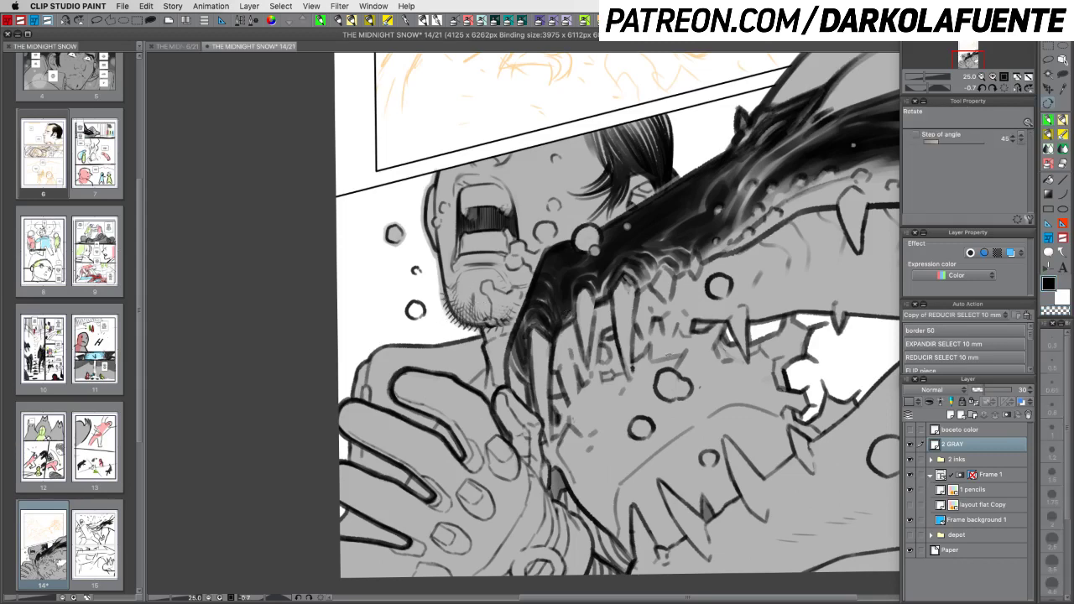
{"action": "left_click_drag", "start_coordinate": [668, 355], "coordinate": [642, 236]}
{"action": "left_click_drag", "start_coordinate": [525, 407], "coordinate": [592, 315]}
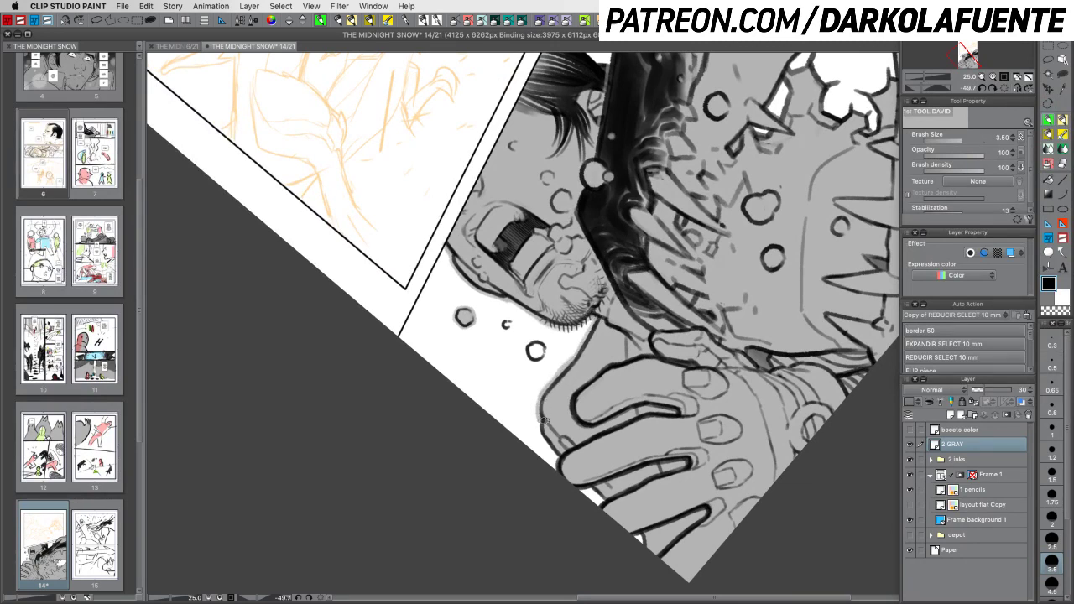
Gray in the lower large bubble and the small bubble beside the man's face
{"action": "key", "text": "c"}
{"action": "key", "text": "c"}
{"action": "mouse_move", "coordinate": [544, 344]}
{"action": "left_mouse_down"}
{"action": "mouse_move", "coordinate": [531, 359]}
{"action": "mouse_move", "coordinate": [536, 349]}
{"action": "mouse_move", "coordinate": [537, 366]}
{"action": "mouse_move", "coordinate": [550, 354]}
{"action": "left_mouse_up"}
{"action": "key", "text": "c"}
{"action": "key", "text": "c"}
{"action": "left_click_drag", "start_coordinate": [505, 319], "coordinate": [507, 323]}
Extend the gray along the outer edge of the shoulder and hand near the page border
{"action": "key", "text": "r"}
{"action": "mouse_move", "coordinate": [631, 442]}
{"action": "left_mouse_down"}
{"action": "mouse_move", "coordinate": [493, 370]}
{"action": "mouse_move", "coordinate": [519, 409]}
{"action": "left_mouse_up"}
{"action": "key", "text": "b"}
{"action": "left_click_drag", "start_coordinate": [483, 322], "coordinate": [466, 356]}
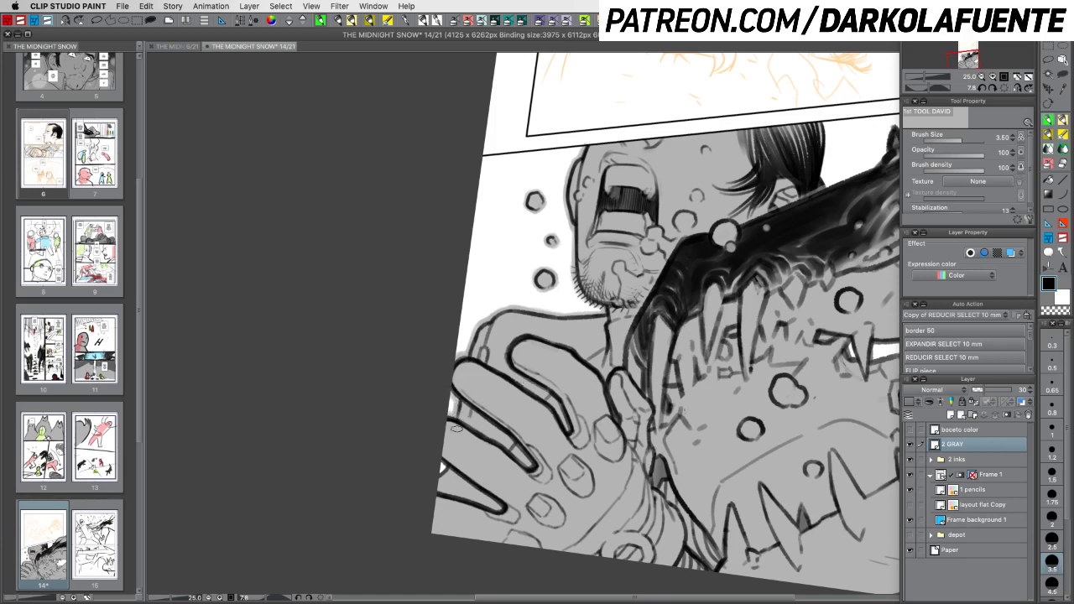
Paint a gray fringe around the white gap between the creature's jaws, including its ragged edges and the upper jaw line
{"action": "left_click_drag", "start_coordinate": [699, 435], "coordinate": [438, 358]}
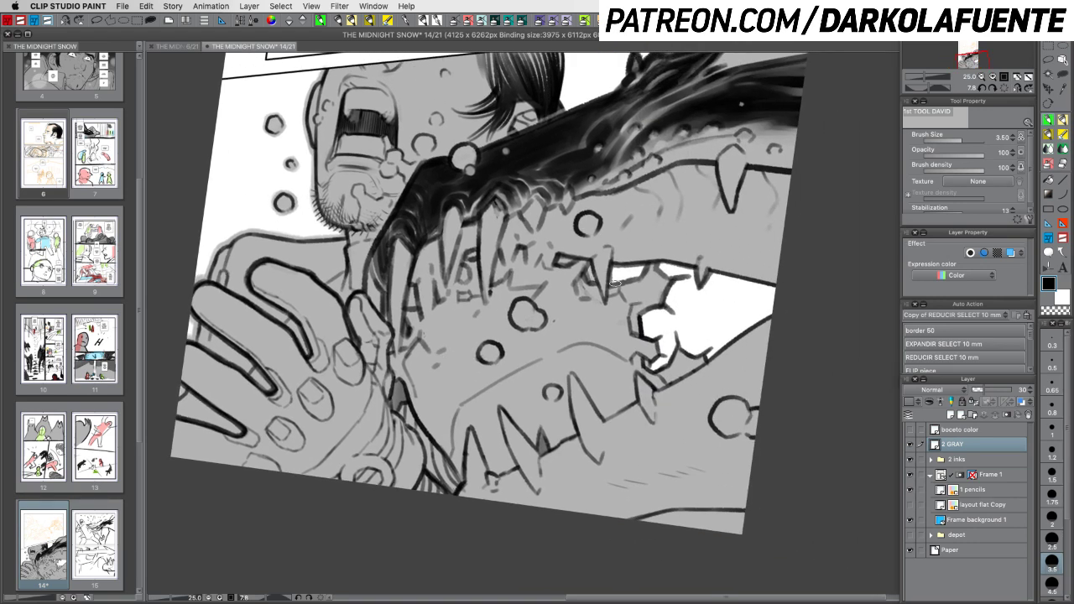
{"action": "mouse_move", "coordinate": [612, 283]}
{"action": "left_mouse_down"}
{"action": "mouse_move", "coordinate": [647, 263]}
{"action": "mouse_move", "coordinate": [627, 282]}
{"action": "mouse_move", "coordinate": [692, 277]}
{"action": "mouse_move", "coordinate": [665, 302]}
{"action": "mouse_move", "coordinate": [680, 313]}
{"action": "mouse_move", "coordinate": [651, 310]}
{"action": "mouse_move", "coordinate": [676, 309]}
{"action": "mouse_move", "coordinate": [653, 320]}
{"action": "mouse_move", "coordinate": [639, 311]}
{"action": "mouse_move", "coordinate": [652, 310]}
{"action": "mouse_move", "coordinate": [646, 334]}
{"action": "mouse_move", "coordinate": [643, 317]}
{"action": "mouse_move", "coordinate": [648, 334]}
{"action": "mouse_move", "coordinate": [667, 333]}
{"action": "mouse_move", "coordinate": [656, 340]}
{"action": "mouse_move", "coordinate": [670, 333]}
{"action": "mouse_move", "coordinate": [659, 346]}
{"action": "mouse_move", "coordinate": [671, 355]}
{"action": "mouse_move", "coordinate": [657, 359]}
{"action": "mouse_move", "coordinate": [672, 360]}
{"action": "mouse_move", "coordinate": [647, 365]}
{"action": "mouse_move", "coordinate": [666, 368]}
{"action": "mouse_move", "coordinate": [656, 366]}
{"action": "mouse_move", "coordinate": [669, 359]}
{"action": "mouse_move", "coordinate": [674, 329]}
{"action": "mouse_move", "coordinate": [685, 355]}
{"action": "mouse_move", "coordinate": [718, 340]}
{"action": "mouse_move", "coordinate": [707, 354]}
{"action": "mouse_move", "coordinate": [769, 314]}
{"action": "mouse_move", "coordinate": [725, 367]}
{"action": "left_mouse_up"}
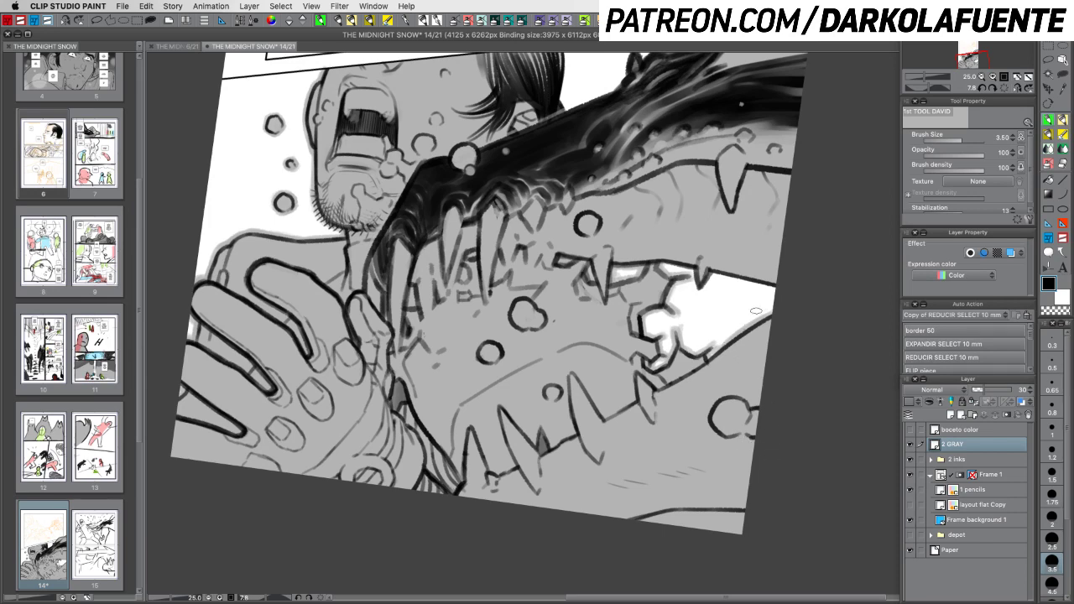
{"action": "key", "text": "r"}
{"action": "mouse_move", "coordinate": [749, 365]}
{"action": "left_mouse_down"}
{"action": "mouse_move", "coordinate": [805, 323]}
{"action": "mouse_move", "coordinate": [738, 277]}
{"action": "mouse_move", "coordinate": [662, 247]}
{"action": "left_mouse_up"}
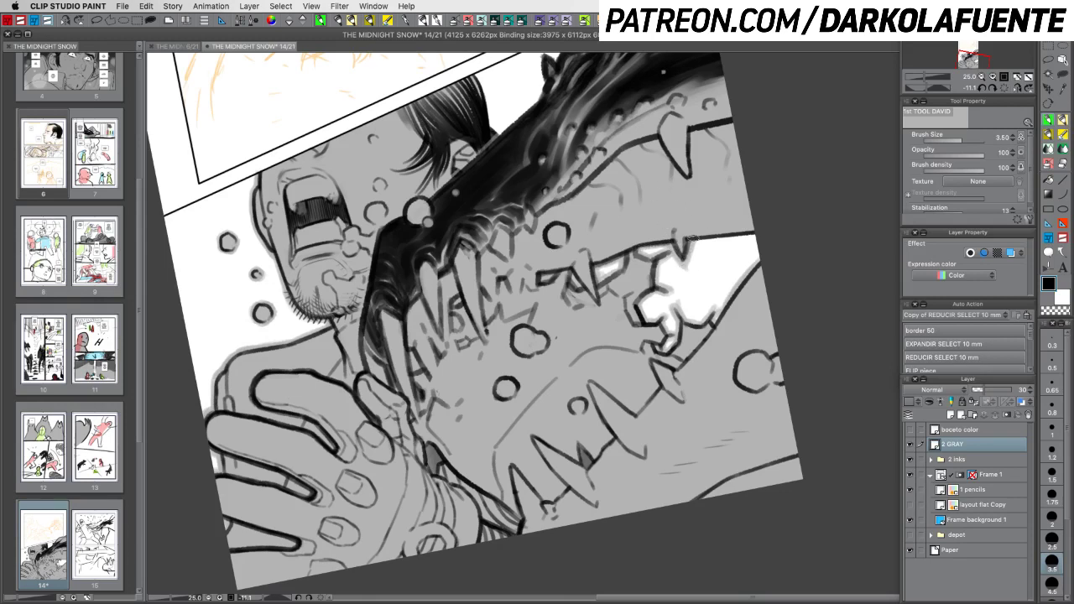
{"action": "key", "text": "c"}
{"action": "key", "text": "r"}
{"action": "left_click_drag", "start_coordinate": [759, 313], "coordinate": [763, 233]}
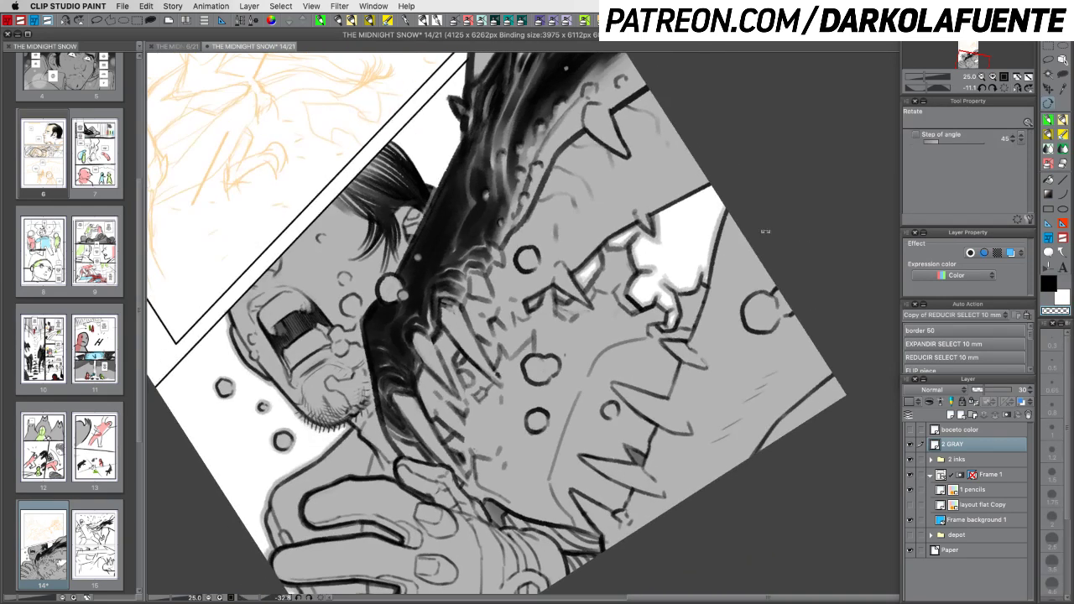
{"action": "key", "text": "c"}
{"action": "left_click_drag", "start_coordinate": [655, 215], "coordinate": [697, 196]}
Switch to the Transparent watercolor brush at size 2 and refine the gray fringe along the edges of the jaw gap
{"action": "left_click", "coordinate": [1051, 121]}
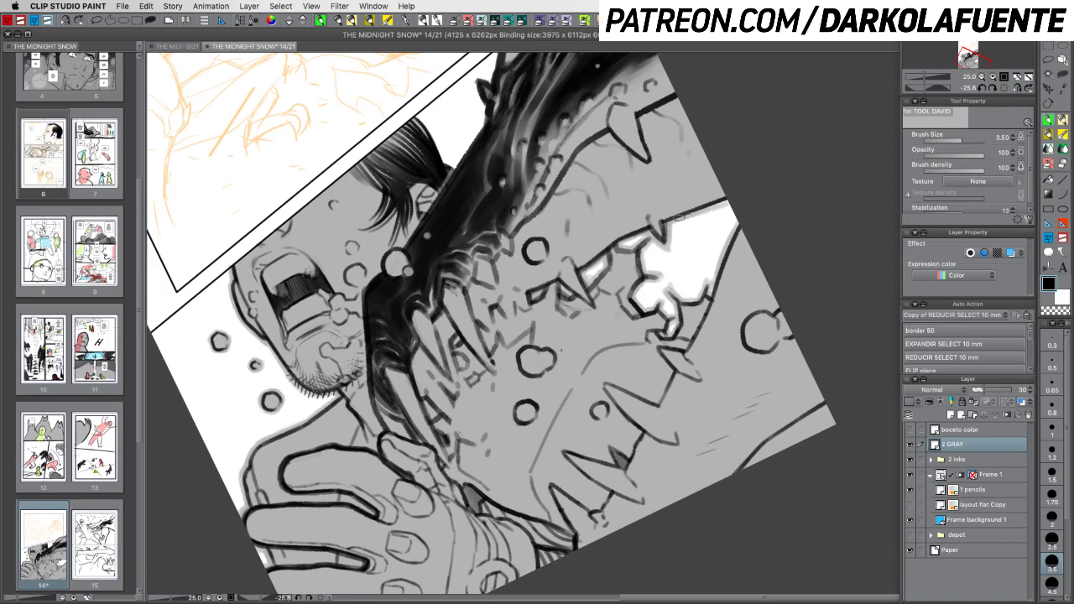
{"action": "left_click", "coordinate": [1061, 136]}
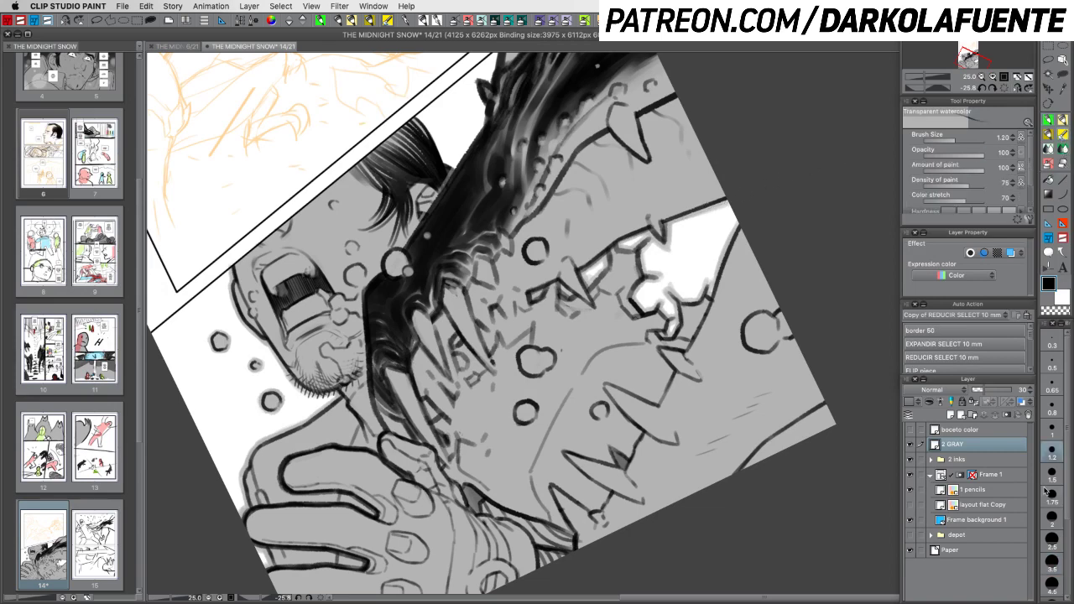
{"action": "left_click", "coordinate": [1052, 516]}
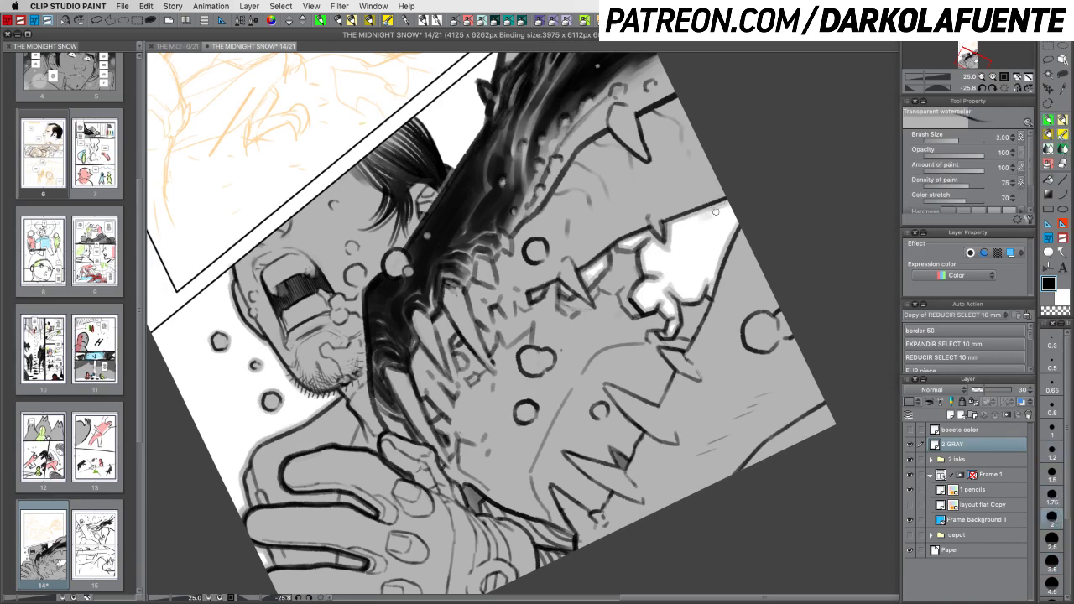
{"action": "key", "text": "c"}
{"action": "key", "text": "c"}
Straighten the canvas and paint a soft gray fringe beside the man's hair and along the creature's back up to the page edge
{"action": "left_click_drag", "start_coordinate": [795, 255], "coordinate": [797, 377]}
{"action": "left_click_drag", "start_coordinate": [549, 89], "coordinate": [556, 232]}
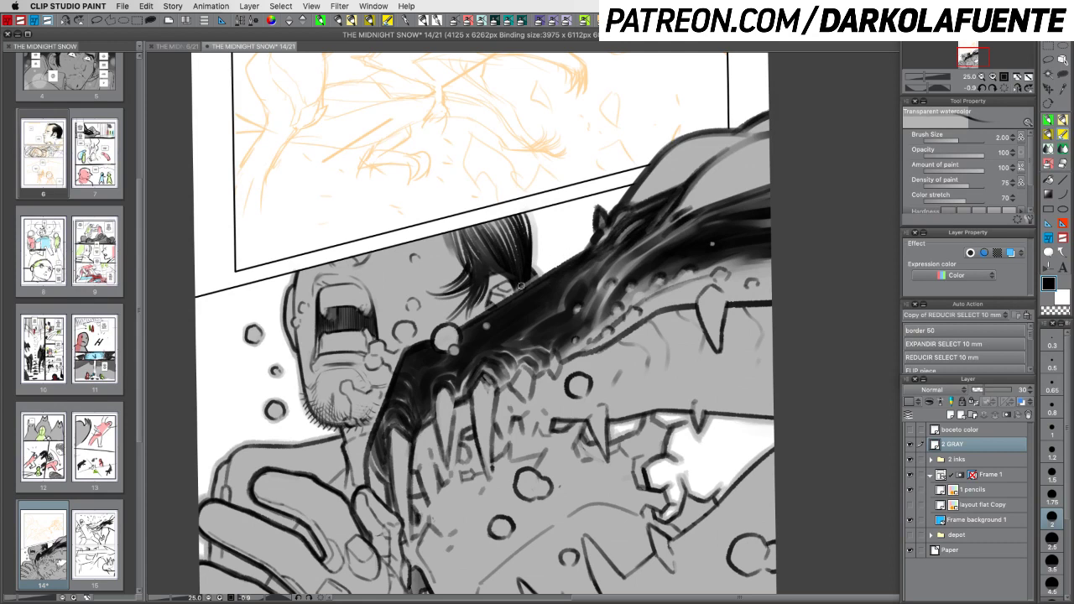
{"action": "key", "text": "c"}
{"action": "key", "text": "c"}
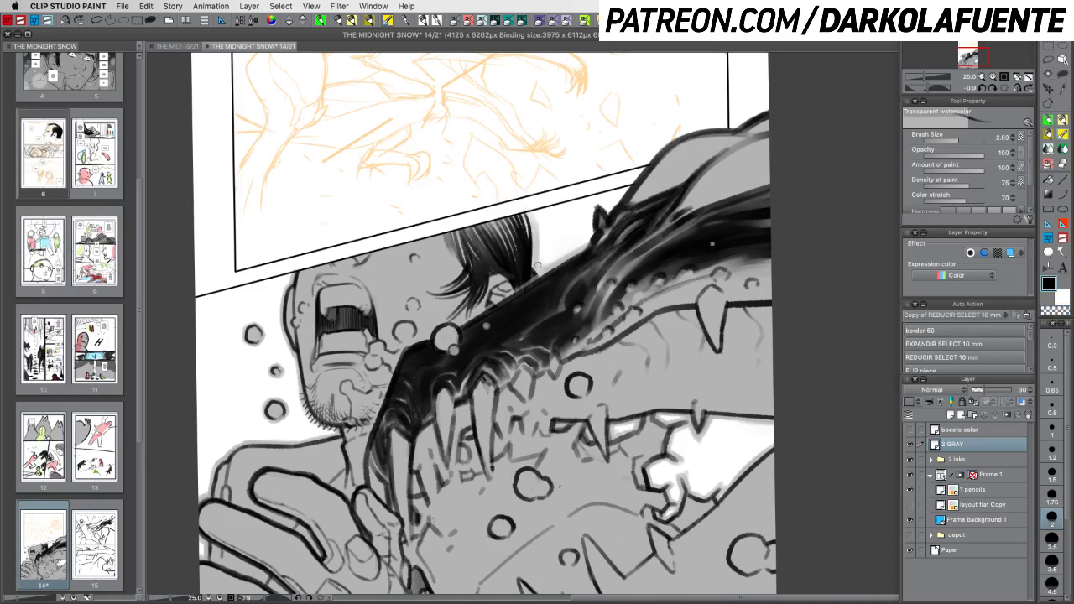
{"action": "key", "text": "c"}
{"action": "key", "text": "c"}
{"action": "left_click_drag", "start_coordinate": [596, 205], "coordinate": [585, 246]}
{"action": "mouse_move", "coordinate": [597, 201]}
{"action": "left_mouse_down"}
{"action": "mouse_move", "coordinate": [613, 217]}
{"action": "mouse_move", "coordinate": [663, 147]}
{"action": "mouse_move", "coordinate": [696, 130]}
{"action": "mouse_move", "coordinate": [750, 129]}
{"action": "mouse_move", "coordinate": [783, 101]}
{"action": "left_mouse_up"}
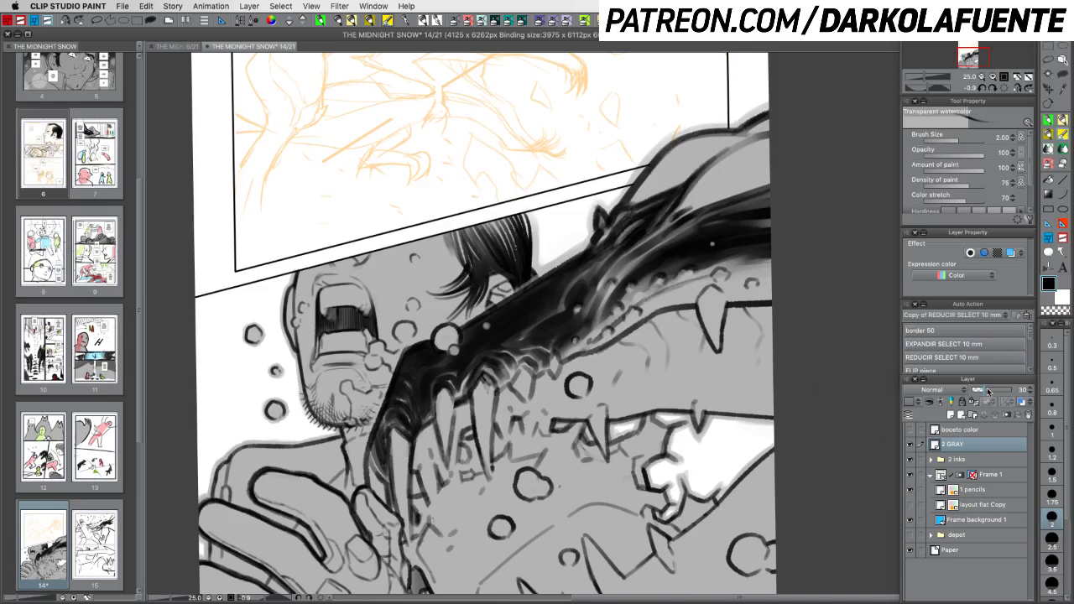
Touch up the gray fringe where the creature's back crosses the upper panel border and save page 14
{"action": "mouse_move", "coordinate": [998, 394]}
{"action": "left_mouse_down"}
{"action": "mouse_move", "coordinate": [1023, 390]}
{"action": "mouse_move", "coordinate": [984, 395]}
{"action": "left_mouse_up"}
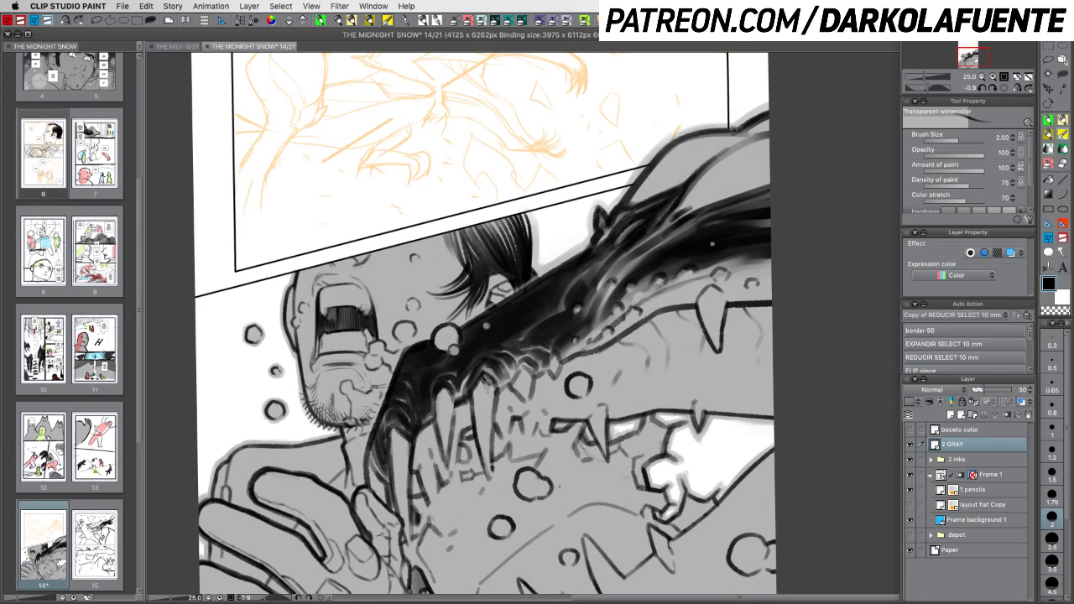
{"action": "key", "text": "c"}
{"action": "key", "text": "c"}
{"action": "left_click", "coordinate": [991, 76]}
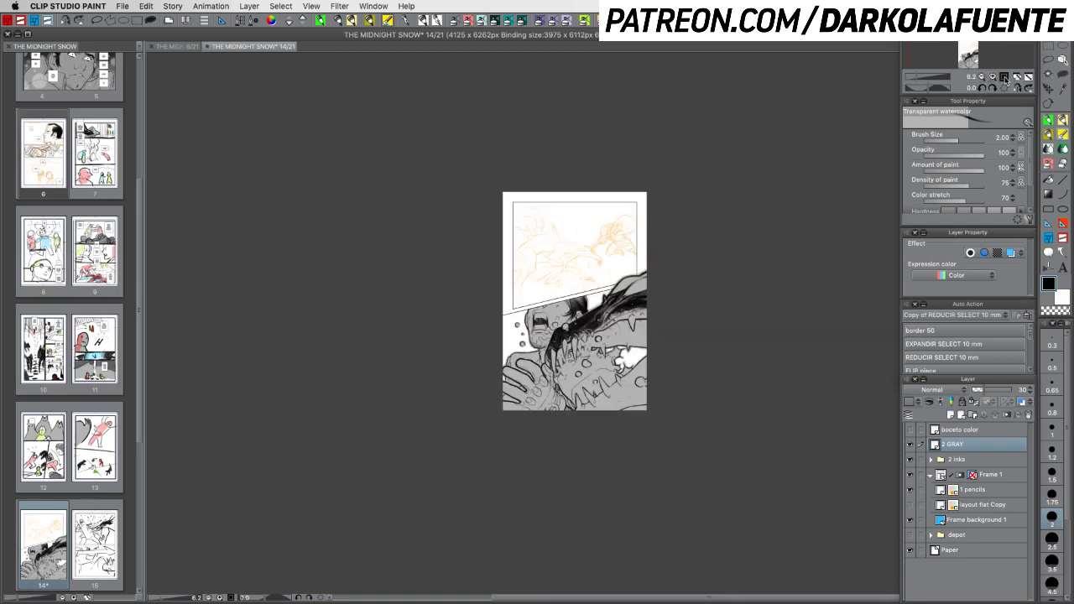
{"action": "left_click", "coordinate": [991, 78]}
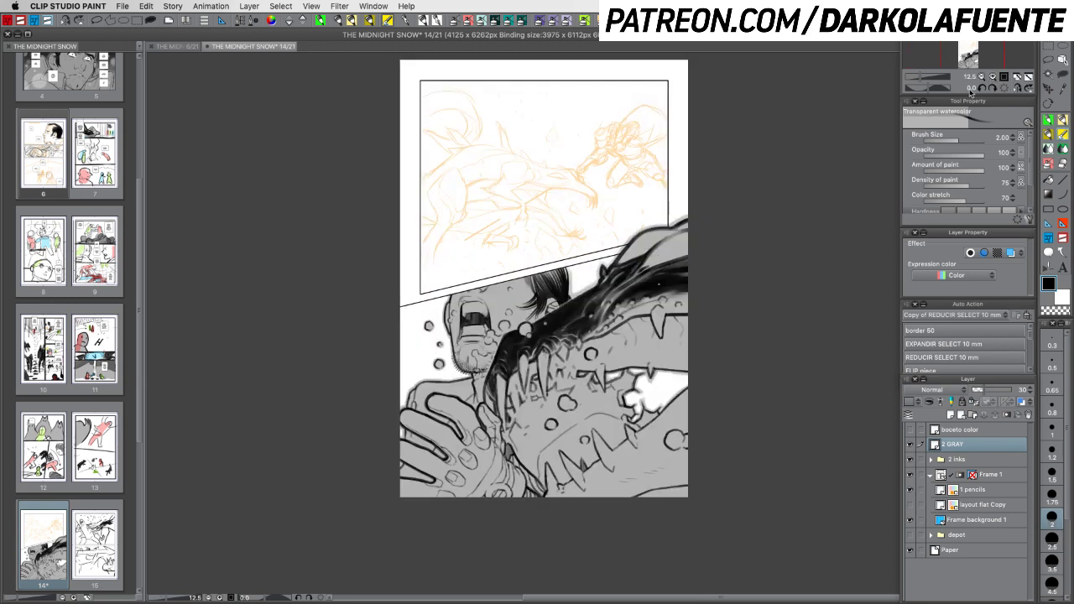
{"action": "key", "text": "super+s"}
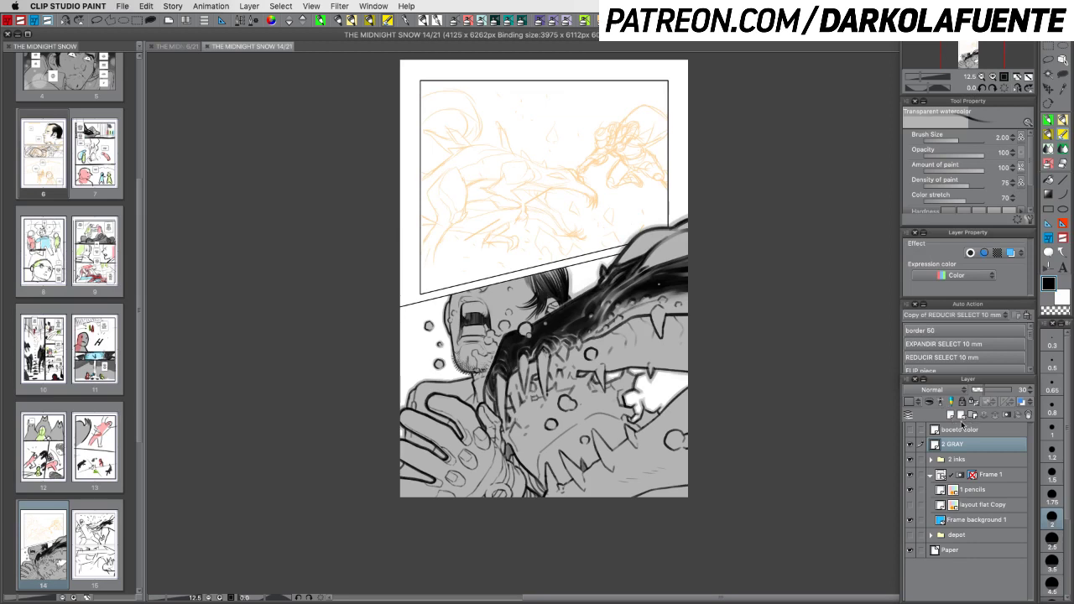
Duplicate the 2 GRAY layer, hide the copy and make the original 2 GRAY layer active
{"action": "right_click", "coordinate": [971, 450]}
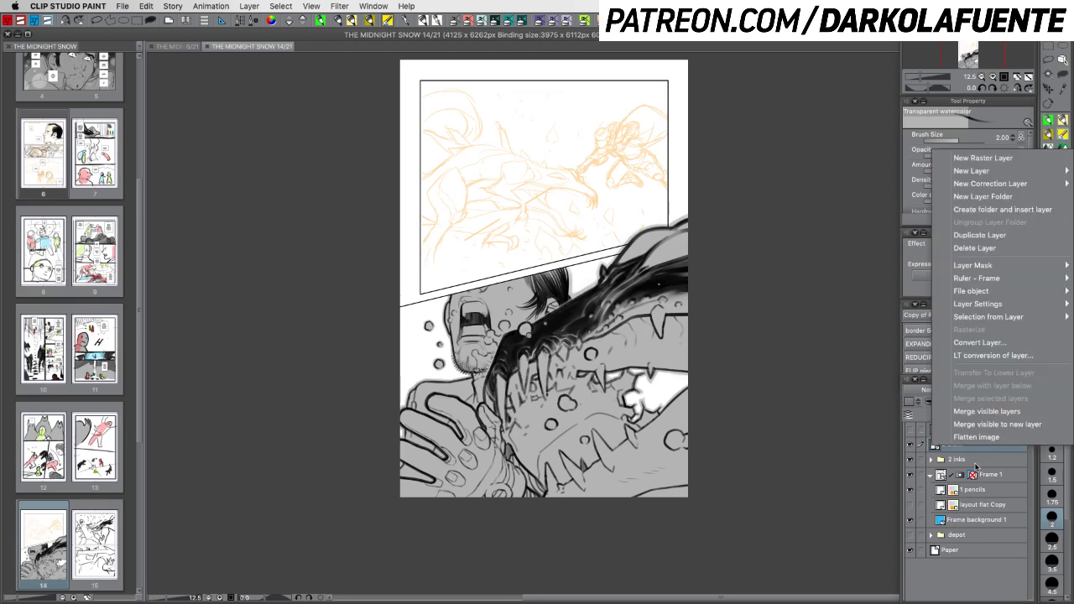
{"action": "left_click", "coordinate": [976, 237]}
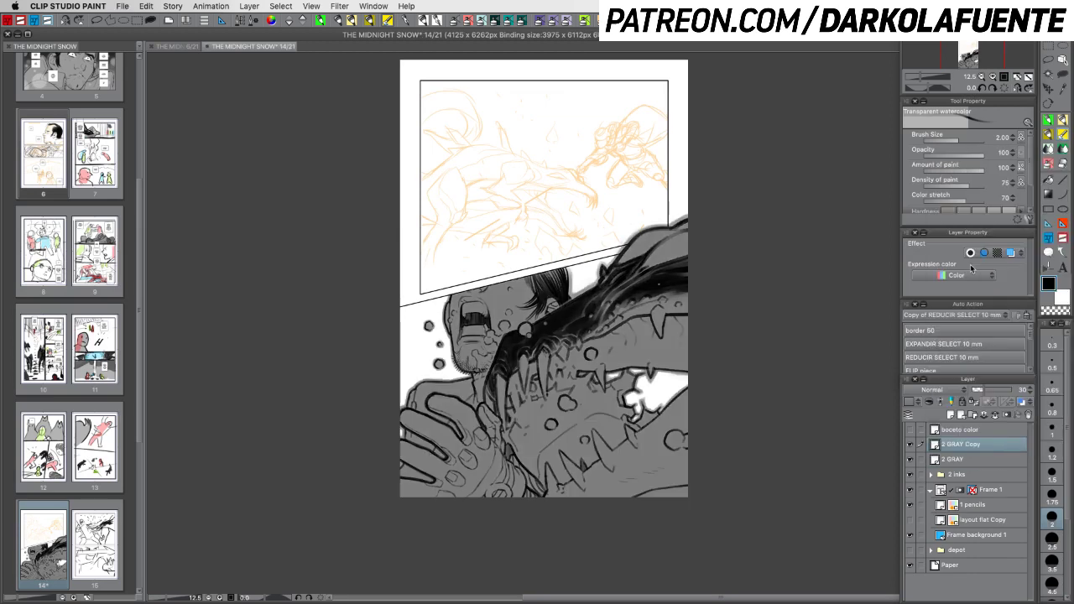
{"action": "left_click", "coordinate": [912, 445]}
{"action": "left_click", "coordinate": [978, 461]}
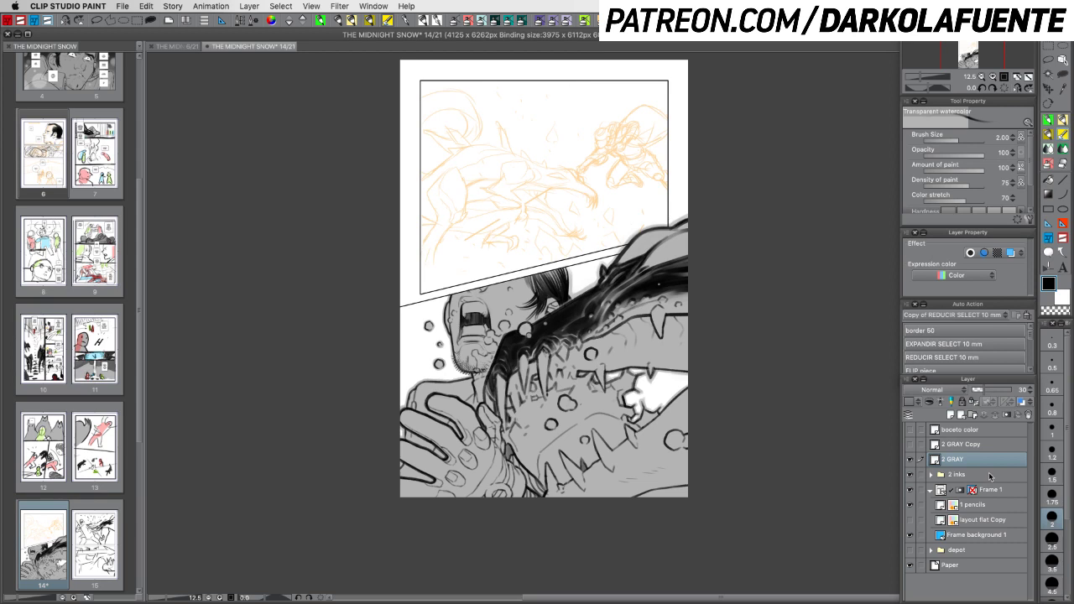
Add a raster layer directly above 2 GRAY and name it 2 GRAY extra
{"action": "left_click", "coordinate": [951, 415]}
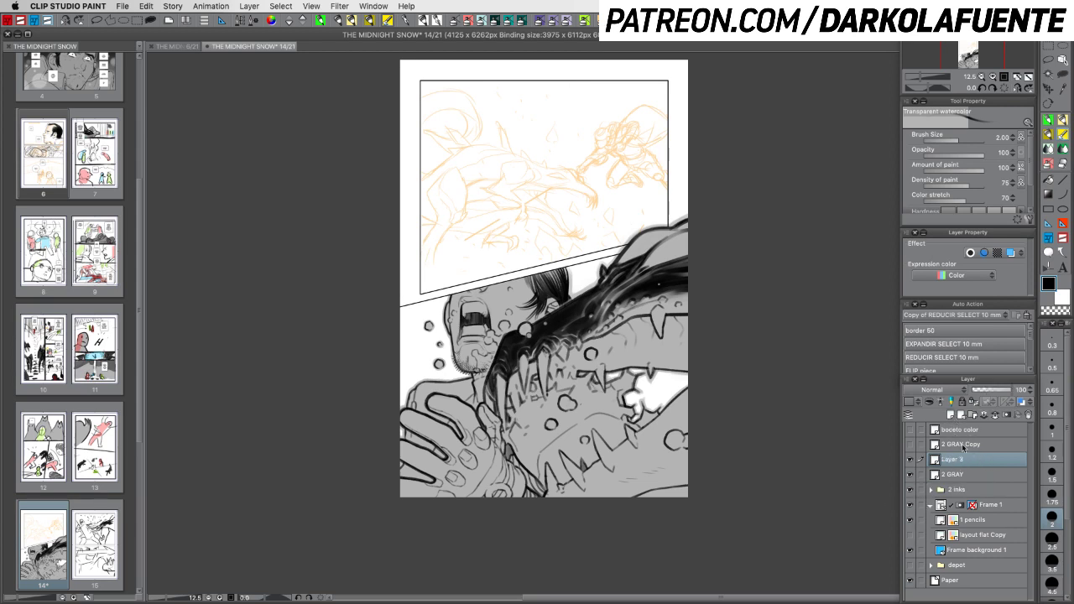
{"action": "double_click", "coordinate": [952, 460]}
{"action": "type", "text": "2 GRAY"}
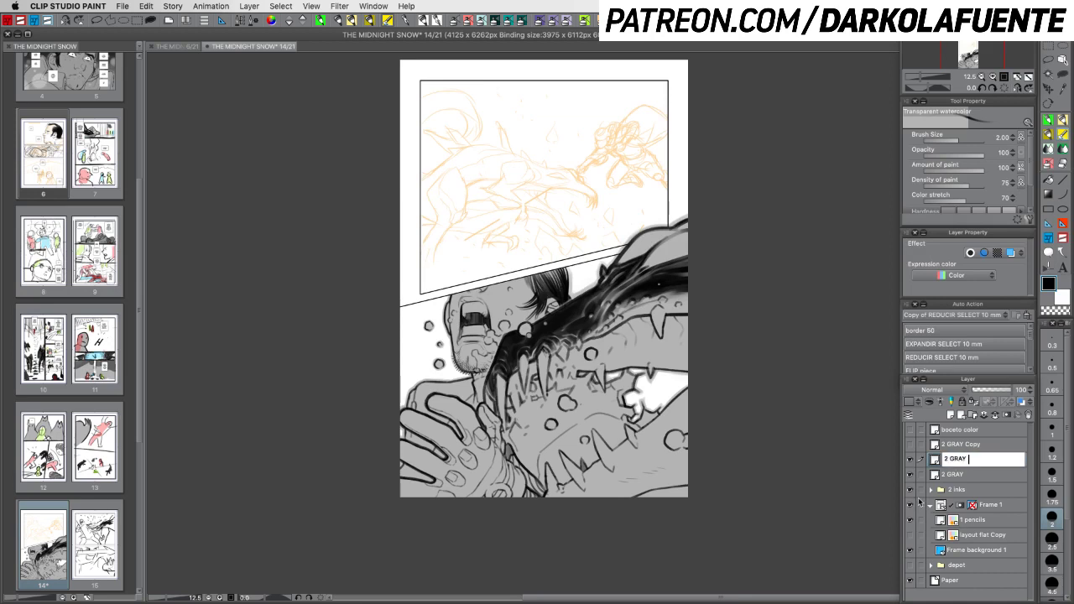
{"action": "type", "text": " extra"}
{"action": "key", "text": "Return"}
Try shading the creature with the 2 GRAY extra layer at 20% opacity, undo the strokes and restore the layer to full opacity
{"action": "left_click", "coordinate": [983, 390]}
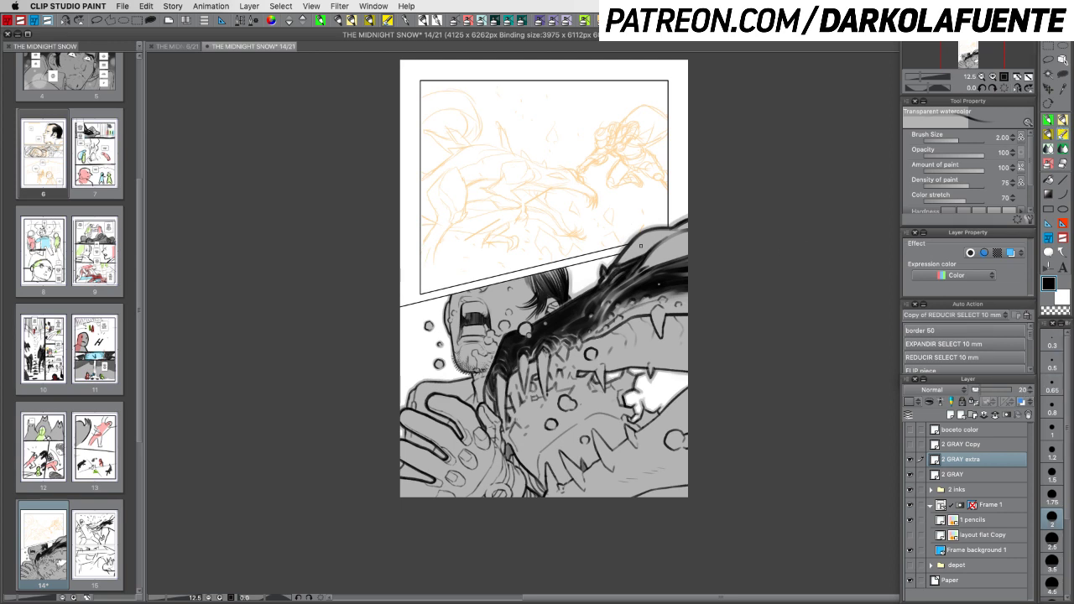
{"action": "left_click", "coordinate": [1062, 298]}
{"action": "key", "text": "super+z"}
{"action": "key", "text": "x"}
{"action": "mouse_move", "coordinate": [618, 290]}
{"action": "left_mouse_down"}
{"action": "mouse_move", "coordinate": [607, 305]}
{"action": "mouse_move", "coordinate": [658, 293]}
{"action": "mouse_move", "coordinate": [596, 330]}
{"action": "left_mouse_up"}
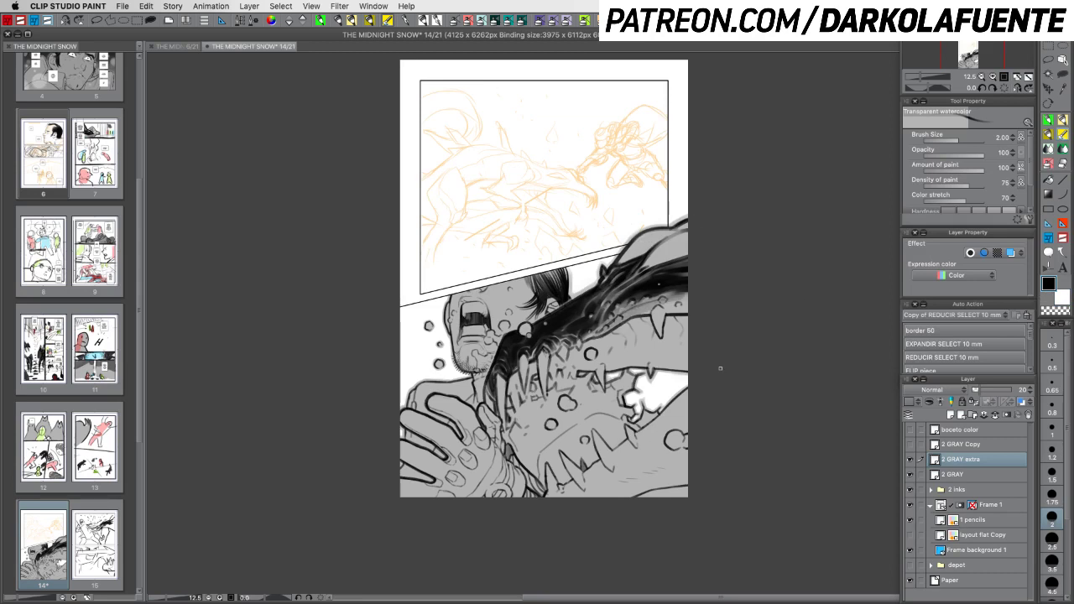
{"action": "left_click_drag", "start_coordinate": [720, 367], "coordinate": [703, 554]}
{"action": "left_click_drag", "start_coordinate": [997, 393], "coordinate": [1059, 396]}
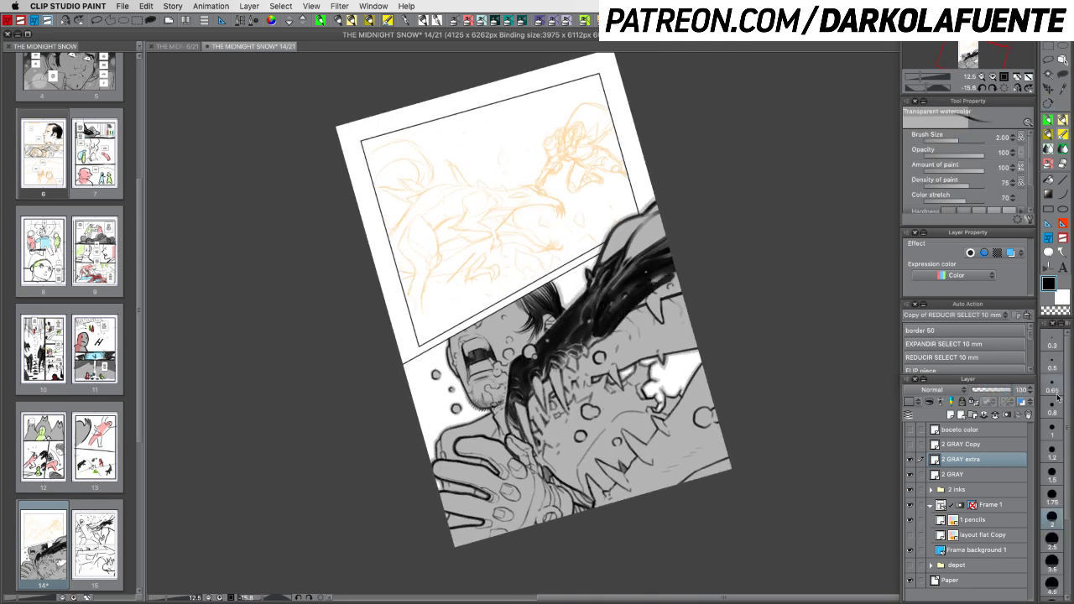
{"action": "key", "text": "super+z"}
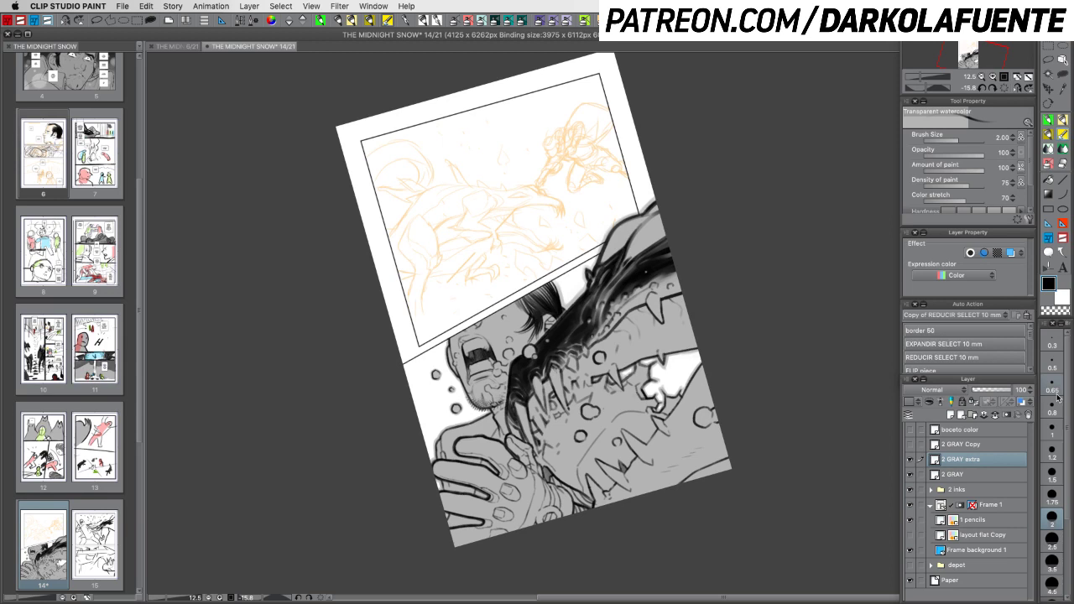
Set the Transparent watercolor brush to size 4.5 and shade the creature's upper lip, back and front fangs on 2 GRAY extra
{"action": "left_click", "coordinate": [1053, 578]}
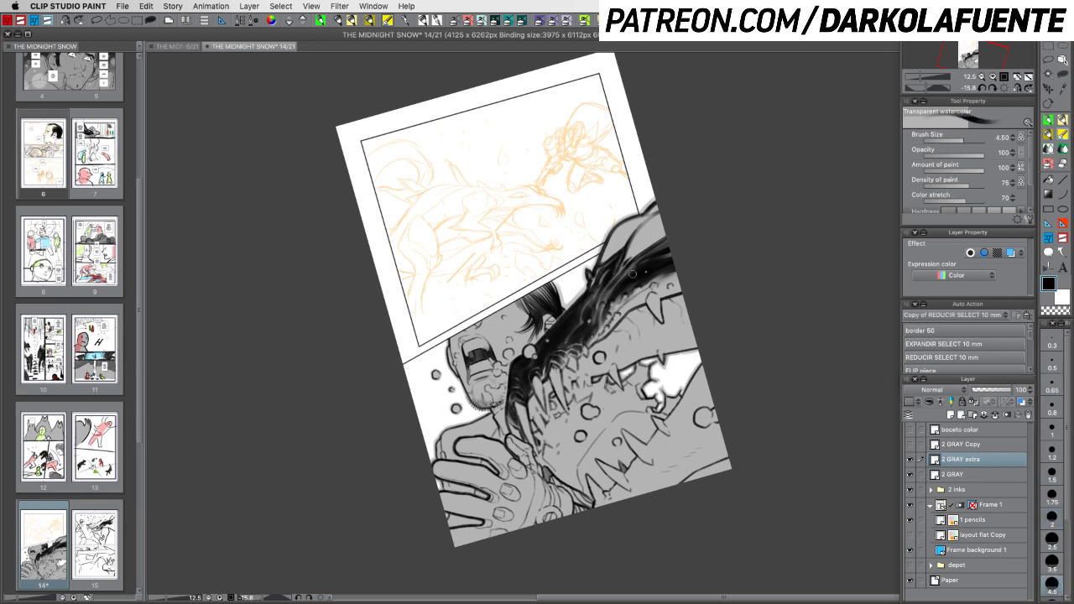
{"action": "mouse_move", "coordinate": [632, 287]}
{"action": "left_mouse_down"}
{"action": "mouse_move", "coordinate": [606, 342]}
{"action": "mouse_move", "coordinate": [652, 303]}
{"action": "mouse_move", "coordinate": [654, 275]}
{"action": "mouse_move", "coordinate": [662, 297]}
{"action": "mouse_move", "coordinate": [652, 294]}
{"action": "mouse_move", "coordinate": [666, 302]}
{"action": "mouse_move", "coordinate": [669, 277]}
{"action": "mouse_move", "coordinate": [657, 282]}
{"action": "mouse_move", "coordinate": [662, 292]}
{"action": "mouse_move", "coordinate": [708, 271]}
{"action": "left_mouse_up"}
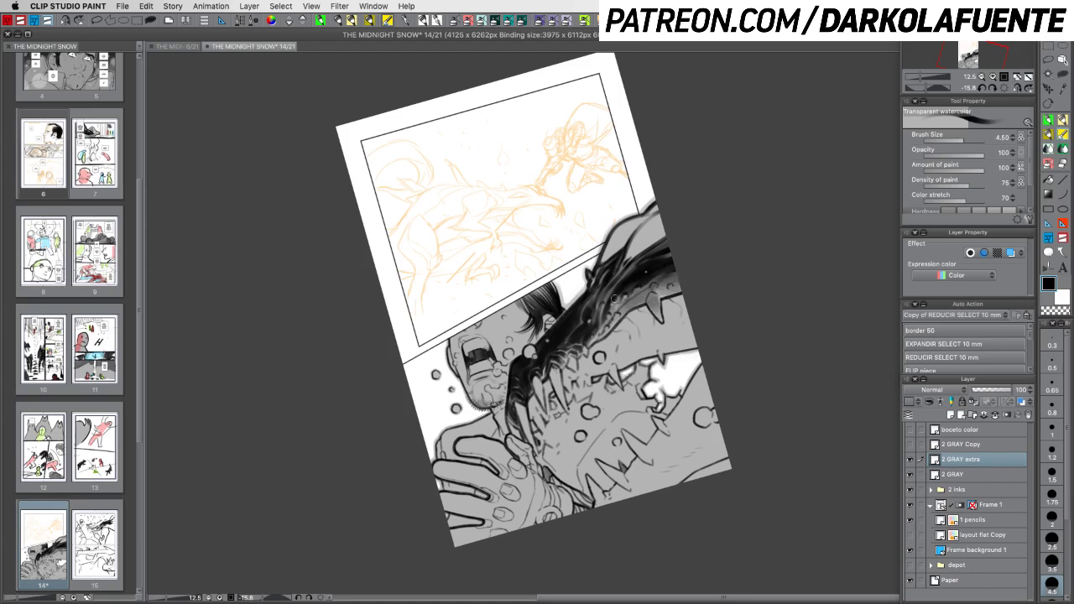
{"action": "left_click_drag", "start_coordinate": [633, 264], "coordinate": [618, 282]}
{"action": "left_click_drag", "start_coordinate": [642, 219], "coordinate": [611, 254]}
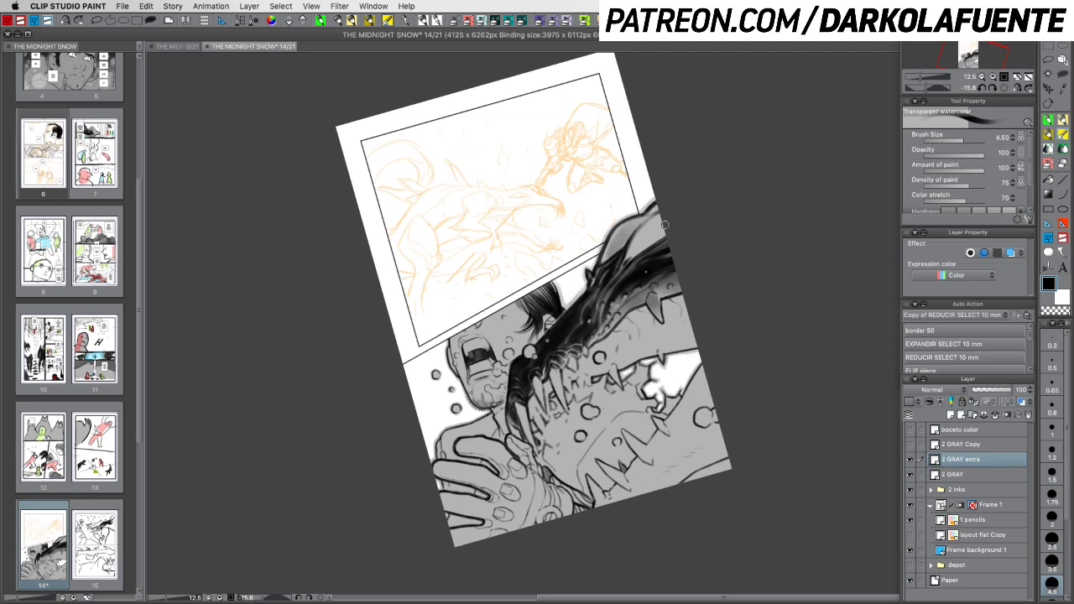
{"action": "mouse_move", "coordinate": [664, 225]}
{"action": "left_mouse_down"}
{"action": "mouse_move", "coordinate": [630, 259]}
{"action": "mouse_move", "coordinate": [696, 199]}
{"action": "left_mouse_up"}
{"action": "left_click_drag", "start_coordinate": [629, 262], "coordinate": [712, 210]}
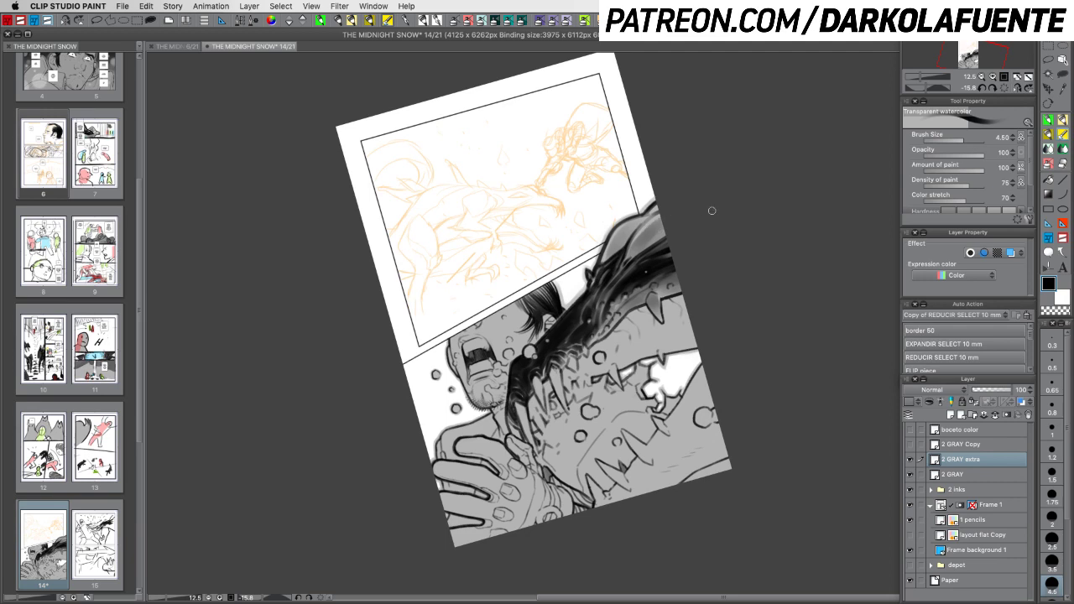
{"action": "left_click_drag", "start_coordinate": [633, 261], "coordinate": [693, 215]}
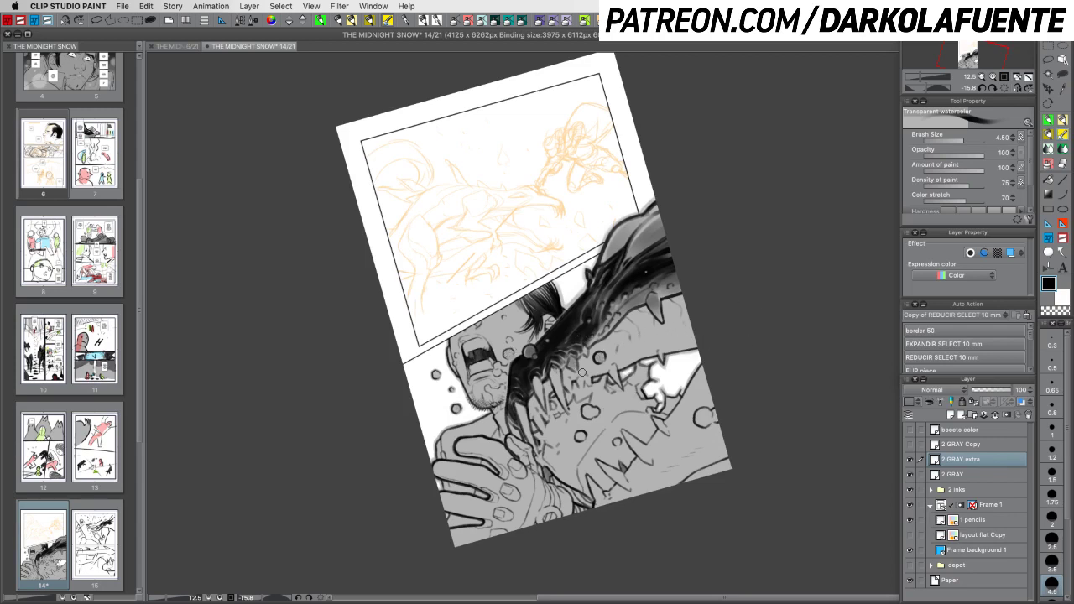
{"action": "mouse_move", "coordinate": [554, 363]}
{"action": "left_mouse_down"}
{"action": "mouse_move", "coordinate": [560, 388]}
{"action": "mouse_move", "coordinate": [528, 436]}
{"action": "left_mouse_up"}
{"action": "mouse_move", "coordinate": [518, 396]}
{"action": "left_mouse_down"}
{"action": "mouse_move", "coordinate": [527, 435]}
{"action": "mouse_move", "coordinate": [511, 427]}
{"action": "mouse_move", "coordinate": [517, 440]}
{"action": "left_mouse_up"}
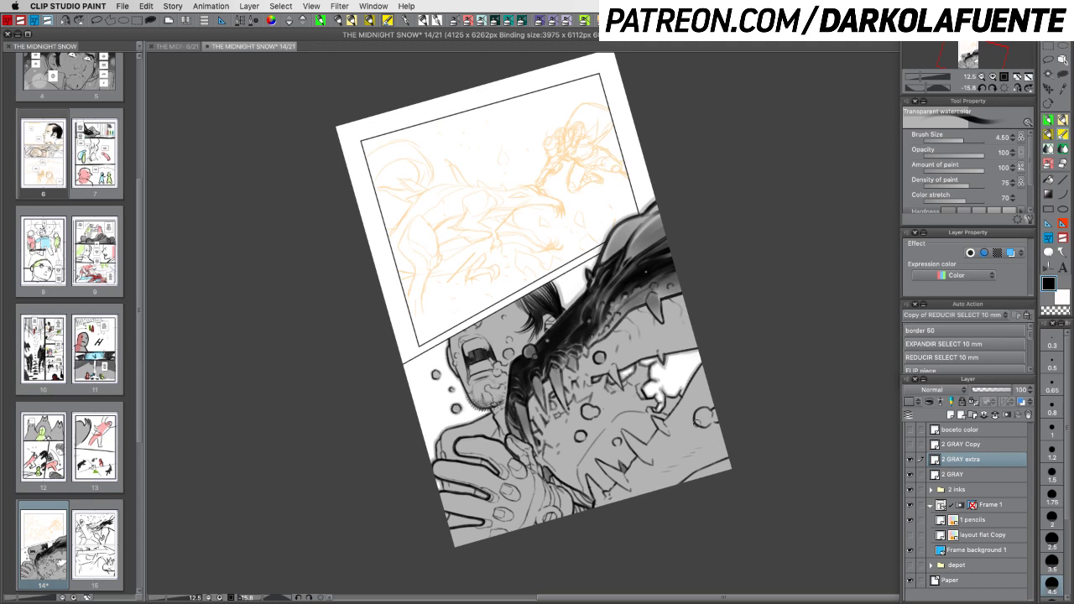
Paint a darker gray band along the creature's lower jaw and shade the lower teeth
{"action": "mouse_move", "coordinate": [713, 363]}
{"action": "left_mouse_down"}
{"action": "mouse_move", "coordinate": [664, 421]}
{"action": "mouse_move", "coordinate": [676, 431]}
{"action": "mouse_move", "coordinate": [660, 423]}
{"action": "mouse_move", "coordinate": [678, 427]}
{"action": "mouse_move", "coordinate": [723, 372]}
{"action": "mouse_move", "coordinate": [671, 436]}
{"action": "mouse_move", "coordinate": [698, 391]}
{"action": "left_mouse_up"}
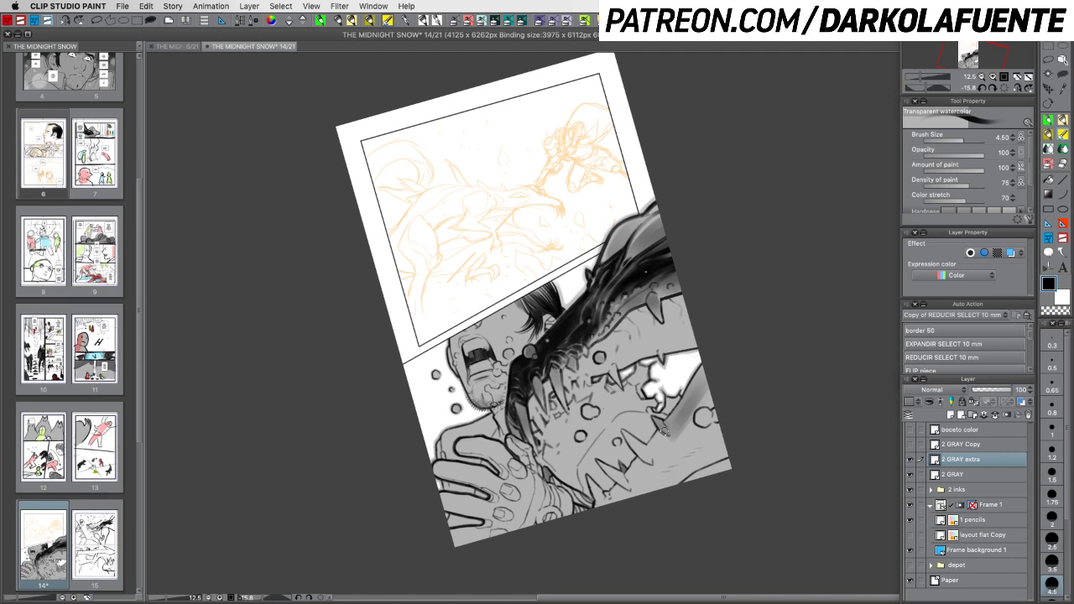
{"action": "mouse_move", "coordinate": [699, 394]}
{"action": "left_mouse_down"}
{"action": "mouse_move", "coordinate": [644, 477]}
{"action": "mouse_move", "coordinate": [650, 449]}
{"action": "mouse_move", "coordinate": [600, 485]}
{"action": "mouse_move", "coordinate": [570, 481]}
{"action": "left_mouse_up"}
{"action": "key", "text": "shift+space"}
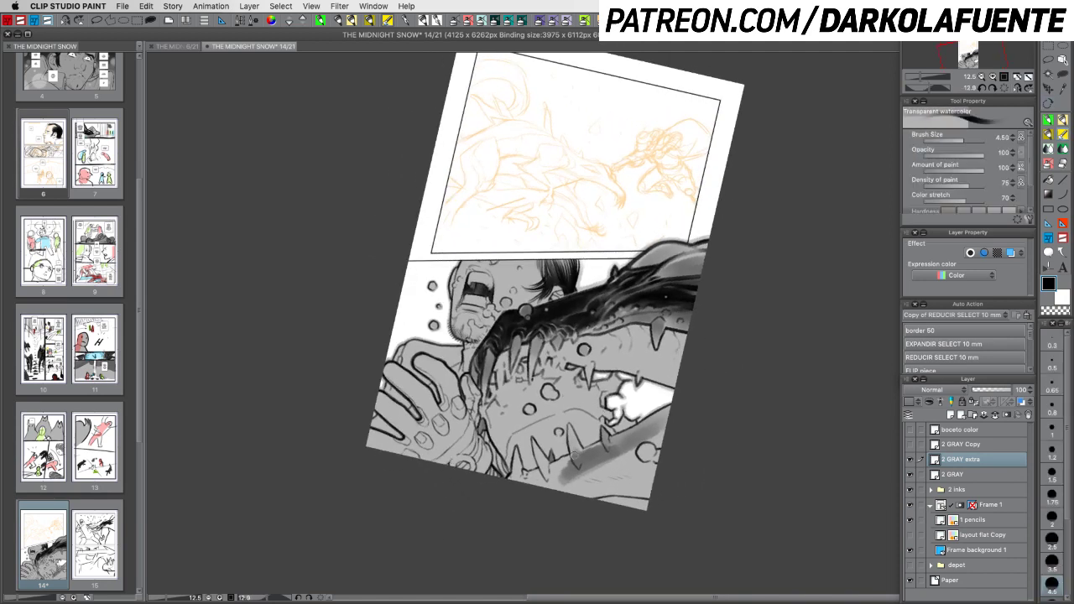
{"action": "mouse_move", "coordinate": [571, 429]}
{"action": "left_mouse_down"}
{"action": "mouse_move", "coordinate": [572, 454]}
{"action": "mouse_move", "coordinate": [600, 471]}
{"action": "left_mouse_up"}
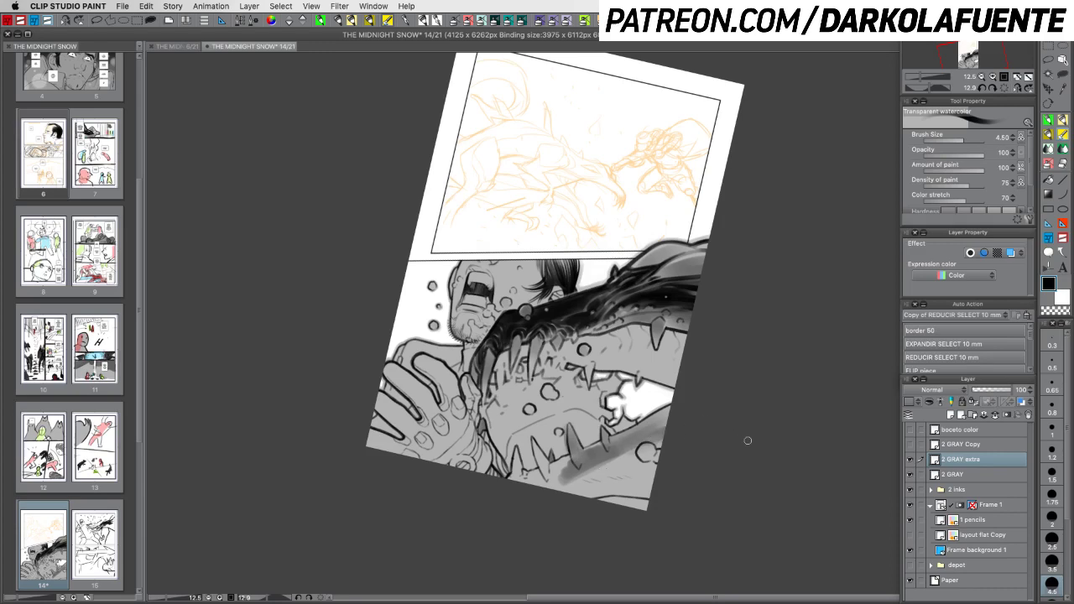
Extend the lower jaw's gray shading towards the page edge, alternating between black and transparent color
{"action": "left_click_drag", "start_coordinate": [747, 441], "coordinate": [791, 360]}
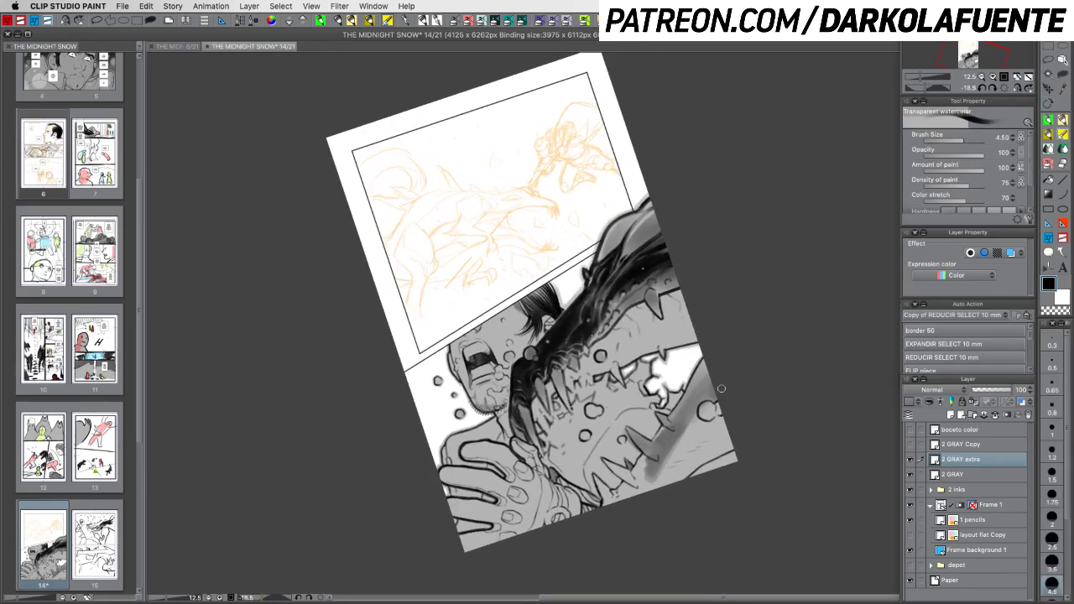
{"action": "mouse_move", "coordinate": [692, 407]}
{"action": "left_mouse_down"}
{"action": "mouse_move", "coordinate": [632, 493]}
{"action": "mouse_move", "coordinate": [639, 478]}
{"action": "mouse_move", "coordinate": [742, 421]}
{"action": "mouse_move", "coordinate": [670, 484]}
{"action": "mouse_move", "coordinate": [753, 440]}
{"action": "mouse_move", "coordinate": [692, 480]}
{"action": "mouse_move", "coordinate": [739, 447]}
{"action": "mouse_move", "coordinate": [675, 470]}
{"action": "mouse_move", "coordinate": [710, 447]}
{"action": "mouse_move", "coordinate": [658, 481]}
{"action": "left_mouse_up"}
{"action": "key", "text": "c"}
{"action": "key", "text": "c"}
{"action": "left_click_drag", "start_coordinate": [718, 425], "coordinate": [646, 483]}
Switch to the soft airbrush with transparent color and soften the lower edge of the creature's lower jaw shading
{"action": "left_click", "coordinate": [1048, 165]}
{"action": "mouse_move", "coordinate": [666, 473]}
{"action": "left_mouse_down"}
{"action": "mouse_move", "coordinate": [727, 426]}
{"action": "mouse_move", "coordinate": [735, 431]}
{"action": "mouse_move", "coordinate": [670, 453]}
{"action": "mouse_move", "coordinate": [715, 423]}
{"action": "mouse_move", "coordinate": [692, 531]}
{"action": "mouse_move", "coordinate": [758, 472]}
{"action": "mouse_move", "coordinate": [734, 409]}
{"action": "mouse_move", "coordinate": [694, 409]}
{"action": "mouse_move", "coordinate": [643, 445]}
{"action": "left_mouse_up"}
{"action": "key", "text": "super+z"}
{"action": "key", "text": "c"}
{"action": "key", "text": "super+z"}
{"action": "left_click_drag", "start_coordinate": [643, 445], "coordinate": [719, 385]}
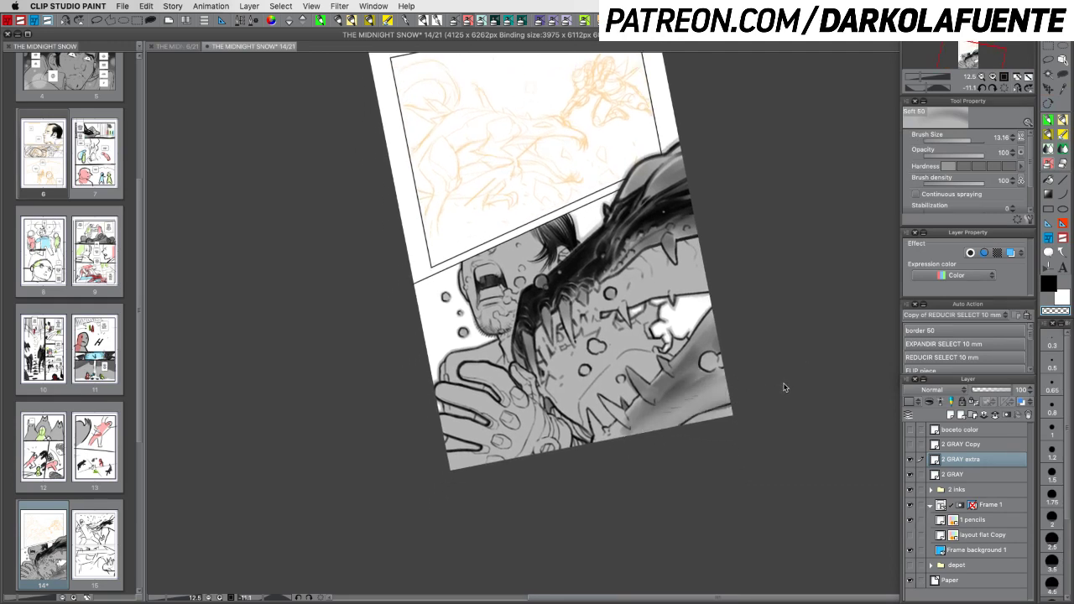
{"action": "left_click_drag", "start_coordinate": [668, 412], "coordinate": [702, 378]}
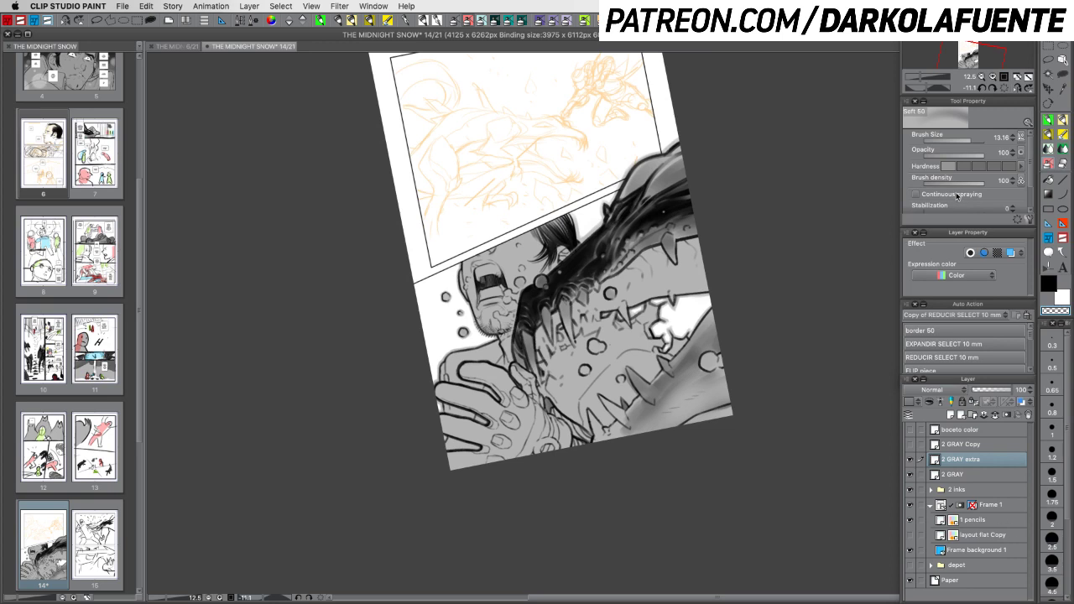
Fade the lower jaw's shading again with the soft airbrush at size 12.09 and opacity 50, and reduce the layer's opacity to 79
{"action": "left_click_drag", "start_coordinate": [963, 142], "coordinate": [969, 142]}
{"action": "left_click", "coordinate": [952, 155]}
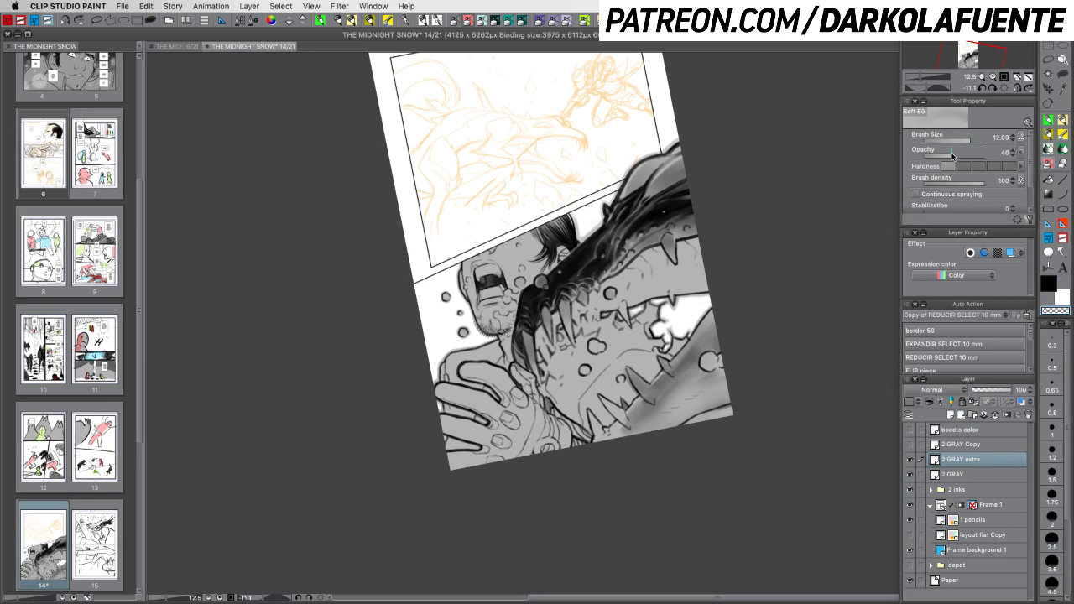
{"action": "left_click", "coordinate": [1013, 156]}
{"action": "key", "text": "ctrl+z"}
{"action": "key", "text": "super+z"}
{"action": "mouse_move", "coordinate": [738, 379]}
{"action": "left_mouse_down"}
{"action": "mouse_move", "coordinate": [641, 434]}
{"action": "mouse_move", "coordinate": [692, 387]}
{"action": "mouse_move", "coordinate": [662, 418]}
{"action": "left_mouse_up"}
{"action": "mouse_move", "coordinate": [720, 382]}
{"action": "left_mouse_down"}
{"action": "mouse_move", "coordinate": [661, 420]}
{"action": "mouse_move", "coordinate": [680, 420]}
{"action": "left_mouse_up"}
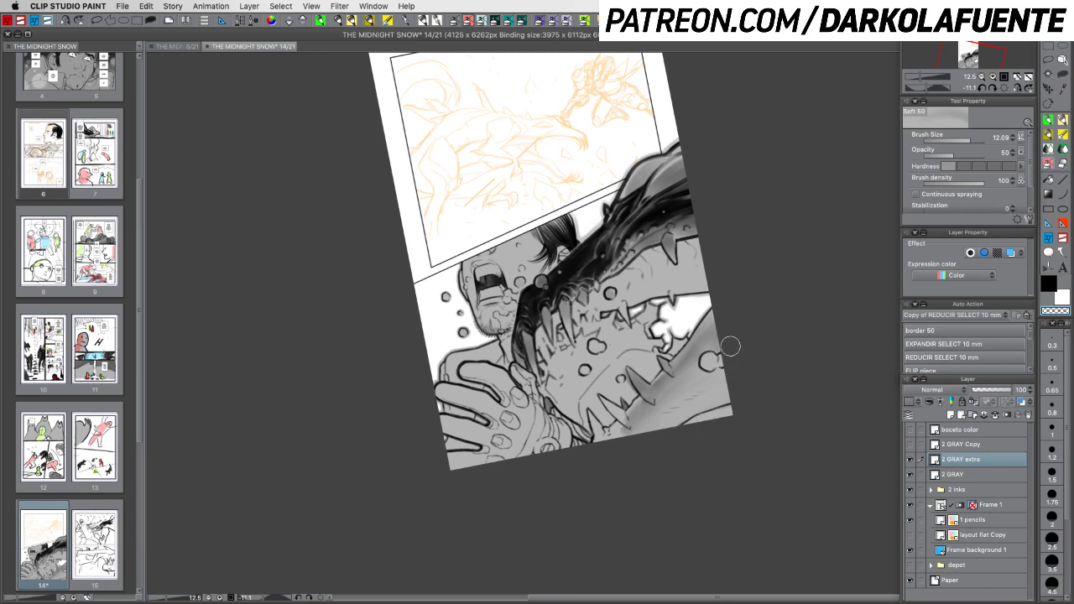
{"action": "left_click", "coordinate": [1001, 390]}
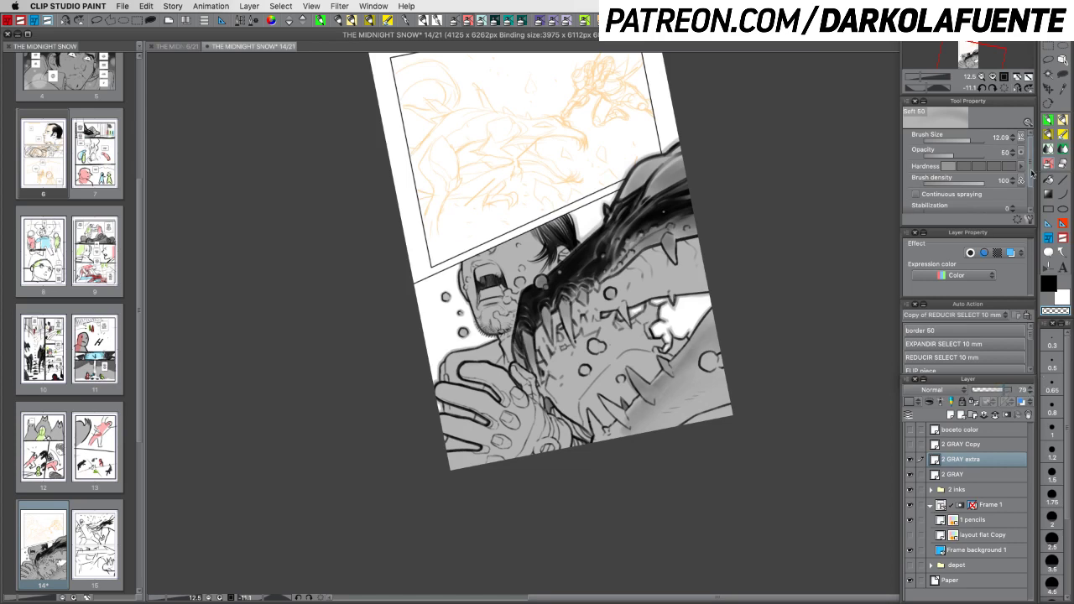
Return to the Transparent watercolor brush and refine the shading along the creature's lower jaw and at its lower teeth
{"action": "left_click", "coordinate": [1062, 132]}
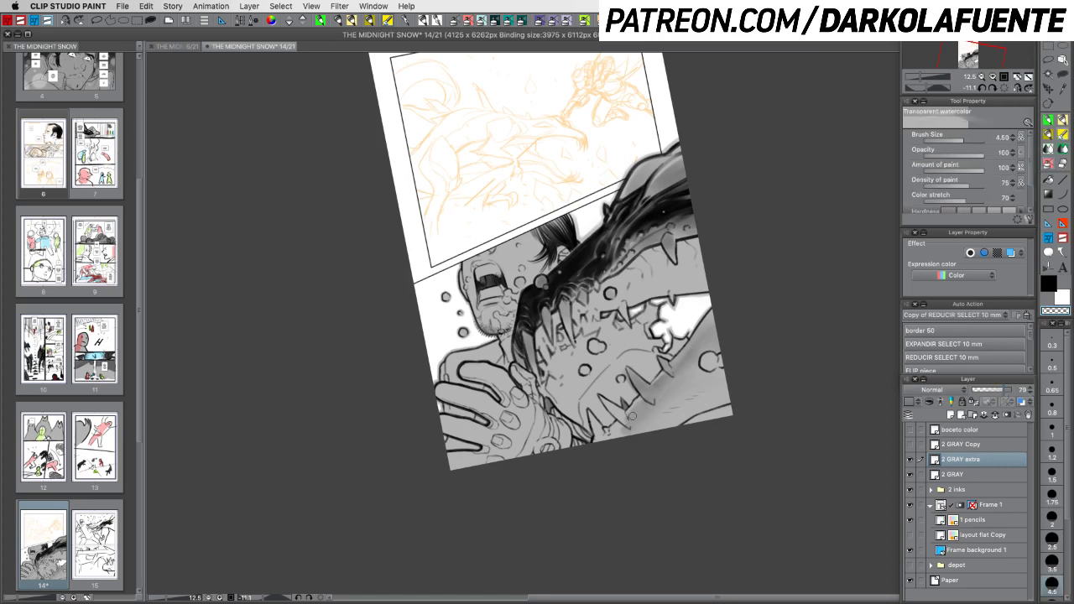
{"action": "key", "text": "c"}
{"action": "left_click_drag", "start_coordinate": [692, 408], "coordinate": [565, 411]}
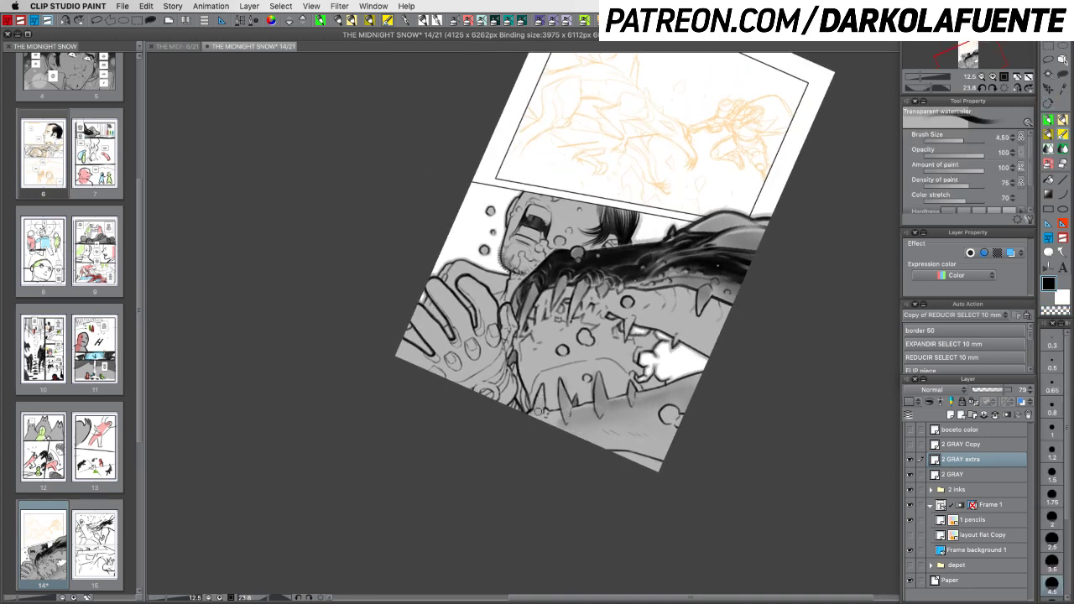
{"action": "left_click_drag", "start_coordinate": [639, 344], "coordinate": [730, 329]}
{"action": "mouse_move", "coordinate": [597, 430]}
{"action": "left_mouse_down"}
{"action": "mouse_move", "coordinate": [614, 429]}
{"action": "mouse_move", "coordinate": [595, 444]}
{"action": "mouse_move", "coordinate": [629, 434]}
{"action": "left_mouse_up"}
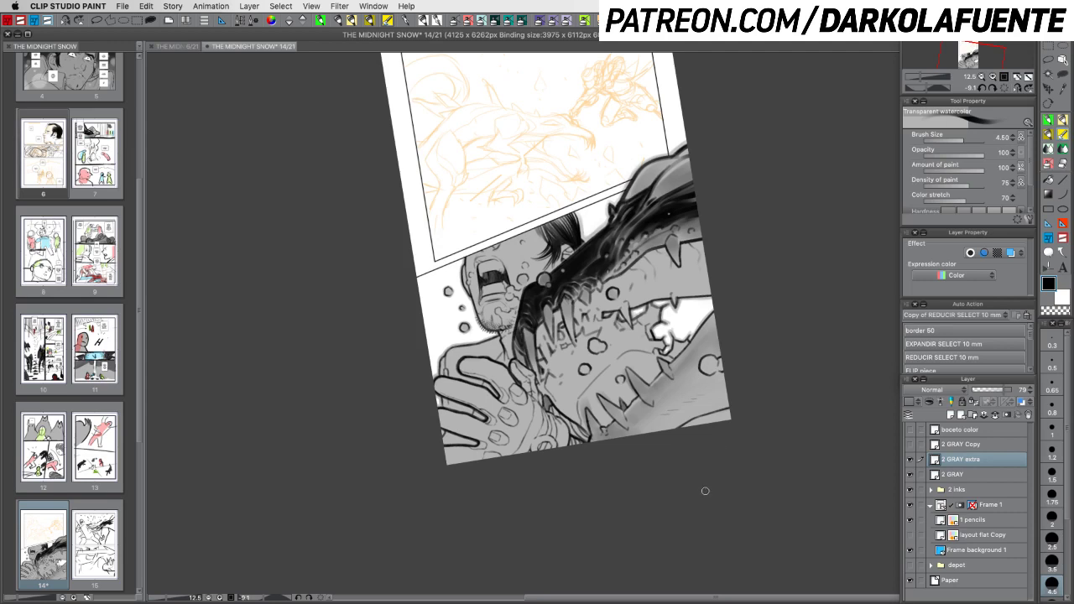
Set the brush size to 2.5 and shade the droplets floating between the creature's jaws
{"action": "key", "text": "shift+space"}
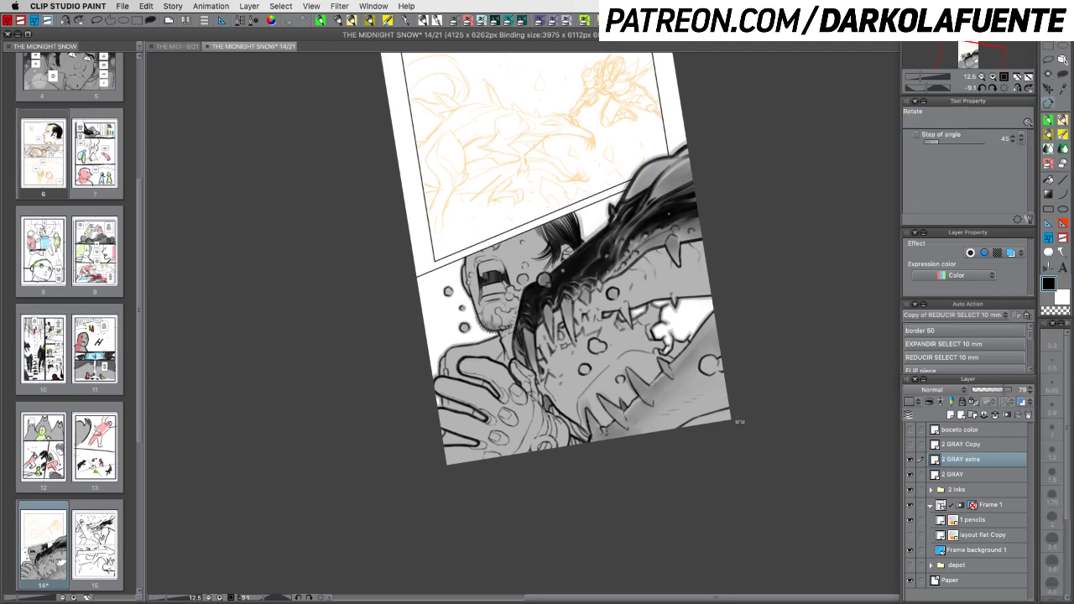
{"action": "left_click_drag", "start_coordinate": [738, 422], "coordinate": [695, 461]}
{"action": "left_click", "coordinate": [994, 76]}
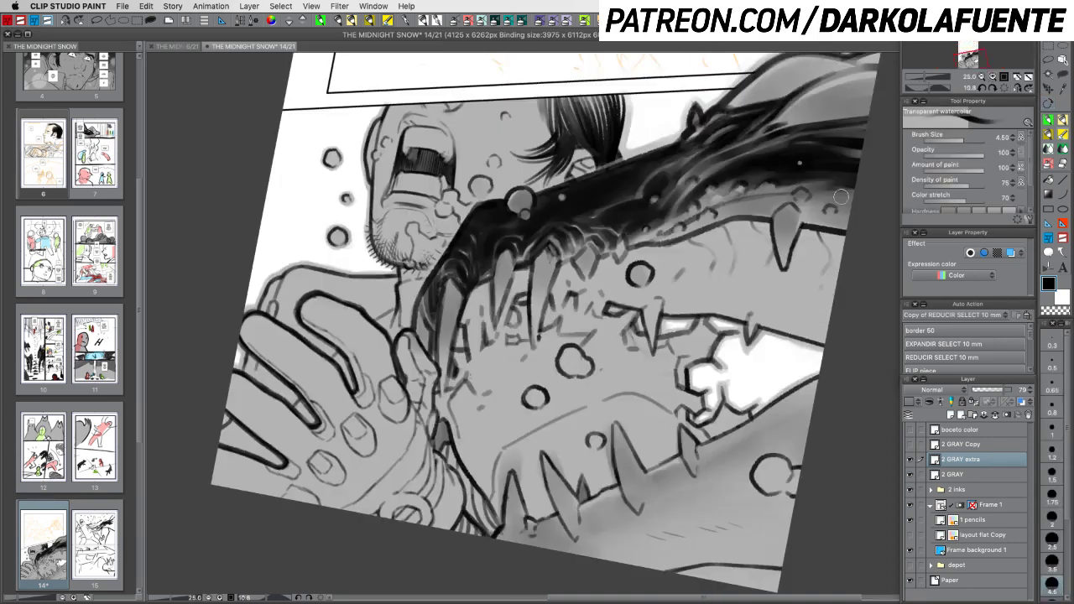
{"action": "key", "text": "space"}
{"action": "left_click_drag", "start_coordinate": [629, 417], "coordinate": [657, 314]}
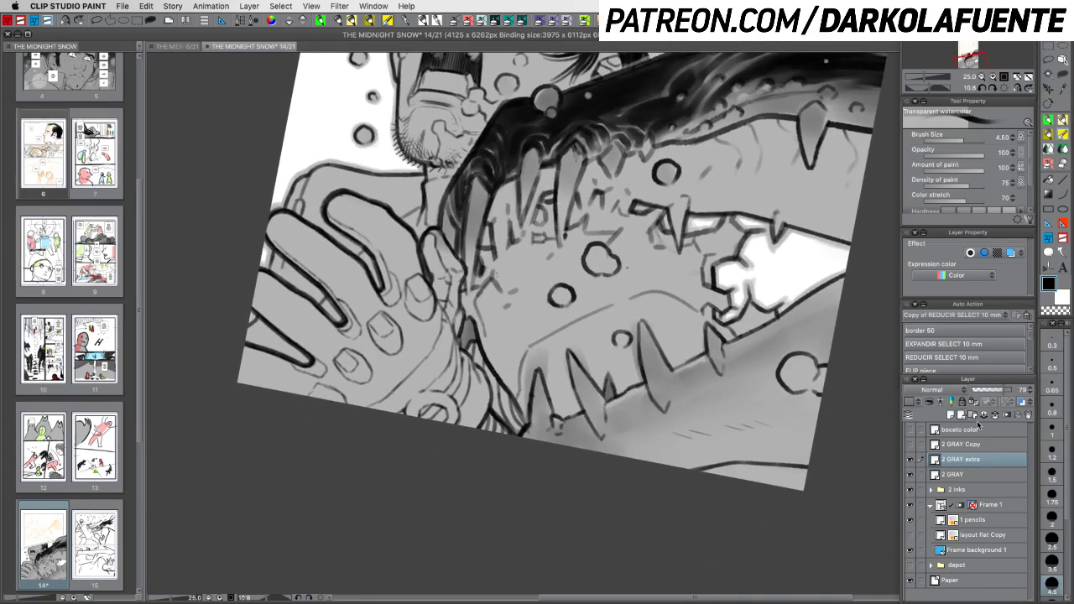
{"action": "left_click", "coordinate": [1052, 536]}
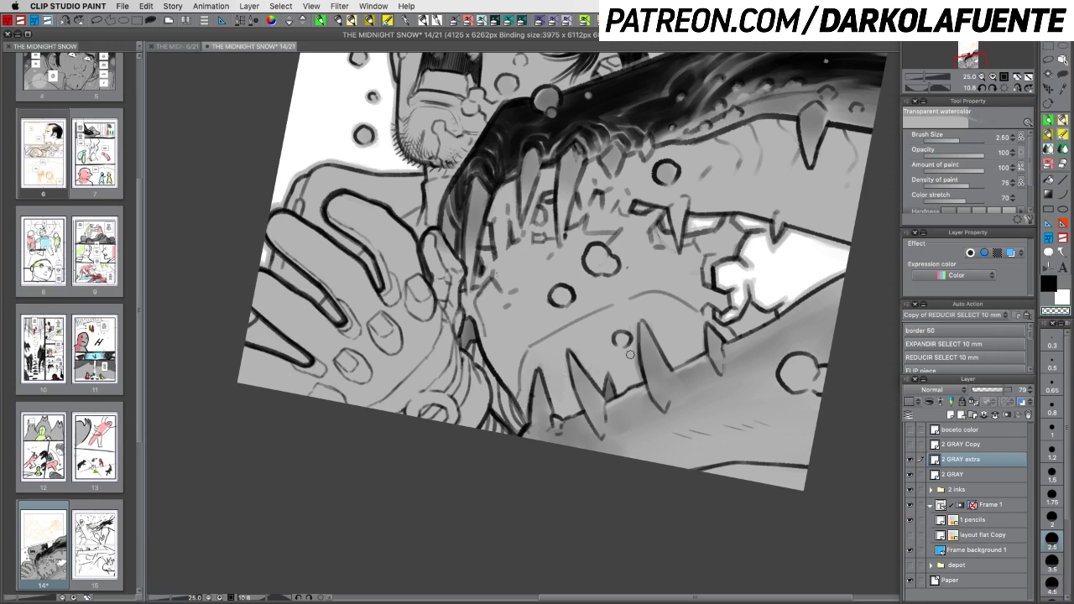
{"action": "key", "text": "c"}
{"action": "mouse_move", "coordinate": [597, 255]}
{"action": "left_mouse_down"}
{"action": "mouse_move", "coordinate": [553, 296]}
{"action": "mouse_move", "coordinate": [559, 290]}
{"action": "mouse_move", "coordinate": [579, 308]}
{"action": "left_mouse_up"}
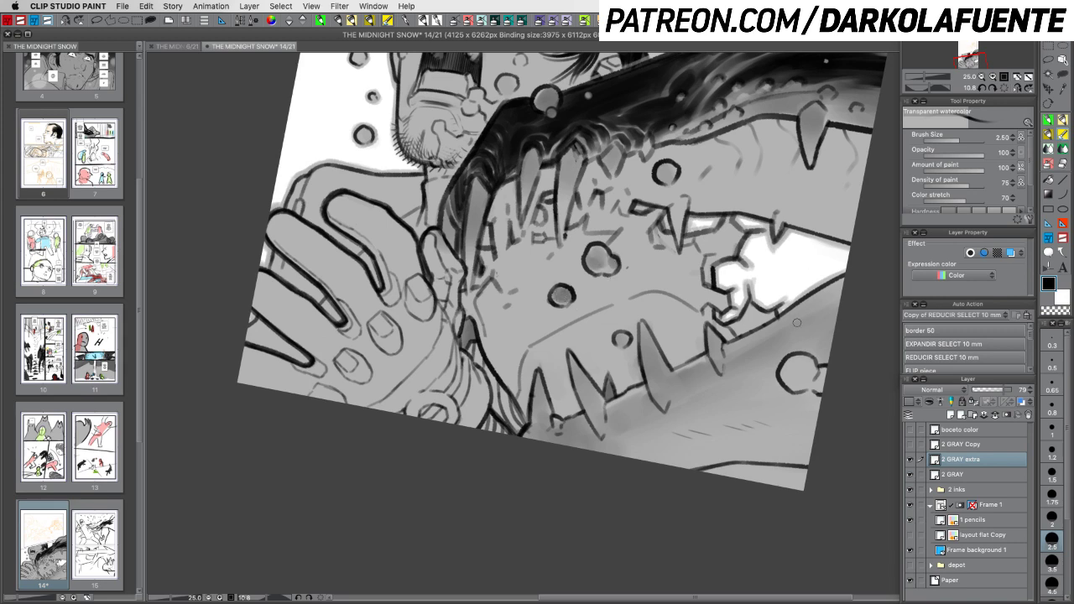
Touch up the shading on the creature's upper front fangs and gum edge, alternating between black and transparent color
{"action": "left_click_drag", "start_coordinate": [782, 173], "coordinate": [671, 366]}
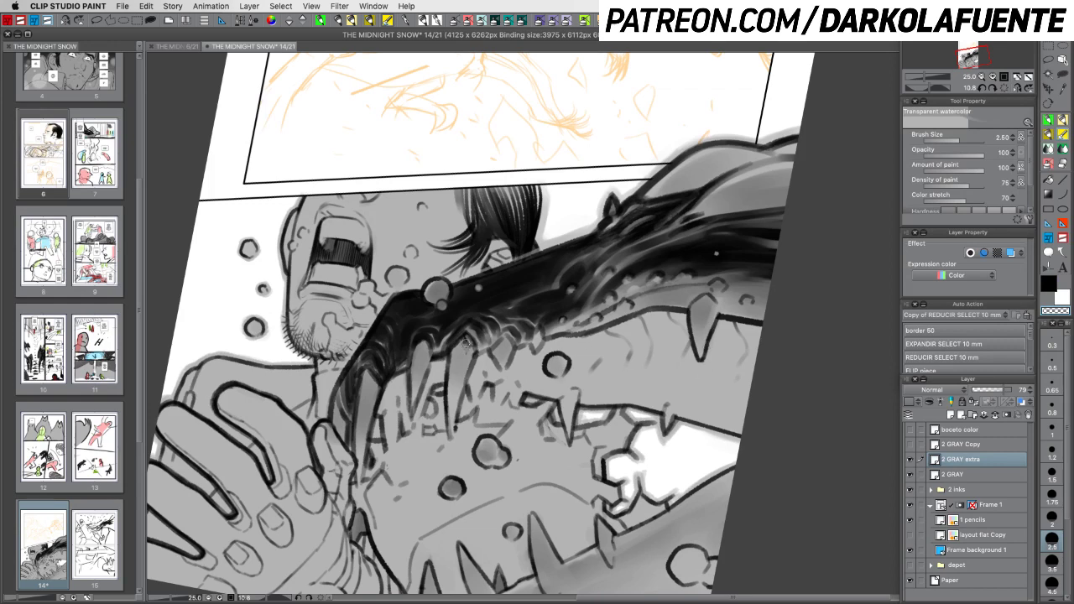
{"action": "key", "text": "x"}
{"action": "left_click_drag", "start_coordinate": [462, 351], "coordinate": [458, 399]}
{"action": "key", "text": "c"}
{"action": "key", "text": "c"}
{"action": "left_click_drag", "start_coordinate": [504, 342], "coordinate": [505, 346]}
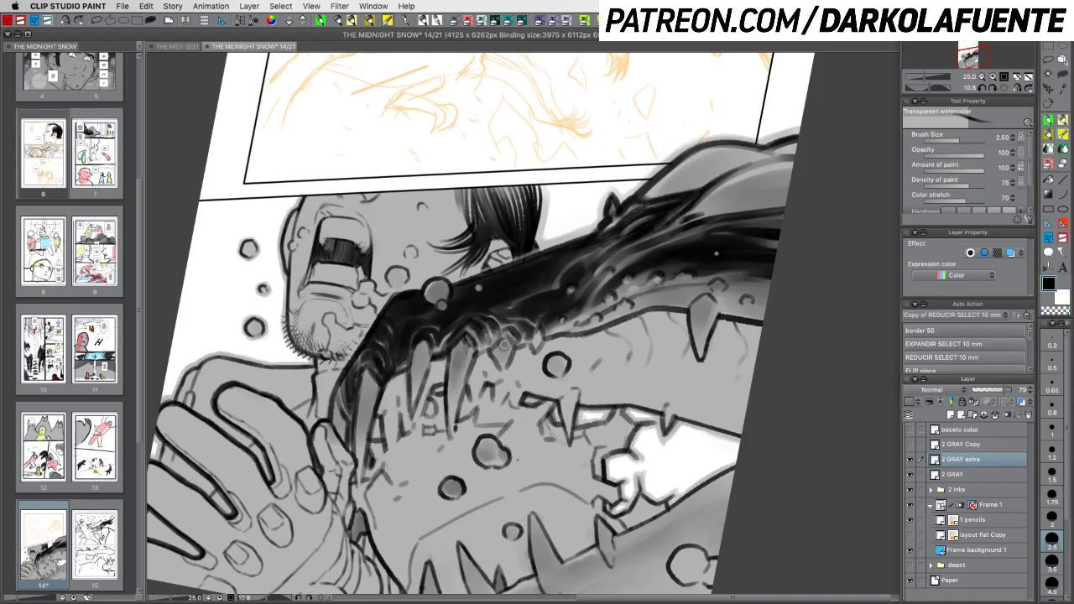
{"action": "mouse_move", "coordinate": [426, 347]}
{"action": "left_mouse_down"}
{"action": "mouse_move", "coordinate": [411, 396]}
{"action": "mouse_move", "coordinate": [426, 365]}
{"action": "mouse_move", "coordinate": [371, 368]}
{"action": "mouse_move", "coordinate": [362, 423]}
{"action": "left_mouse_up"}
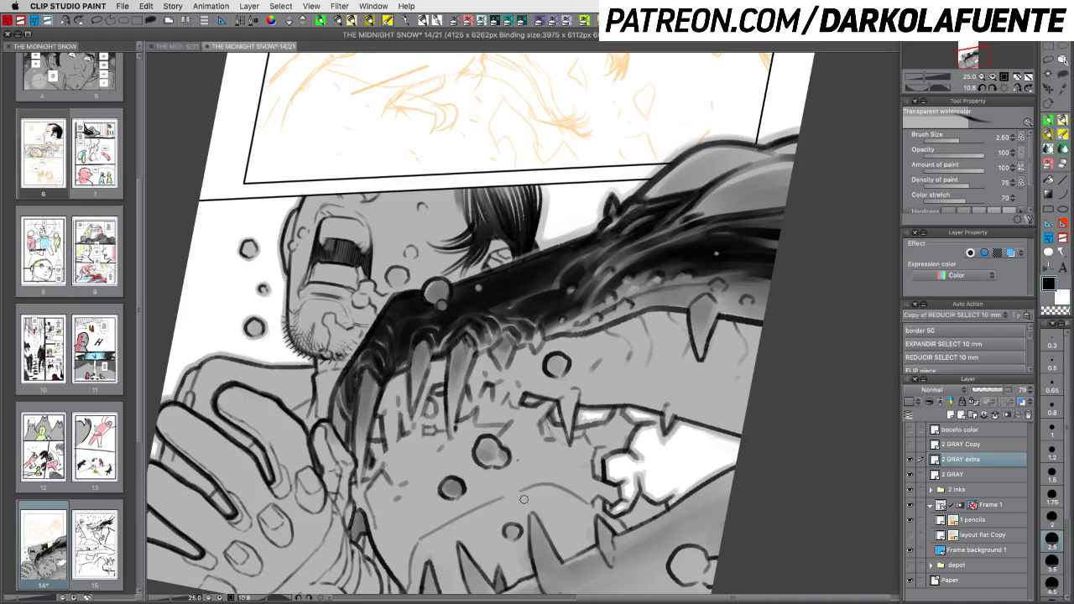
Try brush strokes on the ridge of the creature's snout on the 2 GRAY extra layer
{"action": "key", "text": "shift+space"}
{"action": "mouse_move", "coordinate": [629, 448]}
{"action": "left_mouse_down"}
{"action": "mouse_move", "coordinate": [721, 383]}
{"action": "mouse_move", "coordinate": [735, 400]}
{"action": "left_mouse_up"}
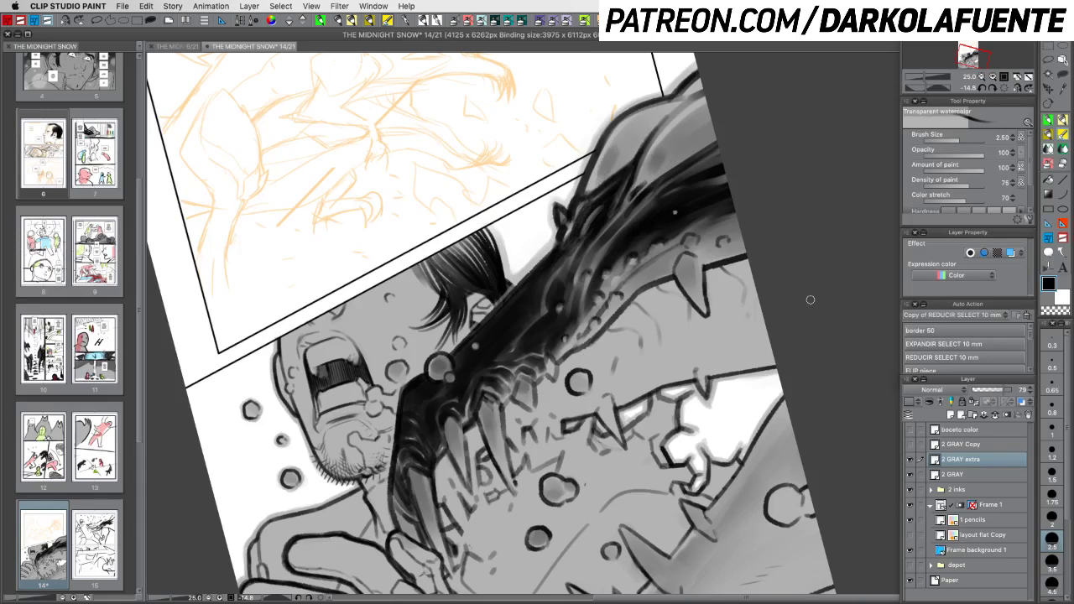
{"action": "left_click_drag", "start_coordinate": [658, 161], "coordinate": [683, 130]}
{"action": "key", "text": "super+z"}
{"action": "left_click_drag", "start_coordinate": [653, 163], "coordinate": [667, 144]}
Add a layer named "2 blanco" above 2 GRAY extra and set the Transparent watercolor brush to white at size 1
{"action": "left_click", "coordinate": [952, 416]}
{"action": "left_click", "coordinate": [1052, 513]}
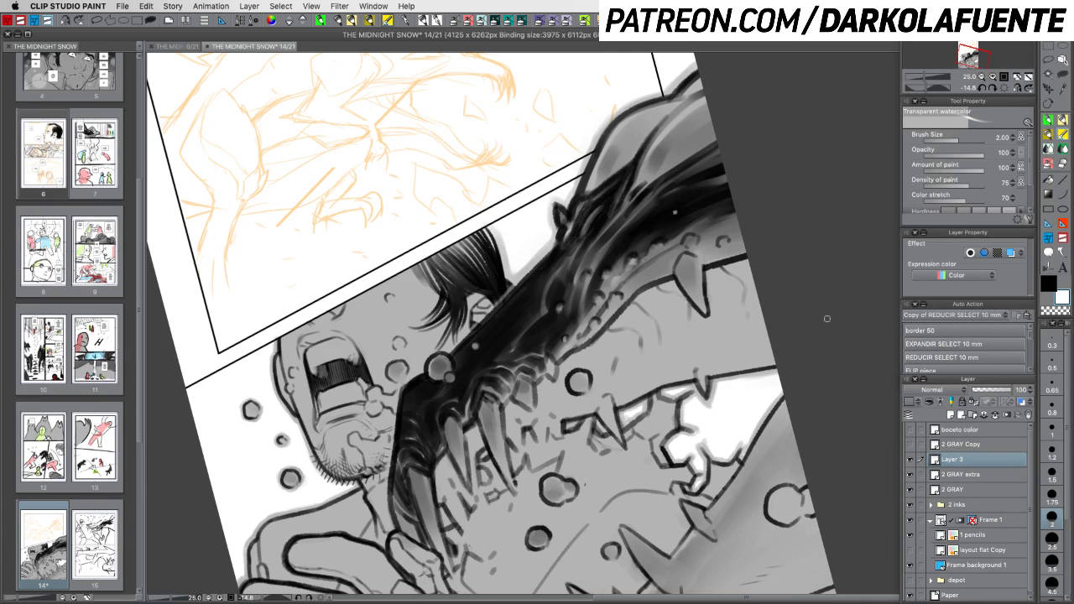
{"action": "key", "text": "bracketleft"}
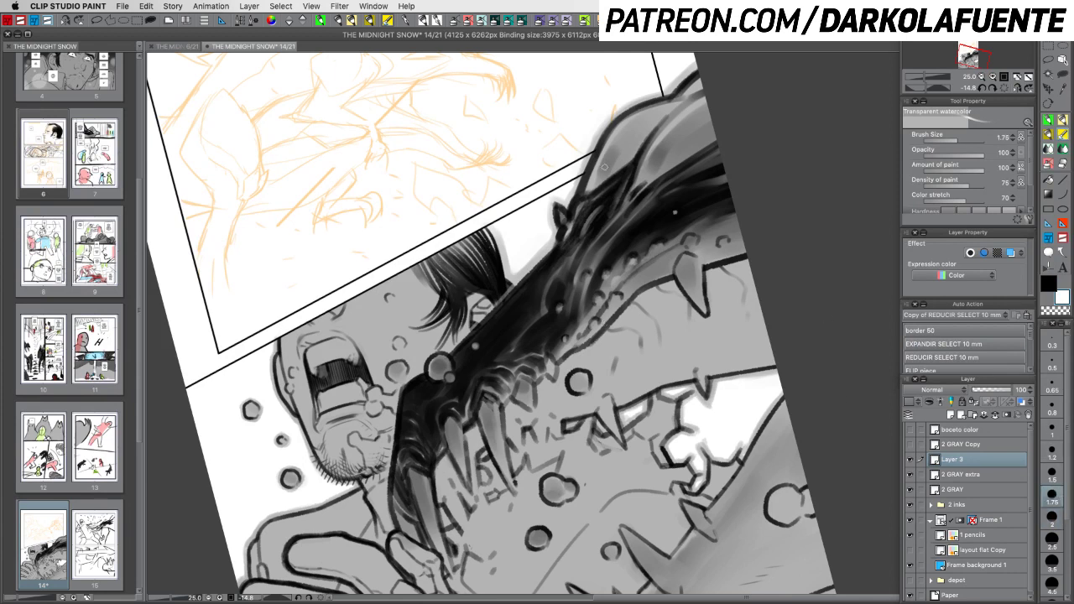
{"action": "left_click", "coordinate": [1052, 426]}
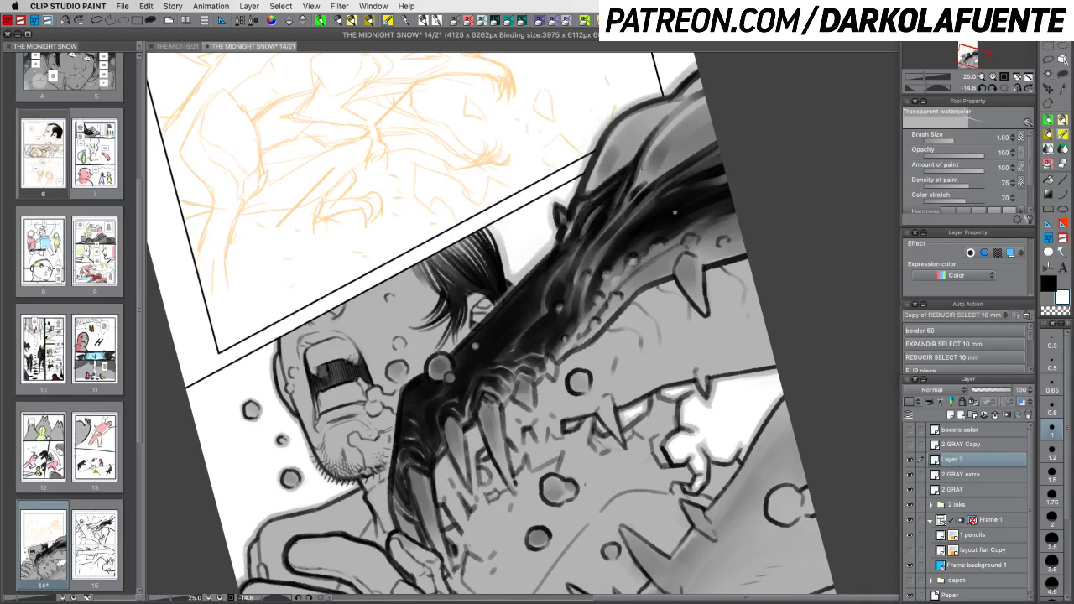
{"action": "double_click", "coordinate": [954, 459]}
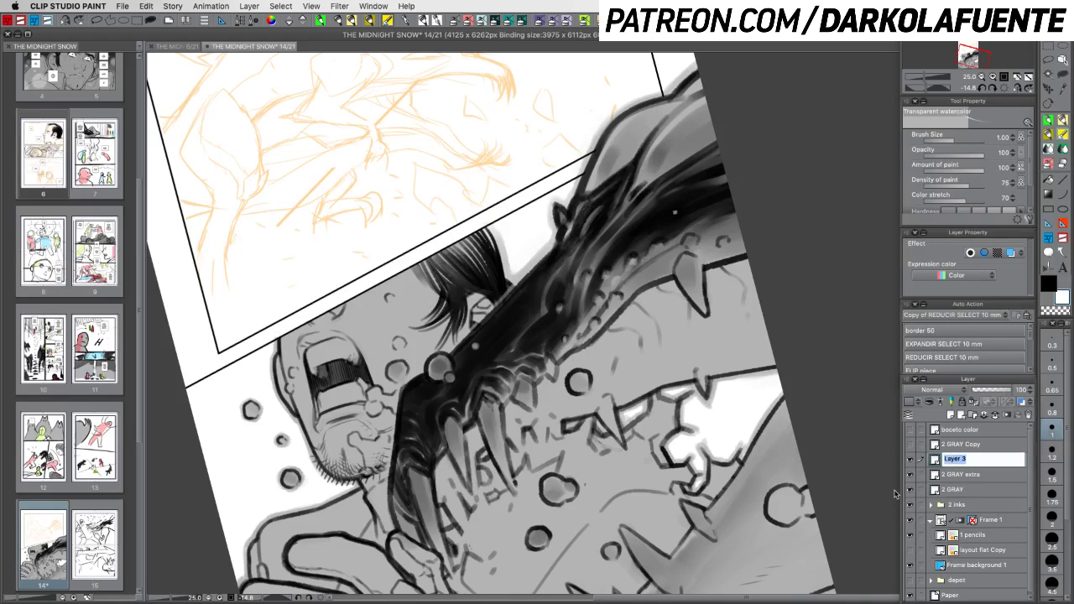
{"action": "type", "text": "b"}
{"action": "key", "text": "BackSpace"}
{"action": "type", "text": "2 blanco"}
{"action": "key", "text": "Return"}
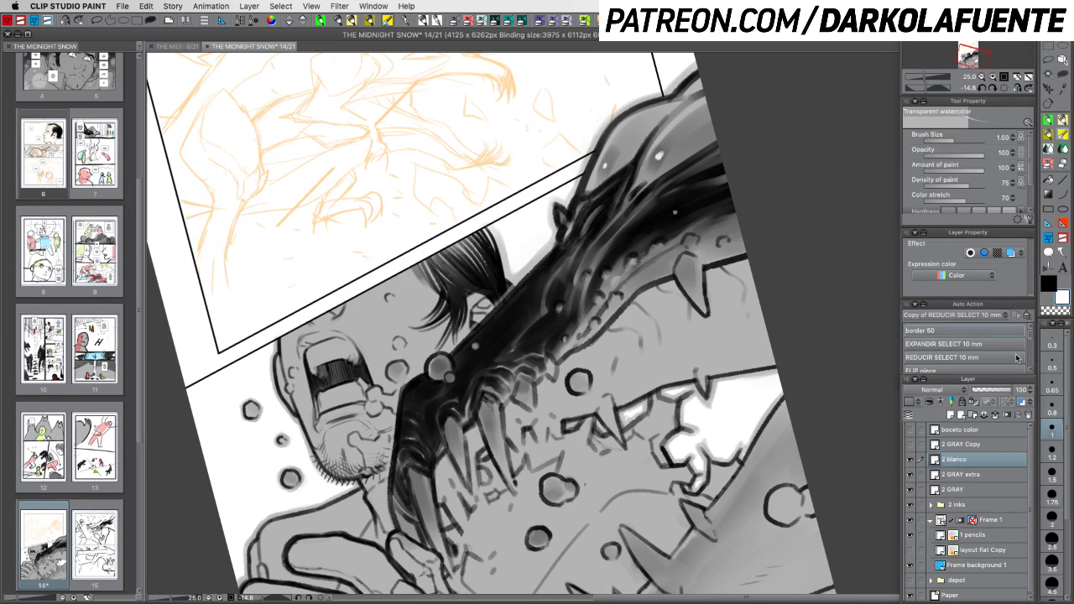
Set the brush size to 2.5 and paint white highlight spots on top of the creature's snout
{"action": "left_click", "coordinate": [1051, 538]}
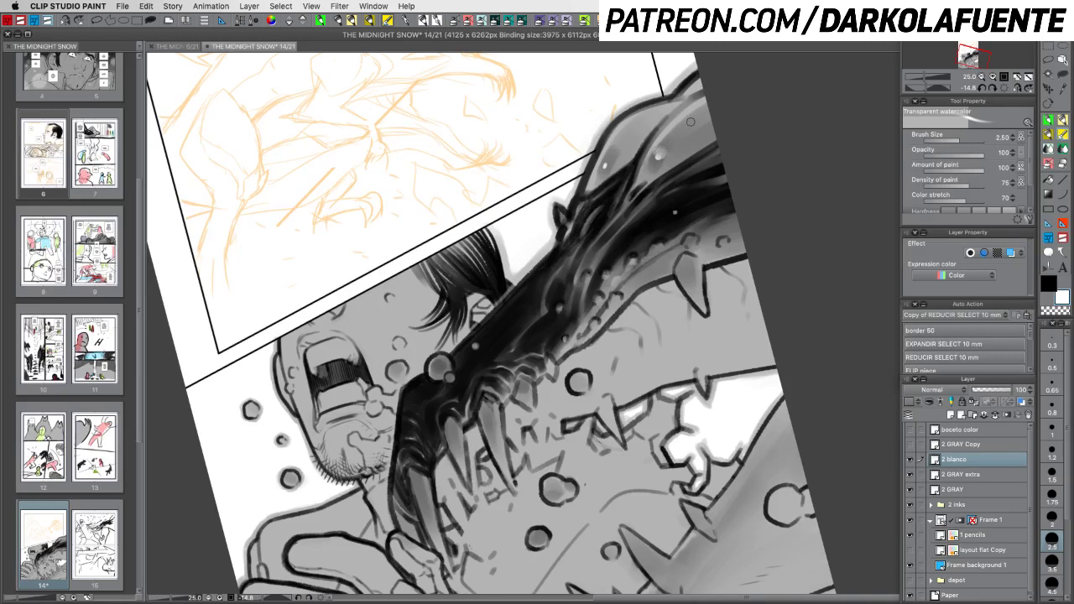
{"action": "key", "text": "super+z"}
{"action": "left_click", "coordinate": [658, 156]}
Touch up the creature's white highlights with the 1st TOOL DAVID brush at size 3.5 and save the page
{"action": "left_click", "coordinate": [1049, 122]}
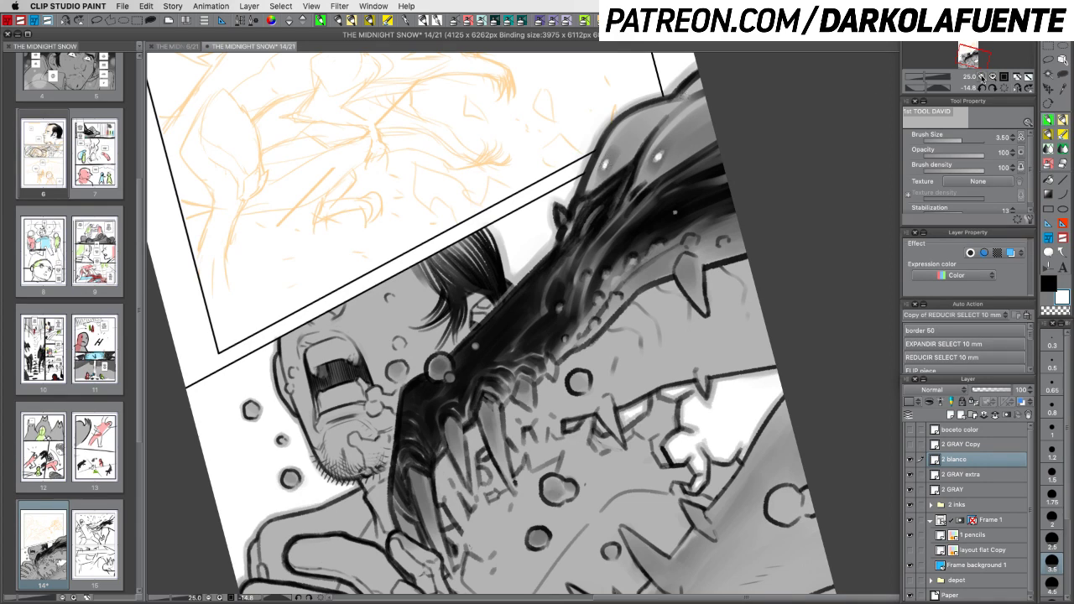
{"action": "left_click", "coordinate": [981, 76]}
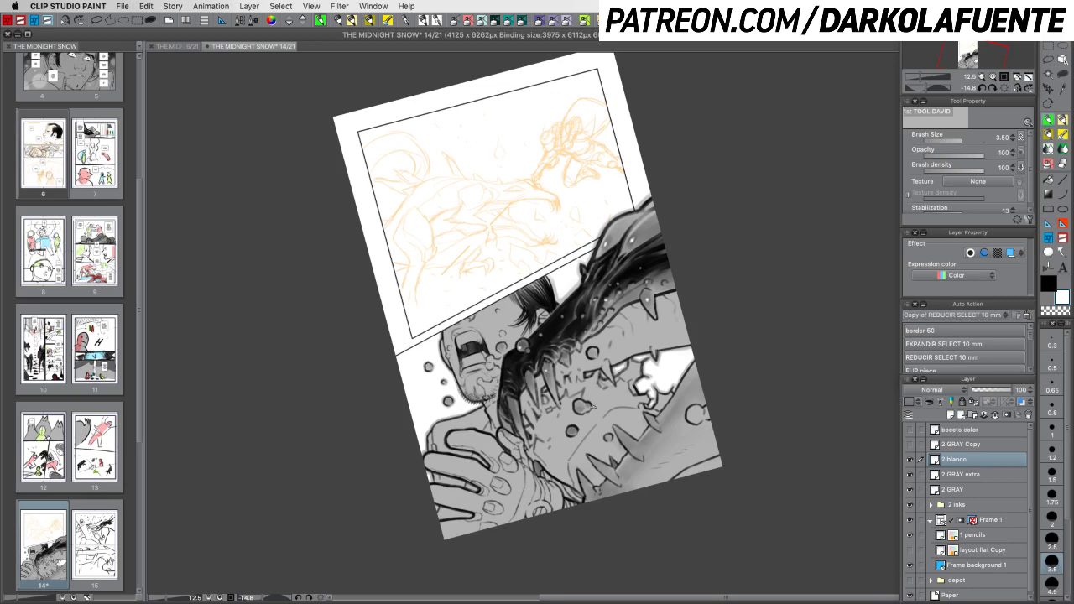
{"action": "key", "text": "super+z"}
{"action": "left_click_drag", "start_coordinate": [777, 474], "coordinate": [744, 520]}
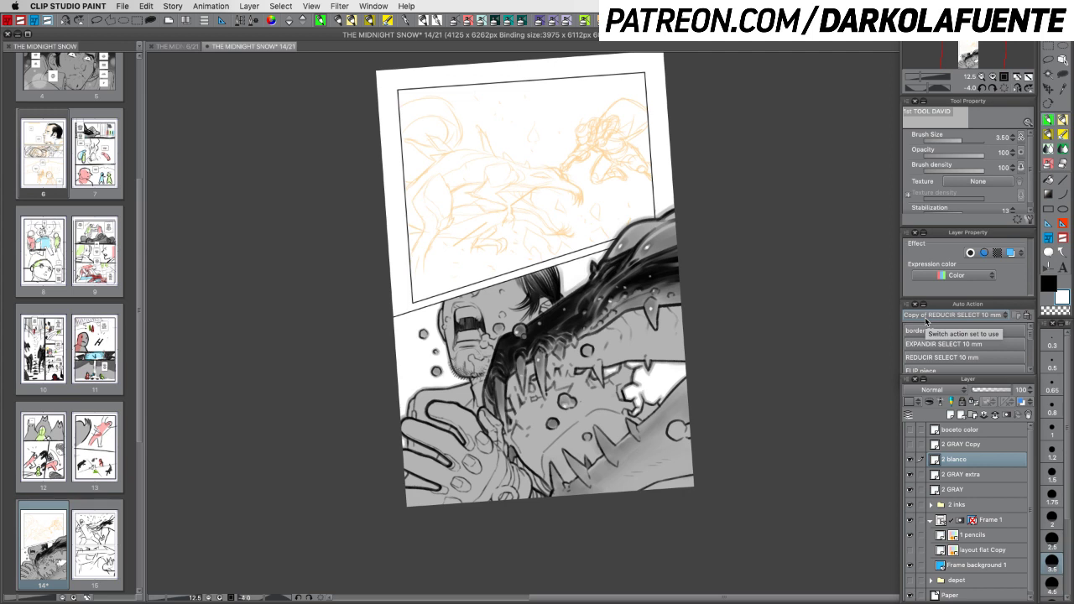
{"action": "key", "text": "super+s"}
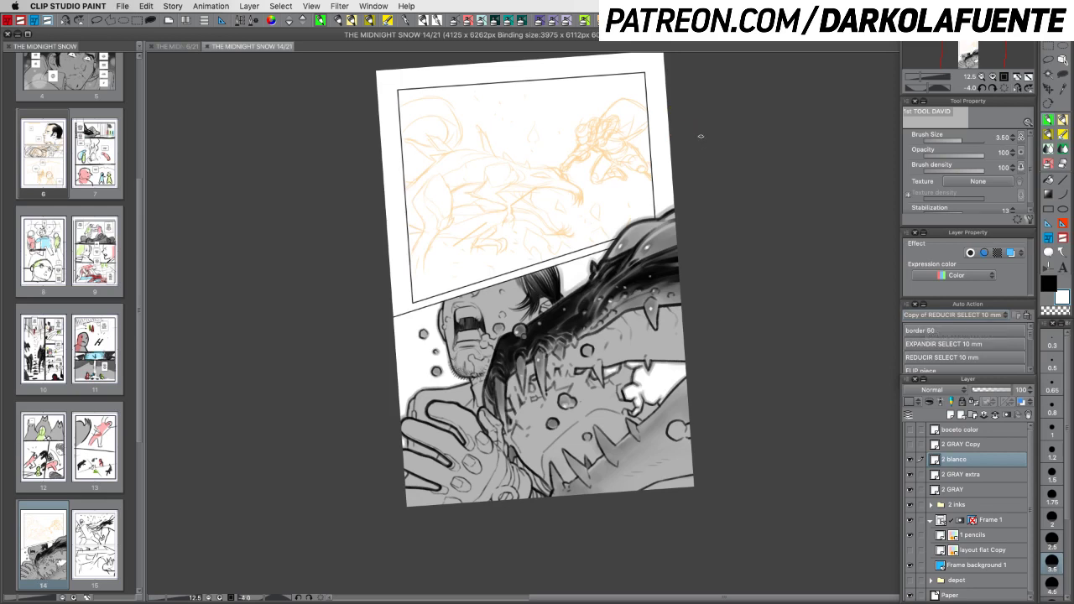
{"action": "left_click", "coordinate": [1000, 86]}
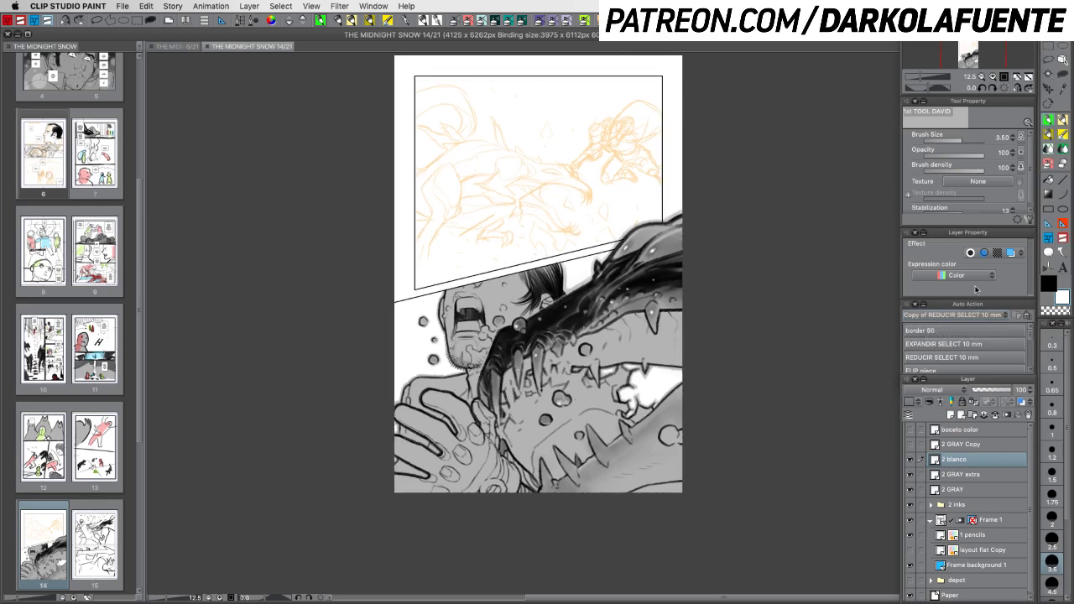
Move the 2 GRAY Copy layer into the depot folder and create a folder named "2 GRAYs" above 2 blanco
{"action": "left_click_drag", "start_coordinate": [973, 451], "coordinate": [989, 578]}
{"action": "left_click", "coordinate": [973, 443]}
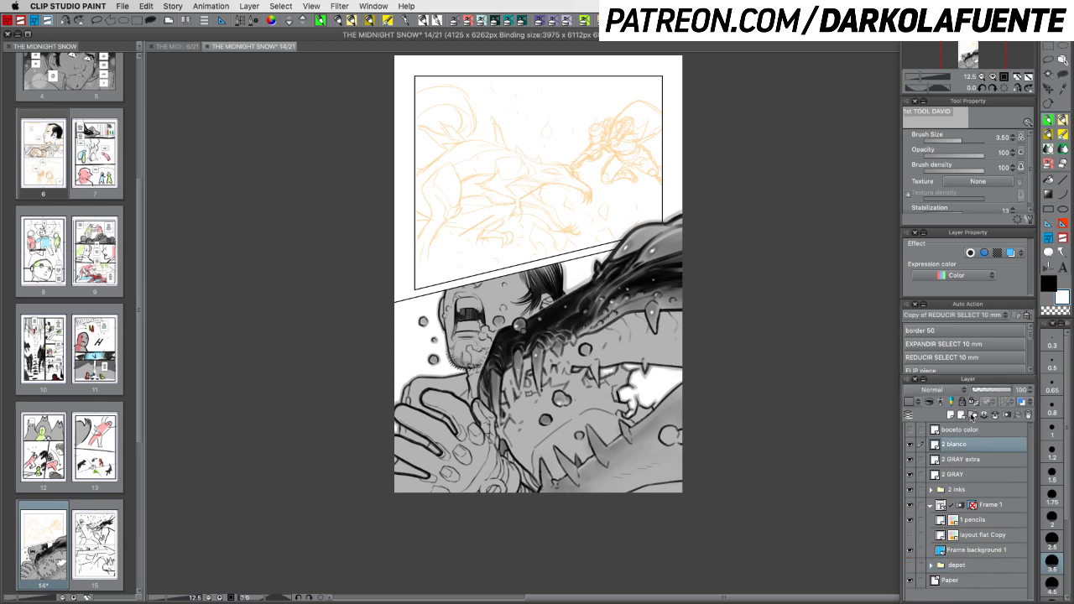
{"action": "left_click", "coordinate": [973, 415]}
{"action": "double_click", "coordinate": [962, 444]}
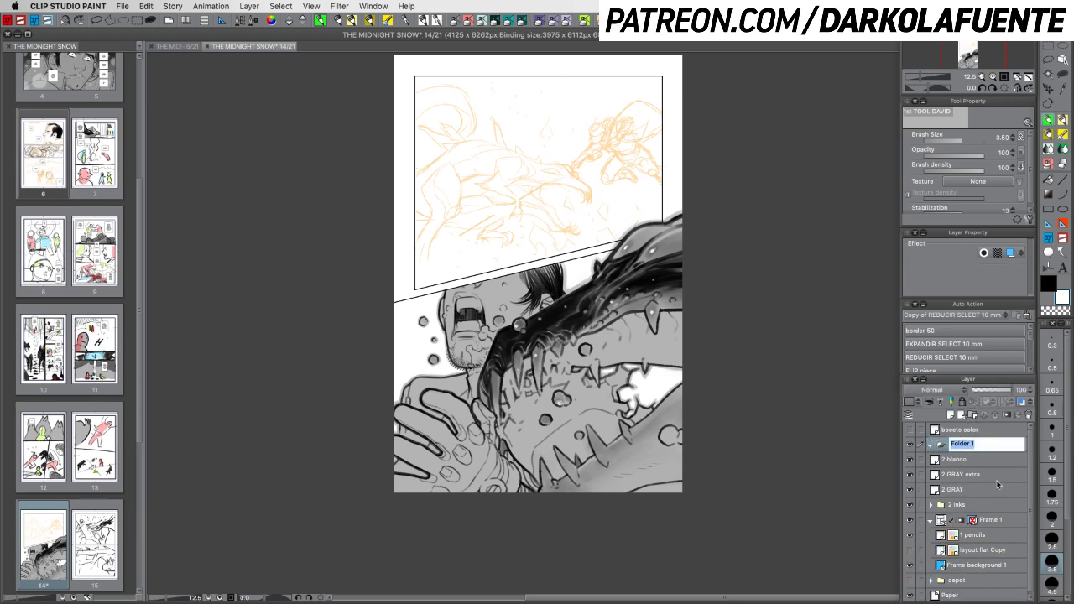
{"action": "type", "text": "2 GRAYS"}
{"action": "key", "text": "Return"}
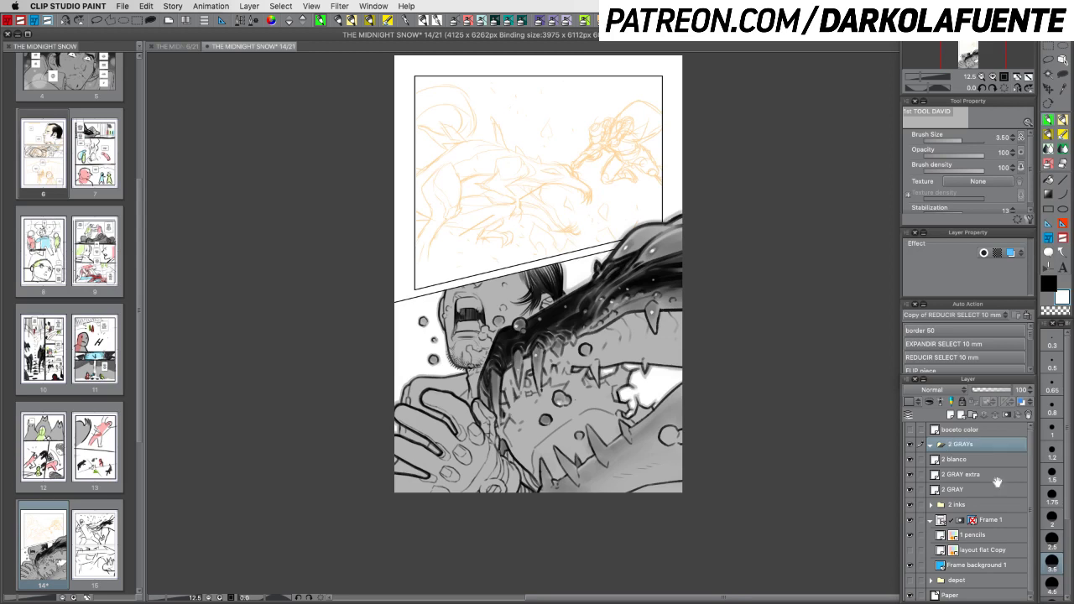
Put the 2 blanco, 2 GRAY extra and 2 GRAY layers into the 2 GRAYs folder and collapse it
{"action": "left_click", "coordinate": [975, 463]}
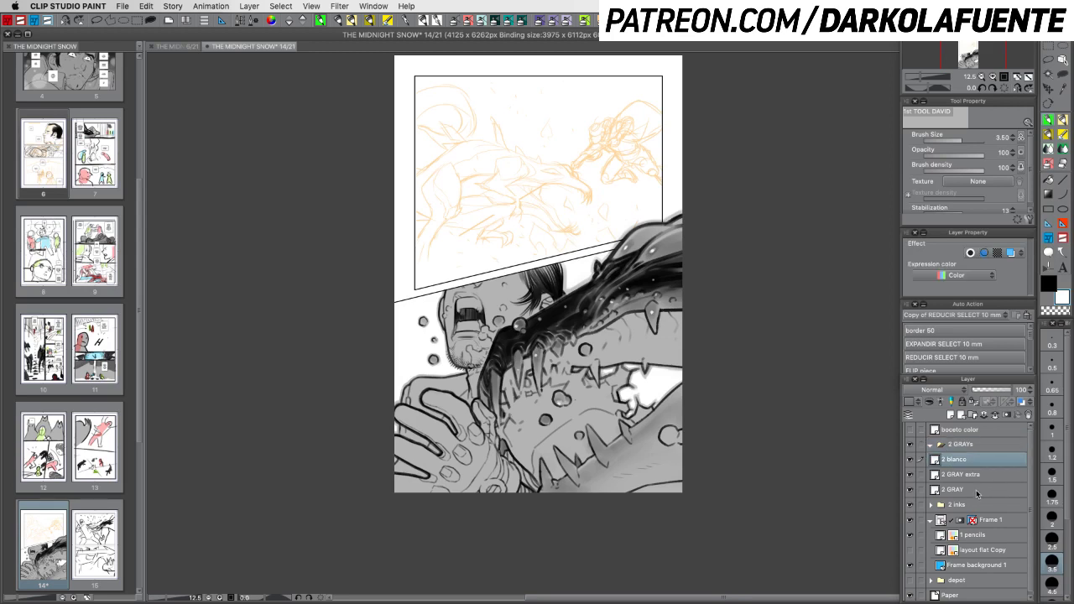
{"action": "left_click", "coordinate": [978, 489], "text": "shift"}
{"action": "left_click_drag", "start_coordinate": [973, 460], "coordinate": [986, 449]}
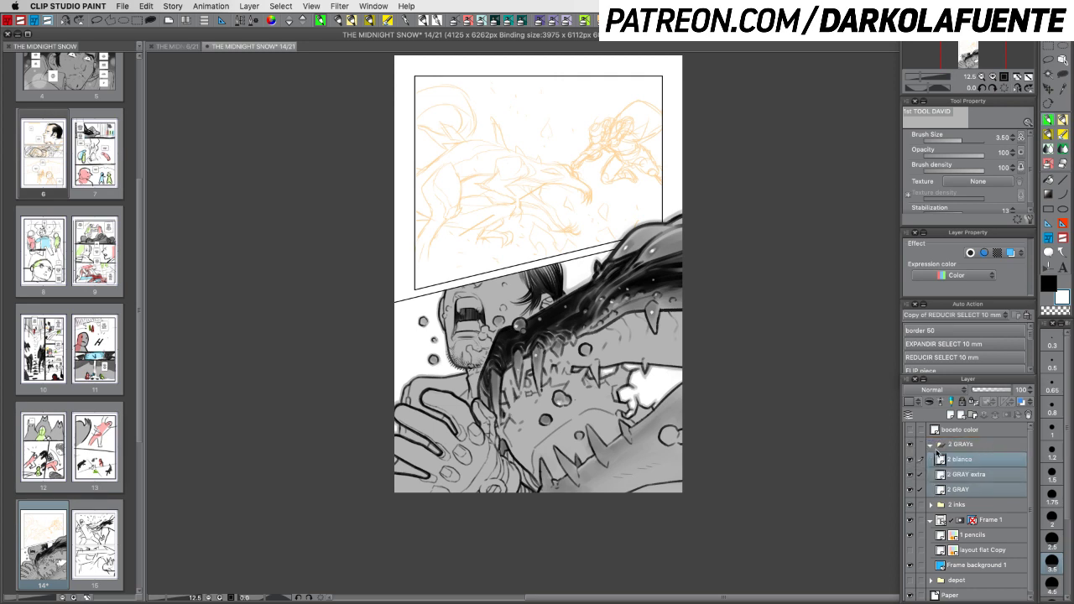
{"action": "left_click", "coordinate": [930, 445]}
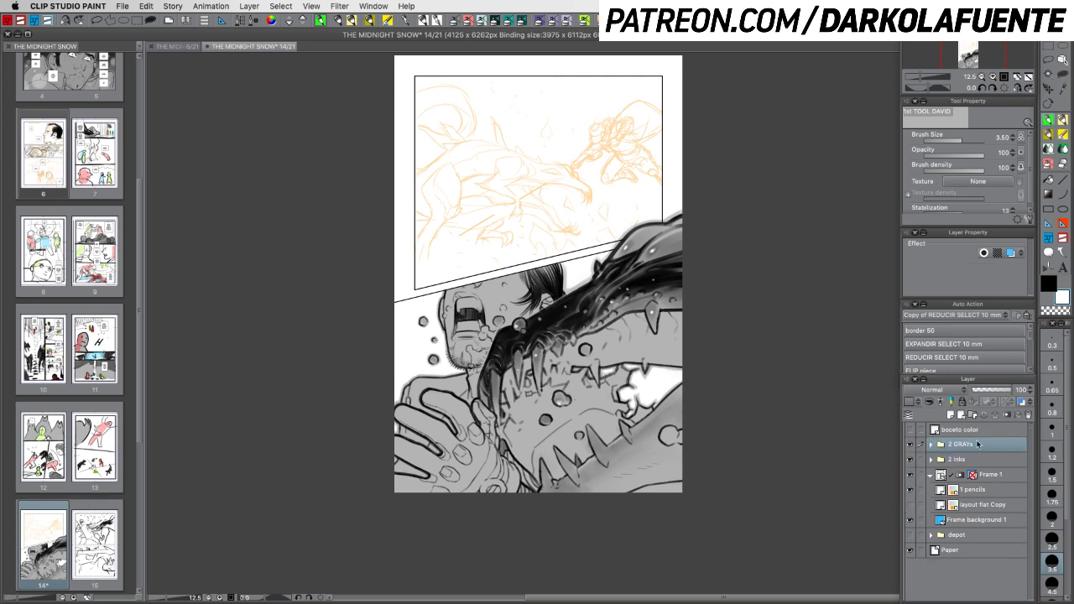
Nest the 2 GRAYs folder inside the 2 inks folder, above the 2 inks black layer
{"action": "left_click_drag", "start_coordinate": [968, 445], "coordinate": [973, 459]}
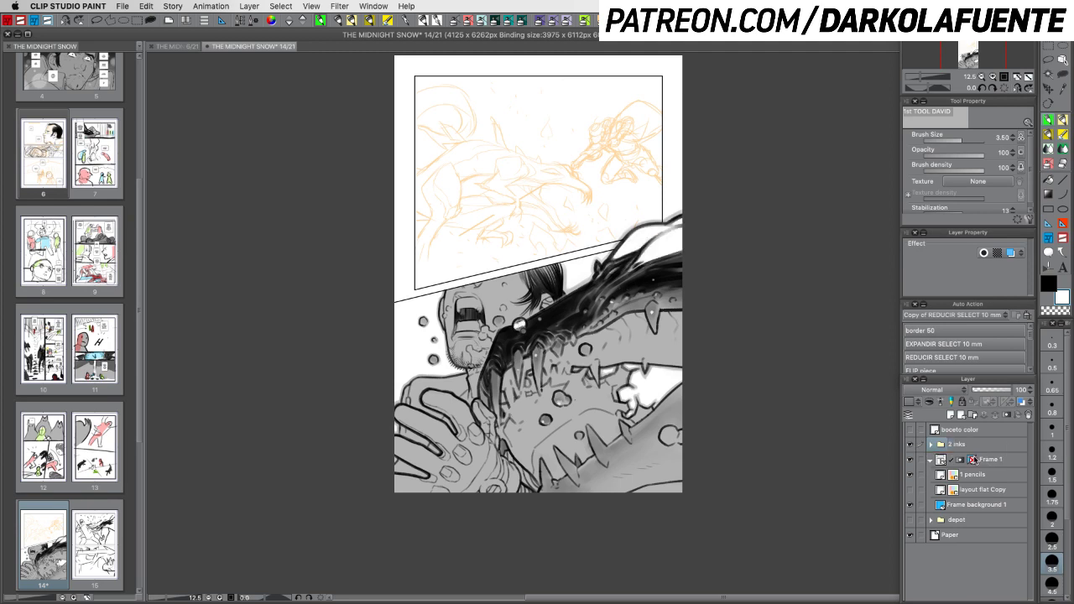
{"action": "left_click", "coordinate": [931, 445]}
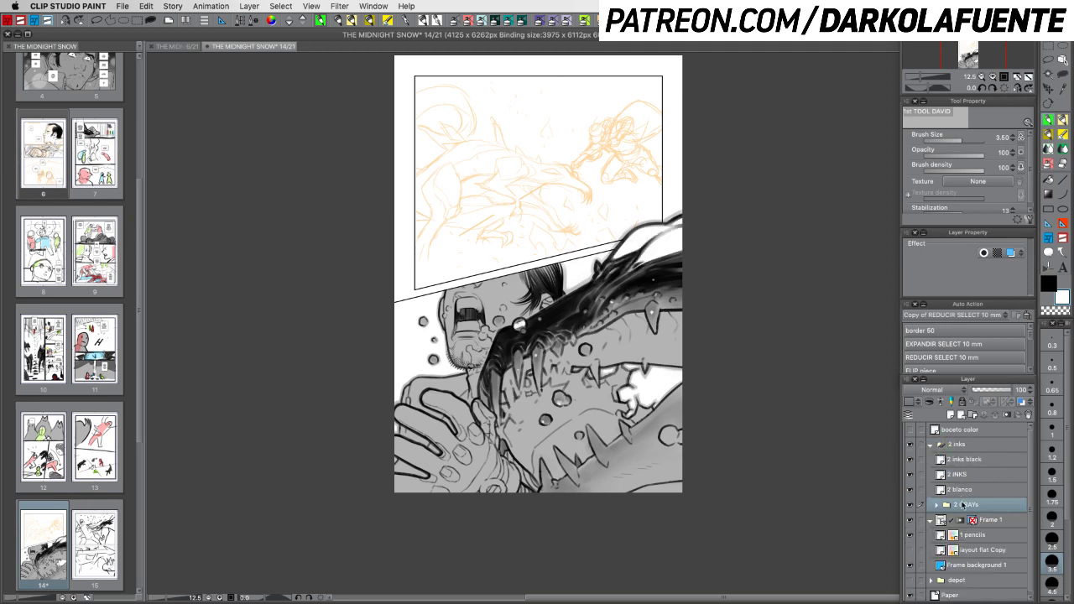
{"action": "left_click_drag", "start_coordinate": [964, 504], "coordinate": [966, 458]}
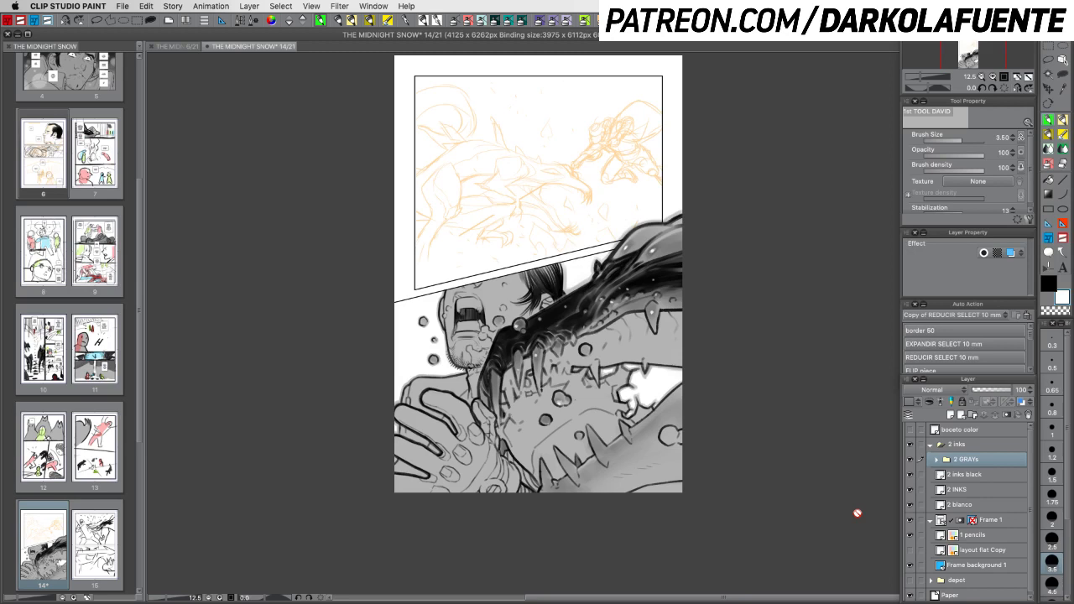
{"action": "left_click", "coordinate": [930, 445]}
{"action": "left_click", "coordinate": [931, 445]}
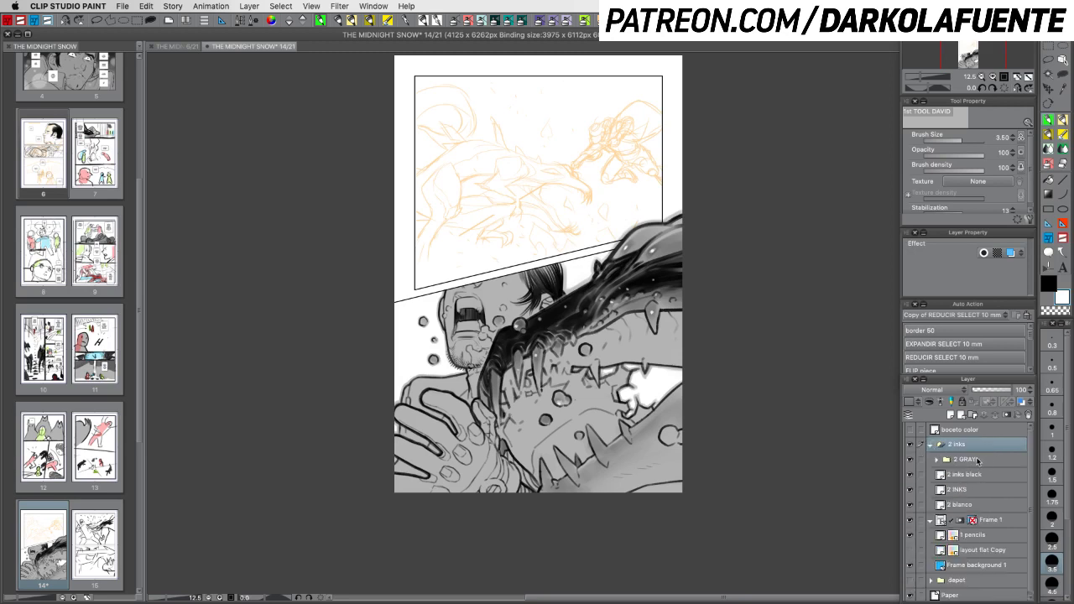
Add soft white highlights to the creature's snout on 2 blanco with the Soft 50 airbrush at size 3.5, then save the page
{"action": "left_click", "coordinate": [936, 462]}
{"action": "left_click", "coordinate": [936, 461]}
{"action": "left_click", "coordinate": [980, 476]}
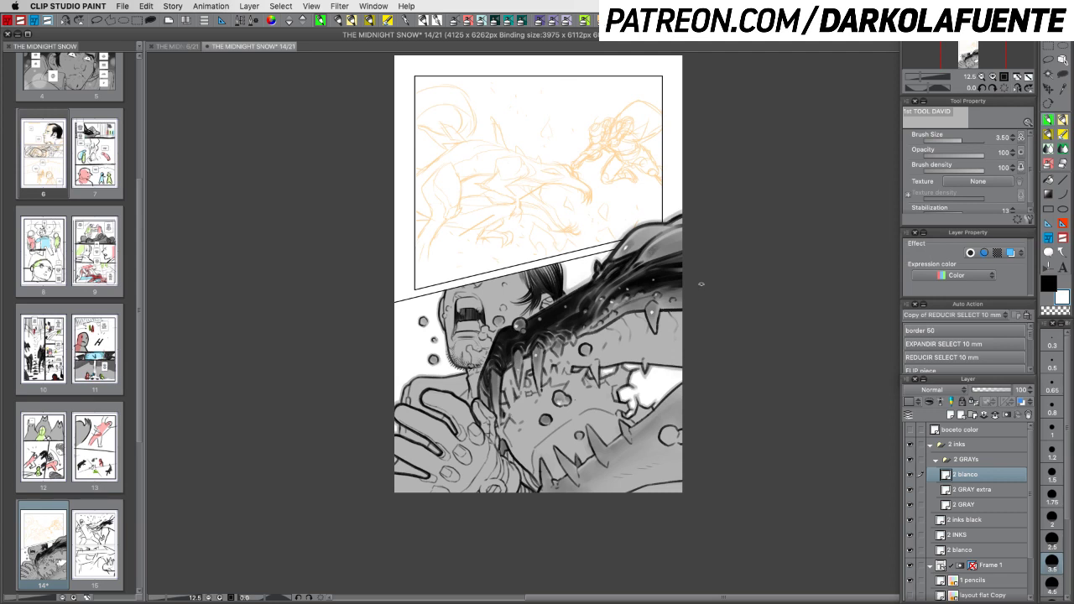
{"action": "left_click", "coordinate": [1049, 154]}
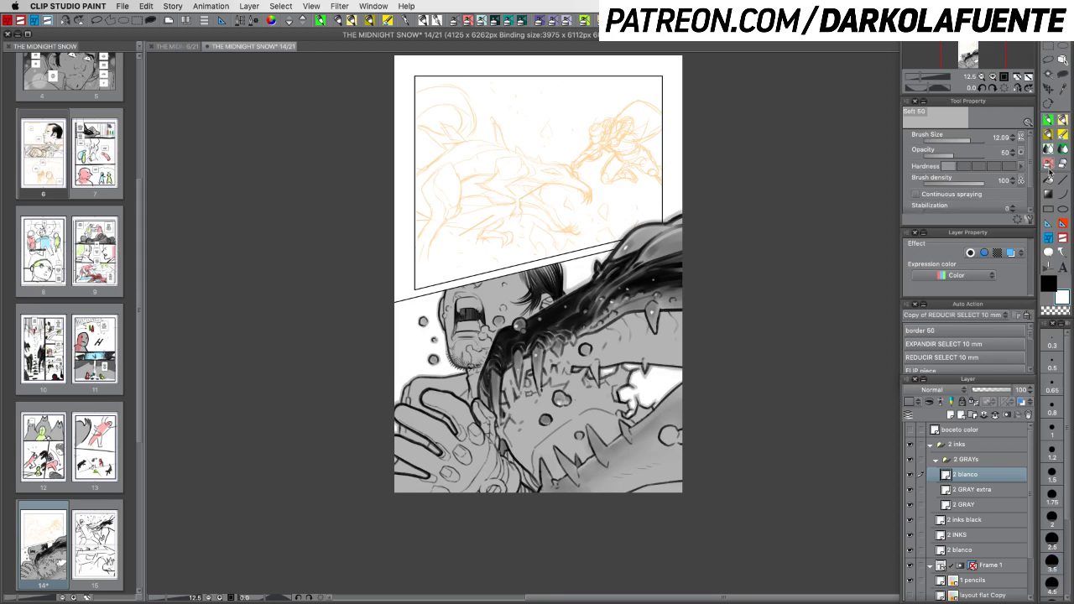
{"action": "left_click", "coordinate": [1052, 558]}
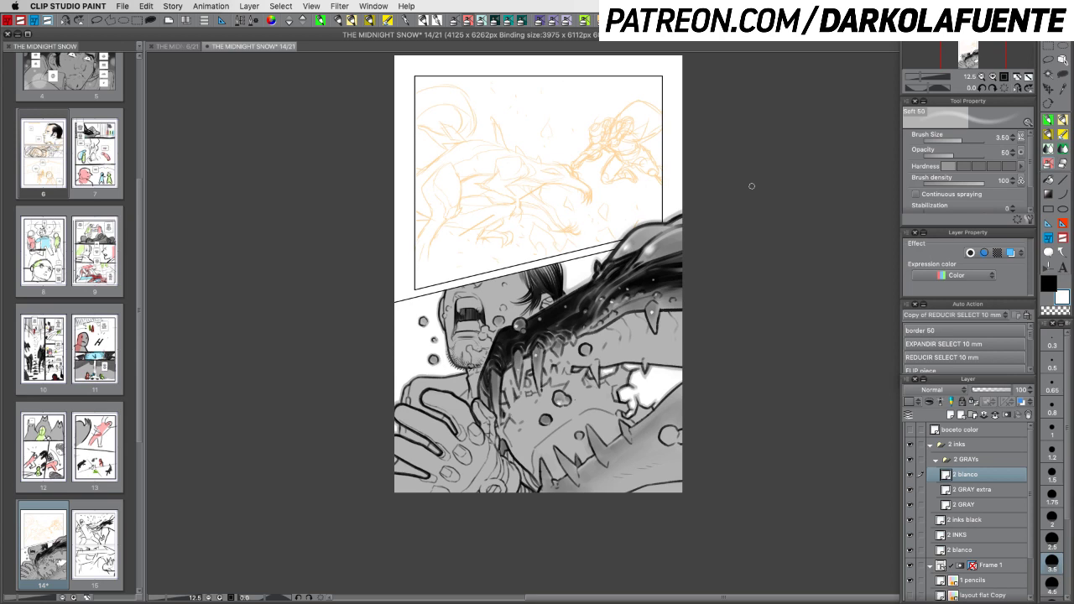
{"action": "scroll", "coordinate": [526, 301], "scroll_direction": "down", "scroll_amount": 2}
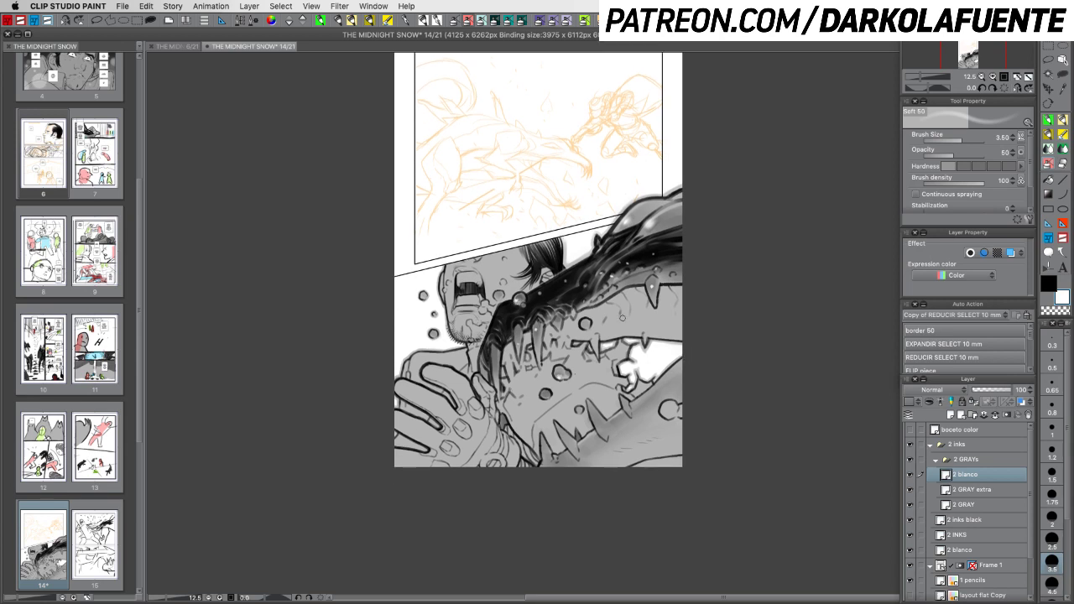
{"action": "key", "text": "super+z"}
{"action": "left_click_drag", "start_coordinate": [513, 303], "coordinate": [518, 302]}
{"action": "key", "text": "super+s"}
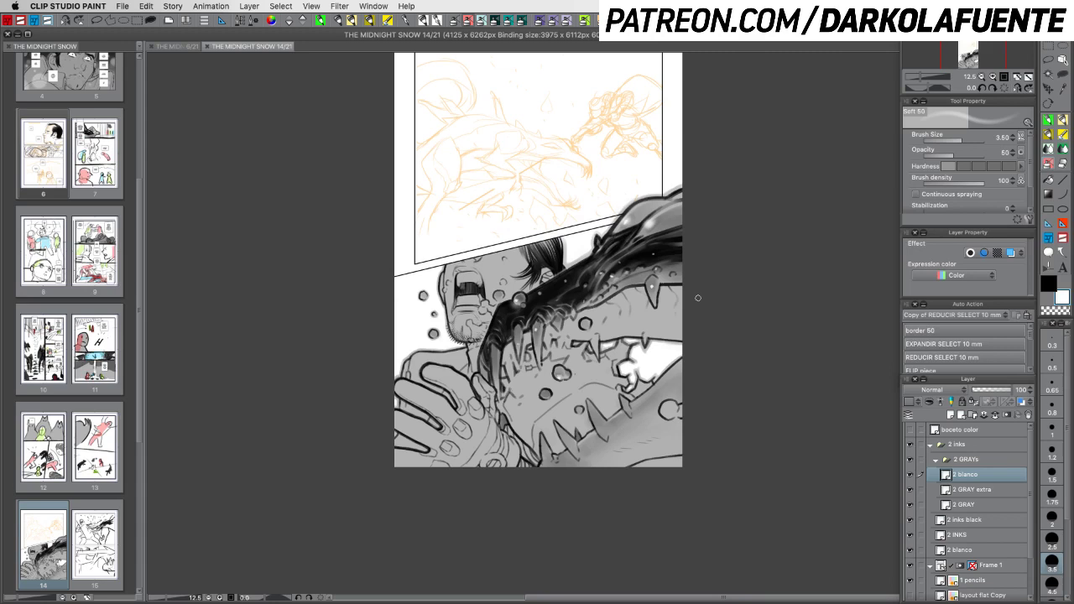
Try a black touch-up at the page's lower outer corner on the 2 INKS layer, with Soft 50 and the 1st TOOL DAVID brush
{"action": "left_click", "coordinate": [979, 537]}
{"action": "left_click", "coordinate": [1050, 286]}
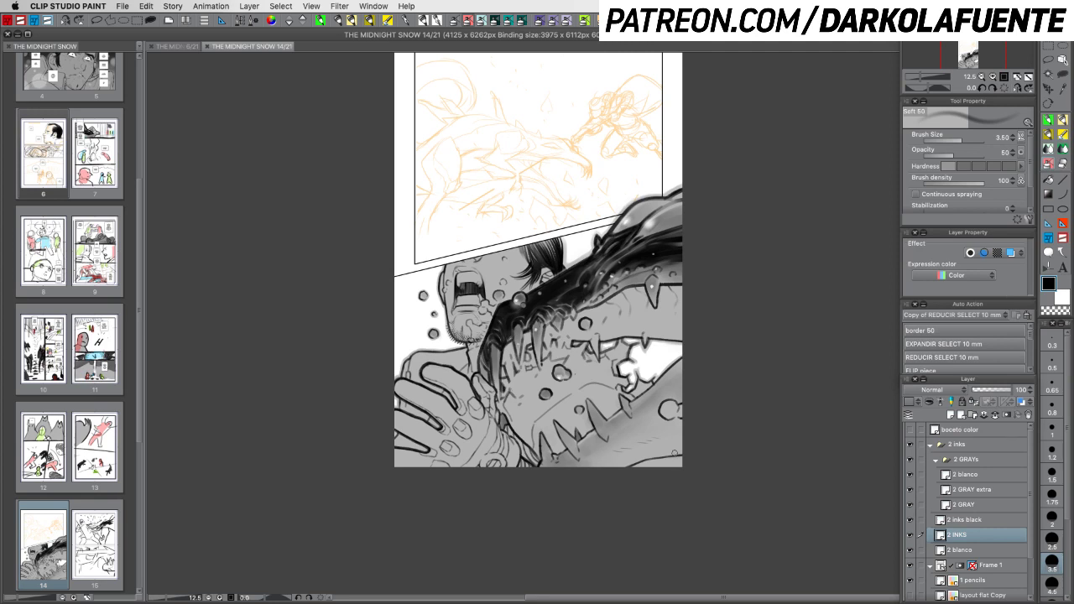
{"action": "left_click", "coordinate": [671, 460]}
{"action": "key", "text": "super+z"}
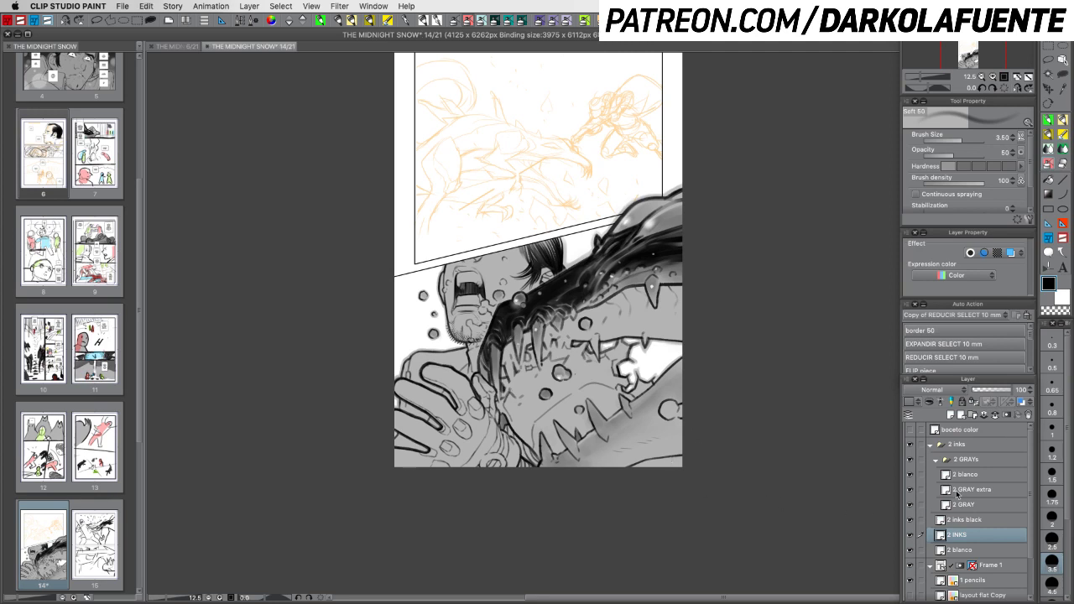
{"action": "left_click", "coordinate": [1047, 132]}
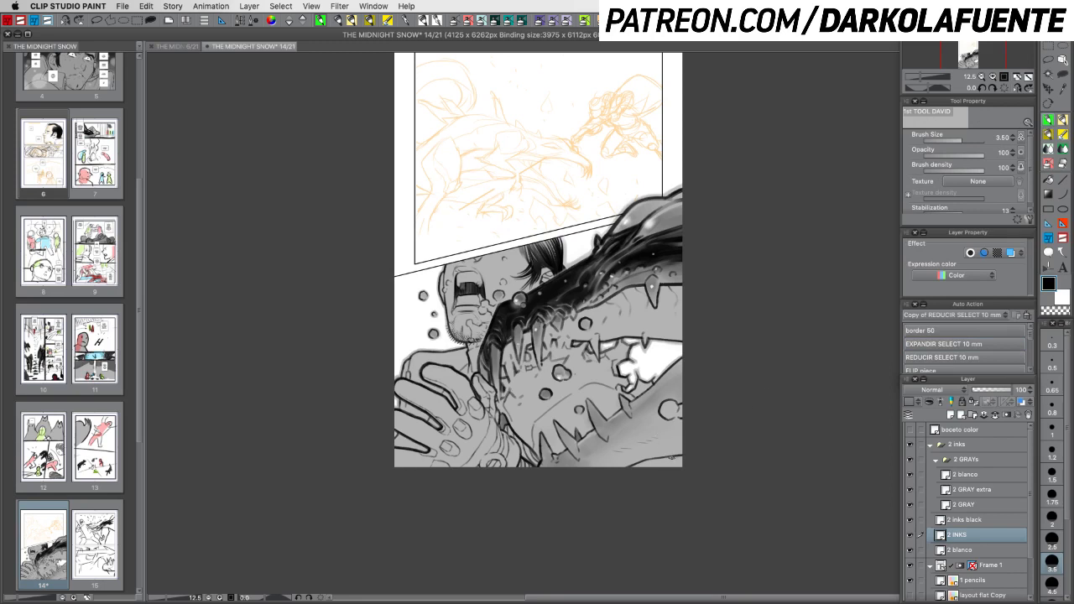
{"action": "key", "text": "super+z"}
Check the 2 GRAY layer's coverage, retouch it with the 1st TOOL DAVID brush at size 4.5, and save the page
{"action": "left_click", "coordinate": [973, 504]}
{"action": "left_click", "coordinate": [909, 506]}
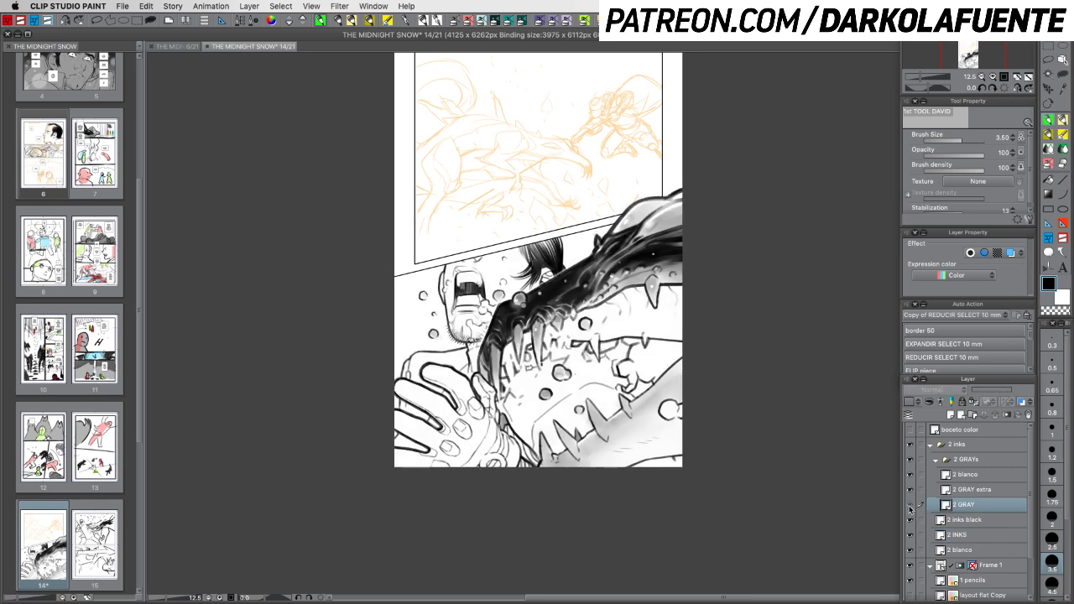
{"action": "left_click", "coordinate": [909, 506]}
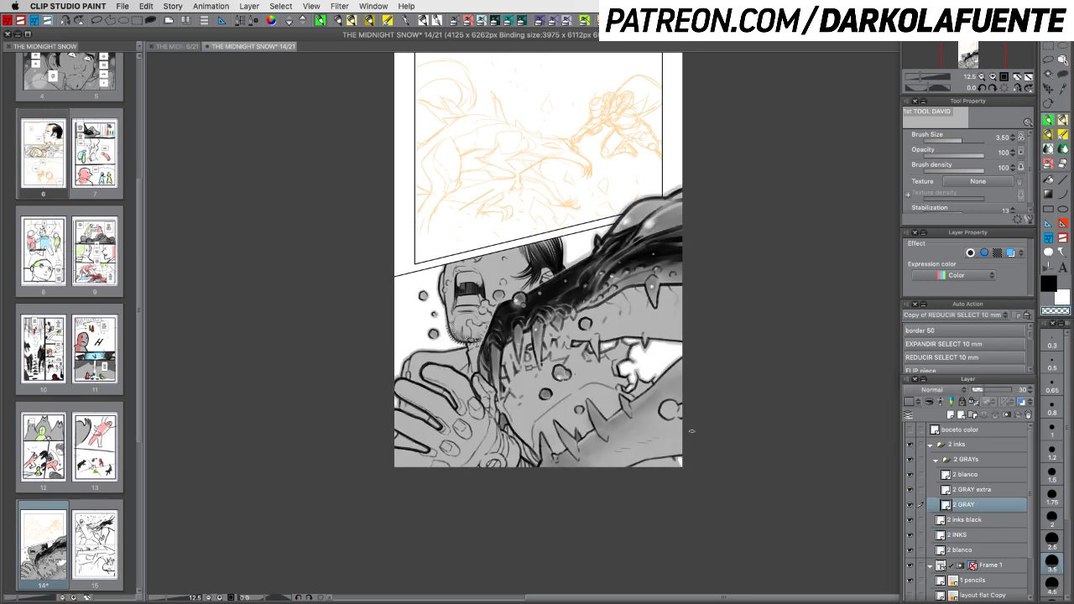
{"action": "key", "text": "c"}
{"action": "left_click", "coordinate": [1052, 580]}
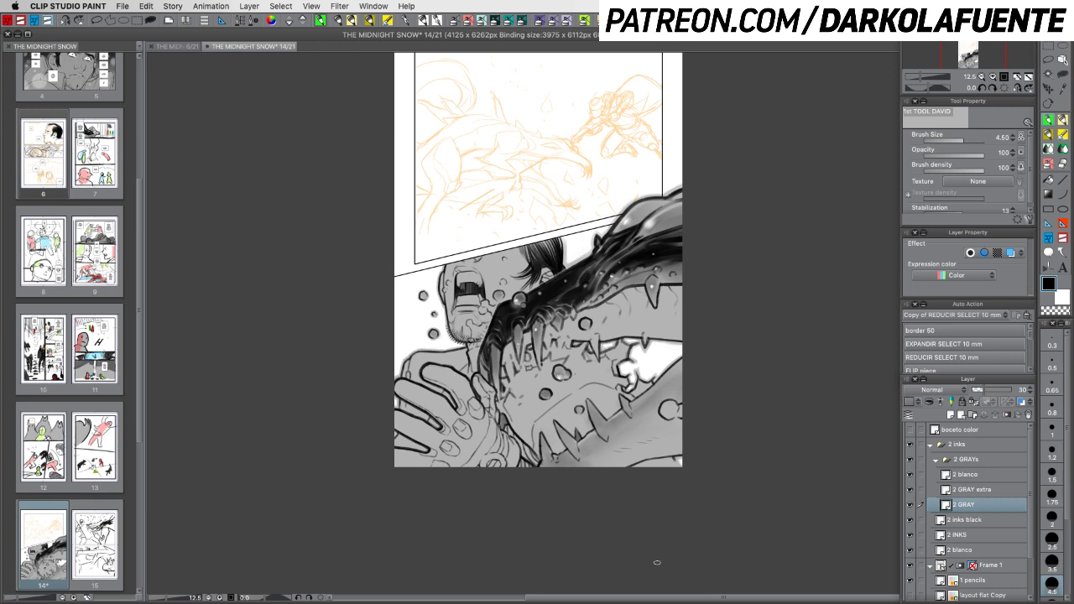
{"action": "key", "text": "super+s"}
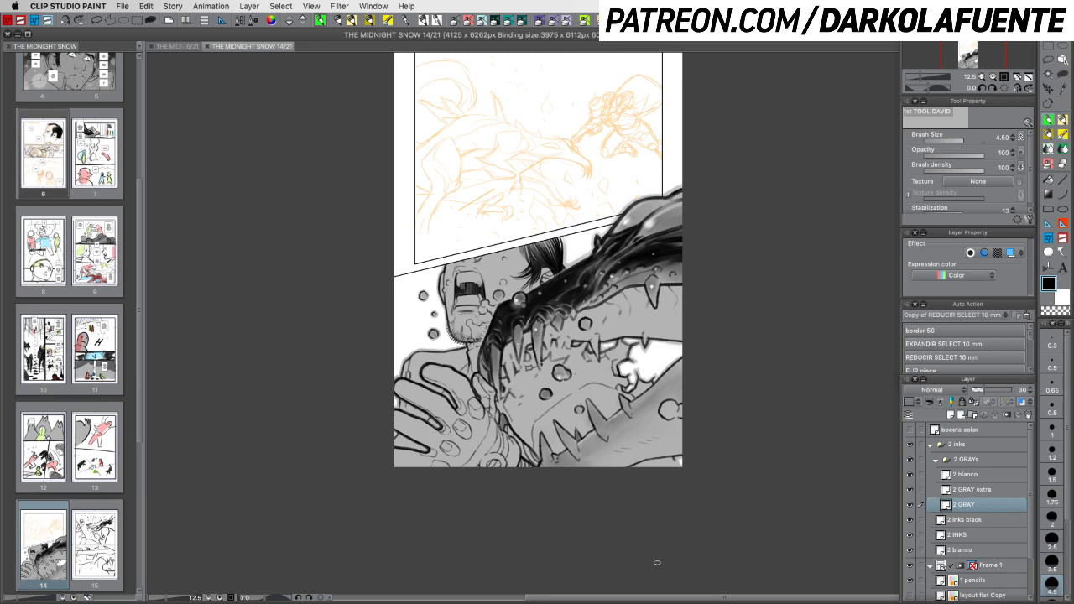
{"action": "scroll", "coordinate": [638, 243], "scroll_direction": "up", "scroll_amount": 3}
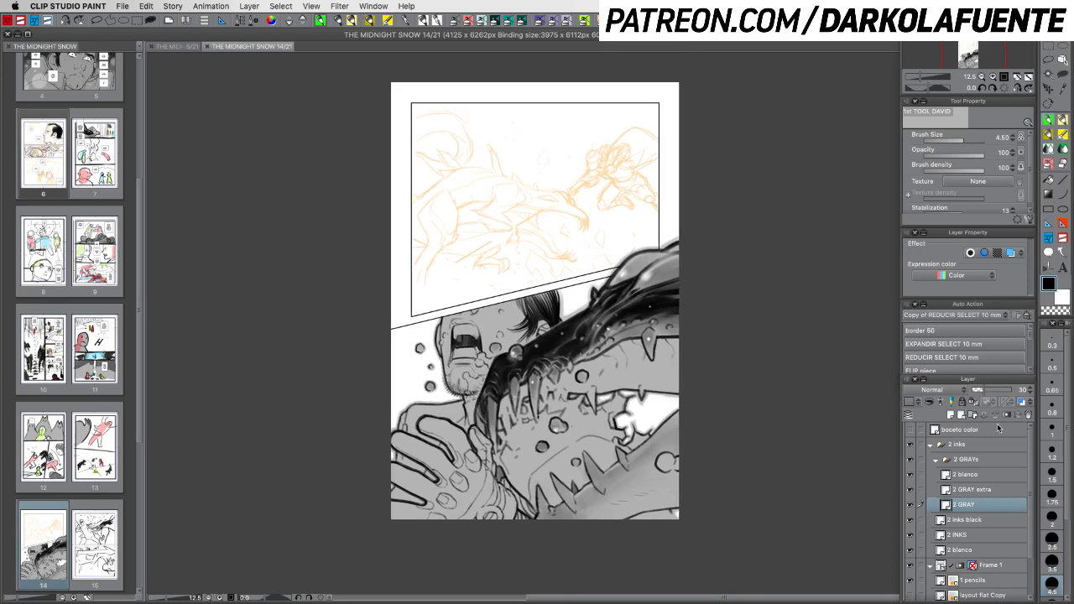
Collapse the 2 GRAYs, 2 inks and Frame 1 folders, briefly hiding 2 inks to check the lower panel's artwork
{"action": "left_click", "coordinate": [937, 460]}
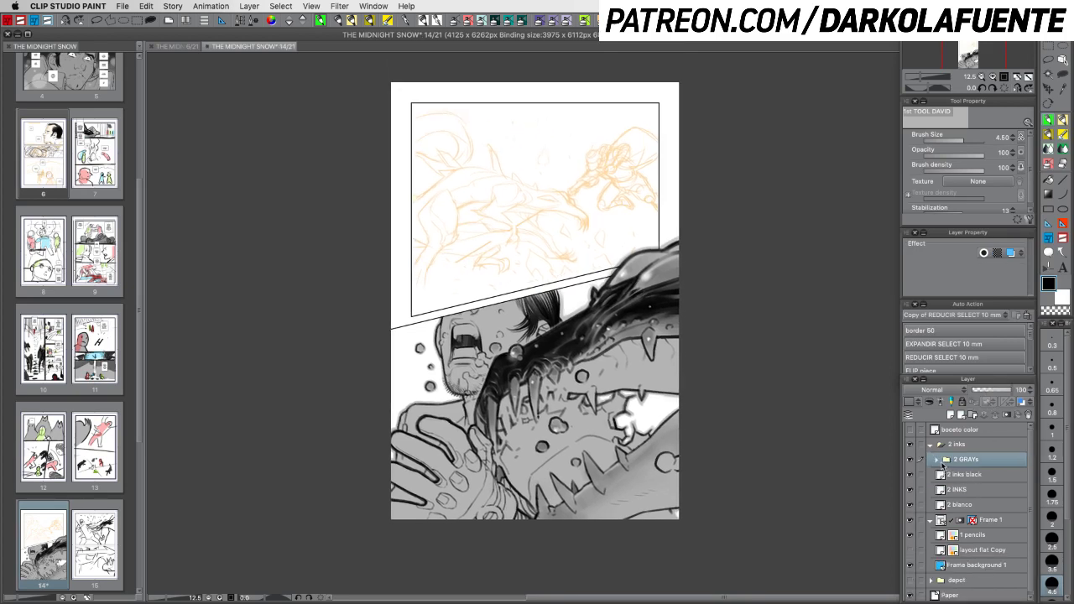
{"action": "left_click", "coordinate": [929, 445]}
{"action": "left_click", "coordinate": [910, 445]}
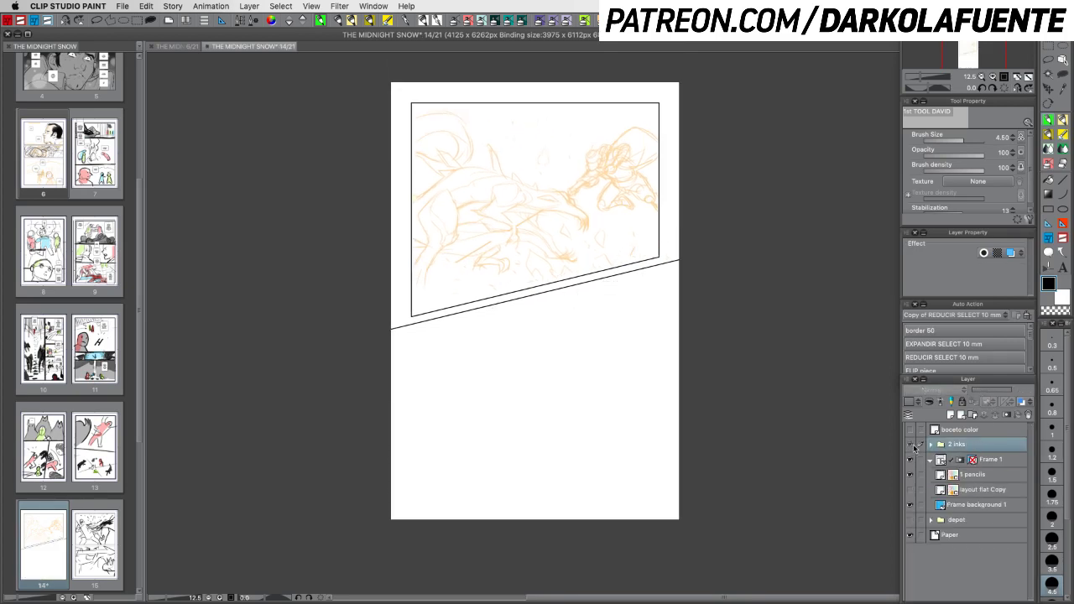
{"action": "left_click", "coordinate": [911, 445]}
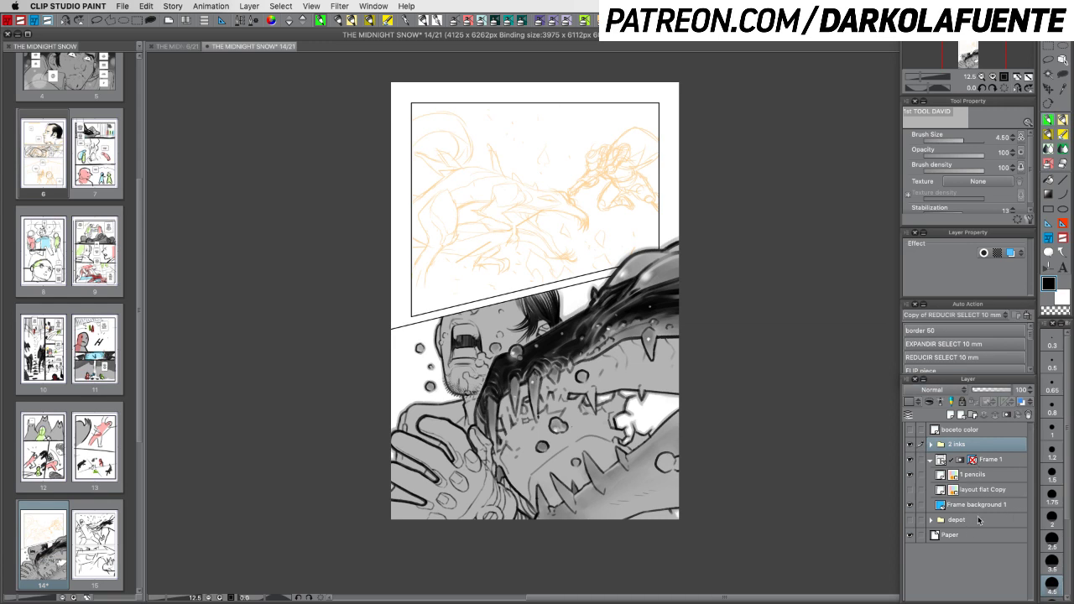
{"action": "left_click", "coordinate": [930, 459]}
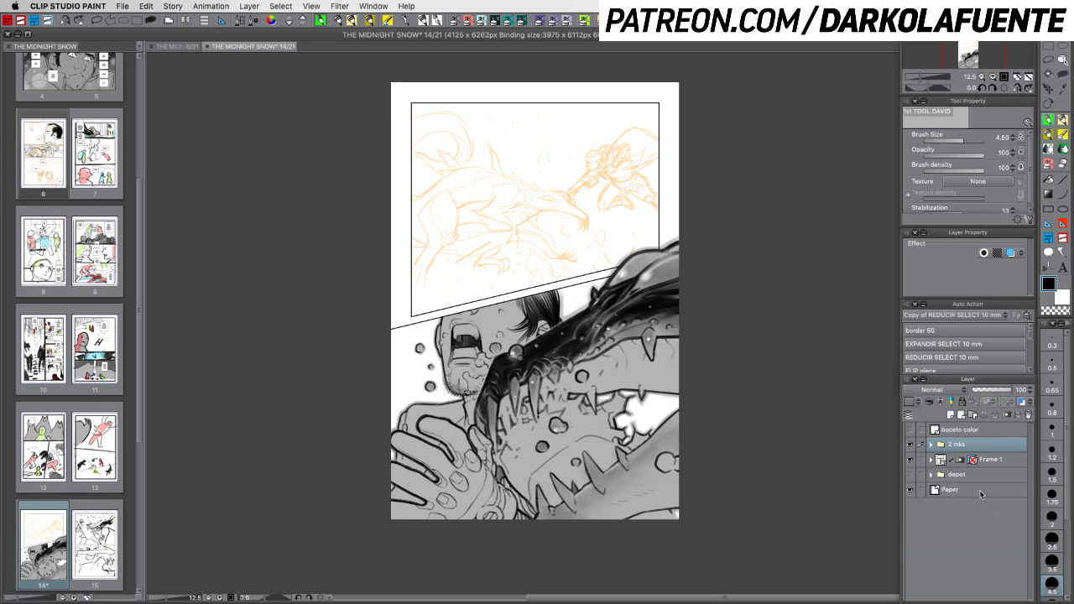
Copy the whole page with everything from 2 inks down to Paper selected, then clear the selection and return to 2 inks
{"action": "left_click", "coordinate": [989, 494], "text": "shift"}
{"action": "key", "text": "super+a"}
{"action": "key", "text": "super+c"}
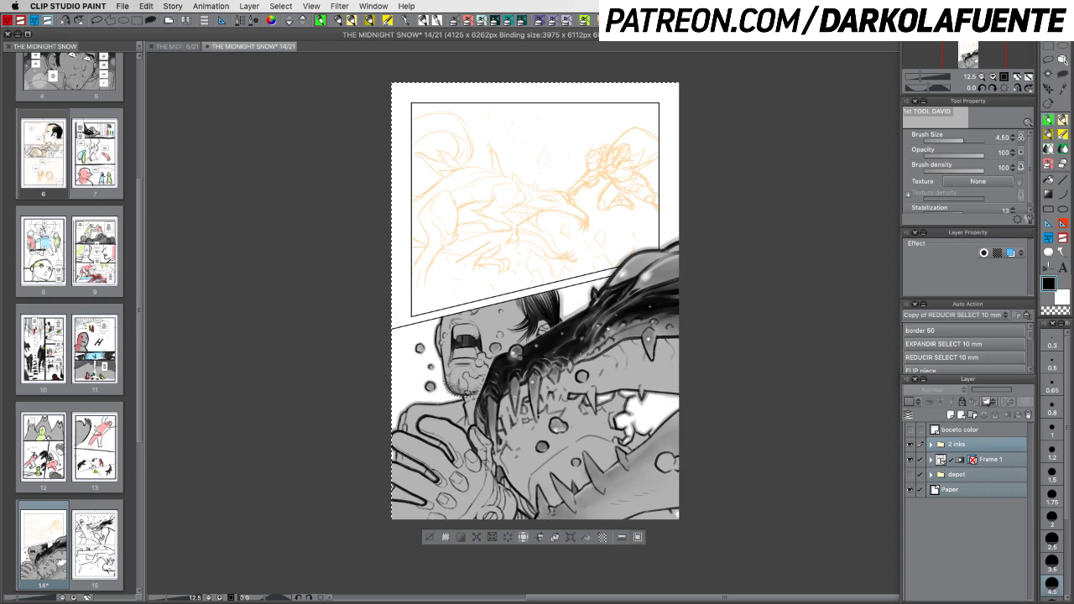
{"action": "key", "text": "Tab"}
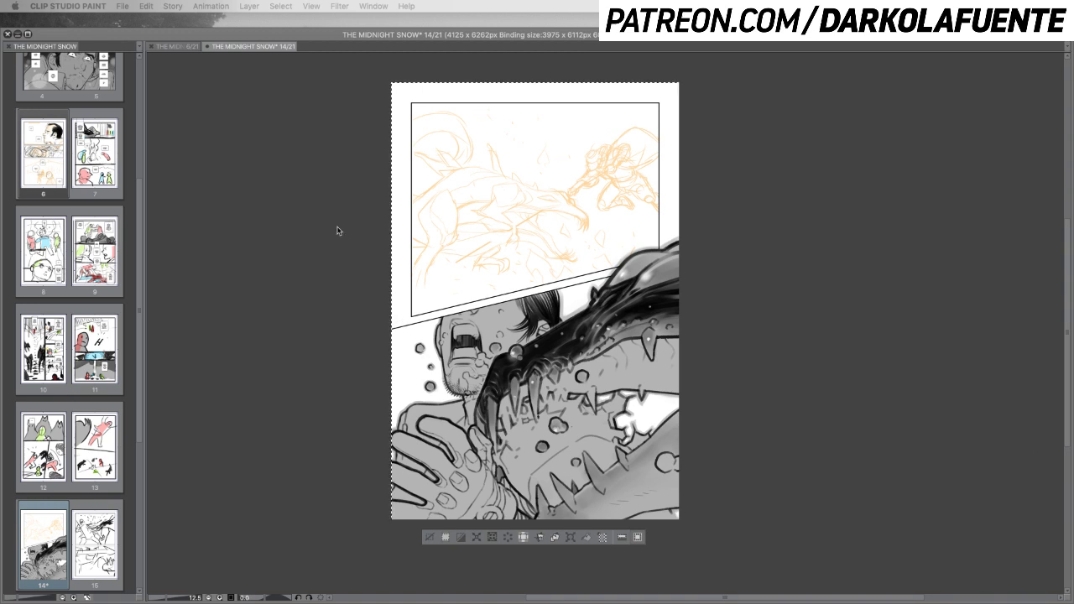
{"action": "key", "text": "Tab"}
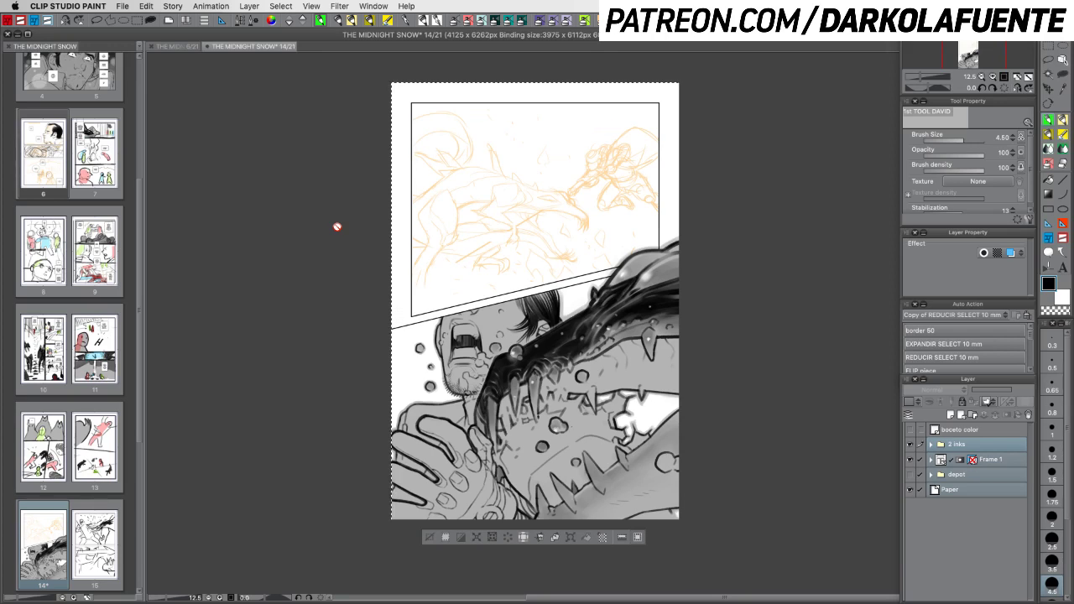
{"action": "left_click", "coordinate": [977, 445]}
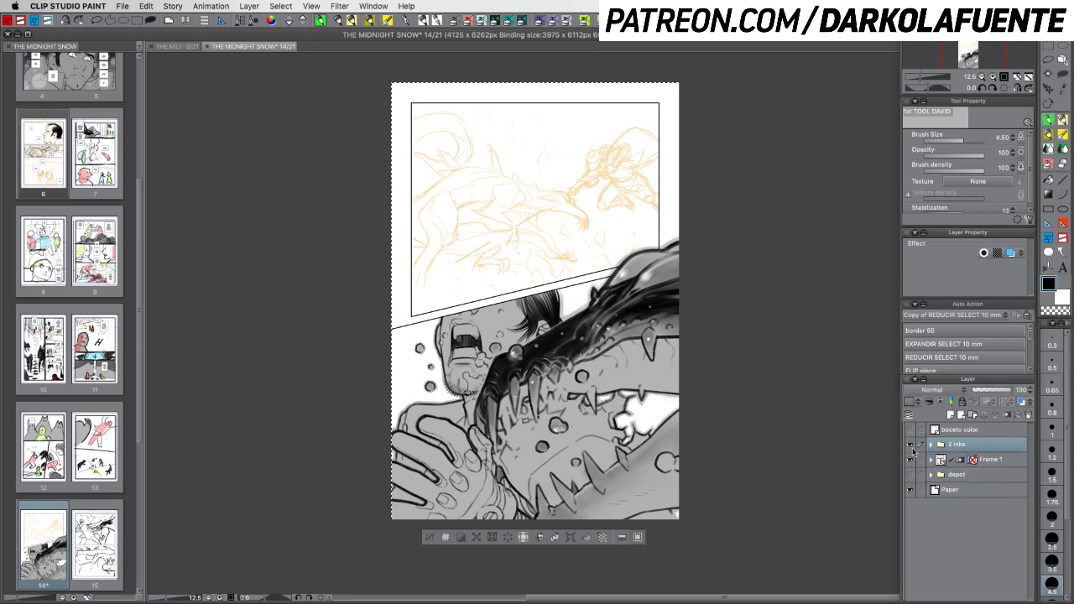
{"action": "key", "text": "ctrl+d"}
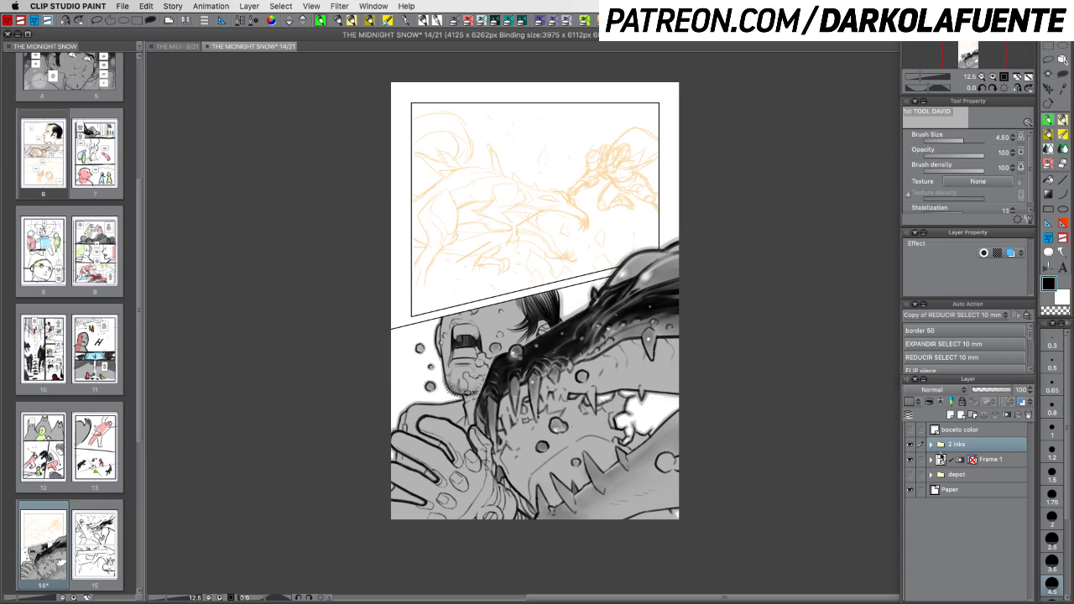
Expand Frame 1, select the 1 pencils layer, and hide the 2 inks folder to work on the upper panel's sketch
{"action": "left_click", "coordinate": [931, 460]}
{"action": "left_click", "coordinate": [978, 474]}
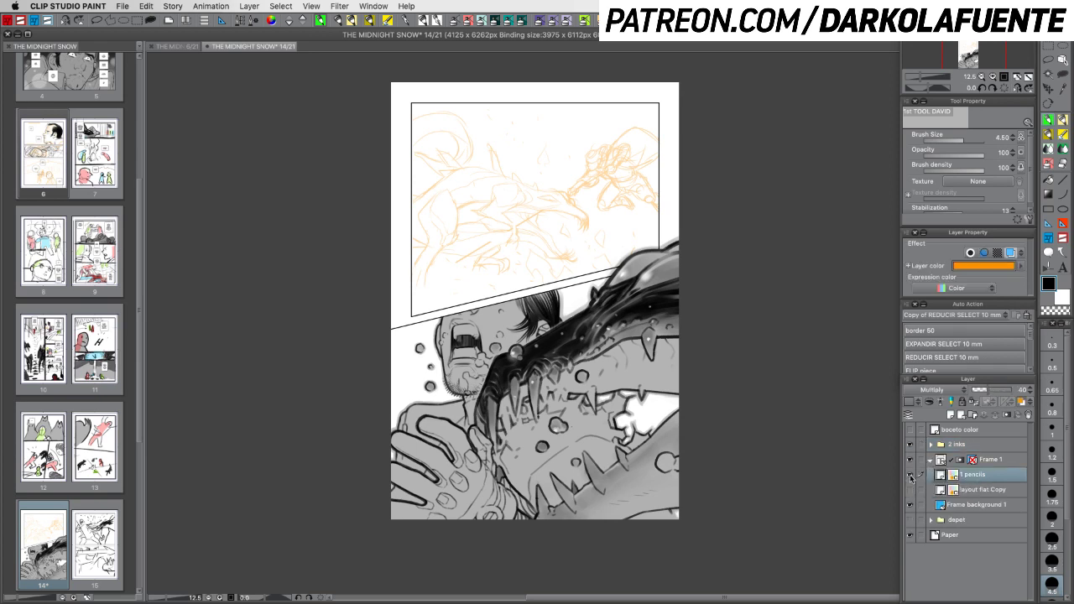
{"action": "left_click", "coordinate": [910, 475]}
{"action": "left_click", "coordinate": [911, 474]}
{"action": "left_click", "coordinate": [910, 444]}
{"action": "left_click", "coordinate": [991, 76]}
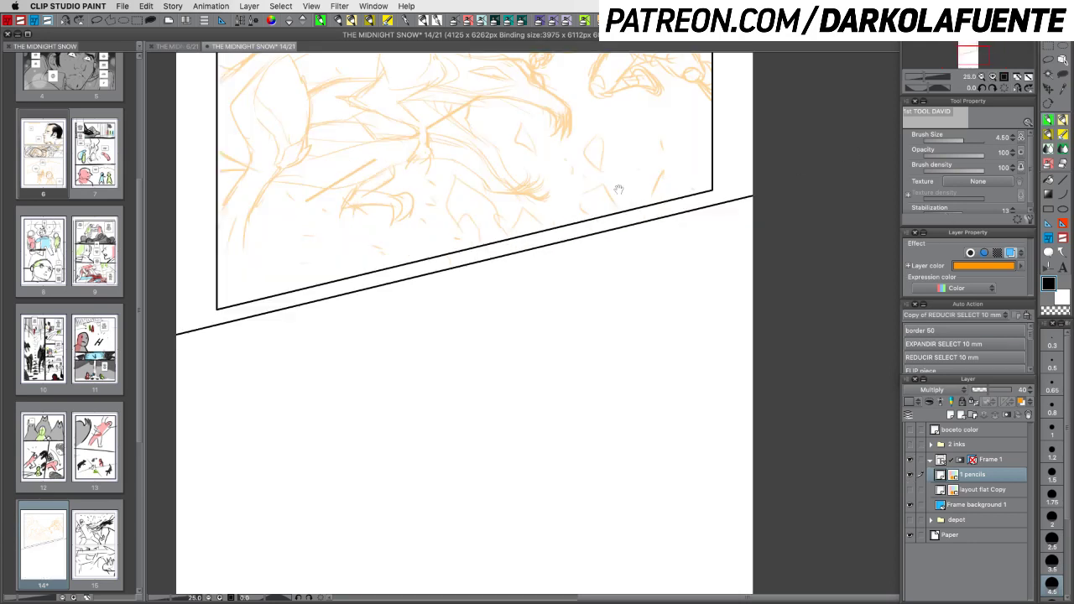
{"action": "left_click_drag", "start_coordinate": [618, 189], "coordinate": [730, 416]}
{"action": "left_click", "coordinate": [910, 444]}
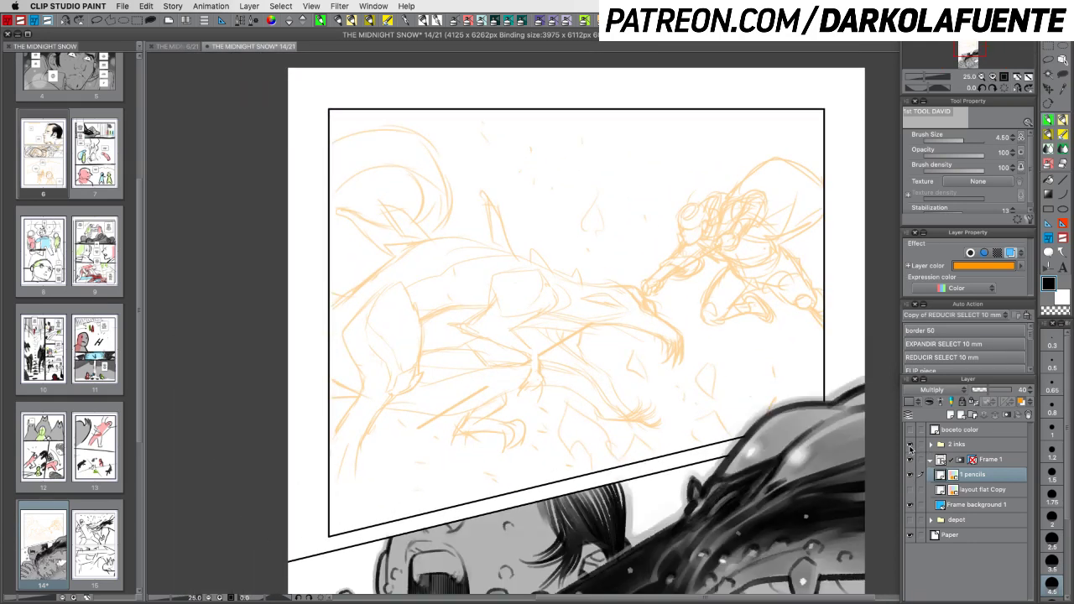
{"action": "left_click", "coordinate": [911, 444]}
{"action": "left_click", "coordinate": [910, 445]}
{"action": "left_click", "coordinate": [910, 445]}
{"action": "left_click_drag", "start_coordinate": [713, 406], "coordinate": [698, 421]}
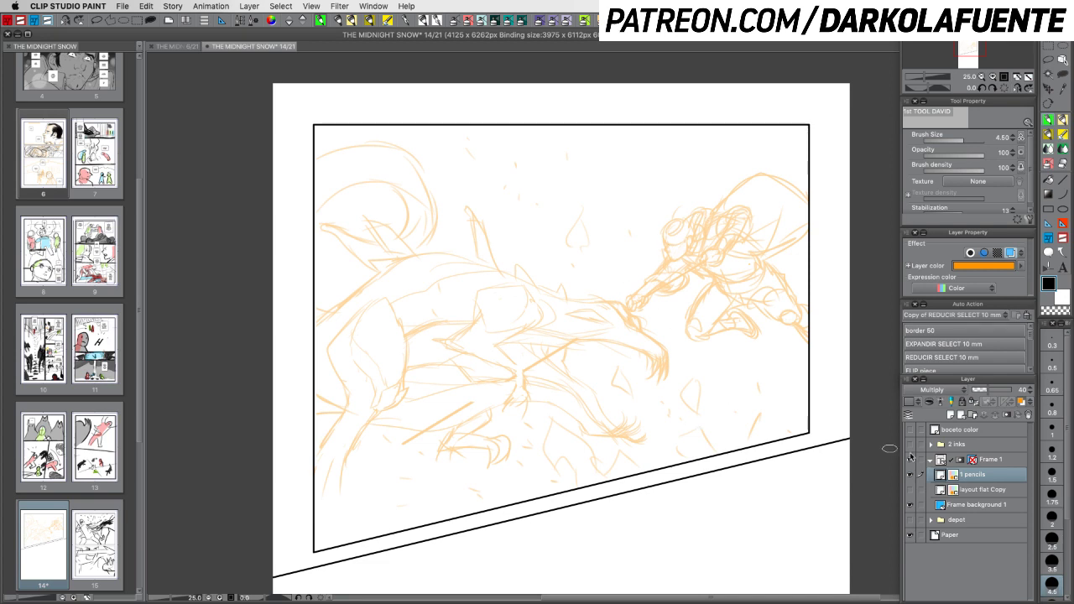
Circle the leaping man with a test stroke, undo it, and compare the pencils with the layout flat Copy layer
{"action": "left_click_drag", "start_coordinate": [684, 174], "coordinate": [661, 240]}
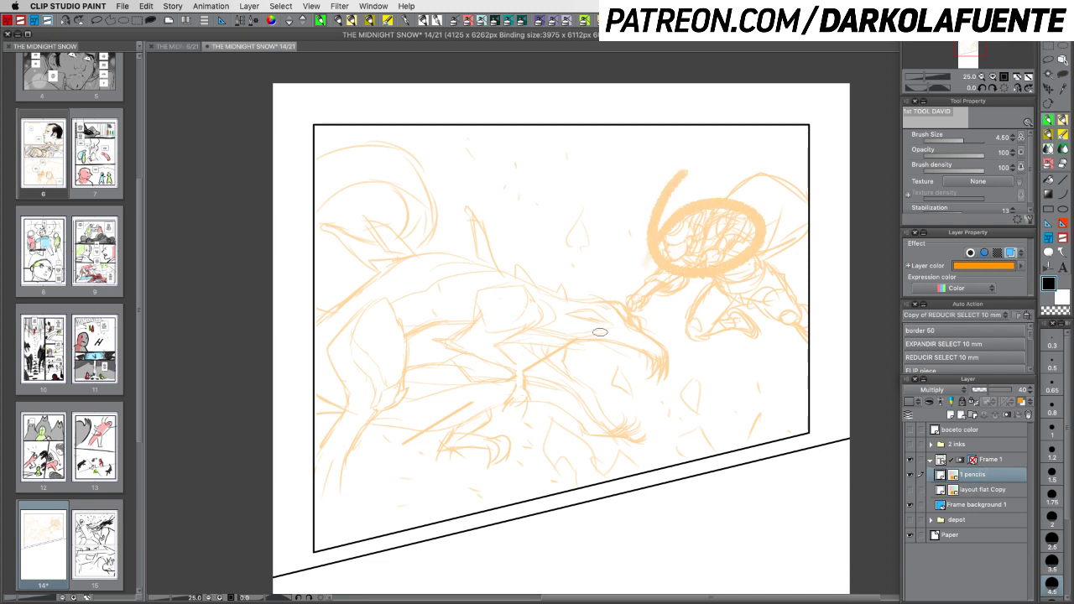
{"action": "key", "text": "super+z"}
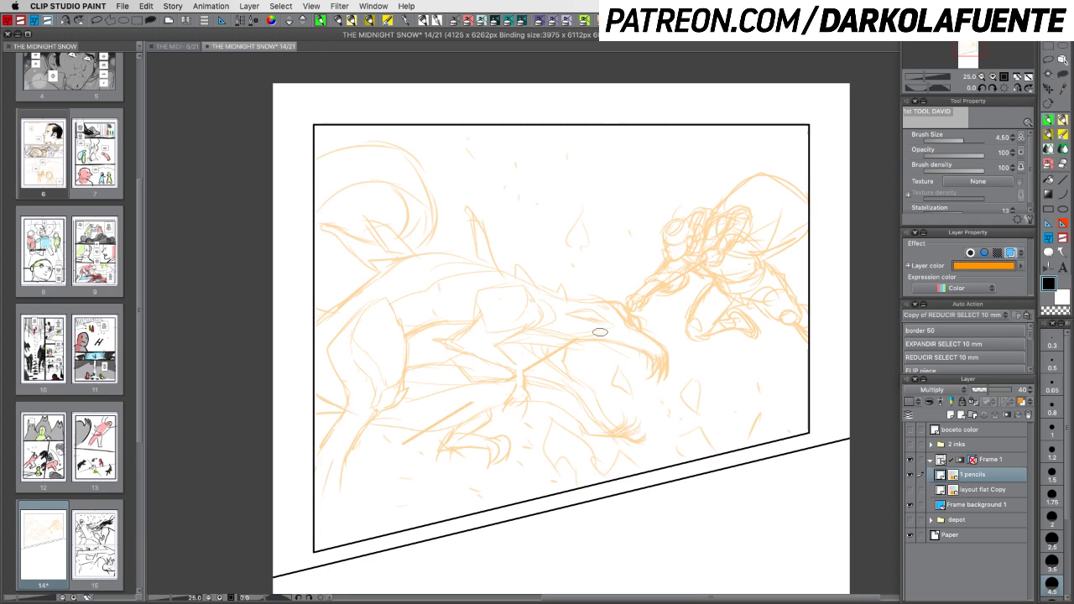
{"action": "left_click", "coordinate": [910, 490]}
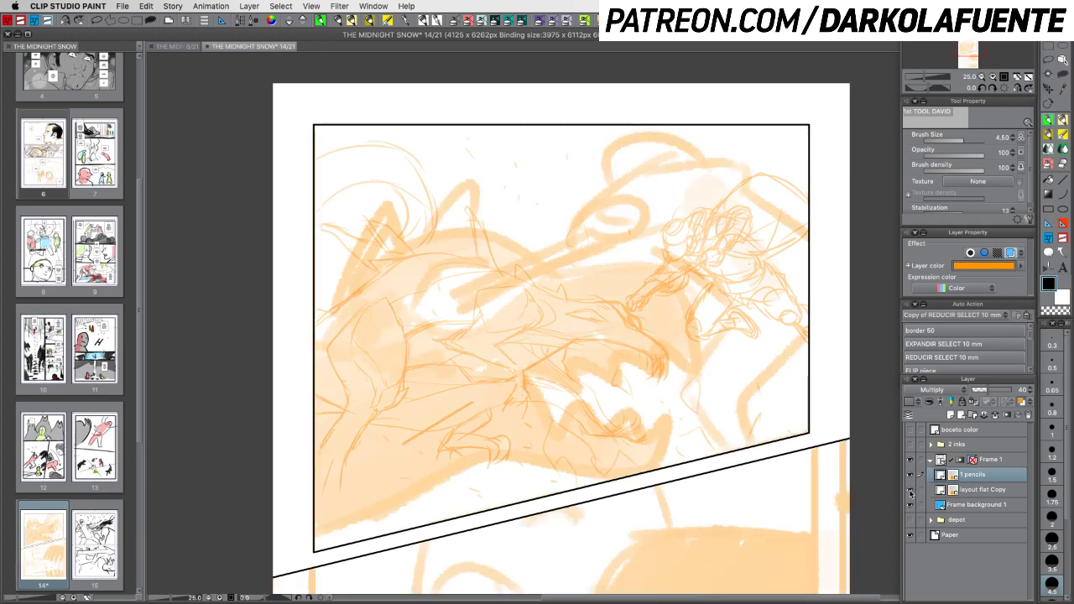
{"action": "left_click", "coordinate": [910, 490]}
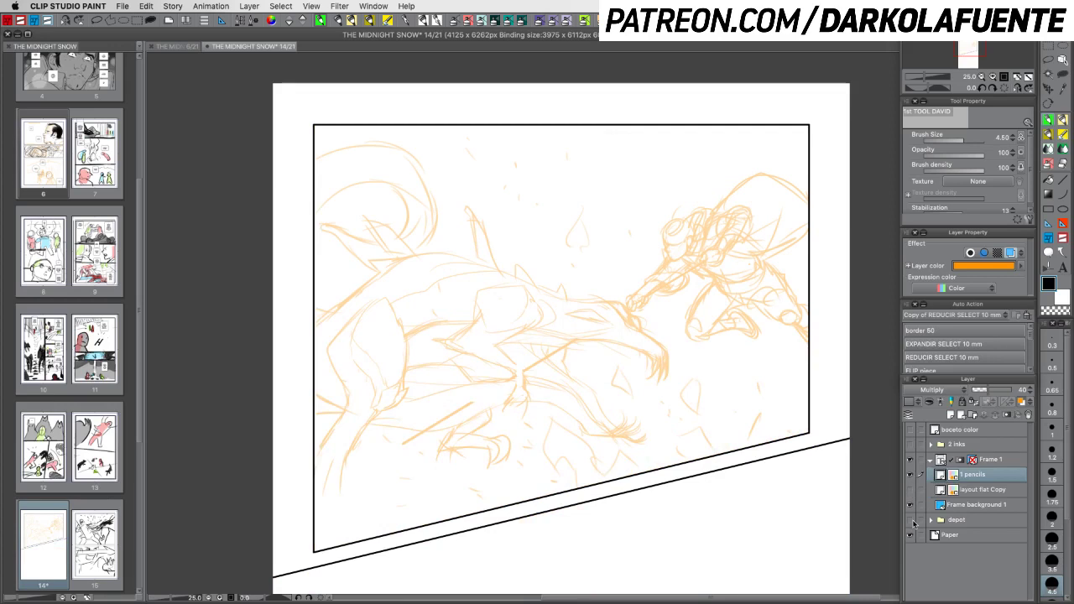
Add a new raster layer above 1 pencils inside Frame 1 for the leaping man in the upper panel
{"action": "left_click", "coordinate": [1020, 401]}
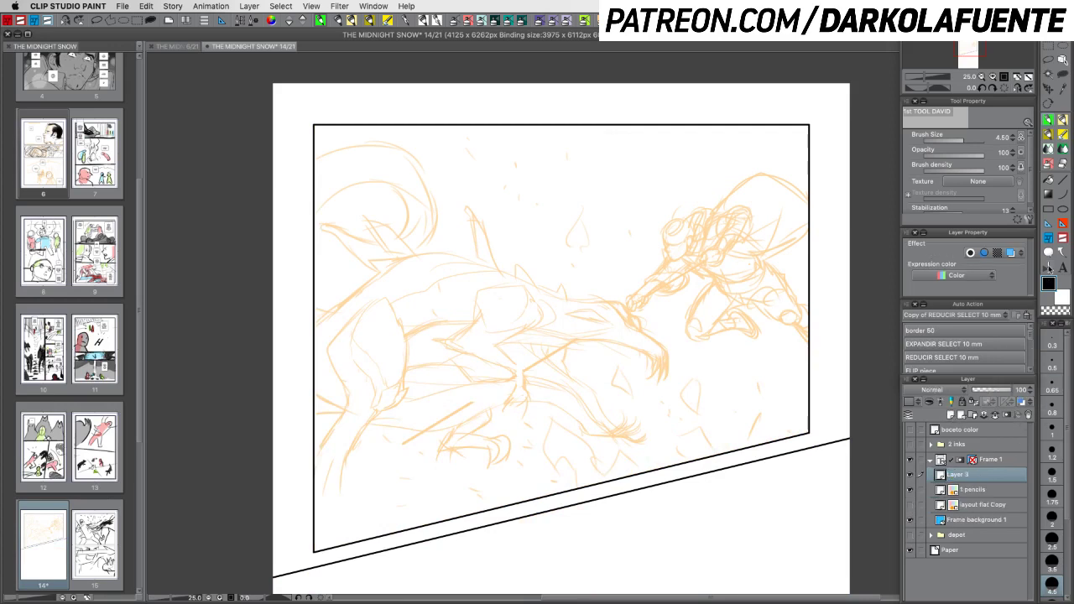
{"action": "left_click", "coordinate": [993, 76]}
{"action": "left_click_drag", "start_coordinate": [759, 349], "coordinate": [562, 395]}
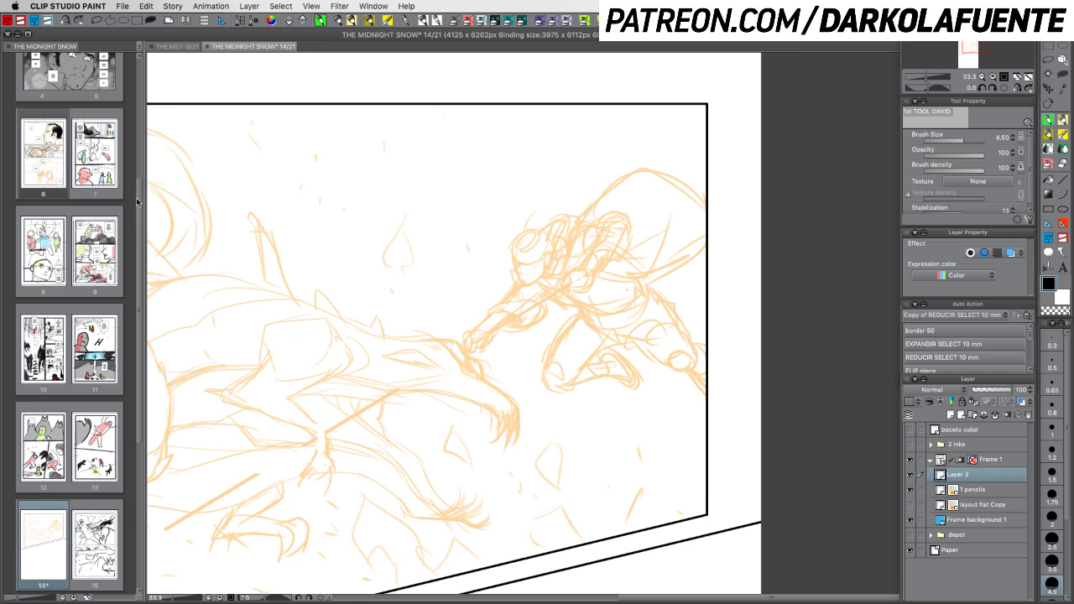
Consult page 6 of the comic as reference and return to page 14
{"action": "left_click_drag", "start_coordinate": [139, 210], "coordinate": [145, 92]}
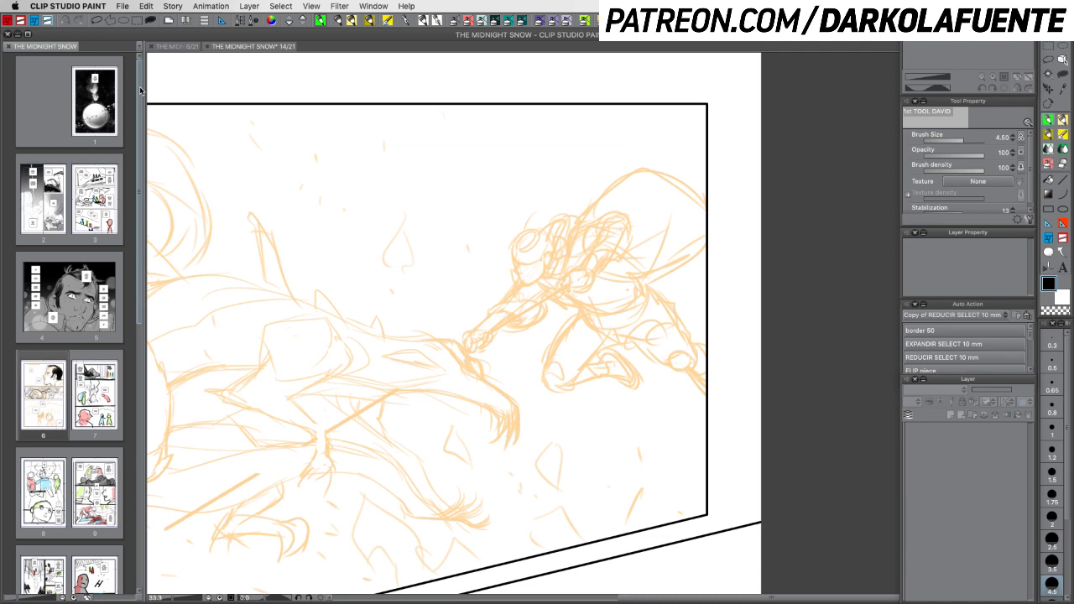
{"action": "left_click", "coordinate": [178, 49]}
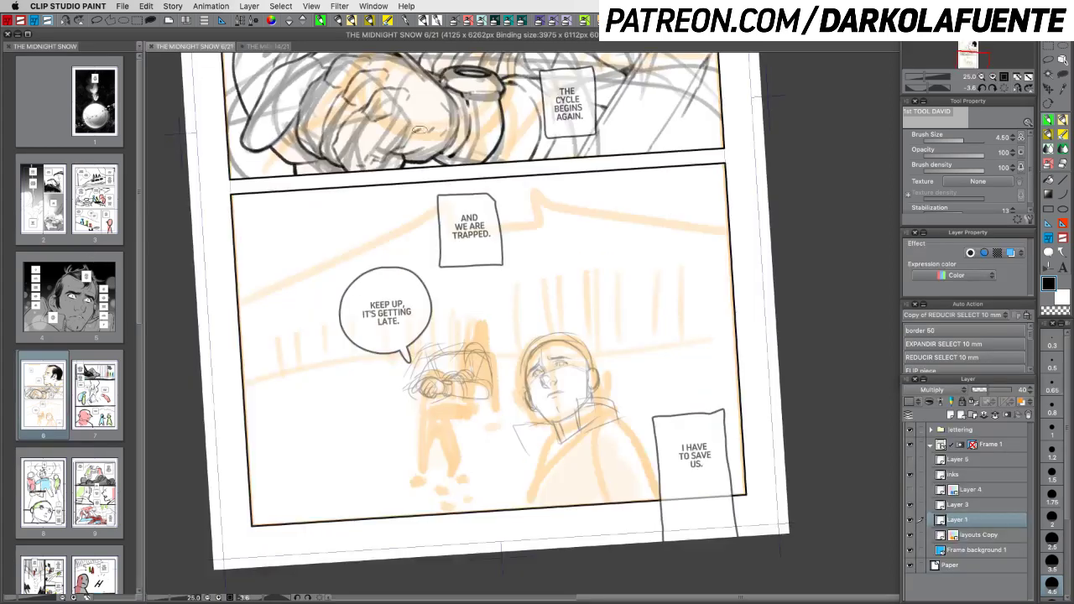
{"action": "left_click", "coordinate": [263, 47]}
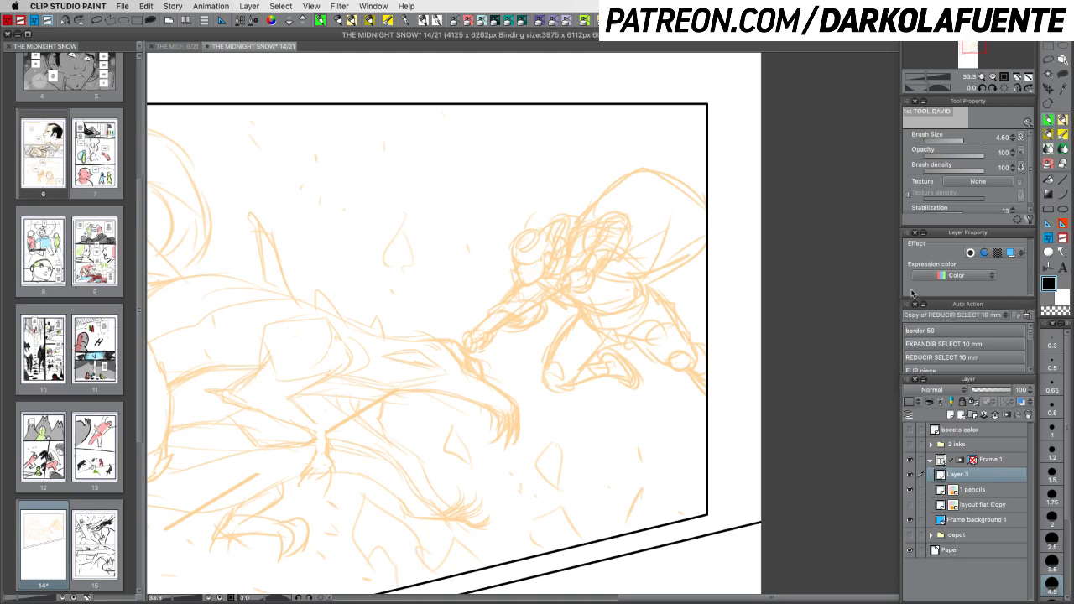
Start the leaping man's head on the new layer, drawing his front hair and nose profile in black at brush size 1
{"action": "left_click", "coordinate": [1052, 450]}
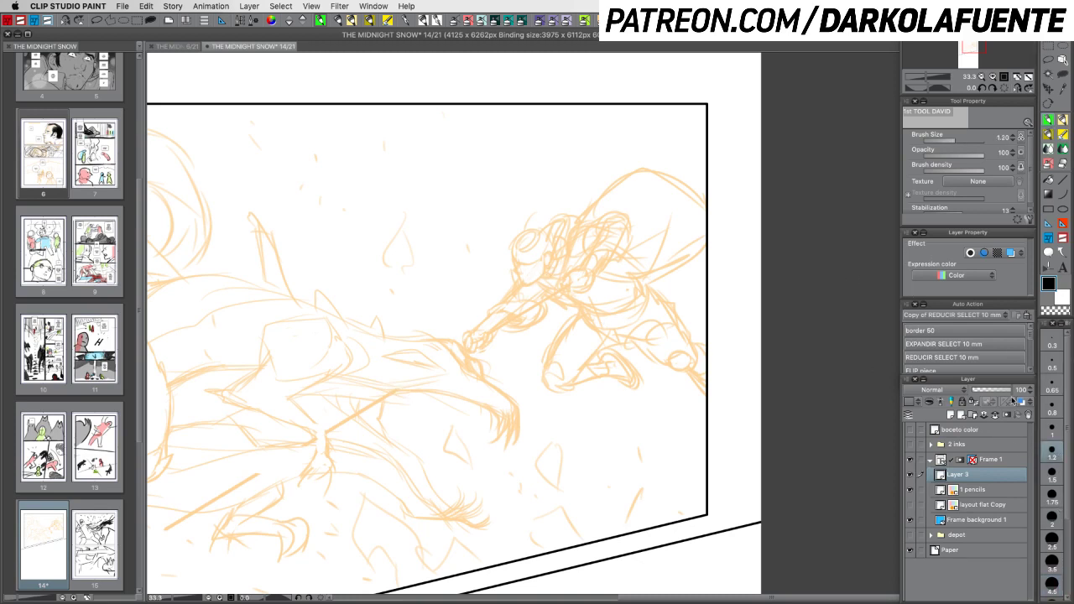
{"action": "key", "text": "r"}
{"action": "left_click_drag", "start_coordinate": [503, 319], "coordinate": [508, 283]}
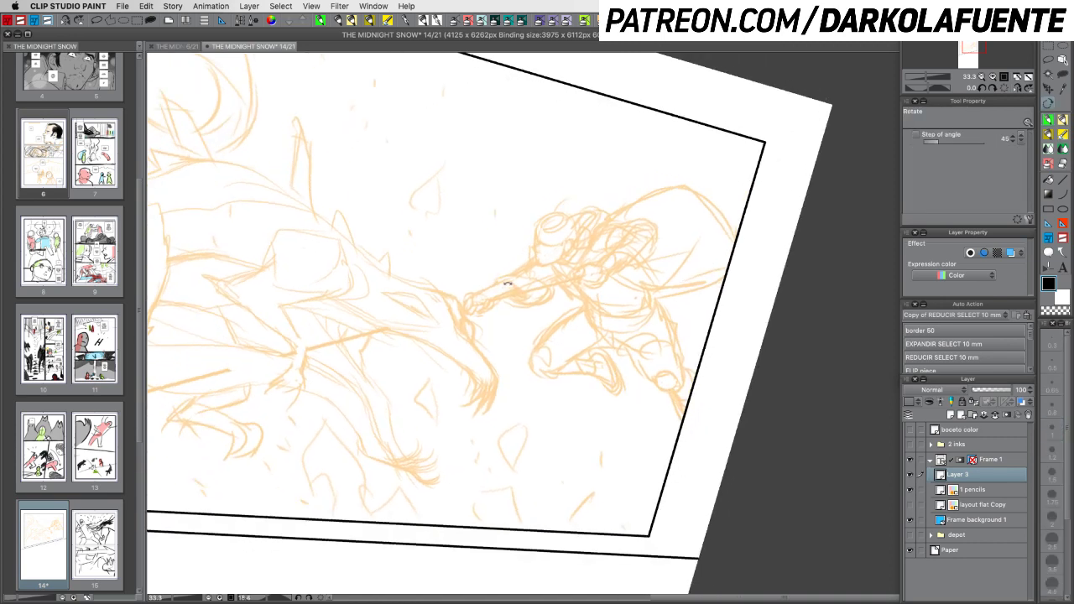
{"action": "key", "text": "p"}
{"action": "mouse_move", "coordinate": [548, 217]}
{"action": "left_mouse_down"}
{"action": "mouse_move", "coordinate": [541, 222]}
{"action": "mouse_move", "coordinate": [563, 215]}
{"action": "mouse_move", "coordinate": [556, 210]}
{"action": "left_mouse_up"}
{"action": "mouse_move", "coordinate": [545, 220]}
{"action": "left_mouse_down"}
{"action": "mouse_move", "coordinate": [560, 213]}
{"action": "mouse_move", "coordinate": [536, 214]}
{"action": "mouse_move", "coordinate": [531, 244]}
{"action": "left_mouse_up"}
{"action": "key", "text": "c"}
{"action": "key", "text": "c"}
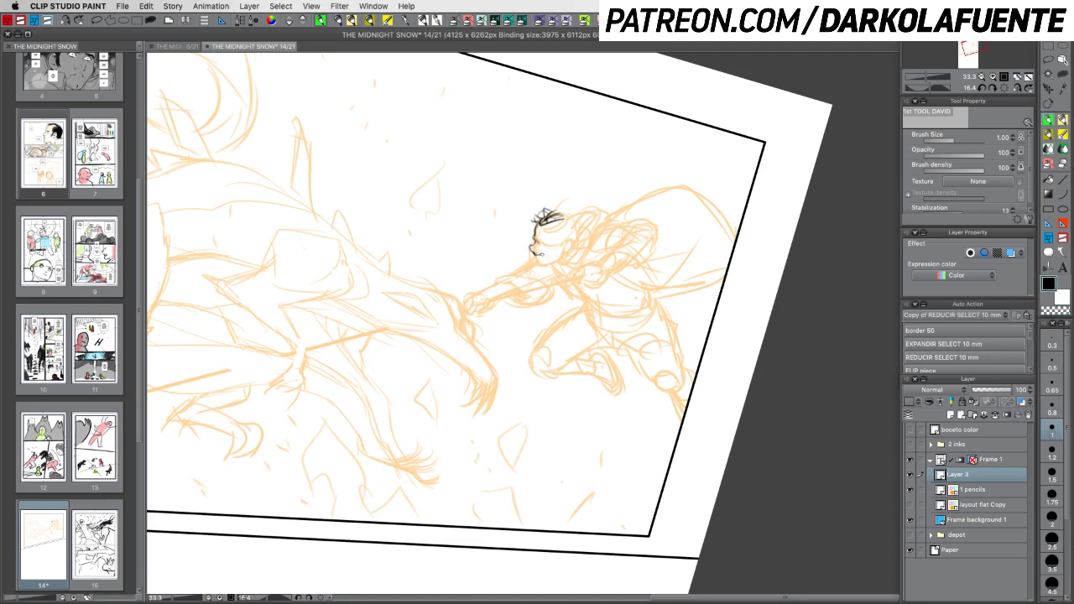
Draw the man's jaw, mouth, eye, ear and side hair, cleaning up the lines with the transparent color
{"action": "left_click_drag", "start_coordinate": [534, 253], "coordinate": [545, 262]}
{"action": "mouse_move", "coordinate": [549, 216]}
{"action": "left_mouse_down"}
{"action": "mouse_move", "coordinate": [577, 227]}
{"action": "mouse_move", "coordinate": [529, 250]}
{"action": "mouse_move", "coordinate": [542, 273]}
{"action": "mouse_move", "coordinate": [564, 247]}
{"action": "left_mouse_up"}
{"action": "key", "text": "c"}
{"action": "key", "text": "c"}
{"action": "key", "text": "c"}
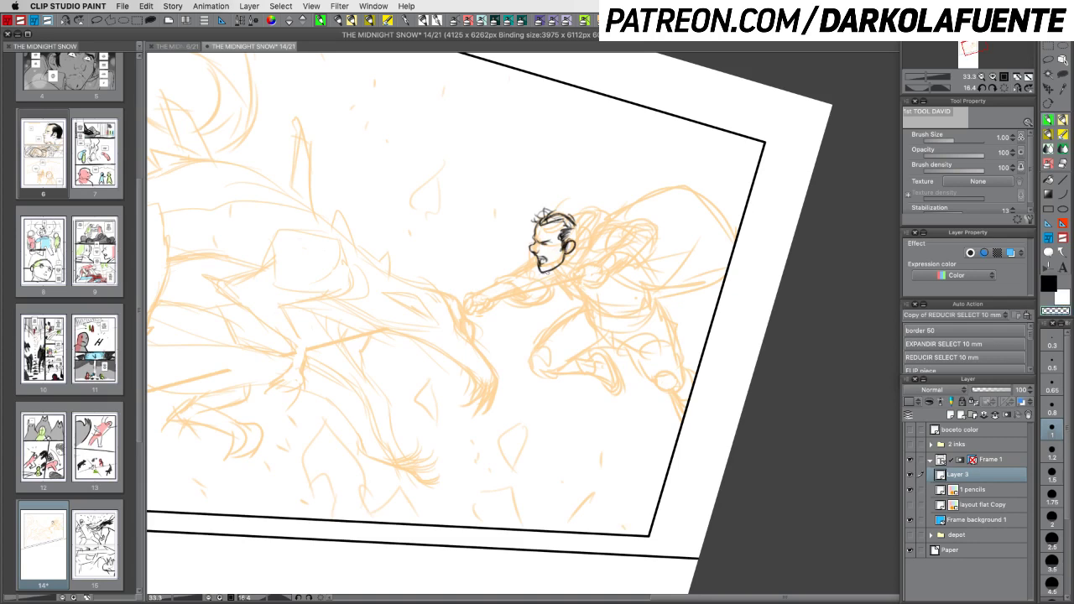
{"action": "key", "text": "c"}
Add spiky strands to the man's front hair and darken the hair down toward his ear and jaw
{"action": "mouse_move", "coordinate": [568, 217]}
{"action": "left_mouse_down"}
{"action": "mouse_move", "coordinate": [578, 237]}
{"action": "mouse_move", "coordinate": [555, 215]}
{"action": "mouse_move", "coordinate": [529, 212]}
{"action": "left_mouse_up"}
{"action": "mouse_move", "coordinate": [543, 219]}
{"action": "left_mouse_down"}
{"action": "mouse_move", "coordinate": [523, 215]}
{"action": "mouse_move", "coordinate": [532, 208]}
{"action": "left_mouse_up"}
{"action": "mouse_move", "coordinate": [542, 216]}
{"action": "left_mouse_down"}
{"action": "mouse_move", "coordinate": [543, 206]}
{"action": "mouse_move", "coordinate": [582, 236]}
{"action": "mouse_move", "coordinate": [568, 265]}
{"action": "left_mouse_up"}
{"action": "key", "text": "c"}
{"action": "key", "text": "c"}
Sketch the back of the man's head, his nape and the neck line below the ear
{"action": "left_click_drag", "start_coordinate": [574, 240], "coordinate": [587, 253]}
{"action": "left_click_drag", "start_coordinate": [585, 234], "coordinate": [591, 253]}
{"action": "left_click_drag", "start_coordinate": [582, 215], "coordinate": [589, 235]}
{"action": "mouse_move", "coordinate": [575, 236]}
{"action": "left_mouse_down"}
{"action": "mouse_move", "coordinate": [587, 254]}
{"action": "mouse_move", "coordinate": [575, 263]}
{"action": "left_mouse_up"}
{"action": "mouse_move", "coordinate": [572, 258]}
{"action": "left_mouse_down"}
{"action": "mouse_move", "coordinate": [560, 267]}
{"action": "mouse_move", "coordinate": [580, 265]}
{"action": "left_mouse_up"}
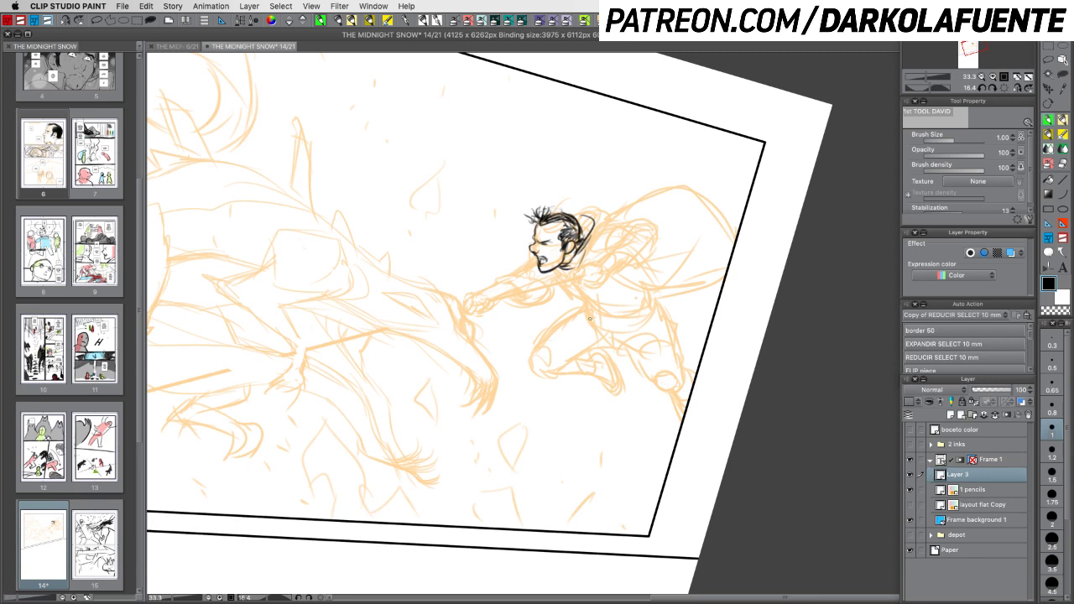
Scale the drawn head down slightly to fit the leaping man's pencilled body
{"action": "key", "text": "super+t"}
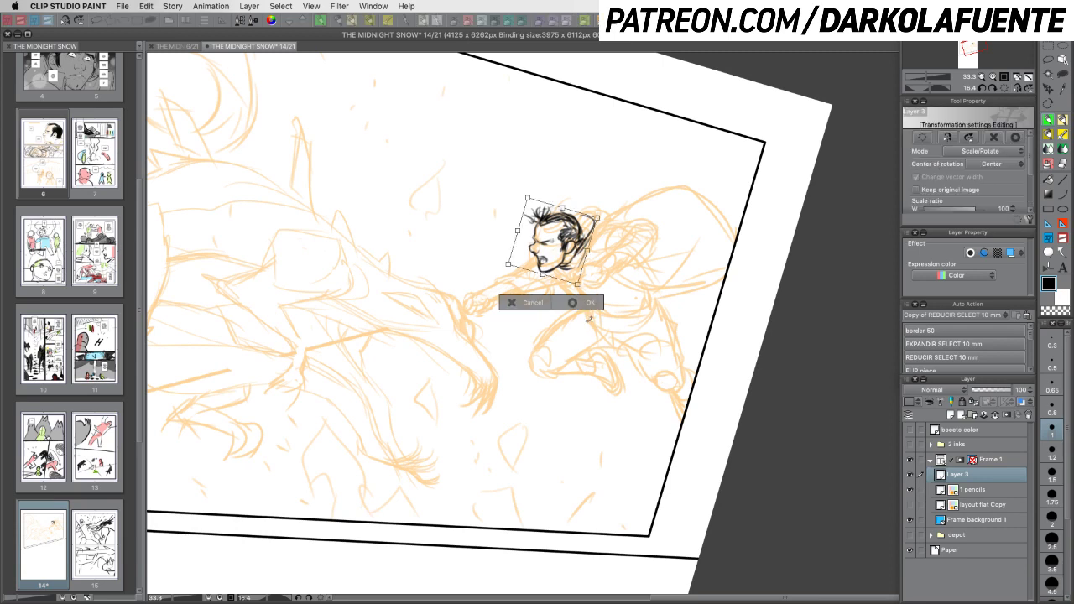
{"action": "left_click_drag", "start_coordinate": [577, 284], "coordinate": [576, 282]}
{"action": "left_click", "coordinate": [593, 299]}
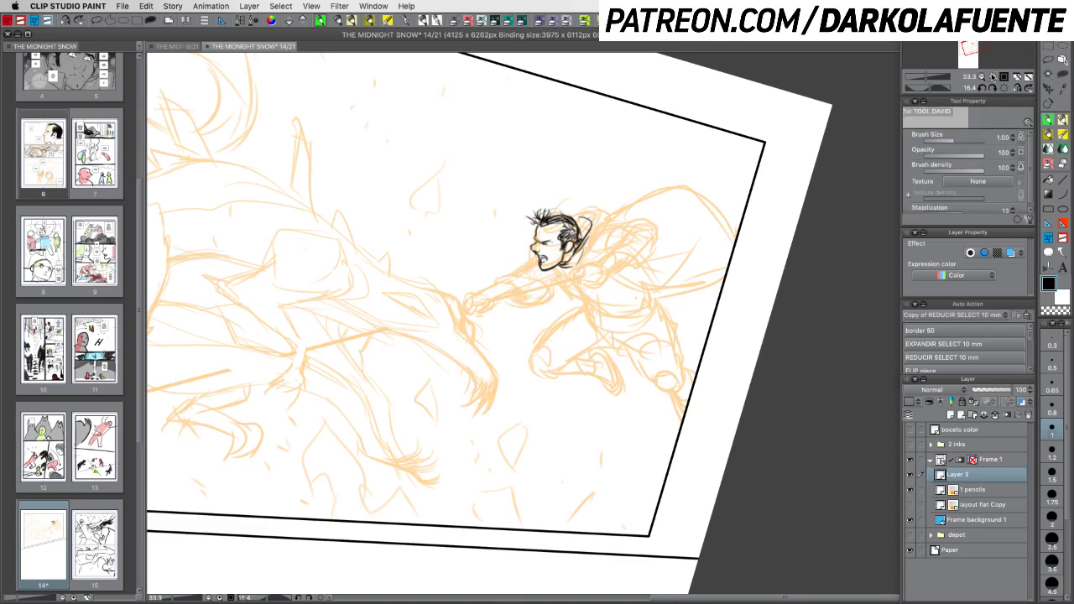
Fill in the man's side hair above the ear with solid black at brush size 1
{"action": "key", "text": "super+plus"}
{"action": "key", "text": "shift+space"}
{"action": "left_click_drag", "start_coordinate": [685, 357], "coordinate": [710, 345]}
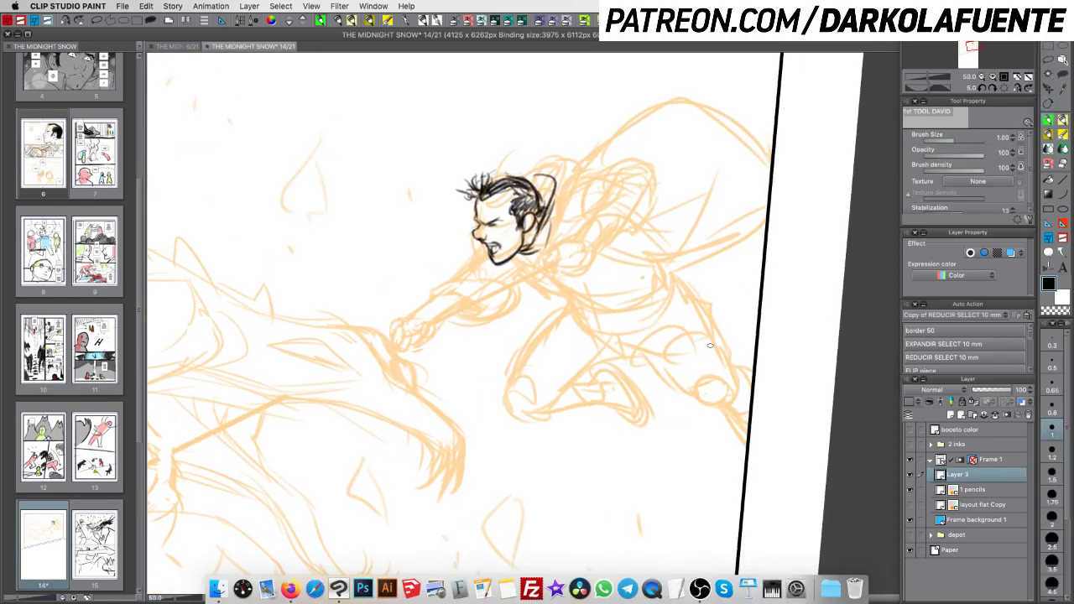
{"action": "key", "text": "super+Tab"}
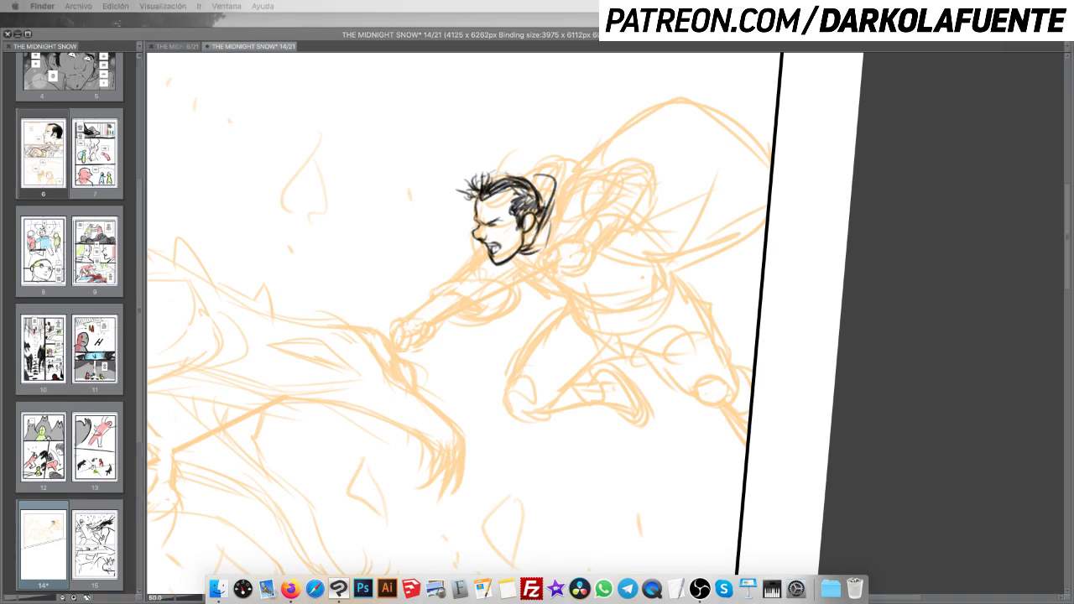
{"action": "left_click", "coordinate": [577, 203]}
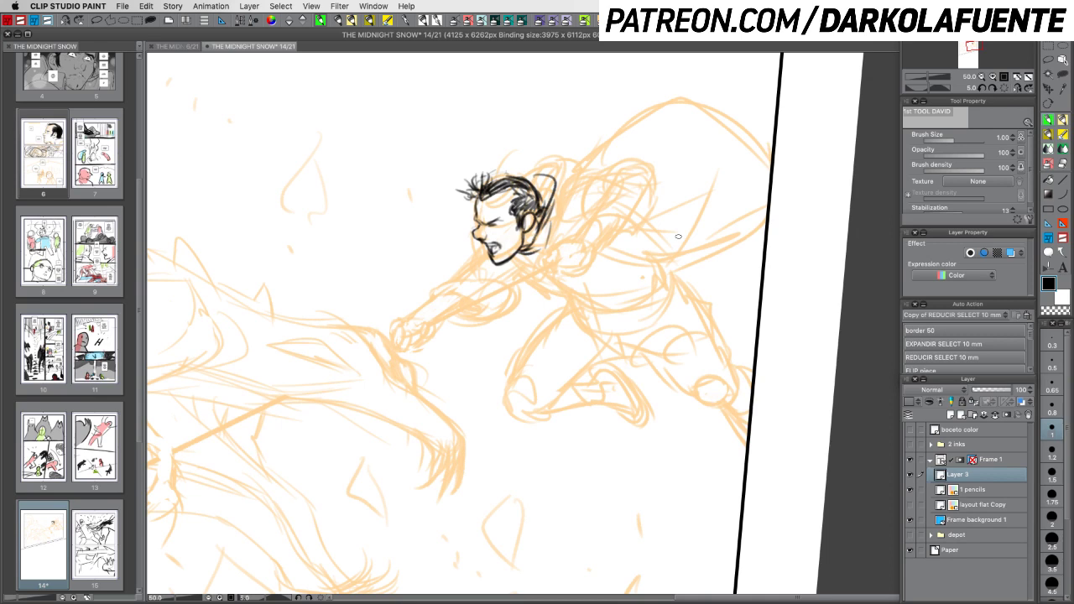
{"action": "mouse_move", "coordinate": [523, 198]}
{"action": "left_mouse_down"}
{"action": "mouse_move", "coordinate": [522, 216]}
{"action": "mouse_move", "coordinate": [508, 215]}
{"action": "mouse_move", "coordinate": [515, 202]}
{"action": "mouse_move", "coordinate": [532, 213]}
{"action": "left_mouse_up"}
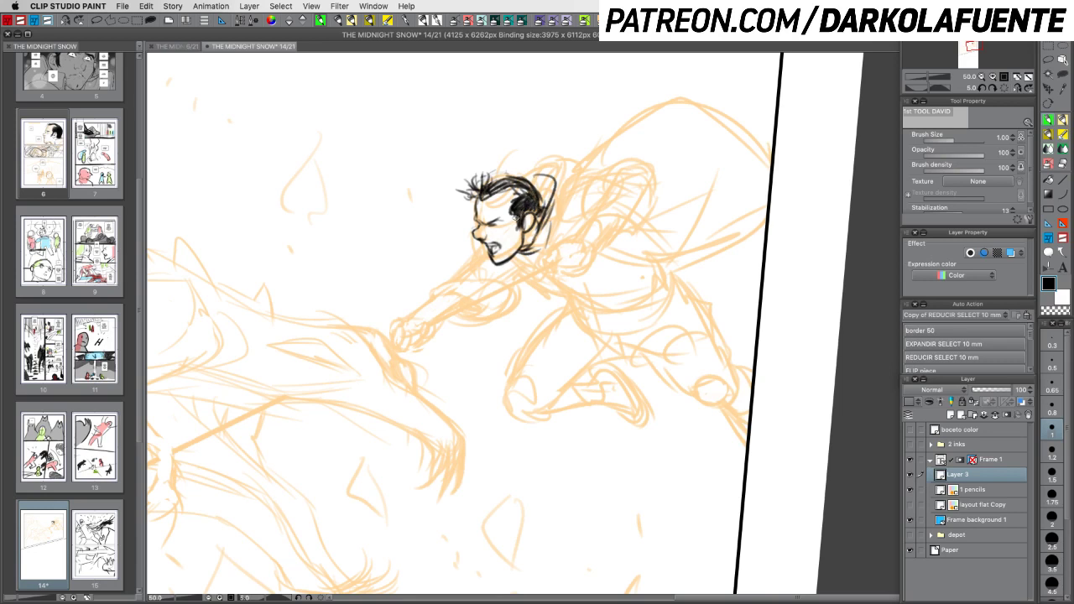
Thicken the outline of the man's forehead, nose and mouth at brush size 1.5
{"action": "left_click", "coordinate": [1051, 514]}
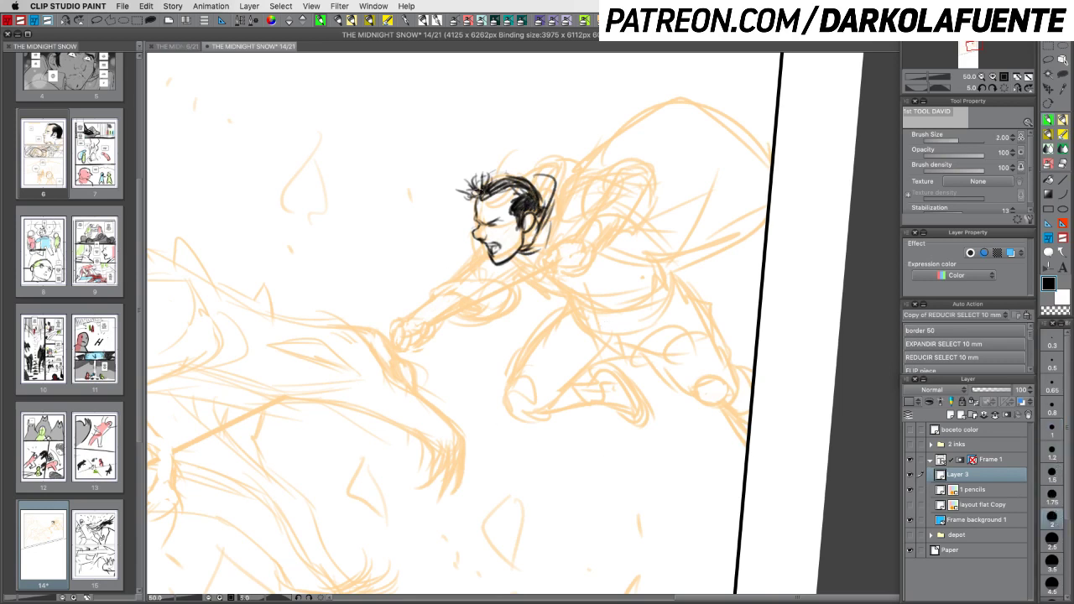
{"action": "left_click", "coordinate": [1052, 495]}
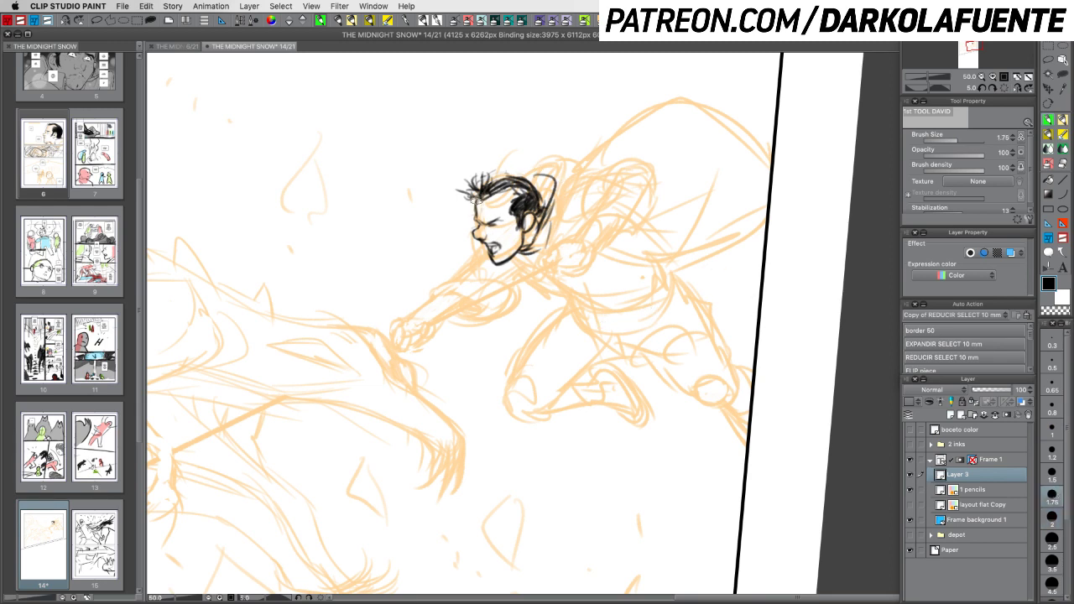
{"action": "left_click", "coordinate": [1052, 474]}
{"action": "mouse_move", "coordinate": [478, 198]}
{"action": "left_mouse_down"}
{"action": "mouse_move", "coordinate": [475, 239]}
{"action": "mouse_move", "coordinate": [471, 231]}
{"action": "left_mouse_up"}
{"action": "key", "text": "super+z"}
{"action": "left_click_drag", "start_coordinate": [471, 235], "coordinate": [486, 245]}
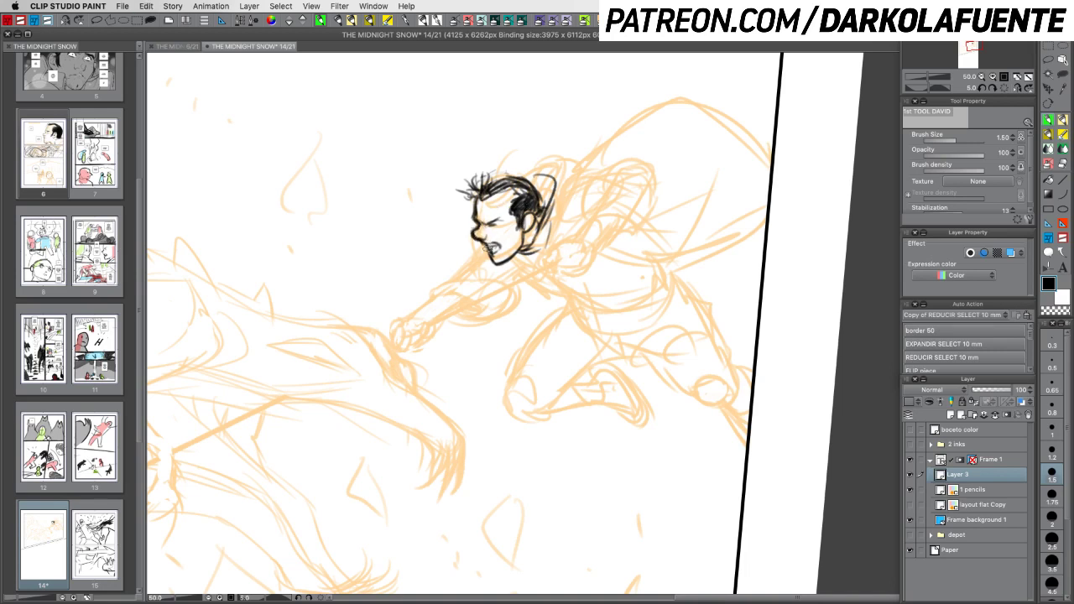
Touch up the man's face outline, alternating between black and transparent color, and save the page
{"action": "key", "text": "c"}
{"action": "key", "text": "c"}
{"action": "key", "text": "c"}
{"action": "key", "text": "c"}
{"action": "key", "text": "c"}
{"action": "key", "text": "c"}
{"action": "key", "text": "super+s"}
Draw the raised collar behind the man's head and neck over the pencils
{"action": "mouse_move", "coordinate": [502, 178]}
{"action": "left_mouse_down"}
{"action": "mouse_move", "coordinate": [490, 183]}
{"action": "mouse_move", "coordinate": [525, 175]}
{"action": "left_mouse_up"}
{"action": "mouse_move", "coordinate": [538, 164]}
{"action": "left_mouse_down"}
{"action": "mouse_move", "coordinate": [563, 170]}
{"action": "mouse_move", "coordinate": [541, 236]}
{"action": "left_mouse_up"}
{"action": "key", "text": "c"}
{"action": "mouse_move", "coordinate": [556, 194]}
{"action": "left_mouse_down"}
{"action": "mouse_move", "coordinate": [544, 230]}
{"action": "mouse_move", "coordinate": [550, 209]}
{"action": "mouse_move", "coordinate": [562, 231]}
{"action": "left_mouse_up"}
{"action": "key", "text": "c"}
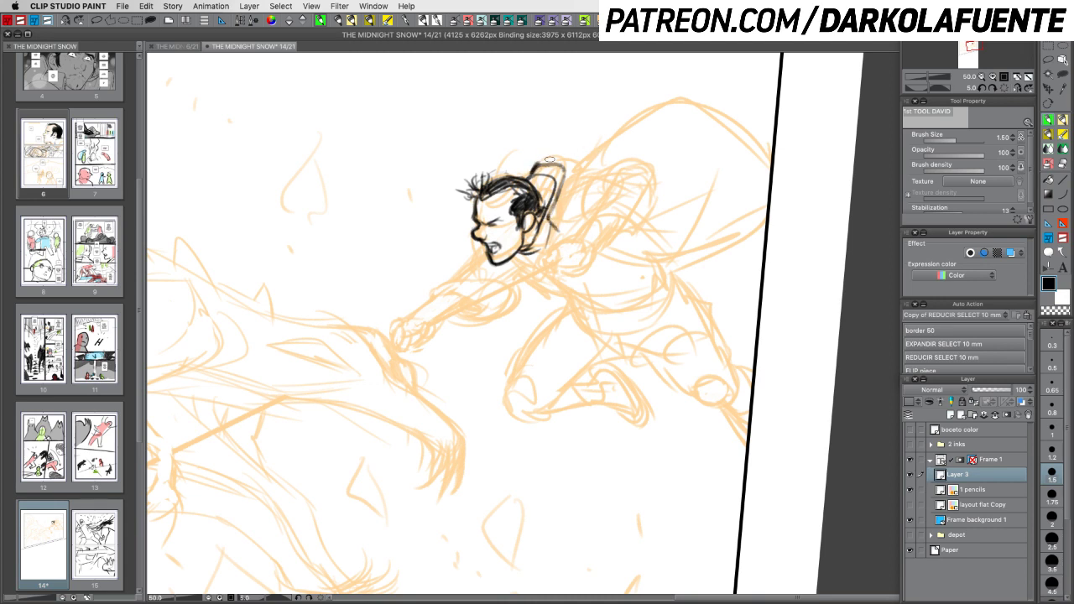
Draw the curved upper line of the man's far shoulder and the jacket edge running down beside the collar
{"action": "key", "text": "c"}
{"action": "mouse_move", "coordinate": [544, 163]}
{"action": "left_mouse_down"}
{"action": "mouse_move", "coordinate": [590, 160]}
{"action": "mouse_move", "coordinate": [570, 155]}
{"action": "mouse_move", "coordinate": [602, 159]}
{"action": "left_mouse_up"}
{"action": "key", "text": "c"}
{"action": "key", "text": "super+z"}
{"action": "key", "text": "super+z"}
{"action": "key", "text": "c"}
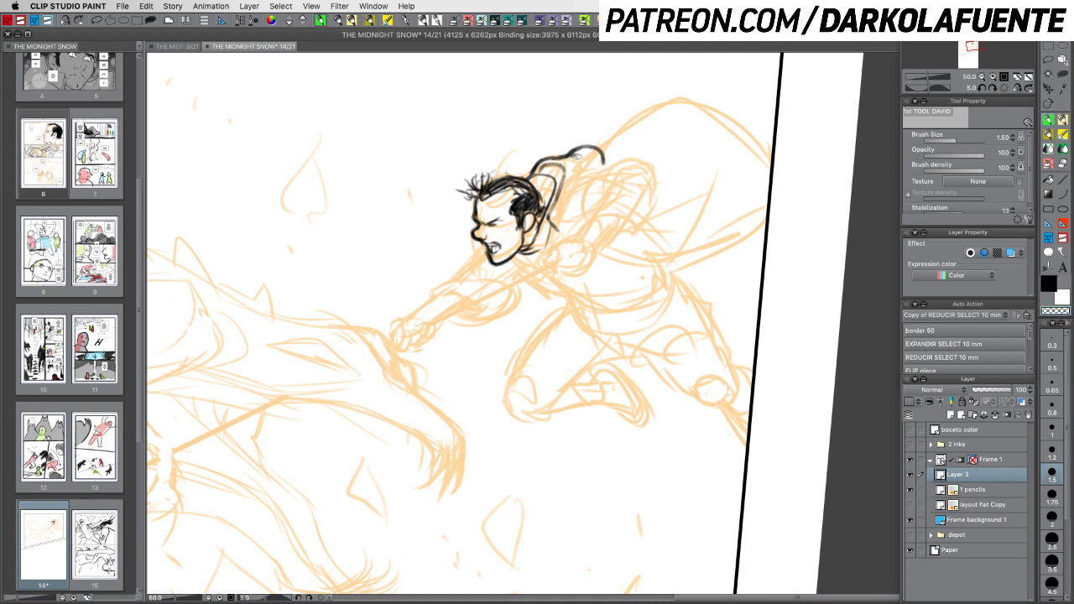
{"action": "key", "text": "c"}
{"action": "mouse_move", "coordinate": [601, 161]}
{"action": "left_mouse_down"}
{"action": "mouse_move", "coordinate": [572, 181]}
{"action": "mouse_move", "coordinate": [566, 220]}
{"action": "left_mouse_up"}
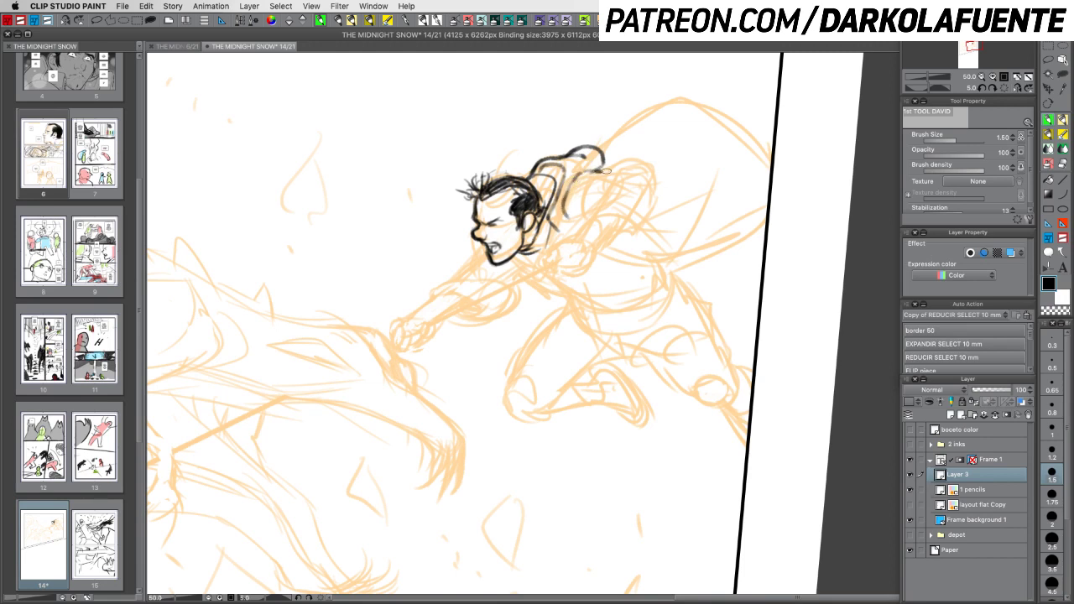
Start the top line of the near shoulder and its sleeve folds at brush size 1.2
{"action": "key", "text": "c"}
{"action": "key", "text": "c"}
{"action": "mouse_move", "coordinate": [675, 215]}
{"action": "left_mouse_down"}
{"action": "mouse_move", "coordinate": [643, 347]}
{"action": "mouse_move", "coordinate": [682, 319]}
{"action": "mouse_move", "coordinate": [676, 310]}
{"action": "left_mouse_up"}
{"action": "left_click", "coordinate": [1052, 449]}
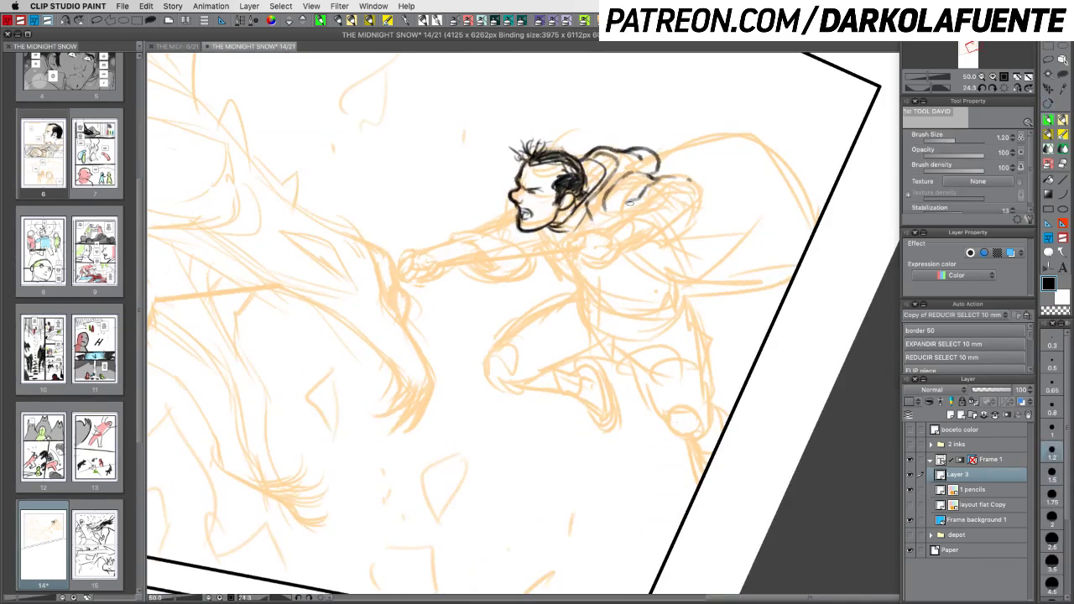
{"action": "left_click_drag", "start_coordinate": [691, 179], "coordinate": [647, 202]}
{"action": "left_click", "coordinate": [980, 77]}
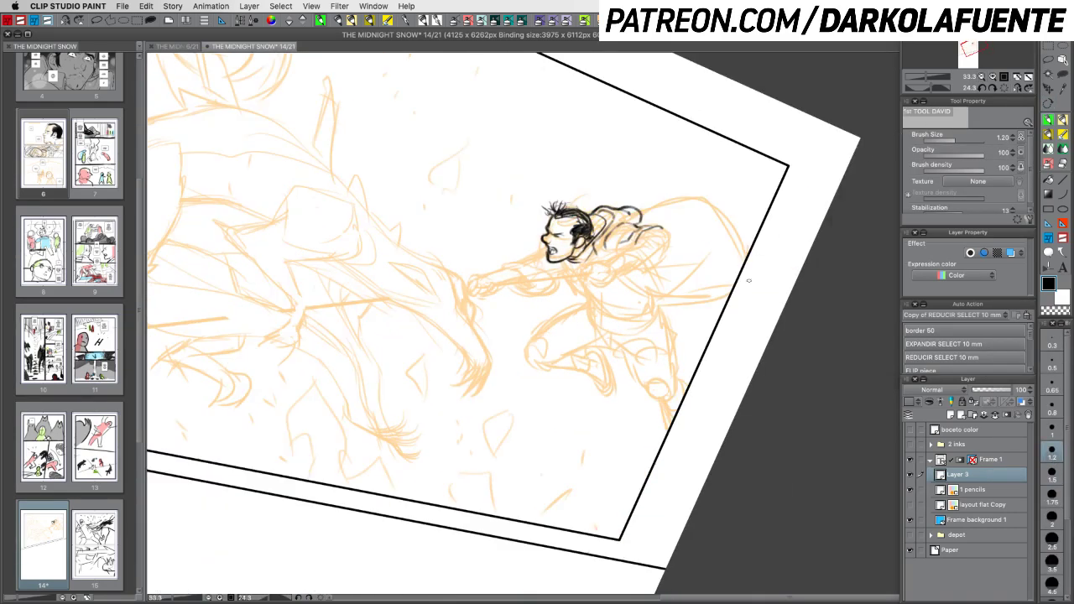
{"action": "mouse_move", "coordinate": [743, 319]}
{"action": "left_mouse_down"}
{"action": "mouse_move", "coordinate": [788, 249]}
{"action": "mouse_move", "coordinate": [784, 239]}
{"action": "left_mouse_up"}
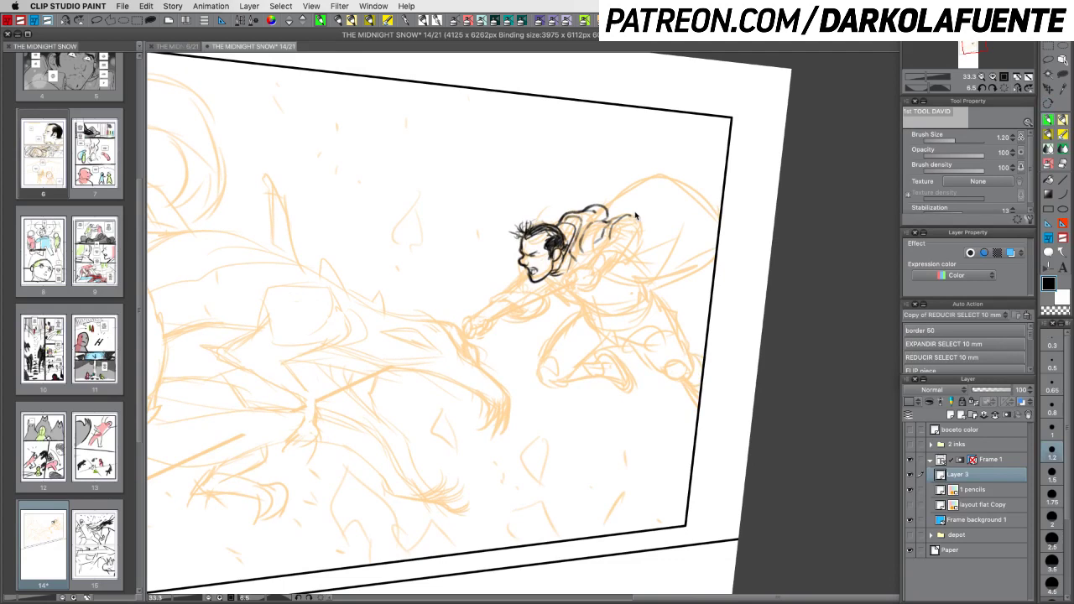
Outline the man's rounded near shoulder and upper arm at brush size 1.5
{"action": "left_click", "coordinate": [1052, 471]}
{"action": "mouse_move", "coordinate": [617, 216]}
{"action": "left_mouse_down"}
{"action": "mouse_move", "coordinate": [650, 219]}
{"action": "mouse_move", "coordinate": [622, 216]}
{"action": "mouse_move", "coordinate": [648, 225]}
{"action": "mouse_move", "coordinate": [647, 235]}
{"action": "mouse_move", "coordinate": [632, 230]}
{"action": "mouse_move", "coordinate": [645, 238]}
{"action": "mouse_move", "coordinate": [638, 246]}
{"action": "mouse_move", "coordinate": [618, 224]}
{"action": "mouse_move", "coordinate": [621, 253]}
{"action": "left_mouse_up"}
{"action": "key", "text": "super+z"}
{"action": "key", "text": "super+z"}
{"action": "key", "text": "c"}
{"action": "key", "text": "c"}
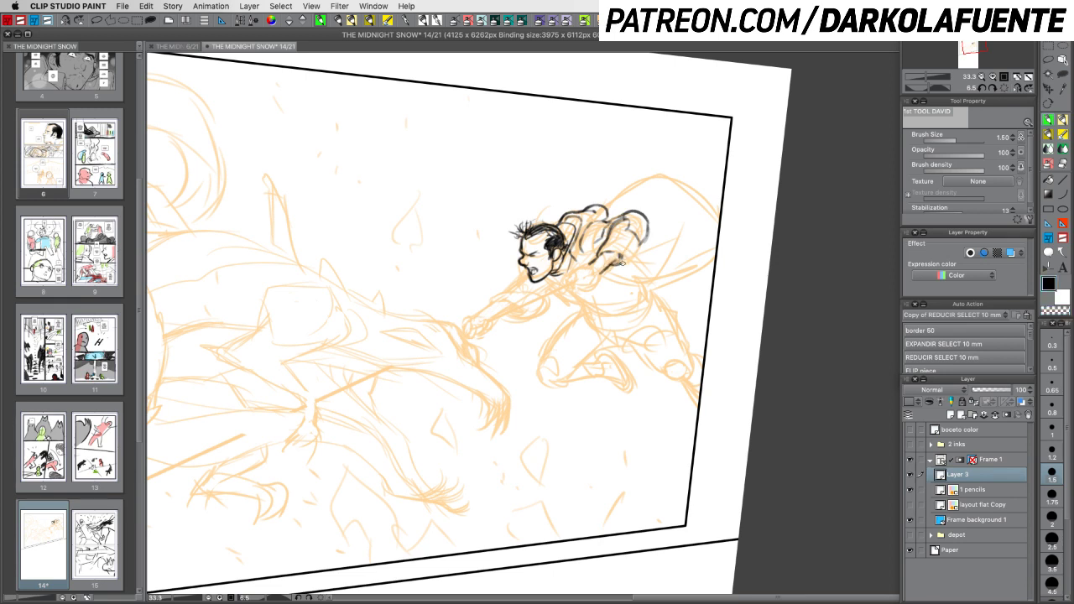
Close the near sleeve's outline down to the elbow and add fold lines on the sleeve and jacket
{"action": "left_click_drag", "start_coordinate": [641, 243], "coordinate": [621, 262]}
{"action": "left_click_drag", "start_coordinate": [635, 221], "coordinate": [636, 228]}
{"action": "key", "text": "shift+space"}
{"action": "mouse_move", "coordinate": [636, 400]}
{"action": "left_mouse_down"}
{"action": "mouse_move", "coordinate": [587, 404]}
{"action": "mouse_move", "coordinate": [597, 406]}
{"action": "left_mouse_up"}
{"action": "key", "text": "c"}
{"action": "left_click_drag", "start_coordinate": [618, 225], "coordinate": [577, 262]}
{"action": "key", "text": "c"}
{"action": "key", "text": "c"}
{"action": "key", "text": "c"}
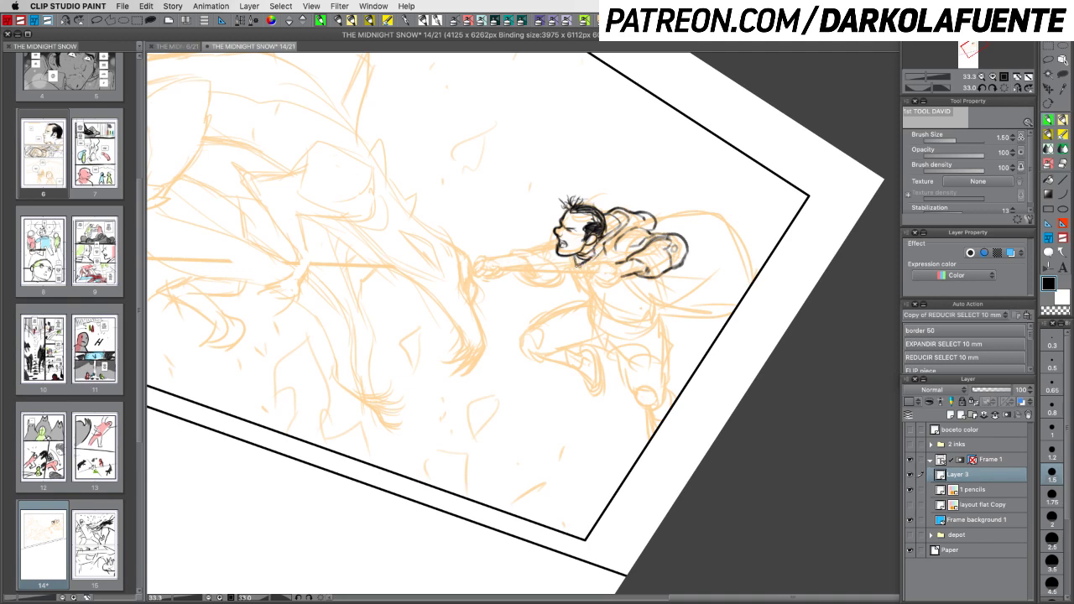
Check the inked lines on their own by hiding and reshowing the 1 pencils layer
{"action": "key", "text": "shift+space"}
{"action": "left_click_drag", "start_coordinate": [704, 438], "coordinate": [749, 326]}
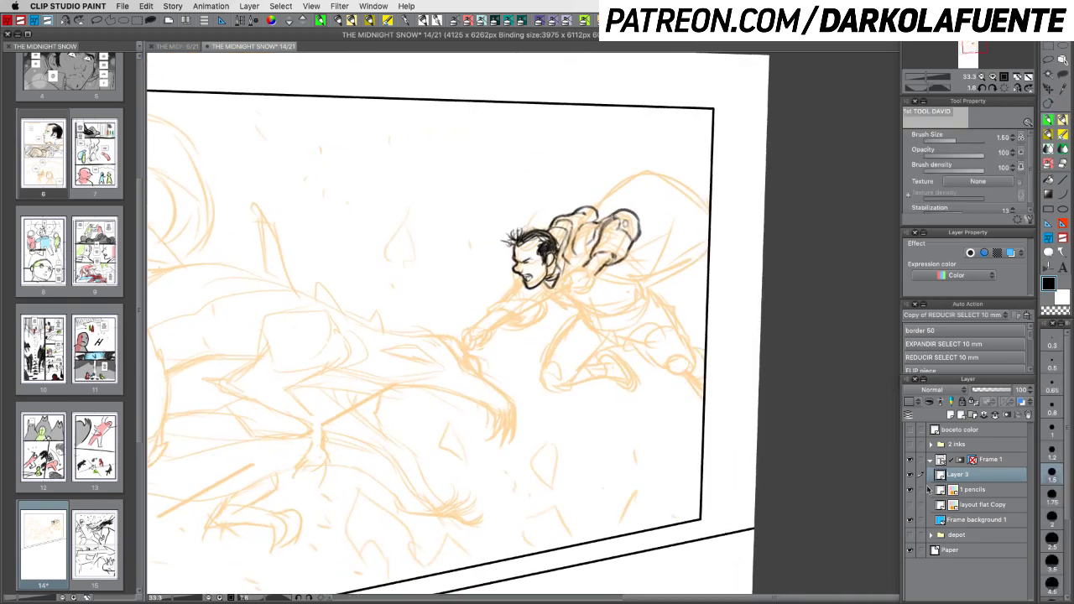
{"action": "left_click", "coordinate": [910, 490]}
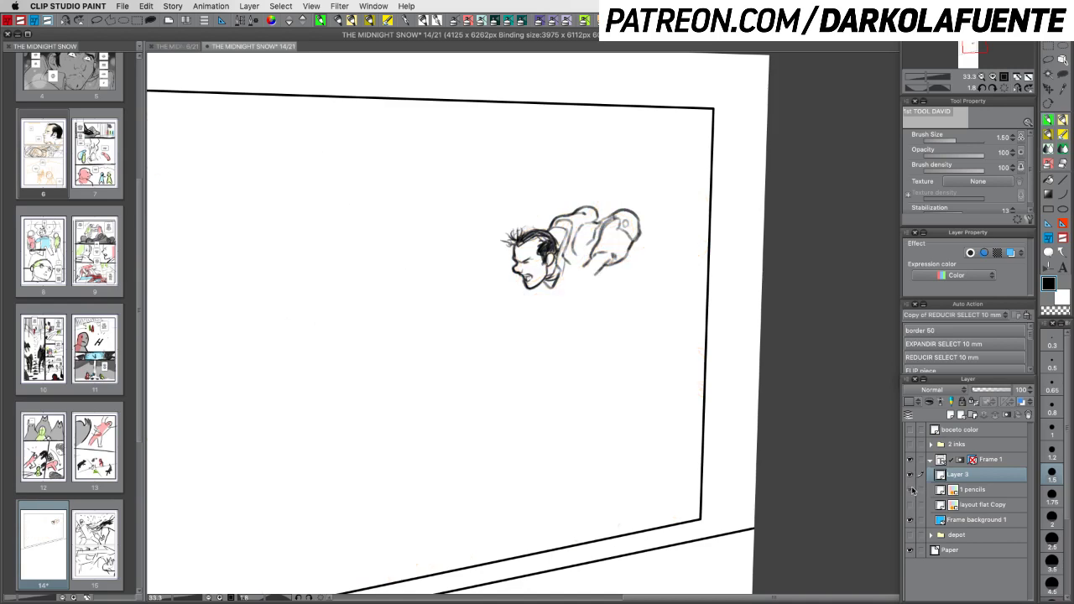
{"action": "left_click", "coordinate": [911, 490]}
{"action": "left_click", "coordinate": [910, 490]}
{"action": "left_click", "coordinate": [911, 490]}
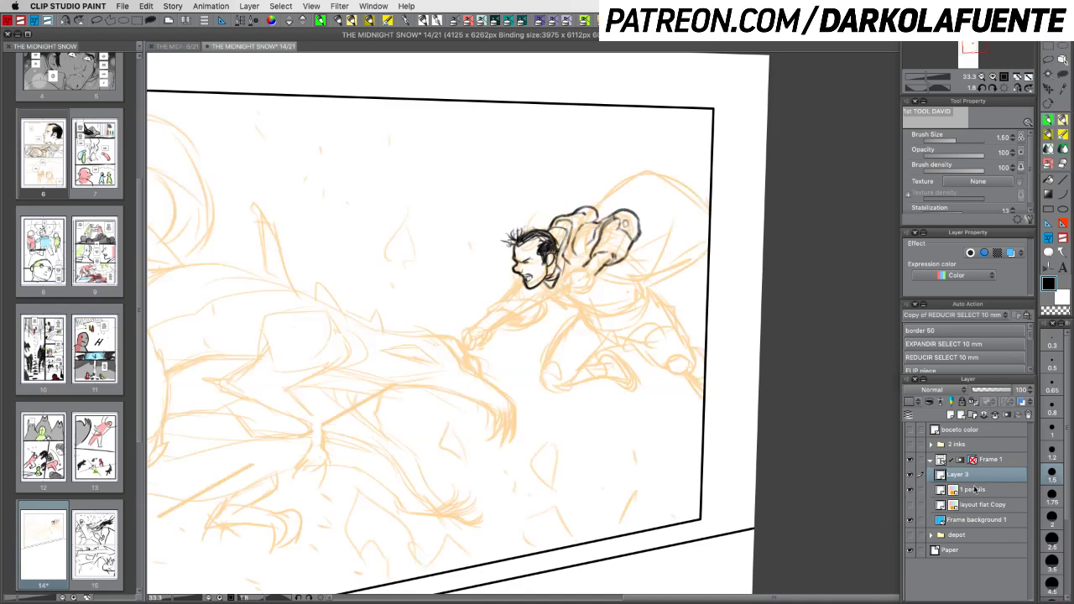
Draw the man's near fist below the sleeve and the adjoining jacket front at brush size 1.2
{"action": "left_click", "coordinate": [1053, 450]}
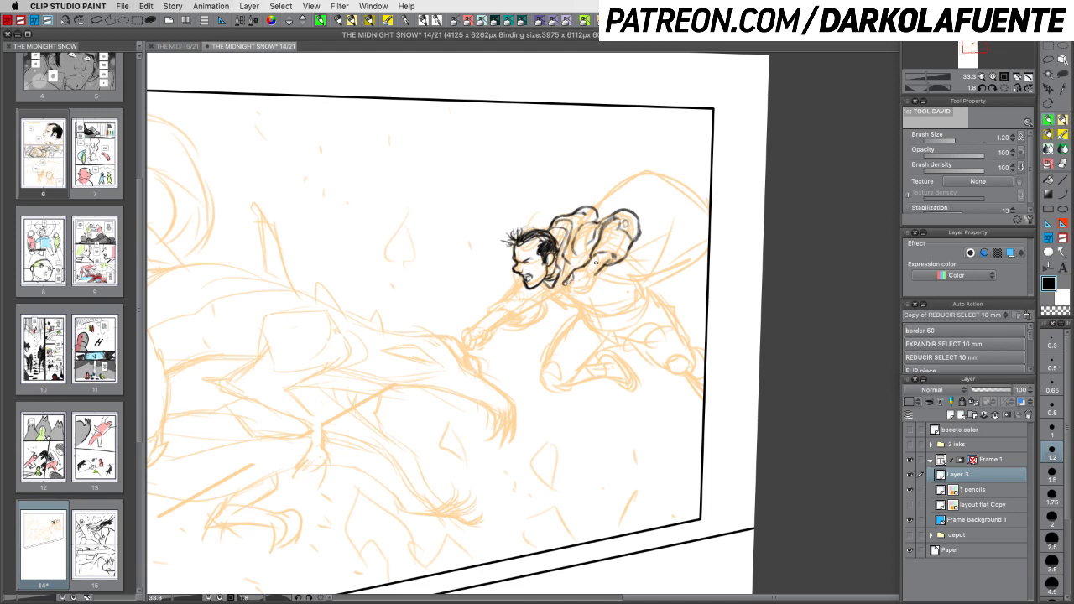
{"action": "key", "text": "c"}
{"action": "key", "text": "c"}
{"action": "key", "text": "c"}
{"action": "key", "text": "c"}
{"action": "left_click_drag", "start_coordinate": [592, 270], "coordinate": [595, 272]}
{"action": "key", "text": "c"}
{"action": "key", "text": "c"}
{"action": "key", "text": "c"}
{"action": "left_click_drag", "start_coordinate": [589, 273], "coordinate": [594, 272]}
{"action": "key", "text": "Tab"}
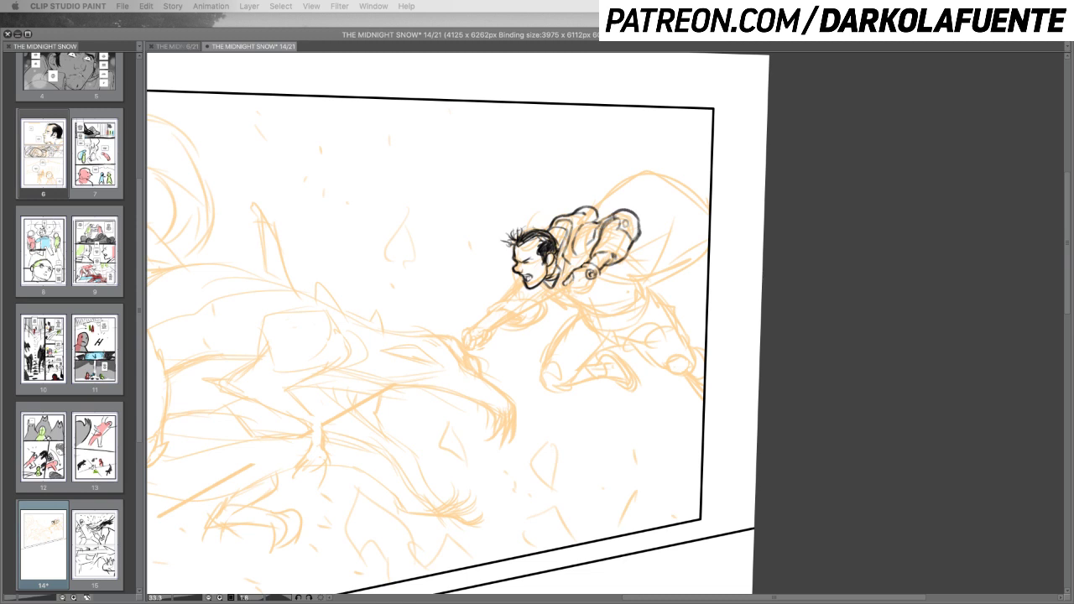
{"action": "key", "text": "XF86AudioMute"}
{"action": "key", "text": "Tab"}
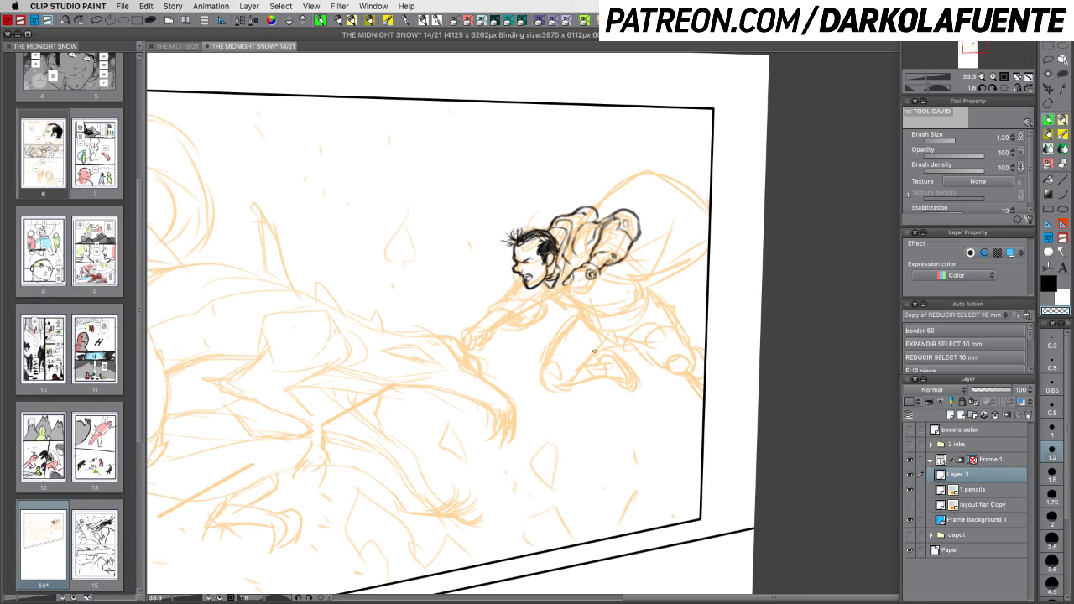
Refine the finger lines of the man's near fist
{"action": "left_click_drag", "start_coordinate": [612, 341], "coordinate": [630, 332]}
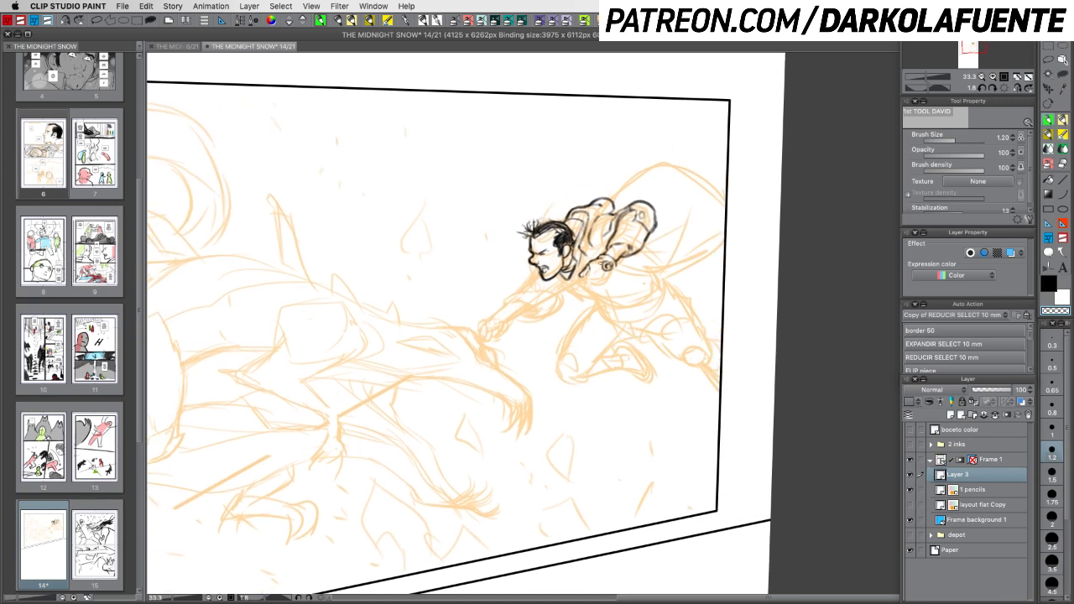
{"action": "key", "text": "c"}
{"action": "left_click_drag", "start_coordinate": [597, 260], "coordinate": [609, 262]}
Draw the wrist and the curved bands across the forearm between the near fist and the sleeve
{"action": "key", "text": "r"}
{"action": "left_click_drag", "start_coordinate": [662, 293], "coordinate": [663, 366]}
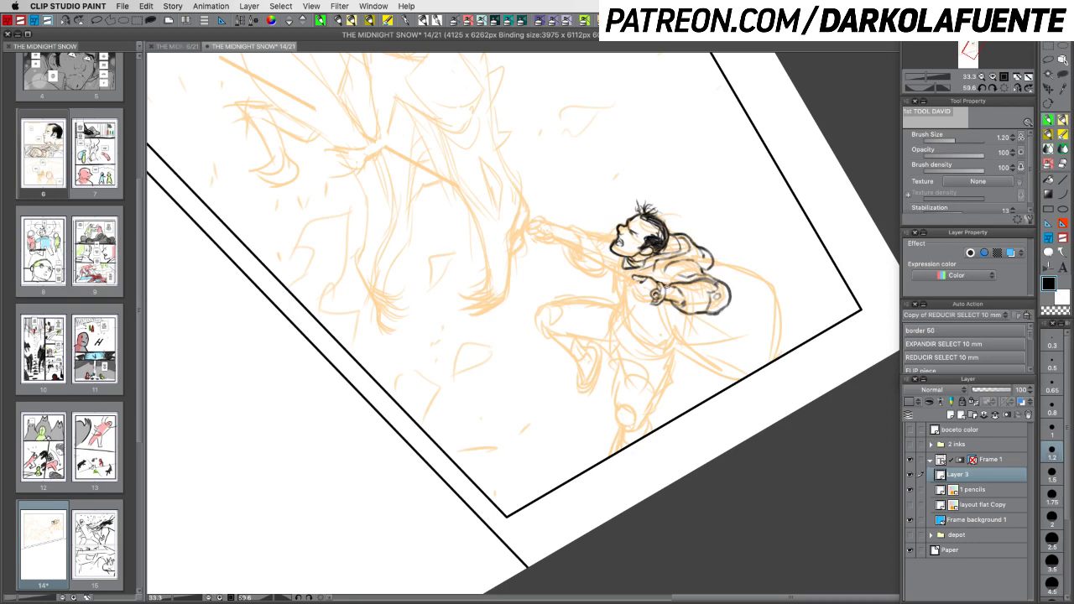
{"action": "left_click_drag", "start_coordinate": [666, 289], "coordinate": [668, 298]}
{"action": "left_click_drag", "start_coordinate": [670, 286], "coordinate": [676, 294]}
{"action": "key", "text": "ctrl+z"}
{"action": "left_click_drag", "start_coordinate": [682, 282], "coordinate": [703, 307]}
{"action": "key", "text": "shift+space"}
{"action": "mouse_move", "coordinate": [824, 312]}
{"action": "left_mouse_down"}
{"action": "mouse_move", "coordinate": [817, 266]}
{"action": "mouse_move", "coordinate": [687, 158]}
{"action": "mouse_move", "coordinate": [665, 151]}
{"action": "left_mouse_up"}
Touch up the sleeve lines above the banded forearm with black and transparent color
{"action": "key", "text": "c"}
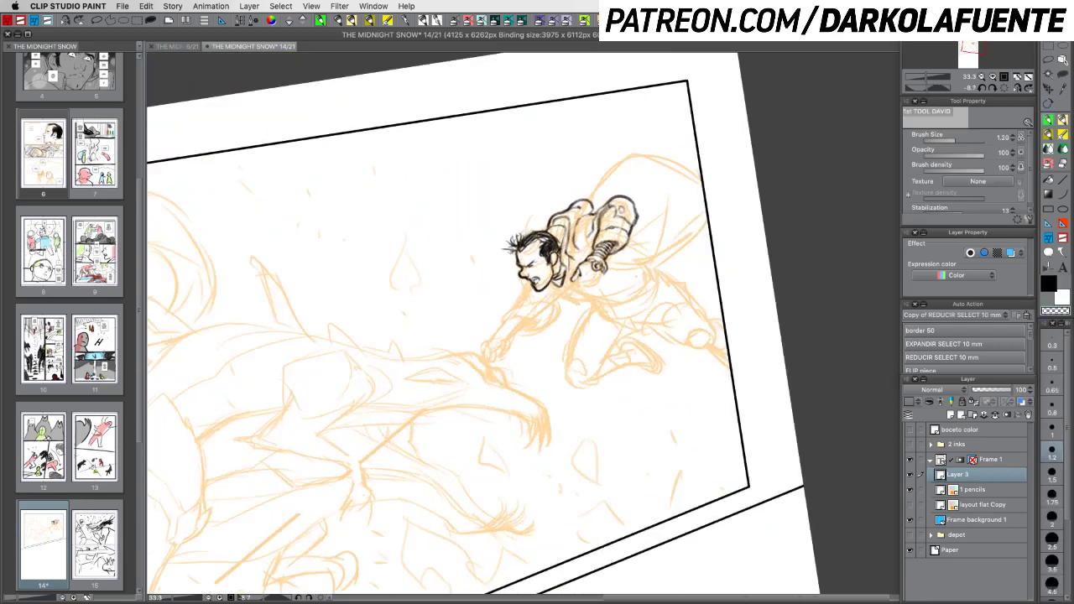
{"action": "key", "text": "c"}
{"action": "key", "text": "c"}
{"action": "mouse_move", "coordinate": [606, 229]}
{"action": "left_mouse_down"}
{"action": "mouse_move", "coordinate": [626, 231]}
{"action": "mouse_move", "coordinate": [604, 213]}
{"action": "mouse_move", "coordinate": [601, 227]}
{"action": "left_mouse_up"}
{"action": "key", "text": "c"}
{"action": "key", "text": "r"}
{"action": "mouse_move", "coordinate": [646, 381]}
{"action": "left_mouse_down"}
{"action": "mouse_move", "coordinate": [625, 384]}
{"action": "mouse_move", "coordinate": [631, 374]}
{"action": "left_mouse_up"}
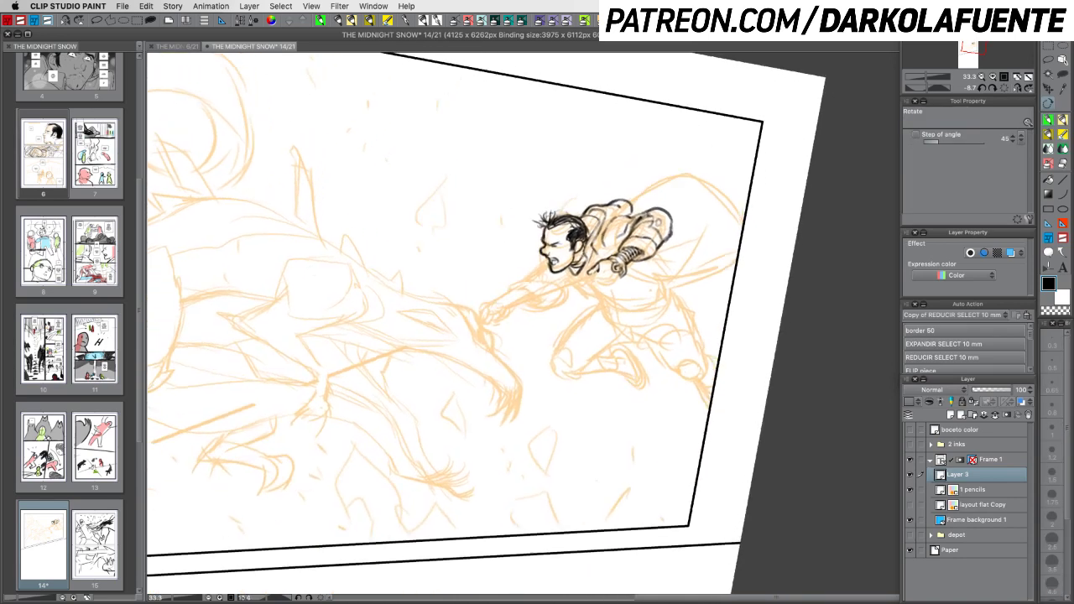
{"action": "left_click_drag", "start_coordinate": [625, 231], "coordinate": [621, 242]}
{"action": "key", "text": "super+z"}
{"action": "key", "text": "super+z"}
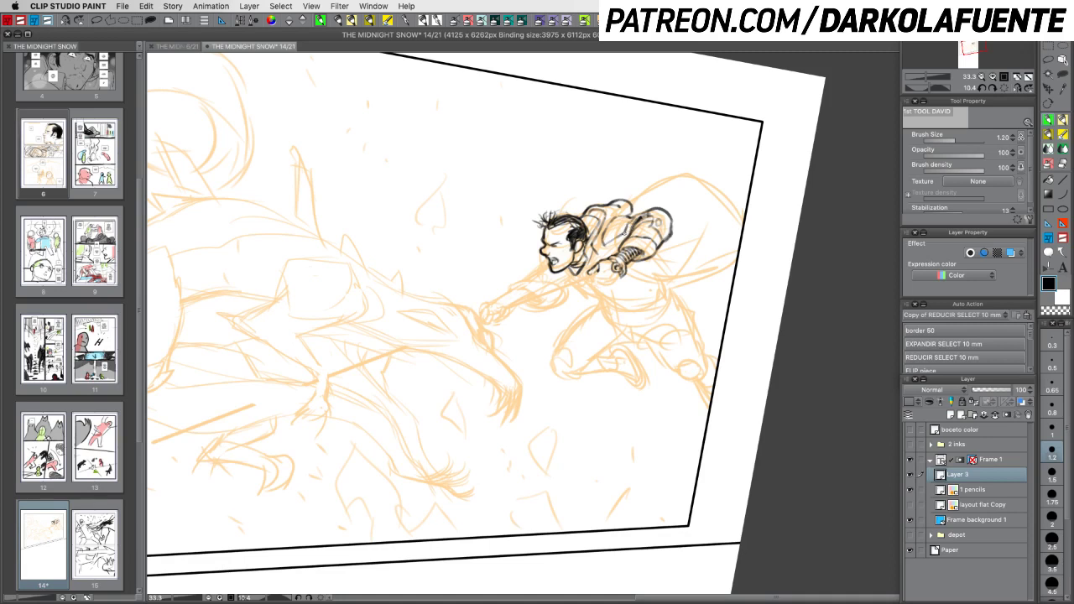
Touch up the small ink lines on the man's jacket and wrist beside the bracer, alternating with the transparent colour
{"action": "key", "text": "c"}
{"action": "left_click_drag", "start_coordinate": [628, 226], "coordinate": [624, 238]}
{"action": "left_click_drag", "start_coordinate": [627, 230], "coordinate": [647, 245]}
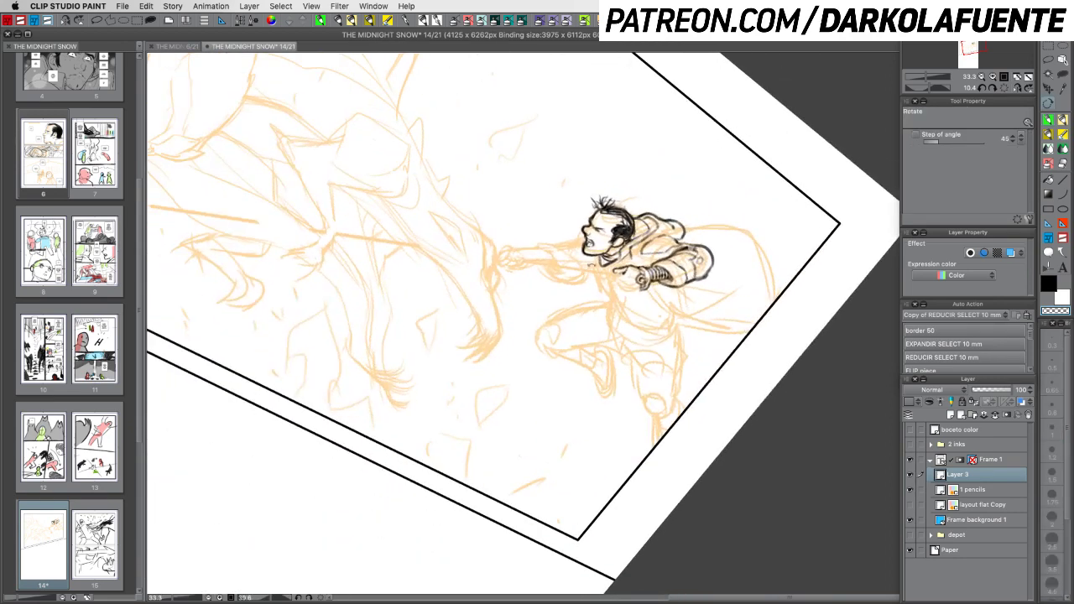
{"action": "key", "text": "c"}
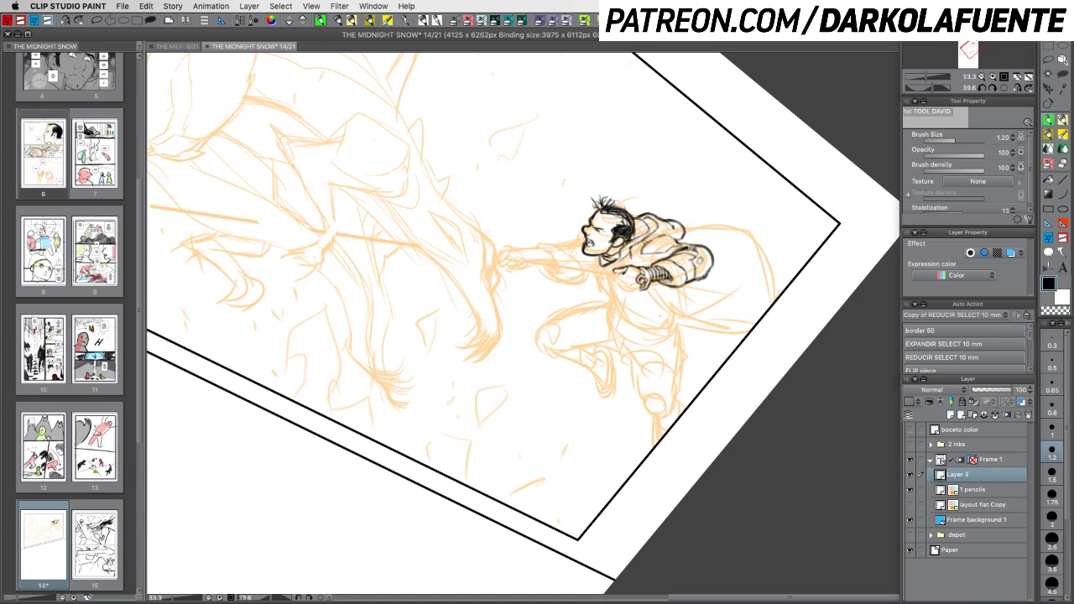
Undo the last stroke, ink the collar and jacket folds under the man's chin with a 1.5 brush, and save the page
{"action": "key", "text": "super+z"}
{"action": "left_click", "coordinate": [1051, 472]}
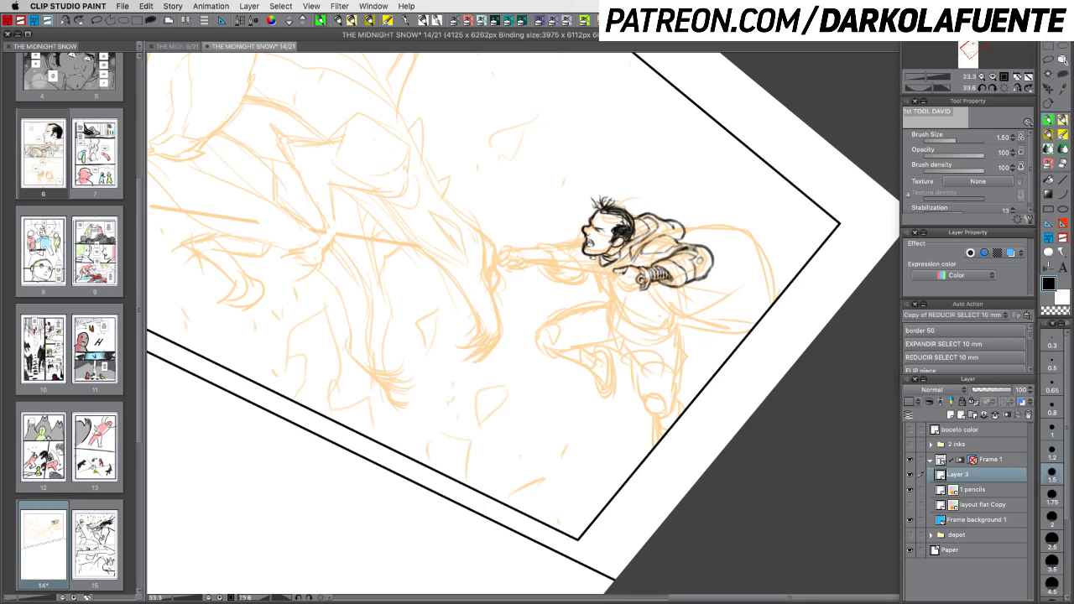
{"action": "key", "text": "c"}
{"action": "key", "text": "c"}
{"action": "left_click_drag", "start_coordinate": [592, 258], "coordinate": [599, 265]}
{"action": "key", "text": "c"}
{"action": "key", "text": "c"}
{"action": "key", "text": "c"}
{"action": "key", "text": "c"}
{"action": "key", "text": "c"}
{"action": "key", "text": "c"}
{"action": "key", "text": "c"}
{"action": "key", "text": "c"}
{"action": "left_click_drag", "start_coordinate": [628, 266], "coordinate": [641, 262]}
{"action": "key", "text": "super+s"}
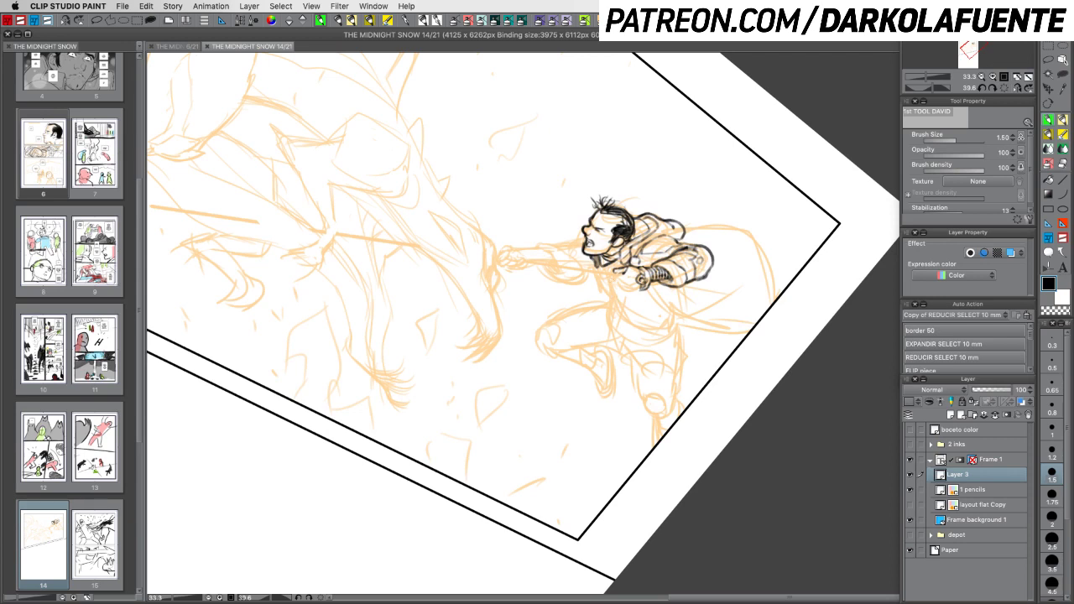
{"action": "key", "text": "Tab"}
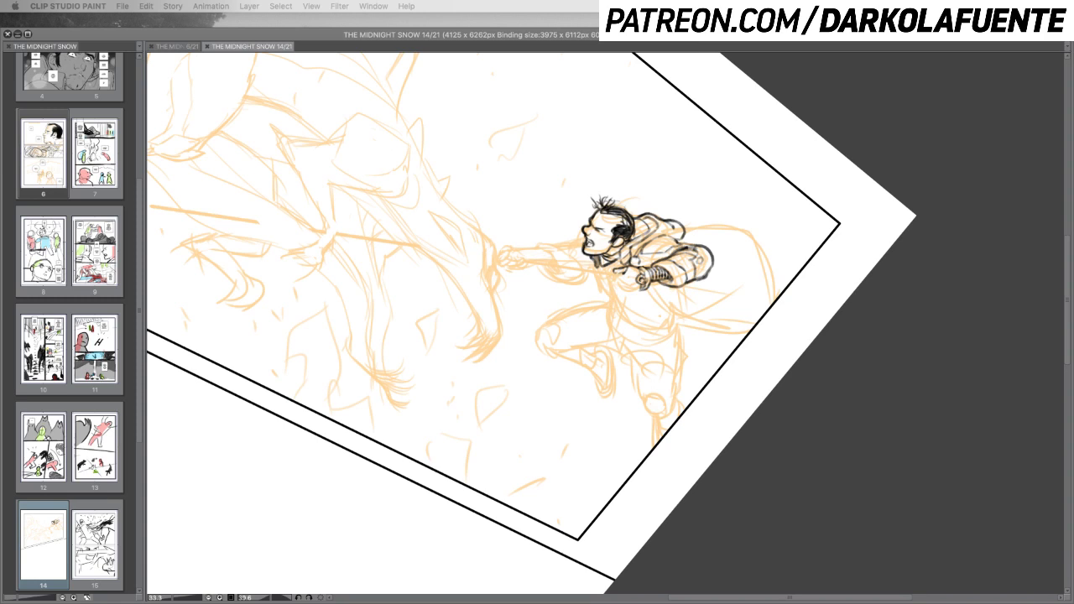
{"action": "key", "text": "Tab"}
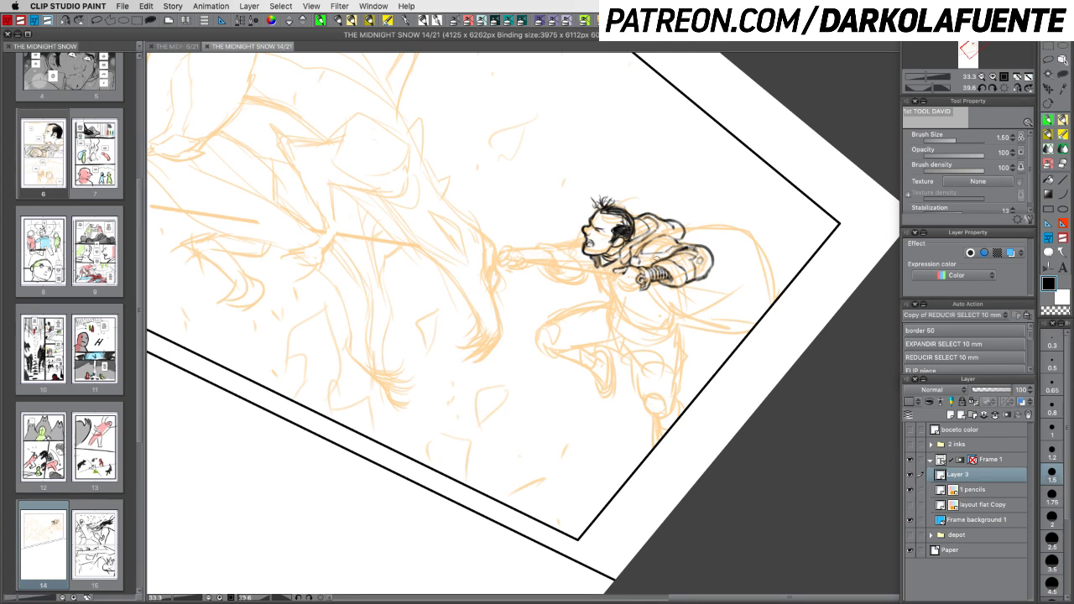
{"action": "left_click_drag", "start_coordinate": [641, 257], "coordinate": [648, 264]}
{"action": "key", "text": "super+z"}
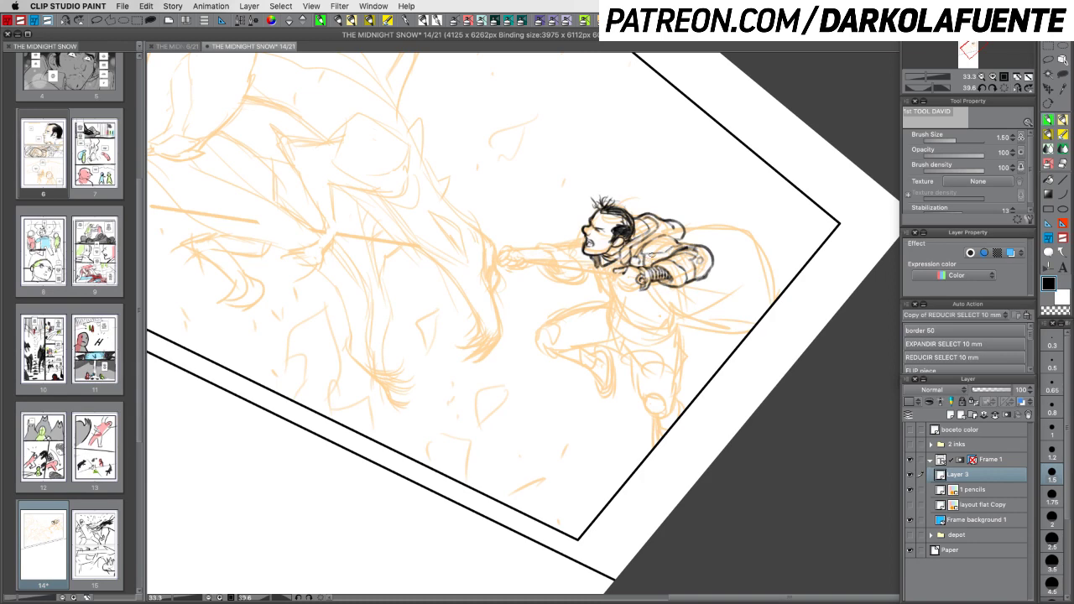
Rough in the ink outline of the man's fist below the bracer, correcting it with the transparent colour
{"action": "key", "text": "r"}
{"action": "left_click_drag", "start_coordinate": [770, 344], "coordinate": [713, 203]}
{"action": "key", "text": "p"}
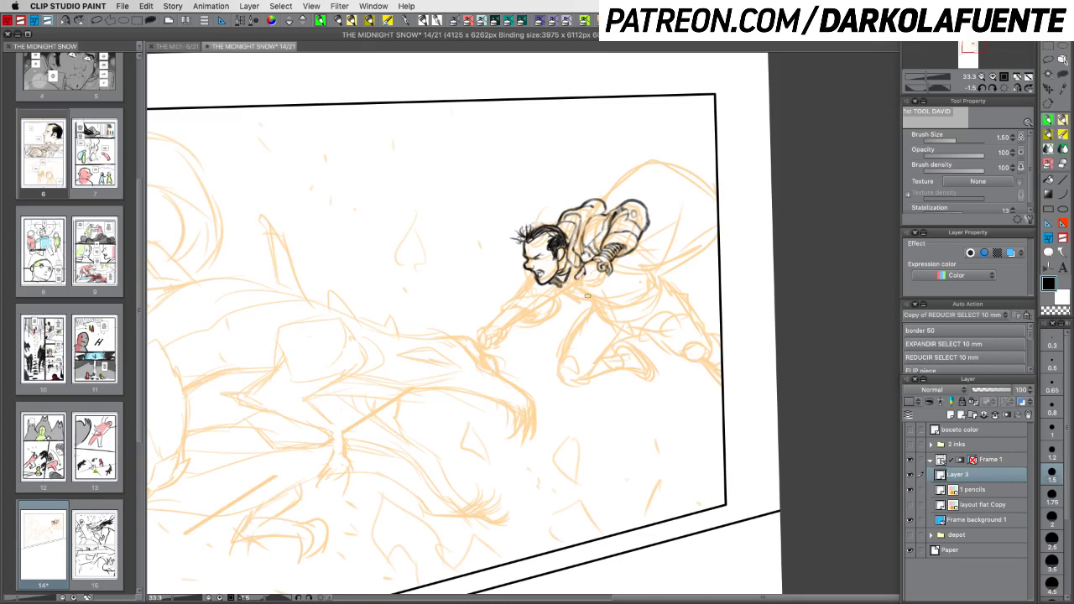
{"action": "key", "text": "c"}
{"action": "key", "text": "c"}
{"action": "left_click_drag", "start_coordinate": [587, 276], "coordinate": [593, 282]}
{"action": "key", "text": "c"}
{"action": "key", "text": "c"}
Undo the last fist stroke and ink the clenched fist's fingers and knuckles with a 1.2 brush, erasing stray bits with the transparent colour
{"action": "left_click", "coordinate": [1052, 427]}
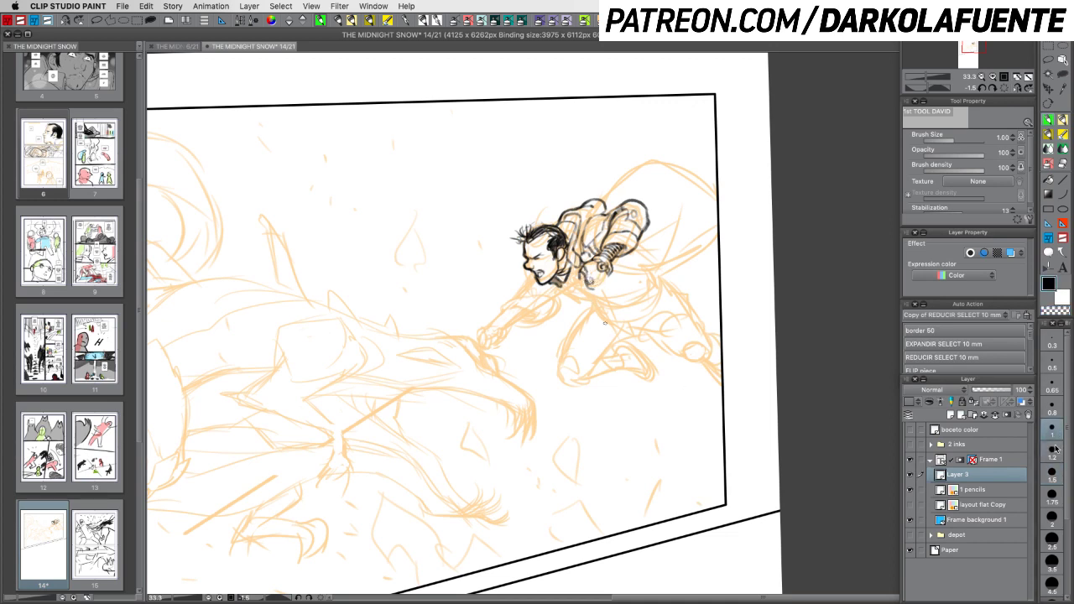
{"action": "left_click", "coordinate": [1056, 447]}
{"action": "key", "text": "super+z"}
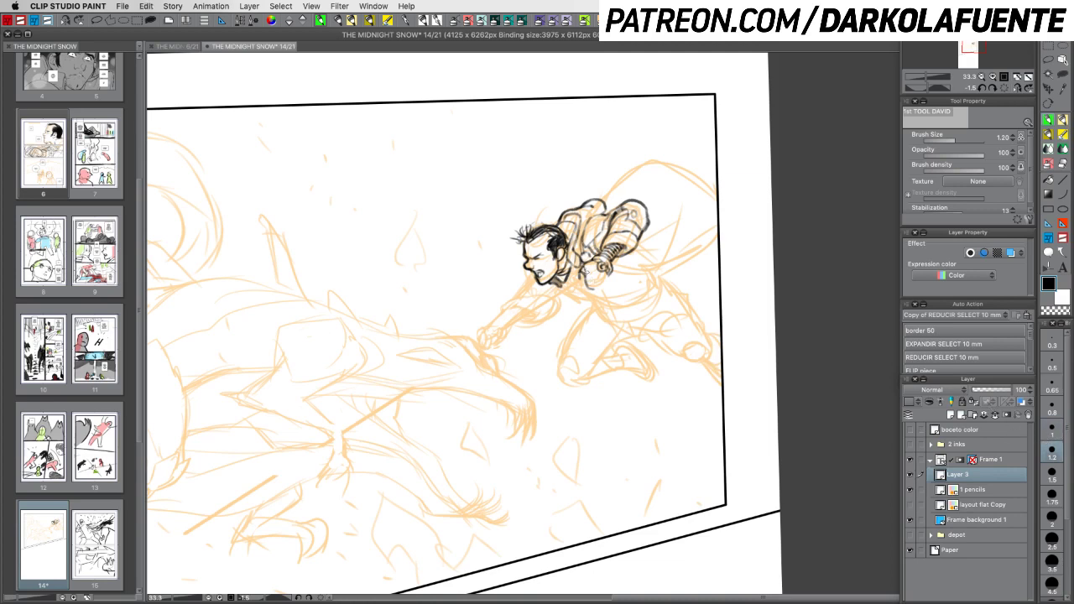
{"action": "left_click_drag", "start_coordinate": [584, 277], "coordinate": [590, 282]}
{"action": "key", "text": "super+z"}
{"action": "left_click_drag", "start_coordinate": [585, 276], "coordinate": [589, 285]}
{"action": "left_click_drag", "start_coordinate": [588, 261], "coordinate": [586, 277]}
{"action": "key", "text": "c"}
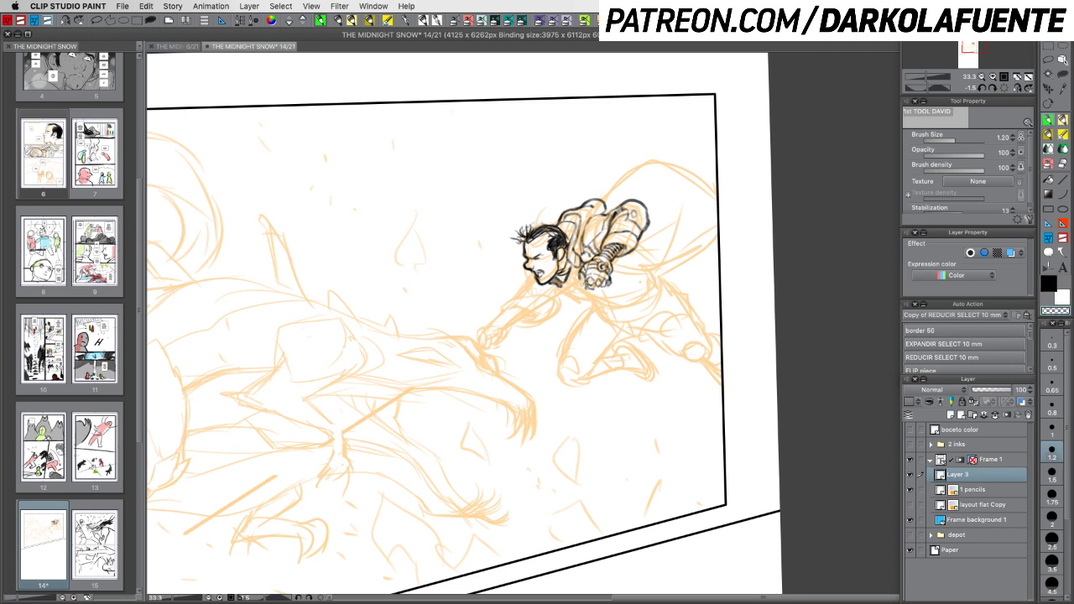
{"action": "key", "text": "c"}
{"action": "left_click_drag", "start_coordinate": [585, 285], "coordinate": [588, 292]}
{"action": "key", "text": "c"}
{"action": "key", "text": "c"}
Run the border 50 auto action for a new outlined layer, and choose white as the colour with the Marker pen
{"action": "scroll", "coordinate": [703, 460], "scroll_direction": "down", "scroll_amount": 5}
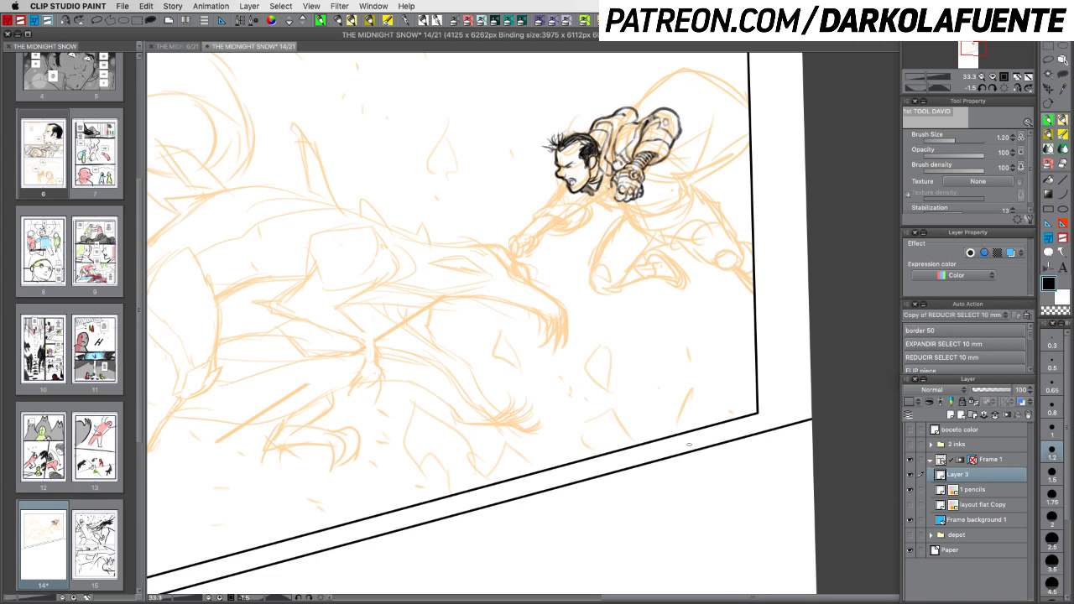
{"action": "left_click", "coordinate": [953, 329]}
{"action": "left_click", "coordinate": [1064, 299]}
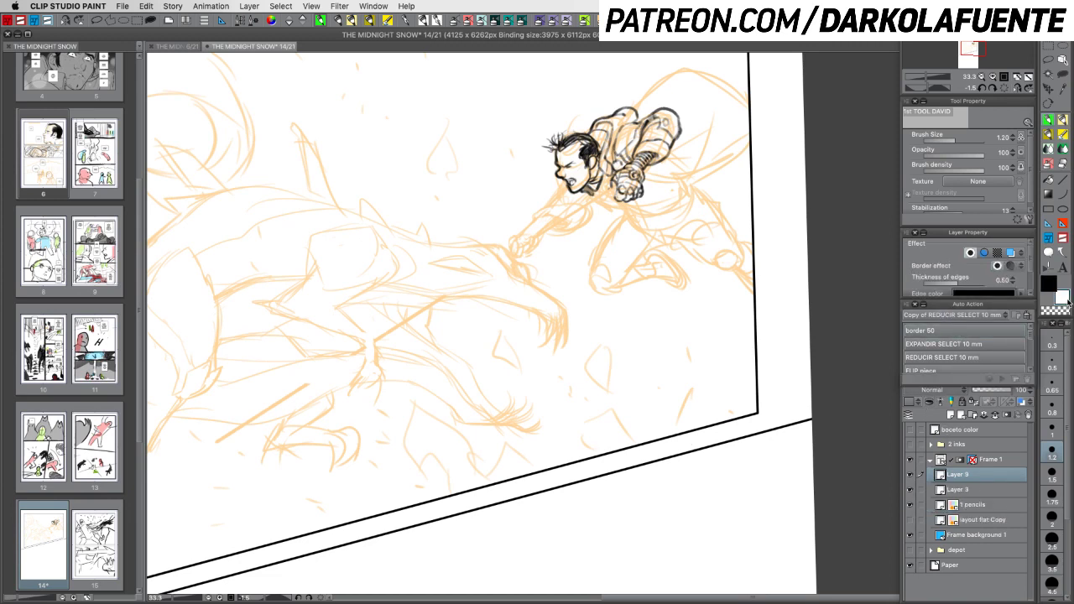
{"action": "left_click", "coordinate": [339, 21]}
Test the outlined marker with freehand strokes, set its opacity to 100, and undo the test strokes
{"action": "left_click_drag", "start_coordinate": [716, 204], "coordinate": [646, 229]}
{"action": "mouse_move", "coordinate": [591, 259]}
{"action": "left_mouse_down"}
{"action": "mouse_move", "coordinate": [527, 414]}
{"action": "mouse_move", "coordinate": [678, 360]}
{"action": "left_mouse_up"}
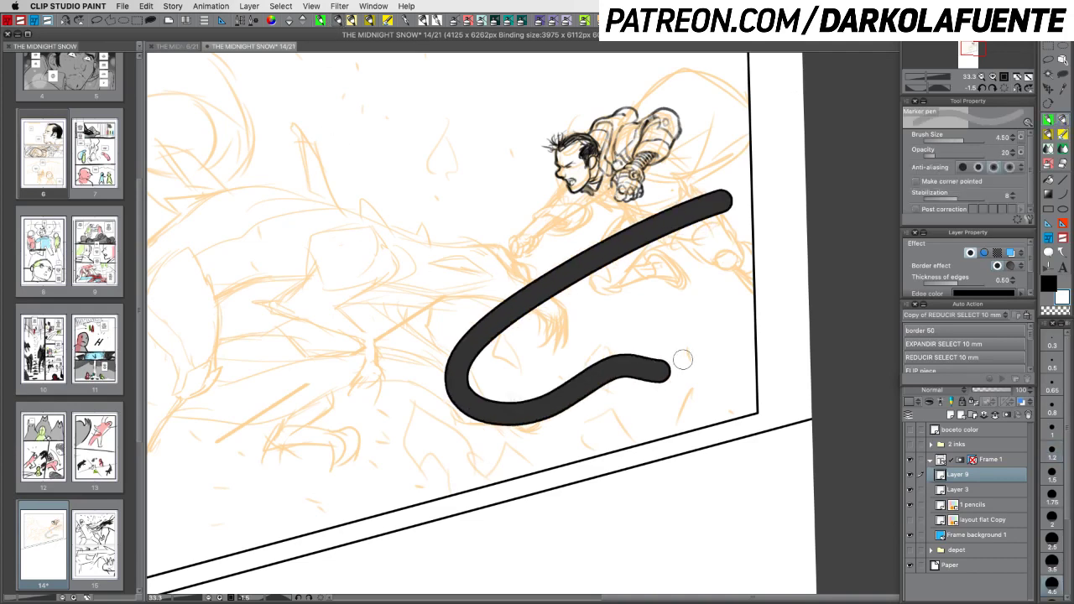
{"action": "key", "text": "super+z"}
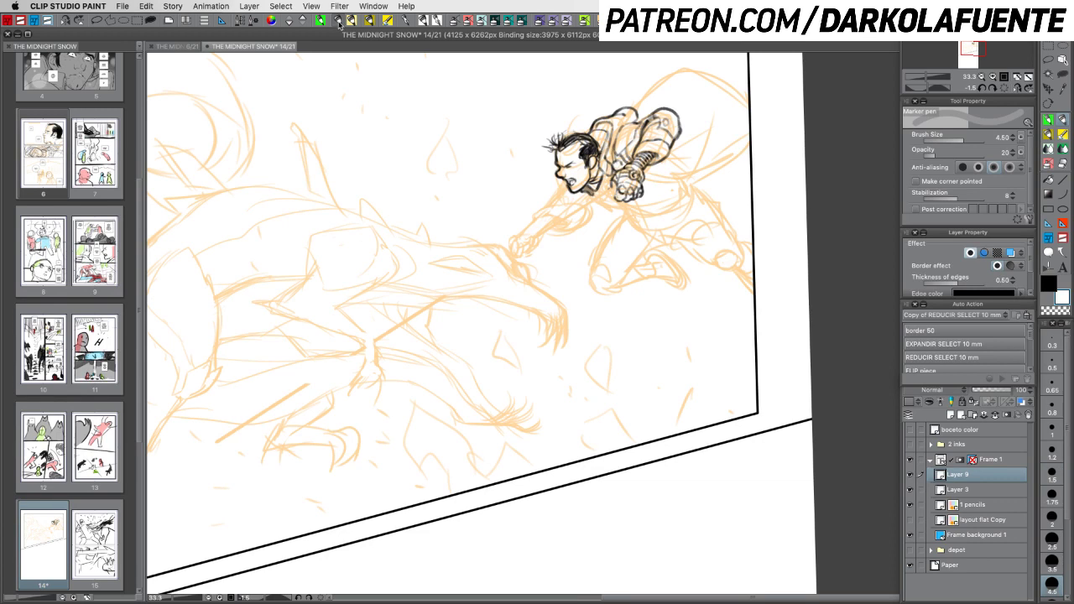
{"action": "left_click_drag", "start_coordinate": [941, 155], "coordinate": [995, 156]}
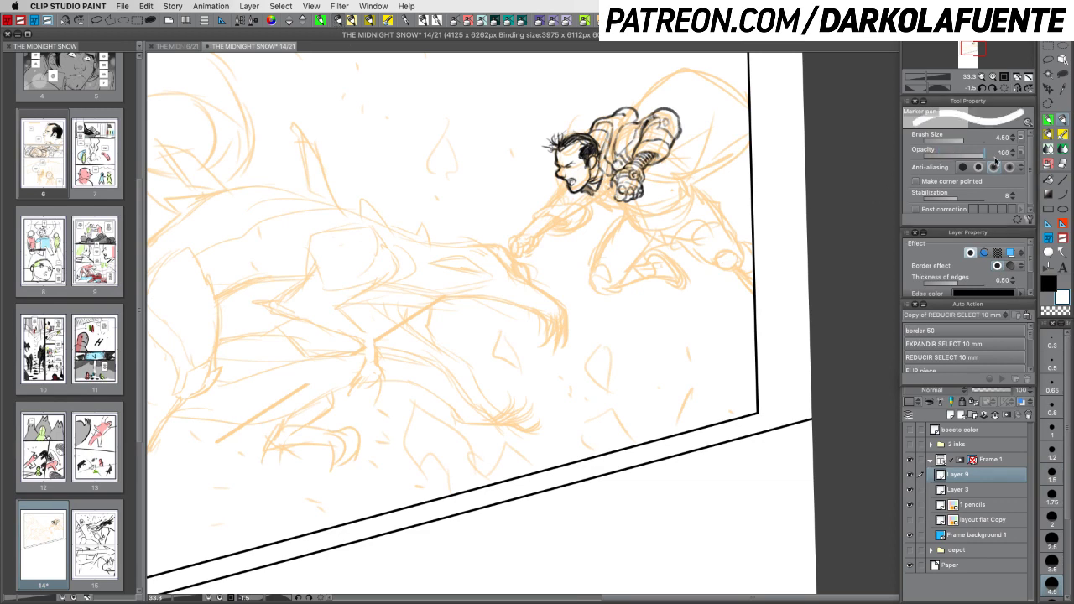
{"action": "mouse_move", "coordinate": [675, 267]}
{"action": "left_mouse_down"}
{"action": "mouse_move", "coordinate": [585, 312]}
{"action": "mouse_move", "coordinate": [472, 411]}
{"action": "left_mouse_up"}
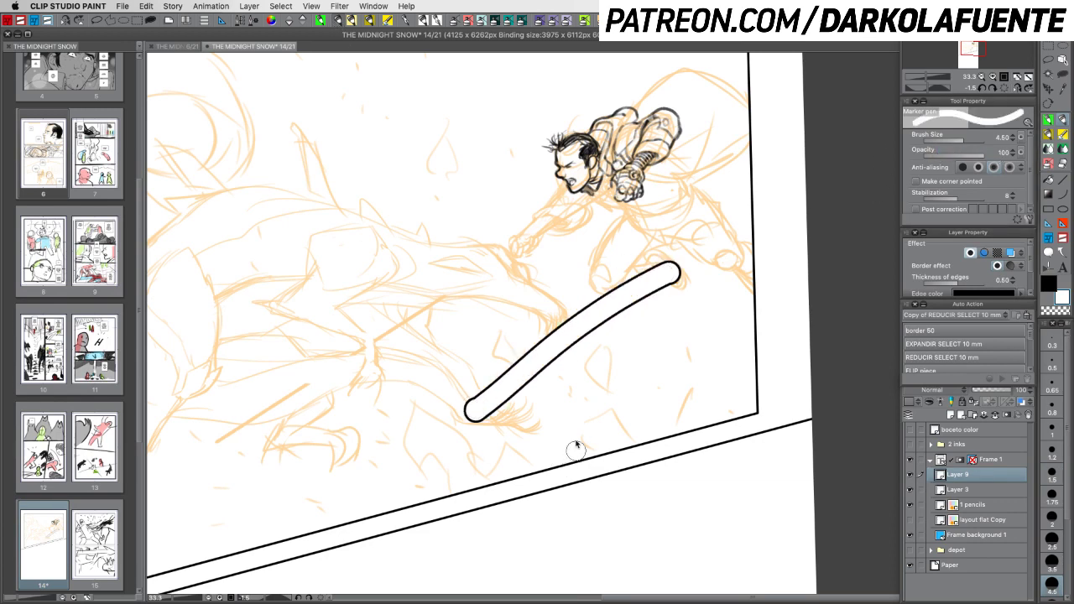
{"action": "key", "text": "ctrl+z"}
With the marker at size 1.5, draw a straight outlined pole from behind the fist diagonally down across the beast to its lower claws
{"action": "left_click", "coordinate": [1052, 474]}
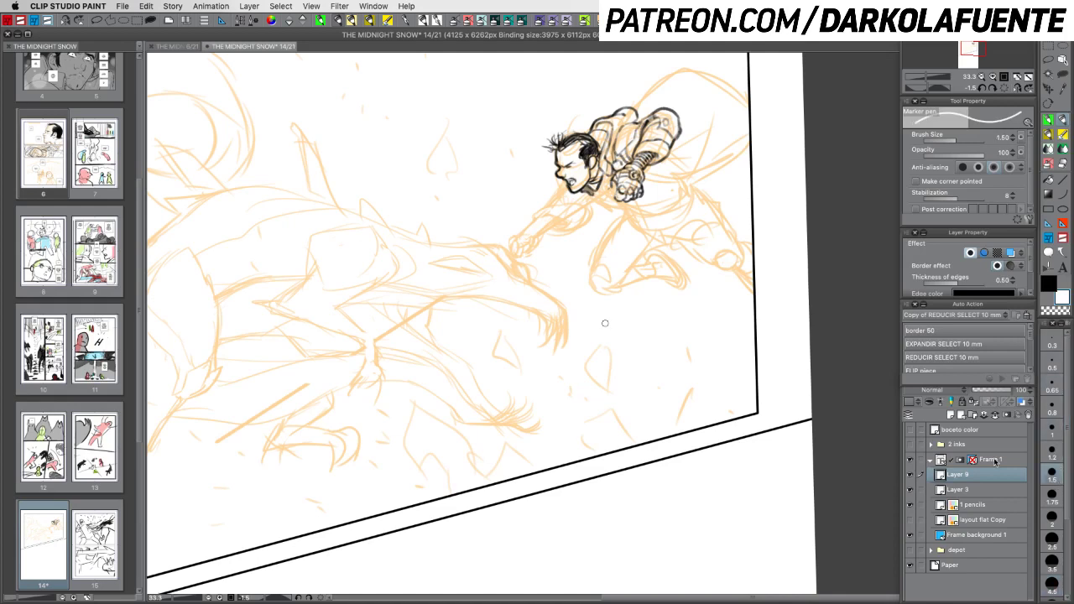
{"action": "left_click_drag", "start_coordinate": [647, 288], "coordinate": [756, 265]}
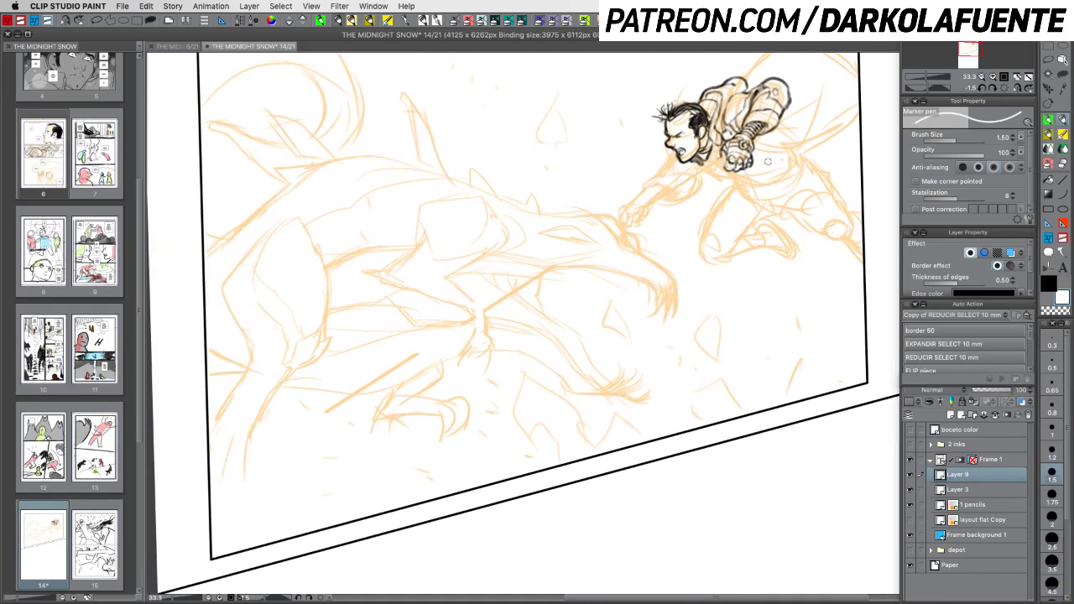
{"action": "left_click", "coordinate": [806, 113]}
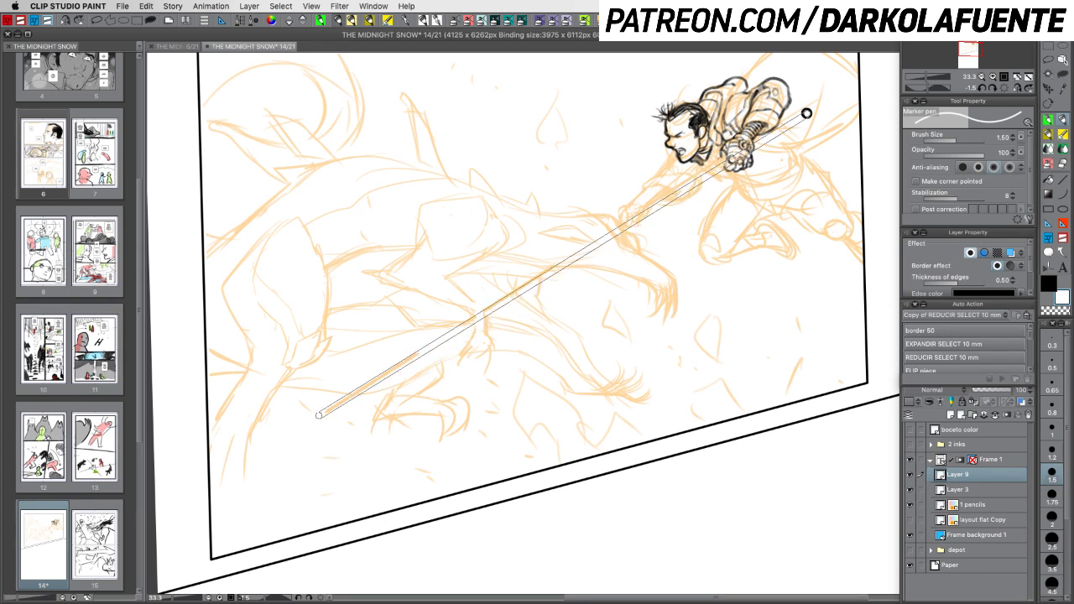
{"action": "left_click", "coordinate": [319, 416], "text": "shift"}
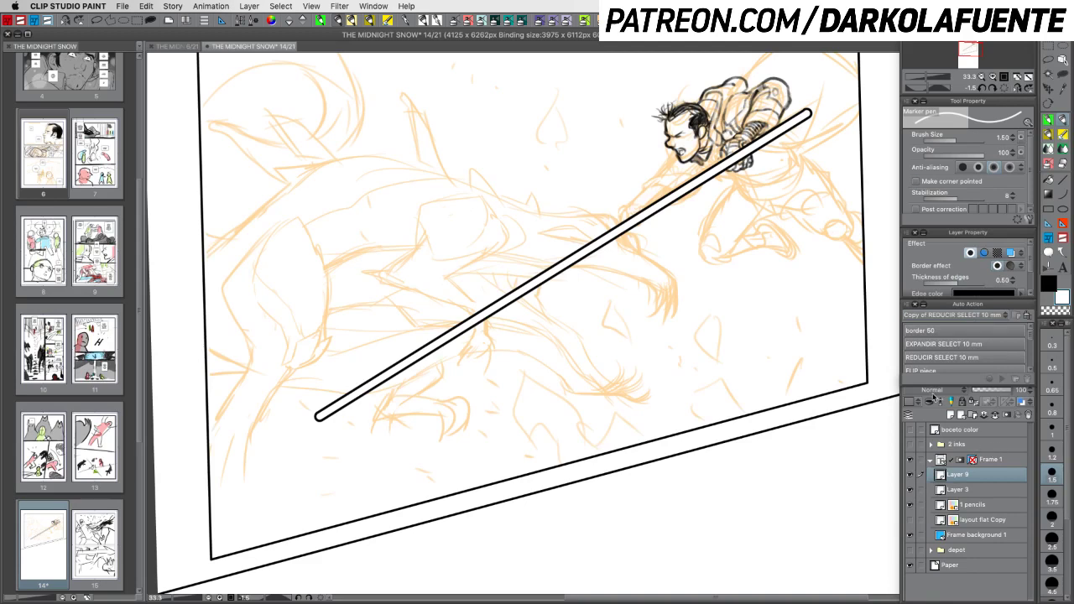
{"action": "left_click", "coordinate": [947, 392]}
{"action": "left_click", "coordinate": [945, 107]}
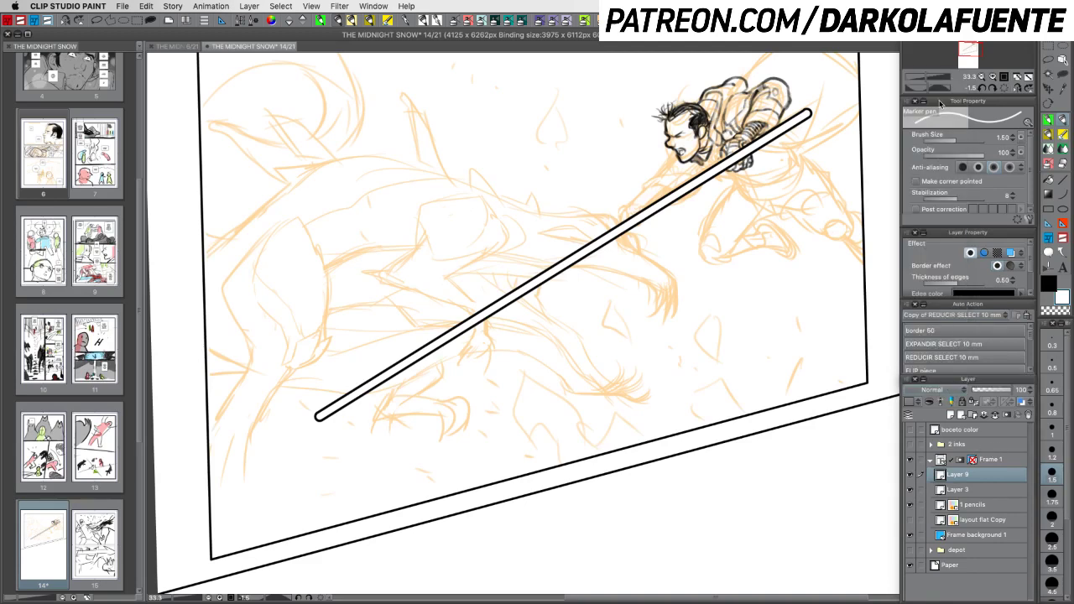
{"action": "key", "text": "super+z"}
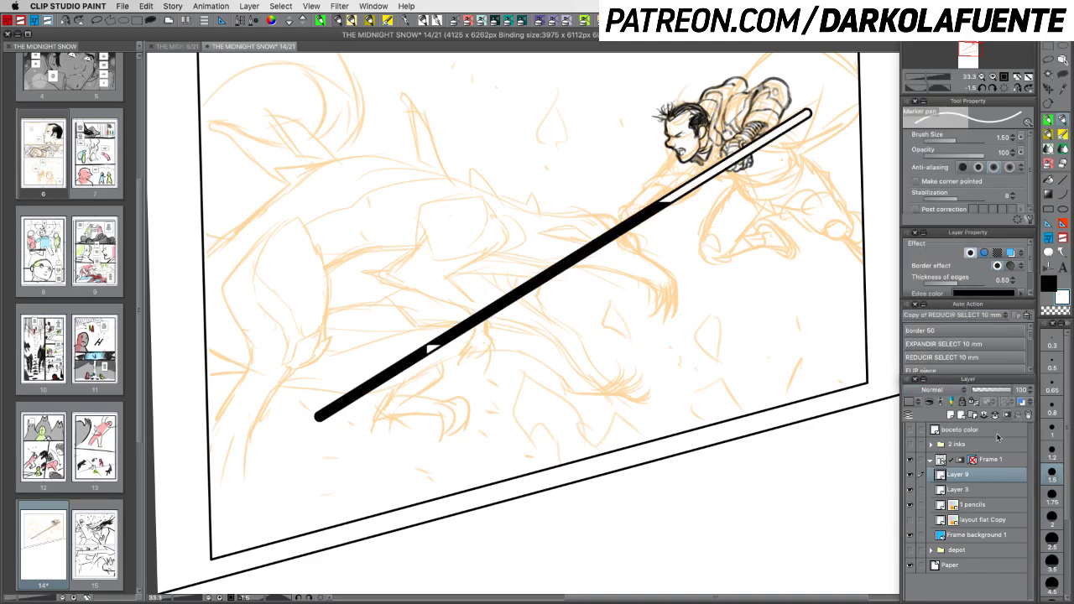
{"action": "right_click", "coordinate": [988, 476]}
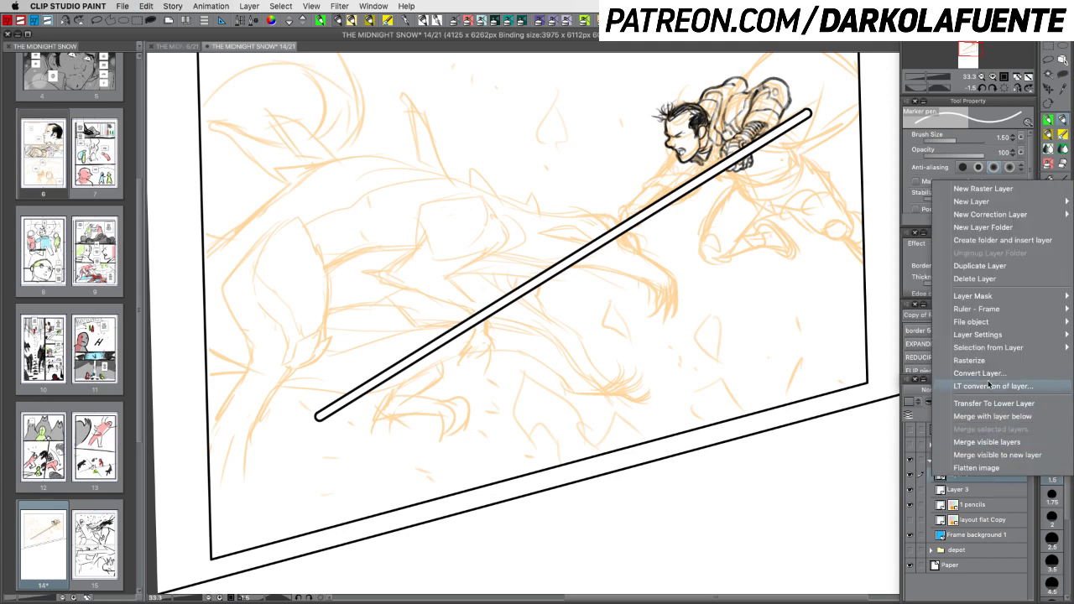
{"action": "mouse_move", "coordinate": [979, 322]}
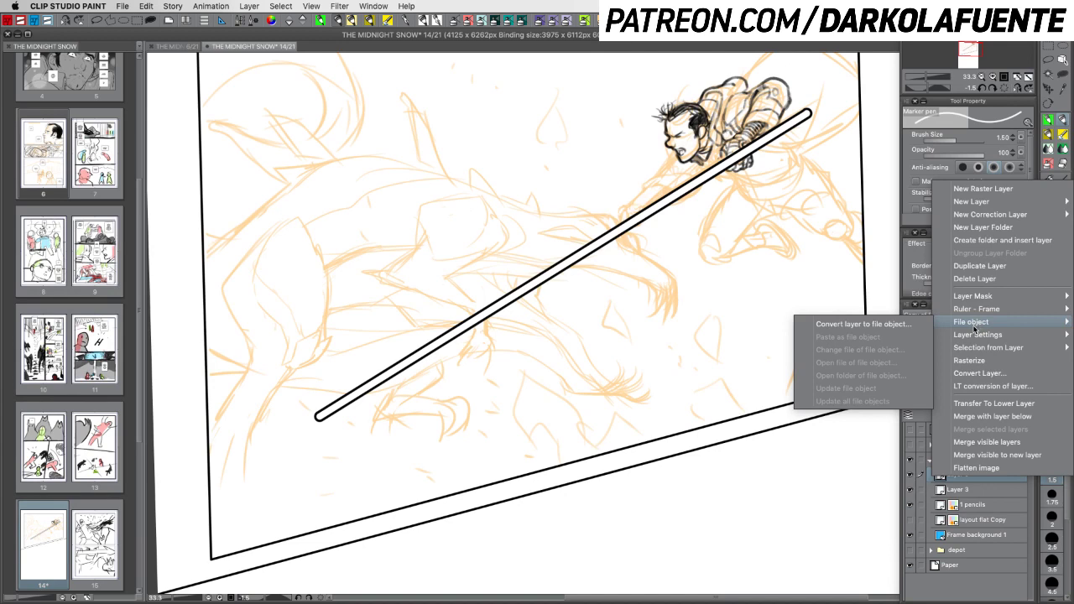
{"action": "left_click", "coordinate": [796, 480]}
Move the pole layer beneath the figure's ink layer and rename the figure's layer as "1 inks"
{"action": "left_click_drag", "start_coordinate": [994, 480], "coordinate": [995, 493]}
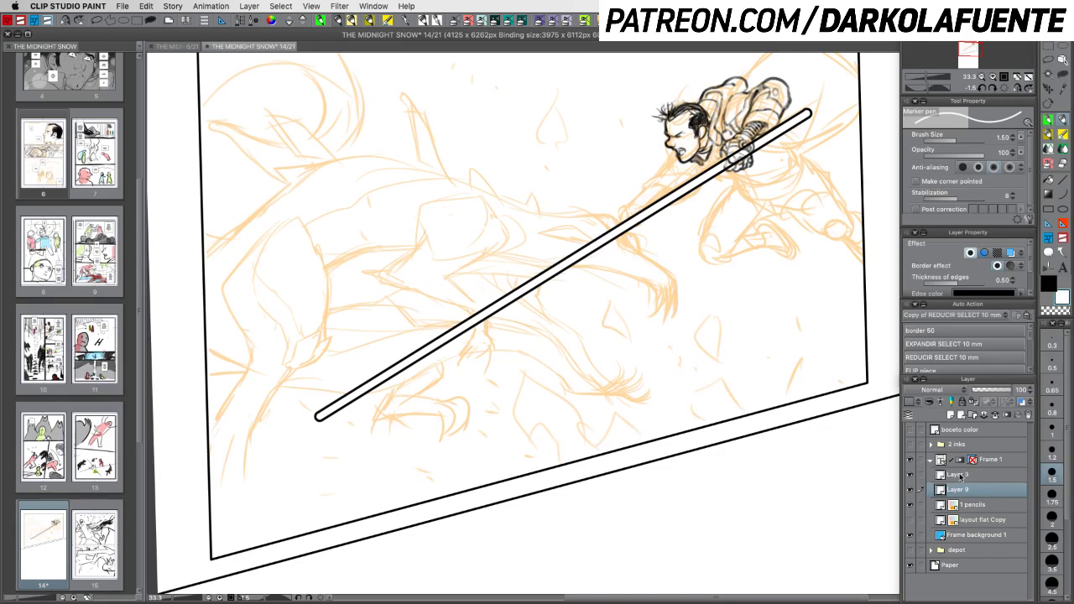
{"action": "double_click", "coordinate": [960, 477]}
{"action": "type", "text": "1"}
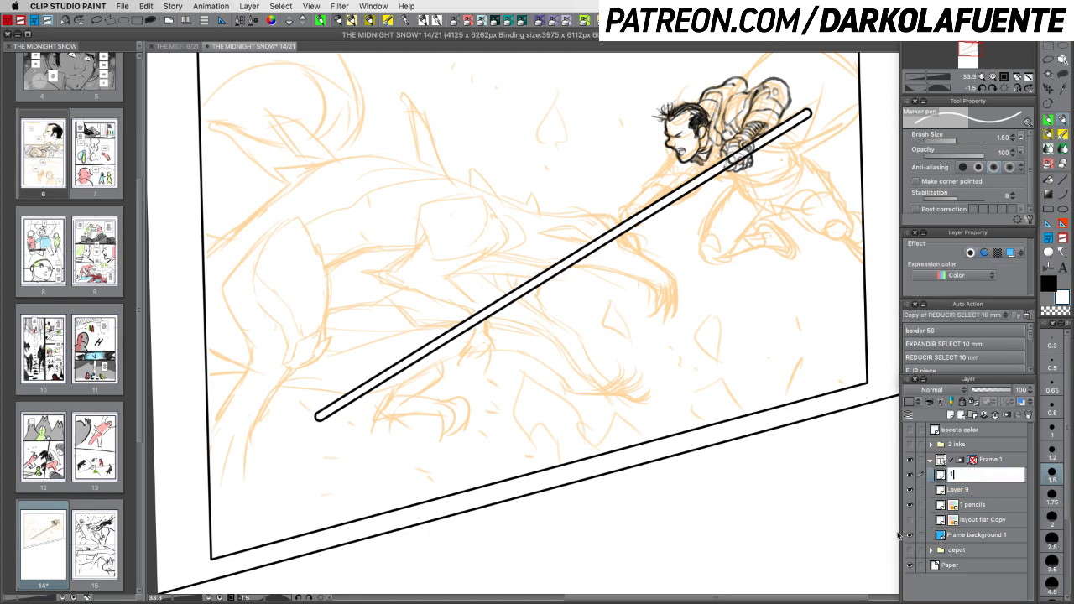
{"action": "type", "text": " inks"}
{"action": "key", "text": "Return"}
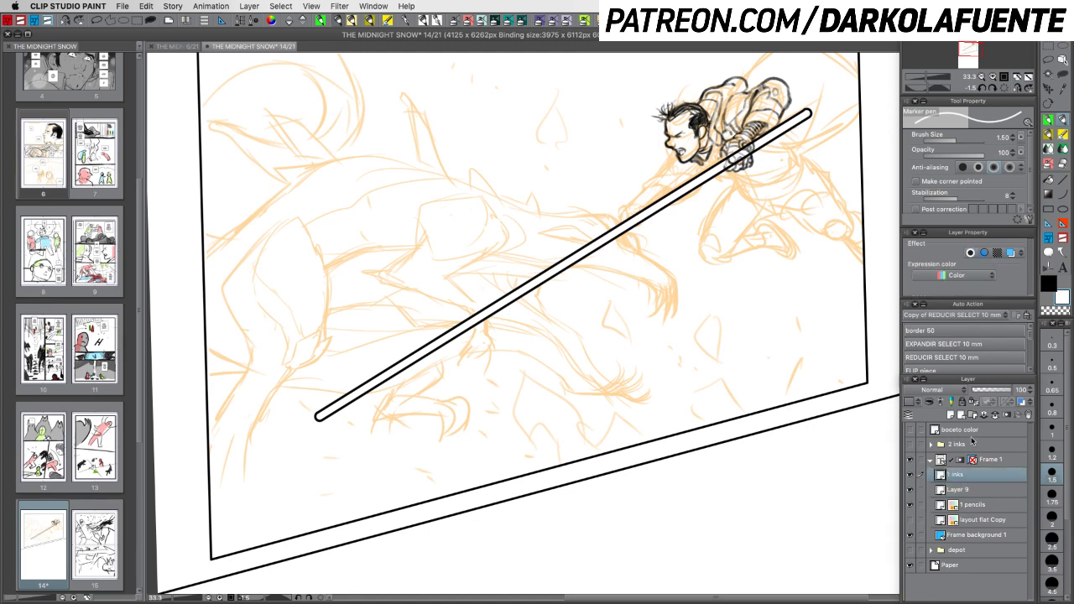
Create a layer folder named "1 INKS" inside Frame 1 and move the figure's ink layer and the pole layer into it
{"action": "left_click", "coordinate": [972, 416]}
{"action": "double_click", "coordinate": [960, 476]}
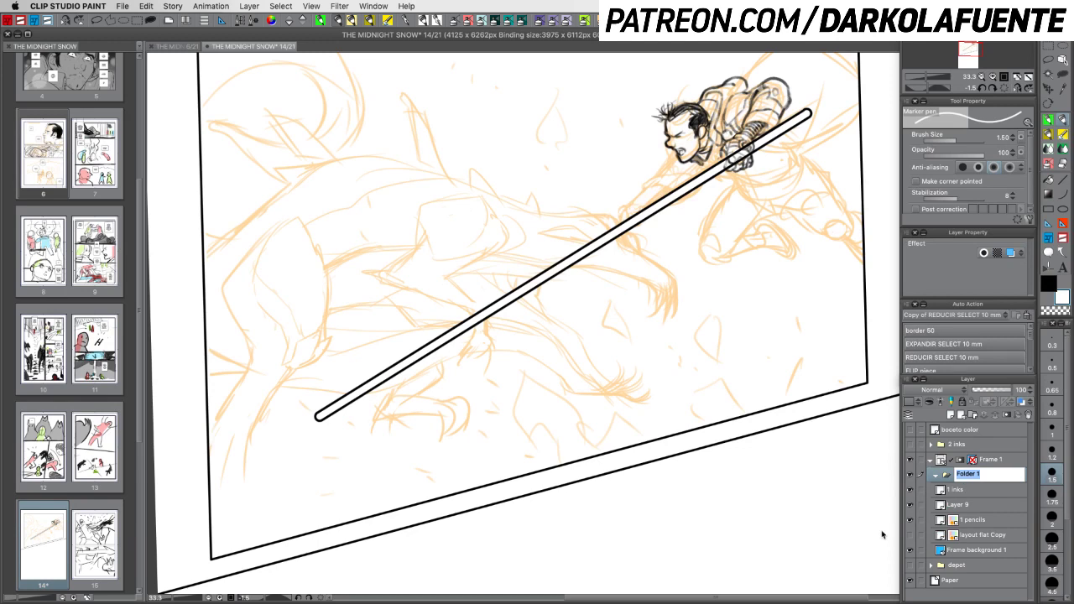
{"action": "type", "text": "1 INKS"}
{"action": "key", "text": "Return"}
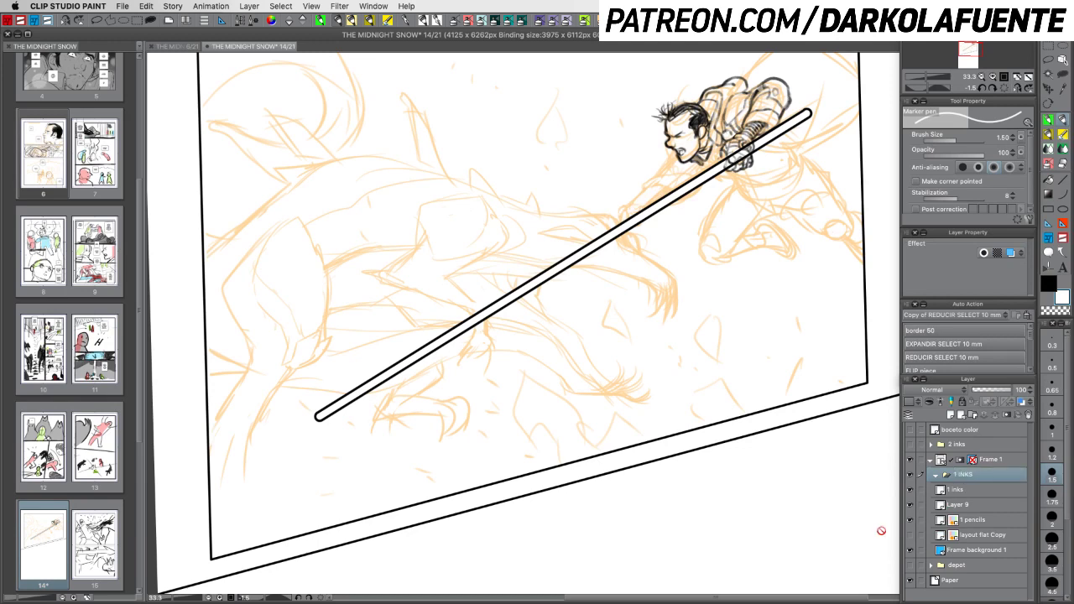
{"action": "mouse_move", "coordinate": [972, 491]}
{"action": "left_mouse_down"}
{"action": "mouse_move", "coordinate": [976, 479]}
{"action": "mouse_move", "coordinate": [982, 495]}
{"action": "left_mouse_up"}
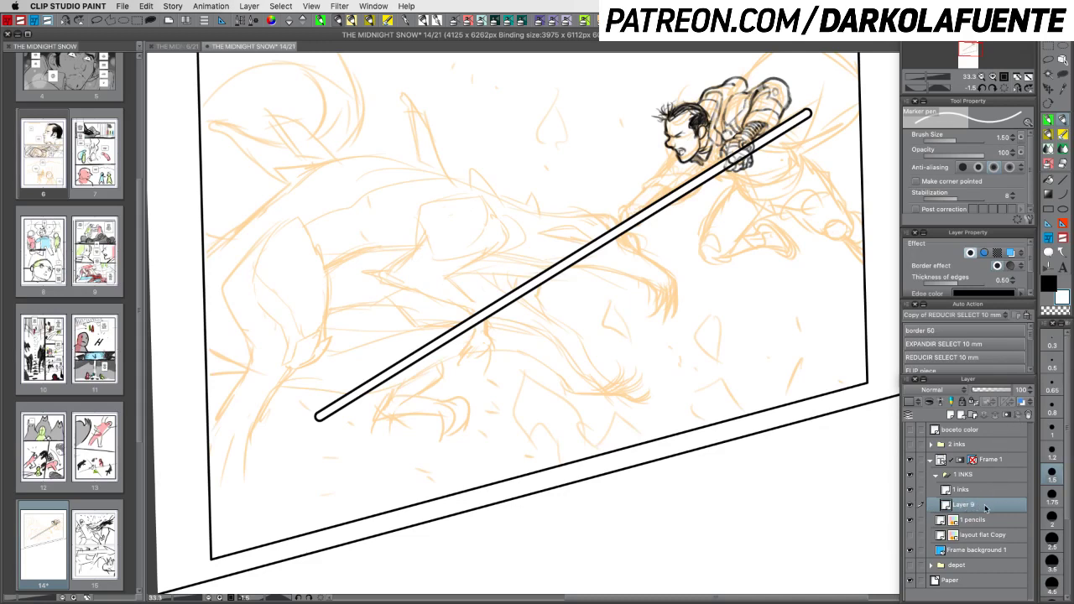
Rasterize the pole layer so its border effect becomes part of the drawing
{"action": "right_click", "coordinate": [985, 507]}
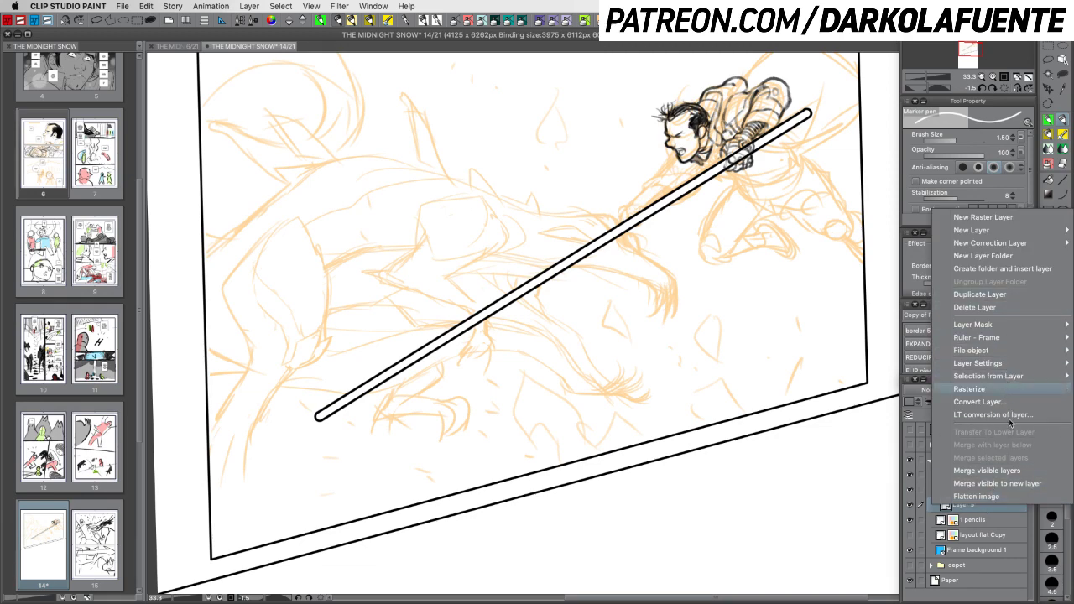
{"action": "key", "text": "Escape"}
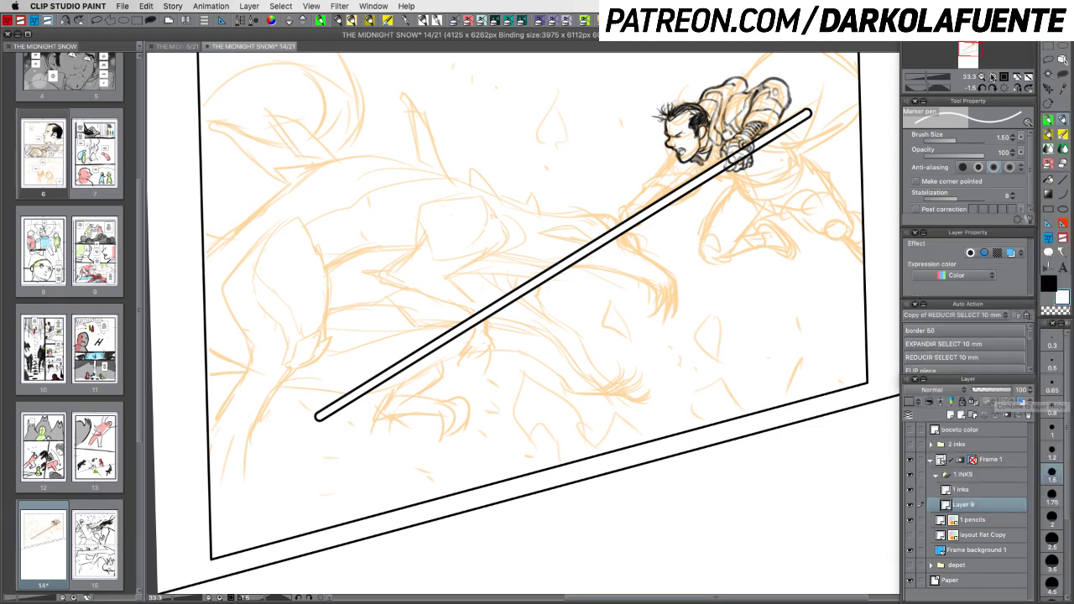
{"action": "left_click", "coordinate": [991, 77]}
{"action": "left_click_drag", "start_coordinate": [822, 159], "coordinate": [729, 336]}
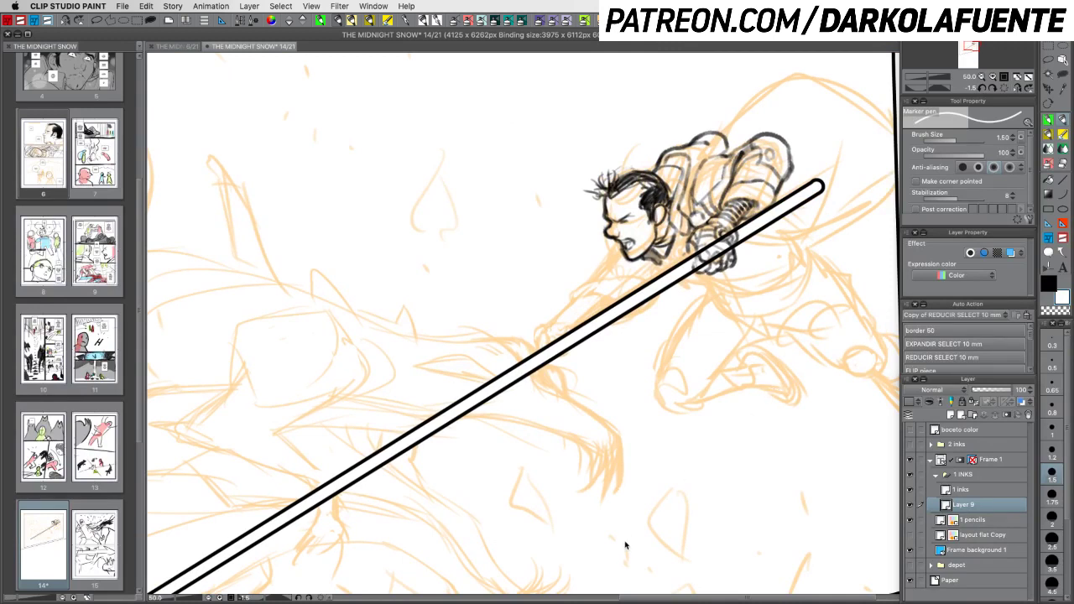
Bring back the pole layer's editable border effect and set its edge color to dark grey 373737
{"action": "key", "text": "ctrl+b"}
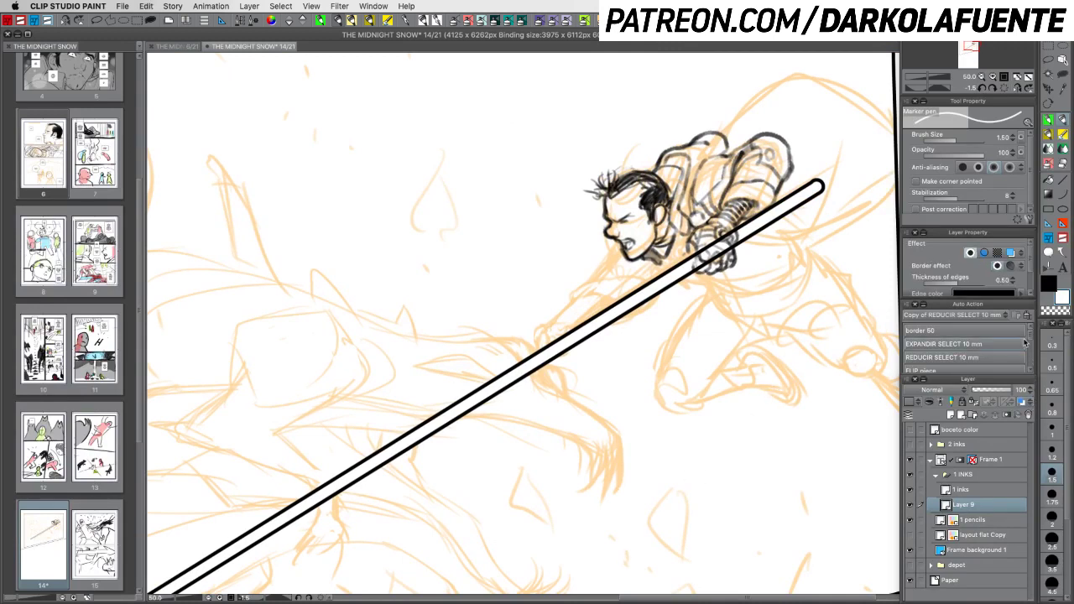
{"action": "left_click", "coordinate": [1021, 296]}
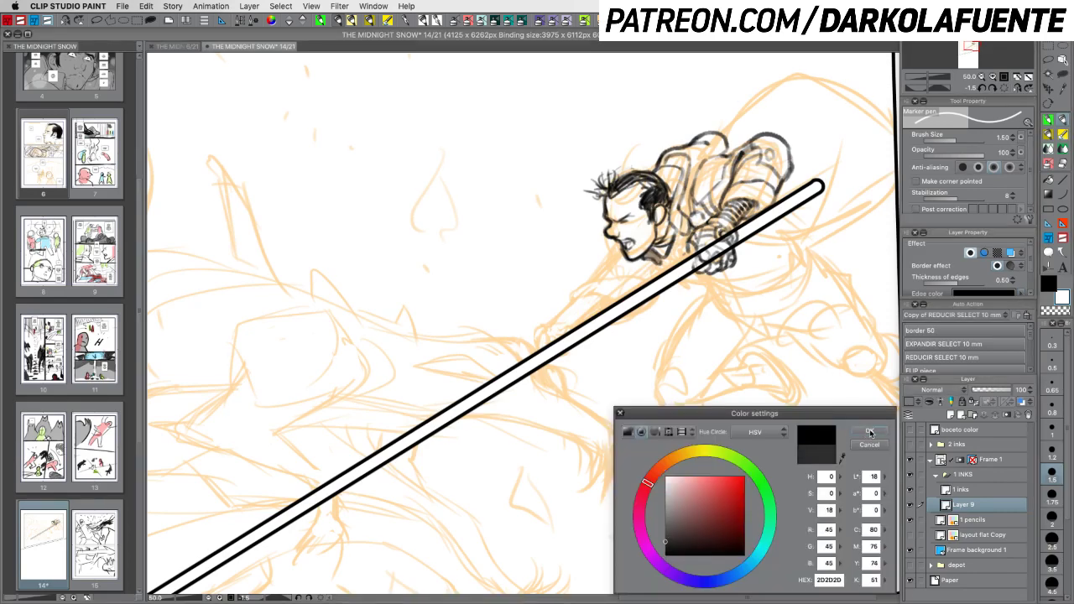
{"action": "left_click", "coordinate": [869, 430]}
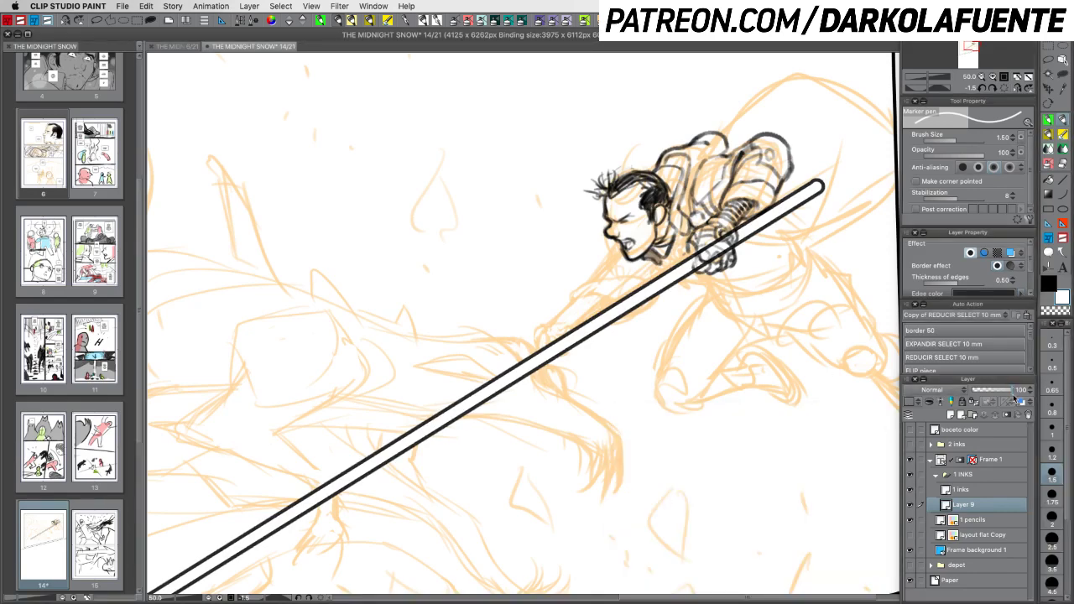
{"action": "left_click", "coordinate": [1022, 296]}
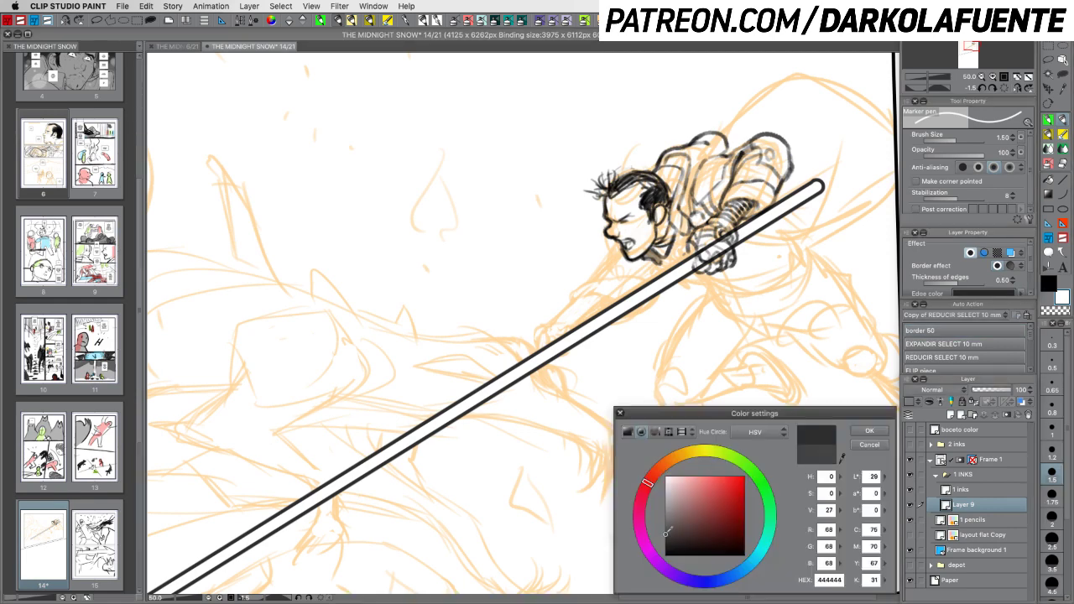
{"action": "left_click", "coordinate": [866, 432]}
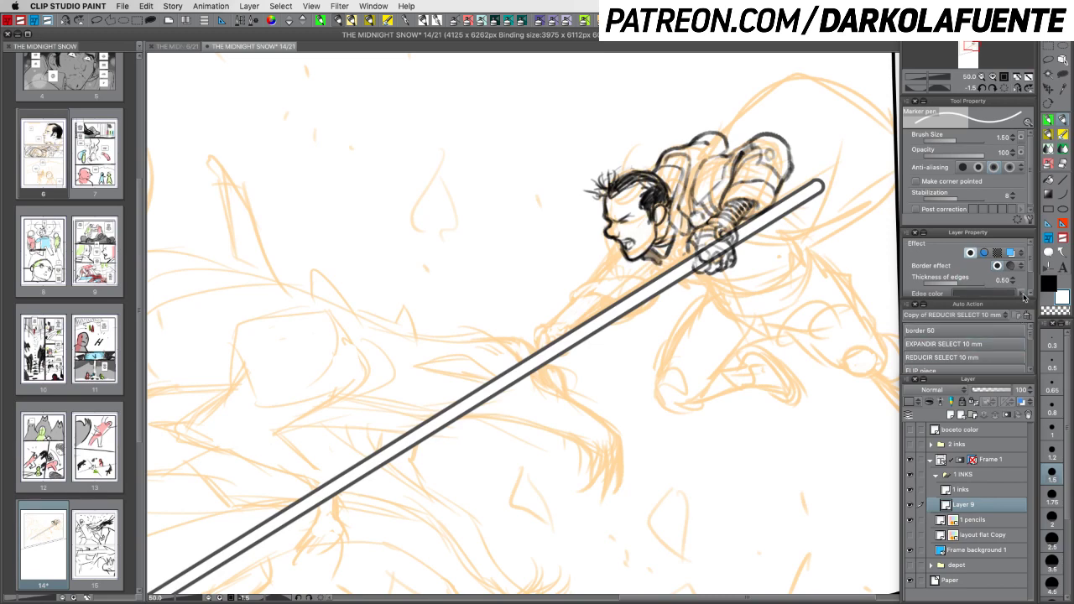
{"action": "left_click", "coordinate": [1018, 293]}
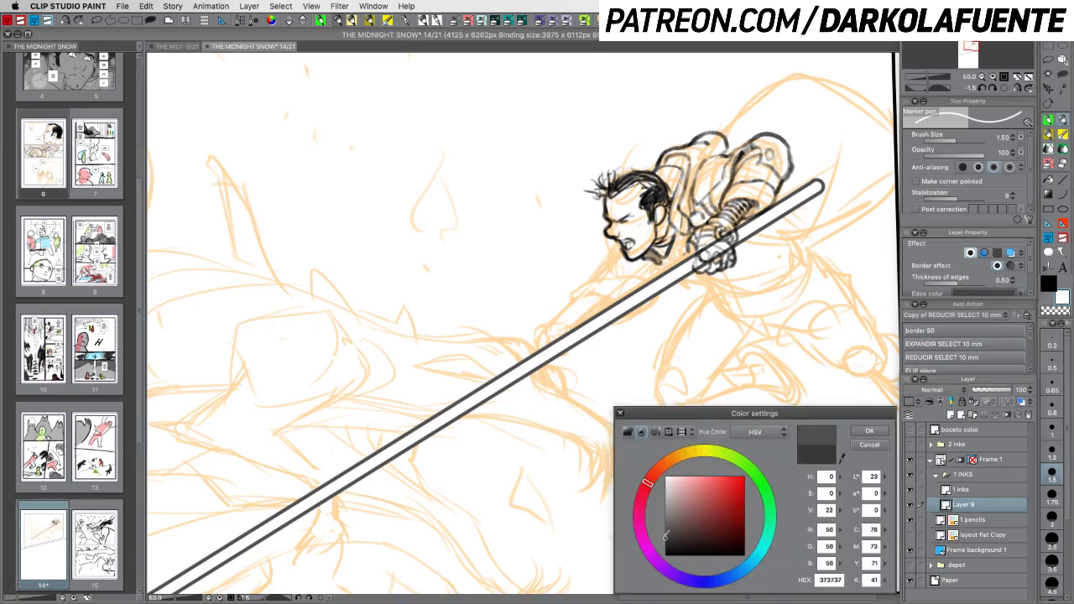
{"action": "left_click", "coordinate": [869, 430]}
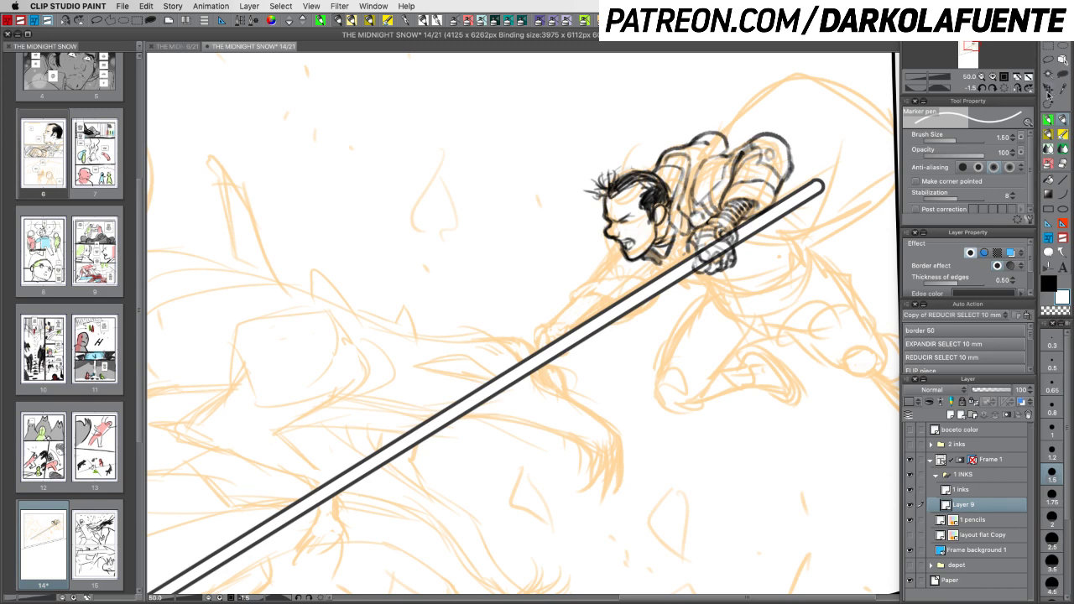
Nudge the pole layer slightly upward with the Move layer tool
{"action": "left_click", "coordinate": [1048, 94]}
{"action": "key", "text": "Up"}
{"action": "key", "text": "Up"}
{"action": "key", "text": "Up"}
{"action": "key", "text": "Up"}
{"action": "key", "text": "Up"}
{"action": "key", "text": "Up"}
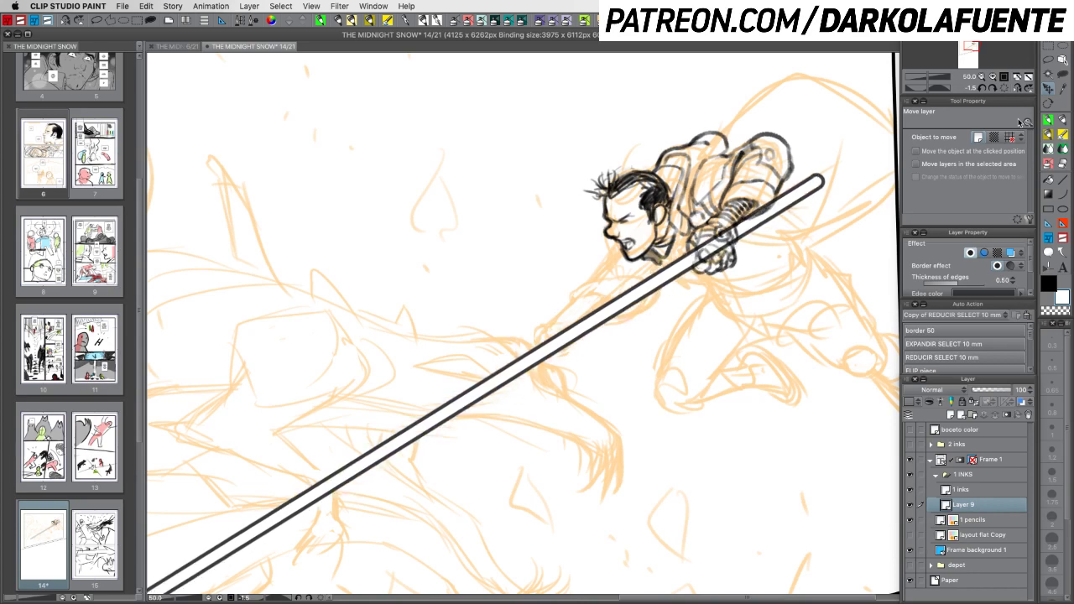
{"action": "left_click_drag", "start_coordinate": [540, 408], "coordinate": [709, 240]}
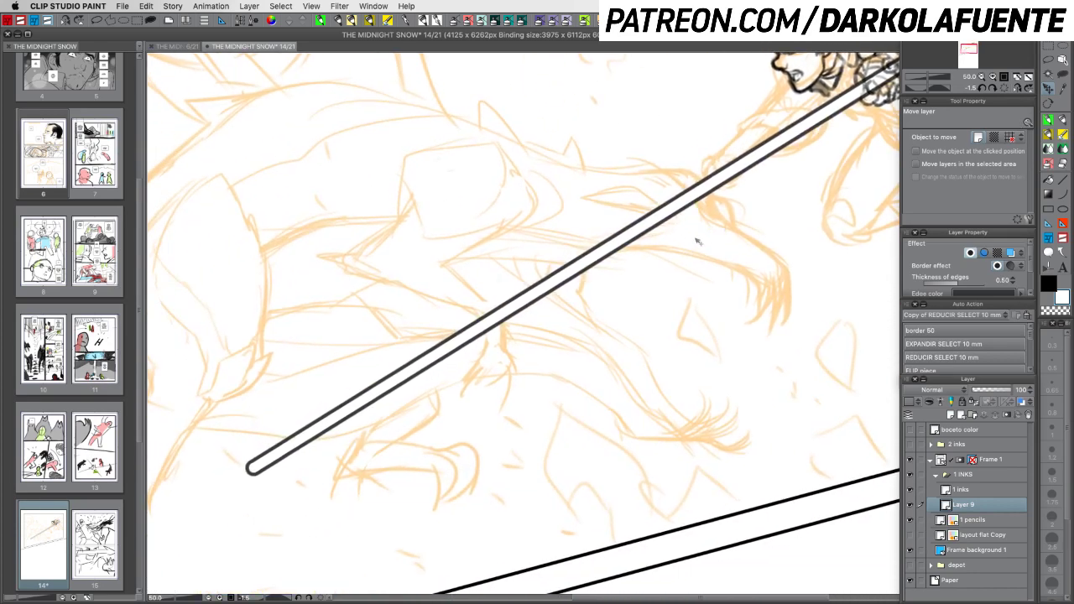
{"action": "key", "text": "Up"}
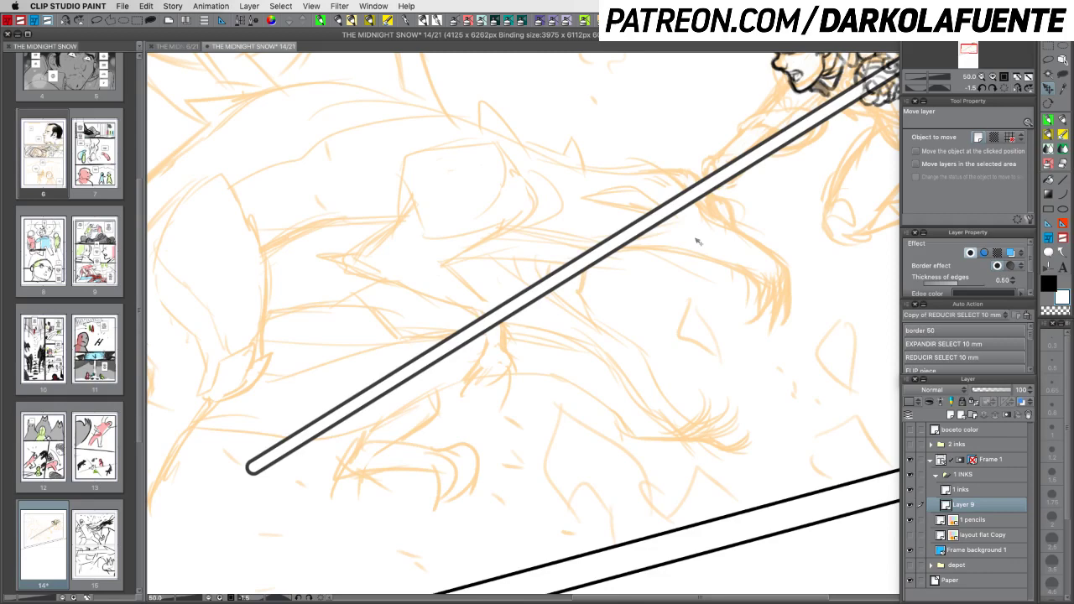
{"action": "scroll", "coordinate": [489, 357], "scroll_direction": "up", "scroll_amount": 10}
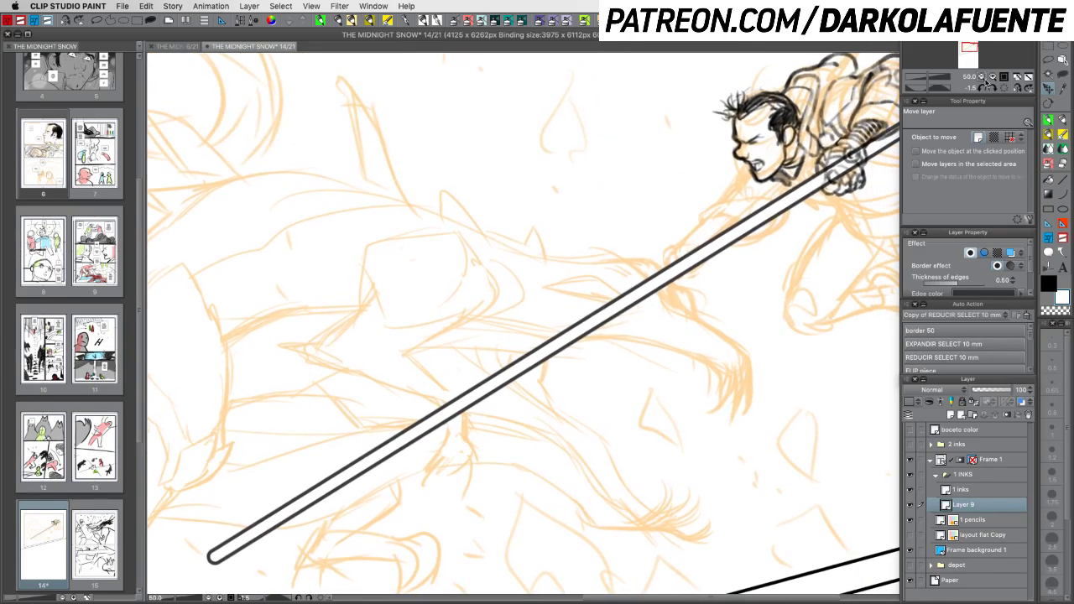
{"action": "left_click", "coordinate": [981, 77]}
{"action": "left_click_drag", "start_coordinate": [558, 430], "coordinate": [622, 385]}
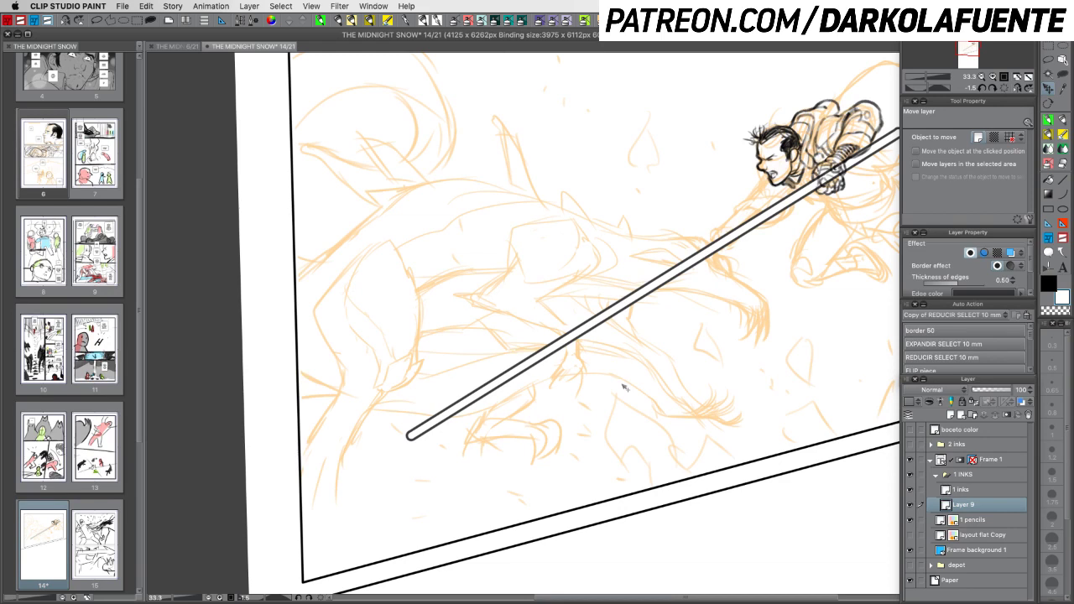
{"action": "left_click_drag", "start_coordinate": [388, 436], "coordinate": [426, 441]}
{"action": "key", "text": "super+z"}
{"action": "left_click", "coordinate": [993, 77]}
{"action": "left_click_drag", "start_coordinate": [690, 411], "coordinate": [793, 193]}
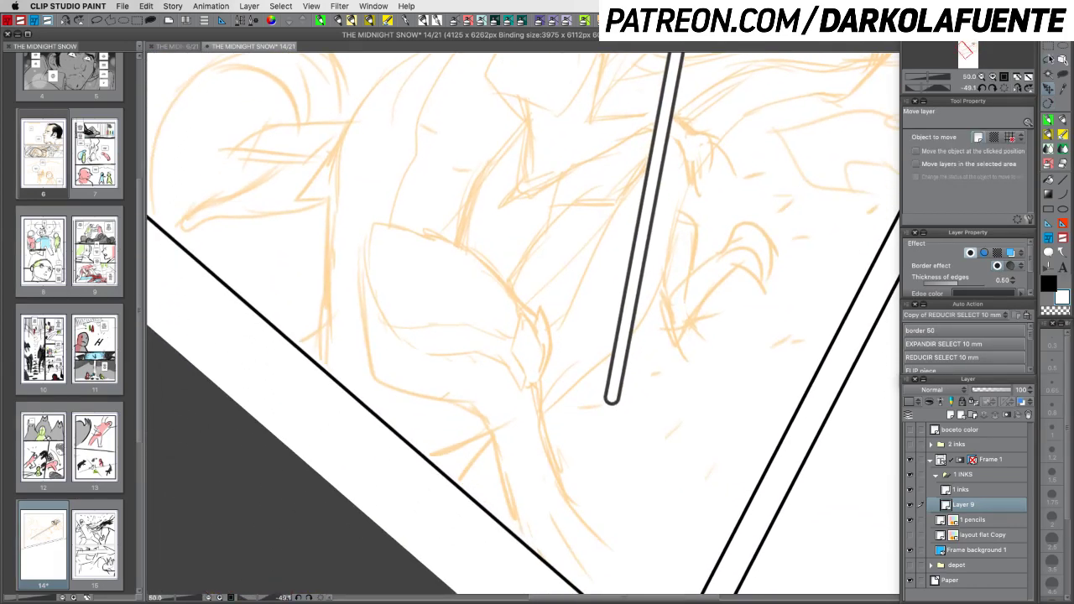
{"action": "left_click", "coordinate": [1048, 58]}
{"action": "mouse_move", "coordinate": [659, 412]}
{"action": "left_mouse_down"}
{"action": "mouse_move", "coordinate": [584, 402]}
{"action": "mouse_move", "coordinate": [682, 387]}
{"action": "left_mouse_up"}
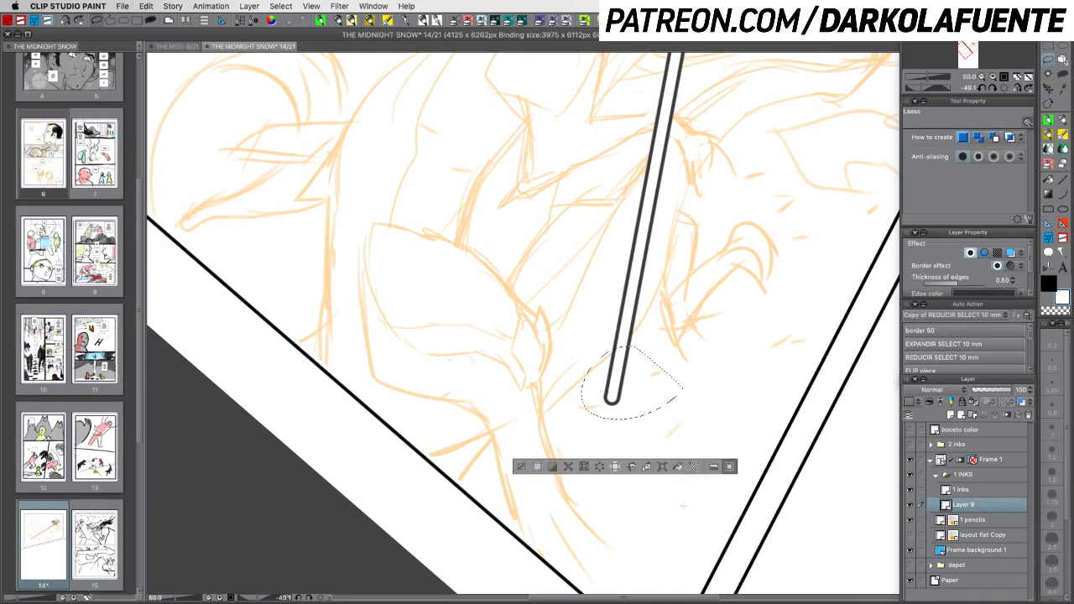
{"action": "key", "text": "super+t"}
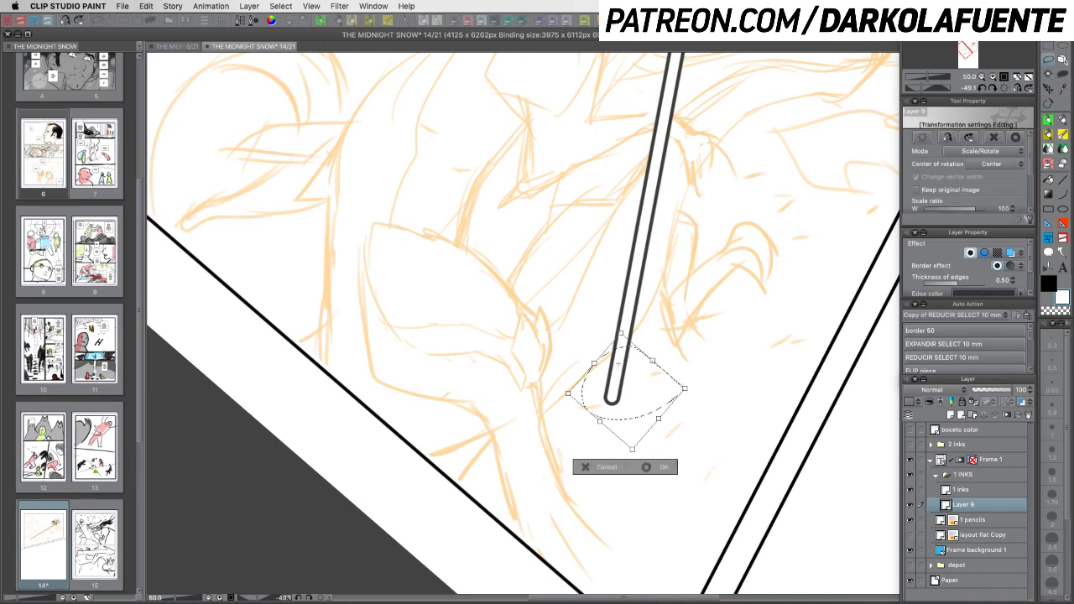
{"action": "left_click_drag", "start_coordinate": [618, 364], "coordinate": [618, 363]}
{"action": "left_click_drag", "start_coordinate": [687, 387], "coordinate": [712, 399]}
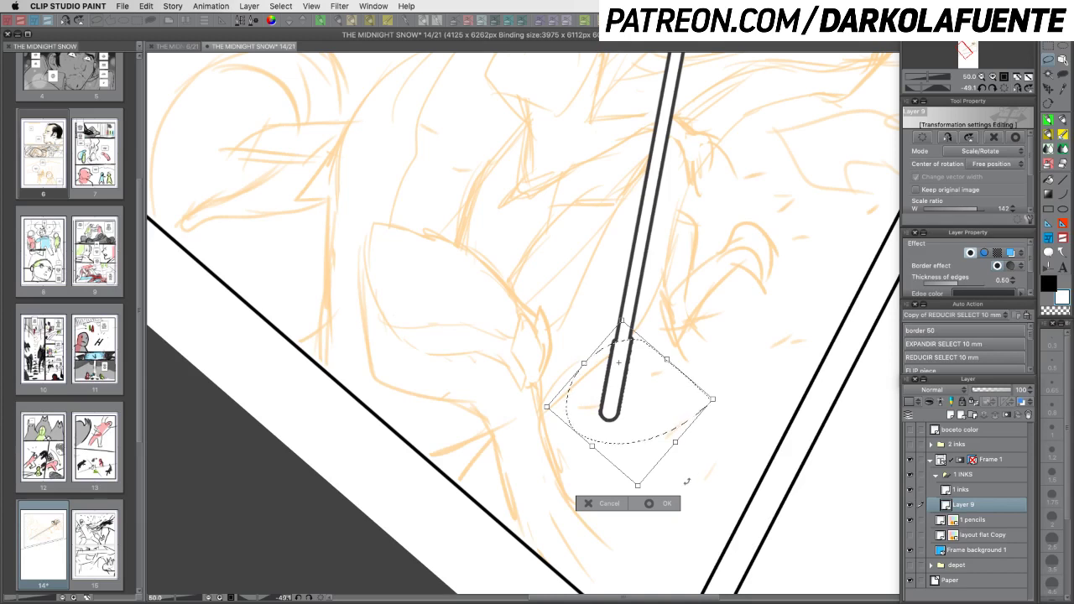
{"action": "left_click", "coordinate": [594, 503]}
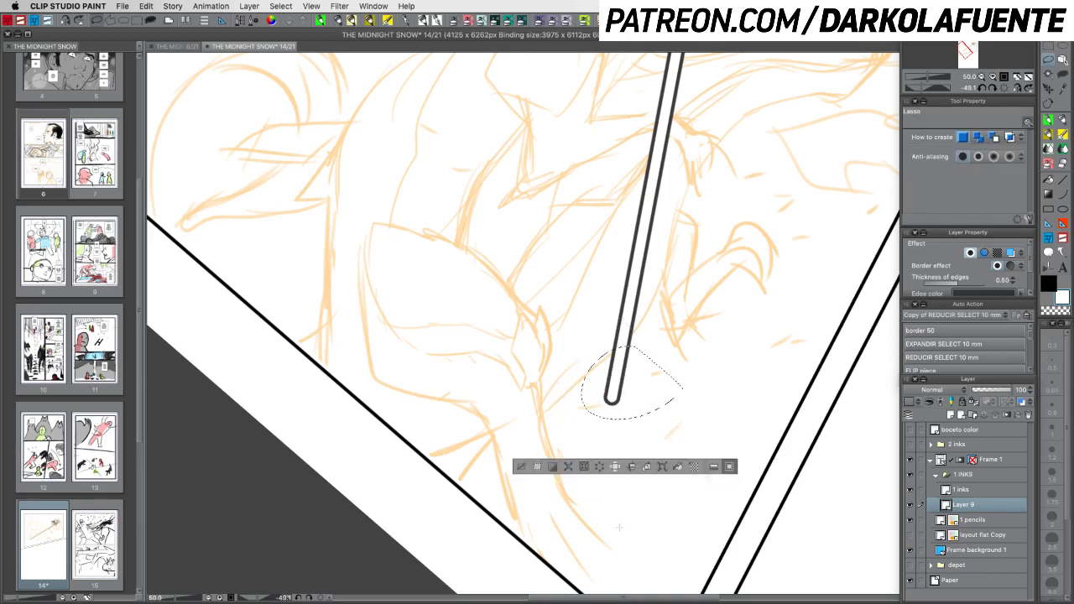
{"action": "key", "text": "ctrl+d"}
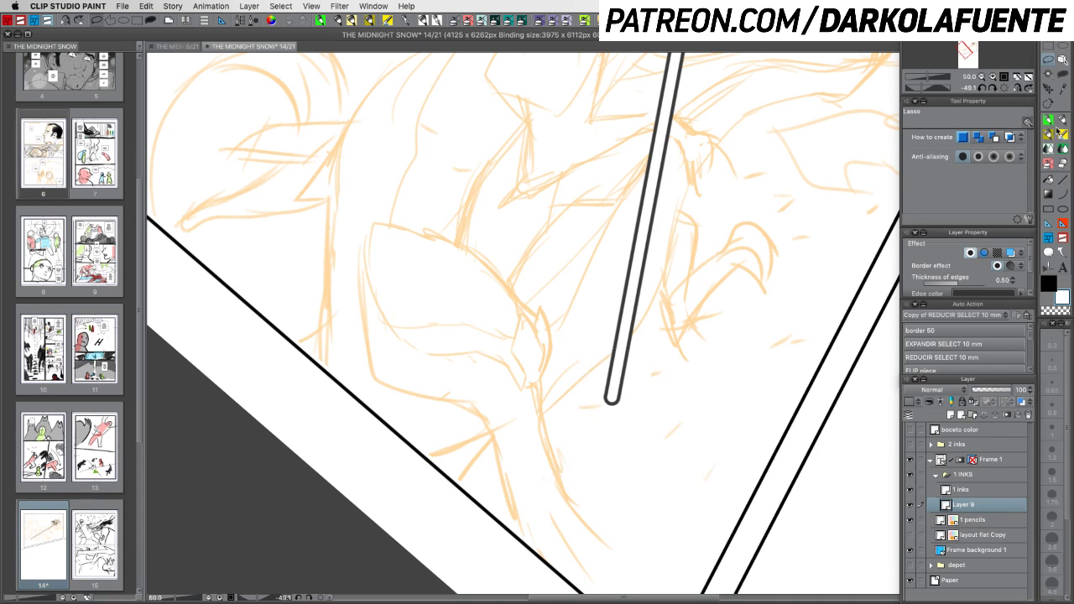
Try to thicken and lengthen the pole's lower end with the marker at size 1.5
{"action": "key", "text": "p"}
{"action": "mouse_move", "coordinate": [622, 339]}
{"action": "left_mouse_down"}
{"action": "mouse_move", "coordinate": [640, 301]}
{"action": "mouse_move", "coordinate": [604, 399]}
{"action": "left_mouse_up"}
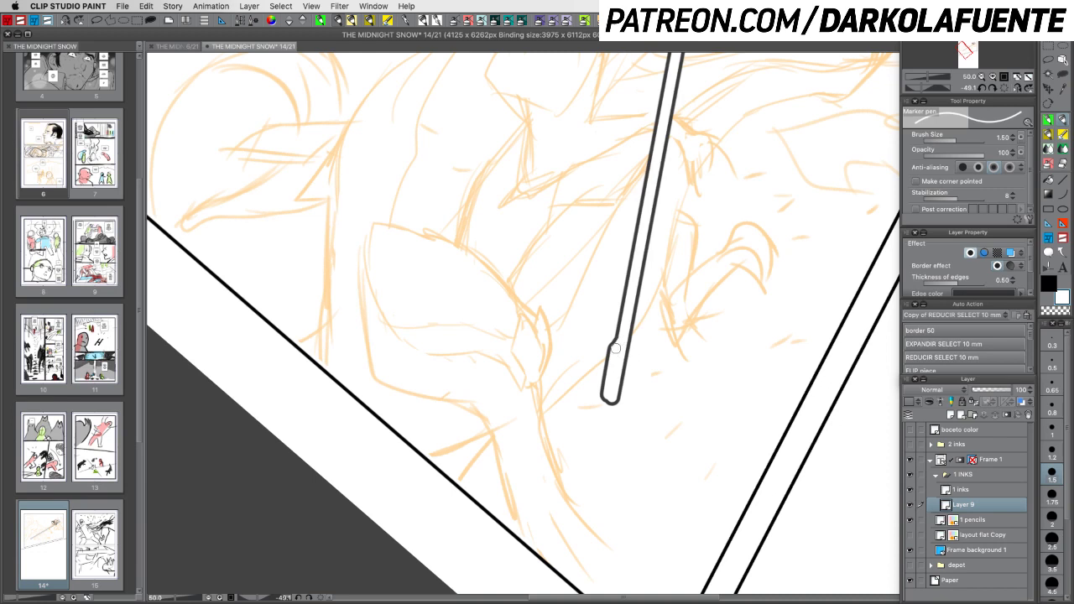
{"action": "left_click_drag", "start_coordinate": [629, 329], "coordinate": [628, 360]}
{"action": "key", "text": "super+z"}
{"action": "key", "text": "super+z"}
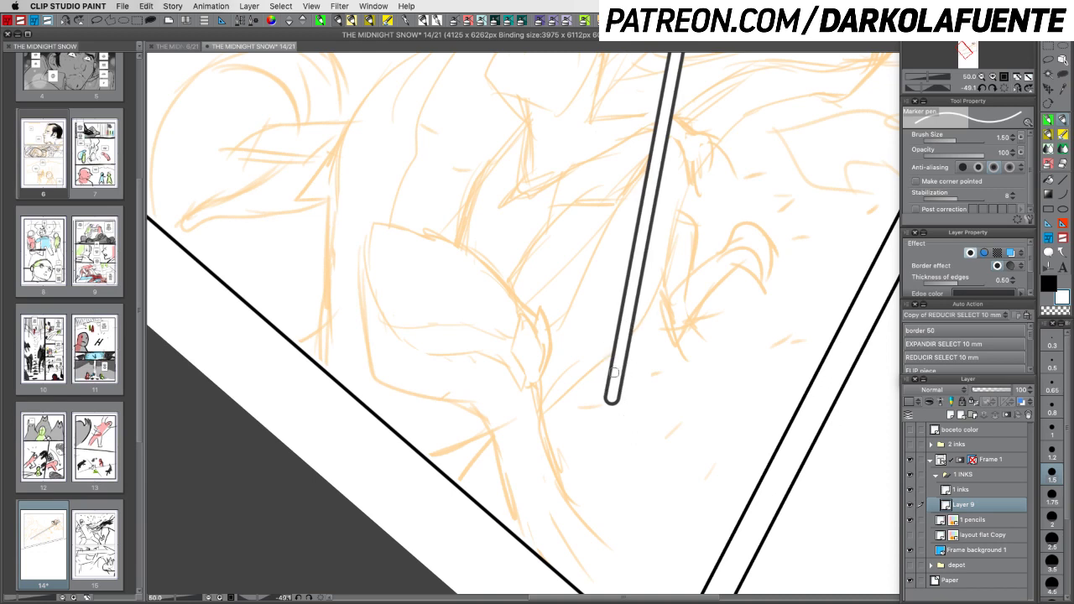
{"action": "left_click_drag", "start_coordinate": [613, 373], "coordinate": [610, 420]}
{"action": "key", "text": "super+z"}
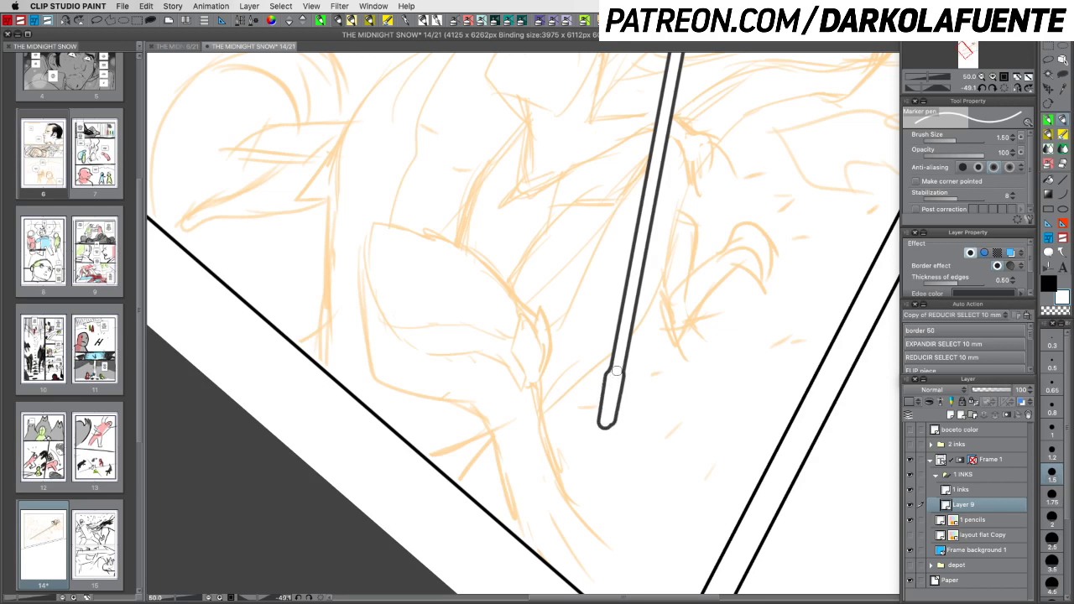
{"action": "mouse_move", "coordinate": [611, 379]}
{"action": "left_mouse_down"}
{"action": "mouse_move", "coordinate": [603, 417]}
{"action": "mouse_move", "coordinate": [620, 414]}
{"action": "left_mouse_up"}
{"action": "key", "text": "super+z"}
Try to reshape the pole's lower end into a flared, notched tip with the marker at size 0.65, alternating black and transparent
{"action": "key", "text": "c"}
{"action": "key", "text": "c"}
{"action": "left_click", "coordinate": [1052, 383]}
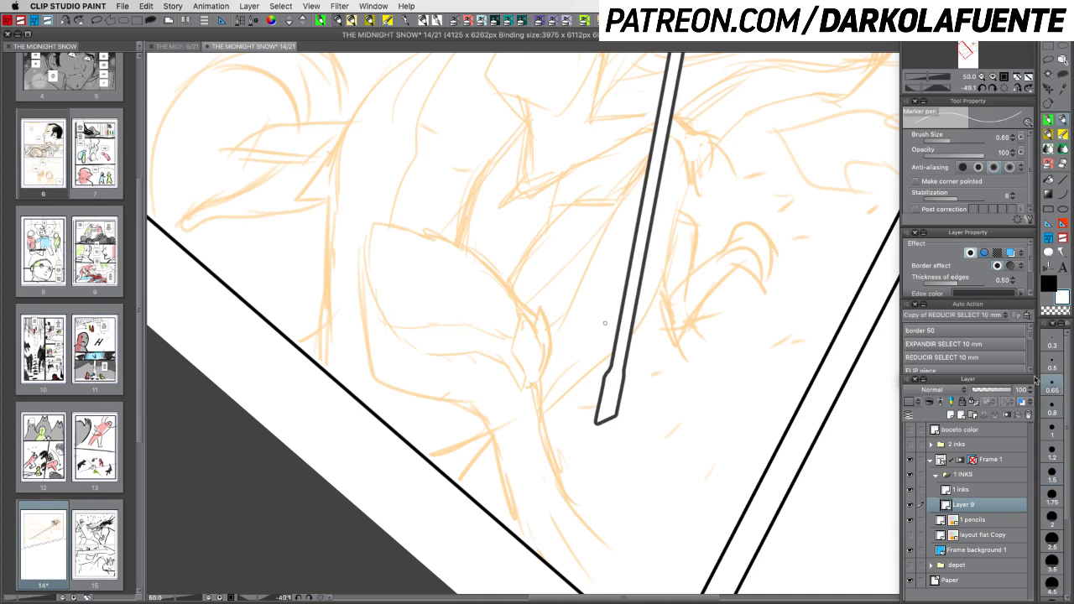
{"action": "mouse_move", "coordinate": [603, 377]}
{"action": "left_mouse_down"}
{"action": "mouse_move", "coordinate": [610, 369]}
{"action": "mouse_move", "coordinate": [597, 431]}
{"action": "left_mouse_up"}
{"action": "key", "text": "c"}
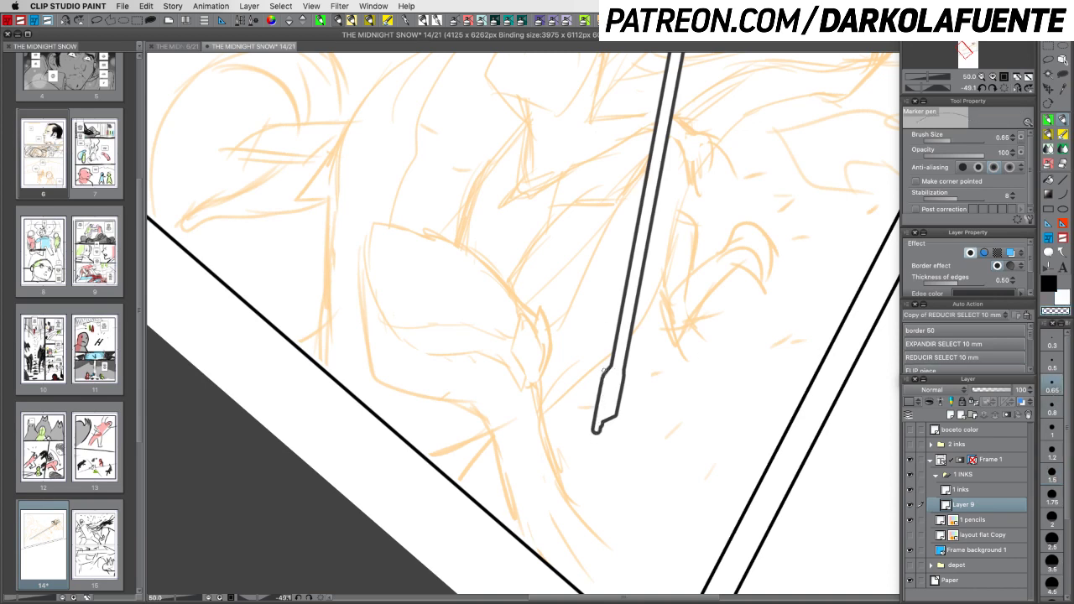
{"action": "left_click_drag", "start_coordinate": [604, 371], "coordinate": [597, 394]}
{"action": "left_click_drag", "start_coordinate": [621, 358], "coordinate": [618, 420]}
{"action": "key", "text": "super+z"}
{"action": "key", "text": "c"}
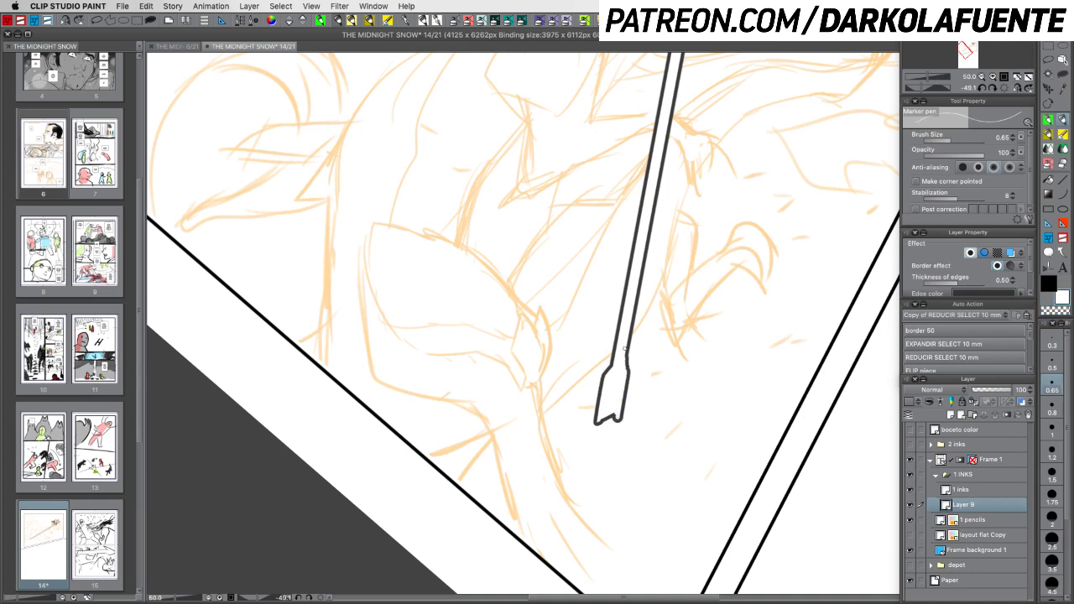
{"action": "mouse_move", "coordinate": [625, 348]}
{"action": "left_mouse_down"}
{"action": "mouse_move", "coordinate": [627, 369]}
{"action": "mouse_move", "coordinate": [608, 367]}
{"action": "left_mouse_up"}
{"action": "key", "text": "shift+space"}
{"action": "mouse_move", "coordinate": [741, 406]}
{"action": "left_mouse_down"}
{"action": "mouse_move", "coordinate": [647, 505]}
{"action": "mouse_move", "coordinate": [596, 501]}
{"action": "mouse_move", "coordinate": [623, 508]}
{"action": "mouse_move", "coordinate": [642, 489]}
{"action": "left_mouse_up"}
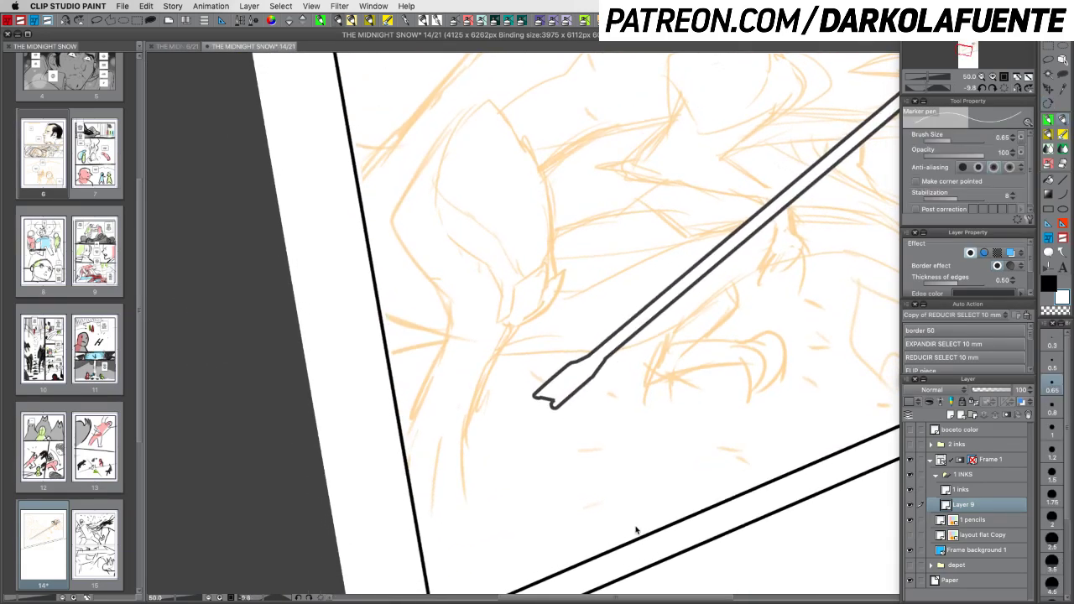
Undo the strokes that reshaped the pole's lower tip
{"action": "key", "text": "super+z"}
{"action": "key", "text": "super+z"}
{"action": "key", "text": "super+z"}
{"action": "key", "text": "super+z"}
{"action": "key", "text": "super+z"}
{"action": "key", "text": "super+z"}
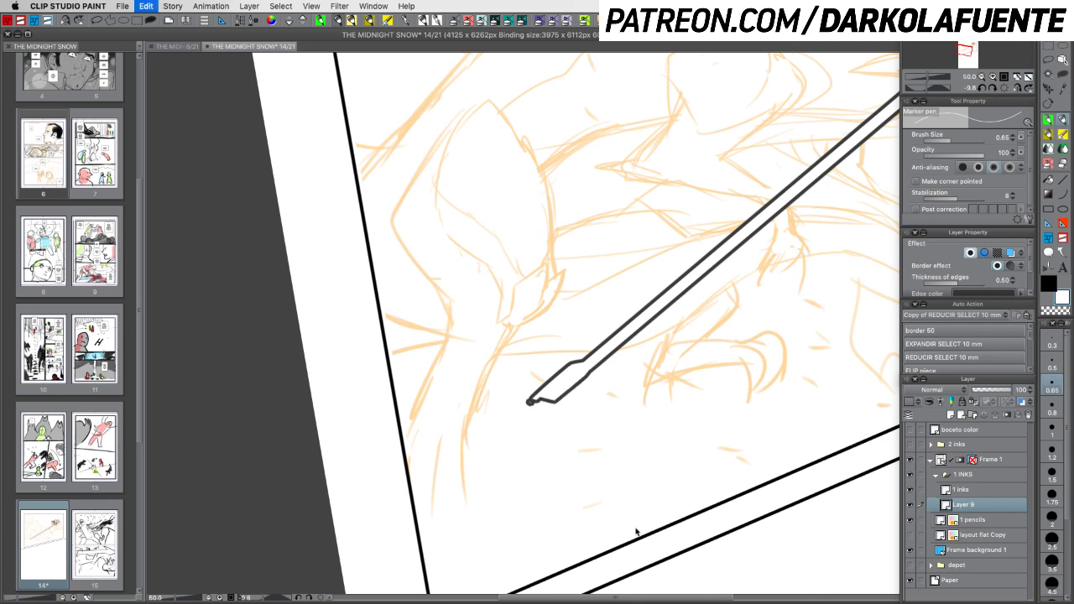
{"action": "key", "text": "super+z"}
{"action": "key", "text": "super+z"}
{"action": "key", "text": "super+z"}
{"action": "key", "text": "super+z"}
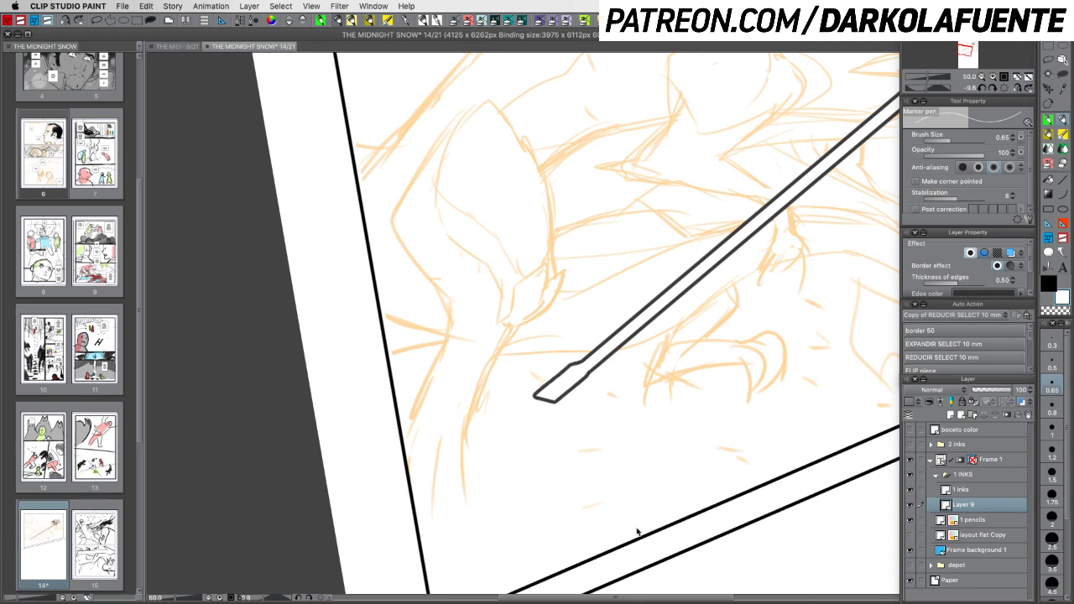
{"action": "key", "text": "super+z"}
{"action": "key", "text": "super+z"}
{"action": "key", "text": "super+z"}
{"action": "key", "text": "super+z"}
{"action": "key", "text": "super+z"}
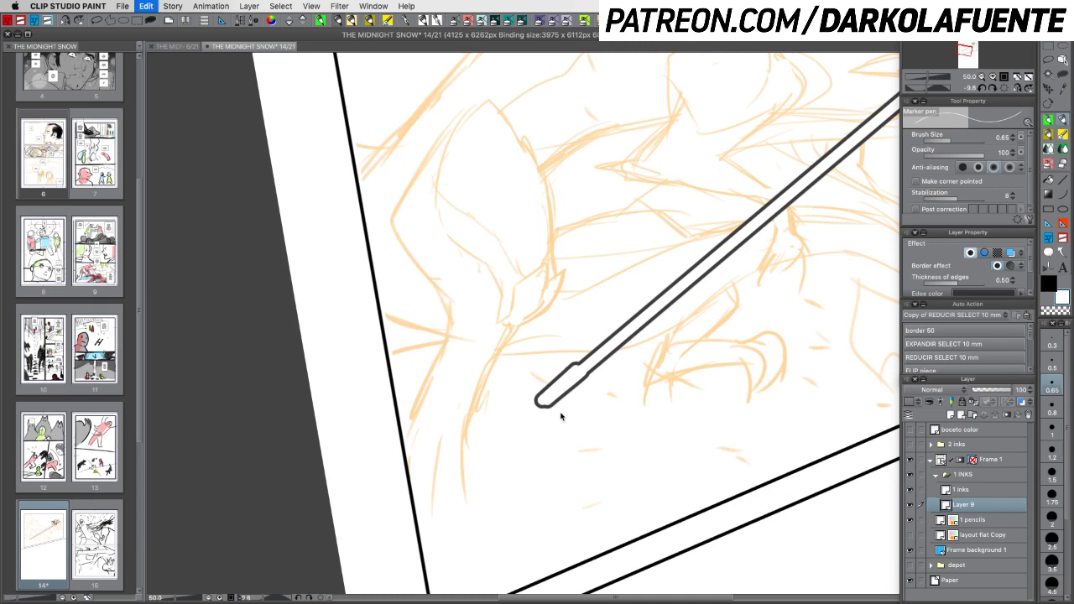
{"action": "key", "text": "super+z"}
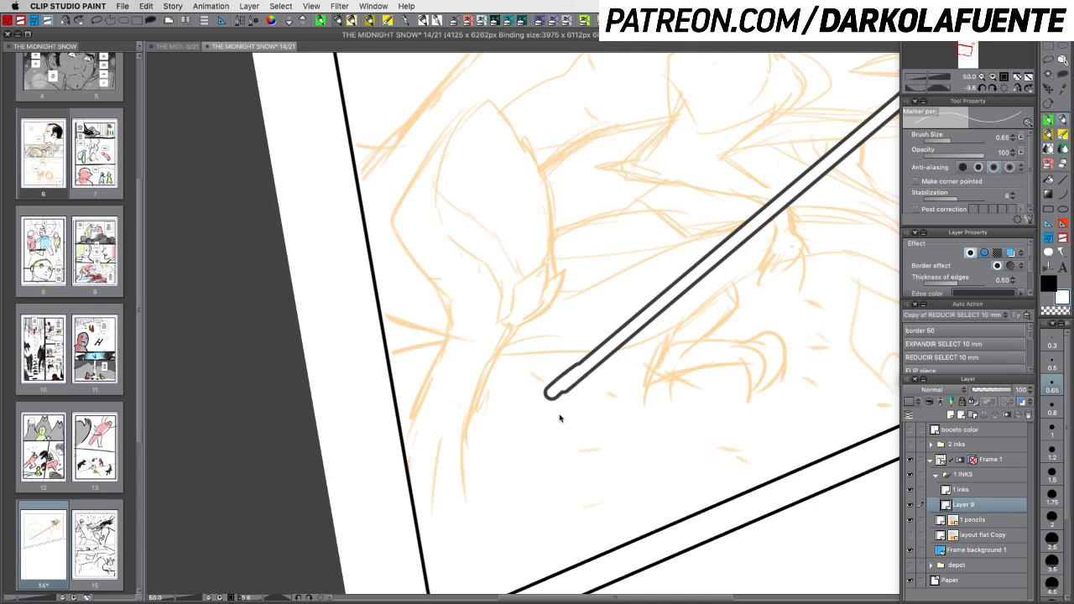
{"action": "key", "text": "super+z"}
{"action": "key", "text": "super+z"}
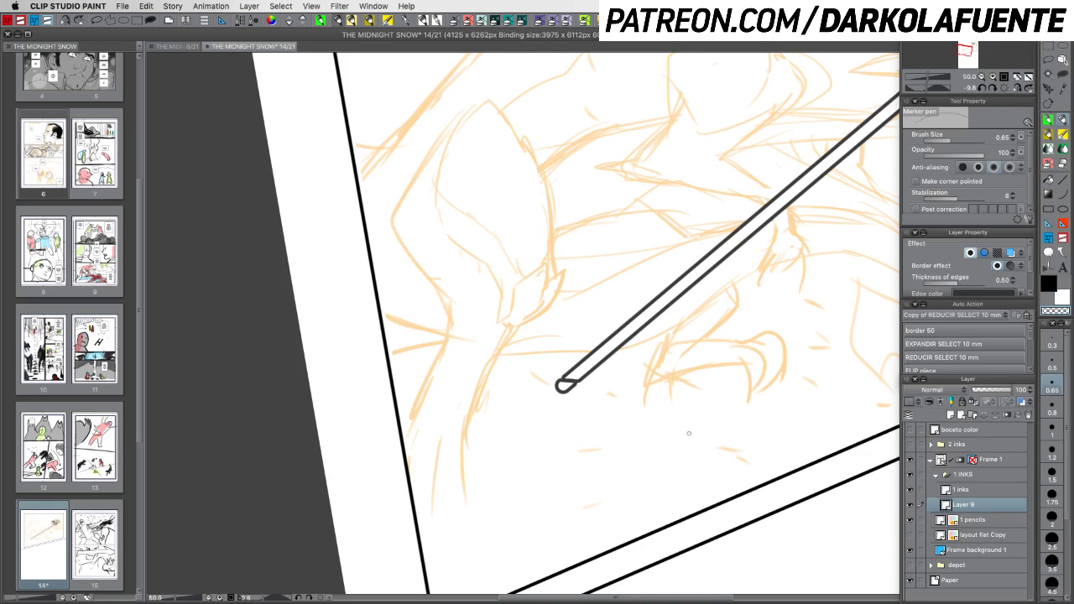
Trim the pole's rounded lower end to a slanted tip using the transparent color and save the page
{"action": "mouse_move", "coordinate": [688, 433]}
{"action": "left_mouse_down"}
{"action": "mouse_move", "coordinate": [796, 311]}
{"action": "mouse_move", "coordinate": [762, 292]}
{"action": "left_mouse_up"}
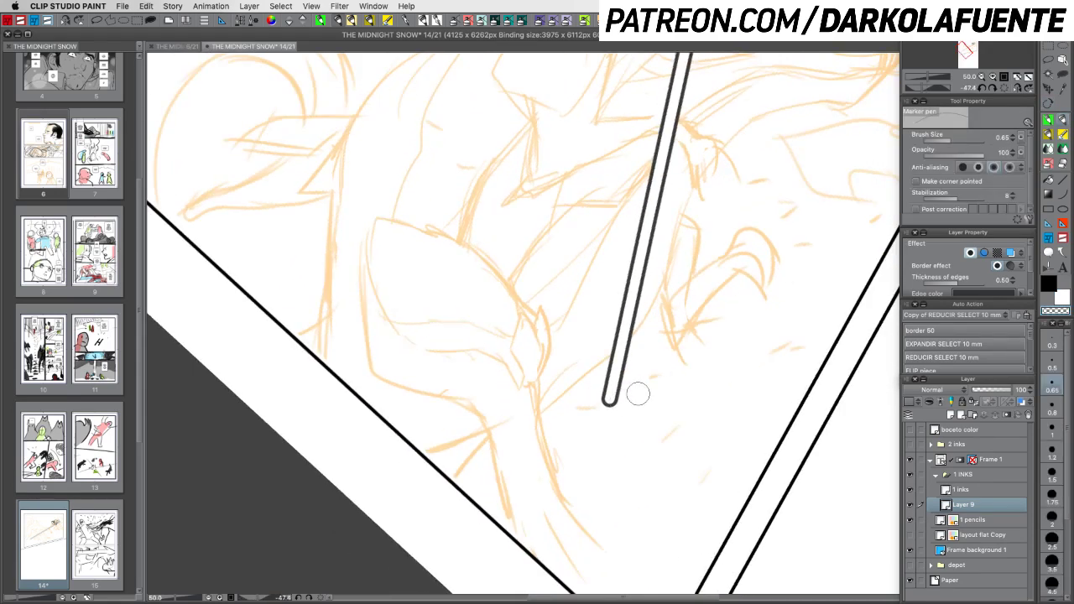
{"action": "key", "text": "super+z"}
{"action": "key", "text": "super+z"}
{"action": "left_click", "coordinate": [1004, 88]}
{"action": "left_click", "coordinate": [981, 77]}
{"action": "left_click", "coordinate": [981, 77]}
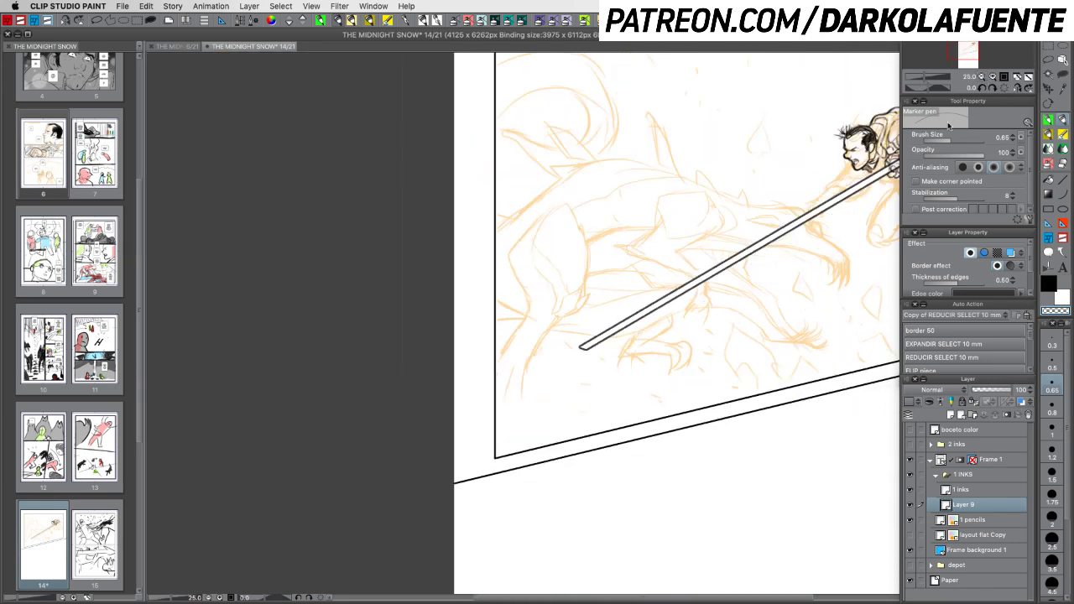
{"action": "left_click_drag", "start_coordinate": [728, 356], "coordinate": [609, 387]}
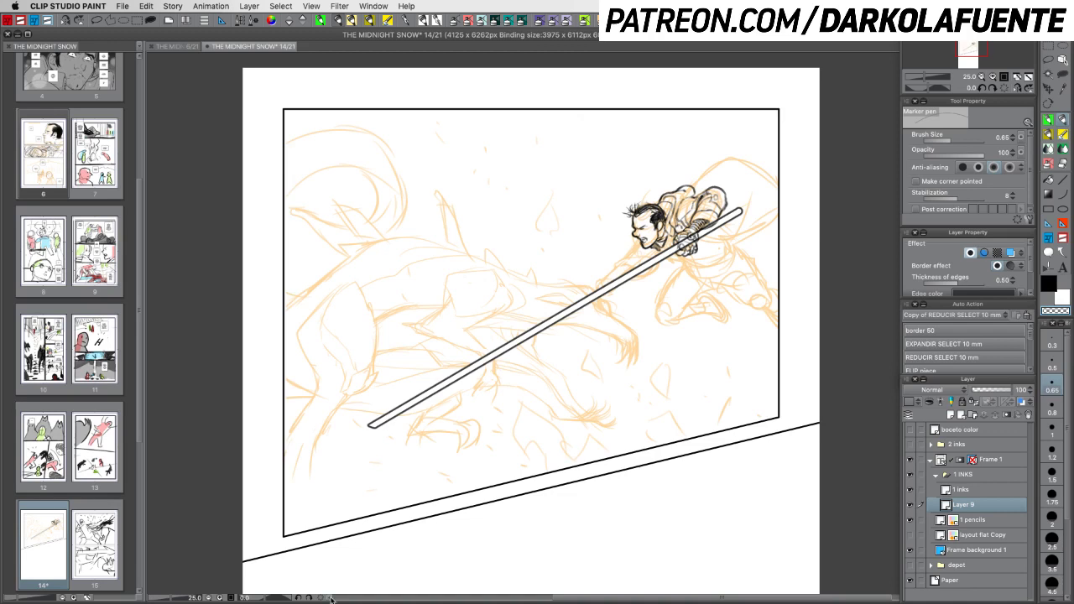
{"action": "key", "text": "super+s"}
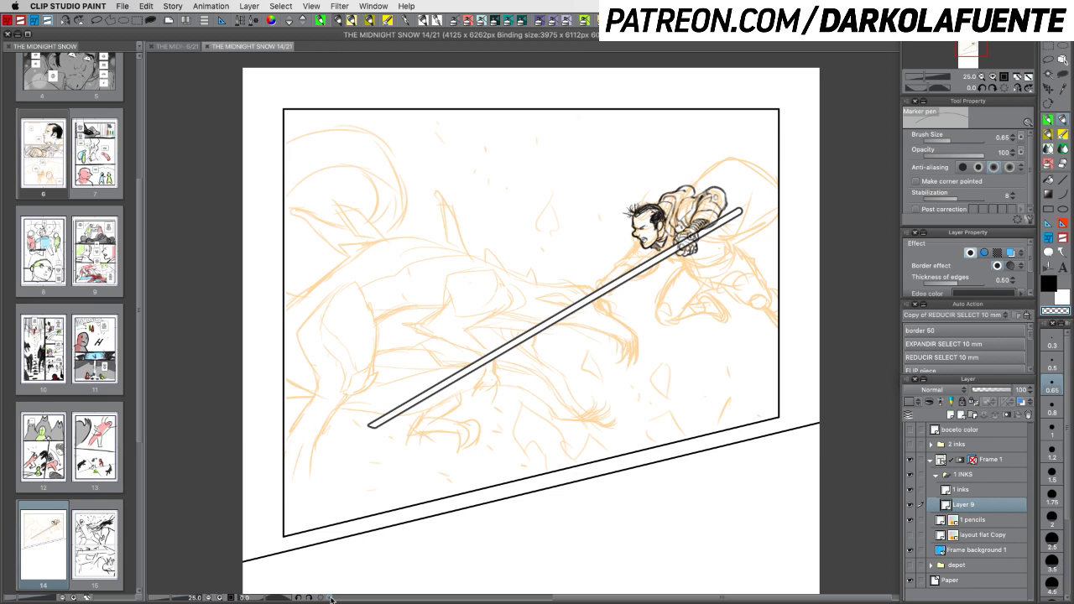
Rasterize the pole's layer and erase the pole lines that cross the man's gripping fist
{"action": "right_click", "coordinate": [986, 506]}
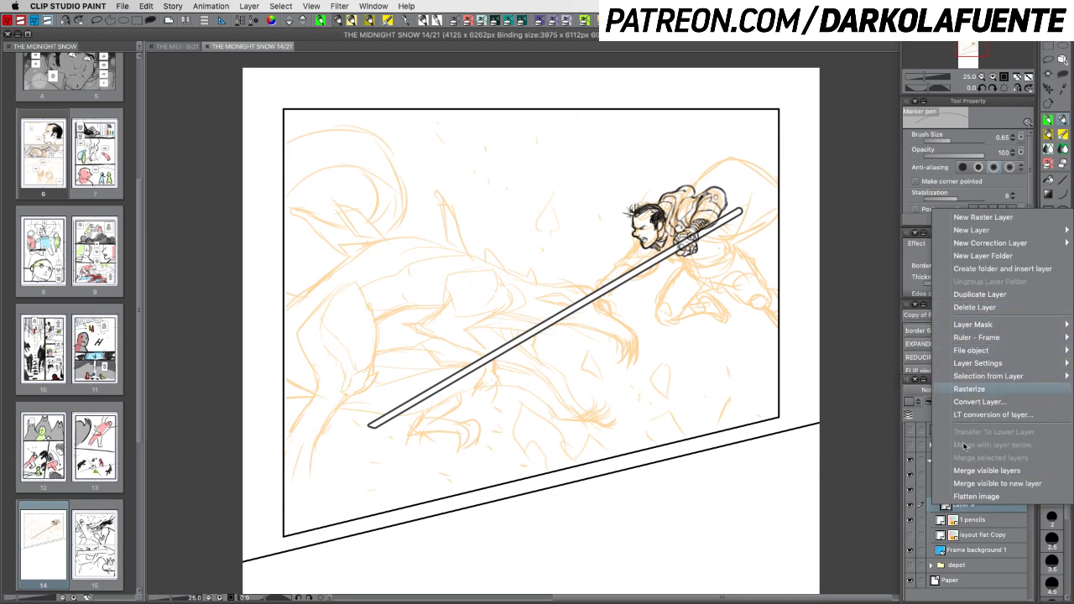
{"action": "left_click", "coordinate": [992, 394]}
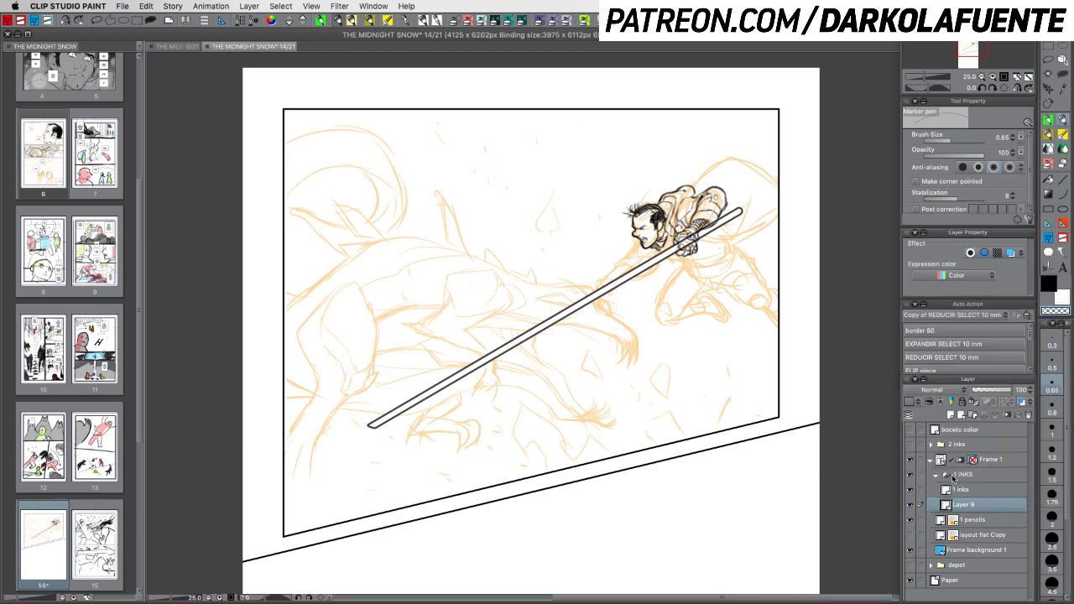
{"action": "left_click", "coordinate": [994, 77]}
{"action": "left_click_drag", "start_coordinate": [727, 297], "coordinate": [617, 404]}
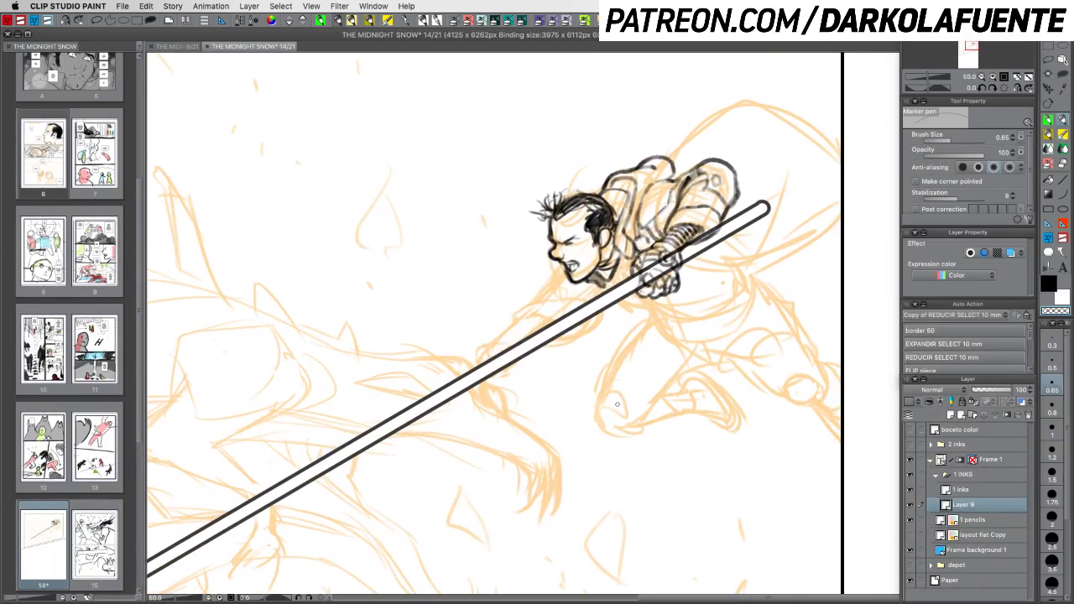
{"action": "mouse_move", "coordinate": [656, 283]}
{"action": "left_mouse_down"}
{"action": "mouse_move", "coordinate": [671, 256]}
{"action": "mouse_move", "coordinate": [652, 269]}
{"action": "mouse_move", "coordinate": [647, 294]}
{"action": "mouse_move", "coordinate": [710, 208]}
{"action": "mouse_move", "coordinate": [668, 255]}
{"action": "left_mouse_up"}
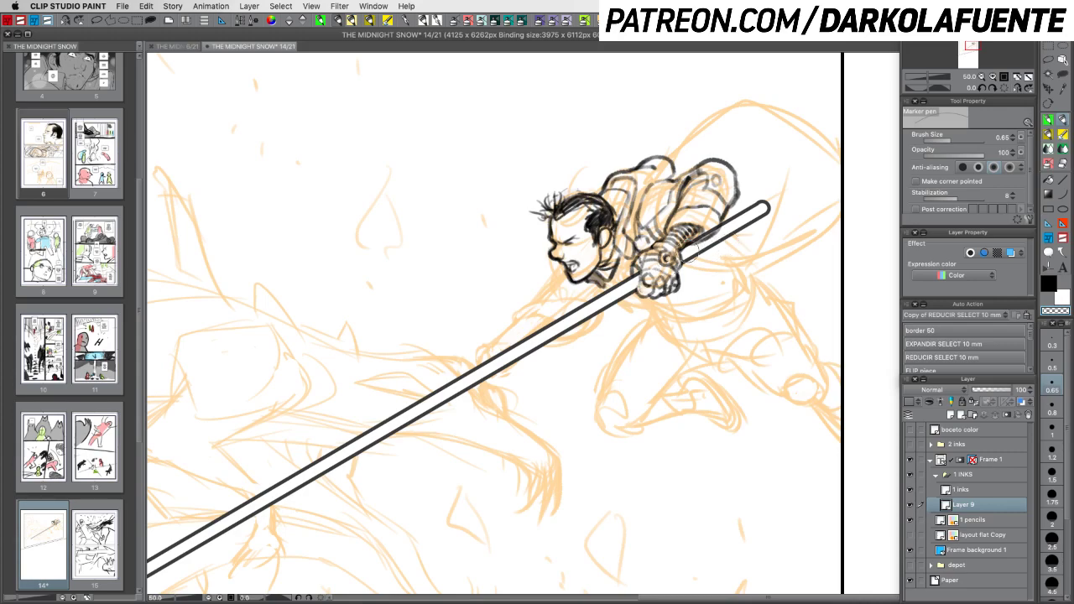
Examine the pole and the gripping fist from several rotated views of the panel
{"action": "key", "text": "r"}
{"action": "mouse_move", "coordinate": [748, 297]}
{"action": "left_mouse_down"}
{"action": "mouse_move", "coordinate": [679, 432]}
{"action": "mouse_move", "coordinate": [590, 450]}
{"action": "mouse_move", "coordinate": [650, 378]}
{"action": "mouse_move", "coordinate": [636, 333]}
{"action": "left_mouse_up"}
{"action": "key", "text": "p"}
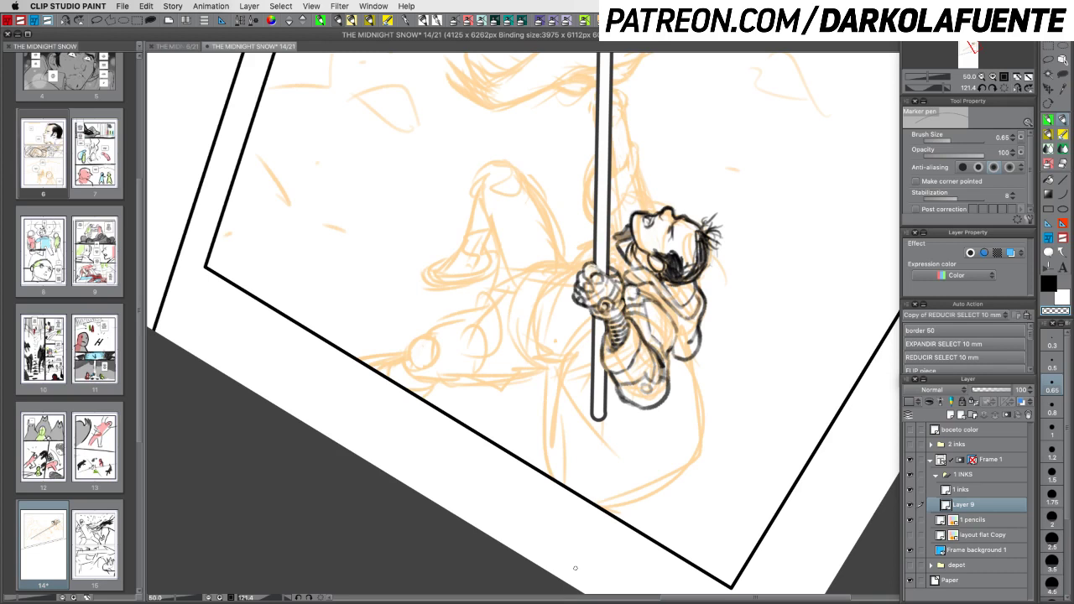
{"action": "left_click_drag", "start_coordinate": [627, 165], "coordinate": [627, 352]}
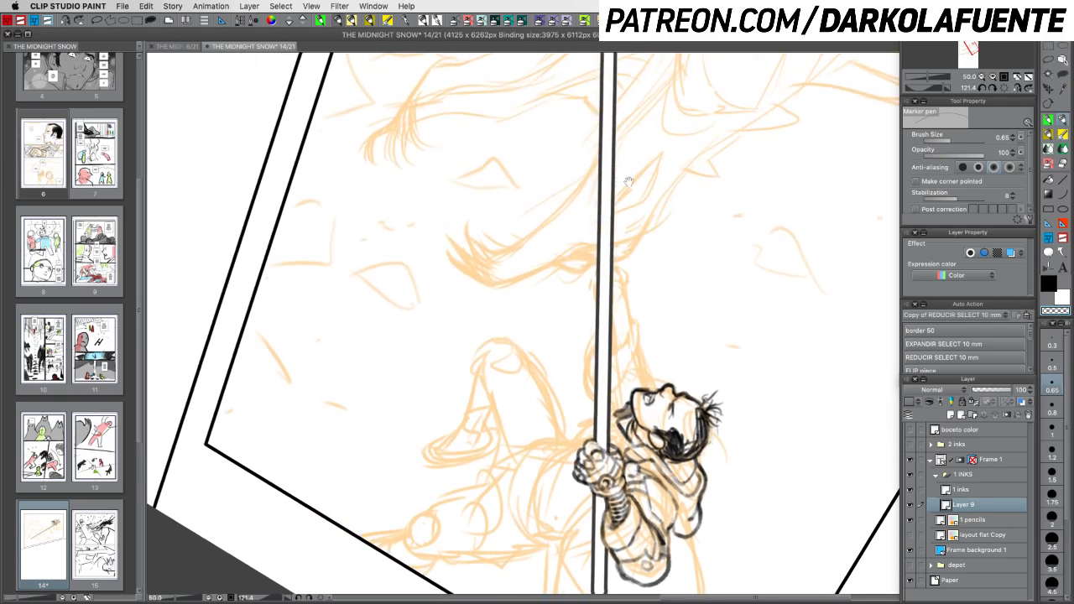
{"action": "left_click_drag", "start_coordinate": [628, 182], "coordinate": [591, 492]}
{"action": "key", "text": "shift+space"}
{"action": "mouse_move", "coordinate": [767, 323]}
{"action": "left_mouse_down"}
{"action": "mouse_move", "coordinate": [741, 232]}
{"action": "mouse_move", "coordinate": [609, 76]}
{"action": "mouse_move", "coordinate": [808, 319]}
{"action": "mouse_move", "coordinate": [458, 426]}
{"action": "left_mouse_up"}
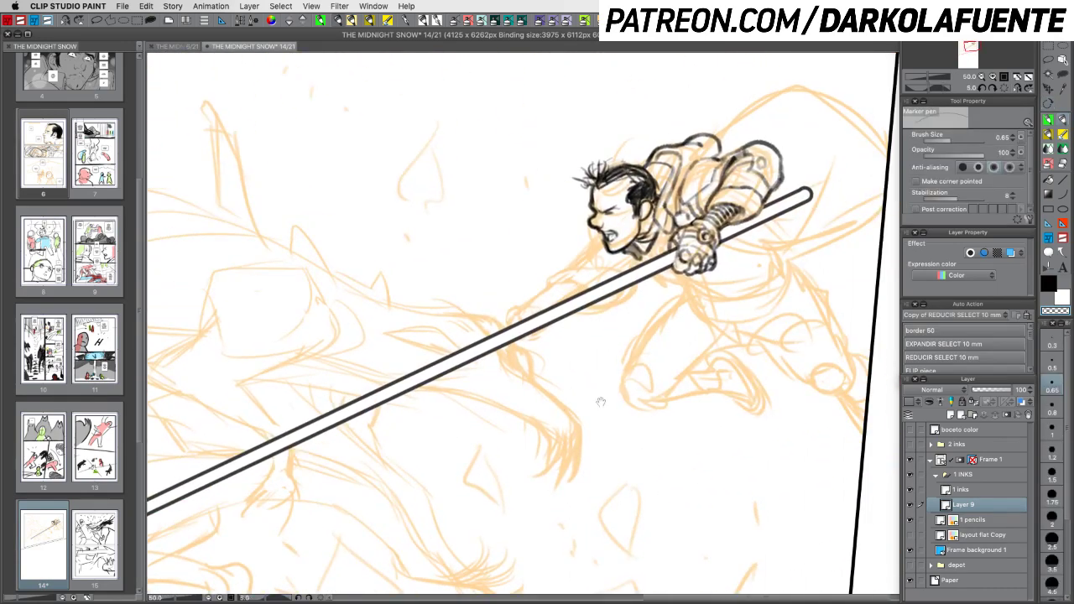
{"action": "key", "text": "shift+space"}
{"action": "mouse_move", "coordinate": [756, 390]}
{"action": "left_mouse_down"}
{"action": "mouse_move", "coordinate": [747, 416]}
{"action": "mouse_move", "coordinate": [754, 407]}
{"action": "left_mouse_up"}
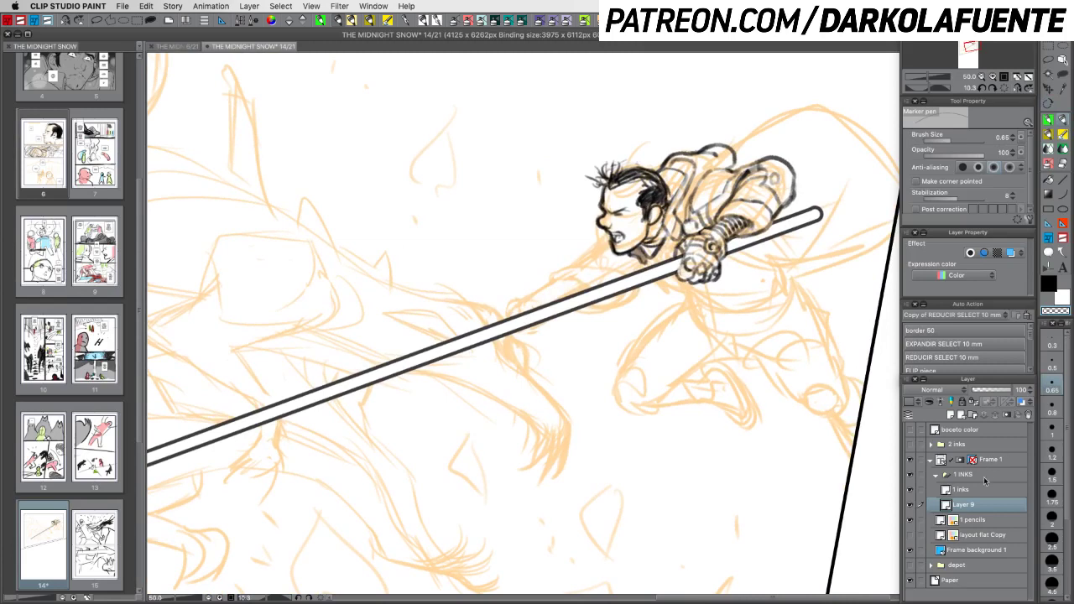
Rename the pole's layer to "1 tubo" and make the 1 inks layer active
{"action": "double_click", "coordinate": [964, 504]}
{"action": "type", "text": "1"}
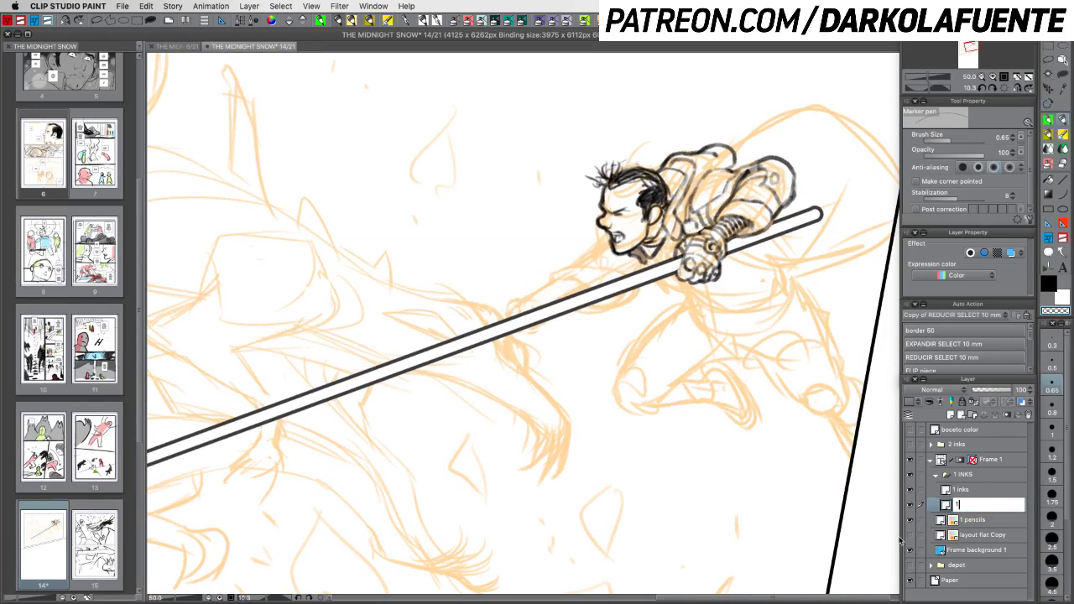
{"action": "type", "text": " tubo"}
{"action": "key", "text": "Return"}
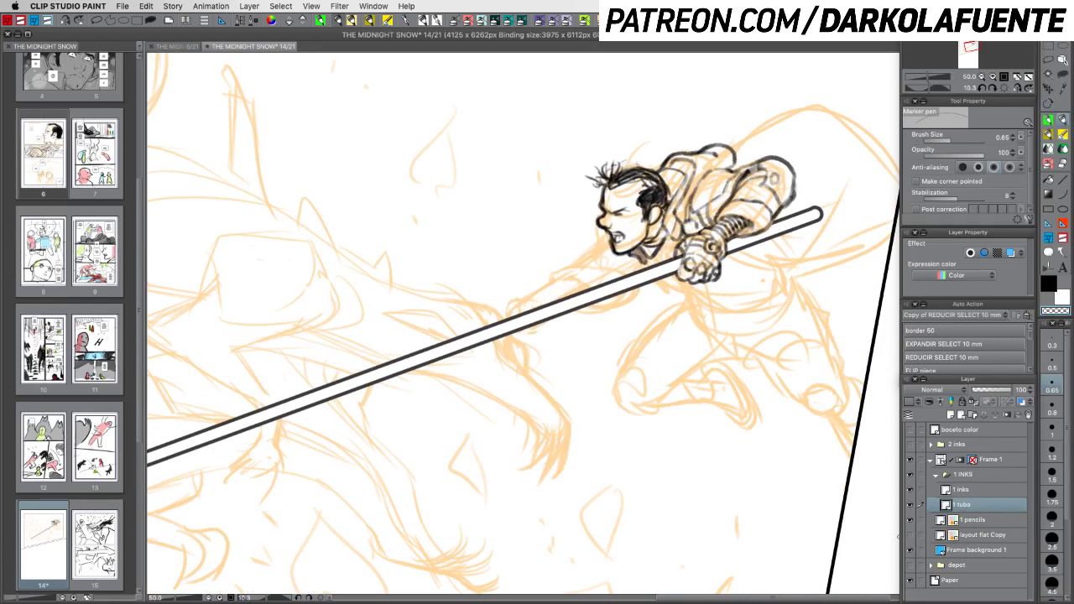
{"action": "left_click", "coordinate": [973, 489]}
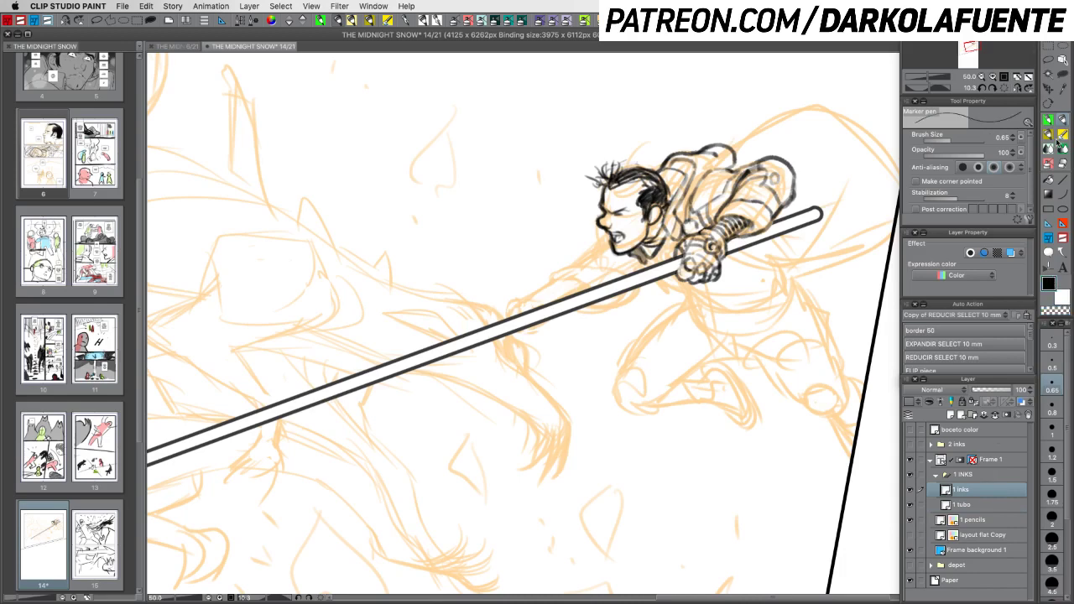
Retouch the ink around the man's fist and collar with the inking brush at size 1.2, alternating black and transparent, and save the page
{"action": "left_click", "coordinate": [1050, 121]}
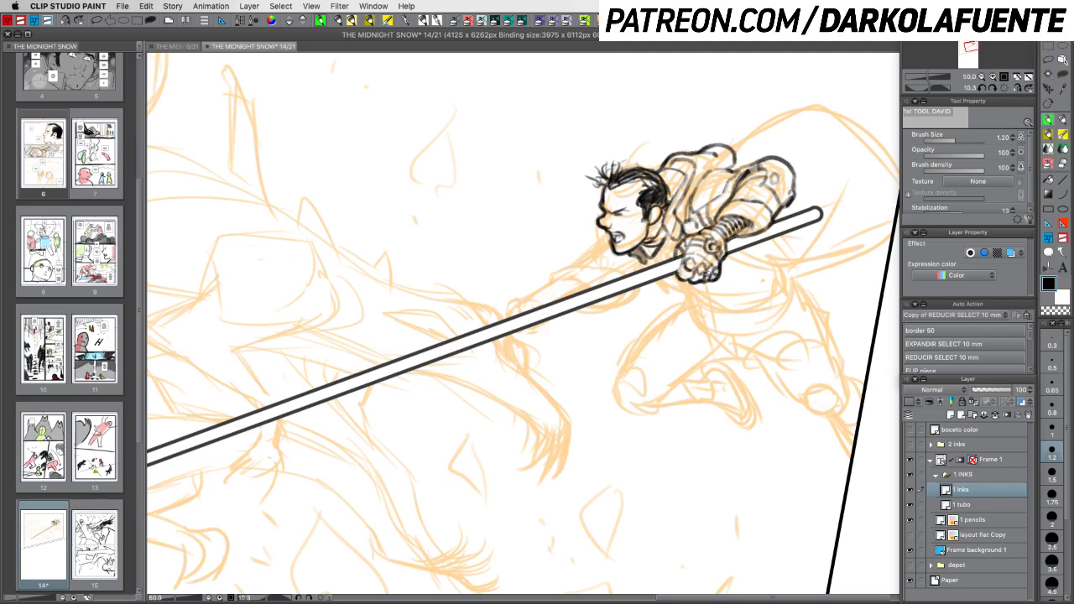
{"action": "key", "text": "c"}
{"action": "key", "text": "c"}
{"action": "key", "text": "c"}
{"action": "key", "text": "c"}
{"action": "left_click_drag", "start_coordinate": [676, 247], "coordinate": [678, 255]}
{"action": "key", "text": "super+z"}
{"action": "key", "text": "super+z"}
{"action": "mouse_move", "coordinate": [630, 394]}
{"action": "left_mouse_down"}
{"action": "mouse_move", "coordinate": [658, 403]}
{"action": "mouse_move", "coordinate": [711, 394]}
{"action": "mouse_move", "coordinate": [669, 419]}
{"action": "mouse_move", "coordinate": [817, 415]}
{"action": "mouse_move", "coordinate": [872, 348]}
{"action": "mouse_move", "coordinate": [810, 327]}
{"action": "mouse_move", "coordinate": [699, 372]}
{"action": "mouse_move", "coordinate": [693, 394]}
{"action": "mouse_move", "coordinate": [690, 361]}
{"action": "left_mouse_up"}
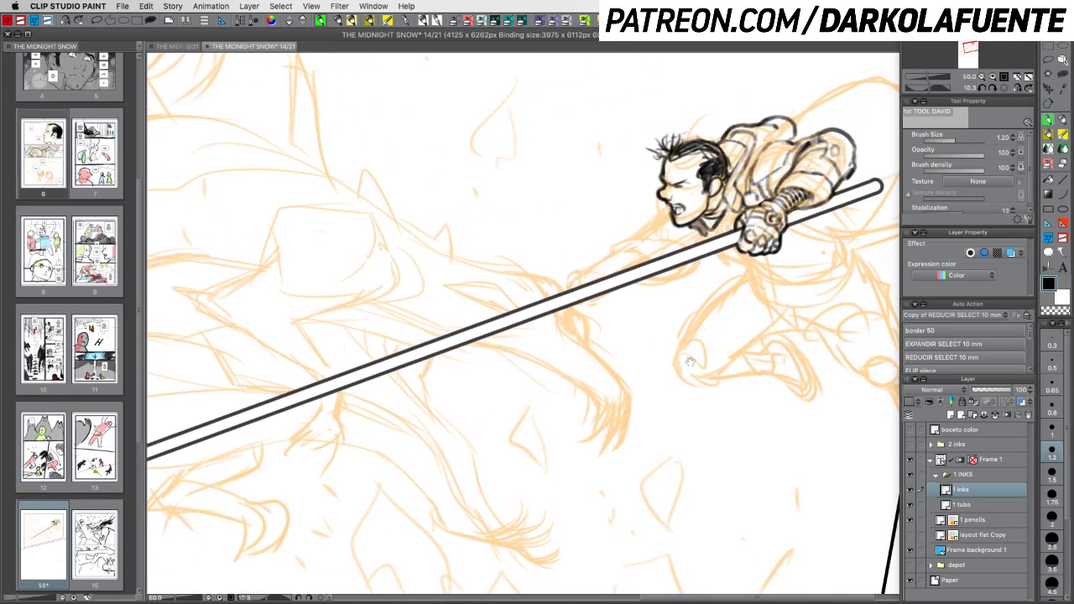
{"action": "left_click", "coordinate": [981, 76]}
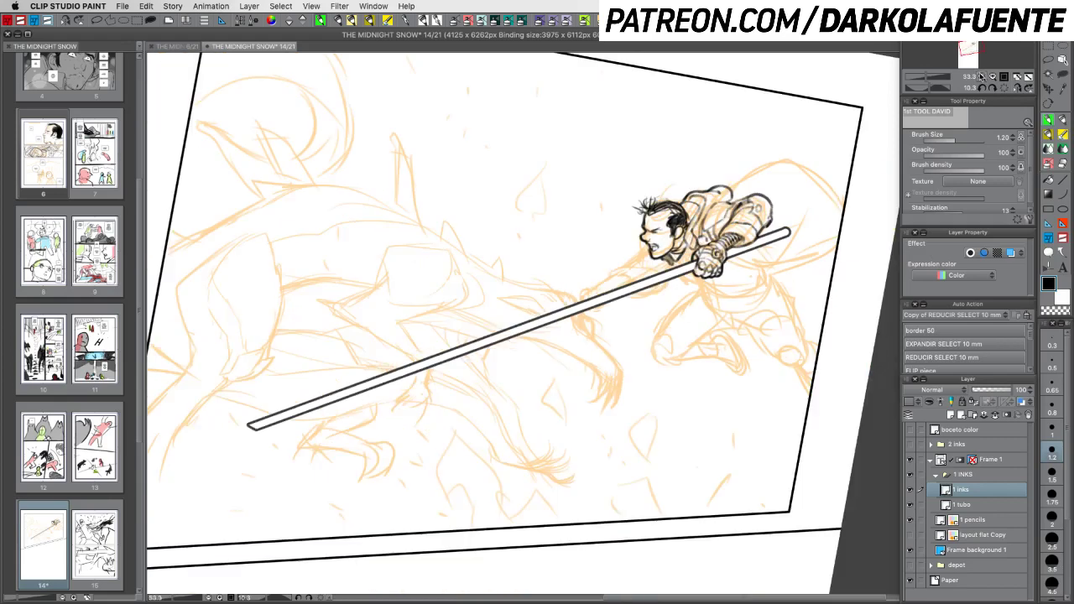
{"action": "left_click", "coordinate": [981, 76]}
{"action": "key", "text": "super+s"}
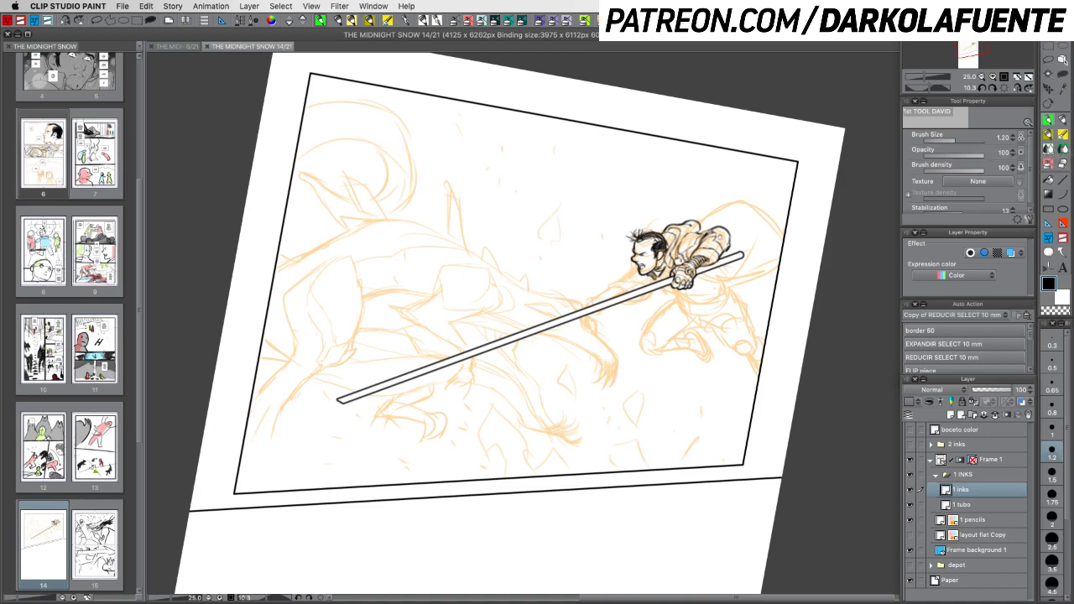
{"action": "key", "text": "Tab"}
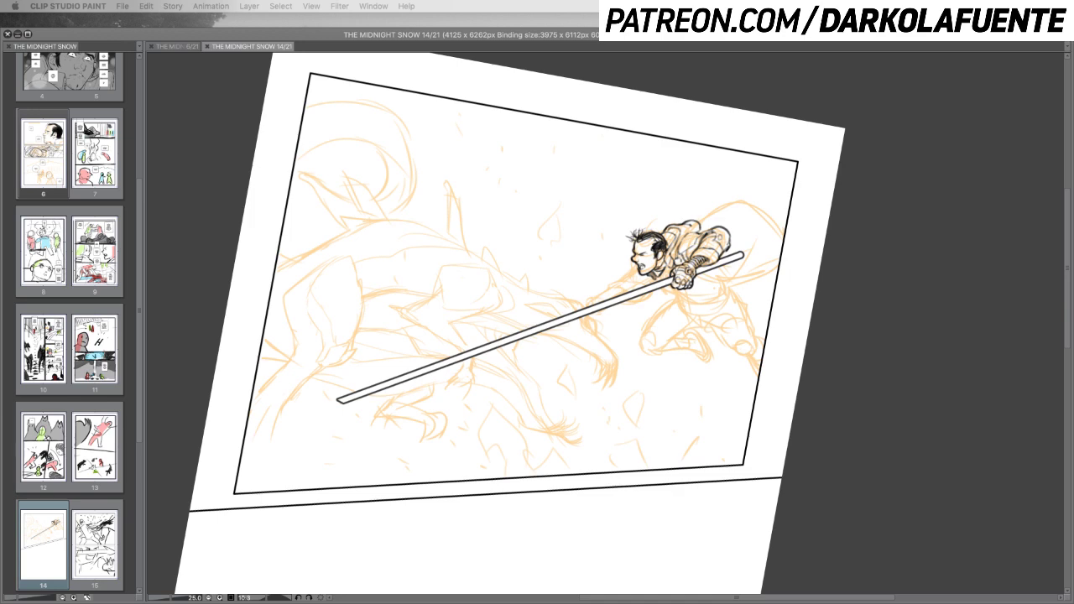
{"action": "left_click", "coordinate": [640, 384]}
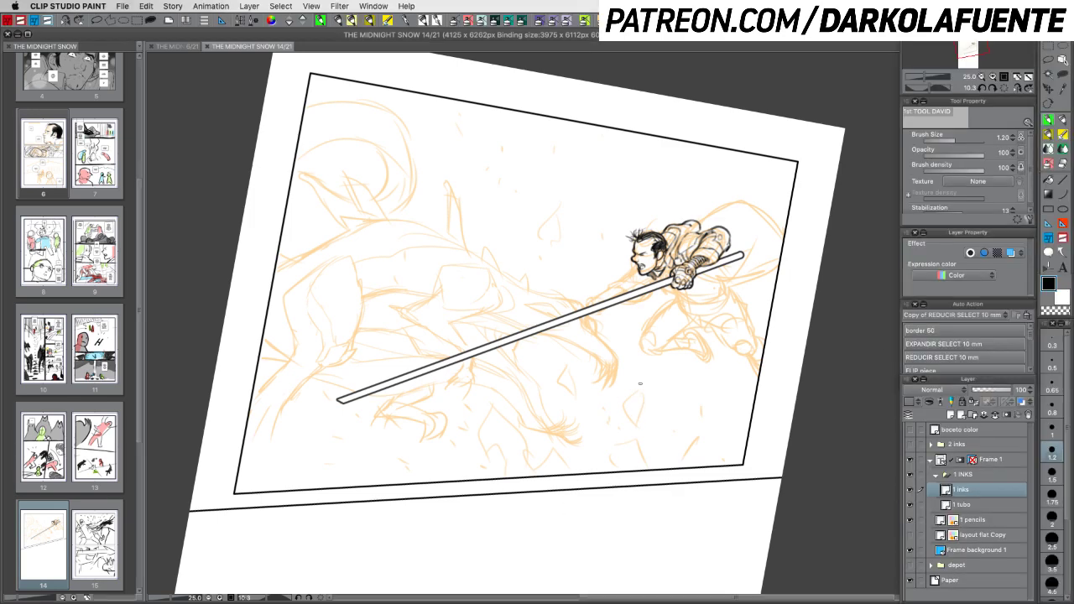
Ink the small rounded shape just beneath the pole, between the man's chin and his fist, at size 1.2
{"action": "left_click", "coordinate": [992, 76]}
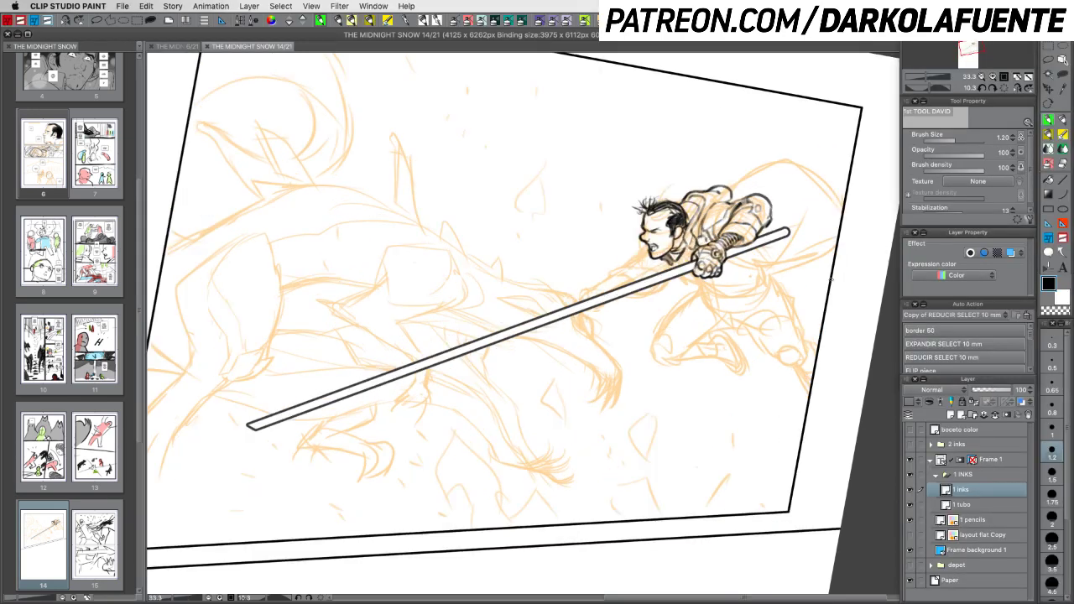
{"action": "left_click_drag", "start_coordinate": [714, 362], "coordinate": [562, 379]}
{"action": "key", "text": "shift+space"}
{"action": "mouse_move", "coordinate": [715, 434]}
{"action": "left_mouse_down"}
{"action": "mouse_move", "coordinate": [615, 462]}
{"action": "mouse_move", "coordinate": [643, 489]}
{"action": "mouse_move", "coordinate": [635, 400]}
{"action": "mouse_move", "coordinate": [733, 375]}
{"action": "mouse_move", "coordinate": [755, 329]}
{"action": "mouse_move", "coordinate": [743, 260]}
{"action": "left_mouse_up"}
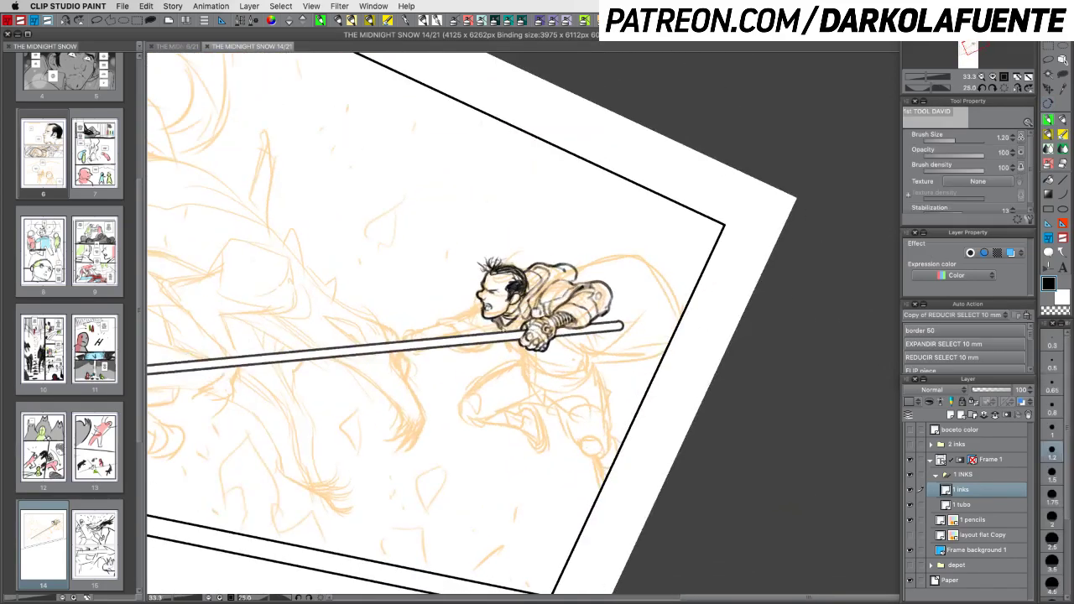
{"action": "left_click_drag", "start_coordinate": [509, 336], "coordinate": [506, 346]}
{"action": "key", "text": "super+z"}
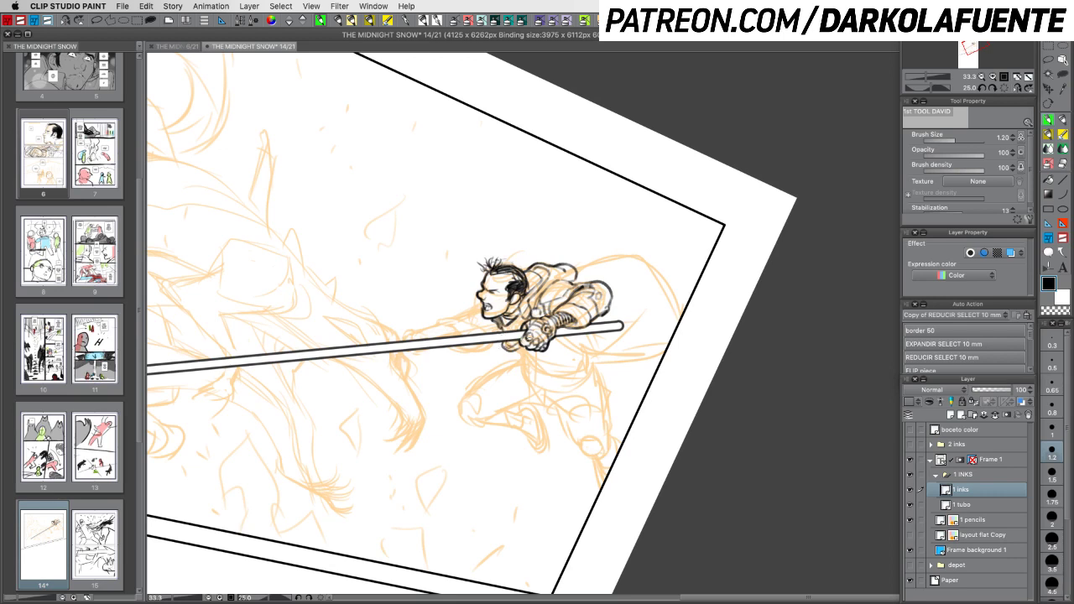
{"action": "key", "text": "c"}
{"action": "key", "text": "c"}
Ink the first curved lines of the trailing strap where it emerges behind the man's fist
{"action": "key", "text": "shift+space"}
{"action": "mouse_move", "coordinate": [689, 383]}
{"action": "left_mouse_down"}
{"action": "mouse_move", "coordinate": [628, 445]}
{"action": "mouse_move", "coordinate": [541, 451]}
{"action": "left_mouse_up"}
{"action": "left_click_drag", "start_coordinate": [576, 276], "coordinate": [571, 315]}
{"action": "key", "text": "shift+space"}
{"action": "left_click_drag", "start_coordinate": [638, 364], "coordinate": [602, 416]}
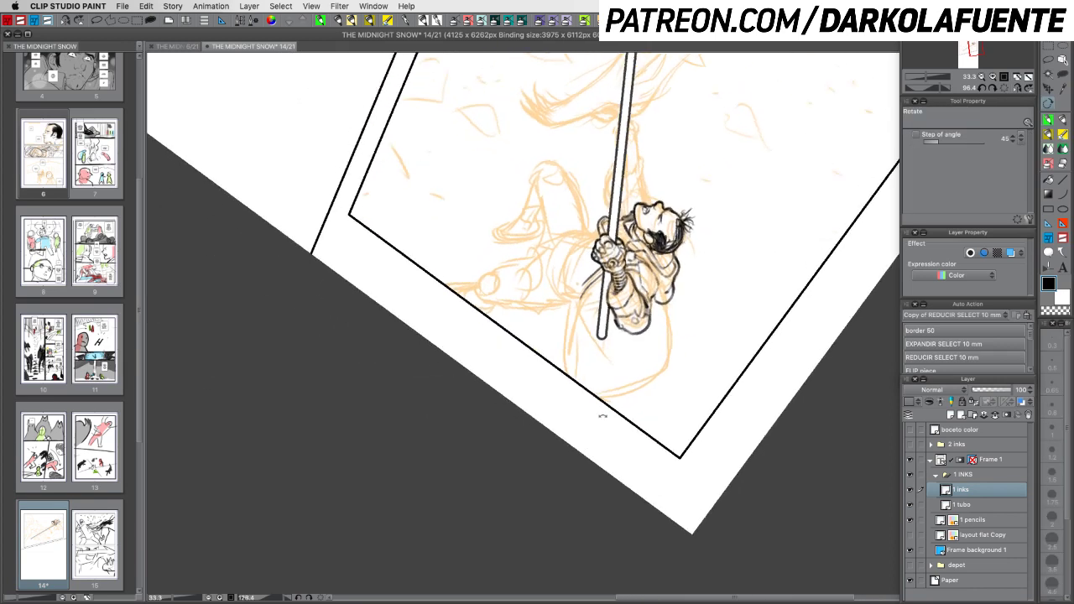
{"action": "left_click_drag", "start_coordinate": [584, 281], "coordinate": [575, 301]}
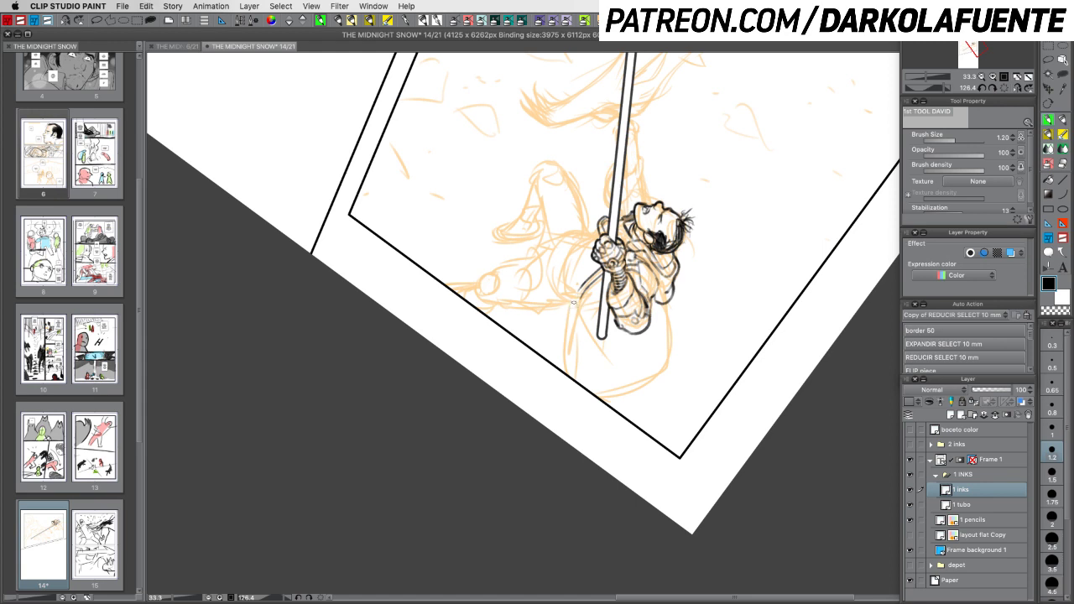
Extend the strap's two parallel lines toward the panel border, cleaning them up with the transparent color
{"action": "key", "text": "c"}
{"action": "key", "text": "c"}
{"action": "left_click_drag", "start_coordinate": [573, 303], "coordinate": [564, 356]}
{"action": "left_click_drag", "start_coordinate": [575, 315], "coordinate": [569, 357]}
{"action": "key", "text": "c"}
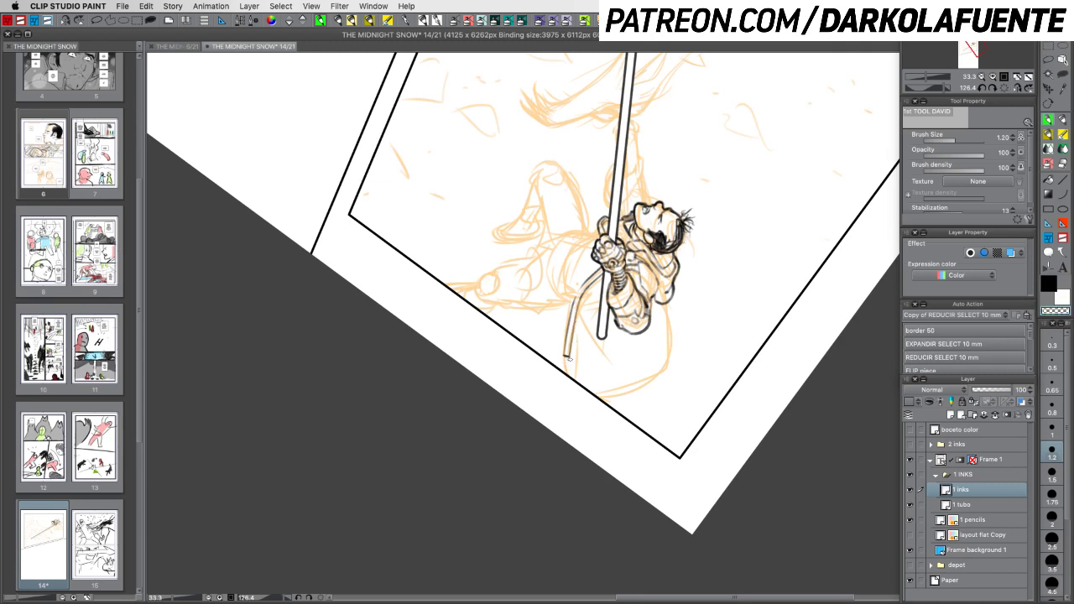
{"action": "key", "text": "c"}
{"action": "key", "text": "c"}
{"action": "key", "text": "c"}
{"action": "key", "text": "super+z"}
Ink the strap's small knotted end near the panel border, alternating black and transparent
{"action": "key", "text": "r"}
{"action": "left_click_drag", "start_coordinate": [697, 405], "coordinate": [701, 180]}
{"action": "left_click_drag", "start_coordinate": [715, 344], "coordinate": [712, 310]}
{"action": "key", "text": "p"}
{"action": "key", "text": "c"}
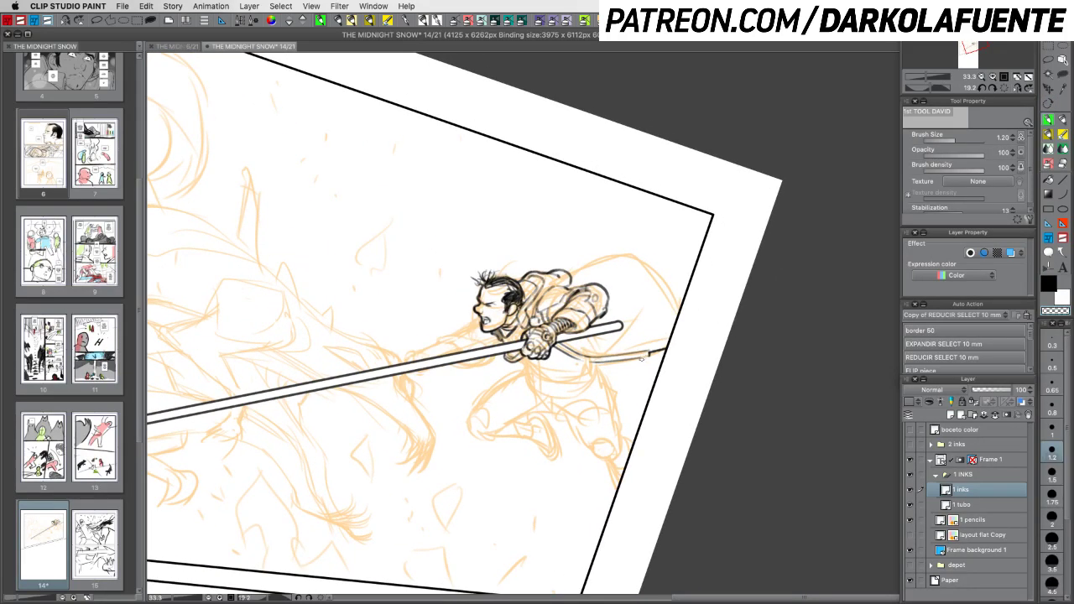
{"action": "key", "text": "c"}
{"action": "left_click_drag", "start_coordinate": [641, 359], "coordinate": [650, 357]}
{"action": "key", "text": "c"}
{"action": "key", "text": "c"}
{"action": "key", "text": "Tab"}
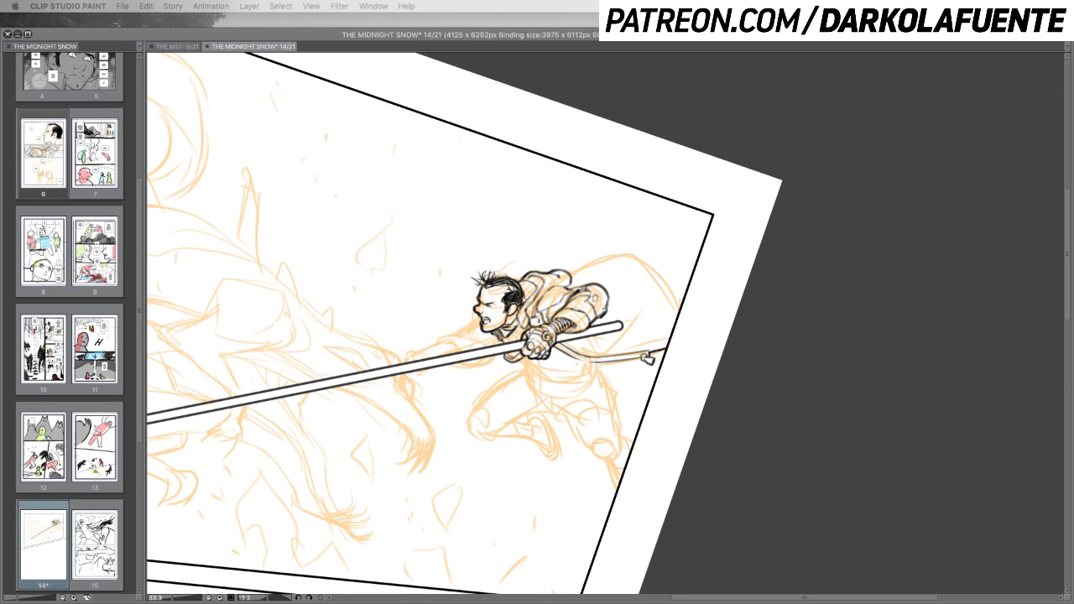
{"action": "key", "text": "Tab"}
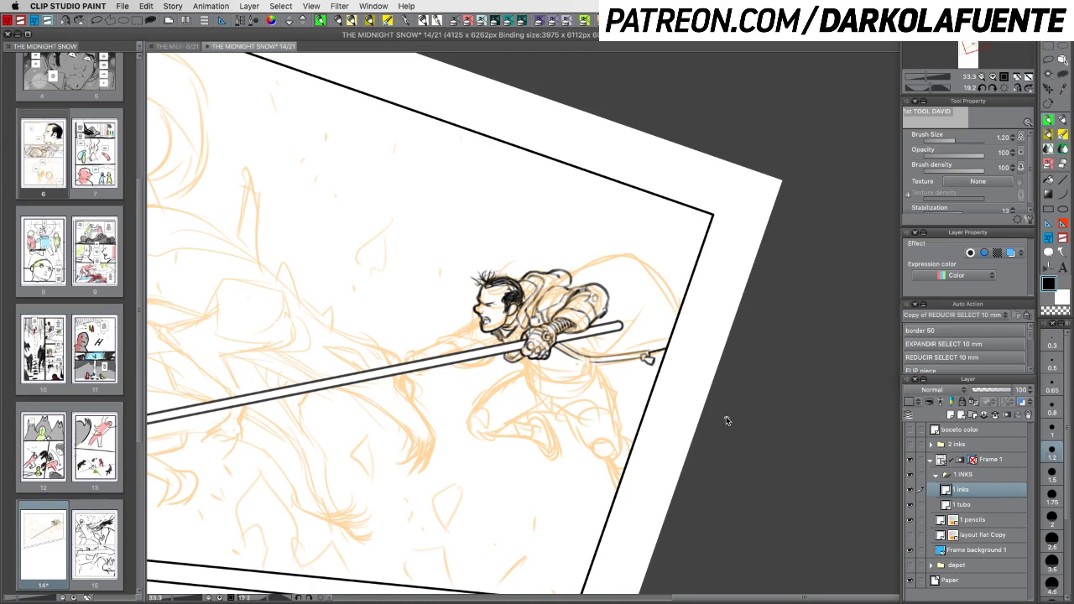
{"action": "key", "text": "super+Tab"}
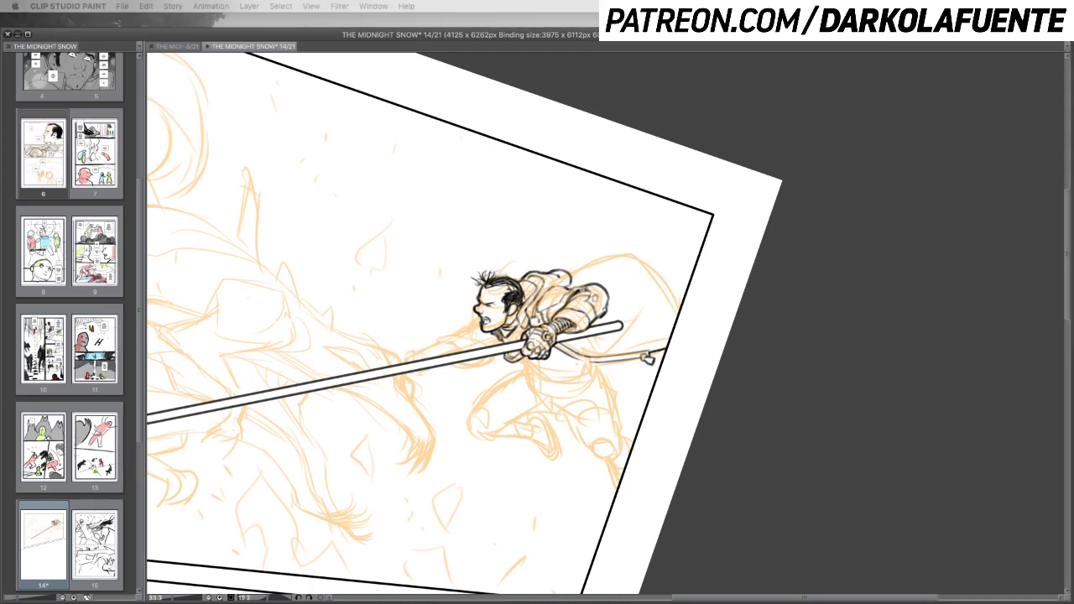
{"action": "key", "text": "super+s"}
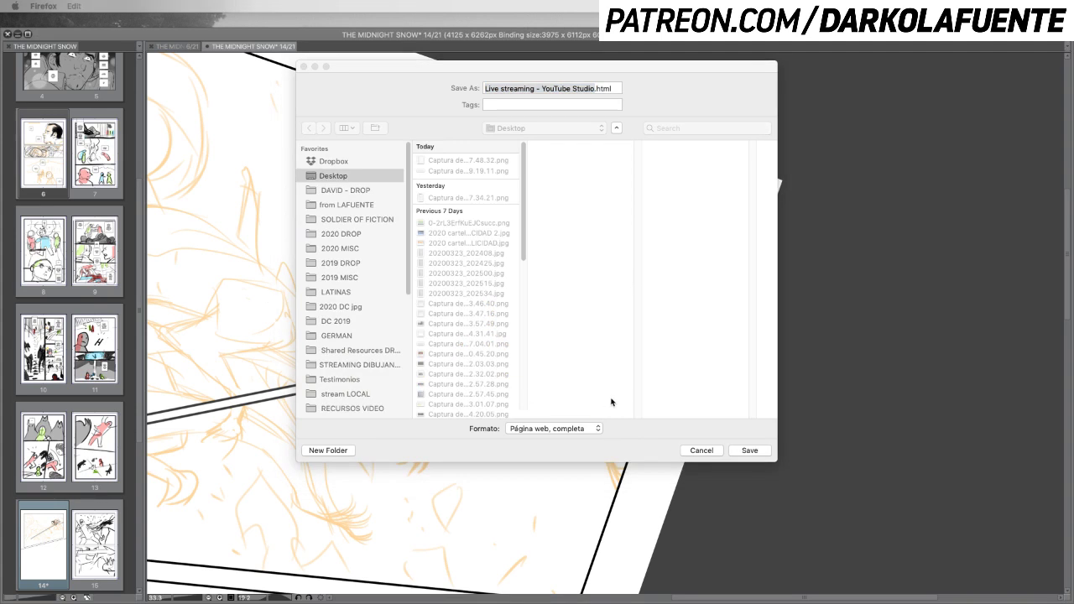
{"action": "left_click", "coordinate": [693, 457]}
{"action": "left_click", "coordinate": [788, 227]}
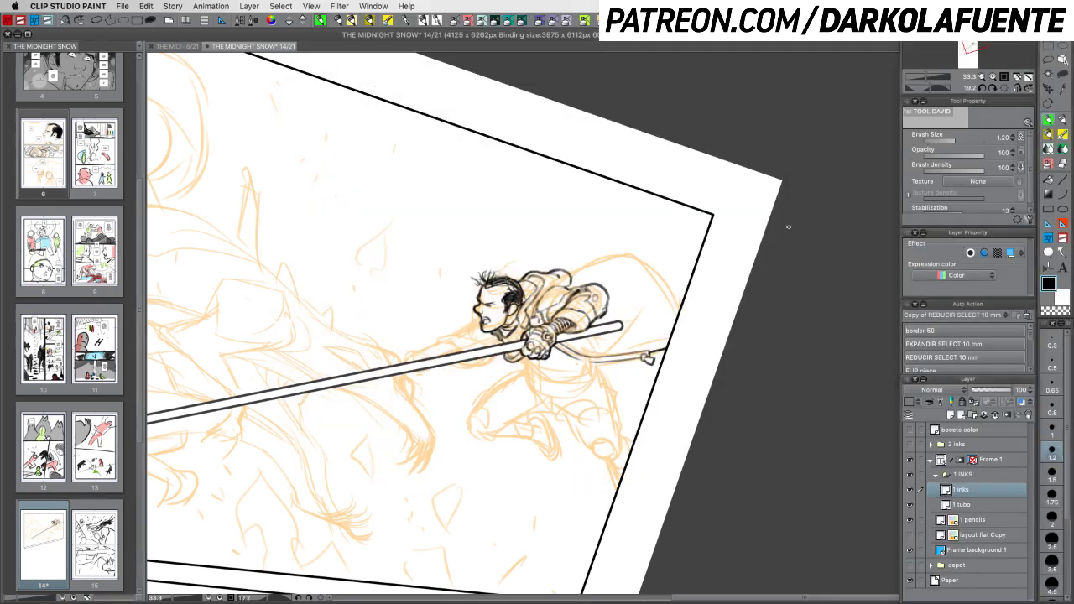
Save the page with the inked strap
{"action": "key", "text": "super+s"}
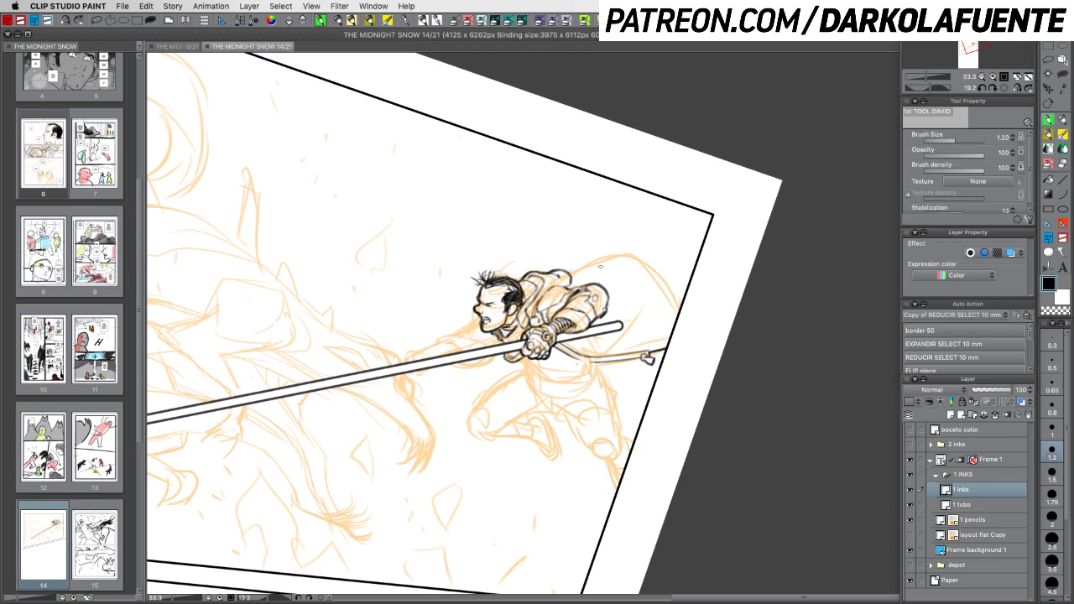
Refine the ink of the small shape beneath the pole beside the man's fist, undoing the unwanted strokes
{"action": "left_click_drag", "start_coordinate": [594, 367], "coordinate": [630, 337]}
{"action": "left_click_drag", "start_coordinate": [709, 397], "coordinate": [672, 432]}
{"action": "left_click_drag", "start_coordinate": [555, 307], "coordinate": [564, 317]}
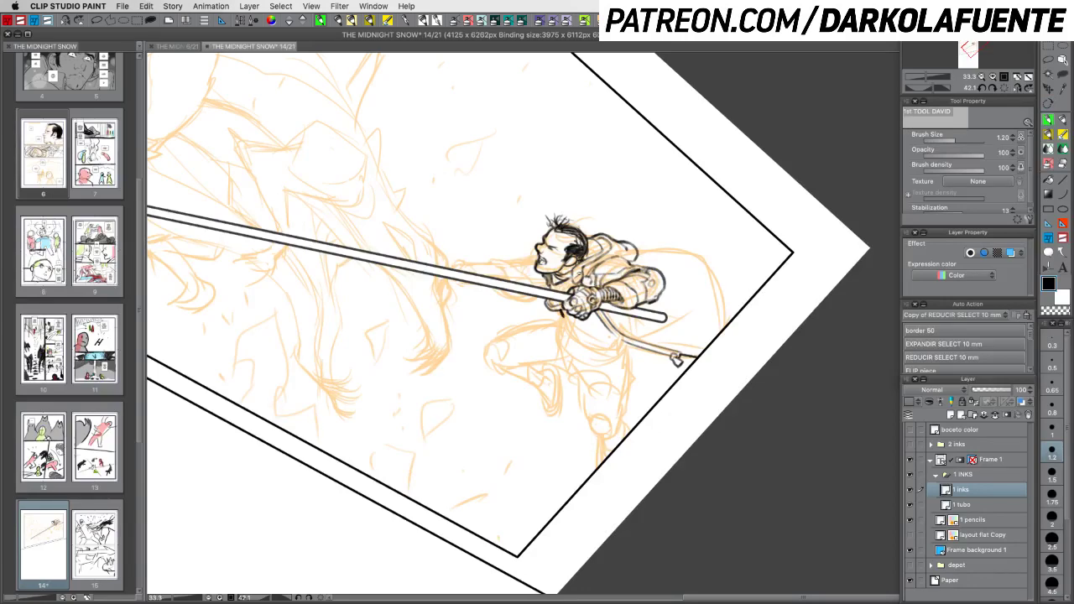
{"action": "key", "text": "super+z"}
{"action": "left_click_drag", "start_coordinate": [720, 232], "coordinate": [749, 289]}
{"action": "mouse_move", "coordinate": [569, 287]}
{"action": "left_mouse_down"}
{"action": "mouse_move", "coordinate": [571, 302]}
{"action": "mouse_move", "coordinate": [563, 287]}
{"action": "left_mouse_up"}
{"action": "key", "text": "super+z"}
{"action": "key", "text": "c"}
{"action": "key", "text": "c"}
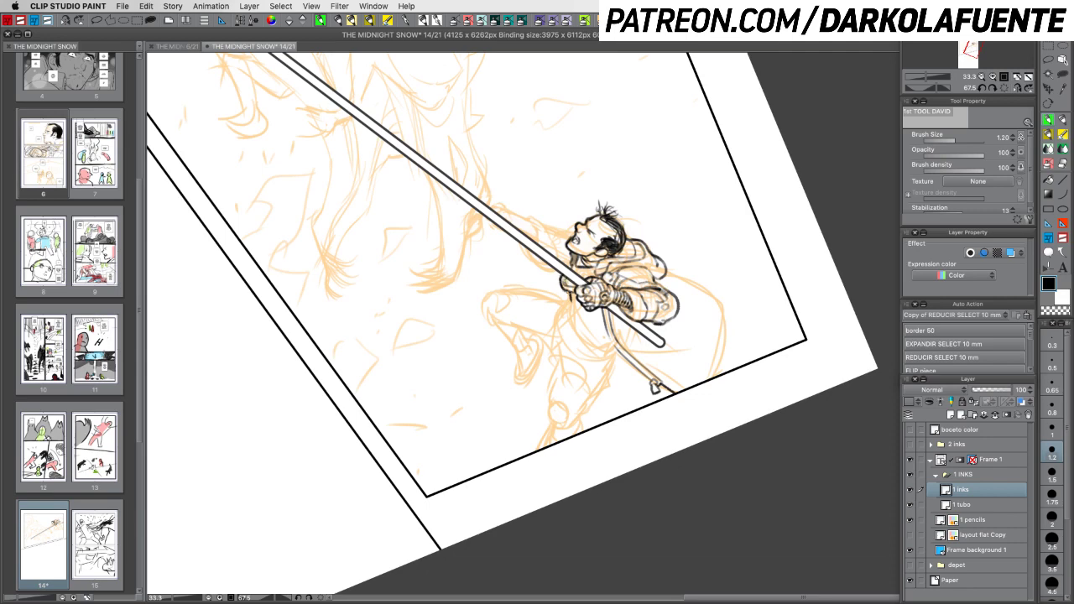
Try to ink a contour on the man's torso just below the fist
{"action": "key", "text": "r"}
{"action": "left_click_drag", "start_coordinate": [710, 412], "coordinate": [757, 266]}
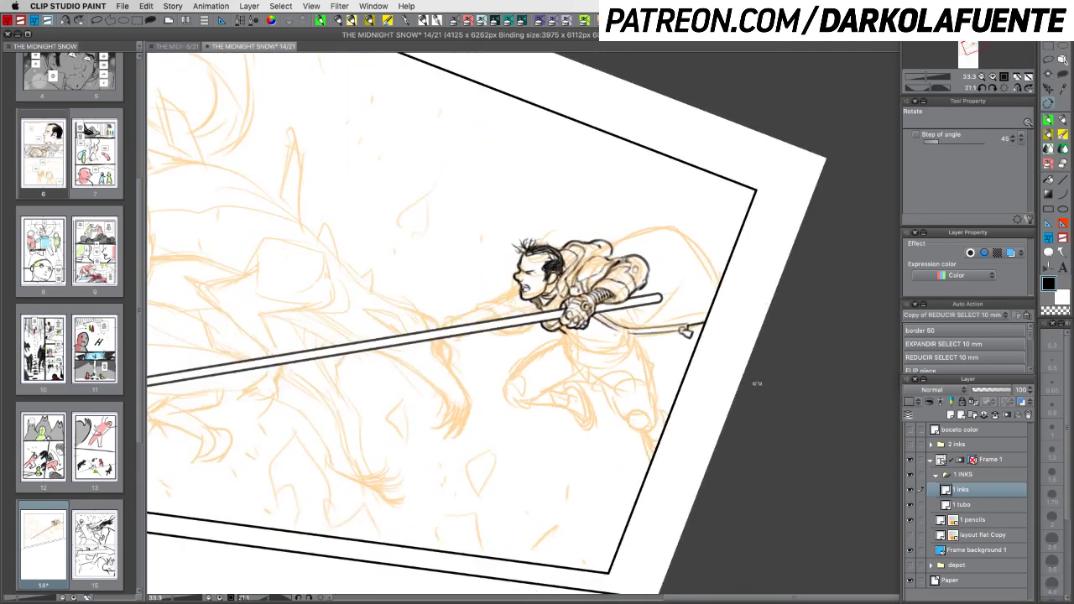
{"action": "mouse_move", "coordinate": [757, 384]}
{"action": "left_mouse_down"}
{"action": "mouse_move", "coordinate": [763, 372]}
{"action": "mouse_move", "coordinate": [706, 429]}
{"action": "mouse_move", "coordinate": [726, 406]}
{"action": "mouse_move", "coordinate": [679, 578]}
{"action": "left_mouse_up"}
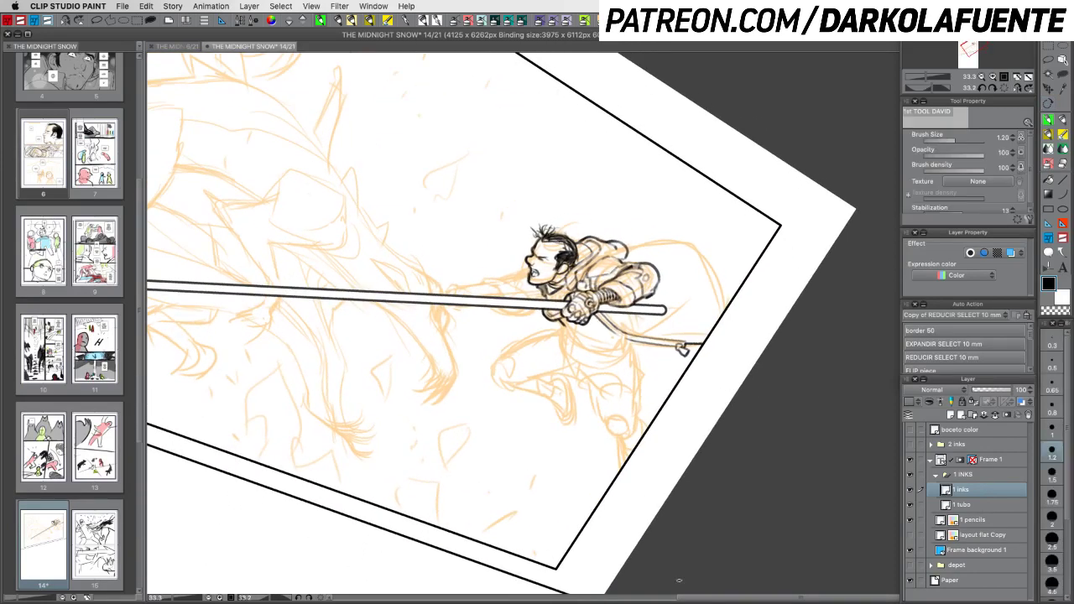
{"action": "left_click_drag", "start_coordinate": [730, 469], "coordinate": [806, 445]}
{"action": "left_click_drag", "start_coordinate": [563, 337], "coordinate": [578, 345]}
{"action": "key", "text": "super+z"}
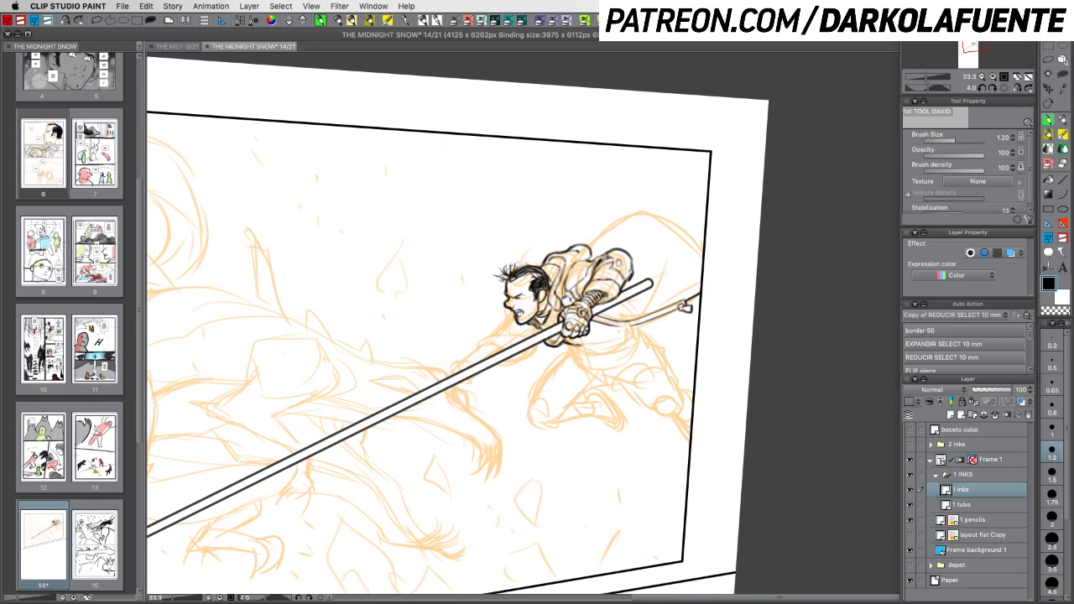
Ink a short contour on the man's torso below the fist and save the page
{"action": "left_click_drag", "start_coordinate": [600, 340], "coordinate": [614, 330]}
{"action": "key", "text": "super+s"}
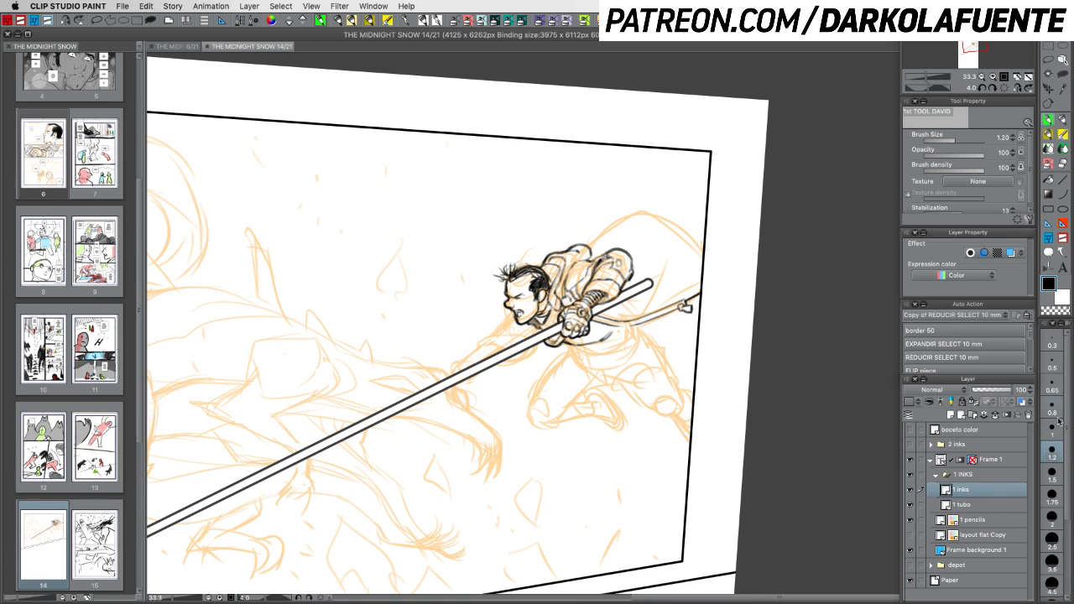
Refine the man's dark hair and sideburn with the 0.8 brush, alternating black and transparent and undoing the unwanted strokes
{"action": "key", "text": "r"}
{"action": "mouse_move", "coordinate": [652, 330]}
{"action": "left_mouse_down"}
{"action": "mouse_move", "coordinate": [452, 354]}
{"action": "mouse_move", "coordinate": [481, 417]}
{"action": "left_mouse_up"}
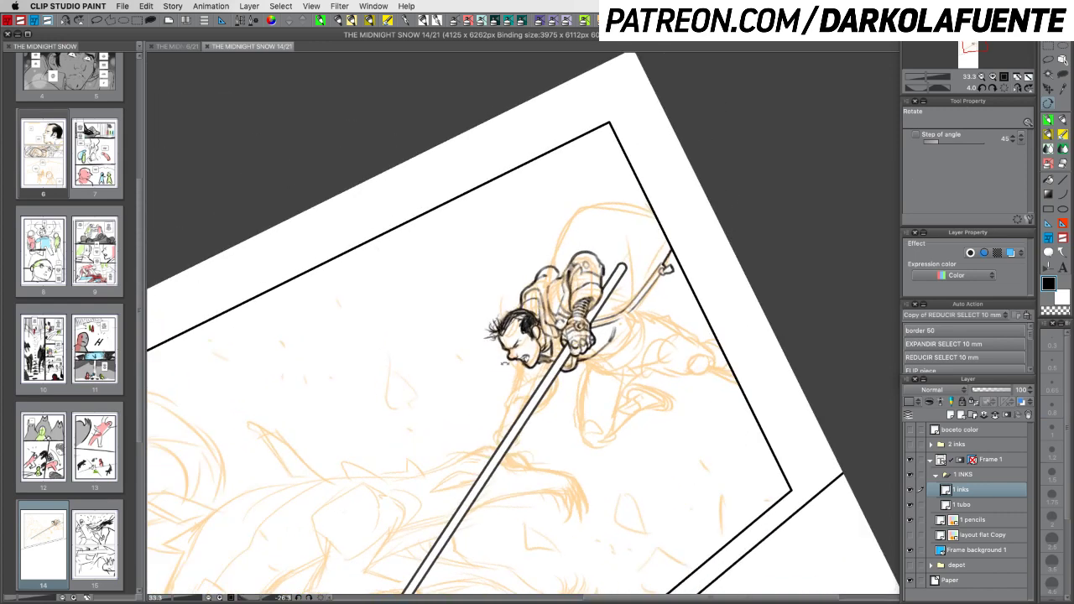
{"action": "mouse_move", "coordinate": [512, 315]}
{"action": "left_mouse_down"}
{"action": "mouse_move", "coordinate": [535, 334]}
{"action": "mouse_move", "coordinate": [527, 322]}
{"action": "left_mouse_up"}
{"action": "key", "text": "super+z"}
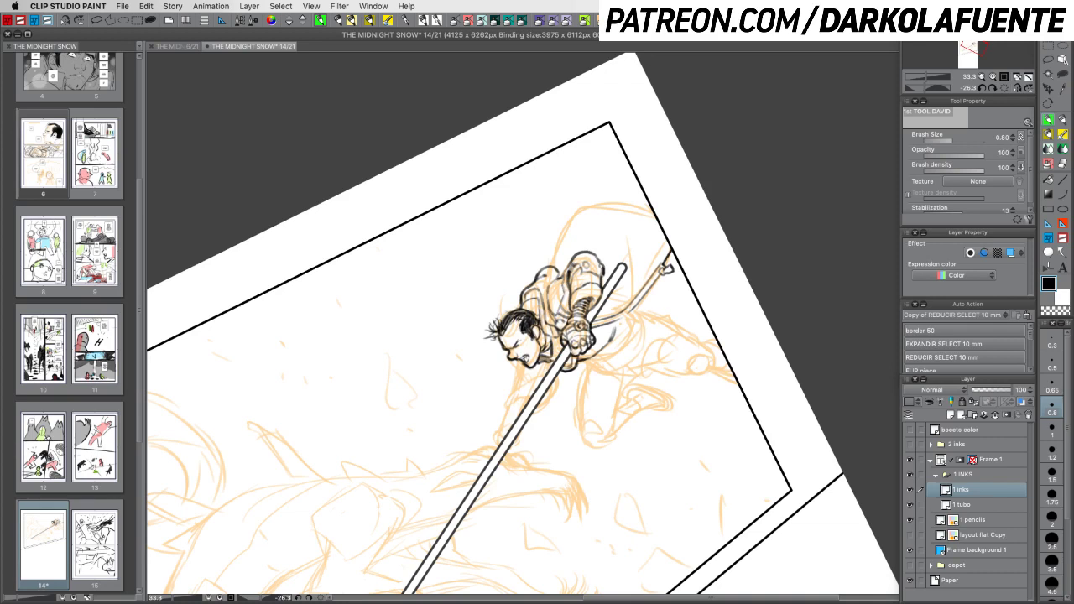
{"action": "key", "text": "ctrl+z"}
{"action": "key", "text": "c"}
{"action": "key", "text": "r"}
{"action": "left_click_drag", "start_coordinate": [552, 304], "coordinate": [488, 399]}
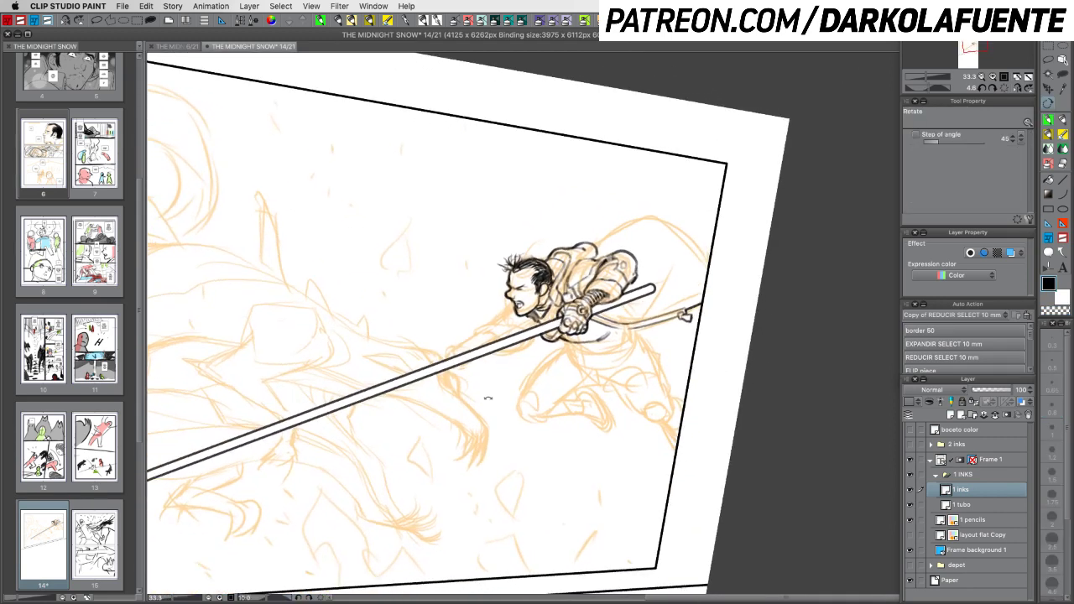
{"action": "mouse_move", "coordinate": [675, 466]}
{"action": "left_mouse_down"}
{"action": "mouse_move", "coordinate": [657, 475]}
{"action": "mouse_move", "coordinate": [685, 454]}
{"action": "left_mouse_up"}
{"action": "key", "text": "p"}
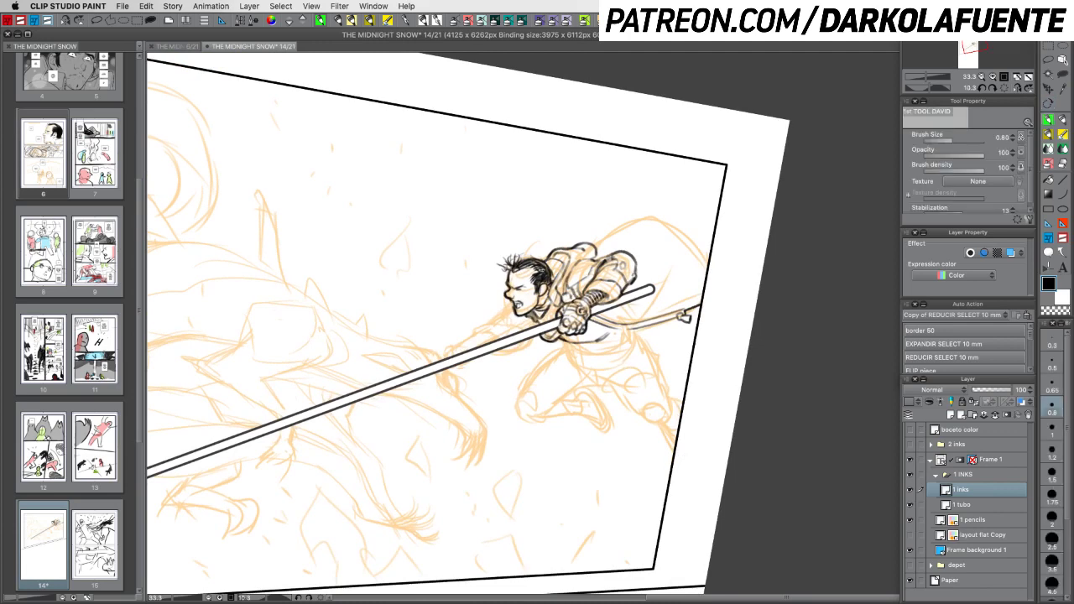
{"action": "key", "text": "c"}
{"action": "key", "text": "c"}
Ink the torso's folds and front edge below the fist with the 1.2 brush, undoing the unwanted strokes
{"action": "left_click", "coordinate": [1054, 456]}
{"action": "left_click_drag", "start_coordinate": [618, 450], "coordinate": [571, 445]}
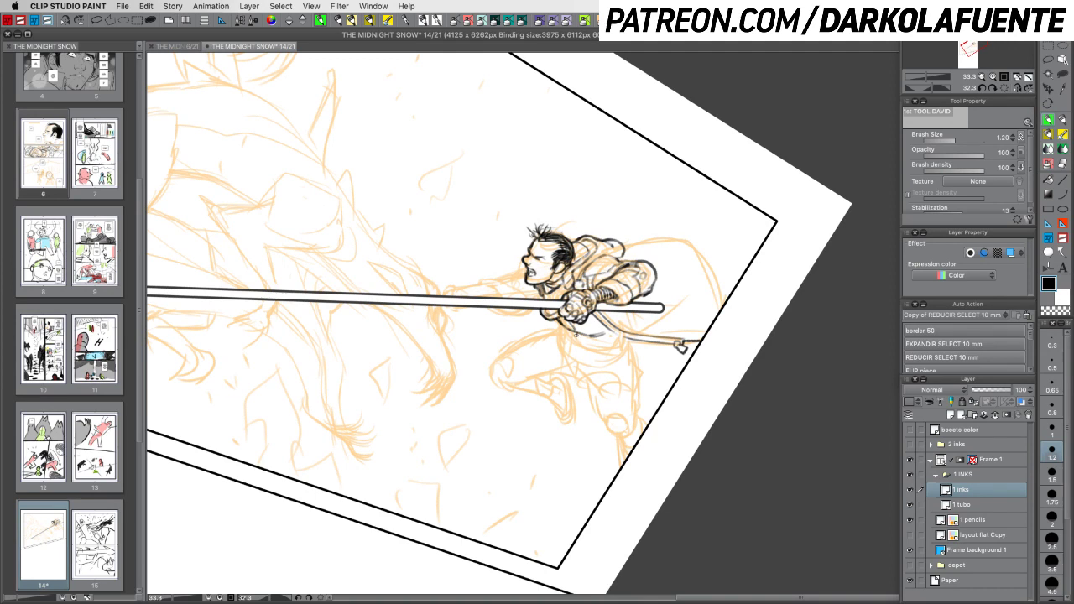
{"action": "left_click_drag", "start_coordinate": [576, 337], "coordinate": [572, 352]}
{"action": "key", "text": "super+z"}
{"action": "left_click_drag", "start_coordinate": [574, 337], "coordinate": [606, 340]}
{"action": "left_click_drag", "start_coordinate": [561, 341], "coordinate": [569, 362]}
{"action": "key", "text": "super+z"}
Extend the ink of the torso's front edge down to the waist, correcting it with transparent and undoing the stray stroke
{"action": "key", "text": "shift+space"}
{"action": "left_click_drag", "start_coordinate": [683, 412], "coordinate": [649, 426]}
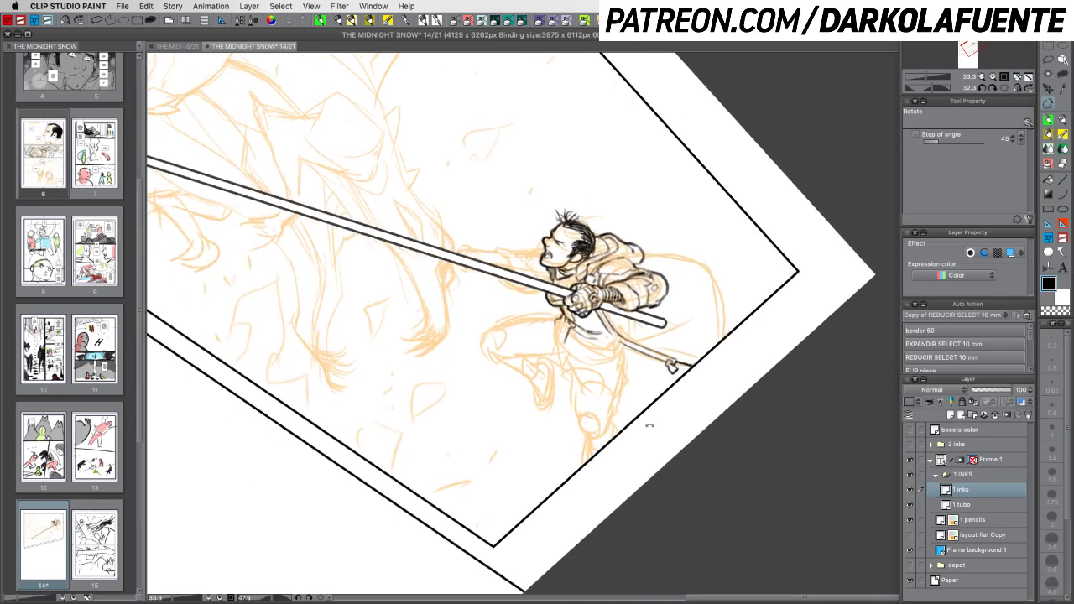
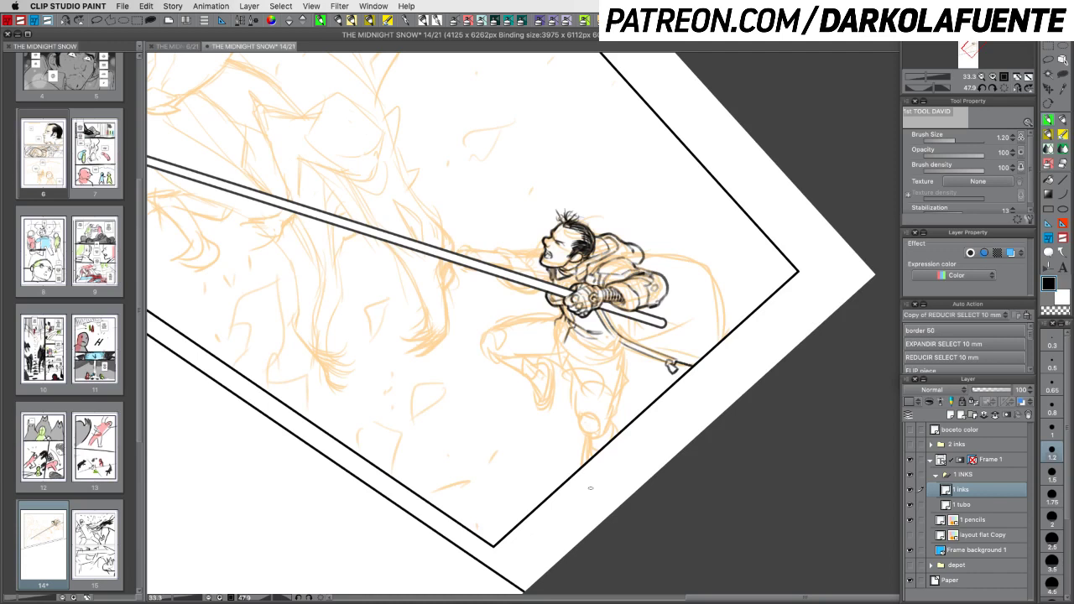
{"action": "key", "text": "c"}
{"action": "key", "text": "c"}
{"action": "left_click_drag", "start_coordinate": [559, 326], "coordinate": [559, 341]}
{"action": "key", "text": "r"}
{"action": "mouse_move", "coordinate": [646, 383]}
{"action": "left_mouse_down"}
{"action": "mouse_move", "coordinate": [685, 331]}
{"action": "mouse_move", "coordinate": [646, 402]}
{"action": "left_mouse_up"}
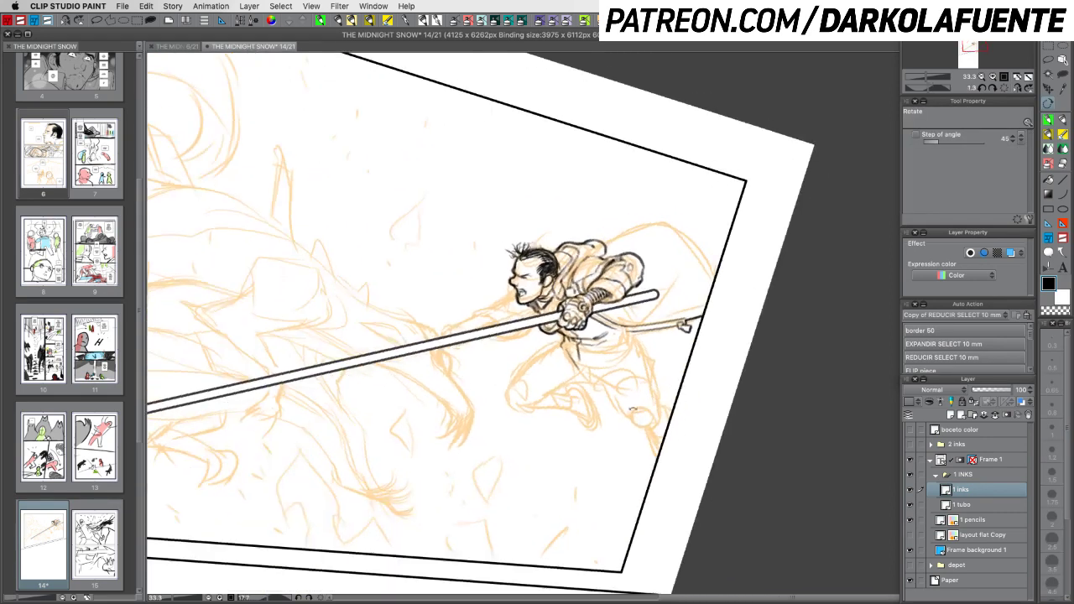
{"action": "key", "text": "p"}
{"action": "left_click_drag", "start_coordinate": [579, 354], "coordinate": [581, 369]}
{"action": "key", "text": "super+z"}
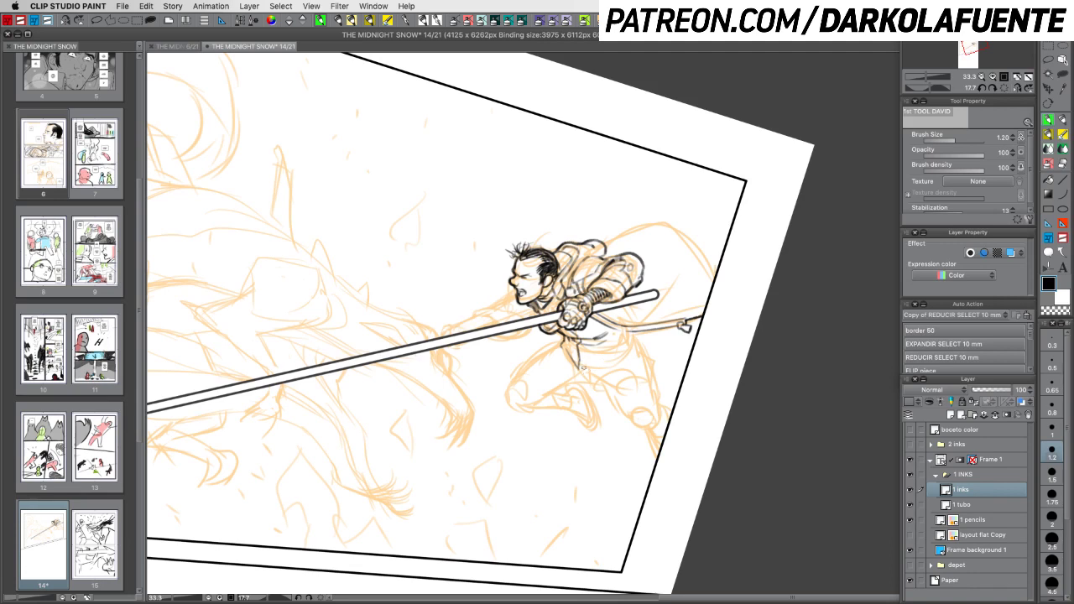
{"action": "key", "text": "c"}
Ink the front part of the jacket's hem above the thighs
{"action": "key", "text": "shift+space"}
{"action": "left_click_drag", "start_coordinate": [750, 333], "coordinate": [738, 272]}
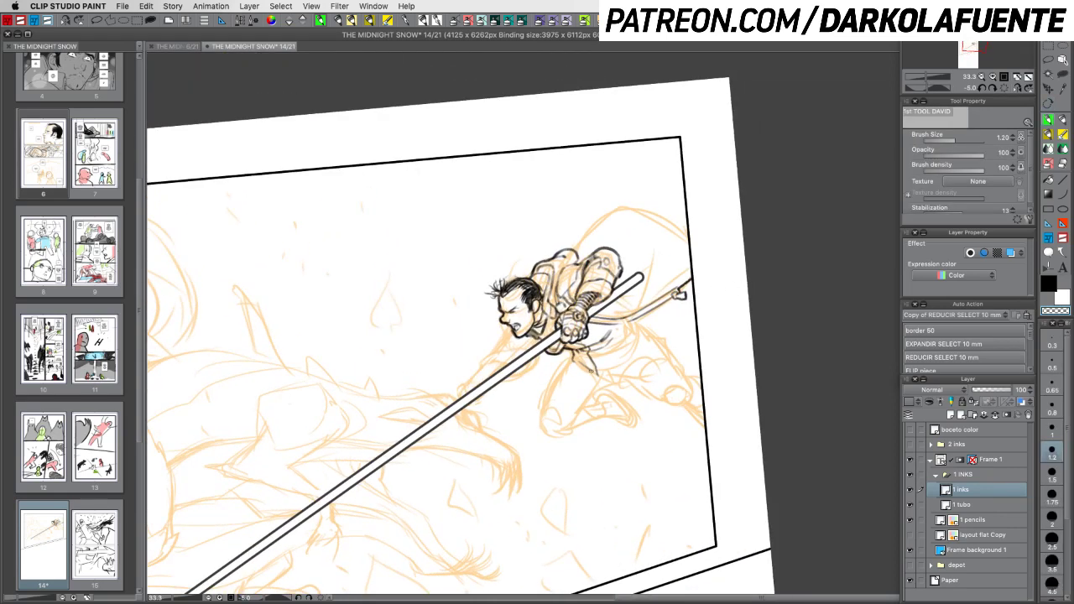
{"action": "key", "text": "c"}
{"action": "left_click_drag", "start_coordinate": [590, 370], "coordinate": [596, 376]}
{"action": "left_click_drag", "start_coordinate": [598, 376], "coordinate": [618, 371]}
Ink the torso's back edge by the strap and complete the waistline, undoing the unwanted stroke, and save the page
{"action": "key", "text": "shift+space"}
{"action": "left_click_drag", "start_coordinate": [728, 419], "coordinate": [659, 472]}
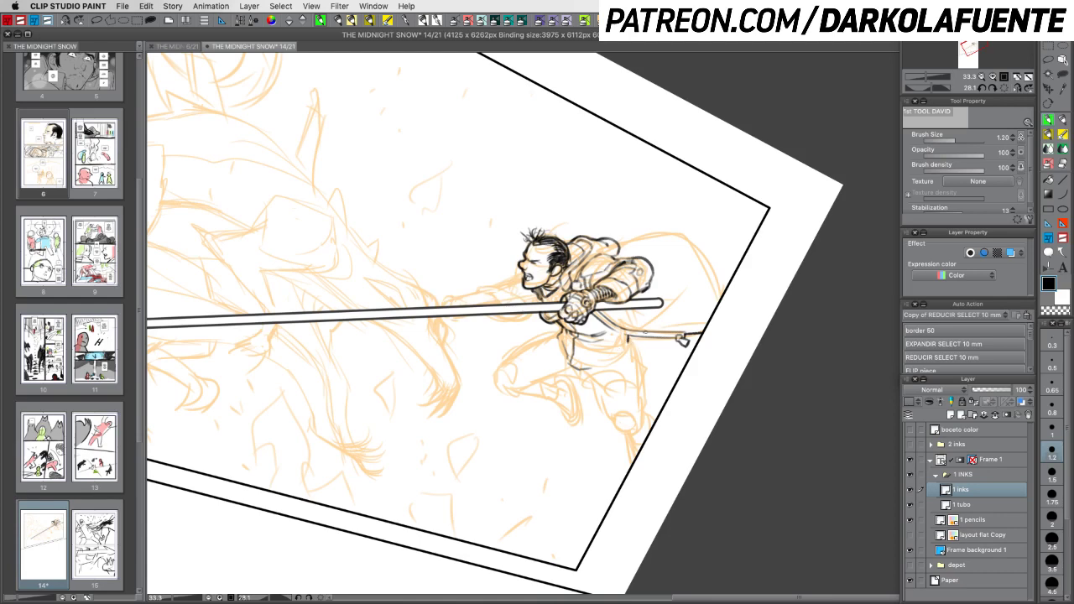
{"action": "key", "text": "shift+space"}
{"action": "mouse_move", "coordinate": [697, 439]}
{"action": "left_mouse_down"}
{"action": "mouse_move", "coordinate": [652, 465]}
{"action": "mouse_move", "coordinate": [705, 343]}
{"action": "mouse_move", "coordinate": [711, 442]}
{"action": "left_mouse_up"}
{"action": "key", "text": "shift+space"}
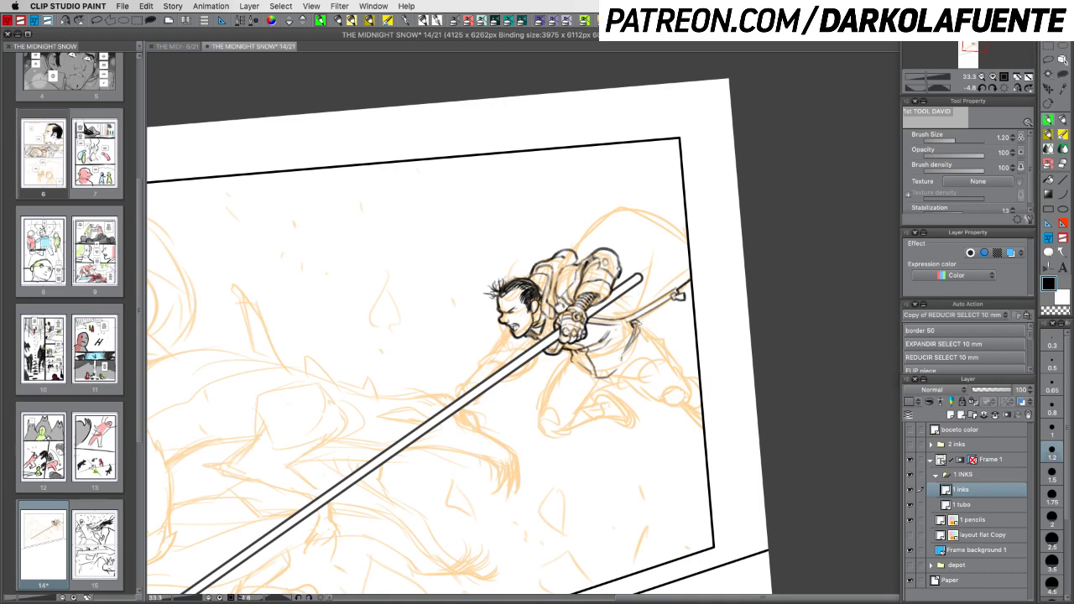
{"action": "left_click_drag", "start_coordinate": [637, 323], "coordinate": [641, 338]}
{"action": "key", "text": "super+z"}
{"action": "left_click_drag", "start_coordinate": [696, 332], "coordinate": [655, 483]}
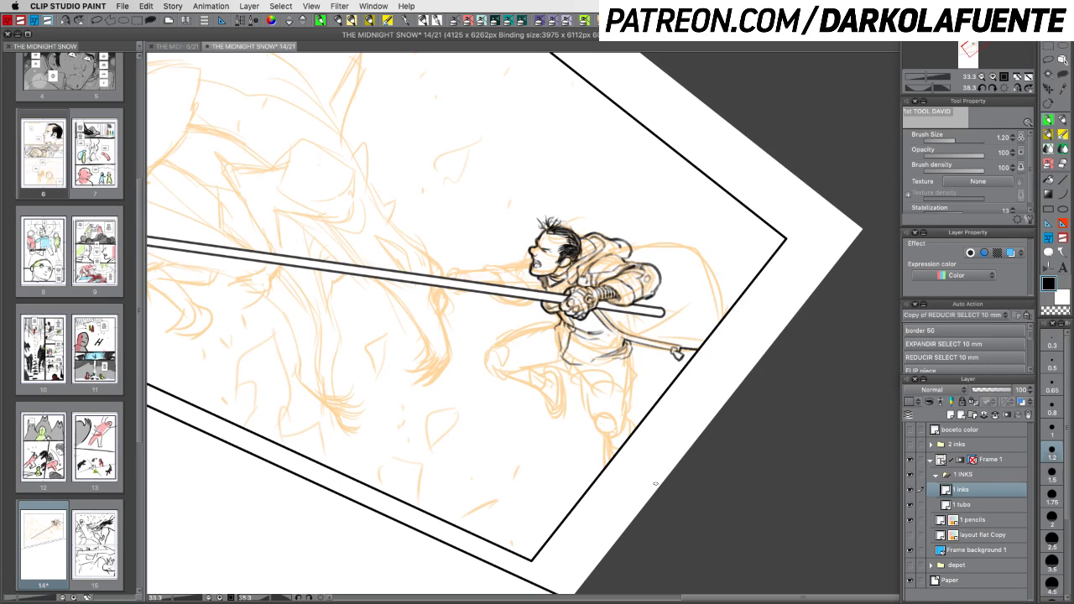
{"action": "key", "text": "super+s"}
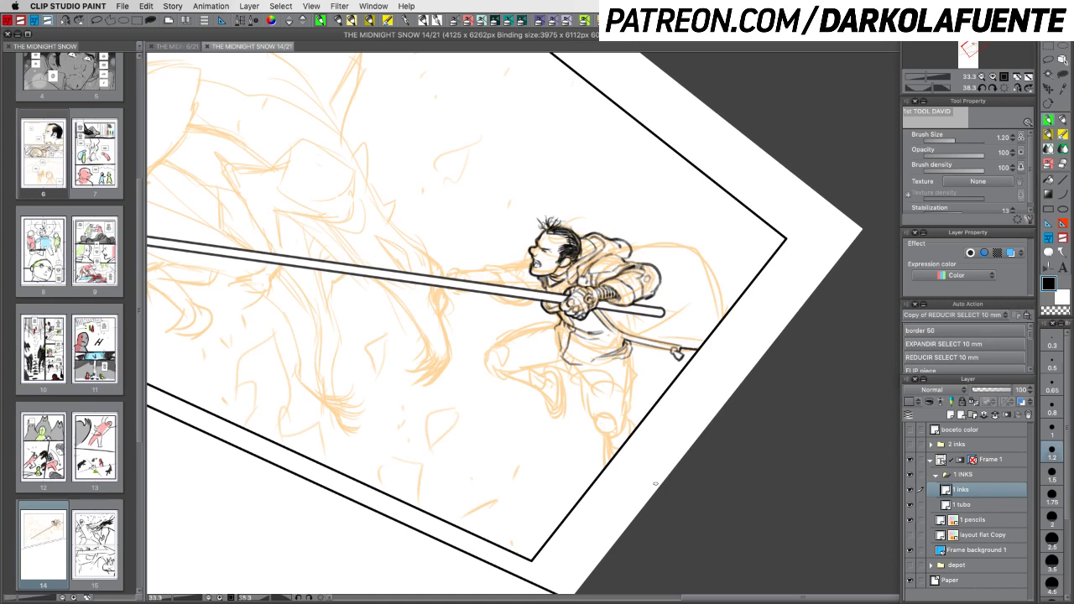
Ink the outline of the pouch hanging from the man's belt over the rear thigh
{"action": "left_click_drag", "start_coordinate": [696, 386], "coordinate": [666, 439]}
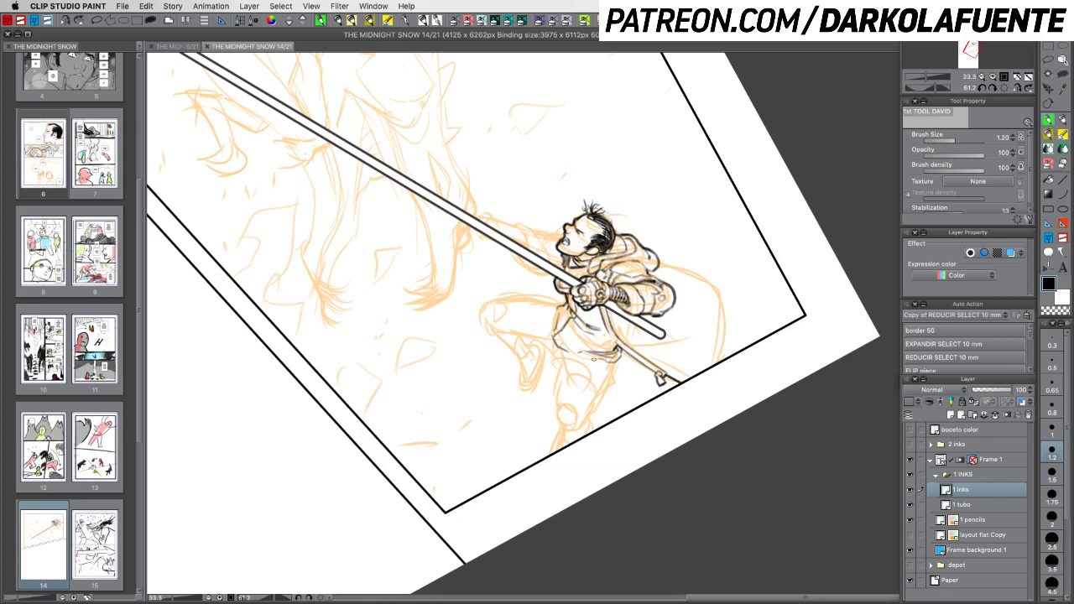
{"action": "left_click_drag", "start_coordinate": [594, 360], "coordinate": [607, 359]}
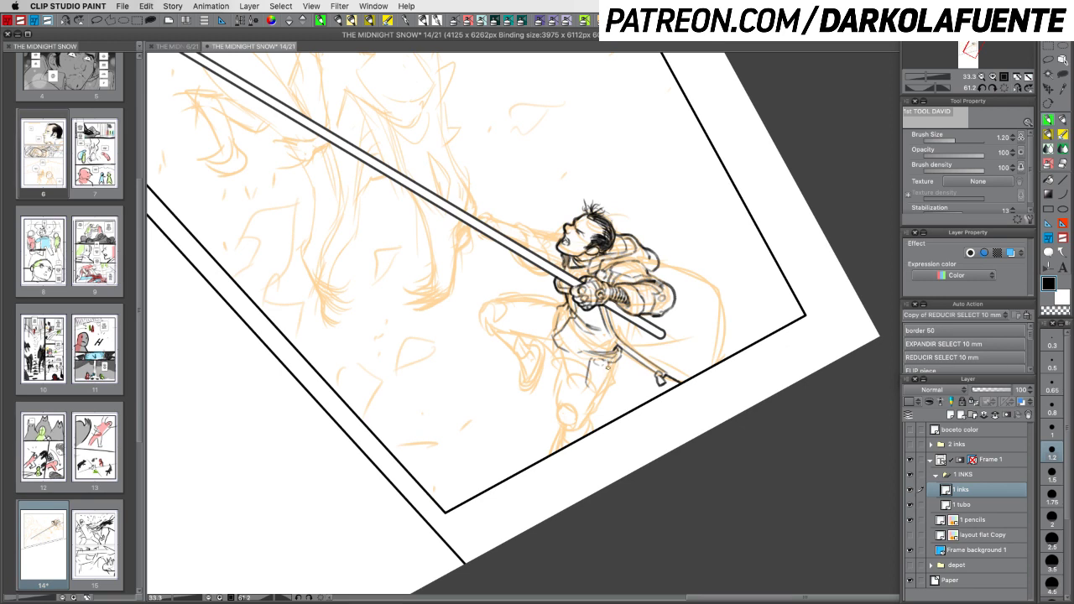
{"action": "mouse_move", "coordinate": [605, 376]}
{"action": "left_mouse_down"}
{"action": "mouse_move", "coordinate": [601, 390]}
{"action": "mouse_move", "coordinate": [606, 381]}
{"action": "left_mouse_up"}
Ink the sides of the cylindrical object behind the belt pouch with a 1.5 brush, alternating black and transparent
{"action": "left_click_drag", "start_coordinate": [668, 422], "coordinate": [626, 439]}
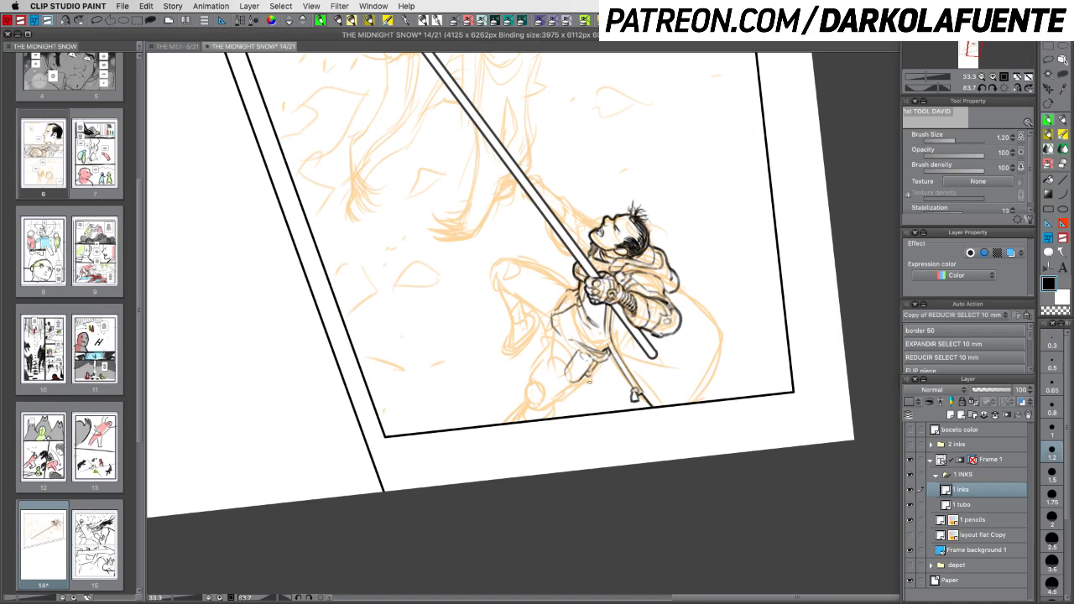
{"action": "left_click_drag", "start_coordinate": [590, 375], "coordinate": [587, 392]}
{"action": "key", "text": "c"}
{"action": "key", "text": "c"}
{"action": "key", "text": "c"}
{"action": "key", "text": "c"}
{"action": "key", "text": "c"}
{"action": "key", "text": "c"}
{"action": "key", "text": "c"}
{"action": "key", "text": "c"}
{"action": "key", "text": "c"}
{"action": "key", "text": "c"}
{"action": "left_click_drag", "start_coordinate": [603, 374], "coordinate": [599, 394]}
{"action": "key", "text": "r"}
{"action": "mouse_move", "coordinate": [681, 441]}
{"action": "left_mouse_down"}
{"action": "mouse_move", "coordinate": [739, 267]}
{"action": "mouse_move", "coordinate": [698, 332]}
{"action": "left_mouse_up"}
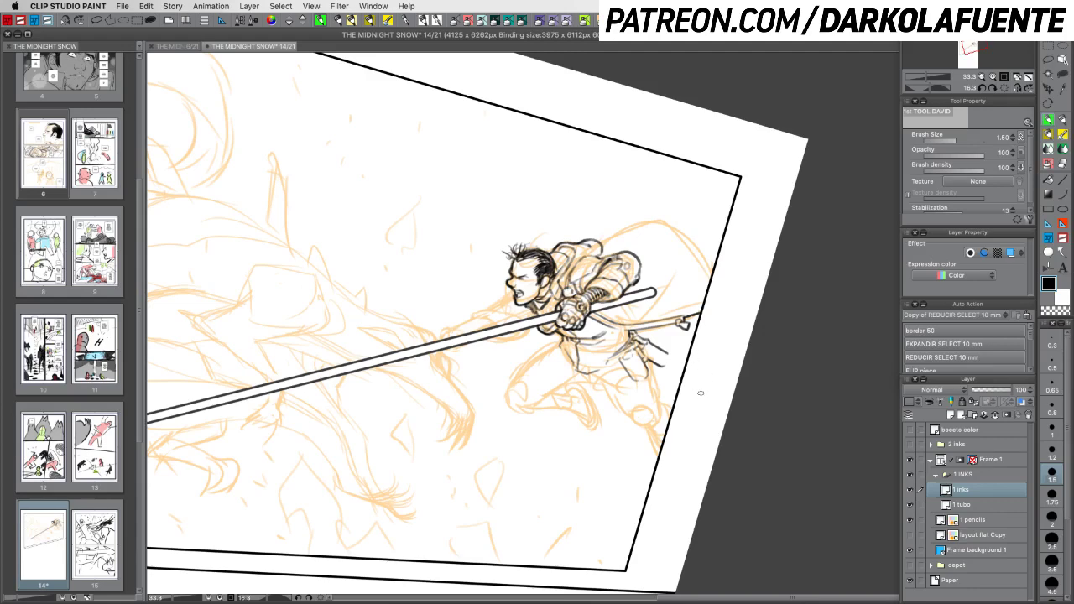
Finish the cylindrical object behind the pouch by inking its remaining contour and rounded end, undoing the unwanted stroke
{"action": "key", "text": "r"}
{"action": "left_click_drag", "start_coordinate": [701, 382], "coordinate": [650, 453]}
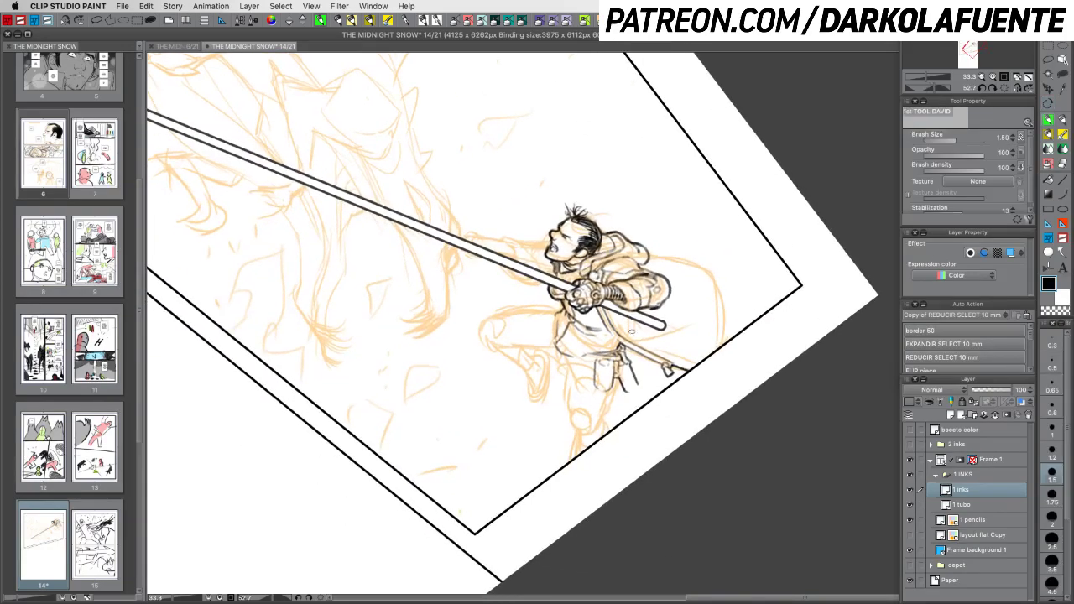
{"action": "left_click_drag", "start_coordinate": [633, 353], "coordinate": [639, 369]}
{"action": "key", "text": "super+z"}
{"action": "left_click_drag", "start_coordinate": [680, 421], "coordinate": [583, 464]}
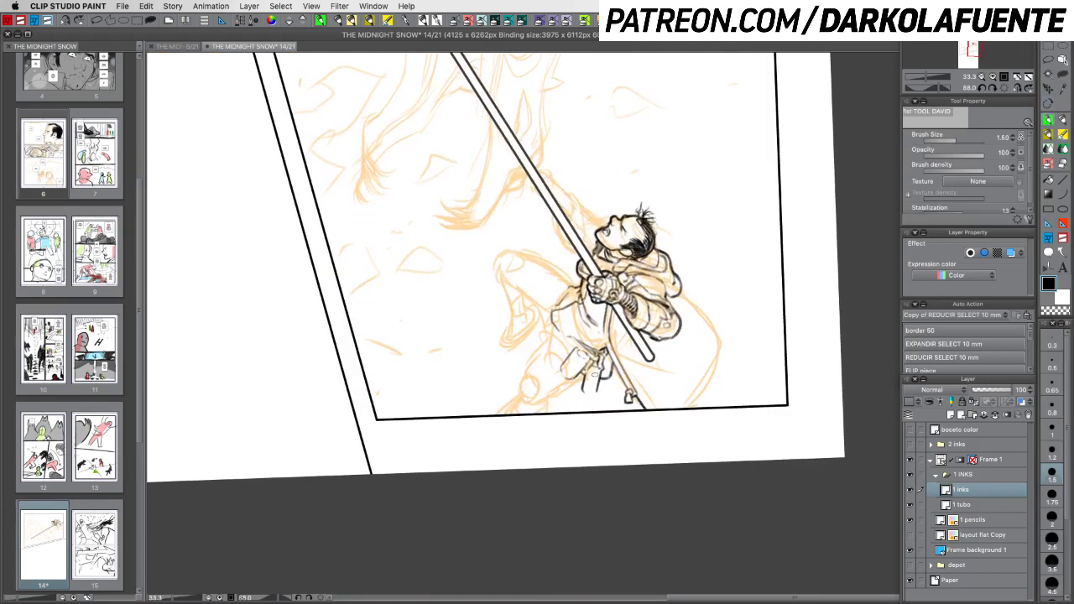
{"action": "left_click_drag", "start_coordinate": [598, 379], "coordinate": [595, 392]}
{"action": "key", "text": "shift+space"}
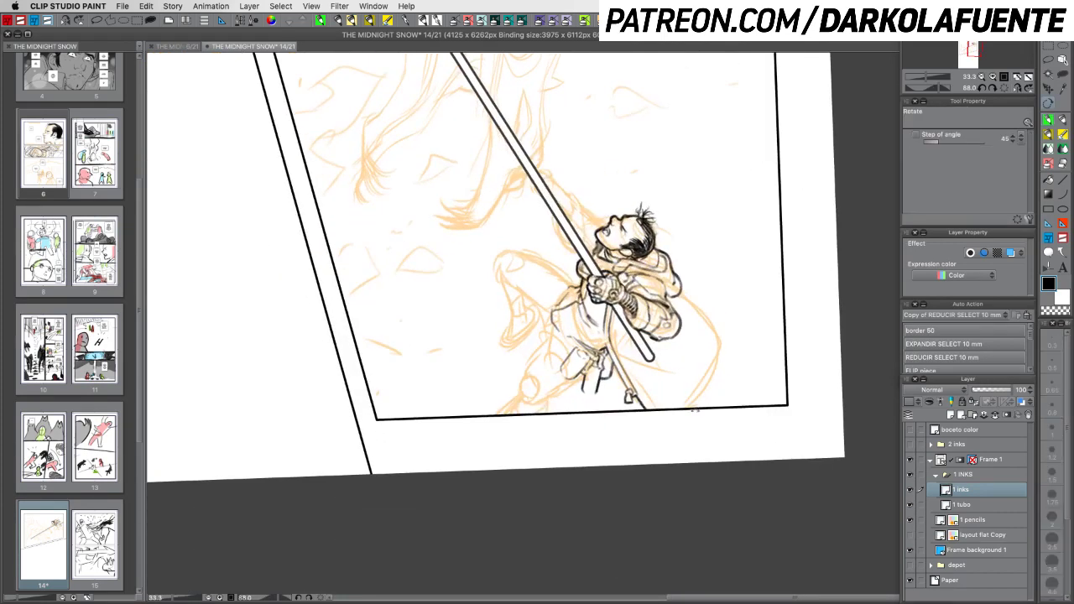
{"action": "mouse_move", "coordinate": [646, 436]}
{"action": "left_mouse_down"}
{"action": "mouse_move", "coordinate": [728, 210]}
{"action": "mouse_move", "coordinate": [671, 343]}
{"action": "left_mouse_up"}
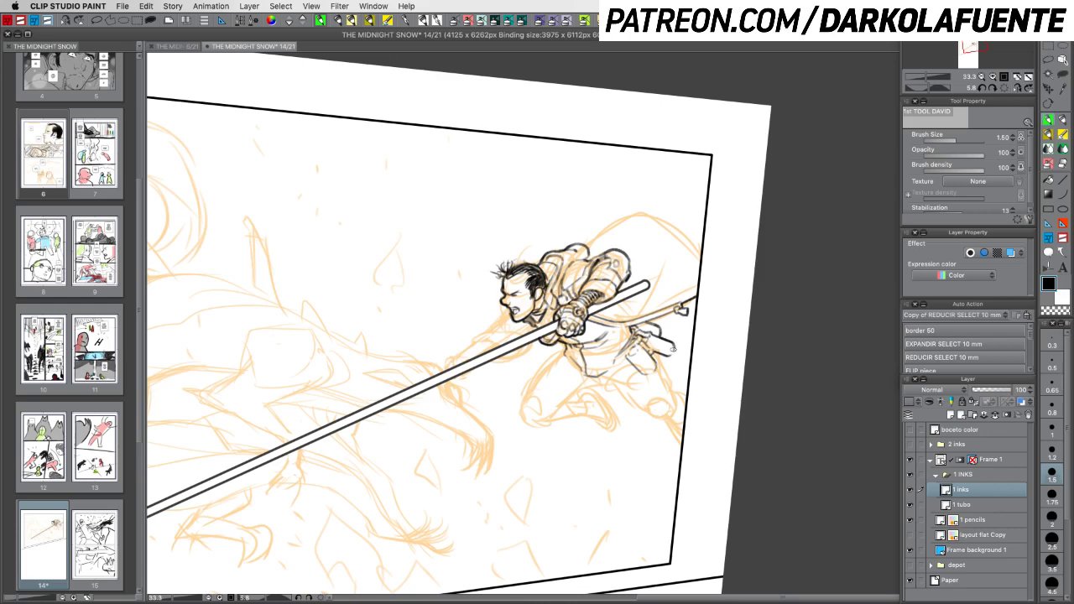
Ink both outer contours of the rear thigh from the hips down to the knee
{"action": "key", "text": "r"}
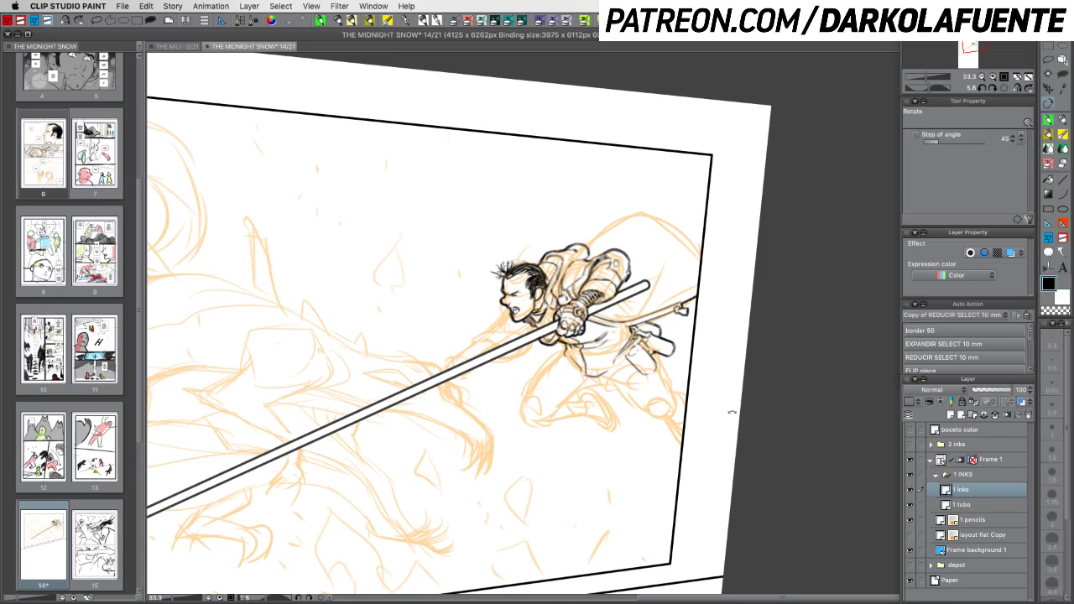
{"action": "left_click_drag", "start_coordinate": [653, 353], "coordinate": [631, 430]}
{"action": "left_click_drag", "start_coordinate": [630, 374], "coordinate": [625, 421]}
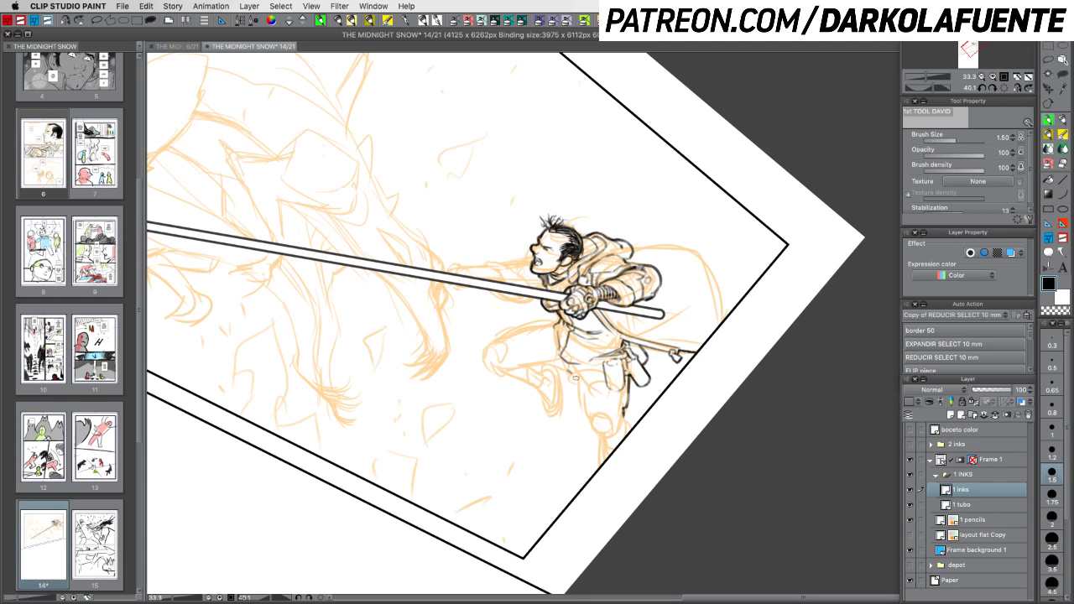
{"action": "left_click_drag", "start_coordinate": [577, 379], "coordinate": [597, 434]}
Ink the underside of the man's front thigh, redoing the line after undoing the first attempts
{"action": "key", "text": "r"}
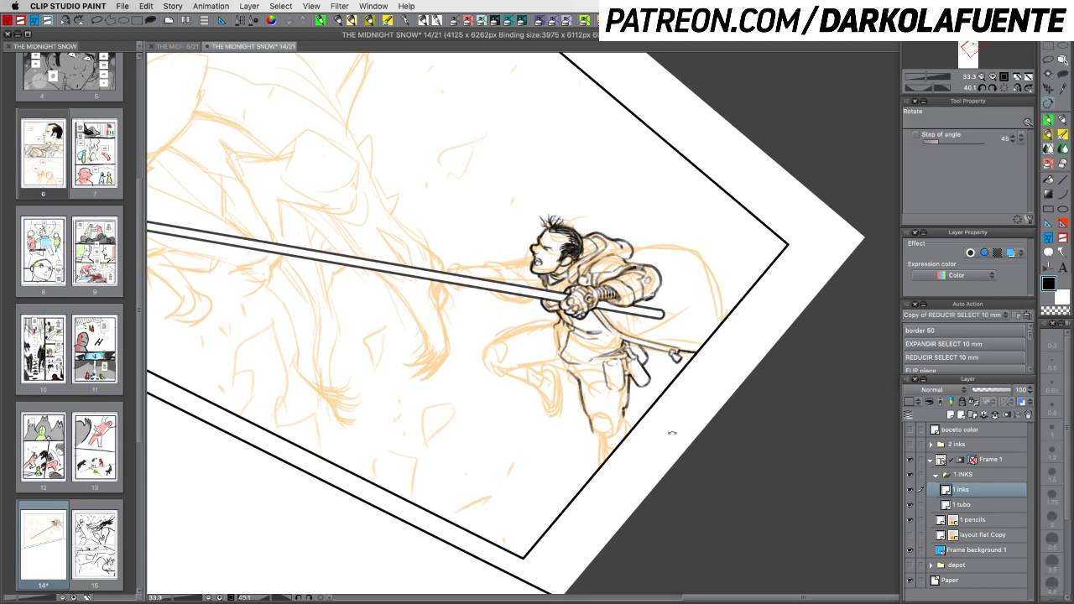
{"action": "mouse_move", "coordinate": [676, 355]}
{"action": "left_mouse_down"}
{"action": "mouse_move", "coordinate": [747, 308]}
{"action": "mouse_move", "coordinate": [743, 285]}
{"action": "left_mouse_up"}
{"action": "left_click_drag", "start_coordinate": [624, 384], "coordinate": [595, 423]}
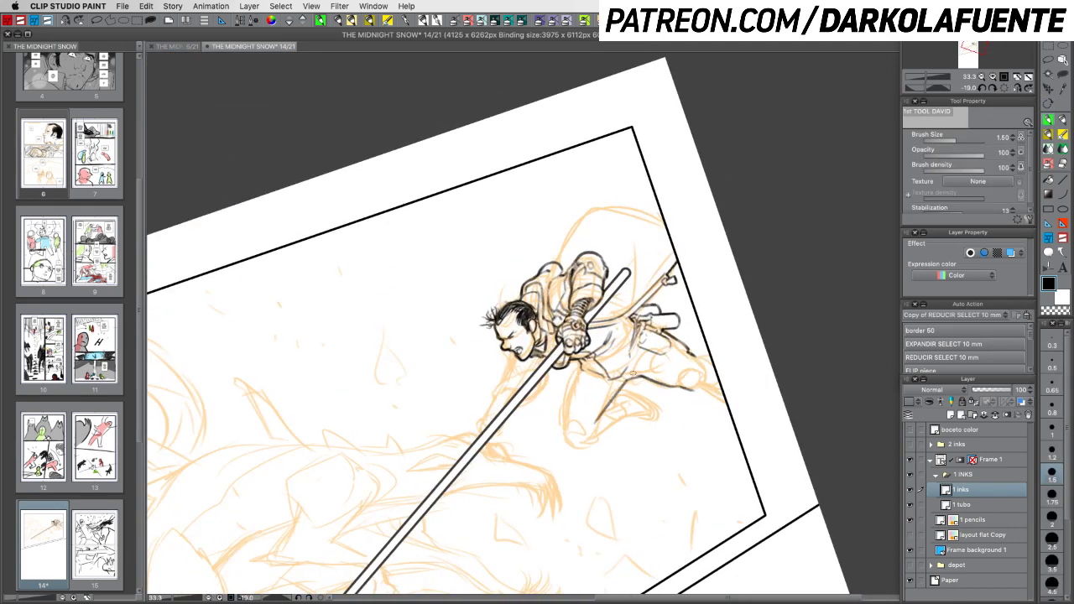
{"action": "key", "text": "super+z"}
{"action": "key", "text": "super+z"}
{"action": "left_click_drag", "start_coordinate": [626, 381], "coordinate": [600, 425]}
Ink the upper contour of the front thigh toward the knee, correcting it with transparent and undoing the unwanted stroke
{"action": "left_click_drag", "start_coordinate": [570, 384], "coordinate": [566, 410]}
{"action": "key", "text": "super+z"}
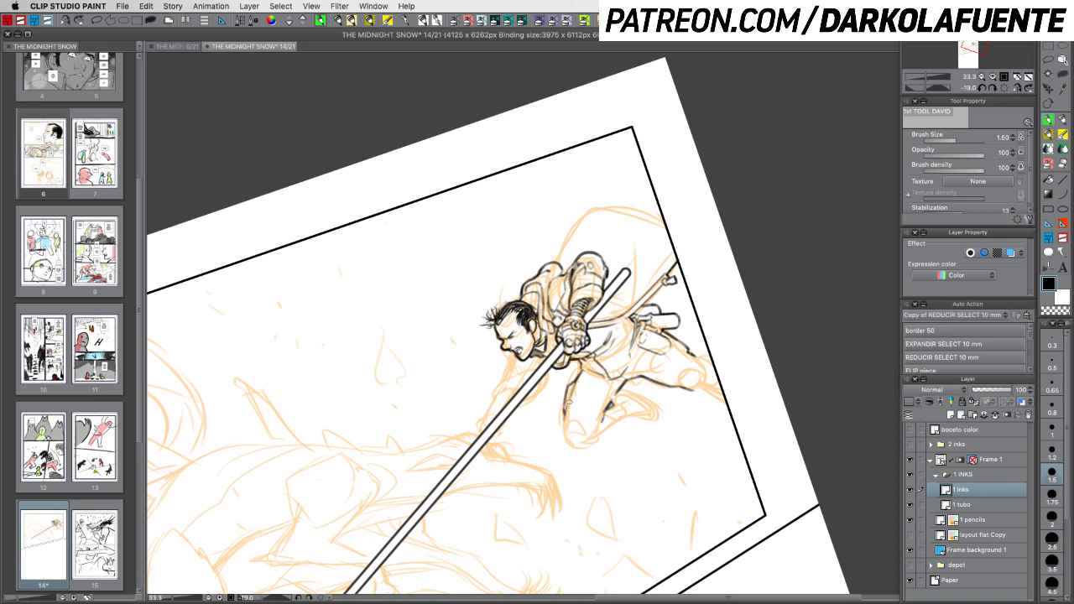
{"action": "key", "text": "c"}
{"action": "left_click_drag", "start_coordinate": [565, 400], "coordinate": [563, 411]}
{"action": "key", "text": "c"}
{"action": "key", "text": "c"}
{"action": "key", "text": "c"}
Ink the rounded outline of the bent front knee and join it to the thigh contour
{"action": "key", "text": "r"}
{"action": "mouse_move", "coordinate": [567, 436]}
{"action": "left_mouse_down"}
{"action": "mouse_move", "coordinate": [555, 500]}
{"action": "mouse_move", "coordinate": [514, 503]}
{"action": "left_mouse_up"}
{"action": "key", "text": "p"}
{"action": "left_click_drag", "start_coordinate": [515, 394], "coordinate": [511, 408]}
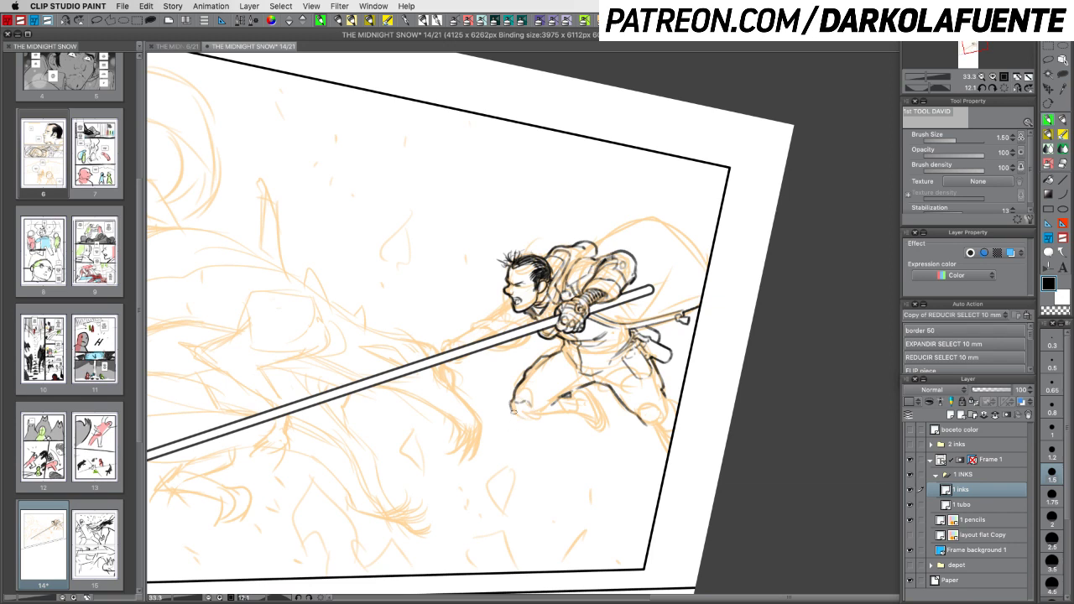
{"action": "mouse_move", "coordinate": [508, 402]}
{"action": "left_mouse_down"}
{"action": "mouse_move", "coordinate": [521, 421]}
{"action": "mouse_move", "coordinate": [561, 409]}
{"action": "mouse_move", "coordinate": [523, 360]}
{"action": "left_mouse_up"}
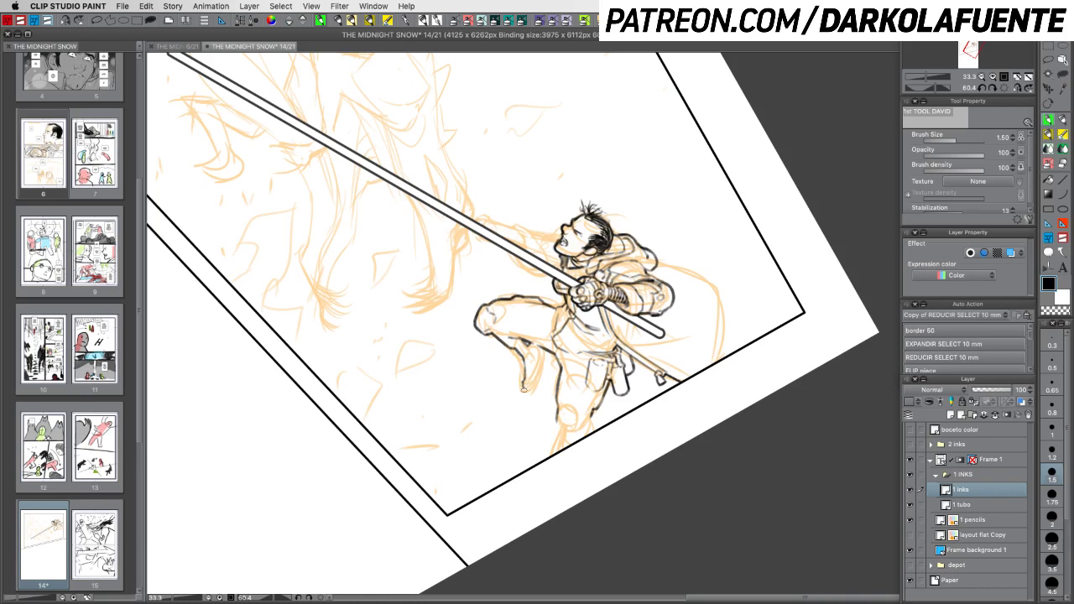
Ink the back contour of the front leg's folded shin, replacing the first stroke
{"action": "left_click_drag", "start_coordinate": [547, 350], "coordinate": [539, 390]}
{"action": "key", "text": "super+z"}
{"action": "mouse_move", "coordinate": [549, 350]}
{"action": "left_mouse_down"}
{"action": "mouse_move", "coordinate": [538, 390]}
{"action": "mouse_move", "coordinate": [521, 390]}
{"action": "mouse_move", "coordinate": [542, 377]}
{"action": "left_mouse_up"}
Touch up the lower end of the folded shin, alternating black and transparent and undoing the unwanted strokes
{"action": "key", "text": "shift+space"}
{"action": "mouse_move", "coordinate": [625, 501]}
{"action": "left_mouse_down"}
{"action": "mouse_move", "coordinate": [723, 287]}
{"action": "mouse_move", "coordinate": [734, 370]}
{"action": "mouse_move", "coordinate": [695, 436]}
{"action": "left_mouse_up"}
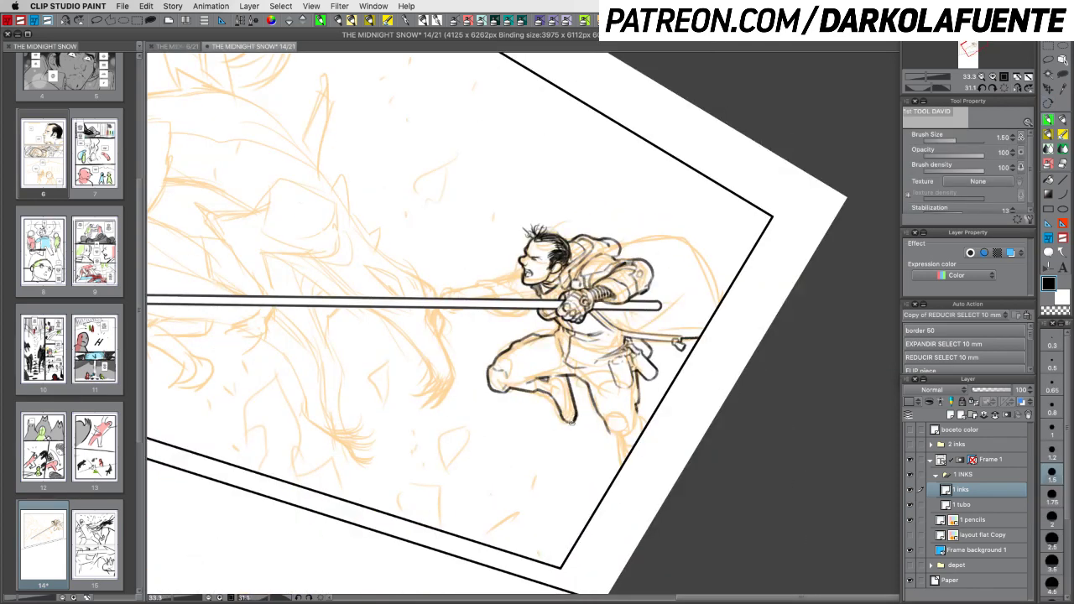
{"action": "key", "text": "c"}
{"action": "key", "text": "c"}
{"action": "mouse_move", "coordinate": [577, 411]}
{"action": "left_mouse_down"}
{"action": "mouse_move", "coordinate": [567, 427]}
{"action": "mouse_move", "coordinate": [577, 410]}
{"action": "left_mouse_up"}
{"action": "key", "text": "super+z"}
{"action": "key", "text": "super+z"}
{"action": "key", "text": "c"}
Refine the ink in the crook of the front leg, switching between black and transparent and undoing the unwanted stroke
{"action": "key", "text": "r"}
{"action": "mouse_move", "coordinate": [716, 441]}
{"action": "left_mouse_down"}
{"action": "mouse_move", "coordinate": [717, 467]}
{"action": "mouse_move", "coordinate": [766, 372]}
{"action": "mouse_move", "coordinate": [770, 310]}
{"action": "left_mouse_up"}
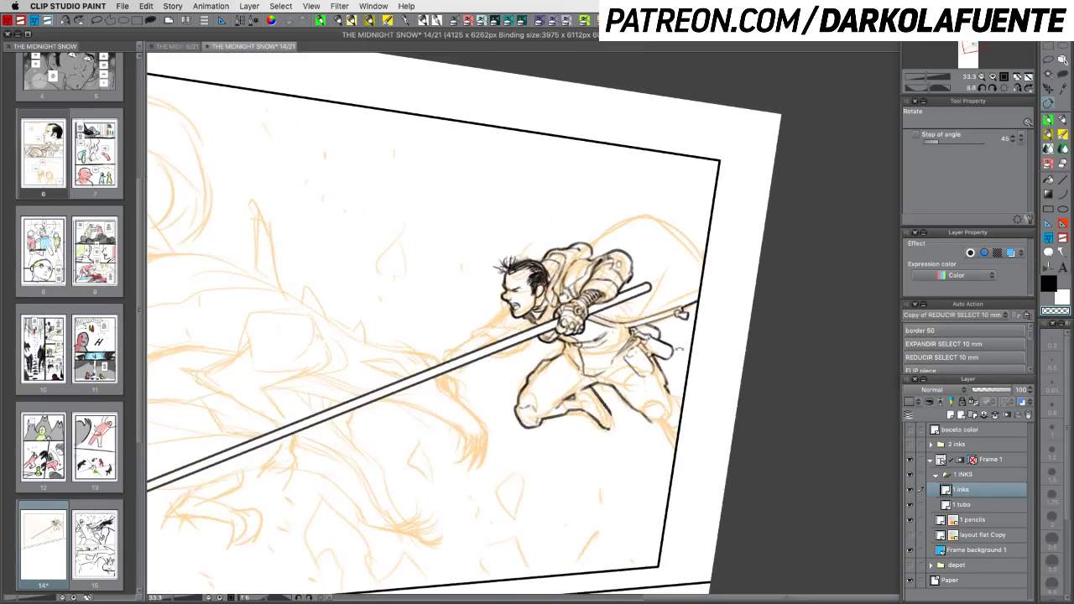
{"action": "key", "text": "c"}
{"action": "left_click_drag", "start_coordinate": [586, 388], "coordinate": [583, 392]}
{"action": "key", "text": "super+z"}
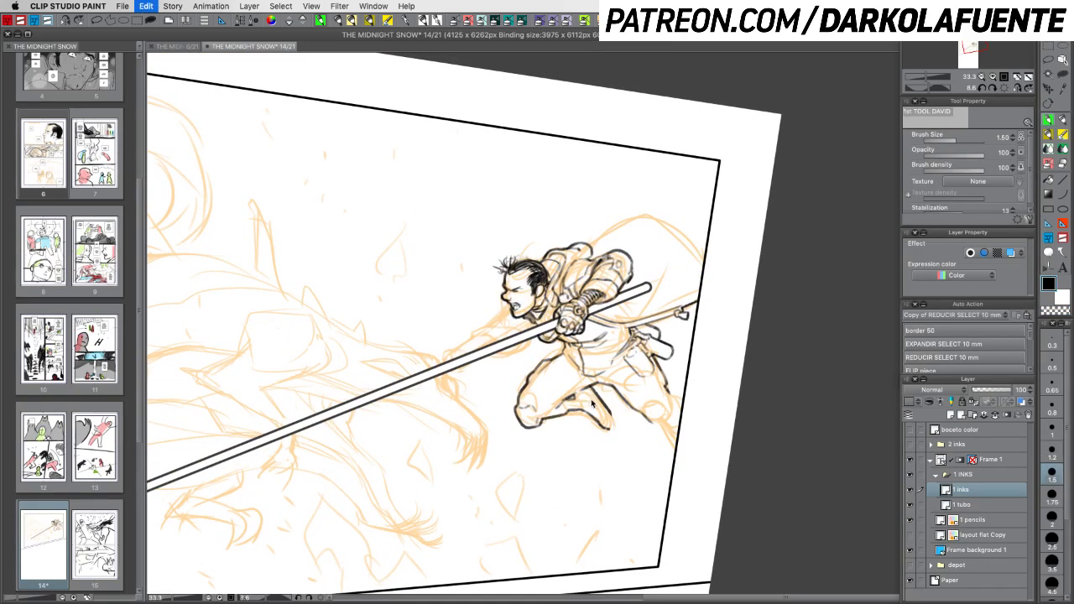
{"action": "key", "text": "c"}
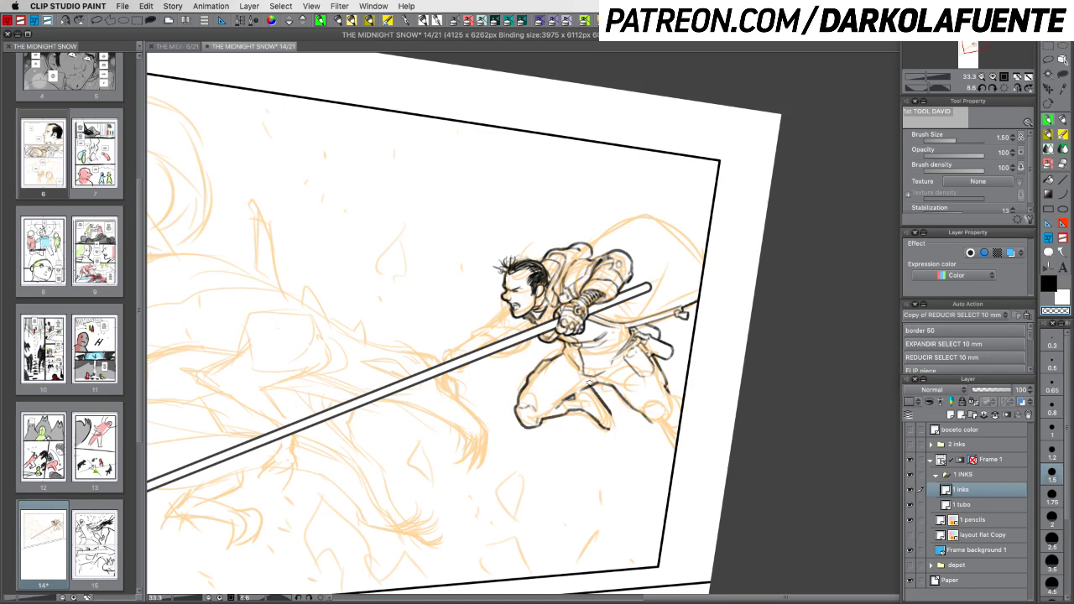
{"action": "left_click_drag", "start_coordinate": [704, 444], "coordinate": [633, 506]}
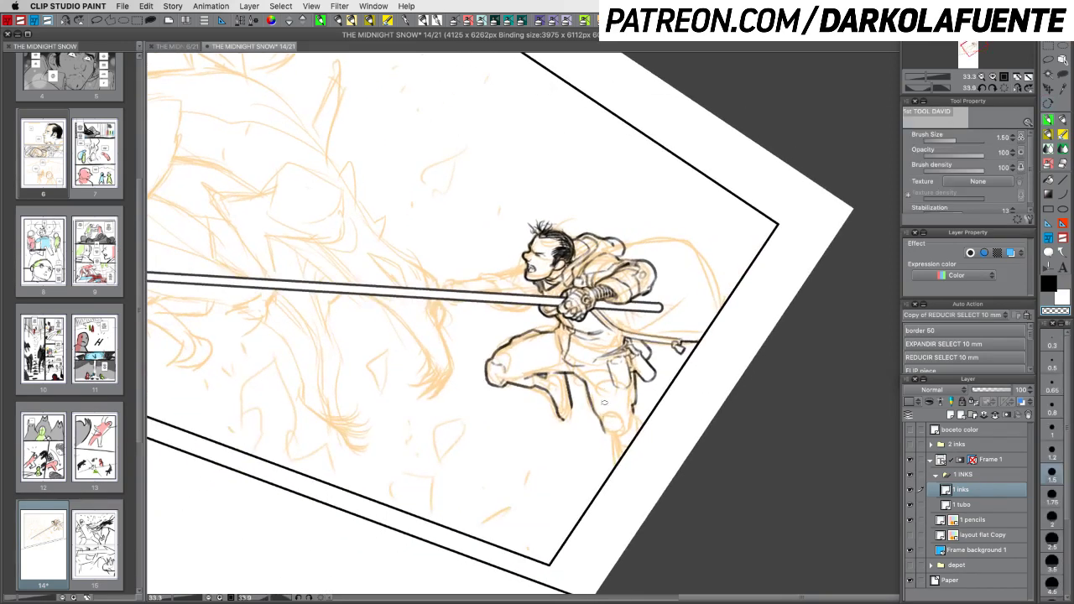
Ink the lower part of the rear leg below the knee down to the panel border and save the page
{"action": "key", "text": "c"}
{"action": "mouse_move", "coordinate": [601, 422]}
{"action": "left_mouse_down"}
{"action": "mouse_move", "coordinate": [633, 411]}
{"action": "mouse_move", "coordinate": [638, 422]}
{"action": "mouse_move", "coordinate": [621, 415]}
{"action": "mouse_move", "coordinate": [617, 438]}
{"action": "mouse_move", "coordinate": [622, 446]}
{"action": "mouse_move", "coordinate": [634, 421]}
{"action": "mouse_move", "coordinate": [637, 444]}
{"action": "mouse_move", "coordinate": [614, 460]}
{"action": "left_mouse_up"}
{"action": "key", "text": "r"}
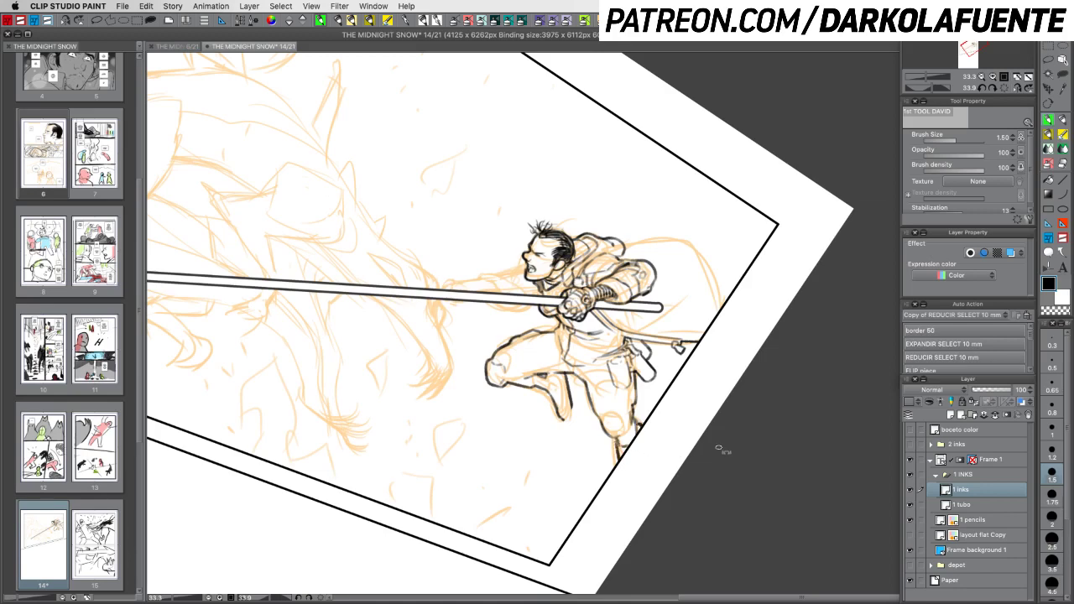
{"action": "mouse_move", "coordinate": [721, 449]}
{"action": "left_mouse_down"}
{"action": "mouse_move", "coordinate": [761, 403]}
{"action": "mouse_move", "coordinate": [768, 378]}
{"action": "mouse_move", "coordinate": [705, 450]}
{"action": "mouse_move", "coordinate": [777, 313]}
{"action": "left_mouse_up"}
{"action": "key", "text": "p"}
{"action": "left_click", "coordinate": [992, 77]}
{"action": "key", "text": "super+s"}
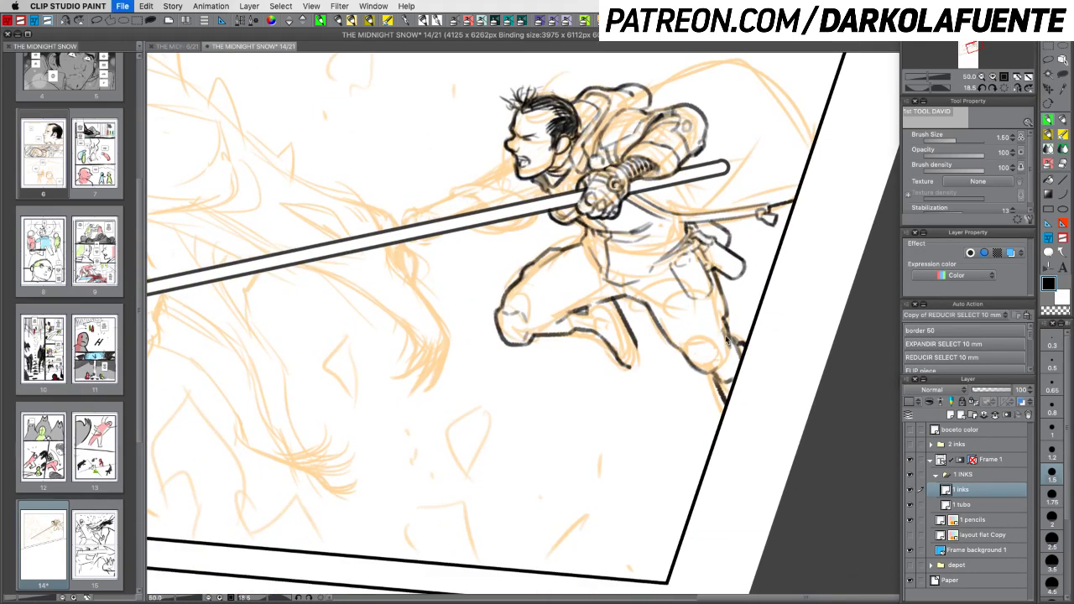
{"action": "key", "text": "Tab"}
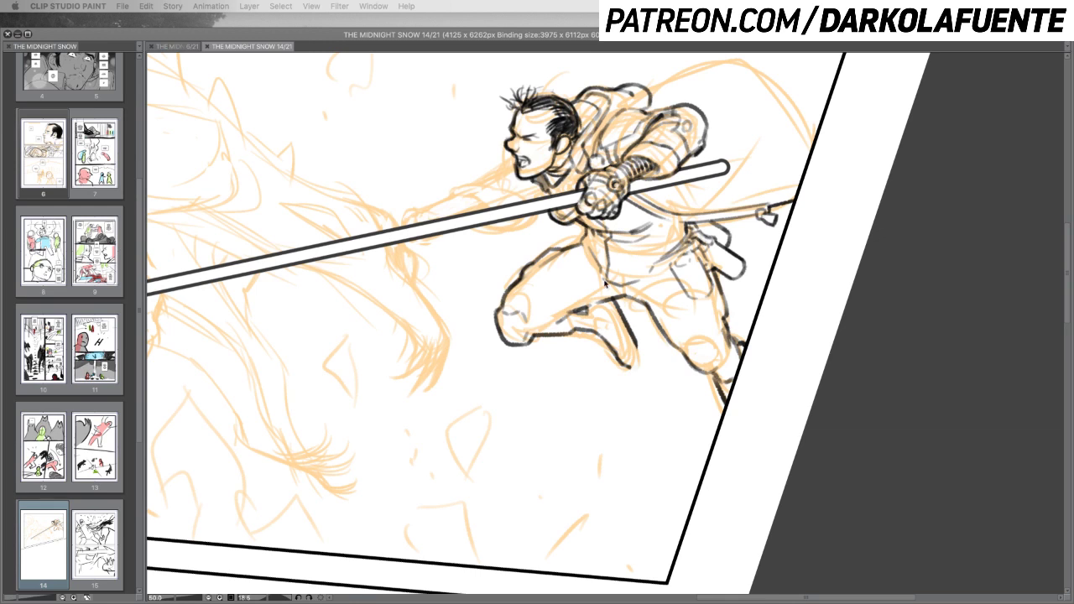
{"action": "key", "text": "Tab"}
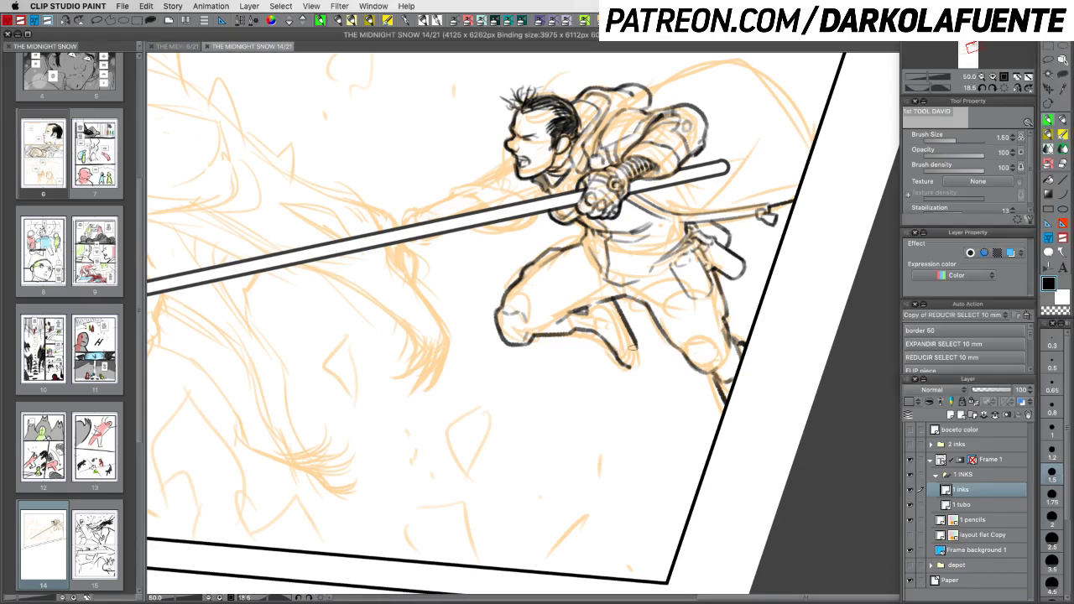
Ink the front leg's folded shin in black and close its lower end, redoing the stroke along the back contour
{"action": "key", "text": "r"}
{"action": "left_click_drag", "start_coordinate": [621, 346], "coordinate": [588, 411]}
{"action": "key", "text": "p"}
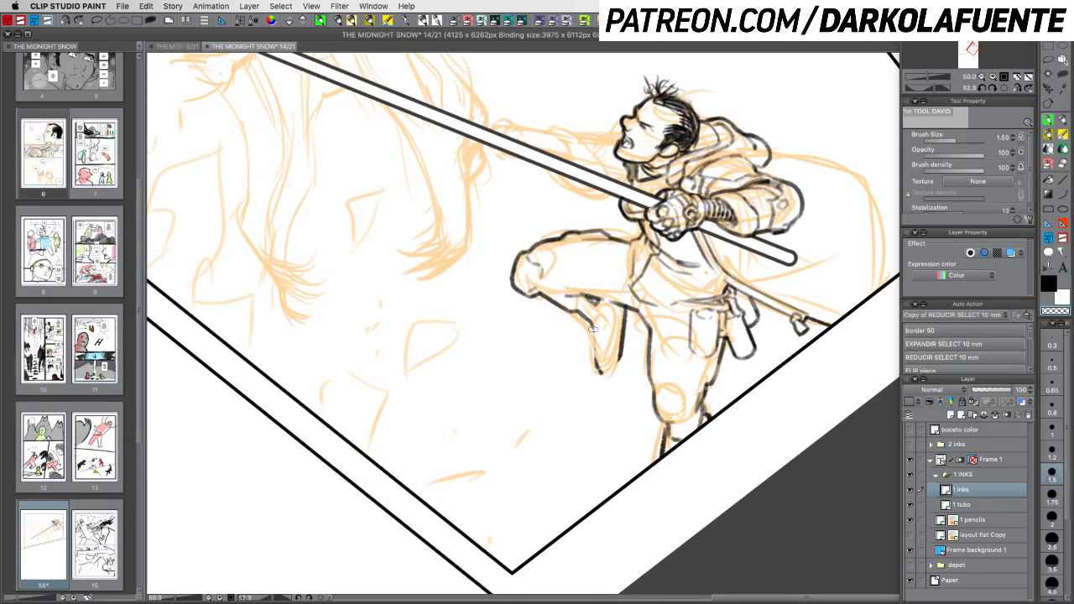
{"action": "key", "text": "c"}
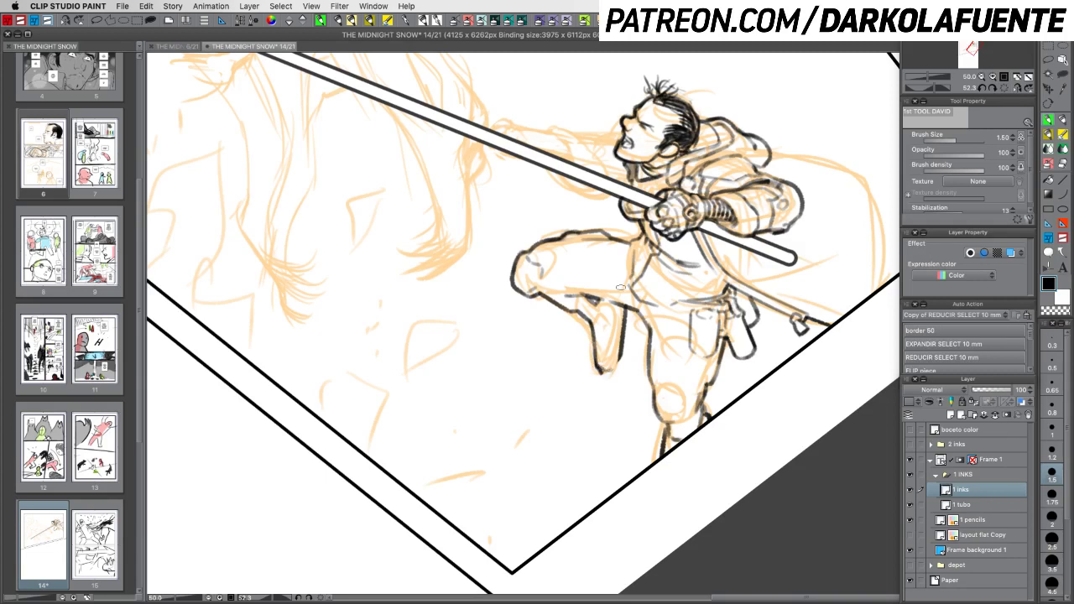
{"action": "left_click_drag", "start_coordinate": [620, 308], "coordinate": [612, 377]}
{"action": "key", "text": "super+z"}
{"action": "left_click_drag", "start_coordinate": [620, 306], "coordinate": [614, 346]}
{"action": "mouse_move", "coordinate": [601, 374]}
{"action": "left_mouse_down"}
{"action": "mouse_move", "coordinate": [622, 359]}
{"action": "mouse_move", "coordinate": [620, 317]}
{"action": "mouse_move", "coordinate": [615, 370]}
{"action": "left_mouse_up"}
Trim the inner edge of the folded shin's back contour with transparent strokes
{"action": "key", "text": "c"}
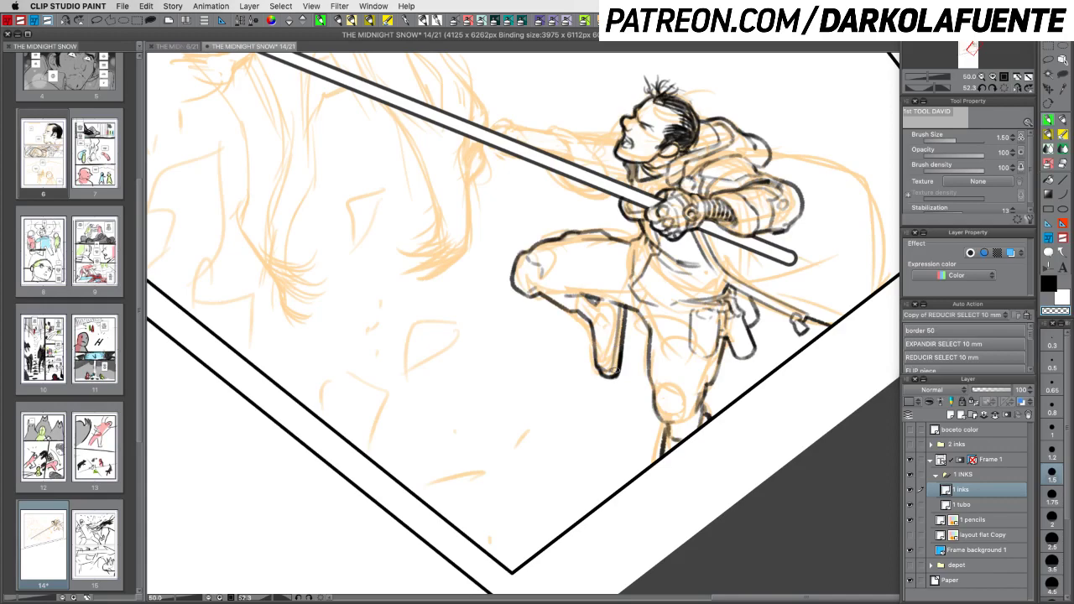
{"action": "left_click_drag", "start_coordinate": [622, 310], "coordinate": [618, 348]}
{"action": "left_click_drag", "start_coordinate": [622, 310], "coordinate": [619, 342]}
{"action": "key", "text": "r"}
{"action": "left_click_drag", "start_coordinate": [726, 431], "coordinate": [788, 394]}
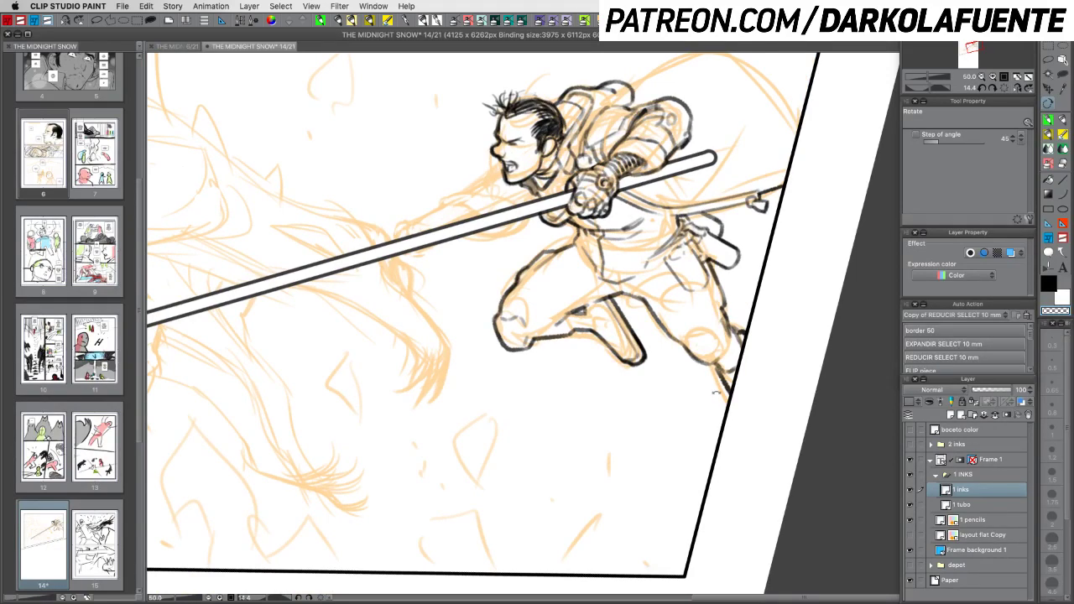
{"action": "mouse_move", "coordinate": [710, 394]}
{"action": "left_mouse_down"}
{"action": "mouse_move", "coordinate": [815, 364]}
{"action": "mouse_move", "coordinate": [818, 344]}
{"action": "mouse_move", "coordinate": [815, 369]}
{"action": "left_mouse_up"}
{"action": "key", "text": "b"}
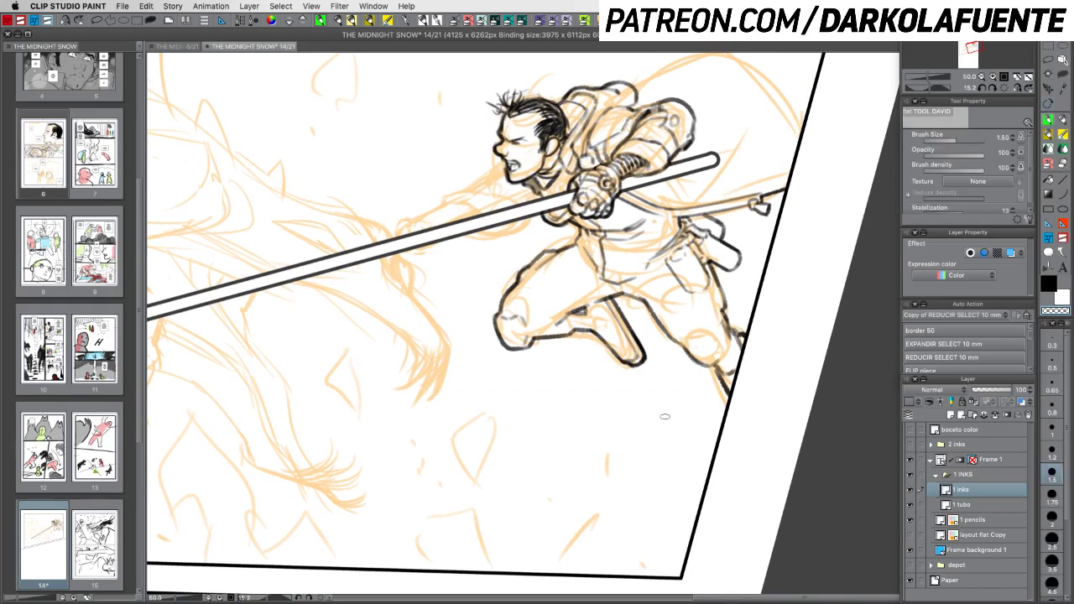
Set the brush size to 1.2 and ink the tunic's lower hem beside the belt pouch, replacing the unwanted stroke
{"action": "key", "text": "r"}
{"action": "mouse_move", "coordinate": [678, 411]}
{"action": "left_mouse_down"}
{"action": "mouse_move", "coordinate": [816, 351]}
{"action": "mouse_move", "coordinate": [826, 335]}
{"action": "left_mouse_up"}
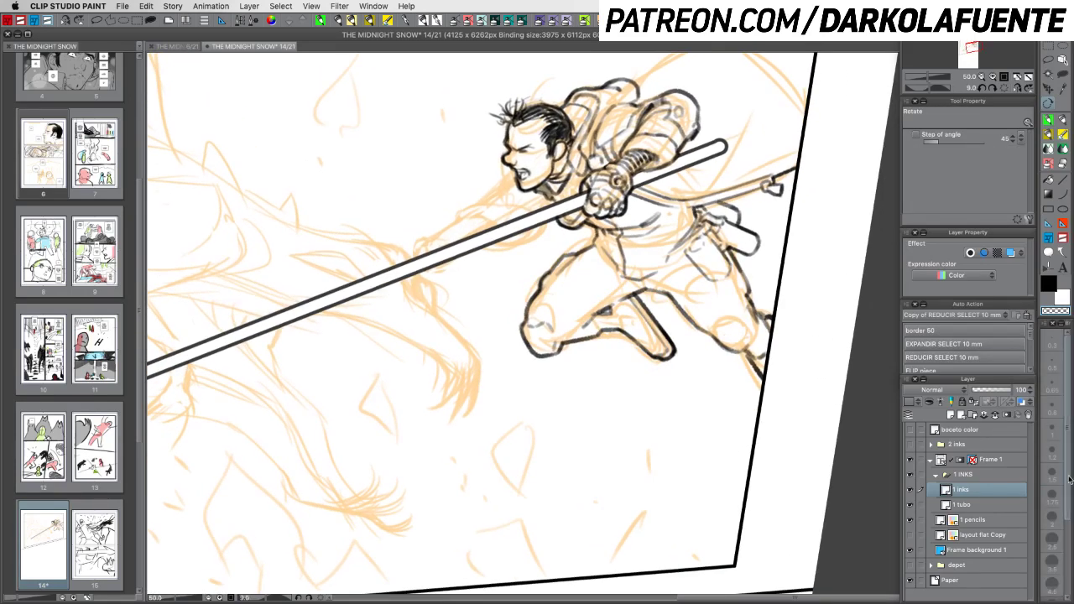
{"action": "left_click", "coordinate": [1048, 119]}
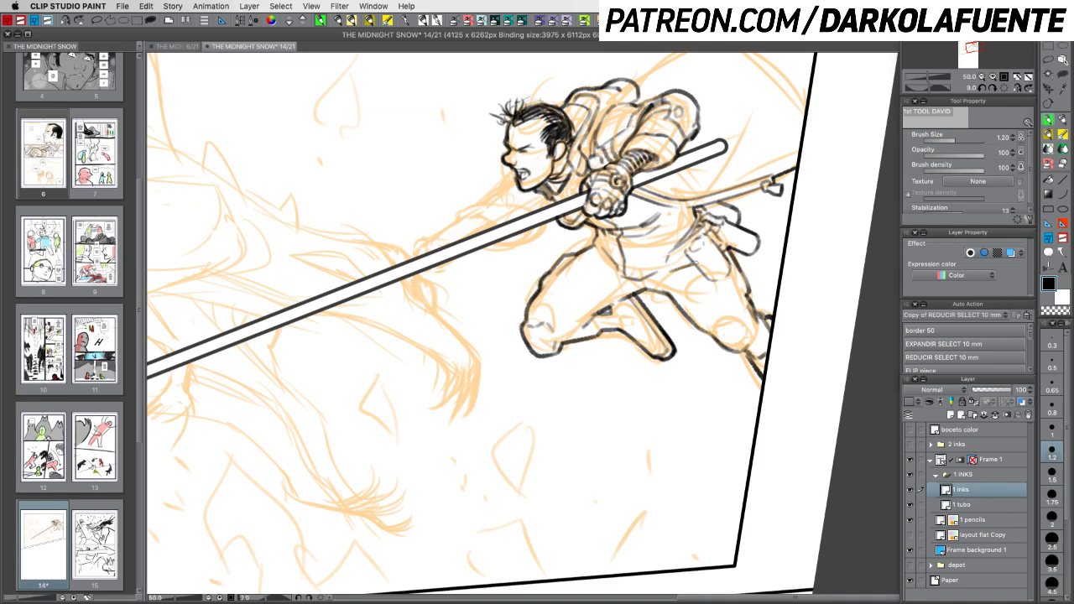
{"action": "key", "text": "super+z"}
{"action": "left_click_drag", "start_coordinate": [670, 270], "coordinate": [698, 261]}
Ink the kneecap contour of the rear leg and undo the extra stroke beside it
{"action": "key", "text": "r"}
{"action": "left_click_drag", "start_coordinate": [761, 395], "coordinate": [721, 453]}
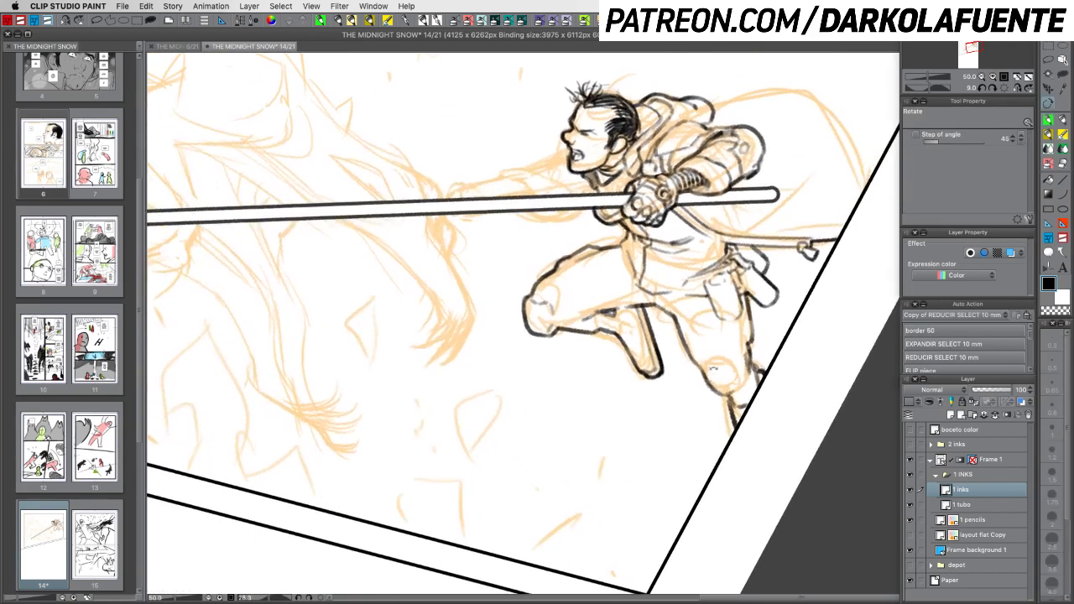
{"action": "left_click_drag", "start_coordinate": [710, 367], "coordinate": [737, 365]}
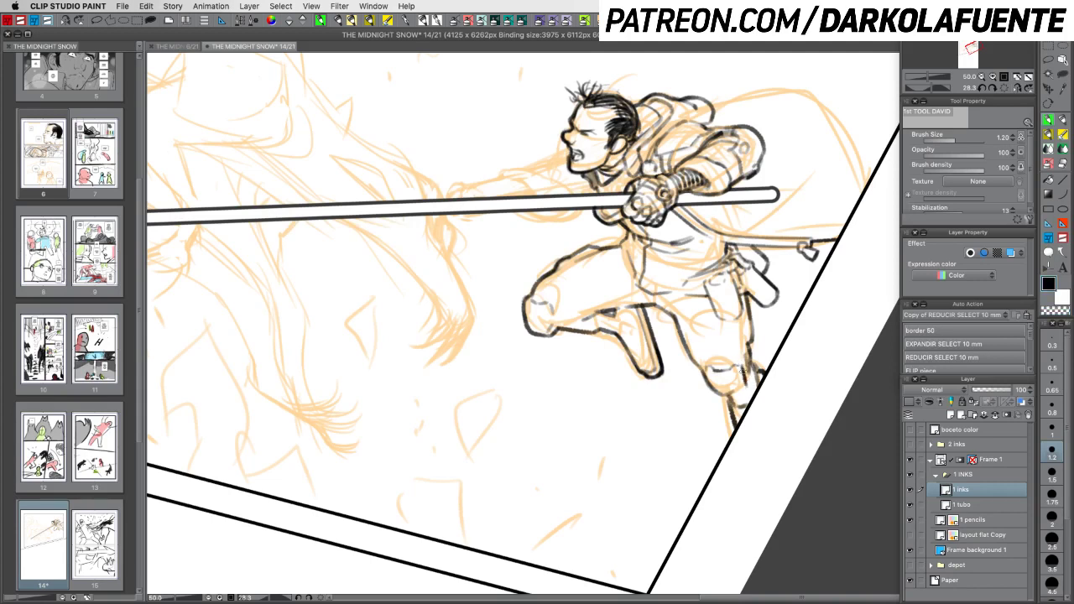
{"action": "left_click_drag", "start_coordinate": [741, 366], "coordinate": [747, 383]}
{"action": "key", "text": "super+z"}
{"action": "key", "text": "r"}
{"action": "left_click_drag", "start_coordinate": [795, 394], "coordinate": [817, 344]}
{"action": "key", "text": "p"}
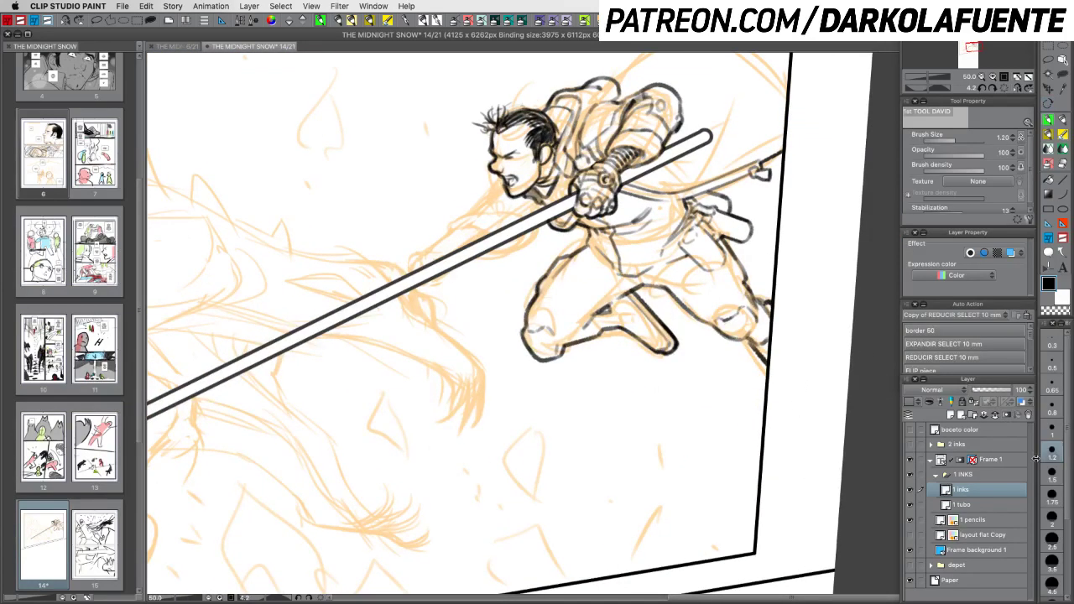
Set the brush size to 0.8, lower the 1 pencils layer's opacity to 18, and save the page
{"action": "left_click", "coordinate": [1056, 403]}
{"action": "left_click", "coordinate": [980, 76]}
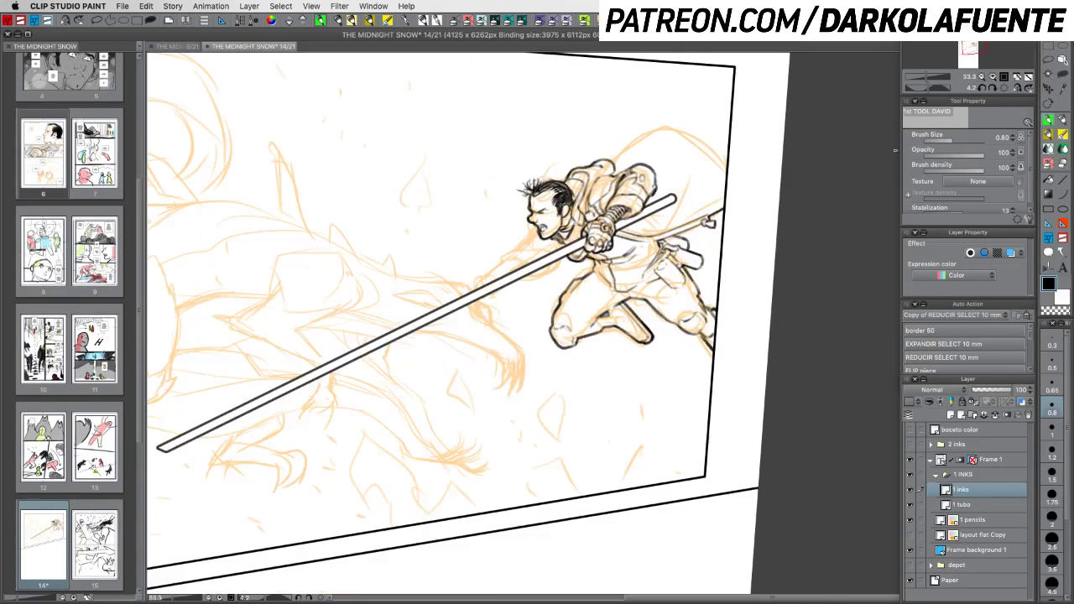
{"action": "left_click_drag", "start_coordinate": [747, 364], "coordinate": [739, 390]}
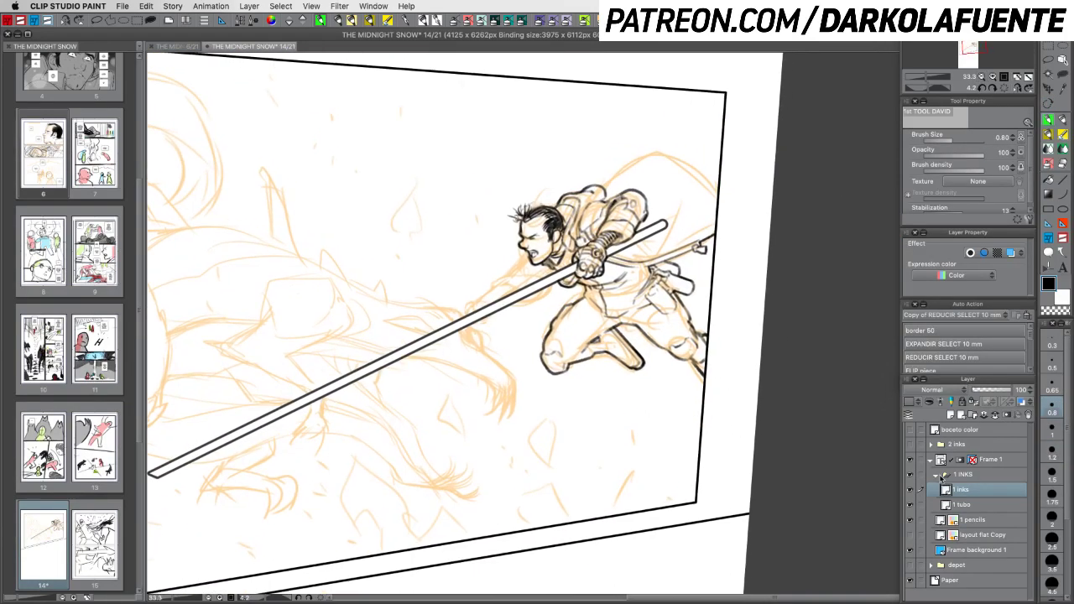
{"action": "left_click", "coordinate": [990, 520]}
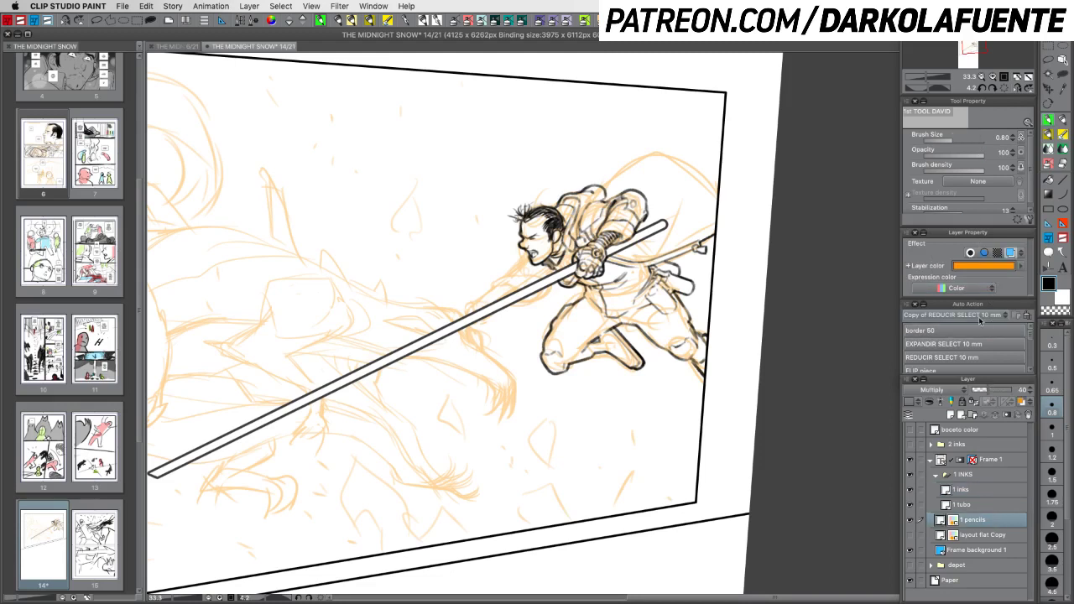
{"action": "left_click_drag", "start_coordinate": [988, 390], "coordinate": [980, 393]}
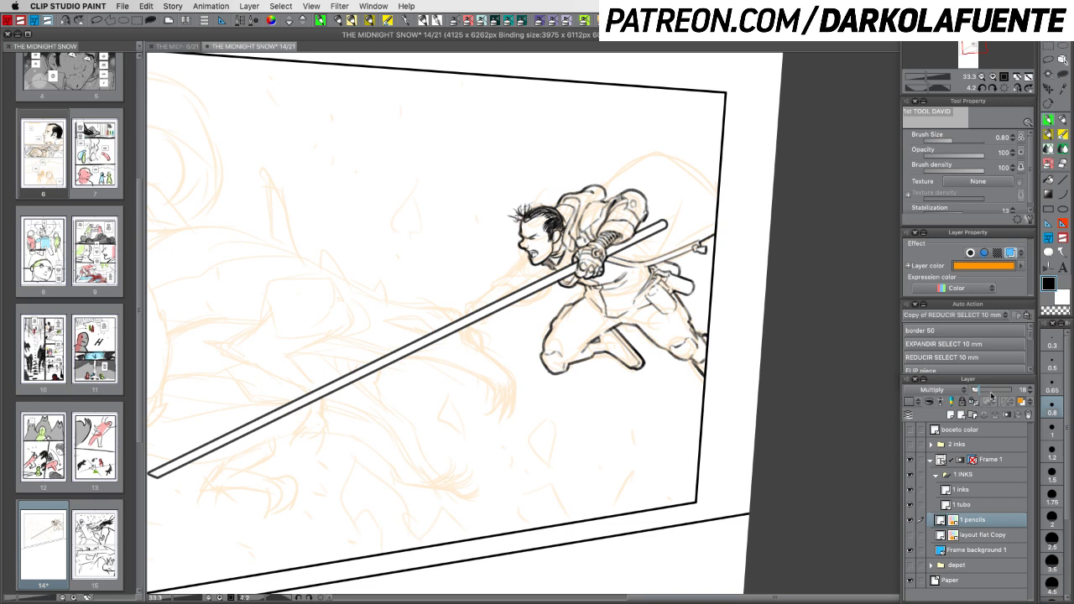
{"action": "key", "text": "super+s"}
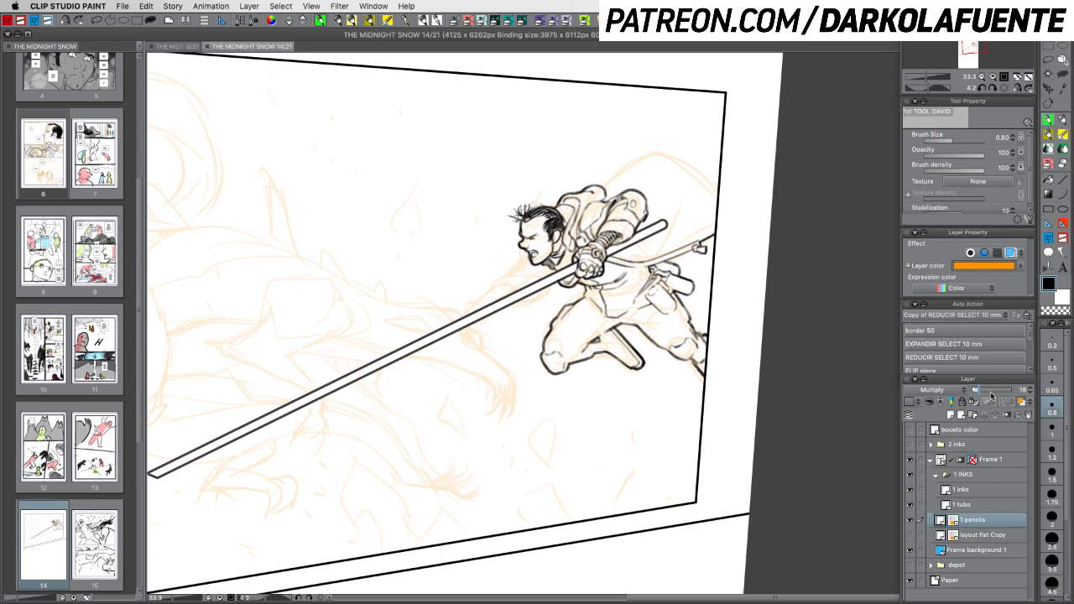
{"action": "left_click", "coordinate": [657, 395]}
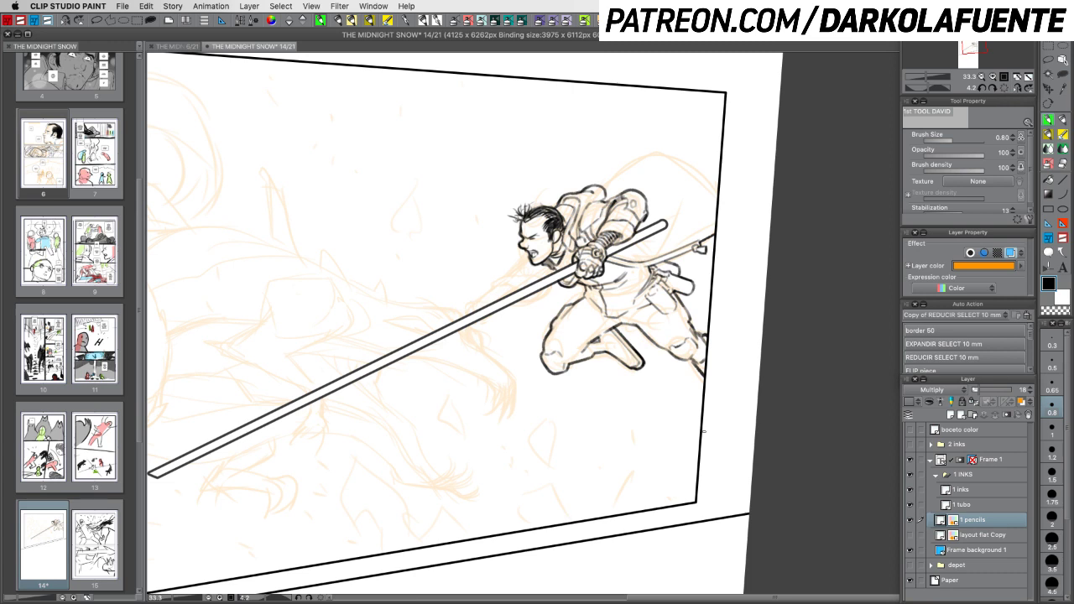
{"action": "key", "text": "Tab"}
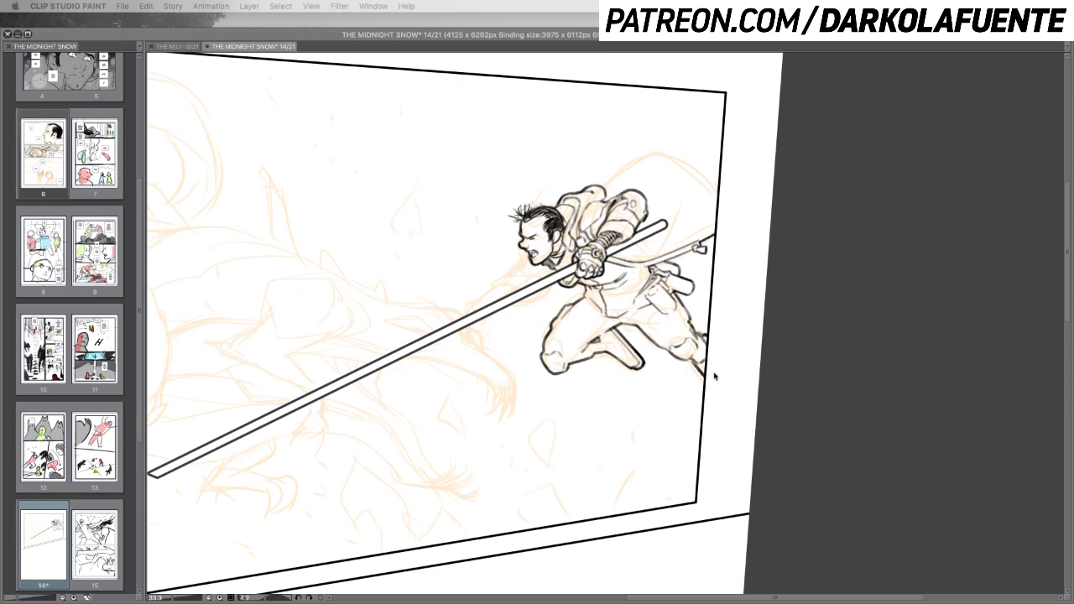
{"action": "key", "text": "Tab"}
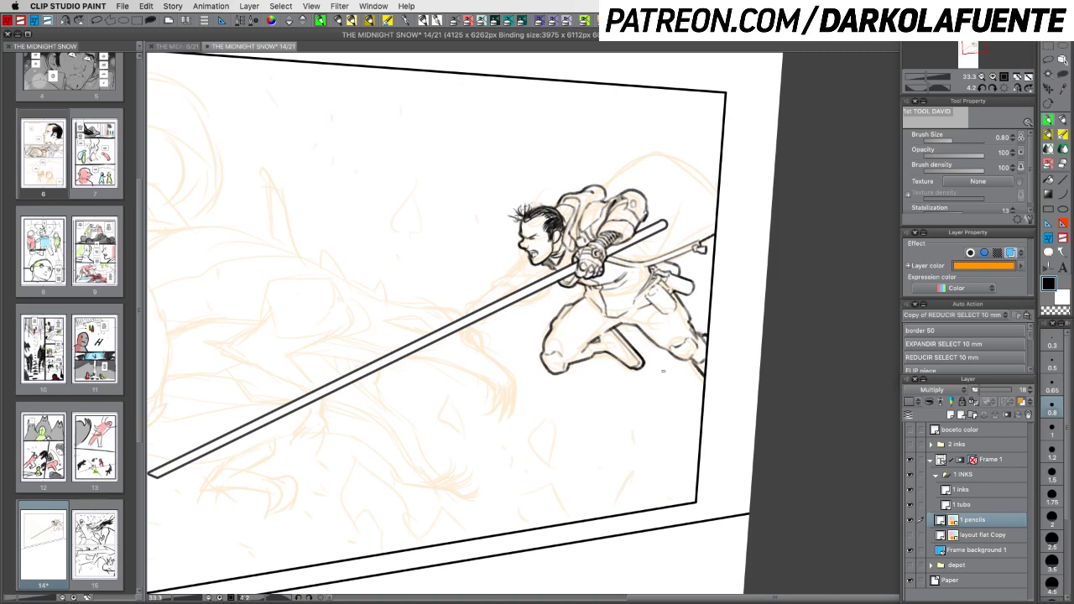
Make 1 inks the active layer, hiding and showing it once to check its contents
{"action": "left_click", "coordinate": [984, 492]}
{"action": "left_click", "coordinate": [910, 490]}
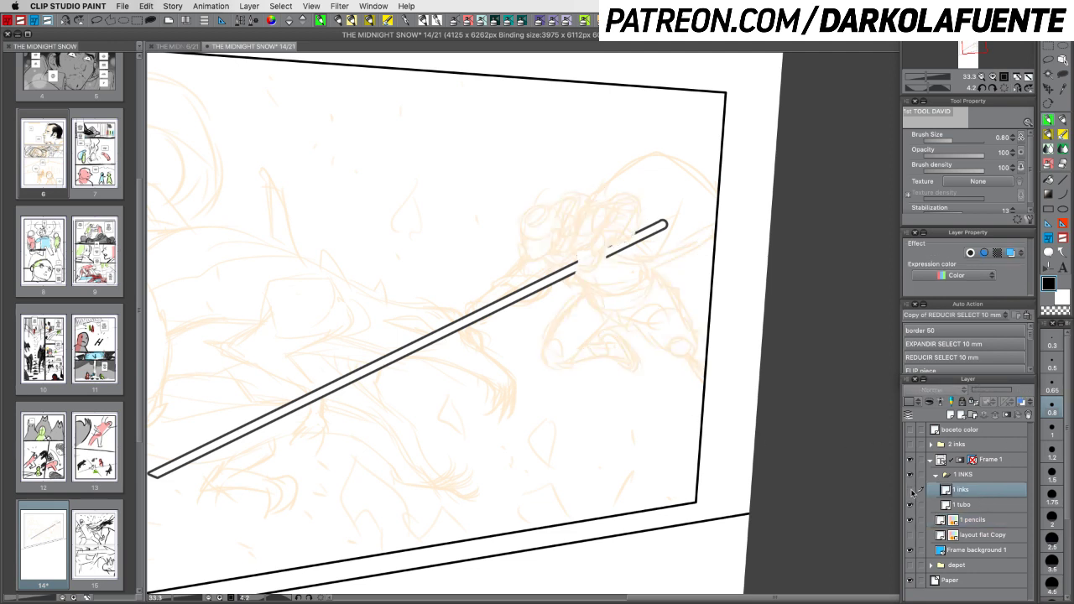
{"action": "left_click", "coordinate": [910, 490]}
{"action": "key", "text": "r"}
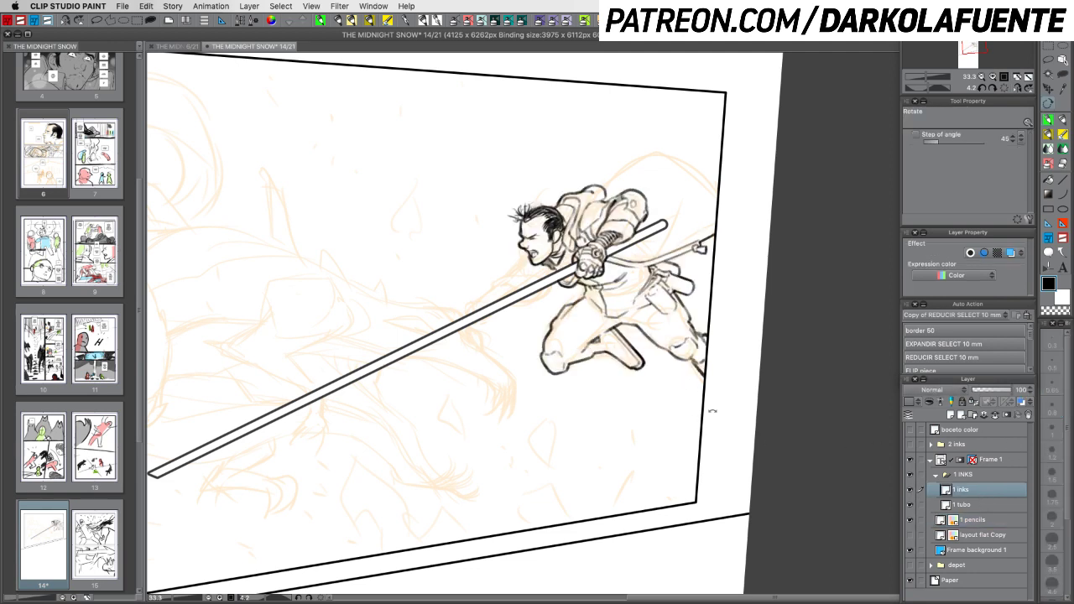
{"action": "left_click_drag", "start_coordinate": [687, 381], "coordinate": [713, 386]}
{"action": "key", "text": "p"}
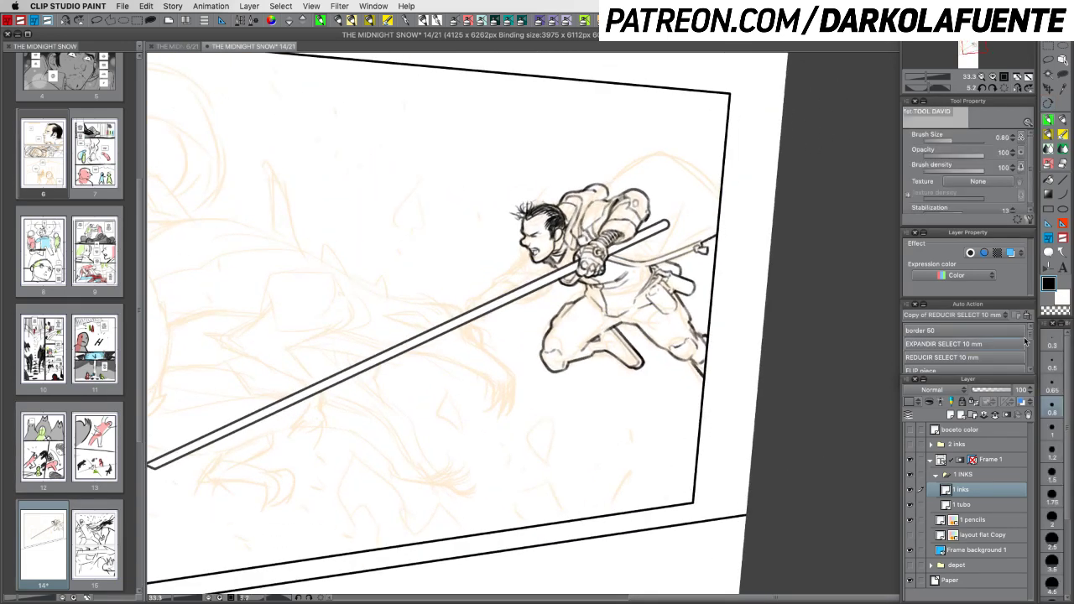
{"action": "left_click", "coordinate": [1052, 389]}
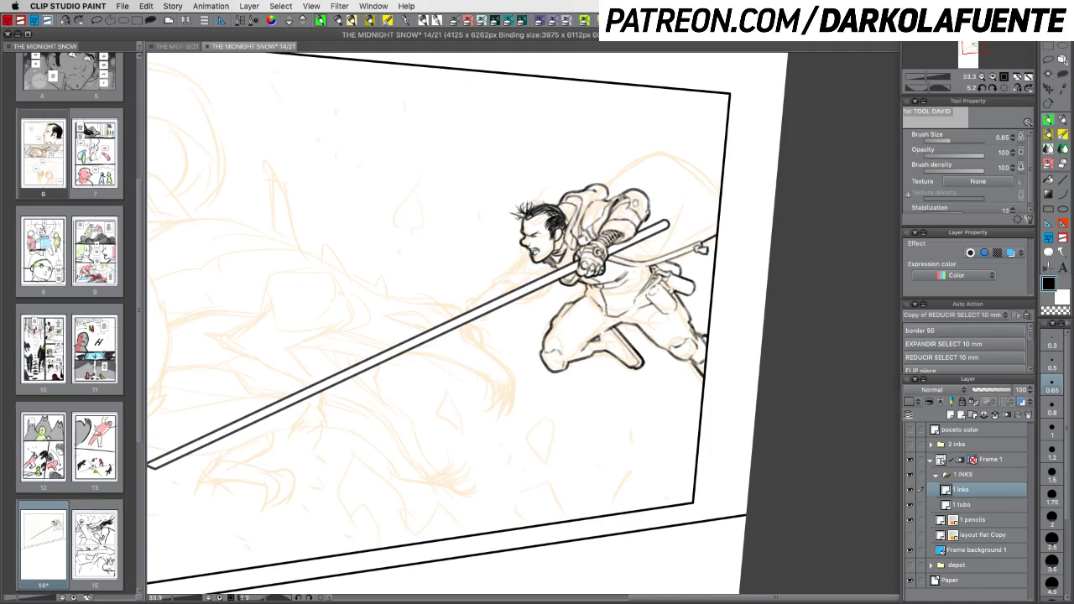
{"action": "left_click_drag", "start_coordinate": [585, 305], "coordinate": [597, 318]}
{"action": "key", "text": "super+z"}
Set the brush size to 1 and ink the fold lines on the underside of the front thigh behind the knee
{"action": "left_click", "coordinate": [1052, 428]}
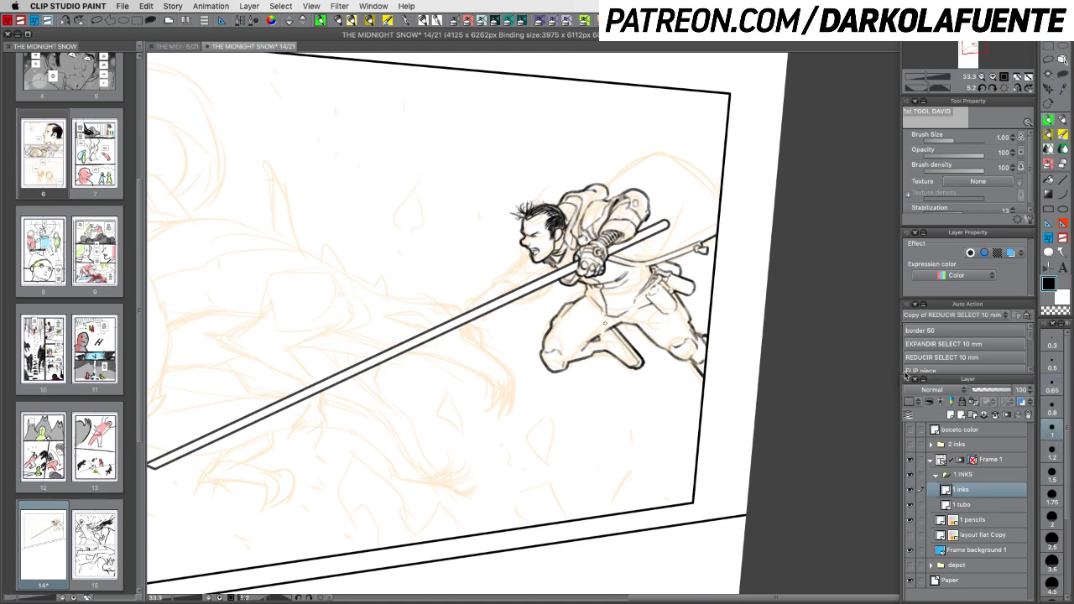
{"action": "left_click_drag", "start_coordinate": [577, 344], "coordinate": [571, 358]}
{"action": "key", "text": "shift+space"}
{"action": "left_click_drag", "start_coordinate": [638, 330], "coordinate": [620, 414]}
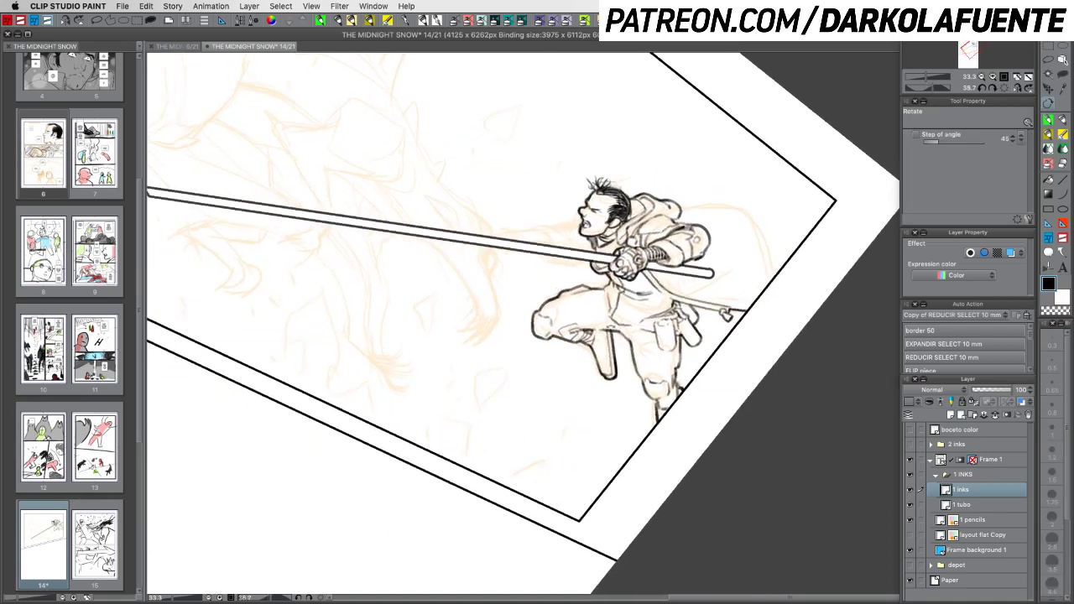
{"action": "left_click", "coordinate": [1048, 122]}
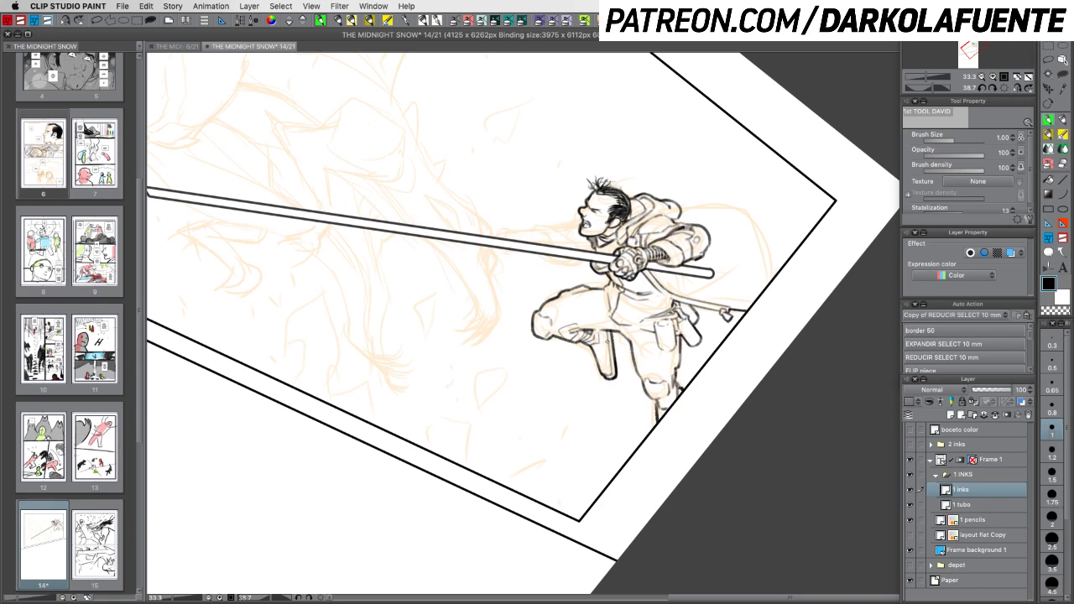
Try a fold line on the rear thigh above the knee and undo it
{"action": "key", "text": "r"}
{"action": "mouse_move", "coordinate": [713, 412]}
{"action": "left_mouse_down"}
{"action": "mouse_move", "coordinate": [738, 402]}
{"action": "mouse_move", "coordinate": [761, 363]}
{"action": "mouse_move", "coordinate": [730, 408]}
{"action": "mouse_move", "coordinate": [646, 453]}
{"action": "left_mouse_up"}
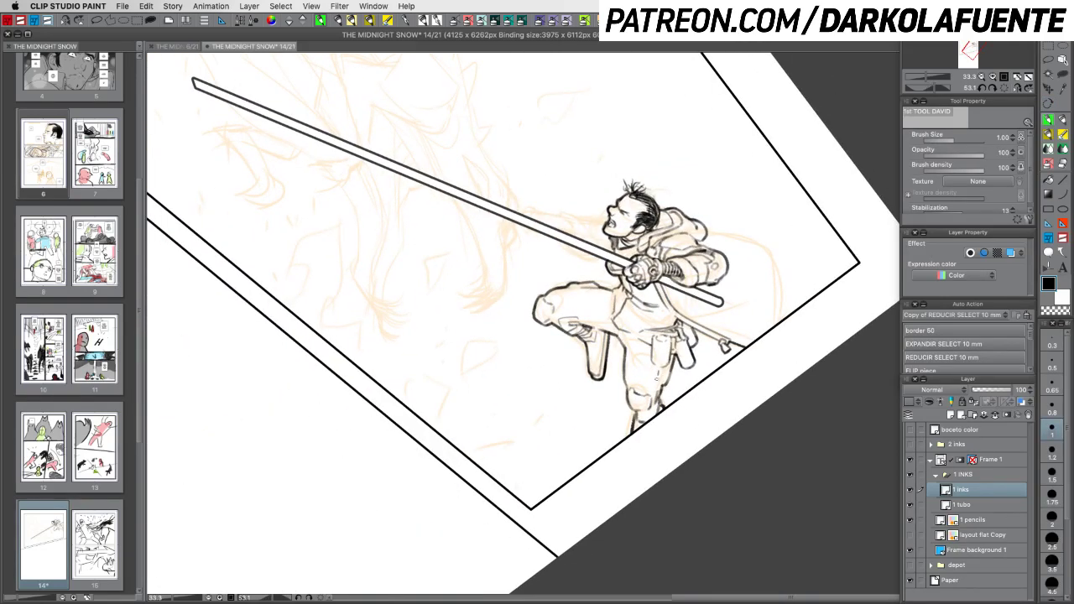
{"action": "left_click_drag", "start_coordinate": [660, 382], "coordinate": [659, 366]}
{"action": "key", "text": "super+z"}
{"action": "key", "text": "shift+space"}
{"action": "left_click_drag", "start_coordinate": [652, 434], "coordinate": [697, 405]}
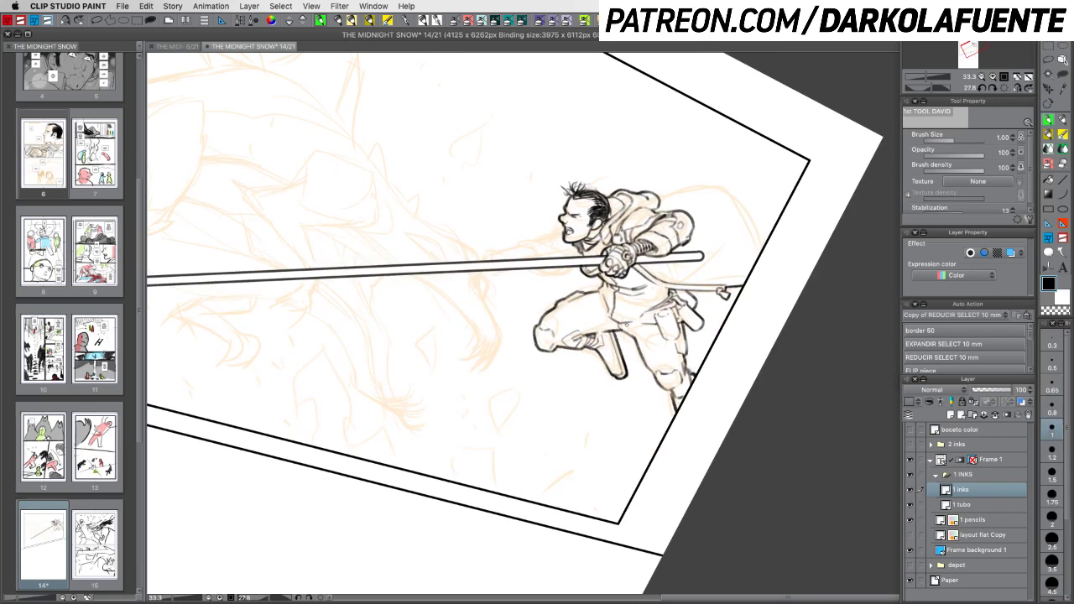
Undo the previous stroke and ink a crease running from the crotch into the front thigh
{"action": "key", "text": "super+z"}
{"action": "left_click_drag", "start_coordinate": [629, 334], "coordinate": [749, 265]}
{"action": "key", "text": "p"}
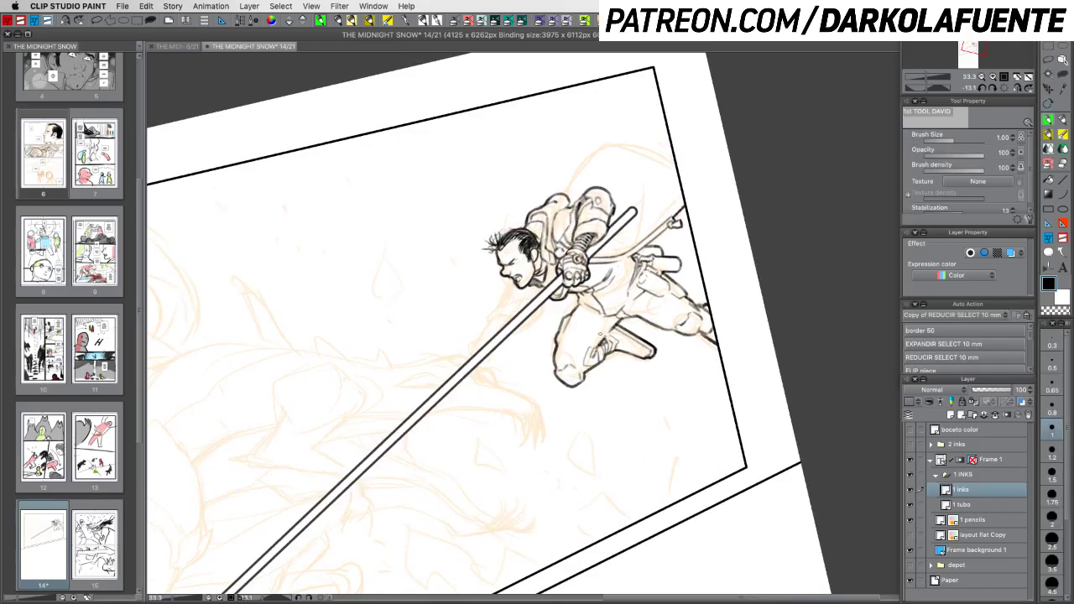
{"action": "left_click_drag", "start_coordinate": [618, 318], "coordinate": [597, 341]}
Refine the front thigh's creases and kneecap detail at brush size 0.8, undoing the unwanted strokes
{"action": "key", "text": "bracketleft"}
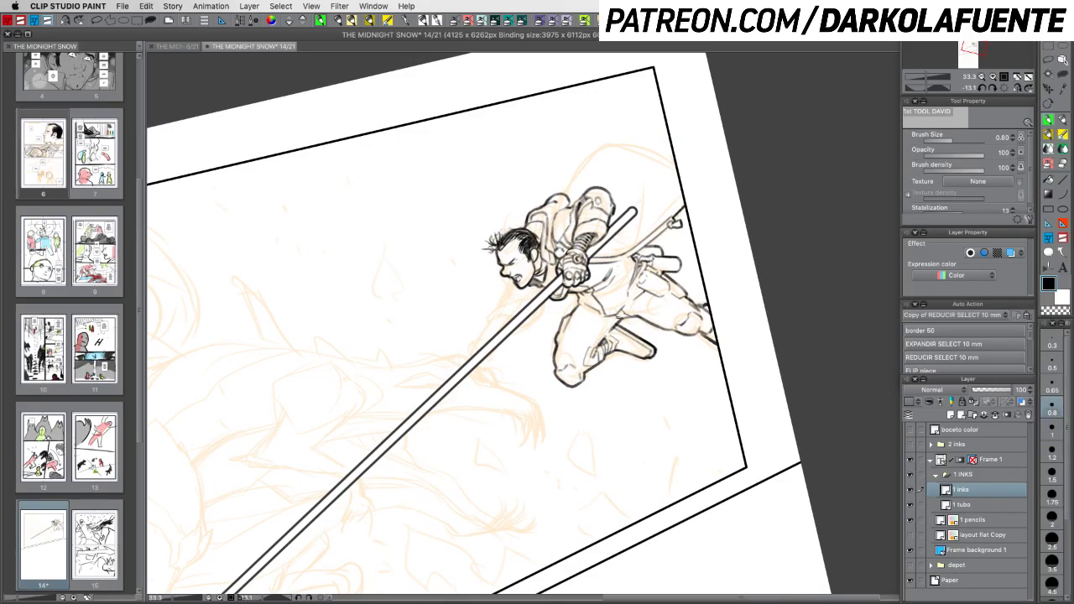
{"action": "mouse_move", "coordinate": [615, 322]}
{"action": "left_mouse_down"}
{"action": "mouse_move", "coordinate": [592, 348]}
{"action": "mouse_move", "coordinate": [591, 332]}
{"action": "mouse_move", "coordinate": [592, 342]}
{"action": "left_mouse_up"}
{"action": "key", "text": "shift+space"}
{"action": "left_click_drag", "start_coordinate": [634, 302], "coordinate": [628, 377]}
{"action": "key", "text": "super+z"}
{"action": "key", "text": "super+z"}
{"action": "key", "text": "super+z"}
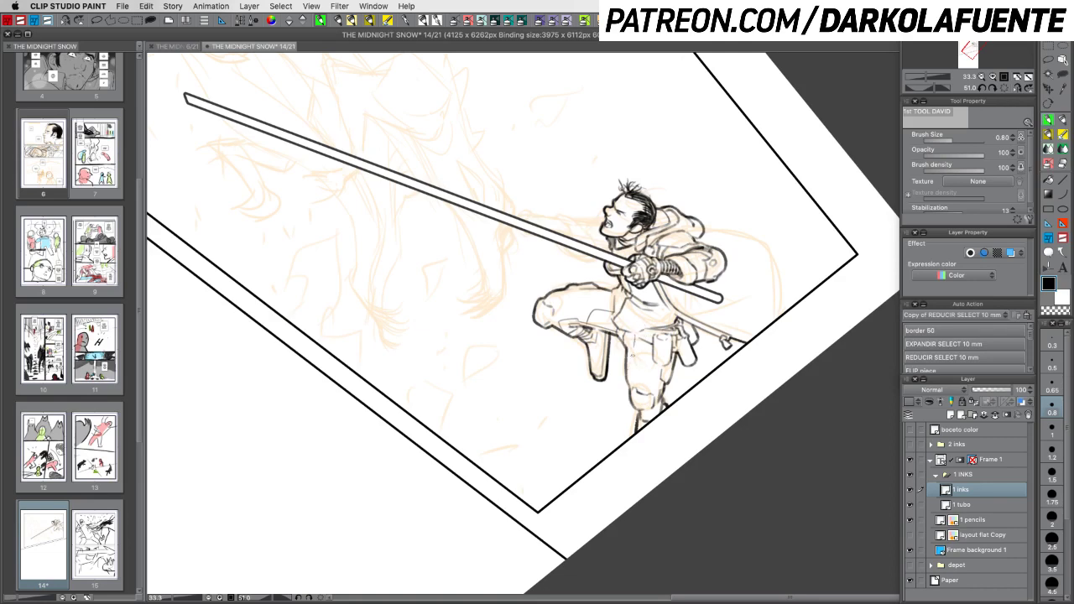
{"action": "key", "text": "r"}
{"action": "mouse_move", "coordinate": [632, 370]}
{"action": "left_mouse_down"}
{"action": "mouse_move", "coordinate": [780, 364]}
{"action": "mouse_move", "coordinate": [782, 314]}
{"action": "left_mouse_up"}
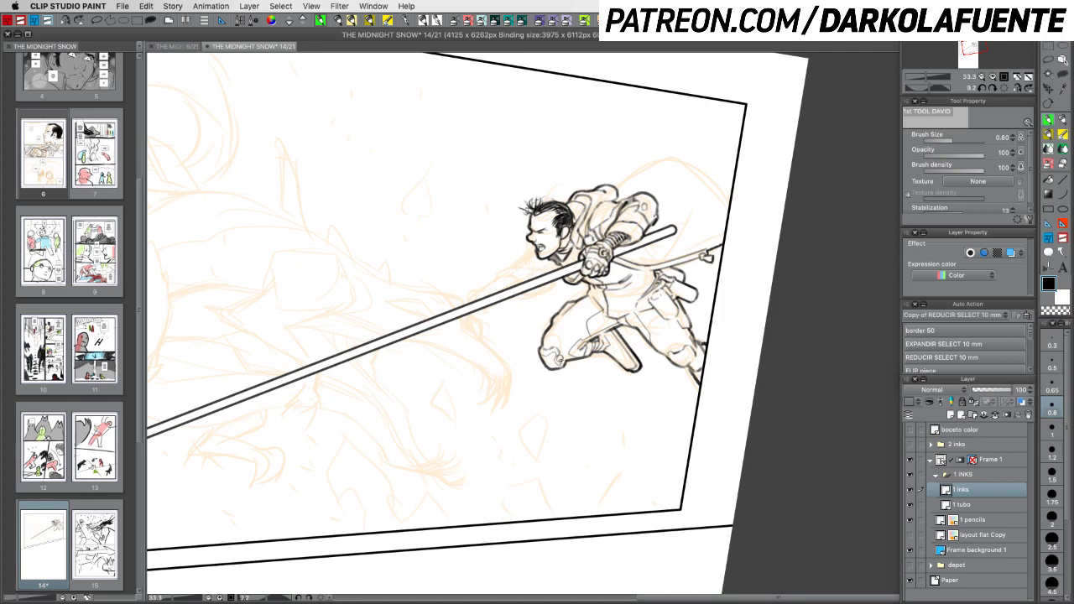
Touch up the man's leg inks at brush size 0.8, alternating inking and erasing, and save the page
{"action": "key", "text": "c"}
{"action": "key", "text": "c"}
{"action": "key", "text": "c"}
{"action": "key", "text": "c"}
{"action": "key", "text": "c"}
{"action": "key", "text": "c"}
{"action": "key", "text": "shift+space"}
{"action": "mouse_move", "coordinate": [650, 417]}
{"action": "left_mouse_down"}
{"action": "mouse_move", "coordinate": [565, 465]}
{"action": "mouse_move", "coordinate": [558, 393]}
{"action": "left_mouse_up"}
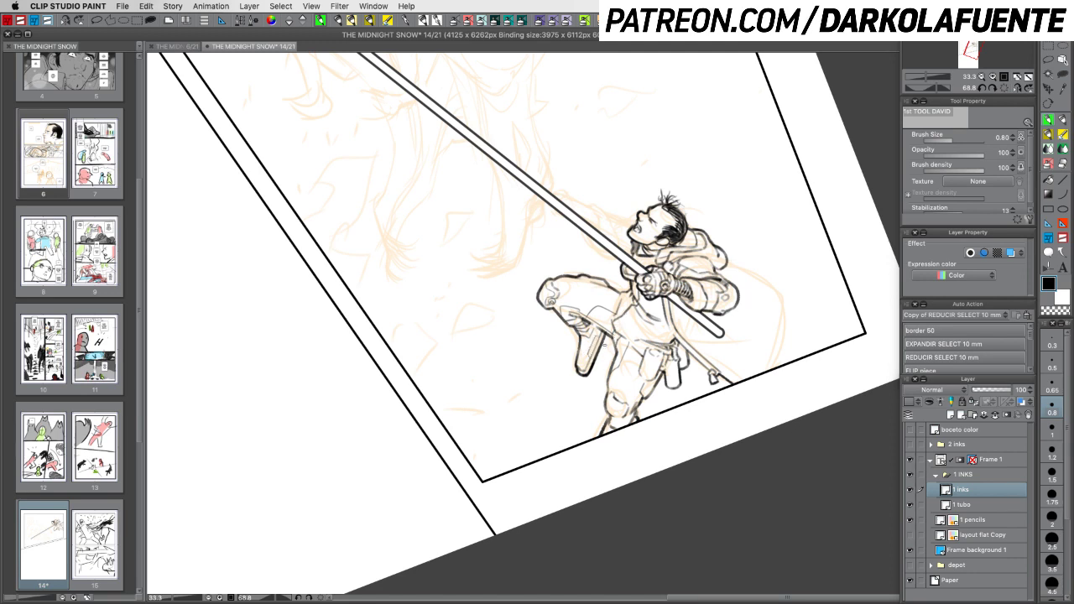
{"action": "key", "text": "shift+space"}
{"action": "left_click_drag", "start_coordinate": [590, 372], "coordinate": [632, 366]}
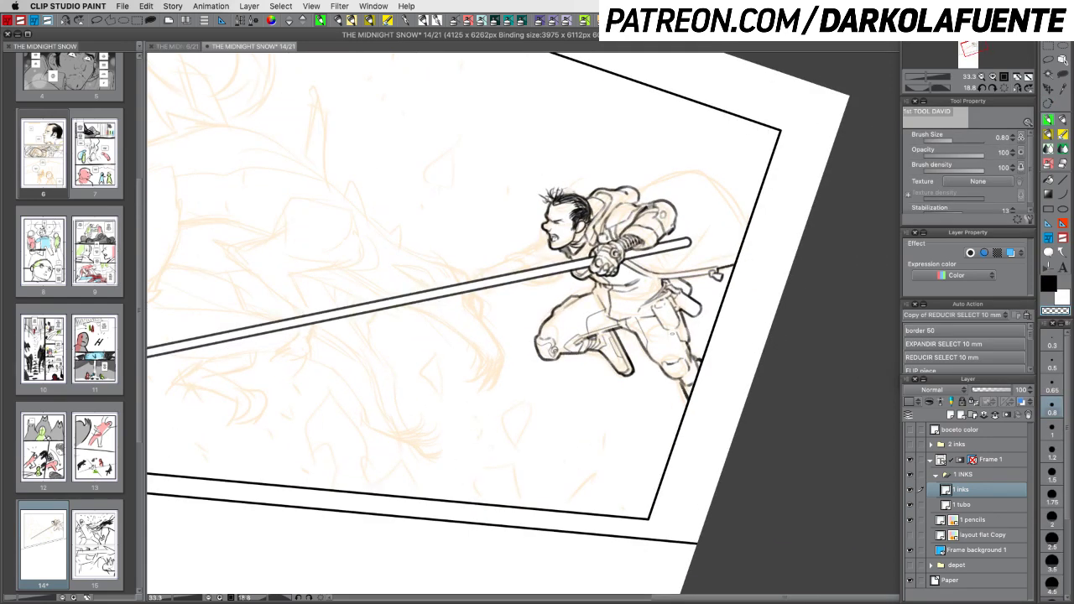
{"action": "key", "text": "super+s"}
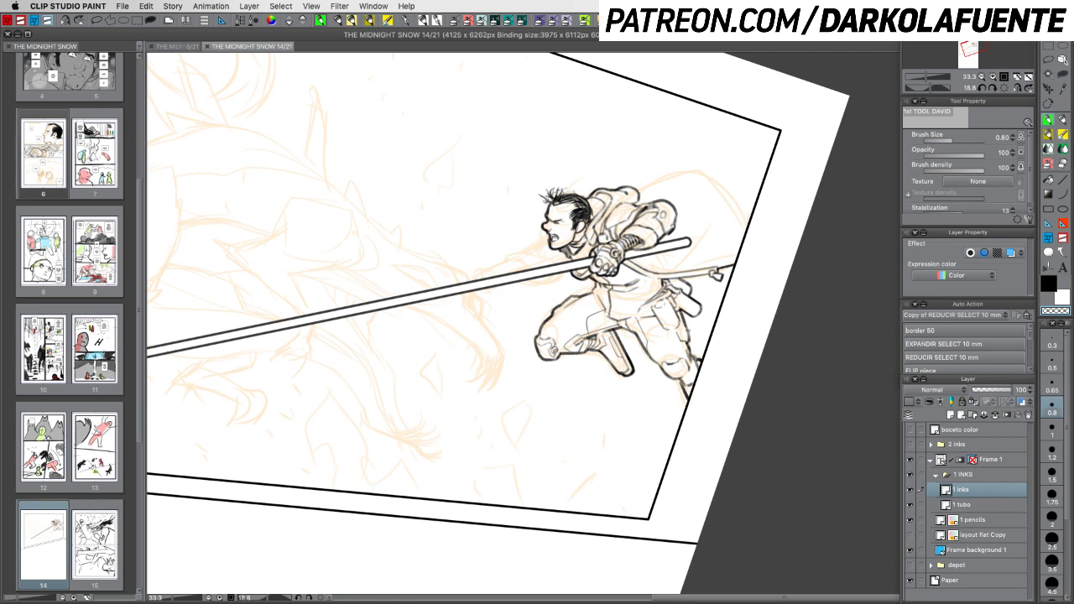
Set the brush size to 1.5 and ink the outline of the outstretched arm's sleeve above and below the staff
{"action": "key", "text": "r"}
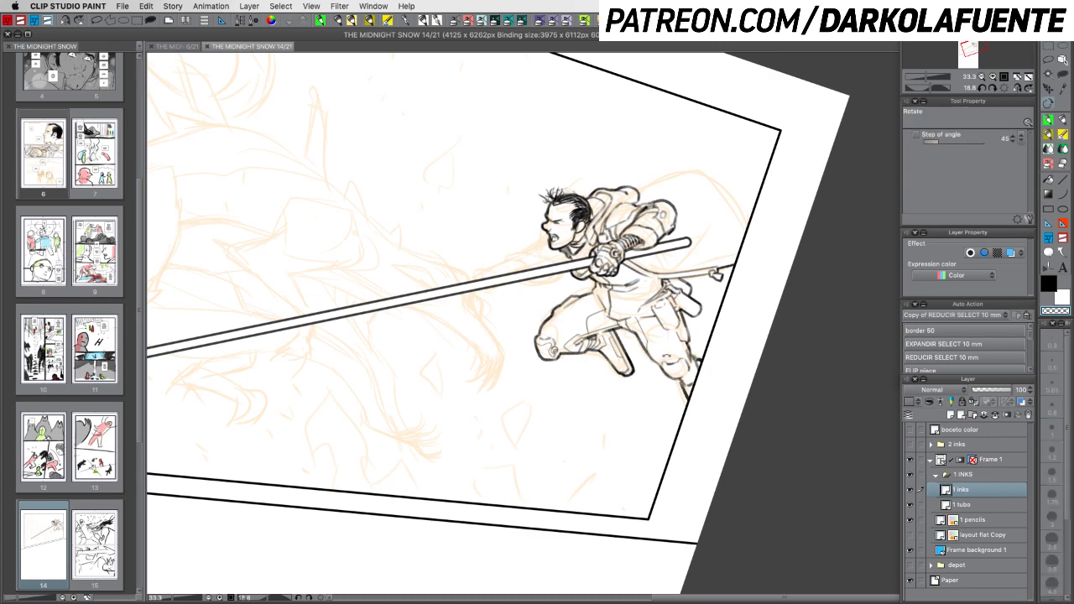
{"action": "mouse_move", "coordinate": [724, 382]}
{"action": "left_mouse_down"}
{"action": "mouse_move", "coordinate": [680, 319]}
{"action": "mouse_move", "coordinate": [731, 380]}
{"action": "mouse_move", "coordinate": [741, 377]}
{"action": "left_mouse_up"}
{"action": "left_click", "coordinate": [1054, 474]}
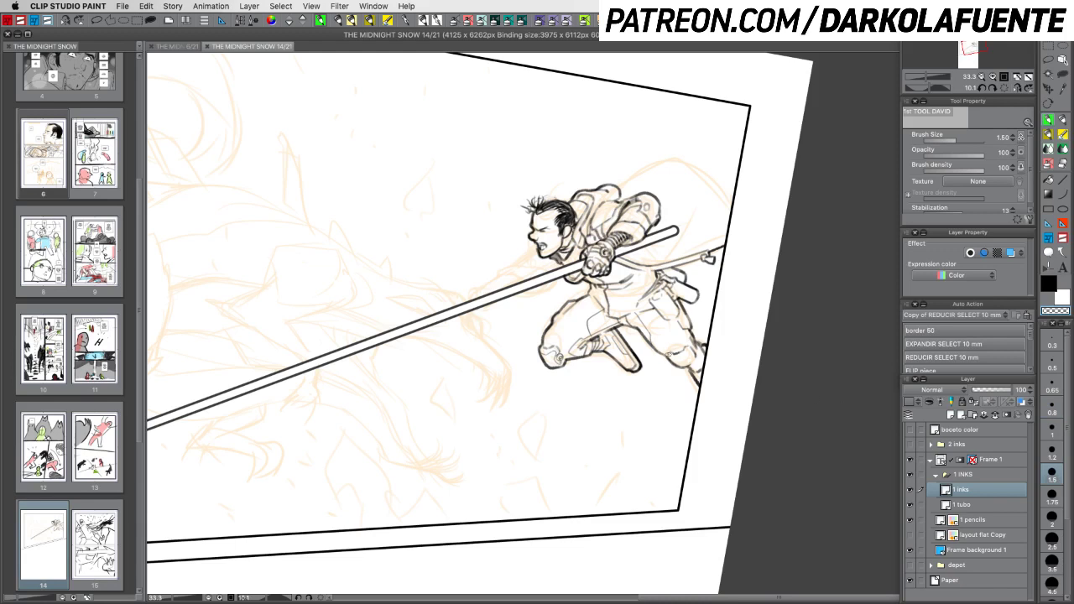
{"action": "left_click", "coordinate": [524, 256]}
{"action": "key", "text": "c"}
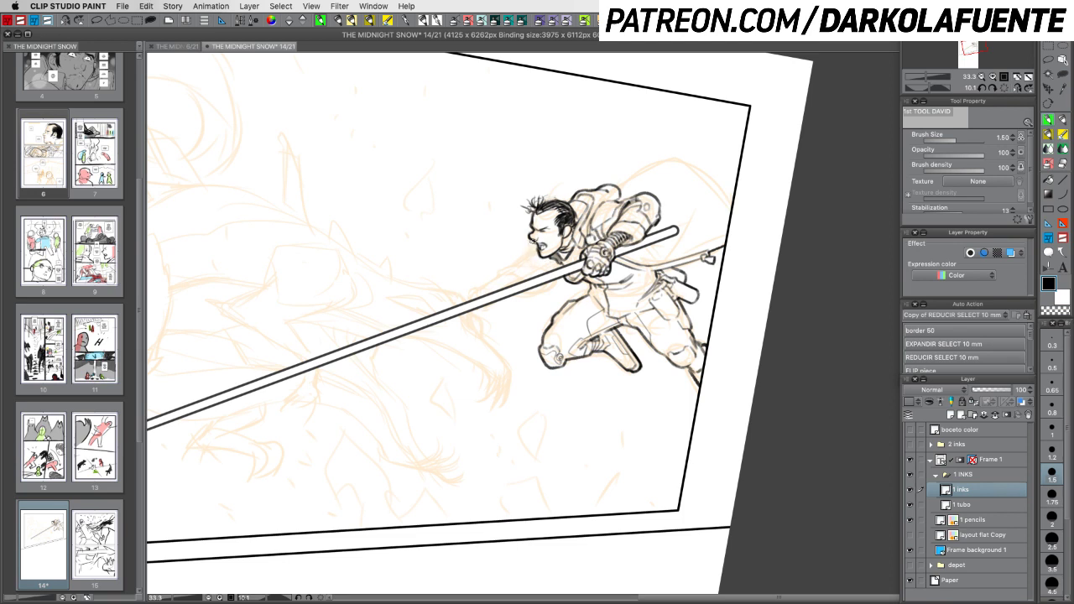
{"action": "key", "text": "super+z"}
{"action": "mouse_move", "coordinate": [488, 278]}
{"action": "left_mouse_down"}
{"action": "mouse_move", "coordinate": [513, 281]}
{"action": "mouse_move", "coordinate": [500, 268]}
{"action": "mouse_move", "coordinate": [525, 284]}
{"action": "left_mouse_up"}
{"action": "key", "text": "c"}
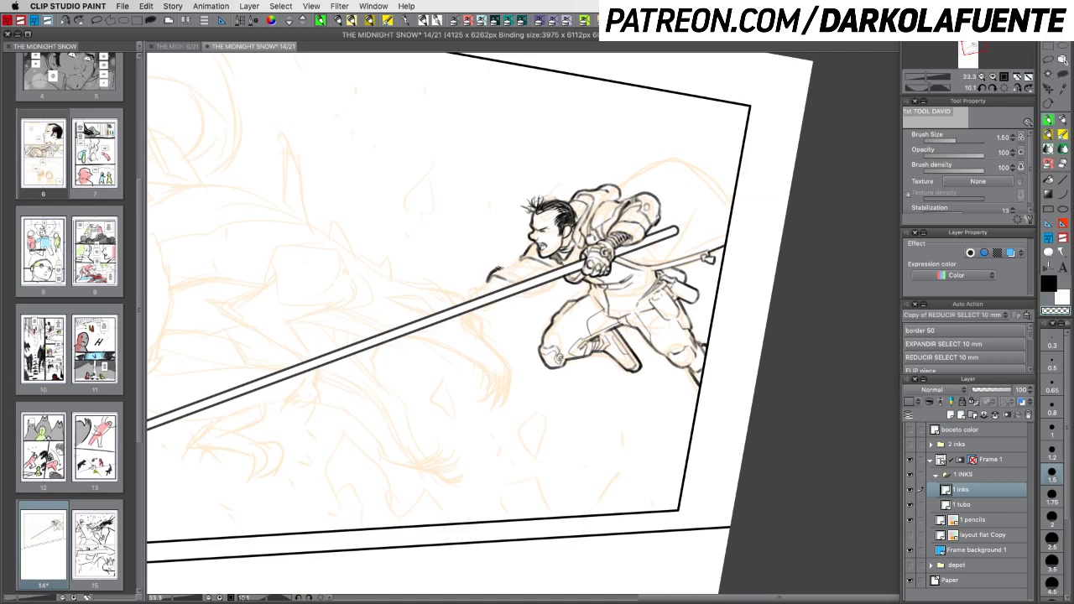
{"action": "key", "text": "c"}
{"action": "left_click_drag", "start_coordinate": [499, 270], "coordinate": [513, 265]}
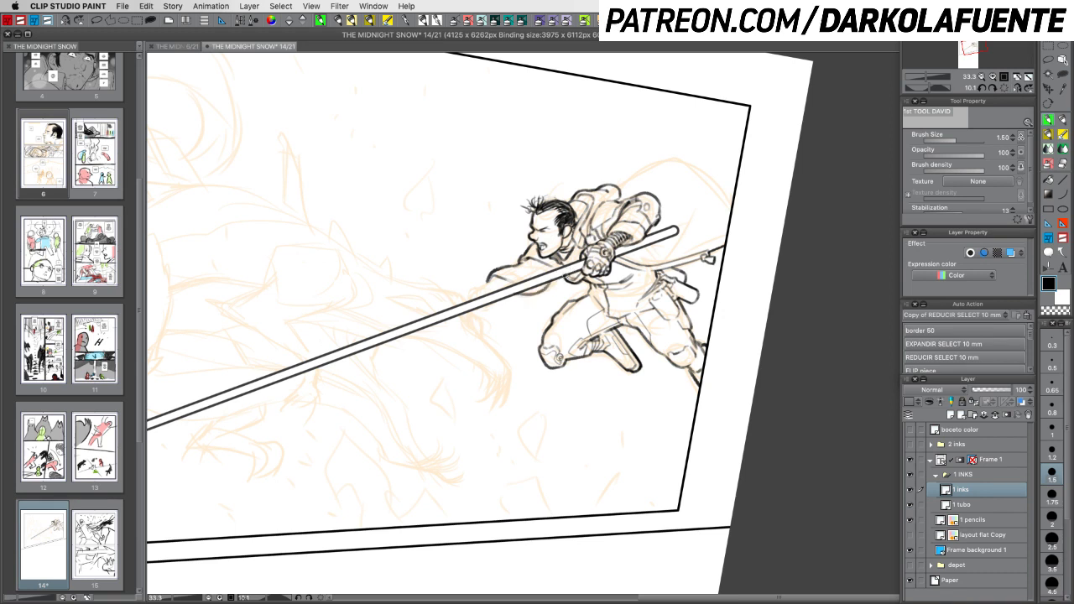
Refine the outstretched sleeve's contour and cuff, using brush sizes 1.2 and 1.5
{"action": "key", "text": "c"}
{"action": "key", "text": "c"}
{"action": "key", "text": "c"}
{"action": "key", "text": "shift+space"}
{"action": "left_click_drag", "start_coordinate": [722, 394], "coordinate": [621, 508]}
{"action": "left_click", "coordinate": [1053, 452]}
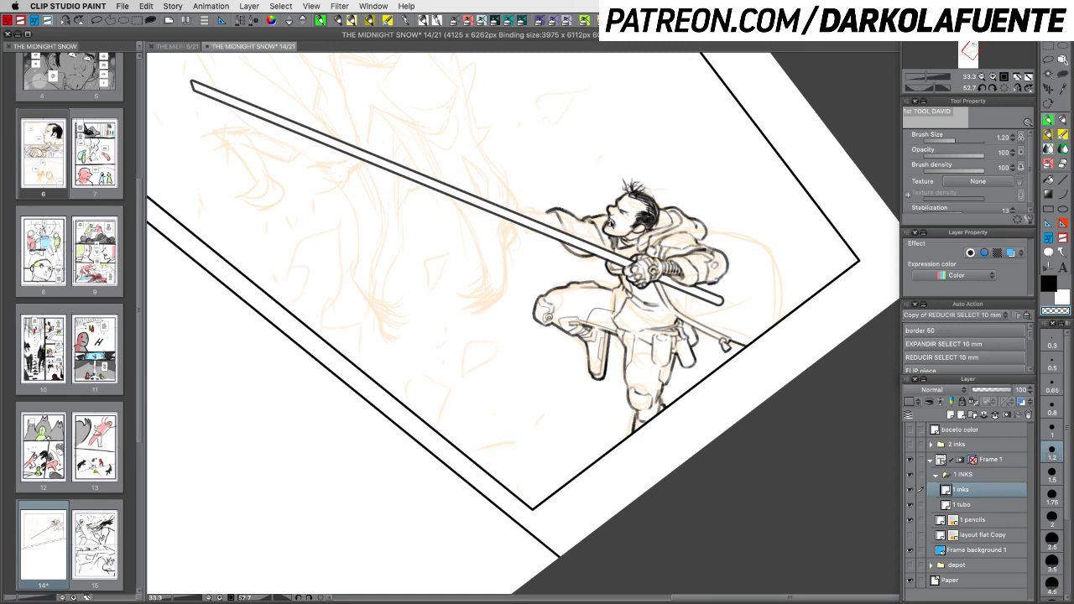
{"action": "key", "text": "c"}
{"action": "mouse_move", "coordinate": [544, 430]}
{"action": "left_mouse_down"}
{"action": "mouse_move", "coordinate": [666, 405]}
{"action": "mouse_move", "coordinate": [646, 439]}
{"action": "mouse_move", "coordinate": [556, 436]}
{"action": "left_mouse_up"}
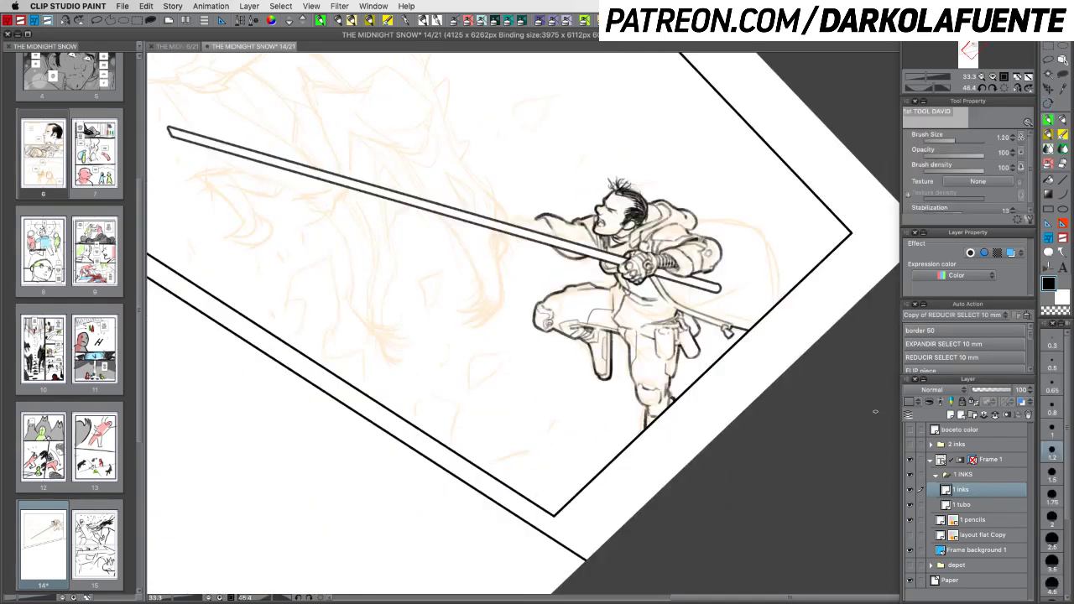
{"action": "left_click", "coordinate": [1052, 471]}
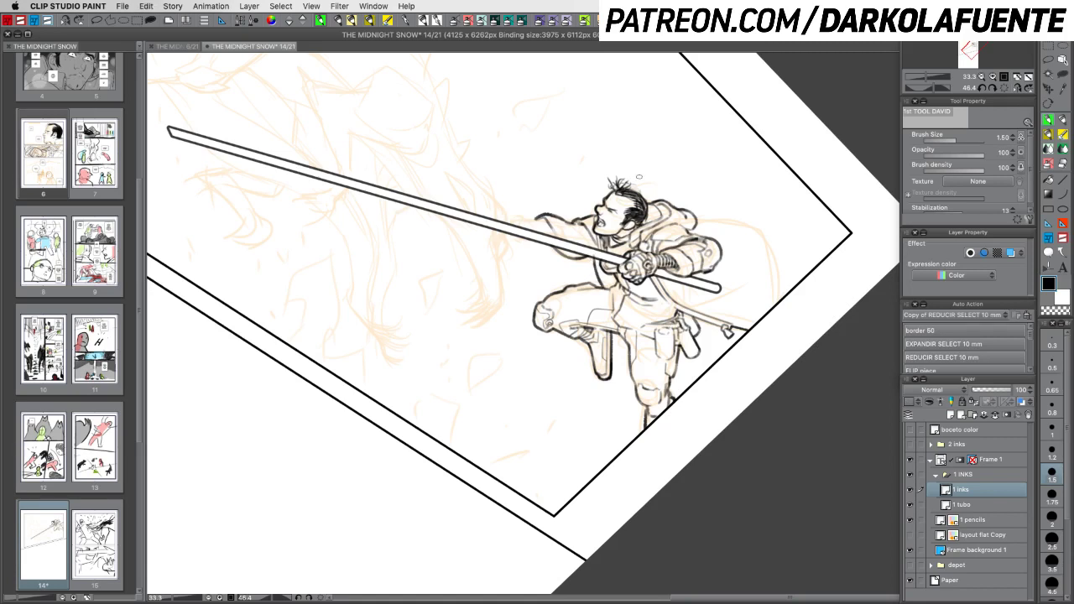
{"action": "mouse_move", "coordinate": [759, 451]}
{"action": "left_mouse_down"}
{"action": "mouse_move", "coordinate": [789, 353]}
{"action": "mouse_move", "coordinate": [787, 302]}
{"action": "mouse_move", "coordinate": [746, 450]}
{"action": "left_mouse_up"}
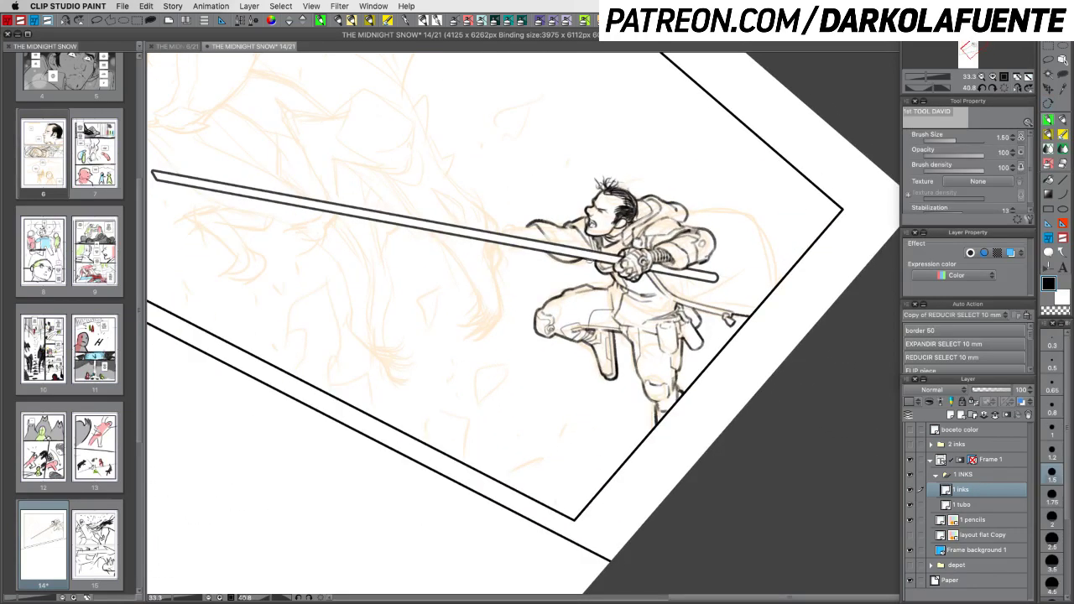
{"action": "left_click_drag", "start_coordinate": [777, 297], "coordinate": [695, 172]}
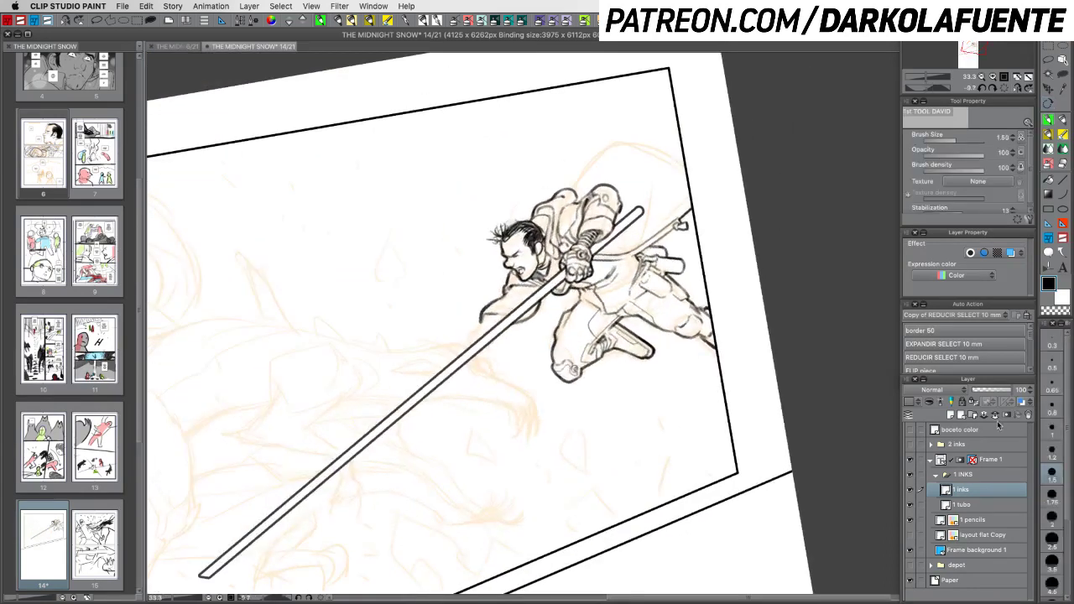
Set the brush size to 0.8 and ink the fold lines across the outstretched sleeve, undoing the unwanted strokes
{"action": "left_click", "coordinate": [1052, 406]}
{"action": "mouse_move", "coordinate": [491, 305]}
{"action": "left_mouse_down"}
{"action": "mouse_move", "coordinate": [526, 303]}
{"action": "mouse_move", "coordinate": [546, 285]}
{"action": "left_mouse_up"}
{"action": "key", "text": "super+z"}
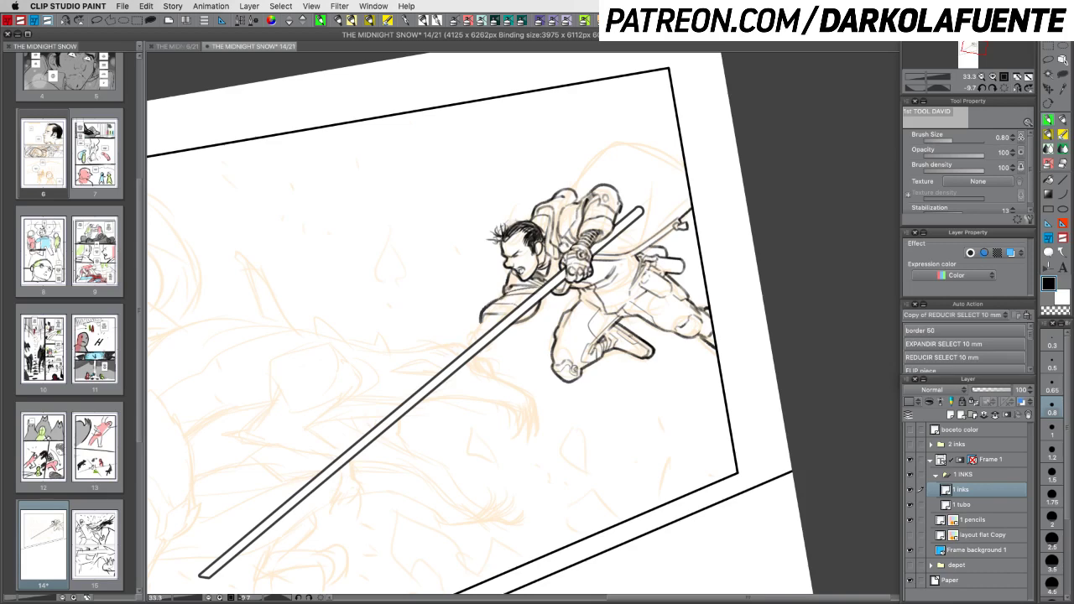
{"action": "key", "text": "shift+space"}
{"action": "mouse_move", "coordinate": [655, 399]}
{"action": "left_mouse_down"}
{"action": "mouse_move", "coordinate": [549, 383]}
{"action": "mouse_move", "coordinate": [533, 367]}
{"action": "left_mouse_up"}
{"action": "key", "text": "super+z"}
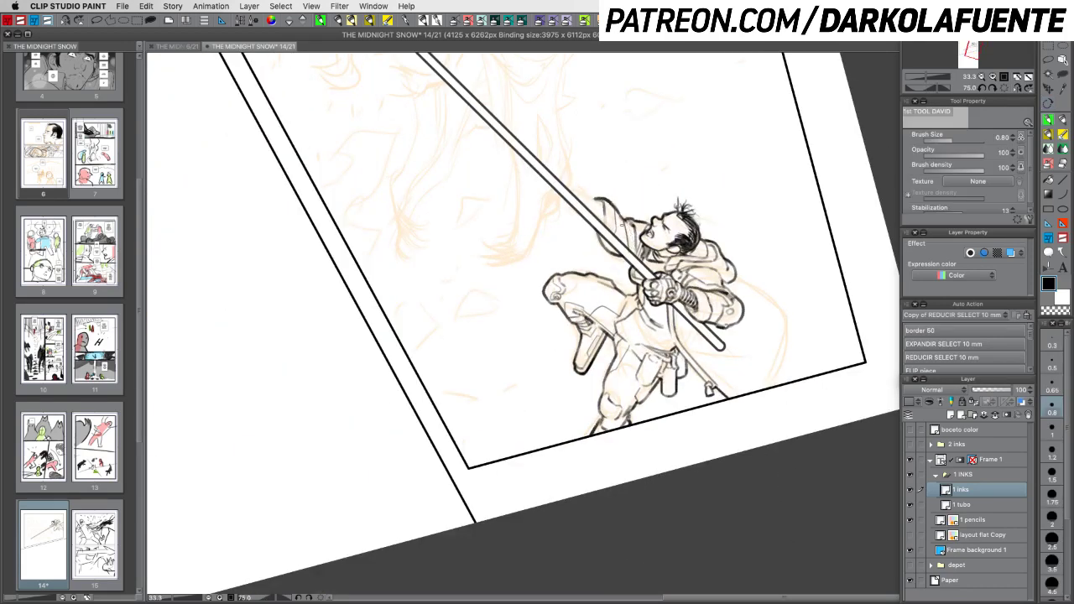
{"action": "mouse_move", "coordinate": [617, 213]}
{"action": "left_mouse_down"}
{"action": "mouse_move", "coordinate": [621, 243]}
{"action": "mouse_move", "coordinate": [628, 229]}
{"action": "mouse_move", "coordinate": [622, 245]}
{"action": "mouse_move", "coordinate": [631, 251]}
{"action": "mouse_move", "coordinate": [628, 235]}
{"action": "mouse_move", "coordinate": [639, 255]}
{"action": "mouse_move", "coordinate": [629, 251]}
{"action": "left_mouse_up"}
{"action": "key", "text": "super+z"}
{"action": "mouse_move", "coordinate": [702, 445]}
{"action": "left_mouse_down"}
{"action": "mouse_move", "coordinate": [745, 204]}
{"action": "mouse_move", "coordinate": [716, 170]}
{"action": "left_mouse_up"}
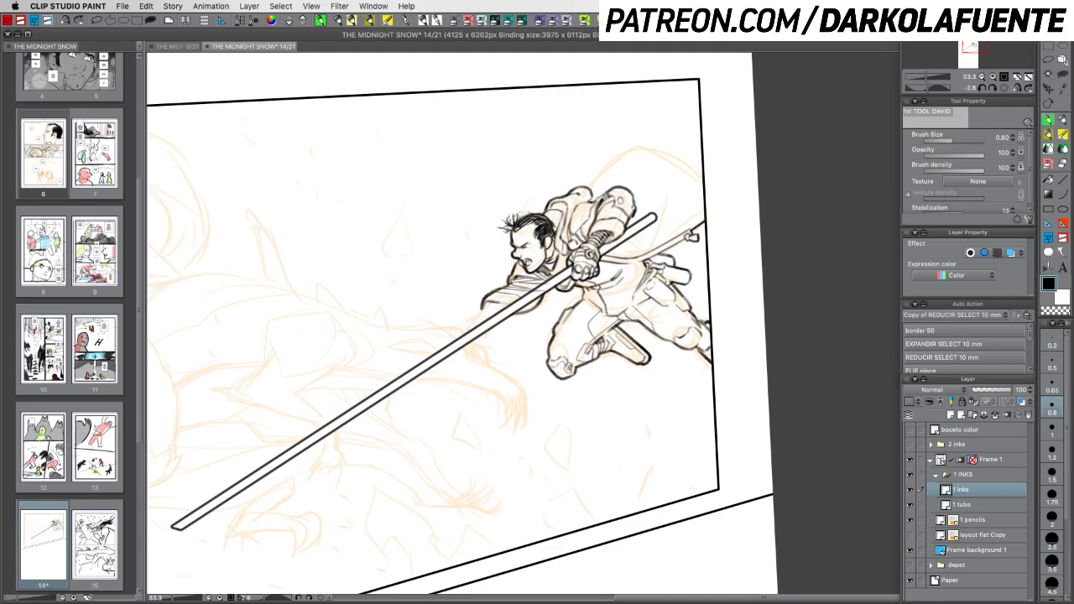
{"action": "left_click_drag", "start_coordinate": [538, 293], "coordinate": [555, 280]}
Thicken the outstretched sleeve's cuff at brush size 1.5, touch up the area by the face, and save the page
{"action": "left_click", "coordinate": [1052, 475]}
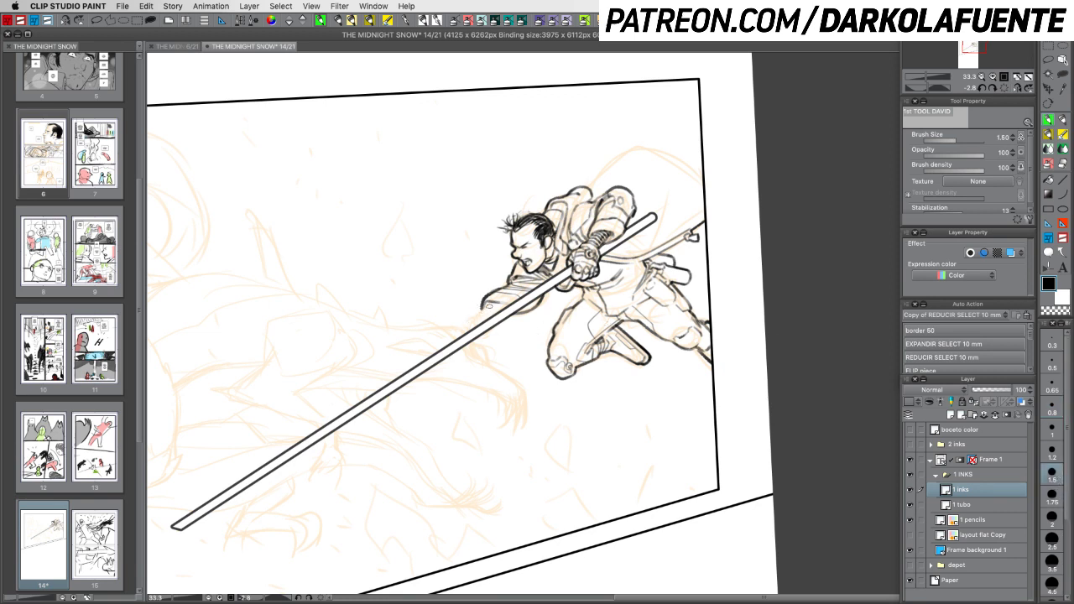
{"action": "left_click_drag", "start_coordinate": [495, 301], "coordinate": [475, 317]}
{"action": "left_click_drag", "start_coordinate": [485, 305], "coordinate": [493, 300]}
{"action": "key", "text": "c"}
{"action": "left_click_drag", "start_coordinate": [535, 264], "coordinate": [538, 269]}
{"action": "key", "text": "super+s"}
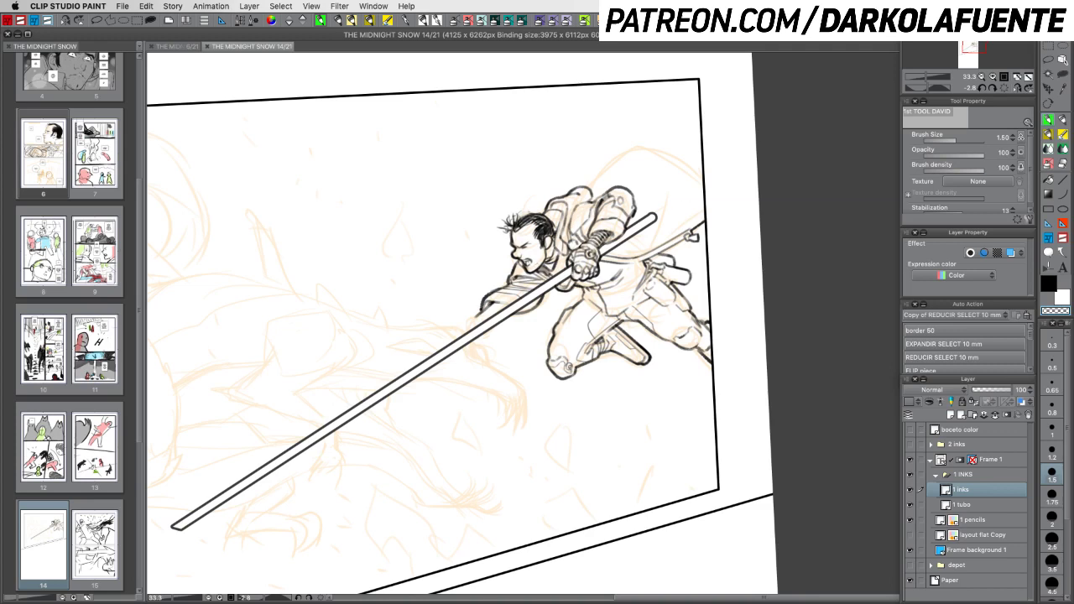
{"action": "key", "text": "Tab"}
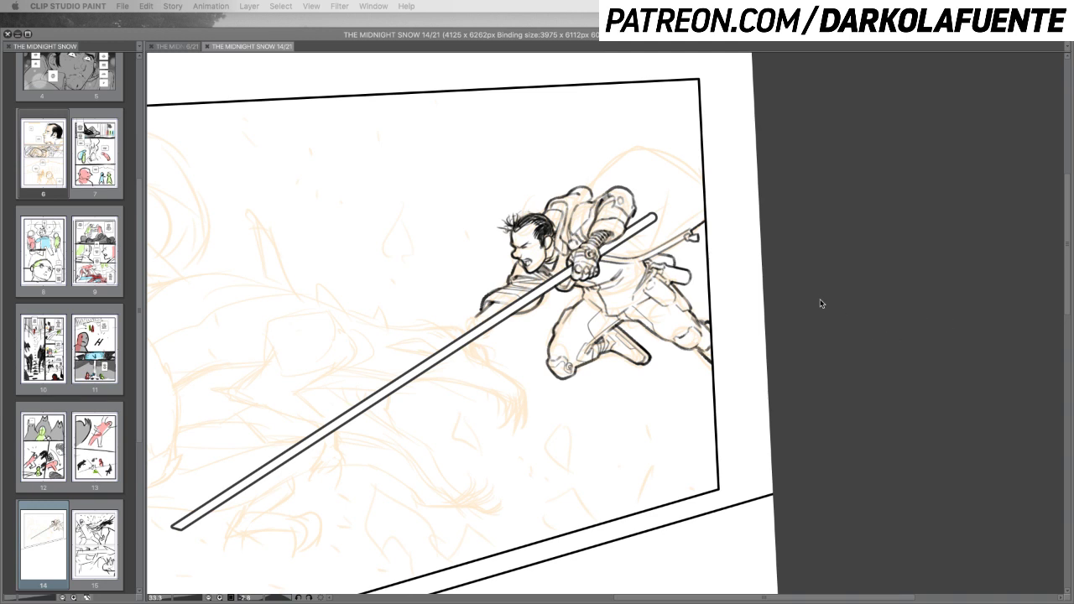
{"action": "key", "text": "Tab"}
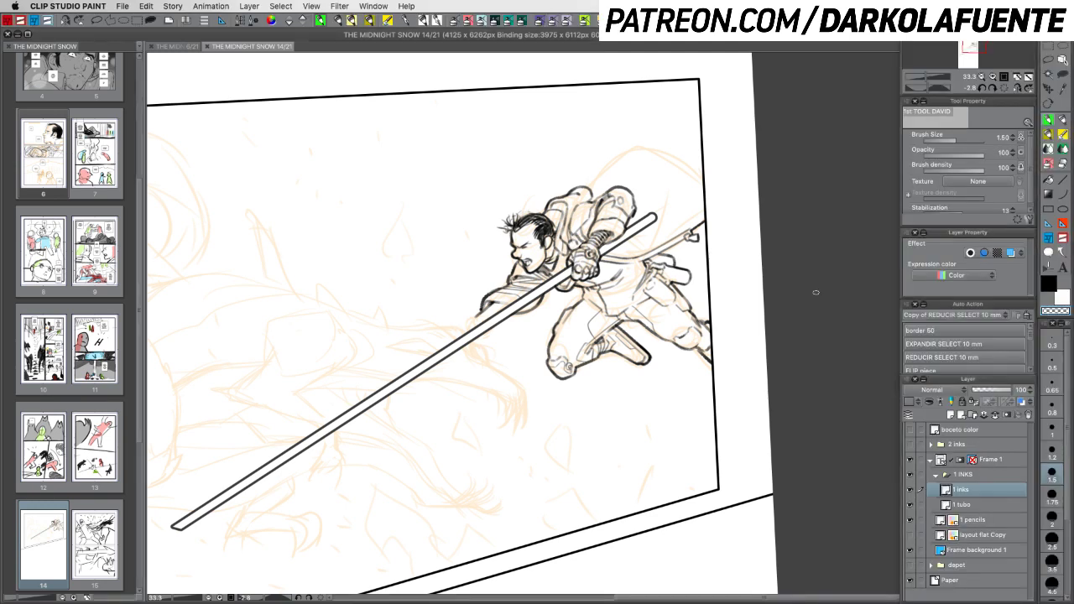
Try the first strokes of the cape's edge behind the man's shoulder and undo them
{"action": "key", "text": "r"}
{"action": "left_click_drag", "start_coordinate": [574, 339], "coordinate": [651, 449]}
{"action": "left_click_drag", "start_coordinate": [683, 316], "coordinate": [750, 343]}
{"action": "key", "text": "r"}
{"action": "left_click_drag", "start_coordinate": [786, 381], "coordinate": [789, 336]}
{"action": "key", "text": "p"}
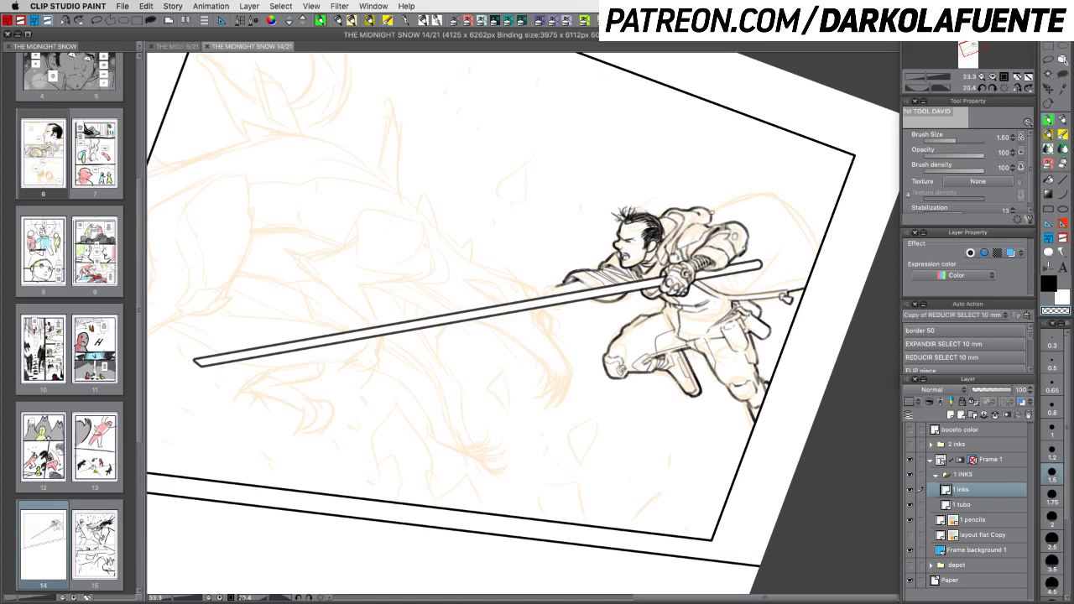
{"action": "left_click", "coordinate": [710, 212]}
{"action": "key", "text": "c"}
{"action": "left_click_drag", "start_coordinate": [706, 210], "coordinate": [725, 201]}
{"action": "key", "text": "super+z"}
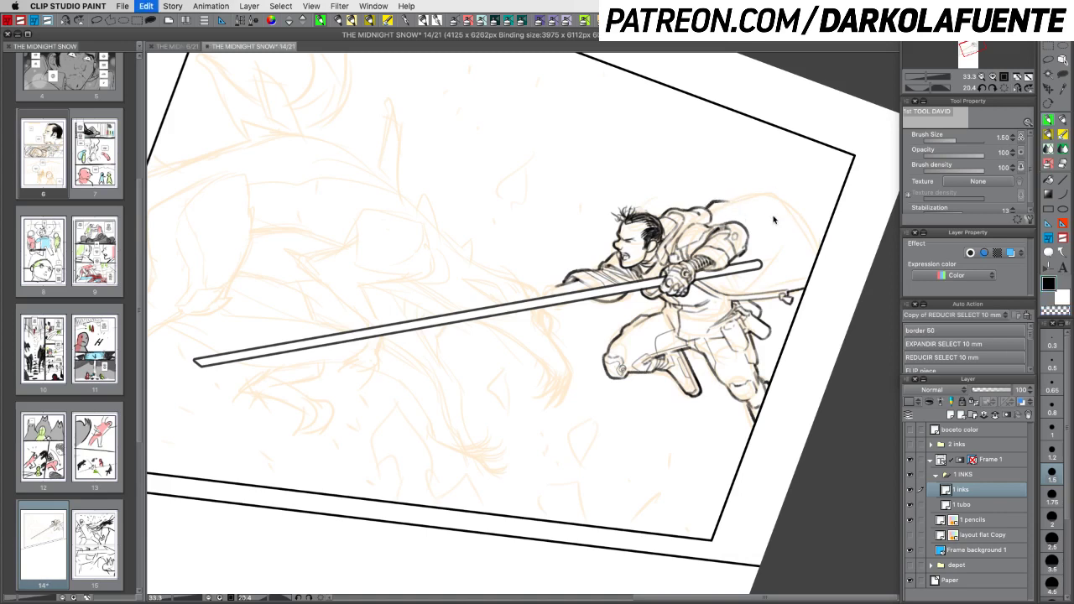
{"action": "key", "text": "super+z"}
Ink the cape's top edge and folded corner behind the shoulder at brush size 1.5
{"action": "mouse_move", "coordinate": [716, 197]}
{"action": "left_mouse_down"}
{"action": "mouse_move", "coordinate": [710, 206]}
{"action": "mouse_move", "coordinate": [759, 210]}
{"action": "mouse_move", "coordinate": [719, 198]}
{"action": "mouse_move", "coordinate": [745, 192]}
{"action": "mouse_move", "coordinate": [776, 211]}
{"action": "mouse_move", "coordinate": [755, 221]}
{"action": "left_mouse_up"}
{"action": "key", "text": "c"}
{"action": "key", "text": "c"}
{"action": "key", "text": "ctrl+z"}
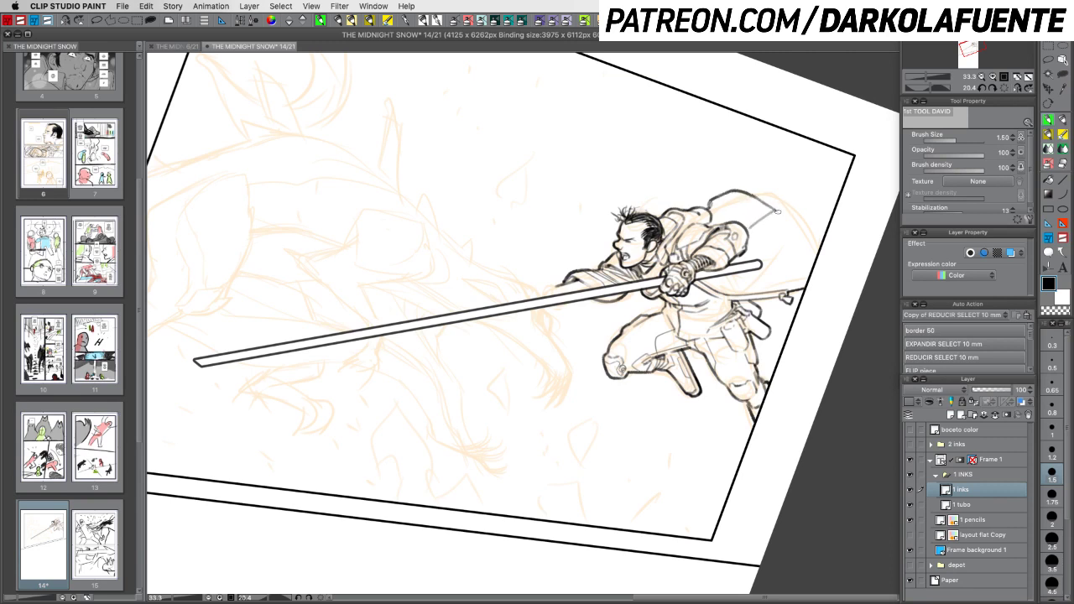
{"action": "key", "text": "c"}
Ink the cape's long outer curve out to the panel border and its lower edge beside the hanging strap
{"action": "mouse_move", "coordinate": [838, 307]}
{"action": "left_mouse_down"}
{"action": "mouse_move", "coordinate": [807, 391]}
{"action": "mouse_move", "coordinate": [640, 361]}
{"action": "mouse_move", "coordinate": [663, 453]}
{"action": "left_mouse_up"}
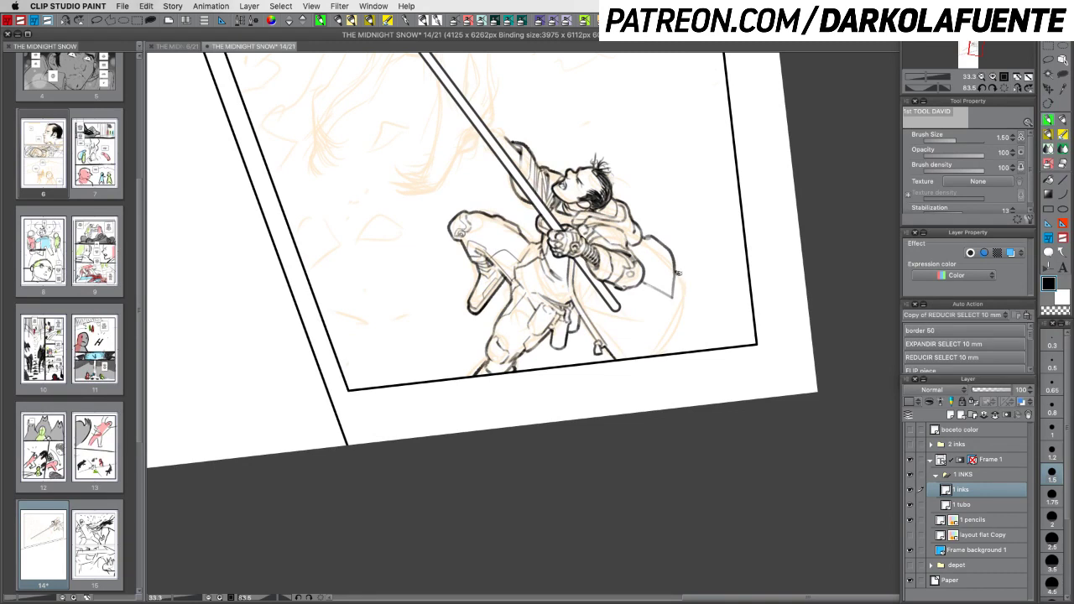
{"action": "mouse_move", "coordinate": [678, 273]}
{"action": "left_mouse_down"}
{"action": "mouse_move", "coordinate": [688, 296]}
{"action": "mouse_move", "coordinate": [655, 358]}
{"action": "left_mouse_up"}
{"action": "key", "text": "r"}
{"action": "mouse_move", "coordinate": [684, 414]}
{"action": "left_mouse_down"}
{"action": "mouse_move", "coordinate": [781, 263]}
{"action": "mouse_move", "coordinate": [736, 145]}
{"action": "left_mouse_up"}
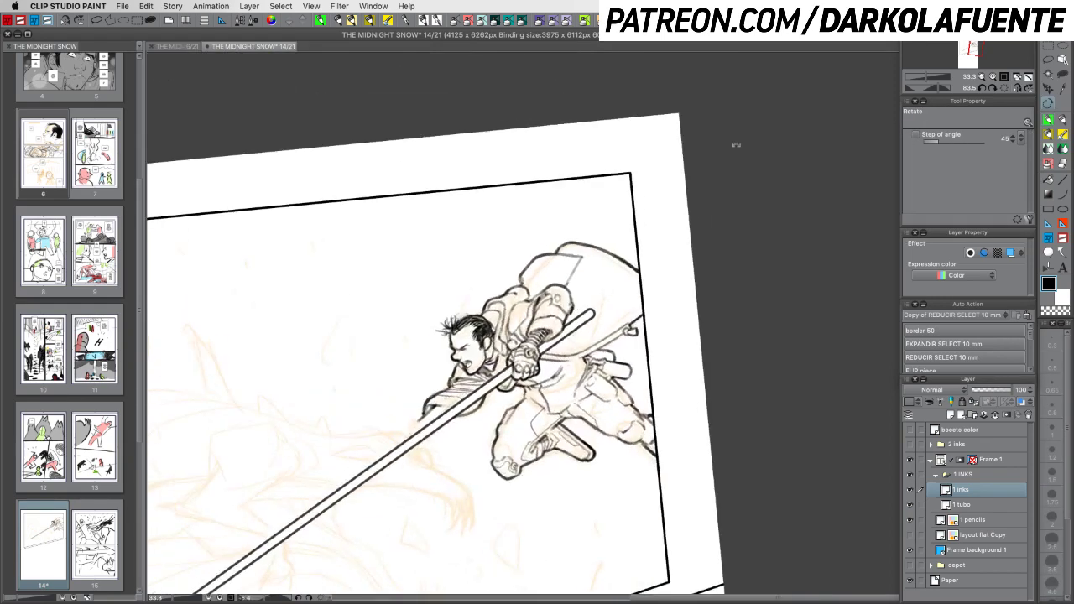
{"action": "key", "text": "p"}
{"action": "left_click_drag", "start_coordinate": [597, 351], "coordinate": [629, 332]}
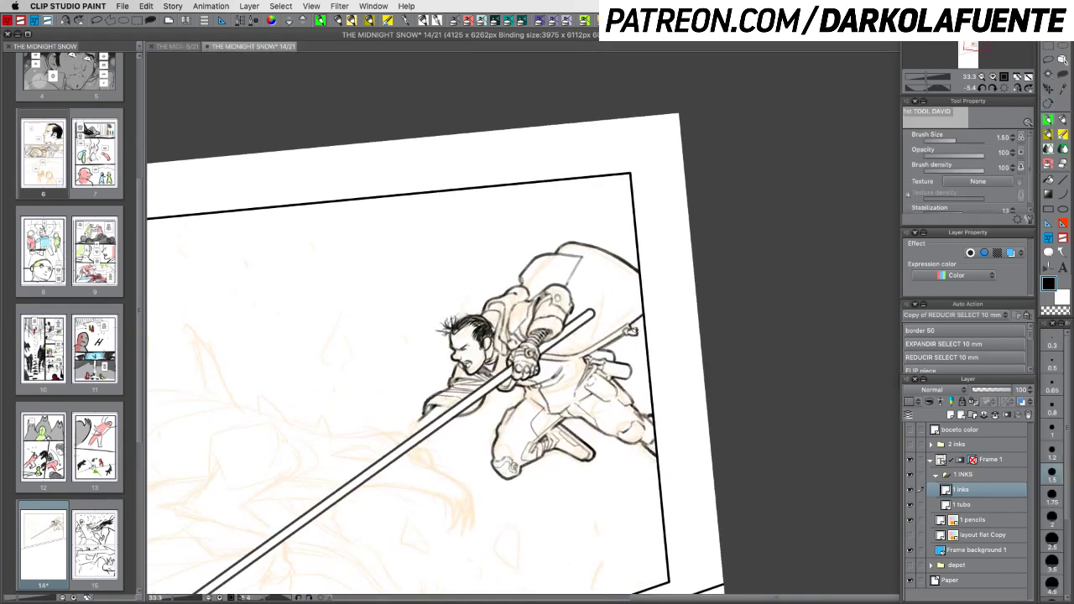
Lasso the inked lower part of the front leg behind the knee, delete it, and clear the selection
{"action": "key", "text": "r"}
{"action": "left_click_drag", "start_coordinate": [637, 455], "coordinate": [684, 354]}
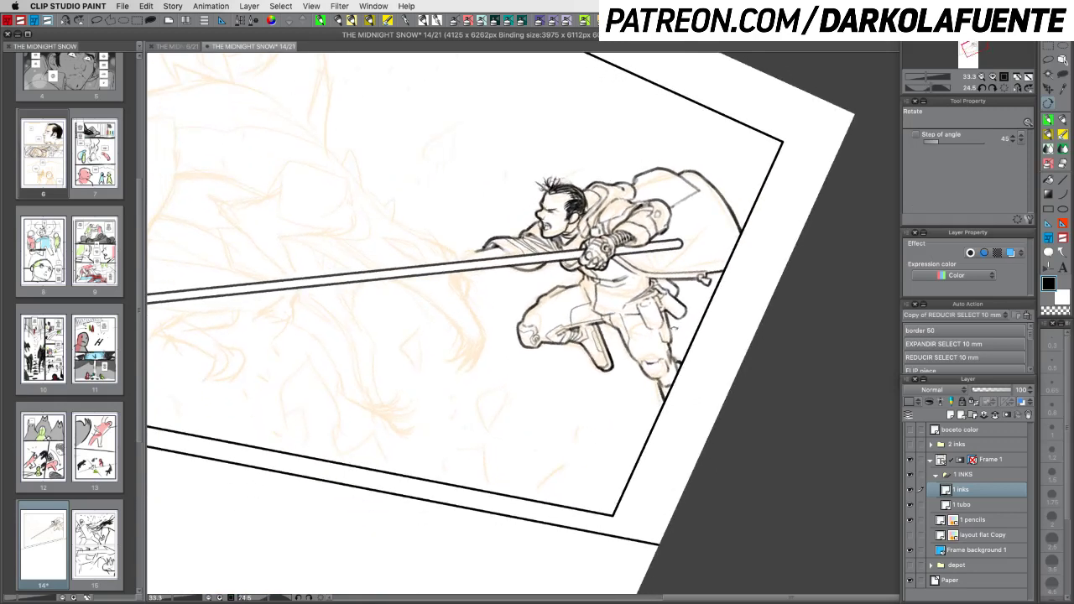
{"action": "left_click", "coordinate": [1049, 121]}
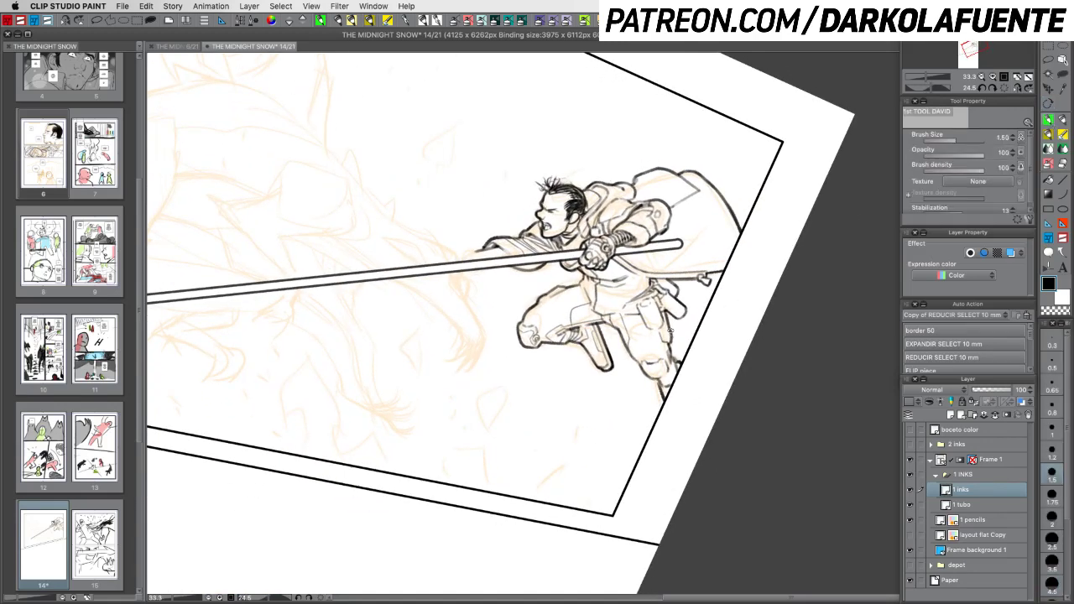
{"action": "key", "text": "r"}
{"action": "left_click_drag", "start_coordinate": [710, 464], "coordinate": [635, 379]}
{"action": "key", "text": "p"}
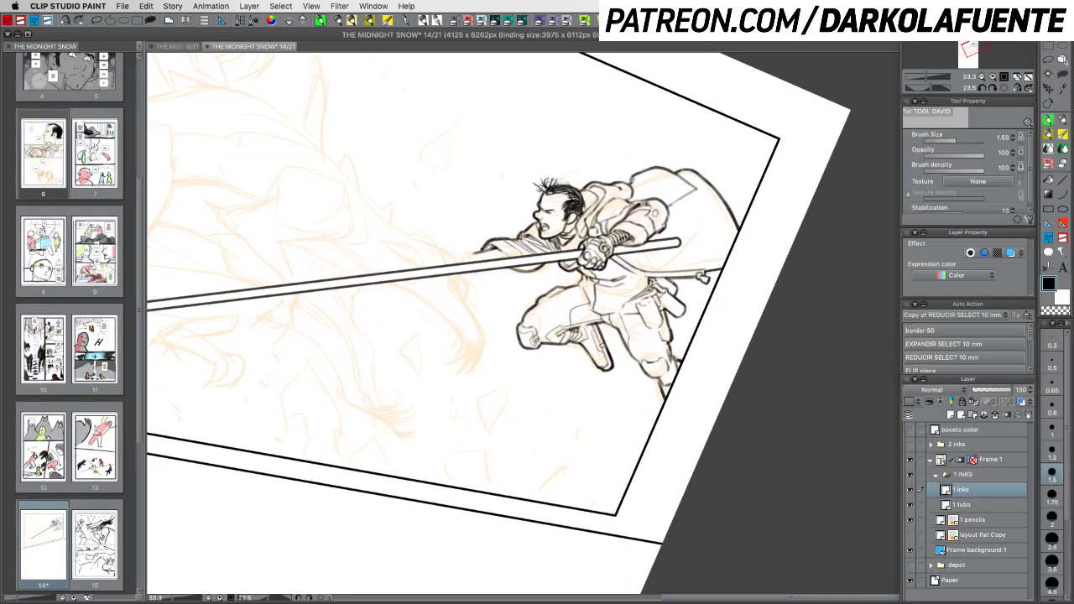
{"action": "scroll", "coordinate": [603, 347], "scroll_direction": "up", "scroll_amount": 2}
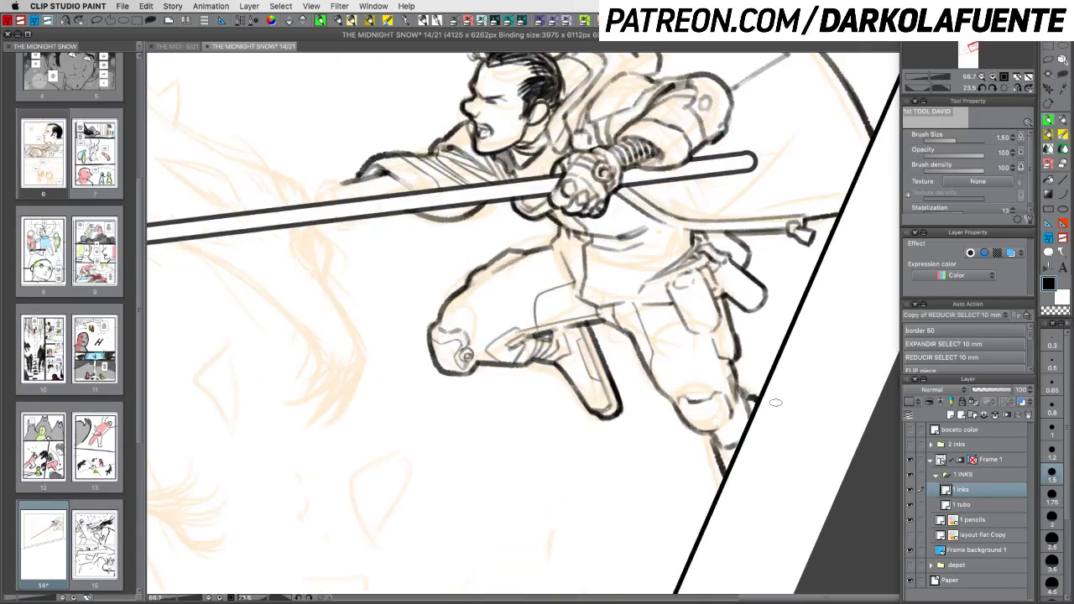
{"action": "key", "text": "r"}
{"action": "left_click_drag", "start_coordinate": [775, 403], "coordinate": [679, 433]}
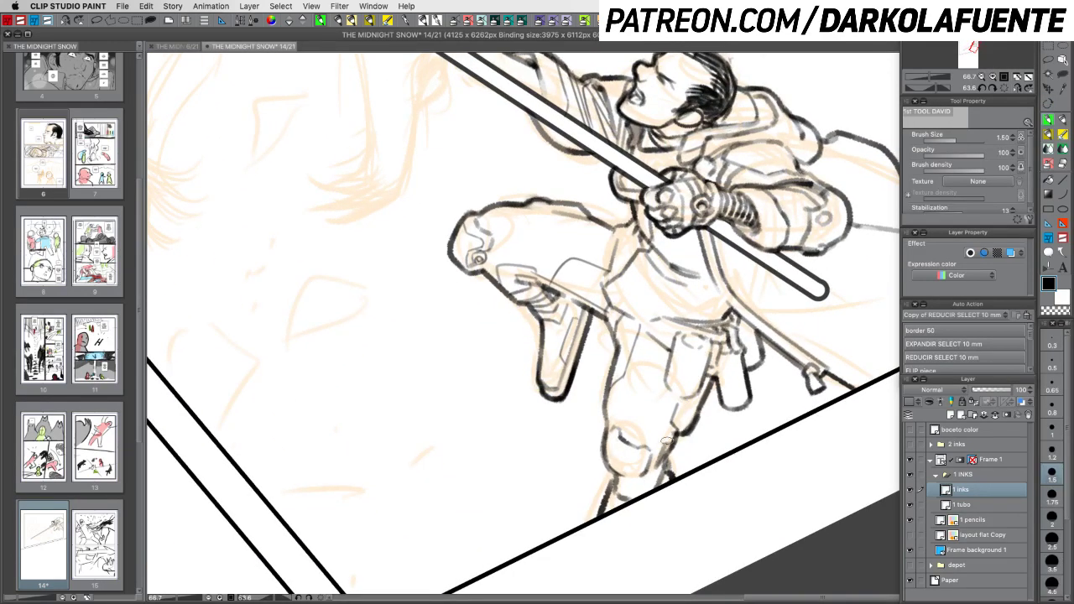
{"action": "key", "text": "m"}
{"action": "mouse_move", "coordinate": [518, 373]}
{"action": "left_mouse_down"}
{"action": "mouse_move", "coordinate": [533, 321]}
{"action": "mouse_move", "coordinate": [570, 441]}
{"action": "mouse_move", "coordinate": [504, 403]}
{"action": "left_mouse_up"}
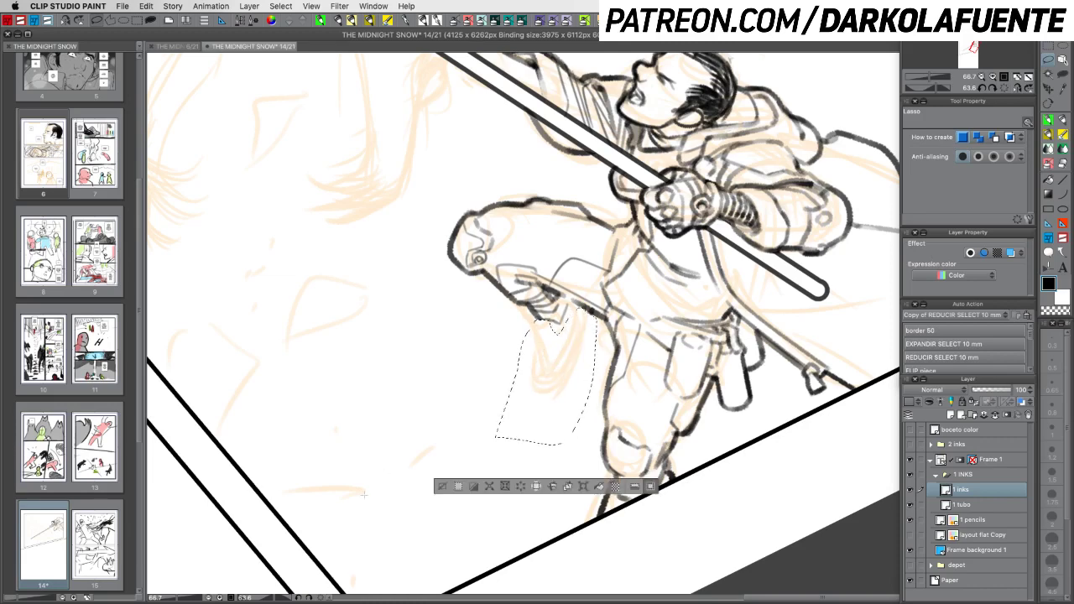
{"action": "key", "text": "super+d"}
Ink the front leg's lower part behind the knee again, with both side contours and a rounded end, at brush size 1.5
{"action": "key", "text": "r"}
{"action": "mouse_move", "coordinate": [781, 380]}
{"action": "left_mouse_down"}
{"action": "mouse_move", "coordinate": [803, 246]}
{"action": "mouse_move", "coordinate": [813, 322]}
{"action": "mouse_move", "coordinate": [812, 298]}
{"action": "left_mouse_up"}
{"action": "key", "text": "m"}
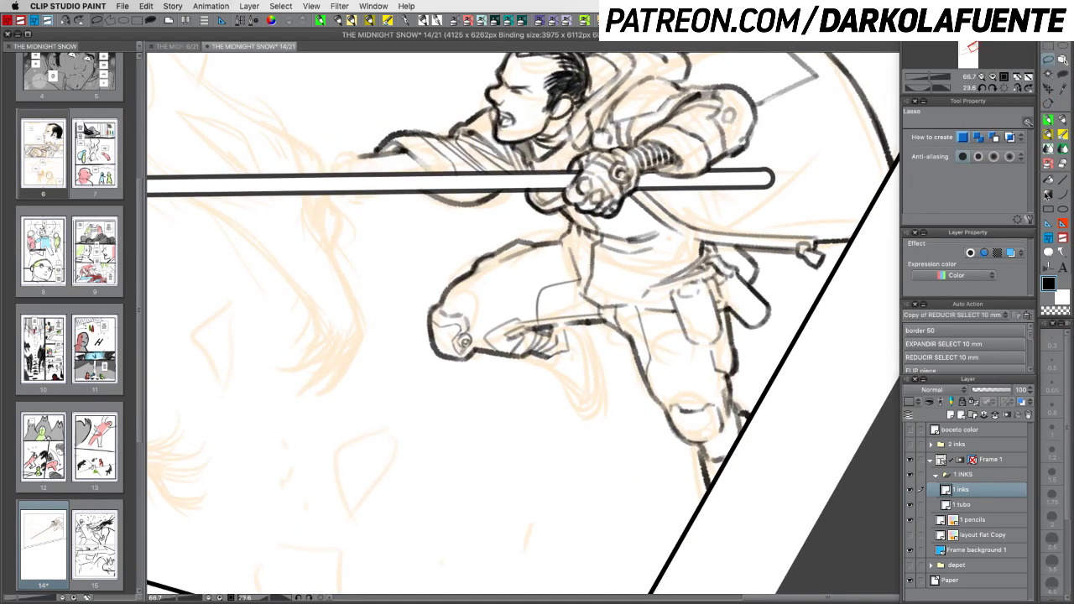
{"action": "key", "text": "p"}
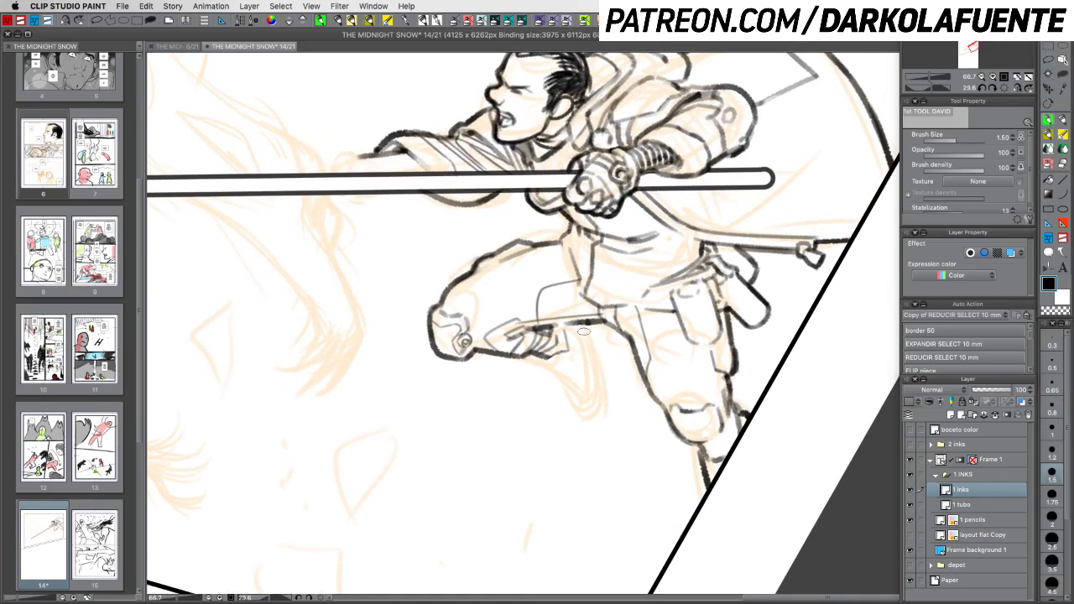
{"action": "left_click", "coordinate": [1052, 448]}
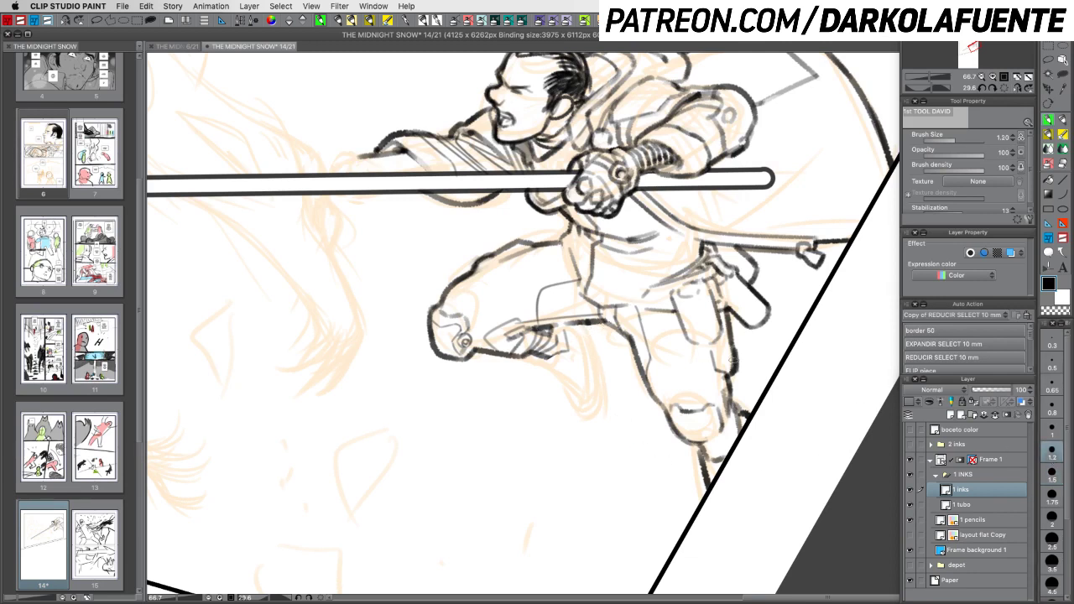
{"action": "left_click", "coordinate": [1052, 469]}
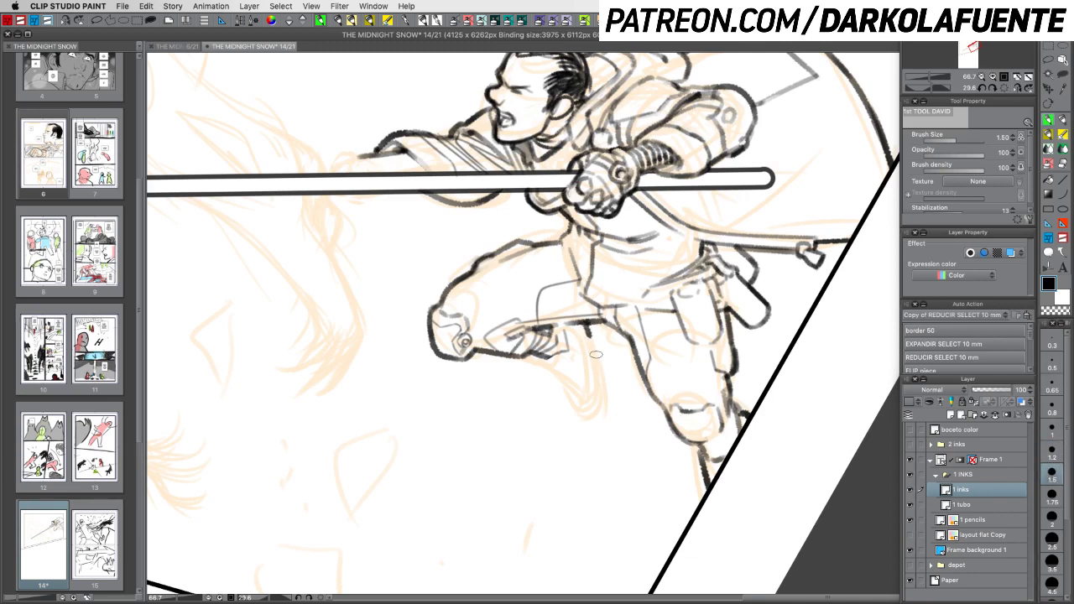
{"action": "left_click_drag", "start_coordinate": [586, 333], "coordinate": [602, 416]}
{"action": "mouse_move", "coordinate": [532, 356]}
{"action": "left_mouse_down"}
{"action": "mouse_move", "coordinate": [583, 415]}
{"action": "mouse_move", "coordinate": [570, 393]}
{"action": "mouse_move", "coordinate": [575, 412]}
{"action": "mouse_move", "coordinate": [604, 372]}
{"action": "mouse_move", "coordinate": [599, 419]}
{"action": "mouse_move", "coordinate": [610, 393]}
{"action": "mouse_move", "coordinate": [581, 391]}
{"action": "mouse_move", "coordinate": [540, 359]}
{"action": "mouse_move", "coordinate": [575, 410]}
{"action": "mouse_move", "coordinate": [599, 344]}
{"action": "mouse_move", "coordinate": [594, 411]}
{"action": "left_mouse_up"}
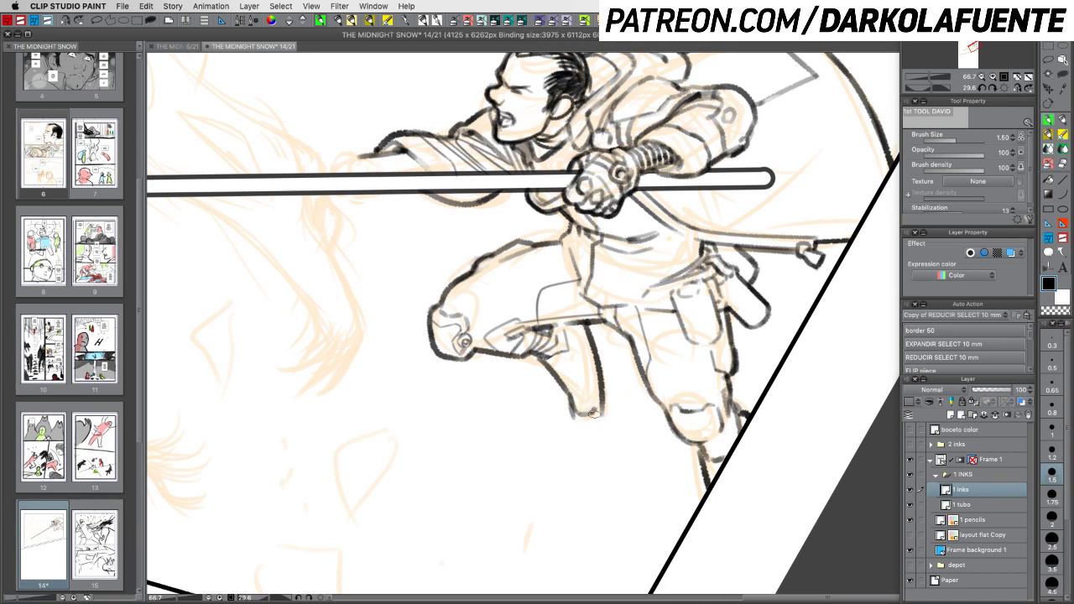
{"action": "mouse_move", "coordinate": [573, 414]}
{"action": "left_mouse_down"}
{"action": "mouse_move", "coordinate": [592, 420]}
{"action": "mouse_move", "coordinate": [604, 407]}
{"action": "left_mouse_up"}
Lasso the rear contour of the lower front leg, nudge it right and slightly down to widen the leg, and clear the selection
{"action": "key", "text": "r"}
{"action": "mouse_move", "coordinate": [746, 340]}
{"action": "left_mouse_down"}
{"action": "mouse_move", "coordinate": [713, 428]}
{"action": "mouse_move", "coordinate": [656, 495]}
{"action": "mouse_move", "coordinate": [621, 507]}
{"action": "left_mouse_up"}
{"action": "key", "text": "l"}
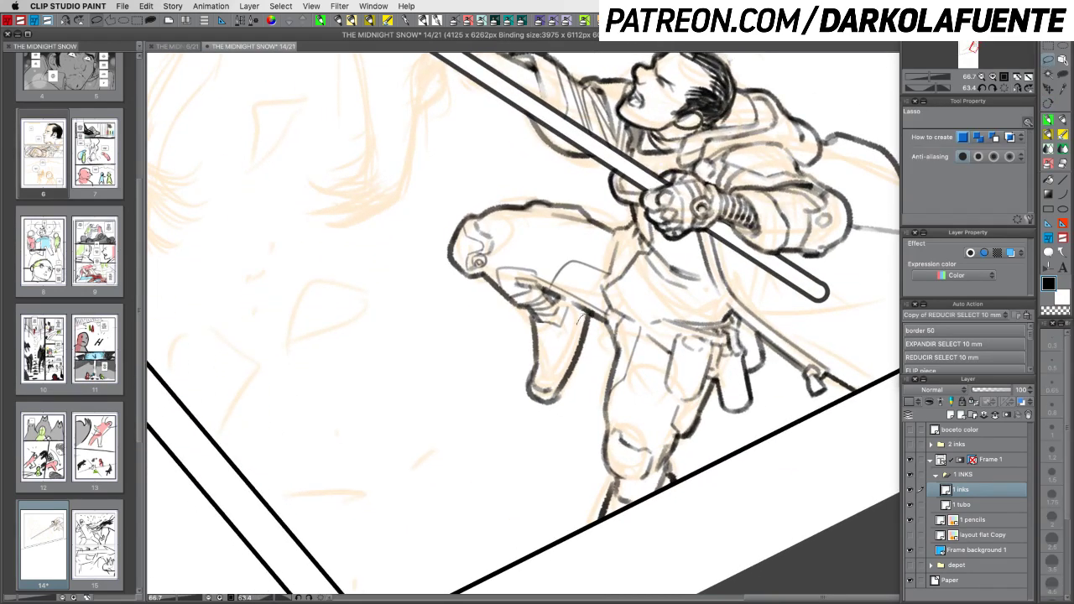
{"action": "mouse_move", "coordinate": [585, 320]}
{"action": "left_mouse_down"}
{"action": "mouse_move", "coordinate": [562, 392]}
{"action": "mouse_move", "coordinate": [565, 369]}
{"action": "left_mouse_up"}
{"action": "left_click", "coordinate": [668, 419]}
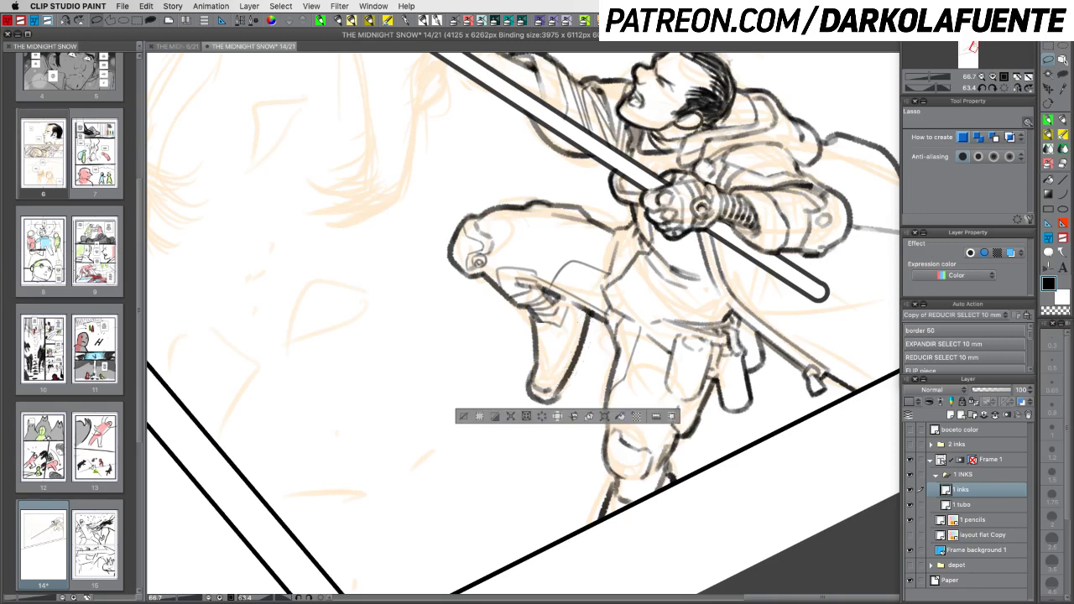
{"action": "left_click", "coordinate": [1048, 89]}
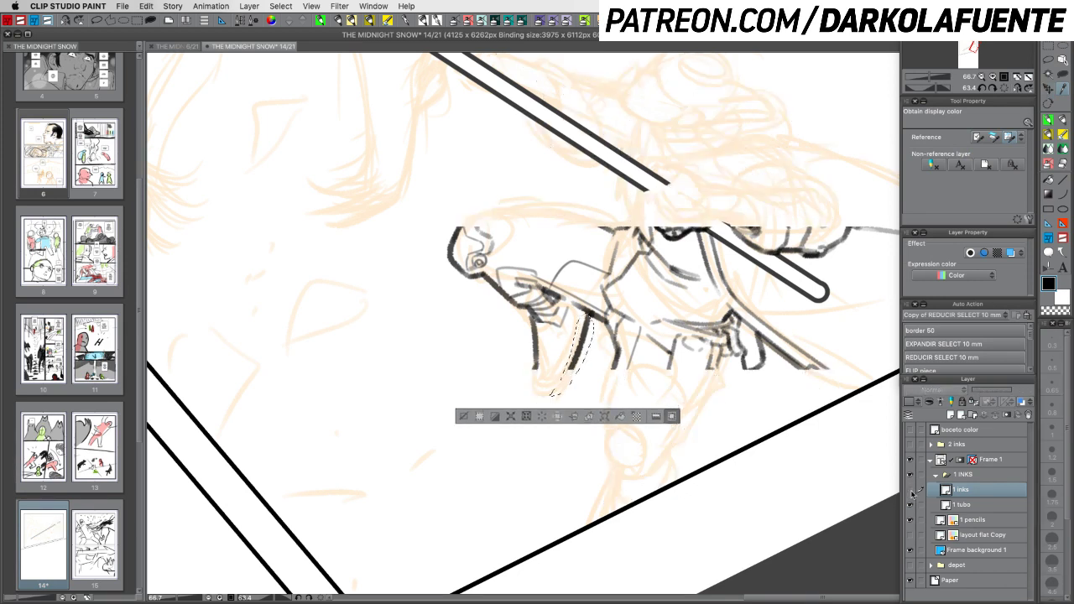
{"action": "left_click", "coordinate": [1047, 95]}
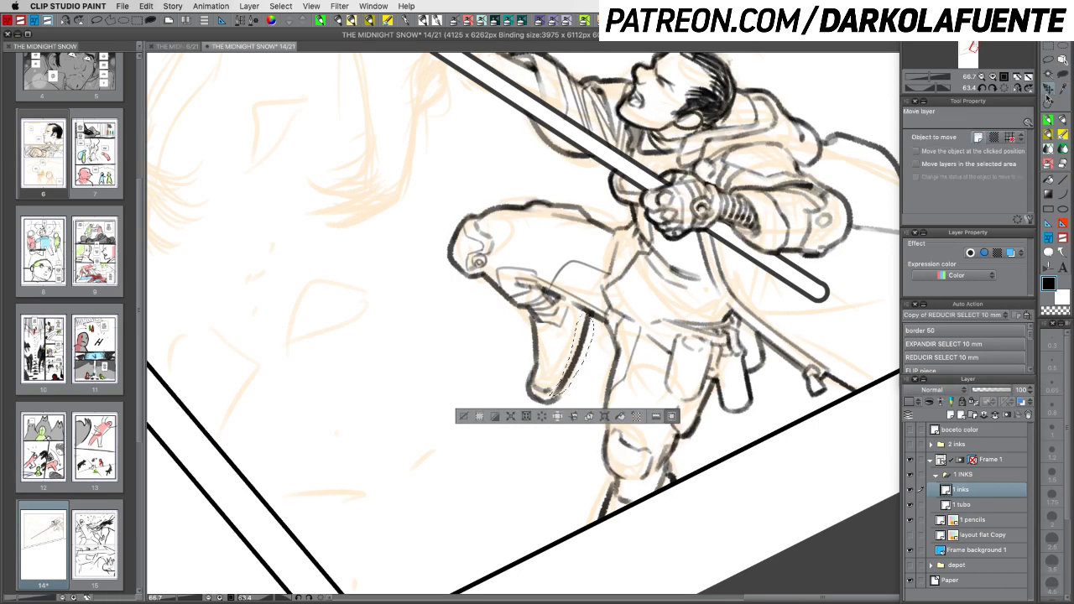
{"action": "left_click", "coordinate": [671, 416]}
{"action": "key", "text": "Right"}
{"action": "key", "text": "Right"}
{"action": "key", "text": "Right"}
{"action": "key", "text": "Right"}
{"action": "key", "text": "Right"}
{"action": "key", "text": "Right"}
{"action": "key", "text": "Right"}
{"action": "key", "text": "Right"}
{"action": "key", "text": "Down"}
{"action": "key", "text": "Down"}
{"action": "key", "text": "Down"}
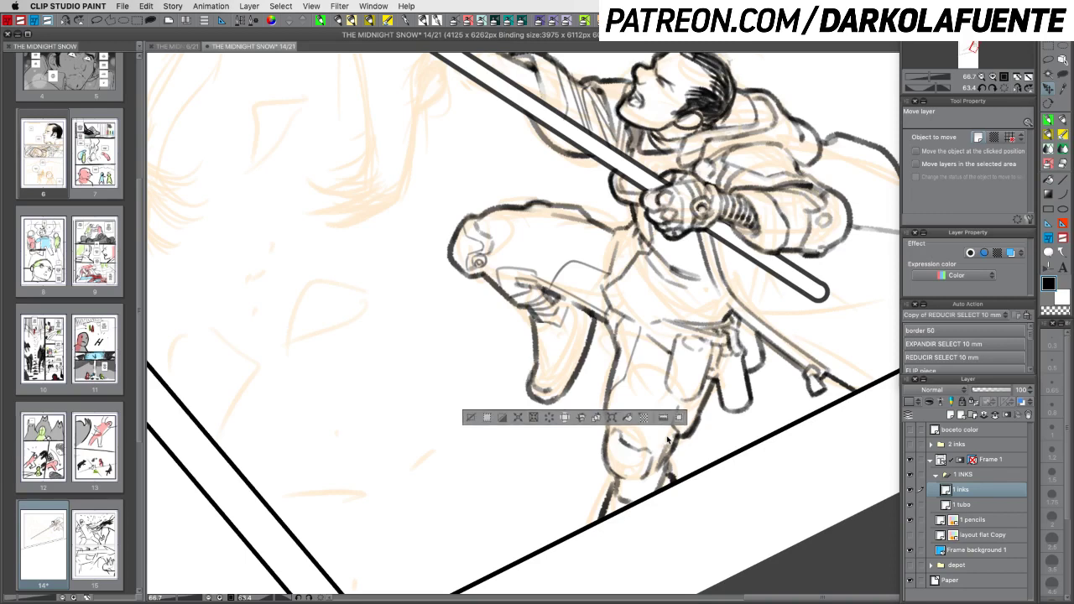
{"action": "key", "text": "ctrl+d"}
Touch up the rounded foot end of the lower front leg, alternating between ink and transparent colour
{"action": "key", "text": "r"}
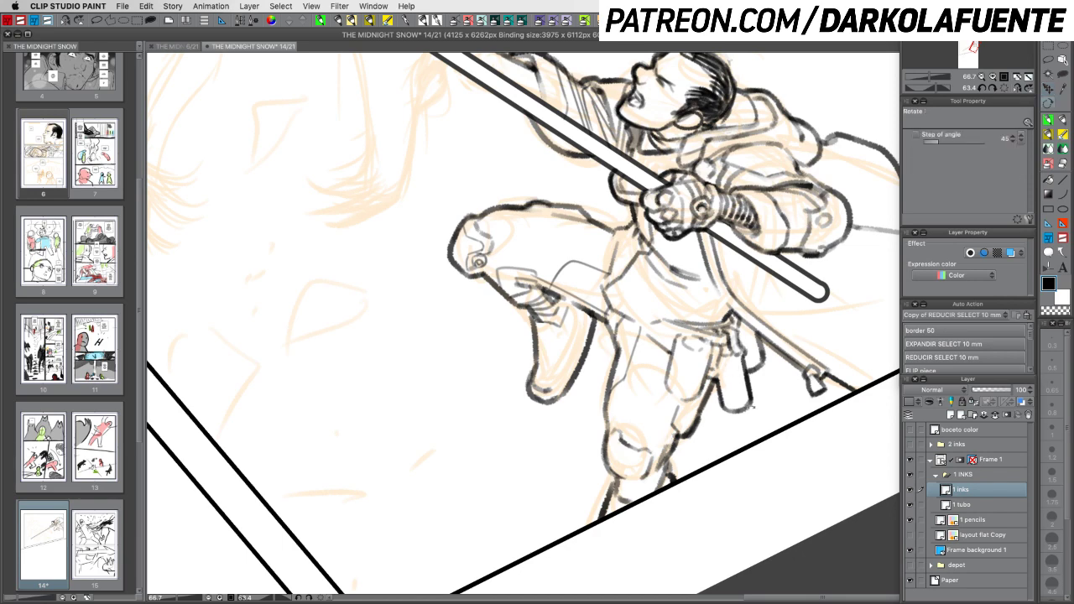
{"action": "mouse_move", "coordinate": [807, 416]}
{"action": "left_mouse_down"}
{"action": "mouse_move", "coordinate": [822, 314]}
{"action": "mouse_move", "coordinate": [815, 259]}
{"action": "left_mouse_up"}
{"action": "key", "text": "p"}
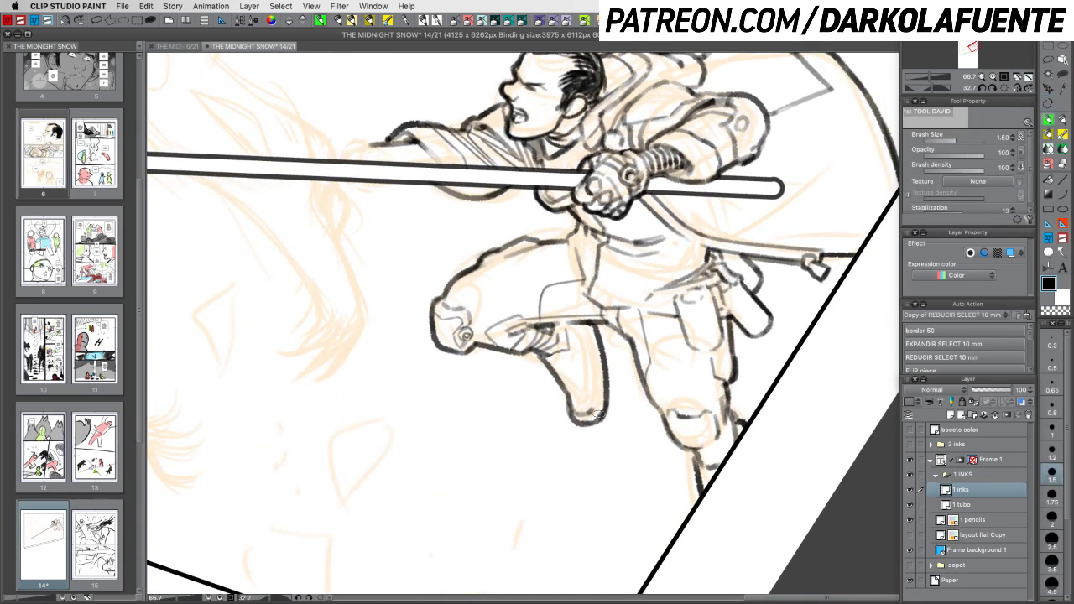
{"action": "key", "text": "c"}
{"action": "key", "text": "c"}
{"action": "key", "text": "r"}
{"action": "left_click_drag", "start_coordinate": [682, 373], "coordinate": [593, 464]}
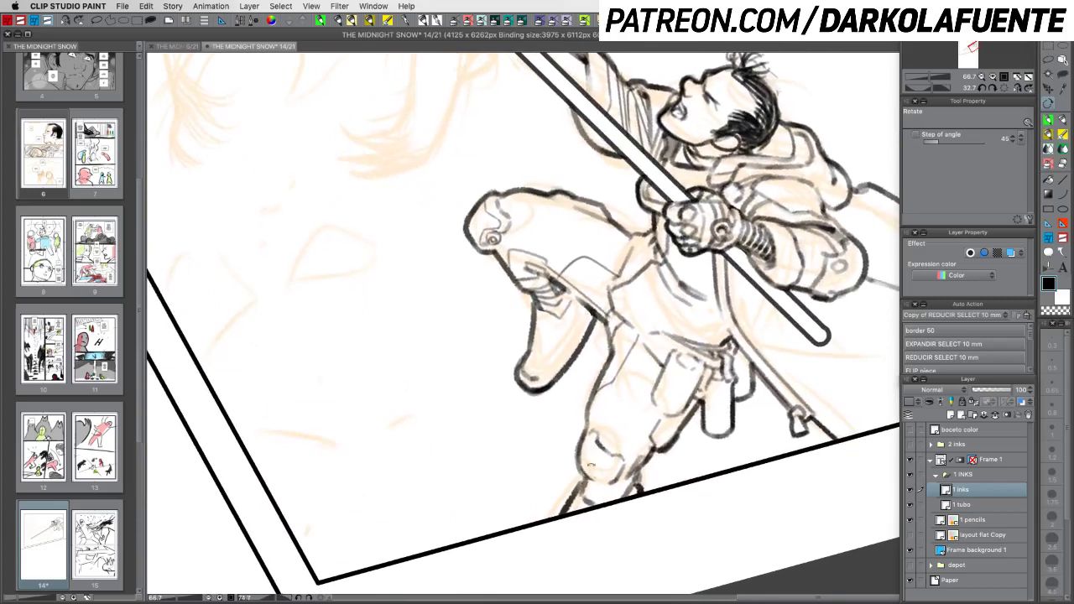
Ink the inner contour lines of the lower front leg at brush size 1.2
{"action": "key", "text": "p"}
{"action": "left_click", "coordinate": [1053, 457]}
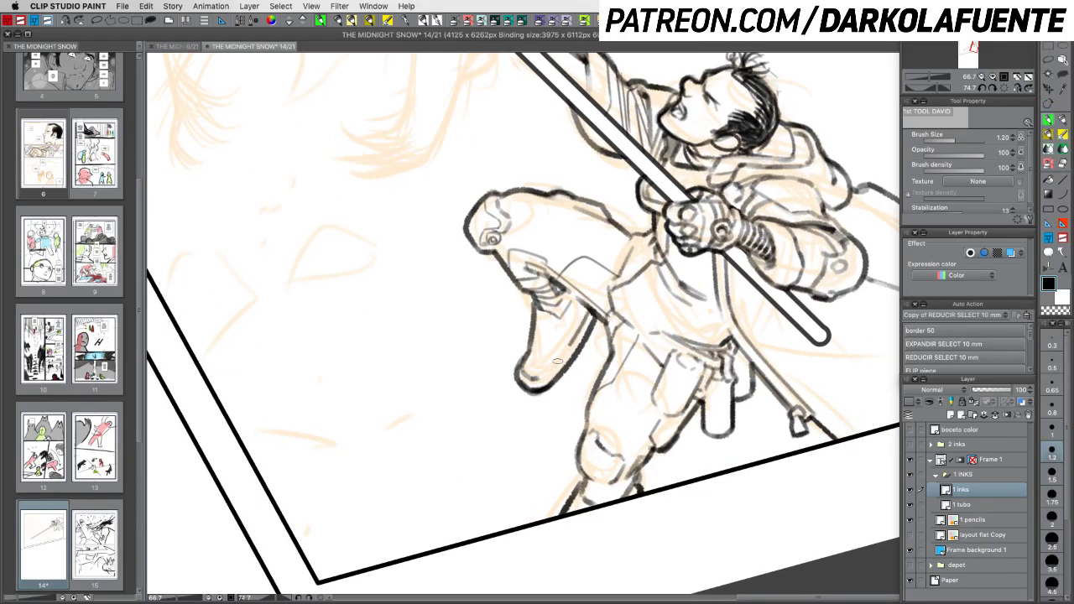
{"action": "key", "text": "r"}
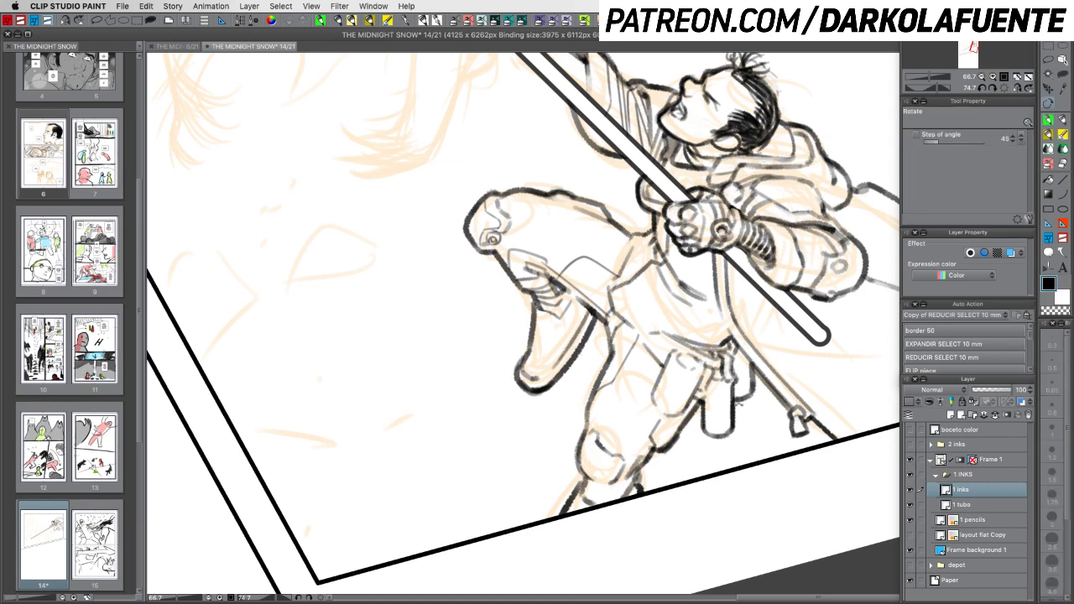
{"action": "left_click_drag", "start_coordinate": [736, 403], "coordinate": [723, 218]}
{"action": "key", "text": "p"}
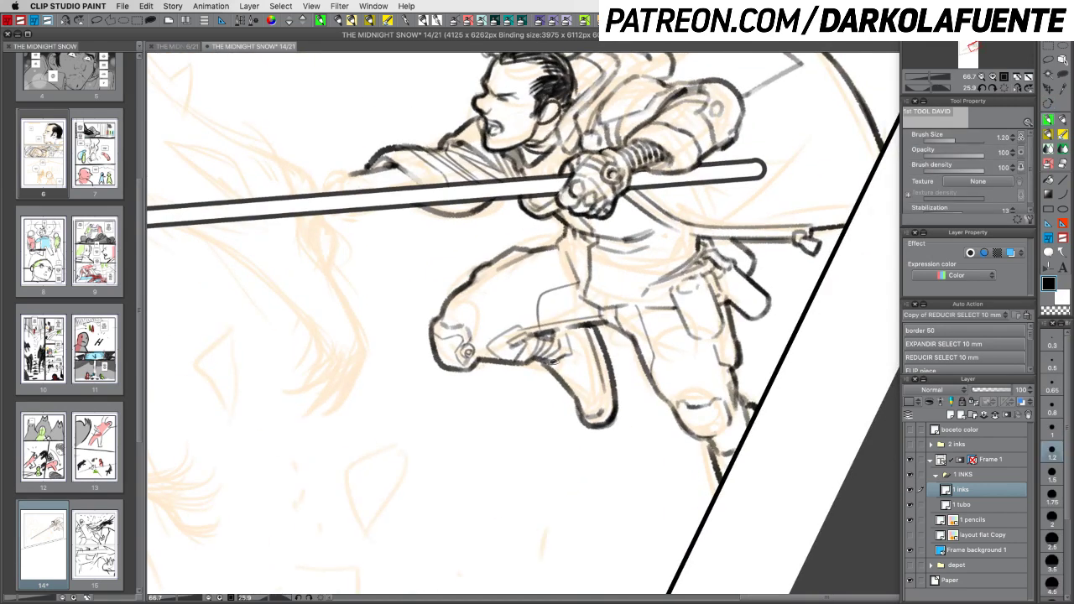
{"action": "key", "text": "r"}
{"action": "left_click_drag", "start_coordinate": [793, 442], "coordinate": [667, 529]}
{"action": "key", "text": "p"}
{"action": "left_click_drag", "start_coordinate": [586, 319], "coordinate": [580, 370]}
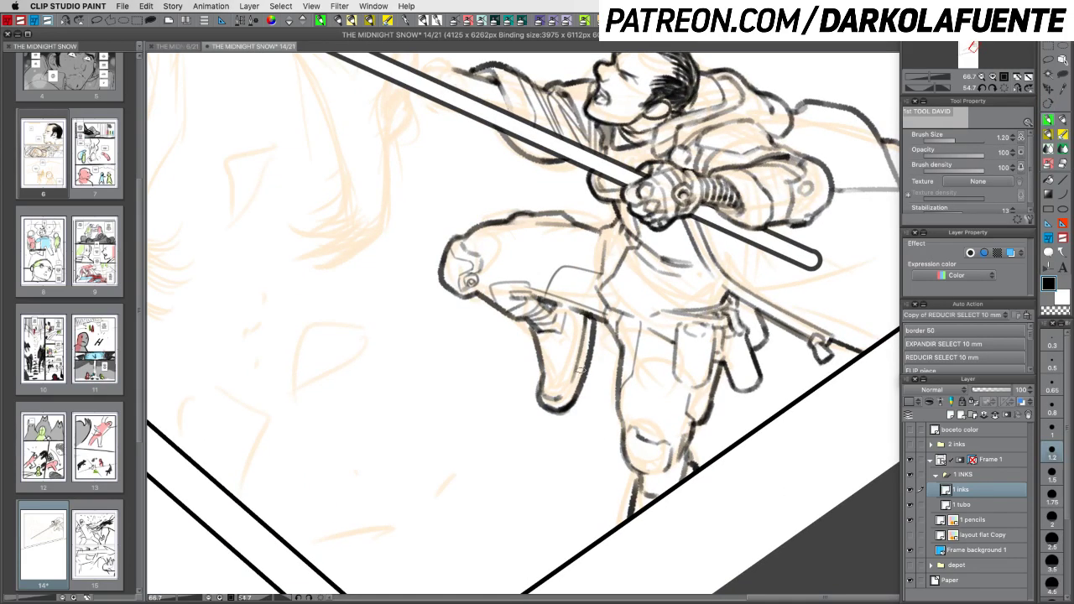
{"action": "left_click_drag", "start_coordinate": [579, 324], "coordinate": [573, 374]}
Hide the 1 pencils layer to check the inked figure alone, and save the page
{"action": "left_click", "coordinate": [1005, 88]}
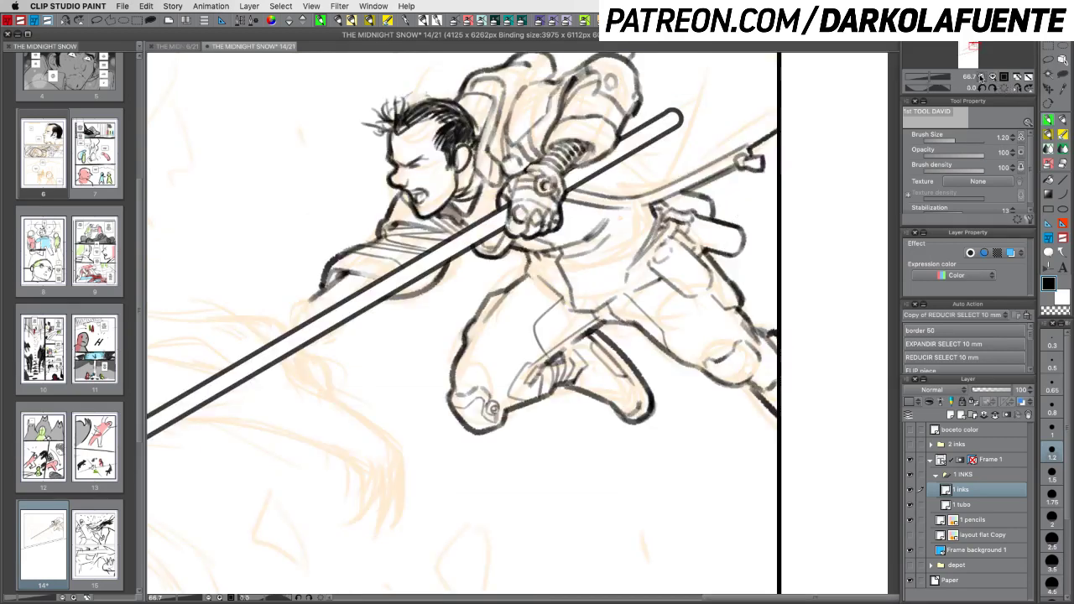
{"action": "left_click", "coordinate": [980, 78]}
{"action": "left_click", "coordinate": [981, 77]}
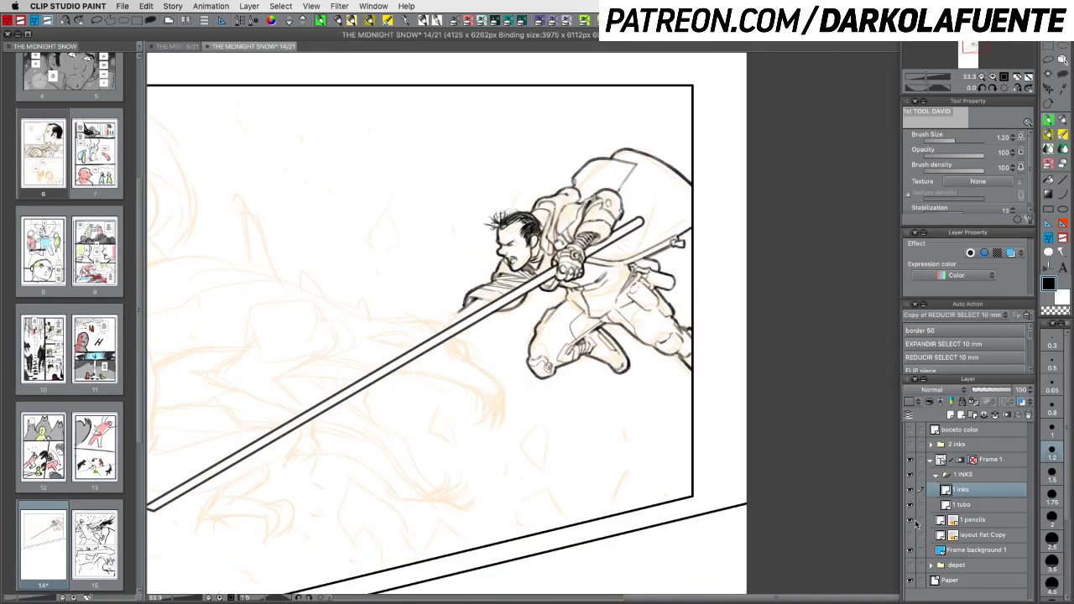
{"action": "left_click", "coordinate": [911, 520]}
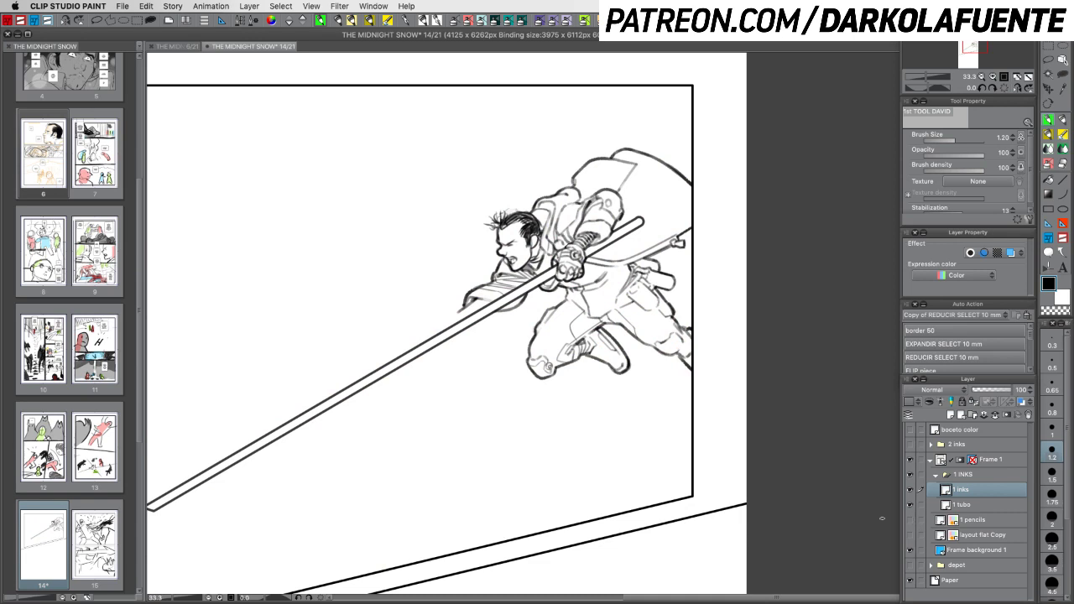
{"action": "key", "text": "super+s"}
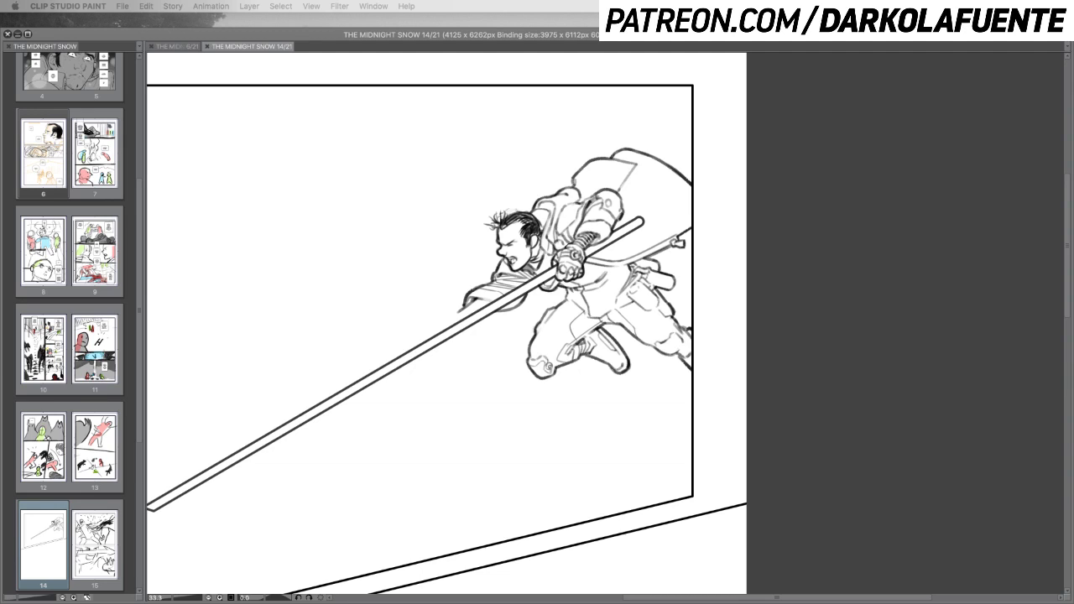
Show the 1 pencils layer again and look over the whole first panel
{"action": "key", "text": "Tab"}
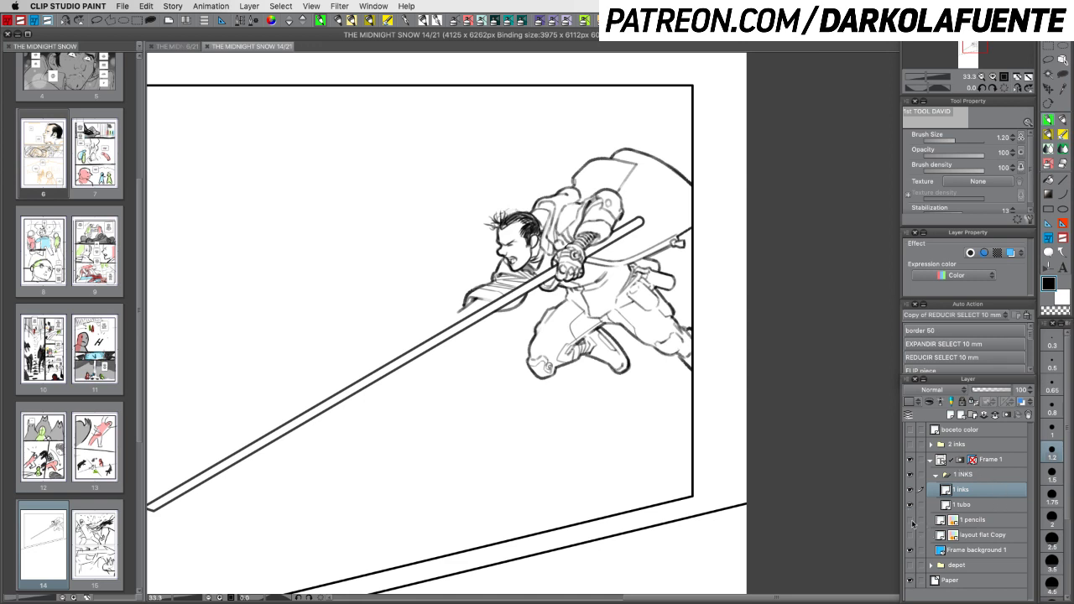
{"action": "left_click", "coordinate": [910, 520]}
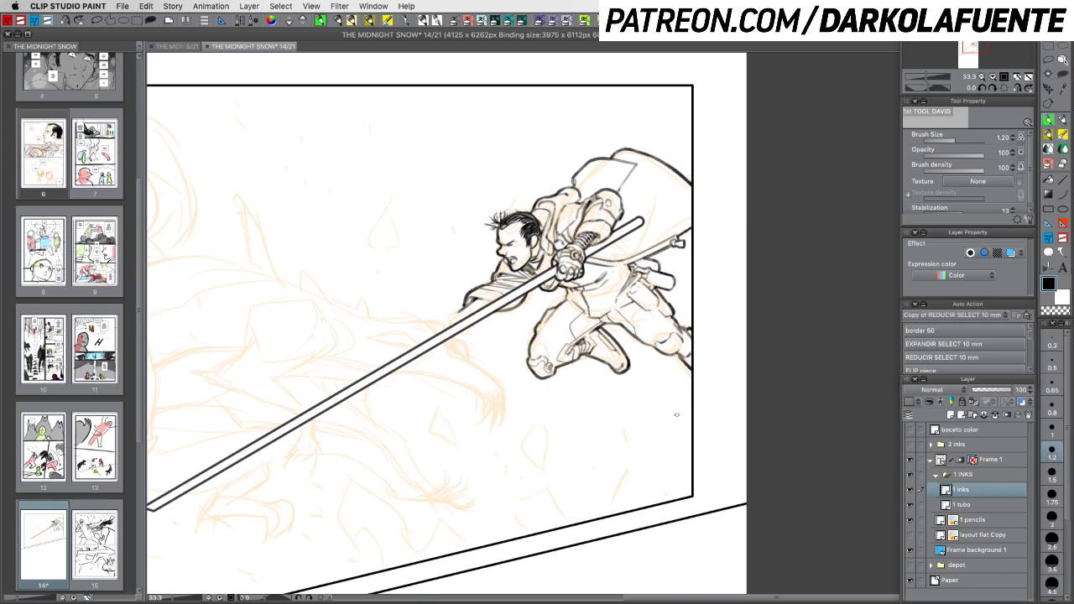
{"action": "key", "text": "r"}
{"action": "mouse_move", "coordinate": [676, 414]}
{"action": "left_mouse_down"}
{"action": "mouse_move", "coordinate": [622, 471]}
{"action": "mouse_move", "coordinate": [667, 437]}
{"action": "left_mouse_up"}
{"action": "key", "text": "super+minus"}
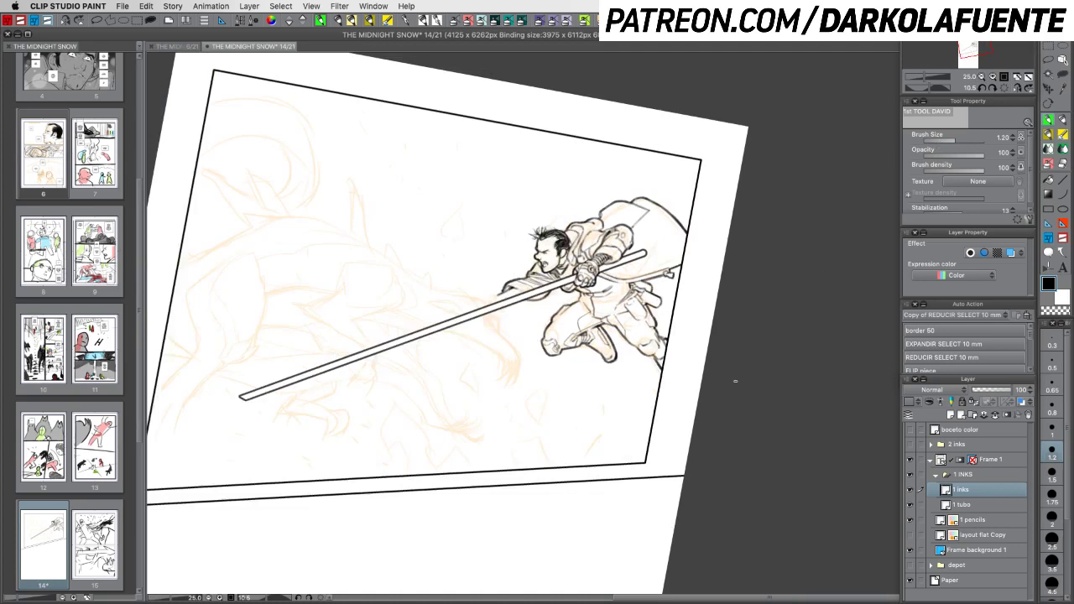
{"action": "key", "text": "r"}
{"action": "left_click_drag", "start_coordinate": [733, 445], "coordinate": [726, 424]}
{"action": "key", "text": "space"}
{"action": "left_click_drag", "start_coordinate": [670, 447], "coordinate": [737, 389]}
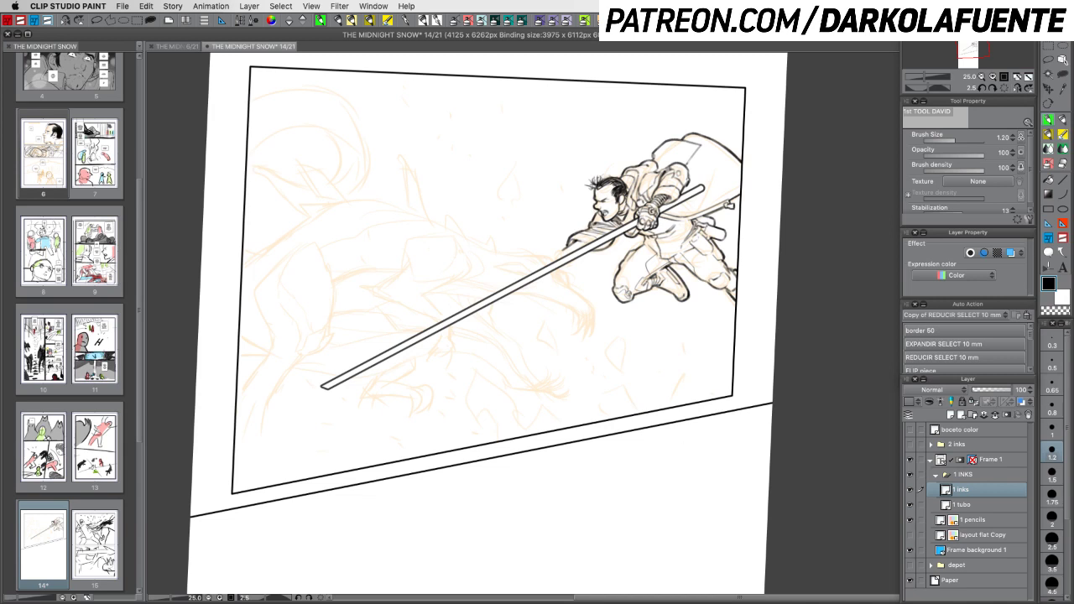
{"action": "key", "text": "Tab"}
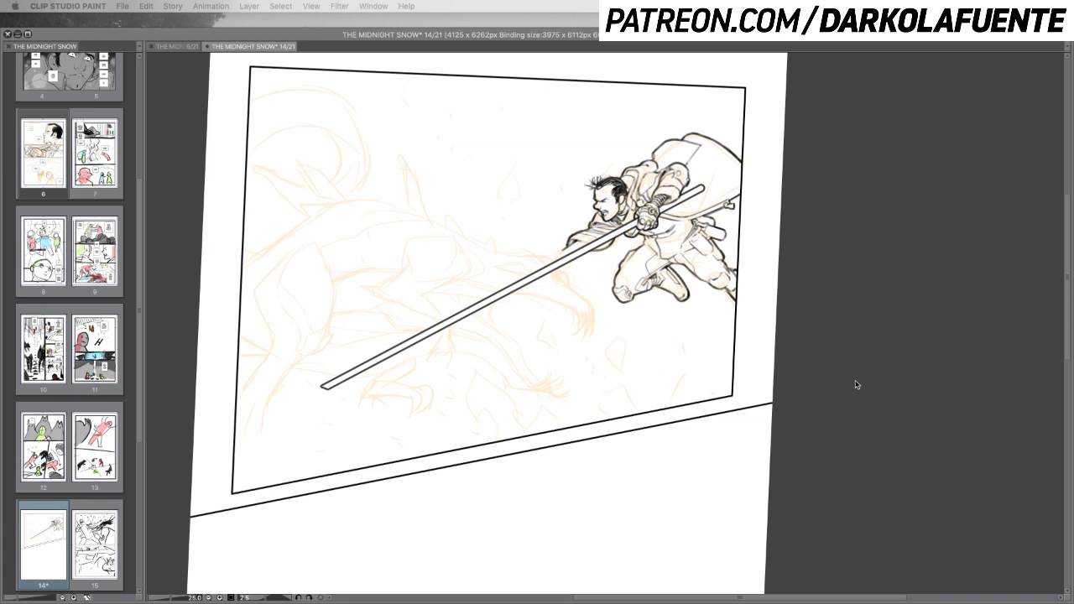
{"action": "key", "text": "Tab"}
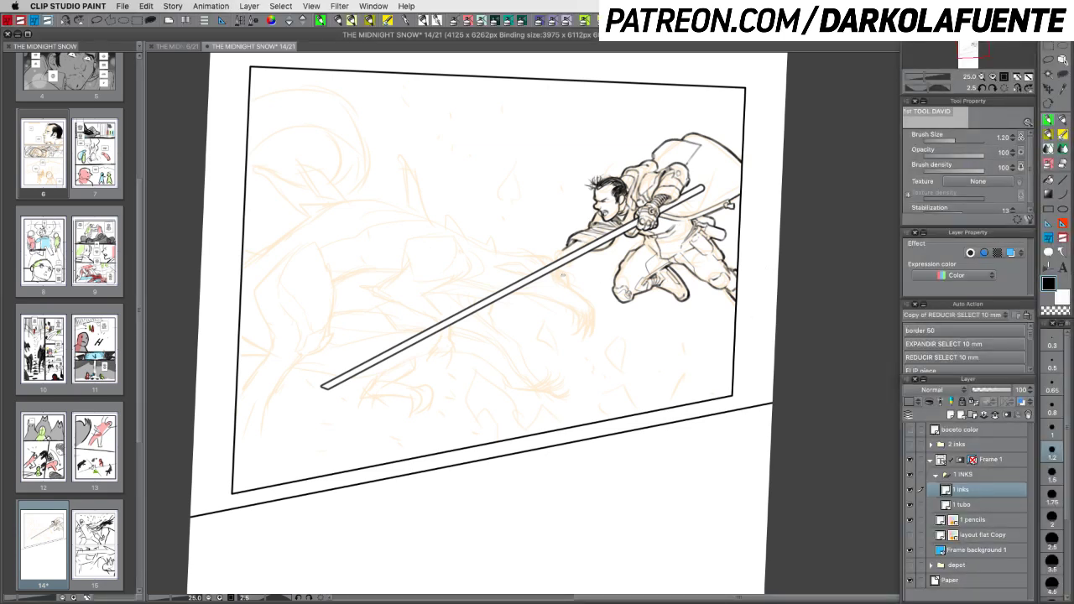
Try a first stroke for the outstretched hand past the sleeve's end and undo it
{"action": "left_click", "coordinate": [992, 77]}
{"action": "left_click_drag", "start_coordinate": [610, 285], "coordinate": [649, 373]}
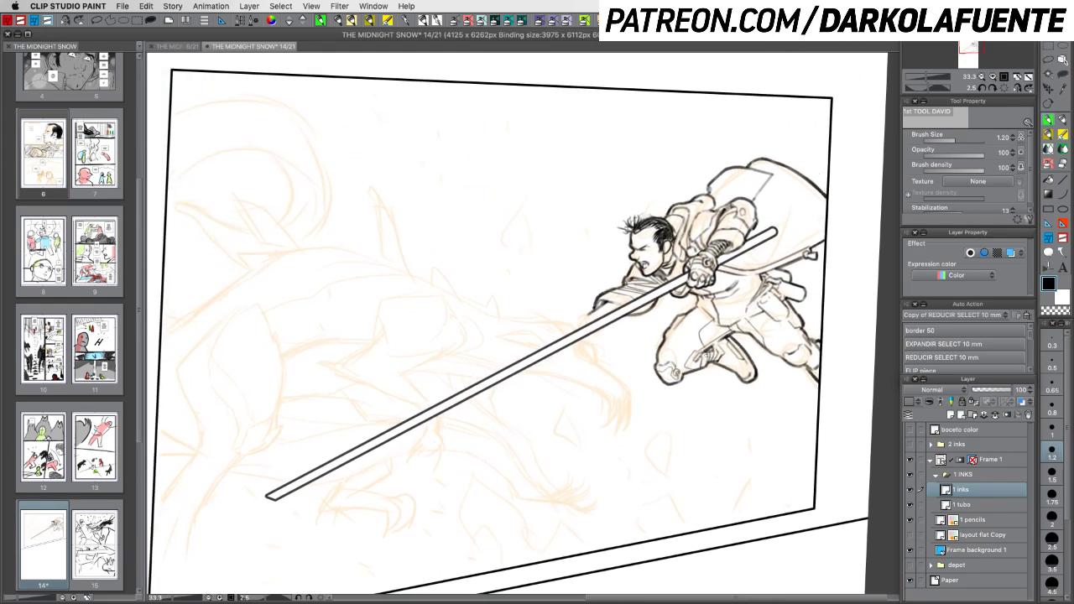
{"action": "key", "text": "r"}
{"action": "left_click_drag", "start_coordinate": [750, 376], "coordinate": [728, 434]}
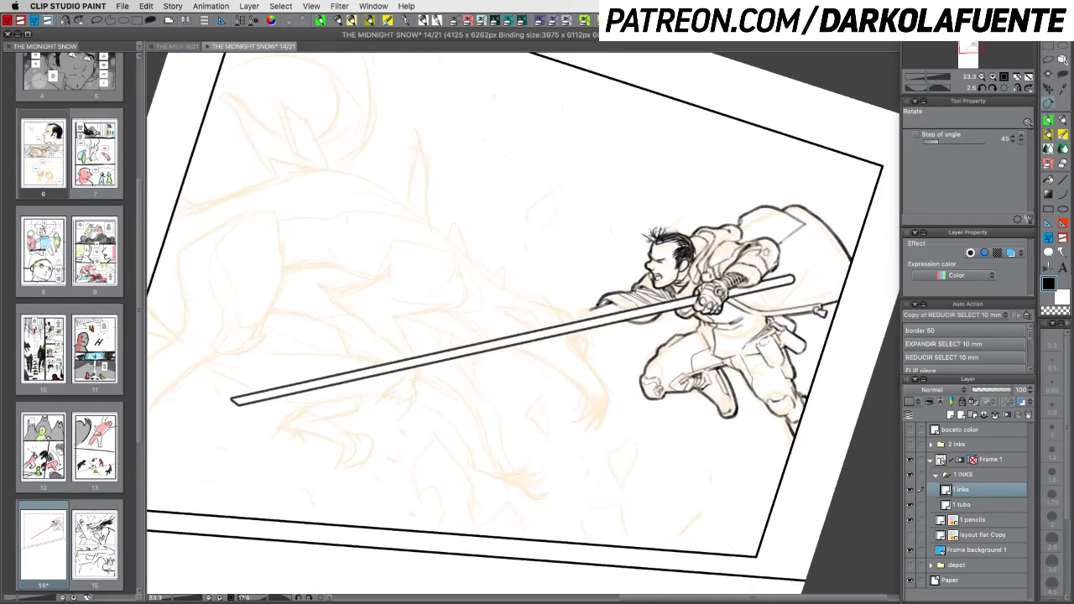
{"action": "key", "text": "p"}
{"action": "left_click_drag", "start_coordinate": [556, 320], "coordinate": [583, 312]}
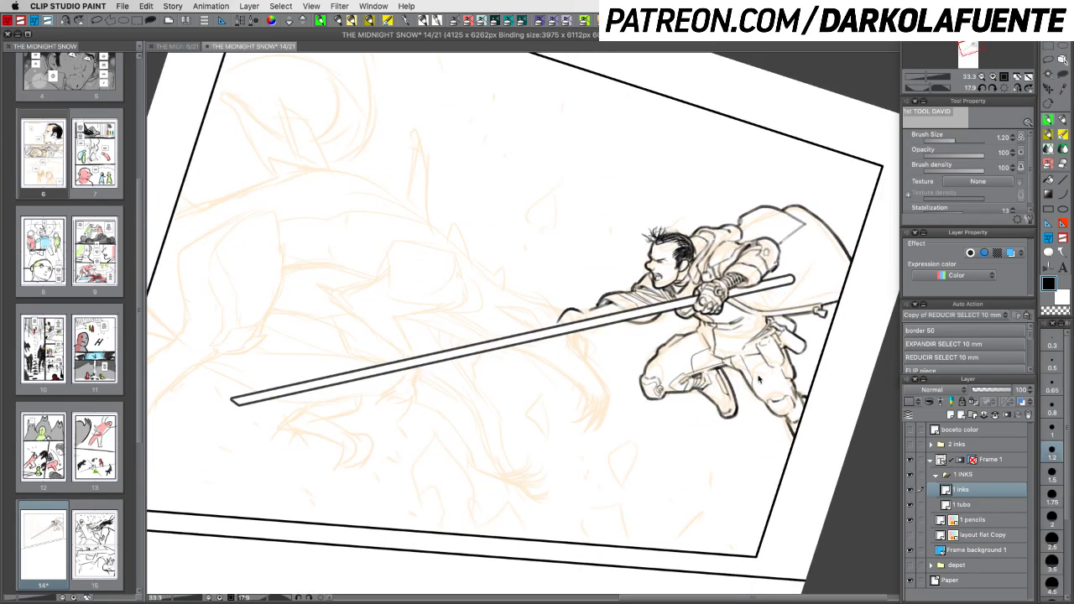
{"action": "key", "text": "ctrl+z"}
Ink the wrist and back of the outstretched hand at the sleeve's end, trimming the lines with transparent colour
{"action": "key", "text": "c"}
{"action": "key", "text": "c"}
{"action": "left_click_drag", "start_coordinate": [574, 322], "coordinate": [566, 329]}
{"action": "key", "text": "c"}
{"action": "key", "text": "c"}
{"action": "key", "text": "c"}
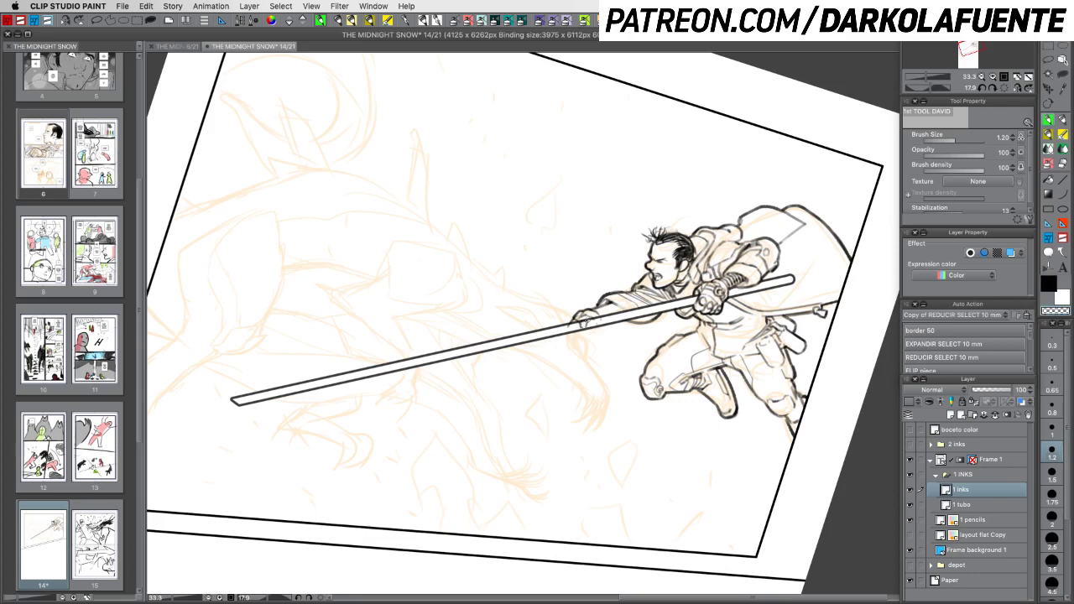
Ink the fingers of the outstretched hand around the pole
{"action": "key", "text": "c"}
{"action": "key", "text": "c"}
{"action": "key", "text": "c"}
{"action": "left_click_drag", "start_coordinate": [581, 316], "coordinate": [593, 324]}
{"action": "key", "text": "c"}
{"action": "key", "text": "c"}
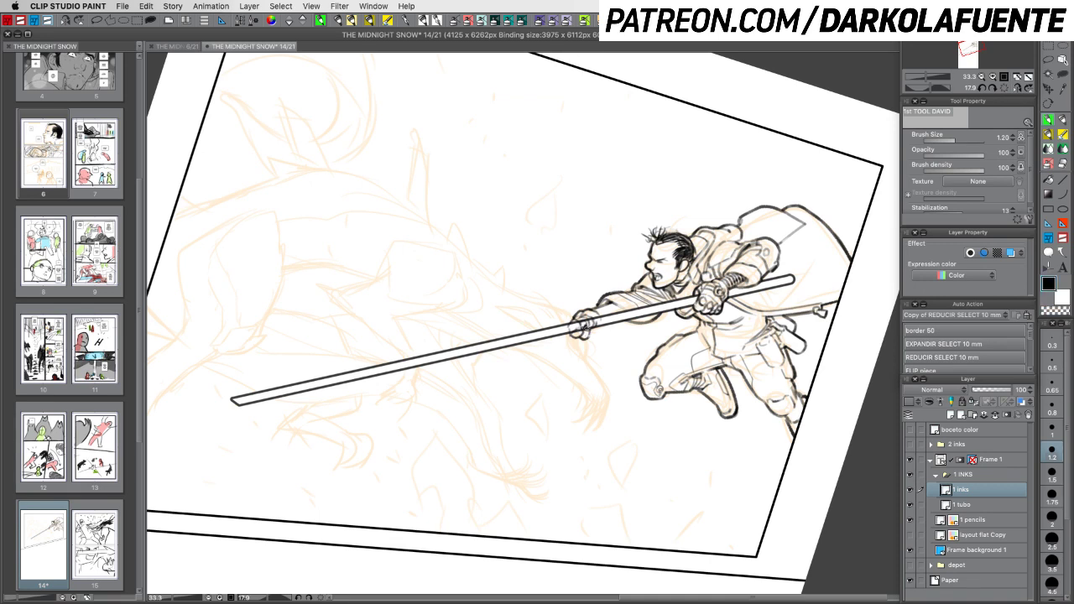
Clean up the outstretched hand's finger lines, alternating between ink and transparent colour
{"action": "key", "text": "c"}
{"action": "key", "text": "c"}
{"action": "key", "text": "c"}
{"action": "key", "text": "c"}
{"action": "key", "text": "c"}
{"action": "key", "text": "c"}
{"action": "key", "text": "c"}
{"action": "key", "text": "c"}
Rework the outer edge of the outstretched hand from the sleeve to the pole and undo the last stroke
{"action": "key", "text": "r"}
{"action": "left_click_drag", "start_coordinate": [821, 360], "coordinate": [797, 213]}
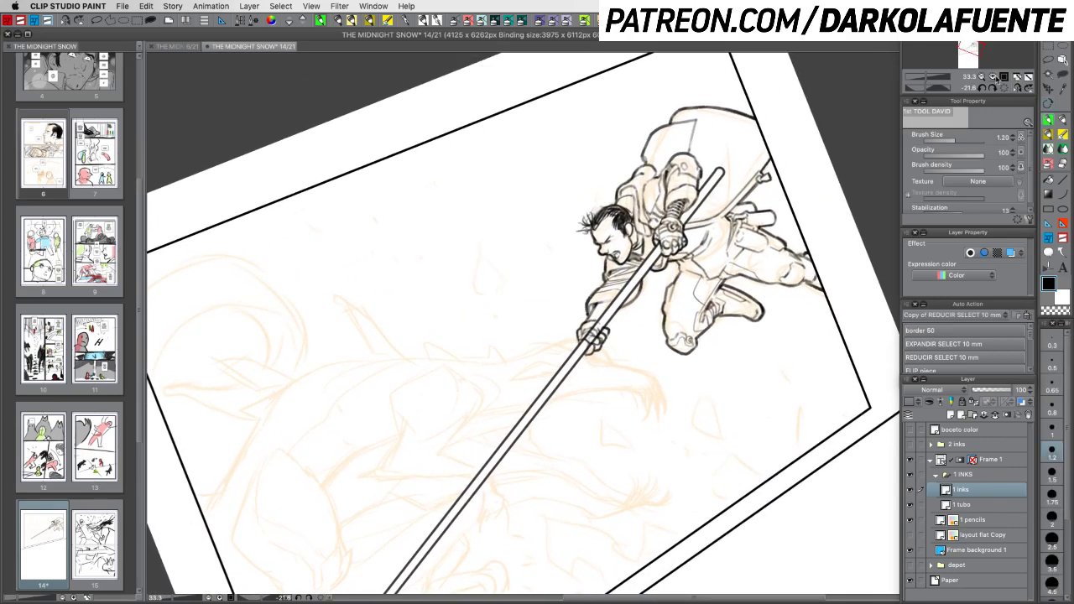
{"action": "scroll", "coordinate": [587, 331], "scroll_direction": "up", "scroll_amount": 1}
{"action": "mouse_move", "coordinate": [590, 295]}
{"action": "left_mouse_down"}
{"action": "mouse_move", "coordinate": [559, 343]}
{"action": "mouse_move", "coordinate": [573, 316]}
{"action": "mouse_move", "coordinate": [568, 335]}
{"action": "left_mouse_up"}
{"action": "key", "text": "c"}
{"action": "key", "text": "c"}
{"action": "key", "text": "c"}
{"action": "key", "text": "c"}
{"action": "key", "text": "super+z"}
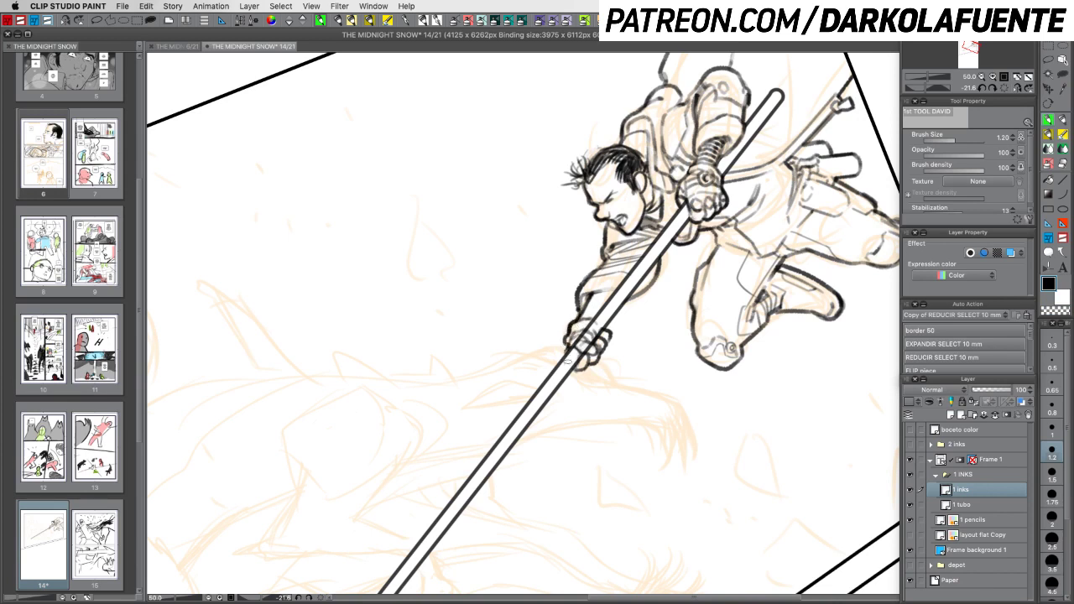
Ink the front edge of the outstretched hand where its fingers meet the pole, correcting with transparent colour
{"action": "key", "text": "c"}
{"action": "key", "text": "c"}
{"action": "left_click_drag", "start_coordinate": [572, 346], "coordinate": [574, 374]}
{"action": "key", "text": "r"}
{"action": "mouse_move", "coordinate": [640, 339]}
{"action": "left_mouse_down"}
{"action": "mouse_move", "coordinate": [634, 438]}
{"action": "mouse_move", "coordinate": [609, 487]}
{"action": "mouse_move", "coordinate": [669, 460]}
{"action": "left_mouse_up"}
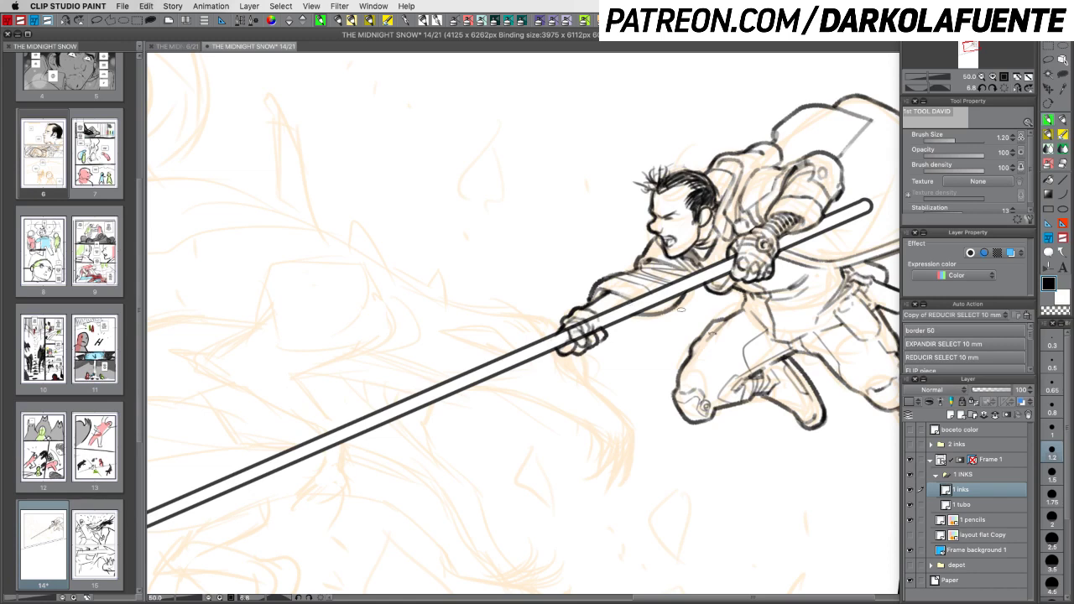
Undo the last two strokes and redraw a short ink line at the outstretched arm's cuff
{"action": "left_click_drag", "start_coordinate": [682, 309], "coordinate": [686, 340]}
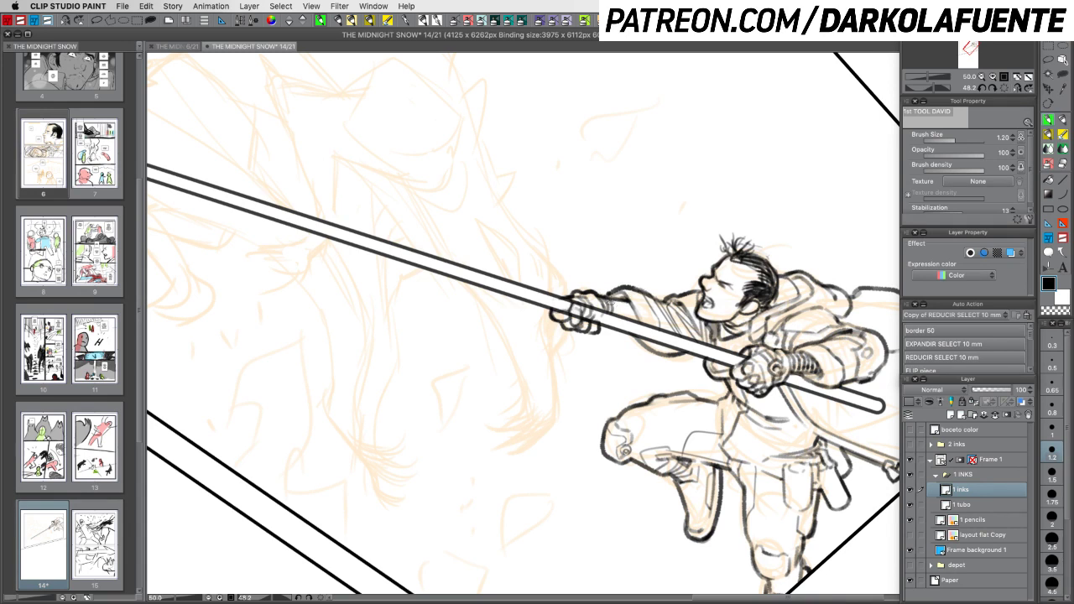
{"action": "key", "text": "super+z"}
{"action": "key", "text": "super+z"}
{"action": "left_click_drag", "start_coordinate": [624, 308], "coordinate": [629, 315]}
{"action": "key", "text": "r"}
{"action": "mouse_move", "coordinate": [789, 495]}
{"action": "left_mouse_down"}
{"action": "mouse_move", "coordinate": [854, 353]}
{"action": "mouse_move", "coordinate": [850, 379]}
{"action": "left_mouse_up"}
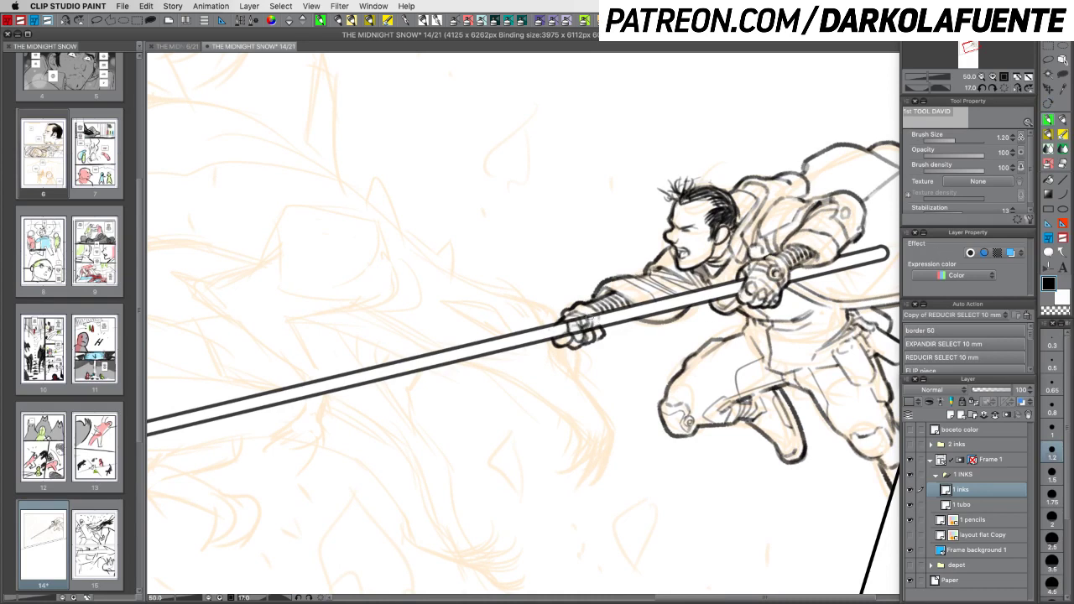
Erase the pole's line where it crosses the outstretched hand on the 1 tubo layer and reselect the 1 inks layer
{"action": "key", "text": "c"}
{"action": "left_click", "coordinate": [974, 506]}
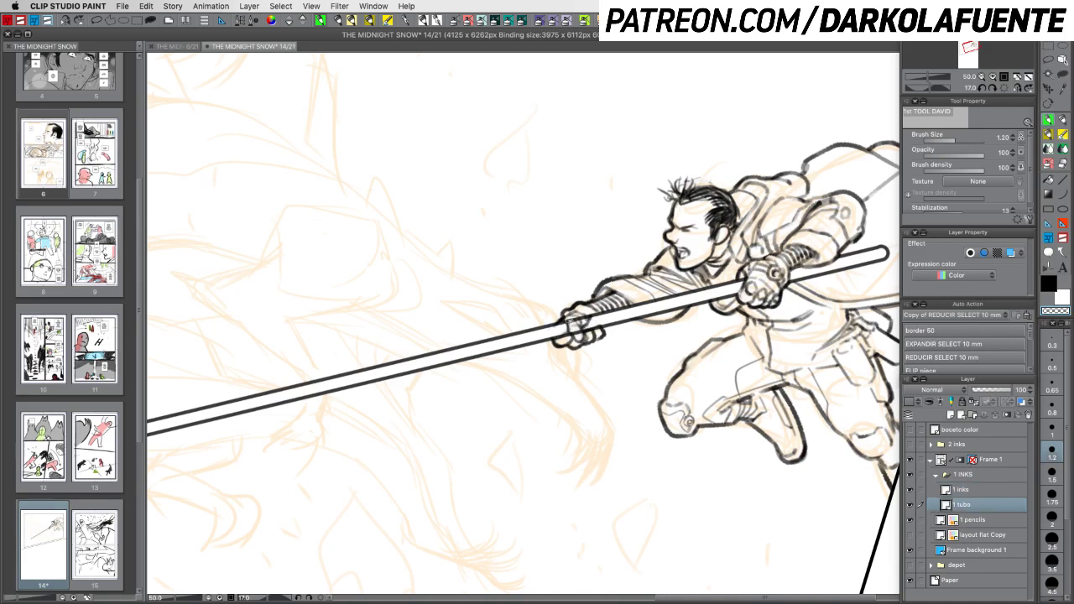
{"action": "left_click_drag", "start_coordinate": [571, 321], "coordinate": [584, 317]}
{"action": "left_click", "coordinate": [964, 490]}
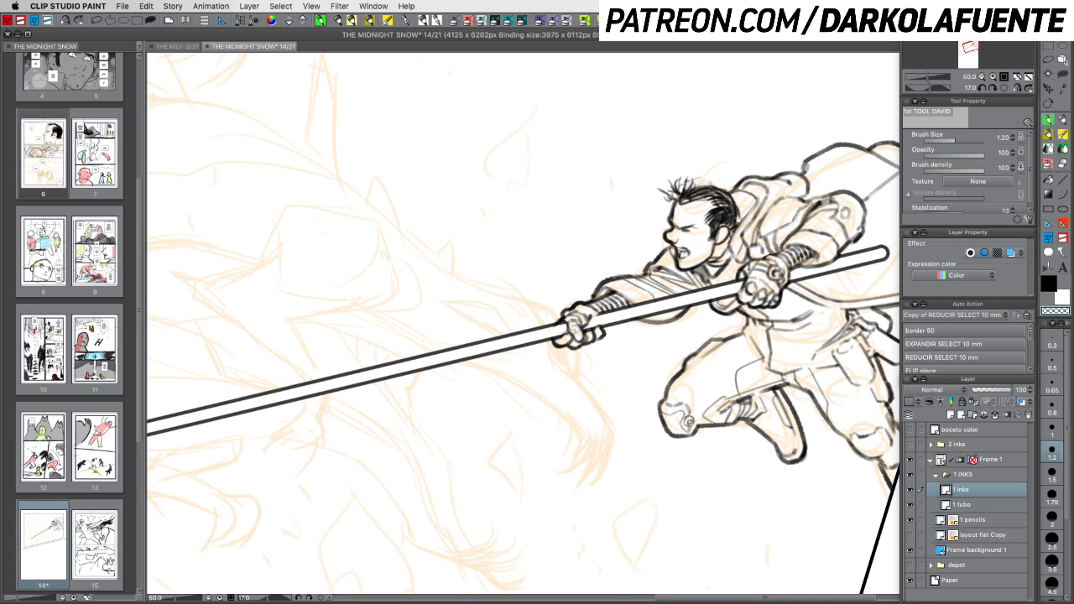
Refine the underside of the outstretched hand's fingers, alternating between transparent colour and black ink
{"action": "key", "text": "c"}
{"action": "key", "text": "c"}
{"action": "key", "text": "c"}
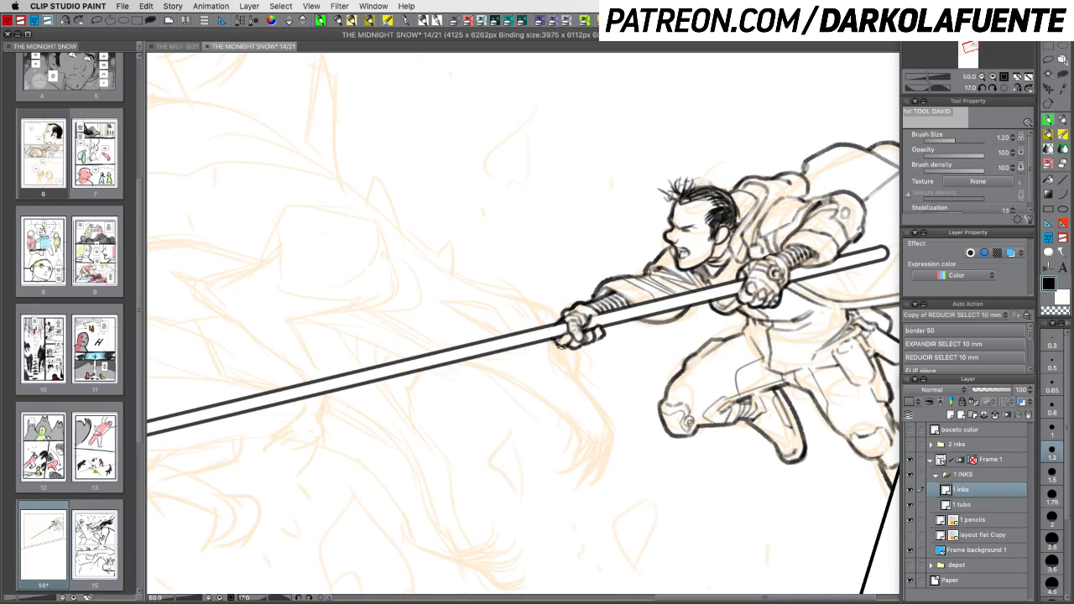
{"action": "key", "text": "c"}
{"action": "key", "text": "c"}
{"action": "key", "text": "c"}
{"action": "key", "text": "c"}
{"action": "left_click_drag", "start_coordinate": [593, 343], "coordinate": [584, 346]}
{"action": "key", "text": "c"}
{"action": "key", "text": "c"}
{"action": "left_click_drag", "start_coordinate": [585, 346], "coordinate": [599, 339]}
Check the inked figure in the whole first panel at 25% zoom and save page 14
{"action": "key", "text": "r"}
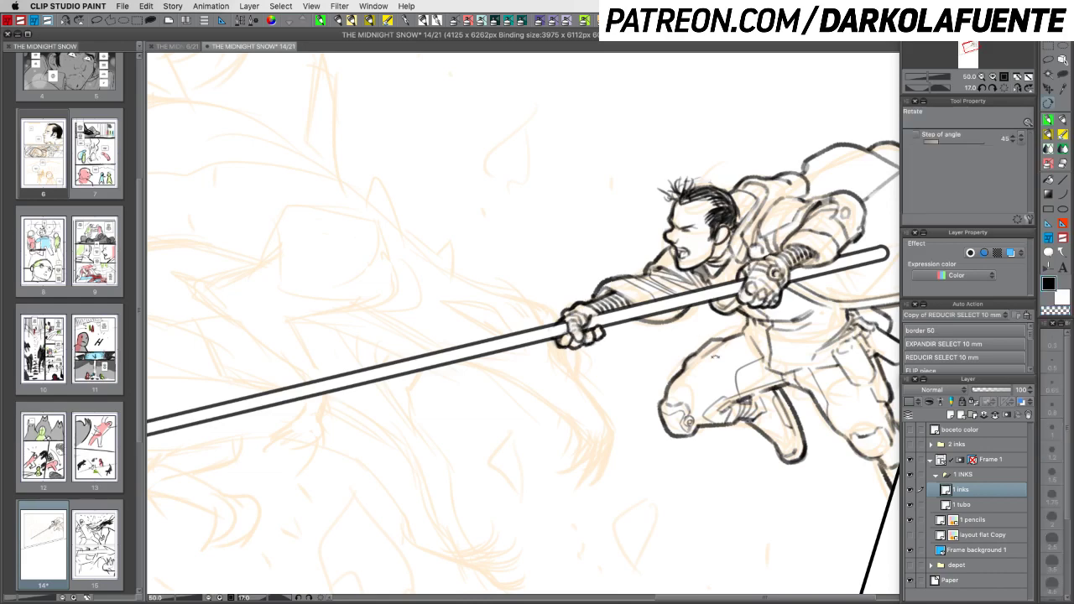
{"action": "mouse_move", "coordinate": [646, 305]}
{"action": "left_mouse_down"}
{"action": "mouse_move", "coordinate": [628, 390]}
{"action": "mouse_move", "coordinate": [760, 386]}
{"action": "mouse_move", "coordinate": [849, 341]}
{"action": "left_mouse_up"}
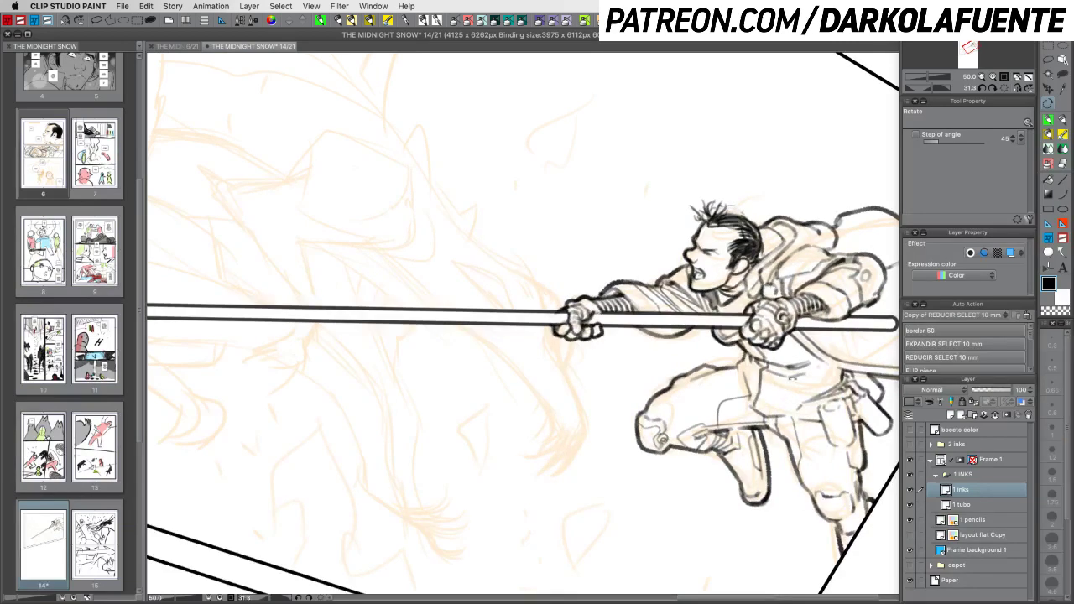
{"action": "mouse_move", "coordinate": [791, 378]}
{"action": "left_mouse_down"}
{"action": "mouse_move", "coordinate": [747, 197]}
{"action": "mouse_move", "coordinate": [701, 155]}
{"action": "left_mouse_up"}
{"action": "key", "text": "p"}
{"action": "left_click_drag", "start_coordinate": [625, 300], "coordinate": [655, 275]}
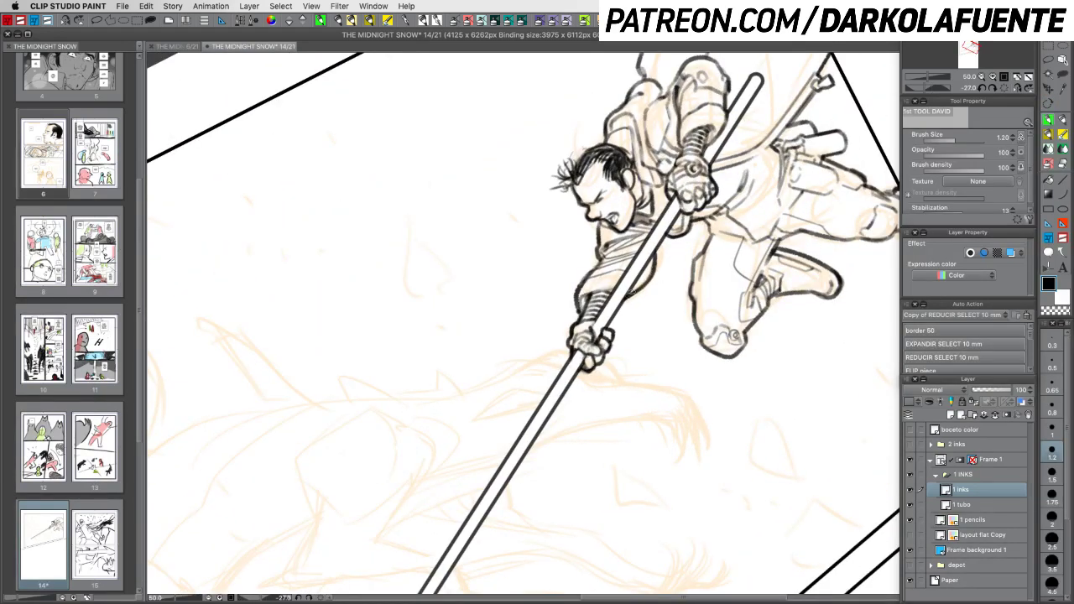
{"action": "left_click", "coordinate": [1004, 88]}
{"action": "left_click", "coordinate": [982, 77]}
{"action": "left_click", "coordinate": [982, 77]}
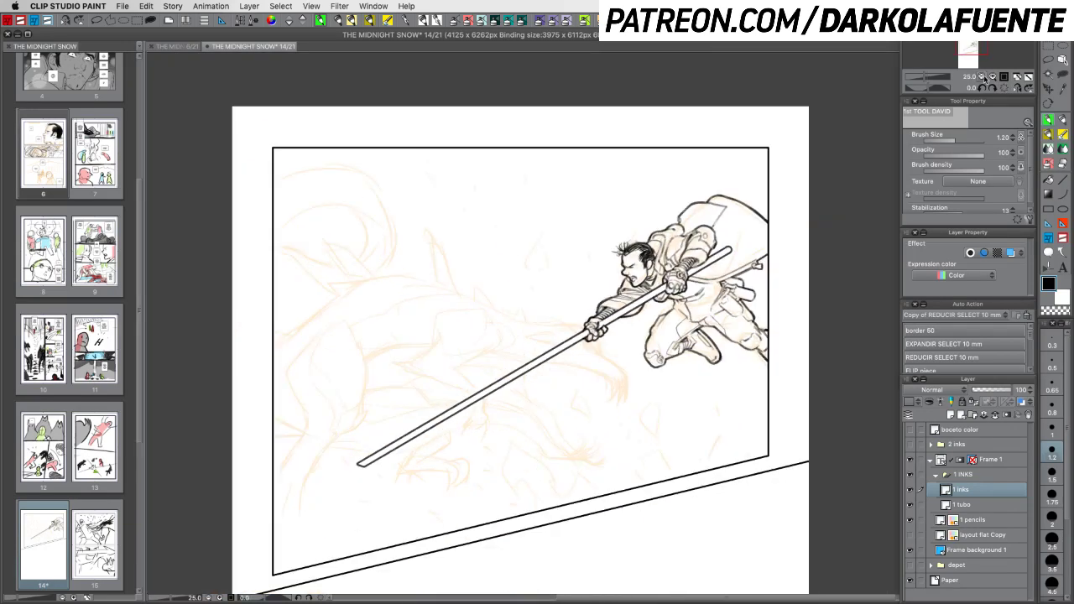
{"action": "left_click_drag", "start_coordinate": [803, 388], "coordinate": [693, 422]}
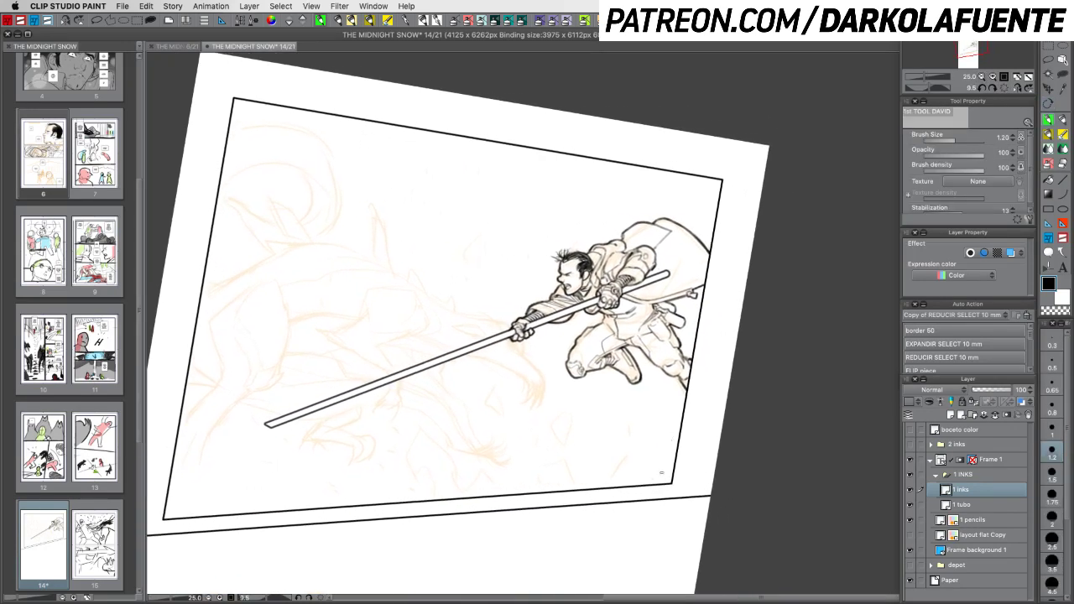
{"action": "key", "text": "super+s"}
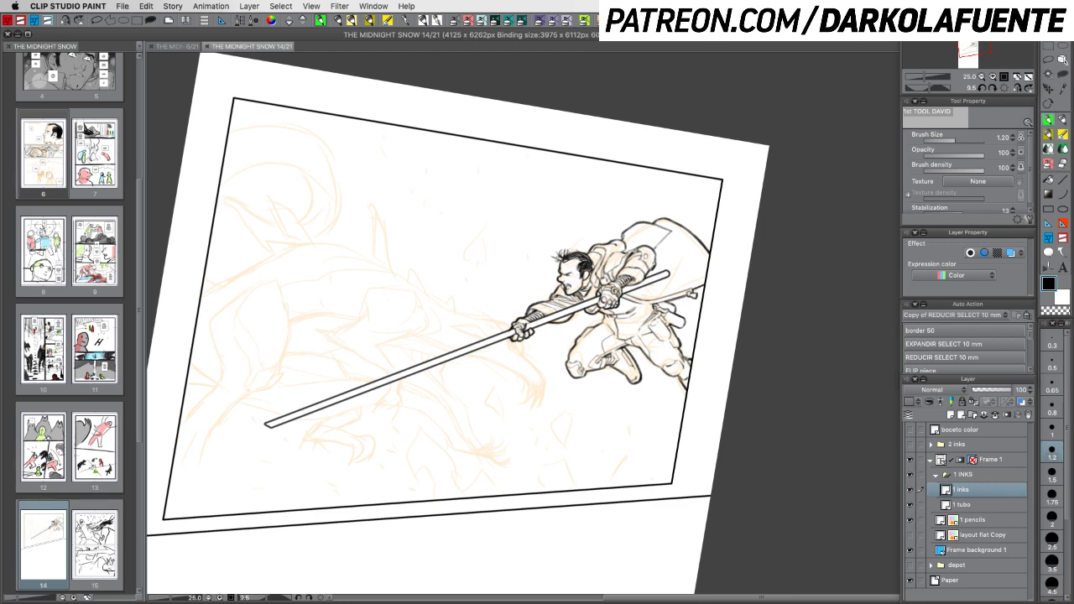
{"action": "key", "text": "Tab"}
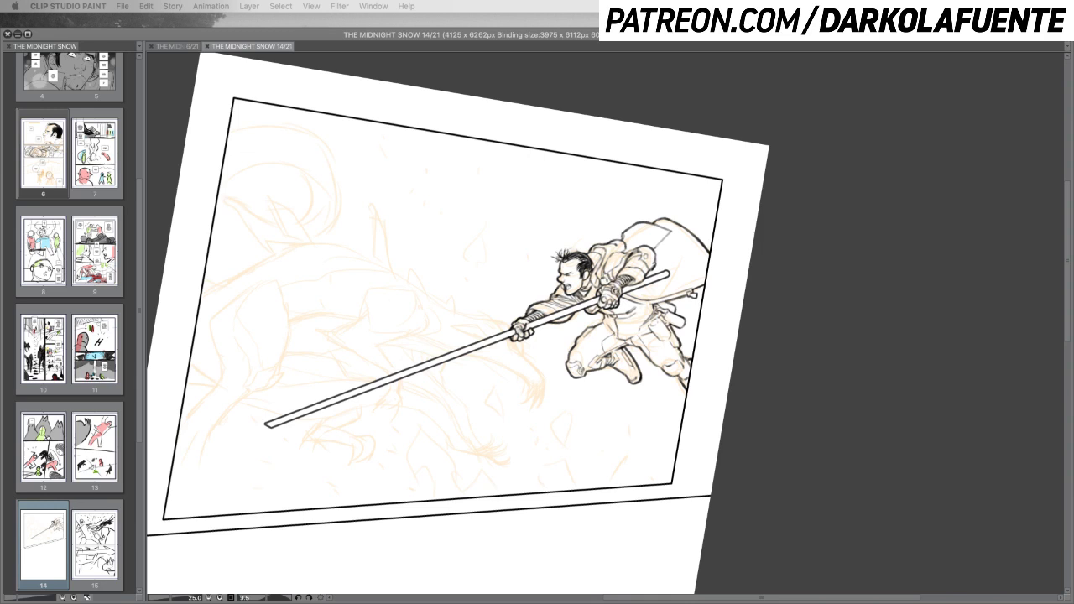
{"action": "key", "text": "Tab"}
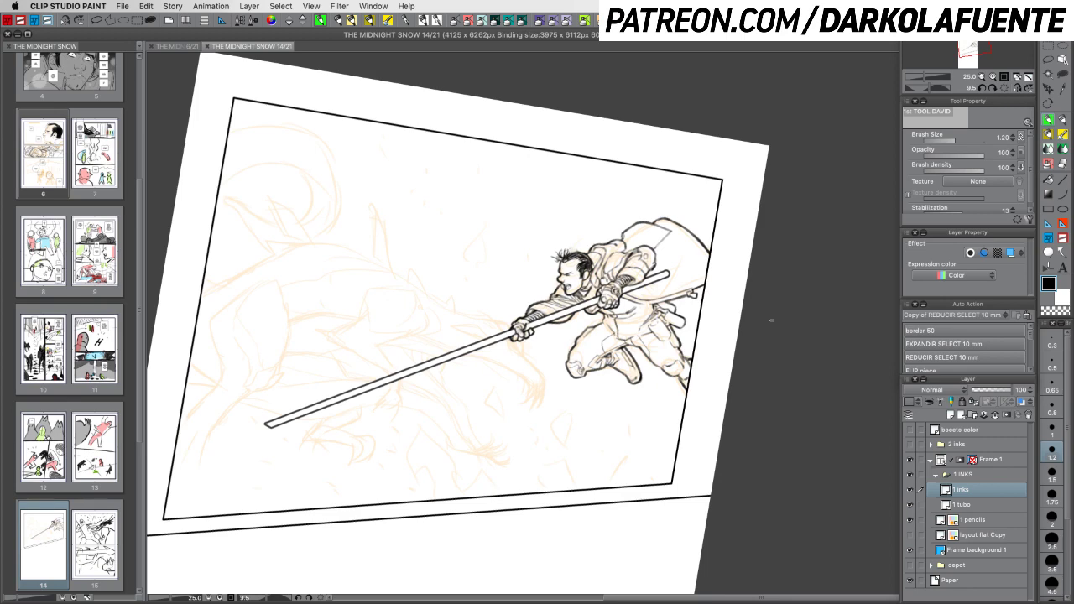
{"action": "left_click_drag", "start_coordinate": [588, 339], "coordinate": [634, 260]}
{"action": "left_click_drag", "start_coordinate": [707, 361], "coordinate": [713, 328]}
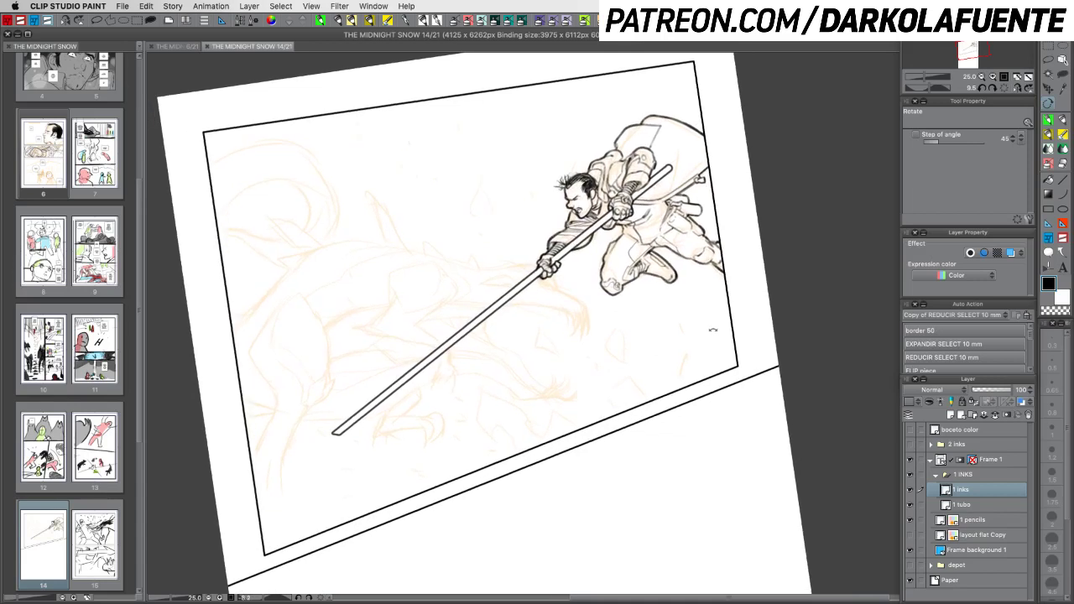
{"action": "scroll", "coordinate": [629, 356], "scroll_direction": "down", "scroll_amount": 1}
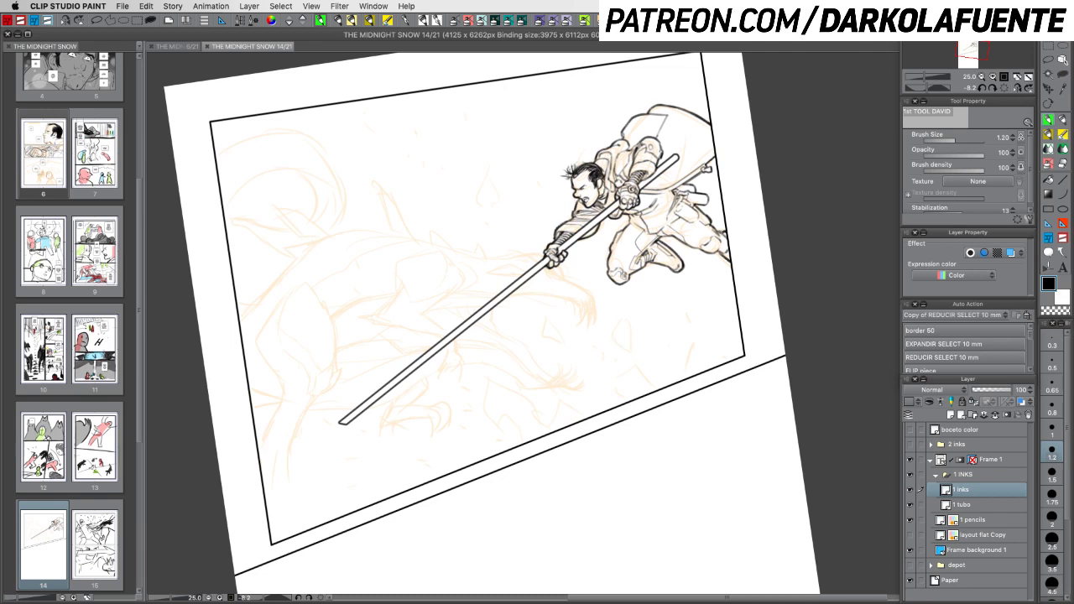
{"action": "key", "text": "Tab"}
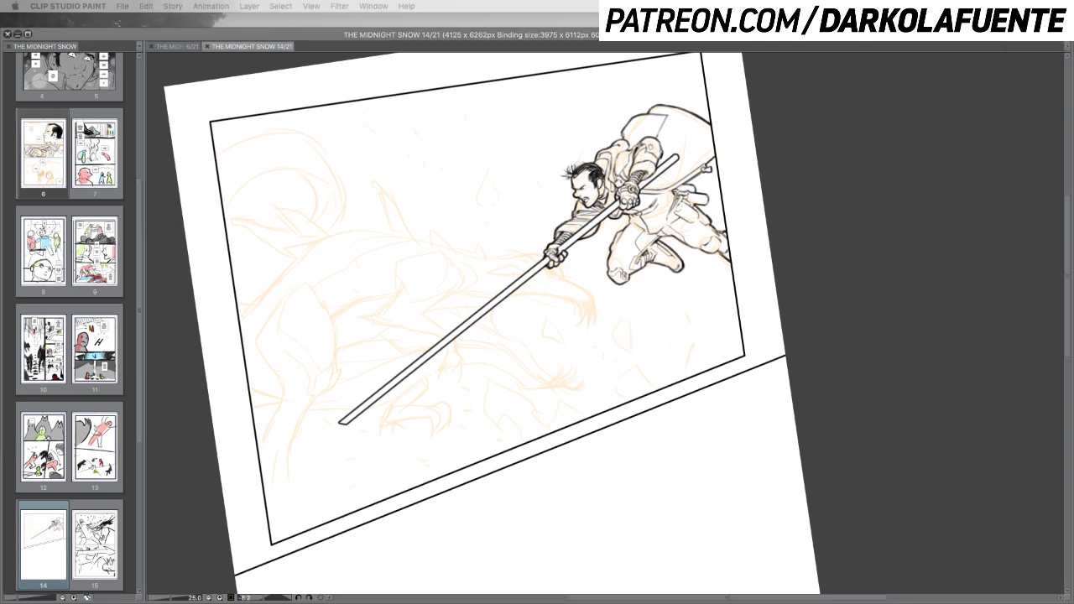
{"action": "key", "text": "Tab"}
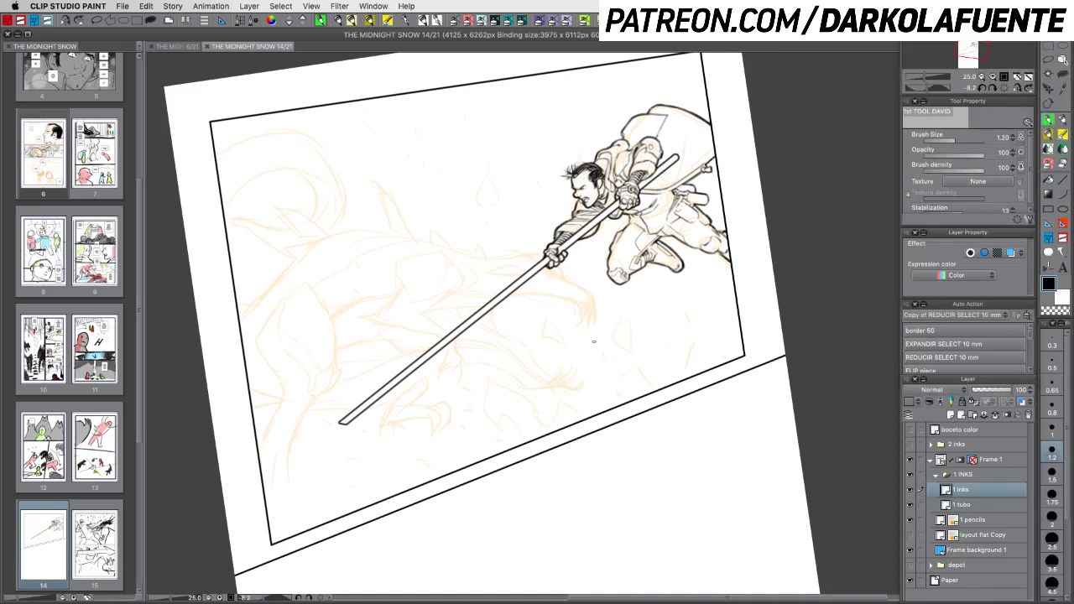
{"action": "mouse_move", "coordinate": [651, 352]}
{"action": "left_mouse_down"}
{"action": "mouse_move", "coordinate": [635, 355]}
{"action": "mouse_move", "coordinate": [719, 367]}
{"action": "mouse_move", "coordinate": [772, 395]}
{"action": "mouse_move", "coordinate": [778, 439]}
{"action": "mouse_move", "coordinate": [767, 453]}
{"action": "left_mouse_up"}
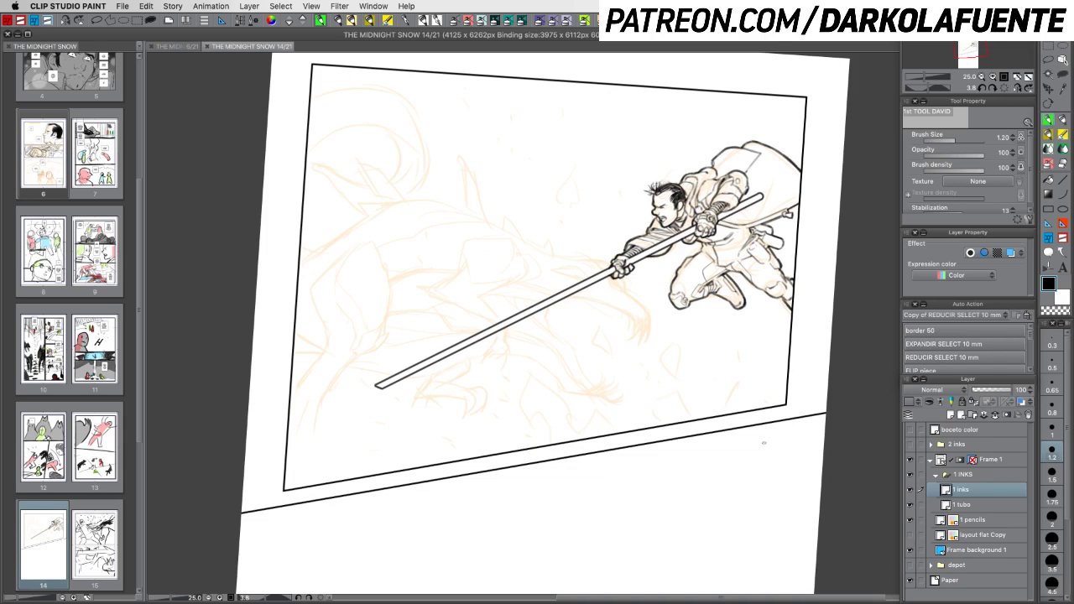
{"action": "key", "text": "r"}
{"action": "mouse_move", "coordinate": [750, 370]}
{"action": "left_mouse_down"}
{"action": "mouse_move", "coordinate": [776, 331]}
{"action": "mouse_move", "coordinate": [767, 363]}
{"action": "left_mouse_up"}
{"action": "key", "text": "p"}
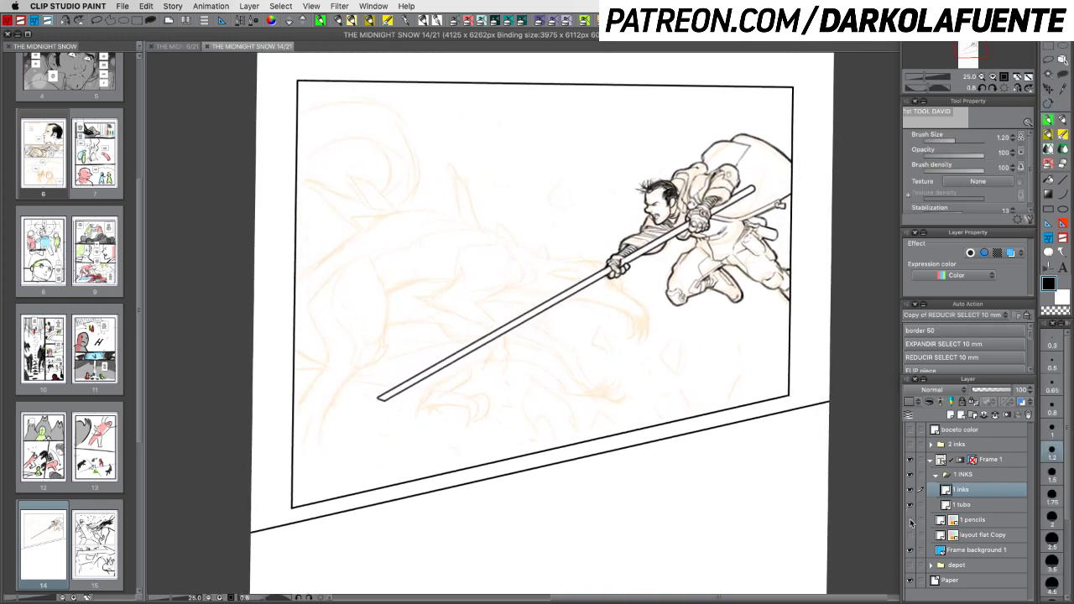
Hide and reshow the 1 pencils layer to examine the inks on their own
{"action": "left_click", "coordinate": [910, 520]}
{"action": "left_click", "coordinate": [910, 520]}
{"action": "left_click", "coordinate": [910, 520]}
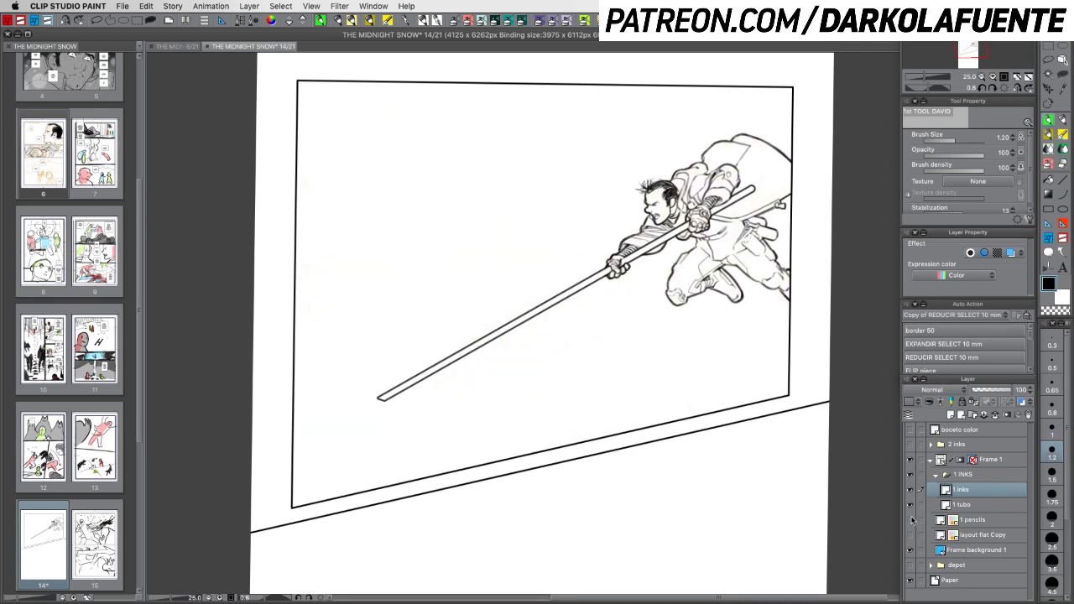
{"action": "left_click", "coordinate": [910, 520]}
Lasso the creature's pencils on the 1 pencils layer, cut and paste them onto their own layer, and clear the selection
{"action": "left_click", "coordinate": [978, 520]}
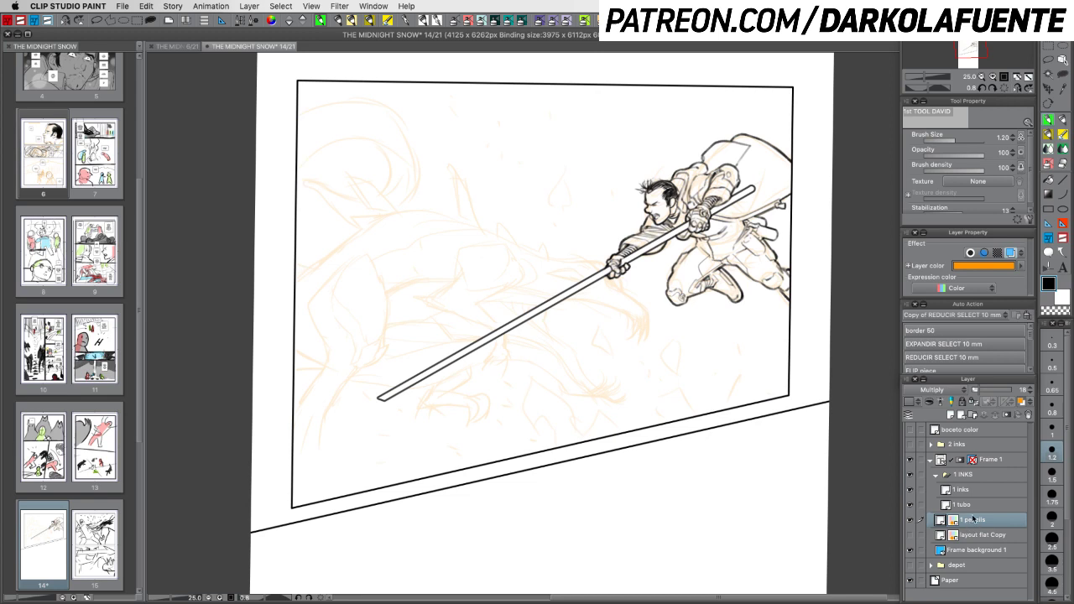
{"action": "key", "text": "m"}
{"action": "mouse_move", "coordinate": [241, 121]}
{"action": "left_mouse_down"}
{"action": "mouse_move", "coordinate": [499, 119]}
{"action": "mouse_move", "coordinate": [528, 191]}
{"action": "mouse_move", "coordinate": [607, 232]}
{"action": "mouse_move", "coordinate": [602, 256]}
{"action": "mouse_move", "coordinate": [601, 245]}
{"action": "mouse_move", "coordinate": [657, 339]}
{"action": "left_mouse_up"}
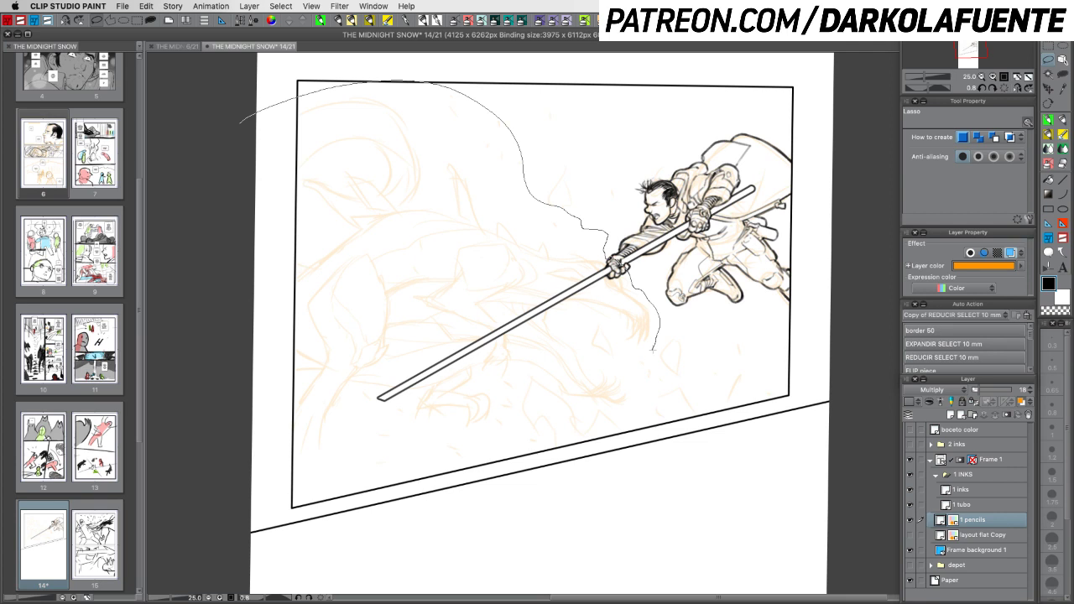
{"action": "mouse_move", "coordinate": [648, 352]}
{"action": "left_mouse_down"}
{"action": "mouse_move", "coordinate": [643, 438]}
{"action": "mouse_move", "coordinate": [511, 499]}
{"action": "mouse_move", "coordinate": [290, 540]}
{"action": "mouse_move", "coordinate": [250, 296]}
{"action": "mouse_move", "coordinate": [247, 335]}
{"action": "left_mouse_up"}
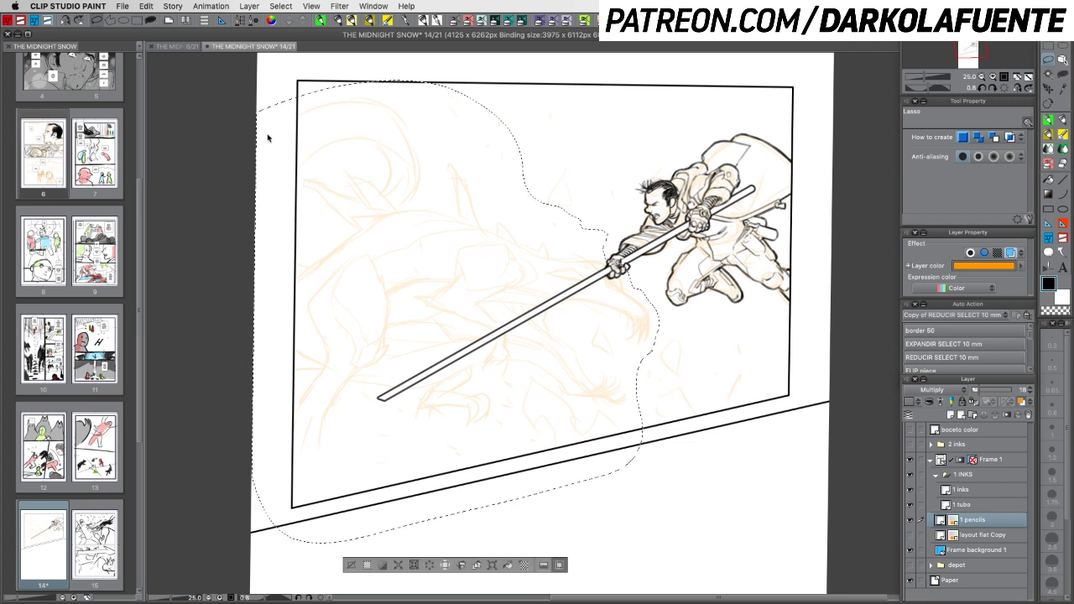
{"action": "key", "text": "super+x"}
{"action": "key", "text": "super+v"}
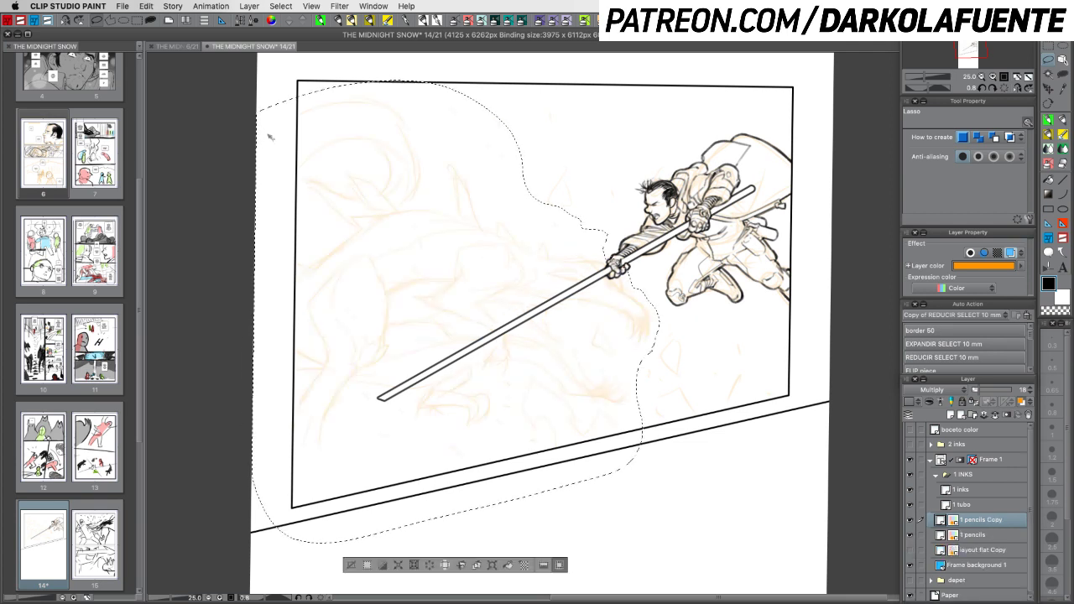
{"action": "key", "text": "super+d"}
Try moving the creature's pencils slightly away from the man, cancel a transformation and undo the move
{"action": "left_click", "coordinate": [1046, 90]}
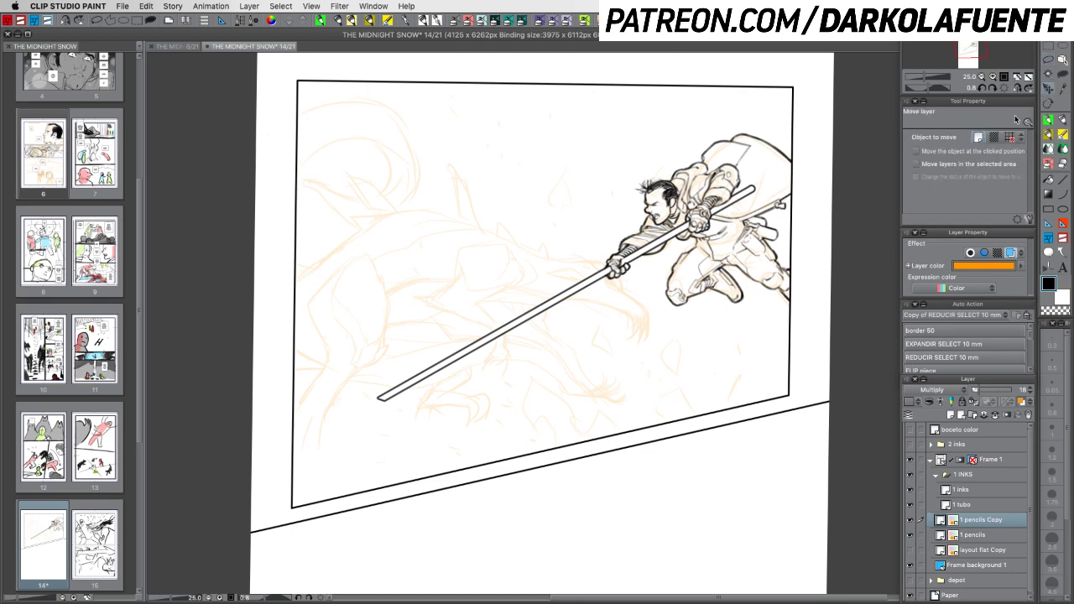
{"action": "left_click_drag", "start_coordinate": [630, 339], "coordinate": [606, 336]}
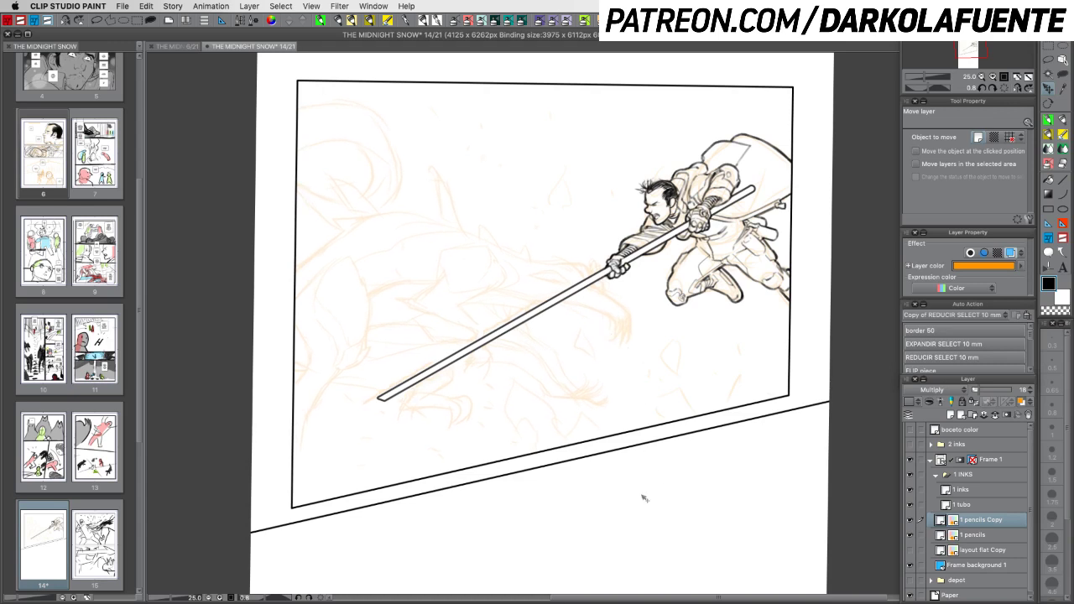
{"action": "key", "text": "super+t"}
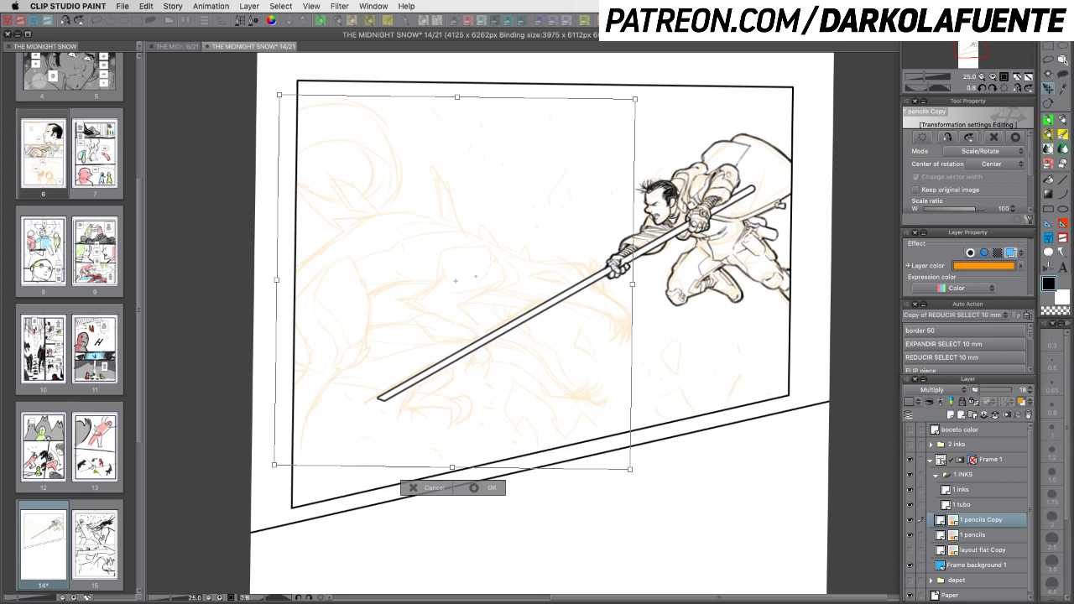
{"action": "left_click_drag", "start_coordinate": [764, 329], "coordinate": [775, 362]}
{"action": "key", "text": "super+z"}
{"action": "left_click", "coordinate": [440, 490]}
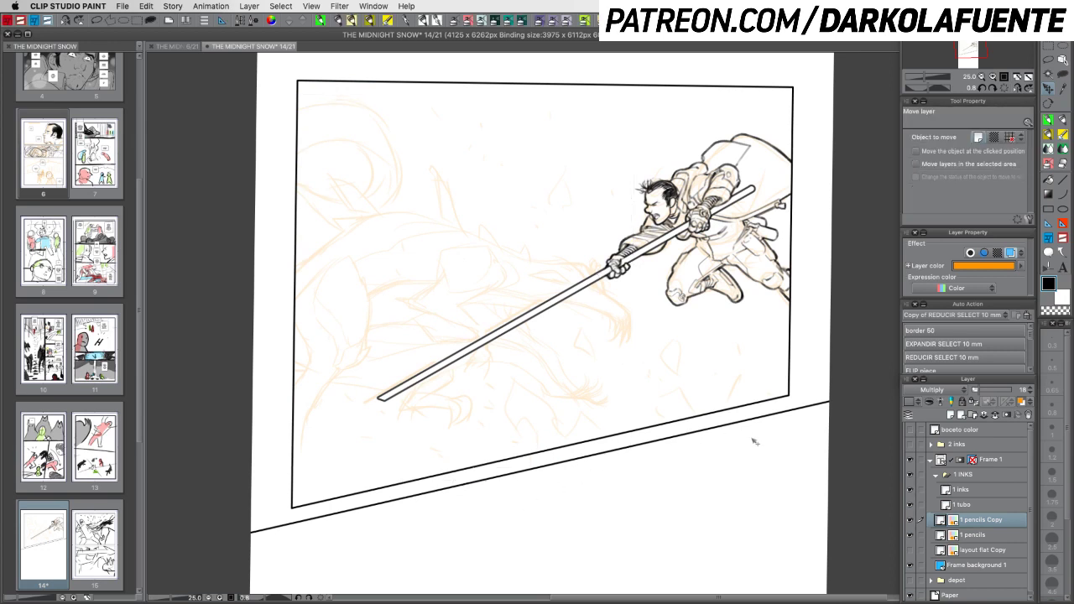
{"action": "key", "text": "super+z"}
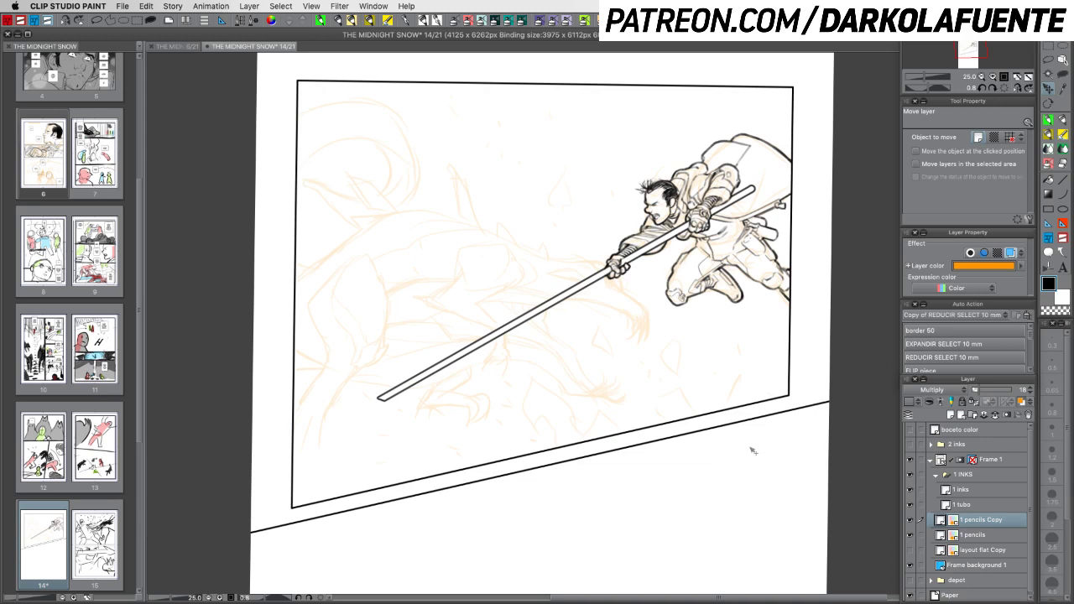
Extend Frame 1's left and right borders out to the page edges and collapse the 1 INKS folder
{"action": "left_click_drag", "start_coordinate": [722, 450], "coordinate": [753, 446]}
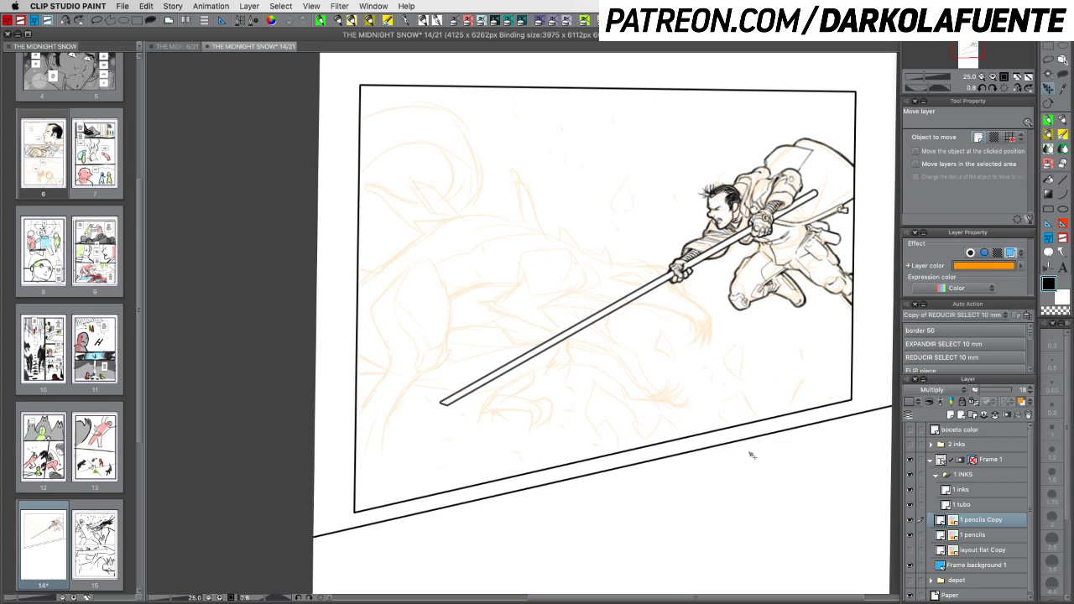
{"action": "left_click_drag", "start_coordinate": [751, 454], "coordinate": [716, 446]}
{"action": "left_click", "coordinate": [1003, 459]}
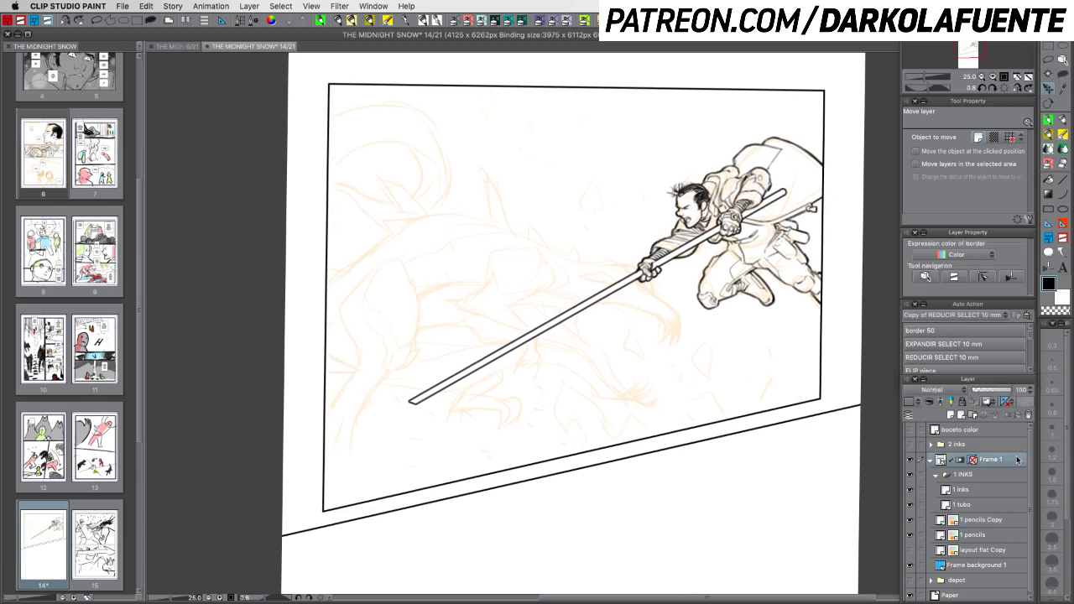
{"action": "left_click", "coordinate": [1062, 64]}
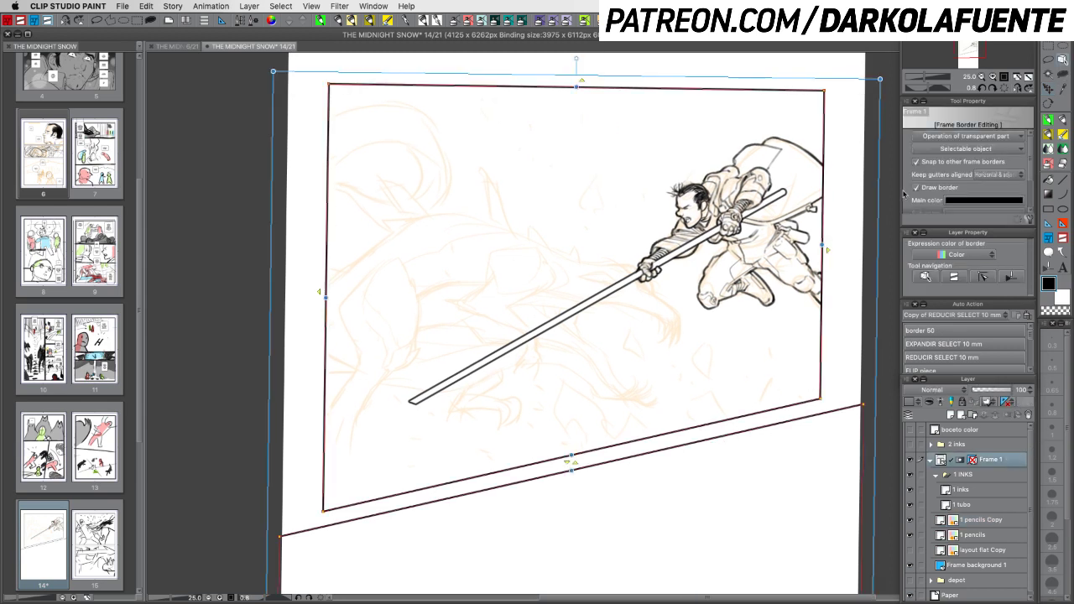
{"action": "left_click_drag", "start_coordinate": [823, 300], "coordinate": [864, 299]}
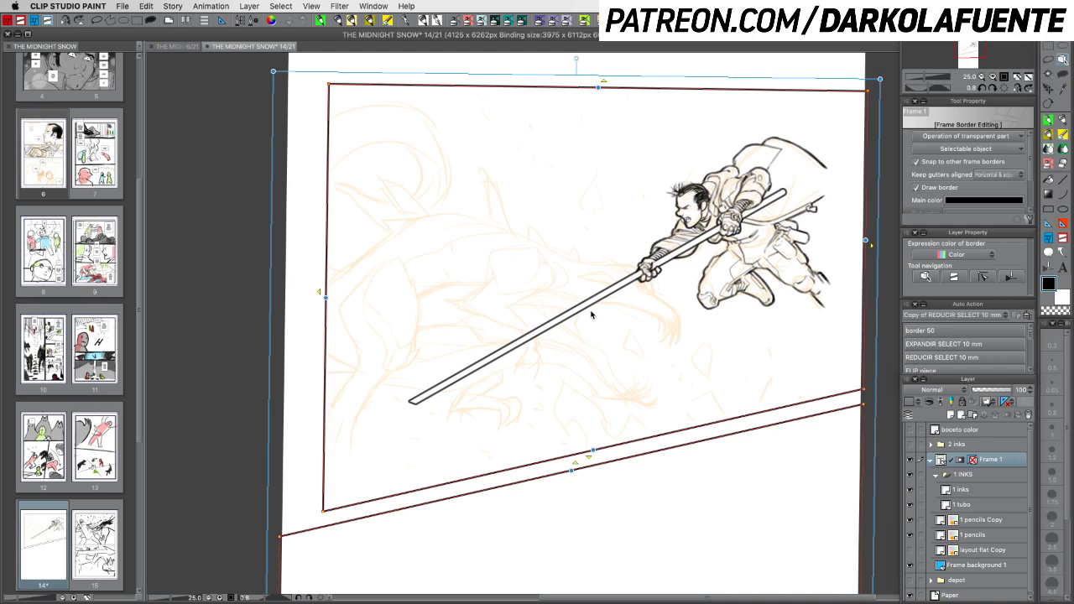
{"action": "left_click_drag", "start_coordinate": [324, 294], "coordinate": [295, 319]}
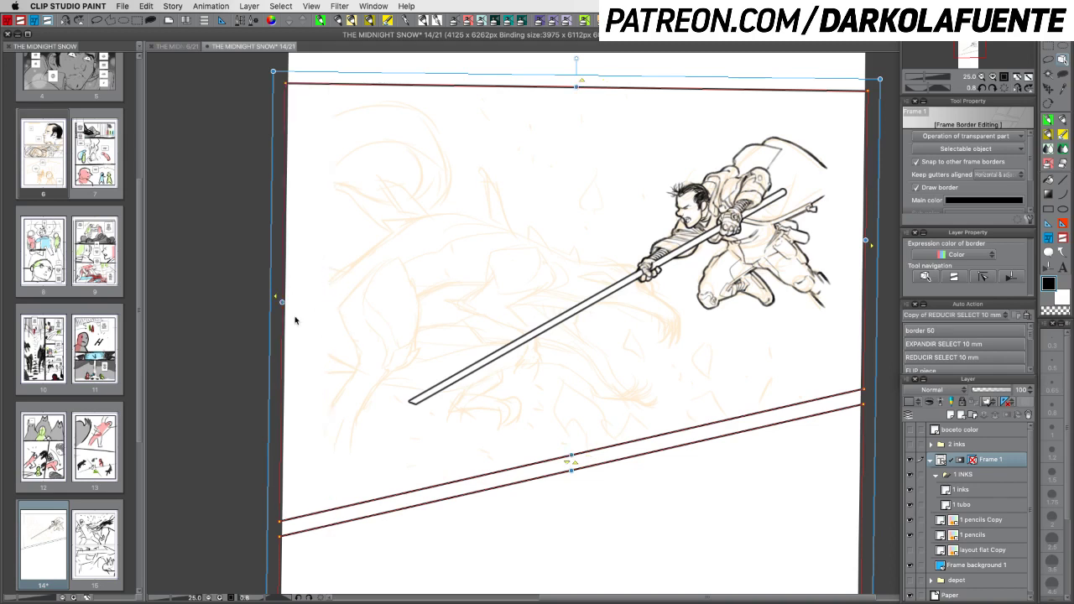
{"action": "left_click_drag", "start_coordinate": [716, 369], "coordinate": [678, 360]}
{"action": "left_click", "coordinate": [935, 475]}
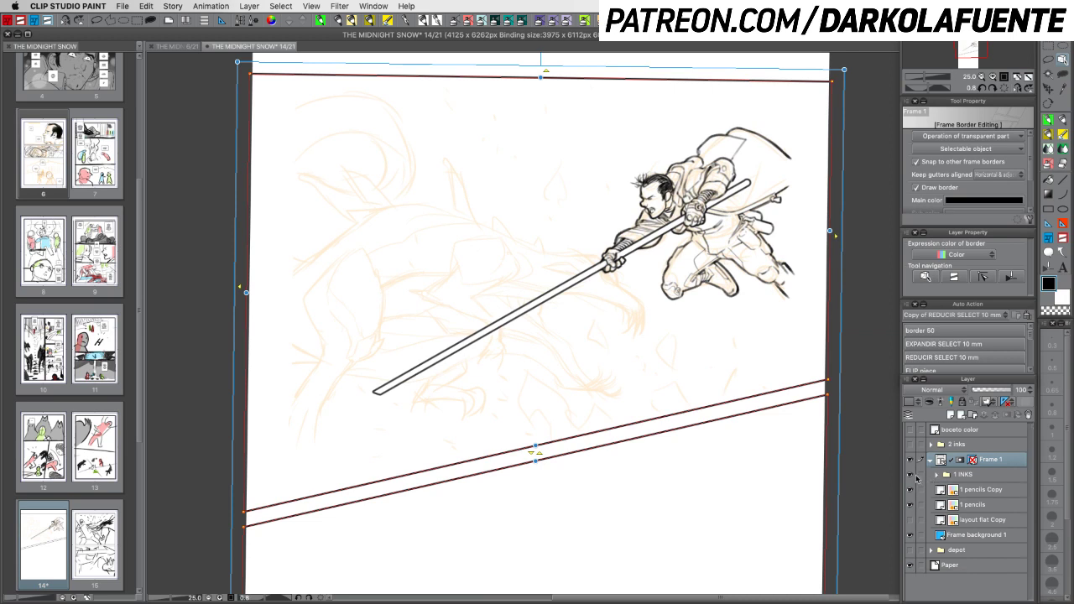
Move the 1 INKS folder's man and pole slightly up and toward the page's right edge
{"action": "left_click", "coordinate": [910, 475]}
{"action": "left_click", "coordinate": [910, 474]}
{"action": "left_click", "coordinate": [994, 475]}
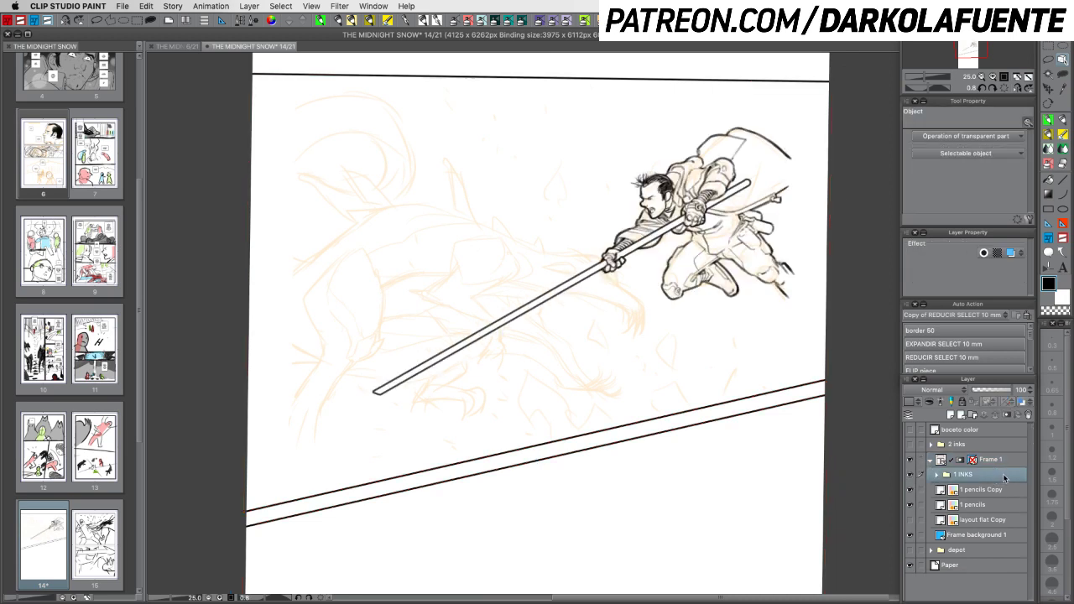
{"action": "key", "text": "k"}
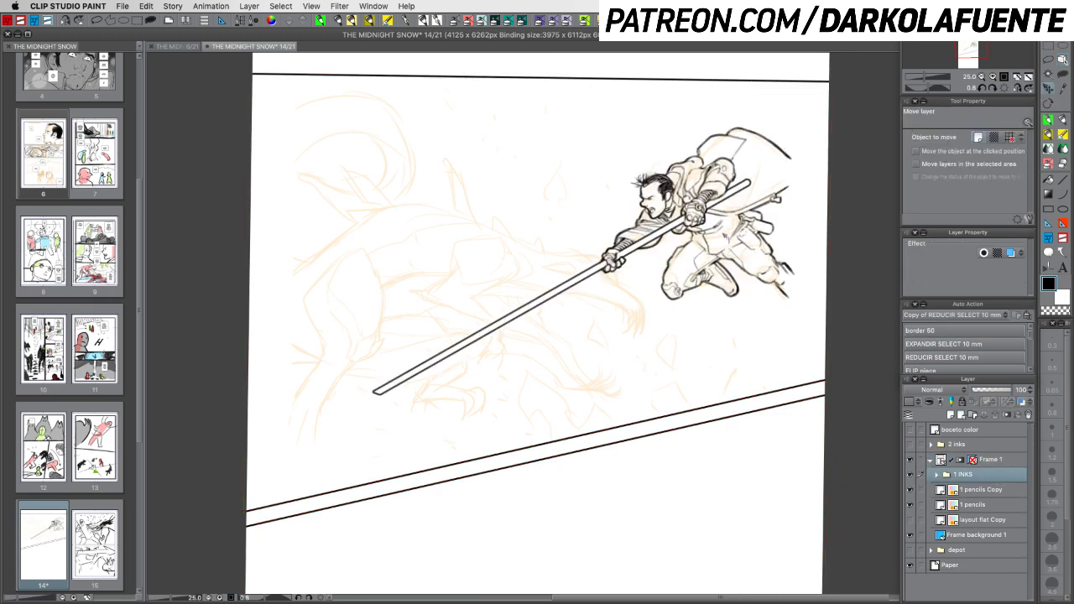
{"action": "left_click_drag", "start_coordinate": [728, 241], "coordinate": [742, 231]}
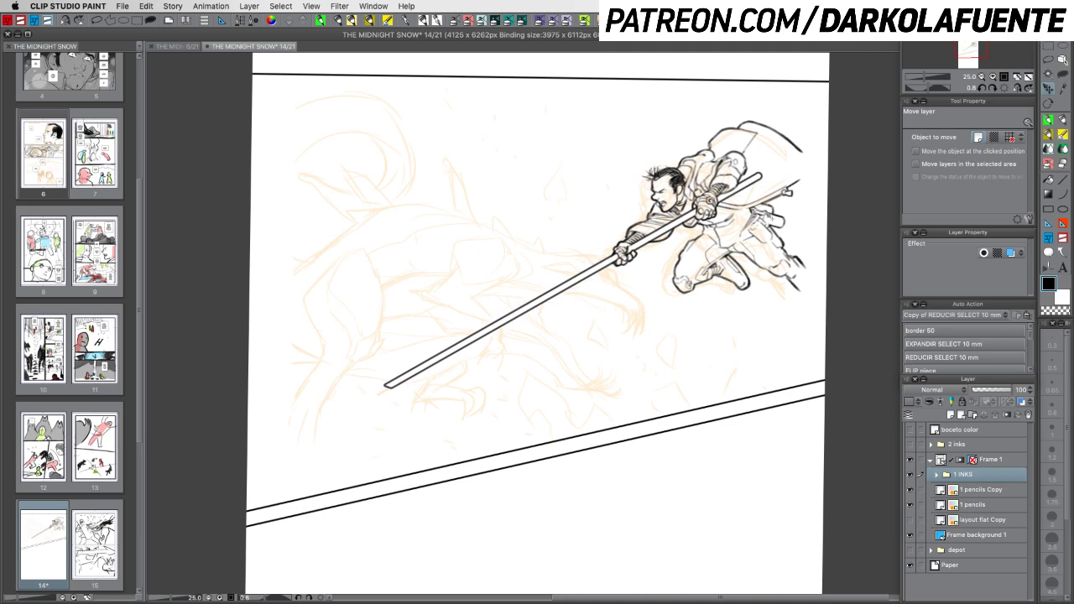
{"action": "left_click_drag", "start_coordinate": [770, 217], "coordinate": [742, 233]}
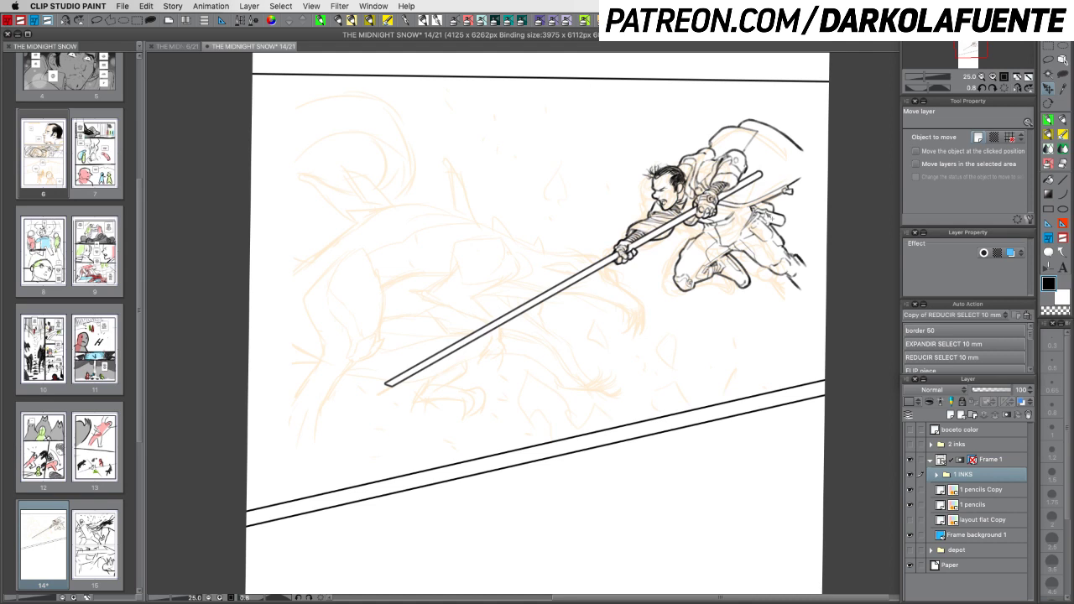
Undo and redo the recent ink move and frame changes to compare the two compositions on the zoomed-out page
{"action": "left_click", "coordinate": [1003, 87]}
{"action": "double_click", "coordinate": [982, 76]}
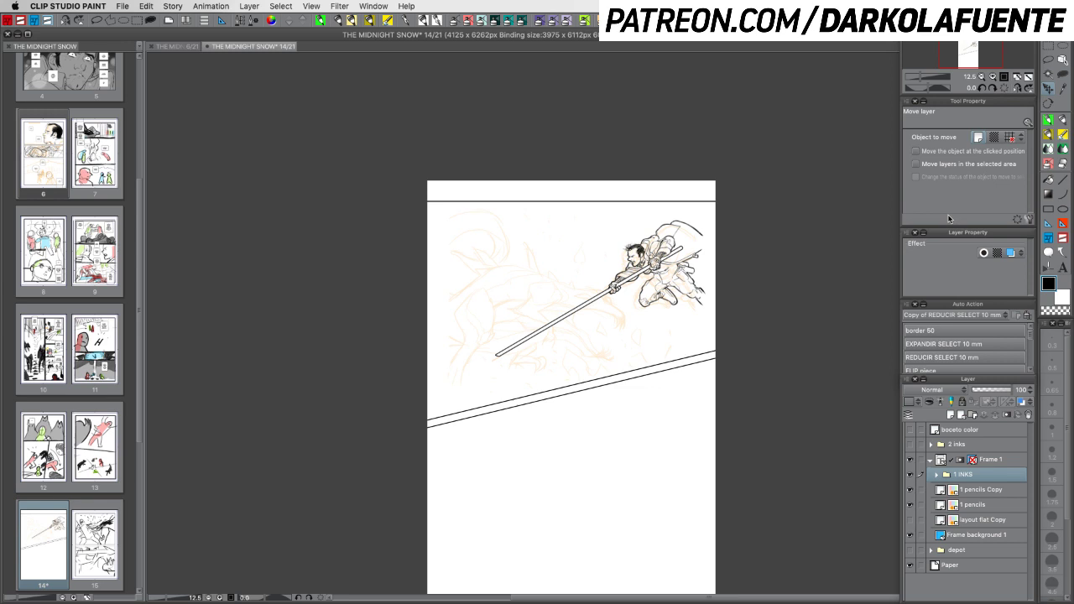
{"action": "key", "text": "super+z"}
{"action": "key", "text": "super+z"}
{"action": "key", "text": "super+z"}
{"action": "key", "text": "super+z"}
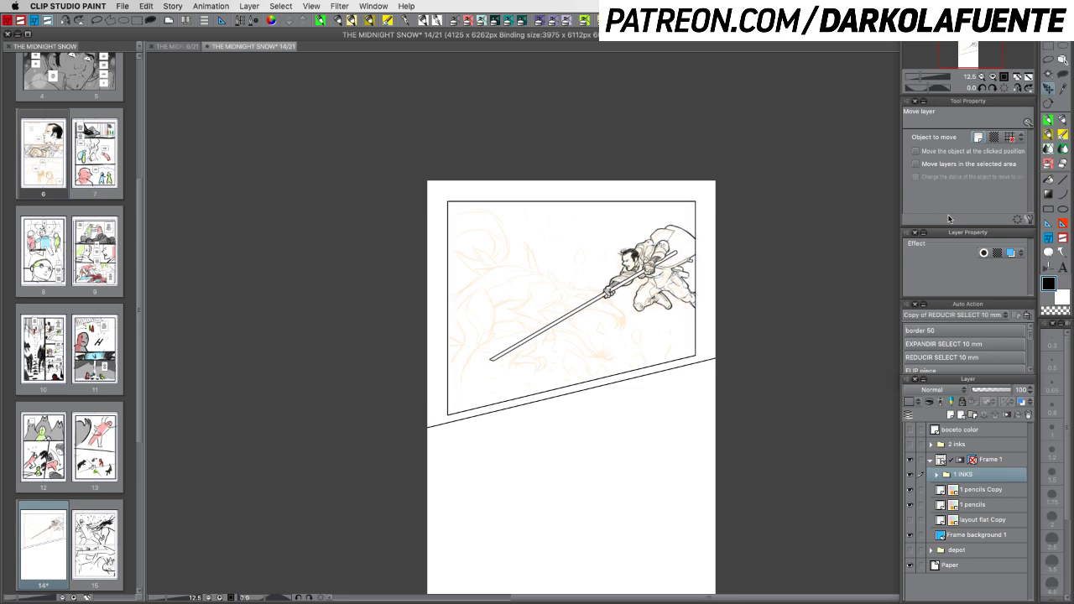
{"action": "key", "text": "super+z"}
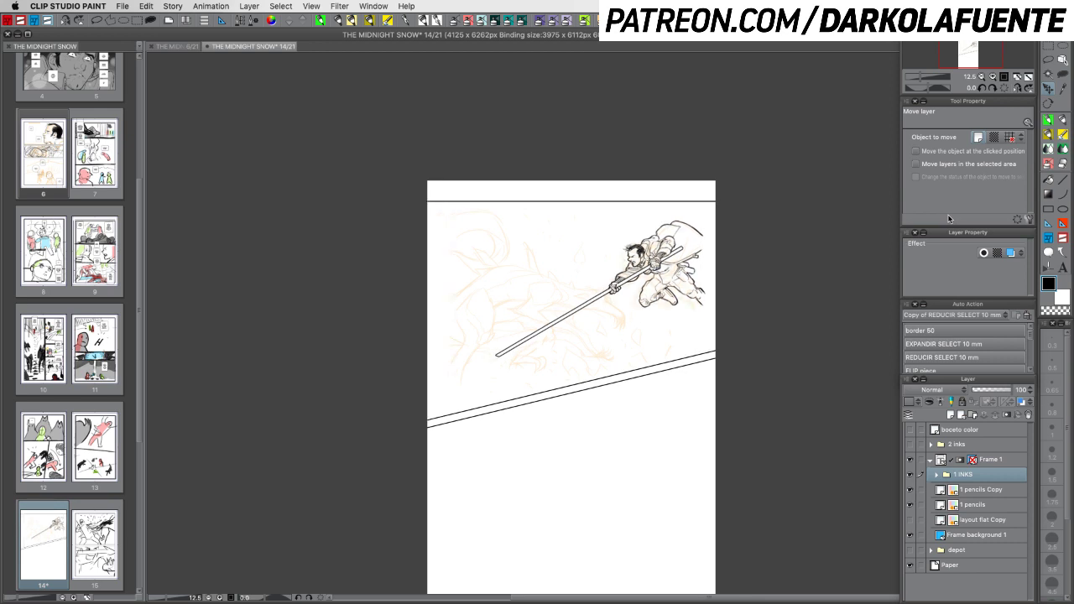
{"action": "left_click", "coordinate": [992, 77]}
On the 1 inks layer, ink the missing lower edge and corner of the man's cape with the pen at size 1.5
{"action": "left_click", "coordinate": [935, 475]}
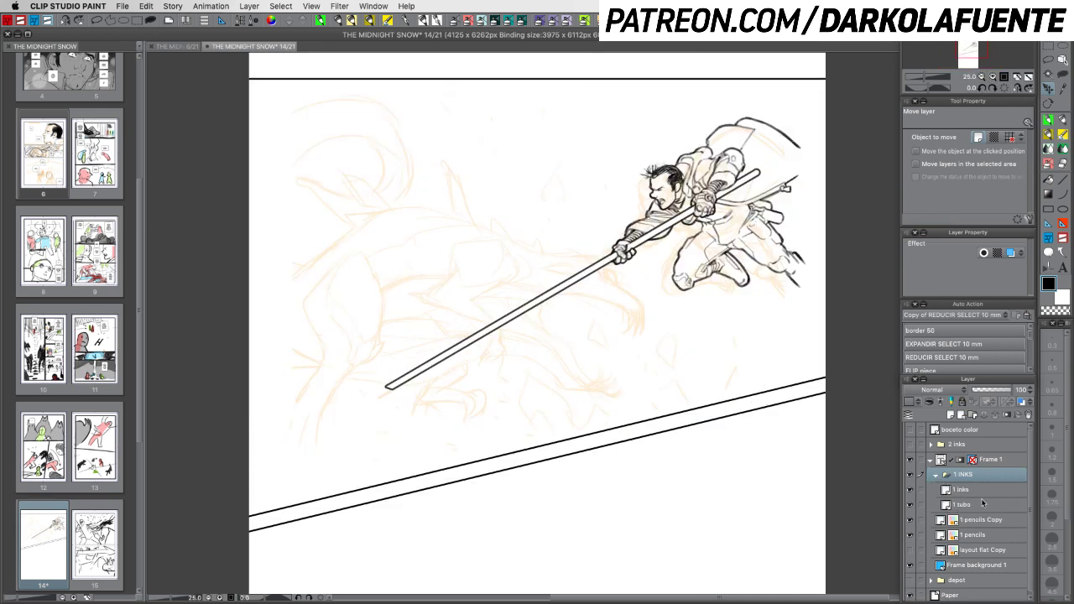
{"action": "left_click", "coordinate": [982, 504]}
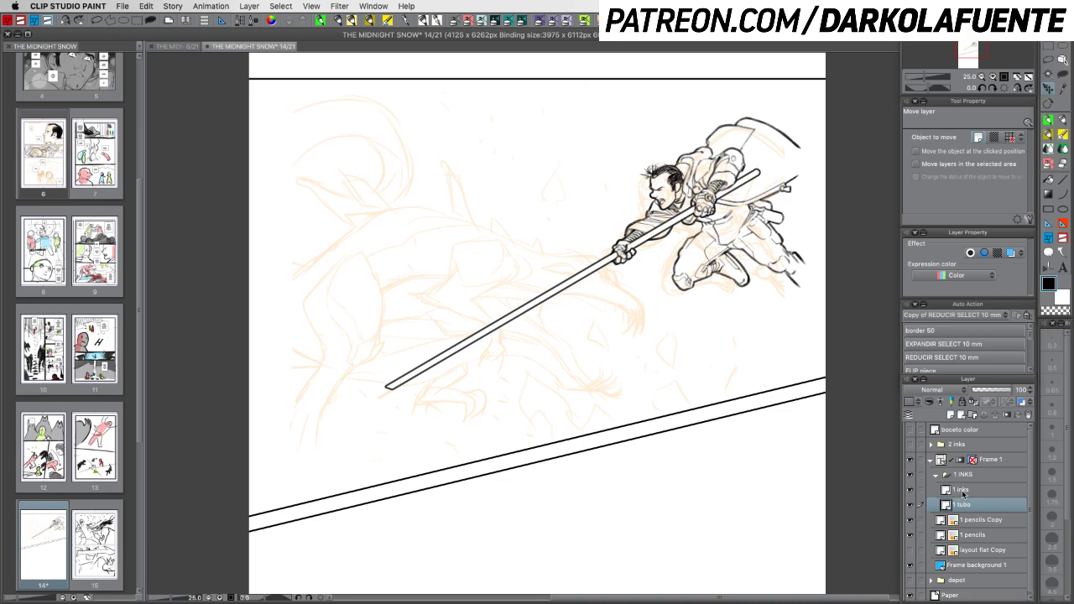
{"action": "left_click", "coordinate": [961, 489]}
{"action": "left_click", "coordinate": [994, 77]}
{"action": "left_click_drag", "start_coordinate": [778, 397], "coordinate": [576, 385]}
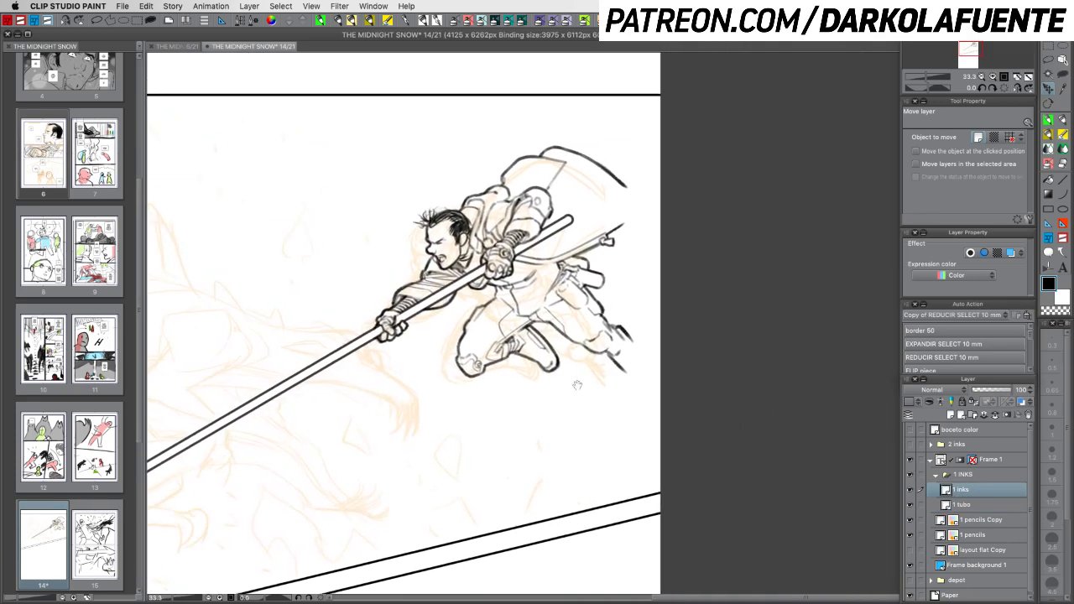
{"action": "left_click", "coordinate": [1048, 124]}
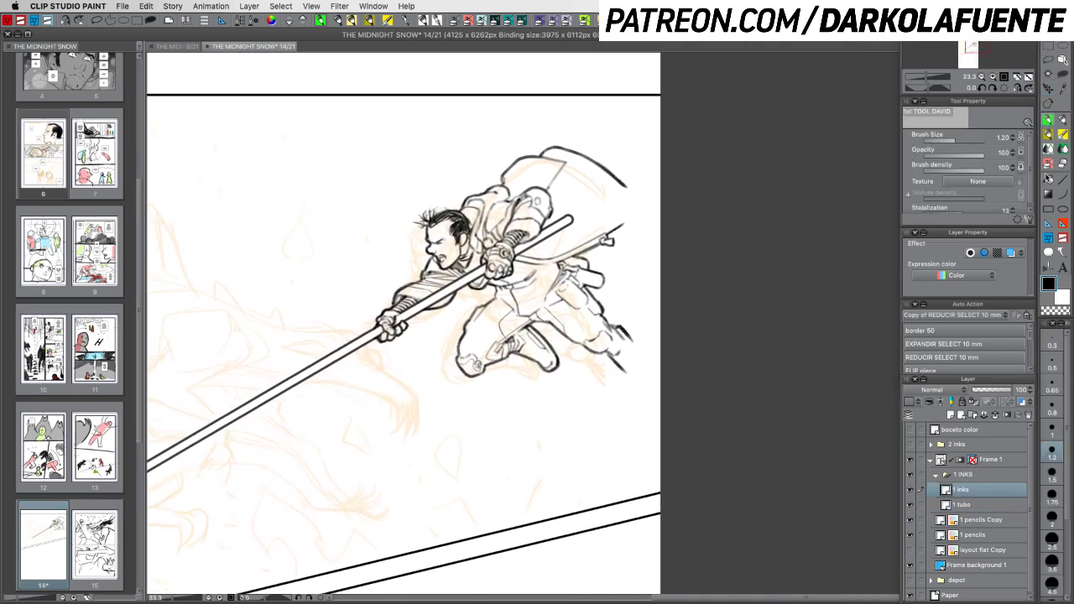
{"action": "left_click", "coordinate": [1055, 478]}
{"action": "mouse_move", "coordinate": [759, 378]}
{"action": "left_mouse_down"}
{"action": "mouse_move", "coordinate": [750, 398]}
{"action": "mouse_move", "coordinate": [573, 450]}
{"action": "left_mouse_up"}
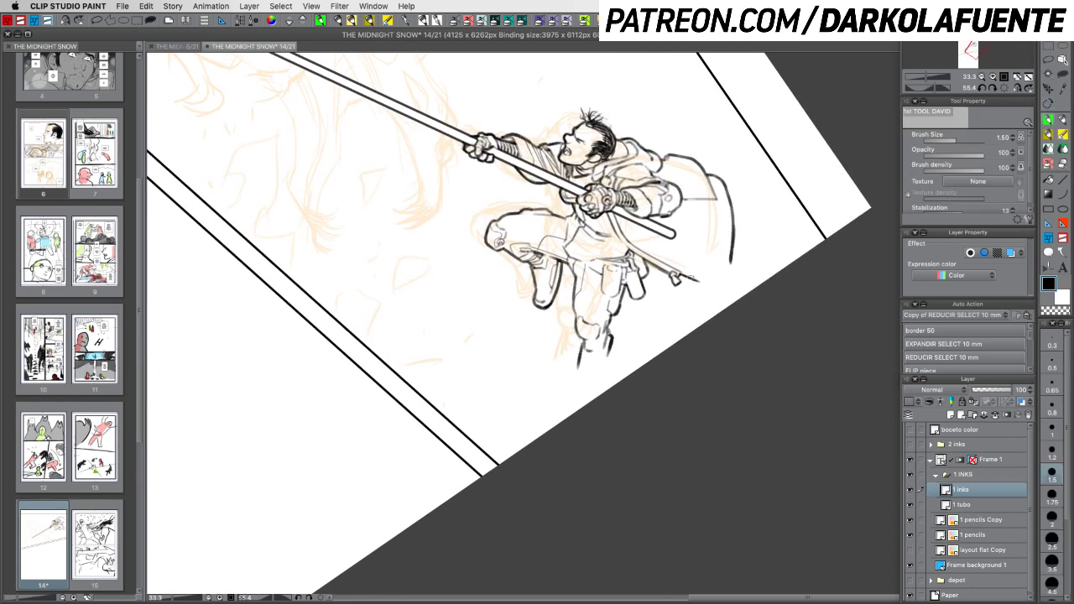
{"action": "mouse_move", "coordinate": [691, 277]}
{"action": "left_mouse_down"}
{"action": "mouse_move", "coordinate": [732, 260]}
{"action": "mouse_move", "coordinate": [716, 286]}
{"action": "mouse_move", "coordinate": [726, 279]}
{"action": "mouse_move", "coordinate": [731, 253]}
{"action": "mouse_move", "coordinate": [711, 285]}
{"action": "mouse_move", "coordinate": [731, 271]}
{"action": "mouse_move", "coordinate": [708, 288]}
{"action": "left_mouse_up"}
{"action": "key", "text": "super+z"}
{"action": "key", "text": "super+z"}
{"action": "key", "text": "c"}
{"action": "key", "text": "c"}
{"action": "left_click_drag", "start_coordinate": [780, 303], "coordinate": [659, 221]}
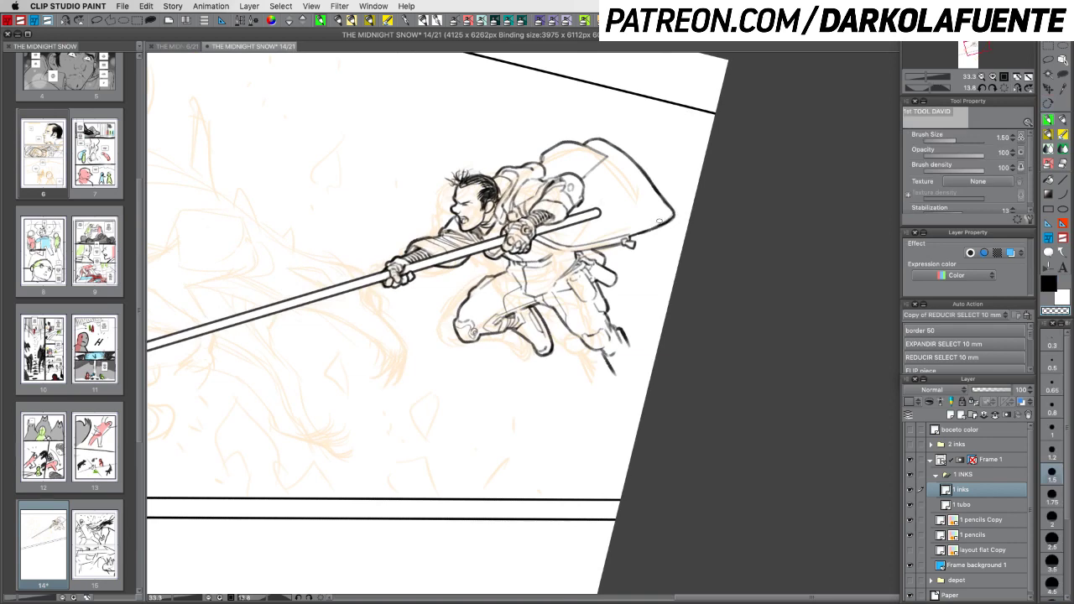
Ink the man's trailing boot with the pen at size 1.5, closing its sole and cleaning up the outline
{"action": "mouse_move", "coordinate": [722, 195]}
{"action": "left_mouse_down"}
{"action": "mouse_move", "coordinate": [757, 294]}
{"action": "mouse_move", "coordinate": [754, 373]}
{"action": "left_mouse_up"}
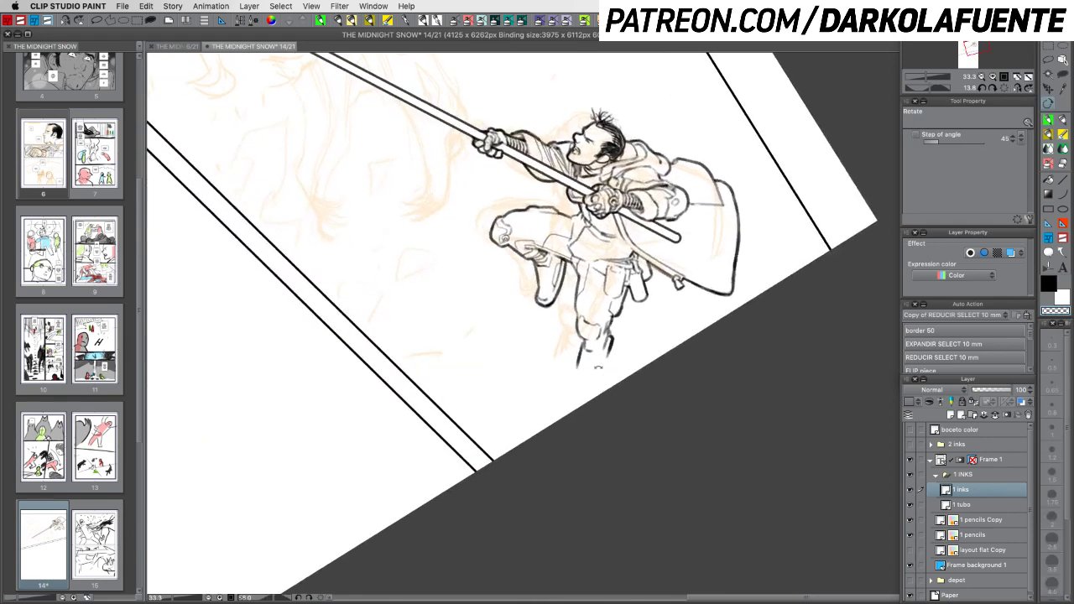
{"action": "key", "text": "c"}
{"action": "mouse_move", "coordinate": [583, 346]}
{"action": "left_mouse_down"}
{"action": "mouse_move", "coordinate": [587, 378]}
{"action": "mouse_move", "coordinate": [604, 365]}
{"action": "mouse_move", "coordinate": [581, 373]}
{"action": "mouse_move", "coordinate": [606, 366]}
{"action": "left_mouse_up"}
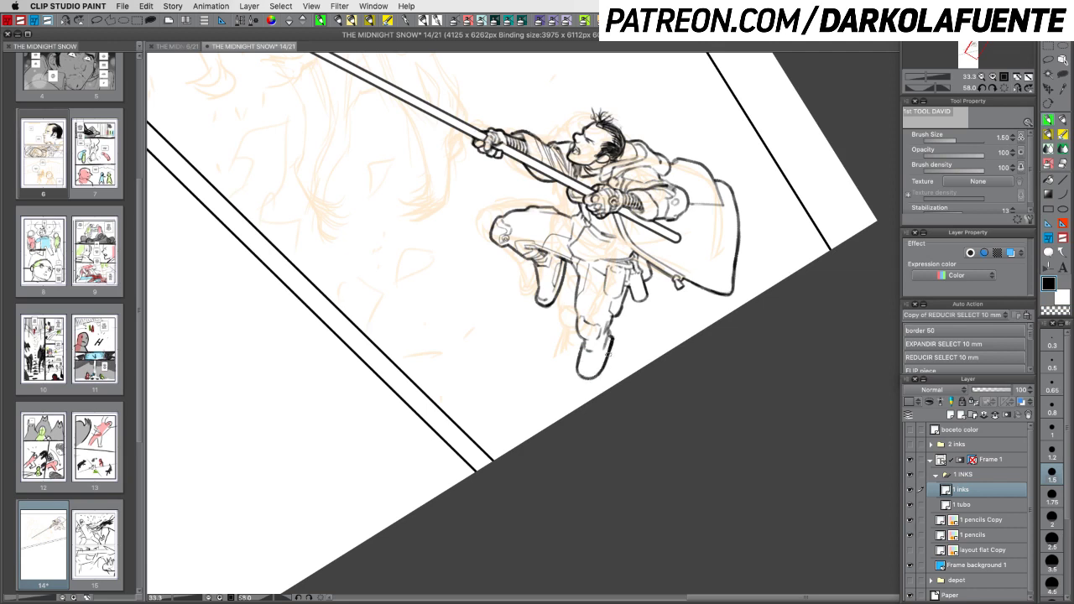
{"action": "key", "text": "c"}
{"action": "key", "text": "c"}
{"action": "mouse_move", "coordinate": [577, 367]}
{"action": "left_mouse_down"}
{"action": "mouse_move", "coordinate": [590, 382]}
{"action": "mouse_move", "coordinate": [603, 370]}
{"action": "mouse_move", "coordinate": [592, 382]}
{"action": "mouse_move", "coordinate": [580, 370]}
{"action": "mouse_move", "coordinate": [587, 377]}
{"action": "left_mouse_up"}
{"action": "key", "text": "c"}
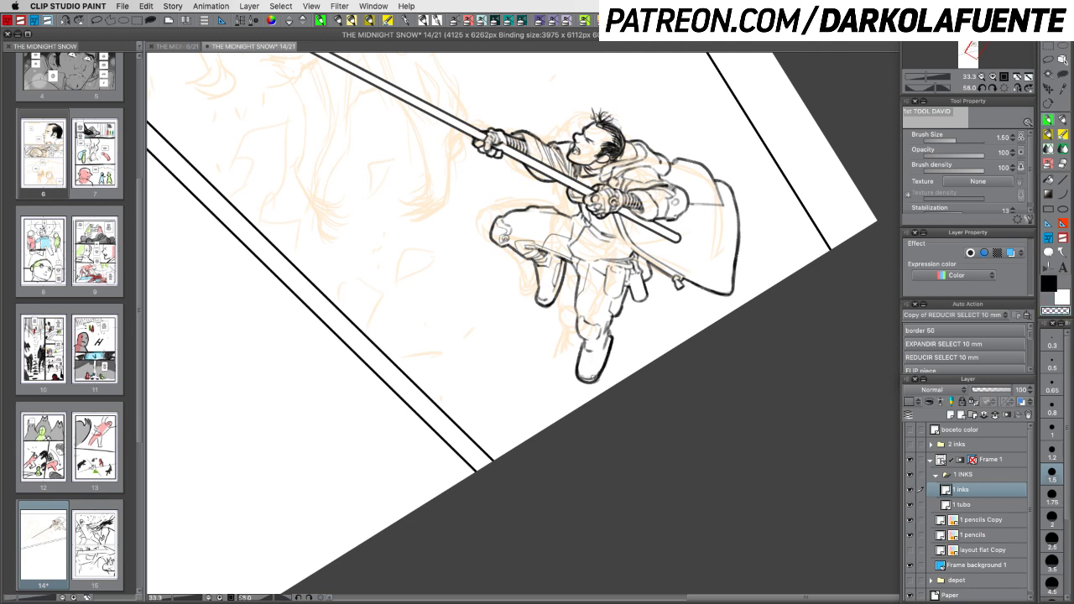
{"action": "key", "text": "c"}
{"action": "left_click_drag", "start_coordinate": [589, 380], "coordinate": [594, 382]}
{"action": "key", "text": "c"}
{"action": "key", "text": "c"}
{"action": "key", "text": "r"}
{"action": "mouse_move", "coordinate": [755, 406]}
{"action": "left_mouse_down"}
{"action": "mouse_move", "coordinate": [814, 218]}
{"action": "mouse_move", "coordinate": [820, 366]}
{"action": "mouse_move", "coordinate": [752, 311]}
{"action": "left_mouse_up"}
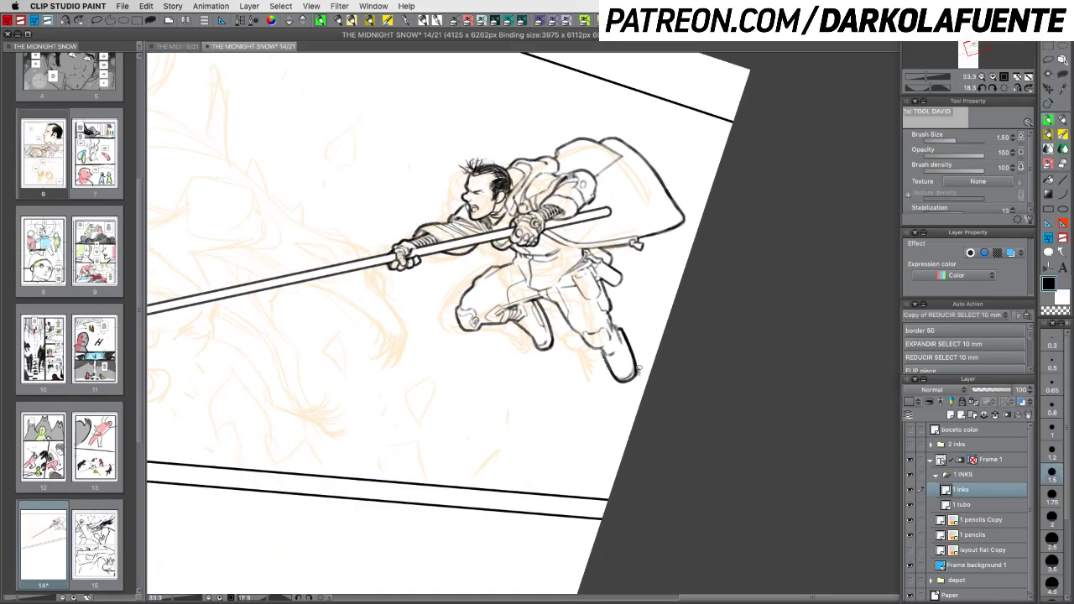
{"action": "key", "text": "c"}
{"action": "key", "text": "r"}
{"action": "left_click_drag", "start_coordinate": [665, 402], "coordinate": [757, 355]}
Ink small debris specks around the man at size 1.2 and a dark band across the trailing boot at size 1.75
{"action": "left_click", "coordinate": [981, 77]}
{"action": "left_click", "coordinate": [1052, 281]}
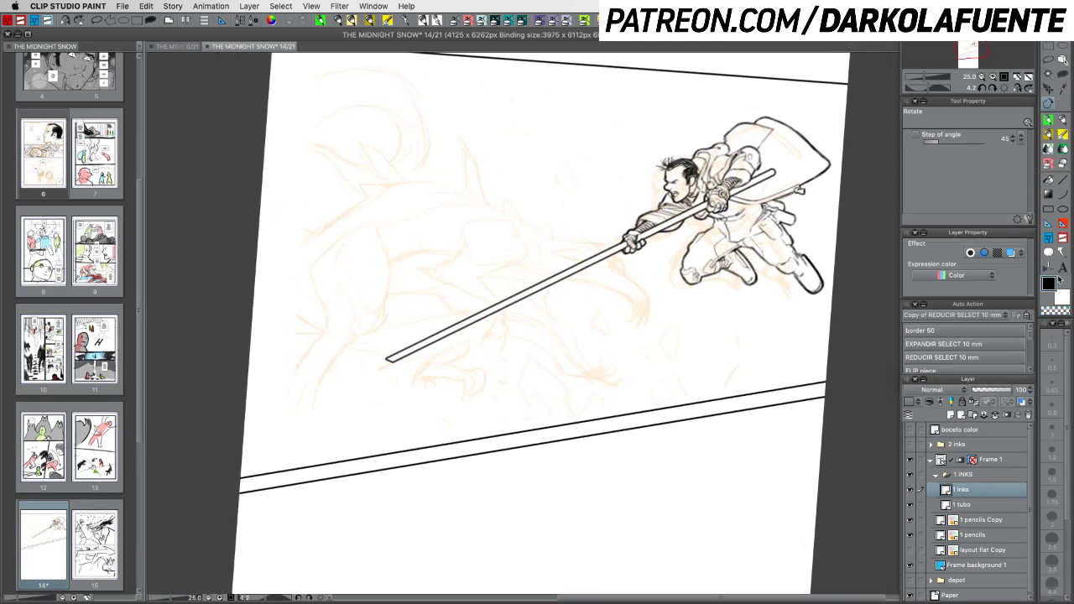
{"action": "left_click", "coordinate": [1048, 121]}
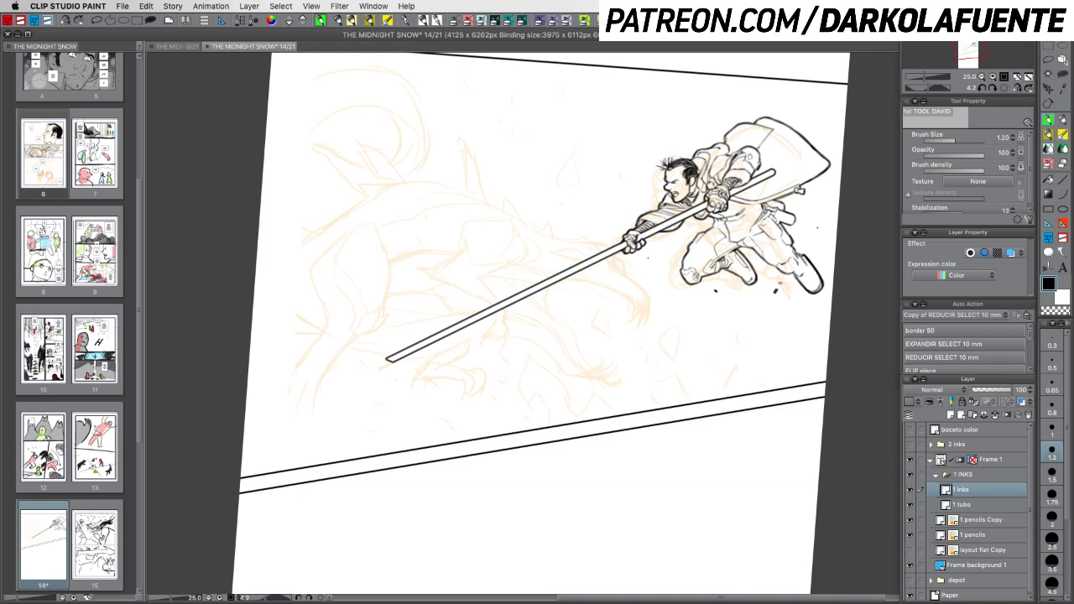
{"action": "left_click", "coordinate": [1052, 491]}
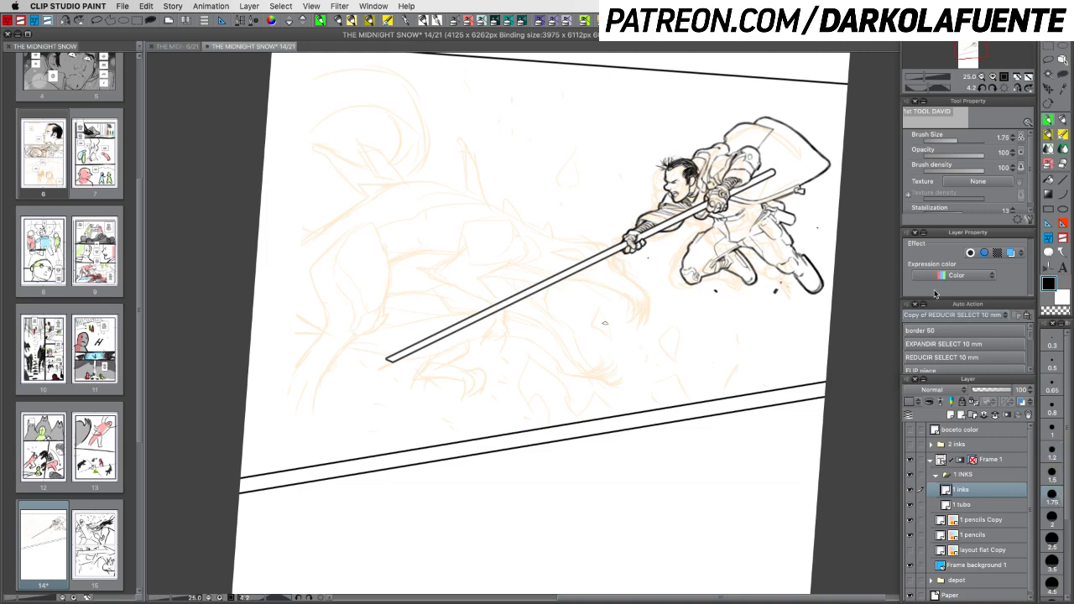
{"action": "left_click_drag", "start_coordinate": [818, 269], "coordinate": [824, 267]}
{"action": "key", "text": "super+z"}
{"action": "key", "text": "c"}
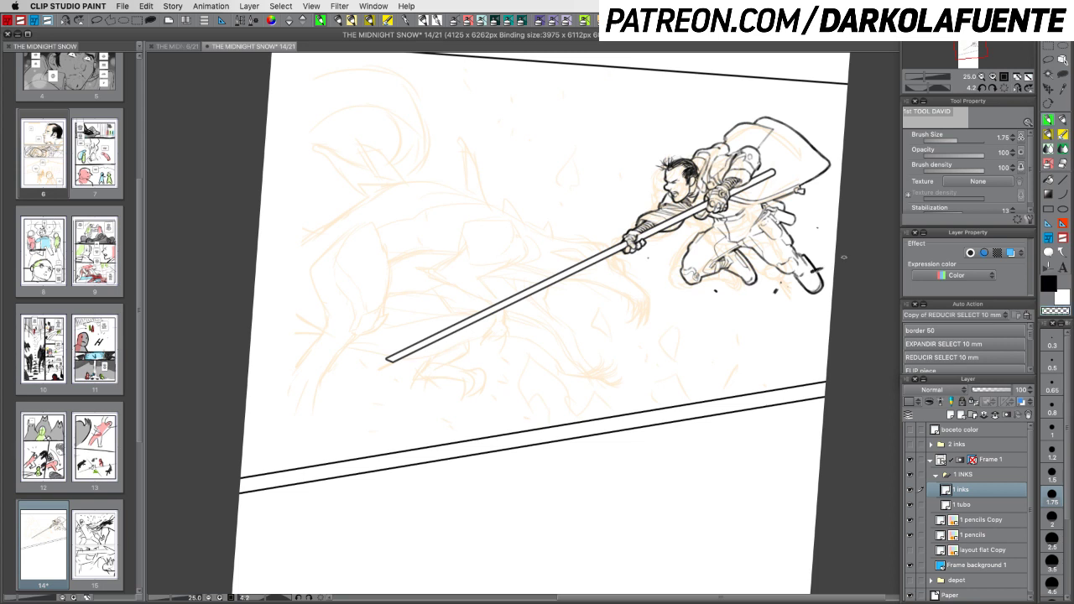
{"action": "key", "text": "c"}
{"action": "key", "text": "c"}
{"action": "key", "text": "c"}
Ink more debris specks beside the cape, below the trailing boot and above the pole at size 1.75, and save the page
{"action": "left_click", "coordinate": [818, 238]}
{"action": "left_click", "coordinate": [826, 239]}
{"action": "left_click", "coordinate": [828, 250]}
{"action": "key", "text": "c"}
{"action": "key", "text": "c"}
{"action": "left_click", "coordinate": [800, 335]}
{"action": "left_click_drag", "start_coordinate": [789, 342], "coordinate": [797, 348]}
{"action": "left_click", "coordinate": [550, 190]}
{"action": "left_click_drag", "start_coordinate": [569, 208], "coordinate": [577, 215]}
{"action": "key", "text": "super+s"}
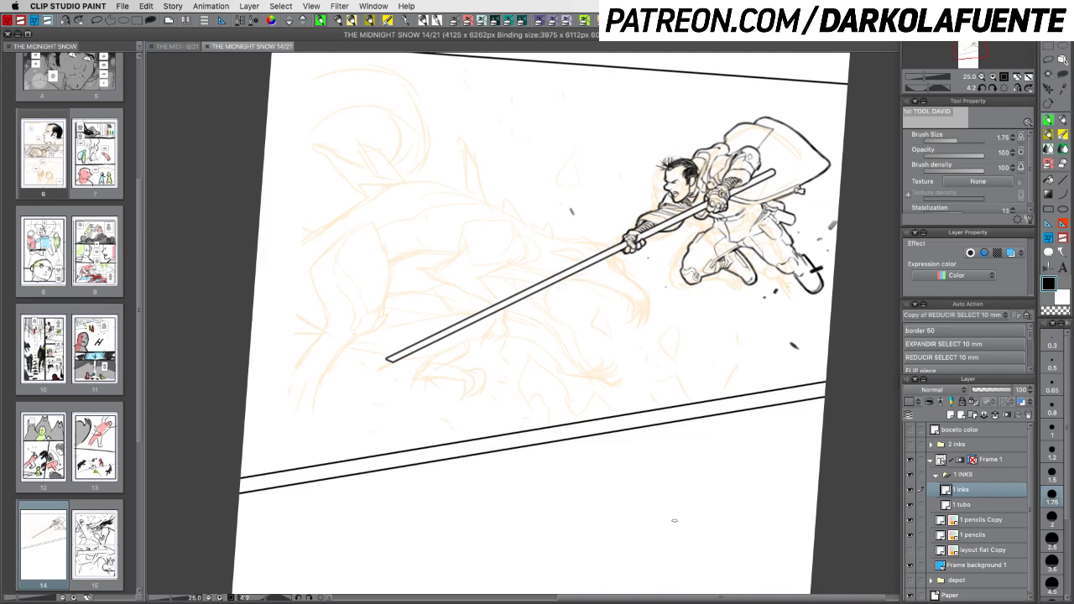
Hide and reshow the 1 tubo layer several times to examine the pole against the man's inks
{"action": "key", "text": "r"}
{"action": "mouse_move", "coordinate": [797, 334]}
{"action": "left_mouse_down"}
{"action": "mouse_move", "coordinate": [813, 305]}
{"action": "mouse_move", "coordinate": [815, 326]}
{"action": "left_mouse_up"}
{"action": "key", "text": "p"}
{"action": "left_click_drag", "start_coordinate": [734, 368], "coordinate": [774, 361]}
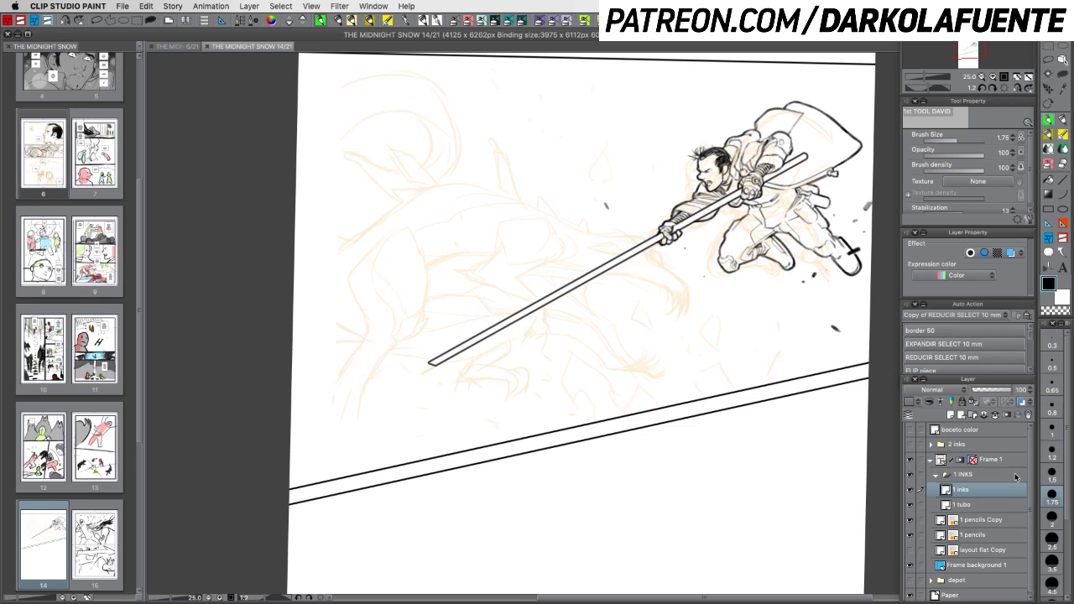
{"action": "left_click_drag", "start_coordinate": [763, 371], "coordinate": [779, 342]}
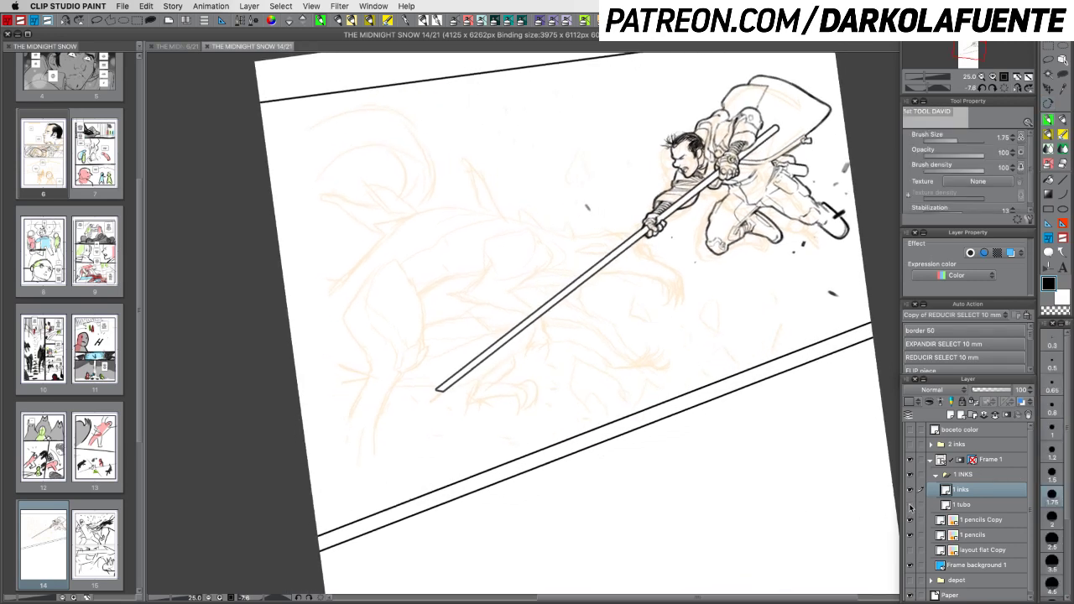
{"action": "left_click", "coordinate": [909, 505]}
{"action": "left_click", "coordinate": [909, 504]}
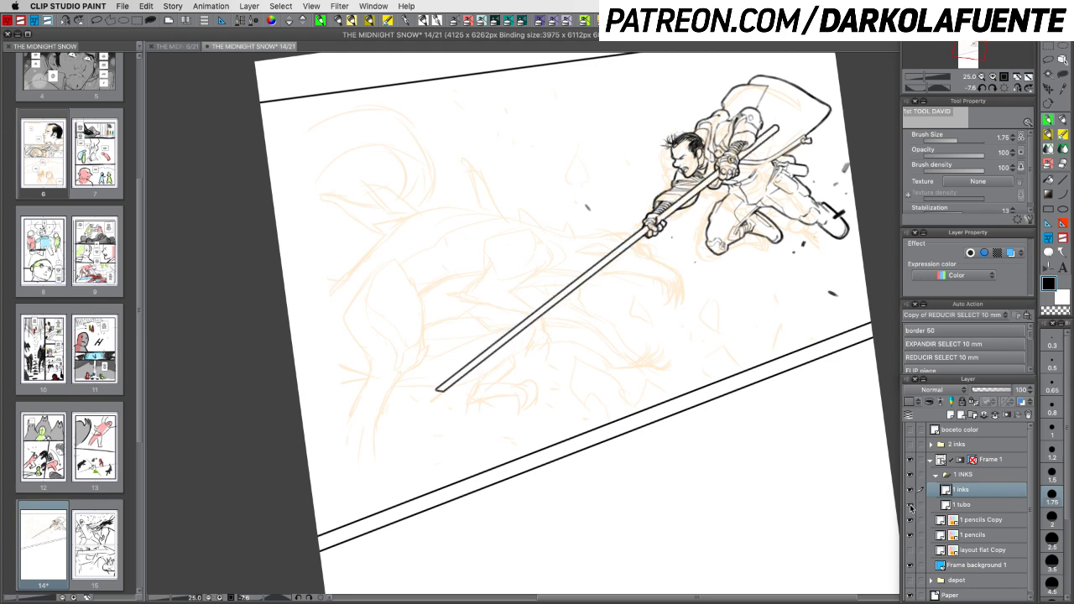
{"action": "left_click", "coordinate": [910, 505]}
{"action": "left_click", "coordinate": [909, 504]}
{"action": "left_click", "coordinate": [909, 504]}
{"action": "left_click", "coordinate": [909, 504]}
Tint the 1 tubo layer blue to check the pole's linework, and turn the layer color off again
{"action": "left_click", "coordinate": [984, 78]}
{"action": "scroll", "coordinate": [606, 322], "scroll_direction": "up", "scroll_amount": 3}
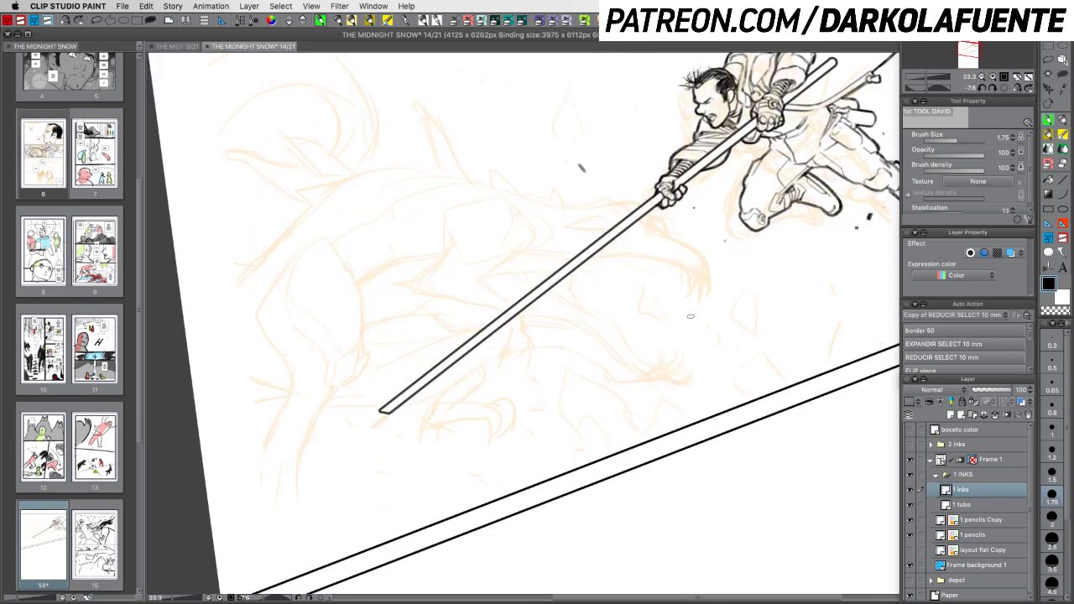
{"action": "left_click", "coordinate": [991, 505]}
{"action": "left_click", "coordinate": [1021, 403]}
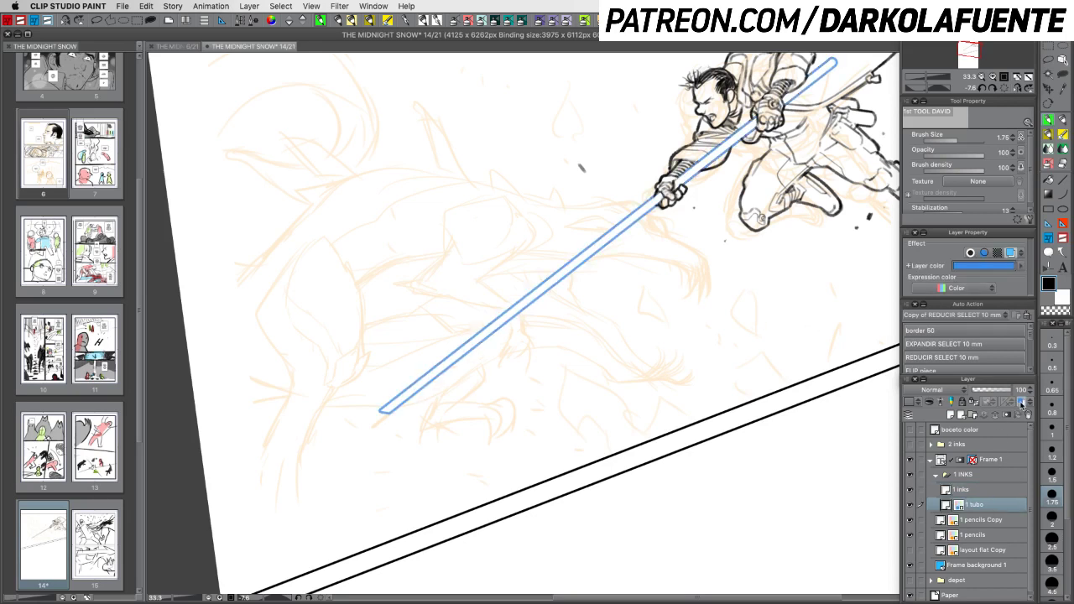
{"action": "left_click", "coordinate": [941, 391]}
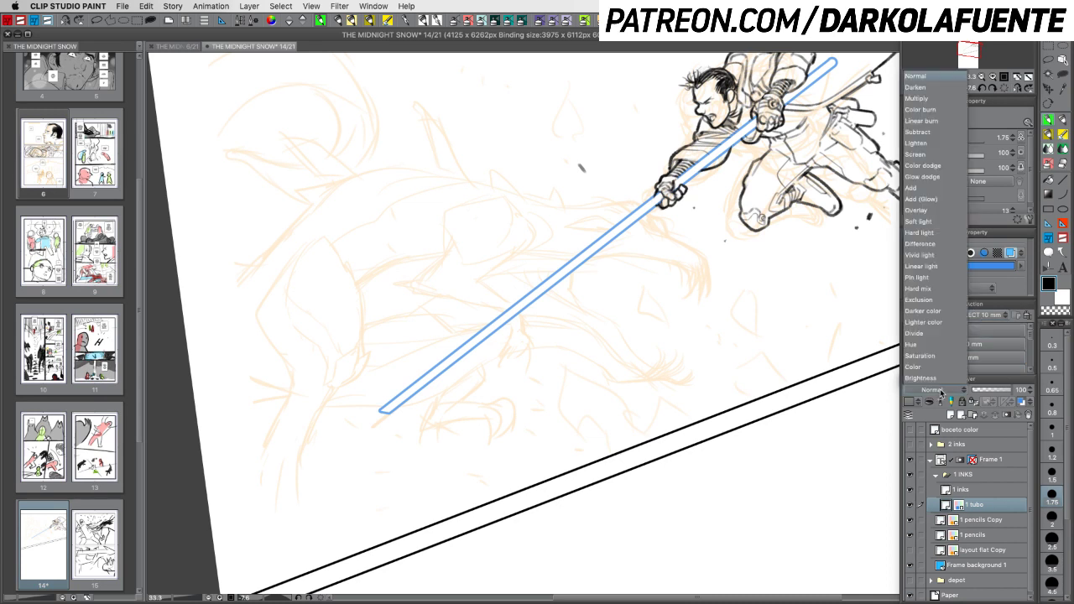
{"action": "left_click", "coordinate": [1002, 495]}
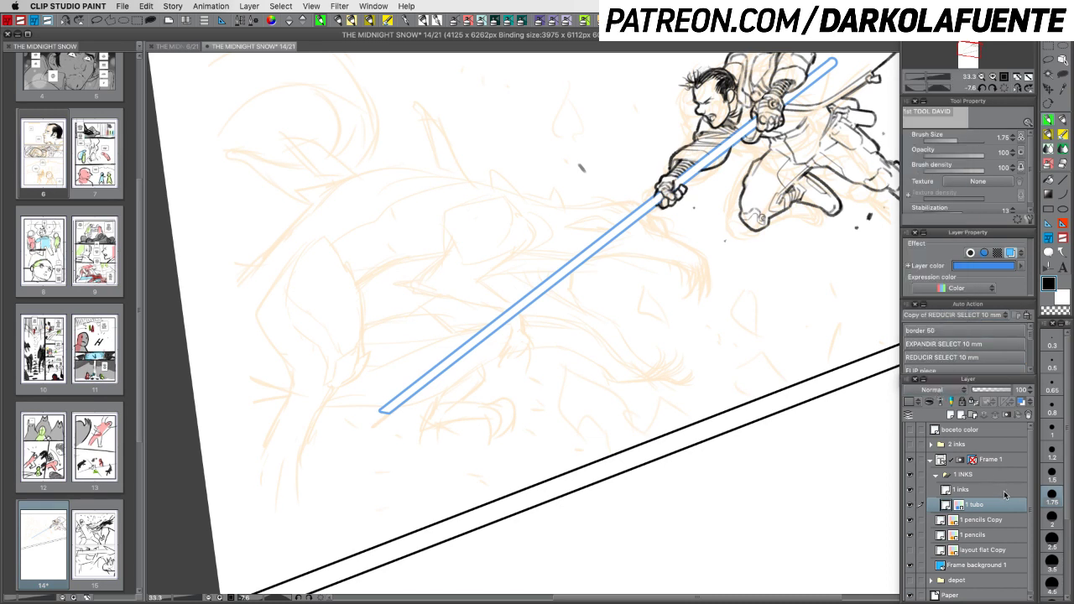
{"action": "key", "text": "super+b"}
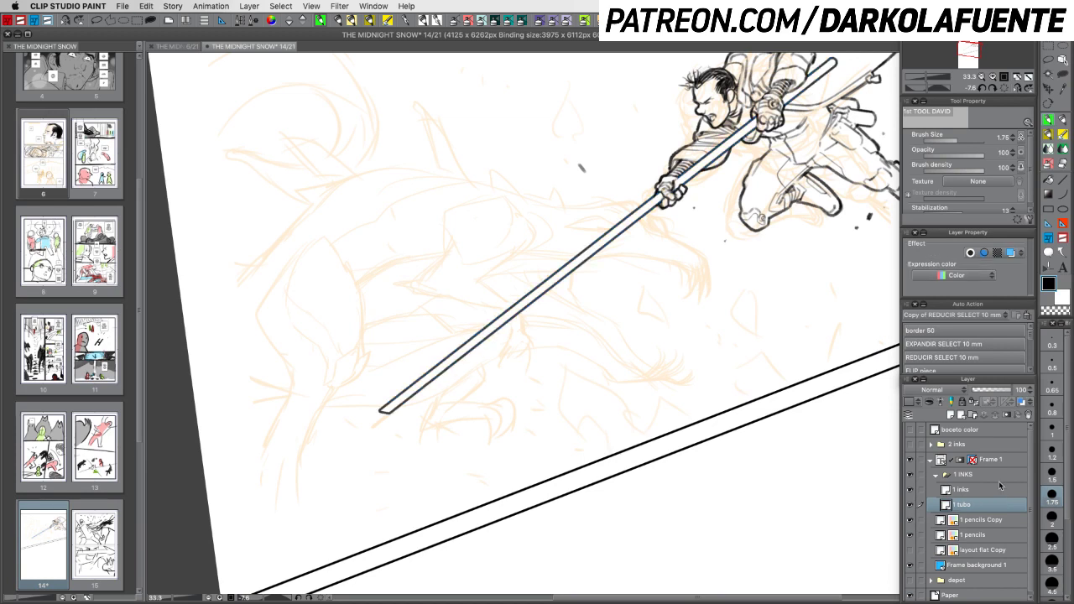
Merge the 1 inks layer down into 1 tubo, rename the merged layer 1 inks, and save the page
{"action": "left_click", "coordinate": [994, 489]}
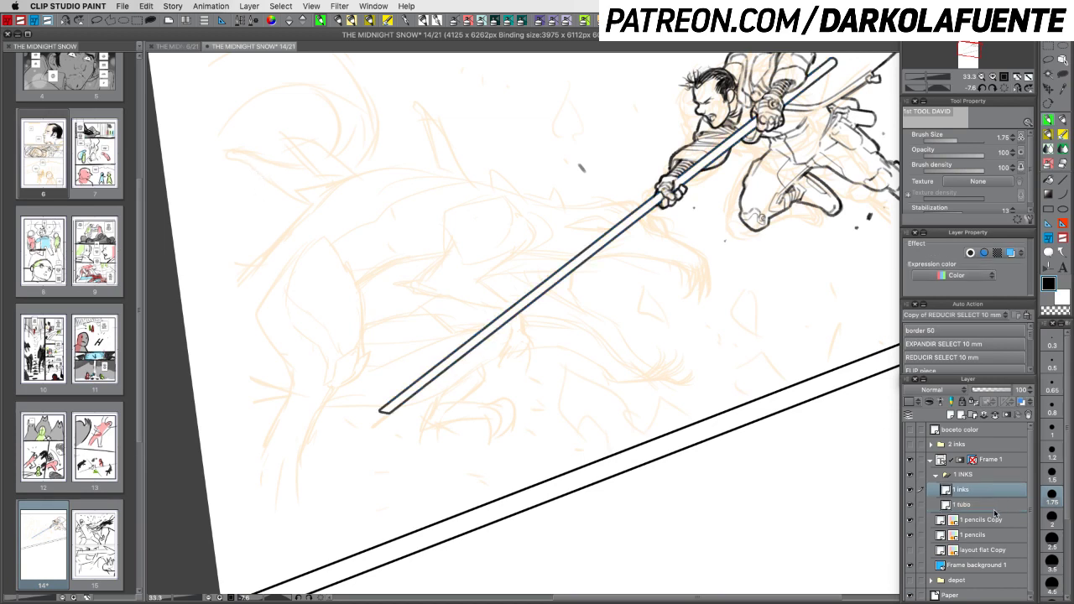
{"action": "key", "text": "ctrl+e"}
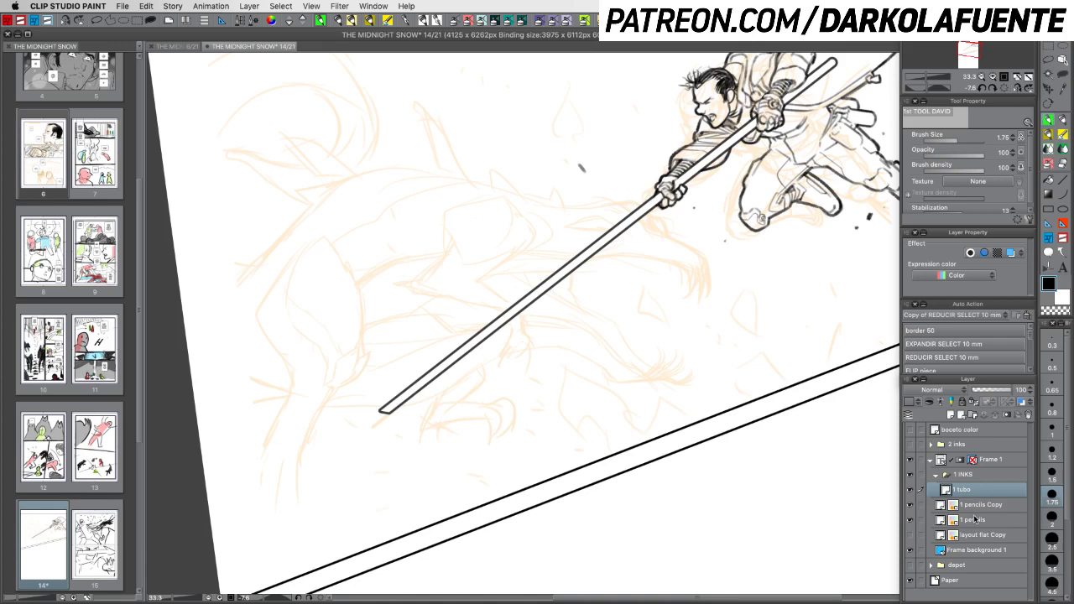
{"action": "double_click", "coordinate": [972, 489]}
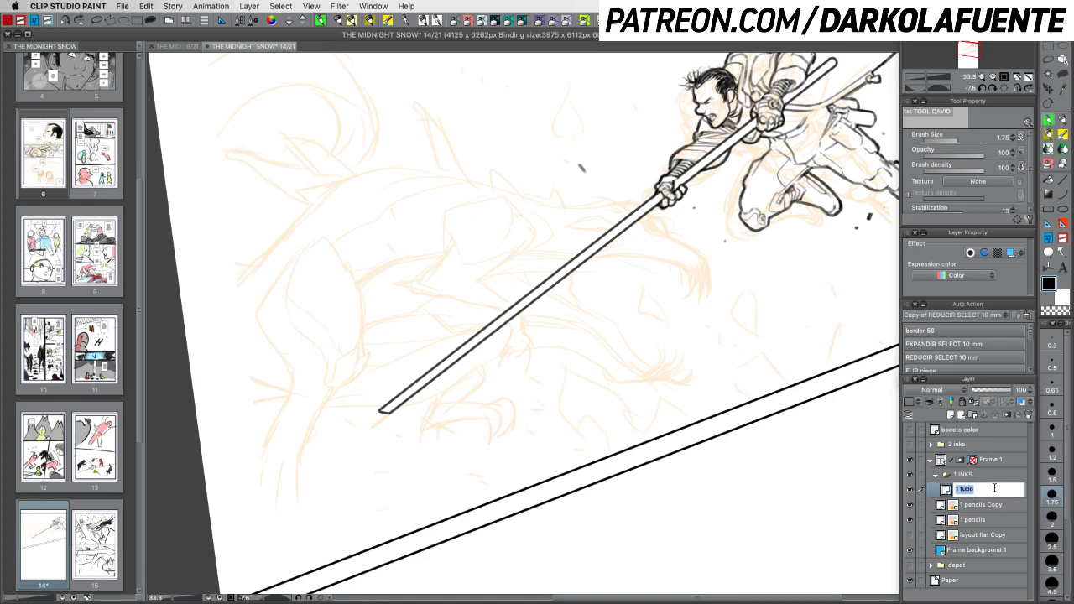
{"action": "type", "text": "1t inks"}
{"action": "key", "text": "Return"}
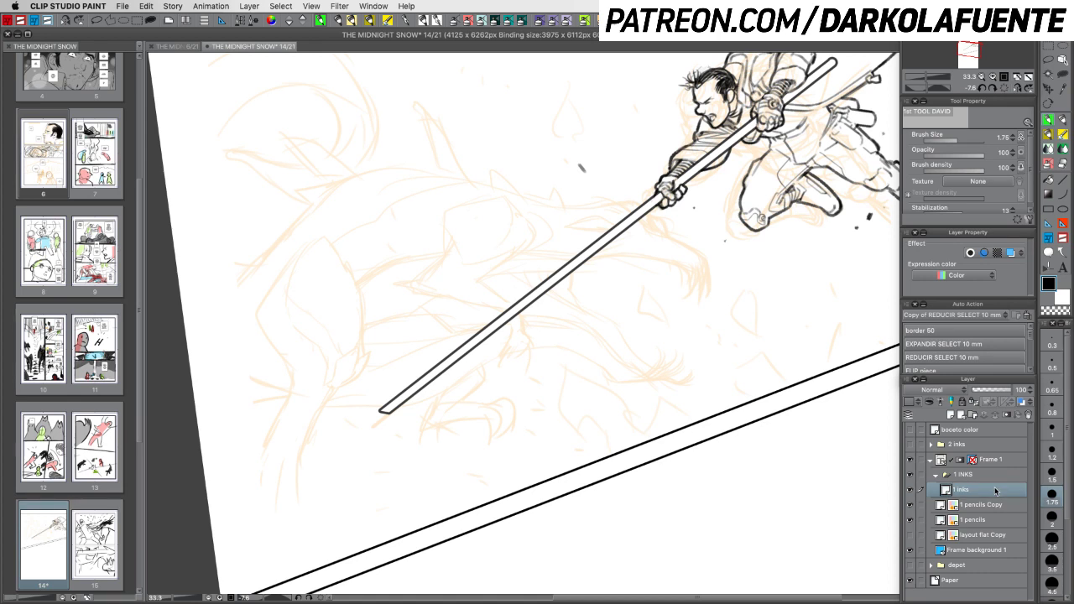
{"action": "key", "text": "super+s"}
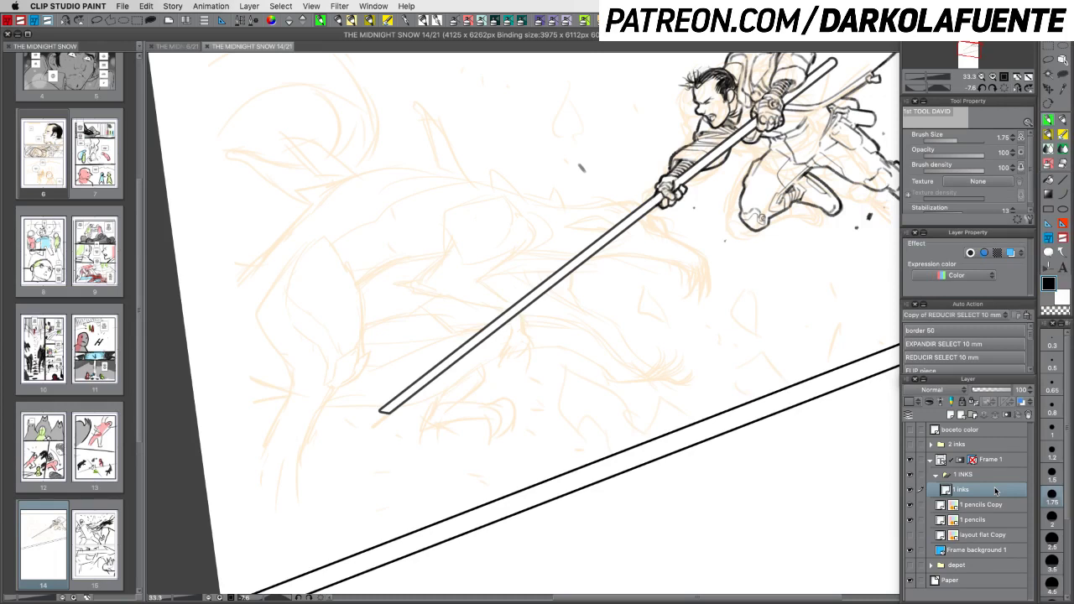
Convert brightness to opacity on the 1 inks layer
{"action": "left_click", "coordinate": [146, 6]}
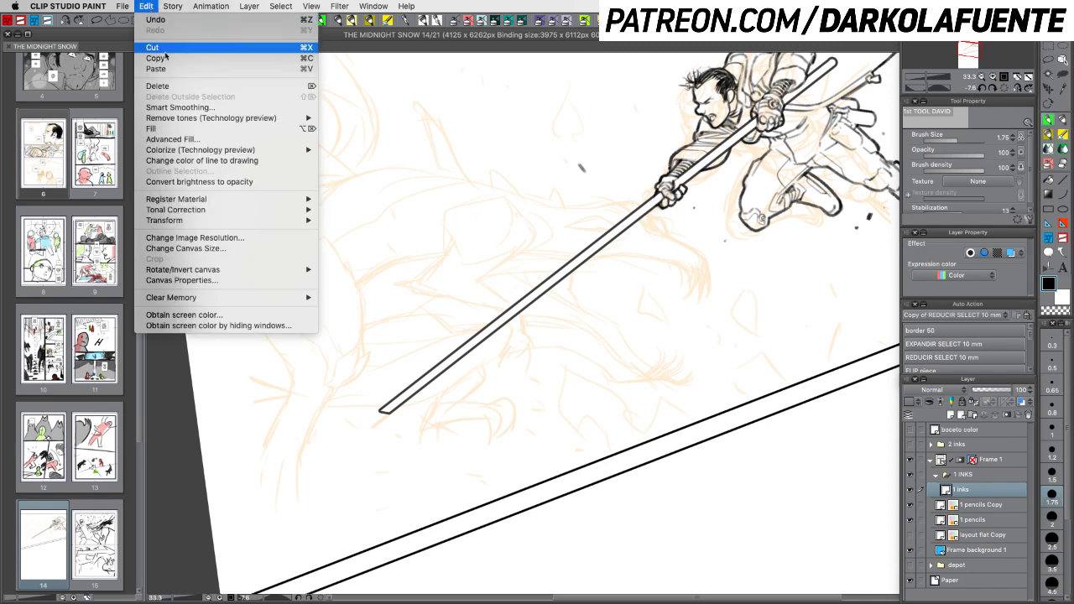
{"action": "mouse_move", "coordinate": [204, 153]}
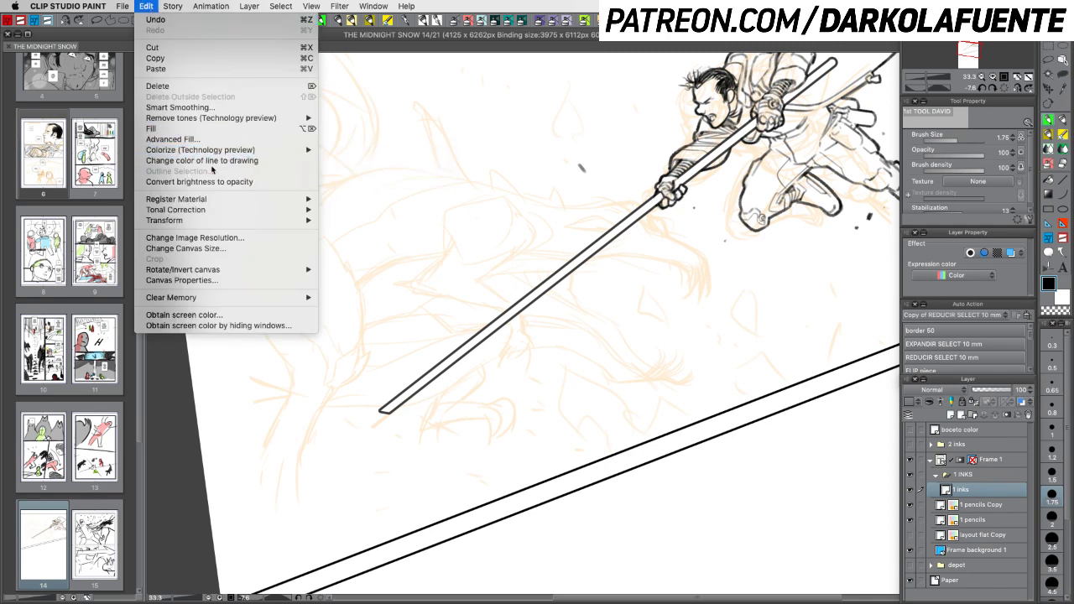
{"action": "left_click", "coordinate": [215, 181]}
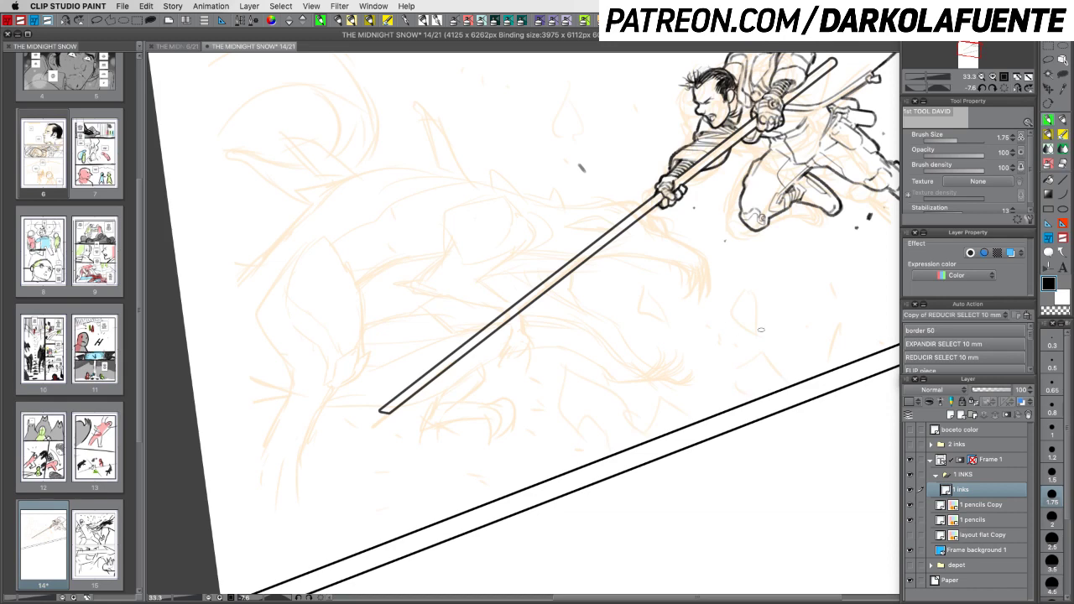
Lasso the far section of the pole and shift it outward along its length to open a gap ahead of the front hand, then deselect
{"action": "key", "text": "r"}
{"action": "left_click_drag", "start_coordinate": [787, 364], "coordinate": [776, 428]}
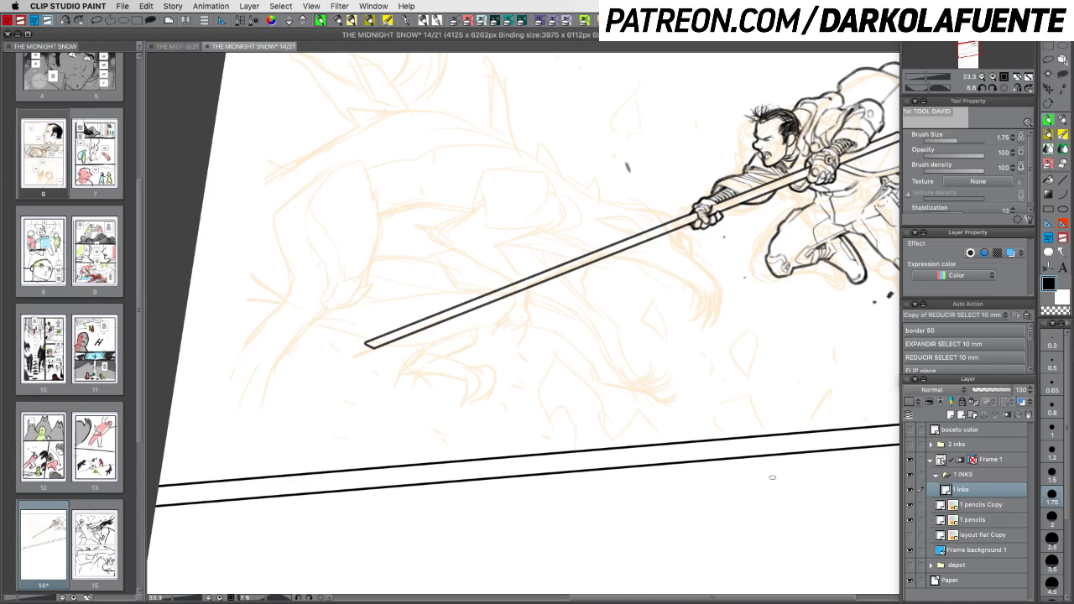
{"action": "left_click", "coordinate": [1048, 60]}
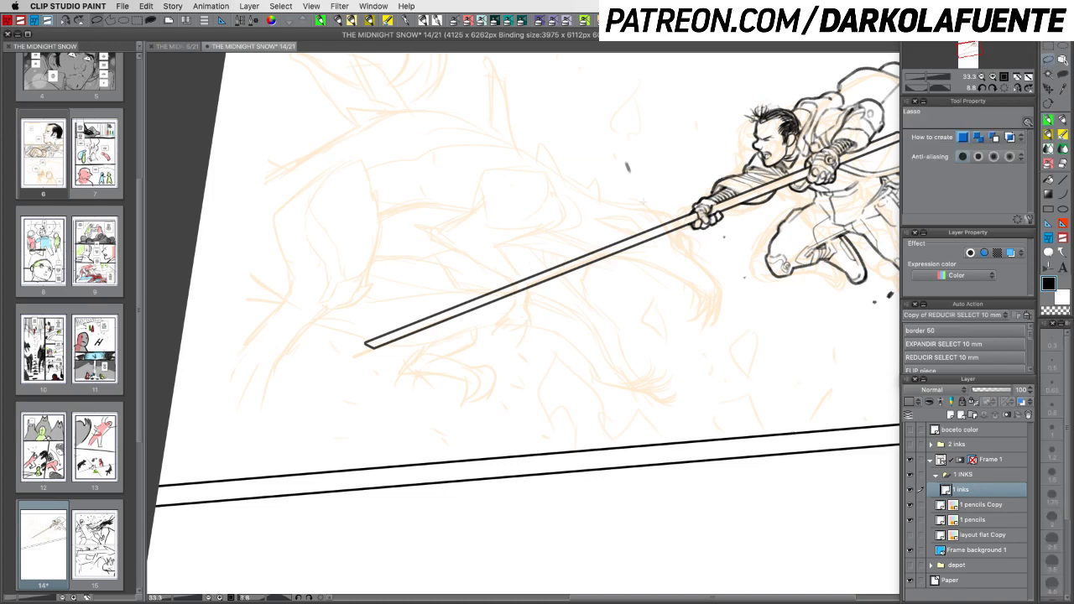
{"action": "mouse_move", "coordinate": [310, 344]}
{"action": "left_mouse_down"}
{"action": "mouse_move", "coordinate": [399, 290]}
{"action": "mouse_move", "coordinate": [285, 411]}
{"action": "left_mouse_up"}
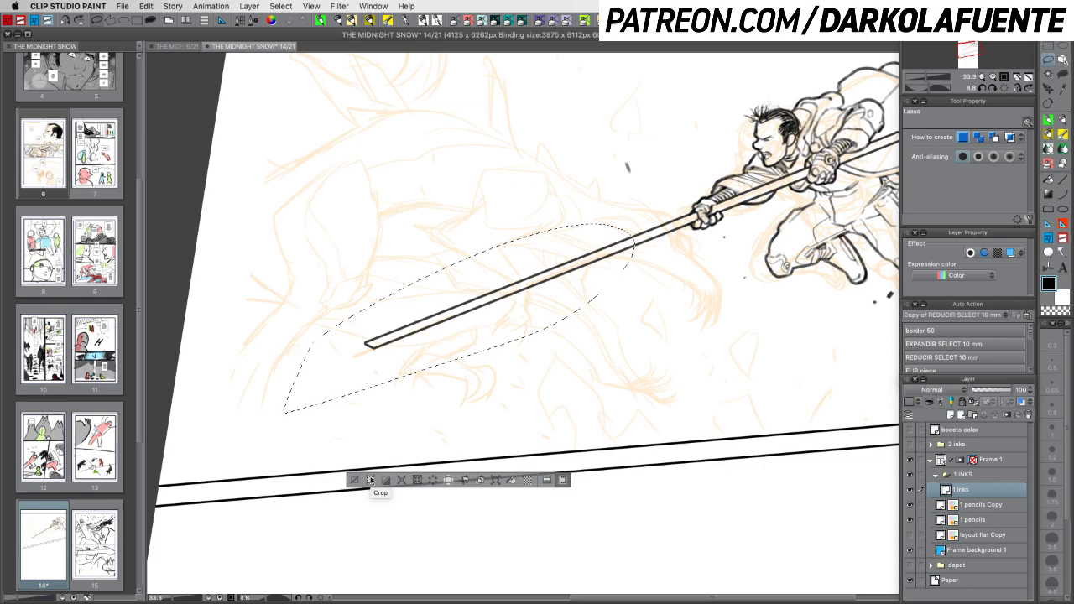
{"action": "key", "text": "r"}
{"action": "mouse_move", "coordinate": [798, 353]}
{"action": "left_mouse_down"}
{"action": "mouse_move", "coordinate": [772, 427]}
{"action": "mouse_move", "coordinate": [769, 401]}
{"action": "left_mouse_up"}
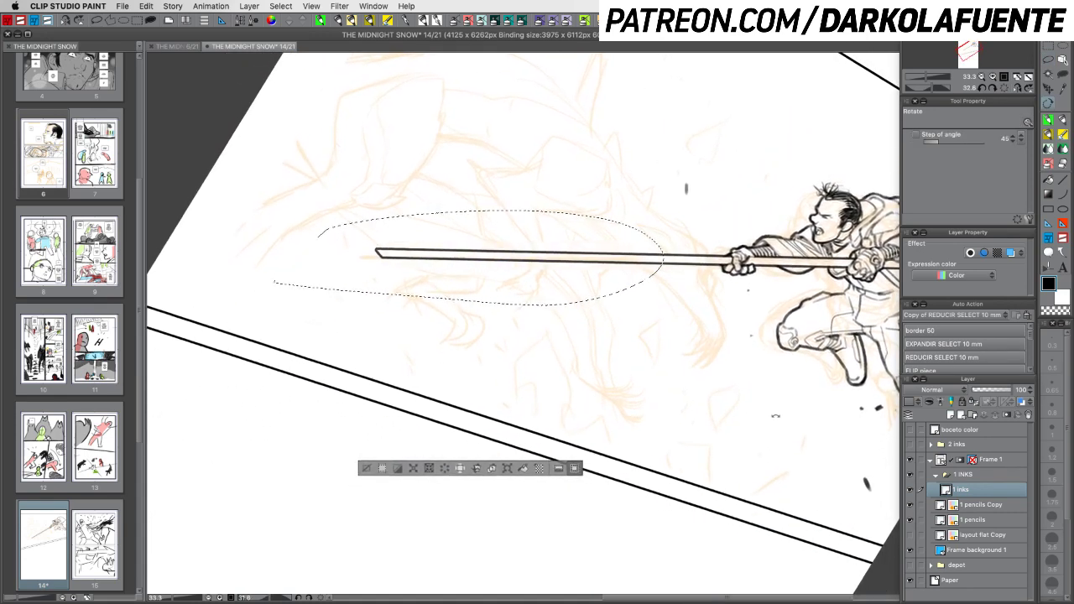
{"action": "left_click_drag", "start_coordinate": [734, 370], "coordinate": [665, 193]}
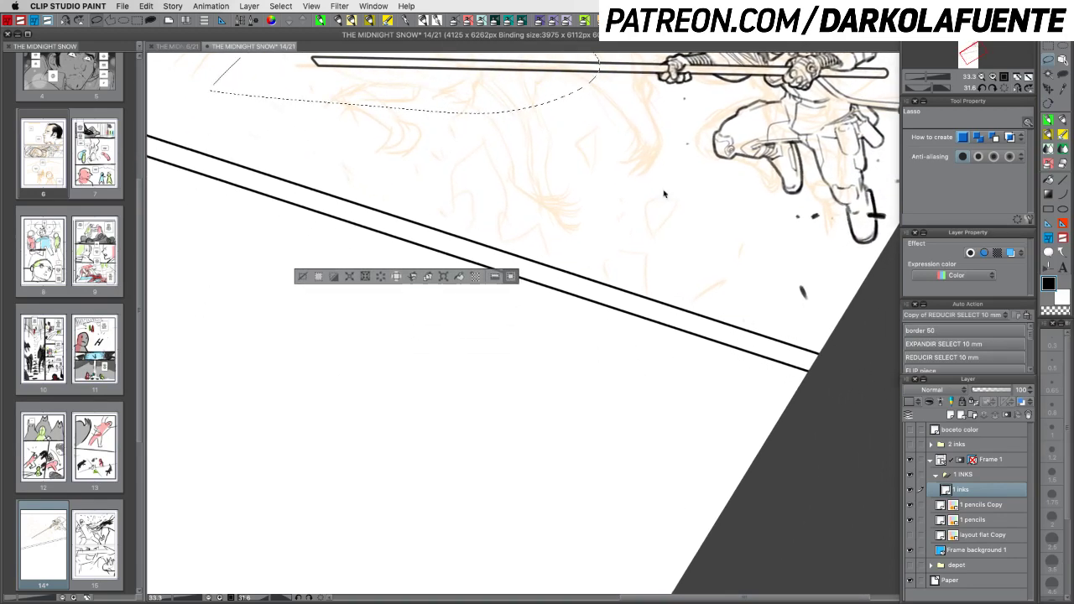
{"action": "key", "text": "r"}
{"action": "left_click_drag", "start_coordinate": [754, 168], "coordinate": [755, 159]}
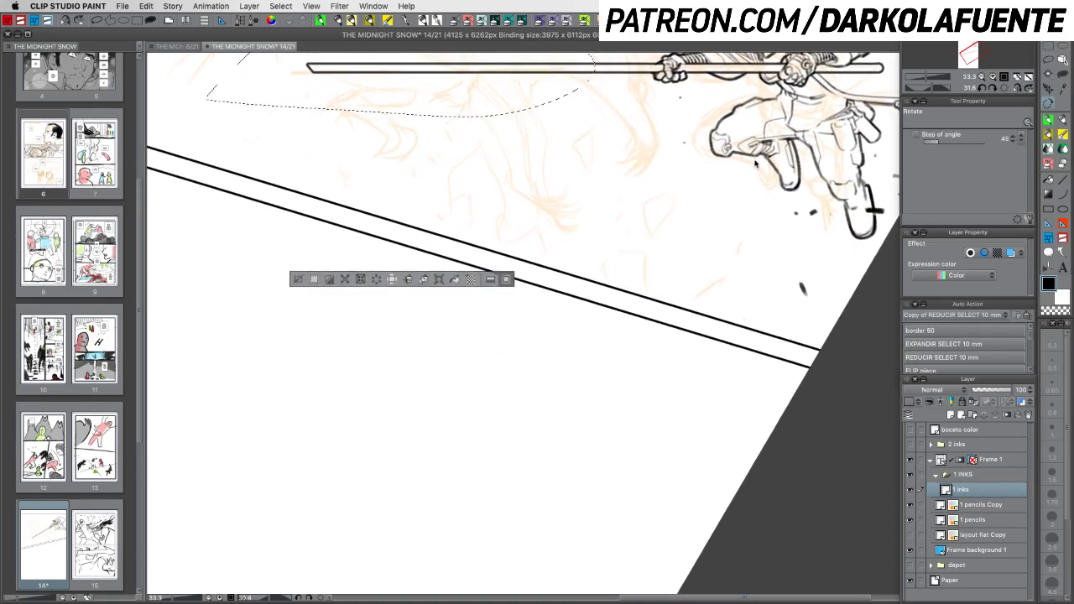
{"action": "mouse_move", "coordinate": [717, 218]}
{"action": "left_mouse_down"}
{"action": "mouse_move", "coordinate": [716, 209]}
{"action": "mouse_move", "coordinate": [753, 376]}
{"action": "left_mouse_up"}
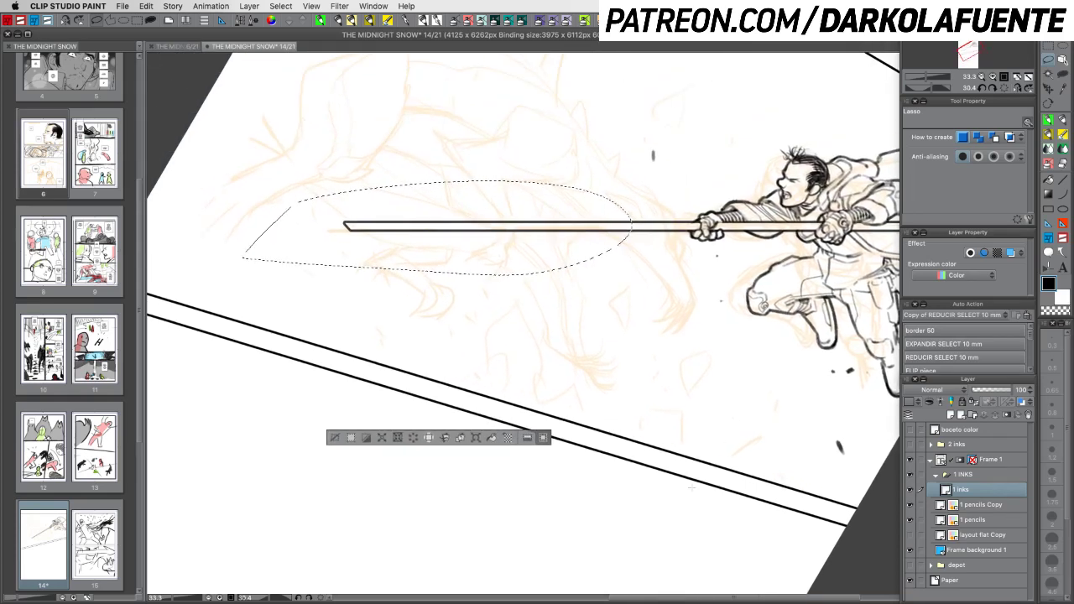
{"action": "key", "text": "super+t"}
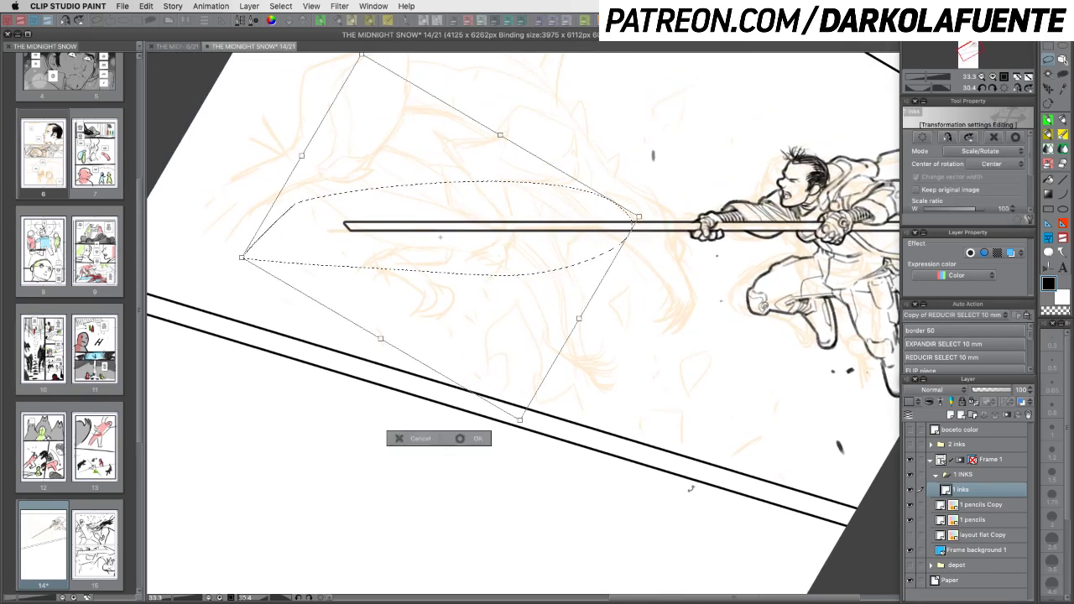
{"action": "key", "text": "Down"}
{"action": "key", "text": "Left"}
{"action": "key", "text": "Left"}
{"action": "key", "text": "Left"}
{"action": "key", "text": "Left"}
{"action": "key", "text": "Left"}
{"action": "key", "text": "Left"}
{"action": "key", "text": "Left"}
{"action": "key", "text": "Left"}
{"action": "key", "text": "Left"}
{"action": "key", "text": "Left"}
{"action": "key", "text": "Left"}
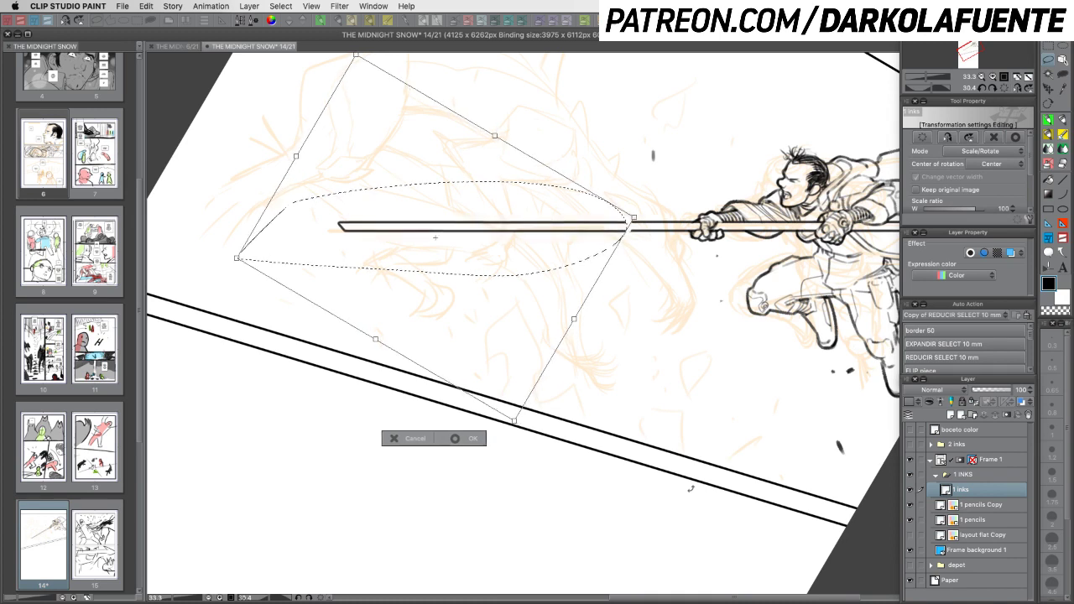
{"action": "key", "text": "Left"}
{"action": "key", "text": "Left"}
{"action": "key", "text": "Left"}
{"action": "key", "text": "Left"}
{"action": "key", "text": "Left"}
{"action": "key", "text": "Left"}
{"action": "key", "text": "Left"}
{"action": "key", "text": "Left"}
{"action": "key", "text": "Left"}
{"action": "key", "text": "Left"}
{"action": "key", "text": "Left"}
{"action": "key", "text": "Left"}
{"action": "key", "text": "Left"}
{"action": "key", "text": "Left"}
{"action": "key", "text": "Left"}
{"action": "key", "text": "Left"}
{"action": "key", "text": "Left"}
{"action": "key", "text": "Left"}
{"action": "key", "text": "Left"}
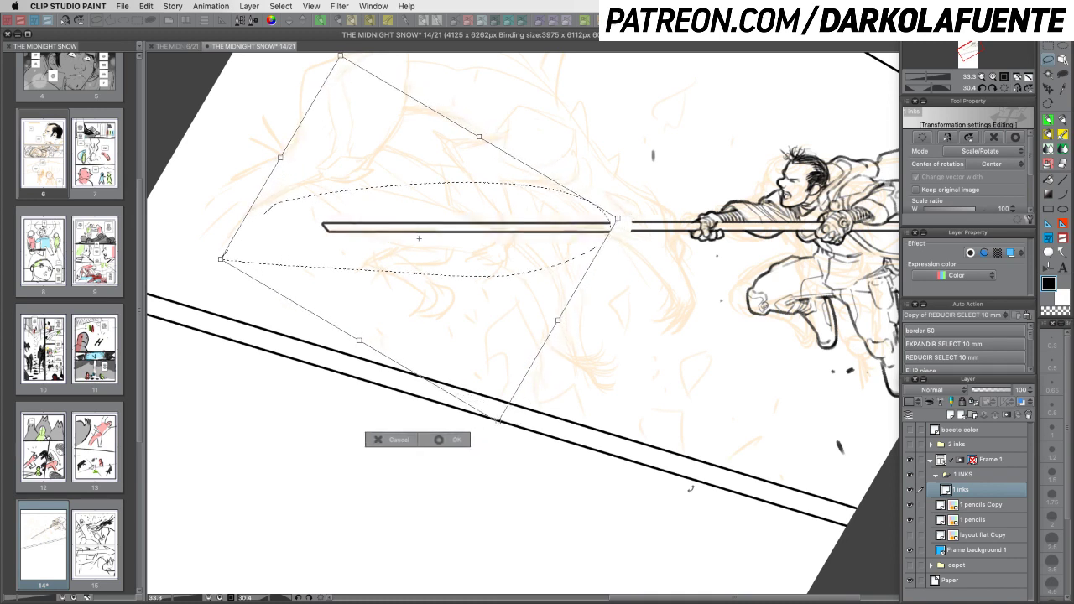
{"action": "key", "text": "Right"}
{"action": "key", "text": "Right"}
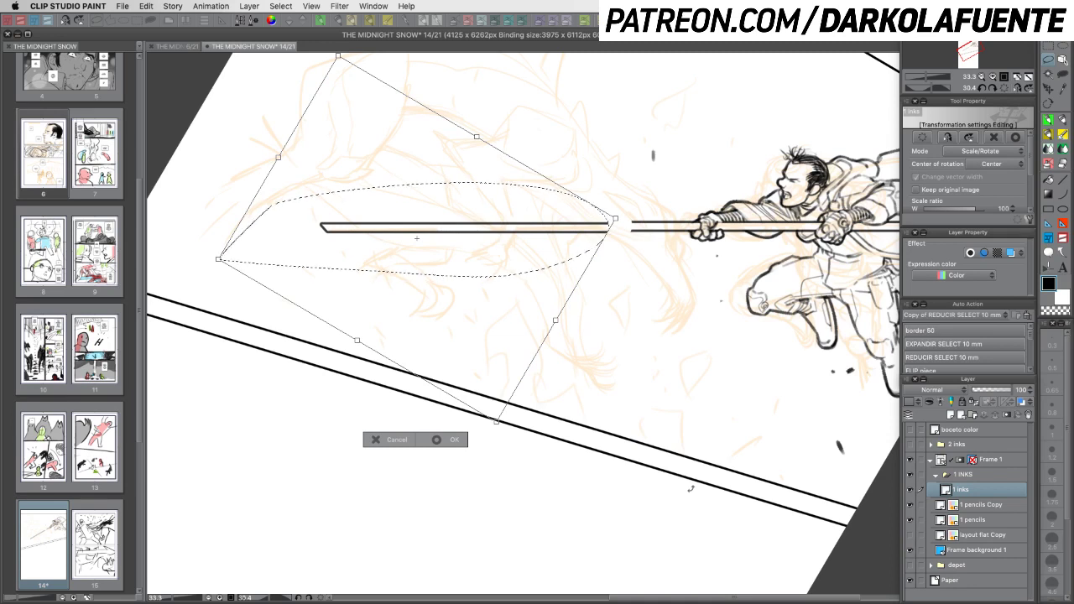
{"action": "key", "text": "Return"}
{"action": "key", "text": "super+d"}
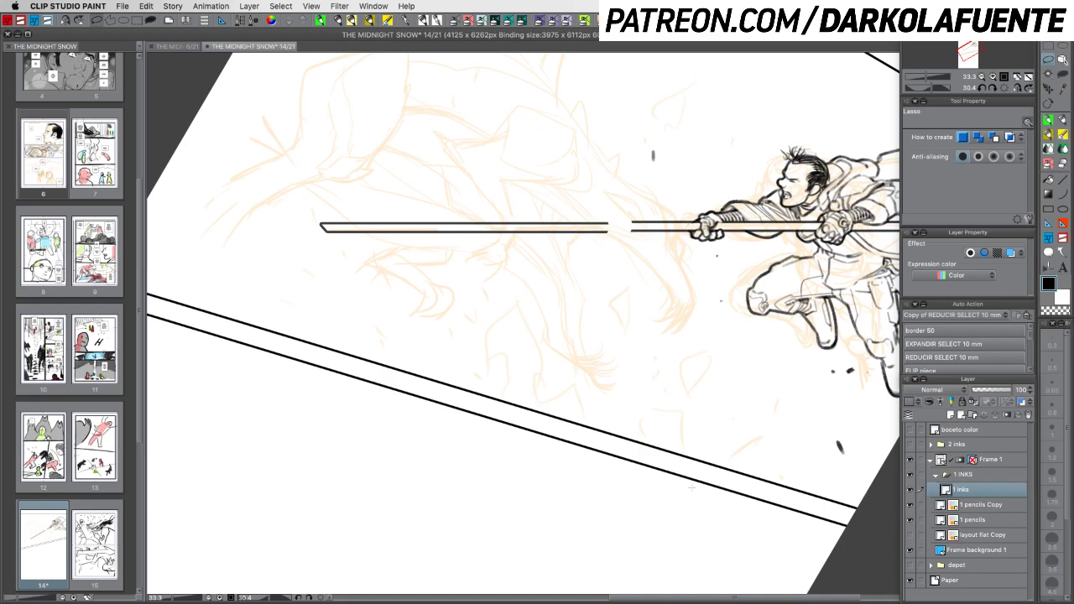
Erase the pole's lines around the gap, leaving only a short stub beyond the man's front hand
{"action": "key", "text": "r"}
{"action": "left_click_drag", "start_coordinate": [780, 227], "coordinate": [676, 137]}
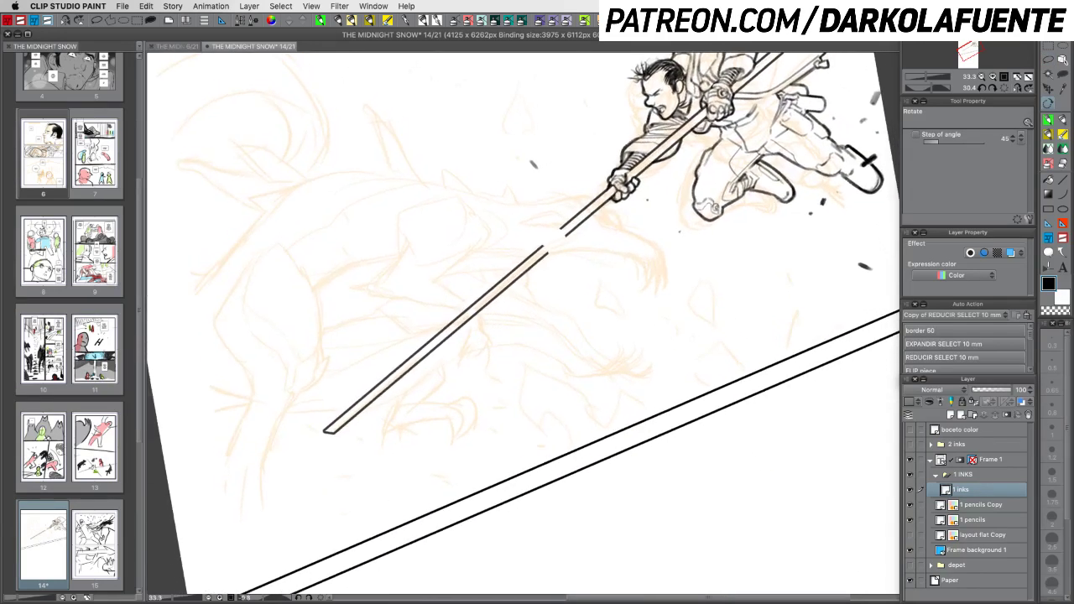
{"action": "key", "text": "space"}
{"action": "left_click_drag", "start_coordinate": [582, 289], "coordinate": [621, 380]}
{"action": "mouse_move", "coordinate": [779, 341]}
{"action": "left_mouse_down"}
{"action": "mouse_move", "coordinate": [750, 212]}
{"action": "mouse_move", "coordinate": [699, 198]}
{"action": "left_mouse_up"}
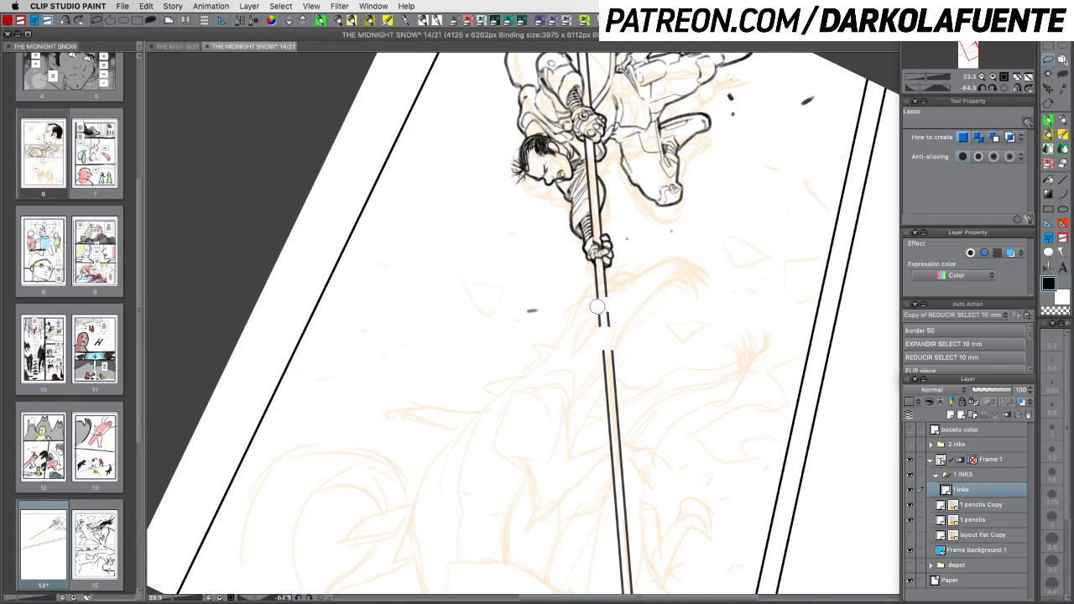
{"action": "mouse_move", "coordinate": [601, 305]}
{"action": "left_mouse_down"}
{"action": "mouse_move", "coordinate": [594, 361]}
{"action": "mouse_move", "coordinate": [608, 342]}
{"action": "mouse_move", "coordinate": [757, 448]}
{"action": "mouse_move", "coordinate": [682, 494]}
{"action": "mouse_move", "coordinate": [603, 498]}
{"action": "mouse_move", "coordinate": [599, 473]}
{"action": "left_mouse_up"}
{"action": "key", "text": "r"}
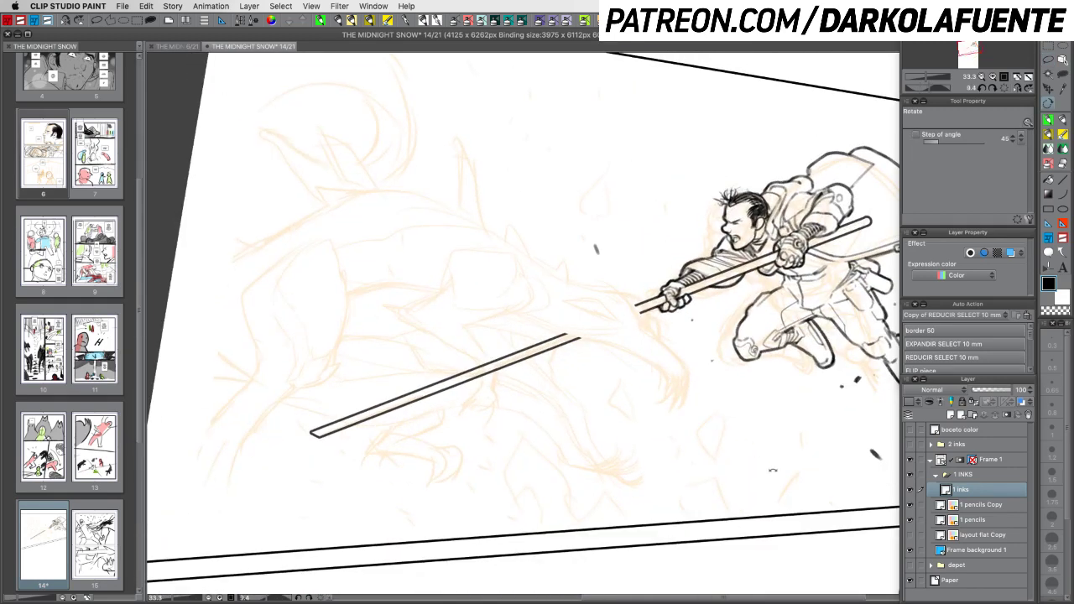
{"action": "left_click_drag", "start_coordinate": [773, 470], "coordinate": [712, 351]}
{"action": "key", "text": "m"}
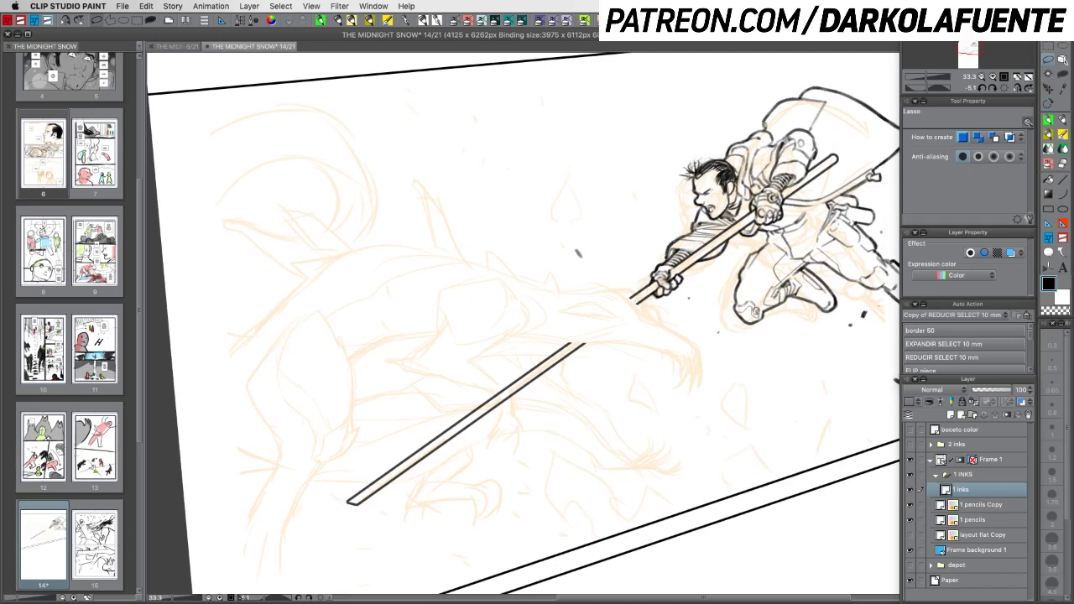
Save the comic page
{"action": "key", "text": "super+s"}
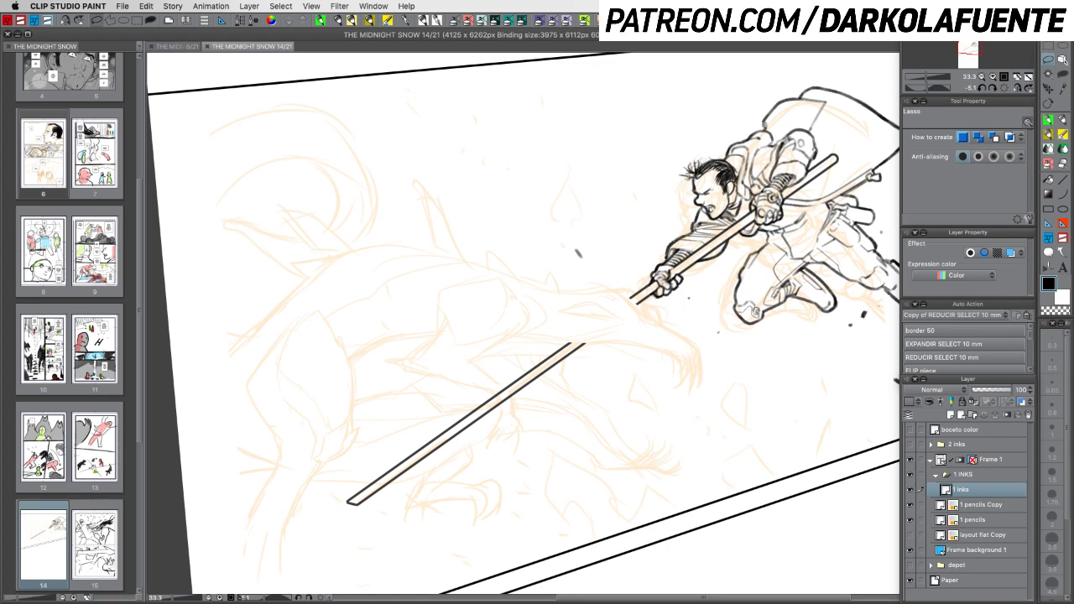
{"action": "key", "text": "Tab"}
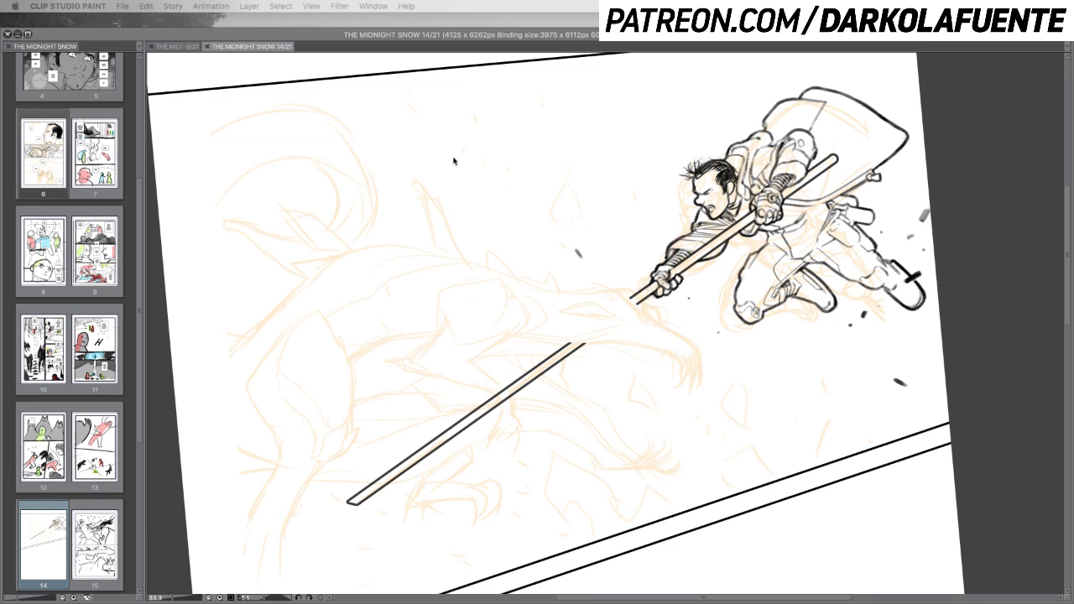
{"action": "key", "text": "Tab"}
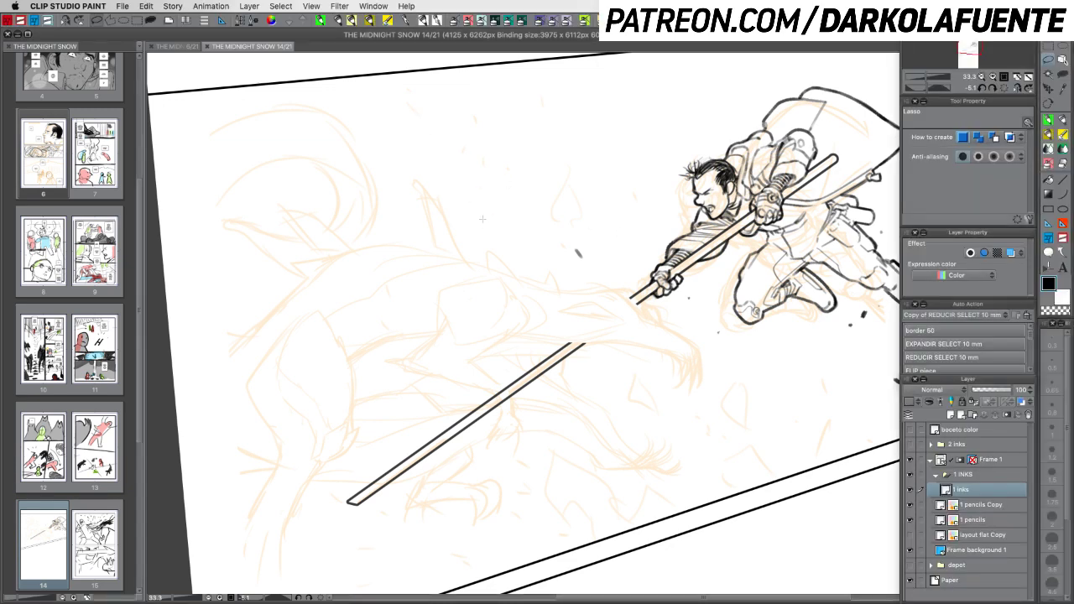
Straighten the page, show the 2 inks folder and fit the whole page in view
{"action": "left_click", "coordinate": [1004, 88]}
{"action": "left_click", "coordinate": [981, 76]}
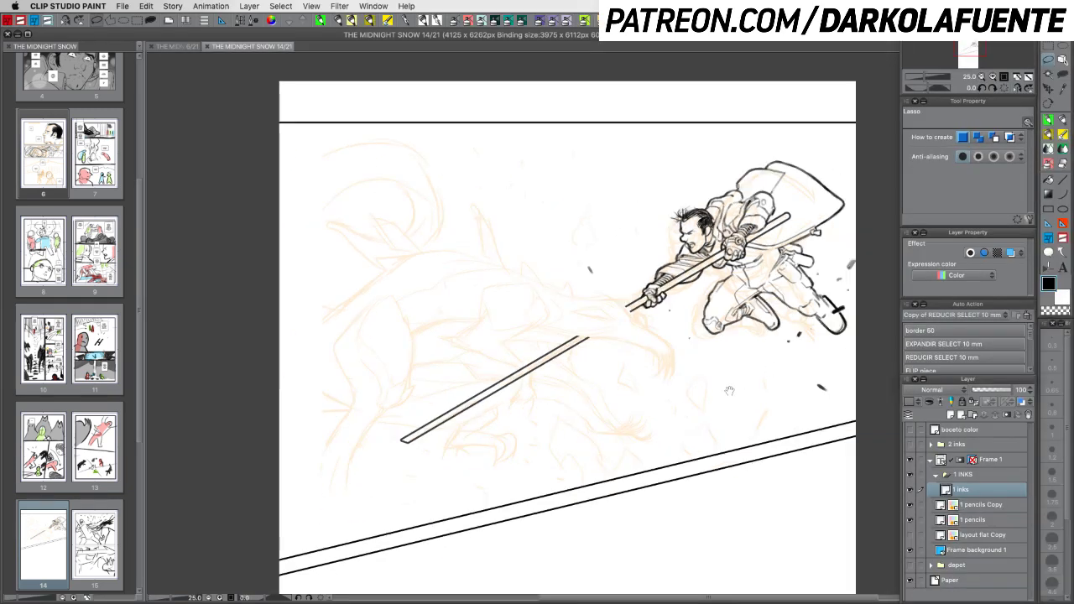
{"action": "left_click_drag", "start_coordinate": [729, 390], "coordinate": [670, 382]}
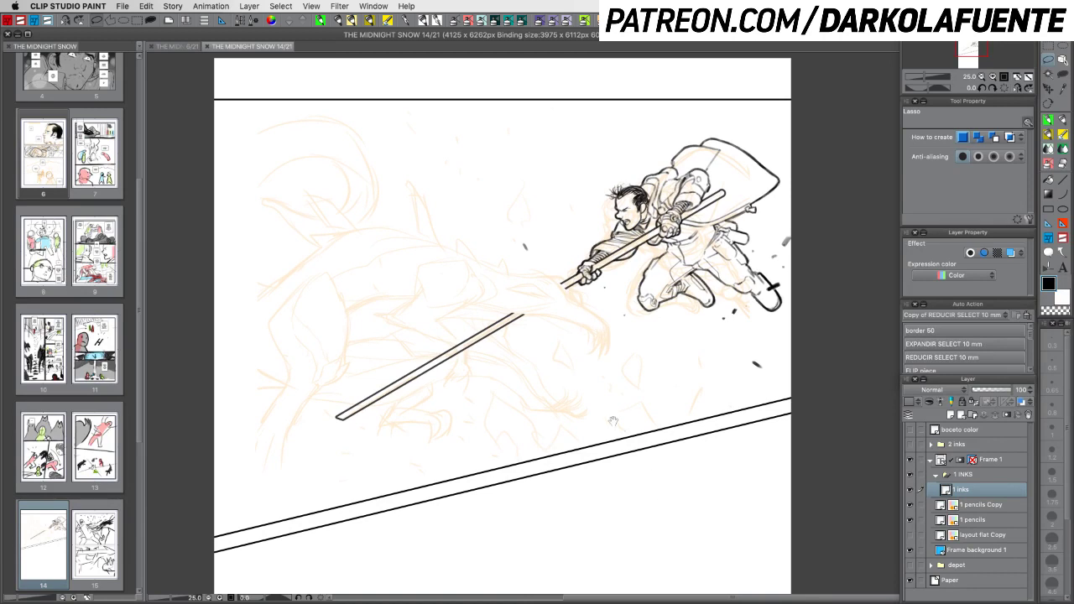
{"action": "left_click_drag", "start_coordinate": [613, 421], "coordinate": [636, 384]}
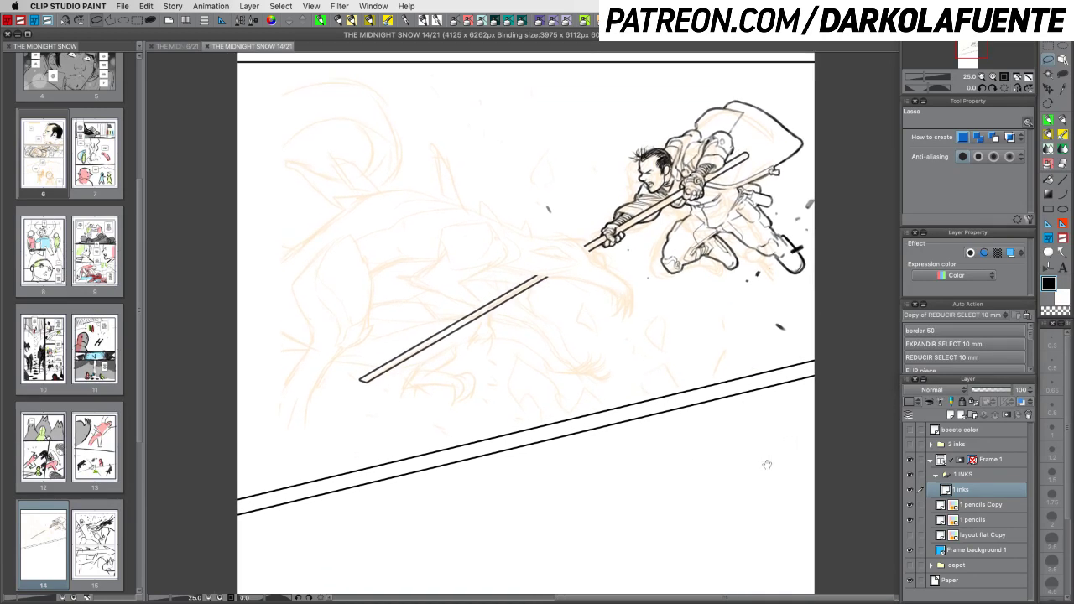
{"action": "left_click", "coordinate": [909, 444]}
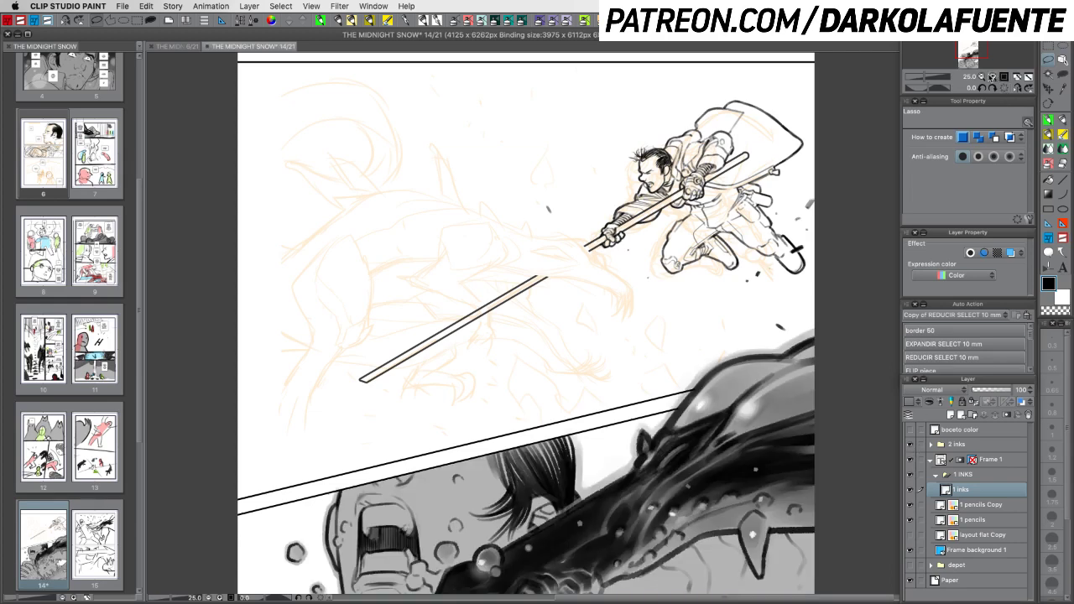
{"action": "left_click", "coordinate": [981, 76]}
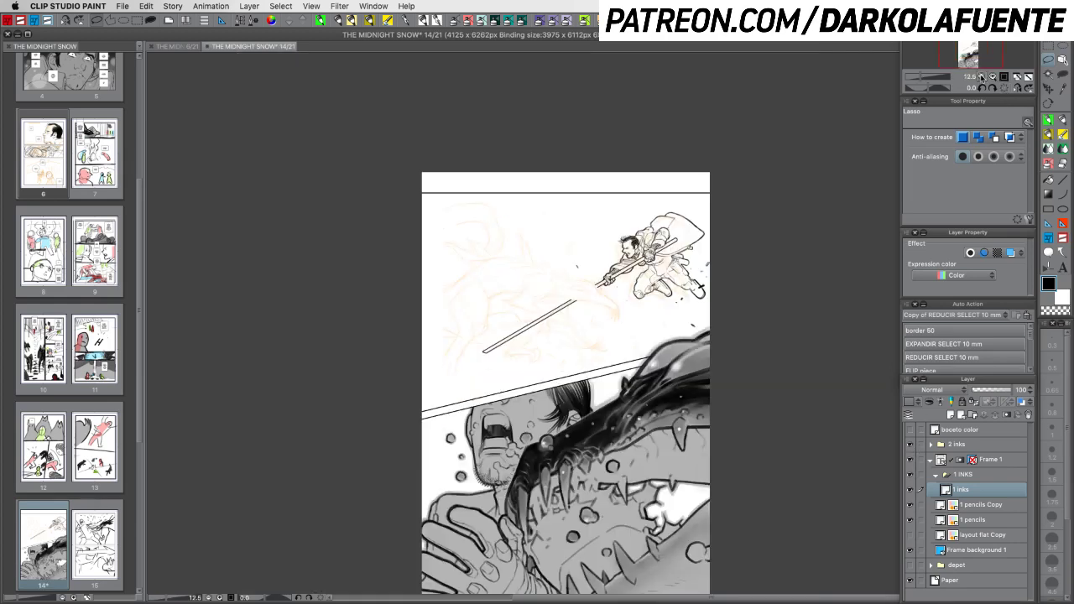
{"action": "left_click", "coordinate": [1027, 78]}
Select all layers from the 2 inks folder down to Paper and copy the entire canvas
{"action": "left_click", "coordinate": [994, 447]}
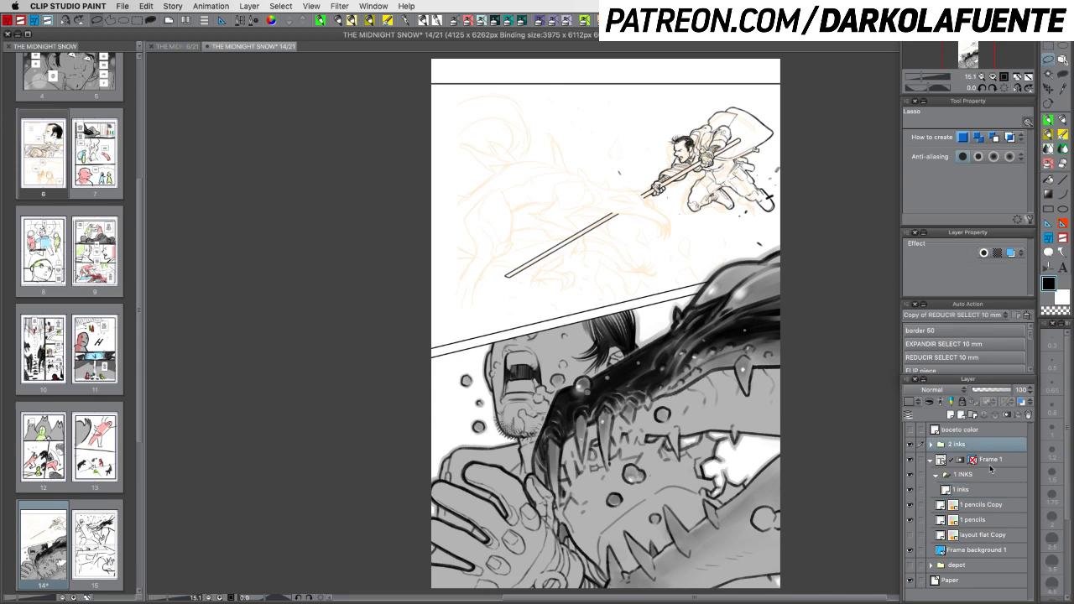
{"action": "left_click", "coordinate": [984, 579], "text": "shift"}
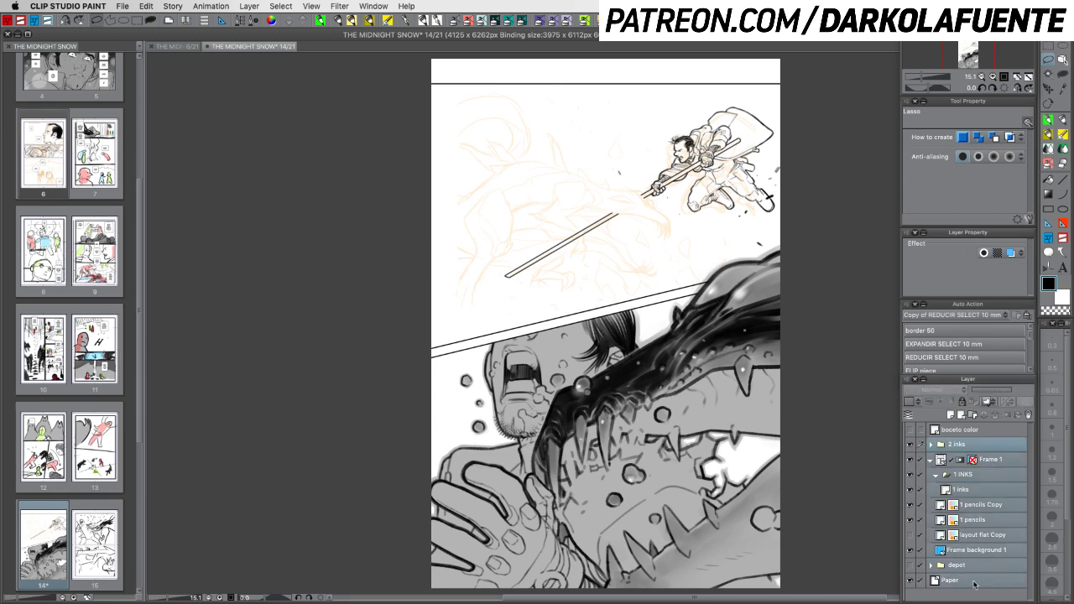
{"action": "key", "text": "super+a"}
{"action": "key", "text": "super+c"}
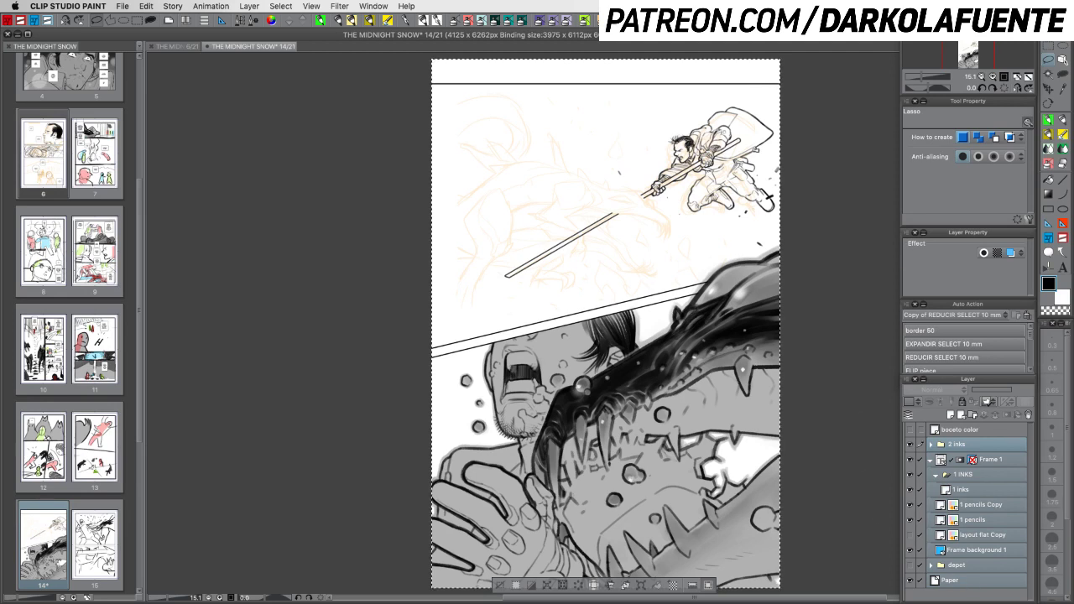
{"action": "key", "text": "super+Tab"}
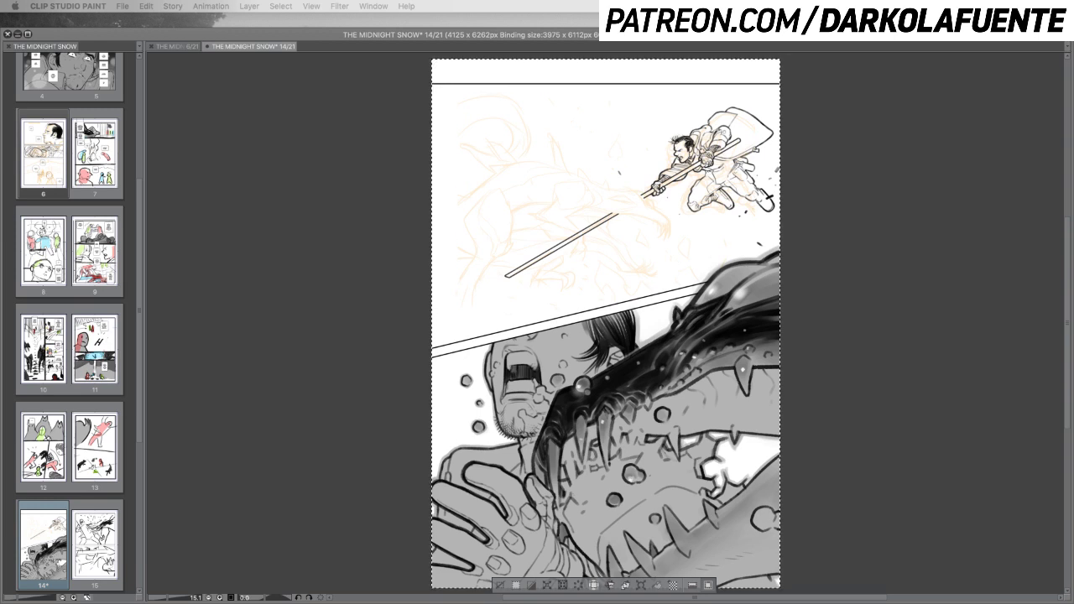
Clear the canvas selection and return to the 1 inks layer with the 2 inks folder hidden
{"action": "key", "text": "Tab"}
{"action": "key", "text": "super+d"}
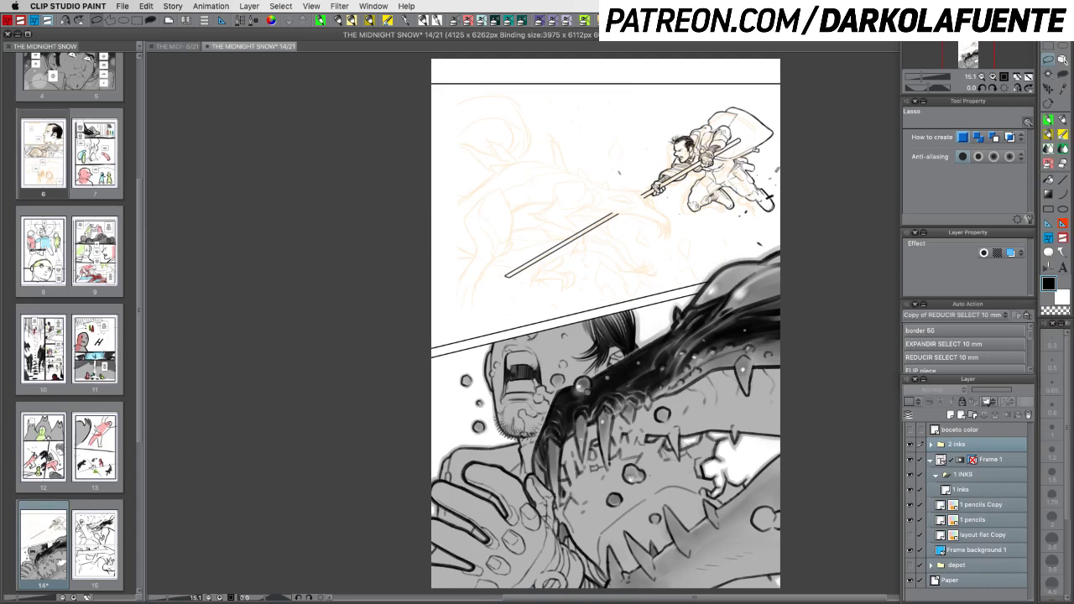
{"action": "key", "text": "Tab"}
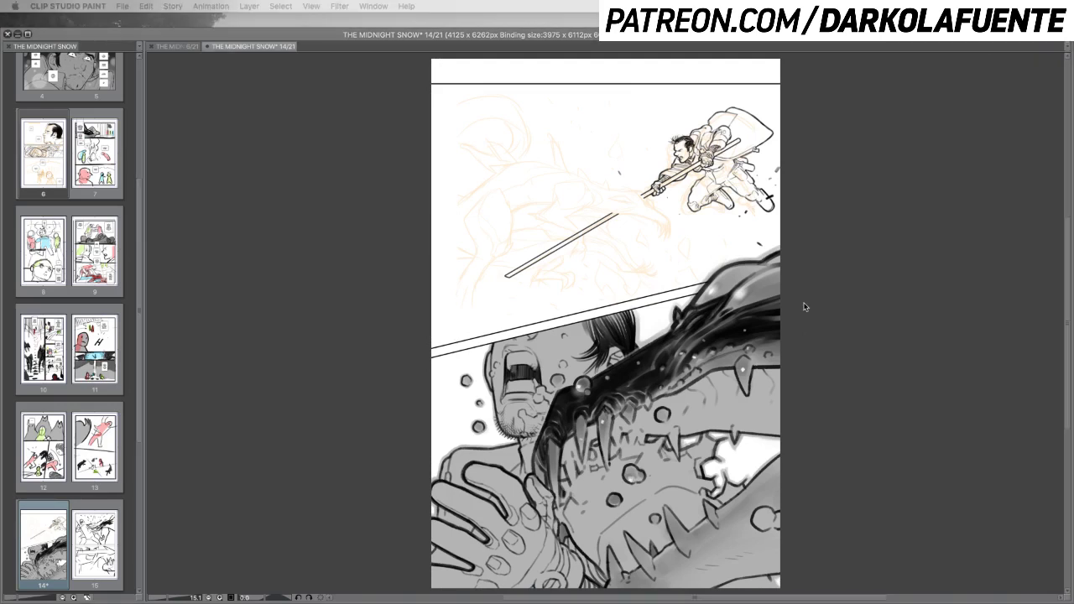
{"action": "key", "text": "Tab"}
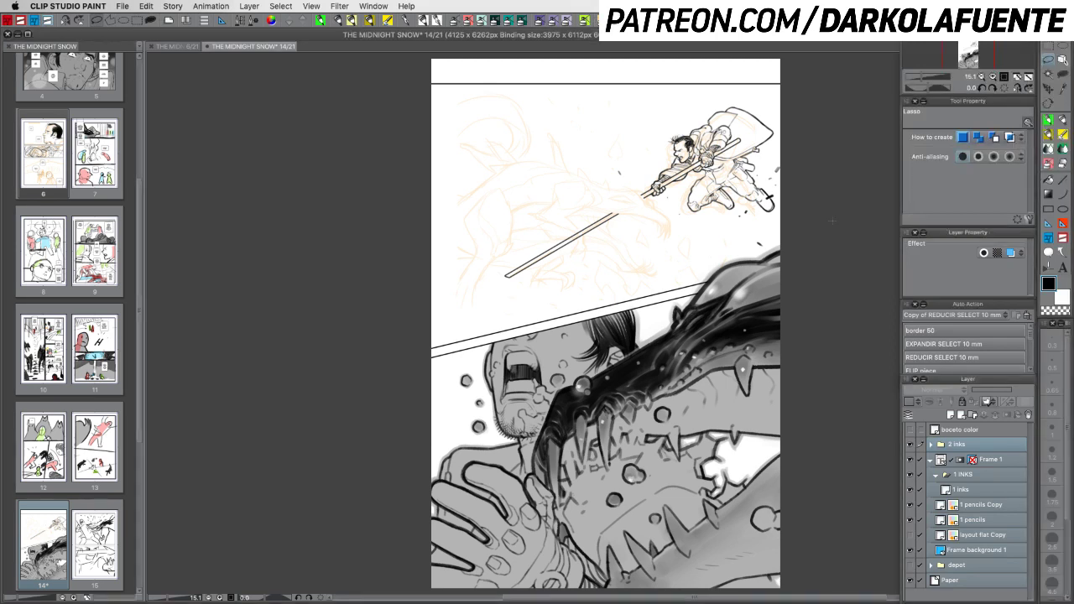
{"action": "left_click", "coordinate": [910, 444]}
{"action": "left_click", "coordinate": [983, 490]}
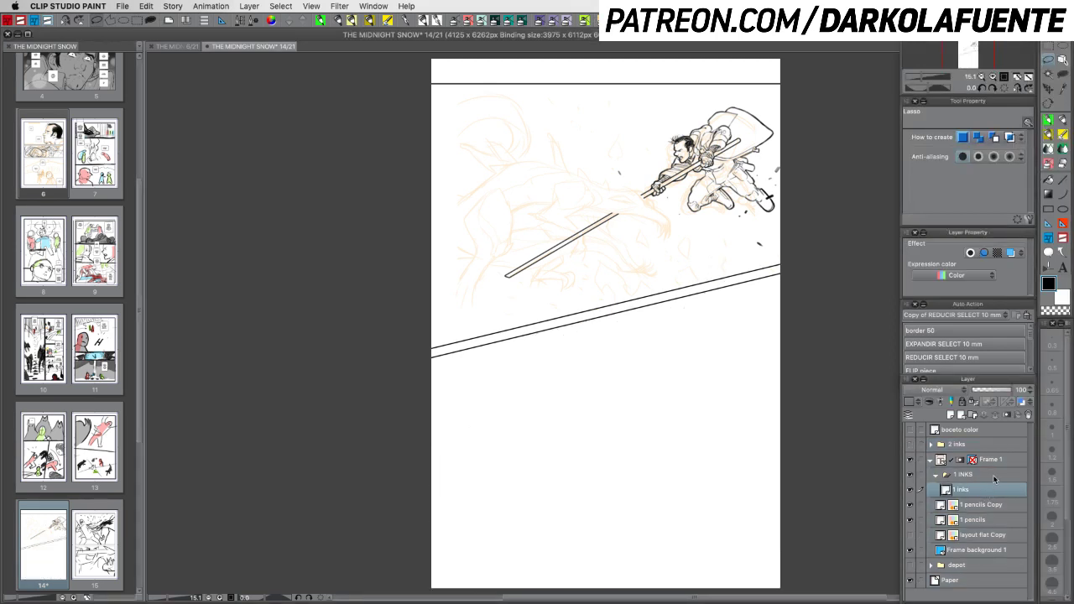
Set the inking pen to brush size 1.2 and try a short curve where the spear enters the creature's head
{"action": "left_click", "coordinate": [992, 77]}
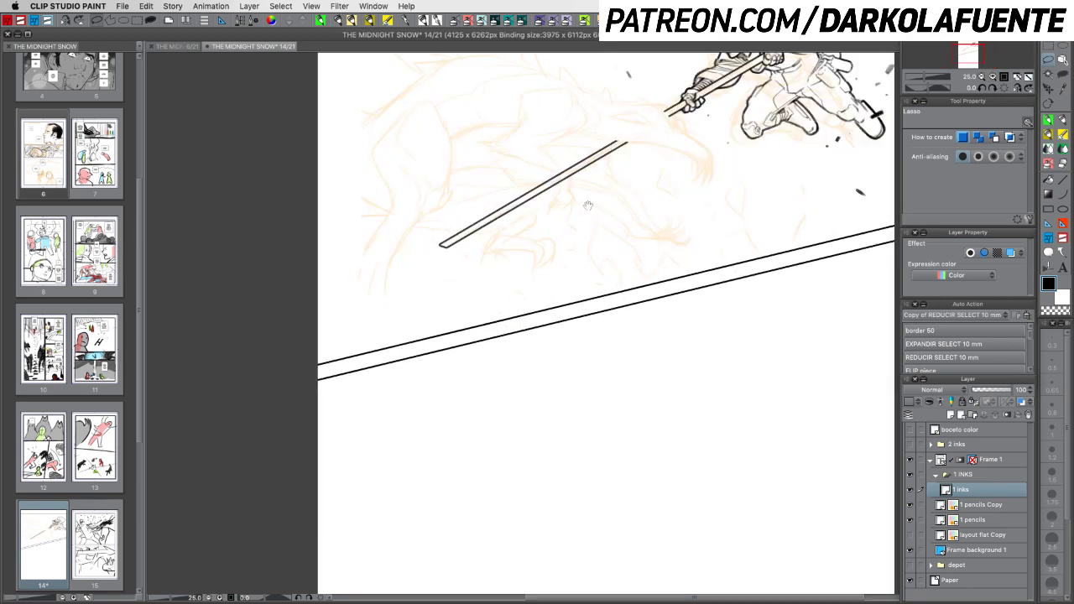
{"action": "mouse_move", "coordinate": [587, 207]}
{"action": "left_mouse_down"}
{"action": "mouse_move", "coordinate": [587, 451]}
{"action": "mouse_move", "coordinate": [655, 439]}
{"action": "mouse_move", "coordinate": [696, 355]}
{"action": "left_mouse_up"}
{"action": "key", "text": "shift+space"}
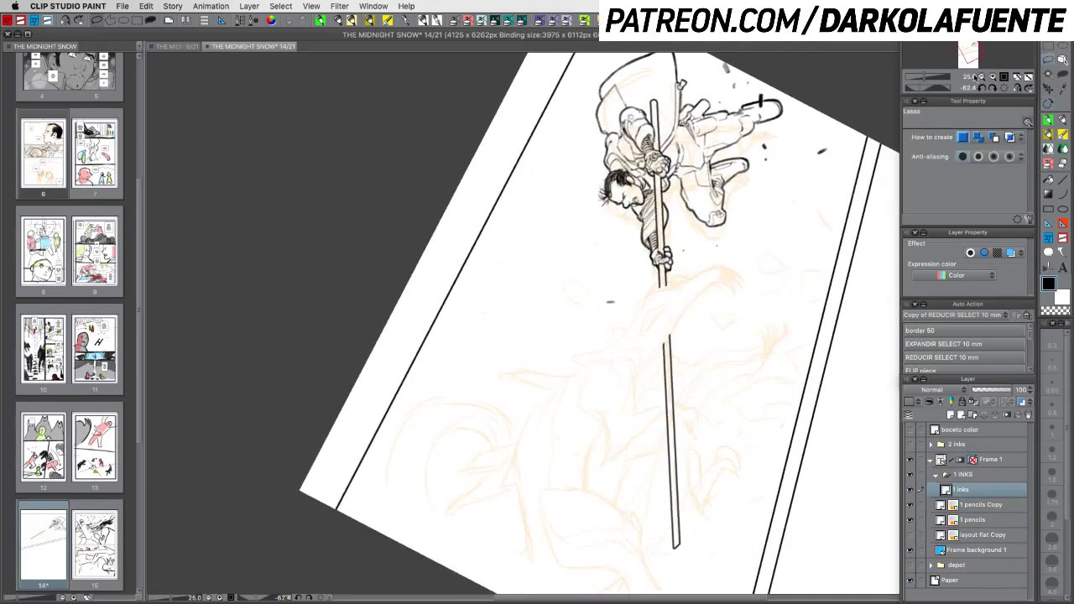
{"action": "left_click", "coordinate": [992, 76]}
{"action": "key", "text": "b"}
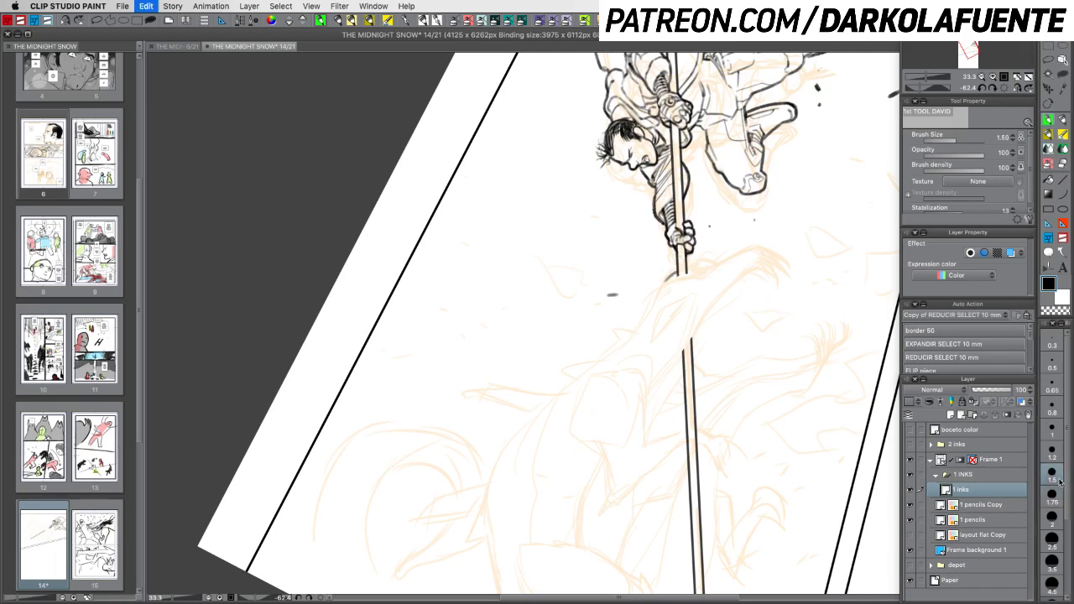
{"action": "key", "text": "["}
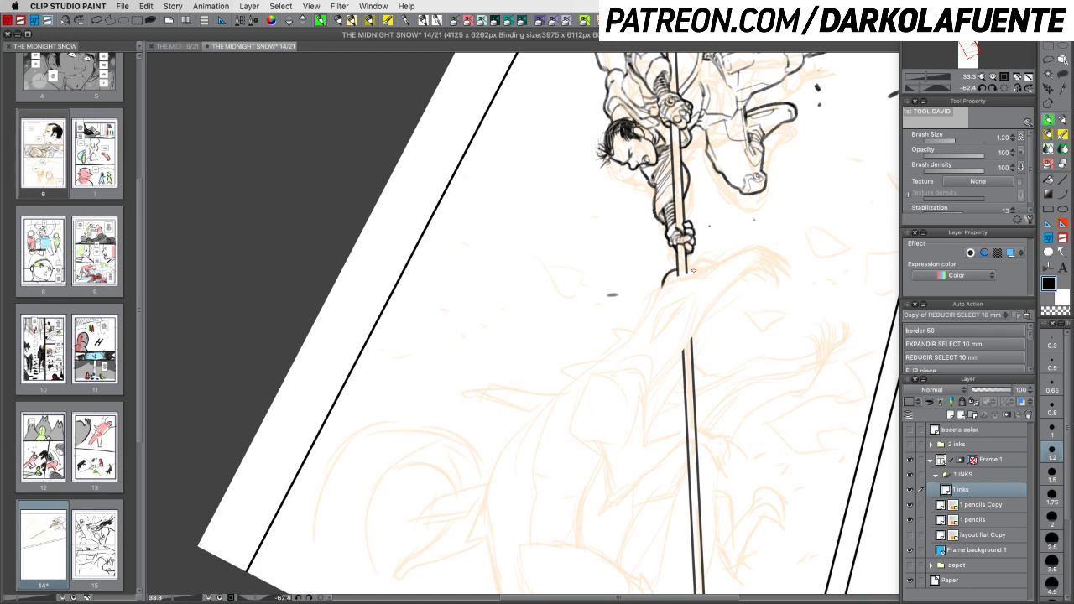
{"action": "left_click_drag", "start_coordinate": [675, 271], "coordinate": [661, 288]}
{"action": "key", "text": "r"}
{"action": "mouse_move", "coordinate": [773, 353]}
{"action": "left_mouse_down"}
{"action": "mouse_move", "coordinate": [774, 398]}
{"action": "mouse_move", "coordinate": [655, 431]}
{"action": "mouse_move", "coordinate": [602, 428]}
{"action": "mouse_move", "coordinate": [721, 440]}
{"action": "mouse_move", "coordinate": [802, 430]}
{"action": "left_mouse_up"}
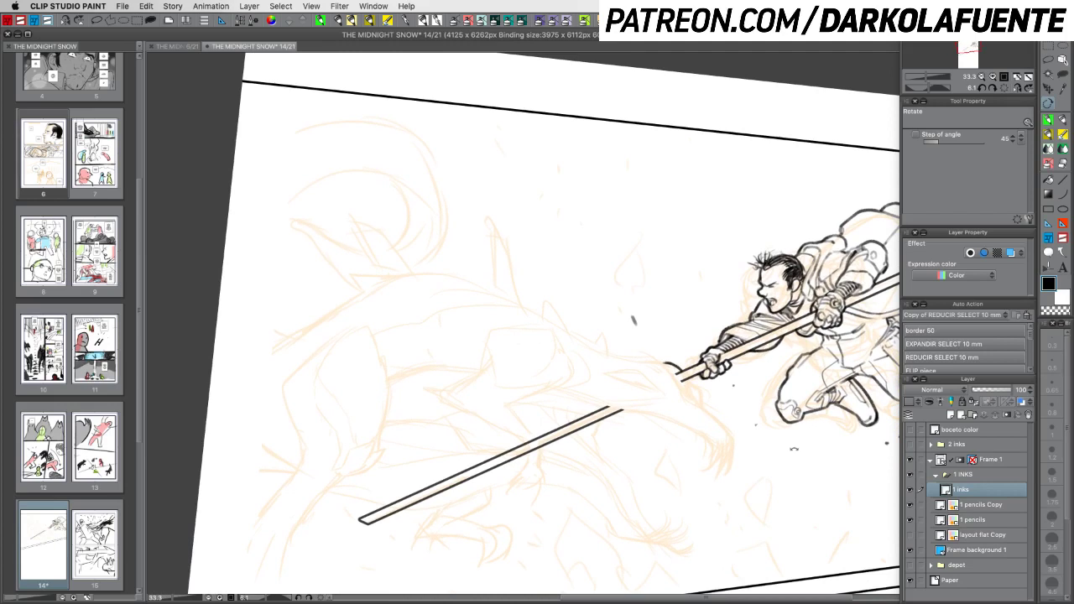
Ink a tall, thin blood splash rising from the point where the spear pierces the creature's head
{"action": "key", "text": "p"}
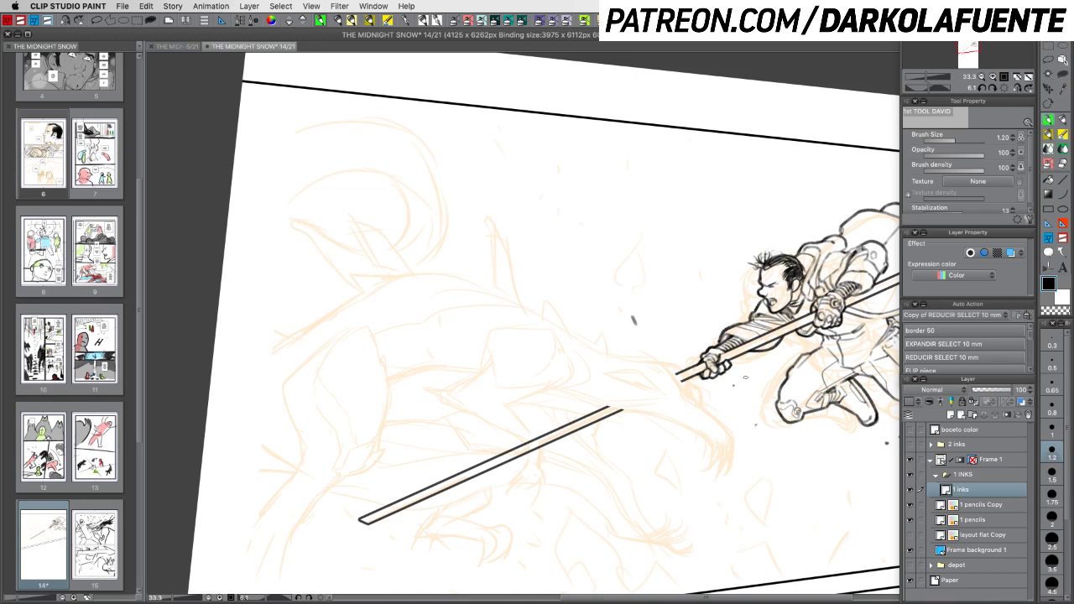
{"action": "left_click_drag", "start_coordinate": [674, 375], "coordinate": [676, 393]}
{"action": "mouse_move", "coordinate": [656, 362]}
{"action": "left_mouse_down"}
{"action": "mouse_move", "coordinate": [676, 335]}
{"action": "mouse_move", "coordinate": [682, 364]}
{"action": "left_mouse_up"}
{"action": "key", "text": "c"}
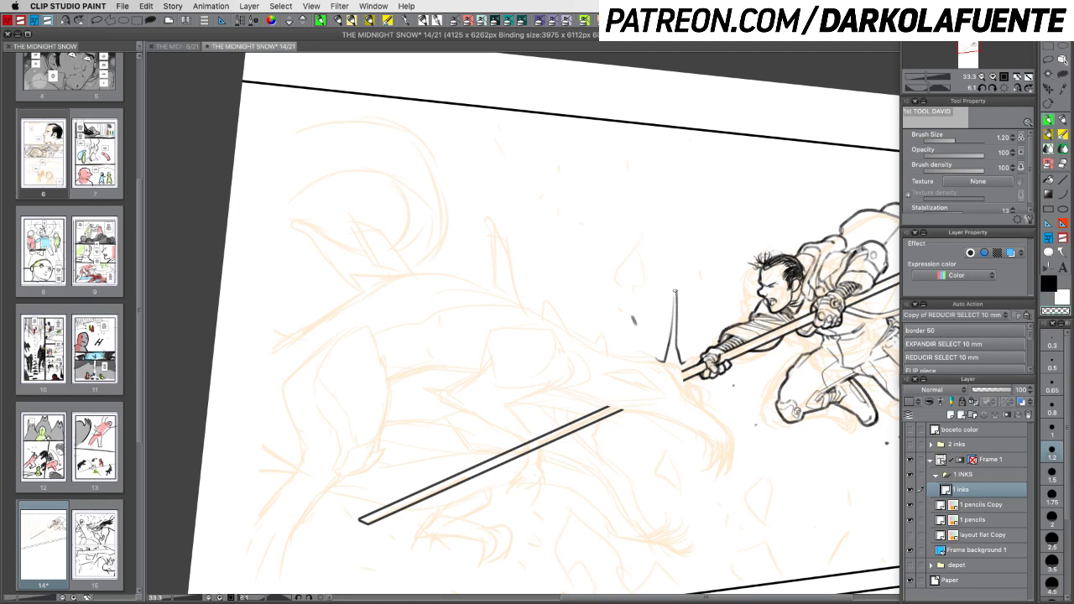
{"action": "key", "text": "c"}
Set the brush size to 1.5 and ink small round droplets around the blood splash
{"action": "key", "text": "]"}
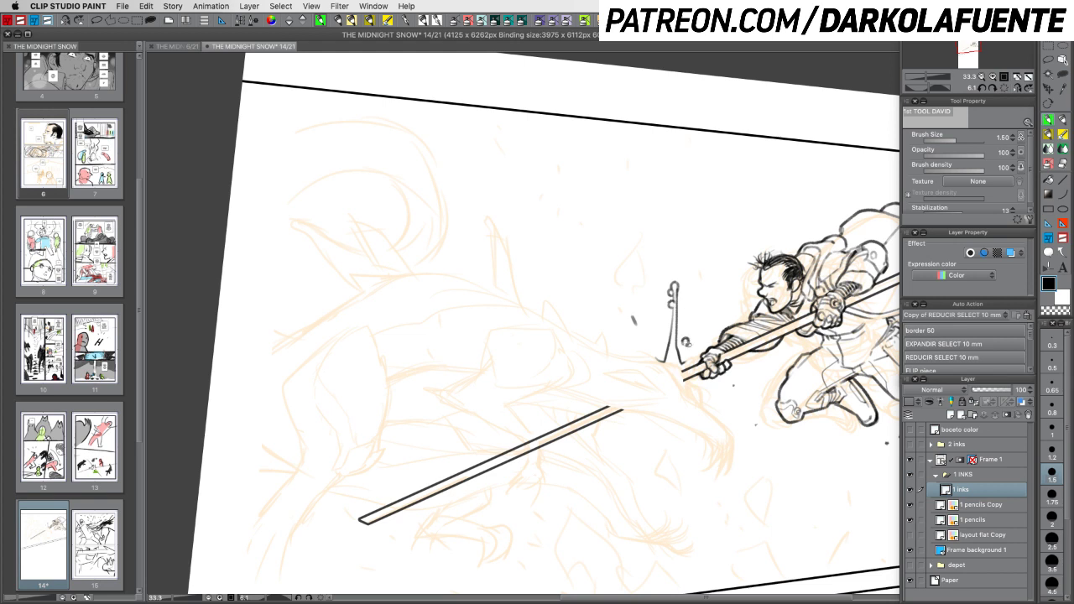
{"action": "left_click_drag", "start_coordinate": [673, 328], "coordinate": [656, 319]}
{"action": "key", "text": "c"}
{"action": "key", "text": "c"}
{"action": "left_click_drag", "start_coordinate": [694, 312], "coordinate": [643, 349]}
{"action": "key", "text": "c"}
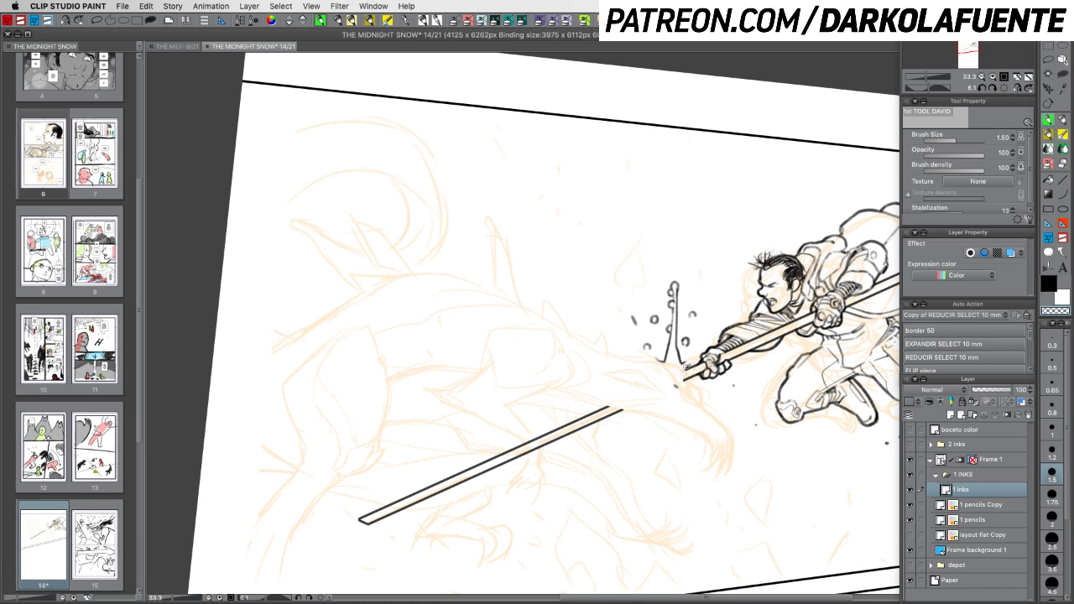
Ink the torn edge of the wound around the spear shaft, alternating between ink and transparent colour to refine the lines
{"action": "key", "text": "c"}
{"action": "key", "text": "c"}
{"action": "key", "text": "c"}
{"action": "key", "text": "c"}
{"action": "key", "text": "c"}
{"action": "key", "text": "c"}
{"action": "key", "text": "c"}
{"action": "left_click_drag", "start_coordinate": [667, 369], "coordinate": [675, 386]}
{"action": "key", "text": "super+z"}
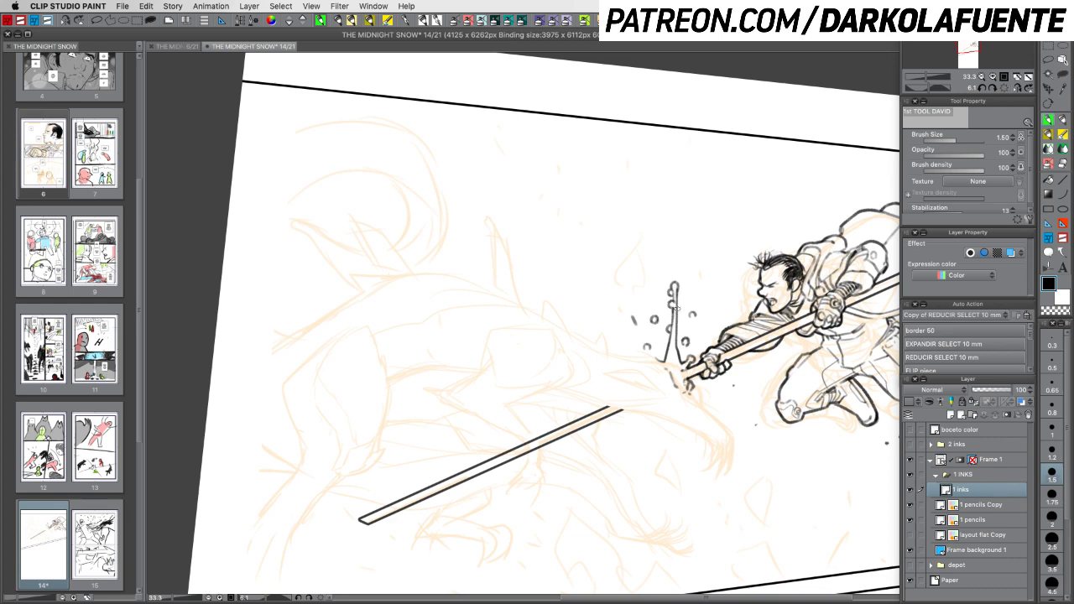
Erase the stray dark speck beside the blood droplets and save the page
{"action": "key", "text": "c"}
{"action": "key", "text": "r"}
{"action": "mouse_move", "coordinate": [782, 435]}
{"action": "left_mouse_down"}
{"action": "mouse_move", "coordinate": [802, 392]}
{"action": "mouse_move", "coordinate": [805, 266]}
{"action": "mouse_move", "coordinate": [729, 154]}
{"action": "mouse_move", "coordinate": [697, 129]}
{"action": "mouse_move", "coordinate": [791, 294]}
{"action": "mouse_move", "coordinate": [777, 436]}
{"action": "mouse_move", "coordinate": [781, 422]}
{"action": "left_mouse_up"}
{"action": "key", "text": "p"}
{"action": "key", "text": "c"}
{"action": "left_click_drag", "start_coordinate": [632, 315], "coordinate": [637, 324]}
{"action": "key", "text": "c"}
{"action": "key", "text": "super+z"}
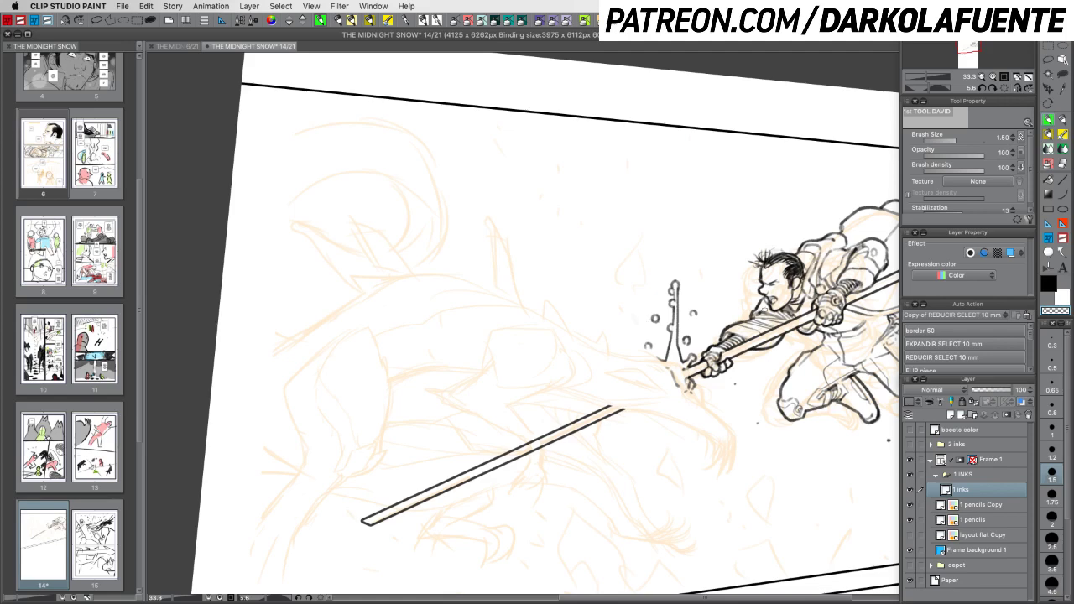
{"action": "key", "text": "r"}
{"action": "left_click_drag", "start_coordinate": [822, 462], "coordinate": [802, 486]}
{"action": "key", "text": "p"}
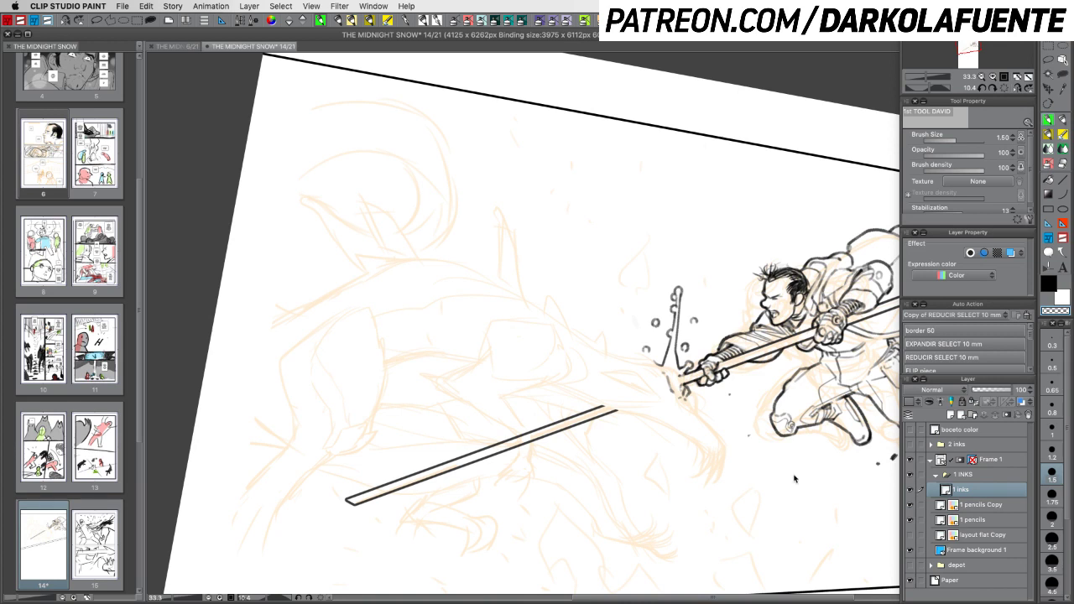
{"action": "key", "text": "super+s"}
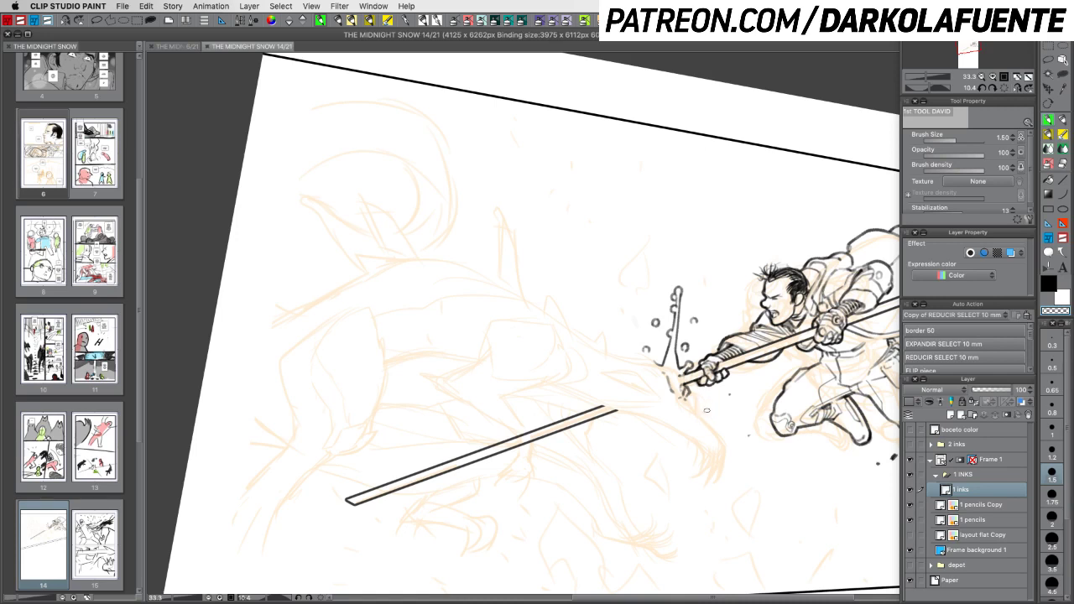
Ink the top contour of the creature's snout from the spear wound to its tip
{"action": "mouse_move", "coordinate": [688, 387]}
{"action": "left_mouse_down"}
{"action": "mouse_move", "coordinate": [697, 404]}
{"action": "mouse_move", "coordinate": [675, 494]}
{"action": "mouse_move", "coordinate": [583, 529]}
{"action": "left_mouse_up"}
{"action": "key", "text": "super+z"}
{"action": "key", "text": "c"}
{"action": "key", "text": "shift+space"}
{"action": "key", "text": "space"}
{"action": "mouse_move", "coordinate": [587, 466]}
{"action": "left_mouse_down"}
{"action": "mouse_move", "coordinate": [611, 379]}
{"action": "mouse_move", "coordinate": [596, 426]}
{"action": "mouse_move", "coordinate": [631, 396]}
{"action": "mouse_move", "coordinate": [594, 359]}
{"action": "left_mouse_up"}
{"action": "key", "text": "r"}
{"action": "mouse_move", "coordinate": [538, 389]}
{"action": "left_mouse_down"}
{"action": "mouse_move", "coordinate": [590, 366]}
{"action": "mouse_move", "coordinate": [575, 372]}
{"action": "left_mouse_up"}
{"action": "key", "text": "super+z"}
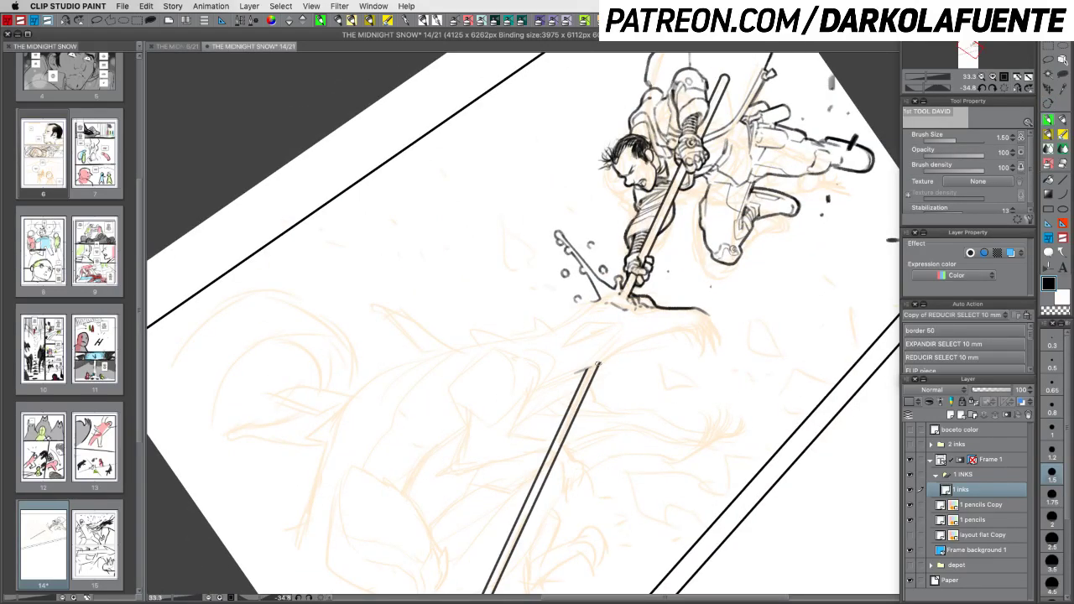
Ink the lower edge of the creature's upper jaw from the spear shaft towards the snout tip
{"action": "key", "text": "ctrl+z"}
{"action": "key", "text": "ctrl+z"}
{"action": "key", "text": "c"}
{"action": "key", "text": "c"}
{"action": "mouse_move", "coordinate": [642, 338]}
{"action": "left_mouse_down"}
{"action": "mouse_move", "coordinate": [618, 348]}
{"action": "mouse_move", "coordinate": [698, 329]}
{"action": "left_mouse_up"}
{"action": "key", "text": "r"}
{"action": "left_click_drag", "start_coordinate": [762, 391], "coordinate": [673, 465]}
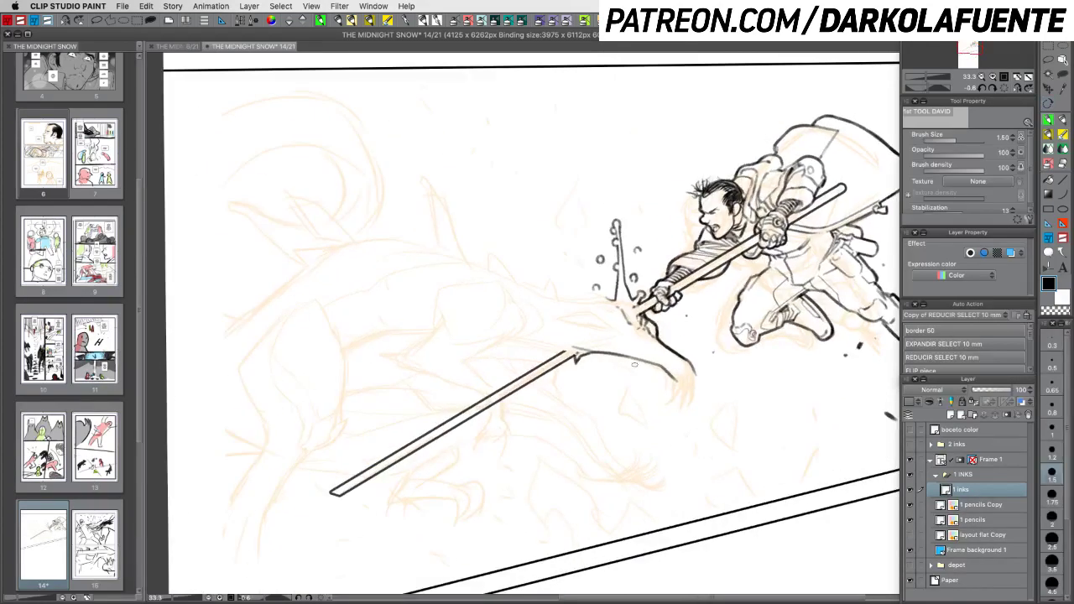
Ink a small pointed tooth midway along the creature's upper jaw and clean up its lines
{"action": "key", "text": "c"}
{"action": "left_click_drag", "start_coordinate": [625, 356], "coordinate": [629, 364]}
{"action": "key", "text": "c"}
{"action": "key", "text": "super+z"}
{"action": "left_click_drag", "start_coordinate": [627, 358], "coordinate": [628, 361]}
{"action": "key", "text": "c"}
{"action": "key", "text": "c"}
Ink another tooth along the upper jaw and the first long fangs at the snout's front
{"action": "mouse_move", "coordinate": [645, 358]}
{"action": "left_mouse_down"}
{"action": "mouse_move", "coordinate": [645, 375]}
{"action": "mouse_move", "coordinate": [676, 394]}
{"action": "left_mouse_up"}
{"action": "key", "text": "c"}
{"action": "key", "text": "c"}
{"action": "key", "text": "c"}
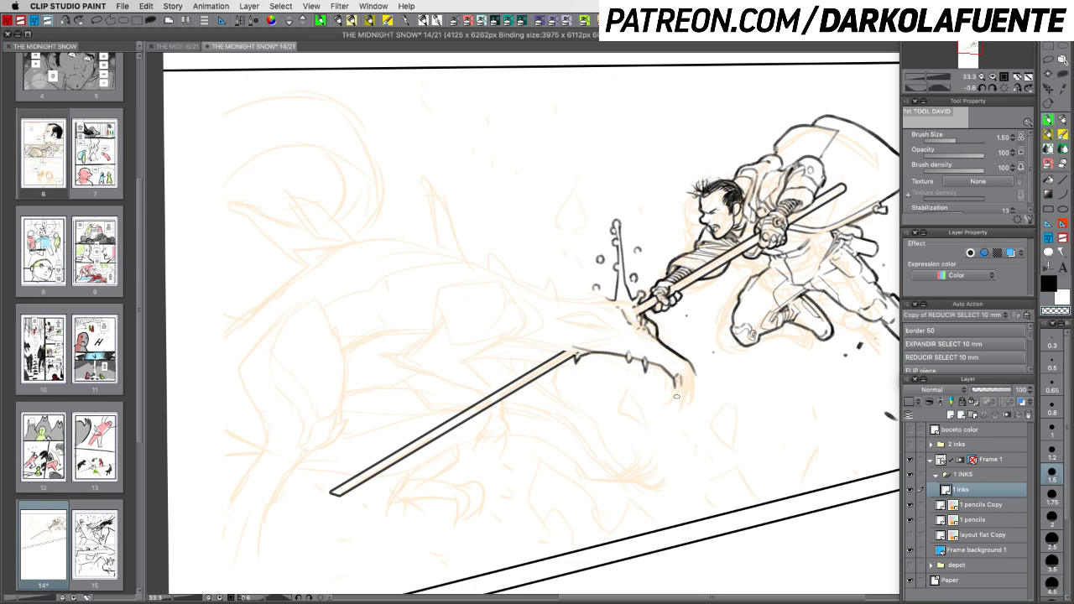
{"action": "key", "text": "c"}
{"action": "key", "text": "c"}
{"action": "key", "text": "c"}
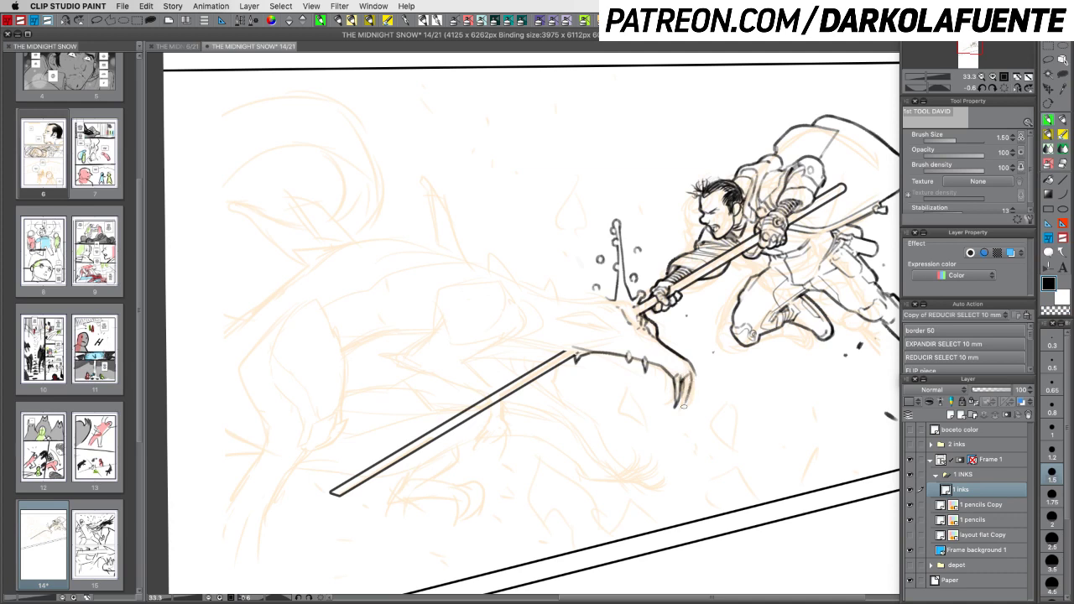
Ink the remaining long fangs at the tip of the creature's snout
{"action": "left_click_drag", "start_coordinate": [684, 388], "coordinate": [681, 410]}
{"action": "left_click_drag", "start_coordinate": [691, 366], "coordinate": [699, 385]}
{"action": "key", "text": "c"}
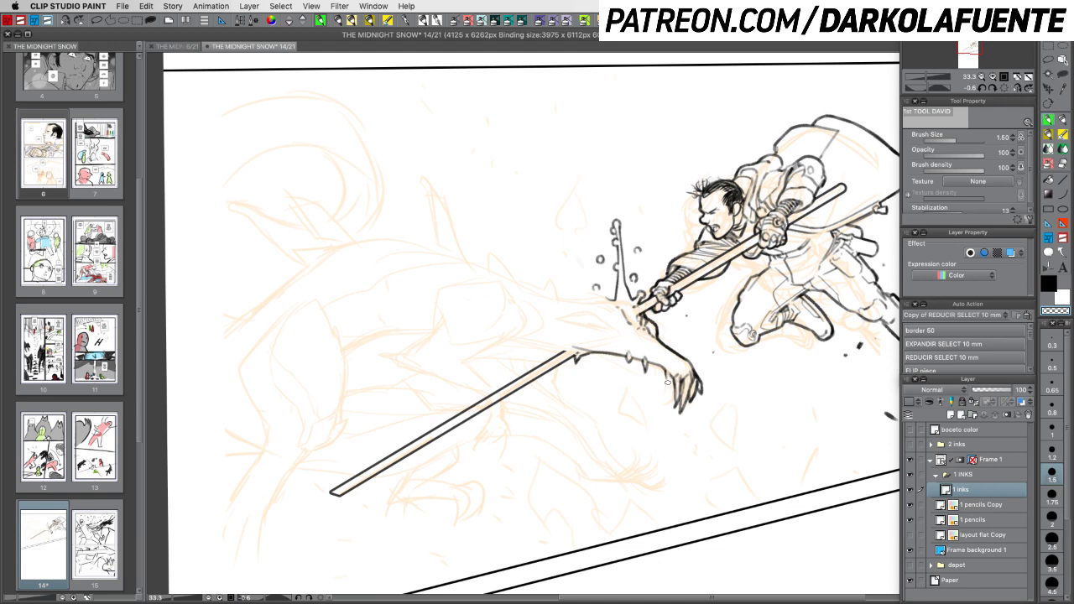
{"action": "key", "text": "c"}
{"action": "mouse_move", "coordinate": [684, 549]}
{"action": "left_mouse_down"}
{"action": "mouse_move", "coordinate": [741, 497]}
{"action": "mouse_move", "coordinate": [781, 410]}
{"action": "mouse_move", "coordinate": [790, 335]}
{"action": "left_mouse_up"}
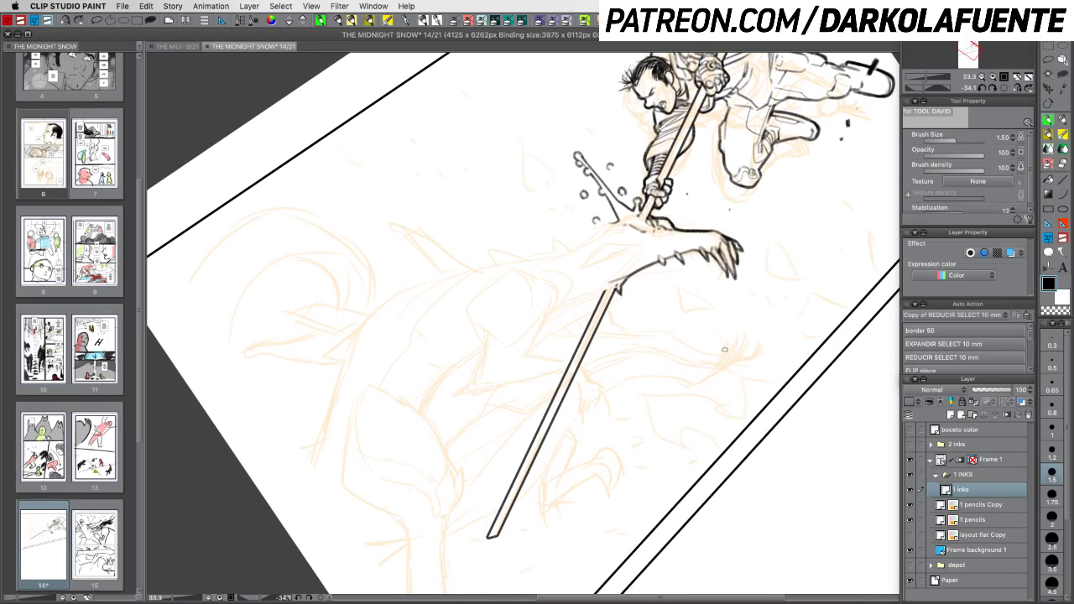
Ink the first front fang of the creature's lower jaw and the chin line beneath it
{"action": "mouse_move", "coordinate": [724, 336]}
{"action": "left_mouse_down"}
{"action": "mouse_move", "coordinate": [721, 362]}
{"action": "mouse_move", "coordinate": [728, 352]}
{"action": "left_mouse_up"}
{"action": "mouse_move", "coordinate": [728, 351]}
{"action": "left_mouse_down"}
{"action": "mouse_move", "coordinate": [697, 388]}
{"action": "mouse_move", "coordinate": [738, 366]}
{"action": "left_mouse_up"}
{"action": "key", "text": "Tab"}
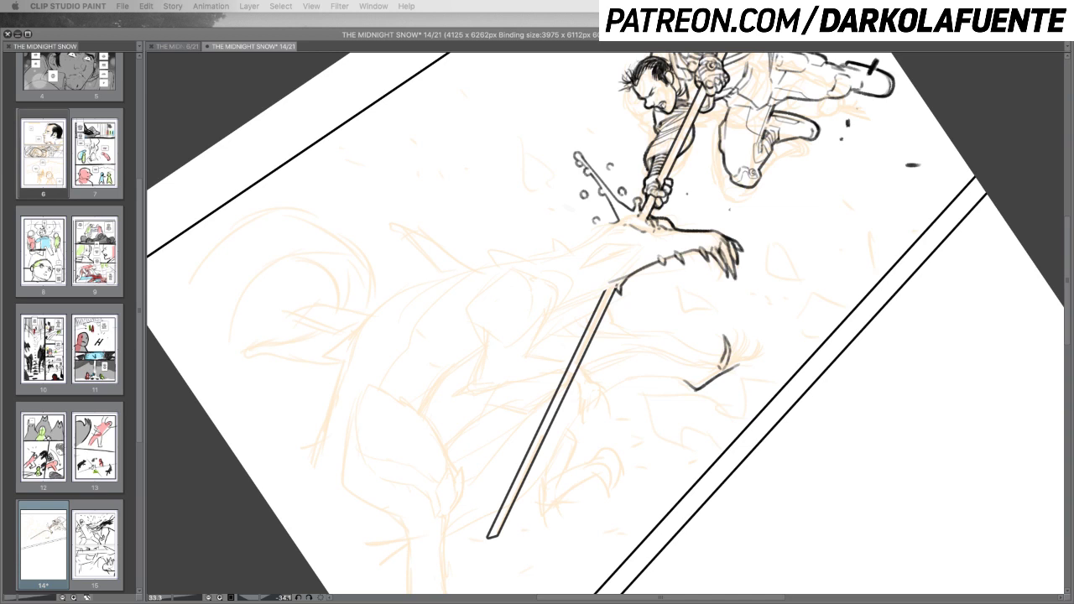
{"action": "key", "text": "Tab"}
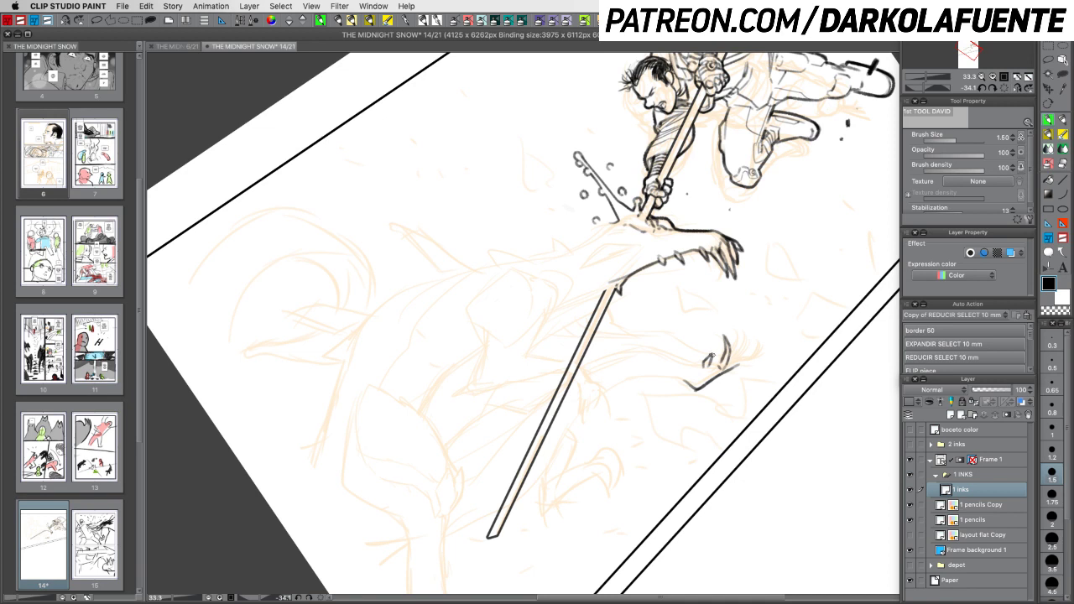
Ink a cluster of fangs beside the first one on the lower jaw and extend the chin line under them
{"action": "key", "text": "c"}
{"action": "key", "text": "c"}
{"action": "mouse_move", "coordinate": [728, 351]}
{"action": "left_mouse_down"}
{"action": "mouse_move", "coordinate": [740, 334]}
{"action": "mouse_move", "coordinate": [729, 358]}
{"action": "left_mouse_up"}
{"action": "key", "text": "c"}
{"action": "mouse_move", "coordinate": [728, 369]}
{"action": "left_mouse_down"}
{"action": "mouse_move", "coordinate": [770, 333]}
{"action": "mouse_move", "coordinate": [774, 207]}
{"action": "mouse_move", "coordinate": [796, 251]}
{"action": "mouse_move", "coordinate": [799, 413]}
{"action": "mouse_move", "coordinate": [782, 441]}
{"action": "left_mouse_up"}
{"action": "key", "text": "r"}
{"action": "key", "text": "p"}
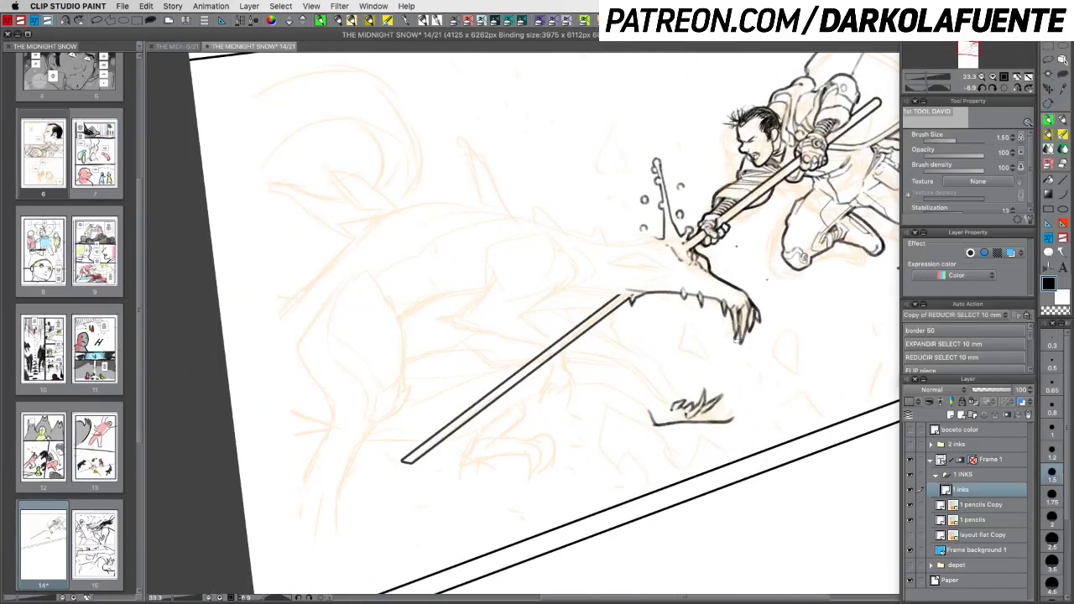
Reshape the lower jaw's front fangs and clean up their overlapping lines
{"action": "left_click_drag", "start_coordinate": [734, 319], "coordinate": [723, 337]}
{"action": "key", "text": "c"}
{"action": "left_click_drag", "start_coordinate": [803, 286], "coordinate": [692, 373]}
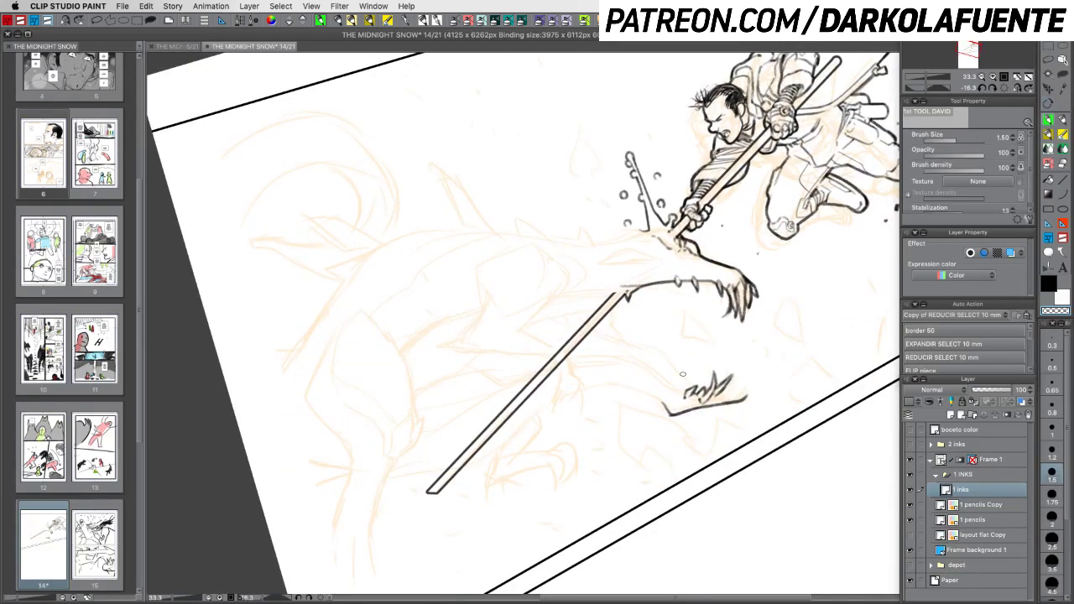
{"action": "key", "text": "c"}
{"action": "left_click_drag", "start_coordinate": [686, 379], "coordinate": [709, 320]}
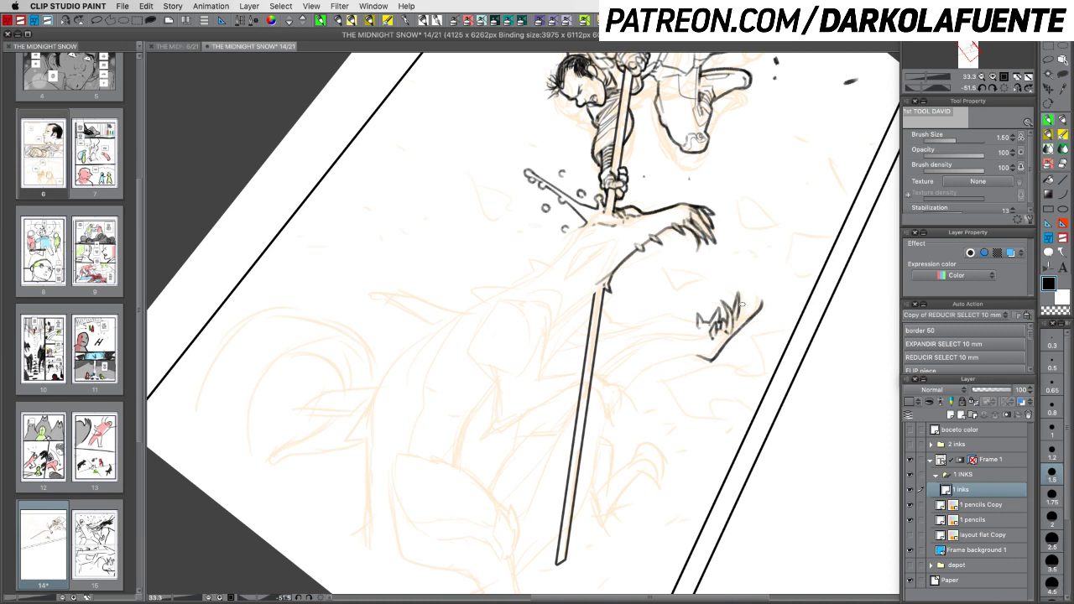
Ink additional long fangs at the tip of the lower jaw and the small tooth behind them
{"action": "mouse_move", "coordinate": [738, 310]}
{"action": "left_mouse_down"}
{"action": "mouse_move", "coordinate": [748, 294]}
{"action": "mouse_move", "coordinate": [737, 323]}
{"action": "left_mouse_up"}
{"action": "mouse_move", "coordinate": [794, 337]}
{"action": "left_mouse_down"}
{"action": "mouse_move", "coordinate": [779, 401]}
{"action": "mouse_move", "coordinate": [683, 495]}
{"action": "left_mouse_up"}
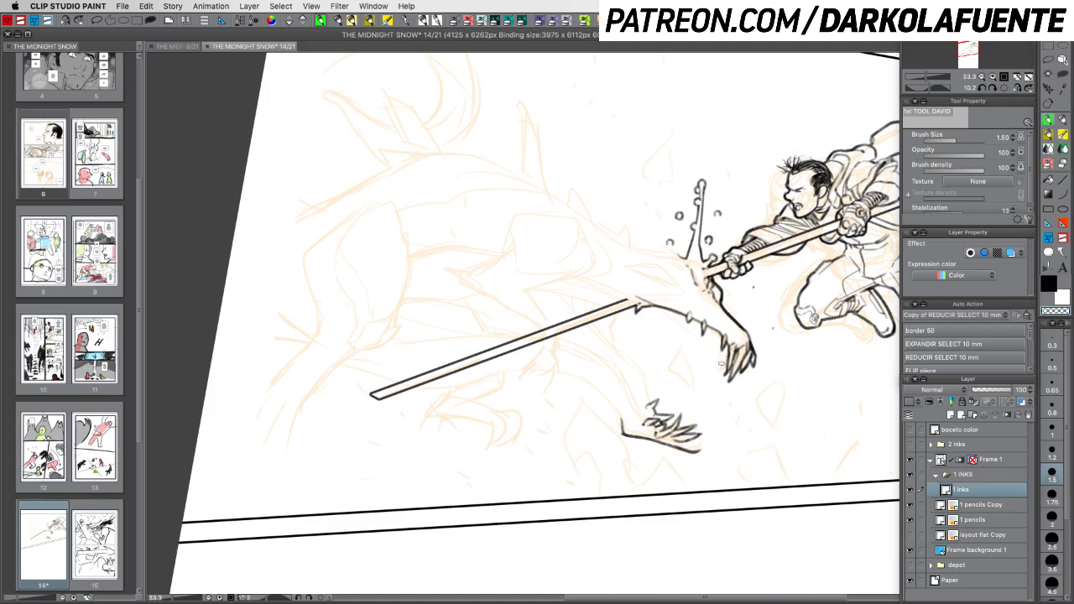
{"action": "key", "text": "r"}
{"action": "mouse_move", "coordinate": [734, 359]}
{"action": "left_mouse_down"}
{"action": "mouse_move", "coordinate": [808, 326]}
{"action": "mouse_move", "coordinate": [795, 401]}
{"action": "mouse_move", "coordinate": [784, 395]}
{"action": "left_mouse_up"}
{"action": "key", "text": "p"}
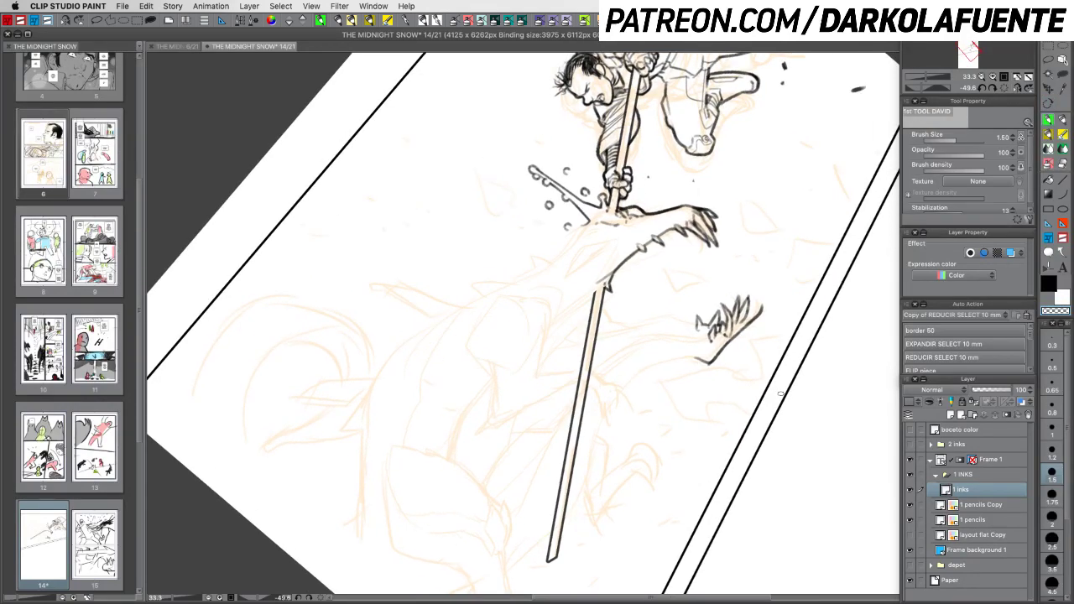
Refine the lower jaw's long fangs from an upside-down view and save the page
{"action": "key", "text": "r"}
{"action": "mouse_move", "coordinate": [782, 369]}
{"action": "left_mouse_down"}
{"action": "mouse_move", "coordinate": [787, 322]}
{"action": "mouse_move", "coordinate": [606, 126]}
{"action": "mouse_move", "coordinate": [446, 256]}
{"action": "mouse_move", "coordinate": [487, 334]}
{"action": "mouse_move", "coordinate": [450, 322]}
{"action": "mouse_move", "coordinate": [474, 307]}
{"action": "mouse_move", "coordinate": [448, 341]}
{"action": "left_mouse_up"}
{"action": "key", "text": "p"}
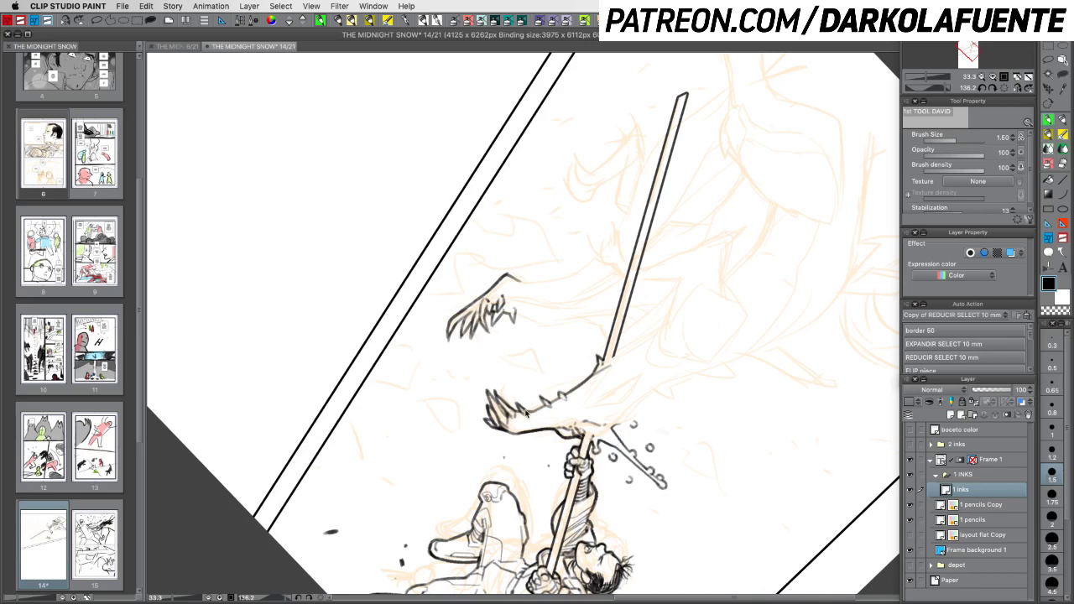
{"action": "key", "text": "super+s"}
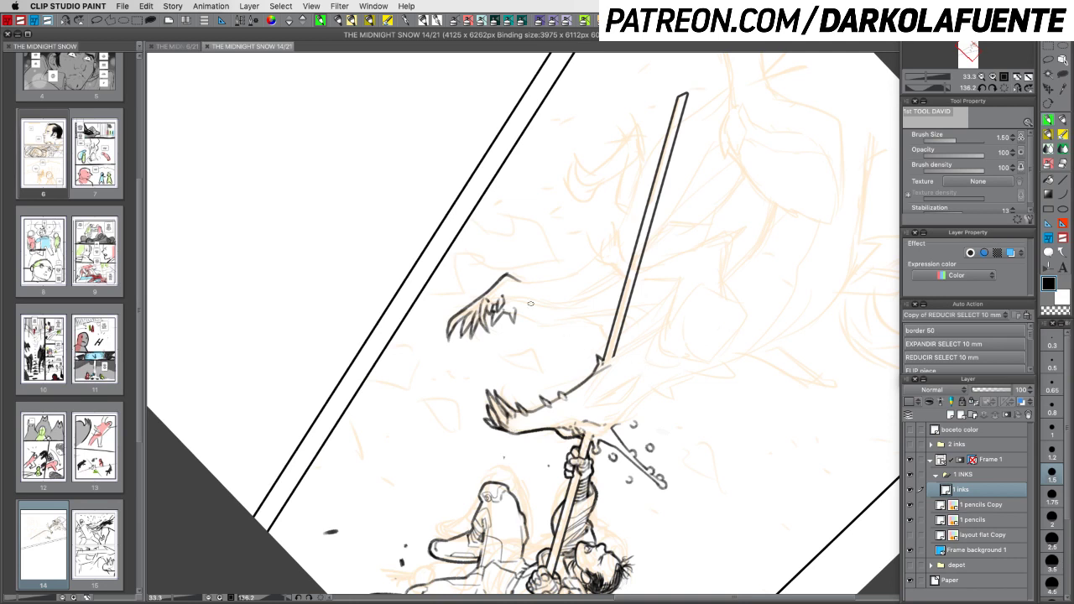
Touch up the small teeth behind the lower jaw's front fangs and the base of the fangs
{"action": "left_click_drag", "start_coordinate": [513, 308], "coordinate": [516, 319]}
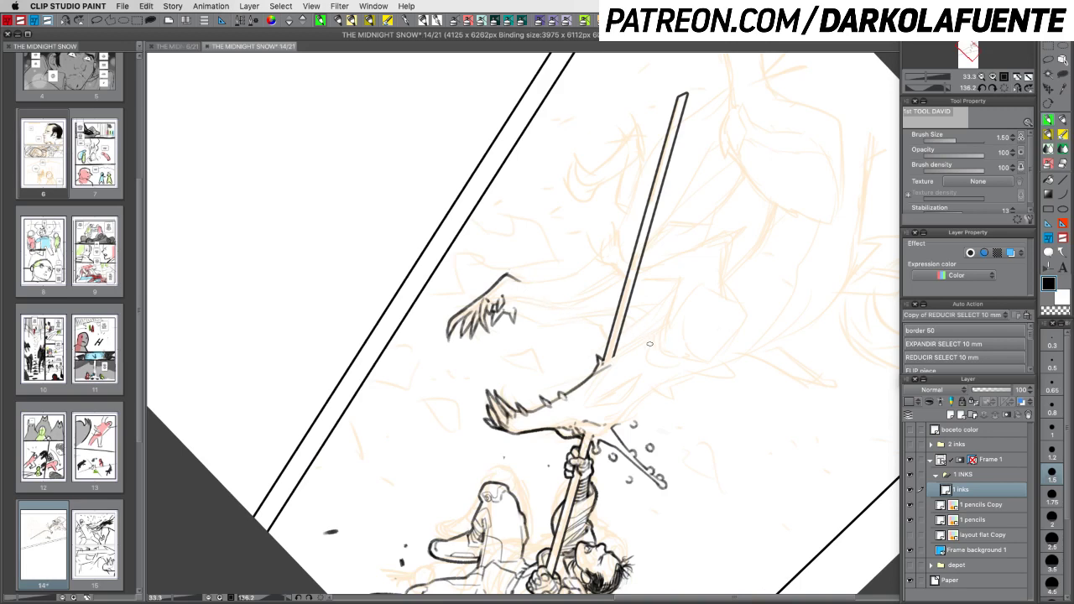
{"action": "key", "text": "r"}
{"action": "mouse_move", "coordinate": [510, 370]}
{"action": "left_mouse_down"}
{"action": "mouse_move", "coordinate": [713, 428]}
{"action": "mouse_move", "coordinate": [787, 312]}
{"action": "mouse_move", "coordinate": [784, 293]}
{"action": "left_mouse_up"}
{"action": "key", "text": "p"}
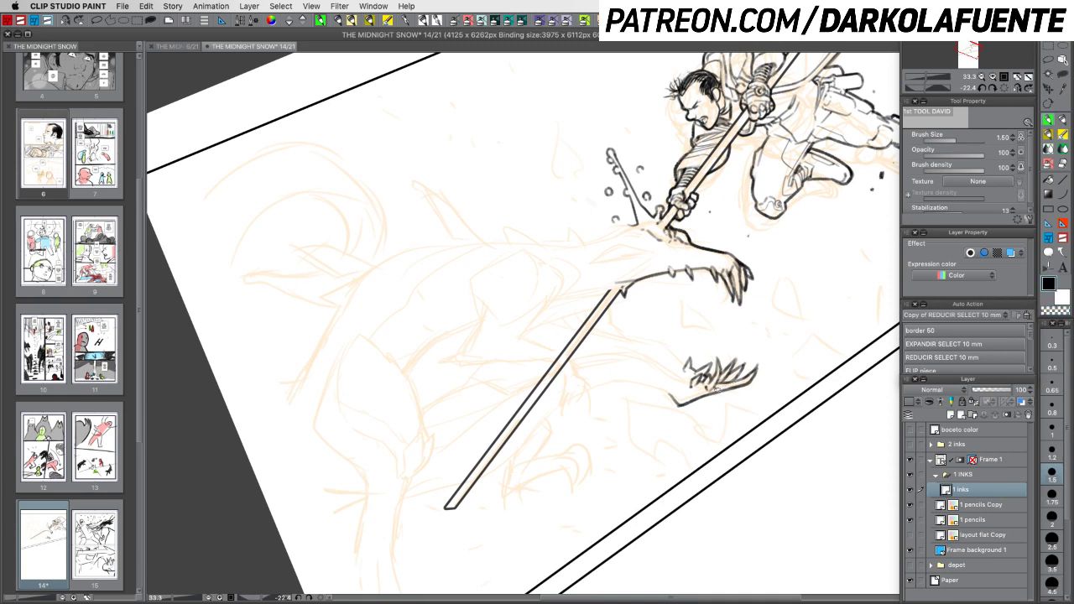
{"action": "left_click_drag", "start_coordinate": [714, 388], "coordinate": [729, 386]}
Begin inking the lower jaw's upper edge with a short stroke behind the spear shaft
{"action": "key", "text": "r"}
{"action": "mouse_move", "coordinate": [802, 411]}
{"action": "left_mouse_down"}
{"action": "mouse_move", "coordinate": [740, 521]}
{"action": "mouse_move", "coordinate": [800, 415]}
{"action": "mouse_move", "coordinate": [758, 477]}
{"action": "left_mouse_up"}
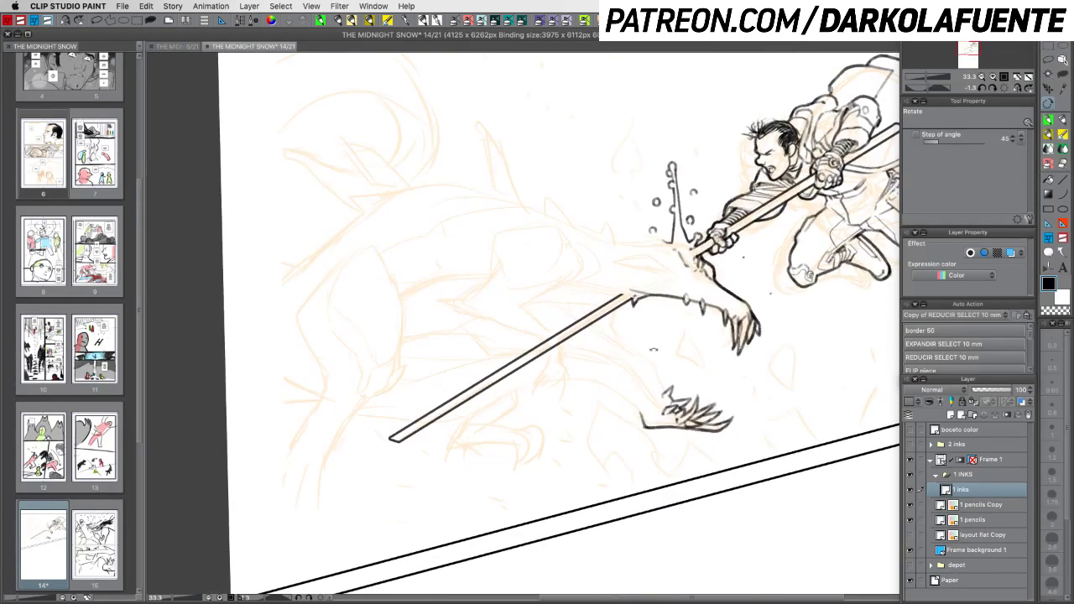
{"action": "left_click_drag", "start_coordinate": [654, 350], "coordinate": [636, 372]}
{"action": "key", "text": "p"}
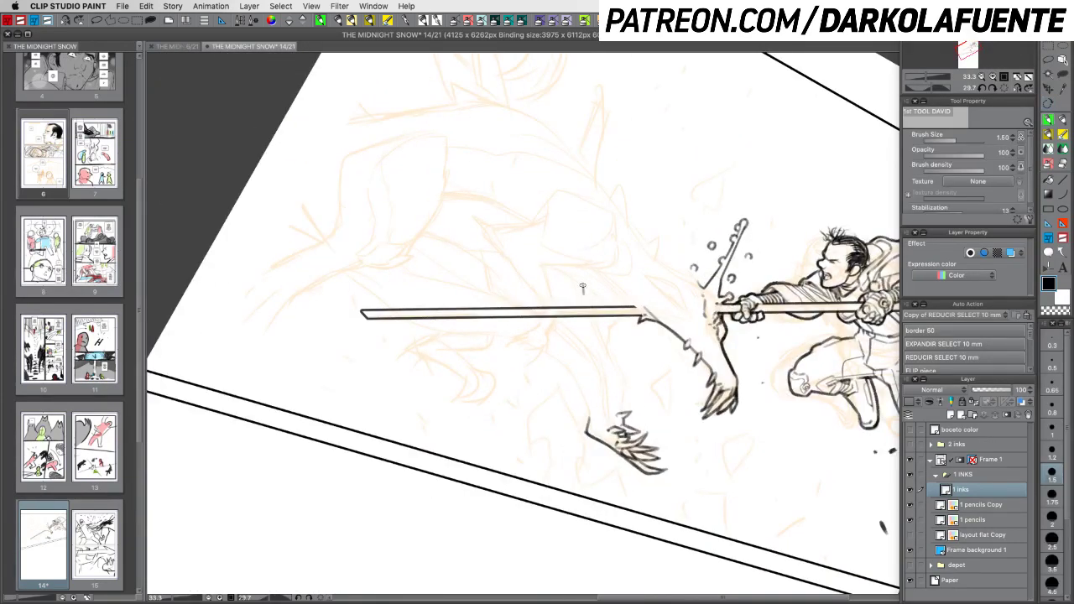
{"action": "left_click_drag", "start_coordinate": [583, 284], "coordinate": [583, 302]}
{"action": "key", "text": "ctrl+z"}
{"action": "key", "text": "r"}
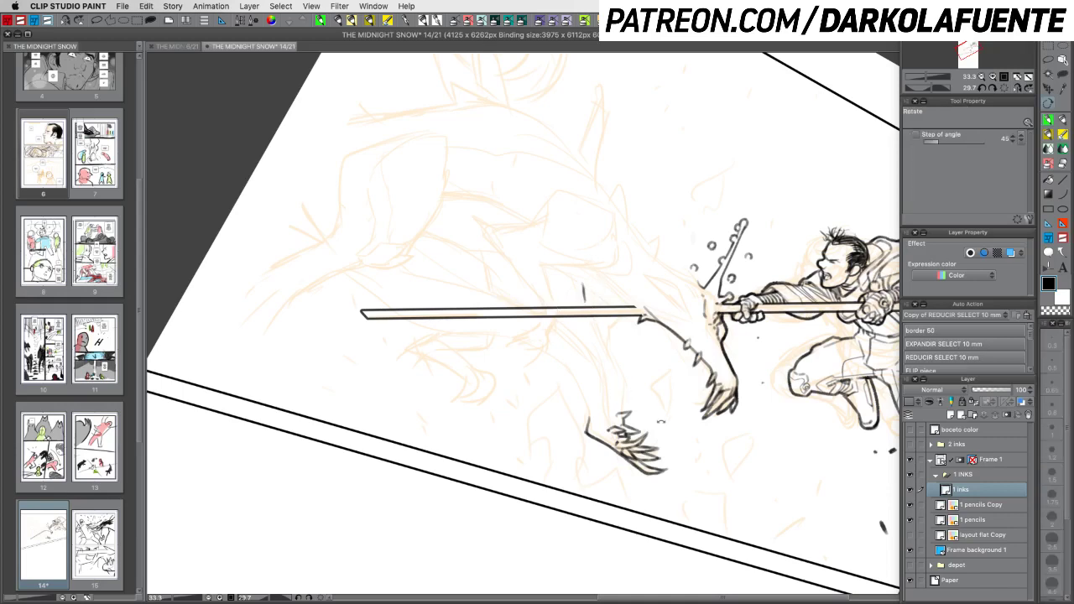
{"action": "mouse_move", "coordinate": [677, 450]}
{"action": "left_mouse_down"}
{"action": "mouse_move", "coordinate": [647, 462]}
{"action": "mouse_move", "coordinate": [700, 433]}
{"action": "mouse_move", "coordinate": [725, 243]}
{"action": "left_mouse_up"}
{"action": "key", "text": "p"}
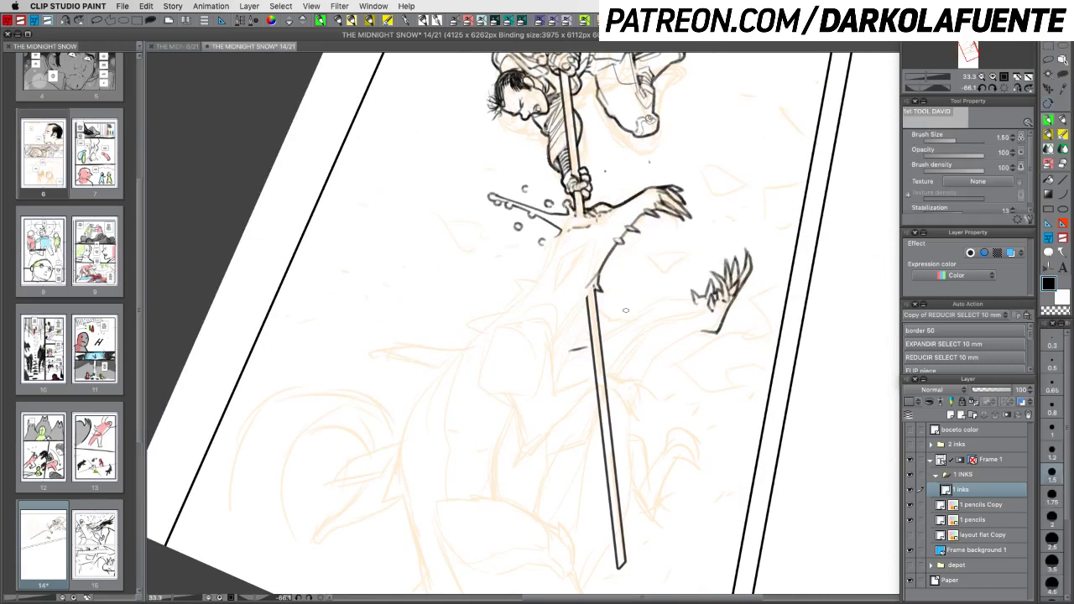
Continue the lower jaw's upper edge with small pointed teeth from the spear shaft to the front fangs
{"action": "left_click_drag", "start_coordinate": [585, 348], "coordinate": [591, 343]}
{"action": "mouse_move", "coordinate": [622, 319]}
{"action": "left_mouse_down"}
{"action": "mouse_move", "coordinate": [664, 297]}
{"action": "mouse_move", "coordinate": [659, 307]}
{"action": "left_mouse_up"}
{"action": "key", "text": "shift+space"}
{"action": "mouse_move", "coordinate": [728, 362]}
{"action": "left_mouse_down"}
{"action": "mouse_move", "coordinate": [677, 434]}
{"action": "mouse_move", "coordinate": [567, 449]}
{"action": "left_mouse_up"}
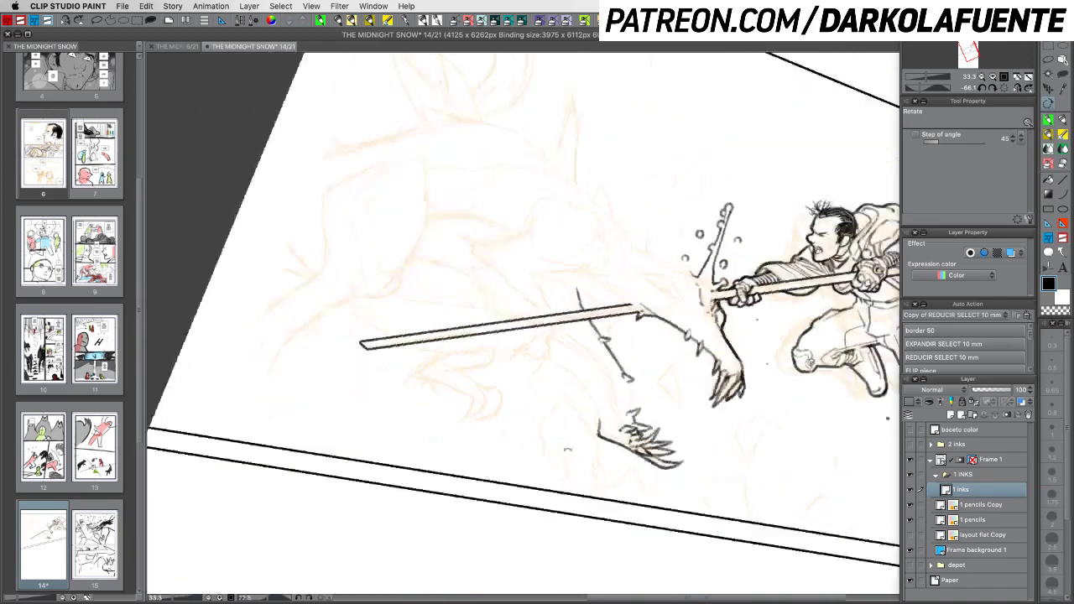
{"action": "left_click_drag", "start_coordinate": [627, 379], "coordinate": [634, 410]}
{"action": "key", "text": "super+z"}
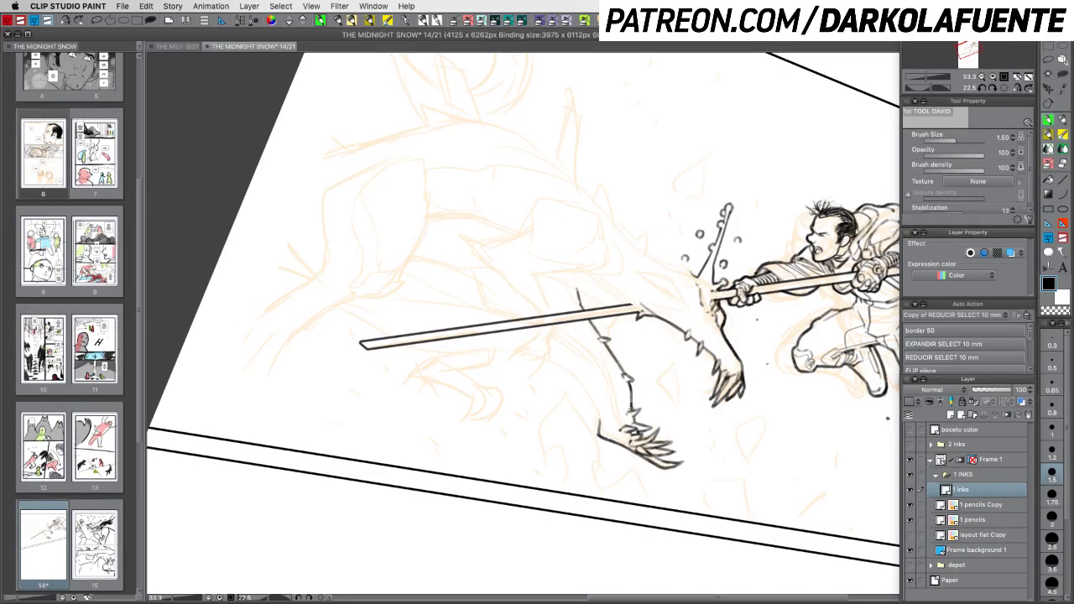
Ink the gum line along the upper jaw above the spear's exit point and clean up its strokes
{"action": "key", "text": "r"}
{"action": "left_click_drag", "start_coordinate": [699, 334], "coordinate": [616, 173]}
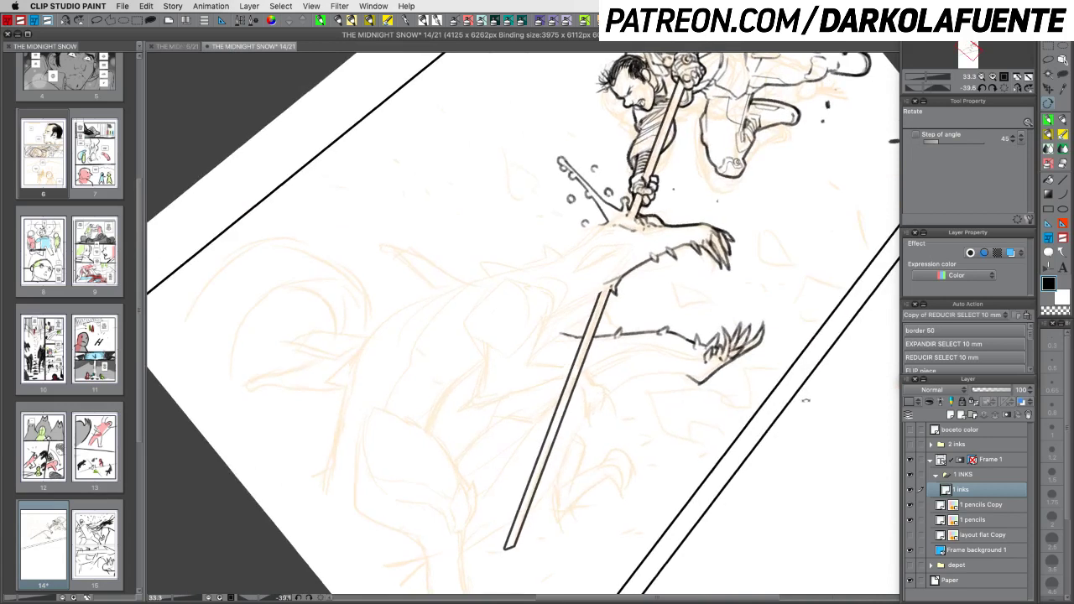
{"action": "left_click_drag", "start_coordinate": [805, 400], "coordinate": [801, 381]}
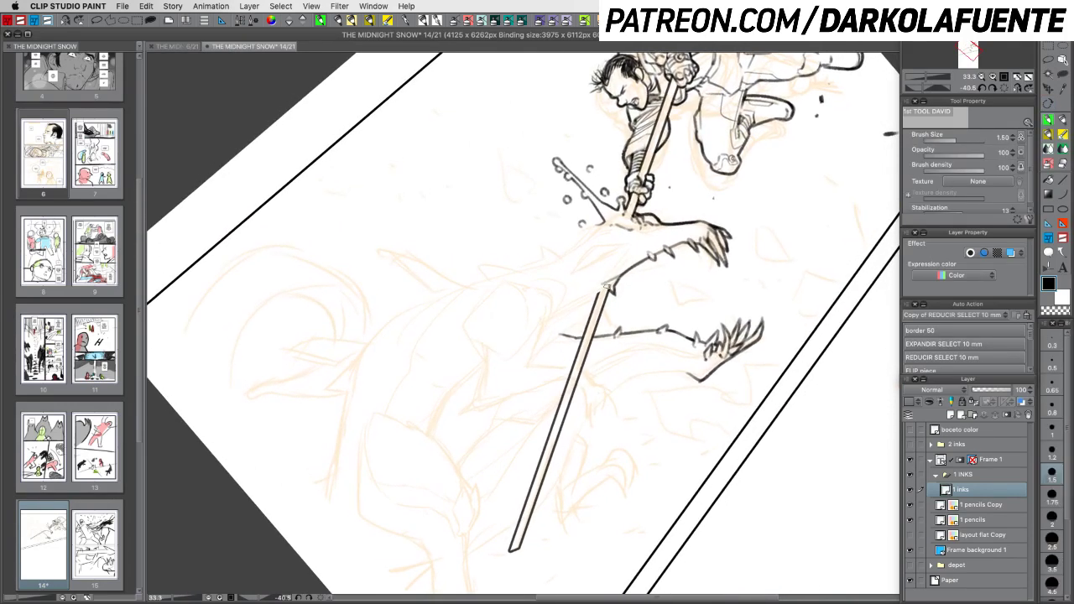
{"action": "left_click_drag", "start_coordinate": [602, 285], "coordinate": [583, 297]}
{"action": "key", "text": "super+z"}
{"action": "key", "text": "c"}
{"action": "key", "text": "c"}
{"action": "key", "text": "c"}
{"action": "key", "text": "c"}
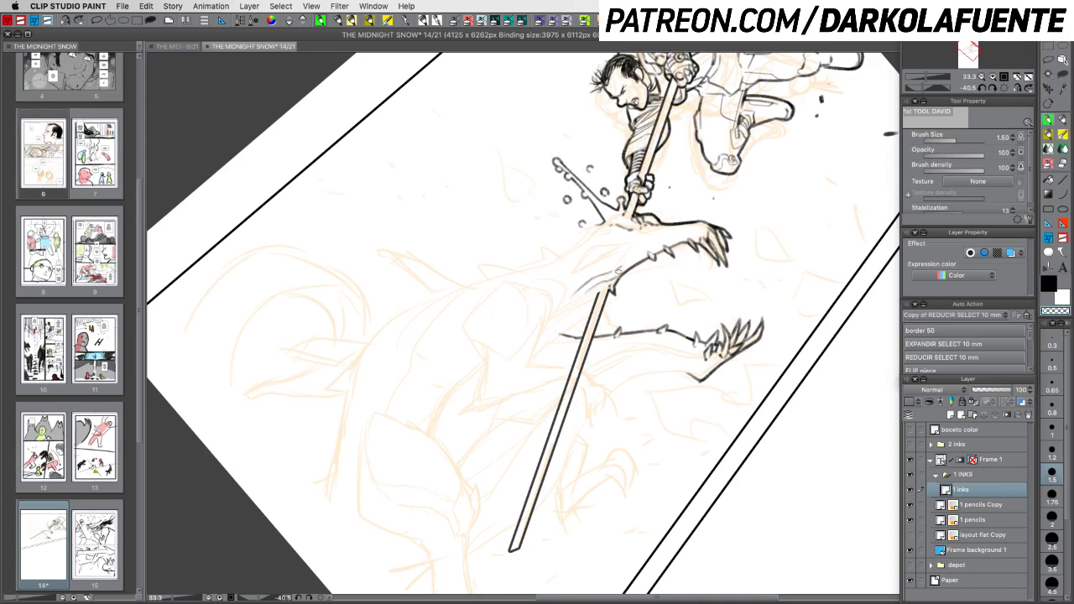
{"action": "key", "text": "c"}
{"action": "key", "text": "shift+space"}
{"action": "mouse_move", "coordinate": [754, 339]}
{"action": "left_mouse_down"}
{"action": "mouse_move", "coordinate": [732, 396]}
{"action": "mouse_move", "coordinate": [696, 430]}
{"action": "mouse_move", "coordinate": [620, 273]}
{"action": "mouse_move", "coordinate": [645, 263]}
{"action": "left_mouse_up"}
{"action": "key", "text": "c"}
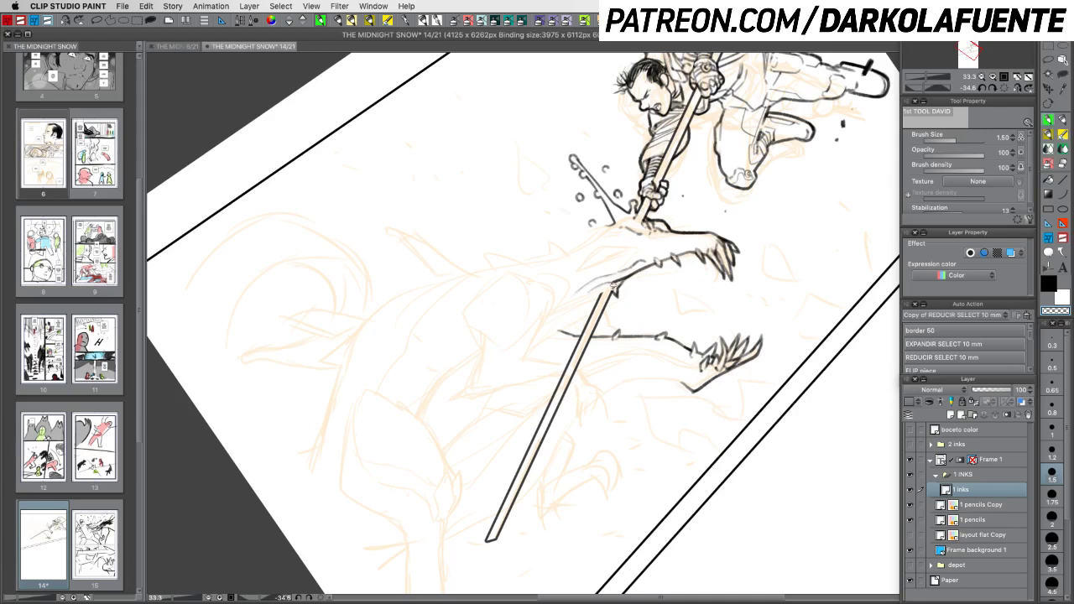
Ink the upper jaw's rear edge from the spear shaft back to the corner of the mouth
{"action": "key", "text": "c"}
{"action": "key", "text": "c"}
{"action": "key", "text": "c"}
{"action": "mouse_move", "coordinate": [605, 283]}
{"action": "left_mouse_down"}
{"action": "mouse_move", "coordinate": [567, 310]}
{"action": "mouse_move", "coordinate": [606, 284]}
{"action": "mouse_move", "coordinate": [520, 337]}
{"action": "left_mouse_up"}
{"action": "key", "text": "c"}
{"action": "key", "text": "c"}
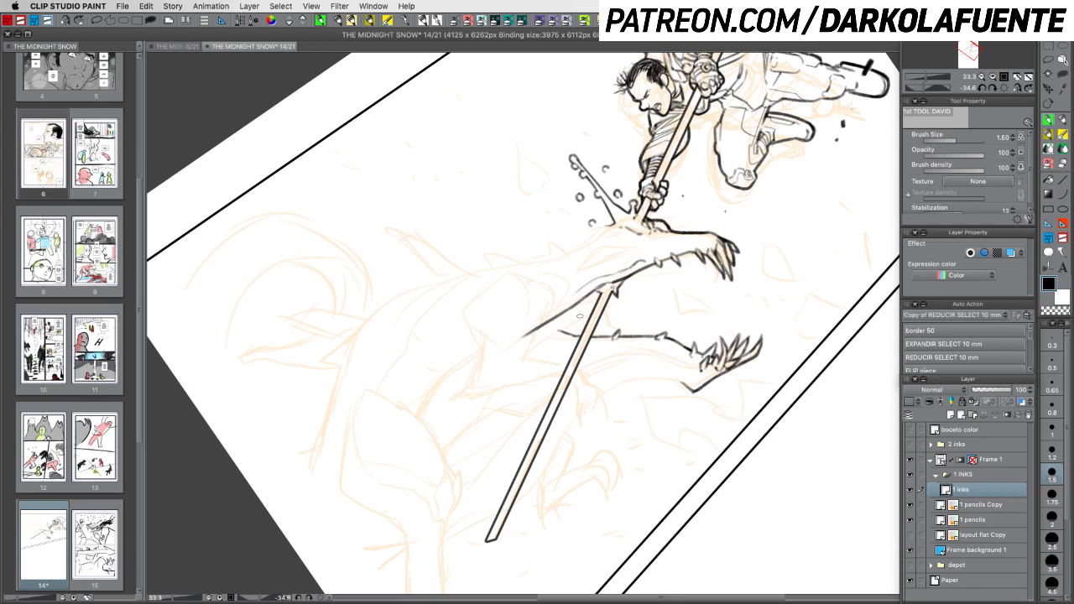
Strengthen the upper jaw's rear edge and join the lower jaw's line to it at the mouth corner
{"action": "key", "text": "r"}
{"action": "left_click_drag", "start_coordinate": [771, 401], "coordinate": [792, 371]}
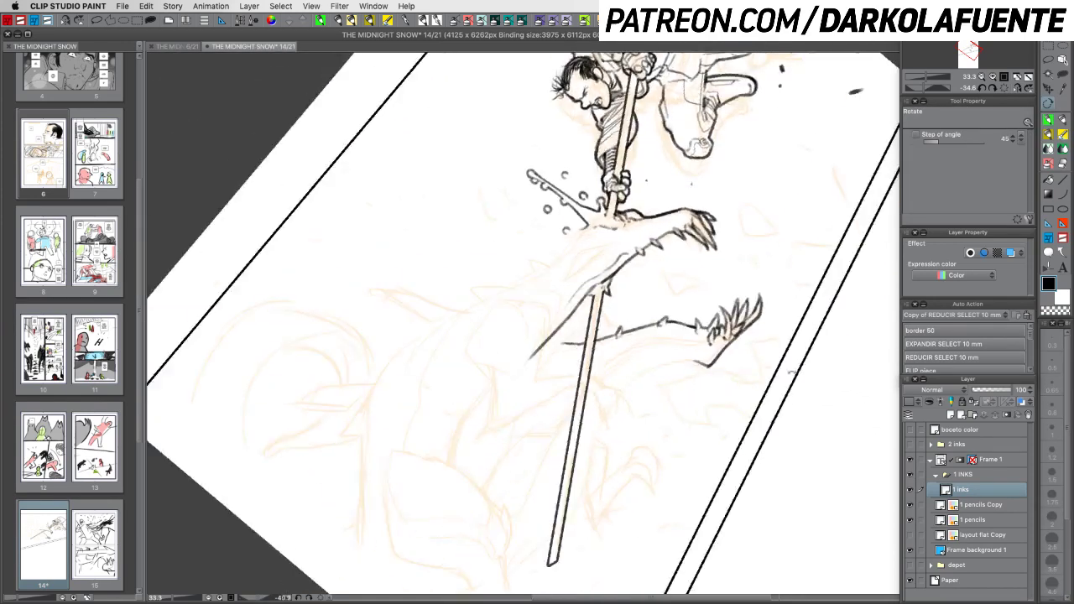
{"action": "key", "text": "p"}
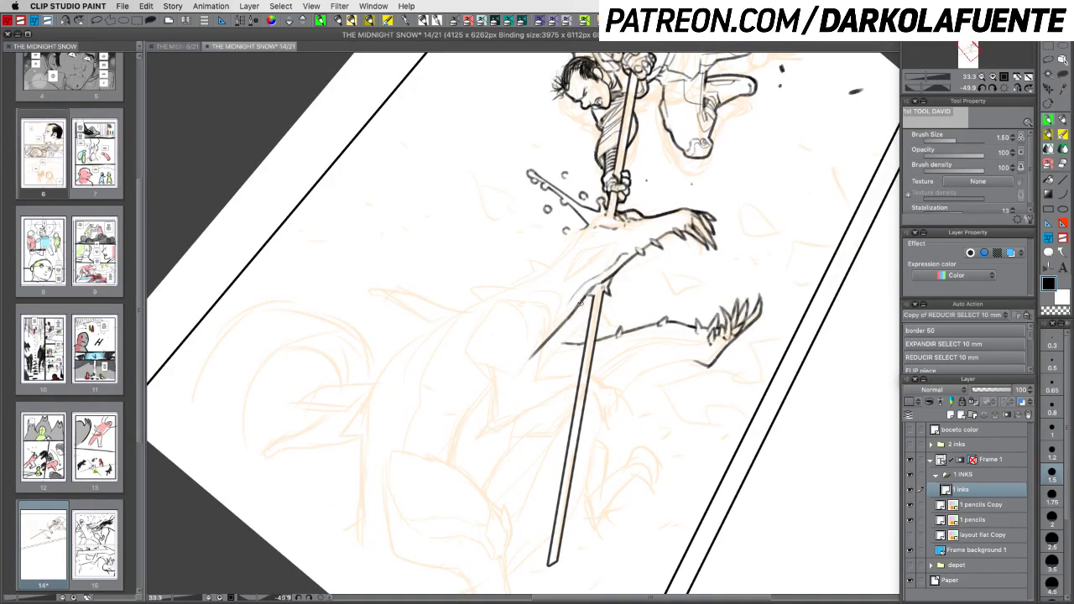
{"action": "left_click_drag", "start_coordinate": [579, 302], "coordinate": [545, 341]}
{"action": "key", "text": "r"}
{"action": "mouse_move", "coordinate": [705, 420]}
{"action": "left_mouse_down"}
{"action": "mouse_move", "coordinate": [742, 315]}
{"action": "mouse_move", "coordinate": [737, 288]}
{"action": "left_mouse_up"}
{"action": "key", "text": "p"}
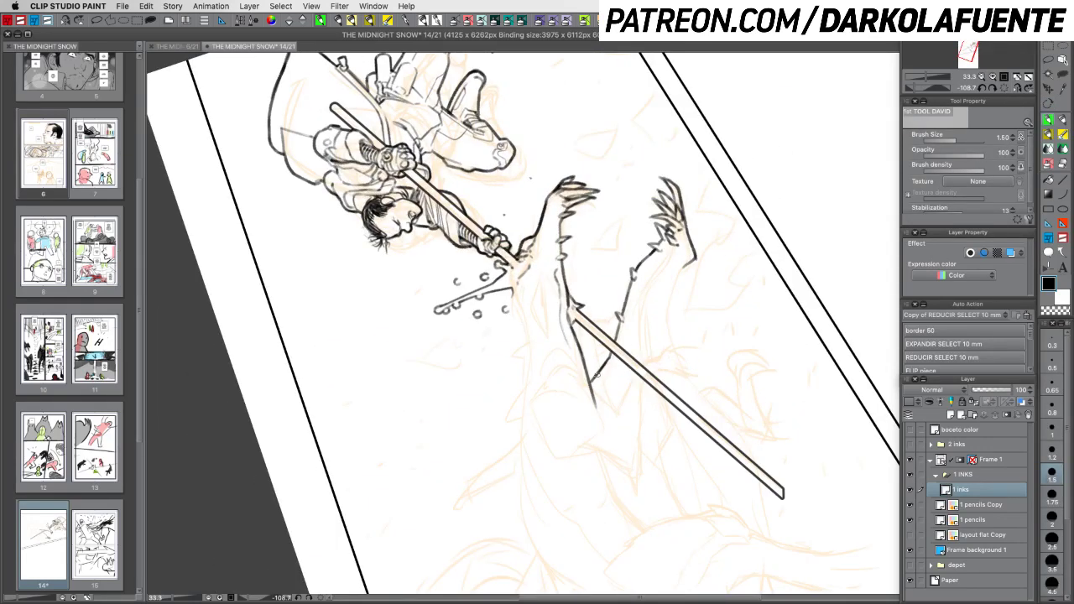
{"action": "key", "text": "r"}
{"action": "left_click_drag", "start_coordinate": [655, 368], "coordinate": [541, 419]}
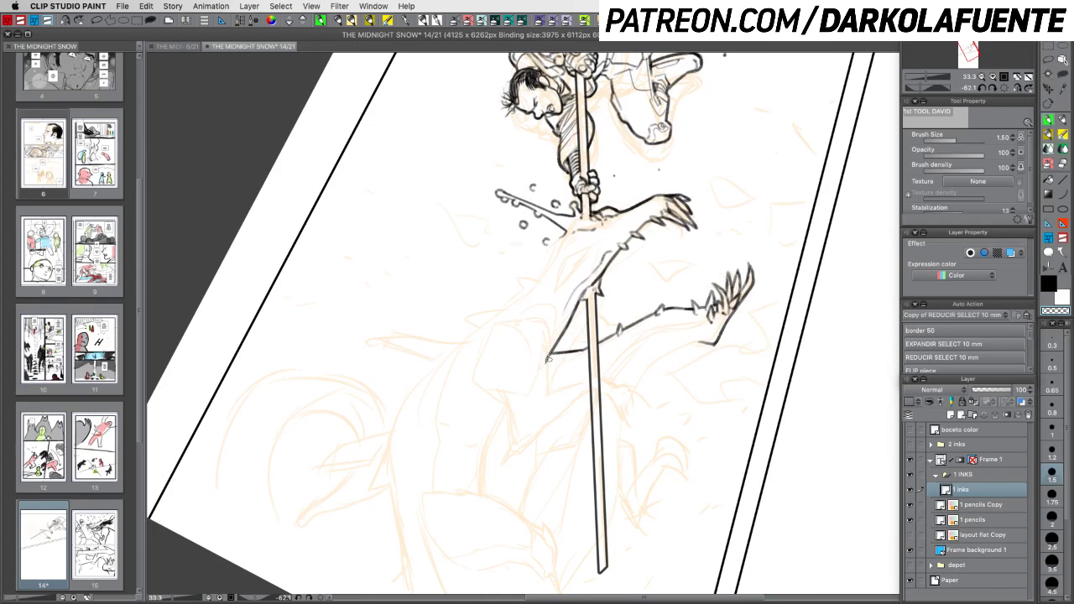
Ink the curved cheek line above and below the corner of the creature's mouth
{"action": "key", "text": "c"}
{"action": "key", "text": "c"}
{"action": "key", "text": "c"}
{"action": "left_click_drag", "start_coordinate": [537, 321], "coordinate": [547, 389]}
{"action": "key", "text": "r"}
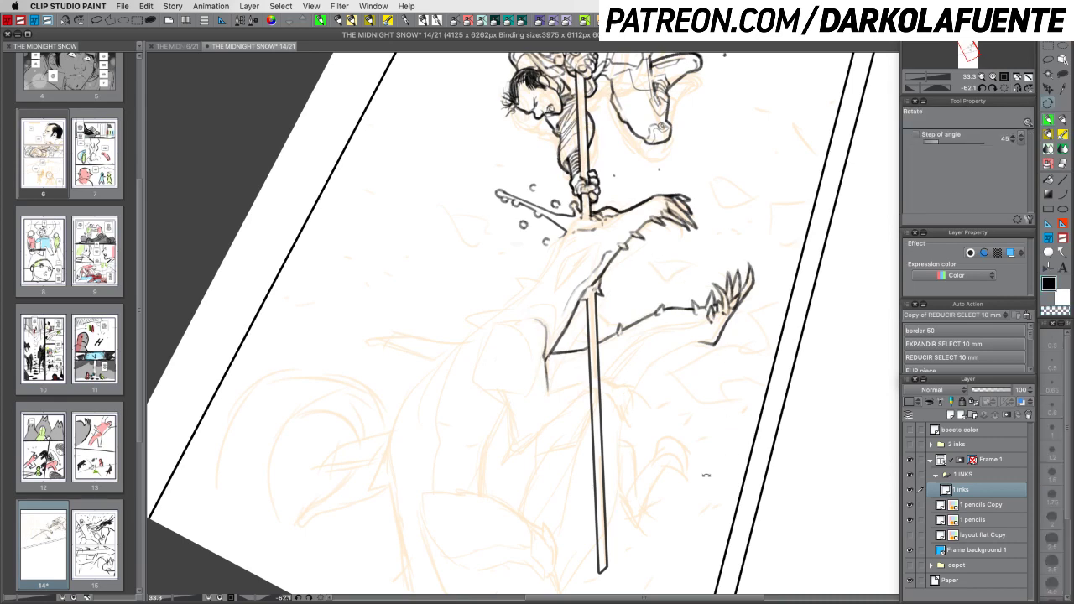
{"action": "left_click_drag", "start_coordinate": [707, 474], "coordinate": [580, 472]}
{"action": "left_click_drag", "start_coordinate": [729, 498], "coordinate": [689, 497]}
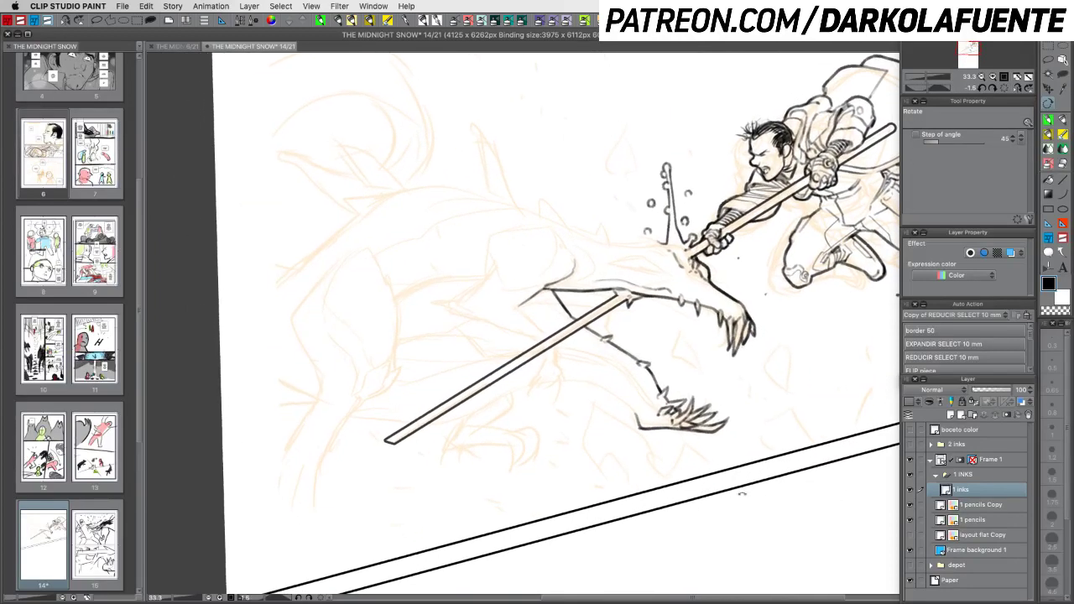
{"action": "mouse_move", "coordinate": [775, 505]}
{"action": "left_mouse_down"}
{"action": "mouse_move", "coordinate": [742, 527]}
{"action": "mouse_move", "coordinate": [816, 424]}
{"action": "mouse_move", "coordinate": [831, 318]}
{"action": "left_mouse_up"}
Ink small blood droplets beside the splash at the spear wound and save the page
{"action": "key", "text": "b"}
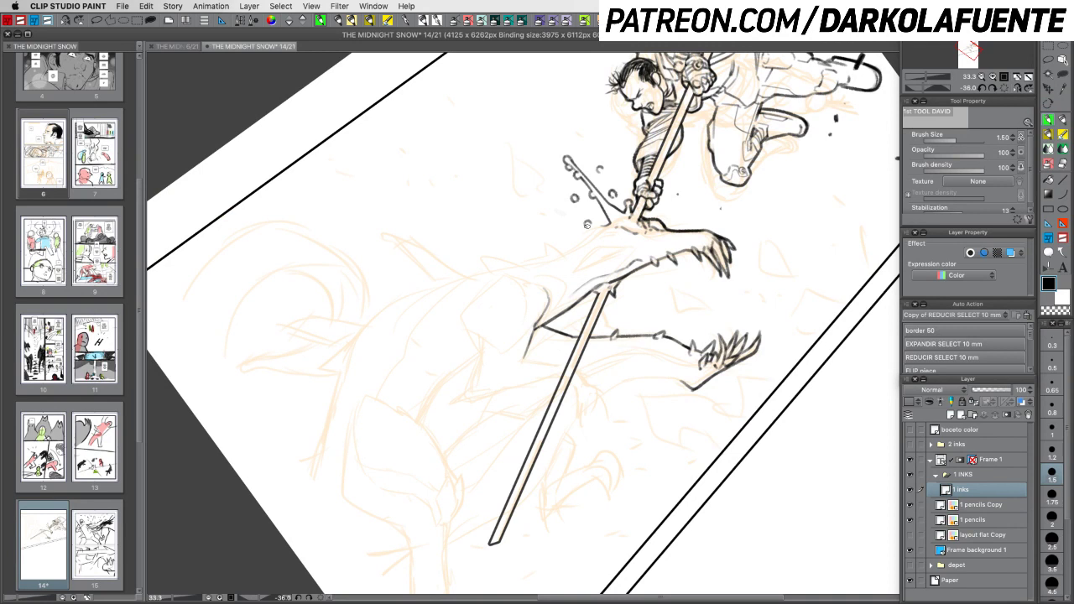
{"action": "left_click_drag", "start_coordinate": [588, 223], "coordinate": [597, 225]}
{"action": "key", "text": "super+s"}
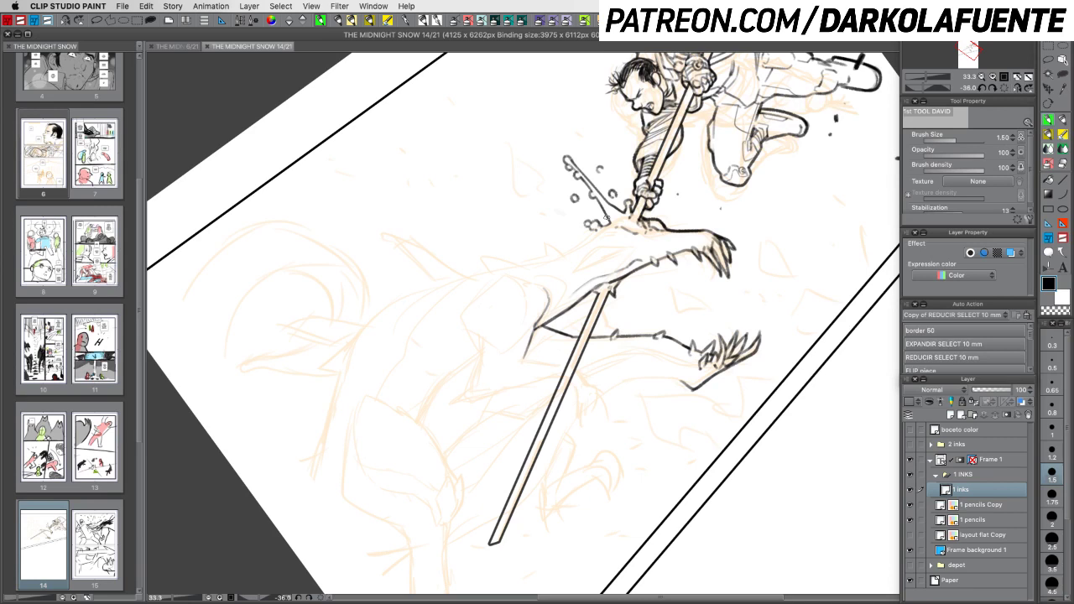
{"action": "key", "text": "Tab"}
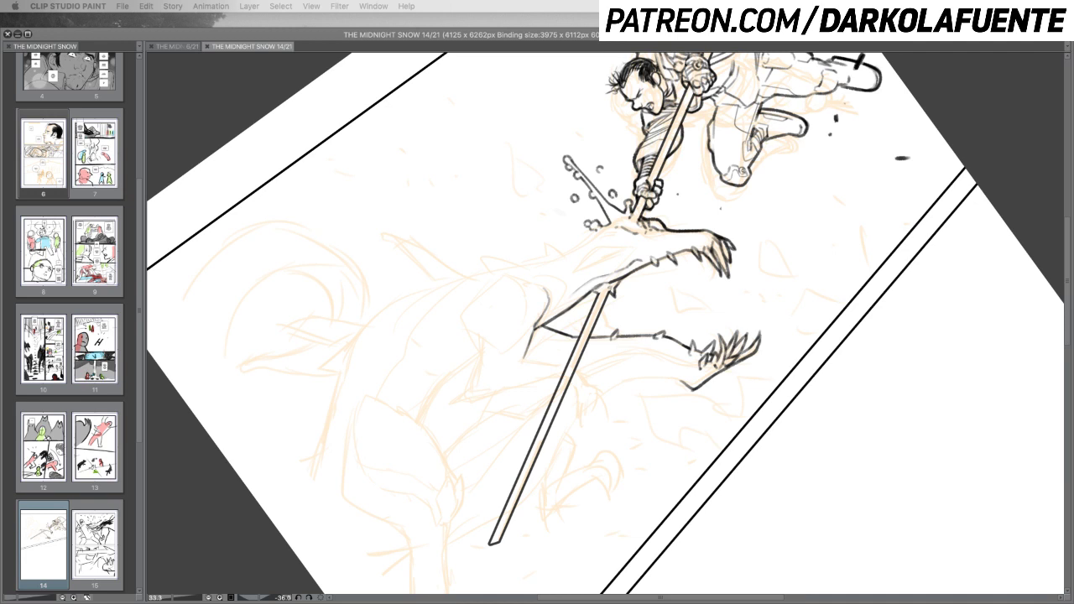
{"action": "key", "text": "Tab"}
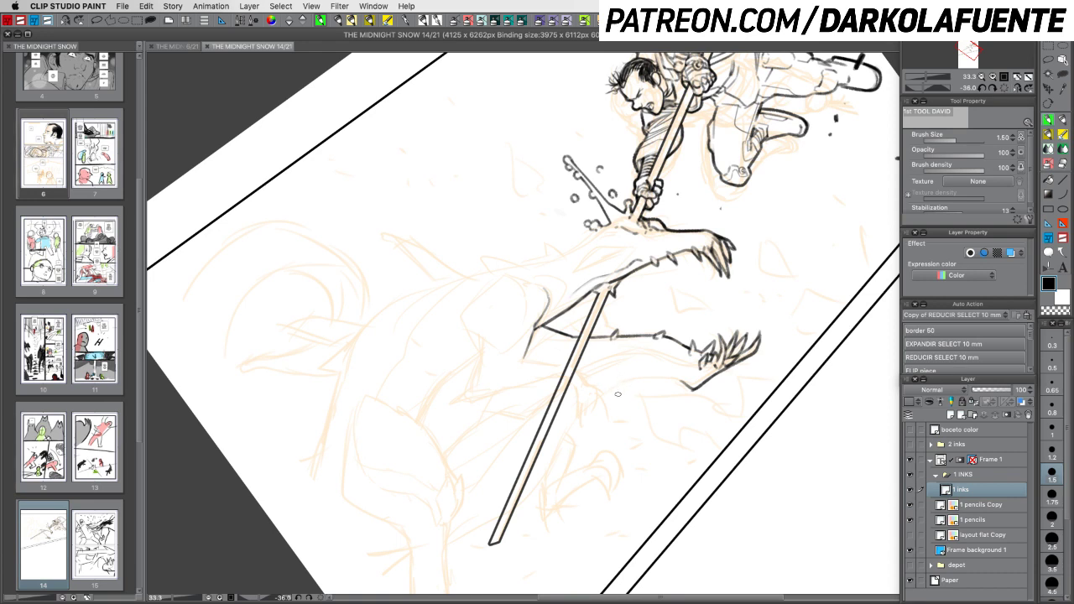
{"action": "left_click", "coordinate": [776, 338]}
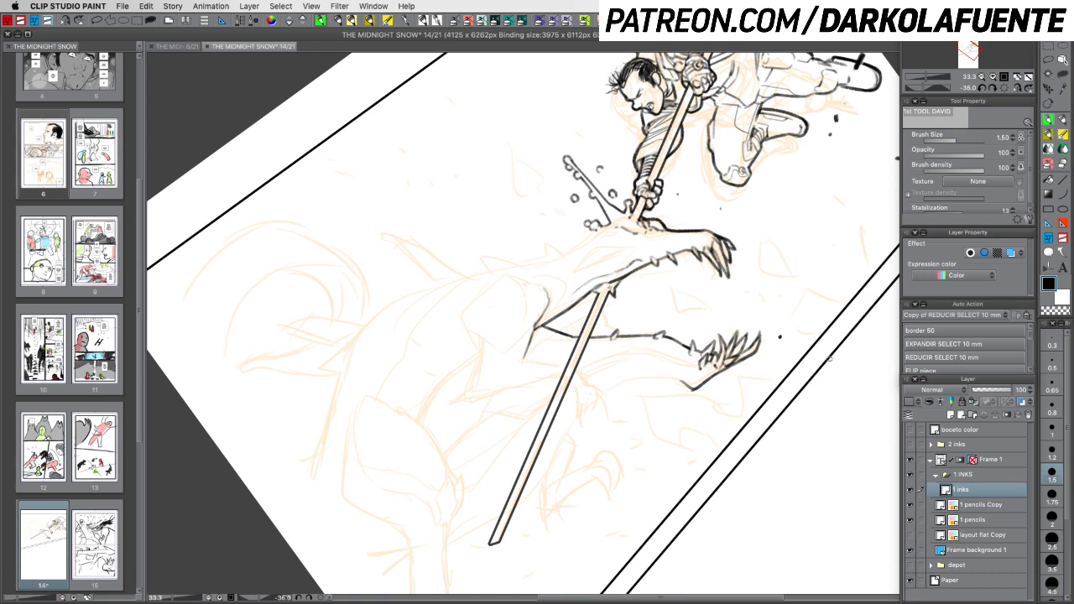
{"action": "key", "text": "super+z"}
Save the comic page with the inked jaws
{"action": "left_click_drag", "start_coordinate": [777, 330], "coordinate": [769, 376]}
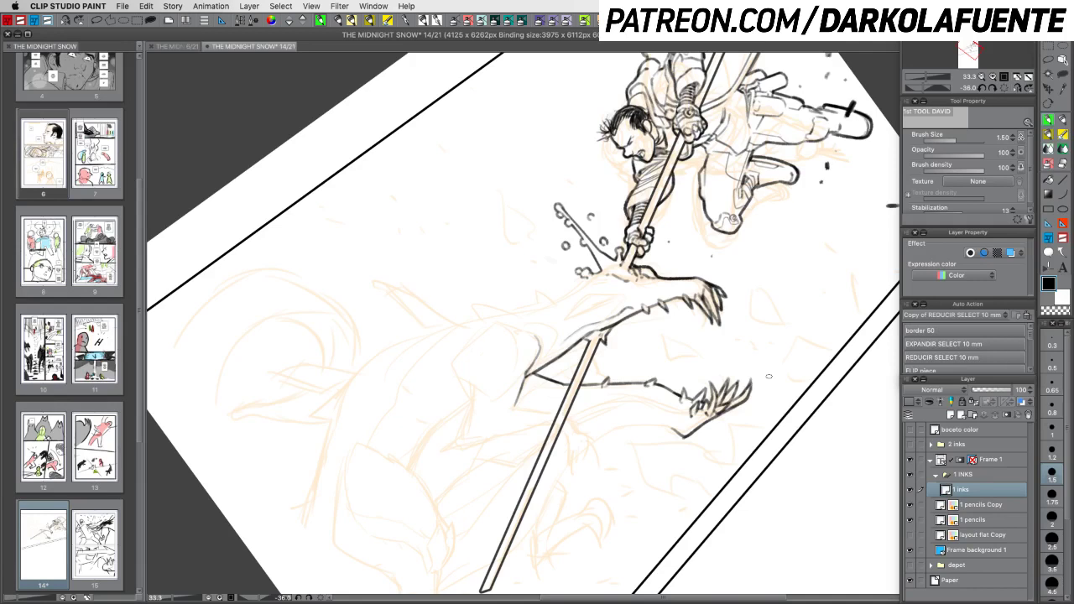
{"action": "key", "text": "super+s"}
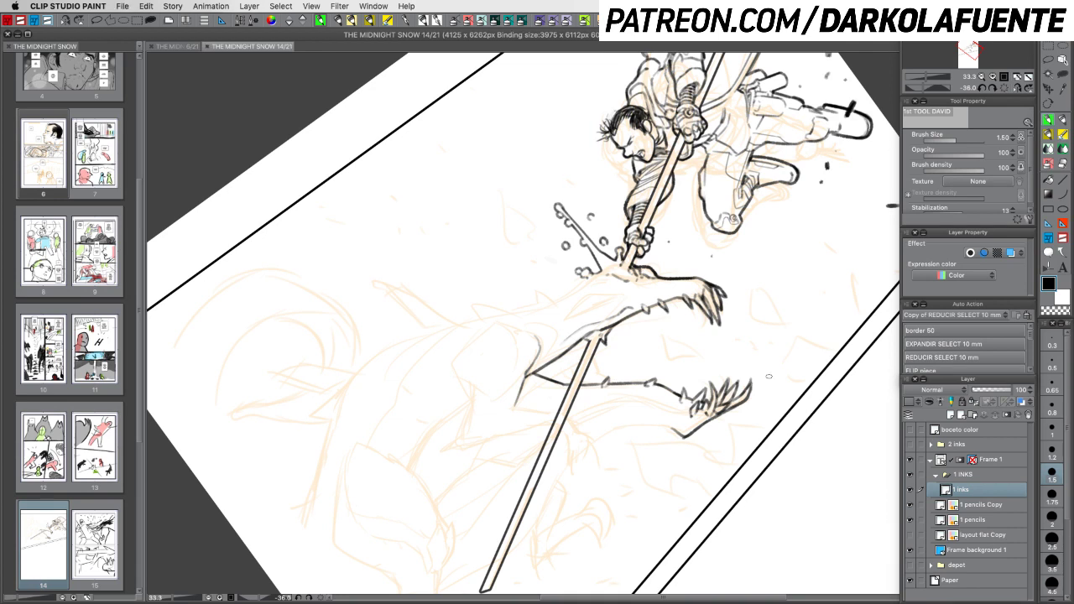
Refine the tip and stem of the tall blood splash above the spear wound, alternating ink and transparent color
{"action": "left_click_drag", "start_coordinate": [699, 367], "coordinate": [638, 422]}
{"action": "left_click_drag", "start_coordinate": [667, 304], "coordinate": [667, 377]}
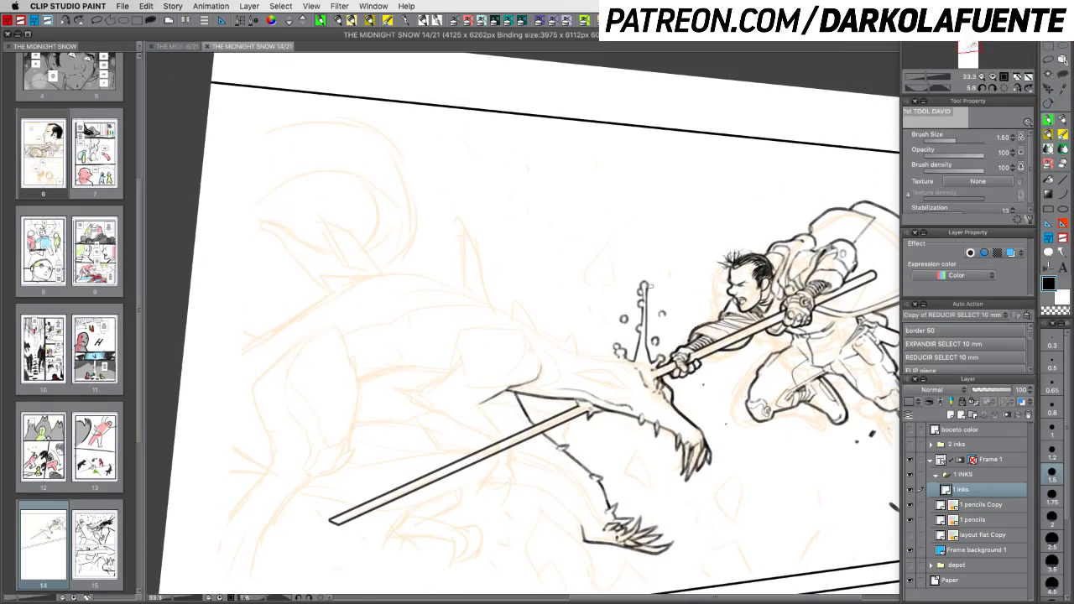
{"action": "left_click_drag", "start_coordinate": [650, 287], "coordinate": [638, 301]}
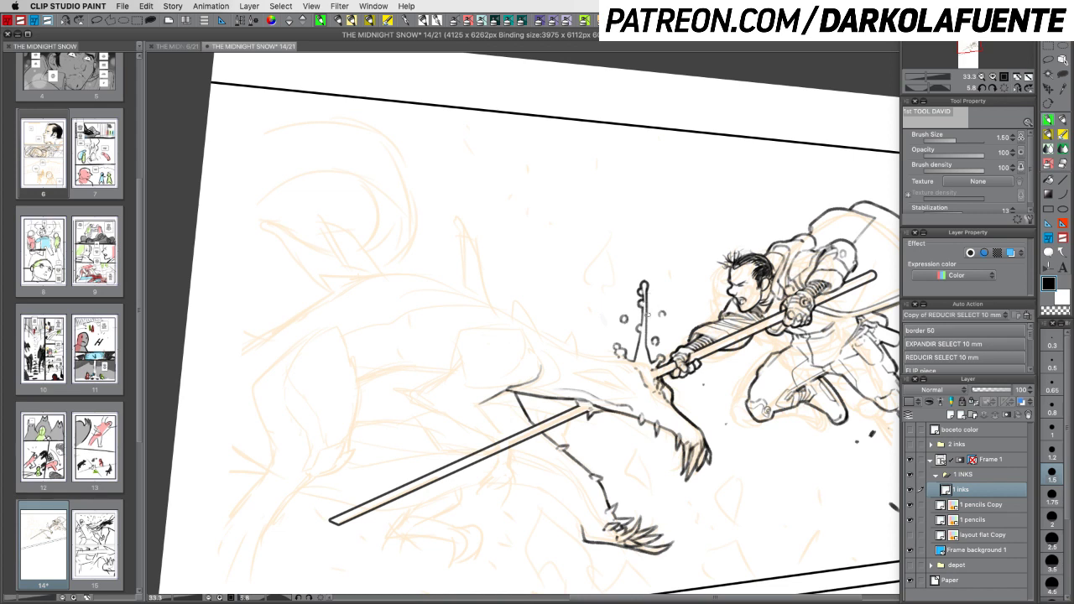
{"action": "key", "text": "c"}
{"action": "key", "text": "c"}
{"action": "left_click_drag", "start_coordinate": [646, 302], "coordinate": [646, 334]}
{"action": "key", "text": "c"}
{"action": "key", "text": "c"}
{"action": "left_click_drag", "start_coordinate": [661, 315], "coordinate": [654, 293]}
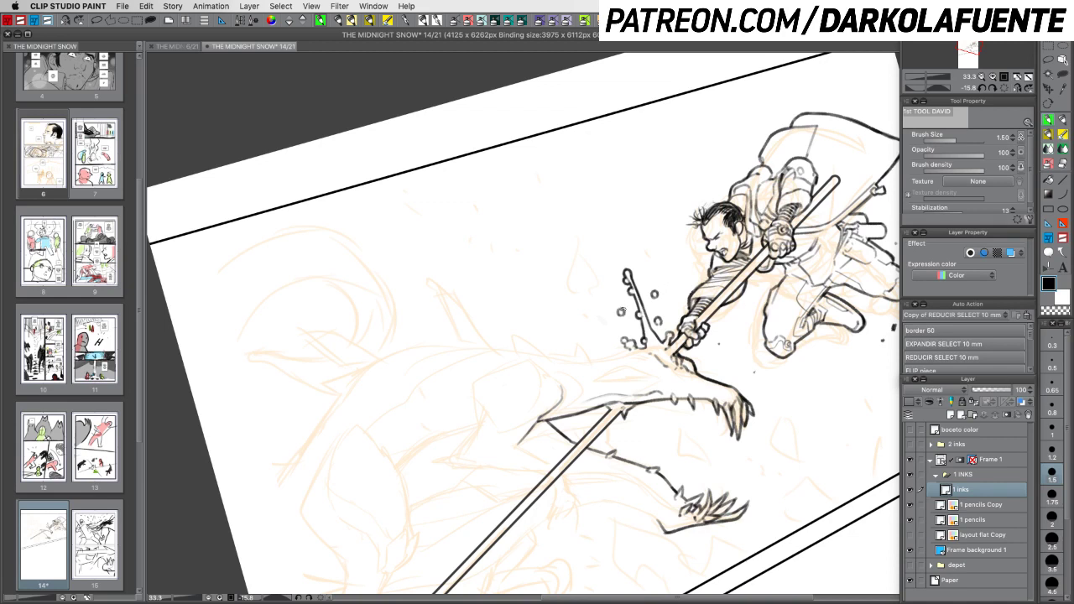
Touch up the blood droplets at the splash's base beside the spear wound, alternating ink and transparent color
{"action": "left_click_drag", "start_coordinate": [621, 309], "coordinate": [629, 345]}
{"action": "left_click_drag", "start_coordinate": [722, 358], "coordinate": [720, 282]}
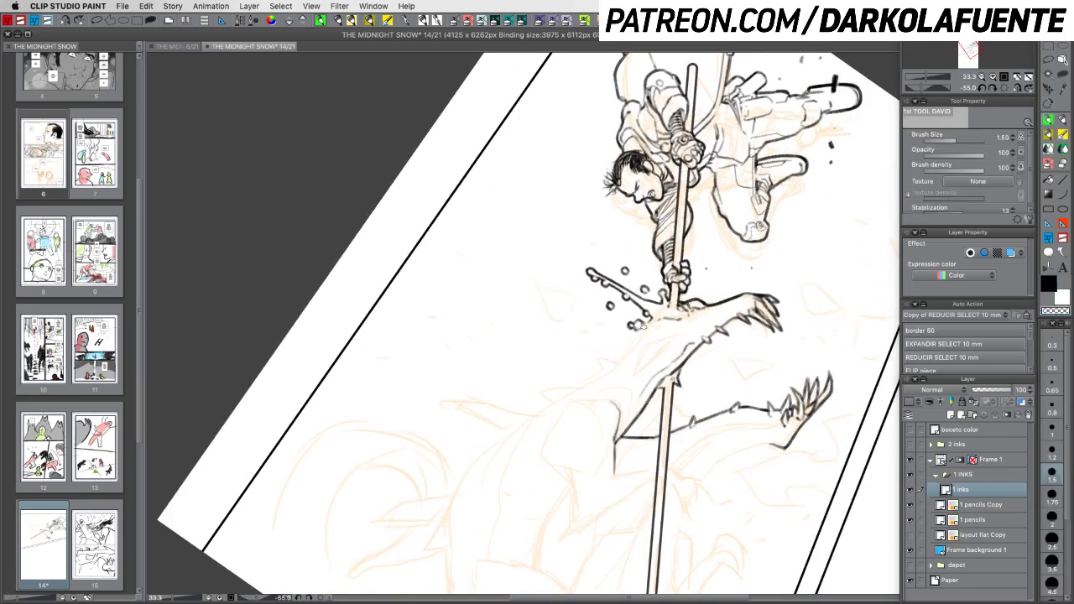
{"action": "key", "text": "c"}
{"action": "key", "text": "c"}
{"action": "key", "text": "c"}
{"action": "key", "text": "c"}
{"action": "key", "text": "c"}
{"action": "key", "text": "c"}
{"action": "key", "text": "c"}
{"action": "left_click_drag", "start_coordinate": [630, 322], "coordinate": [646, 319]}
Ink the top line of the creature's head just behind the base of the blood splash
{"action": "key", "text": "r"}
{"action": "left_click_drag", "start_coordinate": [671, 303], "coordinate": [666, 437]}
{"action": "left_click_drag", "start_coordinate": [646, 352], "coordinate": [645, 342]}
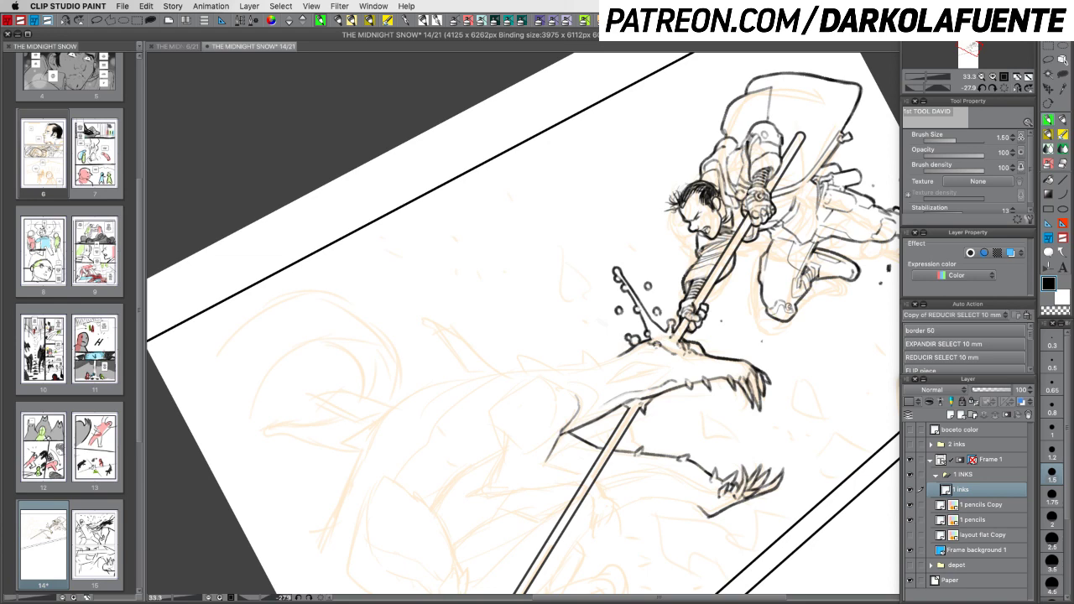
{"action": "key", "text": "c"}
{"action": "left_click_drag", "start_coordinate": [837, 390], "coordinate": [638, 366]}
{"action": "key", "text": "c"}
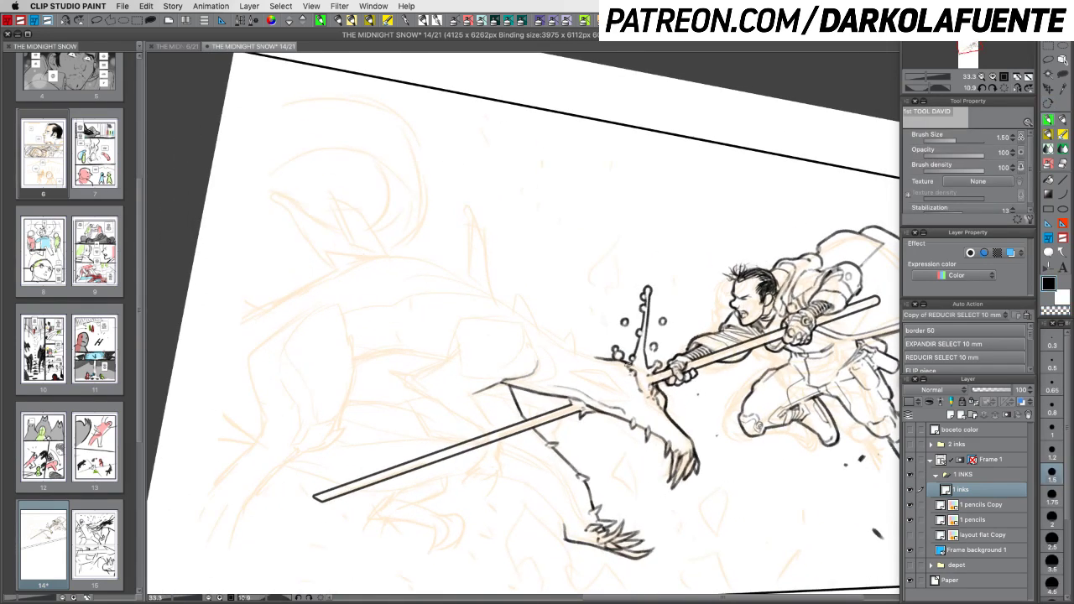
{"action": "key", "text": "c"}
{"action": "key", "text": "c"}
Erase the middle stretch of the spear shaft below the creature's jaw, leaving its far end, and save the page
{"action": "left_click_drag", "start_coordinate": [720, 422], "coordinate": [727, 377]}
{"action": "left_click_drag", "start_coordinate": [775, 503], "coordinate": [825, 392]}
{"action": "key", "text": "p"}
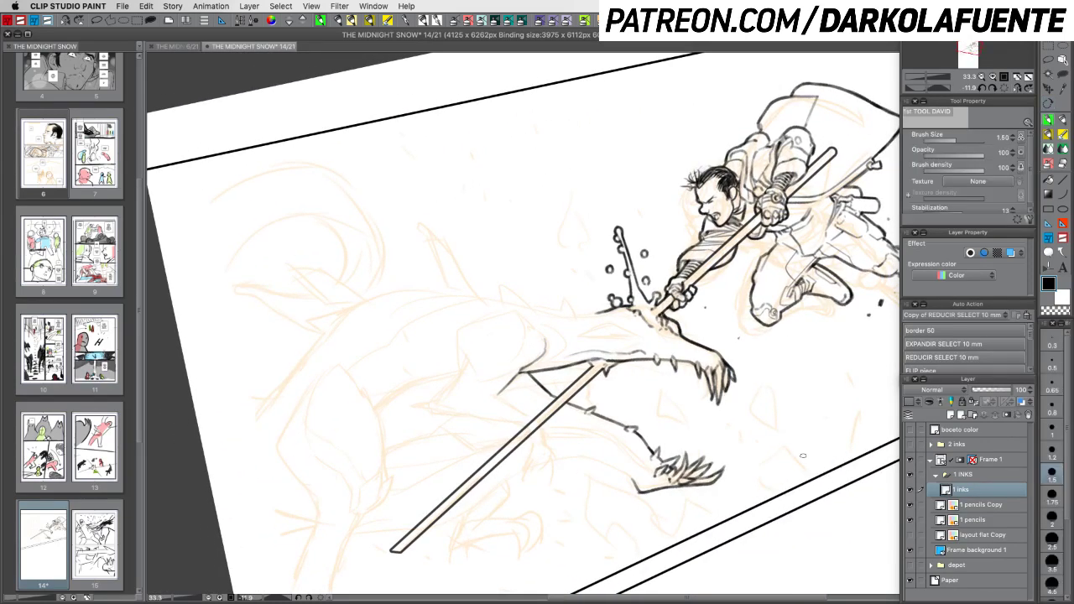
{"action": "mouse_move", "coordinate": [802, 457]}
{"action": "left_mouse_down"}
{"action": "mouse_move", "coordinate": [799, 401]}
{"action": "mouse_move", "coordinate": [799, 426]}
{"action": "left_mouse_up"}
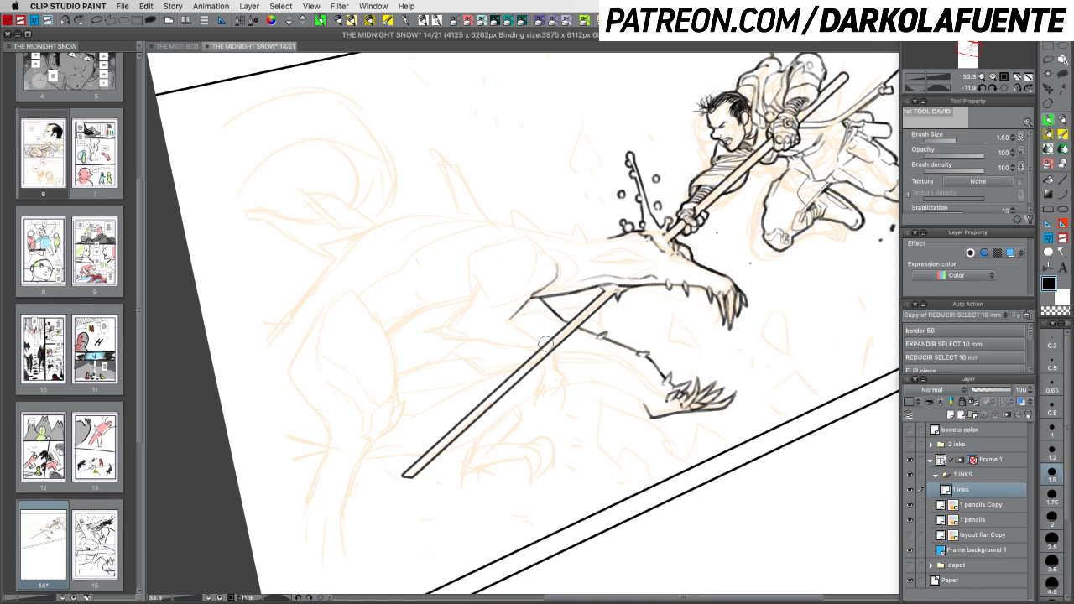
{"action": "mouse_move", "coordinate": [544, 344]}
{"action": "left_mouse_down"}
{"action": "mouse_move", "coordinate": [535, 350]}
{"action": "mouse_move", "coordinate": [545, 358]}
{"action": "mouse_move", "coordinate": [536, 373]}
{"action": "mouse_move", "coordinate": [496, 385]}
{"action": "mouse_move", "coordinate": [515, 389]}
{"action": "mouse_move", "coordinate": [469, 411]}
{"action": "mouse_move", "coordinate": [521, 404]}
{"action": "mouse_move", "coordinate": [458, 415]}
{"action": "mouse_move", "coordinate": [497, 411]}
{"action": "left_mouse_up"}
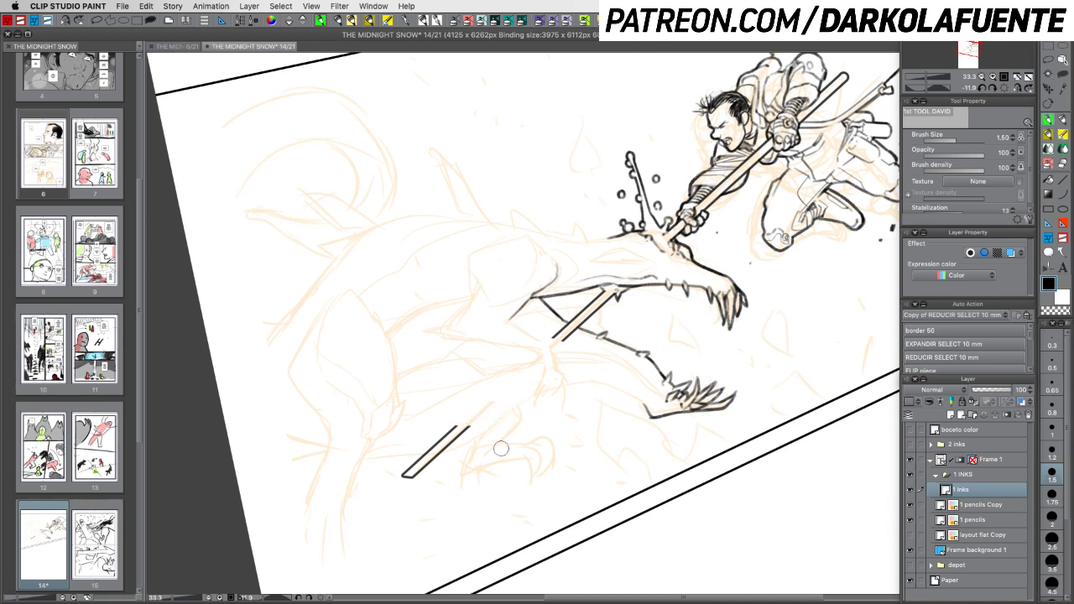
{"action": "key", "text": "super+s"}
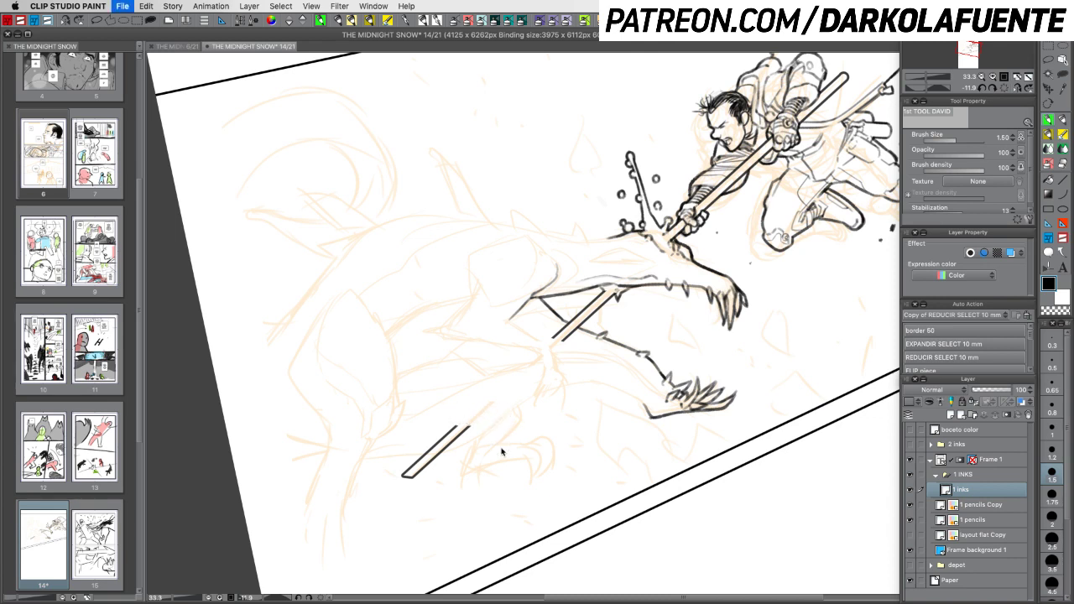
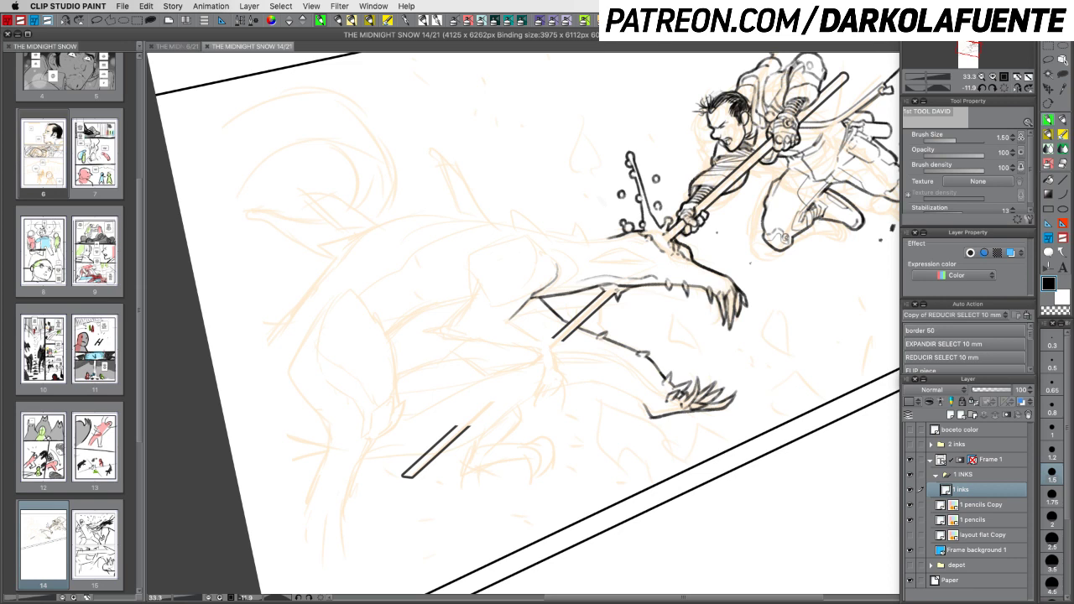
Thicken the edges of the spear shaft where it passes through the creature's open mouth
{"action": "key", "text": "Tab"}
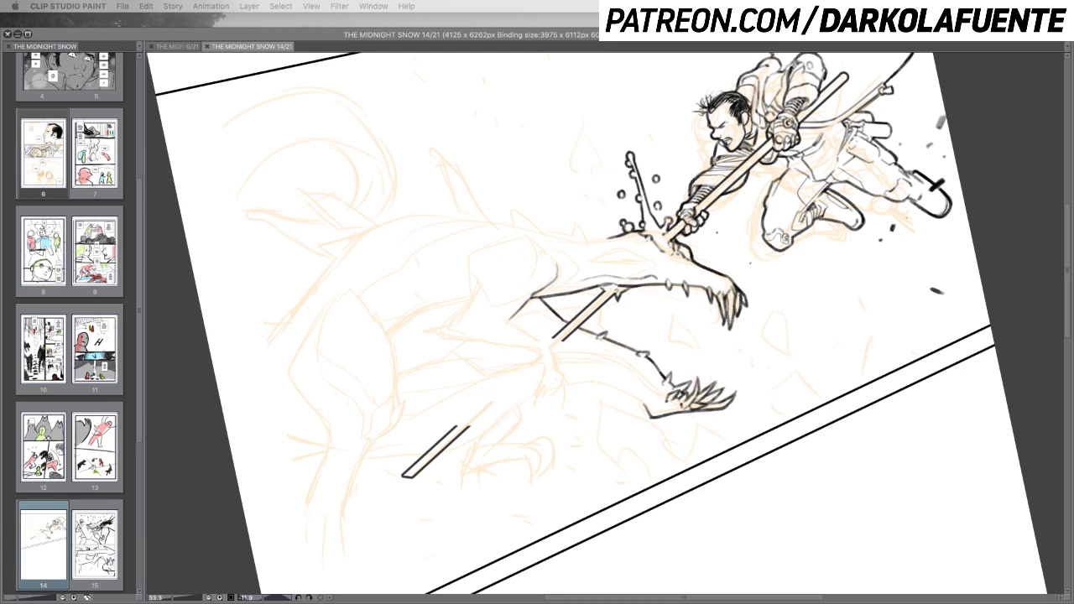
{"action": "key", "text": "Tab"}
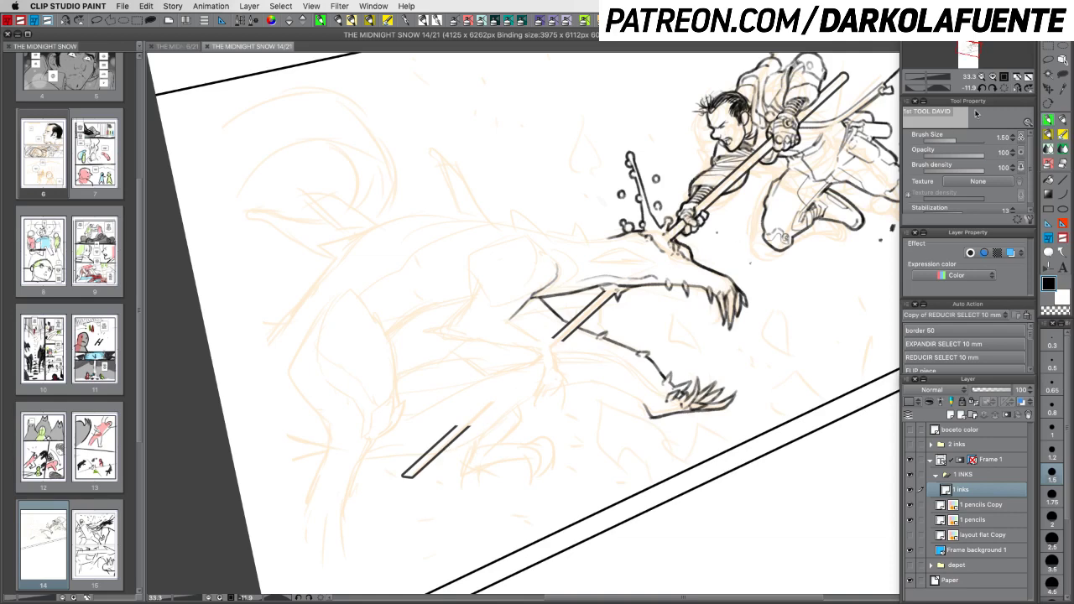
{"action": "left_click", "coordinate": [992, 83]}
{"action": "mouse_move", "coordinate": [649, 297]}
{"action": "left_mouse_down"}
{"action": "mouse_move", "coordinate": [636, 370]}
{"action": "mouse_move", "coordinate": [646, 293]}
{"action": "left_mouse_up"}
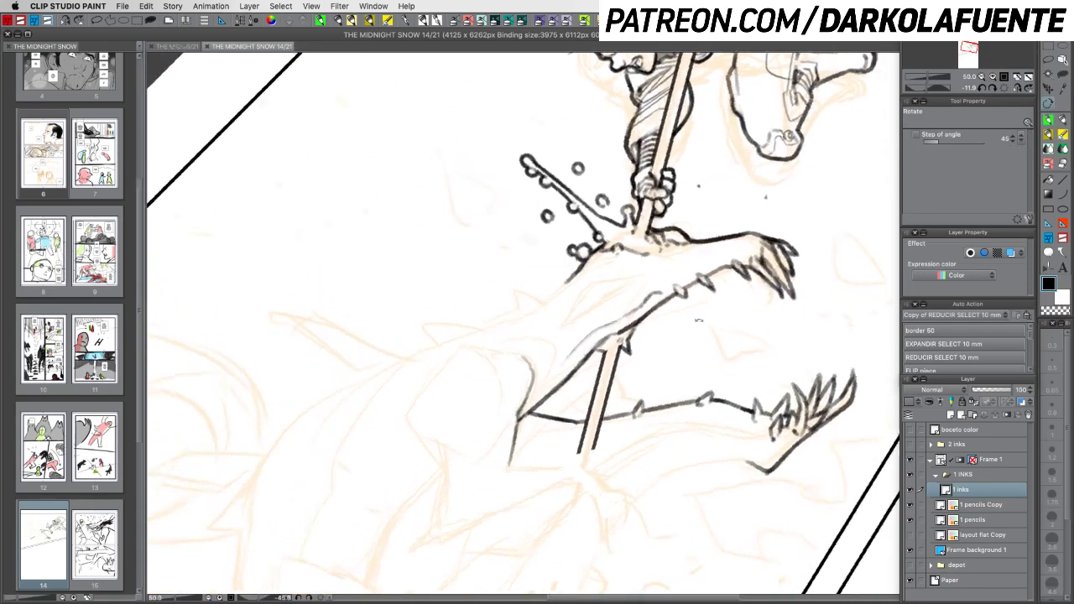
{"action": "left_click_drag", "start_coordinate": [592, 351], "coordinate": [606, 352]}
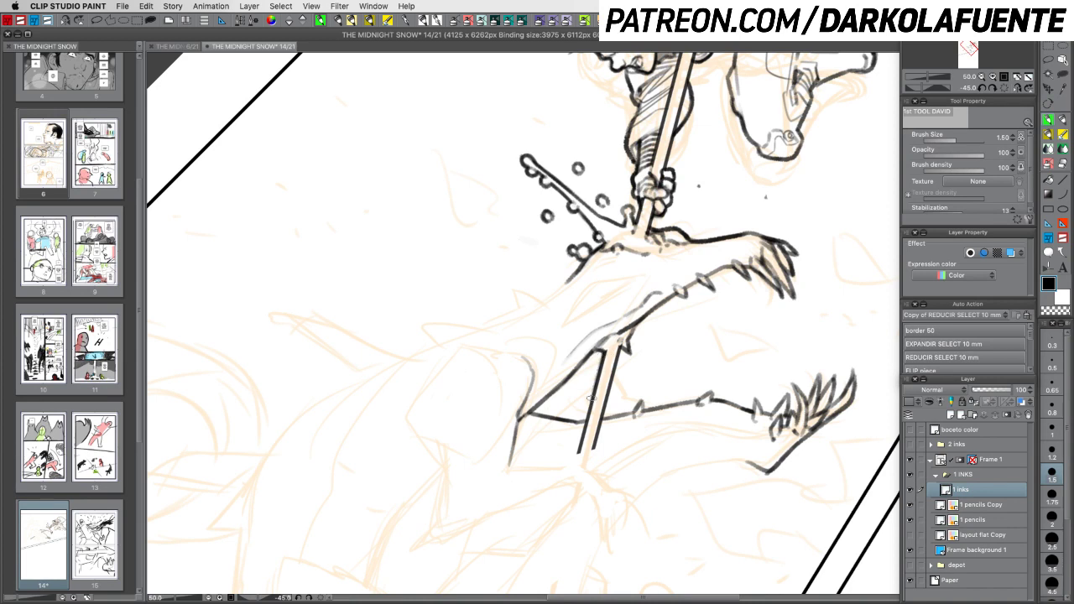
{"action": "left_click_drag", "start_coordinate": [602, 356], "coordinate": [585, 420]}
{"action": "left_click_drag", "start_coordinate": [621, 349], "coordinate": [604, 407]}
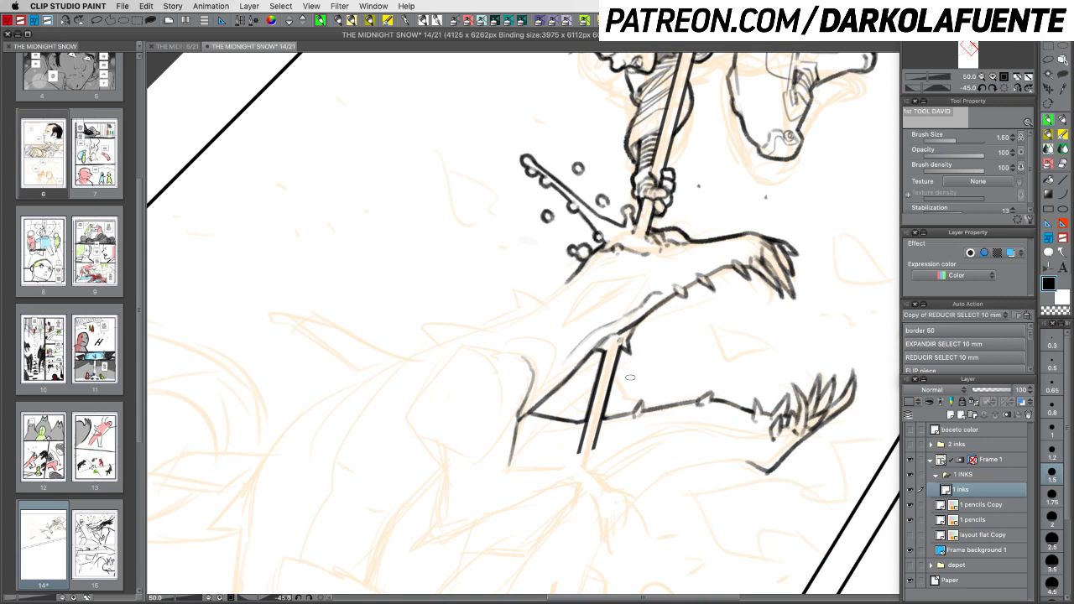
Retouch the lower jaw's gum line and its small teeth between the spear and the front fangs
{"action": "key", "text": "shift+space"}
{"action": "left_click_drag", "start_coordinate": [731, 400], "coordinate": [746, 319]}
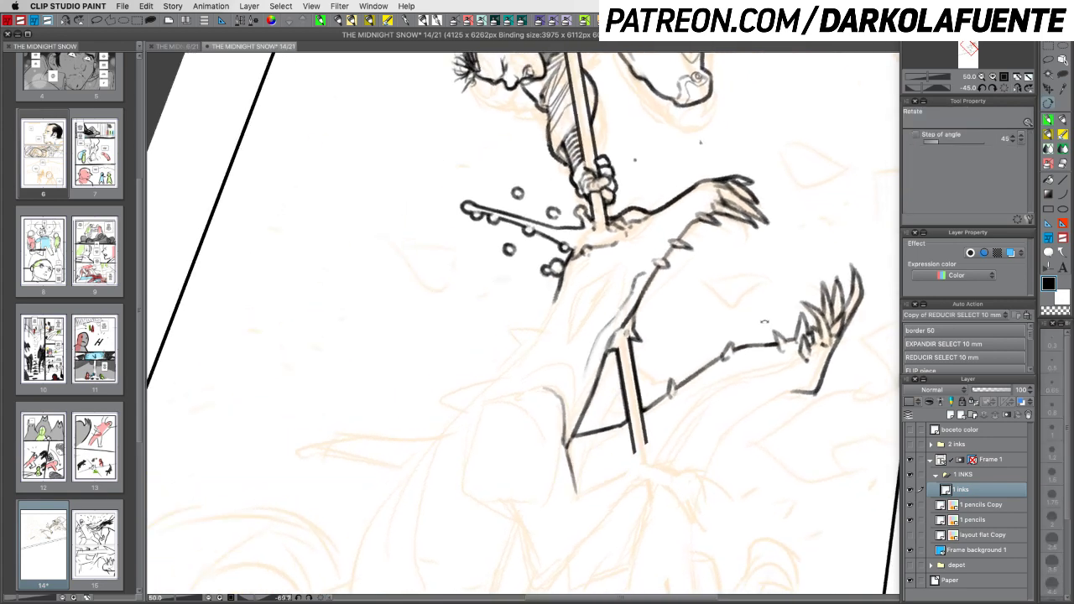
{"action": "mouse_move", "coordinate": [642, 411]}
{"action": "left_mouse_down"}
{"action": "mouse_move", "coordinate": [680, 391]}
{"action": "mouse_move", "coordinate": [677, 381]}
{"action": "left_mouse_up"}
{"action": "key", "text": "c"}
{"action": "key", "text": "c"}
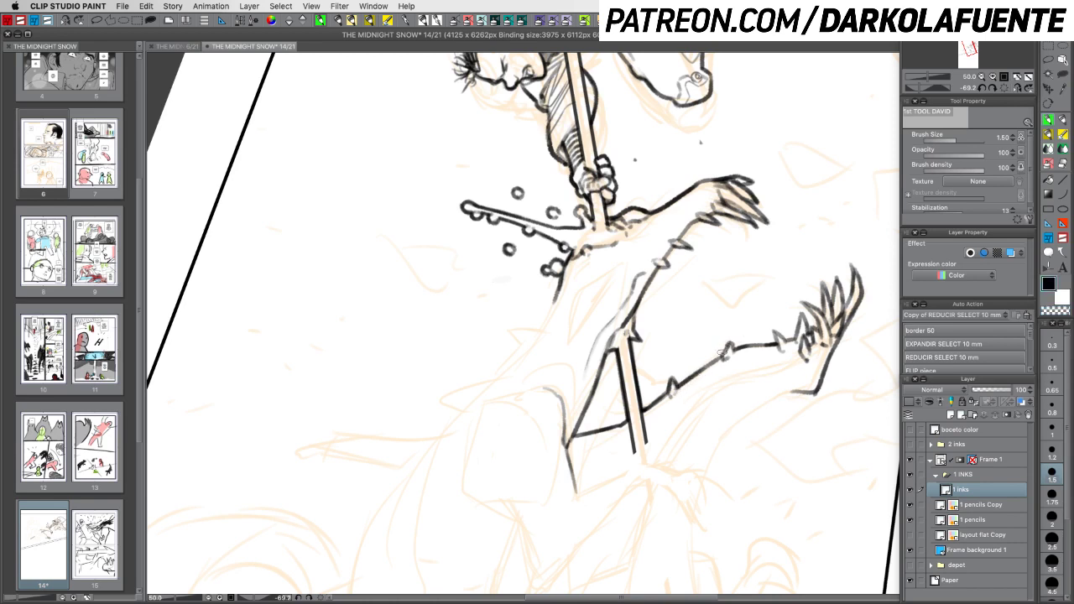
{"action": "key", "text": "c"}
{"action": "key", "text": "shift+space"}
{"action": "left_click_drag", "start_coordinate": [797, 358], "coordinate": [735, 467]}
{"action": "key", "text": "c"}
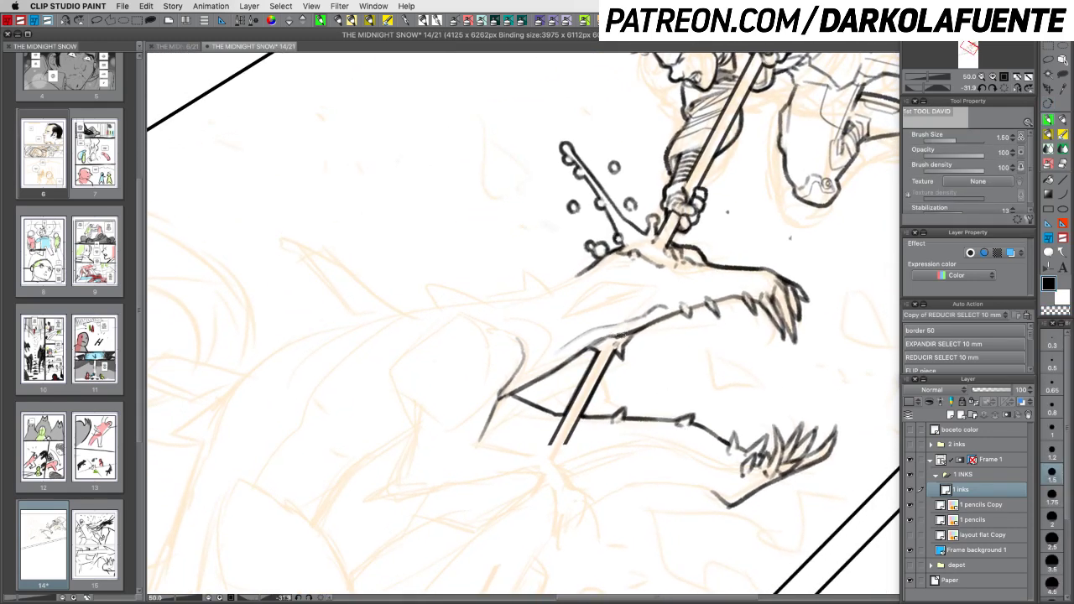
Clean up the ink at the corner of the creature's mouth with transparent color
{"action": "key", "text": "shift+space"}
{"action": "mouse_move", "coordinate": [732, 409]}
{"action": "left_mouse_down"}
{"action": "mouse_move", "coordinate": [648, 483]}
{"action": "mouse_move", "coordinate": [650, 495]}
{"action": "left_mouse_up"}
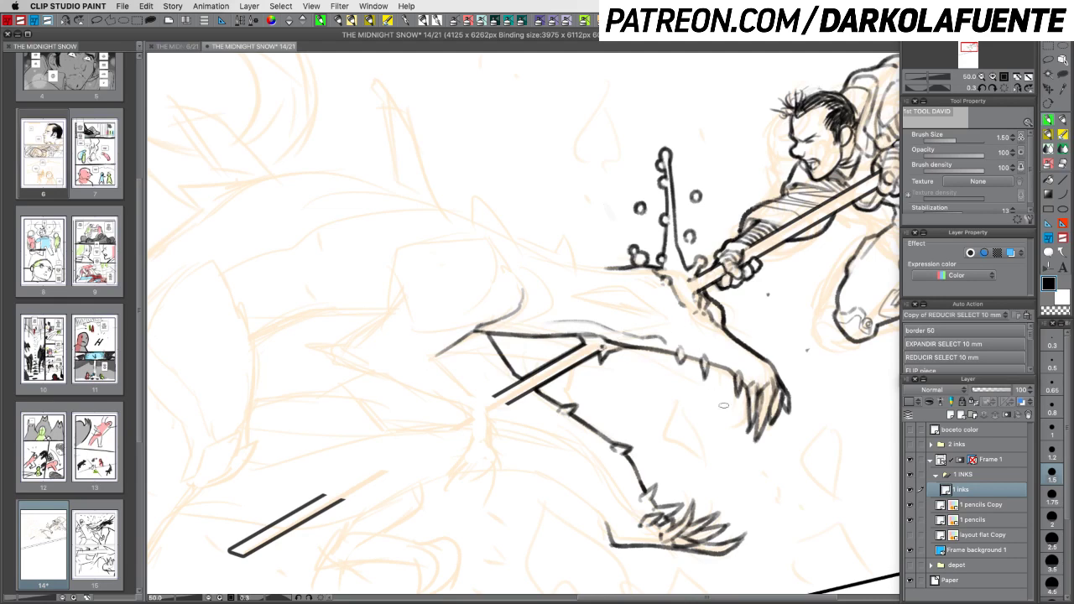
{"action": "mouse_move", "coordinate": [767, 453]}
{"action": "left_mouse_down"}
{"action": "mouse_move", "coordinate": [721, 470]}
{"action": "mouse_move", "coordinate": [667, 455]}
{"action": "mouse_move", "coordinate": [712, 409]}
{"action": "left_mouse_up"}
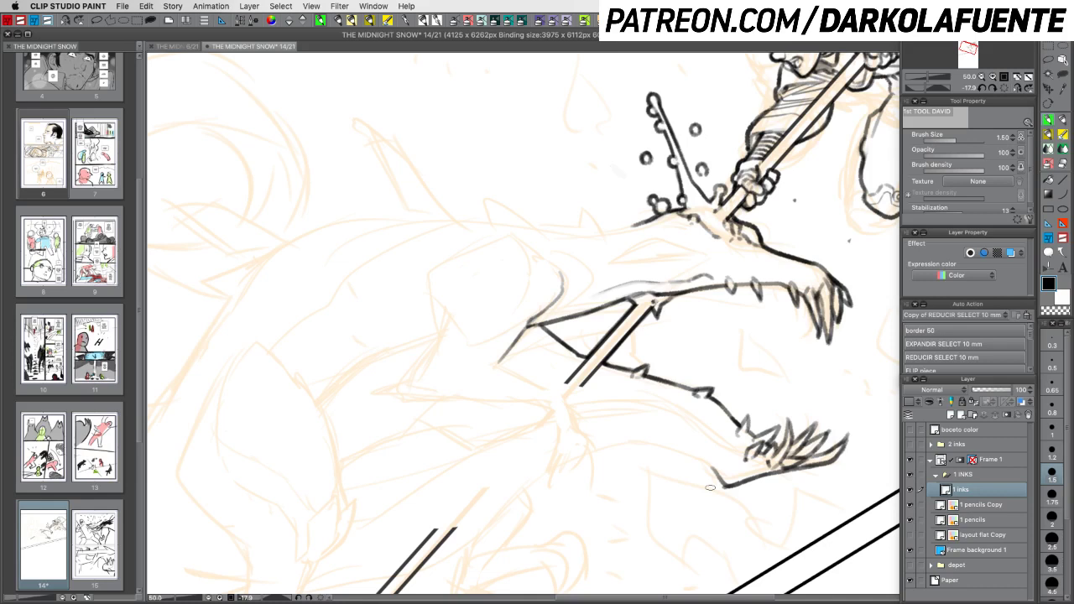
{"action": "left_click_drag", "start_coordinate": [710, 487], "coordinate": [730, 374]}
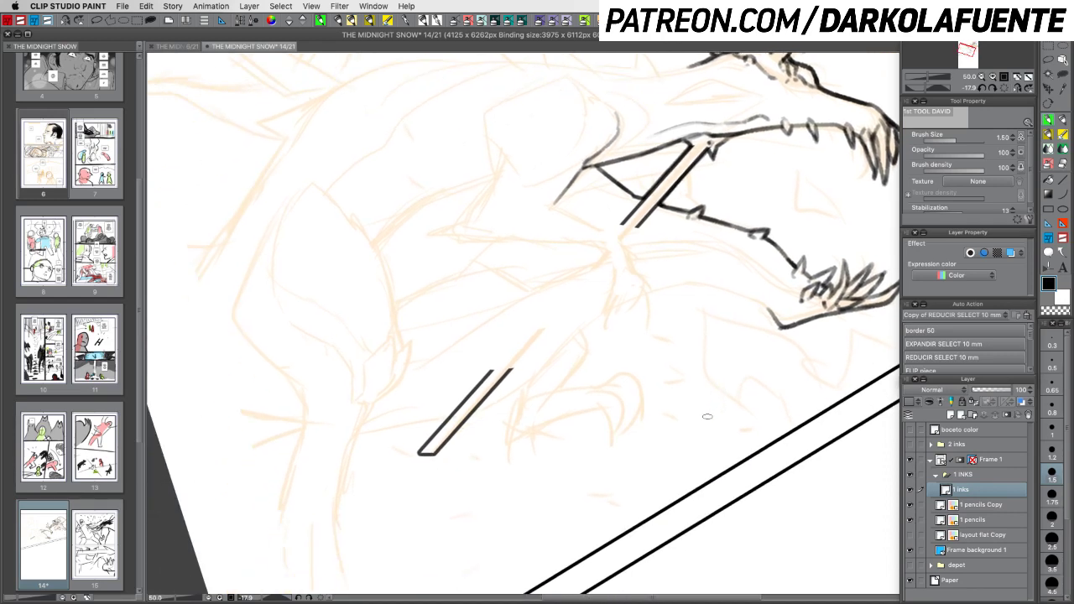
{"action": "key", "text": "r"}
{"action": "left_click_drag", "start_coordinate": [709, 411], "coordinate": [683, 525]}
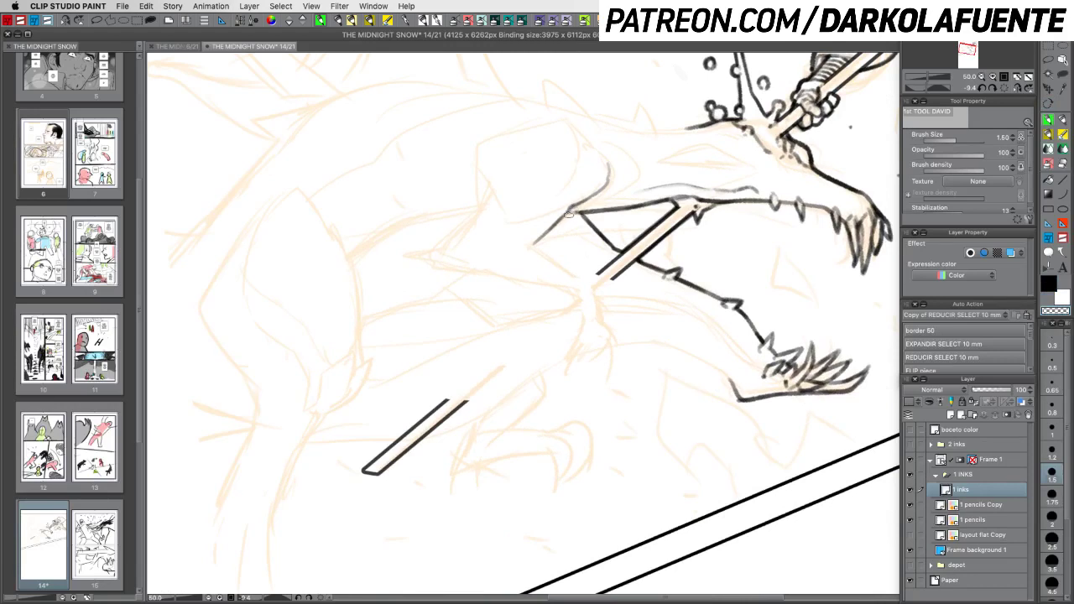
{"action": "key", "text": "c"}
{"action": "left_click_drag", "start_coordinate": [582, 213], "coordinate": [567, 207]}
{"action": "left_click", "coordinate": [982, 77]}
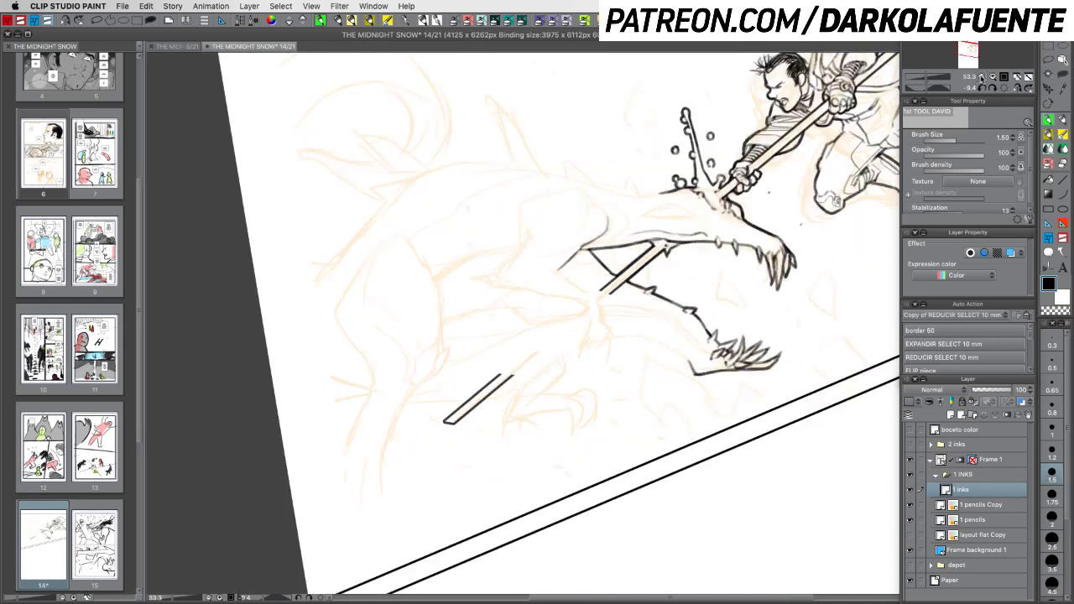
Ink the underside of the lower jaw back from the chin, adding a small bump along it
{"action": "key", "text": "shift+space"}
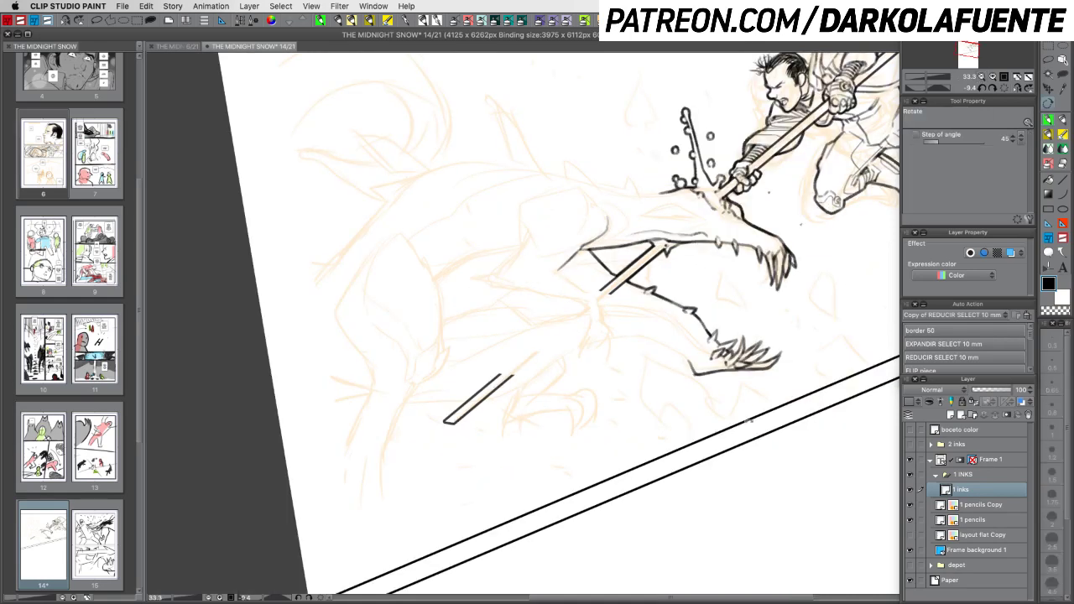
{"action": "mouse_move", "coordinate": [756, 391]}
{"action": "left_mouse_down"}
{"action": "mouse_move", "coordinate": [714, 192]}
{"action": "mouse_move", "coordinate": [633, 245]}
{"action": "mouse_move", "coordinate": [617, 281]}
{"action": "left_mouse_up"}
{"action": "left_click_drag", "start_coordinate": [633, 244], "coordinate": [619, 296]}
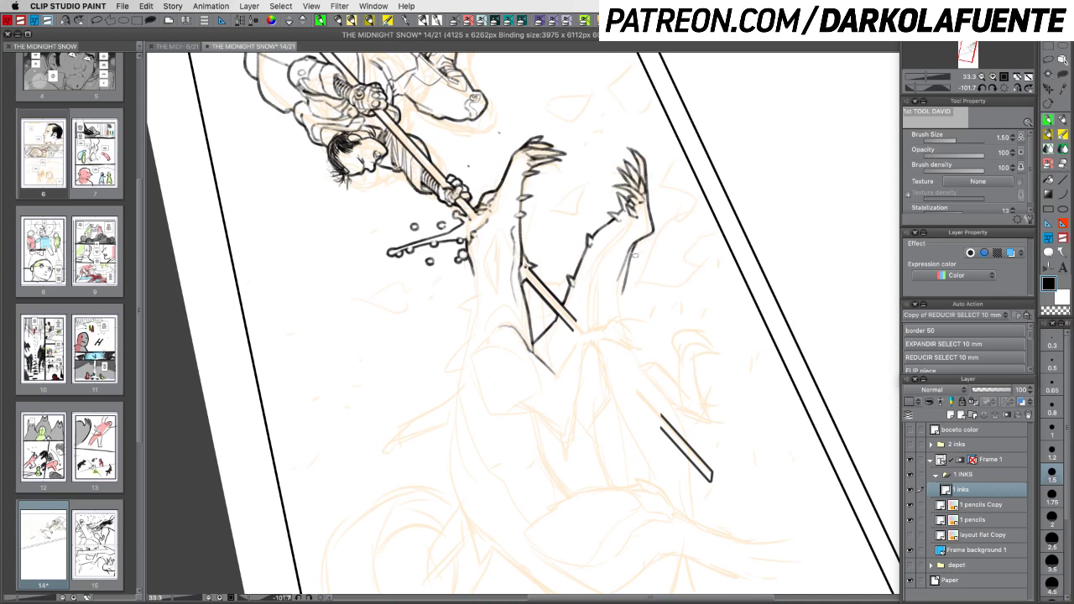
{"action": "key", "text": "shift+space"}
{"action": "left_click_drag", "start_coordinate": [671, 378], "coordinate": [576, 402]}
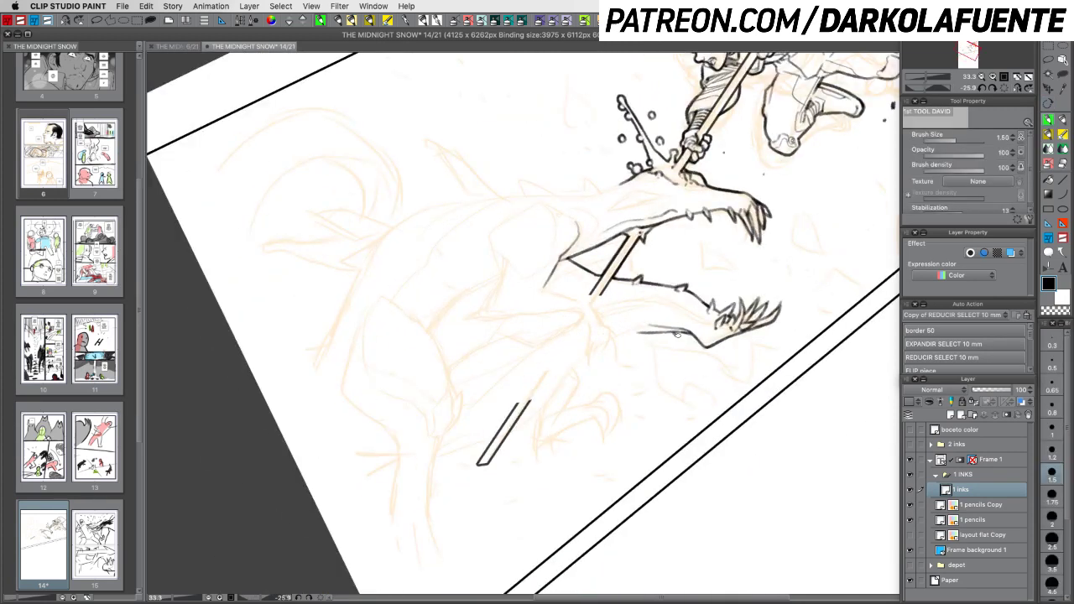
{"action": "left_click_drag", "start_coordinate": [672, 333], "coordinate": [688, 331]}
{"action": "key", "text": "c"}
{"action": "key", "text": "c"}
{"action": "left_click_drag", "start_coordinate": [647, 332], "coordinate": [629, 335]}
Ink the creature's brow and eye socket lines behind the spear wound, redoing the first strokes
{"action": "key", "text": "r"}
{"action": "left_click_drag", "start_coordinate": [717, 374], "coordinate": [772, 307]}
{"action": "left_click_drag", "start_coordinate": [640, 331], "coordinate": [687, 310]}
{"action": "key", "text": "p"}
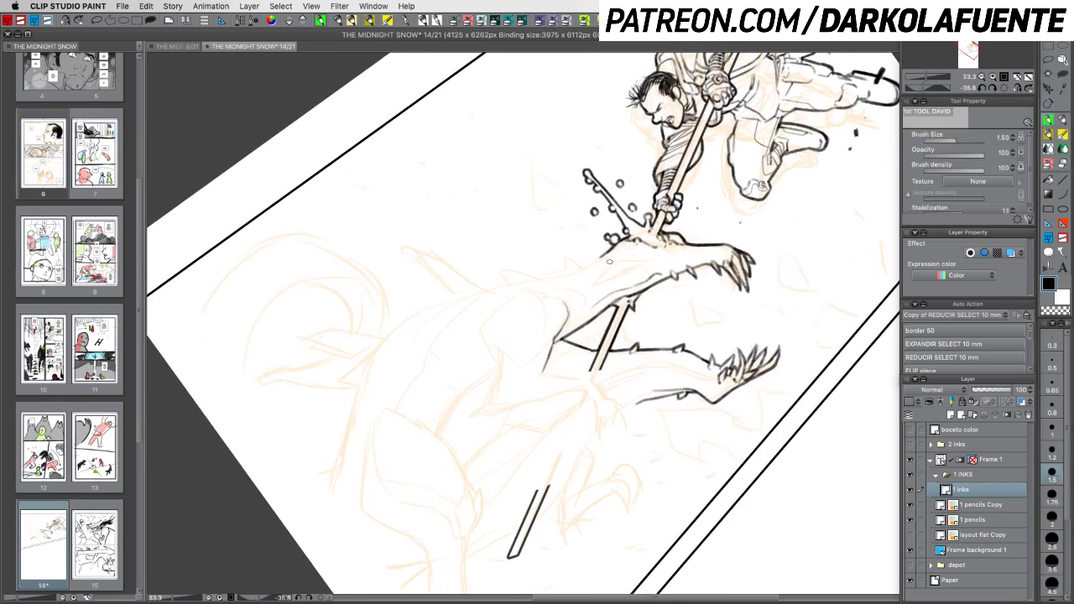
{"action": "left_click_drag", "start_coordinate": [595, 274], "coordinate": [609, 262]}
{"action": "mouse_move", "coordinate": [609, 258]}
{"action": "left_mouse_down"}
{"action": "mouse_move", "coordinate": [633, 253]}
{"action": "mouse_move", "coordinate": [621, 251]}
{"action": "left_mouse_up"}
{"action": "key", "text": "super+z"}
{"action": "key", "text": "super+z"}
{"action": "left_click_drag", "start_coordinate": [617, 271], "coordinate": [649, 258]}
{"action": "scroll", "coordinate": [690, 304], "scroll_direction": "up", "scroll_amount": 3}
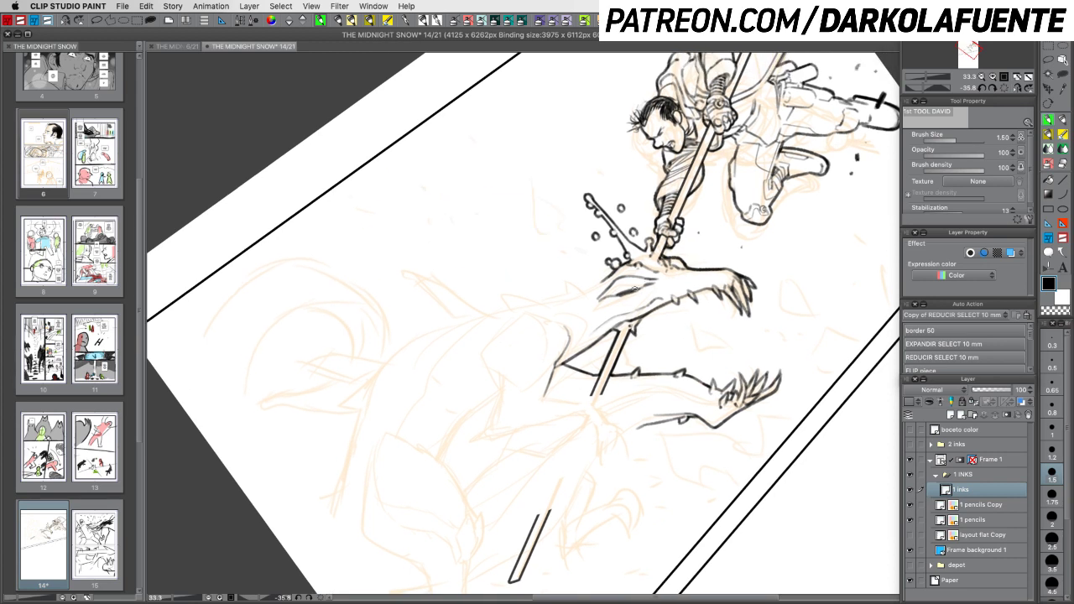
Clean up the eye area and darken the shadow under the creature's brow with a size 2 brush
{"action": "key", "text": "c"}
{"action": "key", "text": "c"}
{"action": "key", "text": "c"}
{"action": "key", "text": "r"}
{"action": "mouse_move", "coordinate": [755, 347]}
{"action": "left_mouse_down"}
{"action": "mouse_move", "coordinate": [702, 447]}
{"action": "mouse_move", "coordinate": [739, 404]}
{"action": "mouse_move", "coordinate": [723, 437]}
{"action": "left_mouse_up"}
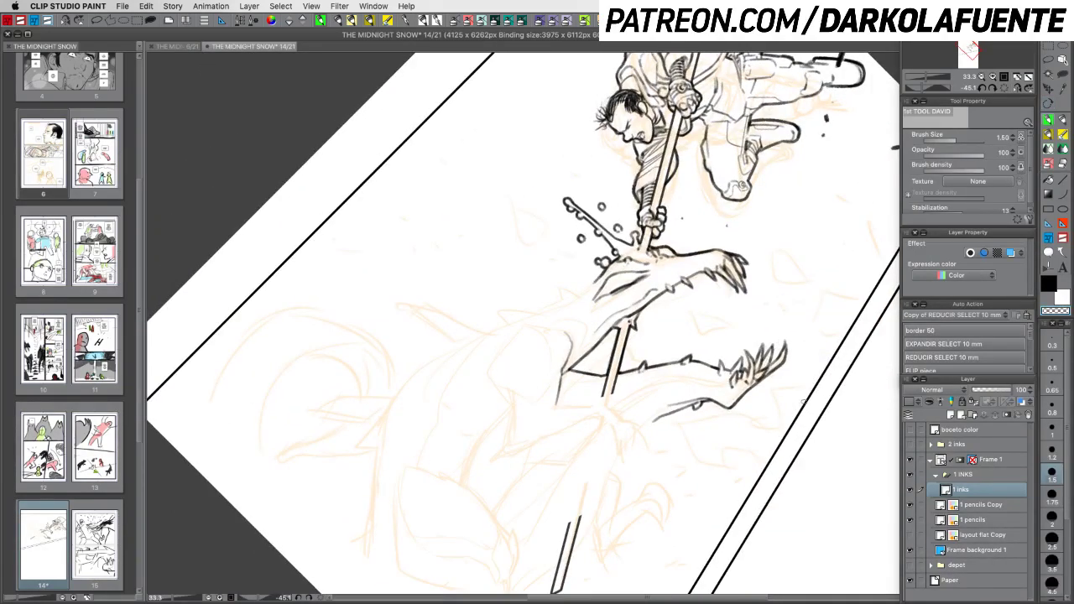
{"action": "left_click", "coordinate": [1052, 517]}
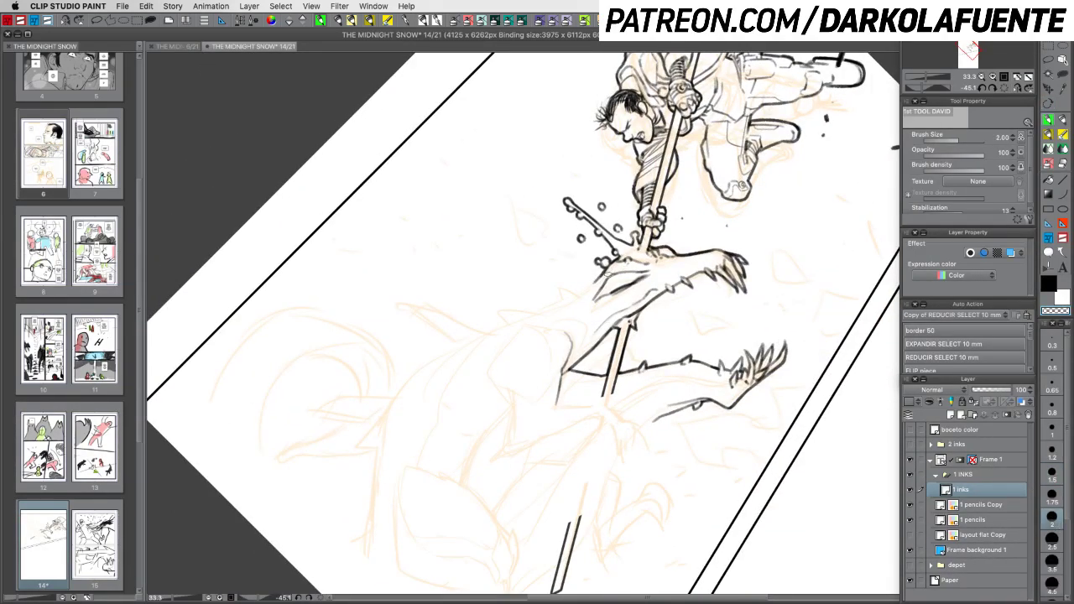
{"action": "key", "text": "c"}
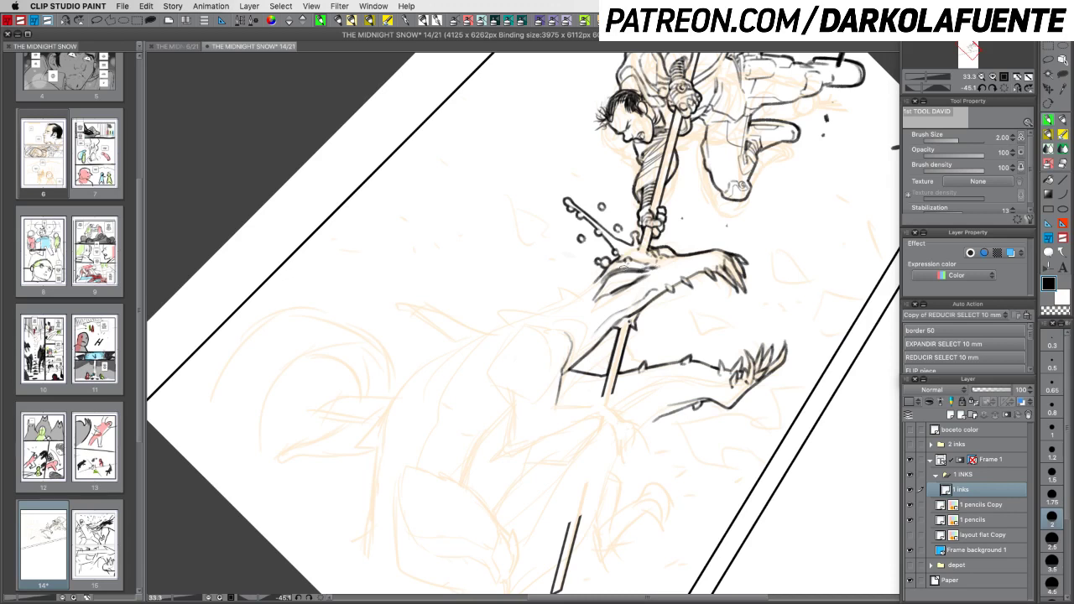
{"action": "key", "text": "c"}
{"action": "key", "text": "c"}
Ink the creature's back and neck contour up to the head with a size 1.5 brush, redoing the first strokes
{"action": "key", "text": "r"}
{"action": "left_click_drag", "start_coordinate": [763, 396], "coordinate": [742, 524]}
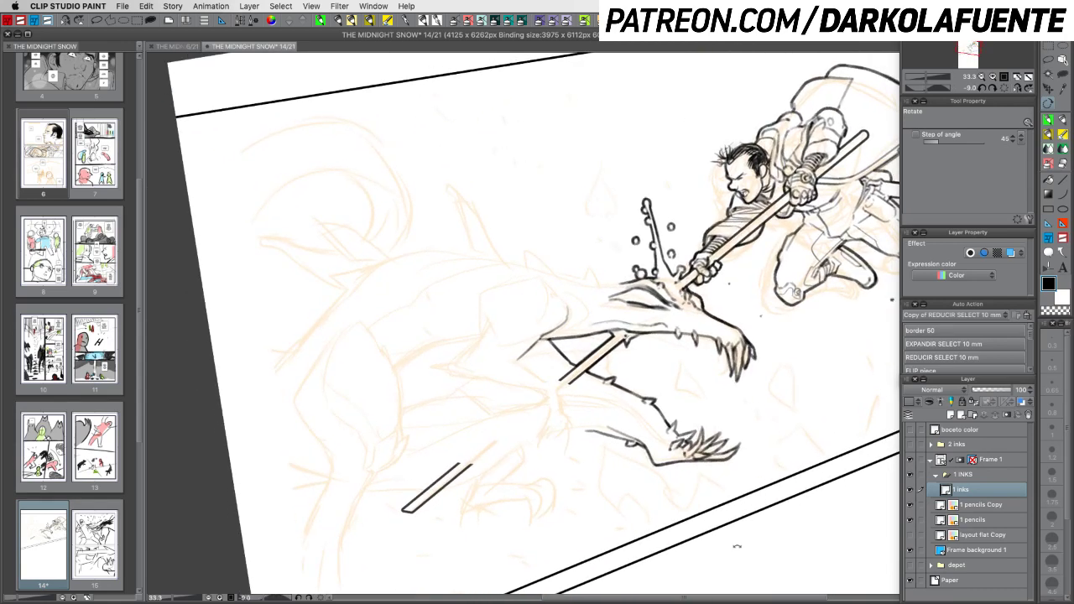
{"action": "mouse_move", "coordinate": [758, 499]}
{"action": "left_mouse_down"}
{"action": "mouse_move", "coordinate": [811, 406]}
{"action": "mouse_move", "coordinate": [818, 358]}
{"action": "left_mouse_up"}
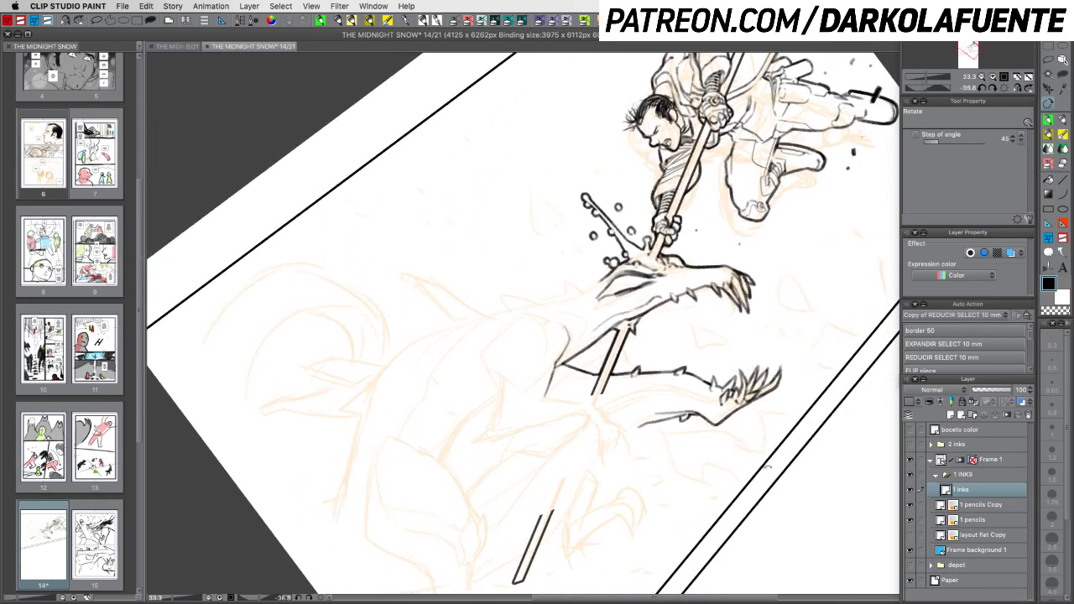
{"action": "key", "text": "p"}
{"action": "left_click", "coordinate": [1052, 472]}
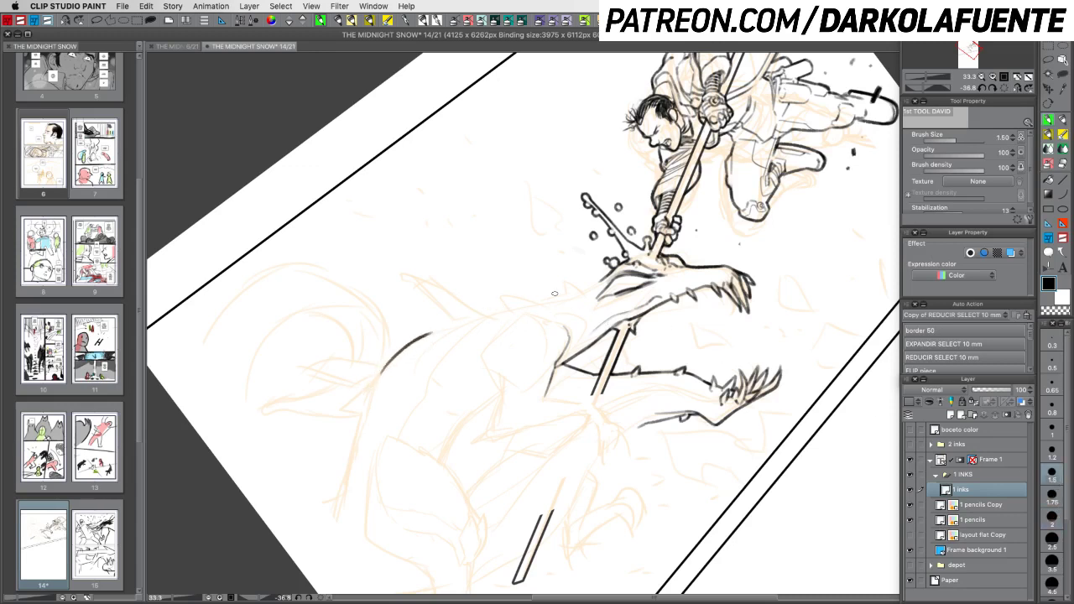
{"action": "mouse_move", "coordinate": [378, 374]}
{"action": "left_mouse_down"}
{"action": "mouse_move", "coordinate": [409, 338]}
{"action": "mouse_move", "coordinate": [483, 316]}
{"action": "left_mouse_up"}
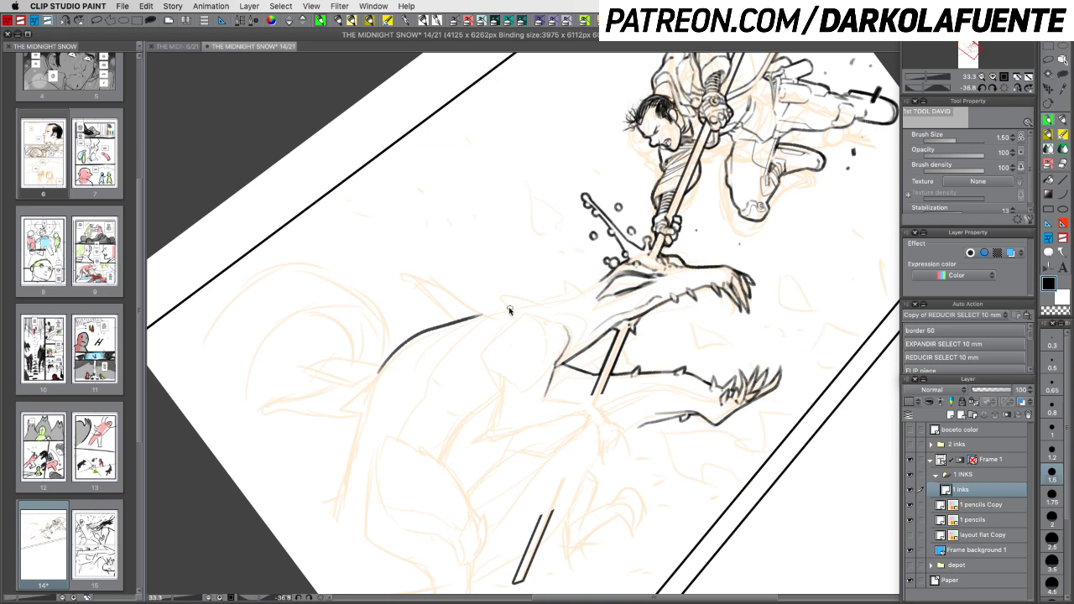
{"action": "key", "text": "super+z"}
{"action": "mouse_move", "coordinate": [371, 381]}
{"action": "left_mouse_down"}
{"action": "mouse_move", "coordinate": [419, 330]}
{"action": "mouse_move", "coordinate": [550, 297]}
{"action": "left_mouse_up"}
{"action": "key", "text": "ctrl+z"}
{"action": "mouse_move", "coordinate": [371, 384]}
{"action": "left_mouse_down"}
{"action": "mouse_move", "coordinate": [394, 353]}
{"action": "mouse_move", "coordinate": [603, 279]}
{"action": "left_mouse_up"}
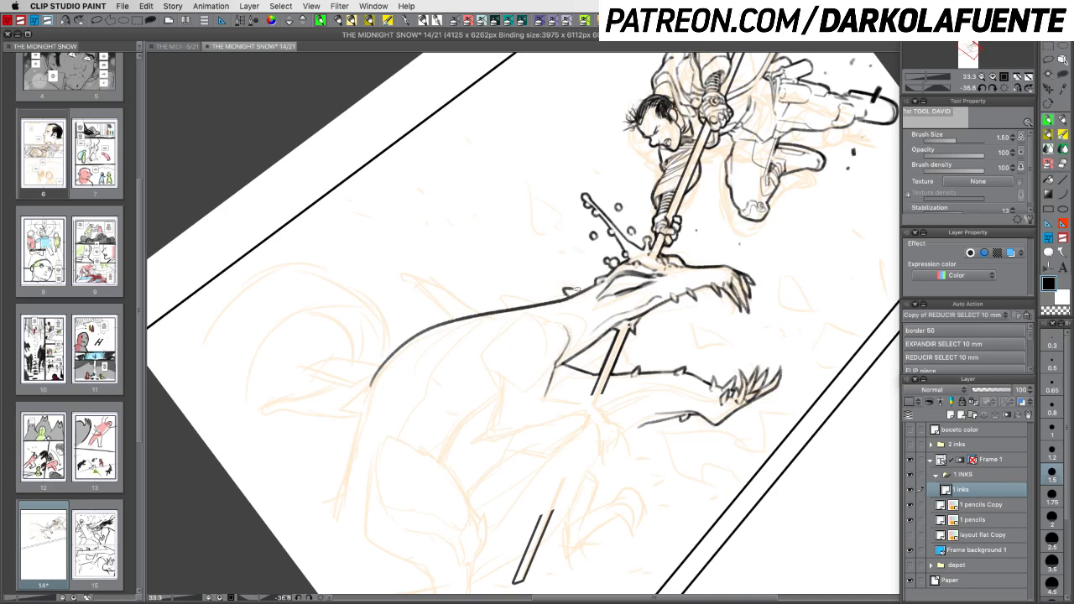
Ink a leaf-shaped spine on the neck contour behind the head, cleaning up the line around it with transparent color
{"action": "key", "text": "c"}
{"action": "key", "text": "c"}
{"action": "key", "text": "shift+space"}
{"action": "left_click_drag", "start_coordinate": [551, 299], "coordinate": [565, 372]}
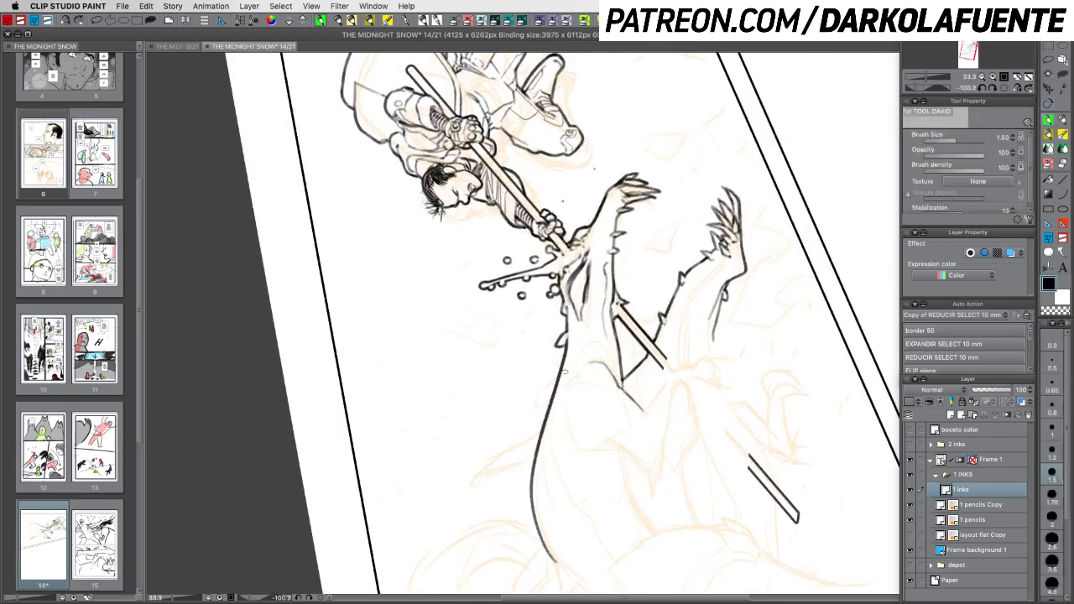
{"action": "key", "text": "c"}
{"action": "key", "text": "c"}
{"action": "key", "text": "c"}
{"action": "key", "text": "c"}
{"action": "mouse_move", "coordinate": [553, 381]}
{"action": "left_mouse_down"}
{"action": "mouse_move", "coordinate": [537, 403]}
{"action": "mouse_move", "coordinate": [551, 399]}
{"action": "mouse_move", "coordinate": [480, 378]}
{"action": "mouse_move", "coordinate": [472, 358]}
{"action": "mouse_move", "coordinate": [586, 388]}
{"action": "left_mouse_up"}
{"action": "key", "text": "r"}
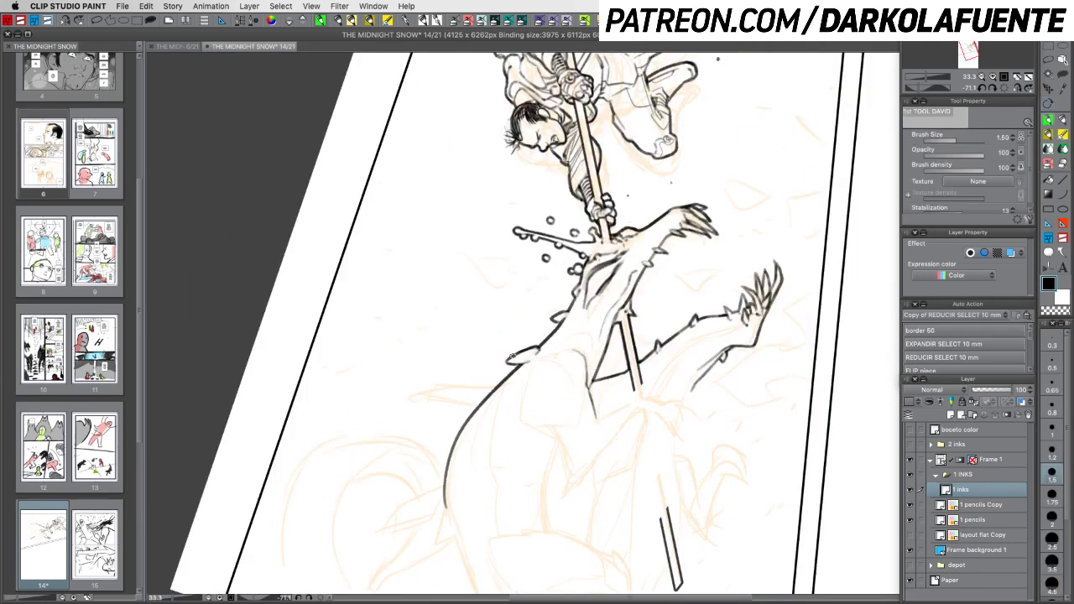
Refine the base of the neck spine and tidy the back contour beside it
{"action": "left_click_drag", "start_coordinate": [515, 358], "coordinate": [507, 363]}
{"action": "key", "text": "c"}
{"action": "key", "text": "c"}
{"action": "left_click_drag", "start_coordinate": [512, 367], "coordinate": [502, 378]}
{"action": "key", "text": "r"}
{"action": "mouse_move", "coordinate": [665, 460]}
{"action": "left_mouse_down"}
{"action": "mouse_move", "coordinate": [559, 453]}
{"action": "mouse_move", "coordinate": [518, 430]}
{"action": "left_mouse_up"}
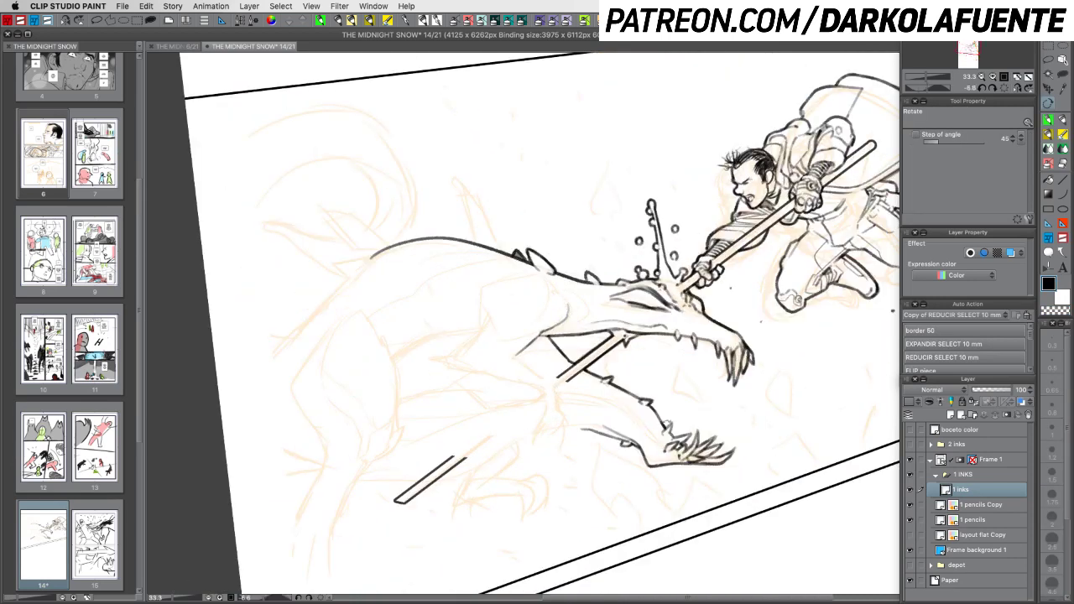
{"action": "key", "text": "p"}
{"action": "key", "text": "super+z"}
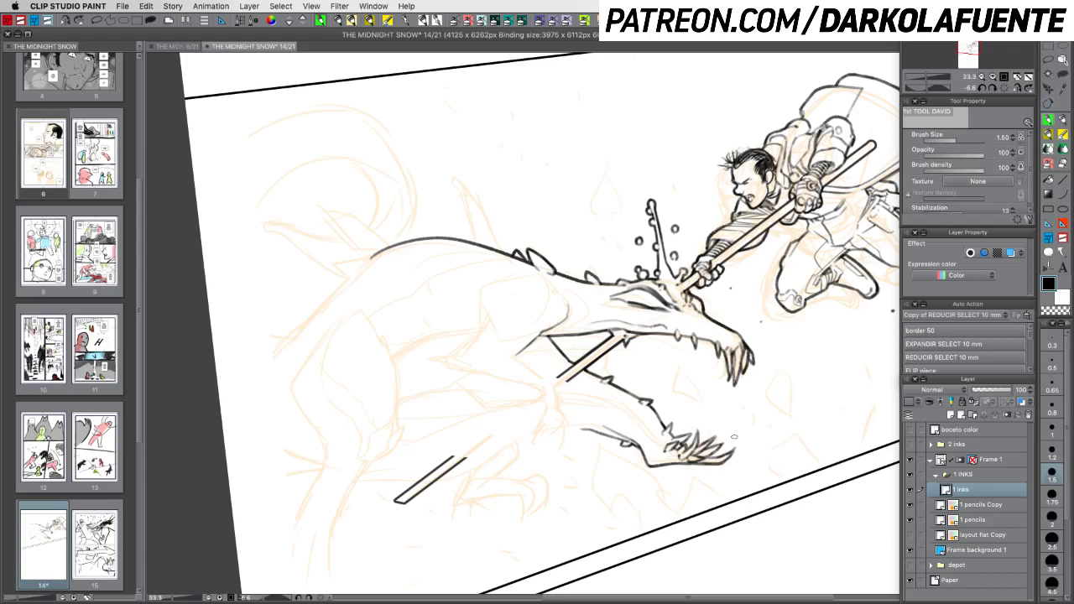
Ink a second neck spine closer to the head, darken it with a size 2.5 brush, and save the page
{"action": "key", "text": "r"}
{"action": "mouse_move", "coordinate": [660, 411]}
{"action": "left_mouse_down"}
{"action": "mouse_move", "coordinate": [597, 234]}
{"action": "mouse_move", "coordinate": [597, 261]}
{"action": "left_mouse_up"}
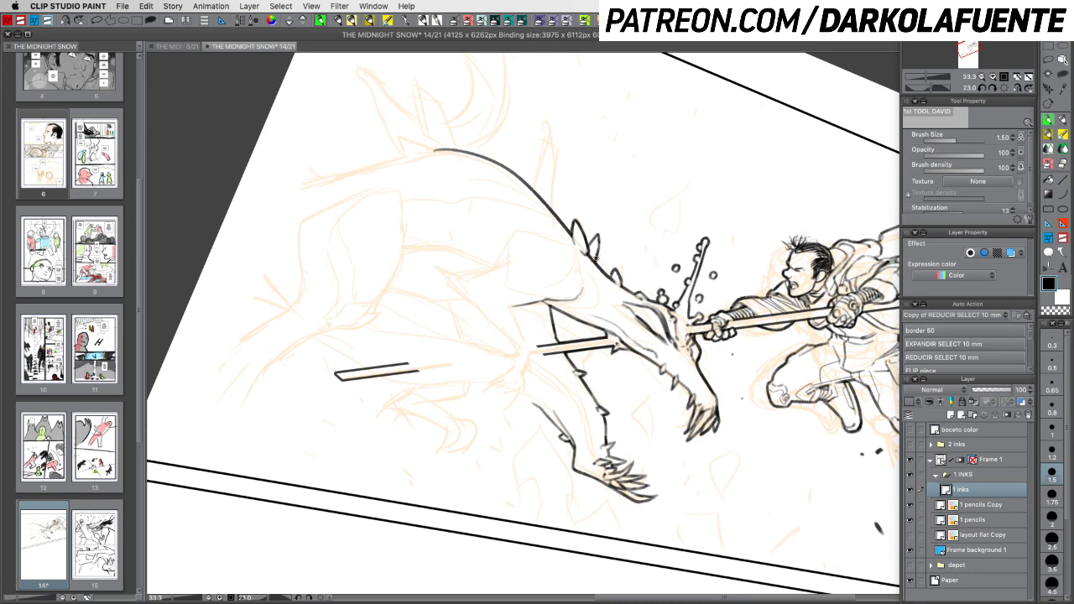
{"action": "key", "text": "c"}
{"action": "key", "text": "c"}
{"action": "left_click_drag", "start_coordinate": [590, 248], "coordinate": [594, 244]}
{"action": "left_click", "coordinate": [1059, 540]}
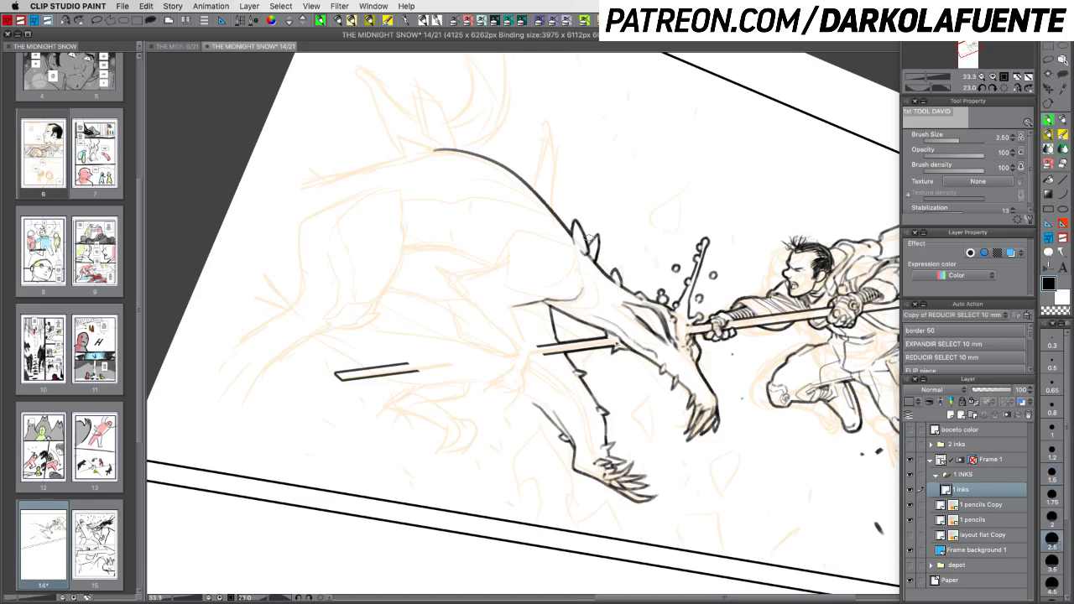
{"action": "left_click_drag", "start_coordinate": [587, 239], "coordinate": [609, 255]}
{"action": "left_click_drag", "start_coordinate": [670, 191], "coordinate": [747, 332]}
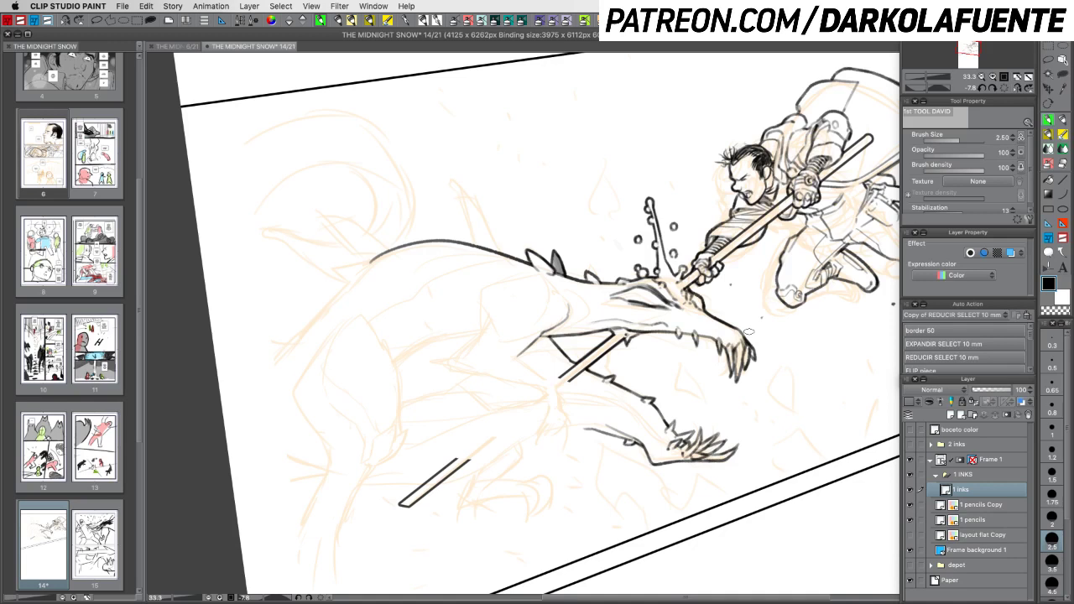
{"action": "key", "text": "super+s"}
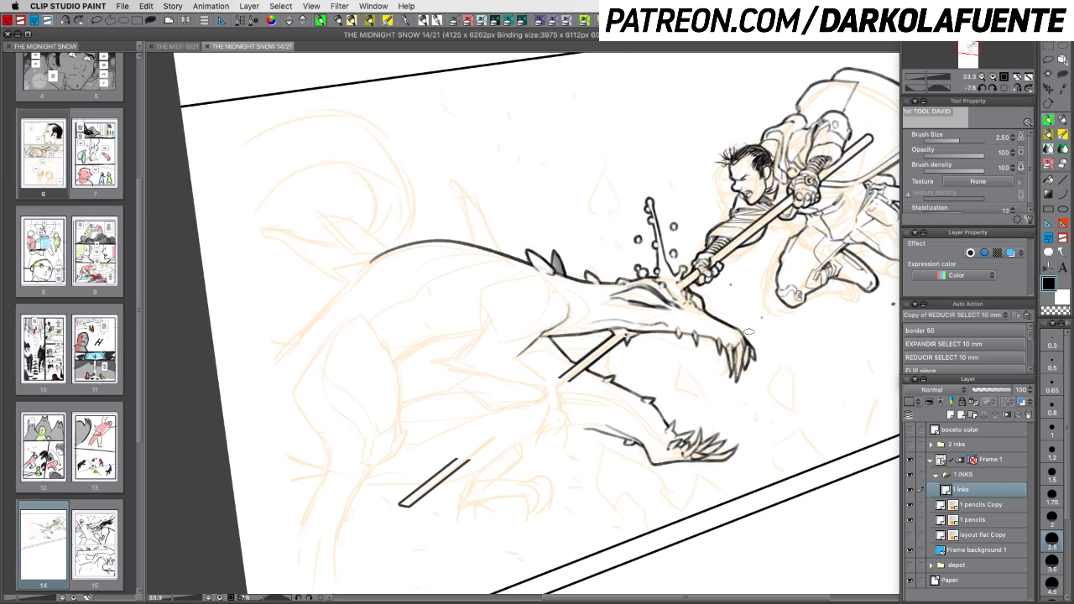
Ink a long pointed spine on the creature's upper back with a size 1.5 brush, clearing the contour at its base
{"action": "key", "text": "r"}
{"action": "left_click_drag", "start_coordinate": [787, 404], "coordinate": [762, 410]}
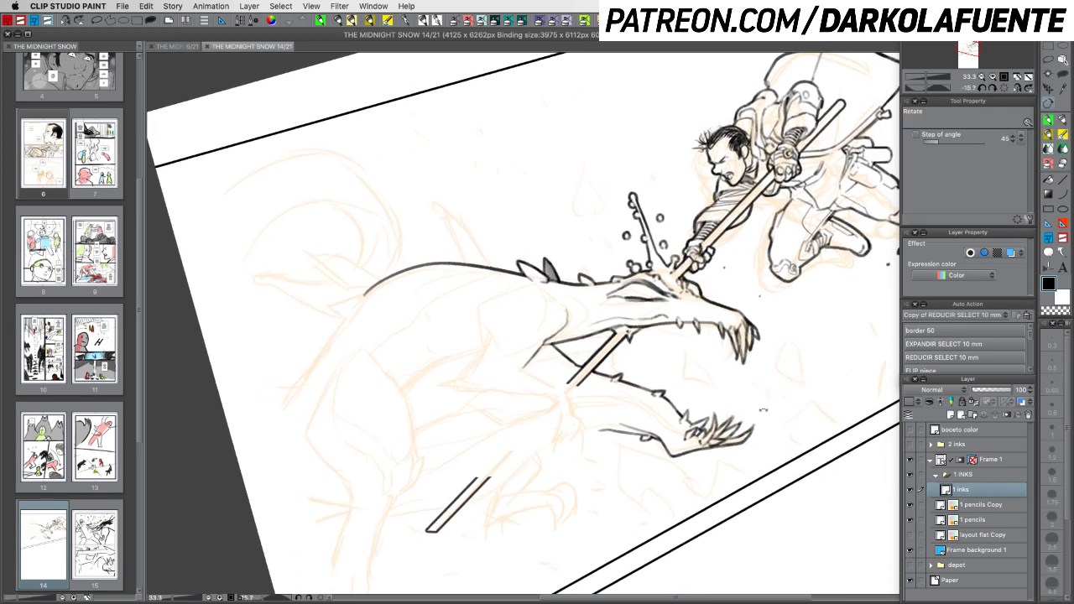
{"action": "mouse_move", "coordinate": [732, 483]}
{"action": "left_mouse_down"}
{"action": "mouse_move", "coordinate": [763, 470]}
{"action": "mouse_move", "coordinate": [789, 267]}
{"action": "mouse_move", "coordinate": [733, 198]}
{"action": "mouse_move", "coordinate": [693, 184]}
{"action": "left_mouse_up"}
{"action": "left_click", "coordinate": [1052, 476]}
{"action": "key", "text": "r"}
{"action": "key", "text": "space"}
{"action": "left_click_drag", "start_coordinate": [738, 428], "coordinate": [759, 366]}
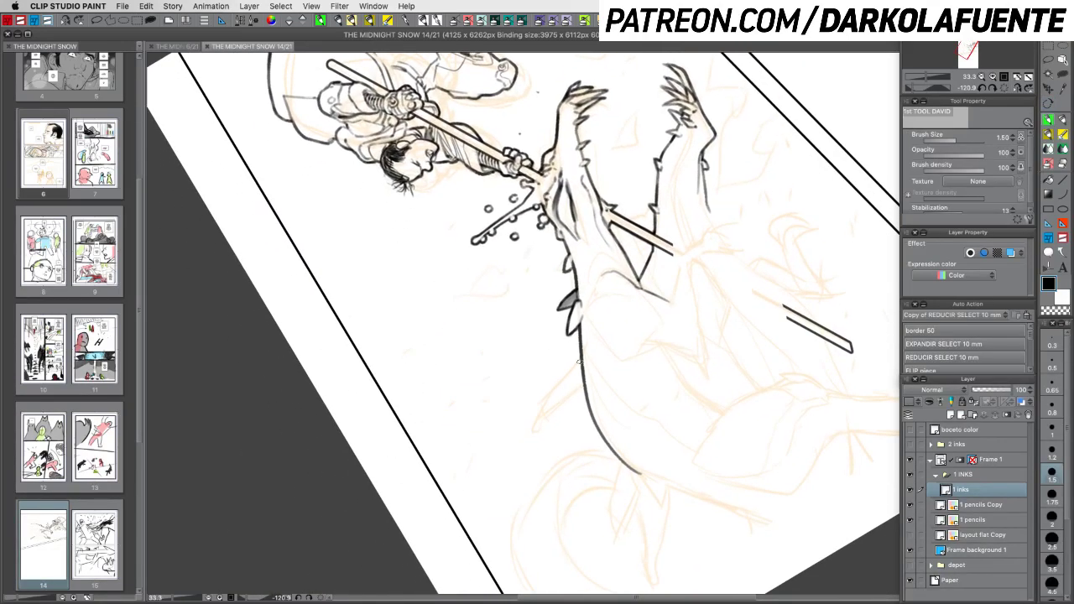
{"action": "left_click_drag", "start_coordinate": [581, 359], "coordinate": [530, 439]}
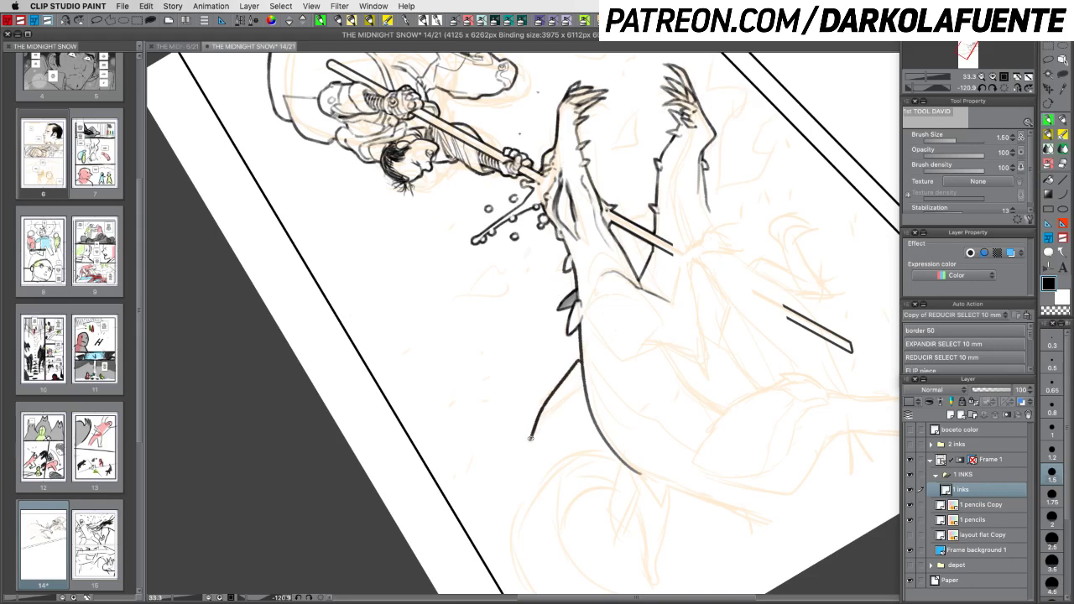
{"action": "mouse_move", "coordinate": [532, 441]}
{"action": "left_mouse_down"}
{"action": "mouse_move", "coordinate": [580, 378]}
{"action": "mouse_move", "coordinate": [581, 396]}
{"action": "left_mouse_up"}
{"action": "left_click_drag", "start_coordinate": [623, 366], "coordinate": [522, 420]}
{"action": "key", "text": "c"}
{"action": "left_click_drag", "start_coordinate": [549, 320], "coordinate": [557, 316]}
{"action": "key", "text": "c"}
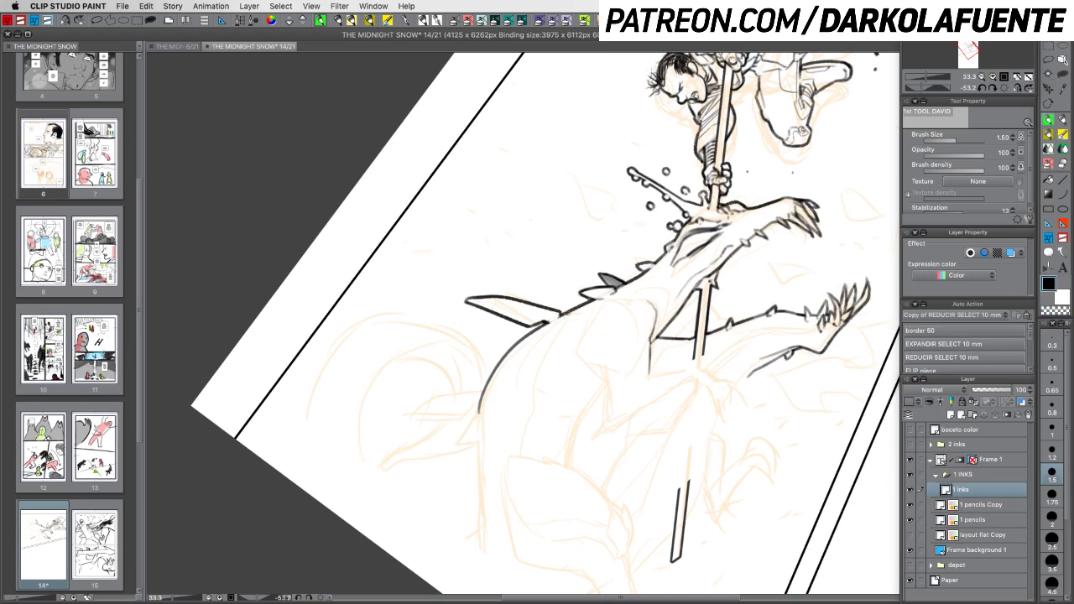
Extend the creature's back contour down toward the rump with a jagged, bumpy line
{"action": "left_click_drag", "start_coordinate": [650, 451], "coordinate": [551, 412]}
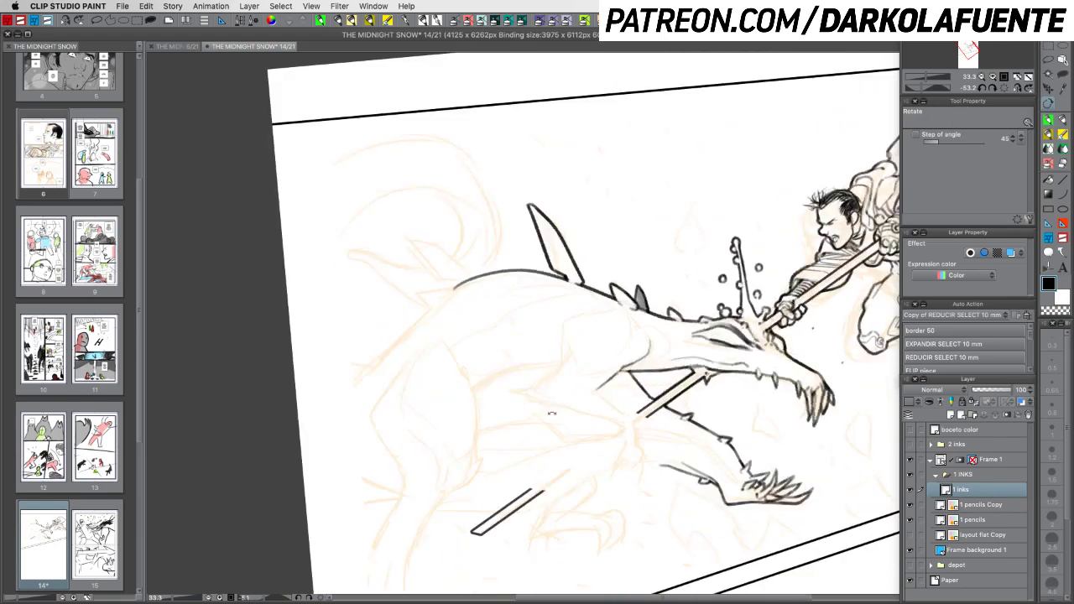
{"action": "left_click_drag", "start_coordinate": [451, 287], "coordinate": [435, 294]}
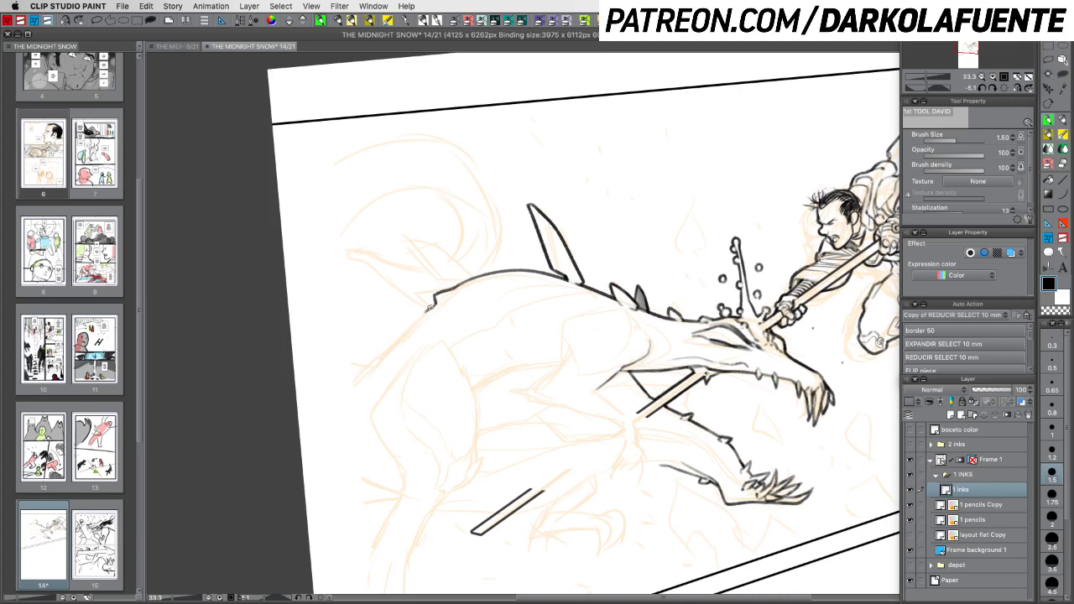
{"action": "mouse_move", "coordinate": [427, 307]}
{"action": "left_mouse_down"}
{"action": "mouse_move", "coordinate": [389, 333]}
{"action": "mouse_move", "coordinate": [395, 347]}
{"action": "mouse_move", "coordinate": [391, 336]}
{"action": "mouse_move", "coordinate": [397, 348]}
{"action": "mouse_move", "coordinate": [405, 339]}
{"action": "mouse_move", "coordinate": [372, 367]}
{"action": "left_mouse_up"}
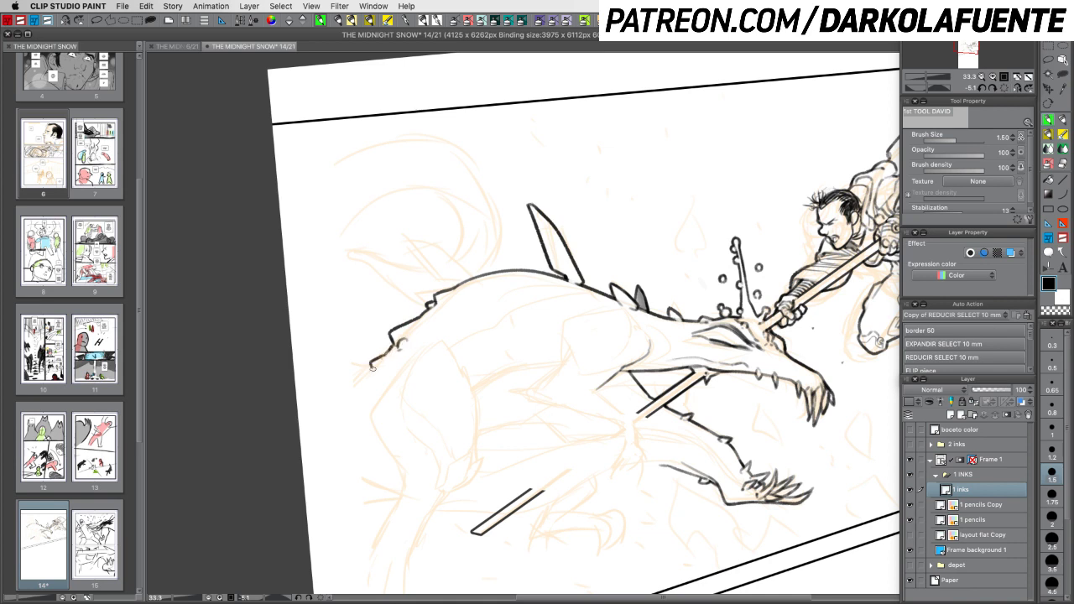
{"action": "key", "text": "r"}
{"action": "mouse_move", "coordinate": [555, 431]}
{"action": "left_mouse_down"}
{"action": "mouse_move", "coordinate": [478, 394]}
{"action": "mouse_move", "coordinate": [518, 445]}
{"action": "mouse_move", "coordinate": [497, 427]}
{"action": "left_mouse_up"}
{"action": "key", "text": "p"}
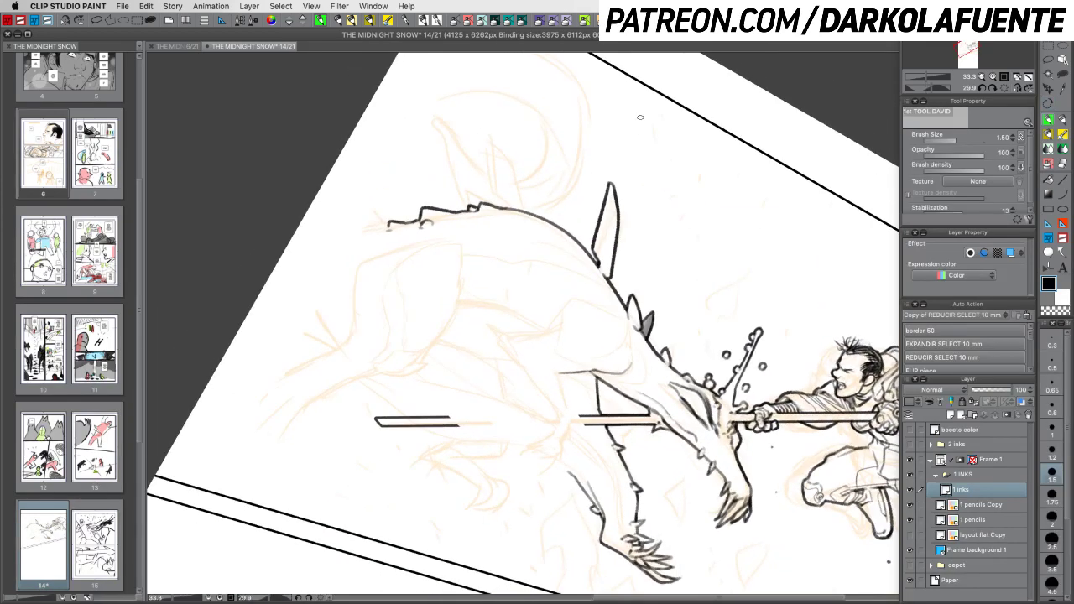
{"action": "left_click_drag", "start_coordinate": [489, 137], "coordinate": [501, 196]}
{"action": "key", "text": "ctrl+z"}
{"action": "key", "text": "ctrl+z"}
Lasso the long spine on the creature's back, delete its ink, and deselect
{"action": "key", "text": "shift"}
{"action": "left_click", "coordinate": [1003, 88]}
{"action": "left_click", "coordinate": [980, 76]}
{"action": "key", "text": "r"}
{"action": "left_click_drag", "start_coordinate": [768, 481], "coordinate": [742, 231]}
{"action": "mouse_move", "coordinate": [695, 86]}
{"action": "left_mouse_down"}
{"action": "mouse_move", "coordinate": [567, 34]}
{"action": "mouse_move", "coordinate": [452, 38]}
{"action": "left_mouse_up"}
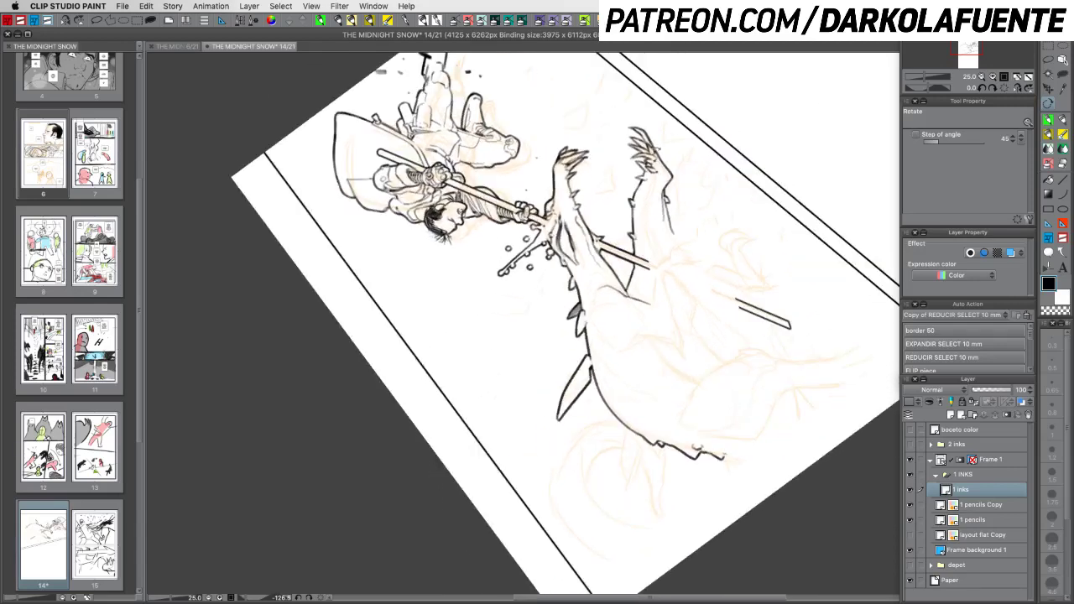
{"action": "key", "text": "p"}
{"action": "key", "text": "m"}
{"action": "mouse_move", "coordinate": [597, 344]}
{"action": "left_mouse_down"}
{"action": "mouse_move", "coordinate": [572, 359]}
{"action": "mouse_move", "coordinate": [598, 346]}
{"action": "left_mouse_up"}
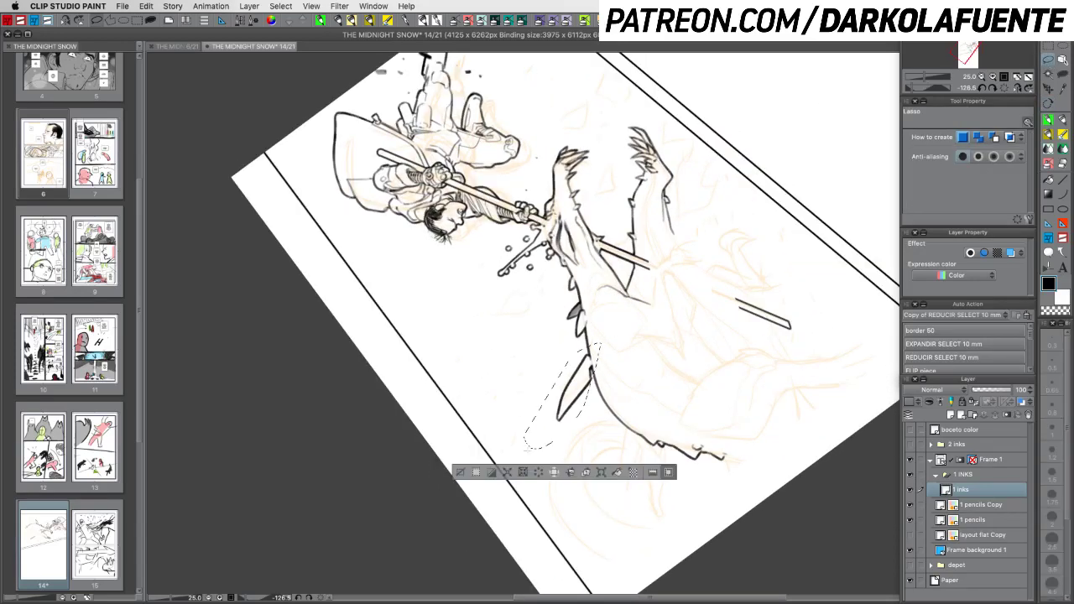
{"action": "key", "text": "Delete"}
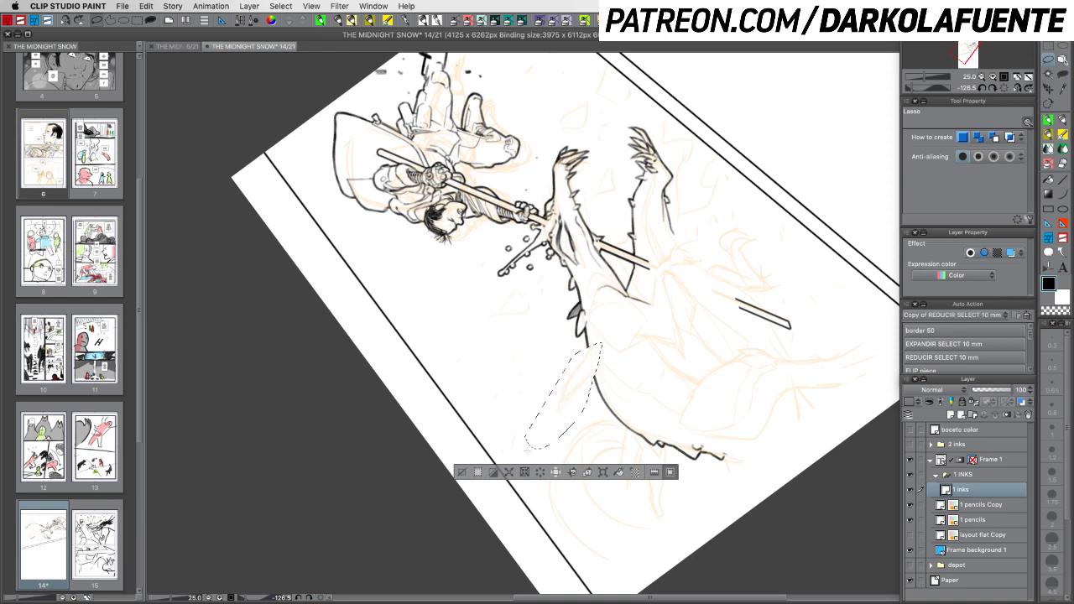
{"action": "key", "text": "super+d"}
{"action": "key", "text": "ctrl+plus"}
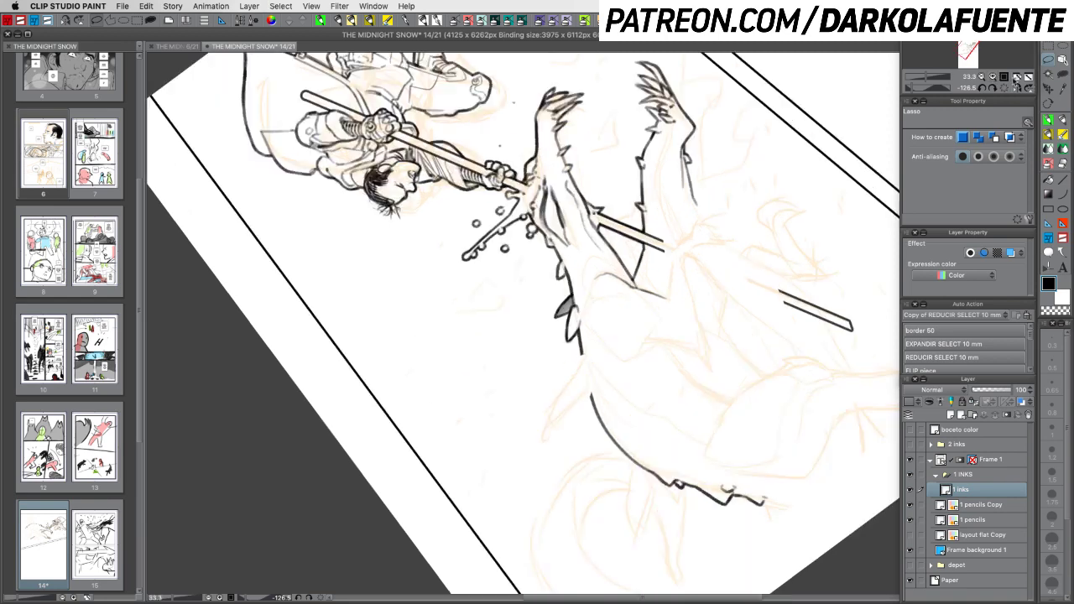
Ink a shorter spine in the gap on the back, rejoin the contour, and add a small bump at its base
{"action": "key", "text": "p"}
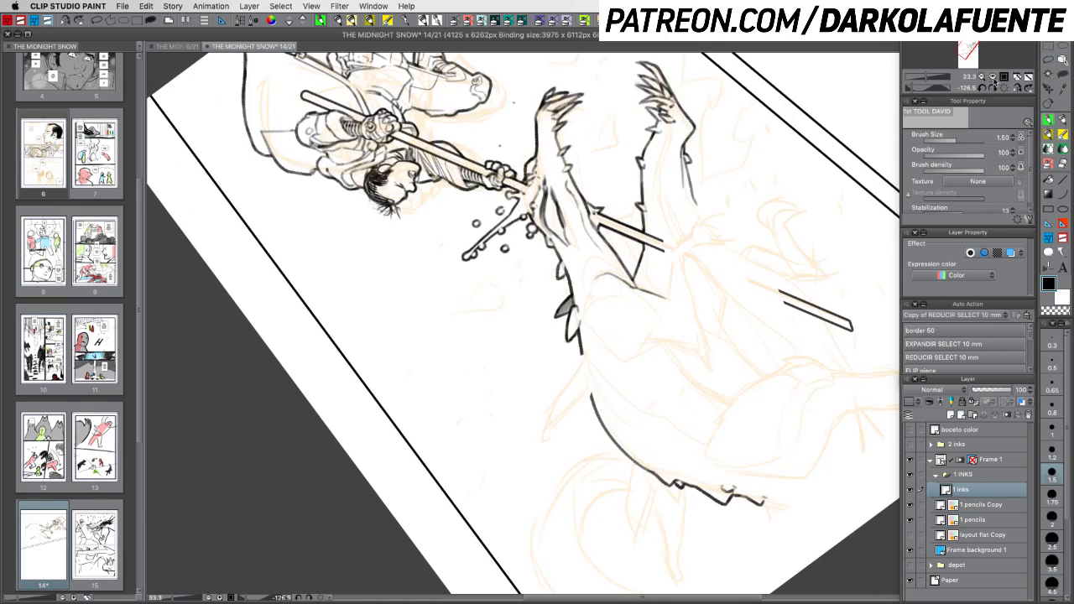
{"action": "key", "text": "ctrl+plus"}
{"action": "key", "text": "r"}
{"action": "left_click_drag", "start_coordinate": [803, 288], "coordinate": [647, 458]}
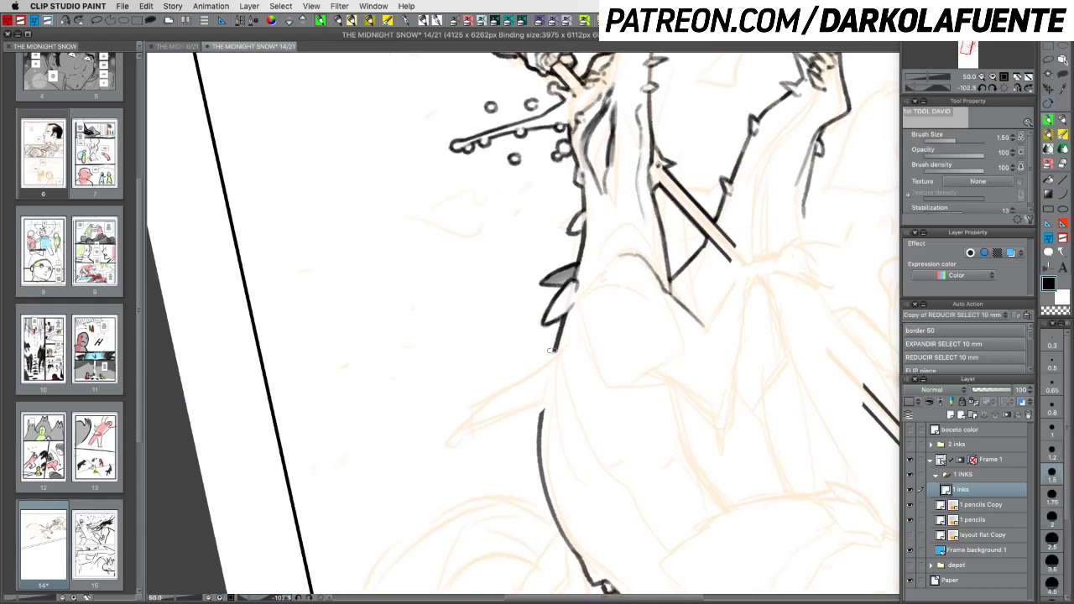
{"action": "key", "text": "p"}
{"action": "left_click_drag", "start_coordinate": [549, 362], "coordinate": [503, 421]}
{"action": "key", "text": "super+z"}
{"action": "mouse_move", "coordinate": [534, 382]}
{"action": "left_mouse_down"}
{"action": "mouse_move", "coordinate": [508, 418]}
{"action": "mouse_move", "coordinate": [544, 411]}
{"action": "mouse_move", "coordinate": [520, 455]}
{"action": "mouse_move", "coordinate": [454, 352]}
{"action": "left_mouse_up"}
{"action": "key", "text": "shift+space"}
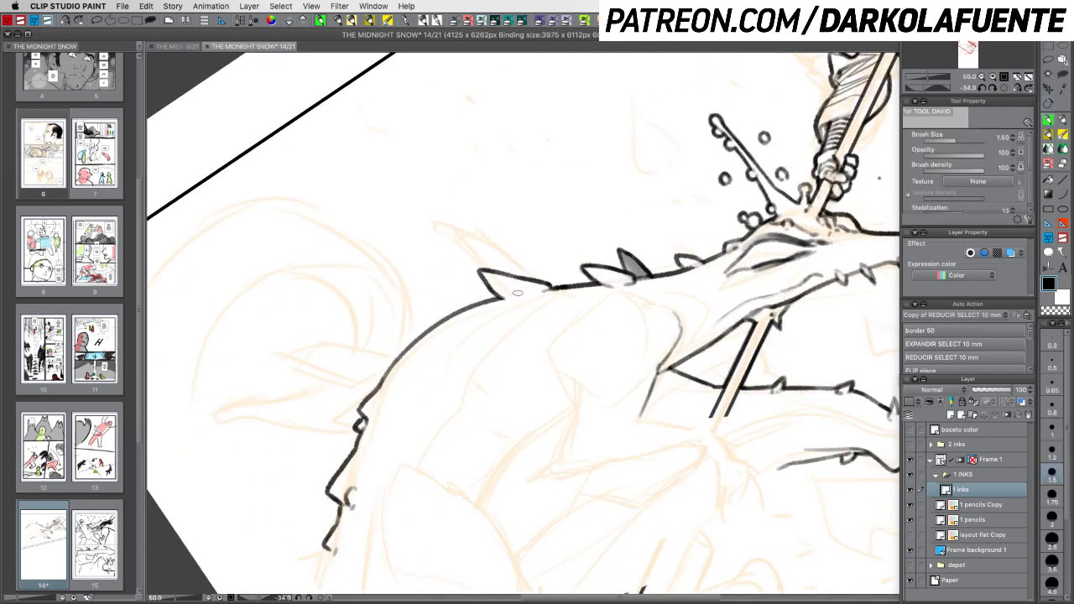
{"action": "left_click_drag", "start_coordinate": [504, 296], "coordinate": [527, 296]}
Ink two small scale bumps inside the back contour with a size 1.2 brush, after trying other brush sizes
{"action": "left_click_drag", "start_coordinate": [438, 353], "coordinate": [453, 347]}
{"action": "left_click", "coordinate": [1051, 433]}
{"action": "key", "text": "super+z"}
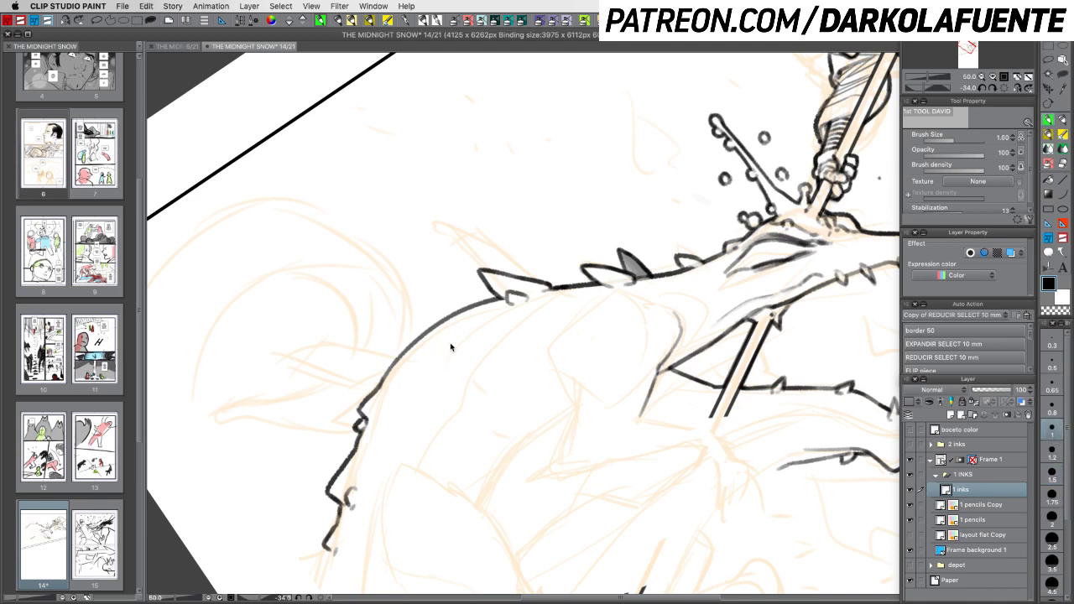
{"action": "left_click_drag", "start_coordinate": [455, 340], "coordinate": [442, 353]}
{"action": "left_click", "coordinate": [1052, 449]}
{"action": "key", "text": "super+z"}
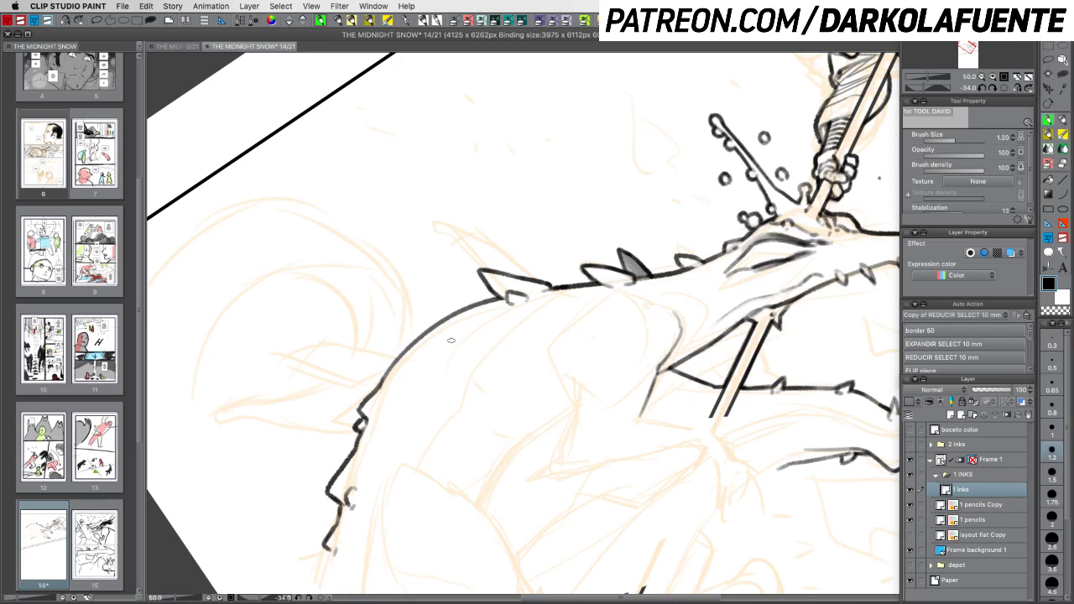
{"action": "mouse_move", "coordinate": [458, 340]}
{"action": "left_mouse_down"}
{"action": "mouse_move", "coordinate": [435, 351]}
{"action": "mouse_move", "coordinate": [443, 355]}
{"action": "left_mouse_up"}
{"action": "left_click_drag", "start_coordinate": [387, 415], "coordinate": [379, 431]}
{"action": "key", "text": "super+z"}
{"action": "key", "text": "shift+space"}
{"action": "mouse_move", "coordinate": [664, 408]}
{"action": "left_mouse_down"}
{"action": "mouse_move", "coordinate": [629, 508]}
{"action": "mouse_move", "coordinate": [570, 501]}
{"action": "mouse_move", "coordinate": [495, 436]}
{"action": "mouse_move", "coordinate": [436, 361]}
{"action": "left_mouse_up"}
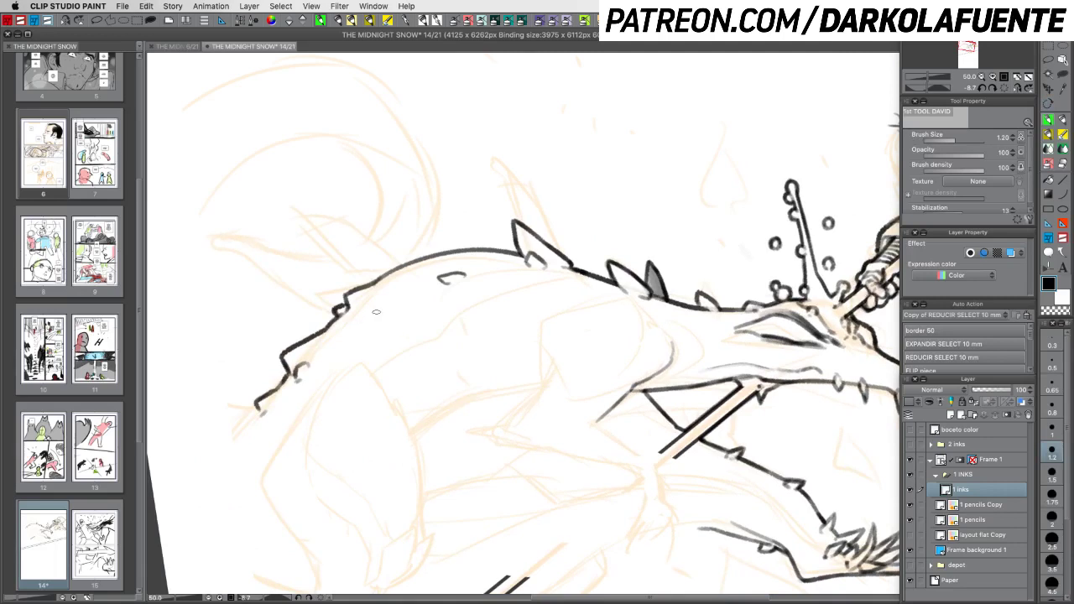
{"action": "left_click_drag", "start_coordinate": [384, 308], "coordinate": [360, 321]}
Ink the curved jaw muscle line behind the corner of the creature's mouth, redoing the first stroke
{"action": "key", "text": "r"}
{"action": "mouse_move", "coordinate": [721, 468]}
{"action": "left_mouse_down"}
{"action": "mouse_move", "coordinate": [772, 490]}
{"action": "mouse_move", "coordinate": [779, 480]}
{"action": "mouse_move", "coordinate": [738, 515]}
{"action": "left_mouse_up"}
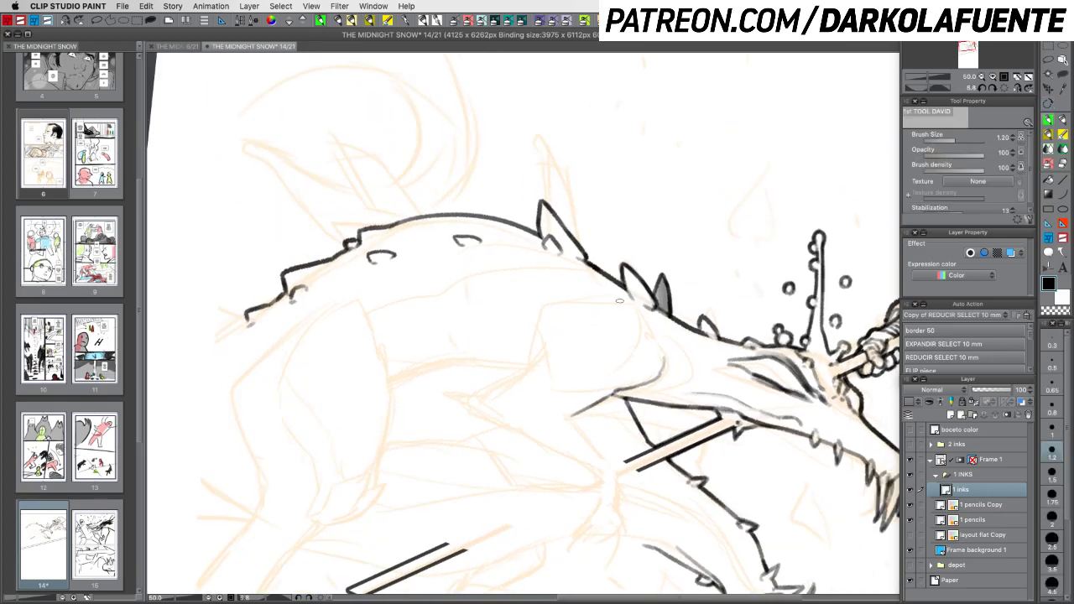
{"action": "left_click_drag", "start_coordinate": [621, 301], "coordinate": [669, 355]}
{"action": "key", "text": "super+z"}
{"action": "left_click_drag", "start_coordinate": [665, 353], "coordinate": [662, 369]}
Ink the throat line below the corner of the mouth and a short fold line on the neck
{"action": "key", "text": "r"}
{"action": "left_click_drag", "start_coordinate": [755, 458], "coordinate": [757, 272]}
{"action": "left_click_drag", "start_coordinate": [764, 444], "coordinate": [757, 468]}
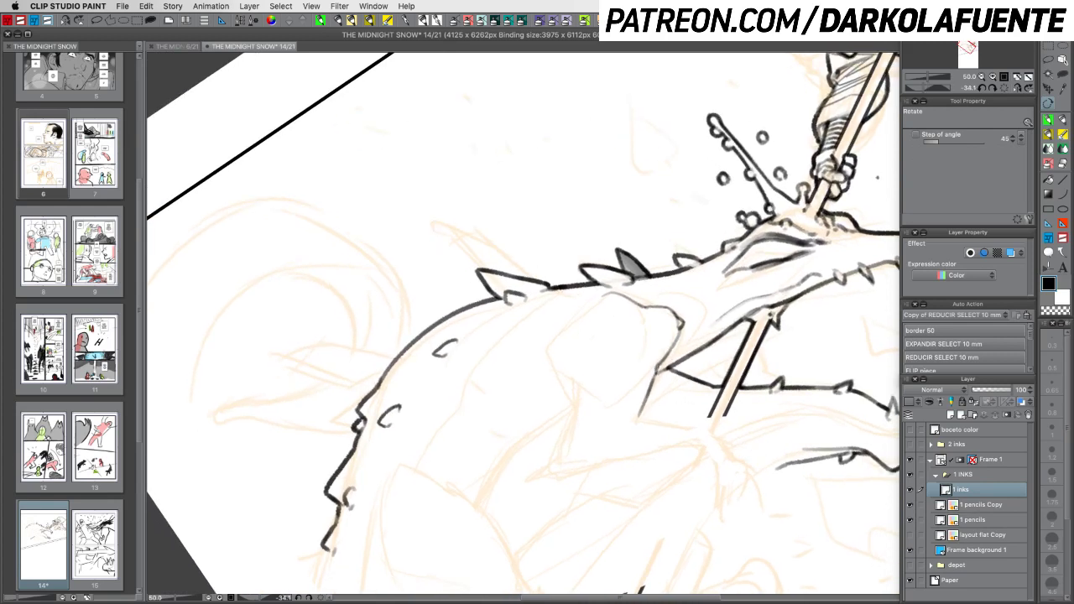
{"action": "left_click_drag", "start_coordinate": [650, 370], "coordinate": [620, 405]}
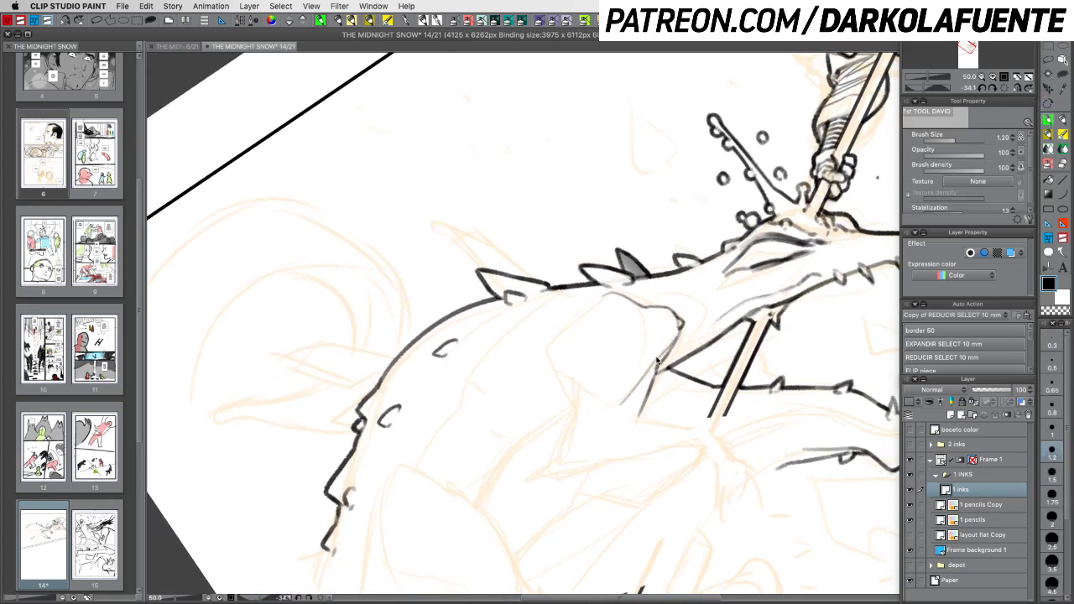
{"action": "key", "text": "ctrl+z"}
{"action": "left_click_drag", "start_coordinate": [656, 359], "coordinate": [622, 404]}
{"action": "left_click_drag", "start_coordinate": [573, 382], "coordinate": [570, 437]}
{"action": "left_click", "coordinate": [980, 77]}
{"action": "left_click", "coordinate": [1003, 89]}
{"action": "left_click_drag", "start_coordinate": [785, 438], "coordinate": [684, 387]}
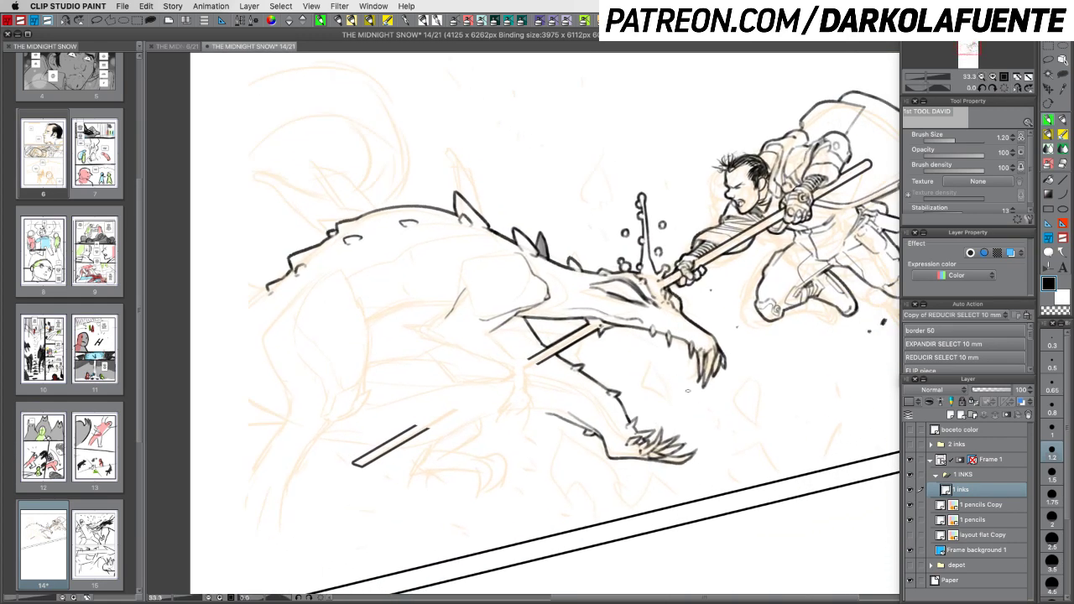
Save the page and flip the canvas view horizontally, keeping the creature in view
{"action": "key", "text": "super+s"}
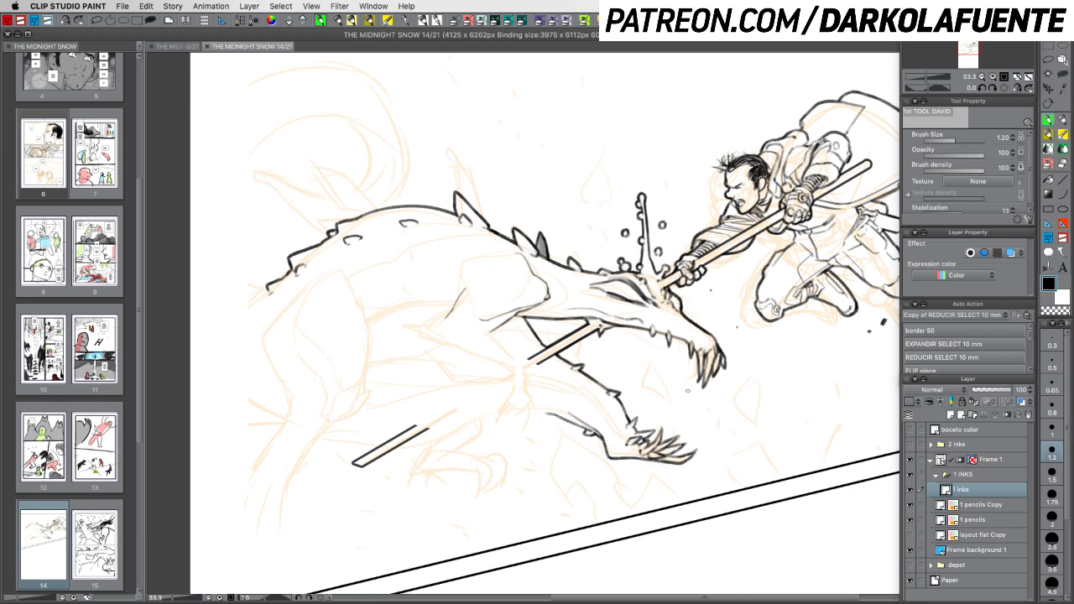
{"action": "left_click_drag", "start_coordinate": [698, 472], "coordinate": [717, 436]}
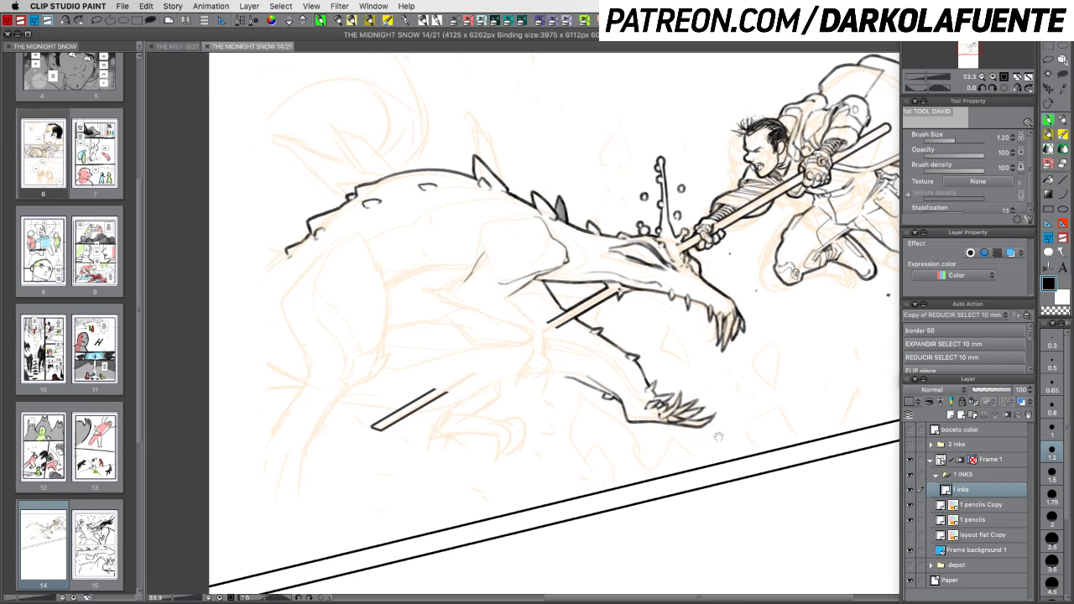
{"action": "left_click", "coordinate": [65, 21]}
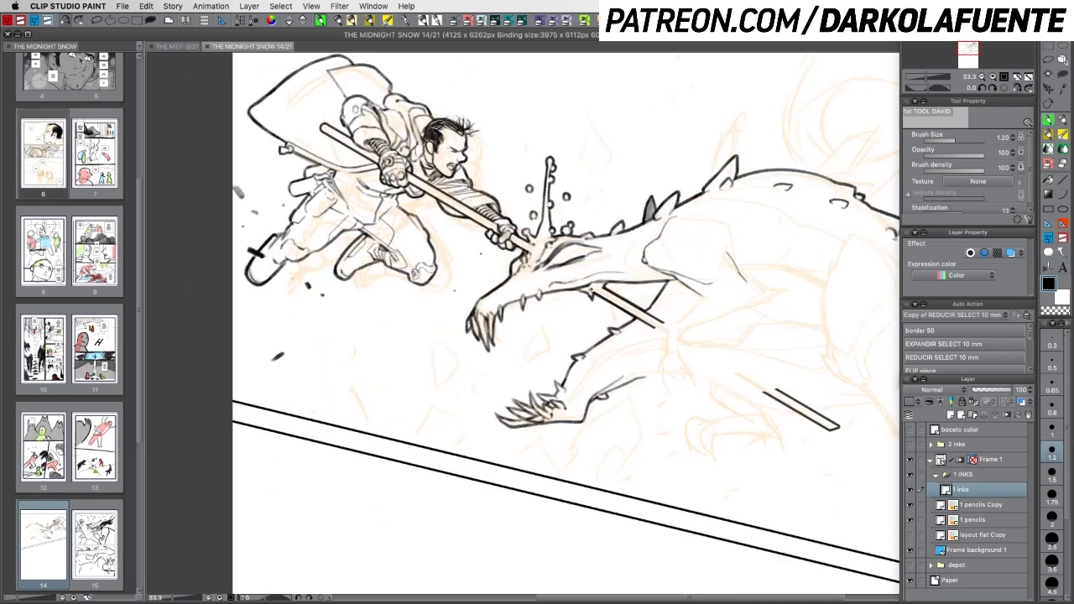
{"action": "left_click_drag", "start_coordinate": [894, 382], "coordinate": [774, 384]}
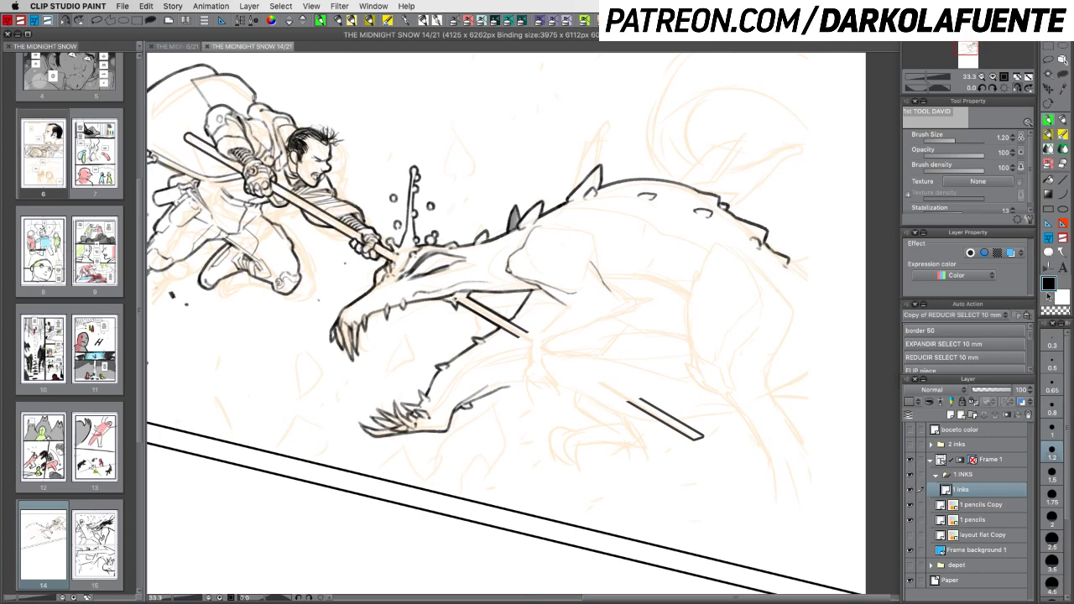
Ink the back edge of the creature's open mouth down to the spear shaft with a size 1.5 brush
{"action": "left_click", "coordinate": [1052, 472]}
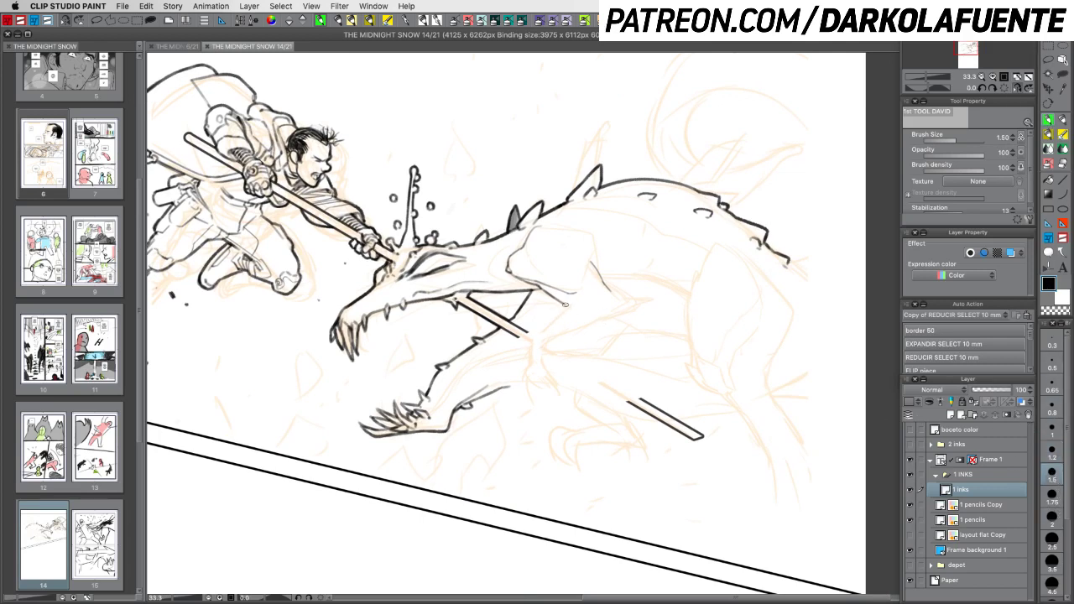
{"action": "left_click_drag", "start_coordinate": [565, 304], "coordinate": [532, 336]}
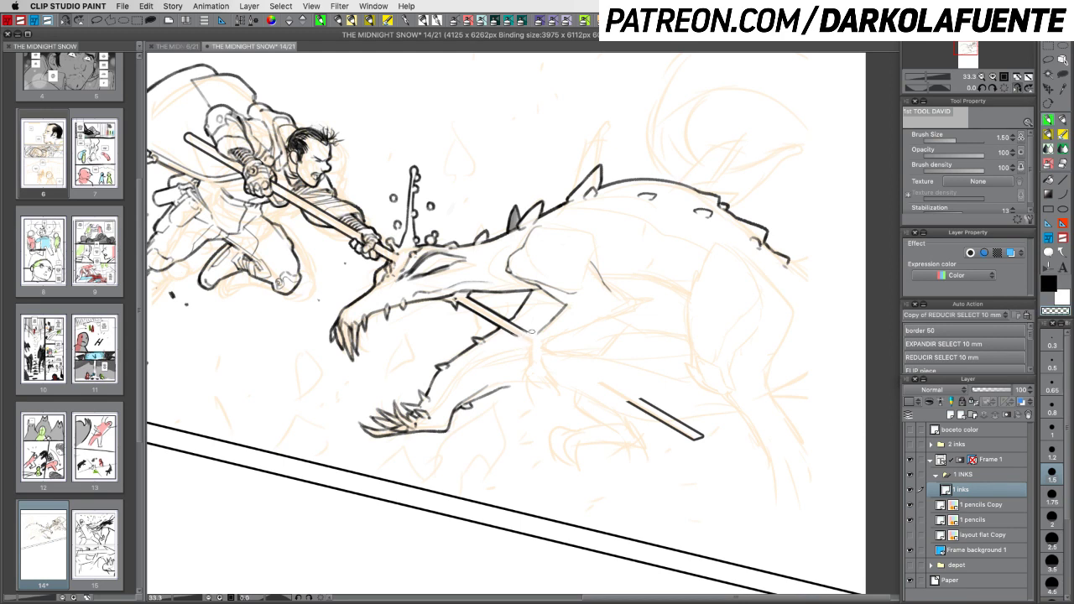
{"action": "key", "text": "c"}
{"action": "key", "text": "super+z"}
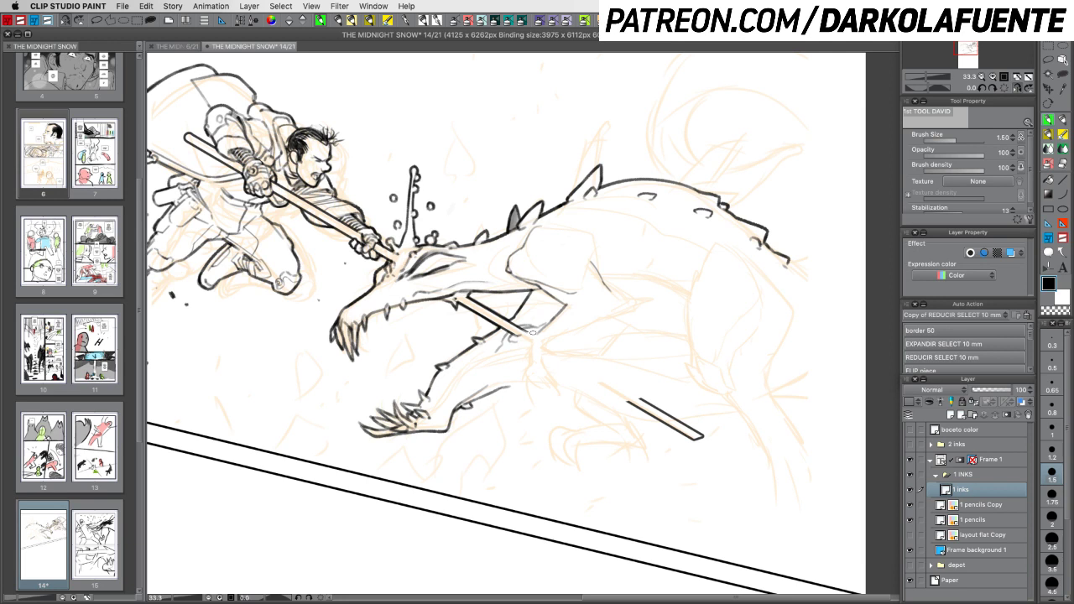
Ink the first rounded bumps inside the creature's mouth around the spear, switching to a size 1.2 brush
{"action": "left_click_drag", "start_coordinate": [503, 332], "coordinate": [477, 363]}
{"action": "key", "text": "bracketleft"}
{"action": "mouse_move", "coordinate": [515, 325]}
{"action": "left_mouse_down"}
{"action": "mouse_move", "coordinate": [542, 313]}
{"action": "mouse_move", "coordinate": [528, 313]}
{"action": "mouse_move", "coordinate": [539, 313]}
{"action": "mouse_move", "coordinate": [538, 294]}
{"action": "mouse_move", "coordinate": [543, 323]}
{"action": "left_mouse_up"}
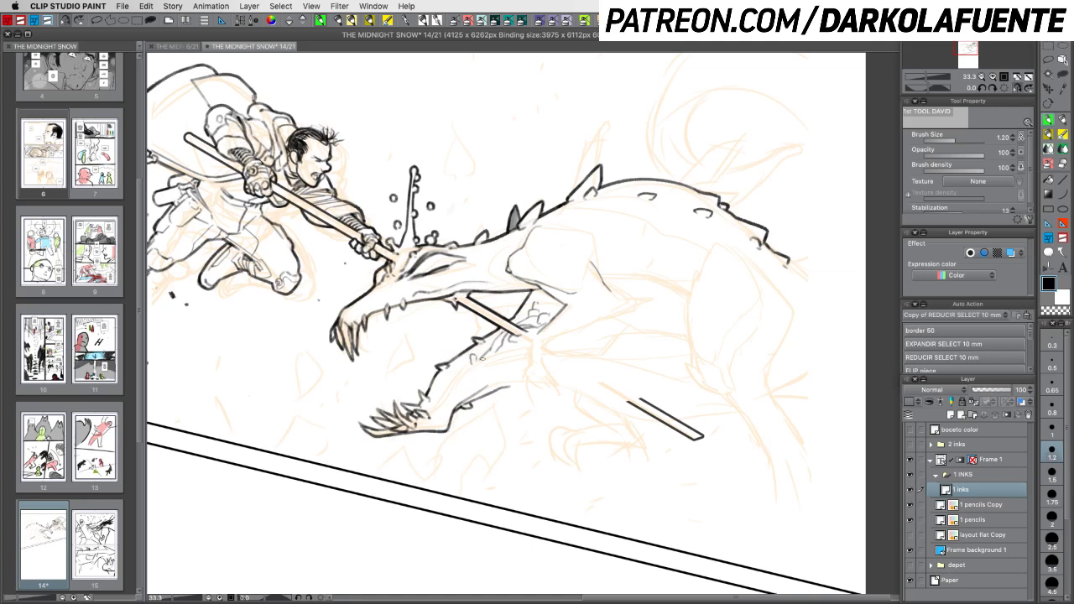
{"action": "key", "text": "super+z"}
{"action": "mouse_move", "coordinate": [484, 358]}
{"action": "left_mouse_down"}
{"action": "mouse_move", "coordinate": [479, 365]}
{"action": "mouse_move", "coordinate": [486, 353]}
{"action": "left_mouse_up"}
{"action": "key", "text": "c"}
{"action": "key", "text": "c"}
{"action": "key", "text": "c"}
{"action": "key", "text": "c"}
Fill the rest of the mouth's inside with bumps and continue a row of small ones along the lower jaw
{"action": "left_click_drag", "start_coordinate": [463, 368], "coordinate": [462, 372]}
{"action": "left_click_drag", "start_coordinate": [457, 374], "coordinate": [454, 377]}
{"action": "mouse_move", "coordinate": [507, 351]}
{"action": "left_mouse_down"}
{"action": "mouse_move", "coordinate": [518, 339]}
{"action": "mouse_move", "coordinate": [512, 349]}
{"action": "left_mouse_up"}
{"action": "mouse_move", "coordinate": [545, 299]}
{"action": "left_mouse_down"}
{"action": "mouse_move", "coordinate": [540, 309]}
{"action": "mouse_move", "coordinate": [534, 295]}
{"action": "mouse_move", "coordinate": [546, 308]}
{"action": "mouse_move", "coordinate": [555, 296]}
{"action": "left_mouse_up"}
{"action": "left_click_drag", "start_coordinate": [563, 304], "coordinate": [545, 315]}
{"action": "key", "text": "super+z"}
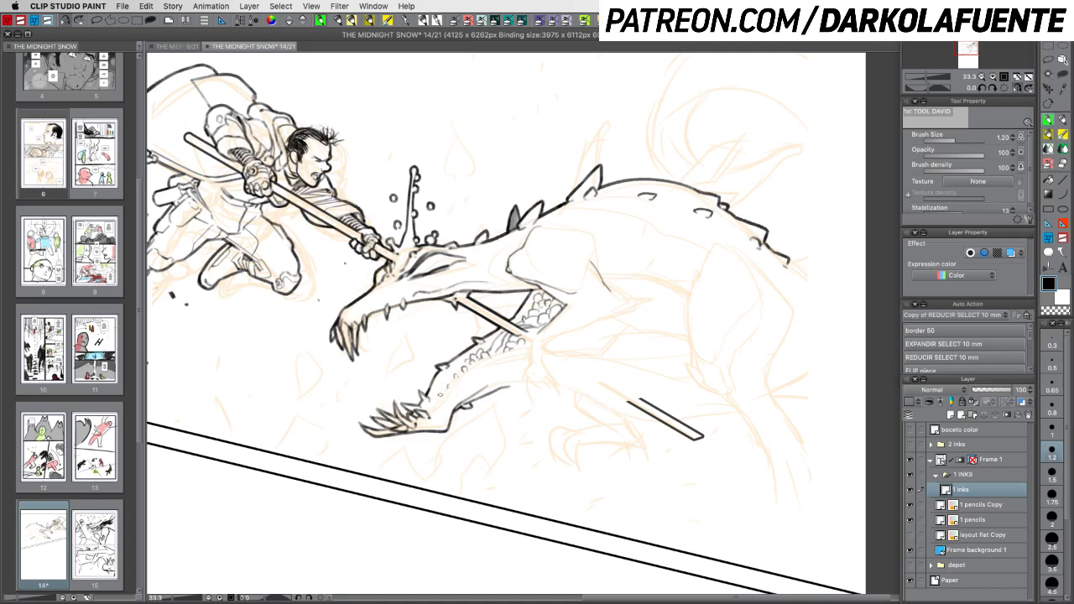
{"action": "left_click_drag", "start_coordinate": [440, 393], "coordinate": [442, 398]}
{"action": "left_click_drag", "start_coordinate": [438, 403], "coordinate": [440, 406]}
Ink the inner jaw line and the angled upper contour behind the lower jaw, redoing the long stroke
{"action": "left_click_drag", "start_coordinate": [628, 412], "coordinate": [664, 353]}
{"action": "left_click_drag", "start_coordinate": [587, 344], "coordinate": [577, 387]}
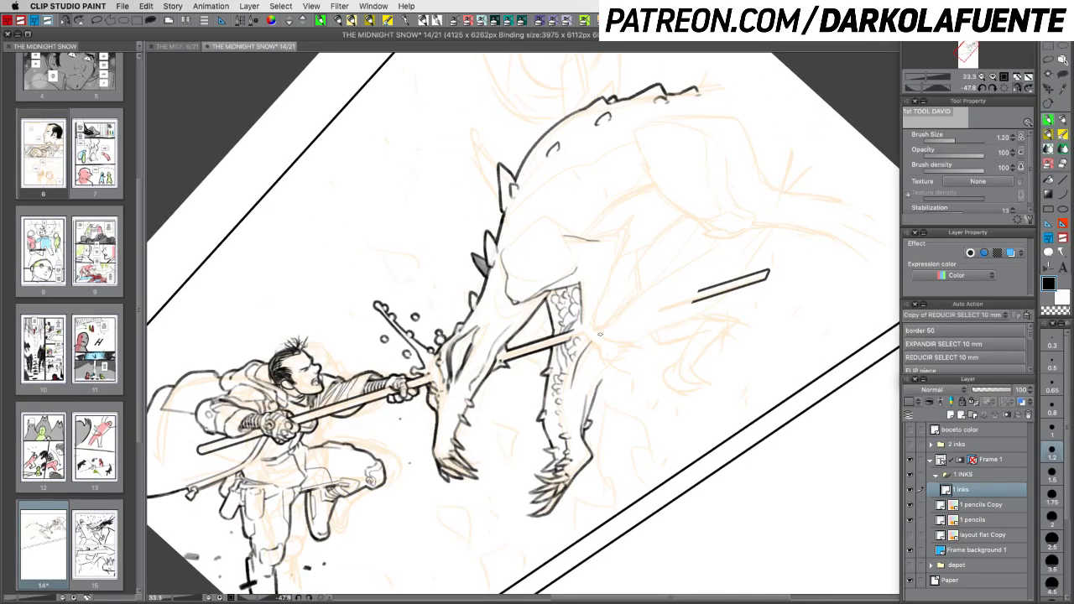
{"action": "left_click_drag", "start_coordinate": [599, 334], "coordinate": [722, 250]}
{"action": "key", "text": "r"}
{"action": "left_click_drag", "start_coordinate": [755, 389], "coordinate": [689, 474]}
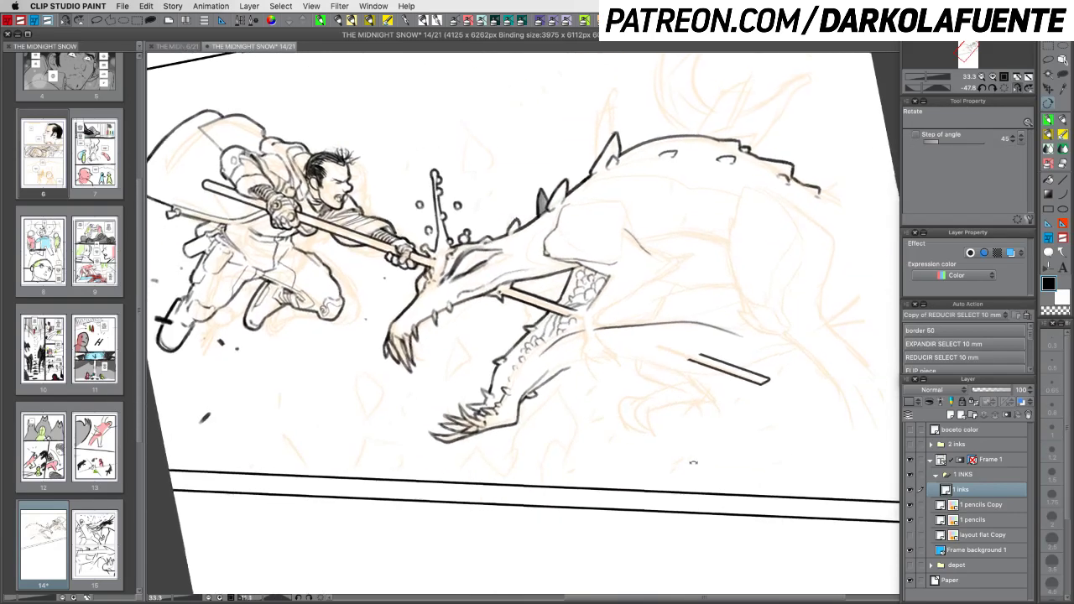
{"action": "mouse_move", "coordinate": [768, 419]}
{"action": "left_mouse_down"}
{"action": "mouse_move", "coordinate": [748, 440]}
{"action": "mouse_move", "coordinate": [768, 431]}
{"action": "mouse_move", "coordinate": [778, 401]}
{"action": "left_mouse_up"}
{"action": "key", "text": "p"}
{"action": "key", "text": "super+z"}
{"action": "left_click_drag", "start_coordinate": [596, 326], "coordinate": [662, 304]}
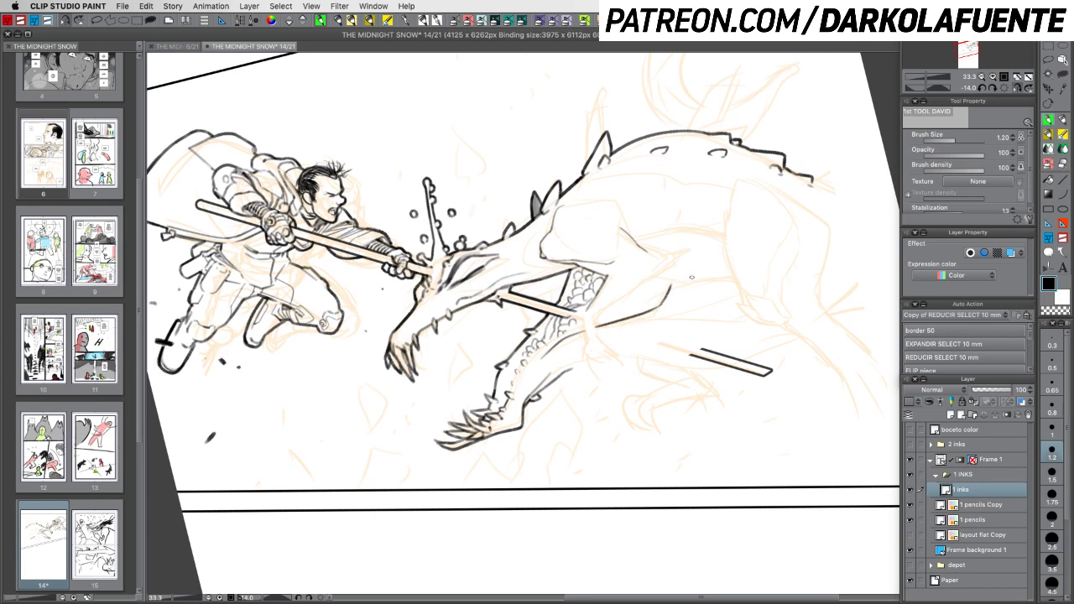
{"action": "mouse_move", "coordinate": [661, 306]}
{"action": "left_mouse_down"}
{"action": "mouse_move", "coordinate": [685, 273]}
{"action": "mouse_move", "coordinate": [678, 281]}
{"action": "mouse_move", "coordinate": [711, 281]}
{"action": "mouse_move", "coordinate": [684, 286]}
{"action": "mouse_move", "coordinate": [755, 284]}
{"action": "left_mouse_up"}
Erase the extra stroke inside the bend of the upper contour with a size 2 brush and save the page
{"action": "key", "text": "c"}
{"action": "key", "text": "c"}
{"action": "left_click", "coordinate": [1052, 560]}
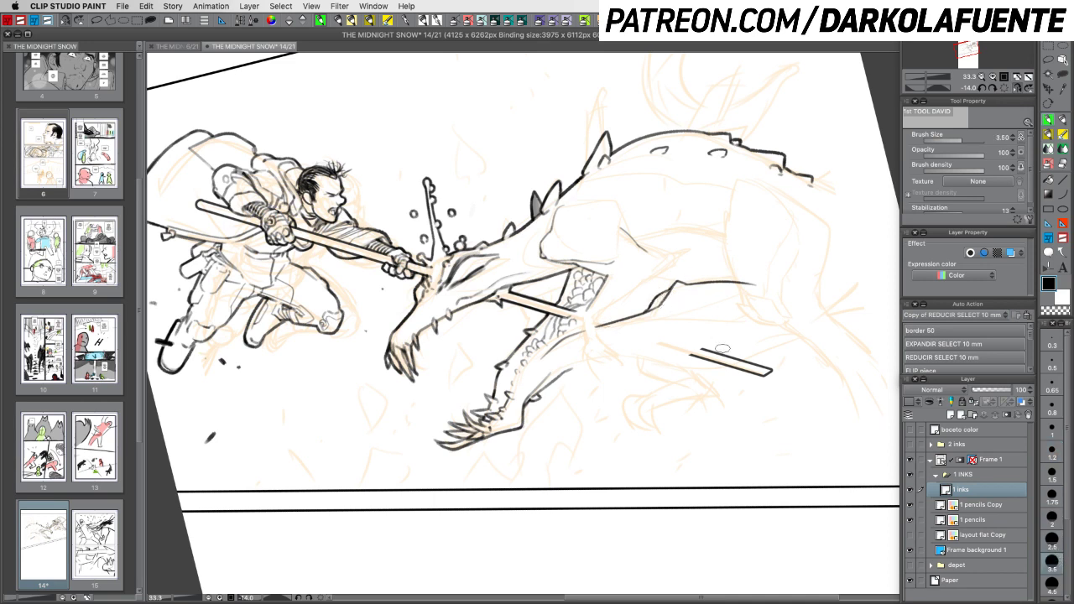
{"action": "left_click", "coordinate": [1052, 516]}
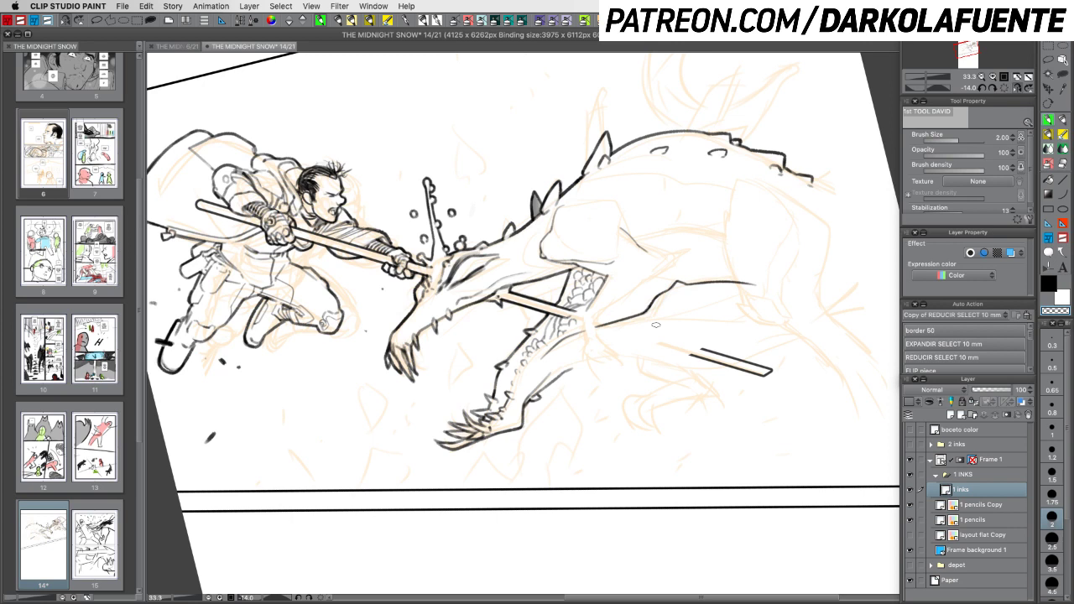
{"action": "key", "text": "super+s"}
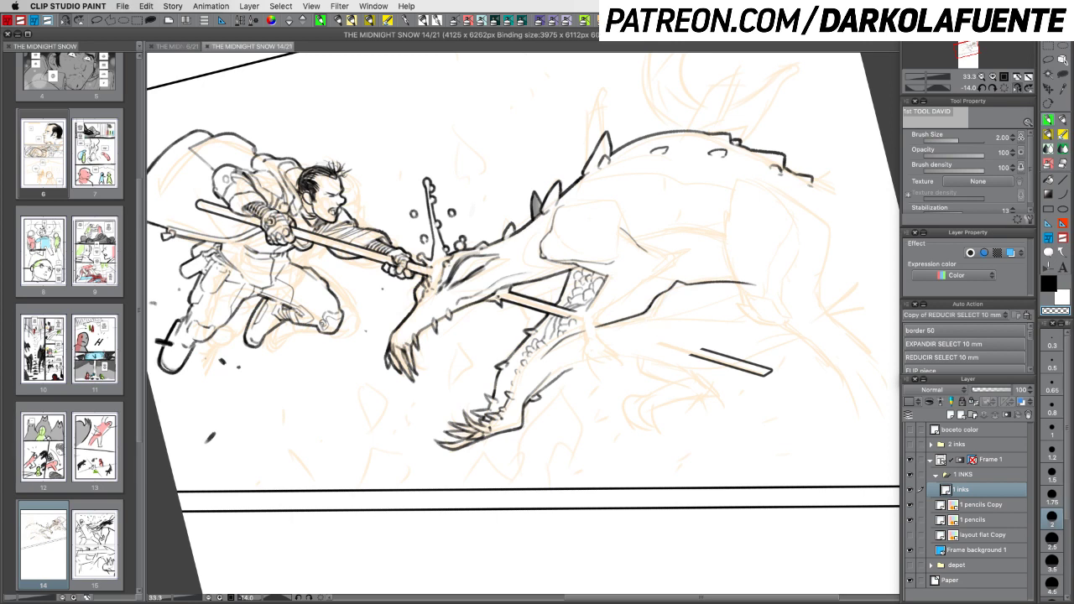
{"action": "key", "text": "Tab"}
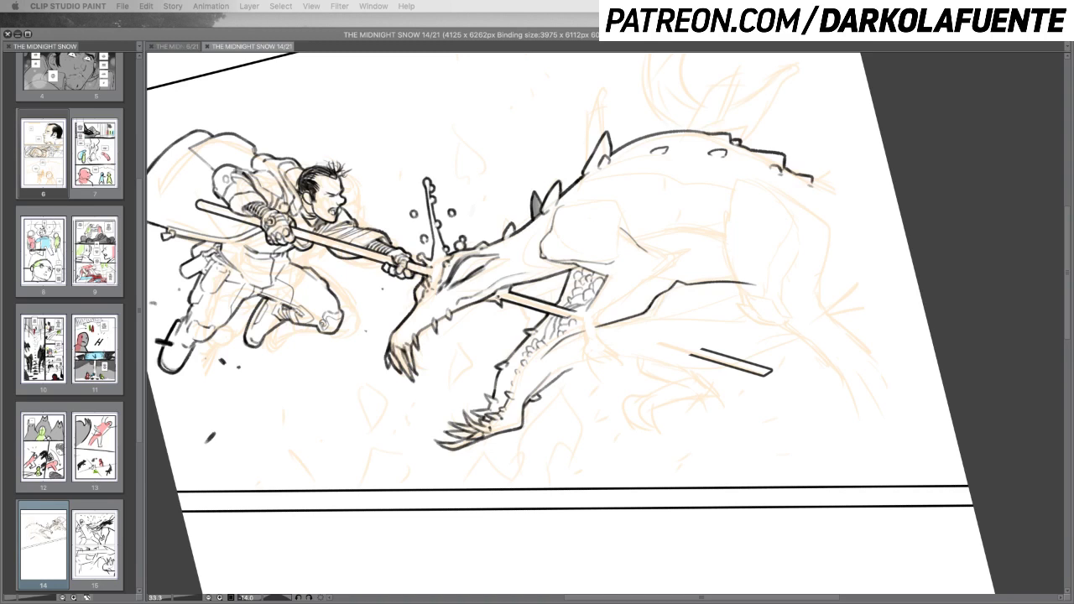
{"action": "key", "text": "Tab"}
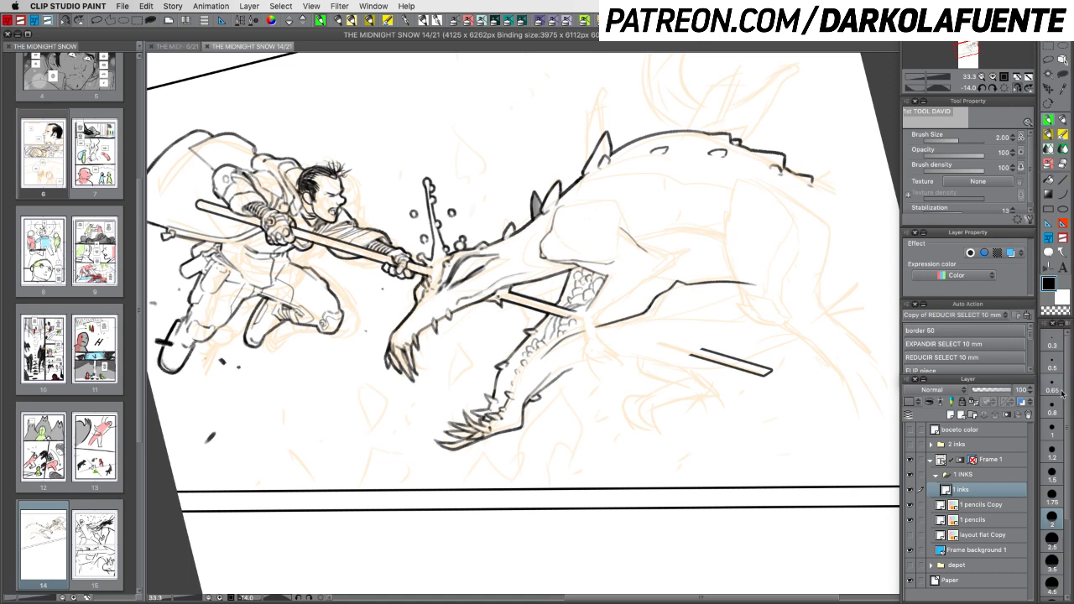
Ink a spike at the contour's bend, a small scale mark beside it, and a knob under the jaw at size 1.2
{"action": "left_click", "coordinate": [1052, 450]}
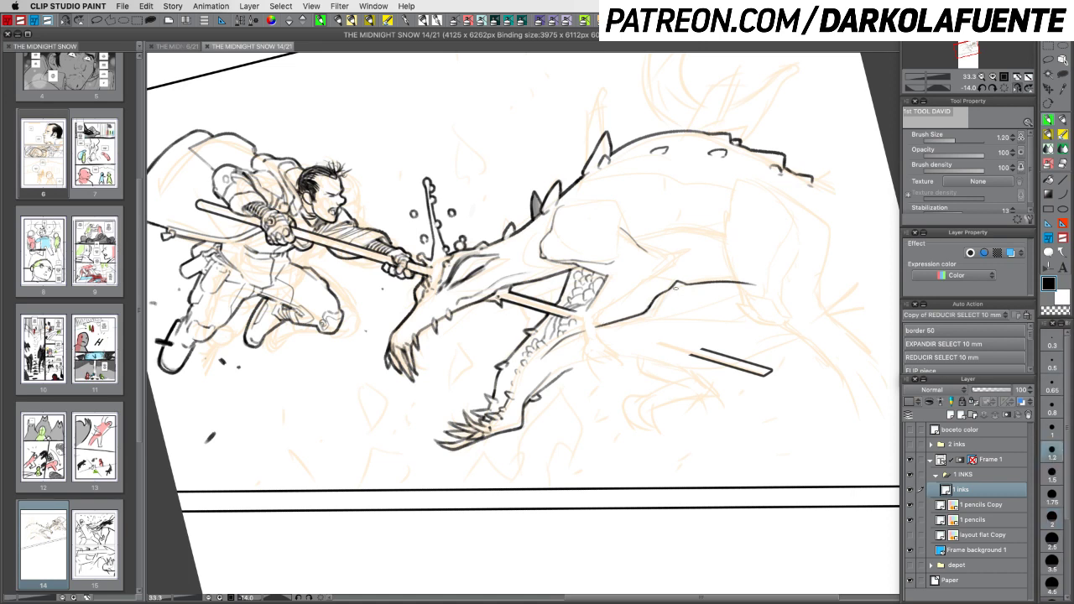
{"action": "mouse_move", "coordinate": [679, 285]}
{"action": "left_mouse_down"}
{"action": "mouse_move", "coordinate": [648, 311]}
{"action": "mouse_move", "coordinate": [661, 304]}
{"action": "left_mouse_up"}
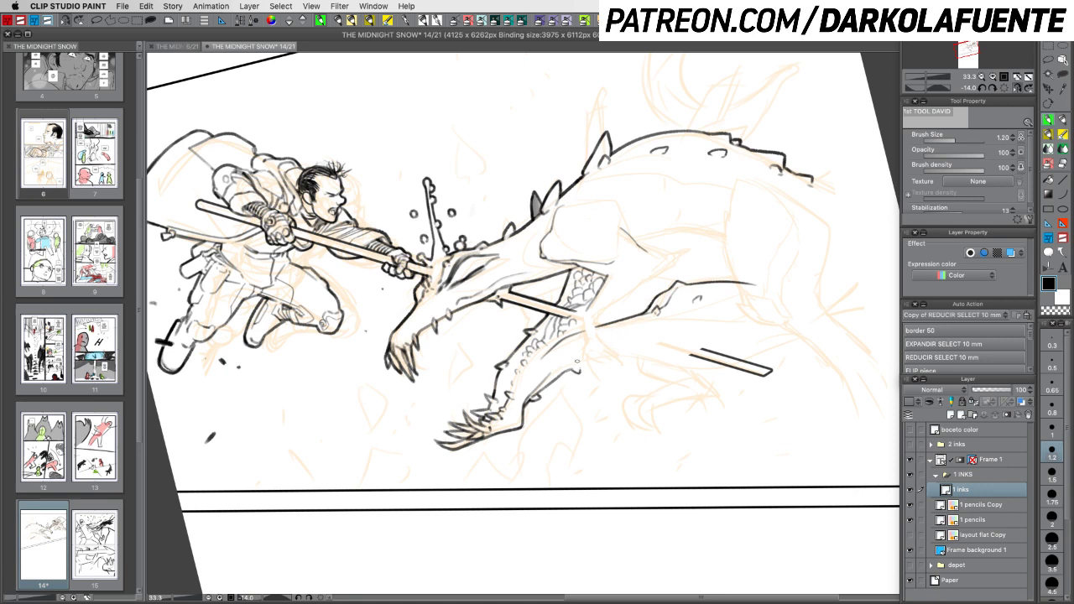
{"action": "left_click_drag", "start_coordinate": [574, 363], "coordinate": [578, 367]}
{"action": "key", "text": "c"}
{"action": "key", "text": "c"}
{"action": "left_click_drag", "start_coordinate": [569, 373], "coordinate": [559, 378]}
{"action": "key", "text": "shift+space"}
{"action": "left_click_drag", "start_coordinate": [746, 407], "coordinate": [881, 361]}
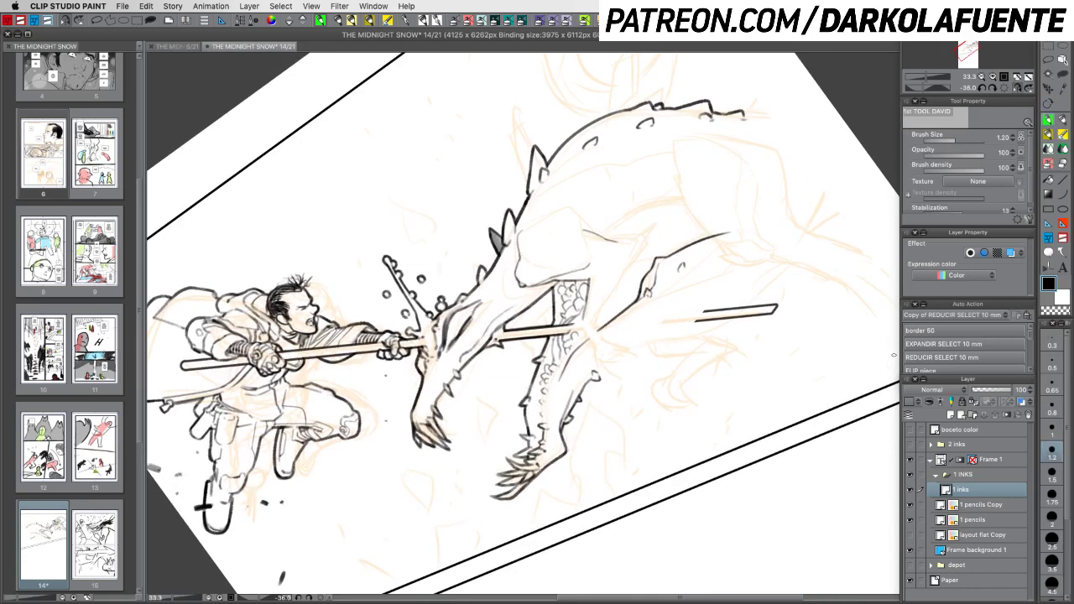
Ink the lower contour from the knob under the jaw to the spear shaft with a size 1.5 brush, redoing failed strokes
{"action": "key", "text": "bracketright"}
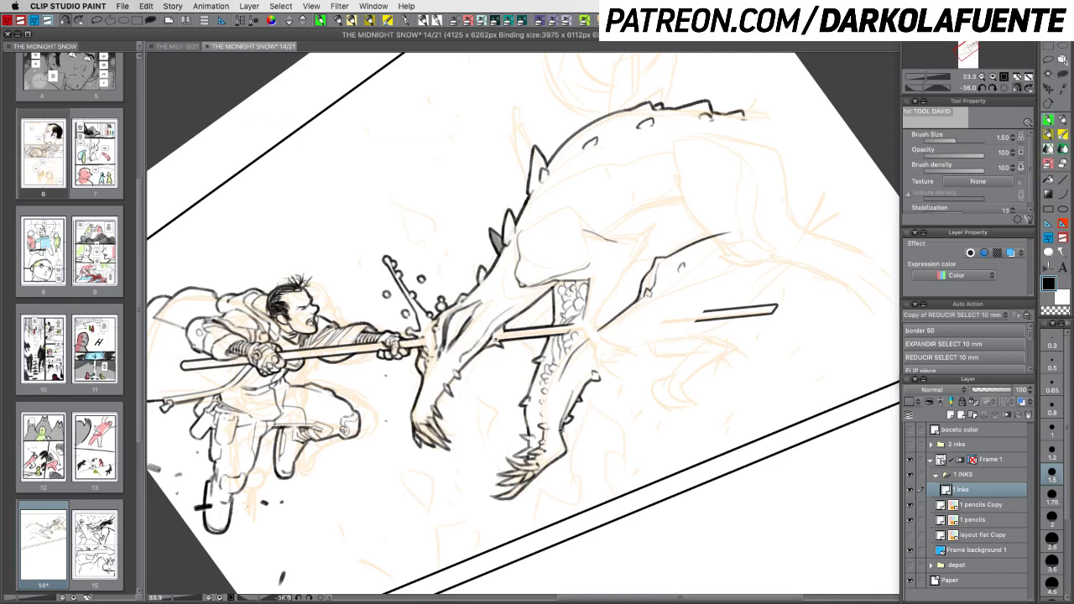
{"action": "key", "text": "c"}
{"action": "key", "text": "r"}
{"action": "mouse_move", "coordinate": [691, 400]}
{"action": "left_mouse_down"}
{"action": "mouse_move", "coordinate": [664, 439]}
{"action": "mouse_move", "coordinate": [691, 401]}
{"action": "left_mouse_up"}
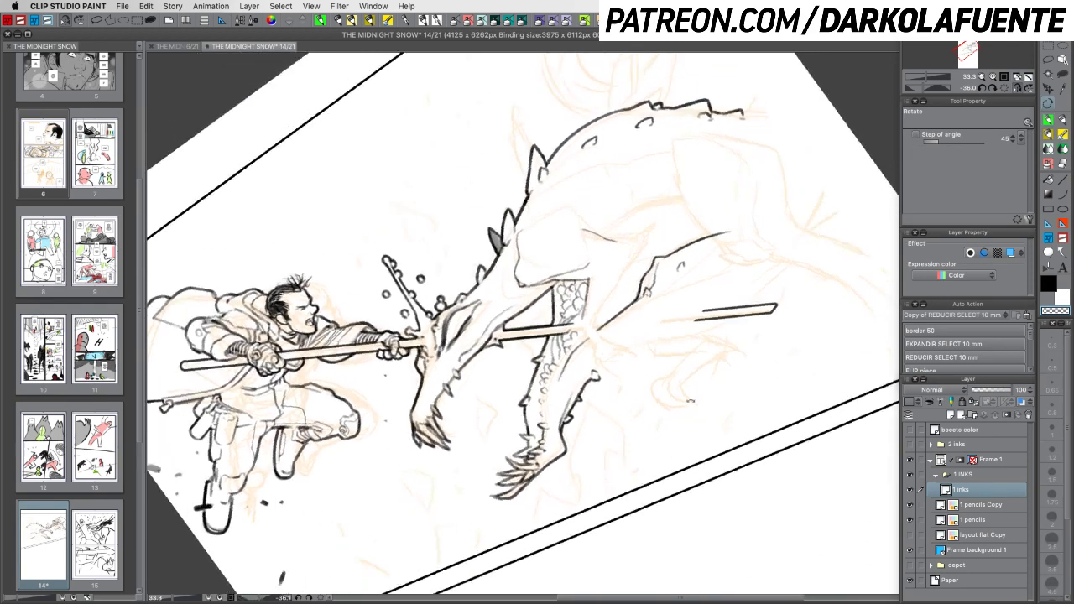
{"action": "key", "text": "b"}
{"action": "key", "text": "c"}
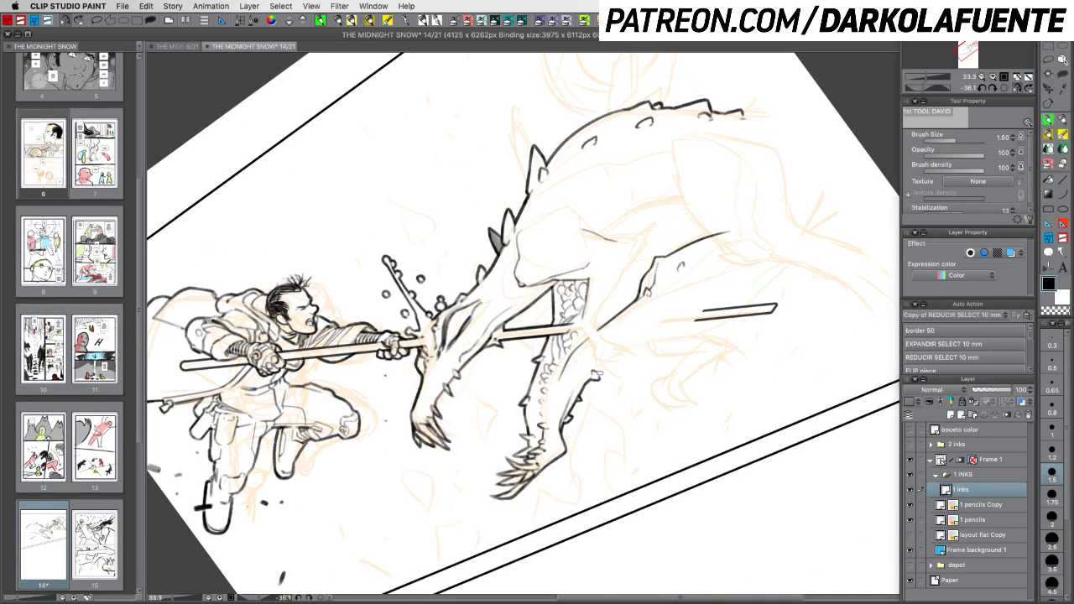
{"action": "key", "text": "super+z"}
{"action": "left_click_drag", "start_coordinate": [595, 374], "coordinate": [600, 380]}
{"action": "key", "text": "super+z"}
{"action": "key", "text": "super+z"}
{"action": "key", "text": "super+z"}
{"action": "key", "text": "super+z"}
{"action": "key", "text": "super+z"}
{"action": "key", "text": "super+z"}
{"action": "left_click_drag", "start_coordinate": [599, 369], "coordinate": [642, 342]}
{"action": "key", "text": "super+z"}
{"action": "left_click_drag", "start_coordinate": [625, 348], "coordinate": [680, 335]}
{"action": "left_click_drag", "start_coordinate": [667, 340], "coordinate": [728, 319]}
{"action": "key", "text": "super+z"}
{"action": "left_click_drag", "start_coordinate": [720, 322], "coordinate": [727, 319]}
Erase the parts of the lower contour that overlap the protruding spear shaft
{"action": "key", "text": "shift+space"}
{"action": "mouse_move", "coordinate": [745, 391]}
{"action": "left_mouse_down"}
{"action": "mouse_move", "coordinate": [568, 473]}
{"action": "mouse_move", "coordinate": [599, 364]}
{"action": "left_mouse_up"}
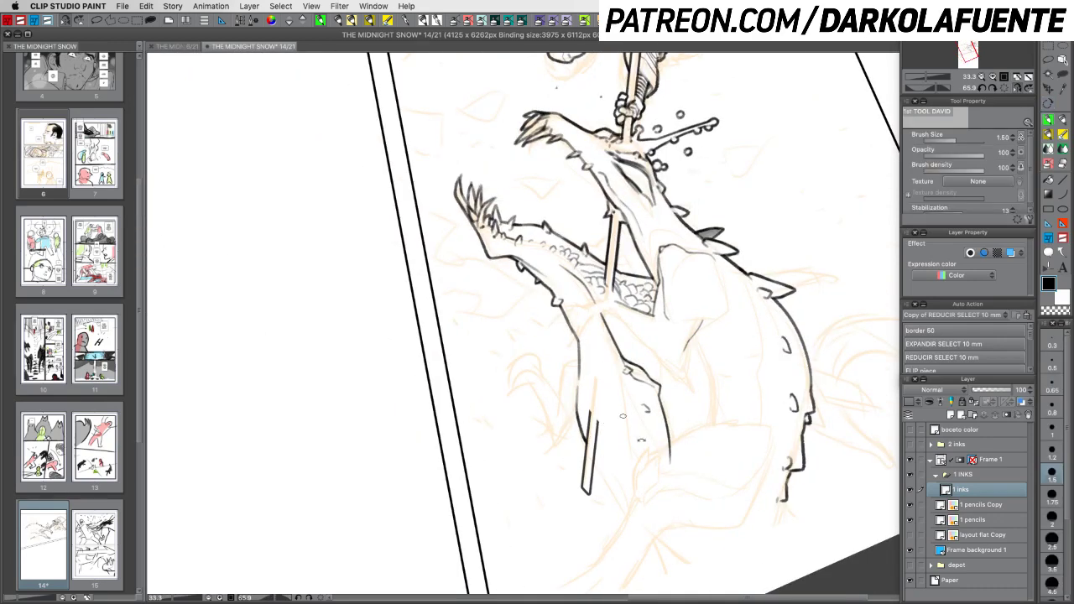
{"action": "key", "text": "shift+space"}
{"action": "left_click_drag", "start_coordinate": [641, 440], "coordinate": [582, 443]}
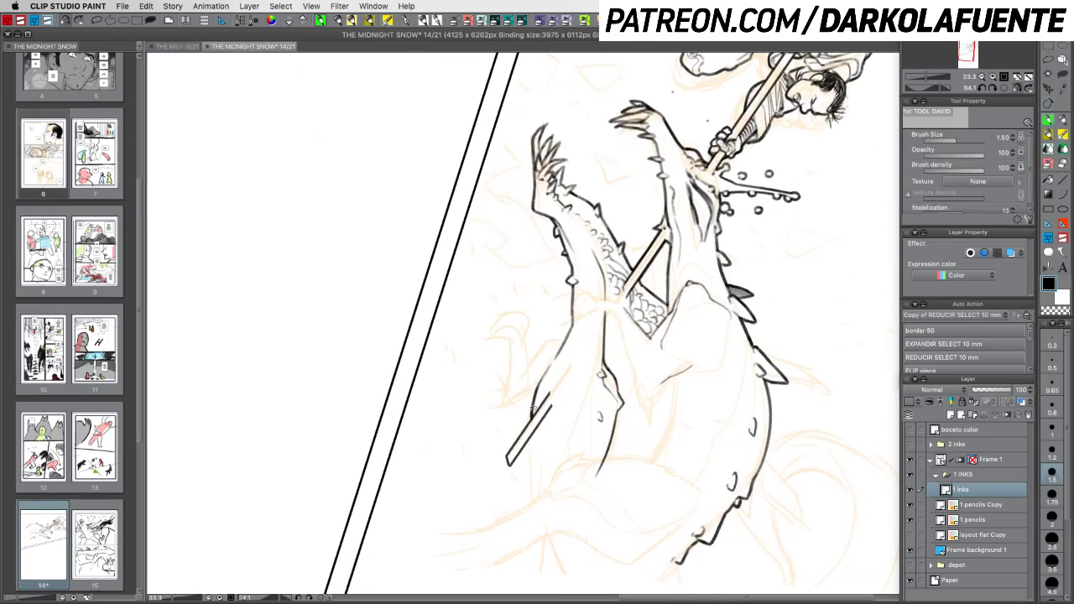
{"action": "key", "text": "c"}
{"action": "left_click_drag", "start_coordinate": [553, 406], "coordinate": [537, 426]}
{"action": "left_click_drag", "start_coordinate": [553, 400], "coordinate": [537, 426]}
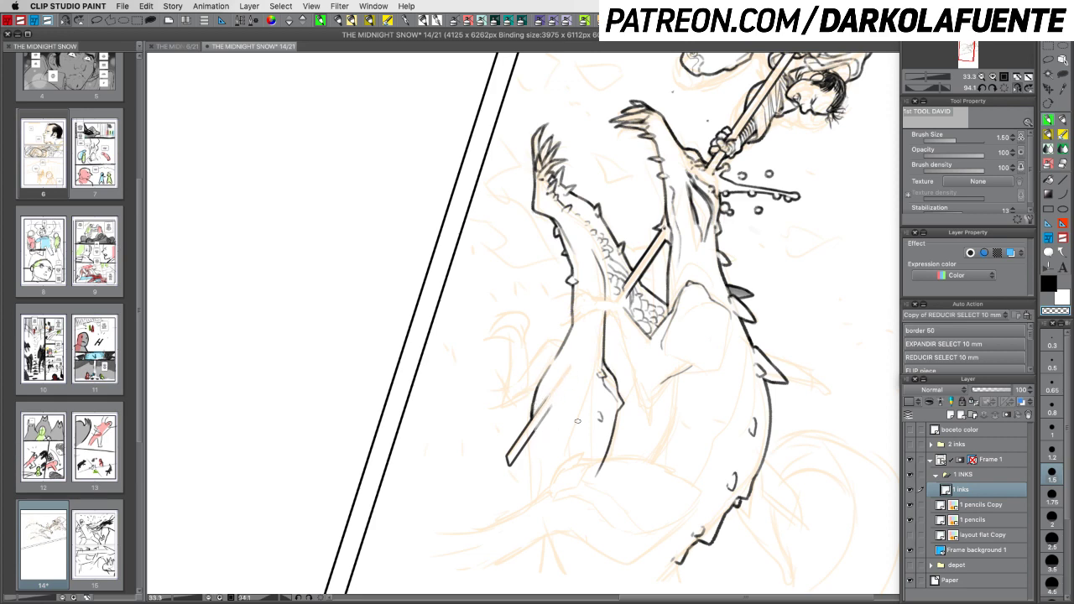
Continue the creature's lower contour on the far side of the spear shaft, redoing the first stroke
{"action": "key", "text": "r"}
{"action": "left_click_drag", "start_coordinate": [578, 421], "coordinate": [668, 407]}
{"action": "mouse_move", "coordinate": [684, 492]}
{"action": "left_mouse_down"}
{"action": "mouse_move", "coordinate": [810, 347]}
{"action": "mouse_move", "coordinate": [666, 518]}
{"action": "left_mouse_up"}
{"action": "key", "text": "p"}
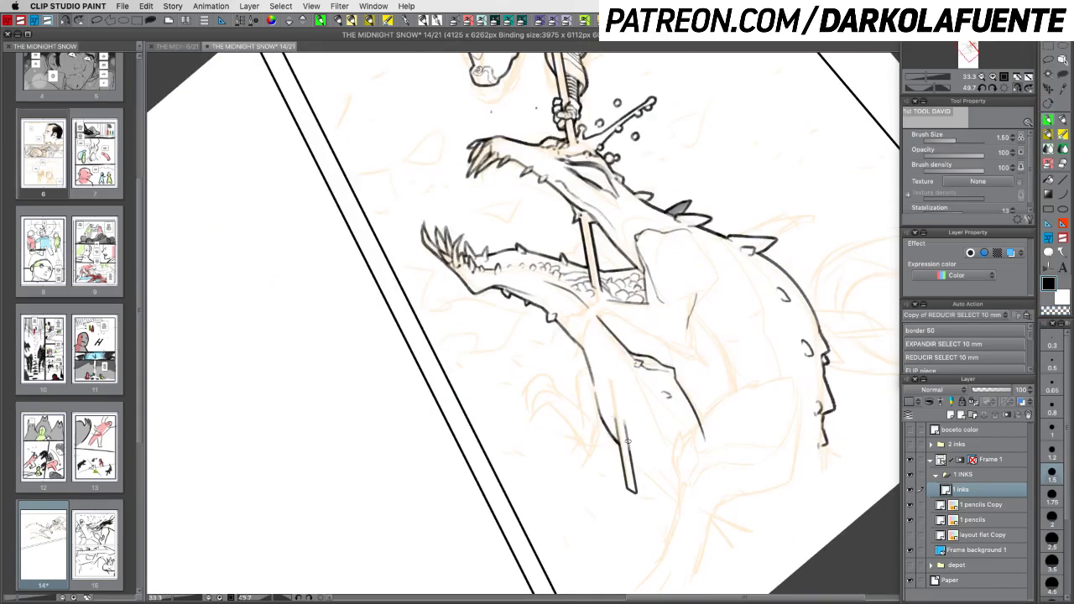
{"action": "key", "text": "c"}
{"action": "key", "text": "c"}
{"action": "key", "text": "shift+space"}
{"action": "mouse_move", "coordinate": [641, 411]}
{"action": "left_mouse_down"}
{"action": "mouse_move", "coordinate": [703, 399]}
{"action": "mouse_move", "coordinate": [755, 257]}
{"action": "left_mouse_up"}
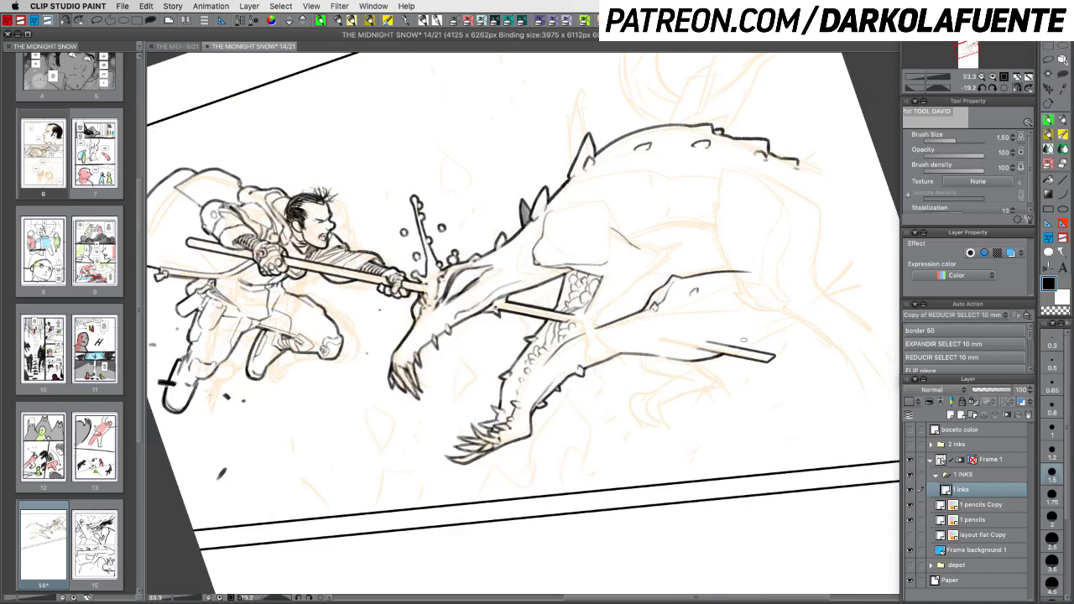
{"action": "left_click_drag", "start_coordinate": [736, 347], "coordinate": [739, 341]}
{"action": "key", "text": "super+z"}
{"action": "left_click_drag", "start_coordinate": [736, 341], "coordinate": [751, 333]}
{"action": "key", "text": "r"}
{"action": "mouse_move", "coordinate": [803, 310]}
{"action": "left_mouse_down"}
{"action": "mouse_move", "coordinate": [780, 414]}
{"action": "mouse_move", "coordinate": [739, 494]}
{"action": "mouse_move", "coordinate": [693, 501]}
{"action": "left_mouse_up"}
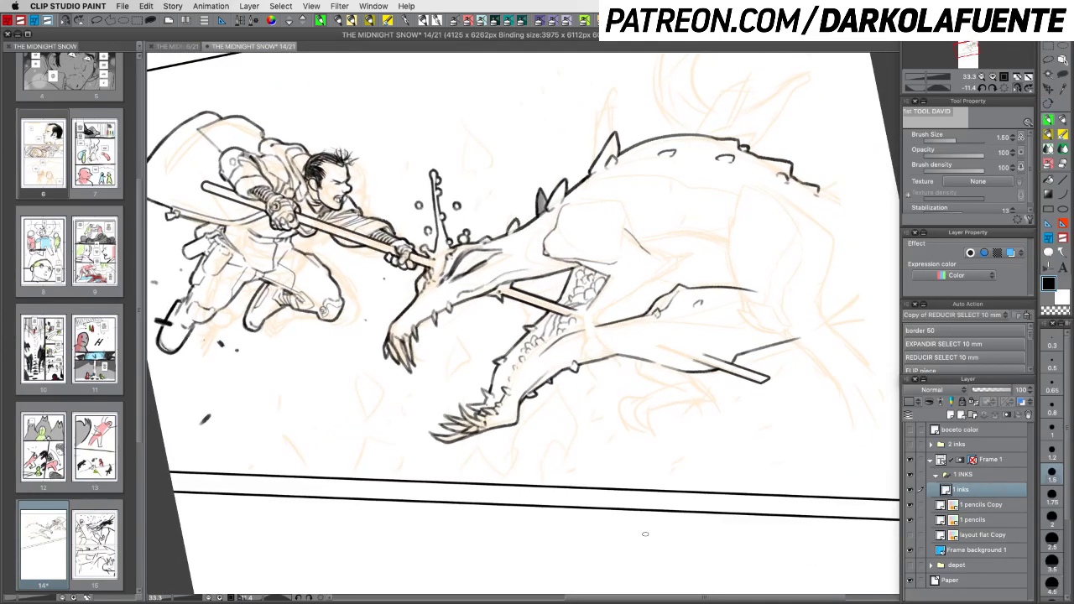
Hide the 1 pencils Copy layer and save the page
{"action": "left_click", "coordinate": [910, 504]}
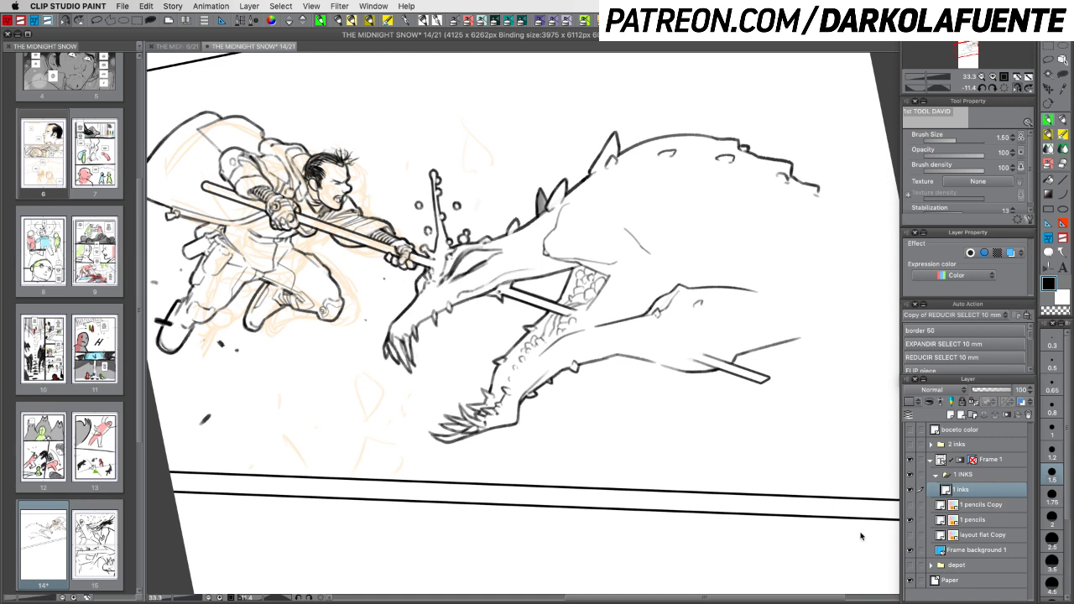
{"action": "key", "text": "super+s"}
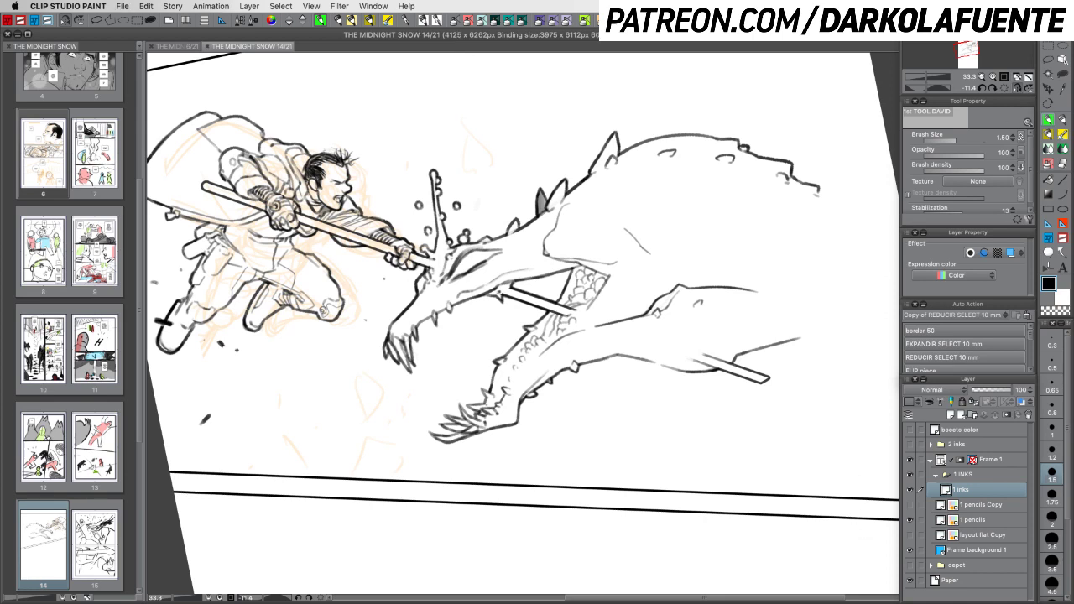
{"action": "key", "text": "Tab"}
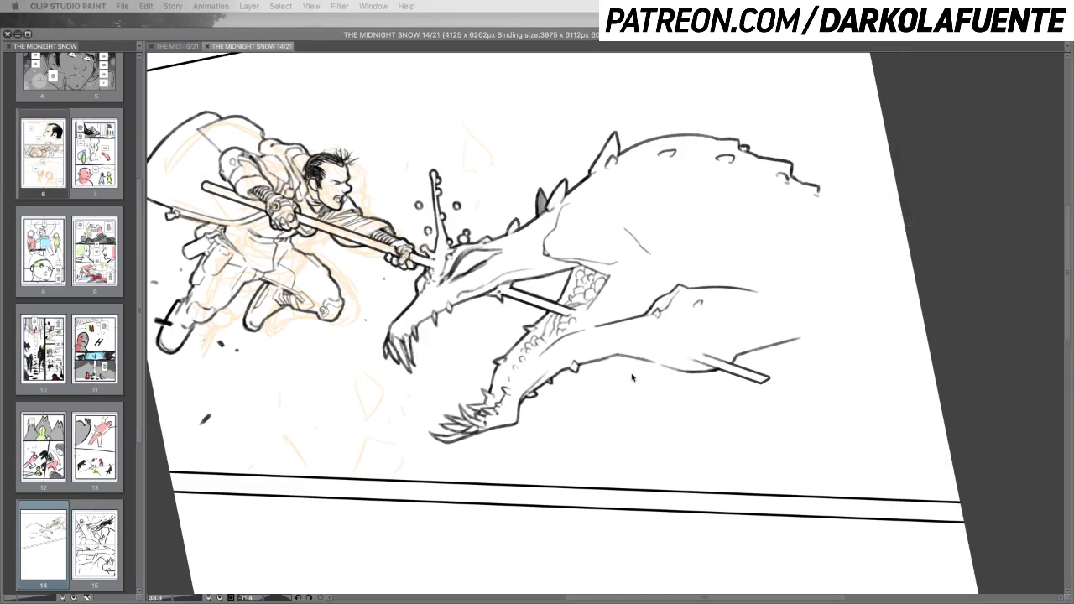
{"action": "key", "text": "Tab"}
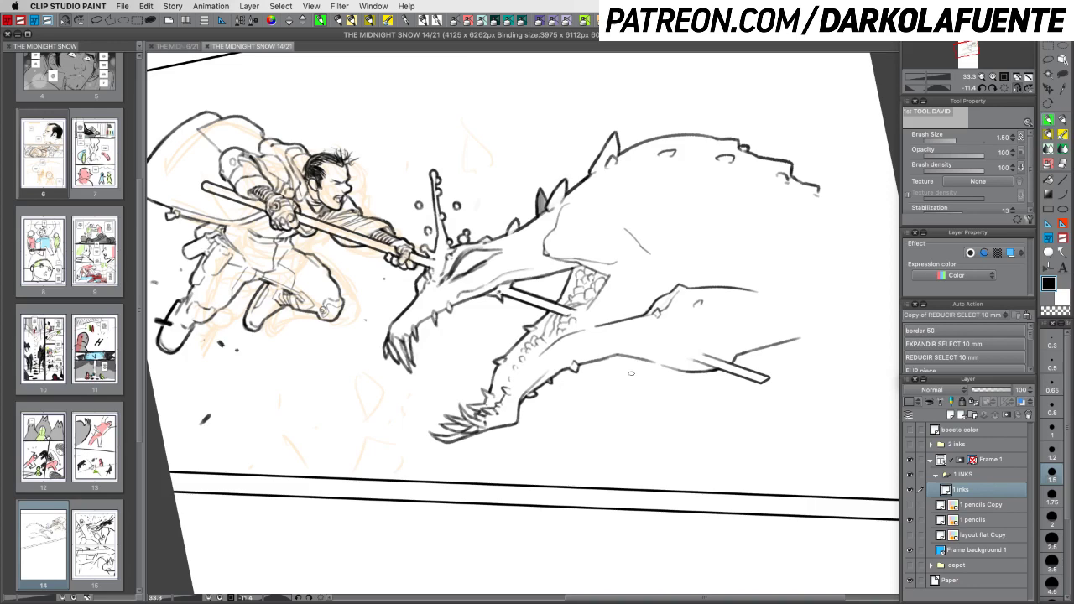
Rework the creature's lower contour leading to the protruding spear shaft, undoing the failed stroke
{"action": "key", "text": "r"}
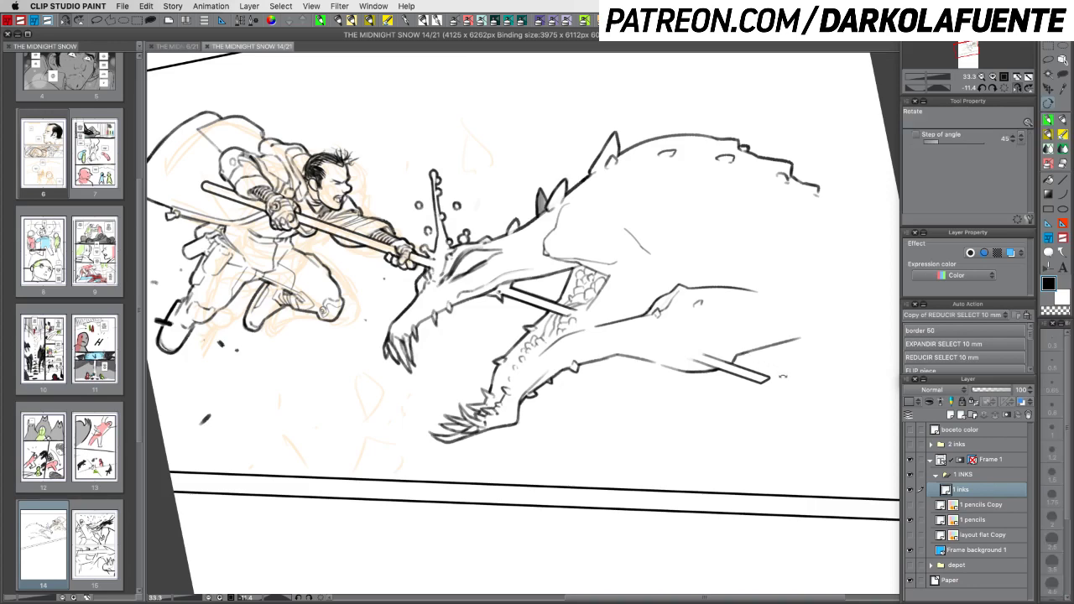
{"action": "mouse_move", "coordinate": [745, 353]}
{"action": "left_mouse_down"}
{"action": "mouse_move", "coordinate": [699, 430]}
{"action": "mouse_move", "coordinate": [629, 464]}
{"action": "mouse_move", "coordinate": [553, 454]}
{"action": "left_mouse_up"}
{"action": "key", "text": "p"}
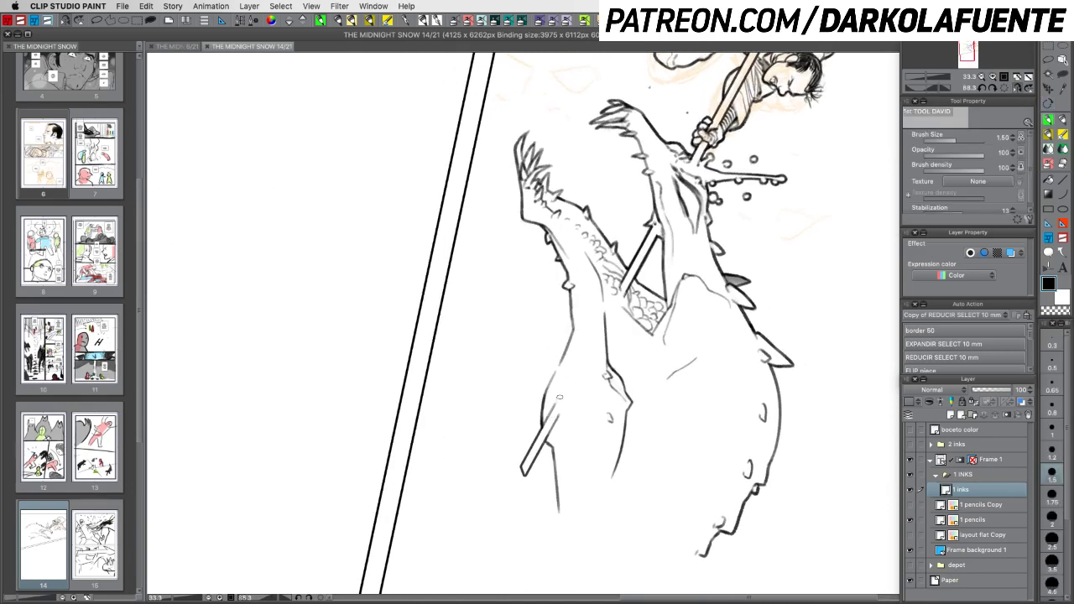
{"action": "mouse_move", "coordinate": [560, 397]}
{"action": "left_mouse_down"}
{"action": "mouse_move", "coordinate": [545, 436]}
{"action": "mouse_move", "coordinate": [738, 503]}
{"action": "mouse_move", "coordinate": [817, 428]}
{"action": "mouse_move", "coordinate": [831, 388]}
{"action": "mouse_move", "coordinate": [788, 465]}
{"action": "mouse_move", "coordinate": [702, 508]}
{"action": "left_mouse_up"}
{"action": "key", "text": "super+z"}
{"action": "key", "text": "c"}
{"action": "key", "text": "r"}
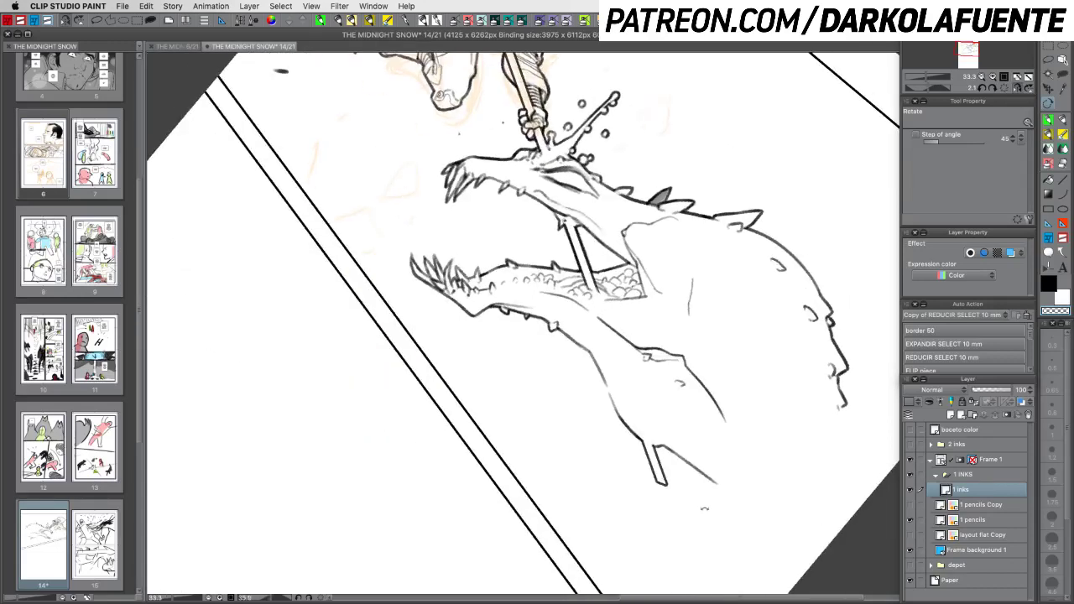
Refine the junction of the lower contour and the protruding spear shaft, starting with a size 1.2 brush and transparent color
{"action": "left_click", "coordinate": [1051, 453]}
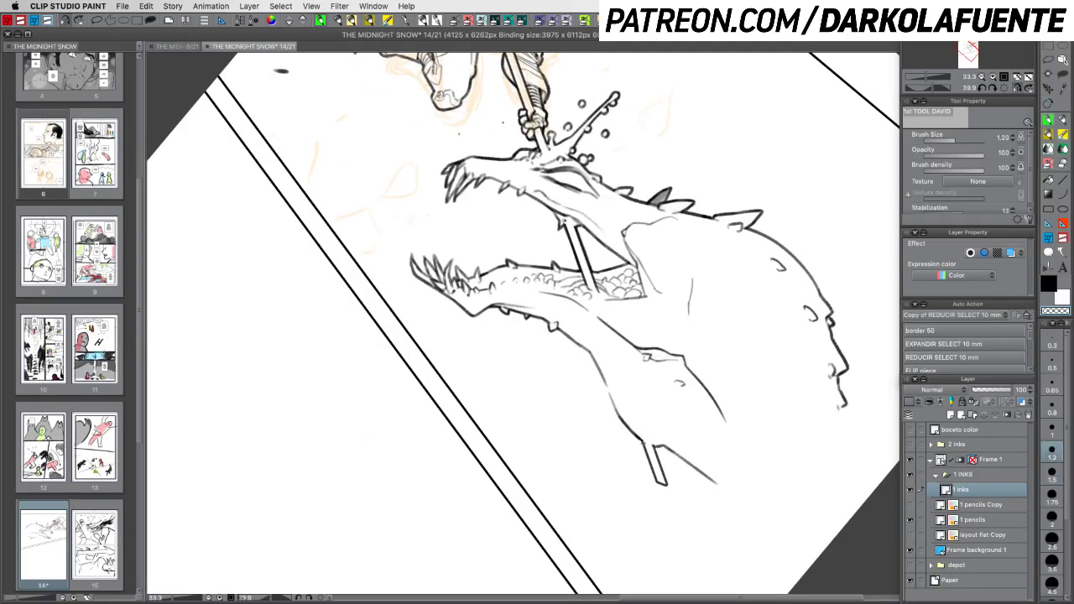
{"action": "key", "text": "c"}
{"action": "key", "text": "c"}
{"action": "key", "text": "c"}
{"action": "key", "text": "shift+space"}
{"action": "mouse_move", "coordinate": [648, 437]}
{"action": "left_mouse_down"}
{"action": "mouse_move", "coordinate": [709, 382]}
{"action": "mouse_move", "coordinate": [723, 342]}
{"action": "left_mouse_up"}
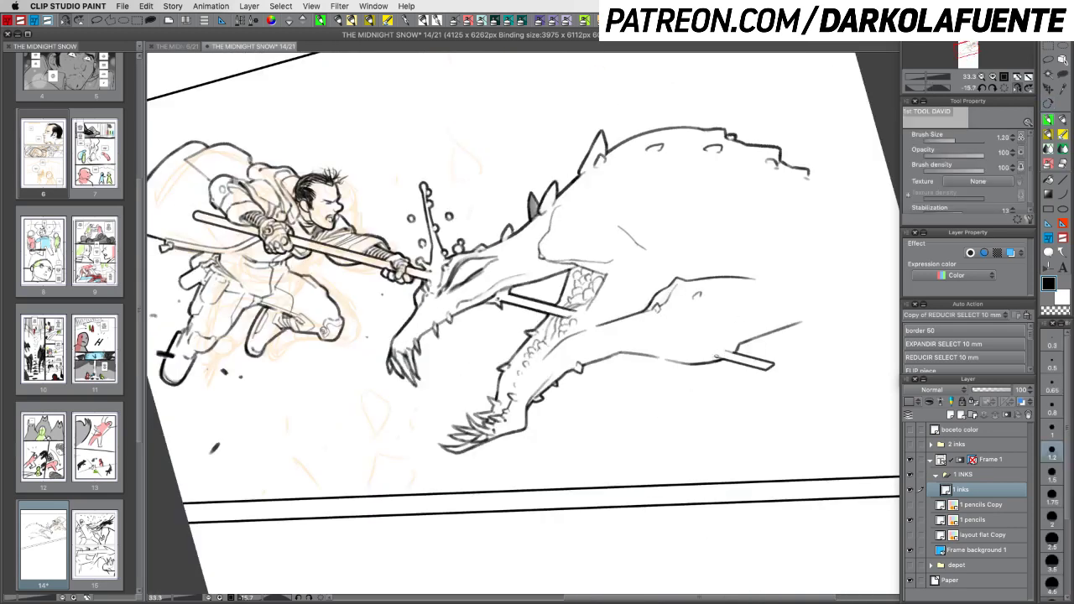
{"action": "left_click_drag", "start_coordinate": [795, 334], "coordinate": [698, 221]}
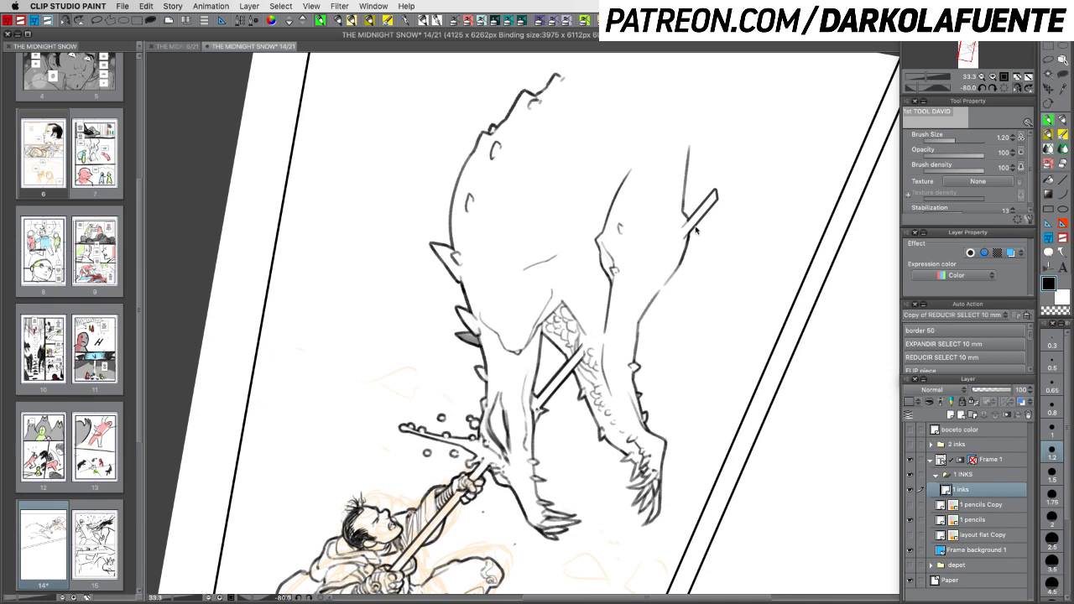
{"action": "left_click_drag", "start_coordinate": [692, 231], "coordinate": [684, 251]}
Thicken the lower contour beside the spear shaft with a size 1.5 brush and clean its edges with transparent color
{"action": "left_click", "coordinate": [1053, 473]}
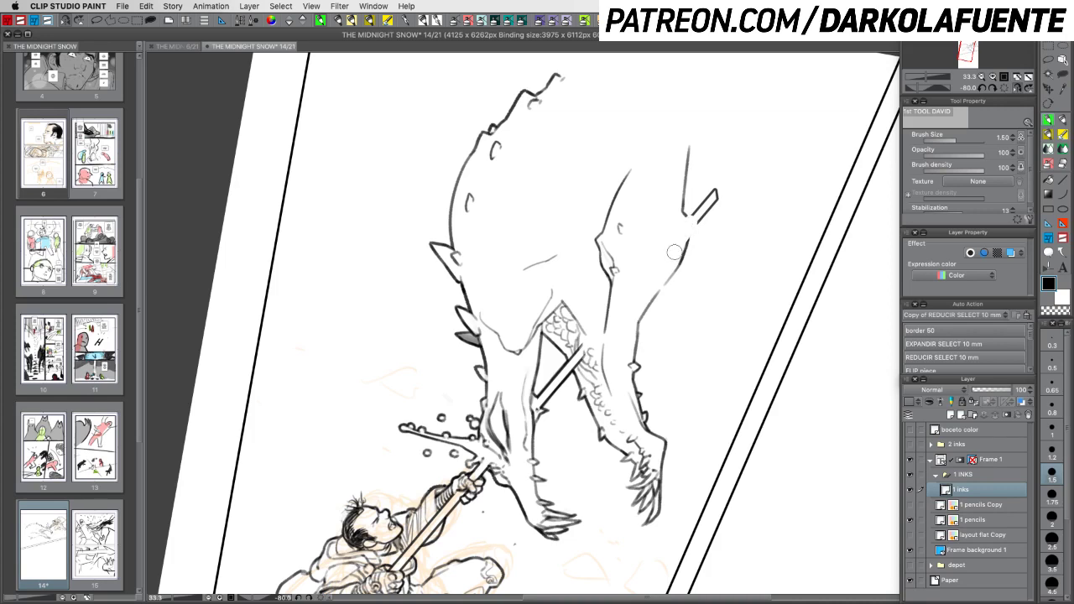
{"action": "scroll", "coordinate": [674, 252], "scroll_direction": "up", "scroll_amount": 1}
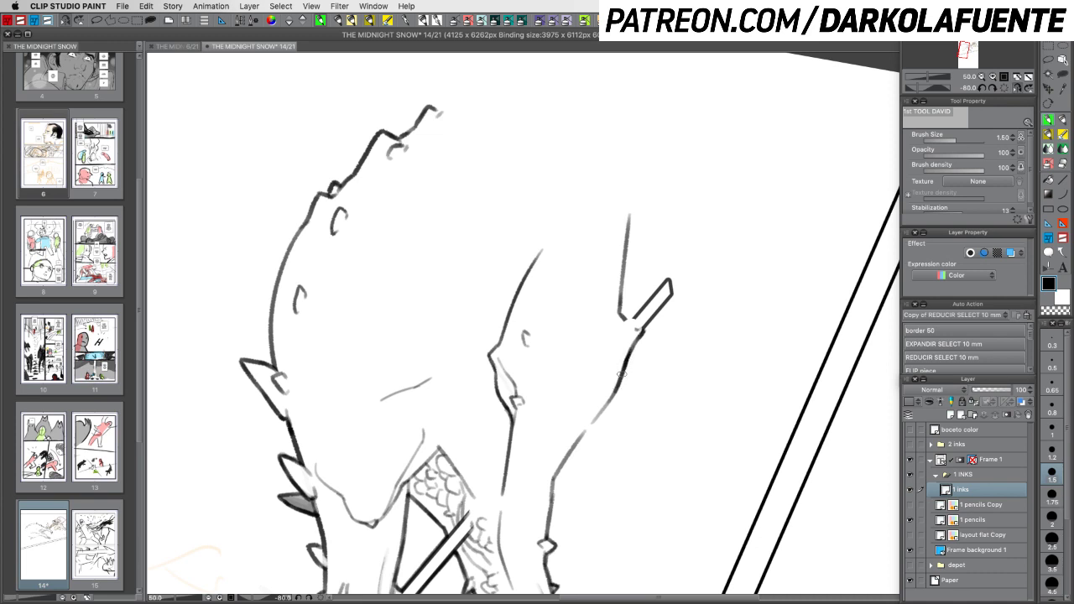
{"action": "key", "text": "c"}
{"action": "key", "text": "c"}
{"action": "key", "text": "c"}
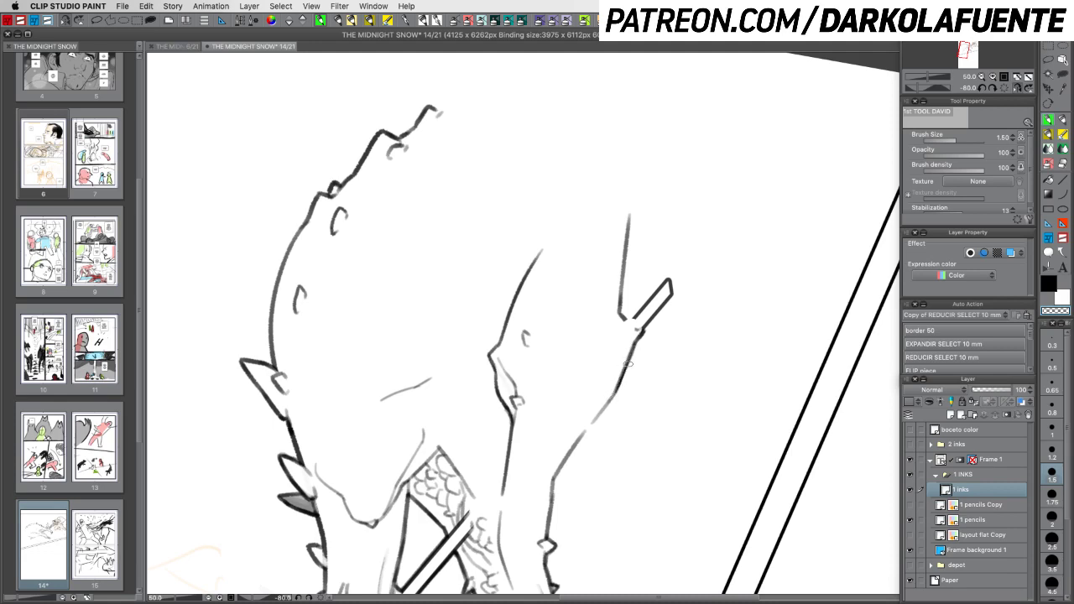
{"action": "left_click_drag", "start_coordinate": [726, 336], "coordinate": [707, 212]}
{"action": "key", "text": "c"}
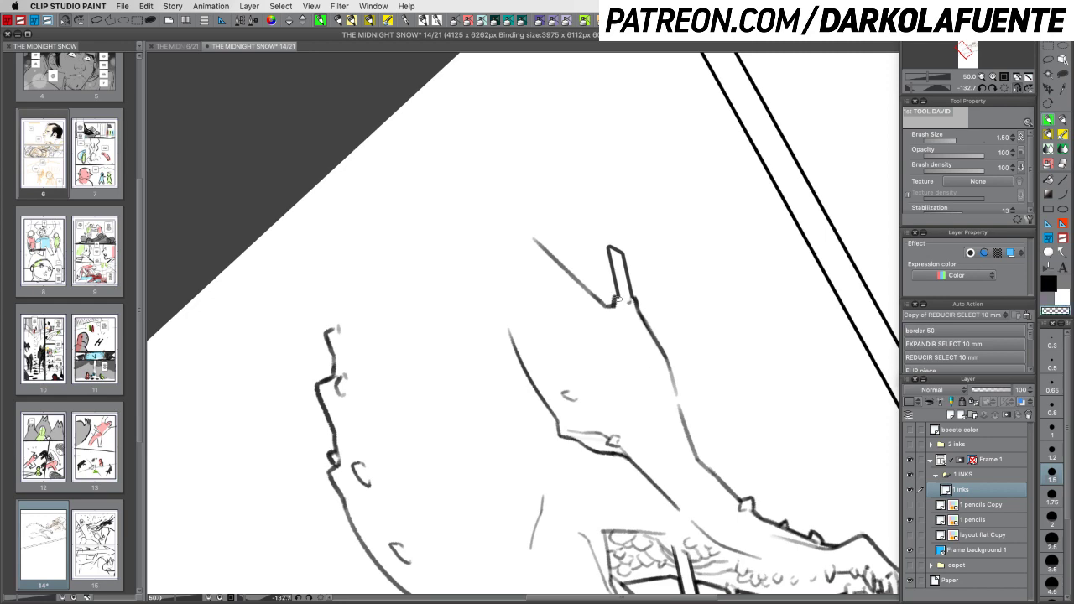
{"action": "left_click_drag", "start_coordinate": [619, 310], "coordinate": [576, 217]}
Close the gap in the lower contour between the jaw knob and the spear shaft, redoing the failed strokes
{"action": "left_click_drag", "start_coordinate": [580, 174], "coordinate": [563, 275]}
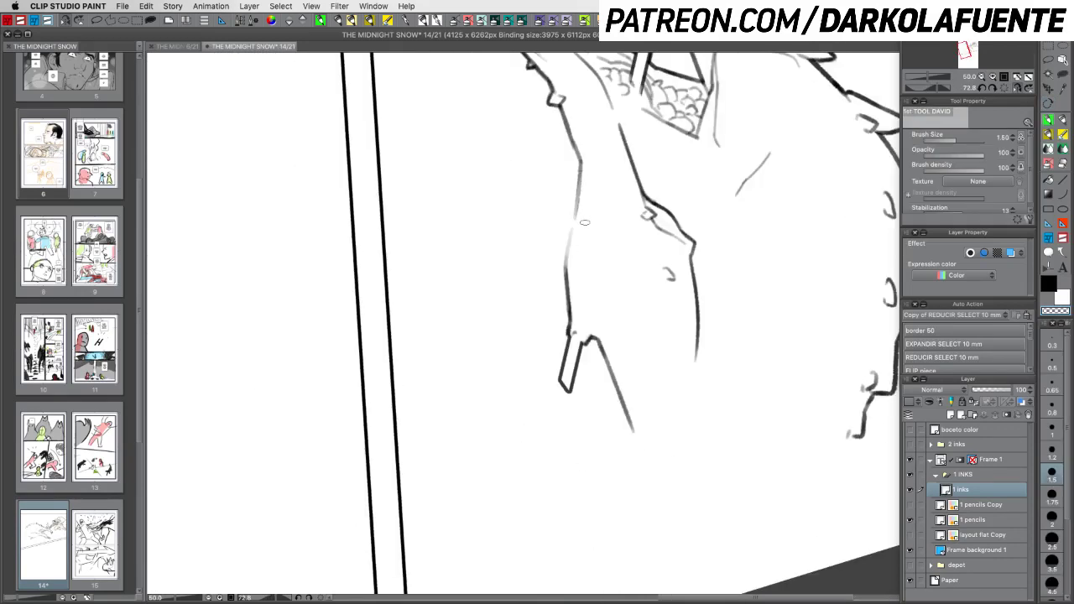
{"action": "key", "text": "ctrl+z"}
{"action": "key", "text": "c"}
{"action": "left_click_drag", "start_coordinate": [581, 165], "coordinate": [568, 266]}
{"action": "key", "text": "ctrl+z"}
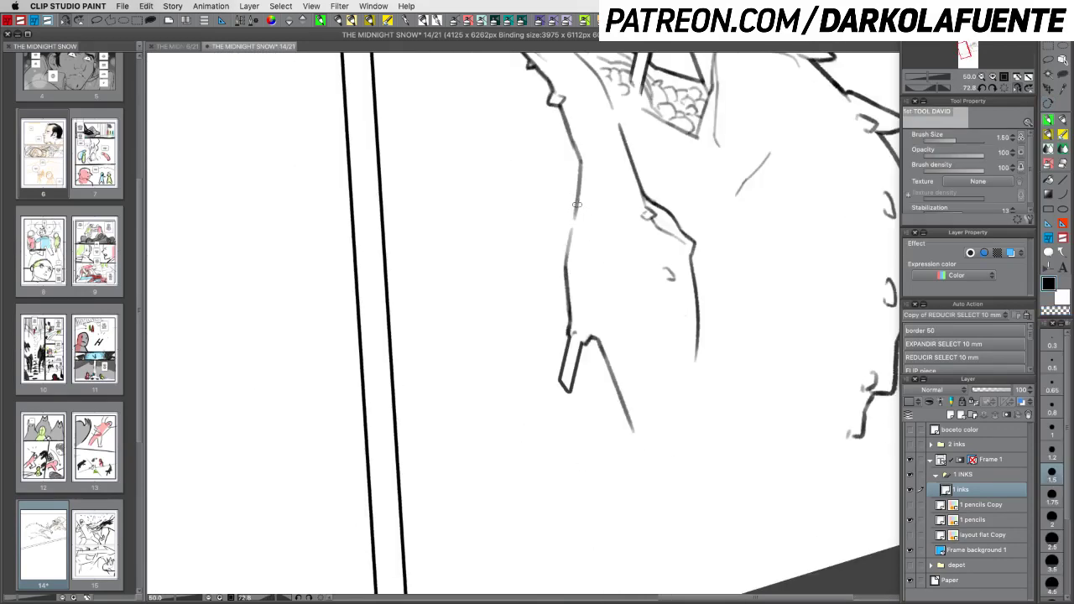
{"action": "left_click_drag", "start_coordinate": [581, 164], "coordinate": [565, 278]}
{"action": "left_click_drag", "start_coordinate": [578, 184], "coordinate": [564, 285]}
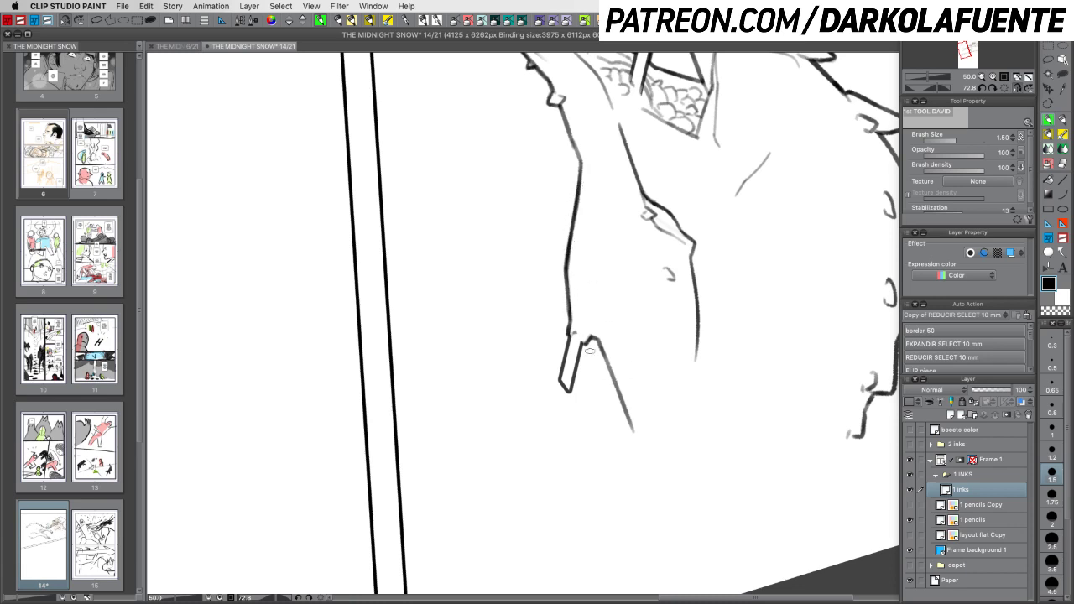
Show the 1 pencils Copy layer, reset the canvas rotation and save the page
{"action": "left_click", "coordinate": [909, 504]}
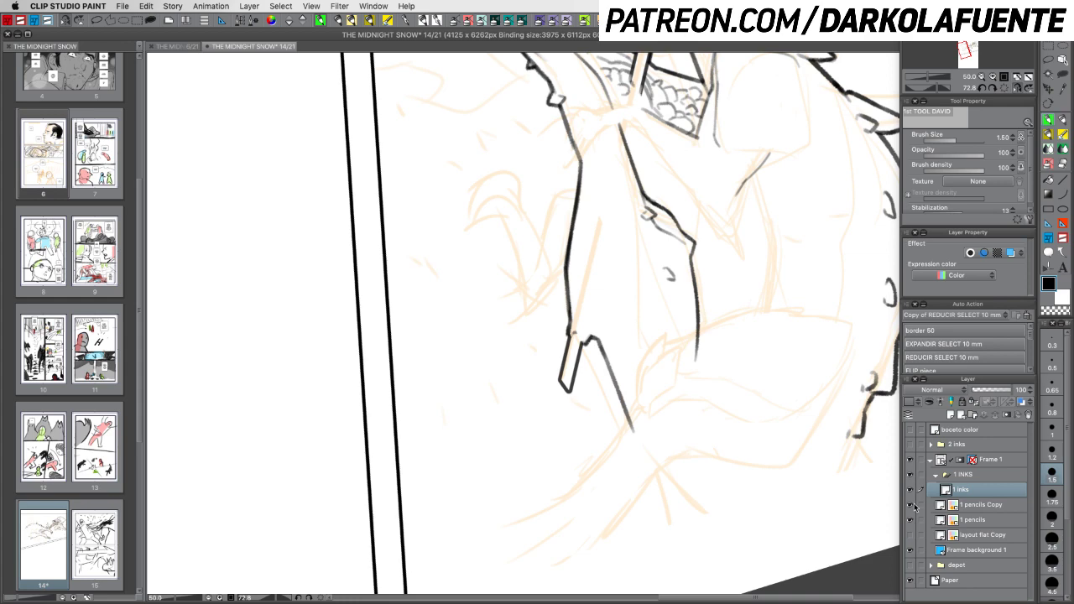
{"action": "key", "text": "super+z"}
{"action": "key", "text": "super+z"}
{"action": "key", "text": "super+z"}
{"action": "left_click", "coordinate": [1002, 87]}
{"action": "left_click", "coordinate": [981, 76]}
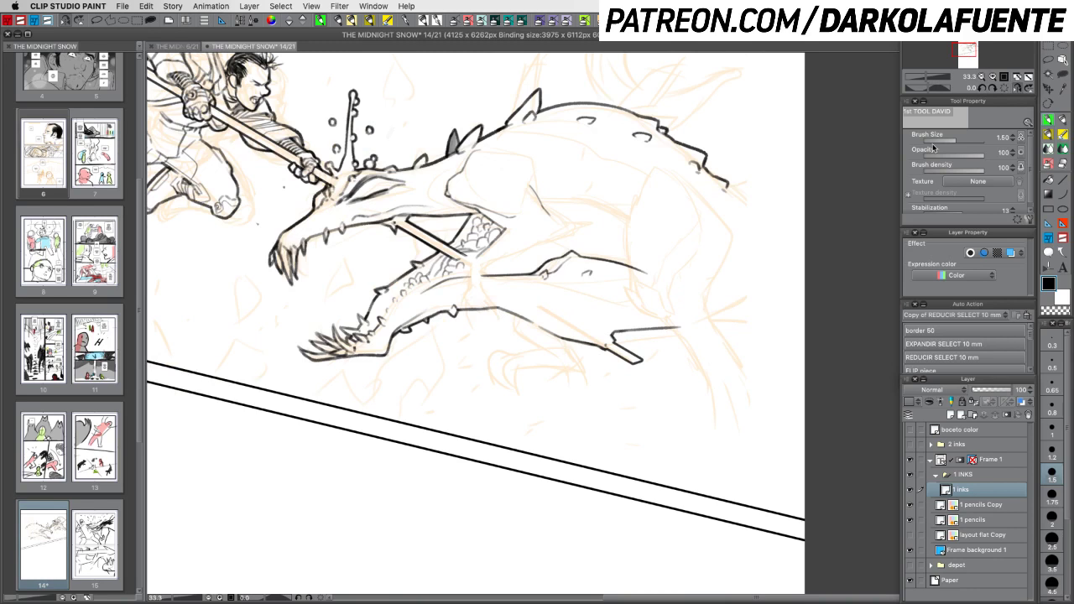
{"action": "key", "text": "super+s"}
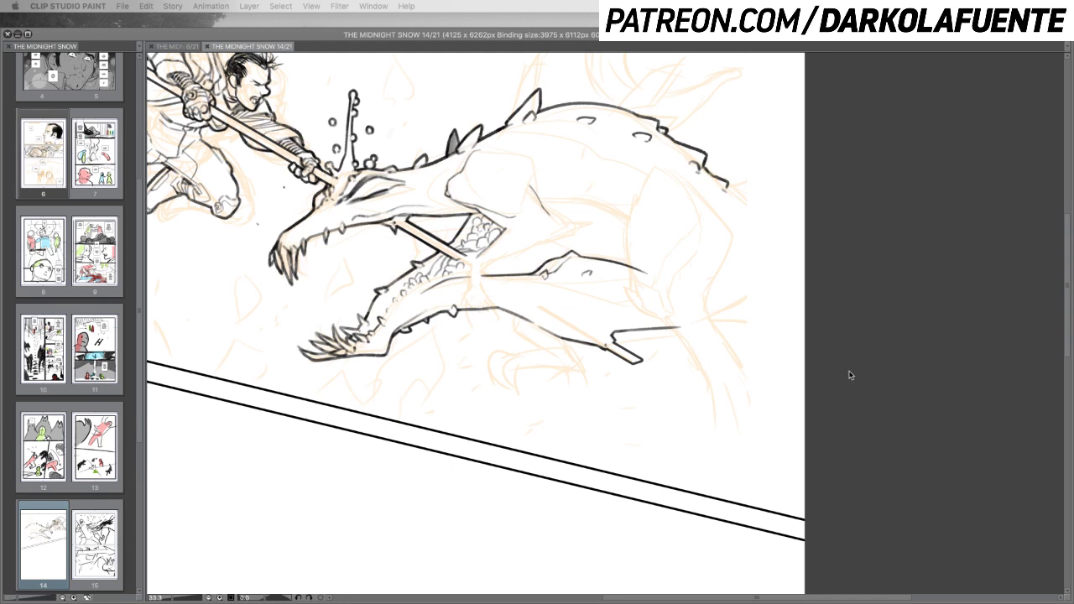
{"action": "key", "text": "Tab"}
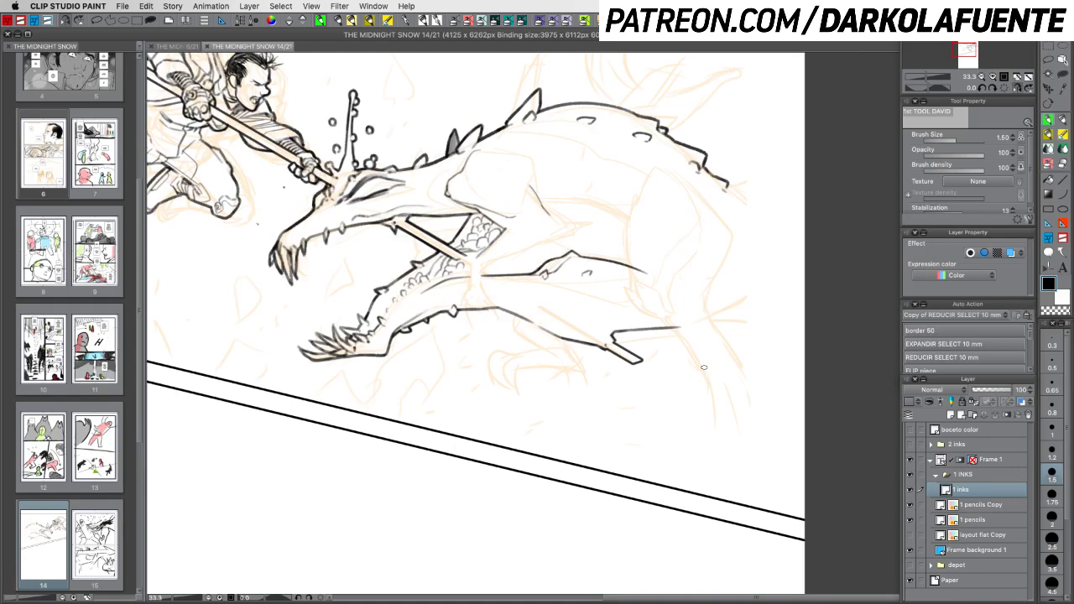
Erase the ends of the upper and lower neck contours that run into the penciled front leg
{"action": "key", "text": "r"}
{"action": "mouse_move", "coordinate": [711, 373]}
{"action": "left_mouse_down"}
{"action": "mouse_move", "coordinate": [737, 355]}
{"action": "mouse_move", "coordinate": [687, 437]}
{"action": "left_mouse_up"}
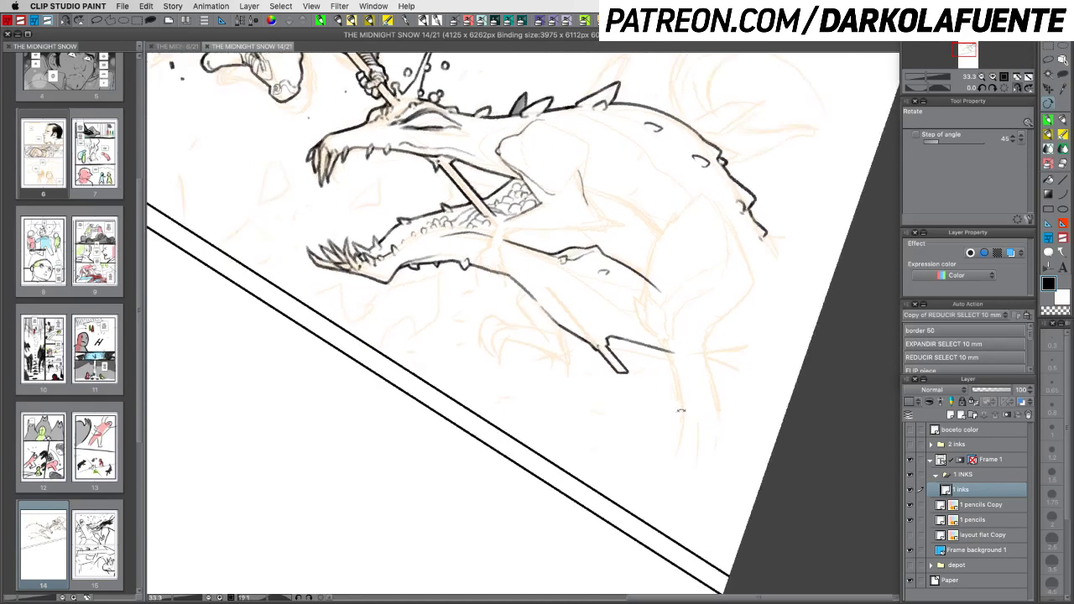
{"action": "key", "text": "b"}
{"action": "left_click_drag", "start_coordinate": [661, 278], "coordinate": [654, 298]}
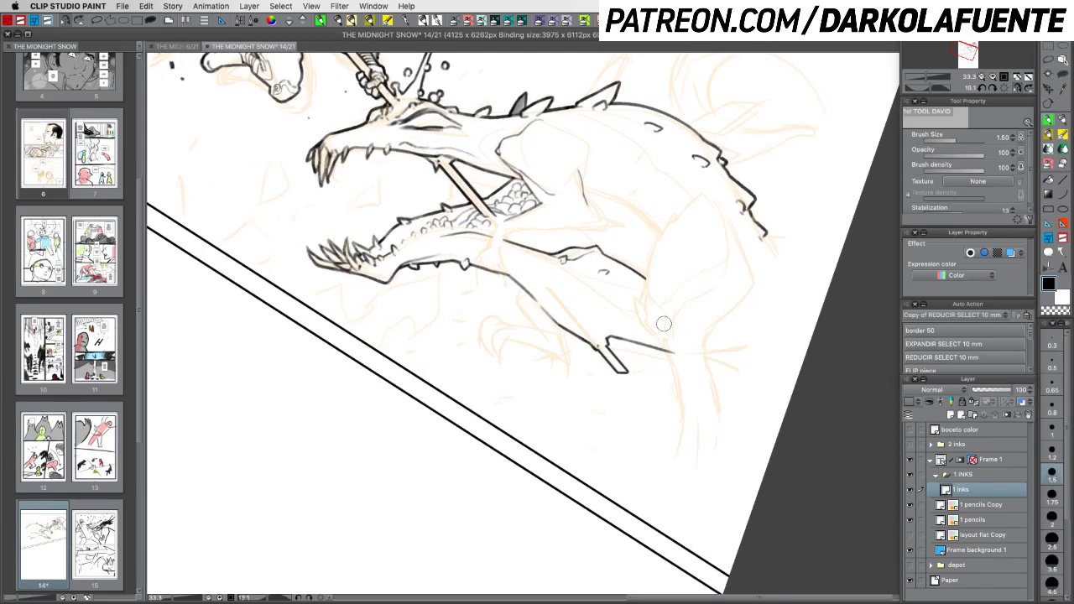
{"action": "left_click_drag", "start_coordinate": [673, 341], "coordinate": [671, 352]}
{"action": "key", "text": "r"}
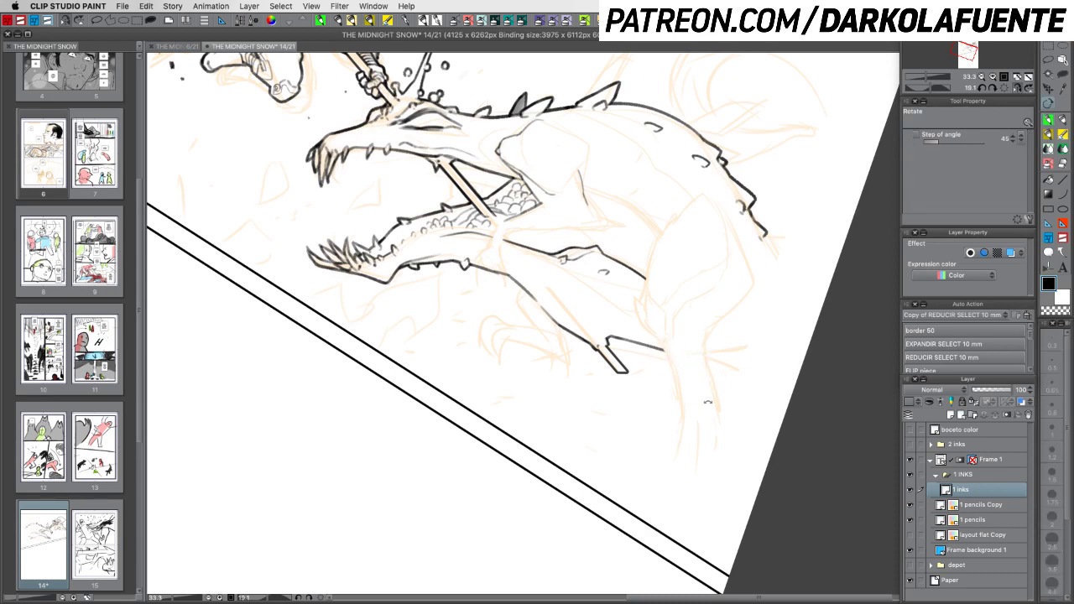
{"action": "left_click_drag", "start_coordinate": [708, 402], "coordinate": [757, 371]}
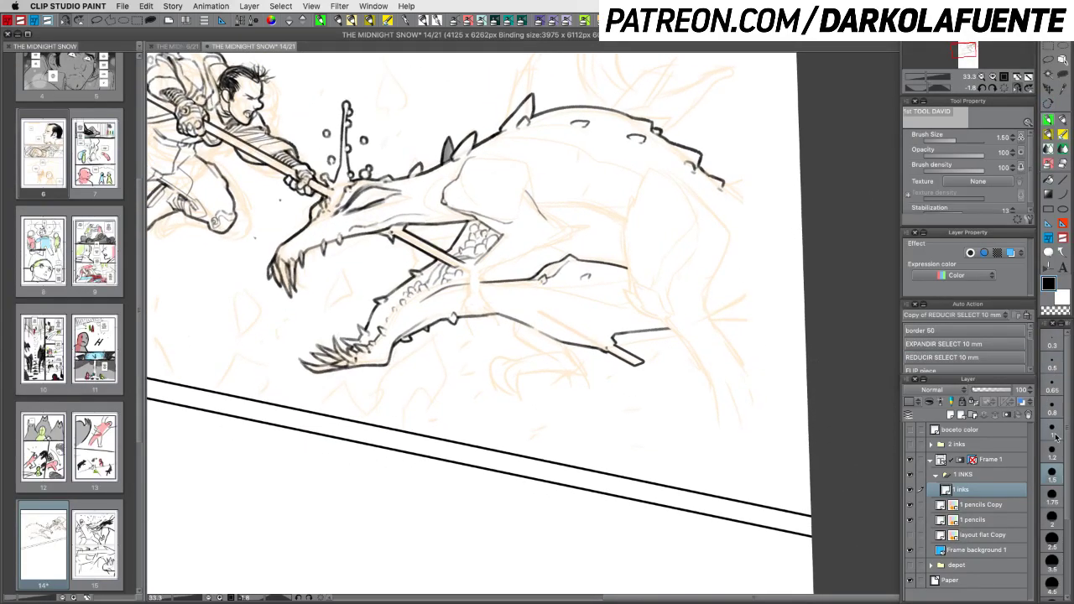
{"action": "left_click", "coordinate": [1055, 426]}
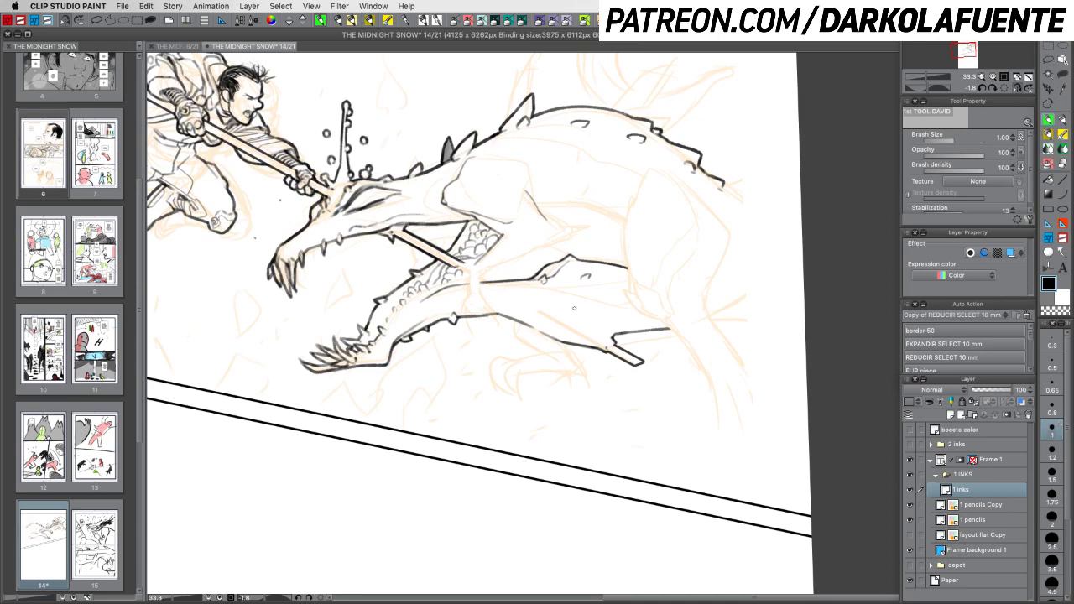
{"action": "left_click_drag", "start_coordinate": [576, 316], "coordinate": [609, 312]}
{"action": "key", "text": "super+z"}
Ink a thin fold line inside the creature's throat near the spear shaft with a size 0.65 brush, redoing failed strokes
{"action": "key", "text": "shift+space"}
{"action": "mouse_move", "coordinate": [687, 372]}
{"action": "left_mouse_down"}
{"action": "mouse_move", "coordinate": [594, 436]}
{"action": "mouse_move", "coordinate": [516, 458]}
{"action": "left_mouse_up"}
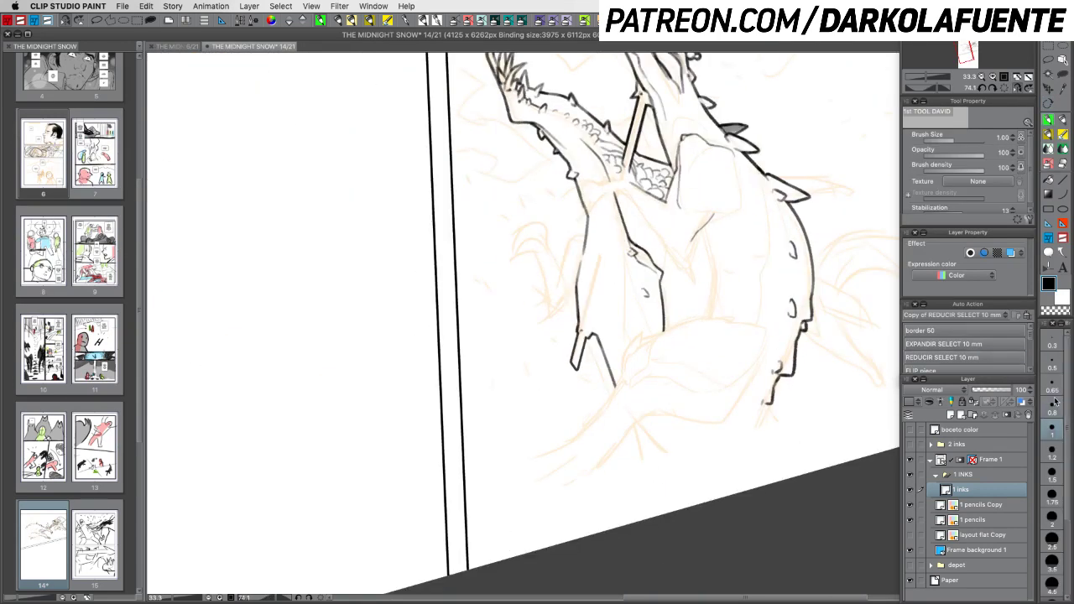
{"action": "left_click", "coordinate": [1052, 384]}
{"action": "left_click_drag", "start_coordinate": [598, 247], "coordinate": [609, 301]}
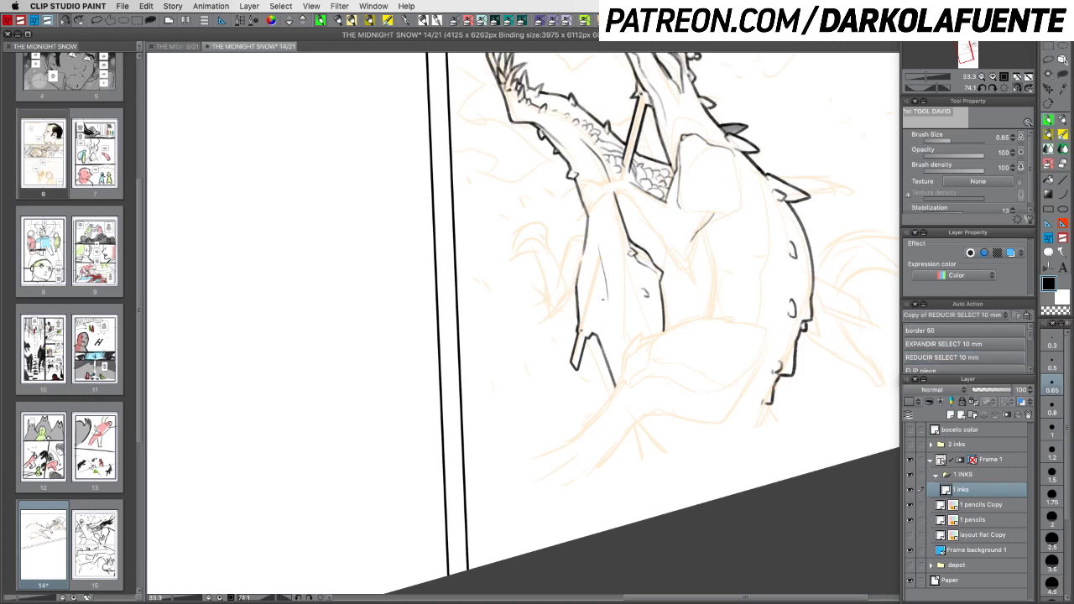
{"action": "key", "text": "super+z"}
{"action": "left_click_drag", "start_coordinate": [606, 254], "coordinate": [609, 315]}
{"action": "key", "text": "ctrl+z"}
{"action": "left_click_drag", "start_coordinate": [609, 262], "coordinate": [599, 339]}
{"action": "key", "text": "super+z"}
{"action": "mouse_move", "coordinate": [606, 227]}
{"action": "left_mouse_down"}
{"action": "mouse_move", "coordinate": [611, 312]}
{"action": "mouse_move", "coordinate": [590, 331]}
{"action": "mouse_move", "coordinate": [591, 328]}
{"action": "left_mouse_up"}
{"action": "key", "text": "super+z"}
{"action": "mouse_move", "coordinate": [729, 397]}
{"action": "left_mouse_down"}
{"action": "mouse_move", "coordinate": [749, 317]}
{"action": "mouse_move", "coordinate": [613, 181]}
{"action": "mouse_move", "coordinate": [565, 186]}
{"action": "left_mouse_up"}
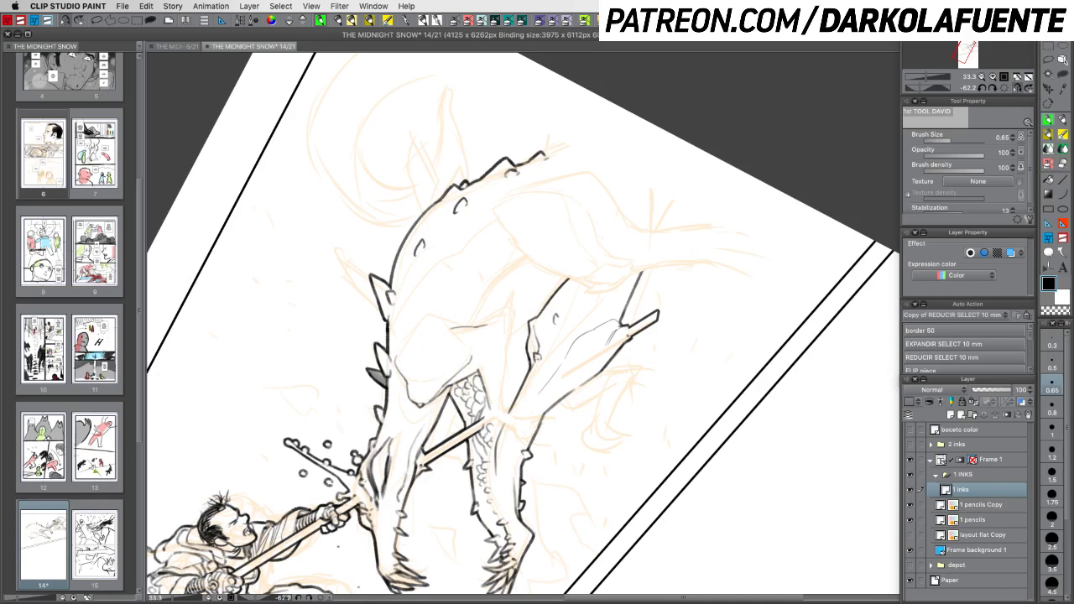
Add short fine fold lines inside the throat beside the spear shaft with a size 0.5 brush, undoing the last stroke
{"action": "left_click", "coordinate": [1053, 369]}
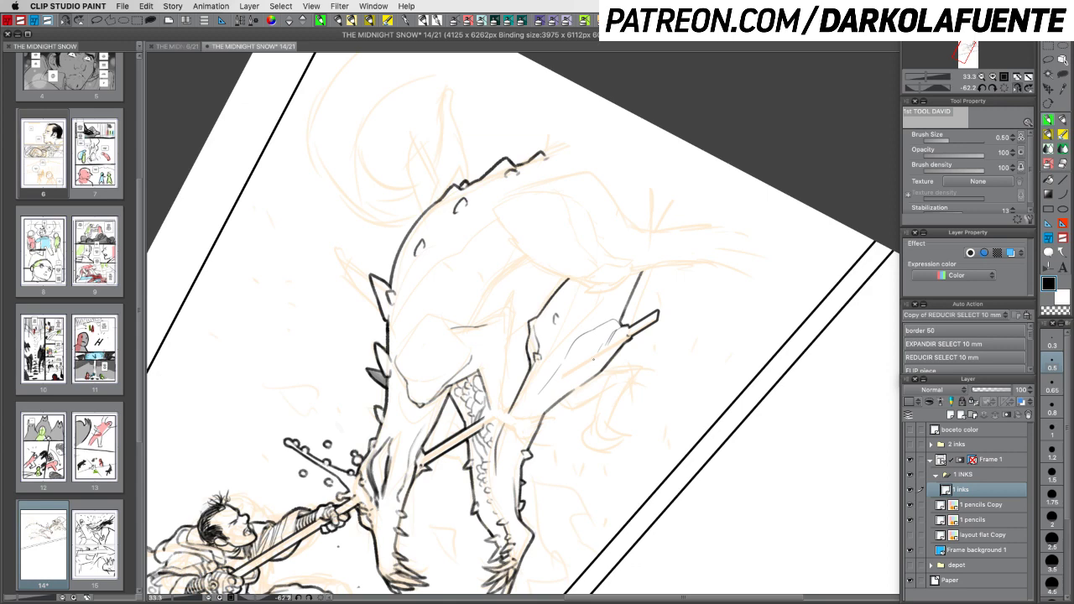
{"action": "key", "text": "r"}
{"action": "mouse_move", "coordinate": [704, 394]}
{"action": "left_mouse_down"}
{"action": "mouse_move", "coordinate": [599, 453]}
{"action": "mouse_move", "coordinate": [644, 455]}
{"action": "mouse_move", "coordinate": [588, 456]}
{"action": "mouse_move", "coordinate": [532, 427]}
{"action": "mouse_move", "coordinate": [484, 344]}
{"action": "left_mouse_up"}
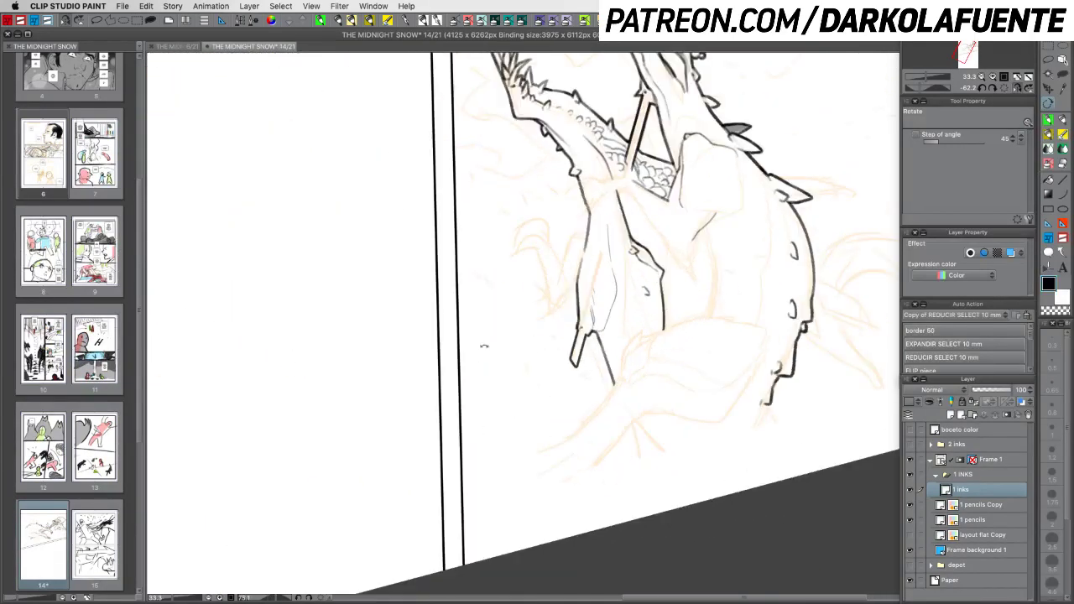
{"action": "key", "text": "p"}
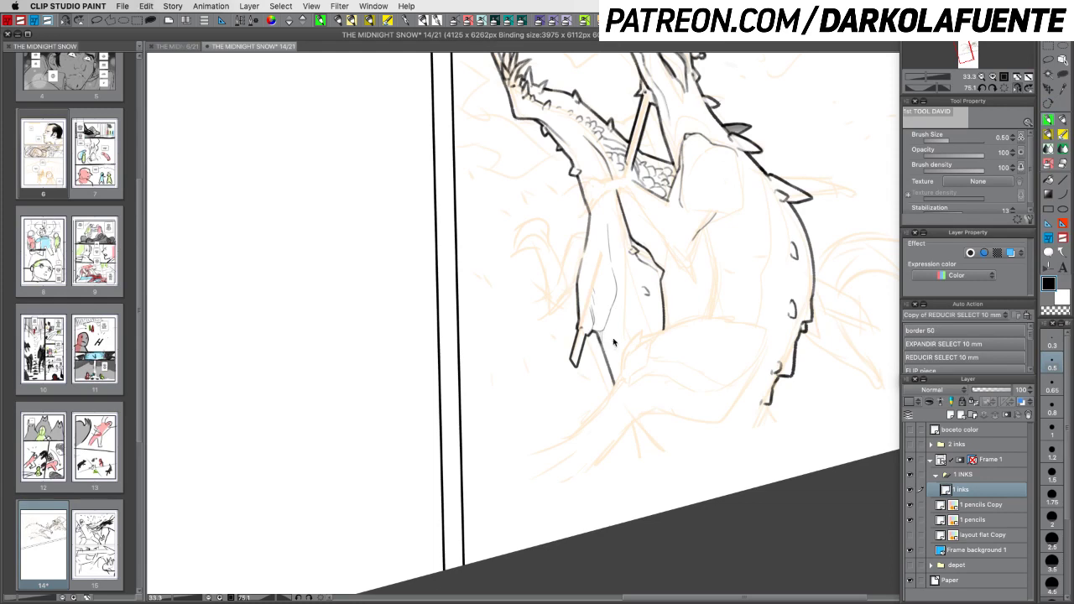
{"action": "left_click_drag", "start_coordinate": [621, 258], "coordinate": [634, 306]}
{"action": "key", "text": "super+z"}
Ink a second throat fold from below the jaw hinge down to the spear shaft with a size 1 brush
{"action": "left_click", "coordinate": [1052, 428]}
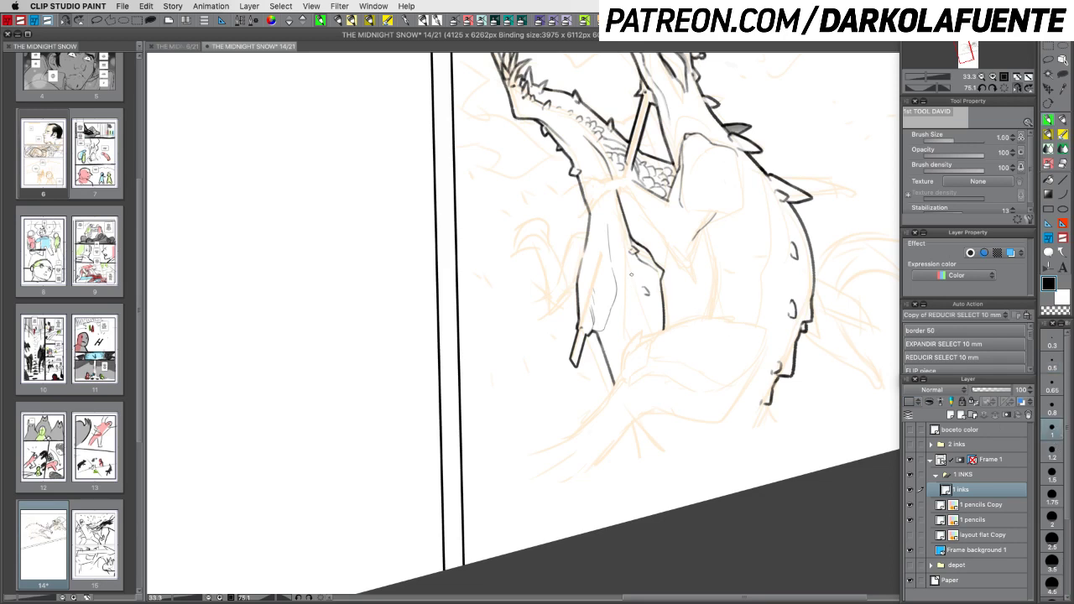
{"action": "left_click_drag", "start_coordinate": [621, 256], "coordinate": [634, 335]}
{"action": "left_click_drag", "start_coordinate": [611, 362], "coordinate": [639, 323]}
{"action": "key", "text": "r"}
{"action": "left_click_drag", "start_coordinate": [714, 445], "coordinate": [764, 264]}
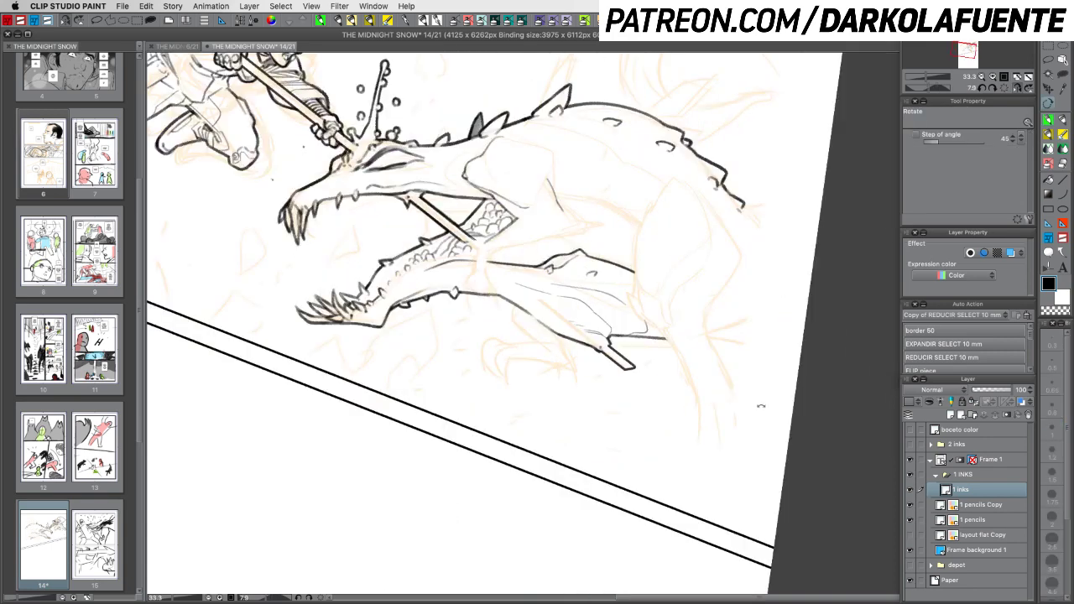
{"action": "left_click_drag", "start_coordinate": [760, 406], "coordinate": [770, 352]}
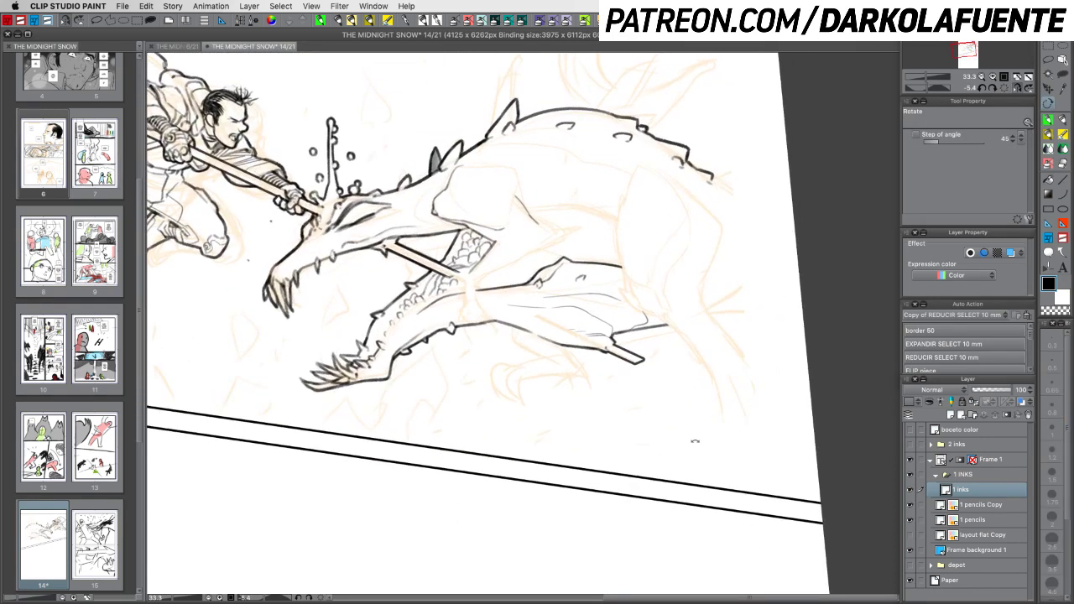
Reinforce and reshape the creature's jaw and throat contours with a size 1.5 brush, trimming the lines with transparent color
{"action": "key", "text": "p"}
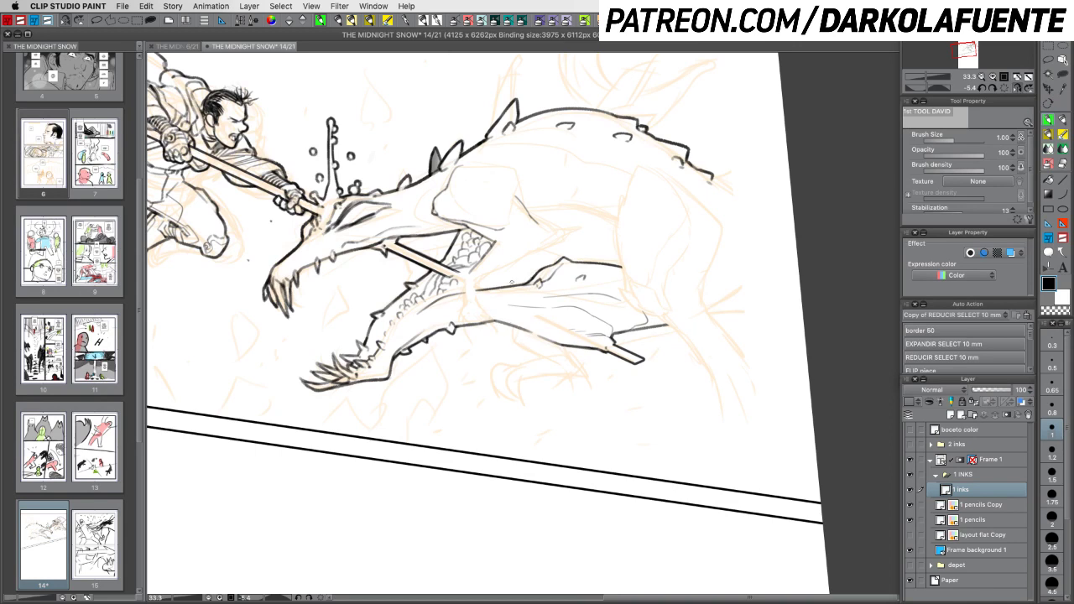
{"action": "key", "text": "bracketright"}
{"action": "key", "text": "bracketright"}
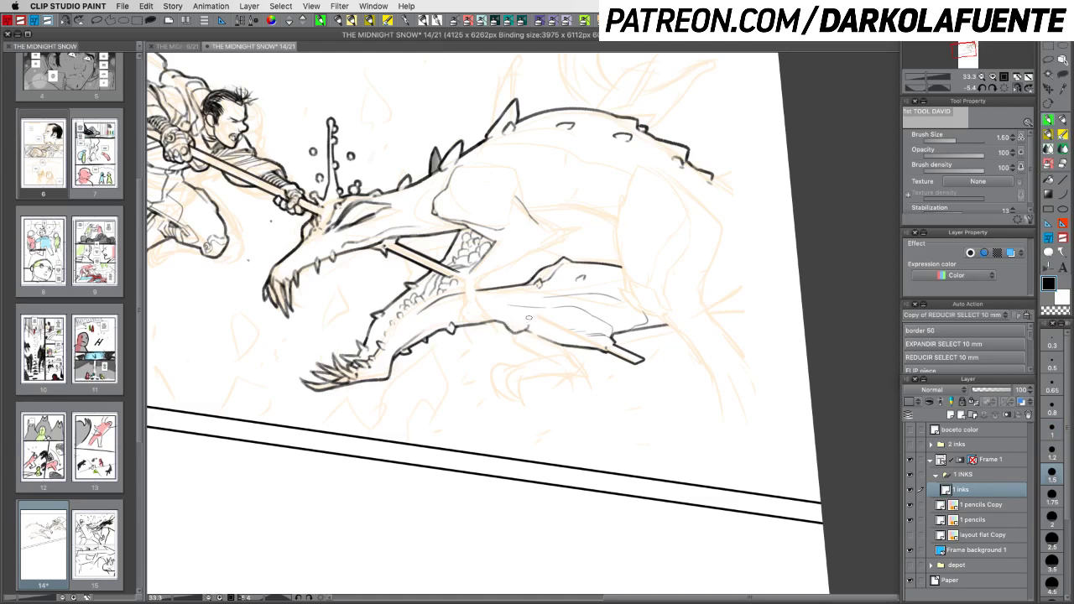
{"action": "key", "text": "c"}
{"action": "key", "text": "c"}
{"action": "key", "text": "c"}
{"action": "key", "text": "c"}
{"action": "key", "text": "c"}
{"action": "key", "text": "c"}
{"action": "key", "text": "c"}
{"action": "key", "text": "c"}
{"action": "key", "text": "c"}
{"action": "key", "text": "c"}
{"action": "key", "text": "c"}
{"action": "key", "text": "c"}
{"action": "key", "text": "c"}
{"action": "key", "text": "c"}
{"action": "key", "text": "c"}
{"action": "key", "text": "c"}
{"action": "key", "text": "c"}
{"action": "key", "text": "c"}
Refine the rear end of the flap near the spear tip with a size 1.5 brush, cleaning up the lines with transparent color
{"action": "key", "text": "shift+space"}
{"action": "mouse_move", "coordinate": [734, 356]}
{"action": "left_mouse_down"}
{"action": "mouse_move", "coordinate": [738, 288]}
{"action": "mouse_move", "coordinate": [655, 255]}
{"action": "left_mouse_up"}
{"action": "key", "text": "c"}
{"action": "left_click_drag", "start_coordinate": [612, 321], "coordinate": [602, 326]}
{"action": "key", "text": "c"}
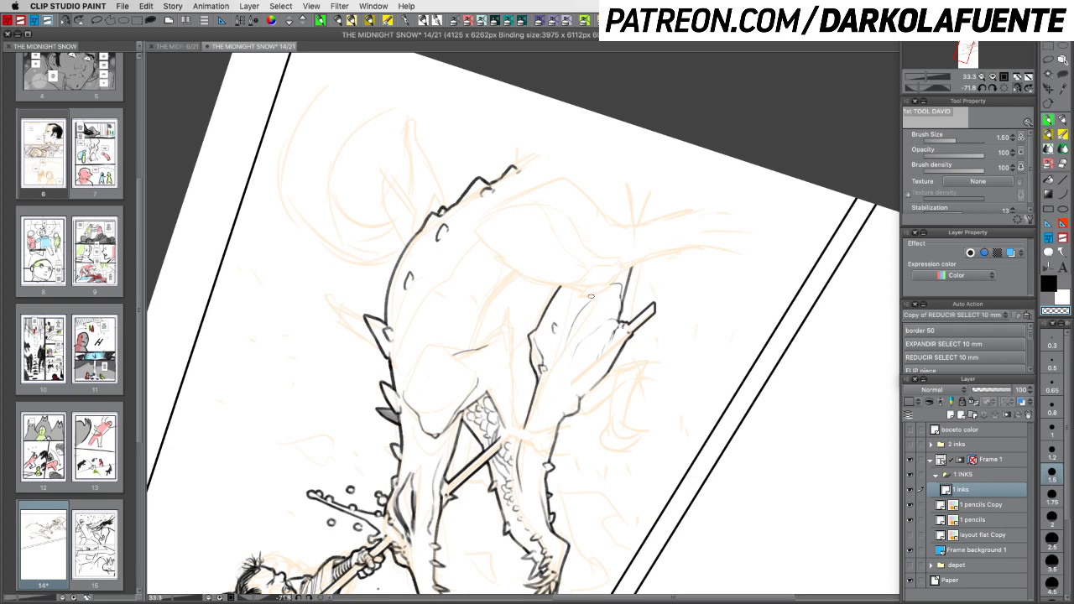
{"action": "key", "text": "c"}
{"action": "key", "text": "super+z"}
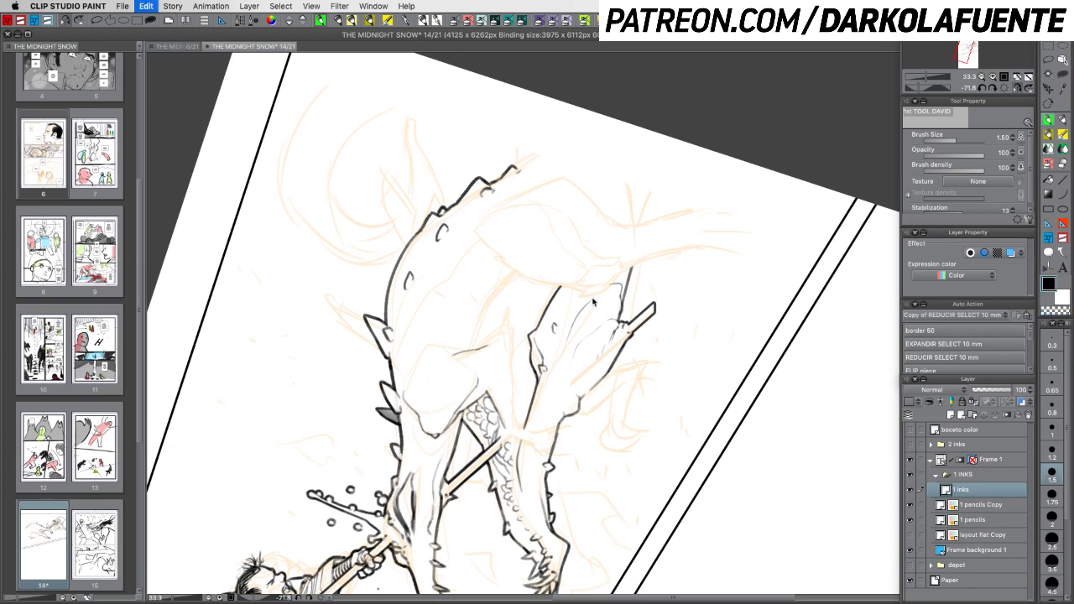
{"action": "key", "text": "c"}
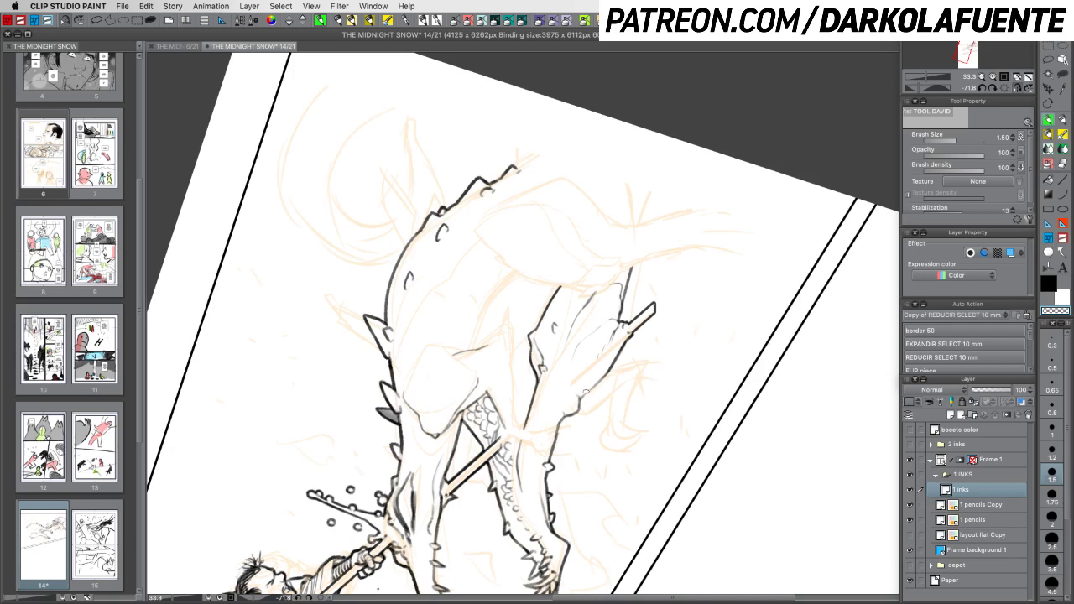
{"action": "key", "text": "c"}
{"action": "key", "text": "c"}
{"action": "key", "text": "r"}
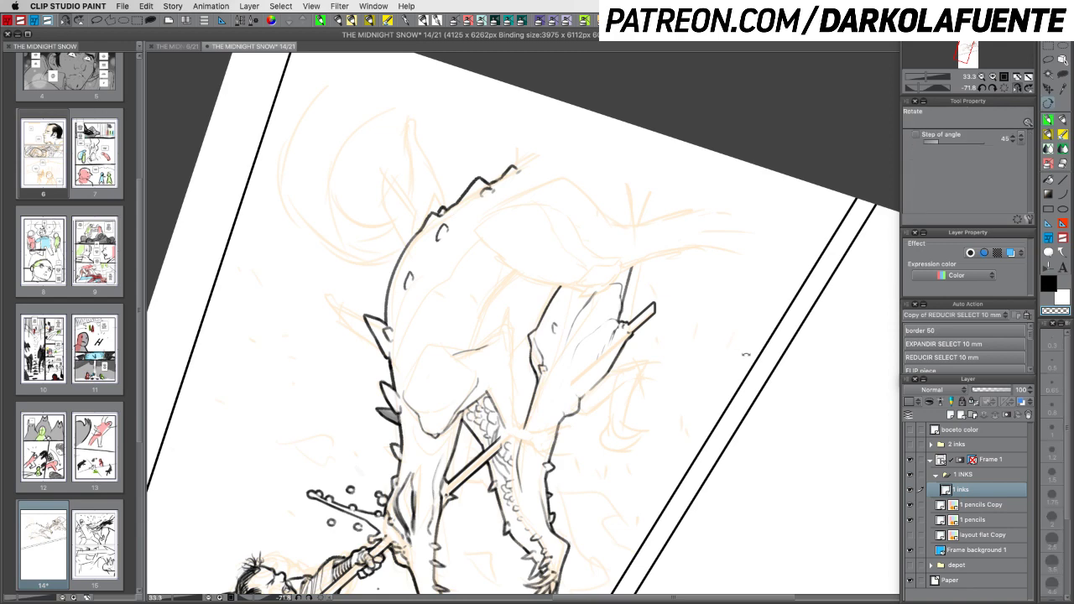
{"action": "left_click_drag", "start_coordinate": [582, 393], "coordinate": [671, 534]}
{"action": "key", "text": "p"}
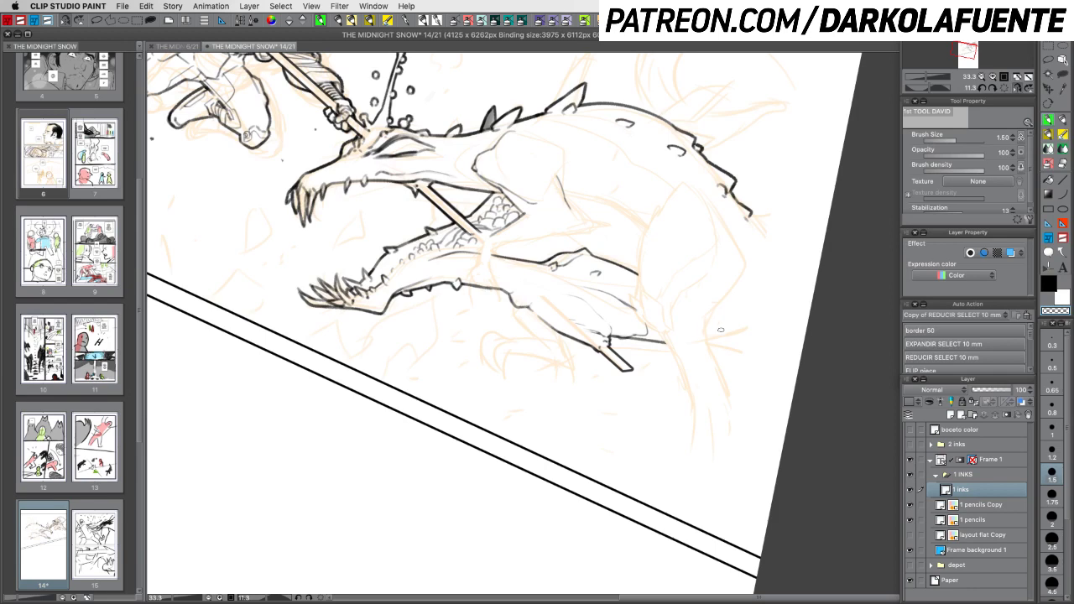
Clean up the scale texture inside the throat and ink the fold behind the jaw hinge with a size 1.2 brush
{"action": "key", "text": "r"}
{"action": "left_click_drag", "start_coordinate": [786, 385], "coordinate": [817, 335]}
{"action": "key", "text": "p"}
{"action": "left_click_drag", "start_coordinate": [696, 419], "coordinate": [712, 463]}
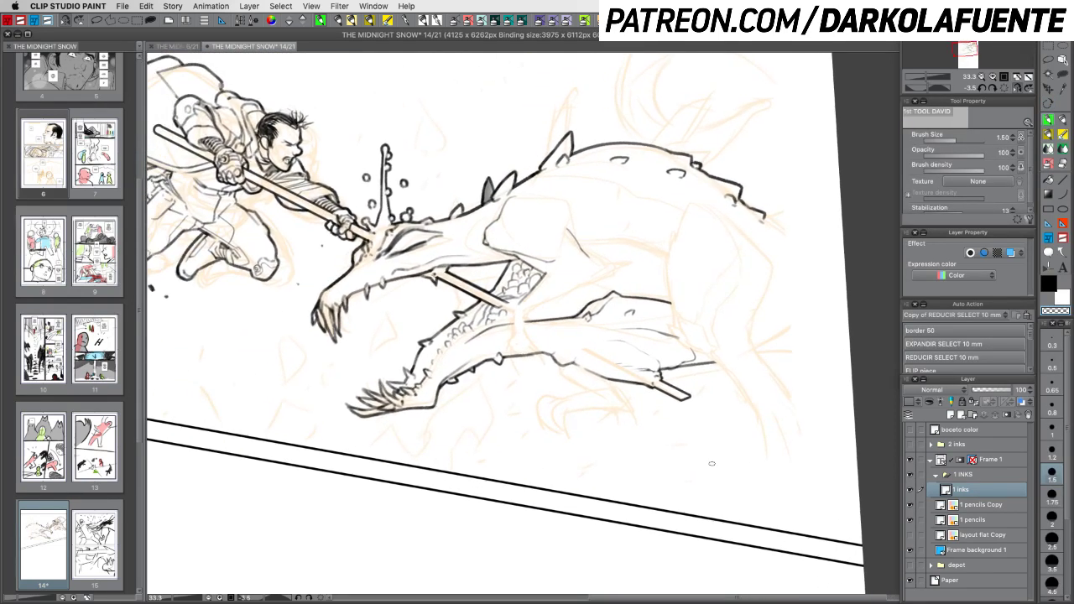
{"action": "left_click", "coordinate": [970, 87]}
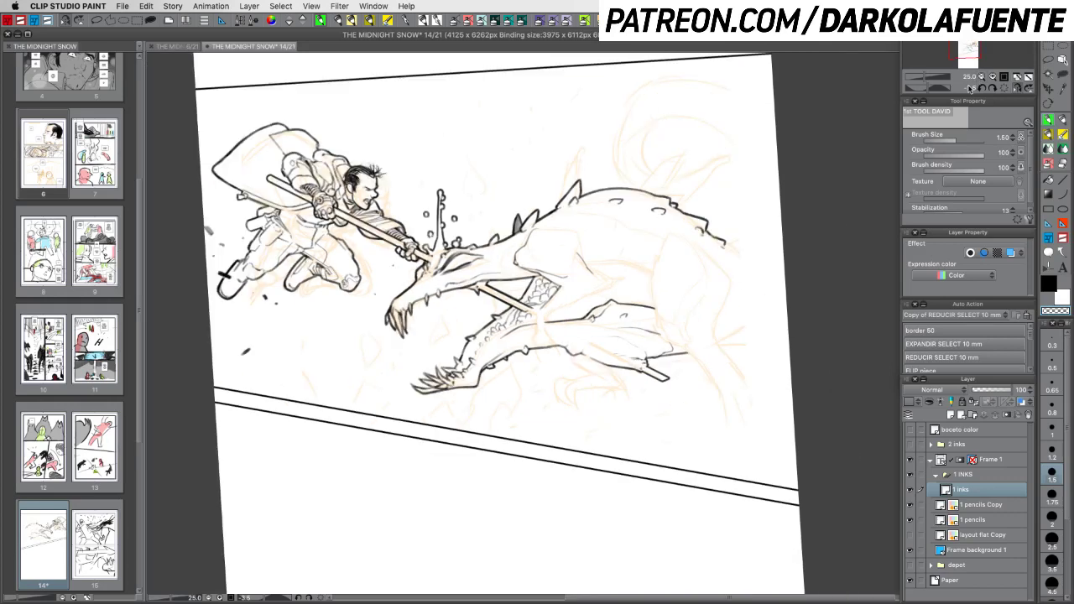
{"action": "left_click", "coordinate": [992, 77]}
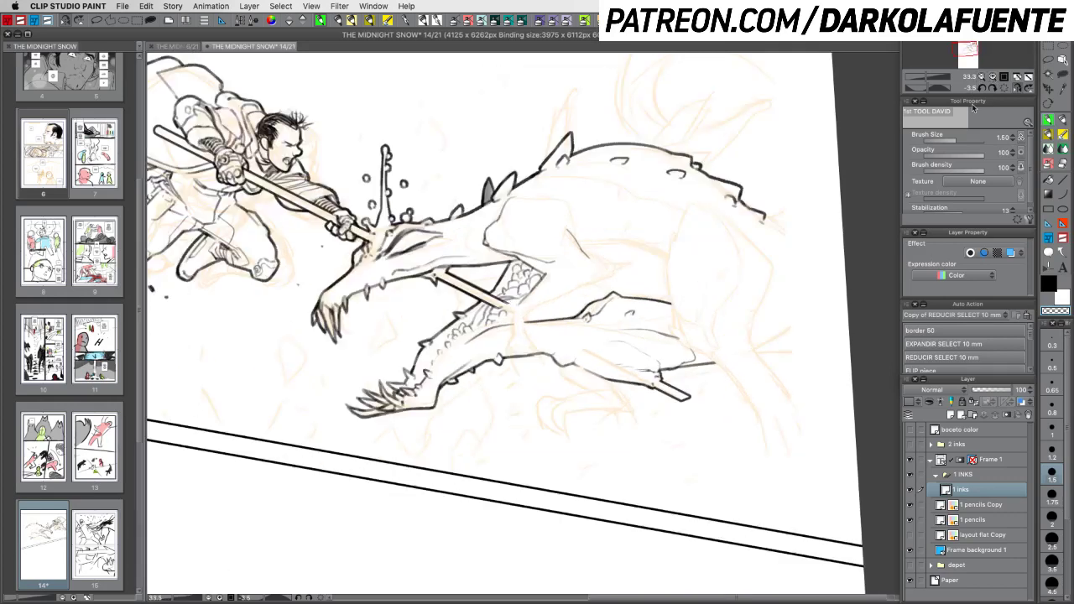
{"action": "mouse_move", "coordinate": [522, 281]}
{"action": "left_mouse_down"}
{"action": "mouse_move", "coordinate": [514, 285]}
{"action": "mouse_move", "coordinate": [534, 282]}
{"action": "left_mouse_up"}
{"action": "left_click", "coordinate": [1055, 455]}
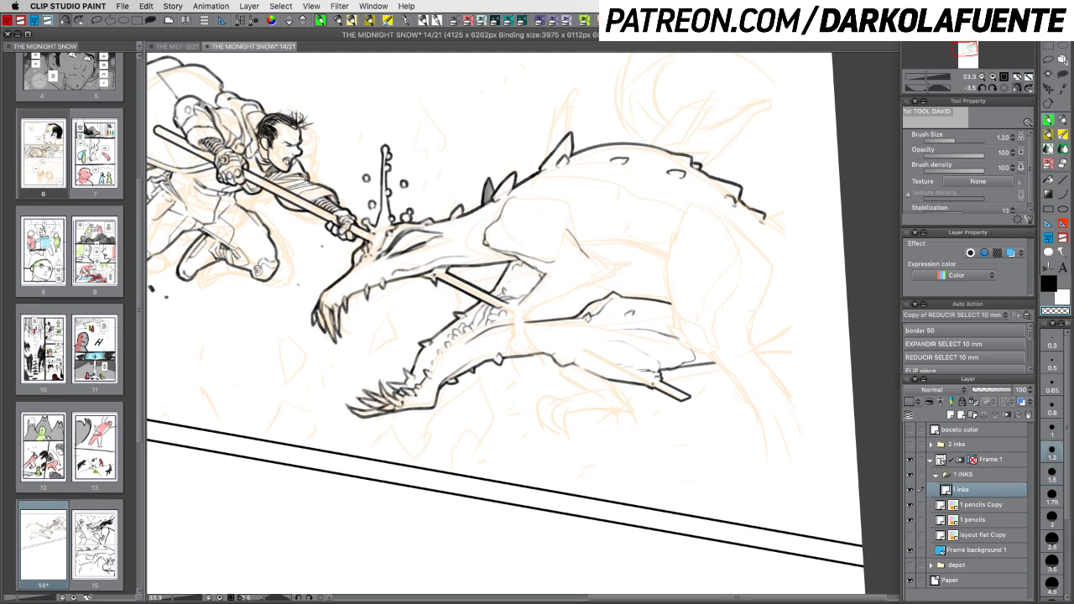
{"action": "key", "text": "c"}
{"action": "key", "text": "c"}
{"action": "key", "text": "c"}
{"action": "left_click_drag", "start_coordinate": [561, 298], "coordinate": [595, 297]}
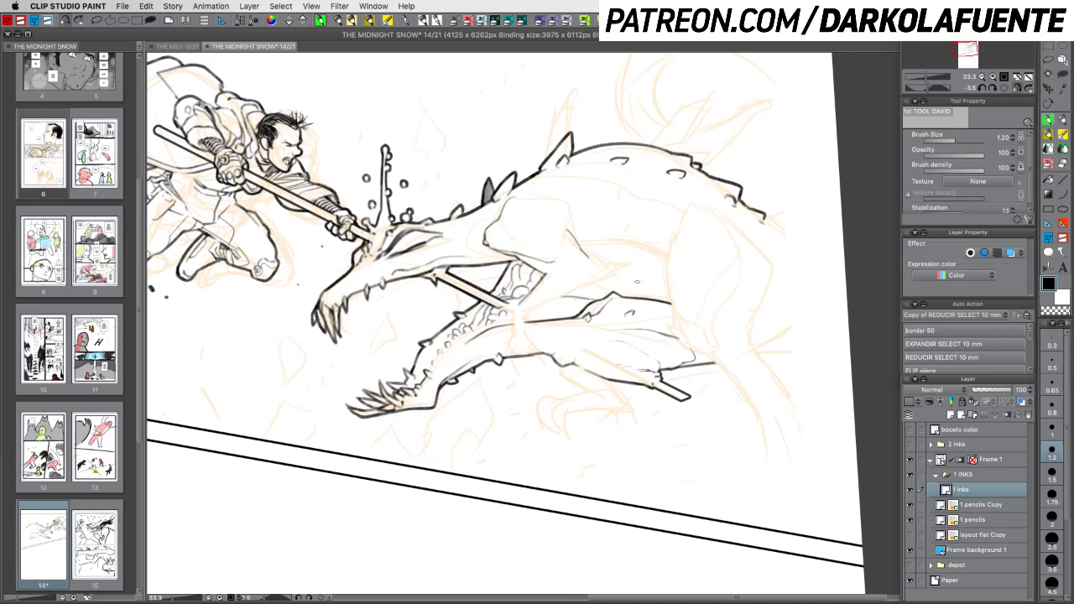
Ink fine wrinkle lines along the creature's underside behind the jaw hinge with a size 1.2 brush and save the page
{"action": "key", "text": "super+z"}
{"action": "left_click_drag", "start_coordinate": [633, 244], "coordinate": [626, 284]}
{"action": "key", "text": "c"}
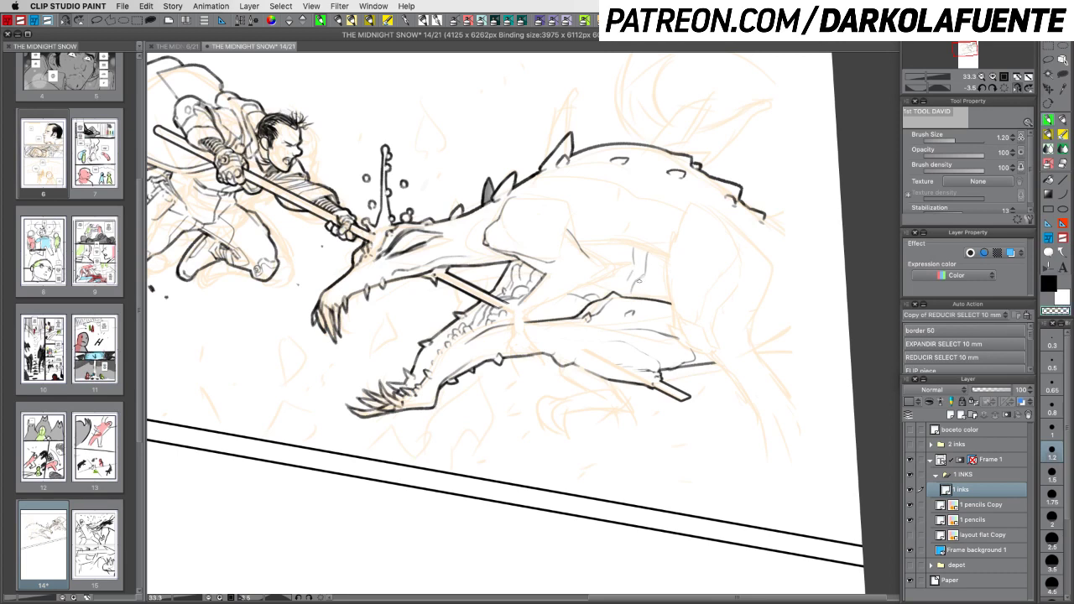
{"action": "key", "text": "c"}
{"action": "left_click_drag", "start_coordinate": [625, 280], "coordinate": [627, 300]}
{"action": "left_click_drag", "start_coordinate": [661, 255], "coordinate": [633, 285]}
{"action": "key", "text": "c"}
{"action": "key", "text": "c"}
{"action": "left_click_drag", "start_coordinate": [661, 279], "coordinate": [653, 293]}
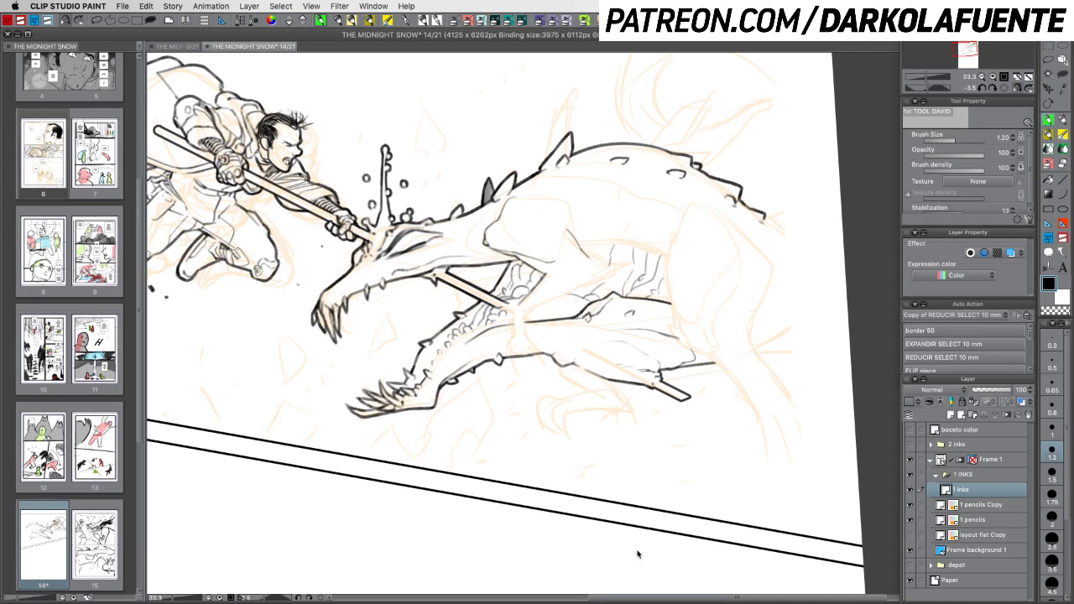
{"action": "key", "text": "super+s"}
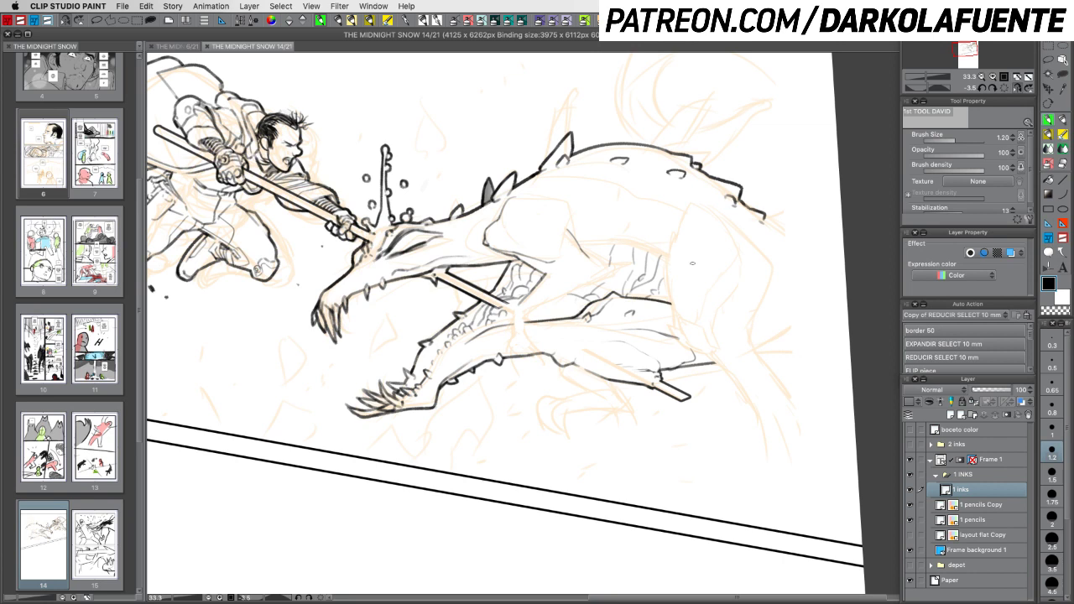
Ink the jaw-corner line down across the spear shaft and the fold running back from it with a size 1.5 brush
{"action": "left_click", "coordinate": [1052, 475]}
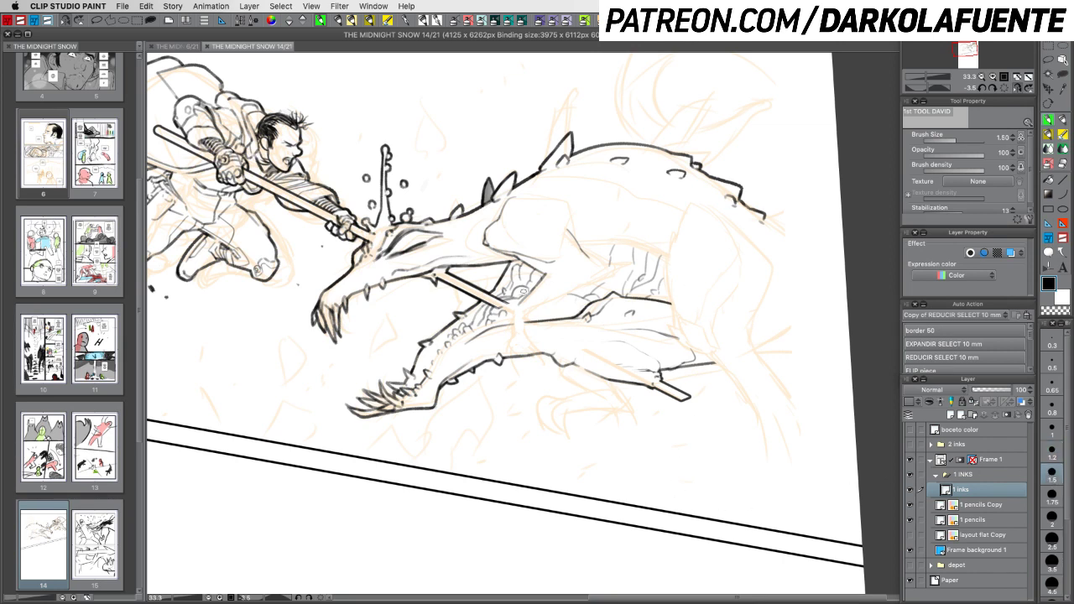
{"action": "left_click_drag", "start_coordinate": [533, 291], "coordinate": [513, 347]}
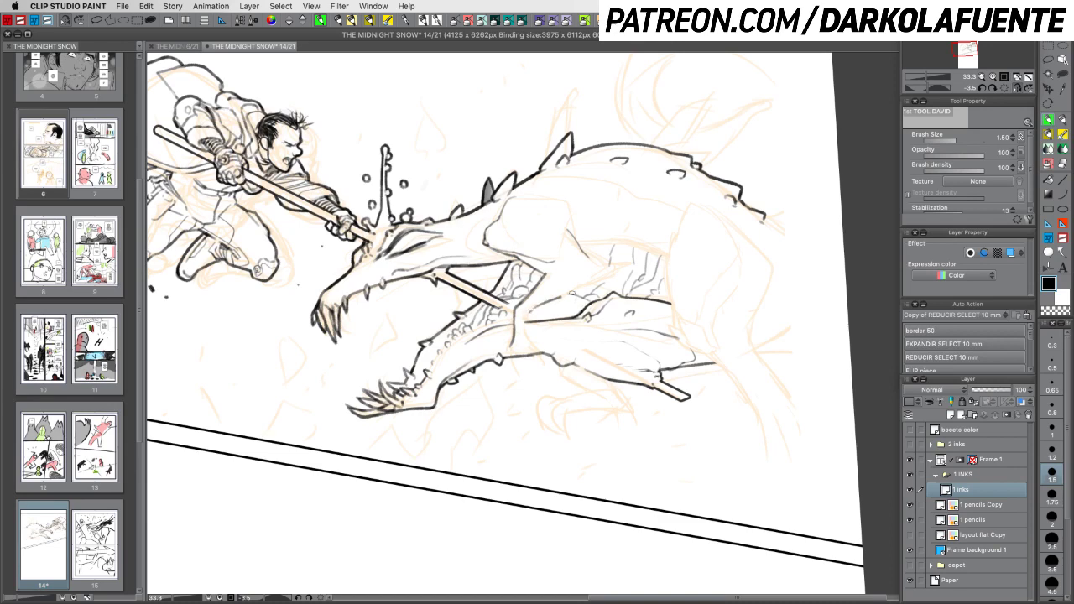
{"action": "left_click_drag", "start_coordinate": [531, 309], "coordinate": [605, 279]}
{"action": "key", "text": "shift+space"}
{"action": "mouse_move", "coordinate": [663, 319]}
{"action": "left_mouse_down"}
{"action": "mouse_move", "coordinate": [588, 381]}
{"action": "mouse_move", "coordinate": [547, 348]}
{"action": "left_mouse_up"}
{"action": "key", "text": "p"}
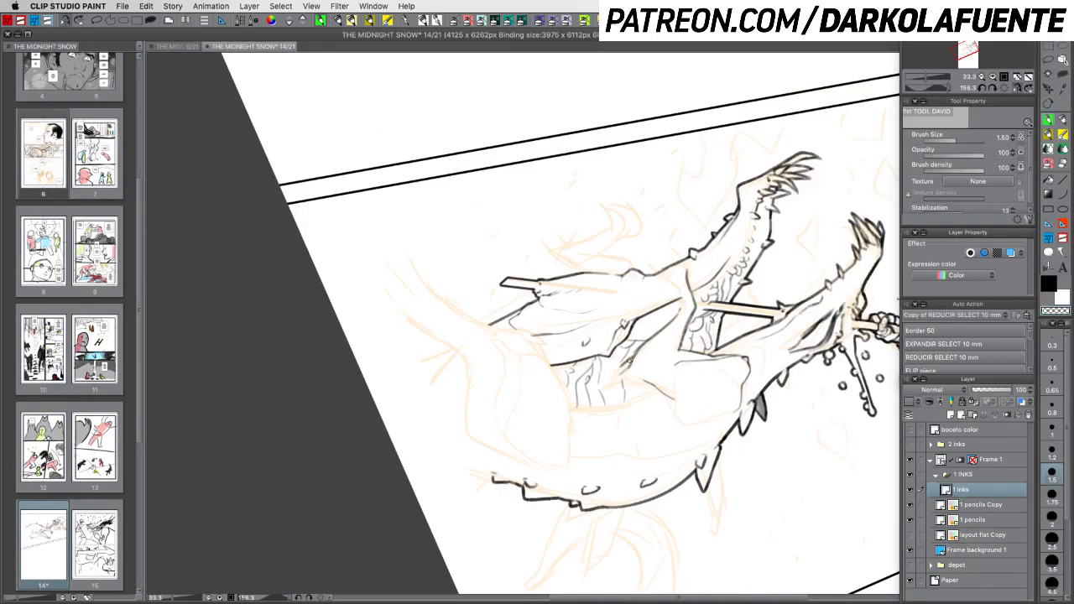
Ink and sharpen the pointed skin fold behind the jaw hinge, alternating black and transparent color at size 1.5
{"action": "key", "text": "c"}
{"action": "mouse_move", "coordinate": [635, 358]}
{"action": "left_mouse_down"}
{"action": "mouse_move", "coordinate": [611, 376]}
{"action": "mouse_move", "coordinate": [671, 305]}
{"action": "mouse_move", "coordinate": [614, 210]}
{"action": "left_mouse_up"}
{"action": "key", "text": "r"}
{"action": "key", "text": "p"}
{"action": "mouse_move", "coordinate": [657, 324]}
{"action": "left_mouse_down"}
{"action": "mouse_move", "coordinate": [684, 322]}
{"action": "mouse_move", "coordinate": [662, 240]}
{"action": "mouse_move", "coordinate": [649, 269]}
{"action": "mouse_move", "coordinate": [656, 292]}
{"action": "left_mouse_up"}
{"action": "key", "text": "r"}
{"action": "key", "text": "p"}
{"action": "key", "text": "r"}
{"action": "mouse_move", "coordinate": [701, 356]}
{"action": "left_mouse_down"}
{"action": "mouse_move", "coordinate": [609, 426]}
{"action": "mouse_move", "coordinate": [585, 423]}
{"action": "left_mouse_up"}
{"action": "key", "text": "p"}
{"action": "mouse_move", "coordinate": [640, 371]}
{"action": "left_mouse_down"}
{"action": "mouse_move", "coordinate": [657, 360]}
{"action": "mouse_move", "coordinate": [636, 383]}
{"action": "mouse_move", "coordinate": [649, 369]}
{"action": "left_mouse_up"}
{"action": "key", "text": "c"}
{"action": "key", "text": "c"}
{"action": "key", "text": "r"}
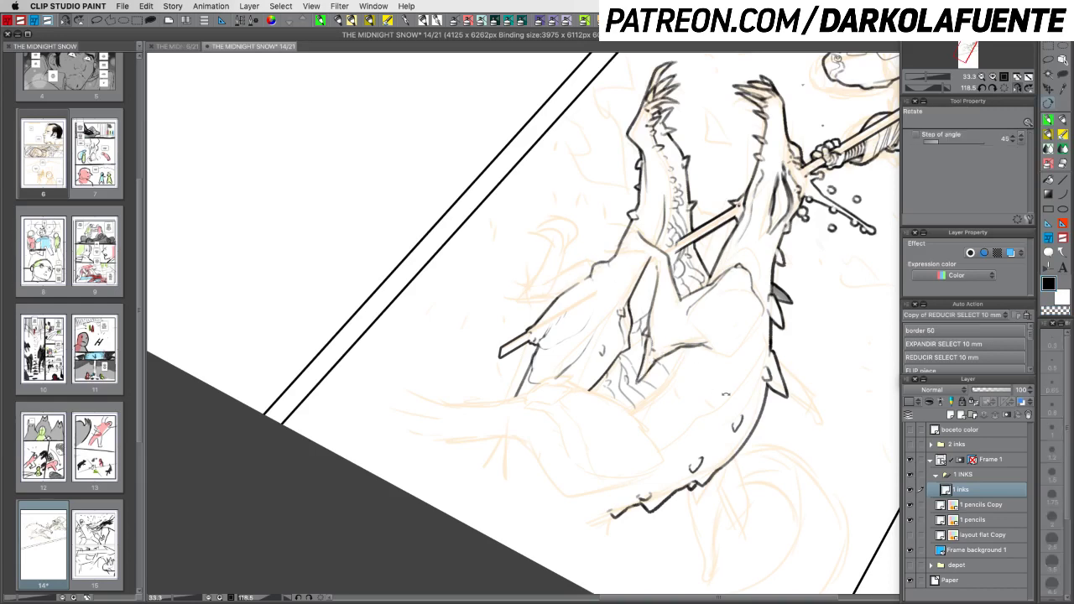
{"action": "left_click_drag", "start_coordinate": [608, 420], "coordinate": [645, 236]}
{"action": "key", "text": "p"}
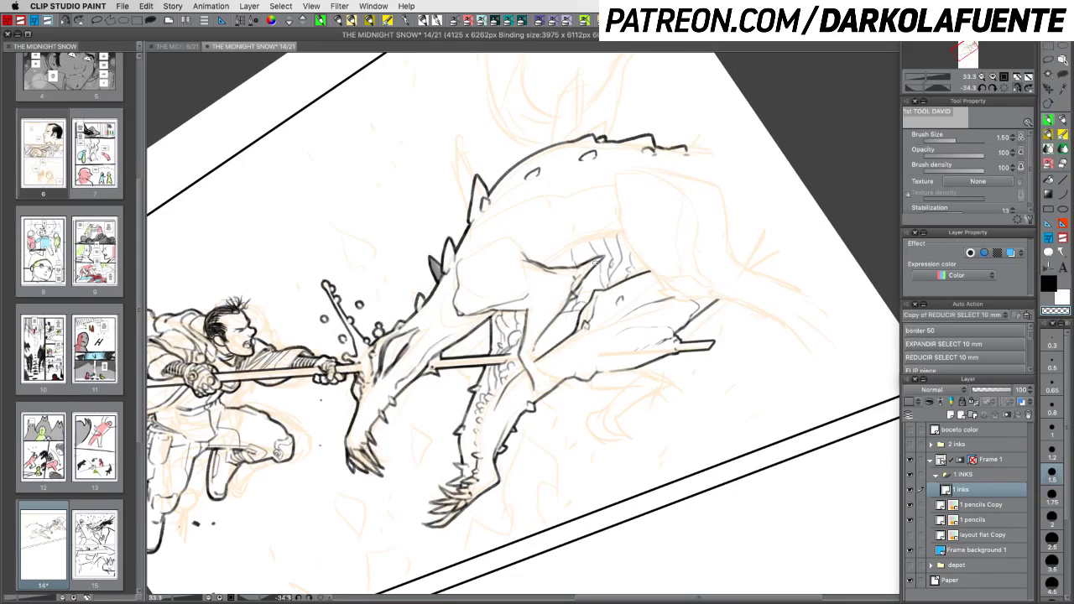
Ink the bumpy belly edge above the underside wrinkles with a size 1.5 brush, redoing the failed strokes
{"action": "key", "text": "c"}
{"action": "key", "text": "c"}
{"action": "key", "text": "c"}
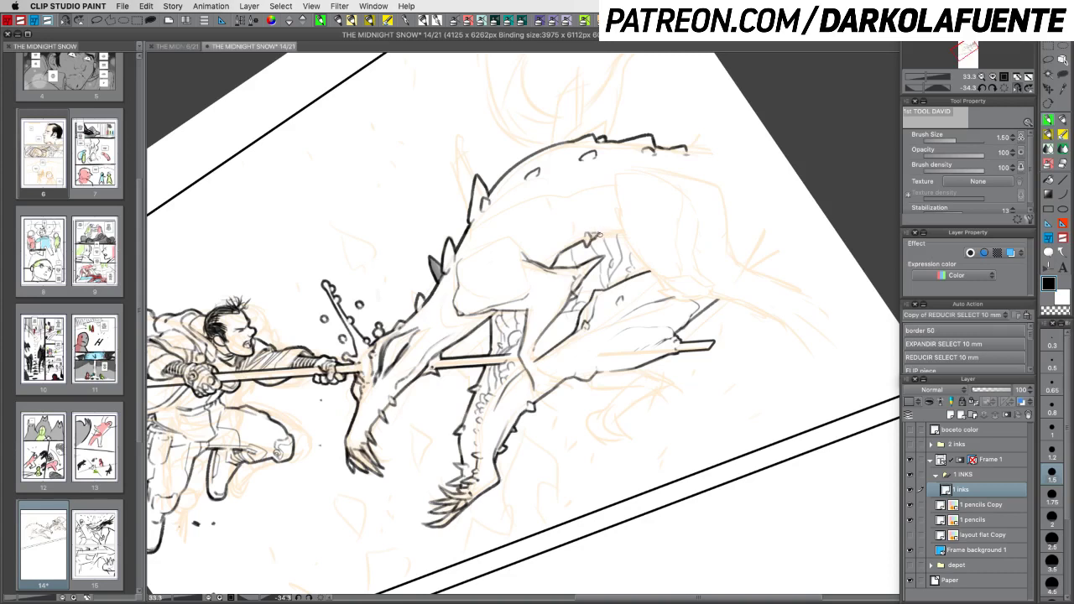
{"action": "key", "text": "super+z"}
{"action": "left_click_drag", "start_coordinate": [595, 238], "coordinate": [630, 233]}
{"action": "key", "text": "r"}
{"action": "mouse_move", "coordinate": [705, 277]}
{"action": "left_mouse_down"}
{"action": "mouse_move", "coordinate": [714, 374]}
{"action": "mouse_move", "coordinate": [651, 400]}
{"action": "left_mouse_up"}
{"action": "key", "text": "p"}
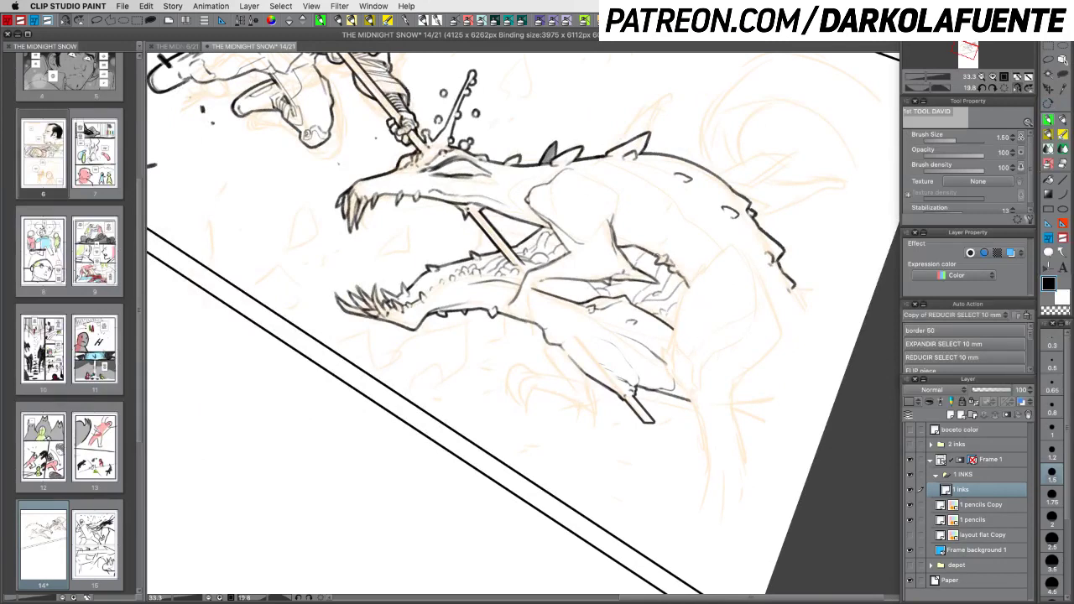
{"action": "left_click_drag", "start_coordinate": [654, 257], "coordinate": [661, 262]}
{"action": "key", "text": "super+z"}
{"action": "key", "text": "c"}
{"action": "left_click_drag", "start_coordinate": [723, 259], "coordinate": [708, 224]}
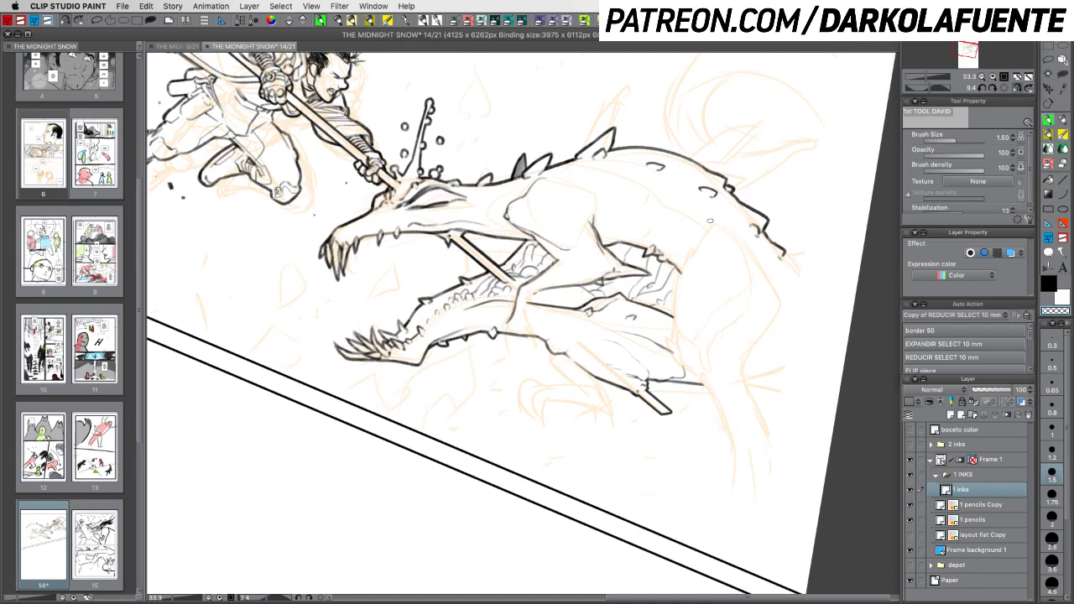
Ink the front contour of the creature's thigh from the belly down to the knee with a size 1.5 brush, undoing failed strokes
{"action": "key", "text": "c"}
{"action": "left_click_drag", "start_coordinate": [696, 245], "coordinate": [674, 328]}
{"action": "key", "text": "c"}
{"action": "key", "text": "c"}
{"action": "key", "text": "super+z"}
{"action": "mouse_move", "coordinate": [681, 272]}
{"action": "left_mouse_down"}
{"action": "mouse_move", "coordinate": [656, 449]}
{"action": "mouse_move", "coordinate": [629, 388]}
{"action": "mouse_move", "coordinate": [627, 414]}
{"action": "left_mouse_up"}
{"action": "key", "text": "super+z"}
{"action": "key", "text": "r"}
{"action": "key", "text": "c"}
{"action": "key", "text": "c"}
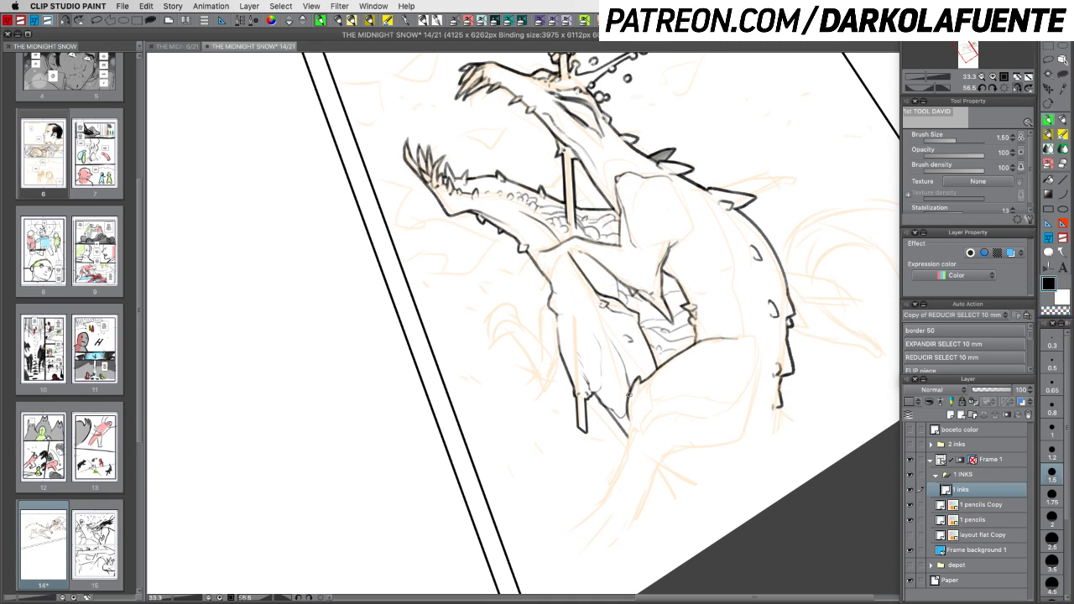
Add small contour details at the front of the knee near the spear tip, trimming them with transparent color
{"action": "key", "text": "c"}
{"action": "key", "text": "c"}
{"action": "key", "text": "c"}
{"action": "left_click", "coordinate": [634, 426]}
{"action": "key", "text": "c"}
{"action": "key", "text": "c"}
{"action": "key", "text": "c"}
{"action": "left_click_drag", "start_coordinate": [632, 423], "coordinate": [633, 428]}
{"action": "key", "text": "r"}
{"action": "mouse_move", "coordinate": [677, 392]}
{"action": "left_mouse_down"}
{"action": "mouse_move", "coordinate": [720, 413]}
{"action": "mouse_move", "coordinate": [663, 414]}
{"action": "left_mouse_up"}
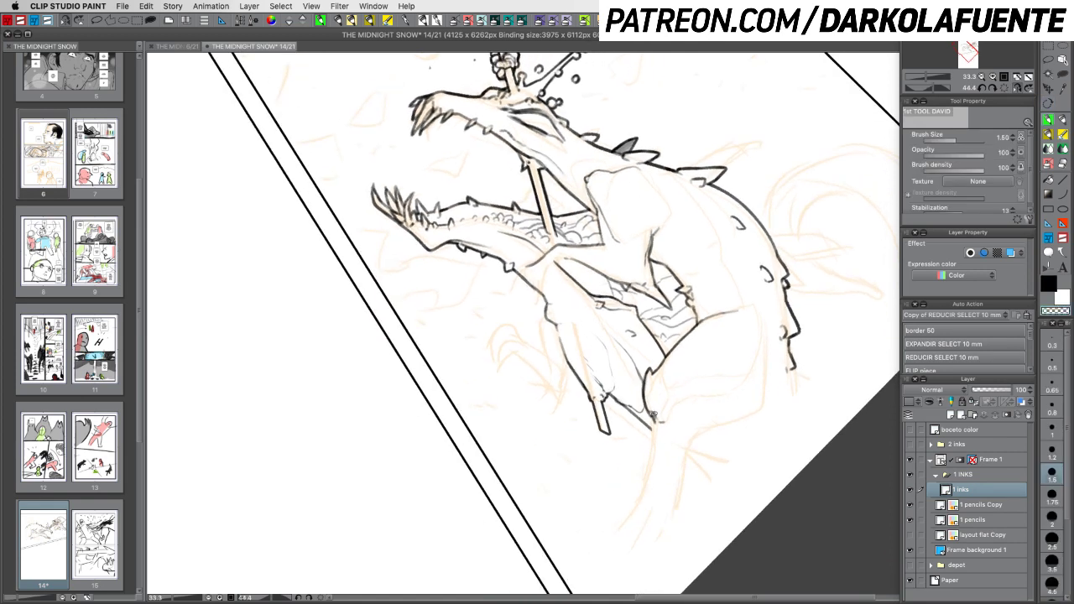
{"action": "key", "text": "r"}
{"action": "left_click_drag", "start_coordinate": [737, 439], "coordinate": [735, 401]}
{"action": "key", "text": "space"}
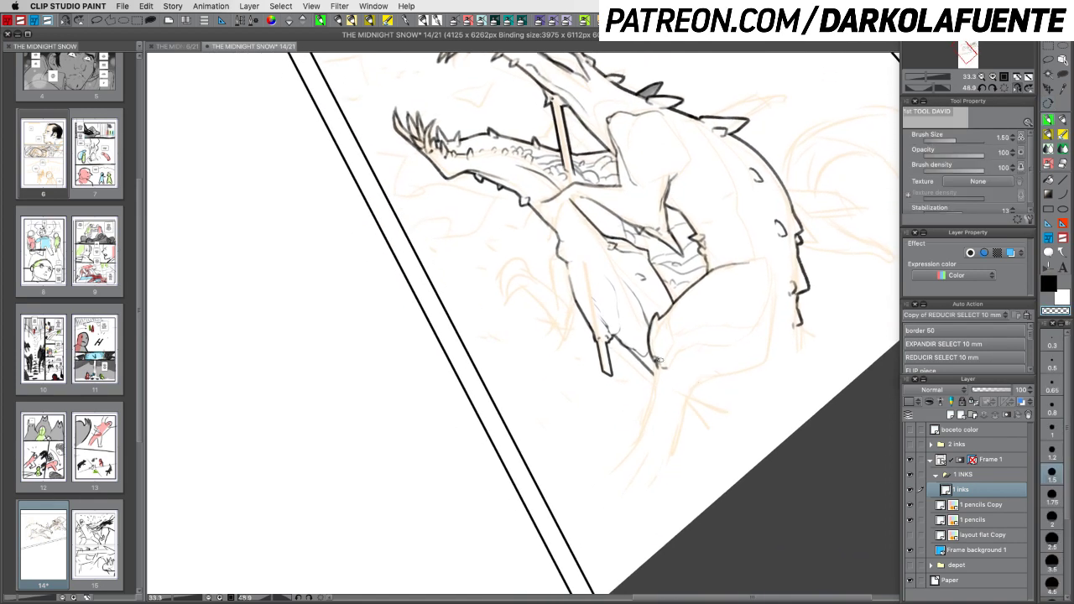
Ink the front line of the lower leg below the knee with a size 1.5 brush and save the page
{"action": "key", "text": "c"}
{"action": "left_click_drag", "start_coordinate": [658, 363], "coordinate": [638, 462]}
{"action": "key", "text": "super+z"}
{"action": "key", "text": "c"}
{"action": "key", "text": "c"}
{"action": "key", "text": "c"}
{"action": "key", "text": "c"}
{"action": "key", "text": "r"}
{"action": "mouse_move", "coordinate": [785, 445]}
{"action": "left_mouse_down"}
{"action": "mouse_move", "coordinate": [804, 403]}
{"action": "mouse_move", "coordinate": [765, 386]}
{"action": "mouse_move", "coordinate": [764, 417]}
{"action": "mouse_move", "coordinate": [710, 461]}
{"action": "left_mouse_up"}
{"action": "key", "text": "r"}
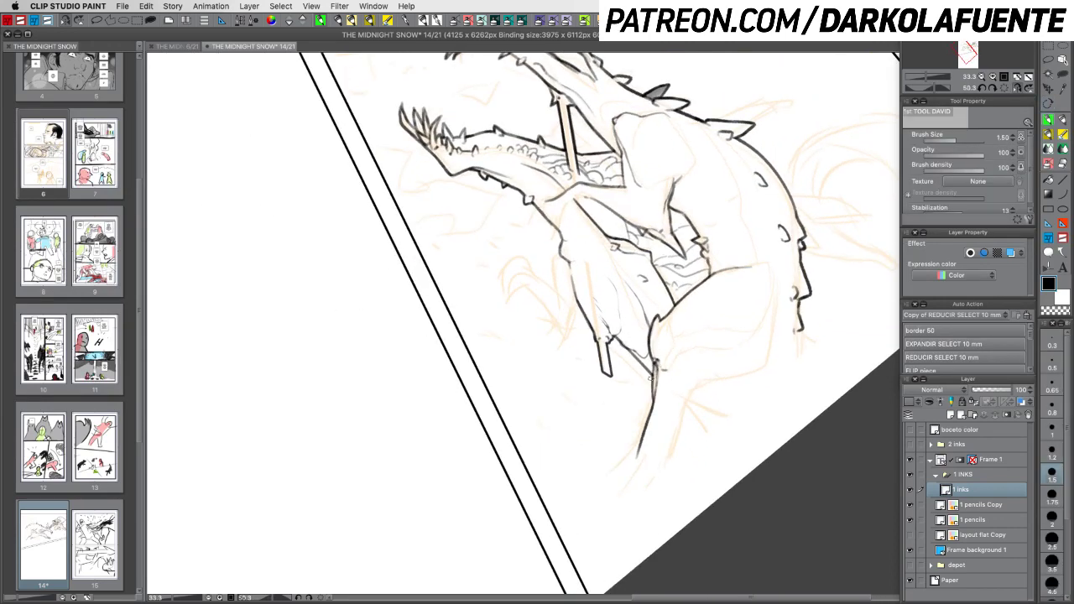
{"action": "key", "text": "r"}
{"action": "mouse_move", "coordinate": [654, 377]}
{"action": "left_mouse_down"}
{"action": "mouse_move", "coordinate": [786, 418]}
{"action": "mouse_move", "coordinate": [770, 302]}
{"action": "left_mouse_up"}
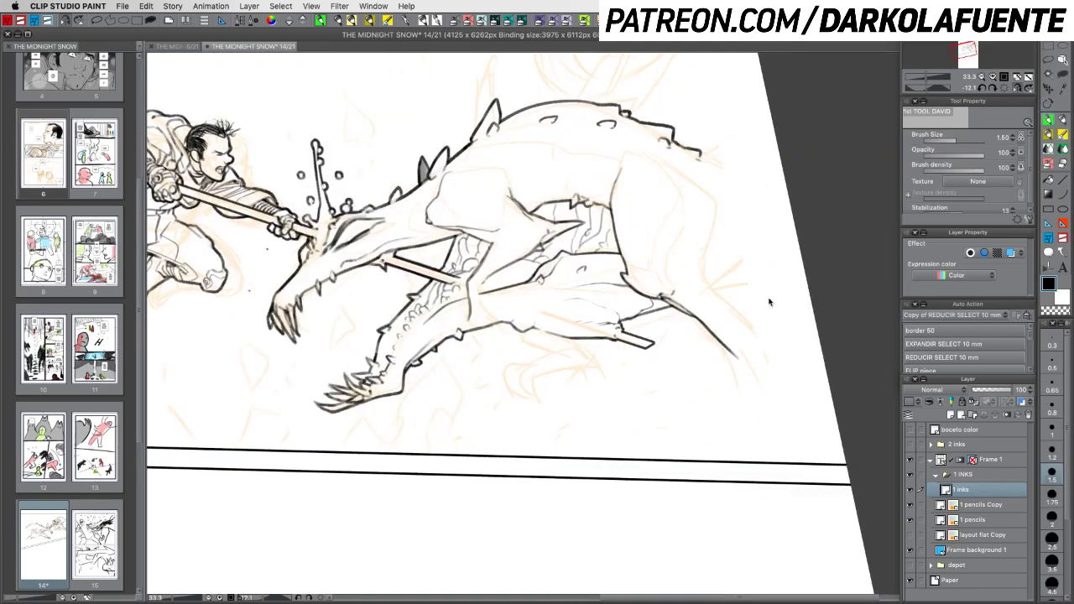
{"action": "key", "text": "super+s"}
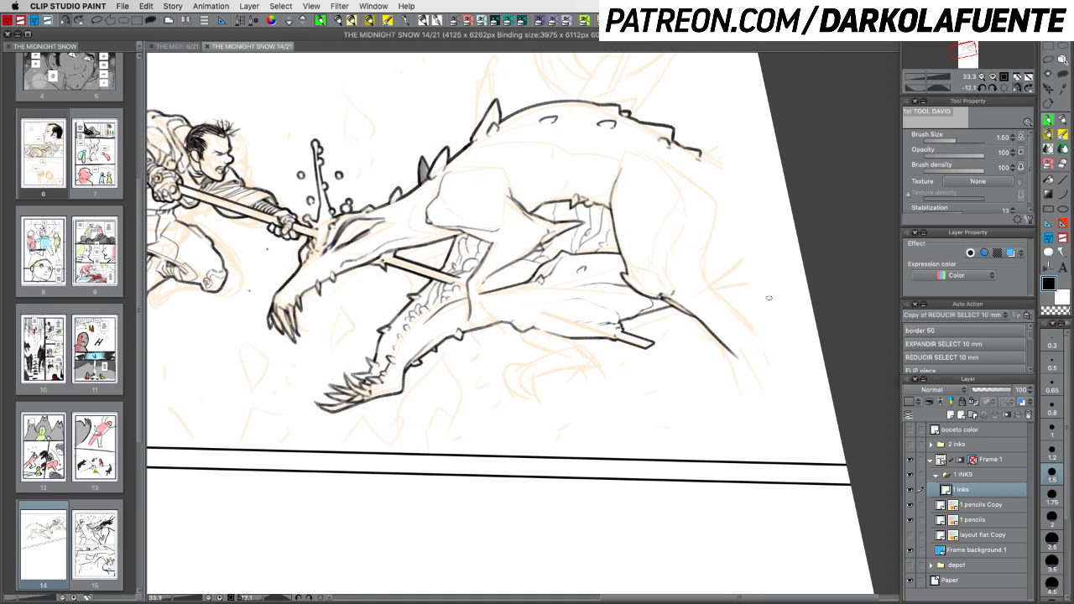
{"action": "key", "text": "Tab"}
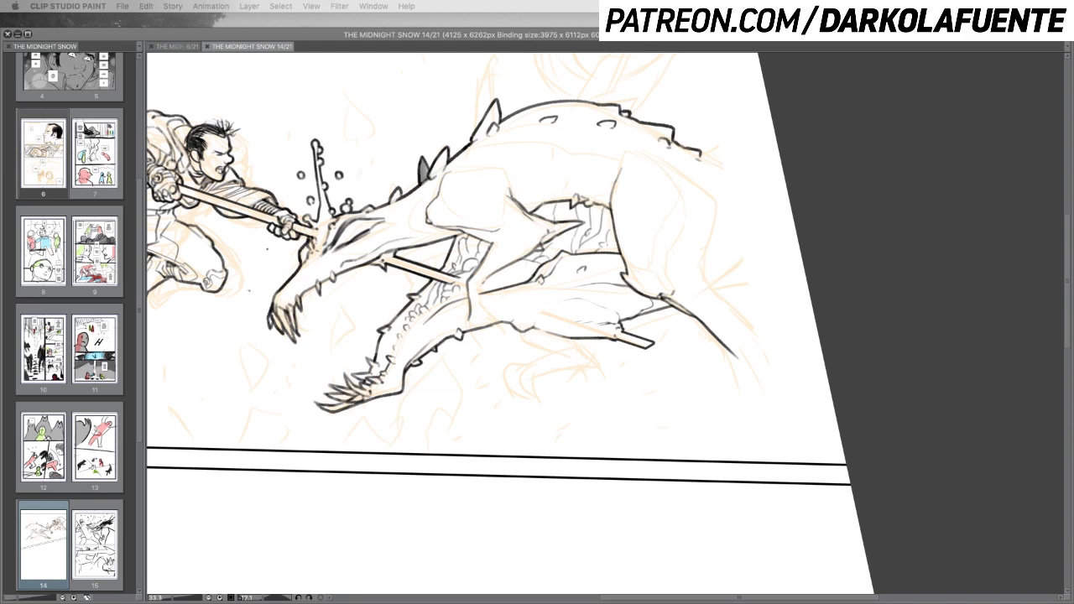
{"action": "key", "text": "Tab"}
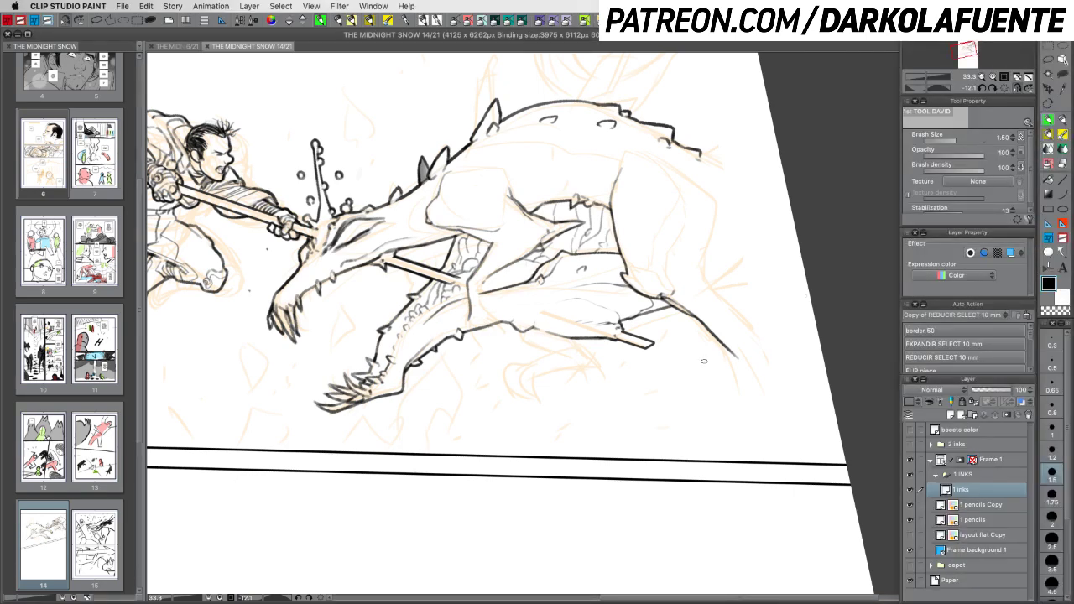
Ink the upper and rear contour of the creature's thigh down toward the back of the knee with a size 1.5 brush
{"action": "key", "text": "shift+space"}
{"action": "left_click_drag", "start_coordinate": [737, 369], "coordinate": [713, 451]}
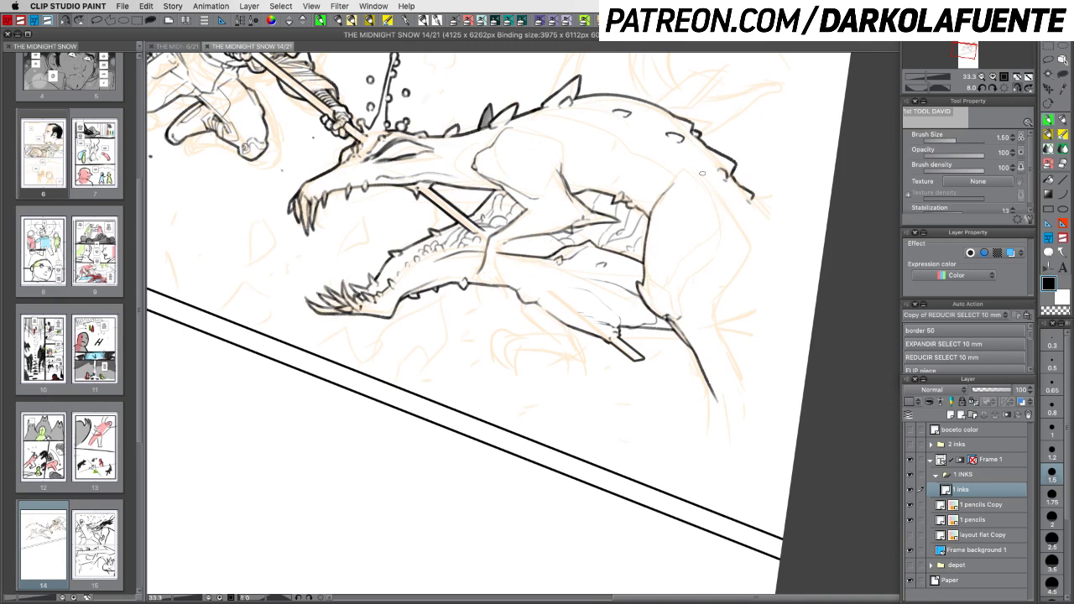
{"action": "mouse_move", "coordinate": [673, 182]}
{"action": "left_mouse_down"}
{"action": "mouse_move", "coordinate": [684, 166]}
{"action": "mouse_move", "coordinate": [709, 186]}
{"action": "mouse_move", "coordinate": [753, 249]}
{"action": "mouse_move", "coordinate": [714, 318]}
{"action": "left_mouse_up"}
{"action": "left_click_drag", "start_coordinate": [786, 411], "coordinate": [772, 468]}
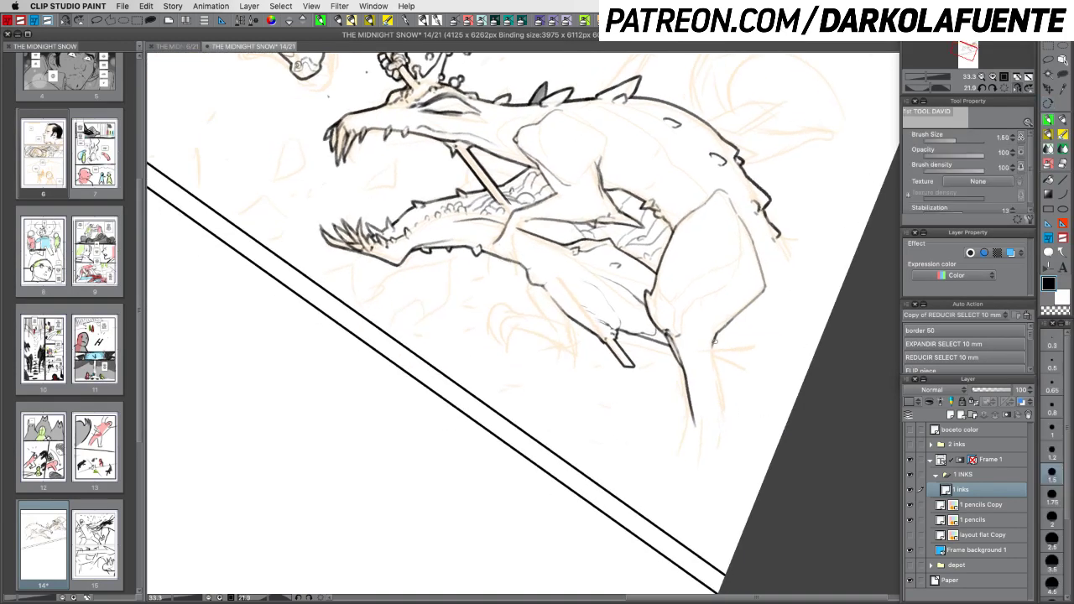
Ink the rear contour of the lower leg from the knee down to a small spur, cleaning it up with transparent color
{"action": "left_click_drag", "start_coordinate": [713, 346], "coordinate": [720, 389]}
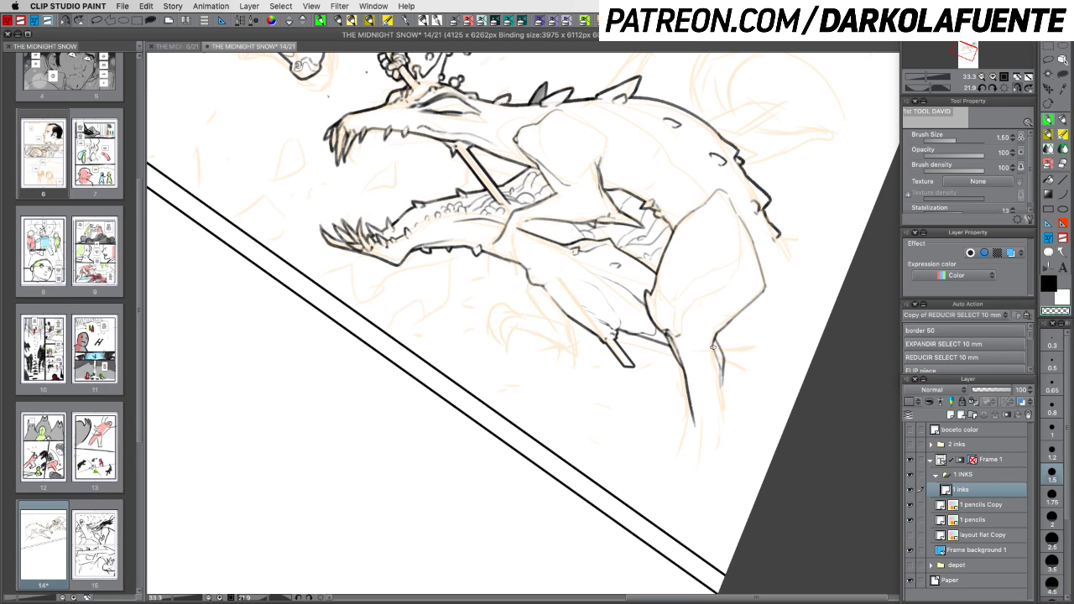
{"action": "mouse_move", "coordinate": [708, 351]}
{"action": "left_mouse_down"}
{"action": "mouse_move", "coordinate": [717, 401]}
{"action": "mouse_move", "coordinate": [717, 351]}
{"action": "mouse_move", "coordinate": [722, 368]}
{"action": "mouse_move", "coordinate": [726, 462]}
{"action": "left_mouse_up"}
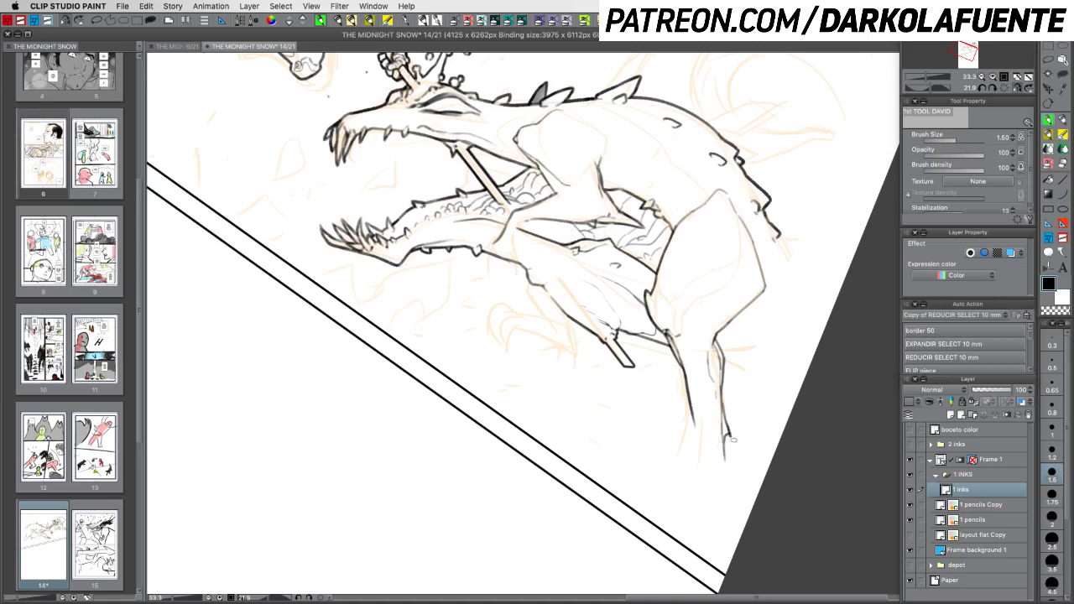
{"action": "key", "text": "c"}
{"action": "key", "text": "c"}
{"action": "key", "text": "r"}
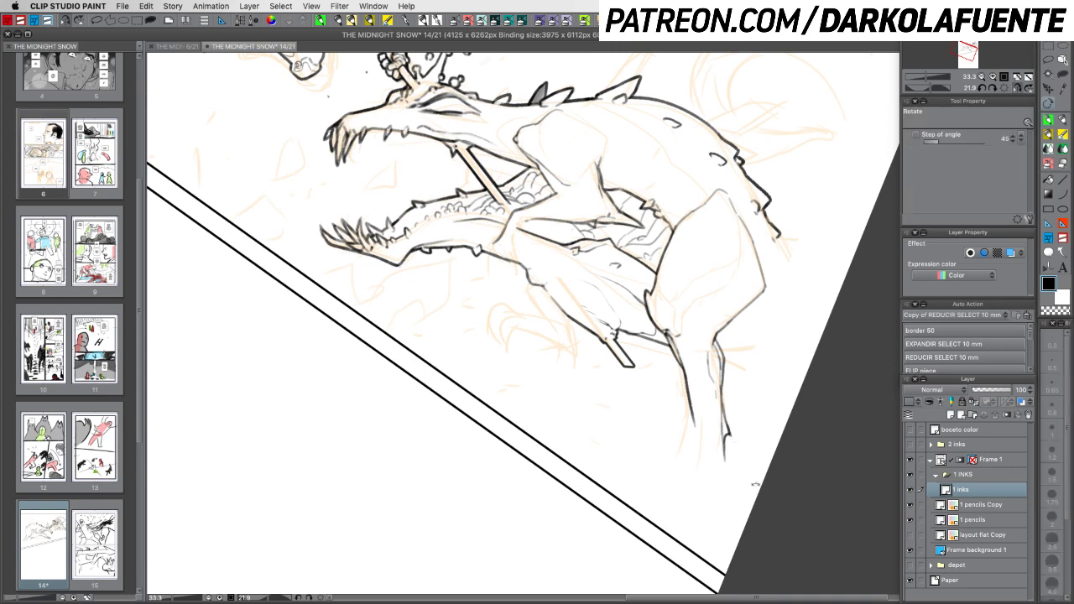
{"action": "left_click_drag", "start_coordinate": [754, 484], "coordinate": [758, 440]}
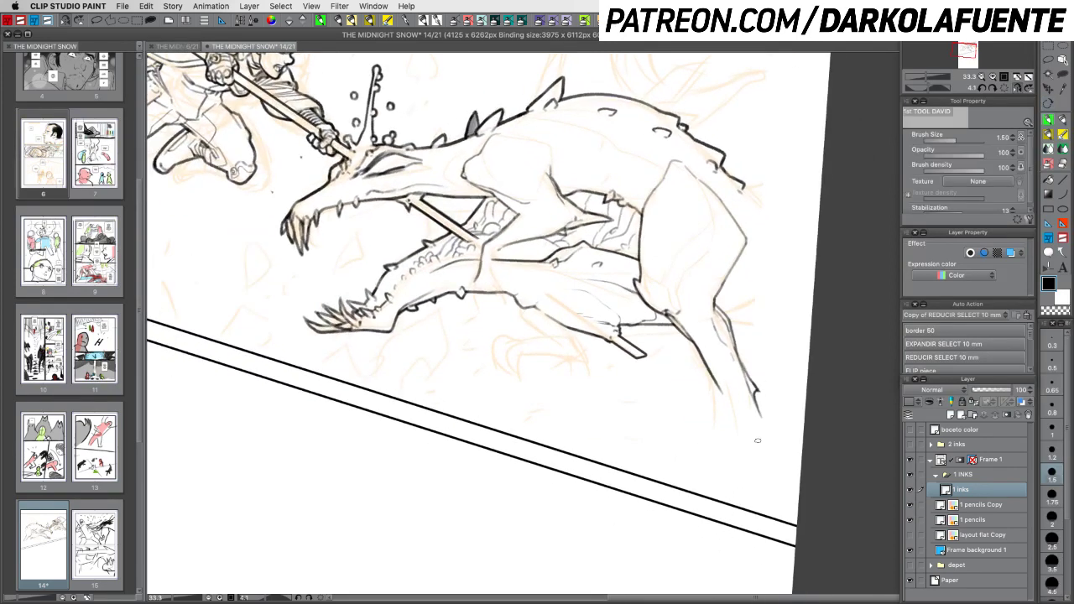
Ink the end of the creature's back behind the thigh, adding small spikes along the rump with a size 1.5 brush
{"action": "key", "text": "r"}
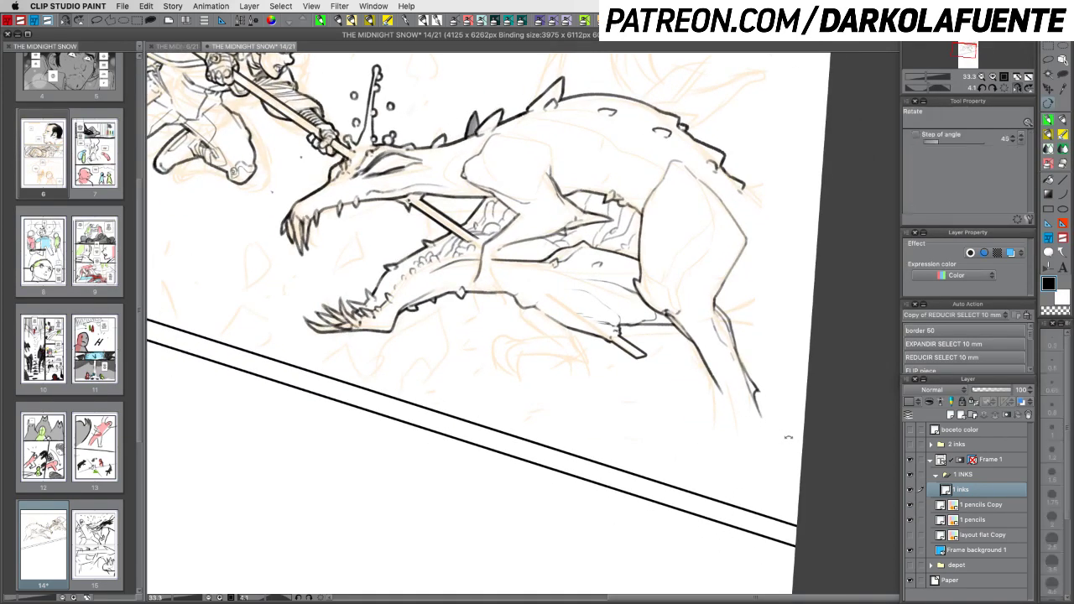
{"action": "left_click_drag", "start_coordinate": [789, 436], "coordinate": [796, 416]}
{"action": "key", "text": "space"}
{"action": "left_click_drag", "start_coordinate": [737, 349], "coordinate": [706, 460]}
{"action": "key", "text": "r"}
{"action": "mouse_move", "coordinate": [789, 491]}
{"action": "left_mouse_down"}
{"action": "mouse_move", "coordinate": [791, 467]}
{"action": "mouse_move", "coordinate": [793, 483]}
{"action": "left_mouse_up"}
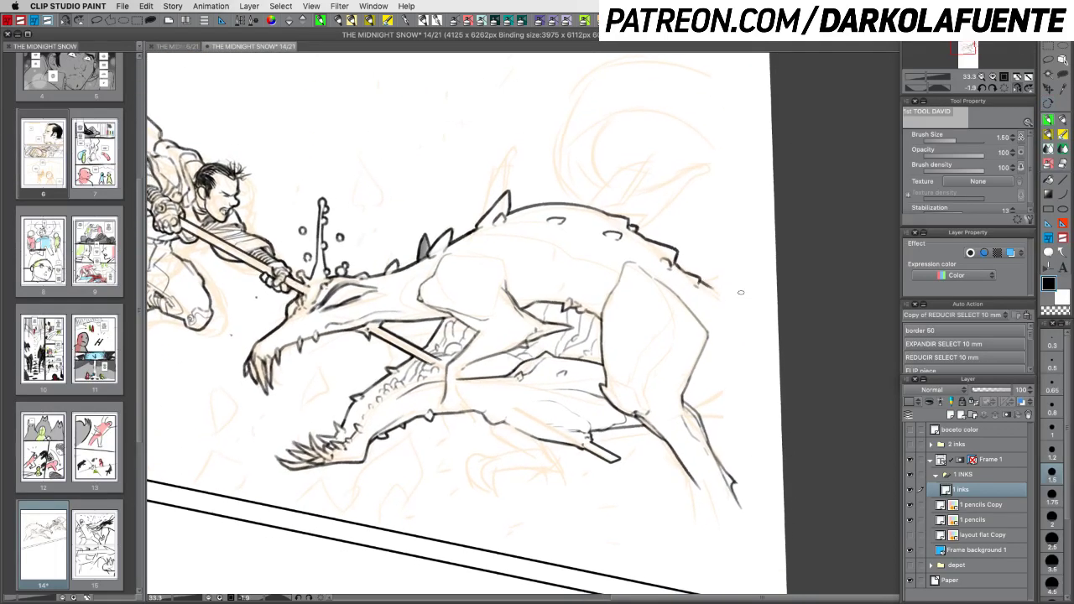
{"action": "mouse_move", "coordinate": [699, 282]}
{"action": "left_mouse_down"}
{"action": "mouse_move", "coordinate": [759, 270]}
{"action": "mouse_move", "coordinate": [718, 280]}
{"action": "mouse_move", "coordinate": [743, 255]}
{"action": "mouse_move", "coordinate": [749, 269]}
{"action": "left_mouse_up"}
{"action": "key", "text": "super+z"}
{"action": "key", "text": "super+z"}
{"action": "key", "text": "super+z"}
{"action": "scroll", "coordinate": [734, 146], "scroll_direction": "up", "scroll_amount": 3}
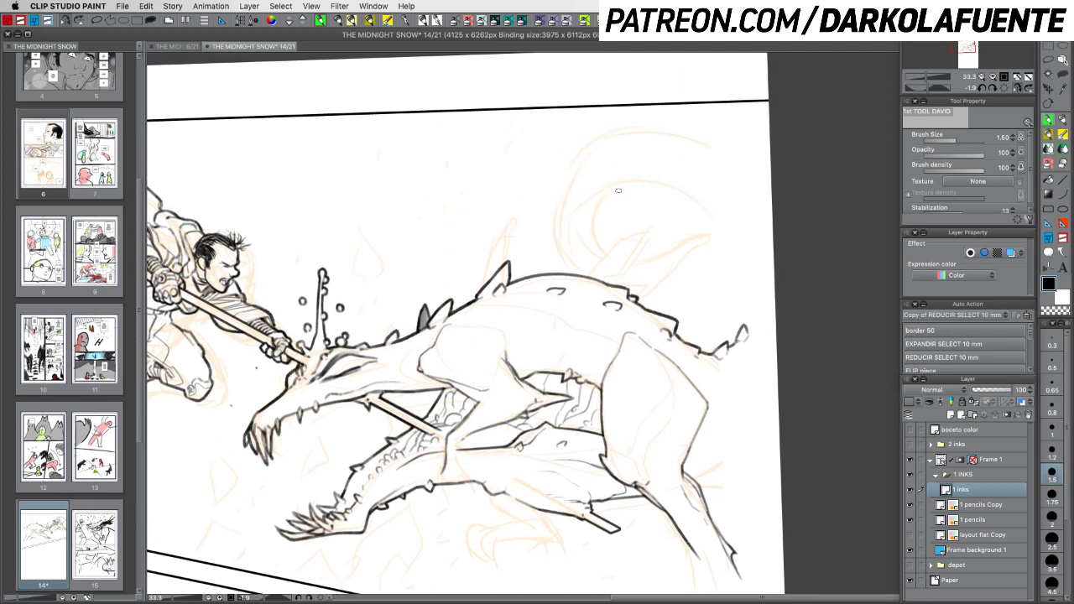
Ink the inner curve of the creature's raised tail and add a small spur, cleaning it up with transparent color
{"action": "left_click_drag", "start_coordinate": [639, 179], "coordinate": [590, 241]}
{"action": "mouse_move", "coordinate": [635, 180]}
{"action": "left_mouse_down"}
{"action": "mouse_move", "coordinate": [674, 183]}
{"action": "mouse_move", "coordinate": [743, 251]}
{"action": "mouse_move", "coordinate": [734, 404]}
{"action": "left_mouse_up"}
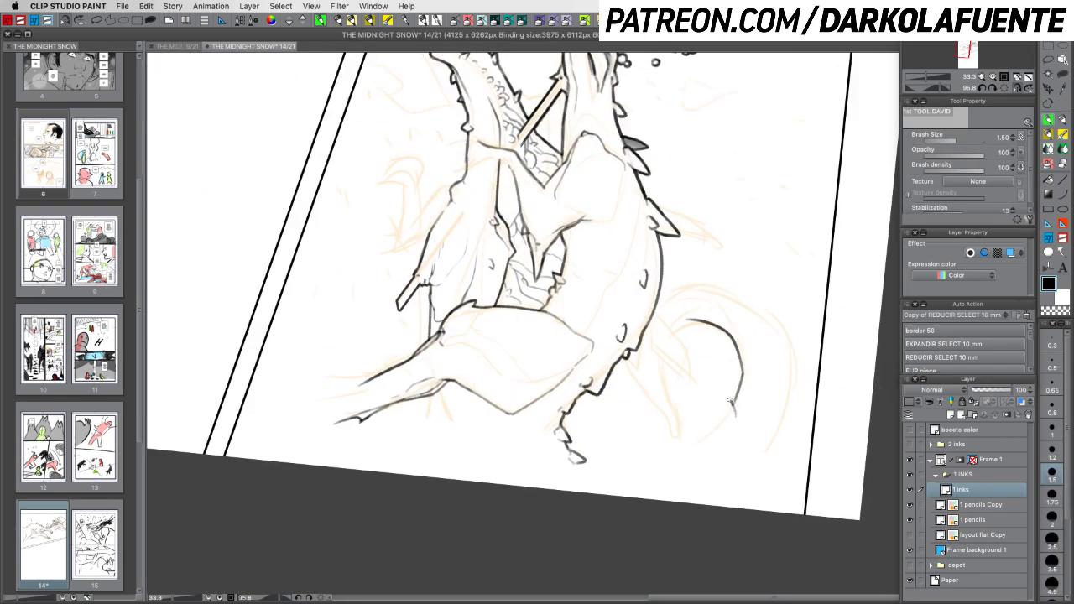
{"action": "left_click_drag", "start_coordinate": [729, 400], "coordinate": [718, 426]}
{"action": "left_click_drag", "start_coordinate": [727, 400], "coordinate": [735, 415]}
{"action": "key", "text": "super+z"}
{"action": "key", "text": "c"}
{"action": "key", "text": "c"}
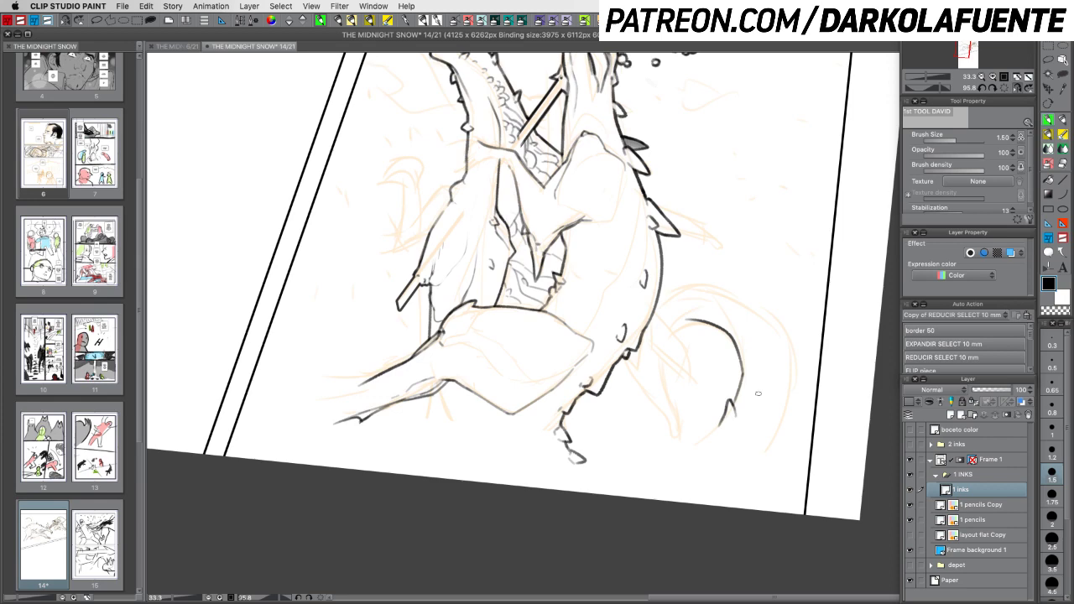
Ink the tail's outer contour as one sweeping curve from the panel edge around the loop, redoing the stroke until it fits the pencils
{"action": "mouse_move", "coordinate": [713, 432]}
{"action": "left_mouse_down"}
{"action": "mouse_move", "coordinate": [794, 288]}
{"action": "mouse_move", "coordinate": [760, 311]}
{"action": "mouse_move", "coordinate": [800, 216]}
{"action": "left_mouse_up"}
{"action": "left_click", "coordinate": [981, 77]}
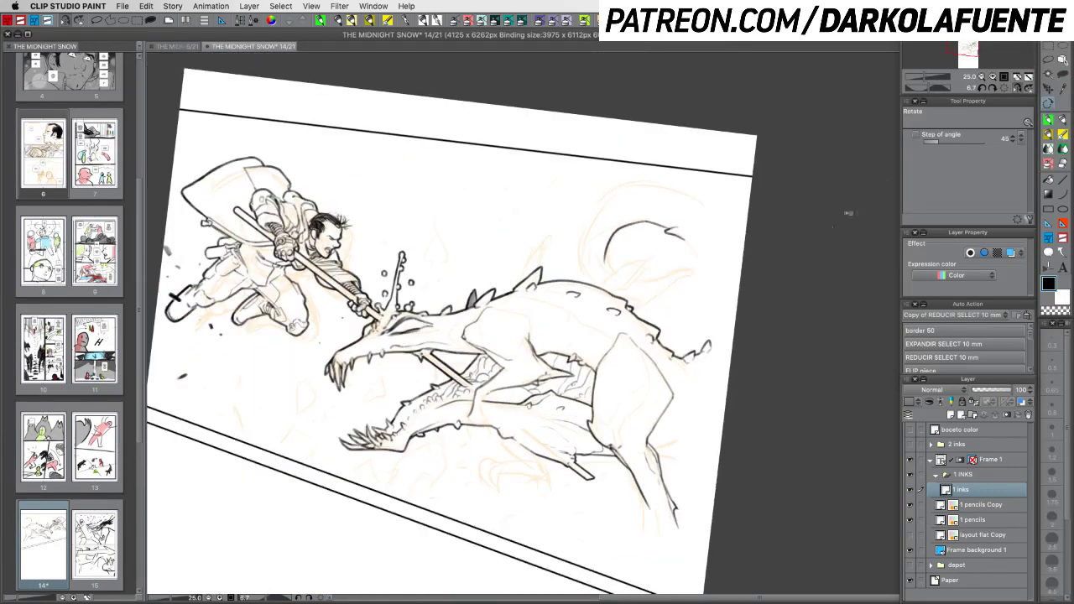
{"action": "left_click", "coordinate": [1047, 120]}
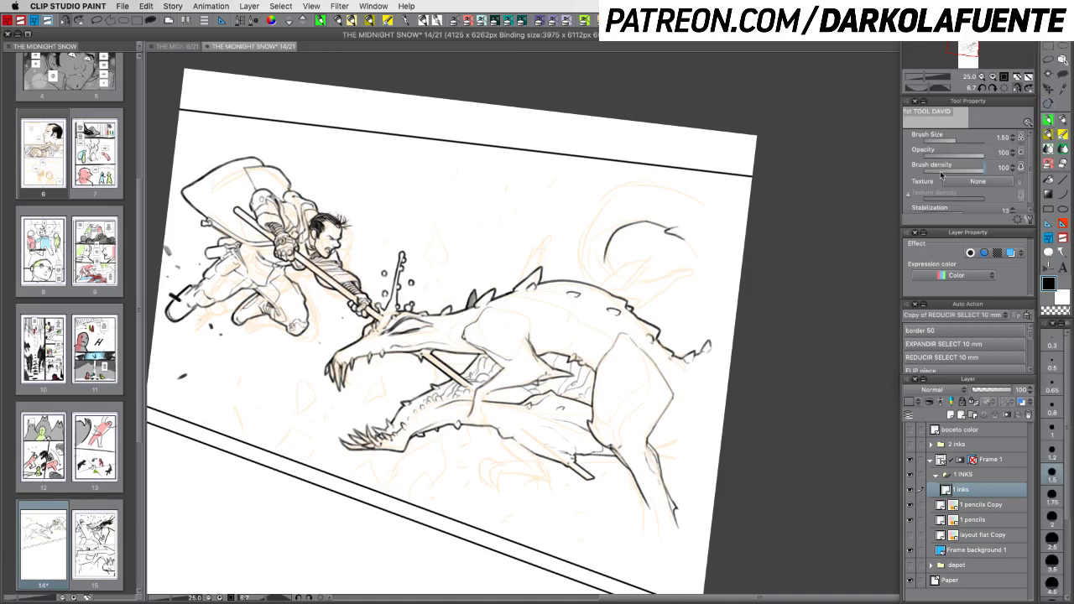
{"action": "mouse_move", "coordinate": [743, 226]}
{"action": "left_mouse_down"}
{"action": "mouse_move", "coordinate": [648, 182]}
{"action": "mouse_move", "coordinate": [585, 245]}
{"action": "left_mouse_up"}
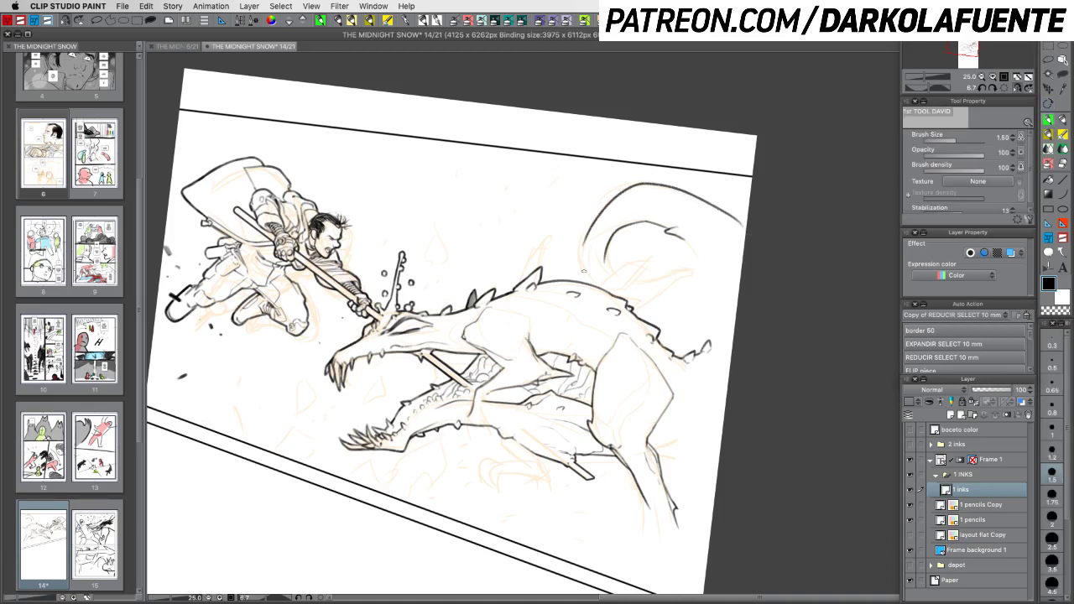
{"action": "key", "text": "super+z"}
{"action": "mouse_move", "coordinate": [745, 226]}
{"action": "left_mouse_down"}
{"action": "mouse_move", "coordinate": [640, 185]}
{"action": "mouse_move", "coordinate": [602, 209]}
{"action": "mouse_move", "coordinate": [584, 244]}
{"action": "mouse_move", "coordinate": [598, 288]}
{"action": "left_mouse_up"}
{"action": "key", "text": "ctrl+z"}
{"action": "key", "text": "ctrl+z"}
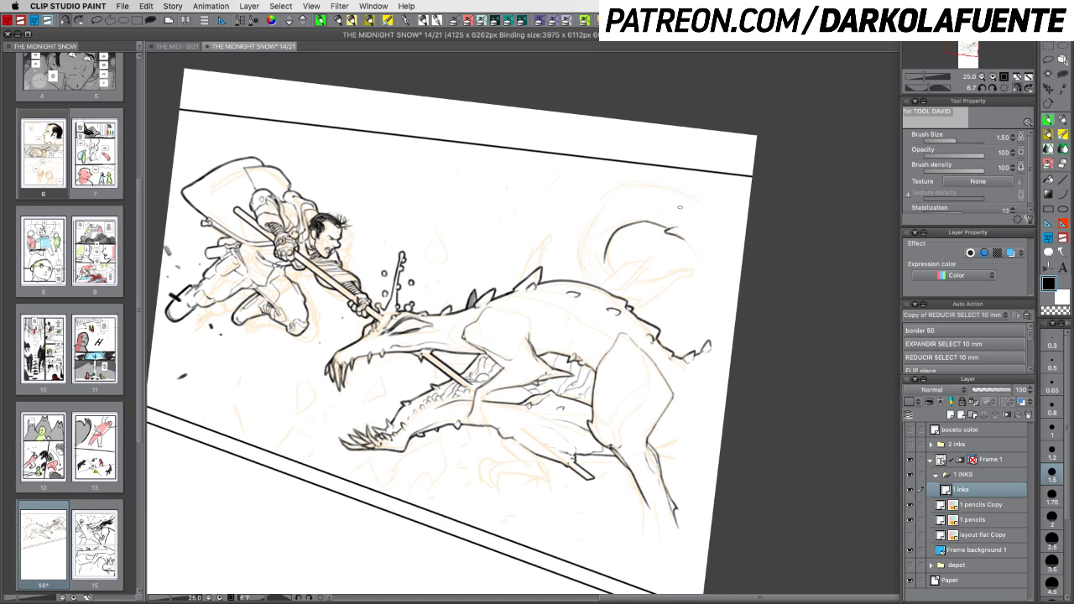
{"action": "mouse_move", "coordinate": [746, 223]}
{"action": "left_mouse_down"}
{"action": "mouse_move", "coordinate": [649, 188]}
{"action": "mouse_move", "coordinate": [616, 198]}
{"action": "mouse_move", "coordinate": [593, 227]}
{"action": "mouse_move", "coordinate": [592, 275]}
{"action": "left_mouse_up"}
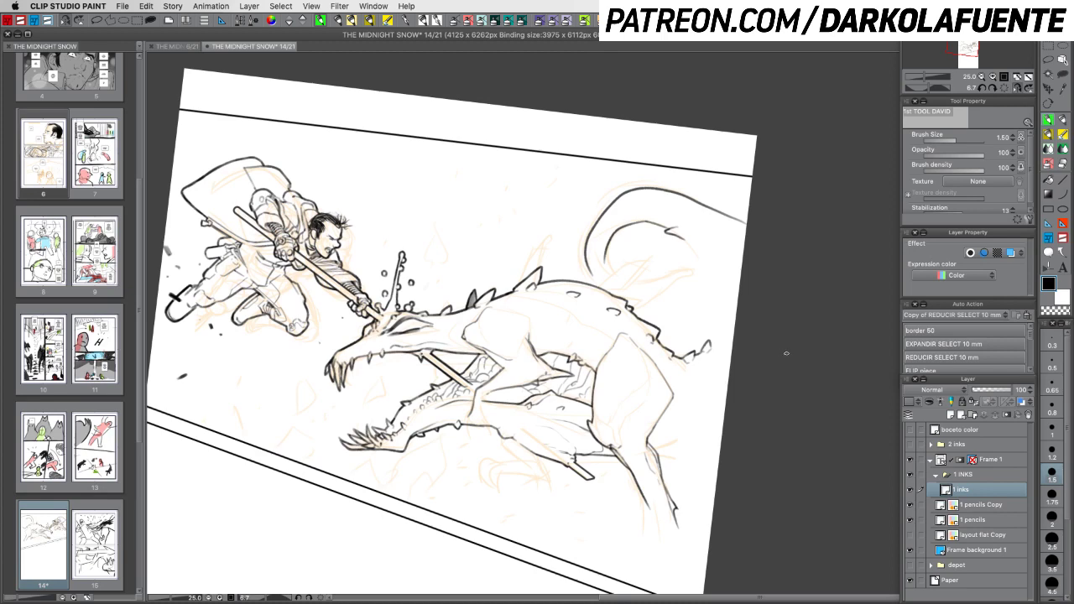
Ink the lower part of the tail's inner loop up to its pointed end, plus the short line running from there to the back
{"action": "left_click_drag", "start_coordinate": [760, 370], "coordinate": [655, 470]}
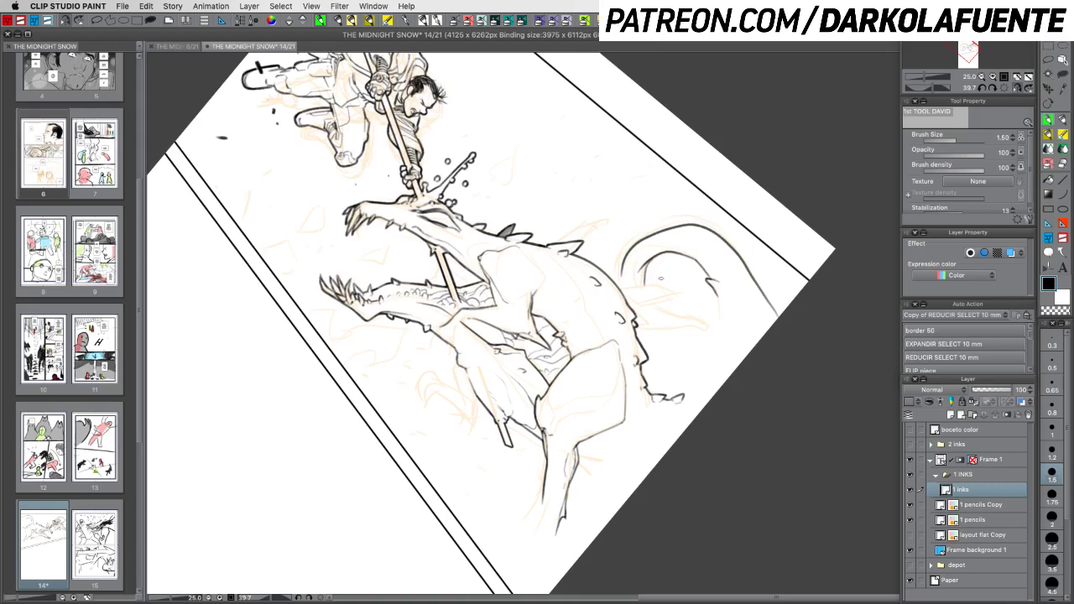
{"action": "key", "text": "r"}
{"action": "left_click_drag", "start_coordinate": [805, 372], "coordinate": [730, 138]}
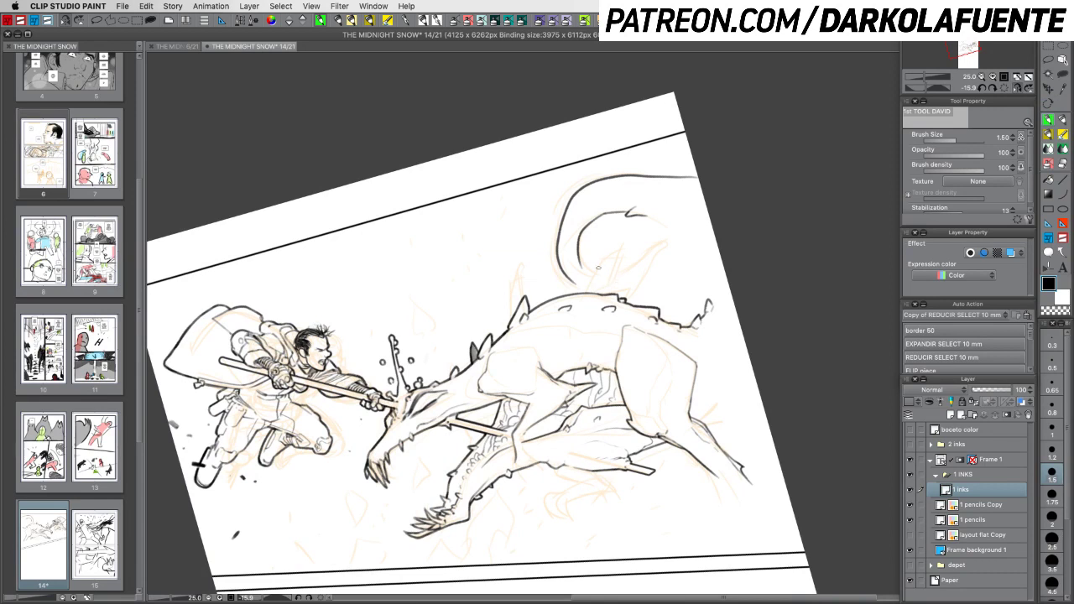
{"action": "mouse_move", "coordinate": [578, 240]}
{"action": "left_mouse_down"}
{"action": "mouse_move", "coordinate": [627, 273]}
{"action": "mouse_move", "coordinate": [664, 242]}
{"action": "left_mouse_up"}
{"action": "key", "text": "super+z"}
{"action": "key", "text": "c"}
{"action": "key", "text": "c"}
{"action": "left_click_drag", "start_coordinate": [666, 244], "coordinate": [636, 289]}
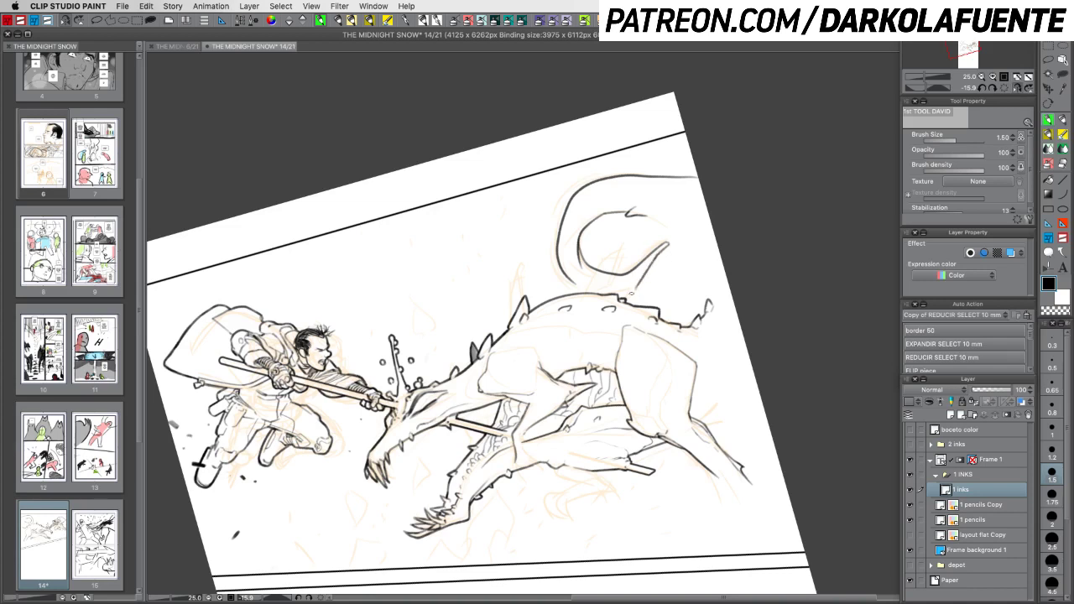
{"action": "key", "text": "super+z"}
{"action": "key", "text": "super+shift+z"}
{"action": "key", "text": "super+z"}
{"action": "key", "text": "super+shift+z"}
{"action": "key", "text": "super+z"}
{"action": "key", "text": "super+shift+z"}
Extend the tail's inner line past the small spur toward the panel edge
{"action": "left_click_drag", "start_coordinate": [709, 287], "coordinate": [656, 423]}
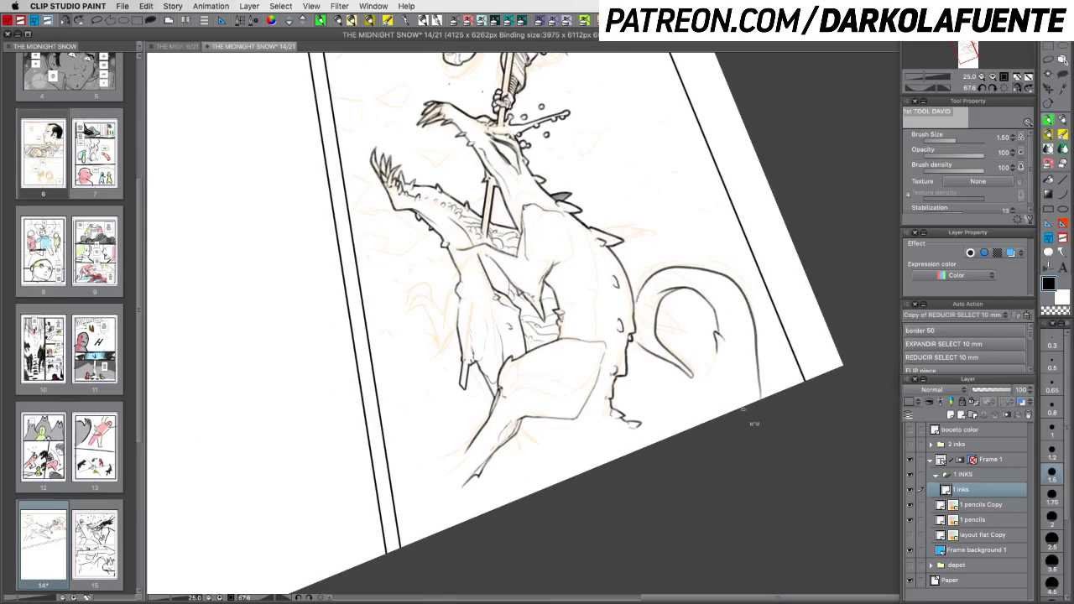
{"action": "left_click_drag", "start_coordinate": [755, 423], "coordinate": [705, 245]}
{"action": "mouse_move", "coordinate": [750, 352]}
{"action": "left_mouse_down"}
{"action": "mouse_move", "coordinate": [753, 285]}
{"action": "mouse_move", "coordinate": [747, 428]}
{"action": "mouse_move", "coordinate": [724, 415]}
{"action": "left_mouse_up"}
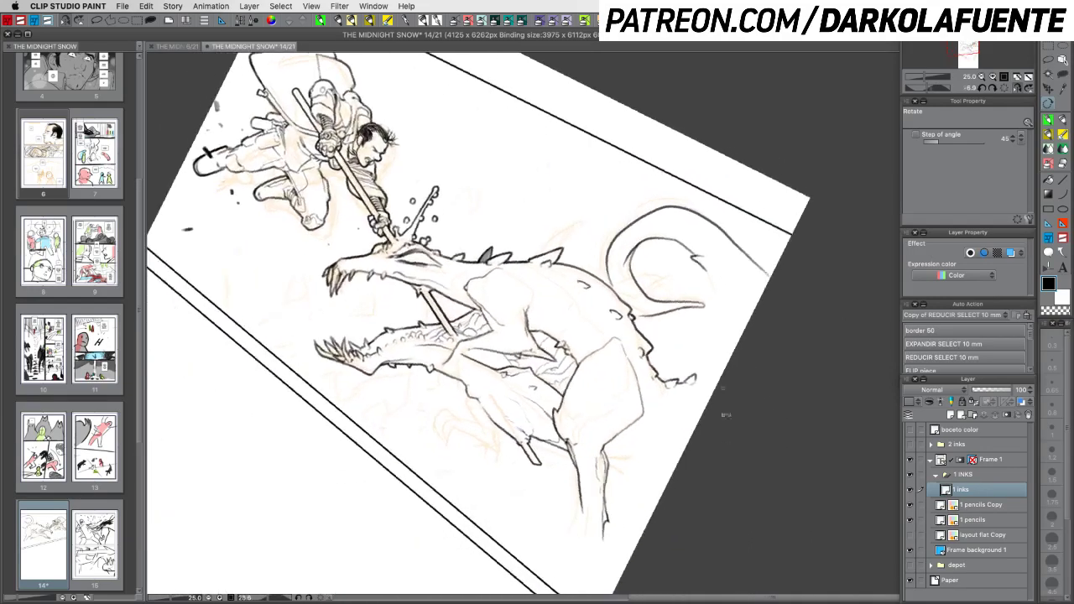
{"action": "key", "text": "r"}
{"action": "left_click_drag", "start_coordinate": [718, 305], "coordinate": [724, 411]}
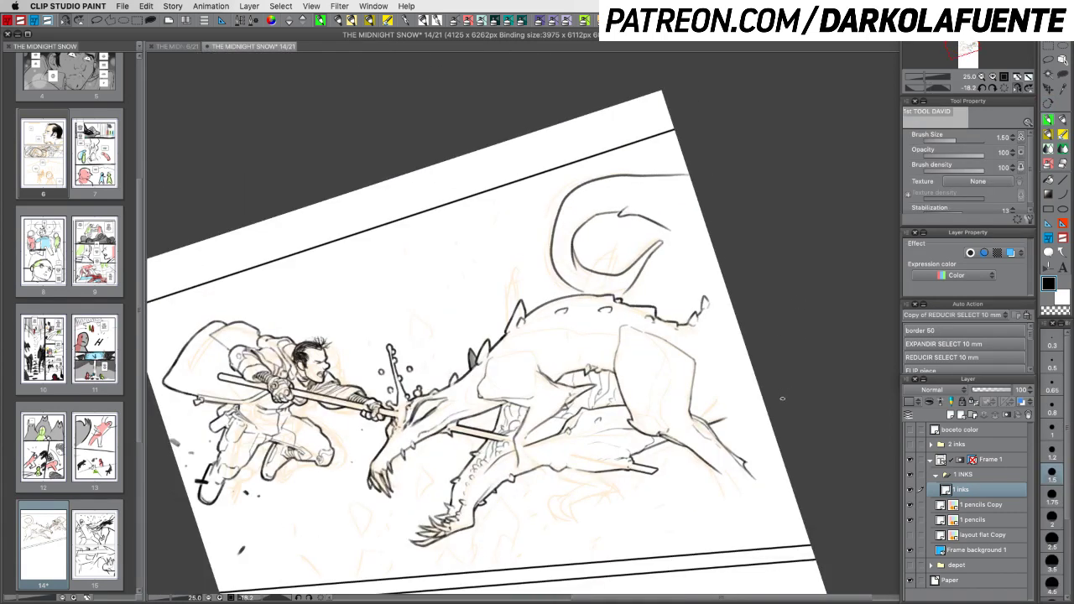
Ink the curved line behind the creature's lower leg out to the panel edge, trim it with transparent color and save the page
{"action": "key", "text": "r"}
{"action": "left_click_drag", "start_coordinate": [782, 398], "coordinate": [636, 464]}
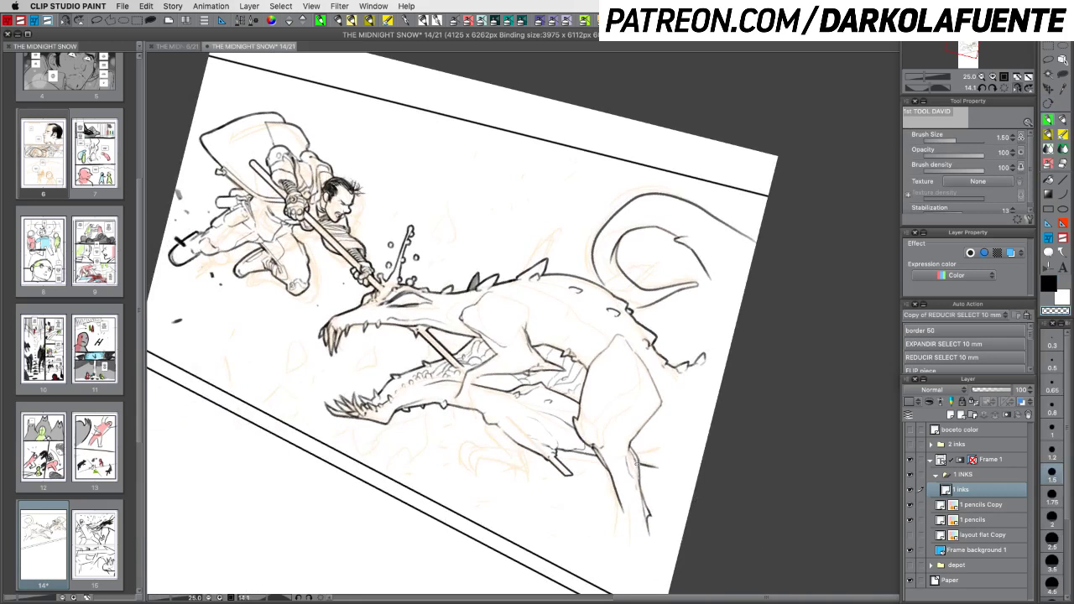
{"action": "key", "text": "c"}
{"action": "mouse_move", "coordinate": [635, 475]}
{"action": "left_mouse_down"}
{"action": "mouse_move", "coordinate": [750, 401]}
{"action": "mouse_move", "coordinate": [648, 470]}
{"action": "left_mouse_up"}
{"action": "key", "text": "r"}
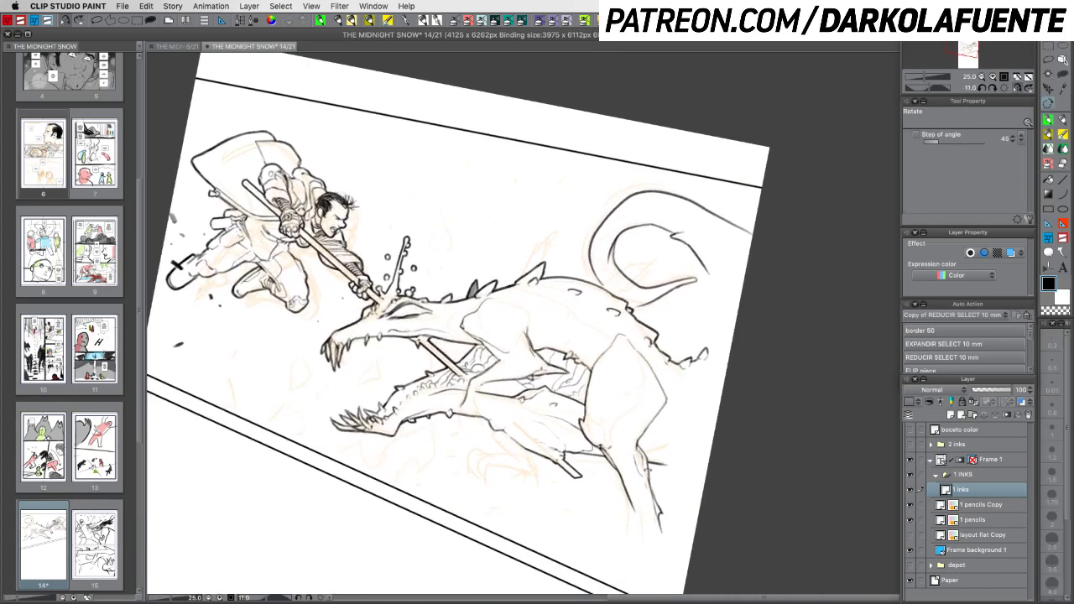
{"action": "left_click", "coordinate": [1048, 122]}
{"action": "left_click_drag", "start_coordinate": [683, 427], "coordinate": [675, 393]}
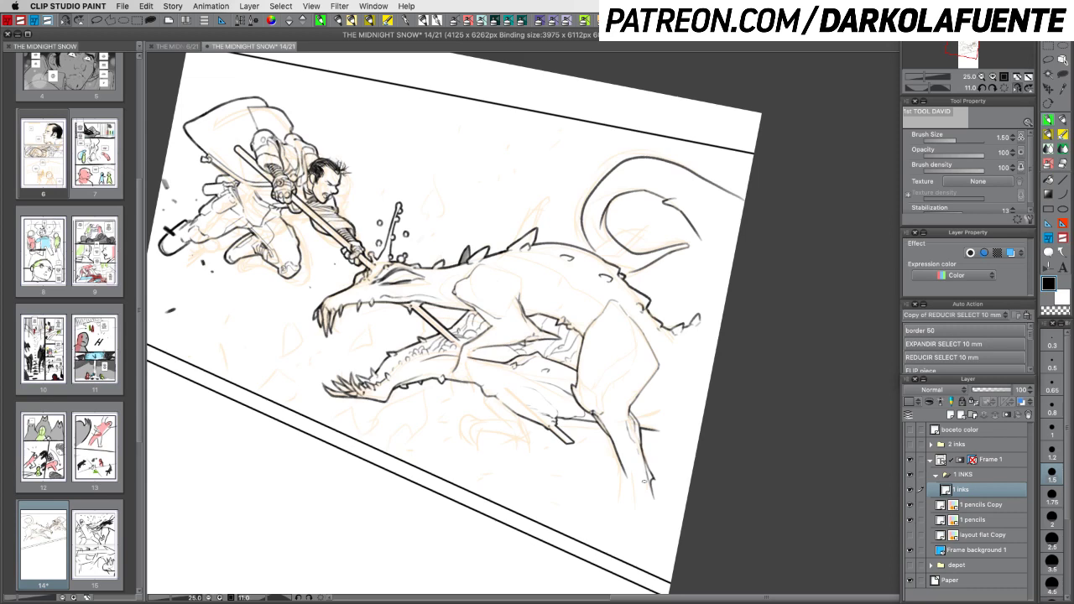
{"action": "mouse_move", "coordinate": [701, 422]}
{"action": "left_mouse_down"}
{"action": "mouse_move", "coordinate": [767, 420]}
{"action": "mouse_move", "coordinate": [805, 374]}
{"action": "mouse_move", "coordinate": [799, 304]}
{"action": "mouse_move", "coordinate": [789, 336]}
{"action": "mouse_move", "coordinate": [701, 391]}
{"action": "mouse_move", "coordinate": [791, 310]}
{"action": "mouse_move", "coordinate": [804, 425]}
{"action": "mouse_move", "coordinate": [740, 506]}
{"action": "left_mouse_up"}
{"action": "key", "text": "super+z"}
{"action": "key", "text": "super+z"}
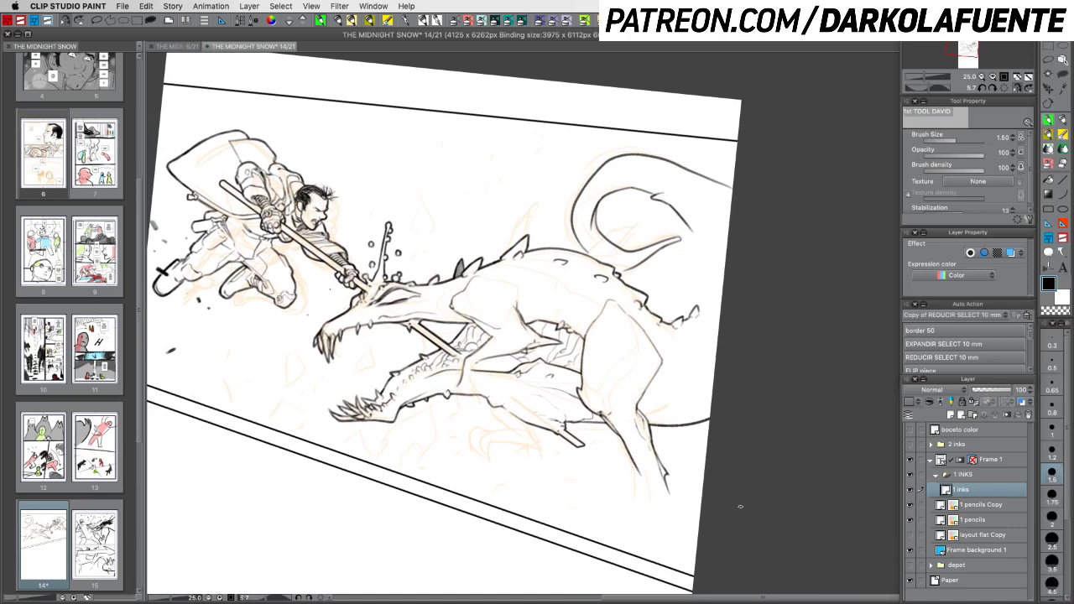
{"action": "key", "text": "super+s"}
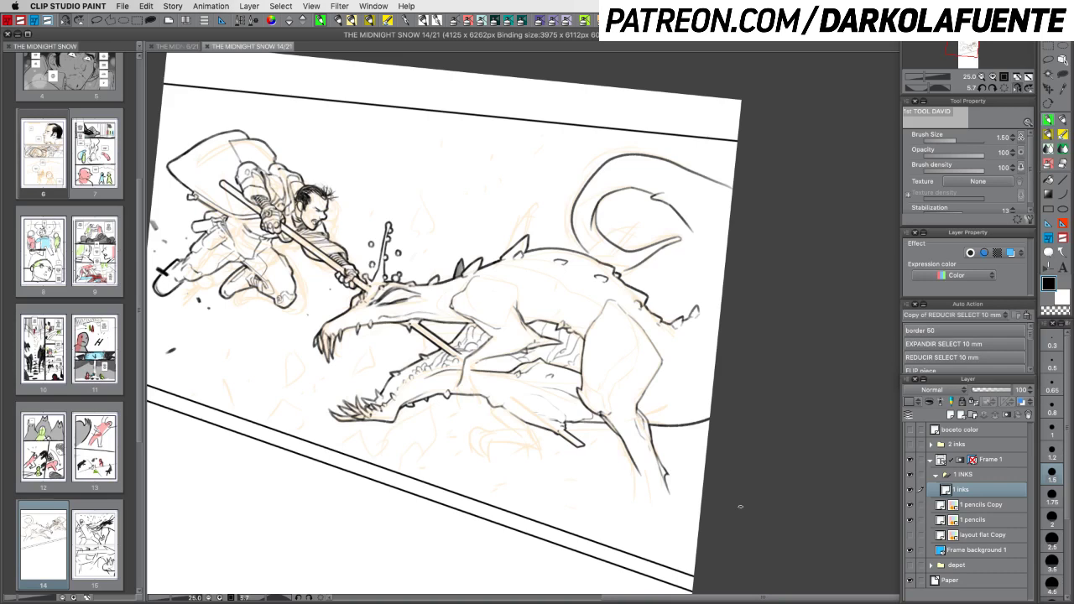
{"action": "key", "text": "Tab"}
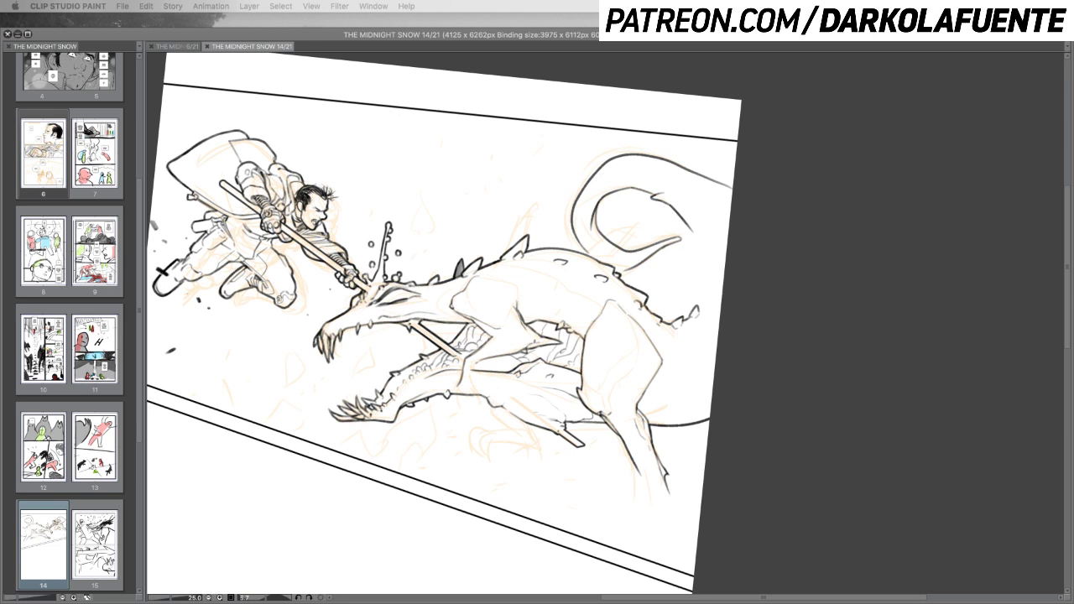
{"action": "key", "text": "Tab"}
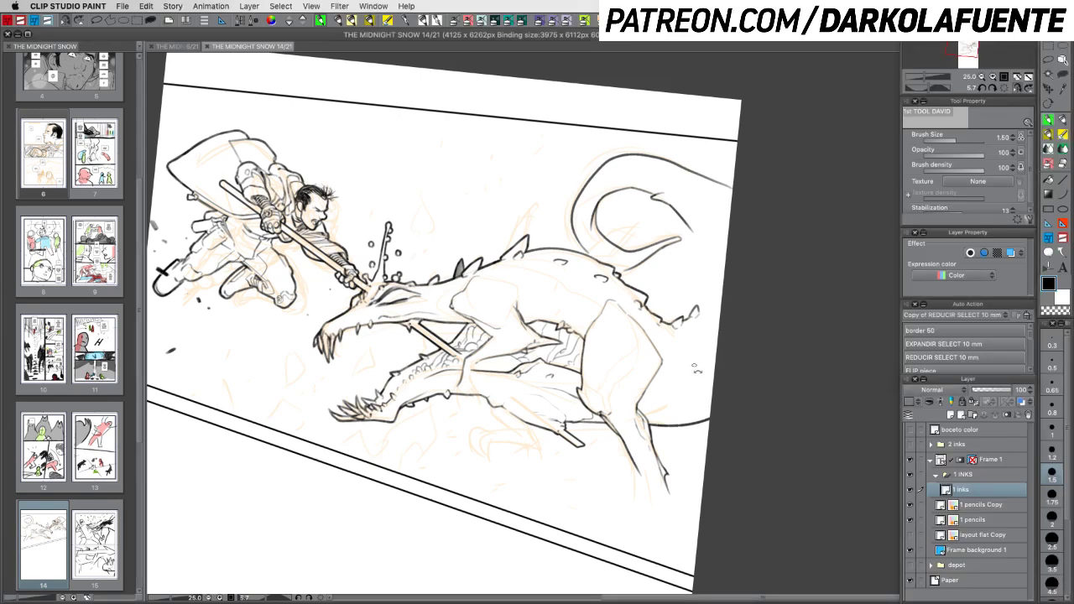
{"action": "left_click_drag", "start_coordinate": [698, 371], "coordinate": [704, 344]}
{"action": "mouse_move", "coordinate": [694, 442]}
{"action": "left_mouse_down"}
{"action": "mouse_move", "coordinate": [725, 421]}
{"action": "mouse_move", "coordinate": [768, 455]}
{"action": "left_mouse_up"}
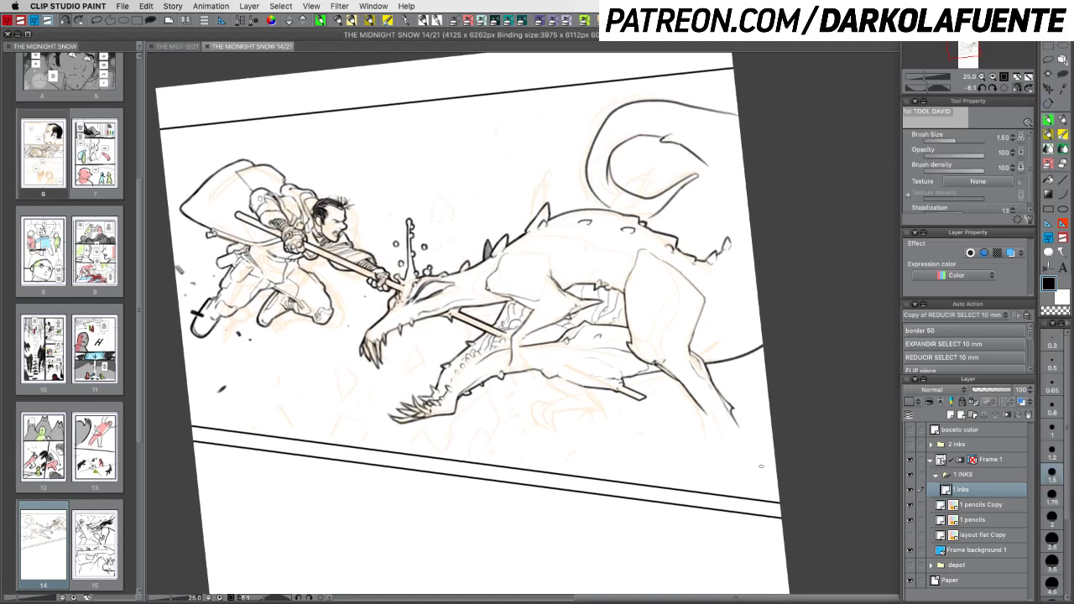
Lasso the inked tail loop above the creature's back, cut and paste it onto its own layer, and deselect
{"action": "left_click", "coordinate": [1050, 59]}
{"action": "left_click", "coordinate": [992, 77]}
{"action": "mouse_move", "coordinate": [771, 225]}
{"action": "left_mouse_down"}
{"action": "mouse_move", "coordinate": [737, 259]}
{"action": "mouse_move", "coordinate": [694, 453]}
{"action": "left_mouse_up"}
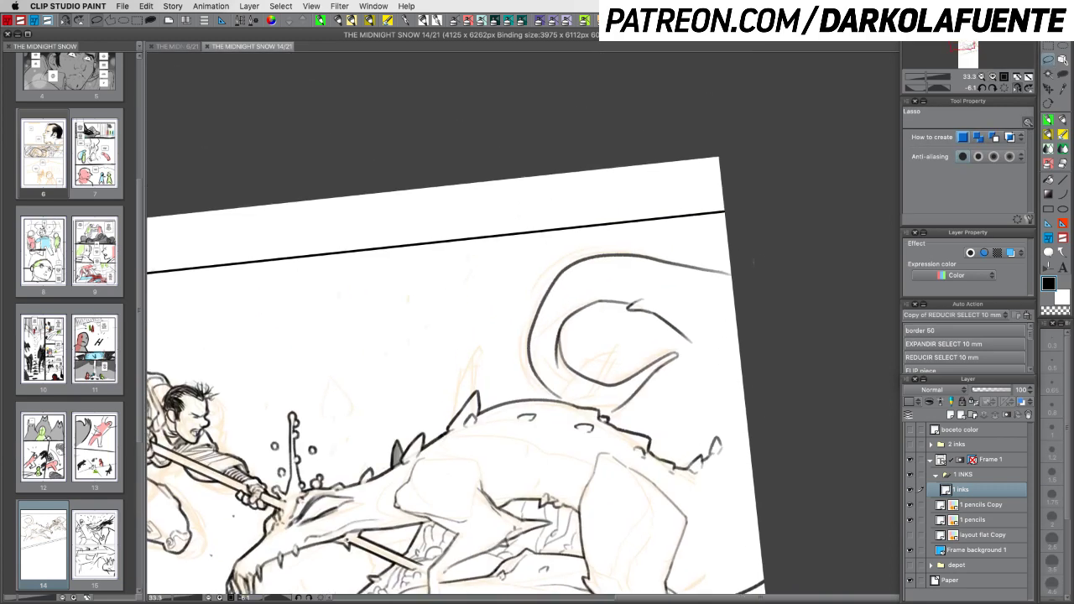
{"action": "mouse_move", "coordinate": [757, 250]}
{"action": "left_mouse_down"}
{"action": "mouse_move", "coordinate": [551, 242]}
{"action": "mouse_move", "coordinate": [531, 381]}
{"action": "mouse_move", "coordinate": [548, 396]}
{"action": "mouse_move", "coordinate": [609, 393]}
{"action": "mouse_move", "coordinate": [611, 415]}
{"action": "mouse_move", "coordinate": [668, 398]}
{"action": "mouse_move", "coordinate": [738, 351]}
{"action": "left_mouse_up"}
{"action": "key", "text": "Delete"}
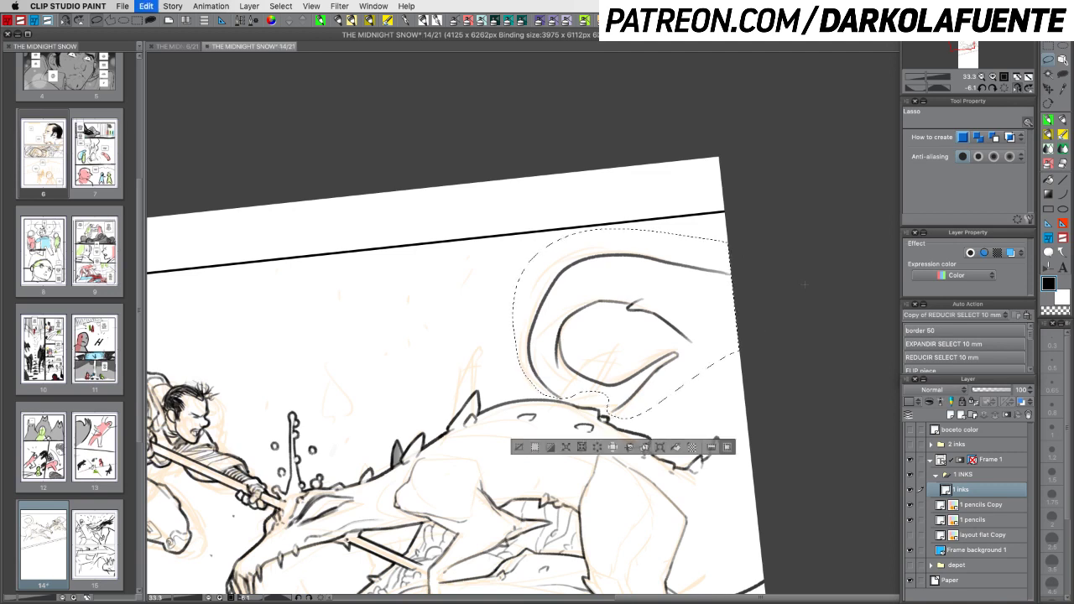
{"action": "key", "text": "super+v"}
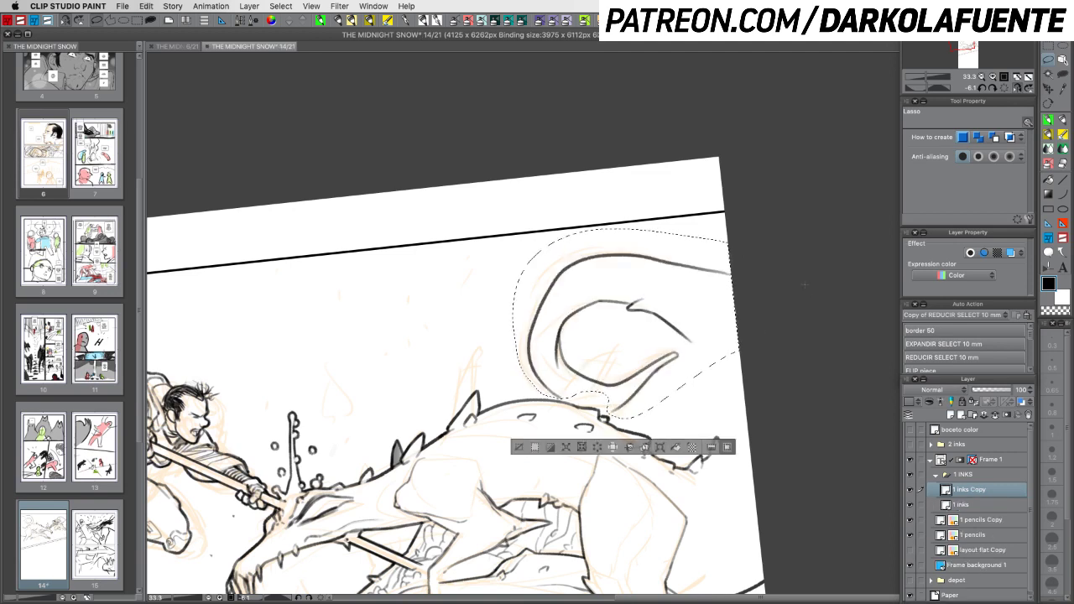
{"action": "key", "text": "super+d"}
Move the pasted tail slightly down and toward the panel edge with the Move layer tool, checking its placement on the full page
{"action": "key", "text": "k"}
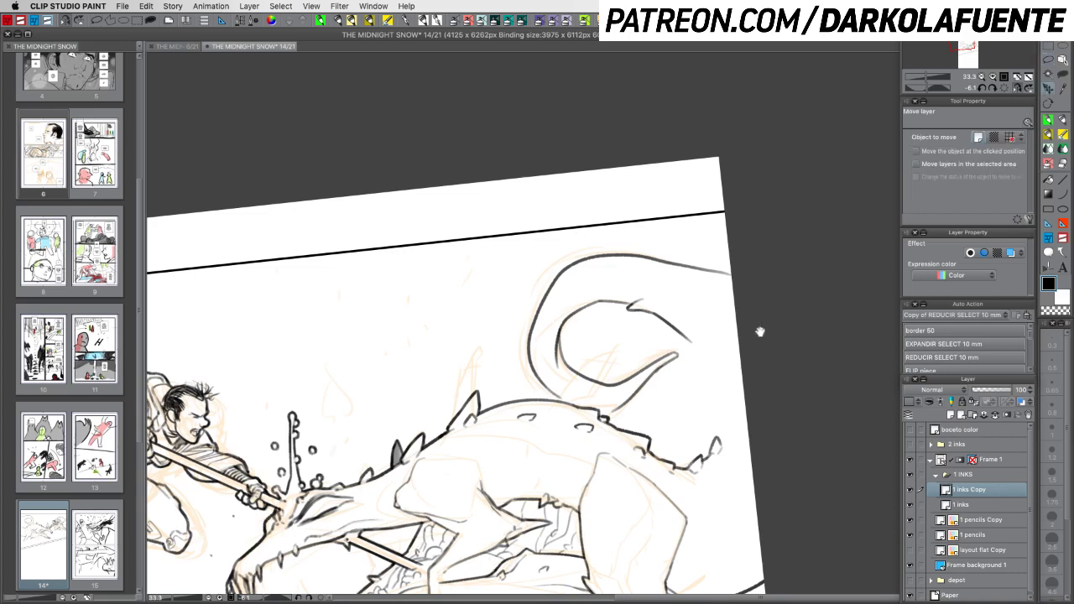
{"action": "left_click_drag", "start_coordinate": [760, 330], "coordinate": [787, 277]}
{"action": "mouse_move", "coordinate": [786, 347]}
{"action": "left_mouse_down"}
{"action": "mouse_move", "coordinate": [780, 356]}
{"action": "mouse_move", "coordinate": [804, 368]}
{"action": "left_mouse_up"}
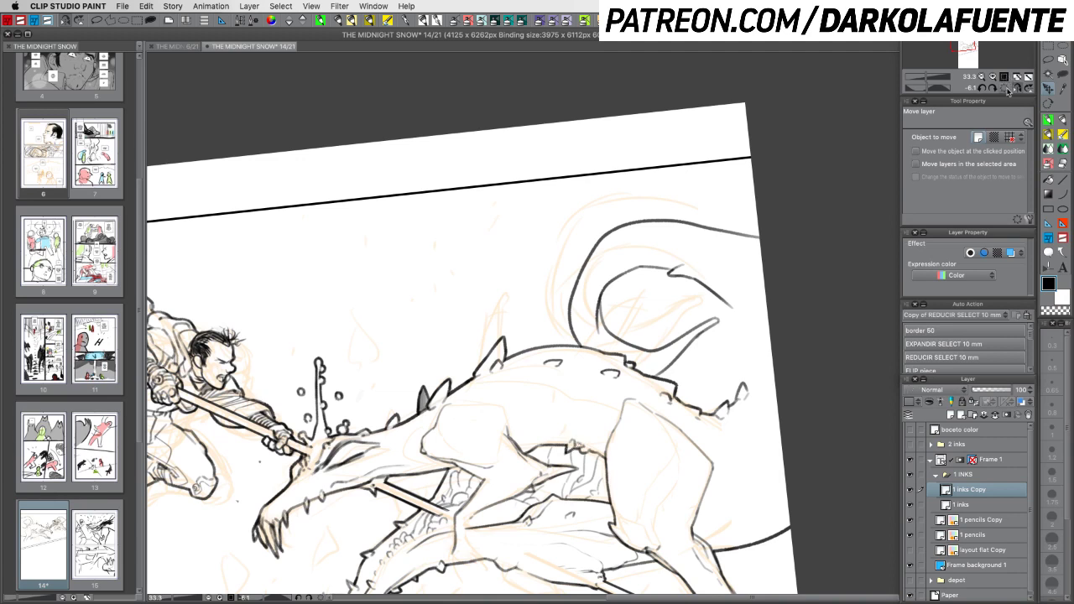
{"action": "left_click", "coordinate": [1008, 89]}
{"action": "key", "text": "ctrl+0"}
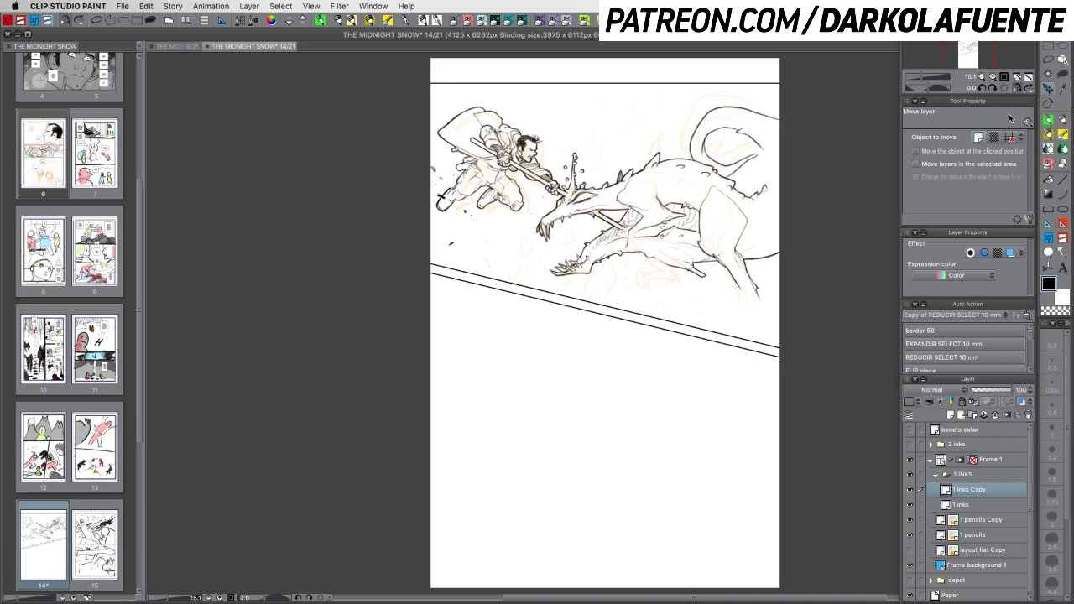
{"action": "left_click", "coordinate": [992, 76]}
{"action": "left_click_drag", "start_coordinate": [763, 223], "coordinate": [671, 400]}
{"action": "scroll", "coordinate": [667, 381], "scroll_direction": "up", "scroll_amount": 1}
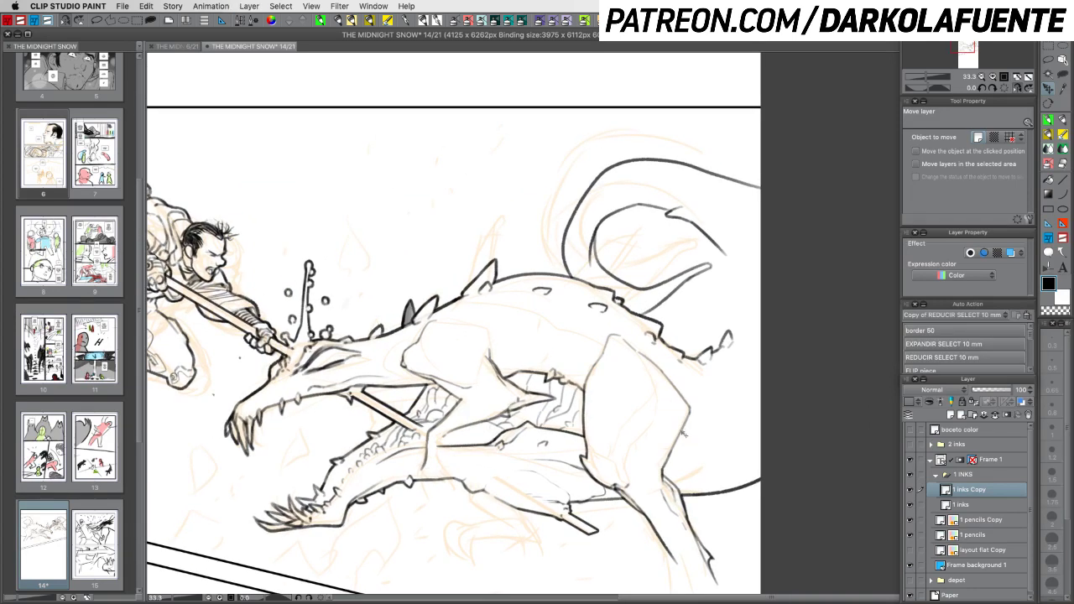
Merge the tail copy into the 1 inks layer and save the page, returning to the size 1.5 inking brush
{"action": "key", "text": "super+e"}
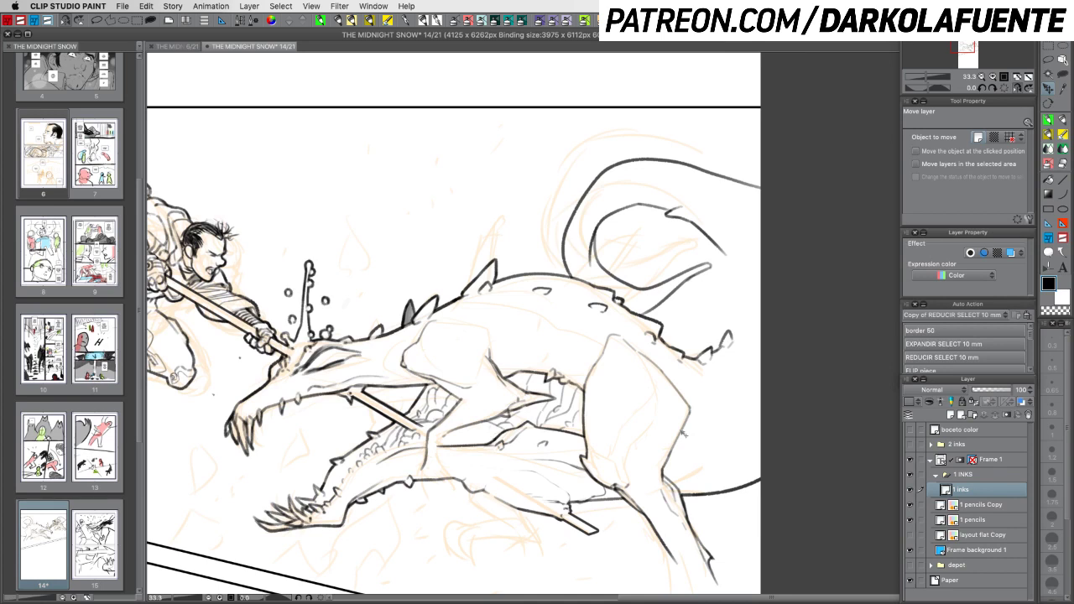
{"action": "key", "text": "super+s"}
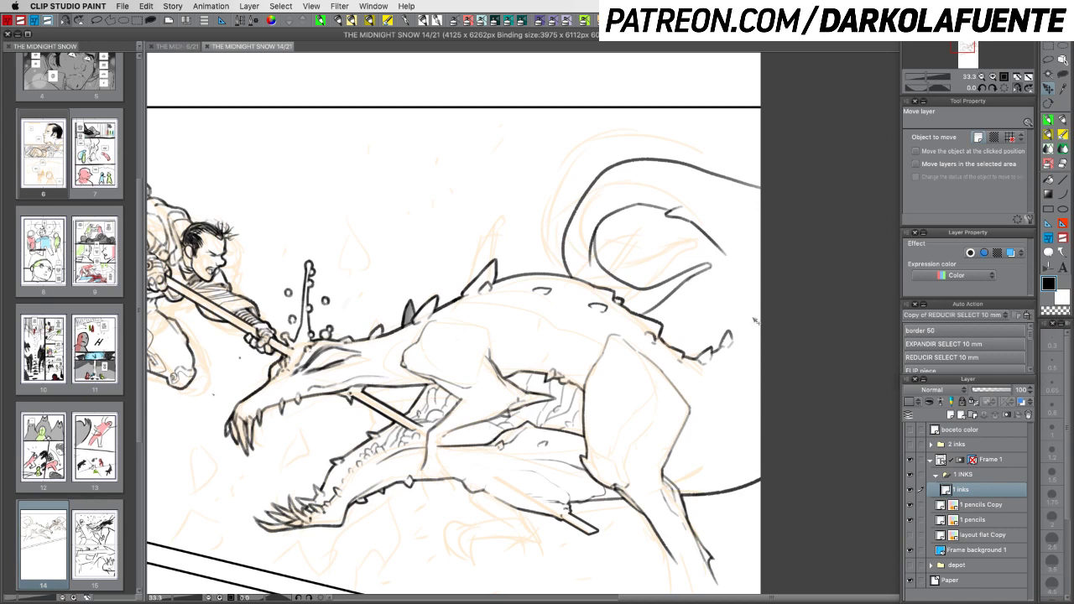
{"action": "left_click", "coordinate": [1049, 126]}
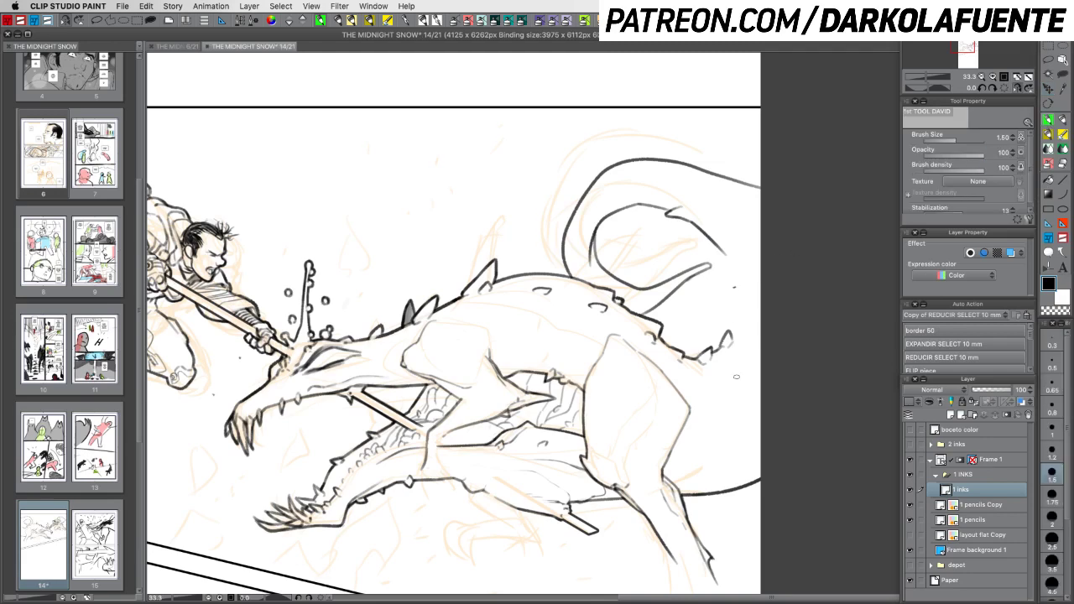
{"action": "mouse_move", "coordinate": [797, 365]}
{"action": "left_mouse_down"}
{"action": "mouse_move", "coordinate": [796, 388]}
{"action": "mouse_move", "coordinate": [801, 361]}
{"action": "left_mouse_up"}
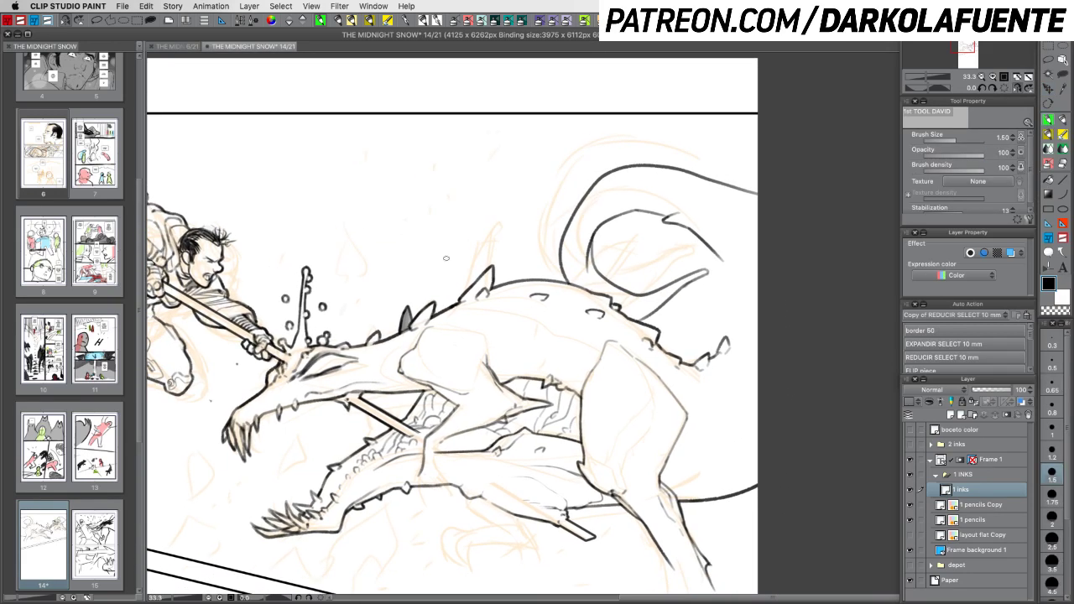
Flip the canvas view and ink the missing curve of the tail loop along the panel edge down to its spiky base
{"action": "left_click", "coordinate": [73, 21]}
{"action": "left_click_drag", "start_coordinate": [734, 394], "coordinate": [709, 379]}
{"action": "left_click", "coordinate": [983, 77]}
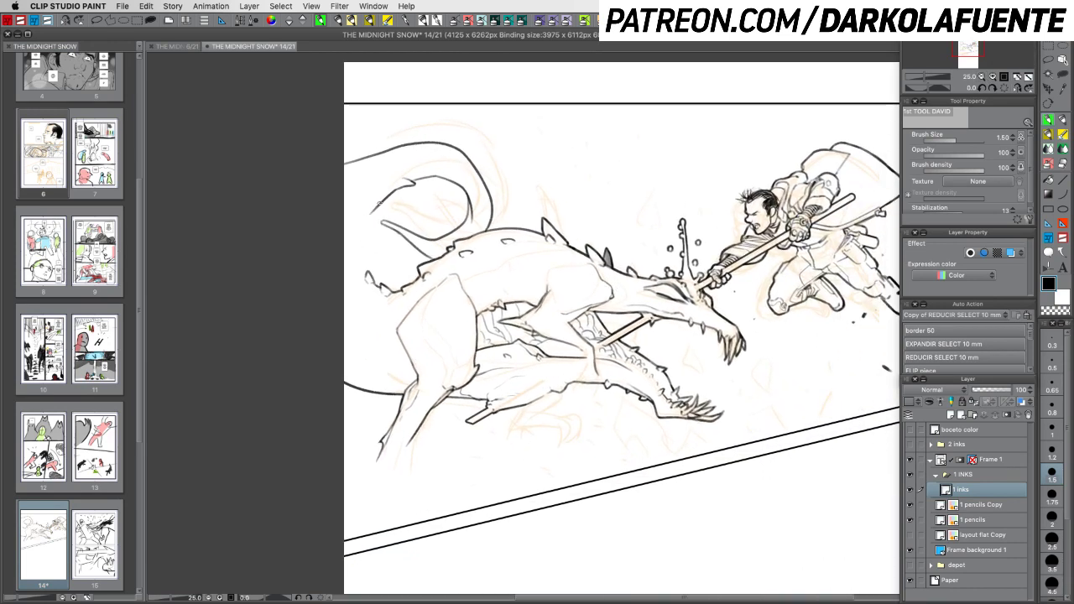
{"action": "left_click_drag", "start_coordinate": [381, 220], "coordinate": [357, 261]}
{"action": "key", "text": "super+z"}
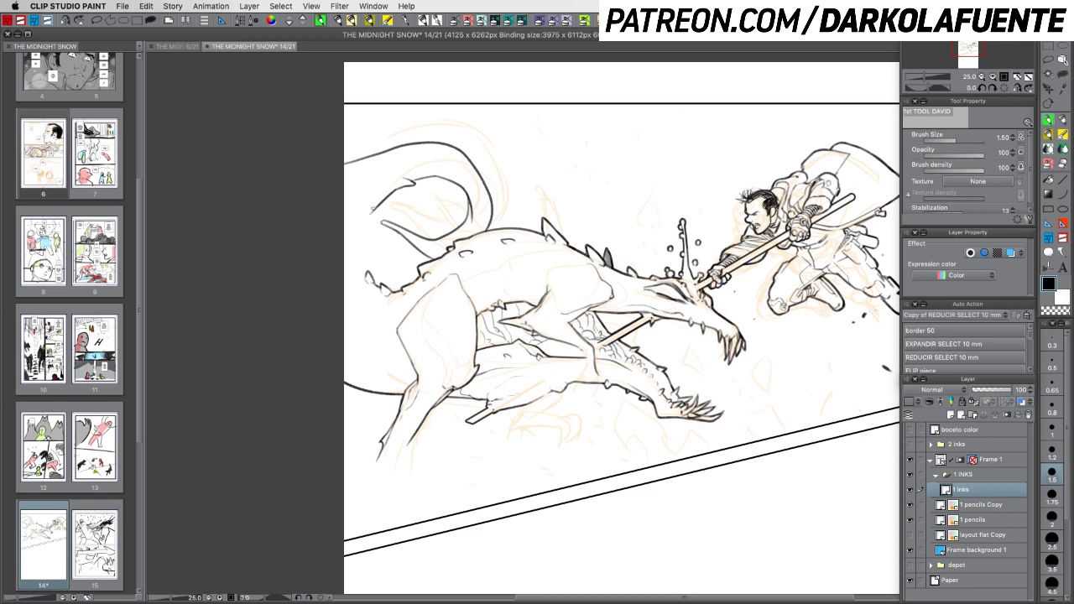
{"action": "mouse_move", "coordinate": [380, 219]}
{"action": "left_mouse_down"}
{"action": "mouse_move", "coordinate": [354, 238]}
{"action": "mouse_move", "coordinate": [359, 274]}
{"action": "left_mouse_up"}
{"action": "key", "text": "super+z"}
{"action": "left_click_drag", "start_coordinate": [378, 204], "coordinate": [361, 274]}
{"action": "key", "text": "super+z"}
{"action": "left_click_drag", "start_coordinate": [380, 205], "coordinate": [361, 274]}
{"action": "key", "text": "super+z"}
{"action": "left_click_drag", "start_coordinate": [380, 270], "coordinate": [366, 276]}
{"action": "key", "text": "super+z"}
{"action": "left_click_drag", "start_coordinate": [679, 407], "coordinate": [692, 384]}
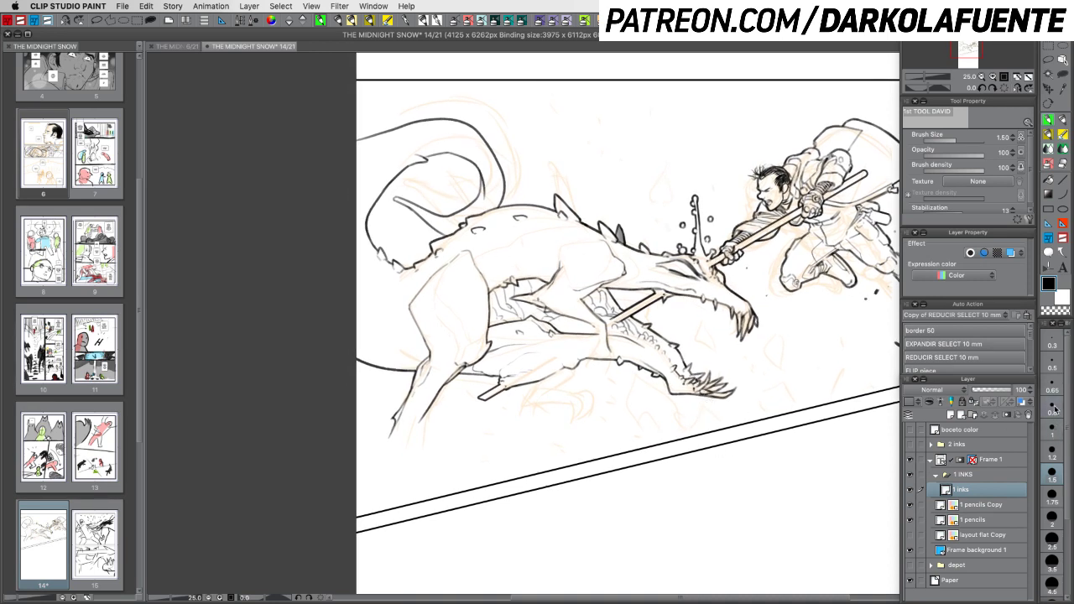
Ink fine strokes around the base of the creature's tail beside the panel edge with the size 1.2 brush
{"action": "left_click", "coordinate": [1051, 406]}
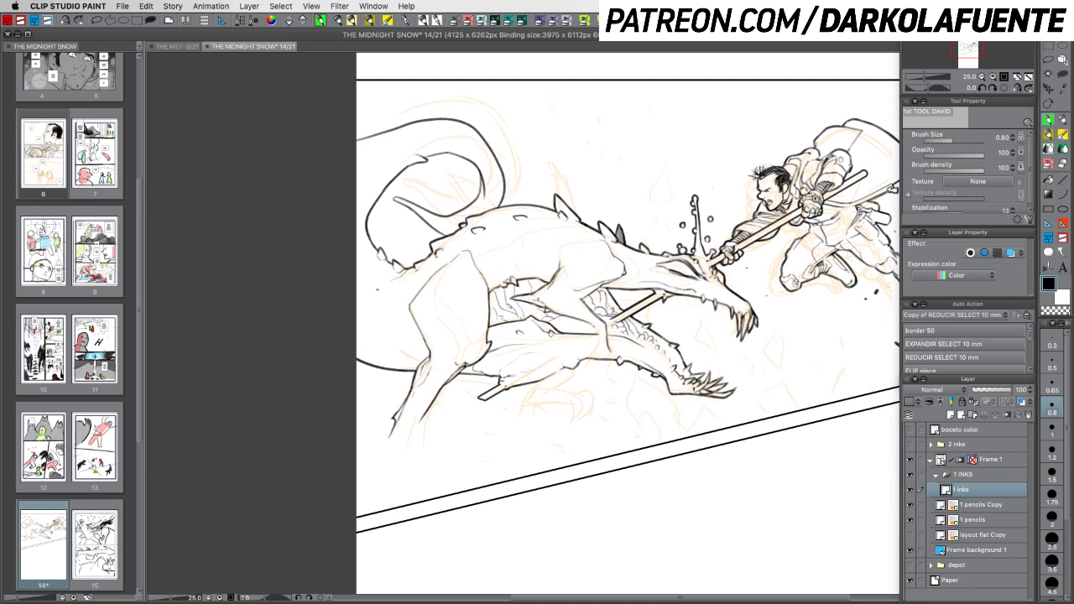
{"action": "left_click", "coordinate": [1053, 453]}
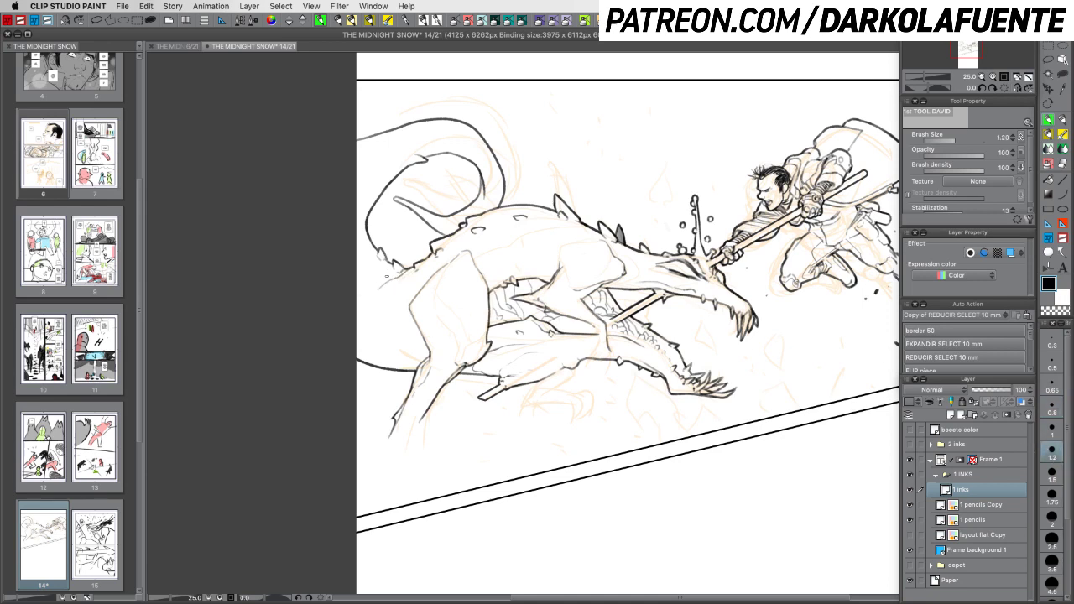
{"action": "left_click_drag", "start_coordinate": [396, 273], "coordinate": [367, 288]}
{"action": "left_click_drag", "start_coordinate": [382, 269], "coordinate": [367, 275]}
{"action": "key", "text": "super+z"}
{"action": "left_click_drag", "start_coordinate": [388, 269], "coordinate": [376, 274]}
{"action": "left_click_drag", "start_coordinate": [367, 251], "coordinate": [357, 254]}
Touch up the inner line of the tail loop with transparent color and the size 1.5 brush, undoing unwanted strokes
{"action": "key", "text": "c"}
{"action": "left_click_drag", "start_coordinate": [482, 181], "coordinate": [484, 177]}
{"action": "left_click_drag", "start_coordinate": [482, 172], "coordinate": [484, 195]}
{"action": "key", "text": "c"}
{"action": "key", "text": "super+z"}
{"action": "left_click", "coordinate": [1052, 466]}
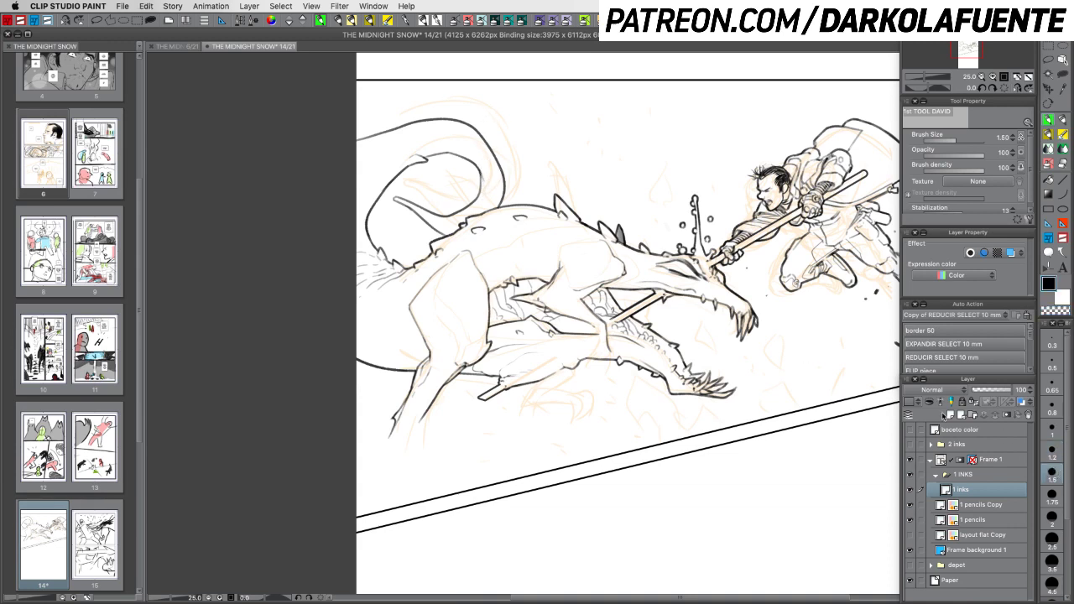
{"action": "left_click_drag", "start_coordinate": [481, 175], "coordinate": [486, 200]}
{"action": "key", "text": "super+z"}
{"action": "key", "text": "c"}
{"action": "key", "text": "c"}
{"action": "left_click_drag", "start_coordinate": [481, 174], "coordinate": [482, 185]}
{"action": "key", "text": "c"}
{"action": "key", "text": "c"}
{"action": "key", "text": "c"}
{"action": "key", "text": "c"}
{"action": "key", "text": "super+z"}
{"action": "key", "text": "super+z"}
{"action": "left_click_drag", "start_coordinate": [645, 374], "coordinate": [640, 344]}
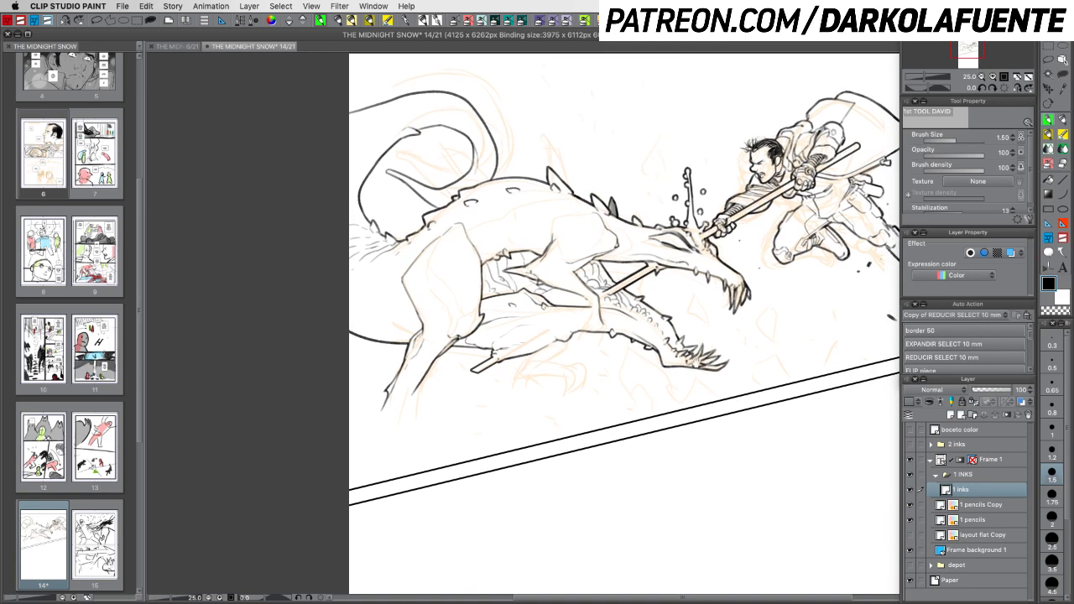
Touch up the small spikes along the creature's belly edge and save the page
{"action": "left_click_drag", "start_coordinate": [709, 382], "coordinate": [681, 380]}
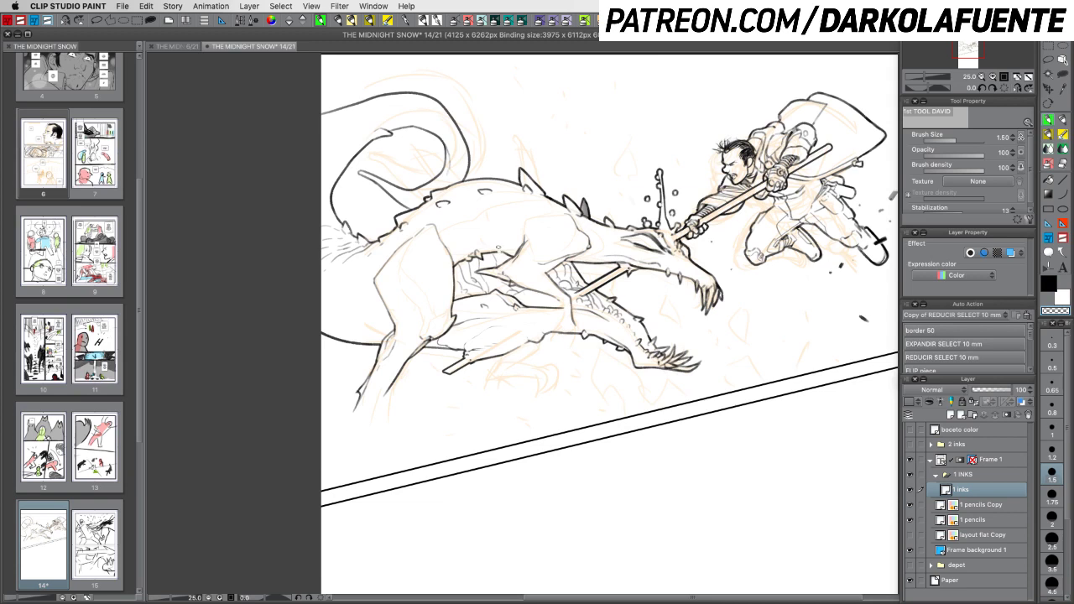
{"action": "key", "text": "super+z"}
{"action": "key", "text": "super+s"}
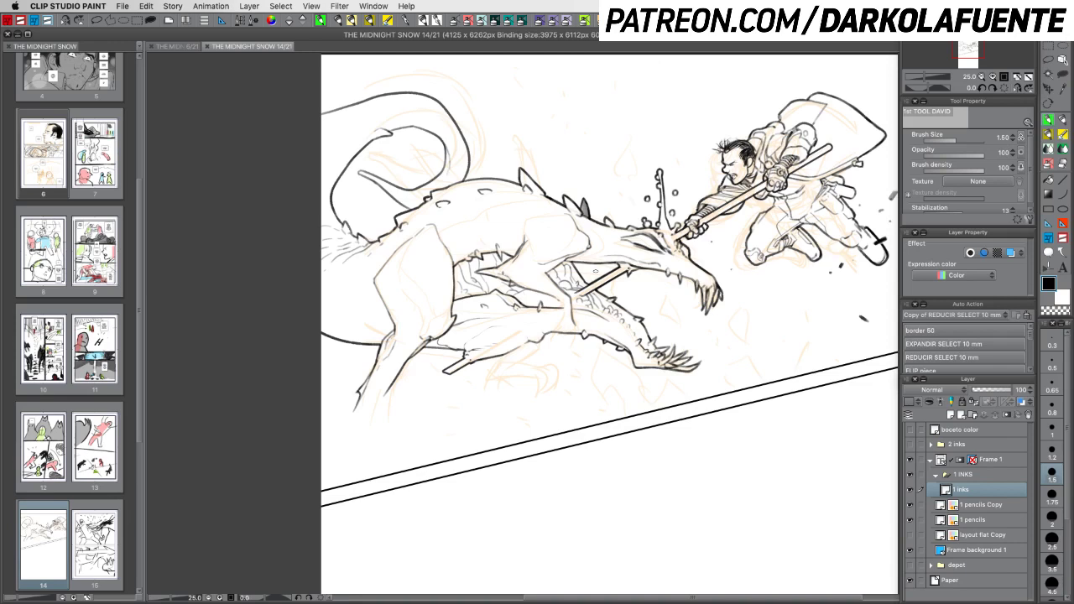
Ink the upper segment of the creature's small folded leg below the belly
{"action": "left_click", "coordinate": [992, 76]}
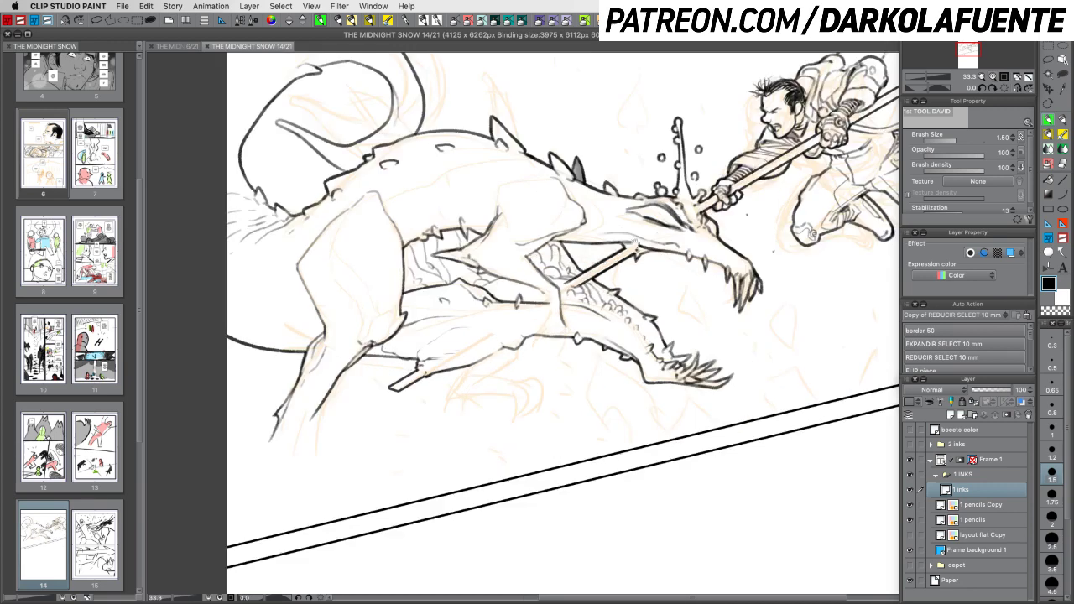
{"action": "mouse_move", "coordinate": [566, 291]}
{"action": "left_mouse_down"}
{"action": "mouse_move", "coordinate": [703, 331]}
{"action": "mouse_move", "coordinate": [703, 297]}
{"action": "mouse_move", "coordinate": [703, 316]}
{"action": "left_mouse_up"}
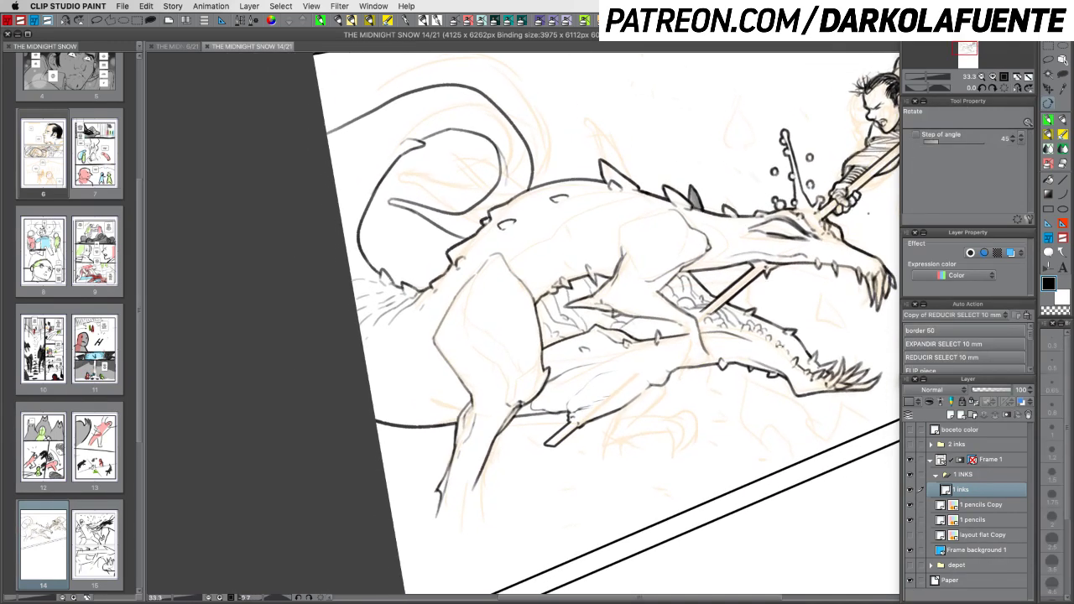
{"action": "left_click_drag", "start_coordinate": [703, 430], "coordinate": [733, 400]}
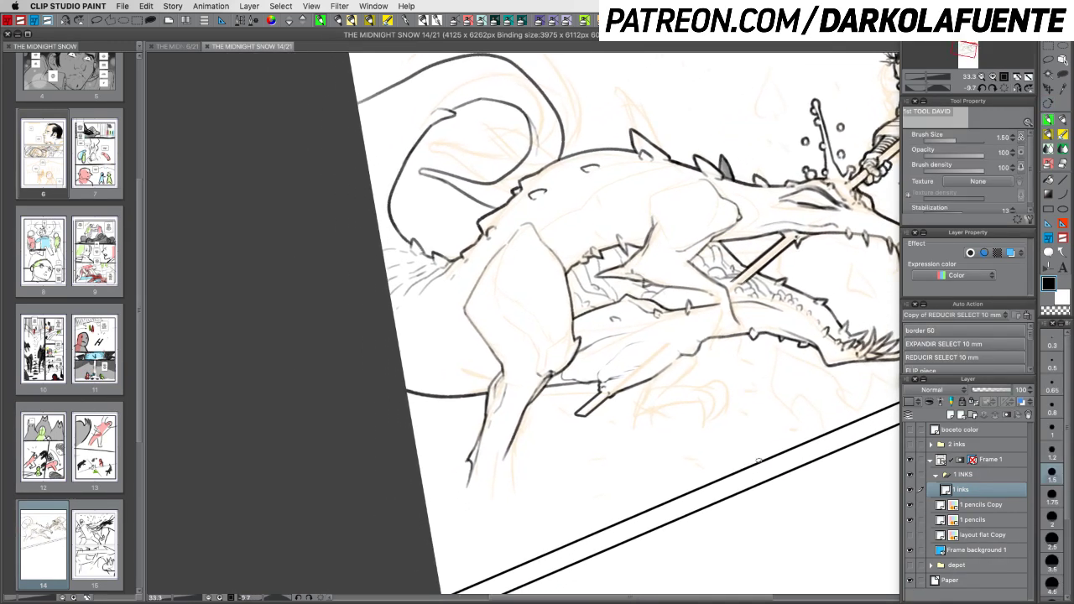
{"action": "scroll", "coordinate": [753, 468], "scroll_direction": "down", "scroll_amount": 3}
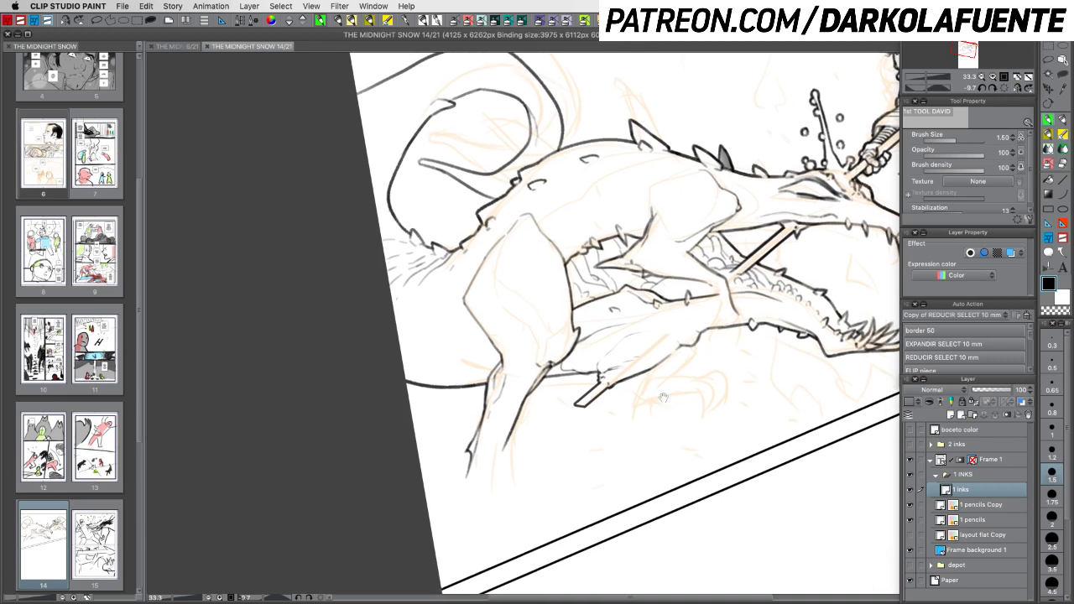
{"action": "left_click_drag", "start_coordinate": [648, 294], "coordinate": [647, 302]}
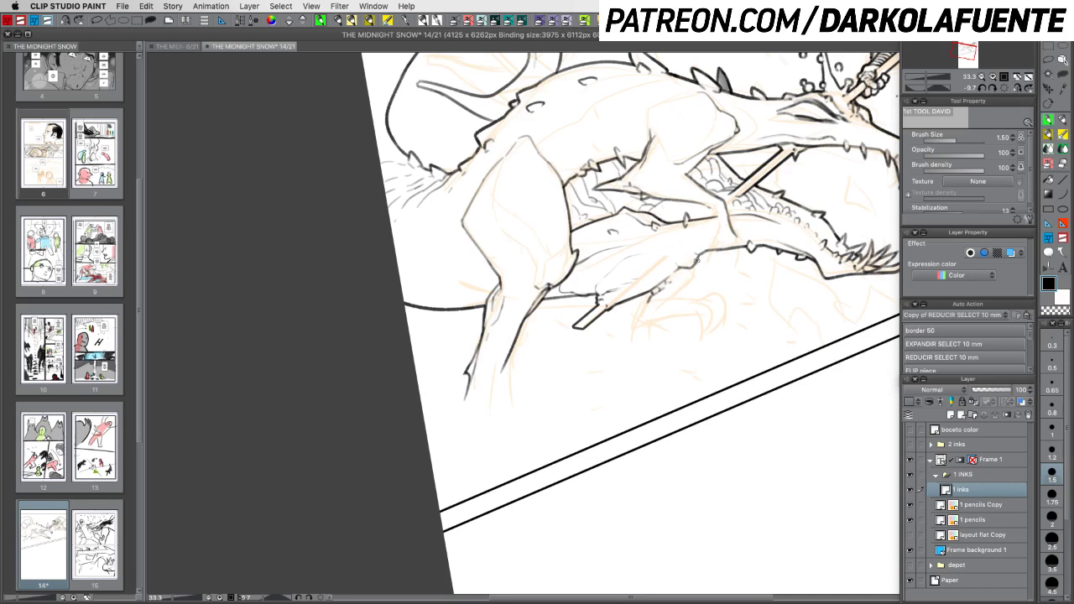
{"action": "mouse_move", "coordinate": [701, 263]}
{"action": "left_mouse_down"}
{"action": "mouse_move", "coordinate": [632, 326]}
{"action": "mouse_move", "coordinate": [661, 313]}
{"action": "mouse_move", "coordinate": [622, 238]}
{"action": "left_mouse_up"}
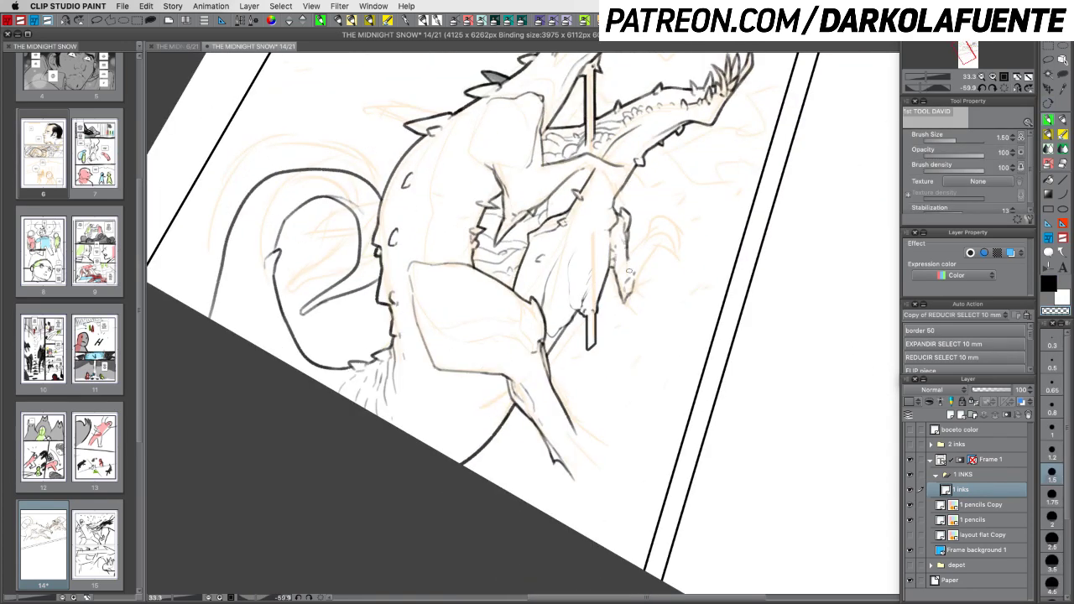
Ink the lower segment of the small folded leg out to the start of its foot
{"action": "key", "text": "c"}
{"action": "left_click_drag", "start_coordinate": [630, 259], "coordinate": [644, 238]}
{"action": "left_click_drag", "start_coordinate": [636, 264], "coordinate": [656, 246]}
{"action": "mouse_move", "coordinate": [727, 326]}
{"action": "left_mouse_down"}
{"action": "mouse_move", "coordinate": [714, 379]}
{"action": "mouse_move", "coordinate": [646, 438]}
{"action": "left_mouse_up"}
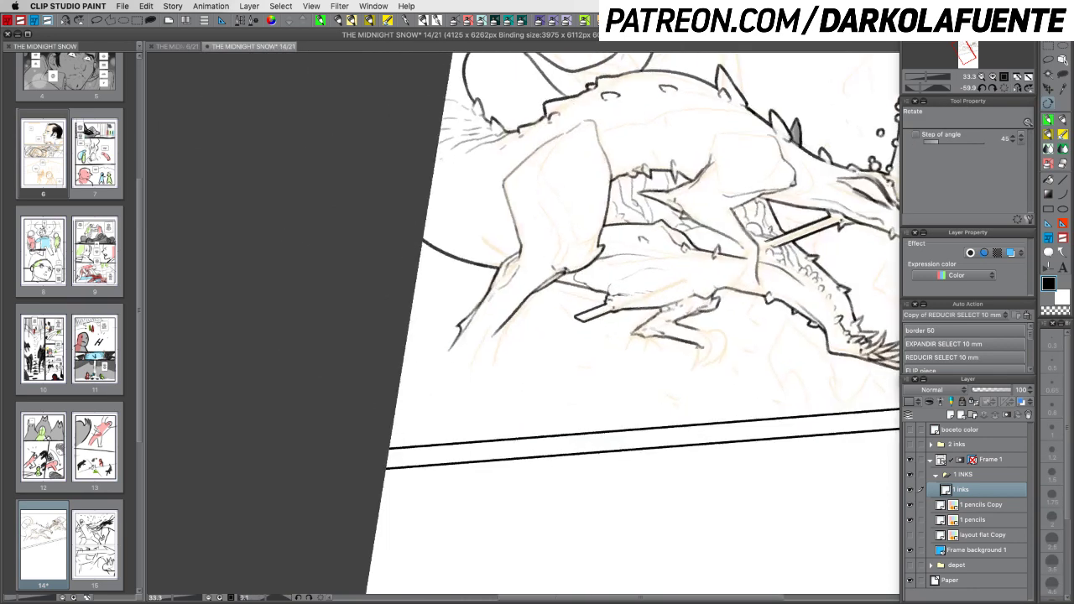
{"action": "left_click_drag", "start_coordinate": [695, 329], "coordinate": [710, 330]}
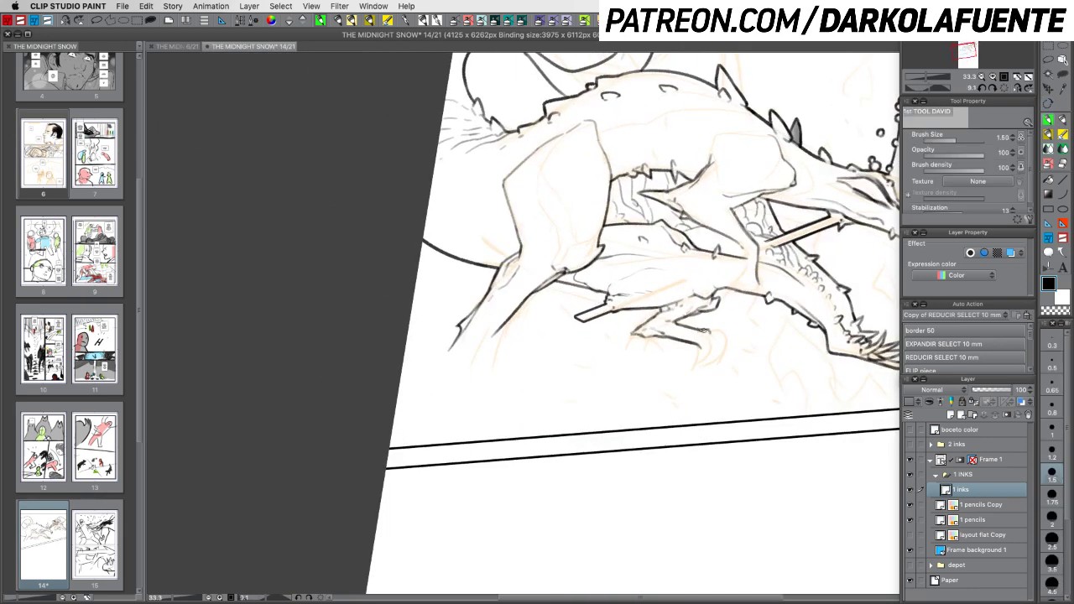
Ink the clawed toes of the small folded leg, cleaning their edges with transparent color
{"action": "key", "text": "c"}
{"action": "key", "text": "c"}
{"action": "key", "text": "c"}
{"action": "key", "text": "c"}
{"action": "key", "text": "c"}
{"action": "key", "text": "c"}
{"action": "left_click_drag", "start_coordinate": [724, 334], "coordinate": [727, 344]}
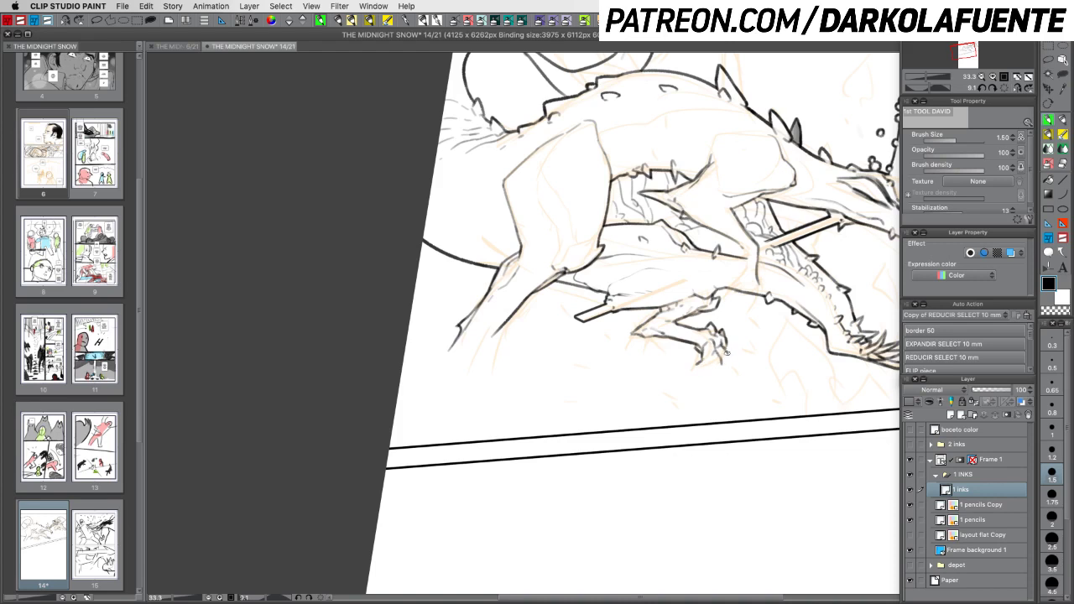
{"action": "mouse_move", "coordinate": [727, 351]}
{"action": "left_mouse_down"}
{"action": "mouse_move", "coordinate": [725, 380]}
{"action": "mouse_move", "coordinate": [730, 369]}
{"action": "left_mouse_up"}
{"action": "left_click_drag", "start_coordinate": [715, 347], "coordinate": [706, 346]}
{"action": "left_click_drag", "start_coordinate": [693, 367], "coordinate": [688, 266]}
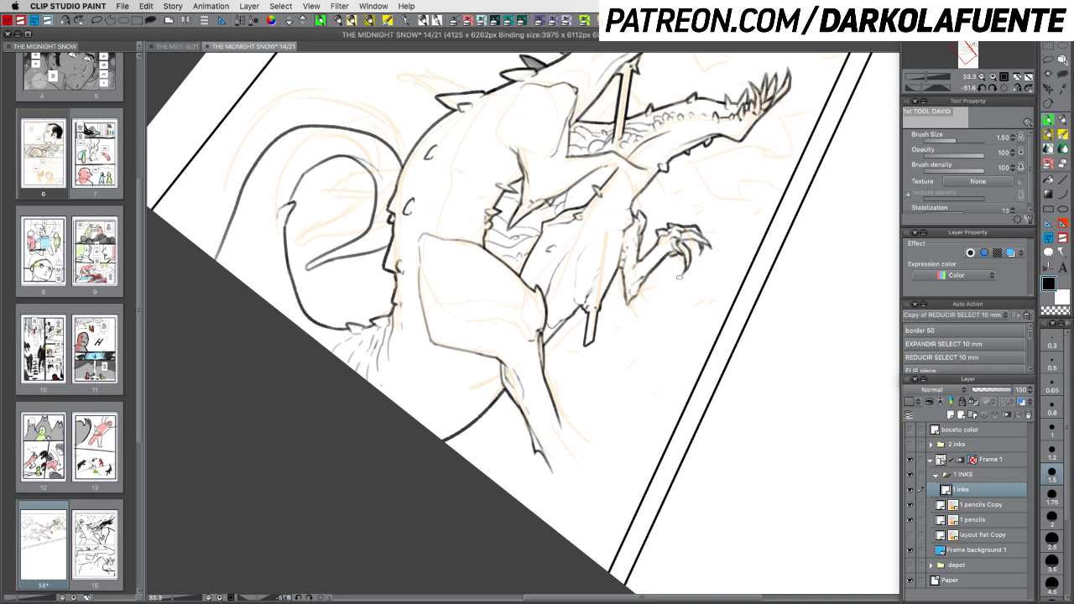
{"action": "left_click_drag", "start_coordinate": [686, 275], "coordinate": [738, 303]}
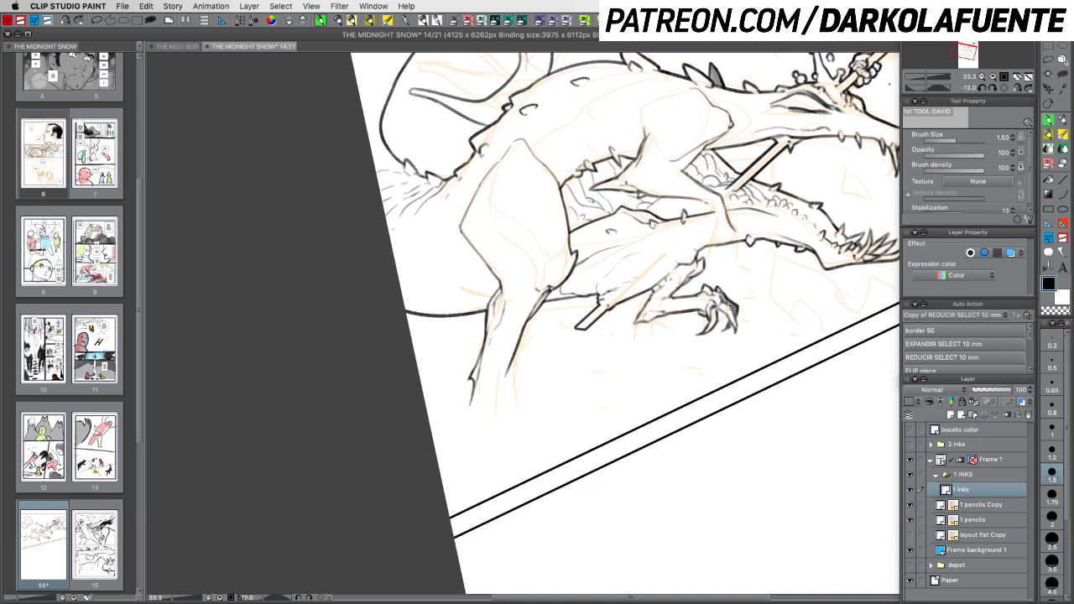
Extend the rear outline of the near hind leg down toward the foot with small spikes, alternating ink and transparent color
{"action": "key", "text": "c"}
{"action": "key", "text": "c"}
{"action": "key", "text": "c"}
{"action": "key", "text": "c"}
{"action": "key", "text": "c"}
{"action": "key", "text": "c"}
{"action": "key", "text": "c"}
{"action": "key", "text": "c"}
{"action": "key", "text": "c"}
{"action": "key", "text": "c"}
{"action": "key", "text": "c"}
{"action": "key", "text": "c"}
{"action": "key", "text": "c"}
{"action": "key", "text": "c"}
{"action": "left_click_drag", "start_coordinate": [484, 341], "coordinate": [474, 366]}
{"action": "mouse_move", "coordinate": [471, 374]}
{"action": "left_mouse_down"}
{"action": "mouse_move", "coordinate": [464, 417]}
{"action": "mouse_move", "coordinate": [478, 392]}
{"action": "mouse_move", "coordinate": [465, 417]}
{"action": "mouse_move", "coordinate": [471, 393]}
{"action": "mouse_move", "coordinate": [461, 426]}
{"action": "left_mouse_up"}
{"action": "key", "text": "super+z"}
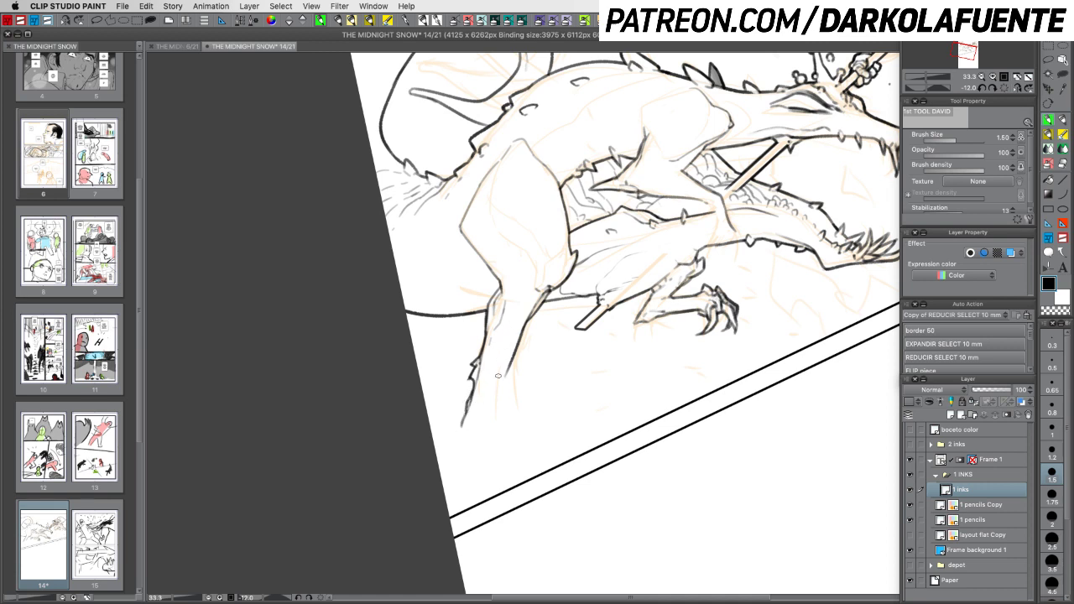
Ink wrinkles and edge details at the near hind leg's joint below the thigh, trimming with transparent color
{"action": "scroll", "coordinate": [507, 355], "scroll_direction": "up", "scroll_amount": 3}
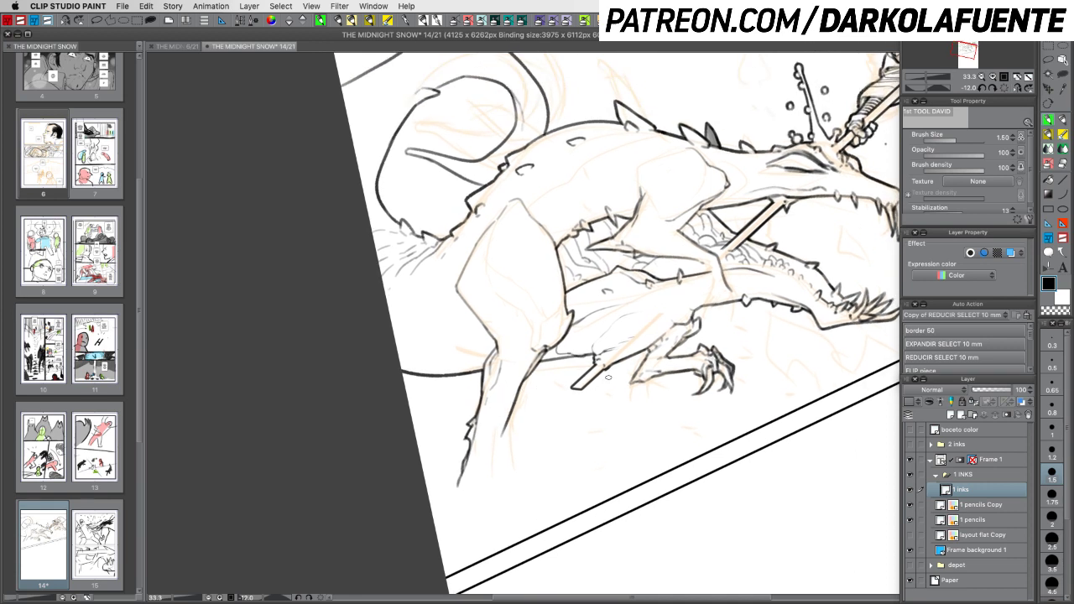
{"action": "left_click_drag", "start_coordinate": [539, 346], "coordinate": [550, 340]}
{"action": "mouse_move", "coordinate": [542, 322]}
{"action": "left_mouse_down"}
{"action": "mouse_move", "coordinate": [560, 311]}
{"action": "mouse_move", "coordinate": [560, 324]}
{"action": "left_mouse_up"}
{"action": "key", "text": "c"}
{"action": "key", "text": "c"}
{"action": "key", "text": "c"}
{"action": "key", "text": "c"}
{"action": "mouse_move", "coordinate": [665, 457]}
{"action": "left_mouse_down"}
{"action": "mouse_move", "coordinate": [668, 429]}
{"action": "mouse_move", "coordinate": [658, 424]}
{"action": "left_mouse_up"}
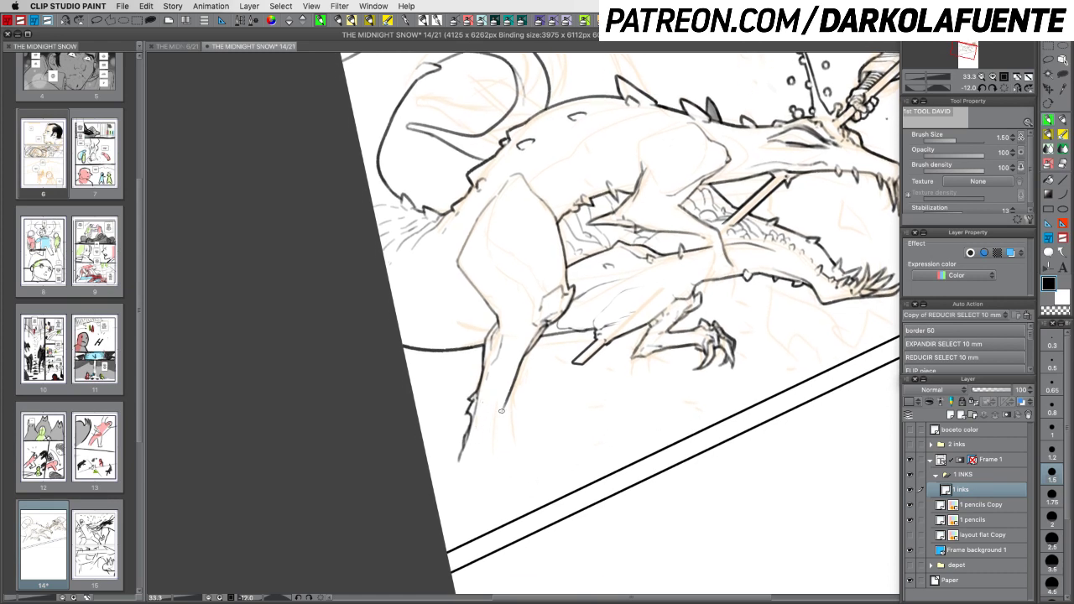
Try to ink the front outline of the near hind leg down into long toes, redoing the stroke several times
{"action": "left_click_drag", "start_coordinate": [510, 391], "coordinate": [492, 462]}
{"action": "key", "text": "super+z"}
{"action": "key", "text": "super+z"}
{"action": "left_click_drag", "start_coordinate": [510, 396], "coordinate": [483, 478]}
{"action": "key", "text": "super+z"}
{"action": "left_click_drag", "start_coordinate": [514, 384], "coordinate": [485, 456]}
{"action": "key", "text": "super+z"}
{"action": "left_click_drag", "start_coordinate": [513, 386], "coordinate": [488, 471]}
{"action": "key", "text": "super+z"}
{"action": "mouse_move", "coordinate": [500, 419]}
{"action": "left_mouse_down"}
{"action": "mouse_move", "coordinate": [484, 461]}
{"action": "mouse_move", "coordinate": [459, 452]}
{"action": "mouse_move", "coordinate": [446, 473]}
{"action": "mouse_move", "coordinate": [485, 461]}
{"action": "mouse_move", "coordinate": [464, 491]}
{"action": "left_mouse_up"}
{"action": "left_click_drag", "start_coordinate": [493, 431], "coordinate": [478, 501]}
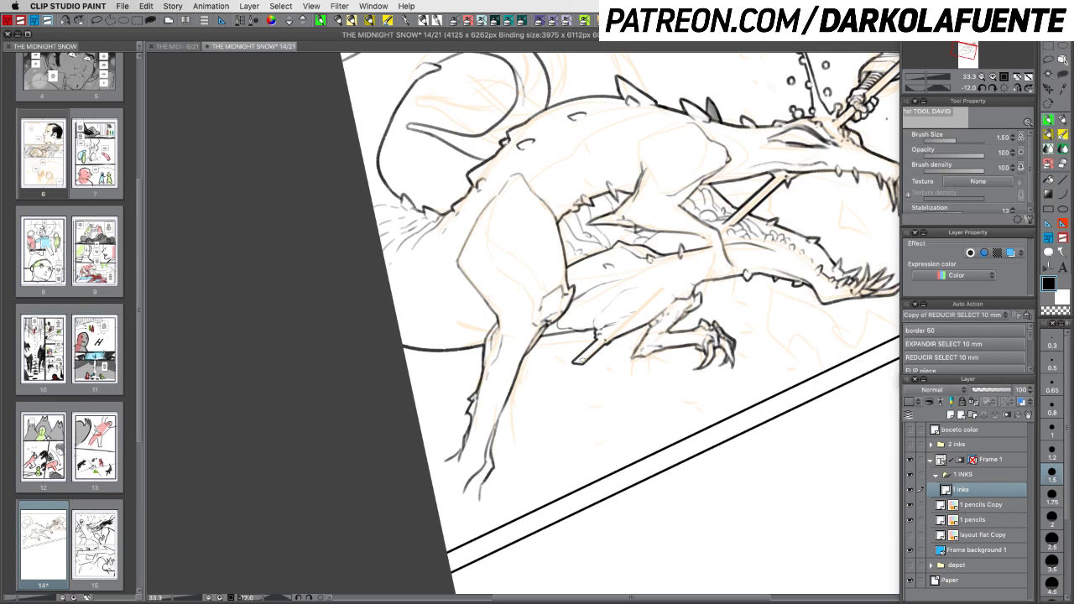
Reset the canvas rotation, zoom out and undo the last strokes of the near hind foot
{"action": "left_click", "coordinate": [1004, 88]}
{"action": "left_click", "coordinate": [980, 78]}
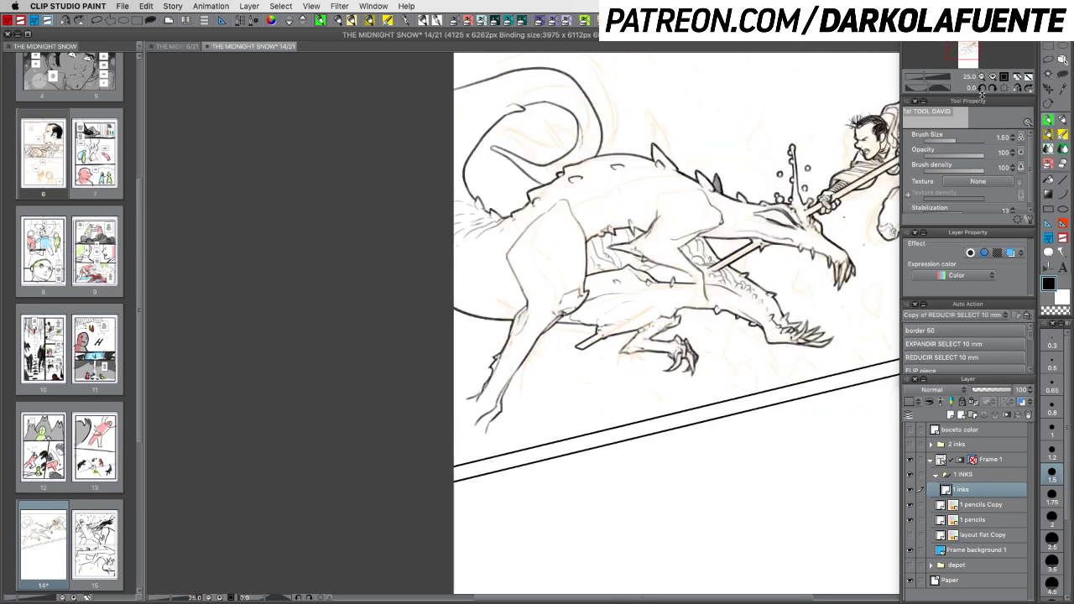
{"action": "key", "text": "super+z"}
{"action": "key", "text": "super+z"}
{"action": "key", "text": "super+z"}
{"action": "key", "text": "super+z"}
{"action": "key", "text": "super+z"}
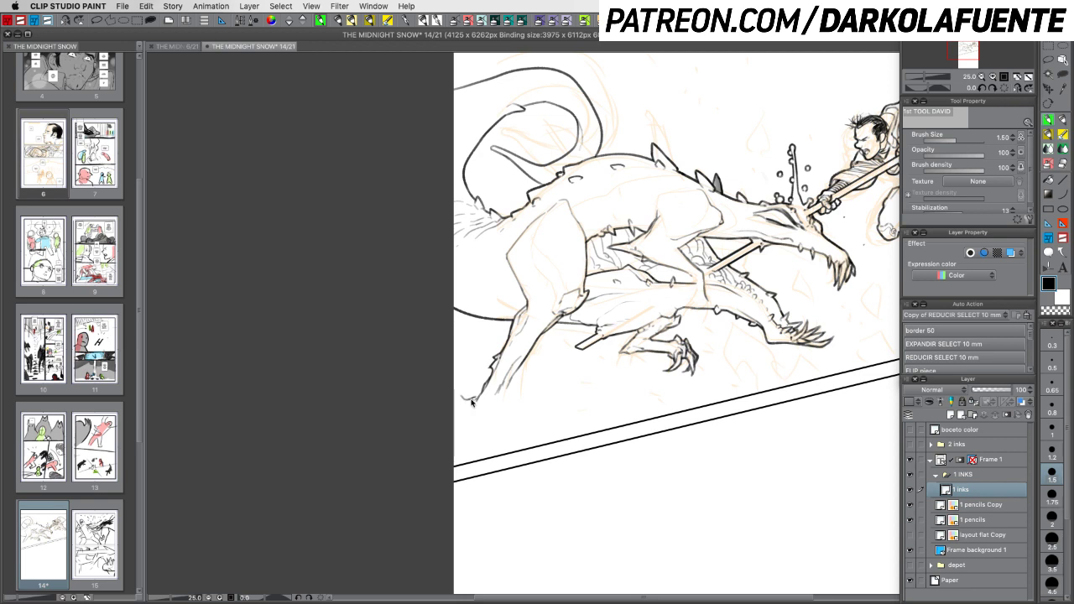
Ink a foot with toes at the end of the near hind leg by hand and save the page
{"action": "mouse_move", "coordinate": [481, 395]}
{"action": "left_mouse_down"}
{"action": "mouse_move", "coordinate": [462, 404]}
{"action": "mouse_move", "coordinate": [507, 400]}
{"action": "mouse_move", "coordinate": [501, 414]}
{"action": "left_mouse_up"}
{"action": "key", "text": "c"}
{"action": "key", "text": "c"}
{"action": "key", "text": "super+z"}
{"action": "key", "text": "super+z"}
{"action": "key", "text": "super+z"}
{"action": "left_click_drag", "start_coordinate": [515, 369], "coordinate": [503, 404]}
{"action": "key", "text": "super+s"}
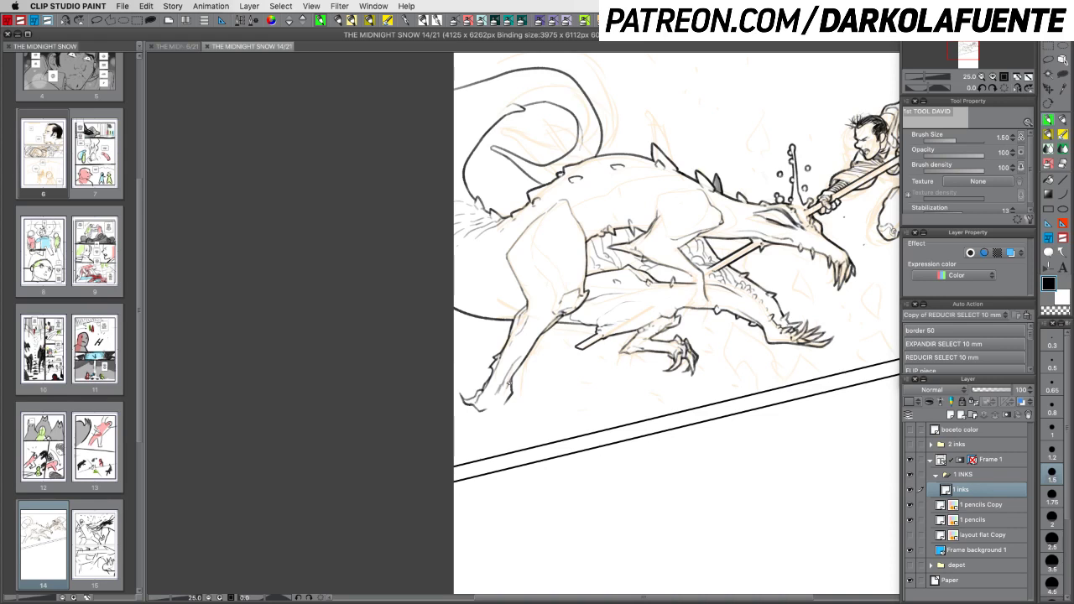
Lasso the inked lower end of the near hind leg with its foot, delete it and deselect
{"action": "key", "text": "m"}
{"action": "mouse_move", "coordinate": [469, 359]}
{"action": "left_mouse_down"}
{"action": "mouse_move", "coordinate": [546, 363]}
{"action": "mouse_move", "coordinate": [319, 457]}
{"action": "left_mouse_up"}
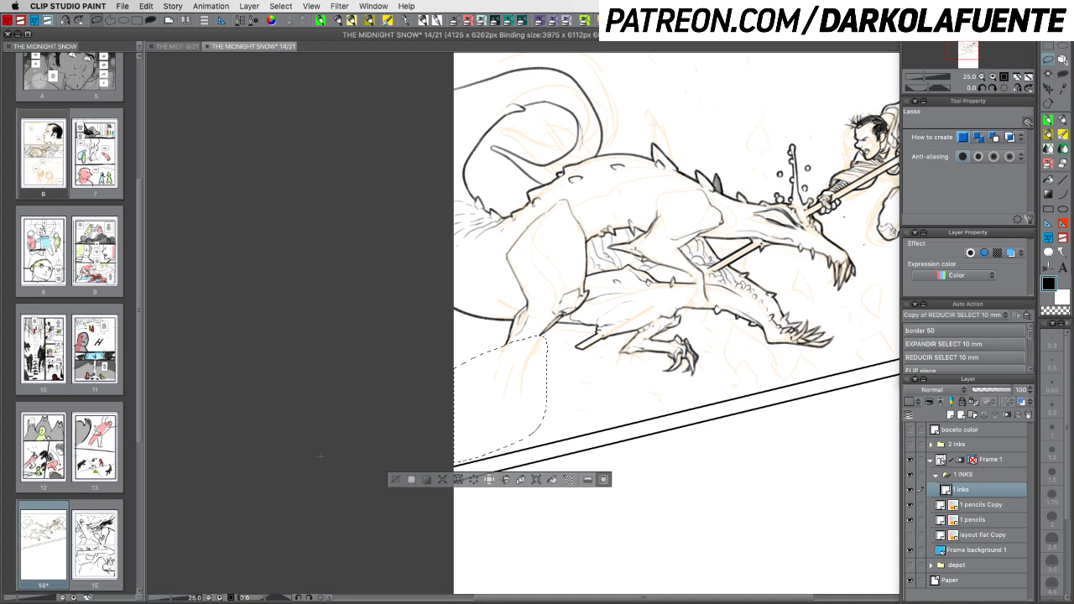
{"action": "key", "text": "super+d"}
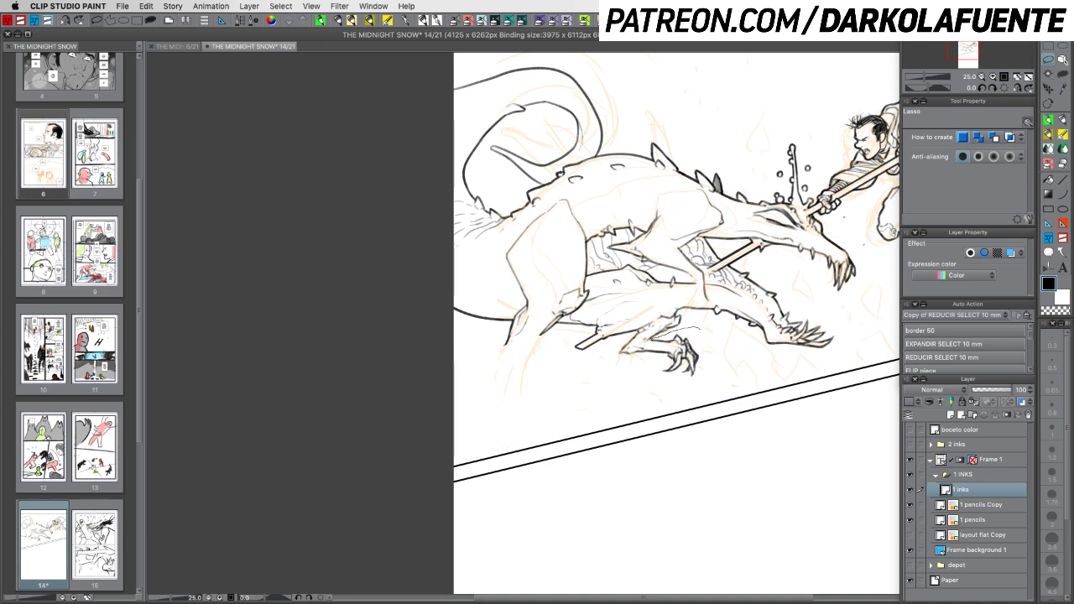
Lasso the clawed foot of the small folded leg, copy and paste it onto its own layer, and deselect
{"action": "mouse_move", "coordinate": [646, 335]}
{"action": "left_mouse_down"}
{"action": "mouse_move", "coordinate": [701, 396]}
{"action": "mouse_move", "coordinate": [652, 333]}
{"action": "left_mouse_up"}
{"action": "key", "text": "super+c"}
{"action": "key", "text": "super+v"}
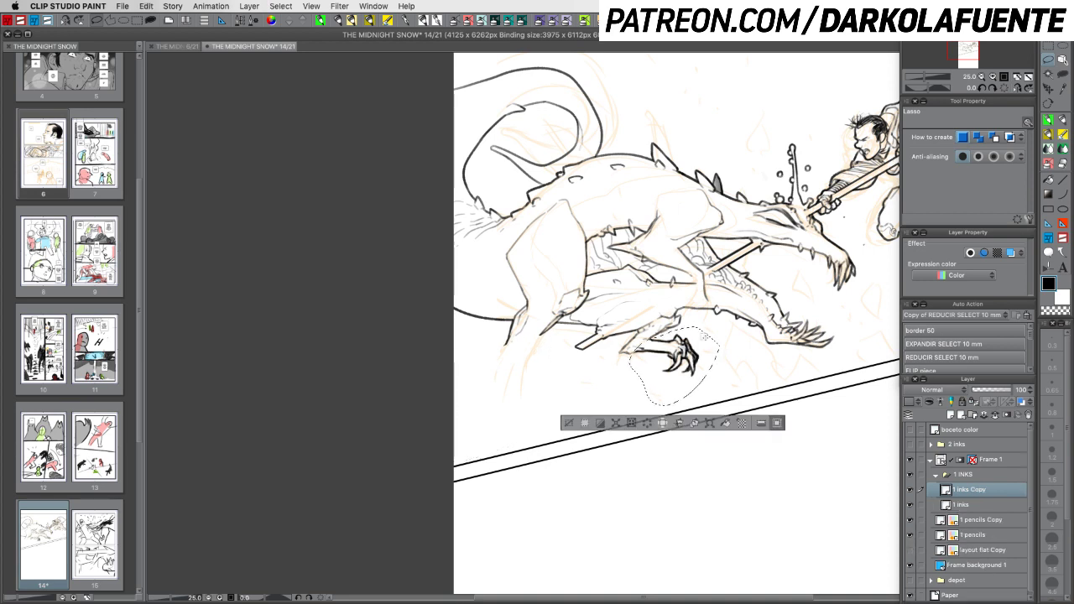
{"action": "key", "text": "super+d"}
Scale the copied foot to 161, rotate it claws-down, fit it onto the end of the near hind leg and save the page
{"action": "key", "text": "super+t"}
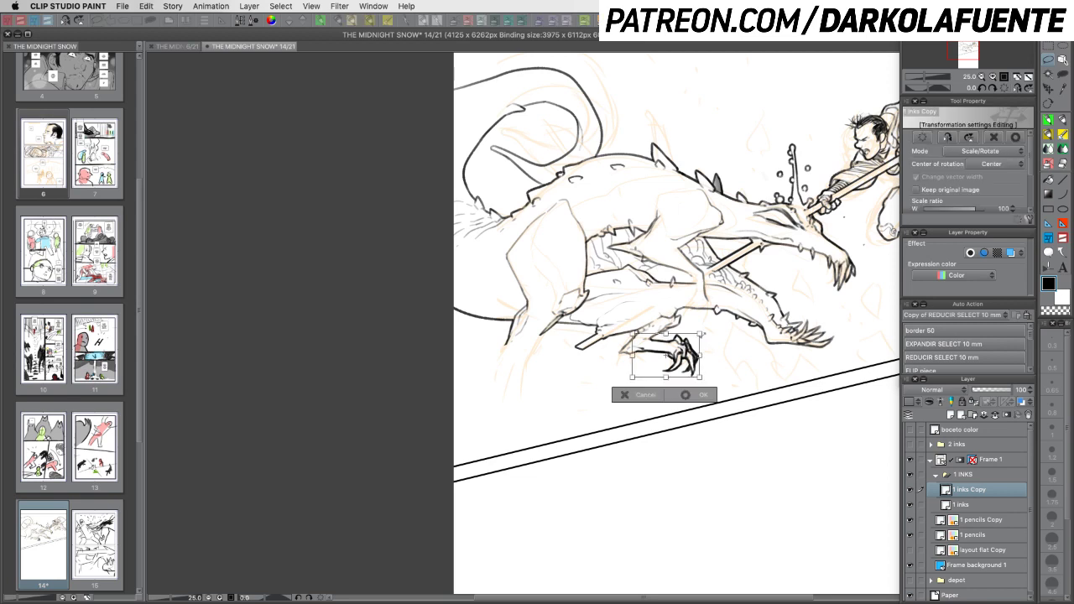
{"action": "left_click_drag", "start_coordinate": [737, 331], "coordinate": [711, 401]}
{"action": "left_click_drag", "start_coordinate": [671, 361], "coordinate": [519, 358]}
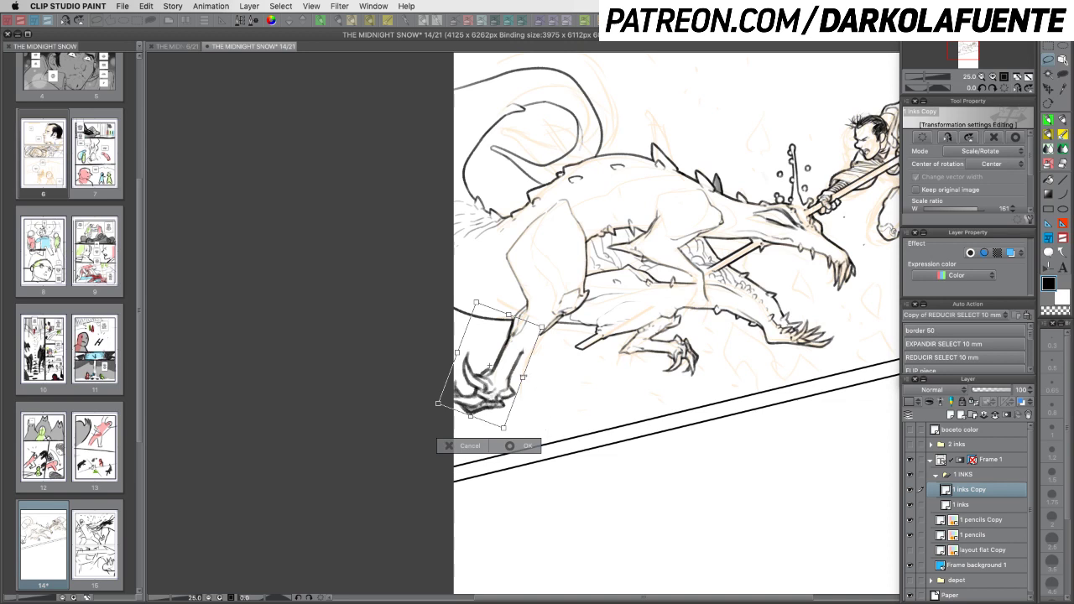
{"action": "mouse_move", "coordinate": [523, 378]}
{"action": "left_mouse_down"}
{"action": "mouse_move", "coordinate": [539, 374]}
{"action": "mouse_move", "coordinate": [517, 375]}
{"action": "left_mouse_up"}
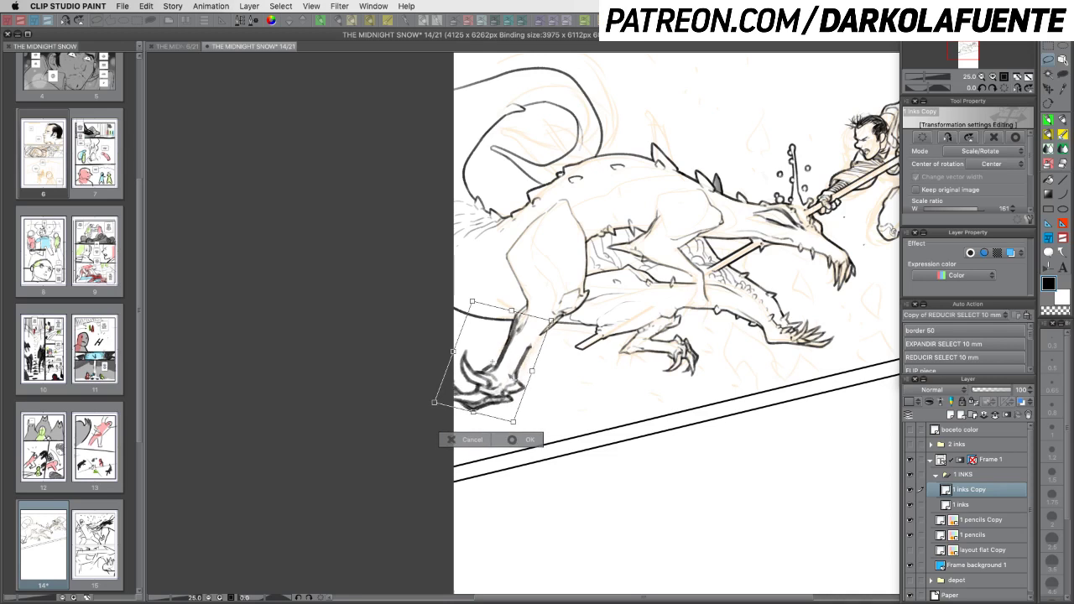
{"action": "left_click", "coordinate": [534, 439]}
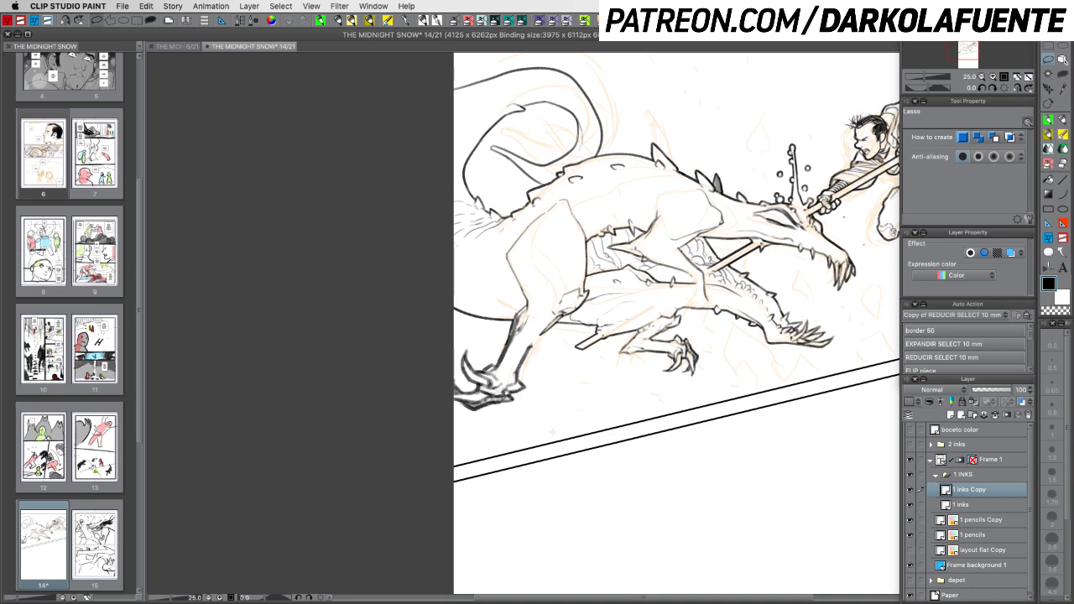
{"action": "key", "text": "super+s"}
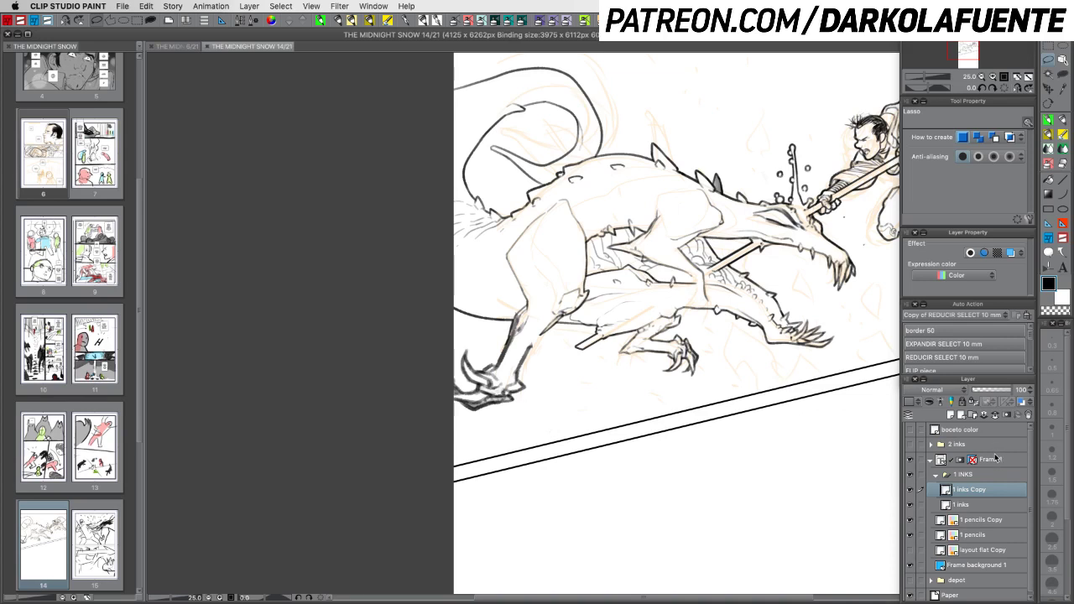
Move the 1 inks Copy layer below 1 inks, tint it blue at 38% opacity, make 1 inks active and save the page
{"action": "left_click_drag", "start_coordinate": [995, 494], "coordinate": [998, 510]}
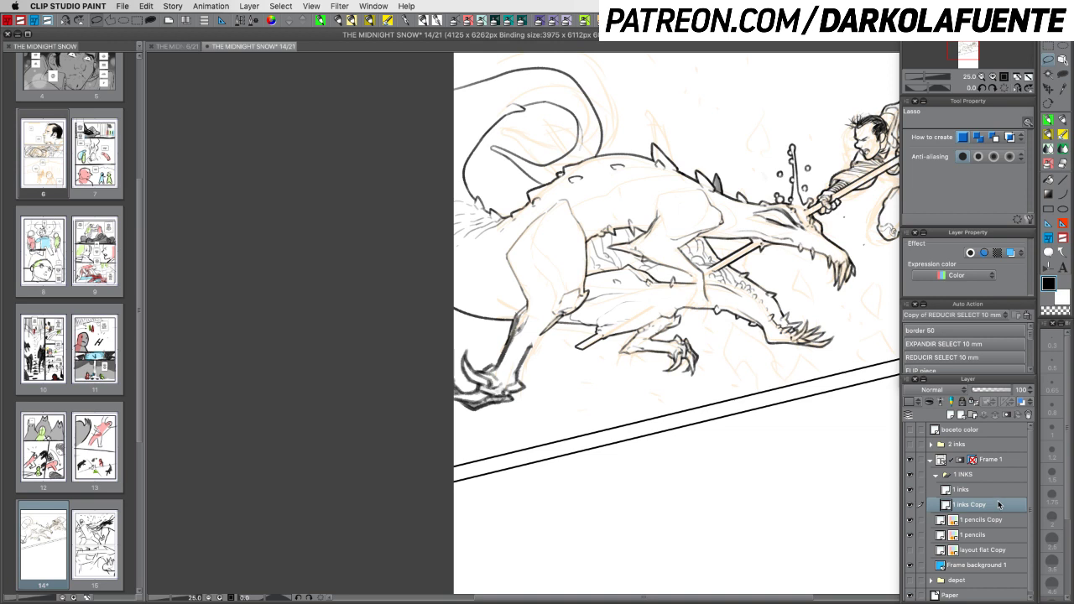
{"action": "left_click", "coordinate": [1021, 404]}
{"action": "left_click", "coordinate": [988, 390]}
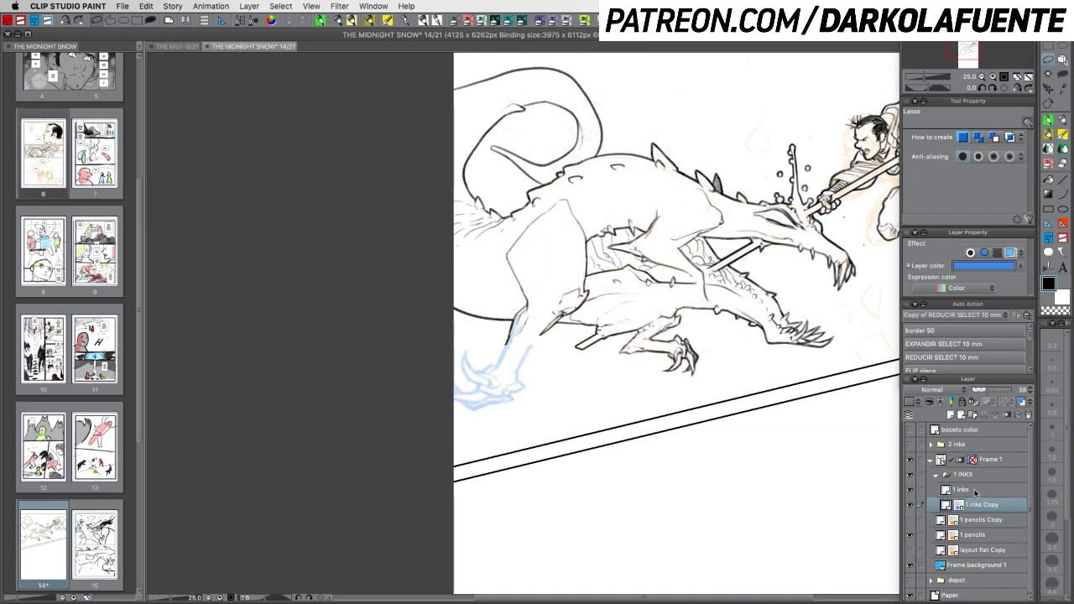
{"action": "left_click", "coordinate": [977, 490]}
{"action": "left_click_drag", "start_coordinate": [763, 370], "coordinate": [619, 485]}
{"action": "key", "text": "super+s"}
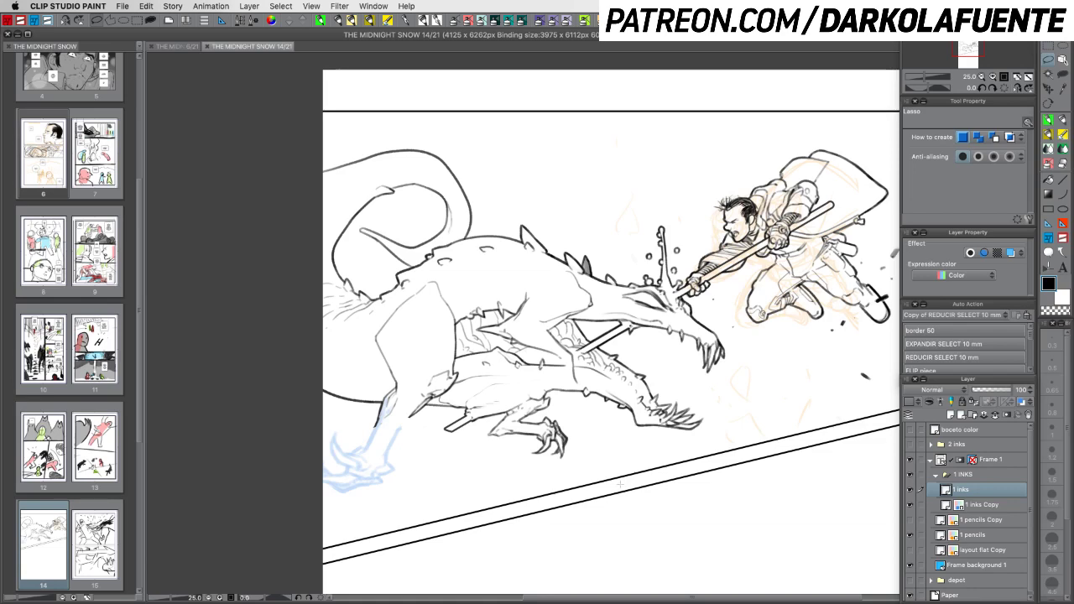
Thicken the ink contour at the top of the small folded leg with the 1.50 pen, cleaning up the line with transparent color
{"action": "left_click", "coordinate": [993, 76]}
{"action": "left_click", "coordinate": [993, 76]}
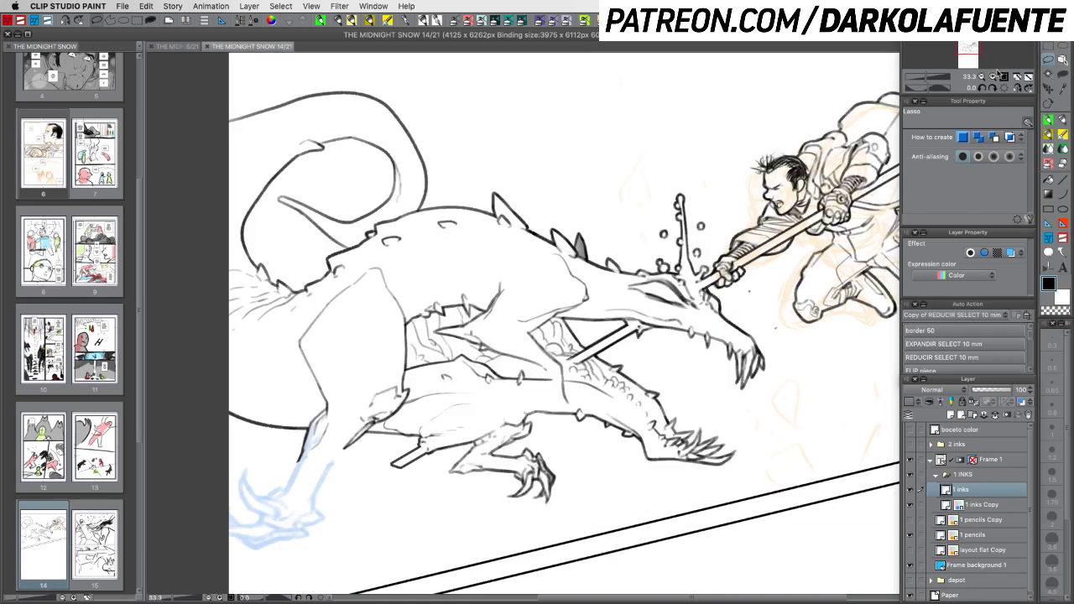
{"action": "left_click", "coordinate": [993, 76]}
{"action": "left_click_drag", "start_coordinate": [656, 422], "coordinate": [801, 260]}
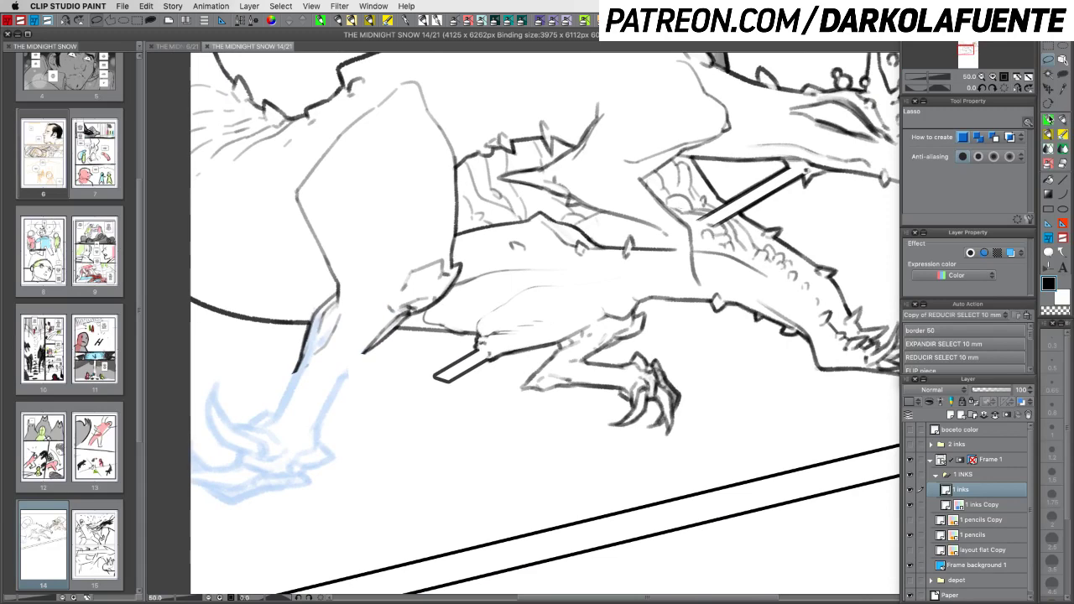
{"action": "key", "text": "p"}
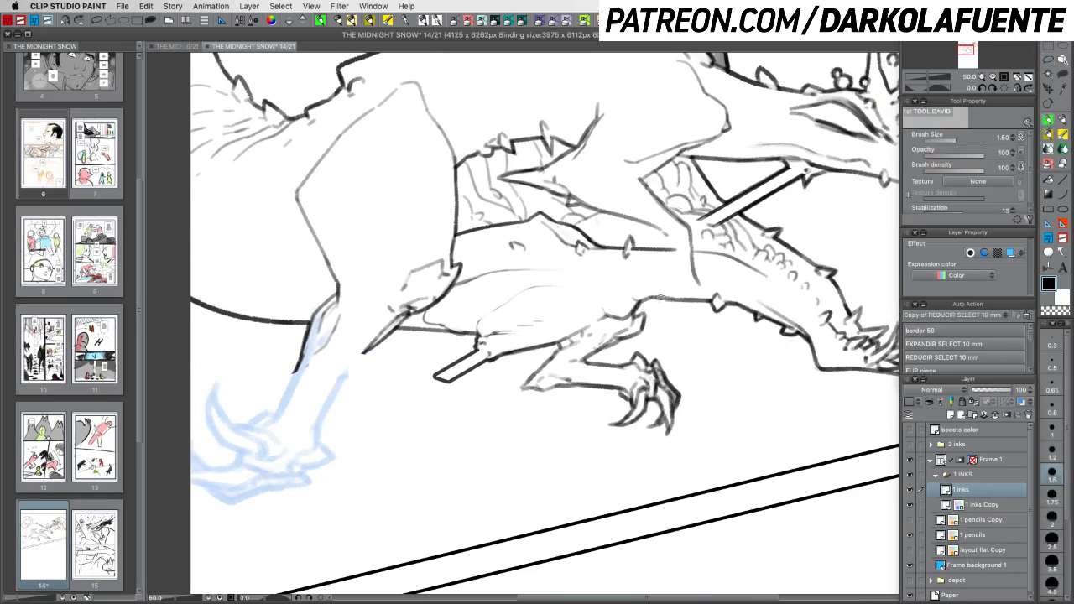
{"action": "key", "text": "r"}
{"action": "mouse_move", "coordinate": [787, 342]}
{"action": "left_mouse_down"}
{"action": "mouse_move", "coordinate": [738, 214]}
{"action": "mouse_move", "coordinate": [646, 168]}
{"action": "left_mouse_up"}
{"action": "key", "text": "p"}
{"action": "mouse_move", "coordinate": [613, 217]}
{"action": "left_mouse_down"}
{"action": "mouse_move", "coordinate": [596, 290]}
{"action": "mouse_move", "coordinate": [609, 284]}
{"action": "mouse_move", "coordinate": [606, 295]}
{"action": "mouse_move", "coordinate": [622, 294]}
{"action": "mouse_move", "coordinate": [630, 331]}
{"action": "left_mouse_up"}
{"action": "key", "text": "c"}
{"action": "key", "text": "c"}
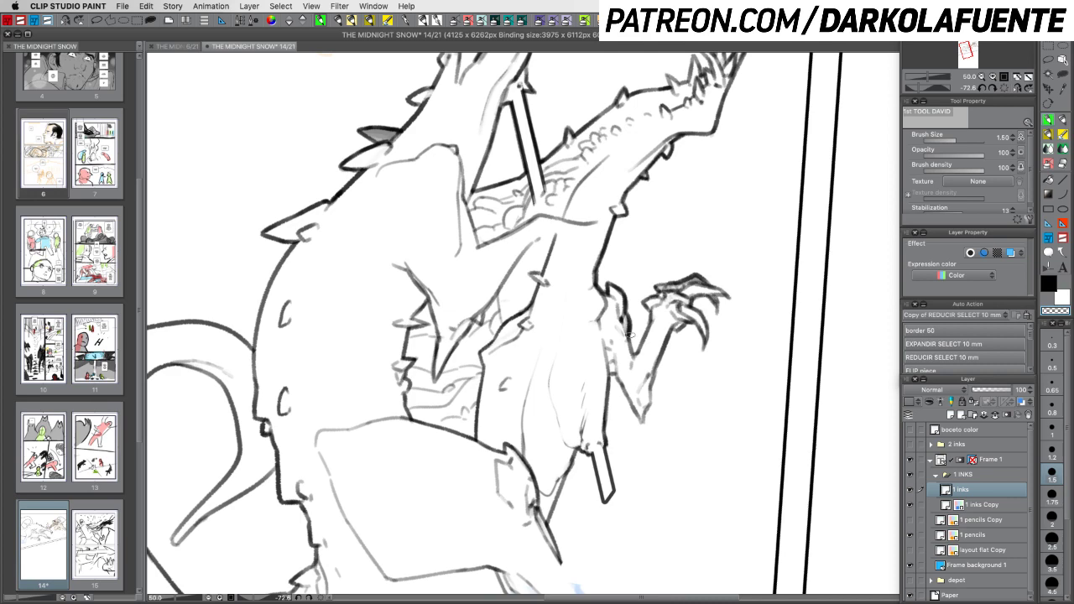
Darken the ink outline around the bent joint of the small folded leg where it meets the belly
{"action": "key", "text": "shift+space"}
{"action": "left_click_drag", "start_coordinate": [702, 407], "coordinate": [618, 404]}
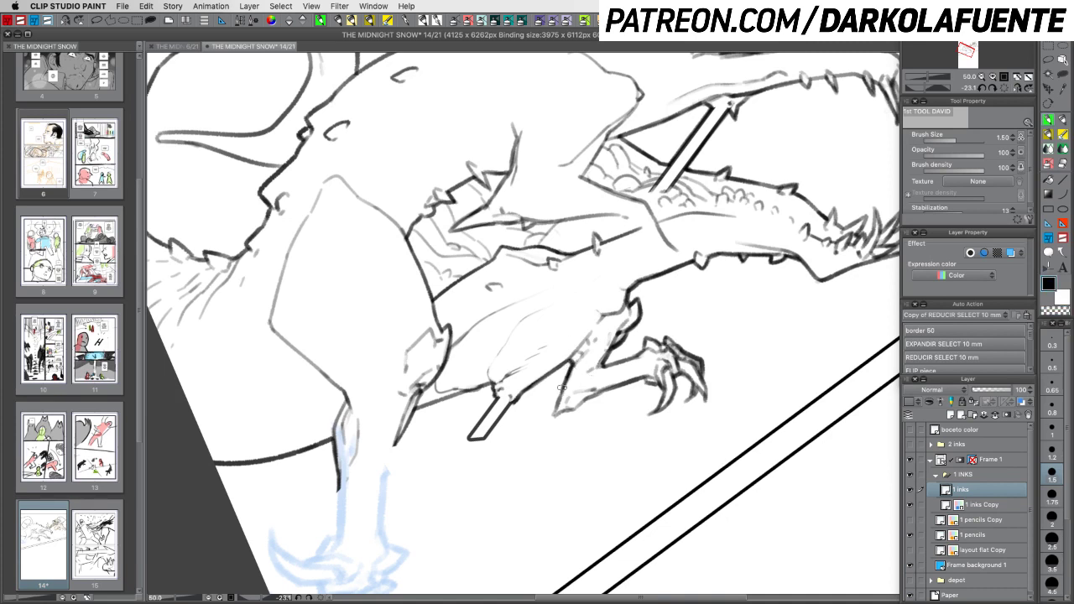
{"action": "mouse_move", "coordinate": [568, 370]}
{"action": "left_mouse_down"}
{"action": "mouse_move", "coordinate": [550, 415]}
{"action": "mouse_move", "coordinate": [588, 397]}
{"action": "left_mouse_up"}
{"action": "key", "text": "c"}
{"action": "key", "text": "c"}
Ink the butt end of the spear below the belly with heavier edges, redoing the stroke along its side
{"action": "left_click_drag", "start_coordinate": [611, 406], "coordinate": [765, 241]}
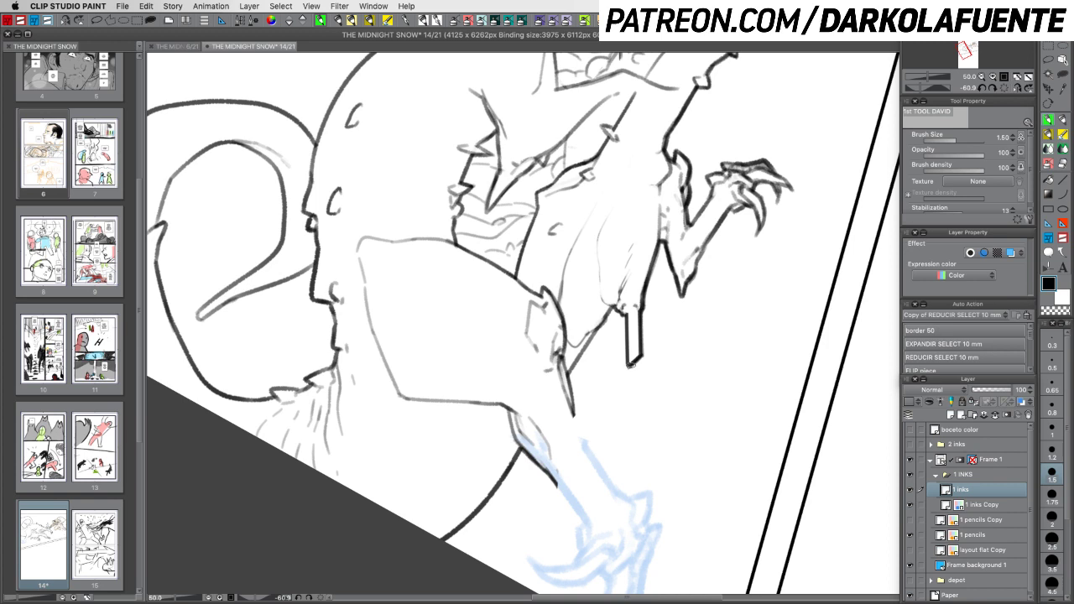
{"action": "key", "text": "c"}
{"action": "left_click_drag", "start_coordinate": [624, 315], "coordinate": [626, 364]}
{"action": "key", "text": "super+z"}
{"action": "key", "text": "c"}
{"action": "mouse_move", "coordinate": [625, 317]}
{"action": "left_mouse_down"}
{"action": "mouse_move", "coordinate": [626, 367]}
{"action": "mouse_move", "coordinate": [636, 359]}
{"action": "left_mouse_up"}
{"action": "key", "text": "c"}
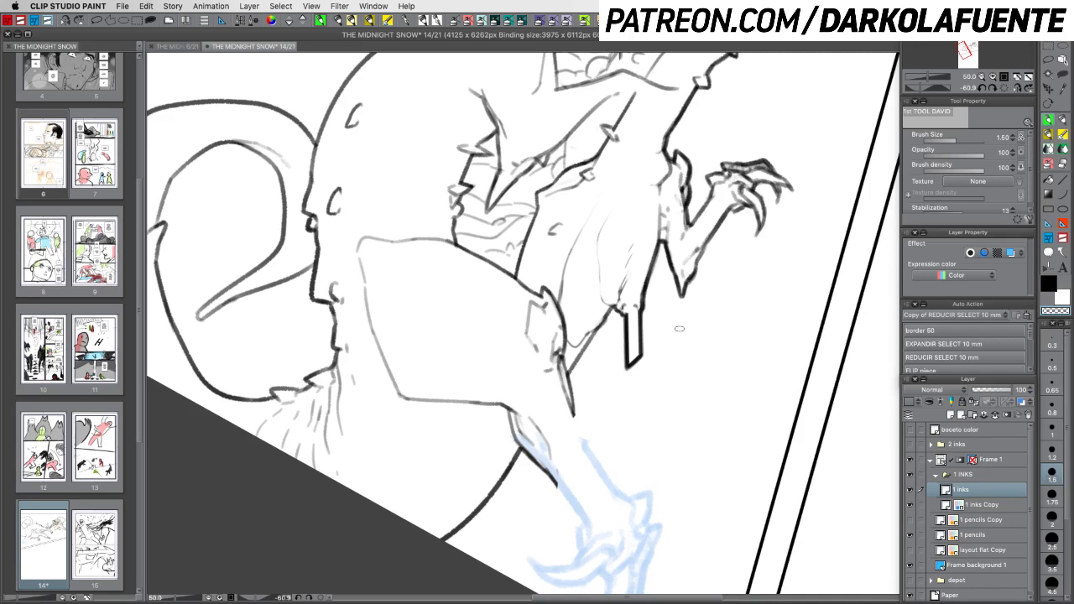
Thicken the belly line between the spear's butt end and the spike of the near hind leg
{"action": "mouse_move", "coordinate": [679, 329]}
{"action": "left_mouse_down"}
{"action": "mouse_move", "coordinate": [750, 276]}
{"action": "mouse_move", "coordinate": [640, 210]}
{"action": "mouse_move", "coordinate": [611, 208]}
{"action": "left_mouse_up"}
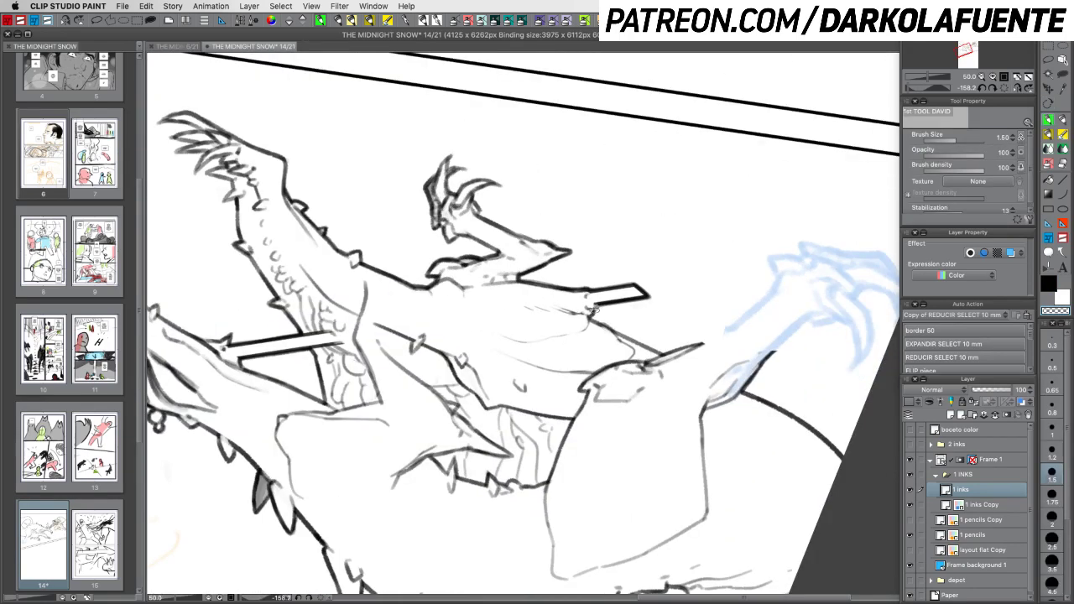
{"action": "key", "text": "c"}
{"action": "key", "text": "r"}
{"action": "mouse_move", "coordinate": [726, 378]}
{"action": "left_mouse_down"}
{"action": "mouse_move", "coordinate": [695, 416]}
{"action": "mouse_move", "coordinate": [564, 429]}
{"action": "mouse_move", "coordinate": [535, 394]}
{"action": "left_mouse_up"}
{"action": "left_click_drag", "start_coordinate": [599, 405], "coordinate": [629, 391]}
{"action": "key", "text": "p"}
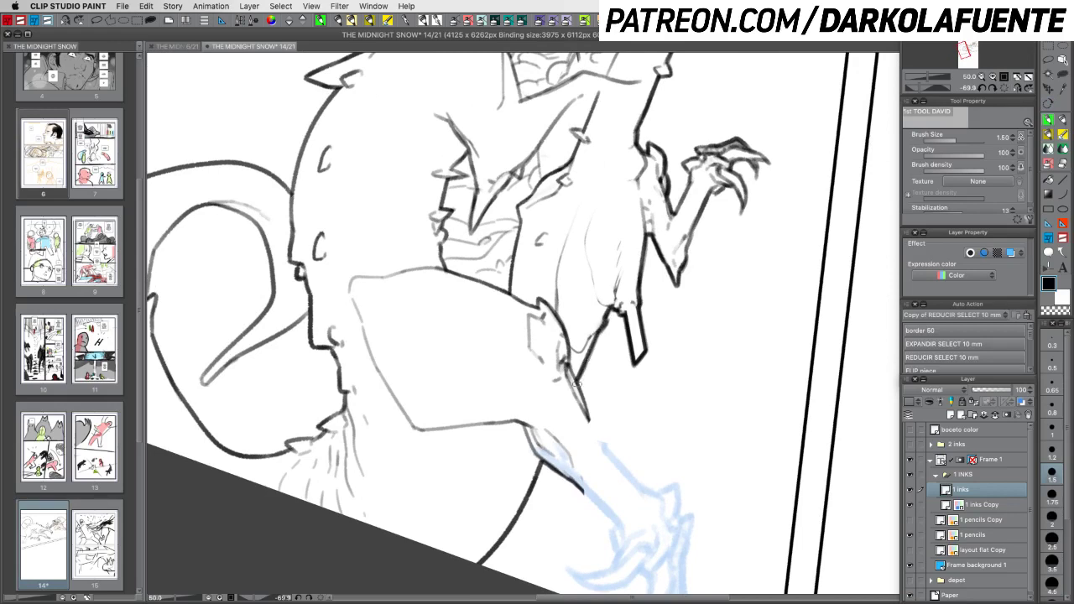
Ink over the spike on the near hind leg and extend its line down toward the blue foot guide
{"action": "key", "text": "r"}
{"action": "left_click_drag", "start_coordinate": [630, 361], "coordinate": [581, 429]}
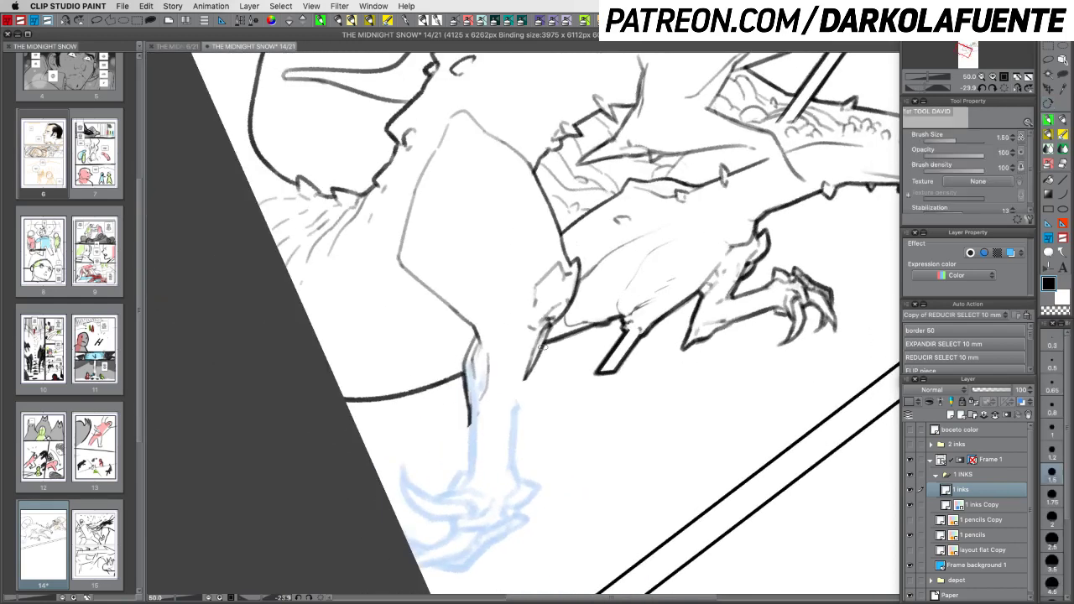
{"action": "left_click_drag", "start_coordinate": [545, 342], "coordinate": [525, 382]}
{"action": "left_click_drag", "start_coordinate": [544, 345], "coordinate": [516, 419]}
{"action": "left_click_drag", "start_coordinate": [603, 432], "coordinate": [658, 332]}
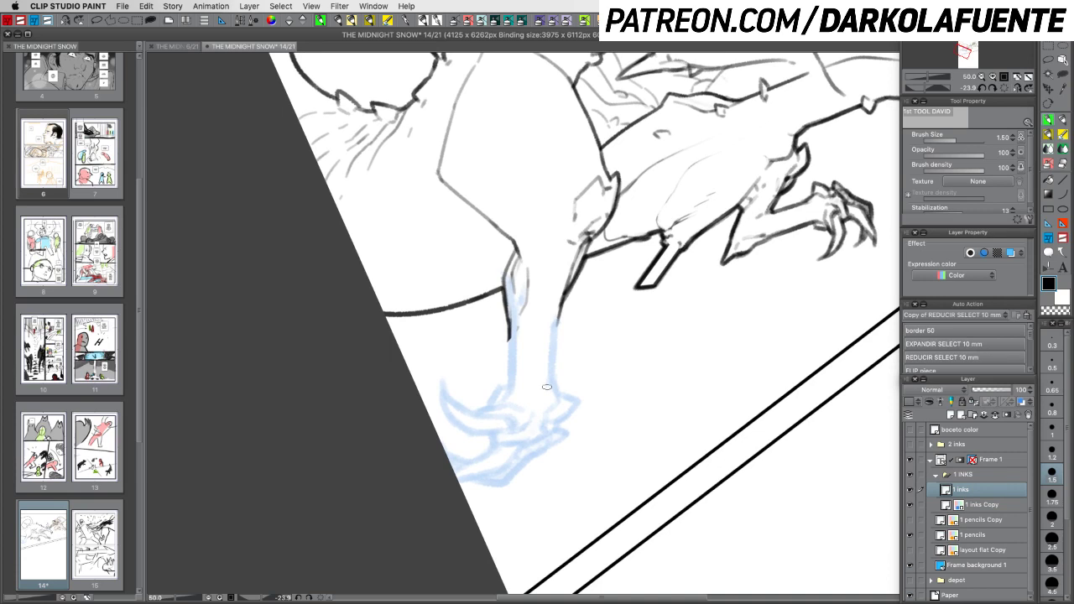
Redraw the rear edge of the near hind leg's shin in one smooth stroke down to the ankle of the blue guide
{"action": "mouse_move", "coordinate": [547, 387]}
{"action": "left_mouse_down"}
{"action": "mouse_move", "coordinate": [512, 243]}
{"action": "mouse_move", "coordinate": [513, 289]}
{"action": "left_mouse_up"}
{"action": "left_click_drag", "start_coordinate": [587, 424], "coordinate": [662, 431]}
{"action": "left_click_drag", "start_coordinate": [635, 387], "coordinate": [711, 365]}
{"action": "left_click_drag", "start_coordinate": [644, 267], "coordinate": [628, 332]}
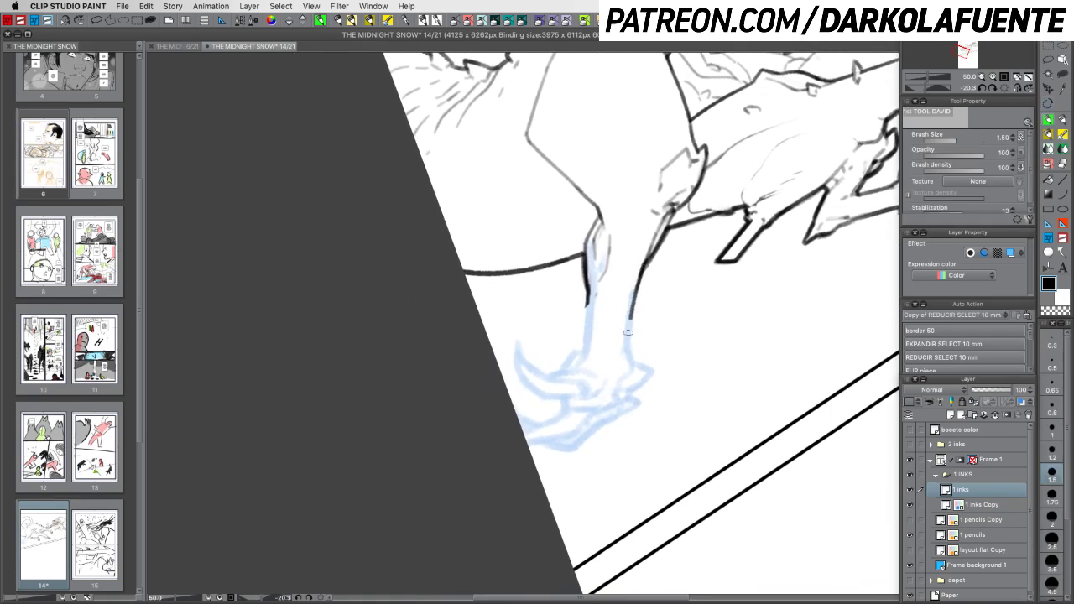
{"action": "key", "text": "super+z"}
{"action": "left_click_drag", "start_coordinate": [641, 273], "coordinate": [628, 333]}
{"action": "key", "text": "super+z"}
{"action": "mouse_move", "coordinate": [645, 264]}
{"action": "left_mouse_down"}
{"action": "mouse_move", "coordinate": [629, 352]}
{"action": "mouse_move", "coordinate": [639, 362]}
{"action": "left_mouse_up"}
{"action": "key", "text": "ctrl+z"}
Ink the front edge of the near hind leg's shin down to the foot and tidy its junction with the upper leg
{"action": "left_click_drag", "start_coordinate": [589, 290], "coordinate": [585, 342]}
{"action": "key", "text": "ctrl+z"}
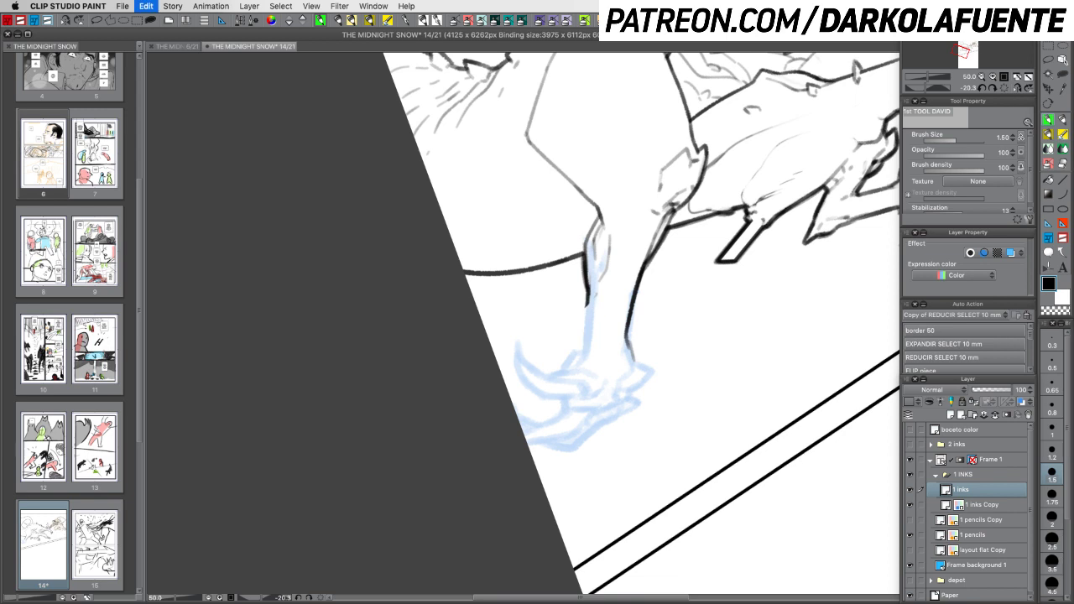
{"action": "left_click_drag", "start_coordinate": [590, 287], "coordinate": [585, 348]}
{"action": "key", "text": "c"}
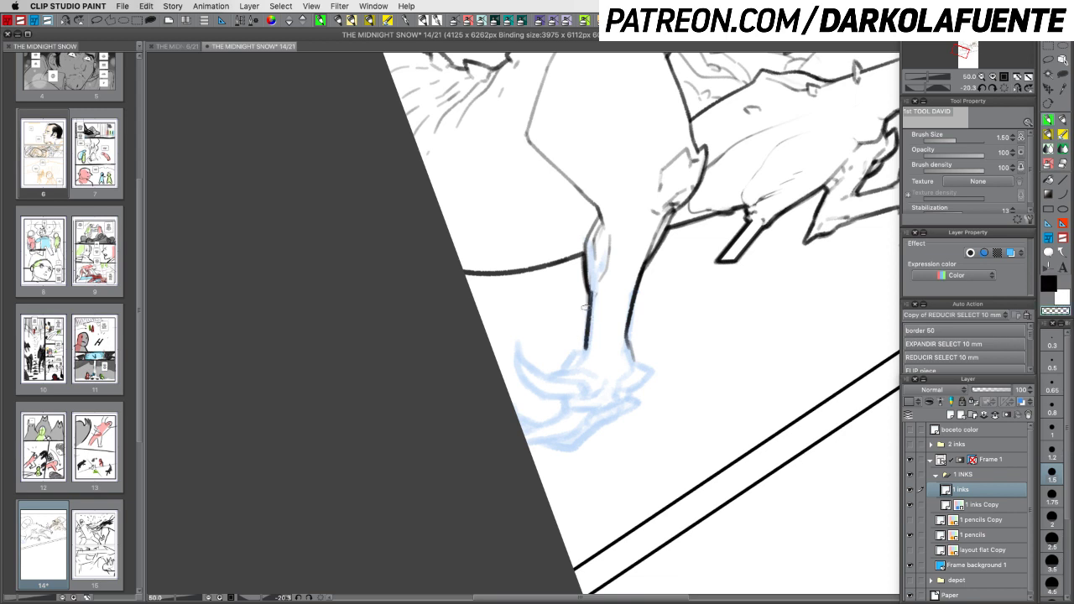
{"action": "key", "text": "c"}
{"action": "key", "text": "c"}
{"action": "key", "text": "c"}
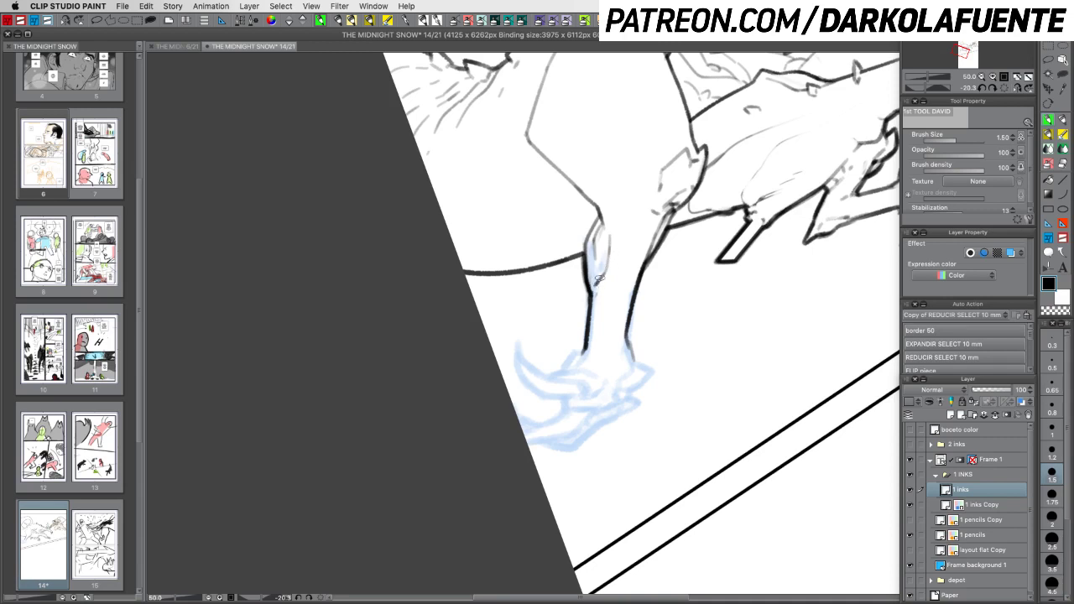
{"action": "key", "text": "c"}
Refine the lower end of the shin's rear edge and ink the ankle over the blue guide
{"action": "key", "text": "shift+space"}
{"action": "left_click_drag", "start_coordinate": [777, 444], "coordinate": [793, 393]}
{"action": "key", "text": "space"}
{"action": "left_click_drag", "start_coordinate": [673, 431], "coordinate": [719, 406]}
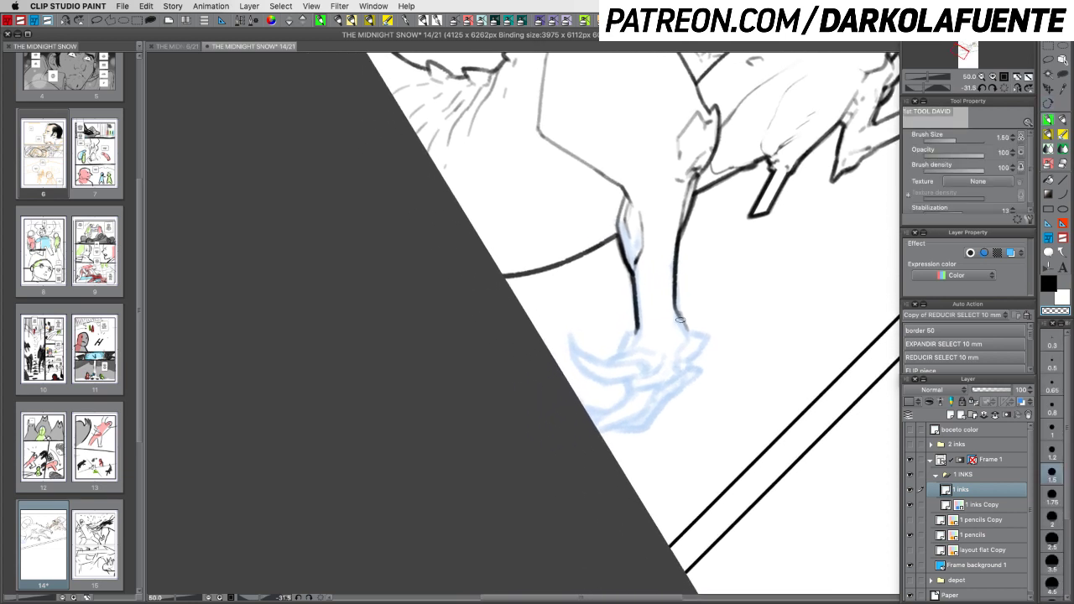
{"action": "key", "text": "c"}
{"action": "left_click_drag", "start_coordinate": [678, 320], "coordinate": [676, 340]}
Begin inking the toes of the near hind foot over the blue guide, outlining the central toe
{"action": "key", "text": "shift+space"}
{"action": "mouse_move", "coordinate": [755, 396]}
{"action": "left_mouse_down"}
{"action": "mouse_move", "coordinate": [669, 472]}
{"action": "mouse_move", "coordinate": [709, 455]}
{"action": "left_mouse_up"}
{"action": "mouse_move", "coordinate": [619, 394]}
{"action": "left_mouse_down"}
{"action": "mouse_move", "coordinate": [643, 384]}
{"action": "mouse_move", "coordinate": [640, 407]}
{"action": "mouse_move", "coordinate": [620, 416]}
{"action": "left_mouse_up"}
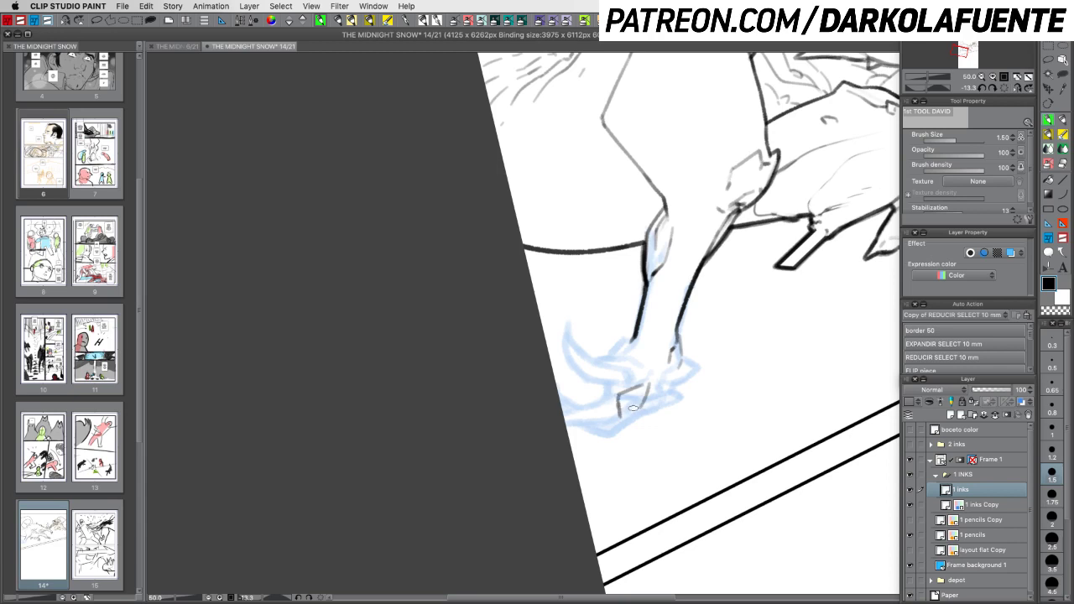
{"action": "key", "text": "c"}
{"action": "key", "text": "c"}
{"action": "key", "text": "r"}
{"action": "left_click_drag", "start_coordinate": [730, 389], "coordinate": [779, 339]}
{"action": "key", "text": "b"}
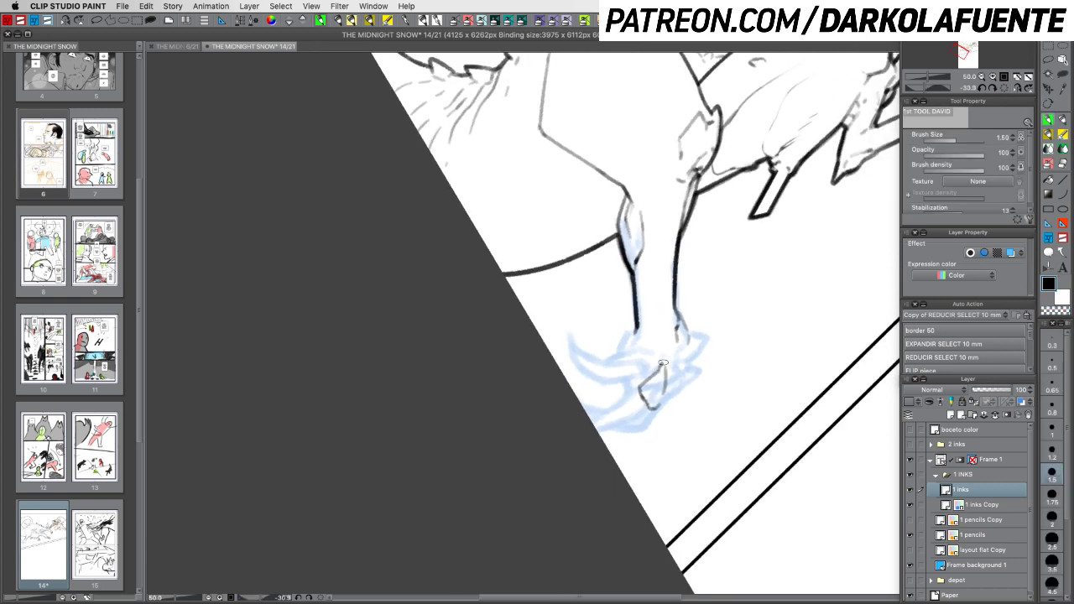
Ink the outer claws of the creature's rear foot over the blue rough, erasing and undoing stray strokes
{"action": "key", "text": "c"}
{"action": "mouse_move", "coordinate": [678, 378]}
{"action": "left_mouse_down"}
{"action": "mouse_move", "coordinate": [711, 367]}
{"action": "mouse_move", "coordinate": [704, 390]}
{"action": "mouse_move", "coordinate": [706, 376]}
{"action": "mouse_move", "coordinate": [672, 406]}
{"action": "left_mouse_up"}
{"action": "key", "text": "c"}
{"action": "key", "text": "c"}
{"action": "key", "text": "super+z"}
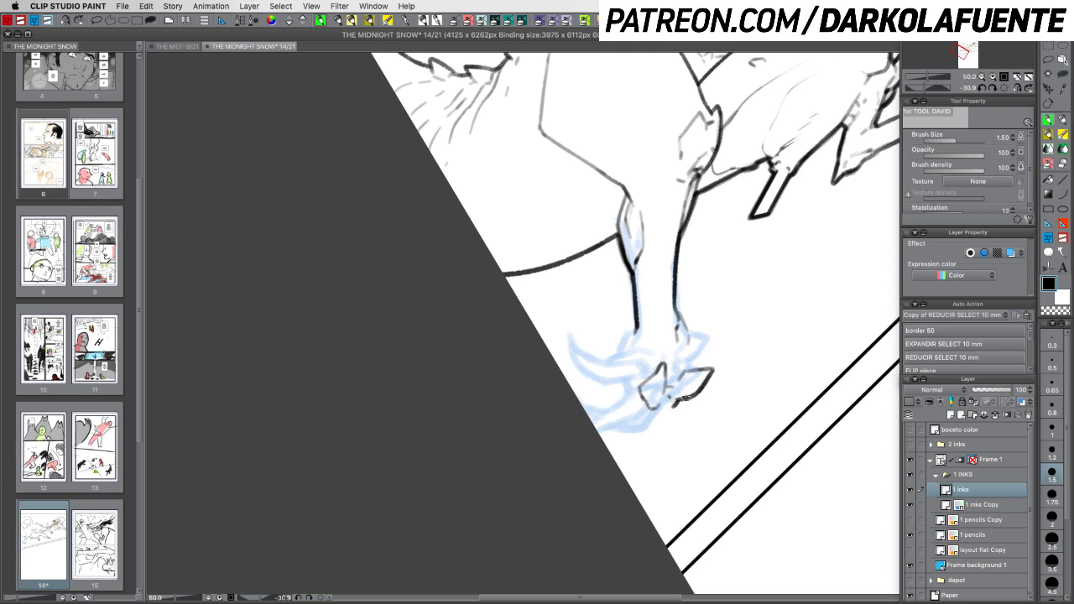
Ink the underside contour of the creature's rear foot out to the page edge
{"action": "key", "text": "c"}
{"action": "key", "text": "c"}
{"action": "left_click_drag", "start_coordinate": [669, 408], "coordinate": [656, 424]}
{"action": "key", "text": "shift+space"}
{"action": "mouse_move", "coordinate": [736, 398]}
{"action": "left_mouse_down"}
{"action": "mouse_move", "coordinate": [733, 328]}
{"action": "mouse_move", "coordinate": [693, 375]}
{"action": "mouse_move", "coordinate": [712, 357]}
{"action": "mouse_move", "coordinate": [693, 376]}
{"action": "mouse_move", "coordinate": [635, 367]}
{"action": "left_mouse_up"}
{"action": "key", "text": "super+z"}
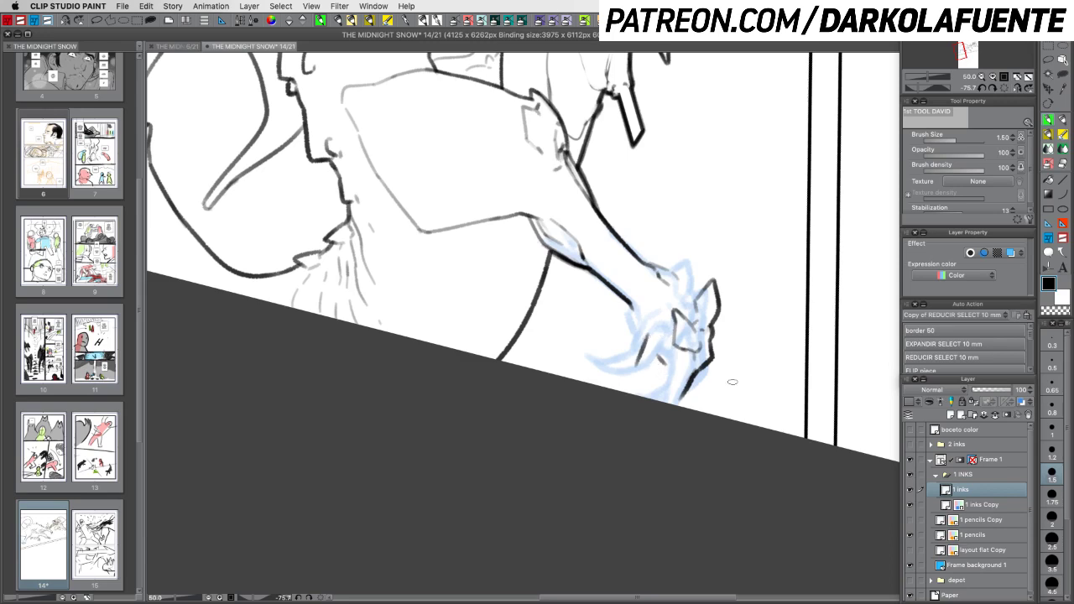
Ink the foot's lower knuckle contour and the pointed spike on its inner side
{"action": "key", "text": "r"}
{"action": "mouse_move", "coordinate": [758, 396]}
{"action": "left_mouse_down"}
{"action": "mouse_move", "coordinate": [703, 443]}
{"action": "mouse_move", "coordinate": [607, 473]}
{"action": "left_mouse_up"}
{"action": "mouse_move", "coordinate": [677, 336]}
{"action": "left_mouse_down"}
{"action": "mouse_move", "coordinate": [680, 367]}
{"action": "mouse_move", "coordinate": [703, 356]}
{"action": "mouse_move", "coordinate": [667, 394]}
{"action": "left_mouse_up"}
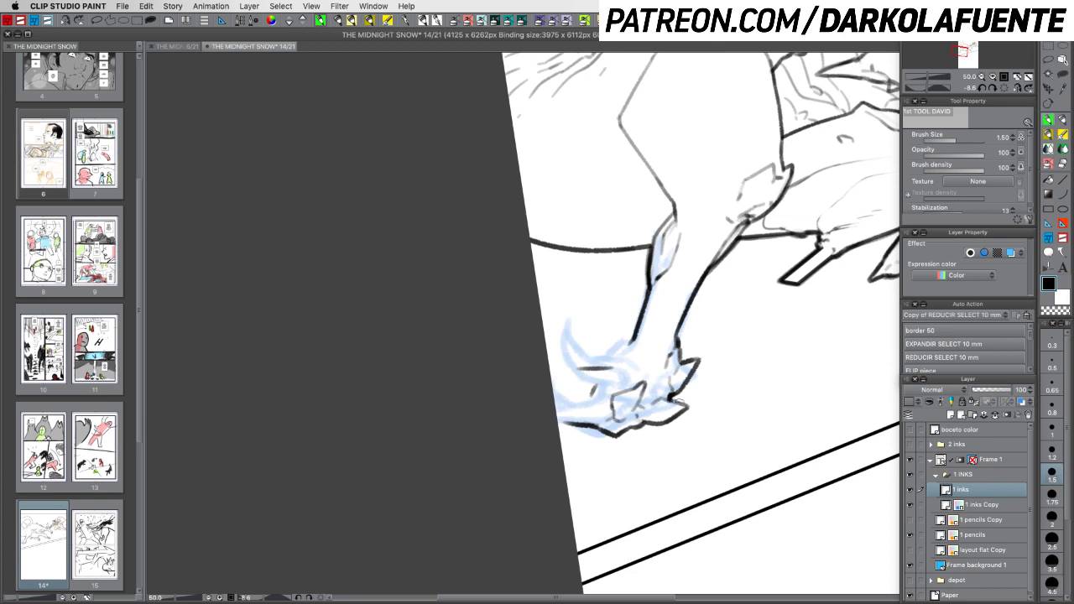
{"action": "left_click_drag", "start_coordinate": [671, 398], "coordinate": [686, 406]}
{"action": "mouse_move", "coordinate": [633, 340]}
{"action": "left_mouse_down"}
{"action": "mouse_move", "coordinate": [577, 370]}
{"action": "mouse_move", "coordinate": [615, 387]}
{"action": "left_mouse_up"}
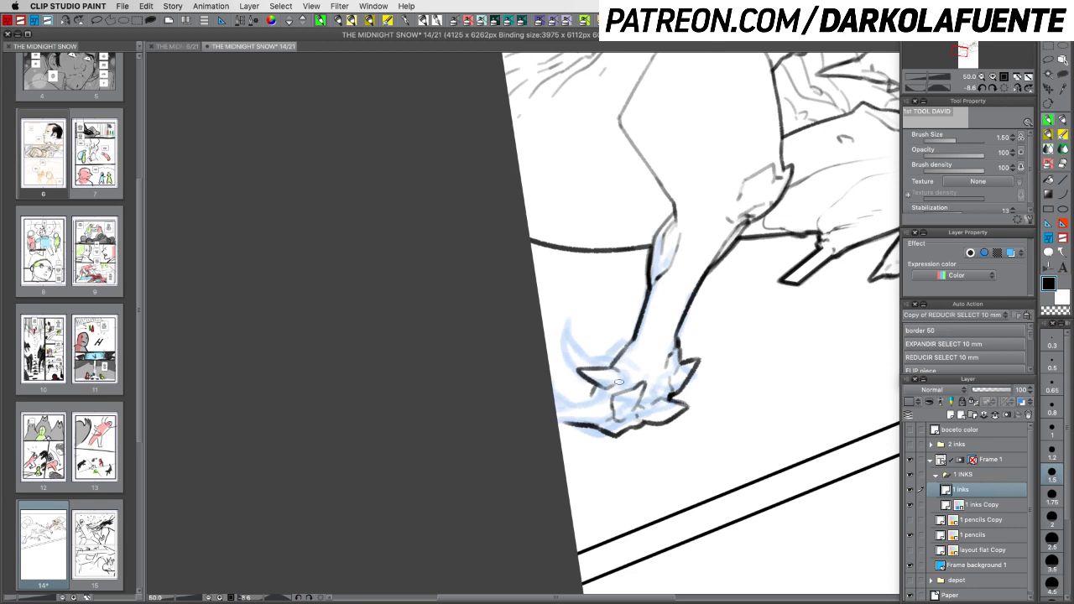
Ink the inner ankle edge and refine the small knuckle lines of the rear foot
{"action": "key", "text": "r"}
{"action": "mouse_move", "coordinate": [758, 442]}
{"action": "left_mouse_down"}
{"action": "mouse_move", "coordinate": [827, 254]}
{"action": "mouse_move", "coordinate": [780, 163]}
{"action": "left_mouse_up"}
{"action": "left_click_drag", "start_coordinate": [627, 299], "coordinate": [651, 327]}
{"action": "key", "text": "r"}
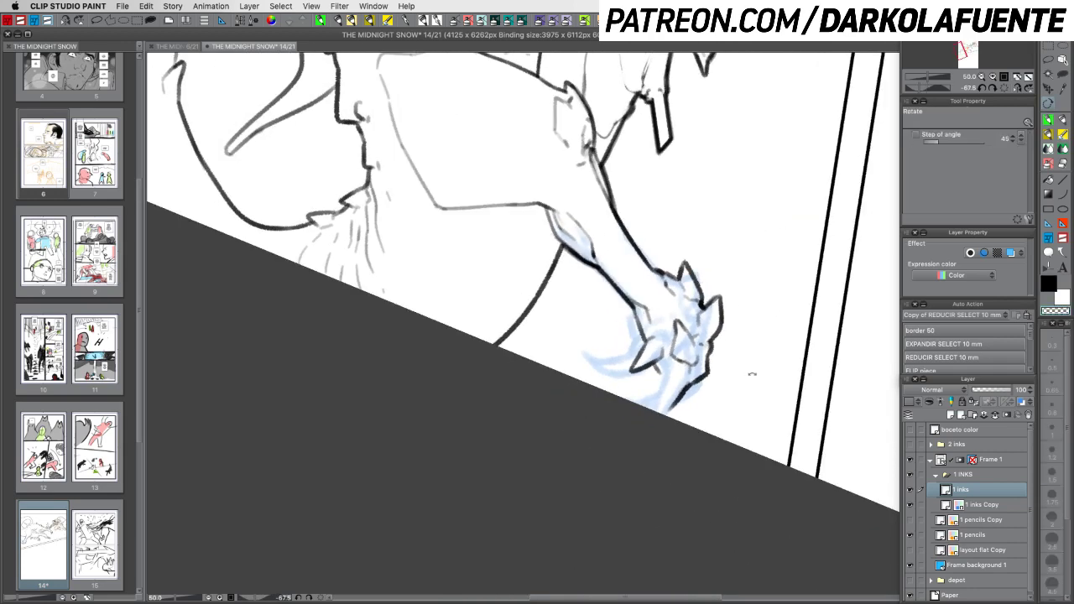
{"action": "left_click_drag", "start_coordinate": [750, 371], "coordinate": [657, 457]}
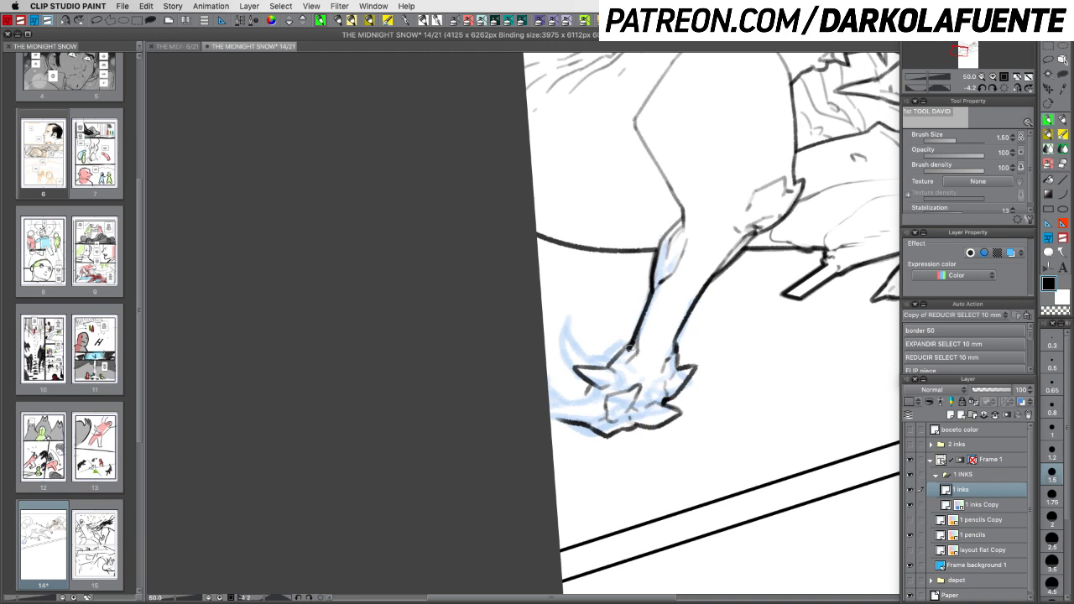
{"action": "key", "text": "super+z"}
{"action": "key", "text": "c"}
{"action": "key", "text": "c"}
{"action": "key", "text": "shift+space"}
{"action": "left_click_drag", "start_coordinate": [725, 414], "coordinate": [763, 185]}
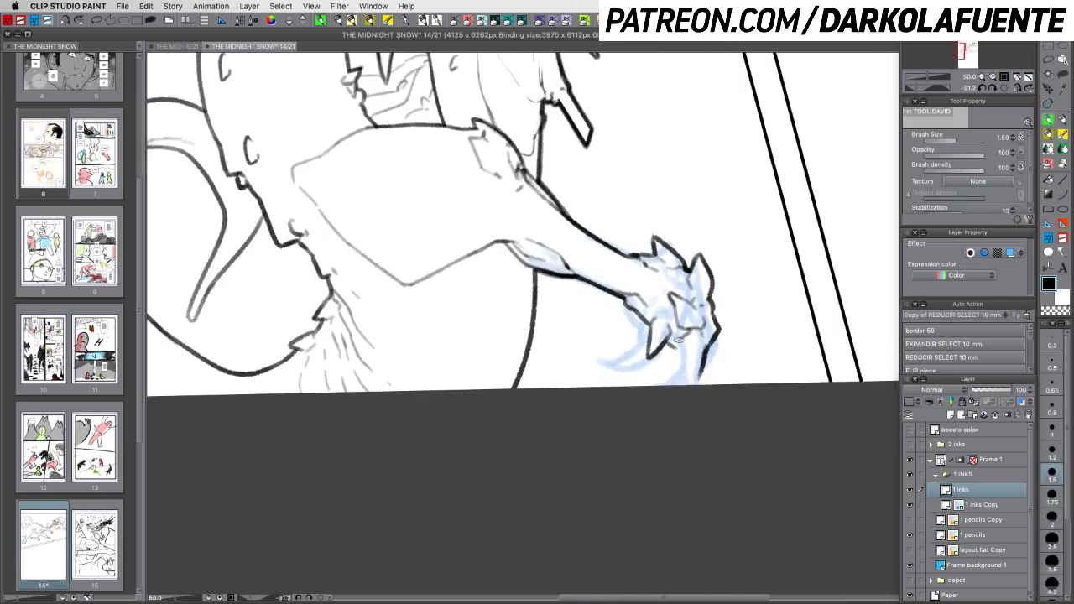
Ink the far claw beside the inner spike and shade it grey with brush size 3.5
{"action": "mouse_move", "coordinate": [679, 344]}
{"action": "left_mouse_down"}
{"action": "mouse_move", "coordinate": [698, 333]}
{"action": "mouse_move", "coordinate": [657, 391]}
{"action": "left_mouse_up"}
{"action": "key", "text": "super+z"}
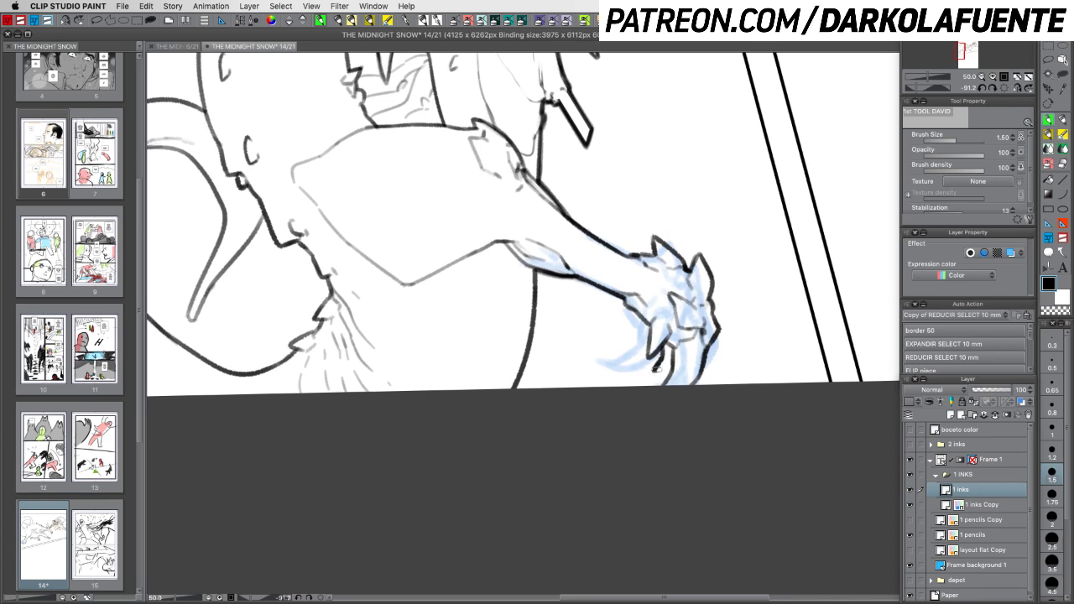
{"action": "mouse_move", "coordinate": [657, 366]}
{"action": "left_mouse_down"}
{"action": "mouse_move", "coordinate": [664, 346]}
{"action": "mouse_move", "coordinate": [658, 368]}
{"action": "mouse_move", "coordinate": [672, 358]}
{"action": "left_mouse_up"}
{"action": "key", "text": "super+z"}
{"action": "left_click", "coordinate": [1052, 561]}
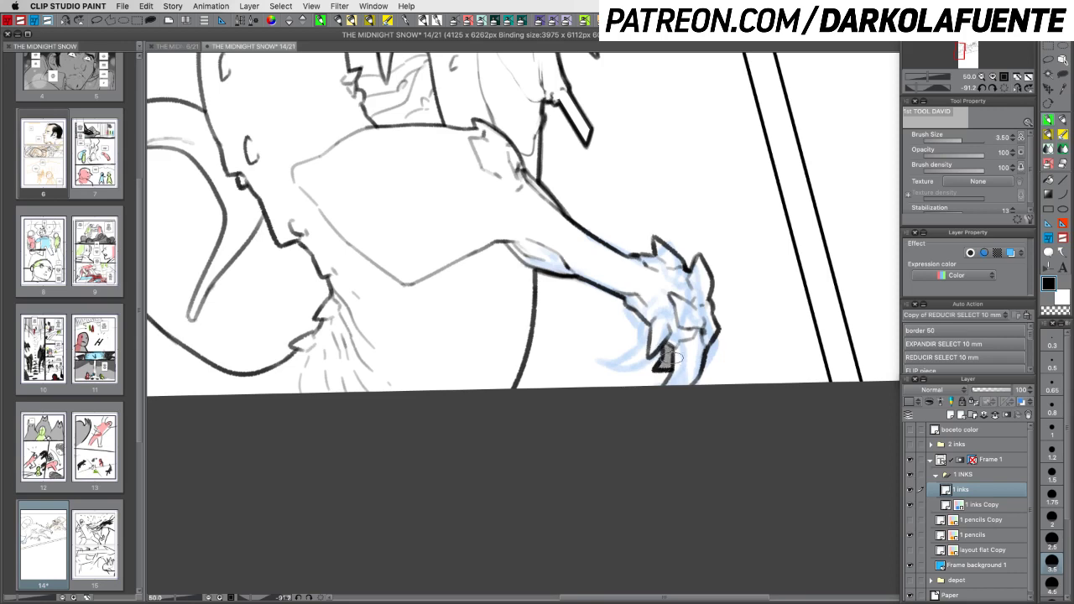
Compare the drawing with and without the "1 inks Copy" layer, leave that layer hidden, and save the page
{"action": "key", "text": "shift+space"}
{"action": "left_click_drag", "start_coordinate": [847, 373], "coordinate": [566, 499]}
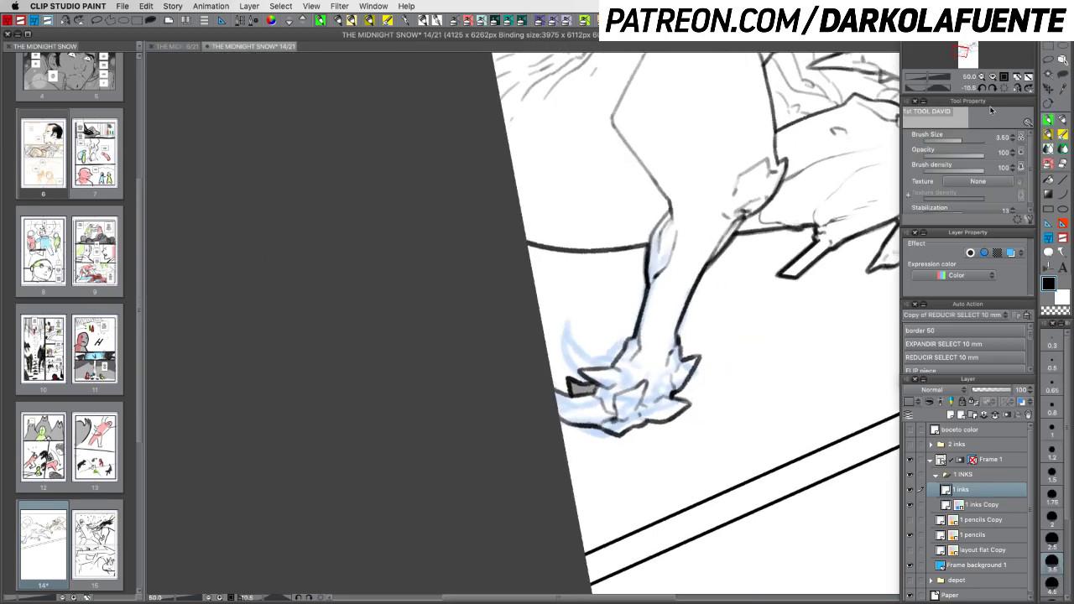
{"action": "left_click", "coordinate": [1004, 87]}
{"action": "key", "text": "super+minus"}
{"action": "key", "text": "super+minus"}
{"action": "key", "text": "space"}
{"action": "left_click_drag", "start_coordinate": [777, 387], "coordinate": [626, 419]}
{"action": "left_click", "coordinate": [911, 505]}
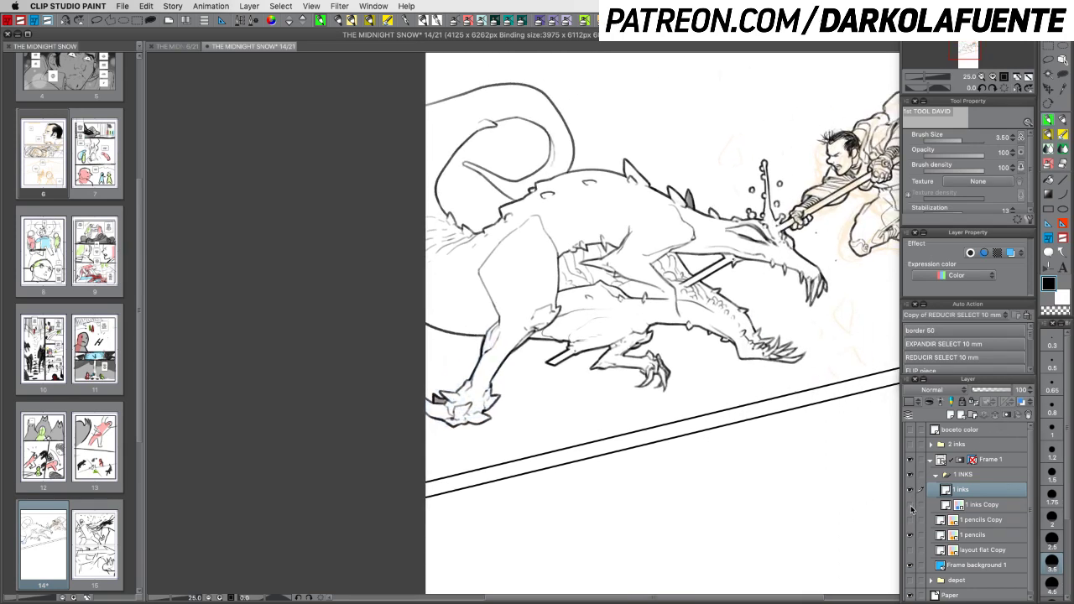
{"action": "left_click", "coordinate": [911, 507]}
{"action": "left_click", "coordinate": [911, 507]}
{"action": "left_click", "coordinate": [910, 507]}
{"action": "left_click", "coordinate": [911, 507]}
{"action": "key", "text": "super+s"}
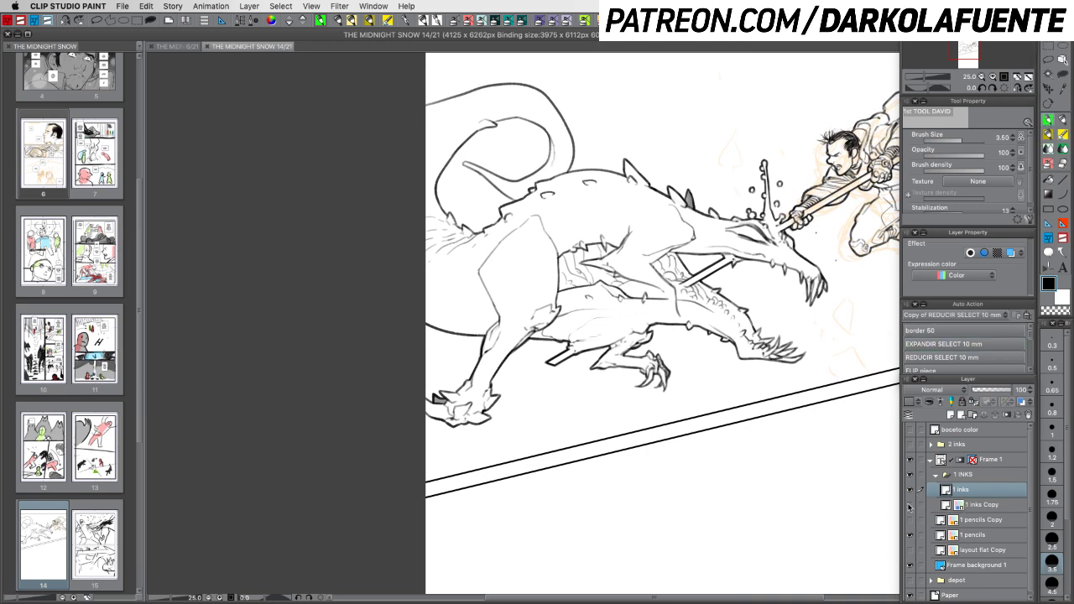
Move the "1 inks Copy" and "layout flat Copy" layers into the depot folder and save the page
{"action": "left_click_drag", "start_coordinate": [997, 508], "coordinate": [991, 578]}
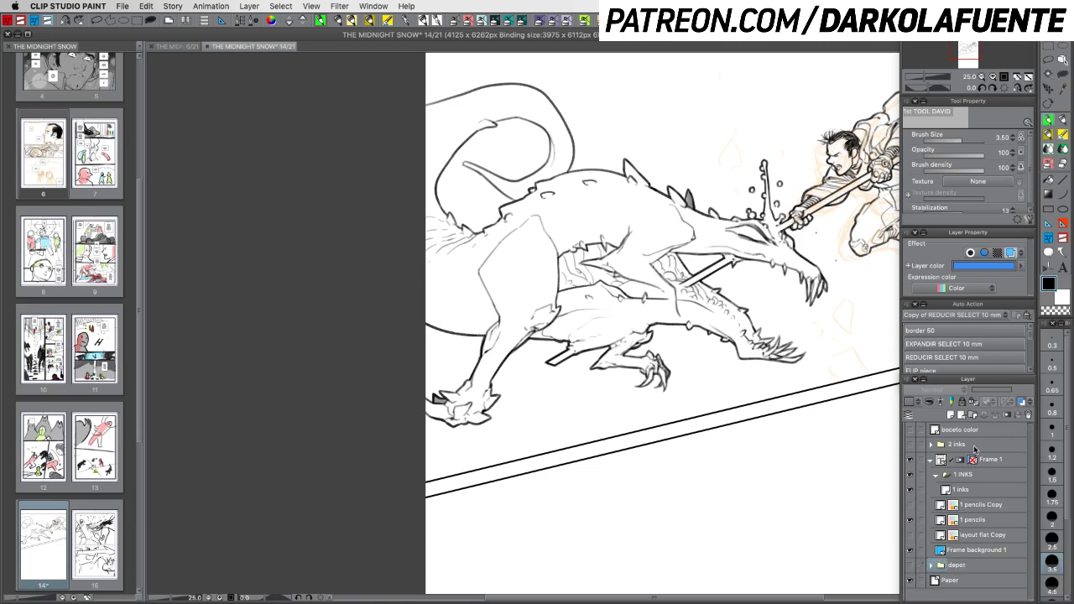
{"action": "left_click", "coordinate": [909, 505]}
{"action": "left_click", "coordinate": [910, 505]}
{"action": "left_click", "coordinate": [910, 536]}
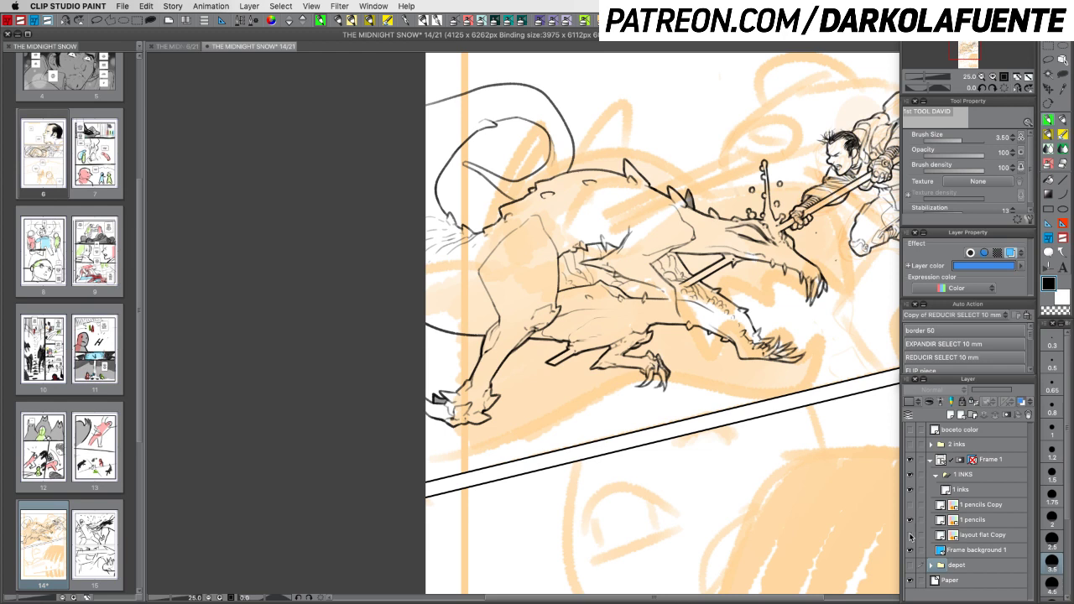
{"action": "left_click", "coordinate": [909, 534]}
{"action": "left_click_drag", "start_coordinate": [990, 536], "coordinate": [984, 564]}
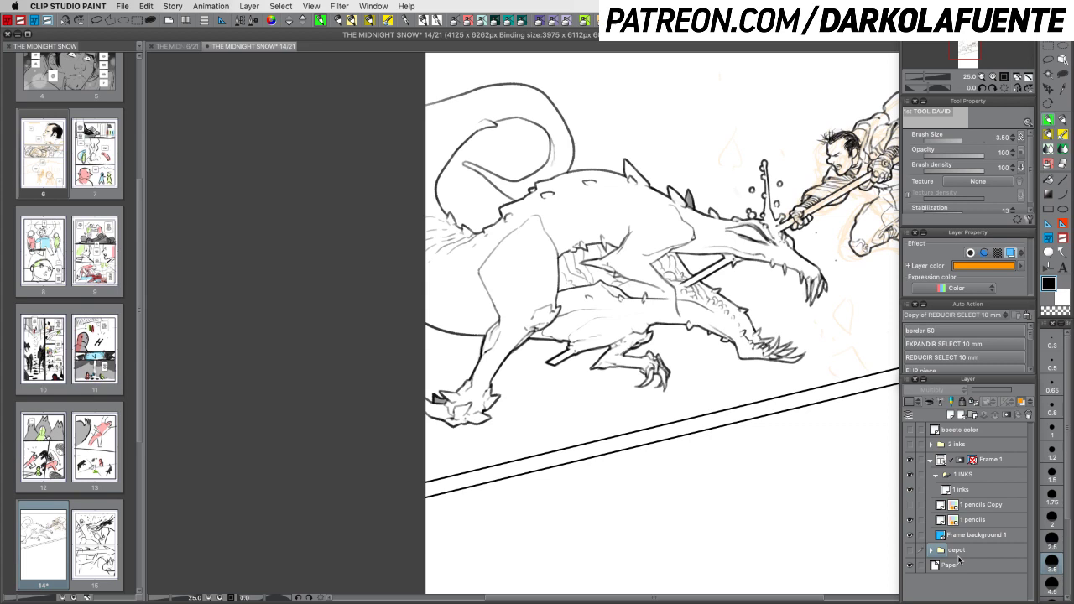
{"action": "key", "text": "super+s"}
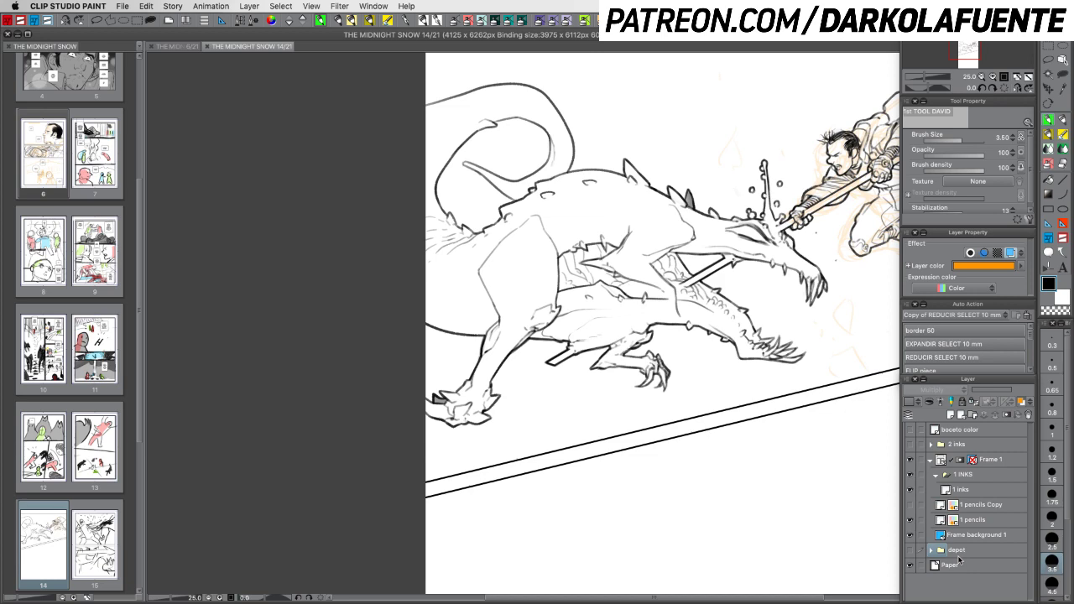
Clean up the lines where the belly meets the underside spike on the "1 inks" layer with brush size 1.5
{"action": "left_click", "coordinate": [992, 77]}
{"action": "left_click", "coordinate": [991, 77]}
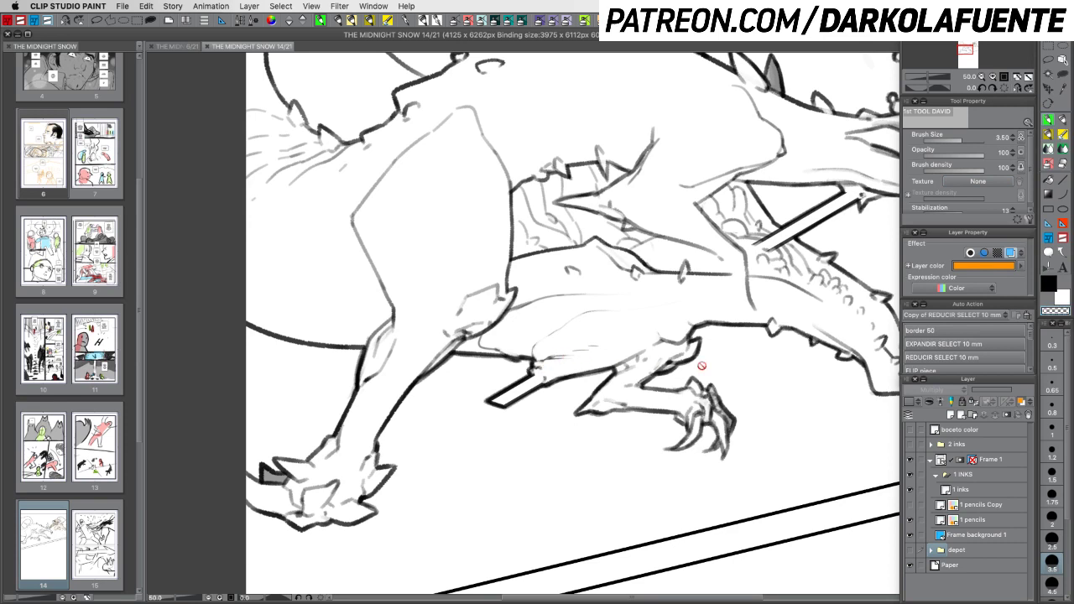
{"action": "left_click", "coordinate": [978, 490]}
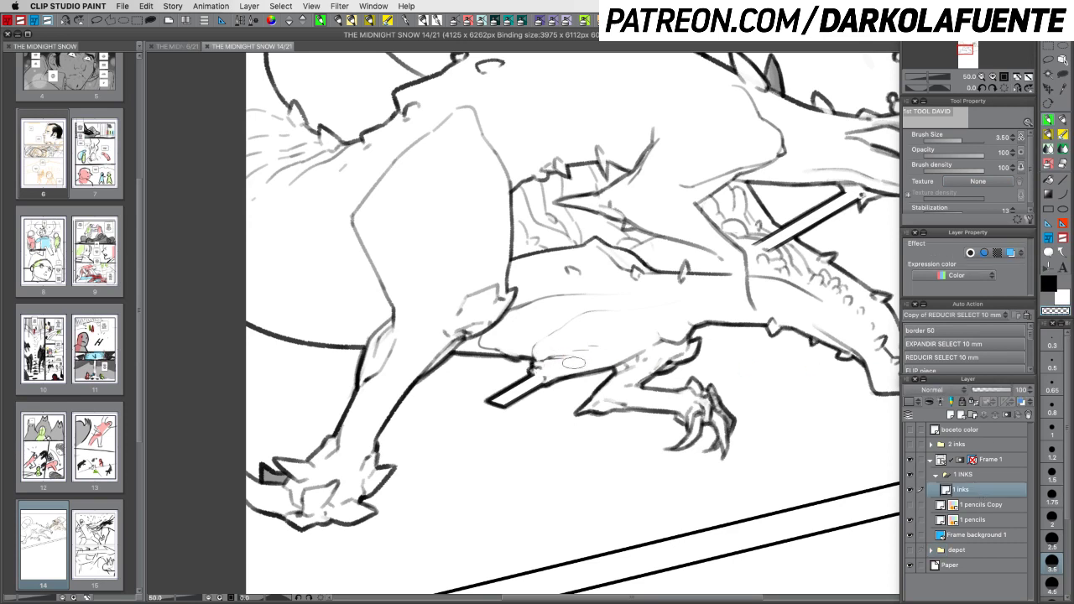
{"action": "left_click", "coordinate": [1048, 281]}
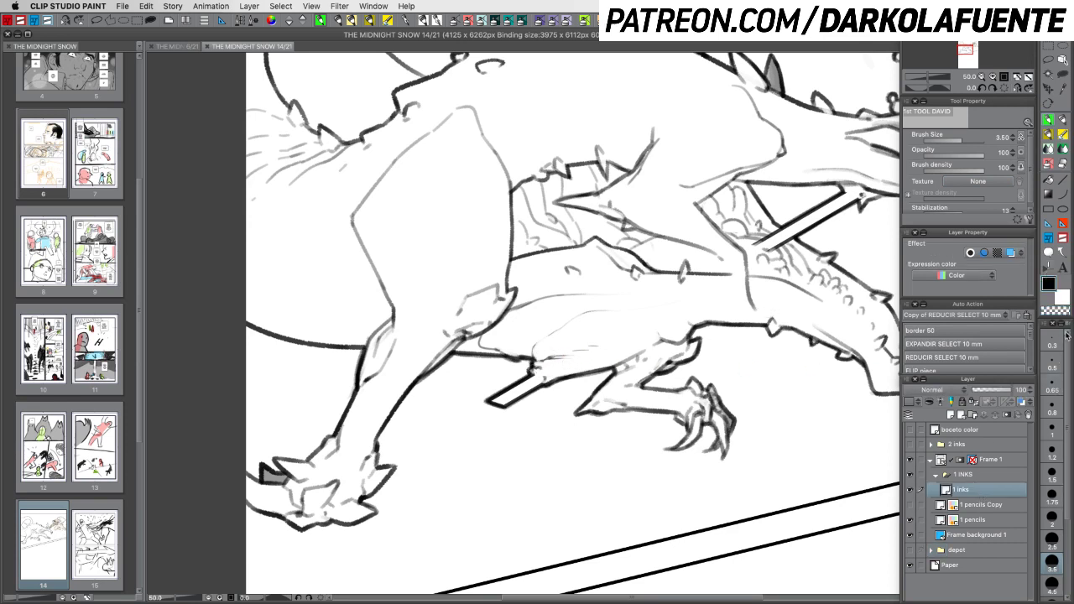
{"action": "left_click", "coordinate": [1052, 472]}
{"action": "key", "text": "c"}
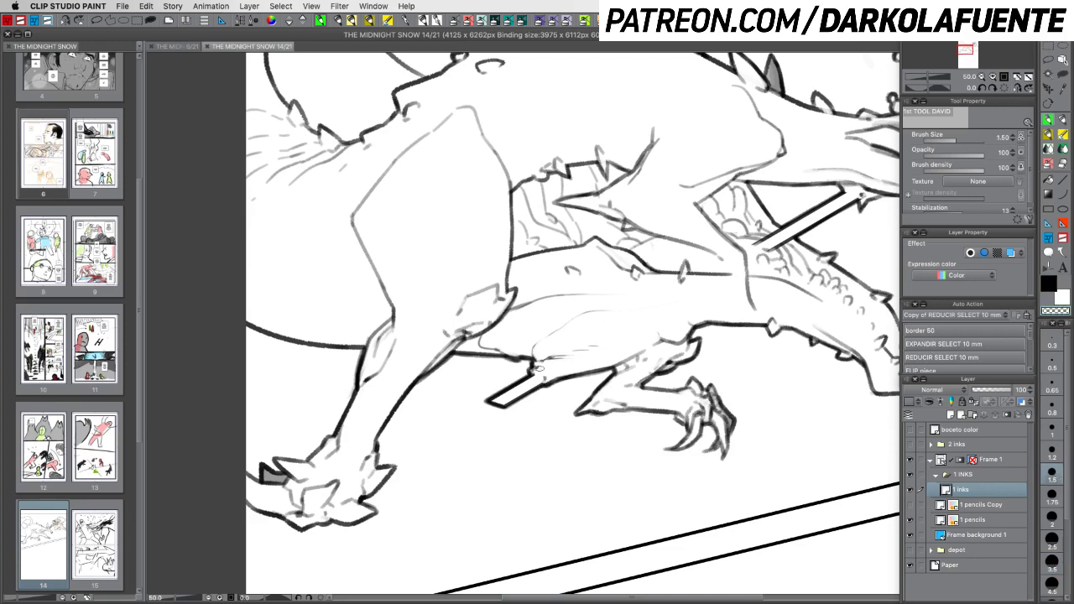
{"action": "left_click_drag", "start_coordinate": [537, 369], "coordinate": [542, 381]}
{"action": "key", "text": "c"}
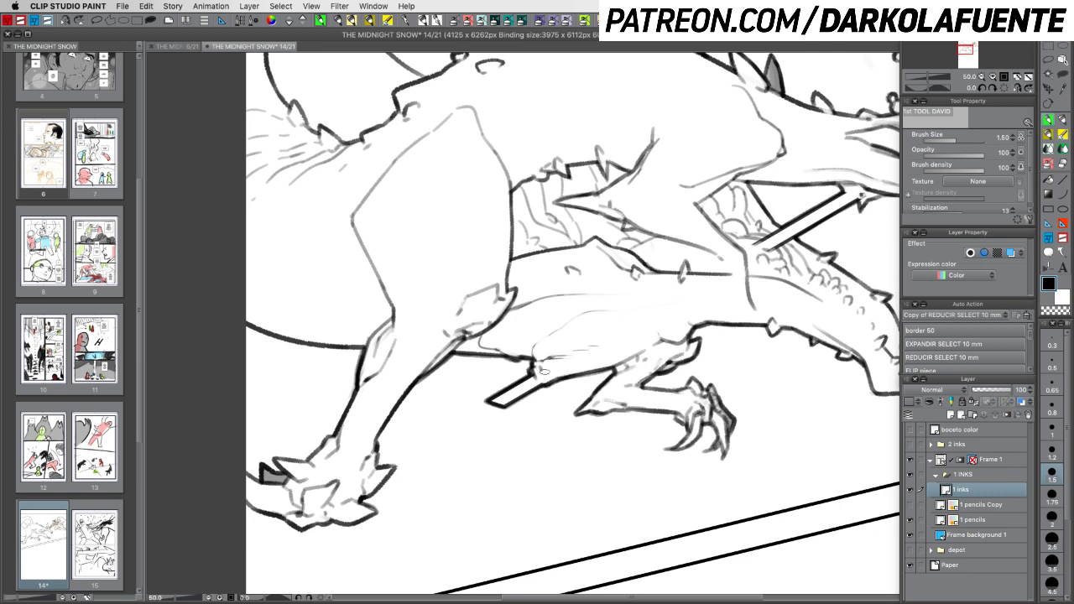
Ink and trim the small fold lines on the belly beside the underside spike, alternating between black and transparent color
{"action": "key", "text": "c"}
{"action": "key", "text": "c"}
{"action": "key", "text": "c"}
{"action": "key", "text": "c"}
{"action": "left_click_drag", "start_coordinate": [555, 368], "coordinate": [541, 372]}
{"action": "key", "text": "c"}
{"action": "key", "text": "c"}
{"action": "key", "text": "c"}
{"action": "key", "text": "c"}
{"action": "key", "text": "c"}
{"action": "key", "text": "c"}
{"action": "key", "text": "c"}
{"action": "key", "text": "c"}
{"action": "key", "text": "c"}
Show the "1 pencils Copy" layer and ink the creature's upper thigh muscle line with brush size 1.2
{"action": "left_click_drag", "start_coordinate": [739, 365], "coordinate": [656, 417]}
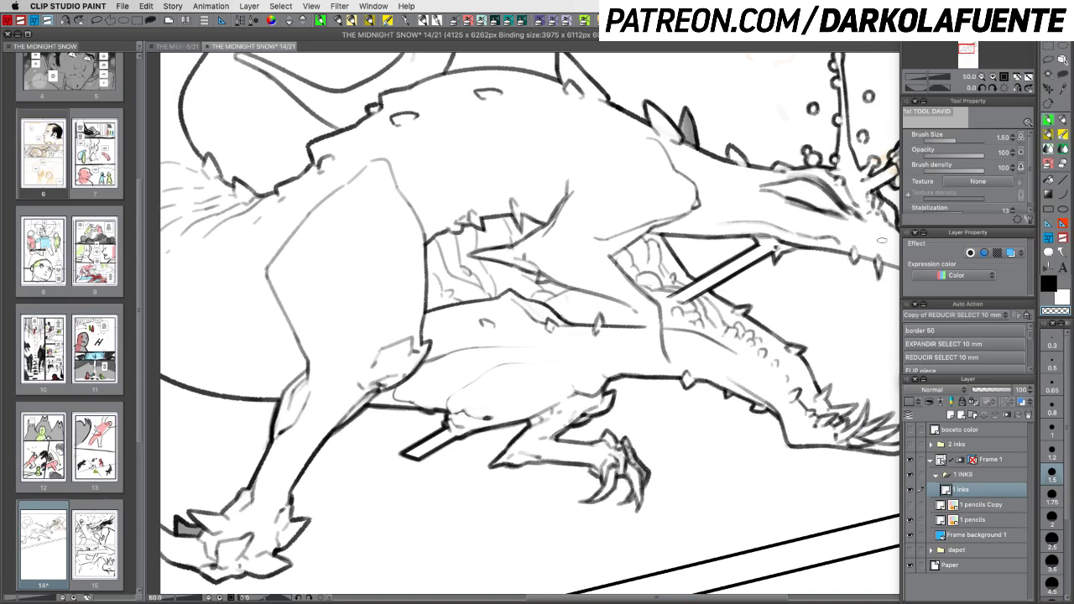
{"action": "key", "text": "ctrl+minus"}
{"action": "key", "text": "ctrl+minus"}
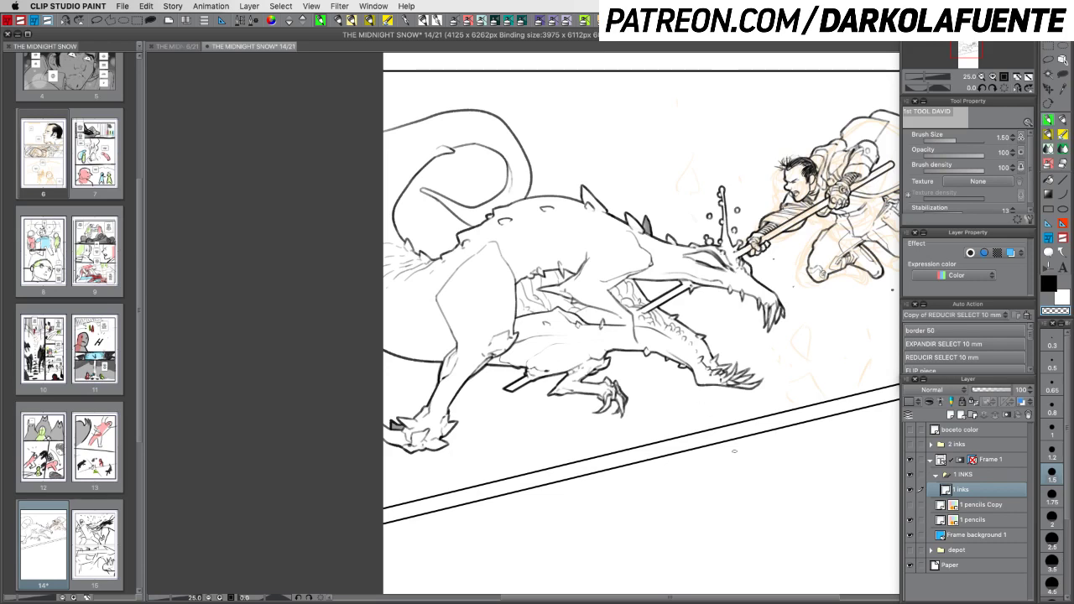
{"action": "left_click", "coordinate": [909, 504]}
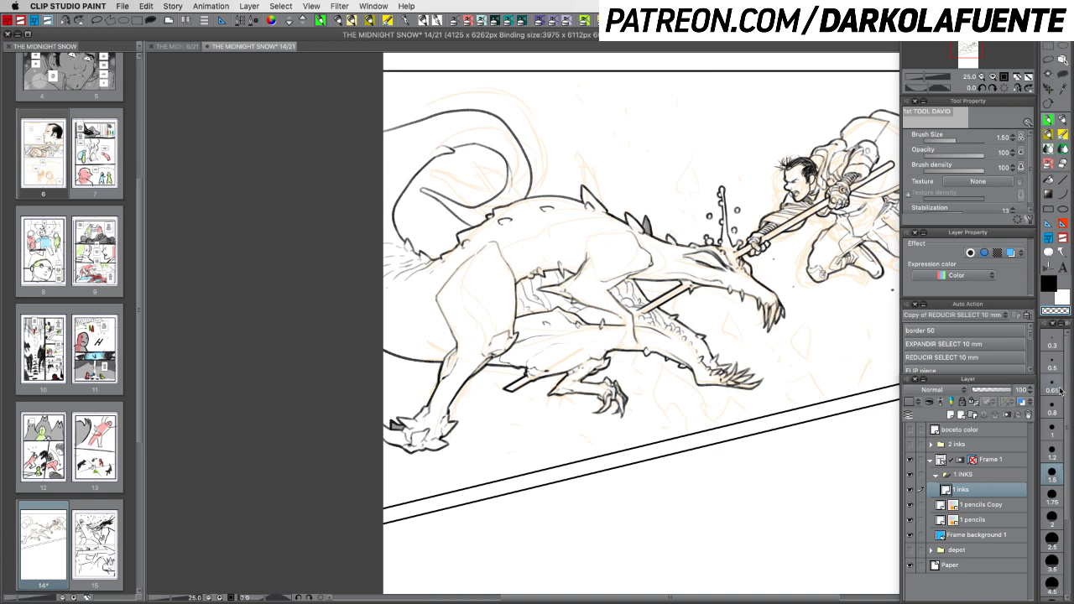
{"action": "left_click", "coordinate": [1052, 453]}
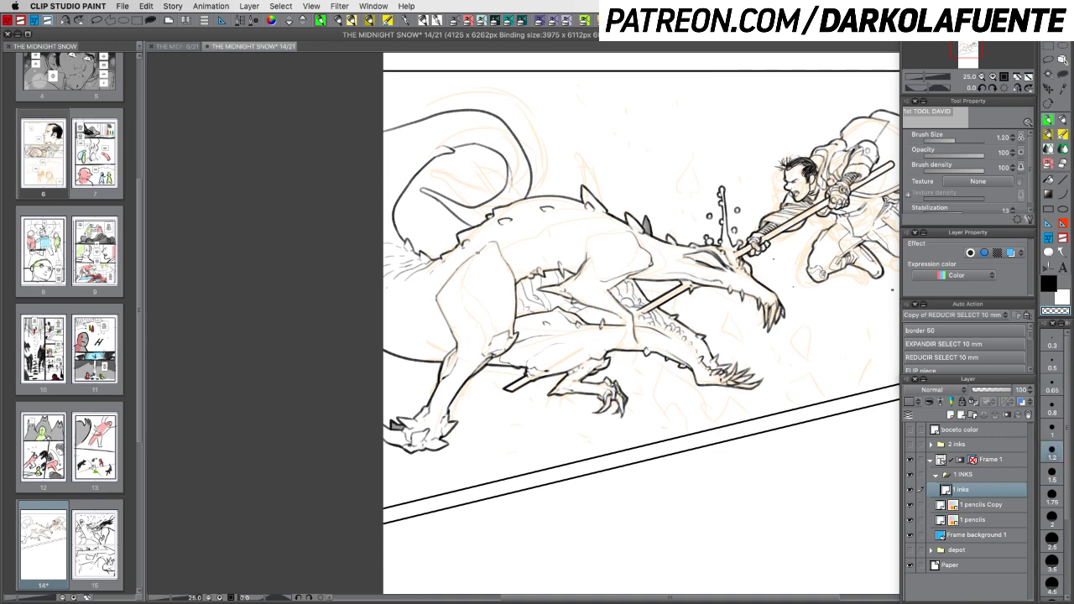
{"action": "key", "text": "c"}
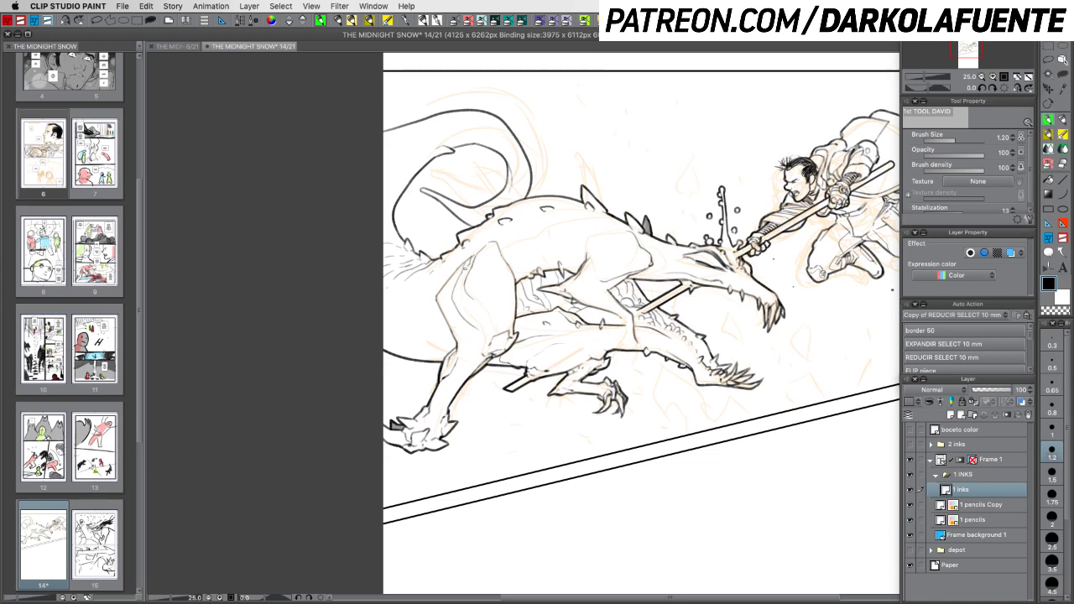
{"action": "key", "text": "c"}
{"action": "key", "text": "c"}
Ink the remaining thigh muscles and the first flank contours with brush size 1.5, following the pencils
{"action": "left_click", "coordinate": [1052, 473]}
{"action": "key", "text": "c"}
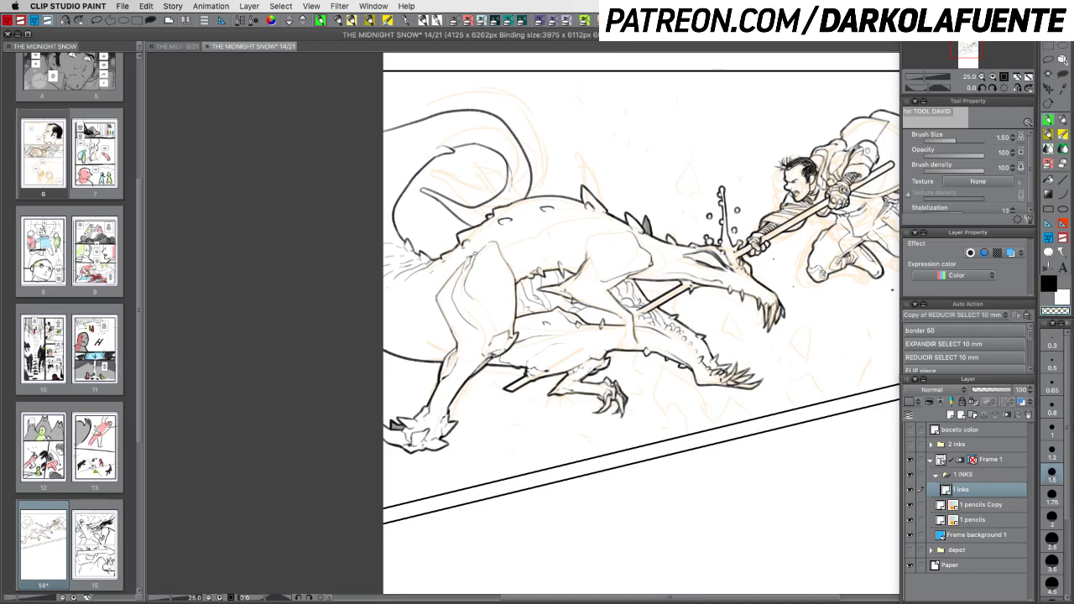
{"action": "key", "text": "c"}
{"action": "key", "text": "c"}
{"action": "key", "text": "c"}
{"action": "key", "text": "super+z"}
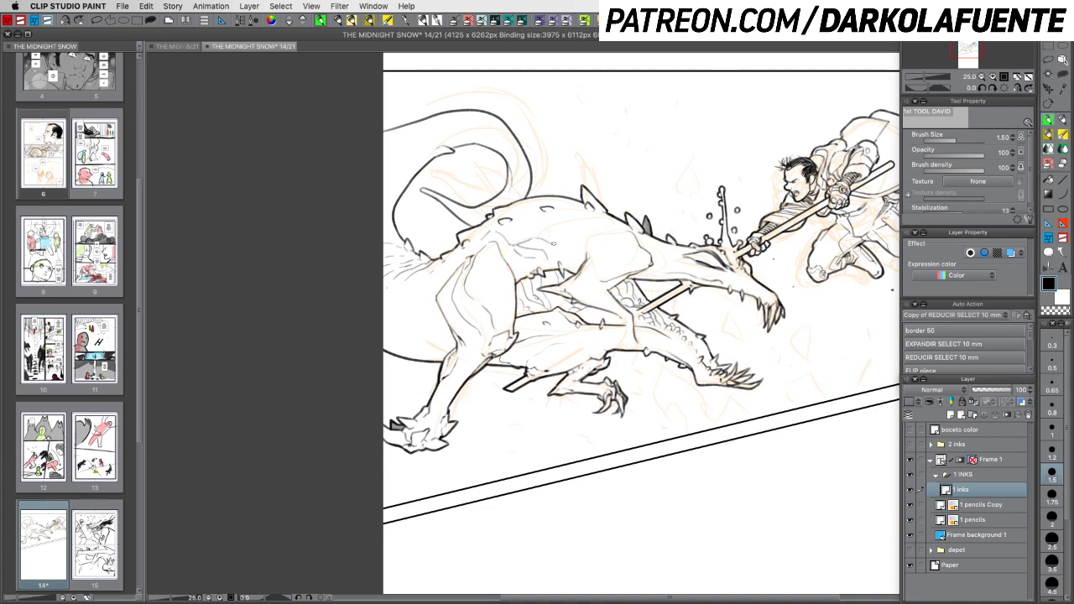
Ink the muscle lines across the creature's flank and shoulder, correcting strokes with transparent color
{"action": "mouse_move", "coordinate": [537, 236]}
{"action": "left_mouse_down"}
{"action": "mouse_move", "coordinate": [595, 219]}
{"action": "mouse_move", "coordinate": [564, 225]}
{"action": "mouse_move", "coordinate": [548, 249]}
{"action": "left_mouse_up"}
{"action": "key", "text": "shift+space"}
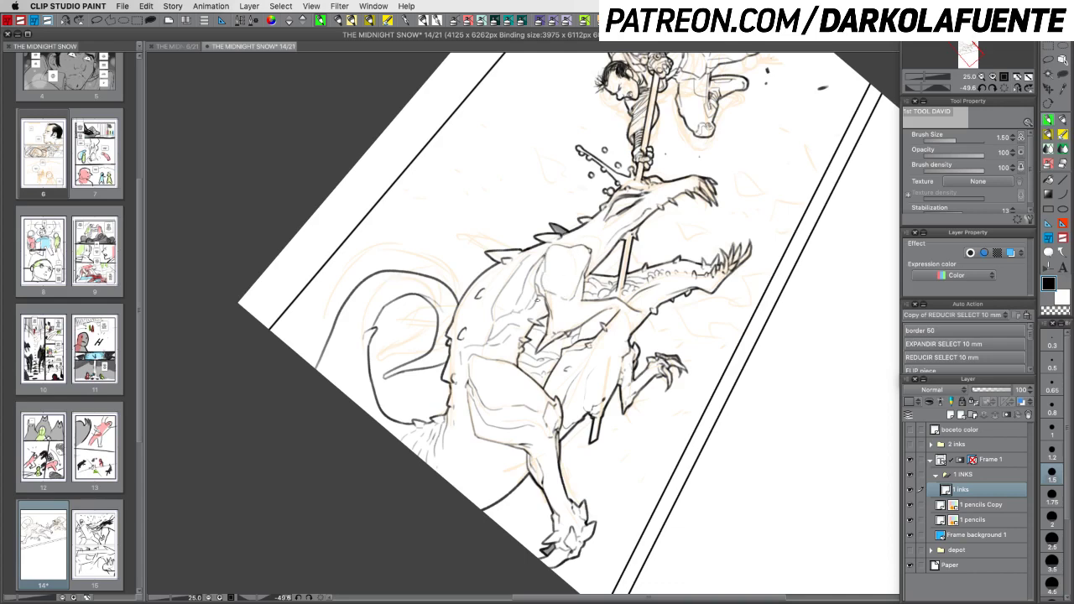
{"action": "left_click_drag", "start_coordinate": [560, 296], "coordinate": [573, 376]}
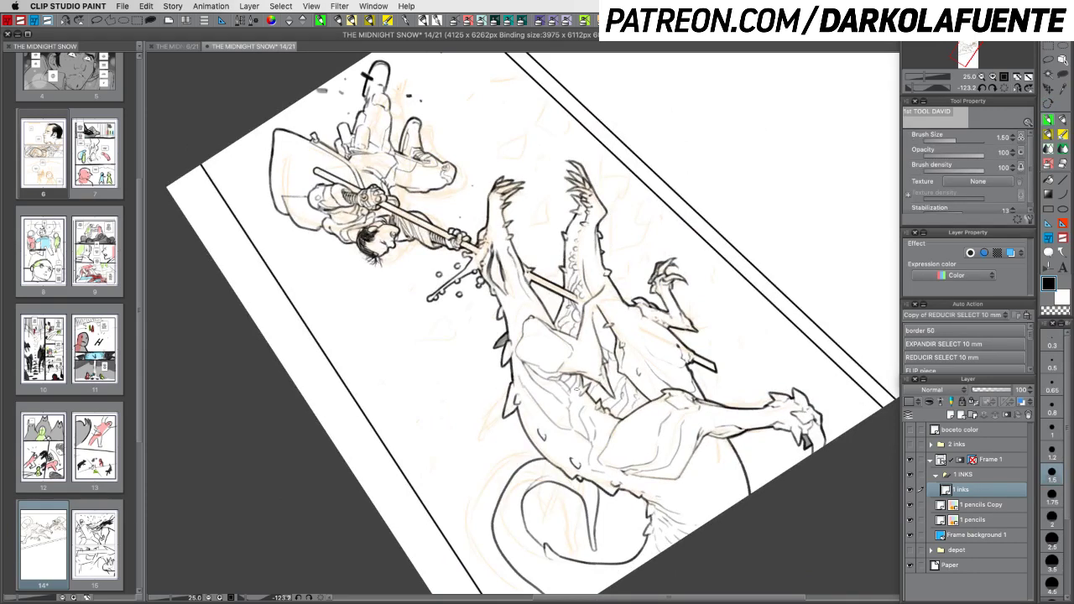
{"action": "key", "text": "c"}
{"action": "key", "text": "c"}
{"action": "key", "text": "c"}
{"action": "key", "text": "c"}
{"action": "key", "text": "c"}
{"action": "key", "text": "c"}
{"action": "key", "text": "r"}
{"action": "mouse_move", "coordinate": [592, 408]}
{"action": "left_mouse_down"}
{"action": "mouse_move", "coordinate": [717, 466]}
{"action": "mouse_move", "coordinate": [733, 427]}
{"action": "left_mouse_up"}
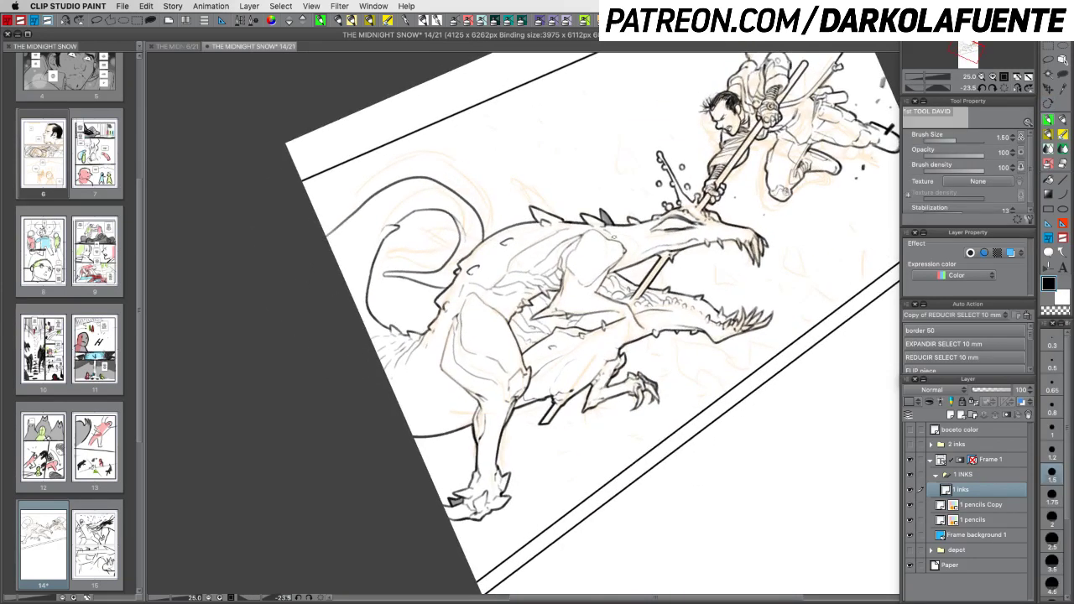
Ink the fold lines around the creature's shoulder and neck, undoing a stray stroke
{"action": "mouse_move", "coordinate": [611, 236]}
{"action": "left_mouse_down"}
{"action": "mouse_move", "coordinate": [633, 244]}
{"action": "mouse_move", "coordinate": [623, 263]}
{"action": "mouse_move", "coordinate": [634, 254]}
{"action": "mouse_move", "coordinate": [633, 263]}
{"action": "left_mouse_up"}
{"action": "left_click_drag", "start_coordinate": [755, 396], "coordinate": [668, 109]}
{"action": "left_click_drag", "start_coordinate": [722, 423], "coordinate": [723, 374]}
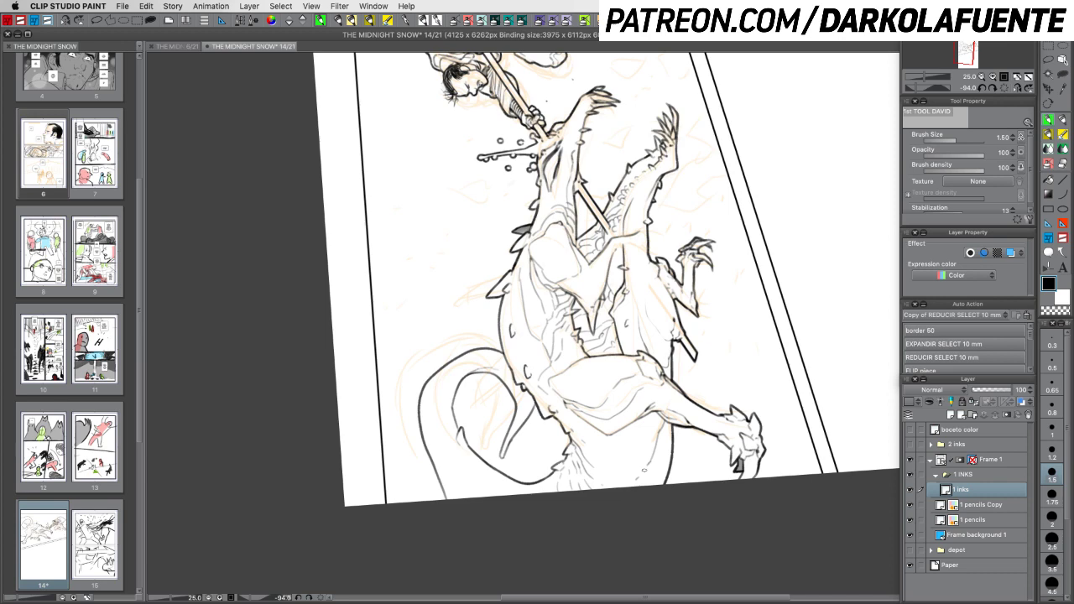
{"action": "key", "text": "super+z"}
{"action": "key", "text": "shift+space"}
{"action": "left_click_drag", "start_coordinate": [779, 423], "coordinate": [597, 491]}
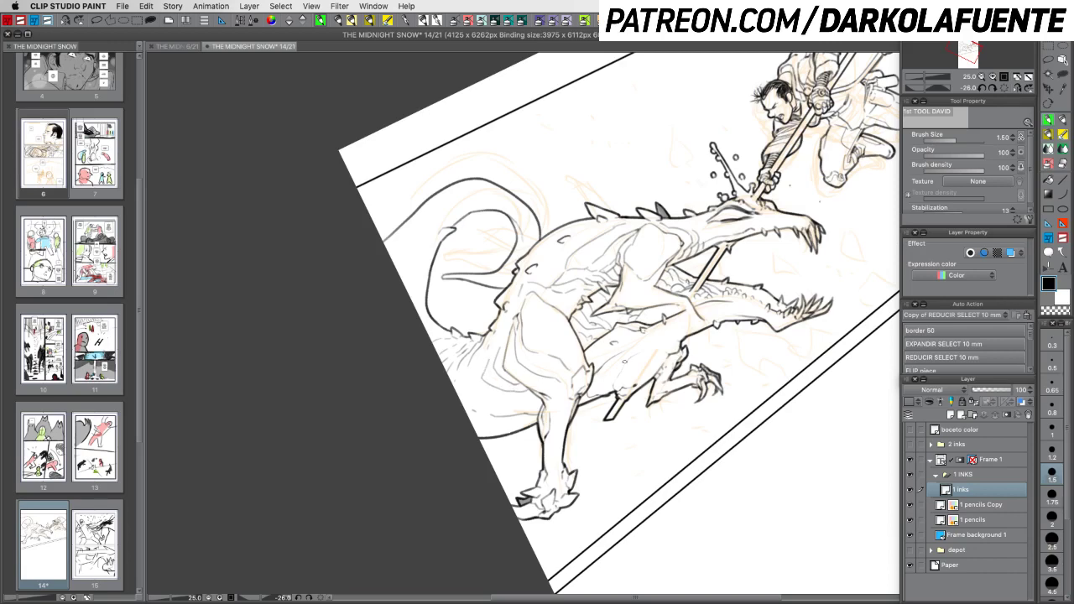
Ink the muscle and wrinkle lines along the creature's back and tail base, and save the page
{"action": "key", "text": "r"}
{"action": "mouse_move", "coordinate": [624, 361]}
{"action": "left_mouse_down"}
{"action": "mouse_move", "coordinate": [659, 439]}
{"action": "mouse_move", "coordinate": [730, 464]}
{"action": "mouse_move", "coordinate": [760, 424]}
{"action": "left_mouse_up"}
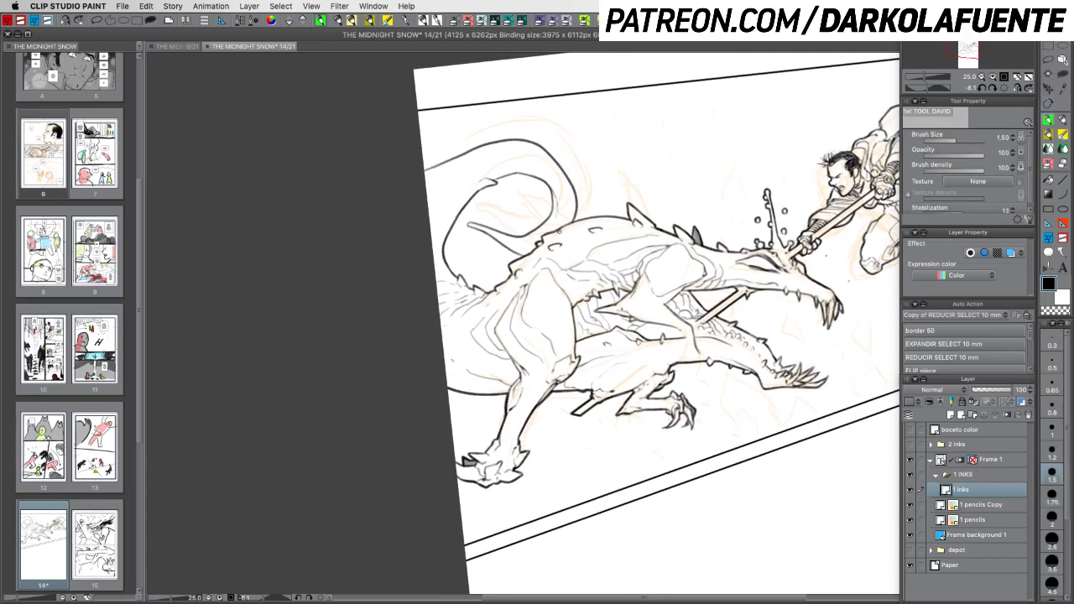
{"action": "key", "text": "super+z"}
{"action": "left_click_drag", "start_coordinate": [559, 240], "coordinate": [627, 225]}
{"action": "mouse_move", "coordinate": [537, 244]}
{"action": "left_mouse_down"}
{"action": "mouse_move", "coordinate": [549, 242]}
{"action": "mouse_move", "coordinate": [532, 257]}
{"action": "left_mouse_up"}
{"action": "key", "text": "super+z"}
{"action": "key", "text": "super+s"}
{"action": "left_click_drag", "start_coordinate": [776, 407], "coordinate": [738, 421]}
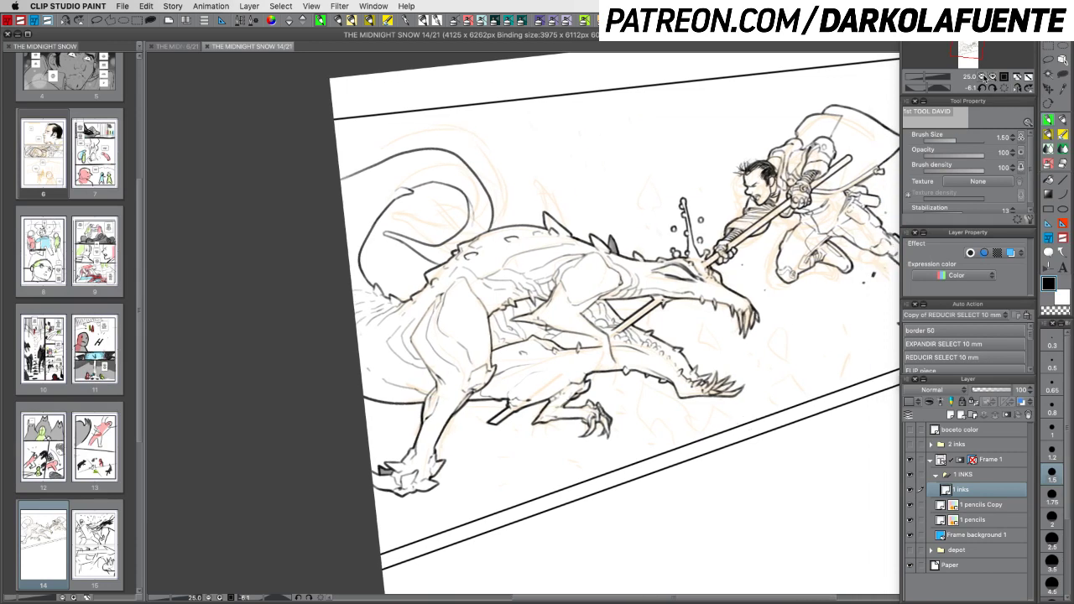
Ink the far edge of the creature's open mouth between its jaws beside the spear, and save the page
{"action": "left_click", "coordinate": [984, 76]}
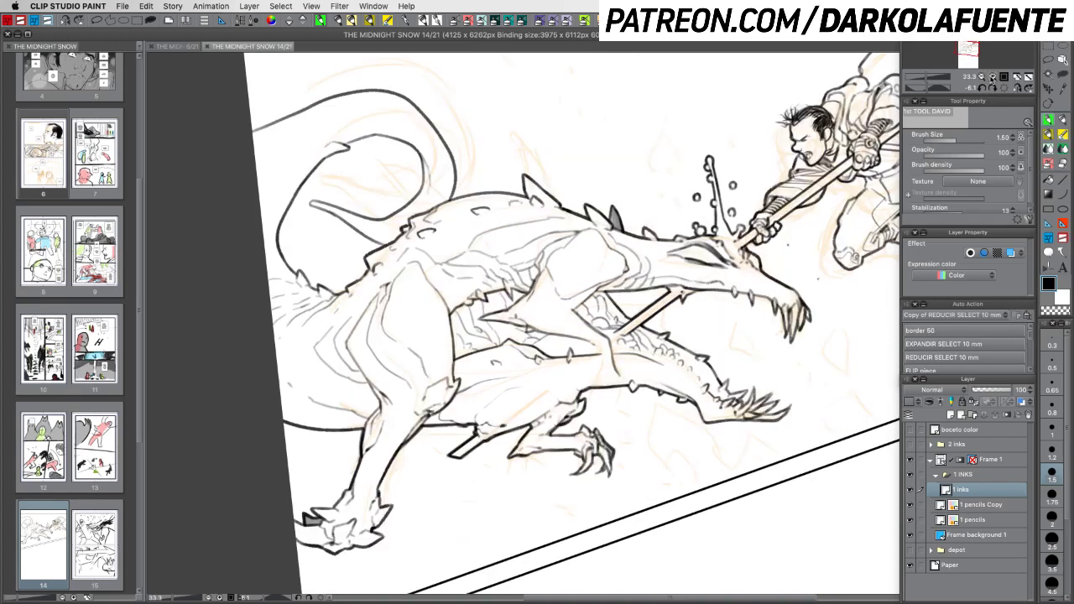
{"action": "left_click_drag", "start_coordinate": [692, 416], "coordinate": [694, 426]}
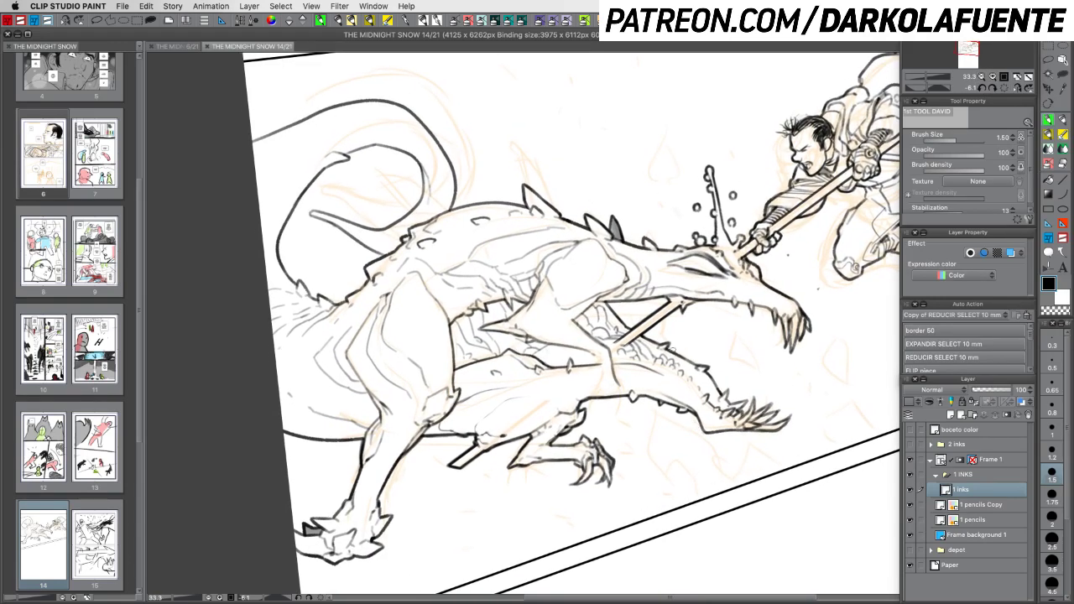
{"action": "left_click_drag", "start_coordinate": [648, 301], "coordinate": [656, 300]}
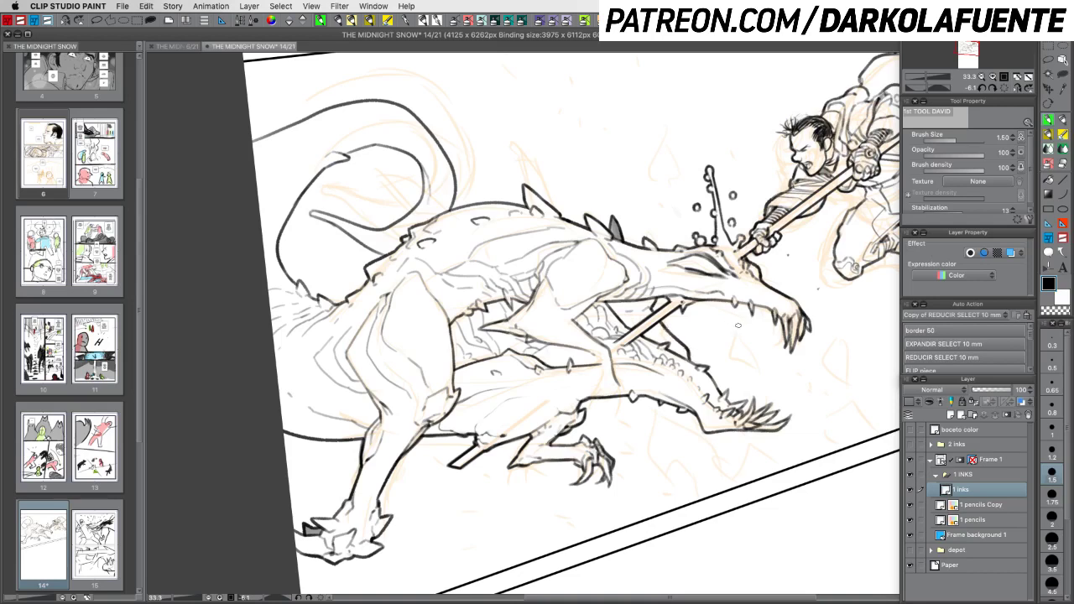
{"action": "left_click_drag", "start_coordinate": [790, 428], "coordinate": [714, 394]}
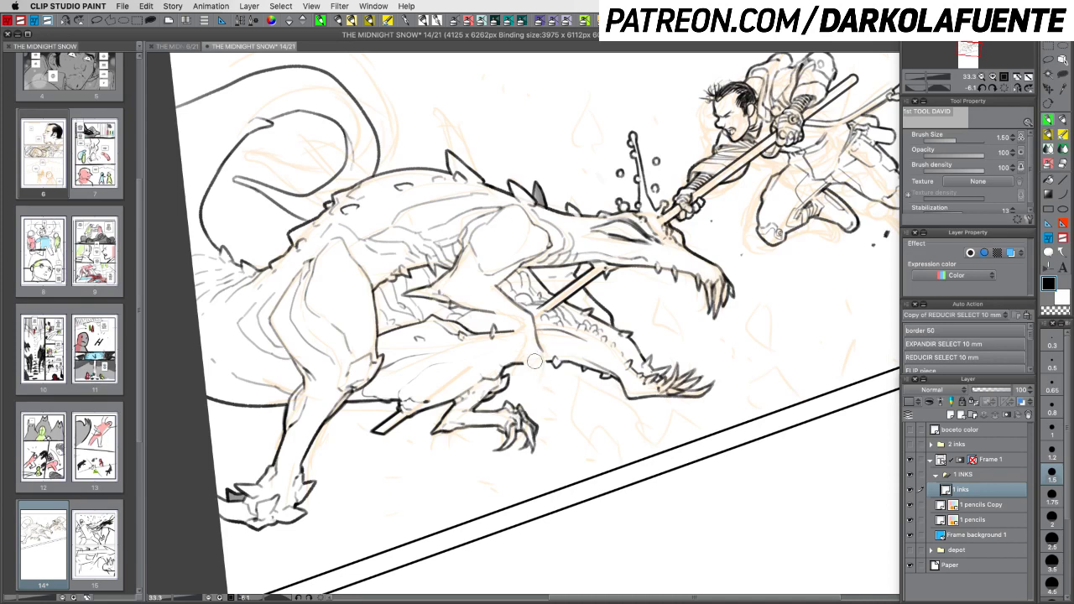
{"action": "key", "text": "super+s"}
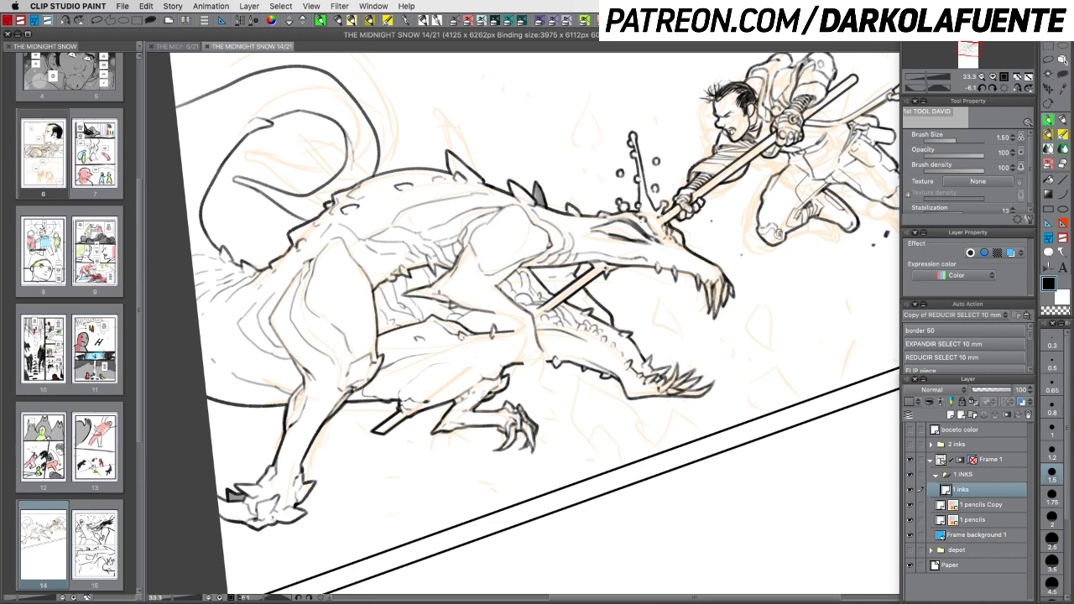
{"action": "key", "text": "Tab"}
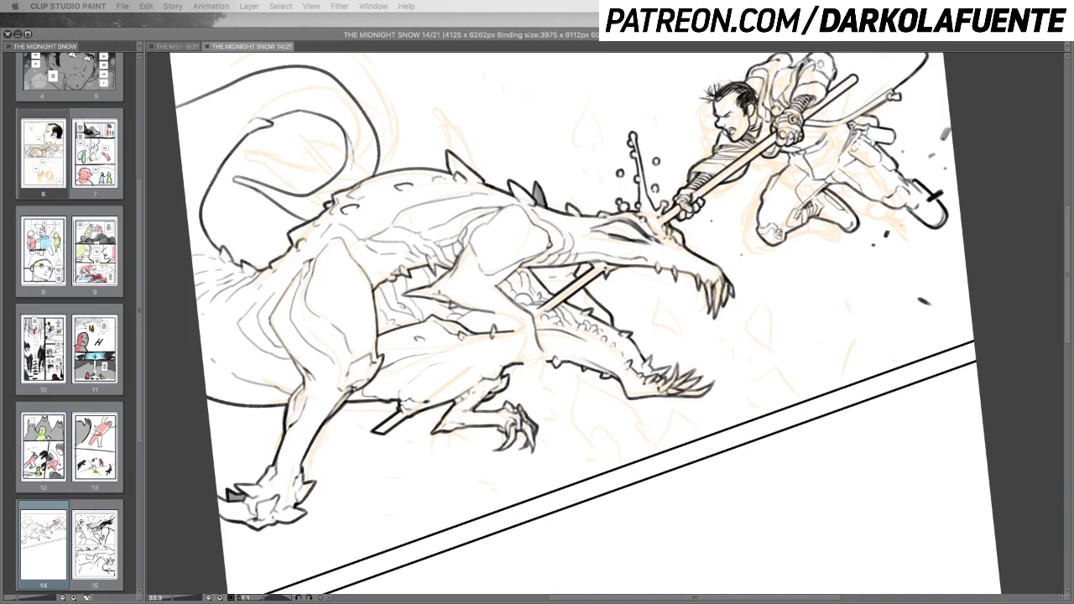
{"action": "key", "text": "Tab"}
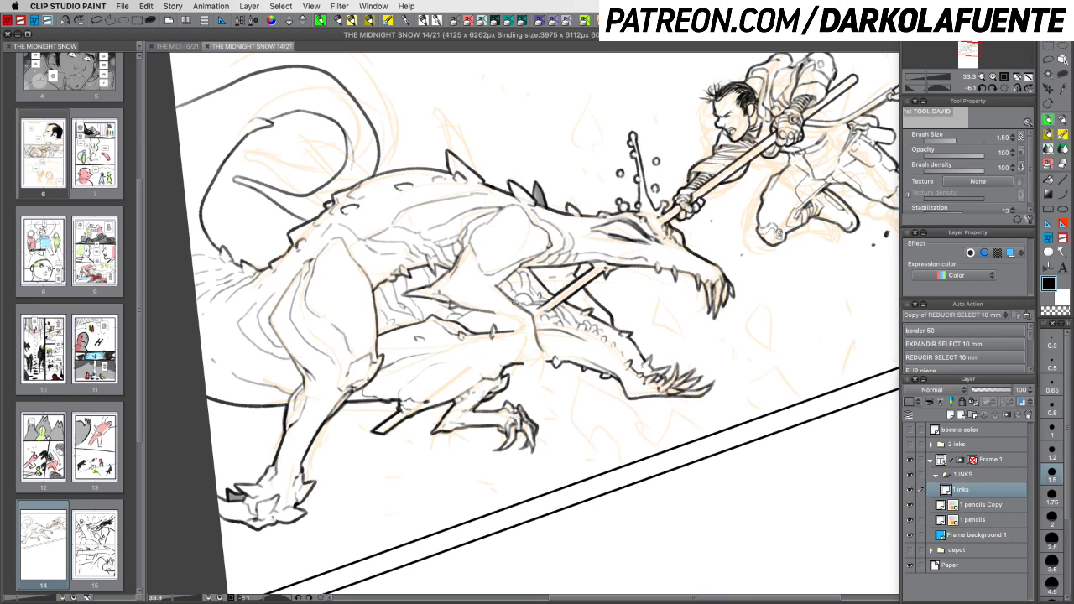
Clear the lower jaw lines overlapping the creature's near forearm with transparent color and ink the forearm down to the wrist
{"action": "key", "text": "shift+space"}
{"action": "mouse_move", "coordinate": [523, 323]}
{"action": "left_mouse_down"}
{"action": "mouse_move", "coordinate": [503, 273]}
{"action": "mouse_move", "coordinate": [512, 273]}
{"action": "left_mouse_up"}
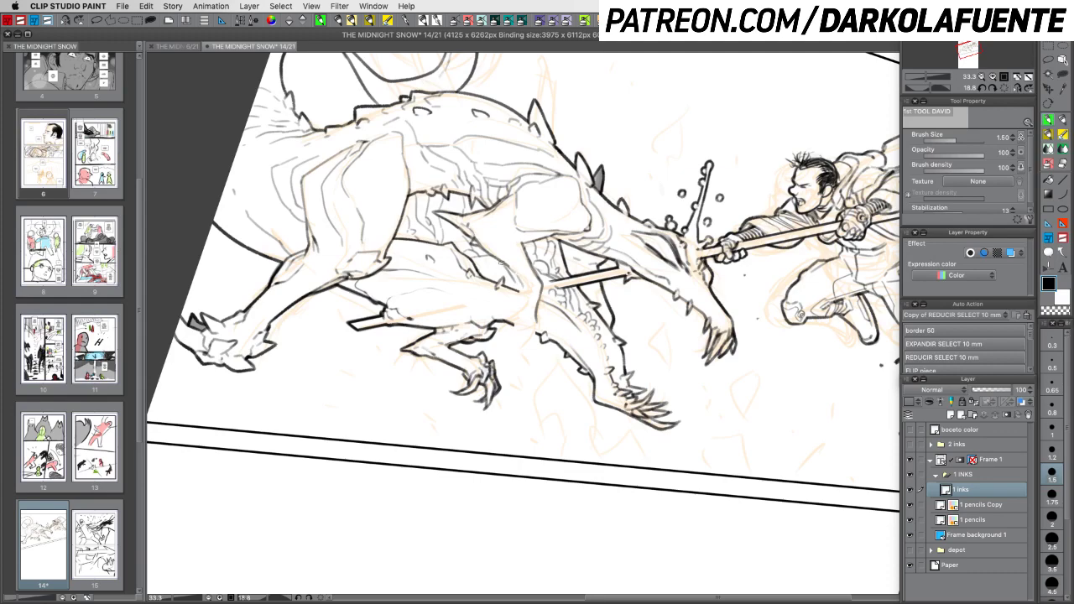
{"action": "key", "text": "c"}
{"action": "left_click_drag", "start_coordinate": [587, 239], "coordinate": [545, 331]}
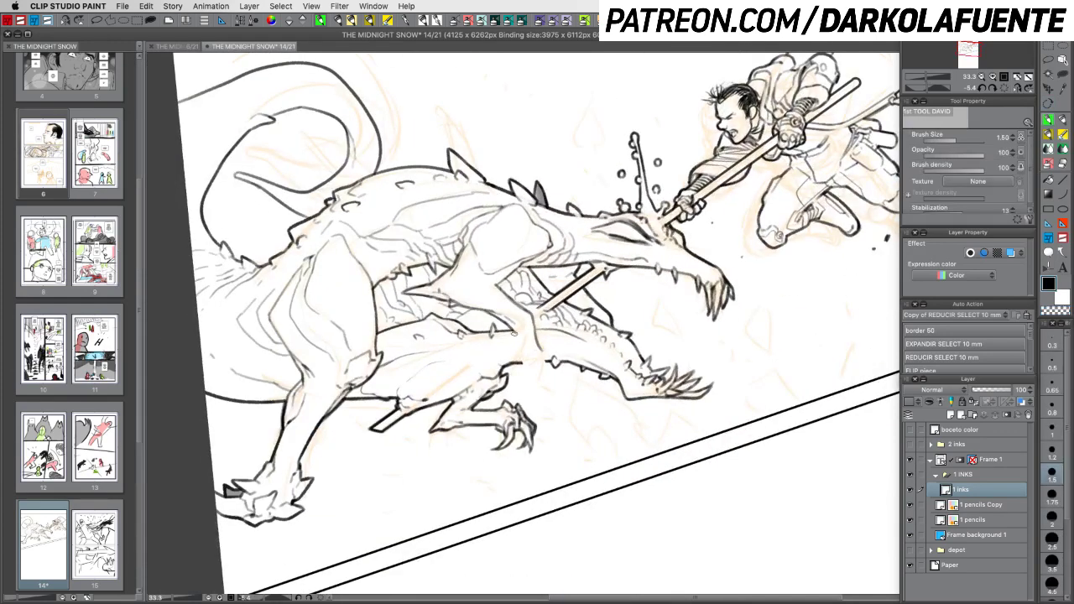
{"action": "key", "text": "c"}
{"action": "key", "text": "c"}
{"action": "mouse_move", "coordinate": [514, 335]}
{"action": "left_mouse_down"}
{"action": "mouse_move", "coordinate": [510, 353]}
{"action": "mouse_move", "coordinate": [524, 352]}
{"action": "mouse_move", "coordinate": [528, 326]}
{"action": "mouse_move", "coordinate": [526, 354]}
{"action": "mouse_move", "coordinate": [595, 360]}
{"action": "mouse_move", "coordinate": [655, 391]}
{"action": "mouse_move", "coordinate": [545, 394]}
{"action": "left_mouse_up"}
{"action": "key", "text": "c"}
{"action": "key", "text": "r"}
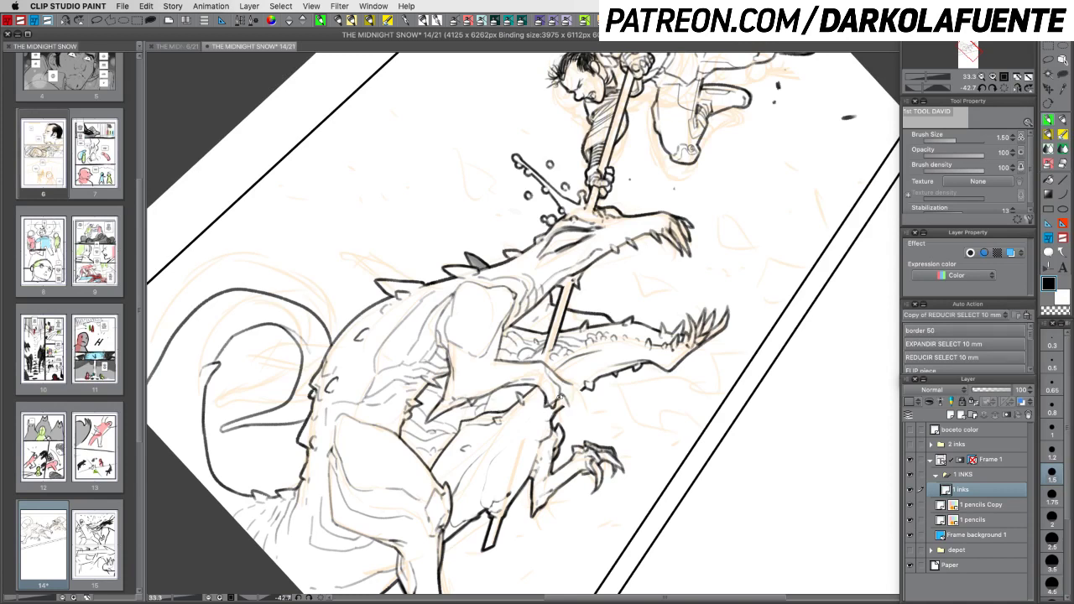
Ink the fingers and claws of the creature's near hand over the lower jaw, cleaning up overlaps with transparent color
{"action": "key", "text": "c"}
{"action": "key", "text": "c"}
{"action": "left_click_drag", "start_coordinate": [574, 410], "coordinate": [574, 422]}
{"action": "key", "text": "r"}
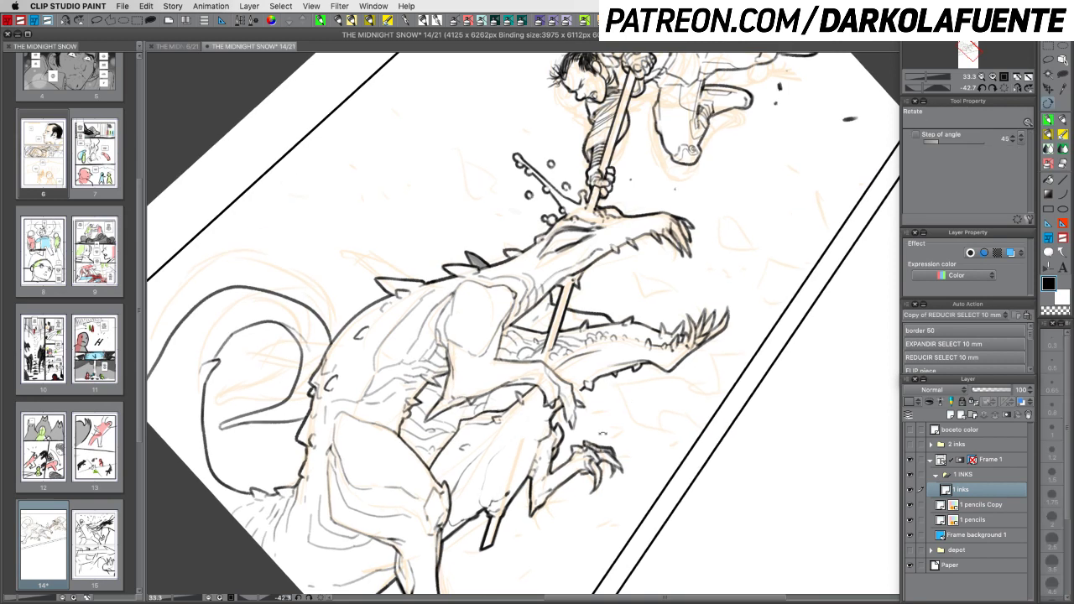
{"action": "left_click_drag", "start_coordinate": [603, 432], "coordinate": [508, 458]}
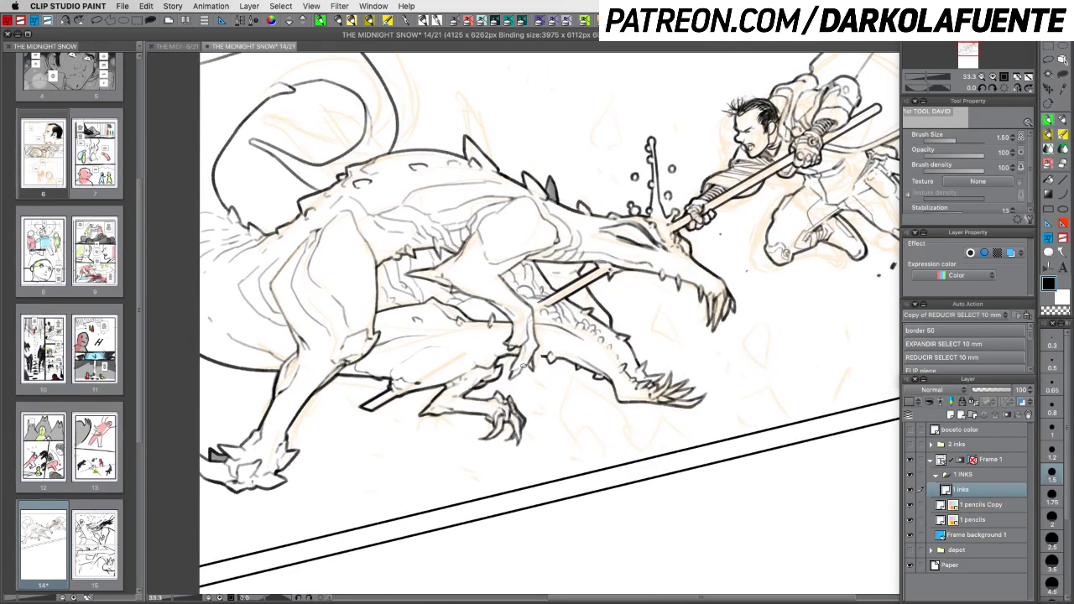
{"action": "mouse_move", "coordinate": [511, 364]}
{"action": "left_mouse_down"}
{"action": "mouse_move", "coordinate": [509, 381]}
{"action": "mouse_move", "coordinate": [523, 370]}
{"action": "left_mouse_up"}
{"action": "left_click_drag", "start_coordinate": [592, 331], "coordinate": [587, 303]}
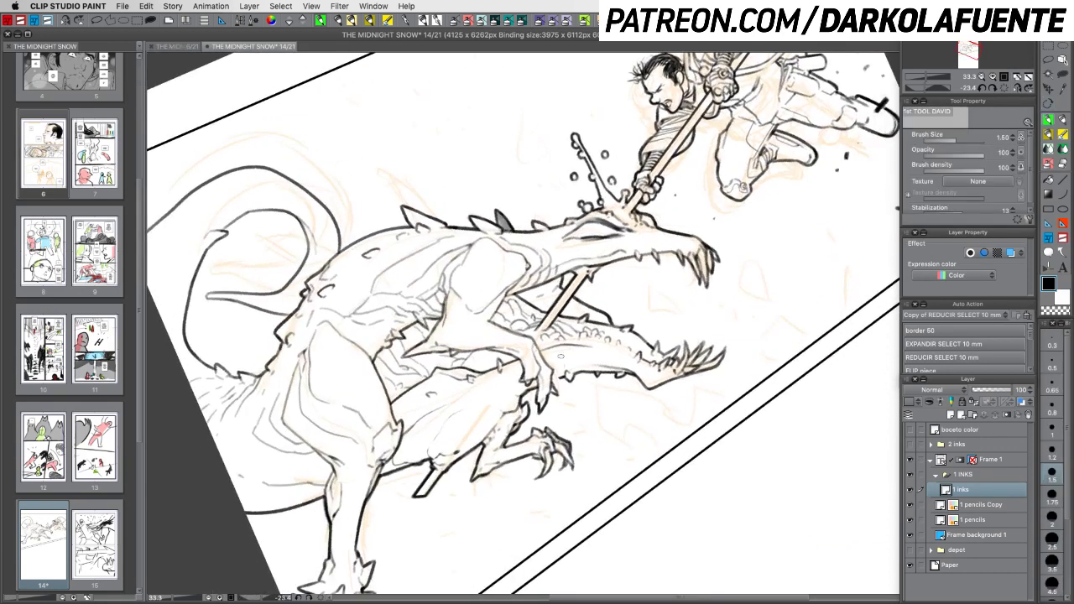
{"action": "key", "text": "c"}
{"action": "key", "text": "c"}
{"action": "key", "text": "c"}
{"action": "key", "text": "r"}
{"action": "left_click_drag", "start_coordinate": [674, 331], "coordinate": [759, 415]}
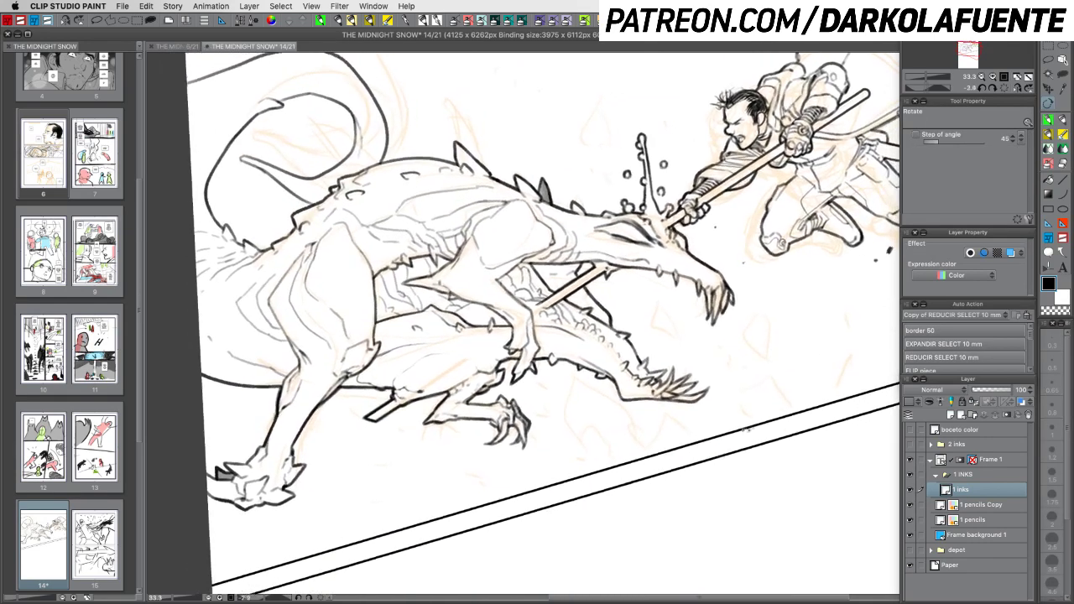
{"action": "key", "text": "b"}
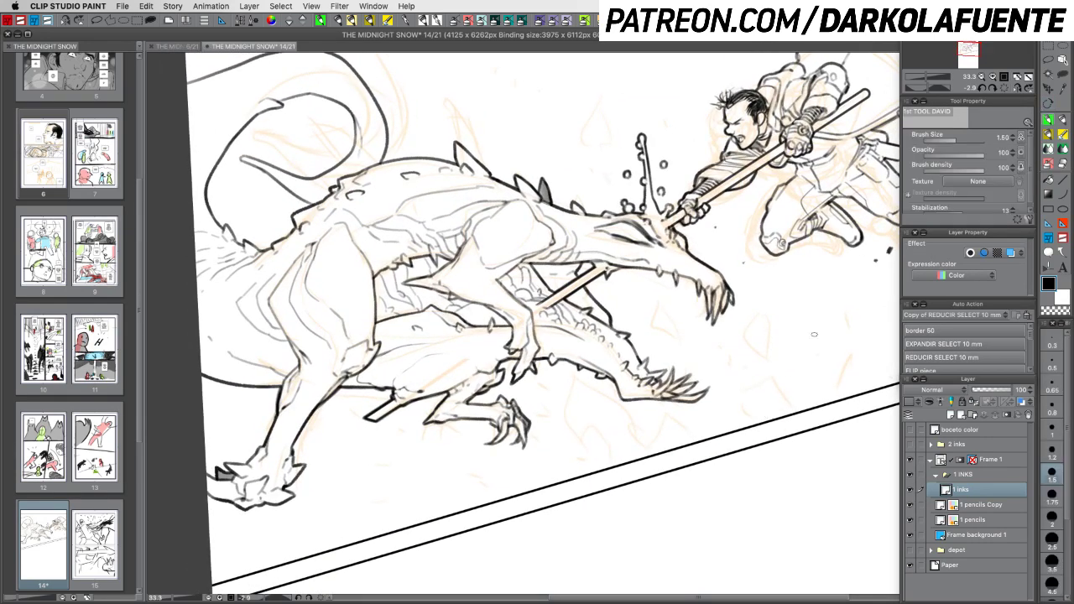
Ink the inner mouth line behind the spear near the creature's jaw corner, correcting it with transparent color
{"action": "left_click", "coordinate": [1003, 87]}
{"action": "left_click", "coordinate": [979, 76]}
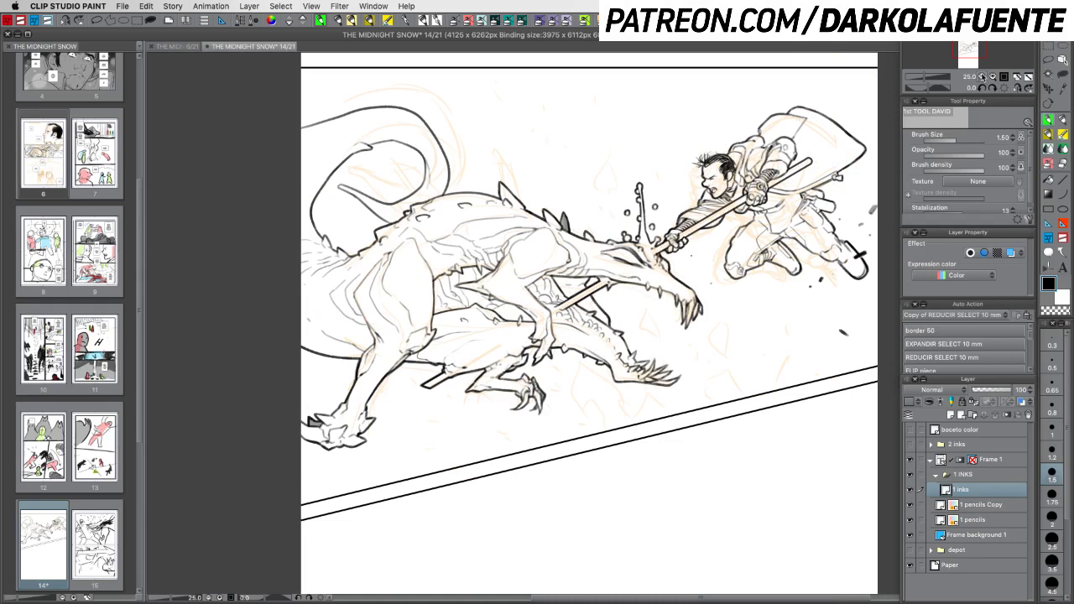
{"action": "left_click", "coordinate": [981, 76]}
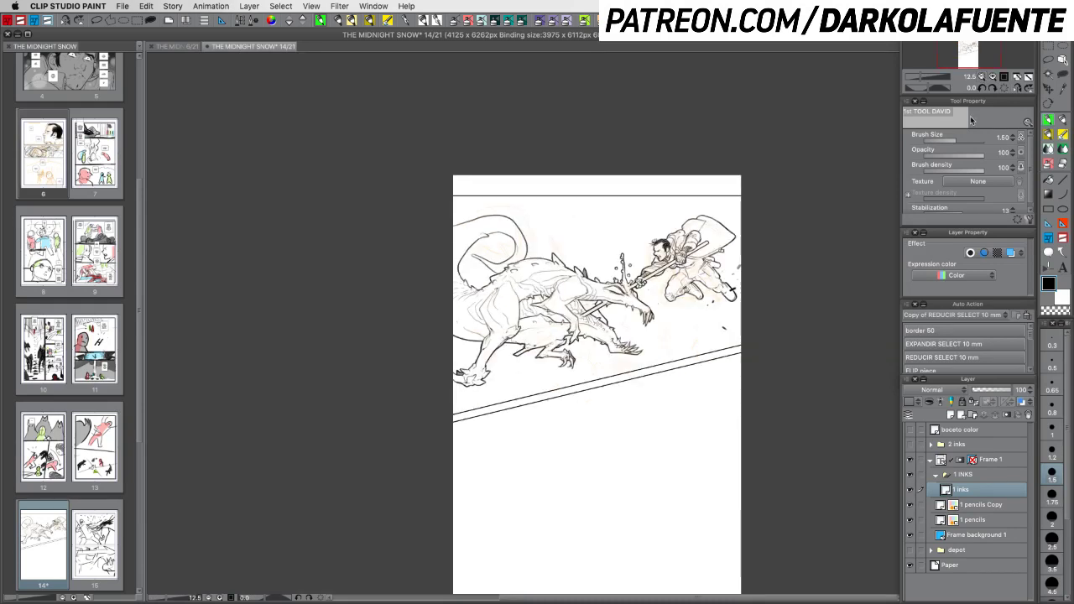
{"action": "left_click", "coordinate": [993, 77]}
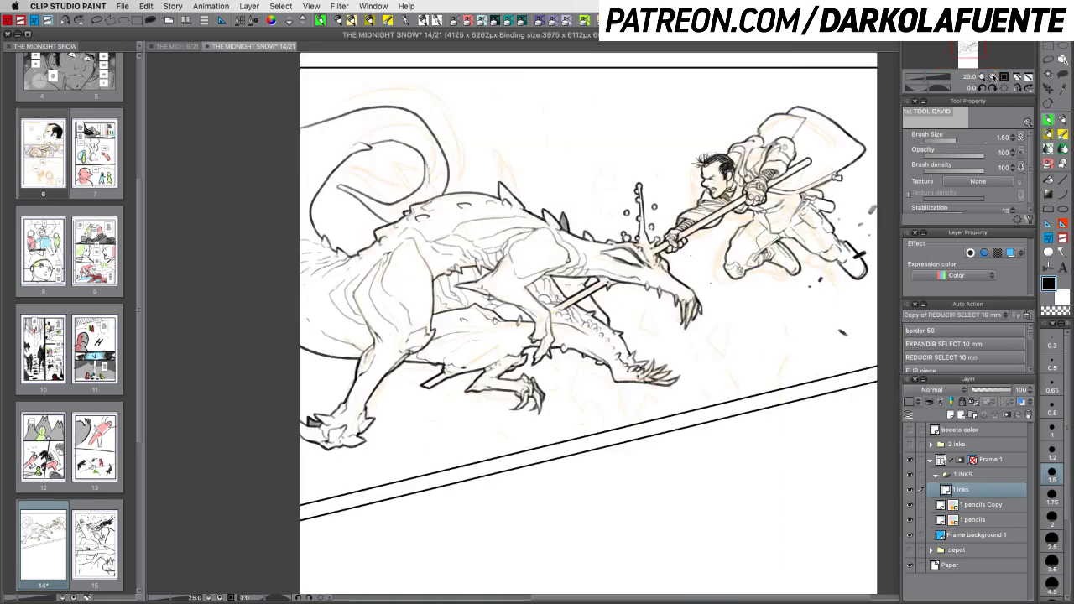
{"action": "left_click", "coordinate": [993, 76]}
{"action": "left_click", "coordinate": [992, 76]}
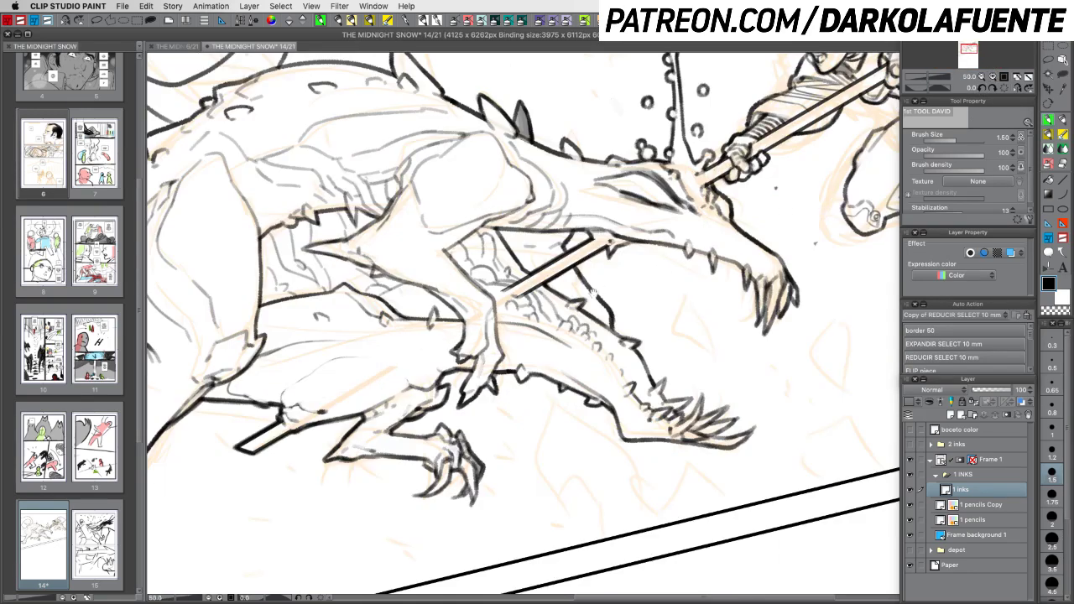
{"action": "left_click_drag", "start_coordinate": [593, 293], "coordinate": [627, 343]}
{"action": "left_click_drag", "start_coordinate": [719, 342], "coordinate": [686, 245]}
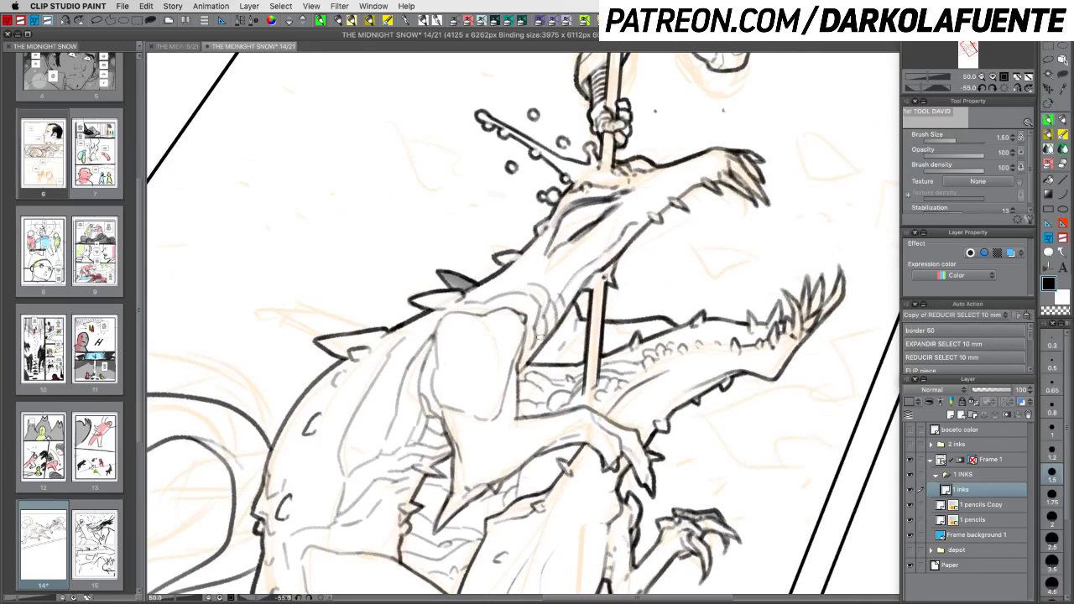
{"action": "key", "text": "c"}
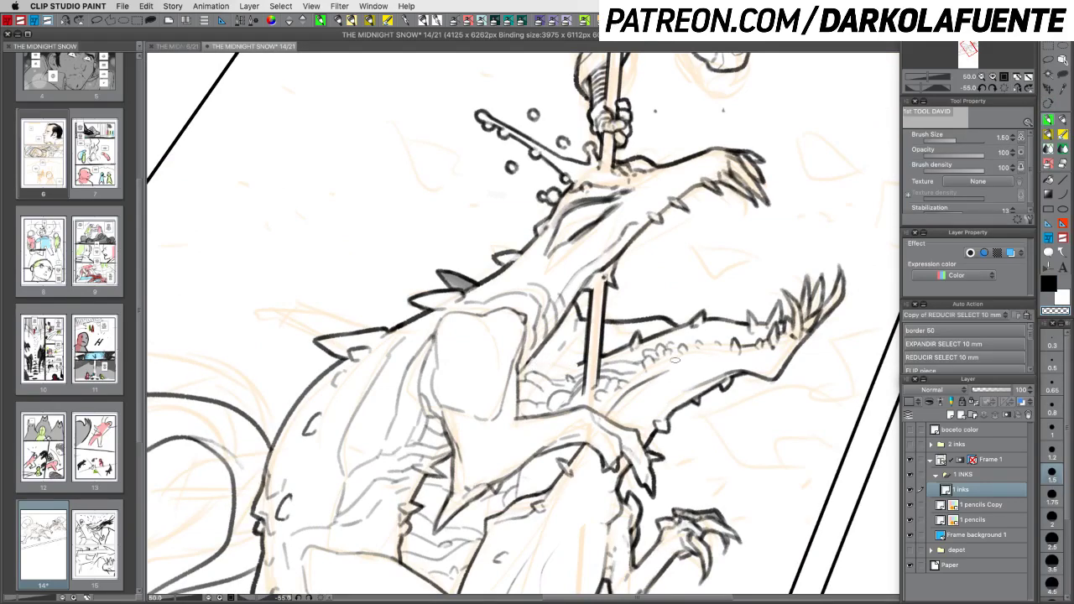
{"action": "left_click_drag", "start_coordinate": [675, 359], "coordinate": [670, 280]}
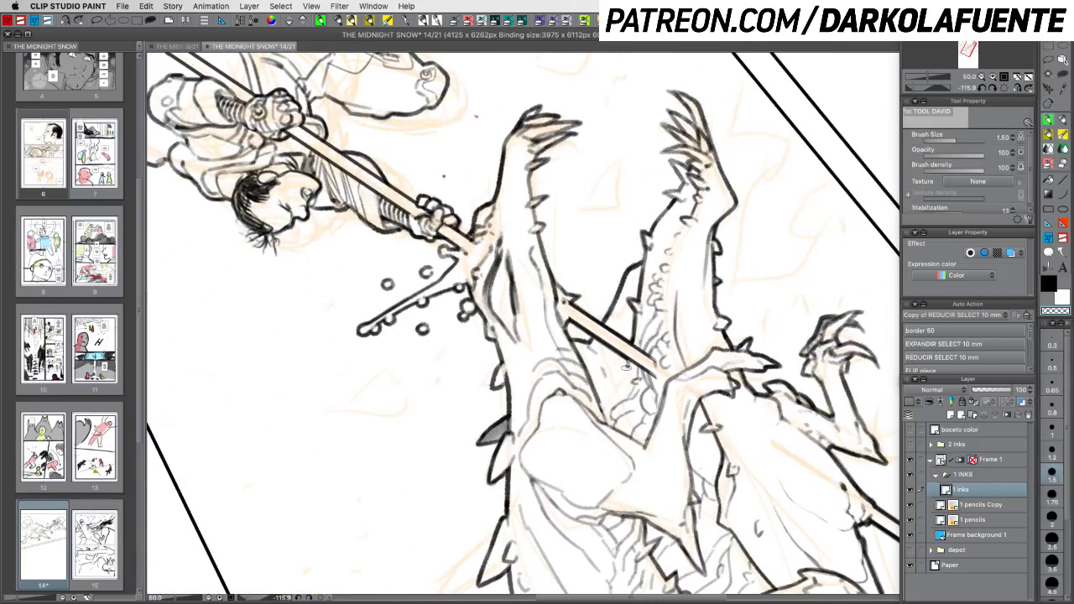
{"action": "key", "text": "c"}
{"action": "key", "text": "r"}
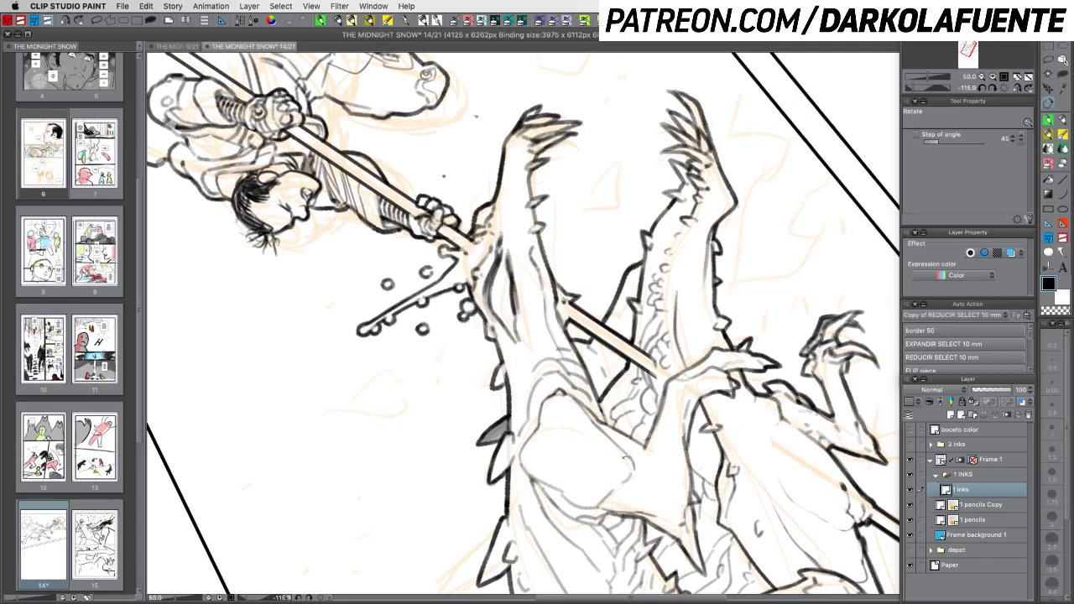
Reinforce the contour at the corner of the creature's upper jaw and tidy the lines around the near forearm
{"action": "left_click_drag", "start_coordinate": [625, 459], "coordinate": [557, 451]}
{"action": "key", "text": "p"}
{"action": "left_click_drag", "start_coordinate": [567, 347], "coordinate": [562, 372]}
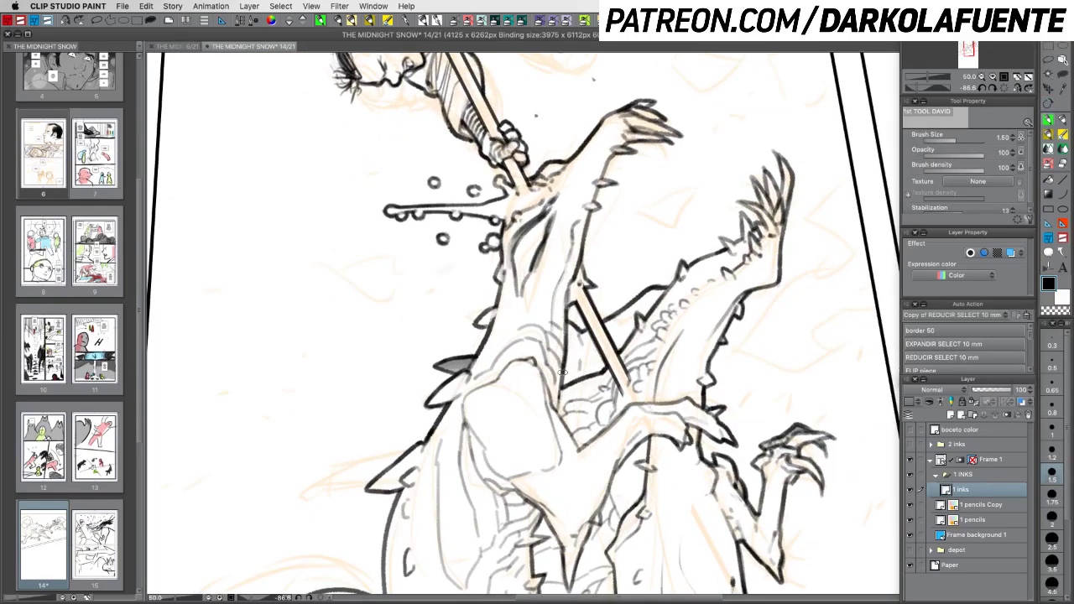
{"action": "key", "text": "r"}
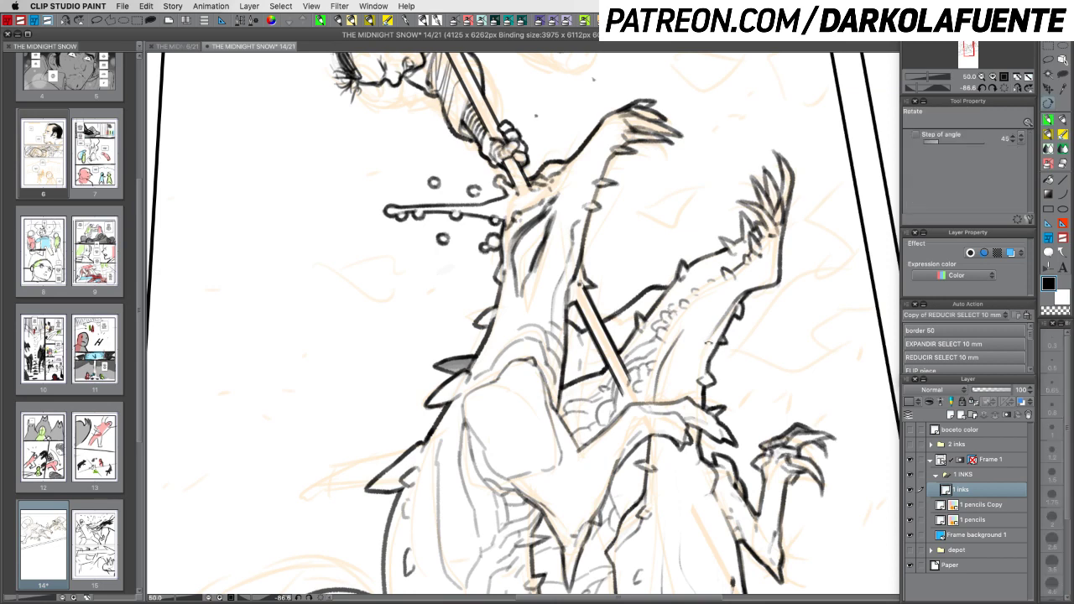
{"action": "left_click_drag", "start_coordinate": [731, 429], "coordinate": [649, 520]}
{"action": "key", "text": "p"}
{"action": "key", "text": "c"}
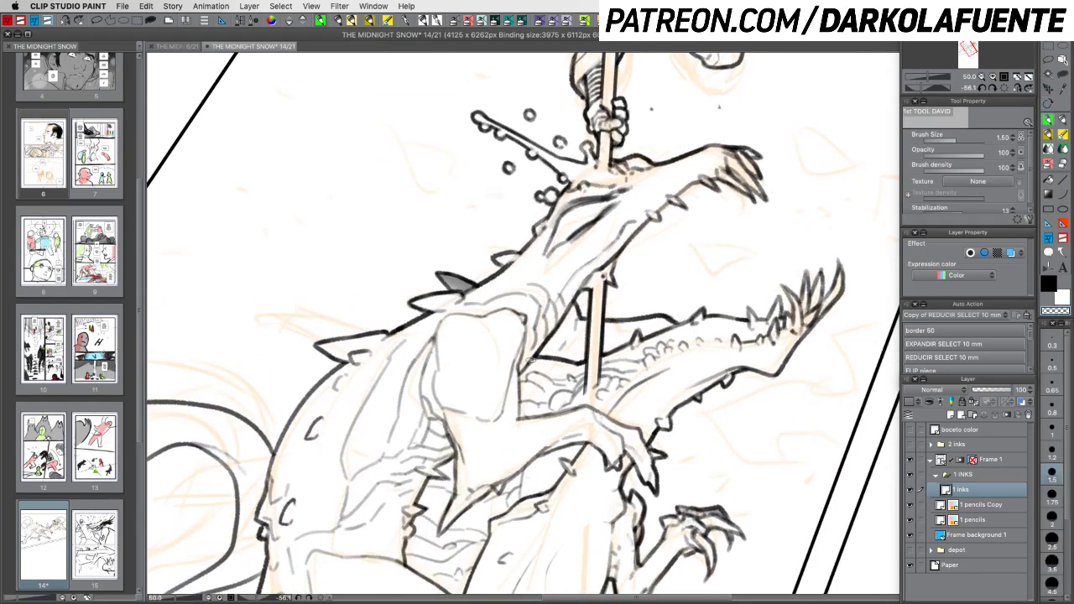
{"action": "key", "text": "c"}
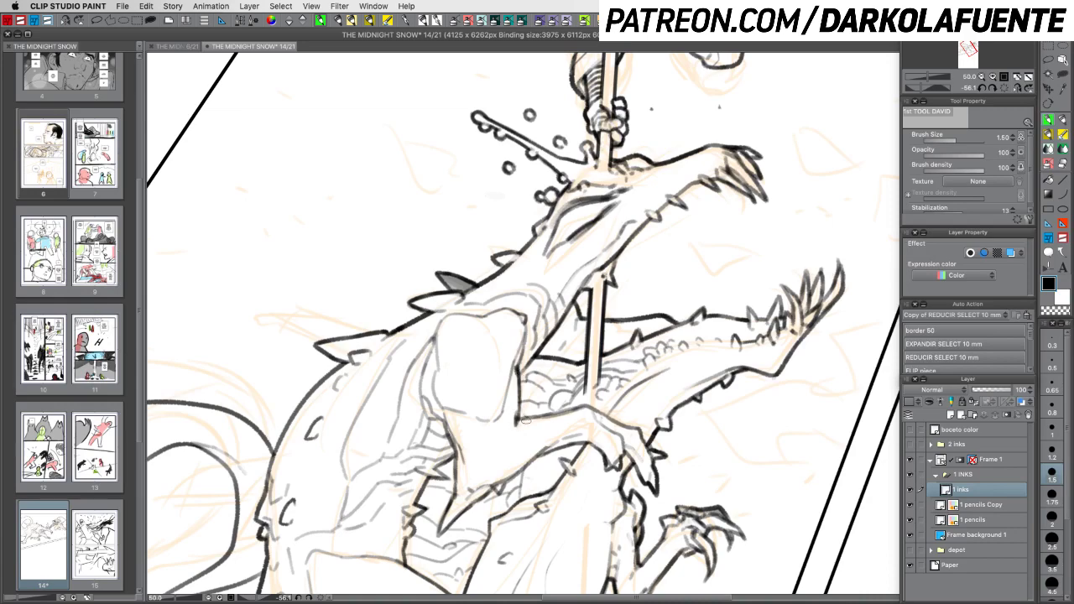
Review the inked creature within the unrotated full panel and save the page
{"action": "key", "text": "r"}
{"action": "left_click_drag", "start_coordinate": [511, 449], "coordinate": [692, 482]}
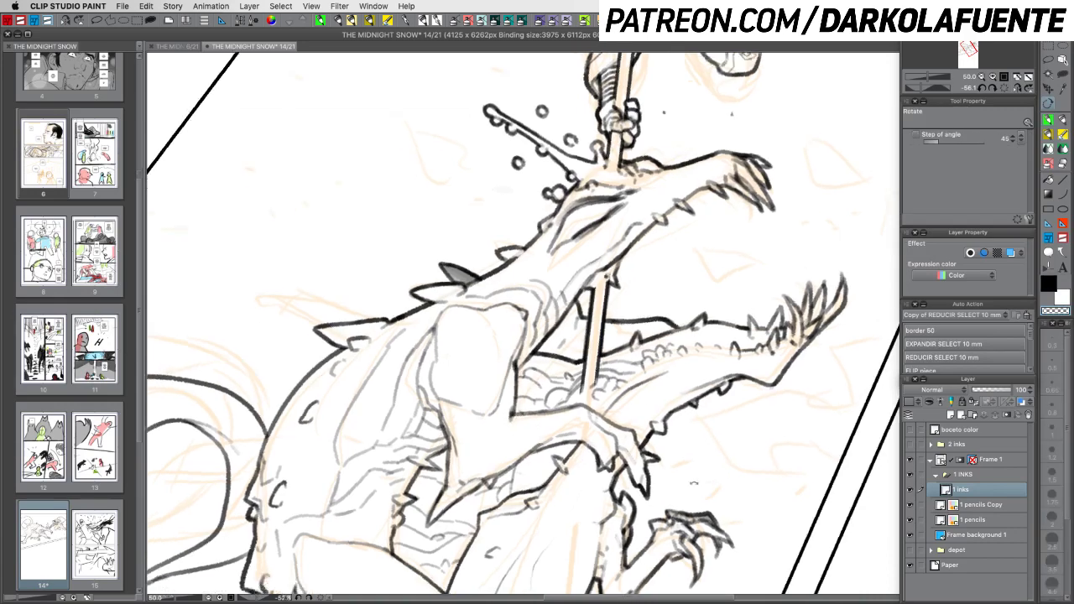
{"action": "double_click", "coordinate": [693, 484]}
{"action": "left_click", "coordinate": [981, 78]}
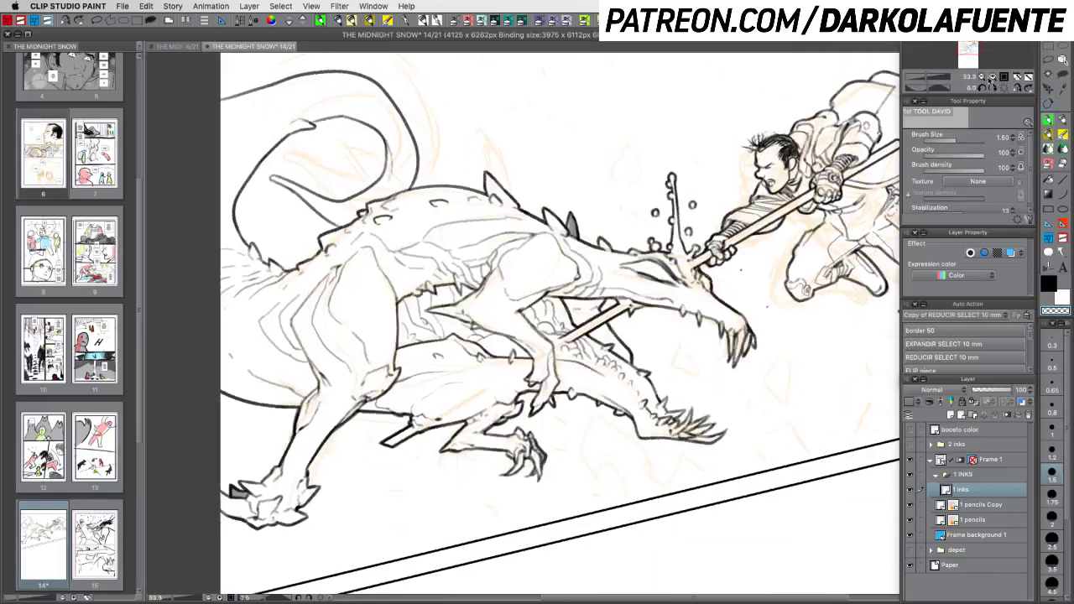
{"action": "left_click", "coordinate": [983, 76]}
{"action": "left_click", "coordinate": [983, 76]}
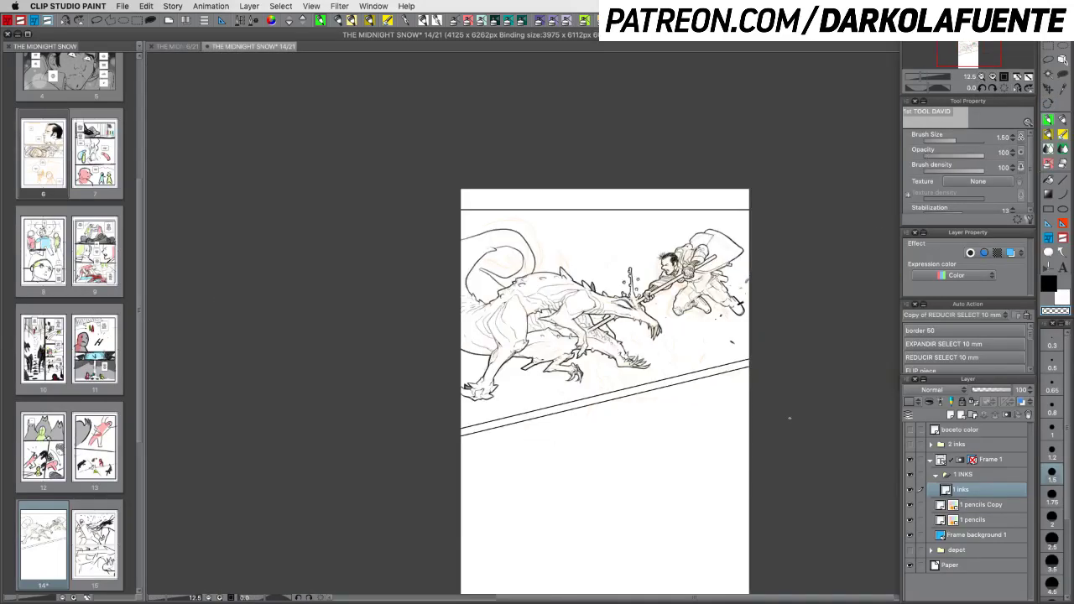
{"action": "left_click", "coordinate": [993, 77]}
{"action": "left_click_drag", "start_coordinate": [756, 440], "coordinate": [711, 405]}
{"action": "left_click_drag", "start_coordinate": [813, 428], "coordinate": [721, 441]}
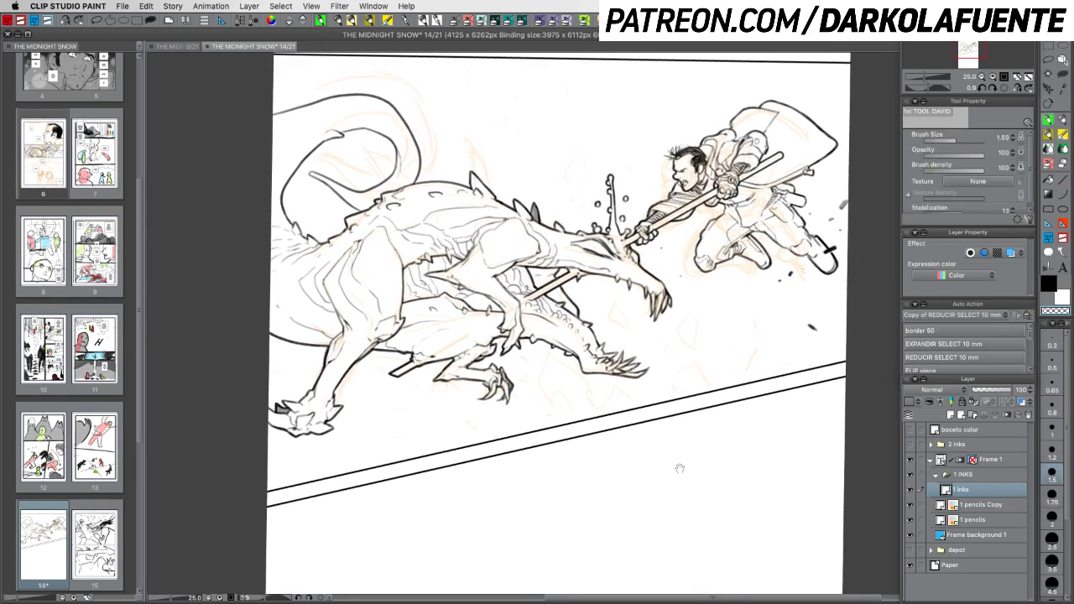
{"action": "left_click_drag", "start_coordinate": [679, 470], "coordinate": [683, 474]}
{"action": "key", "text": "super+s"}
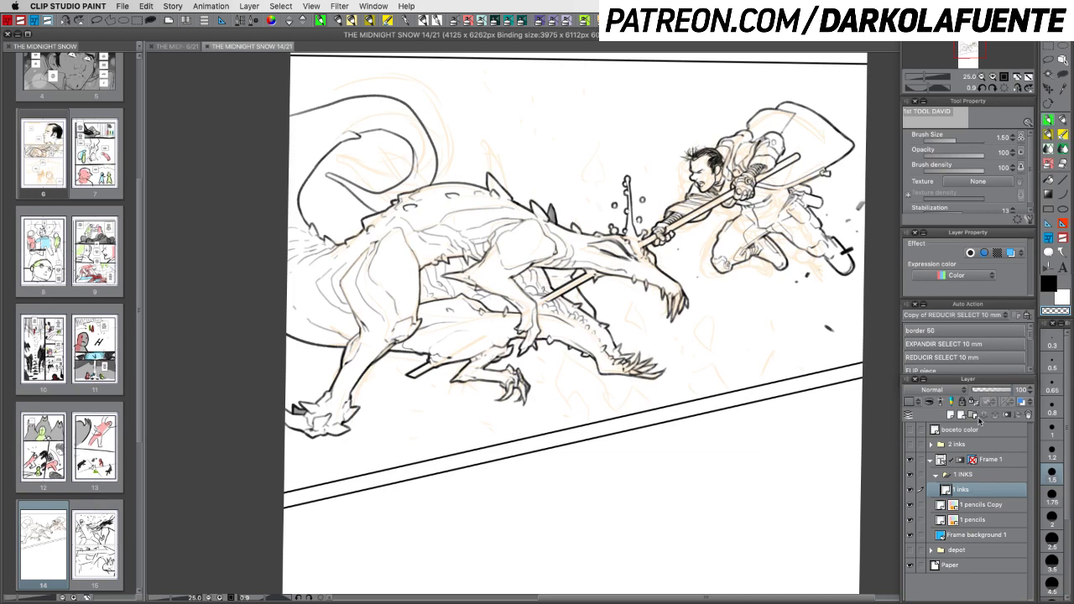
Compare the inked panel with the pencil layers hidden and shown, and check the 1 pencils Copy layer's settings
{"action": "left_click", "coordinate": [911, 506]}
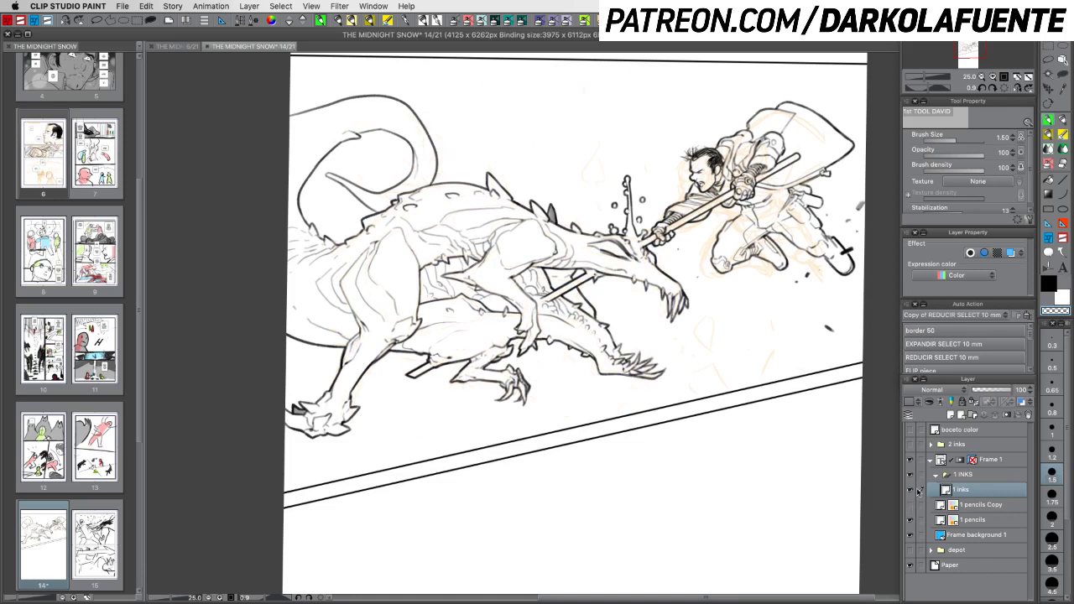
{"action": "left_click", "coordinate": [982, 76]}
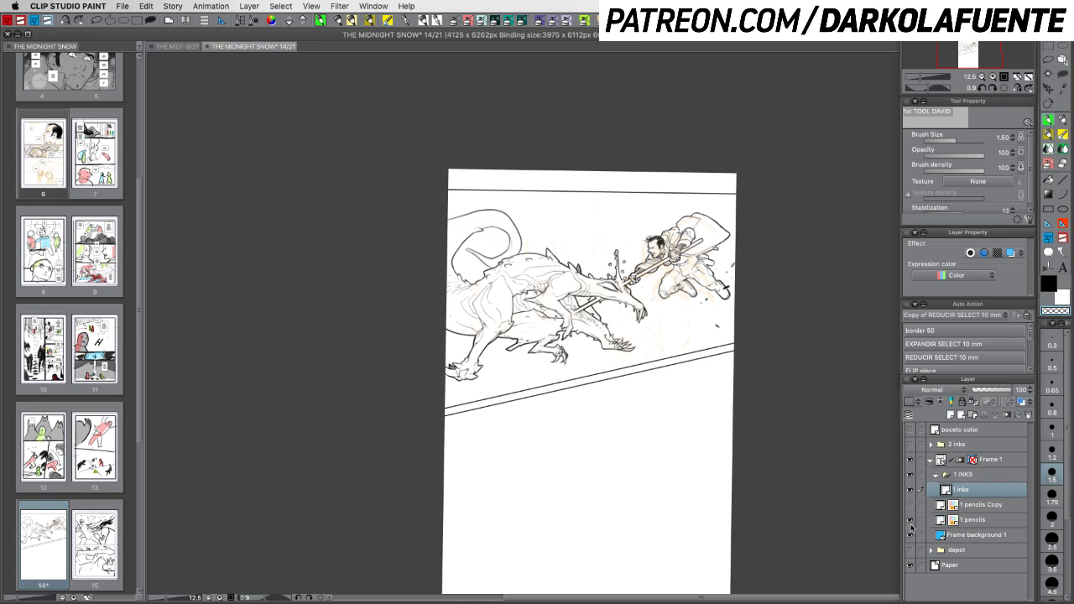
{"action": "left_click", "coordinate": [910, 521]}
{"action": "left_click", "coordinate": [909, 505]}
{"action": "left_click", "coordinate": [989, 505]}
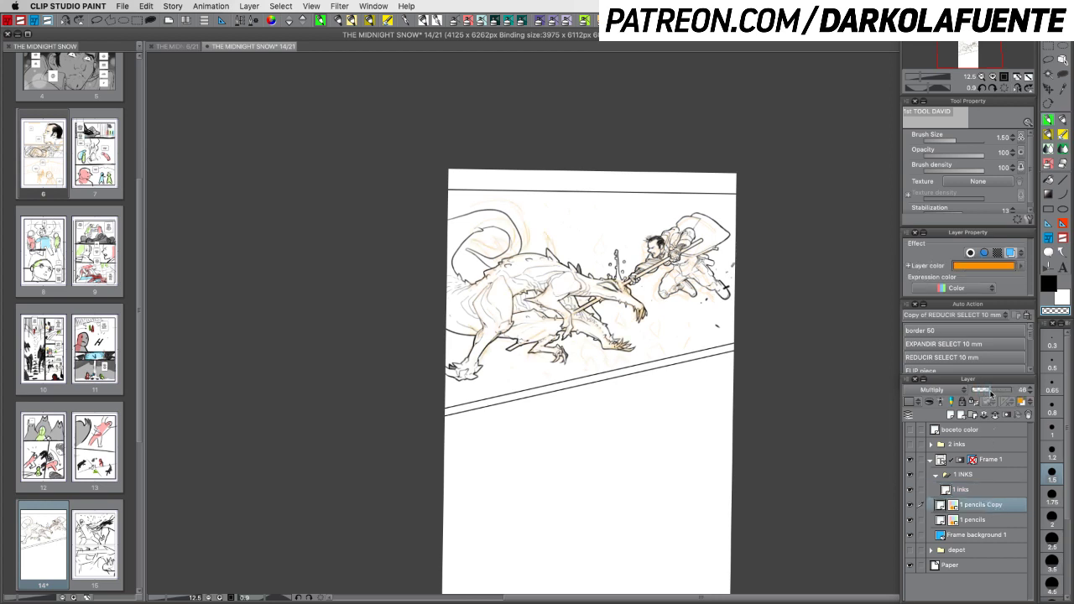
Add a new layer above the inks inside the 1 INKS folder and name it 1 GRAYS
{"action": "left_click", "coordinate": [986, 476]}
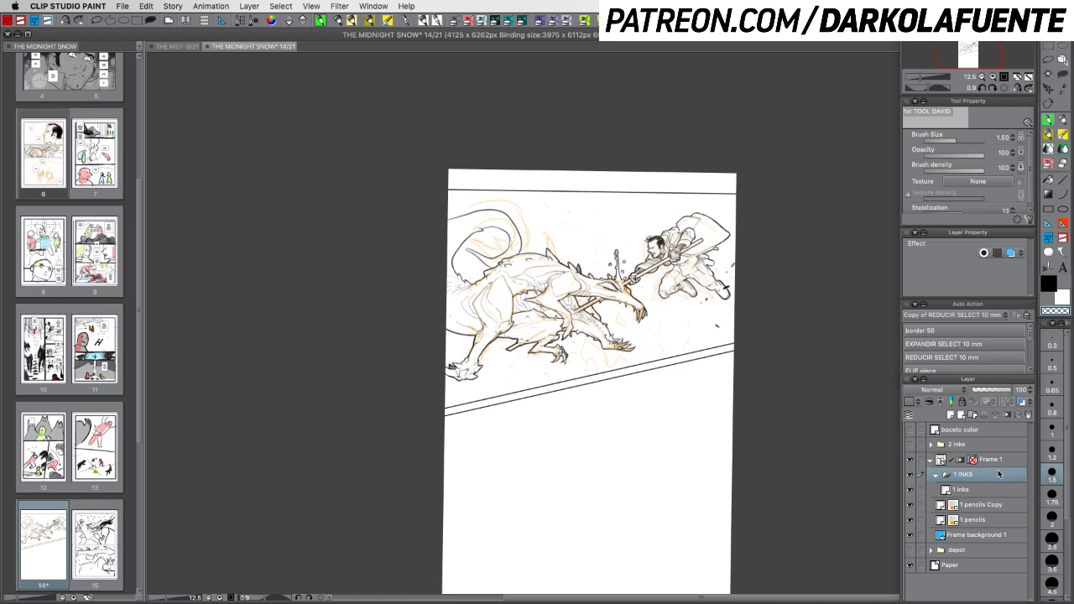
{"action": "left_click", "coordinate": [954, 417]}
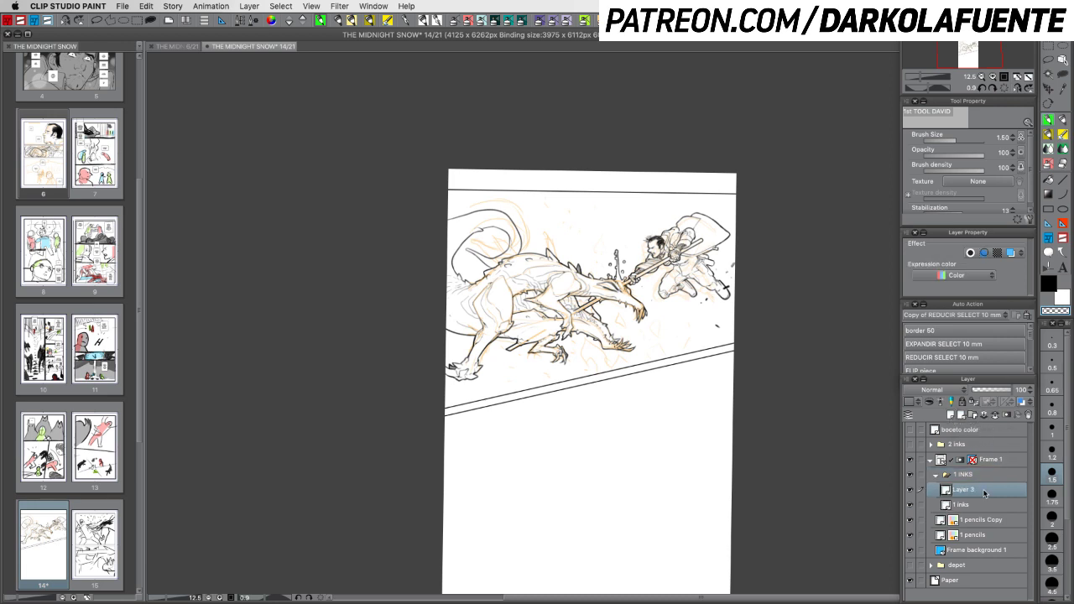
{"action": "double_click", "coordinate": [969, 492]}
{"action": "type", "text": "1 GRAYS"}
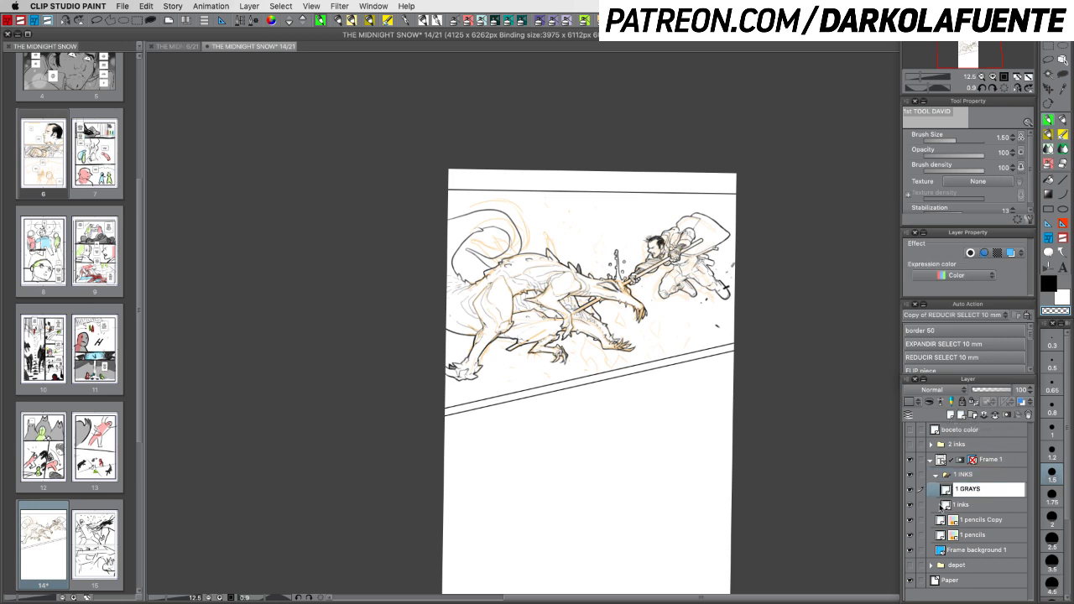
{"action": "key", "text": "Return"}
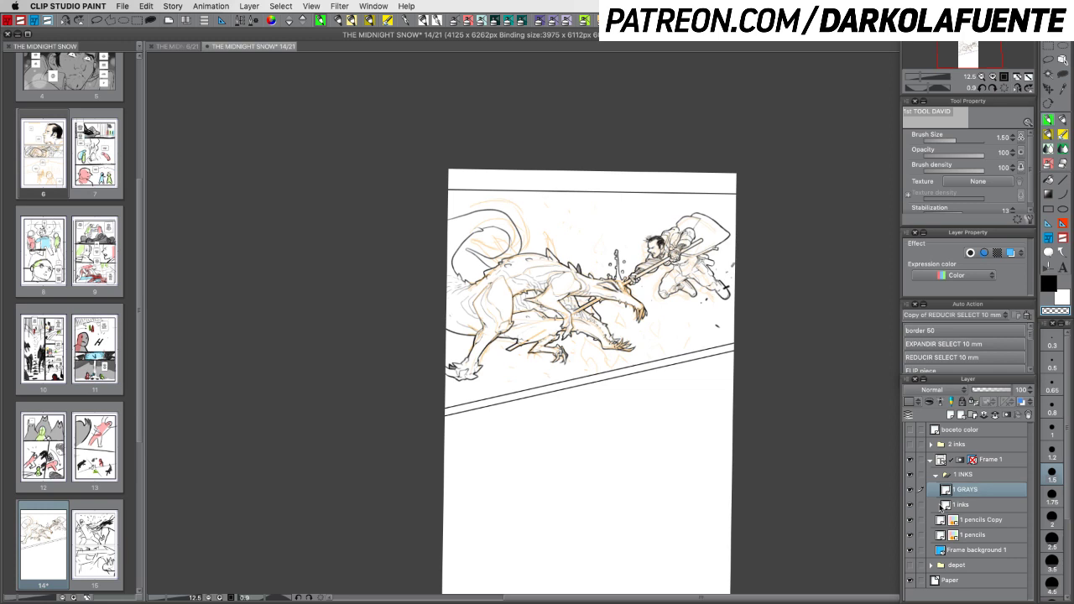
Cover the entire first panel with black using Lasso fill and lower the 1 GRAYS layer's opacity to 38
{"action": "left_click", "coordinate": [1047, 284]}
{"action": "left_click", "coordinate": [1062, 76]}
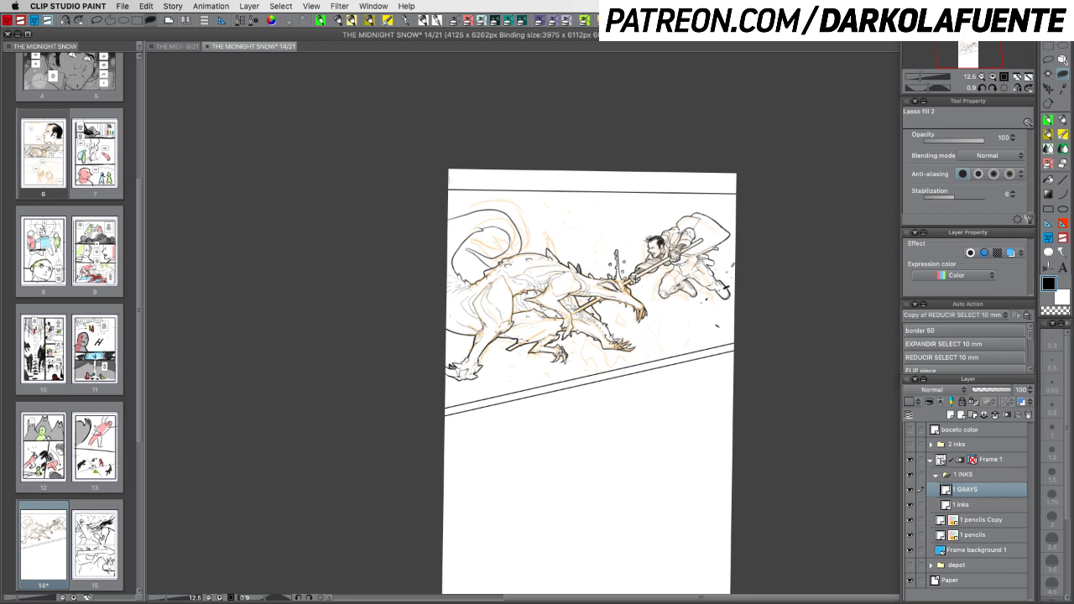
{"action": "mouse_move", "coordinate": [436, 179]}
{"action": "left_mouse_down"}
{"action": "mouse_move", "coordinate": [636, 179]}
{"action": "mouse_move", "coordinate": [787, 231]}
{"action": "mouse_move", "coordinate": [753, 342]}
{"action": "mouse_move", "coordinate": [413, 418]}
{"action": "left_mouse_up"}
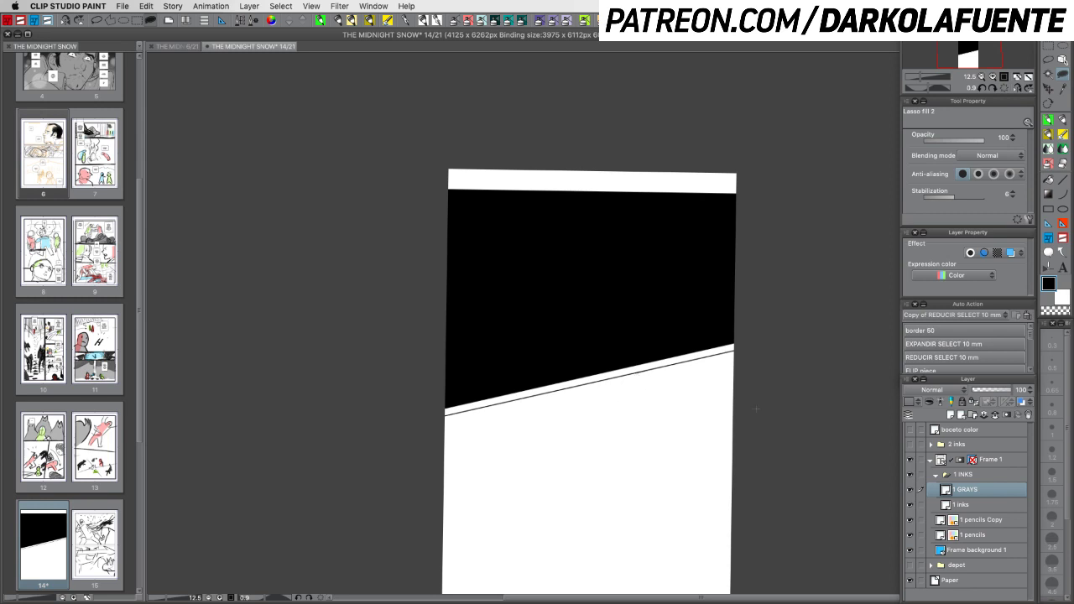
{"action": "left_click", "coordinate": [987, 389]}
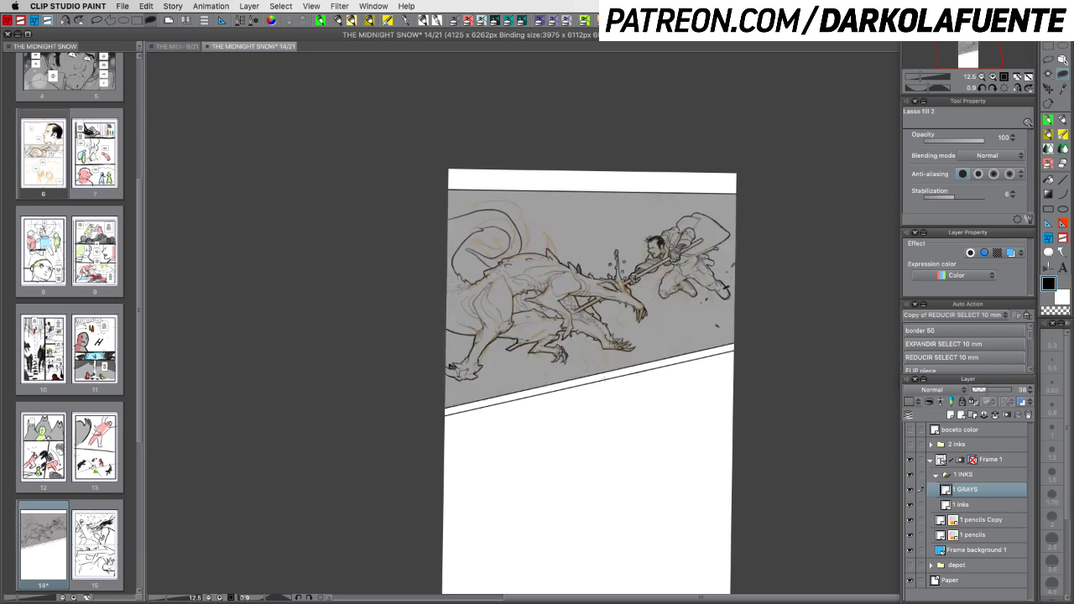
{"action": "mouse_move", "coordinate": [578, 383]}
{"action": "left_mouse_down"}
{"action": "mouse_move", "coordinate": [681, 359]}
{"action": "mouse_move", "coordinate": [621, 411]}
{"action": "left_mouse_up"}
{"action": "key", "text": "ctrl+z"}
{"action": "key", "text": "c"}
{"action": "mouse_move", "coordinate": [573, 383]}
{"action": "left_mouse_down"}
{"action": "mouse_move", "coordinate": [728, 359]}
{"action": "mouse_move", "coordinate": [585, 407]}
{"action": "left_mouse_up"}
{"action": "left_click_drag", "start_coordinate": [635, 365], "coordinate": [647, 396]}
{"action": "key", "text": "super+z"}
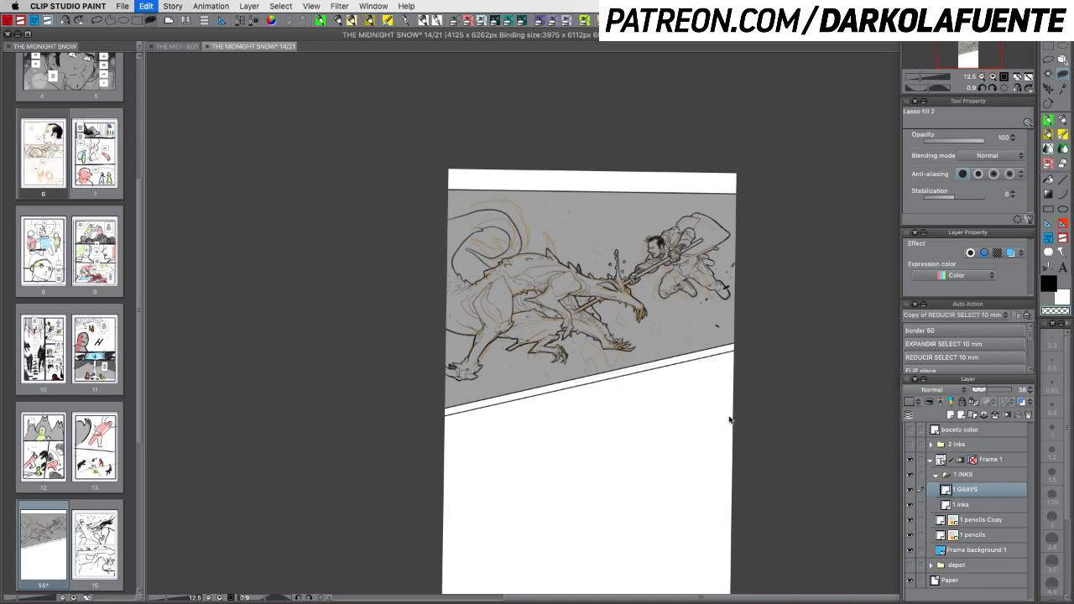
Cut flame-like shapes out of the gray below the creature's lower jaw and one between its jaws with transparent Lasso fill
{"action": "left_click", "coordinate": [993, 78]}
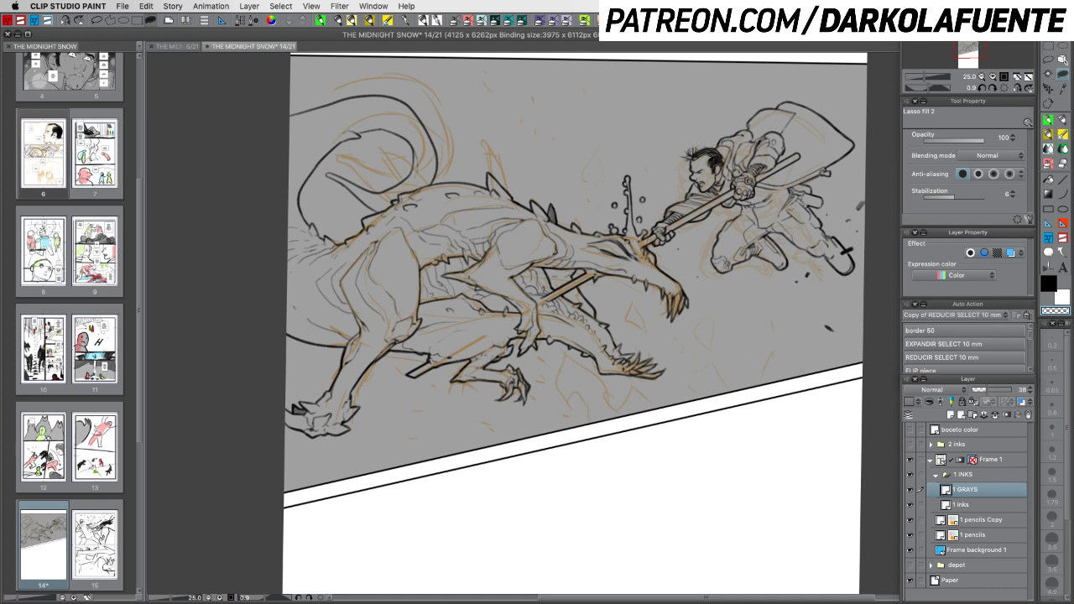
{"action": "left_click_drag", "start_coordinate": [559, 352], "coordinate": [567, 406]}
{"action": "mouse_move", "coordinate": [580, 409]}
{"action": "left_mouse_down"}
{"action": "mouse_move", "coordinate": [613, 423]}
{"action": "mouse_move", "coordinate": [606, 391]}
{"action": "mouse_move", "coordinate": [619, 396]}
{"action": "mouse_move", "coordinate": [579, 362]}
{"action": "left_mouse_up"}
{"action": "mouse_move", "coordinate": [602, 401]}
{"action": "left_mouse_down"}
{"action": "mouse_move", "coordinate": [631, 388]}
{"action": "mouse_move", "coordinate": [651, 416]}
{"action": "mouse_move", "coordinate": [619, 426]}
{"action": "left_mouse_up"}
{"action": "mouse_move", "coordinate": [629, 300]}
{"action": "left_mouse_down"}
{"action": "mouse_move", "coordinate": [625, 321]}
{"action": "mouse_move", "coordinate": [650, 322]}
{"action": "mouse_move", "coordinate": [631, 300]}
{"action": "left_mouse_up"}
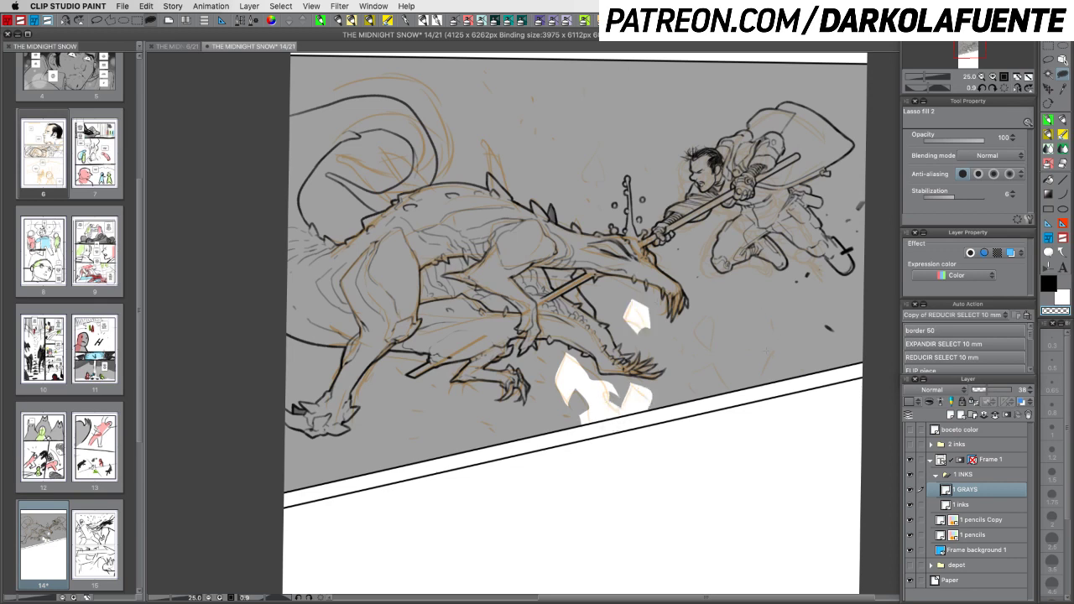
Cut a flake in front of the creature's open jaws and a flame shape beneath it out of the gray
{"action": "mouse_move", "coordinate": [711, 311]}
{"action": "left_mouse_down"}
{"action": "mouse_move", "coordinate": [707, 350]}
{"action": "mouse_move", "coordinate": [717, 323]}
{"action": "mouse_move", "coordinate": [712, 315]}
{"action": "mouse_move", "coordinate": [698, 360]}
{"action": "mouse_move", "coordinate": [713, 317]}
{"action": "mouse_move", "coordinate": [699, 358]}
{"action": "mouse_move", "coordinate": [716, 303]}
{"action": "left_mouse_up"}
{"action": "key", "text": "c"}
{"action": "key", "text": "super+z"}
{"action": "mouse_move", "coordinate": [715, 357]}
{"action": "left_mouse_down"}
{"action": "mouse_move", "coordinate": [688, 389]}
{"action": "mouse_move", "coordinate": [707, 403]}
{"action": "mouse_move", "coordinate": [735, 393]}
{"action": "left_mouse_up"}
{"action": "key", "text": "c"}
{"action": "mouse_move", "coordinate": [720, 357]}
{"action": "left_mouse_down"}
{"action": "mouse_move", "coordinate": [693, 374]}
{"action": "mouse_move", "coordinate": [703, 391]}
{"action": "mouse_move", "coordinate": [726, 394]}
{"action": "mouse_move", "coordinate": [723, 361]}
{"action": "left_mouse_up"}
{"action": "key", "text": "c"}
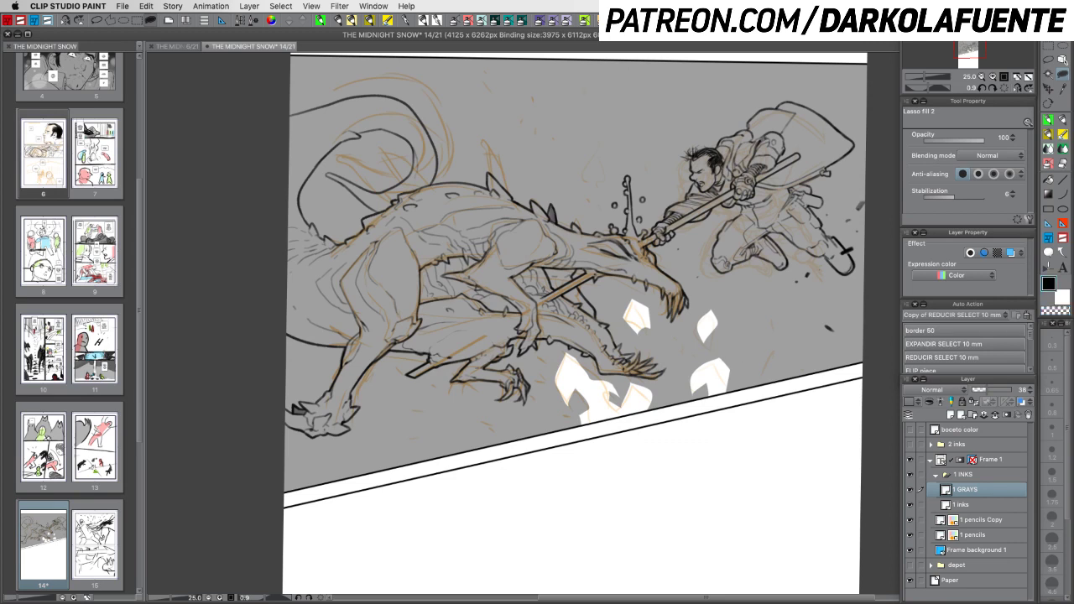
Cut two small slivers out of the gray below the leaping warrior using transparent Lasso fill
{"action": "key", "text": "c"}
{"action": "left_click_drag", "start_coordinate": [772, 351], "coordinate": [759, 372]}
{"action": "key", "text": "c"}
{"action": "key", "text": "c"}
{"action": "left_click_drag", "start_coordinate": [760, 318], "coordinate": [757, 339]}
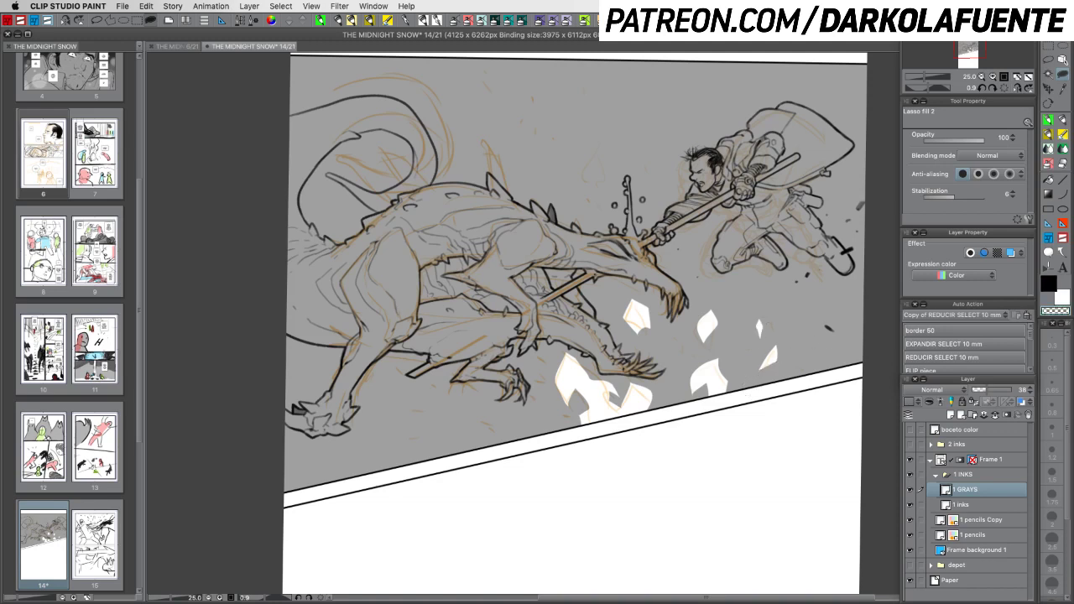
Cut several small flakes out of the gray along the panel's lower border
{"action": "left_click_drag", "start_coordinate": [736, 379], "coordinate": [738, 384]}
{"action": "key", "text": "c"}
{"action": "key", "text": "c"}
{"action": "left_click_drag", "start_coordinate": [738, 386], "coordinate": [731, 396]}
{"action": "mouse_move", "coordinate": [669, 384]}
{"action": "left_mouse_down"}
{"action": "mouse_move", "coordinate": [665, 397]}
{"action": "mouse_move", "coordinate": [681, 410]}
{"action": "left_mouse_up"}
{"action": "left_click_drag", "start_coordinate": [544, 416], "coordinate": [574, 421]}
{"action": "left_click_drag", "start_coordinate": [739, 413], "coordinate": [742, 441]}
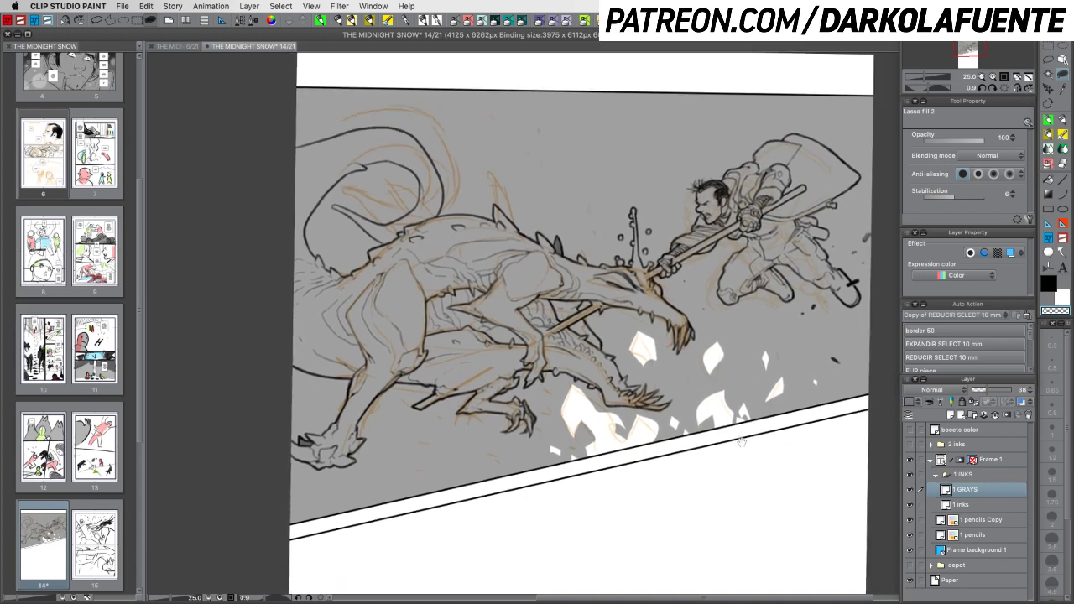
{"action": "scroll", "coordinate": [741, 441], "scroll_direction": "down", "scroll_amount": 1}
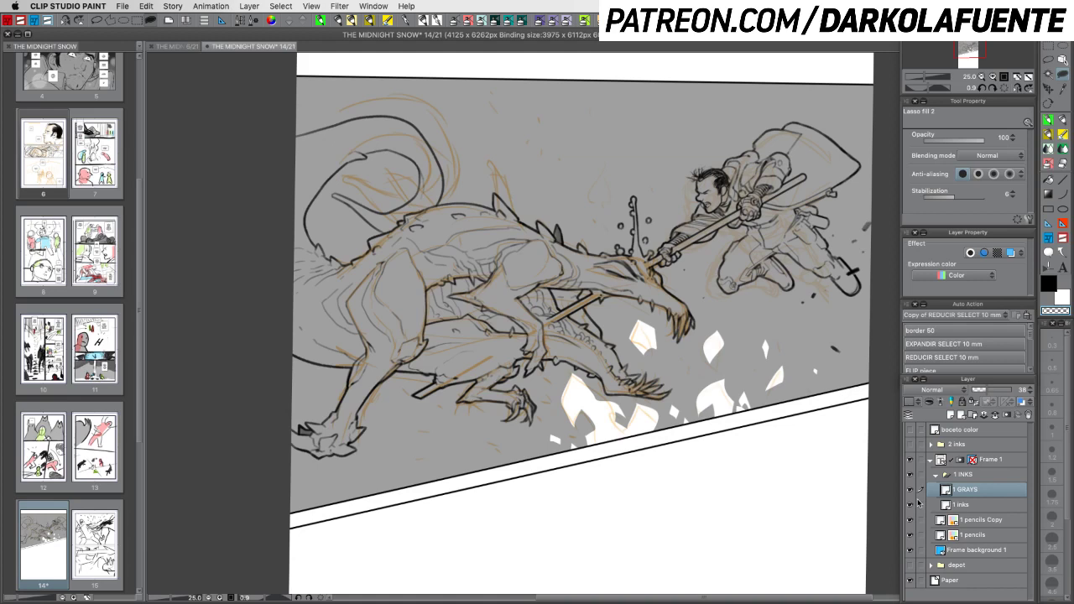
Undo all the flake and flame cut-outs made in the gray fill
{"action": "key", "text": "super+z"}
{"action": "key", "text": "super+z"}
{"action": "key", "text": "super+z"}
{"action": "key", "text": "super+z"}
{"action": "key", "text": "super+z"}
{"action": "key", "text": "super+z"}
{"action": "key", "text": "super+z"}
{"action": "key", "text": "super+z"}
{"action": "key", "text": "super+z"}
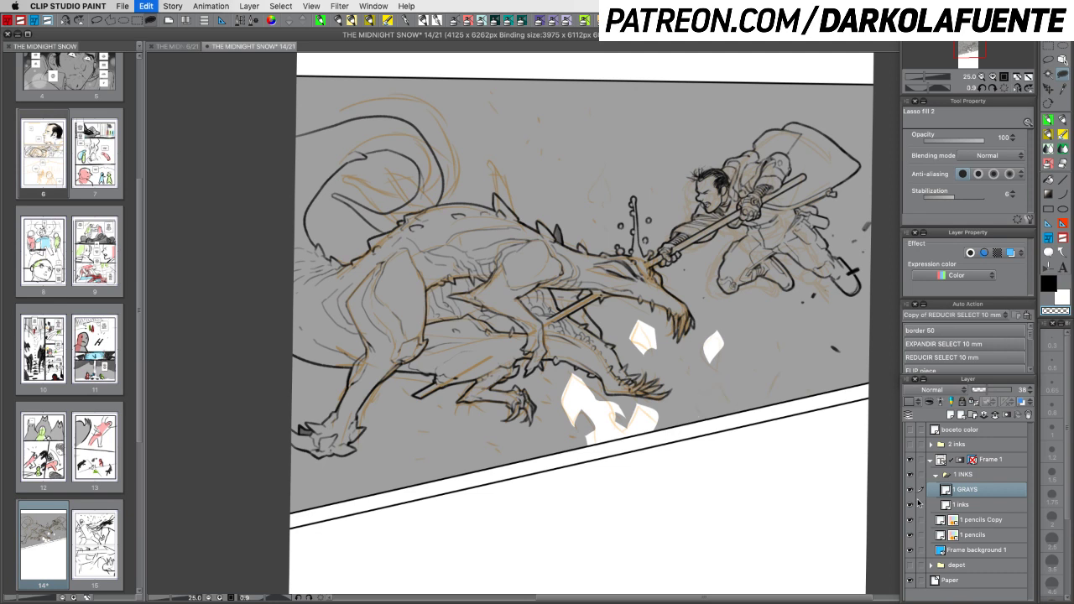
{"action": "key", "text": "super+z"}
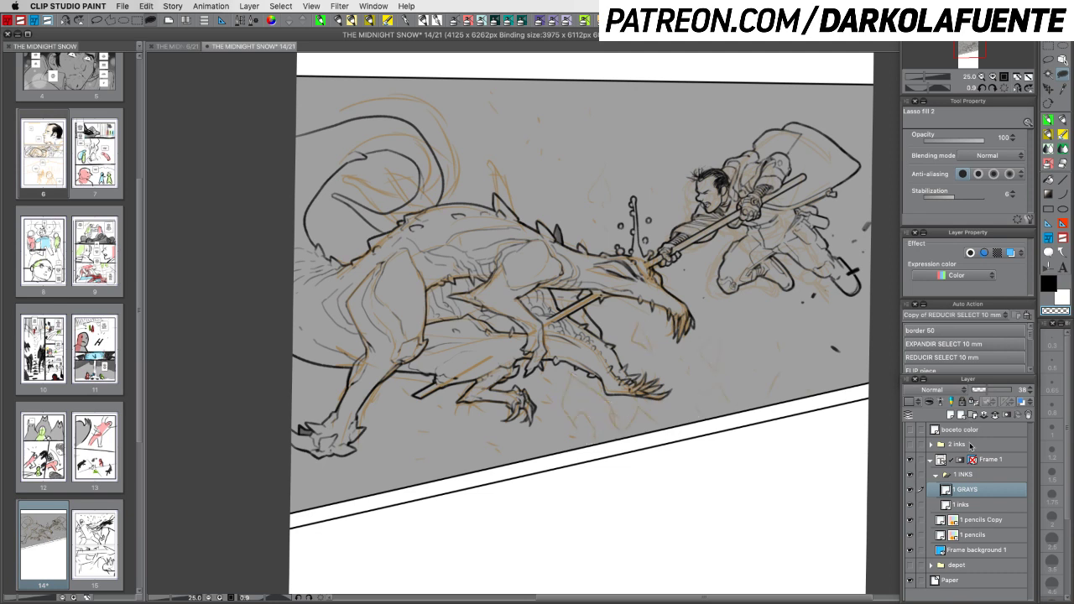
Add a new layer above 1 GRAYS, name it 1 blanco, and make white the drawing color
{"action": "left_click", "coordinate": [952, 416]}
{"action": "key", "text": "x"}
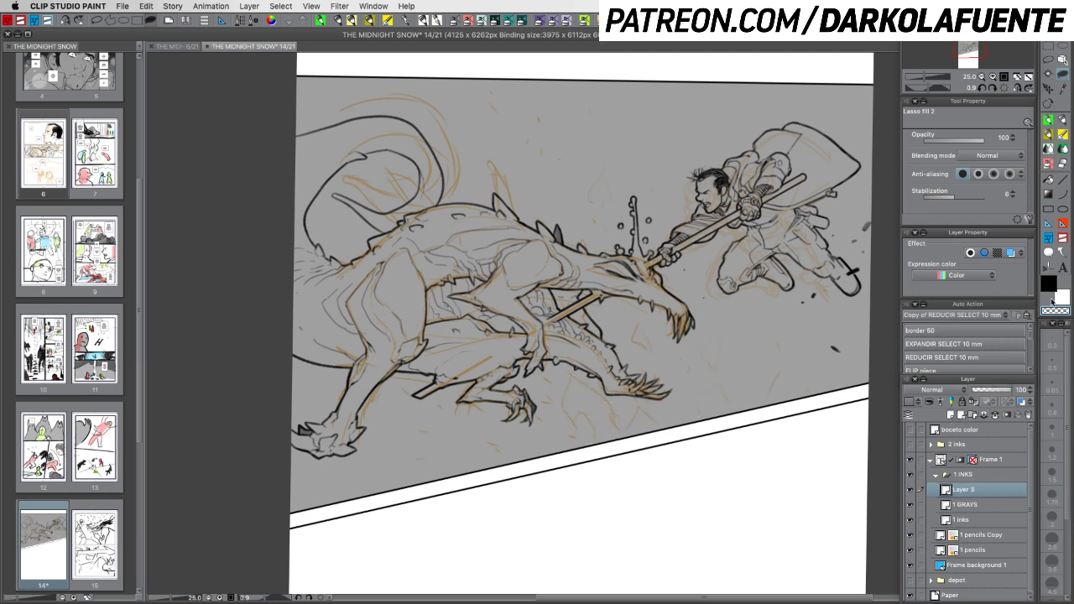
{"action": "double_click", "coordinate": [963, 489]}
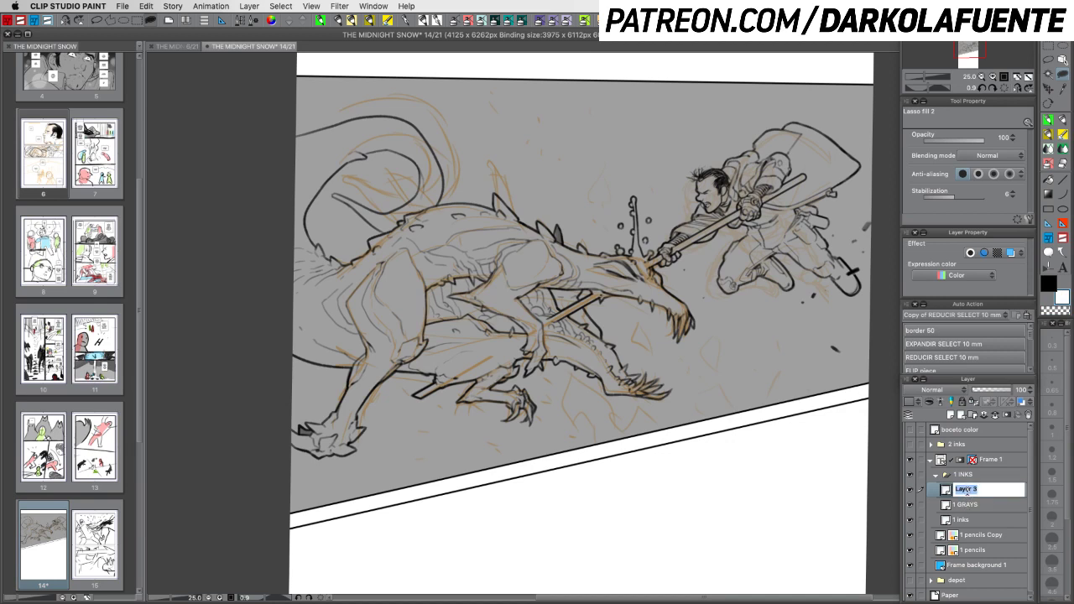
{"action": "type", "text": "1 blanco"}
{"action": "key", "text": "Return"}
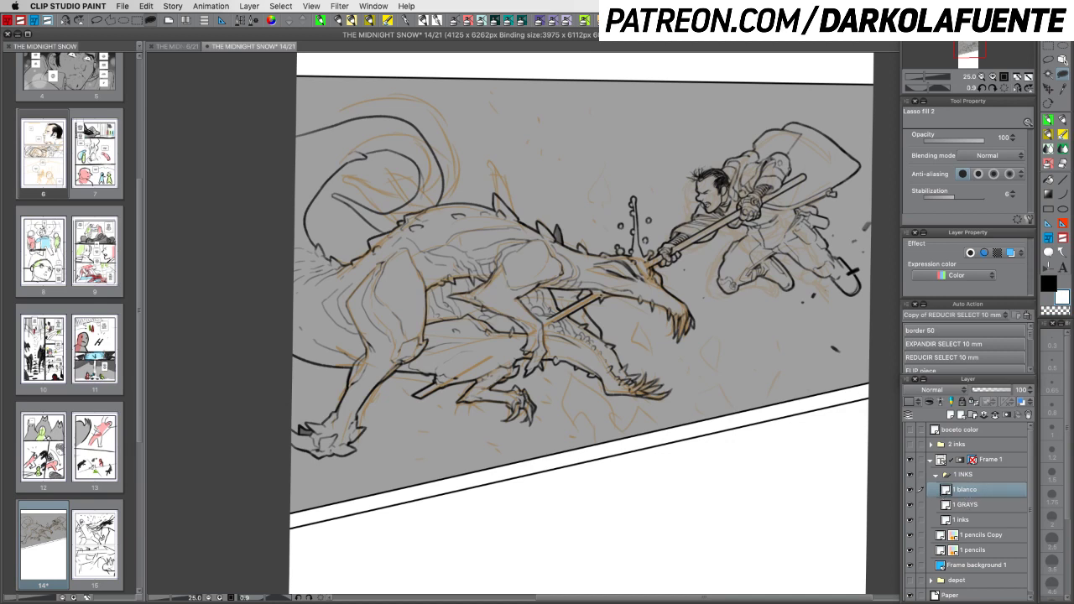
Lasso-fill a white flake between the creature's jaws and a large white flame shape below the lower jaw
{"action": "left_click_drag", "start_coordinate": [666, 395], "coordinate": [645, 380]}
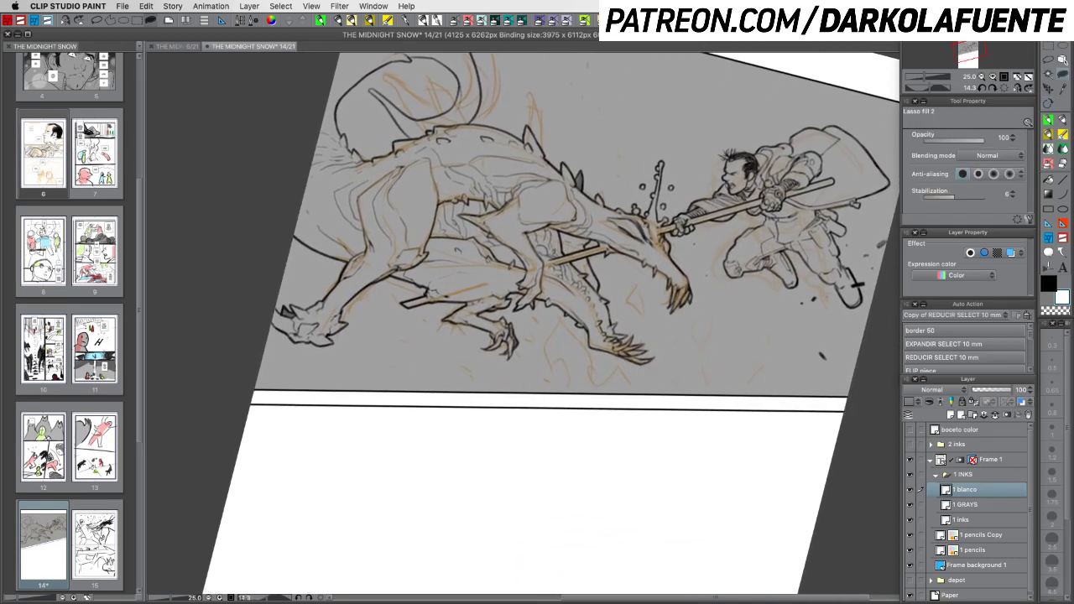
{"action": "mouse_move", "coordinate": [629, 290]}
{"action": "left_mouse_down"}
{"action": "mouse_move", "coordinate": [631, 315]}
{"action": "mouse_move", "coordinate": [637, 284]}
{"action": "left_mouse_up"}
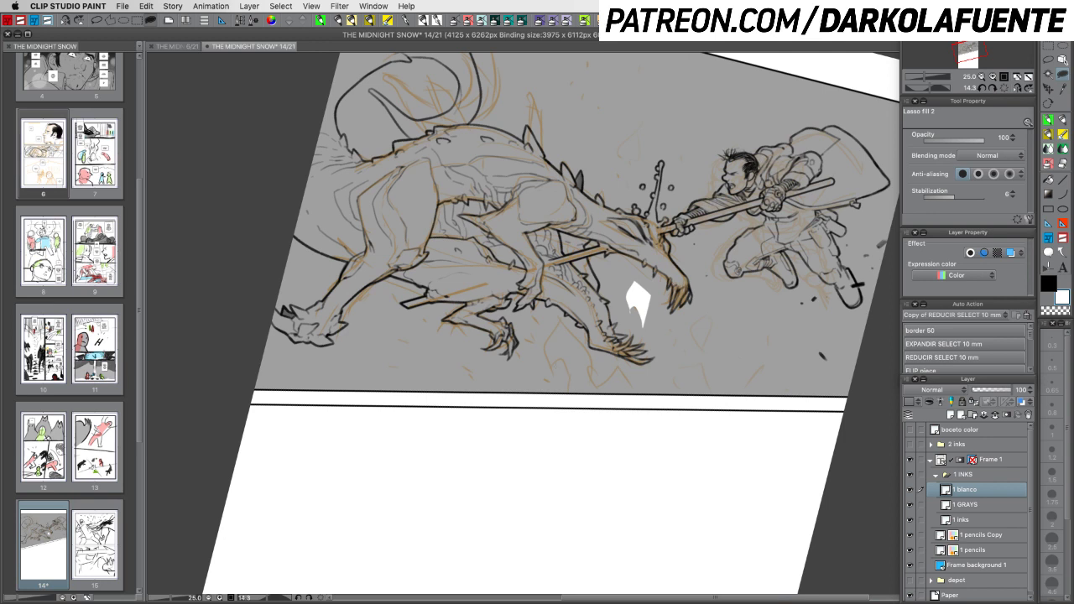
{"action": "mouse_move", "coordinate": [554, 326]}
{"action": "left_mouse_down"}
{"action": "mouse_move", "coordinate": [564, 401]}
{"action": "mouse_move", "coordinate": [597, 366]}
{"action": "mouse_move", "coordinate": [553, 321]}
{"action": "mouse_move", "coordinate": [587, 363]}
{"action": "mouse_move", "coordinate": [592, 339]}
{"action": "mouse_move", "coordinate": [542, 392]}
{"action": "left_mouse_up"}
{"action": "key", "text": "c"}
{"action": "key", "text": "c"}
{"action": "key", "text": "c"}
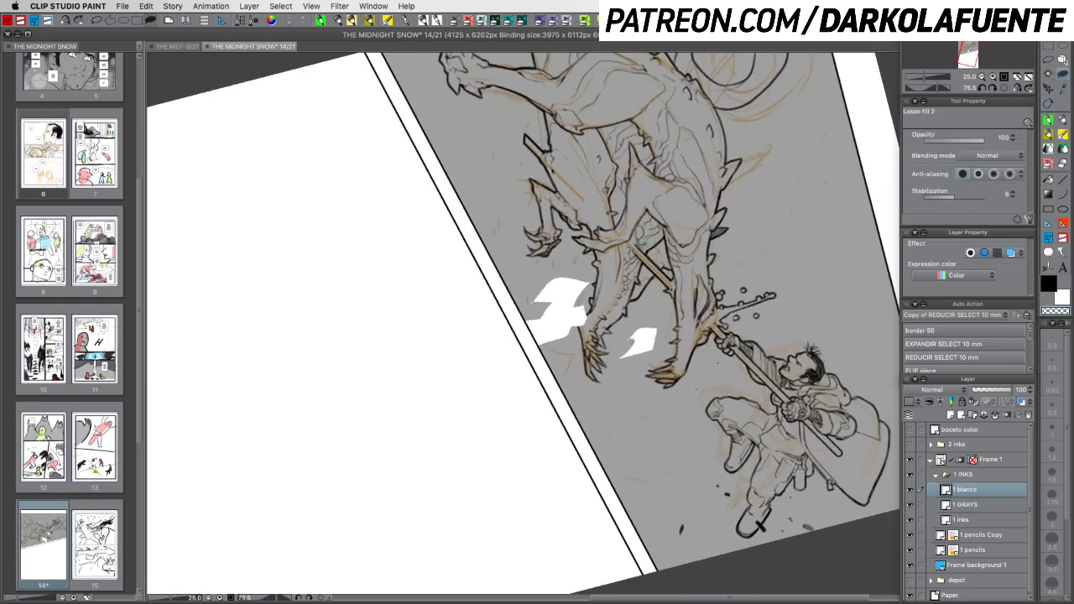
Trim the edge of the large white flame beside the creature's lower jaw with transparent Lasso fill
{"action": "left_click_drag", "start_coordinate": [585, 302], "coordinate": [580, 342]}
{"action": "left_click_drag", "start_coordinate": [585, 302], "coordinate": [582, 323]}
{"action": "key", "text": "super+z"}
{"action": "left_click_drag", "start_coordinate": [584, 301], "coordinate": [584, 324]}
{"action": "key", "text": "super+z"}
{"action": "key", "text": "super+z"}
{"action": "key", "text": "super+shift+z"}
{"action": "key", "text": "r"}
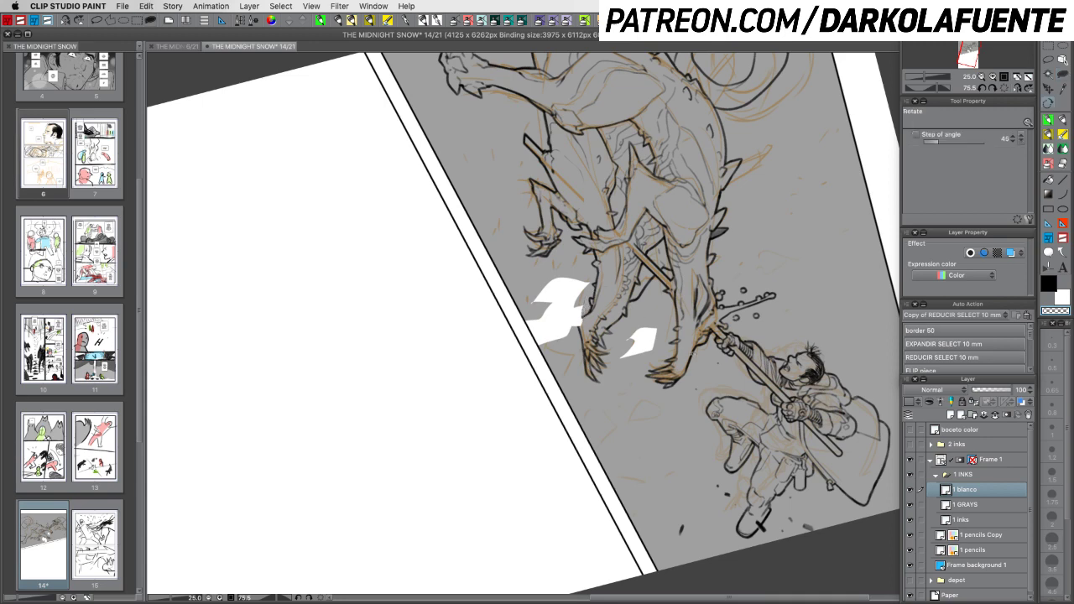
Add white flakes over the creature's lower jaw and beside its near forearm, plus a flame shape at the lower border
{"action": "mouse_move", "coordinate": [739, 395]}
{"action": "left_mouse_down"}
{"action": "mouse_move", "coordinate": [731, 239]}
{"action": "mouse_move", "coordinate": [715, 220]}
{"action": "left_mouse_up"}
{"action": "key", "text": "u"}
{"action": "key", "text": "c"}
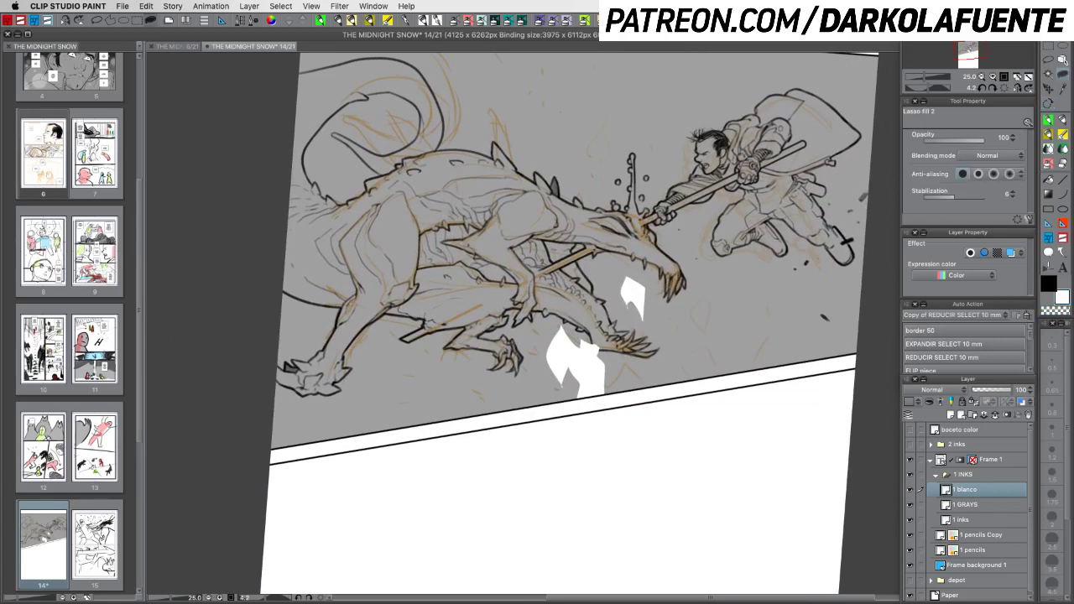
{"action": "mouse_move", "coordinate": [559, 286]}
{"action": "left_mouse_down"}
{"action": "mouse_move", "coordinate": [558, 304]}
{"action": "mouse_move", "coordinate": [572, 312]}
{"action": "left_mouse_up"}
{"action": "left_click_drag", "start_coordinate": [471, 295], "coordinate": [480, 307]}
{"action": "mouse_move", "coordinate": [597, 382]}
{"action": "left_mouse_down"}
{"action": "mouse_move", "coordinate": [645, 394]}
{"action": "mouse_move", "coordinate": [599, 404]}
{"action": "mouse_move", "coordinate": [596, 370]}
{"action": "mouse_move", "coordinate": [613, 386]}
{"action": "mouse_move", "coordinate": [622, 362]}
{"action": "mouse_move", "coordinate": [641, 380]}
{"action": "mouse_move", "coordinate": [586, 401]}
{"action": "left_mouse_up"}
{"action": "key", "text": "super+z"}
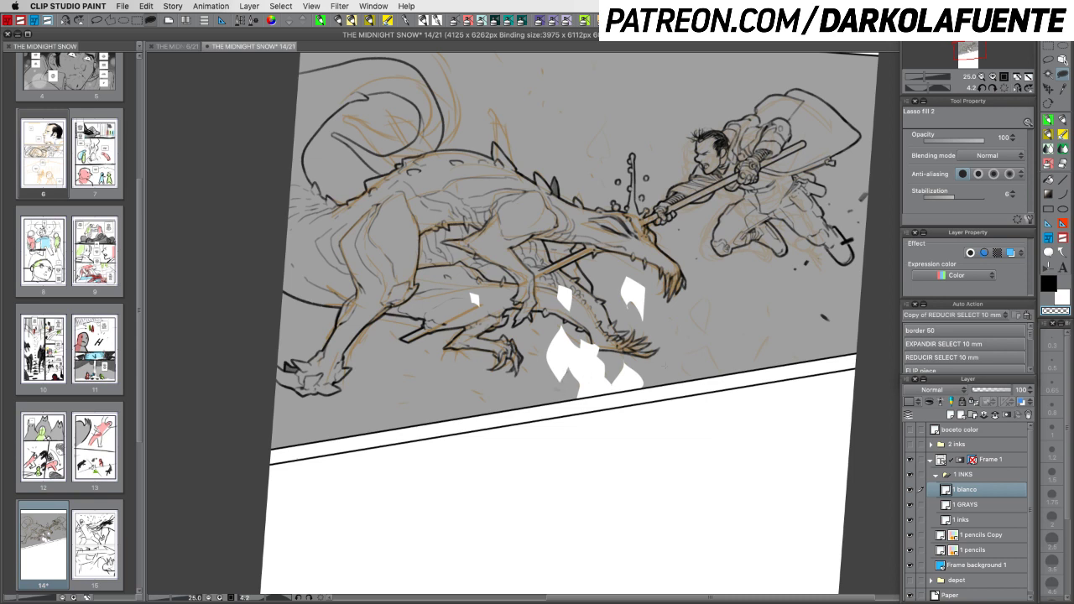
Notch the large flame and add small white flakes around its base, plus two flakes in front of the jaws
{"action": "key", "text": "x"}
{"action": "mouse_move", "coordinate": [562, 371]}
{"action": "left_mouse_down"}
{"action": "mouse_move", "coordinate": [541, 385]}
{"action": "mouse_move", "coordinate": [569, 405]}
{"action": "left_mouse_up"}
{"action": "mouse_move", "coordinate": [676, 357]}
{"action": "left_mouse_down"}
{"action": "mouse_move", "coordinate": [681, 387]}
{"action": "mouse_move", "coordinate": [693, 380]}
{"action": "left_mouse_up"}
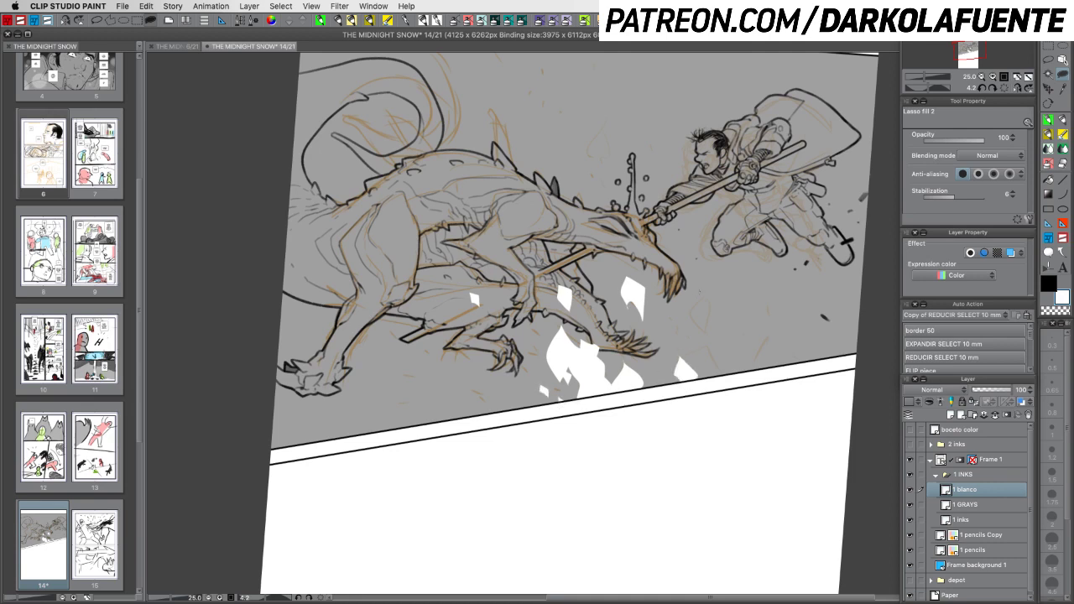
{"action": "mouse_move", "coordinate": [699, 291]}
{"action": "left_mouse_down"}
{"action": "mouse_move", "coordinate": [695, 337]}
{"action": "mouse_move", "coordinate": [711, 294]}
{"action": "left_mouse_up"}
{"action": "key", "text": "c"}
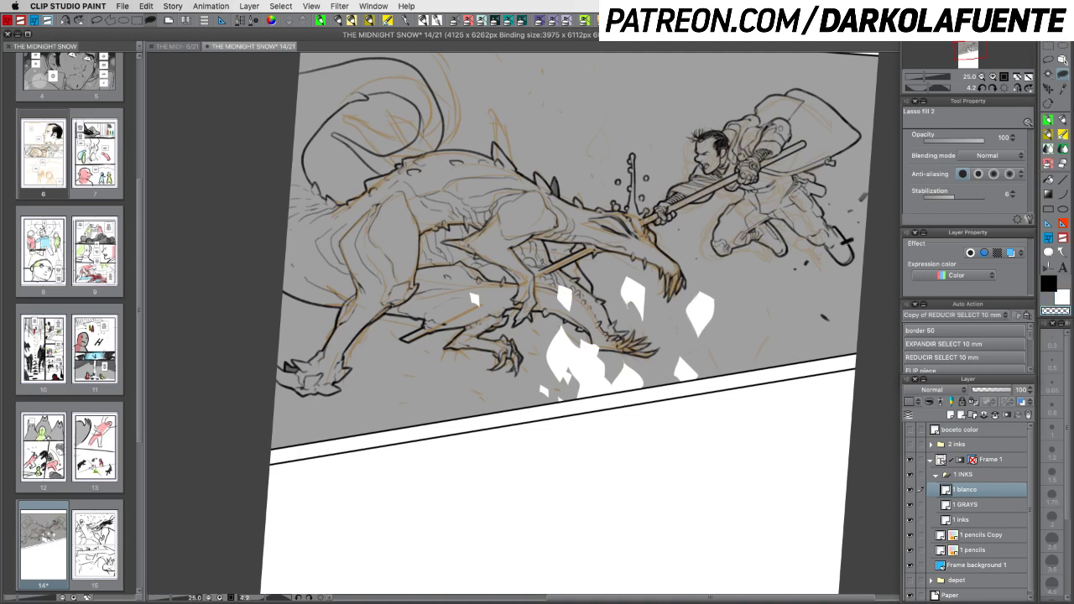
Lasso-fill a white flame shape on the lower border beneath the large flake in front of the jaws
{"action": "key", "text": "c"}
{"action": "key", "text": "c"}
{"action": "key", "text": "c"}
{"action": "mouse_move", "coordinate": [701, 342]}
{"action": "left_mouse_down"}
{"action": "mouse_move", "coordinate": [690, 373]}
{"action": "mouse_move", "coordinate": [709, 384]}
{"action": "mouse_move", "coordinate": [723, 373]}
{"action": "left_mouse_up"}
{"action": "key", "text": "c"}
{"action": "left_click_drag", "start_coordinate": [704, 337], "coordinate": [725, 364]}
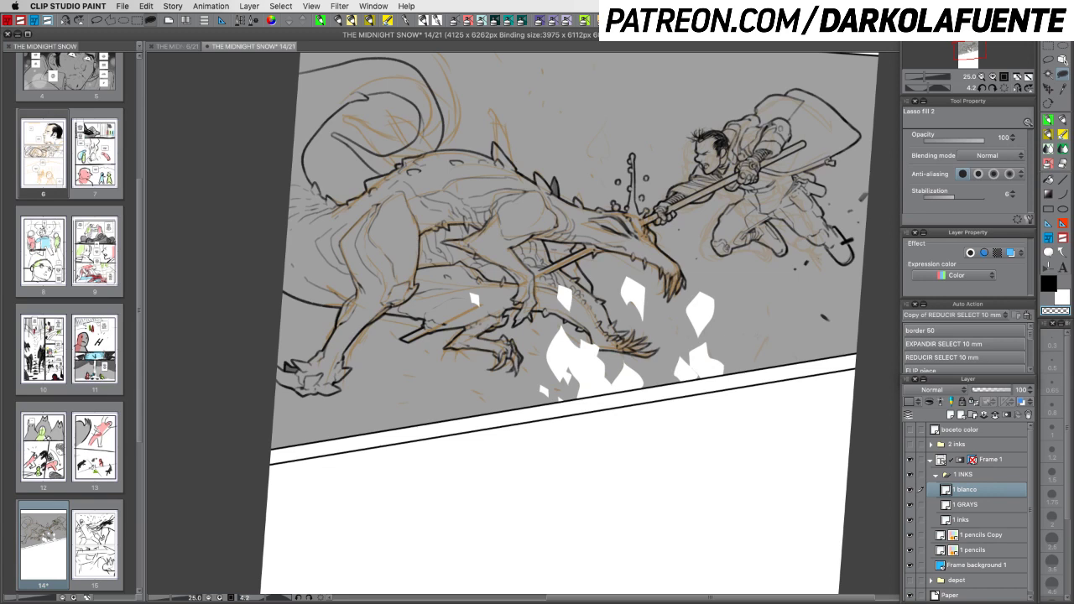
Refine the base of the flame in front of the jaws and add two thin white slivers below the warrior
{"action": "key", "text": "c"}
{"action": "key", "text": "c"}
{"action": "left_click_drag", "start_coordinate": [694, 373], "coordinate": [708, 388]}
{"action": "key", "text": "c"}
{"action": "left_click_drag", "start_coordinate": [763, 334], "coordinate": [751, 364]}
{"action": "left_click_drag", "start_coordinate": [762, 304], "coordinate": [762, 317]}
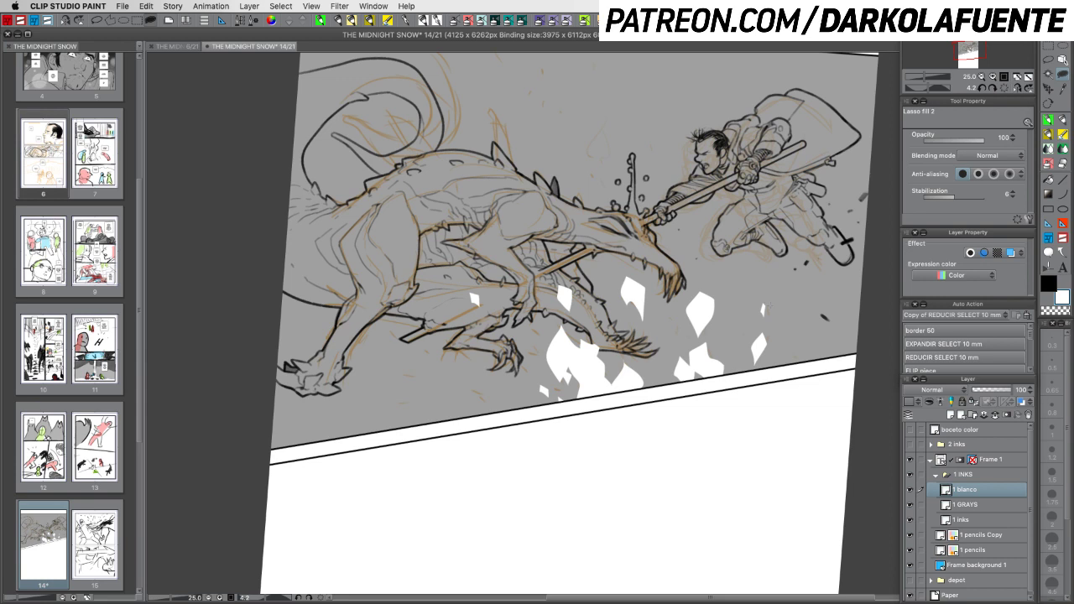
Add a white flake over the tip of the creature's upper jaw and a small one beside the large flake
{"action": "left_click_drag", "start_coordinate": [668, 246], "coordinate": [668, 265]}
{"action": "mouse_move", "coordinate": [674, 346]}
{"action": "left_mouse_down"}
{"action": "mouse_move", "coordinate": [698, 309]}
{"action": "mouse_move", "coordinate": [683, 349]}
{"action": "mouse_move", "coordinate": [671, 321]}
{"action": "mouse_move", "coordinate": [680, 347]}
{"action": "left_mouse_up"}
{"action": "key", "text": "super+z"}
{"action": "key", "text": "super+z"}
{"action": "key", "text": "c"}
{"action": "key", "text": "super+z"}
{"action": "left_click_drag", "start_coordinate": [679, 323], "coordinate": [679, 345]}
{"action": "key", "text": "super+z"}
{"action": "key", "text": "super+y"}
{"action": "key", "text": "super+z"}
{"action": "key", "text": "super+y"}
{"action": "key", "text": "x"}
{"action": "mouse_move", "coordinate": [792, 329]}
{"action": "left_mouse_down"}
{"action": "mouse_move", "coordinate": [785, 344]}
{"action": "mouse_move", "coordinate": [792, 331]}
{"action": "left_mouse_up"}
{"action": "key", "text": "super+z"}
{"action": "left_click", "coordinate": [992, 77]}
{"action": "left_click_drag", "start_coordinate": [799, 322], "coordinate": [693, 376]}
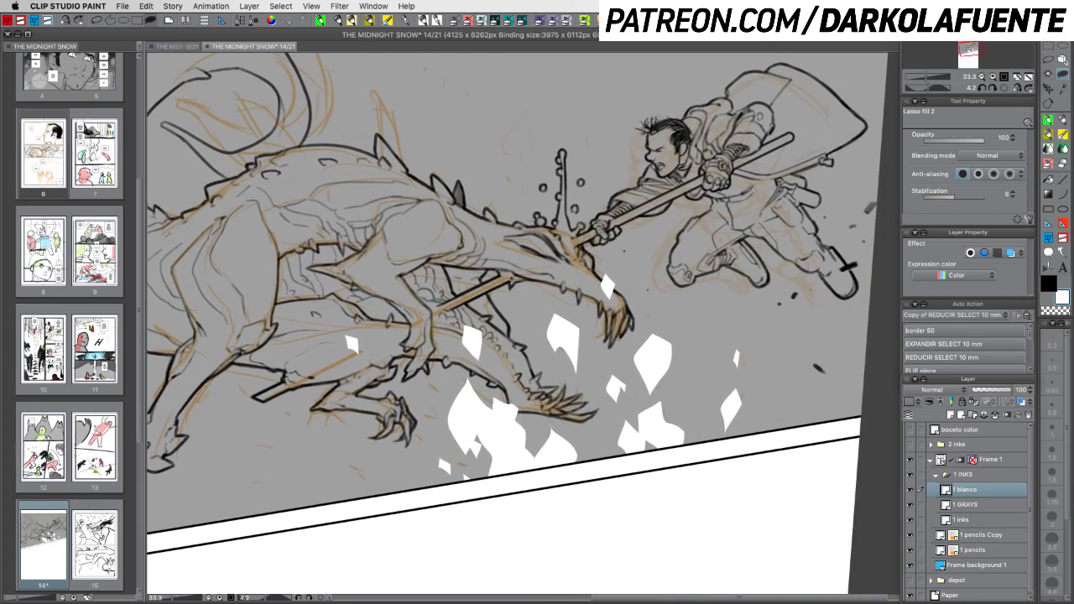
{"action": "key", "text": "c"}
{"action": "mouse_move", "coordinate": [651, 326]}
{"action": "left_mouse_down"}
{"action": "mouse_move", "coordinate": [656, 359]}
{"action": "mouse_move", "coordinate": [668, 334]}
{"action": "left_mouse_up"}
{"action": "key", "text": "super+z"}
Lasso-fill a white flake in the gray background above the creature's neck, near the spear wound's splatter
{"action": "left_click_drag", "start_coordinate": [586, 315], "coordinate": [671, 358]}
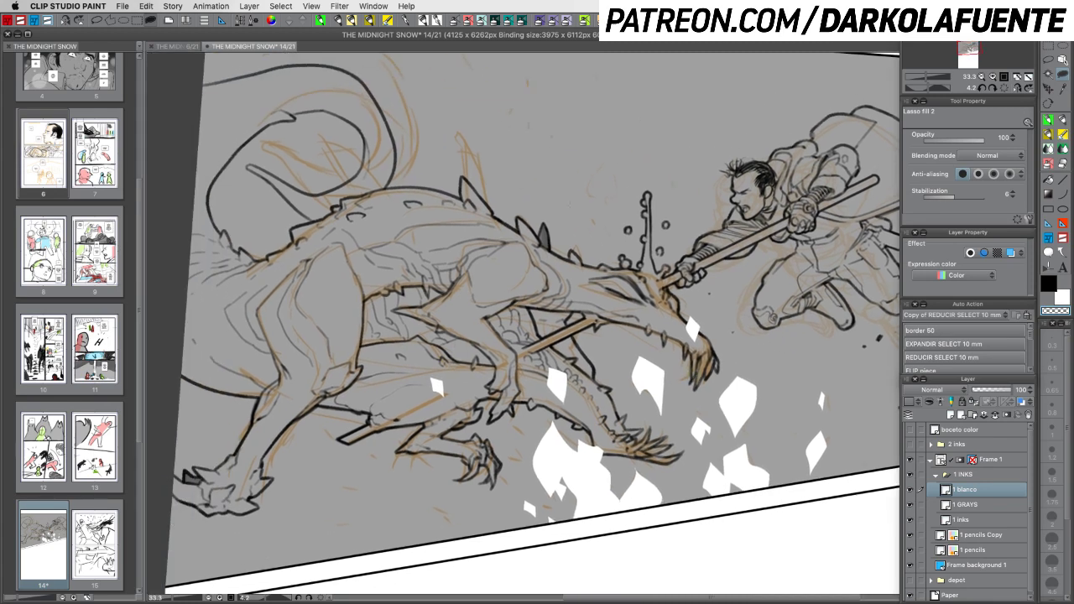
{"action": "key", "text": "c"}
{"action": "mouse_move", "coordinate": [584, 169]}
{"action": "left_mouse_down"}
{"action": "mouse_move", "coordinate": [600, 214]}
{"action": "mouse_move", "coordinate": [605, 197]}
{"action": "mouse_move", "coordinate": [586, 170]}
{"action": "mouse_move", "coordinate": [595, 217]}
{"action": "mouse_move", "coordinate": [586, 169]}
{"action": "left_mouse_up"}
{"action": "key", "text": "super+z"}
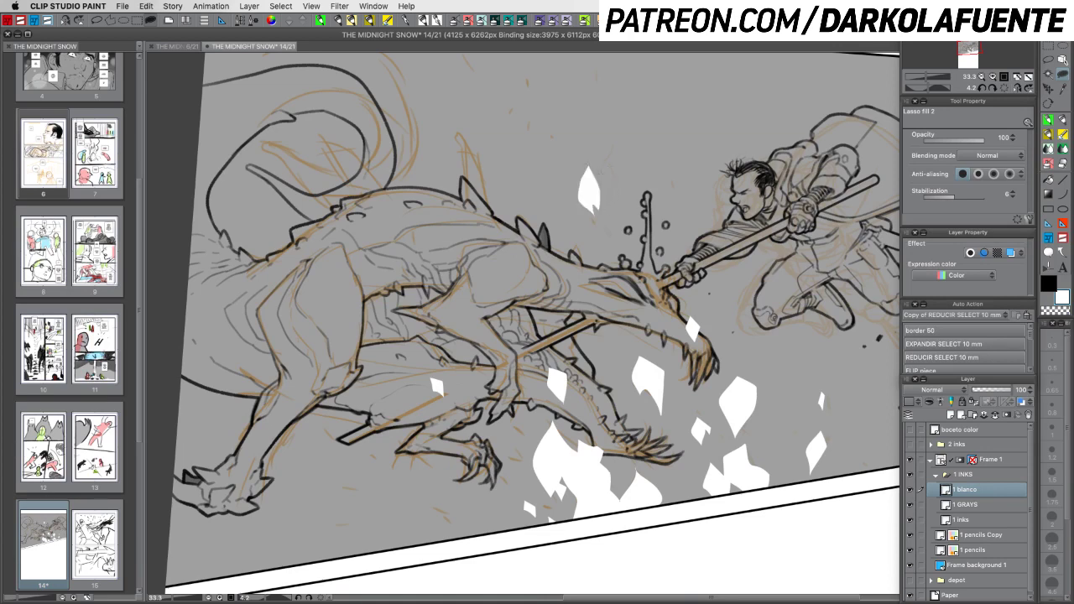
Try adding a small white flake over the creature's upper back, near the base of its neck
{"action": "key", "text": "c"}
{"action": "key", "text": "c"}
{"action": "mouse_move", "coordinate": [483, 243]}
{"action": "left_mouse_down"}
{"action": "mouse_move", "coordinate": [500, 273]}
{"action": "mouse_move", "coordinate": [485, 250]}
{"action": "left_mouse_up"}
{"action": "left_click", "coordinate": [981, 76]}
{"action": "left_click", "coordinate": [981, 76]}
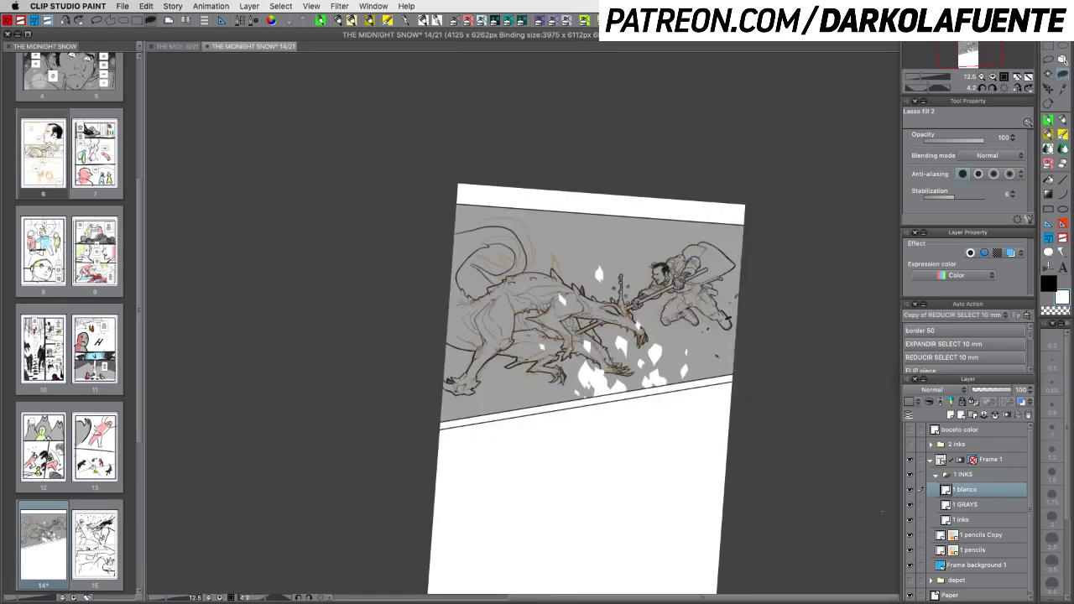
Undo the latest white flakes over the creature's upper back and in the gray background above its neck
{"action": "key", "text": "super+z"}
{"action": "key", "text": "super+z"}
{"action": "key", "text": "super+z"}
{"action": "left_click_drag", "start_coordinate": [846, 353], "coordinate": [848, 345]}
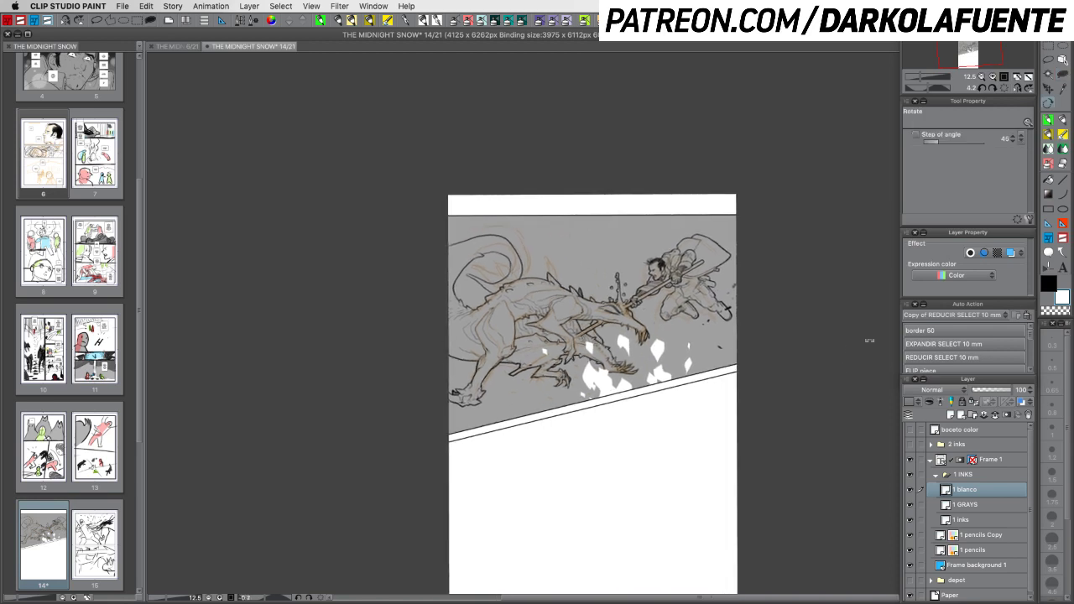
Create a layer folder named "1 blanco" inside 1 INKS and put the 1 blanco layer in it
{"action": "left_click", "coordinate": [972, 414]}
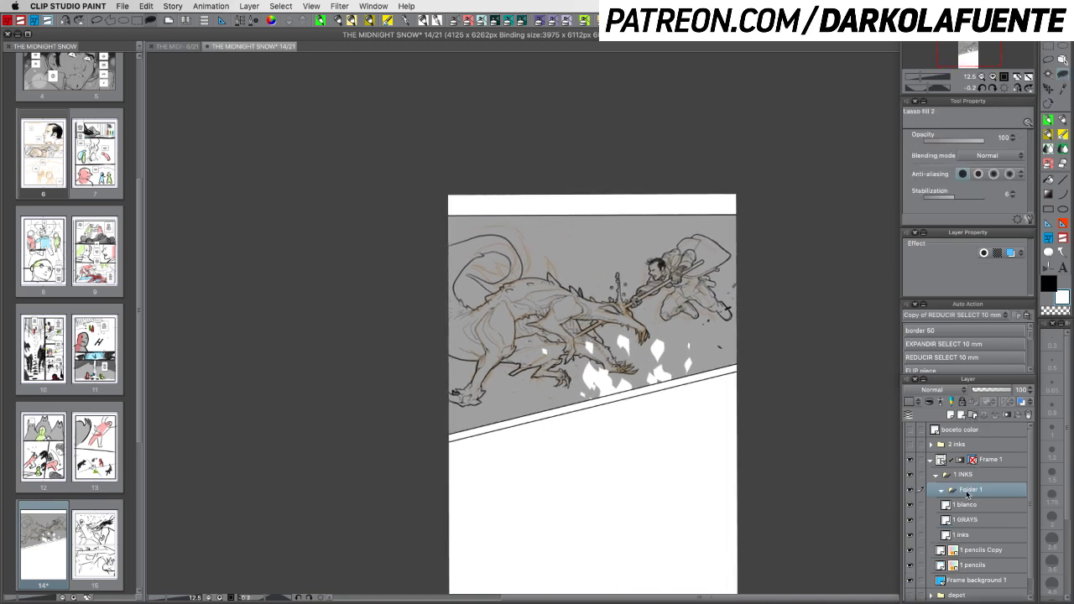
{"action": "double_click", "coordinate": [970, 490]}
{"action": "type", "text": "1 blanco"}
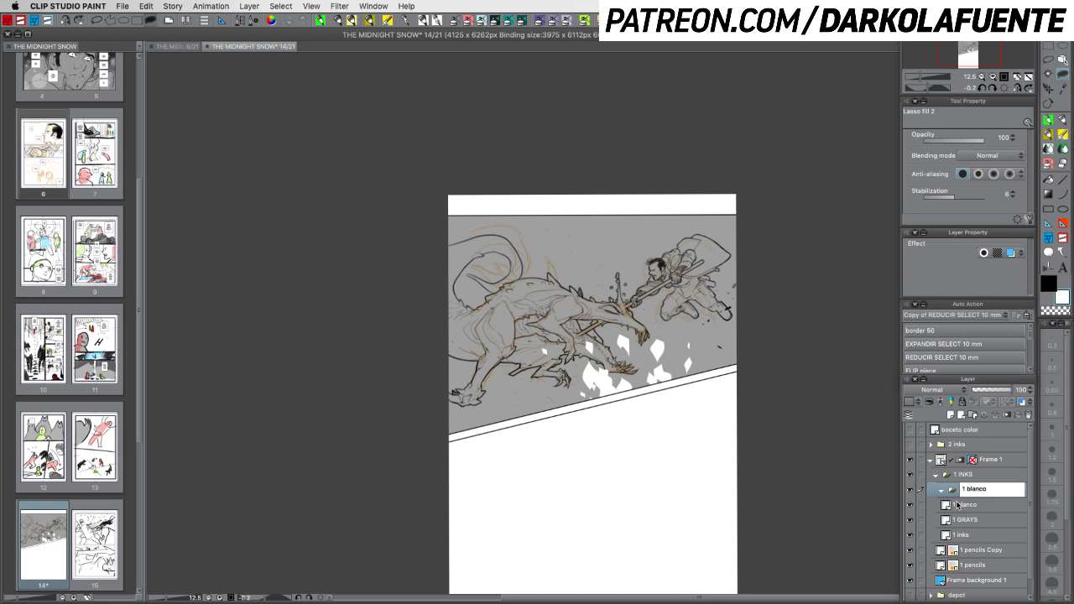
{"action": "key", "text": "Return"}
{"action": "left_click", "coordinate": [974, 505]}
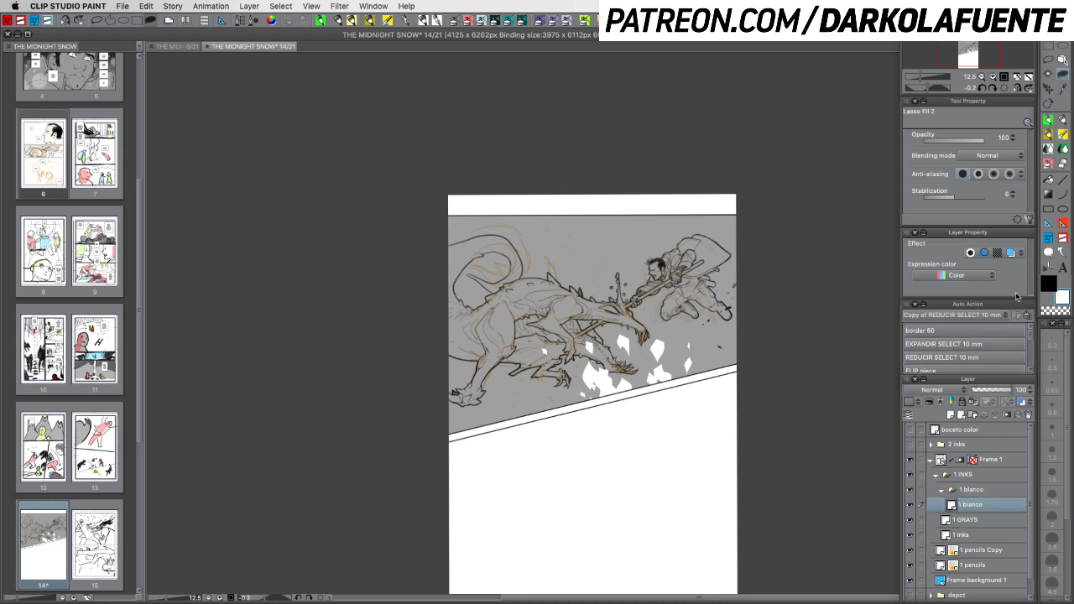
Add a layer above 1 blanco and airbrush a white glow around the flakes along the panel's lower border with Soft 50 at size 50.87
{"action": "left_click", "coordinate": [949, 415]}
{"action": "left_click", "coordinate": [1049, 165]}
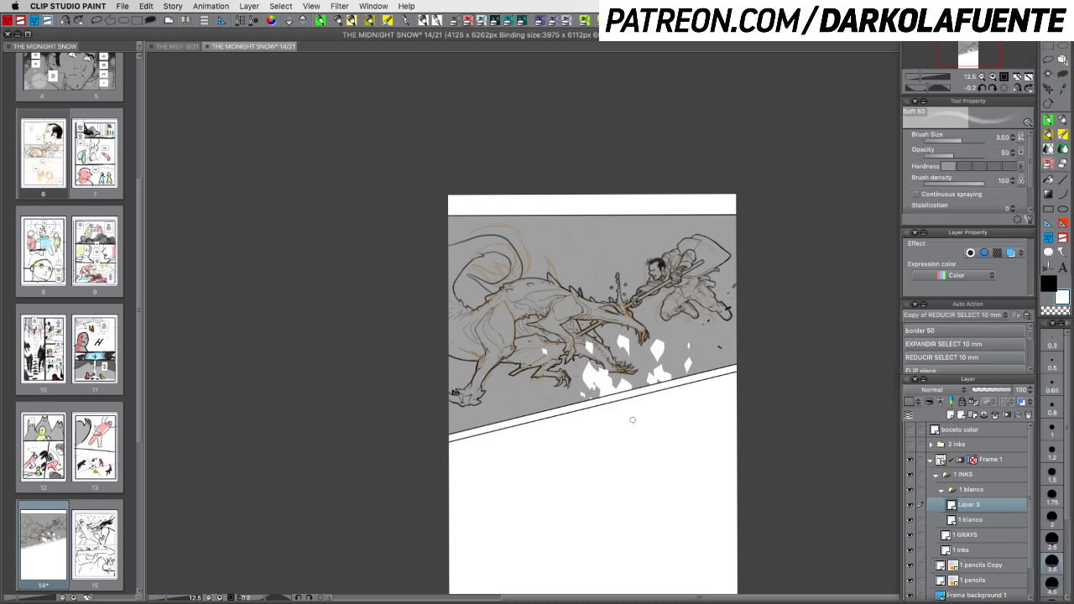
{"action": "left_click_drag", "start_coordinate": [967, 140], "coordinate": [976, 140]}
{"action": "mouse_move", "coordinate": [679, 344]}
{"action": "left_mouse_down"}
{"action": "mouse_move", "coordinate": [653, 374]}
{"action": "mouse_move", "coordinate": [534, 418]}
{"action": "mouse_move", "coordinate": [738, 348]}
{"action": "left_mouse_up"}
{"action": "key", "text": "super+z"}
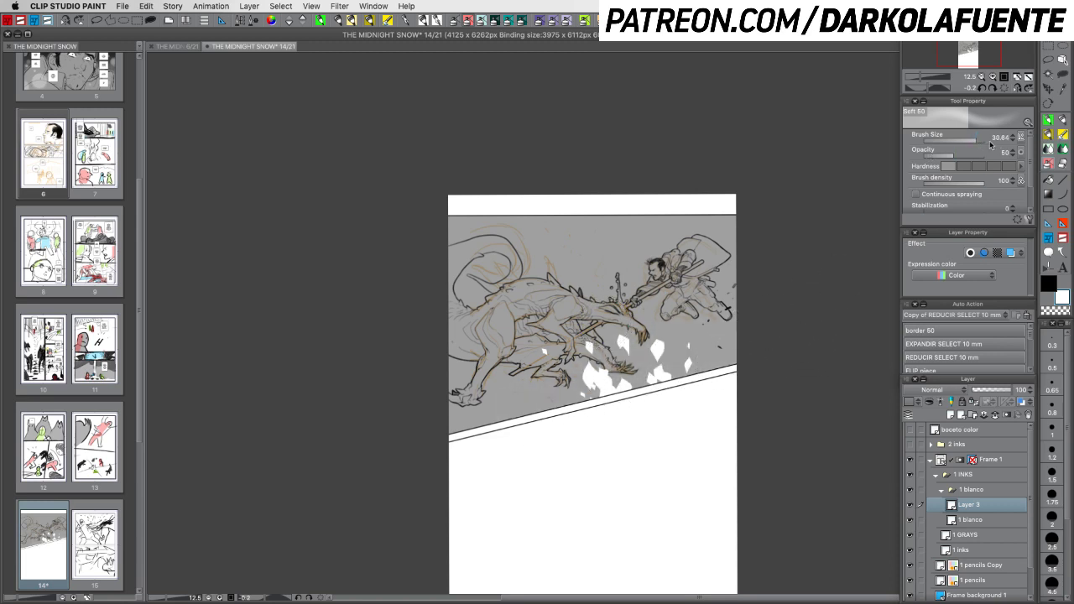
{"action": "left_click", "coordinate": [979, 140]}
{"action": "mouse_move", "coordinate": [646, 397]}
{"action": "left_mouse_down"}
{"action": "mouse_move", "coordinate": [630, 368]}
{"action": "mouse_move", "coordinate": [637, 384]}
{"action": "mouse_move", "coordinate": [547, 452]}
{"action": "mouse_move", "coordinate": [644, 381]}
{"action": "mouse_move", "coordinate": [568, 451]}
{"action": "mouse_move", "coordinate": [585, 441]}
{"action": "mouse_move", "coordinate": [656, 377]}
{"action": "mouse_move", "coordinate": [770, 402]}
{"action": "mouse_move", "coordinate": [607, 407]}
{"action": "mouse_move", "coordinate": [541, 451]}
{"action": "left_mouse_up"}
{"action": "left_click_drag", "start_coordinate": [701, 449], "coordinate": [724, 362]}
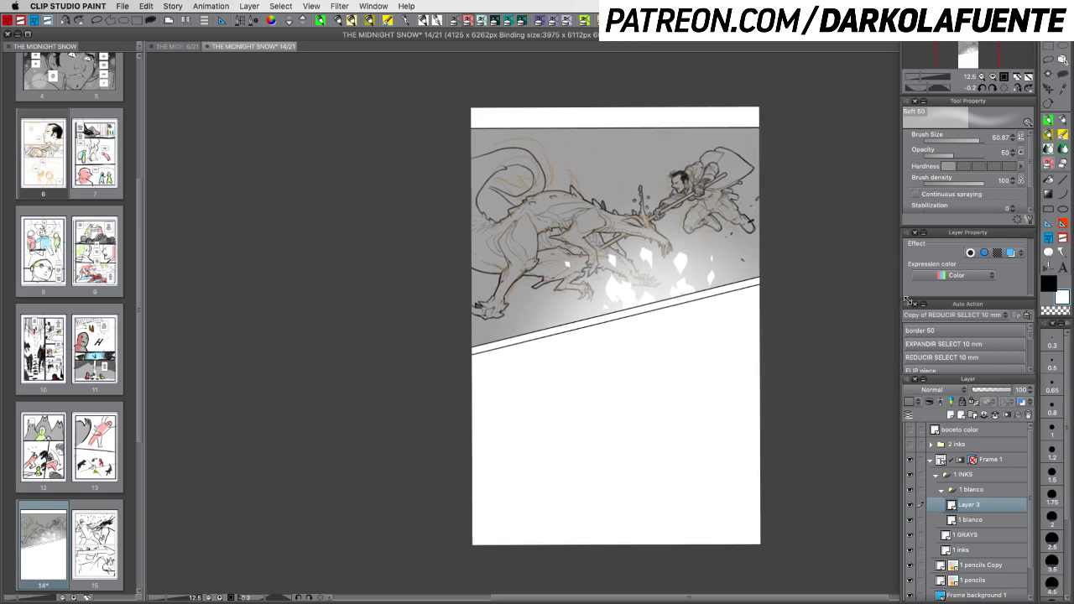
Rename the new glow layer as "1 grad"
{"action": "double_click", "coordinate": [968, 504]}
{"action": "type", "text": "1 grad"}
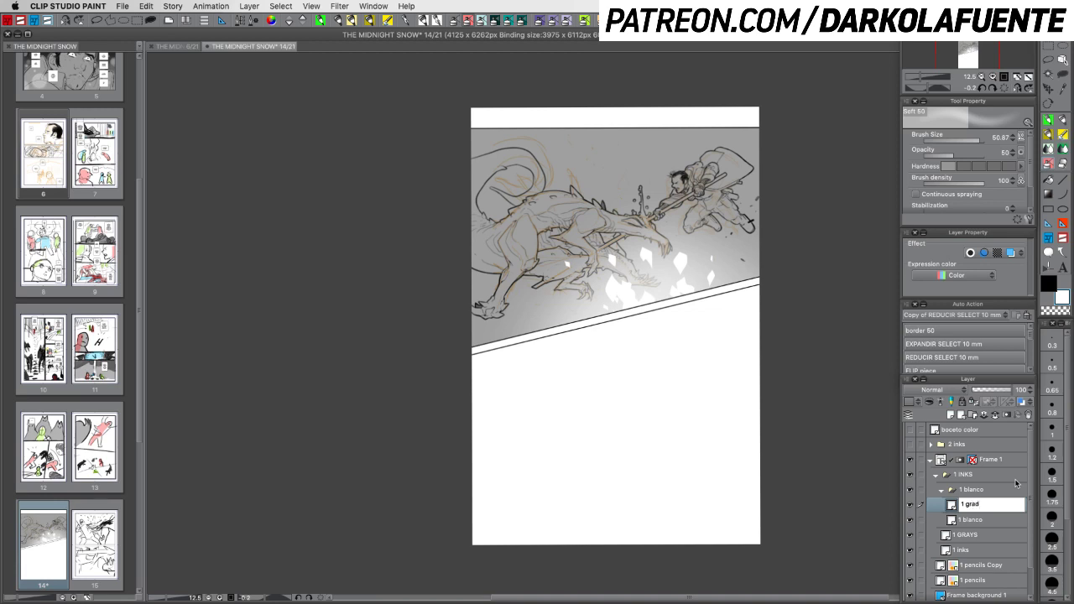
{"action": "key", "text": "Return"}
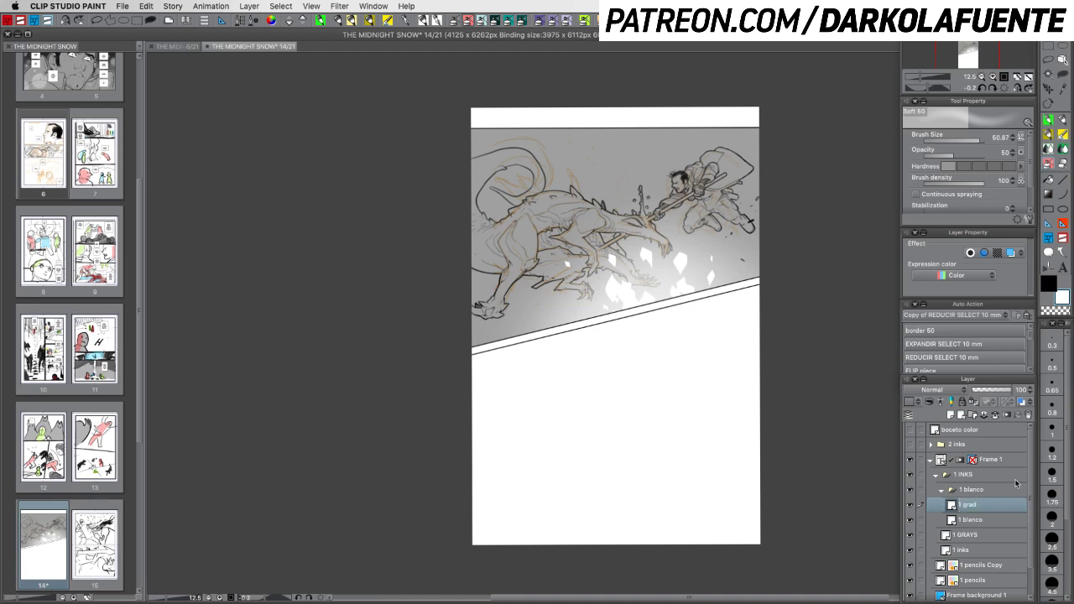
Add a layer above 1 grad, spray white specks over the panel using SPRAY and Spray CUADRADO GIRO, and save the page
{"action": "left_click", "coordinate": [949, 415]}
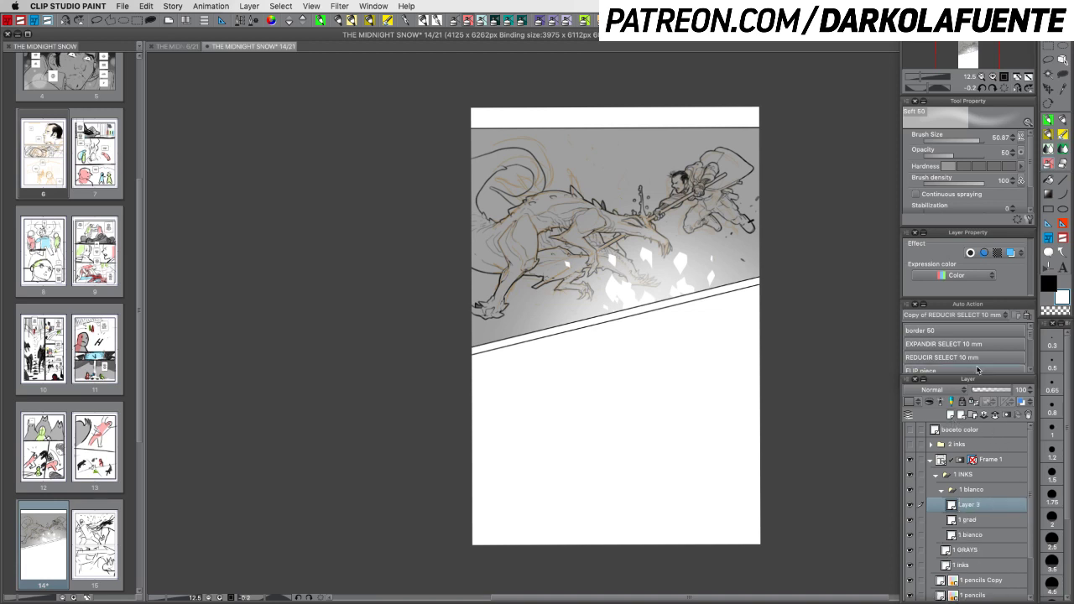
{"action": "left_click", "coordinate": [454, 21]}
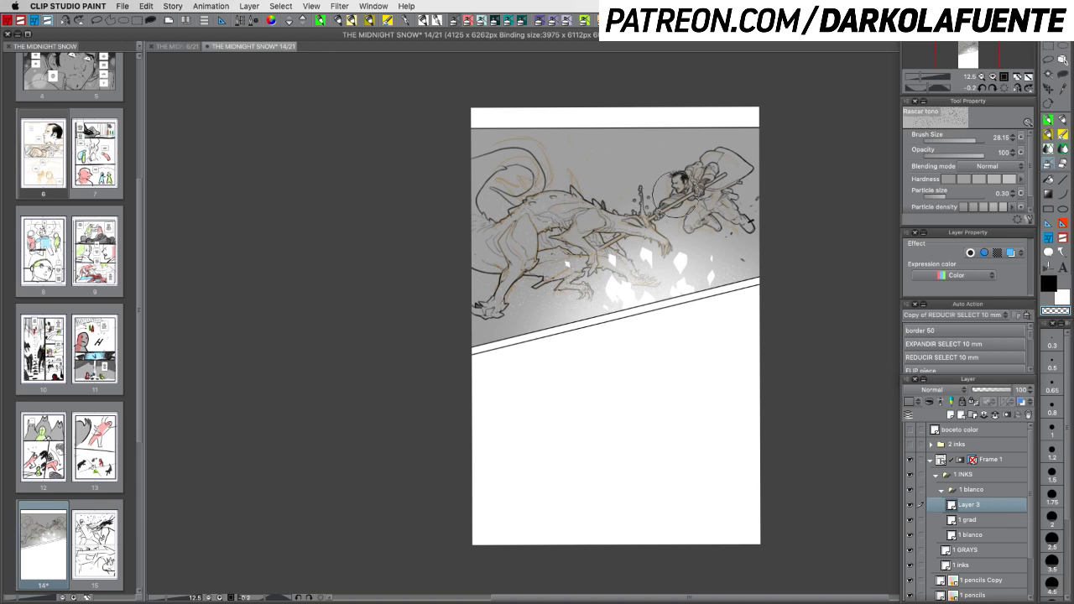
{"action": "left_click", "coordinate": [482, 21]}
{"action": "key", "text": "x"}
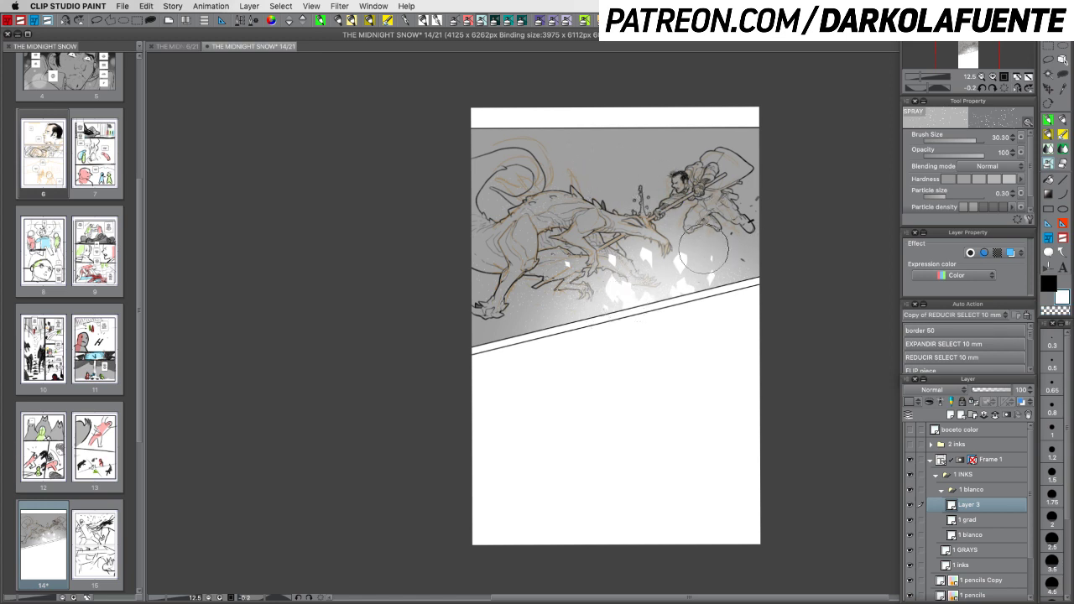
{"action": "left_click", "coordinate": [521, 24]}
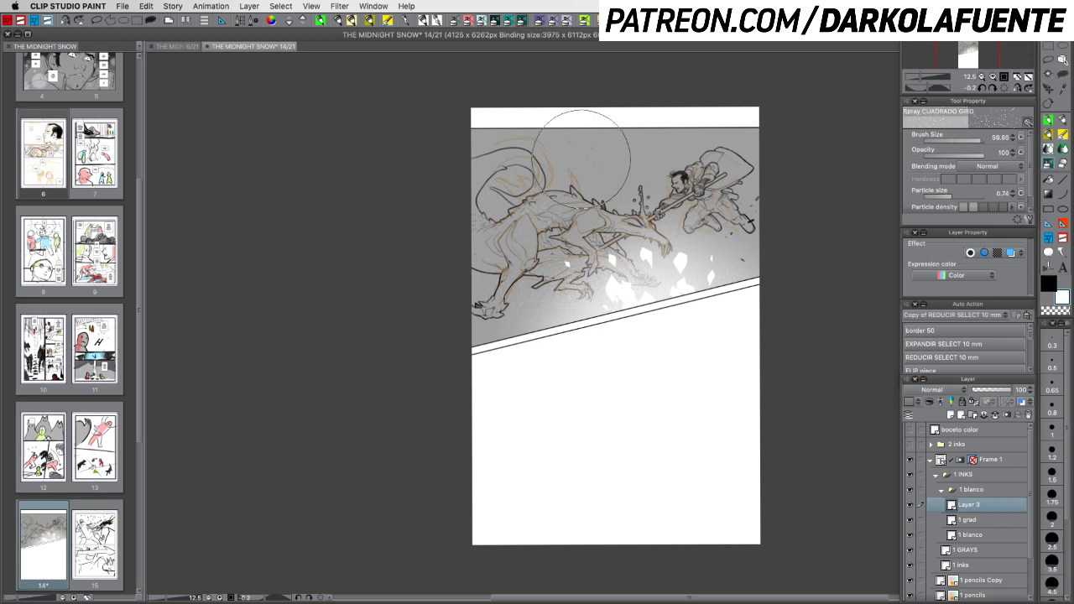
{"action": "left_click_drag", "start_coordinate": [571, 121], "coordinate": [725, 199]}
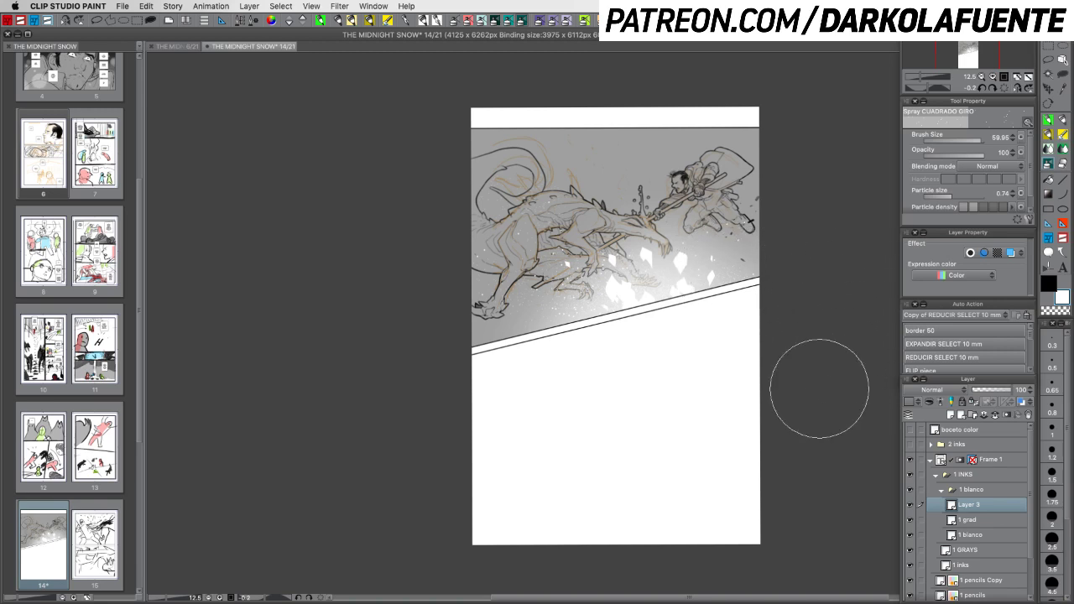
{"action": "key", "text": "super+s"}
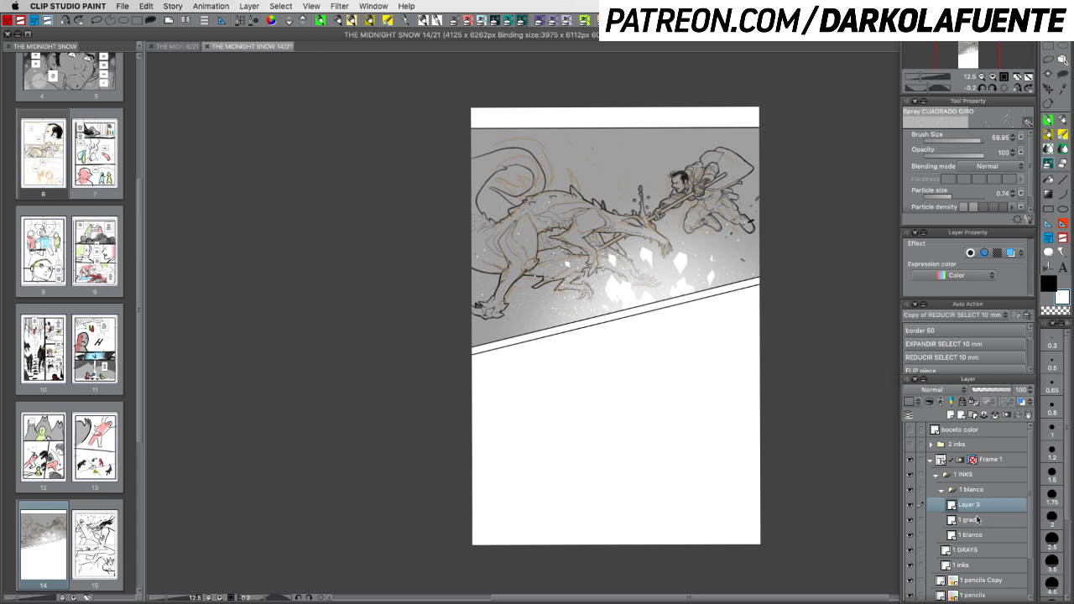
Rename the layer with the white specks as "1 splatter"
{"action": "double_click", "coordinate": [986, 505]}
{"action": "type", "text": "1"}
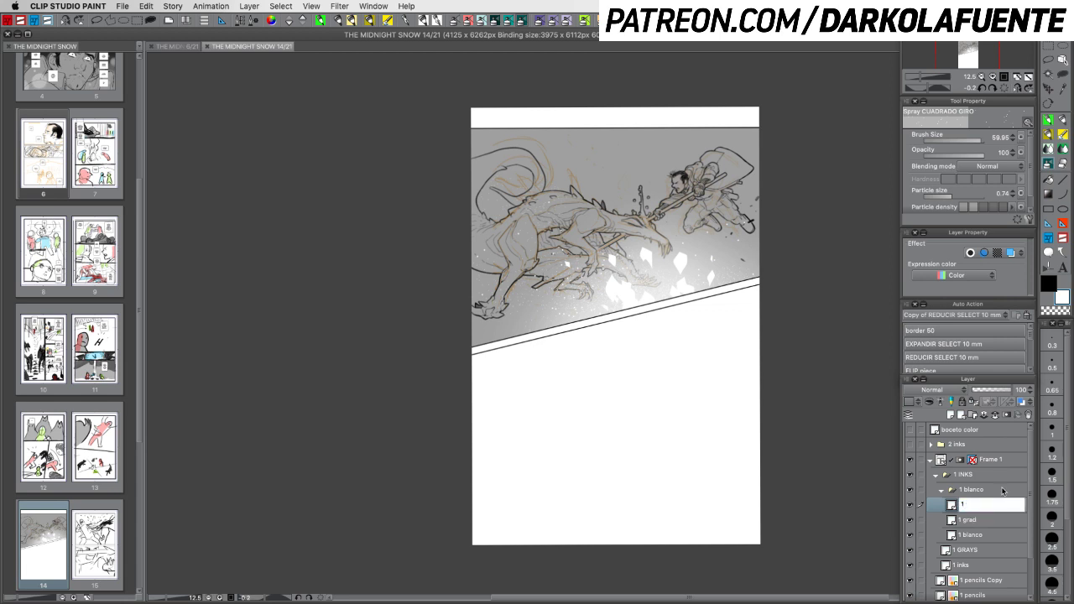
{"action": "type", "text": " splatter"}
{"action": "key", "text": "Return"}
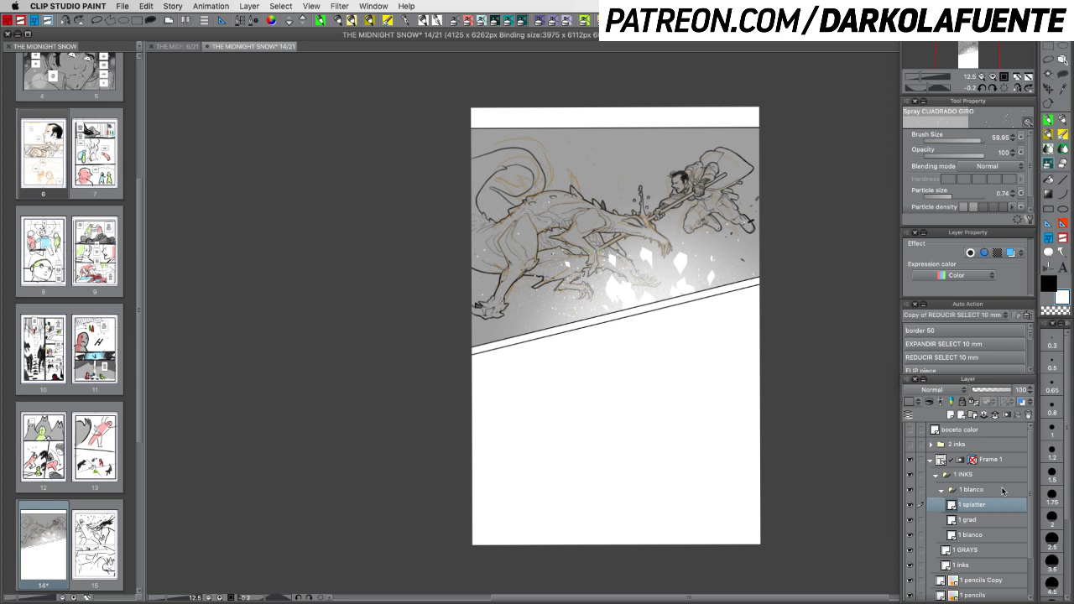
Hide the 1 pencils and 1 pencils Copy layers and move both into the depot folder
{"action": "left_click", "coordinate": [988, 521]}
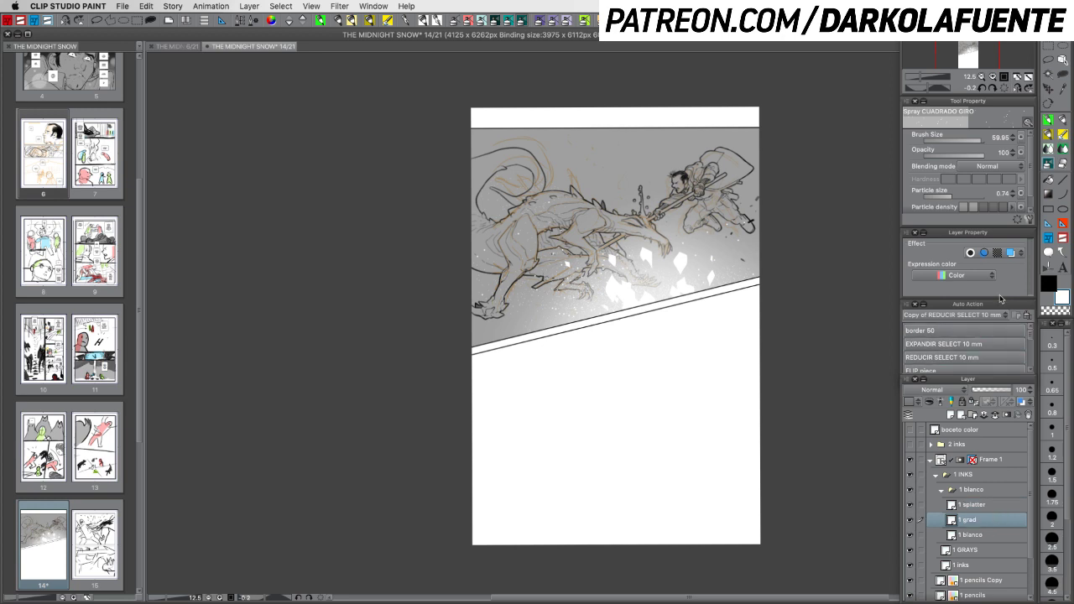
{"action": "left_click", "coordinate": [910, 581]}
{"action": "scroll", "coordinate": [916, 579], "scroll_direction": "down", "scroll_amount": 3}
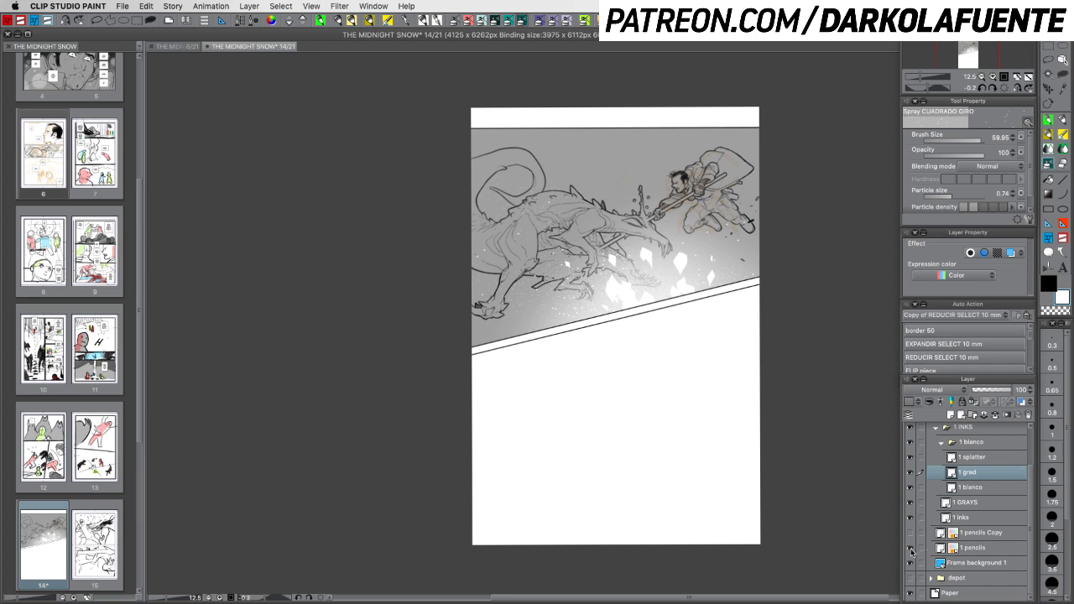
{"action": "left_click", "coordinate": [982, 548]}
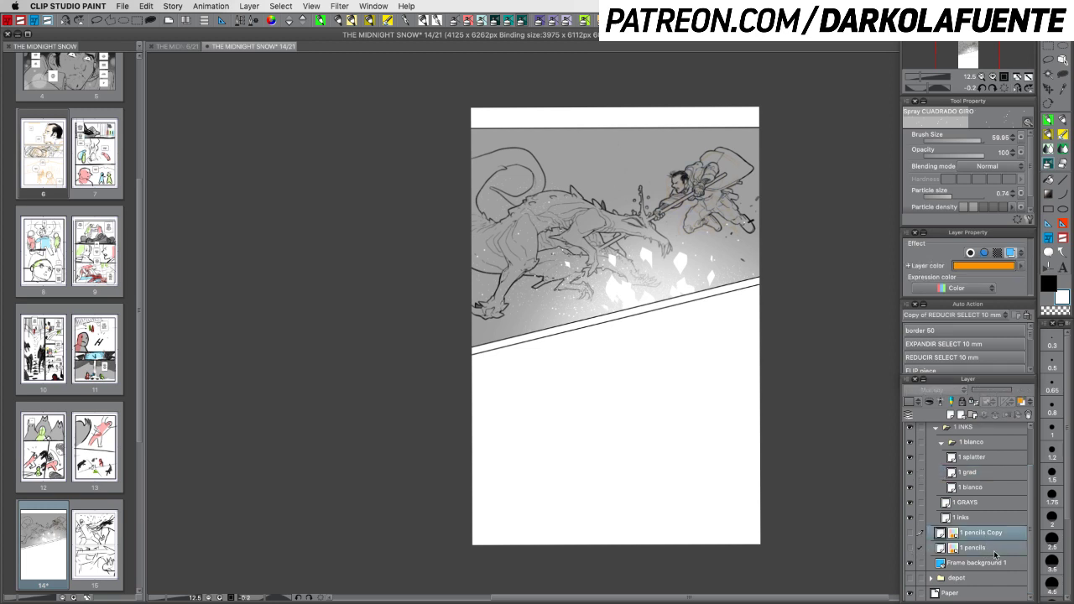
{"action": "left_click_drag", "start_coordinate": [1000, 558], "coordinate": [996, 574]}
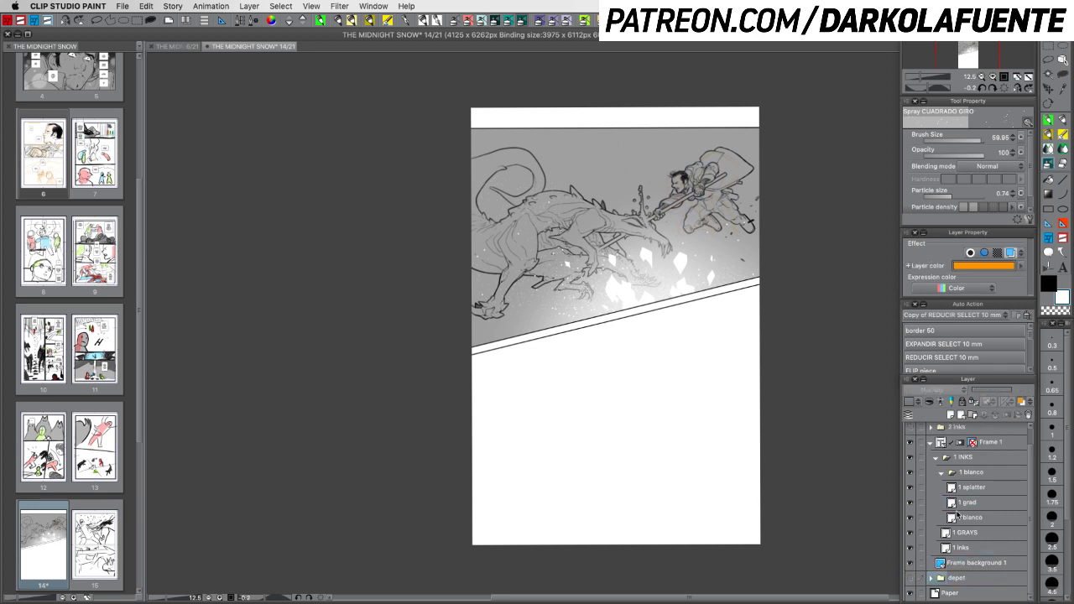
Compare the panel with and without the 1 grad layer, and lower that layer's opacity to 75
{"action": "left_click", "coordinate": [909, 503]}
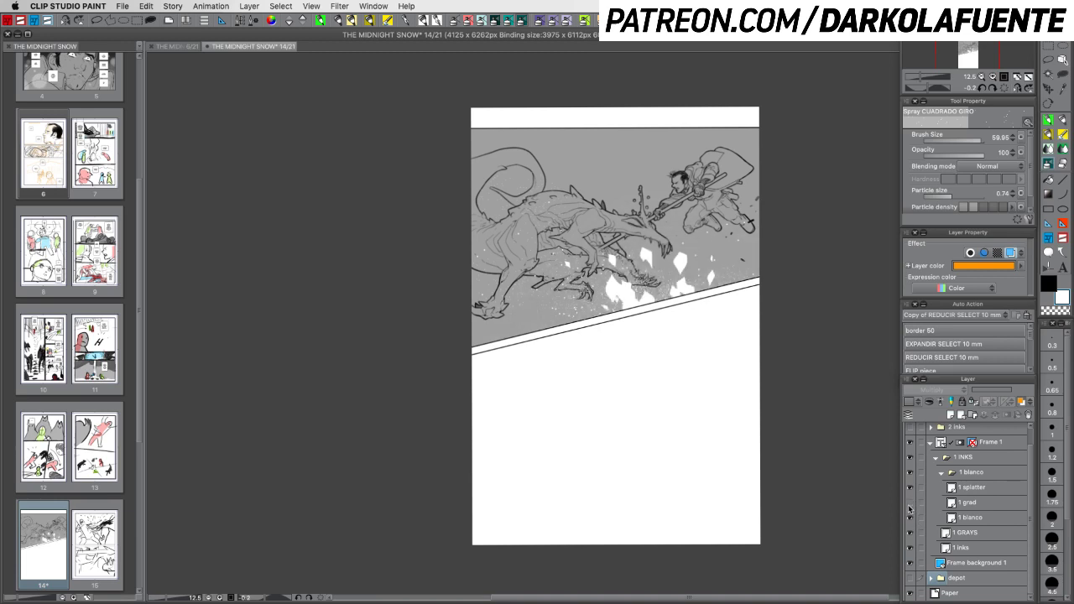
{"action": "left_click", "coordinate": [909, 504]}
{"action": "left_click", "coordinate": [982, 503]}
{"action": "left_click_drag", "start_coordinate": [1010, 392], "coordinate": [1004, 392]}
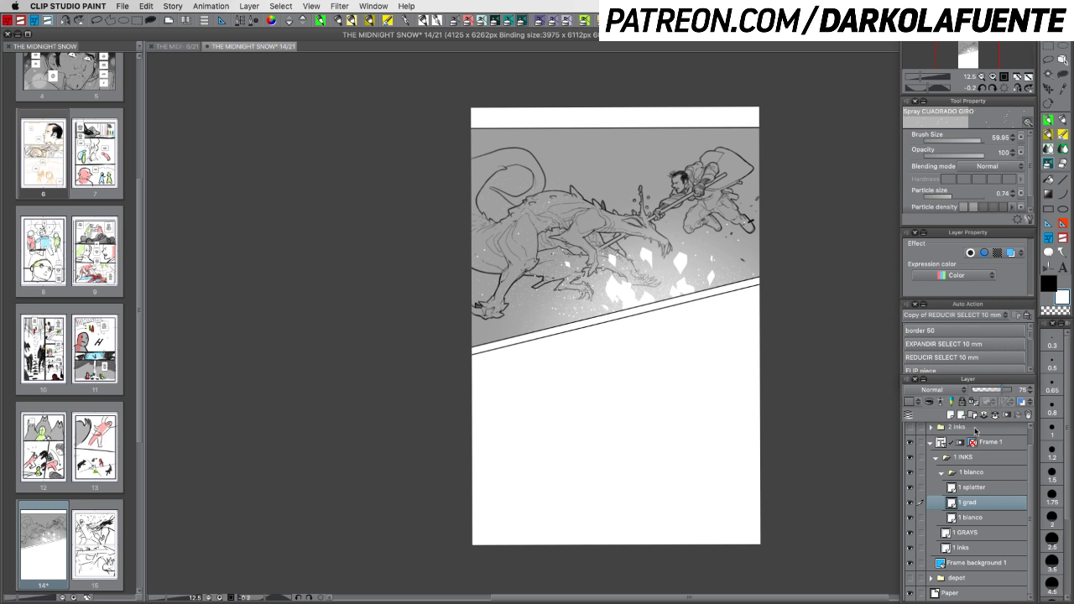
Collapse the 1 blanco folder, compare the panel with its white effects hidden and shown, and save the page
{"action": "left_click", "coordinate": [942, 474]}
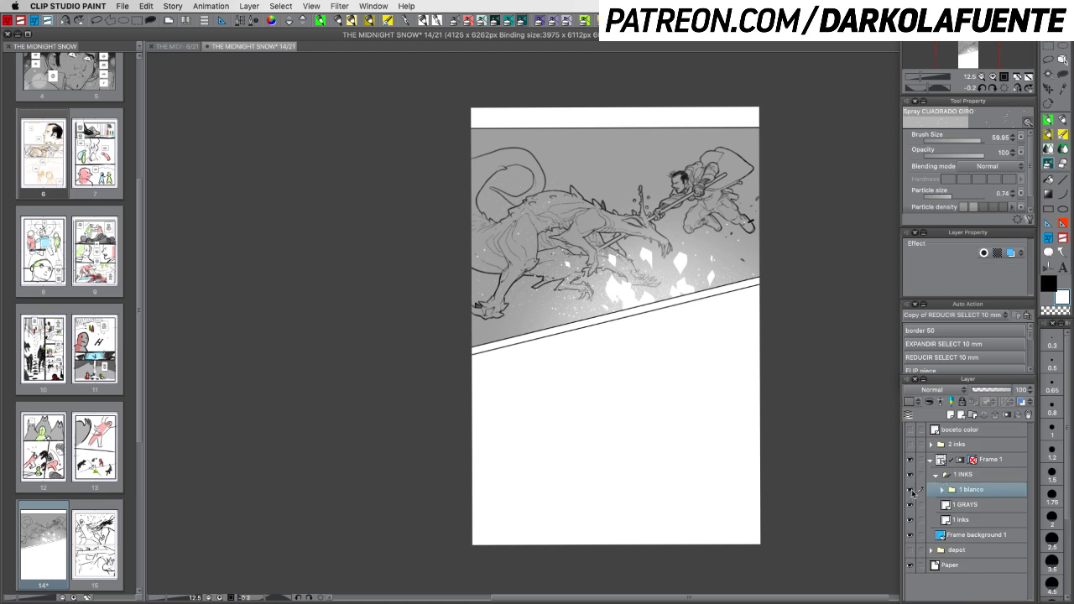
{"action": "left_click", "coordinate": [910, 490]}
{"action": "left_click", "coordinate": [910, 491]}
{"action": "left_click", "coordinate": [910, 491]}
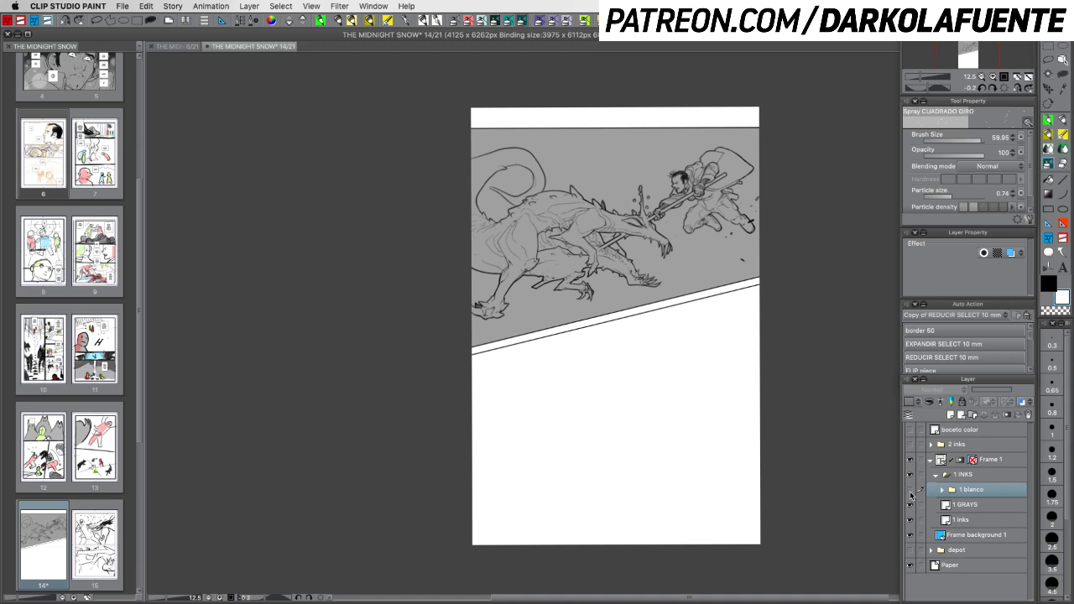
{"action": "left_click", "coordinate": [910, 491]}
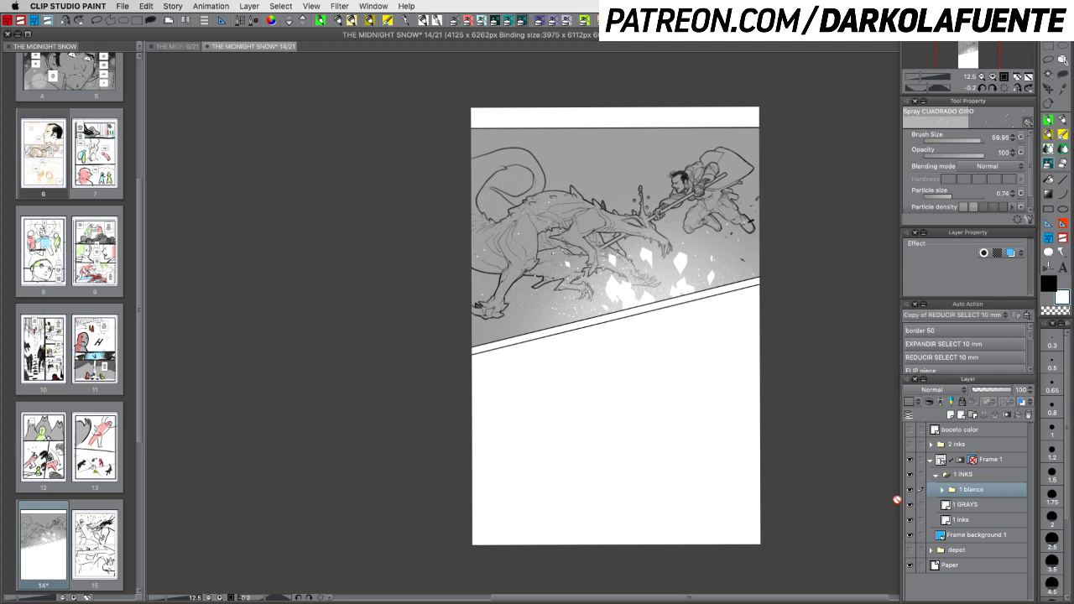
{"action": "key", "text": "super+s"}
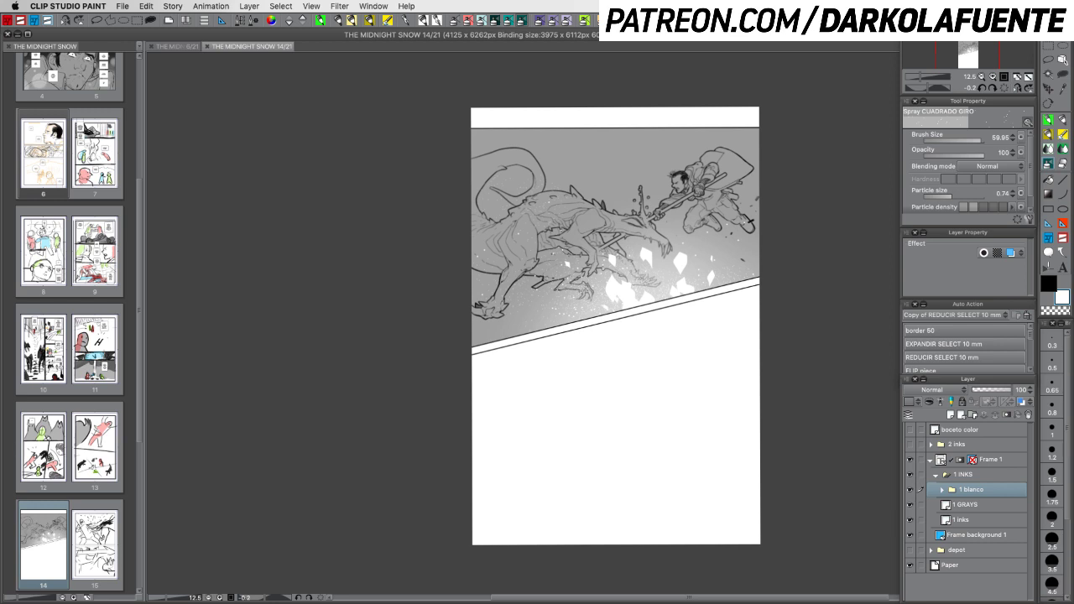
Hide the 1 blanco folder and add a new layer directly above 1 inks
{"action": "left_click", "coordinate": [909, 489]}
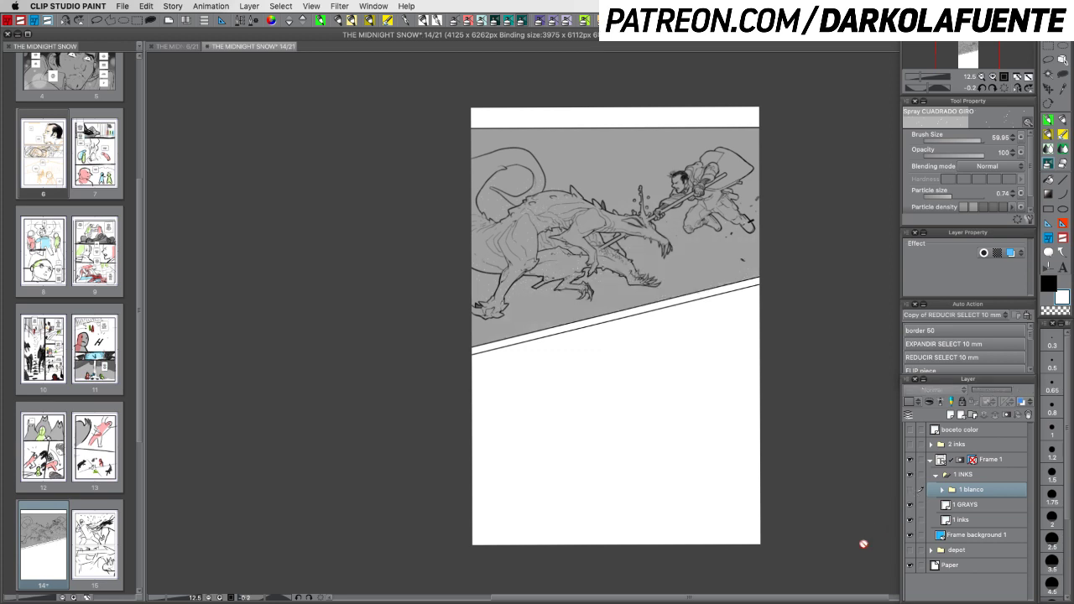
{"action": "left_click", "coordinate": [979, 508]}
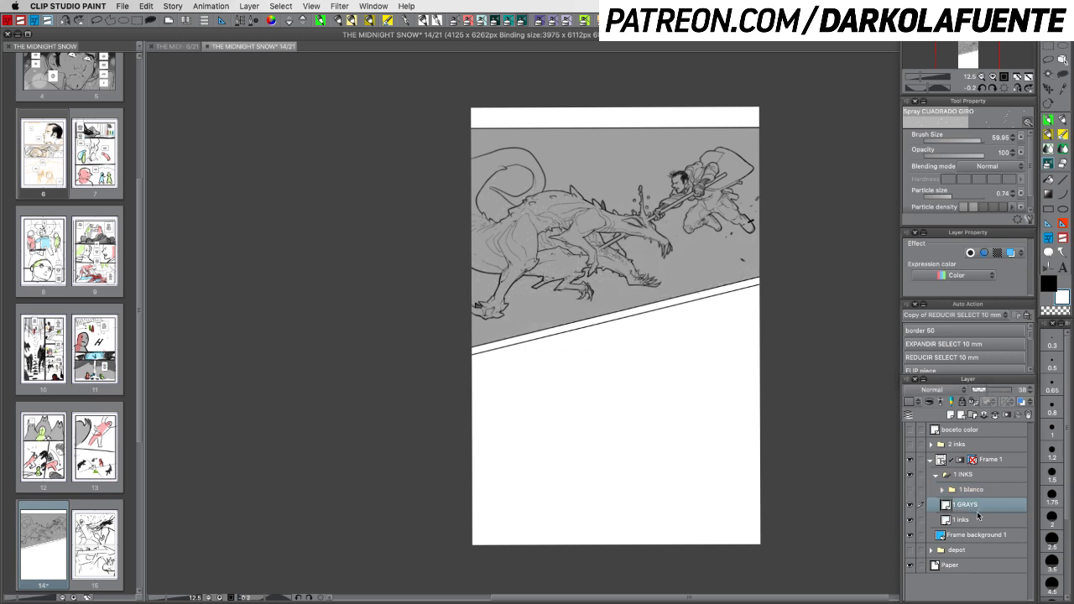
{"action": "left_click", "coordinate": [974, 521]}
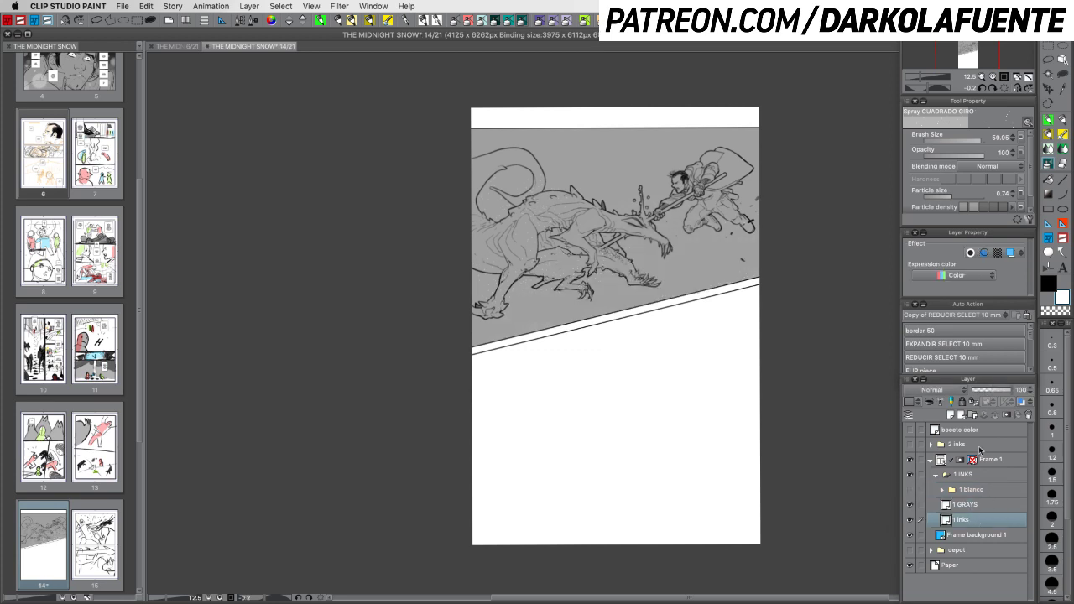
{"action": "left_click", "coordinate": [950, 415]}
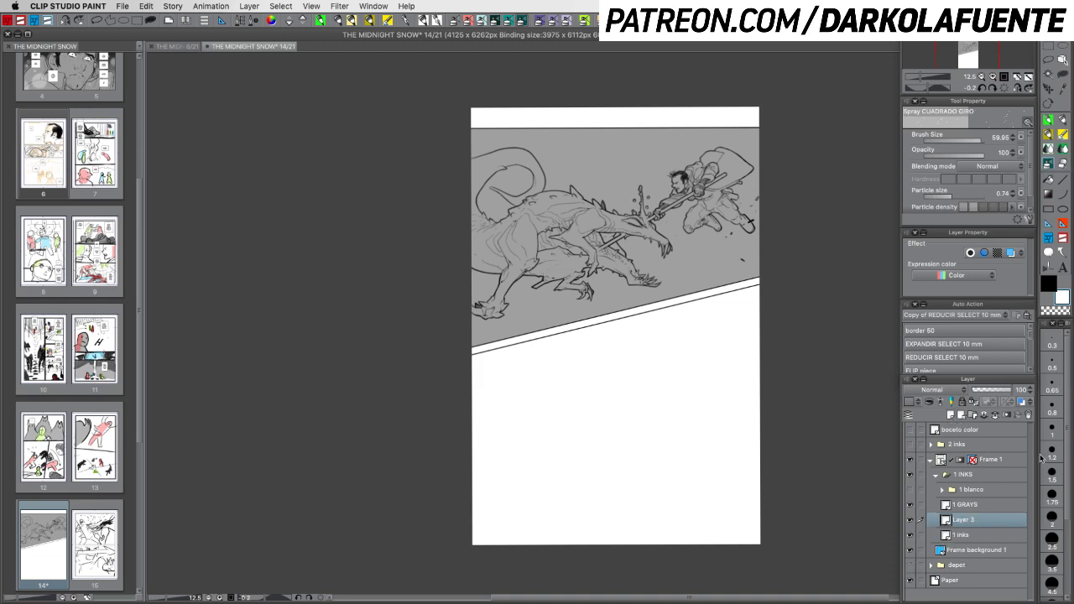
Choose black and the Transparent watercolor brush at size 2.50, and try a shading stroke across the creature's back
{"action": "left_click", "coordinate": [1048, 285]}
{"action": "left_click", "coordinate": [1061, 136]}
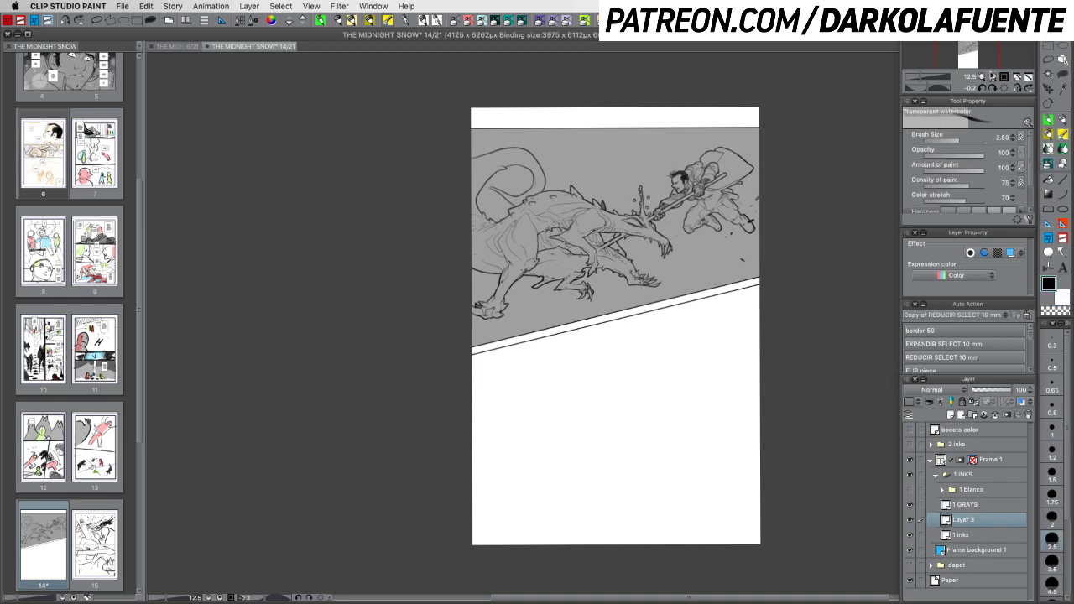
{"action": "left_click", "coordinate": [992, 76]}
{"action": "left_click", "coordinate": [993, 76]}
{"action": "left_click", "coordinate": [993, 76]}
{"action": "left_click_drag", "start_coordinate": [515, 198], "coordinate": [547, 473]}
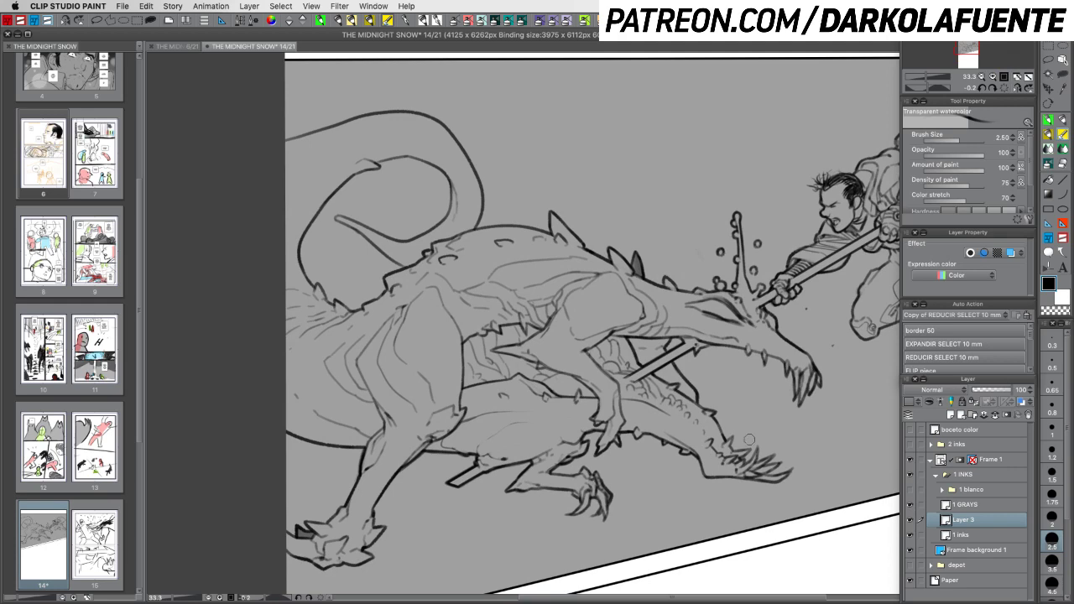
{"action": "key", "text": "r"}
{"action": "left_click_drag", "start_coordinate": [772, 433], "coordinate": [808, 300]}
{"action": "left_click_drag", "start_coordinate": [500, 286], "coordinate": [476, 340]}
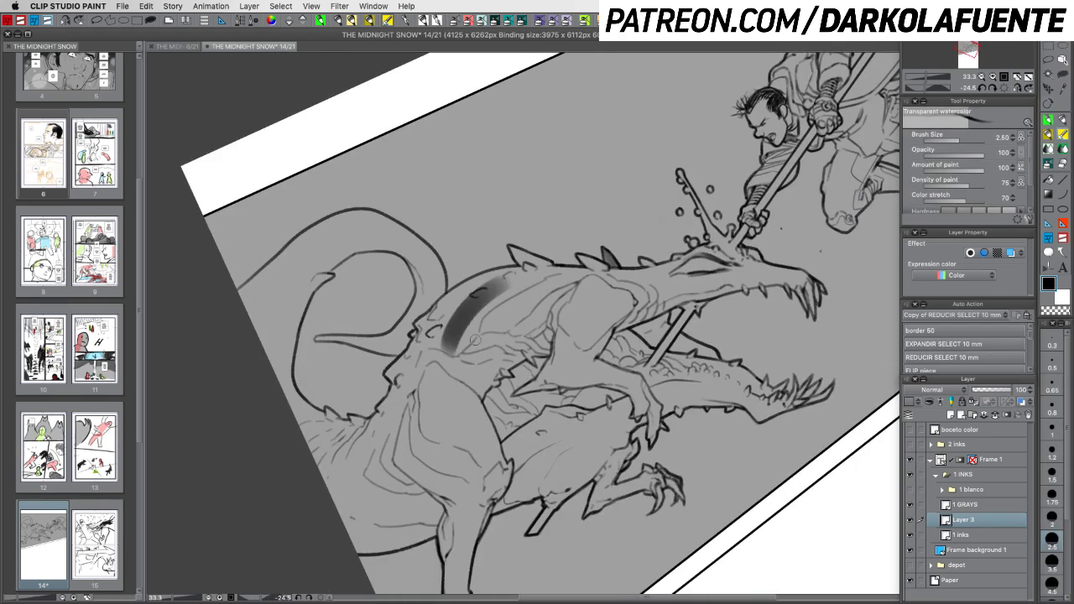
{"action": "key", "text": "super+z"}
Shade the creature's head, snout and near shoulder in soft black, trimming the tone with transparent color
{"action": "mouse_move", "coordinate": [597, 278]}
{"action": "left_mouse_down"}
{"action": "mouse_move", "coordinate": [559, 347]}
{"action": "mouse_move", "coordinate": [605, 284]}
{"action": "mouse_move", "coordinate": [605, 300]}
{"action": "mouse_move", "coordinate": [640, 295]}
{"action": "mouse_move", "coordinate": [591, 318]}
{"action": "mouse_move", "coordinate": [695, 277]}
{"action": "mouse_move", "coordinate": [647, 297]}
{"action": "mouse_move", "coordinate": [780, 277]}
{"action": "mouse_move", "coordinate": [696, 282]}
{"action": "mouse_move", "coordinate": [762, 273]}
{"action": "mouse_move", "coordinate": [727, 278]}
{"action": "mouse_move", "coordinate": [819, 289]}
{"action": "mouse_move", "coordinate": [712, 255]}
{"action": "mouse_move", "coordinate": [747, 267]}
{"action": "mouse_move", "coordinate": [708, 261]}
{"action": "mouse_move", "coordinate": [722, 257]}
{"action": "mouse_move", "coordinate": [703, 287]}
{"action": "mouse_move", "coordinate": [748, 275]}
{"action": "mouse_move", "coordinate": [699, 257]}
{"action": "mouse_move", "coordinate": [656, 284]}
{"action": "mouse_move", "coordinate": [693, 256]}
{"action": "mouse_move", "coordinate": [652, 287]}
{"action": "mouse_move", "coordinate": [695, 271]}
{"action": "mouse_move", "coordinate": [645, 290]}
{"action": "mouse_move", "coordinate": [742, 270]}
{"action": "mouse_move", "coordinate": [793, 283]}
{"action": "mouse_move", "coordinate": [699, 296]}
{"action": "left_mouse_up"}
{"action": "key", "text": "c"}
{"action": "key", "text": "c"}
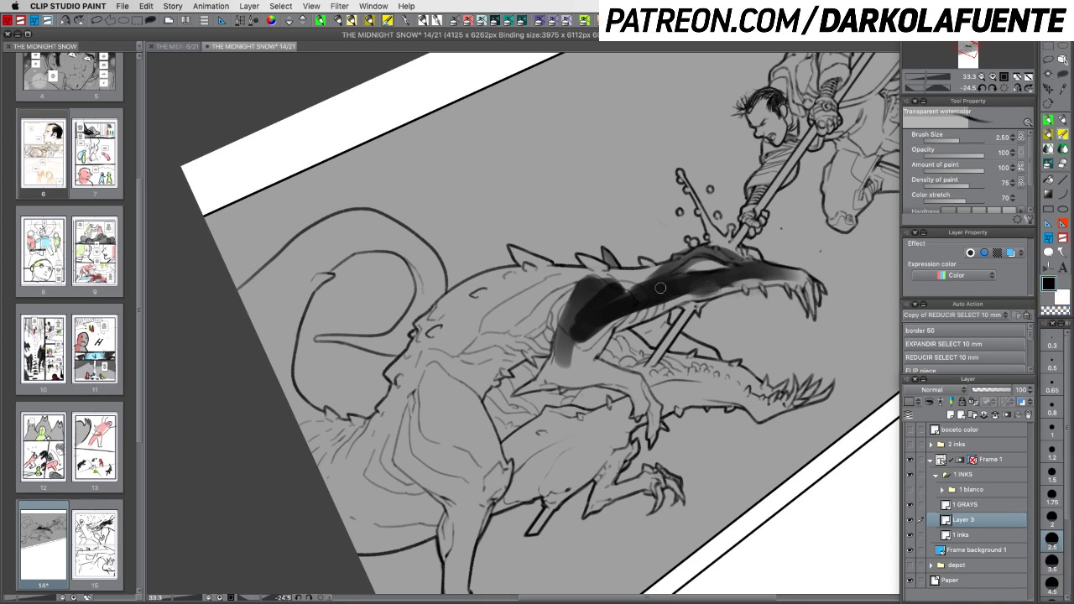
{"action": "key", "text": "c"}
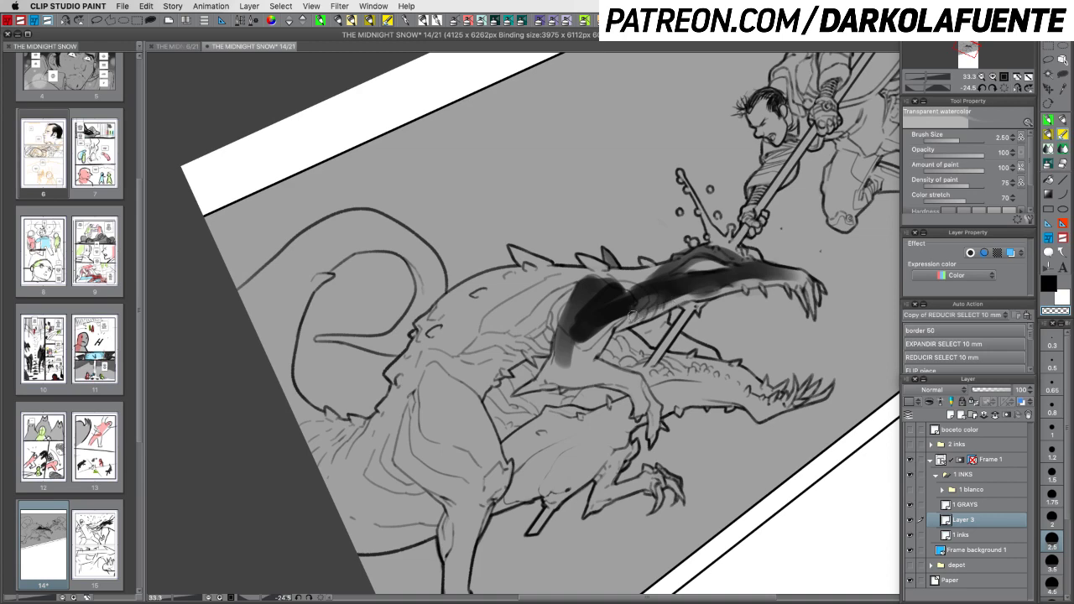
{"action": "key", "text": "c"}
{"action": "mouse_move", "coordinate": [650, 280]}
{"action": "left_mouse_down"}
{"action": "mouse_move", "coordinate": [600, 285]}
{"action": "mouse_move", "coordinate": [611, 284]}
{"action": "left_mouse_up"}
{"action": "key", "text": "c"}
{"action": "key", "text": "c"}
Shade the spines along the creature's neck and upper back in black
{"action": "key", "text": "shift+space"}
{"action": "mouse_move", "coordinate": [683, 298]}
{"action": "left_mouse_down"}
{"action": "mouse_move", "coordinate": [638, 257]}
{"action": "mouse_move", "coordinate": [562, 309]}
{"action": "left_mouse_up"}
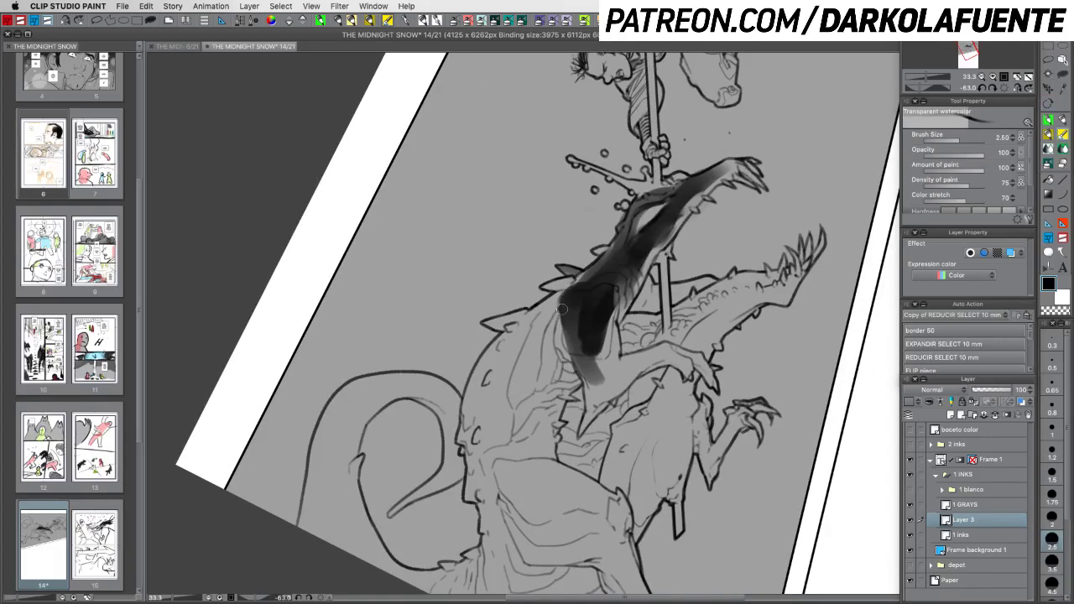
{"action": "mouse_move", "coordinate": [590, 275]}
{"action": "left_mouse_down"}
{"action": "mouse_move", "coordinate": [540, 270]}
{"action": "mouse_move", "coordinate": [553, 302]}
{"action": "mouse_move", "coordinate": [571, 274]}
{"action": "mouse_move", "coordinate": [544, 266]}
{"action": "mouse_move", "coordinate": [575, 252]}
{"action": "mouse_move", "coordinate": [547, 255]}
{"action": "mouse_move", "coordinate": [554, 275]}
{"action": "mouse_move", "coordinate": [549, 266]}
{"action": "mouse_move", "coordinate": [510, 302]}
{"action": "mouse_move", "coordinate": [536, 257]}
{"action": "mouse_move", "coordinate": [546, 321]}
{"action": "mouse_move", "coordinate": [579, 304]}
{"action": "mouse_move", "coordinate": [562, 286]}
{"action": "mouse_move", "coordinate": [552, 302]}
{"action": "mouse_move", "coordinate": [583, 290]}
{"action": "mouse_move", "coordinate": [524, 322]}
{"action": "mouse_move", "coordinate": [496, 324]}
{"action": "mouse_move", "coordinate": [527, 313]}
{"action": "mouse_move", "coordinate": [460, 338]}
{"action": "mouse_move", "coordinate": [479, 334]}
{"action": "mouse_move", "coordinate": [473, 325]}
{"action": "mouse_move", "coordinate": [502, 334]}
{"action": "left_mouse_up"}
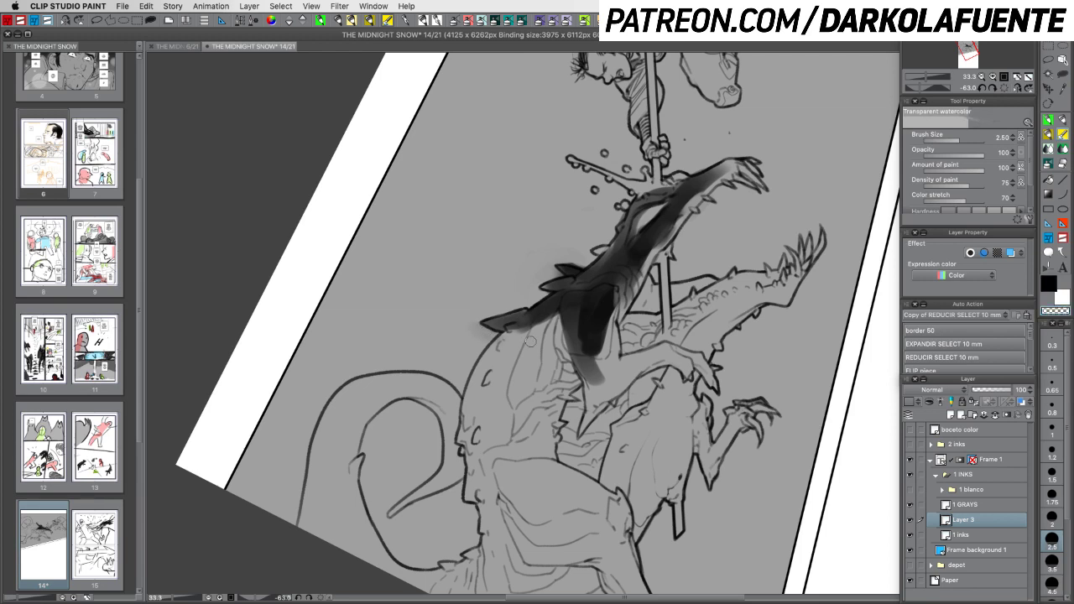
Shade the creature's upper back, the muscle folds behind the shoulder, and the near foreleg in black
{"action": "left_click_drag", "start_coordinate": [585, 371], "coordinate": [642, 310]}
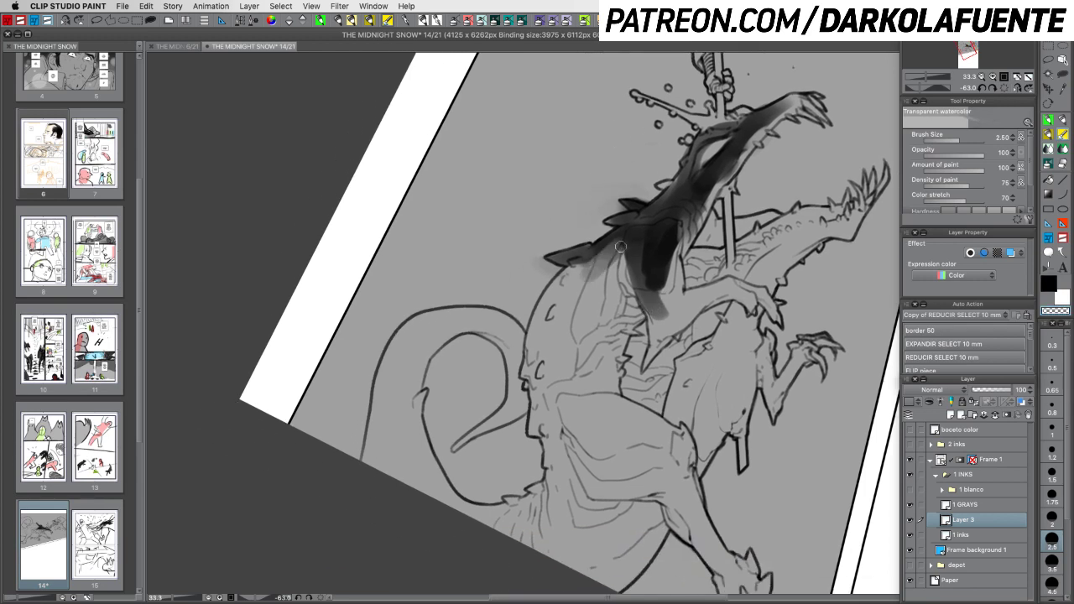
{"action": "mouse_move", "coordinate": [618, 244]}
{"action": "left_mouse_down"}
{"action": "mouse_move", "coordinate": [591, 266]}
{"action": "mouse_move", "coordinate": [575, 327]}
{"action": "mouse_move", "coordinate": [582, 300]}
{"action": "mouse_move", "coordinate": [633, 243]}
{"action": "mouse_move", "coordinate": [600, 328]}
{"action": "left_mouse_up"}
{"action": "left_click_drag", "start_coordinate": [599, 277], "coordinate": [566, 352]}
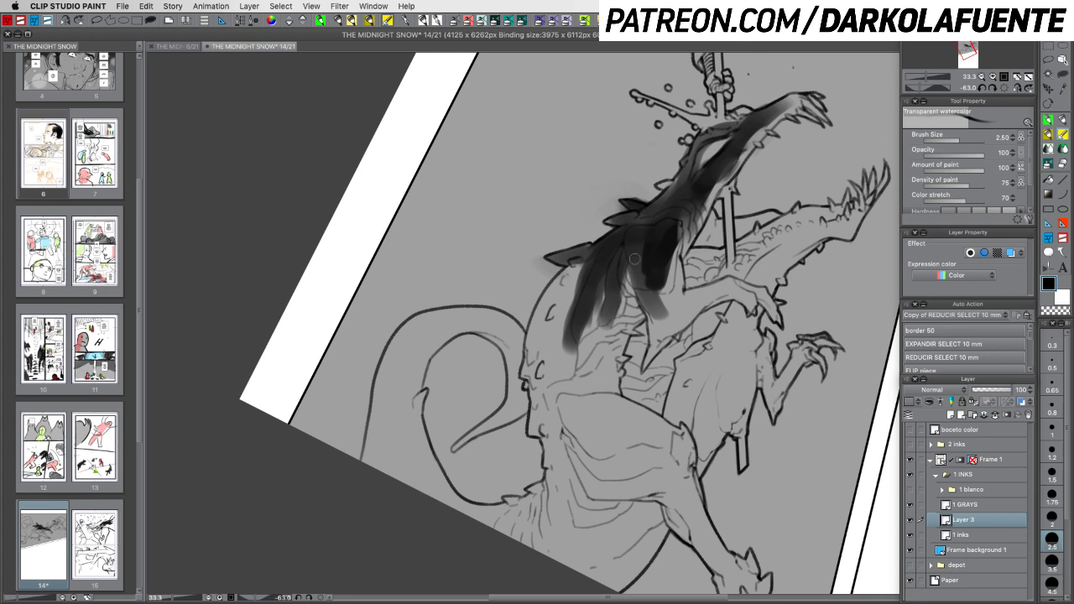
{"action": "left_click_drag", "start_coordinate": [634, 255], "coordinate": [615, 317]}
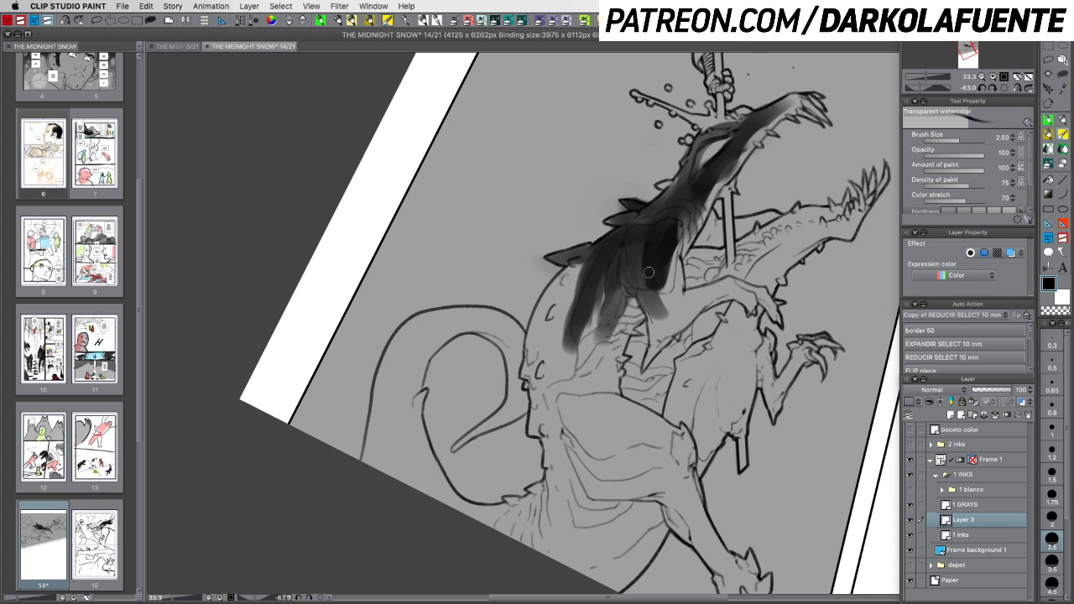
{"action": "mouse_move", "coordinate": [648, 277]}
{"action": "left_mouse_down"}
{"action": "mouse_move", "coordinate": [646, 236]}
{"action": "mouse_move", "coordinate": [639, 281]}
{"action": "mouse_move", "coordinate": [632, 243]}
{"action": "mouse_move", "coordinate": [652, 310]}
{"action": "mouse_move", "coordinate": [709, 275]}
{"action": "mouse_move", "coordinate": [715, 289]}
{"action": "mouse_move", "coordinate": [750, 278]}
{"action": "mouse_move", "coordinate": [685, 351]}
{"action": "mouse_move", "coordinate": [652, 366]}
{"action": "mouse_move", "coordinate": [676, 357]}
{"action": "mouse_move", "coordinate": [653, 349]}
{"action": "mouse_move", "coordinate": [637, 367]}
{"action": "mouse_move", "coordinate": [661, 383]}
{"action": "left_mouse_up"}
Shade the rising section of the creature's tail in black and save the page
{"action": "key", "text": "r"}
{"action": "mouse_move", "coordinate": [627, 308]}
{"action": "left_mouse_down"}
{"action": "mouse_move", "coordinate": [560, 329]}
{"action": "mouse_move", "coordinate": [520, 324]}
{"action": "mouse_move", "coordinate": [506, 358]}
{"action": "mouse_move", "coordinate": [512, 322]}
{"action": "mouse_move", "coordinate": [521, 360]}
{"action": "mouse_move", "coordinate": [493, 367]}
{"action": "mouse_move", "coordinate": [522, 397]}
{"action": "mouse_move", "coordinate": [513, 377]}
{"action": "mouse_move", "coordinate": [527, 383]}
{"action": "mouse_move", "coordinate": [526, 345]}
{"action": "mouse_move", "coordinate": [535, 396]}
{"action": "mouse_move", "coordinate": [536, 356]}
{"action": "mouse_move", "coordinate": [538, 390]}
{"action": "mouse_move", "coordinate": [522, 361]}
{"action": "mouse_move", "coordinate": [537, 380]}
{"action": "mouse_move", "coordinate": [538, 424]}
{"action": "mouse_move", "coordinate": [517, 334]}
{"action": "left_mouse_up"}
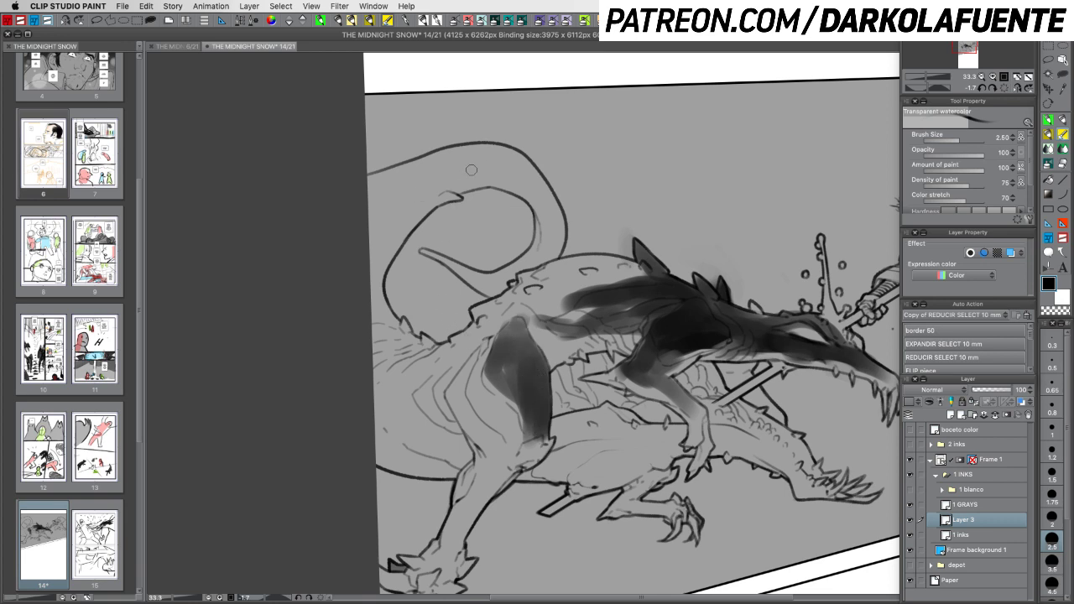
{"action": "mouse_move", "coordinate": [460, 172]}
{"action": "left_mouse_down"}
{"action": "mouse_move", "coordinate": [377, 231]}
{"action": "mouse_move", "coordinate": [359, 287]}
{"action": "mouse_move", "coordinate": [387, 263]}
{"action": "mouse_move", "coordinate": [374, 285]}
{"action": "mouse_move", "coordinate": [385, 254]}
{"action": "mouse_move", "coordinate": [401, 331]}
{"action": "left_mouse_up"}
{"action": "key", "text": "shift+space"}
{"action": "left_click_drag", "start_coordinate": [447, 362], "coordinate": [521, 464]}
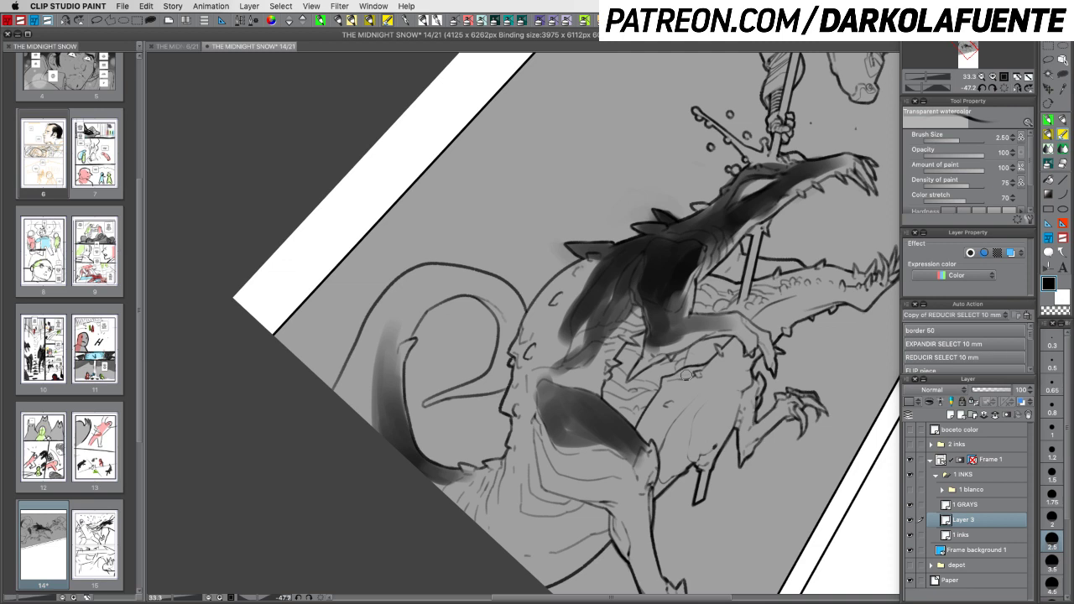
{"action": "key", "text": "super+s"}
{"action": "key", "text": "Tab"}
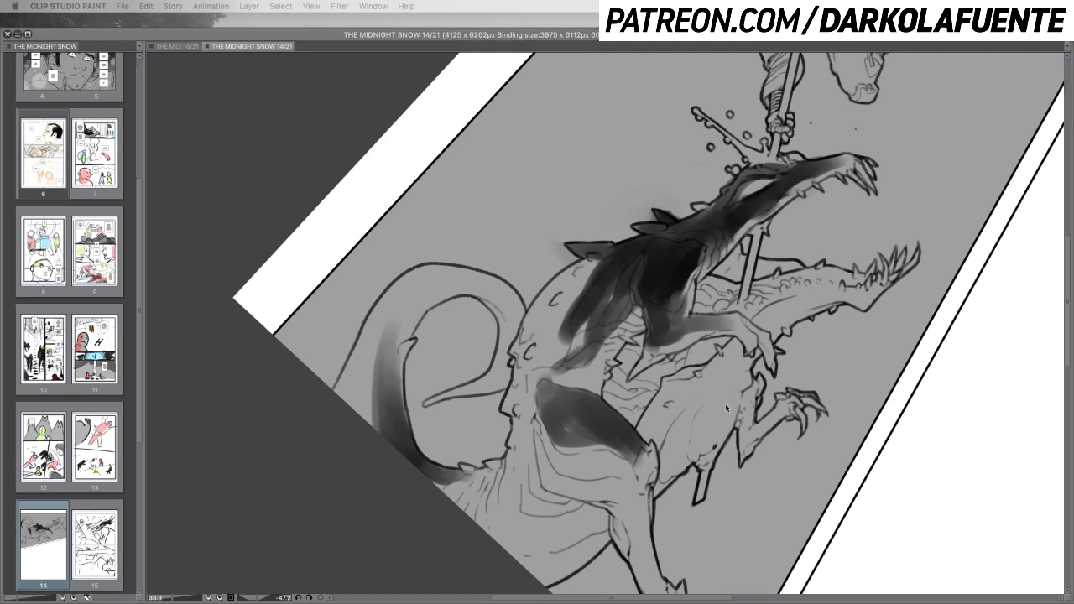
{"action": "key", "text": "Tab"}
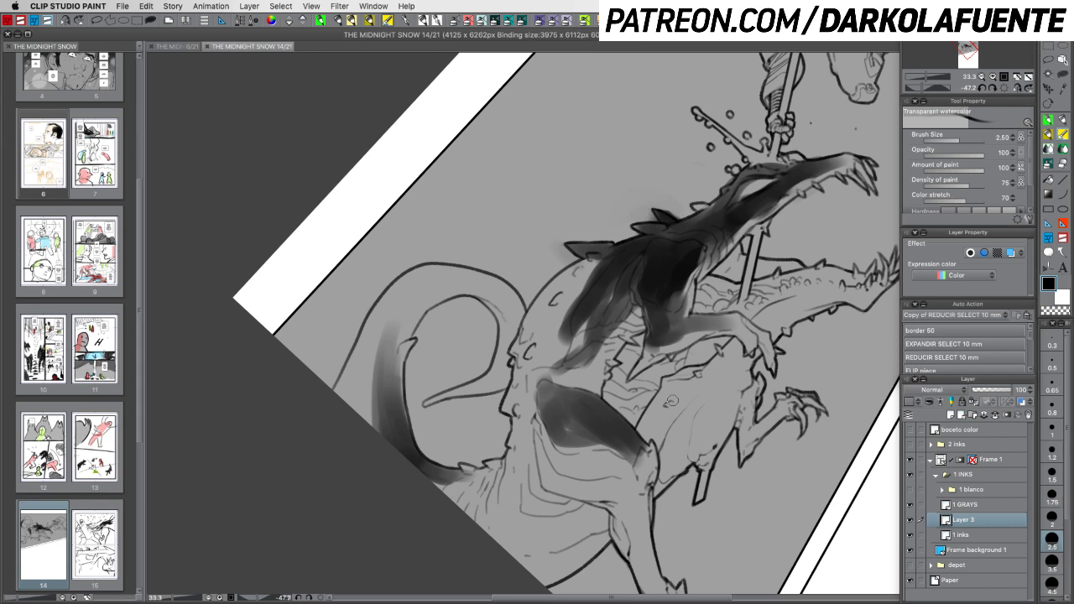
Fill the hump of the creature's back with layered black watercolor strokes
{"action": "mouse_move", "coordinate": [592, 273]}
{"action": "left_mouse_down"}
{"action": "mouse_move", "coordinate": [559, 285]}
{"action": "mouse_move", "coordinate": [566, 279]}
{"action": "mouse_move", "coordinate": [528, 343]}
{"action": "left_mouse_up"}
{"action": "left_click_drag", "start_coordinate": [548, 300], "coordinate": [519, 351]}
{"action": "mouse_move", "coordinate": [583, 283]}
{"action": "left_mouse_down"}
{"action": "mouse_move", "coordinate": [568, 289]}
{"action": "mouse_move", "coordinate": [530, 356]}
{"action": "mouse_move", "coordinate": [524, 340]}
{"action": "left_mouse_up"}
{"action": "left_click_drag", "start_coordinate": [600, 275], "coordinate": [543, 367]}
{"action": "left_click_drag", "start_coordinate": [579, 289], "coordinate": [536, 374]}
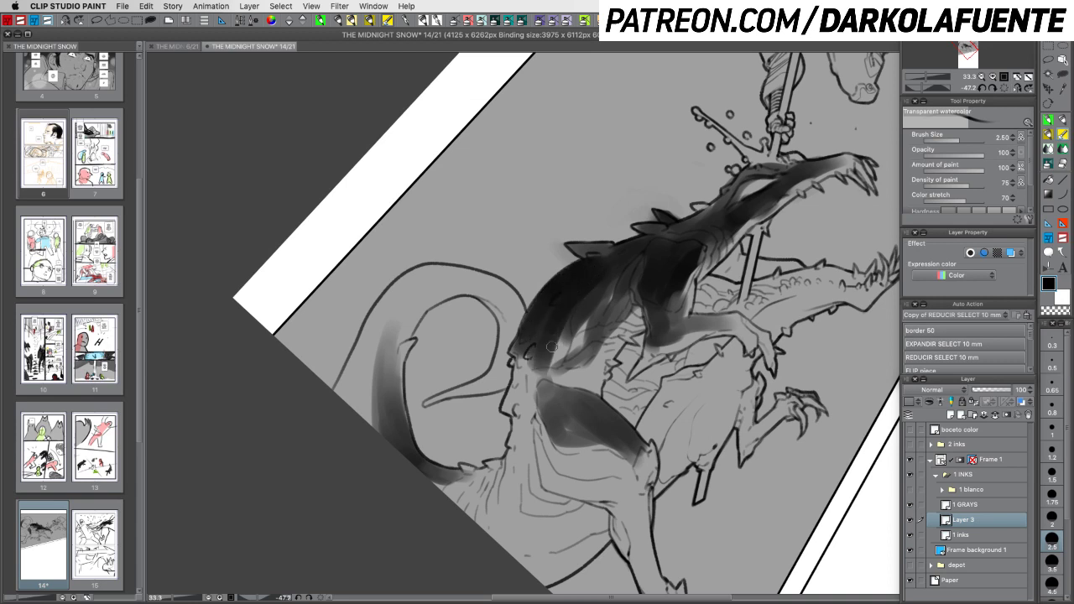
Extend the black shading from the creature's lower back over the hip ridge to the tail base
{"action": "mouse_move", "coordinate": [578, 324]}
{"action": "left_mouse_down"}
{"action": "mouse_move", "coordinate": [552, 356]}
{"action": "mouse_move", "coordinate": [567, 364]}
{"action": "mouse_move", "coordinate": [598, 313]}
{"action": "mouse_move", "coordinate": [572, 358]}
{"action": "mouse_move", "coordinate": [590, 337]}
{"action": "mouse_move", "coordinate": [582, 352]}
{"action": "mouse_move", "coordinate": [558, 350]}
{"action": "mouse_move", "coordinate": [515, 399]}
{"action": "left_mouse_up"}
{"action": "mouse_move", "coordinate": [527, 362]}
{"action": "left_mouse_down"}
{"action": "mouse_move", "coordinate": [515, 397]}
{"action": "mouse_move", "coordinate": [534, 377]}
{"action": "mouse_move", "coordinate": [510, 457]}
{"action": "left_mouse_up"}
{"action": "mouse_move", "coordinate": [534, 414]}
{"action": "left_mouse_down"}
{"action": "mouse_move", "coordinate": [510, 478]}
{"action": "mouse_move", "coordinate": [519, 496]}
{"action": "left_mouse_up"}
{"action": "mouse_move", "coordinate": [506, 453]}
{"action": "left_mouse_down"}
{"action": "mouse_move", "coordinate": [498, 492]}
{"action": "mouse_move", "coordinate": [511, 459]}
{"action": "mouse_move", "coordinate": [483, 520]}
{"action": "left_mouse_up"}
{"action": "mouse_move", "coordinate": [501, 471]}
{"action": "left_mouse_down"}
{"action": "mouse_move", "coordinate": [458, 499]}
{"action": "mouse_move", "coordinate": [435, 492]}
{"action": "mouse_move", "coordinate": [470, 470]}
{"action": "mouse_move", "coordinate": [475, 498]}
{"action": "mouse_move", "coordinate": [534, 492]}
{"action": "mouse_move", "coordinate": [480, 482]}
{"action": "mouse_move", "coordinate": [459, 518]}
{"action": "mouse_move", "coordinate": [481, 486]}
{"action": "mouse_move", "coordinate": [492, 530]}
{"action": "mouse_move", "coordinate": [524, 472]}
{"action": "left_mouse_up"}
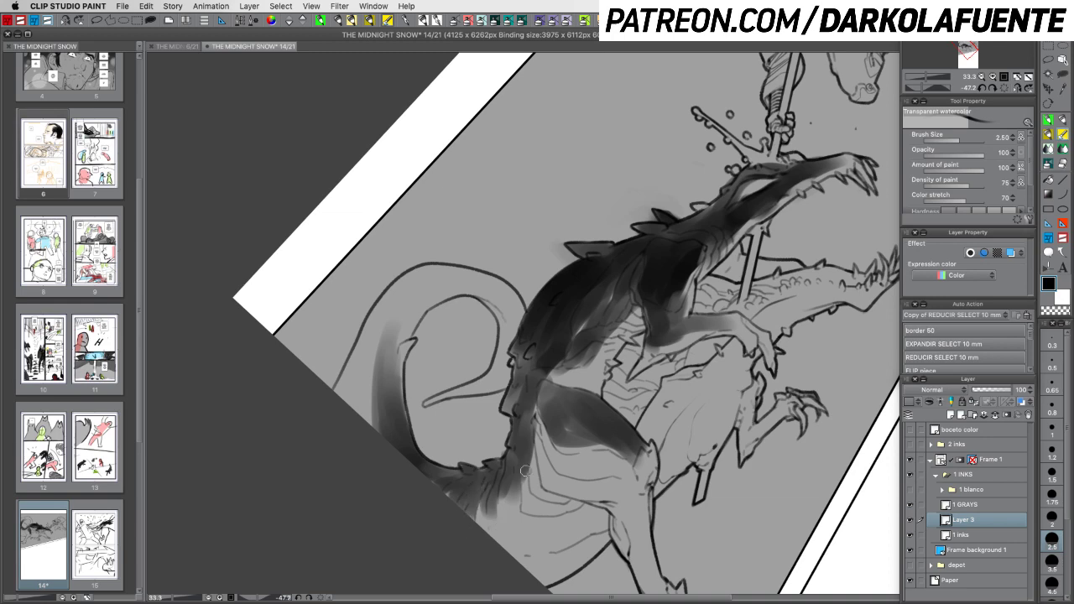
Shade the folds around the creature's hip and thigh and the upper edge of its ribs
{"action": "key", "text": "shift+space"}
{"action": "mouse_move", "coordinate": [607, 421]}
{"action": "left_mouse_down"}
{"action": "mouse_move", "coordinate": [554, 446]}
{"action": "mouse_move", "coordinate": [512, 440]}
{"action": "left_mouse_up"}
{"action": "mouse_move", "coordinate": [503, 326]}
{"action": "left_mouse_down"}
{"action": "mouse_move", "coordinate": [468, 345]}
{"action": "mouse_move", "coordinate": [424, 401]}
{"action": "left_mouse_up"}
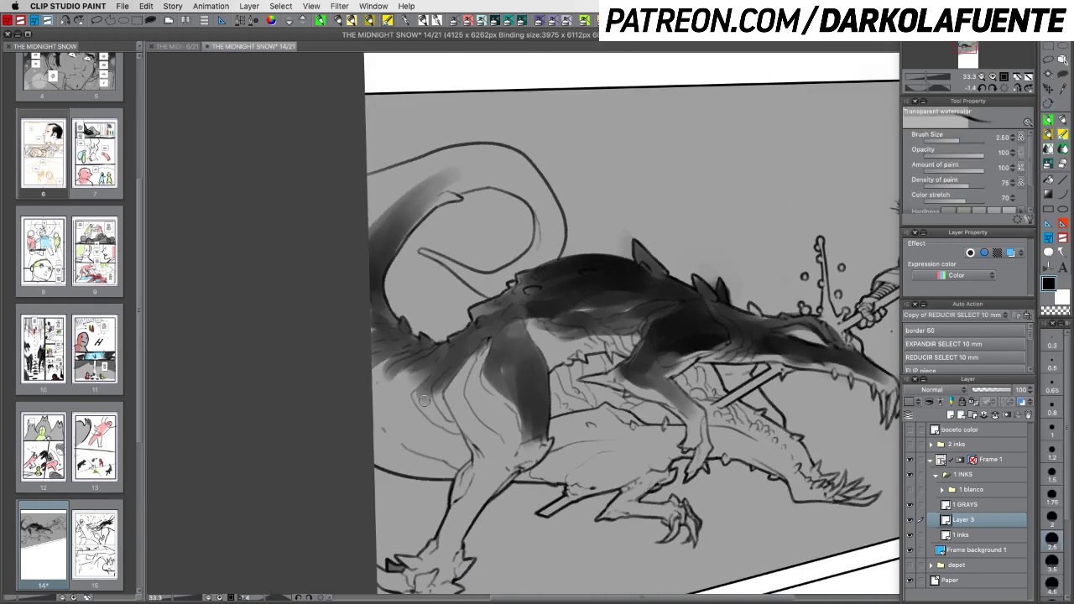
{"action": "mouse_move", "coordinate": [460, 353]}
{"action": "left_mouse_down"}
{"action": "mouse_move", "coordinate": [438, 387]}
{"action": "mouse_move", "coordinate": [481, 355]}
{"action": "mouse_move", "coordinate": [481, 341]}
{"action": "mouse_move", "coordinate": [458, 389]}
{"action": "mouse_move", "coordinate": [495, 332]}
{"action": "mouse_move", "coordinate": [475, 377]}
{"action": "left_mouse_up"}
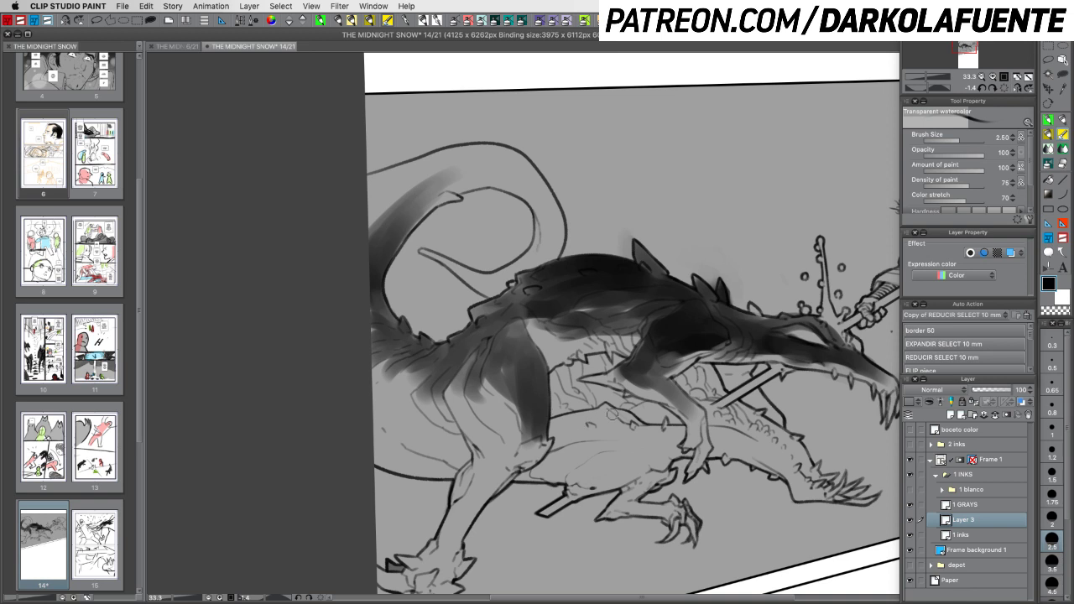
{"action": "mouse_move", "coordinate": [531, 316]}
{"action": "left_mouse_down"}
{"action": "mouse_move", "coordinate": [547, 343]}
{"action": "mouse_move", "coordinate": [514, 318]}
{"action": "mouse_move", "coordinate": [523, 332]}
{"action": "mouse_move", "coordinate": [503, 333]}
{"action": "mouse_move", "coordinate": [508, 355]}
{"action": "mouse_move", "coordinate": [515, 336]}
{"action": "mouse_move", "coordinate": [506, 382]}
{"action": "mouse_move", "coordinate": [495, 355]}
{"action": "mouse_move", "coordinate": [489, 388]}
{"action": "mouse_move", "coordinate": [509, 387]}
{"action": "mouse_move", "coordinate": [492, 378]}
{"action": "mouse_move", "coordinate": [517, 402]}
{"action": "mouse_move", "coordinate": [507, 371]}
{"action": "mouse_move", "coordinate": [519, 337]}
{"action": "mouse_move", "coordinate": [526, 386]}
{"action": "mouse_move", "coordinate": [512, 361]}
{"action": "mouse_move", "coordinate": [526, 382]}
{"action": "mouse_move", "coordinate": [497, 371]}
{"action": "mouse_move", "coordinate": [523, 421]}
{"action": "mouse_move", "coordinate": [489, 400]}
{"action": "mouse_move", "coordinate": [519, 432]}
{"action": "mouse_move", "coordinate": [530, 351]}
{"action": "mouse_move", "coordinate": [545, 385]}
{"action": "mouse_move", "coordinate": [548, 322]}
{"action": "mouse_move", "coordinate": [560, 344]}
{"action": "mouse_move", "coordinate": [581, 329]}
{"action": "left_mouse_up"}
Shade the upper arc of the creature's curled tail in black, darkening it toward the panel border
{"action": "mouse_move", "coordinate": [446, 189]}
{"action": "left_mouse_down"}
{"action": "mouse_move", "coordinate": [505, 167]}
{"action": "mouse_move", "coordinate": [458, 178]}
{"action": "mouse_move", "coordinate": [509, 154]}
{"action": "mouse_move", "coordinate": [446, 171]}
{"action": "mouse_move", "coordinate": [477, 150]}
{"action": "mouse_move", "coordinate": [402, 199]}
{"action": "mouse_move", "coordinate": [428, 162]}
{"action": "mouse_move", "coordinate": [394, 203]}
{"action": "mouse_move", "coordinate": [407, 205]}
{"action": "mouse_move", "coordinate": [402, 216]}
{"action": "mouse_move", "coordinate": [403, 193]}
{"action": "mouse_move", "coordinate": [498, 161]}
{"action": "mouse_move", "coordinate": [448, 177]}
{"action": "mouse_move", "coordinate": [485, 159]}
{"action": "mouse_move", "coordinate": [467, 155]}
{"action": "mouse_move", "coordinate": [520, 162]}
{"action": "mouse_move", "coordinate": [550, 198]}
{"action": "left_mouse_up"}
{"action": "mouse_move", "coordinate": [514, 163]}
{"action": "left_mouse_down"}
{"action": "mouse_move", "coordinate": [553, 199]}
{"action": "mouse_move", "coordinate": [525, 183]}
{"action": "left_mouse_up"}
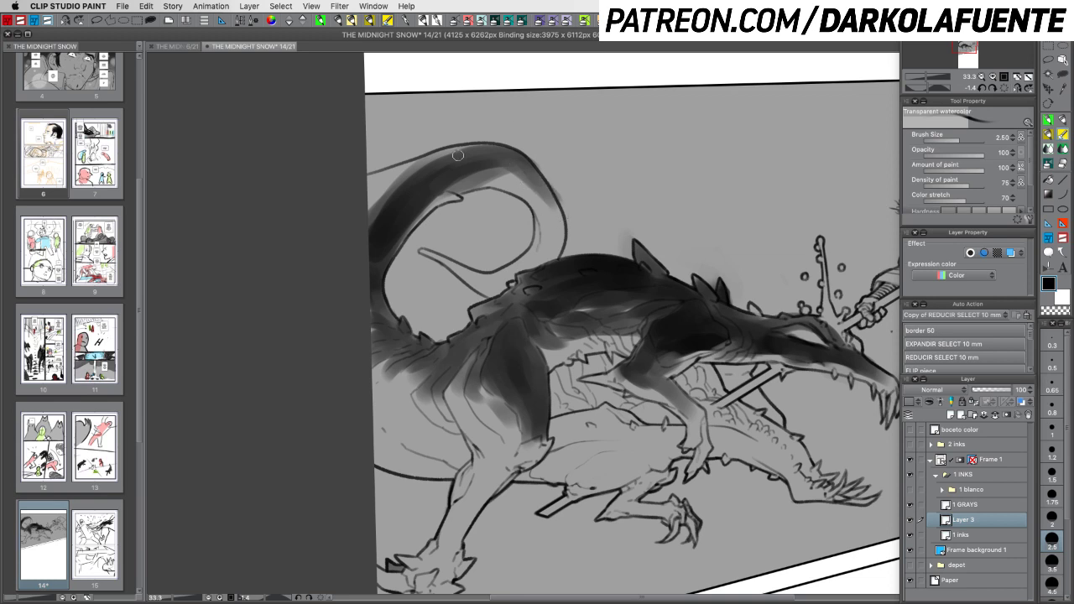
{"action": "mouse_move", "coordinate": [484, 153]}
{"action": "left_mouse_down"}
{"action": "mouse_move", "coordinate": [390, 184]}
{"action": "mouse_move", "coordinate": [436, 158]}
{"action": "mouse_move", "coordinate": [369, 190]}
{"action": "mouse_move", "coordinate": [417, 168]}
{"action": "mouse_move", "coordinate": [359, 236]}
{"action": "mouse_move", "coordinate": [456, 156]}
{"action": "mouse_move", "coordinate": [377, 195]}
{"action": "mouse_move", "coordinate": [371, 184]}
{"action": "mouse_move", "coordinate": [375, 212]}
{"action": "left_mouse_up"}
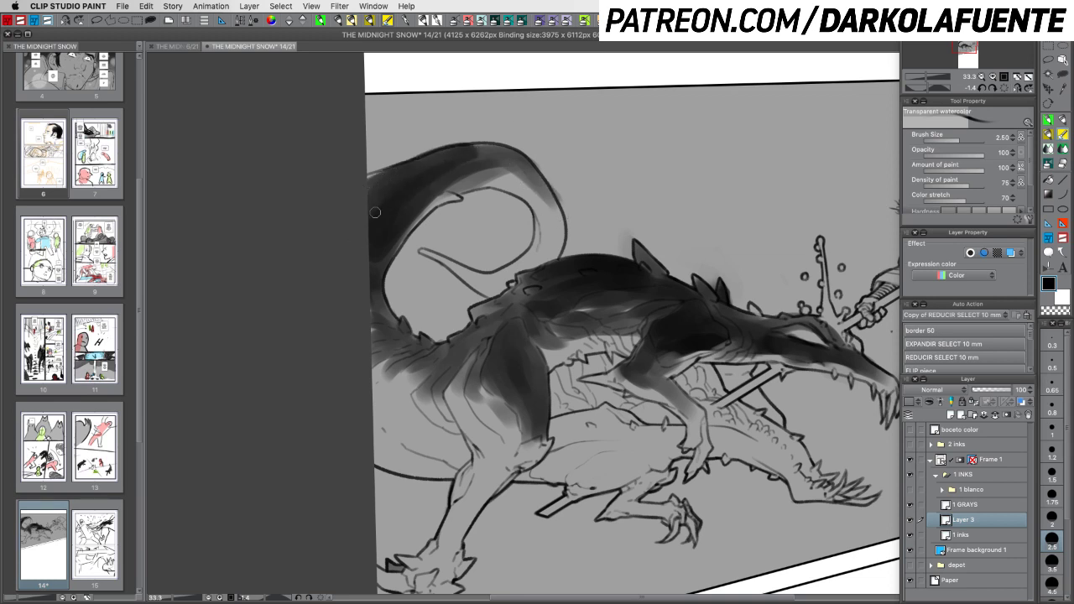
{"action": "mouse_move", "coordinate": [477, 154]}
{"action": "left_mouse_down"}
{"action": "mouse_move", "coordinate": [446, 157]}
{"action": "mouse_move", "coordinate": [525, 162]}
{"action": "left_mouse_up"}
Erase tone along the tail's outer and inner contours with transparent color, and darken the tail beside the panel border
{"action": "key", "text": "c"}
{"action": "left_click_drag", "start_coordinate": [423, 154], "coordinate": [467, 129]}
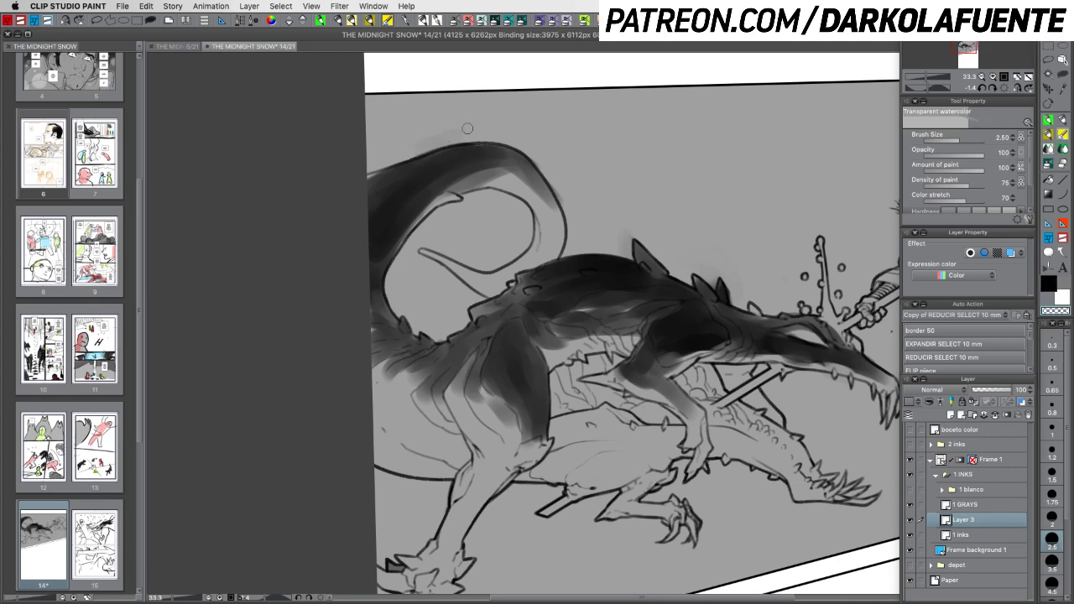
{"action": "key", "text": "c"}
{"action": "mouse_move", "coordinate": [388, 169]}
{"action": "left_mouse_down"}
{"action": "mouse_move", "coordinate": [367, 184]}
{"action": "mouse_move", "coordinate": [418, 169]}
{"action": "mouse_move", "coordinate": [370, 209]}
{"action": "left_mouse_up"}
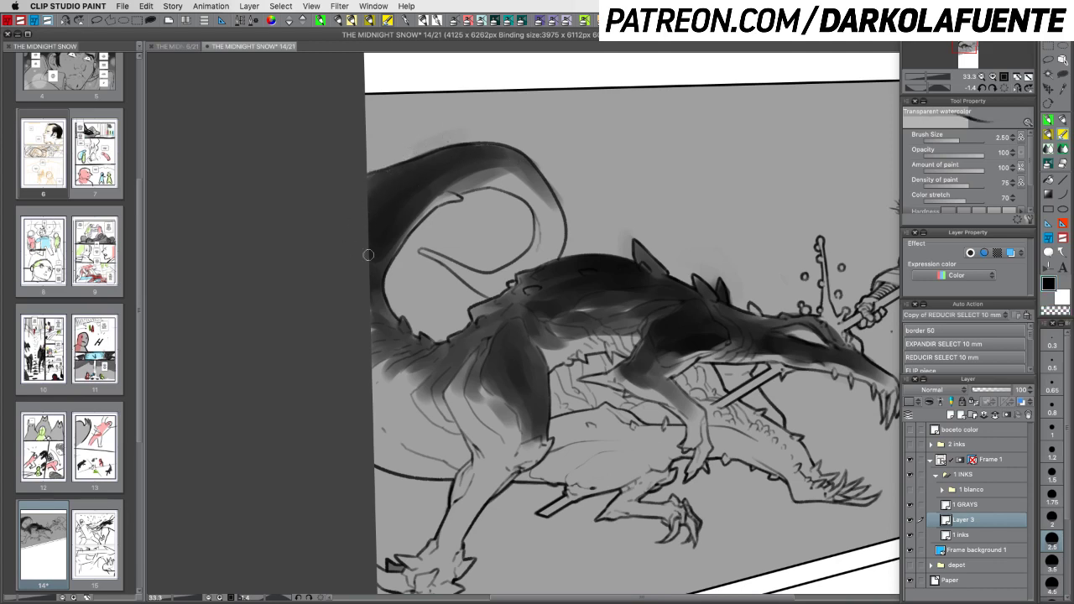
{"action": "key", "text": "c"}
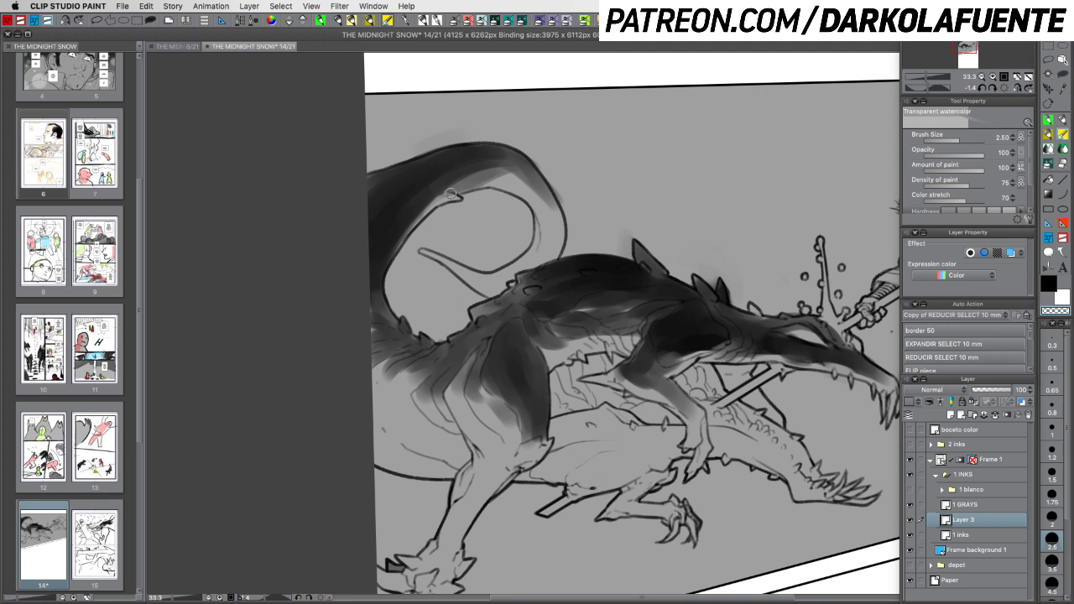
{"action": "left_click_drag", "start_coordinate": [450, 194], "coordinate": [399, 244]}
{"action": "mouse_move", "coordinate": [436, 201]}
{"action": "left_mouse_down"}
{"action": "mouse_move", "coordinate": [411, 225]}
{"action": "mouse_move", "coordinate": [388, 282]}
{"action": "left_mouse_up"}
{"action": "left_click_drag", "start_coordinate": [449, 213], "coordinate": [392, 289]}
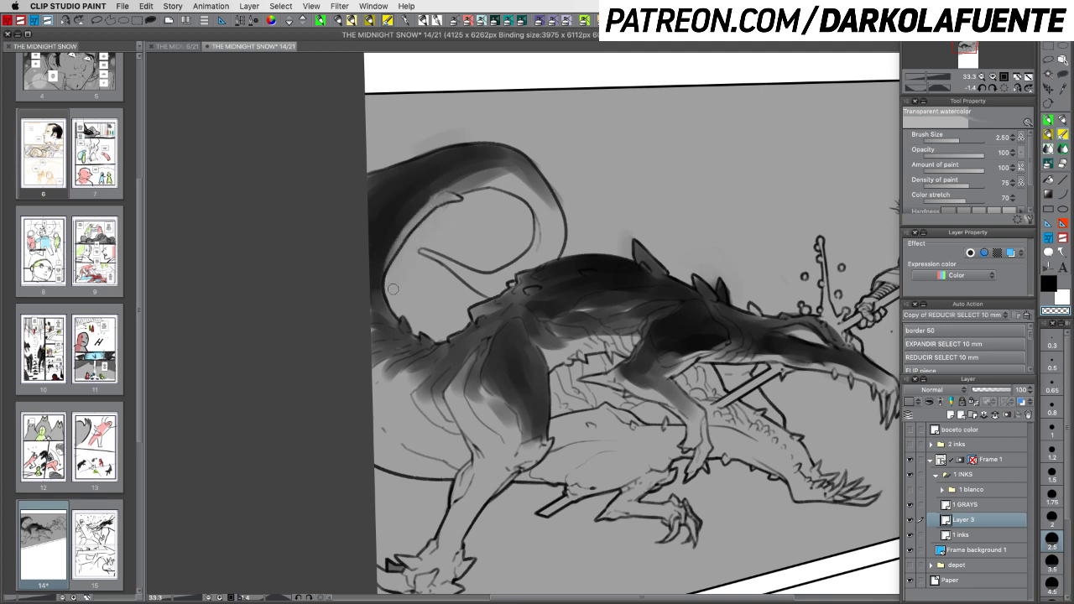
{"action": "key", "text": "c"}
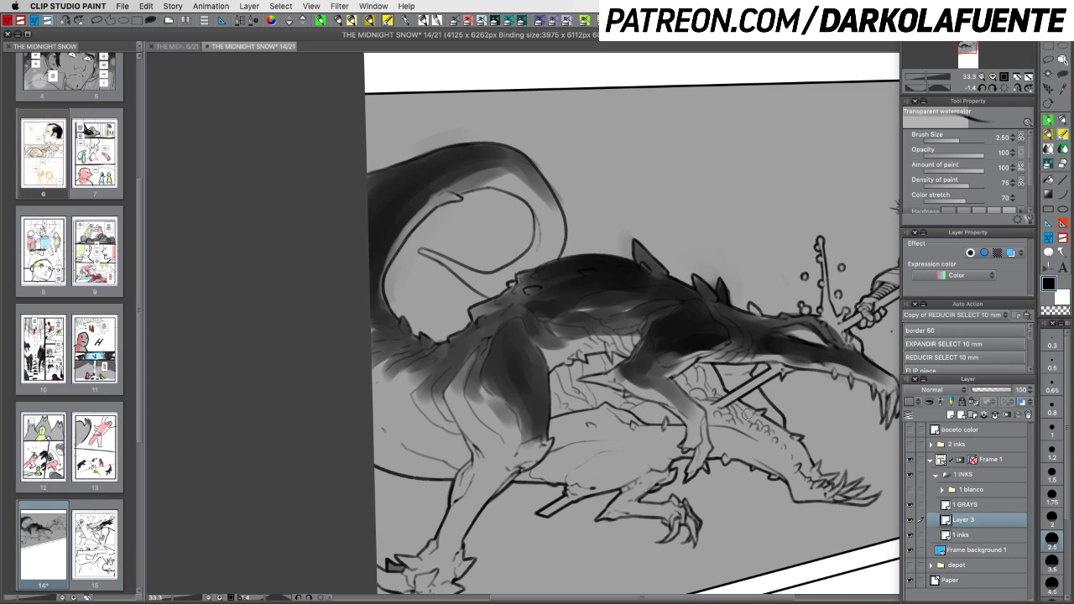
Darken the outer bend of the tail in black and erase the tone spilling past its outline
{"action": "left_click_drag", "start_coordinate": [747, 414], "coordinate": [686, 455]}
{"action": "left_click_drag", "start_coordinate": [486, 196], "coordinate": [516, 237]}
{"action": "key", "text": "c"}
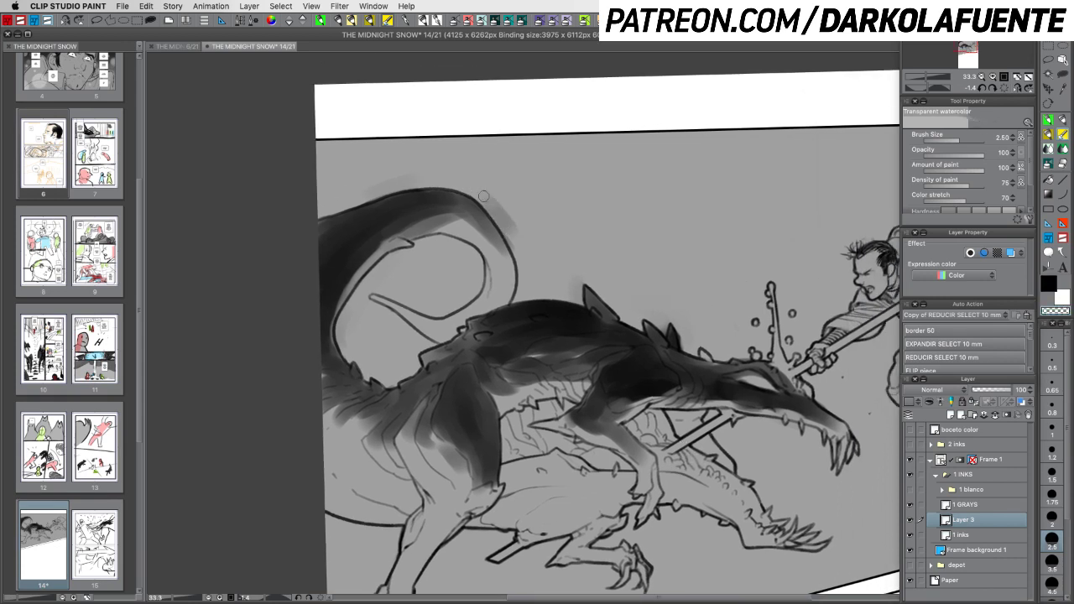
{"action": "left_click_drag", "start_coordinate": [489, 203], "coordinate": [517, 248]}
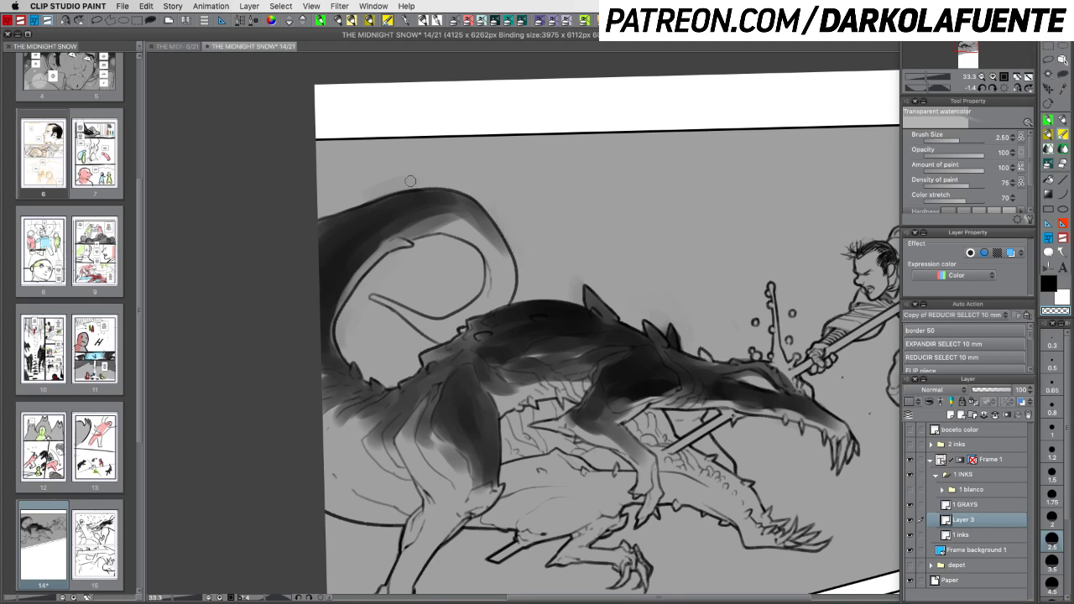
{"action": "key", "text": "c"}
{"action": "mouse_move", "coordinate": [386, 203]}
{"action": "left_mouse_down"}
{"action": "mouse_move", "coordinate": [436, 192]}
{"action": "mouse_move", "coordinate": [398, 201]}
{"action": "mouse_move", "coordinate": [449, 196]}
{"action": "mouse_move", "coordinate": [474, 218]}
{"action": "left_mouse_up"}
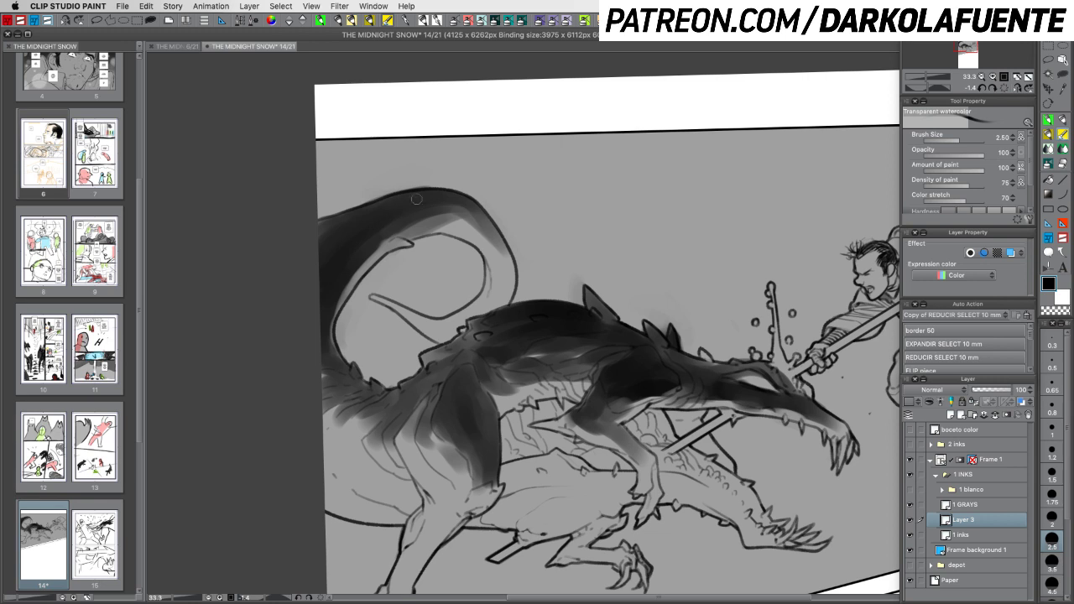
{"action": "mouse_move", "coordinate": [425, 194]}
{"action": "left_mouse_down"}
{"action": "mouse_move", "coordinate": [364, 219]}
{"action": "mouse_move", "coordinate": [402, 195]}
{"action": "mouse_move", "coordinate": [385, 204]}
{"action": "mouse_move", "coordinate": [369, 191]}
{"action": "mouse_move", "coordinate": [412, 177]}
{"action": "mouse_move", "coordinate": [393, 187]}
{"action": "mouse_move", "coordinate": [453, 181]}
{"action": "left_mouse_up"}
Clean the spill above the tail's upper edge with transparent color and touch up the black beside it
{"action": "key", "text": "c"}
{"action": "key", "text": "c"}
{"action": "key", "text": "c"}
{"action": "left_click_drag", "start_coordinate": [360, 194], "coordinate": [446, 176]}
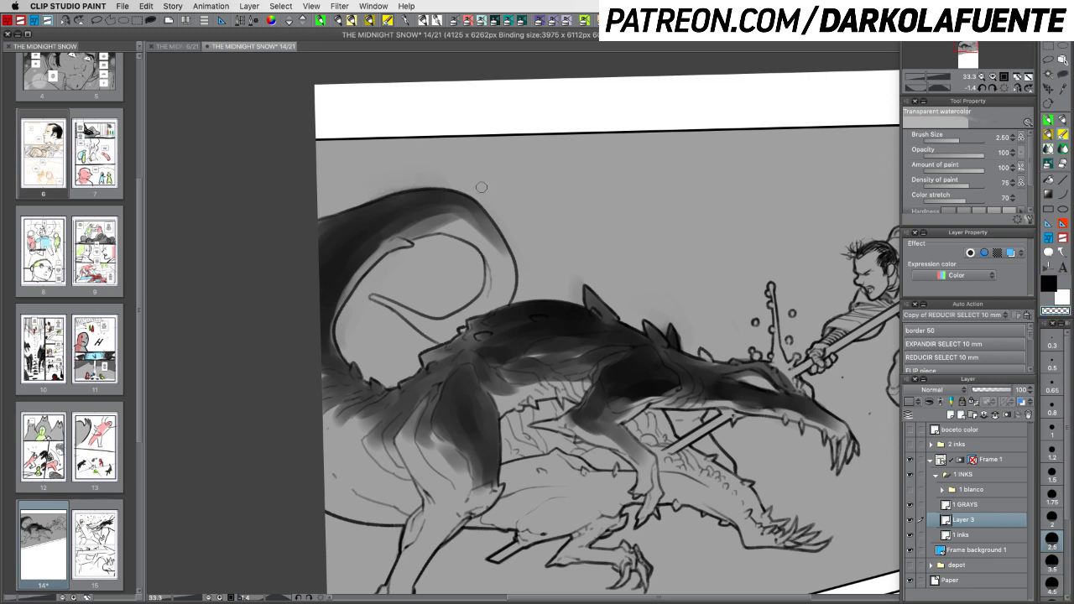
{"action": "mouse_move", "coordinate": [327, 206]}
{"action": "left_mouse_down"}
{"action": "mouse_move", "coordinate": [388, 183]}
{"action": "mouse_move", "coordinate": [370, 211]}
{"action": "left_mouse_up"}
{"action": "key", "text": "c"}
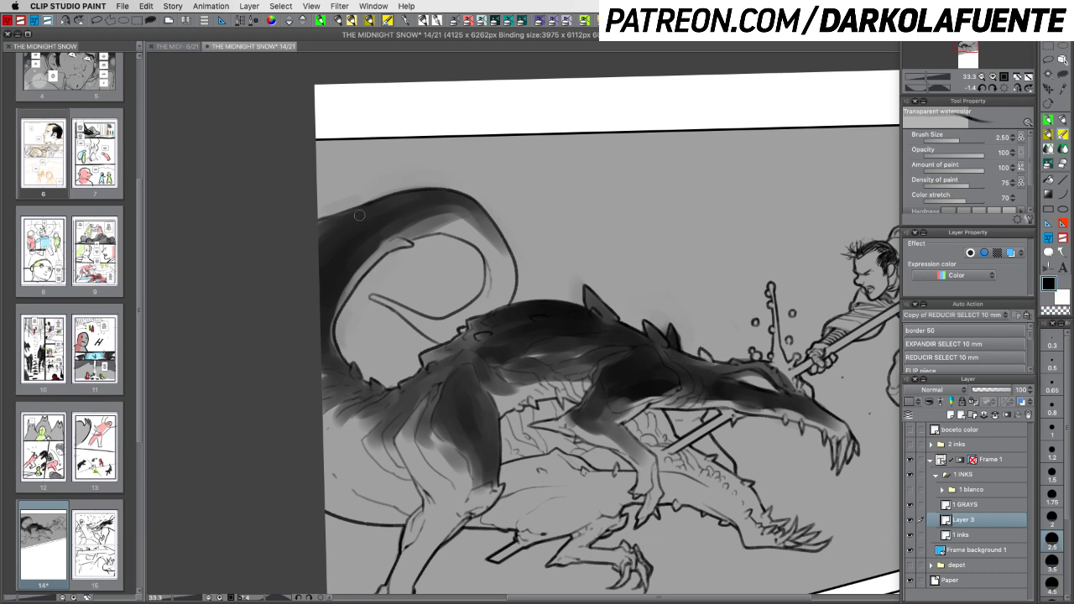
{"action": "key", "text": "c"}
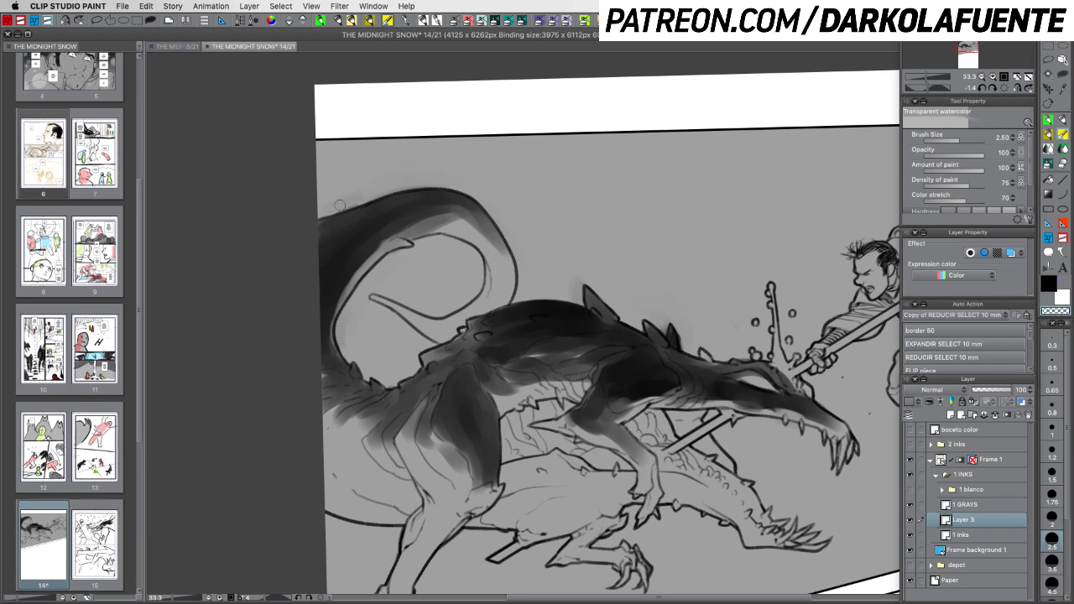
{"action": "key", "text": "c"}
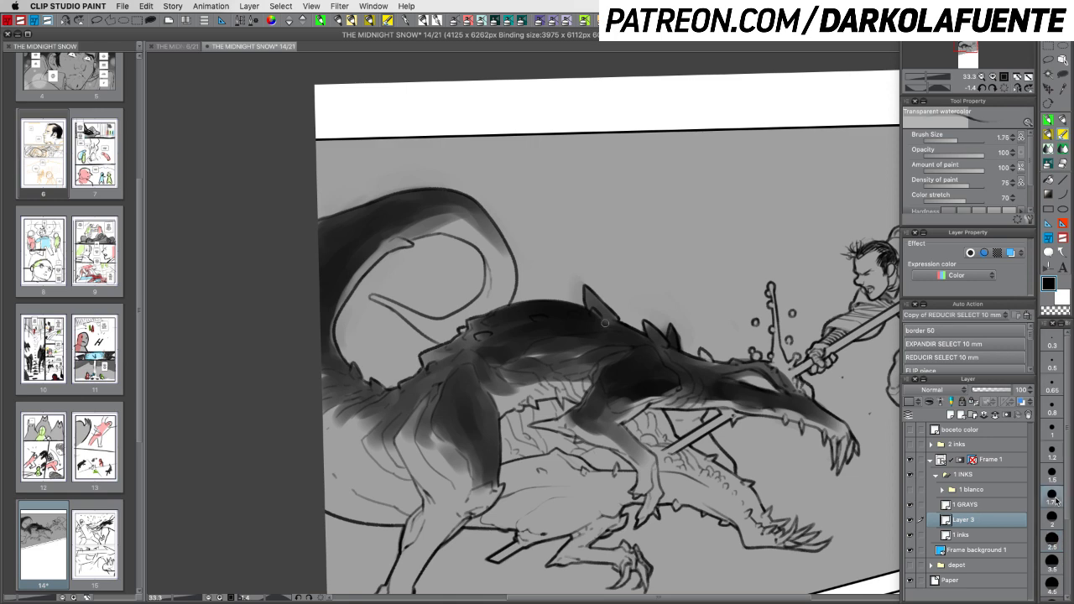
Shade the inner edge of the tail's curl beside its small spike in black, and soften it with transparent color
{"action": "key", "text": "r"}
{"action": "left_click_drag", "start_coordinate": [753, 248], "coordinate": [616, 285]}
{"action": "key", "text": "b"}
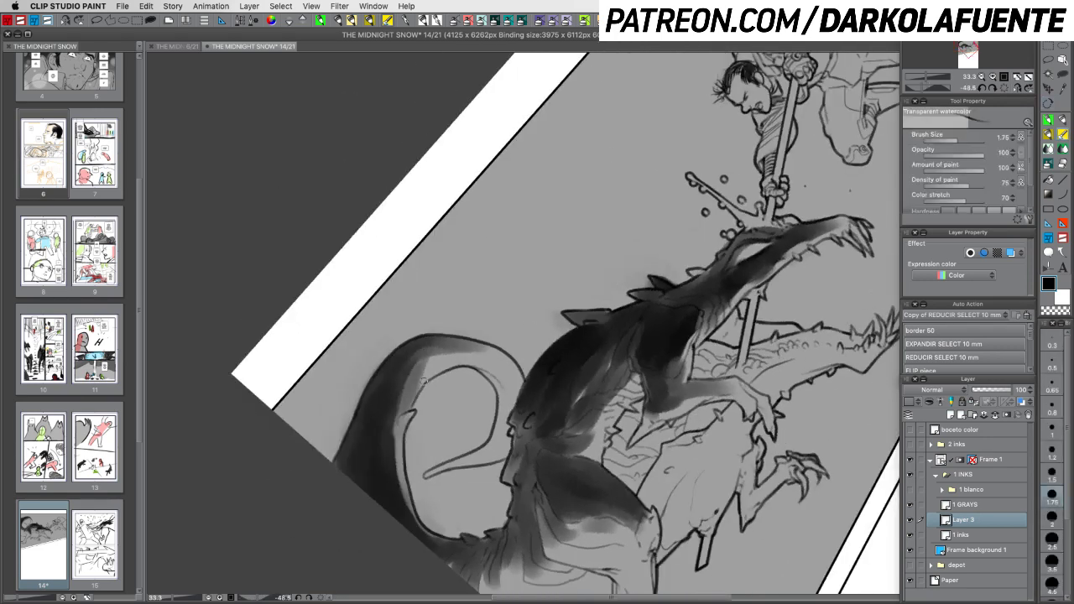
{"action": "left_click_drag", "start_coordinate": [424, 382], "coordinate": [413, 394]}
{"action": "key", "text": "c"}
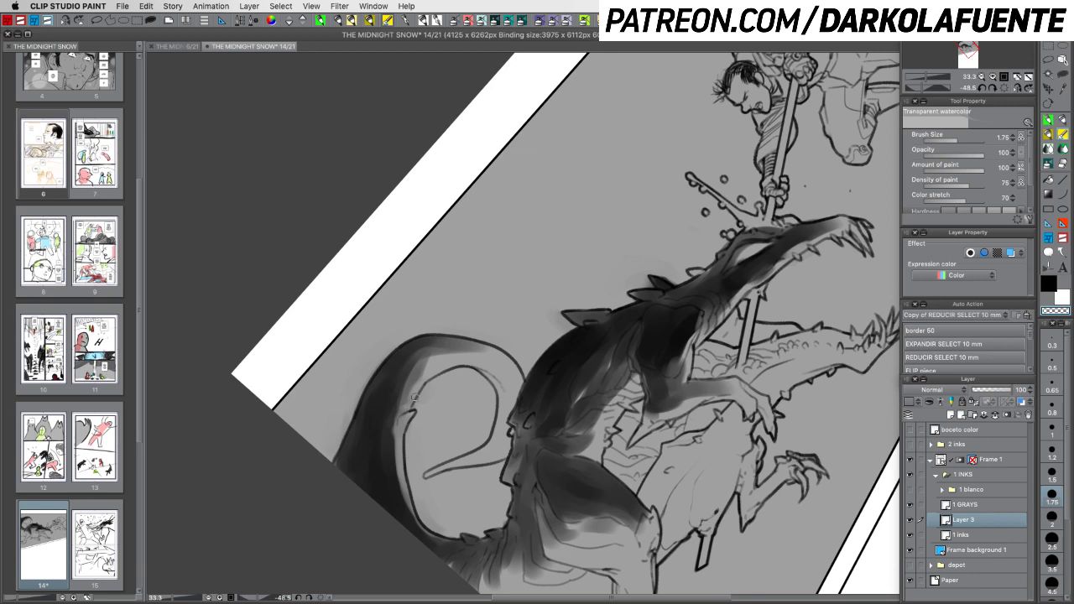
{"action": "key", "text": "c"}
Extend the black shading down the outer bend of the curled tail
{"action": "key", "text": "r"}
{"action": "left_click_drag", "start_coordinate": [471, 355], "coordinate": [473, 293]}
{"action": "key", "text": "space"}
{"action": "mouse_move", "coordinate": [605, 303]}
{"action": "left_mouse_down"}
{"action": "mouse_move", "coordinate": [619, 345]}
{"action": "mouse_move", "coordinate": [598, 388]}
{"action": "left_mouse_up"}
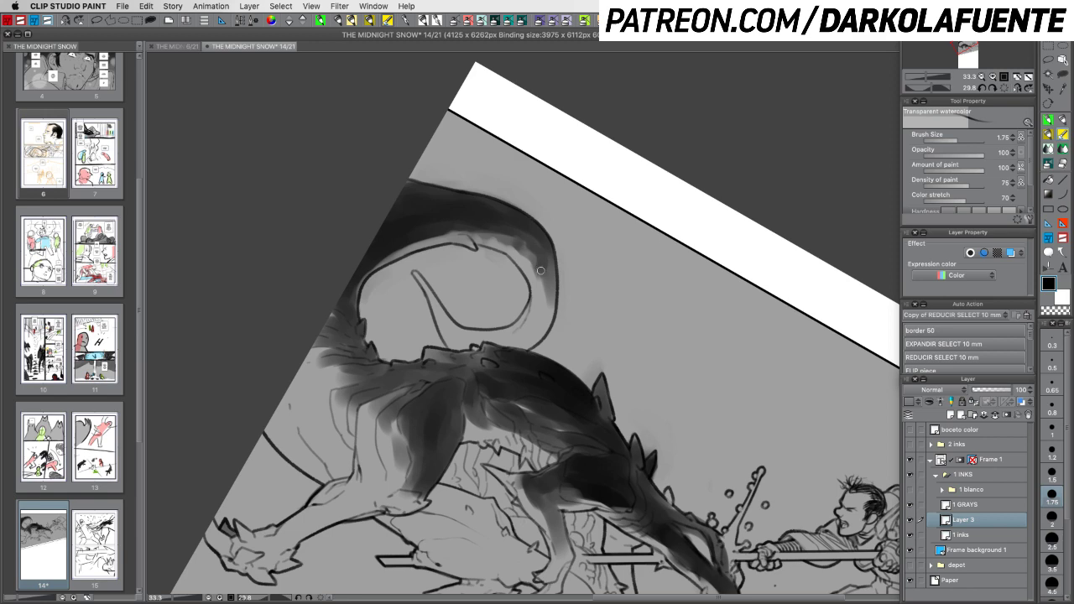
{"action": "left_click_drag", "start_coordinate": [549, 261], "coordinate": [550, 305]}
Darken the underside of the tail's arc toward the panel border and erase the tone spilling inside the curl
{"action": "key", "text": "r"}
{"action": "left_click_drag", "start_coordinate": [621, 362], "coordinate": [728, 407]}
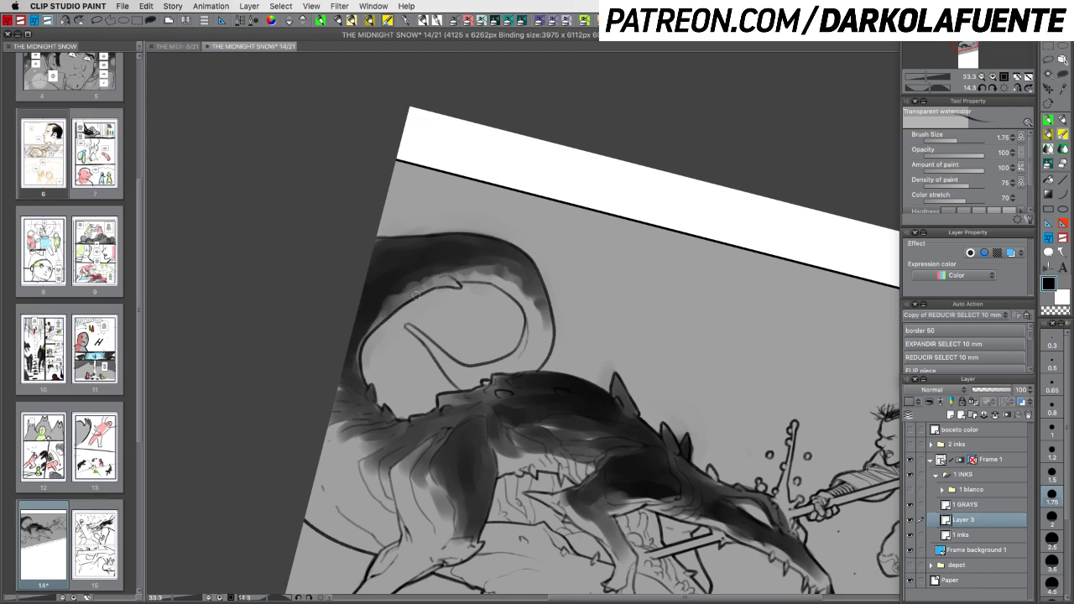
{"action": "left_click_drag", "start_coordinate": [432, 283], "coordinate": [378, 327]}
{"action": "key", "text": "c"}
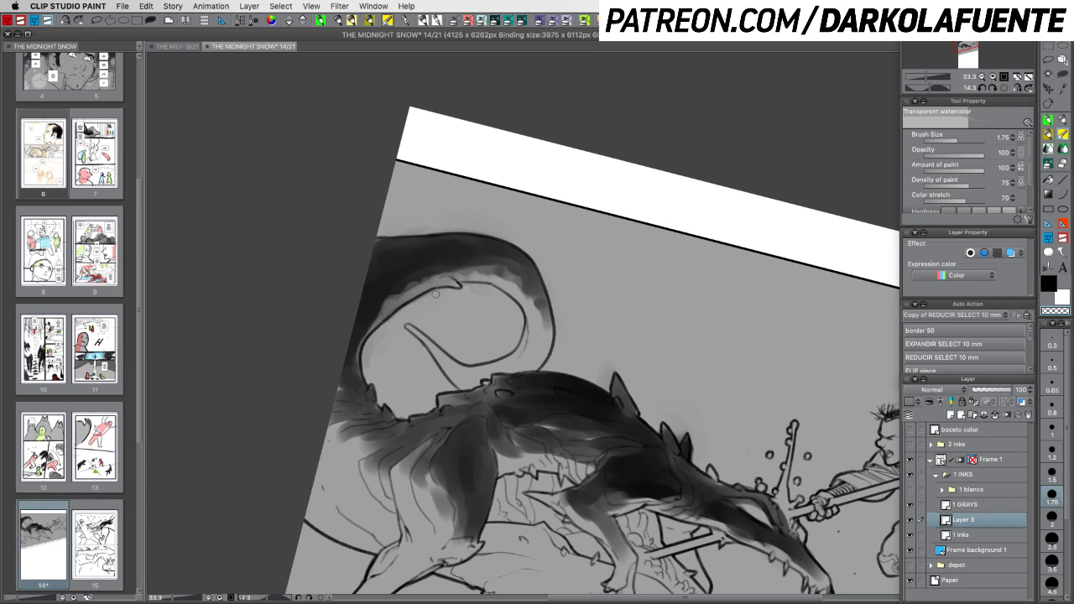
{"action": "left_click_drag", "start_coordinate": [423, 295], "coordinate": [388, 313]}
Lighten a small area of the creature's front shoulder with transparent color
{"action": "scroll", "coordinate": [656, 443], "scroll_direction": "down", "scroll_amount": 5}
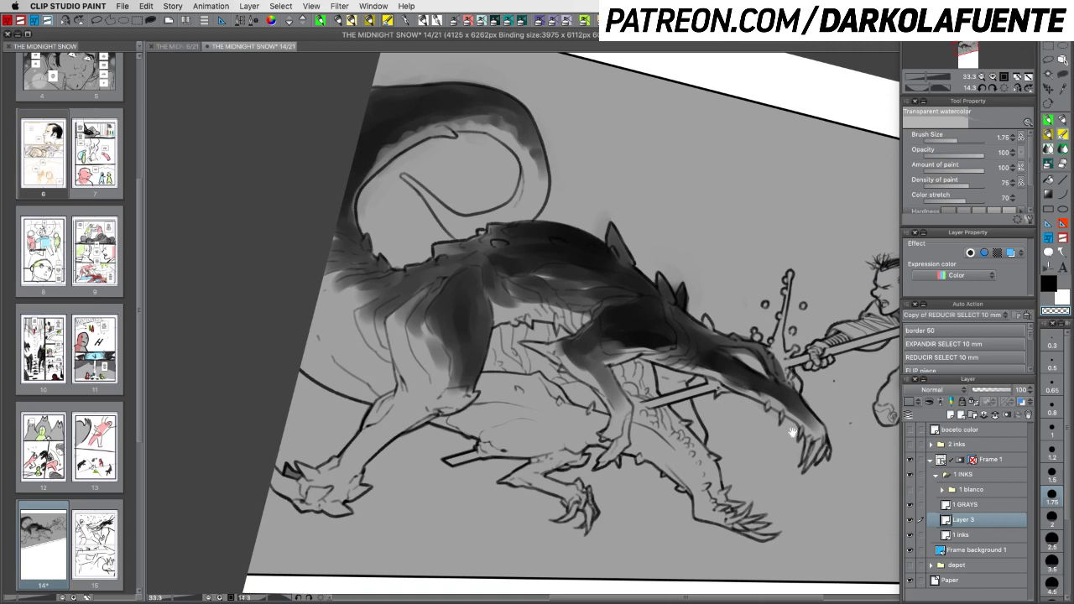
{"action": "left_click_drag", "start_coordinate": [792, 432], "coordinate": [766, 439]}
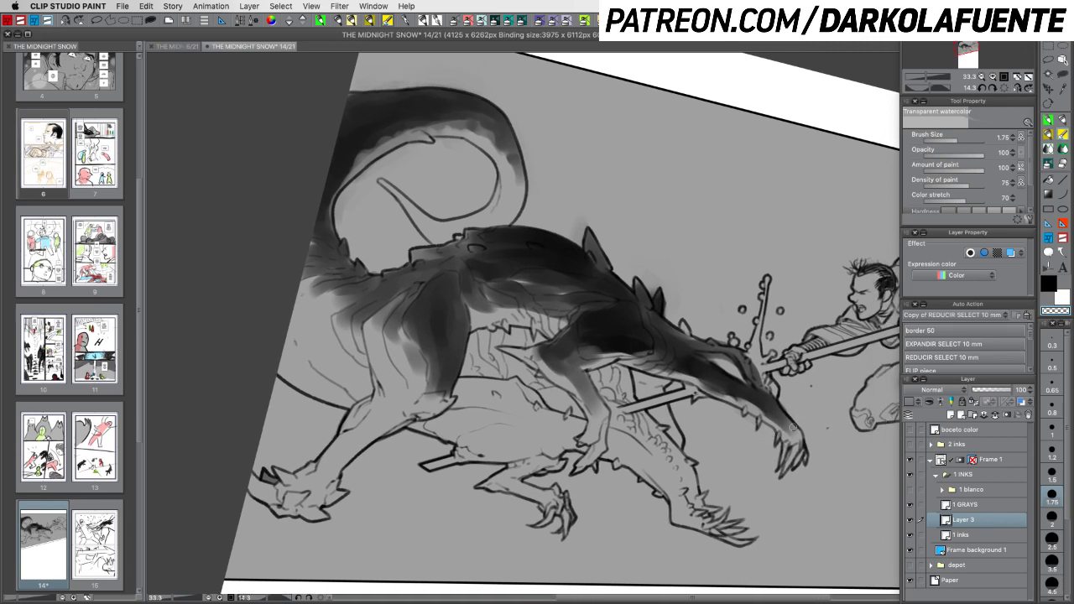
{"action": "mouse_move", "coordinate": [585, 350]}
{"action": "left_mouse_down"}
{"action": "mouse_move", "coordinate": [610, 340]}
{"action": "mouse_move", "coordinate": [635, 349]}
{"action": "mouse_move", "coordinate": [587, 359]}
{"action": "left_mouse_up"}
{"action": "key", "text": "c"}
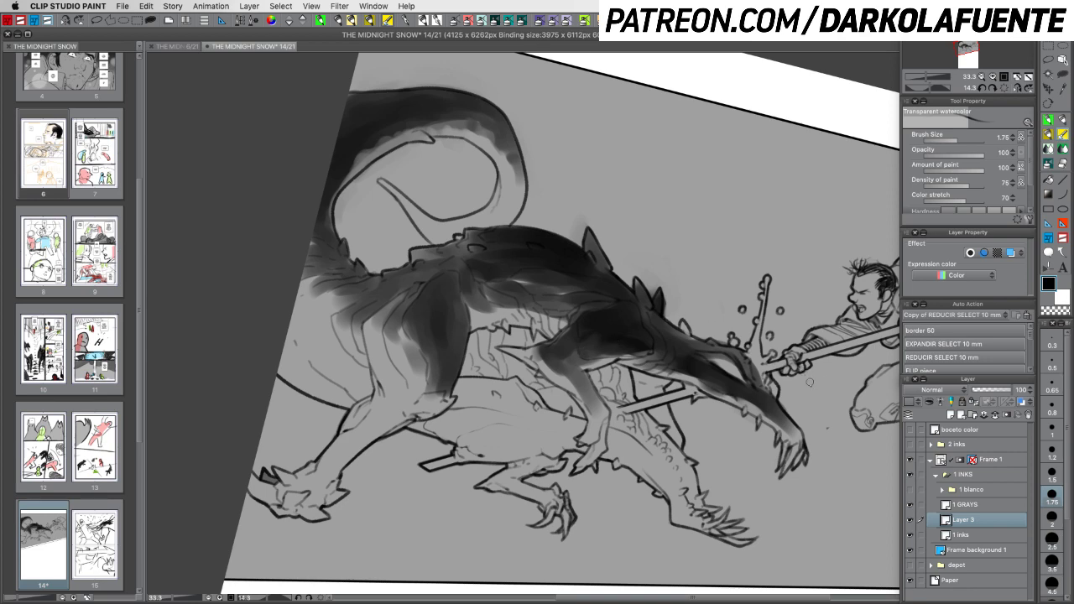
{"action": "key", "text": "shift+space"}
{"action": "left_click_drag", "start_coordinate": [807, 427], "coordinate": [824, 263]}
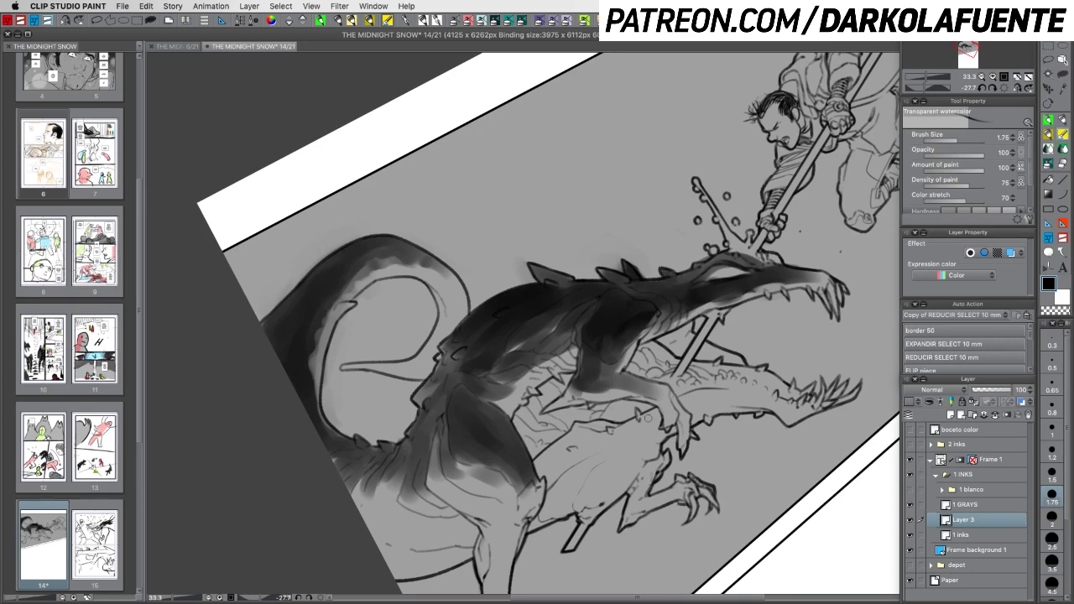
{"action": "key", "text": "r"}
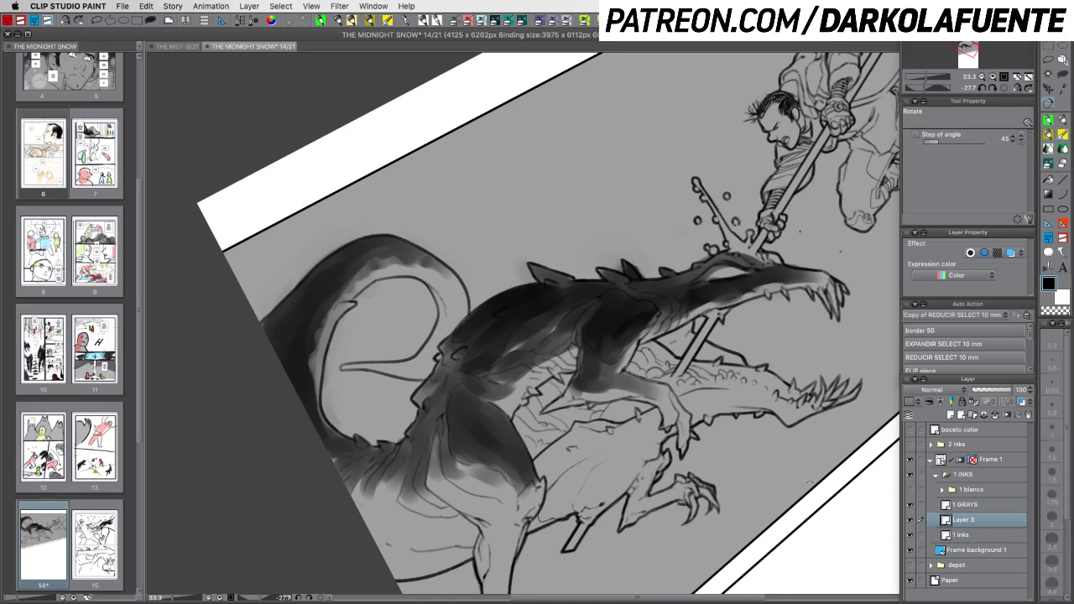
{"action": "mouse_move", "coordinate": [811, 482]}
{"action": "left_mouse_down"}
{"action": "mouse_move", "coordinate": [755, 535]}
{"action": "mouse_move", "coordinate": [772, 518]}
{"action": "left_mouse_up"}
{"action": "key", "text": "b"}
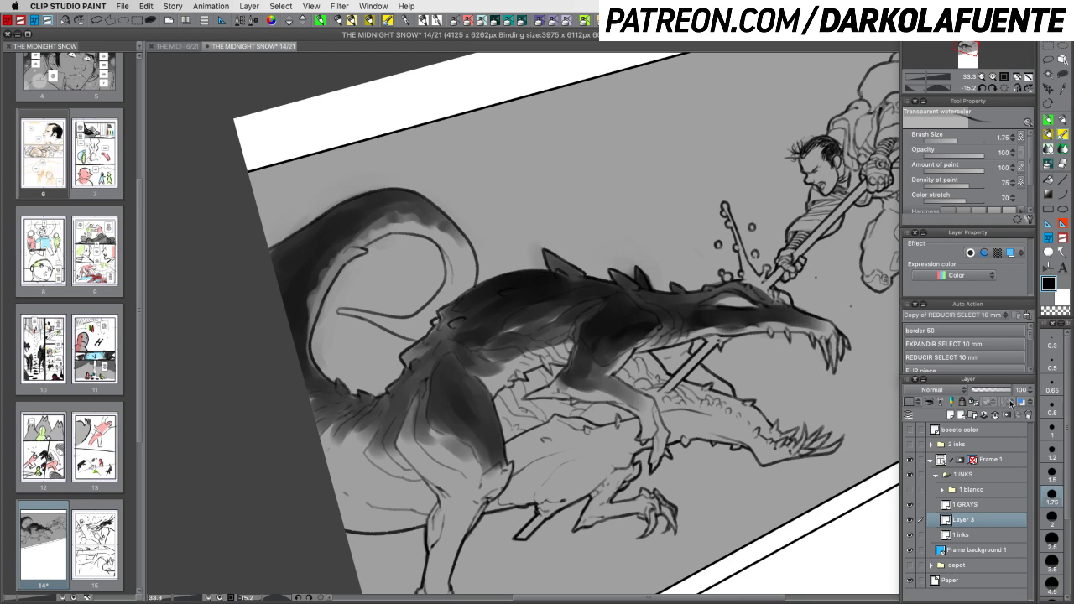
Compare the panel with Layer 3 hidden and shown, and try Layer 3 at 81% opacity
{"action": "left_click", "coordinate": [909, 520]}
{"action": "left_click", "coordinate": [909, 520]}
{"action": "left_click", "coordinate": [1007, 391]}
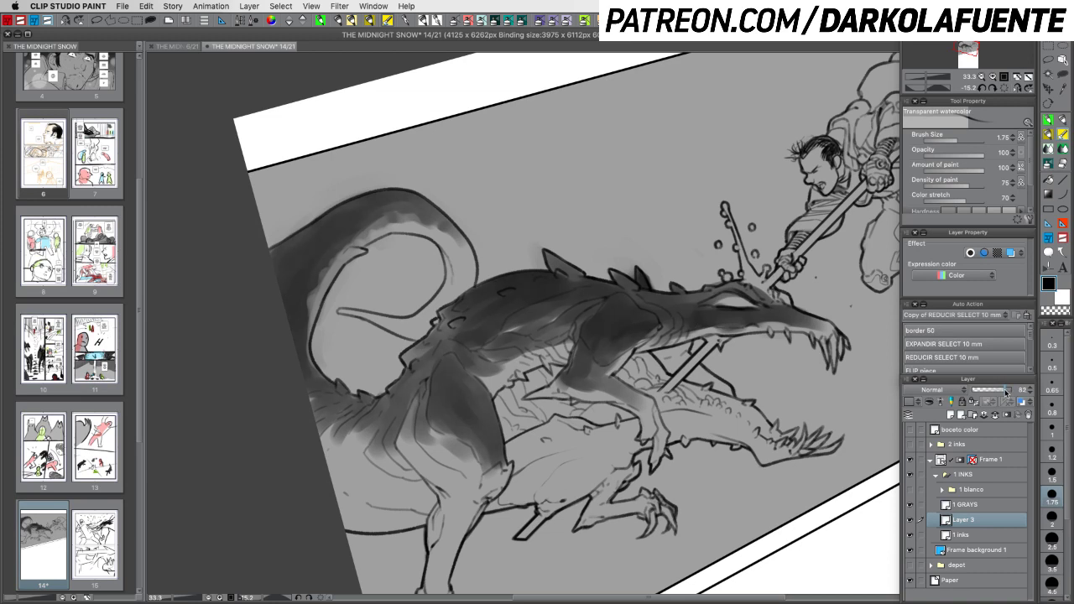
{"action": "left_click", "coordinate": [1004, 390]}
Shade the creature's front shoulder with black and transparent color at brush size 1.2, and restore Layer 3's opacity to 100
{"action": "left_click", "coordinate": [1052, 451]}
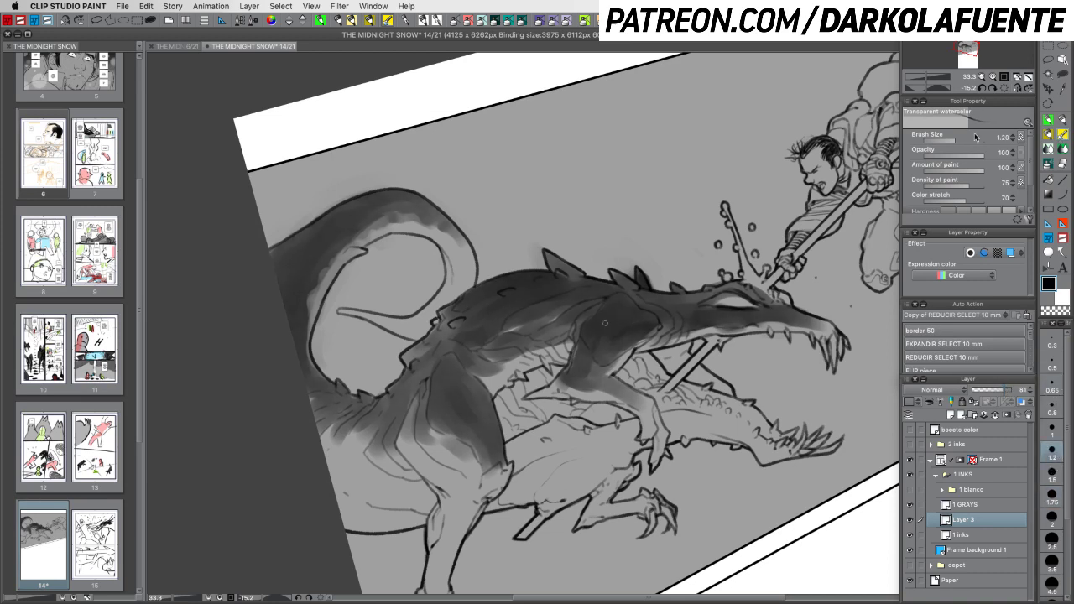
{"action": "scroll", "coordinate": [606, 324], "scroll_direction": "up", "scroll_amount": 1}
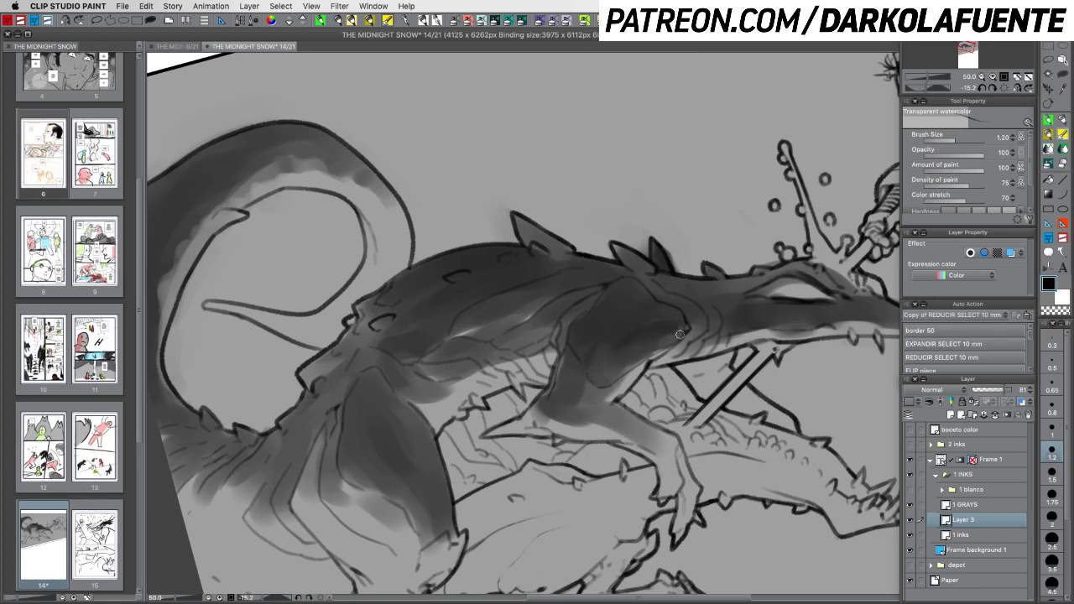
{"action": "left_click_drag", "start_coordinate": [679, 335], "coordinate": [646, 355]}
{"action": "key", "text": "c"}
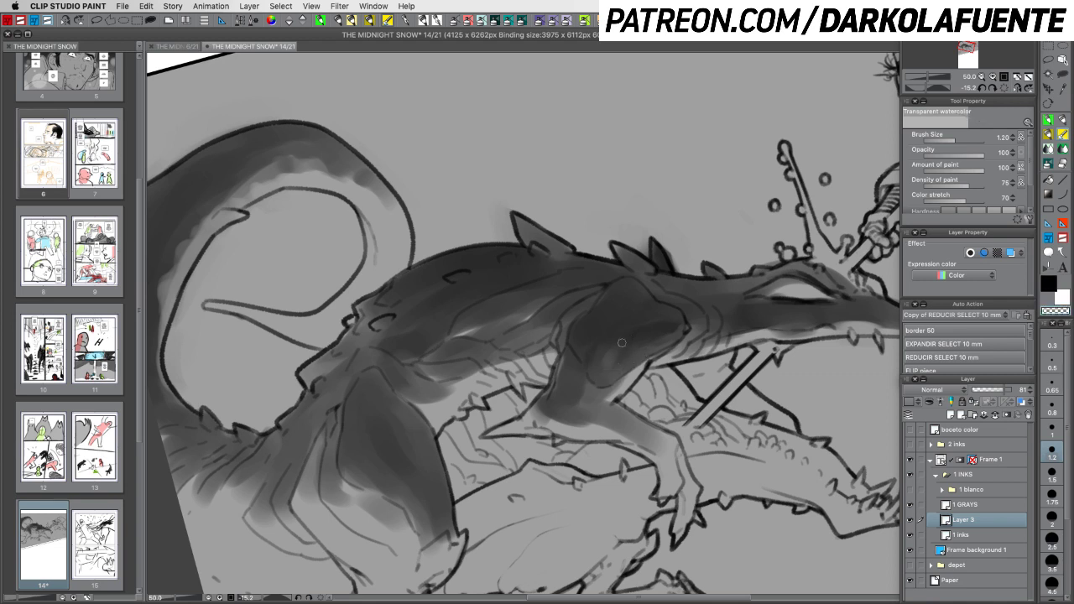
{"action": "key", "text": "c"}
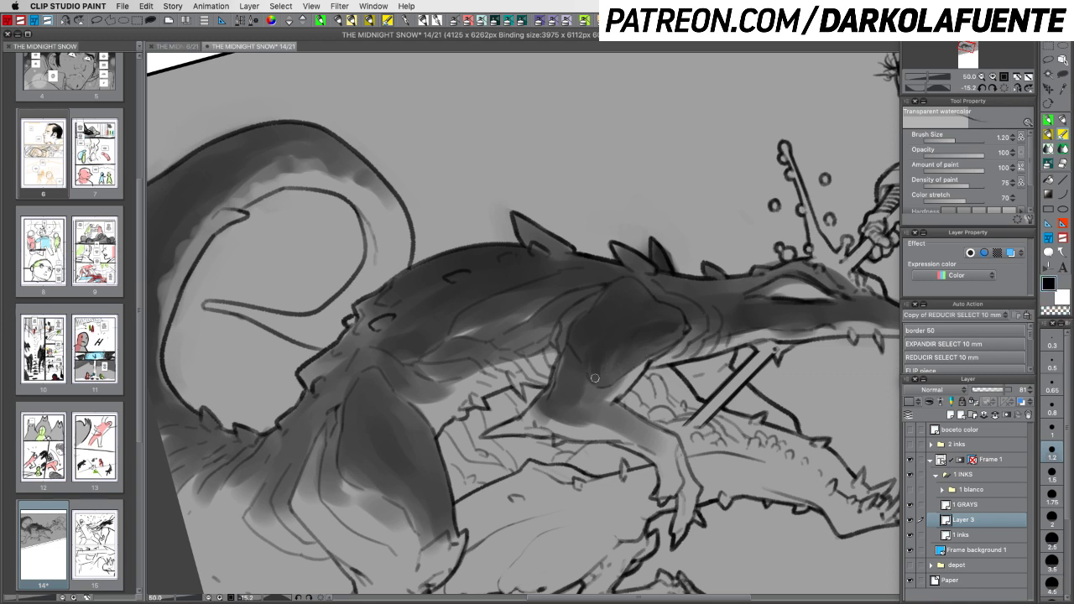
{"action": "key", "text": "c"}
{"action": "left_click_drag", "start_coordinate": [1006, 391], "coordinate": [1031, 392]}
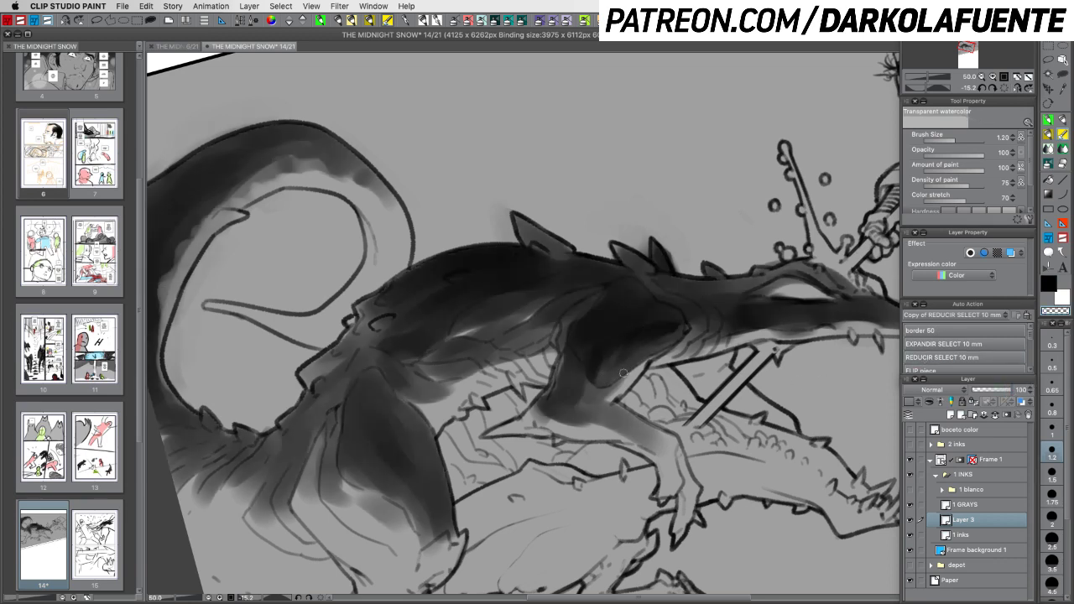
Refine the lower edge of the front shoulder with transparent color and black at brush size 1, and save the page
{"action": "mouse_move", "coordinate": [626, 370]}
{"action": "left_mouse_down"}
{"action": "mouse_move", "coordinate": [599, 384]}
{"action": "mouse_move", "coordinate": [612, 390]}
{"action": "mouse_move", "coordinate": [603, 395]}
{"action": "left_mouse_up"}
{"action": "key", "text": "c"}
{"action": "left_click", "coordinate": [1053, 428]}
{"action": "left_click_drag", "start_coordinate": [596, 389], "coordinate": [631, 371]}
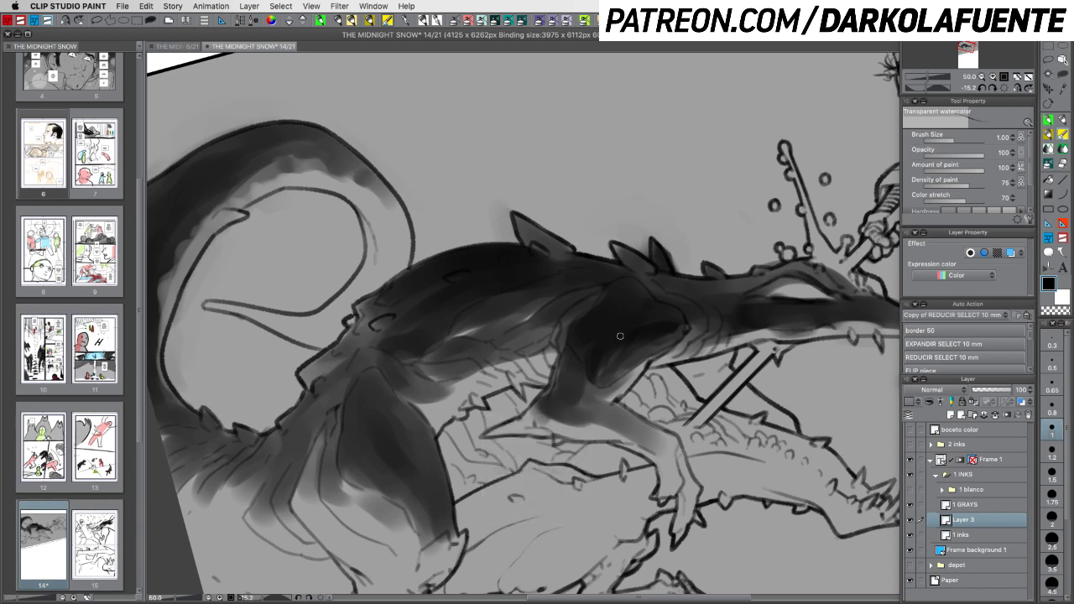
{"action": "key", "text": "super+s"}
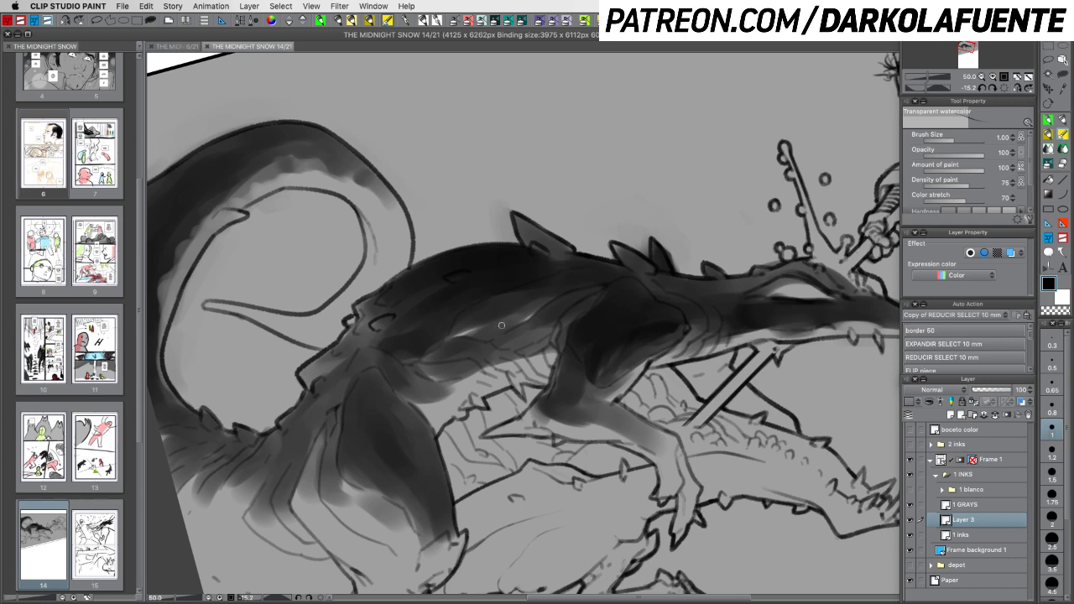
Lift a highlight on the scale on the creature's back and model the rear spine scales with transparent color and black
{"action": "mouse_move", "coordinate": [460, 279]}
{"action": "left_mouse_down"}
{"action": "mouse_move", "coordinate": [445, 287]}
{"action": "mouse_move", "coordinate": [475, 271]}
{"action": "left_mouse_up"}
{"action": "key", "text": "c"}
{"action": "key", "text": "c"}
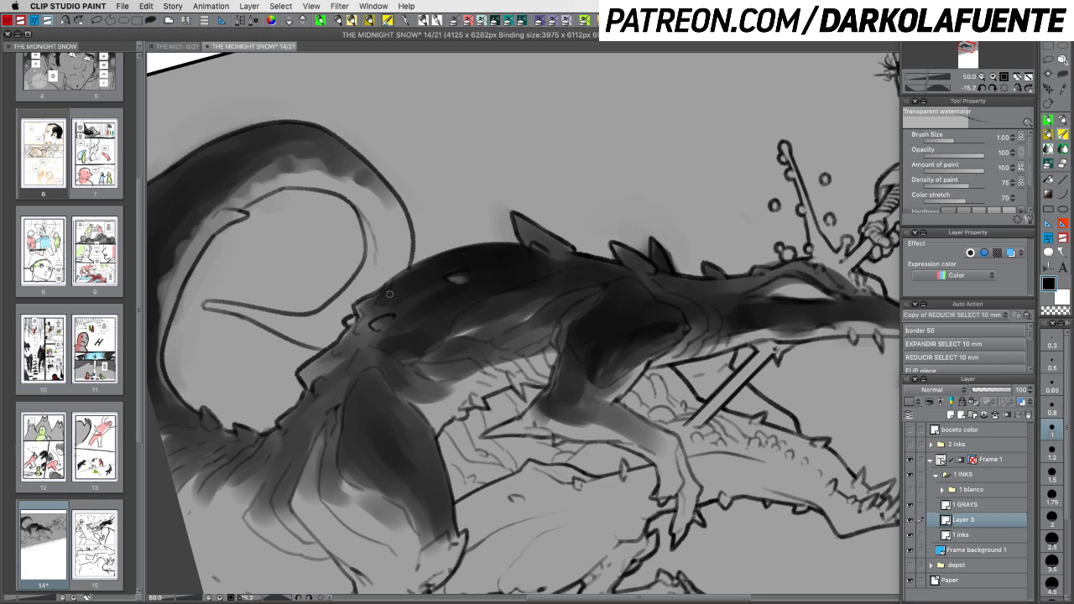
{"action": "key", "text": "c"}
{"action": "key", "text": "c"}
{"action": "key", "text": "c"}
{"action": "key", "text": "c"}
{"action": "key", "text": "c"}
{"action": "key", "text": "c"}
{"action": "key", "text": "c"}
{"action": "key", "text": "c"}
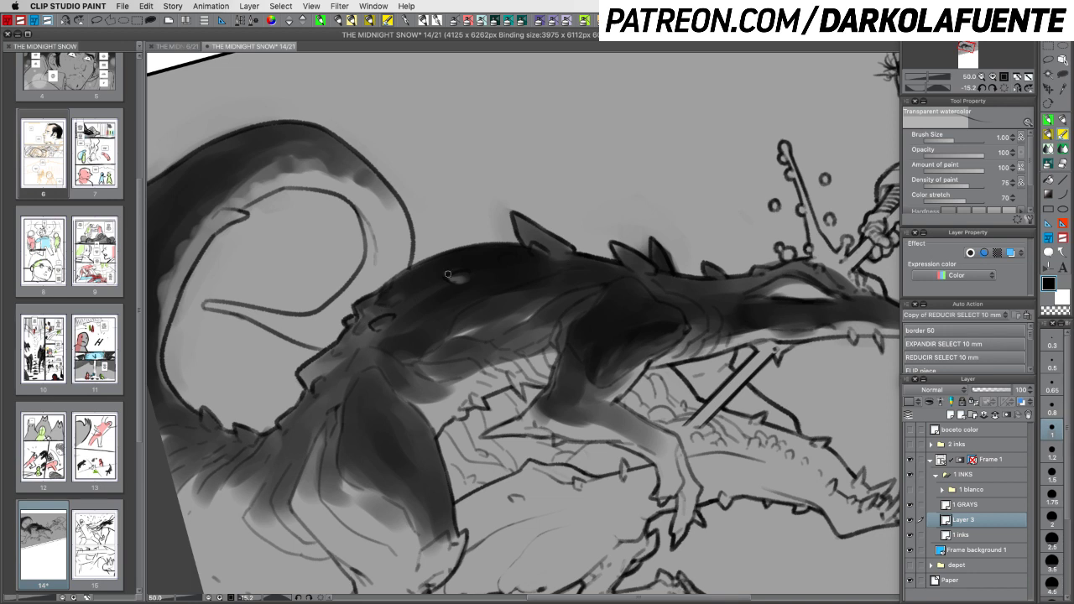
Model the flank folds and rear spine scales with transparent color and black at brush size 0.8, and undo the last stroke
{"action": "left_click", "coordinate": [1052, 404]}
{"action": "key", "text": "c"}
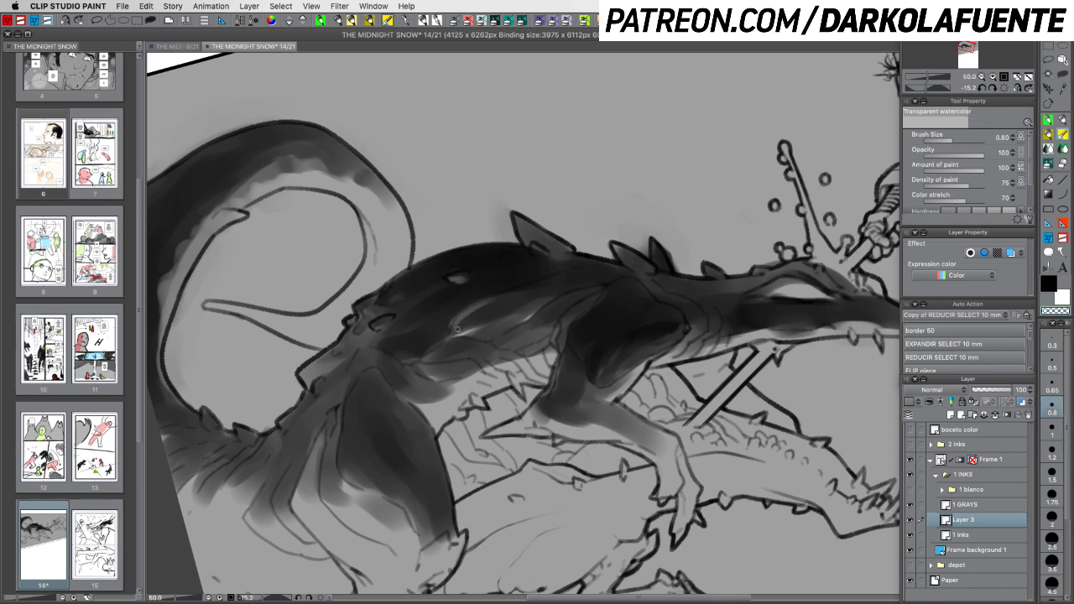
{"action": "key", "text": "c"}
{"action": "key", "text": "c"}
{"action": "key", "text": "c"}
{"action": "key", "text": "super+z"}
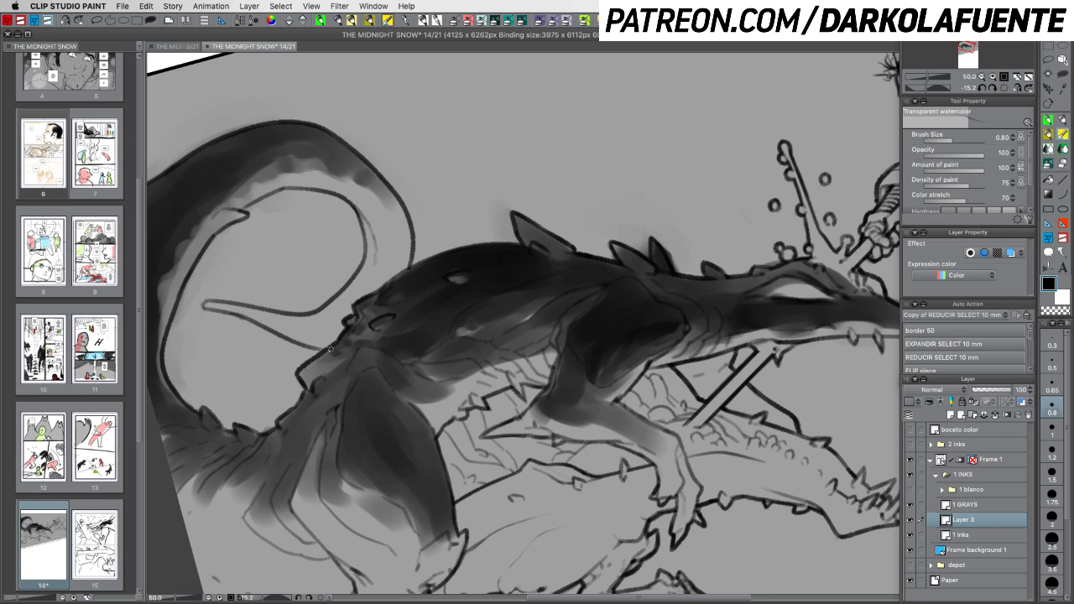
Shade the ridge scales above the creature's hip in black and touch them up with transparent color
{"action": "key", "text": "c"}
{"action": "key", "text": "c"}
{"action": "left_click_drag", "start_coordinate": [305, 371], "coordinate": [327, 364]}
{"action": "key", "text": "c"}
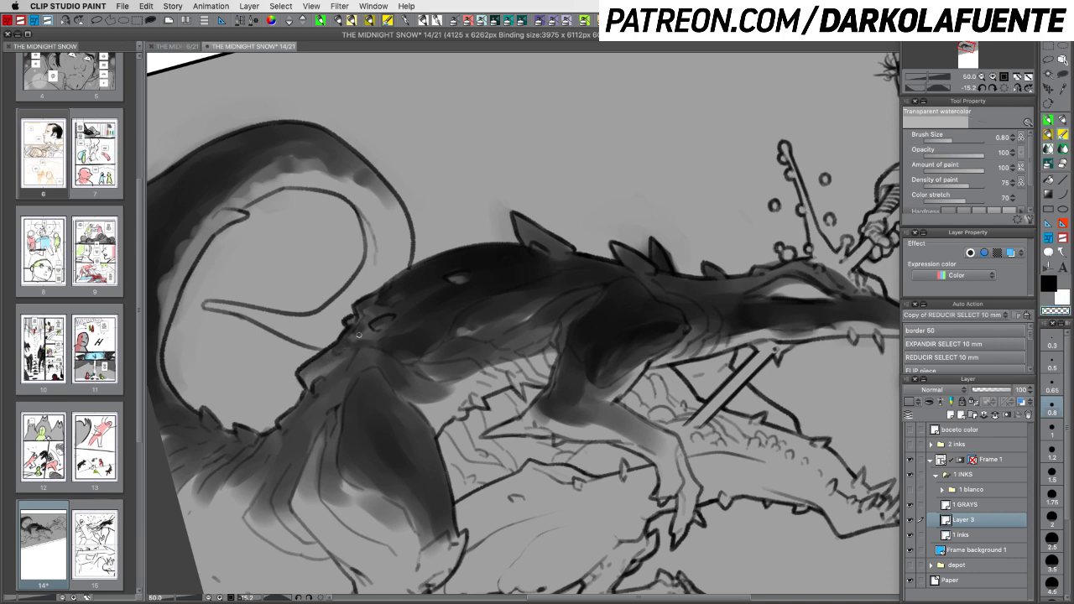
Darken the large dorsal spine on the creature's back in black, blending its base into the body
{"action": "left_click_drag", "start_coordinate": [624, 370], "coordinate": [517, 359]}
{"action": "key", "text": "c"}
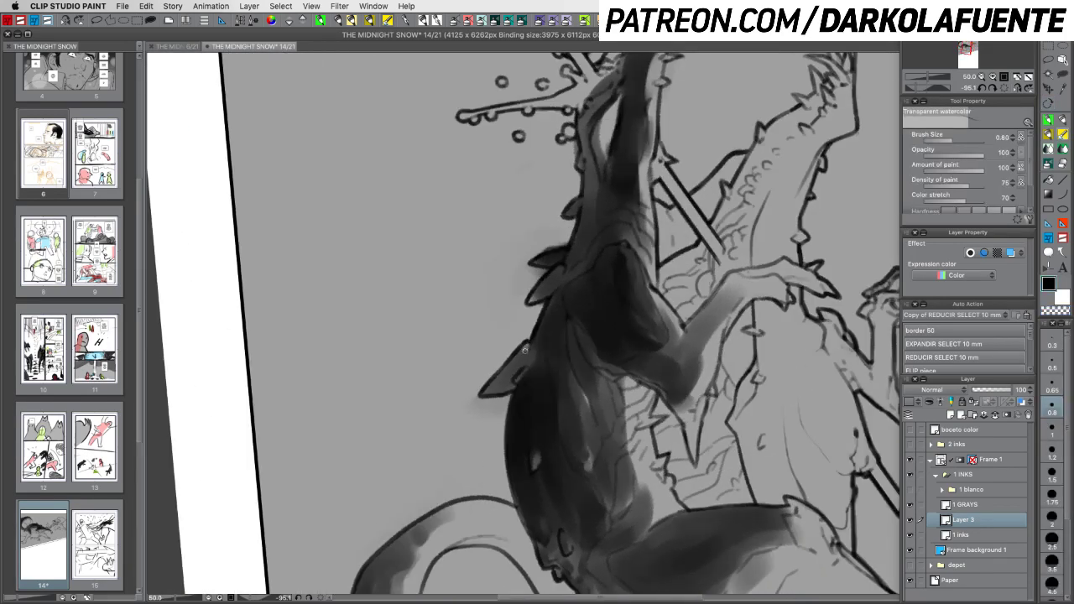
{"action": "left_click_drag", "start_coordinate": [513, 361], "coordinate": [487, 390]}
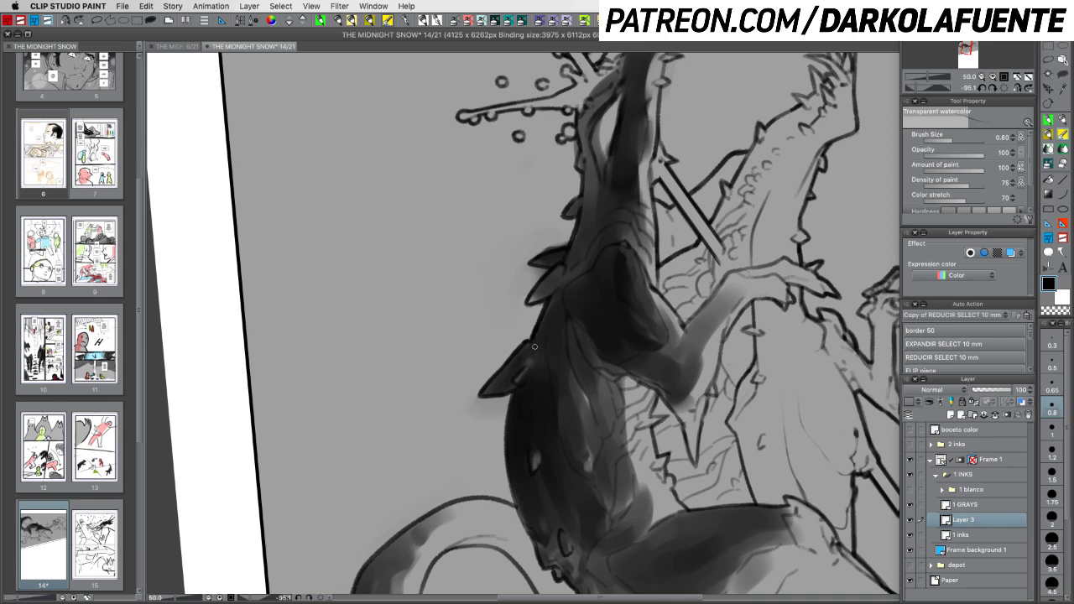
{"action": "key", "text": "c"}
{"action": "key", "text": "r"}
{"action": "mouse_move", "coordinate": [552, 346]}
{"action": "left_mouse_down"}
{"action": "mouse_move", "coordinate": [531, 390]}
{"action": "mouse_move", "coordinate": [504, 309]}
{"action": "mouse_move", "coordinate": [571, 312]}
{"action": "mouse_move", "coordinate": [557, 371]}
{"action": "left_mouse_up"}
{"action": "key", "text": "r"}
{"action": "key", "text": "space"}
{"action": "left_click_drag", "start_coordinate": [618, 307], "coordinate": [593, 366]}
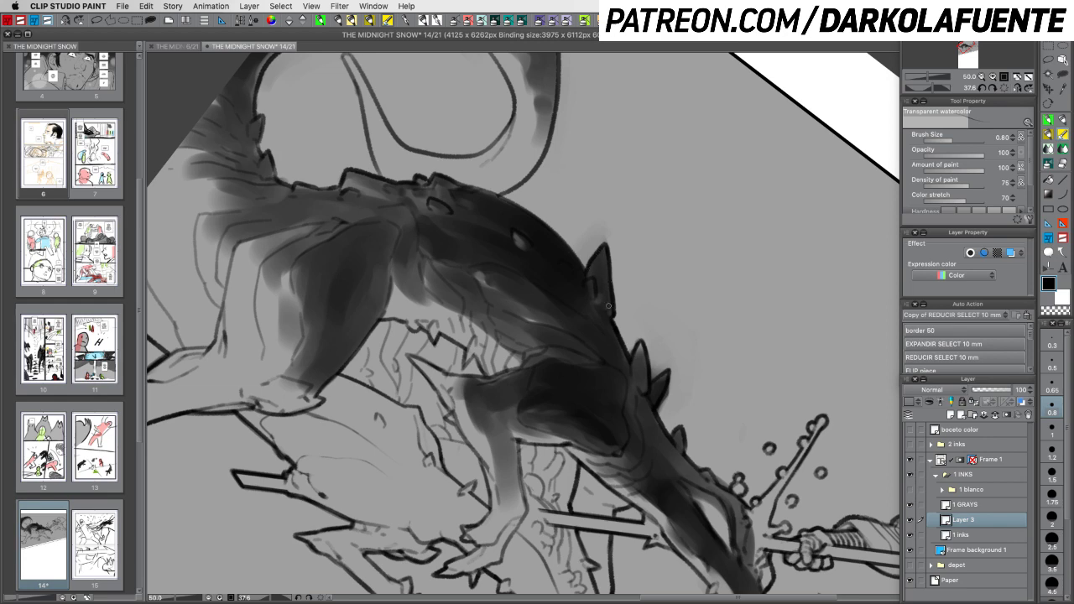
{"action": "key", "text": "r"}
{"action": "left_click_drag", "start_coordinate": [608, 307], "coordinate": [547, 316]}
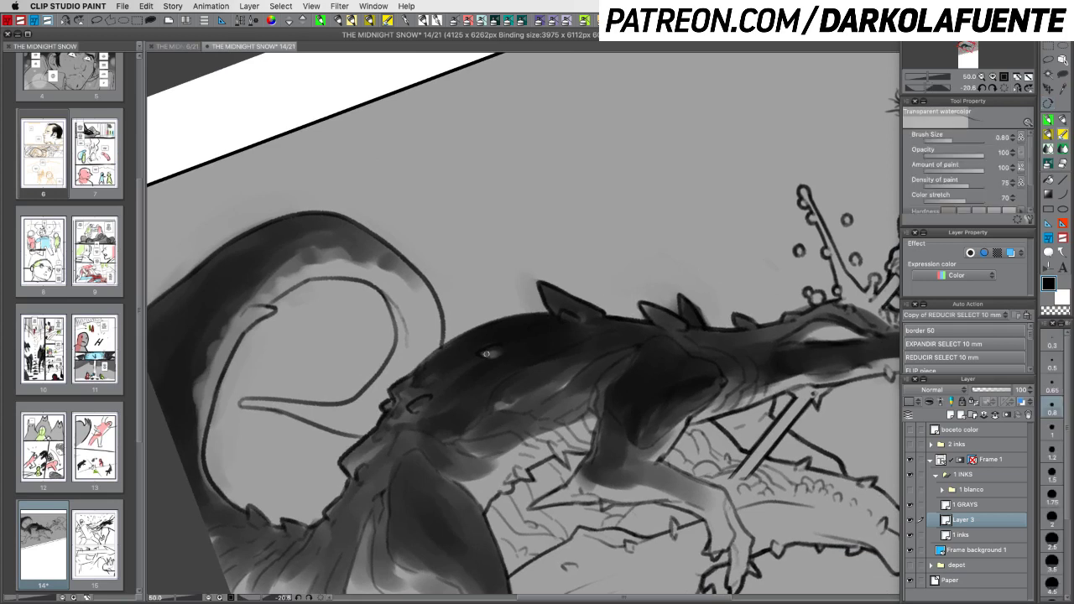
Refine the highlights on the back scale and flank folds by alternating transparent color and black
{"action": "key", "text": "c"}
{"action": "key", "text": "c"}
{"action": "left_click_drag", "start_coordinate": [630, 434], "coordinate": [612, 388]}
{"action": "left_click_drag", "start_coordinate": [479, 360], "coordinate": [484, 346]}
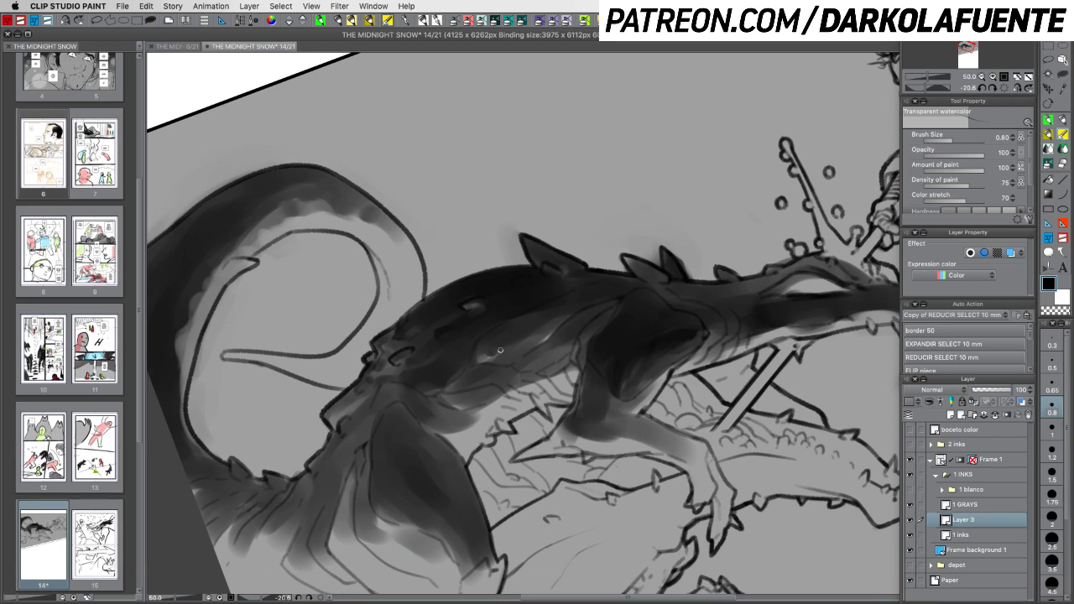
{"action": "key", "text": "c"}
{"action": "key", "text": "c"}
{"action": "key", "text": "c"}
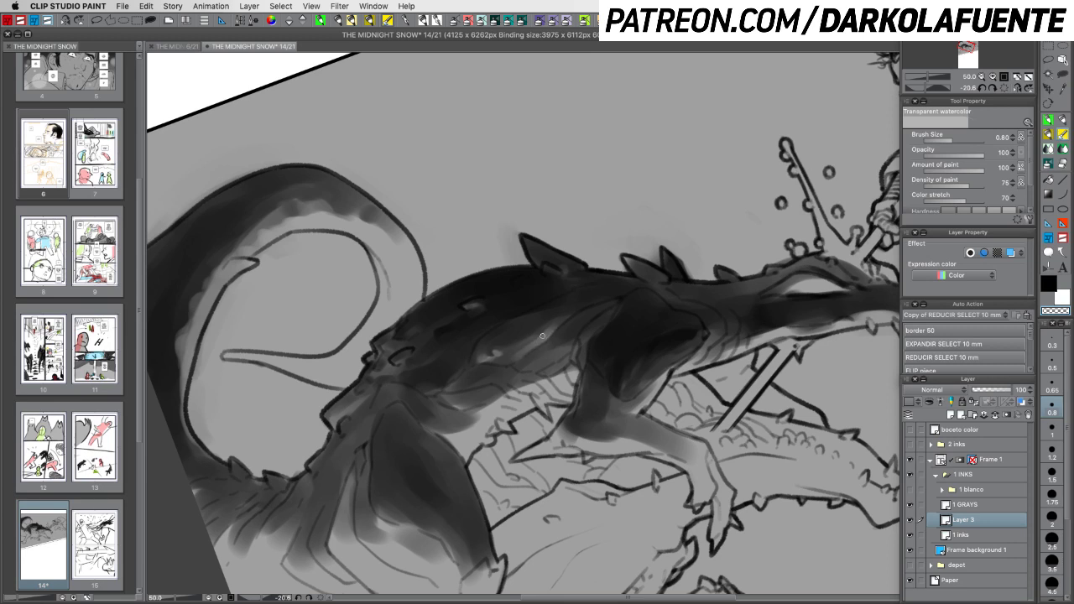
{"action": "key", "text": "c"}
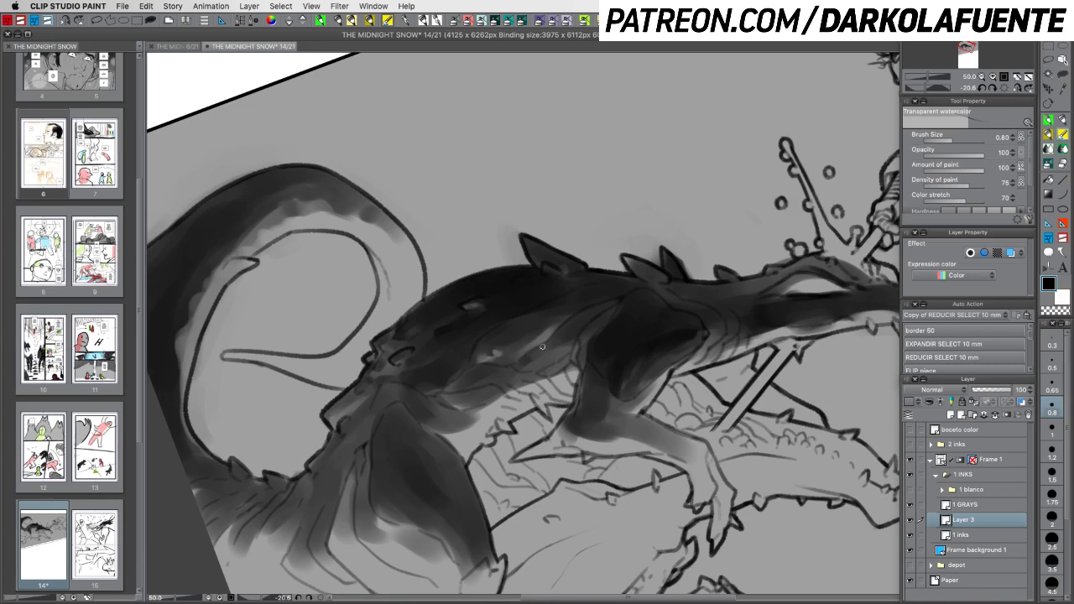
Darken the flank folds behind the front leg in black at brush size 0.65, and set the brush size to 0.8
{"action": "key", "text": "bracketleft"}
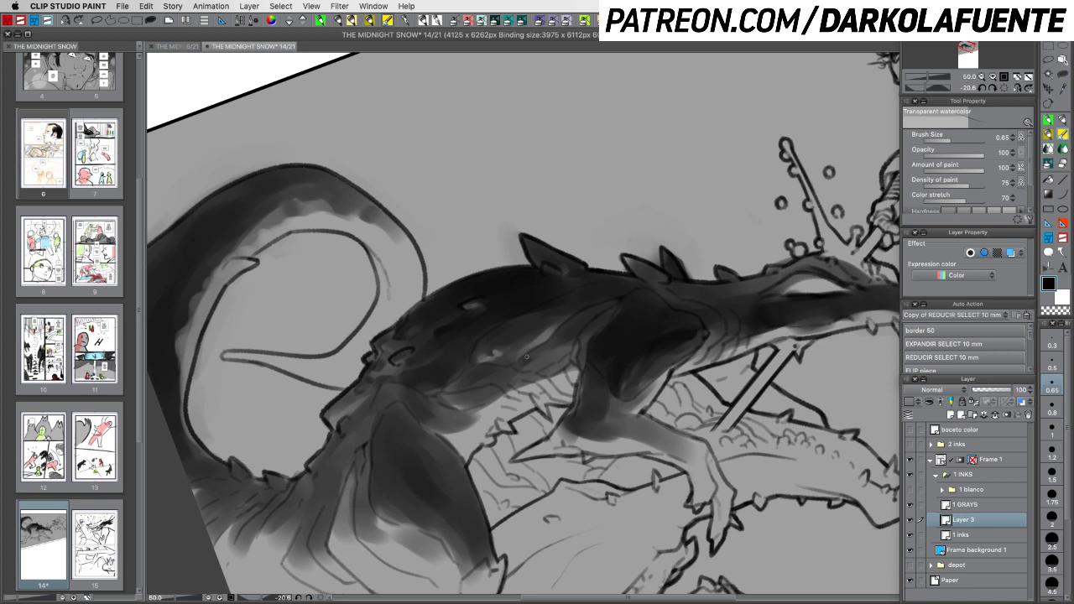
{"action": "left_click_drag", "start_coordinate": [548, 343], "coordinate": [575, 317]}
{"action": "key", "text": "c"}
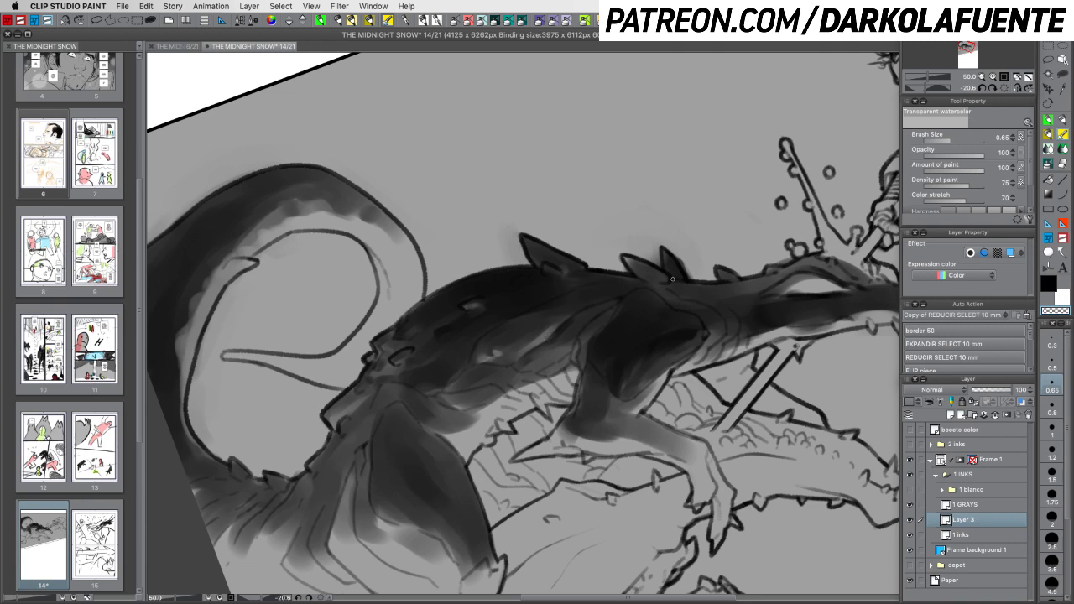
{"action": "key", "text": "c"}
{"action": "mouse_move", "coordinate": [610, 325]}
{"action": "left_mouse_down"}
{"action": "mouse_move", "coordinate": [592, 340]}
{"action": "mouse_move", "coordinate": [586, 331]}
{"action": "mouse_move", "coordinate": [573, 356]}
{"action": "mouse_move", "coordinate": [584, 369]}
{"action": "mouse_move", "coordinate": [567, 372]}
{"action": "mouse_move", "coordinate": [580, 383]}
{"action": "mouse_move", "coordinate": [553, 386]}
{"action": "mouse_move", "coordinate": [563, 378]}
{"action": "left_mouse_up"}
{"action": "key", "text": "bracketright"}
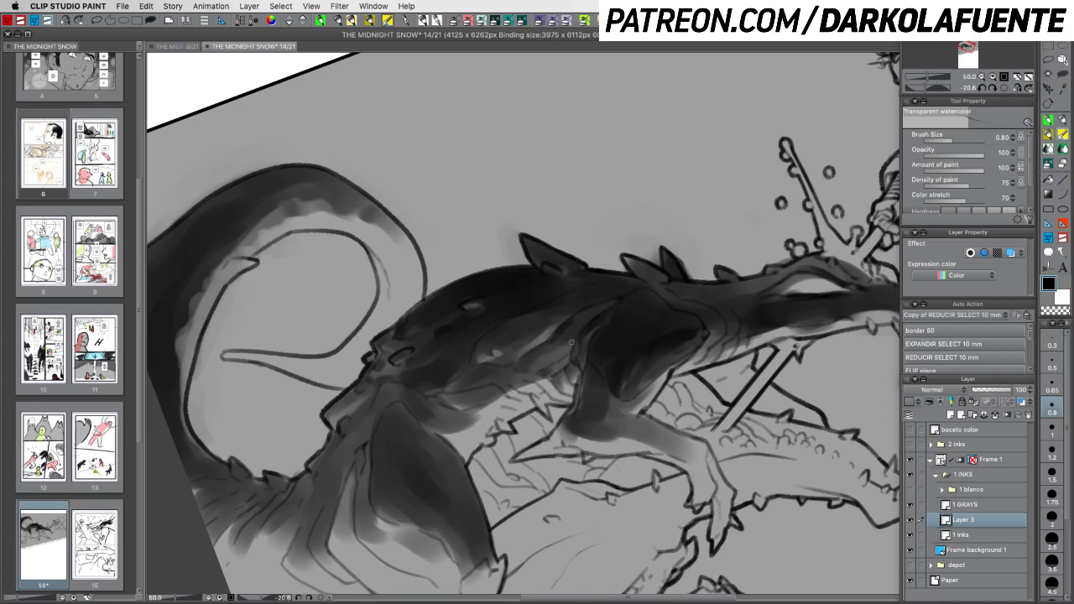
{"action": "key", "text": "r"}
{"action": "left_click_drag", "start_coordinate": [603, 466], "coordinate": [571, 466]}
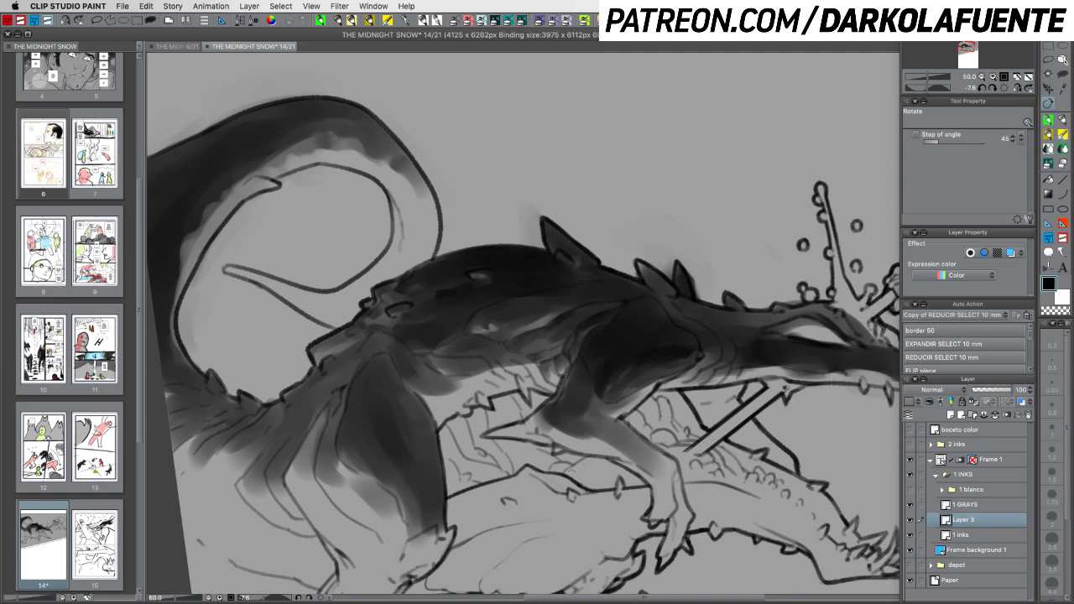
Lighten small scale highlights on the flank folds behind the creature's front leg with transparent watercolor at brush size 0.8
{"action": "key", "text": "b"}
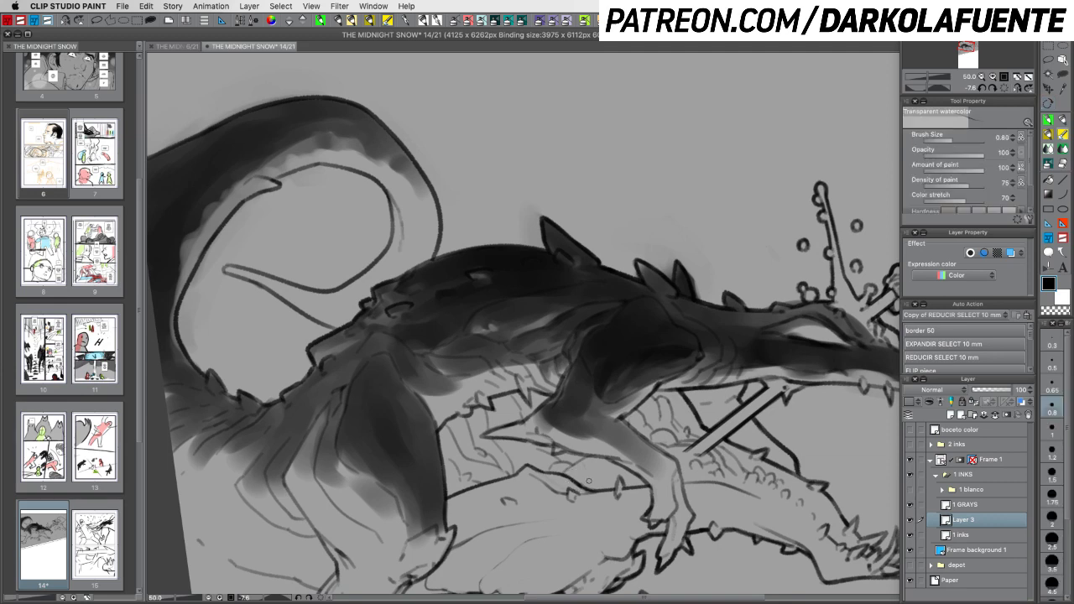
{"action": "key", "text": "space"}
{"action": "left_click_drag", "start_coordinate": [535, 373], "coordinate": [596, 369]}
{"action": "left_click_drag", "start_coordinate": [745, 393], "coordinate": [755, 337]}
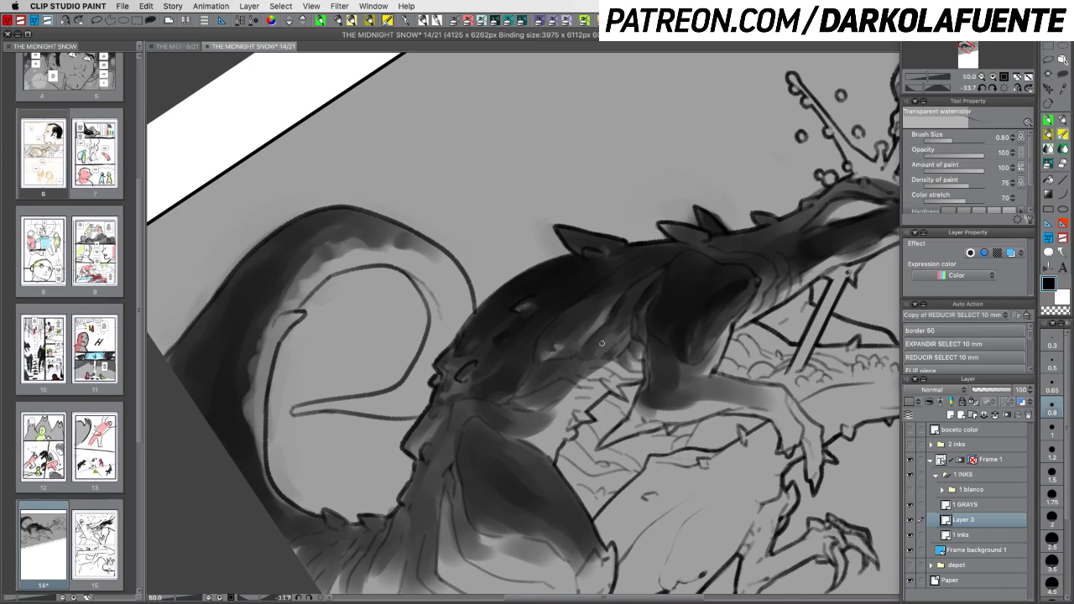
{"action": "key", "text": "c"}
{"action": "left_click_drag", "start_coordinate": [602, 347], "coordinate": [609, 345]}
{"action": "key", "text": "r"}
{"action": "mouse_move", "coordinate": [663, 321]}
{"action": "left_mouse_down"}
{"action": "mouse_move", "coordinate": [659, 355]}
{"action": "mouse_move", "coordinate": [617, 384]}
{"action": "left_mouse_up"}
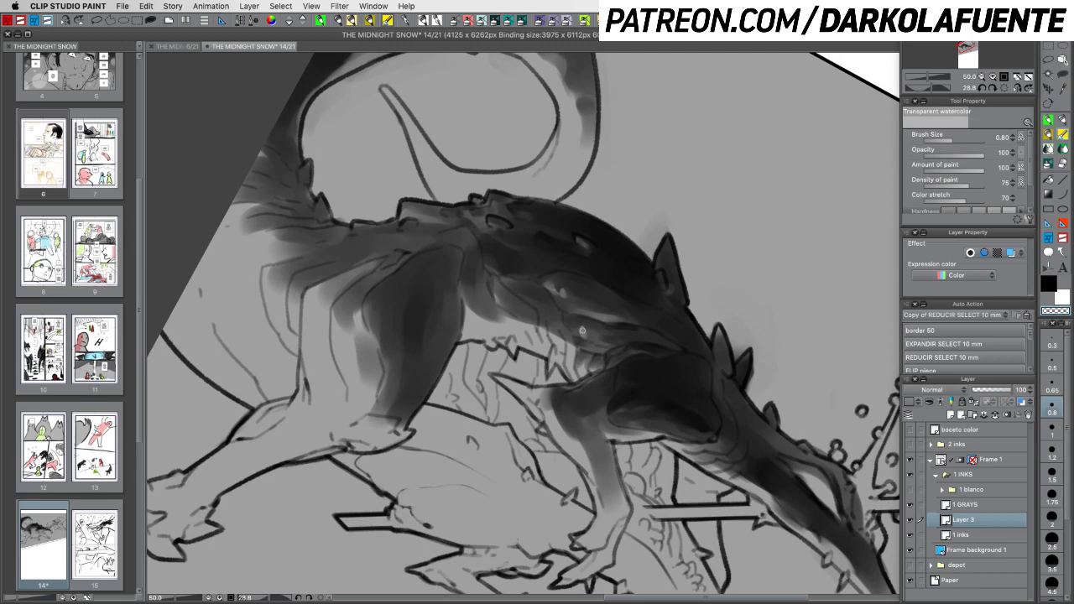
Define the flank bumps behind the front leg by alternating black and transparent color
{"action": "key", "text": "c"}
{"action": "key", "text": "c"}
{"action": "key", "text": "c"}
{"action": "key", "text": "shift+space"}
{"action": "left_click_drag", "start_coordinate": [618, 344], "coordinate": [585, 255]}
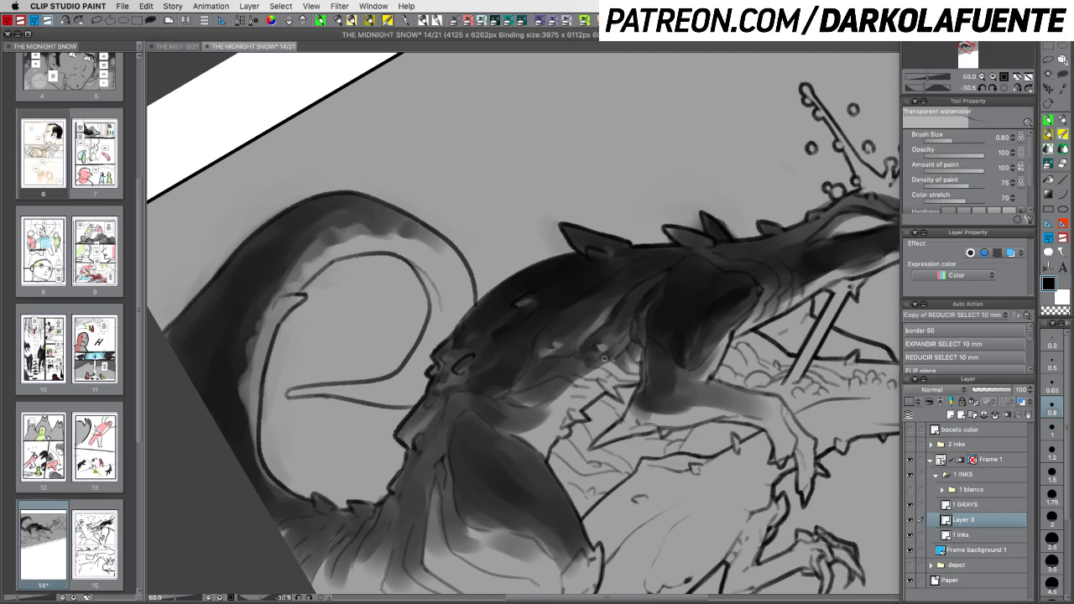
{"action": "left_click_drag", "start_coordinate": [668, 388], "coordinate": [678, 290]}
{"action": "key", "text": "c"}
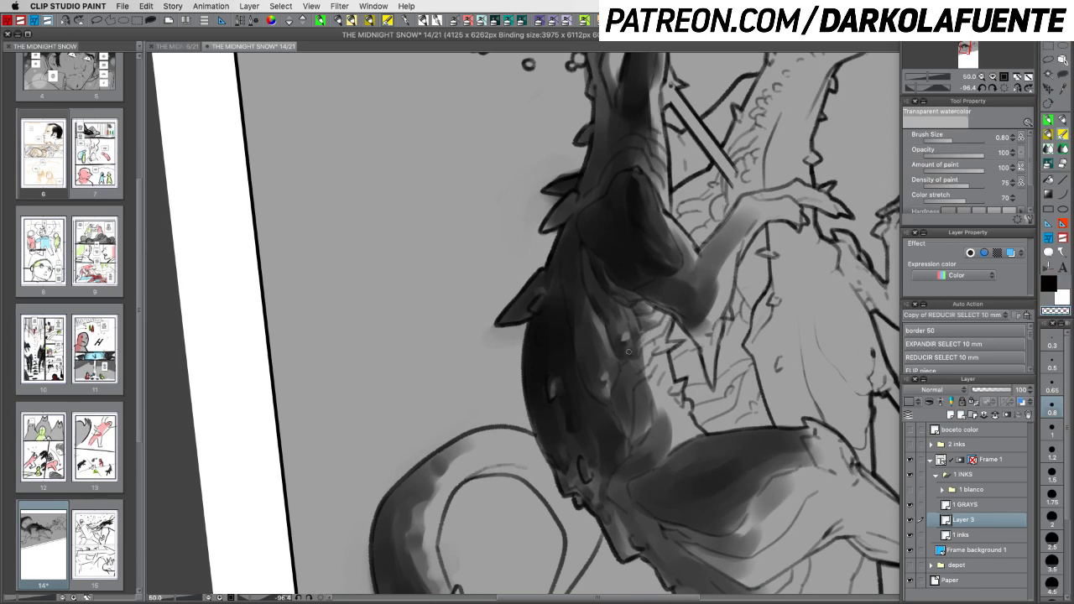
{"action": "key", "text": "shift+space"}
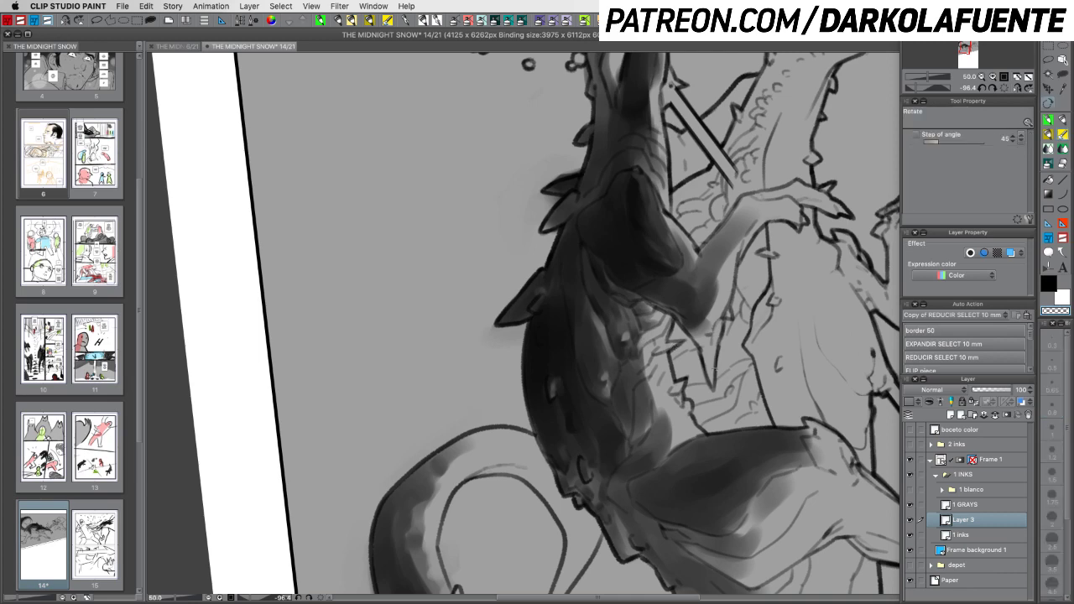
{"action": "mouse_move", "coordinate": [646, 339]}
{"action": "left_mouse_down"}
{"action": "mouse_move", "coordinate": [617, 367]}
{"action": "mouse_move", "coordinate": [571, 350]}
{"action": "mouse_move", "coordinate": [568, 373]}
{"action": "mouse_move", "coordinate": [578, 357]}
{"action": "mouse_move", "coordinate": [592, 373]}
{"action": "left_mouse_up"}
Shade the lower flank folds down toward the belly edge in black and soften them with transparent color
{"action": "key", "text": "c"}
{"action": "key", "text": "r"}
{"action": "mouse_move", "coordinate": [554, 439]}
{"action": "left_mouse_down"}
{"action": "mouse_move", "coordinate": [602, 448]}
{"action": "mouse_move", "coordinate": [554, 304]}
{"action": "left_mouse_up"}
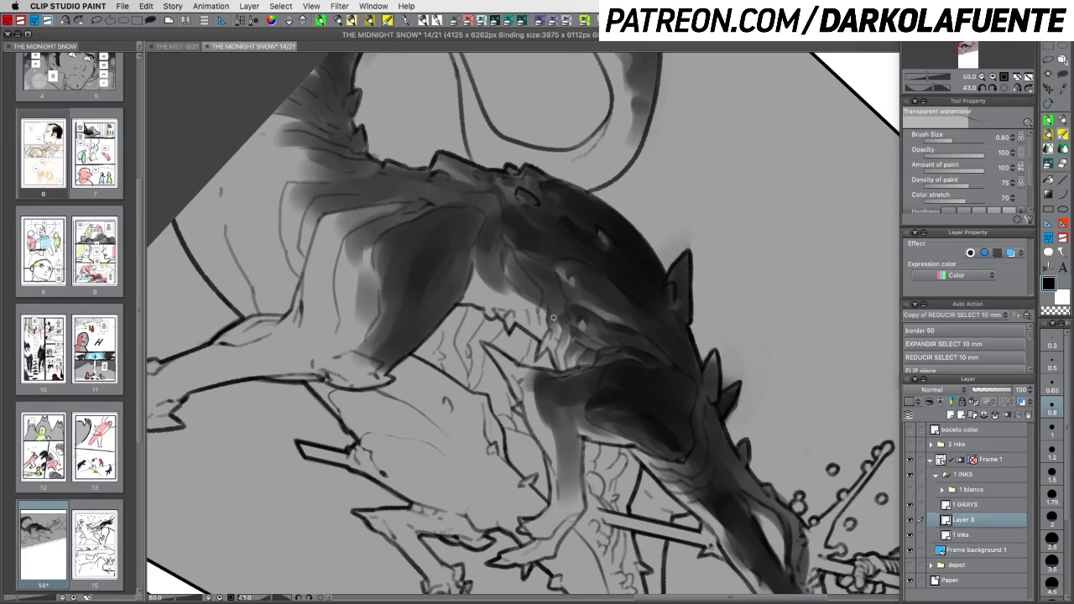
{"action": "key", "text": "r"}
{"action": "mouse_move", "coordinate": [553, 319]}
{"action": "left_mouse_down"}
{"action": "mouse_move", "coordinate": [556, 425]}
{"action": "mouse_move", "coordinate": [541, 312]}
{"action": "left_mouse_up"}
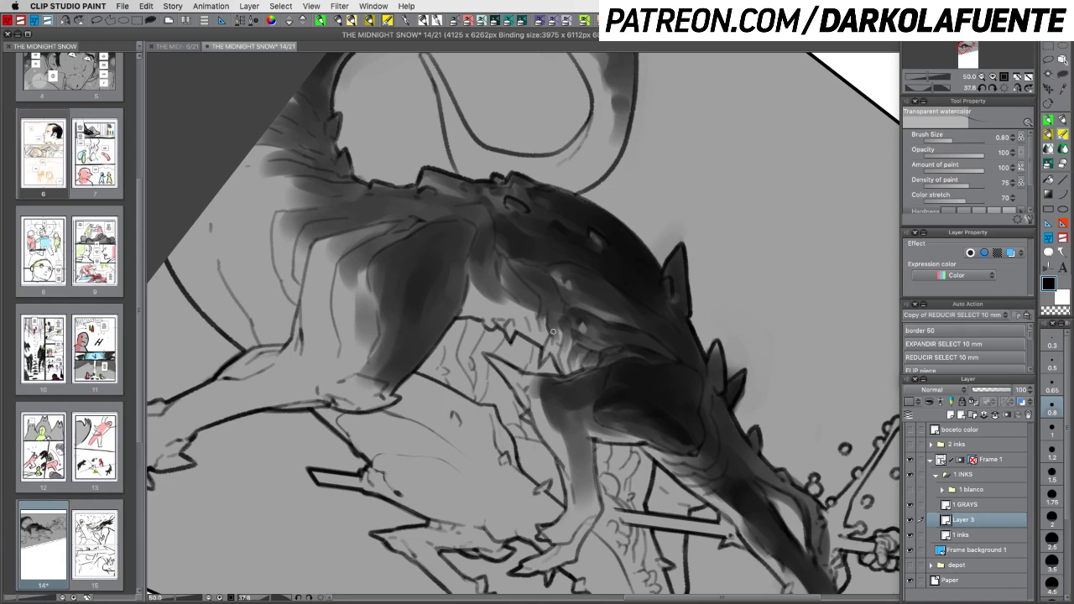
{"action": "left_click_drag", "start_coordinate": [514, 413], "coordinate": [528, 284]}
{"action": "key", "text": "c"}
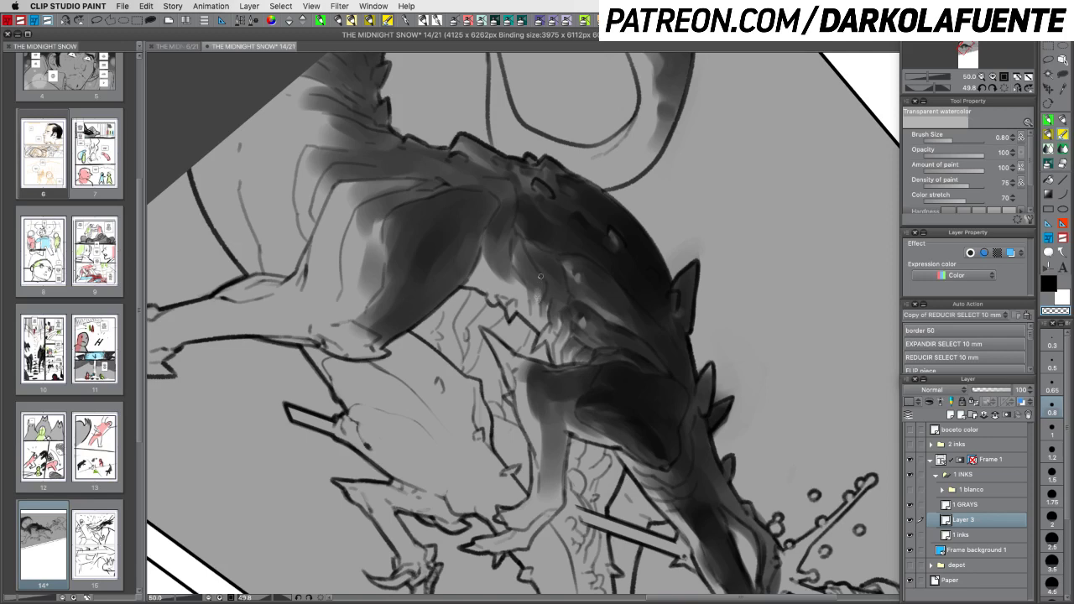
{"action": "key", "text": "c"}
Add black fold shading to the mid flank between the thigh and the front leg
{"action": "key", "text": "r"}
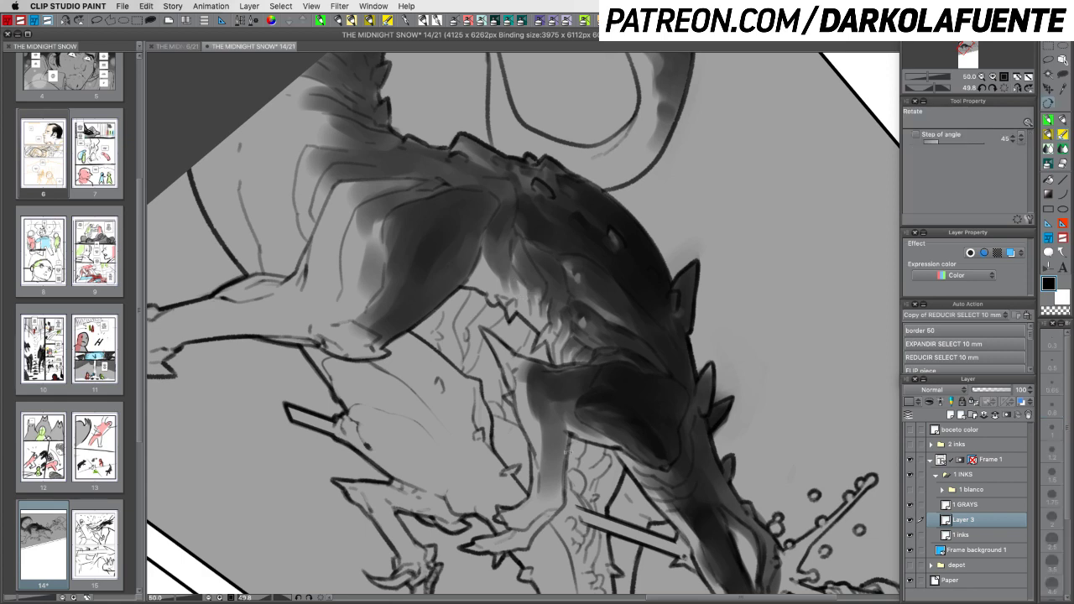
{"action": "mouse_move", "coordinate": [596, 477]}
{"action": "left_mouse_down"}
{"action": "mouse_move", "coordinate": [688, 454]}
{"action": "mouse_move", "coordinate": [624, 509]}
{"action": "left_mouse_up"}
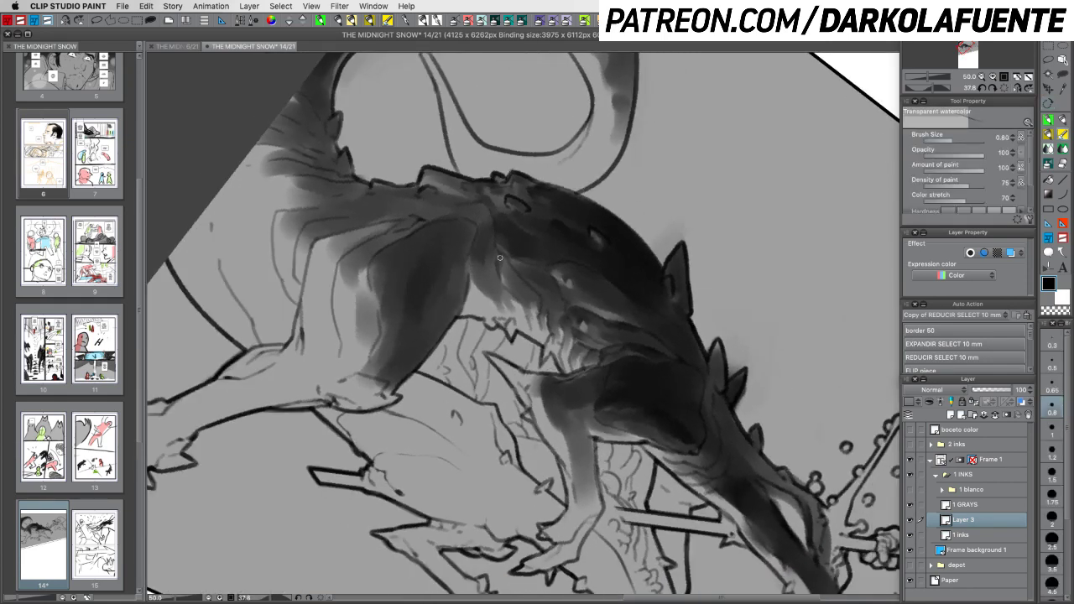
{"action": "mouse_move", "coordinate": [500, 258]}
{"action": "left_mouse_down"}
{"action": "mouse_move", "coordinate": [503, 275]}
{"action": "mouse_move", "coordinate": [505, 265]}
{"action": "left_mouse_up"}
{"action": "key", "text": "r"}
{"action": "left_click_drag", "start_coordinate": [591, 370], "coordinate": [549, 403]}
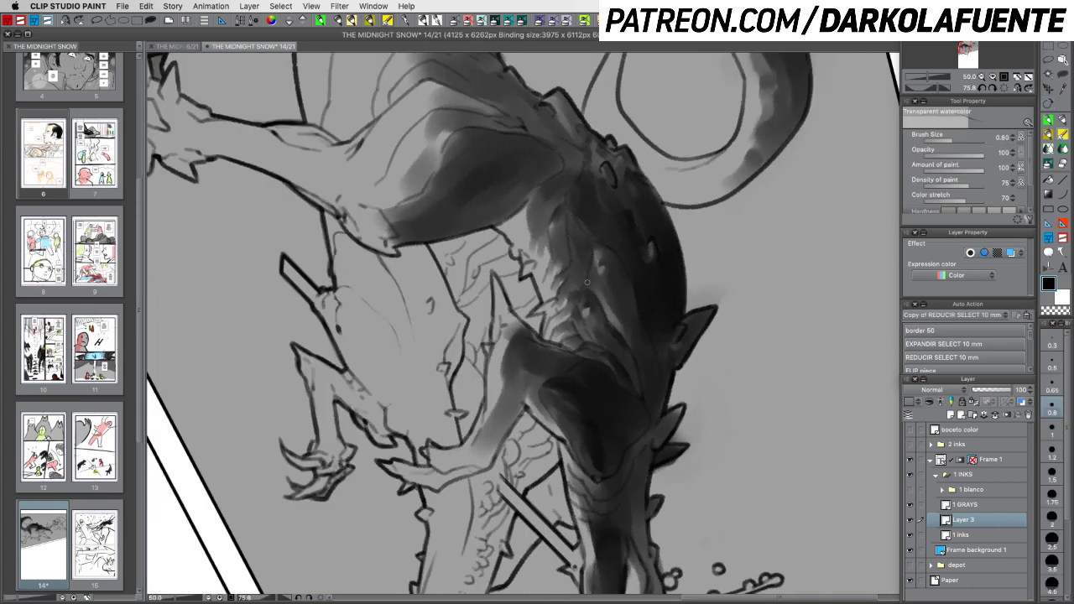
{"action": "left_click_drag", "start_coordinate": [578, 249], "coordinate": [577, 261]}
Darken the belly folds and the crease where the flank meets the thigh in black
{"action": "key", "text": "r"}
{"action": "left_click_drag", "start_coordinate": [576, 399], "coordinate": [655, 260]}
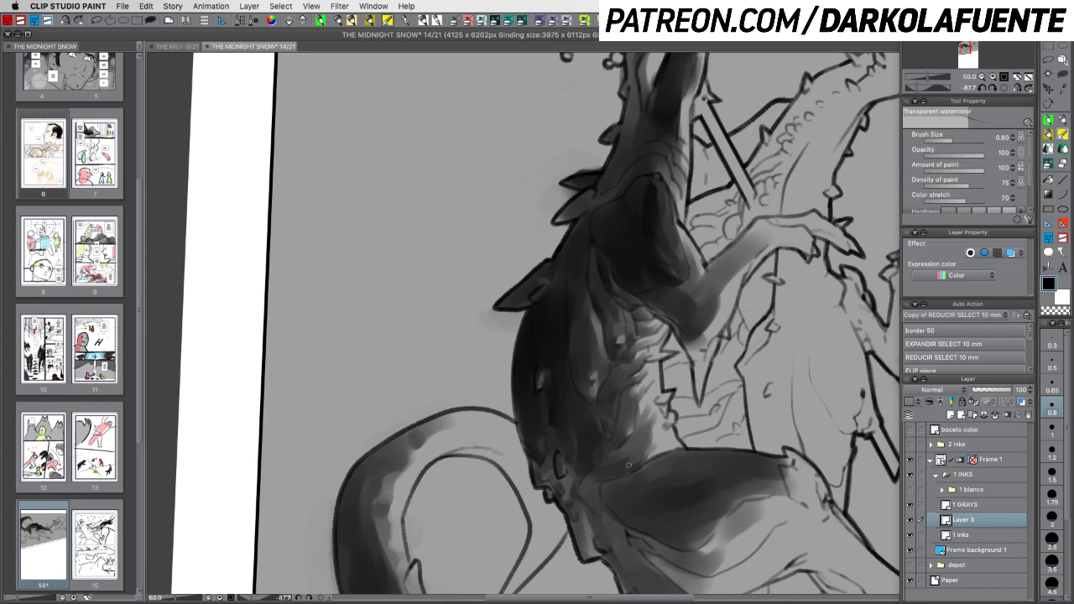
{"action": "key", "text": "r"}
{"action": "left_click_drag", "start_coordinate": [652, 463], "coordinate": [550, 463]}
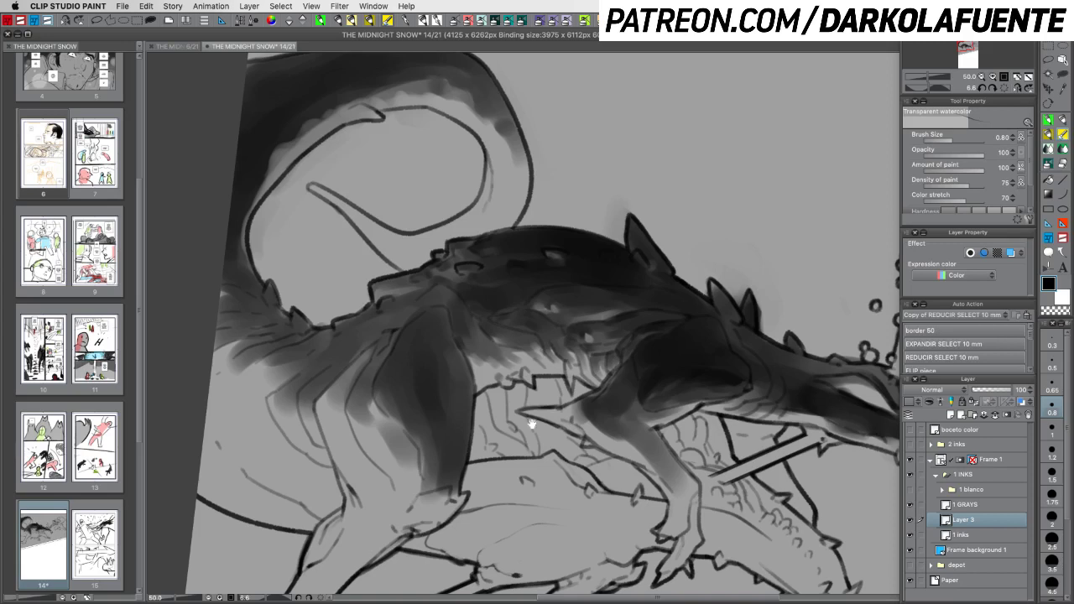
{"action": "left_click_drag", "start_coordinate": [532, 424], "coordinate": [553, 344]}
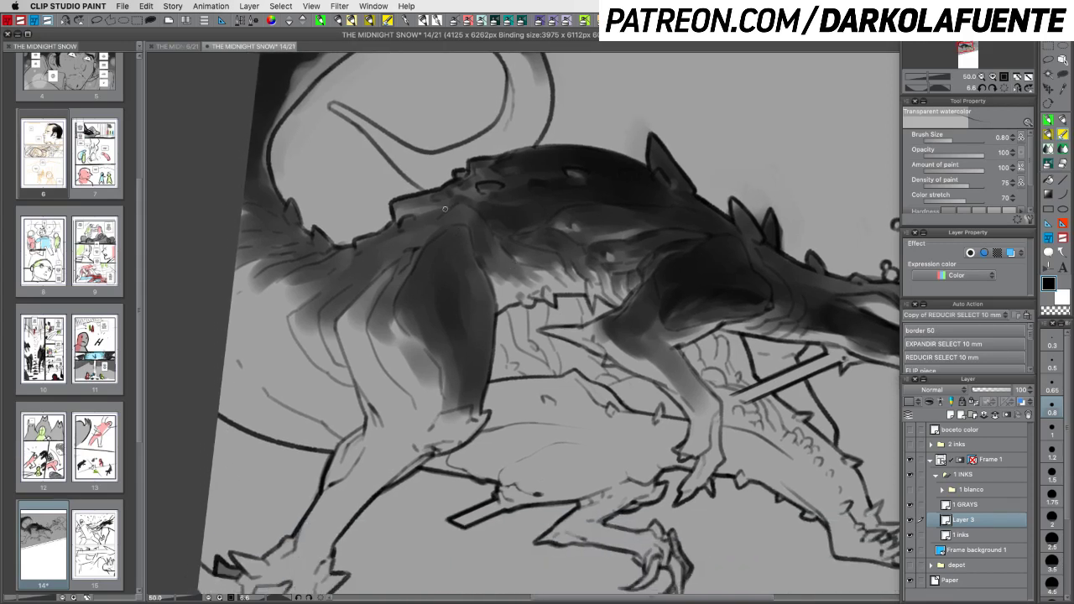
Shade the small scales along the ridge above the hip with black and transparent touches
{"action": "key", "text": "c"}
{"action": "key", "text": "c"}
{"action": "mouse_move", "coordinate": [406, 208]}
{"action": "left_mouse_down"}
{"action": "mouse_move", "coordinate": [398, 218]}
{"action": "mouse_move", "coordinate": [427, 195]}
{"action": "mouse_move", "coordinate": [422, 205]}
{"action": "mouse_move", "coordinate": [436, 204]}
{"action": "mouse_move", "coordinate": [397, 218]}
{"action": "mouse_move", "coordinate": [398, 204]}
{"action": "left_mouse_up"}
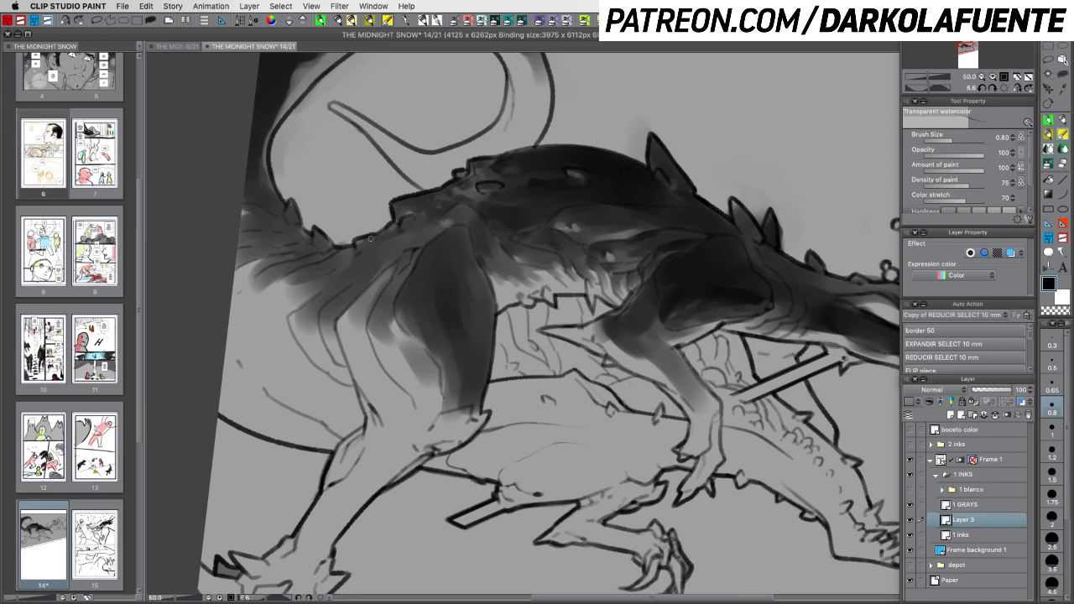
{"action": "left_click_drag", "start_coordinate": [384, 233], "coordinate": [391, 236]}
{"action": "key", "text": "r"}
{"action": "left_click_drag", "start_coordinate": [550, 409], "coordinate": [676, 402]}
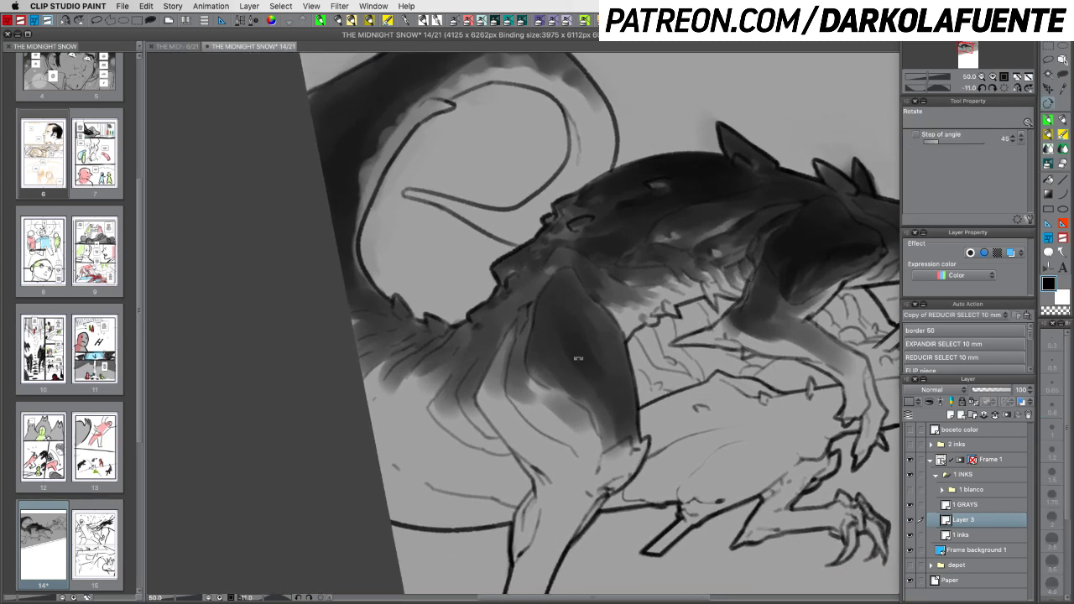
Detail the skin folds between the hip and the tail base with watercolor, alternating black and transparent color
{"action": "left_click", "coordinate": [1062, 135]}
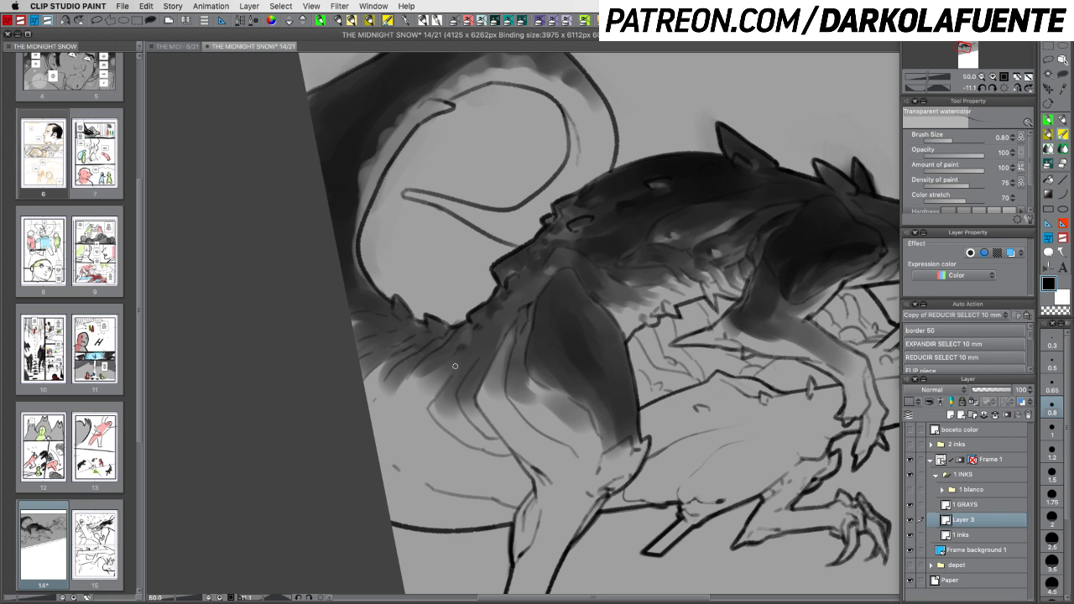
{"action": "key", "text": "c"}
{"action": "key", "text": "c"}
{"action": "left_click_drag", "start_coordinate": [463, 360], "coordinate": [454, 377]}
{"action": "key", "text": "c"}
{"action": "key", "text": "c"}
{"action": "key", "text": "c"}
Refine the ragged lower ends of the tail-base folds near the panel edge with black and transparent color
{"action": "mouse_move", "coordinate": [400, 386]}
{"action": "left_mouse_down"}
{"action": "mouse_move", "coordinate": [431, 352]}
{"action": "mouse_move", "coordinate": [416, 380]}
{"action": "mouse_move", "coordinate": [455, 351]}
{"action": "mouse_move", "coordinate": [414, 373]}
{"action": "mouse_move", "coordinate": [424, 361]}
{"action": "mouse_move", "coordinate": [410, 381]}
{"action": "left_mouse_up"}
{"action": "key", "text": "c"}
{"action": "key", "text": "c"}
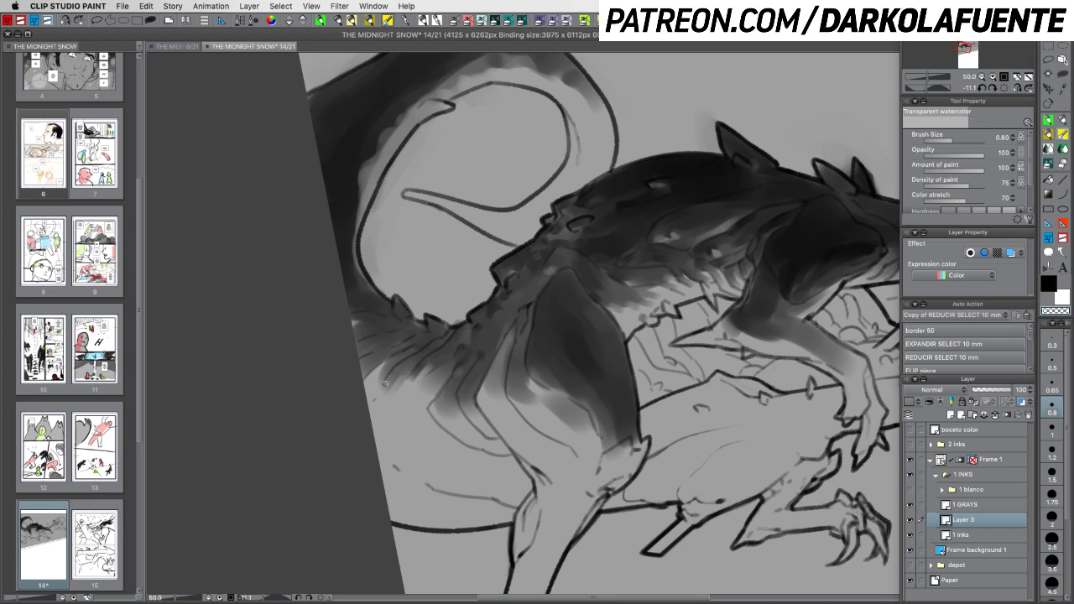
{"action": "key", "text": "c"}
{"action": "key", "text": "c"}
{"action": "key", "text": "c"}
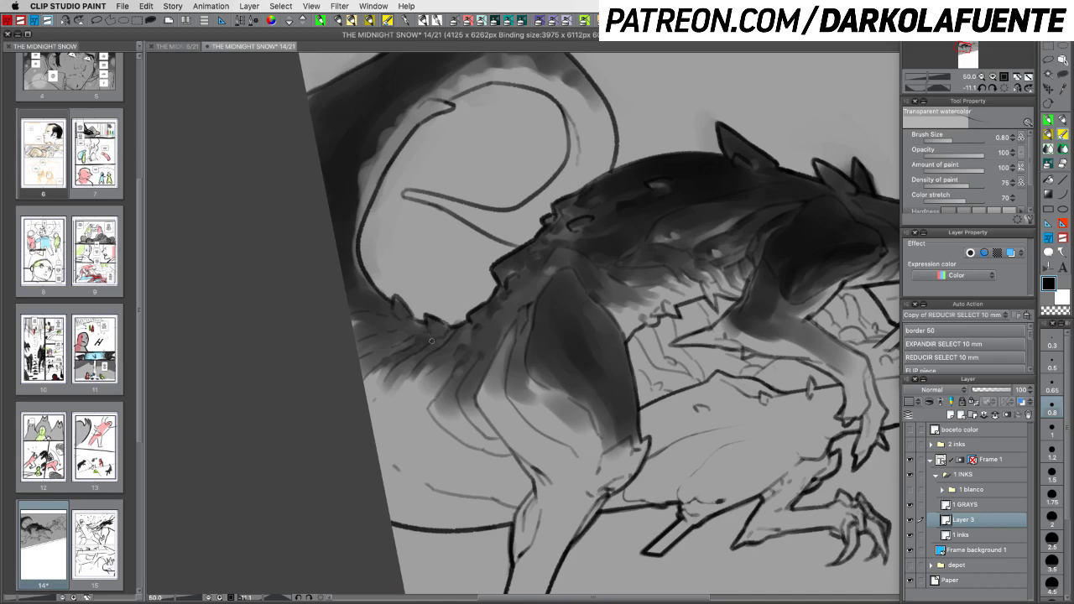
Deepen the tail-base folds in black and lift small highlights on the scales beside the hip with transparent color
{"action": "left_click_drag", "start_coordinate": [558, 357], "coordinate": [481, 456]}
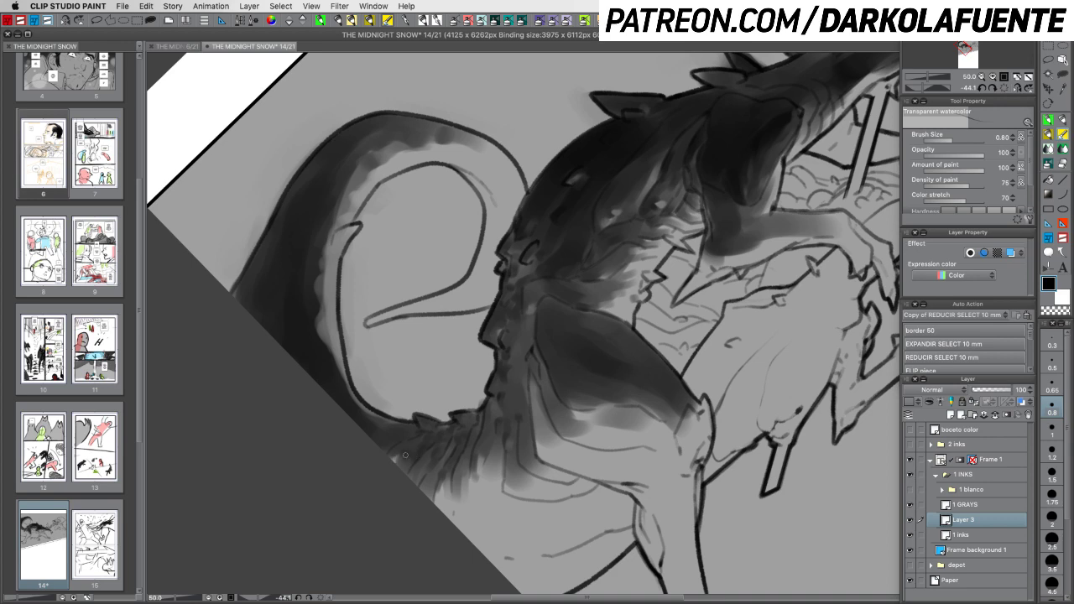
{"action": "key", "text": "shift+space"}
{"action": "left_click_drag", "start_coordinate": [545, 428], "coordinate": [453, 403]}
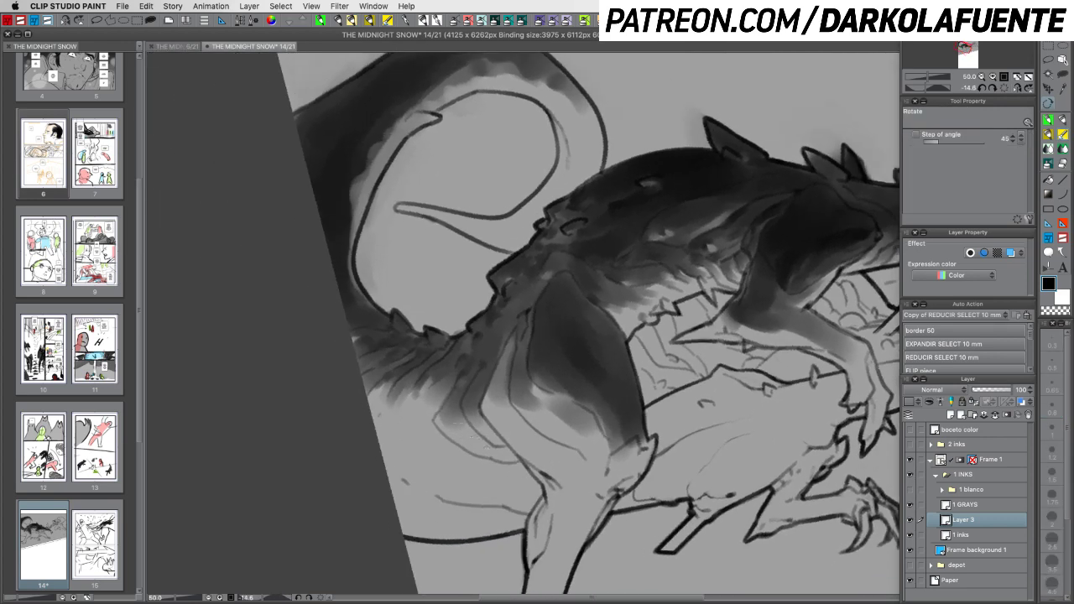
{"action": "key", "text": "c"}
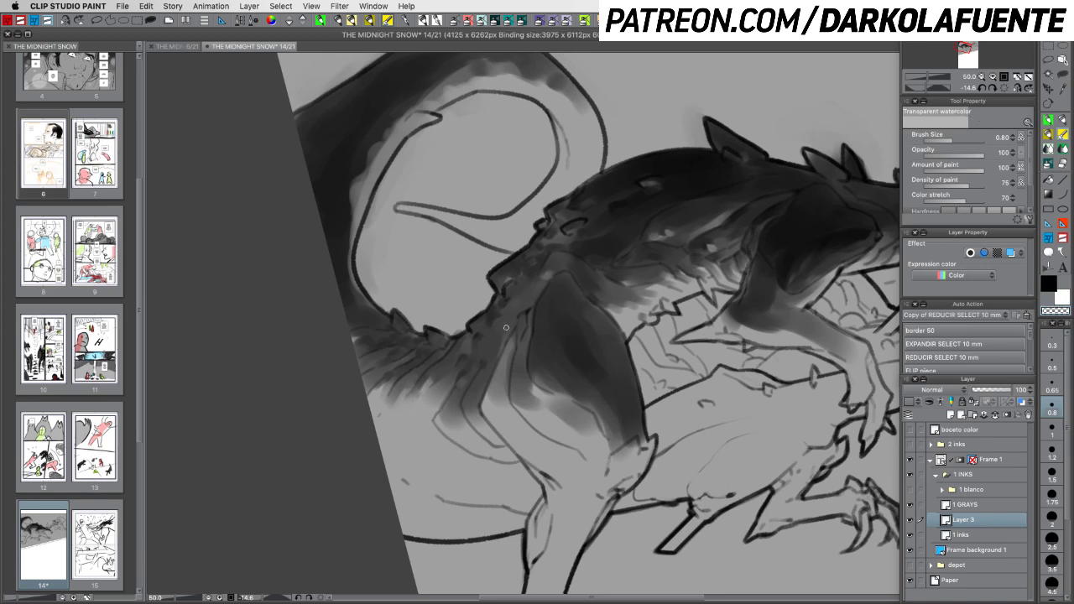
{"action": "key", "text": "c"}
{"action": "key", "text": "c"}
{"action": "key", "text": "r"}
{"action": "left_click_drag", "start_coordinate": [643, 349], "coordinate": [646, 184]}
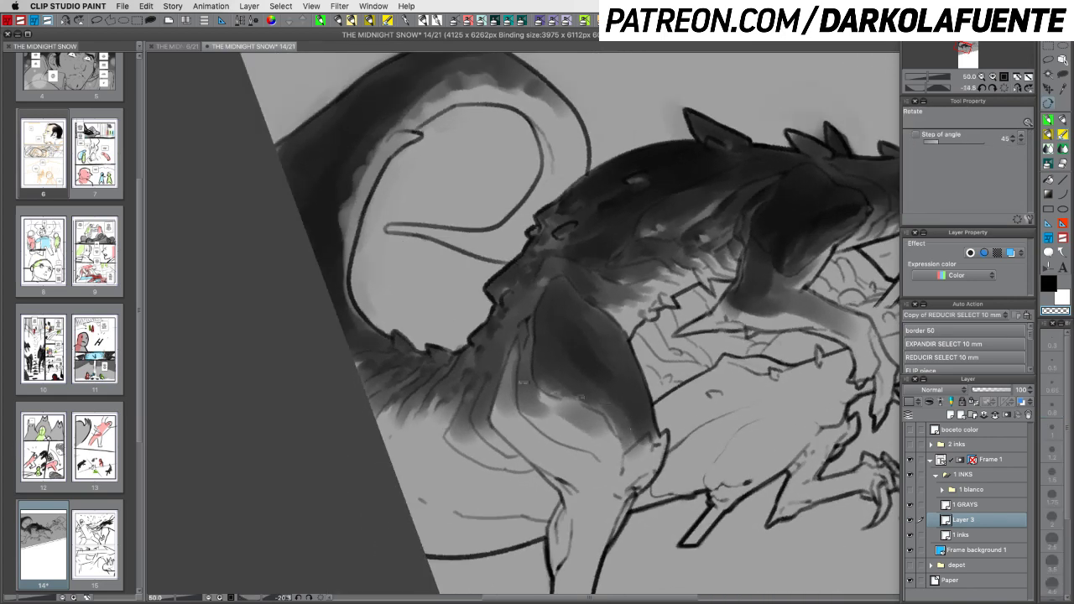
Touch up the underside of the tail root with transparent color and shade the folds behind the thigh in black
{"action": "key", "text": "b"}
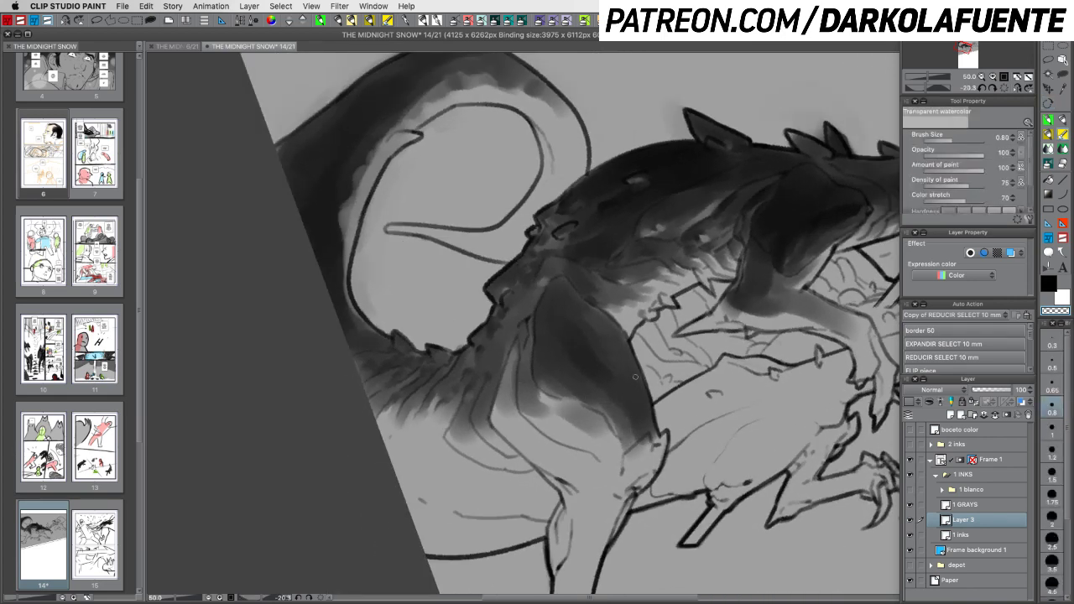
{"action": "key", "text": "space"}
{"action": "left_click_drag", "start_coordinate": [403, 451], "coordinate": [438, 487]}
{"action": "key", "text": "r"}
{"action": "mouse_move", "coordinate": [597, 420]}
{"action": "left_mouse_down"}
{"action": "mouse_move", "coordinate": [635, 364]}
{"action": "mouse_move", "coordinate": [643, 312]}
{"action": "mouse_move", "coordinate": [578, 460]}
{"action": "left_mouse_up"}
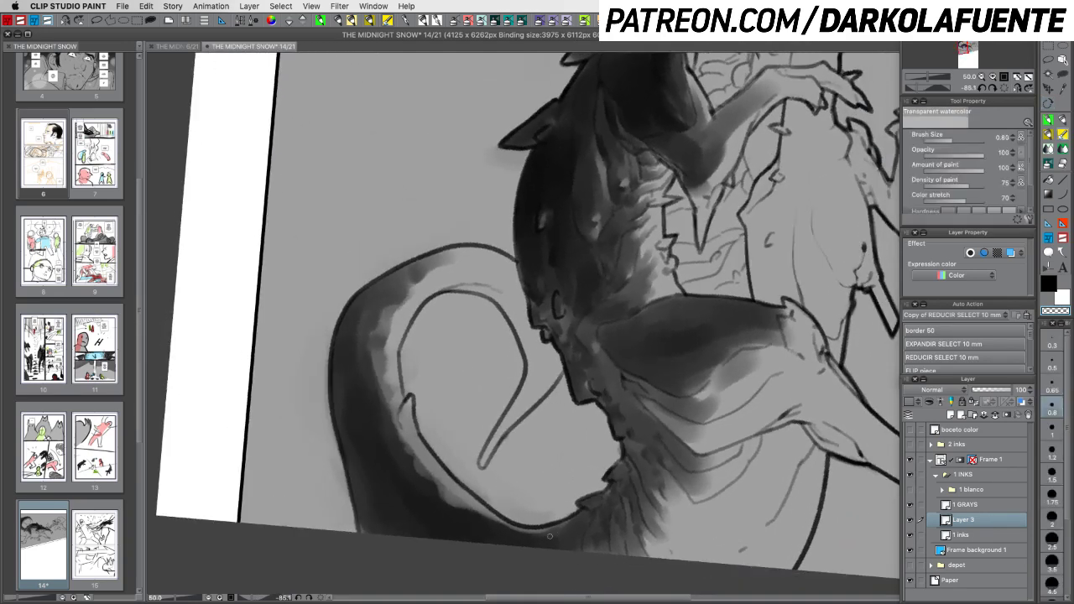
{"action": "key", "text": "c"}
{"action": "key", "text": "r"}
{"action": "left_click_drag", "start_coordinate": [606, 504], "coordinate": [528, 393]}
{"action": "key", "text": "c"}
{"action": "key", "text": "c"}
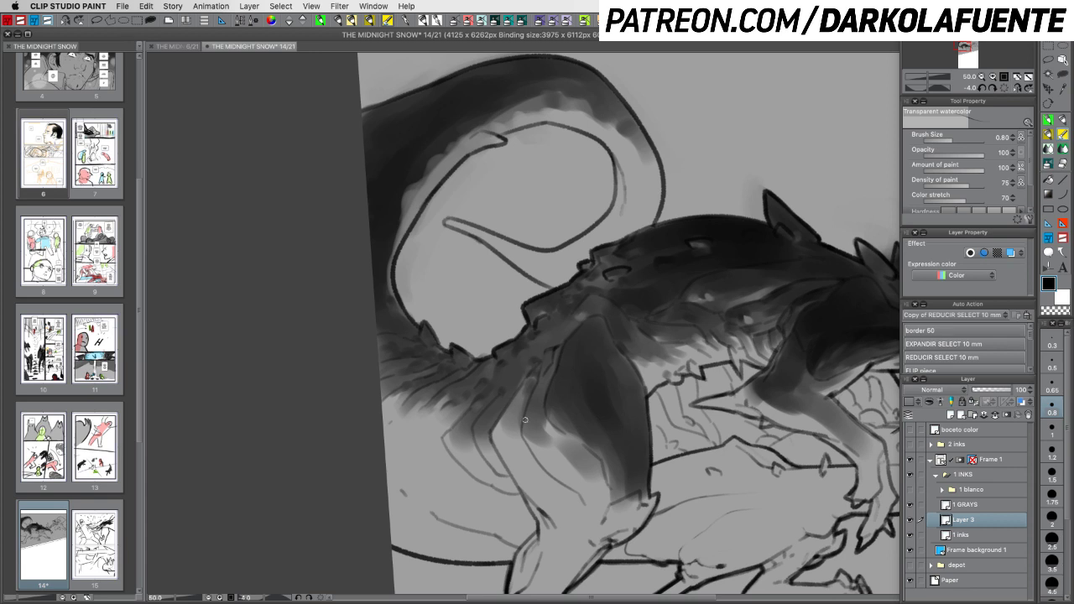
Break up the shadow edge along the back of the thigh with black and transparent strokes
{"action": "key", "text": "c"}
{"action": "key", "text": "c"}
{"action": "key", "text": "shift+space"}
{"action": "left_click_drag", "start_coordinate": [597, 448], "coordinate": [549, 436]}
{"action": "key", "text": "c"}
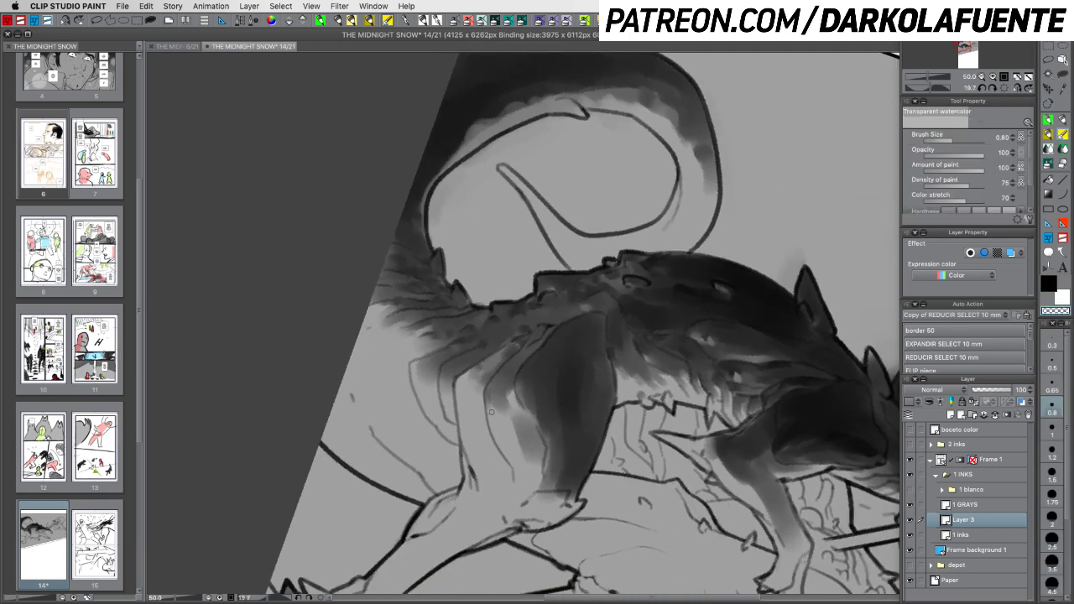
{"action": "left_click_drag", "start_coordinate": [491, 412], "coordinate": [489, 398]}
{"action": "left_click_drag", "start_coordinate": [529, 467], "coordinate": [551, 404]}
Shade the lower thigh and the spiky knee at brush size 0.65, alternating black and transparent color
{"action": "key", "text": "bracketleft"}
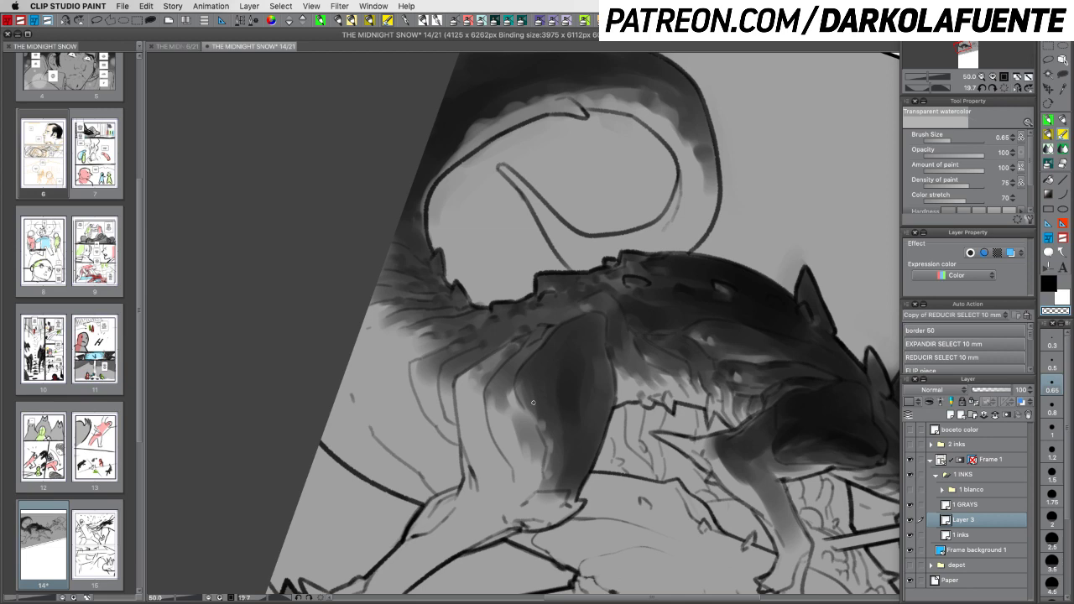
{"action": "key", "text": "c"}
{"action": "left_click_drag", "start_coordinate": [560, 483], "coordinate": [743, 404]}
{"action": "key", "text": "c"}
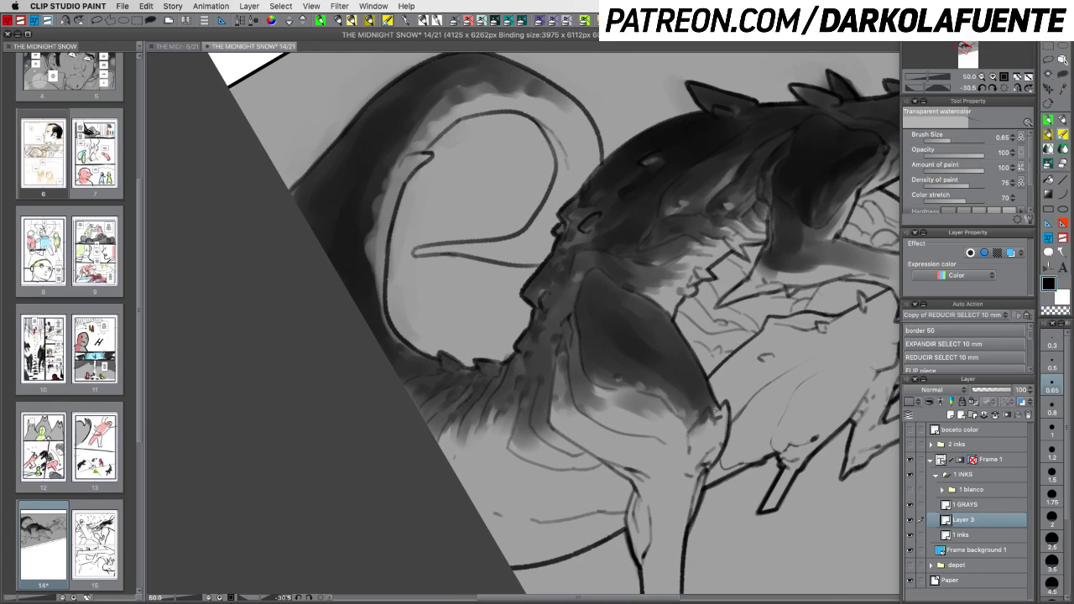
{"action": "left_click_drag", "start_coordinate": [718, 410], "coordinate": [723, 412]}
{"action": "key", "text": "c"}
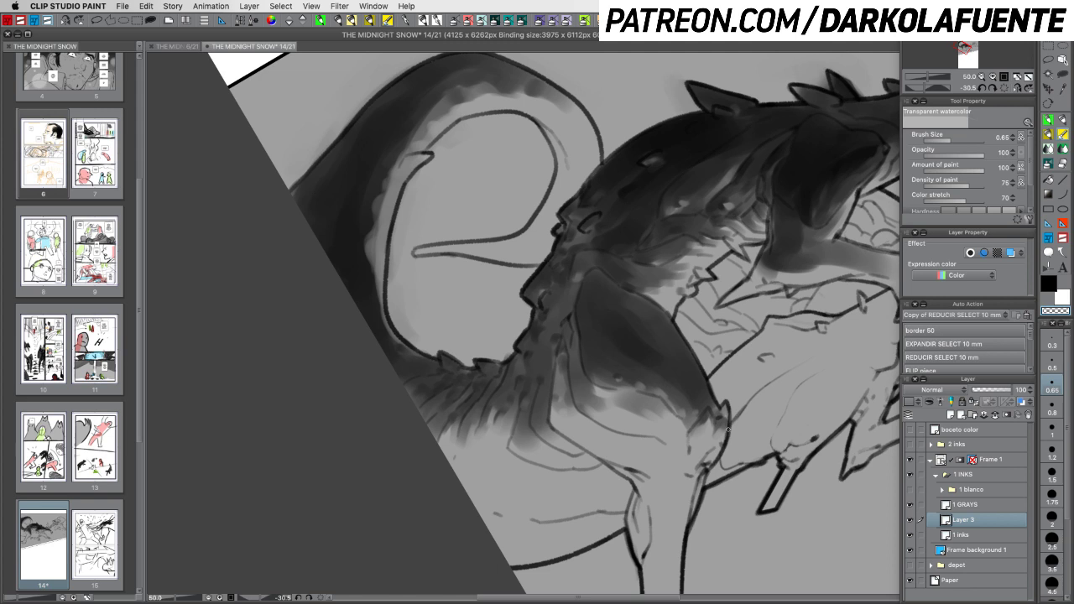
{"action": "key", "text": "c"}
{"action": "key", "text": "c"}
{"action": "key", "text": "c"}
{"action": "key", "text": "c"}
{"action": "key", "text": "c"}
{"action": "key", "text": "c"}
{"action": "key", "text": "c"}
Try to darken the front of the thigh in black, and undo the strokes
{"action": "key", "text": "shift+space"}
{"action": "left_click_drag", "start_coordinate": [691, 458], "coordinate": [680, 495]}
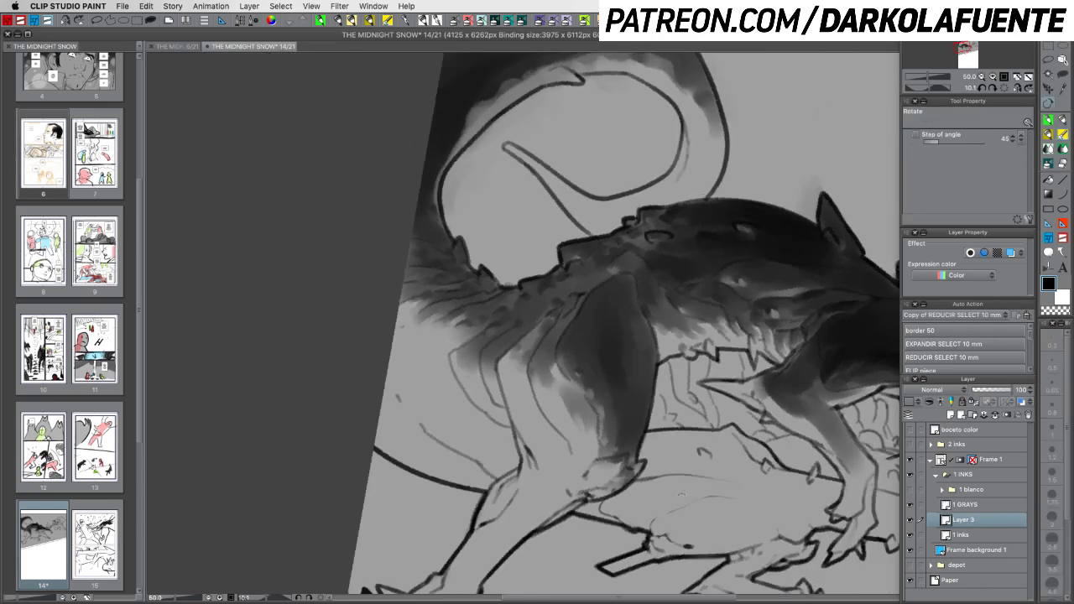
{"action": "mouse_move", "coordinate": [621, 344]}
{"action": "left_mouse_down"}
{"action": "mouse_move", "coordinate": [623, 394]}
{"action": "mouse_move", "coordinate": [625, 377]}
{"action": "left_mouse_up"}
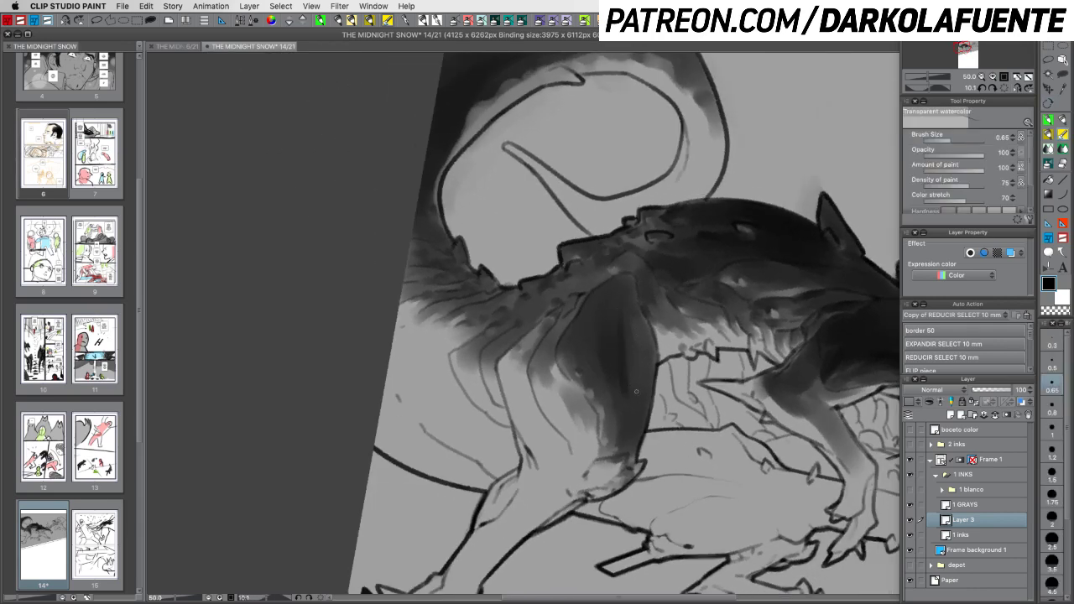
{"action": "key", "text": "super+z"}
{"action": "key", "text": "super+z"}
Blur the dark shading on the front of the thigh and, at brush size 4.50, the shadow along the upper tail
{"action": "left_click", "coordinate": [1063, 149]}
{"action": "left_click_drag", "start_coordinate": [618, 346], "coordinate": [648, 378]}
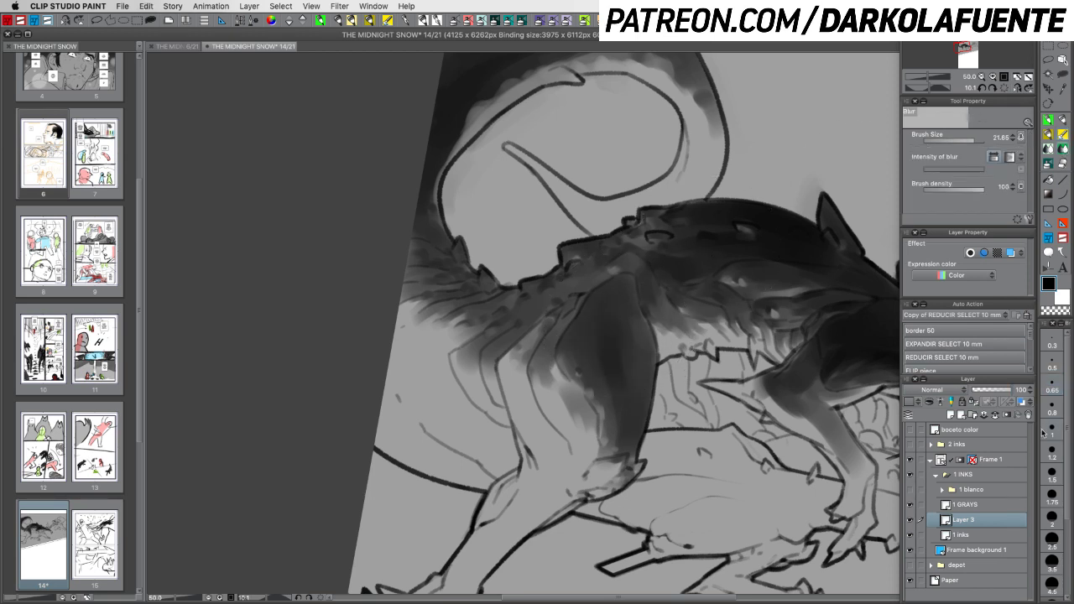
{"action": "left_click", "coordinate": [1052, 582]}
{"action": "scroll", "coordinate": [456, 222], "scroll_direction": "up", "scroll_amount": 3}
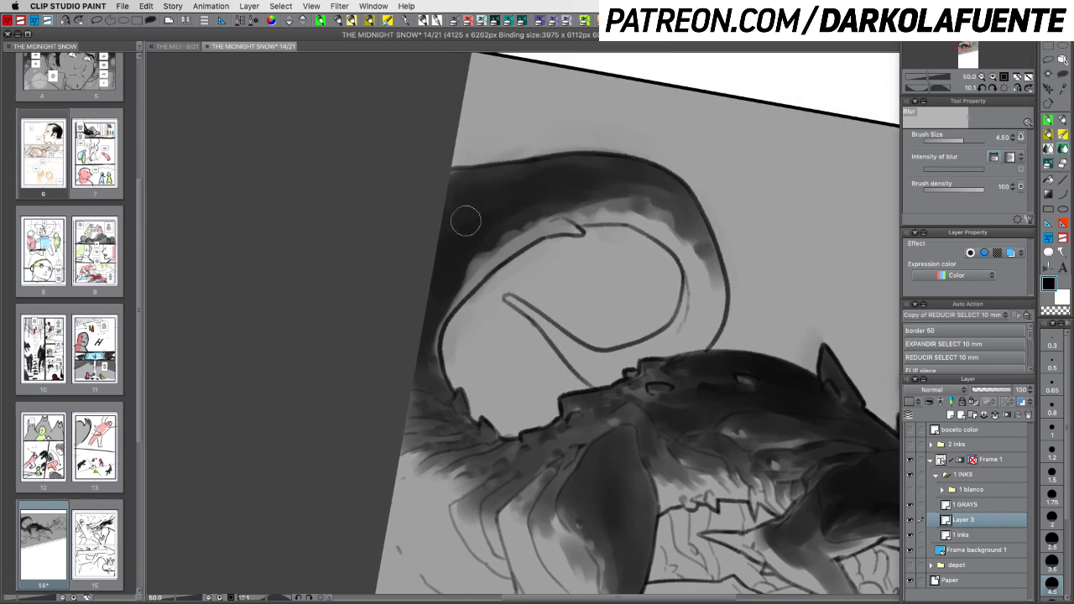
{"action": "left_click_drag", "start_coordinate": [554, 173], "coordinate": [633, 168]}
Blur the shading along the creature's foreleg and upper jaw at brush size 4.50
{"action": "scroll", "coordinate": [727, 221], "scroll_direction": "down", "scroll_amount": 3}
{"action": "scroll", "coordinate": [728, 221], "scroll_direction": "right", "scroll_amount": 3}
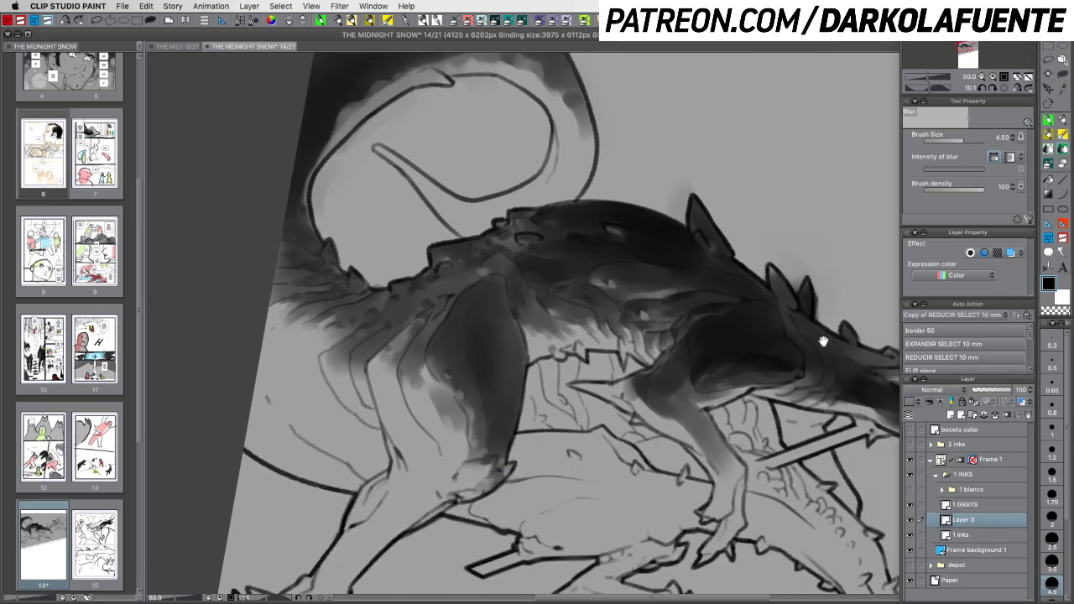
{"action": "scroll", "coordinate": [818, 346], "scroll_direction": "right", "scroll_amount": 5}
{"action": "mouse_move", "coordinate": [661, 341]}
{"action": "left_mouse_down"}
{"action": "mouse_move", "coordinate": [855, 455]}
{"action": "mouse_move", "coordinate": [716, 389]}
{"action": "mouse_move", "coordinate": [682, 396]}
{"action": "mouse_move", "coordinate": [721, 410]}
{"action": "left_mouse_up"}
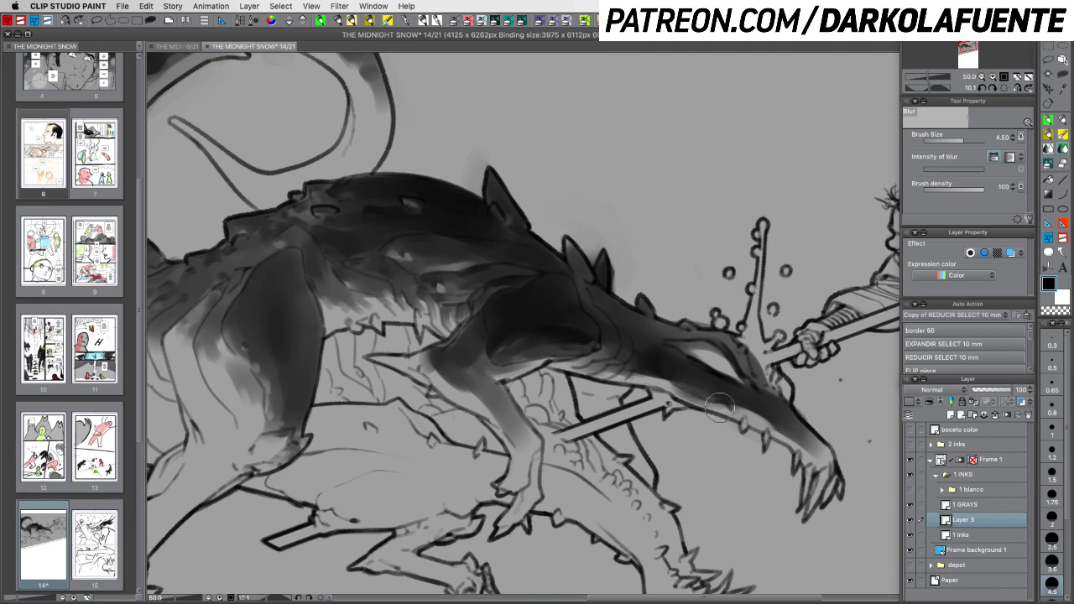
{"action": "key", "text": "r"}
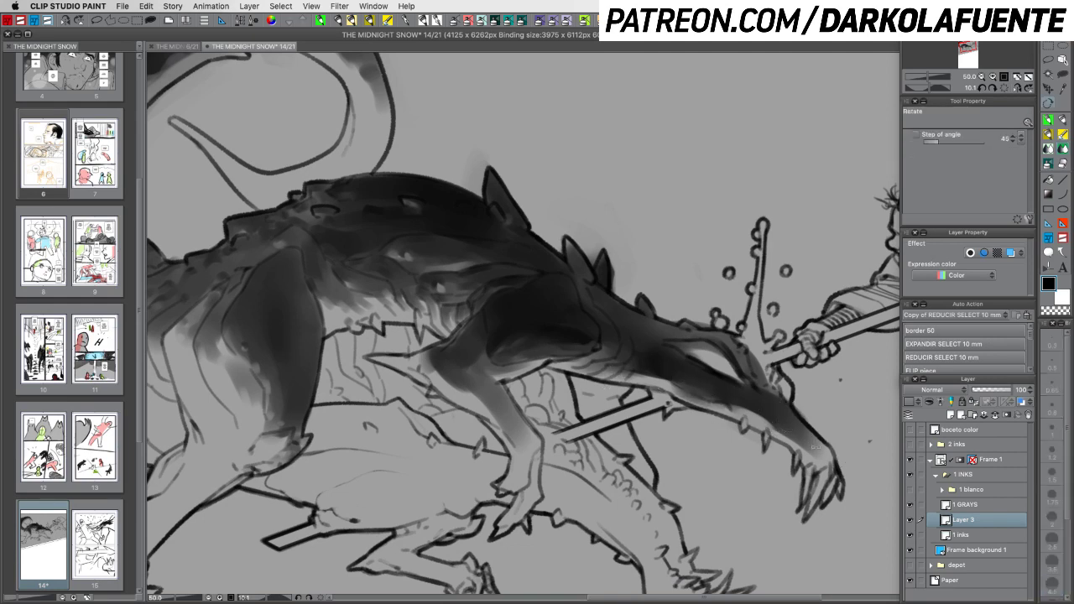
{"action": "mouse_move", "coordinate": [776, 444]}
{"action": "left_mouse_down"}
{"action": "mouse_move", "coordinate": [793, 399]}
{"action": "mouse_move", "coordinate": [751, 488]}
{"action": "mouse_move", "coordinate": [702, 541]}
{"action": "left_mouse_up"}
{"action": "key", "text": "j"}
{"action": "mouse_move", "coordinate": [476, 435]}
{"action": "left_mouse_down"}
{"action": "mouse_move", "coordinate": [463, 390]}
{"action": "mouse_move", "coordinate": [479, 411]}
{"action": "mouse_move", "coordinate": [448, 342]}
{"action": "left_mouse_up"}
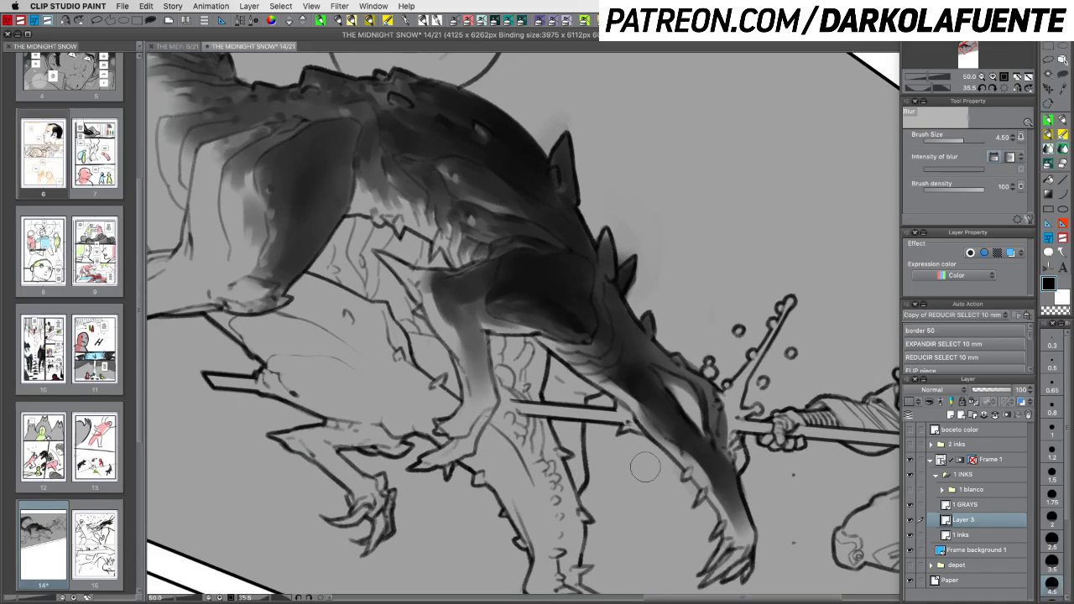
Undo the last blur on the foreleg and smear its shading with the Finger tip tool at size 2.00
{"action": "left_click", "coordinate": [1055, 168]}
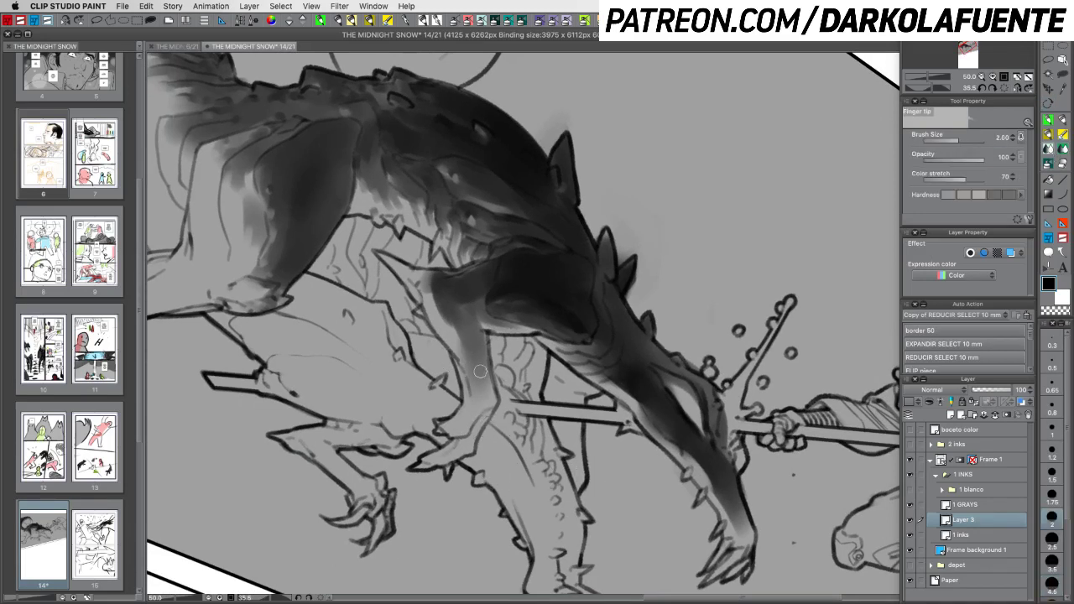
{"action": "key", "text": "super+z"}
{"action": "mouse_move", "coordinate": [476, 345]}
{"action": "left_mouse_down"}
{"action": "mouse_move", "coordinate": [484, 412]}
{"action": "mouse_move", "coordinate": [490, 384]}
{"action": "mouse_move", "coordinate": [476, 399]}
{"action": "mouse_move", "coordinate": [469, 337]}
{"action": "left_mouse_up"}
Blur the shading beside the neck spines and smear around them with the Finger tip tool at size 2.00
{"action": "left_click", "coordinate": [1063, 154]}
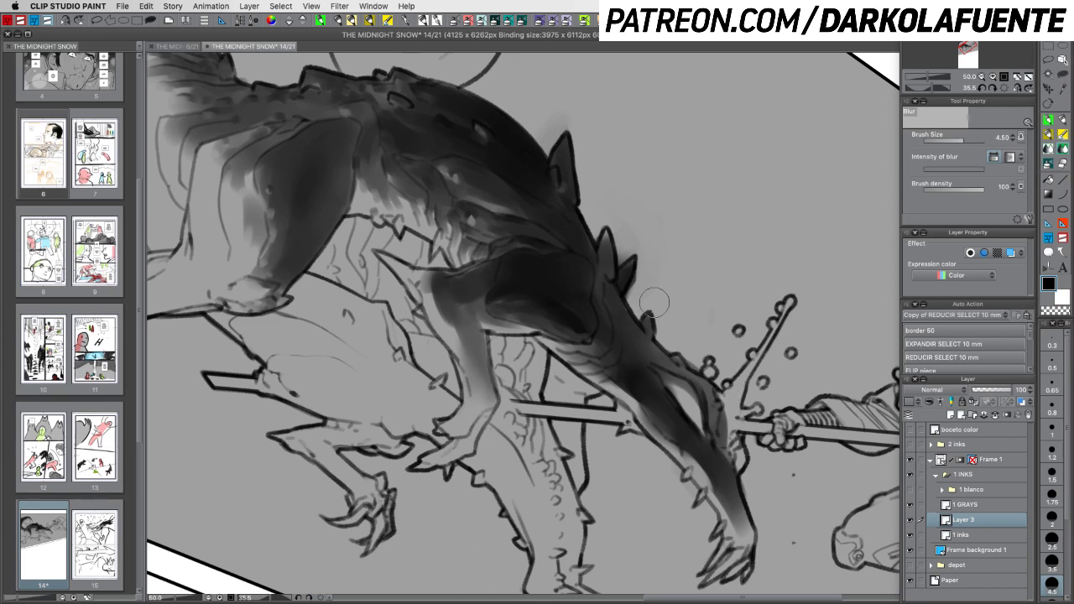
{"action": "mouse_move", "coordinate": [639, 265]}
{"action": "left_mouse_down"}
{"action": "mouse_move", "coordinate": [635, 292]}
{"action": "mouse_move", "coordinate": [645, 253]}
{"action": "mouse_move", "coordinate": [629, 299]}
{"action": "left_mouse_up"}
{"action": "left_click", "coordinate": [1052, 152]}
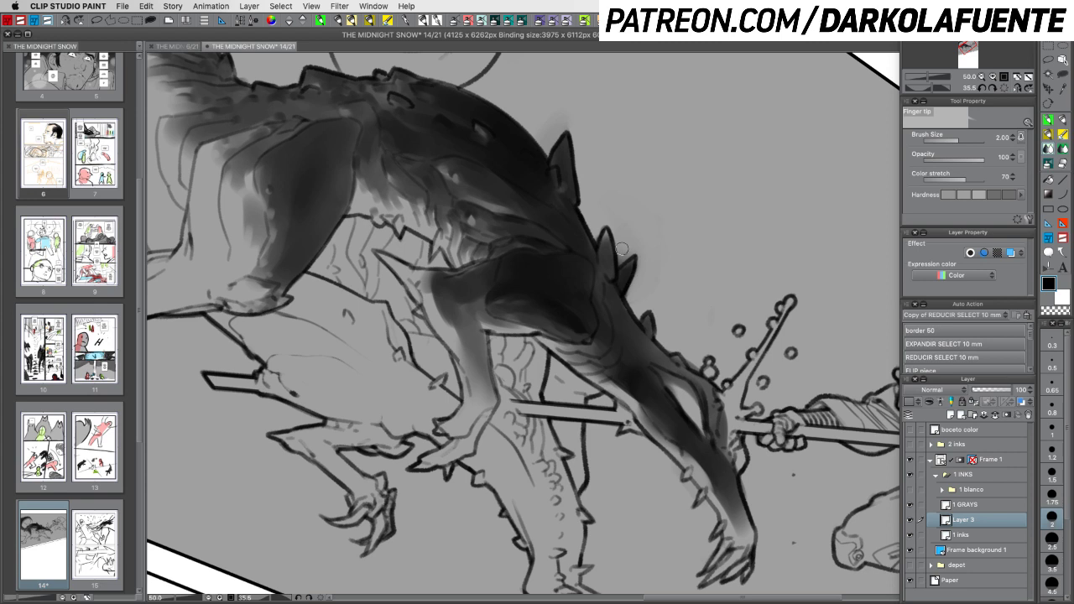
{"action": "mouse_move", "coordinate": [621, 250]}
{"action": "left_mouse_down"}
{"action": "mouse_move", "coordinate": [628, 259]}
{"action": "mouse_move", "coordinate": [637, 245]}
{"action": "mouse_move", "coordinate": [638, 254]}
{"action": "left_mouse_up"}
{"action": "mouse_move", "coordinate": [601, 224]}
{"action": "left_mouse_down"}
{"action": "mouse_move", "coordinate": [604, 244]}
{"action": "mouse_move", "coordinate": [603, 209]}
{"action": "mouse_move", "coordinate": [598, 250]}
{"action": "left_mouse_up"}
Smear the shading around the eye and snout with Finger tip, reducing the brush from 2.00 to 0.80, and undo the last stroke
{"action": "key", "text": "shift+space"}
{"action": "left_click_drag", "start_coordinate": [781, 457], "coordinate": [778, 189]}
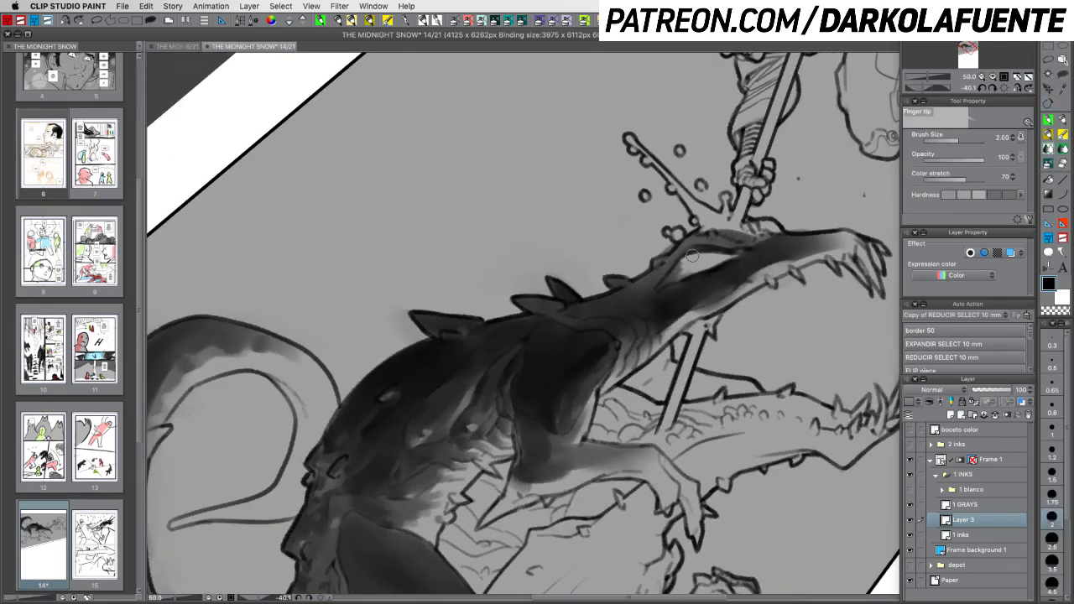
{"action": "left_click_drag", "start_coordinate": [687, 277], "coordinate": [652, 292]}
{"action": "left_click", "coordinate": [1053, 474]}
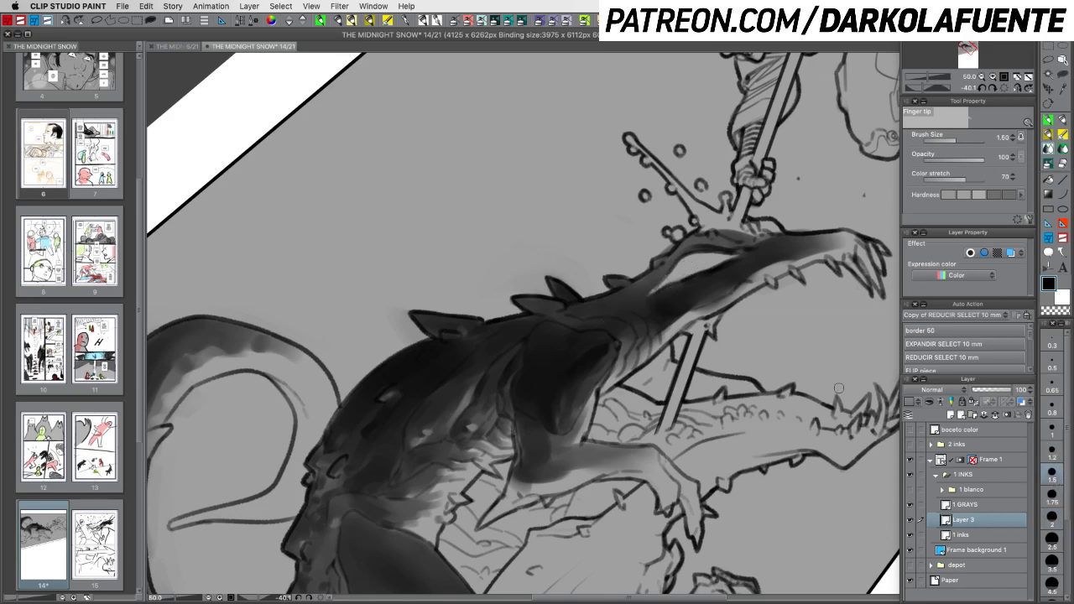
{"action": "left_click", "coordinate": [1051, 449]}
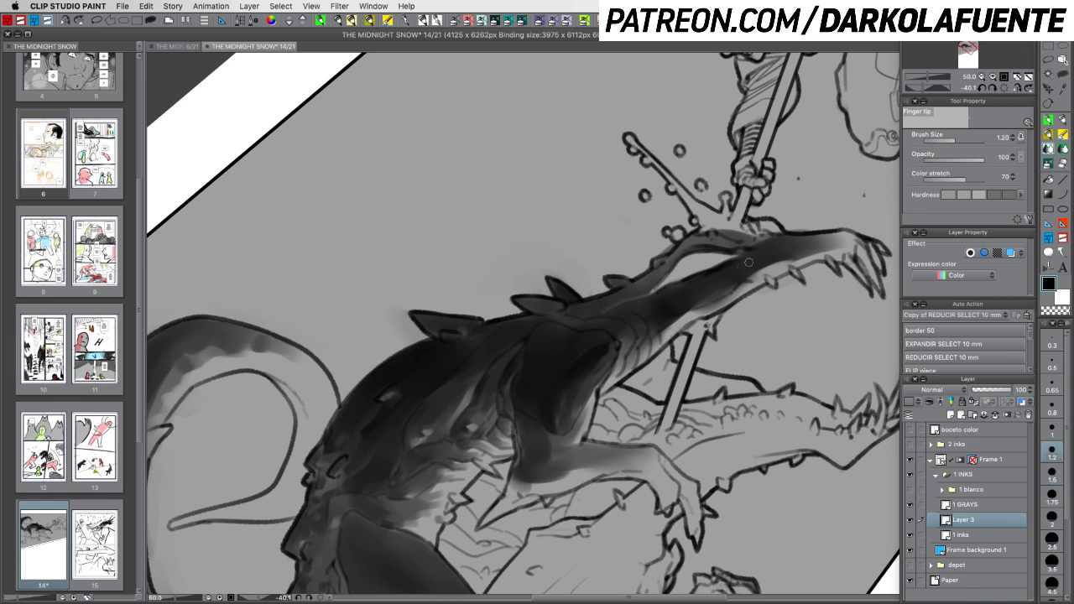
{"action": "left_click_drag", "start_coordinate": [741, 252], "coordinate": [776, 248]}
{"action": "left_click", "coordinate": [1051, 409]}
{"action": "key", "text": "super+z"}
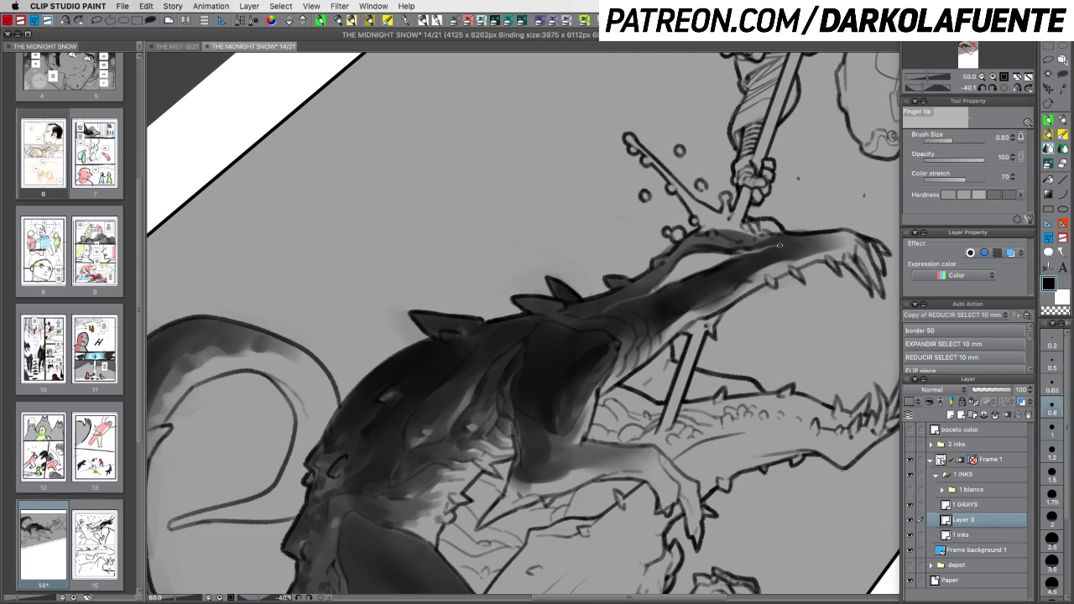
Smear the shading along the neck and head with Finger tip at size 0.80, and undo the last stroke
{"action": "key", "text": "r"}
{"action": "left_click_drag", "start_coordinate": [856, 357], "coordinate": [853, 394]}
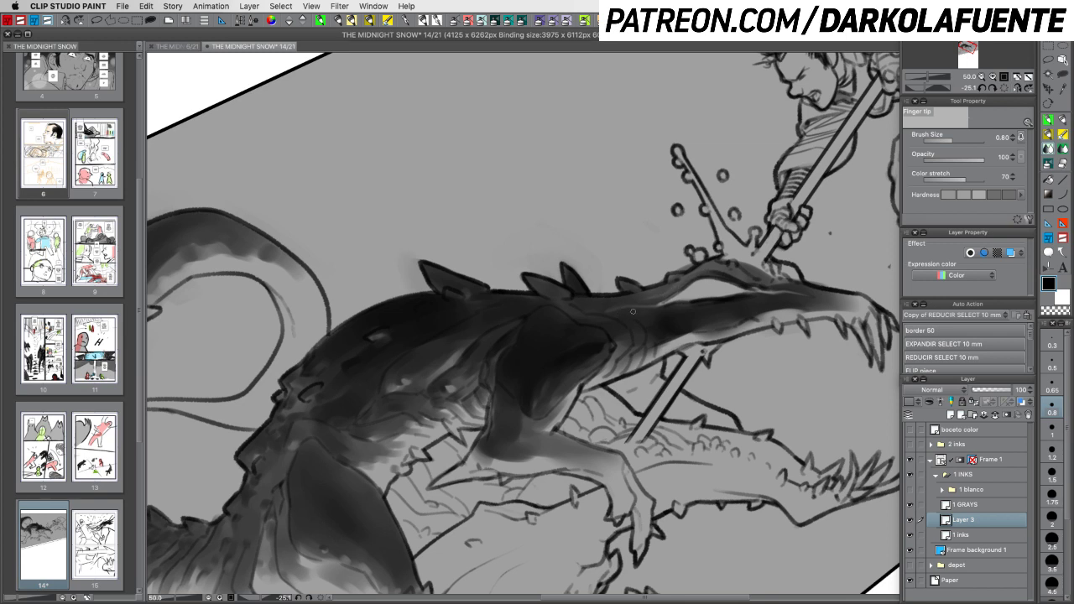
{"action": "key", "text": "c"}
{"action": "key", "text": "c"}
{"action": "key", "text": "r"}
{"action": "left_click_drag", "start_coordinate": [740, 269], "coordinate": [658, 270]}
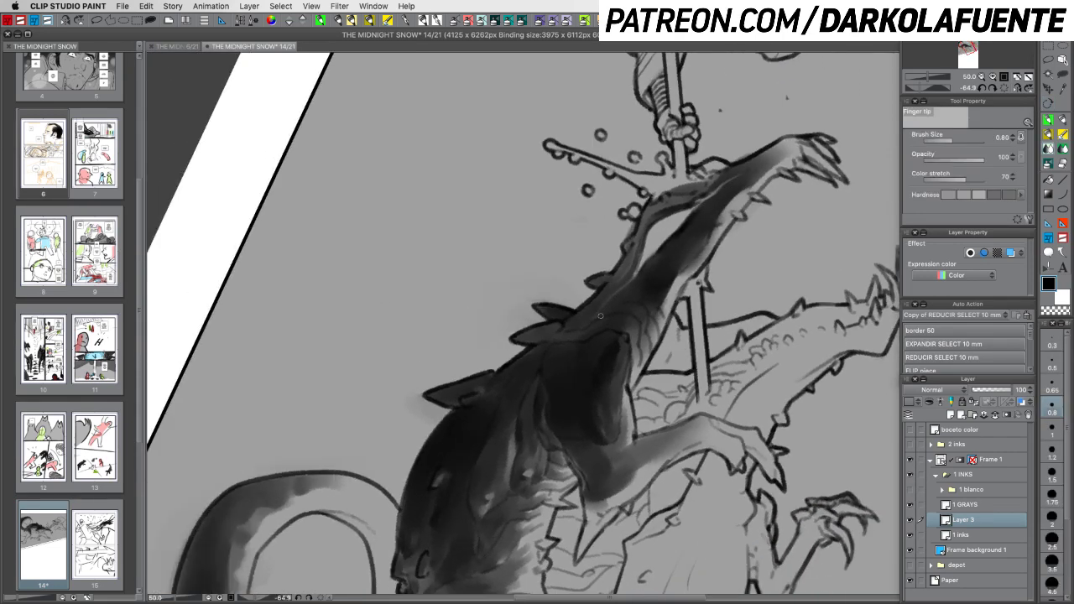
{"action": "key", "text": "r"}
{"action": "left_click_drag", "start_coordinate": [660, 312], "coordinate": [684, 311]}
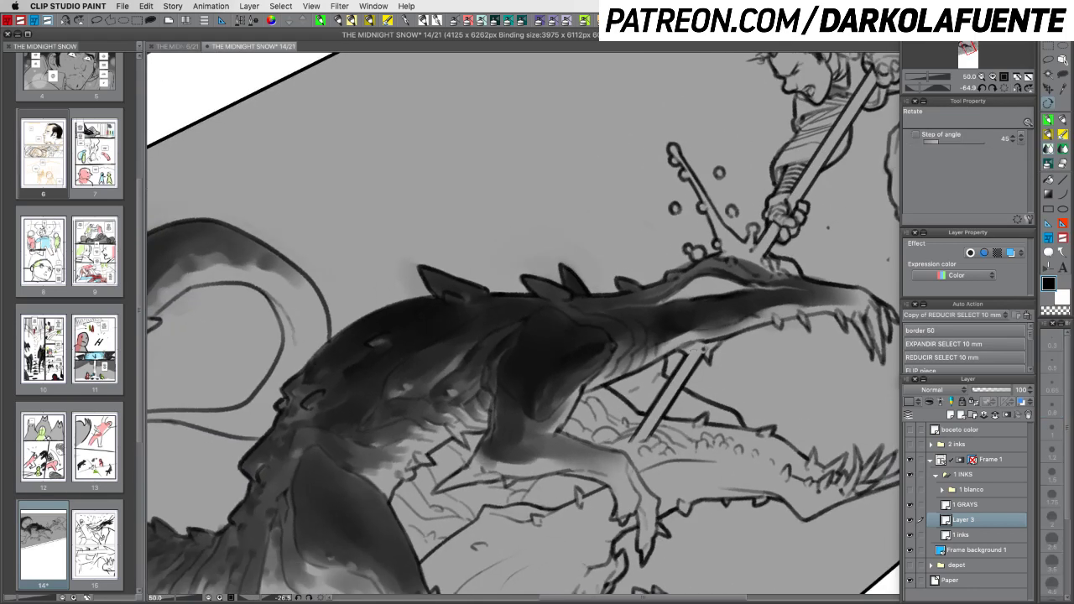
{"action": "key", "text": "super+z"}
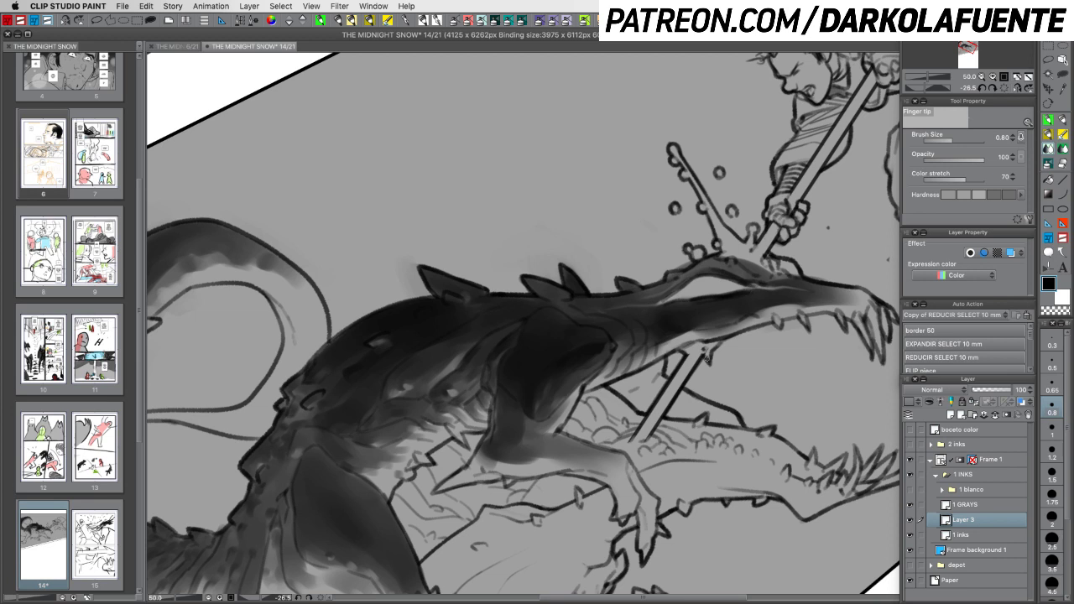
Paint fine strokes along the side of the upper jaw with Transparent watercolor at brush size 0.50
{"action": "left_click", "coordinate": [1046, 164]}
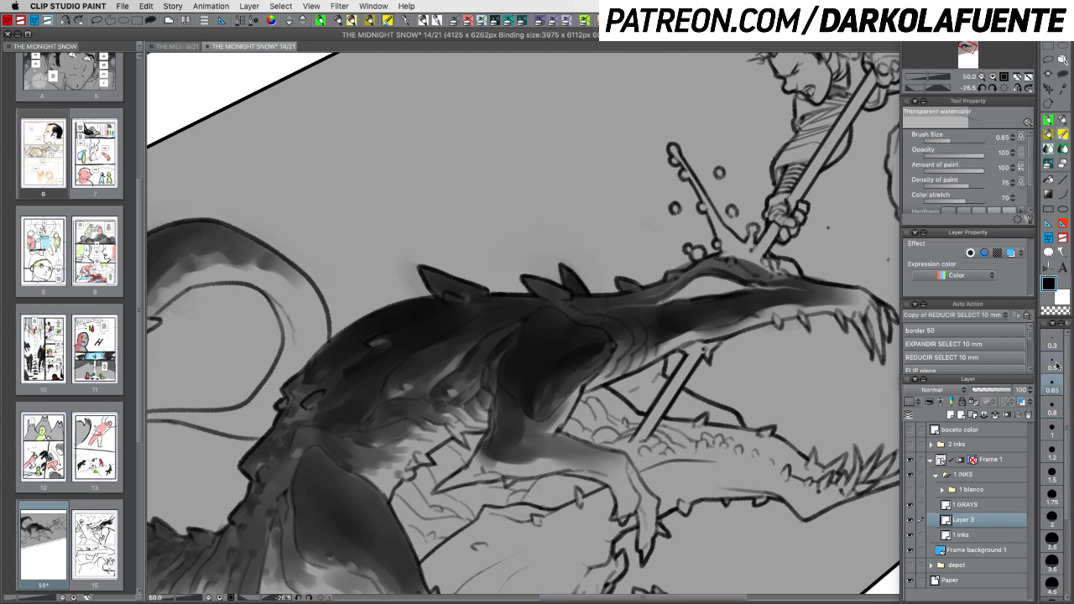
{"action": "key", "text": "bracketleft"}
{"action": "key", "text": "c"}
{"action": "mouse_move", "coordinate": [692, 305]}
{"action": "left_mouse_down"}
{"action": "mouse_move", "coordinate": [791, 287]}
{"action": "mouse_move", "coordinate": [766, 294]}
{"action": "mouse_move", "coordinate": [863, 300]}
{"action": "mouse_move", "coordinate": [795, 304]}
{"action": "left_mouse_up"}
{"action": "key", "text": "c"}
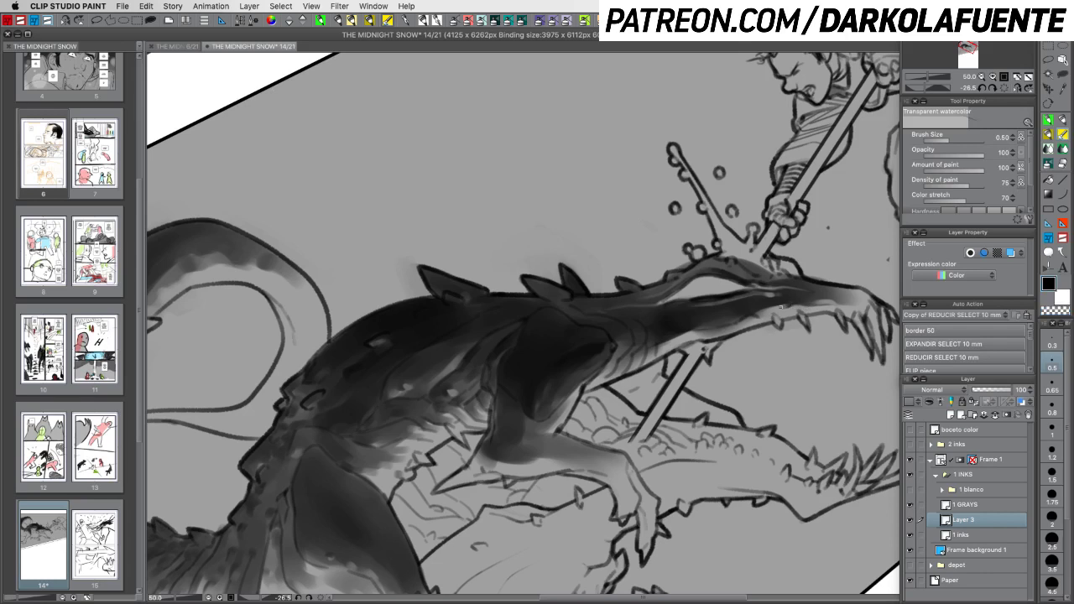
Detail the folds of the neck at brush size 0.50, alternating black and transparent color
{"action": "key", "text": "c"}
{"action": "key", "text": "c"}
{"action": "key", "text": "c"}
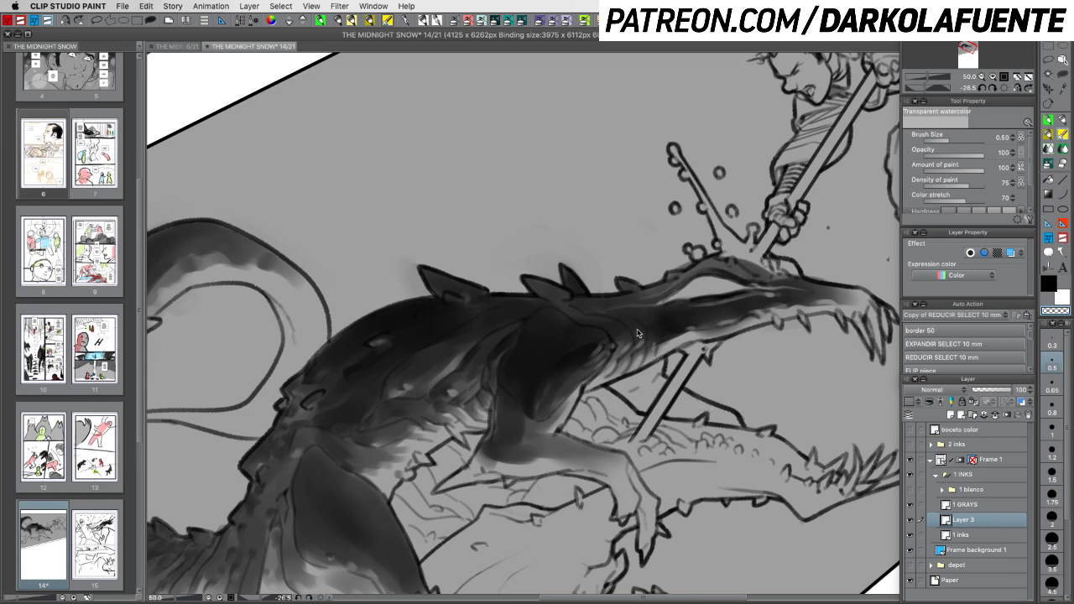
{"action": "key", "text": "c"}
{"action": "key", "text": "c"}
{"action": "key", "text": "c"}
{"action": "key", "text": "c"}
Refine the streaks along the upper jaw with watercolor at brush sizes 0.50 and 0.30, alternating black and transparent color
{"action": "left_click", "coordinate": [1060, 164]}
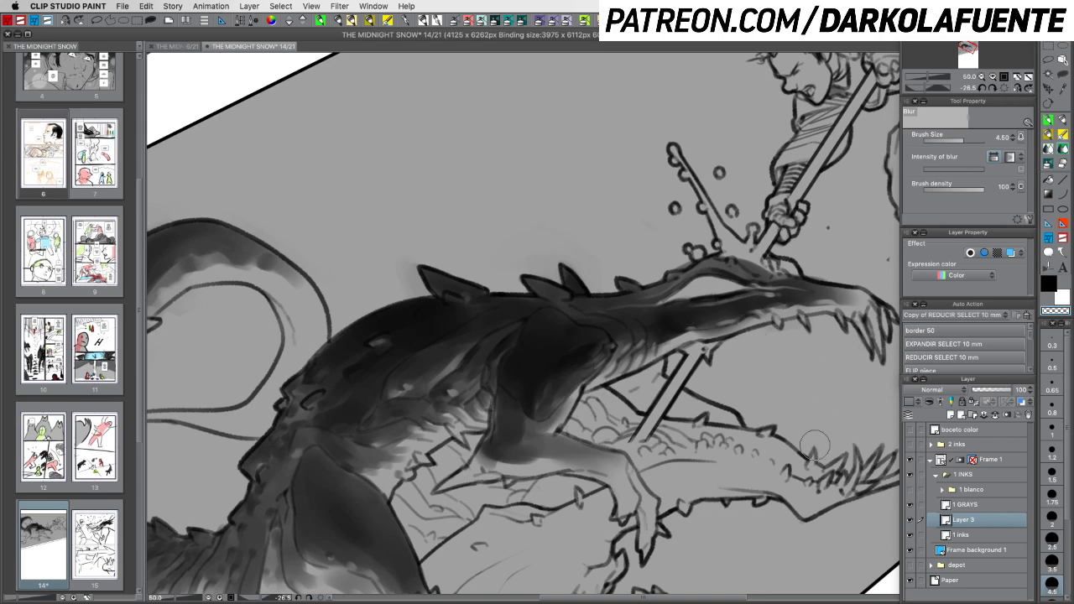
{"action": "key", "text": "r"}
{"action": "left_click_drag", "start_coordinate": [804, 466], "coordinate": [768, 521]}
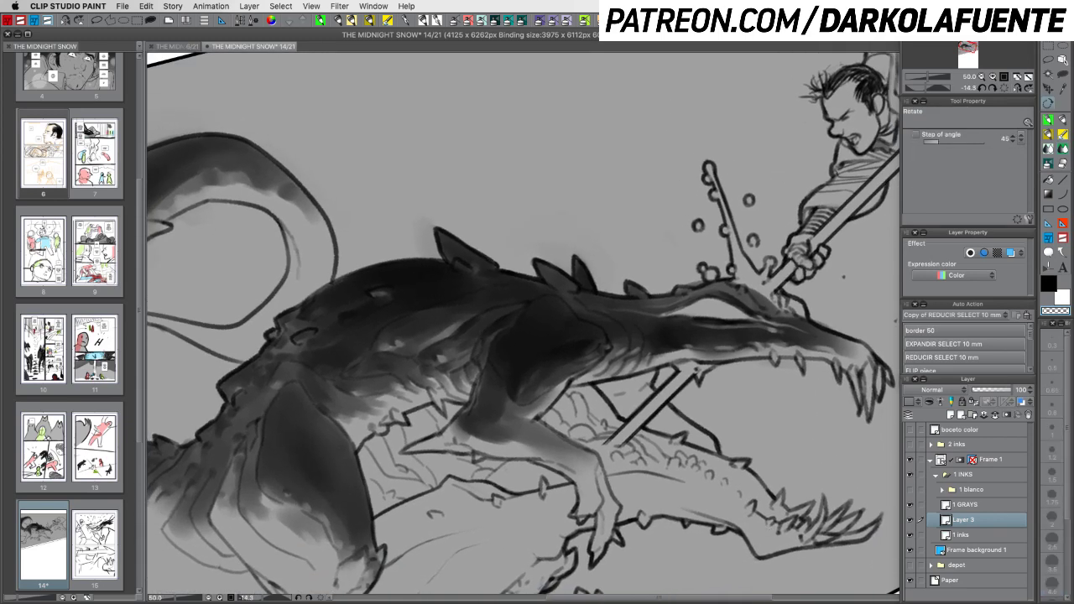
{"action": "left_click", "coordinate": [1061, 136]}
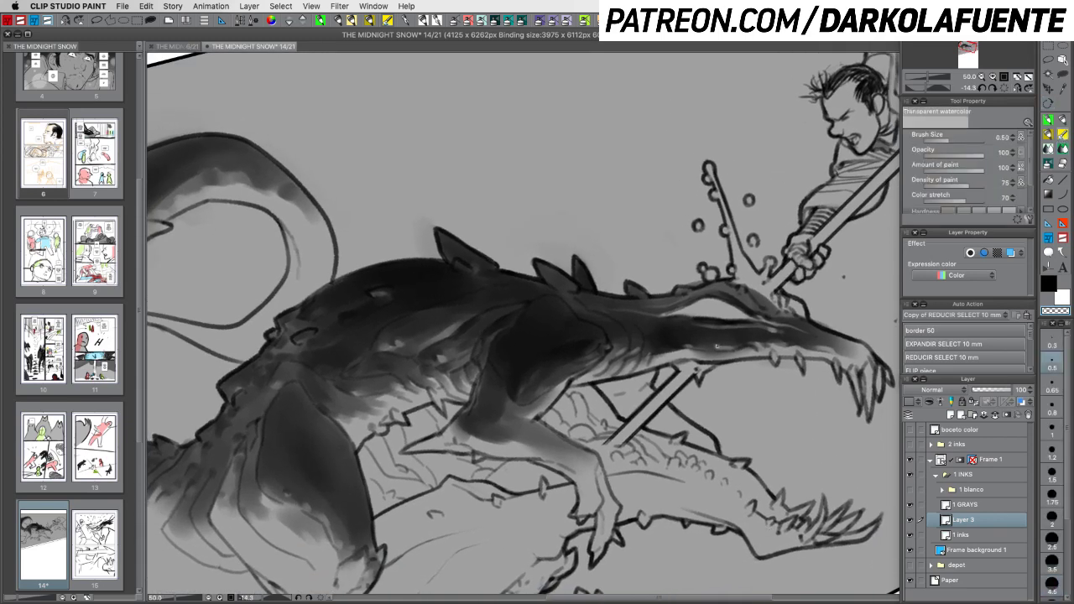
{"action": "key", "text": "c"}
{"action": "key", "text": "c"}
{"action": "left_click", "coordinate": [1052, 340]}
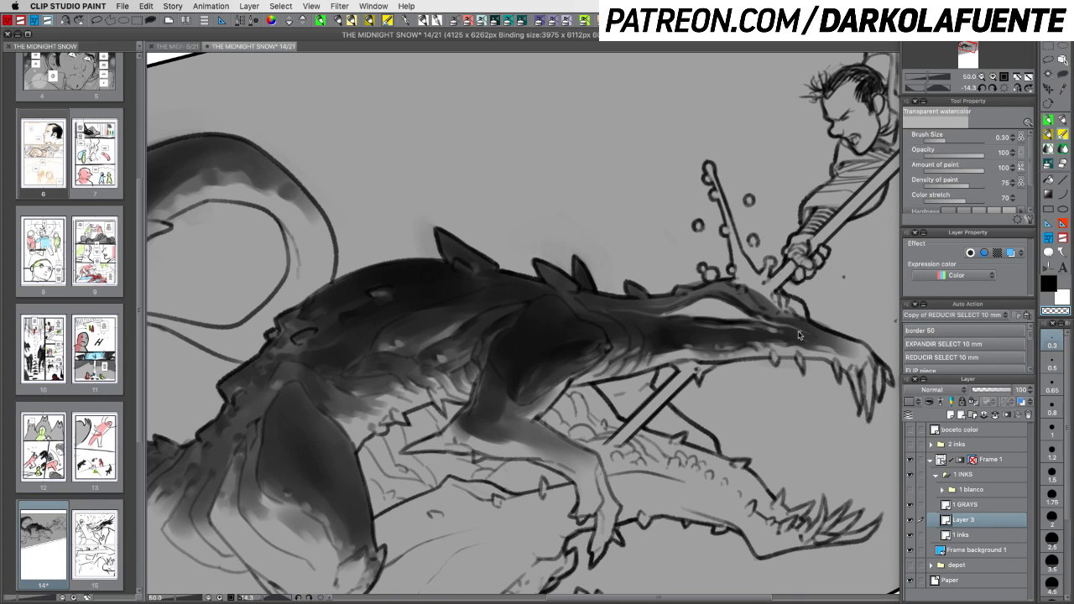
{"action": "left_click_drag", "start_coordinate": [735, 328], "coordinate": [792, 331]}
{"action": "key", "text": "c"}
Touch up the snout around the spear wound at brush size 1.20 with transparent color and black
{"action": "mouse_move", "coordinate": [856, 331]}
{"action": "left_mouse_down"}
{"action": "mouse_move", "coordinate": [835, 435]}
{"action": "mouse_move", "coordinate": [793, 516]}
{"action": "left_mouse_up"}
{"action": "left_click_drag", "start_coordinate": [786, 372], "coordinate": [734, 303]}
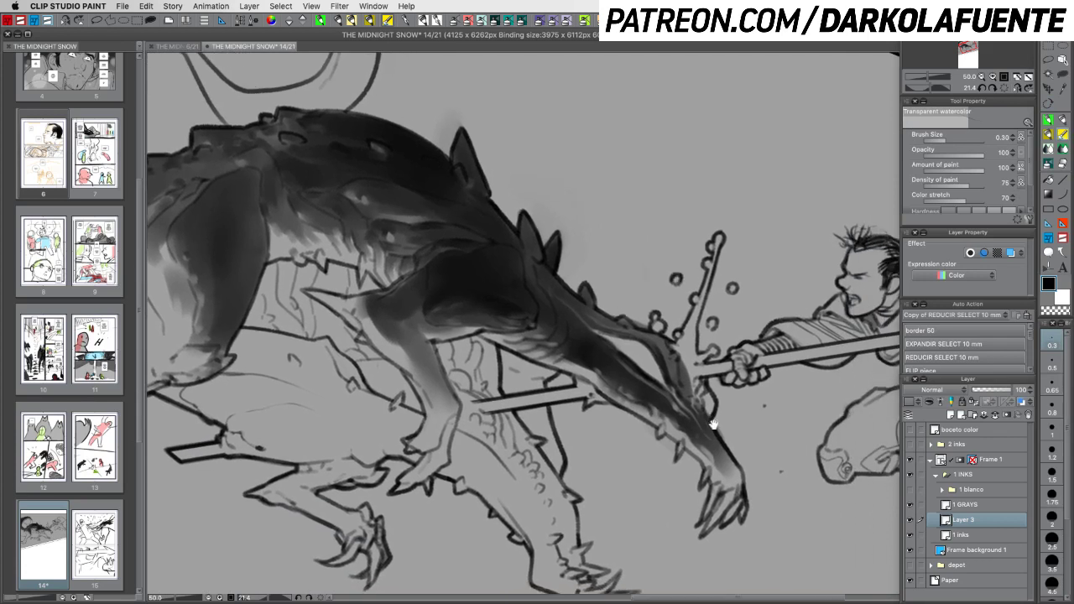
{"action": "left_click", "coordinate": [1051, 453]}
{"action": "key", "text": "c"}
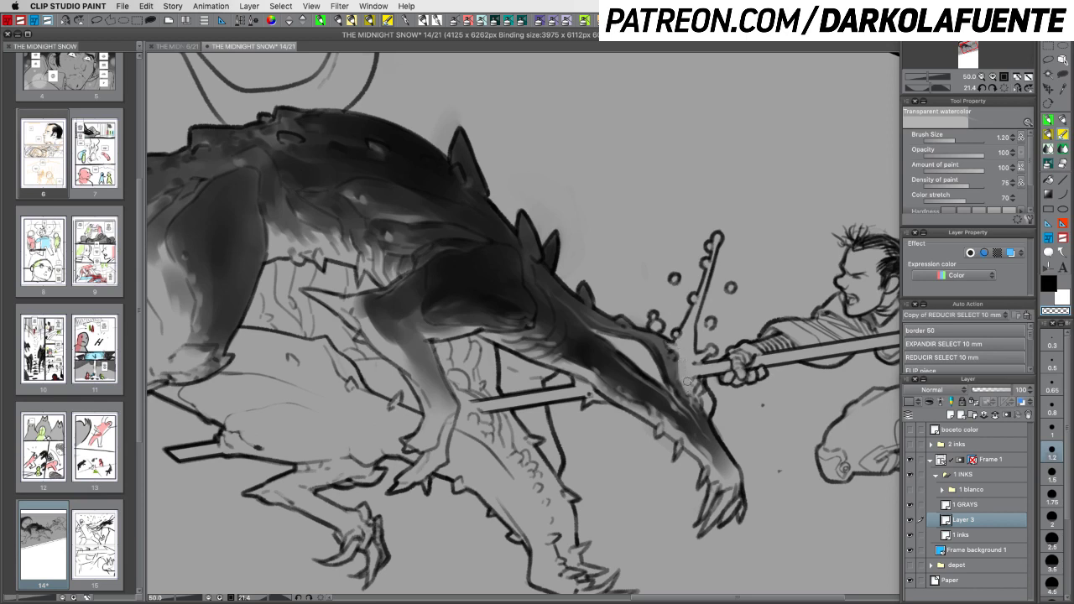
{"action": "key", "text": "c"}
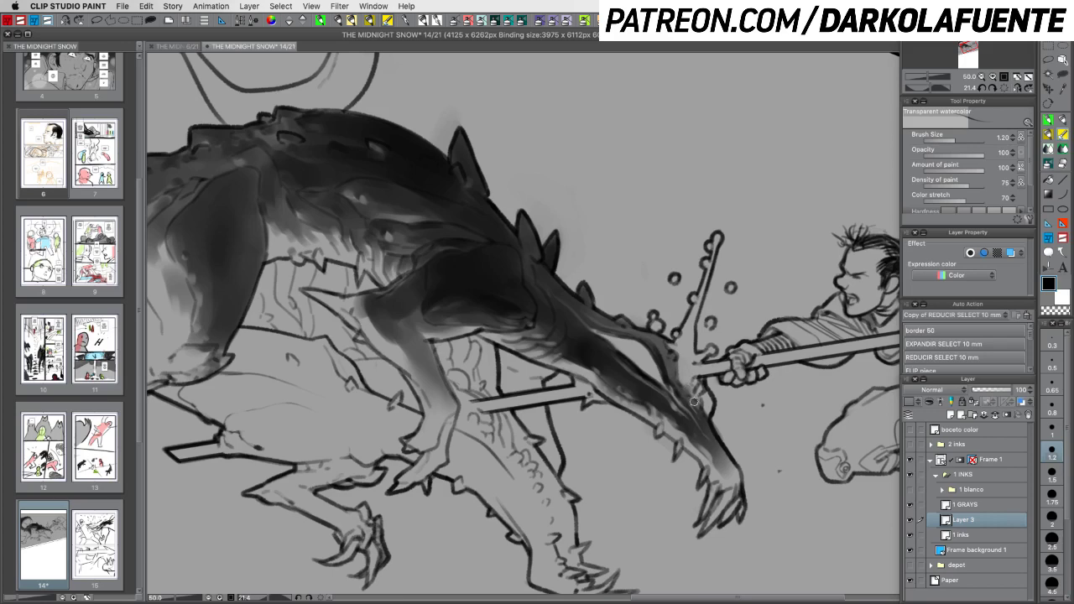
Rework the neck folds at brush sizes 1.20 and 1.50 in black and transparent color, undoing the unwanted strokes
{"action": "key", "text": "r"}
{"action": "left_click_drag", "start_coordinate": [792, 466], "coordinate": [825, 313]}
{"action": "key", "text": "b"}
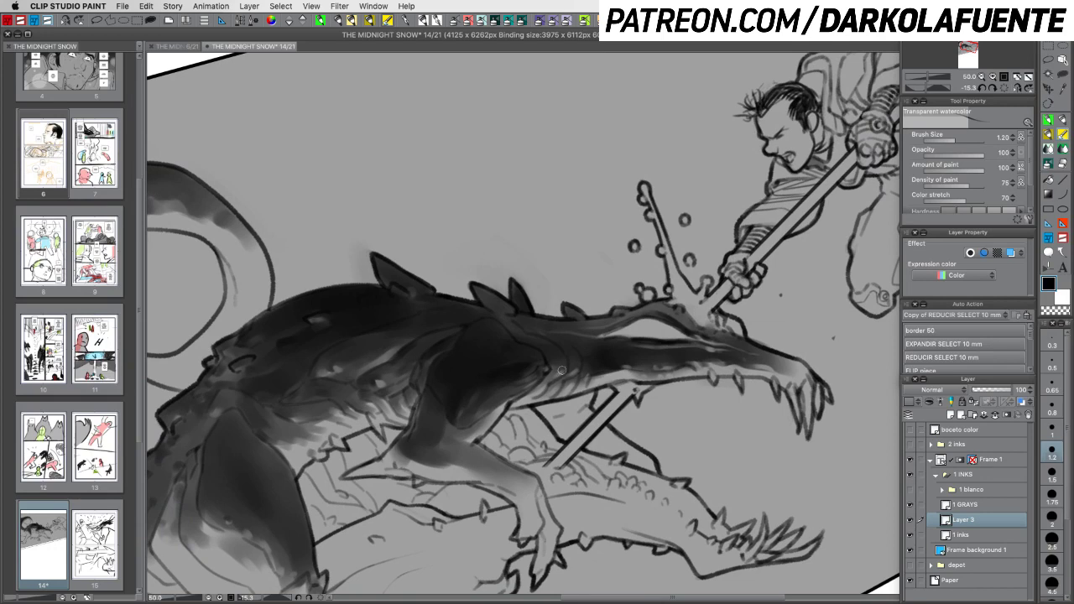
{"action": "key", "text": "r"}
{"action": "mouse_move", "coordinate": [631, 367]}
{"action": "left_mouse_down"}
{"action": "mouse_move", "coordinate": [635, 355]}
{"action": "mouse_move", "coordinate": [541, 210]}
{"action": "mouse_move", "coordinate": [504, 212]}
{"action": "left_mouse_up"}
{"action": "key", "text": "b"}
{"action": "left_click", "coordinate": [1053, 472]}
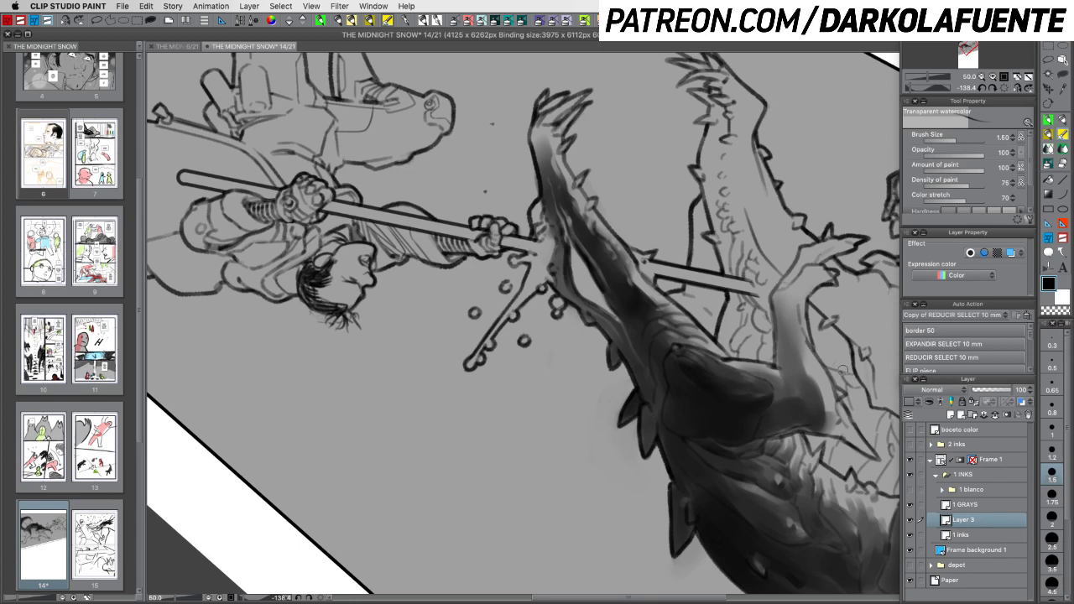
{"action": "key", "text": "super+z"}
{"action": "left_click_drag", "start_coordinate": [670, 335], "coordinate": [657, 350]}
{"action": "key", "text": "super+z"}
{"action": "key", "text": "c"}
{"action": "key", "text": "super+z"}
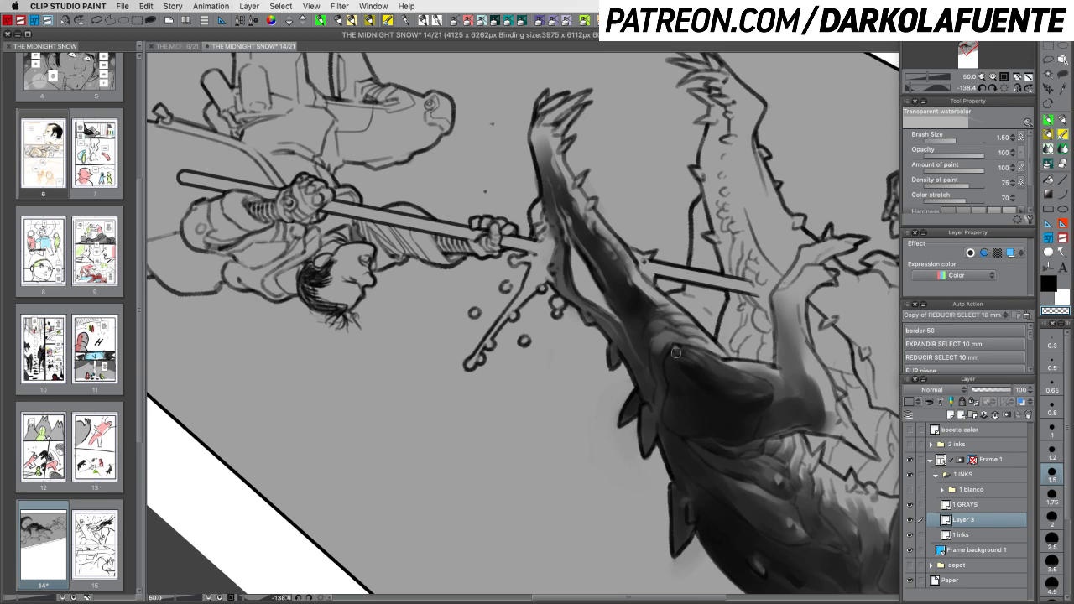
{"action": "key", "text": "super+z"}
Try transparent color strokes on the throat at brush size 1.50, and undo them
{"action": "key", "text": "r"}
{"action": "mouse_move", "coordinate": [722, 285]}
{"action": "left_mouse_down"}
{"action": "mouse_move", "coordinate": [609, 436]}
{"action": "mouse_move", "coordinate": [517, 431]}
{"action": "left_mouse_up"}
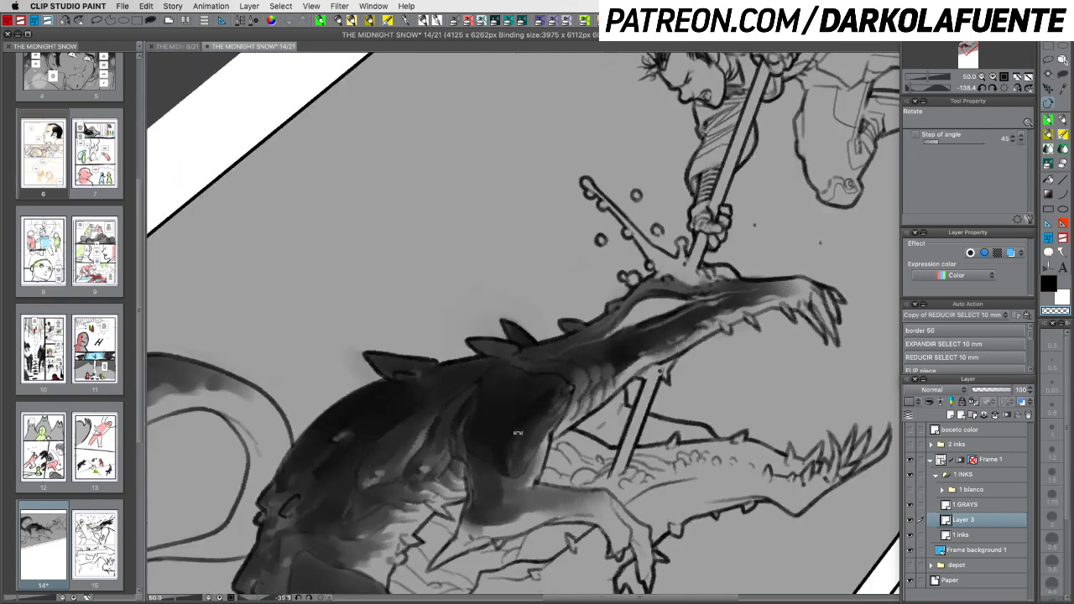
{"action": "key", "text": "super+z"}
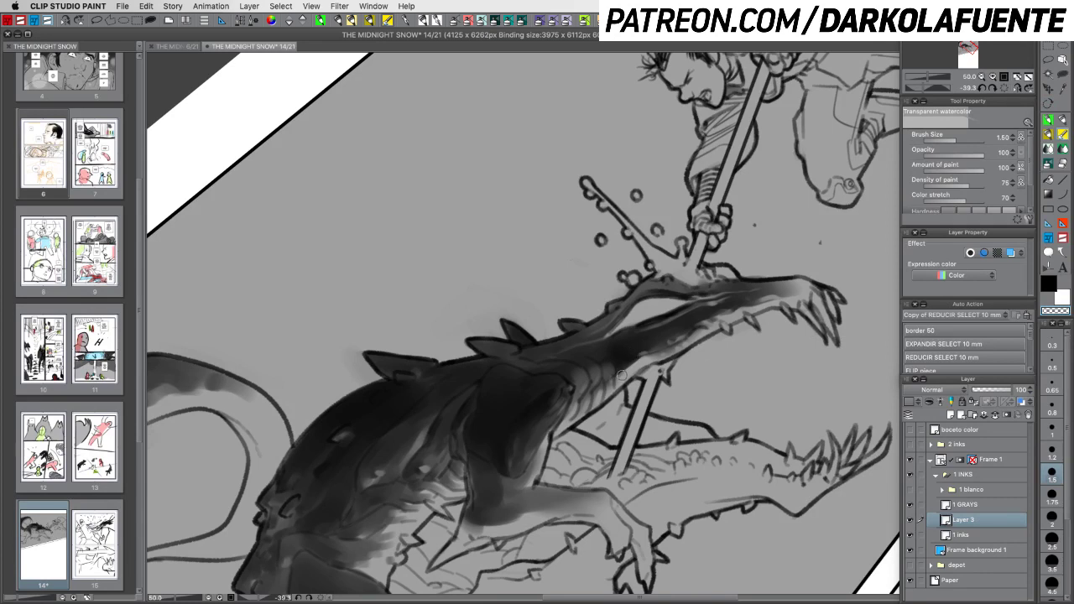
{"action": "key", "text": "super+z"}
Compare the panel with Layer 3 hidden and shown, and examine the whole panel unrotated at 25% zoom
{"action": "left_click", "coordinate": [910, 519]}
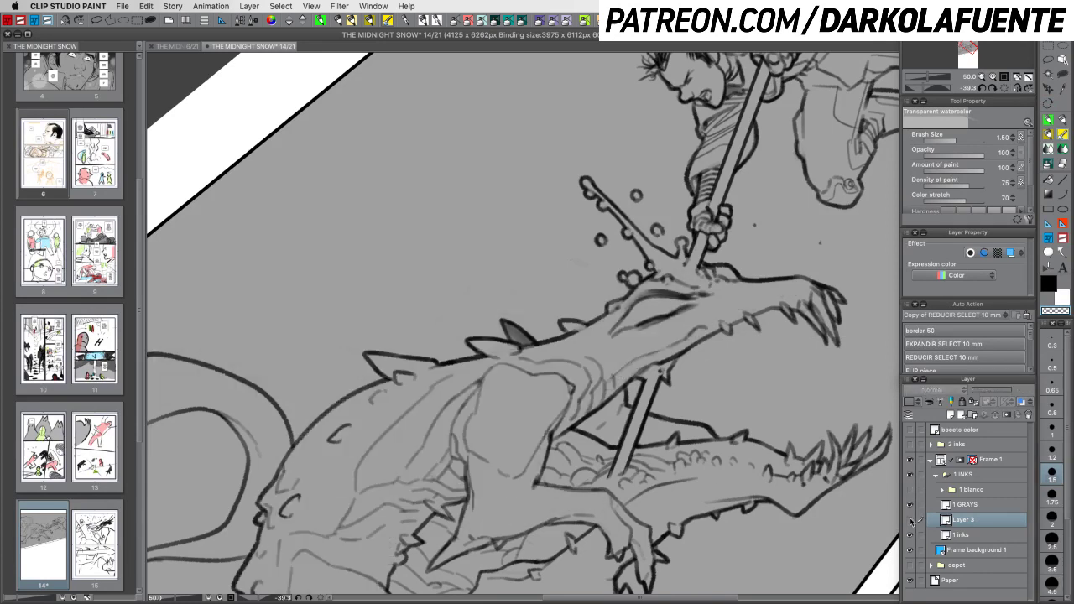
{"action": "left_click", "coordinate": [910, 520]}
{"action": "left_click", "coordinate": [1004, 87]}
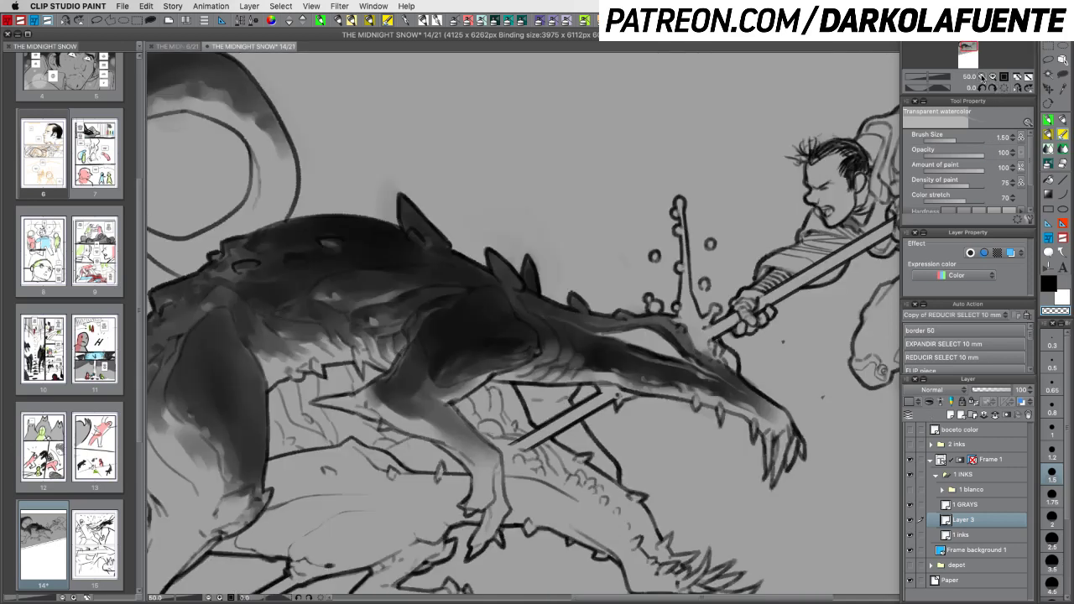
{"action": "left_click", "coordinate": [982, 76]}
{"action": "left_click", "coordinate": [983, 77]}
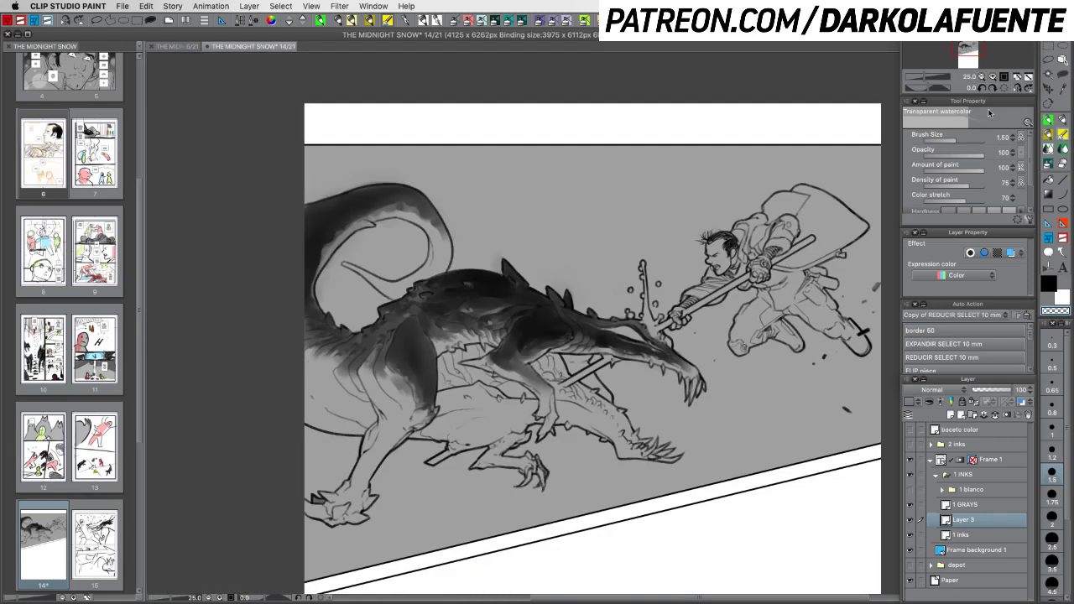
Save page 14 of The Midnight Snow
{"action": "left_click_drag", "start_coordinate": [698, 427], "coordinate": [728, 382]}
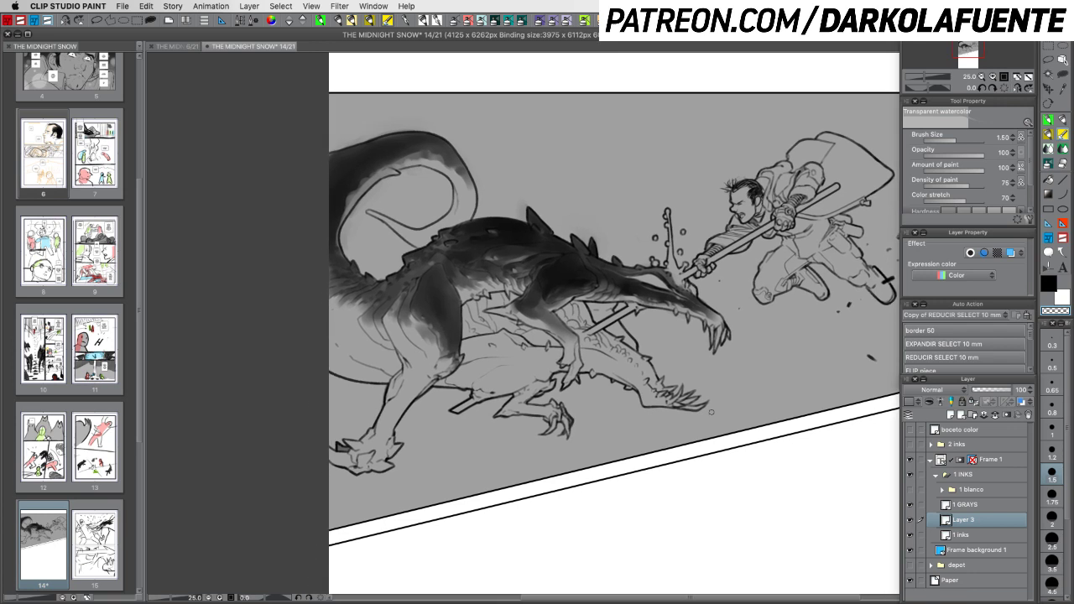
{"action": "key", "text": "super+s"}
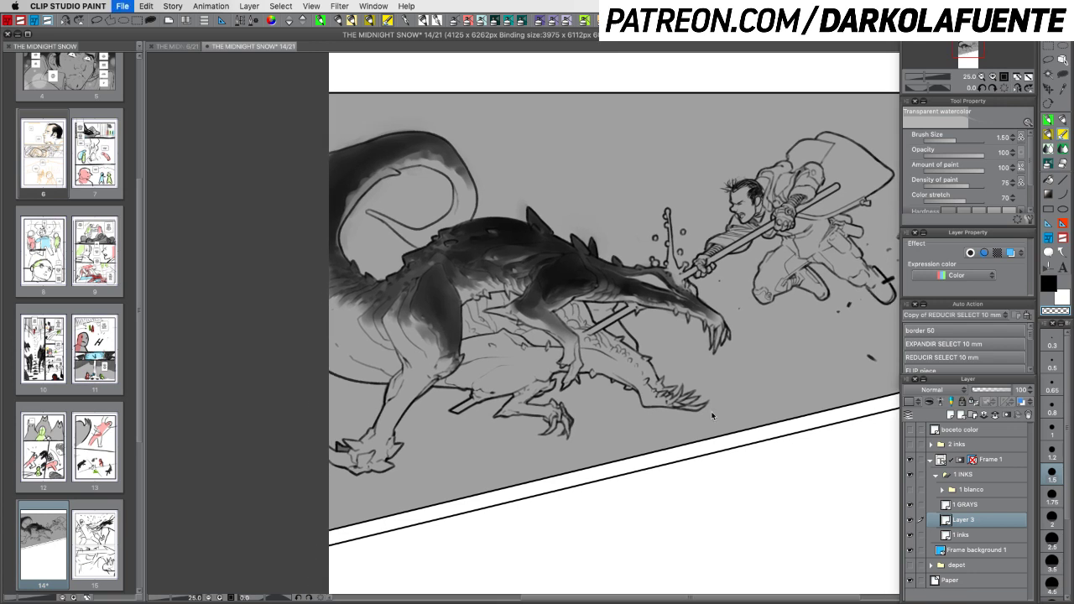
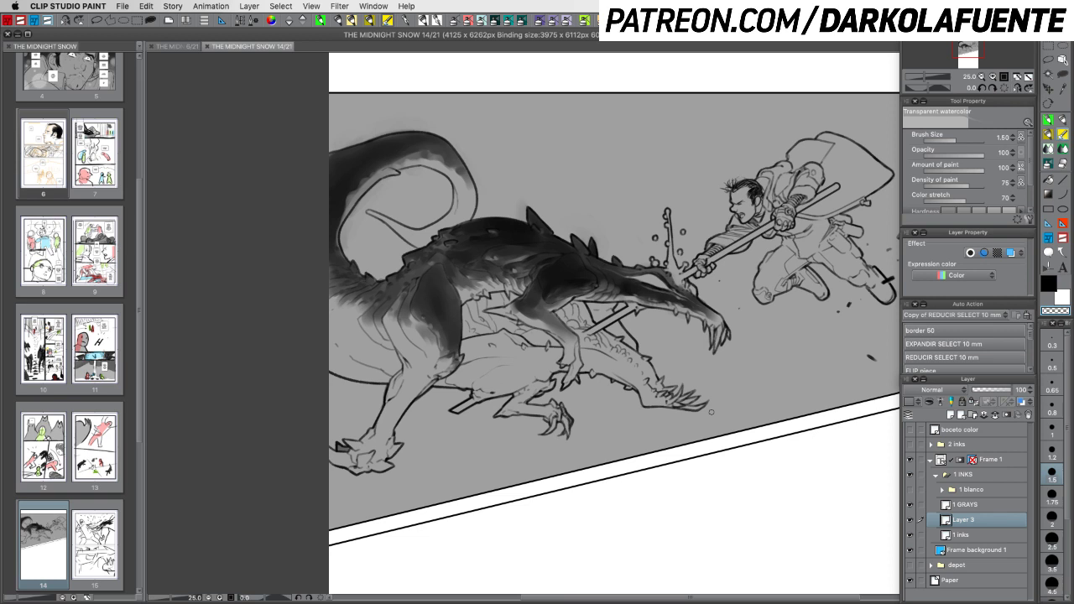
Compare the slightly rotated panel with Layer 3 hidden and shown, keep the layer shown, and save the page
{"action": "key", "text": "r"}
{"action": "left_click_drag", "start_coordinate": [685, 359], "coordinate": [765, 409]}
{"action": "key", "text": "b"}
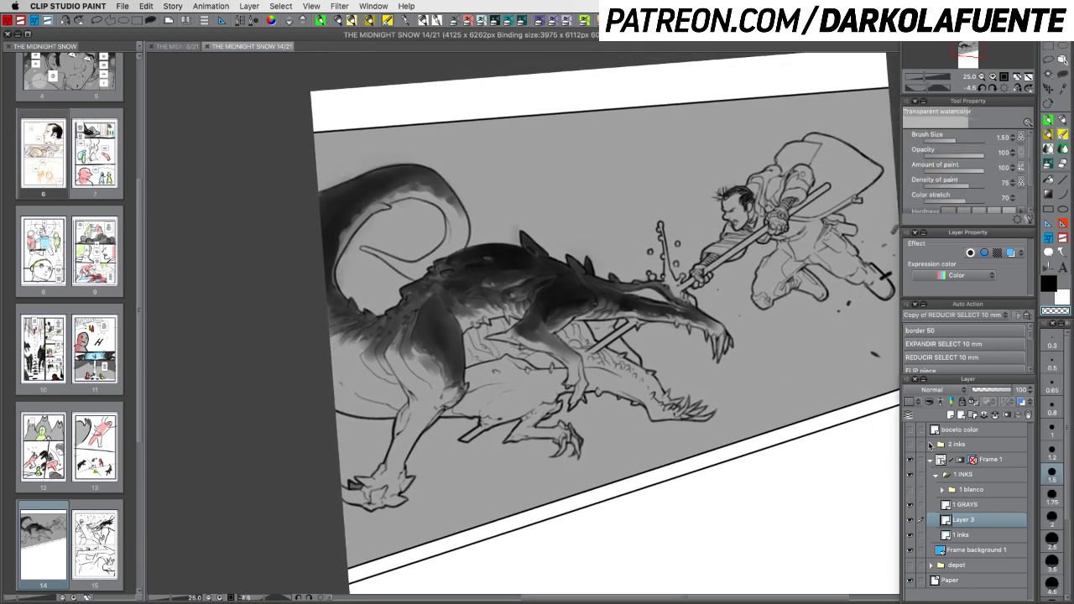
{"action": "left_click", "coordinate": [910, 522]}
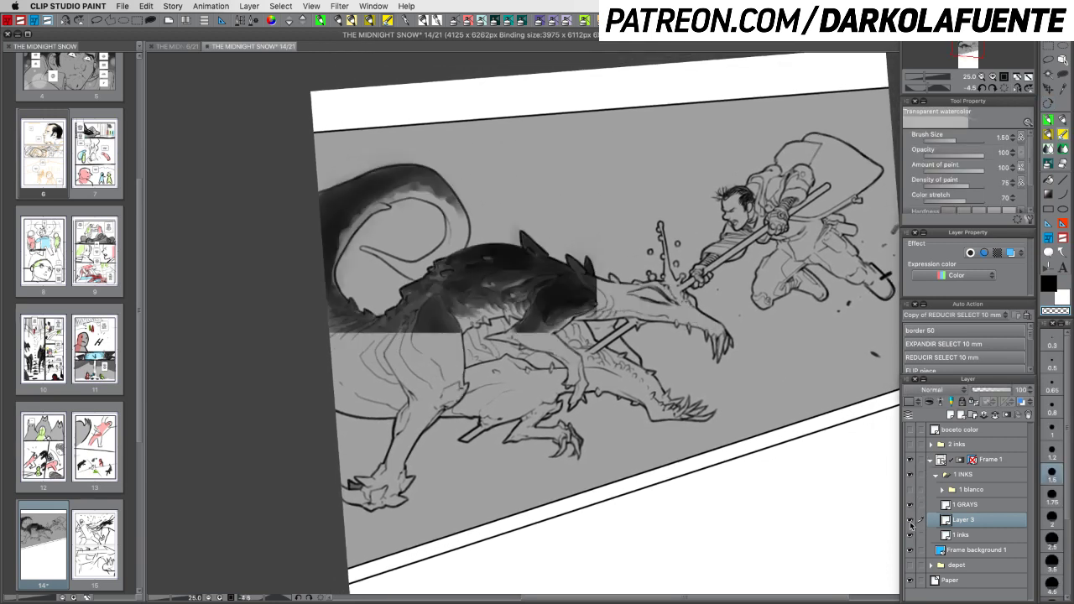
{"action": "left_click", "coordinate": [910, 522]}
{"action": "left_click", "coordinate": [910, 522]}
{"action": "left_click", "coordinate": [910, 521]}
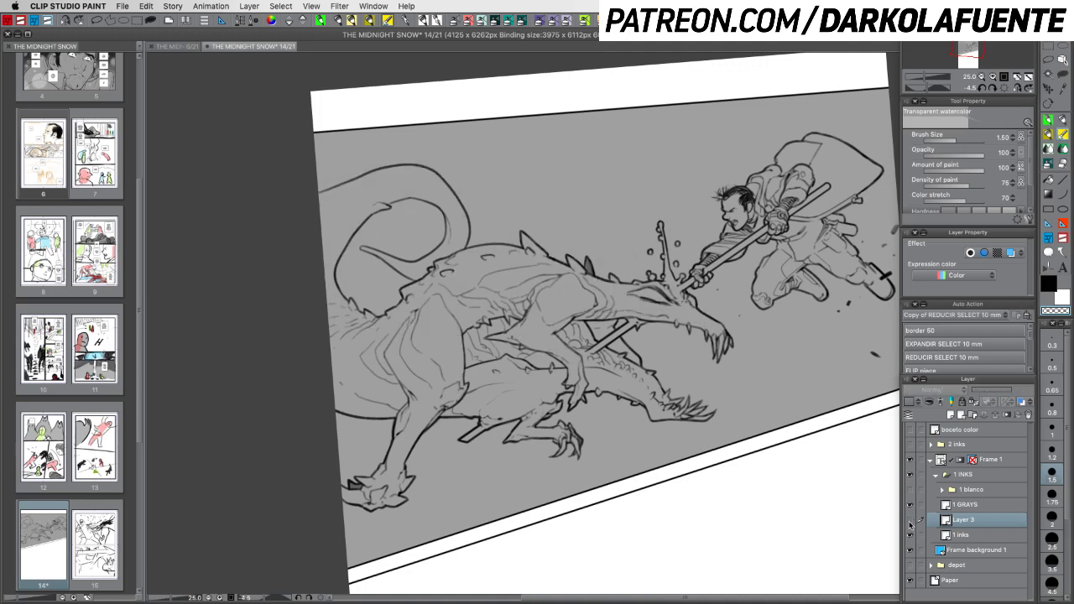
{"action": "left_click", "coordinate": [910, 522]}
{"action": "left_click", "coordinate": [910, 522]}
{"action": "left_click", "coordinate": [910, 522]}
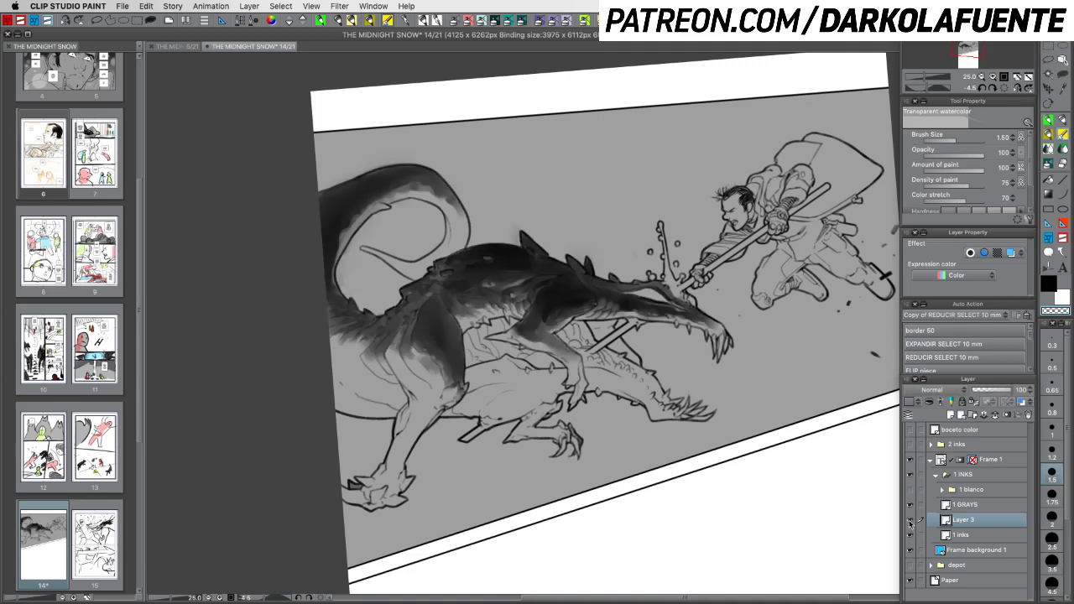
{"action": "left_click", "coordinate": [910, 522]}
{"action": "left_click", "coordinate": [910, 521]}
{"action": "key", "text": "super+s"}
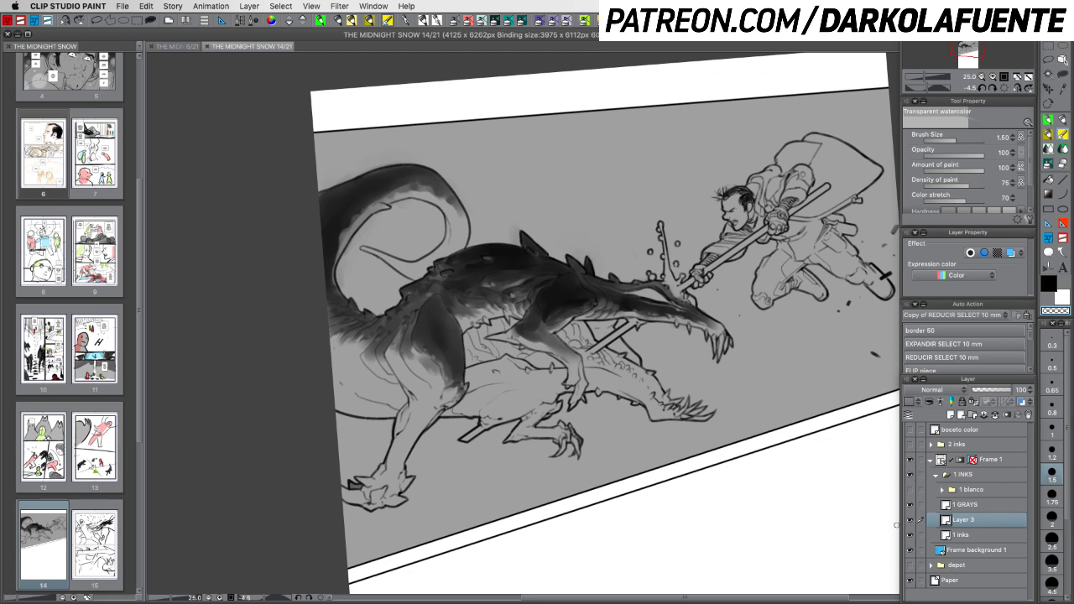
Set Layer 3's opacity to 90% and rename the layer "1 black monster"
{"action": "left_click", "coordinate": [1010, 391]}
{"action": "left_click_drag", "start_coordinate": [1009, 391], "coordinate": [1007, 394]}
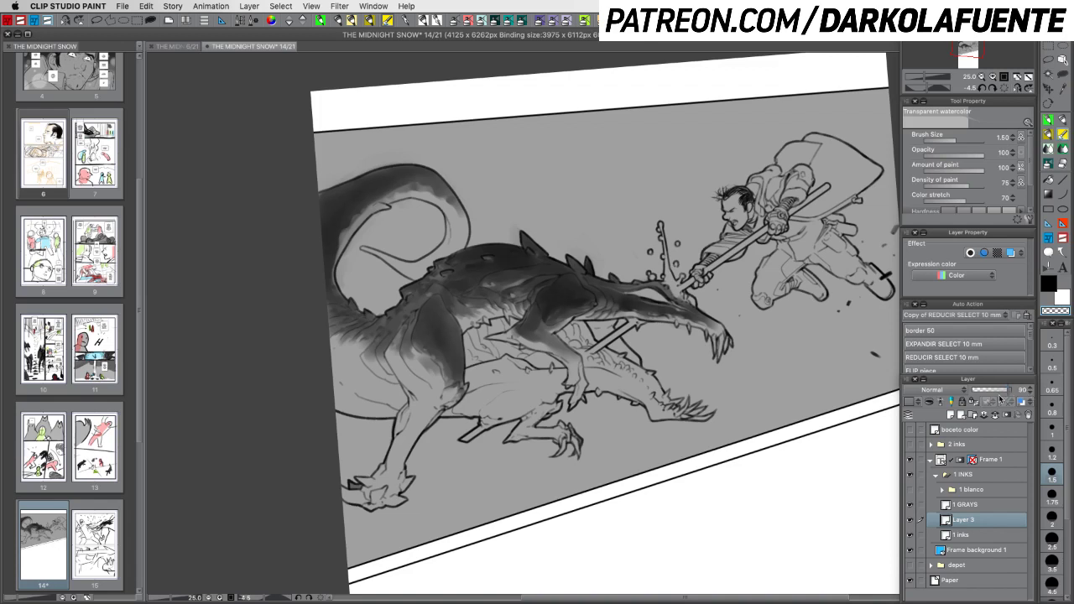
{"action": "double_click", "coordinate": [965, 520]}
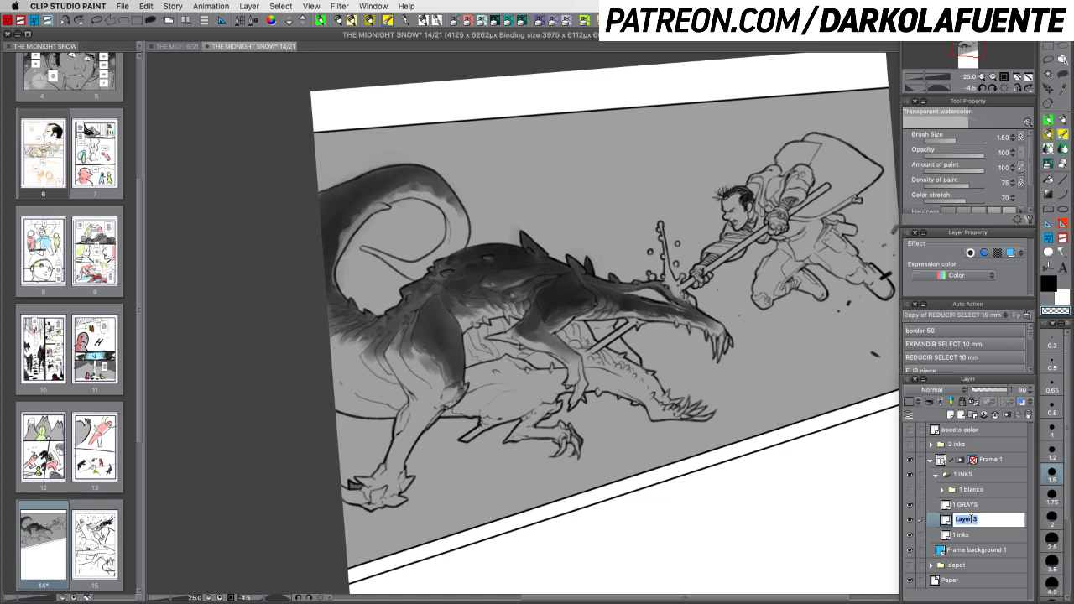
{"action": "type", "text": "1 blanc"}
{"action": "key", "text": "Return"}
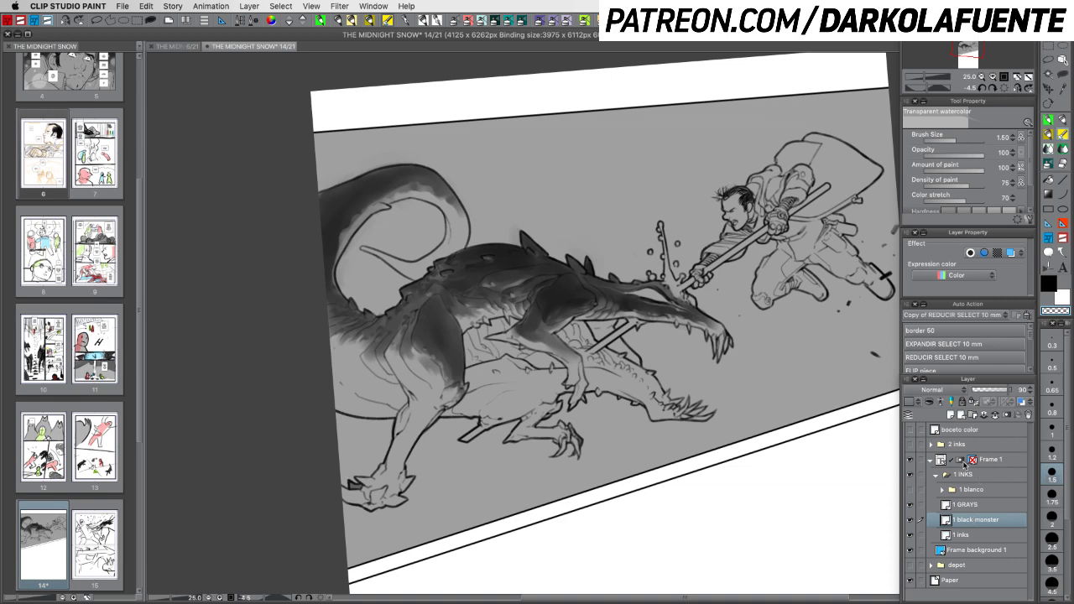
Add a new raster layer above 1 black monster and name it "shadows"
{"action": "left_click", "coordinate": [951, 414]}
{"action": "double_click", "coordinate": [966, 520]}
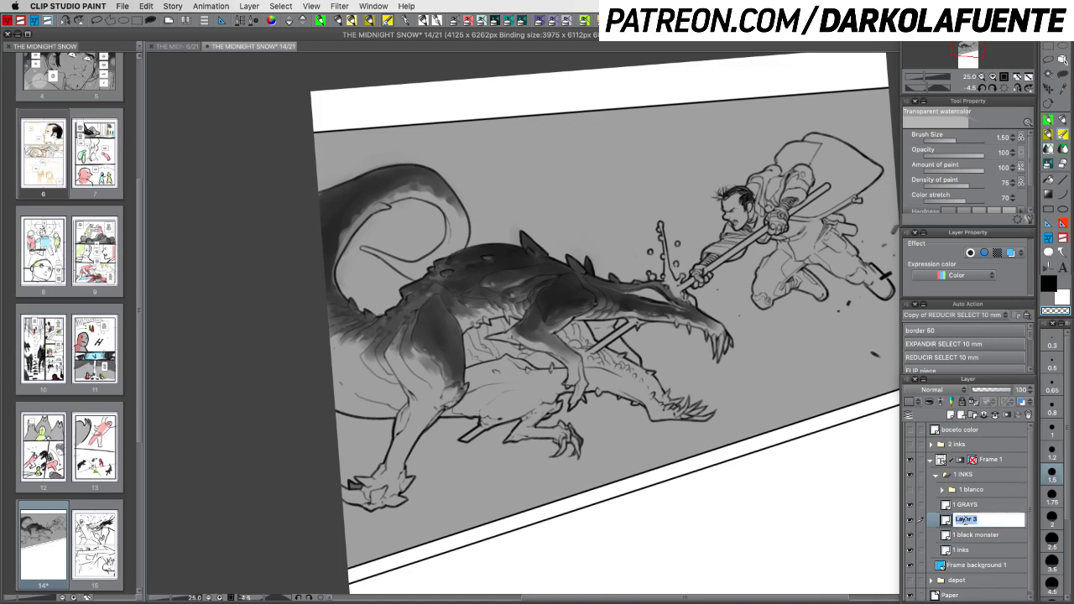
{"action": "type", "text": "shadows"}
{"action": "key", "text": "Return"}
Shade the area behind the spear below the neck and the creature's far foreleg in black at brush size 3.50
{"action": "key", "text": "c"}
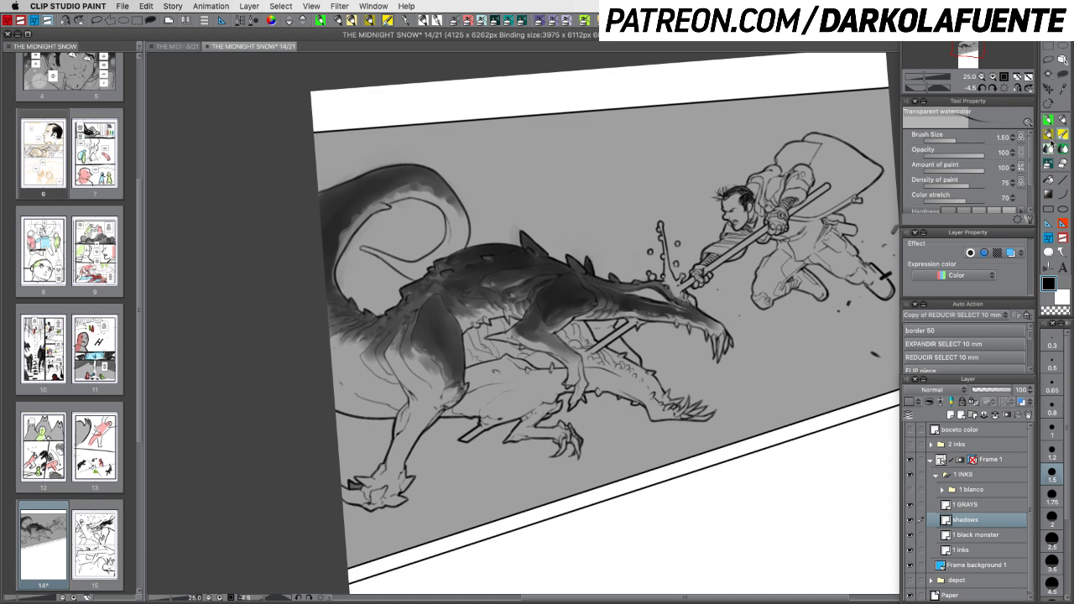
{"action": "left_click", "coordinate": [1049, 122]}
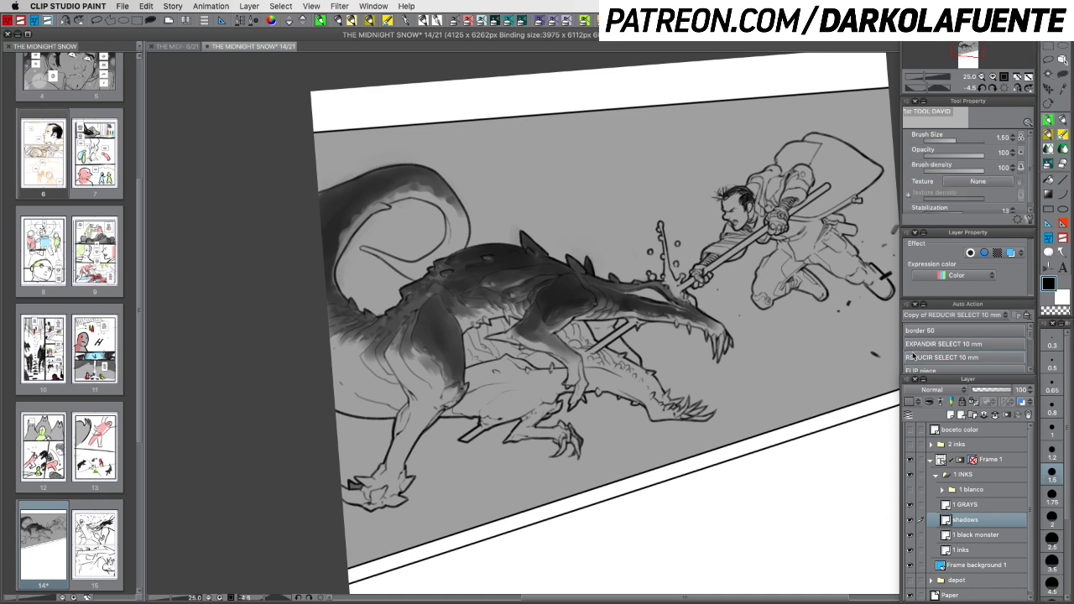
{"action": "left_click", "coordinate": [1051, 558]}
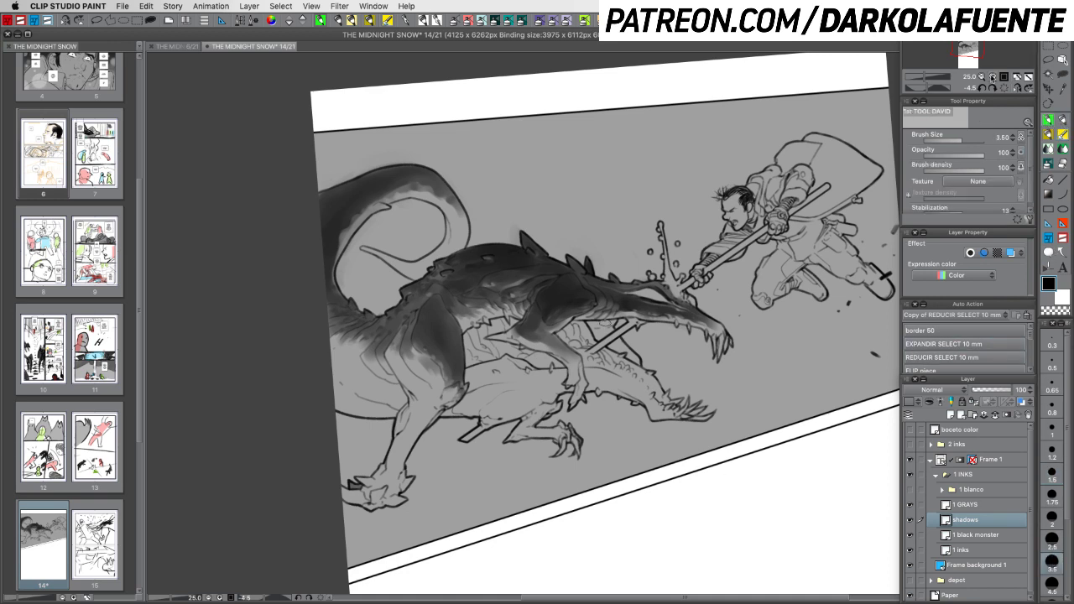
{"action": "scroll", "coordinate": [625, 317], "scroll_direction": "up", "scroll_amount": 1}
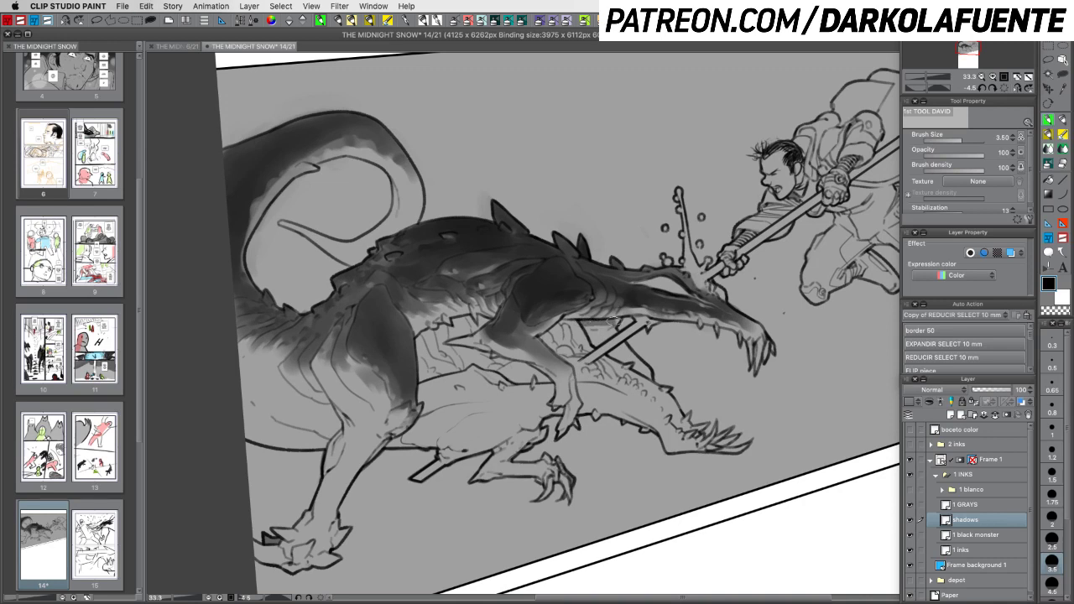
{"action": "mouse_move", "coordinate": [587, 326]}
{"action": "left_mouse_down"}
{"action": "mouse_move", "coordinate": [587, 370]}
{"action": "mouse_move", "coordinate": [641, 370]}
{"action": "left_mouse_up"}
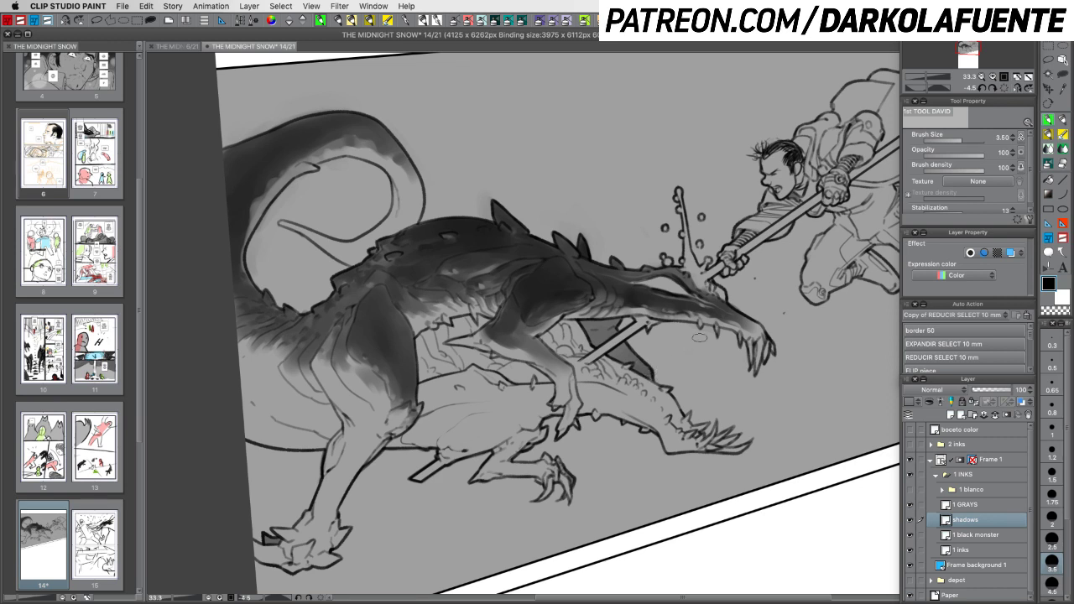
{"action": "left_click_drag", "start_coordinate": [689, 395], "coordinate": [765, 345]}
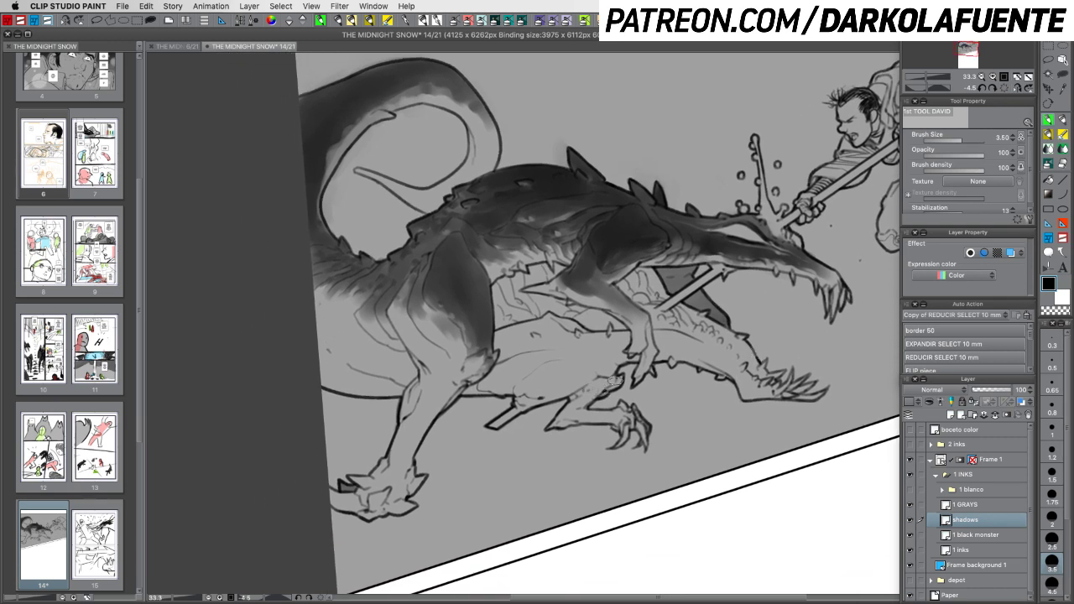
{"action": "mouse_move", "coordinate": [608, 382]}
{"action": "left_mouse_down"}
{"action": "mouse_move", "coordinate": [570, 403]}
{"action": "mouse_move", "coordinate": [616, 381]}
{"action": "mouse_move", "coordinate": [548, 427]}
{"action": "mouse_move", "coordinate": [621, 404]}
{"action": "mouse_move", "coordinate": [599, 423]}
{"action": "mouse_move", "coordinate": [625, 420]}
{"action": "mouse_move", "coordinate": [611, 412]}
{"action": "mouse_move", "coordinate": [598, 424]}
{"action": "mouse_move", "coordinate": [628, 409]}
{"action": "left_mouse_up"}
Lighten the shadow on the far foreleg with transparent color at brush size 12.09
{"action": "key", "text": "c"}
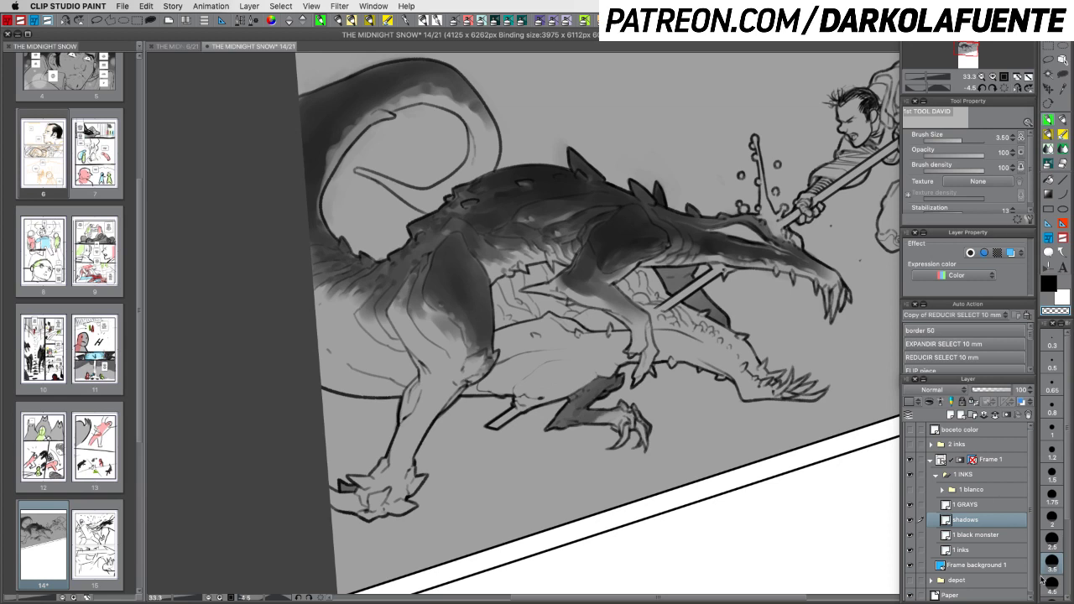
{"action": "left_click", "coordinate": [1052, 579]}
{"action": "left_click", "coordinate": [970, 140]}
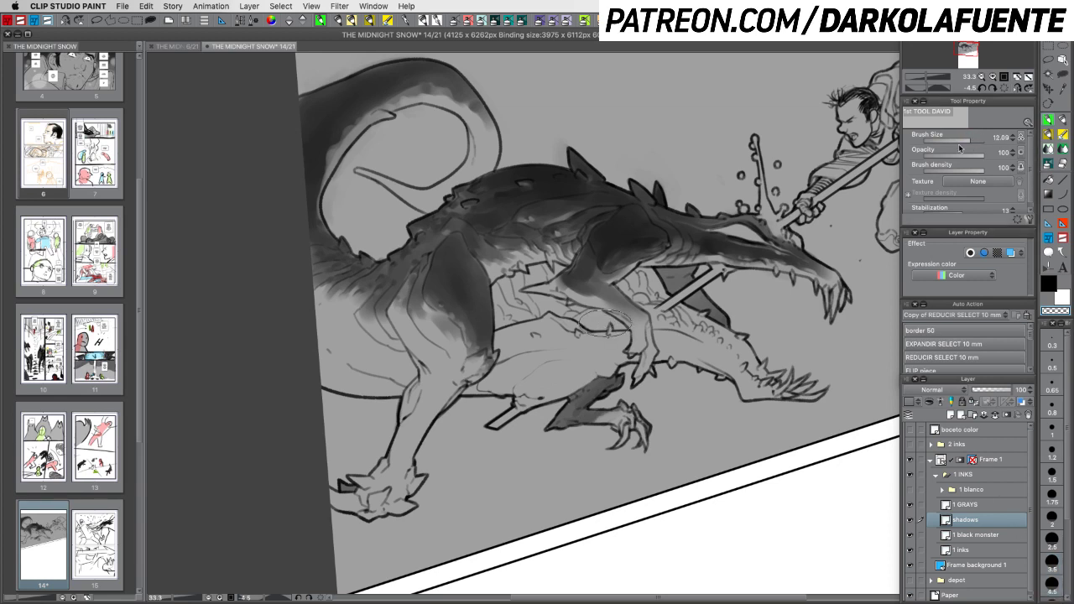
{"action": "mouse_move", "coordinate": [594, 387]}
{"action": "left_mouse_down"}
{"action": "mouse_move", "coordinate": [560, 417]}
{"action": "mouse_move", "coordinate": [609, 404]}
{"action": "mouse_move", "coordinate": [560, 430]}
{"action": "mouse_move", "coordinate": [646, 406]}
{"action": "mouse_move", "coordinate": [617, 384]}
{"action": "mouse_move", "coordinate": [614, 435]}
{"action": "mouse_move", "coordinate": [584, 438]}
{"action": "mouse_move", "coordinate": [625, 437]}
{"action": "mouse_move", "coordinate": [613, 373]}
{"action": "mouse_move", "coordinate": [557, 425]}
{"action": "mouse_move", "coordinate": [628, 381]}
{"action": "mouse_move", "coordinate": [555, 434]}
{"action": "mouse_move", "coordinate": [649, 406]}
{"action": "mouse_move", "coordinate": [604, 435]}
{"action": "left_mouse_up"}
Examine the unrotated panel at 25% zoom with the 1 blanco effects folder shown and hidden
{"action": "left_click", "coordinate": [1003, 88]}
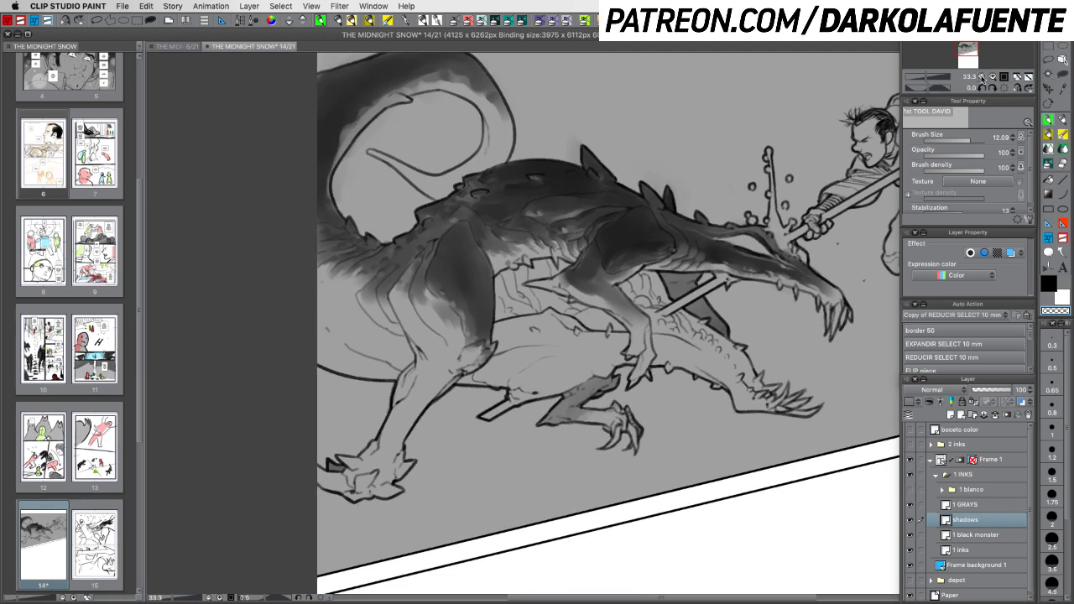
{"action": "left_click", "coordinate": [981, 76]}
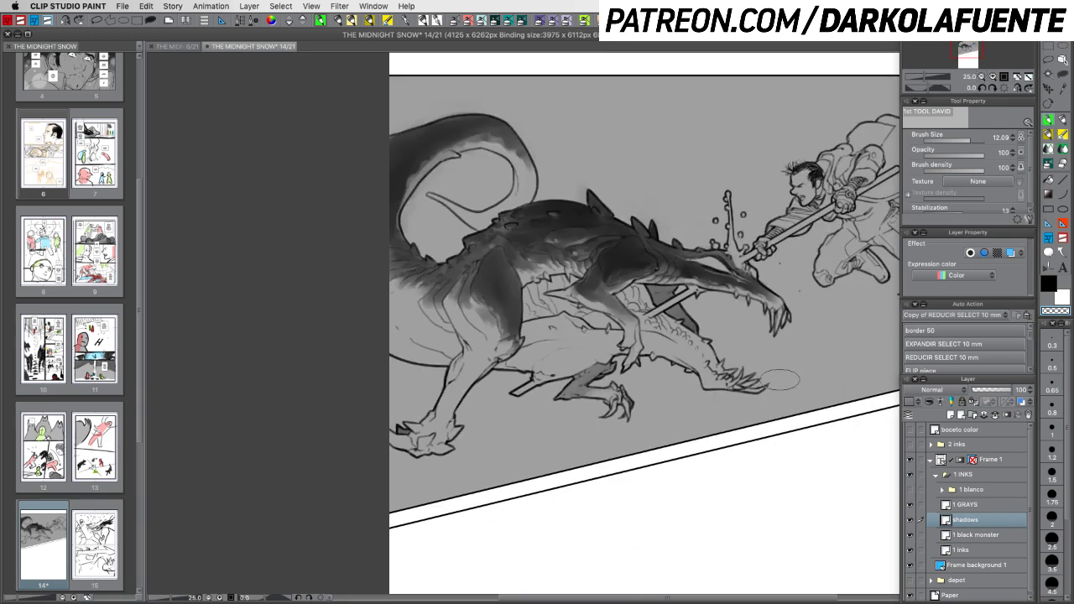
{"action": "left_click_drag", "start_coordinate": [781, 378], "coordinate": [725, 372]}
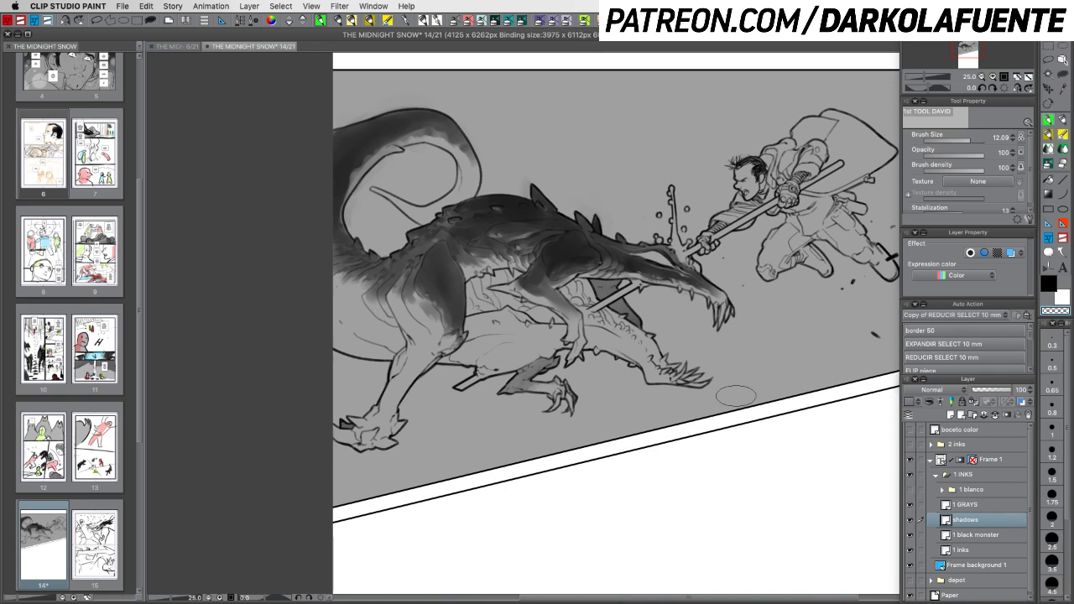
{"action": "left_click_drag", "start_coordinate": [801, 351], "coordinate": [712, 330]}
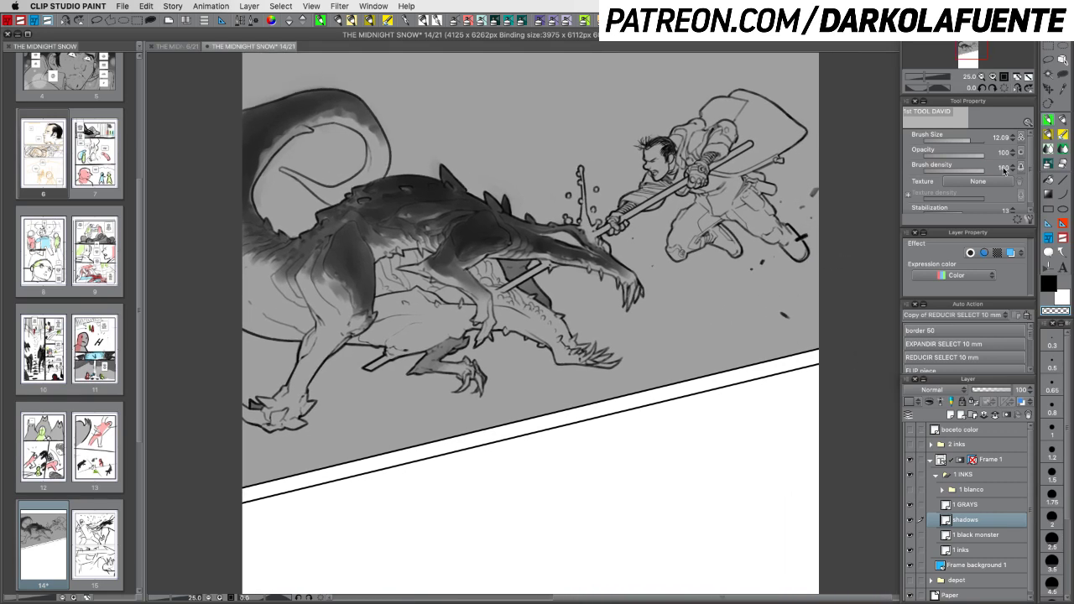
{"action": "left_click", "coordinate": [909, 490]}
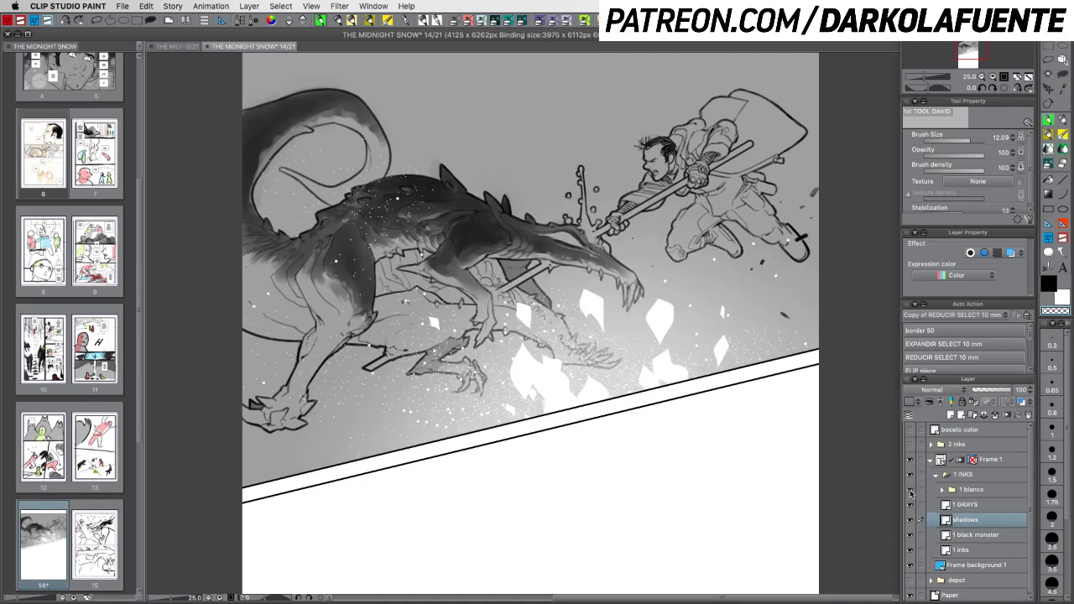
{"action": "left_click", "coordinate": [910, 492]}
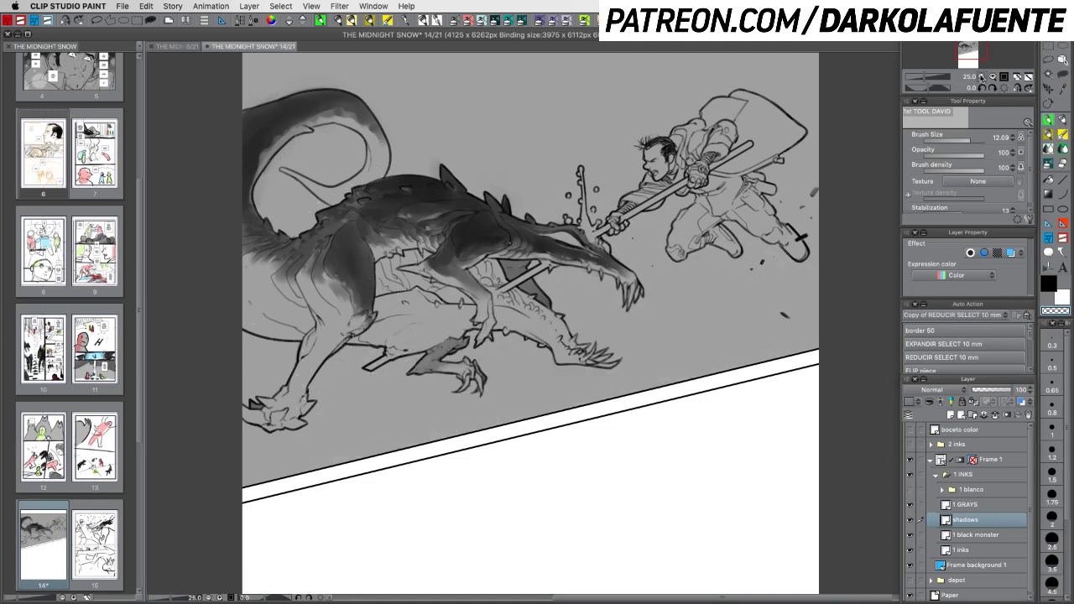
Show the 2 inks folder and compare the whole page with the 1 GRAYS layer hidden and shown
{"action": "left_click", "coordinate": [982, 76]}
{"action": "scroll", "coordinate": [684, 401], "scroll_direction": "down", "scroll_amount": 2}
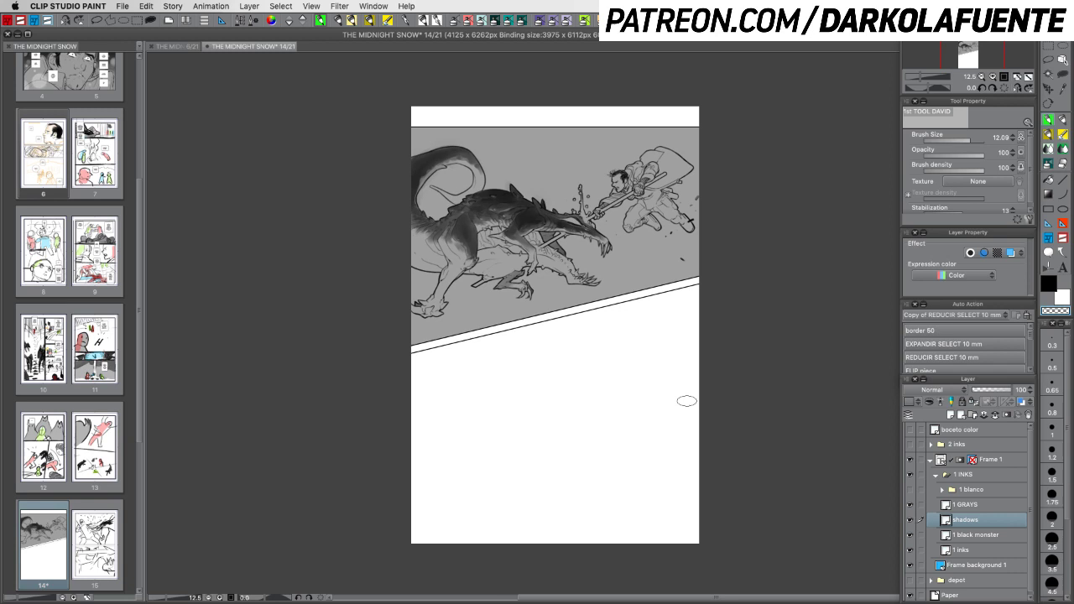
{"action": "left_click", "coordinate": [936, 474]}
{"action": "left_click", "coordinate": [910, 445]}
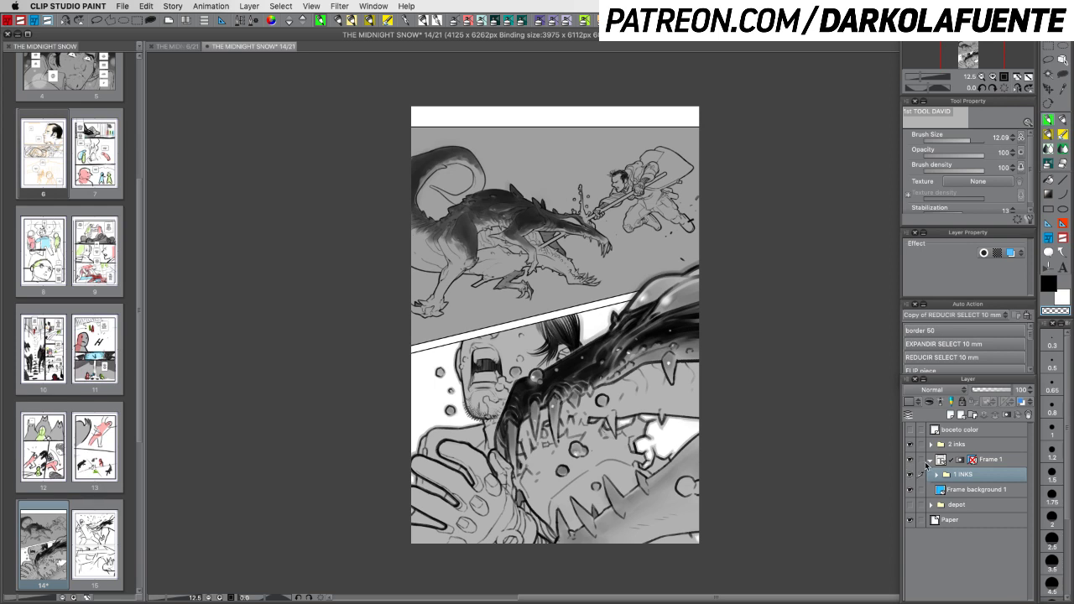
{"action": "left_click", "coordinate": [936, 474]}
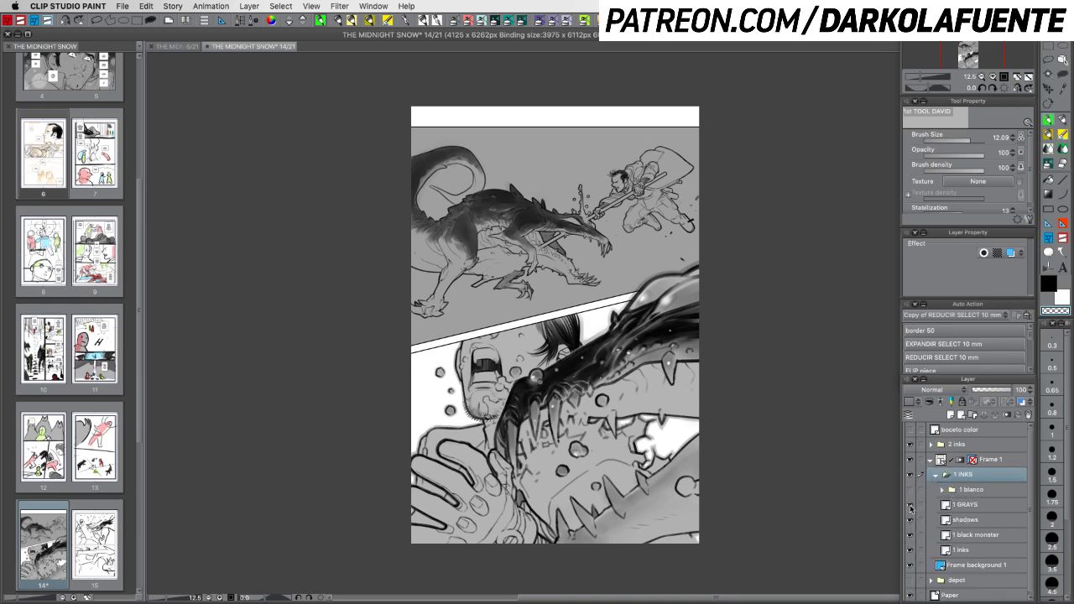
{"action": "left_click", "coordinate": [910, 505]}
{"action": "left_click", "coordinate": [910, 505]}
{"action": "left_click", "coordinate": [911, 506]}
{"action": "left_click", "coordinate": [911, 506]}
{"action": "left_click", "coordinate": [910, 506]}
{"action": "left_click", "coordinate": [910, 505]}
Set the 1 GRAYS layer's opacity to 20% and save the page
{"action": "left_click", "coordinate": [991, 507]}
{"action": "left_click_drag", "start_coordinate": [1001, 396], "coordinate": [982, 392]}
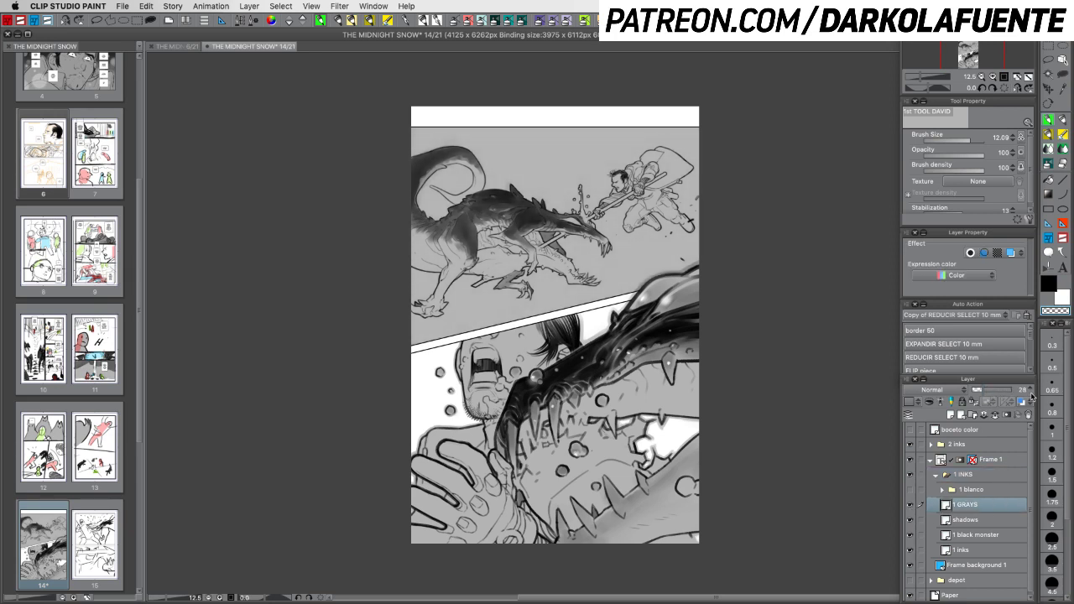
{"action": "left_click", "coordinate": [1030, 388]}
{"action": "left_click", "coordinate": [1030, 387]}
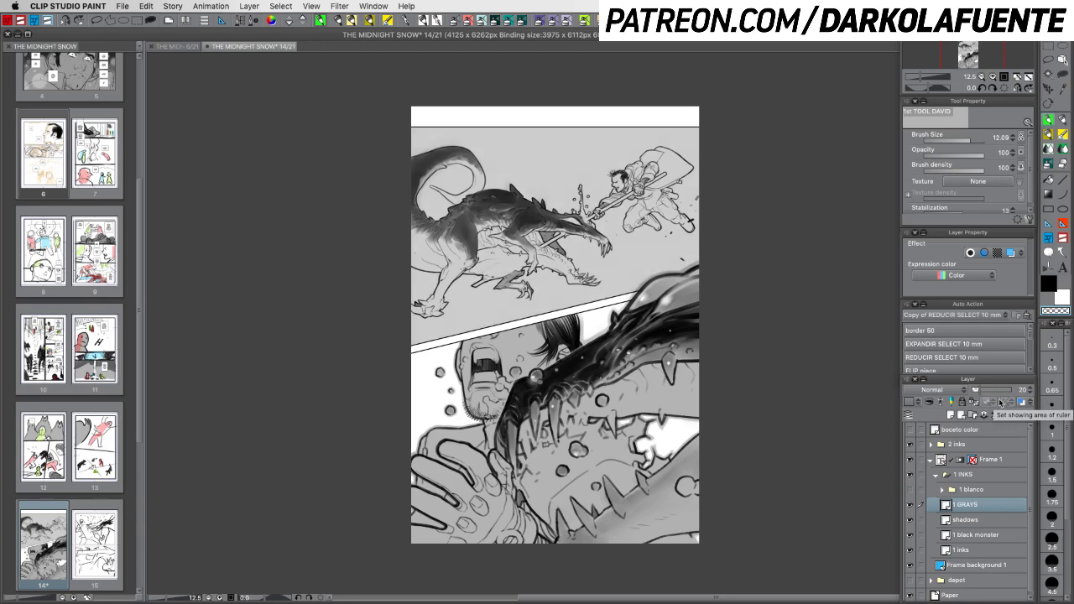
{"action": "key", "text": "super+s"}
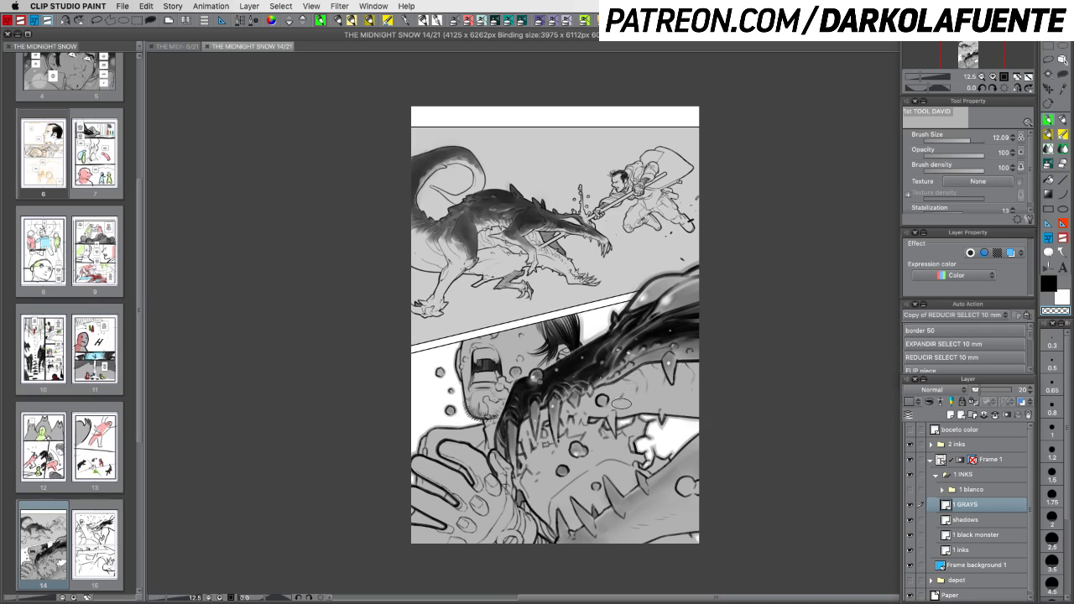
Compare the page with and without the 1 GRAYS layer, leave it hidden, and save the page
{"action": "left_click", "coordinate": [910, 507]}
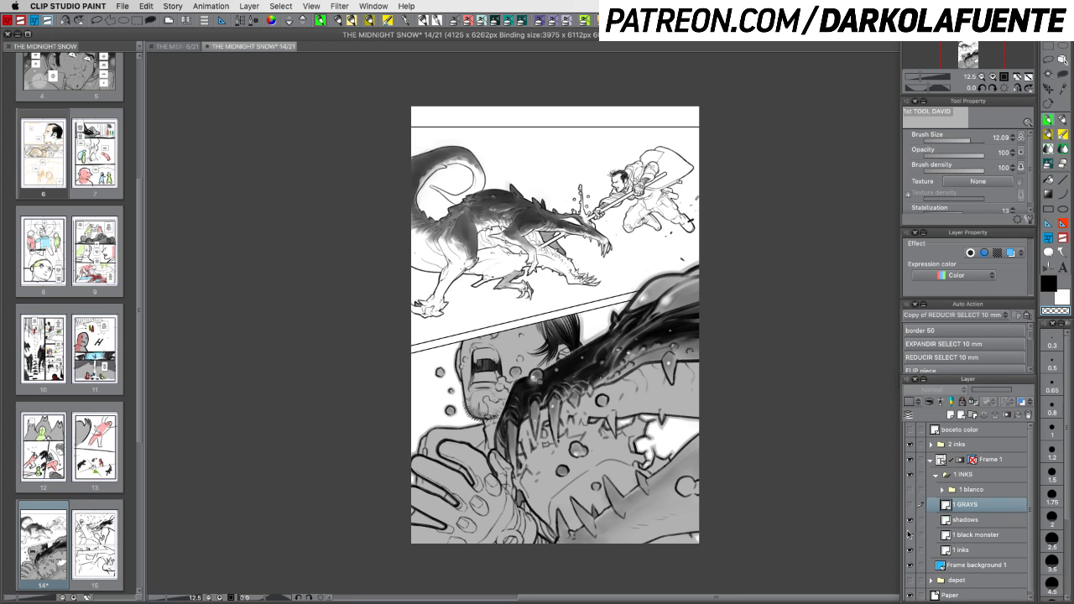
{"action": "left_click", "coordinate": [911, 507]}
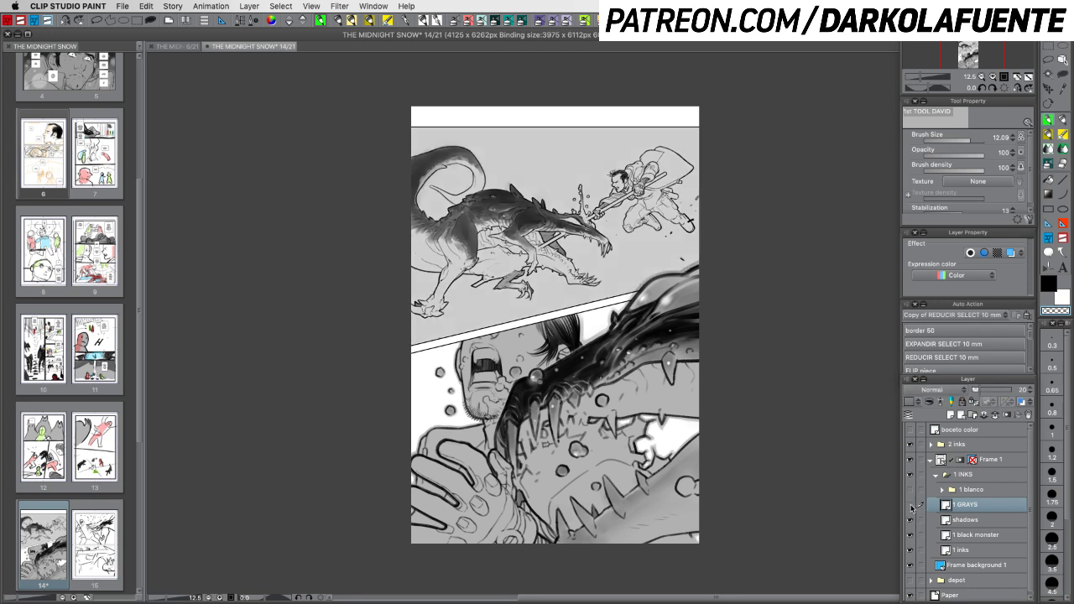
{"action": "left_click", "coordinate": [912, 508]}
{"action": "left_click", "coordinate": [912, 507]}
{"action": "left_click", "coordinate": [912, 507]}
{"action": "left_click", "coordinate": [912, 507]}
{"action": "left_click", "coordinate": [912, 507]}
{"action": "key", "text": "super+s"}
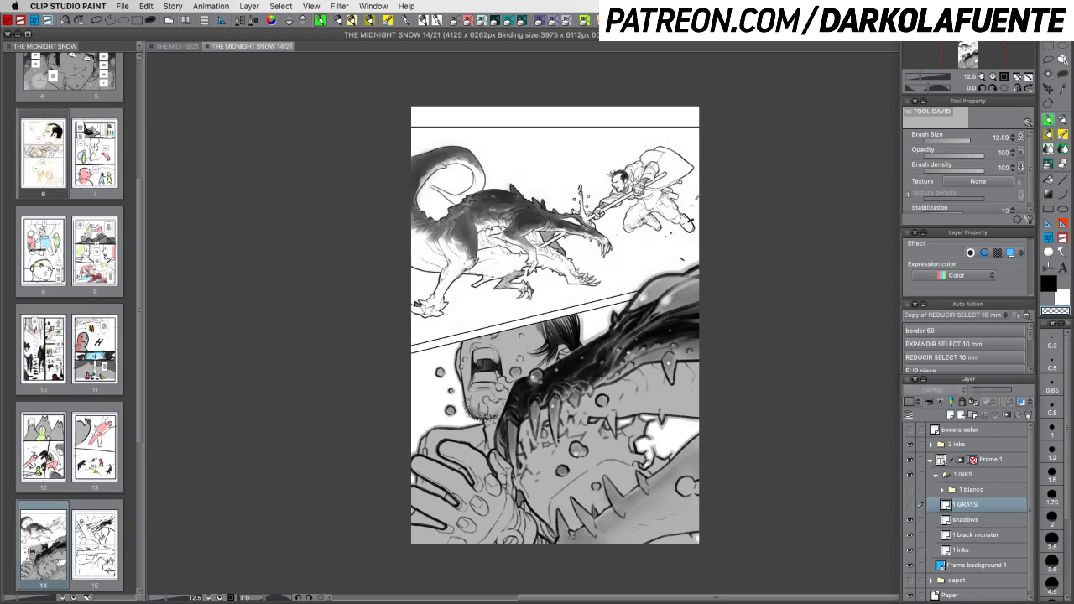
Compare the first panel with the 1 GRAYS layer shown and hidden, leaving the layer hidden
{"action": "left_click", "coordinate": [911, 506]}
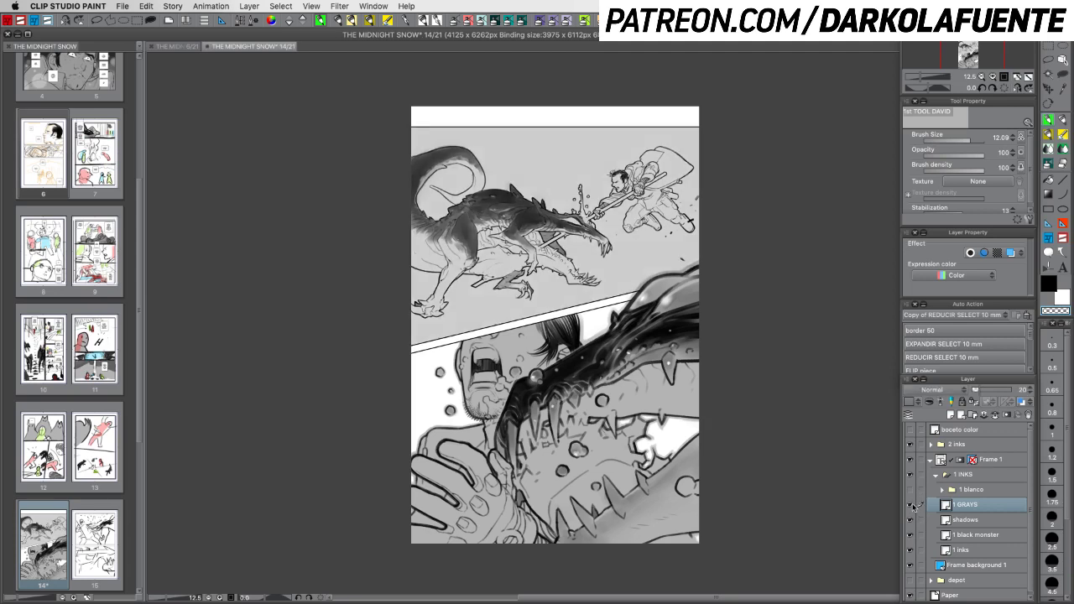
{"action": "left_click", "coordinate": [911, 506]}
{"action": "left_click", "coordinate": [912, 506]}
{"action": "left_click", "coordinate": [912, 506]}
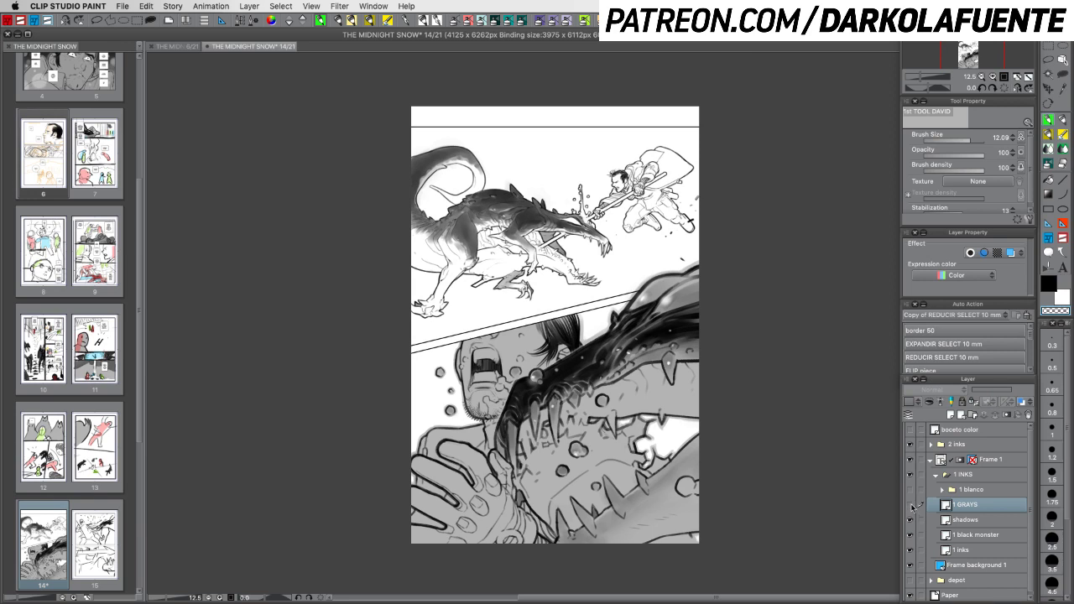
{"action": "left_click", "coordinate": [912, 506]}
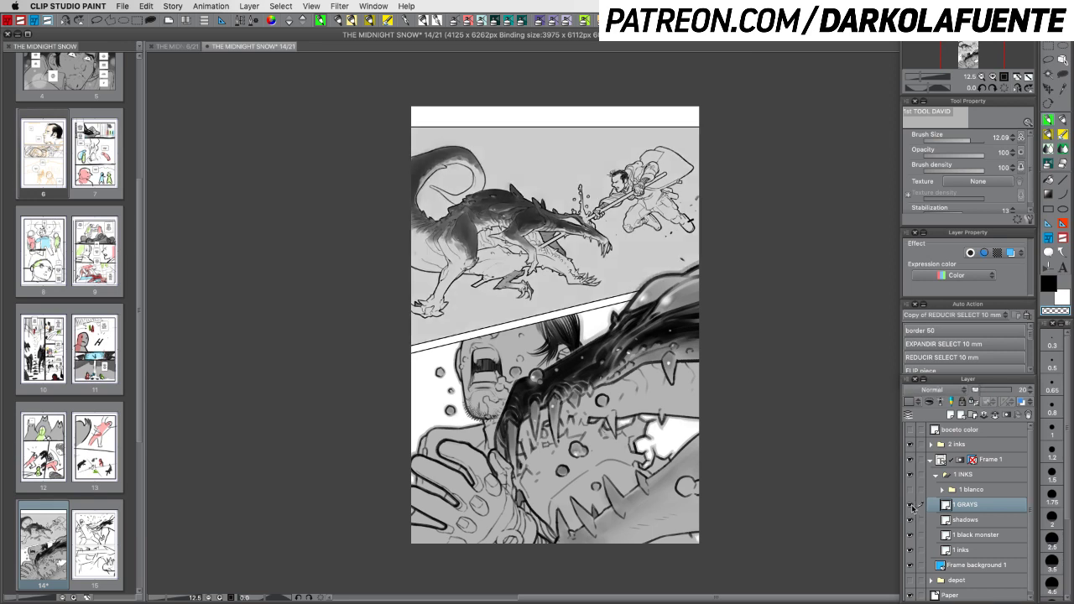
{"action": "left_click", "coordinate": [912, 506]}
Auto-select the first panel's empty background on the Frame 1 layer, adding the area enclosed by the creature's tail
{"action": "left_click", "coordinate": [1006, 460]}
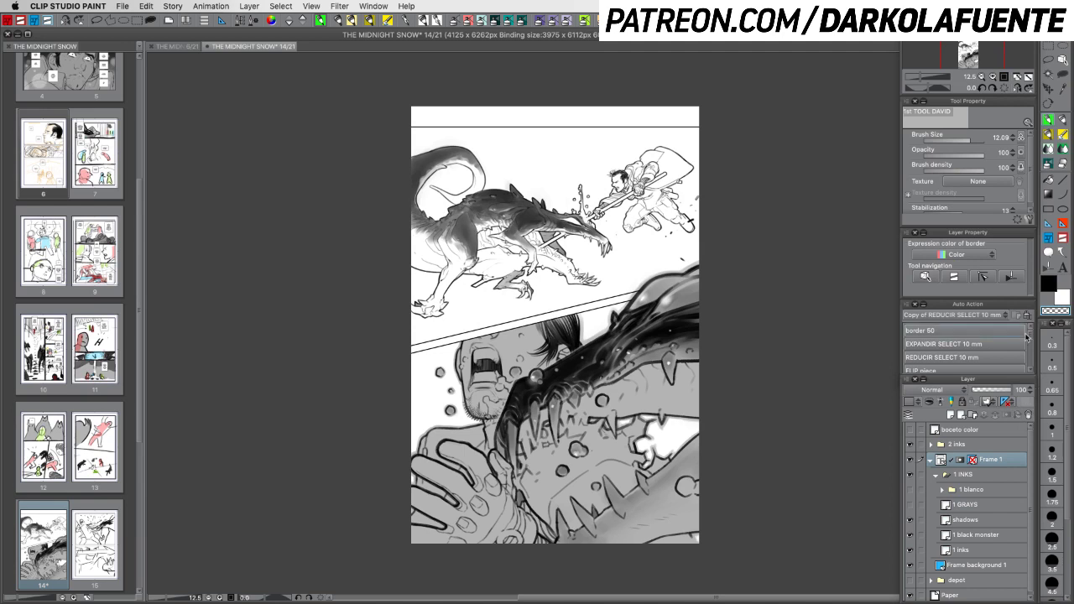
{"action": "left_click", "coordinate": [1048, 73]}
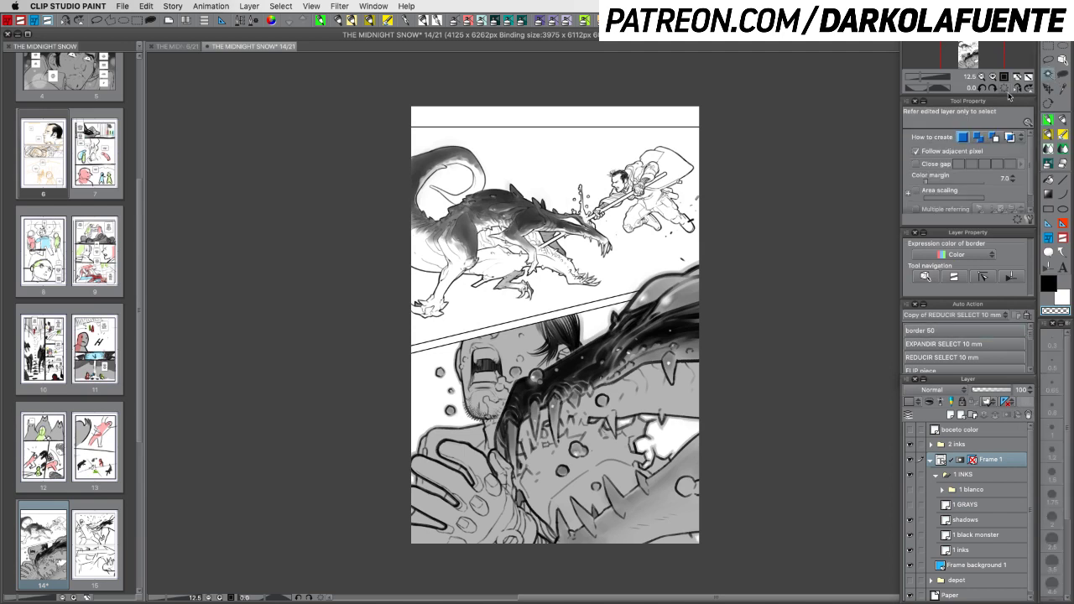
{"action": "left_click", "coordinate": [629, 265]}
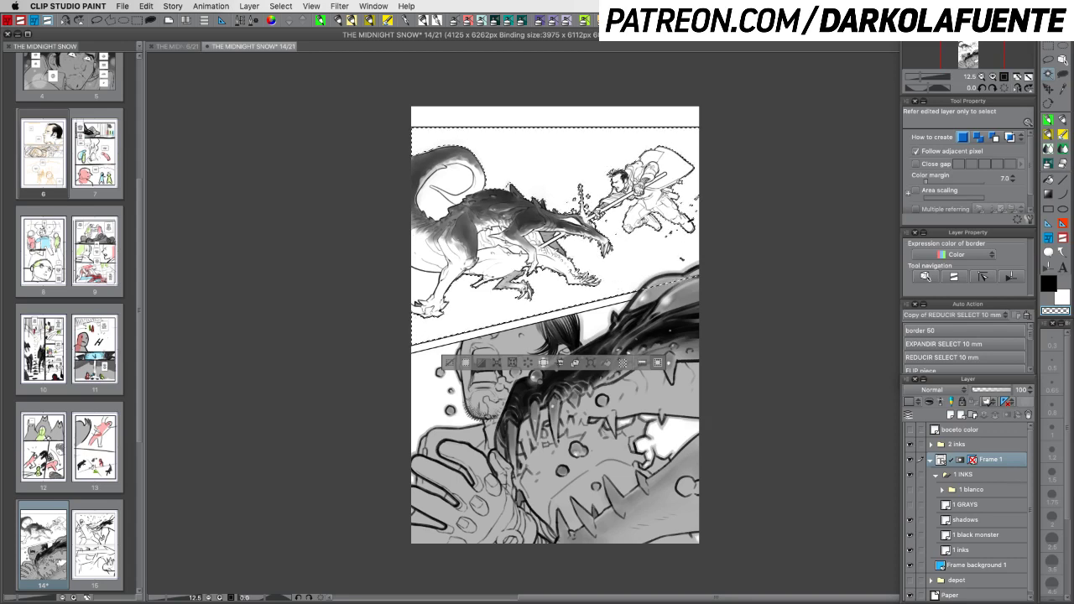
{"action": "left_click", "coordinate": [436, 207], "text": "shift"}
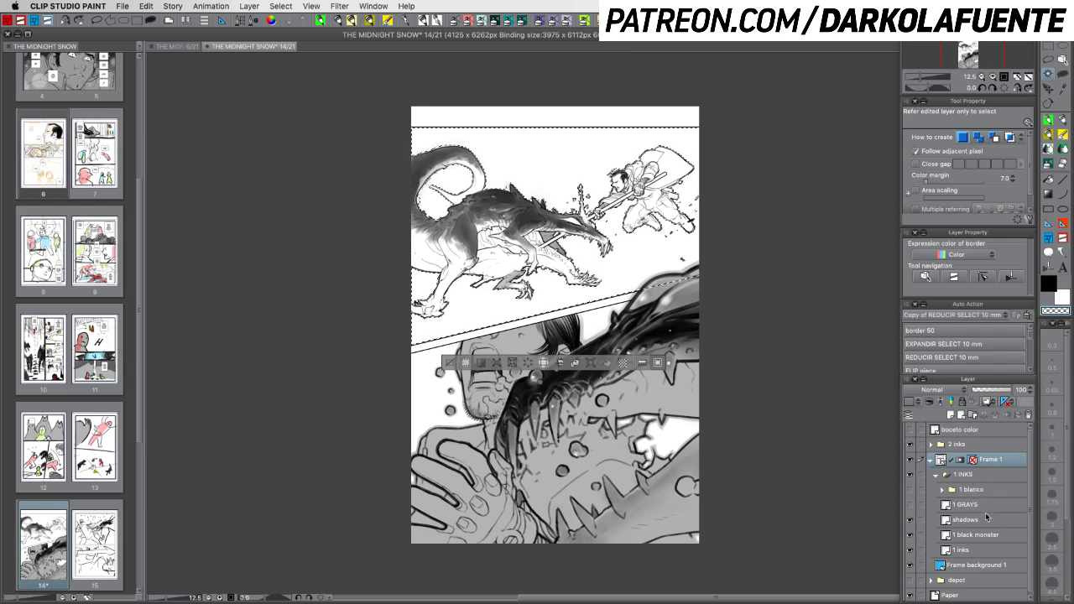
{"action": "left_click", "coordinate": [996, 345]}
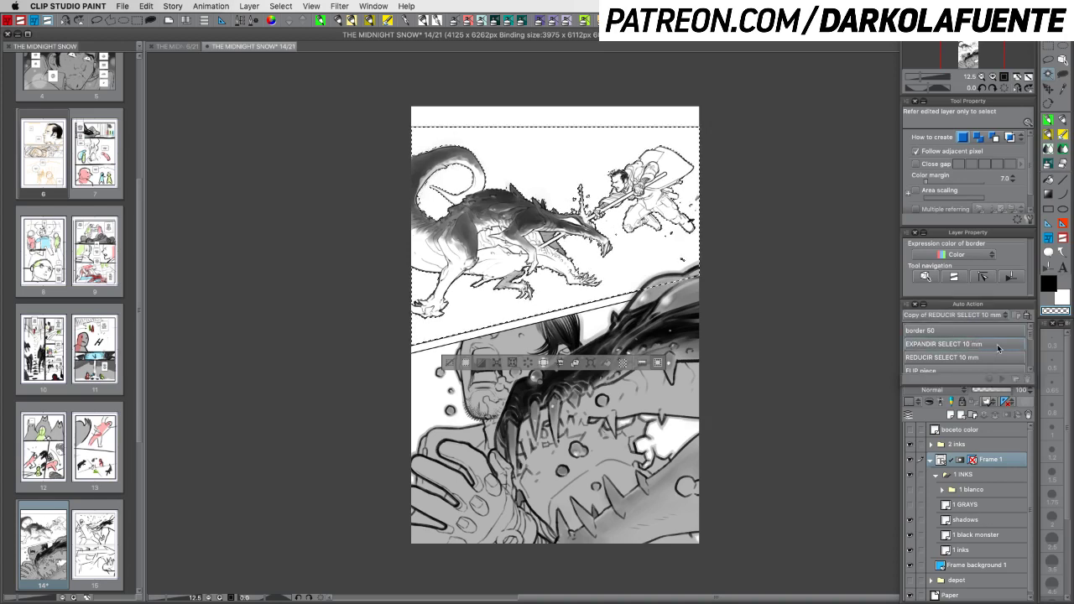
{"action": "left_click", "coordinate": [1000, 334]}
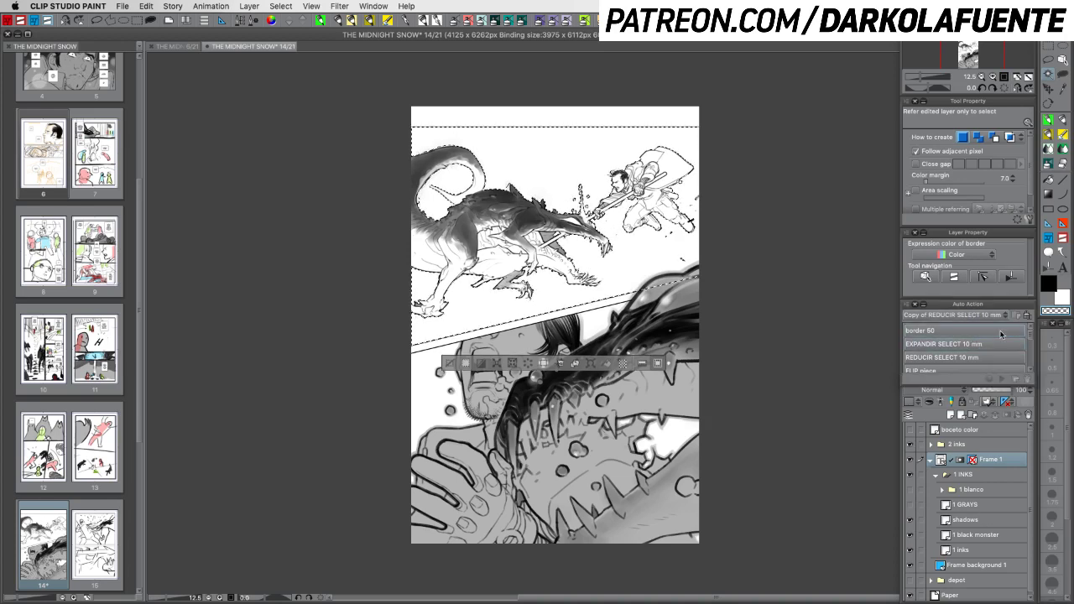
Duplicate the 1 GRAYS layer, show the copy and clear its gray from the selected background
{"action": "left_click", "coordinate": [981, 505]}
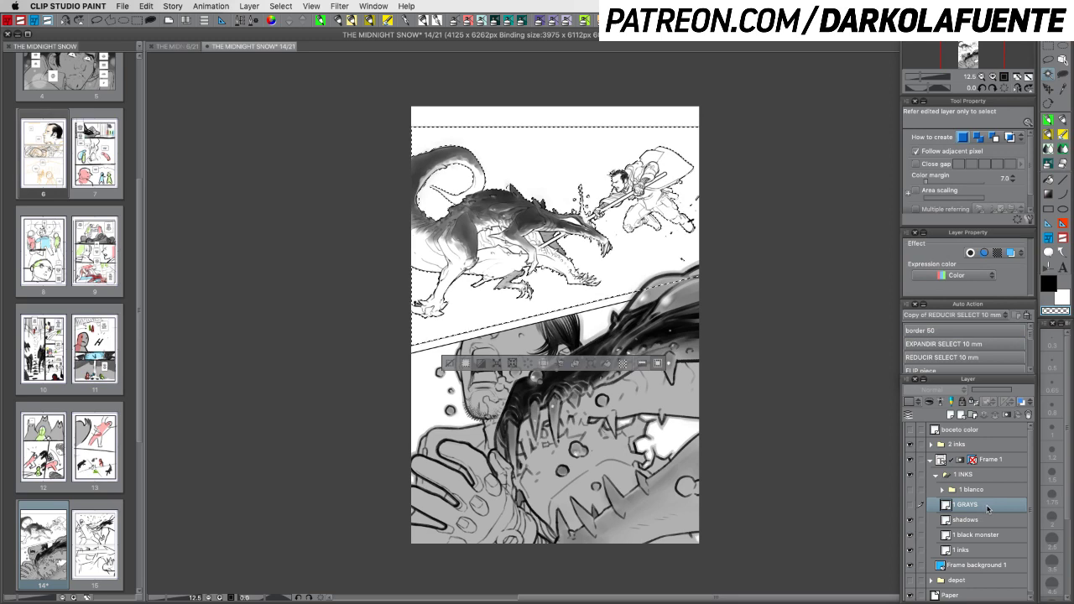
{"action": "right_click", "coordinate": [987, 508]}
{"action": "left_click", "coordinate": [988, 330]}
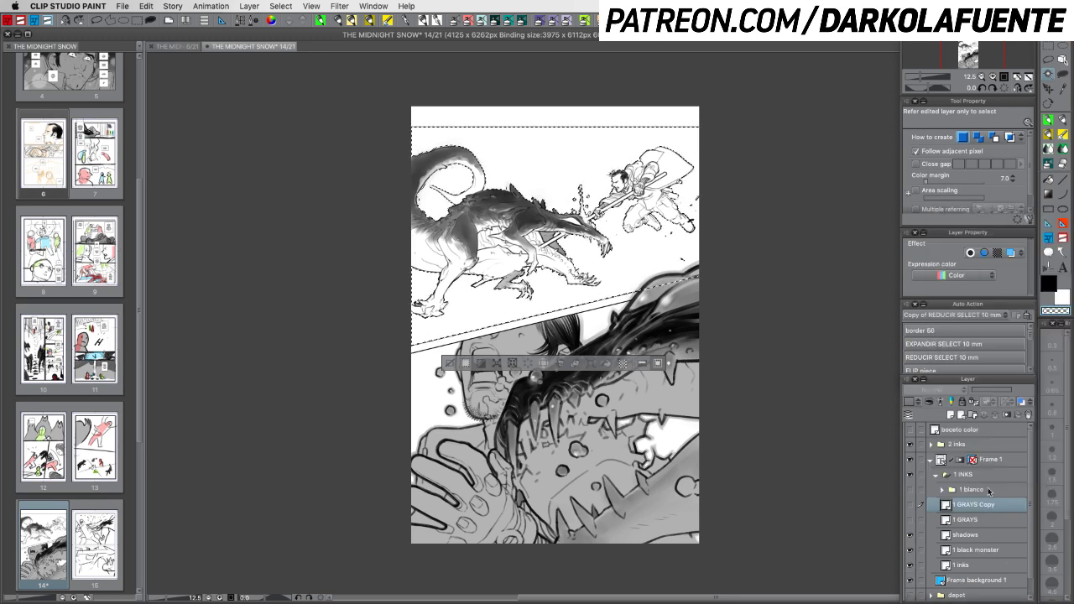
{"action": "left_click", "coordinate": [910, 504]}
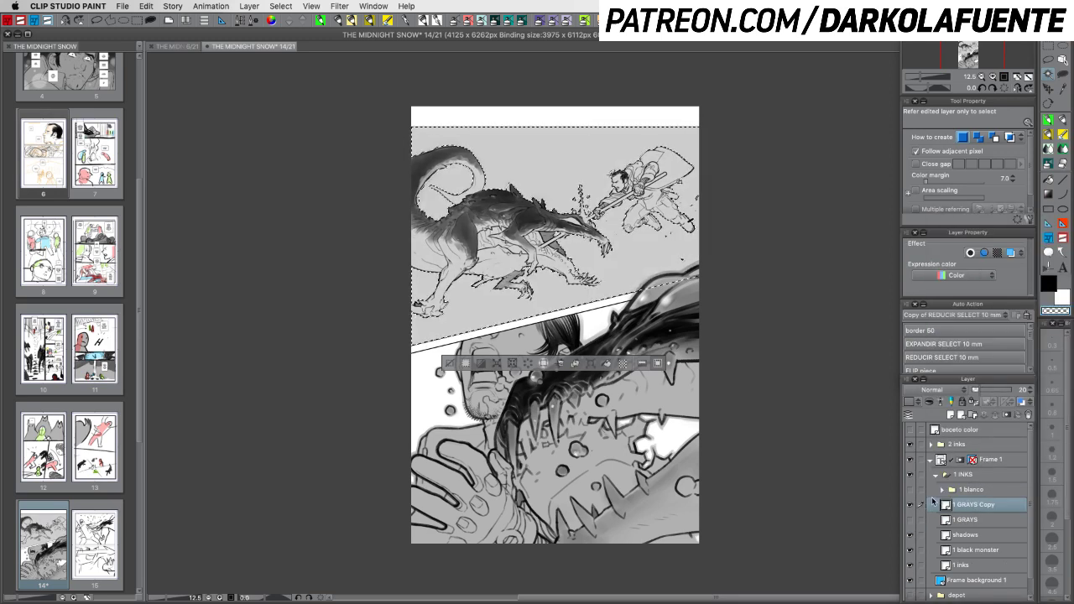
{"action": "key", "text": "Delete"}
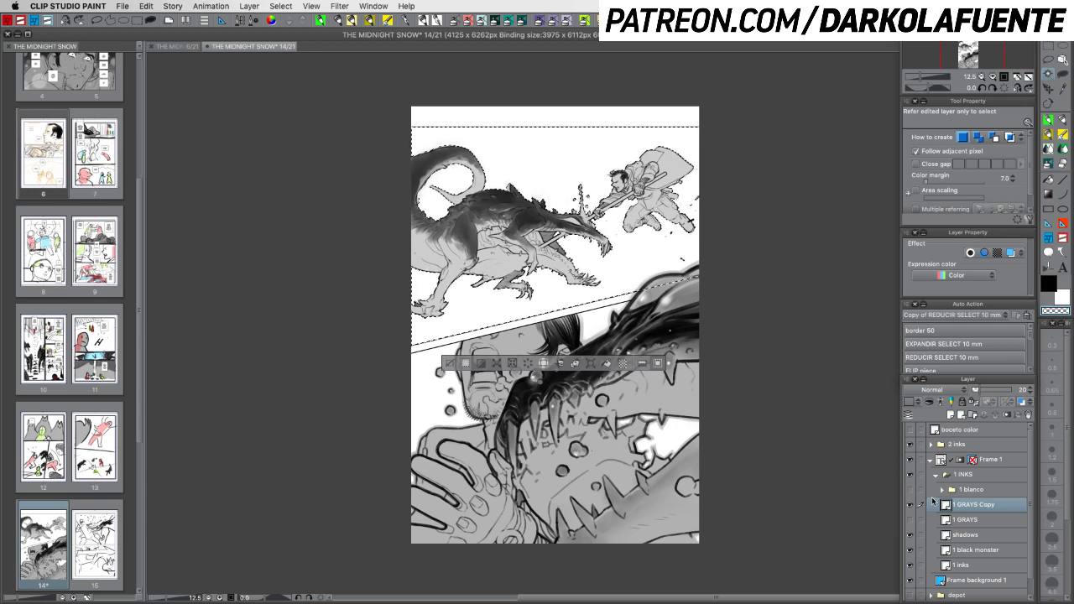
Invert the selection and make a second visible copy of 1 GRAYS with the gray removed from the creature and warrior
{"action": "left_click", "coordinate": [658, 363]}
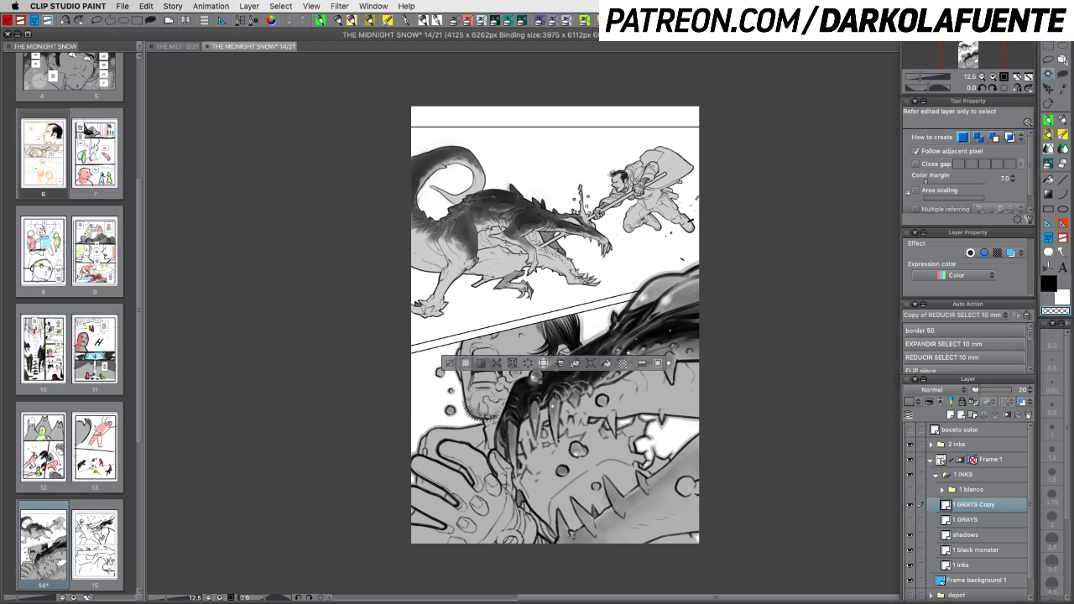
{"action": "left_click", "coordinate": [632, 503]}
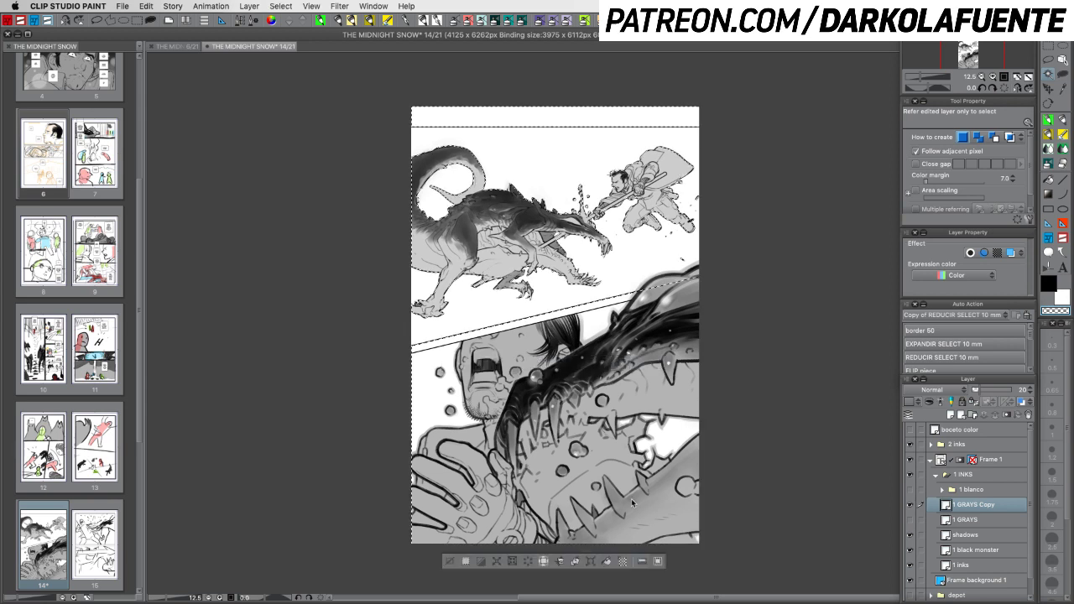
{"action": "right_click", "coordinate": [983, 506]}
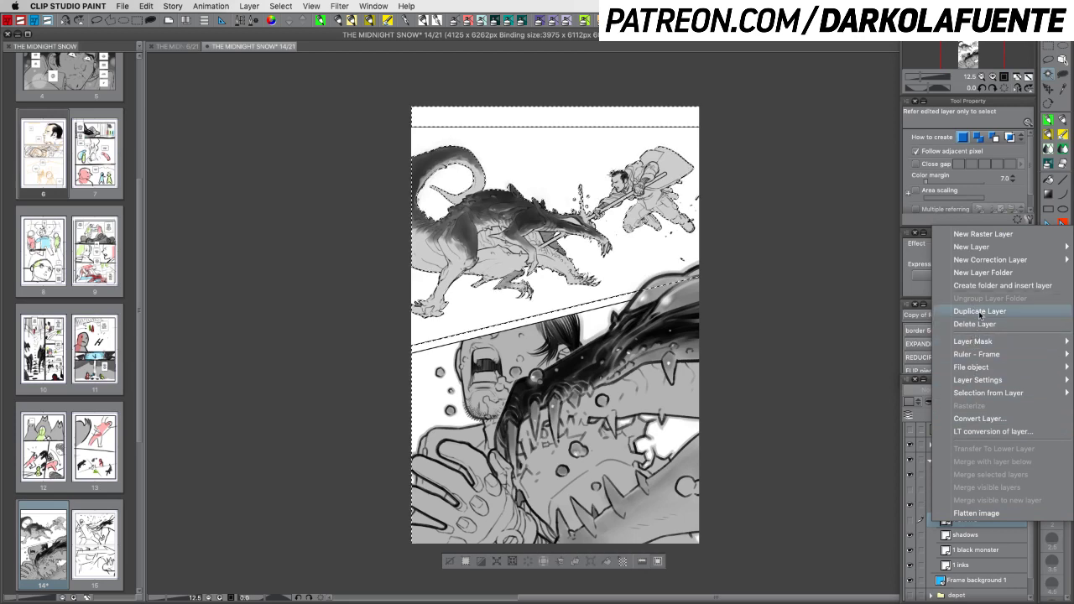
{"action": "left_click", "coordinate": [979, 310]}
{"action": "left_click", "coordinate": [910, 520]}
{"action": "left_click", "coordinate": [910, 520]}
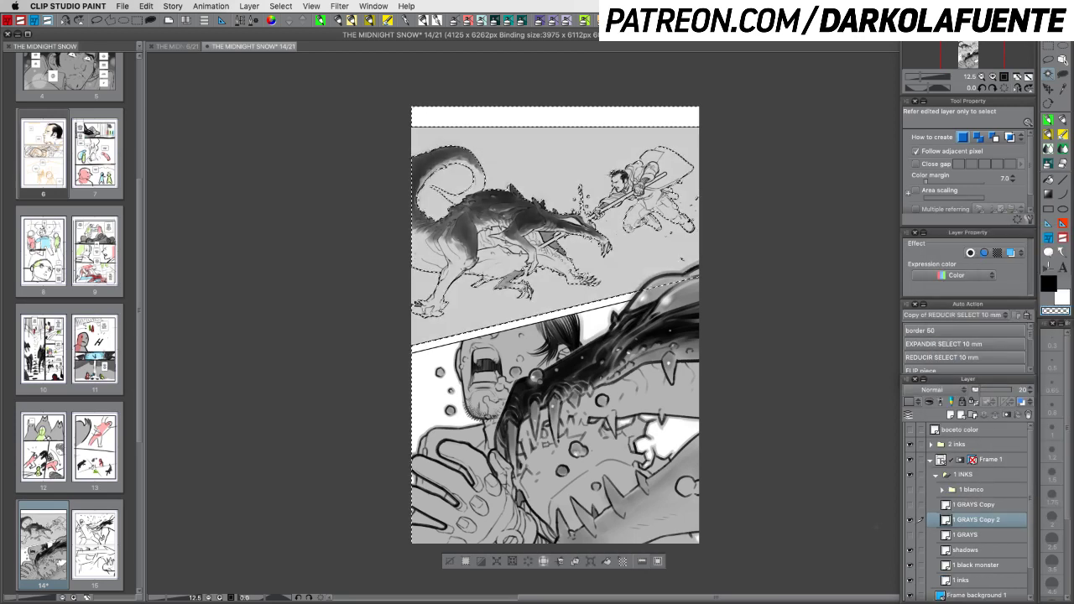
{"action": "key", "text": "ctrl+d"}
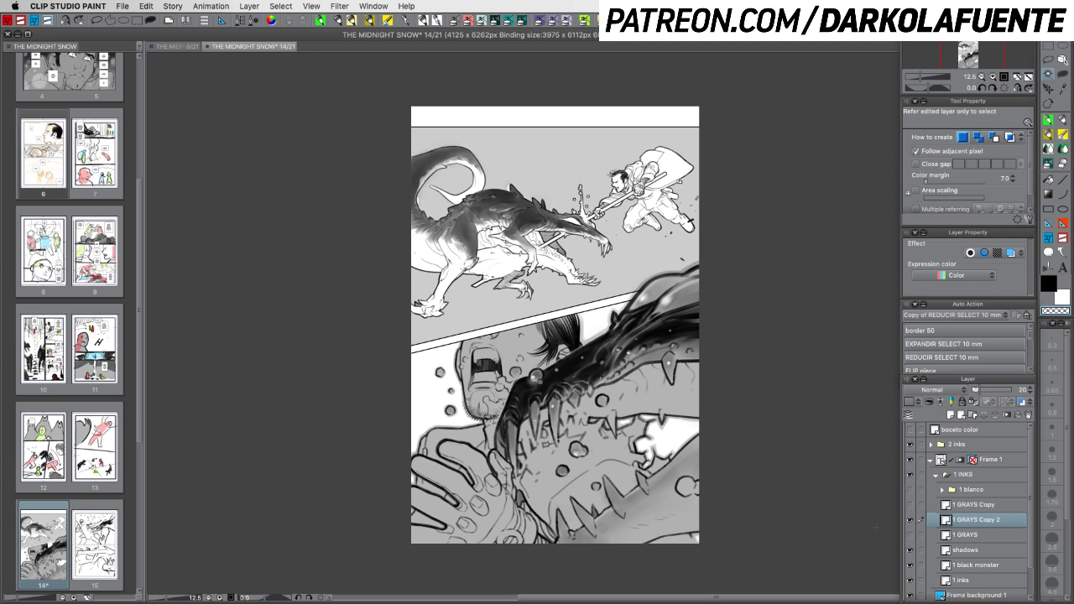
Check the background gray on and off, and set the 1 GRAYS Copy 2 layer's opacity to 60%
{"action": "left_click", "coordinate": [910, 520]}
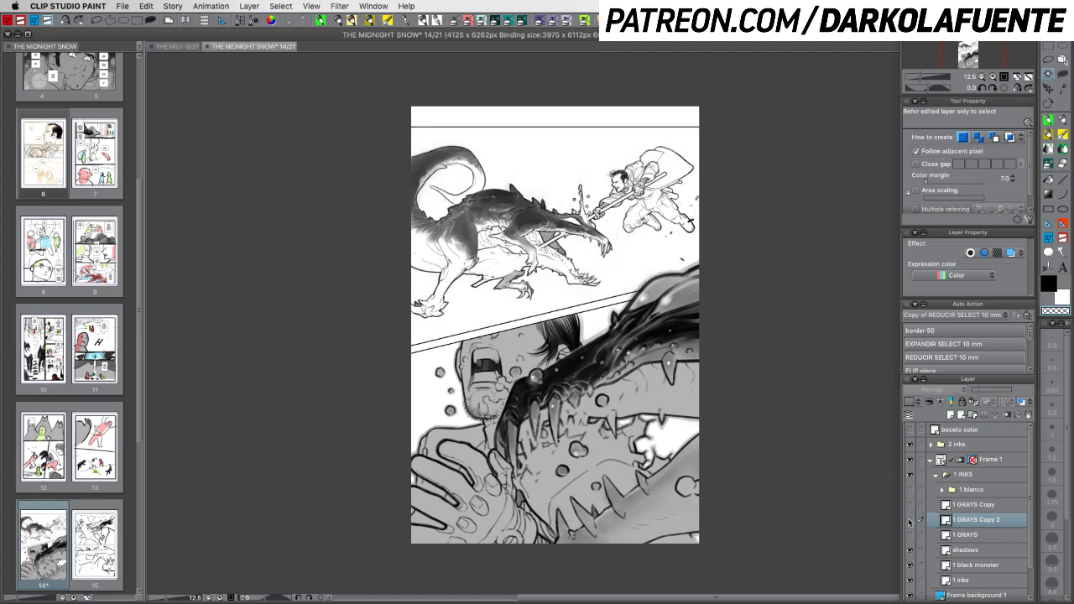
{"action": "left_click", "coordinate": [910, 520]}
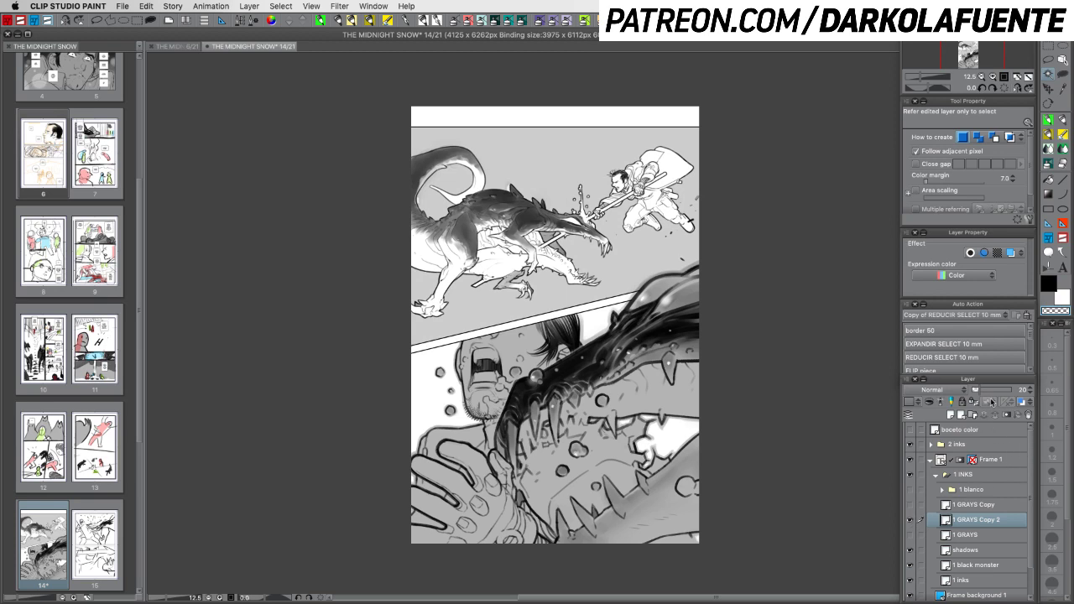
{"action": "left_click_drag", "start_coordinate": [983, 391], "coordinate": [996, 391]}
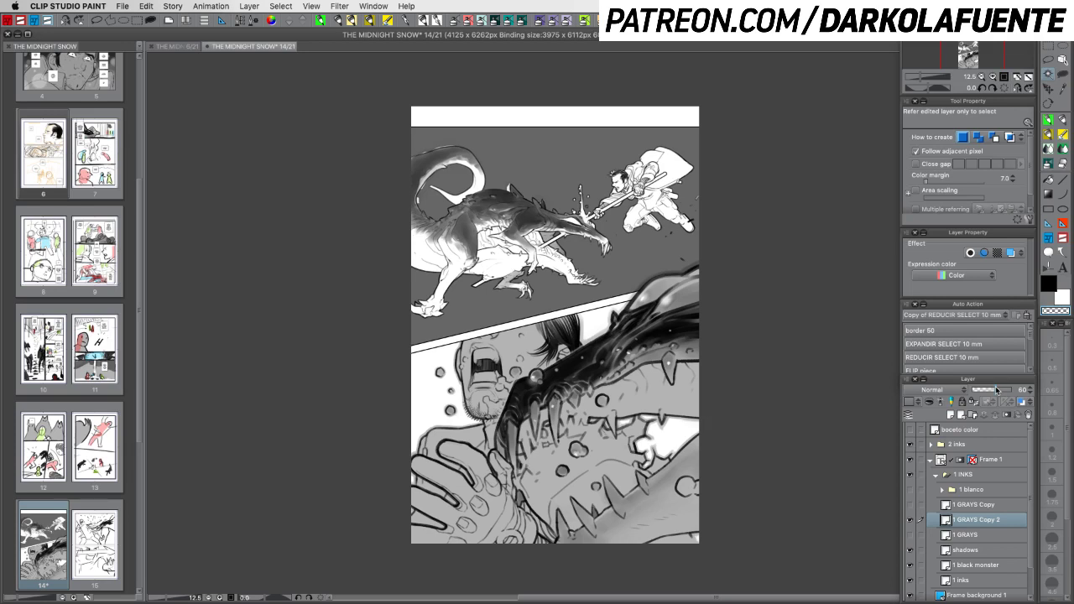
{"action": "left_click_drag", "start_coordinate": [996, 389], "coordinate": [996, 390]}
Hide the 1 GRAYS Copy 2 layer and show the 1 GRAYS Copy layer, making it the active layer
{"action": "left_click", "coordinate": [911, 519]}
{"action": "left_click", "coordinate": [911, 506]}
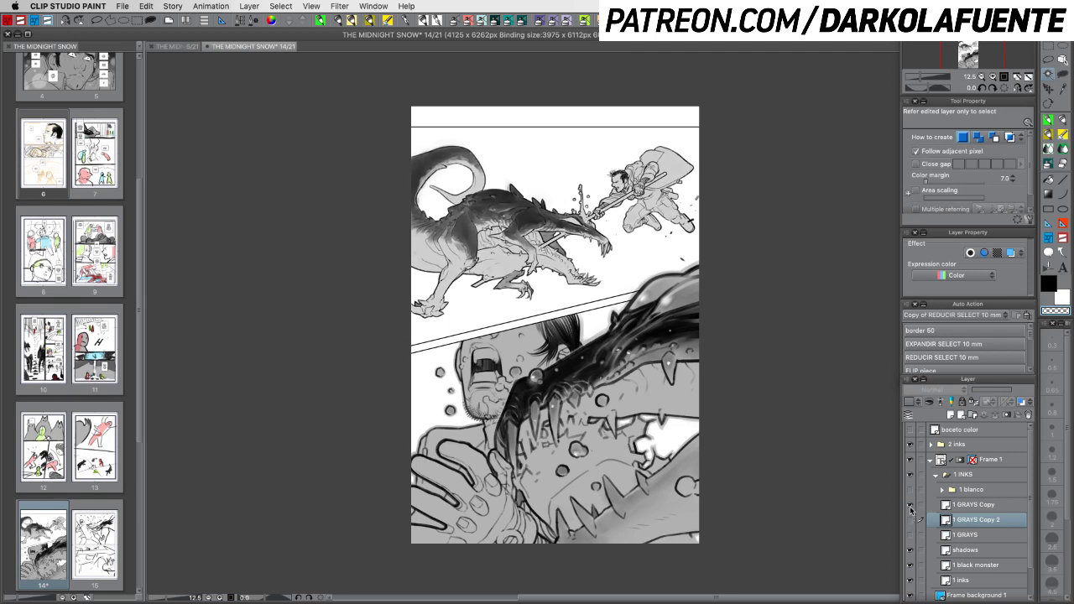
{"action": "left_click", "coordinate": [988, 507]}
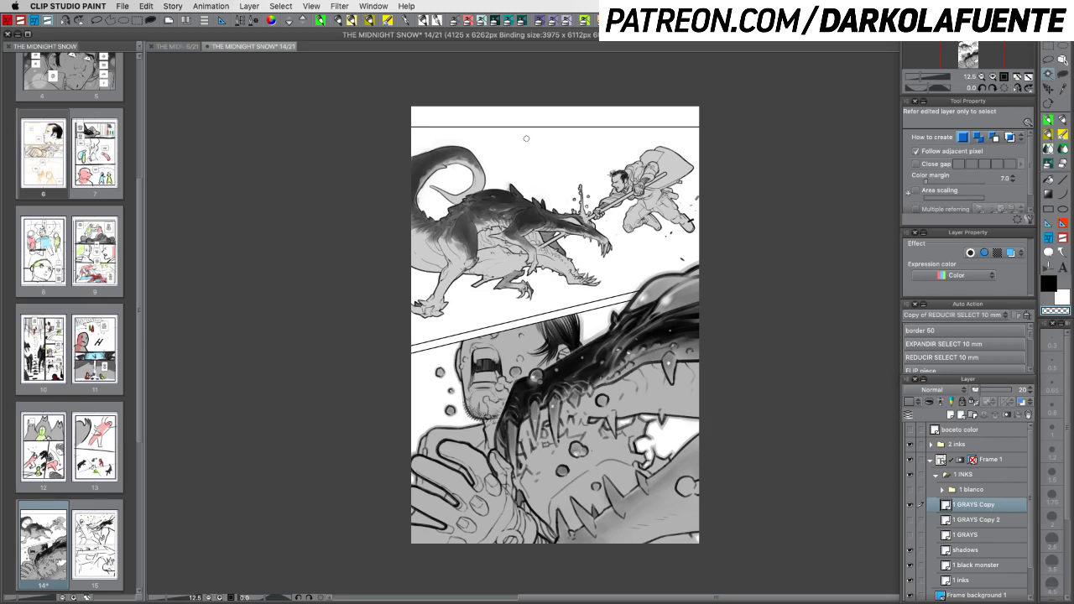
Switch to the 1st TOOL DAVID brush, collapse the 1 INKS folder and save the page
{"action": "left_click", "coordinate": [1047, 120]}
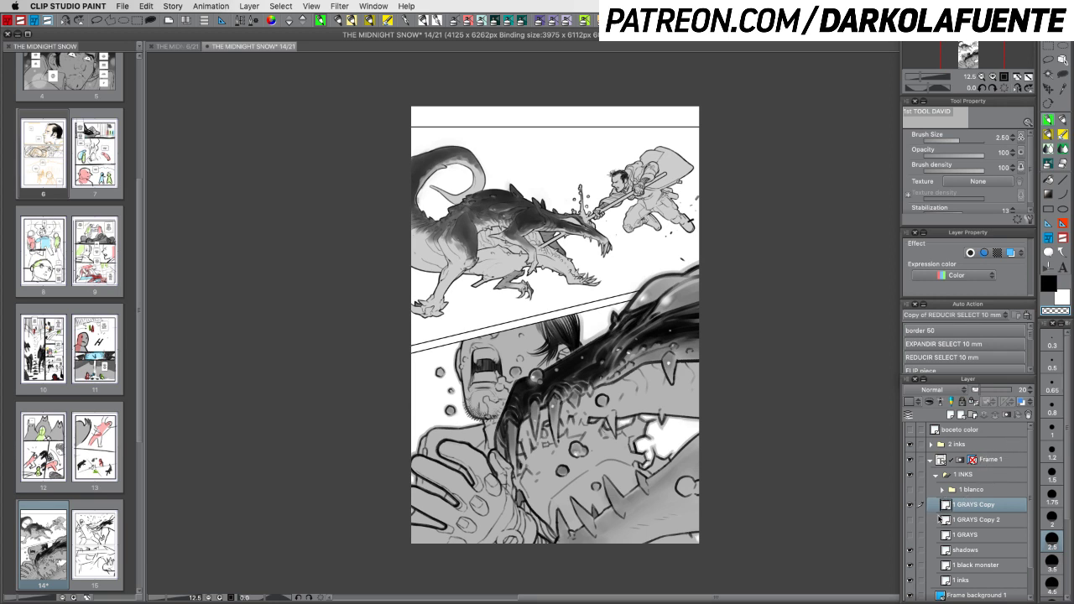
{"action": "left_click", "coordinate": [935, 475]}
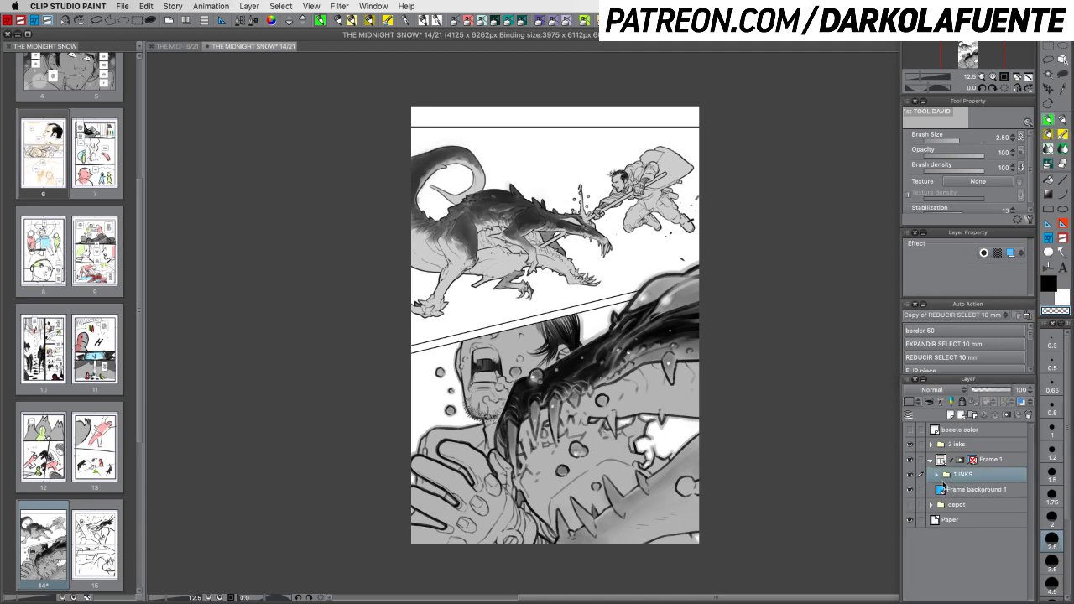
{"action": "key", "text": "super+s"}
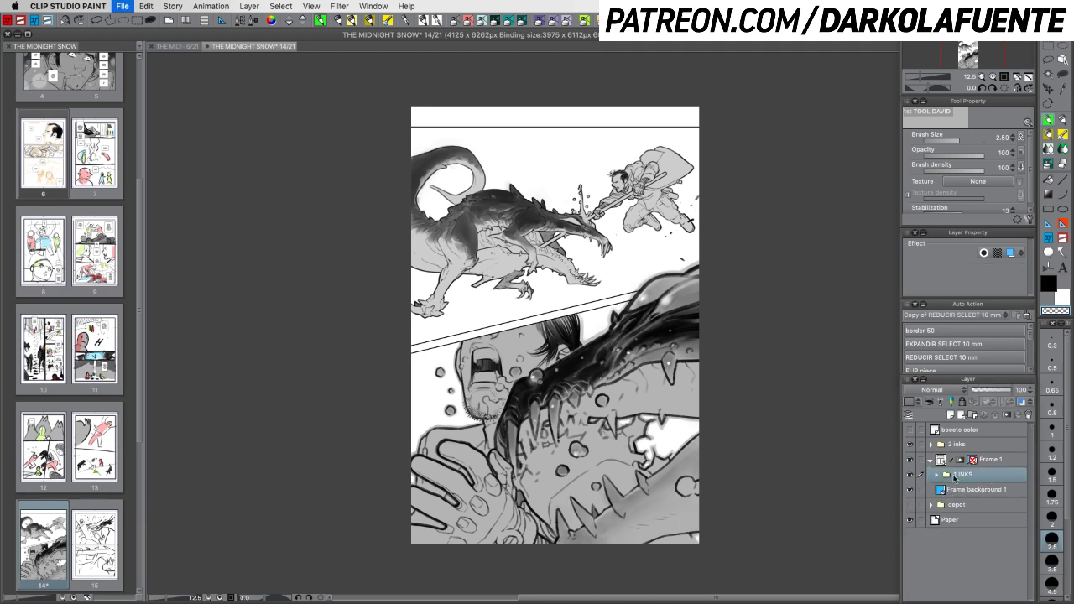